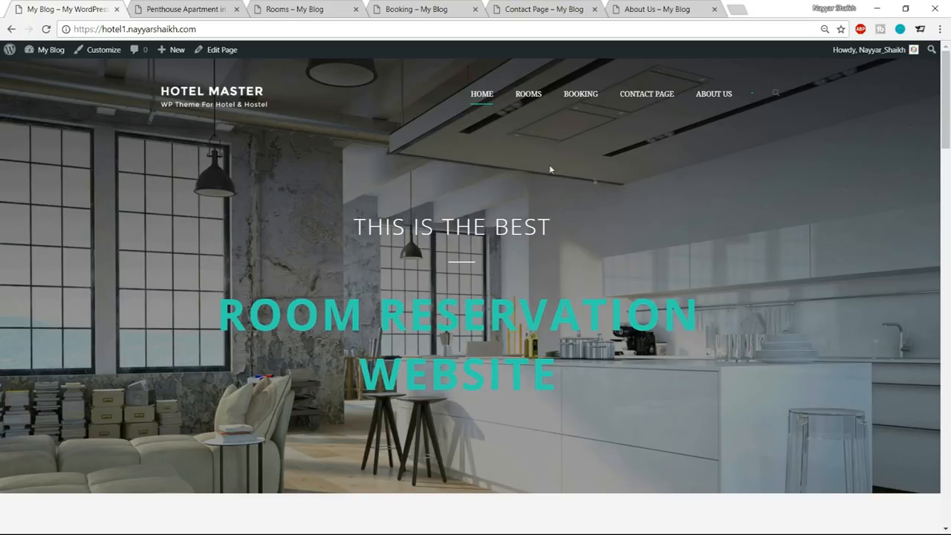
Examine the check-in, nights, check-out, adults and children options of the Check Availability form on the home page.
{"action": "scroll", "coordinate": [587, 189], "scroll_direction": "down", "scroll_amount": 4}
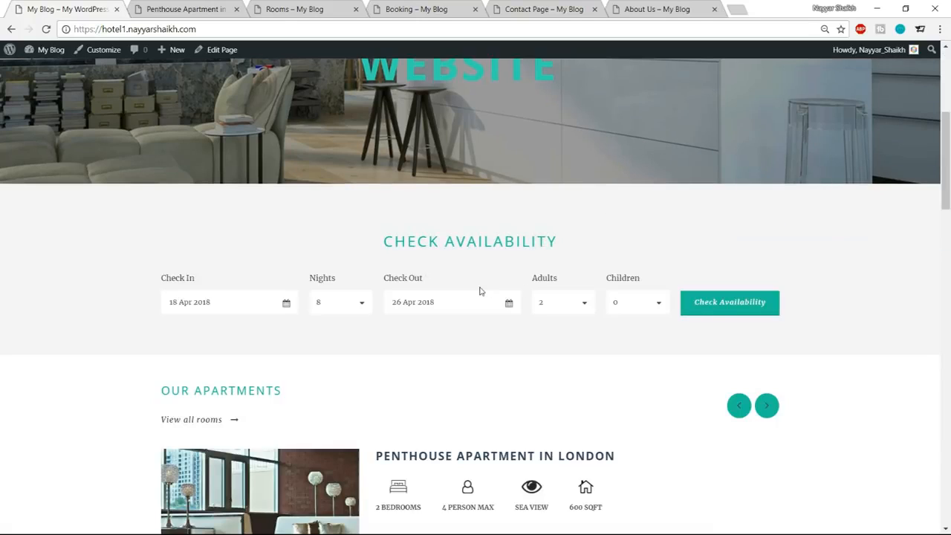
{"action": "left_click", "coordinate": [198, 303]}
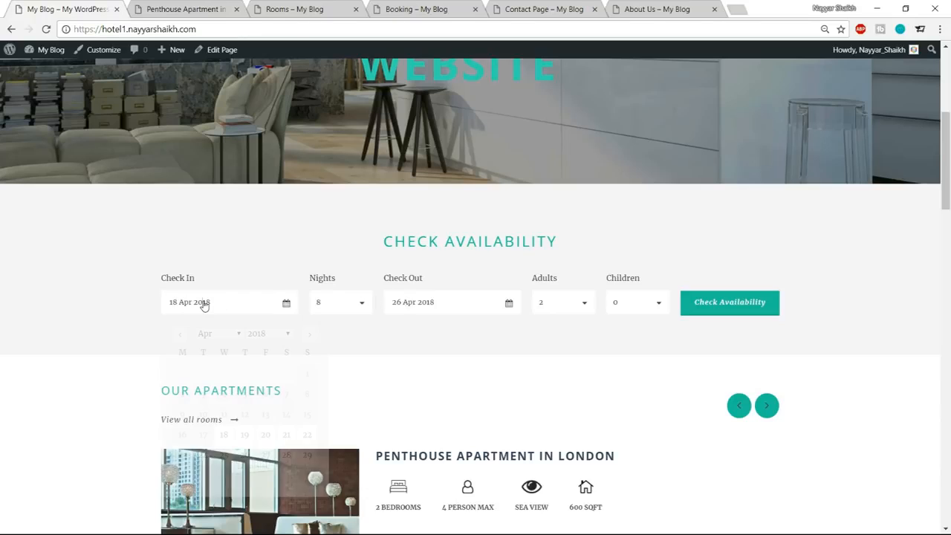
{"action": "left_click", "coordinate": [338, 303]}
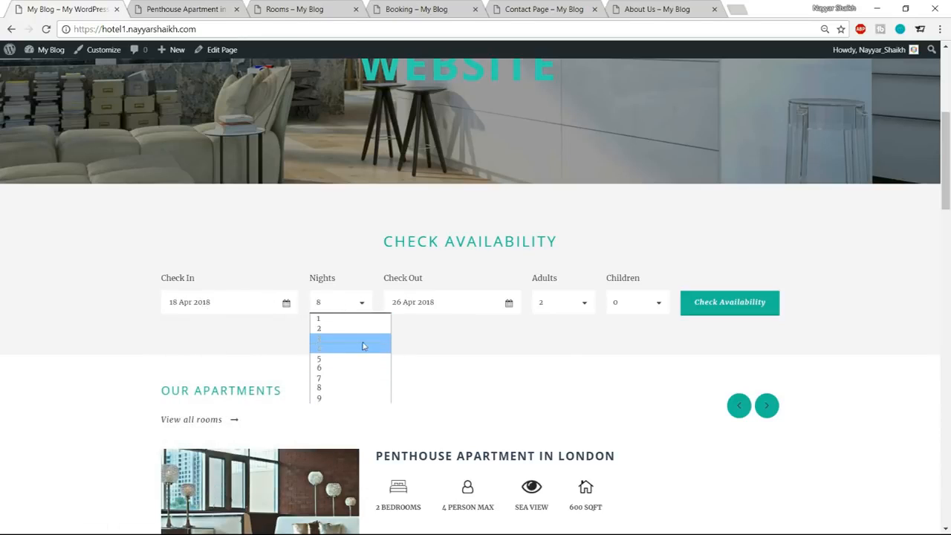
{"action": "left_click", "coordinate": [465, 308]}
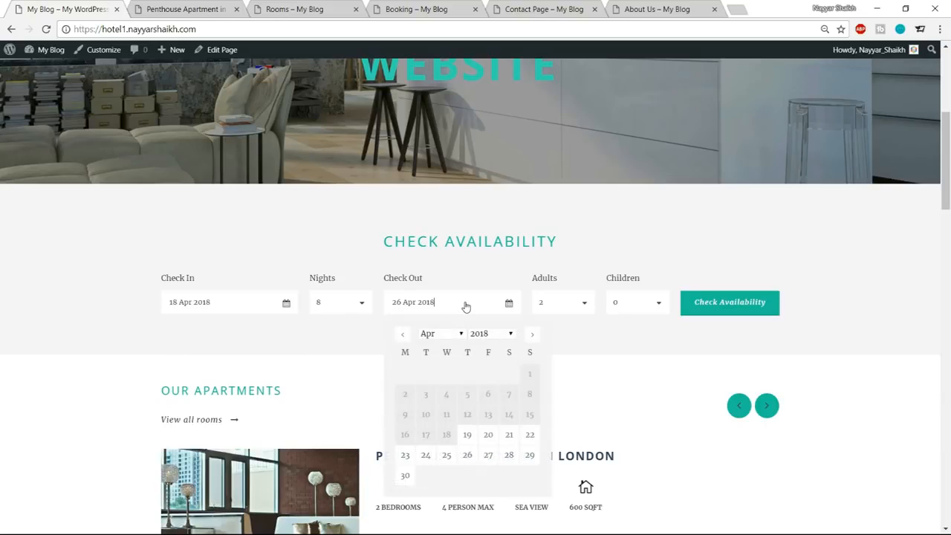
{"action": "left_click", "coordinate": [632, 364]}
{"action": "left_click", "coordinate": [565, 302]}
{"action": "left_click", "coordinate": [623, 327]}
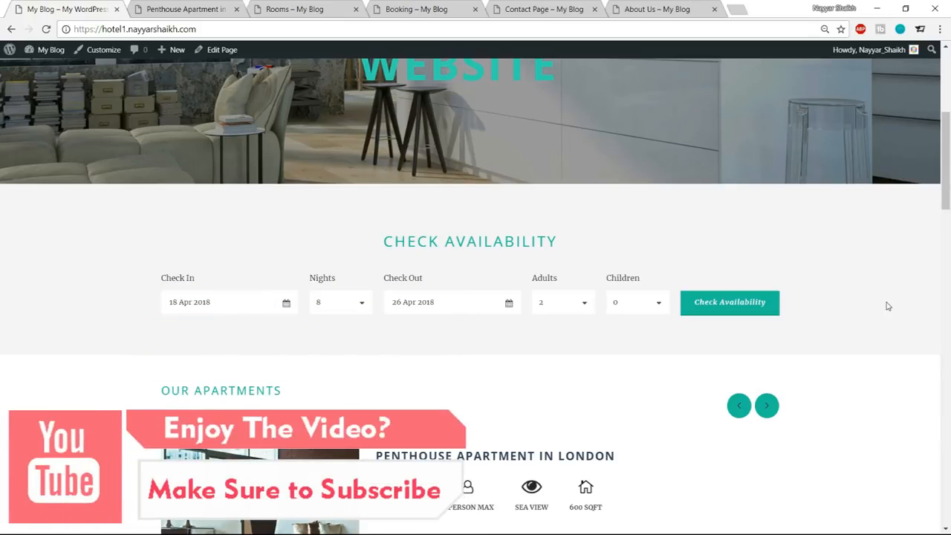
Browse through the rooms in the Our Apartments carousel on the home page.
{"action": "scroll", "coordinate": [886, 307], "scroll_direction": "down", "scroll_amount": 3}
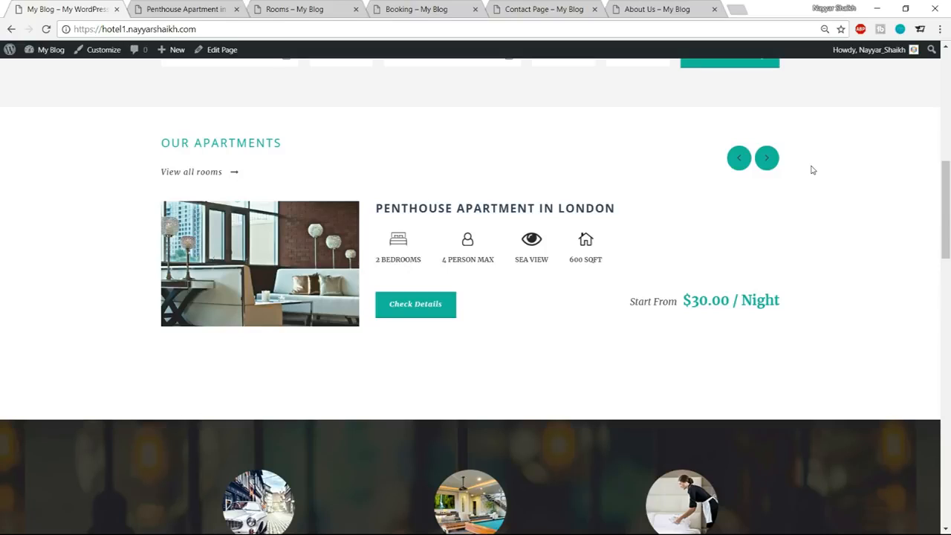
{"action": "left_click", "coordinate": [759, 164]}
{"action": "left_click", "coordinate": [759, 164]}
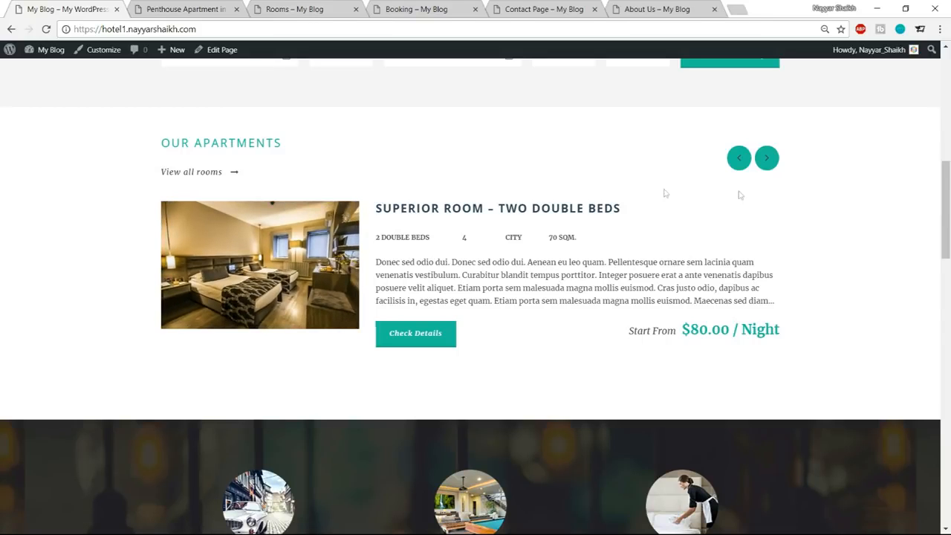
Look over the hotel features section and page through the Testimonial slider below it.
{"action": "scroll", "coordinate": [888, 256], "scroll_direction": "down", "scroll_amount": 3}
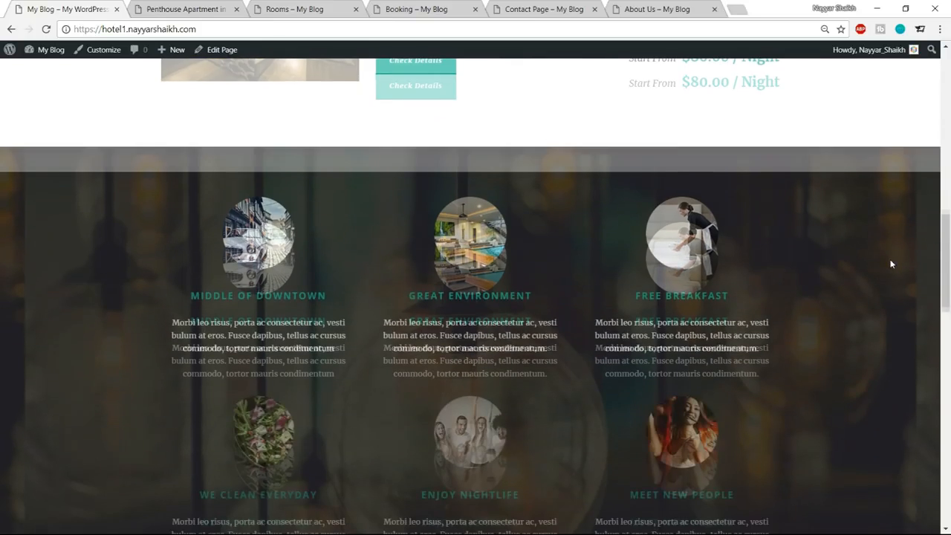
{"action": "scroll", "coordinate": [513, 238], "scroll_direction": "down", "scroll_amount": 1}
{"action": "scroll", "coordinate": [551, 230], "scroll_direction": "down", "scroll_amount": 1}
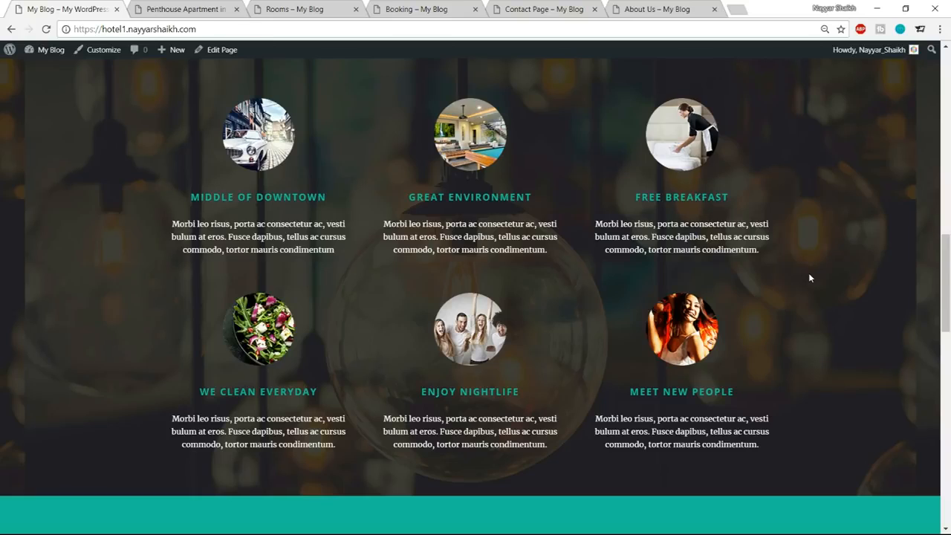
{"action": "scroll", "coordinate": [808, 325], "scroll_direction": "down", "scroll_amount": 4}
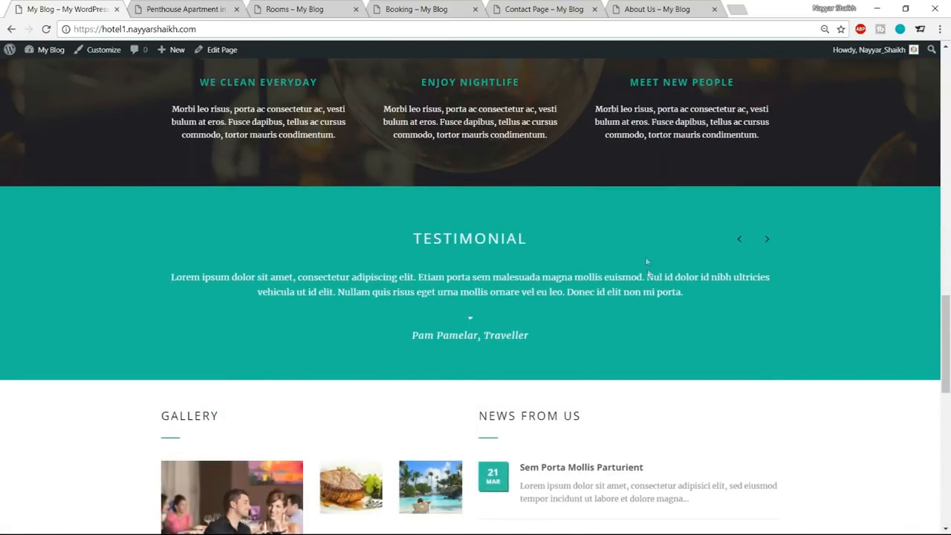
{"action": "left_click", "coordinate": [766, 239]}
{"action": "left_click", "coordinate": [767, 239]}
{"action": "left_click", "coordinate": [767, 239]}
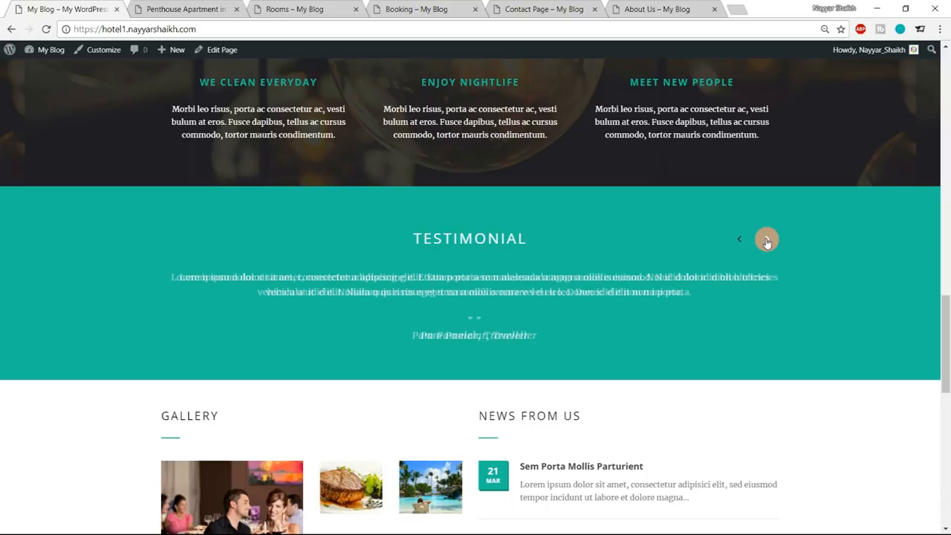
Review the home page's Gallery and News From Us sections and the guest statistics banner.
{"action": "scroll", "coordinate": [818, 260], "scroll_direction": "down", "scroll_amount": 5}
{"action": "scroll", "coordinate": [835, 276], "scroll_direction": "up", "scroll_amount": 2}
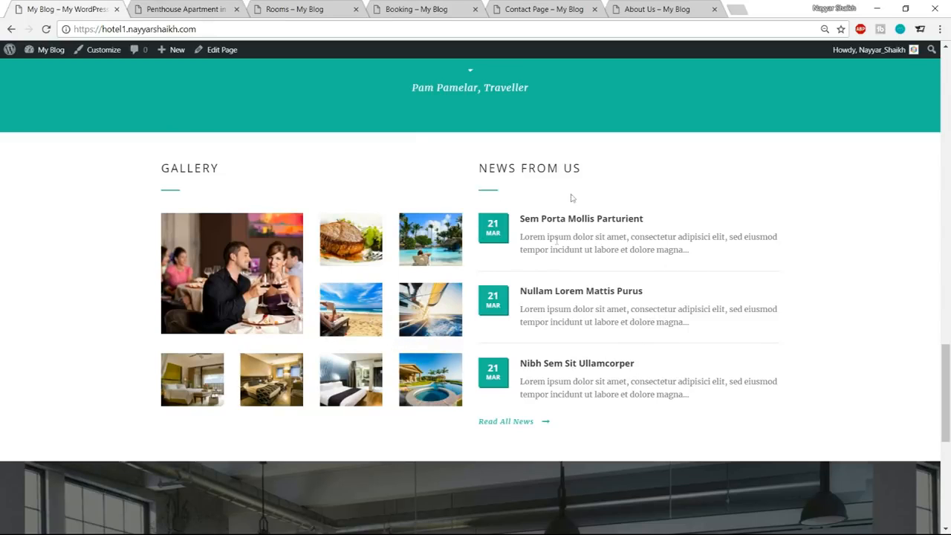
{"action": "scroll", "coordinate": [716, 301], "scroll_direction": "down", "scroll_amount": 3}
{"action": "scroll", "coordinate": [717, 301], "scroll_direction": "down", "scroll_amount": 1}
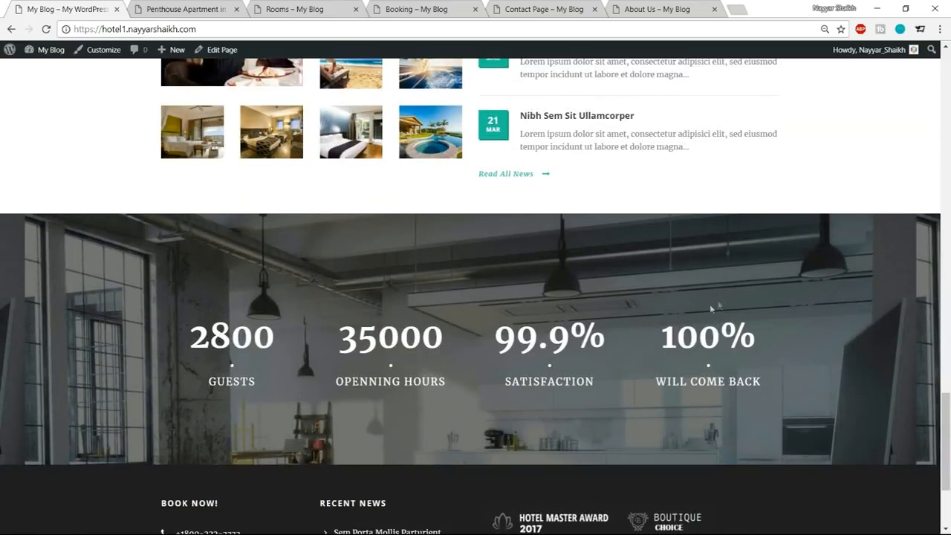
{"action": "double_click", "coordinate": [190, 340]}
{"action": "left_click", "coordinate": [220, 351]}
Inspect the home page footer, including the Book Now contact details and the text under the award logos.
{"action": "scroll", "coordinate": [948, 360], "scroll_direction": "down", "scroll_amount": 3}
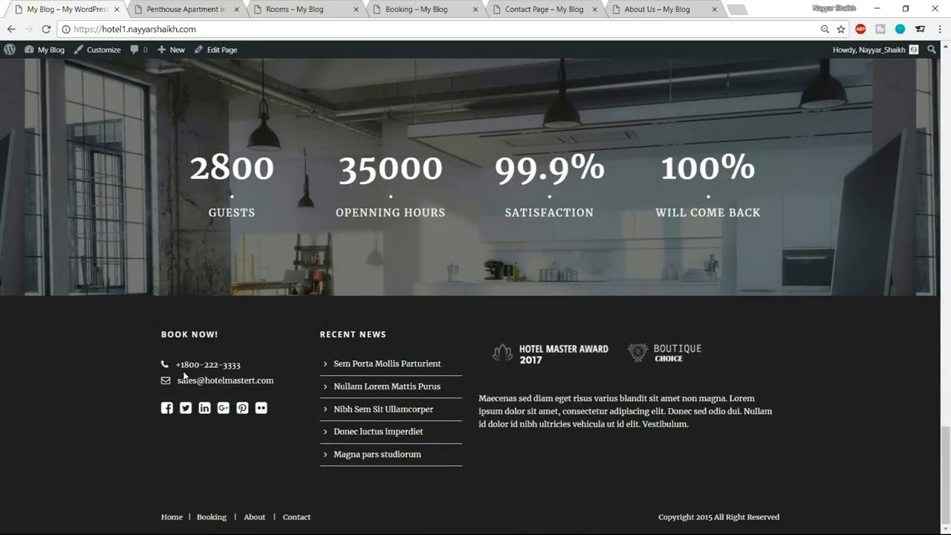
{"action": "left_click_drag", "start_coordinate": [179, 365], "coordinate": [236, 365]}
{"action": "left_click", "coordinate": [238, 365]}
{"action": "left_click_drag", "start_coordinate": [479, 396], "coordinate": [728, 430]}
{"action": "left_click", "coordinate": [704, 441]}
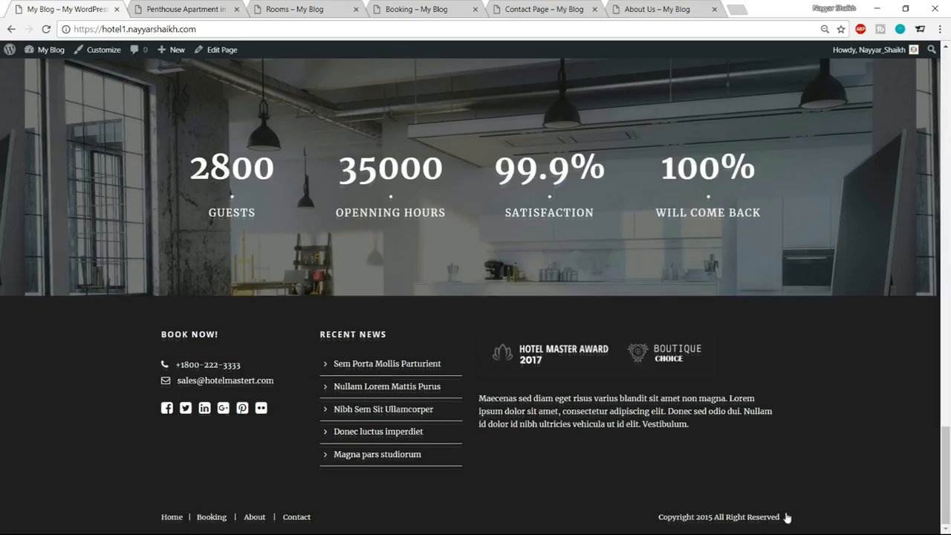
{"action": "scroll", "coordinate": [787, 518], "scroll_direction": "up", "scroll_amount": 20}
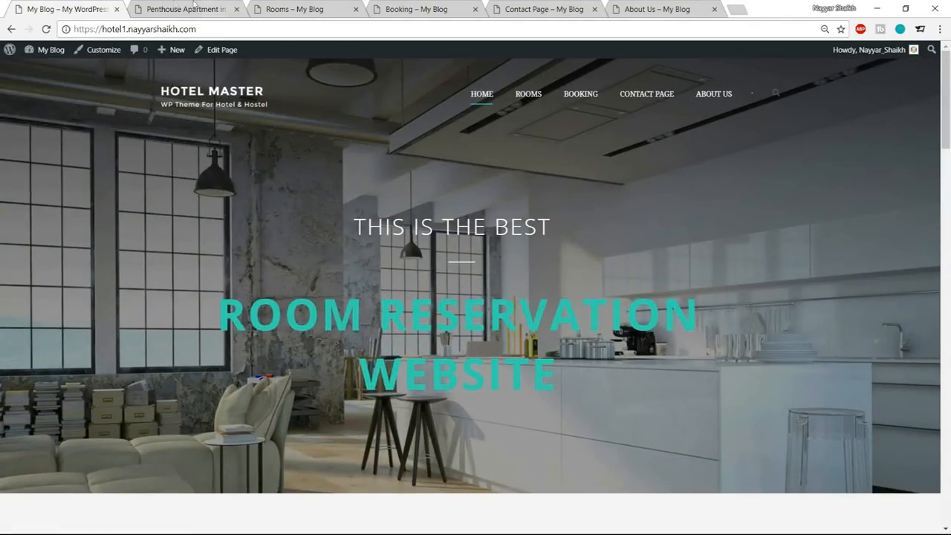
Switch to the Penthouse Apartment in London page and examine its title, photo and Your Reservation form.
{"action": "left_click", "coordinate": [194, 6]}
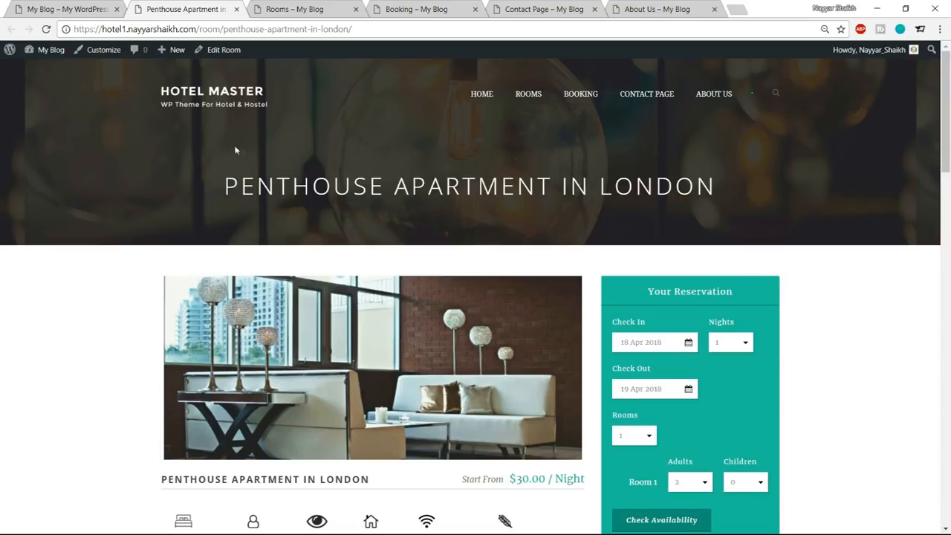
{"action": "left_click_drag", "start_coordinate": [262, 178], "coordinate": [636, 185]}
{"action": "left_click", "coordinate": [867, 180]}
{"action": "scroll", "coordinate": [908, 185], "scroll_direction": "down", "scroll_amount": 1}
{"action": "scroll", "coordinate": [908, 185], "scroll_direction": "down", "scroll_amount": 2}
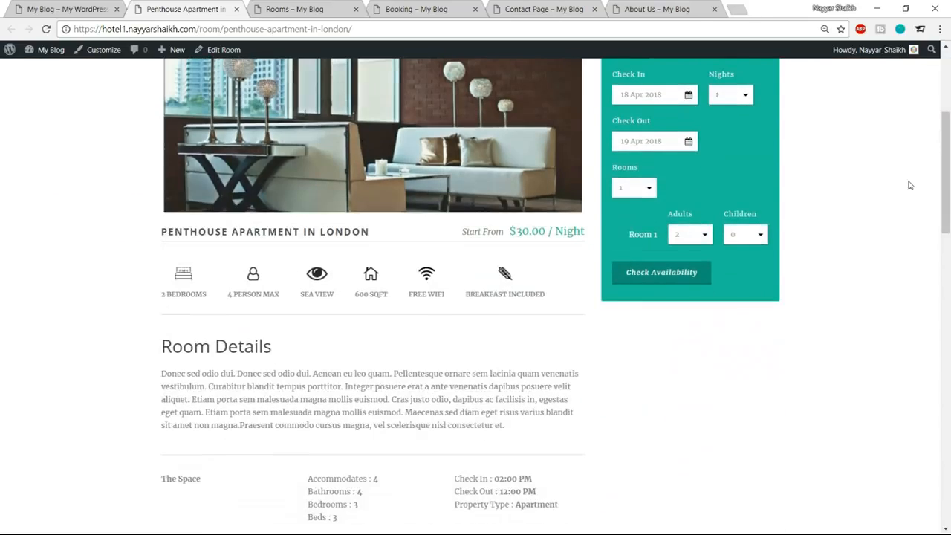
{"action": "scroll", "coordinate": [908, 184], "scroll_direction": "up", "scroll_amount": 2}
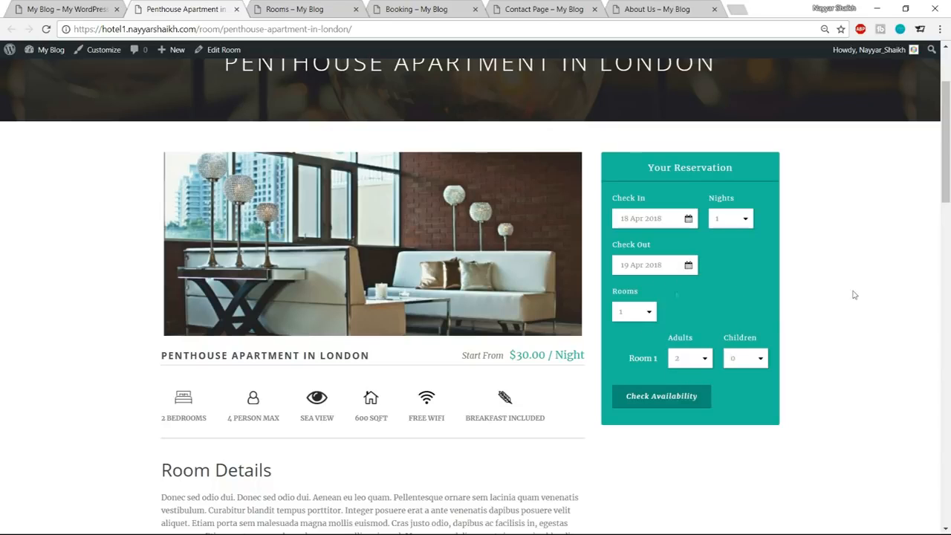
{"action": "scroll", "coordinate": [882, 331], "scroll_direction": "down", "scroll_amount": 3}
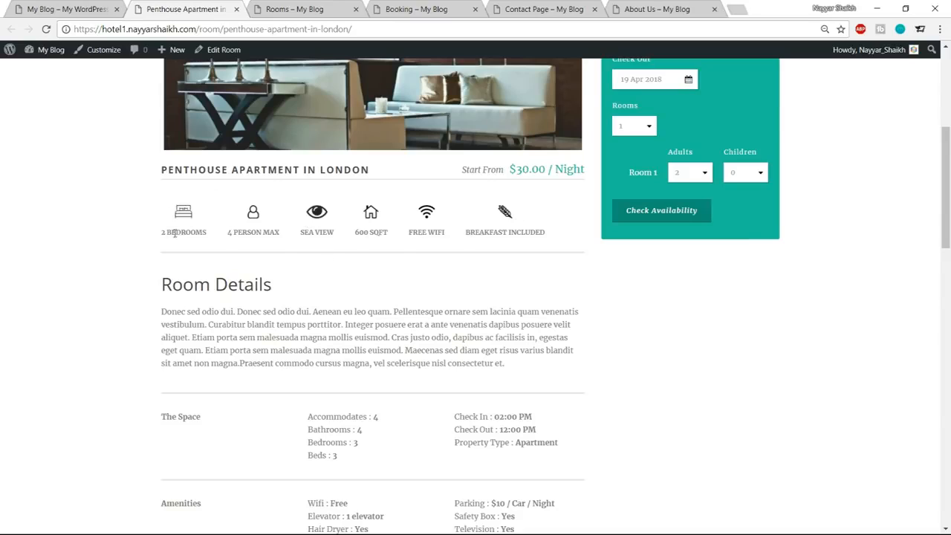
Read the penthouse's facility icons, Room Details text and the space, amenities and prices information.
{"action": "left_click_drag", "start_coordinate": [175, 232], "coordinate": [191, 231]}
{"action": "left_click_drag", "start_coordinate": [242, 236], "coordinate": [262, 234]}
{"action": "left_click", "coordinate": [269, 236]}
{"action": "scroll", "coordinate": [611, 289], "scroll_direction": "down", "scroll_amount": 2}
{"action": "left_click_drag", "start_coordinate": [159, 167], "coordinate": [285, 226]}
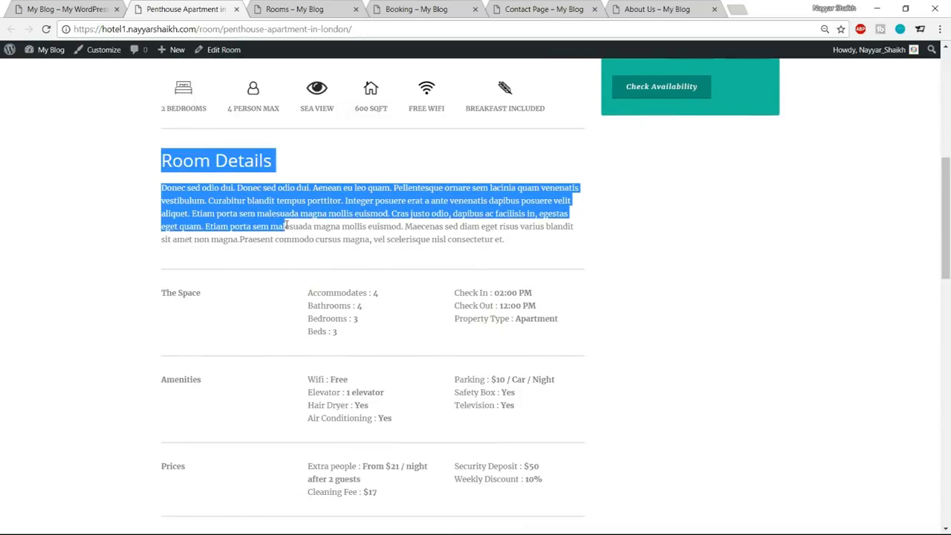
{"action": "left_click", "coordinate": [496, 214]}
{"action": "scroll", "coordinate": [419, 225], "scroll_direction": "down", "scroll_amount": 2}
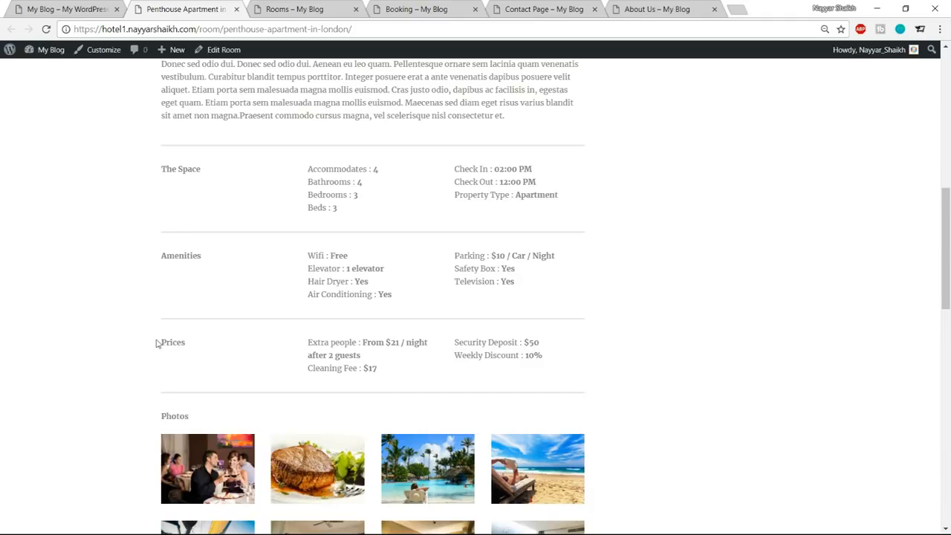
Review the penthouse page's Photos, Description and Location sections, including the map, down to the footer.
{"action": "scroll", "coordinate": [662, 244], "scroll_direction": "down", "scroll_amount": 4}
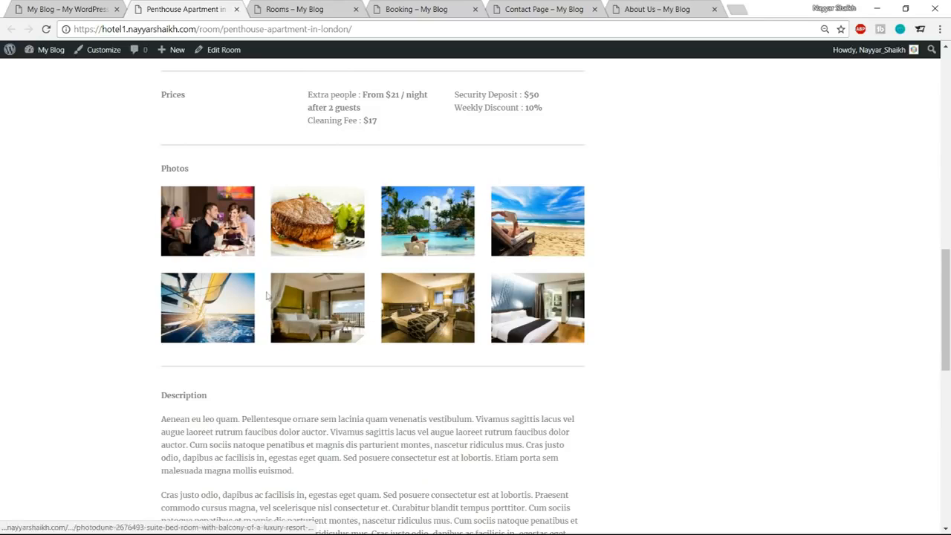
{"action": "scroll", "coordinate": [789, 283], "scroll_direction": "down", "scroll_amount": 1}
{"action": "scroll", "coordinate": [790, 283], "scroll_direction": "down", "scroll_amount": 2}
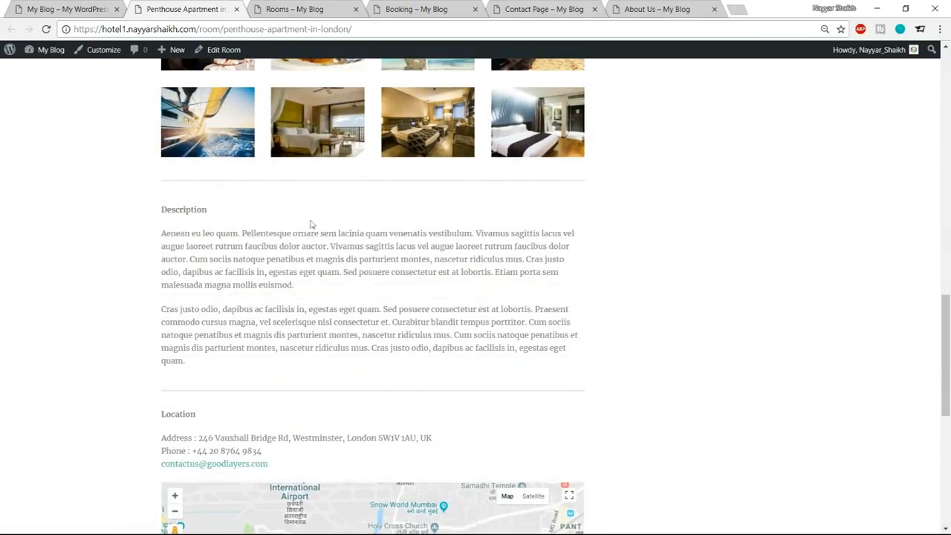
{"action": "left_click_drag", "start_coordinate": [159, 211], "coordinate": [223, 322]}
{"action": "left_click", "coordinate": [290, 327]}
{"action": "scroll", "coordinate": [290, 327], "scroll_direction": "down", "scroll_amount": 1}
{"action": "scroll", "coordinate": [291, 327], "scroll_direction": "down", "scroll_amount": 2}
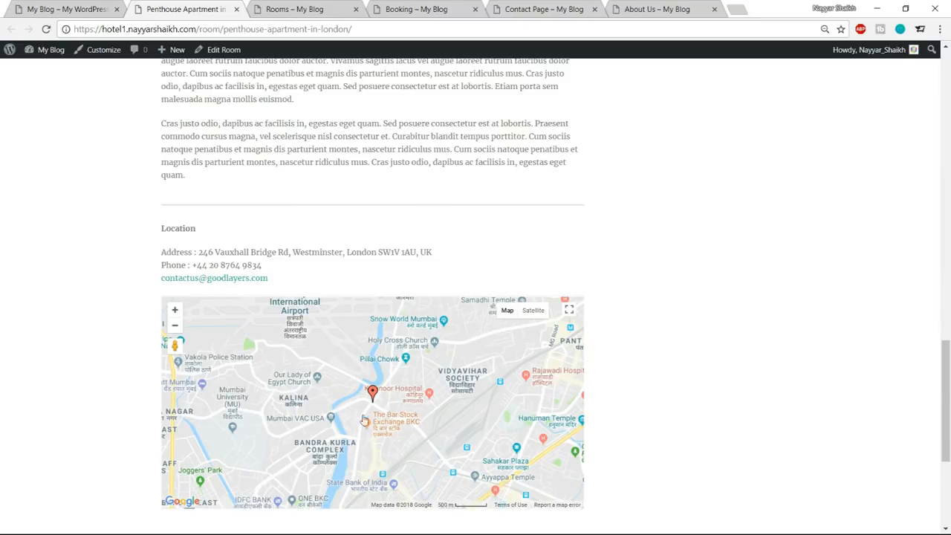
{"action": "scroll", "coordinate": [855, 367], "scroll_direction": "down", "scroll_amount": 4}
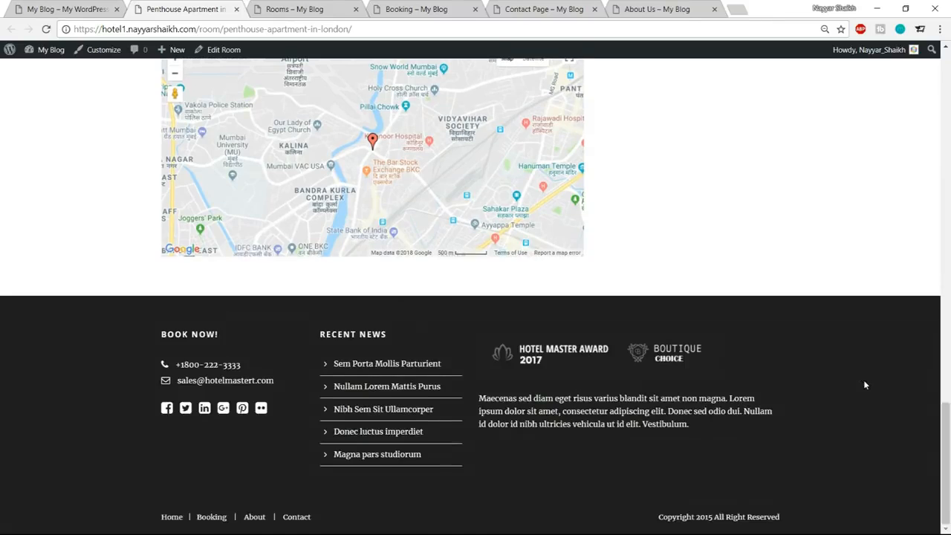
{"action": "scroll", "coordinate": [862, 382], "scroll_direction": "up", "scroll_amount": 11}
{"action": "scroll", "coordinate": [866, 385], "scroll_direction": "up", "scroll_amount": 5}
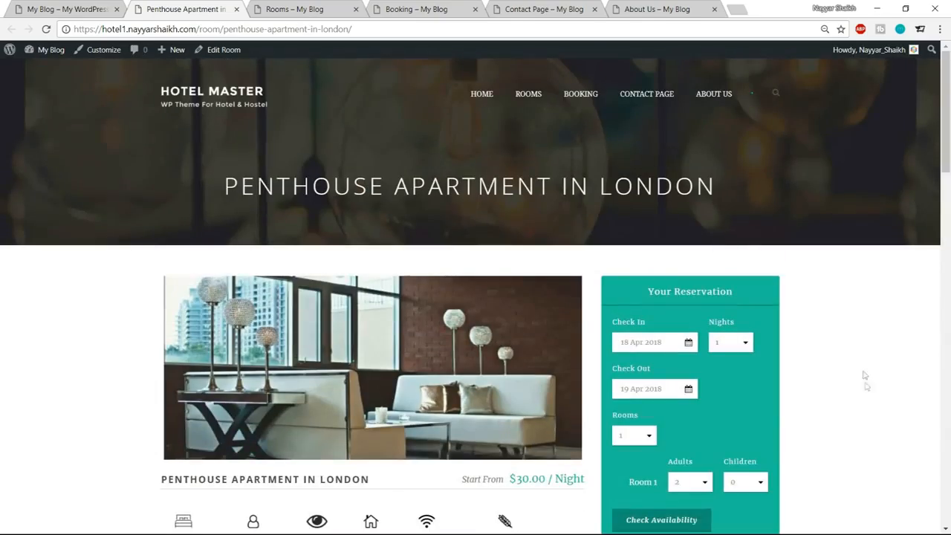
Look over the room listings on the Rooms page and the reservation form and calendar on the Booking page.
{"action": "left_click", "coordinate": [327, 5]}
{"action": "scroll", "coordinate": [934, 362], "scroll_direction": "down", "scroll_amount": 8}
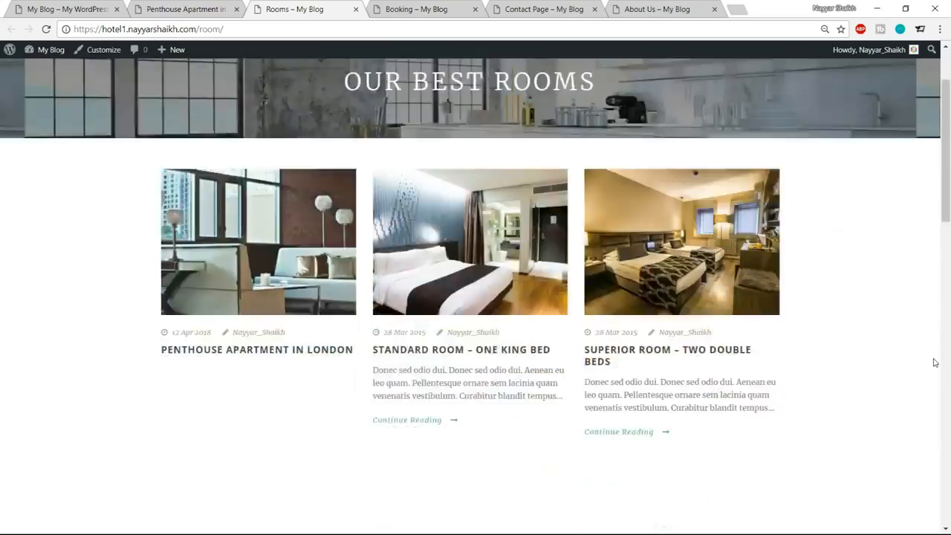
{"action": "scroll", "coordinate": [934, 362], "scroll_direction": "down", "scroll_amount": 1}
{"action": "scroll", "coordinate": [935, 362], "scroll_direction": "up", "scroll_amount": 8}
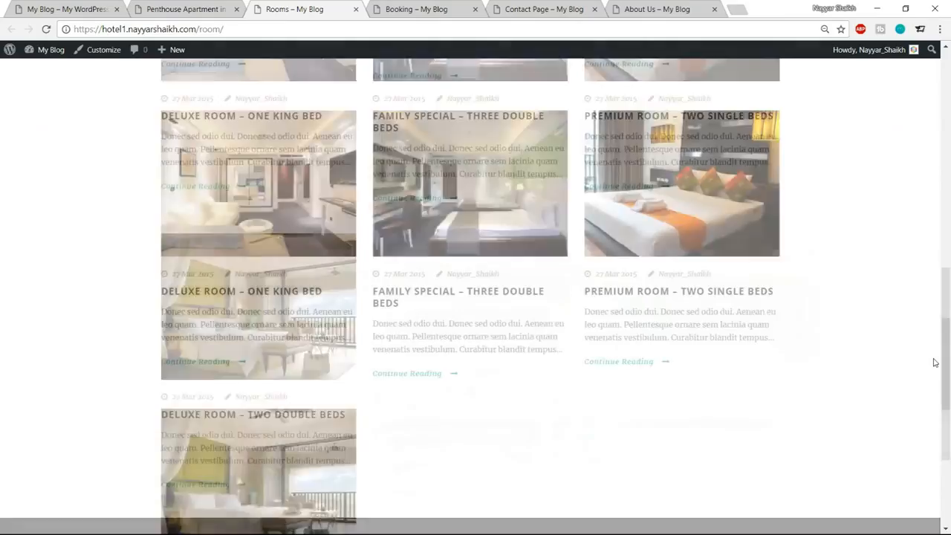
{"action": "scroll", "coordinate": [935, 363], "scroll_direction": "up", "scroll_amount": 2}
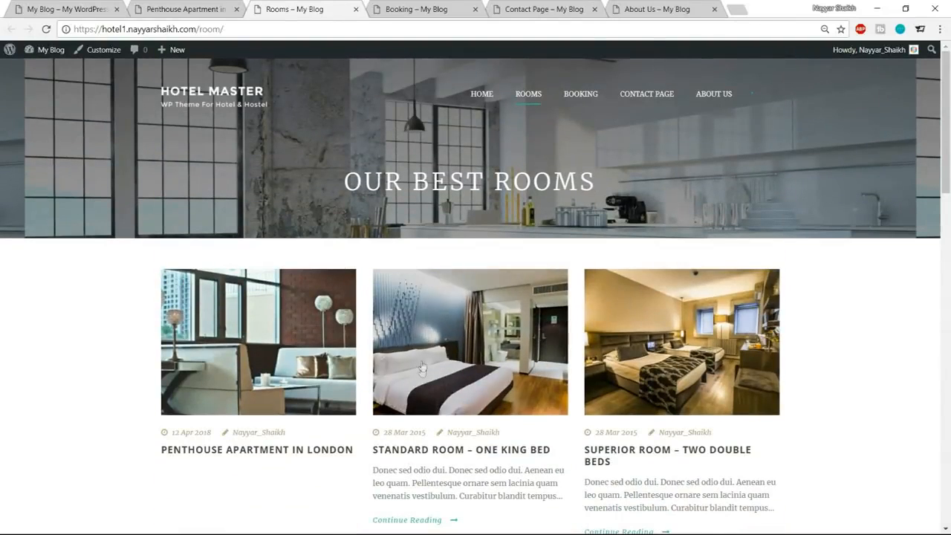
{"action": "left_click", "coordinate": [438, 7]}
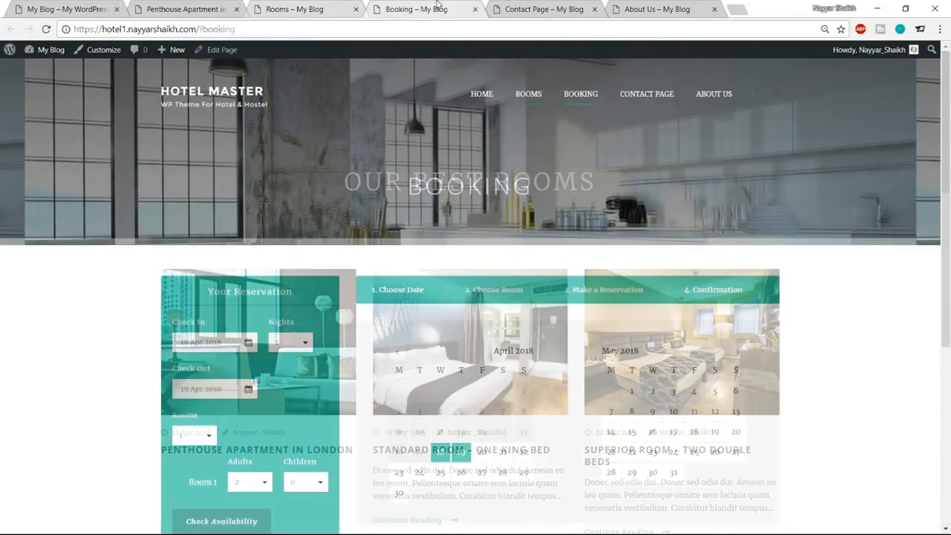
{"action": "scroll", "coordinate": [576, 317], "scroll_direction": "down", "scroll_amount": 1}
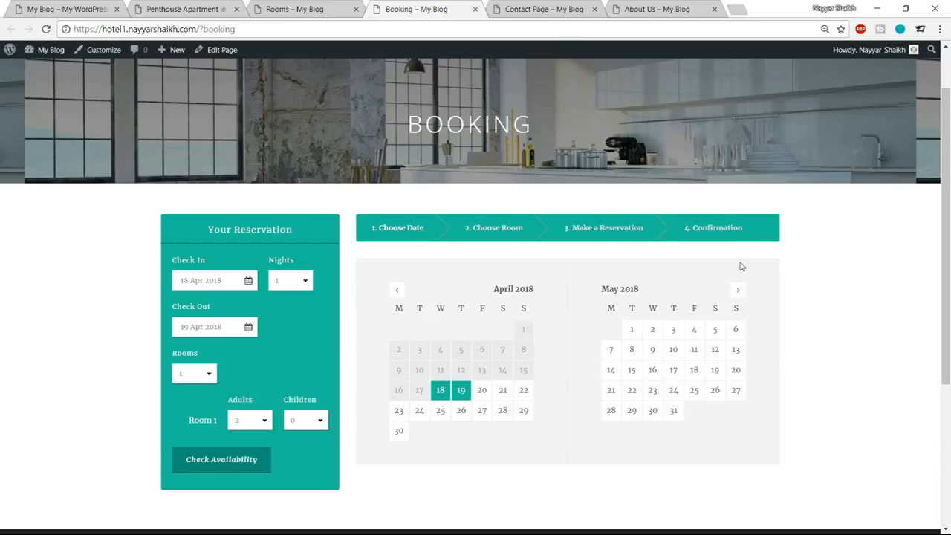
Review the Contact Page from its form to the footer and open the About Us page.
{"action": "left_click", "coordinate": [572, 9]}
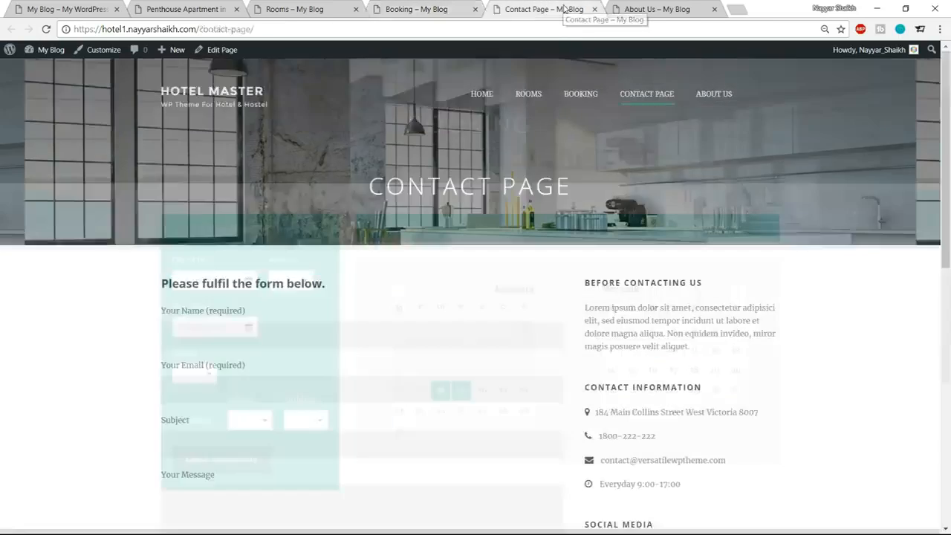
{"action": "scroll", "coordinate": [765, 332], "scroll_direction": "down", "scroll_amount": 2}
{"action": "scroll", "coordinate": [765, 332], "scroll_direction": "down", "scroll_amount": 5}
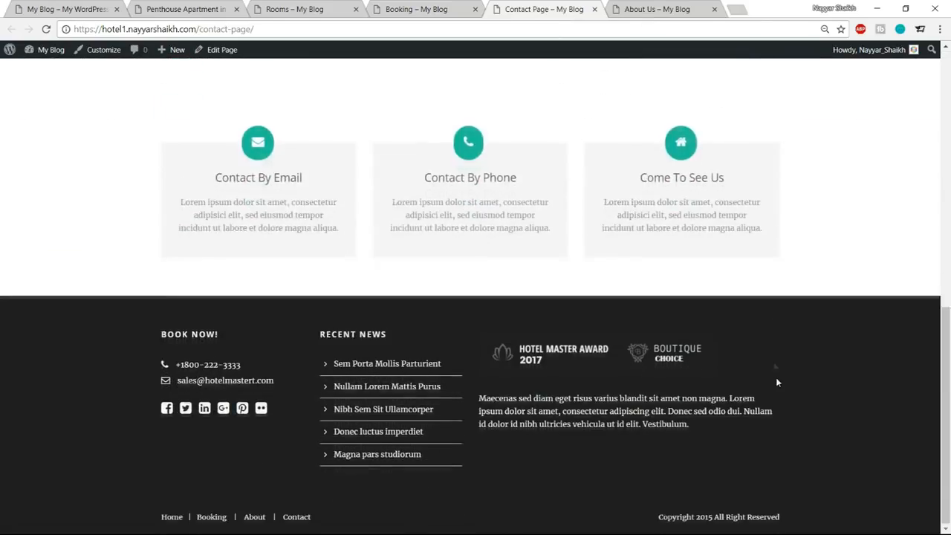
{"action": "scroll", "coordinate": [776, 371], "scroll_direction": "up", "scroll_amount": 9}
{"action": "left_click", "coordinate": [665, 10]}
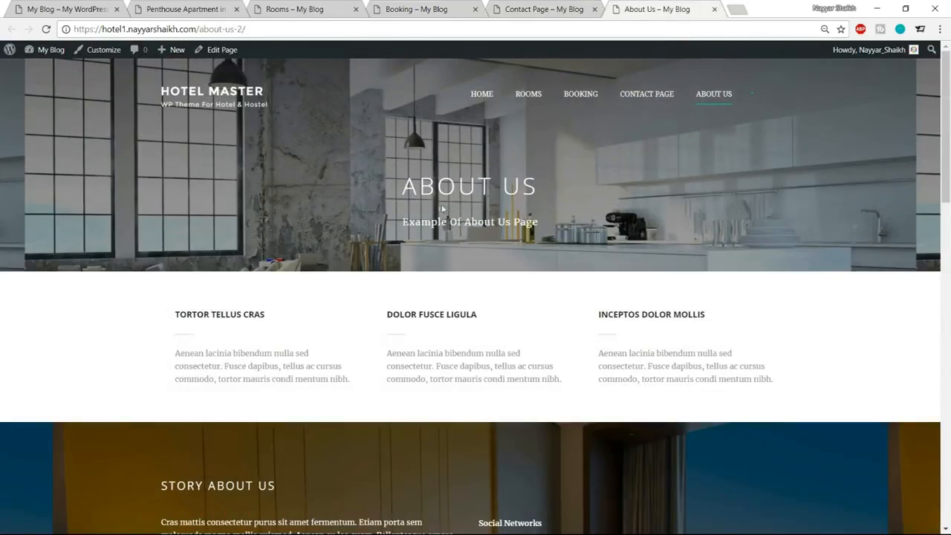
Skim the About Us page from its header down to the footer and return to its beginning.
{"action": "scroll", "coordinate": [708, 298], "scroll_direction": "down", "scroll_amount": 5}
{"action": "scroll", "coordinate": [708, 298], "scroll_direction": "down", "scroll_amount": 6}
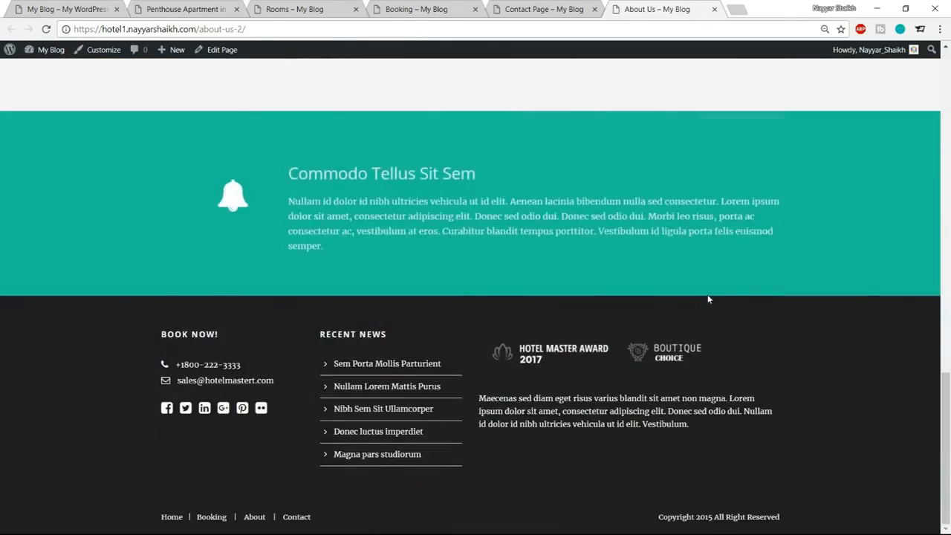
{"action": "scroll", "coordinate": [707, 298], "scroll_direction": "up", "scroll_amount": 4}
{"action": "scroll", "coordinate": [708, 308], "scroll_direction": "up", "scroll_amount": 10}
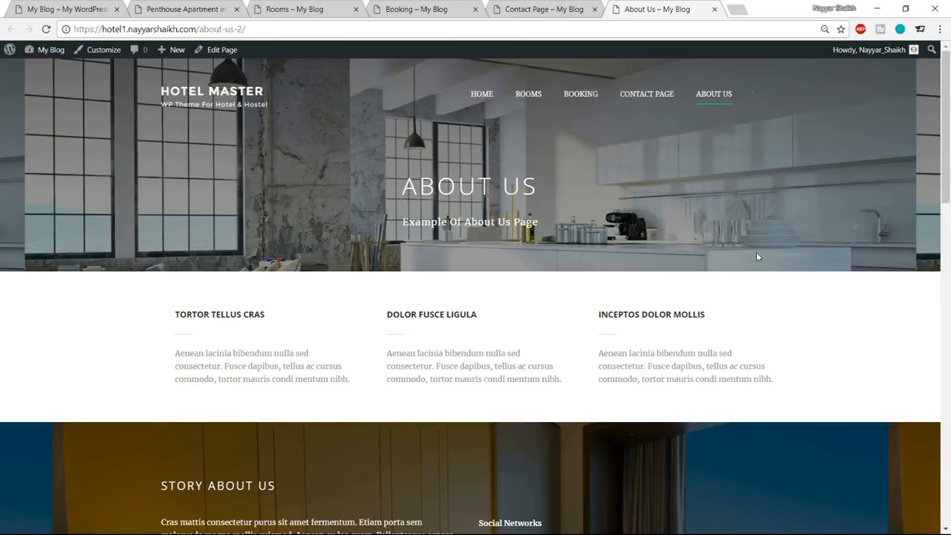
Revisit the Contact Page's form and contact information, highlighting the hotel's street address.
{"action": "left_click", "coordinate": [557, 4]}
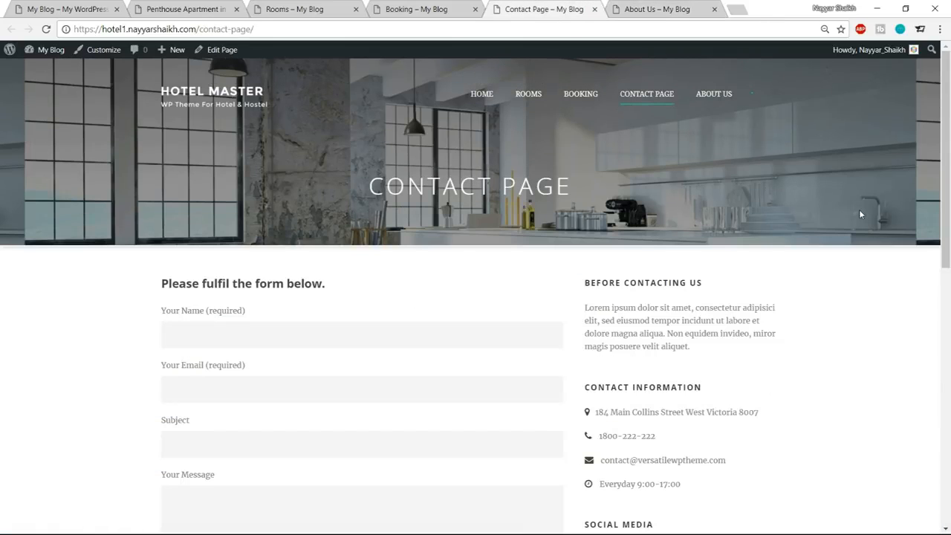
{"action": "scroll", "coordinate": [876, 252], "scroll_direction": "down", "scroll_amount": 3}
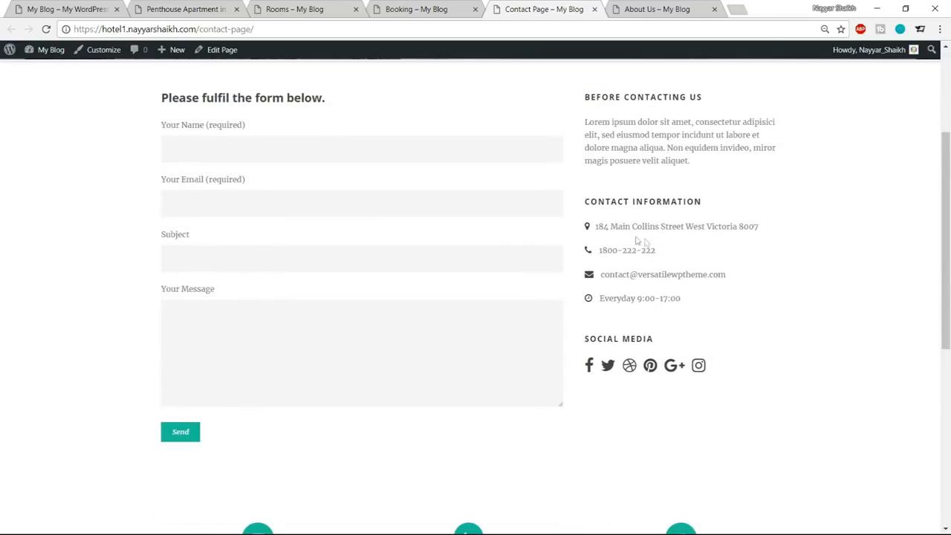
{"action": "left_click_drag", "start_coordinate": [597, 226], "coordinate": [773, 233]}
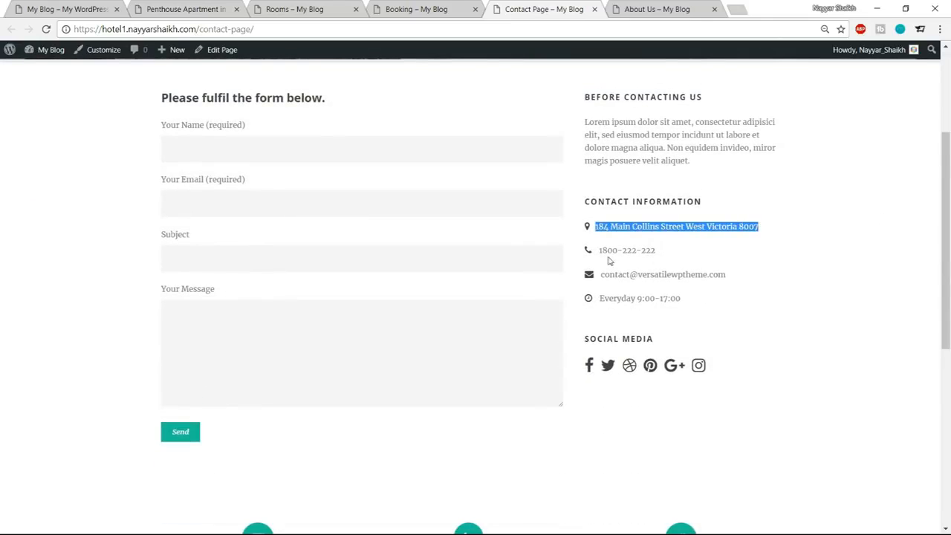
{"action": "scroll", "coordinate": [735, 315], "scroll_direction": "up", "scroll_amount": 3}
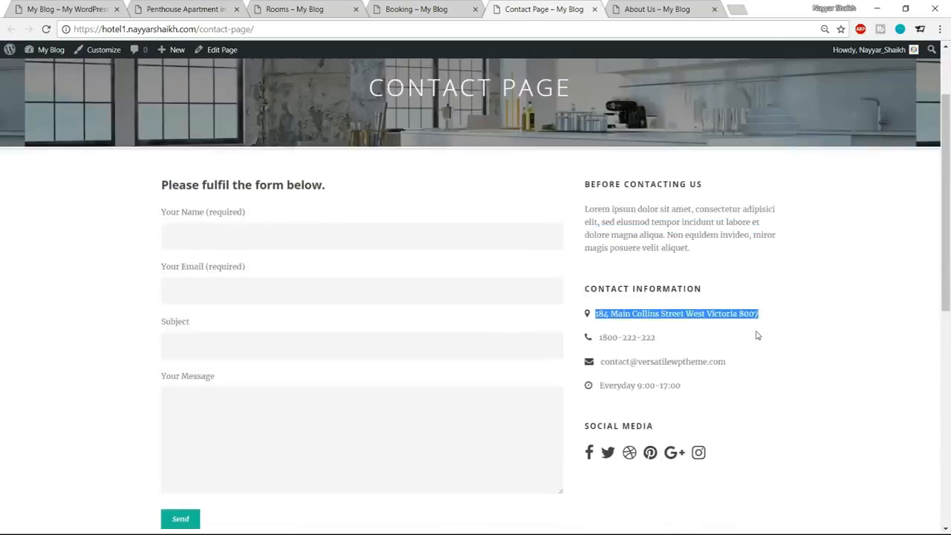
Look through the About Us page's story and feature sections, then the booking list on the admin Transaction page.
{"action": "key", "text": "ctrl+Tab"}
{"action": "scroll", "coordinate": [386, 325], "scroll_direction": "down", "scroll_amount": 3}
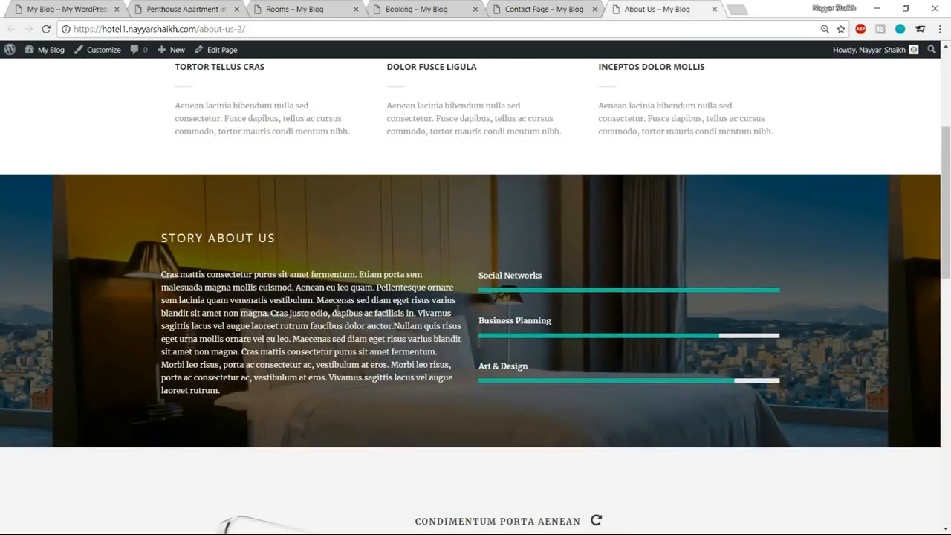
{"action": "scroll", "coordinate": [346, 326], "scroll_direction": "down", "scroll_amount": 5}
{"action": "scroll", "coordinate": [555, 335], "scroll_direction": "up", "scroll_amount": 7}
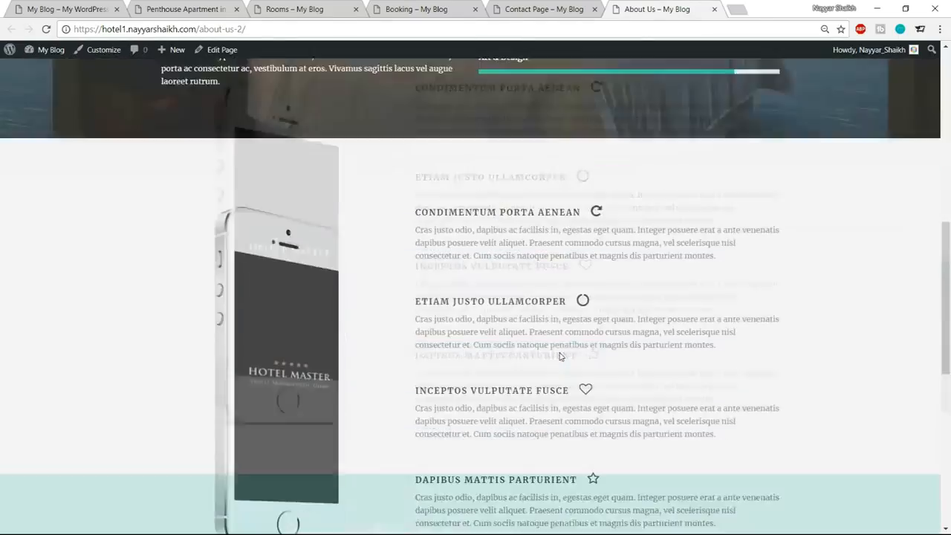
{"action": "scroll", "coordinate": [572, 342], "scroll_direction": "up", "scroll_amount": 2}
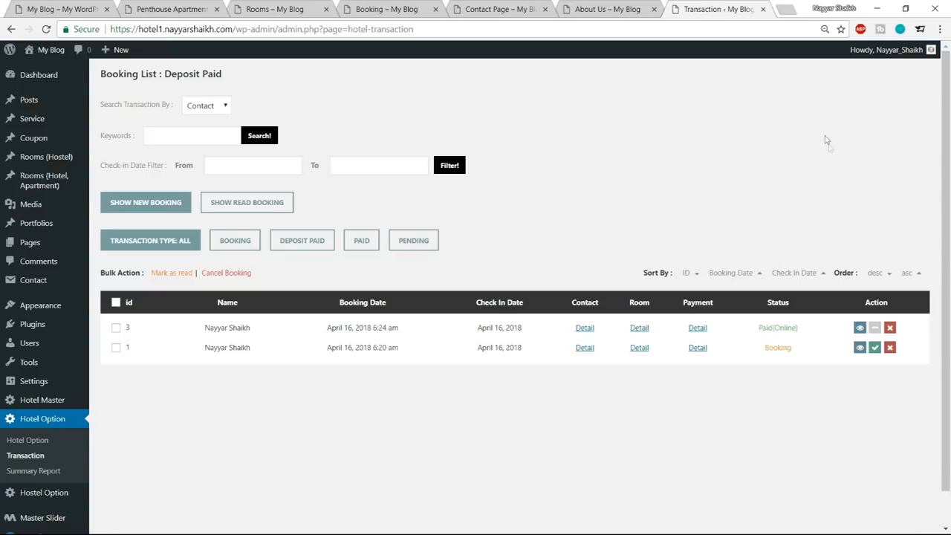
{"action": "scroll", "coordinate": [838, 179], "scroll_direction": "down", "scroll_amount": 1}
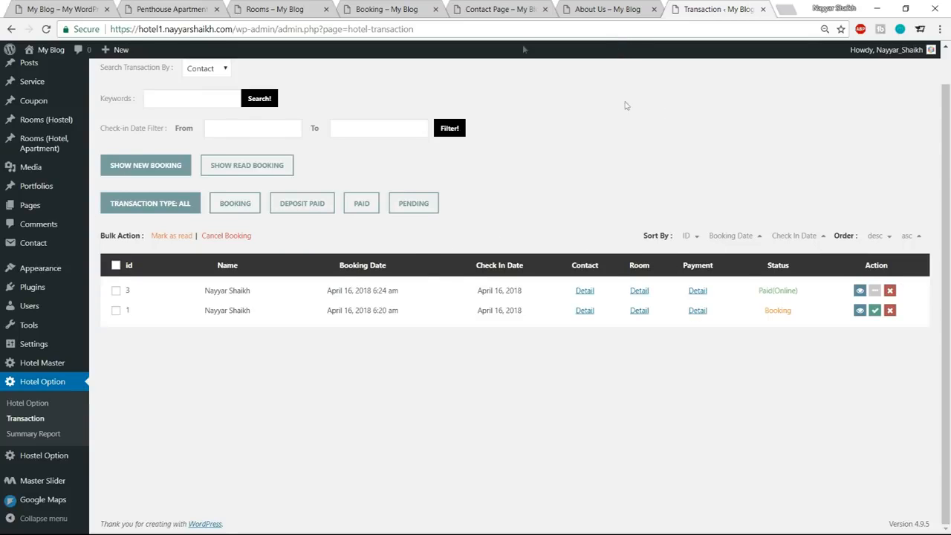
On the Booking page, set the reservation's check-in to 20 Apr 2018 and check-out to 24 Apr 2018.
{"action": "left_click", "coordinate": [394, 8]}
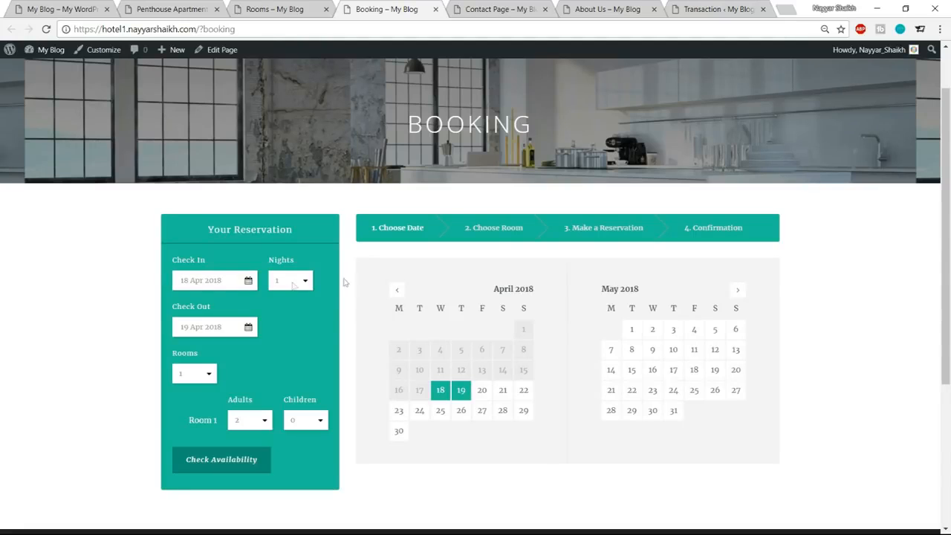
{"action": "scroll", "coordinate": [308, 350], "scroll_direction": "down", "scroll_amount": 1}
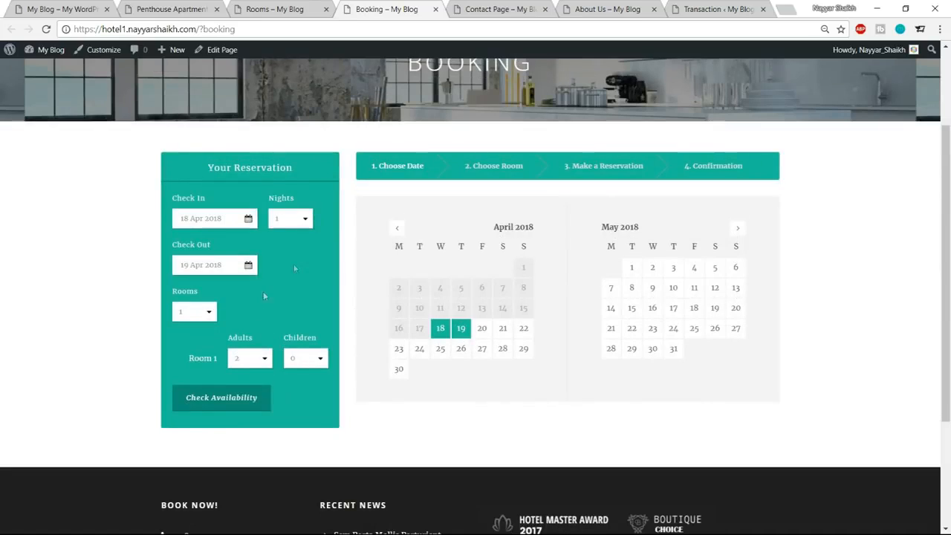
{"action": "left_click", "coordinate": [206, 219]}
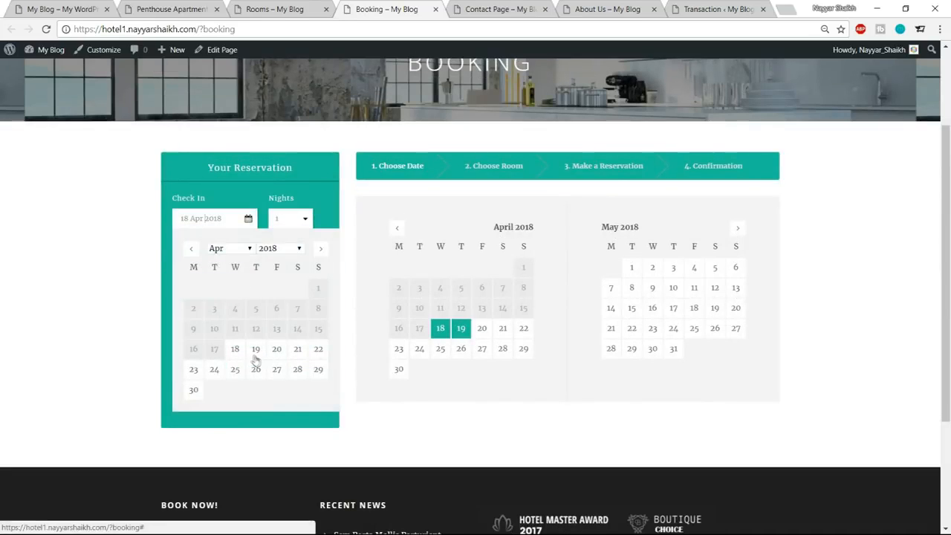
{"action": "left_click", "coordinate": [276, 349]}
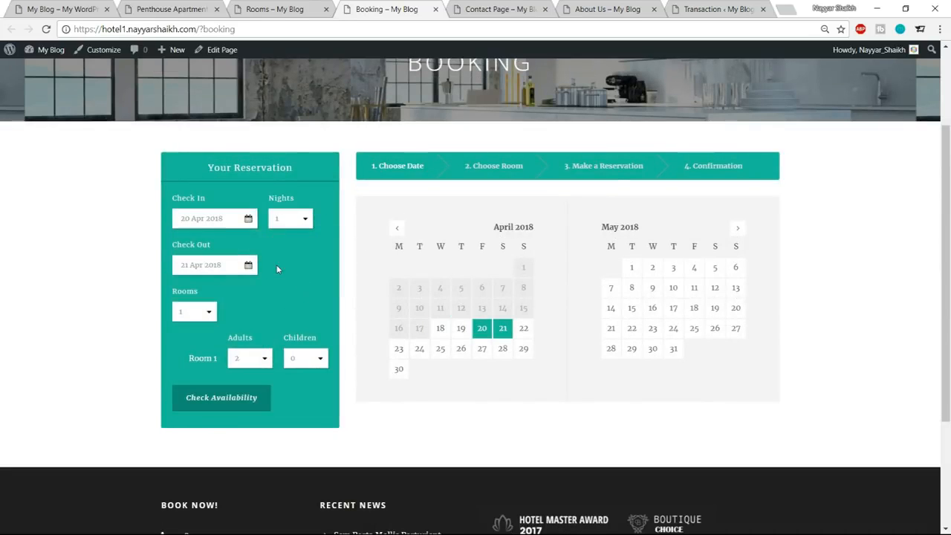
{"action": "left_click", "coordinate": [212, 272]}
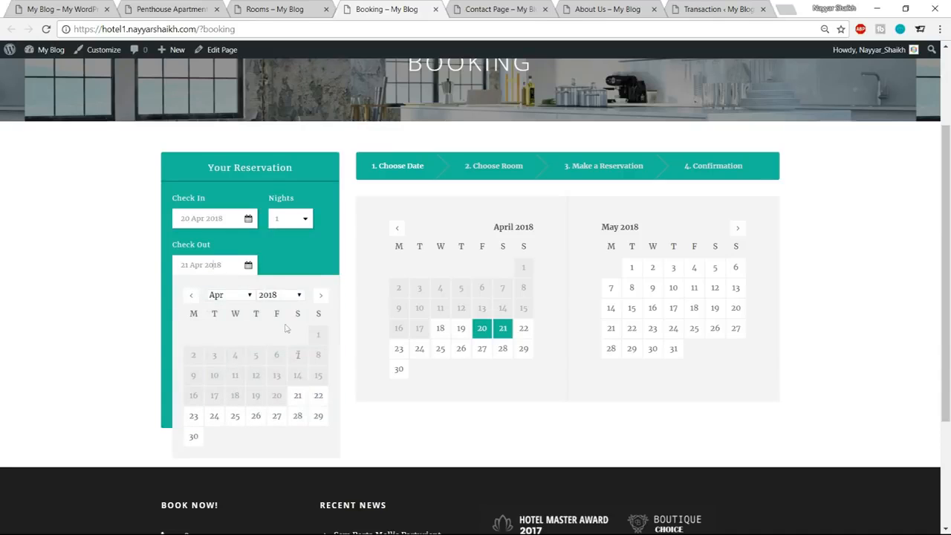
{"action": "left_click", "coordinate": [214, 416]}
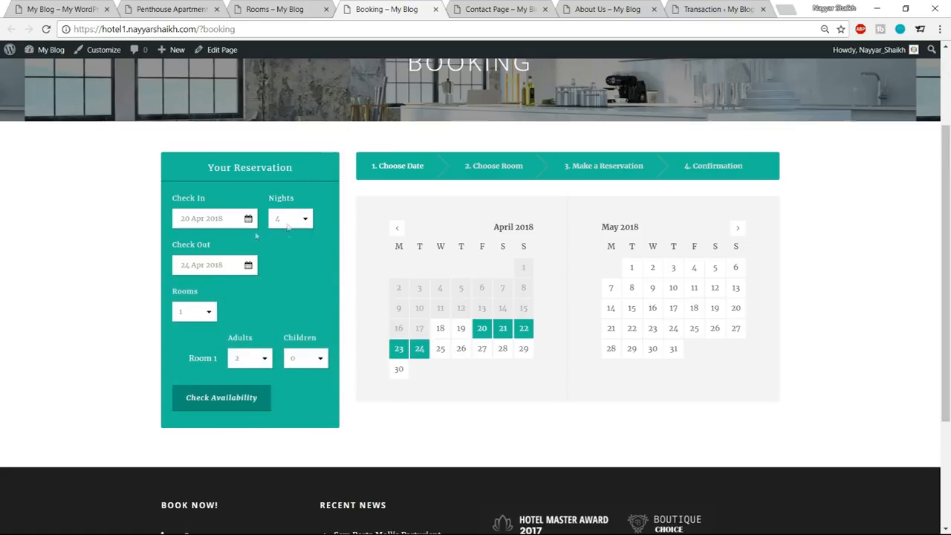
Set the reservation to 1 room with 1 adult and check the availability.
{"action": "left_click", "coordinate": [205, 311]}
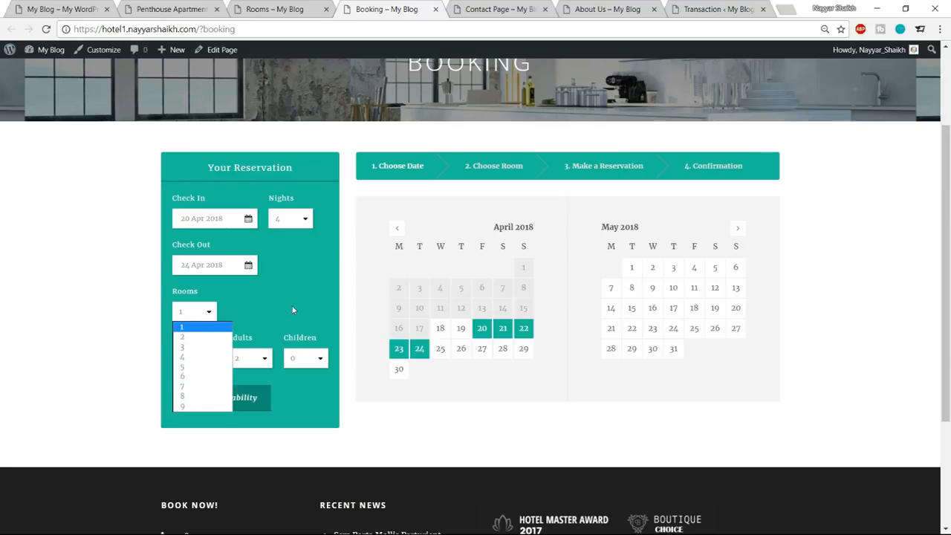
{"action": "left_click", "coordinate": [189, 320]}
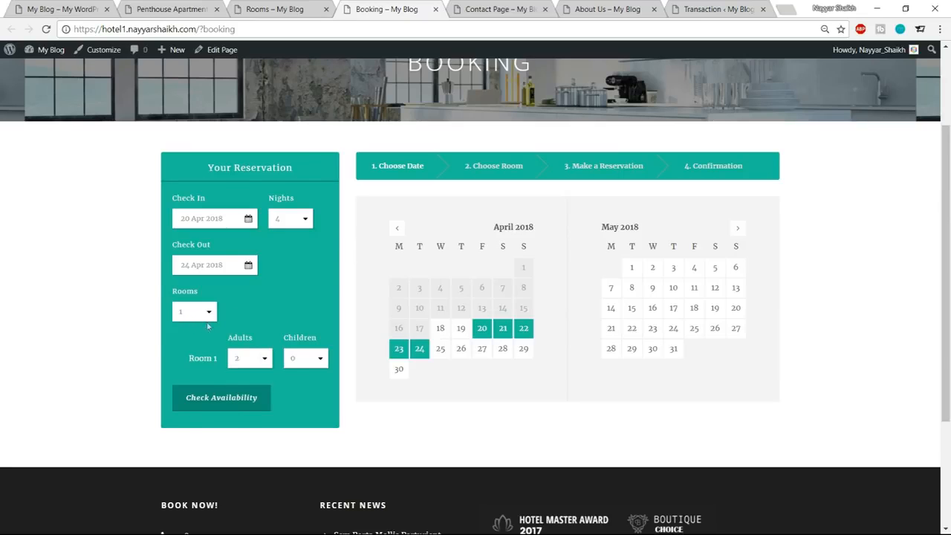
{"action": "left_click", "coordinate": [263, 360]}
{"action": "left_click", "coordinate": [251, 375]}
{"action": "left_click", "coordinate": [220, 401]}
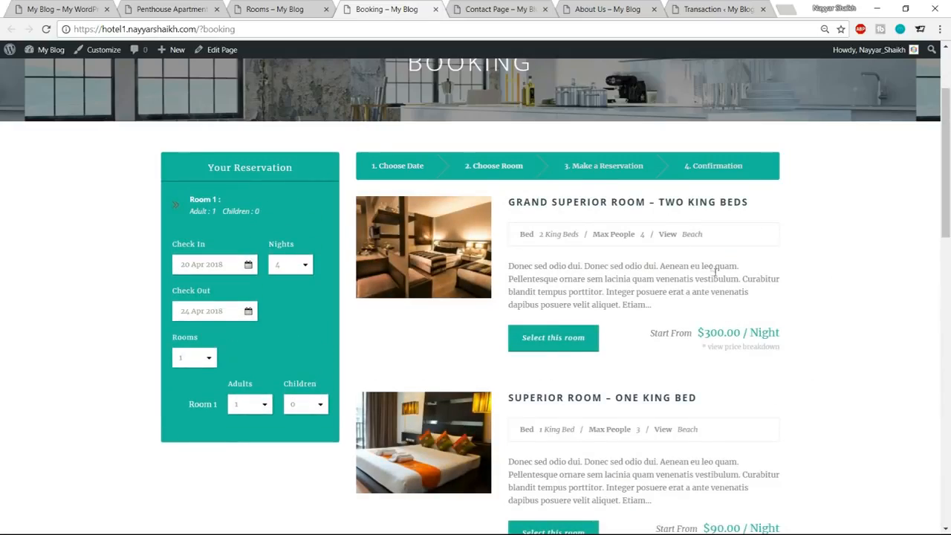
Browse the available room listings and compare their nightly prices, highlighting the Grand Superior Room's rate.
{"action": "scroll", "coordinate": [726, 270], "scroll_direction": "down", "scroll_amount": 8}
{"action": "scroll", "coordinate": [738, 347], "scroll_direction": "down", "scroll_amount": 5}
{"action": "scroll", "coordinate": [733, 371], "scroll_direction": "up", "scroll_amount": 15}
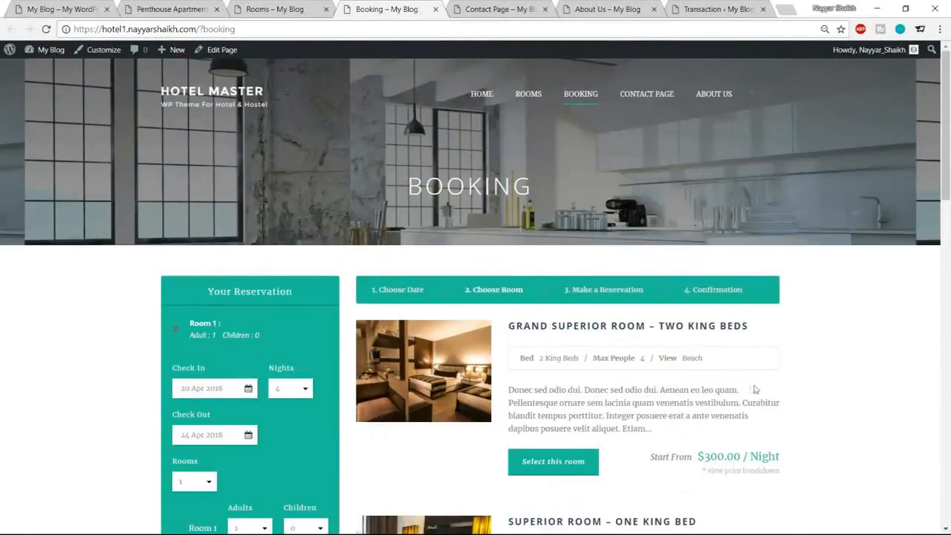
{"action": "scroll", "coordinate": [754, 389], "scroll_direction": "down", "scroll_amount": 2}
{"action": "left_click_drag", "start_coordinate": [698, 330], "coordinate": [816, 333]}
{"action": "scroll", "coordinate": [817, 334], "scroll_direction": "down", "scroll_amount": 1}
{"action": "scroll", "coordinate": [816, 334], "scroll_direction": "down", "scroll_amount": 2}
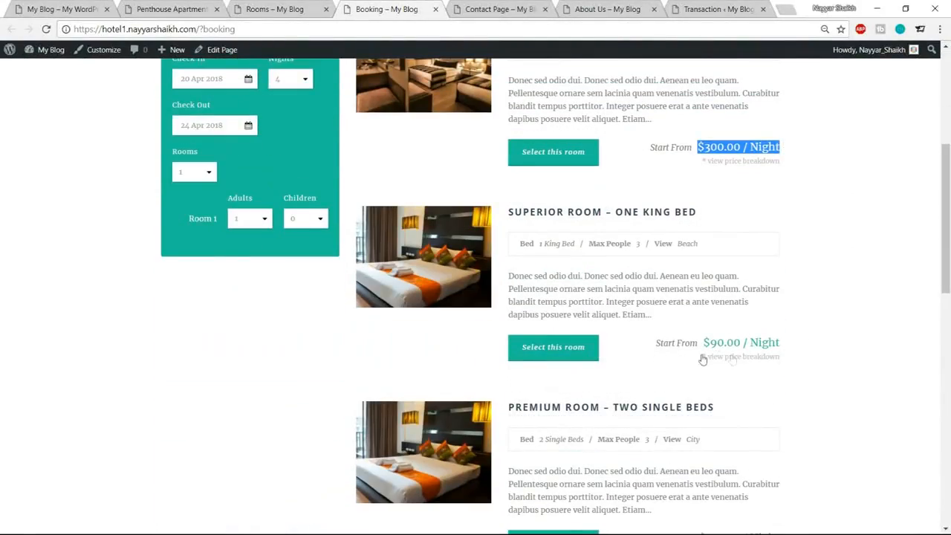
{"action": "scroll", "coordinate": [930, 355], "scroll_direction": "up", "scroll_amount": 4}
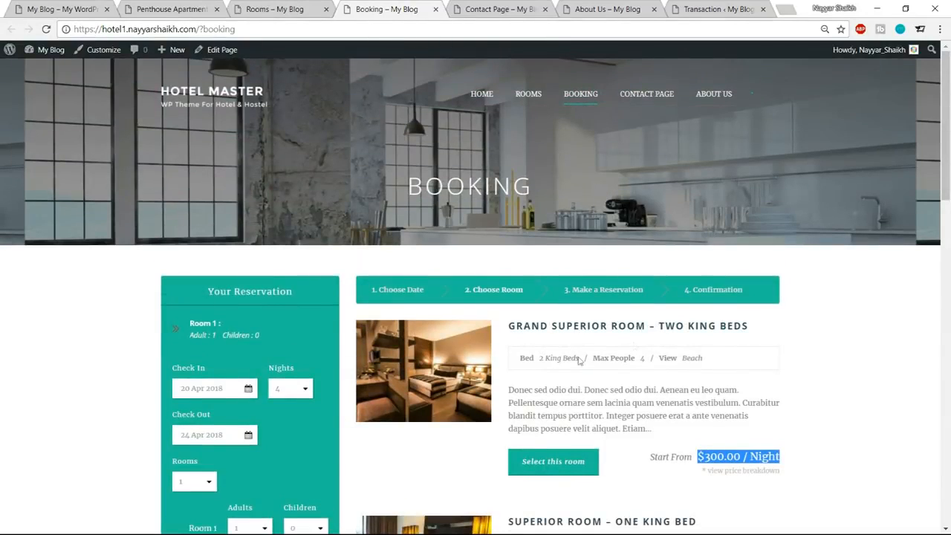
Highlight the bed, maximum people and view details of the Grand Superior Room – Two King Beds.
{"action": "left_click_drag", "start_coordinate": [542, 357], "coordinate": [581, 360]}
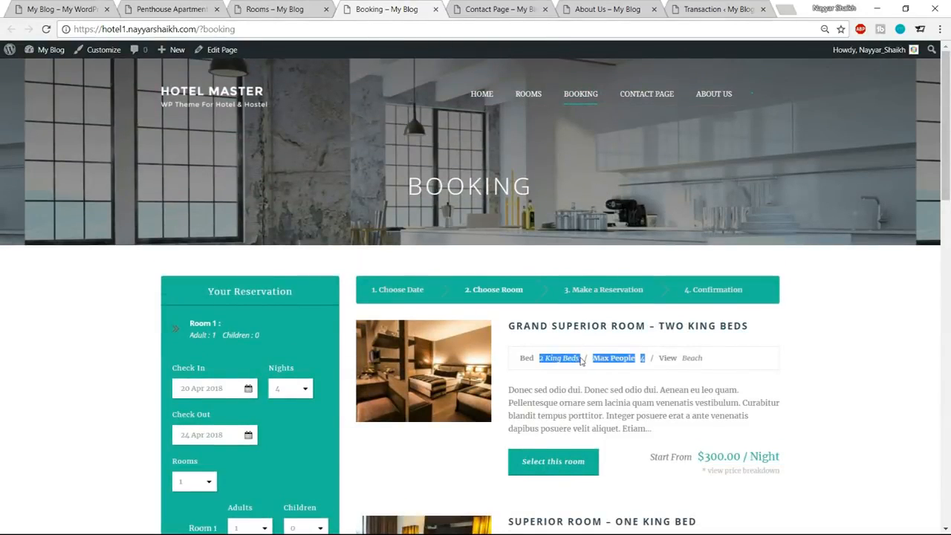
{"action": "left_click", "coordinate": [633, 358]}
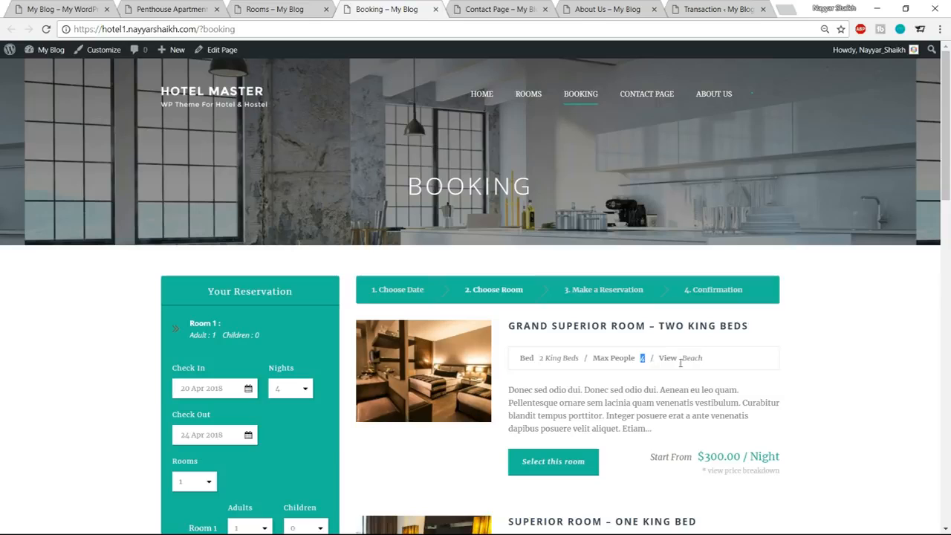
{"action": "left_click_drag", "start_coordinate": [713, 360], "coordinate": [680, 361]}
Select the Grand Superior Room – Two King Beds and proceed to the Make a Reservation stage.
{"action": "scroll", "coordinate": [641, 371], "scroll_direction": "down", "scroll_amount": 2}
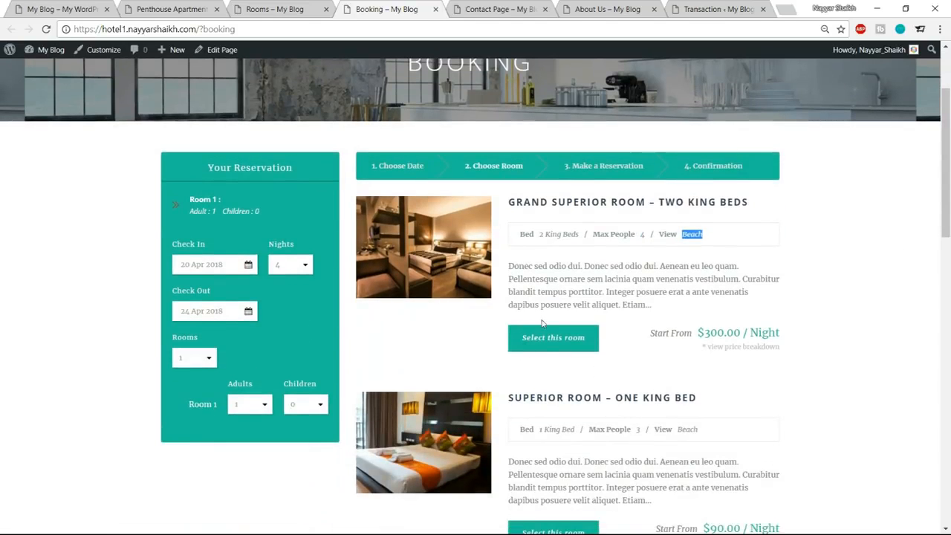
{"action": "left_click", "coordinate": [535, 344]}
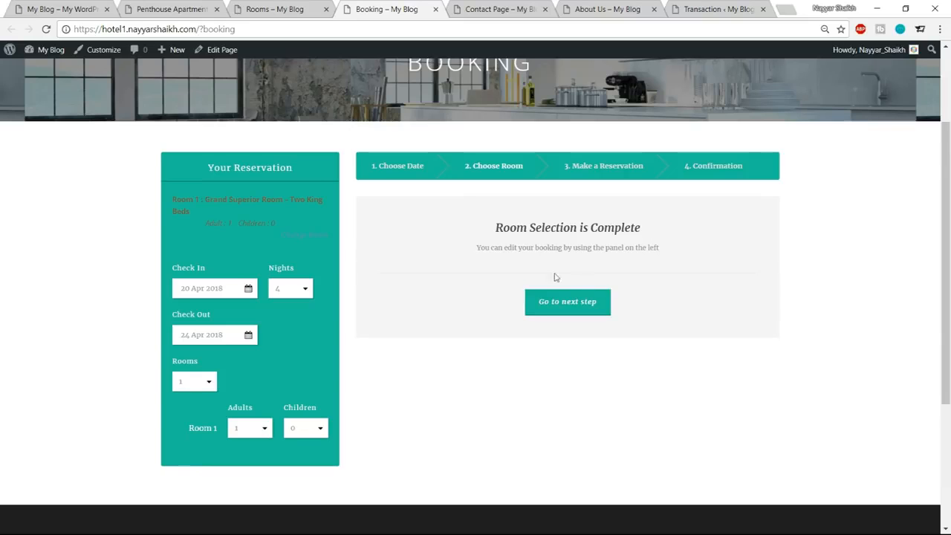
{"action": "left_click", "coordinate": [578, 312]}
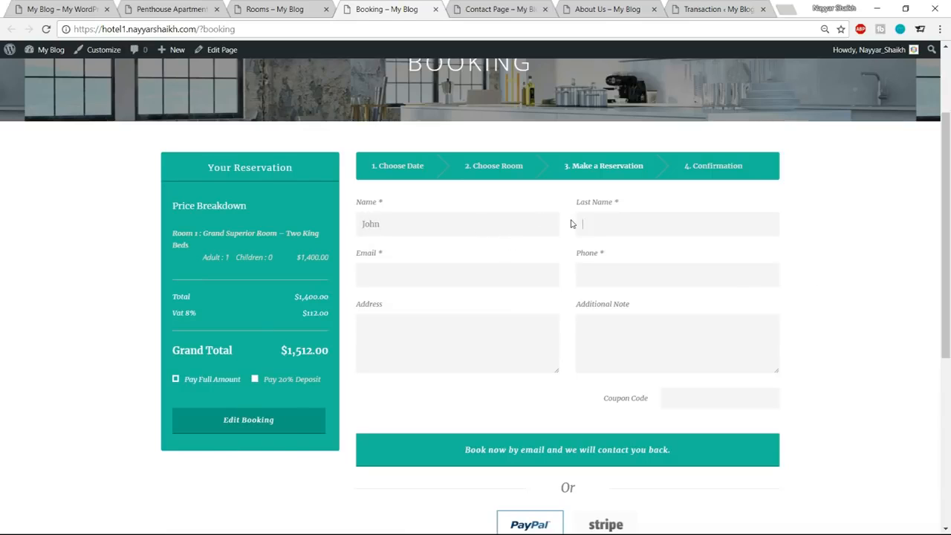
Fill in the guest's name, email, phone number and address on the reservation form.
{"action": "left_click", "coordinate": [501, 274]}
{"action": "left_click", "coordinate": [477, 296]}
{"action": "left_click_drag", "start_coordinate": [636, 276], "coordinate": [565, 281]}
{"action": "type", "text": "123647890"}
{"action": "scroll", "coordinate": [715, 286], "scroll_direction": "down", "scroll_amount": 3}
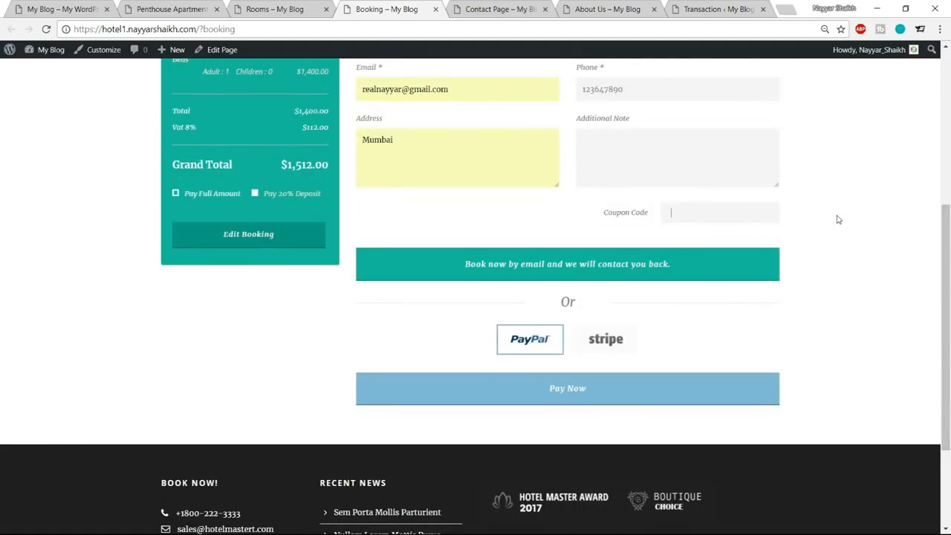
Choose Stripe as the payment method and proceed to pay for the reservation.
{"action": "left_click", "coordinate": [603, 351]}
{"action": "left_click", "coordinate": [524, 355]}
{"action": "left_click", "coordinate": [615, 345]}
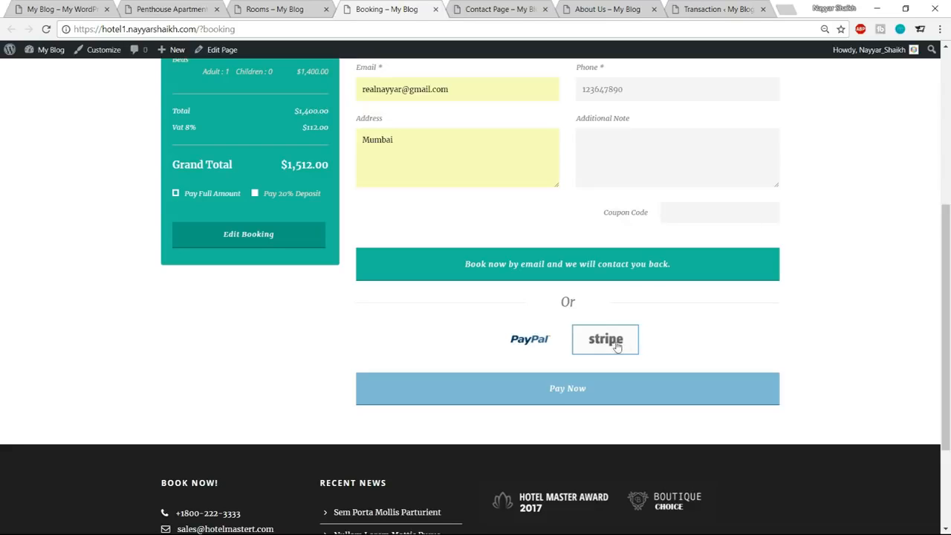
{"action": "left_click", "coordinate": [615, 389]}
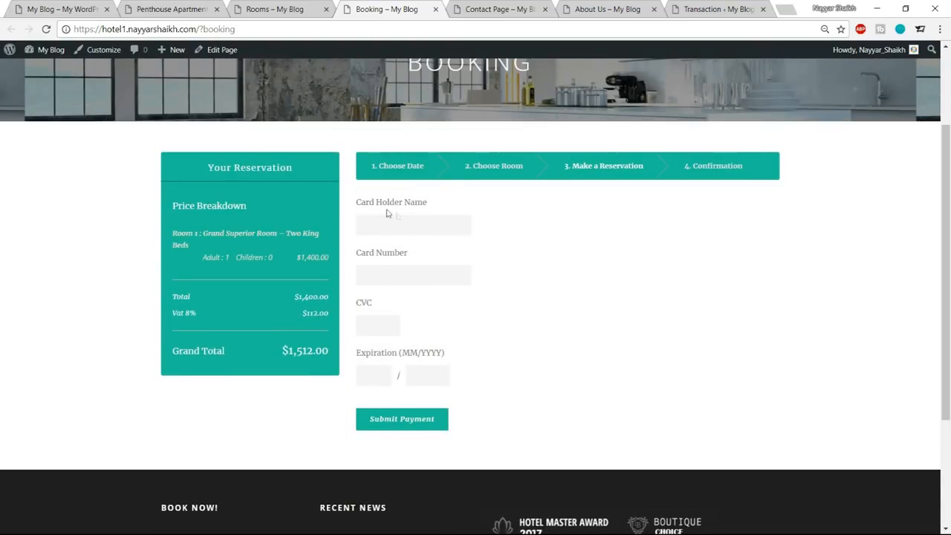
Enter the card holder's name and the card number on the payment form.
{"action": "left_click", "coordinate": [409, 225]}
{"action": "key", "text": "Tab"}
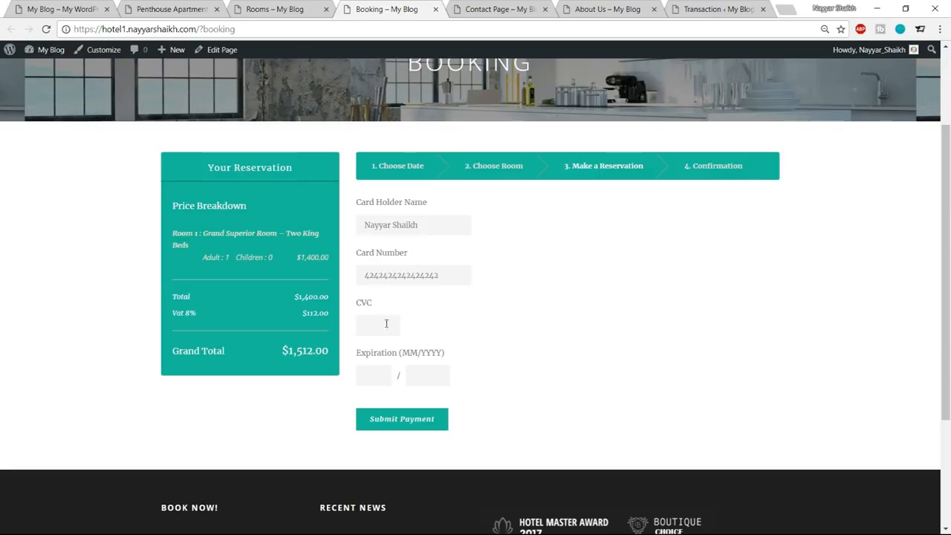
Enter the card's CVC and expiration date and submit the payment.
{"action": "left_click", "coordinate": [378, 330]}
{"action": "type", "text": "124"}
{"action": "left_click", "coordinate": [368, 376]}
{"action": "type", "text": "01"}
{"action": "key", "text": "Tab"}
{"action": "type", "text": "24"}
{"action": "left_click", "coordinate": [394, 420]}
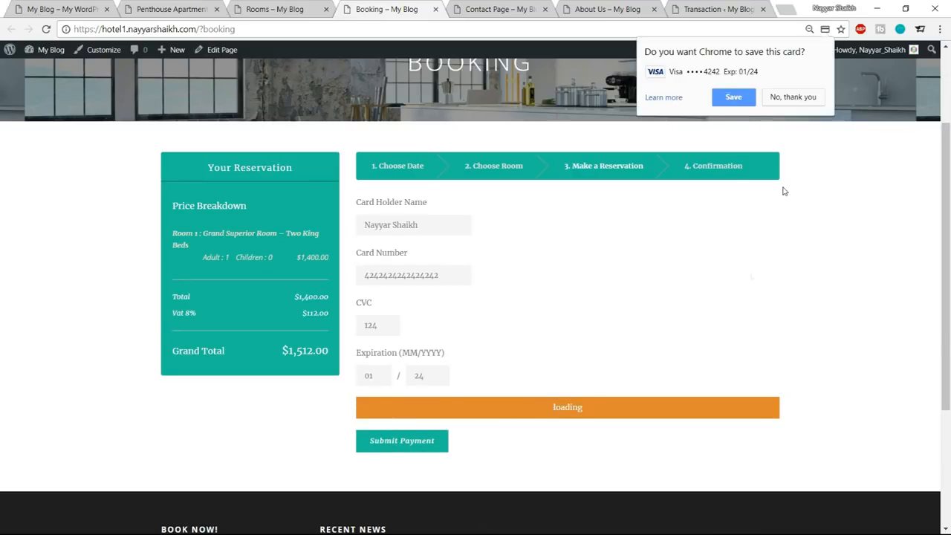
Decline saving the card in the browser and highlight the heading of the reservation confirmation.
{"action": "scroll", "coordinate": [664, 375], "scroll_direction": "down", "scroll_amount": 1}
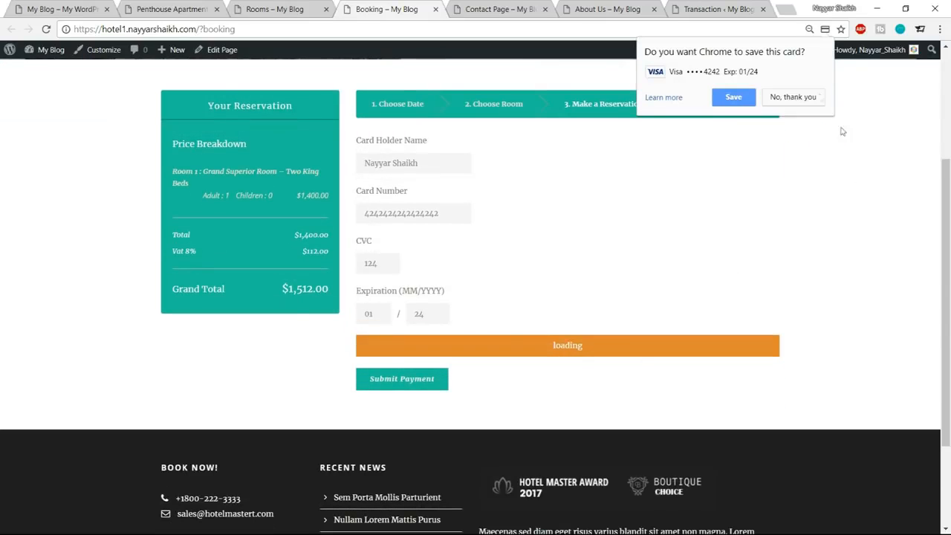
{"action": "left_click", "coordinate": [792, 98]}
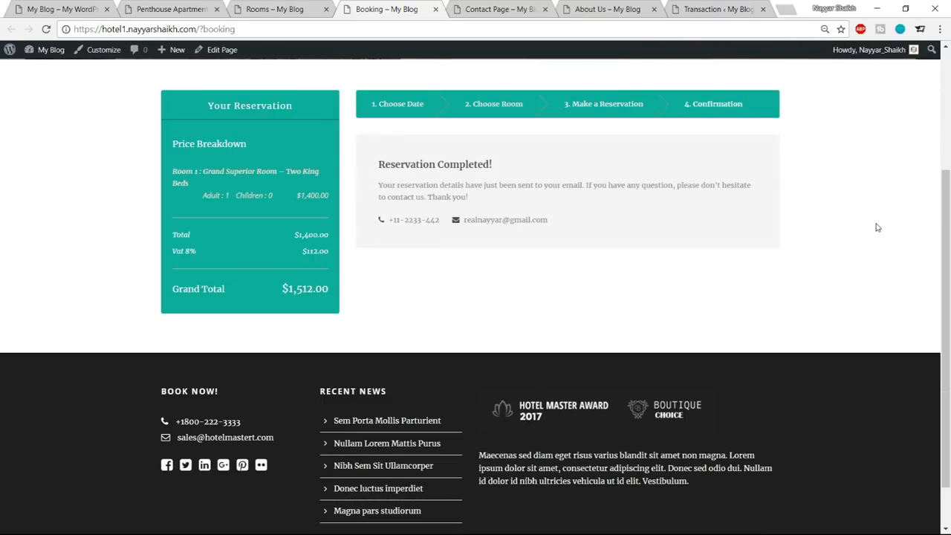
{"action": "left_click_drag", "start_coordinate": [377, 165], "coordinate": [497, 170]}
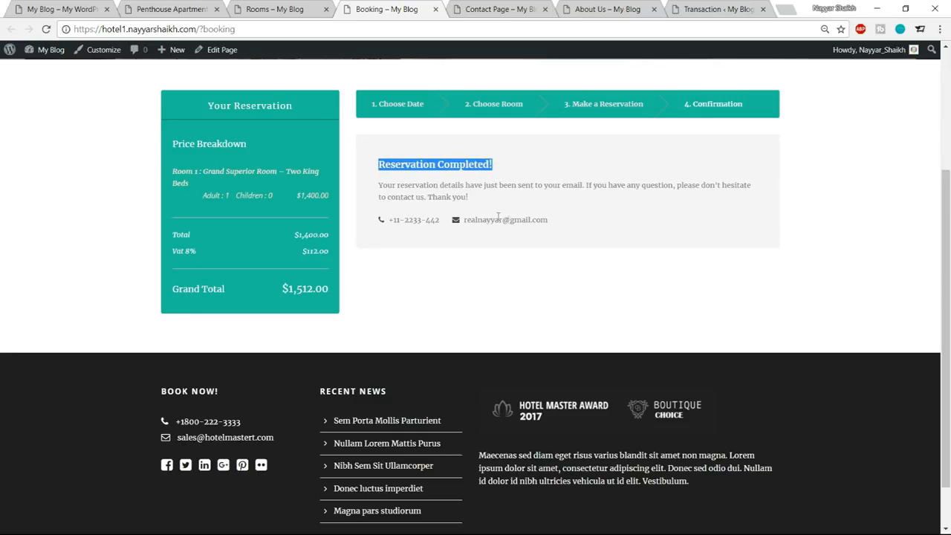
Highlight the contact e-mail on the reservation confirmation and switch to the hotel's transaction list in the WordPress admin.
{"action": "left_click_drag", "start_coordinate": [555, 221], "coordinate": [435, 218]}
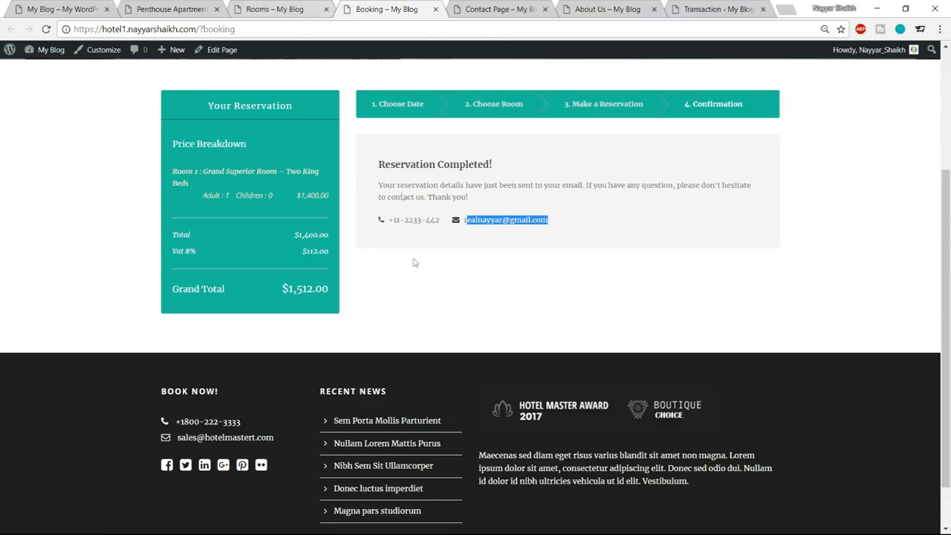
{"action": "left_click", "coordinate": [286, 8]}
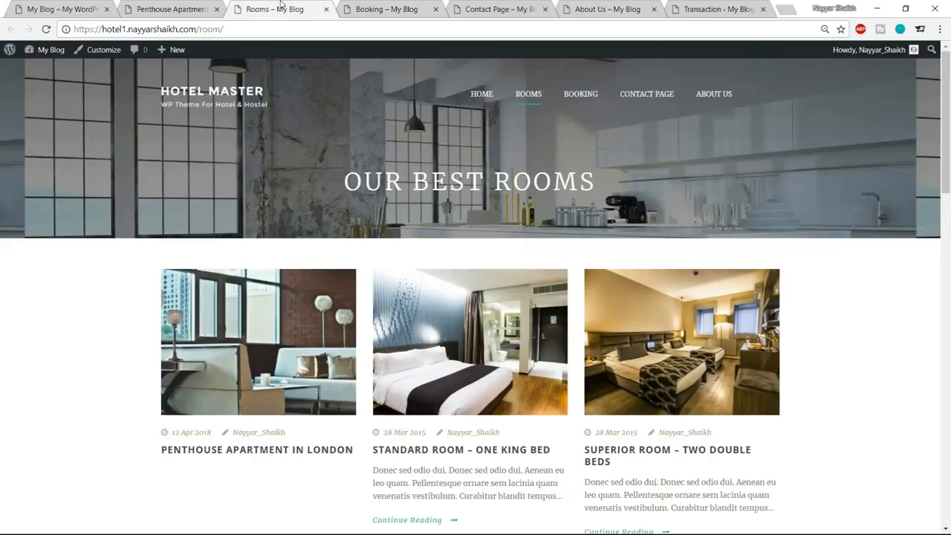
{"action": "left_click", "coordinate": [709, 9]}
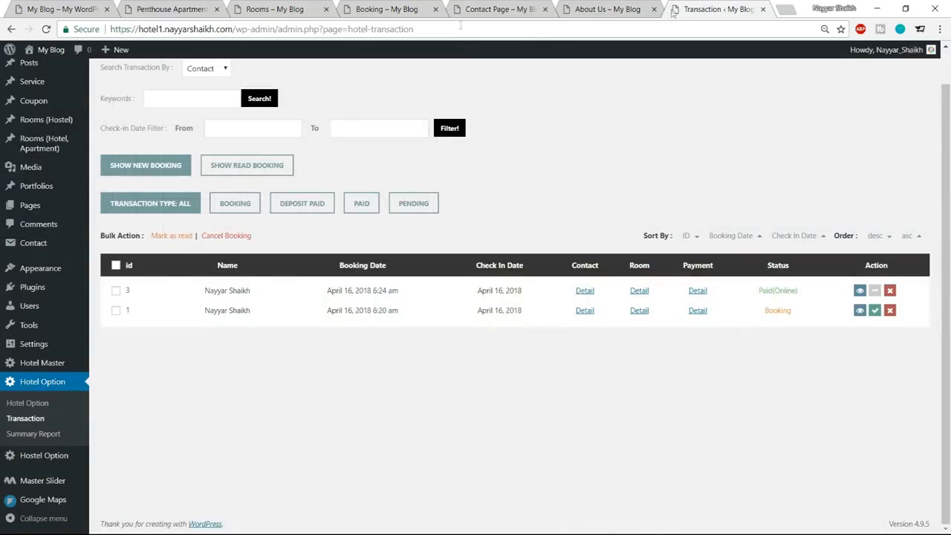
Highlight the guest name and the booking date of the newest transaction.
{"action": "left_click_drag", "start_coordinate": [203, 295], "coordinate": [249, 293]}
{"action": "left_click", "coordinate": [225, 299]}
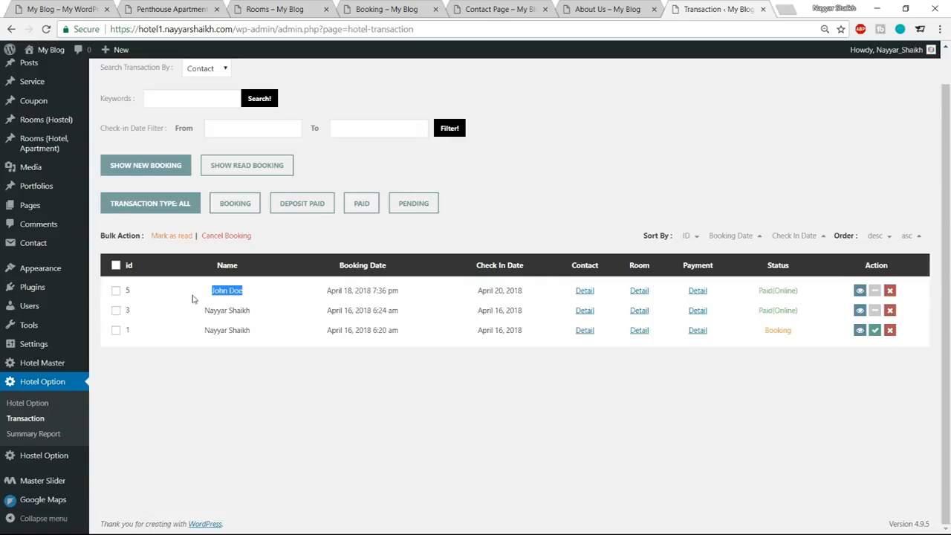
{"action": "left_click_drag", "start_coordinate": [326, 295], "coordinate": [401, 291]}
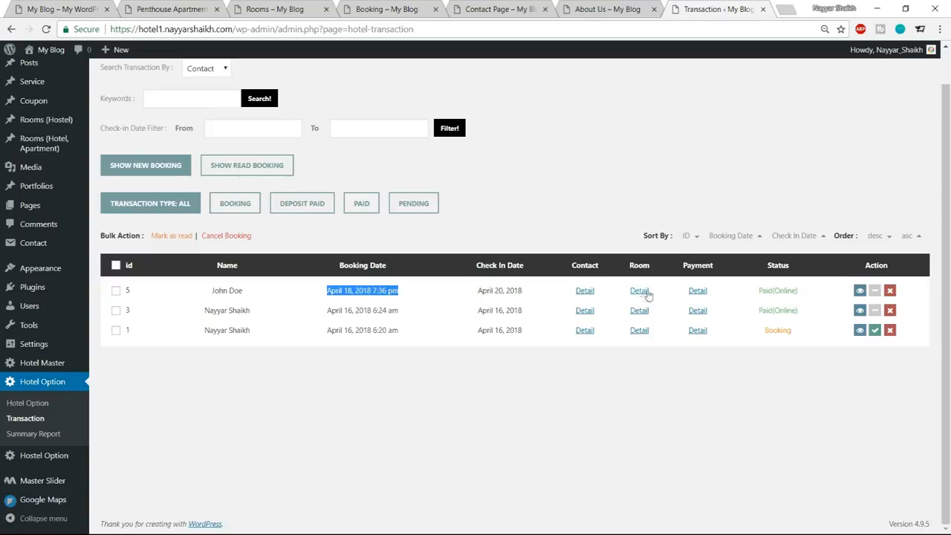
View the contact details of the newest booking, highlight the phone number, and close the details.
{"action": "left_click", "coordinate": [584, 292]}
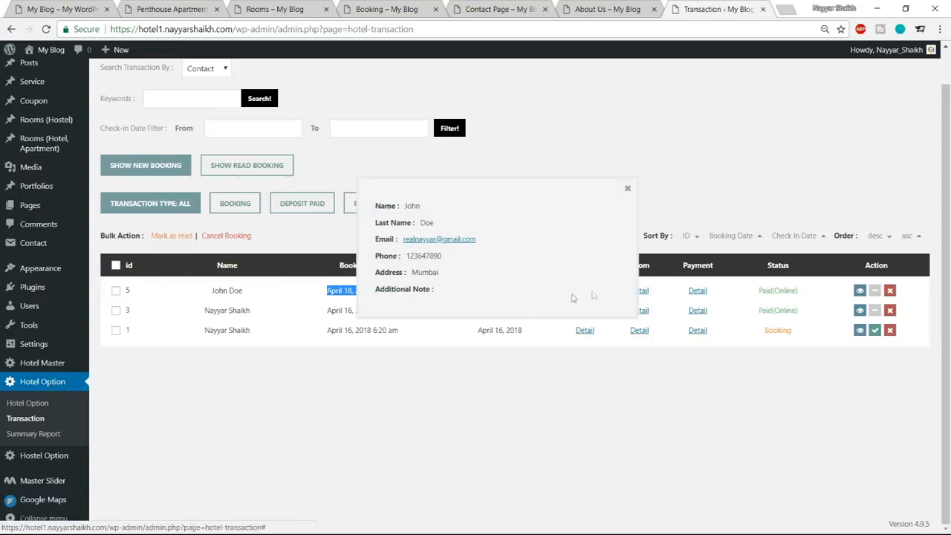
{"action": "left_click_drag", "start_coordinate": [408, 255], "coordinate": [451, 259]}
{"action": "left_click", "coordinate": [452, 260]}
{"action": "left_click", "coordinate": [627, 188]}
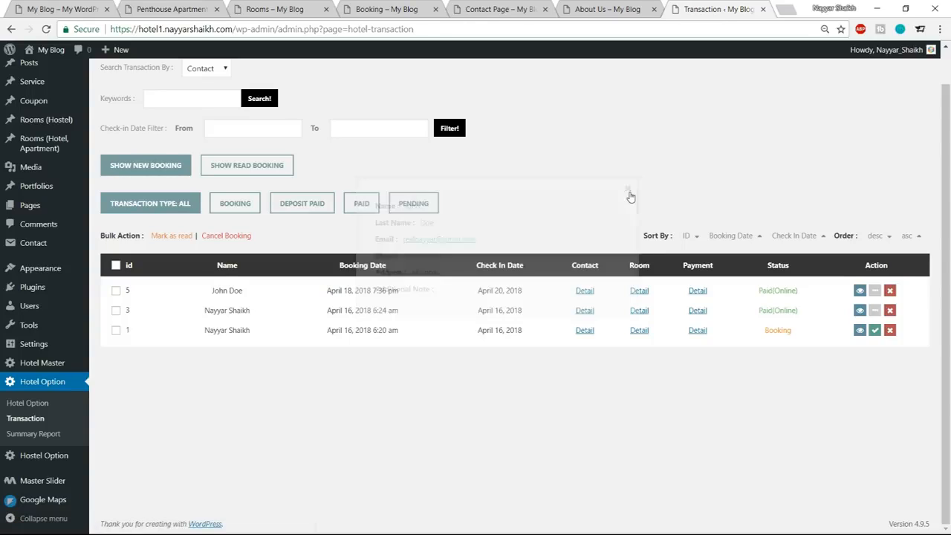
View the newest booking's payment details, highlight the pay amount, close them, and highlight the booking's status.
{"action": "left_click", "coordinate": [697, 292]}
{"action": "left_click_drag", "start_coordinate": [444, 265], "coordinate": [503, 266]}
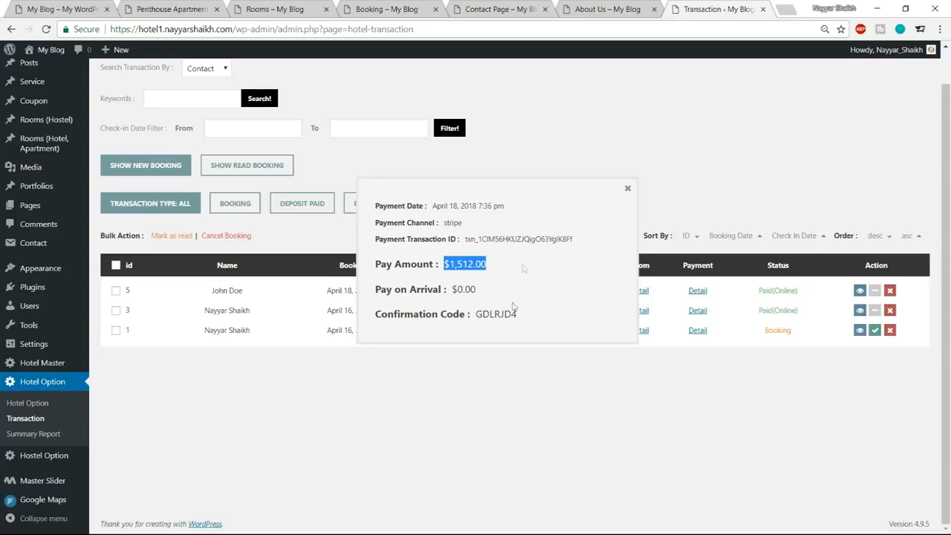
{"action": "left_click", "coordinate": [627, 190]}
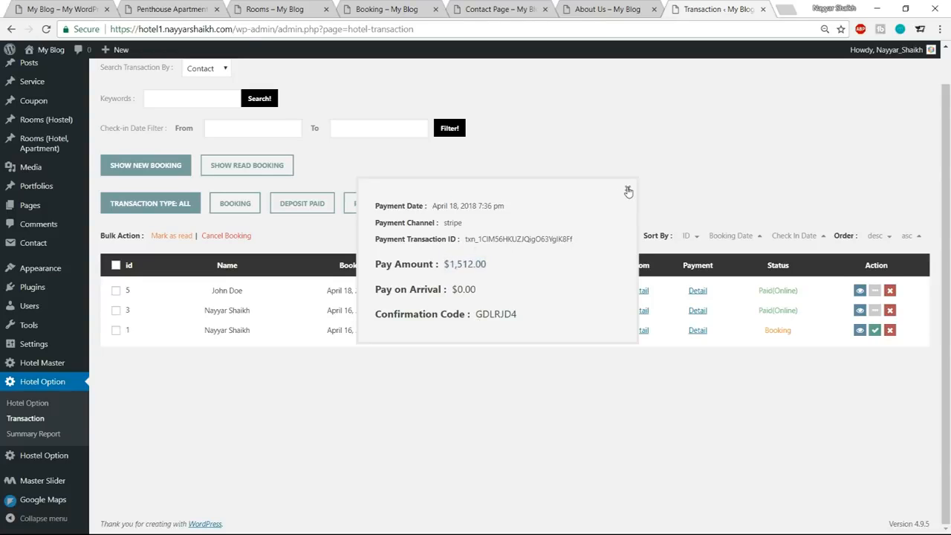
{"action": "left_click_drag", "start_coordinate": [798, 293], "coordinate": [757, 291]}
{"action": "left_click", "coordinate": [801, 293]}
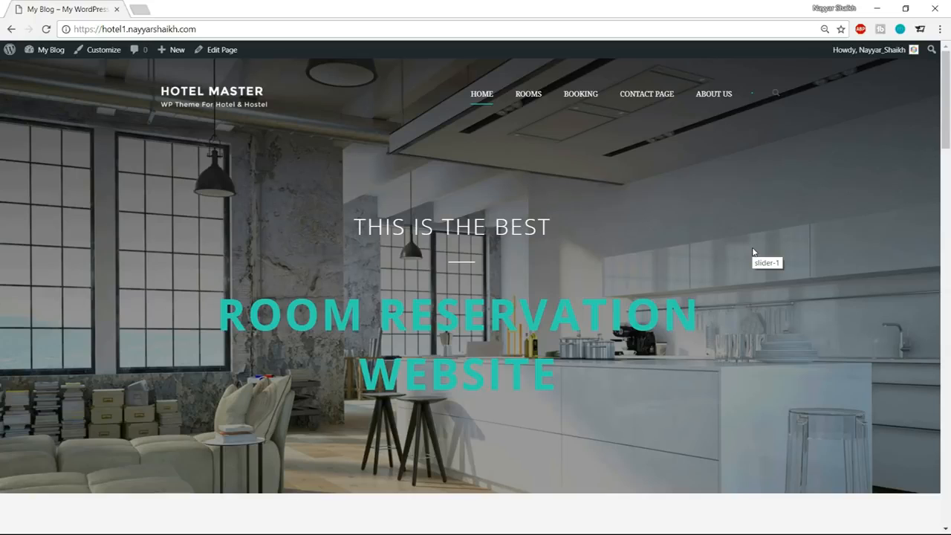
Look over the hotel site's home page from the slider down to the services section and return to its start.
{"action": "scroll", "coordinate": [400, 279], "scroll_direction": "down", "scroll_amount": 1}
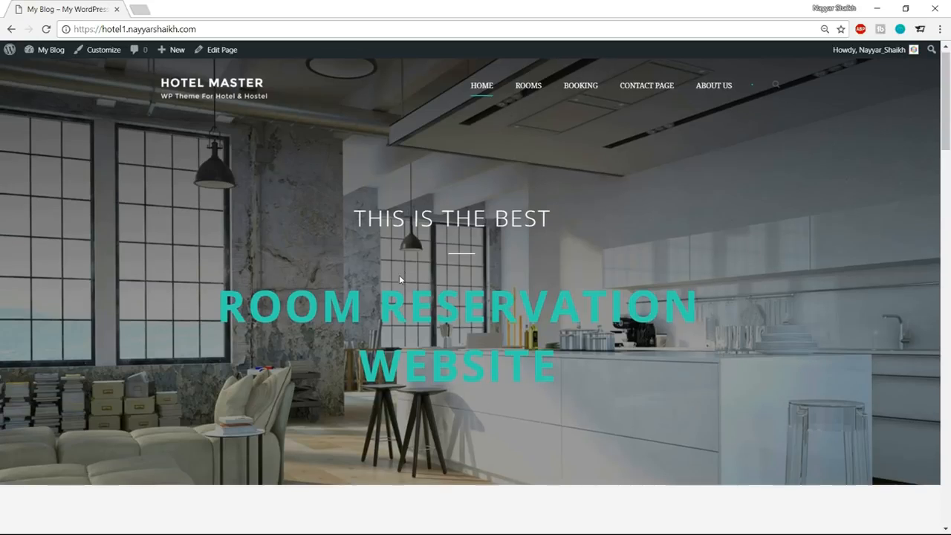
{"action": "scroll", "coordinate": [399, 274], "scroll_direction": "down", "scroll_amount": 10}
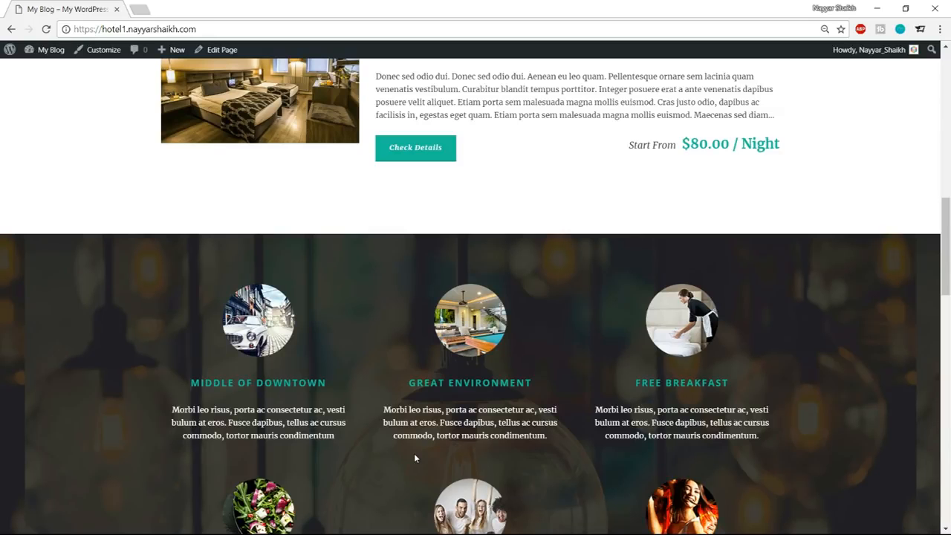
{"action": "scroll", "coordinate": [414, 454], "scroll_direction": "up", "scroll_amount": 10}
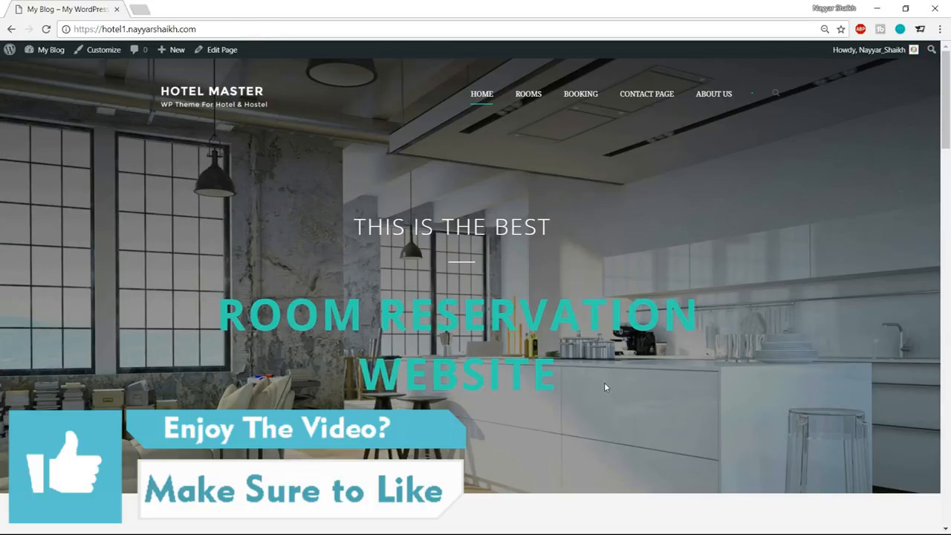
Open bloggdude.com/tmd in a new browser tab.
{"action": "left_click", "coordinate": [140, 9]}
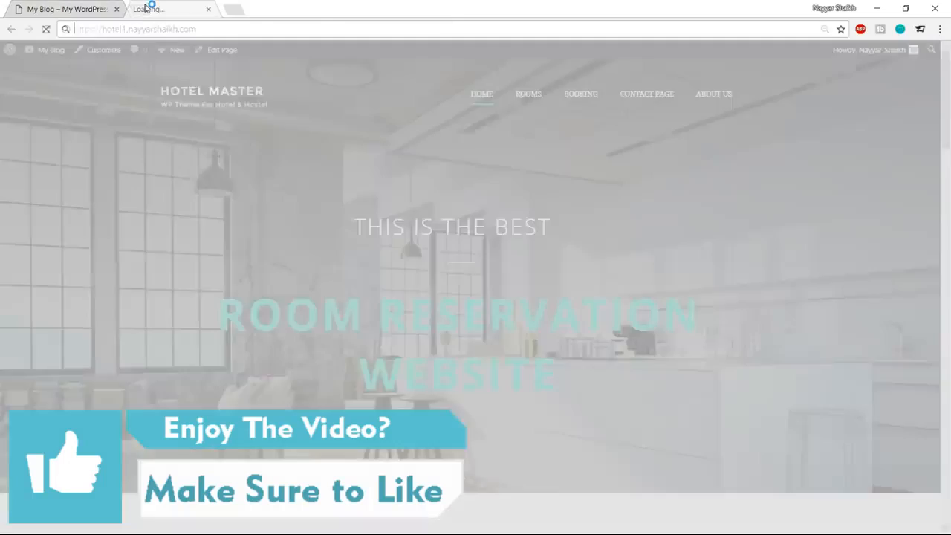
{"action": "type", "text": "b"}
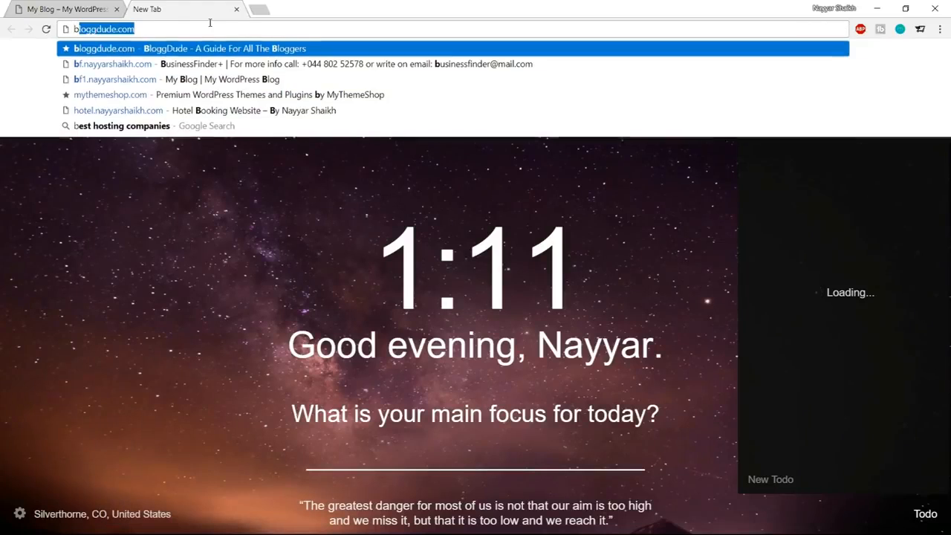
{"action": "key", "text": "Right"}
{"action": "type", "text": "/tmd"}
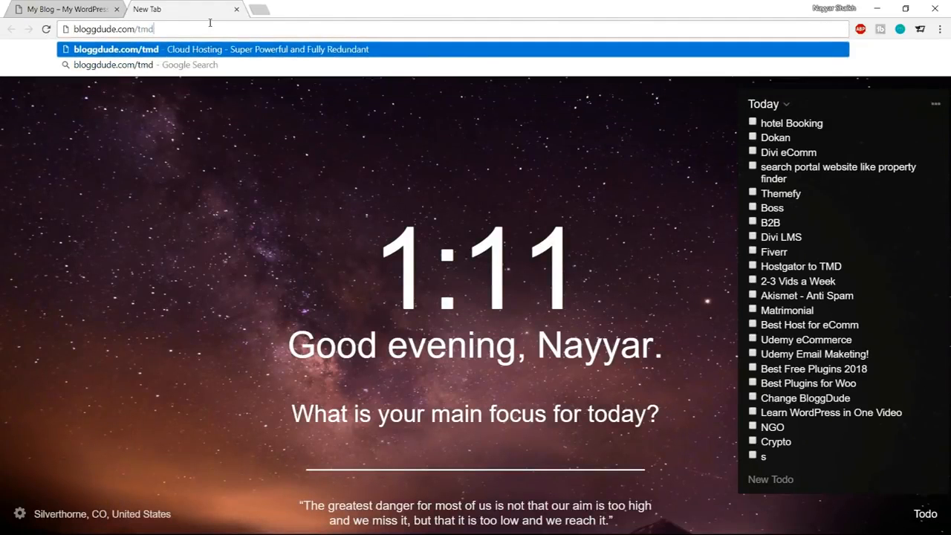
{"action": "key", "text": "Return"}
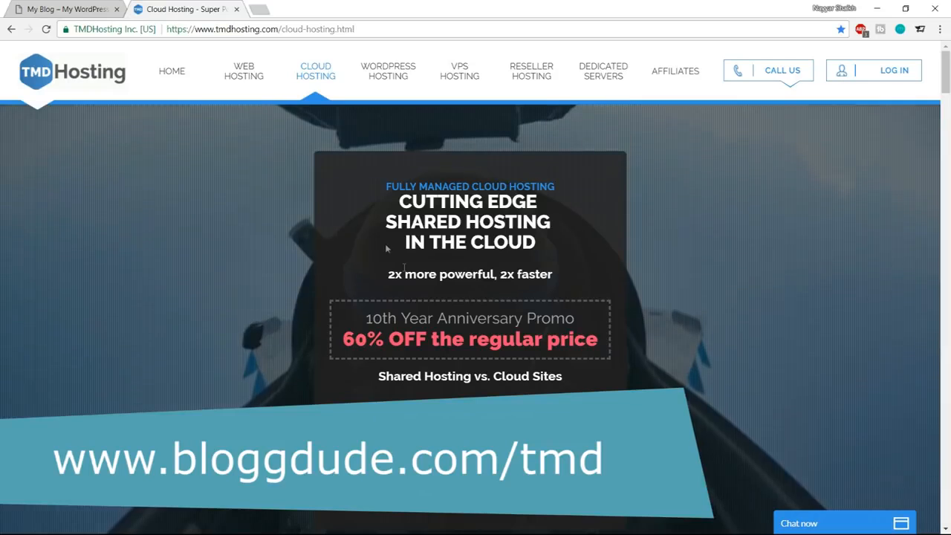
Highlight the shared hosting headline, open the cloud hosting plans, and examine the prices and features of all three plans.
{"action": "left_click_drag", "start_coordinate": [386, 221], "coordinate": [564, 223]}
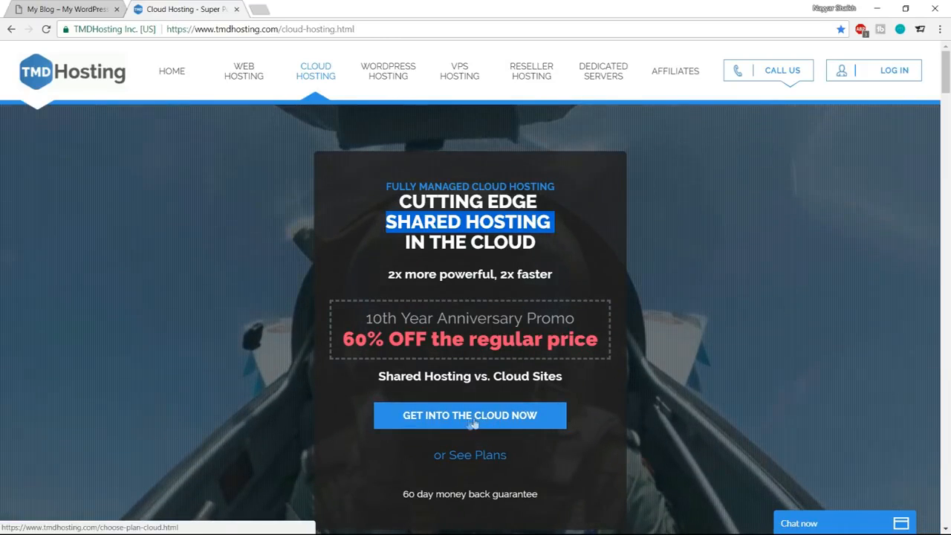
{"action": "left_click", "coordinate": [499, 420]}
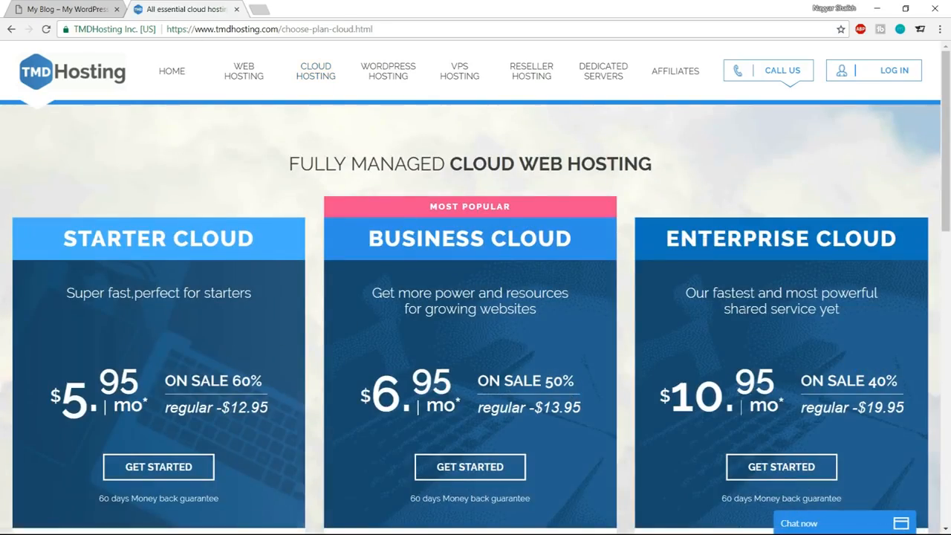
{"action": "scroll", "coordinate": [547, 339], "scroll_direction": "down", "scroll_amount": 7}
{"action": "scroll", "coordinate": [584, 392], "scroll_direction": "up", "scroll_amount": 7}
{"action": "scroll", "coordinate": [685, 304], "scroll_direction": "down", "scroll_amount": 3}
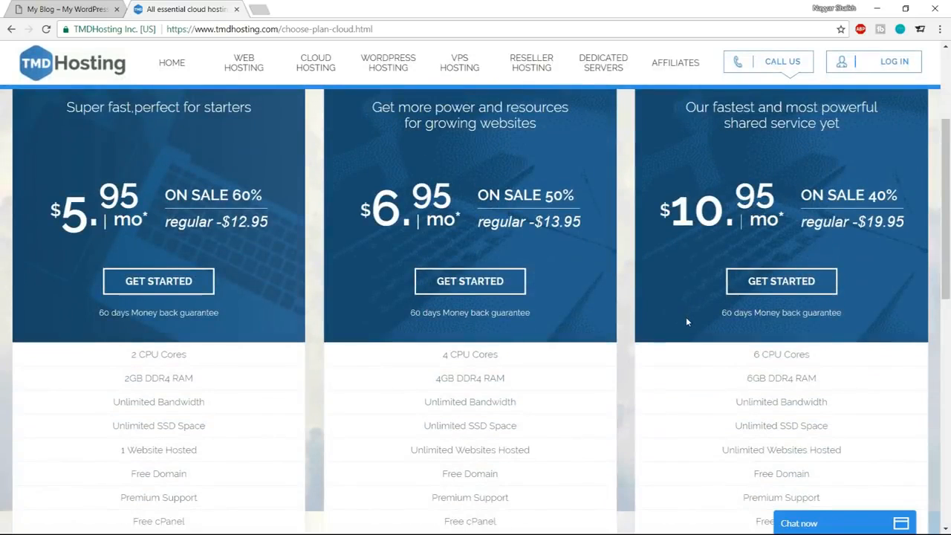
{"action": "scroll", "coordinate": [684, 323], "scroll_direction": "up", "scroll_amount": 3}
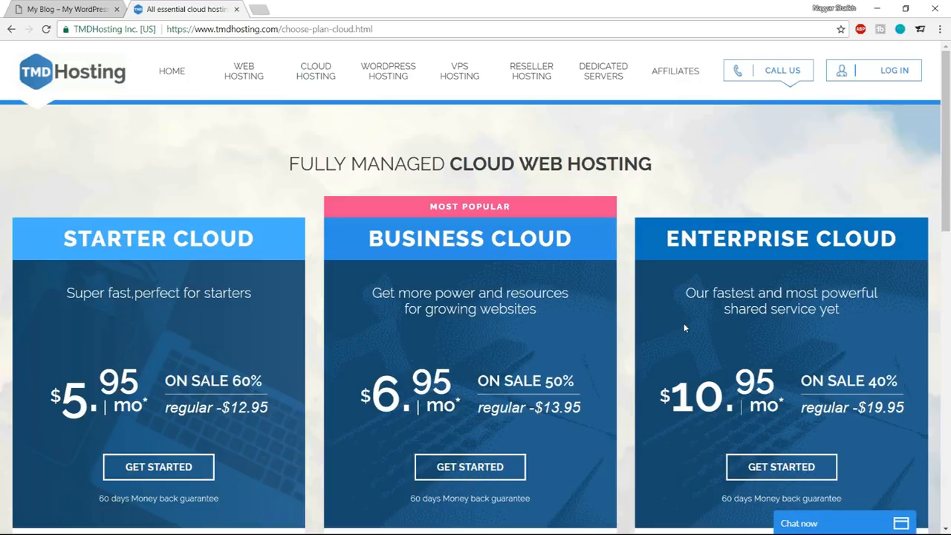
{"action": "scroll", "coordinate": [689, 327], "scroll_direction": "down", "scroll_amount": 2}
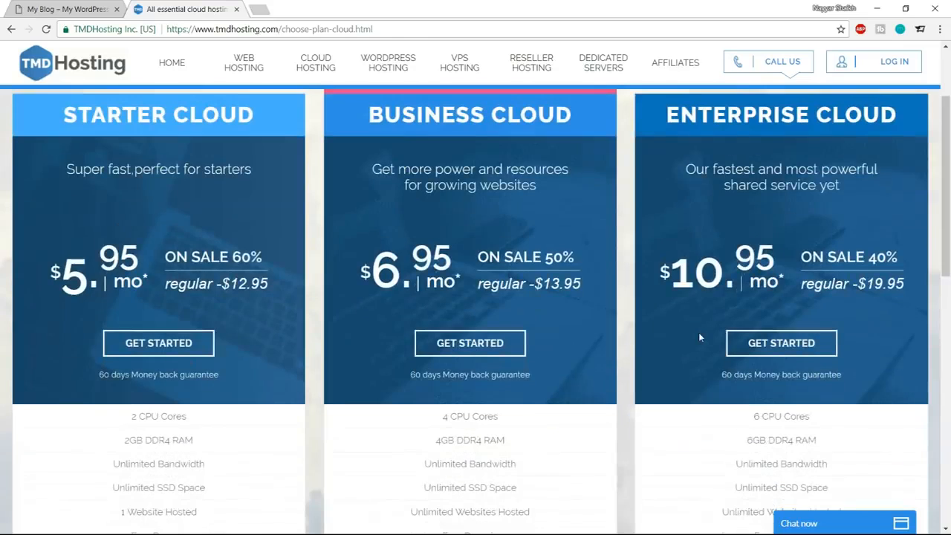
{"action": "scroll", "coordinate": [698, 338], "scroll_direction": "down", "scroll_amount": 3}
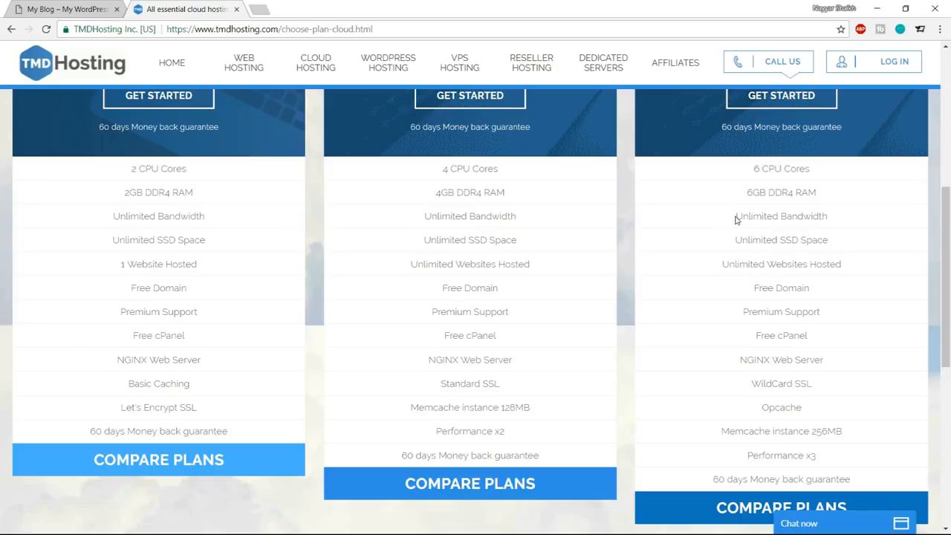
Highlight the bandwidth and SSD space features of the Enterprise Cloud plan, minimizing the customer service chat.
{"action": "left_click_drag", "start_coordinate": [734, 216], "coordinate": [847, 220]}
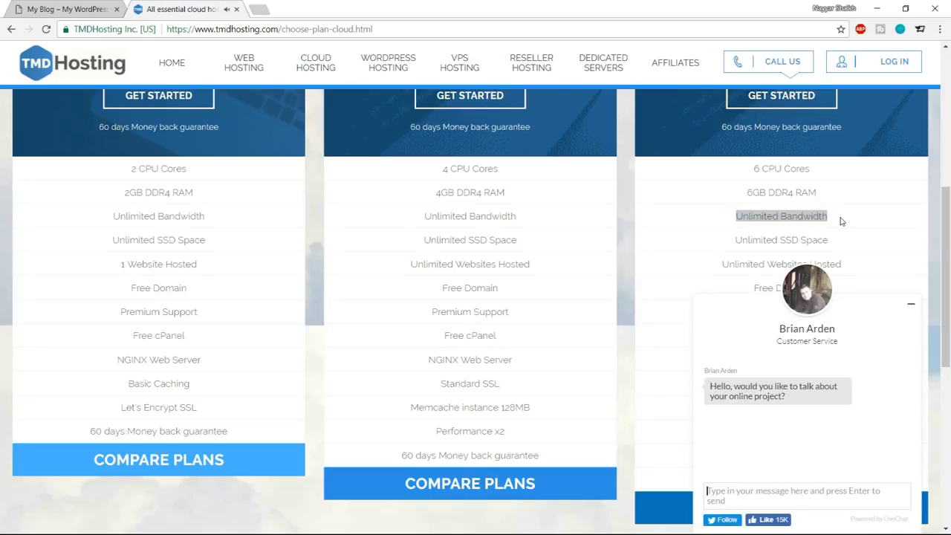
{"action": "left_click", "coordinate": [913, 307]}
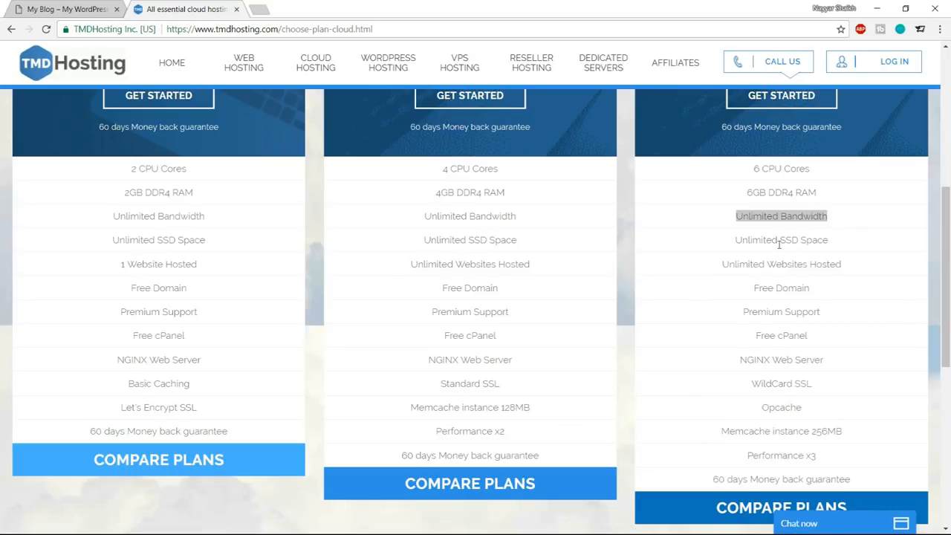
{"action": "left_click_drag", "start_coordinate": [778, 241], "coordinate": [833, 251]}
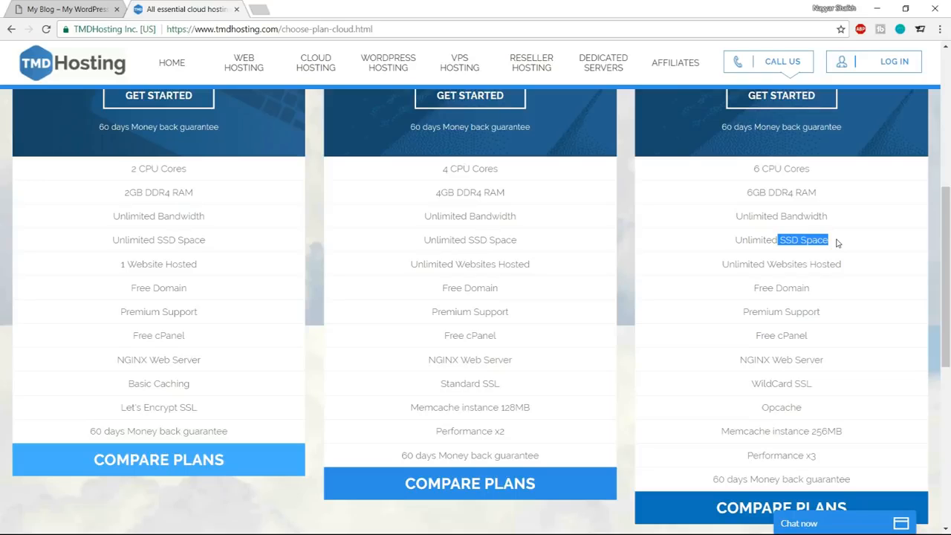
Search Google in a new tab for "hdd vs ssd web hosting" and look through the results.
{"action": "left_click", "coordinate": [258, 9]}
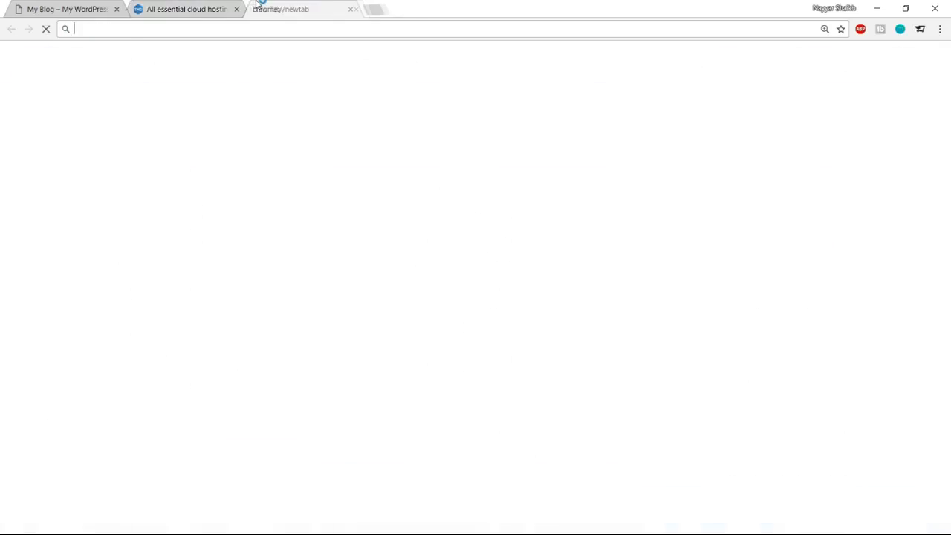
{"action": "type", "text": "hdd"}
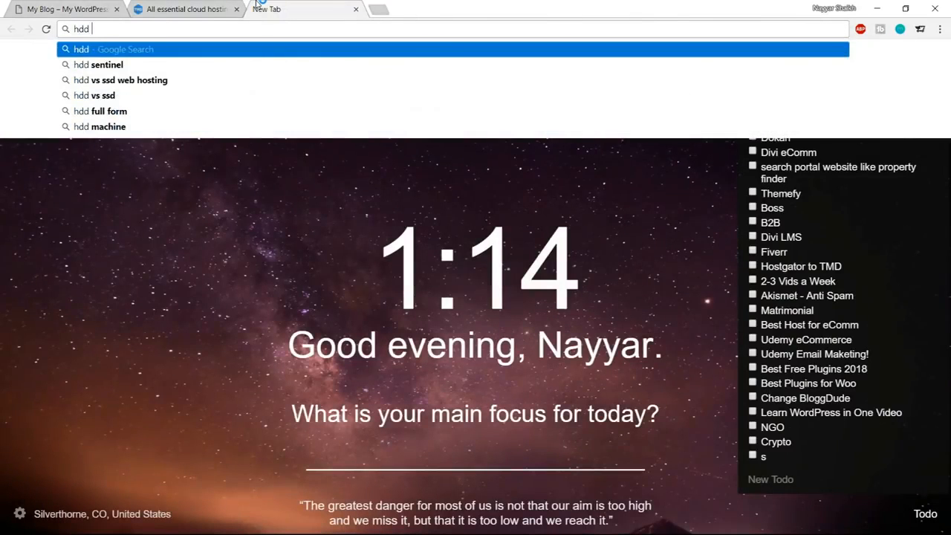
{"action": "key", "text": "Down"}
{"action": "key", "text": "Down"}
{"action": "key", "text": "Return"}
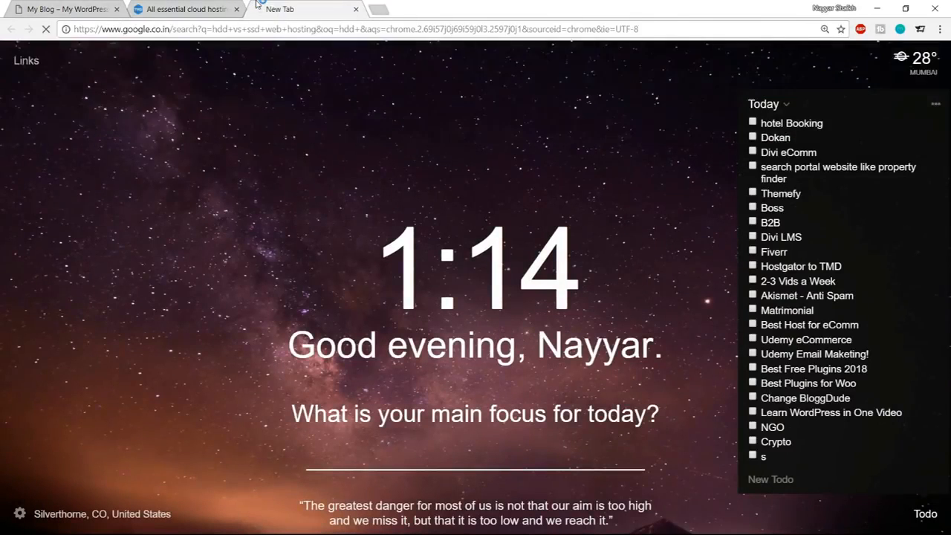
{"action": "scroll", "coordinate": [573, 320], "scroll_direction": "down", "scroll_amount": 6}
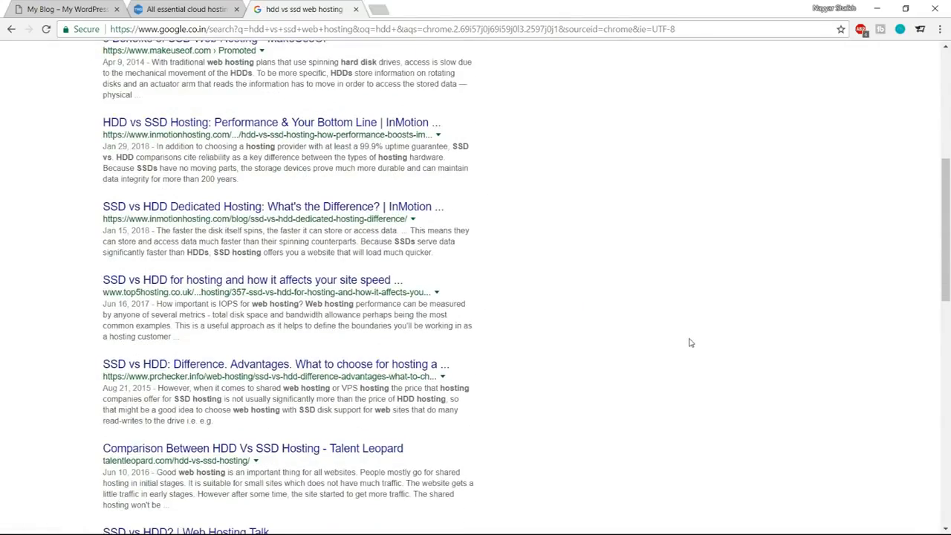
{"action": "scroll", "coordinate": [689, 341], "scroll_direction": "down", "scroll_amount": 3}
{"action": "scroll", "coordinate": [688, 342], "scroll_direction": "up", "scroll_amount": 9}
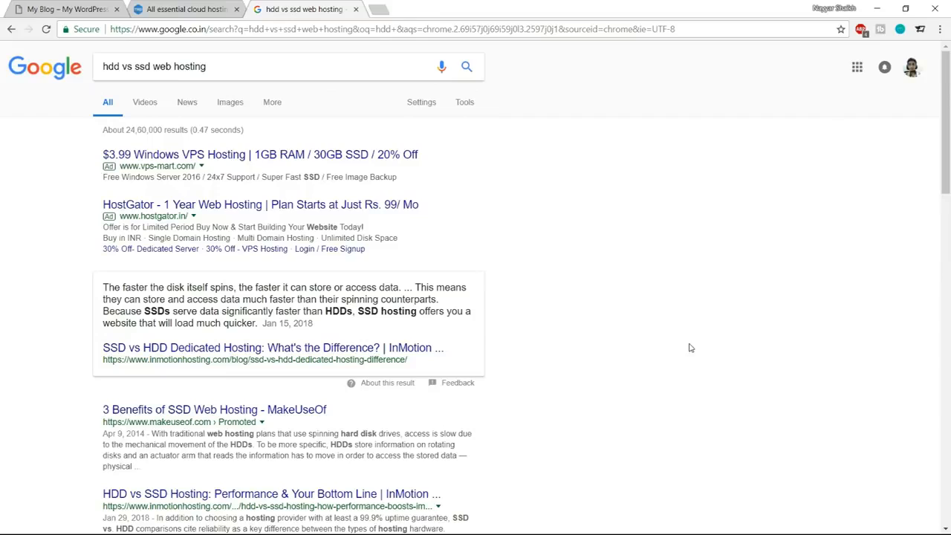
Show the image results, enlarge the first HDD and SSD comparison chart, and close the search tab.
{"action": "left_click", "coordinate": [236, 107]}
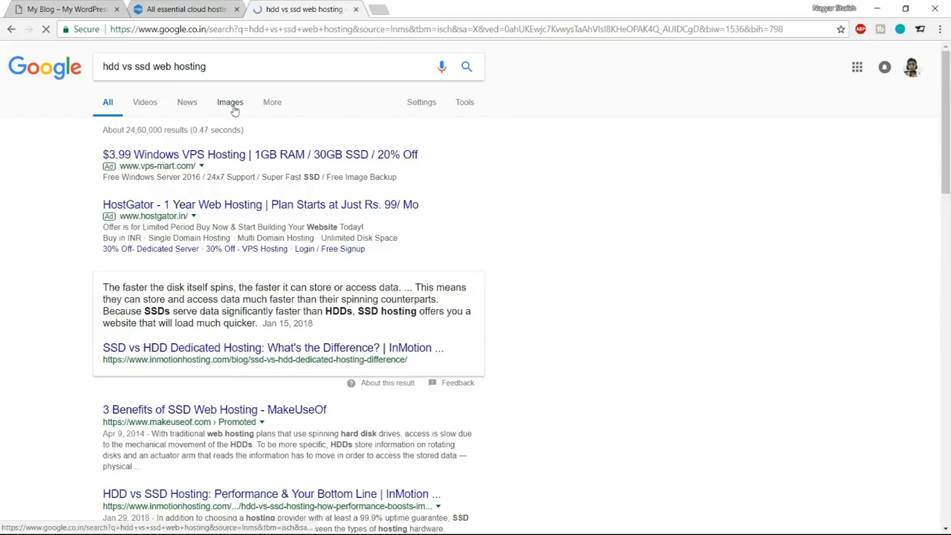
{"action": "scroll", "coordinate": [763, 364], "scroll_direction": "down", "scroll_amount": 5}
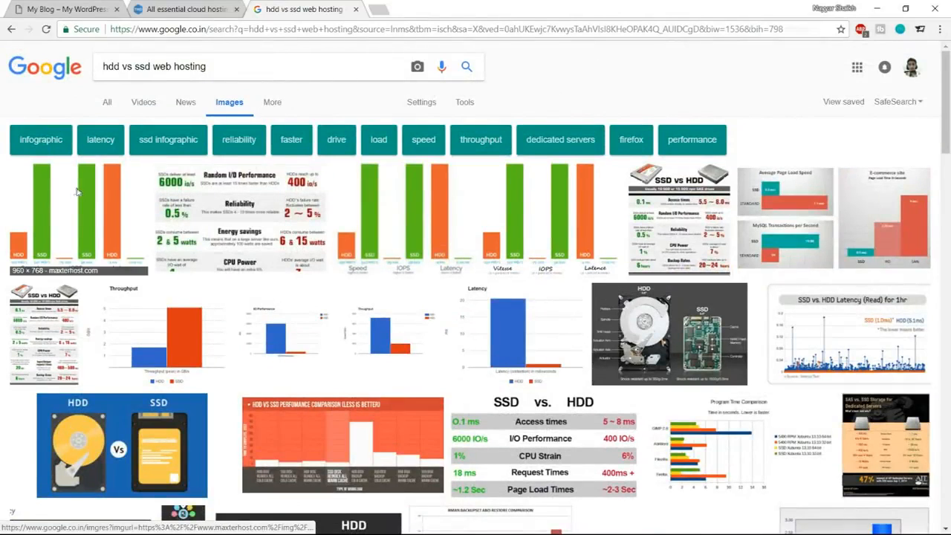
{"action": "left_click", "coordinate": [76, 193]}
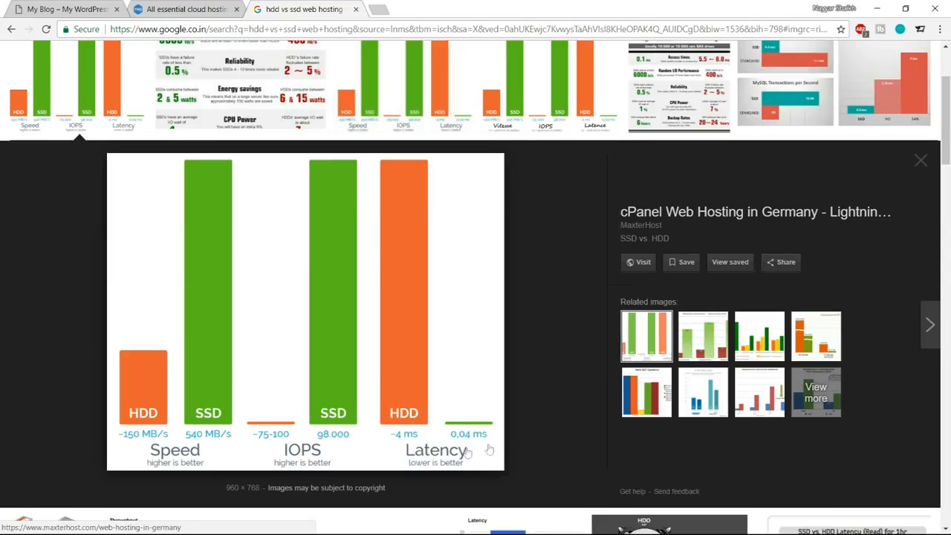
{"action": "left_click", "coordinate": [356, 9]}
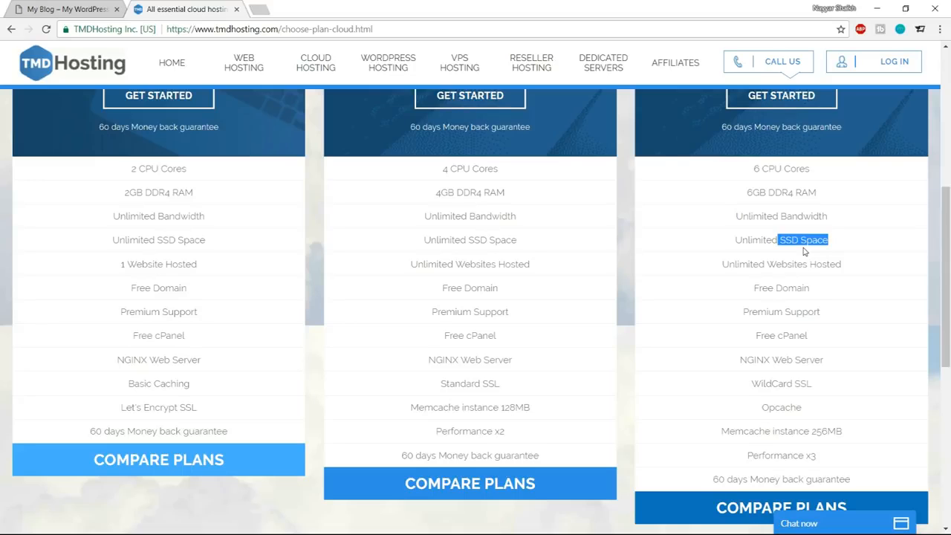
Highlight the Enterprise Cloud plan's Unlimited SSD Space, Unlimited Websites Hosted, Free Domain and Premium Support features one after another.
{"action": "left_click", "coordinate": [803, 252]}
{"action": "left_click_drag", "start_coordinate": [735, 240], "coordinate": [841, 241]}
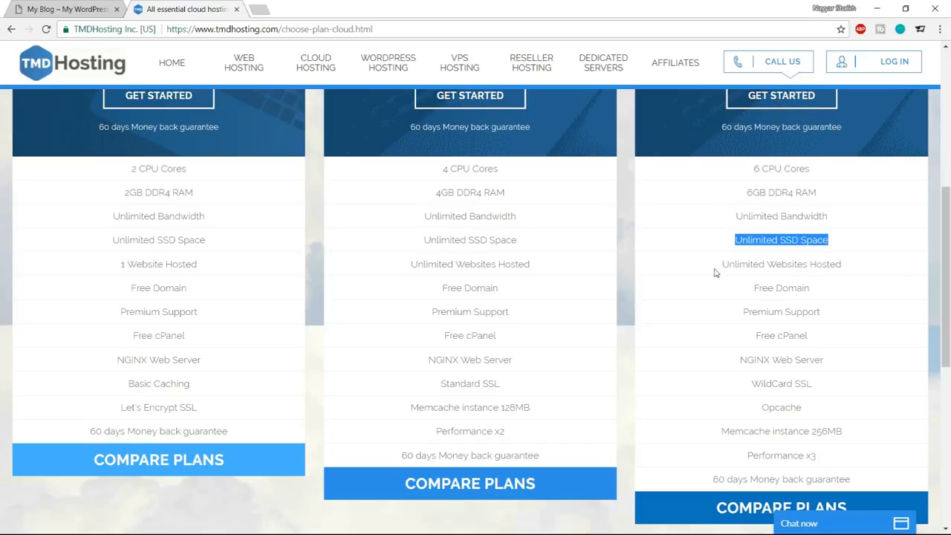
{"action": "left_click_drag", "start_coordinate": [719, 265], "coordinate": [845, 267]}
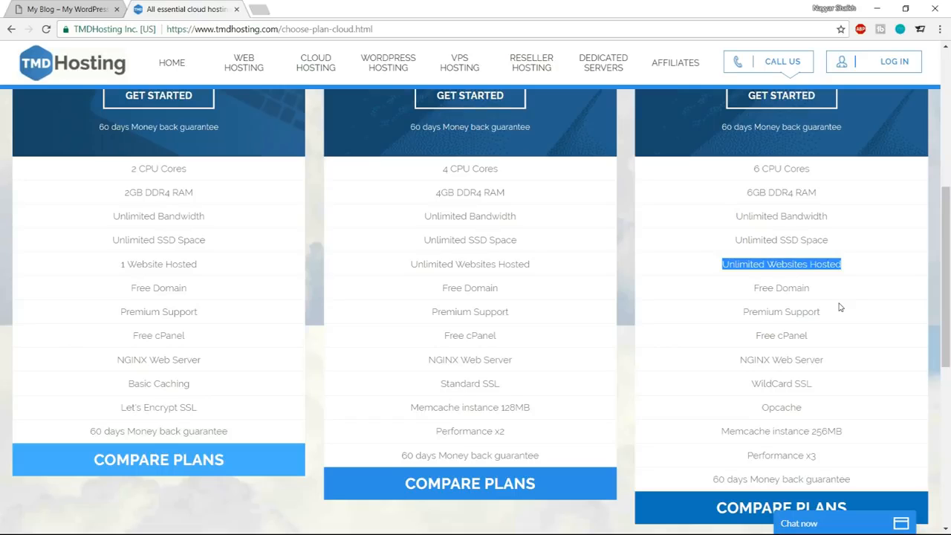
{"action": "left_click_drag", "start_coordinate": [752, 290], "coordinate": [818, 289]}
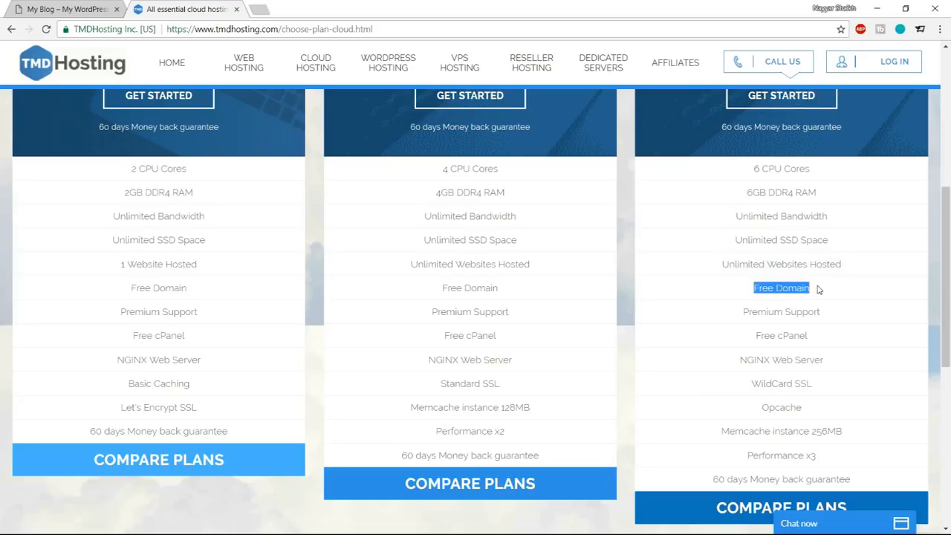
{"action": "left_click_drag", "start_coordinate": [742, 312], "coordinate": [844, 317]}
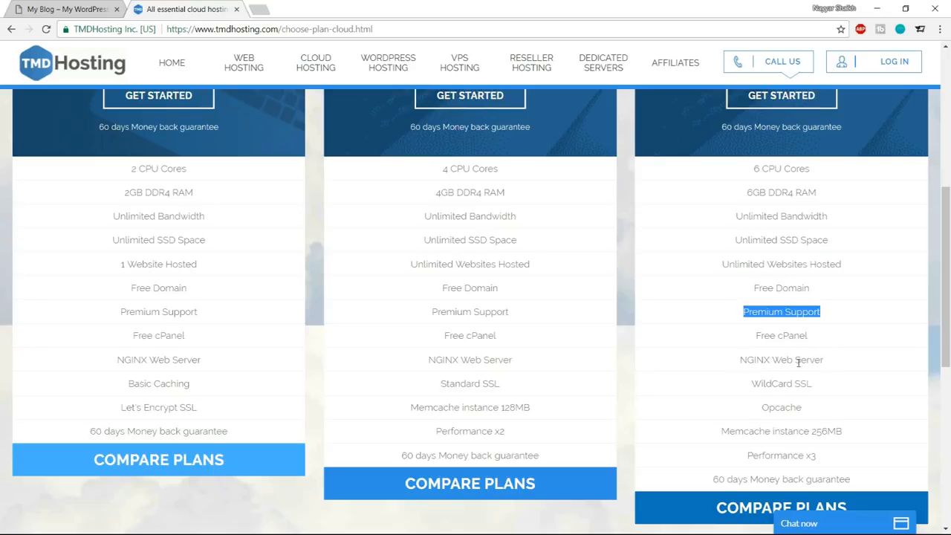
Highlight the Enterprise Cloud plan's WildCard SSL feature and view the site's secure connection details as an example.
{"action": "scroll", "coordinate": [859, 377], "scroll_direction": "down", "scroll_amount": 1}
{"action": "left_click_drag", "start_coordinate": [795, 322], "coordinate": [827, 323]}
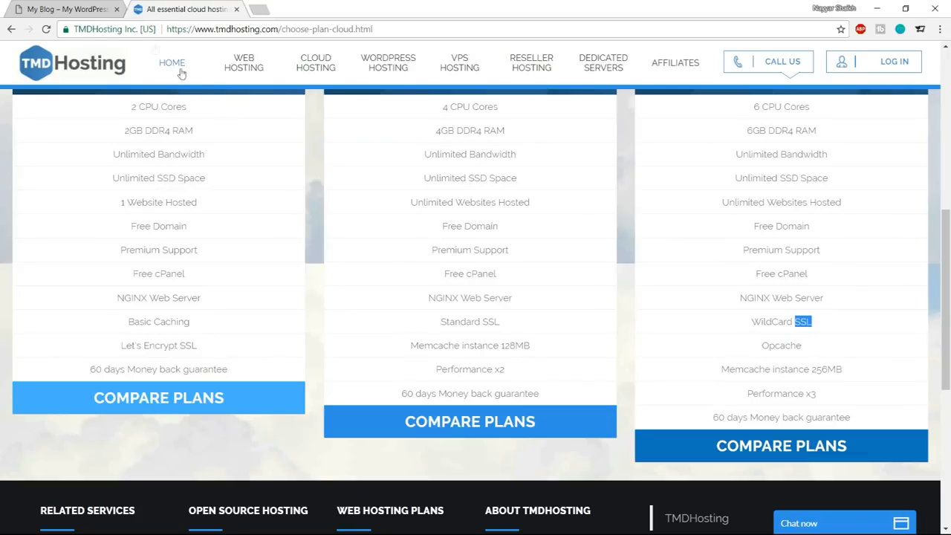
{"action": "left_click", "coordinate": [121, 29]}
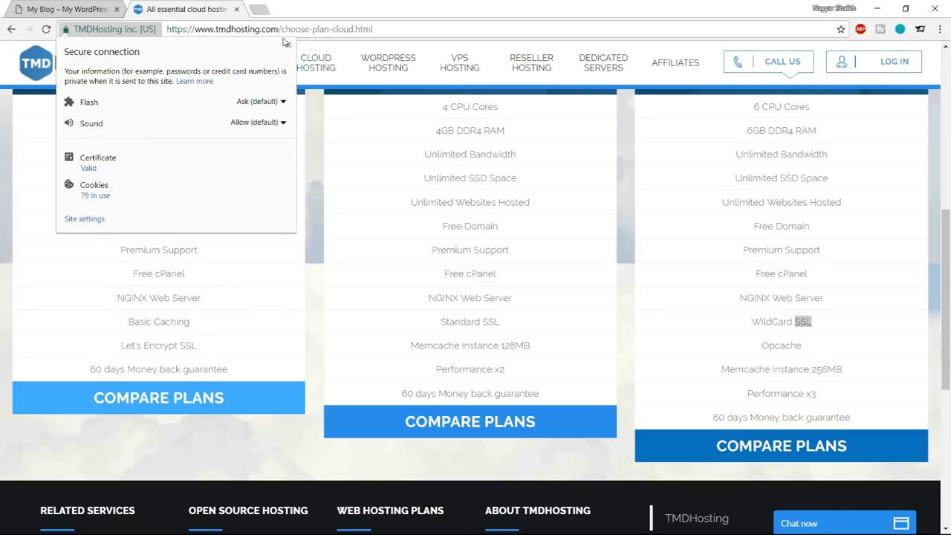
{"action": "key", "text": "Escape"}
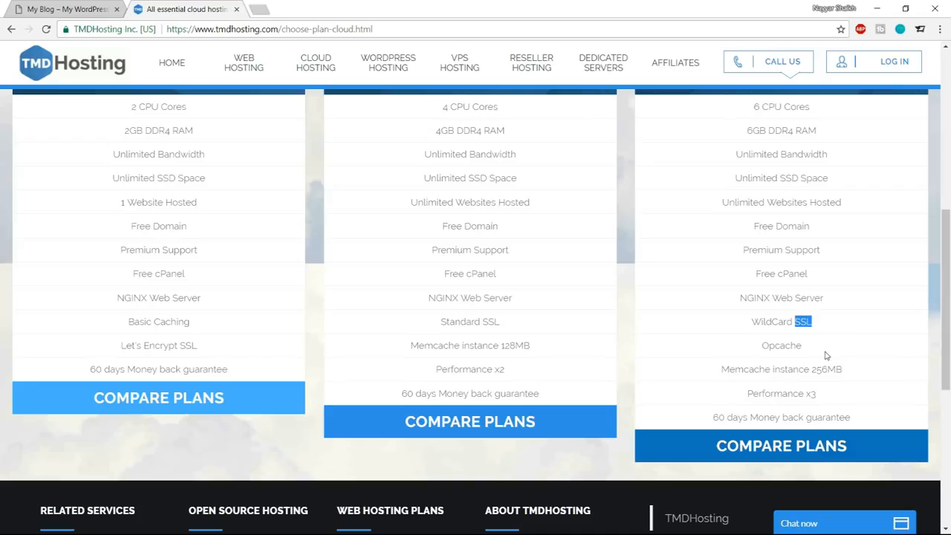
{"action": "left_click", "coordinate": [752, 320]}
{"action": "left_click_drag", "start_coordinate": [752, 320], "coordinate": [813, 323]}
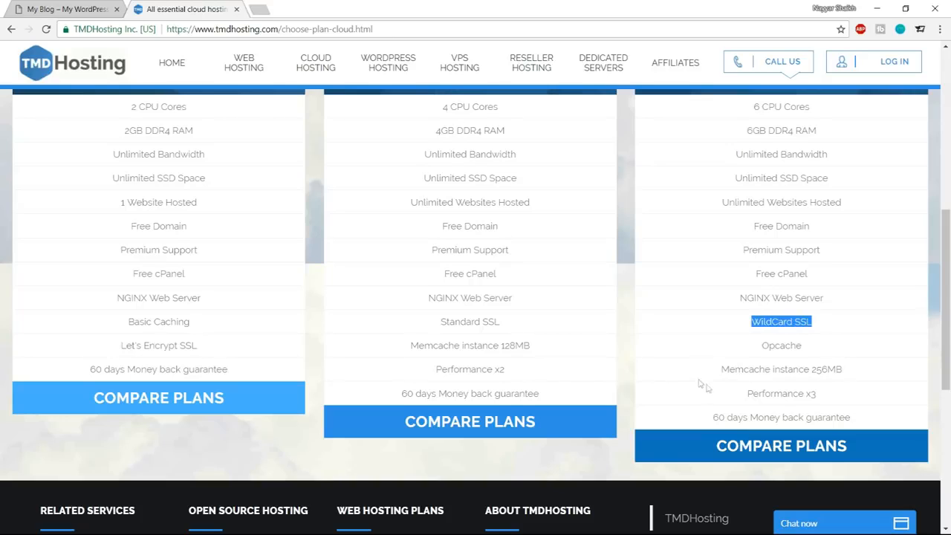
Highlight the Enterprise Cloud plan's Opcache, Memcache instance, Performance x3 and 60 days money back guarantee features.
{"action": "left_click_drag", "start_coordinate": [761, 346], "coordinate": [822, 345]}
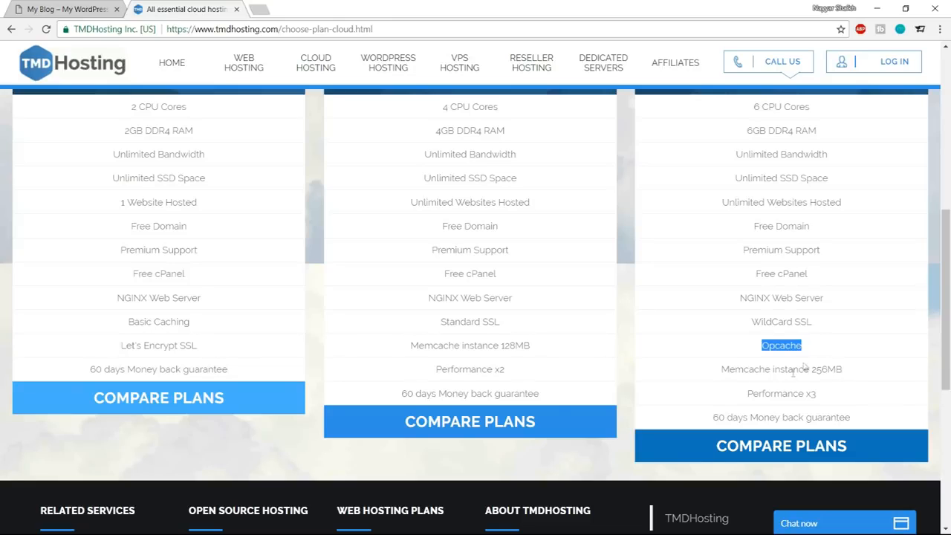
{"action": "left_click_drag", "start_coordinate": [717, 376], "coordinate": [767, 380]}
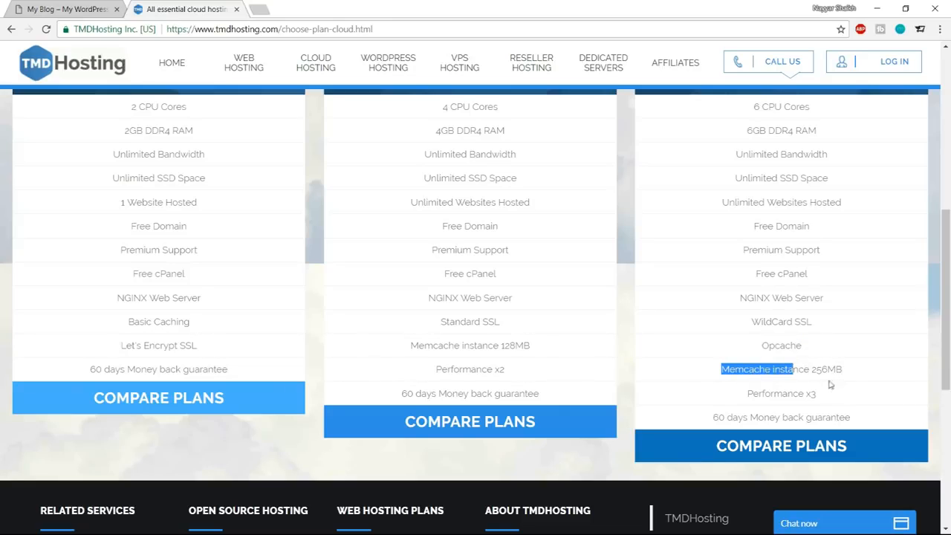
{"action": "left_click_drag", "start_coordinate": [799, 395], "coordinate": [821, 399]}
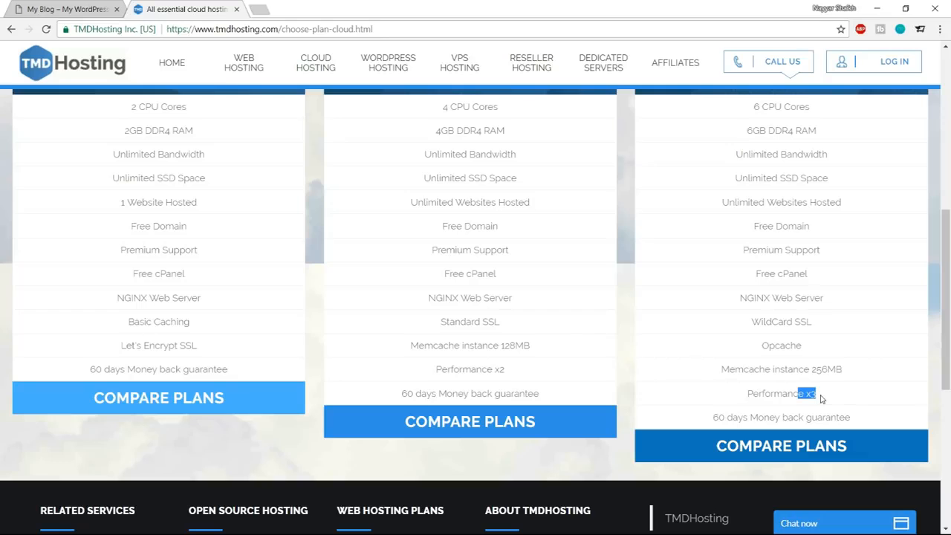
{"action": "scroll", "coordinate": [435, 381], "scroll_direction": "up", "scroll_amount": 3}
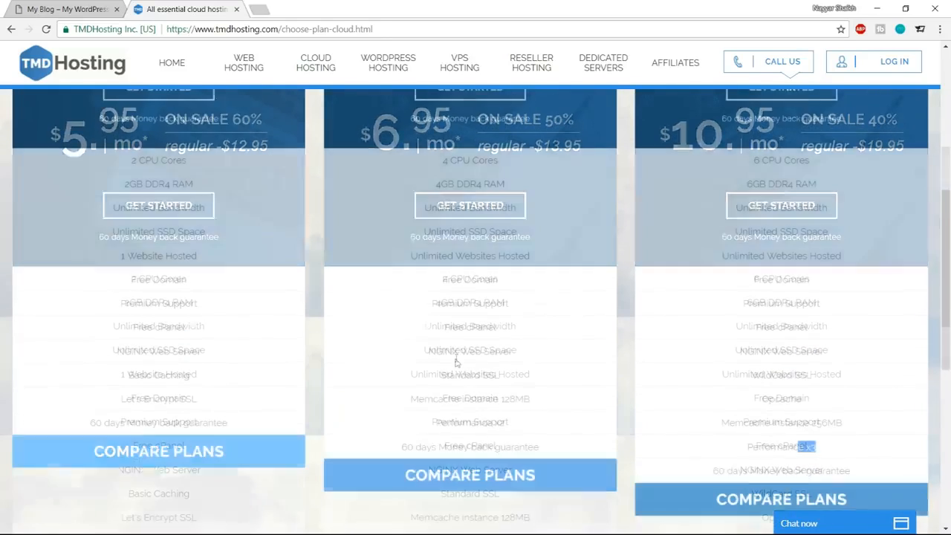
{"action": "scroll", "coordinate": [456, 358], "scroll_direction": "down", "scroll_amount": 3}
{"action": "left_click_drag", "start_coordinate": [712, 418], "coordinate": [872, 421]}
{"action": "left_click", "coordinate": [870, 422]}
Compare the plans by highlighting the Starter Cloud title, its 1 Website Hosted limit, and the Business Cloud title.
{"action": "scroll", "coordinate": [869, 424], "scroll_direction": "up", "scroll_amount": 5}
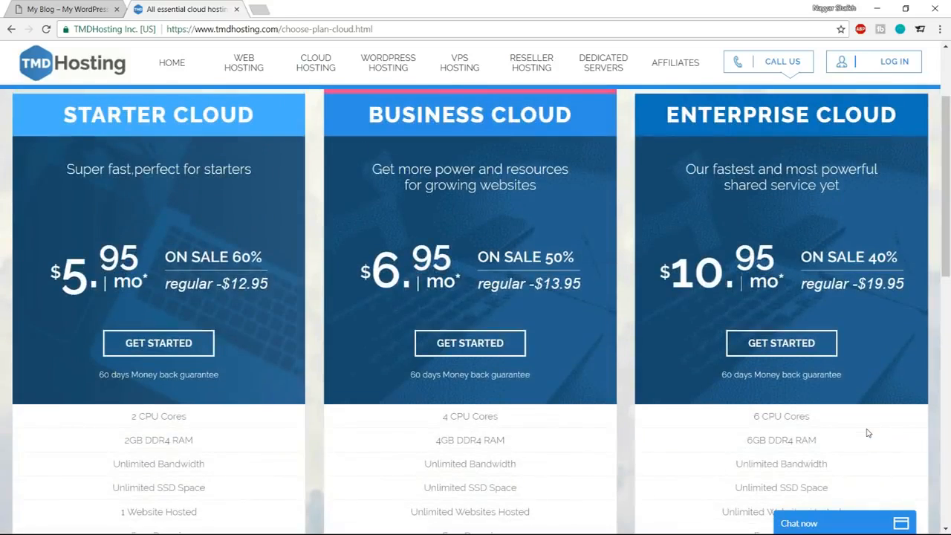
{"action": "scroll", "coordinate": [867, 432], "scroll_direction": "up", "scroll_amount": 1}
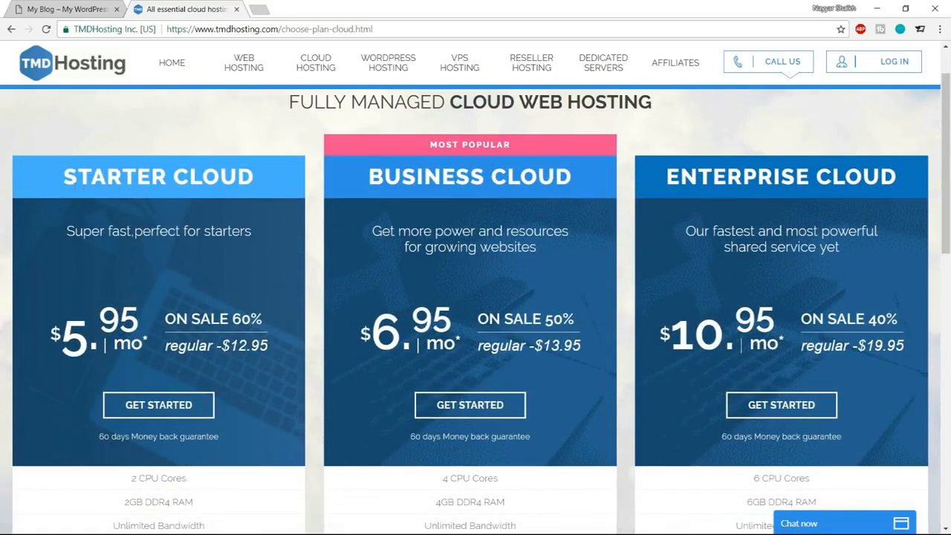
{"action": "left_click_drag", "start_coordinate": [61, 179], "coordinate": [256, 181]}
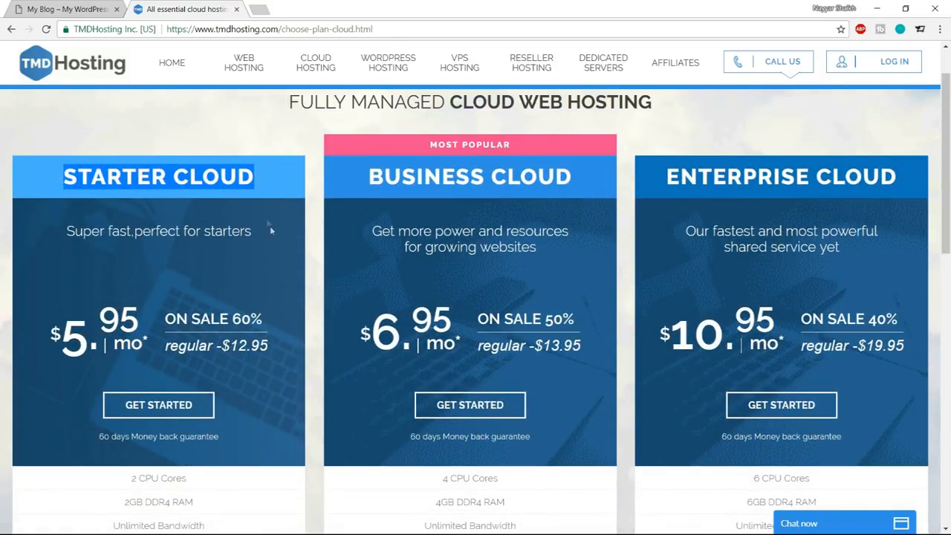
{"action": "scroll", "coordinate": [271, 238], "scroll_direction": "down", "scroll_amount": 3}
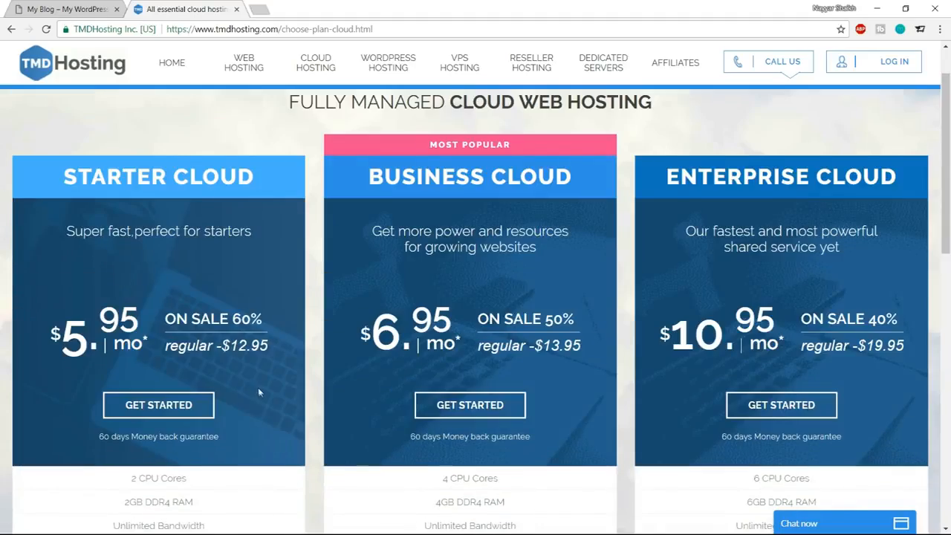
{"action": "scroll", "coordinate": [259, 389], "scroll_direction": "down", "scroll_amount": 3}
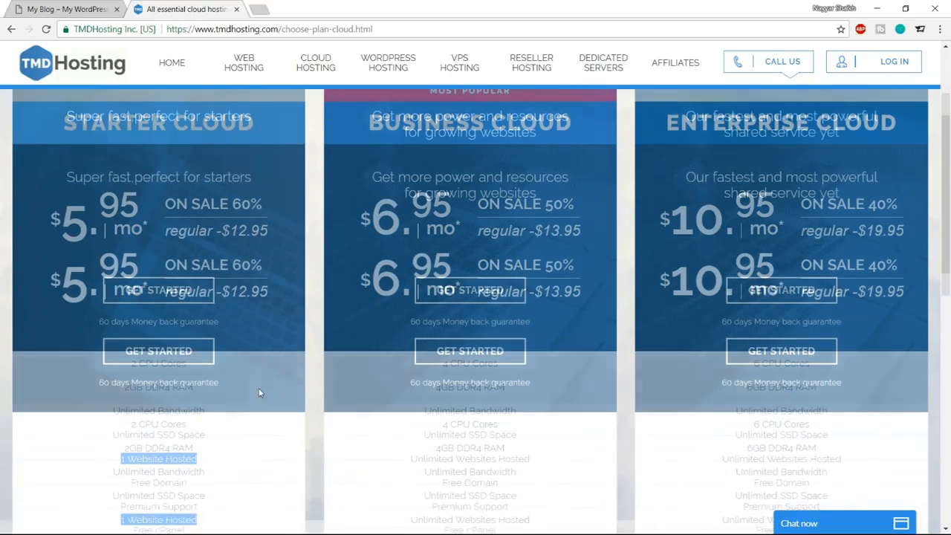
{"action": "scroll", "coordinate": [254, 414], "scroll_direction": "up", "scroll_amount": 3}
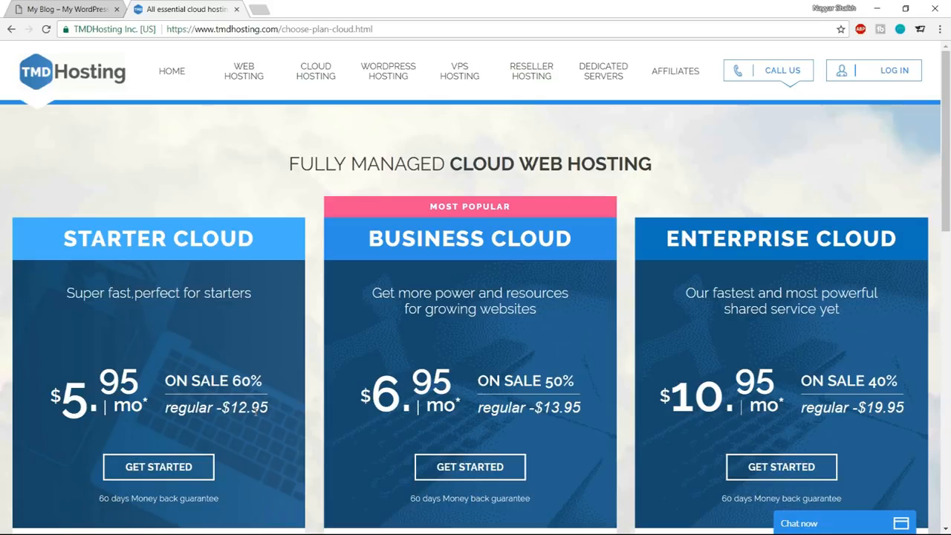
{"action": "left_click_drag", "start_coordinate": [370, 234], "coordinate": [530, 239]}
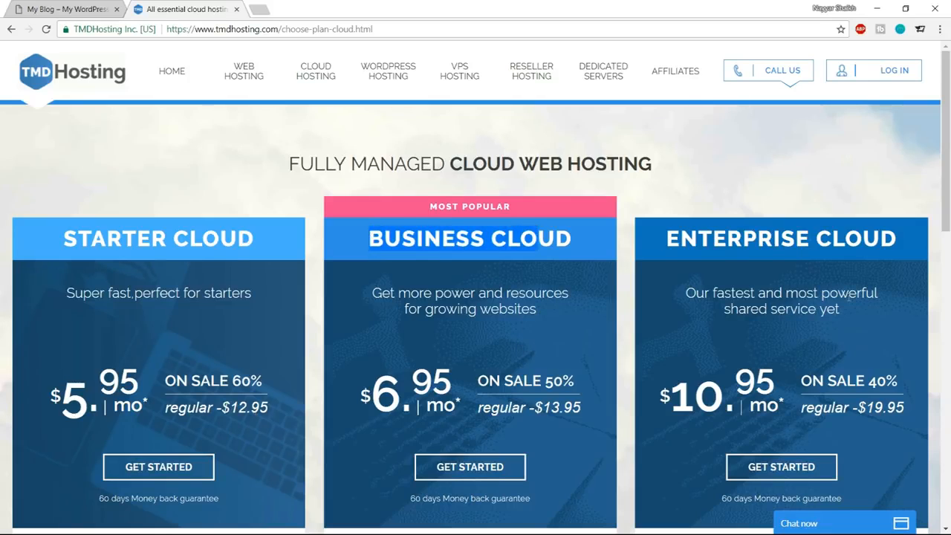
Start an order for the Enterprise Cloud plan and enter the desired name for the free new domain.
{"action": "scroll", "coordinate": [839, 299], "scroll_direction": "down", "scroll_amount": 2}
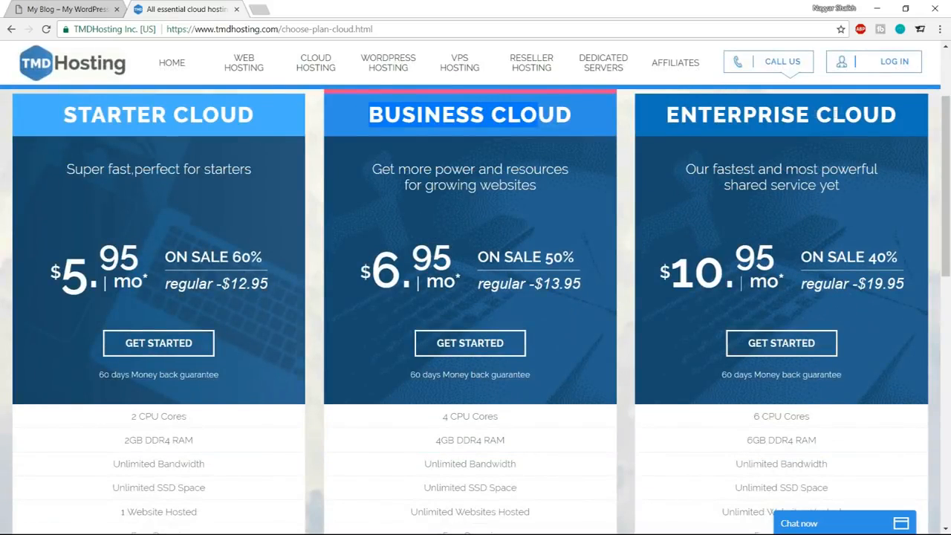
{"action": "left_click", "coordinate": [782, 351]}
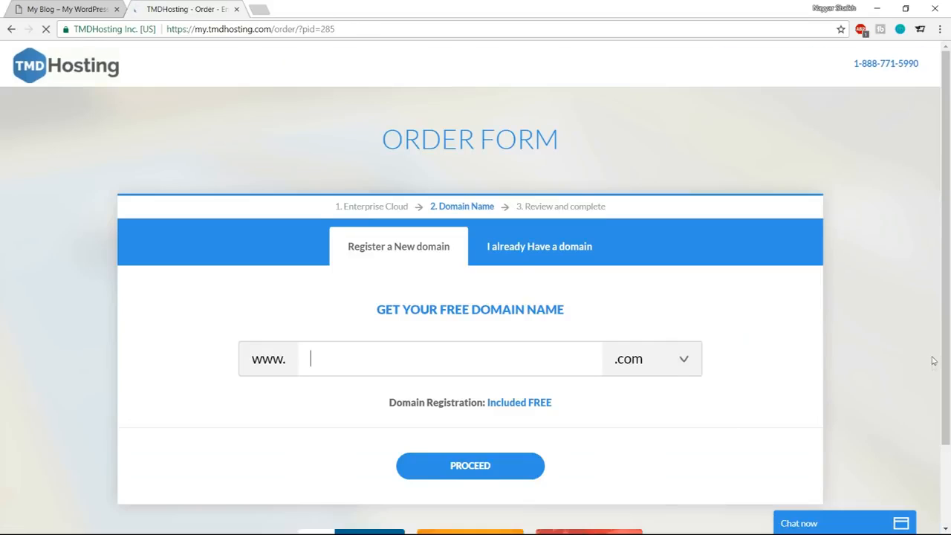
{"action": "scroll", "coordinate": [933, 363], "scroll_direction": "down", "scroll_amount": 1}
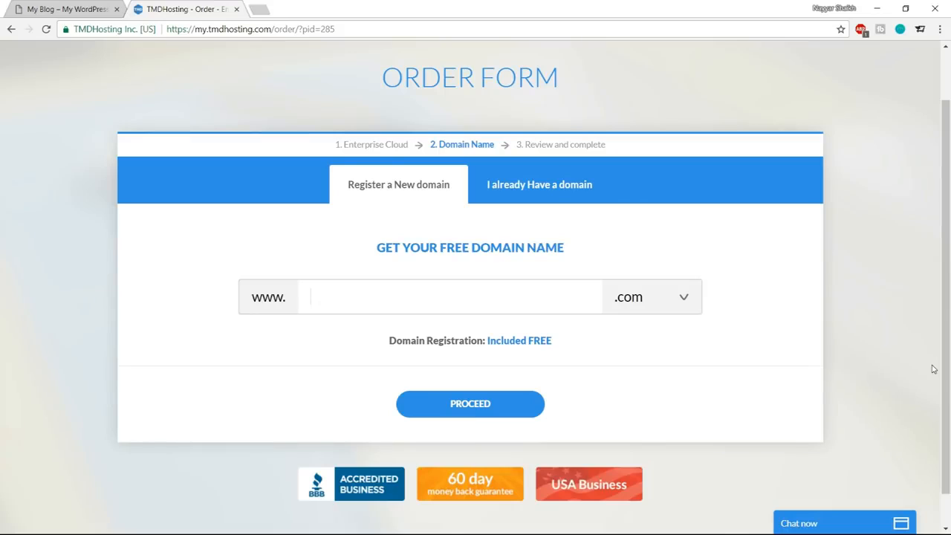
{"action": "type", "text": "nayyarshaikh1"}
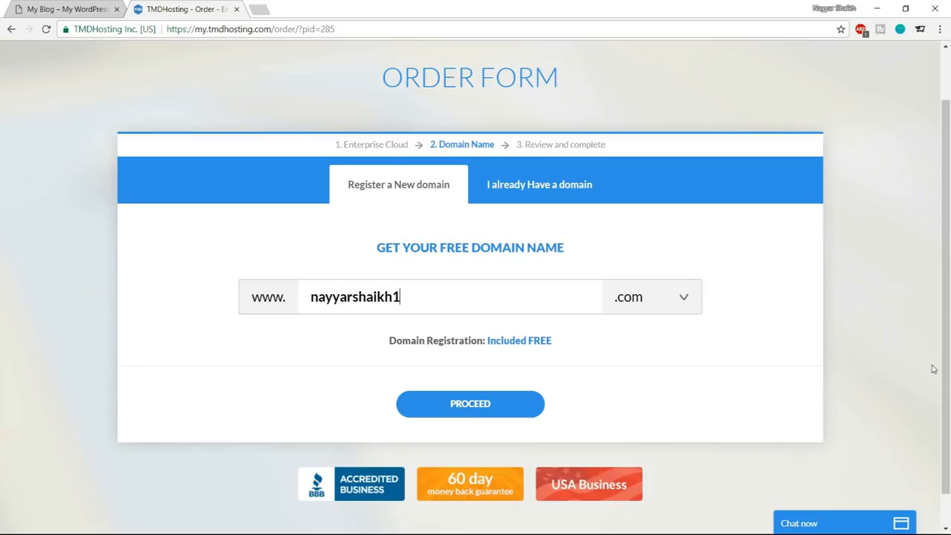
Choose .com from the free domain extensions and proceed with the domain registration.
{"action": "double_click", "coordinate": [369, 296]}
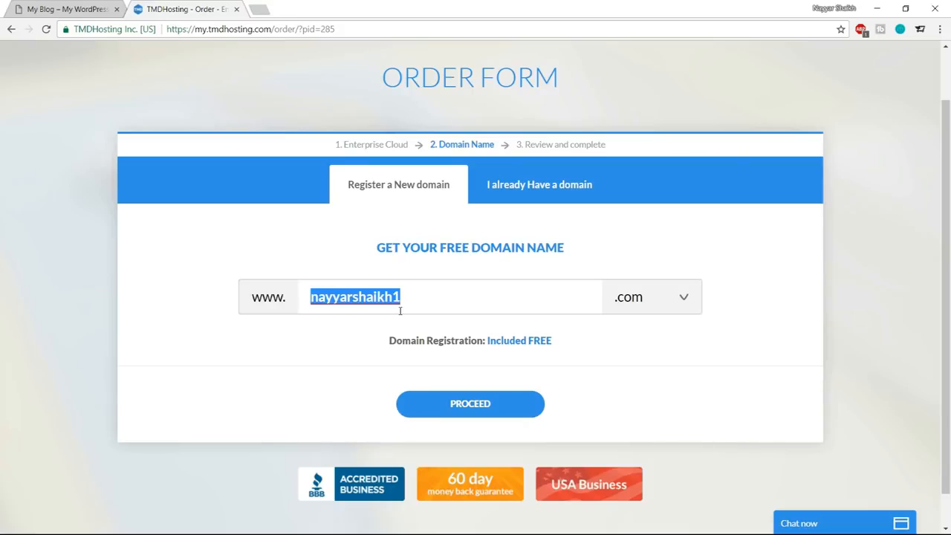
{"action": "left_click", "coordinate": [619, 300]}
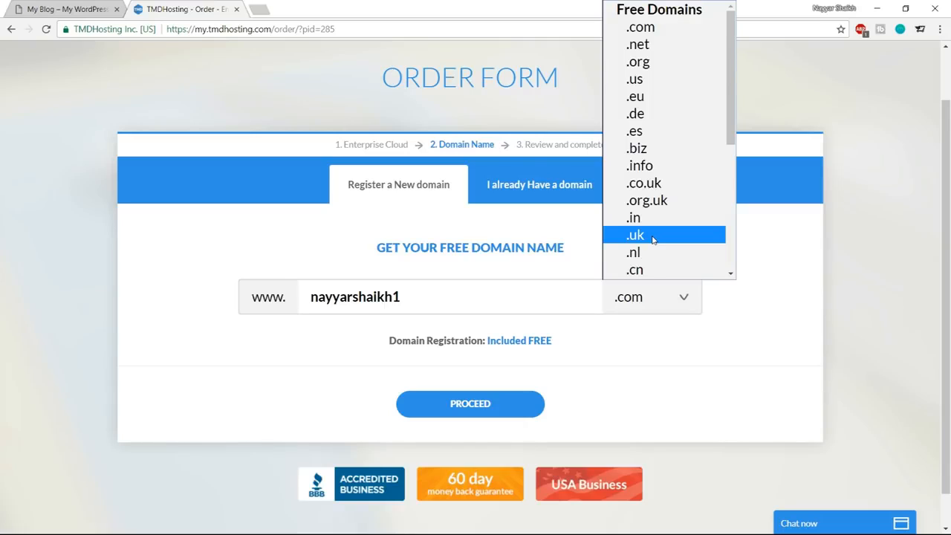
{"action": "left_click", "coordinate": [653, 31]}
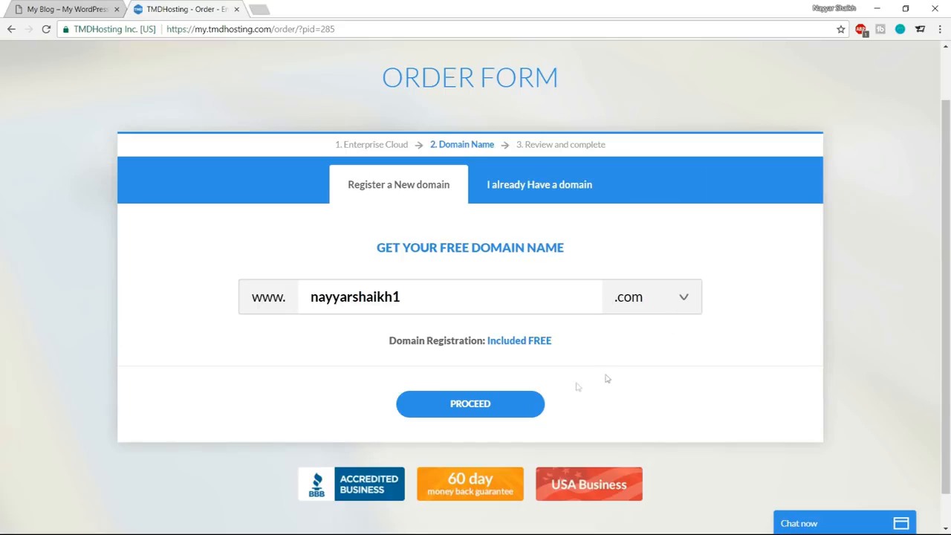
{"action": "left_click", "coordinate": [502, 399]}
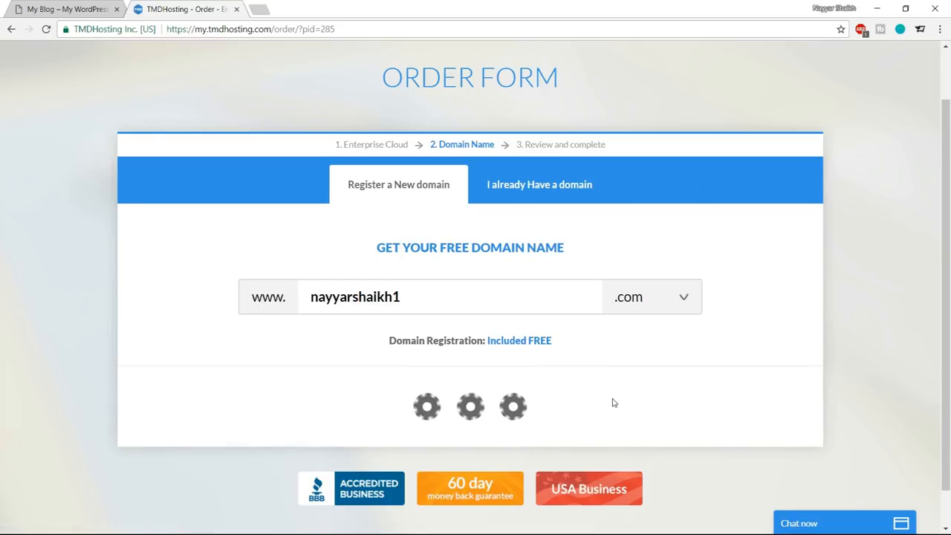
Review the contact information form, card type choices and PayPal option, returning the payment method to Credit Card.
{"action": "scroll", "coordinate": [938, 359], "scroll_direction": "down", "scroll_amount": 3}
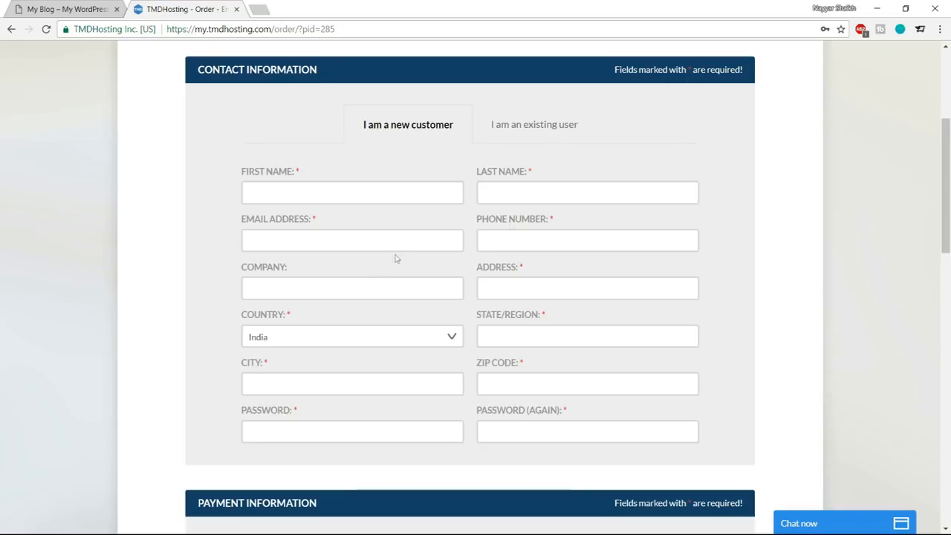
{"action": "scroll", "coordinate": [671, 272], "scroll_direction": "down", "scroll_amount": 3}
{"action": "scroll", "coordinate": [725, 318], "scroll_direction": "down", "scroll_amount": 3}
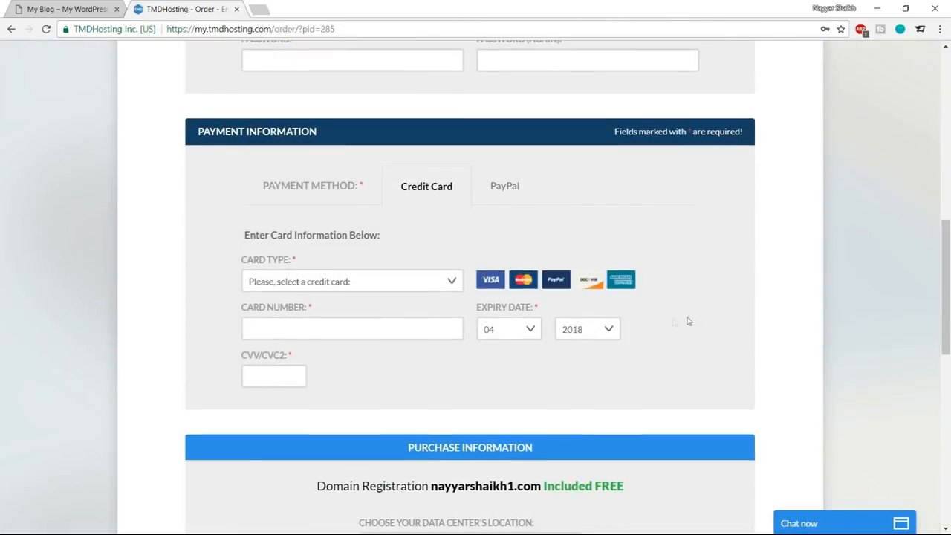
{"action": "left_click", "coordinate": [405, 282]}
{"action": "left_click", "coordinate": [427, 253]}
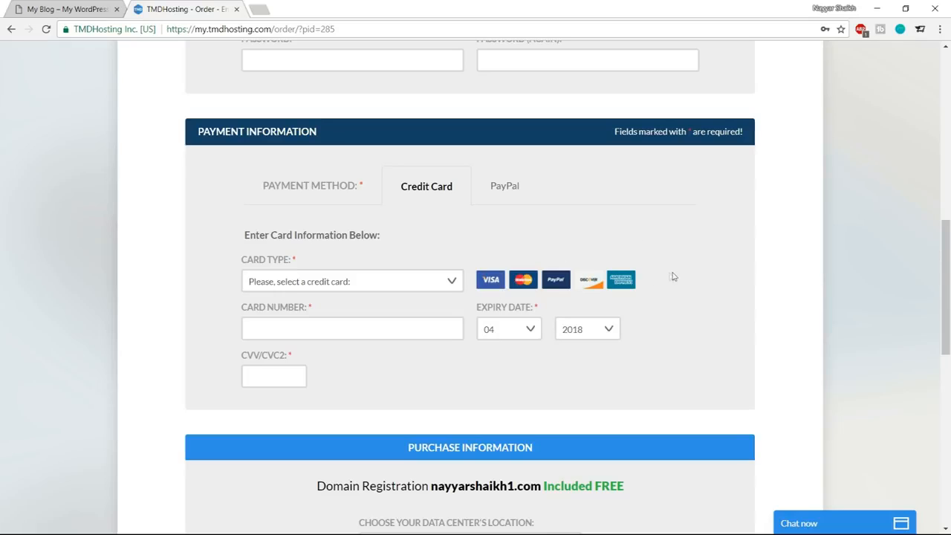
{"action": "left_click", "coordinate": [509, 202]}
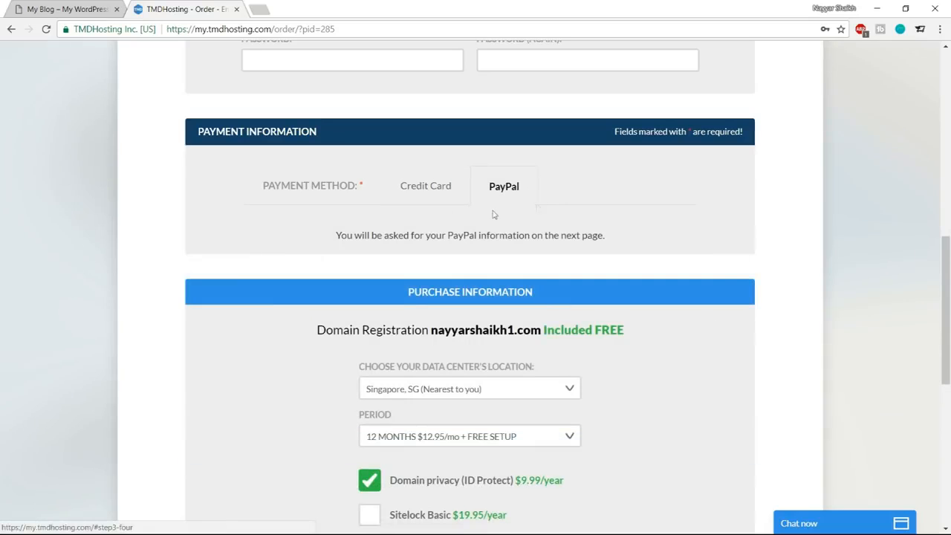
{"action": "left_click", "coordinate": [426, 196]}
Choose Singapore, SG as the data center's location and 12 months at $12.95/mo with free setup as the period.
{"action": "scroll", "coordinate": [832, 312], "scroll_direction": "down", "scroll_amount": 6}
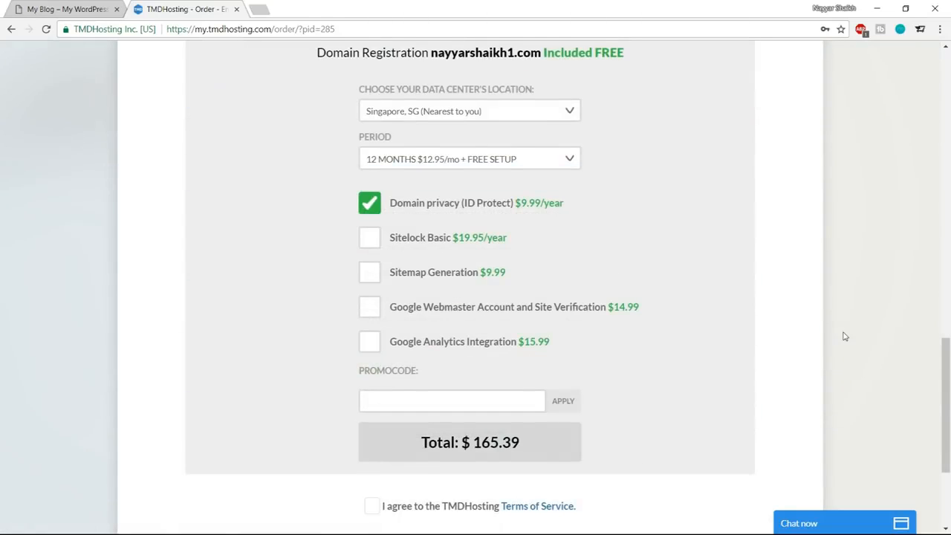
{"action": "scroll", "coordinate": [828, 325], "scroll_direction": "up", "scroll_amount": 1}
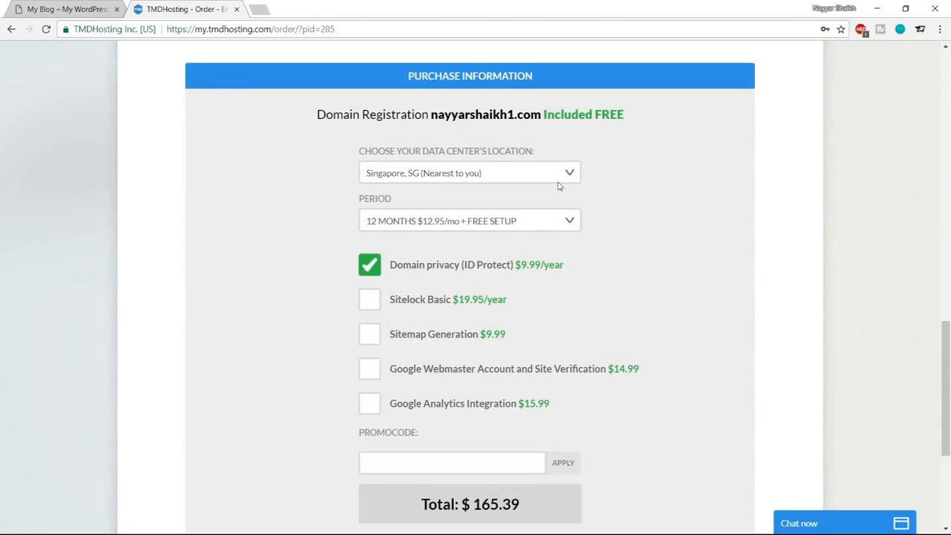
{"action": "left_click", "coordinate": [457, 175]}
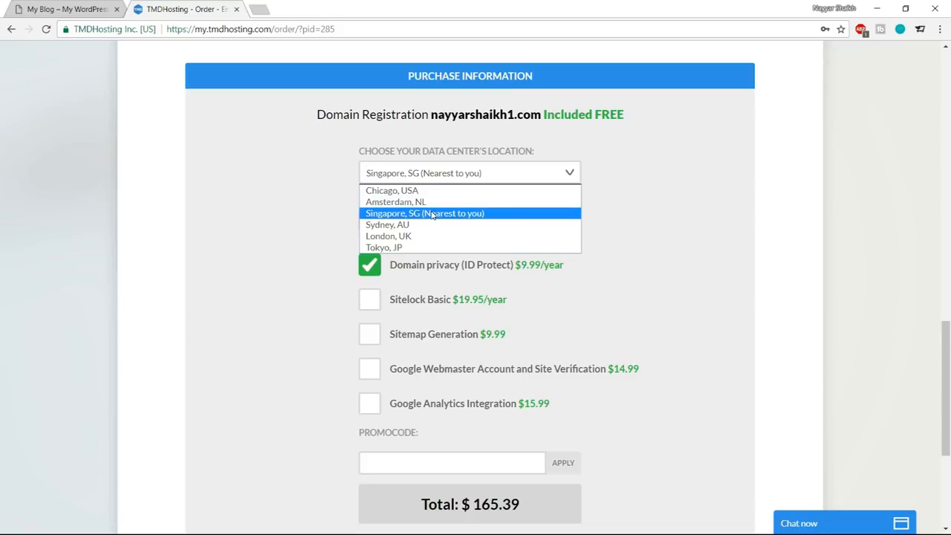
{"action": "left_click", "coordinate": [429, 215]}
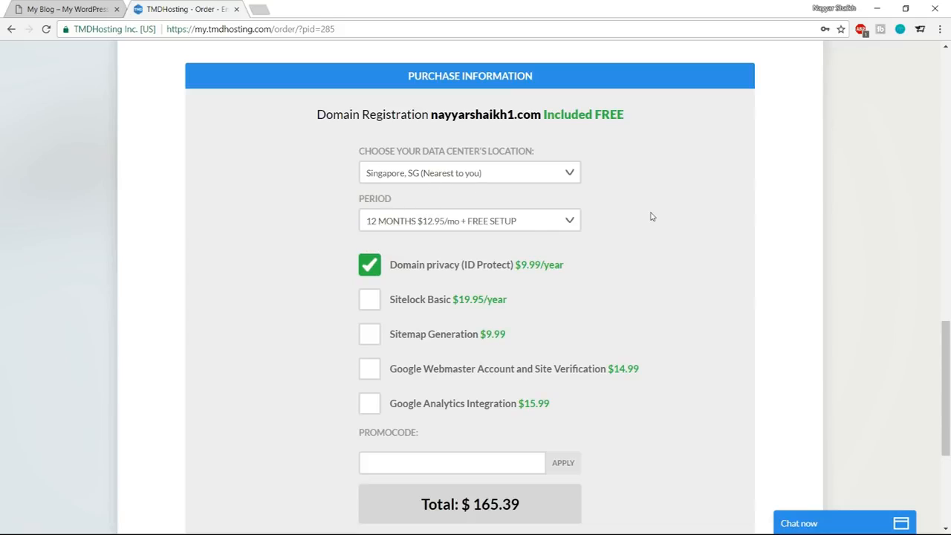
{"action": "left_click", "coordinate": [429, 222]}
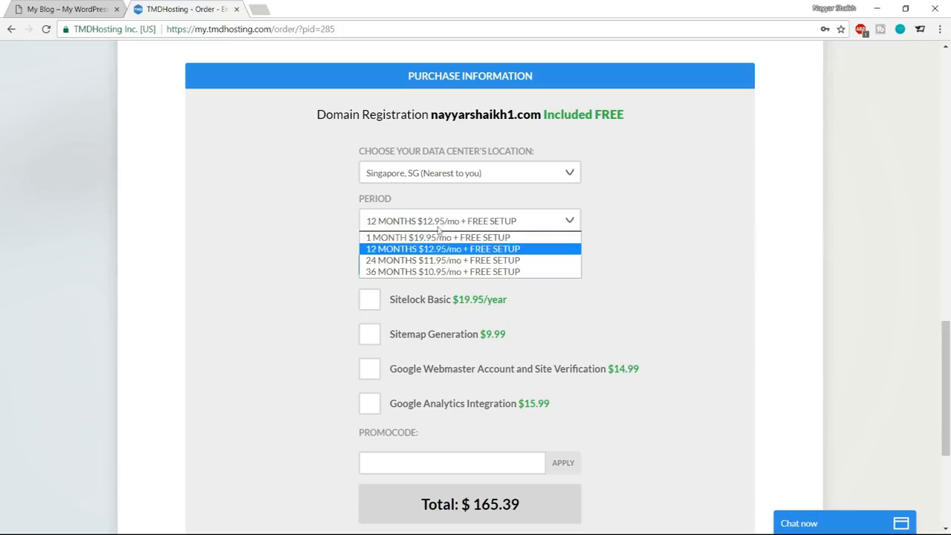
{"action": "left_click", "coordinate": [433, 248]}
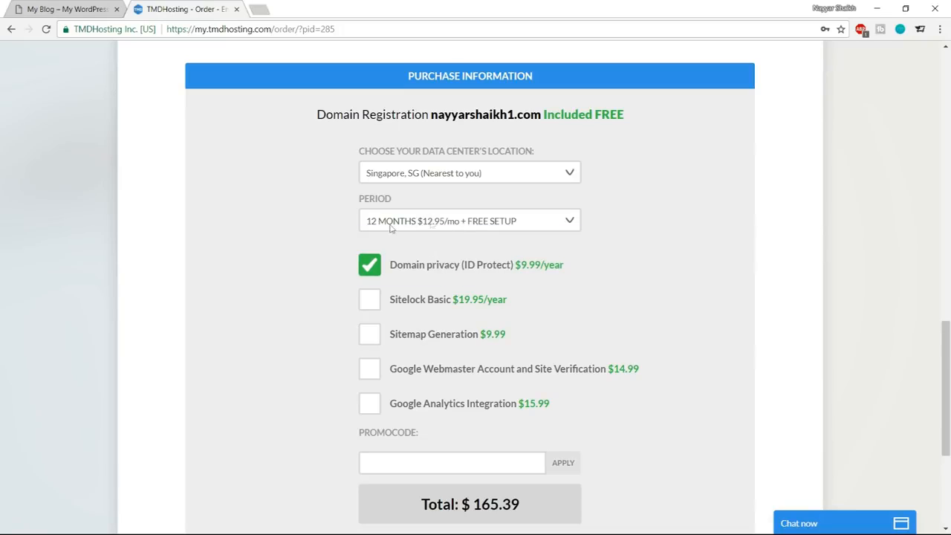
{"action": "left_click", "coordinate": [439, 224]}
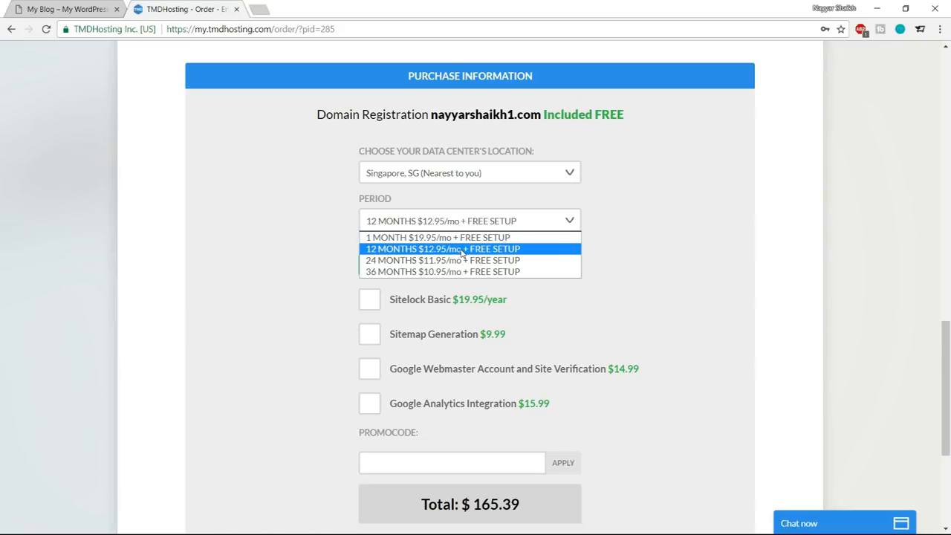
{"action": "left_click", "coordinate": [461, 253]}
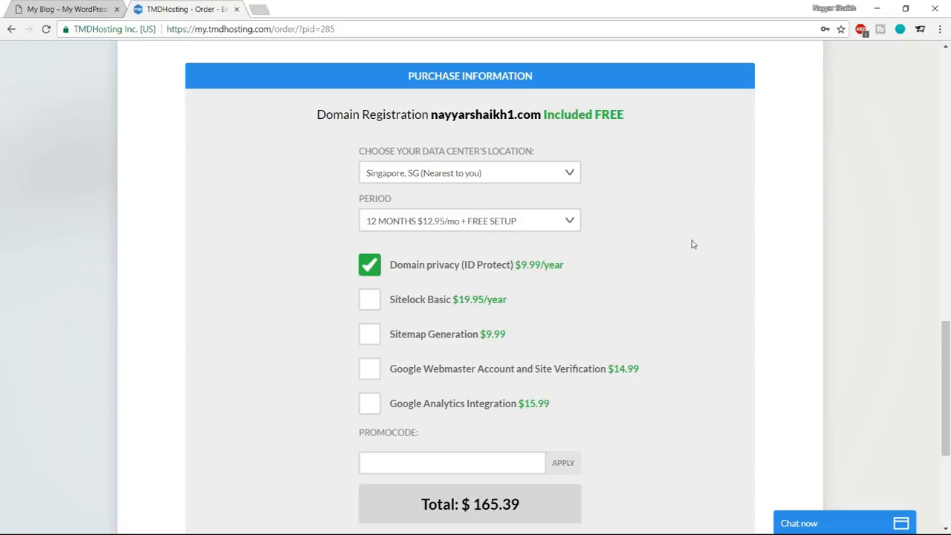
Enter the promo code for the hosting purchase and apply it to the order.
{"action": "scroll", "coordinate": [710, 268], "scroll_direction": "down", "scroll_amount": 2}
{"action": "scroll", "coordinate": [736, 259], "scroll_direction": "down", "scroll_amount": 3}
{"action": "left_click", "coordinate": [429, 216]}
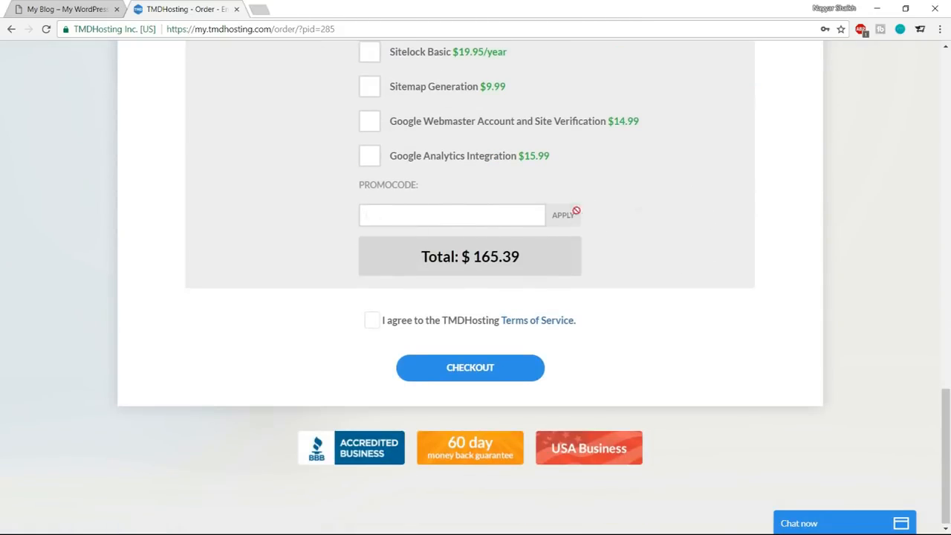
{"action": "scroll", "coordinate": [759, 209], "scroll_direction": "down", "scroll_amount": 1}
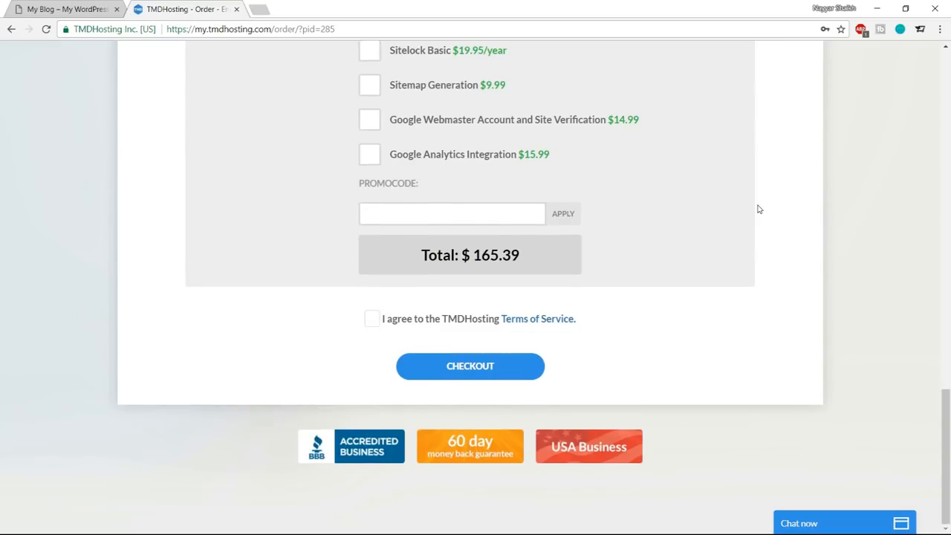
{"action": "type", "text": "NAYARS"}
{"action": "key", "text": "BackSpace"}
{"action": "key", "text": "BackSpace"}
{"action": "key", "text": "BackSpace"}
{"action": "type", "text": "YAR7"}
{"action": "left_click", "coordinate": [576, 212]}
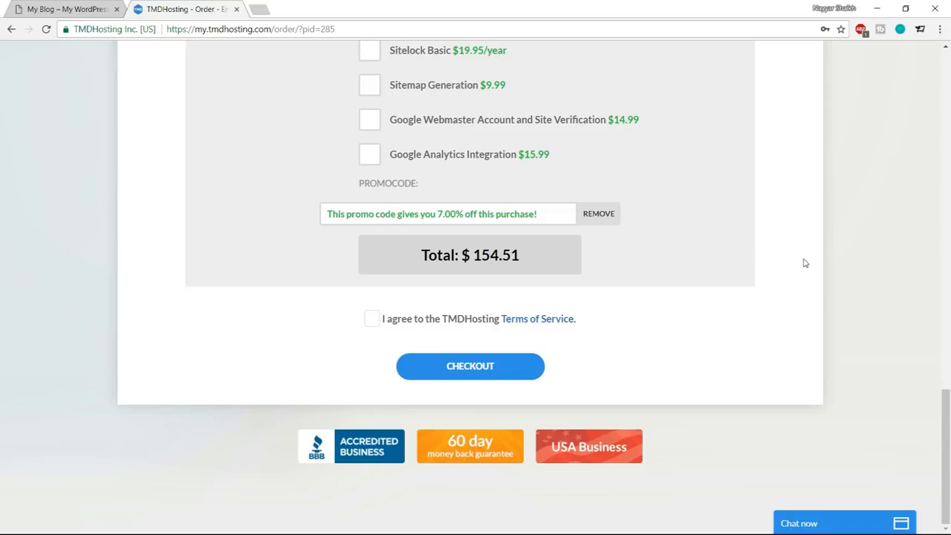
Agree to the TMDHosting Terms of Service and check out the order.
{"action": "left_click", "coordinate": [371, 318]}
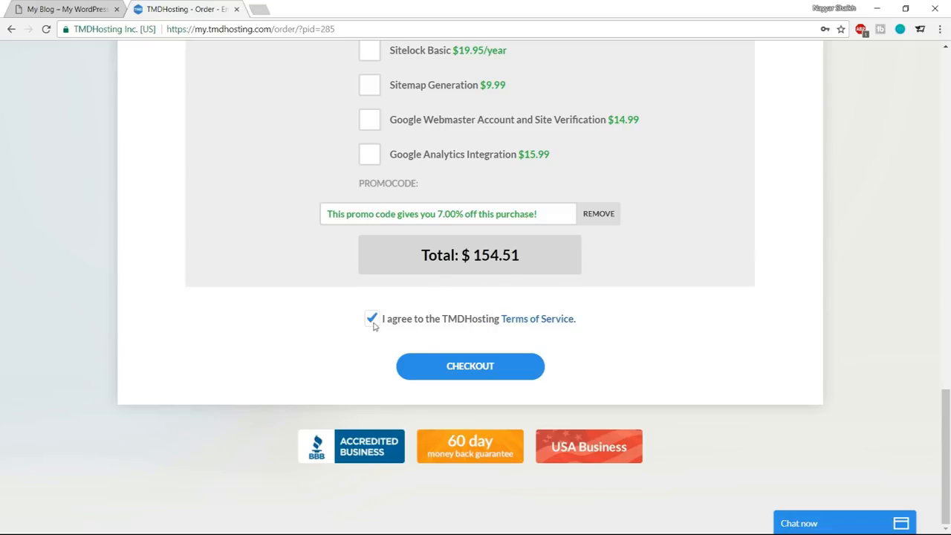
{"action": "left_click", "coordinate": [470, 368]}
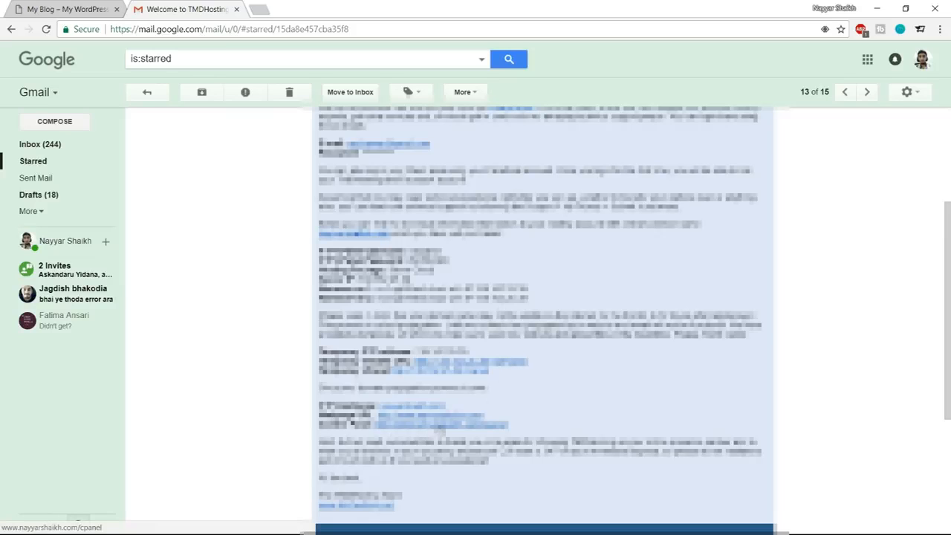
Open the cPanel link from the TMDHosting welcome email in a new tab and switch to that tab.
{"action": "middle_click", "coordinate": [438, 429]}
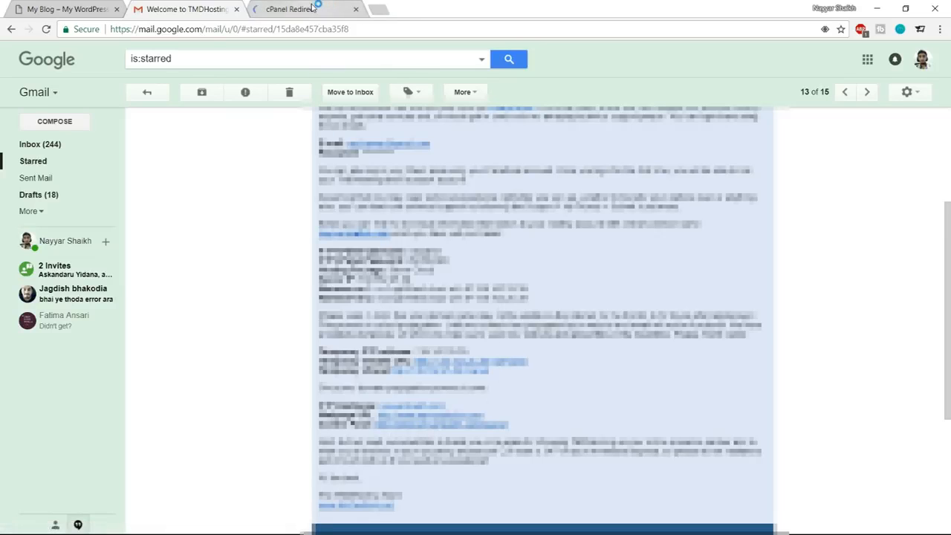
{"action": "left_click", "coordinate": [312, 9]}
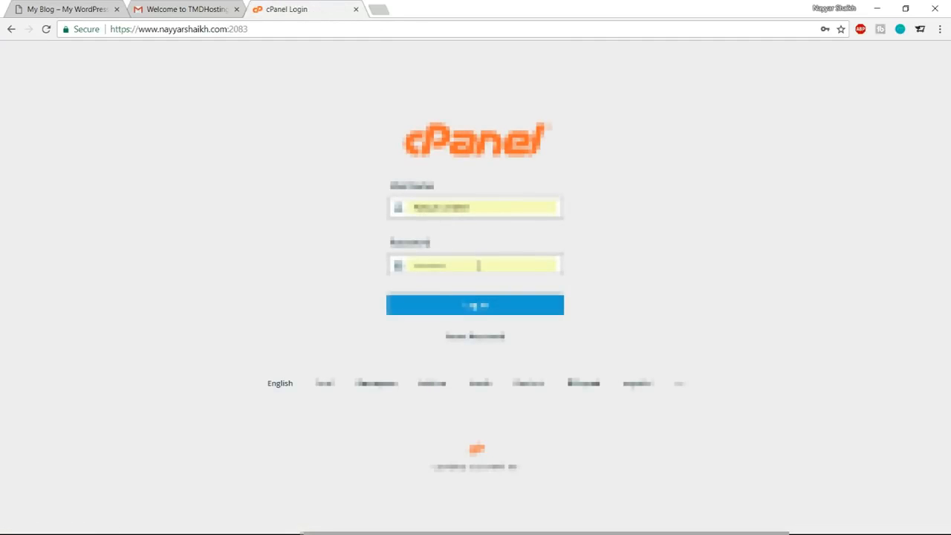
{"action": "left_click", "coordinate": [220, 11]}
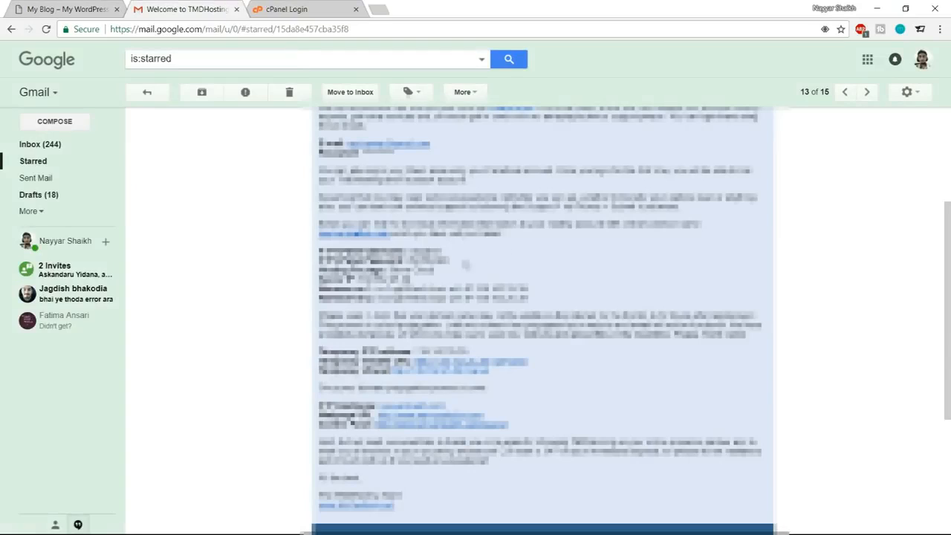
{"action": "left_click", "coordinate": [294, 6]}
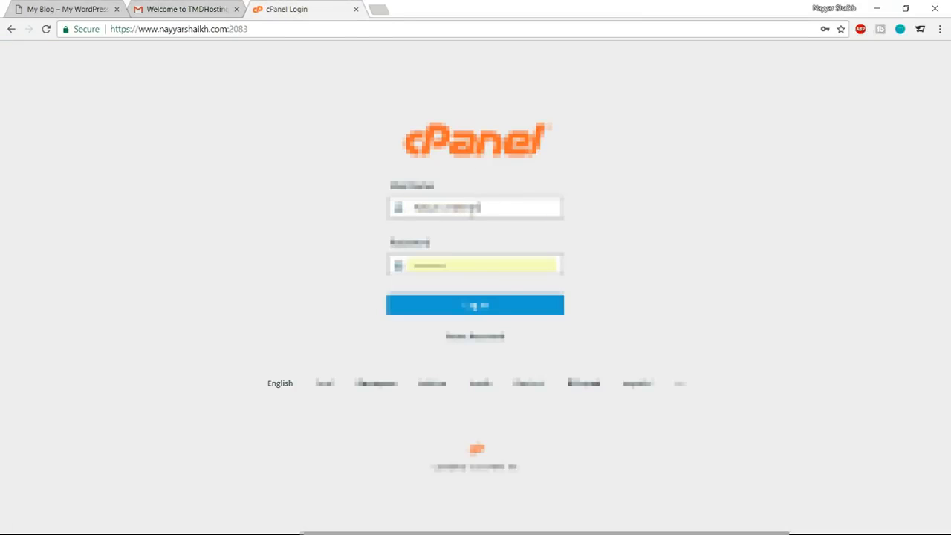
Fill in the cPanel account's saved username and password and log in.
{"action": "double_click", "coordinate": [475, 207]}
{"action": "left_click", "coordinate": [475, 208]}
{"action": "left_click", "coordinate": [469, 236]}
{"action": "left_click", "coordinate": [486, 314]}
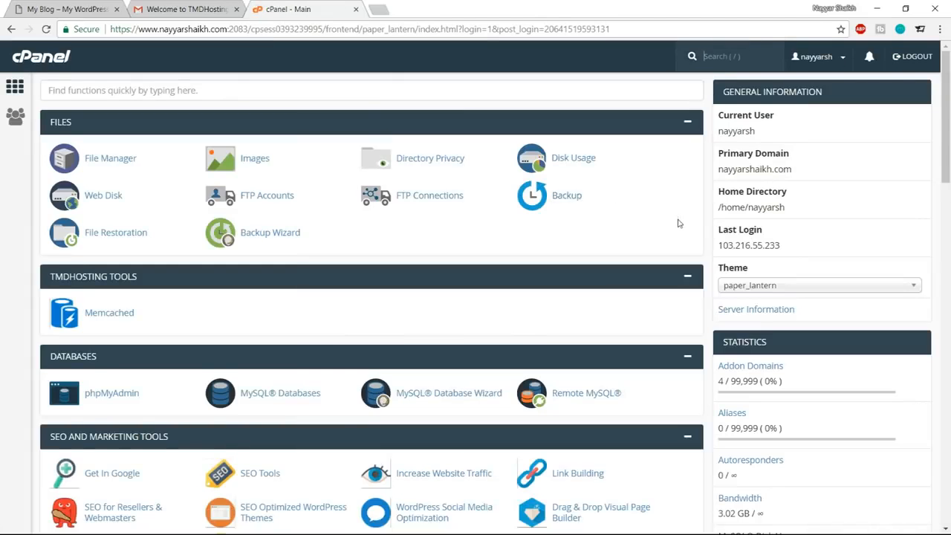
Open WordPress from the Softaculous Apps Installer scripts and start its installation form.
{"action": "scroll", "coordinate": [566, 239], "scroll_direction": "down", "scroll_amount": 3}
{"action": "scroll", "coordinate": [566, 239], "scroll_direction": "up", "scroll_amount": 3}
{"action": "scroll", "coordinate": [633, 277], "scroll_direction": "down", "scroll_amount": 10}
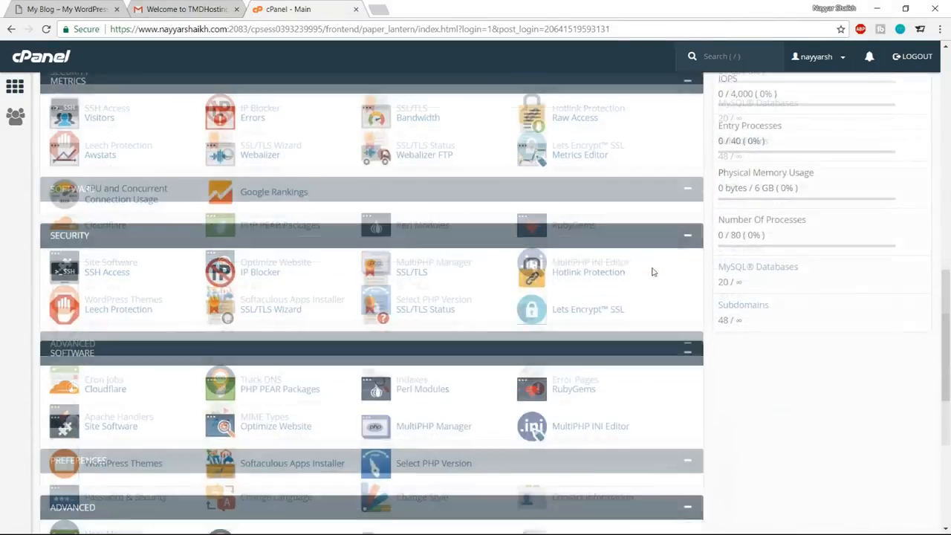
{"action": "scroll", "coordinate": [652, 272], "scroll_direction": "down", "scroll_amount": 5}
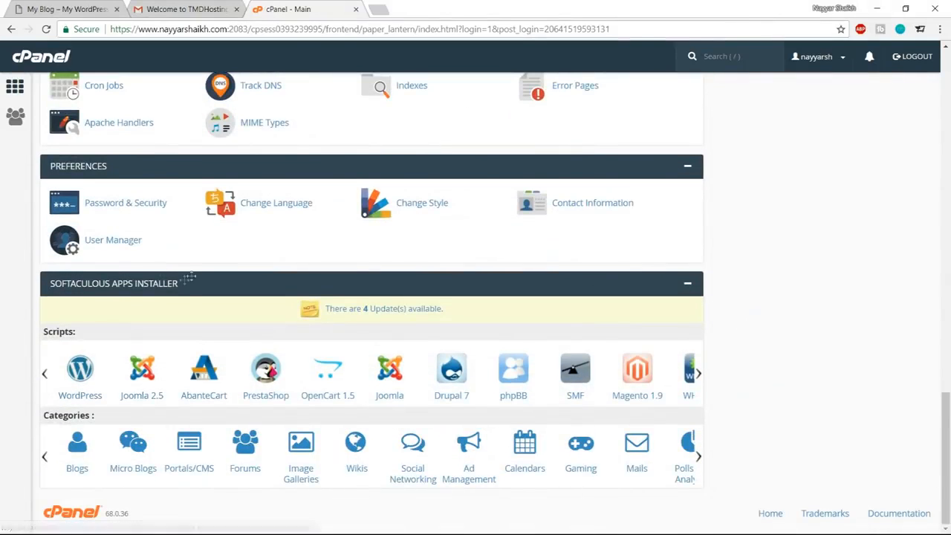
{"action": "left_click", "coordinate": [81, 386]}
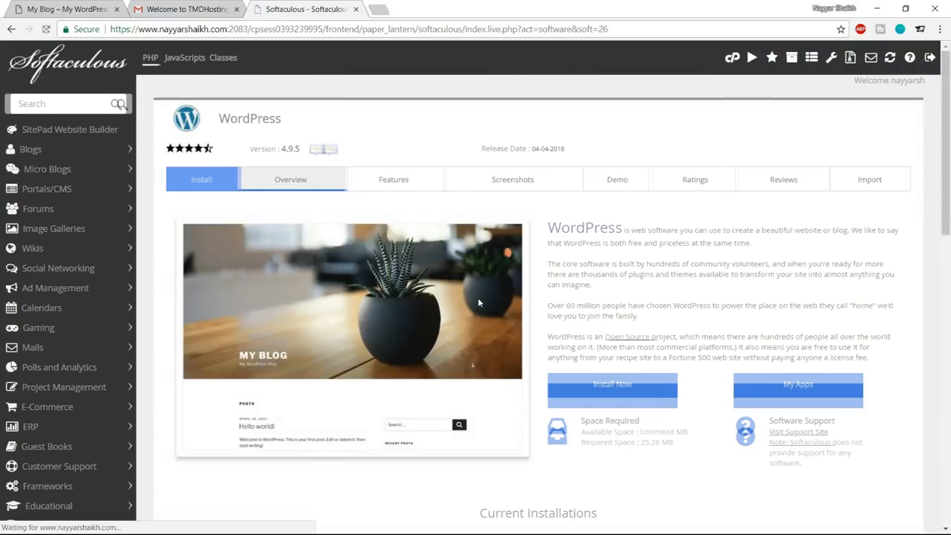
{"action": "left_click", "coordinate": [612, 385]}
{"action": "left_click", "coordinate": [551, 277]}
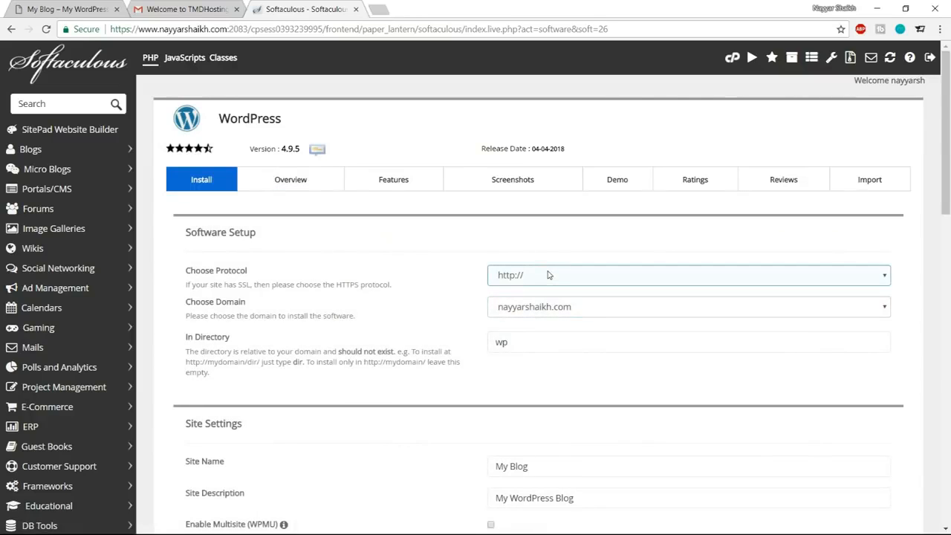
{"action": "left_click", "coordinate": [548, 330]}
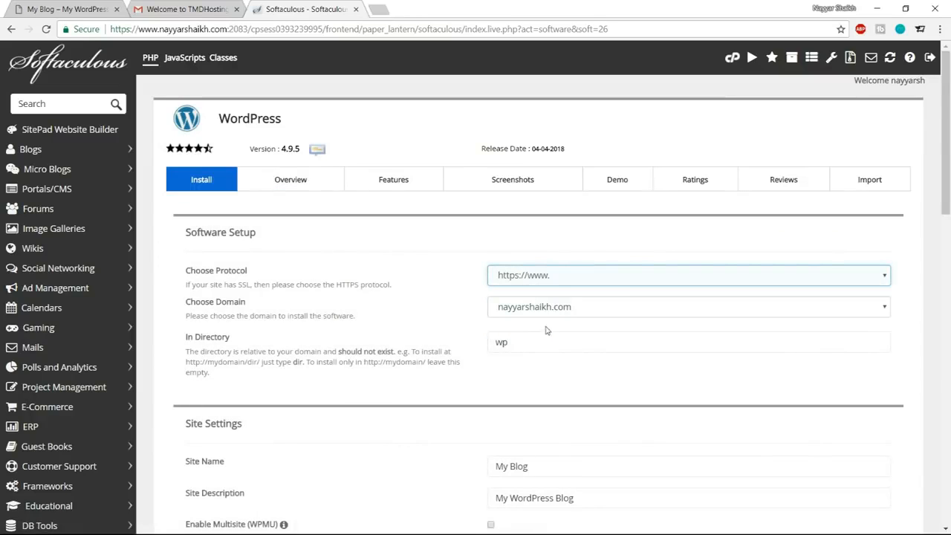
{"action": "left_click", "coordinate": [84, 29]}
{"action": "left_click", "coordinate": [249, 44]}
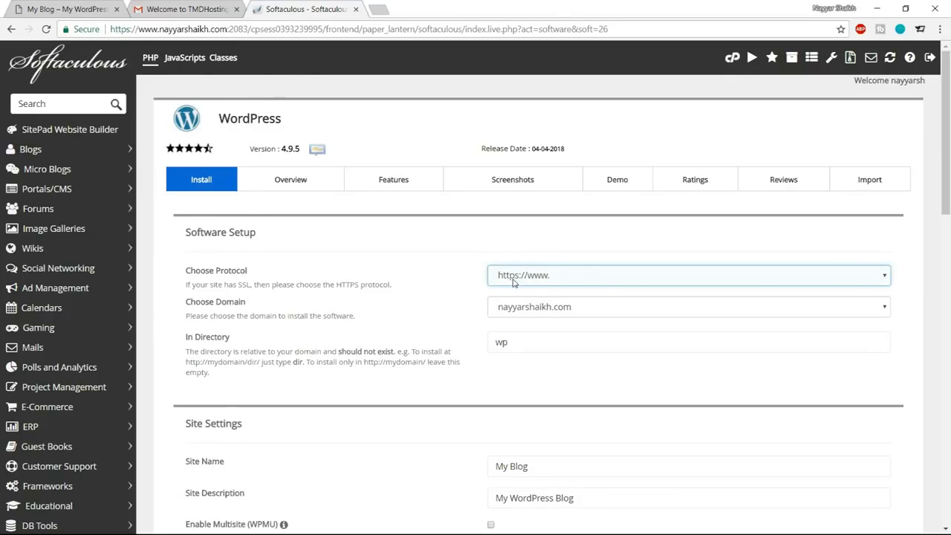
Choose the hotel subdomain as the installation domain and clear the wp directory so the field is empty.
{"action": "left_click", "coordinate": [552, 308]}
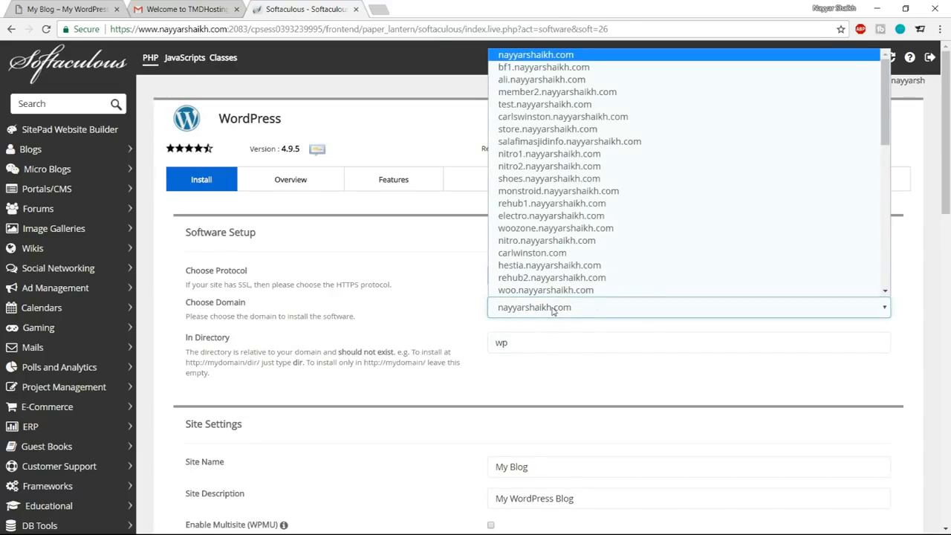
{"action": "type", "text": "hotel."}
{"action": "key", "text": "Return"}
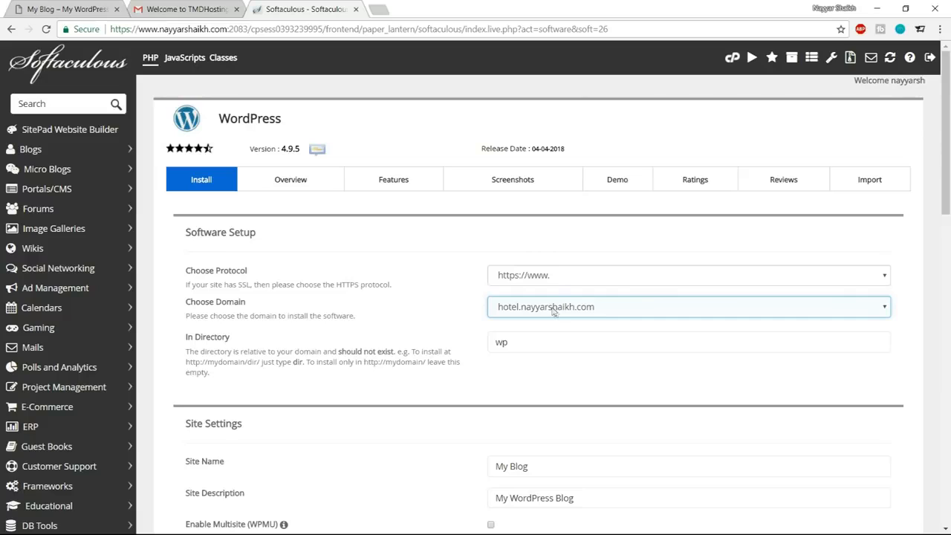
{"action": "left_click", "coordinate": [506, 342]}
{"action": "left_click", "coordinate": [522, 311]}
{"action": "left_click", "coordinate": [519, 343]}
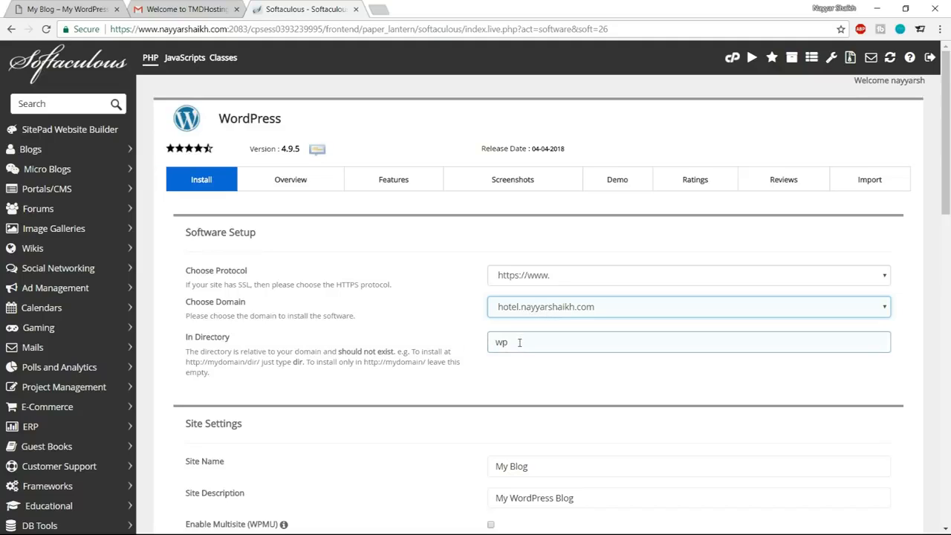
{"action": "left_click_drag", "start_coordinate": [540, 343], "coordinate": [473, 347]}
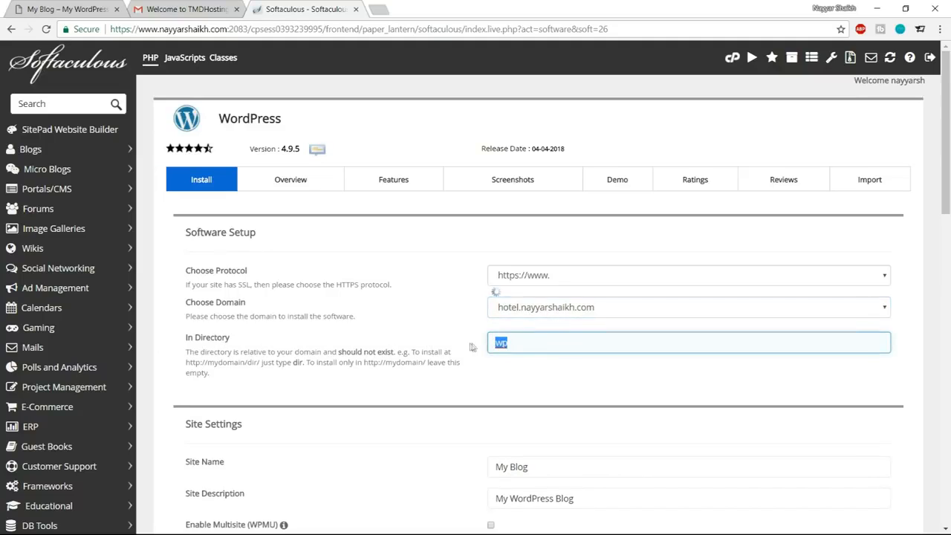
{"action": "key", "text": "BackSpace"}
{"action": "left_click", "coordinate": [608, 405]}
Set the site name to Hotel Booking Website and the site description to "By" followed by the owner's full name.
{"action": "scroll", "coordinate": [607, 405], "scroll_direction": "down", "scroll_amount": 3}
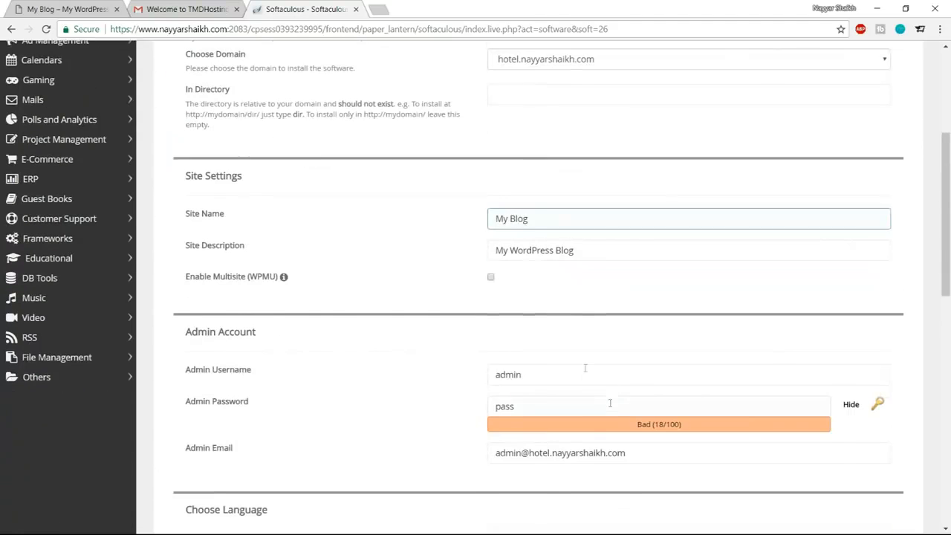
{"action": "left_click_drag", "start_coordinate": [609, 218], "coordinate": [469, 219]}
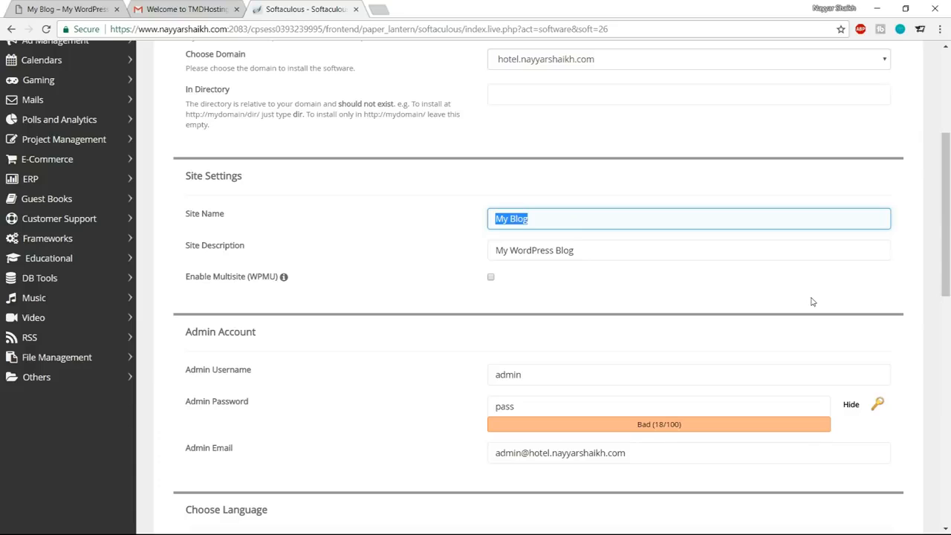
{"action": "type", "text": "H"}
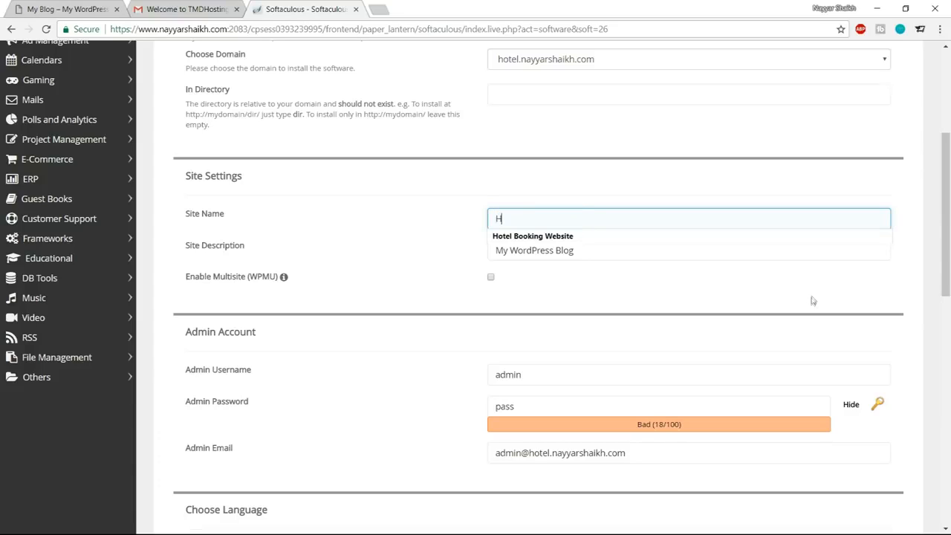
{"action": "left_click", "coordinate": [613, 235]}
{"action": "left_click_drag", "start_coordinate": [605, 249], "coordinate": [437, 248]}
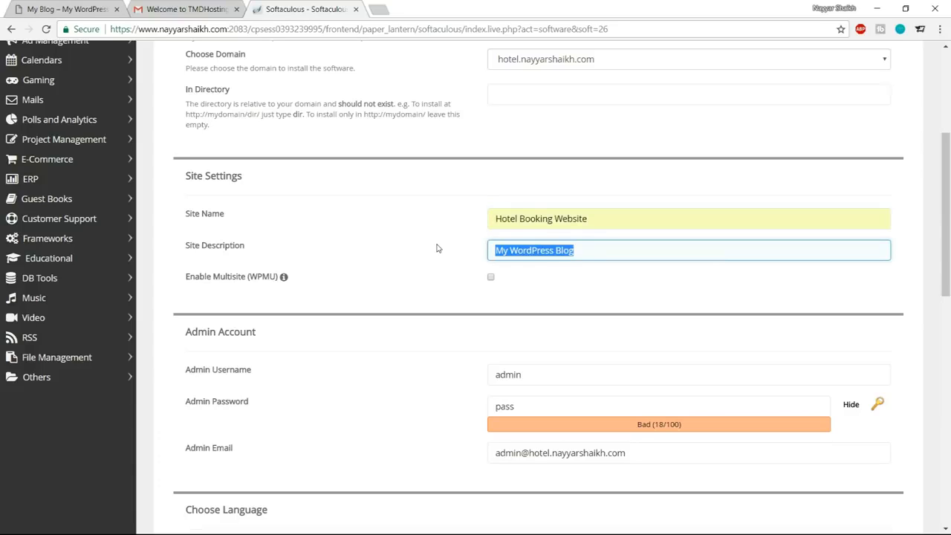
{"action": "type", "text": "By"}
{"action": "left_click", "coordinate": [569, 269]}
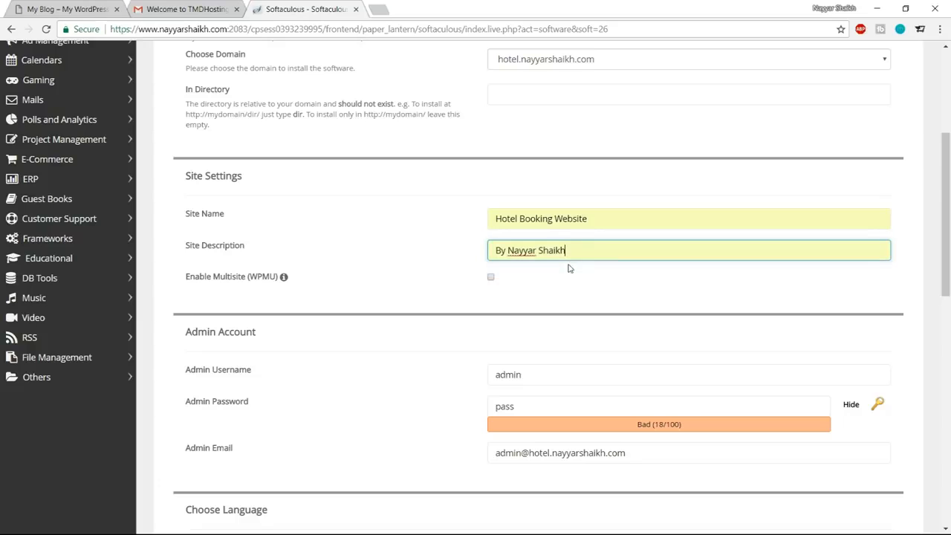
Replace the default admin username with the owner's own username.
{"action": "scroll", "coordinate": [617, 295], "scroll_direction": "down", "scroll_amount": 1}
{"action": "scroll", "coordinate": [242, 271], "scroll_direction": "down", "scroll_amount": 1}
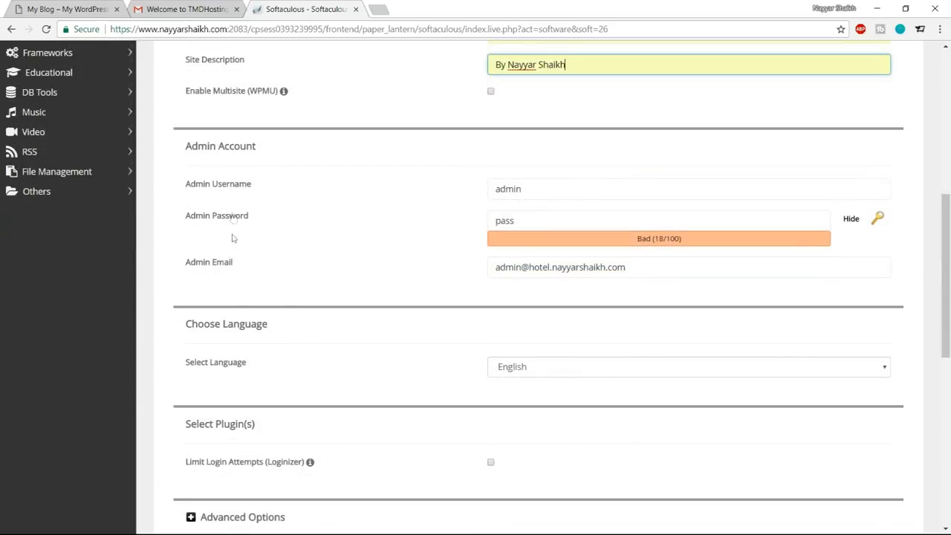
{"action": "left_click_drag", "start_coordinate": [557, 190], "coordinate": [446, 193]}
{"action": "key", "text": "BackSpace"}
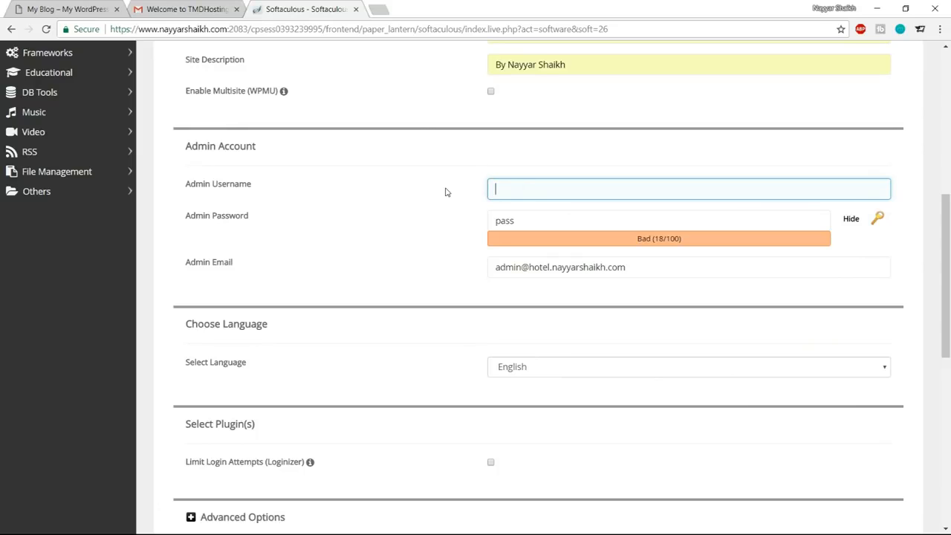
{"action": "type", "text": "Nayyar_Shaikh"}
{"action": "left_click", "coordinate": [561, 215]}
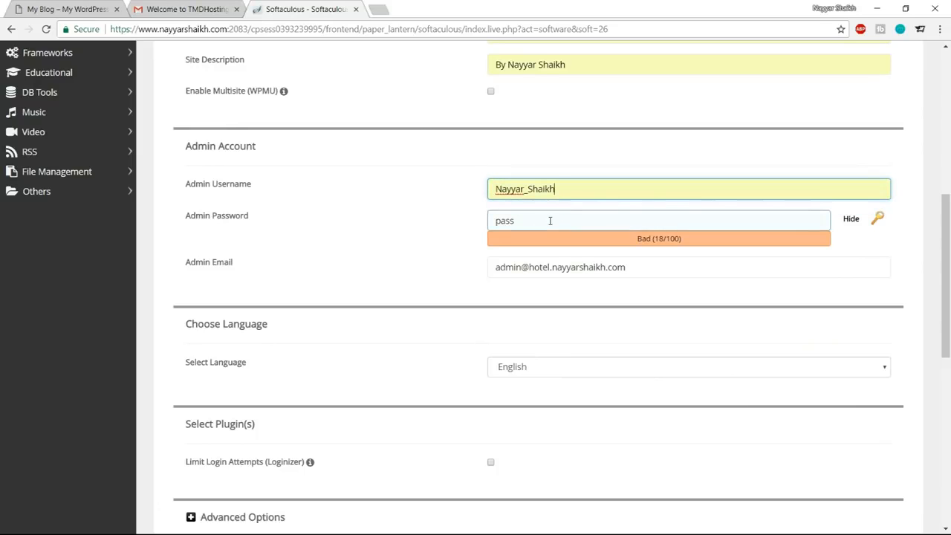
Enter the admin account password and replace the default admin email with the owner's own e-mail address.
{"action": "left_click", "coordinate": [852, 221]}
{"action": "left_click_drag", "start_coordinate": [751, 221], "coordinate": [505, 225]}
{"action": "type", "text": "p•••••"}
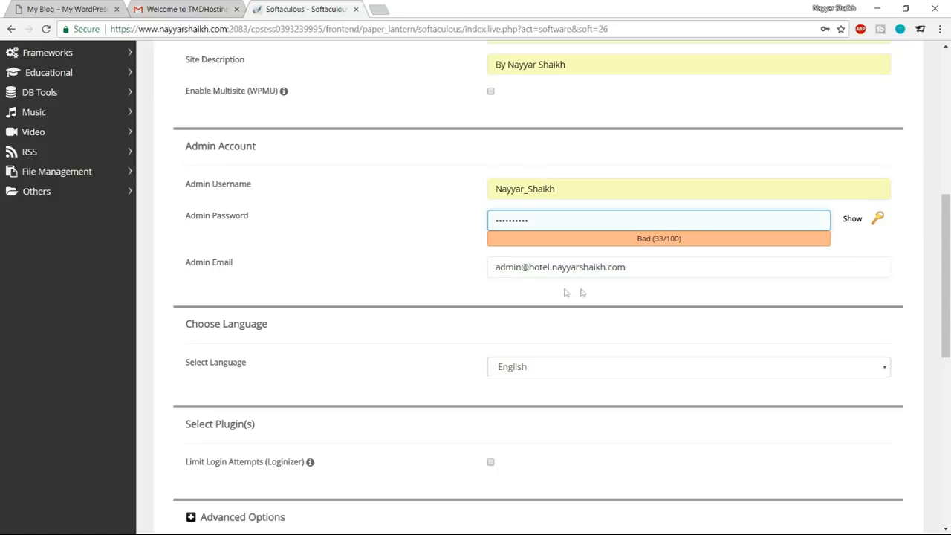
{"action": "triple_click", "coordinate": [646, 267]}
{"action": "type", "text": "re"}
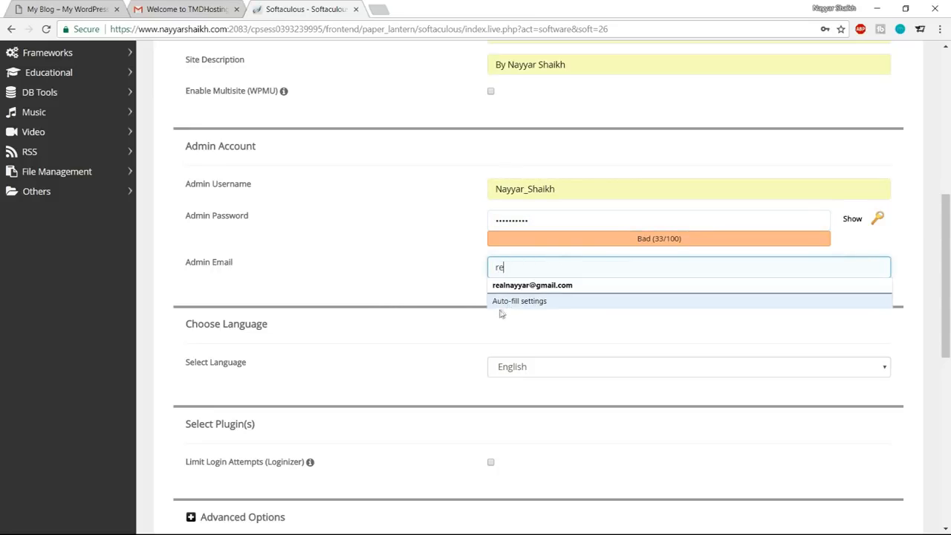
{"action": "left_click", "coordinate": [545, 282]}
Start the WordPress installation with the default theme, leaving the optional theme choice empty.
{"action": "scroll", "coordinate": [638, 366], "scroll_direction": "down", "scroll_amount": 1}
{"action": "scroll", "coordinate": [638, 366], "scroll_direction": "down", "scroll_amount": 6}
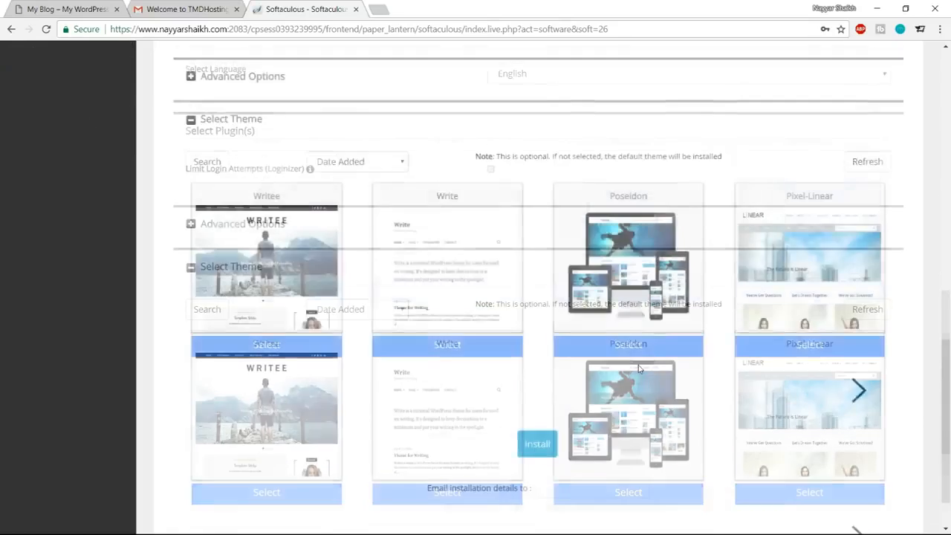
{"action": "left_click", "coordinate": [537, 382]}
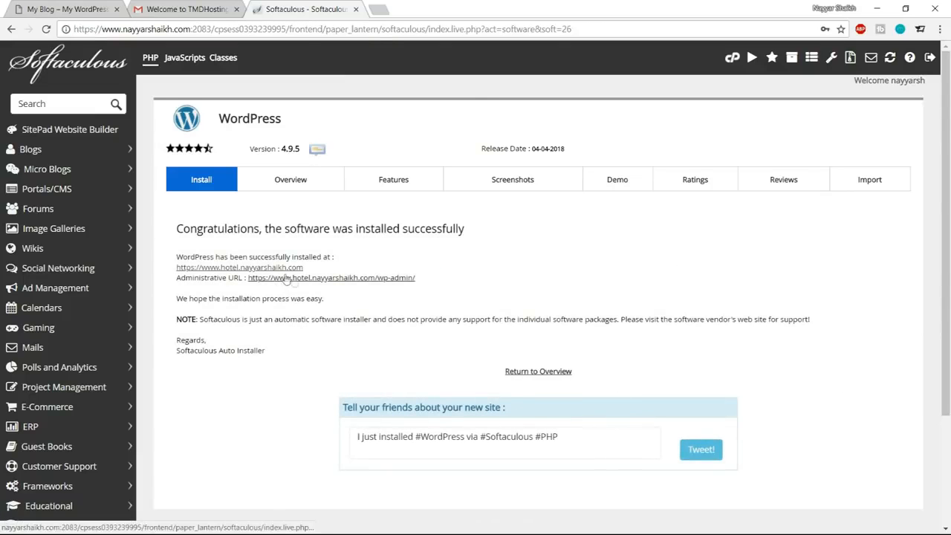
Open the new site's administrative URL and close the Softaculous and Gmail pages.
{"action": "left_click", "coordinate": [364, 278]}
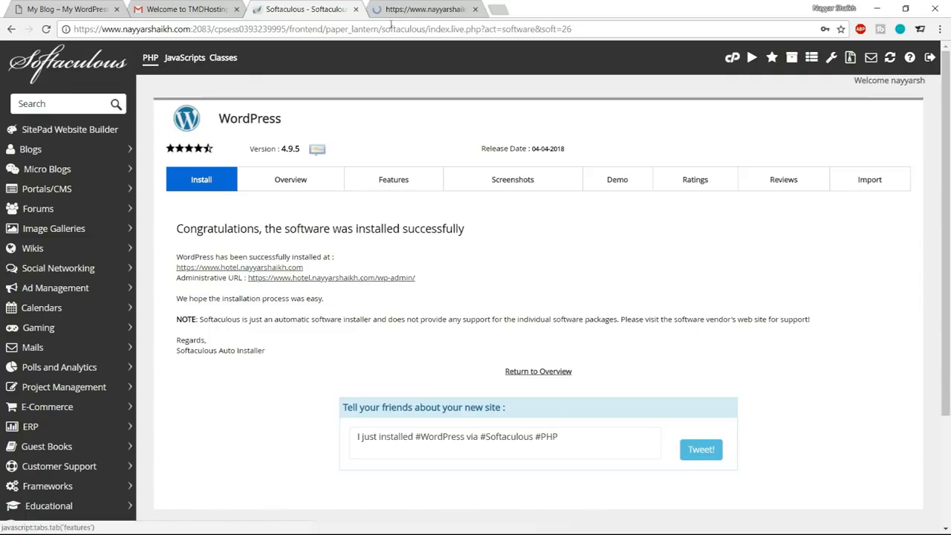
{"action": "left_click", "coordinate": [356, 9]}
{"action": "left_click", "coordinate": [236, 9]}
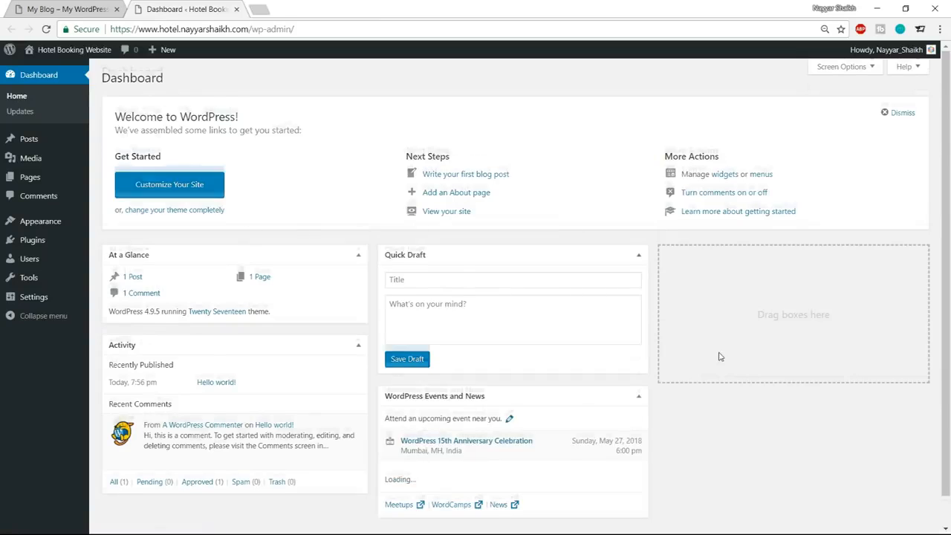
Open the live Hotel Booking Website in a separate tab and look over its default home page.
{"action": "mouse_move", "coordinate": [74, 49]}
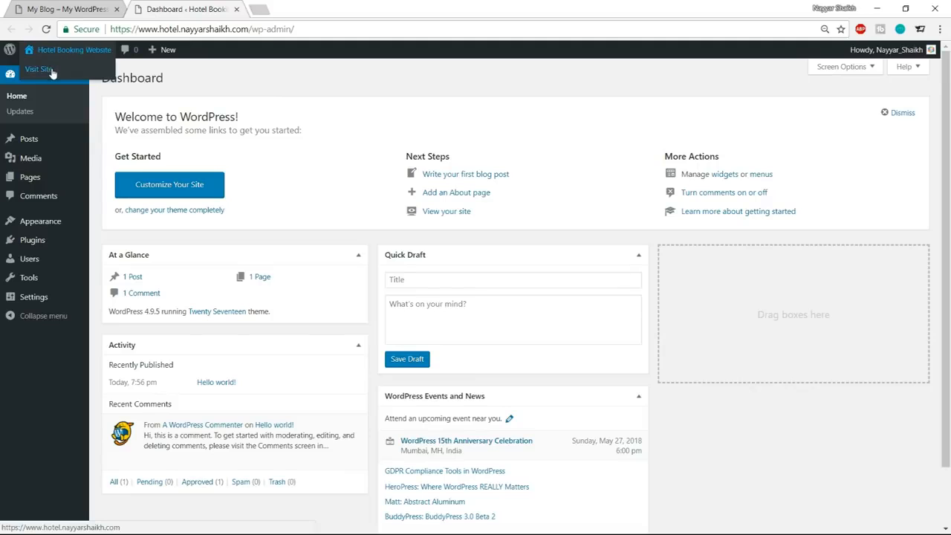
{"action": "right_click", "coordinate": [45, 75]}
{"action": "left_click", "coordinate": [82, 76]}
{"action": "left_click", "coordinate": [327, 5]}
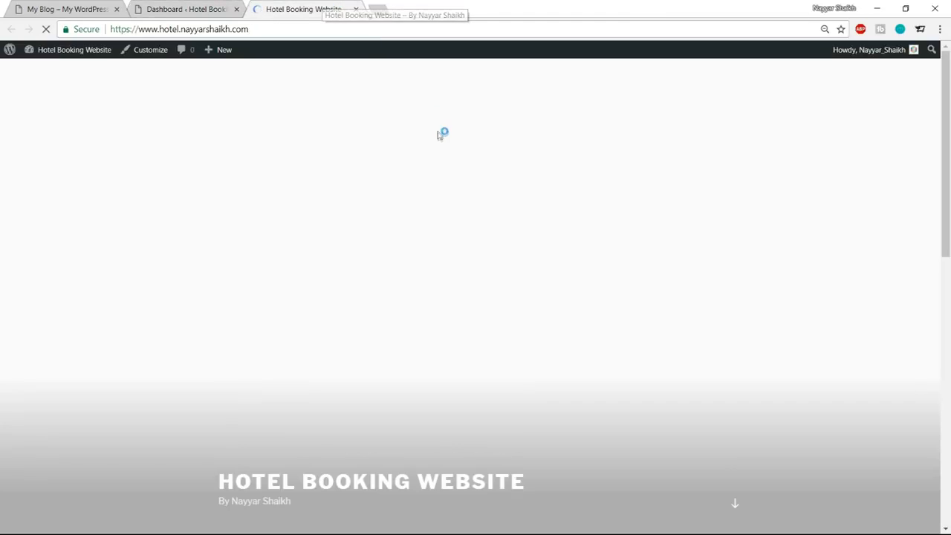
{"action": "scroll", "coordinate": [717, 180], "scroll_direction": "down", "scroll_amount": 1}
{"action": "scroll", "coordinate": [721, 208], "scroll_direction": "down", "scroll_amount": 3}
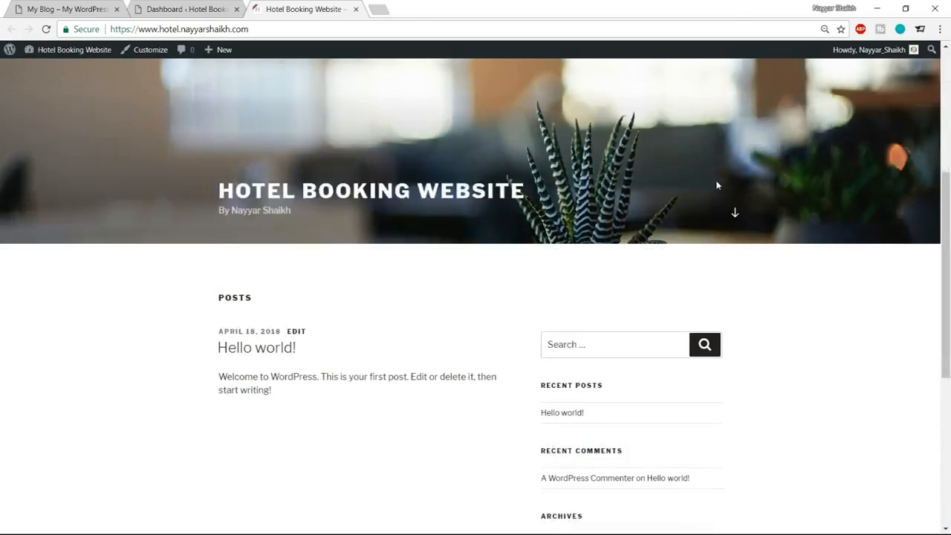
{"action": "scroll", "coordinate": [726, 233], "scroll_direction": "up", "scroll_amount": 4}
Return to the WordPress dashboard and highlight the domain and the wp-admin/ part of its address.
{"action": "left_click", "coordinate": [195, 8]}
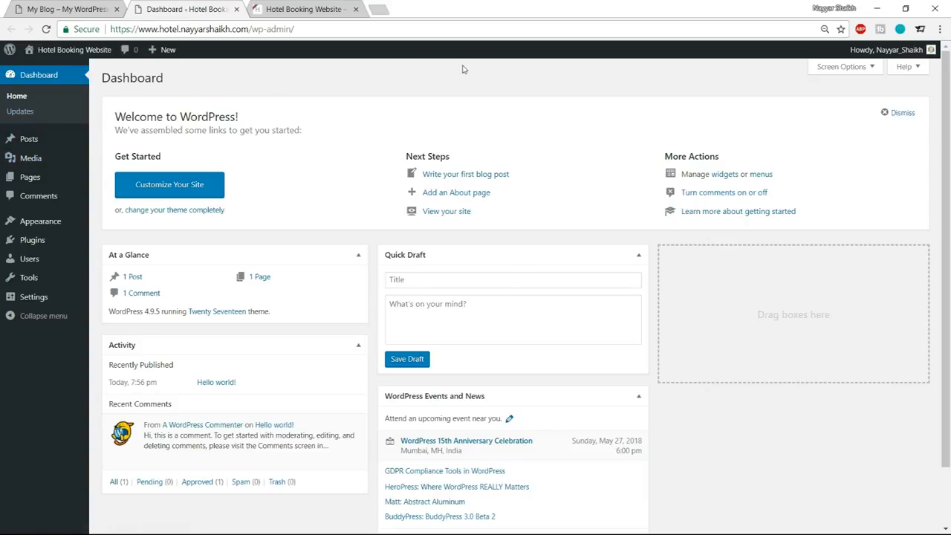
{"action": "left_click_drag", "start_coordinate": [111, 28], "coordinate": [249, 28]}
{"action": "left_click", "coordinate": [249, 28]}
{"action": "left_click_drag", "start_coordinate": [253, 29], "coordinate": [304, 29]}
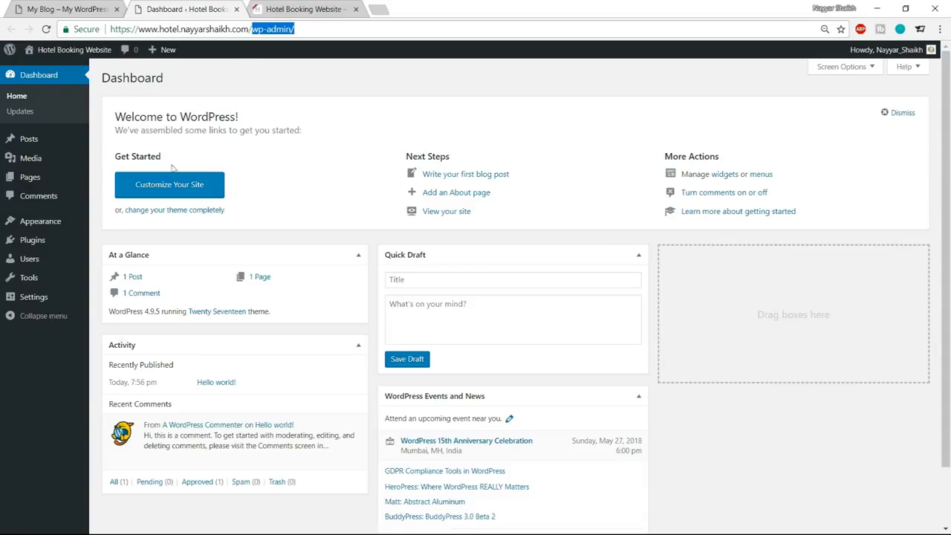
{"action": "scroll", "coordinate": [503, 327], "scroll_direction": "down", "scroll_amount": 1}
{"action": "scroll", "coordinate": [507, 348], "scroll_direction": "up", "scroll_amount": 1}
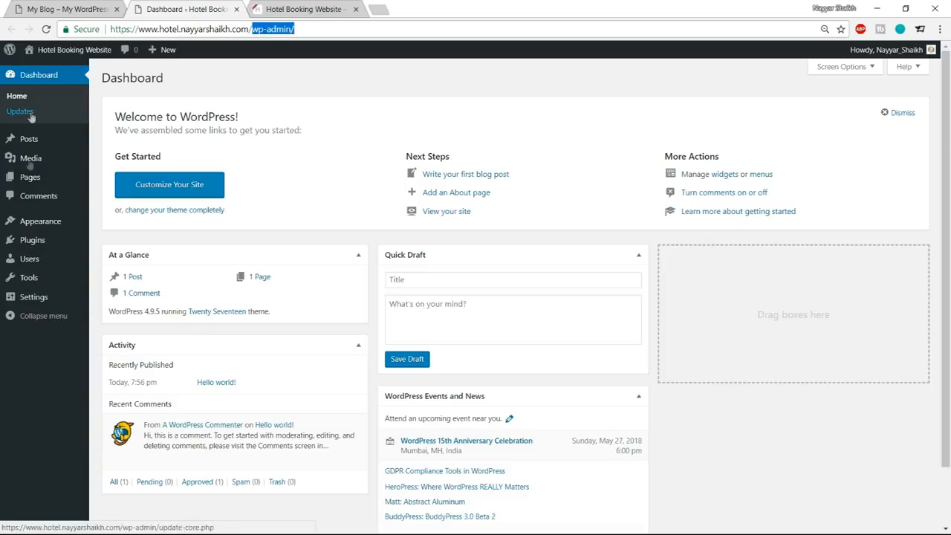
Open the installed themes list and check how the active Twenty Seventeen theme looks on the live site.
{"action": "mouse_move", "coordinate": [26, 221]}
{"action": "left_click", "coordinate": [45, 223]}
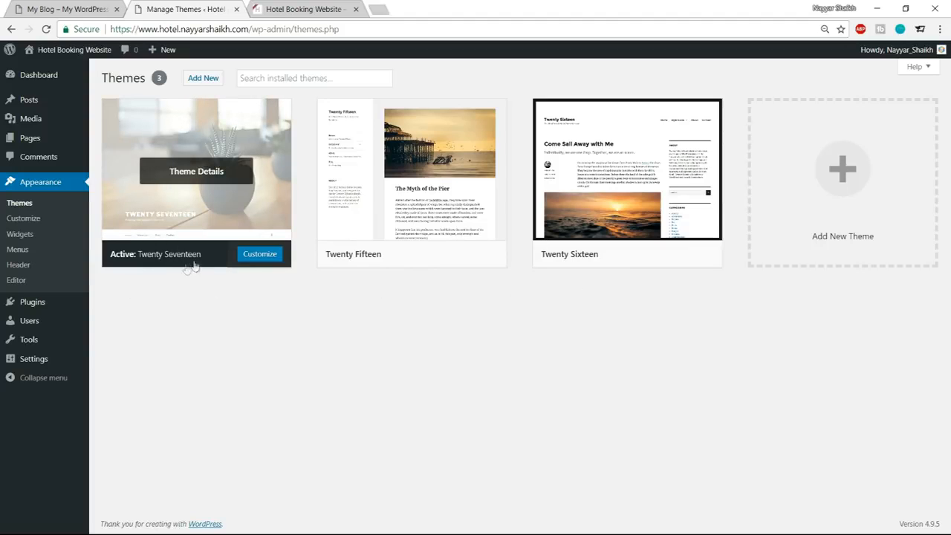
{"action": "left_click", "coordinate": [298, 9]}
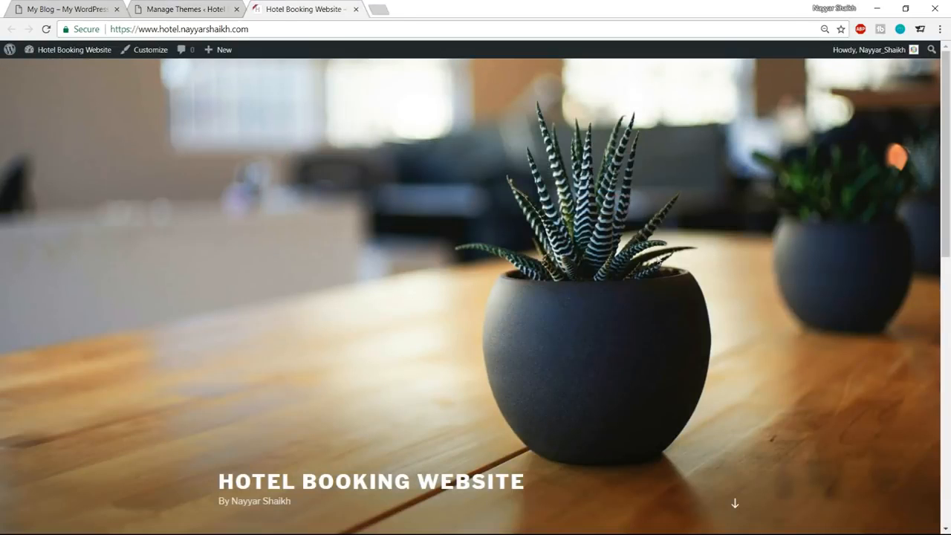
{"action": "scroll", "coordinate": [658, 340], "scroll_direction": "down", "scroll_amount": 8}
{"action": "scroll", "coordinate": [662, 367], "scroll_direction": "up", "scroll_amount": 8}
Delete the unused Twenty Fifteen and Twenty Sixteen themes from the installed themes.
{"action": "left_click", "coordinate": [192, 7]}
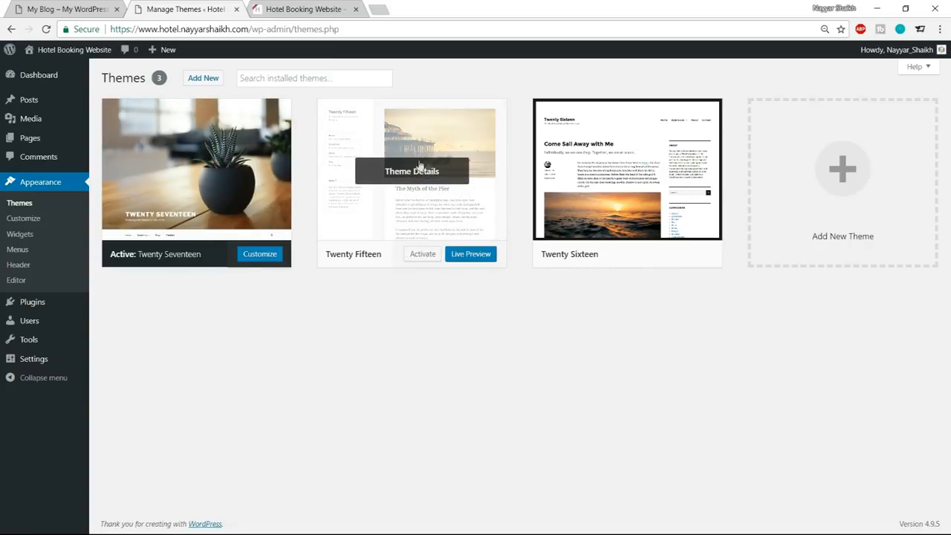
{"action": "left_click", "coordinate": [381, 164]}
{"action": "left_click", "coordinate": [897, 505]}
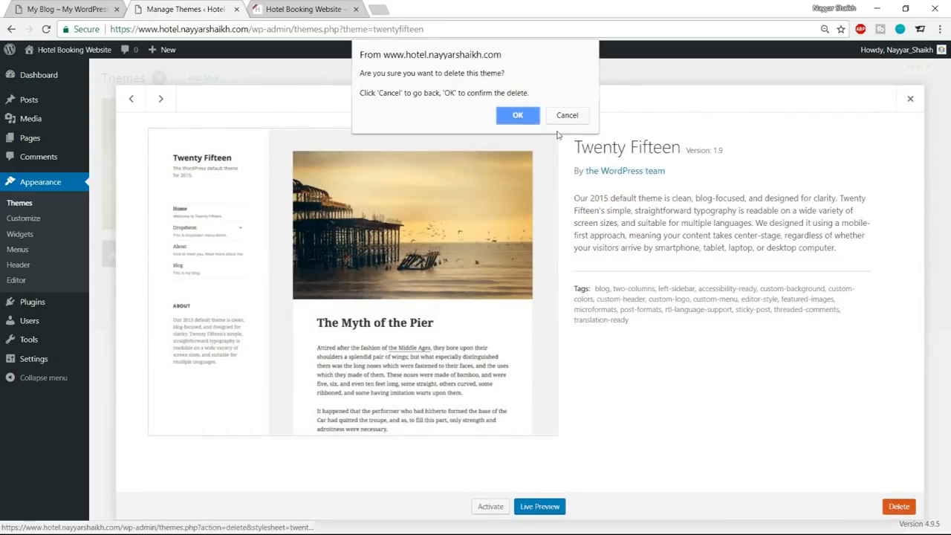
{"action": "left_click", "coordinate": [512, 116]}
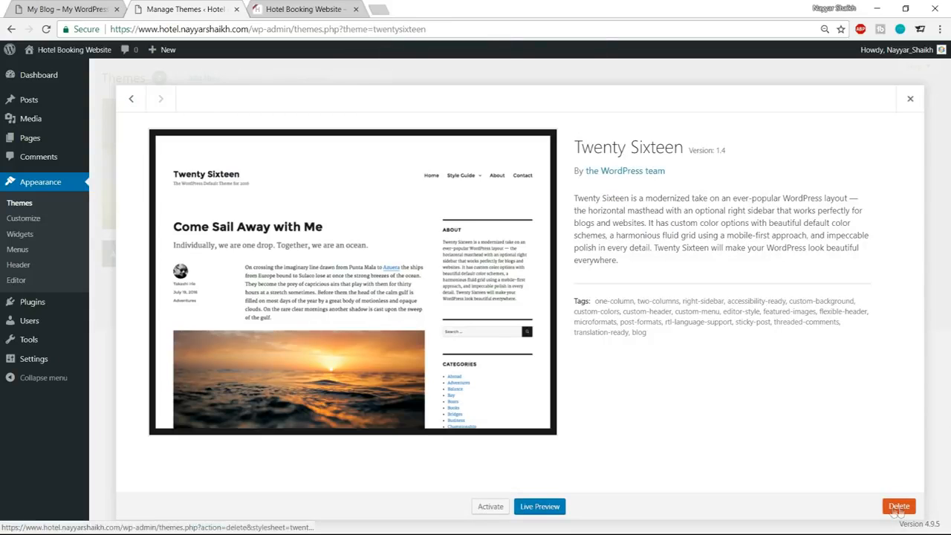
{"action": "left_click", "coordinate": [899, 506]}
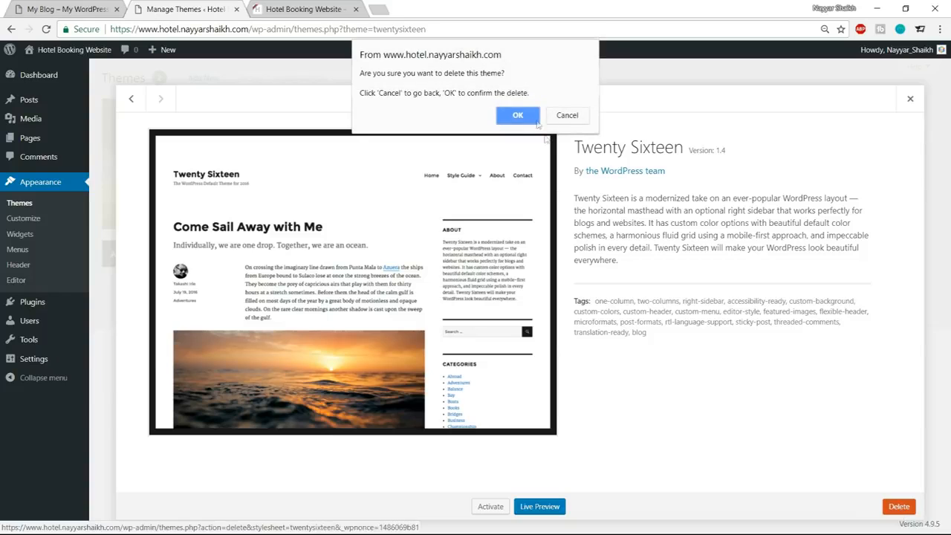
{"action": "left_click", "coordinate": [513, 116]}
Compare the new site's default home page with the finished Hotel Master demo site, including its availability form and rooms.
{"action": "left_click", "coordinate": [301, 9]}
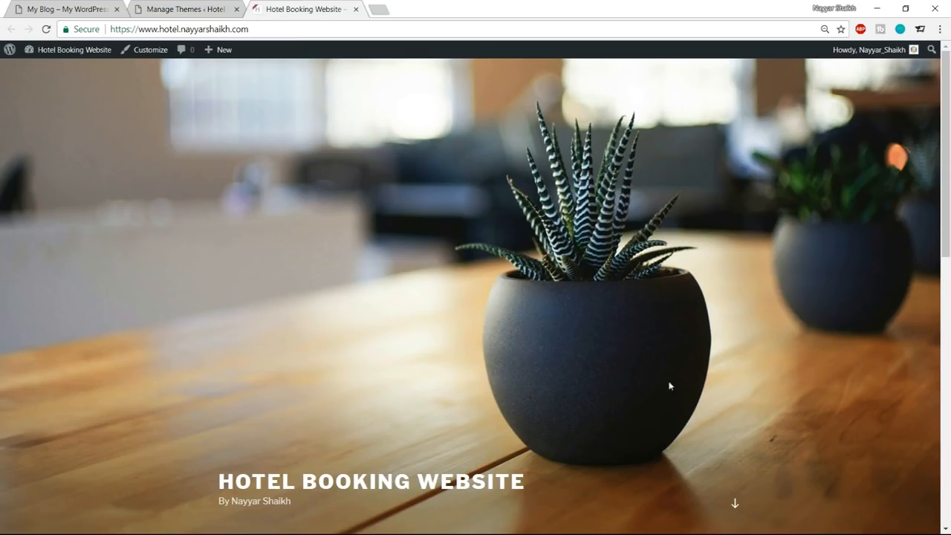
{"action": "scroll", "coordinate": [594, 386], "scroll_direction": "down", "scroll_amount": 5}
{"action": "scroll", "coordinate": [645, 435], "scroll_direction": "up", "scroll_amount": 5}
{"action": "left_click", "coordinate": [41, 9]}
{"action": "scroll", "coordinate": [462, 279], "scroll_direction": "down", "scroll_amount": 7}
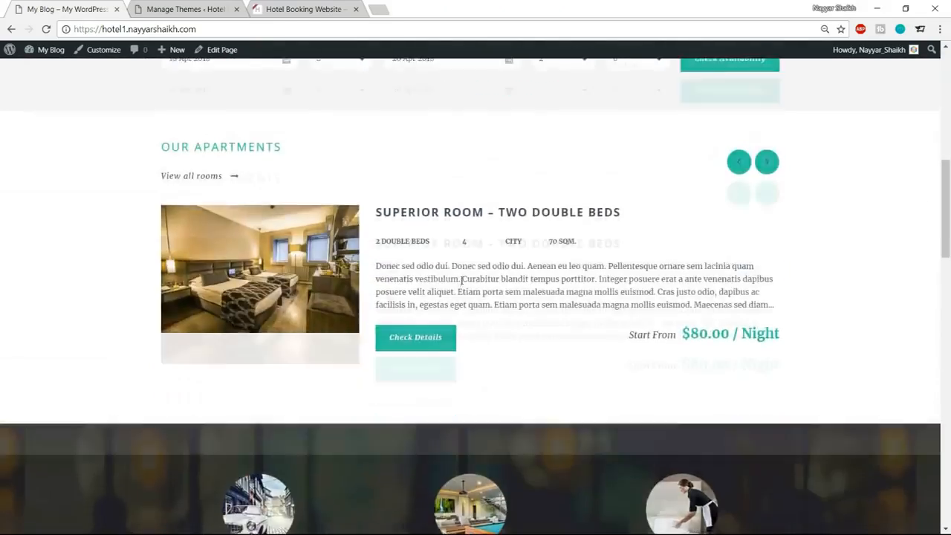
{"action": "scroll", "coordinate": [557, 282], "scroll_direction": "up", "scroll_amount": 2}
{"action": "scroll", "coordinate": [664, 282], "scroll_direction": "down", "scroll_amount": 5}
{"action": "scroll", "coordinate": [663, 281], "scroll_direction": "up", "scroll_amount": 5}
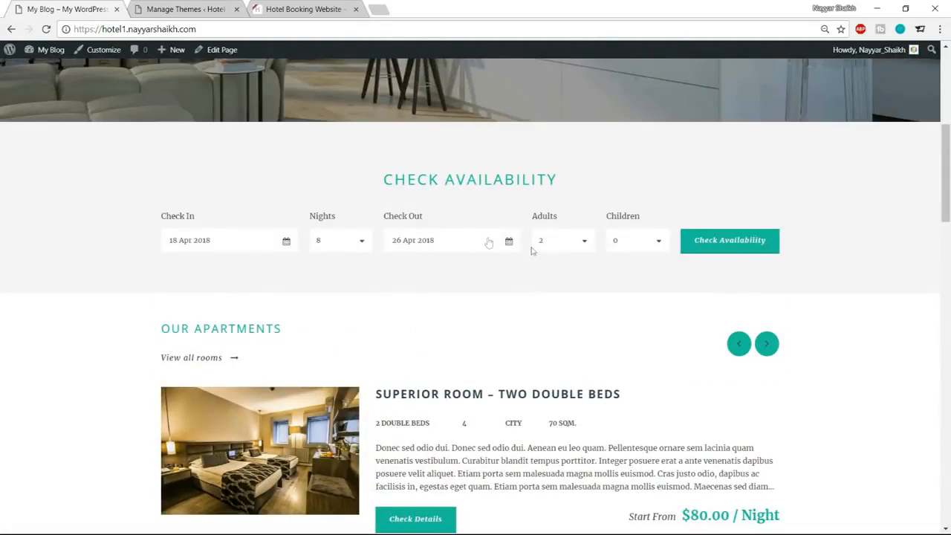
{"action": "scroll", "coordinate": [607, 272], "scroll_direction": "up", "scroll_amount": 5}
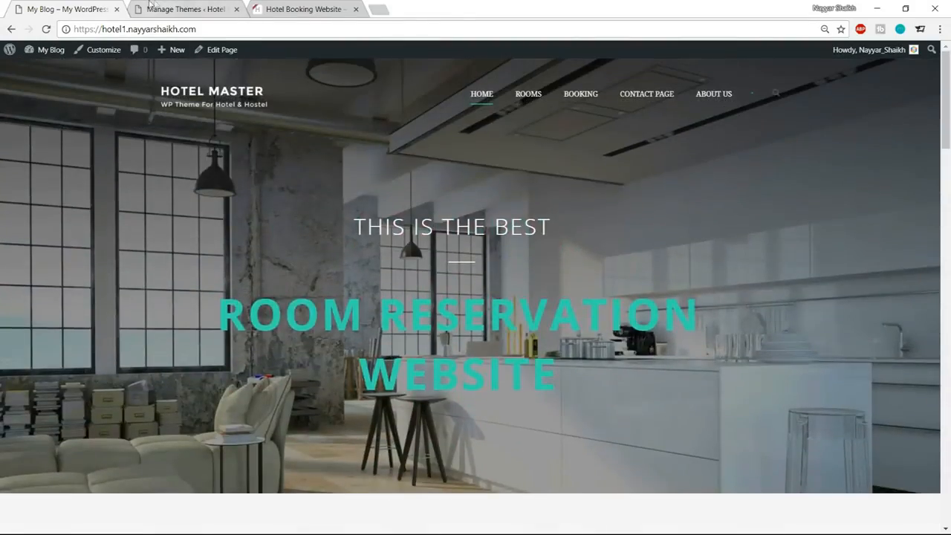
{"action": "left_click", "coordinate": [325, 3]}
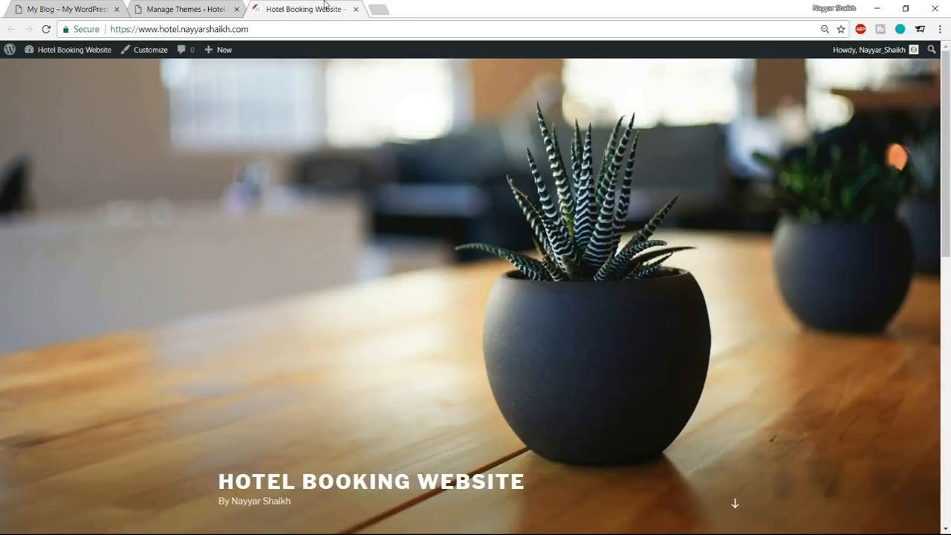
Open bloggdude.com/hotel in a new browser tab to reach the Hotel Master theme page on ThemeForest.
{"action": "left_click", "coordinate": [382, 9]}
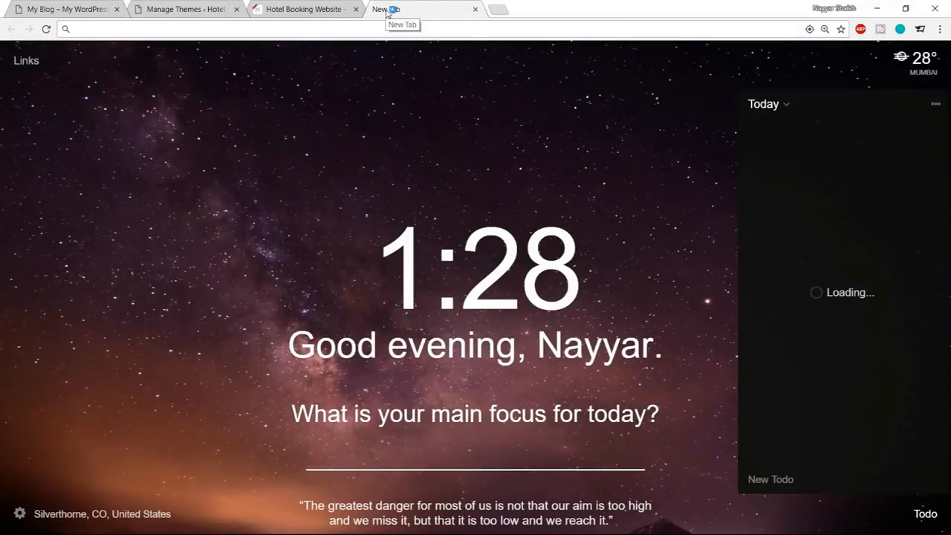
{"action": "type", "text": "b"}
{"action": "key", "text": "Right"}
{"action": "type", "text": "/hotel"}
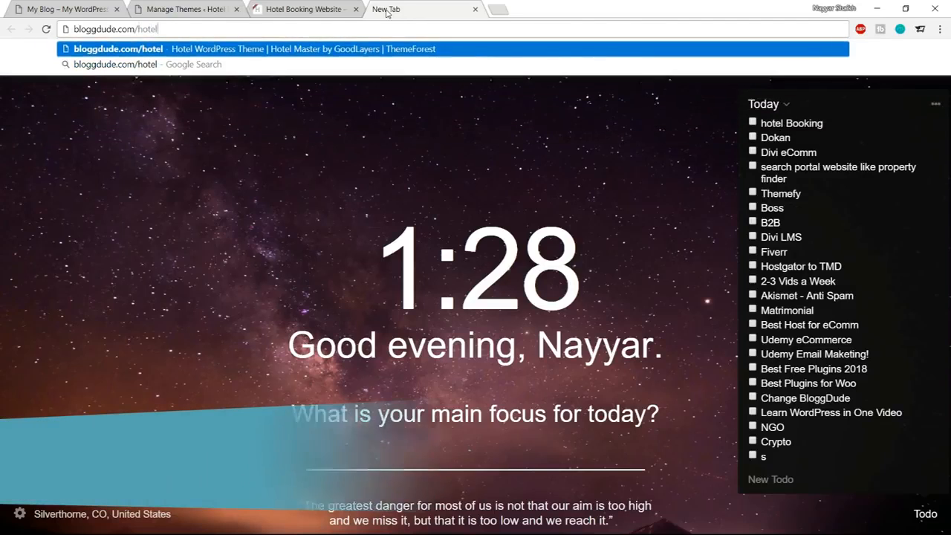
{"action": "key", "text": "Return"}
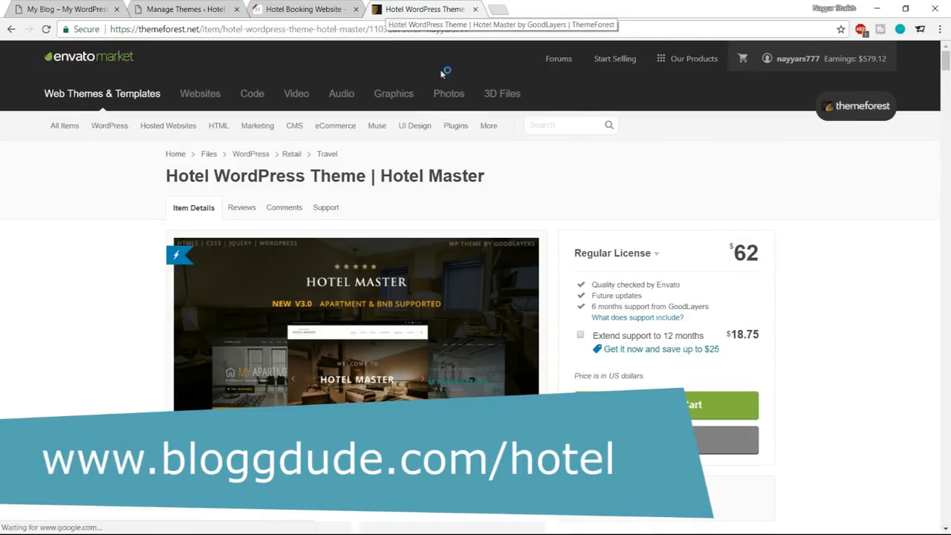
Review the Hotel Master theme's price, V3.0 additions, booking system, payment gateways, booking management and coupon code features.
{"action": "scroll", "coordinate": [329, 198], "scroll_direction": "down", "scroll_amount": 2}
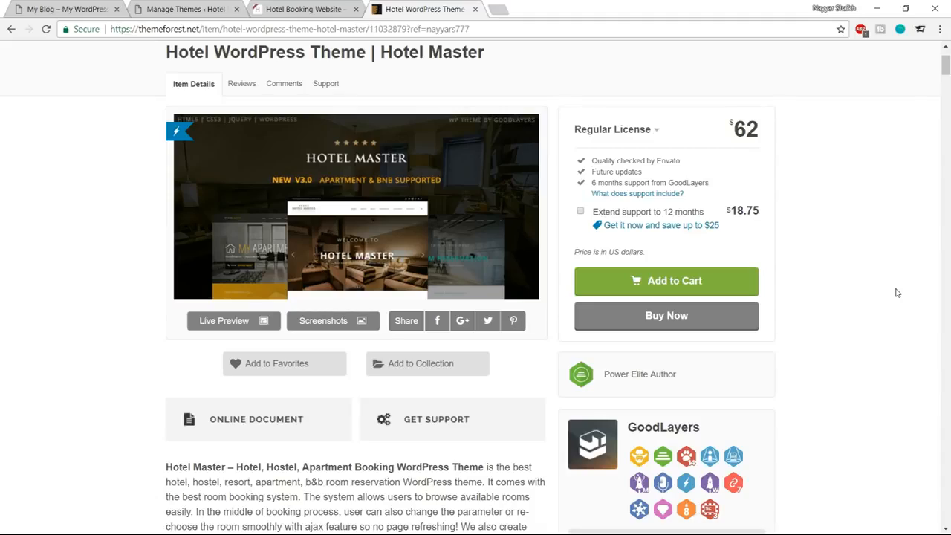
{"action": "scroll", "coordinate": [798, 360], "scroll_direction": "down", "scroll_amount": 15}
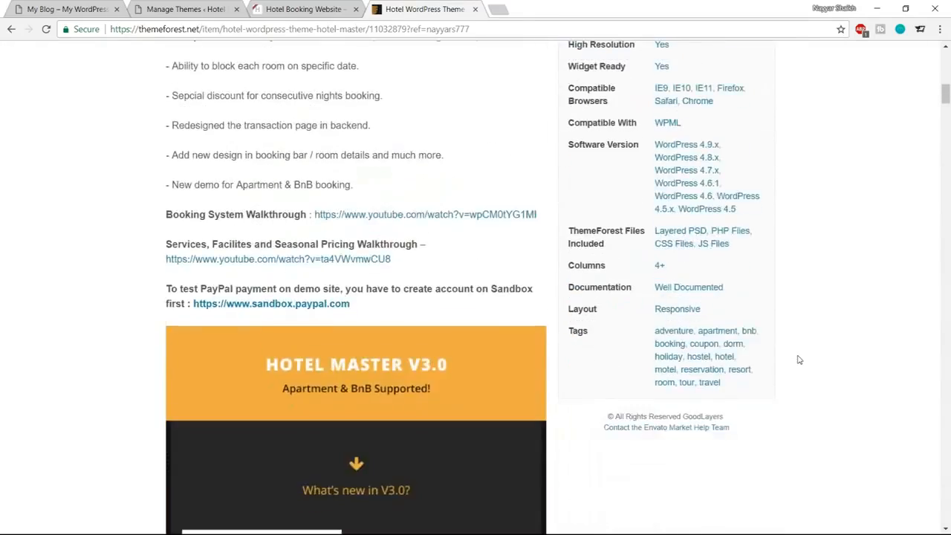
{"action": "scroll", "coordinate": [799, 359], "scroll_direction": "down", "scroll_amount": 2}
{"action": "scroll", "coordinate": [726, 298], "scroll_direction": "down", "scroll_amount": 7}
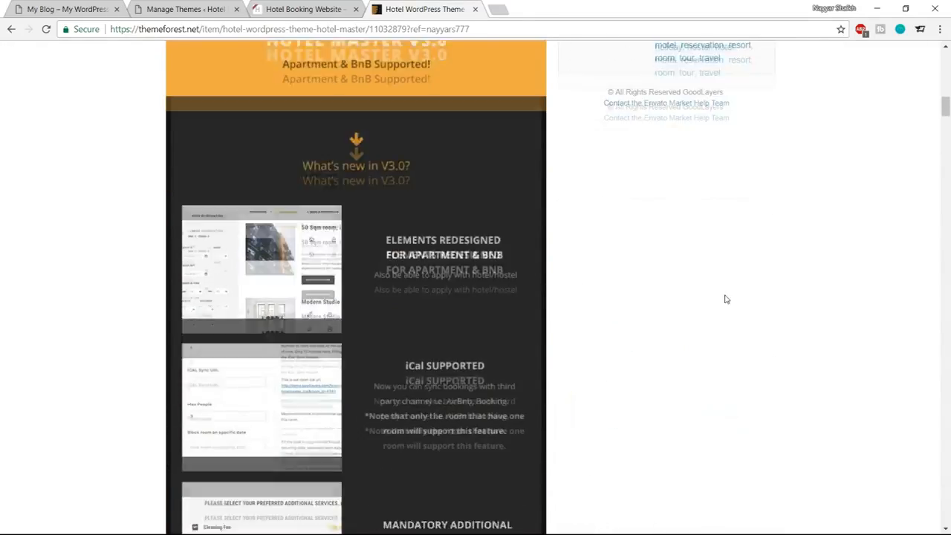
{"action": "scroll", "coordinate": [726, 299], "scroll_direction": "down", "scroll_amount": 14}
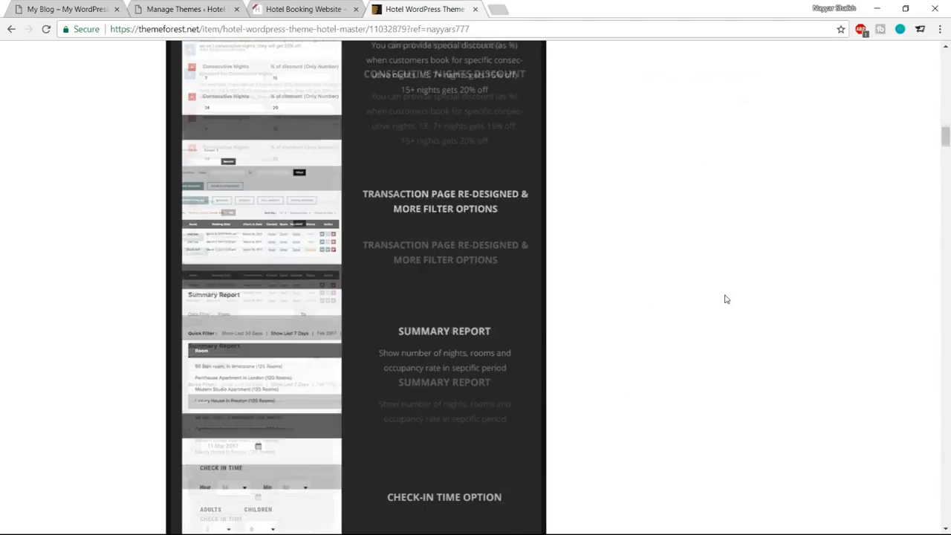
{"action": "scroll", "coordinate": [726, 298], "scroll_direction": "down", "scroll_amount": 7}
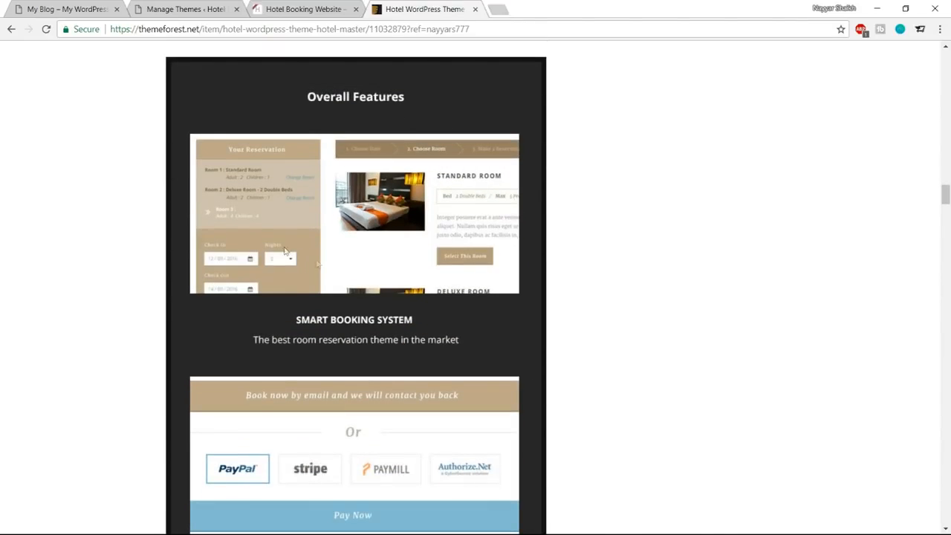
{"action": "scroll", "coordinate": [438, 265], "scroll_direction": "down", "scroll_amount": 3}
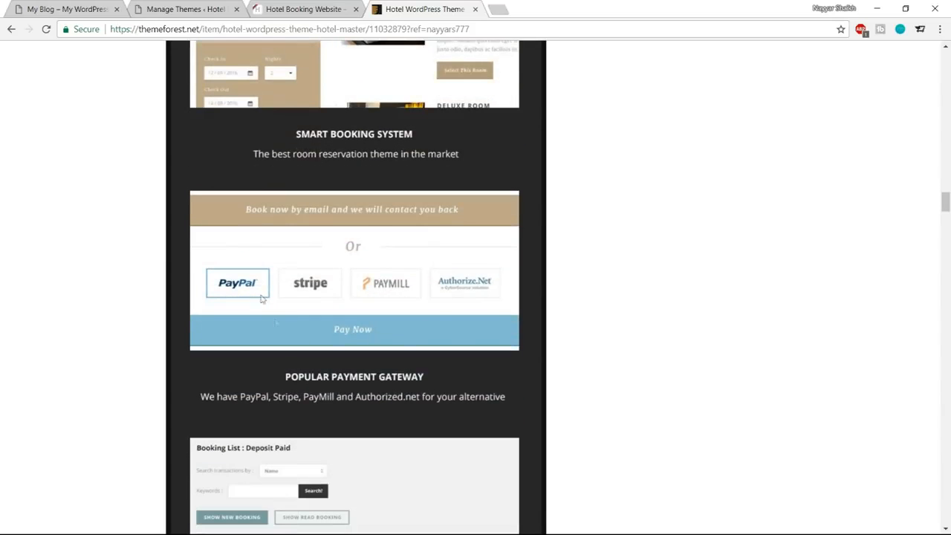
{"action": "scroll", "coordinate": [384, 288], "scroll_direction": "down", "scroll_amount": 4}
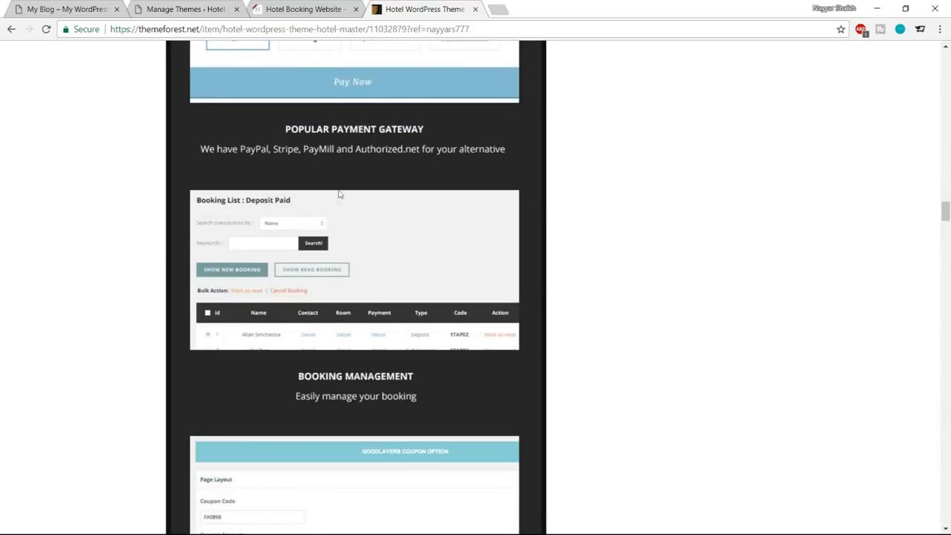
{"action": "scroll", "coordinate": [410, 299], "scroll_direction": "down", "scroll_amount": 3}
{"action": "scroll", "coordinate": [390, 271], "scroll_direction": "up", "scroll_amount": 3}
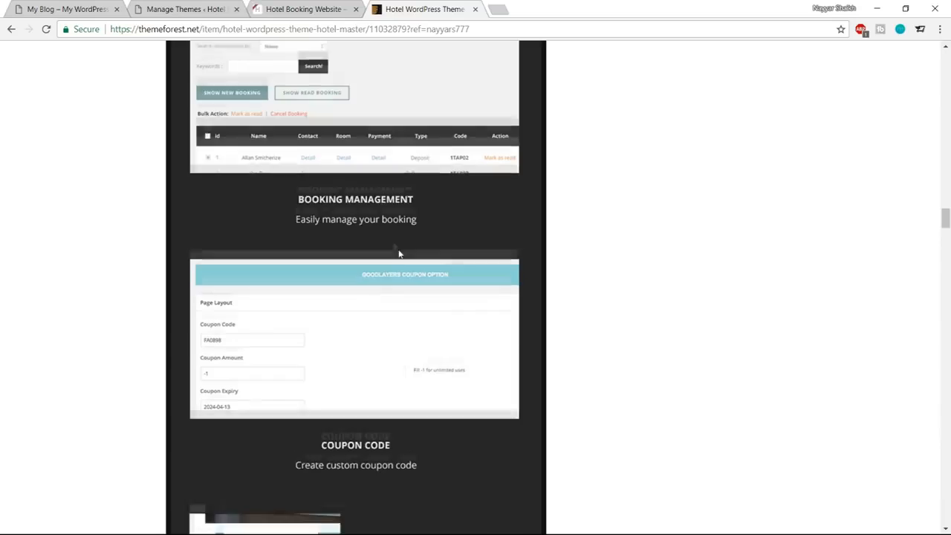
{"action": "scroll", "coordinate": [455, 377], "scroll_direction": "down", "scroll_amount": 4}
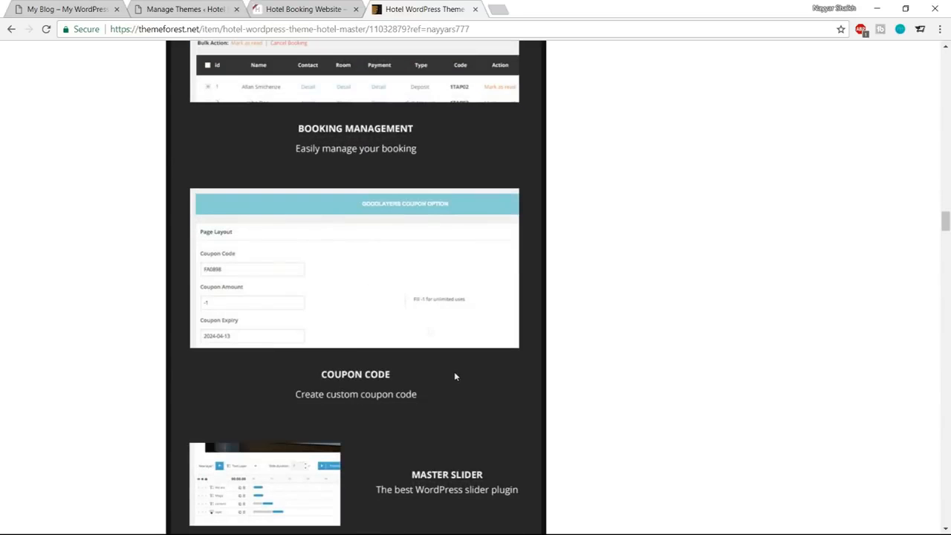
Review the theme's remaining features, from coupon codes and Master Slider to WPML support, plus its sales, comments and rating.
{"action": "scroll", "coordinate": [439, 265], "scroll_direction": "down", "scroll_amount": 3}
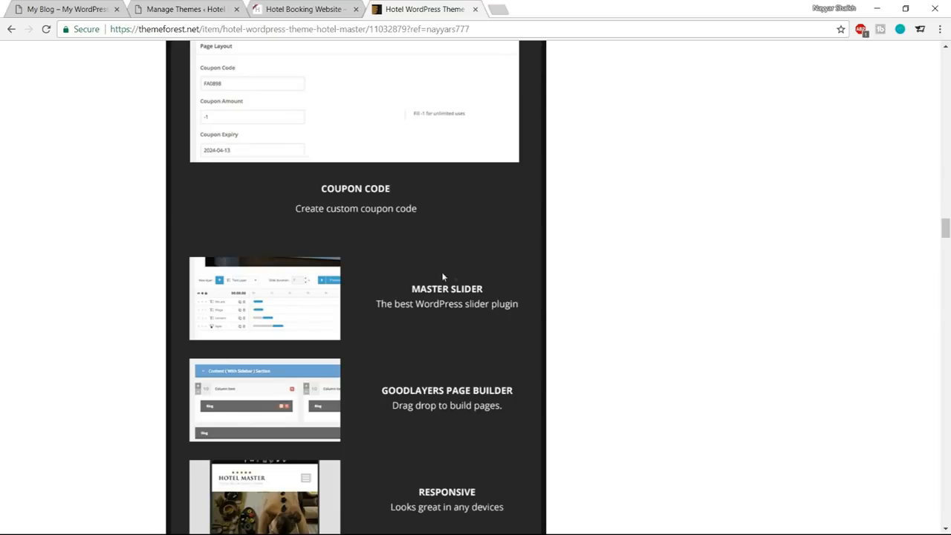
{"action": "scroll", "coordinate": [458, 314], "scroll_direction": "down", "scroll_amount": 1}
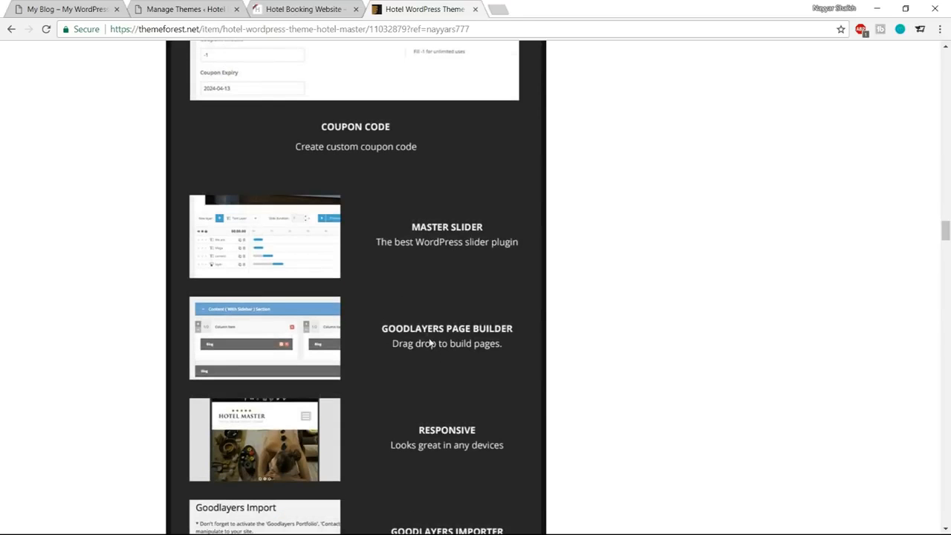
{"action": "scroll", "coordinate": [423, 329], "scroll_direction": "down", "scroll_amount": 1}
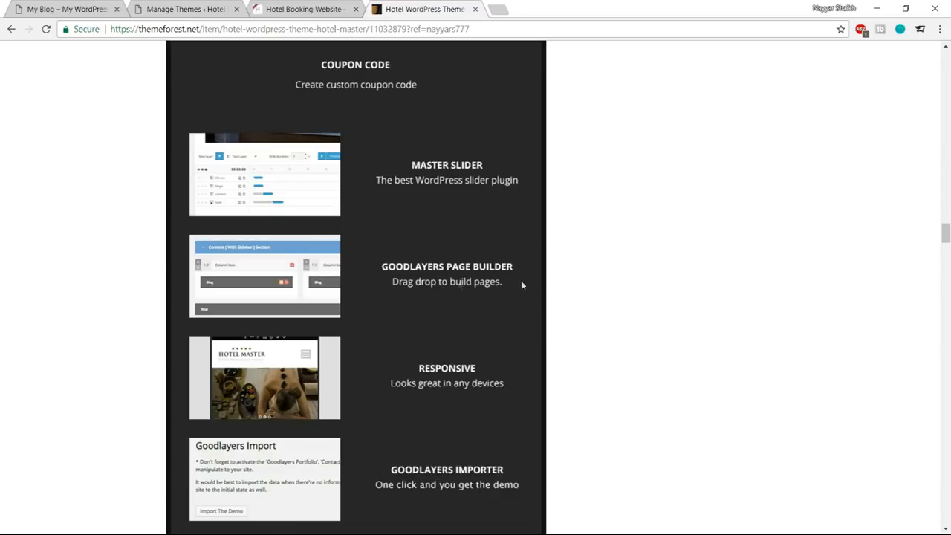
{"action": "scroll", "coordinate": [636, 297], "scroll_direction": "down", "scroll_amount": 2}
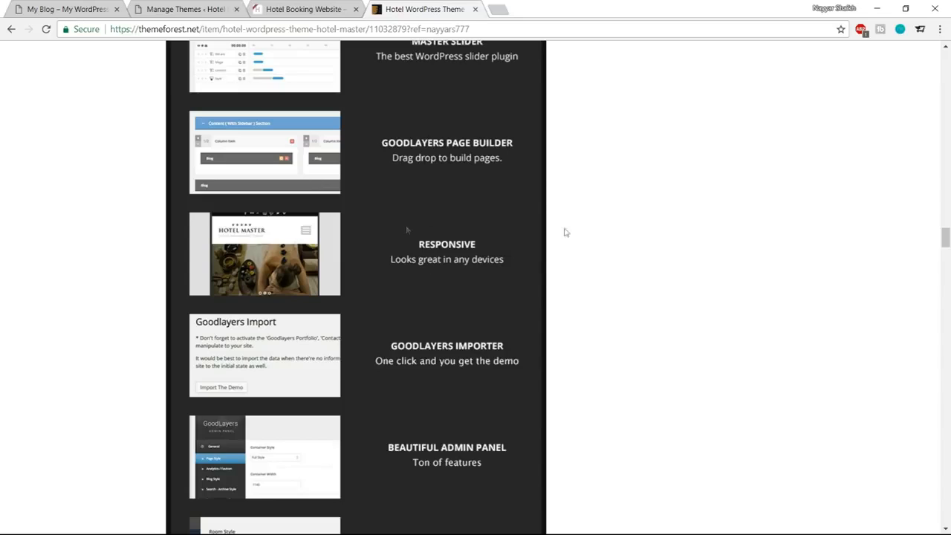
{"action": "scroll", "coordinate": [637, 254], "scroll_direction": "down", "scroll_amount": 2}
{"action": "scroll", "coordinate": [397, 243], "scroll_direction": "down", "scroll_amount": 4}
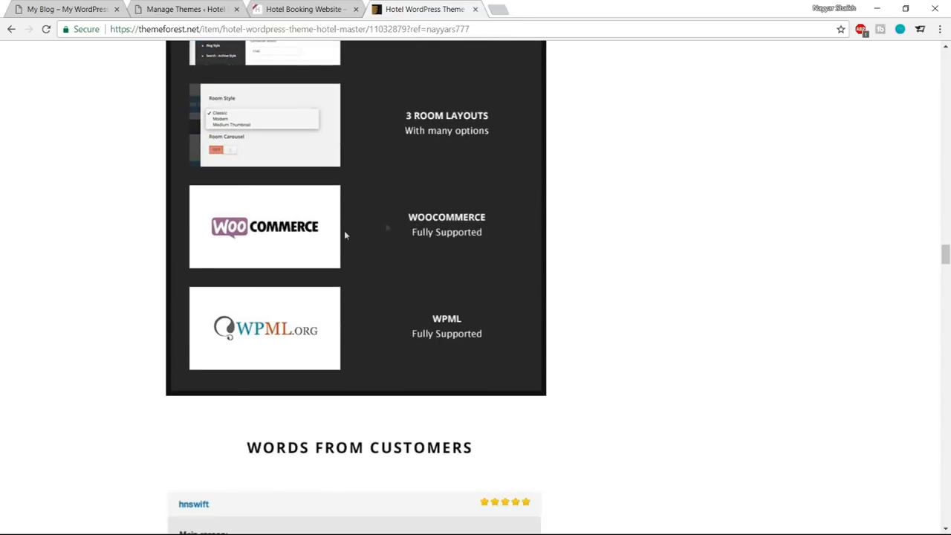
{"action": "scroll", "coordinate": [632, 384], "scroll_direction": "up", "scroll_amount": 15}
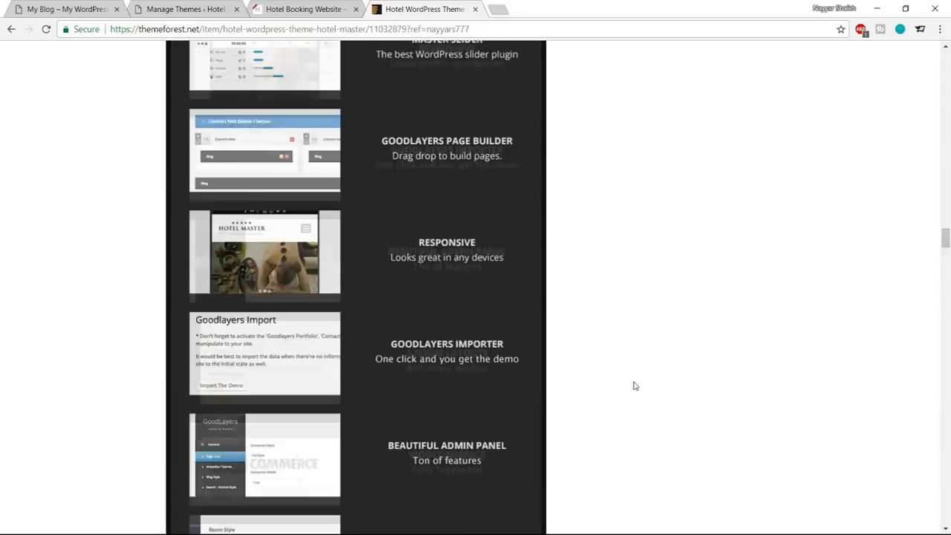
{"action": "scroll", "coordinate": [856, 330], "scroll_direction": "up", "scroll_amount": 15}
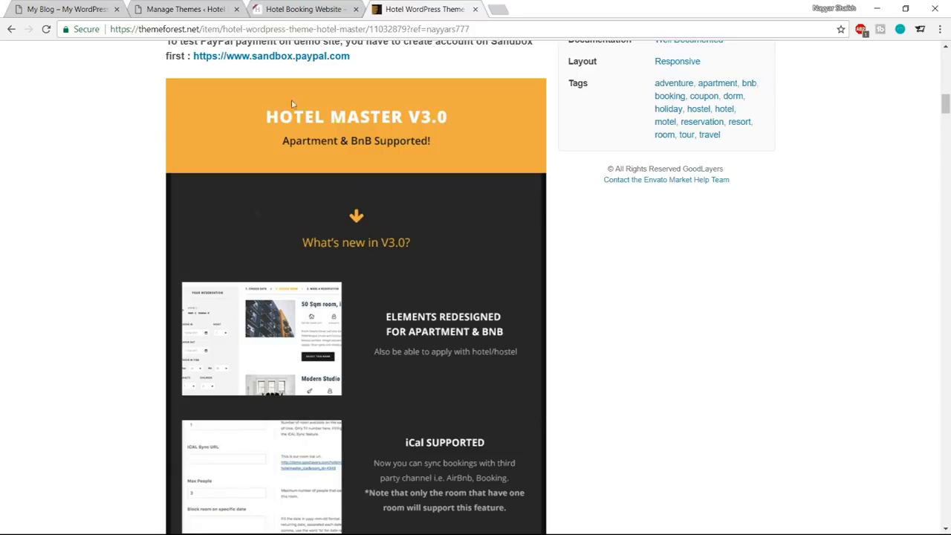
{"action": "scroll", "coordinate": [358, 261], "scroll_direction": "up", "scroll_amount": 10}
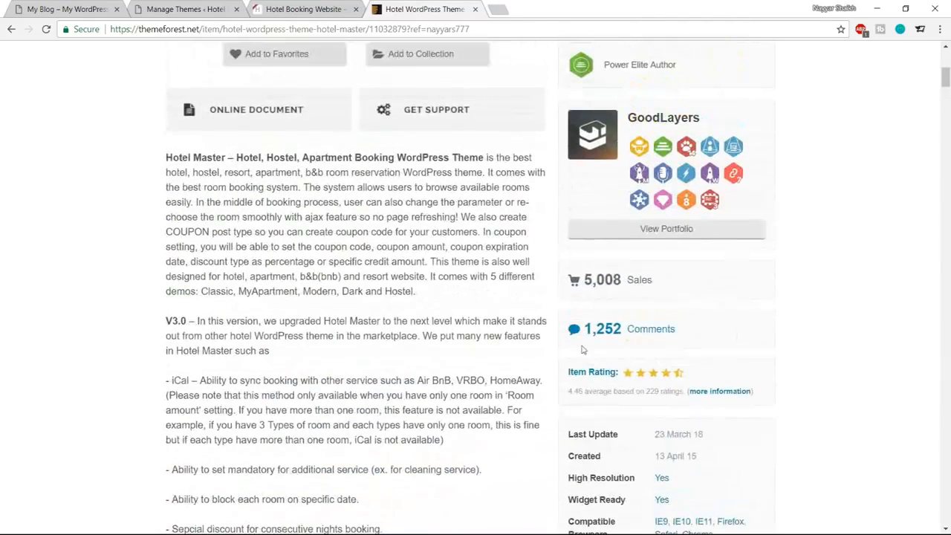
{"action": "left_click_drag", "start_coordinate": [585, 280], "coordinate": [633, 280]}
{"action": "left_click", "coordinate": [644, 281]}
{"action": "scroll", "coordinate": [862, 316], "scroll_direction": "up", "scroll_amount": 6}
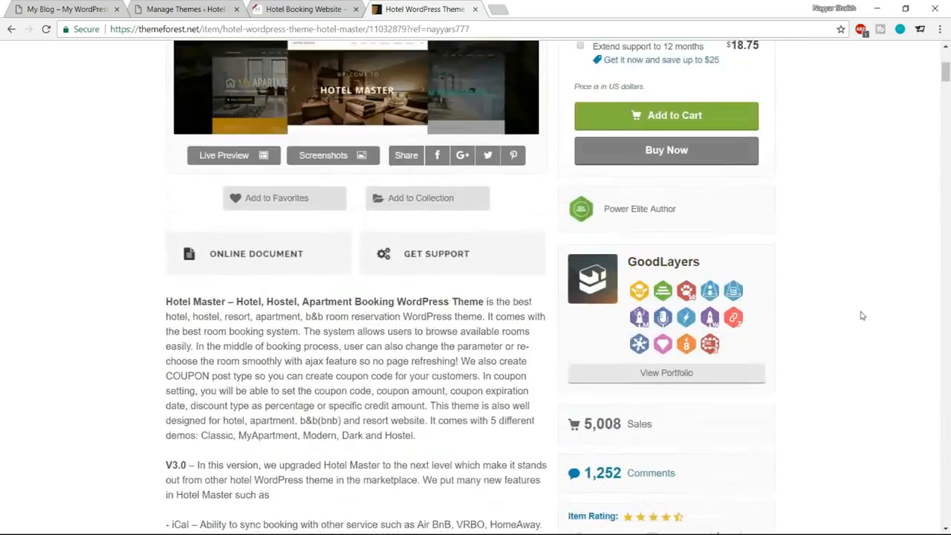
{"action": "scroll", "coordinate": [694, 483], "scroll_direction": "down", "scroll_amount": 2}
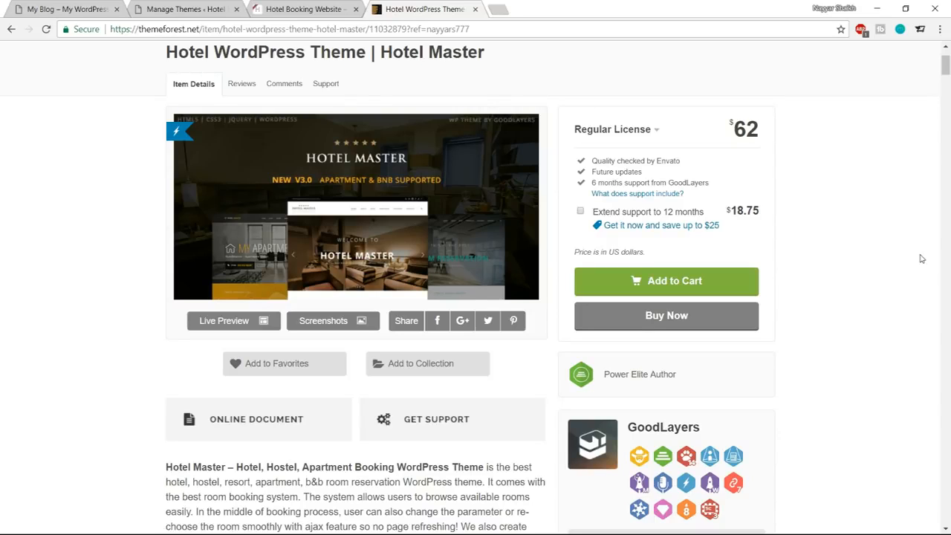
Close the ThemeForest page and open the Upload New Media page in the hotel site's WordPress admin.
{"action": "left_click", "coordinate": [475, 9]}
{"action": "left_click", "coordinate": [190, 7]}
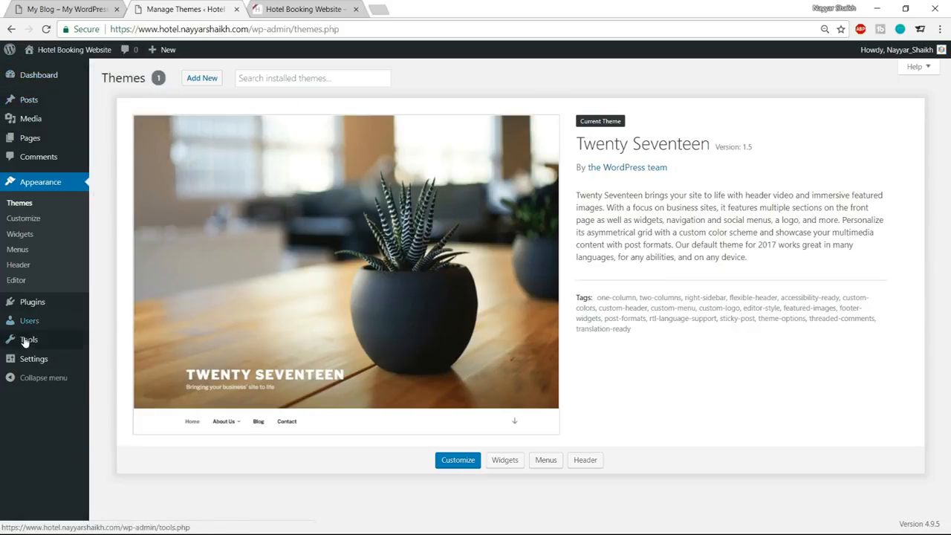
{"action": "mouse_move", "coordinate": [17, 101]}
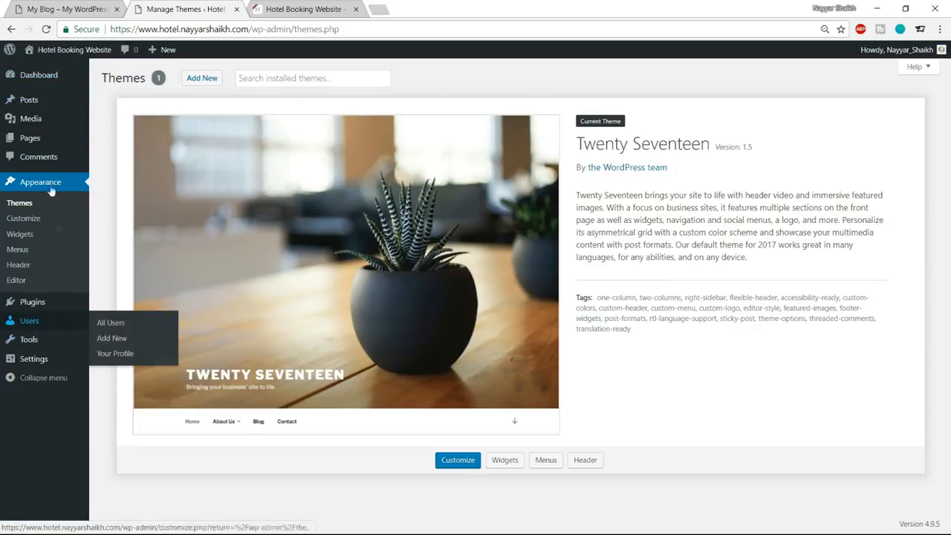
{"action": "mouse_move", "coordinate": [31, 125]}
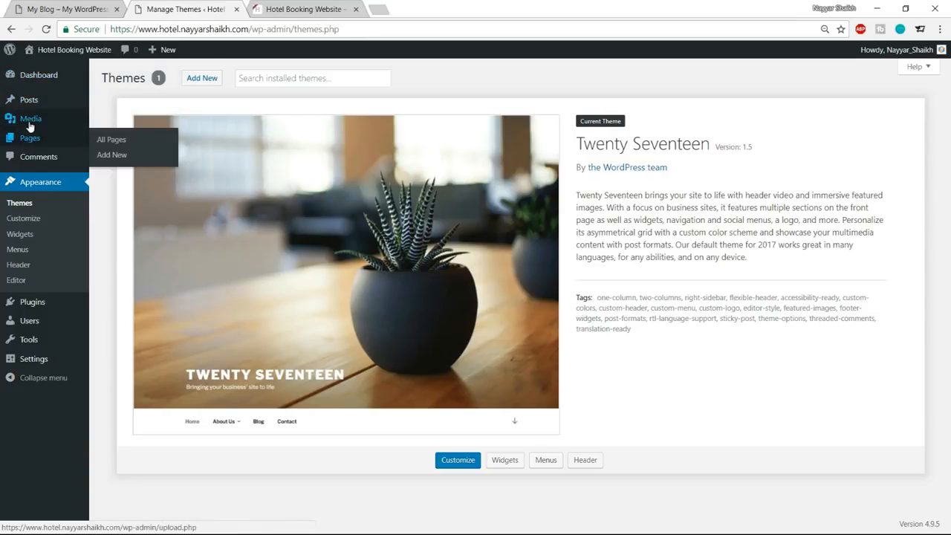
{"action": "left_click", "coordinate": [115, 138]}
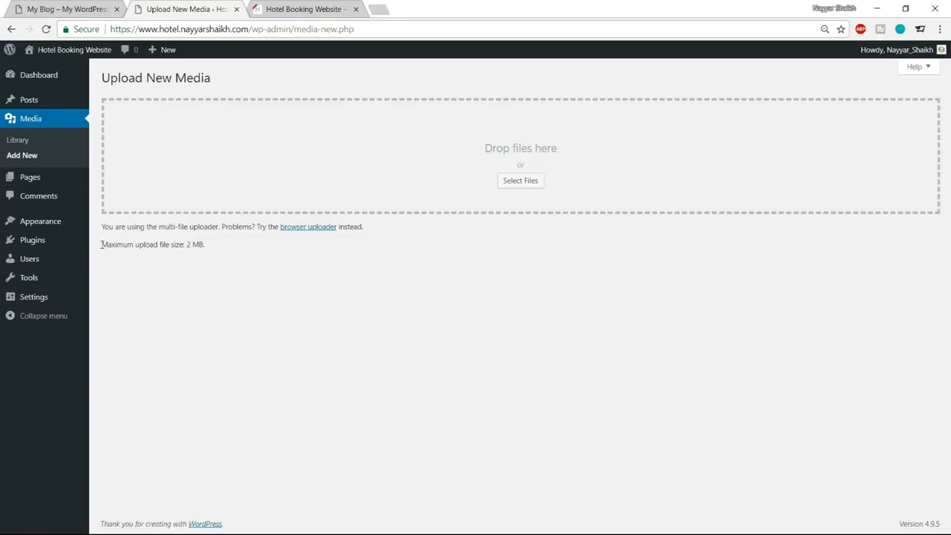
Check the maximum upload file size stated on the Upload New Media page.
{"action": "left_click_drag", "start_coordinate": [102, 245], "coordinate": [221, 247]}
{"action": "left_click", "coordinate": [221, 247]}
{"action": "left_click_drag", "start_coordinate": [188, 246], "coordinate": [199, 246]}
{"action": "left_click", "coordinate": [196, 253]}
{"action": "left_click", "coordinate": [197, 269]}
{"action": "left_click_drag", "start_coordinate": [103, 242], "coordinate": [204, 245]}
{"action": "left_click", "coordinate": [216, 255]}
Open bloggdude.com in a new browser tab and open the upload_max_filesize article on the second page of posts.
{"action": "left_click", "coordinate": [382, 6]}
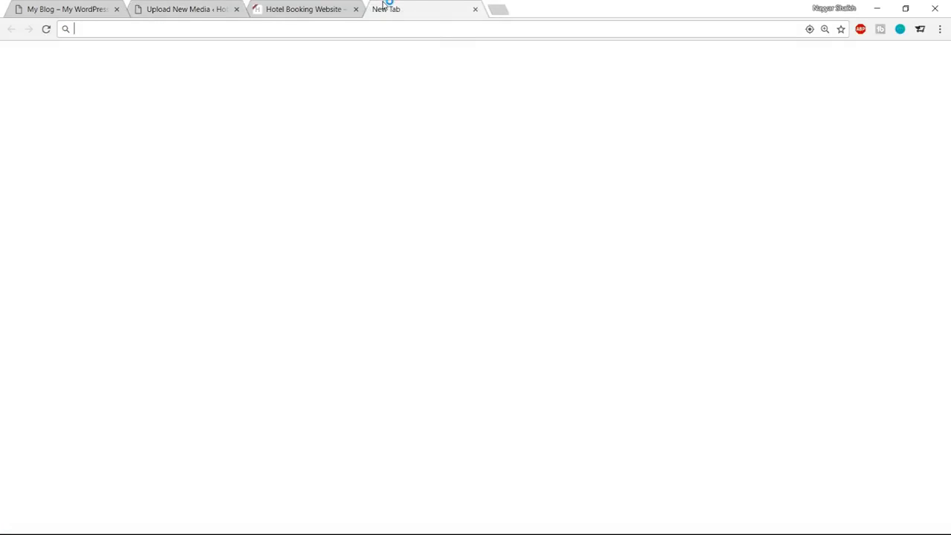
{"action": "type", "text": "b"}
{"action": "key", "text": "Return"}
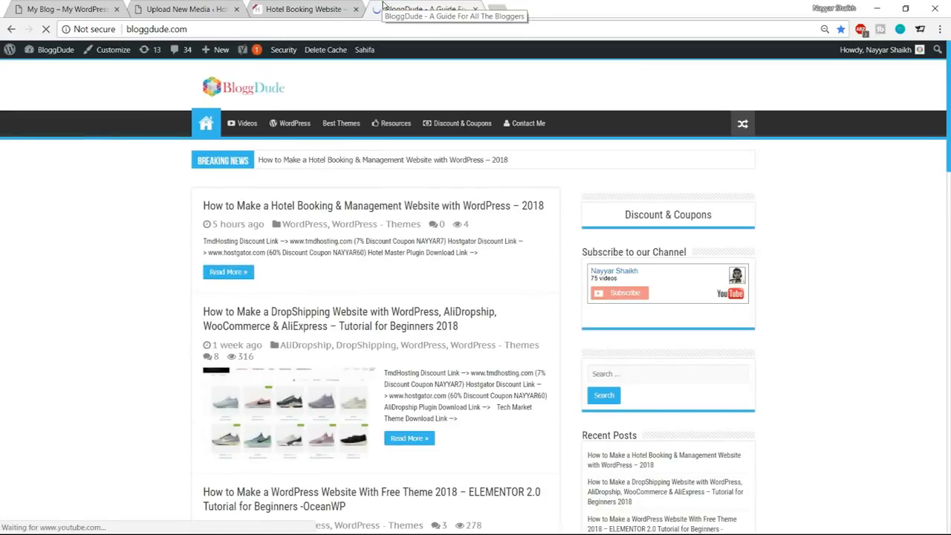
{"action": "scroll", "coordinate": [482, 367], "scroll_direction": "down", "scroll_amount": 5}
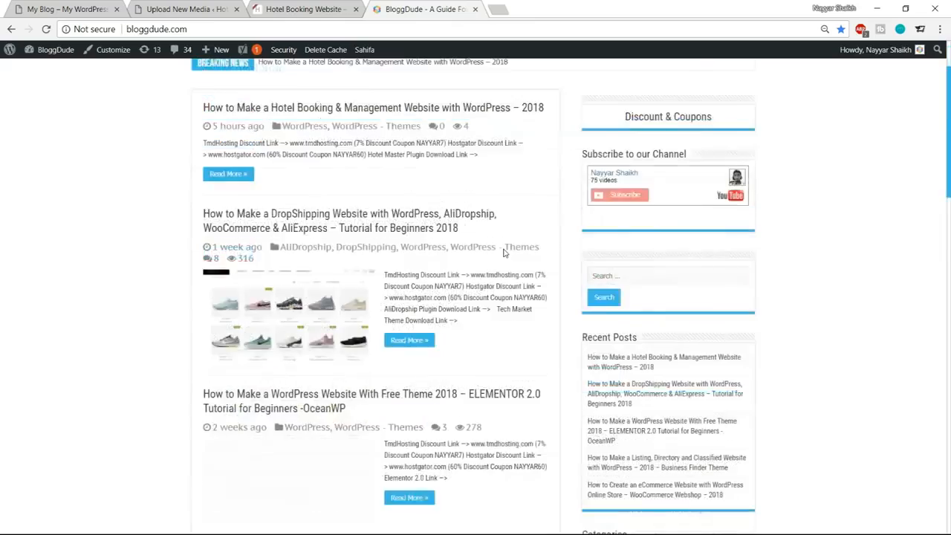
{"action": "scroll", "coordinate": [483, 367], "scroll_direction": "down", "scroll_amount": 5}
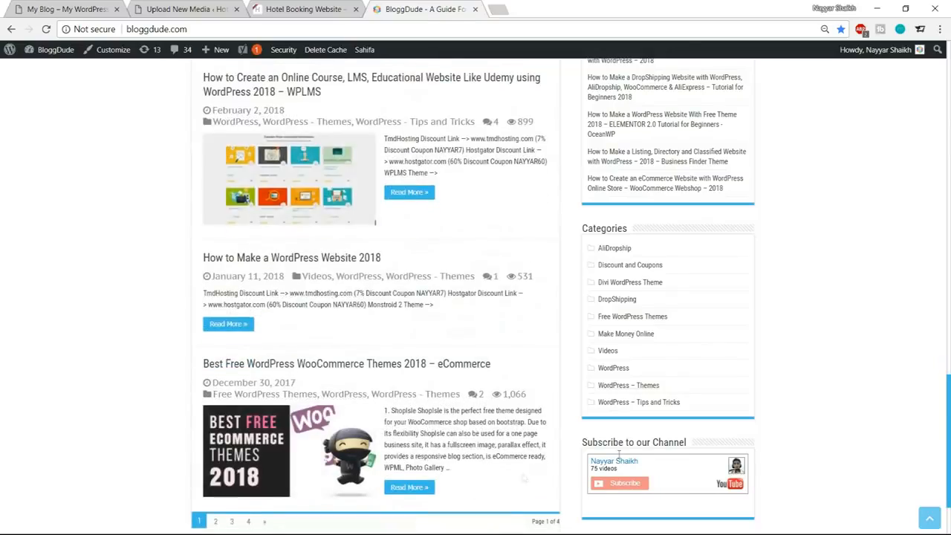
{"action": "left_click", "coordinate": [215, 423]}
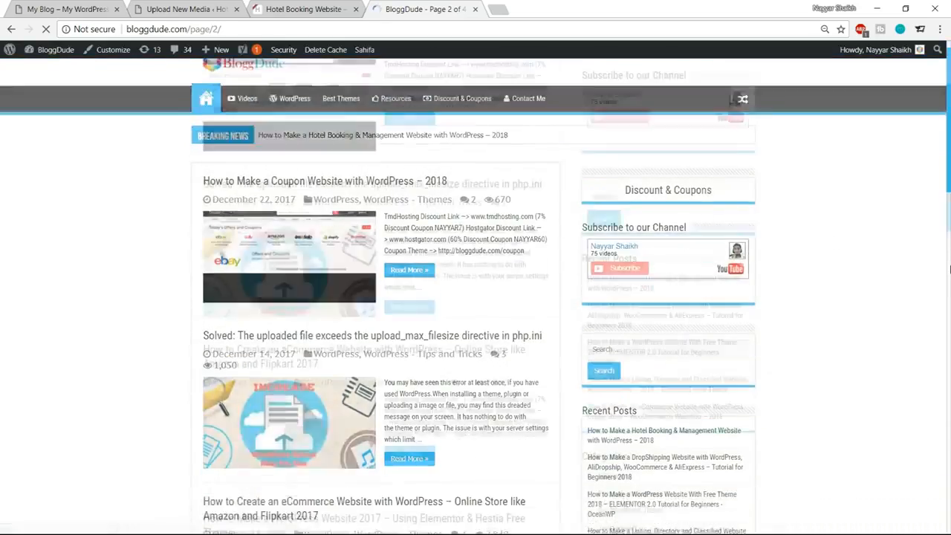
{"action": "scroll", "coordinate": [334, 166], "scroll_direction": "down", "scroll_amount": 3}
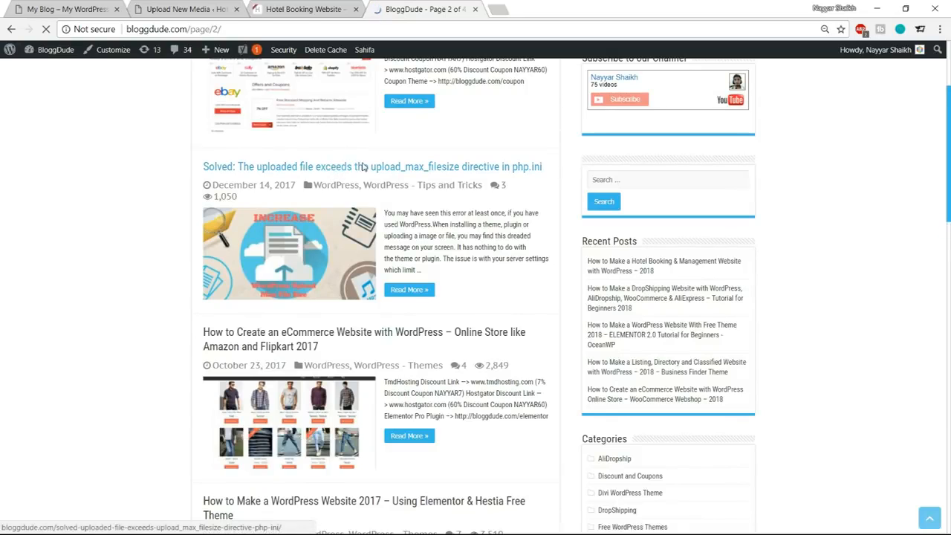
{"action": "left_click", "coordinate": [425, 166]}
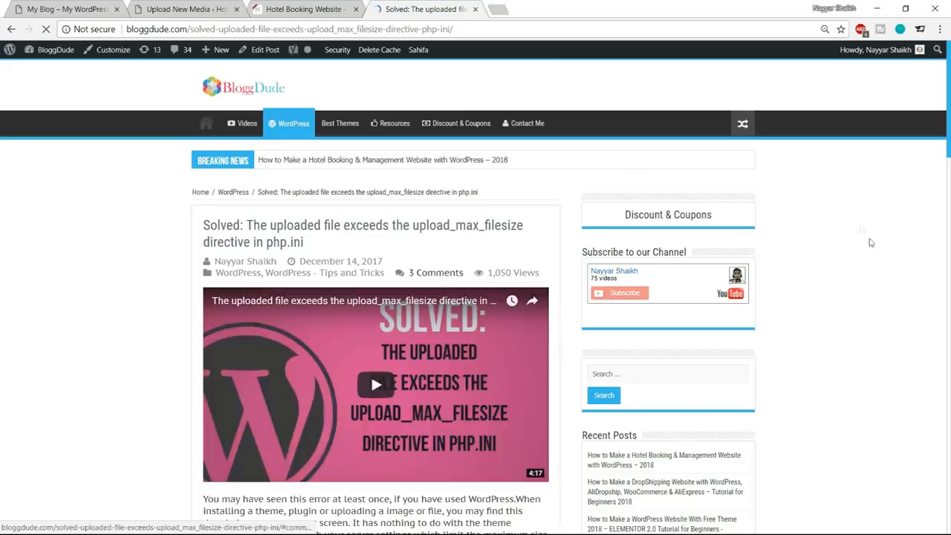
Select the block of php_value lines for the .htaccess file, from upload_max_filesize to max_input_time, in the article.
{"action": "scroll", "coordinate": [892, 276], "scroll_direction": "down", "scroll_amount": 5}
{"action": "scroll", "coordinate": [892, 279], "scroll_direction": "down", "scroll_amount": 10}
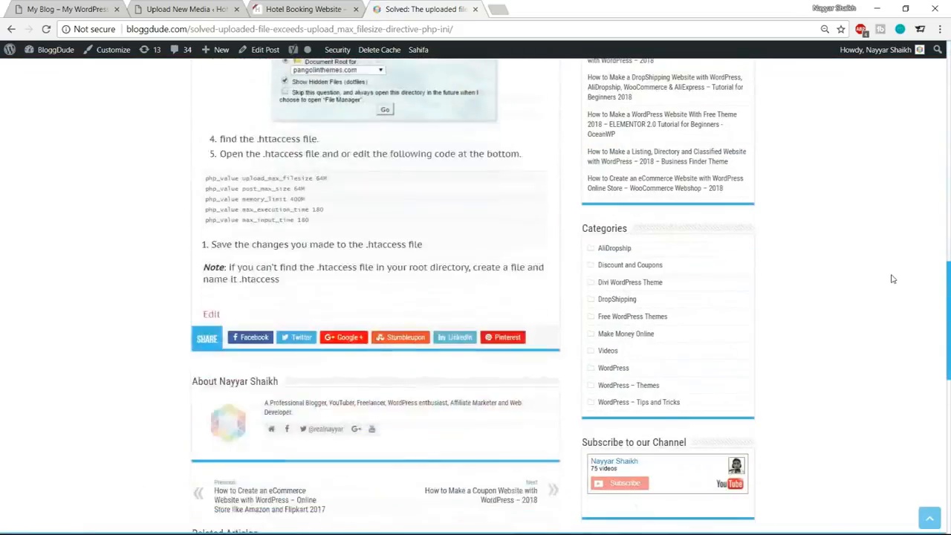
{"action": "left_click_drag", "start_coordinate": [315, 244], "coordinate": [195, 204]}
{"action": "key", "text": "ctrl+c"}
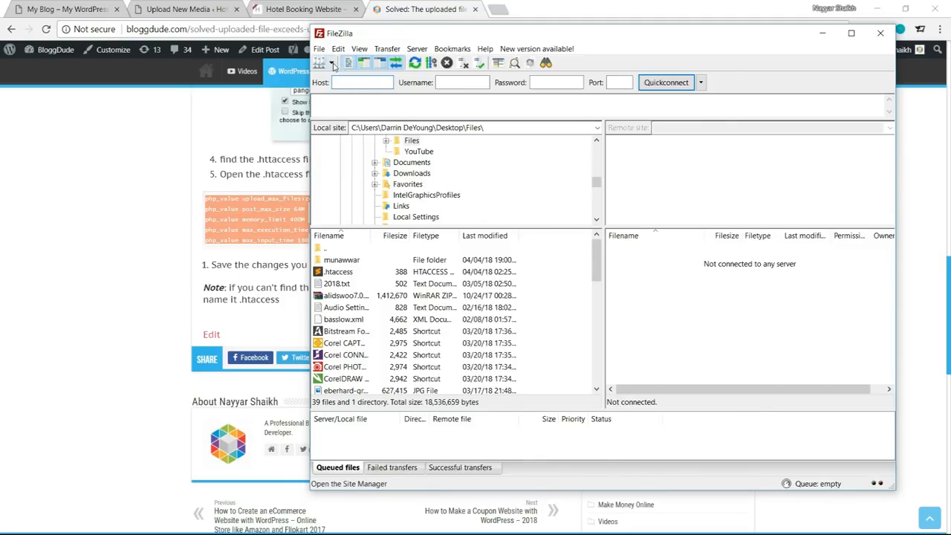
Switch to FileZilla, connect to the saved FTP site and open the remote folder matching the hotel site's address.
{"action": "left_click", "coordinate": [333, 63]}
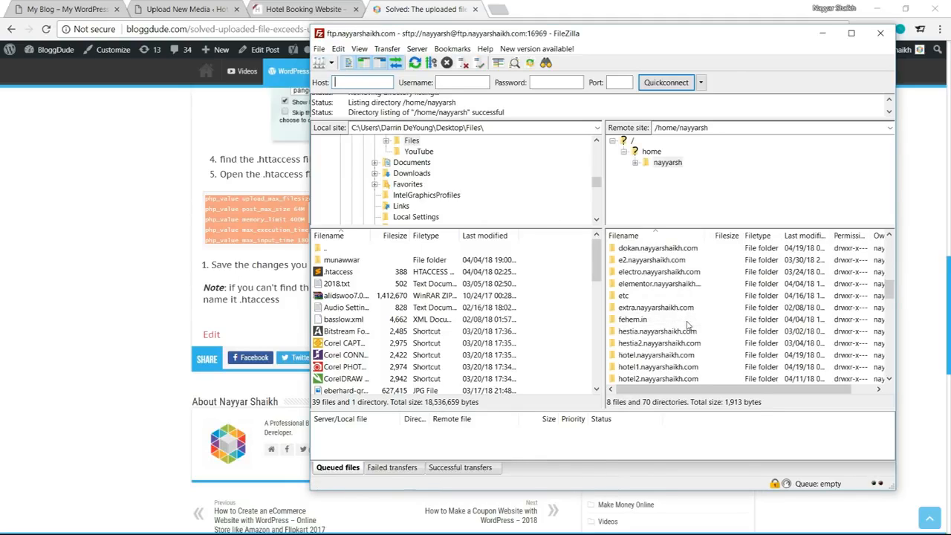
{"action": "scroll", "coordinate": [687, 324], "scroll_direction": "down", "scroll_amount": 1}
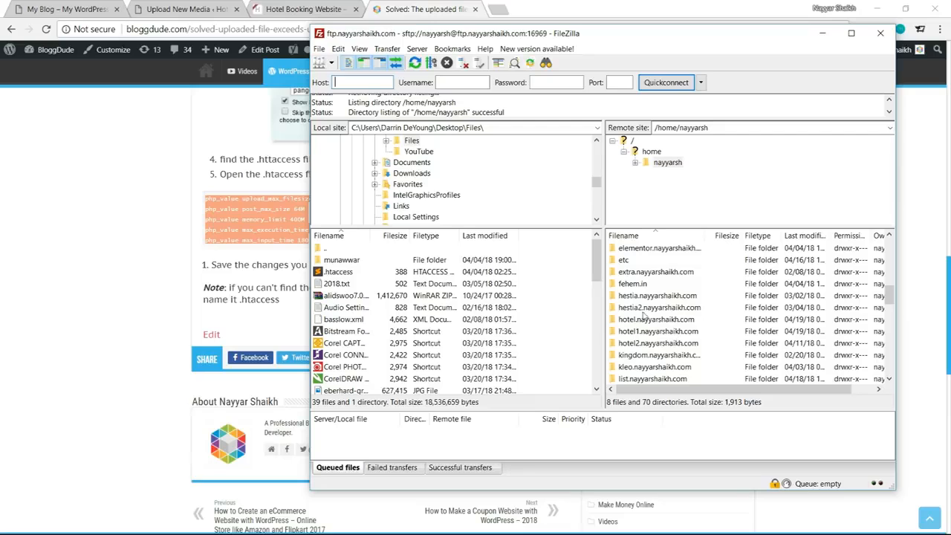
{"action": "left_click", "coordinate": [183, 9]}
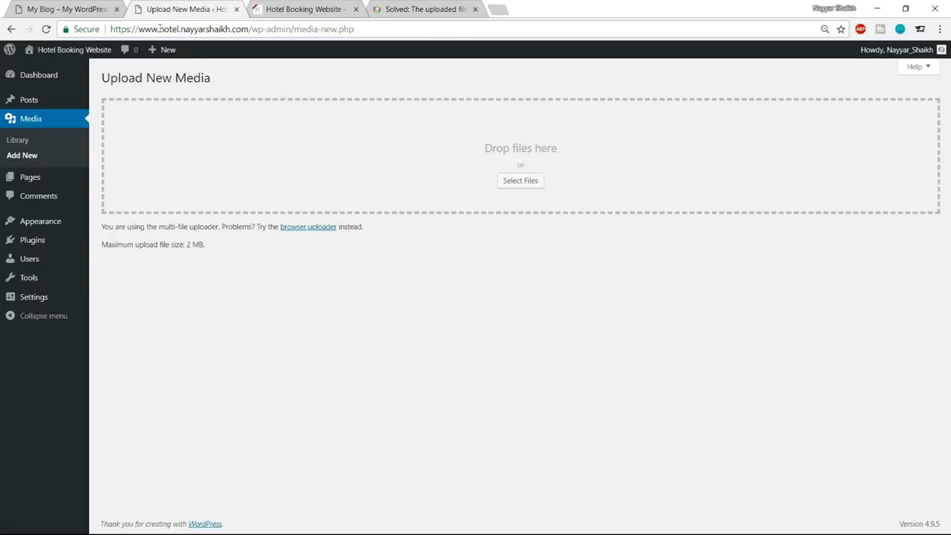
{"action": "left_click_drag", "start_coordinate": [113, 29], "coordinate": [245, 29]}
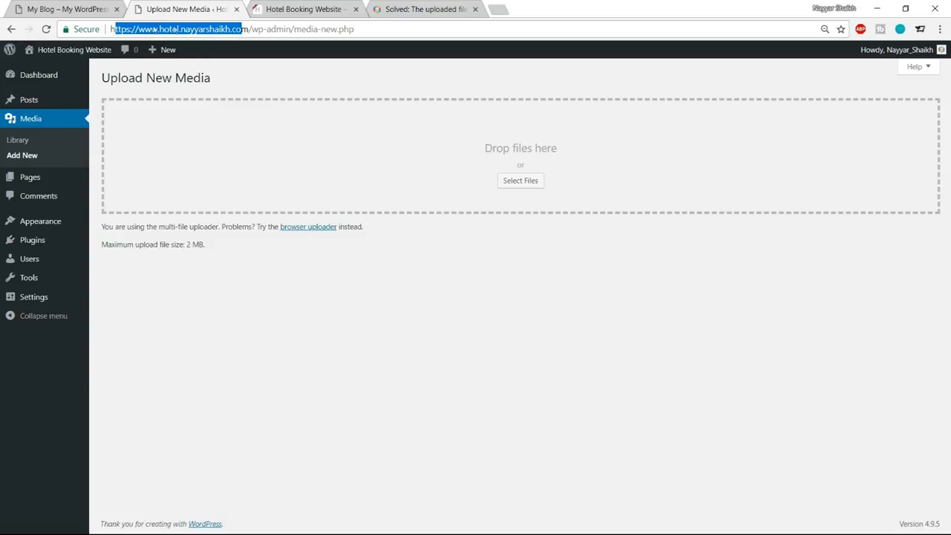
{"action": "type", "text": "h"}
{"action": "key", "text": "alt+Tab"}
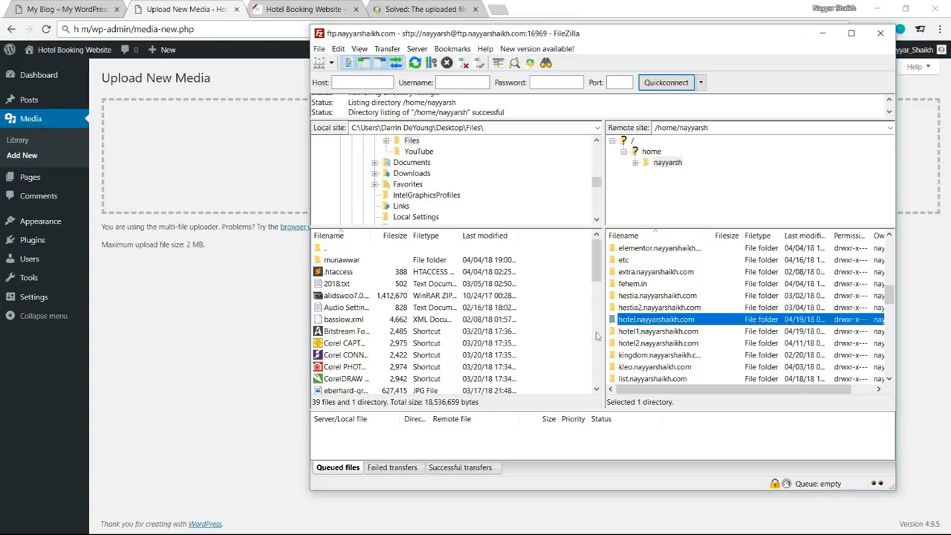
{"action": "double_click", "coordinate": [657, 320]}
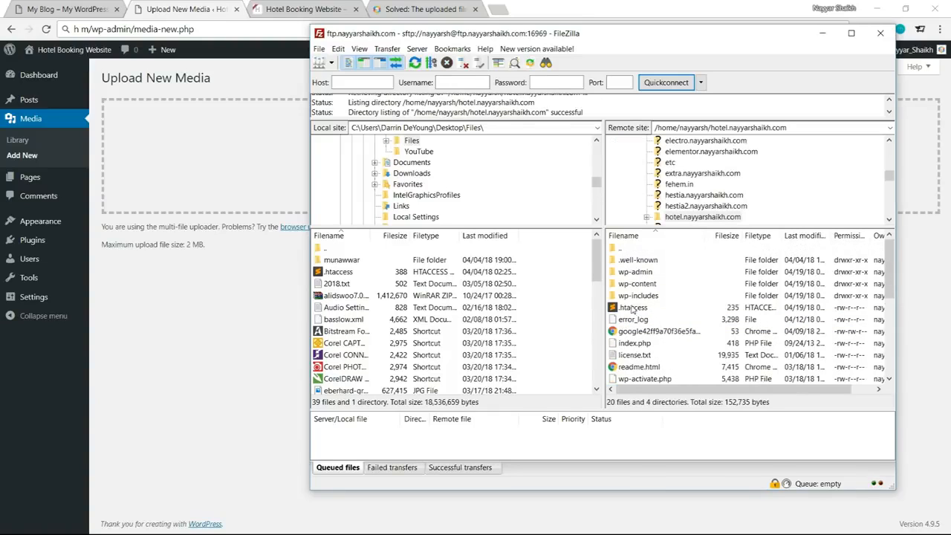
Download the hotel site's .htaccess file from the server to the local Desktop folder and dismiss the transfer notification.
{"action": "left_click", "coordinate": [634, 309]}
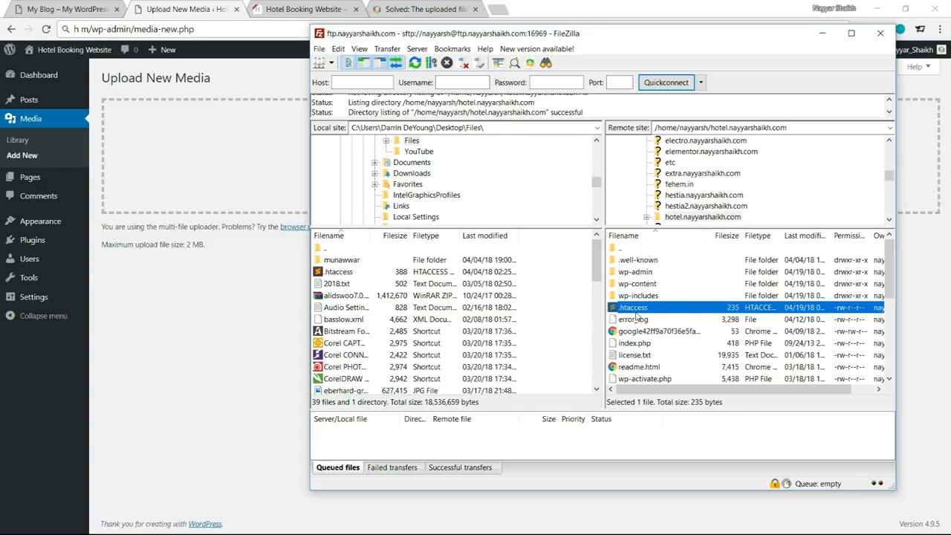
{"action": "scroll", "coordinate": [470, 204], "scroll_direction": "up", "scroll_amount": 4}
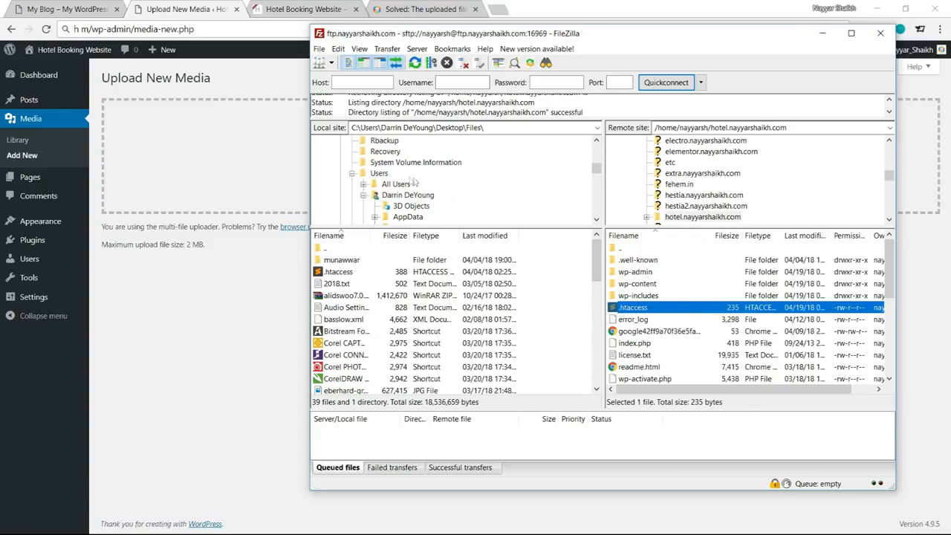
{"action": "scroll", "coordinate": [393, 194], "scroll_direction": "up", "scroll_amount": 4}
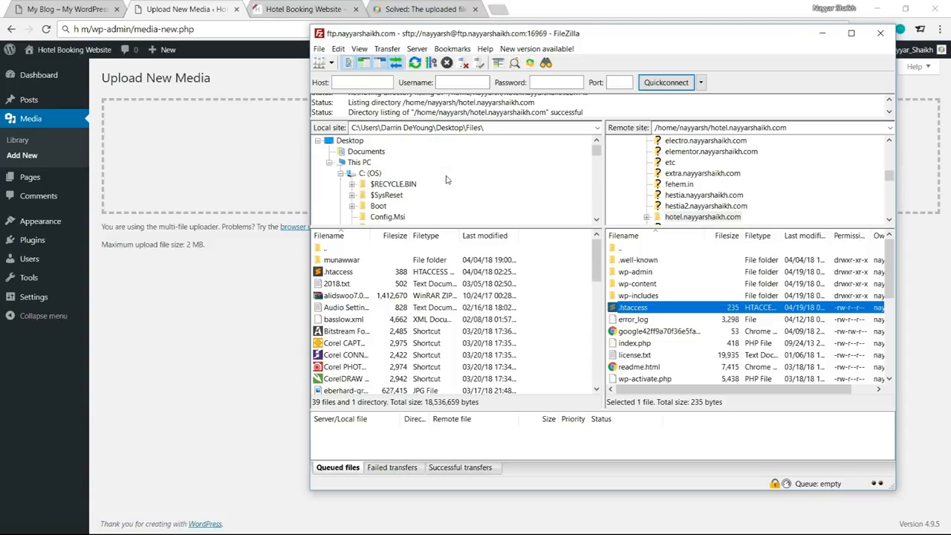
{"action": "left_click", "coordinate": [349, 140]}
{"action": "scroll", "coordinate": [431, 164], "scroll_direction": "up", "scroll_amount": 3}
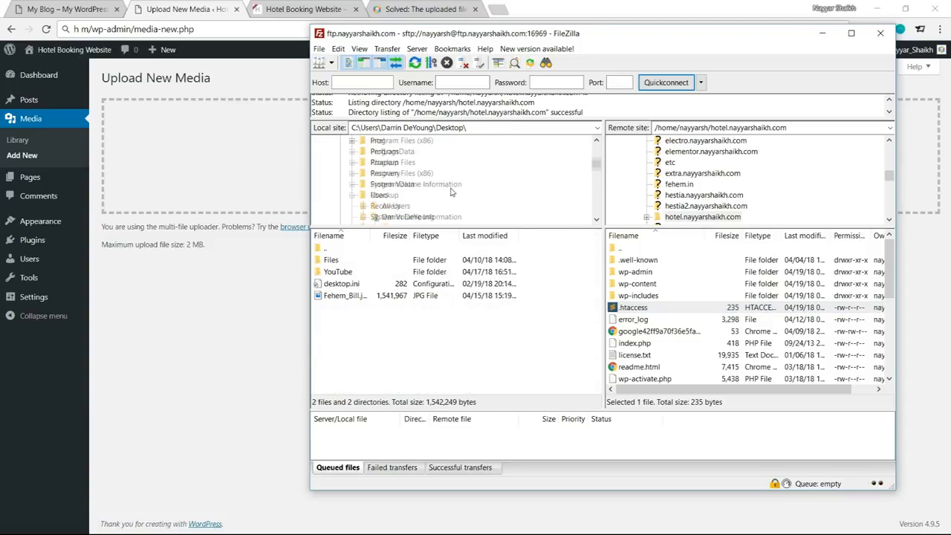
{"action": "scroll", "coordinate": [415, 207], "scroll_direction": "down", "scroll_amount": 2}
{"action": "left_click_drag", "start_coordinate": [643, 312], "coordinate": [387, 350]}
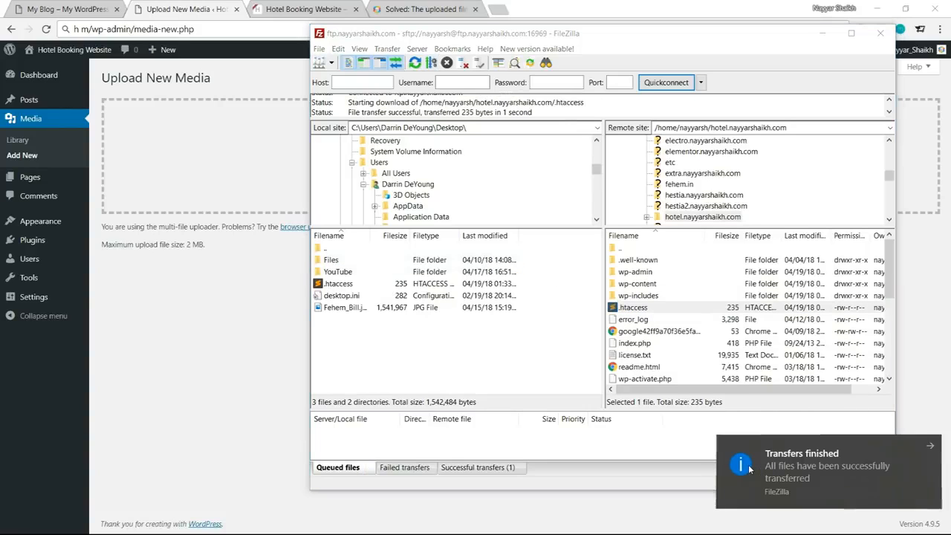
{"action": "left_click_drag", "start_coordinate": [751, 468], "coordinate": [949, 468]}
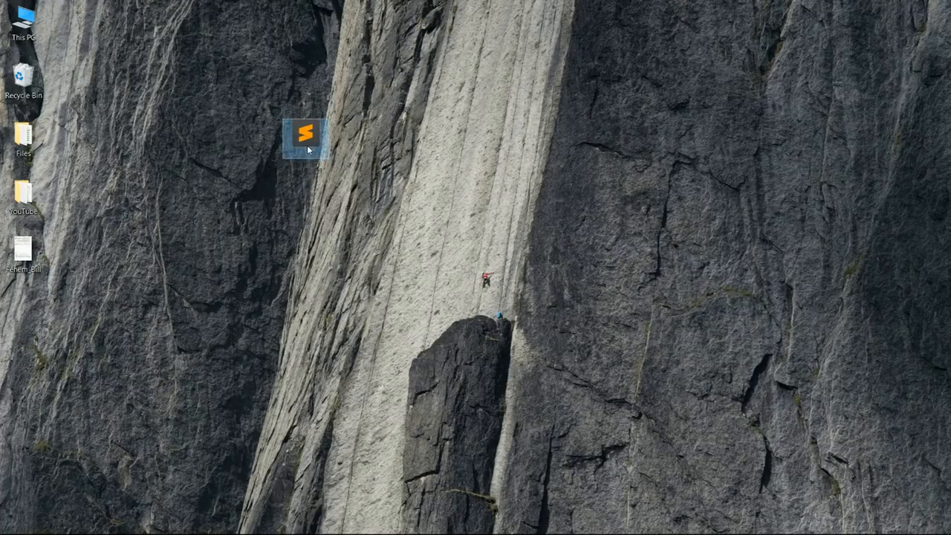
Insert the copied php_value lines on the blank line above # END WordPress in the desktop .htaccess file, and save and close it.
{"action": "double_click", "coordinate": [309, 150]}
{"action": "scroll", "coordinate": [148, 300], "scroll_direction": "down", "scroll_amount": 1}
{"action": "scroll", "coordinate": [148, 299], "scroll_direction": "down", "scroll_amount": 1}
{"action": "scroll", "coordinate": [148, 299], "scroll_direction": "up", "scroll_amount": 3}
{"action": "left_click", "coordinate": [54, 235]}
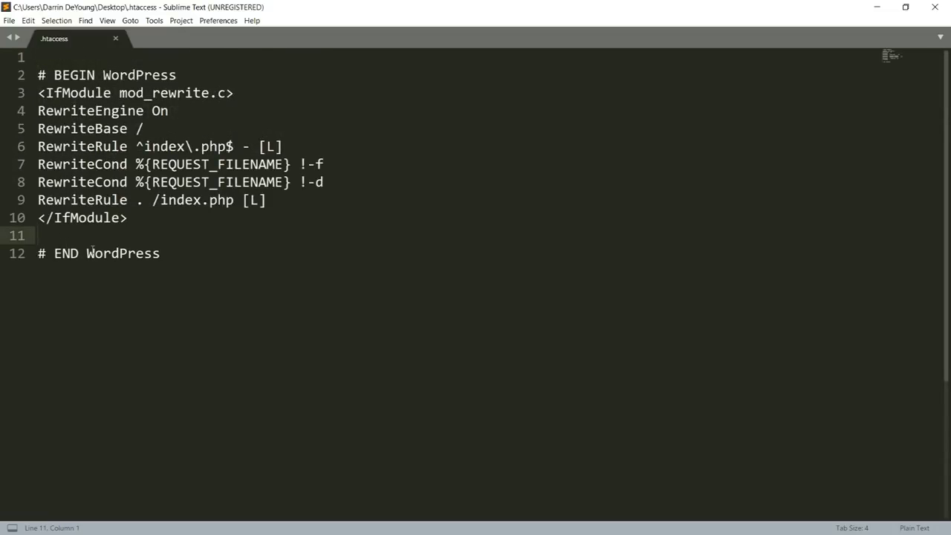
{"action": "key", "text": "ctrl+v"}
{"action": "left_click_drag", "start_coordinate": [275, 306], "coordinate": [33, 235]}
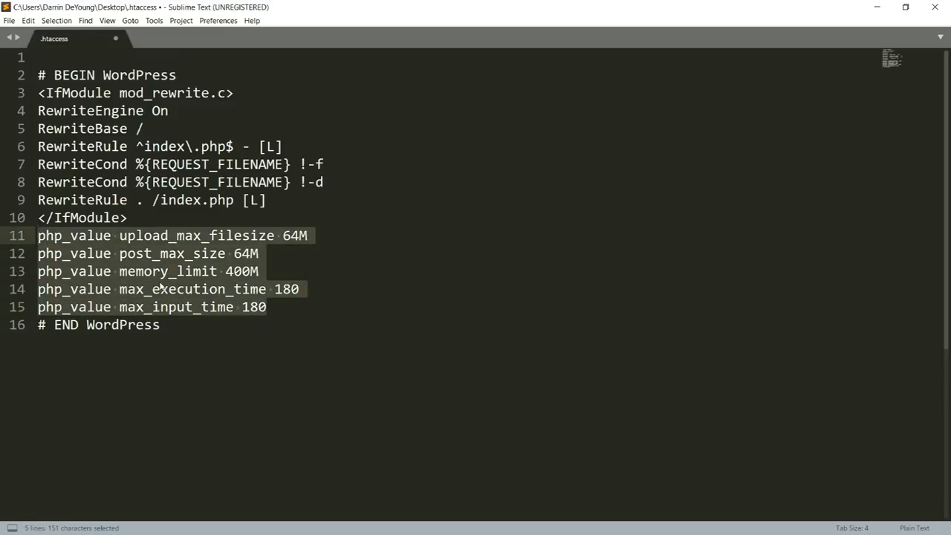
{"action": "key", "text": "ctrl+s"}
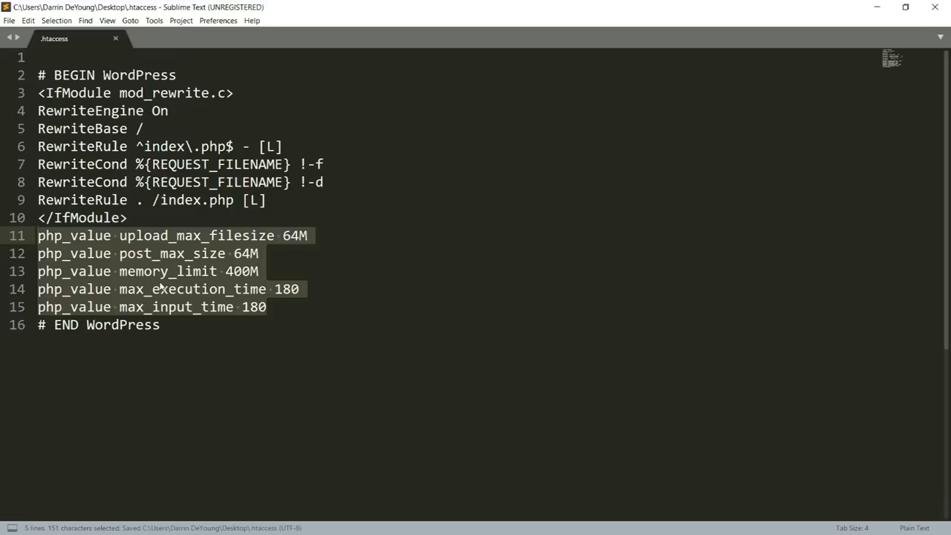
{"action": "left_click", "coordinate": [934, 6]}
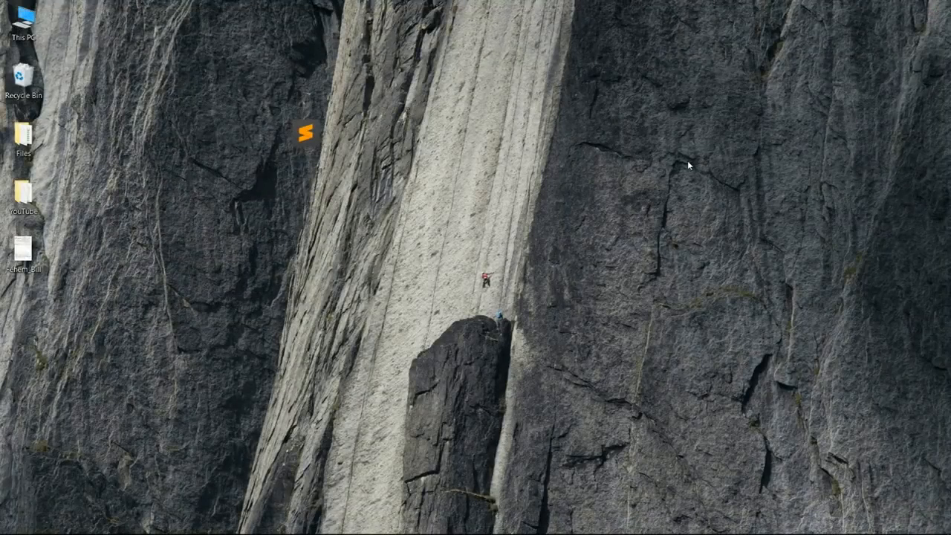
Switch to FileZilla, refresh the local Desktop listing and upload the edited .htaccess to the hotel site's folder, overwriting the existing file.
{"action": "key", "text": "alt+Tab"}
{"action": "right_click", "coordinate": [389, 367]}
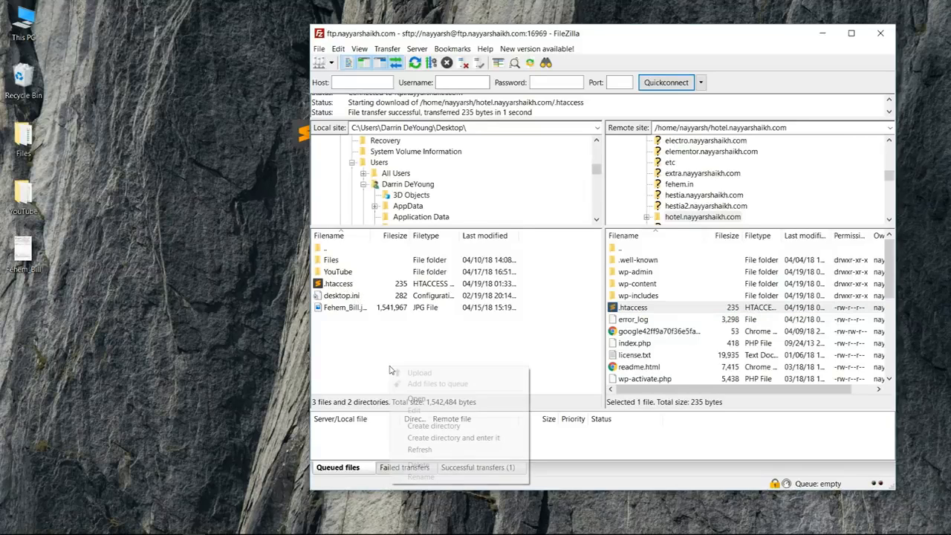
{"action": "left_click", "coordinate": [419, 295]}
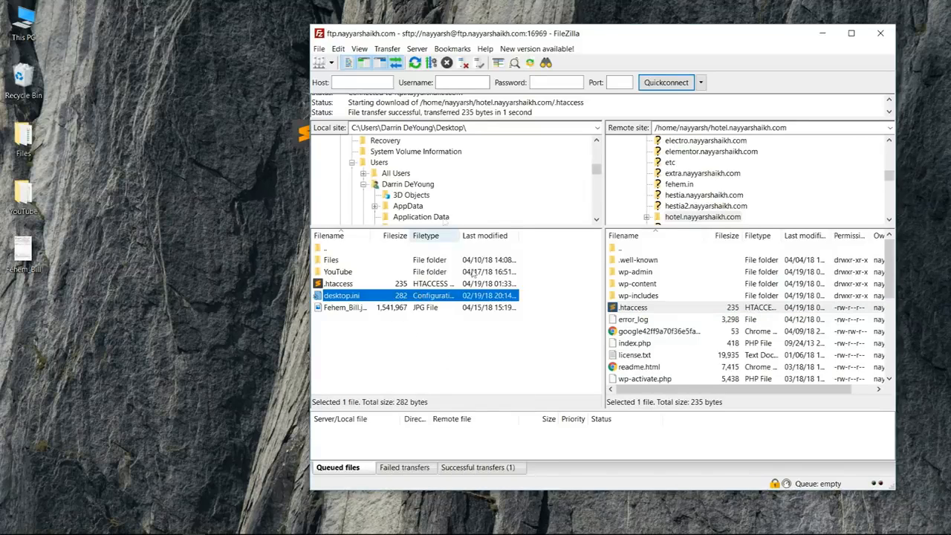
{"action": "right_click", "coordinate": [438, 351]}
{"action": "left_click", "coordinate": [511, 436]}
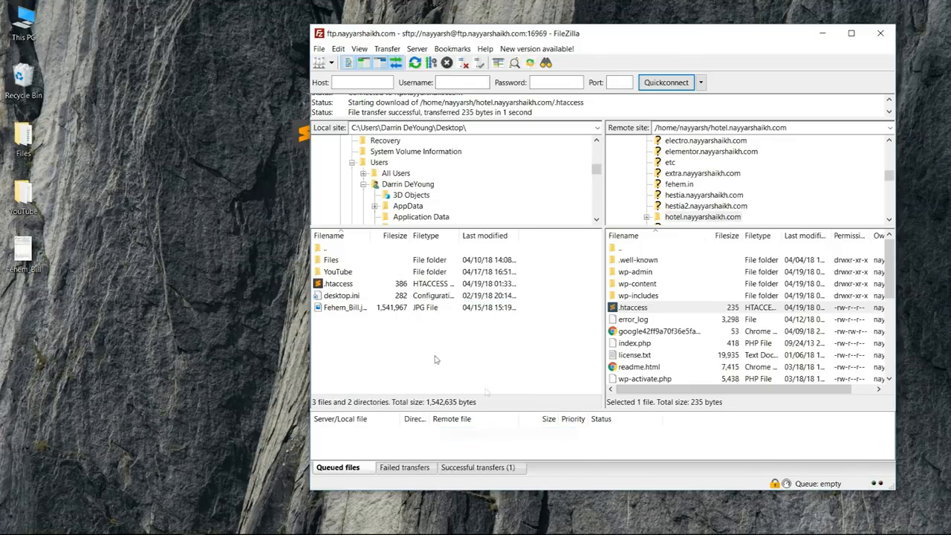
{"action": "left_click", "coordinate": [346, 284]}
{"action": "left_click_drag", "start_coordinate": [339, 288], "coordinate": [687, 343]}
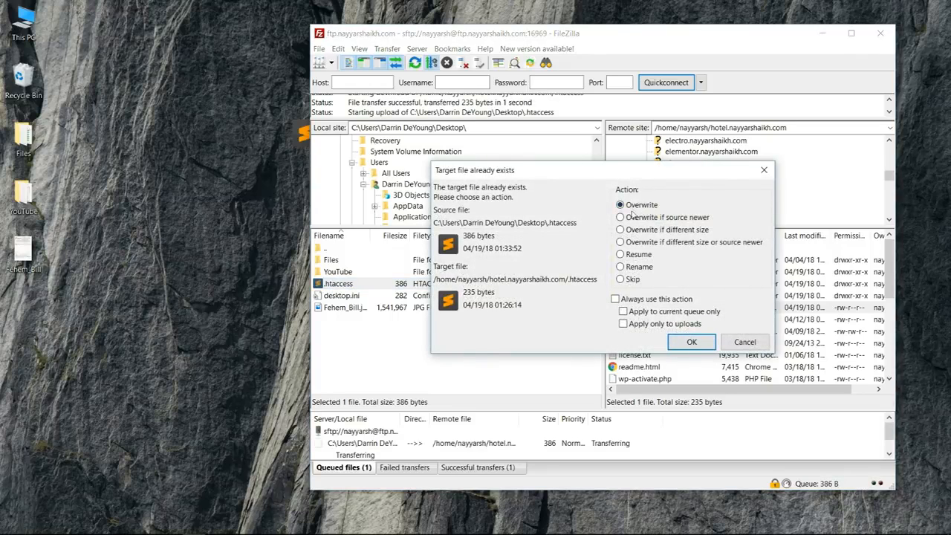
{"action": "left_click", "coordinate": [690, 343]}
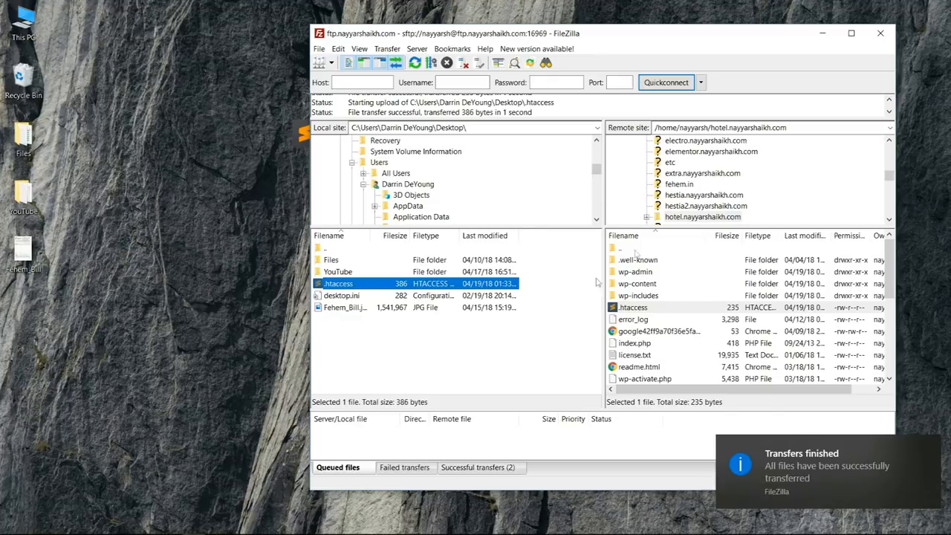
Switch to the browser, reload the Upload New Media page and check the maximum upload file size.
{"action": "key", "text": "alt+Tab"}
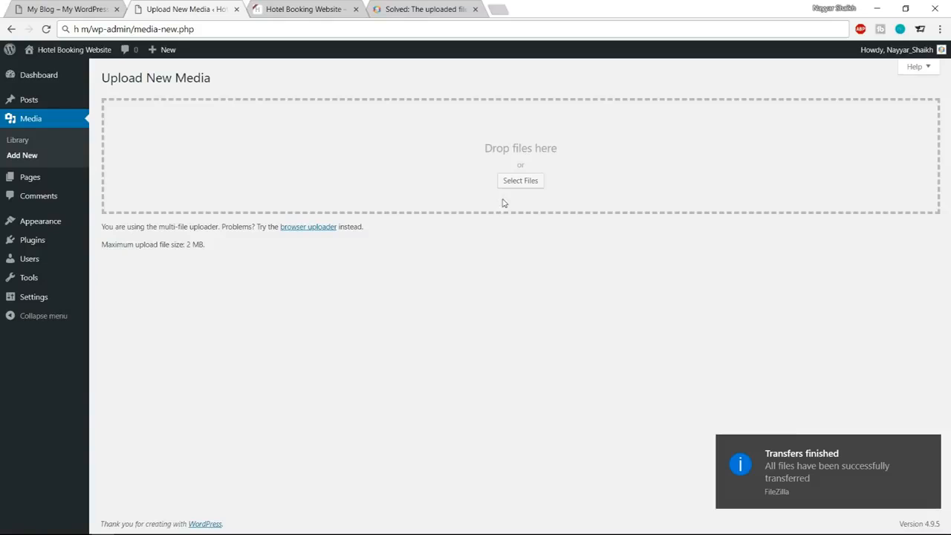
{"action": "left_click", "coordinate": [47, 30]}
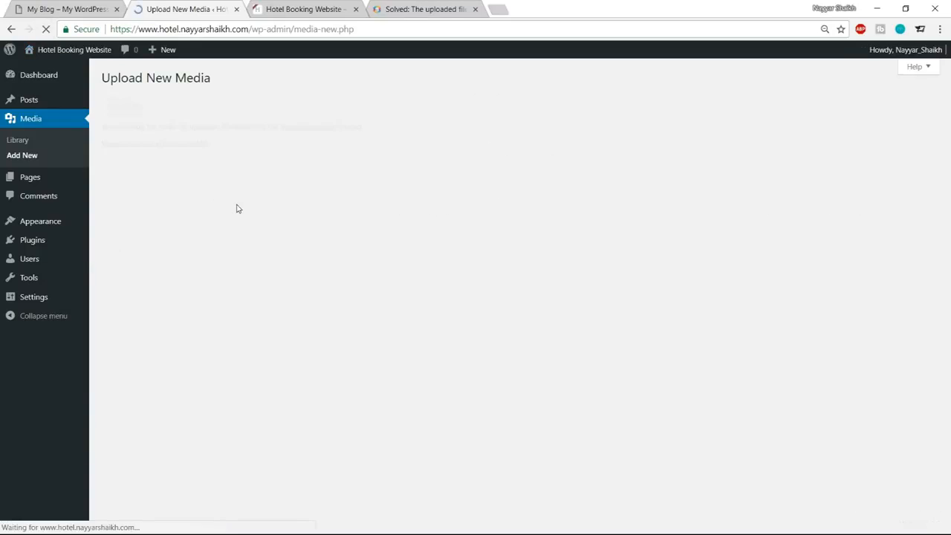
{"action": "left_click_drag", "start_coordinate": [108, 244], "coordinate": [212, 248]}
{"action": "left_click", "coordinate": [210, 247]}
{"action": "left_click", "coordinate": [213, 249]}
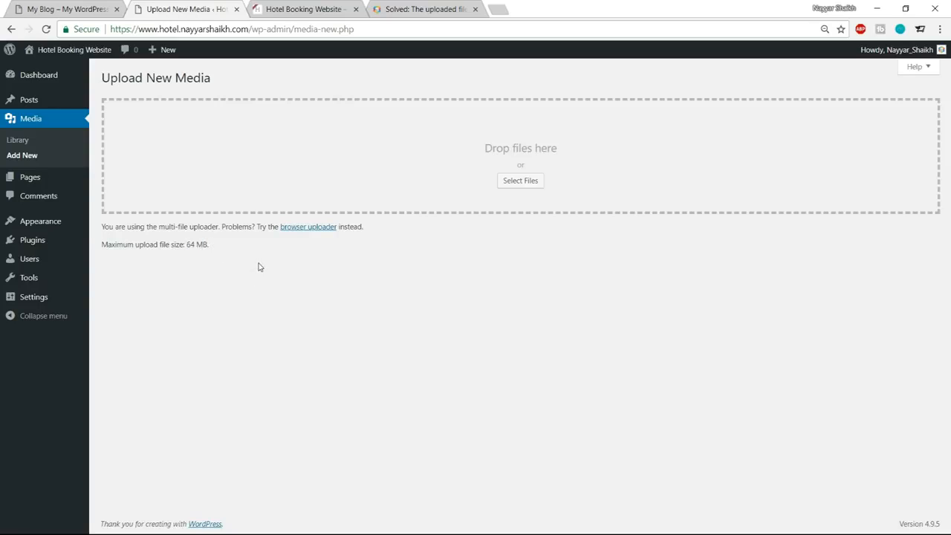
Open the WordPress theme upload form and browse for the theme file in the Hotel folder on New Volume (E:).
{"action": "left_click", "coordinate": [23, 227]}
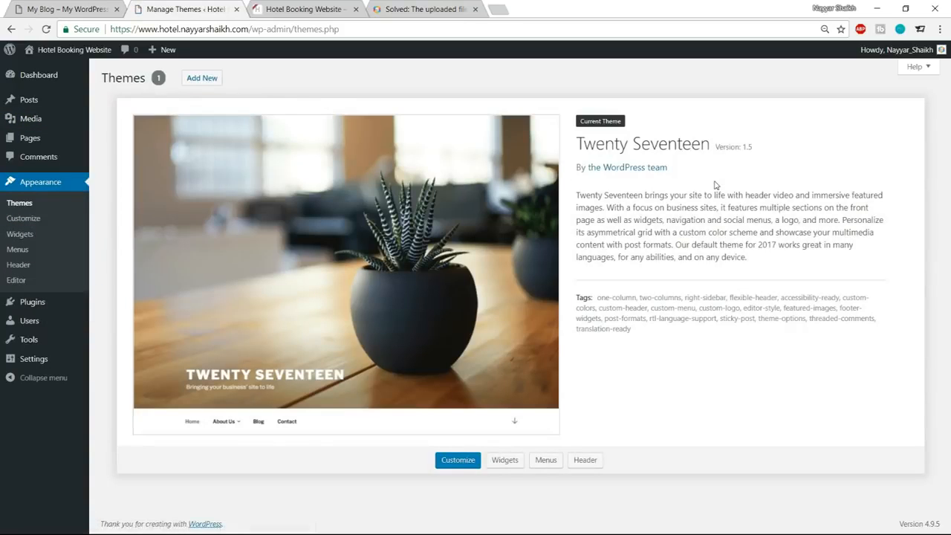
{"action": "left_click", "coordinate": [209, 81]}
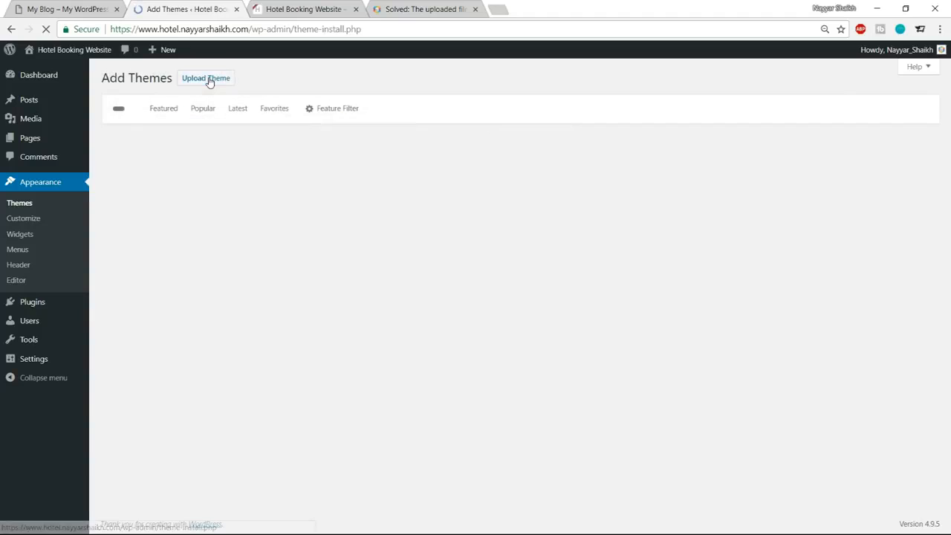
{"action": "left_click", "coordinate": [208, 82]}
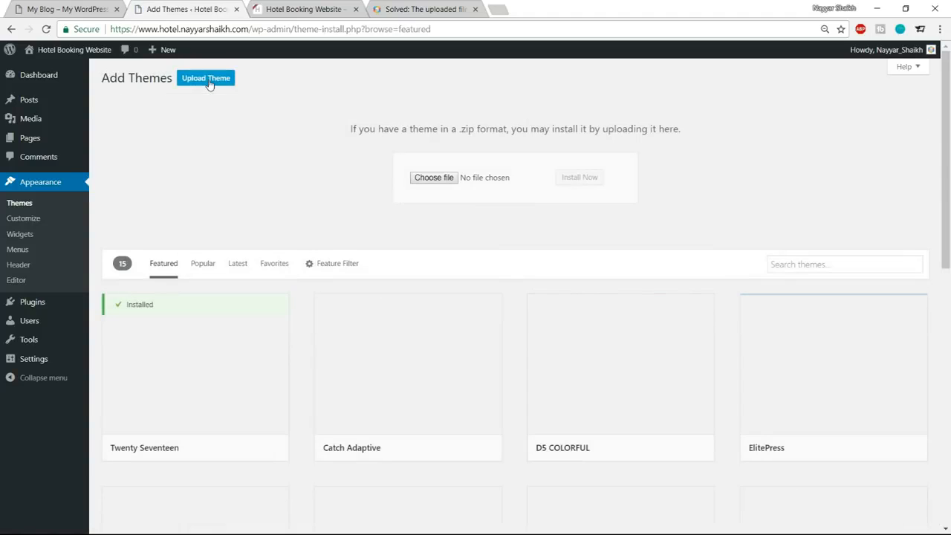
{"action": "left_click", "coordinate": [443, 181]}
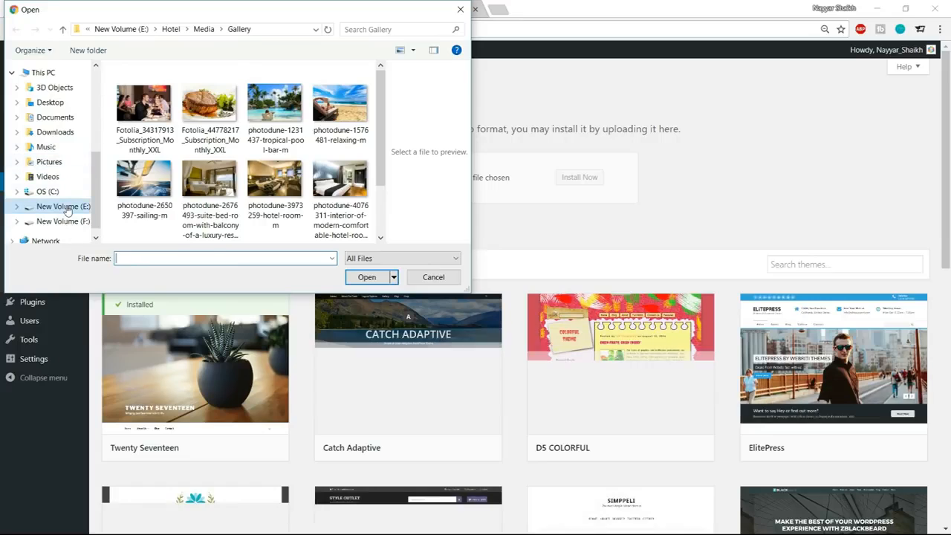
{"action": "left_click", "coordinate": [173, 29]}
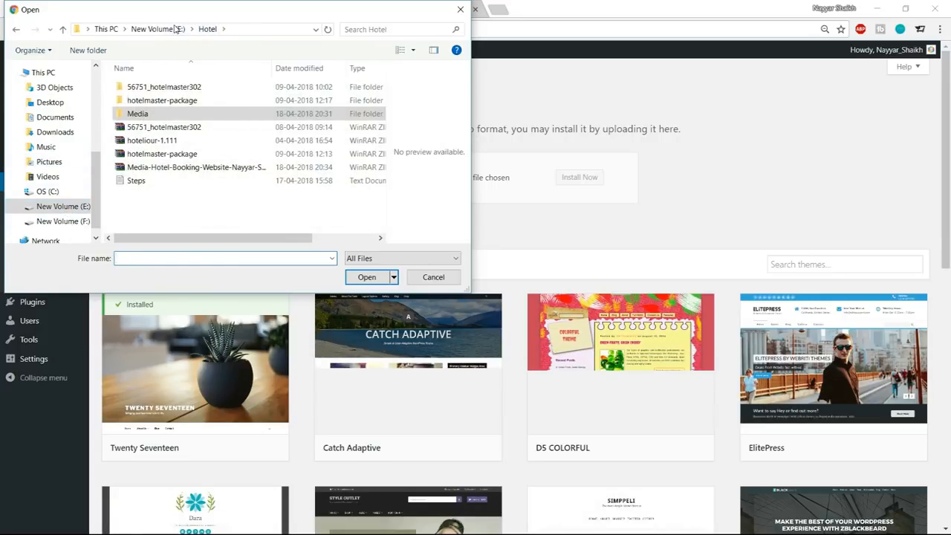
Examine the hotelmaster-package archive with its extraction options, and compare it with the extracted folder of the same name.
{"action": "left_click", "coordinate": [176, 154]}
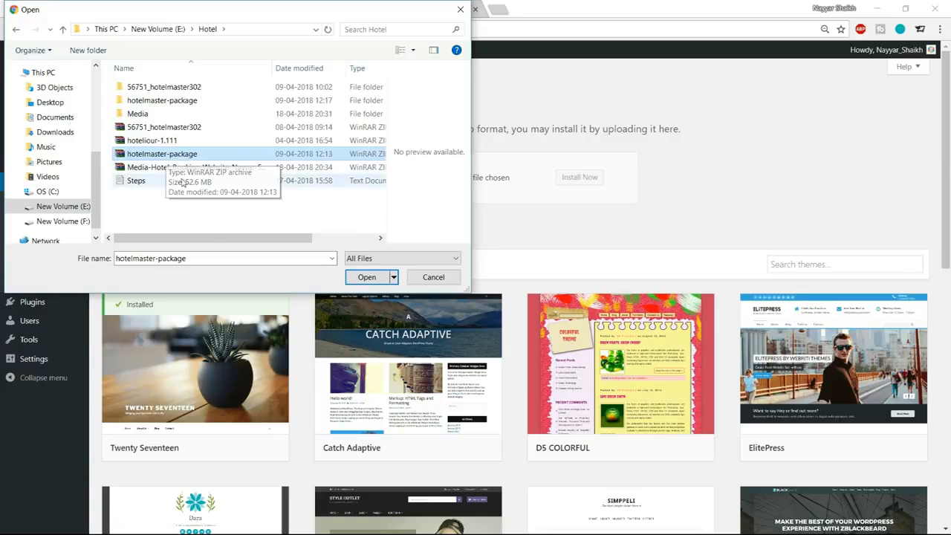
{"action": "right_click", "coordinate": [164, 155]}
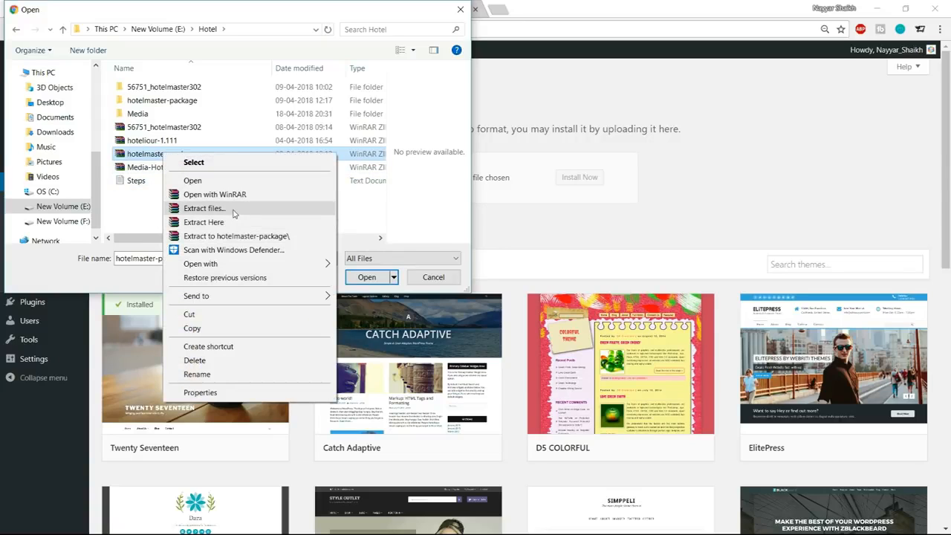
{"action": "left_click", "coordinate": [121, 197]}
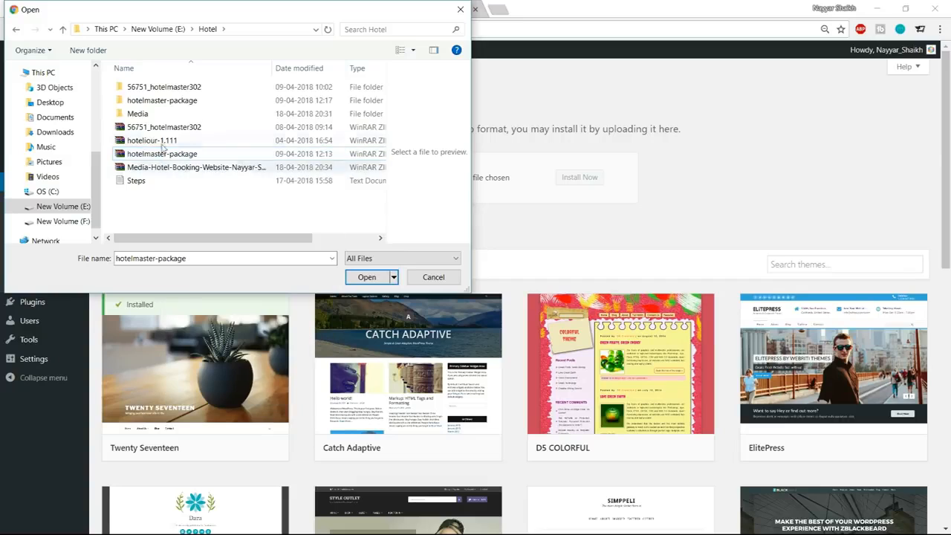
{"action": "left_click", "coordinate": [175, 102]}
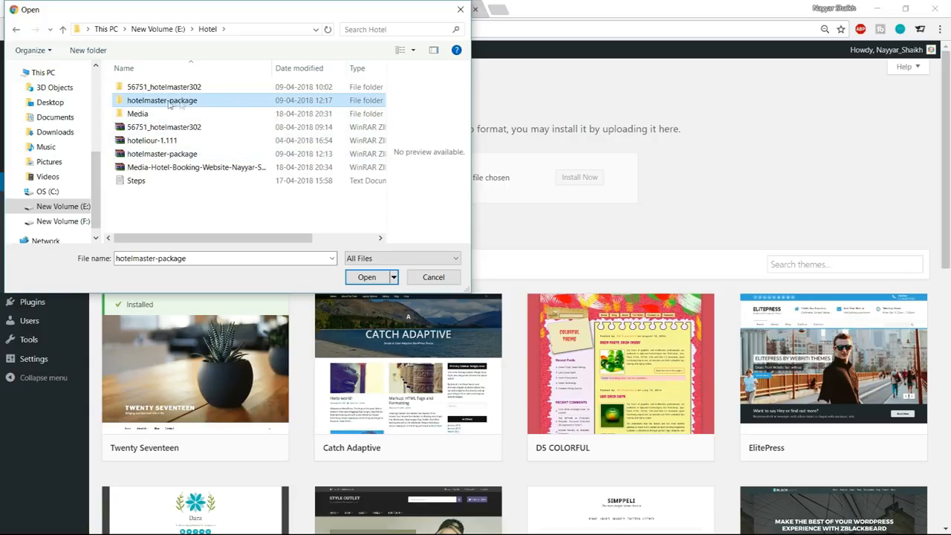
{"action": "left_click", "coordinate": [181, 154]}
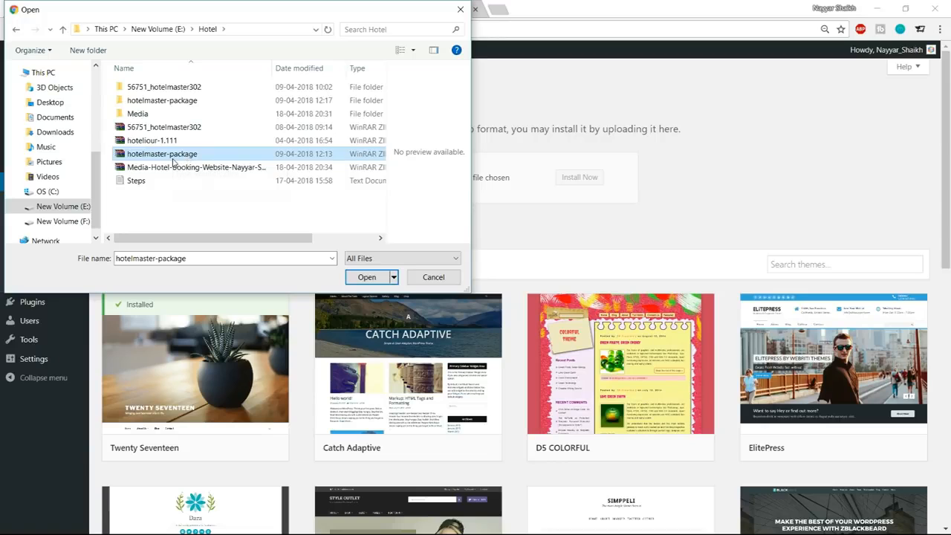
{"action": "left_click", "coordinate": [173, 106]}
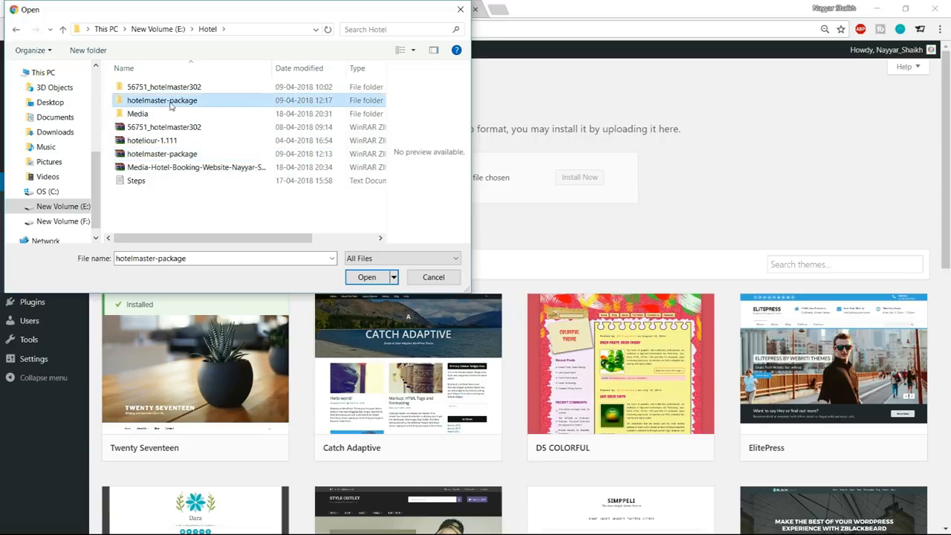
Choose hotelmaster.zip from the extracted hotelmaster-package folder and install it as a theme.
{"action": "double_click", "coordinate": [179, 106]}
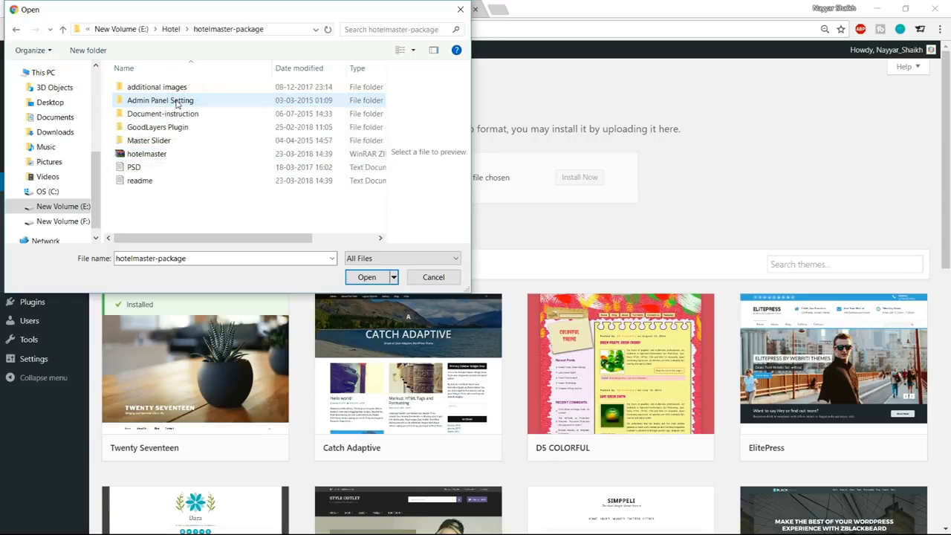
{"action": "left_click", "coordinate": [164, 156]}
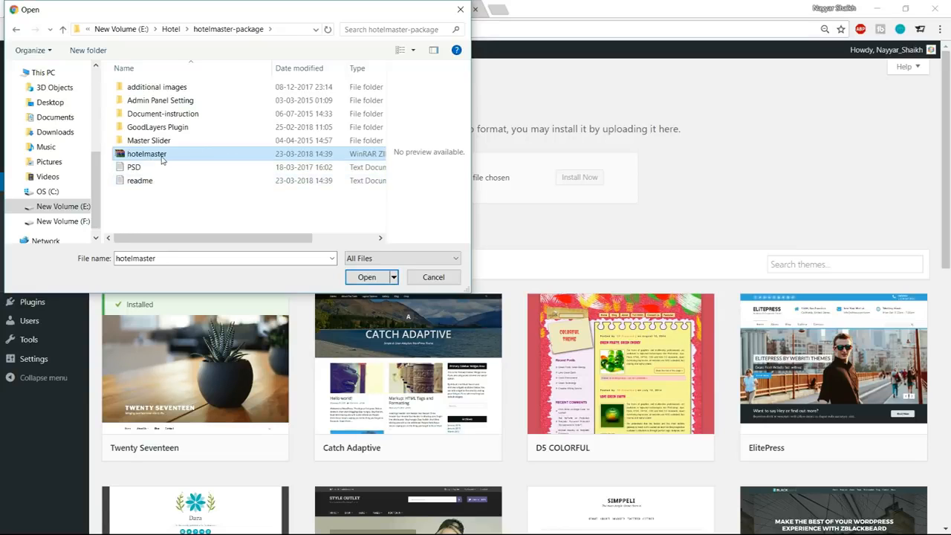
{"action": "left_click", "coordinate": [349, 277]}
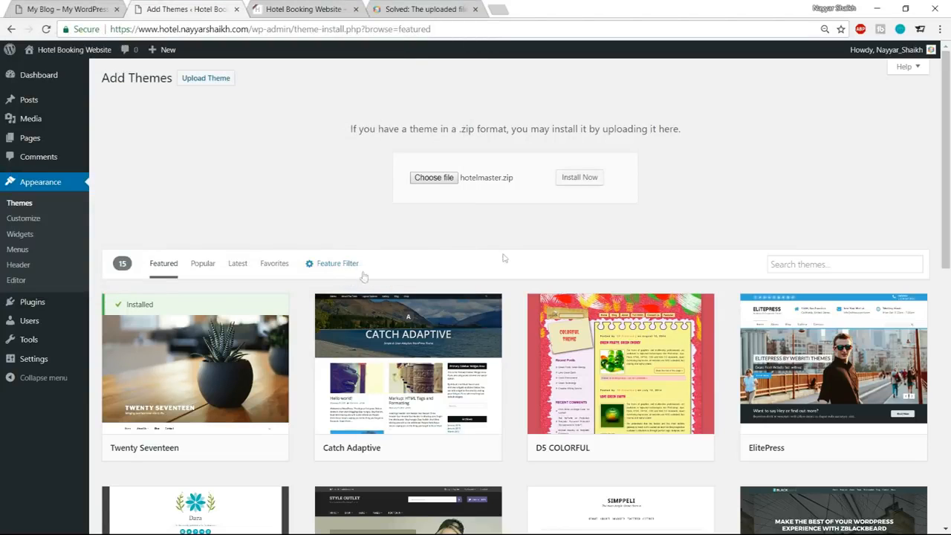
{"action": "left_click", "coordinate": [579, 180]}
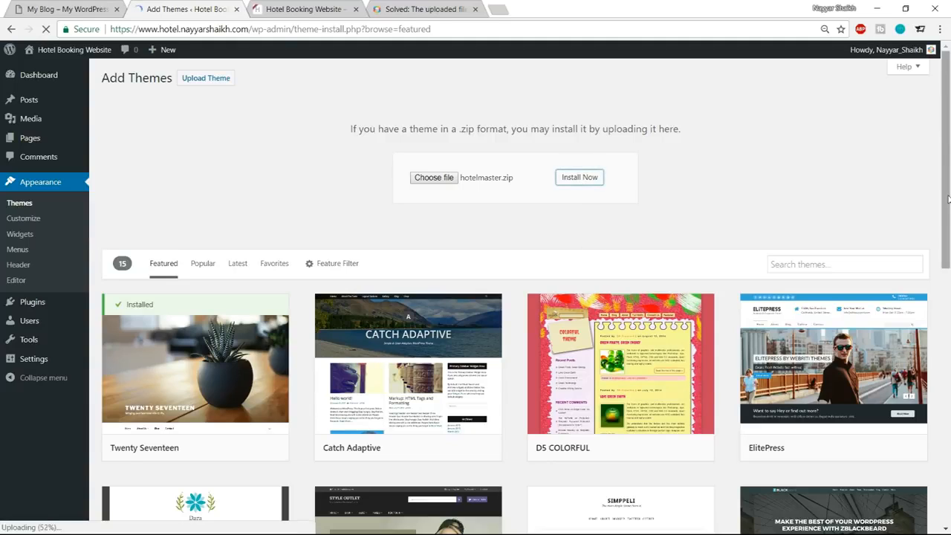
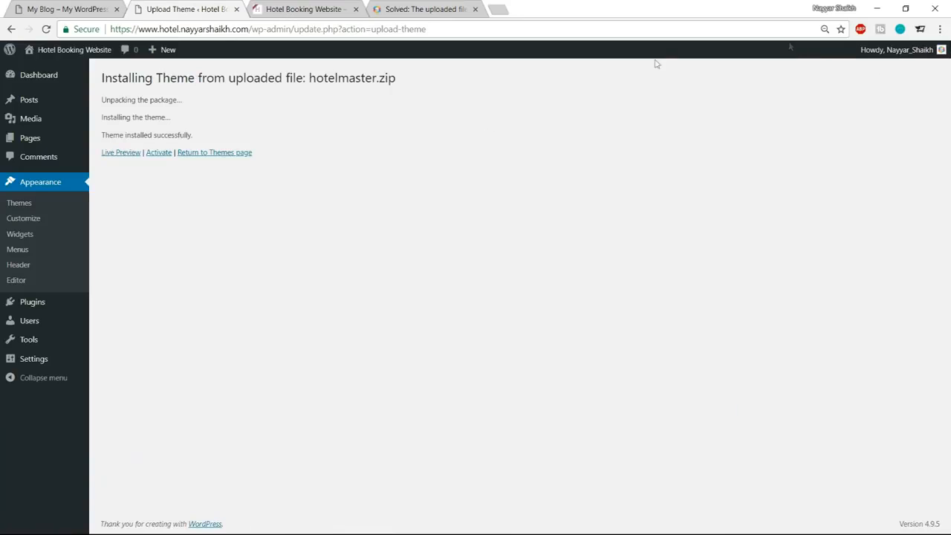
Activate the newly installed Hotel Master theme and open the installer for its required plugins.
{"action": "left_click", "coordinate": [158, 154]}
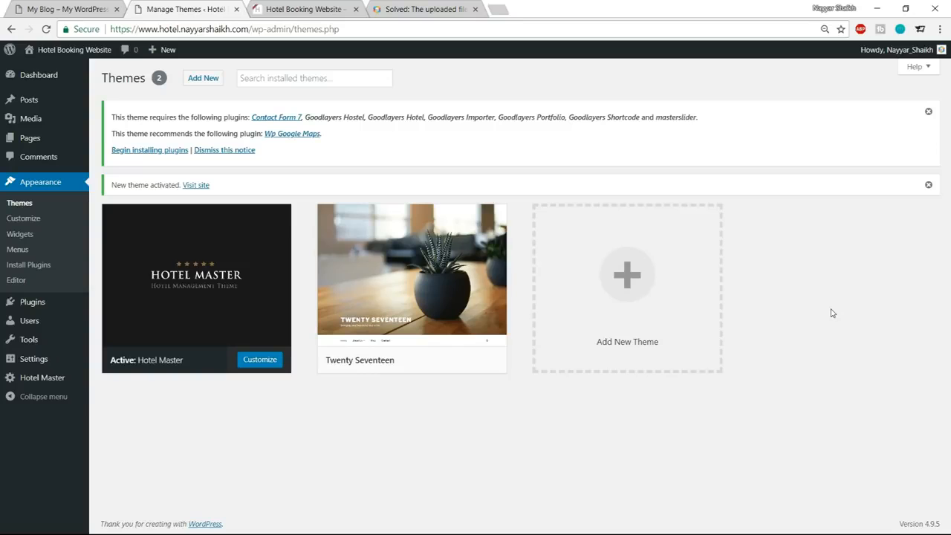
{"action": "key", "text": "ctrl+plus"}
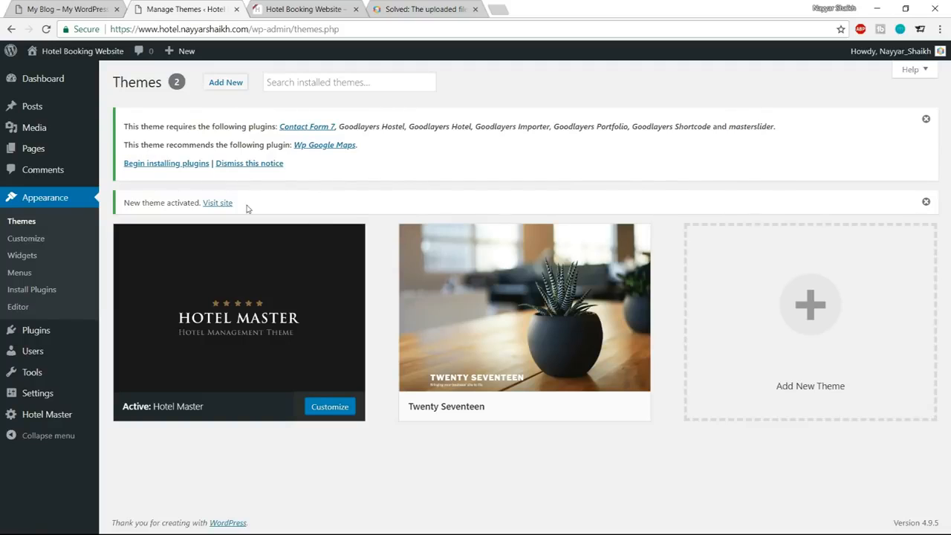
{"action": "left_click", "coordinate": [176, 166]}
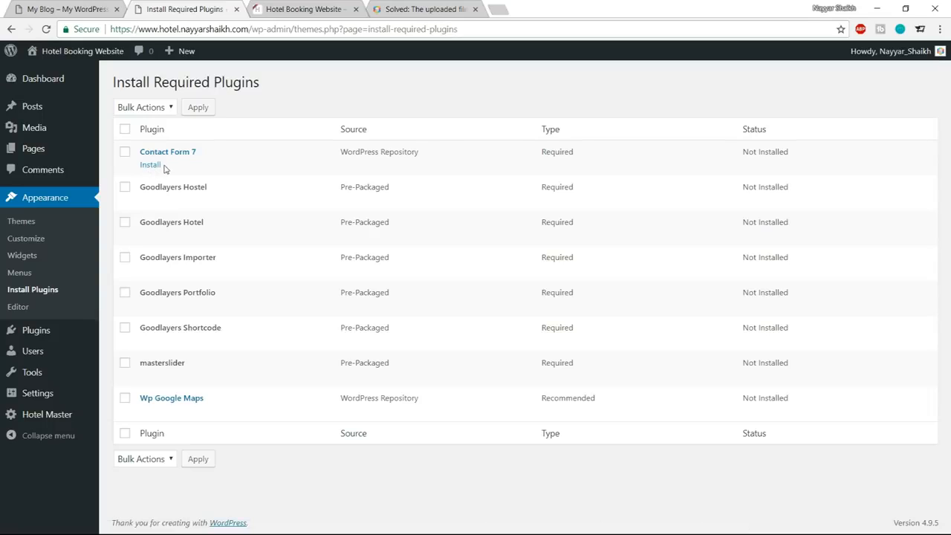
Select every plugin in the required plugins list and install them all in bulk.
{"action": "left_click", "coordinate": [125, 130]}
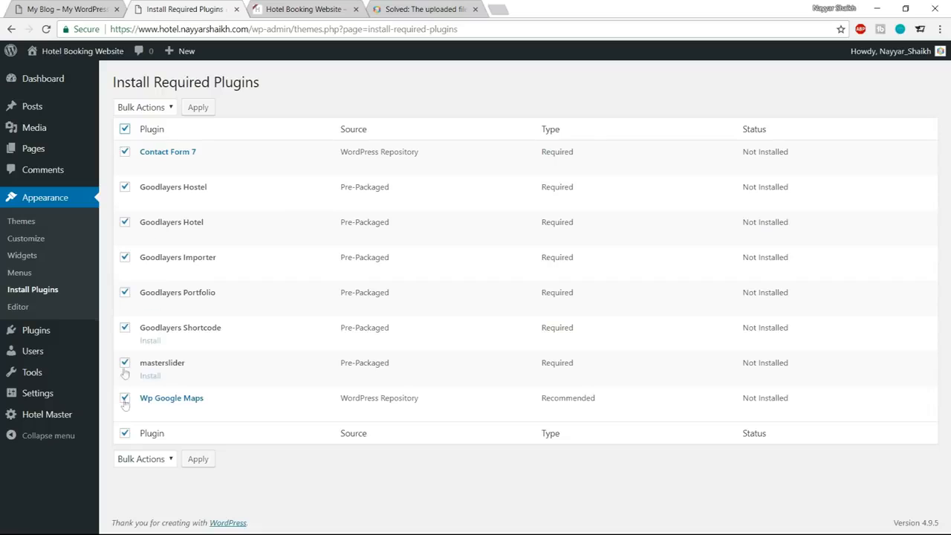
{"action": "left_click", "coordinate": [142, 107]}
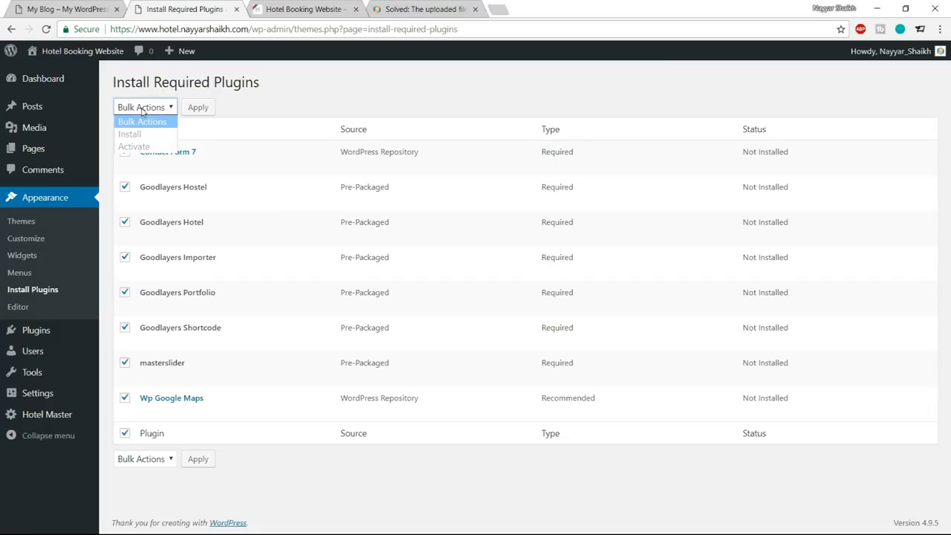
{"action": "left_click", "coordinate": [128, 134]}
{"action": "left_click", "coordinate": [196, 107]}
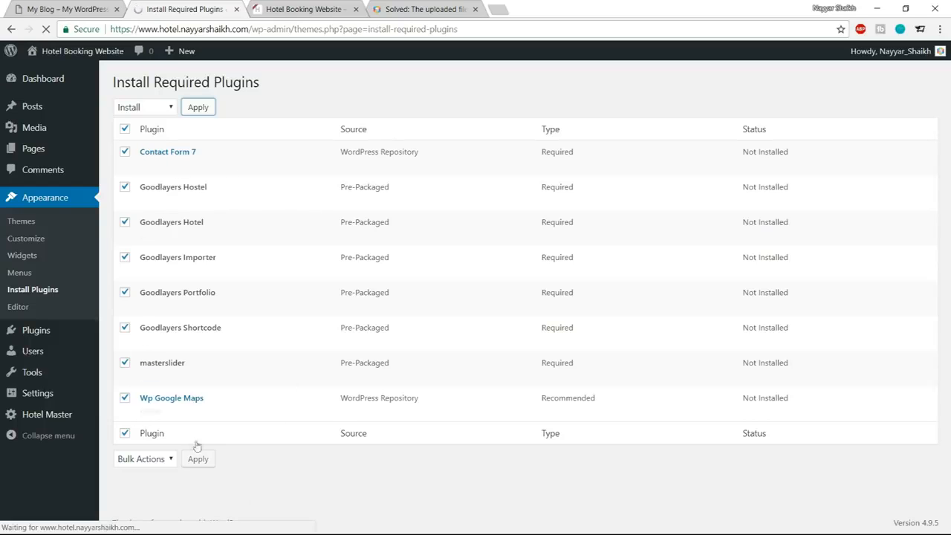
{"action": "scroll", "coordinate": [562, 371], "scroll_direction": "down", "scroll_amount": 2}
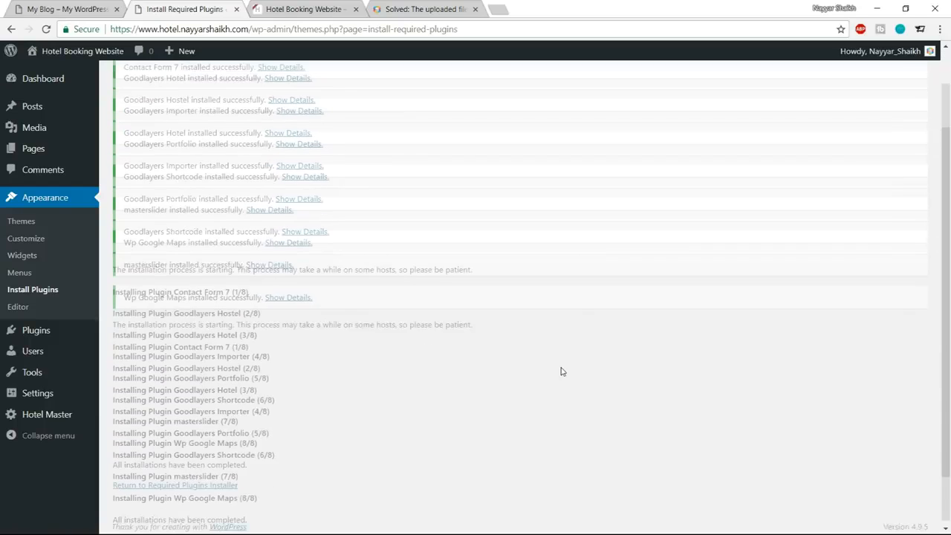
Return to the required plugins installer and activate all the listed plugins in bulk.
{"action": "left_click", "coordinate": [175, 483]}
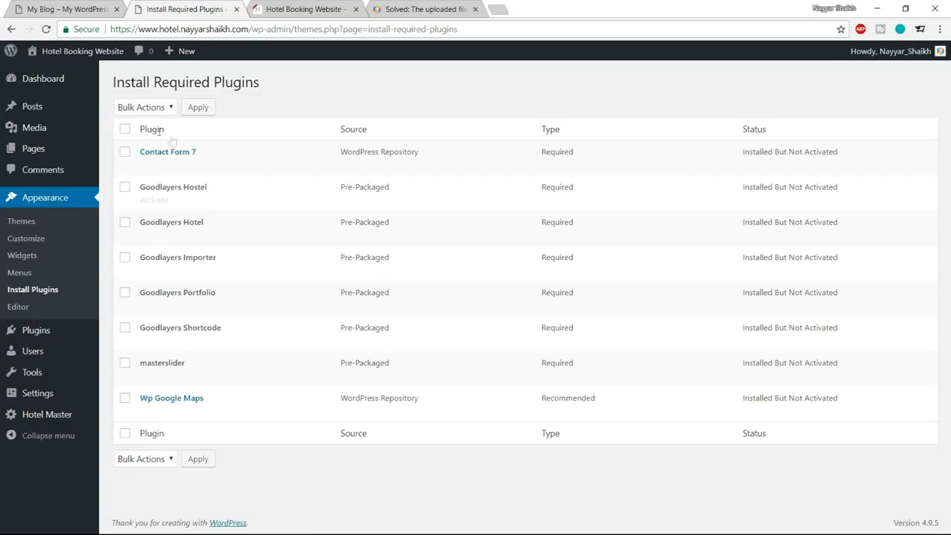
{"action": "left_click", "coordinate": [125, 131]}
{"action": "left_click", "coordinate": [144, 109]}
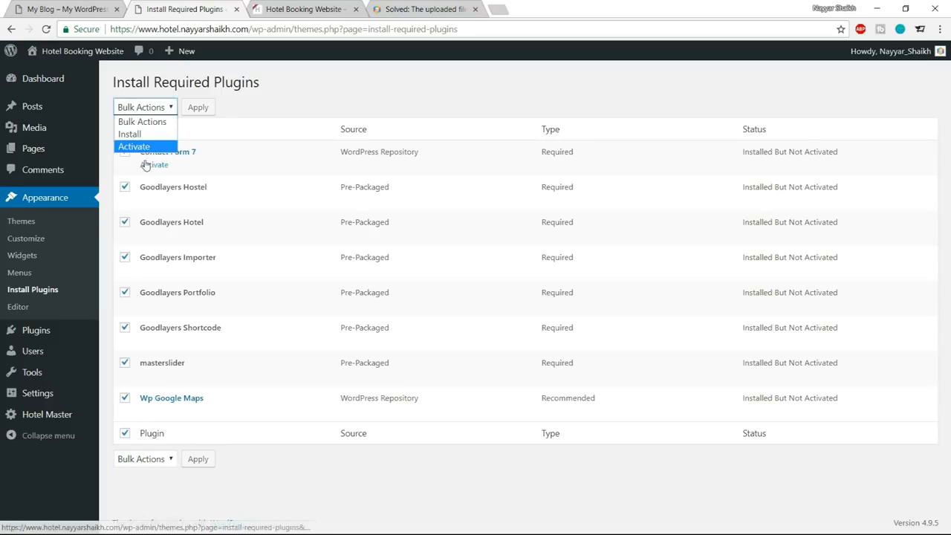
{"action": "left_click", "coordinate": [142, 146]}
{"action": "left_click", "coordinate": [195, 115]}
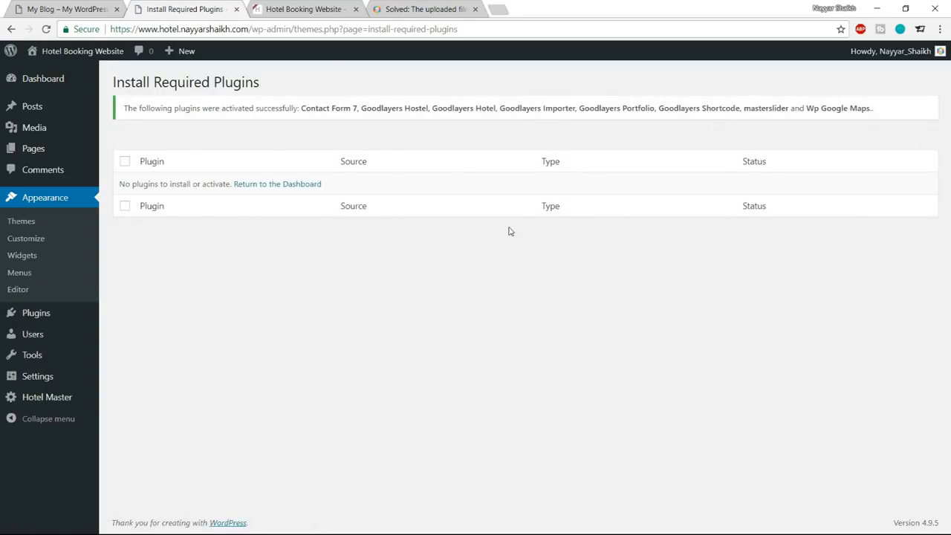
Open the WordPress dashboard and examine the admin entries added by the theme and plugins, such as Rooms, Hotel Option and Hostel Option.
{"action": "mouse_move", "coordinate": [47, 86]}
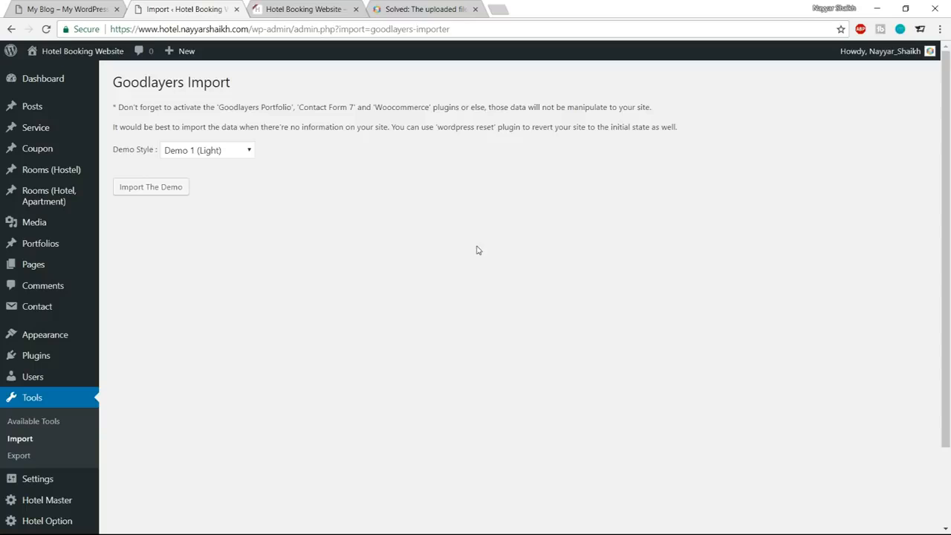
{"action": "left_click", "coordinate": [59, 79]}
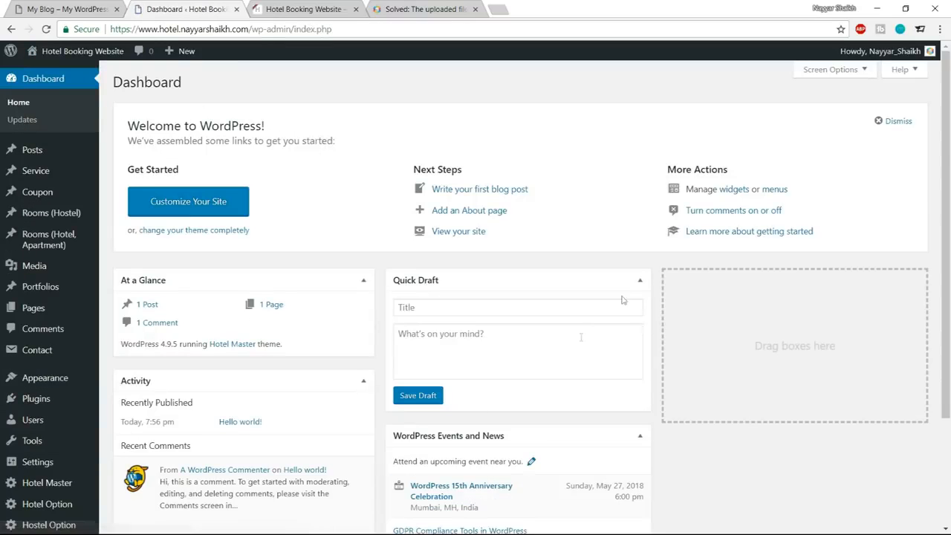
{"action": "scroll", "coordinate": [631, 359], "scroll_direction": "down", "scroll_amount": 2}
{"action": "scroll", "coordinate": [639, 386], "scroll_direction": "up", "scroll_amount": 2}
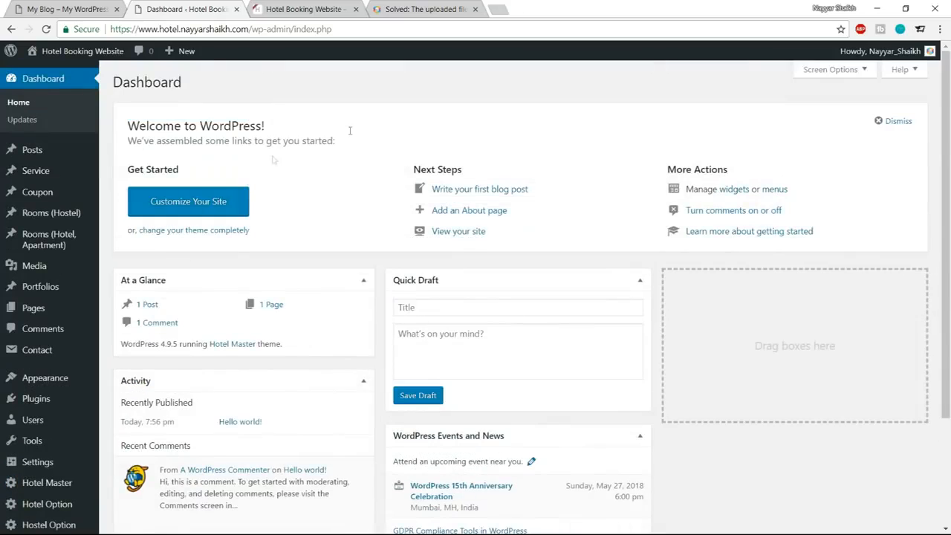
{"action": "scroll", "coordinate": [44, 216], "scroll_direction": "down", "scroll_amount": 2}
{"action": "mouse_move", "coordinate": [42, 376]}
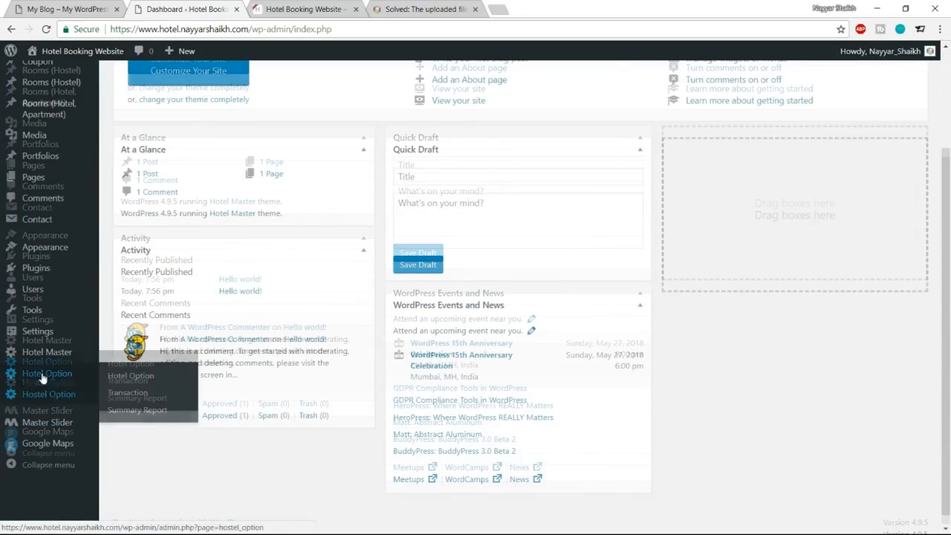
{"action": "scroll", "coordinate": [42, 375], "scroll_direction": "up", "scroll_amount": 3}
{"action": "scroll", "coordinate": [59, 246], "scroll_direction": "down", "scroll_amount": 1}
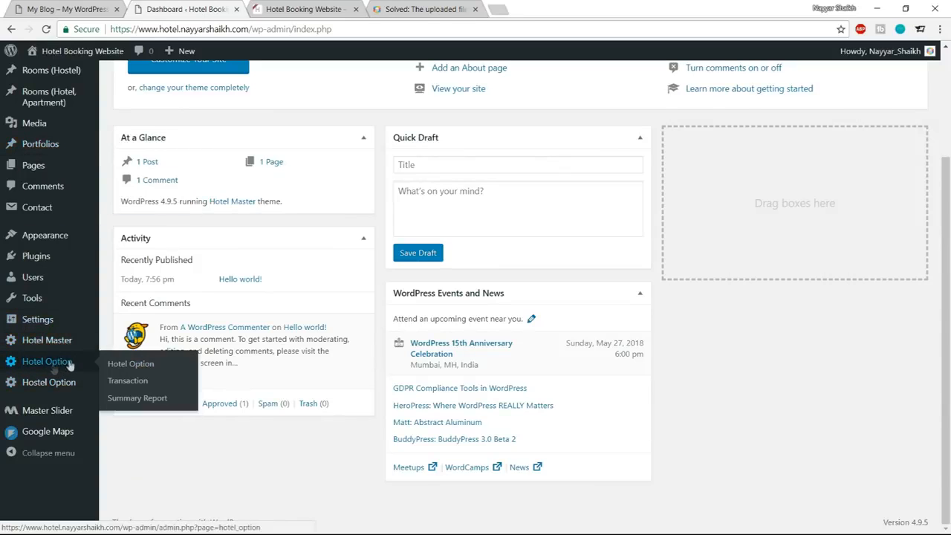
{"action": "scroll", "coordinate": [53, 368], "scroll_direction": "up", "scroll_amount": 3}
{"action": "mouse_move", "coordinate": [37, 249]}
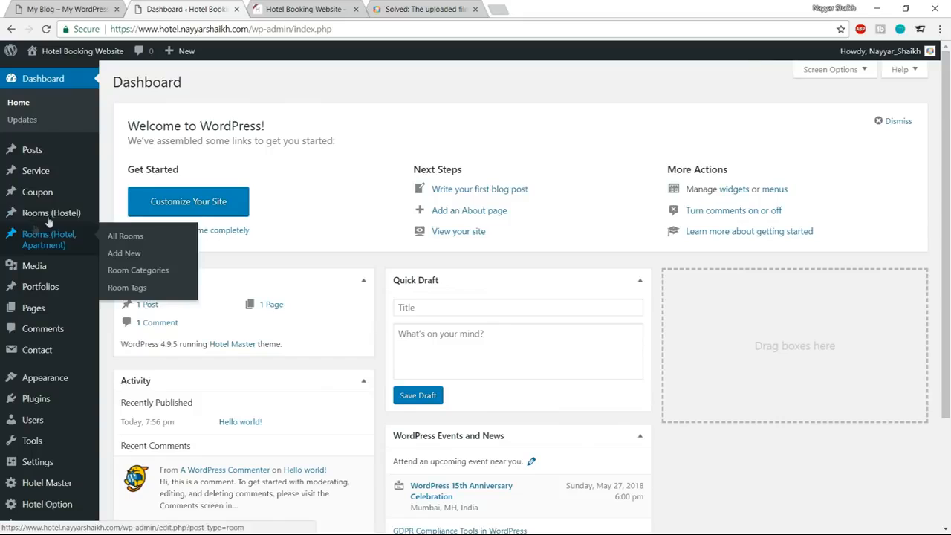
{"action": "scroll", "coordinate": [54, 380], "scroll_direction": "down", "scroll_amount": 2}
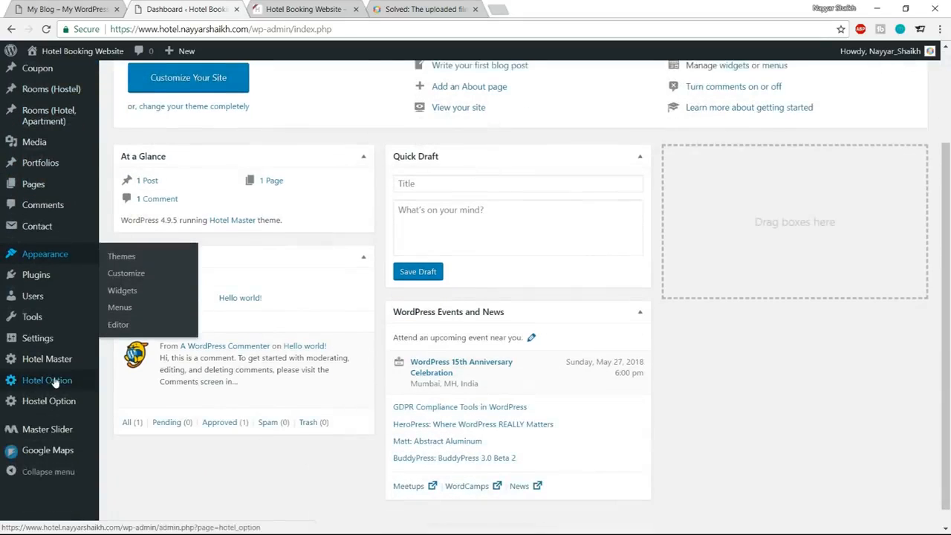
{"action": "scroll", "coordinate": [54, 381], "scroll_direction": "down", "scroll_amount": 1}
{"action": "scroll", "coordinate": [57, 363], "scroll_direction": "up", "scroll_amount": 3}
{"action": "scroll", "coordinate": [57, 362], "scroll_direction": "down", "scroll_amount": 2}
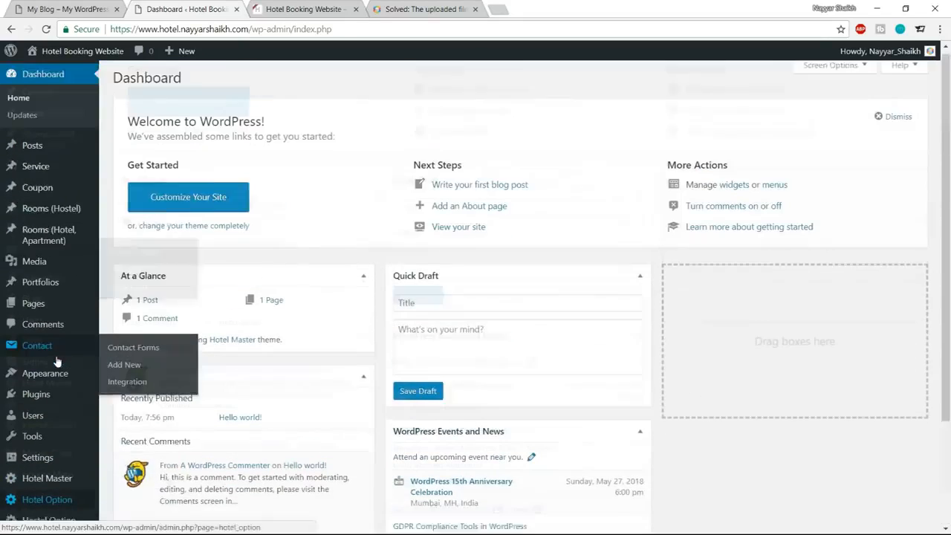
{"action": "scroll", "coordinate": [57, 362], "scroll_direction": "up", "scroll_amount": 2}
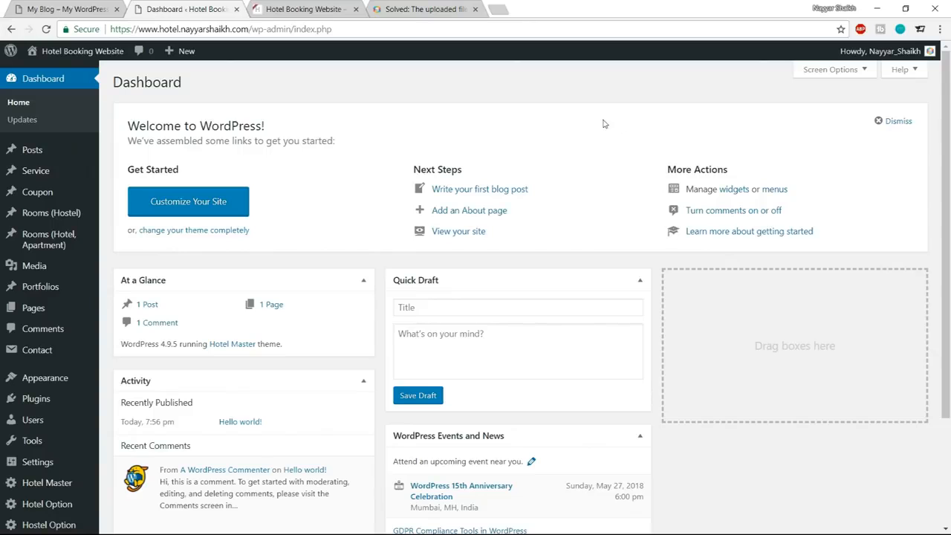
Switch to the Hotel Booking Website front page, reload it and examine its layout from header to footer.
{"action": "left_click", "coordinate": [312, 6]}
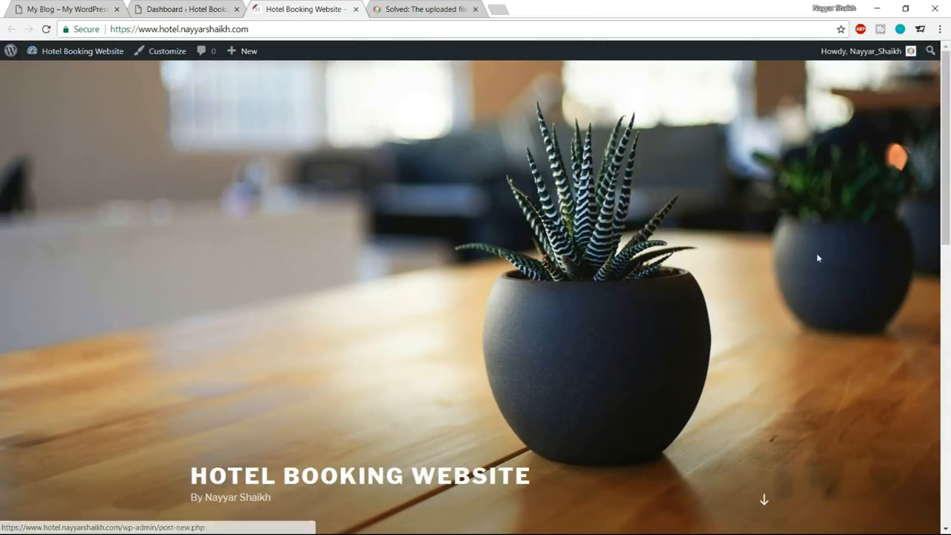
{"action": "scroll", "coordinate": [816, 253], "scroll_direction": "down", "scroll_amount": 8}
{"action": "scroll", "coordinate": [812, 325], "scroll_direction": "up", "scroll_amount": 8}
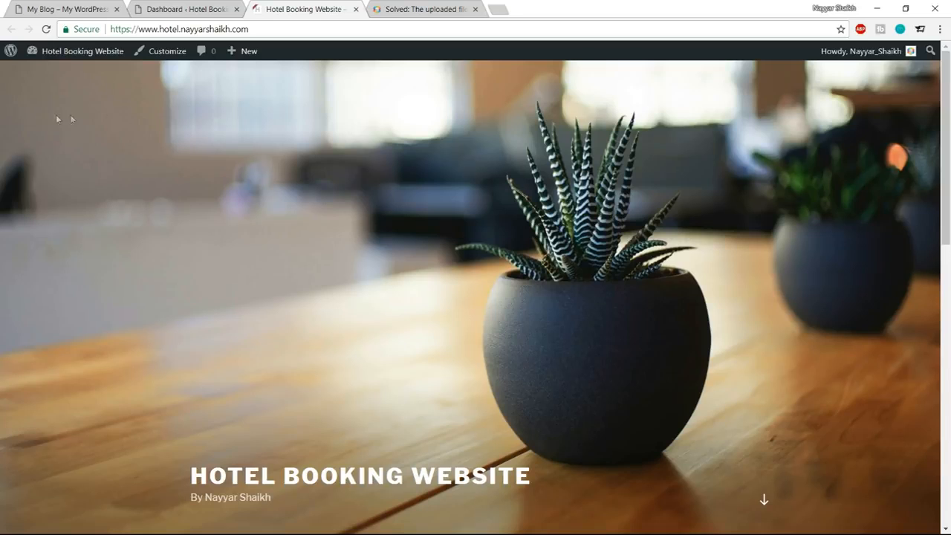
{"action": "left_click", "coordinate": [46, 29]}
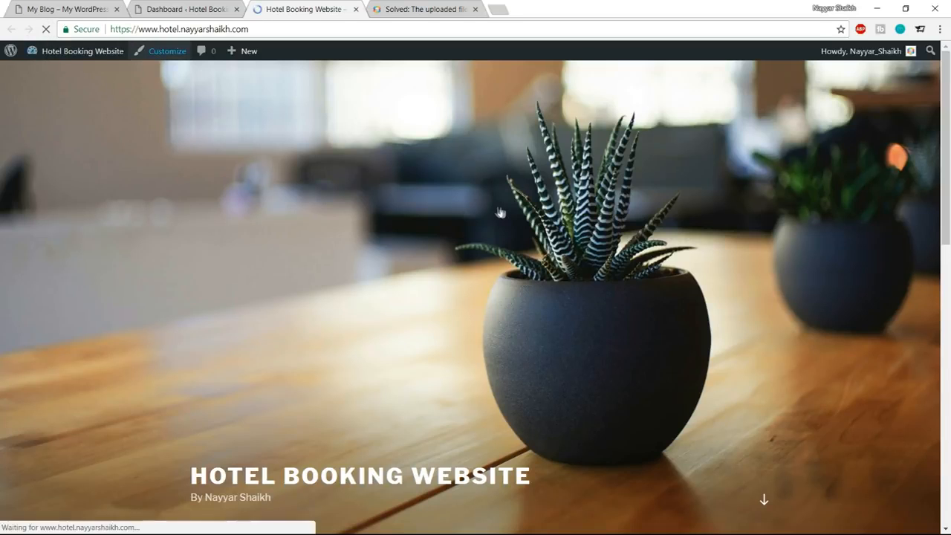
{"action": "scroll", "coordinate": [507, 312], "scroll_direction": "down", "scroll_amount": 6}
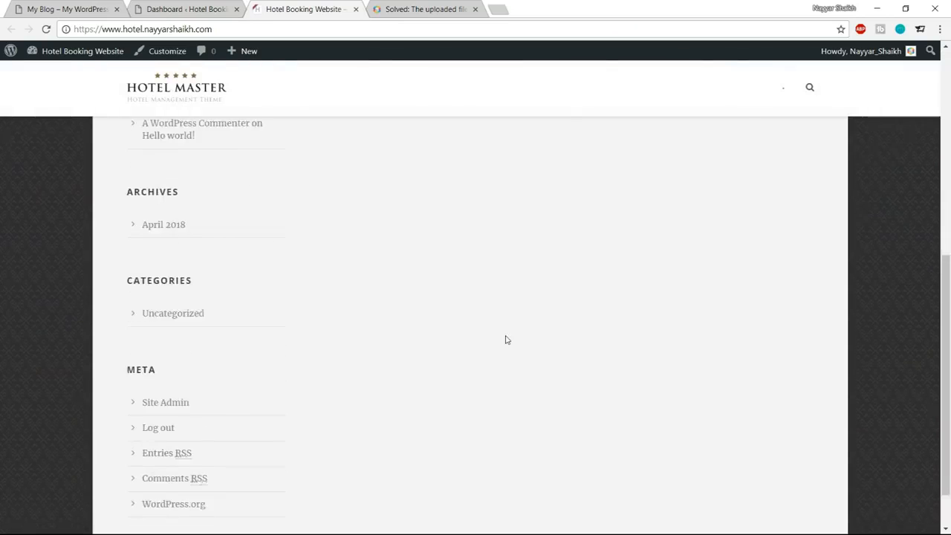
{"action": "scroll", "coordinate": [505, 336], "scroll_direction": "up", "scroll_amount": 6}
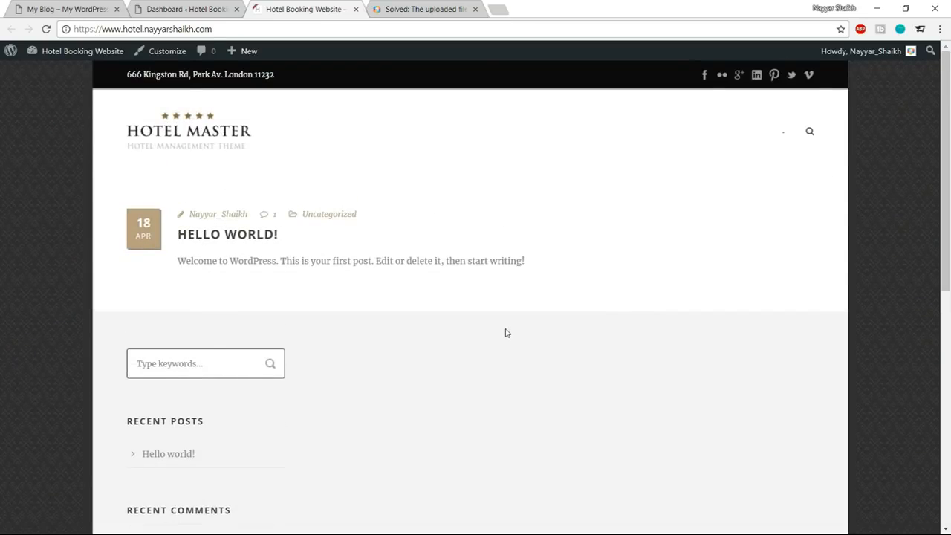
Close the upload-error help page and compare the finished demo site on My Blog with the new site's front page.
{"action": "left_click", "coordinate": [476, 9]}
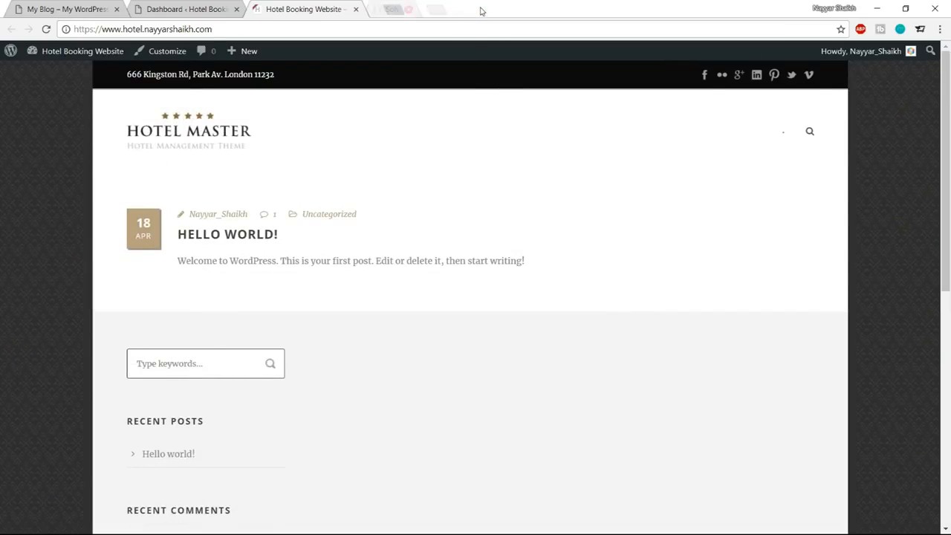
{"action": "left_click", "coordinate": [67, 9]}
{"action": "scroll", "coordinate": [284, 255], "scroll_direction": "down", "scroll_amount": 7}
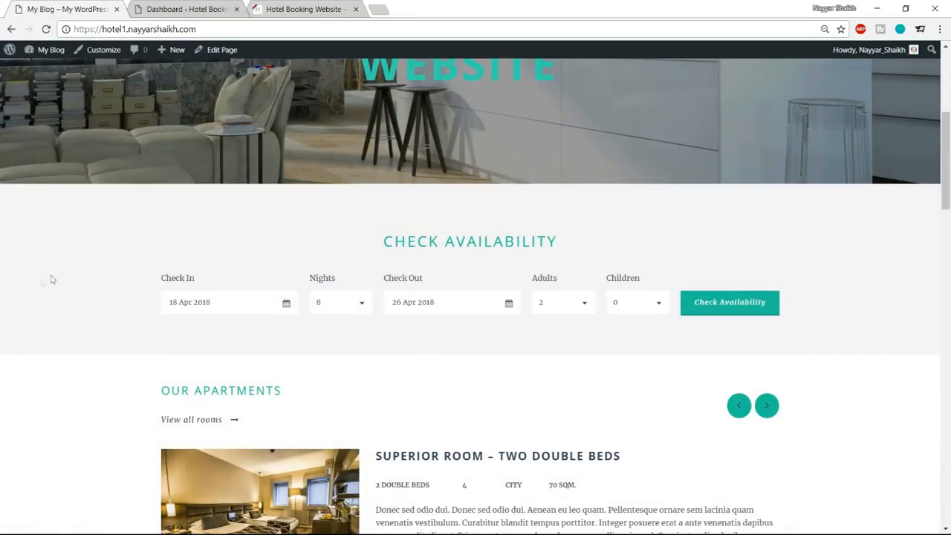
{"action": "scroll", "coordinate": [908, 266], "scroll_direction": "down", "scroll_amount": 4}
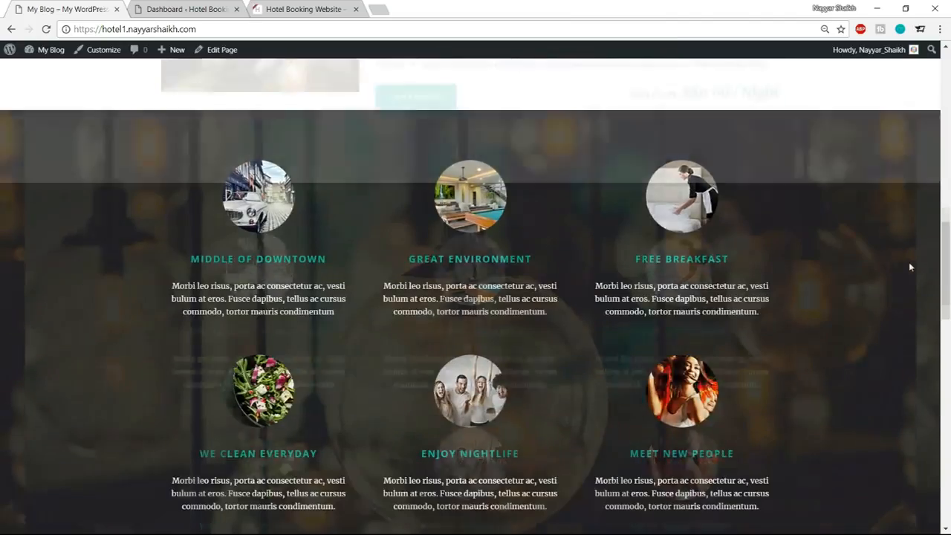
{"action": "scroll", "coordinate": [335, 195], "scroll_direction": "up", "scroll_amount": 5}
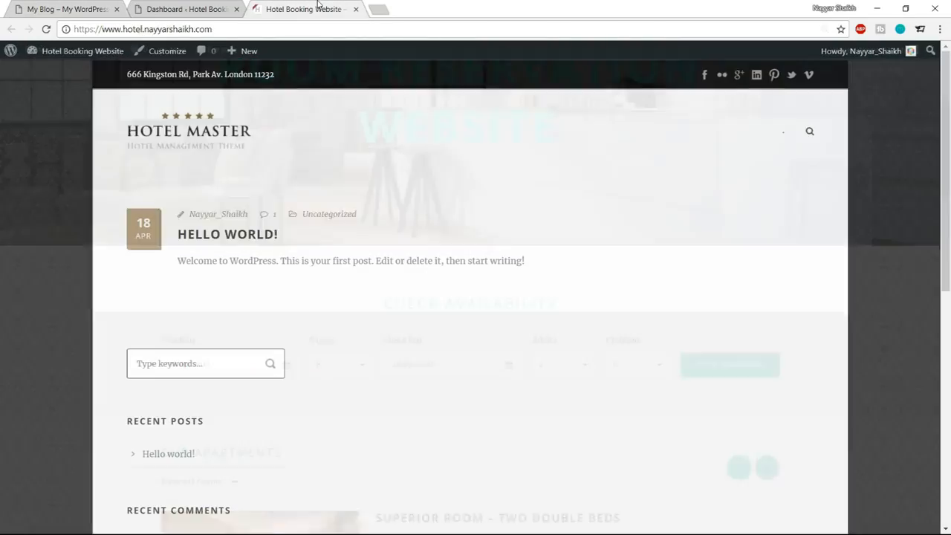
{"action": "scroll", "coordinate": [892, 200], "scroll_direction": "down", "scroll_amount": 6}
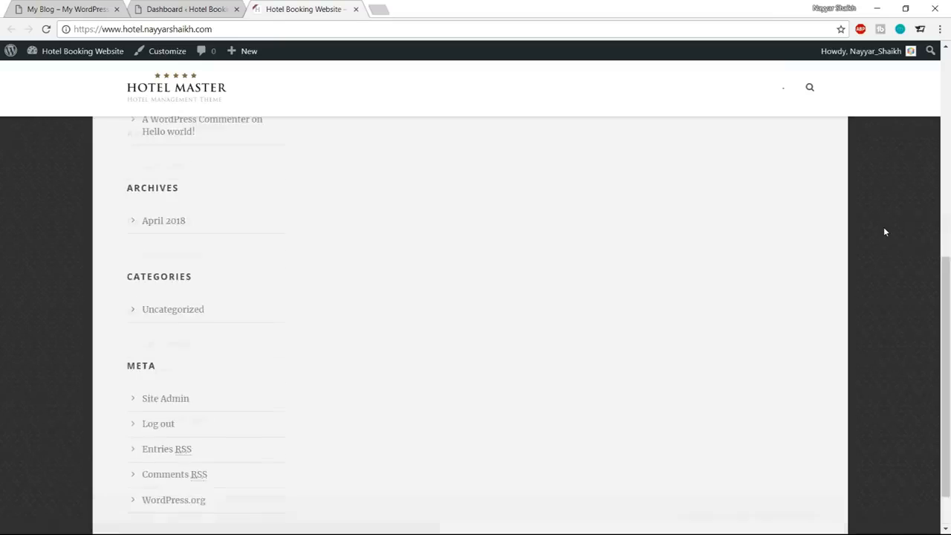
{"action": "scroll", "coordinate": [883, 227], "scroll_direction": "up", "scroll_amount": 6}
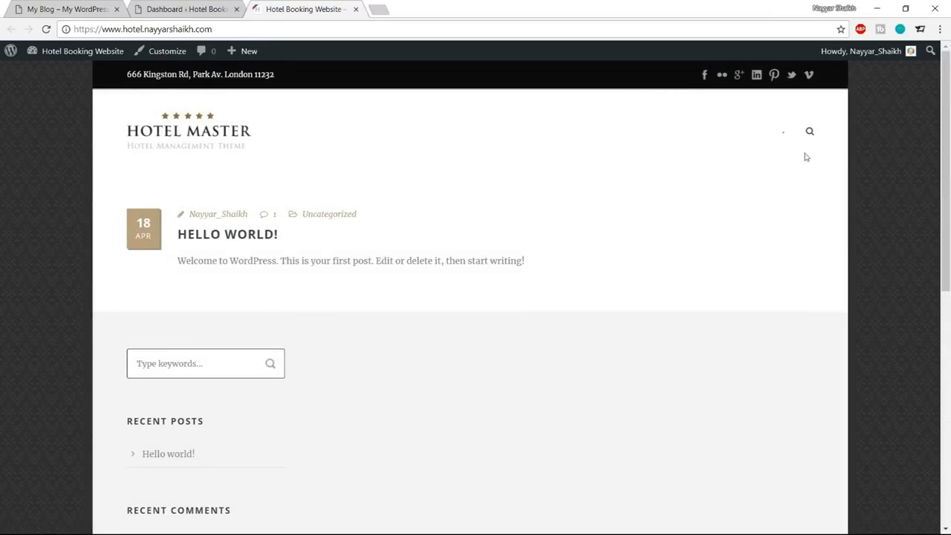
{"action": "scroll", "coordinate": [711, 322], "scroll_direction": "down", "scroll_amount": 6}
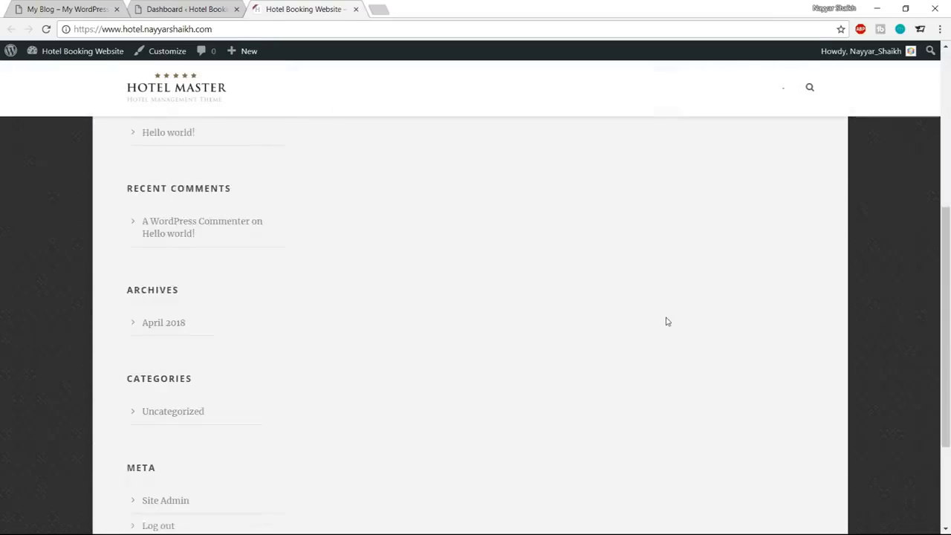
{"action": "scroll", "coordinate": [884, 260], "scroll_direction": "up", "scroll_amount": 7}
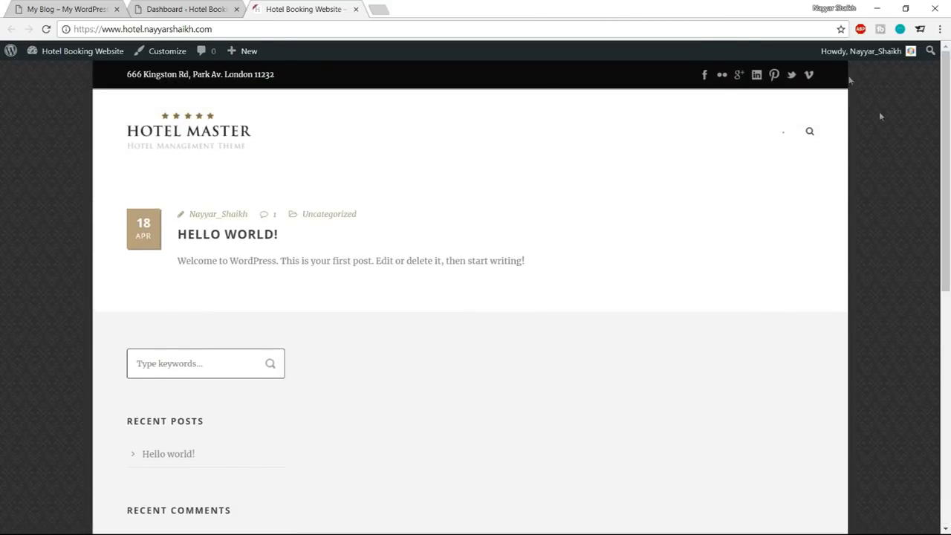
In the dashboard's Hotel Master page style options, set the container style to Full Style and save the changes.
{"action": "left_click", "coordinate": [202, 10]}
{"action": "scroll", "coordinate": [10, 206], "scroll_direction": "down", "scroll_amount": 2}
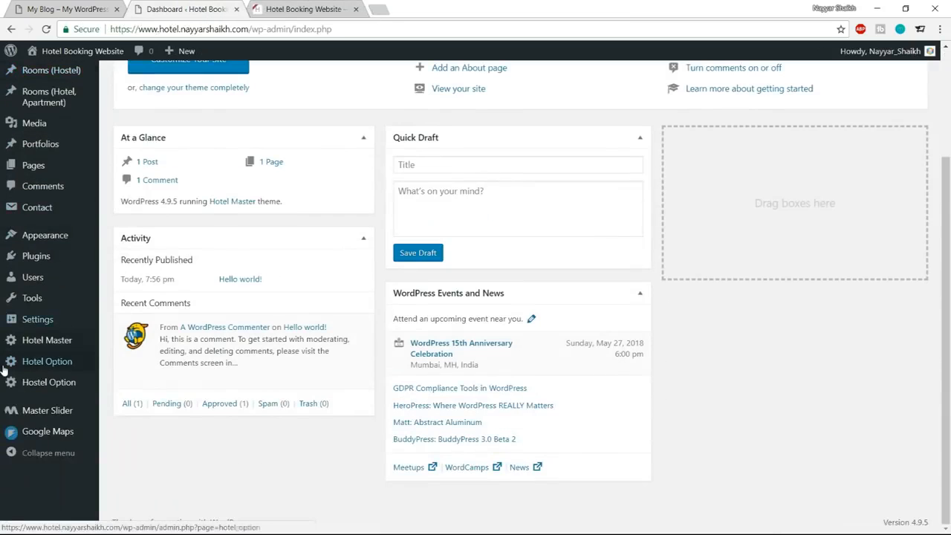
{"action": "left_click", "coordinate": [37, 346]}
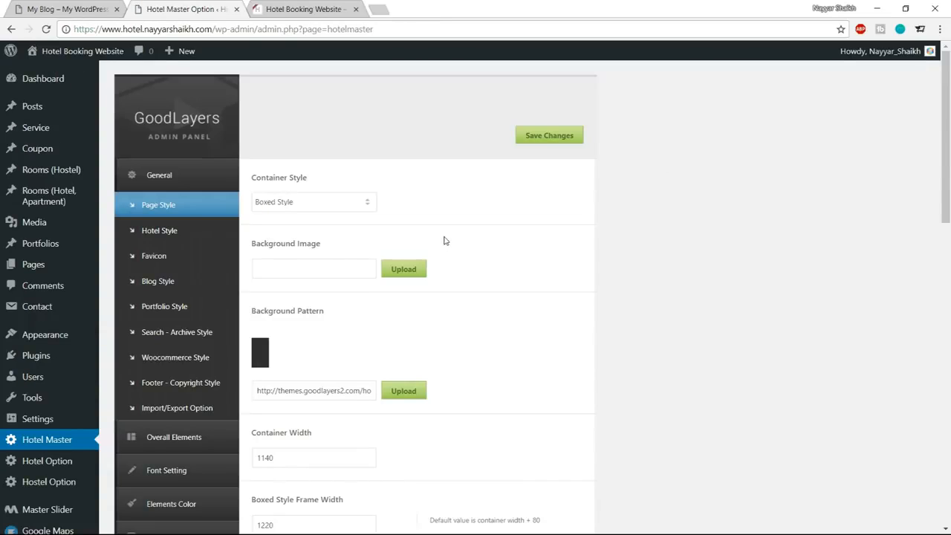
{"action": "left_click", "coordinate": [315, 208]}
{"action": "left_click", "coordinate": [303, 217]}
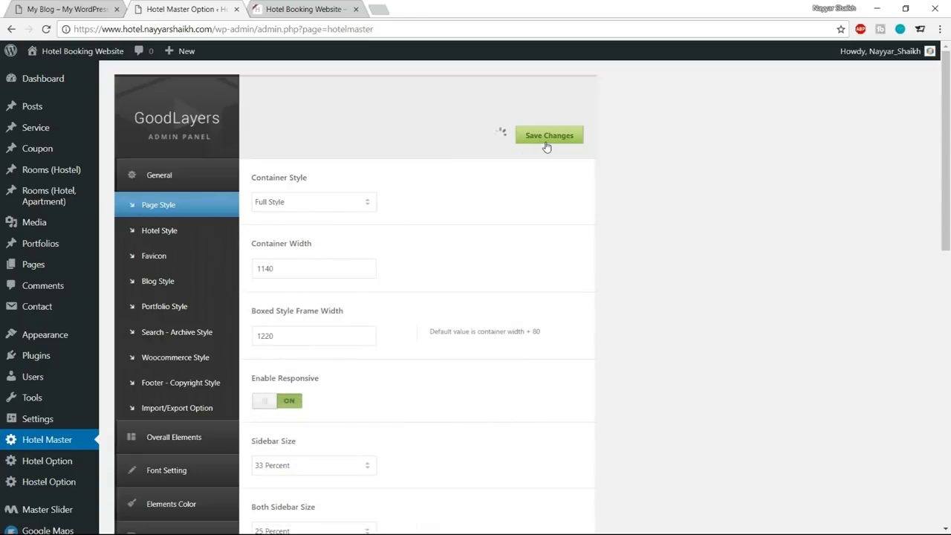
Reload the Hotel Booking Website front page, examine its layout from header to footer, and compare it with the My Blog demo.
{"action": "left_click", "coordinate": [326, 11]}
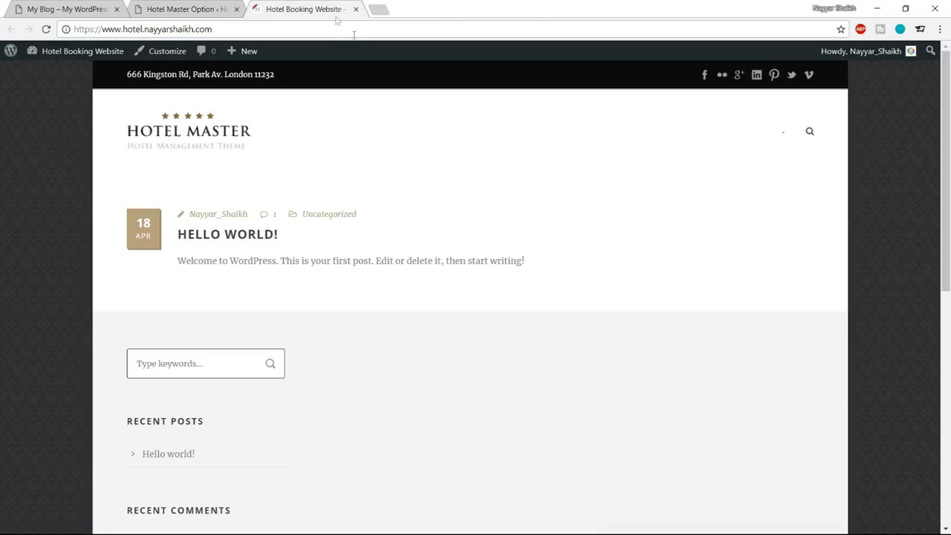
{"action": "left_click", "coordinate": [46, 30]}
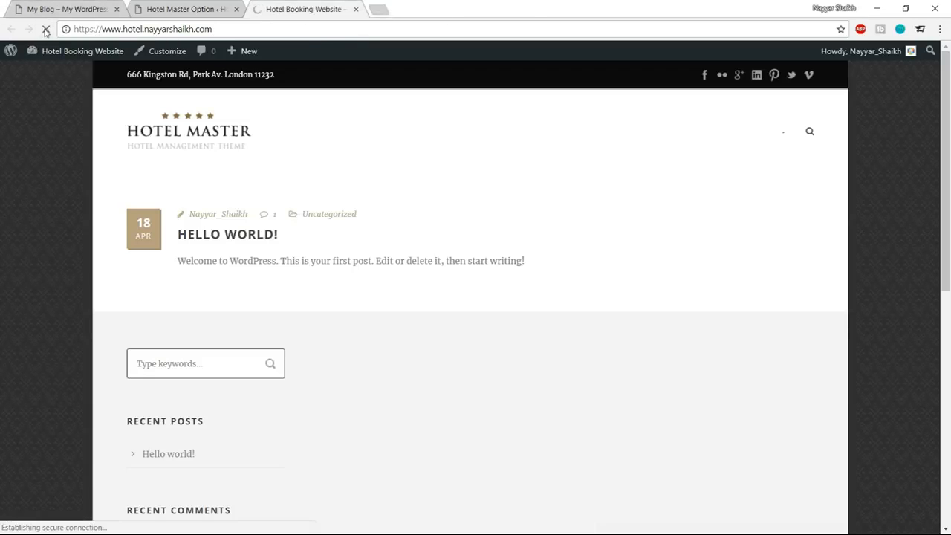
{"action": "scroll", "coordinate": [300, 323], "scroll_direction": "down", "scroll_amount": 7}
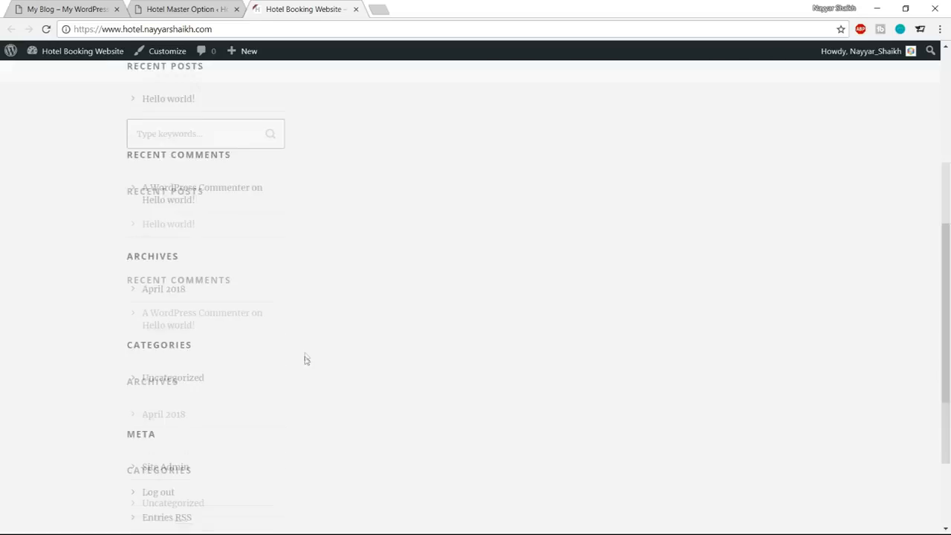
{"action": "scroll", "coordinate": [380, 395], "scroll_direction": "up", "scroll_amount": 8}
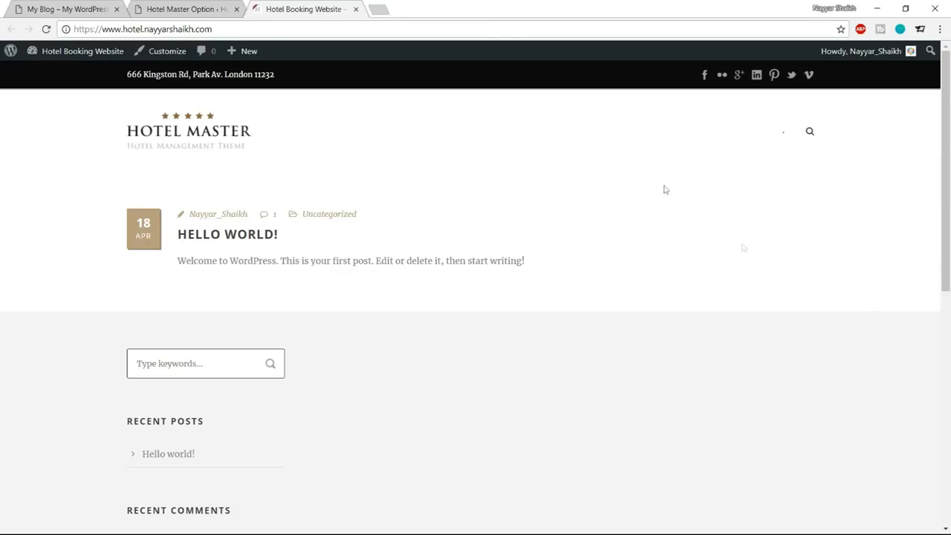
{"action": "left_click", "coordinate": [104, 9]}
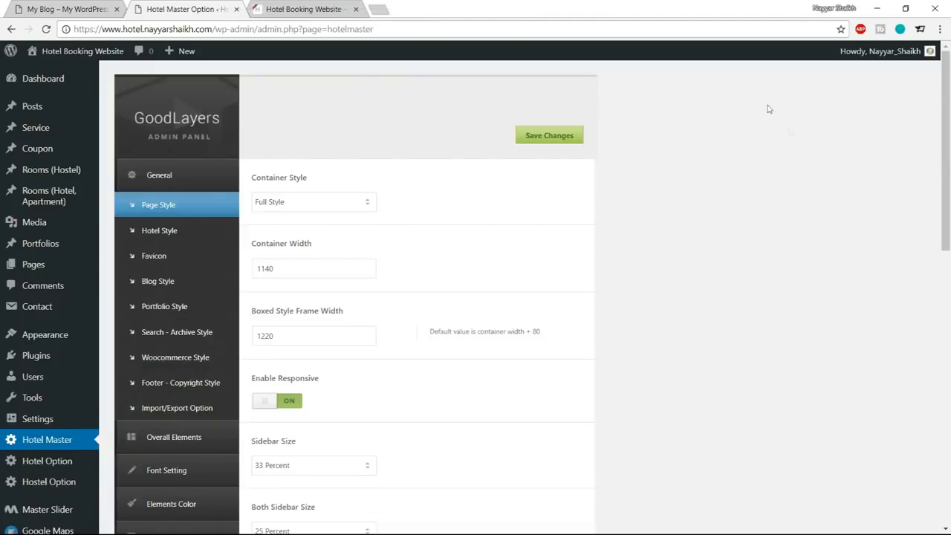
Create a new Custom Slider in Master Slider from the dashboard and dismiss the help notice.
{"action": "scroll", "coordinate": [43, 252], "scroll_direction": "down", "scroll_amount": 3}
{"action": "mouse_move", "coordinate": [14, 475]}
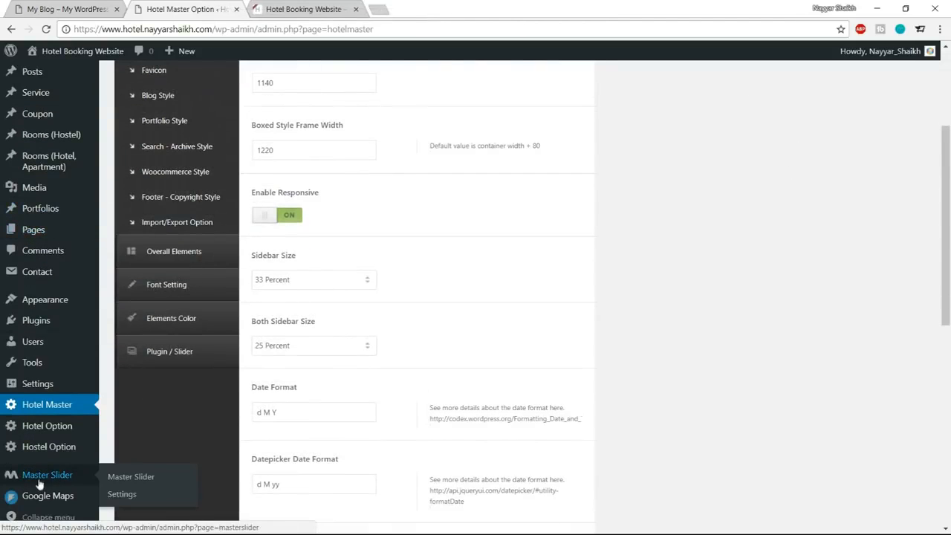
{"action": "left_click", "coordinate": [48, 476]}
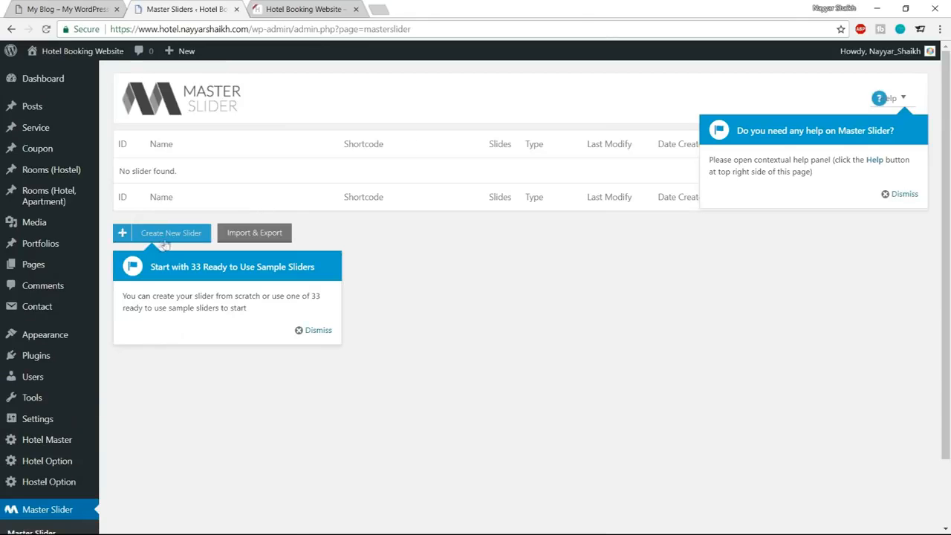
{"action": "left_click", "coordinate": [171, 240]}
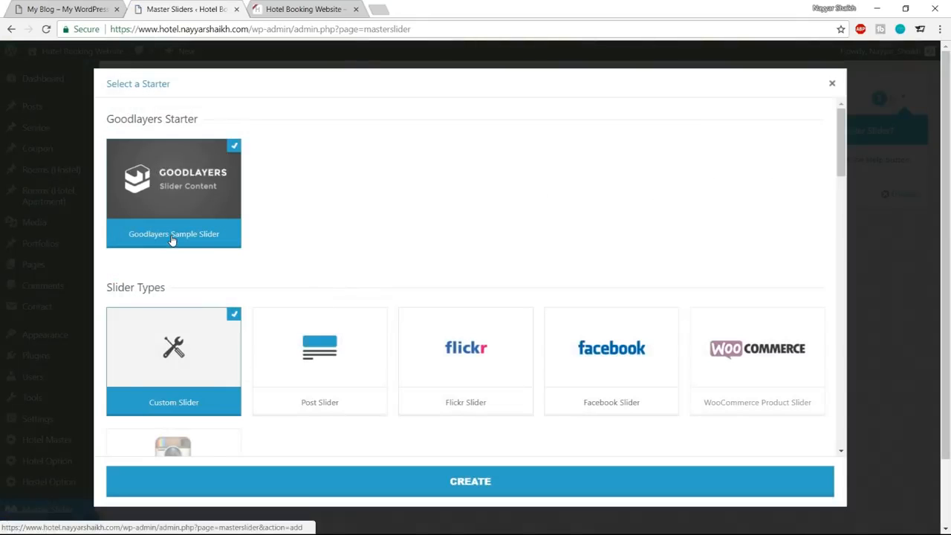
{"action": "scroll", "coordinate": [563, 210], "scroll_direction": "down", "scroll_amount": 1}
{"action": "scroll", "coordinate": [563, 209], "scroll_direction": "up", "scroll_amount": 1}
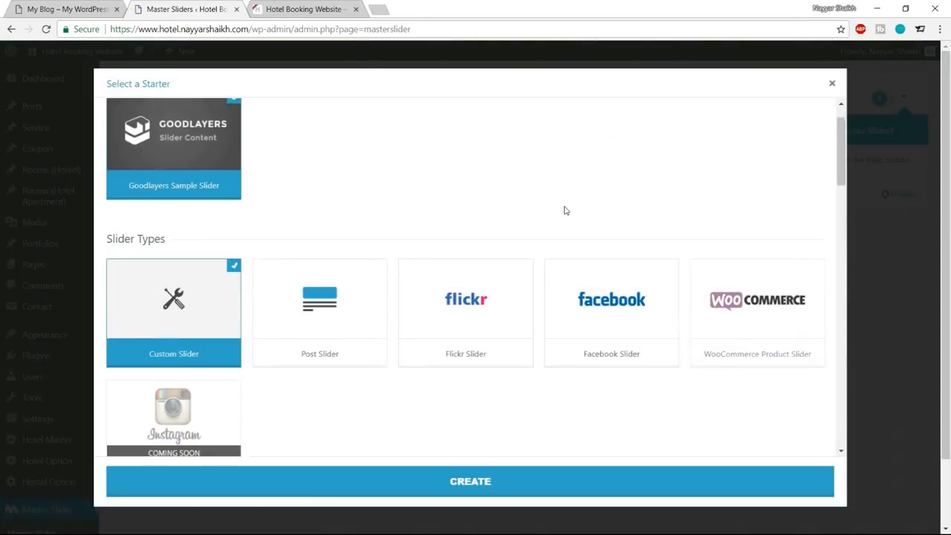
{"action": "left_click", "coordinate": [476, 492]}
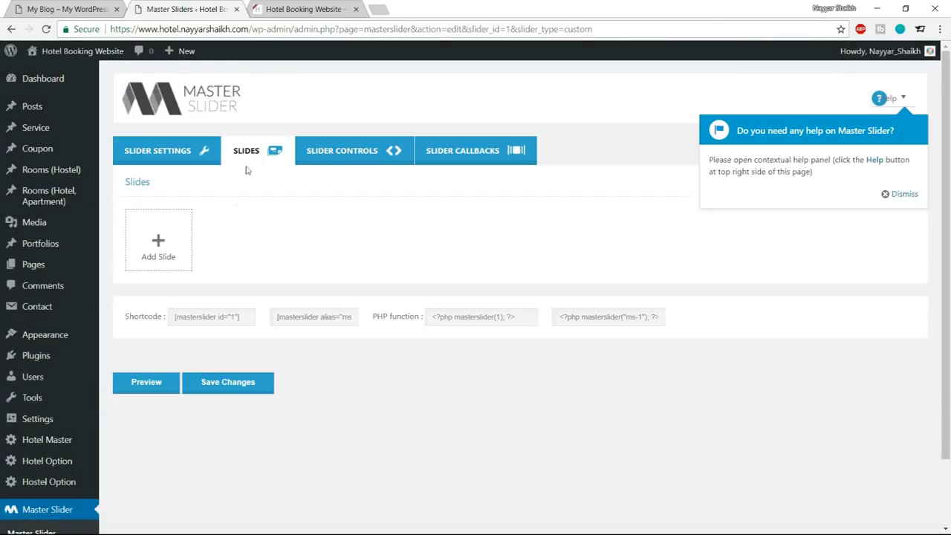
{"action": "left_click", "coordinate": [899, 194]}
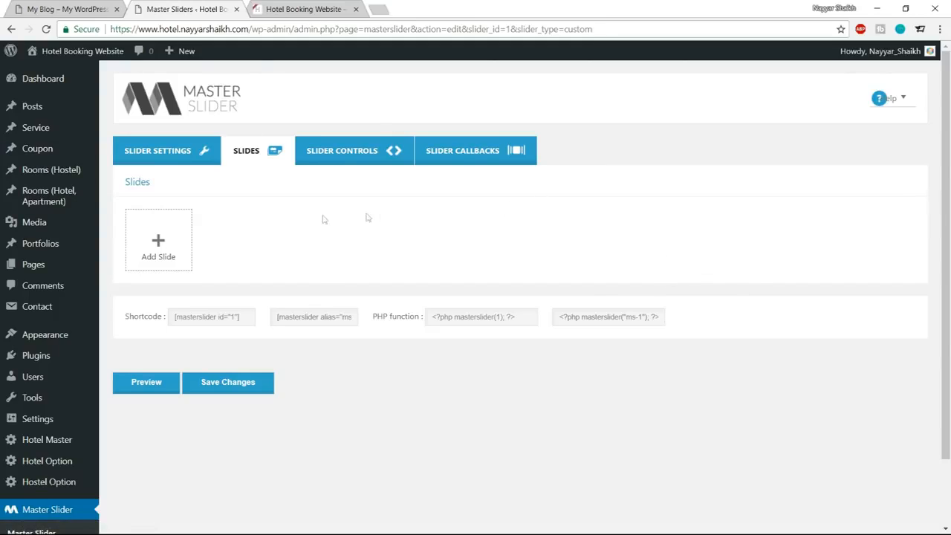
Name the new slider "Slider-1" in its general settings.
{"action": "left_click", "coordinate": [174, 162]}
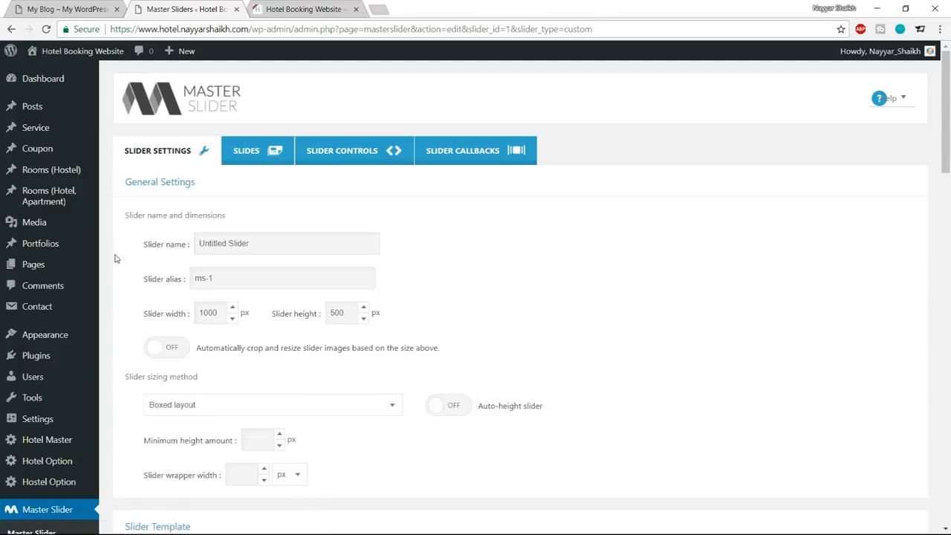
{"action": "left_click_drag", "start_coordinate": [139, 248], "coordinate": [193, 246]}
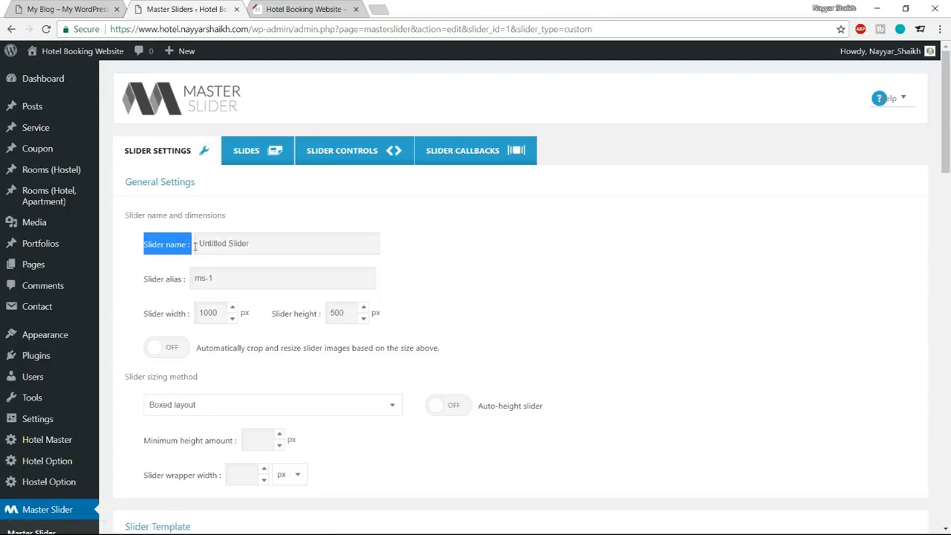
{"action": "left_click_drag", "start_coordinate": [253, 244], "coordinate": [180, 242]}
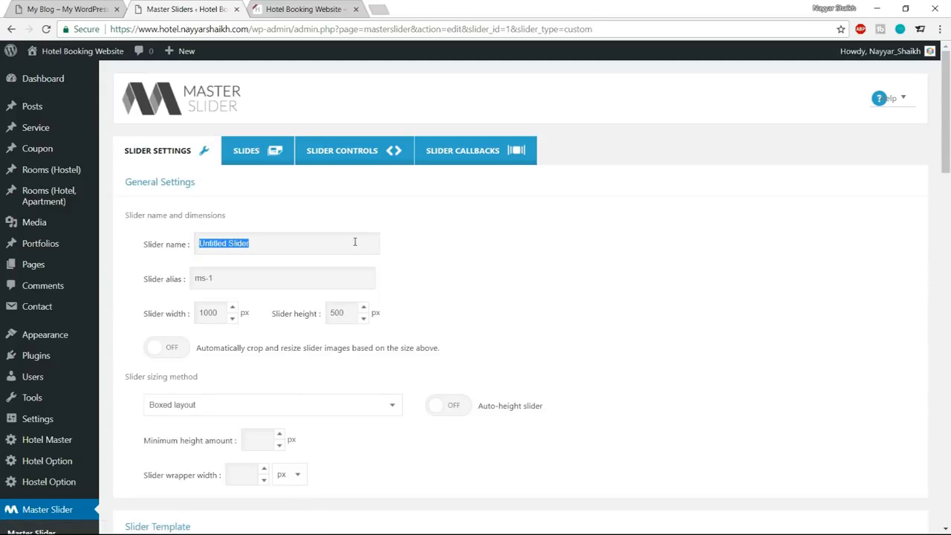
{"action": "type", "text": "Slider-1"}
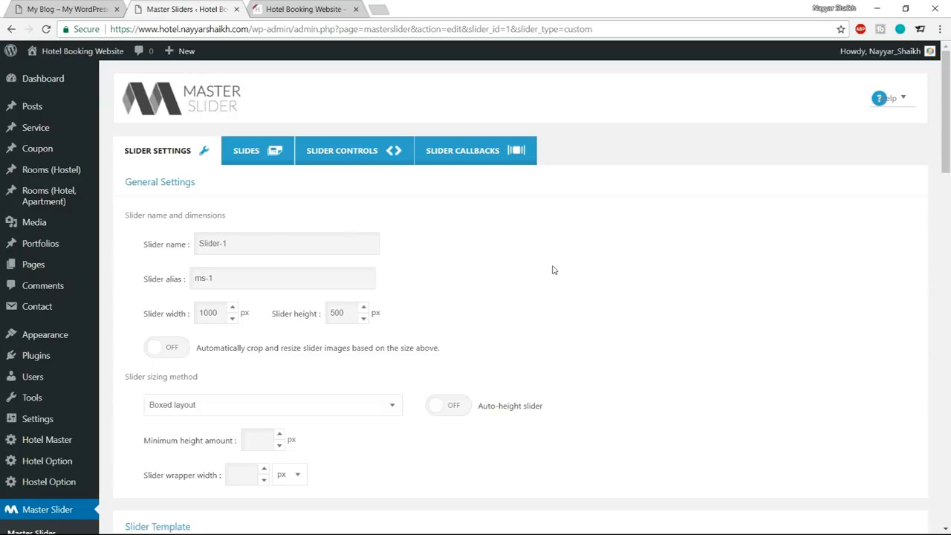
Set the slider's width to 1140 px and its height to 780 px.
{"action": "scroll", "coordinate": [552, 269], "scroll_direction": "down", "scroll_amount": 3}
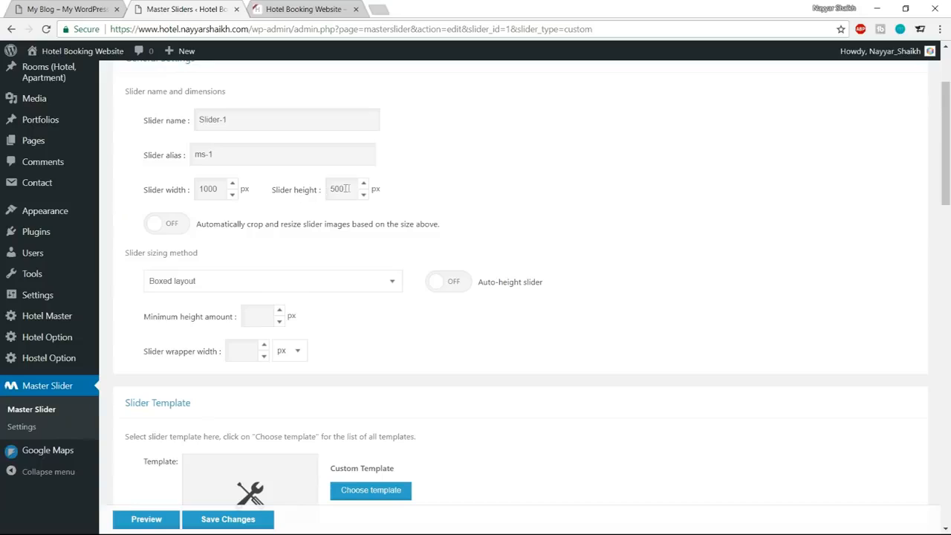
{"action": "left_click_drag", "start_coordinate": [224, 189], "coordinate": [170, 190]}
{"action": "type", "text": "114"}
{"action": "left_click_drag", "start_coordinate": [346, 188], "coordinate": [309, 193]}
{"action": "type", "text": "780"}
Check the new site's front page and the My Blog demo's header slider, and set the slider sizing method to Full-width.
{"action": "left_click", "coordinate": [296, 8]}
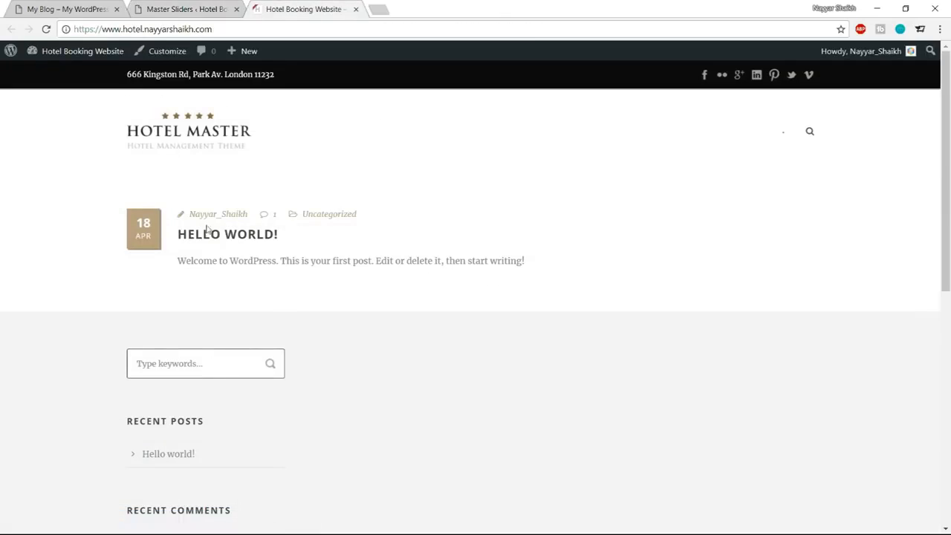
{"action": "left_click", "coordinate": [45, 13]}
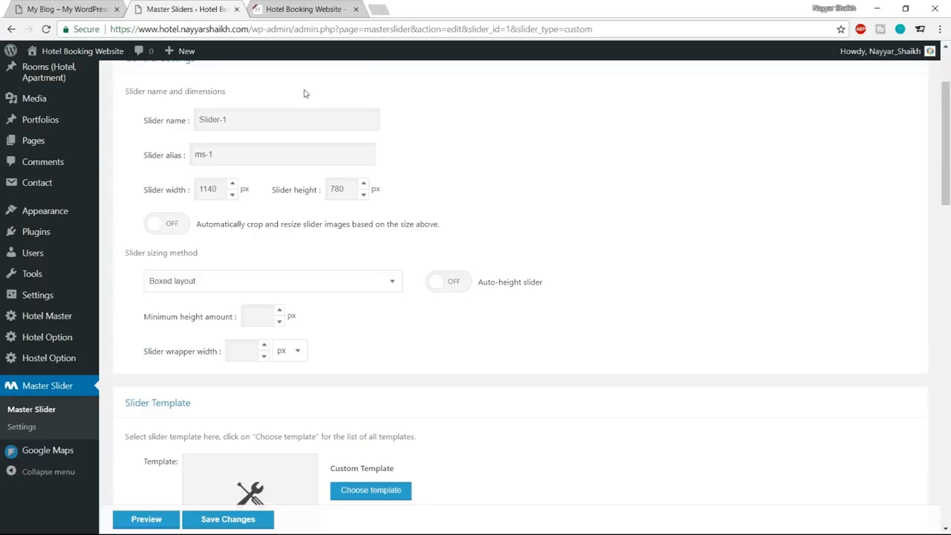
{"action": "left_click", "coordinate": [200, 8]}
{"action": "left_click", "coordinate": [230, 283]}
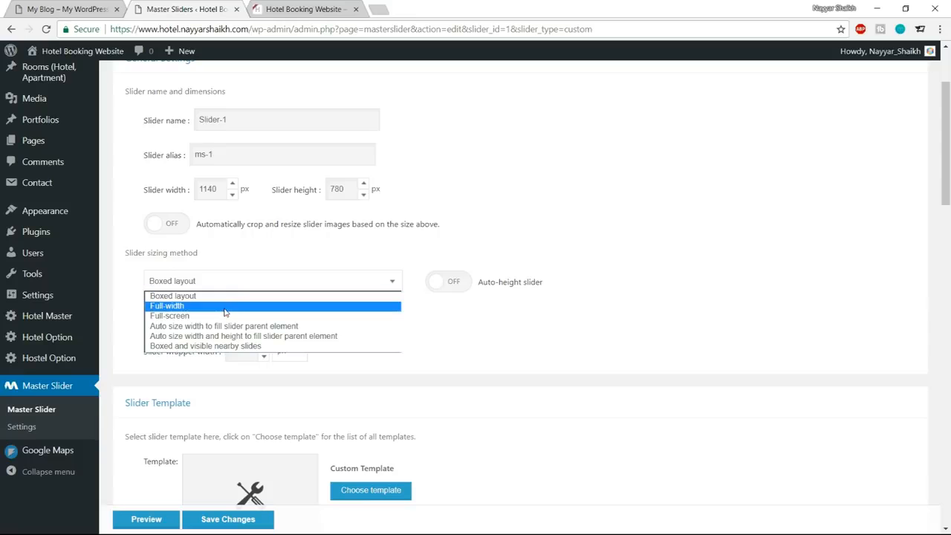
{"action": "left_click", "coordinate": [223, 309]}
Turn off Pause on hover, Touch swipe navigation, Mouse swipe navigation and Use grab mouse cursor in the slider's navigation settings.
{"action": "scroll", "coordinate": [770, 275], "scroll_direction": "down", "scroll_amount": 5}
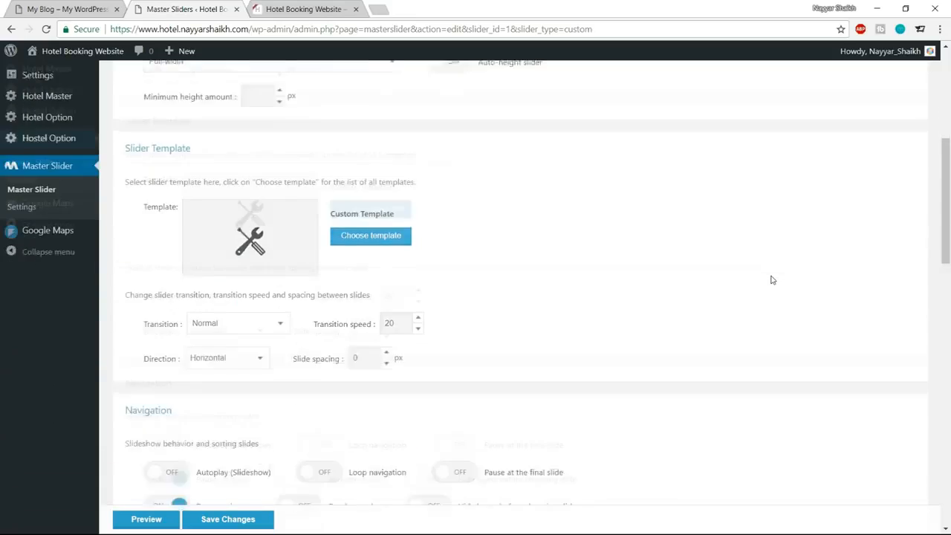
{"action": "scroll", "coordinate": [823, 246], "scroll_direction": "down", "scroll_amount": 3}
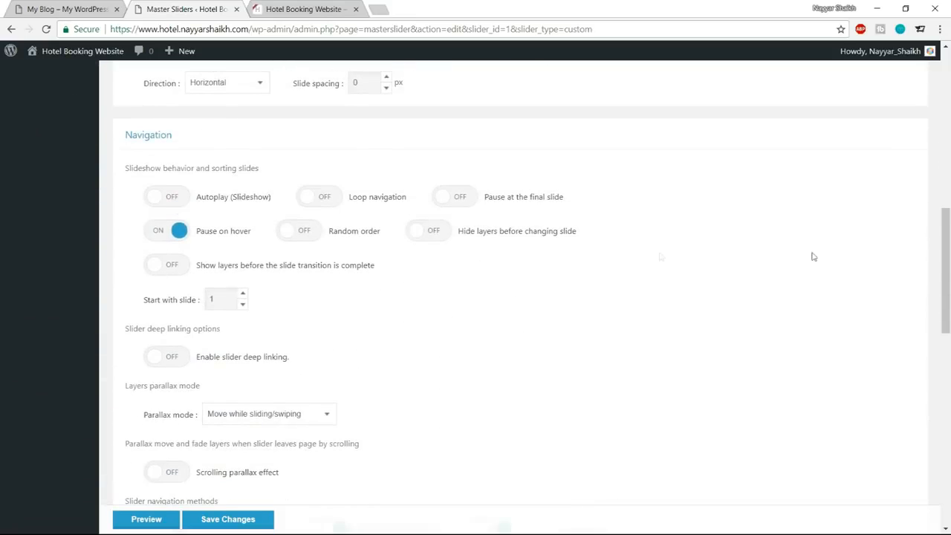
{"action": "left_click", "coordinate": [173, 234]}
{"action": "scroll", "coordinate": [537, 246], "scroll_direction": "down", "scroll_amount": 4}
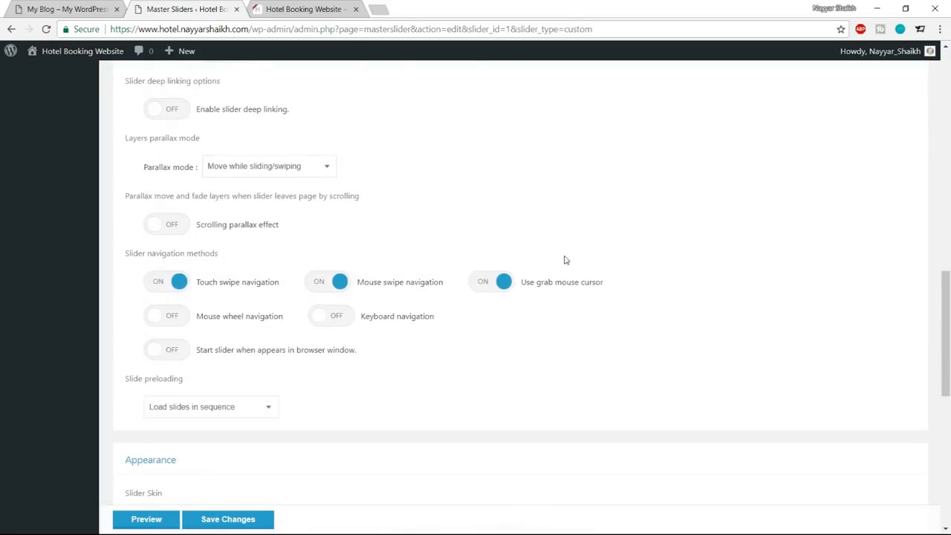
{"action": "left_click", "coordinate": [178, 286]}
{"action": "left_click", "coordinate": [326, 283]}
{"action": "left_click", "coordinate": [479, 283]}
{"action": "left_click_drag", "start_coordinate": [124, 253], "coordinate": [229, 254]}
{"action": "left_click", "coordinate": [229, 254]}
Compare the slider navigation settings with the header slider on the My Blog demo site.
{"action": "left_click", "coordinate": [96, 9]}
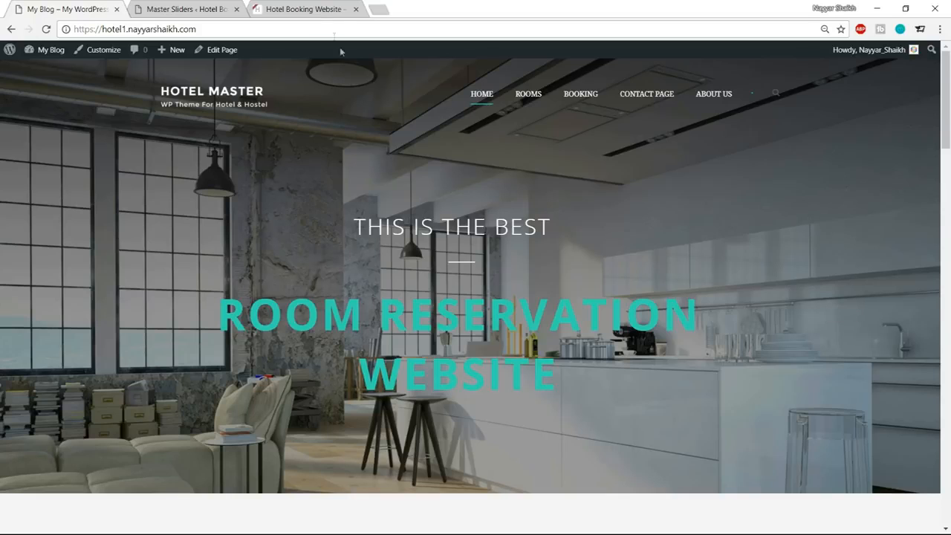
{"action": "left_click", "coordinate": [186, 8]}
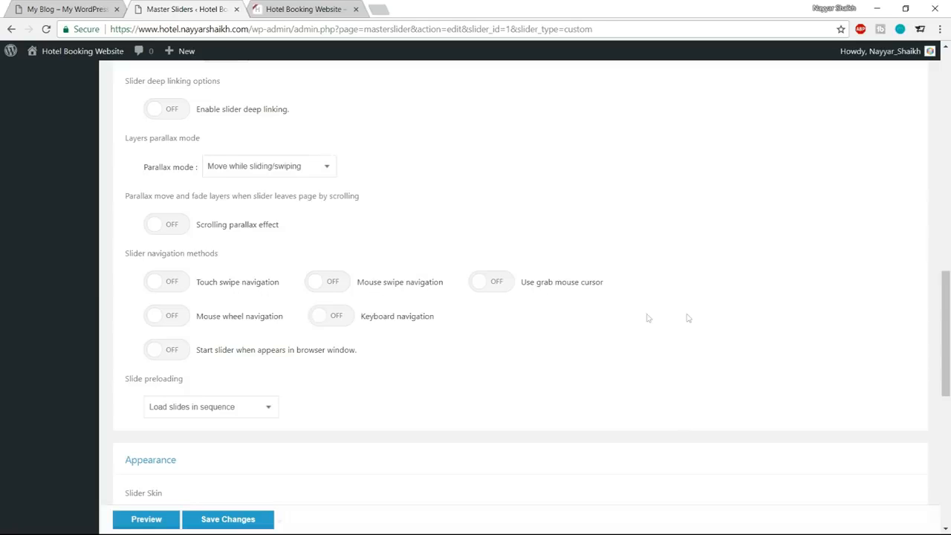
{"action": "left_click", "coordinate": [71, 9]}
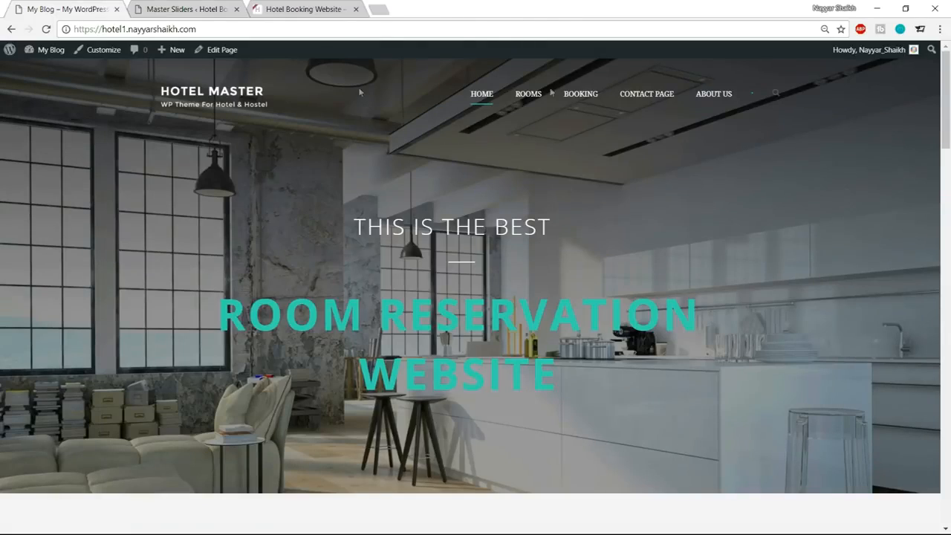
{"action": "left_click", "coordinate": [223, 9]}
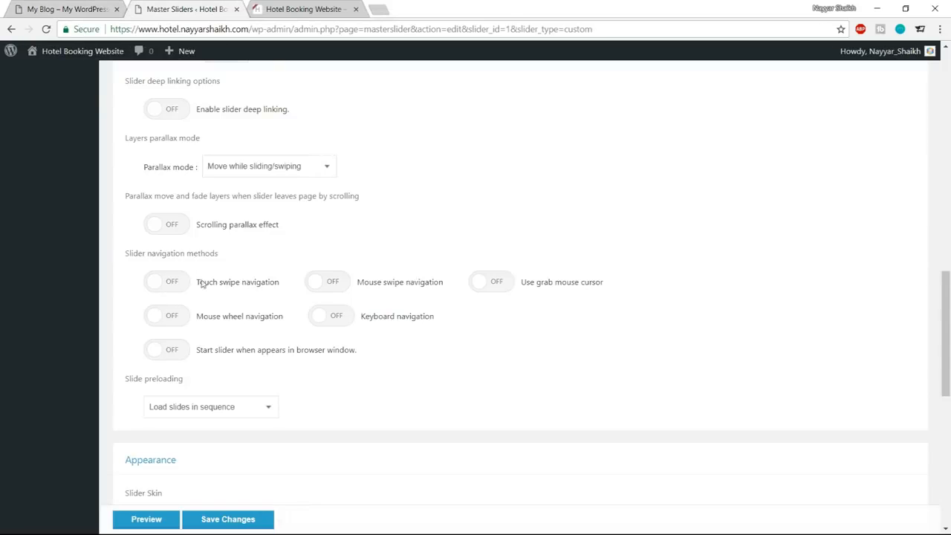
Save the changes to the slider settings and open the slider's slides section.
{"action": "scroll", "coordinate": [607, 310], "scroll_direction": "down", "scroll_amount": 8}
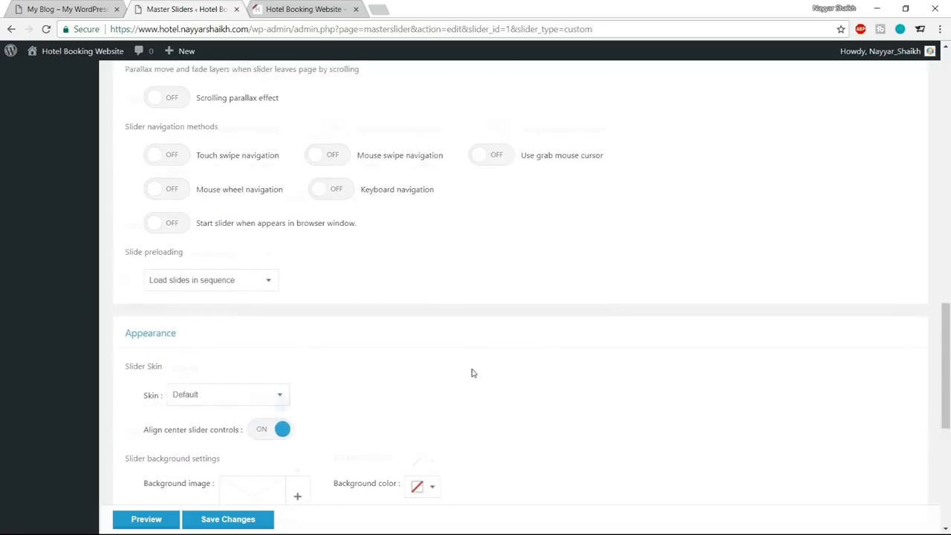
{"action": "left_click", "coordinate": [236, 490]}
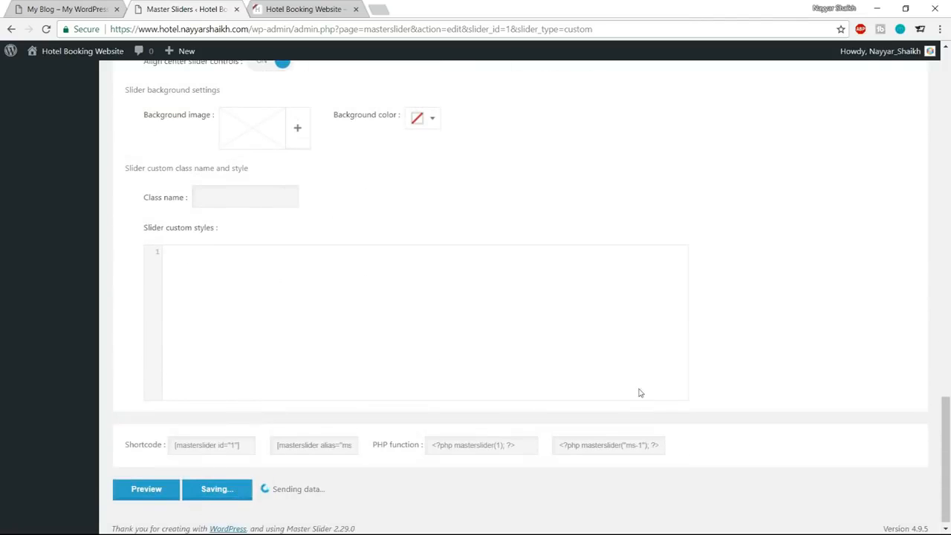
{"action": "scroll", "coordinate": [664, 410], "scroll_direction": "up", "scroll_amount": 6}
{"action": "scroll", "coordinate": [664, 410], "scroll_direction": "up", "scroll_amount": 8}
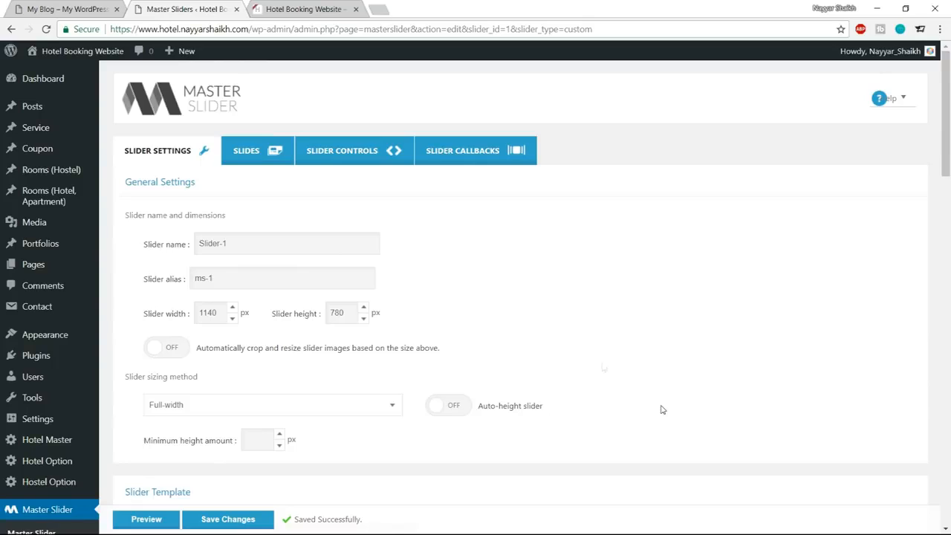
{"action": "left_click", "coordinate": [260, 152]}
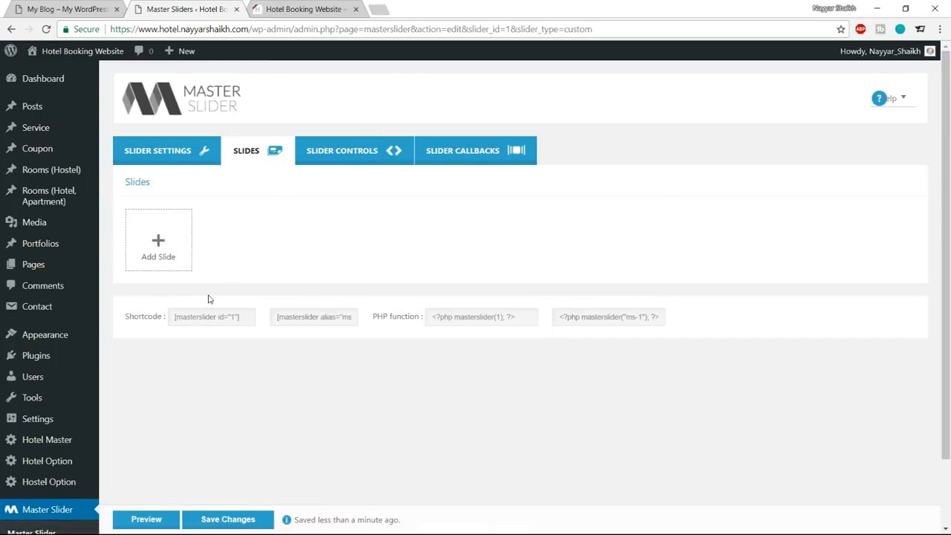
Examine the My Blog demo homepage, from its header slider image to the feature sections below.
{"action": "left_click", "coordinate": [64, 9]}
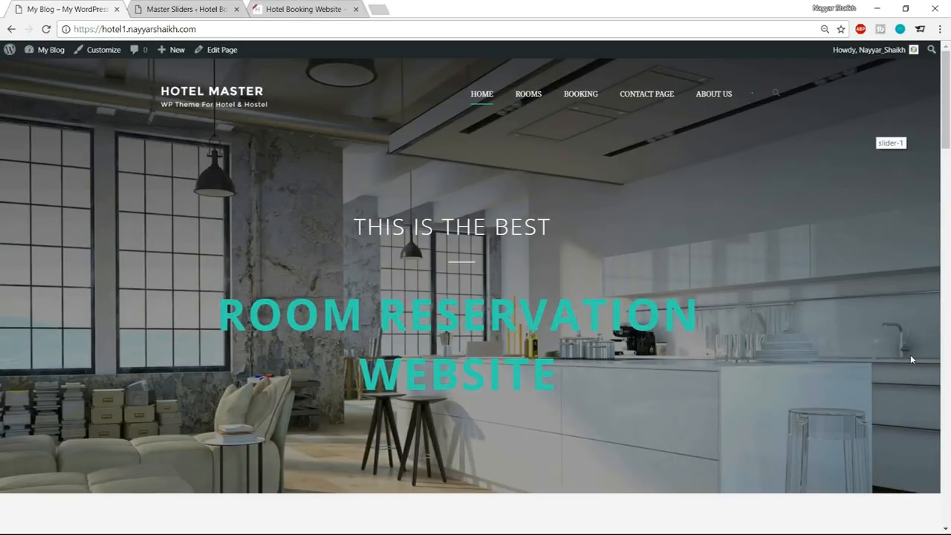
{"action": "scroll", "coordinate": [432, 418], "scroll_direction": "down", "scroll_amount": 10}
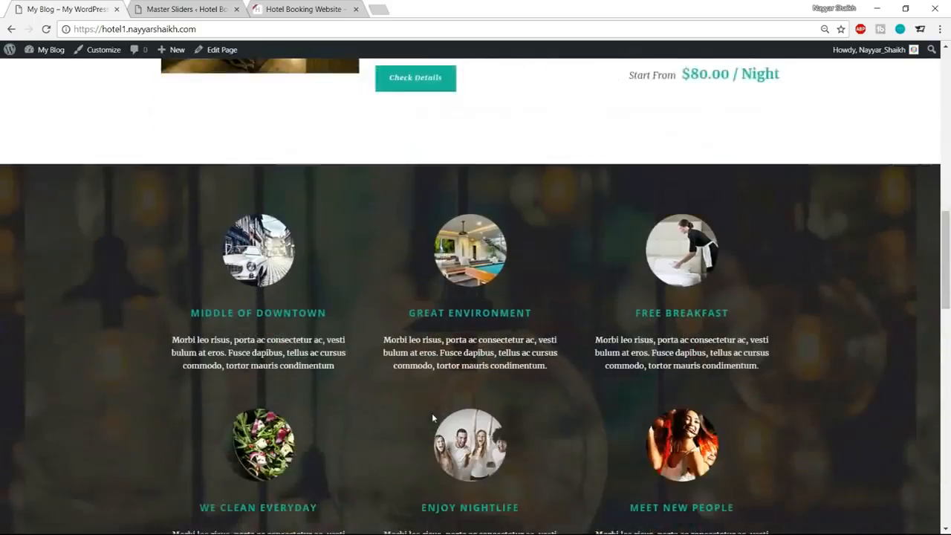
{"action": "scroll", "coordinate": [765, 253], "scroll_direction": "down", "scroll_amount": 3}
{"action": "scroll", "coordinate": [860, 290], "scroll_direction": "up", "scroll_amount": 20}
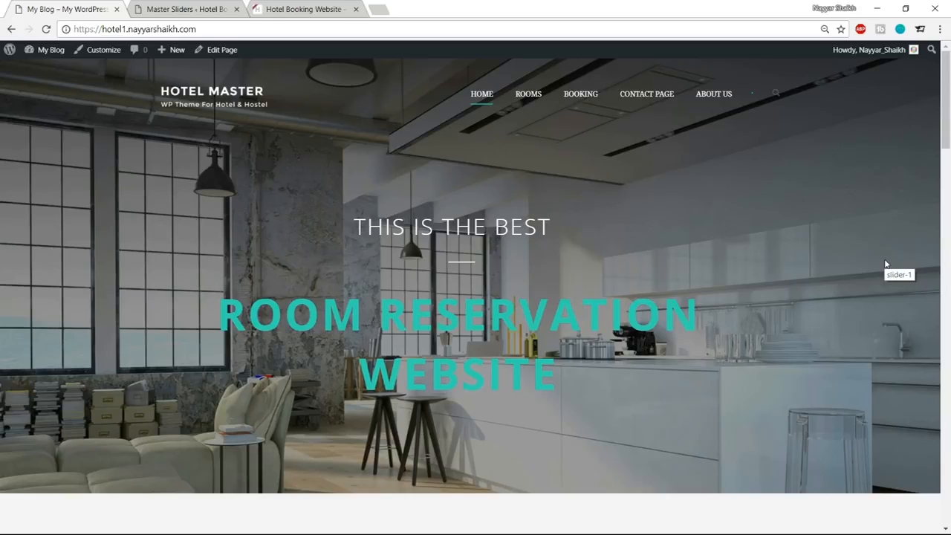
Open bloggdude.com in a new browser tab and examine the hotel booking website post's download link and locked free images section.
{"action": "left_click", "coordinate": [379, 9]}
{"action": "type", "text": "bloggdude.com"}
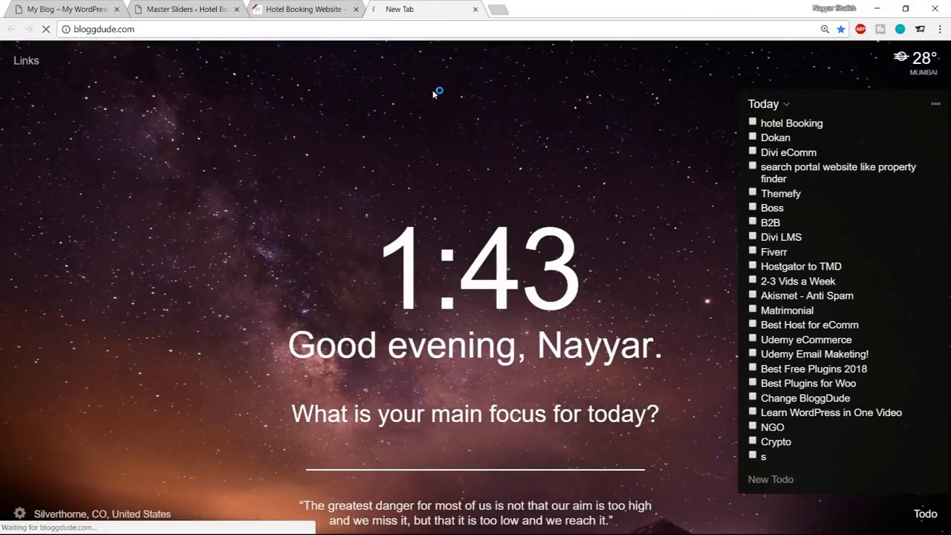
{"action": "key", "text": "Return"}
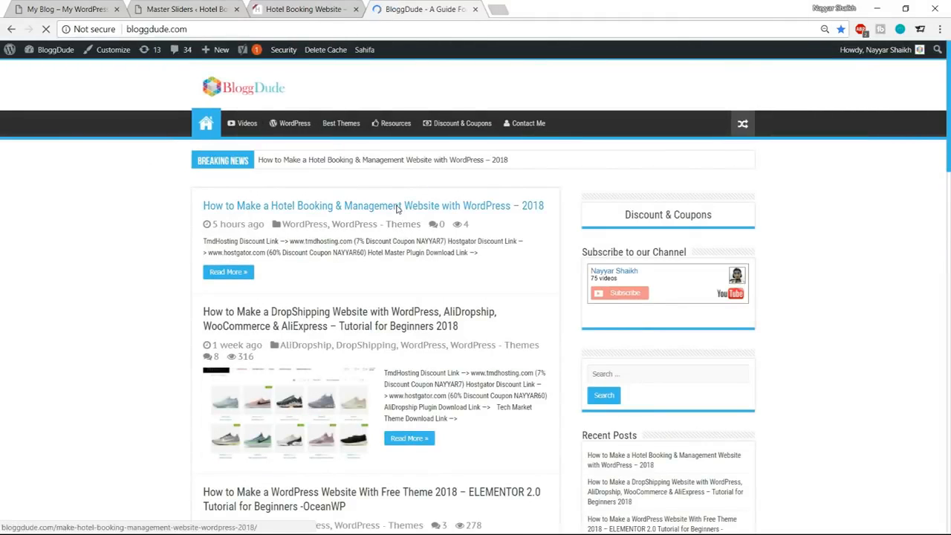
{"action": "left_click", "coordinate": [364, 205]}
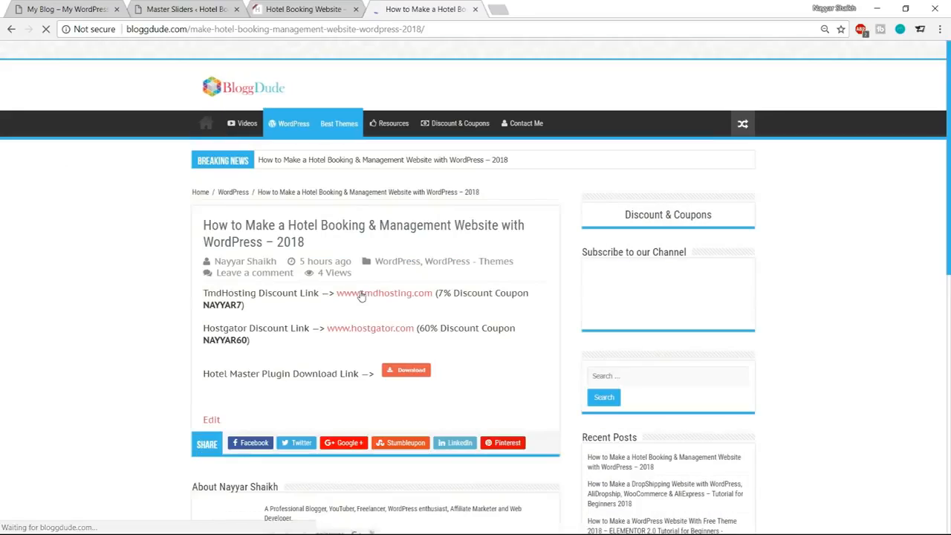
{"action": "scroll", "coordinate": [384, 253], "scroll_direction": "down", "scroll_amount": 4}
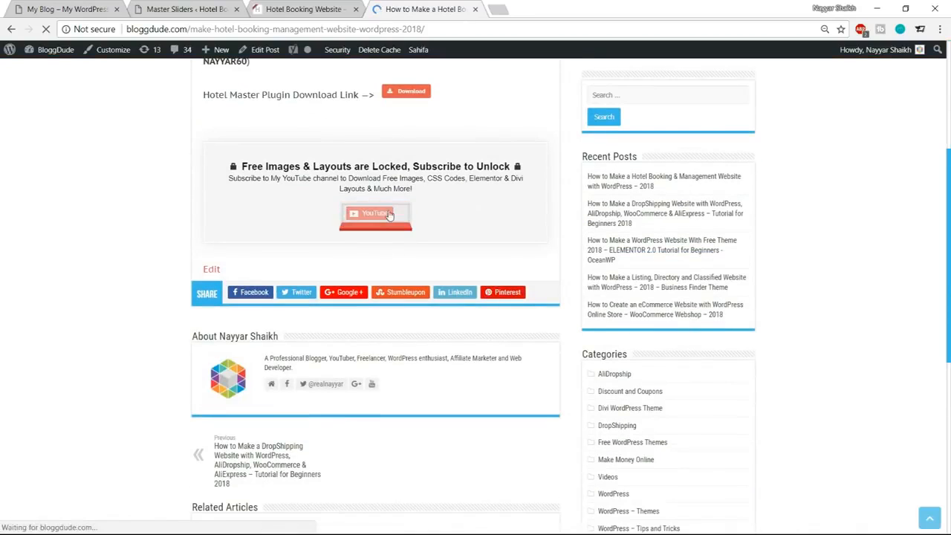
{"action": "left_click_drag", "start_coordinate": [243, 164], "coordinate": [502, 164]}
{"action": "left_click", "coordinate": [502, 164]}
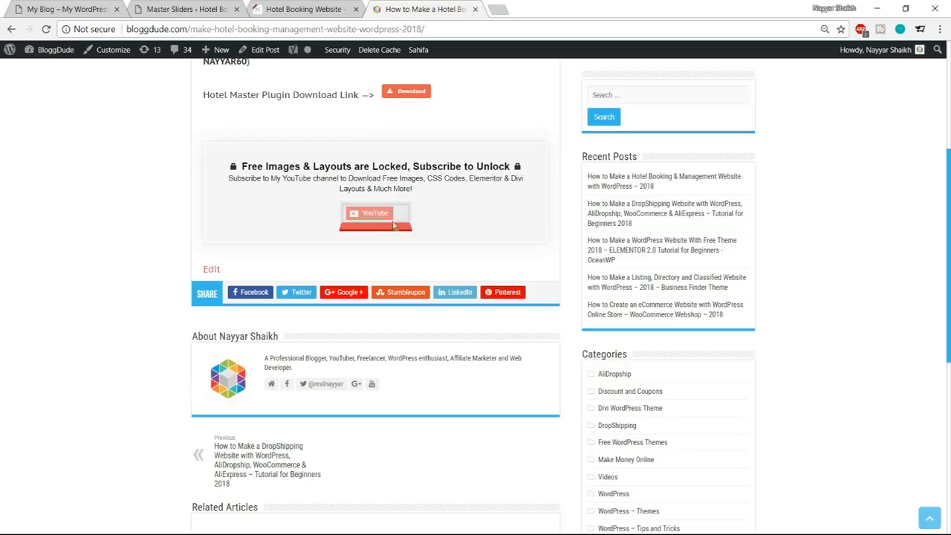
{"action": "scroll", "coordinate": [409, 265], "scroll_direction": "up", "scroll_amount": 1}
{"action": "scroll", "coordinate": [215, 278], "scroll_direction": "up", "scroll_amount": 3}
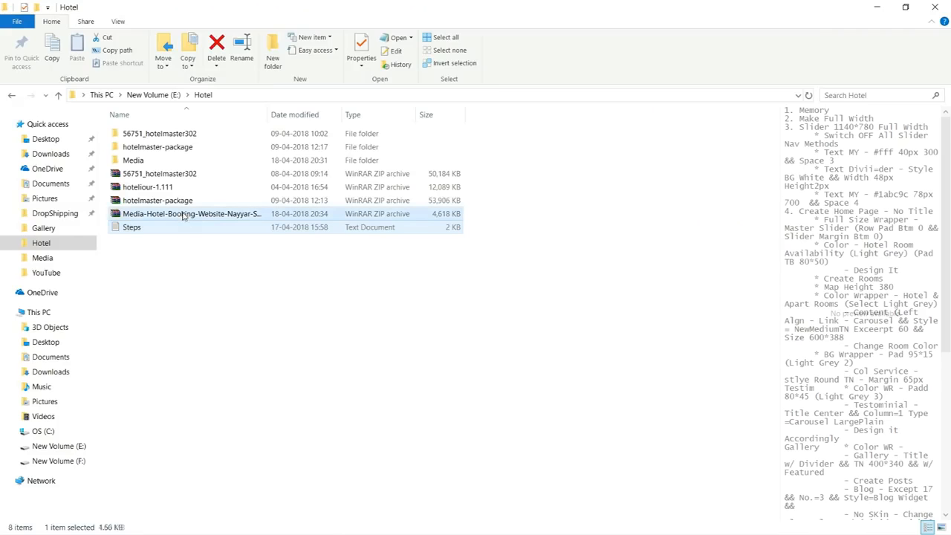
Switch to File Explorer, open the Media folder inside Hotel, and preview the Contact Sidebar and Footer CSS text files.
{"action": "left_click", "coordinate": [177, 215]}
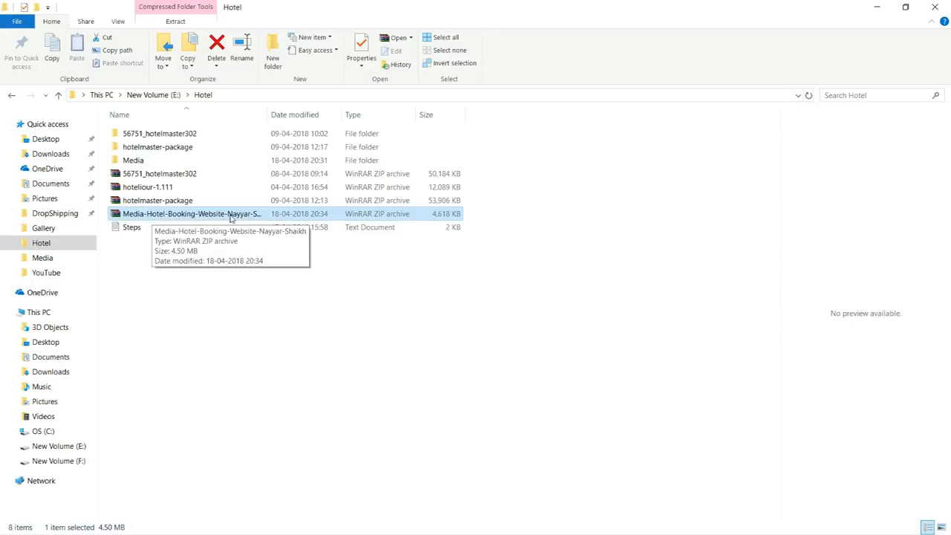
{"action": "double_click", "coordinate": [157, 163]}
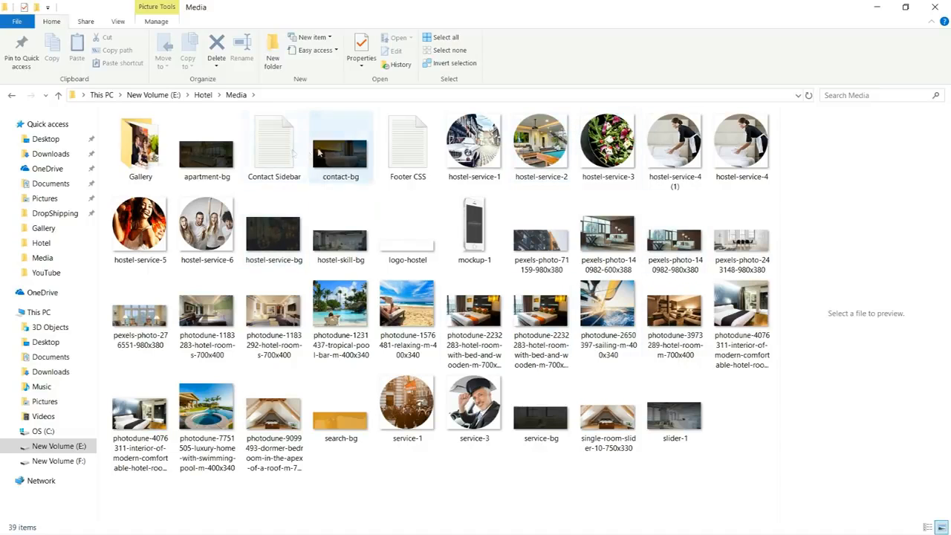
{"action": "left_click", "coordinate": [290, 152]}
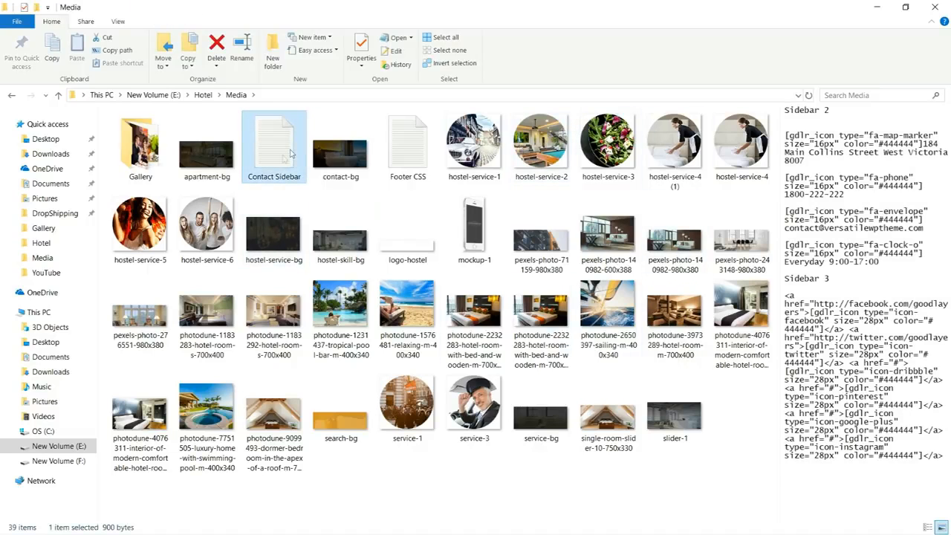
{"action": "left_click", "coordinate": [389, 154]}
{"action": "left_click", "coordinate": [277, 156]}
{"action": "left_click", "coordinate": [398, 156]}
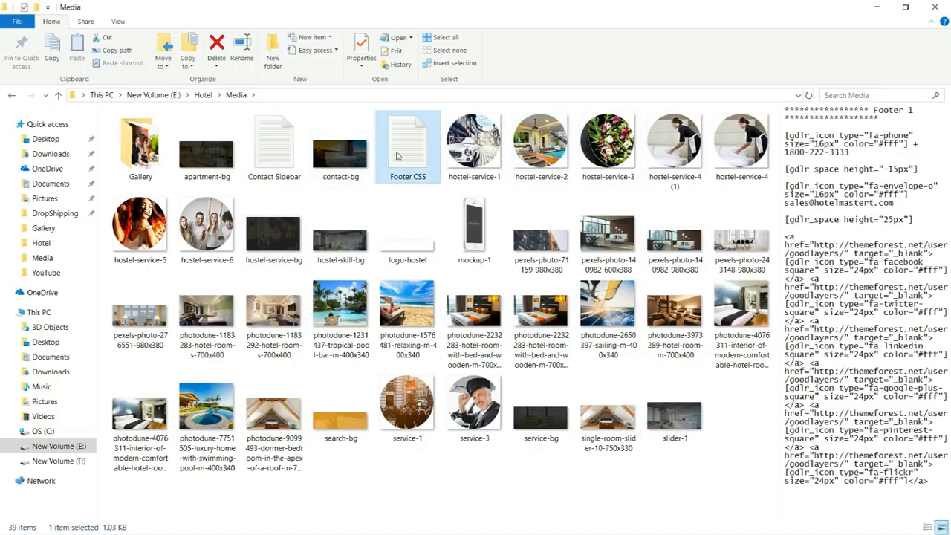
{"action": "left_click", "coordinate": [273, 162]}
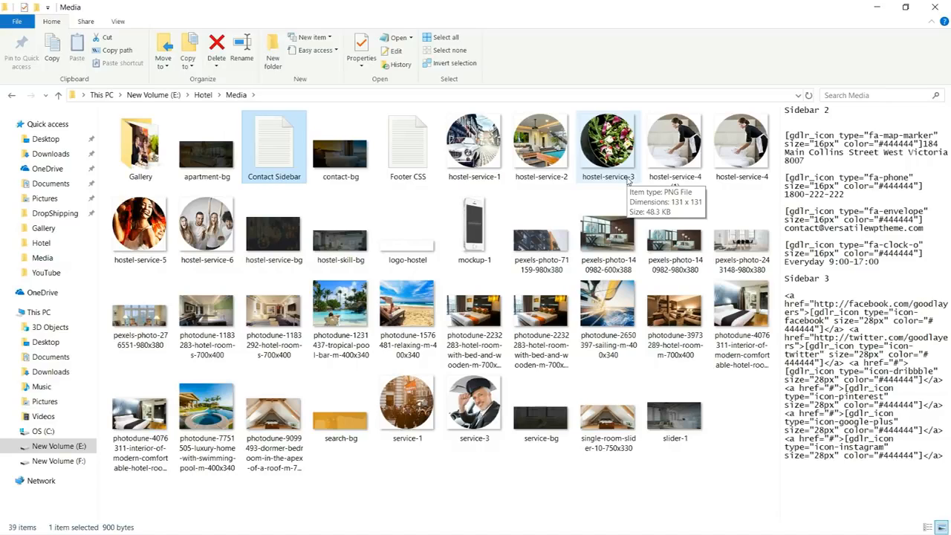
Return to the Master Slider editor in the browser and add a slide, uploading slider-1 from the Hotel Media folder as its background.
{"action": "key", "text": "alt+Tab"}
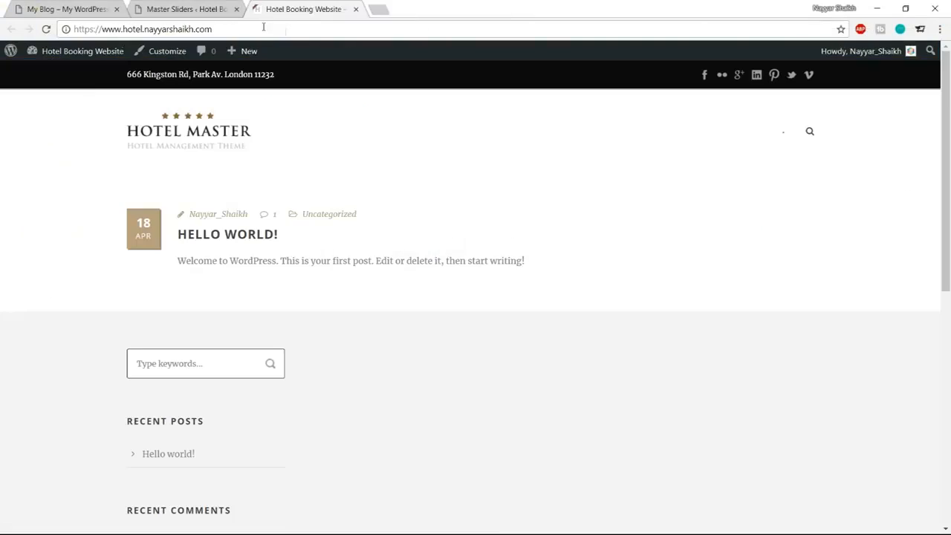
{"action": "left_click", "coordinate": [216, 9]}
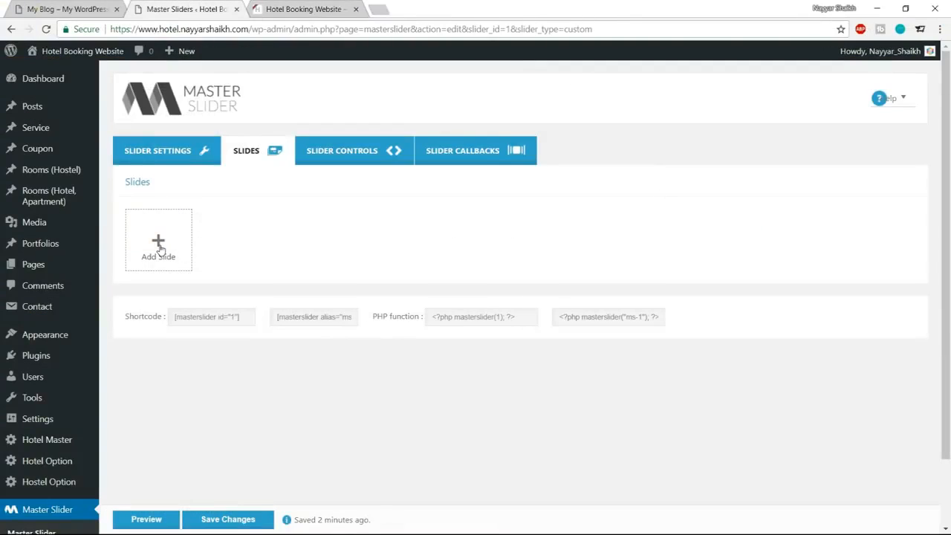
{"action": "left_click", "coordinate": [159, 246]}
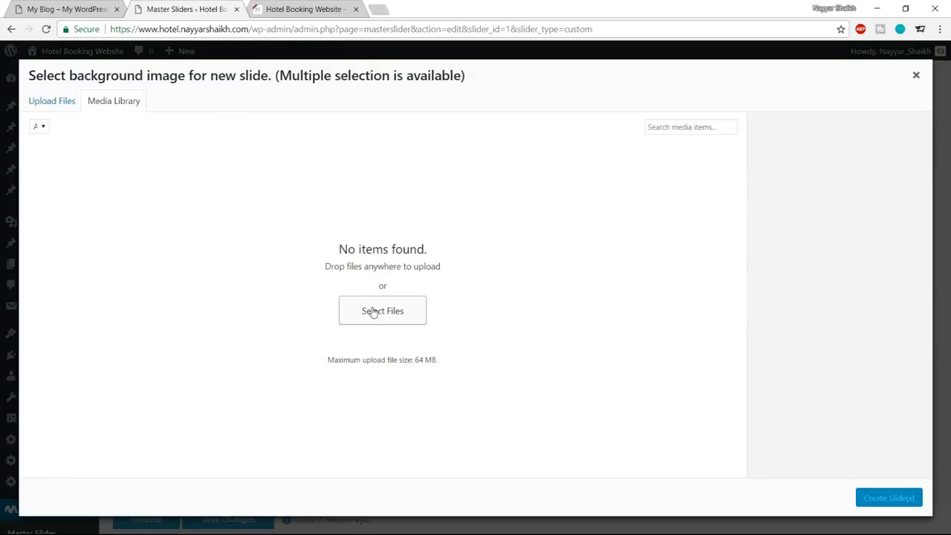
{"action": "left_click", "coordinate": [55, 102]}
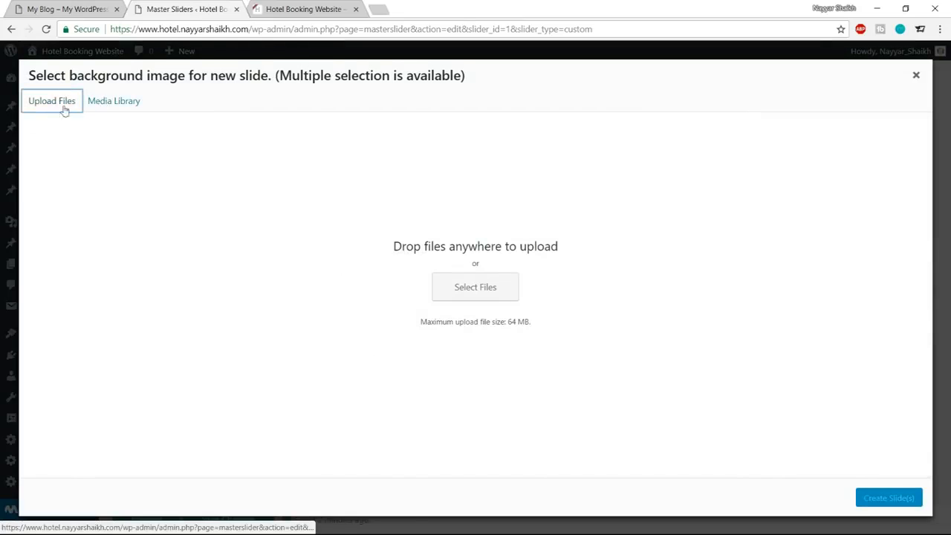
{"action": "left_click", "coordinate": [470, 276]}
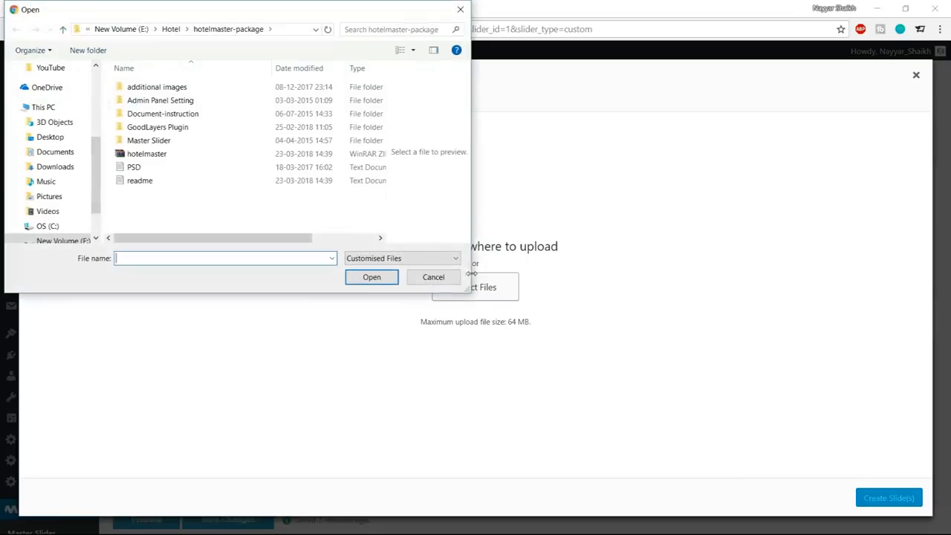
{"action": "left_click", "coordinate": [171, 29]}
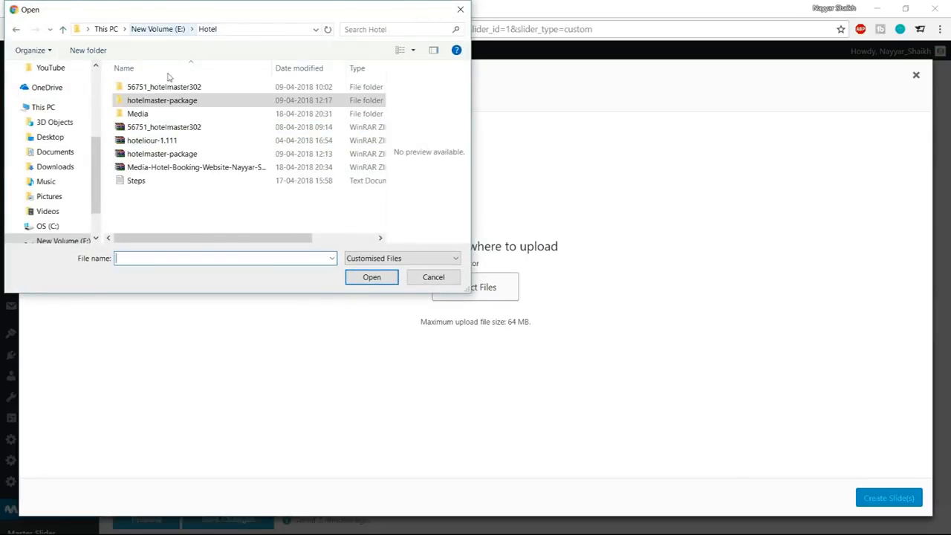
{"action": "double_click", "coordinate": [148, 115]}
{"action": "scroll", "coordinate": [309, 171], "scroll_direction": "down", "scroll_amount": 2}
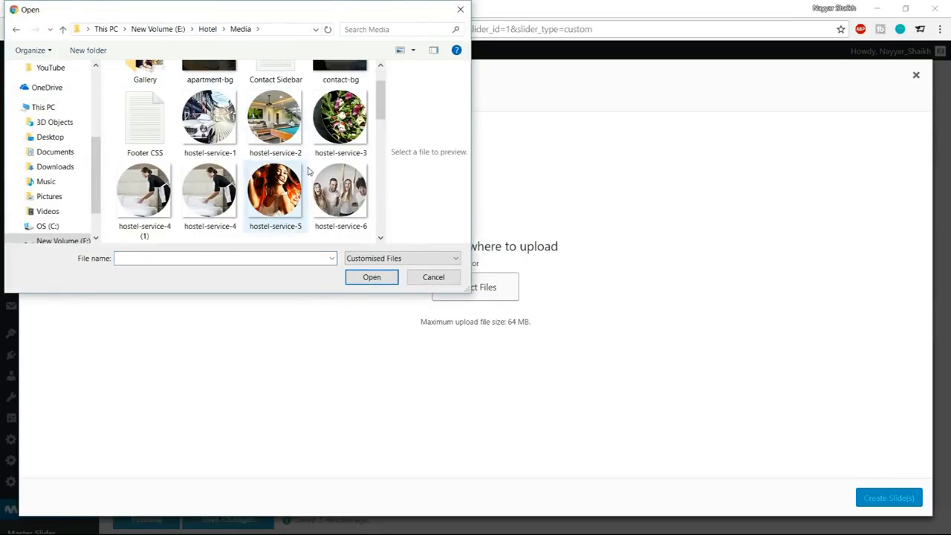
{"action": "scroll", "coordinate": [309, 171], "scroll_direction": "down", "scroll_amount": 15}
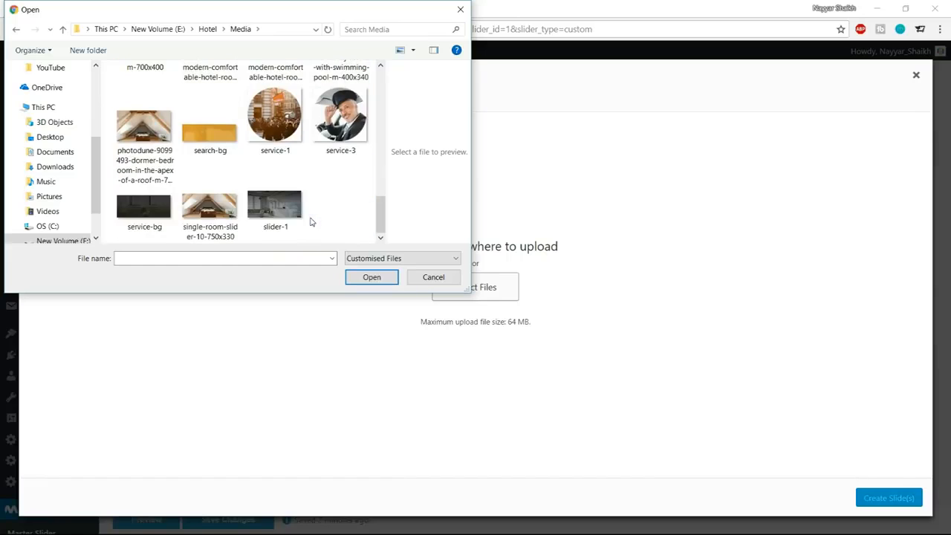
{"action": "left_click", "coordinate": [303, 215]}
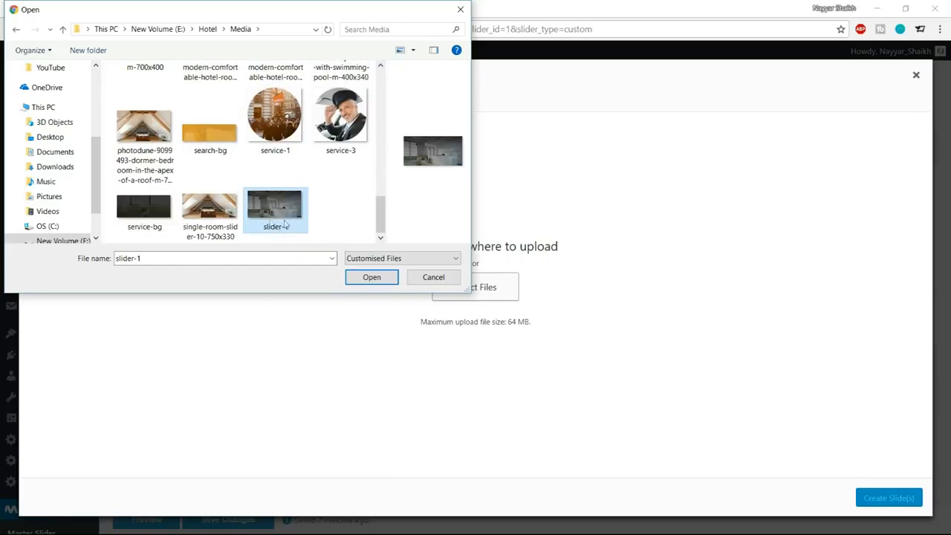
{"action": "left_click", "coordinate": [388, 281]}
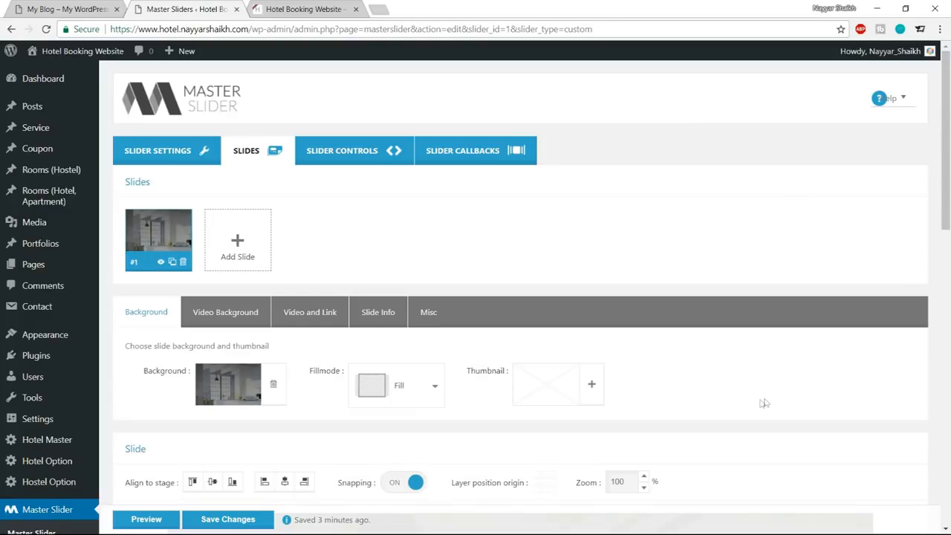
Compare the new slide's background image with the header slider on the My Blog demo homepage.
{"action": "scroll", "coordinate": [818, 398], "scroll_direction": "down", "scroll_amount": 8}
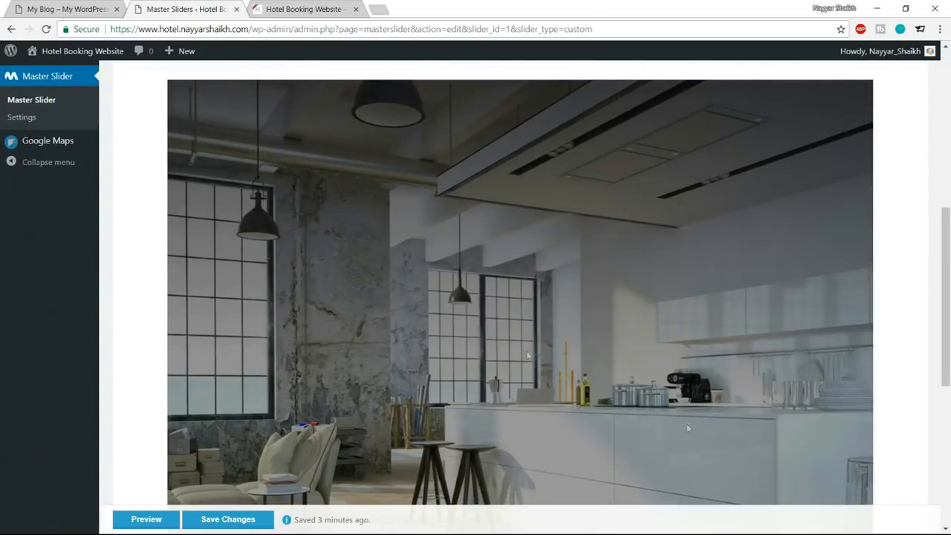
{"action": "scroll", "coordinate": [775, 362], "scroll_direction": "up", "scroll_amount": 5}
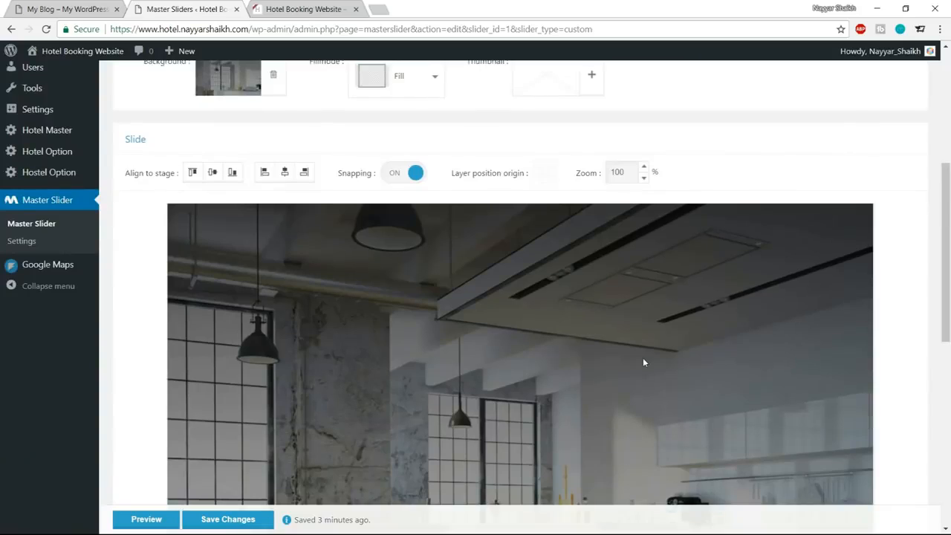
{"action": "scroll", "coordinate": [643, 361], "scroll_direction": "down", "scroll_amount": 4}
{"action": "left_click", "coordinate": [102, 6]}
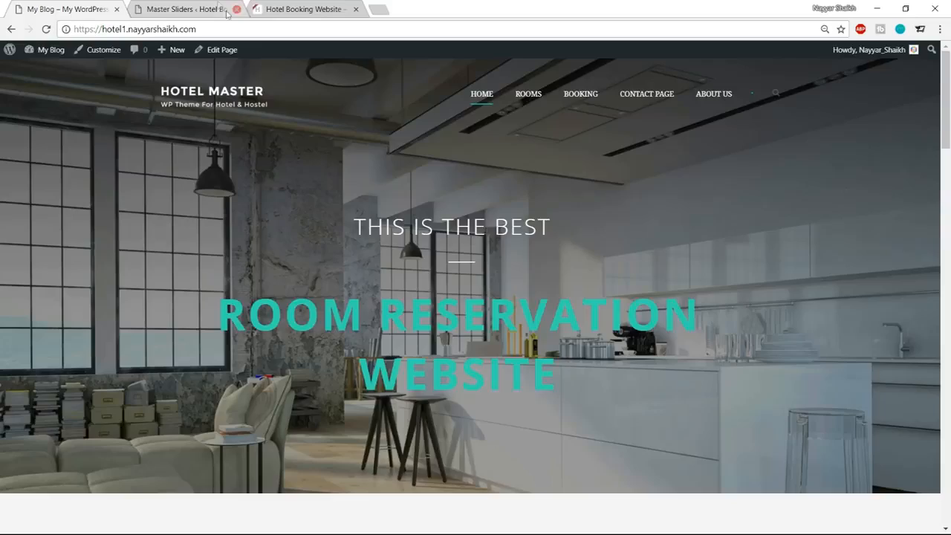
{"action": "left_click", "coordinate": [216, 9]}
Add a text layer to the slide, checking the demo header's text for reference.
{"action": "scroll", "coordinate": [609, 340], "scroll_direction": "down", "scroll_amount": 4}
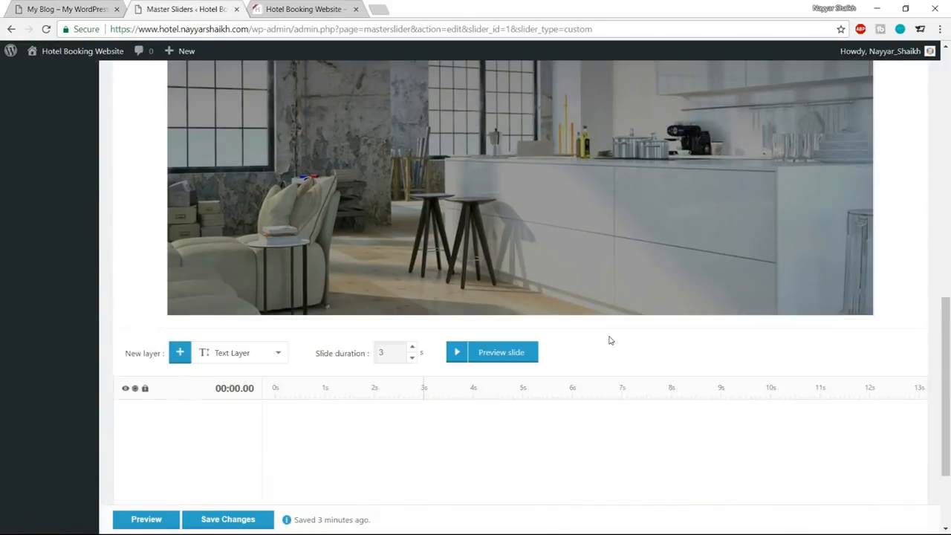
{"action": "left_click", "coordinate": [240, 229]}
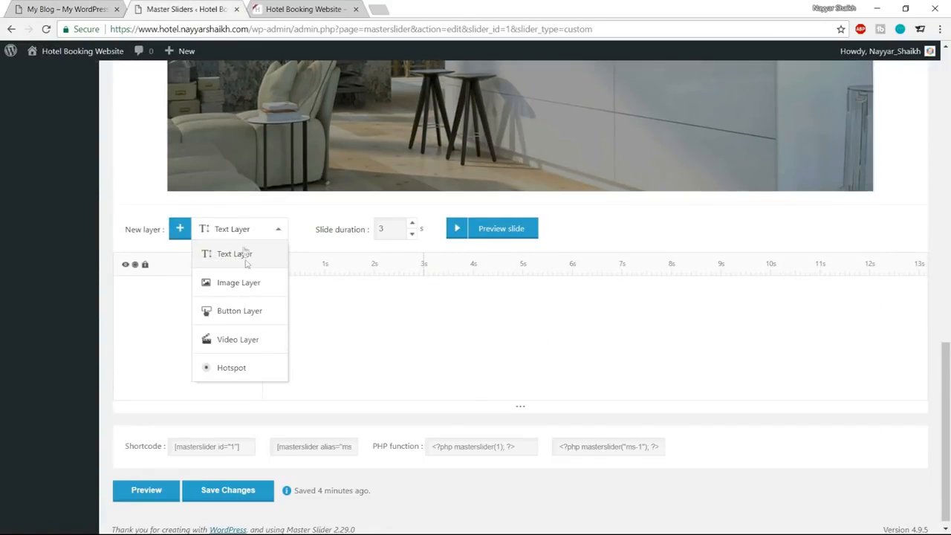
{"action": "left_click", "coordinate": [65, 9]}
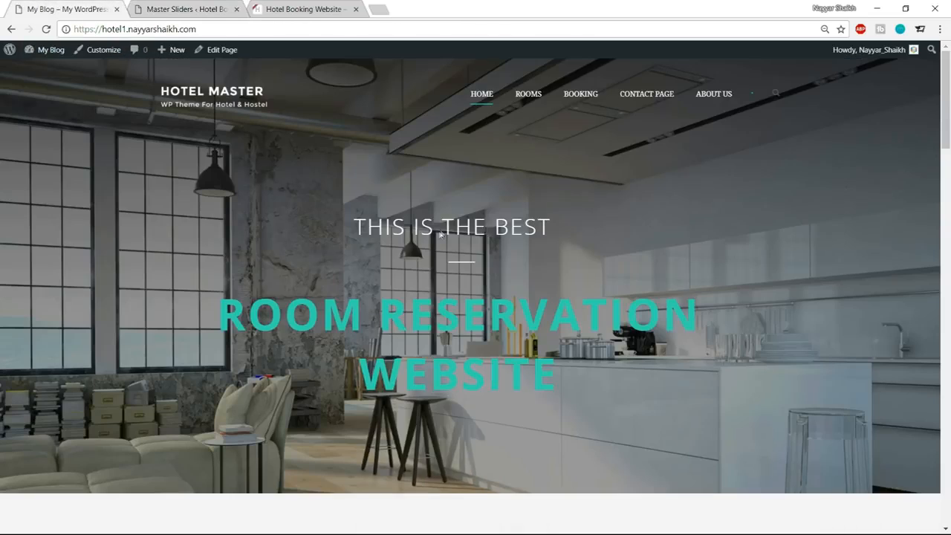
{"action": "left_click", "coordinate": [202, 8]}
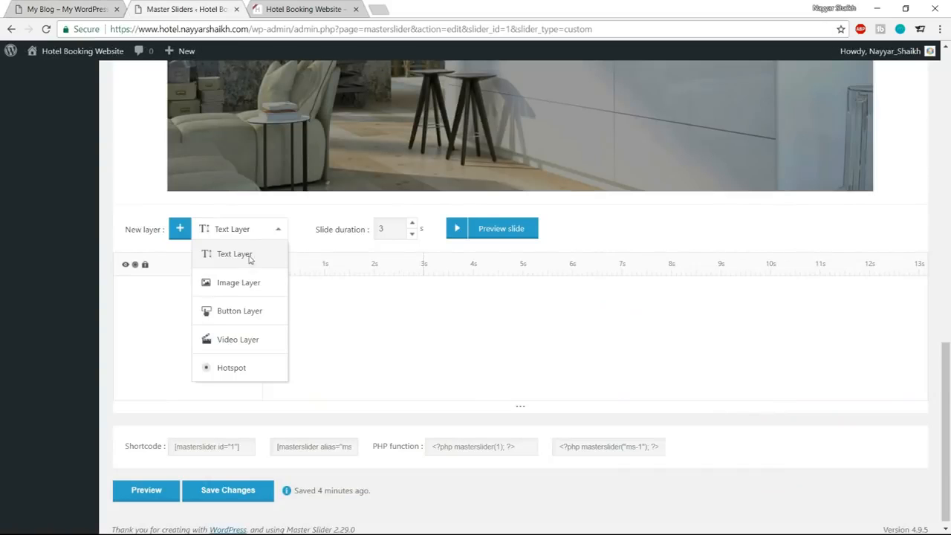
{"action": "left_click", "coordinate": [246, 262]}
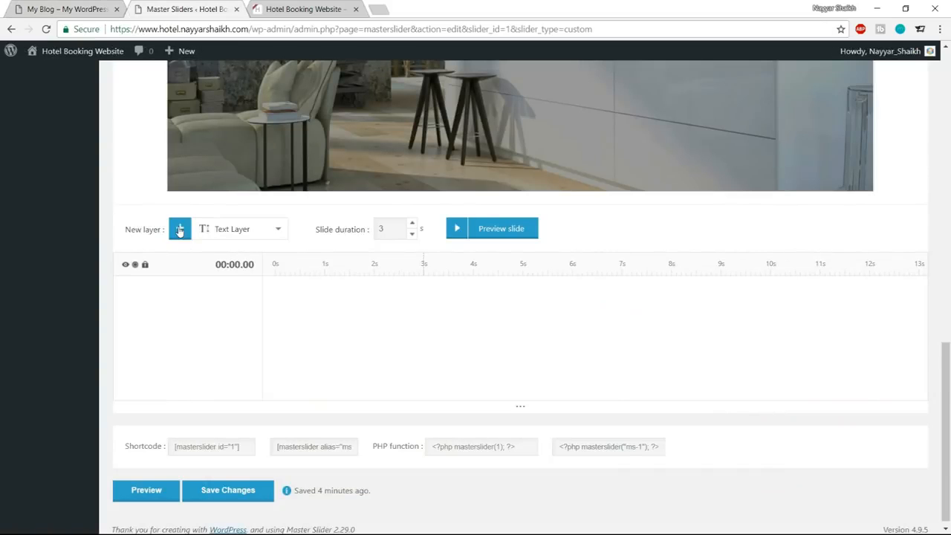
{"action": "left_click", "coordinate": [179, 230]}
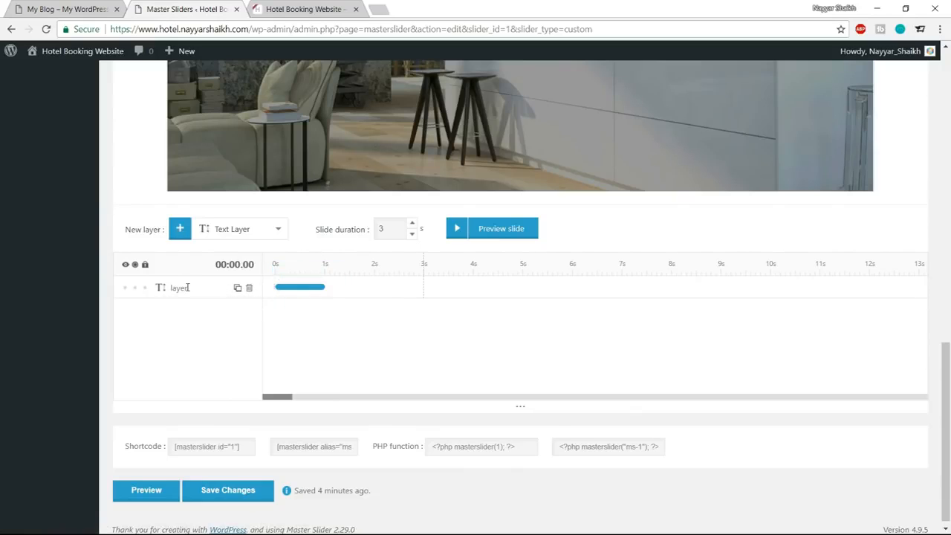
Replace the text layer's placeholder content with "THIS IS THE BEST", checking the demo homepage header for the wording.
{"action": "left_click", "coordinate": [162, 290]}
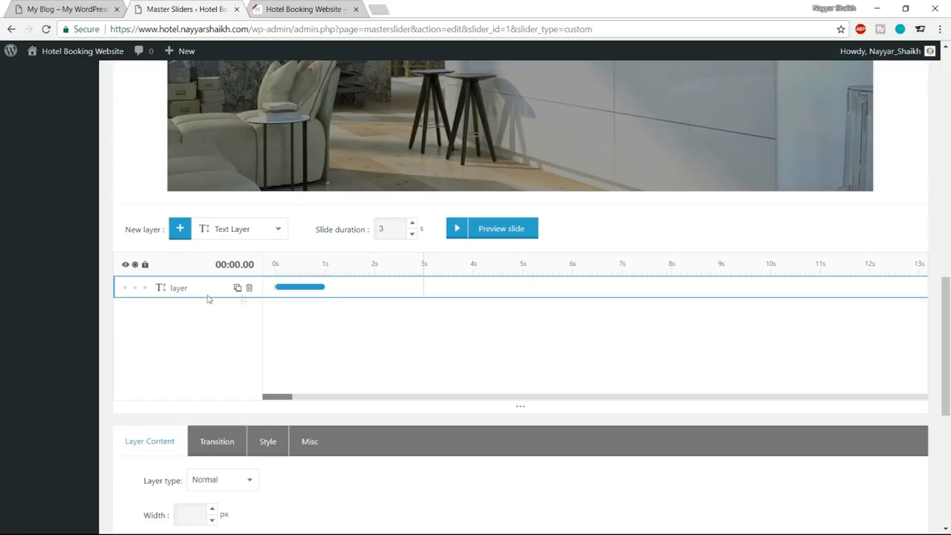
{"action": "scroll", "coordinate": [332, 312], "scroll_direction": "down", "scroll_amount": 2}
{"action": "scroll", "coordinate": [332, 312], "scroll_direction": "down", "scroll_amount": 3}
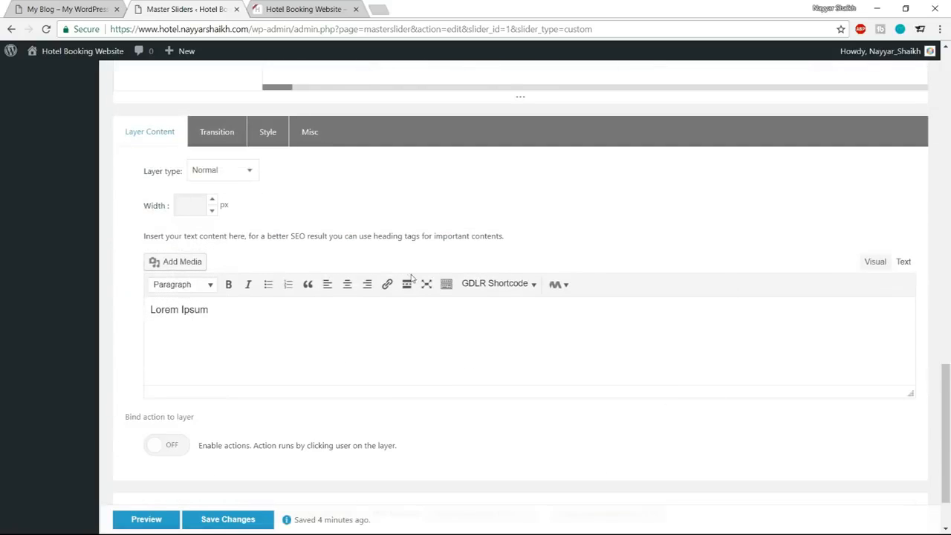
{"action": "scroll", "coordinate": [188, 179], "scroll_direction": "up", "scroll_amount": 3}
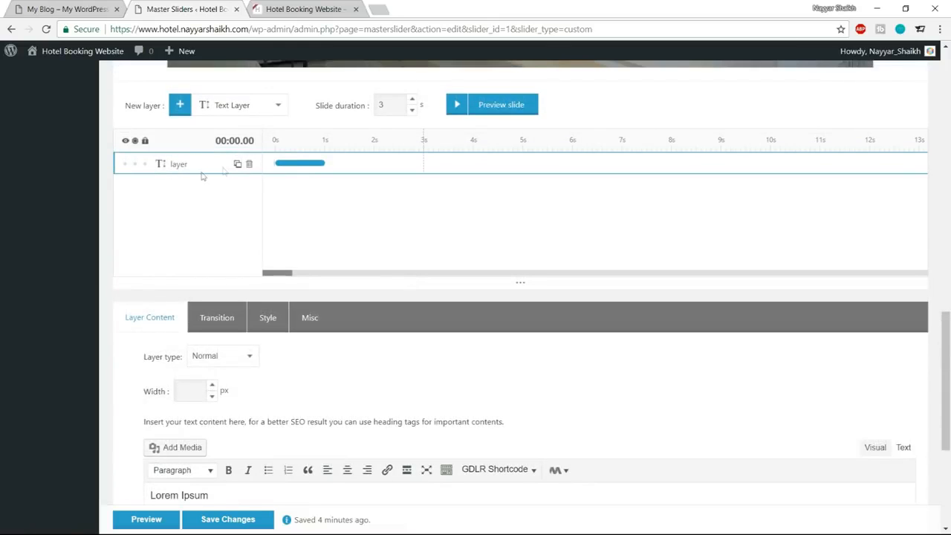
{"action": "scroll", "coordinate": [335, 244], "scroll_direction": "down", "scroll_amount": 3}
{"action": "left_click_drag", "start_coordinate": [234, 308], "coordinate": [138, 321]}
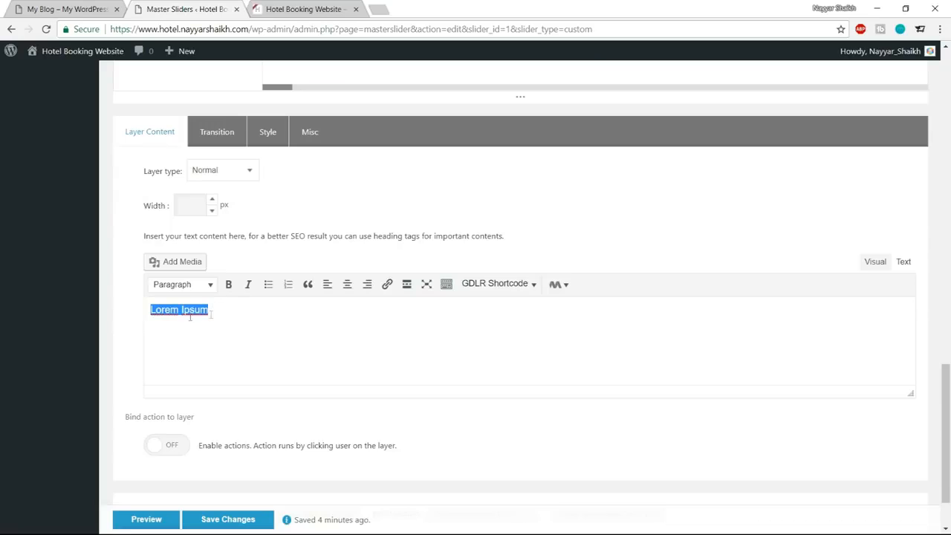
{"action": "left_click", "coordinate": [68, 9]}
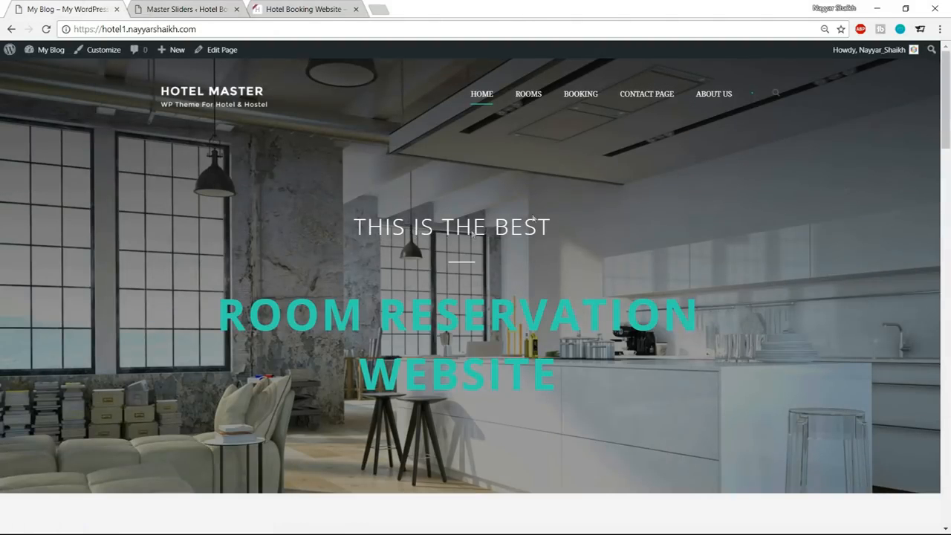
{"action": "left_click", "coordinate": [166, 8]}
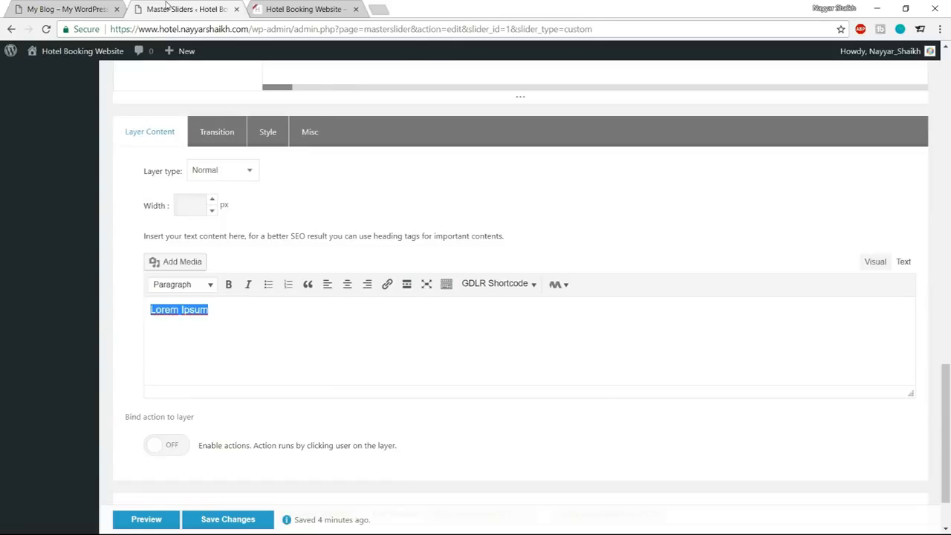
{"action": "type", "text": "THIS IS THE BEST"}
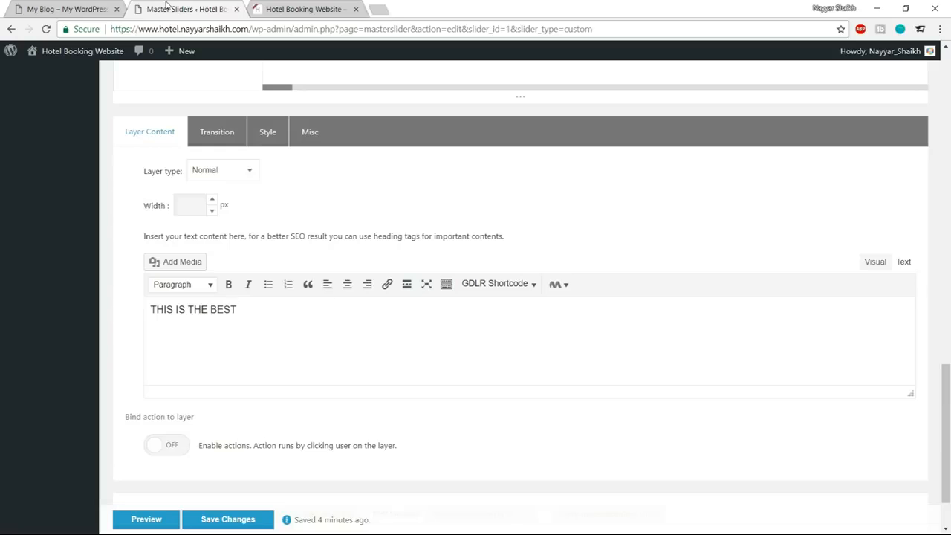
Move the "THIS IS THE BEST" layer from the slide's corner toward its middle, at about OffsetX 486 px and OffsetY 300 px.
{"action": "scroll", "coordinate": [407, 231], "scroll_direction": "up", "scroll_amount": 10}
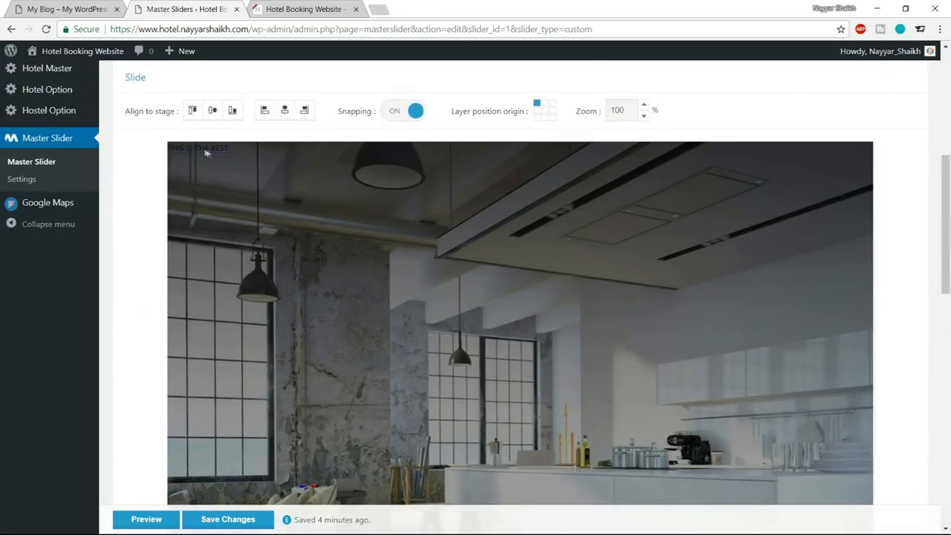
{"action": "left_click_drag", "start_coordinate": [241, 162], "coordinate": [520, 344]}
{"action": "scroll", "coordinate": [552, 356], "scroll_direction": "down", "scroll_amount": 3}
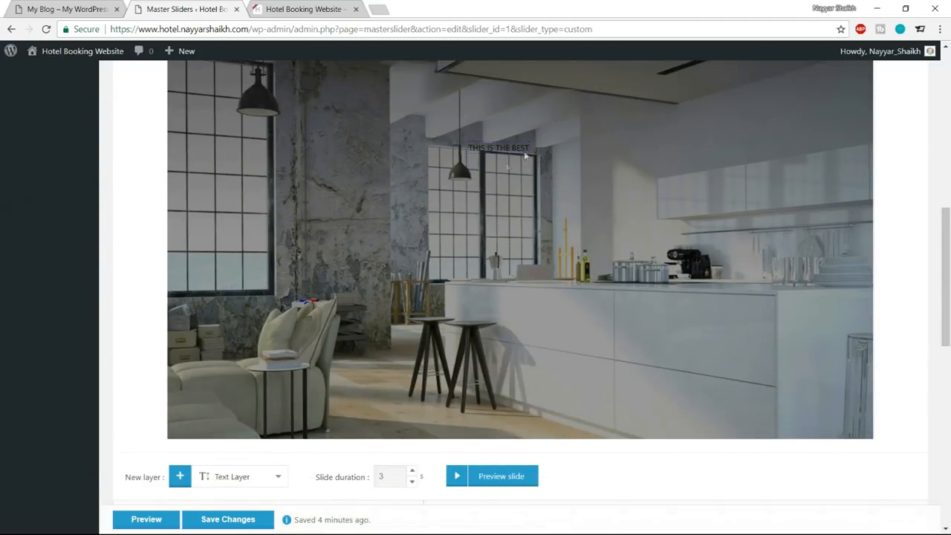
Open the style editor for the text layer and set the font size to 48 px.
{"action": "scroll", "coordinate": [572, 251], "scroll_direction": "down", "scroll_amount": 9}
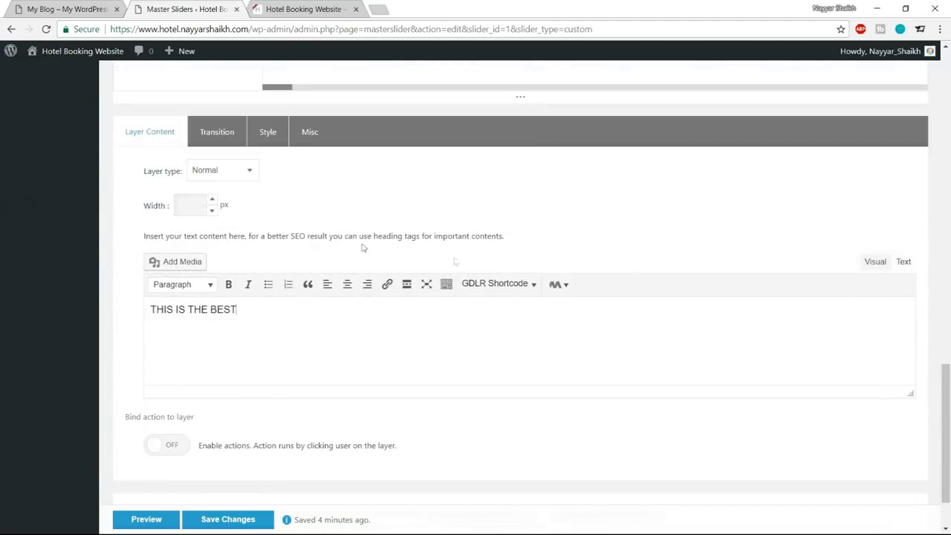
{"action": "left_click", "coordinate": [277, 138]}
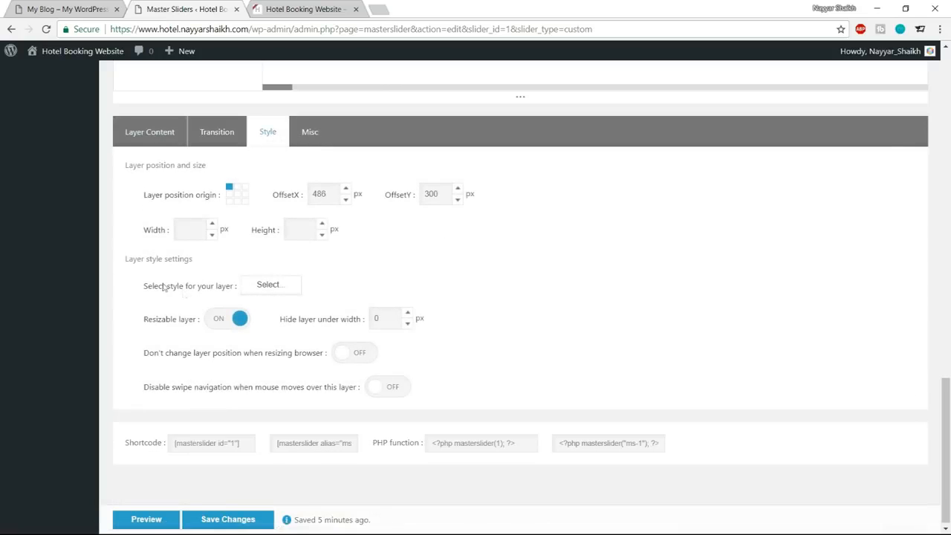
{"action": "left_click_drag", "start_coordinate": [137, 283], "coordinate": [231, 286]}
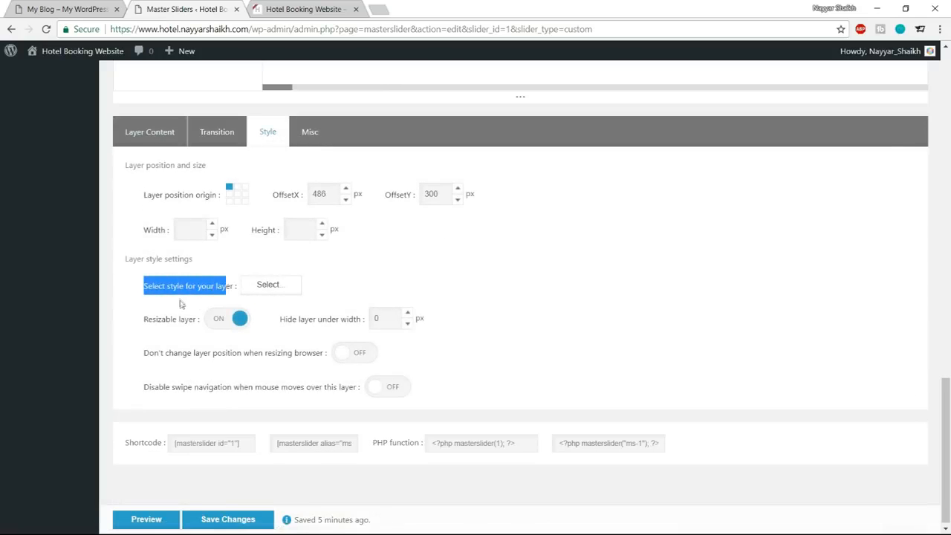
{"action": "left_click", "coordinate": [231, 295]}
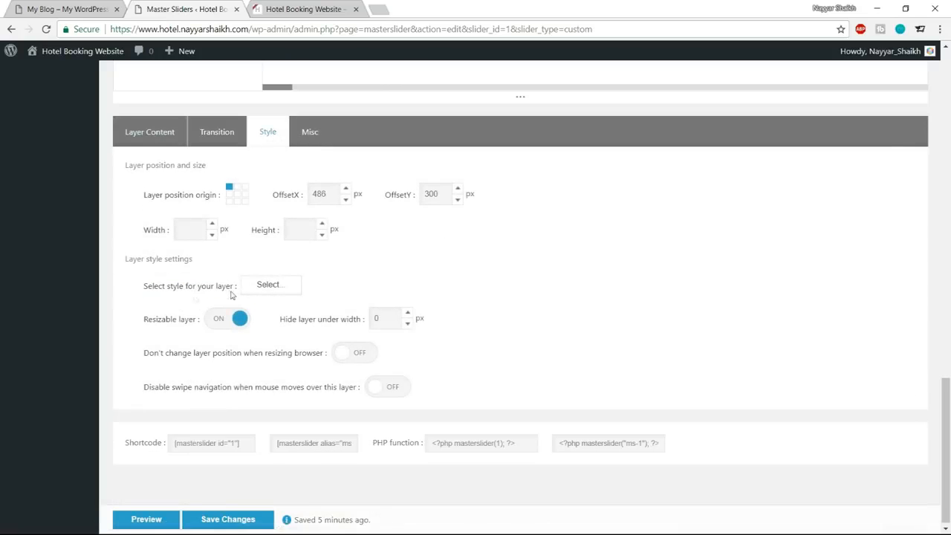
{"action": "left_click", "coordinate": [274, 287]}
{"action": "left_click_drag", "start_coordinate": [378, 214], "coordinate": [424, 212]}
{"action": "left_click", "coordinate": [436, 212]}
{"action": "left_click", "coordinate": [426, 210]}
{"action": "left_click", "coordinate": [426, 214]}
{"action": "left_click", "coordinate": [446, 220]}
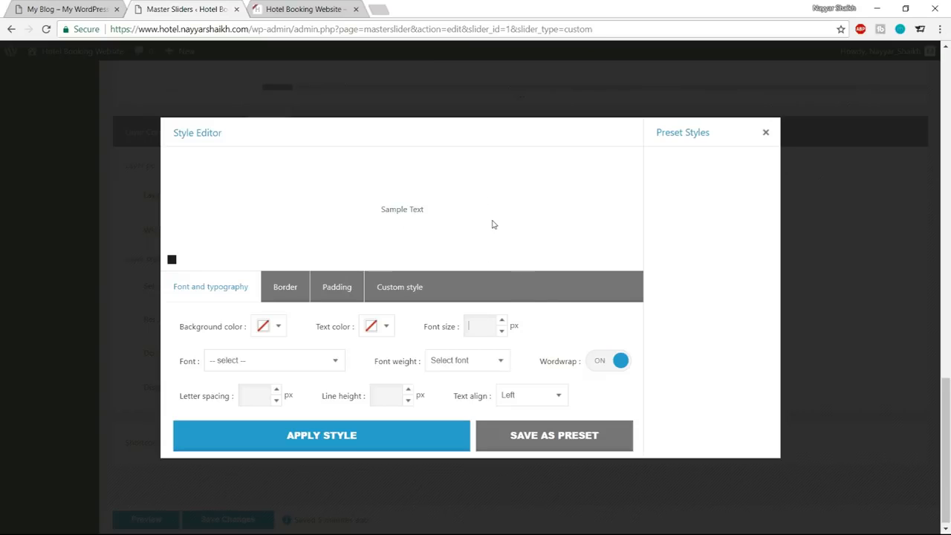
{"action": "type", "text": "48"}
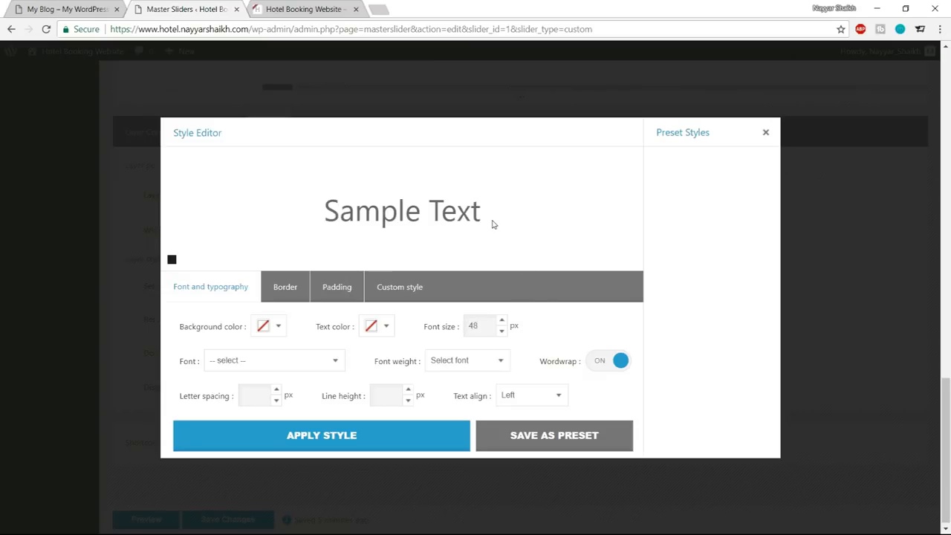
Set the text layer's font to Open Sans.
{"action": "left_click_drag", "start_coordinate": [327, 207], "coordinate": [462, 208]}
{"action": "left_click", "coordinate": [490, 206]}
{"action": "left_click", "coordinate": [270, 364]}
{"action": "scroll", "coordinate": [271, 297], "scroll_direction": "down", "scroll_amount": 10}
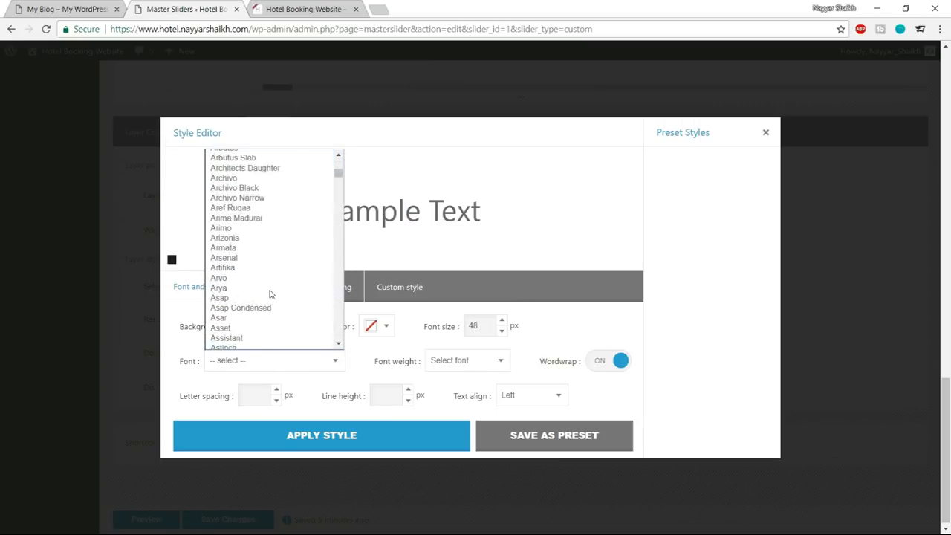
{"action": "scroll", "coordinate": [270, 294], "scroll_direction": "down", "scroll_amount": 3}
{"action": "scroll", "coordinate": [276, 314], "scroll_direction": "up", "scroll_amount": 15}
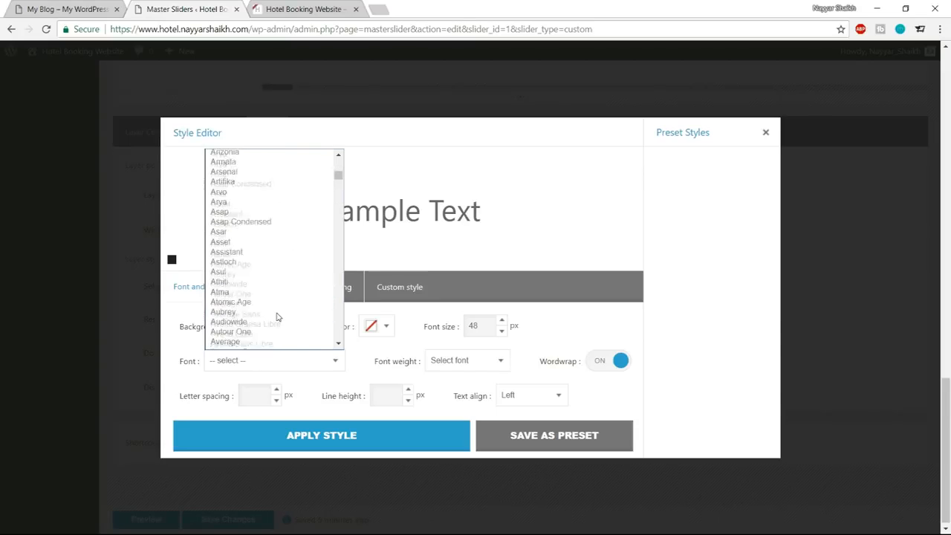
{"action": "type", "text": "open"}
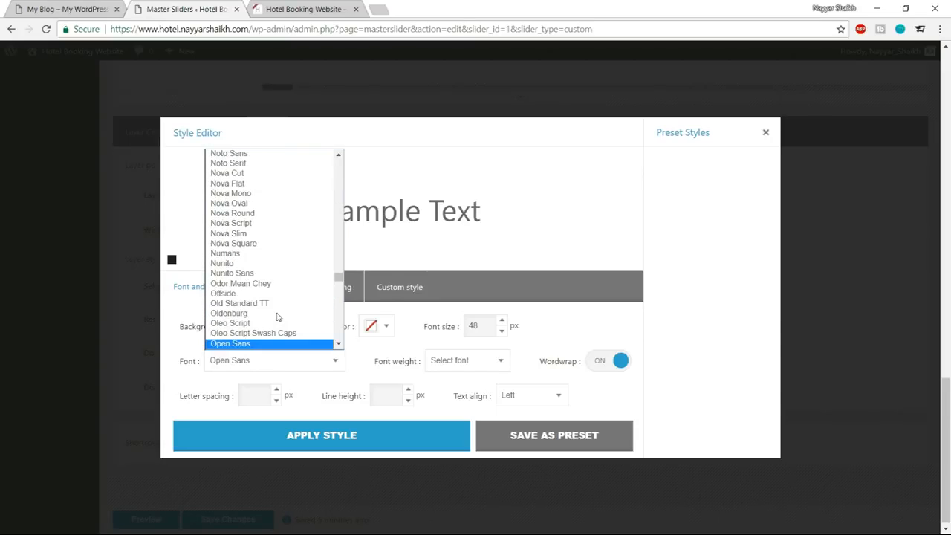
{"action": "key", "text": "Return"}
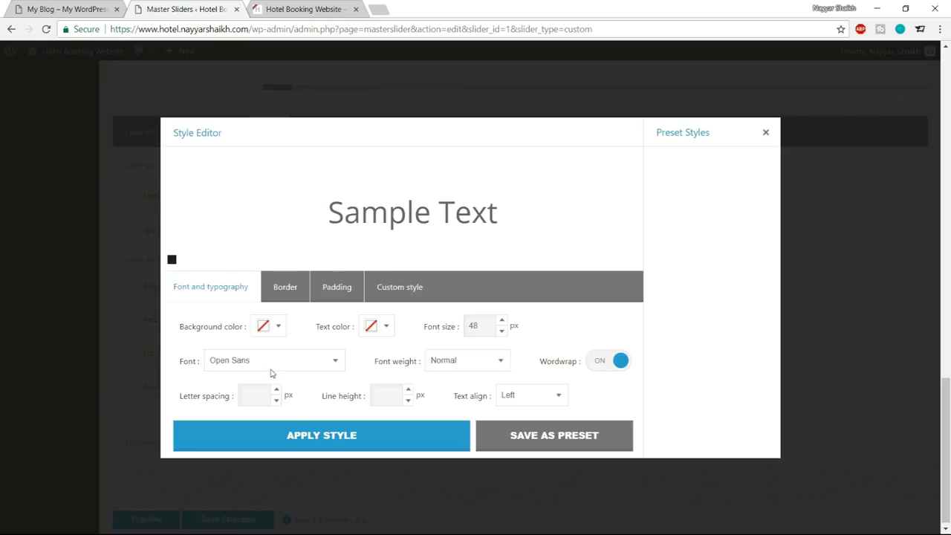
Set the text layer's font weight to 300.
{"action": "left_click", "coordinate": [461, 369]}
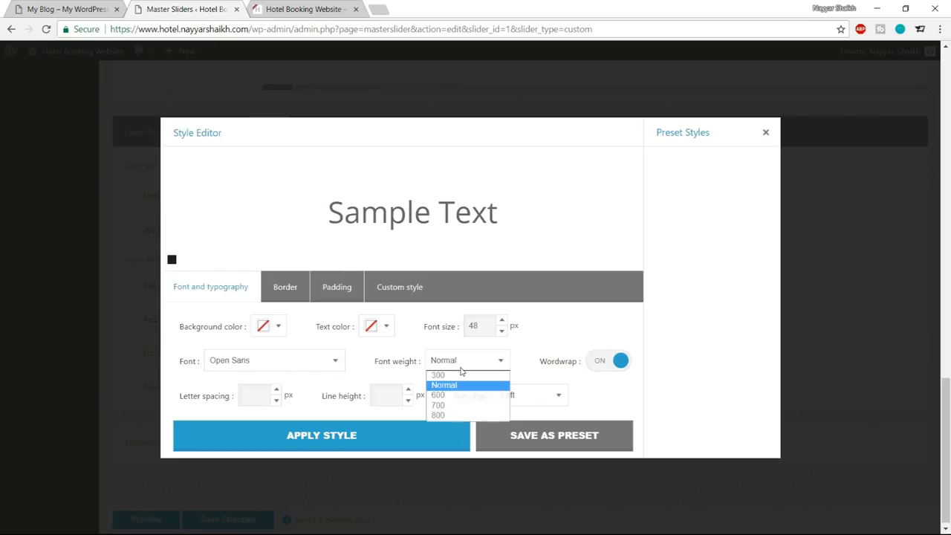
{"action": "left_click", "coordinate": [458, 386]}
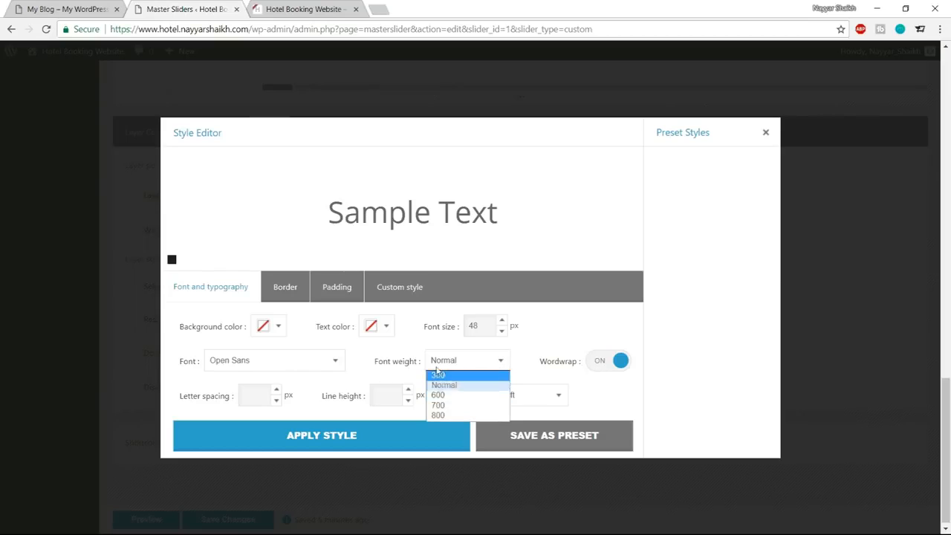
{"action": "left_click", "coordinate": [457, 362]}
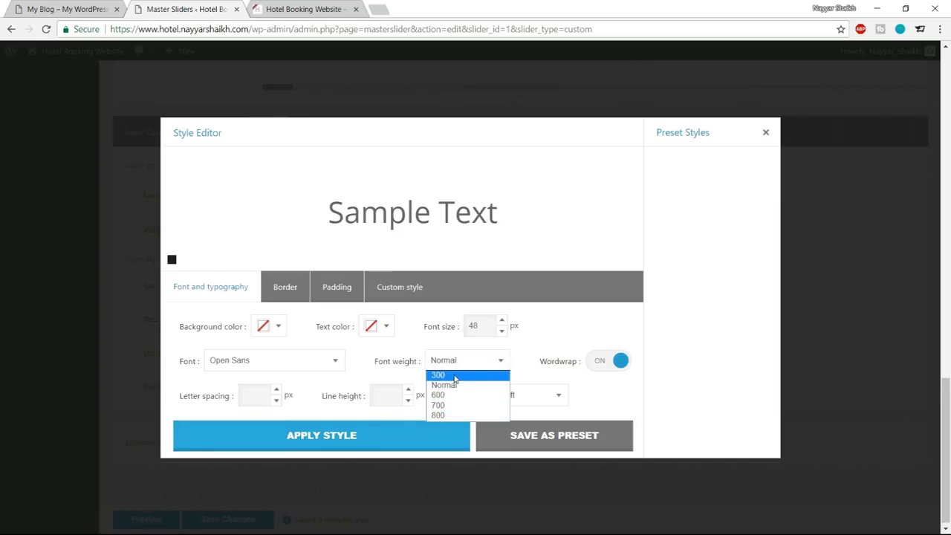
{"action": "left_click", "coordinate": [455, 376]}
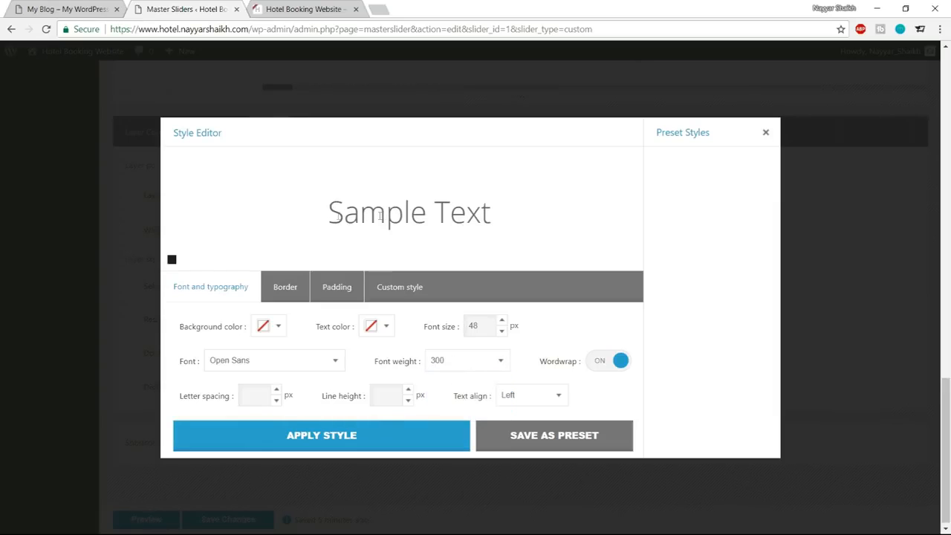
{"action": "left_click_drag", "start_coordinate": [327, 215], "coordinate": [528, 214]}
{"action": "left_click", "coordinate": [525, 215]}
Check the spacing of the demo header's text and set the layer's letter spacing to 3 px.
{"action": "left_click", "coordinate": [122, 8]}
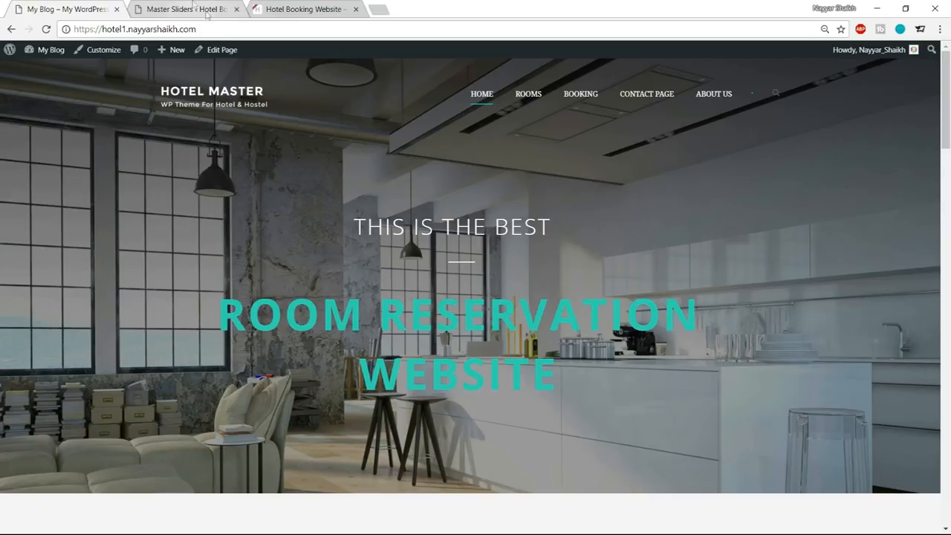
{"action": "left_click", "coordinate": [200, 9]}
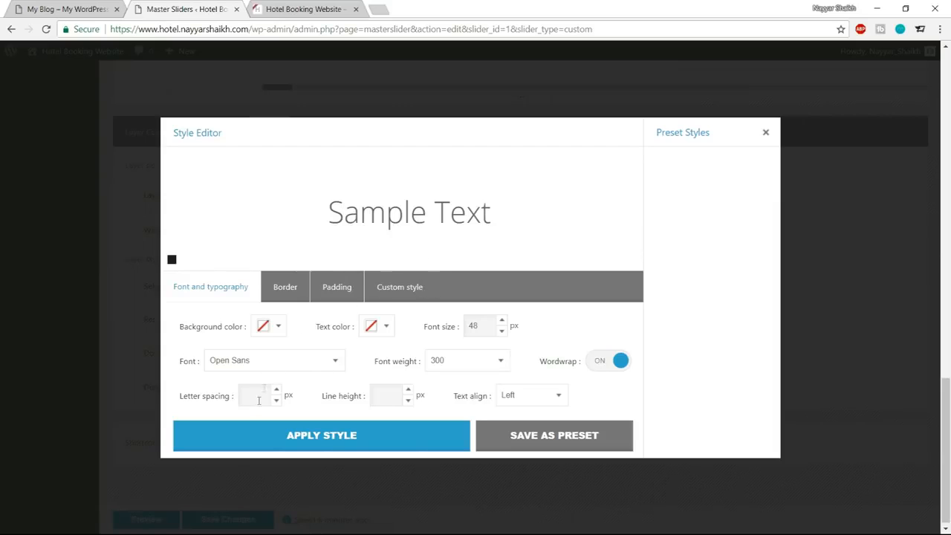
{"action": "type", "text": "3"}
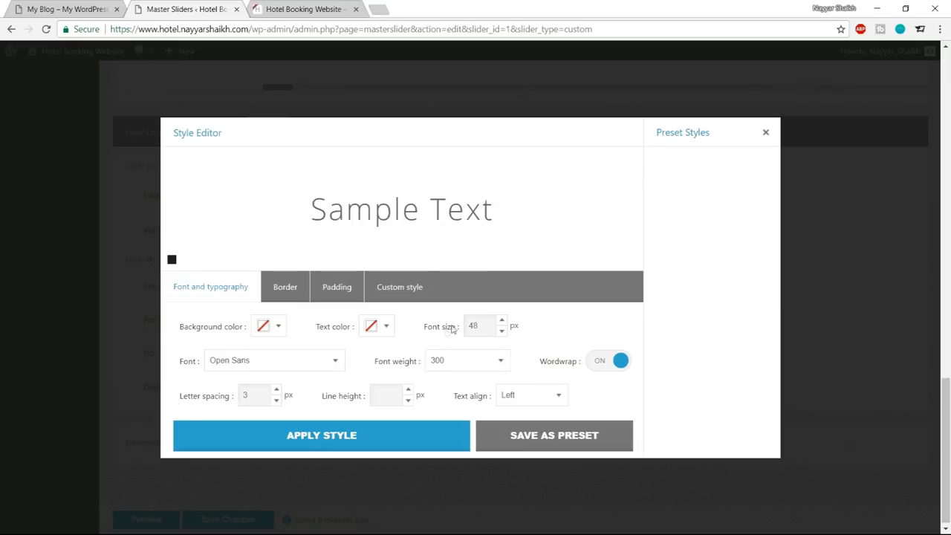
Set the text color to white as in the demo header and apply the style to the layer.
{"action": "left_click", "coordinate": [79, 8]}
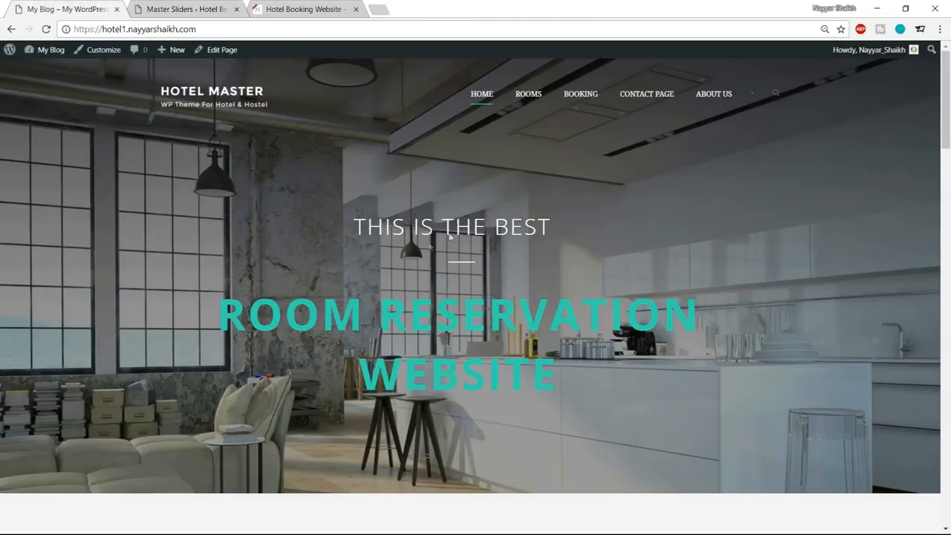
{"action": "left_click", "coordinate": [213, 6]}
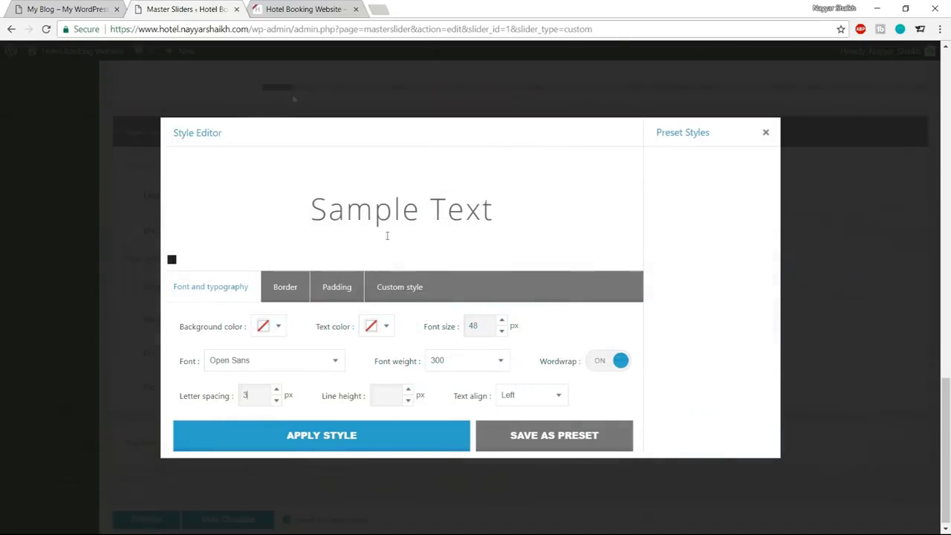
{"action": "left_click", "coordinate": [387, 326]}
{"action": "left_click_drag", "start_coordinate": [425, 422], "coordinate": [328, 313]}
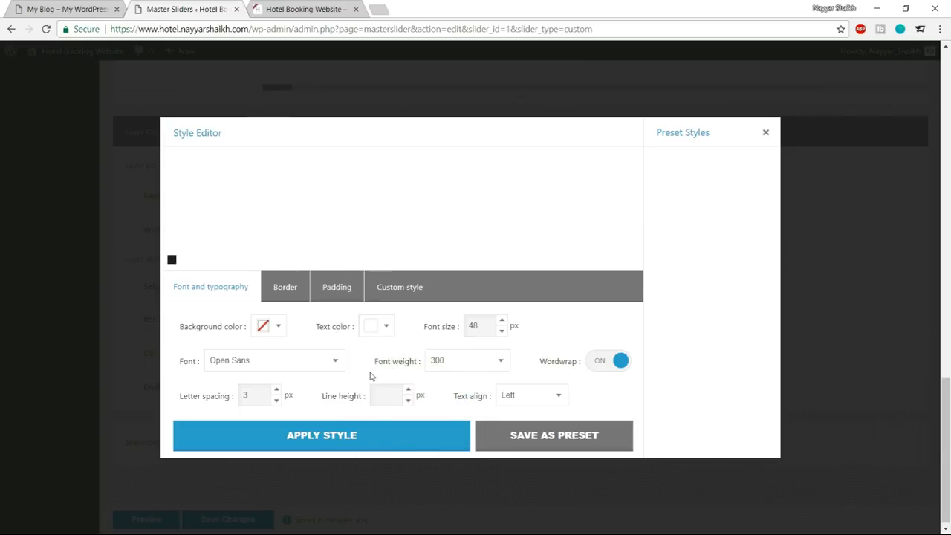
{"action": "left_click_drag", "start_coordinate": [311, 195], "coordinate": [484, 201]}
{"action": "left_click", "coordinate": [361, 206]}
{"action": "left_click", "coordinate": [352, 438]}
Move the styled text layer higher on the slide and save the slider changes.
{"action": "scroll", "coordinate": [456, 513], "scroll_direction": "up", "scroll_amount": 6}
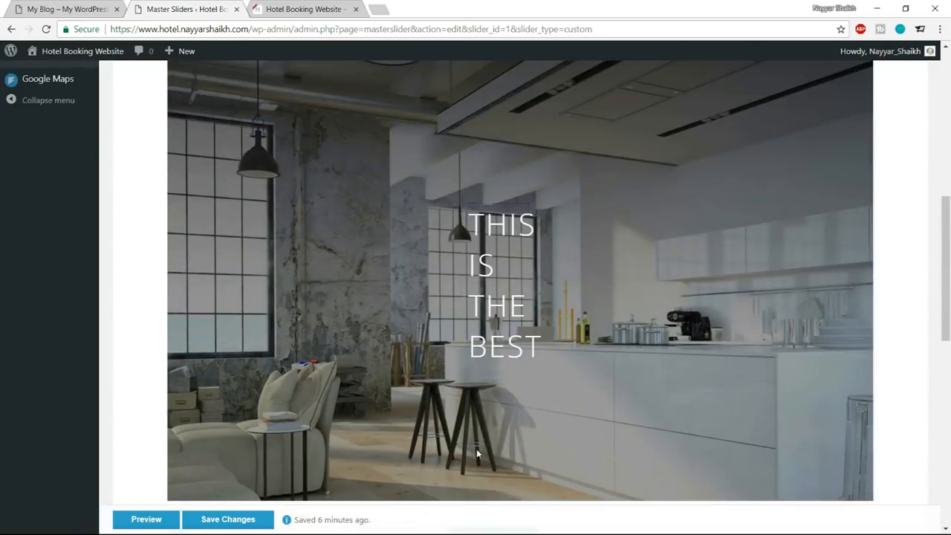
{"action": "scroll", "coordinate": [477, 449], "scroll_direction": "up", "scroll_amount": 1}
{"action": "left_click_drag", "start_coordinate": [500, 301], "coordinate": [507, 204]}
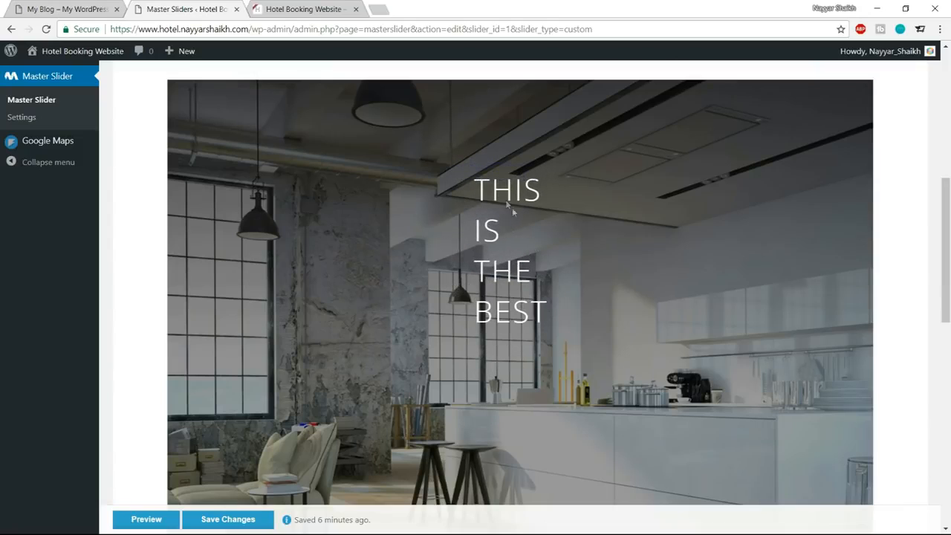
{"action": "scroll", "coordinate": [575, 346], "scroll_direction": "down", "scroll_amount": 2}
{"action": "left_click", "coordinate": [221, 519]}
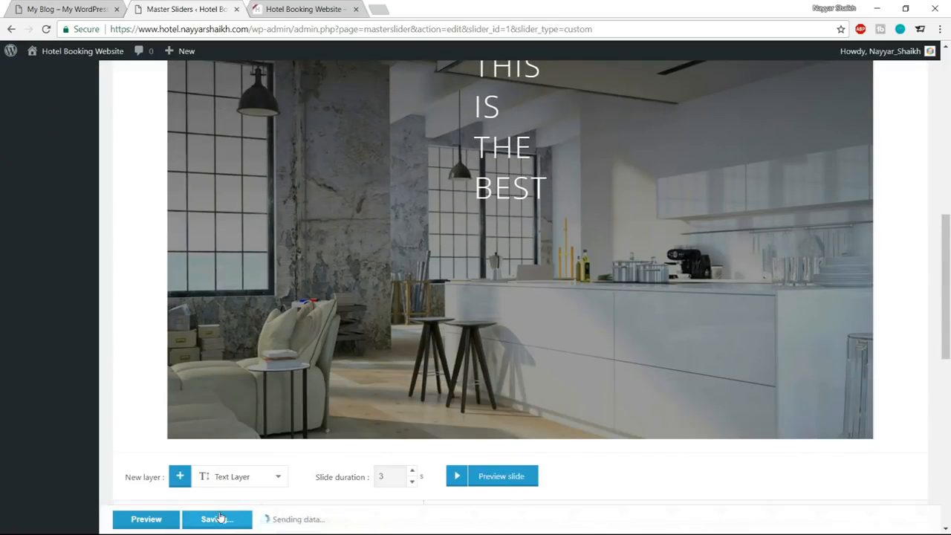
Reload the slider editor and reposition the "THIS IS THE BEST" layer near the slide's horizontal centre, slightly lower.
{"action": "scroll", "coordinate": [585, 373], "scroll_direction": "up", "scroll_amount": 4}
{"action": "scroll", "coordinate": [520, 330], "scroll_direction": "down", "scroll_amount": 2}
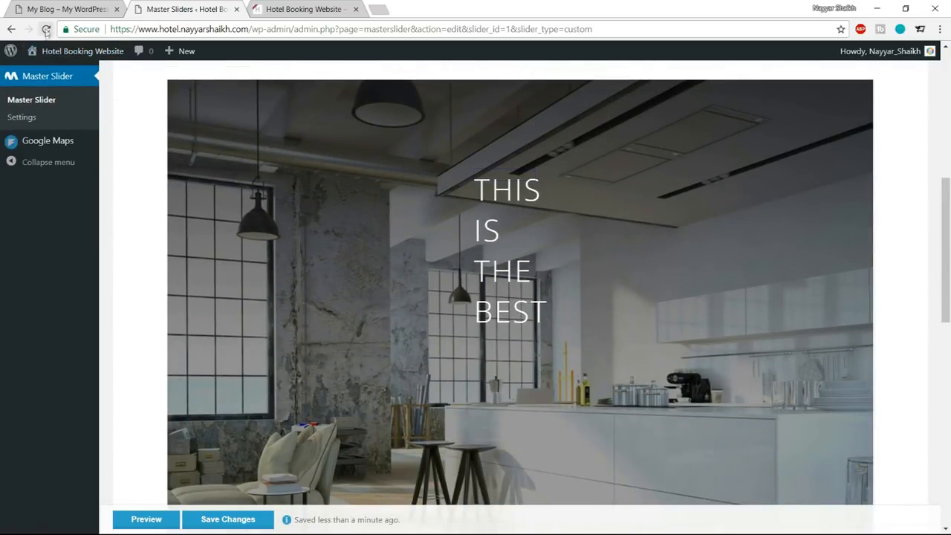
{"action": "left_click", "coordinate": [46, 29]}
{"action": "scroll", "coordinate": [724, 254], "scroll_direction": "down", "scroll_amount": 1}
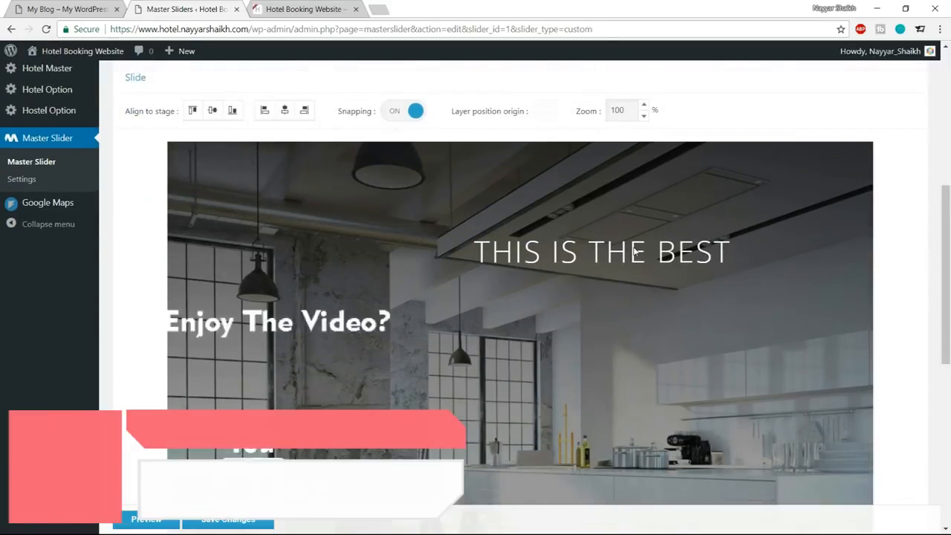
{"action": "left_click_drag", "start_coordinate": [597, 253], "coordinate": [473, 321]}
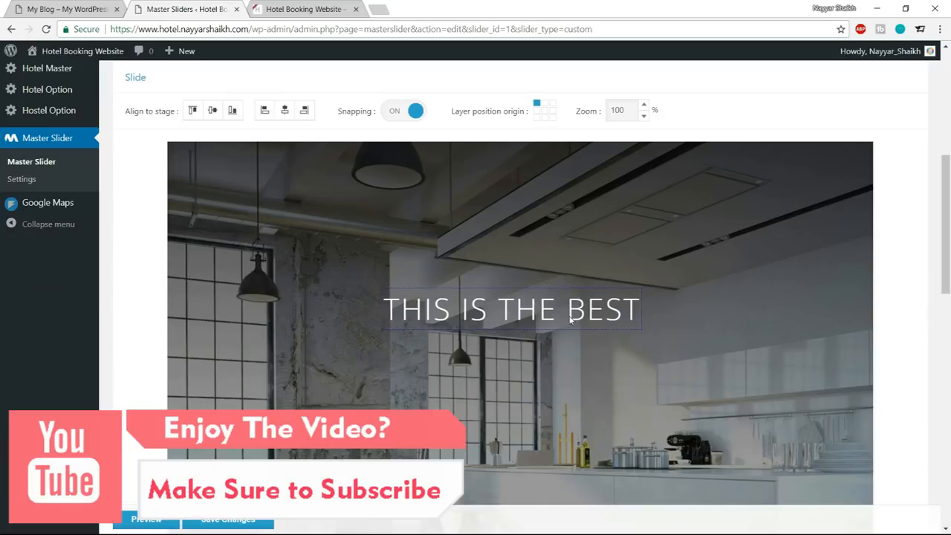
Align the "THIS IS THE BEST" layer to the horizontal and vertical centre of the stage.
{"action": "scroll", "coordinate": [340, 304], "scroll_direction": "up", "scroll_amount": 1}
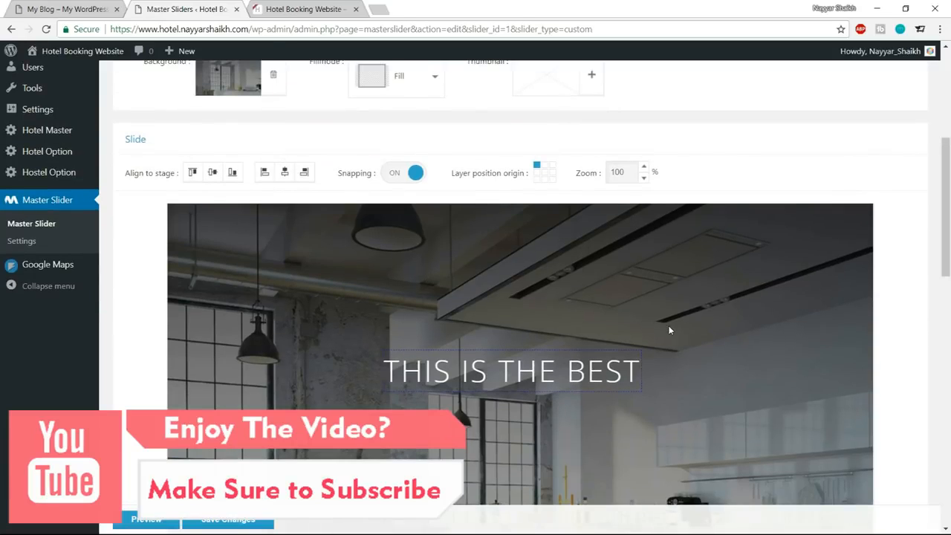
{"action": "left_click_drag", "start_coordinate": [125, 172], "coordinate": [174, 177]}
{"action": "left_click", "coordinate": [157, 187]}
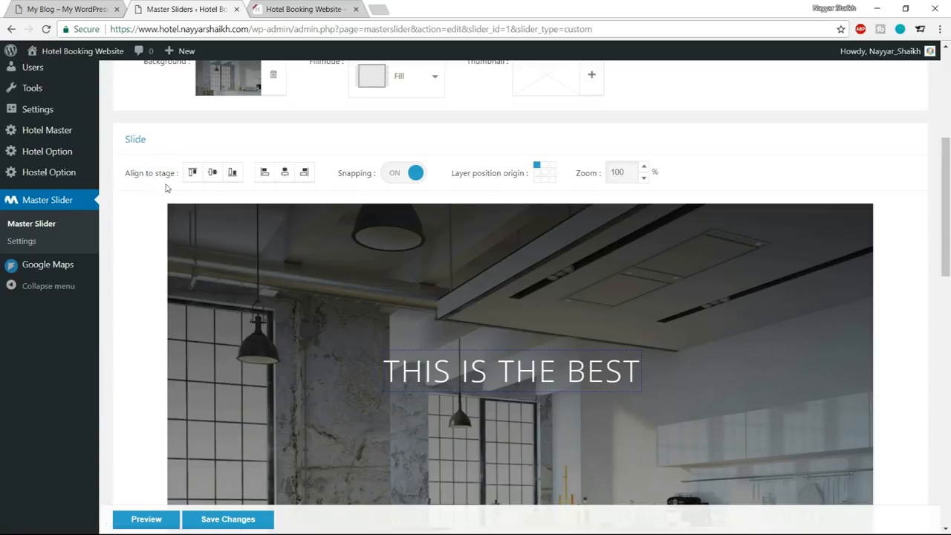
{"action": "left_click", "coordinate": [283, 173]}
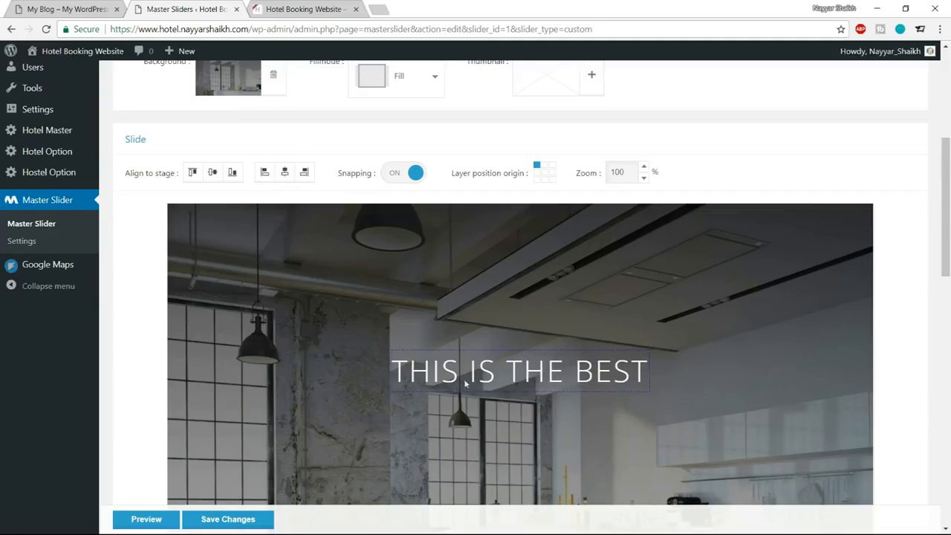
{"action": "scroll", "coordinate": [582, 370], "scroll_direction": "down", "scroll_amount": 1}
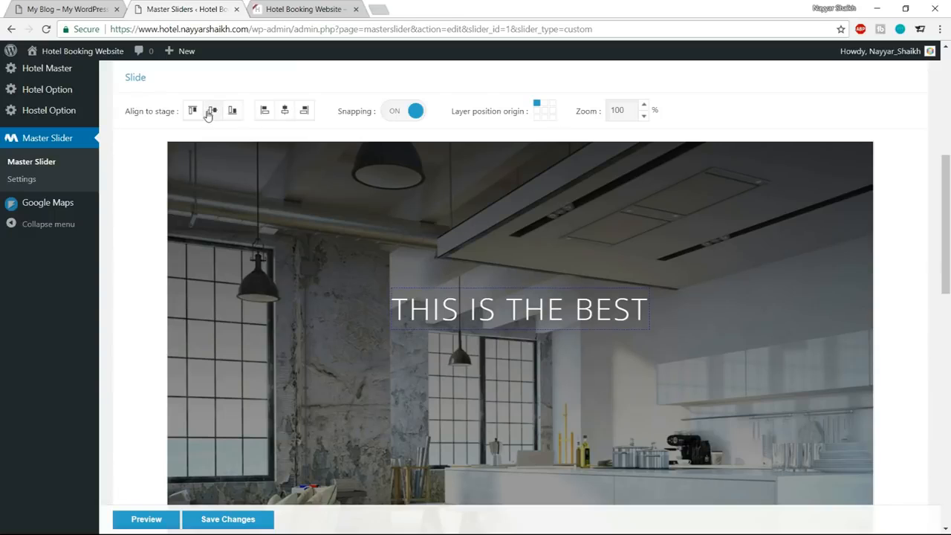
{"action": "left_click", "coordinate": [212, 110]}
Nudge the "THIS IS THE BEST" layer upward until it sits moderately above the slide's vertical centre.
{"action": "scroll", "coordinate": [670, 322], "scroll_direction": "down", "scroll_amount": 2}
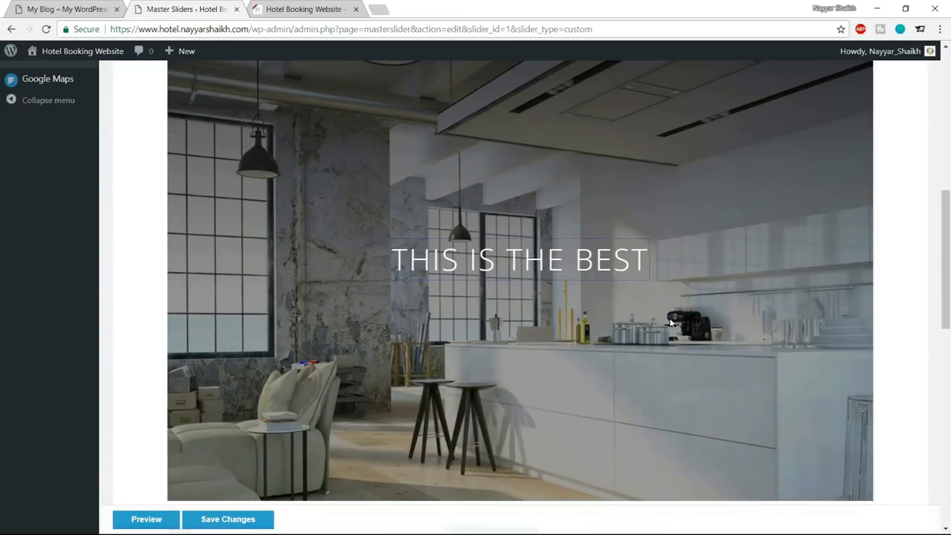
{"action": "key", "text": "Up"}
{"action": "key", "text": "Up"}
{"action": "key", "text": "Up"}
{"action": "key", "text": "Up"}
{"action": "key", "text": "Up"}
{"action": "key", "text": "Up"}
{"action": "key", "text": "Up"}
{"action": "key", "text": "Up"}
{"action": "key", "text": "Up"}
{"action": "key", "text": "Up"}
{"action": "key", "text": "Up"}
{"action": "key", "text": "Up"}
{"action": "key", "text": "Up"}
{"action": "key", "text": "Up"}
{"action": "key", "text": "Up"}
{"action": "key", "text": "Up"}
{"action": "key", "text": "Up"}
{"action": "key", "text": "Up"}
{"action": "key", "text": "Up"}
{"action": "key", "text": "Up"}
{"action": "key", "text": "Up"}
{"action": "key", "text": "Up"}
{"action": "key", "text": "Up"}
{"action": "key", "text": "Up"}
{"action": "key", "text": "Up"}
{"action": "key", "text": "Up"}
{"action": "key", "text": "Up"}
{"action": "key", "text": "Up"}
{"action": "key", "text": "Up"}
{"action": "key", "text": "Up"}
{"action": "key", "text": "Up"}
{"action": "key", "text": "Up"}
{"action": "key", "text": "Up"}
{"action": "key", "text": "Up"}
{"action": "key", "text": "Up"}
{"action": "key", "text": "Up"}
{"action": "key", "text": "Up"}
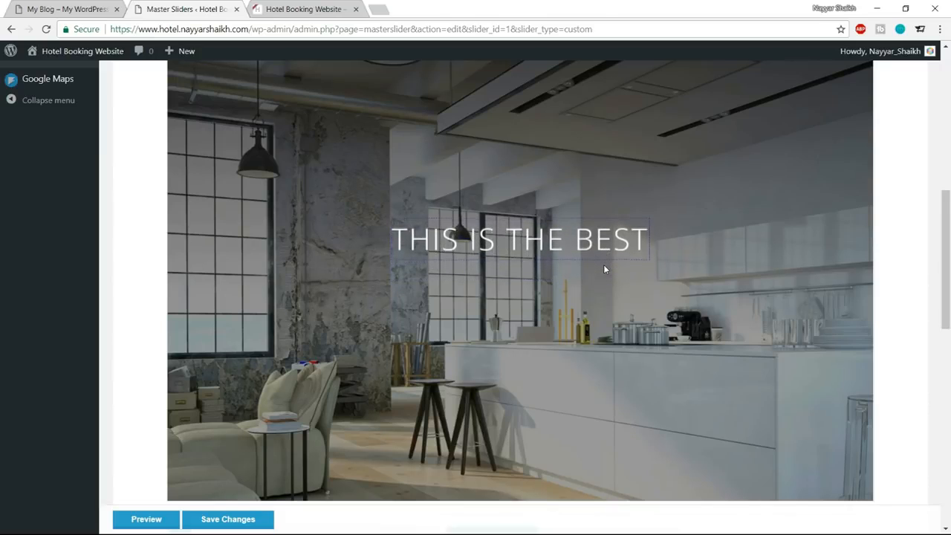
{"action": "key", "text": "Up"}
{"action": "key", "text": "Up"}
{"action": "key", "text": "Up"}
{"action": "key", "text": "Up"}
{"action": "key", "text": "Up"}
{"action": "key", "text": "Up"}
{"action": "key", "text": "Up"}
{"action": "key", "text": "Up"}
{"action": "key", "text": "Up"}
{"action": "key", "text": "Up"}
{"action": "key", "text": "Up"}
{"action": "key", "text": "Up"}
{"action": "key", "text": "Up"}
{"action": "key", "text": "Up"}
{"action": "key", "text": "Up"}
{"action": "key", "text": "Up"}
{"action": "key", "text": "Up"}
{"action": "key", "text": "Up"}
{"action": "key", "text": "Up"}
{"action": "key", "text": "Up"}
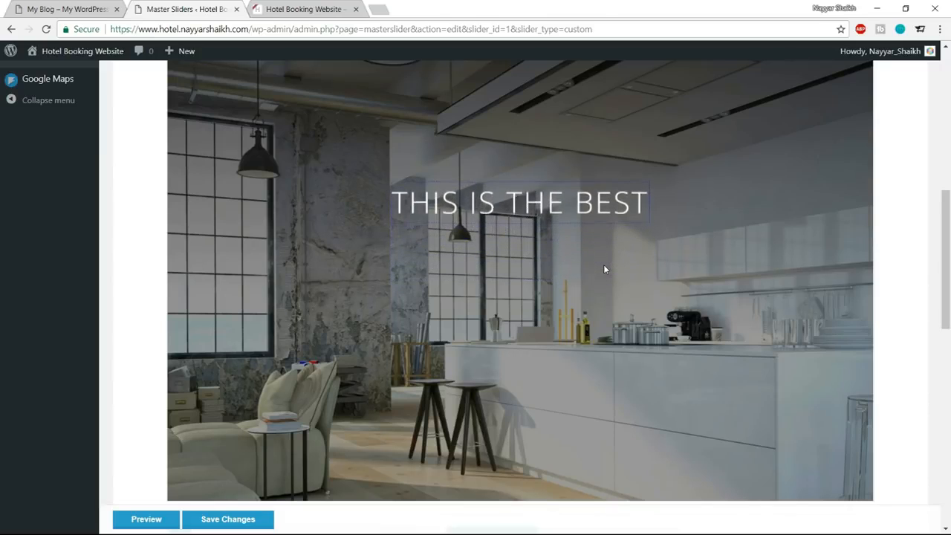
{"action": "key", "text": "Down"}
{"action": "key", "text": "Down"}
{"action": "key", "text": "Down"}
{"action": "key", "text": "Down"}
{"action": "key", "text": "Down"}
{"action": "key", "text": "Down"}
{"action": "key", "text": "Down"}
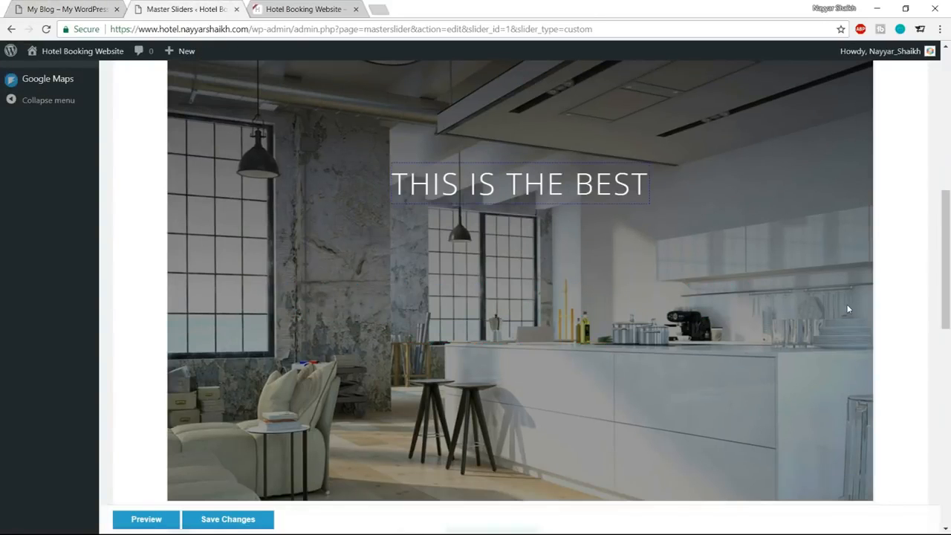
Add a second text layer to the slide and clear its "Lorem Ipsum" placeholder content.
{"action": "scroll", "coordinate": [847, 308], "scroll_direction": "down", "scroll_amount": 5}
{"action": "scroll", "coordinate": [840, 309], "scroll_direction": "down", "scroll_amount": 2}
{"action": "scroll", "coordinate": [248, 164], "scroll_direction": "up", "scroll_amount": 1}
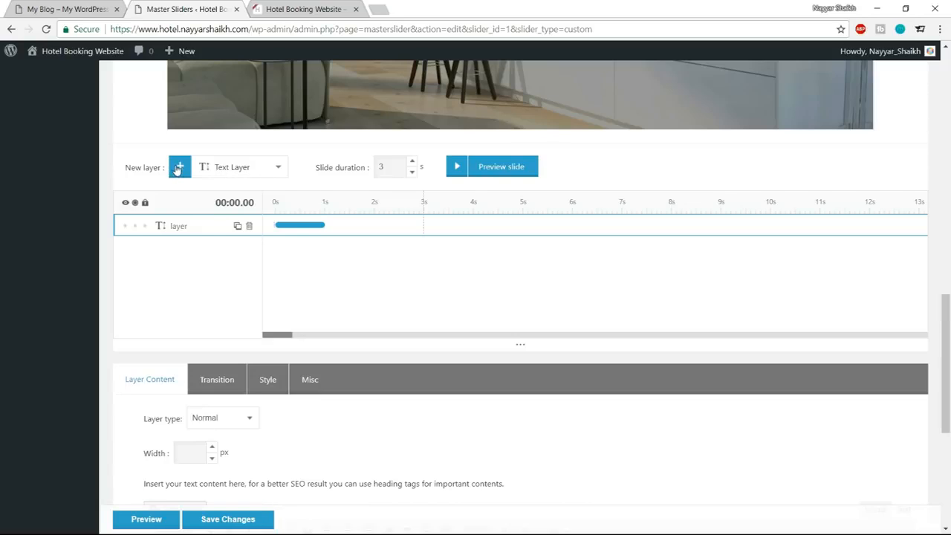
{"action": "left_click", "coordinate": [179, 167]}
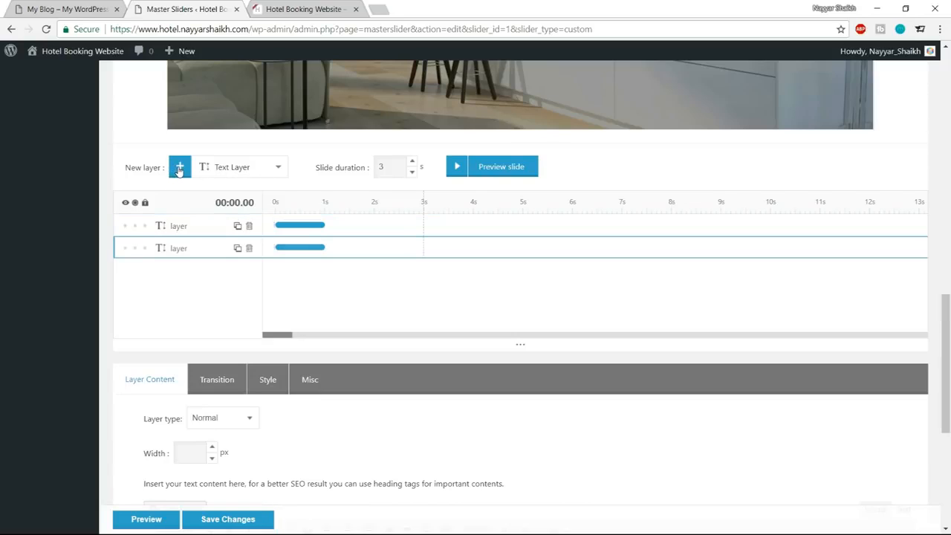
{"action": "left_click", "coordinate": [171, 226]}
{"action": "scroll", "coordinate": [232, 255], "scroll_direction": "up", "scroll_amount": 3}
{"action": "scroll", "coordinate": [236, 259], "scroll_direction": "down", "scroll_amount": 7}
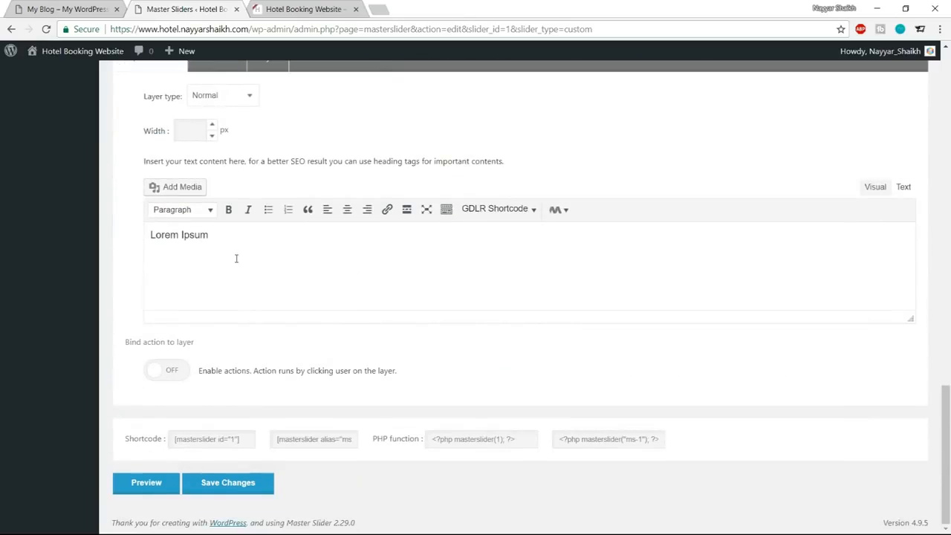
{"action": "left_click_drag", "start_coordinate": [237, 259], "coordinate": [130, 243]}
{"action": "scroll", "coordinate": [252, 251], "scroll_direction": "up", "scroll_amount": 2}
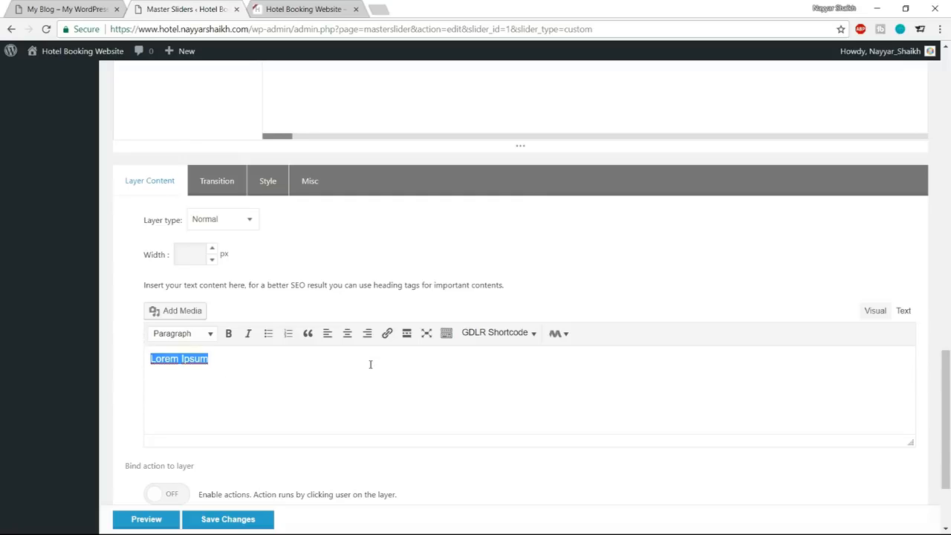
{"action": "key", "text": "BackSpace"}
Set the new layer's width to 100 px and height to 4 px in its style settings.
{"action": "left_click", "coordinate": [265, 183]}
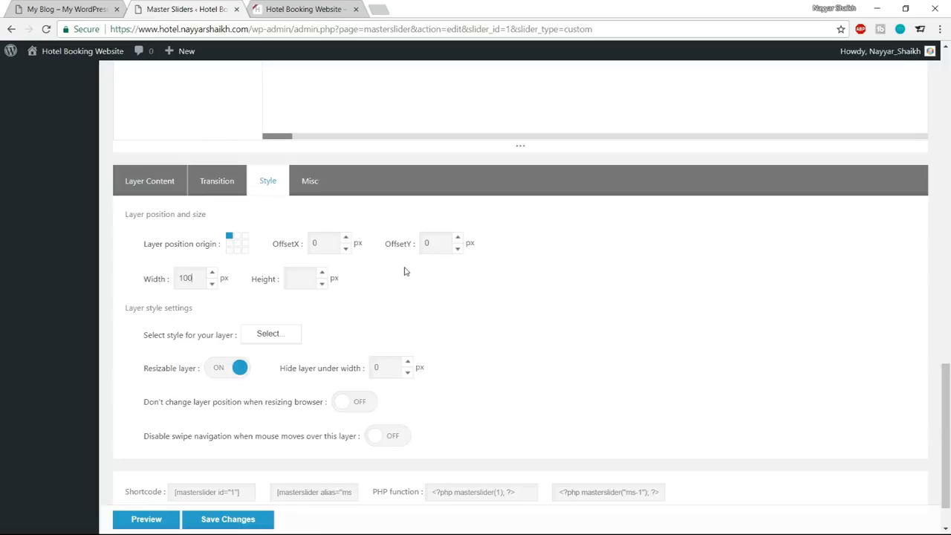
{"action": "scroll", "coordinate": [386, 319], "scroll_direction": "up", "scroll_amount": 4}
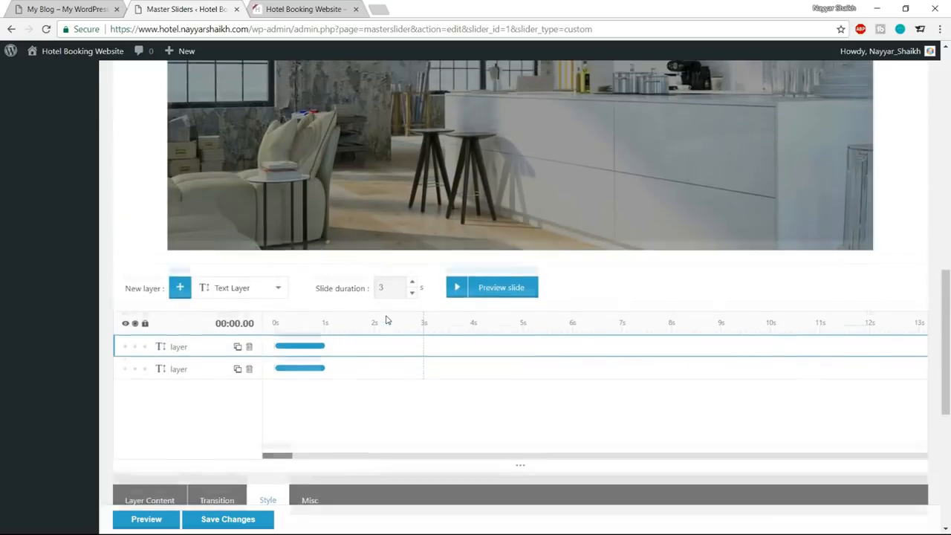
{"action": "scroll", "coordinate": [385, 318], "scroll_direction": "down", "scroll_amount": 7}
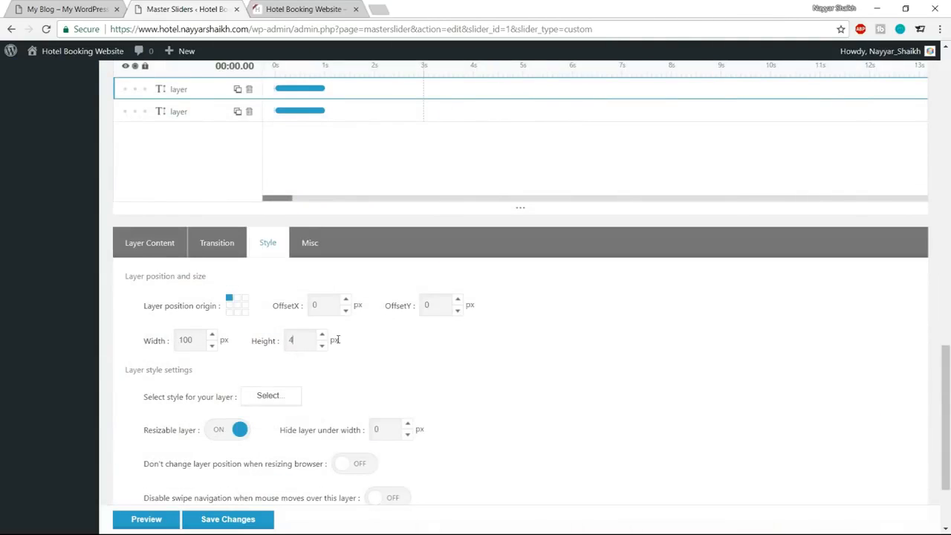
{"action": "scroll", "coordinate": [453, 369], "scroll_direction": "down", "scroll_amount": 1}
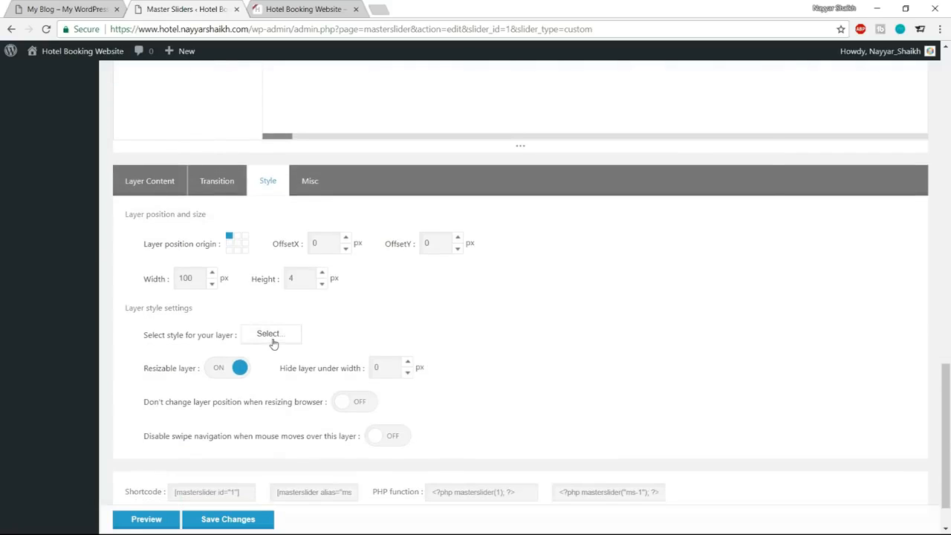
Give the new layer a white (#ffffff) background color and apply the style.
{"action": "left_click", "coordinate": [268, 334]}
{"action": "left_click", "coordinate": [269, 330]}
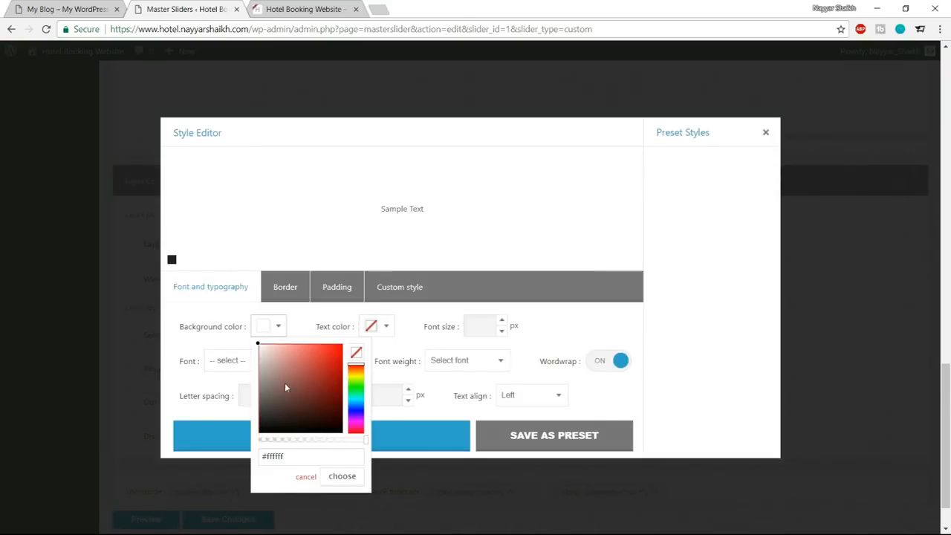
{"action": "left_click", "coordinate": [266, 330]}
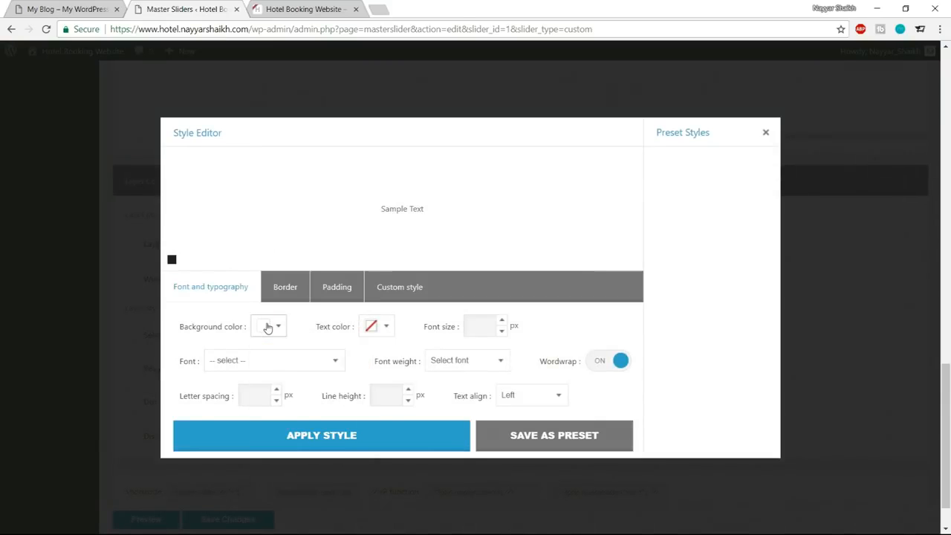
{"action": "left_click", "coordinate": [318, 438]}
Move the white line layer beneath "THIS IS THE BEST", at about OffsetX 505 px and OffsetY 340 px.
{"action": "scroll", "coordinate": [468, 421], "scroll_direction": "up", "scroll_amount": 10}
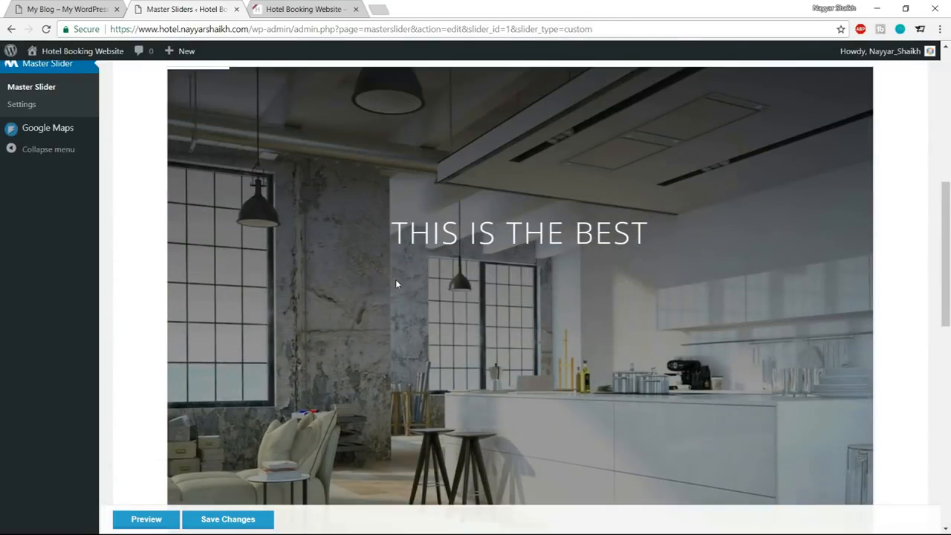
{"action": "scroll", "coordinate": [379, 275], "scroll_direction": "up", "scroll_amount": 3}
{"action": "scroll", "coordinate": [314, 257], "scroll_direction": "down", "scroll_amount": 2}
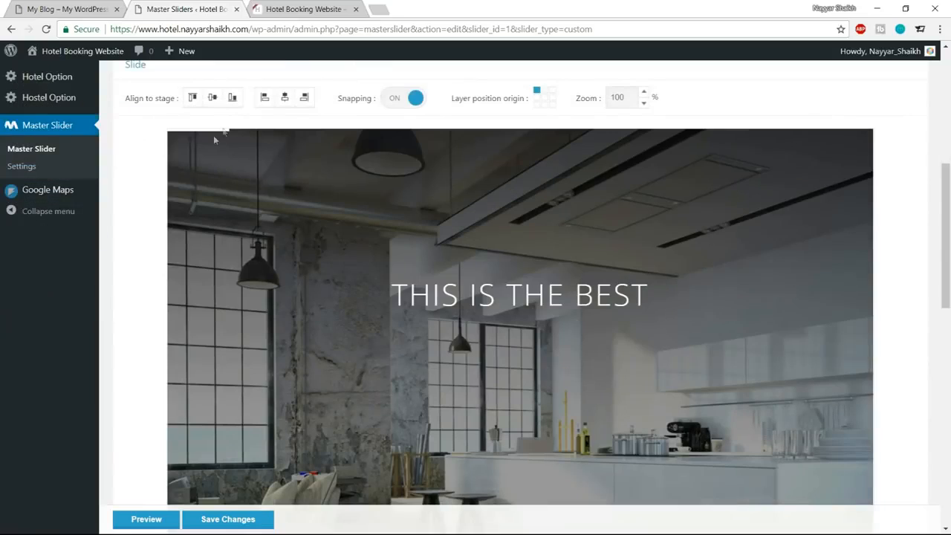
{"action": "left_click_drag", "start_coordinate": [207, 133], "coordinate": [520, 344]}
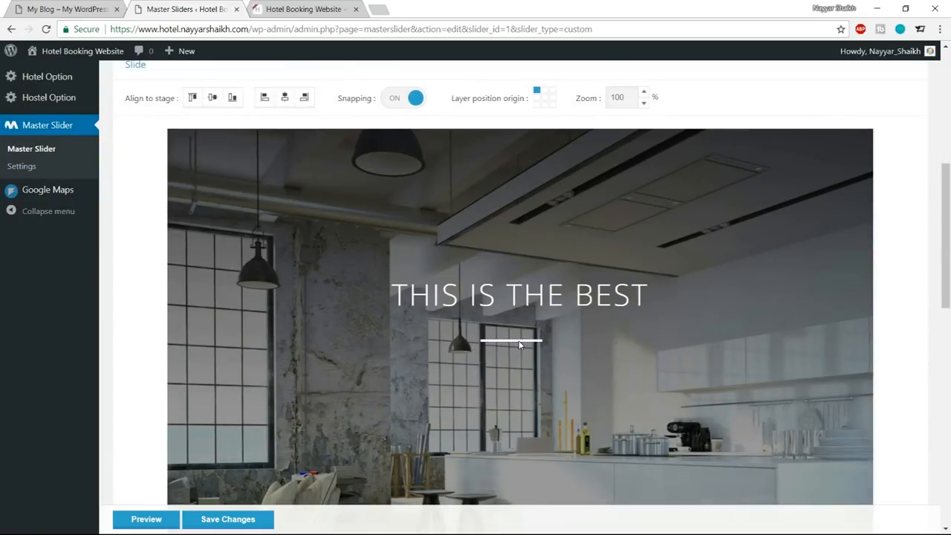
Try to lengthen the white line by setting its layer width to 500 px, and check it on the slide.
{"action": "scroll", "coordinate": [517, 347], "scroll_direction": "down", "scroll_amount": 2}
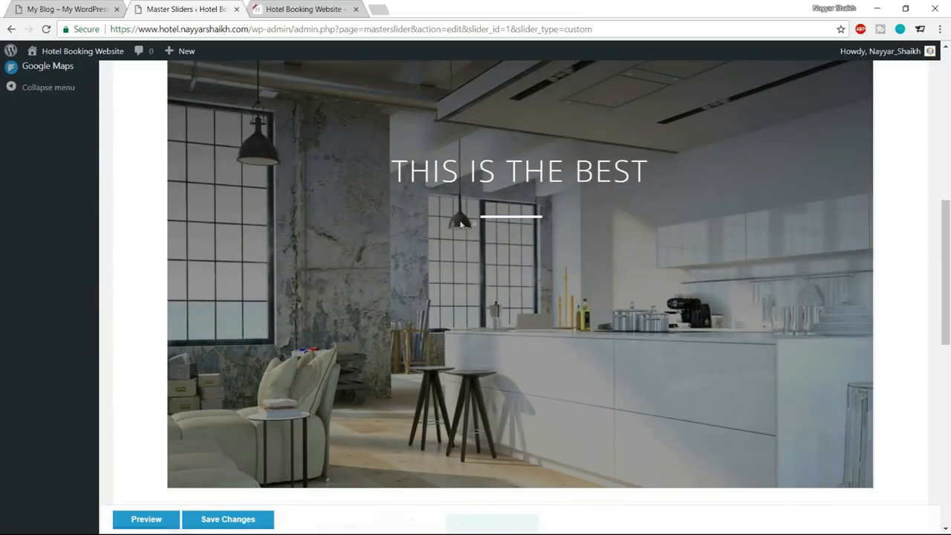
{"action": "scroll", "coordinate": [461, 223], "scroll_direction": "down", "scroll_amount": 4}
{"action": "scroll", "coordinate": [206, 371], "scroll_direction": "down", "scroll_amount": 5}
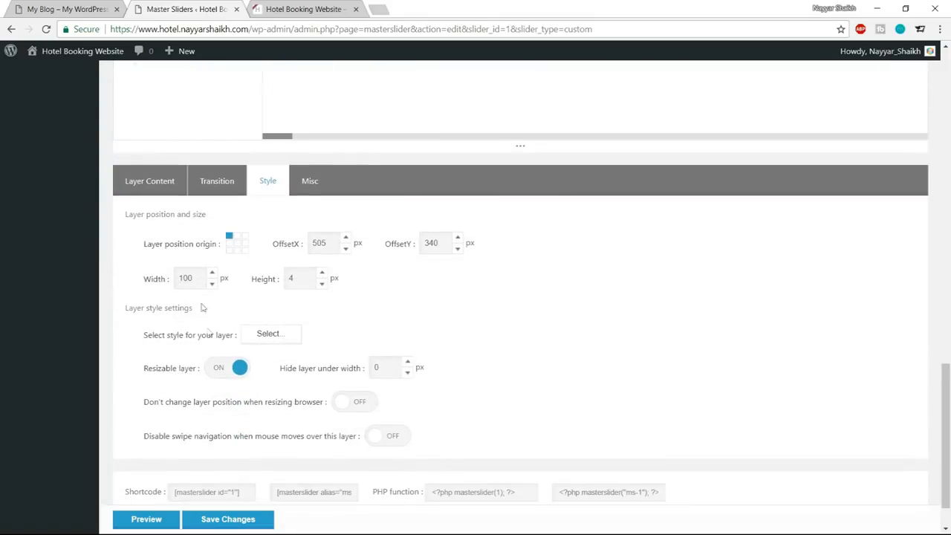
{"action": "double_click", "coordinate": [199, 278]}
{"action": "type", "text": "5"}
{"action": "scroll", "coordinate": [512, 418], "scroll_direction": "up", "scroll_amount": 6}
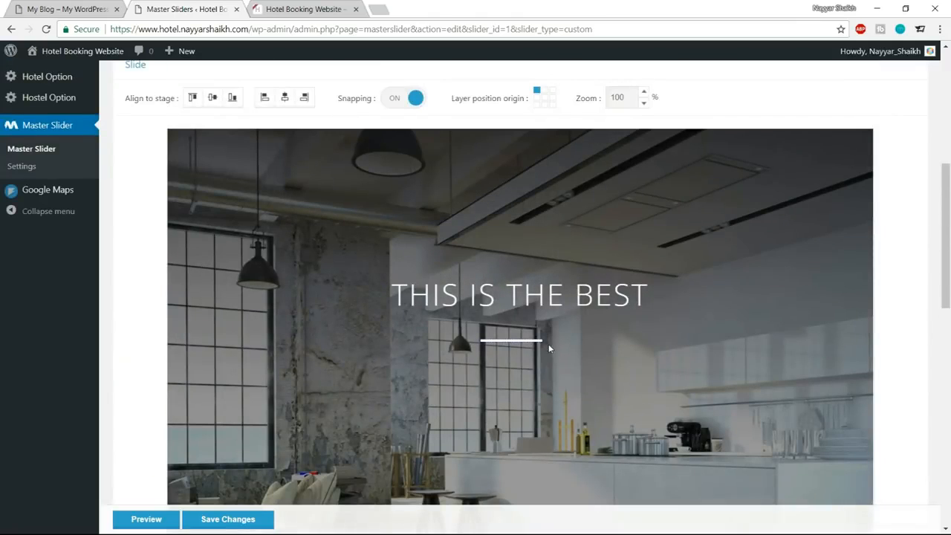
{"action": "left_click", "coordinate": [532, 340]}
{"action": "scroll", "coordinate": [537, 347], "scroll_direction": "down", "scroll_amount": 3}
{"action": "scroll", "coordinate": [537, 348], "scroll_direction": "down", "scroll_amount": 4}
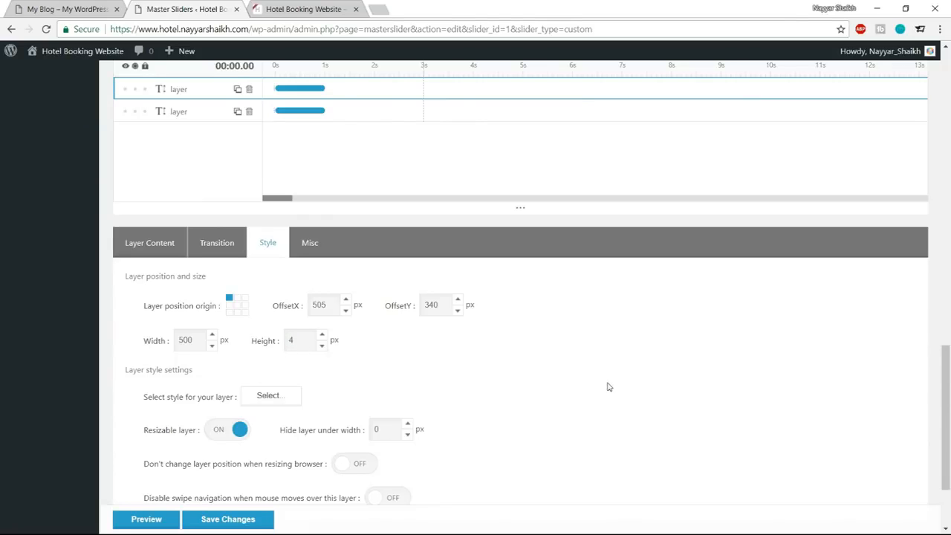
{"action": "scroll", "coordinate": [610, 386], "scroll_direction": "up", "scroll_amount": 7}
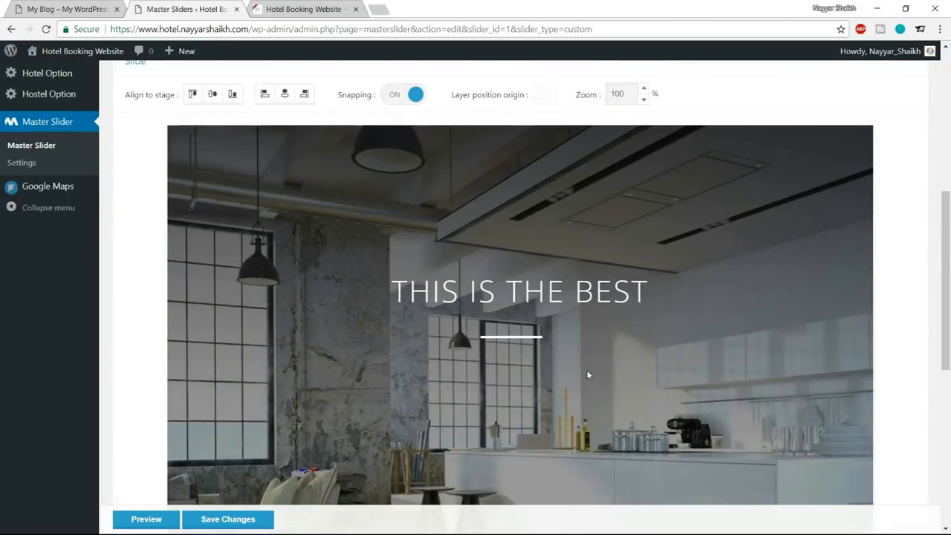
{"action": "scroll", "coordinate": [588, 376], "scroll_direction": "down", "scroll_amount": 5}
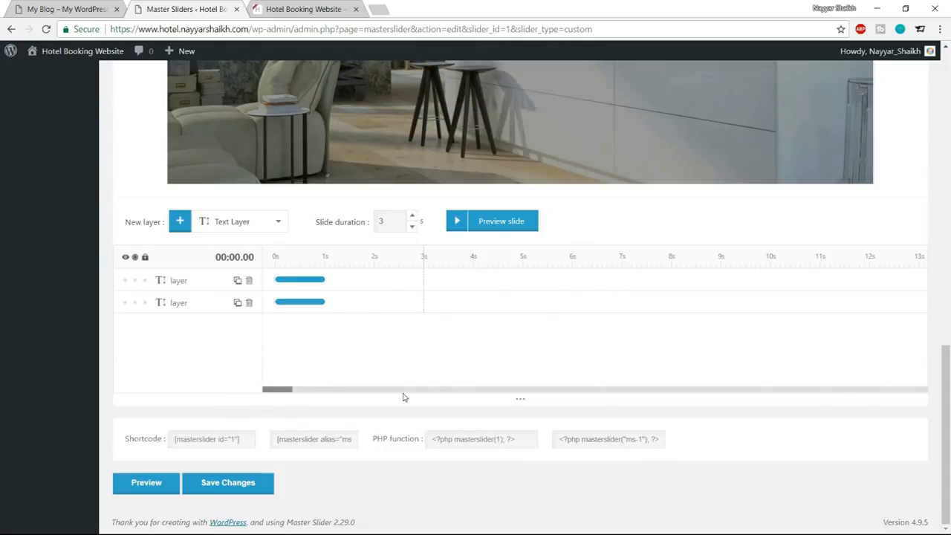
{"action": "scroll", "coordinate": [469, 309], "scroll_direction": "up", "scroll_amount": 10}
{"action": "scroll", "coordinate": [584, 360], "scroll_direction": "down", "scroll_amount": 5}
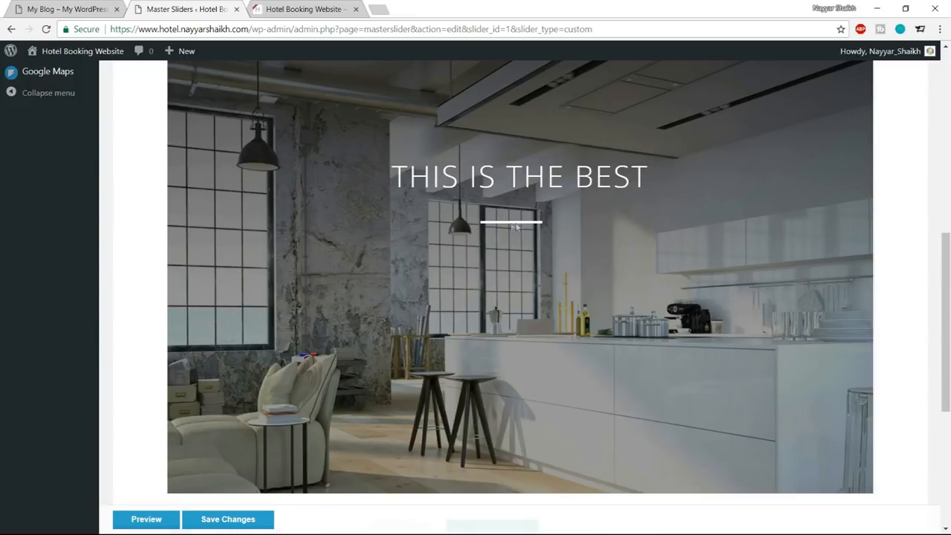
{"action": "scroll", "coordinate": [520, 223], "scroll_direction": "down", "scroll_amount": 3}
{"action": "scroll", "coordinate": [520, 269], "scroll_direction": "down", "scroll_amount": 1}
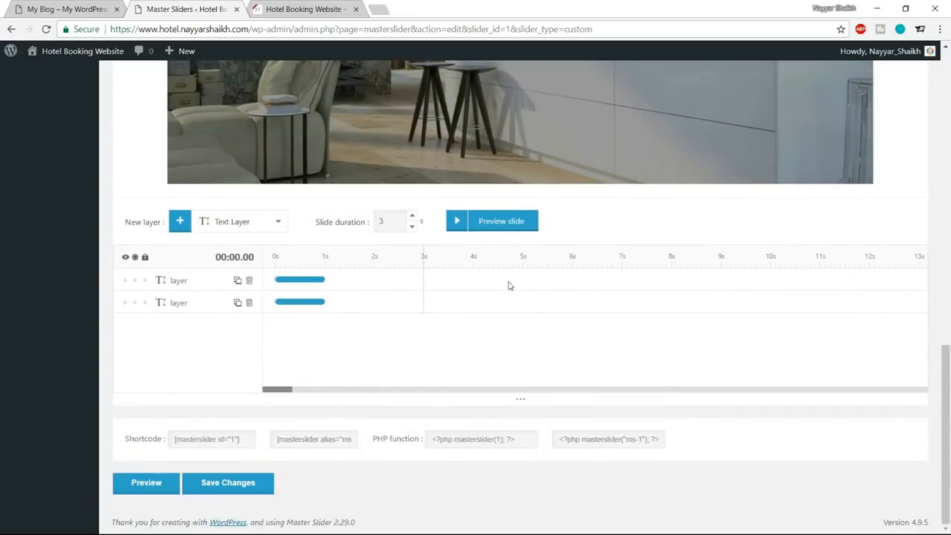
Select the white line layer and set its width to 100 px.
{"action": "left_click", "coordinate": [158, 287]}
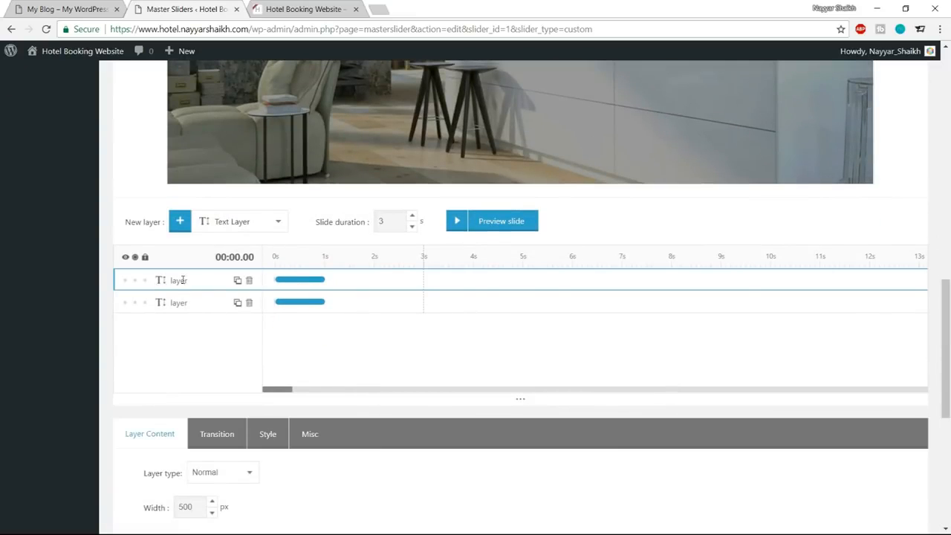
{"action": "scroll", "coordinate": [303, 323], "scroll_direction": "down", "scroll_amount": 3}
{"action": "left_click", "coordinate": [269, 257]}
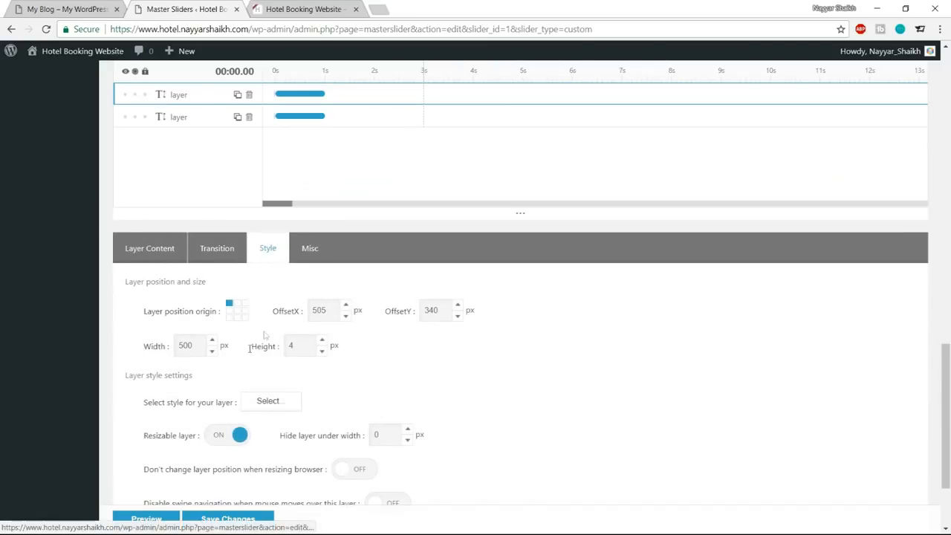
{"action": "left_click_drag", "start_coordinate": [196, 343], "coordinate": [172, 348]}
{"action": "type", "text": "1"}
{"action": "scroll", "coordinate": [459, 372], "scroll_direction": "up", "scroll_amount": 8}
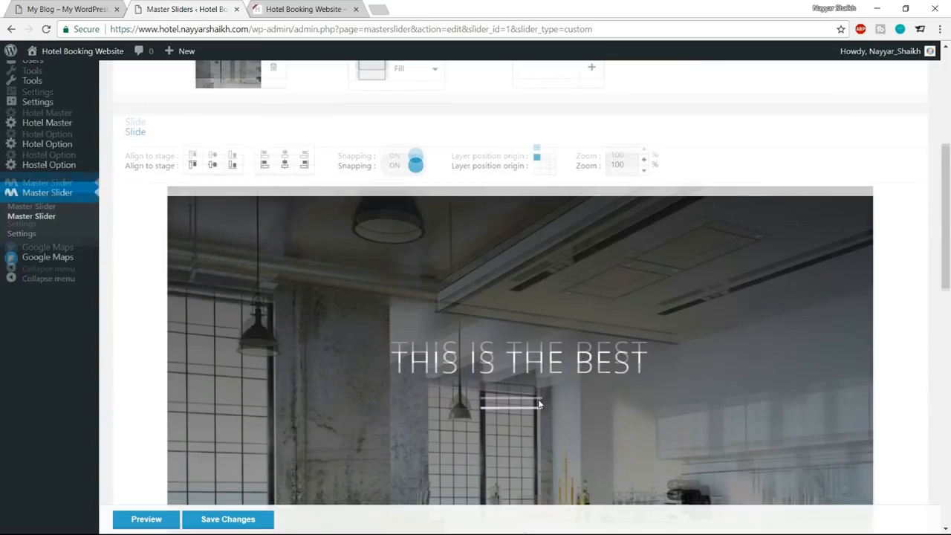
{"action": "scroll", "coordinate": [564, 409], "scroll_direction": "down", "scroll_amount": 10}
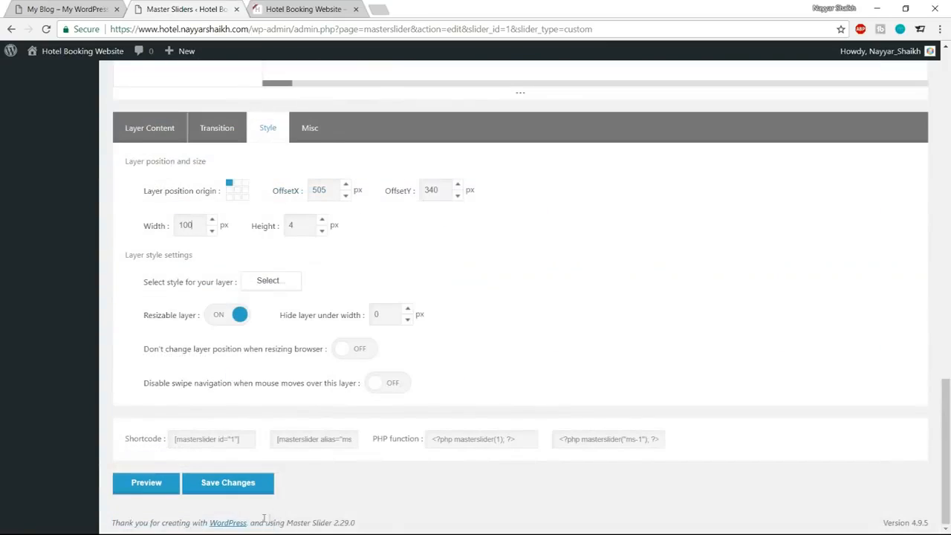
Save the slider changes and compare the slide with the demo site's header.
{"action": "left_click", "coordinate": [227, 483]}
{"action": "scroll", "coordinate": [644, 322], "scroll_direction": "up", "scroll_amount": 10}
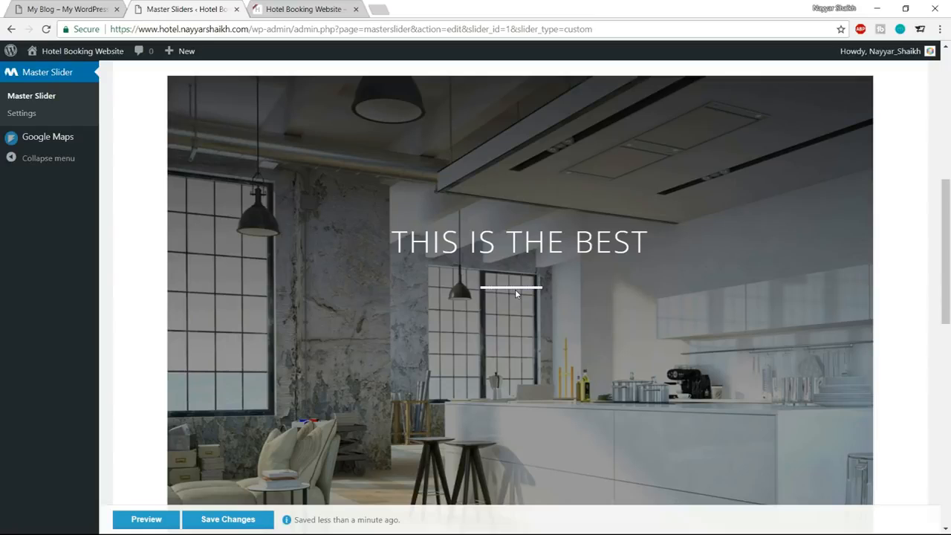
{"action": "left_click", "coordinate": [71, 9]}
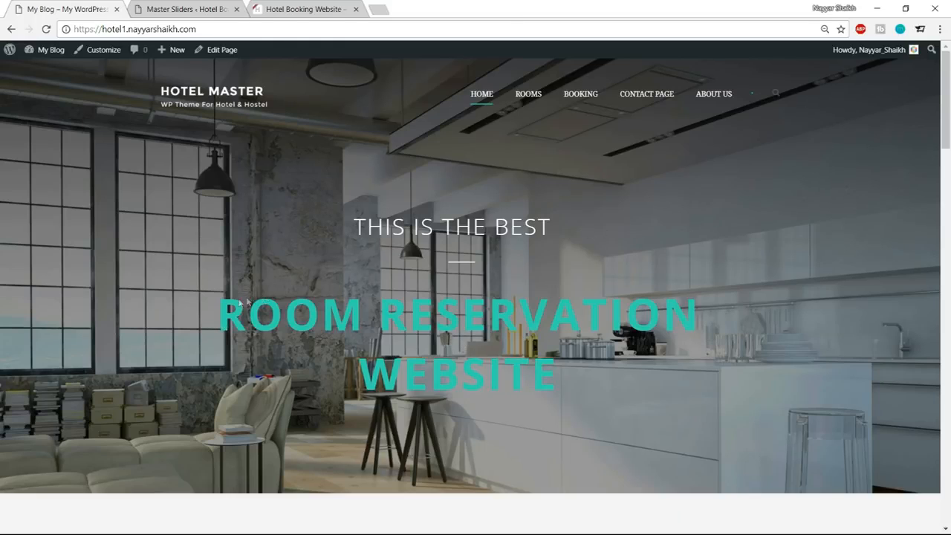
{"action": "key", "text": "ctrl+Tab"}
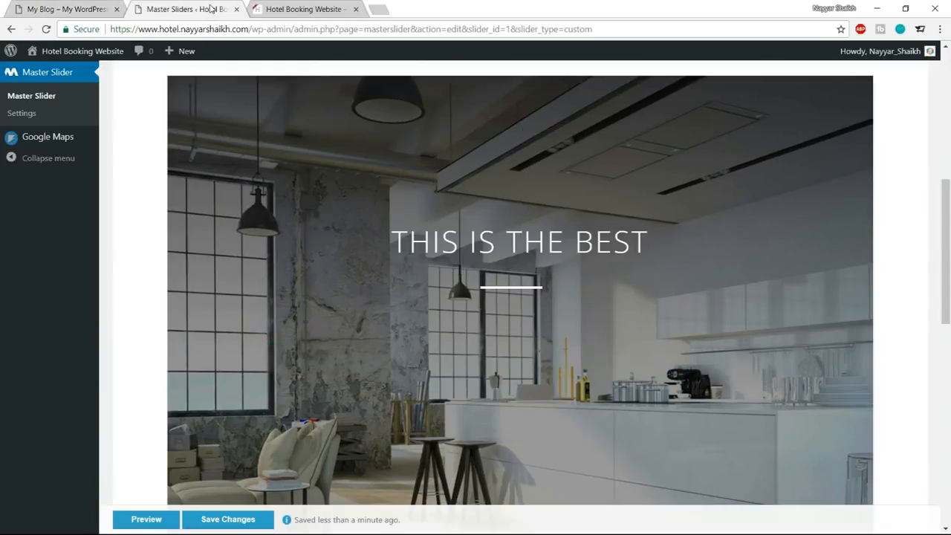
Add a new text layer to the slide and replace its placeholder content with "ROOM RESERVATION WEBSITE".
{"action": "scroll", "coordinate": [597, 248], "scroll_direction": "down", "scroll_amount": 5}
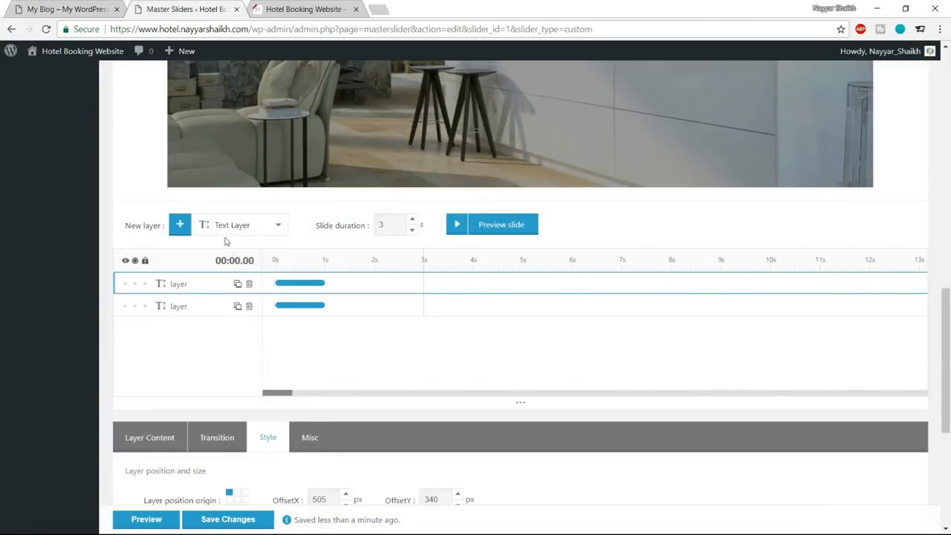
{"action": "left_click", "coordinate": [180, 225]}
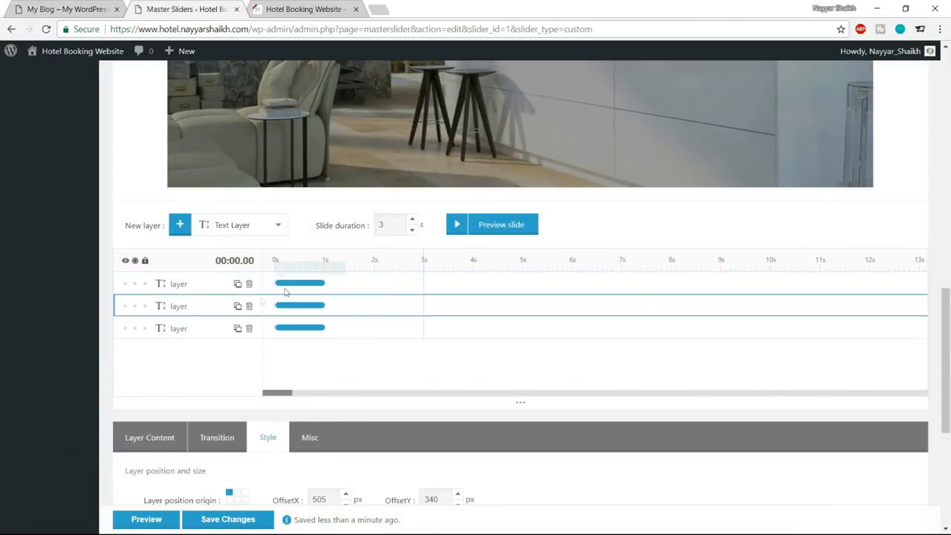
{"action": "left_click", "coordinate": [132, 287]}
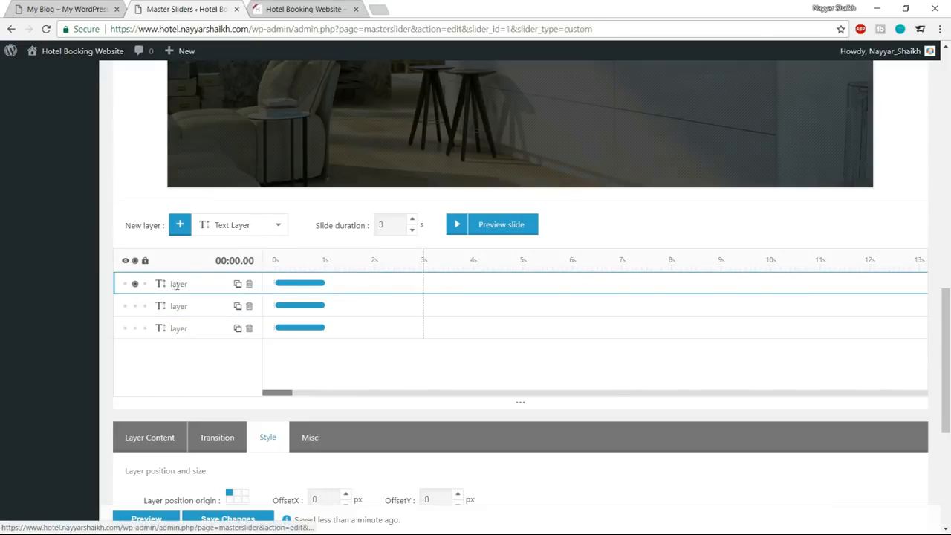
{"action": "scroll", "coordinate": [306, 291], "scroll_direction": "down", "scroll_amount": 4}
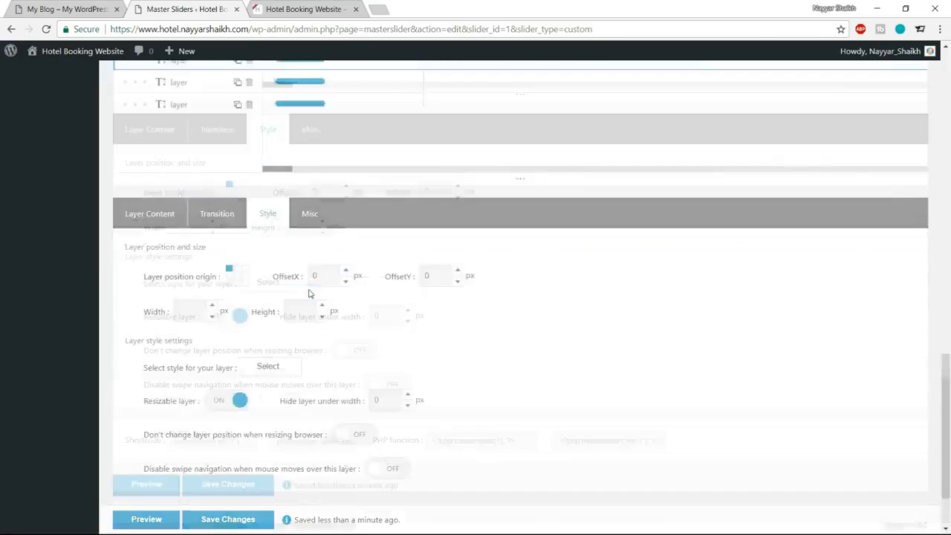
{"action": "left_click", "coordinate": [158, 135]}
{"action": "left_click_drag", "start_coordinate": [250, 305], "coordinate": [113, 296]}
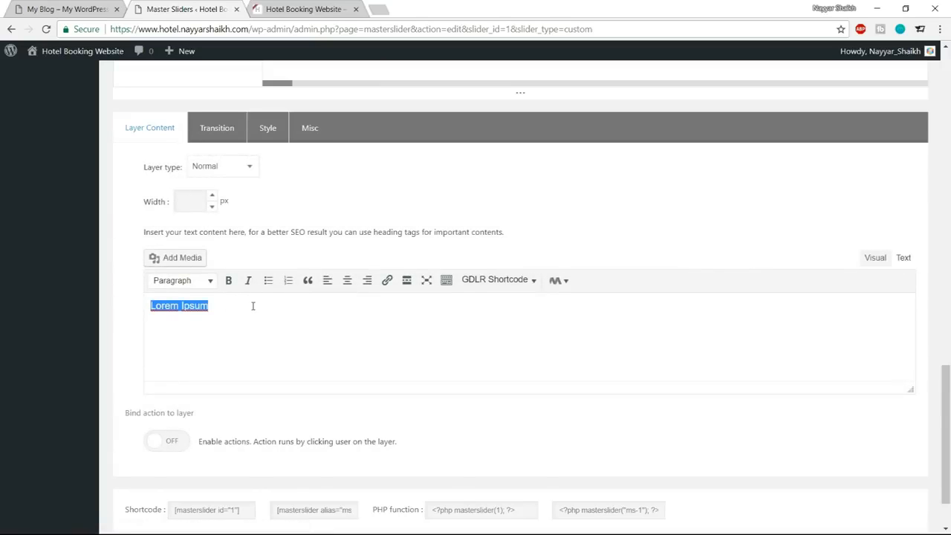
{"action": "type", "text": "ROOM RESERVATION WEBSITE"}
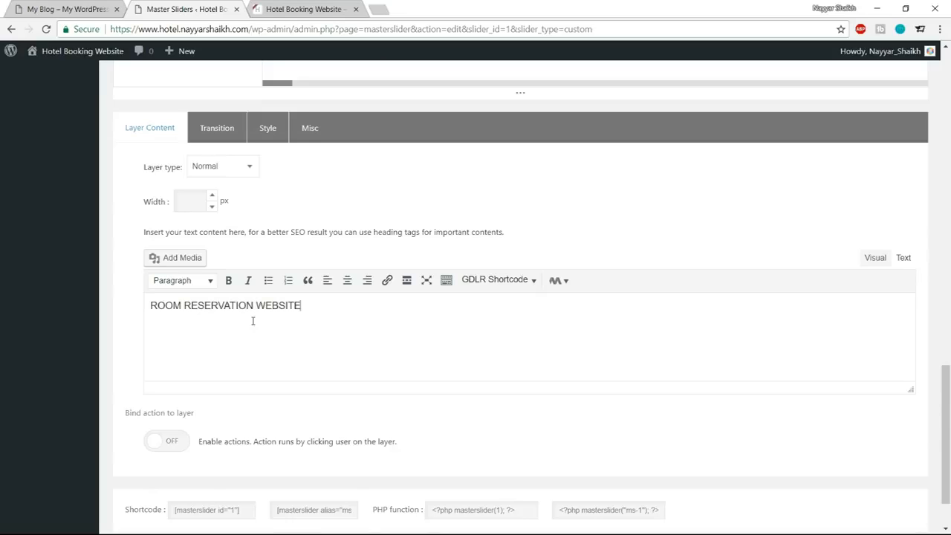
Open the style editor for the "ROOM RESERVATION WEBSITE" layer and bring up its text color picker.
{"action": "left_click", "coordinate": [266, 128]}
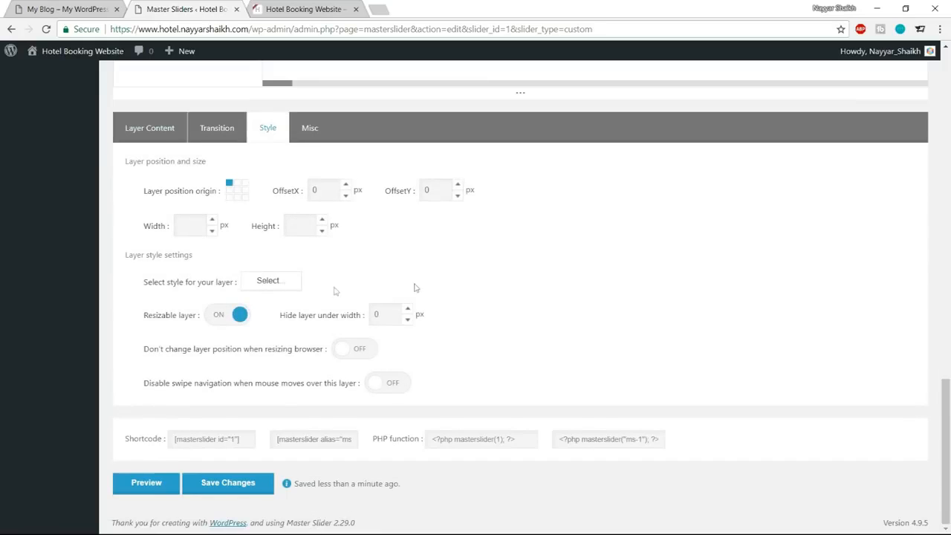
{"action": "left_click", "coordinate": [265, 287]}
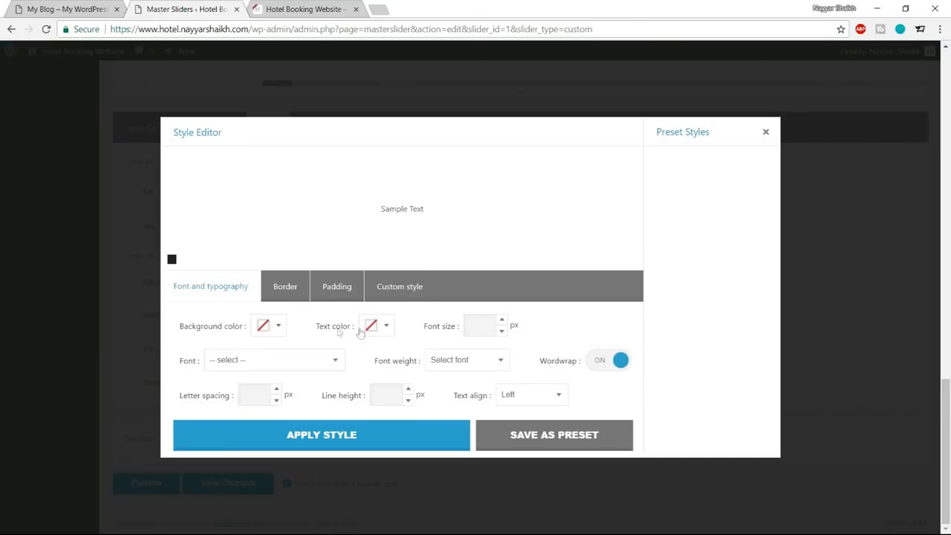
{"action": "left_click", "coordinate": [384, 327]}
{"action": "left_click", "coordinate": [415, 453]}
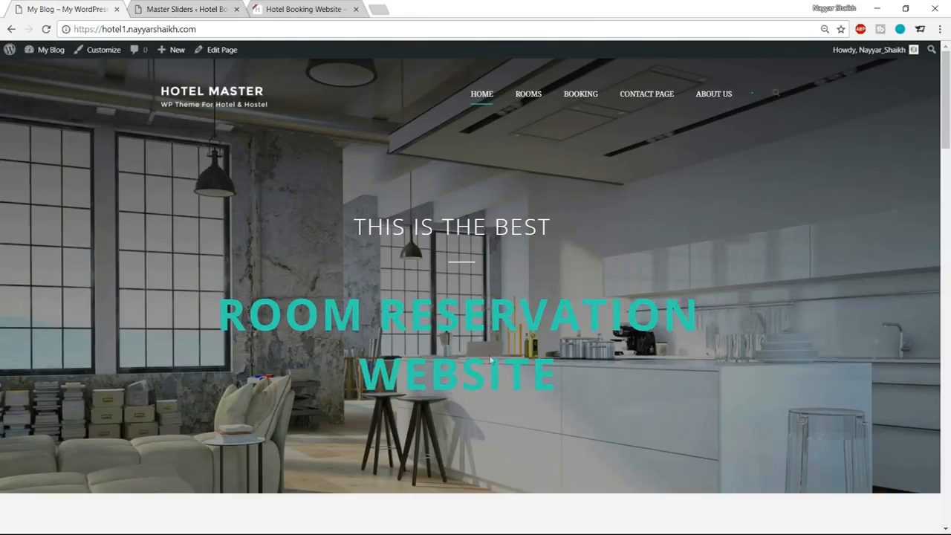
Examine the demo site's homepage sections for the accent color used in headings, buttons and backgrounds.
{"action": "scroll", "coordinate": [513, 338], "scroll_direction": "down", "scroll_amount": 7}
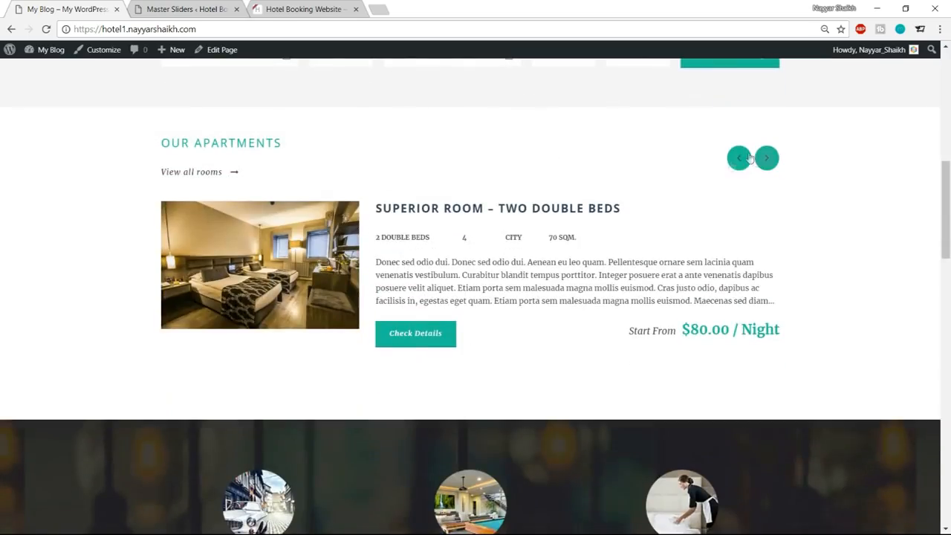
{"action": "scroll", "coordinate": [425, 356], "scroll_direction": "down", "scroll_amount": 8}
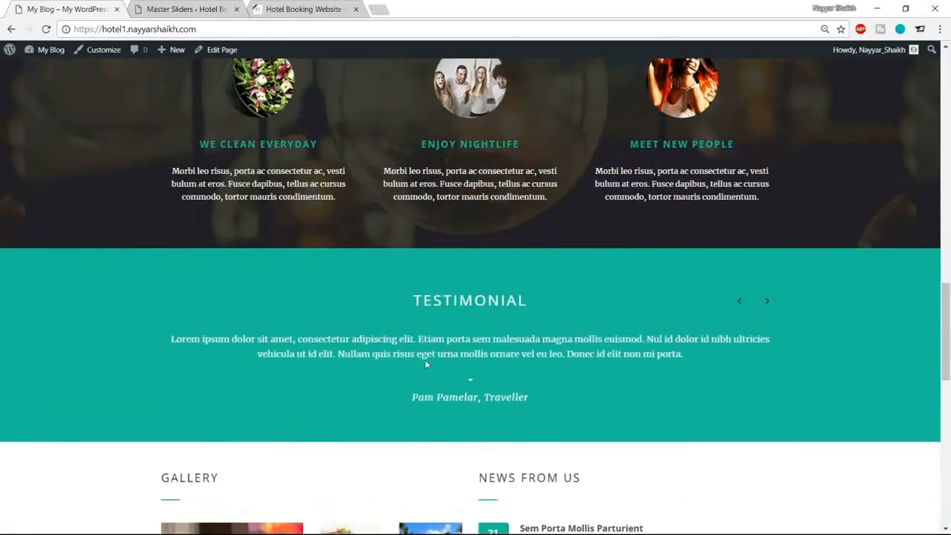
{"action": "scroll", "coordinate": [784, 341], "scroll_direction": "down", "scroll_amount": 8}
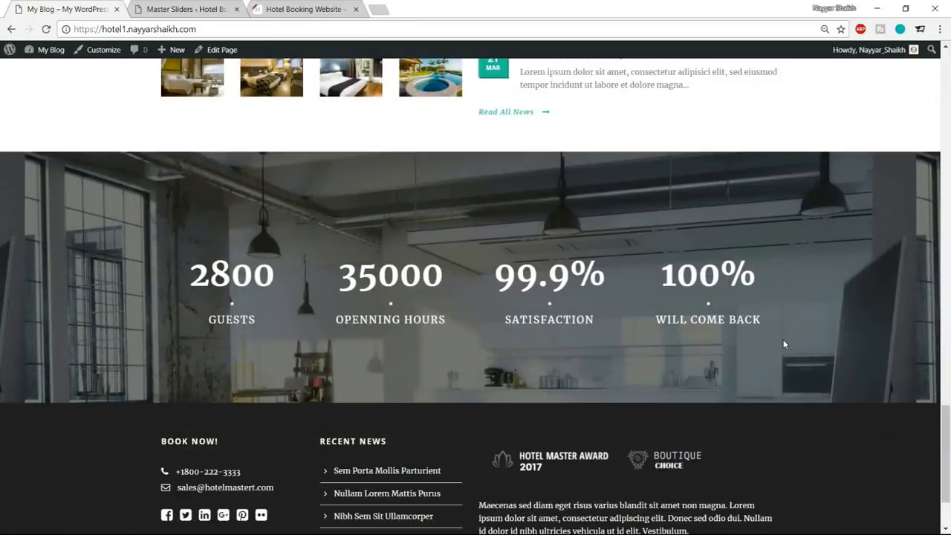
{"action": "scroll", "coordinate": [783, 344], "scroll_direction": "up", "scroll_amount": 10}
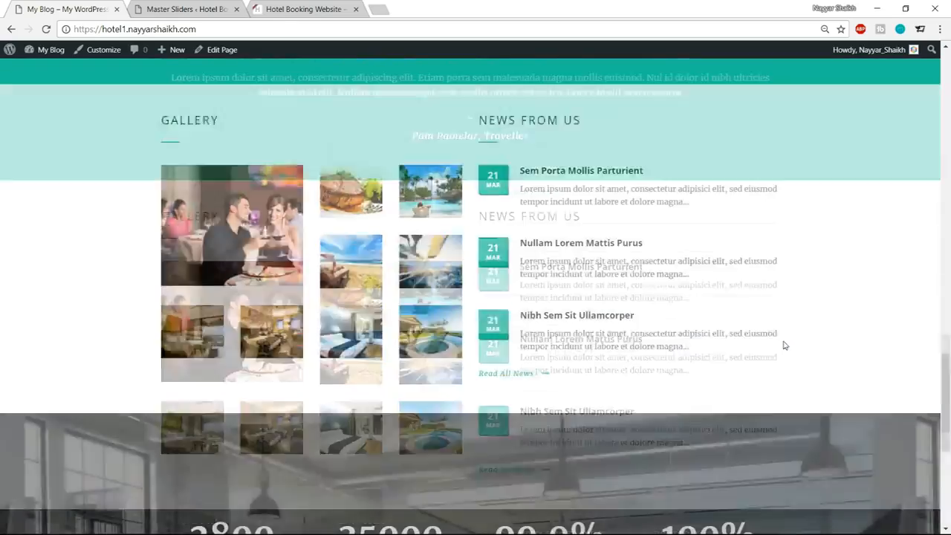
{"action": "scroll", "coordinate": [784, 344], "scroll_direction": "up", "scroll_amount": 10}
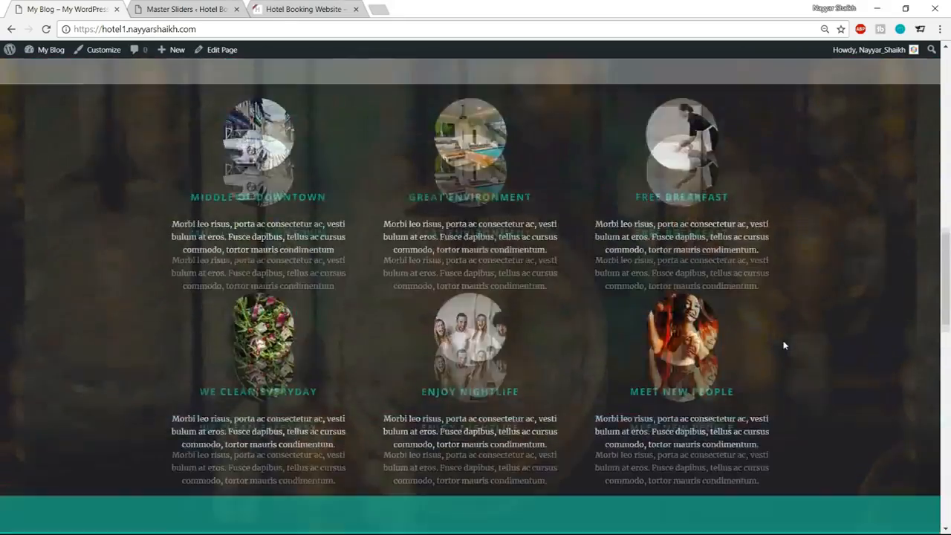
{"action": "scroll", "coordinate": [783, 344], "scroll_direction": "up", "scroll_amount": 2}
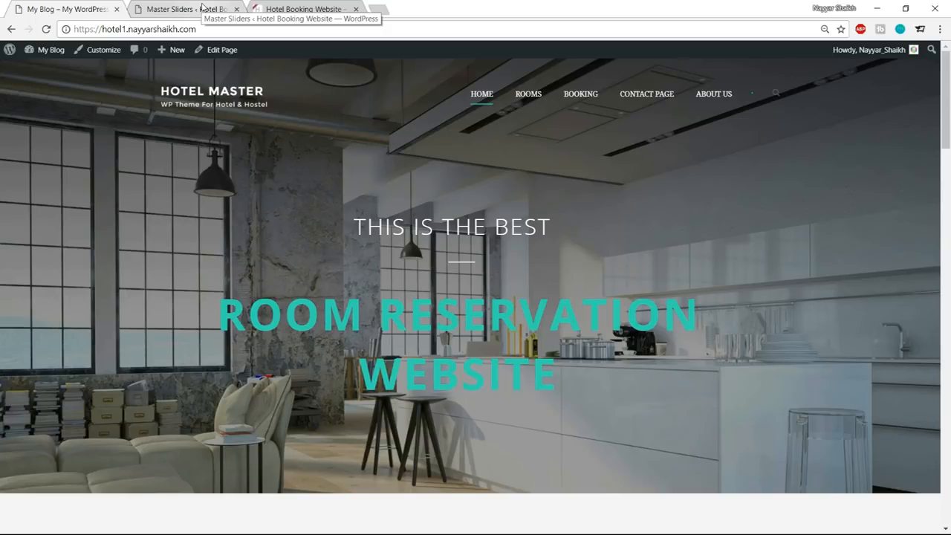
Set the text color of the "ROOM RESERVATION WEBSITE" layer to the demo site's teal green by its hex code.
{"action": "left_click", "coordinate": [187, 9]}
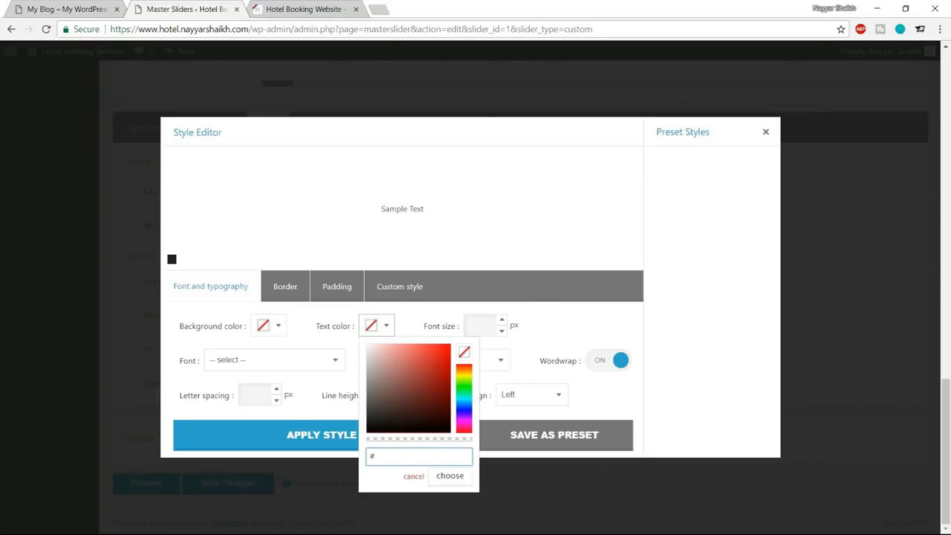
{"action": "left_click_drag", "start_coordinate": [468, 376], "coordinate": [424, 376]}
{"action": "left_click_drag", "start_coordinate": [464, 420], "coordinate": [427, 385]}
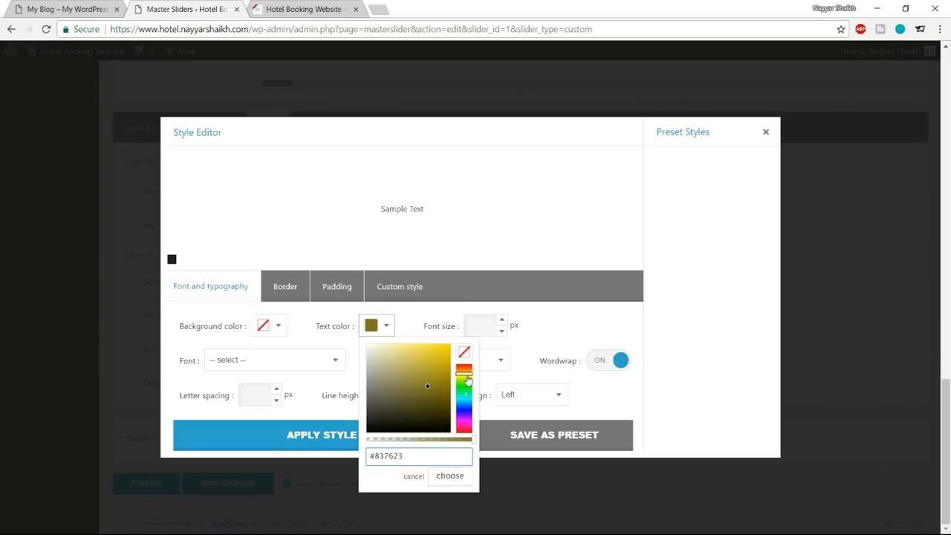
{"action": "left_click_drag", "start_coordinate": [420, 455], "coordinate": [380, 455]}
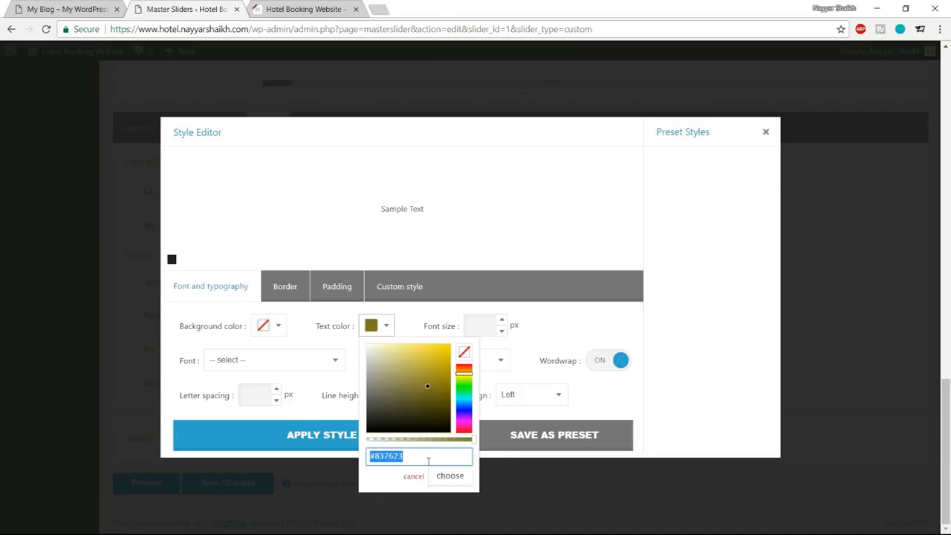
{"action": "type", "text": "#1ABC9C"}
{"action": "left_click", "coordinate": [450, 477]}
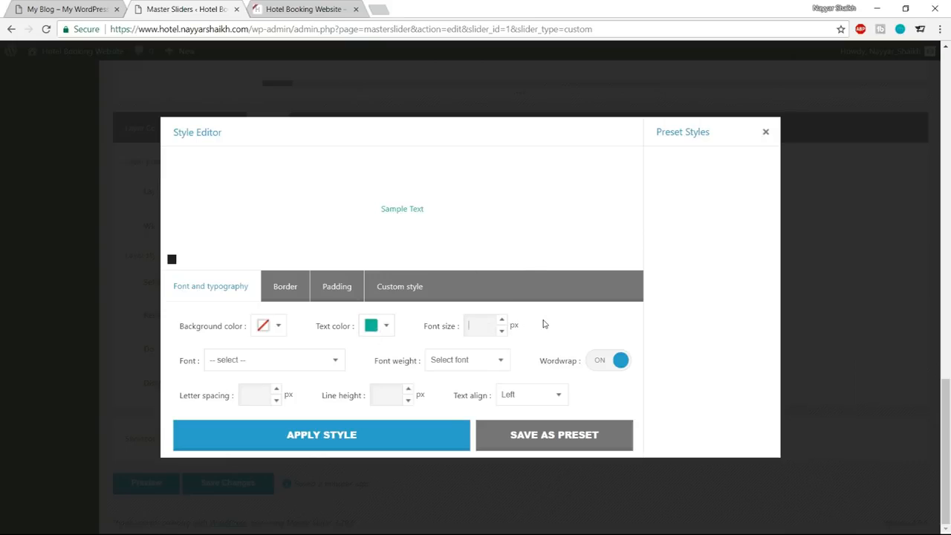
Style the layer's text with font size 80 px, Open Sans, weight 700 and letter spacing 4 px, and apply the style.
{"action": "type", "text": "80"}
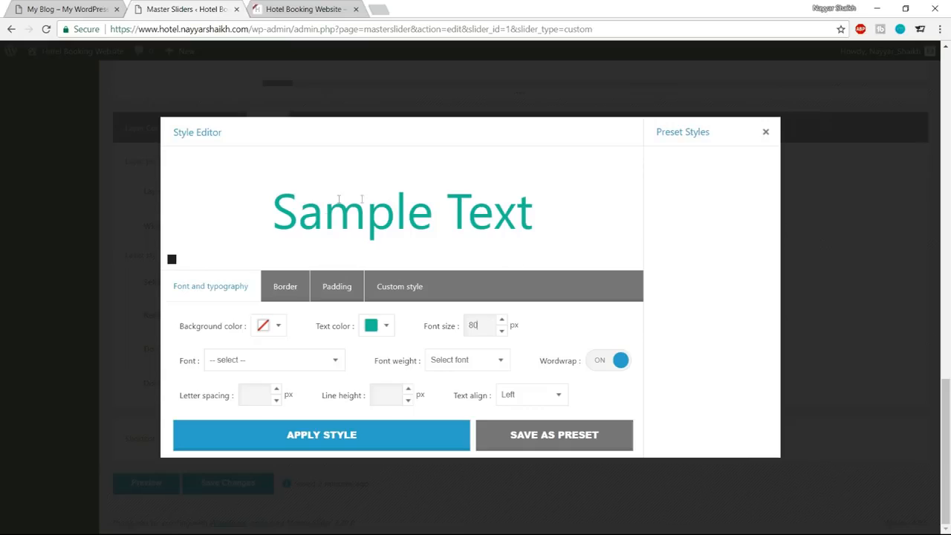
{"action": "left_click", "coordinate": [271, 361]}
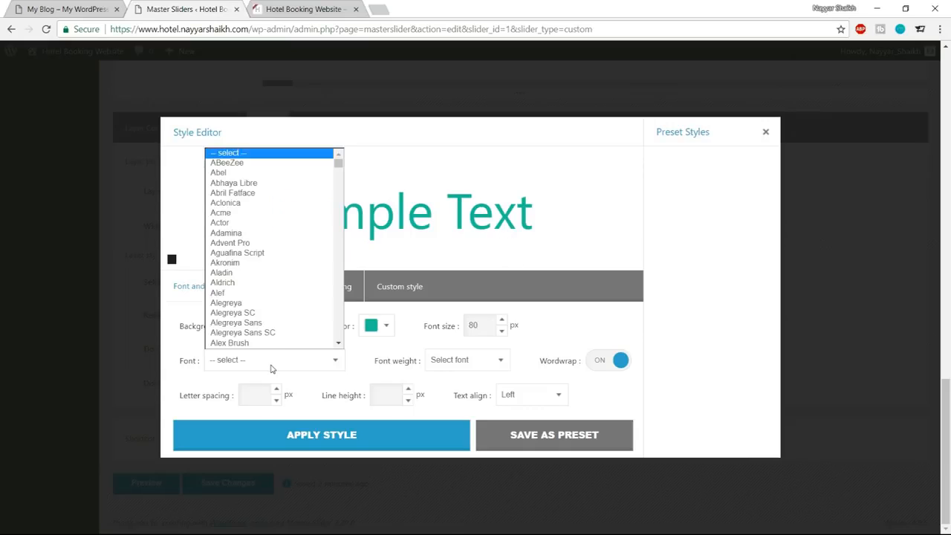
{"action": "type", "text": "op"}
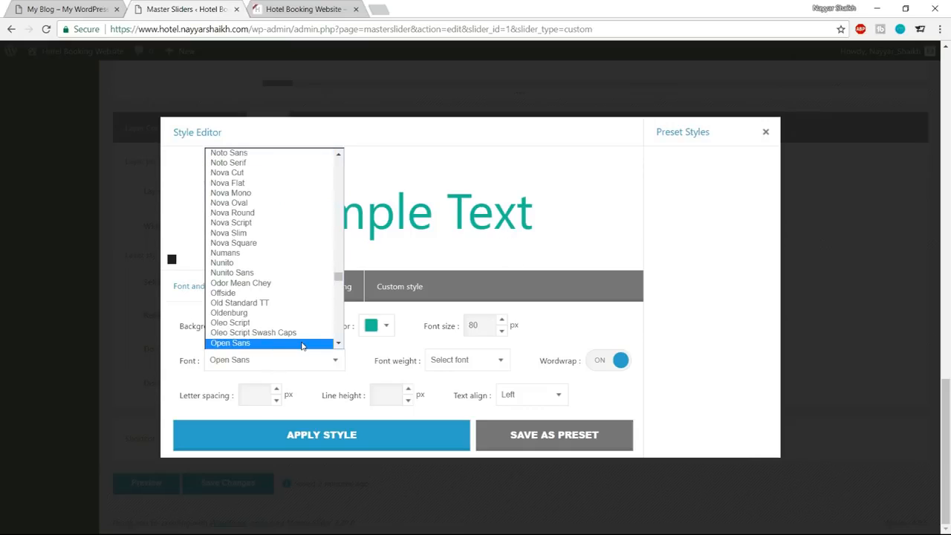
{"action": "left_click", "coordinate": [301, 343]}
{"action": "left_click", "coordinate": [459, 363]}
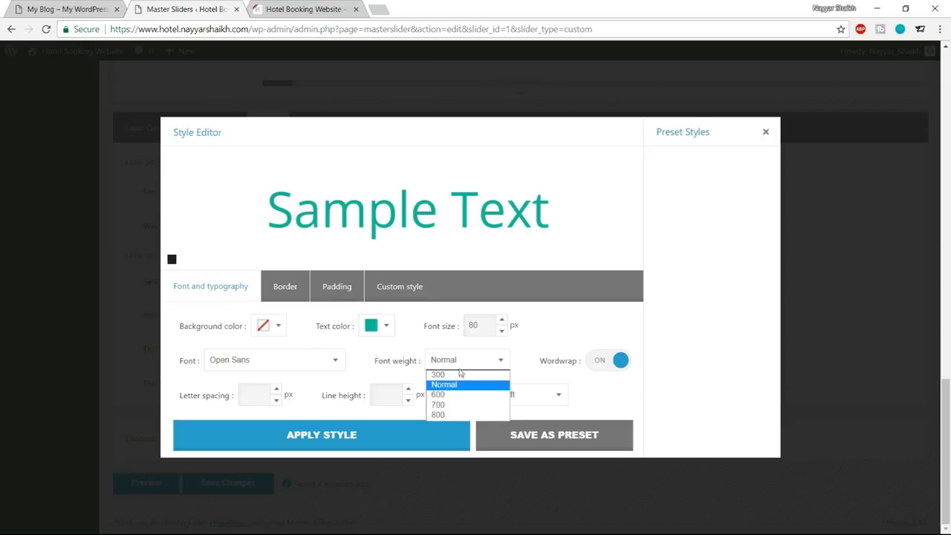
{"action": "left_click", "coordinate": [457, 405]}
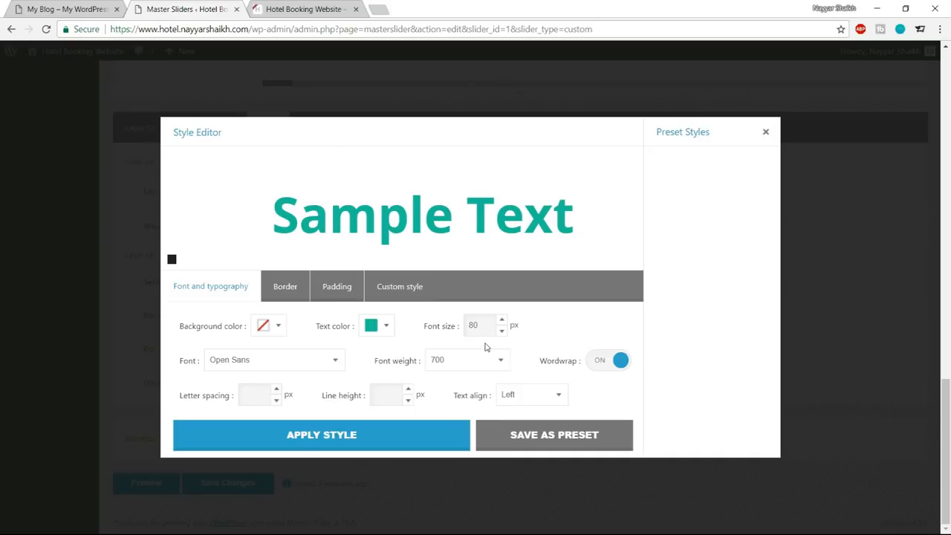
{"action": "type", "text": "4"}
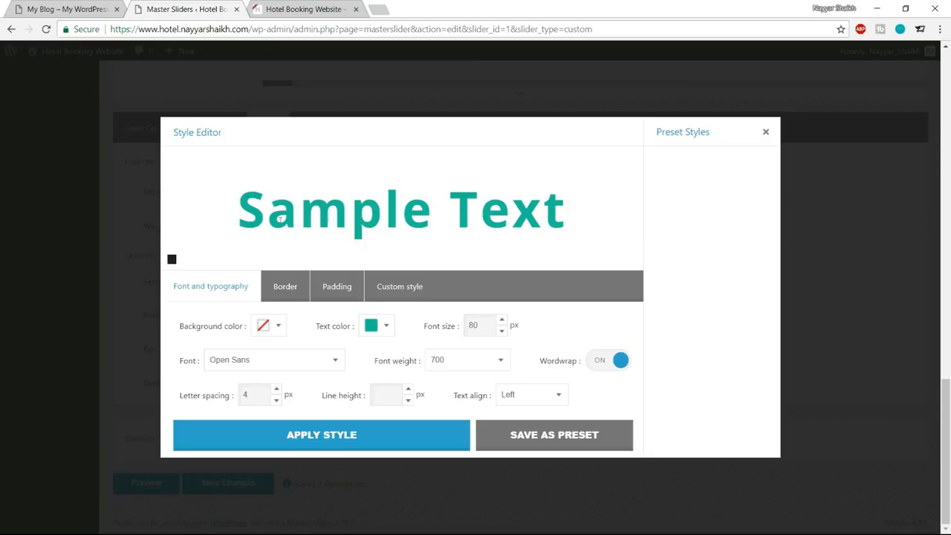
{"action": "left_click", "coordinate": [373, 433]}
Set the text alignment of the "ROOM RESERVATION WEBSITE" layer to Center, apply it, and check the slide.
{"action": "scroll", "coordinate": [410, 416], "scroll_direction": "up", "scroll_amount": 10}
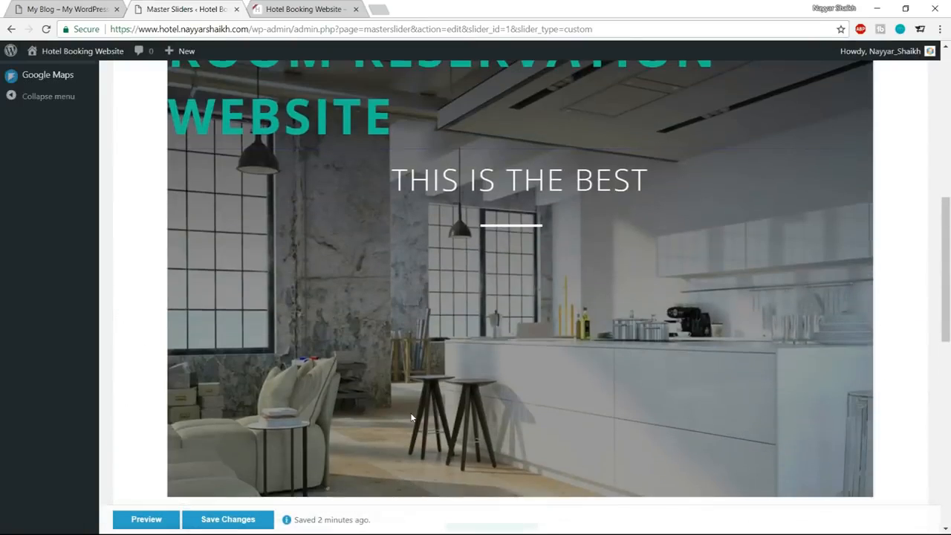
{"action": "scroll", "coordinate": [411, 417], "scroll_direction": "up", "scroll_amount": 2}
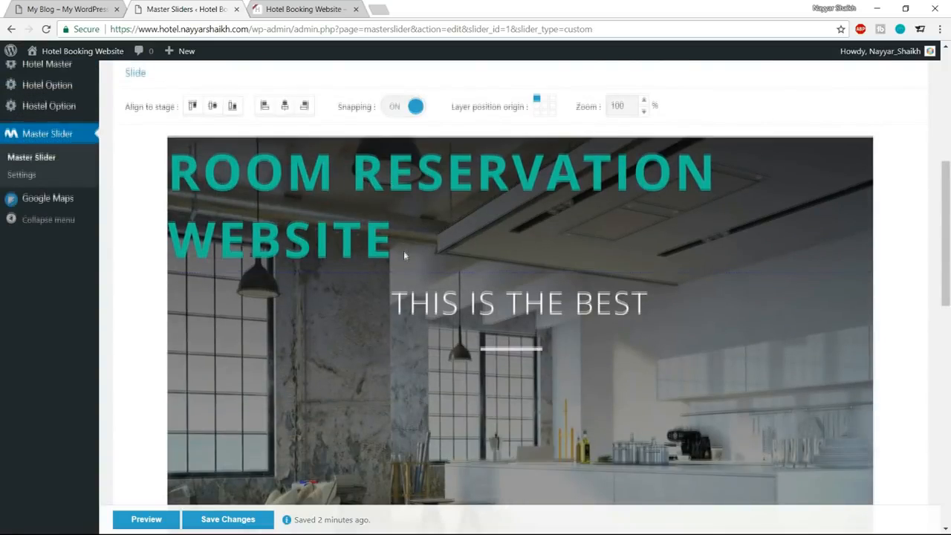
{"action": "scroll", "coordinate": [403, 253], "scroll_direction": "down", "scroll_amount": 12}
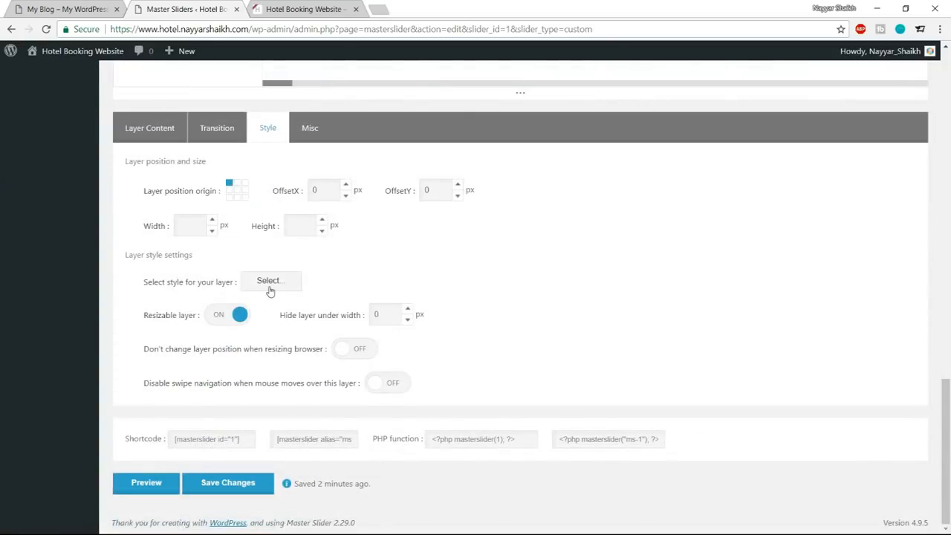
{"action": "left_click", "coordinate": [270, 283]}
{"action": "left_click_drag", "start_coordinate": [469, 403], "coordinate": [451, 396]}
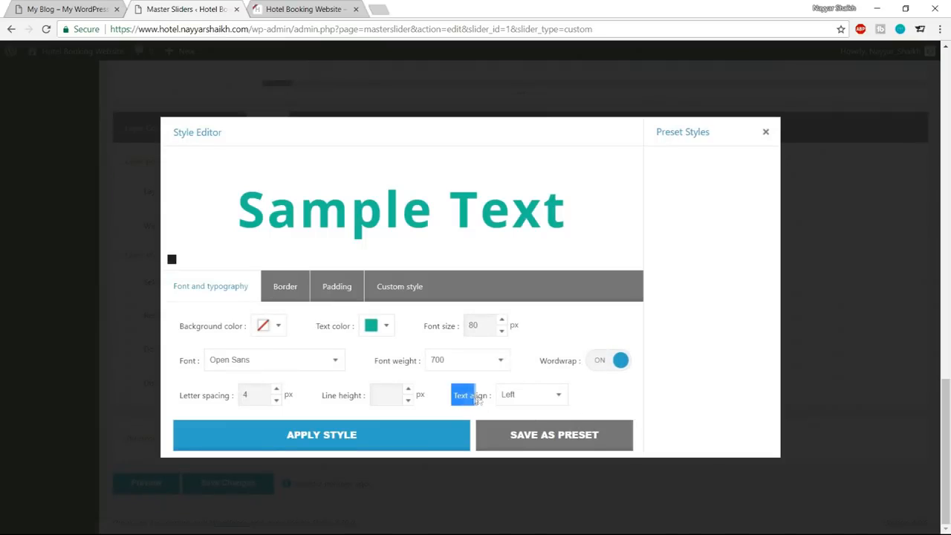
{"action": "left_click", "coordinate": [524, 397]}
{"action": "left_click", "coordinate": [523, 420]}
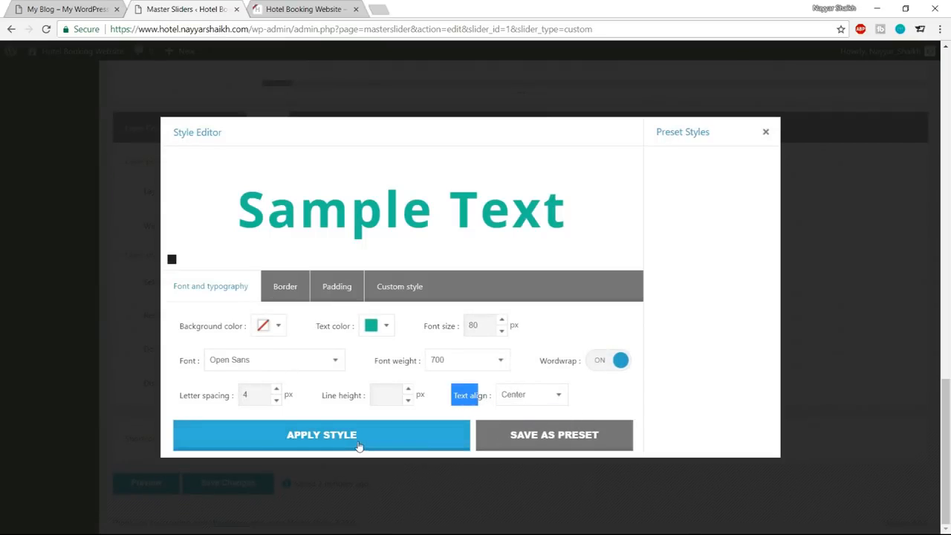
{"action": "left_click", "coordinate": [358, 438]}
{"action": "scroll", "coordinate": [639, 394], "scroll_direction": "up", "scroll_amount": 5}
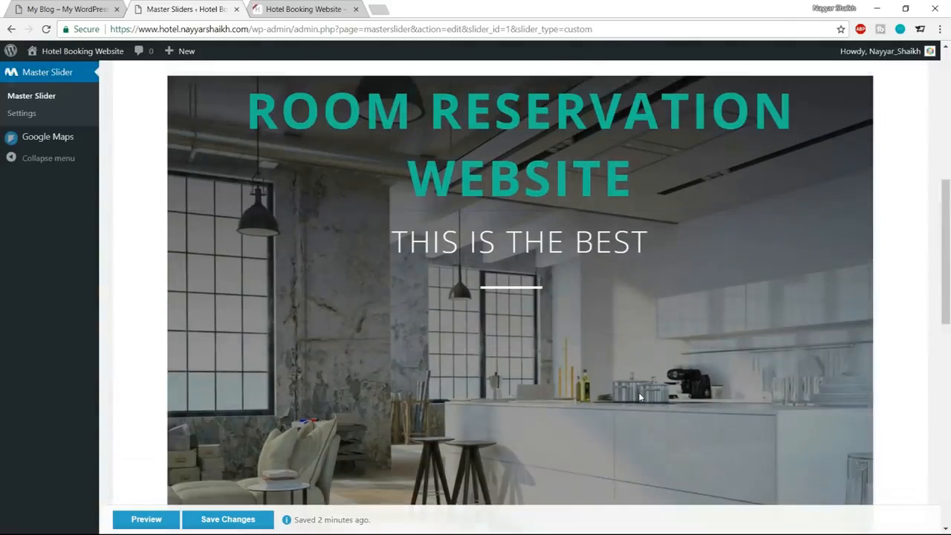
Move the "ROOM RESERVATION WEBSITE" layer beneath the white line on the slide and compare it with the demo header.
{"action": "scroll", "coordinate": [558, 243], "scroll_direction": "down", "scroll_amount": 2}
{"action": "scroll", "coordinate": [509, 189], "scroll_direction": "up", "scroll_amount": 2}
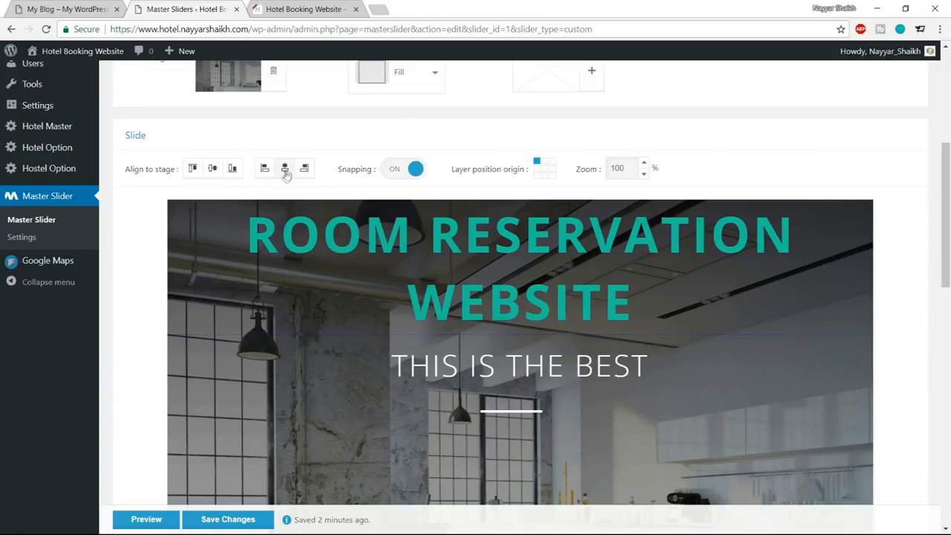
{"action": "scroll", "coordinate": [504, 108], "scroll_direction": "down", "scroll_amount": 3}
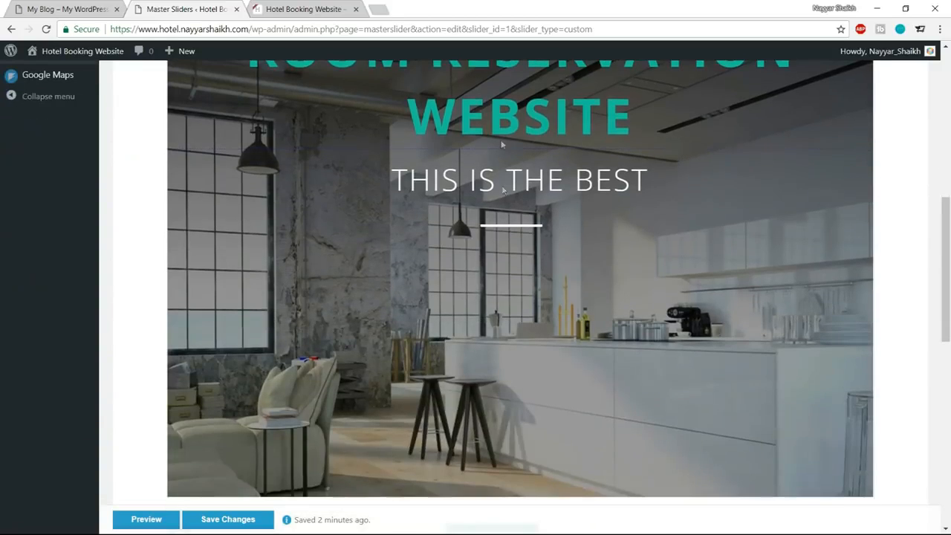
{"action": "left_click_drag", "start_coordinate": [503, 109], "coordinate": [512, 336]}
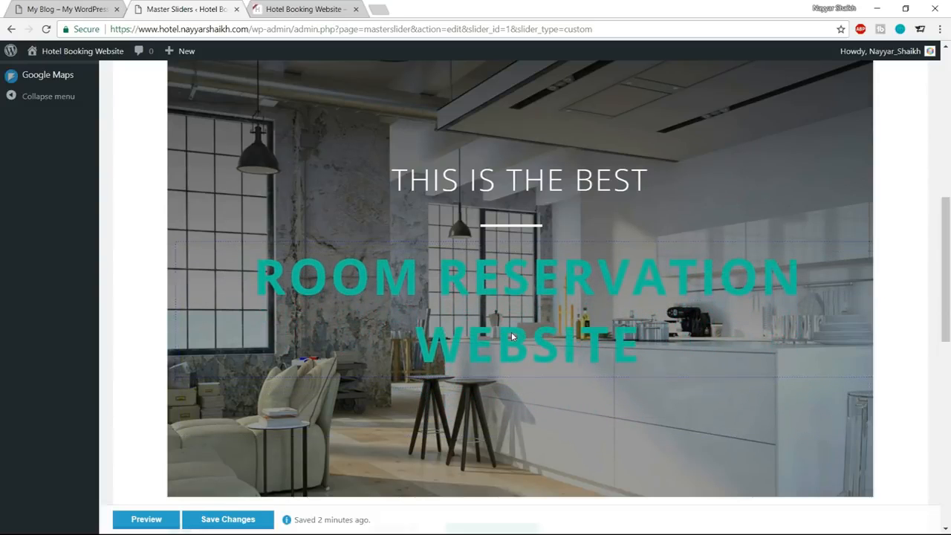
{"action": "scroll", "coordinate": [512, 336], "scroll_direction": "up", "scroll_amount": 5}
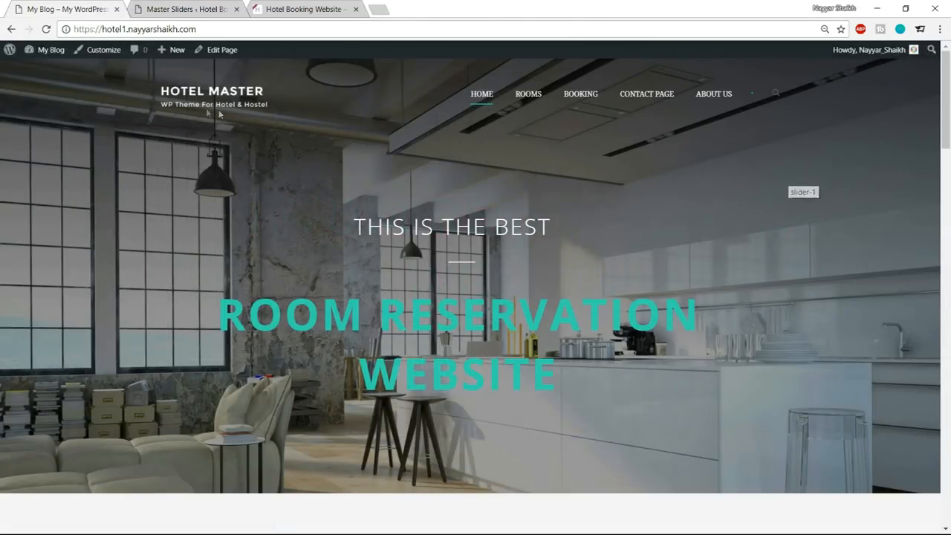
Reload the demo homepage to watch its header animation, and open the transition-in effect editor for the "ROOM RESERVATION WEBSITE" layer.
{"action": "left_click", "coordinate": [43, 32]}
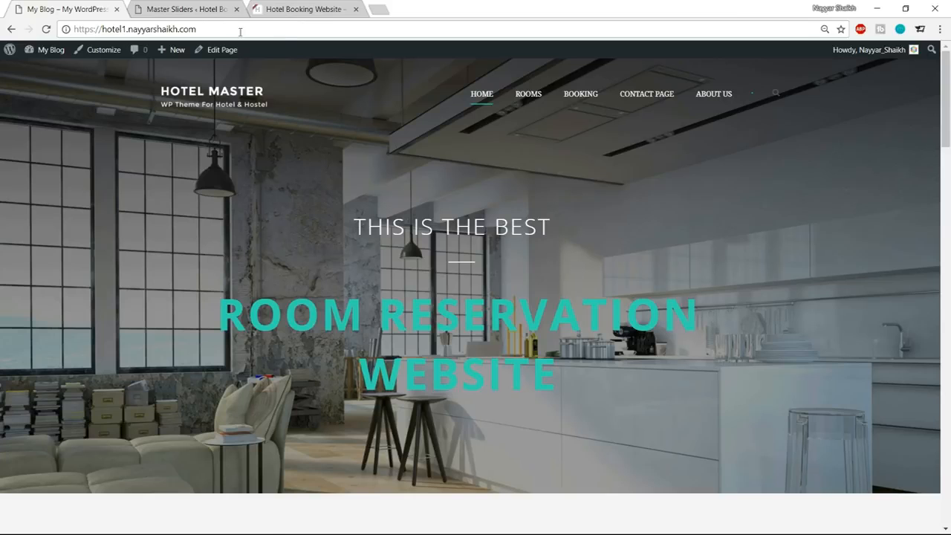
{"action": "left_click", "coordinate": [196, 7]}
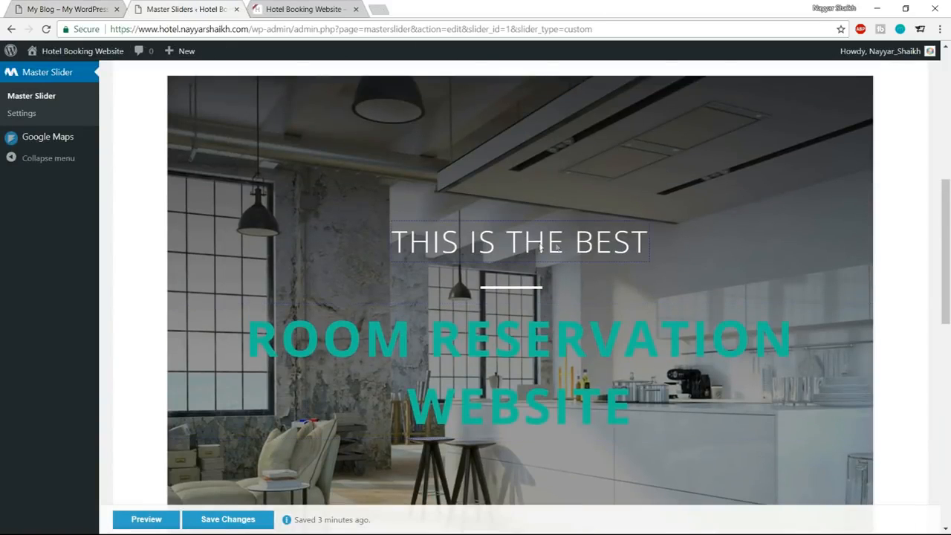
{"action": "scroll", "coordinate": [667, 263], "scroll_direction": "down", "scroll_amount": 5}
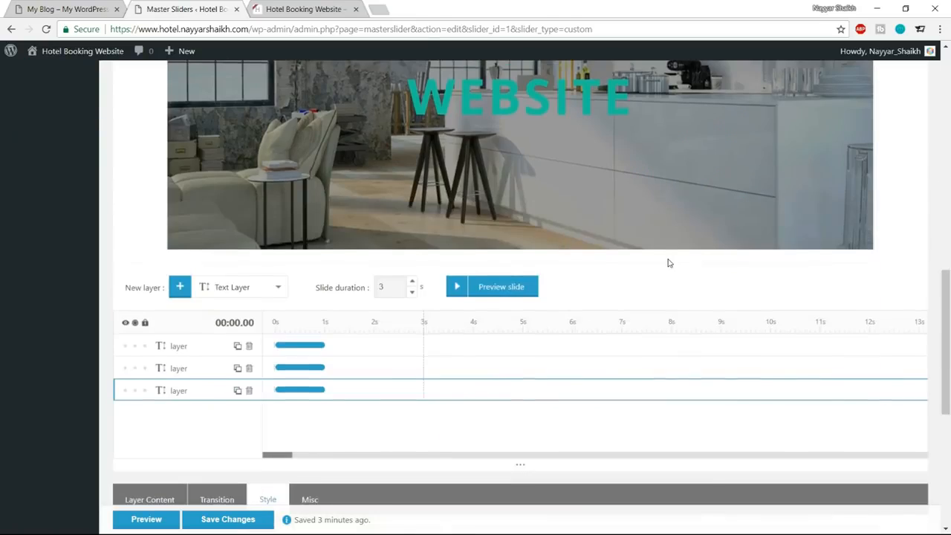
{"action": "scroll", "coordinate": [668, 262], "scroll_direction": "down", "scroll_amount": 3}
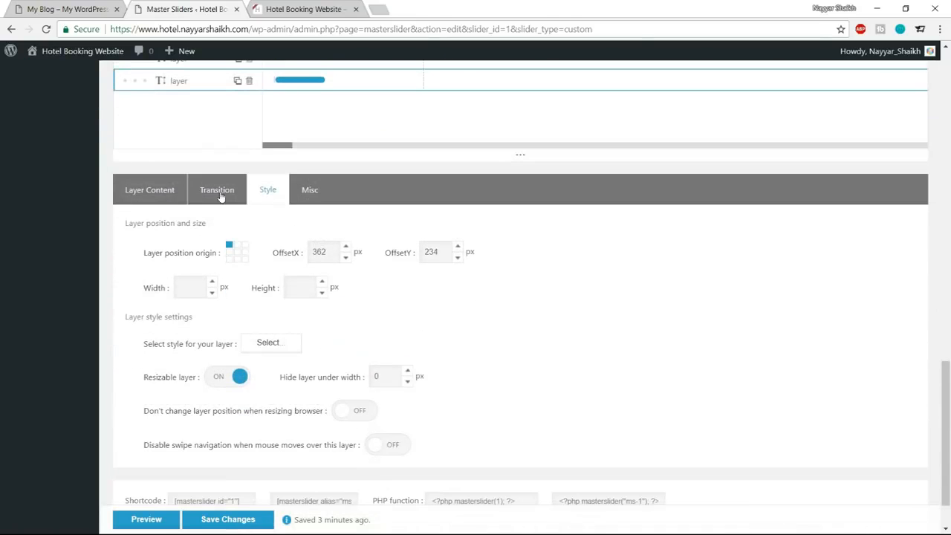
{"action": "left_click", "coordinate": [218, 191]}
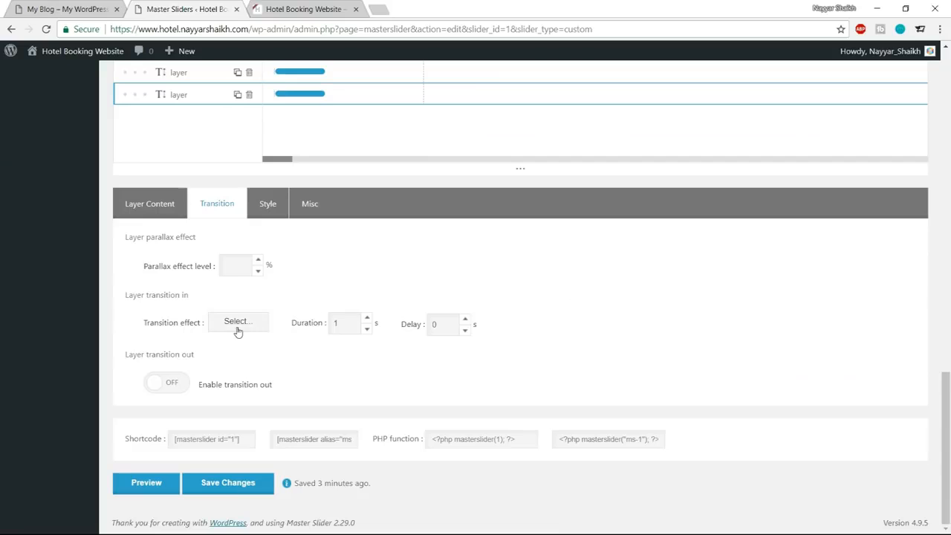
{"action": "left_click", "coordinate": [237, 327]}
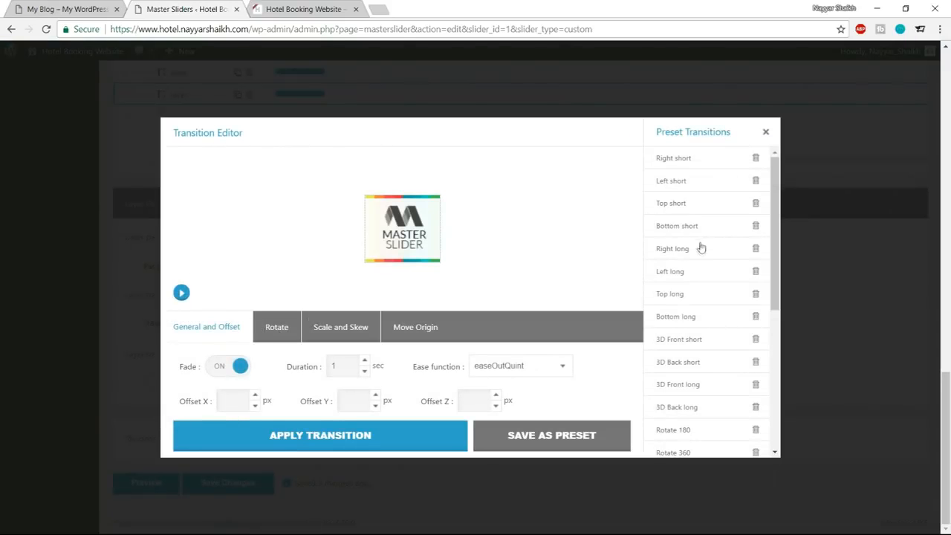
Choose the Skew top preset transition for the "ROOM RESERVATION WEBSITE" layer and play its animation preview.
{"action": "scroll", "coordinate": [701, 256], "scroll_direction": "down", "scroll_amount": 4}
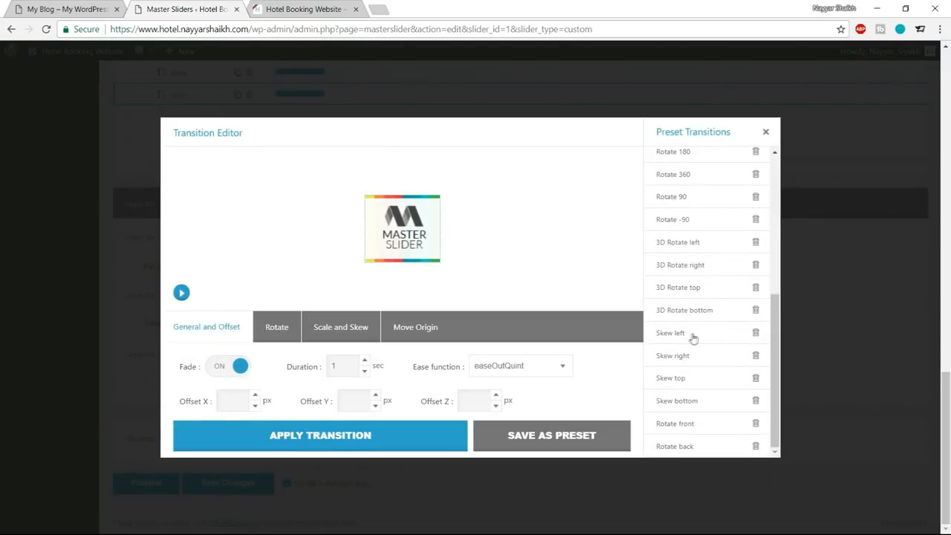
{"action": "scroll", "coordinate": [700, 333], "scroll_direction": "up", "scroll_amount": 4}
{"action": "scroll", "coordinate": [701, 332], "scroll_direction": "down", "scroll_amount": 4}
{"action": "left_click", "coordinate": [686, 379]}
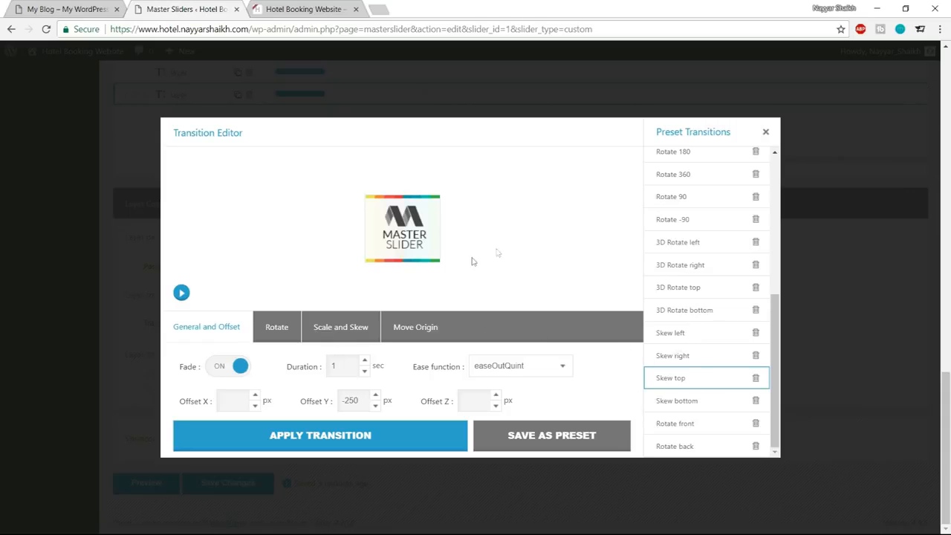
{"action": "left_click", "coordinate": [182, 294]}
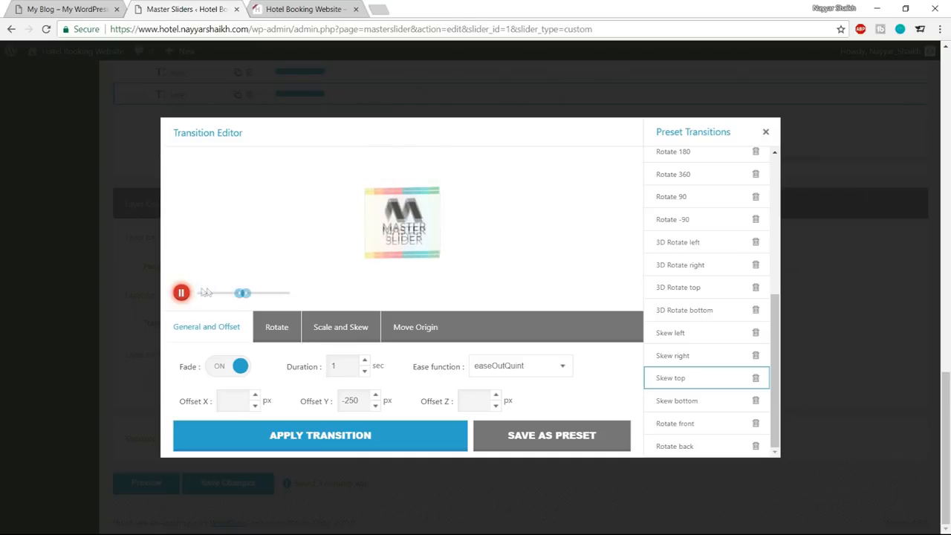
Try a 5-second duration for the Skew top transition and preview the animation.
{"action": "left_click", "coordinate": [182, 294]}
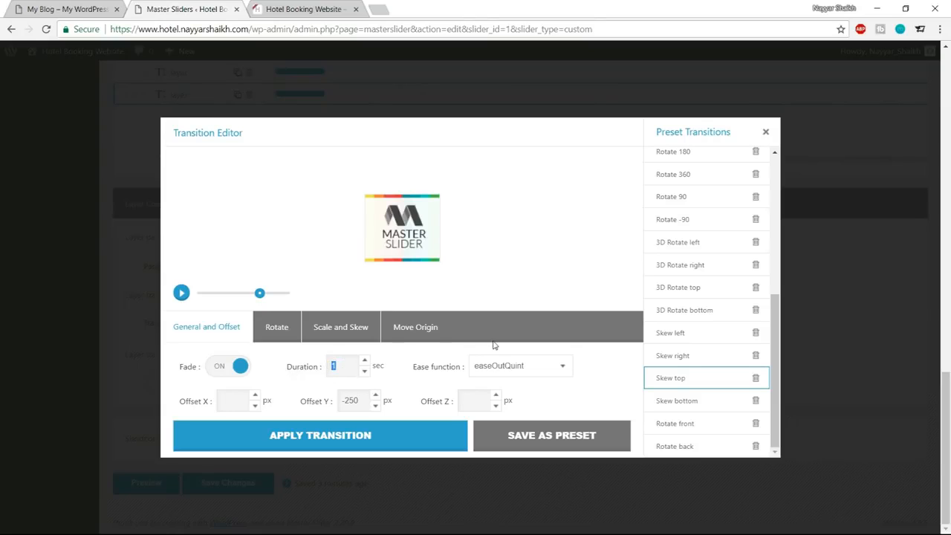
{"action": "type", "text": "5"}
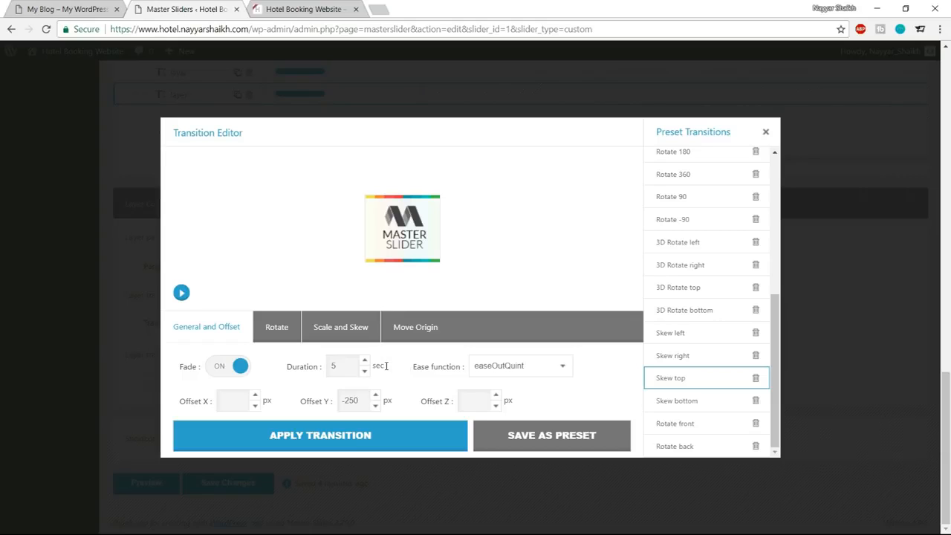
{"action": "left_click", "coordinate": [182, 293]}
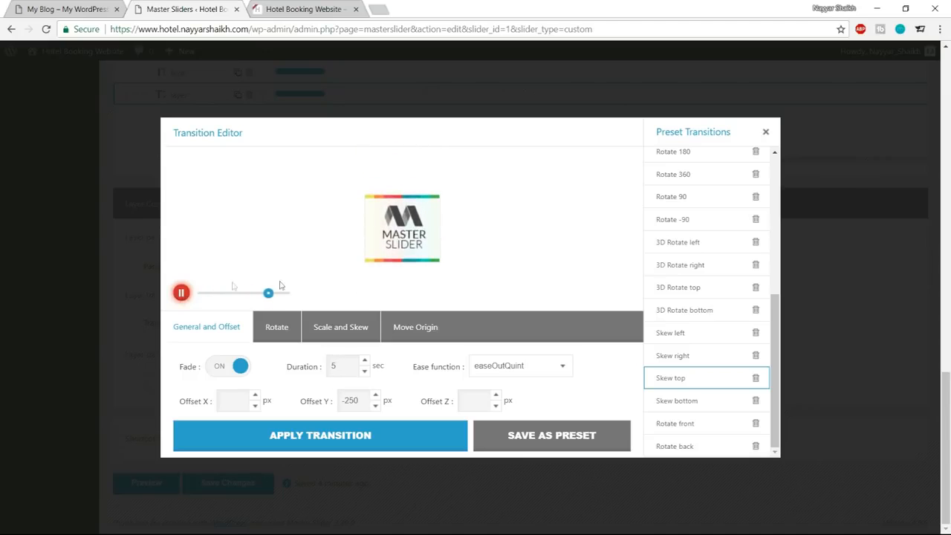
Set the Skew top transition's duration to 1.6 seconds and apply the transition to the layer.
{"action": "left_click_drag", "start_coordinate": [347, 367], "coordinate": [306, 361]}
{"action": "type", "text": "1.6"}
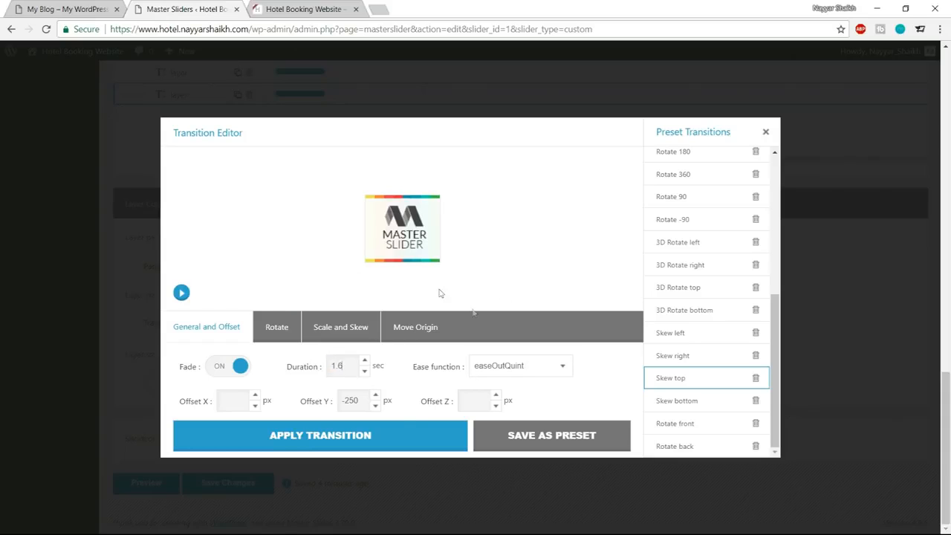
{"action": "left_click", "coordinate": [374, 437]}
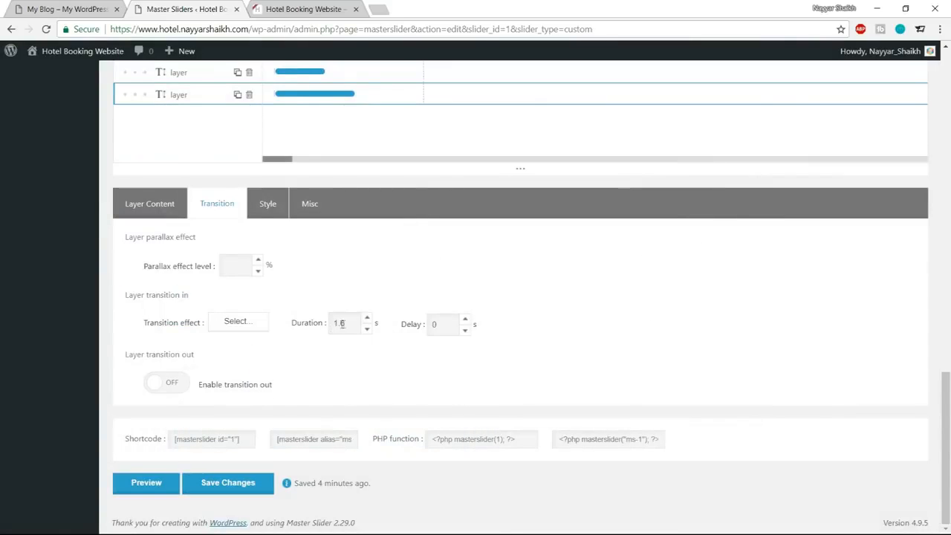
Set the transition-in delay of the "ROOM RESERVATION WEBSITE" layer to 1.2 seconds.
{"action": "left_click_drag", "start_coordinate": [347, 323], "coordinate": [329, 326]}
{"action": "left_click_drag", "start_coordinate": [444, 325], "coordinate": [425, 327]}
{"action": "type", "text": "1.2"}
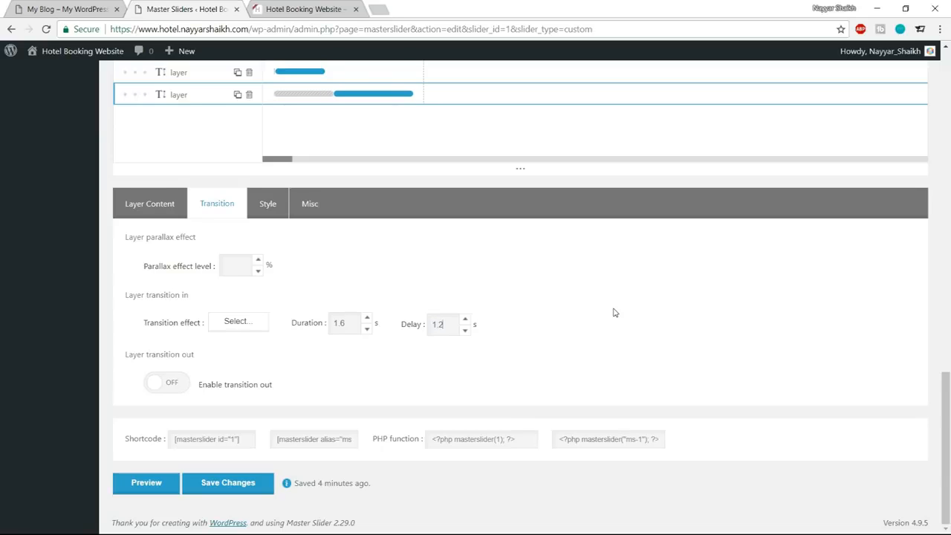
Preview the slide twice to check the layer animations, and exit the preview.
{"action": "scroll", "coordinate": [613, 312], "scroll_direction": "up", "scroll_amount": 1}
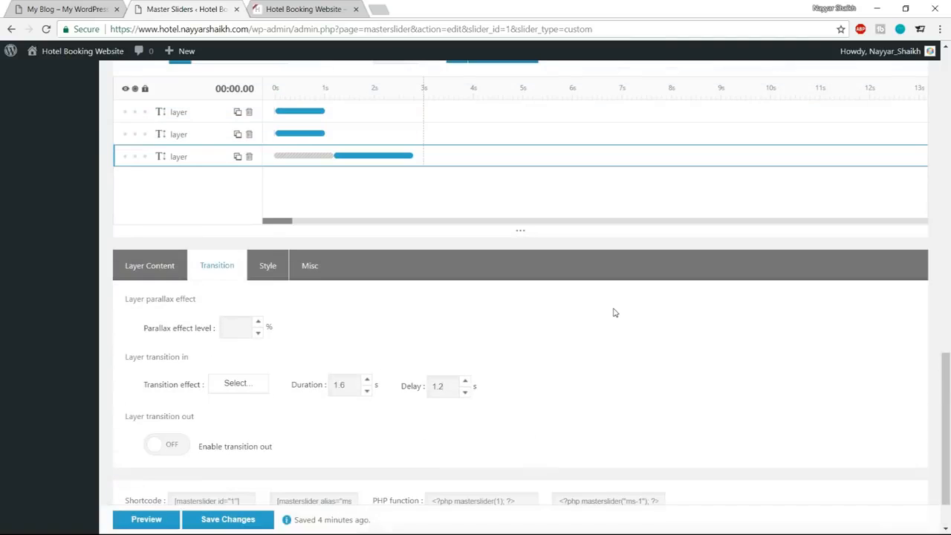
{"action": "scroll", "coordinate": [613, 313], "scroll_direction": "up", "scroll_amount": 1}
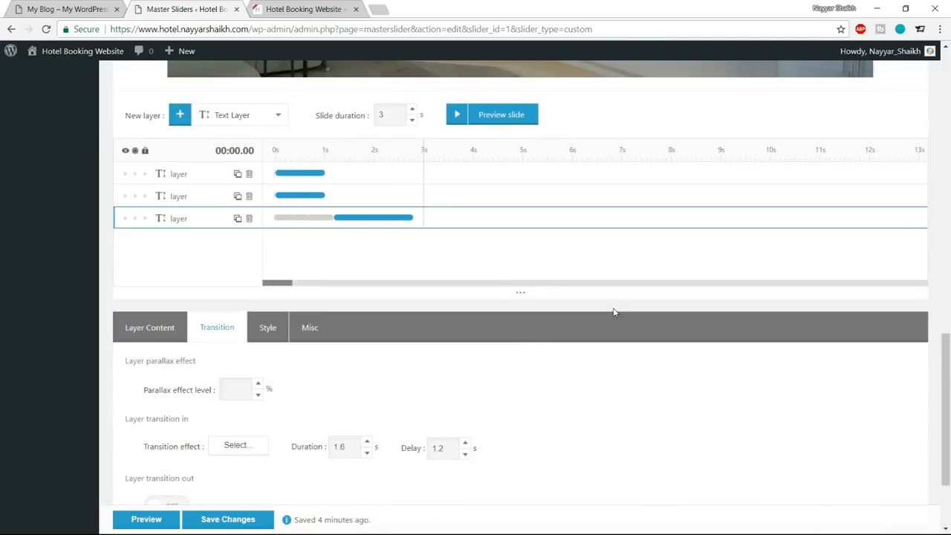
{"action": "scroll", "coordinate": [614, 312], "scroll_direction": "up", "scroll_amount": 6}
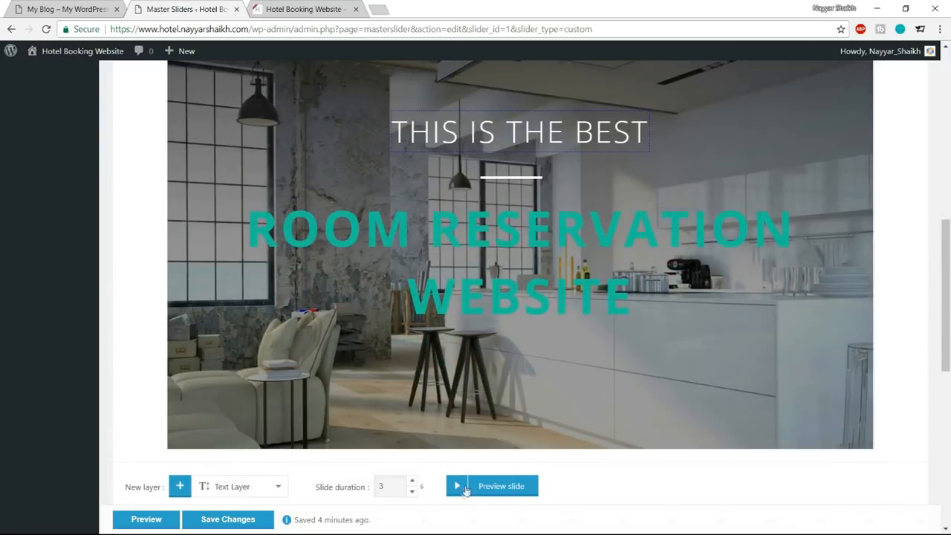
{"action": "left_click", "coordinate": [456, 487]}
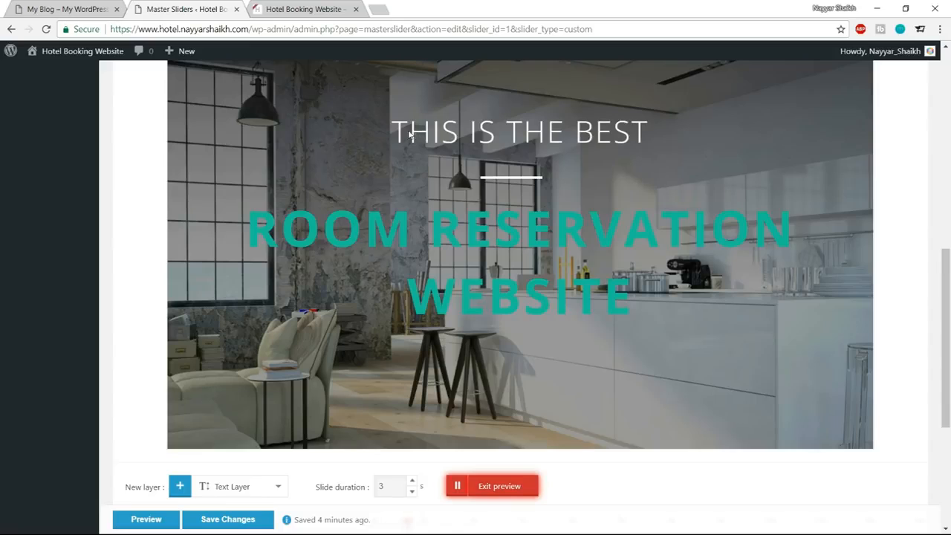
{"action": "left_click", "coordinate": [509, 487]}
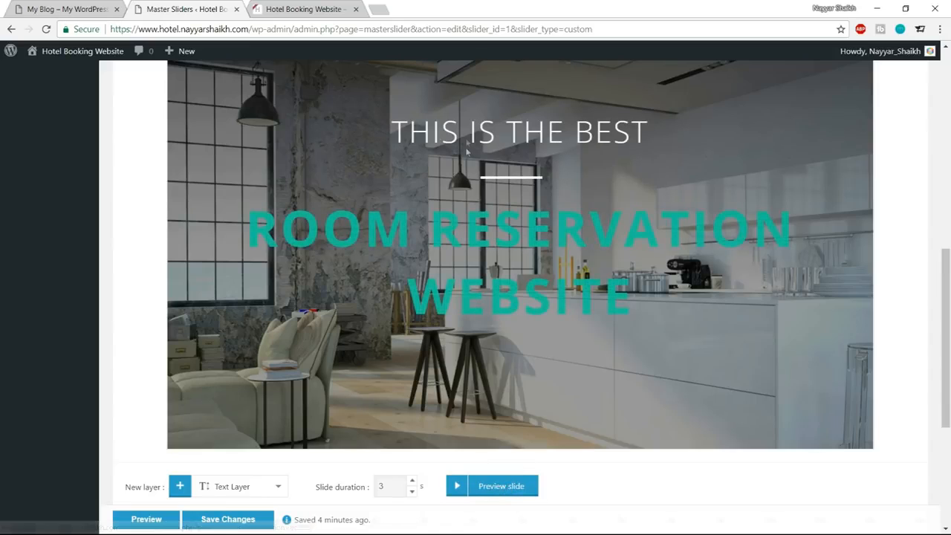
{"action": "left_click", "coordinate": [462, 487]}
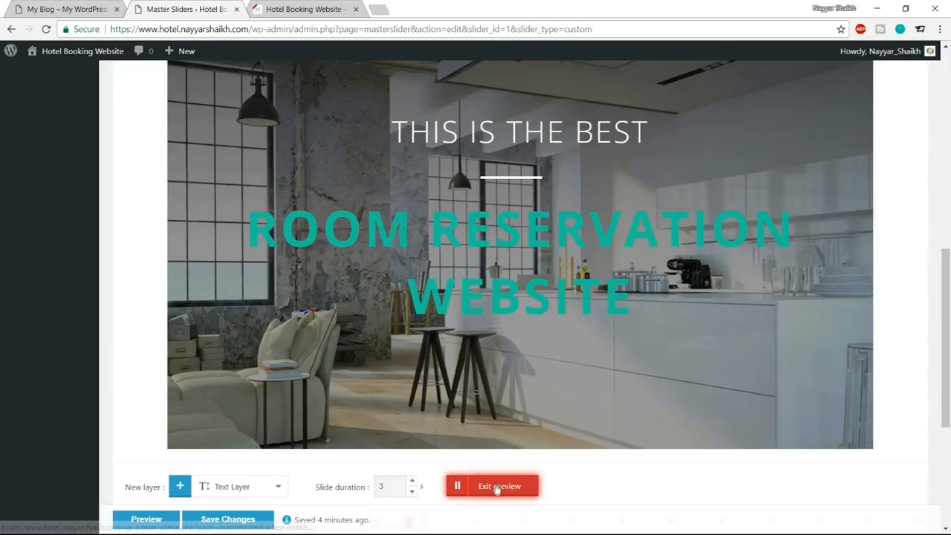
{"action": "left_click", "coordinate": [495, 485]}
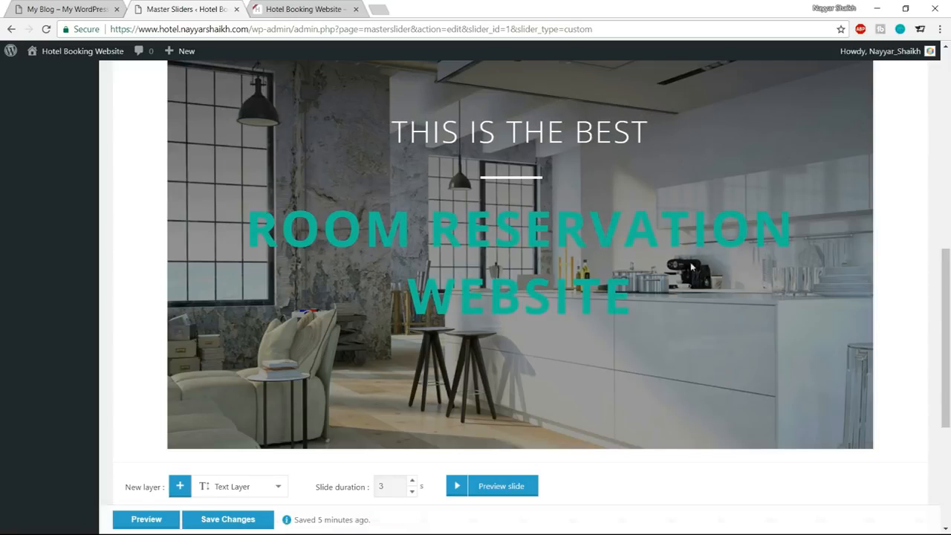
Select the white line layer in the timeline and open its transition-in effect editor.
{"action": "scroll", "coordinate": [706, 282], "scroll_direction": "down", "scroll_amount": 2}
{"action": "scroll", "coordinate": [705, 288], "scroll_direction": "down", "scroll_amount": 3}
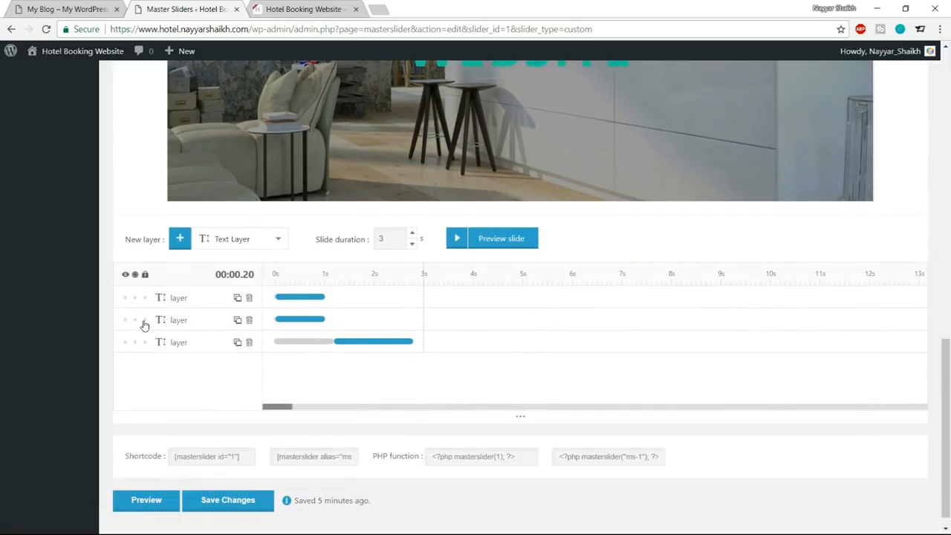
{"action": "left_click", "coordinate": [166, 322]}
{"action": "scroll", "coordinate": [576, 196], "scroll_direction": "up", "scroll_amount": 5}
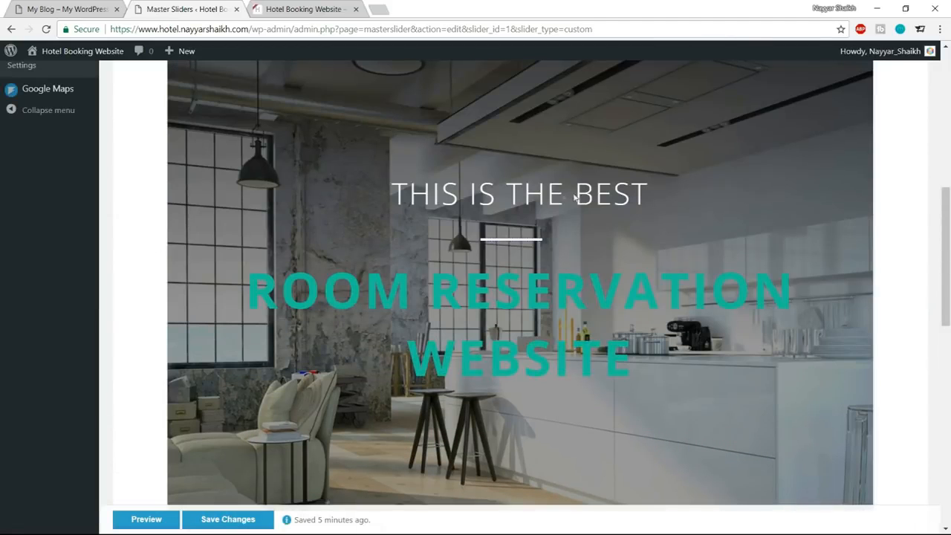
{"action": "scroll", "coordinate": [564, 248], "scroll_direction": "down", "scroll_amount": 8}
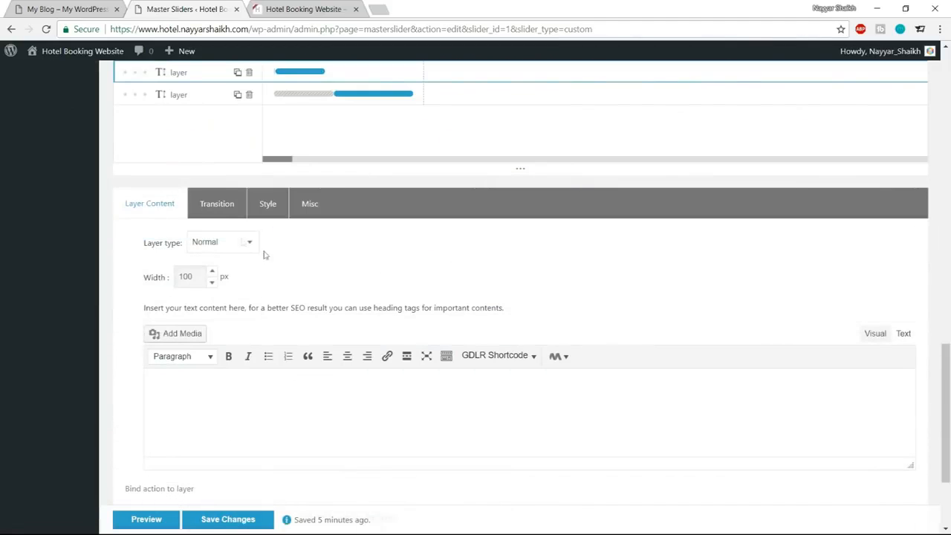
{"action": "left_click", "coordinate": [216, 205]}
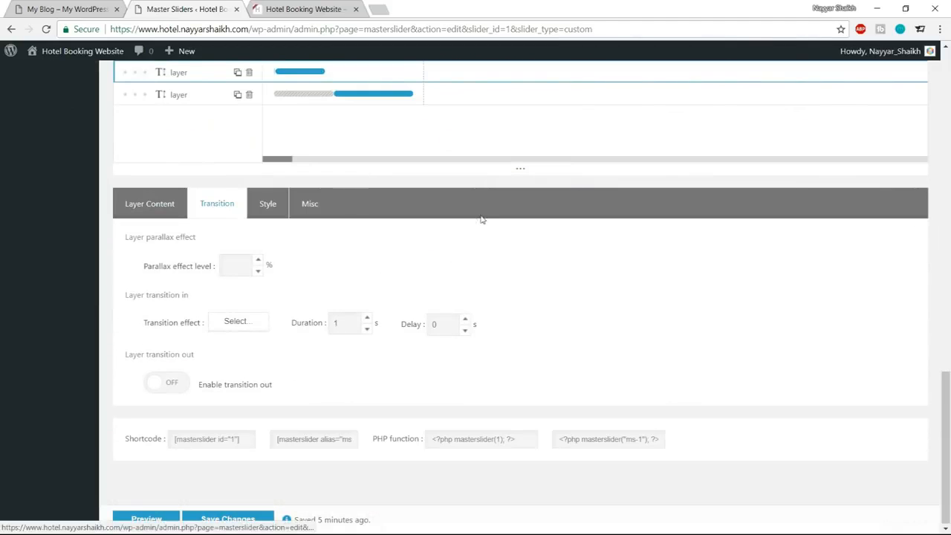
{"action": "left_click", "coordinate": [254, 327]}
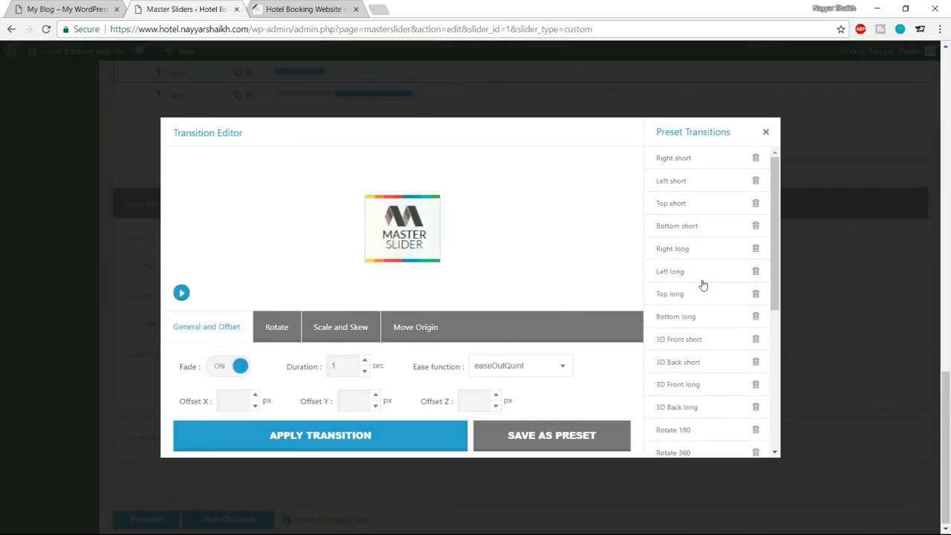
Try the Top long preset transition on the white line layer and play its preview.
{"action": "scroll", "coordinate": [703, 285], "scroll_direction": "down", "scroll_amount": 1}
{"action": "scroll", "coordinate": [702, 285], "scroll_direction": "up", "scroll_amount": 1}
{"action": "scroll", "coordinate": [703, 286], "scroll_direction": "down", "scroll_amount": 3}
{"action": "scroll", "coordinate": [702, 288], "scroll_direction": "down", "scroll_amount": 2}
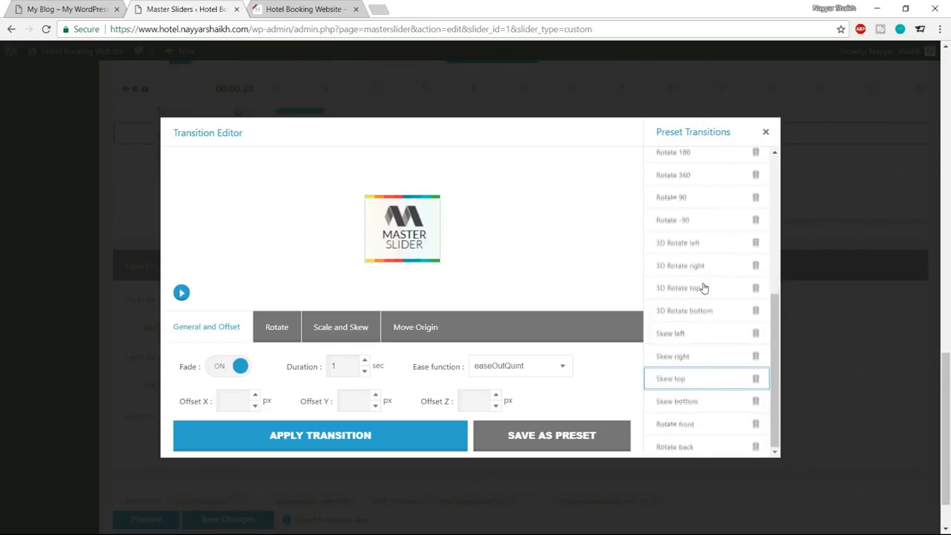
{"action": "scroll", "coordinate": [703, 288], "scroll_direction": "up", "scroll_amount": 3}
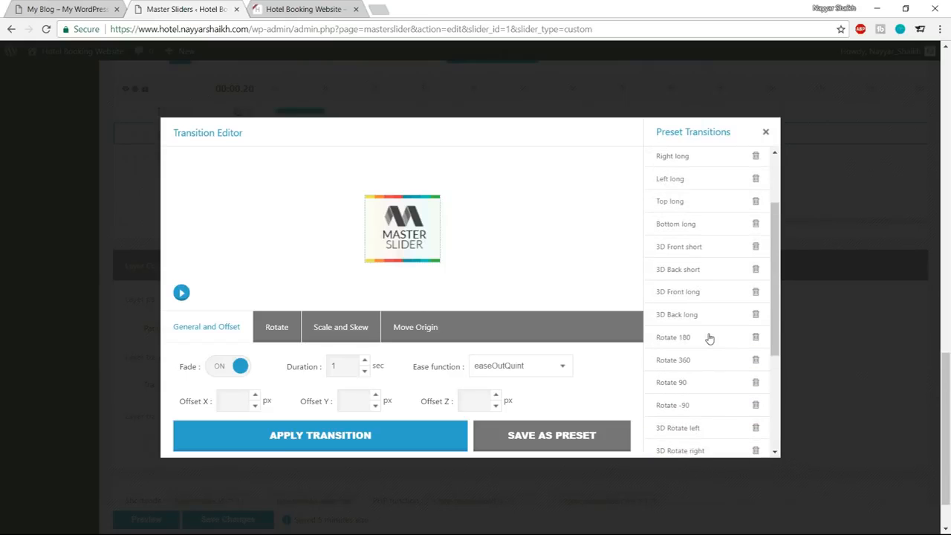
{"action": "scroll", "coordinate": [699, 316], "scroll_direction": "up", "scroll_amount": 1}
{"action": "left_click", "coordinate": [690, 272]}
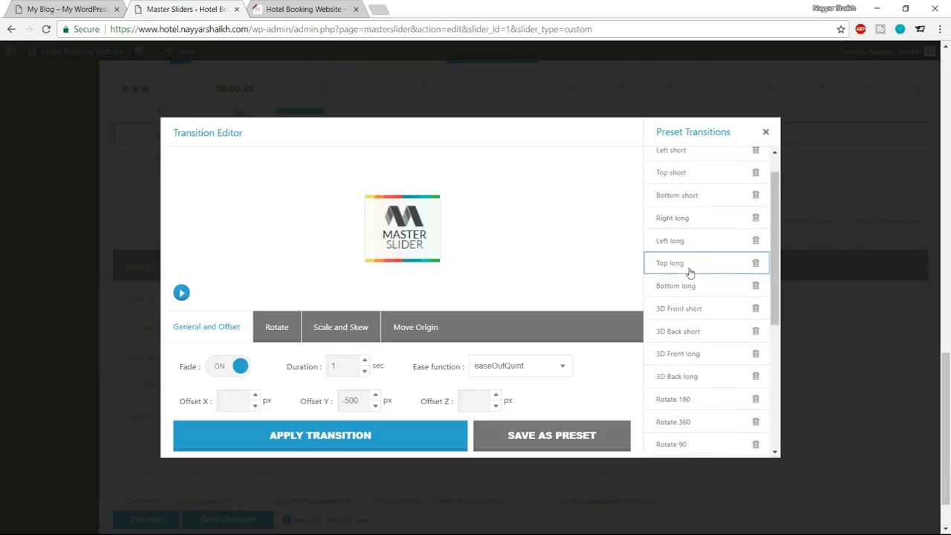
{"action": "left_click", "coordinate": [181, 292]}
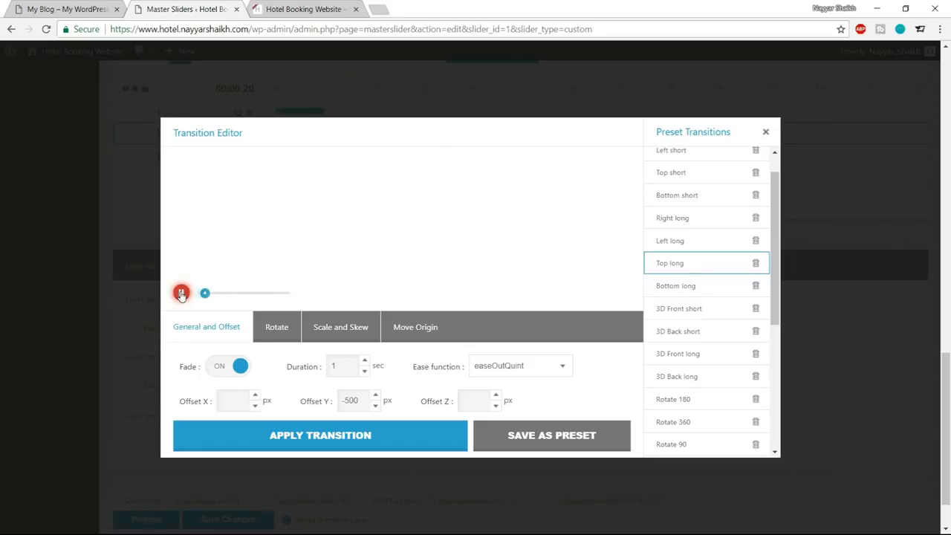
Choose the 3D Front long preset transition for the white line layer and play its preview.
{"action": "scroll", "coordinate": [687, 282], "scroll_direction": "up", "scroll_amount": 1}
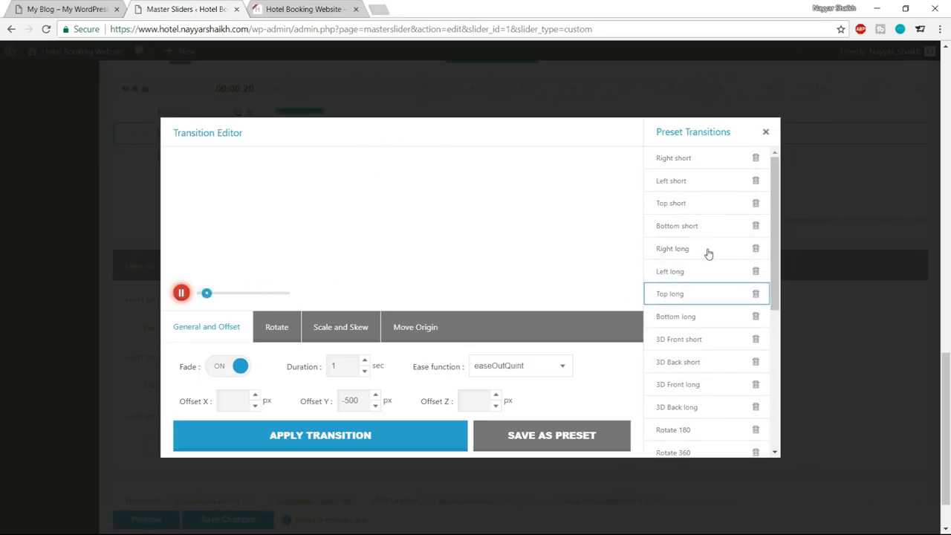
{"action": "scroll", "coordinate": [713, 268], "scroll_direction": "down", "scroll_amount": 1}
{"action": "scroll", "coordinate": [713, 267], "scroll_direction": "up", "scroll_amount": 1}
{"action": "scroll", "coordinate": [702, 264], "scroll_direction": "down", "scroll_amount": 3}
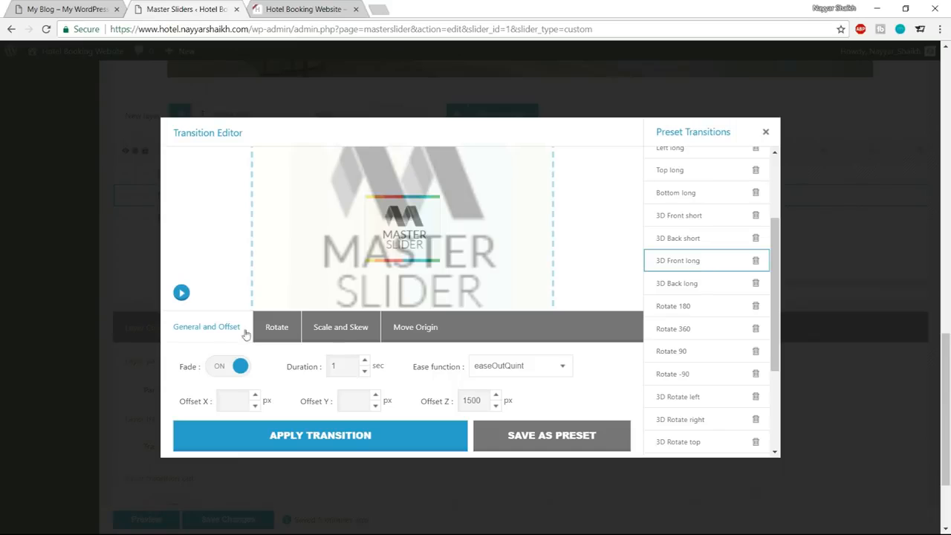
{"action": "left_click", "coordinate": [182, 292]}
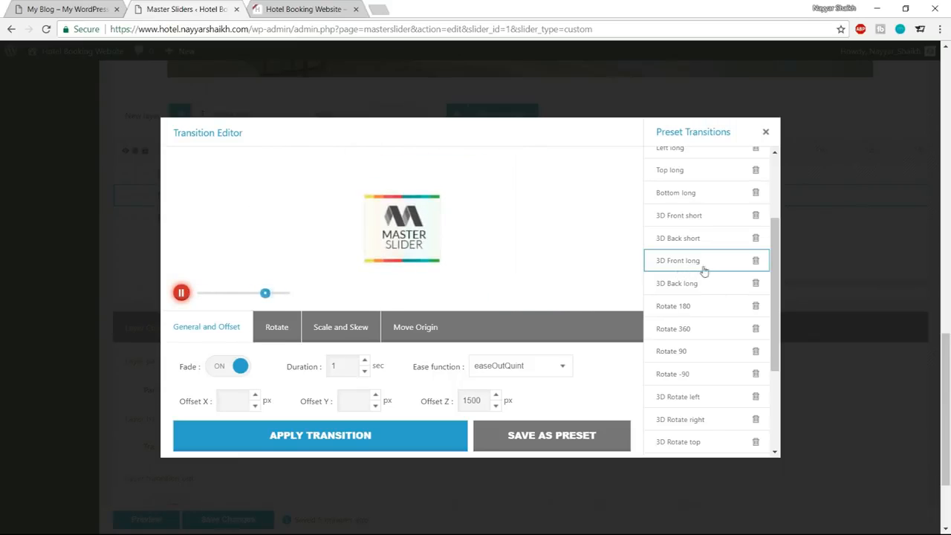
Set the 3D Front long transition's duration to 1.6 seconds and apply it to the white line layer.
{"action": "double_click", "coordinate": [339, 365]}
{"action": "type", "text": "1.6"}
{"action": "left_click", "coordinate": [367, 444]}
{"action": "scroll", "coordinate": [418, 399], "scroll_direction": "down", "scroll_amount": 3}
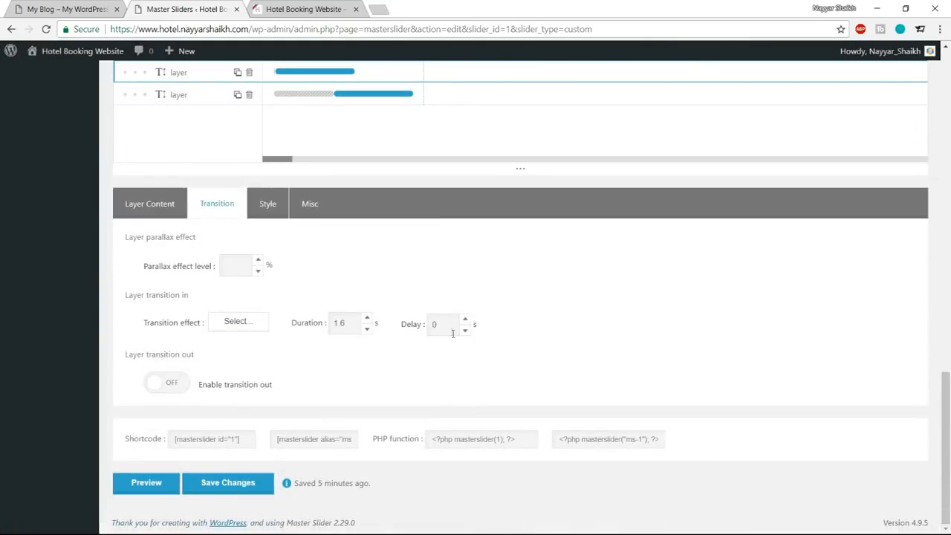
Set the white line layer's transition-in delay to 2 seconds and preview the slide's animation.
{"action": "scroll", "coordinate": [541, 366], "scroll_direction": "up", "scroll_amount": 8}
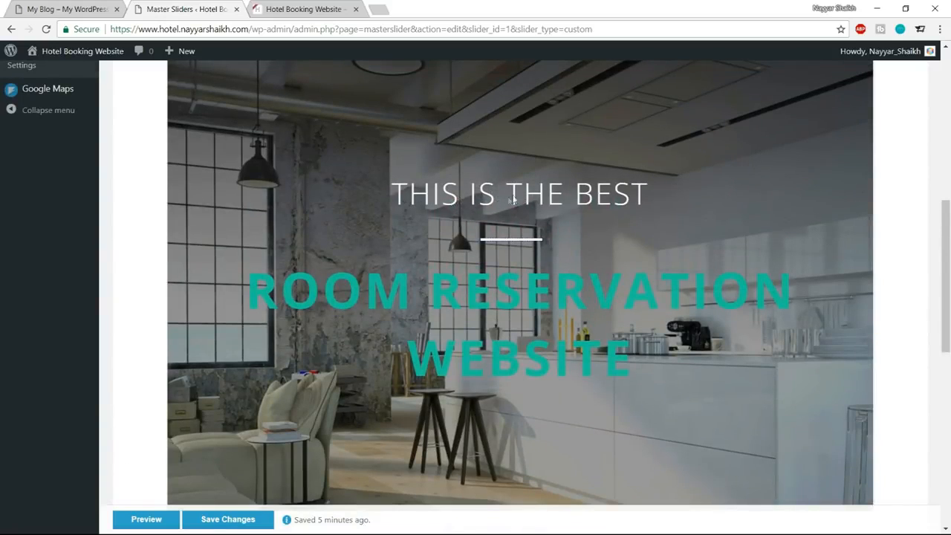
{"action": "scroll", "coordinate": [585, 290], "scroll_direction": "down", "scroll_amount": 8}
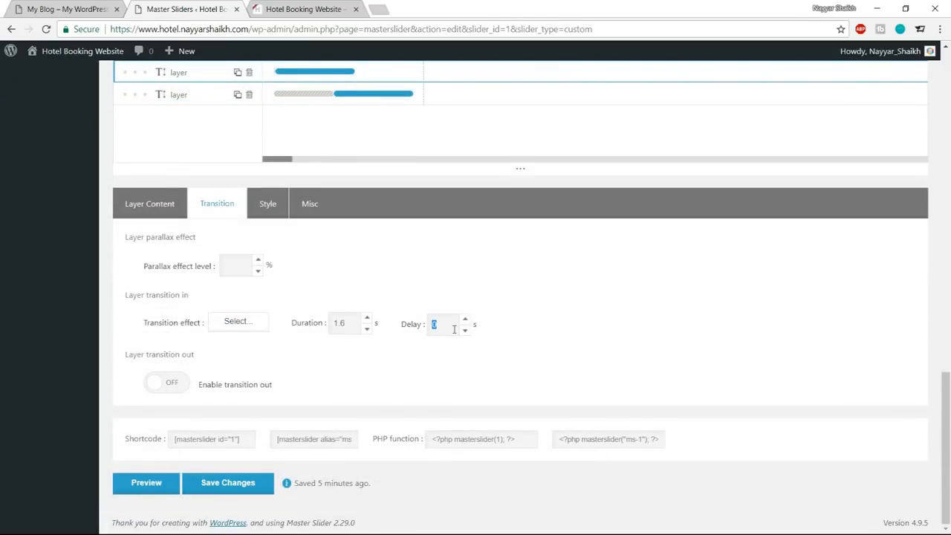
{"action": "type", "text": "2"}
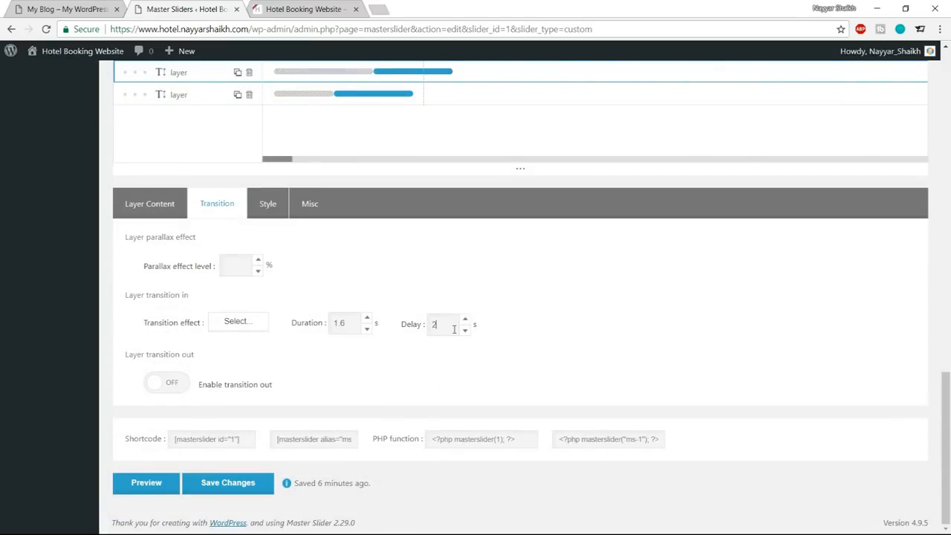
{"action": "scroll", "coordinate": [587, 327], "scroll_direction": "up", "scroll_amount": 8}
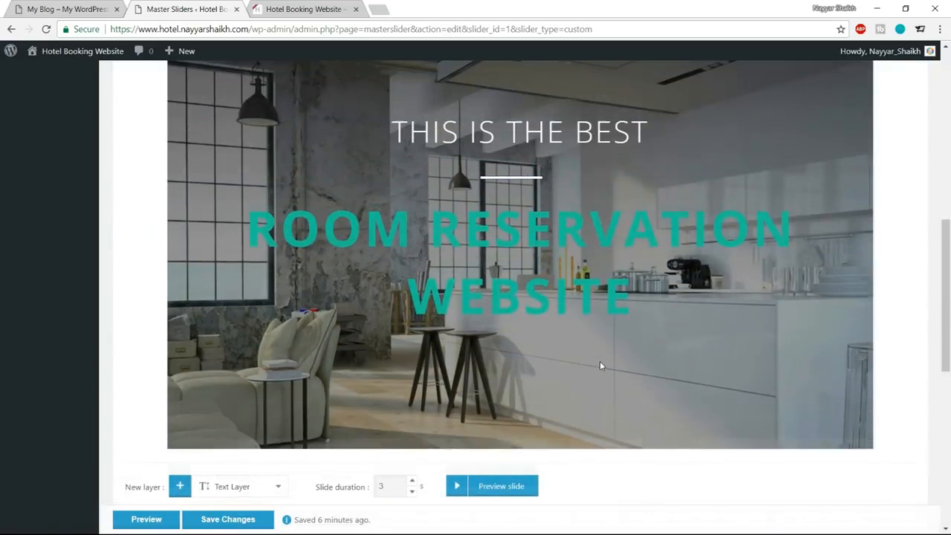
{"action": "left_click", "coordinate": [458, 490]}
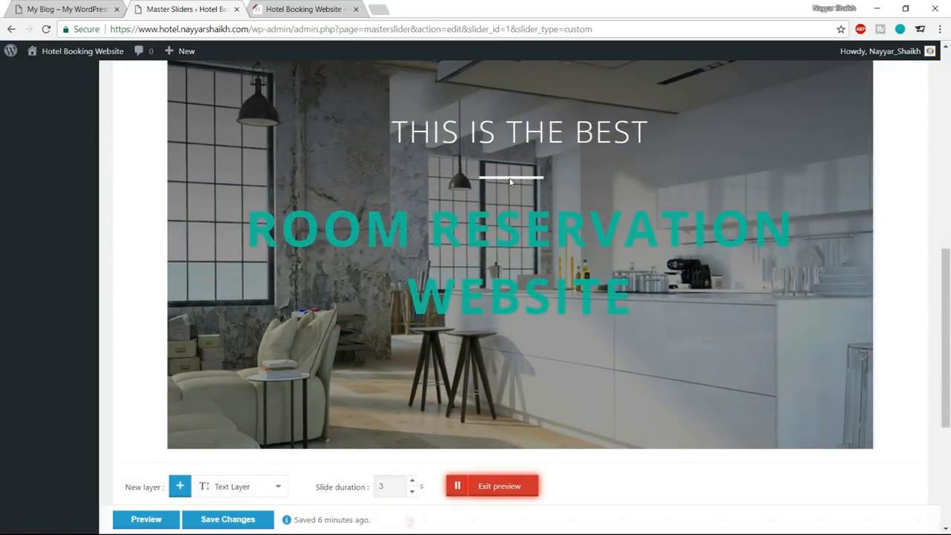
{"action": "left_click", "coordinate": [502, 488]}
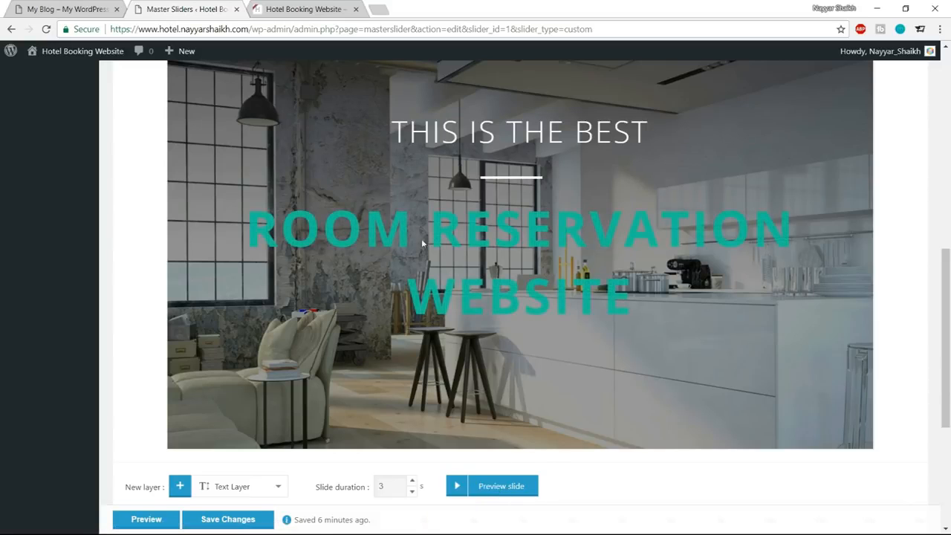
Select the ROOM RESERVATION WEBSITE text layer in the timeline and open its transition-in effect editor.
{"action": "scroll", "coordinate": [697, 352], "scroll_direction": "down", "scroll_amount": 3}
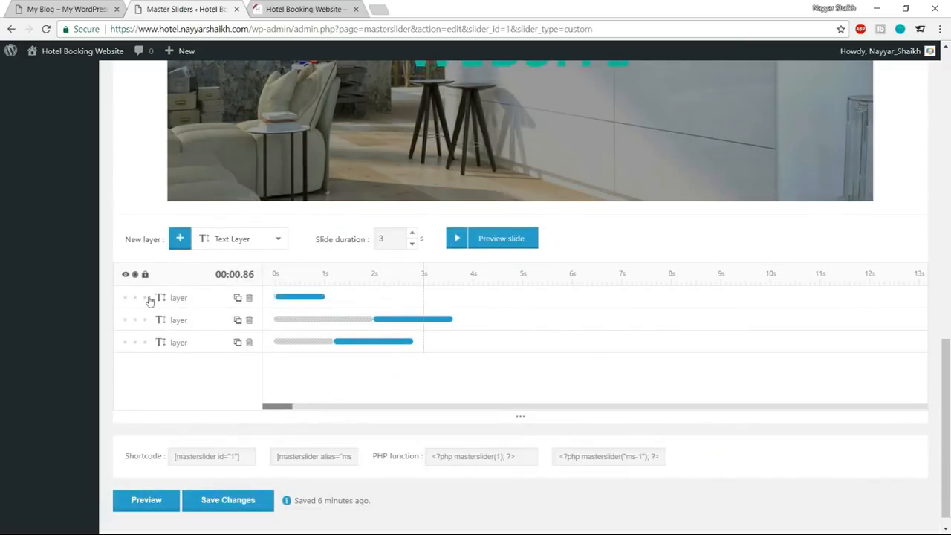
{"action": "left_click", "coordinate": [162, 298]}
{"action": "scroll", "coordinate": [162, 298], "scroll_direction": "down", "scroll_amount": 3}
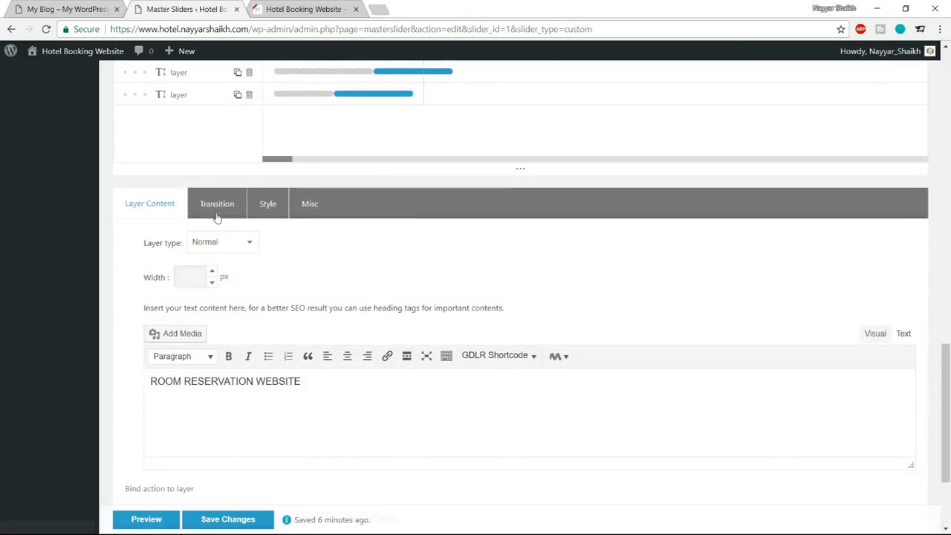
{"action": "left_click", "coordinate": [217, 214]}
{"action": "left_click", "coordinate": [235, 321]}
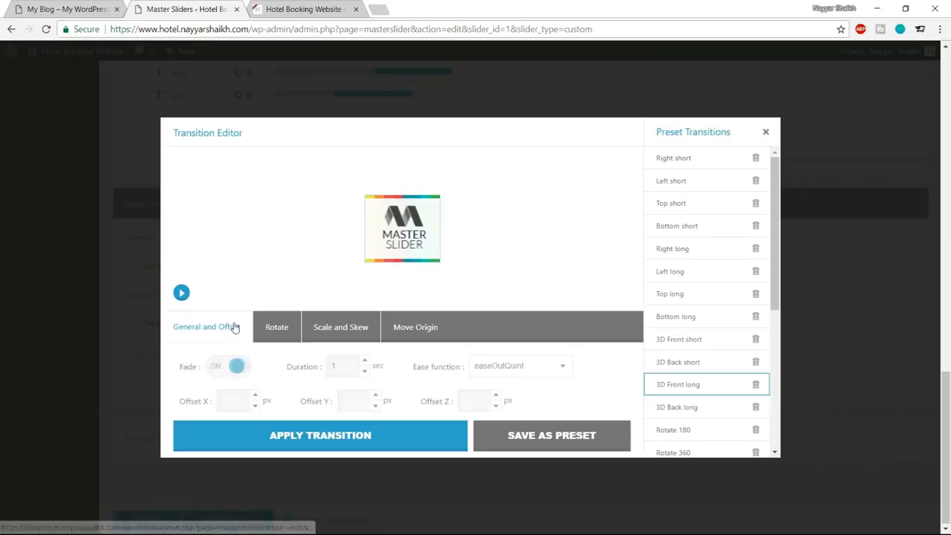
Preview the 3D Back long preset and apply it to the ROOM RESERVATION WEBSITE layer with a duration of 1.6 seconds.
{"action": "scroll", "coordinate": [690, 319], "scroll_direction": "down", "scroll_amount": 2}
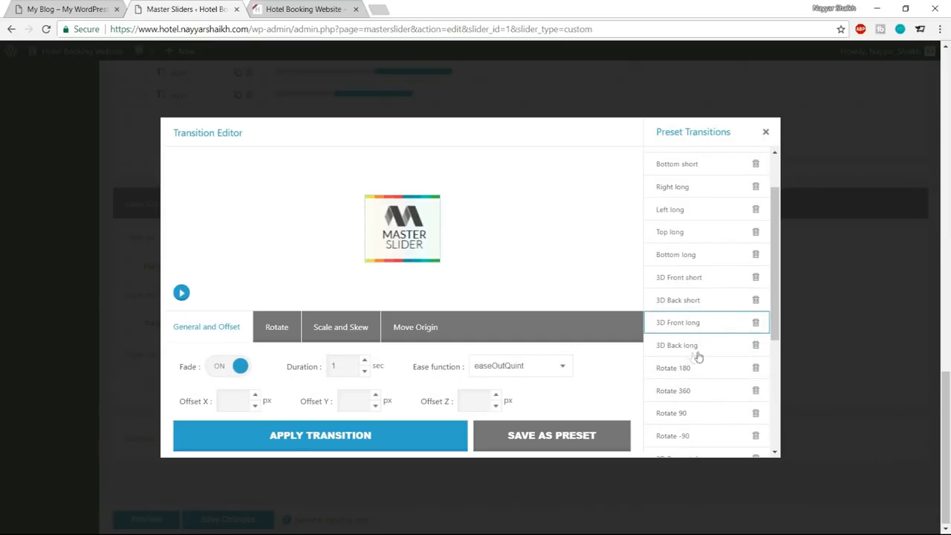
{"action": "left_click", "coordinate": [683, 349]}
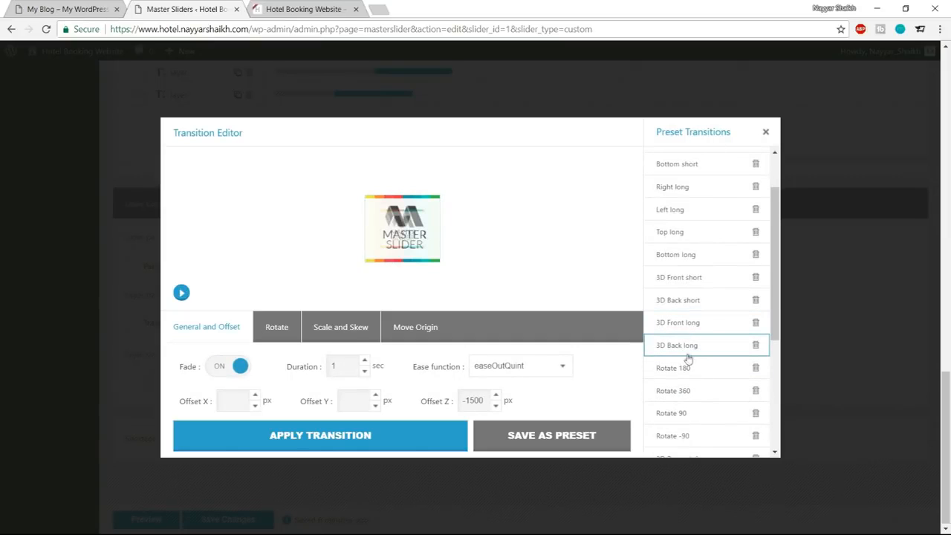
{"action": "left_click", "coordinate": [181, 293]}
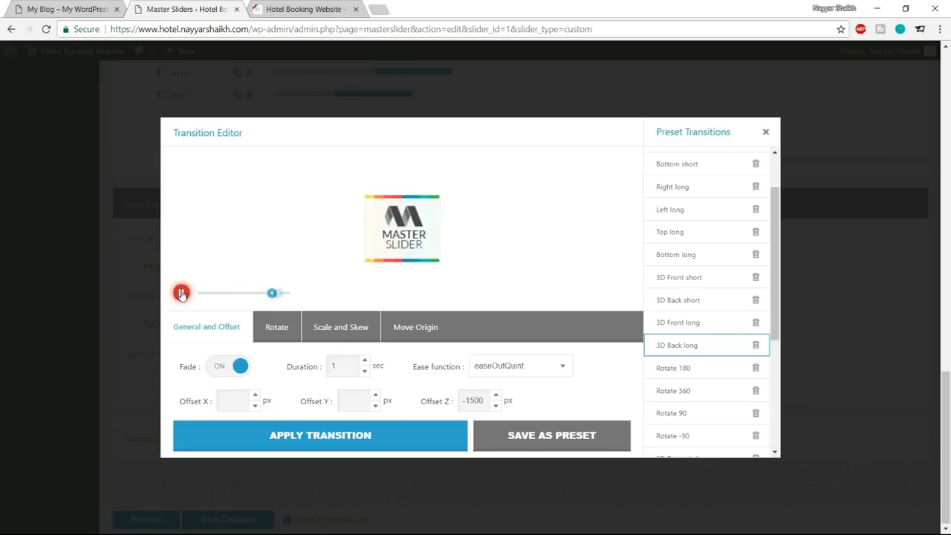
{"action": "left_click", "coordinate": [181, 292]}
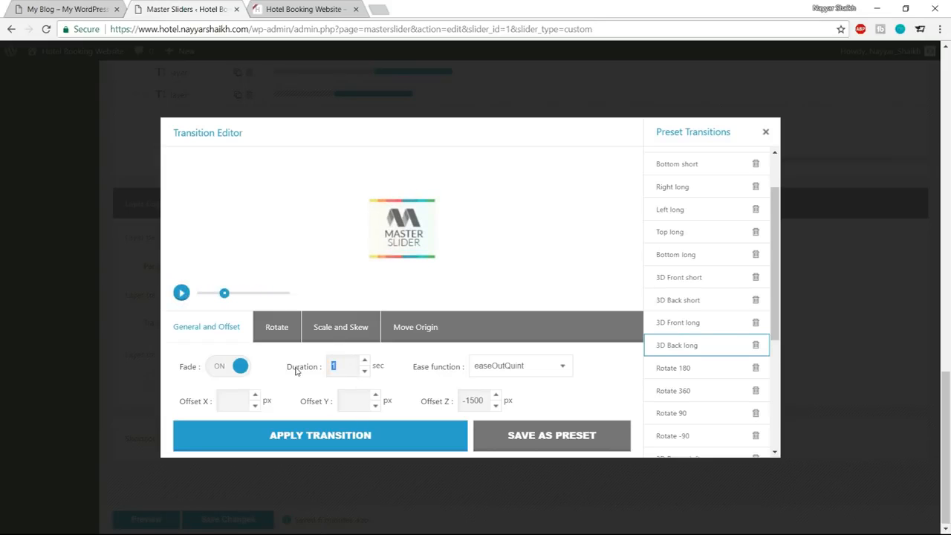
{"action": "type", "text": ".6"}
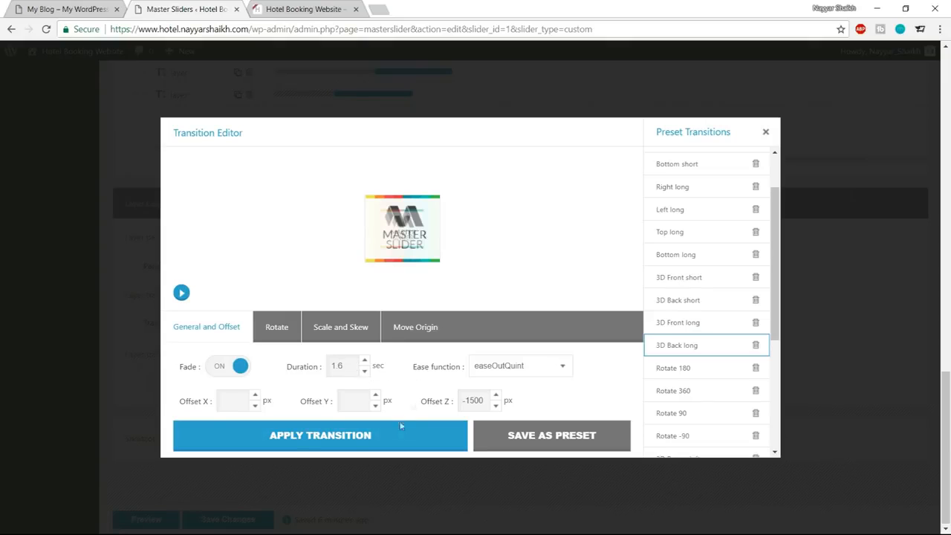
{"action": "left_click", "coordinate": [296, 443]}
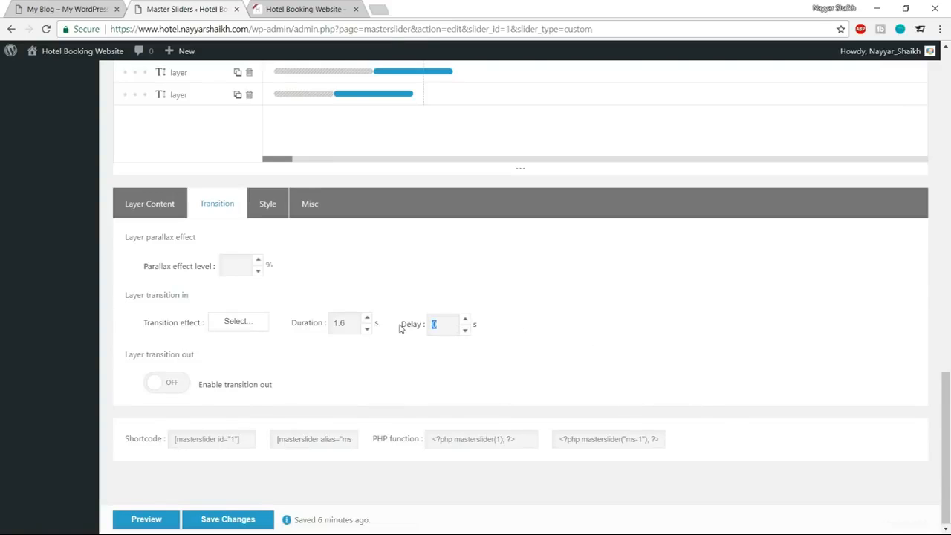
Preview the slide with all layer animations, exit the preview and save the slider changes.
{"action": "scroll", "coordinate": [446, 349], "scroll_direction": "up", "scroll_amount": 10}
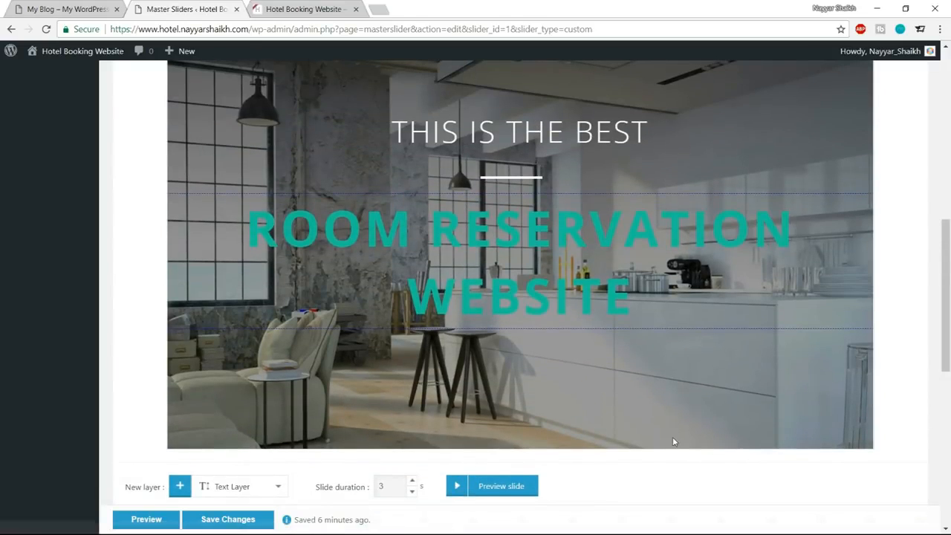
{"action": "left_click", "coordinate": [458, 486]}
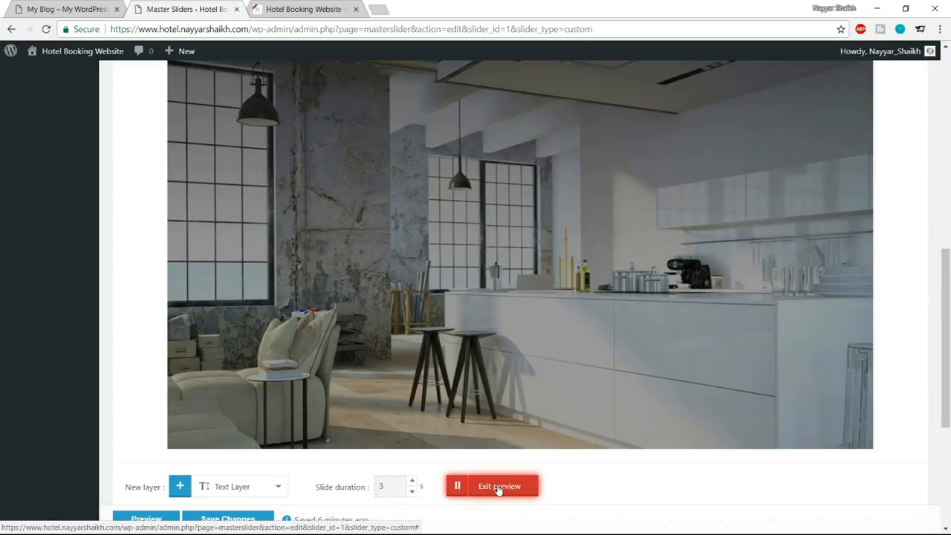
{"action": "left_click", "coordinate": [498, 487]}
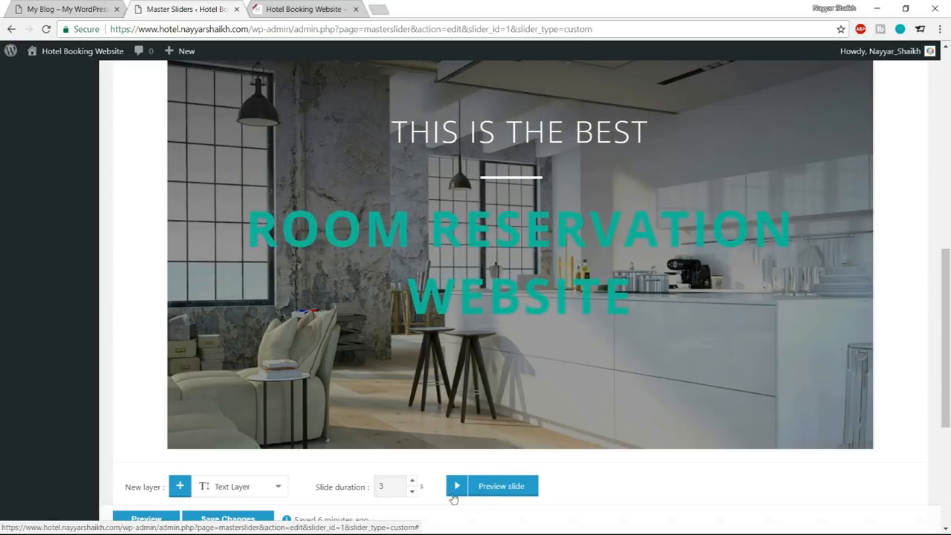
{"action": "scroll", "coordinate": [665, 452], "scroll_direction": "down", "scroll_amount": 4}
{"action": "left_click", "coordinate": [247, 493]}
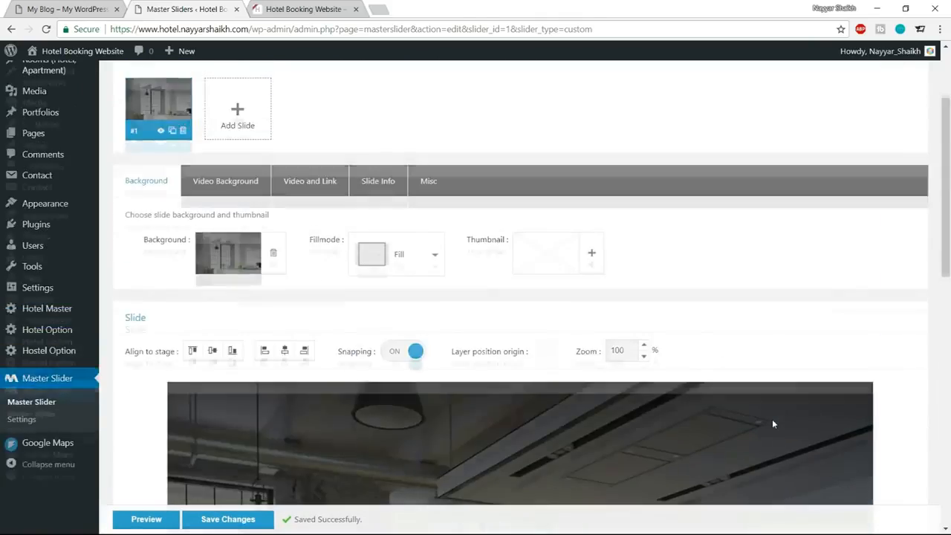
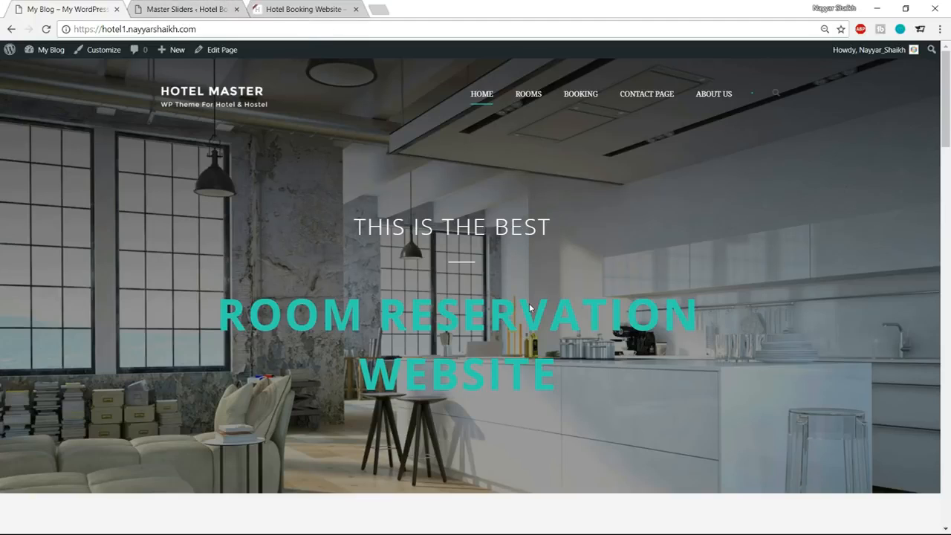
Create a new page titled Home on the hotel booking website and publish it.
{"action": "left_click", "coordinate": [181, 9]}
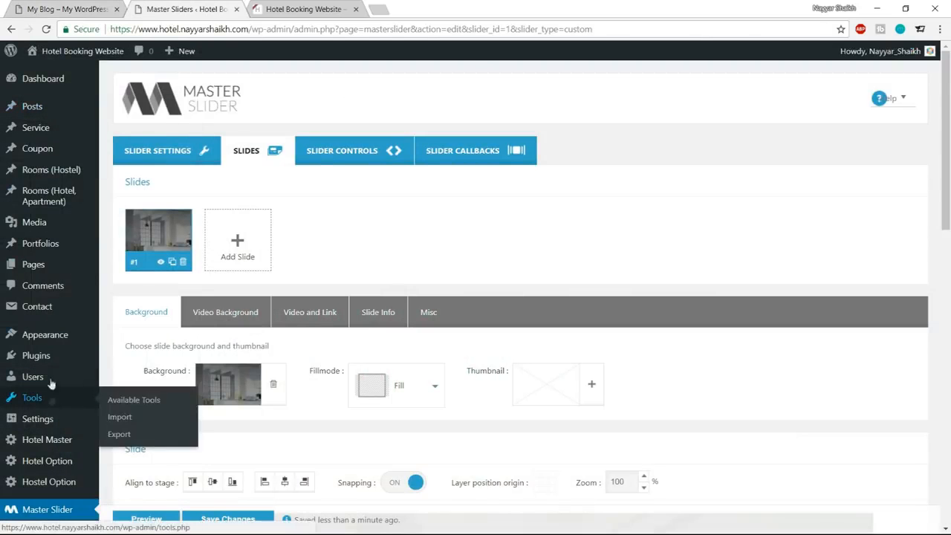
{"action": "mouse_move", "coordinate": [16, 270]}
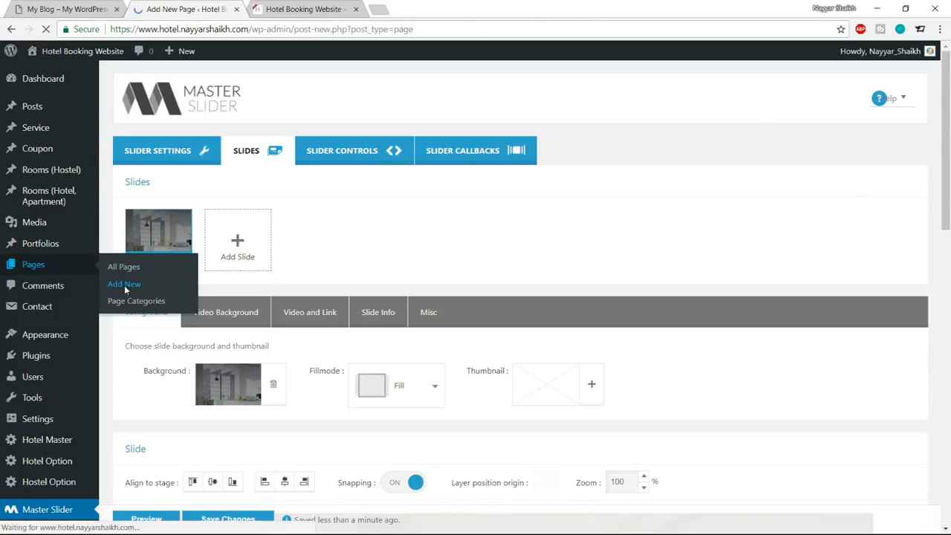
{"action": "type", "text": "hOME"}
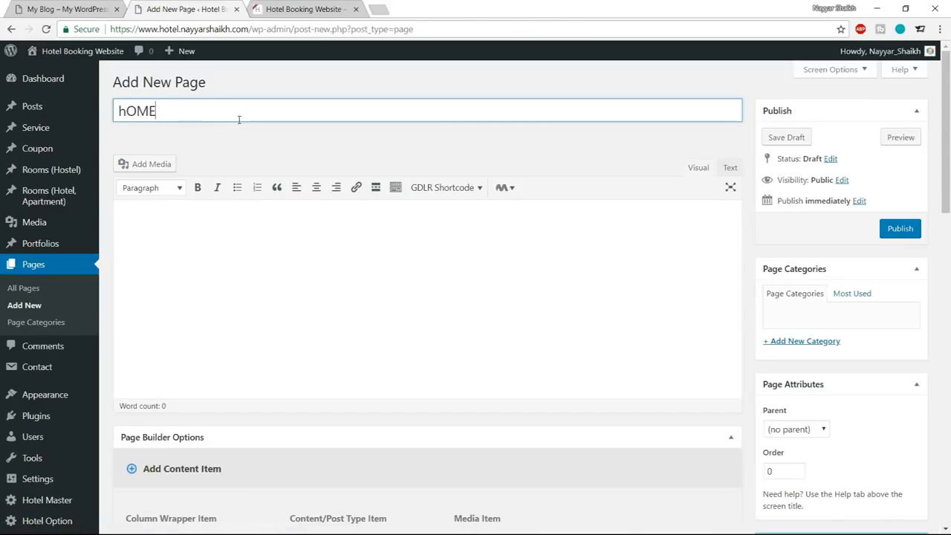
{"action": "key", "text": "ctrl+a"}
{"action": "type", "text": "Home"}
{"action": "left_click", "coordinate": [913, 228]}
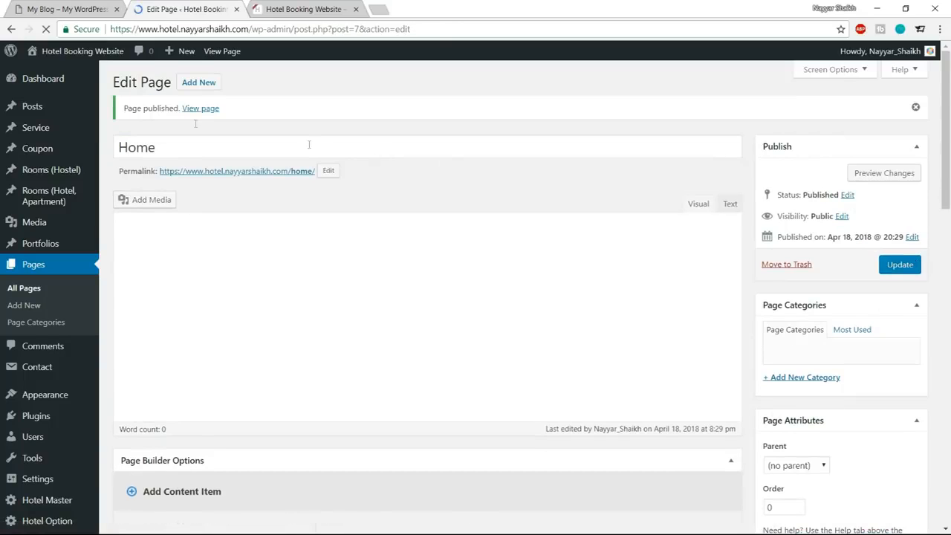
Open the published Home page in a new browser tab and examine its layout and the /home/ part of its address.
{"action": "right_click", "coordinate": [201, 110]}
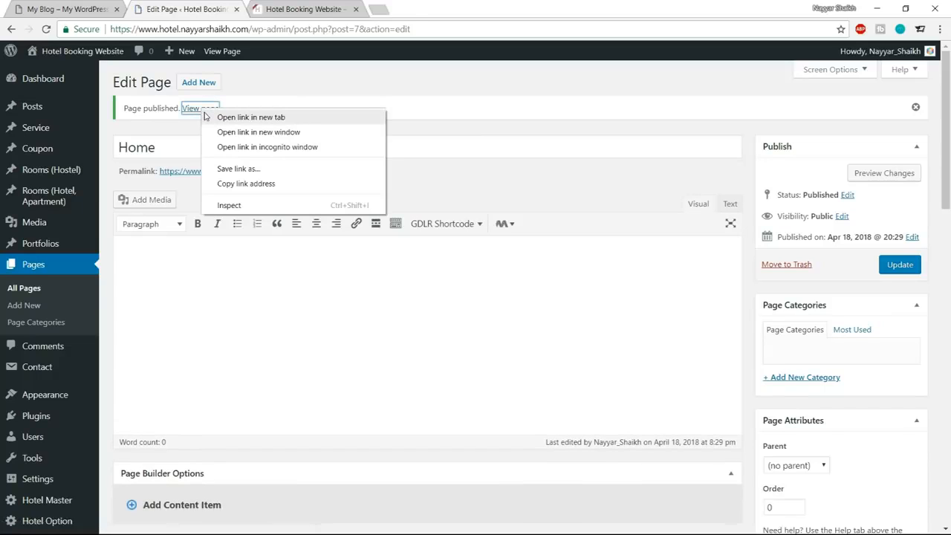
{"action": "left_click", "coordinate": [223, 116]}
{"action": "left_click", "coordinate": [313, 11]}
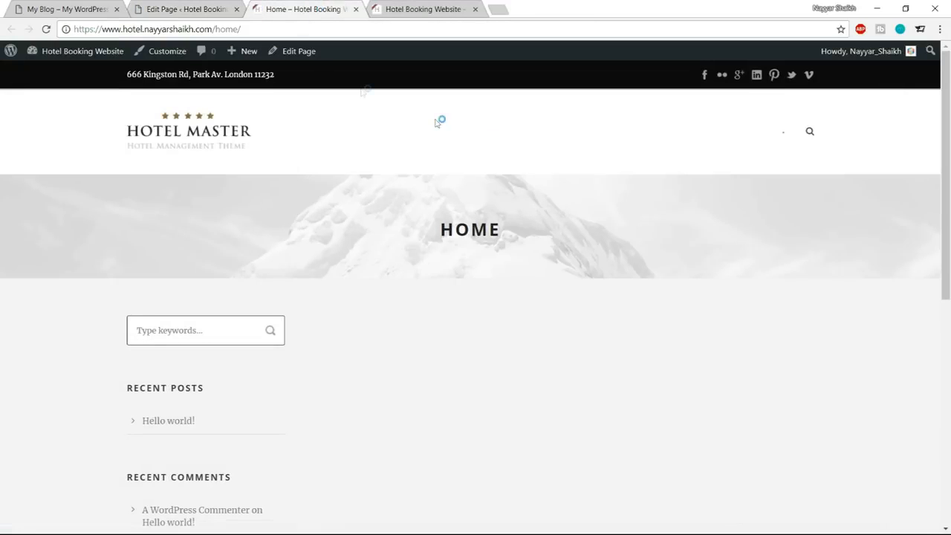
{"action": "scroll", "coordinate": [500, 211], "scroll_direction": "down", "scroll_amount": 5}
{"action": "scroll", "coordinate": [503, 255], "scroll_direction": "up", "scroll_amount": 5}
{"action": "left_click_drag", "start_coordinate": [215, 29], "coordinate": [285, 28]}
{"action": "left_click", "coordinate": [101, 29]}
{"action": "left_click_drag", "start_coordinate": [79, 28], "coordinate": [213, 29]}
{"action": "left_click", "coordinate": [248, 27]}
{"action": "scroll", "coordinate": [469, 284], "scroll_direction": "down", "scroll_amount": 3}
{"action": "scroll", "coordinate": [467, 289], "scroll_direction": "up", "scroll_amount": 3}
{"action": "mouse_move", "coordinate": [237, 47]}
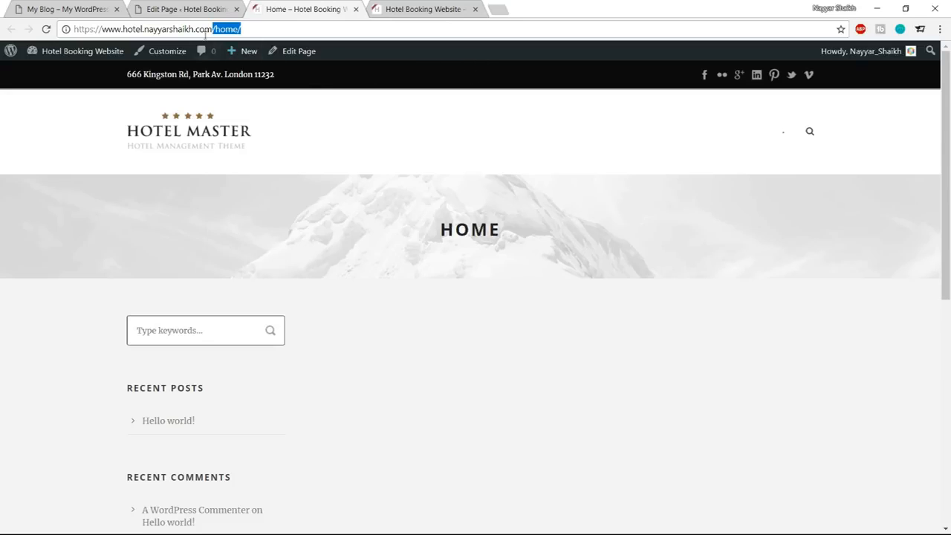
In the Reading settings, make the homepage display a static page, choose Home as the homepage, and save the changes.
{"action": "left_click", "coordinate": [185, 4]}
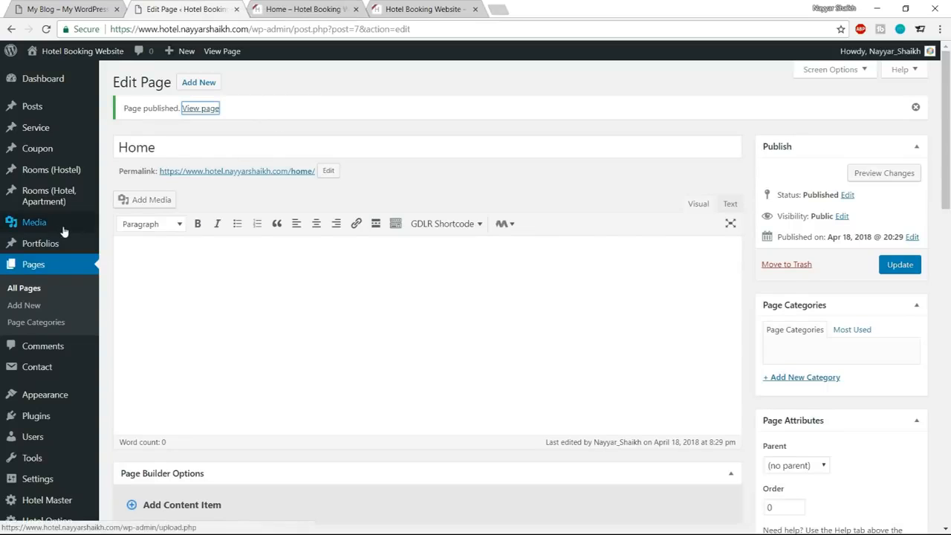
{"action": "scroll", "coordinate": [64, 245], "scroll_direction": "down", "scroll_amount": 2}
{"action": "mouse_move", "coordinate": [35, 390]}
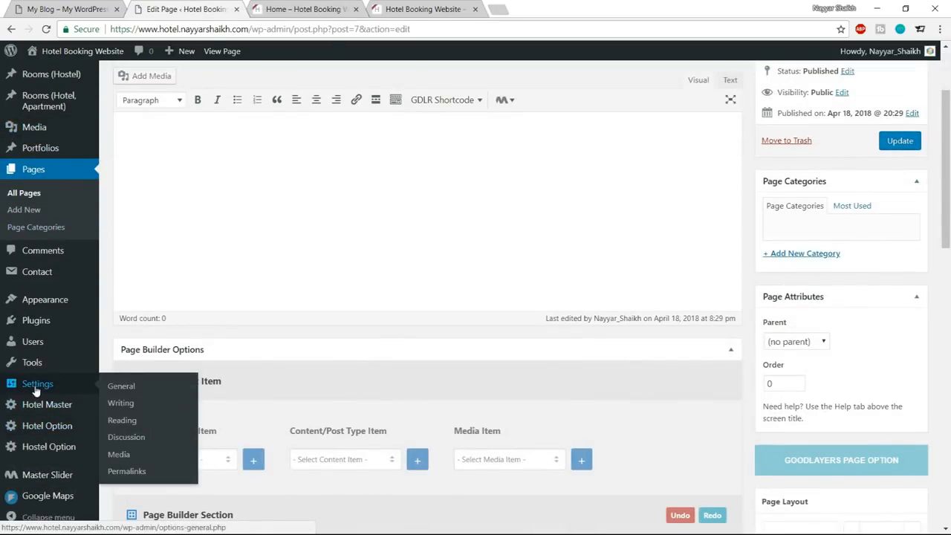
{"action": "left_click", "coordinate": [125, 421]}
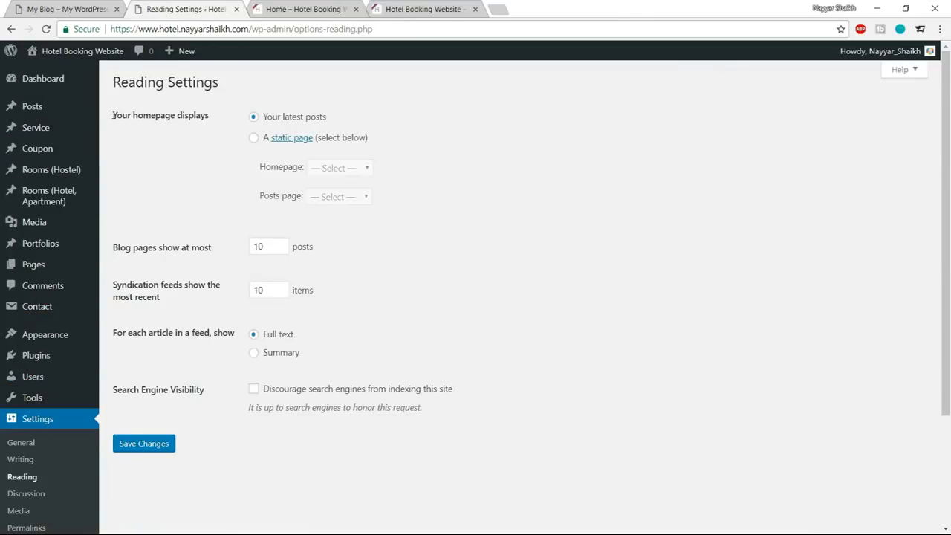
{"action": "left_click_drag", "start_coordinate": [112, 115], "coordinate": [227, 119]}
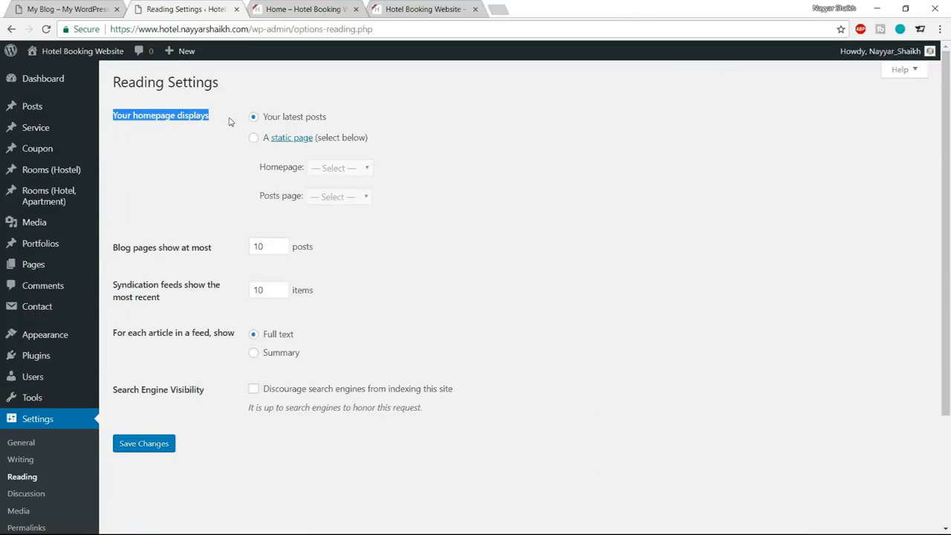
{"action": "left_click", "coordinate": [229, 121]}
{"action": "left_click_drag", "start_coordinate": [346, 121], "coordinate": [260, 121]}
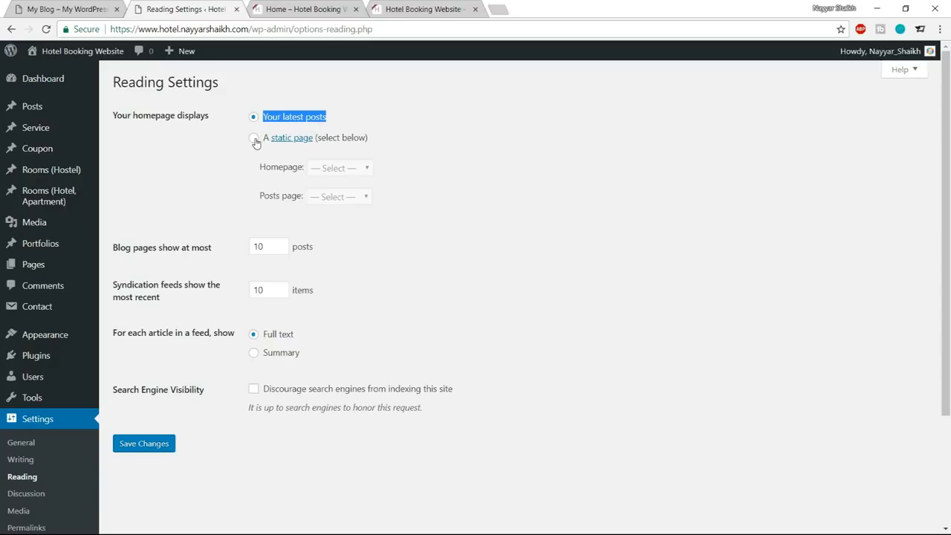
{"action": "left_click", "coordinate": [254, 140]}
{"action": "left_click_drag", "start_coordinate": [264, 171], "coordinate": [342, 168]}
{"action": "left_click", "coordinate": [342, 168]}
{"action": "left_click", "coordinate": [346, 193]}
{"action": "left_click", "coordinate": [394, 174]}
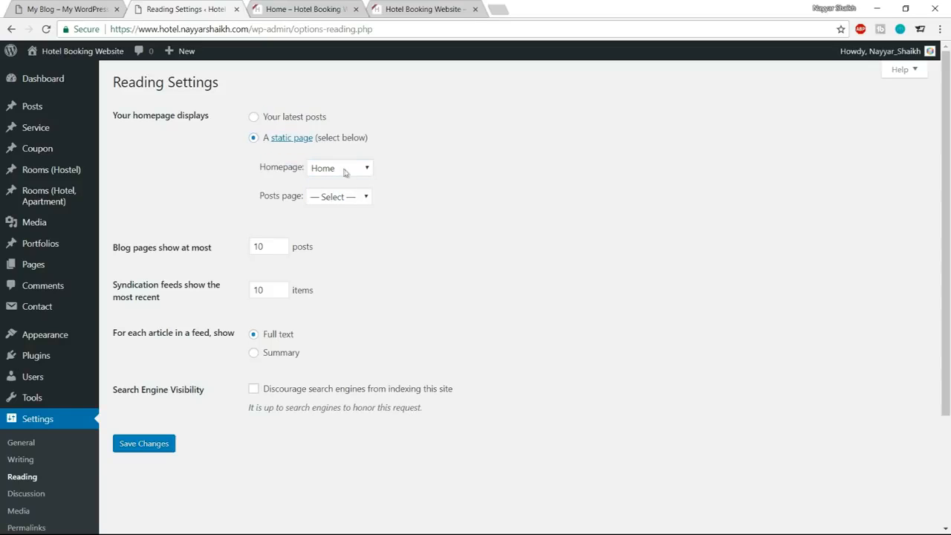
{"action": "left_click", "coordinate": [159, 442]}
Load the site's root address without /home/ and check which page is shown as the homepage.
{"action": "left_click", "coordinate": [297, 9]}
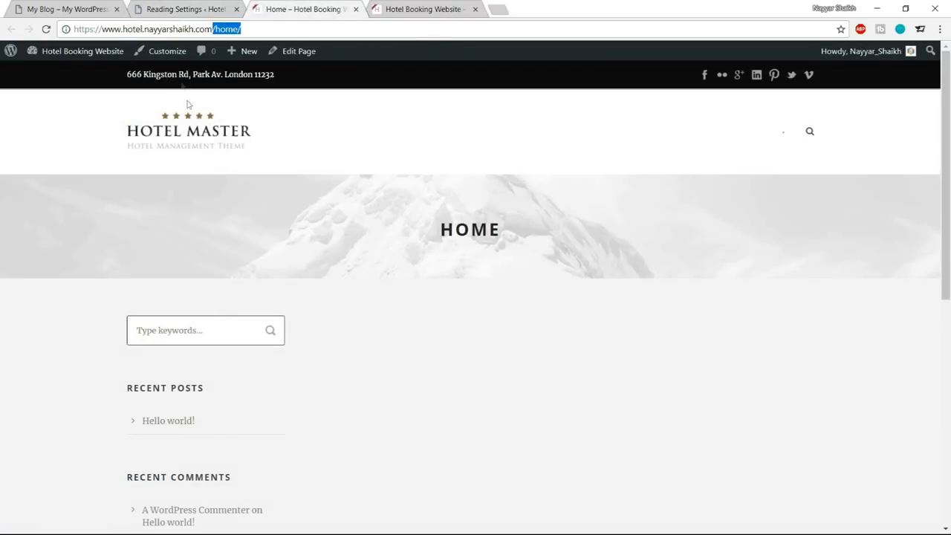
{"action": "key", "text": "BackSpace"}
{"action": "key", "text": "Return"}
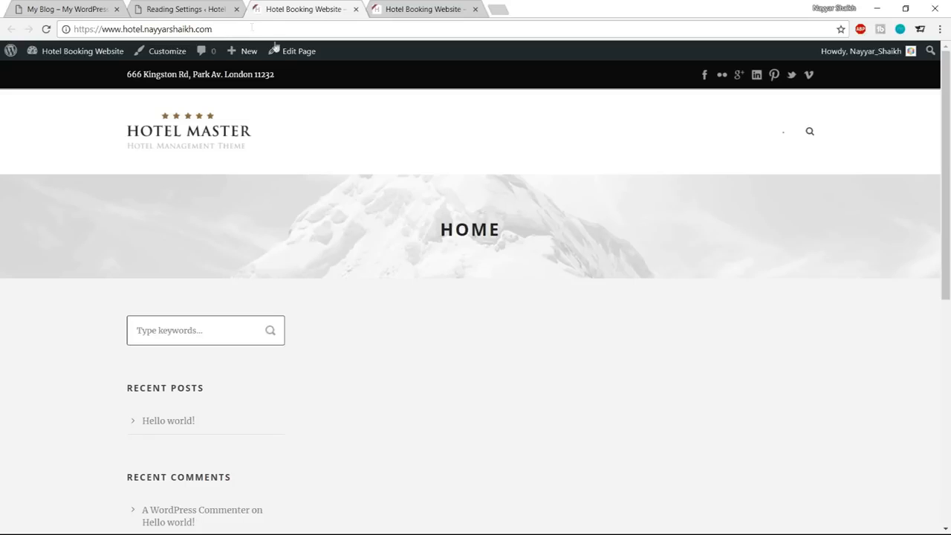
{"action": "left_click_drag", "start_coordinate": [437, 228], "coordinate": [532, 236]}
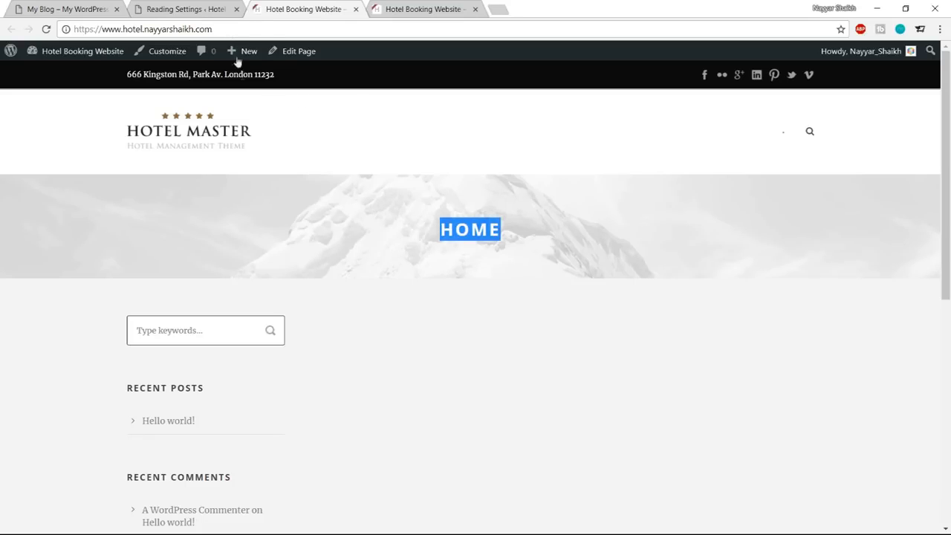
{"action": "left_click", "coordinate": [561, 262]}
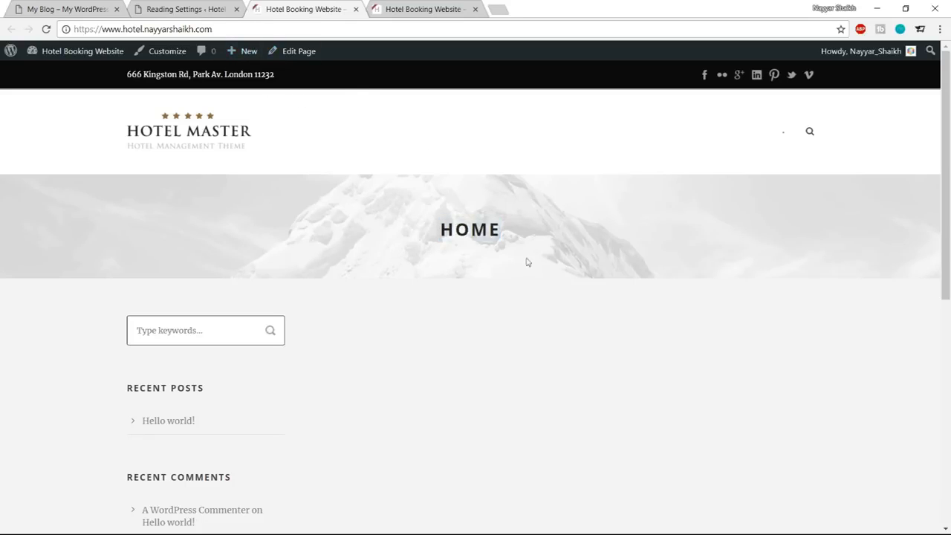
{"action": "left_click_drag", "start_coordinate": [428, 223], "coordinate": [449, 230]}
{"action": "left_click", "coordinate": [533, 273]}
Look over the demo site's homepage and compare it with the new site's homepage.
{"action": "key", "text": "ctrl+1"}
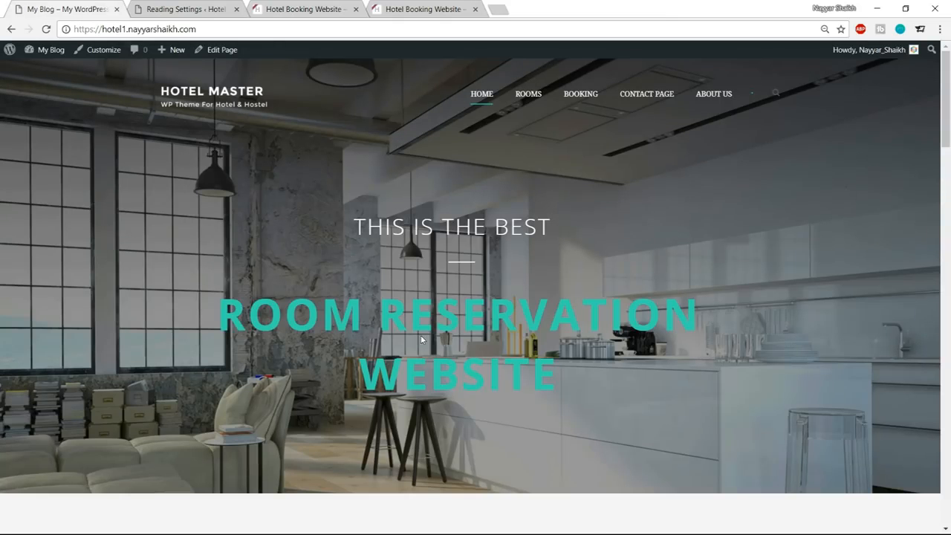
{"action": "scroll", "coordinate": [586, 251], "scroll_direction": "down", "scroll_amount": 1}
{"action": "scroll", "coordinate": [586, 295], "scroll_direction": "up", "scroll_amount": 1}
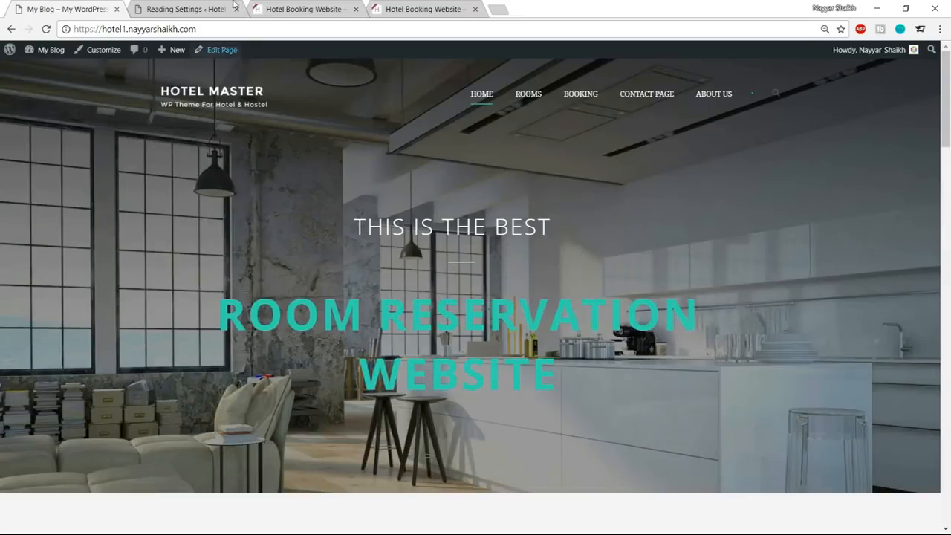
{"action": "key", "text": "ctrl+3"}
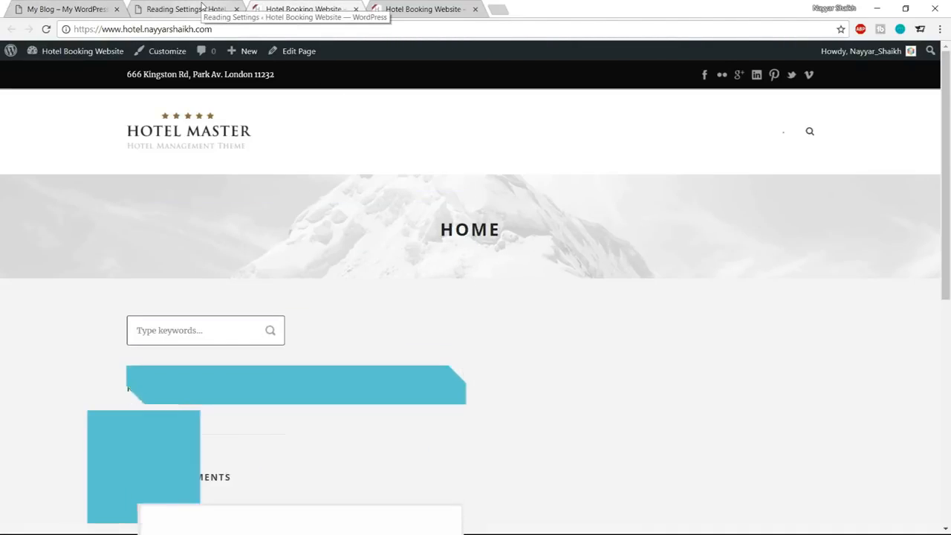
Close the Reading Settings browser tab and open the Home page's editor in a new tab ahead of the site's tab.
{"action": "left_click", "coordinate": [245, 17]}
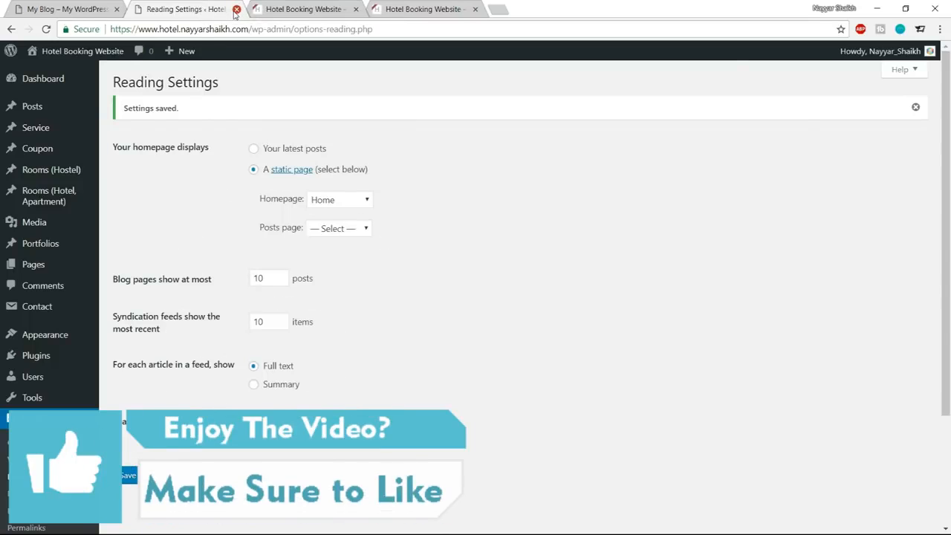
{"action": "left_click", "coordinate": [235, 10]}
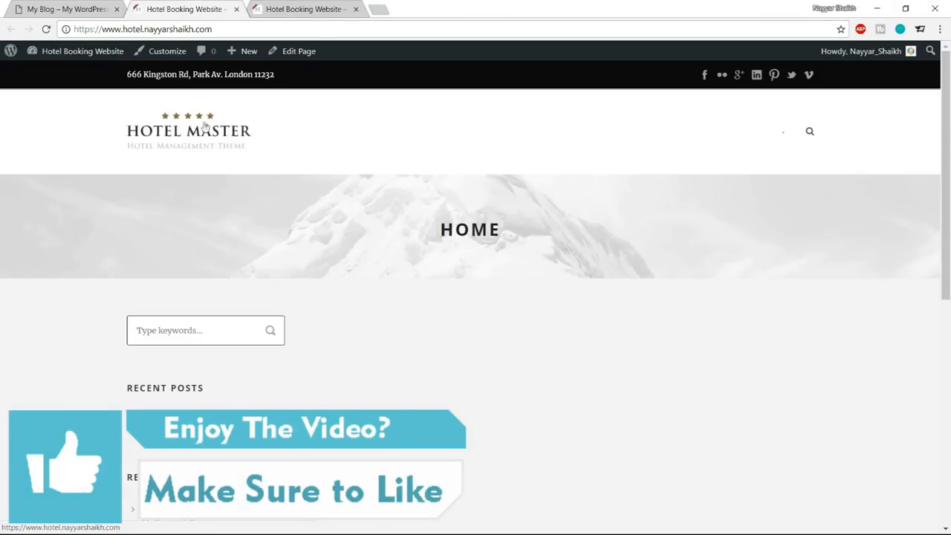
{"action": "right_click", "coordinate": [309, 58]}
{"action": "left_click", "coordinate": [330, 64]}
{"action": "left_click_drag", "start_coordinate": [320, 15], "coordinate": [210, 15]}
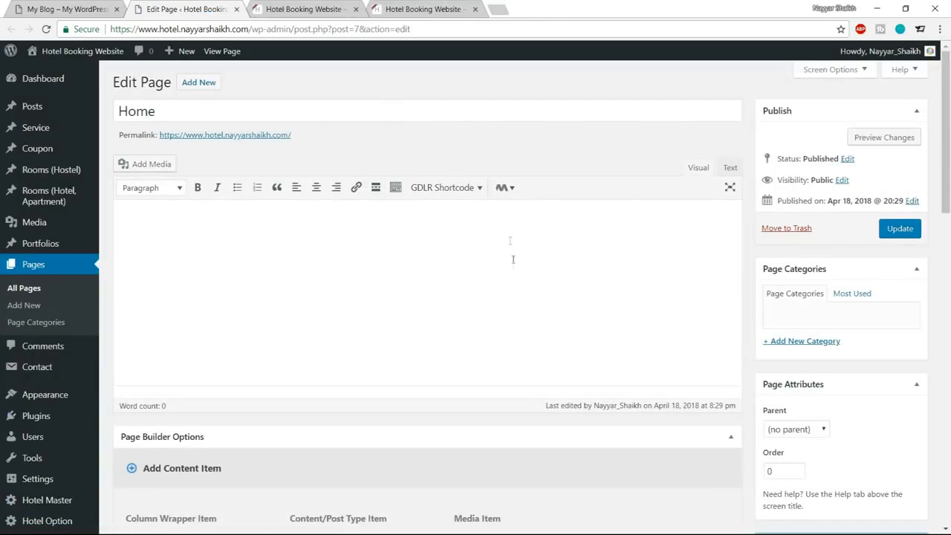
Turn off Show Title in the Home page's options and update the page.
{"action": "scroll", "coordinate": [511, 267], "scroll_direction": "down", "scroll_amount": 5}
{"action": "scroll", "coordinate": [849, 340], "scroll_direction": "down", "scroll_amount": 3}
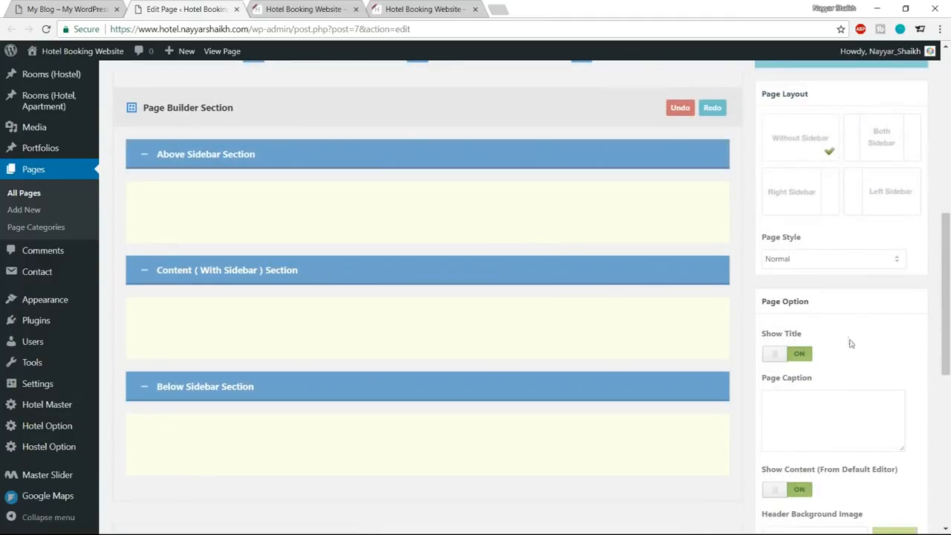
{"action": "left_click", "coordinate": [785, 297]}
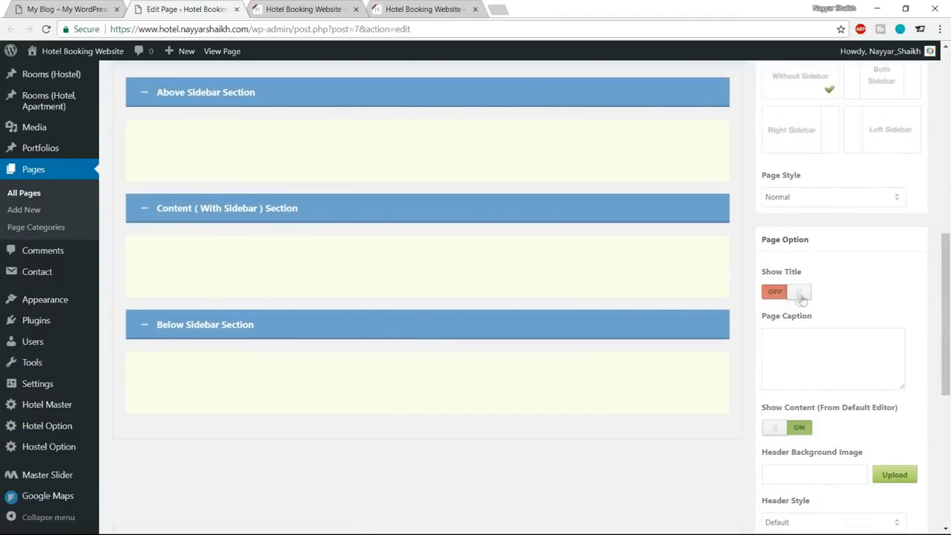
{"action": "scroll", "coordinate": [817, 349], "scroll_direction": "down", "scroll_amount": 5}
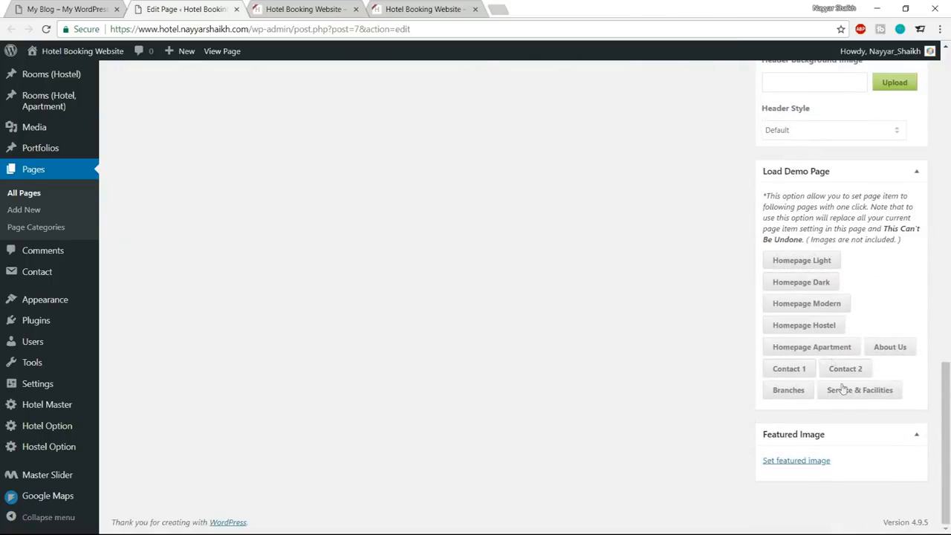
{"action": "scroll", "coordinate": [842, 387], "scroll_direction": "up", "scroll_amount": 12}
{"action": "left_click", "coordinate": [900, 228]}
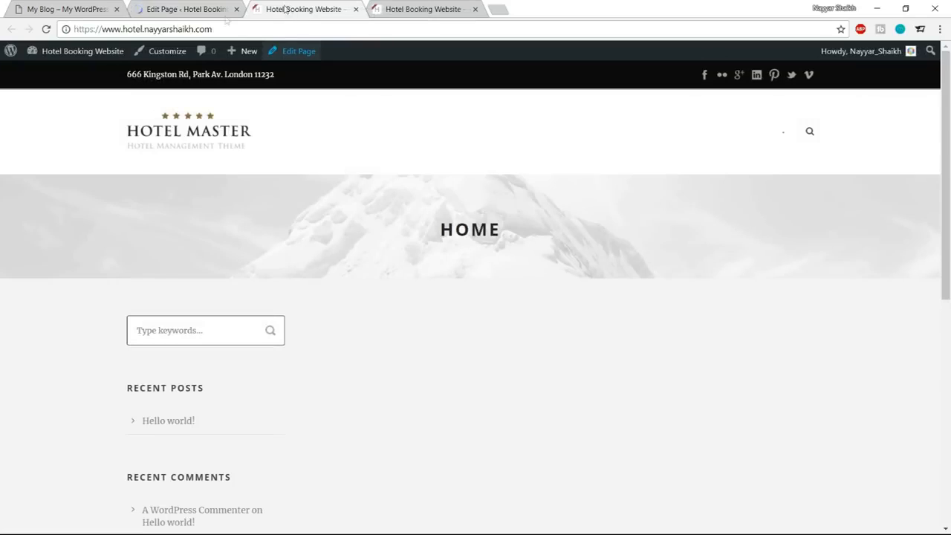
Reload the new homepage, check it down to the footer, and compare it with the demo site's full-width slider header.
{"action": "left_click", "coordinate": [46, 29]}
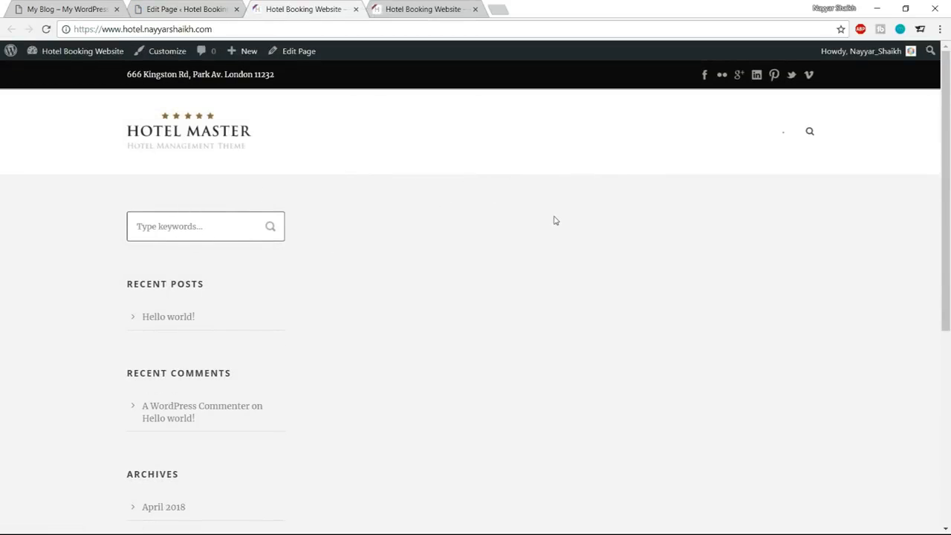
{"action": "left_click", "coordinate": [39, 6]}
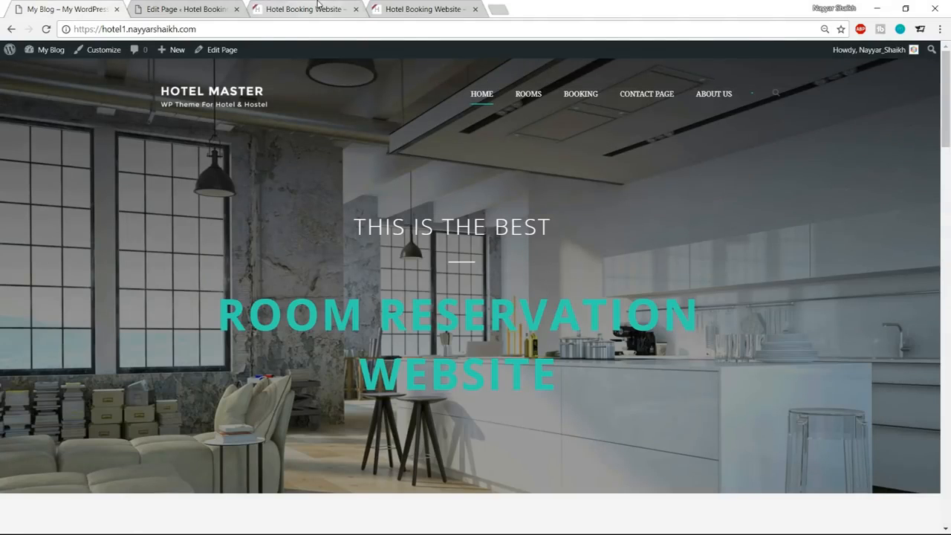
{"action": "left_click", "coordinate": [304, 9]}
{"action": "scroll", "coordinate": [185, 318], "scroll_direction": "down", "scroll_amount": 3}
{"action": "scroll", "coordinate": [186, 327], "scroll_direction": "down", "scroll_amount": 3}
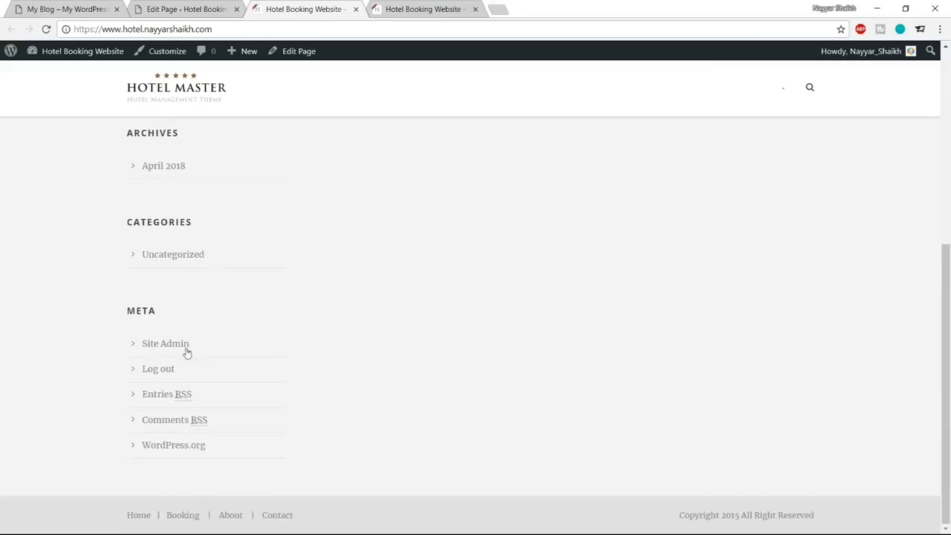
{"action": "scroll", "coordinate": [180, 329], "scroll_direction": "up", "scroll_amount": 6}
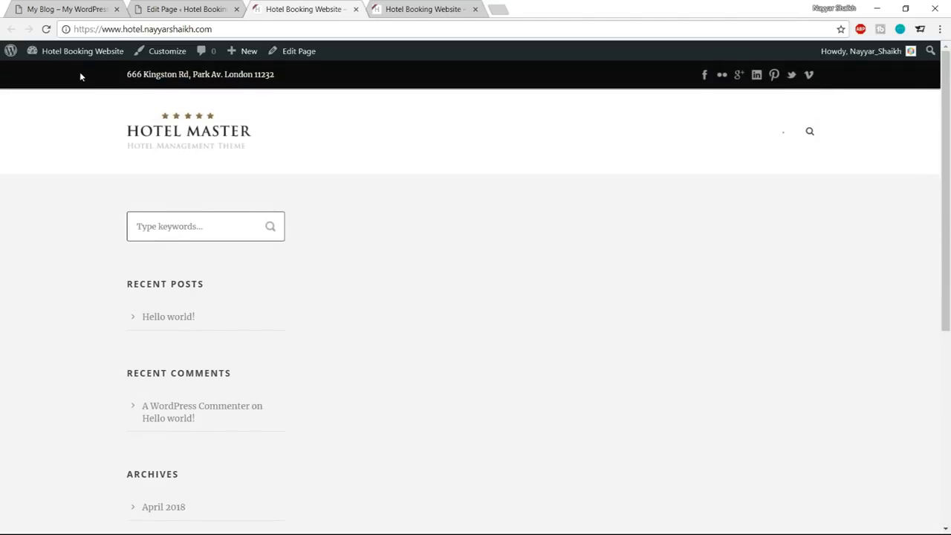
{"action": "left_click", "coordinate": [68, 10]}
{"action": "left_click", "coordinate": [71, 7]}
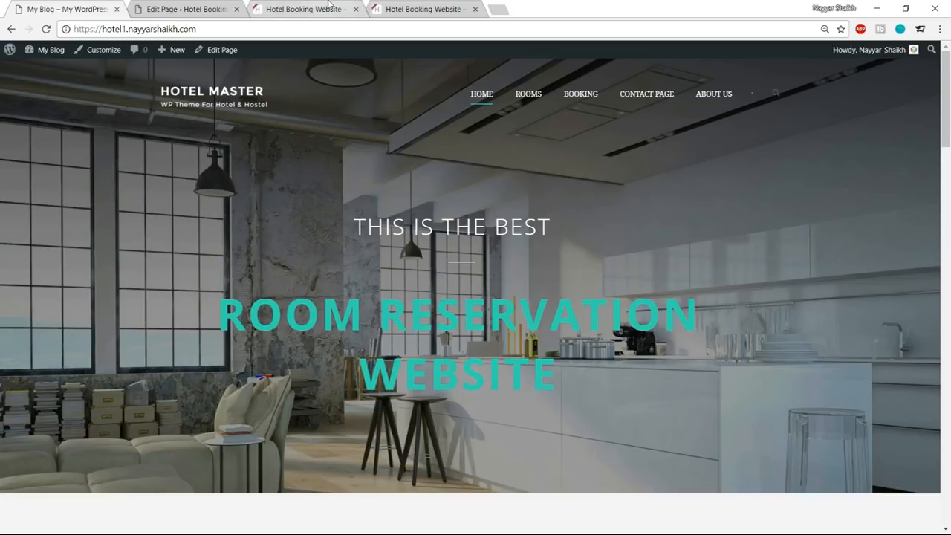
{"action": "left_click", "coordinate": [310, 9]}
Return to the Home page editor and view the column wrapper items offered by the page builder.
{"action": "left_click", "coordinate": [189, 9]}
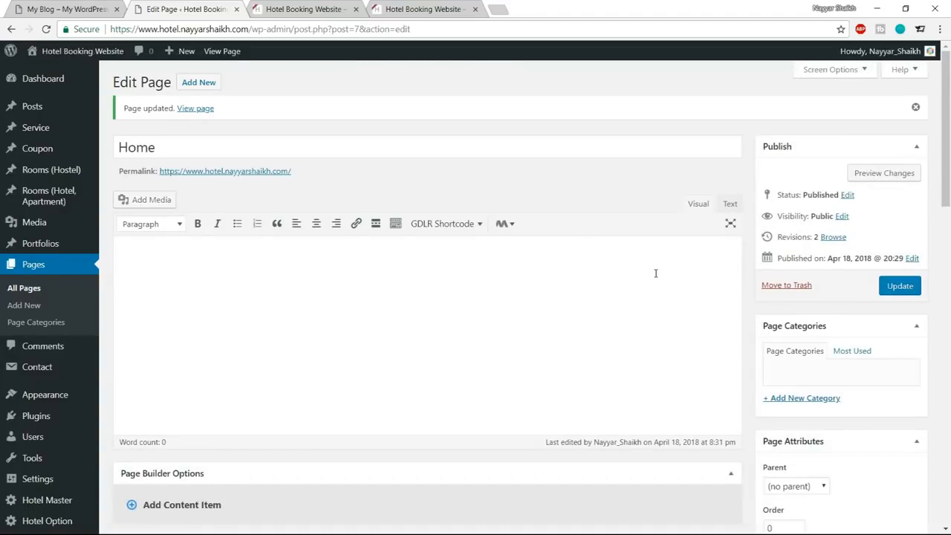
{"action": "scroll", "coordinate": [625, 382], "scroll_direction": "down", "scroll_amount": 4}
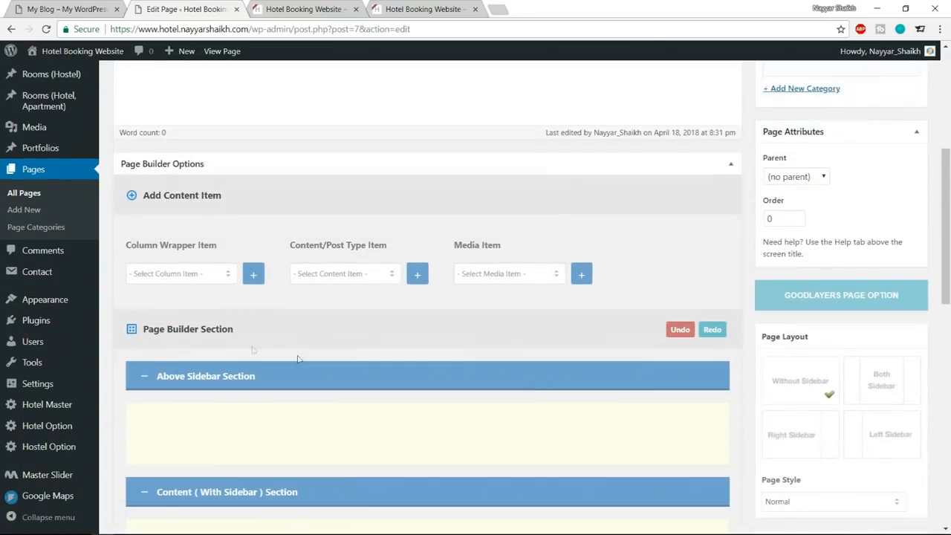
{"action": "left_click", "coordinate": [199, 277]}
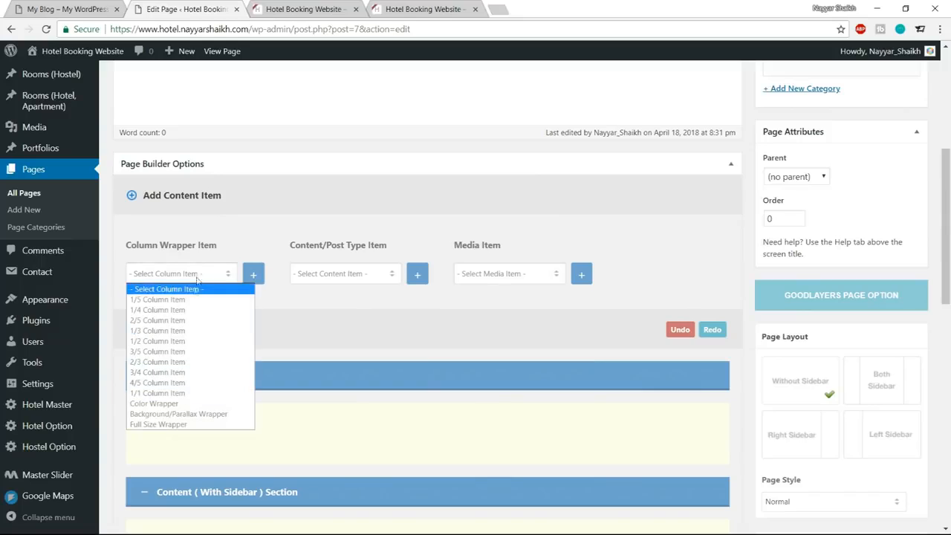
{"action": "left_click", "coordinate": [214, 240]}
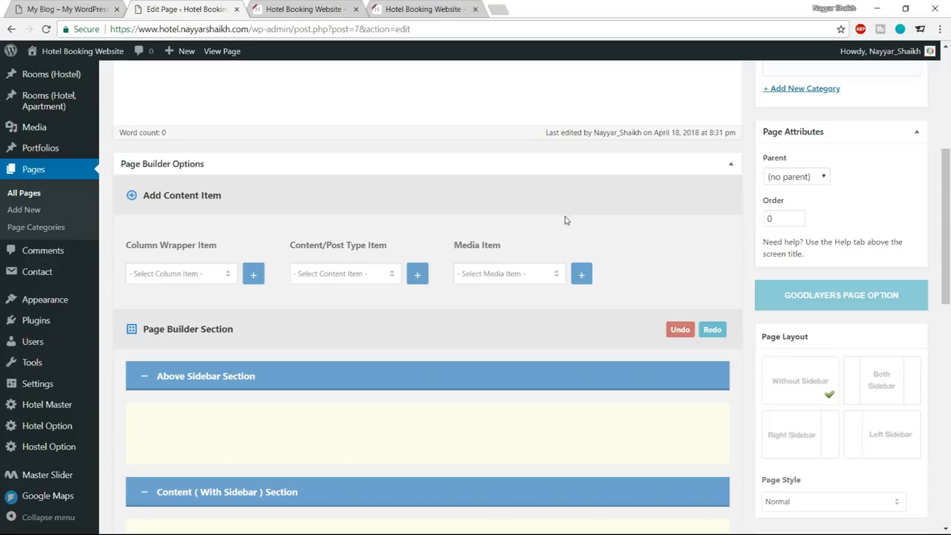
Add a Full Size Wrapper column item to the Home page's page builder, consulting the demo site's full-width slider.
{"action": "left_click", "coordinate": [198, 276]}
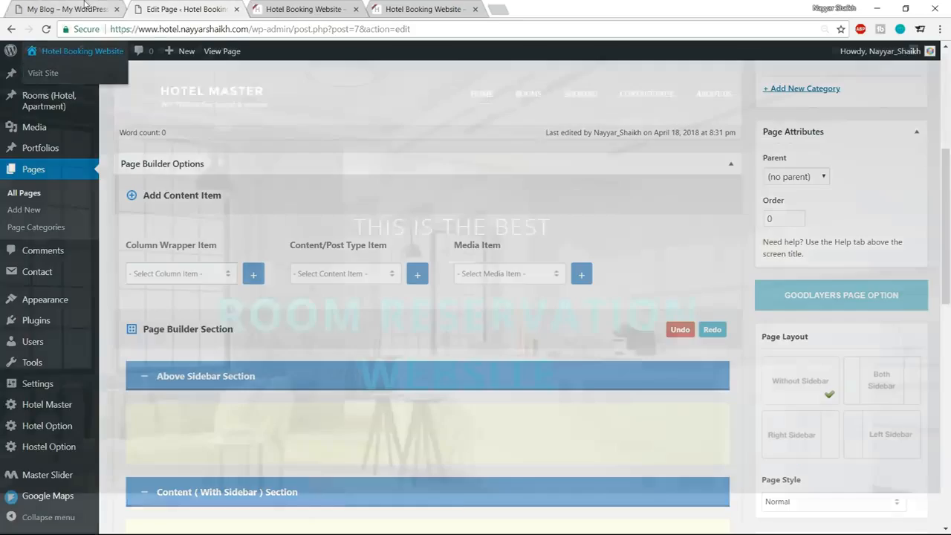
{"action": "left_click", "coordinate": [85, 7]}
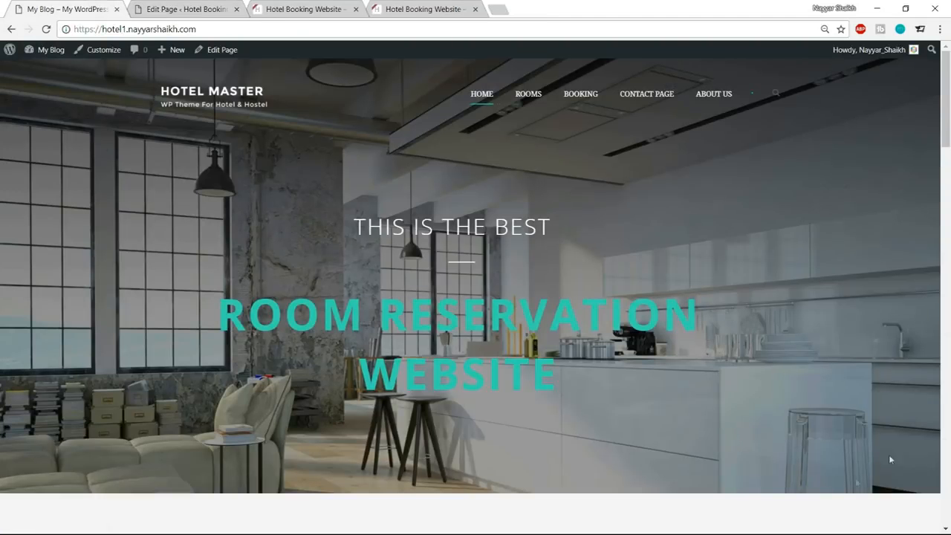
{"action": "left_click", "coordinate": [157, 8]}
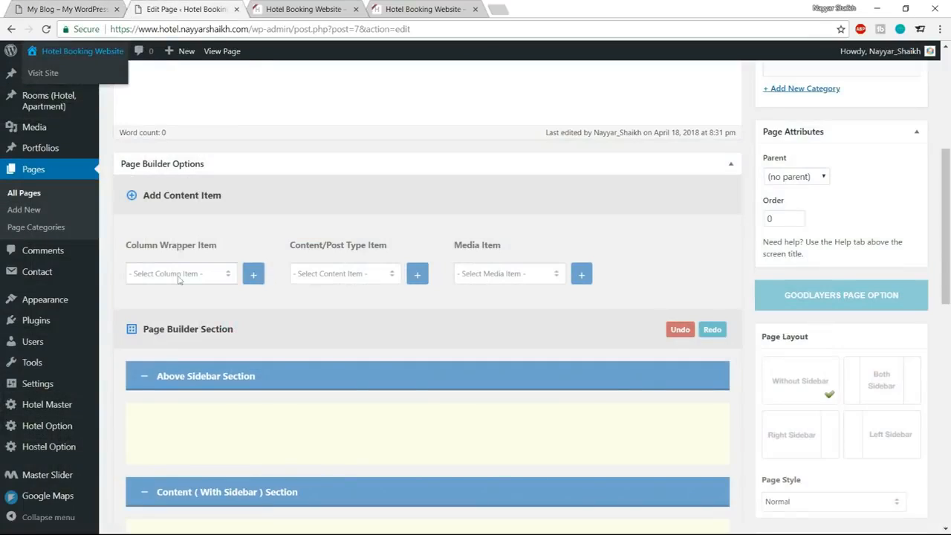
{"action": "left_click", "coordinate": [180, 273]}
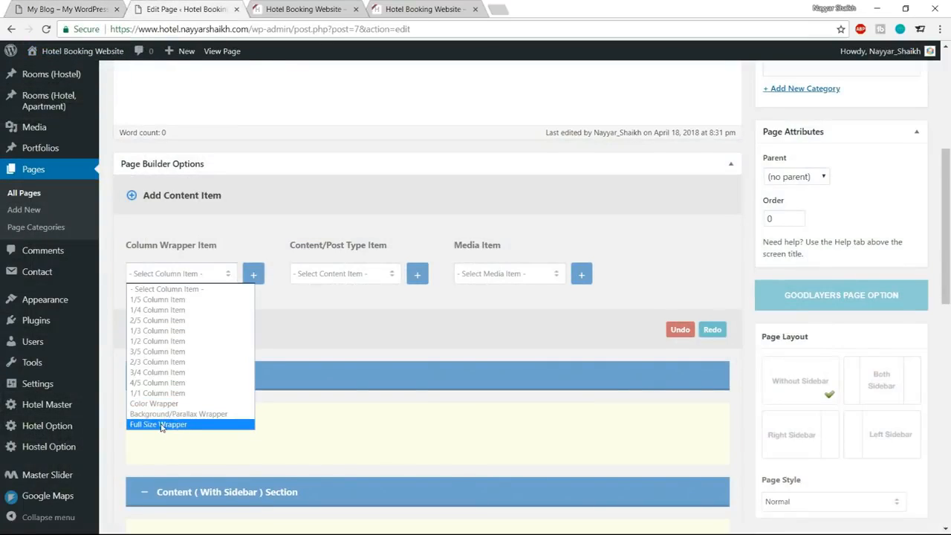
{"action": "left_click", "coordinate": [161, 424]}
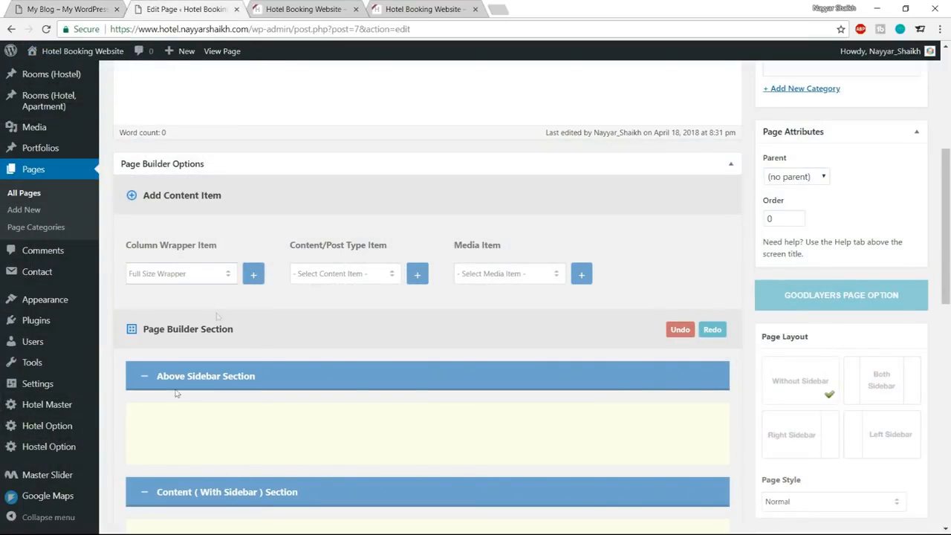
{"action": "left_click", "coordinate": [253, 274]}
{"action": "scroll", "coordinate": [355, 349], "scroll_direction": "down", "scroll_amount": 4}
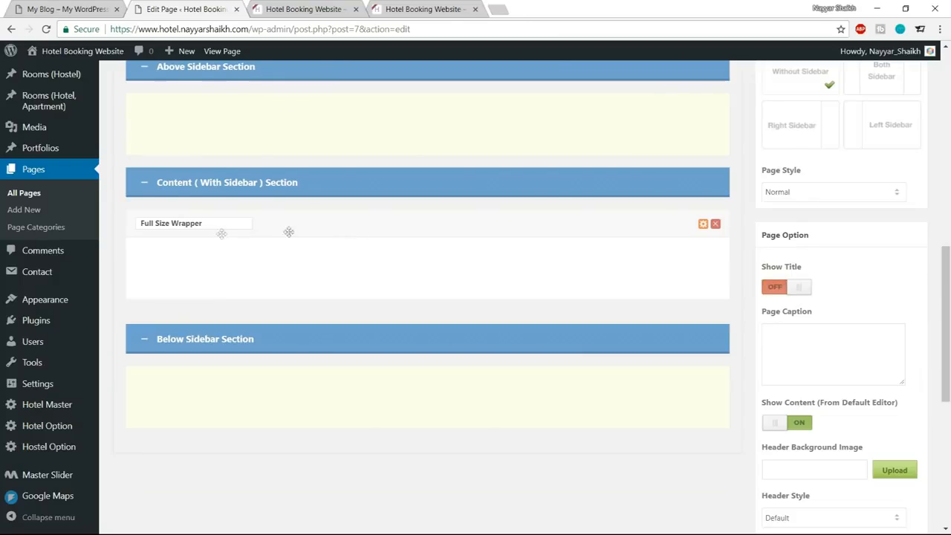
{"action": "scroll", "coordinate": [338, 252], "scroll_direction": "up", "scroll_amount": 3}
{"action": "scroll", "coordinate": [344, 286], "scroll_direction": "up", "scroll_amount": 2}
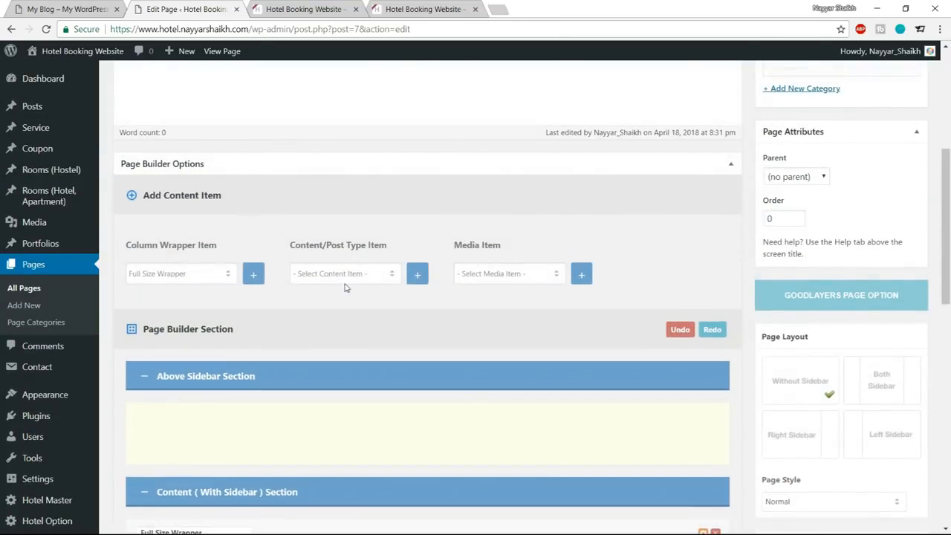
Add a Master Slider media item to the page builder and place it inside the Full Size Wrapper.
{"action": "left_click", "coordinate": [66, 9]}
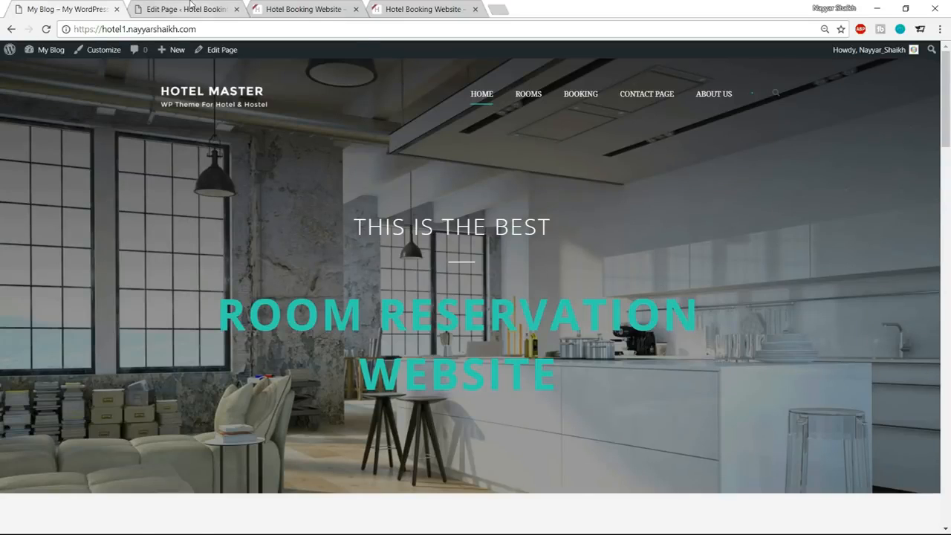
{"action": "left_click", "coordinate": [188, 9]}
{"action": "left_click_drag", "start_coordinate": [451, 238], "coordinate": [520, 248]}
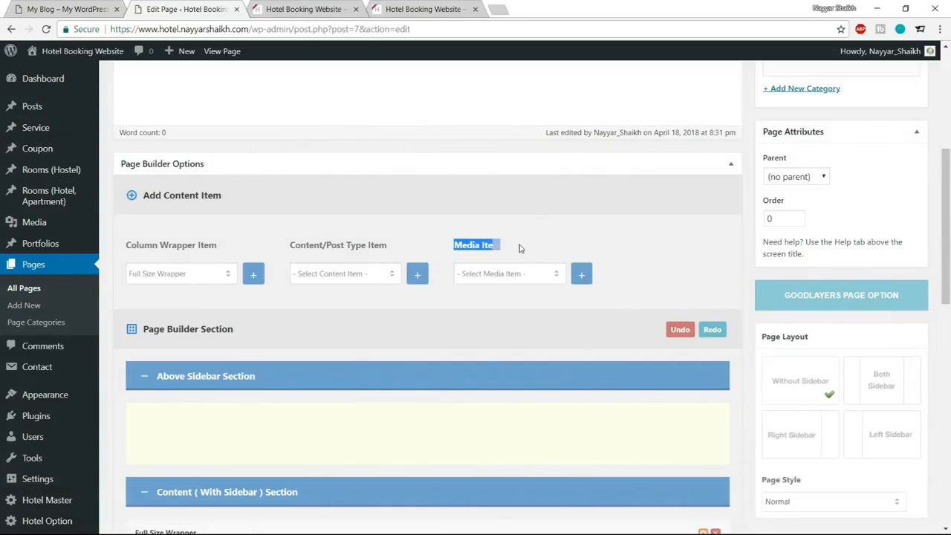
{"action": "left_click", "coordinate": [524, 275]}
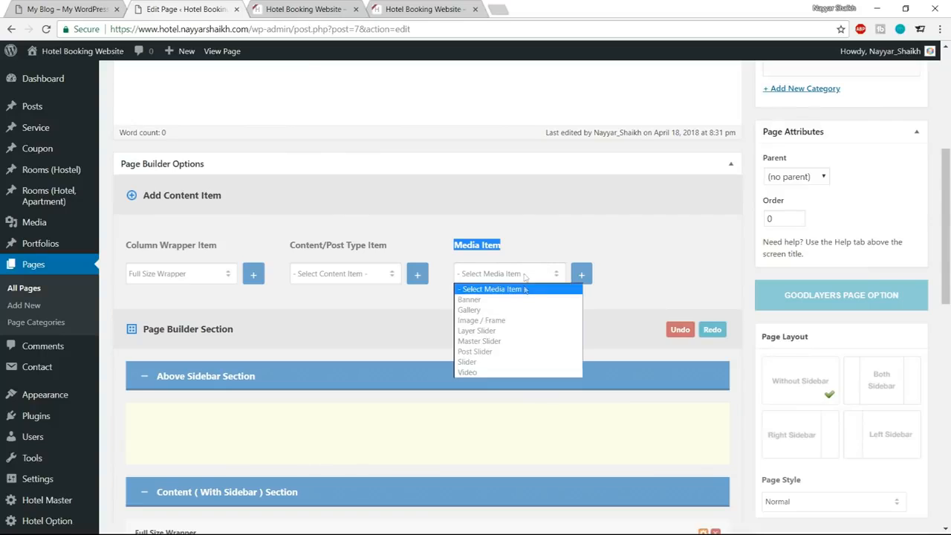
{"action": "left_click", "coordinate": [504, 342]}
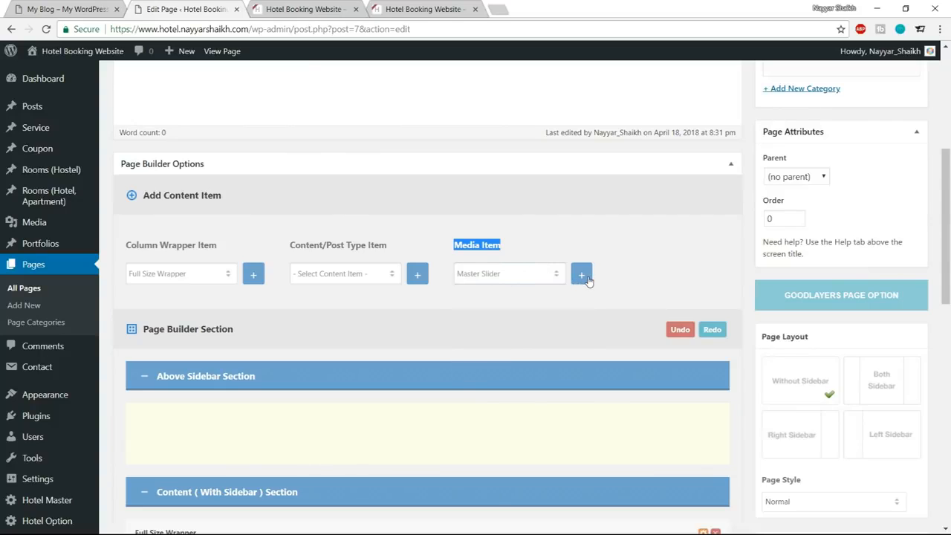
{"action": "left_click", "coordinate": [585, 279]}
{"action": "scroll", "coordinate": [626, 322], "scroll_direction": "down", "scroll_amount": 5}
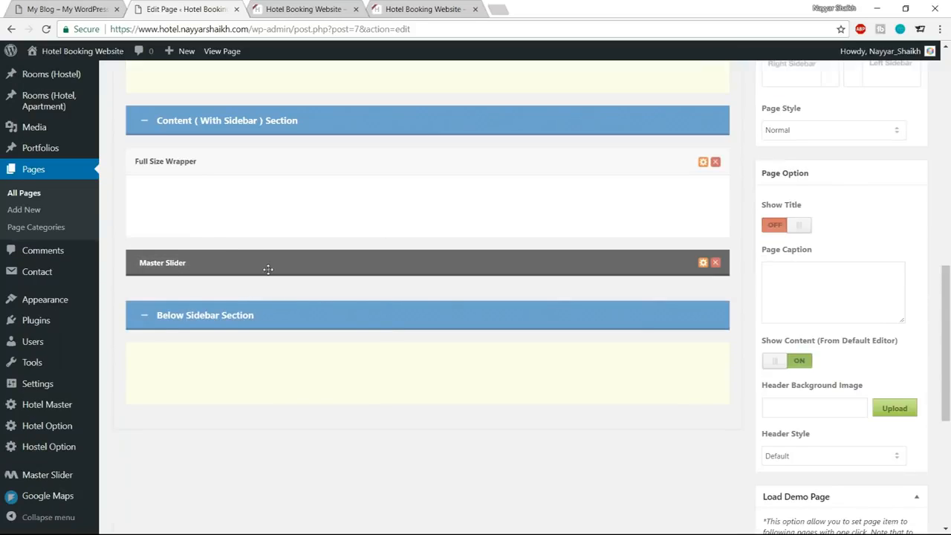
{"action": "left_click_drag", "start_coordinate": [281, 266], "coordinate": [159, 168]}
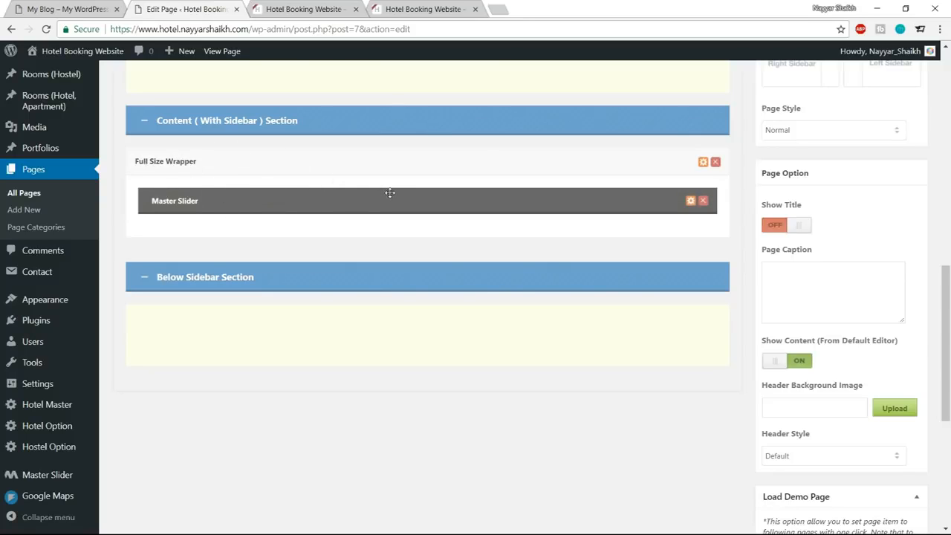
Update the Home page and reload the live homepage to check the area below the header.
{"action": "scroll", "coordinate": [398, 334], "scroll_direction": "up", "scroll_amount": 15}
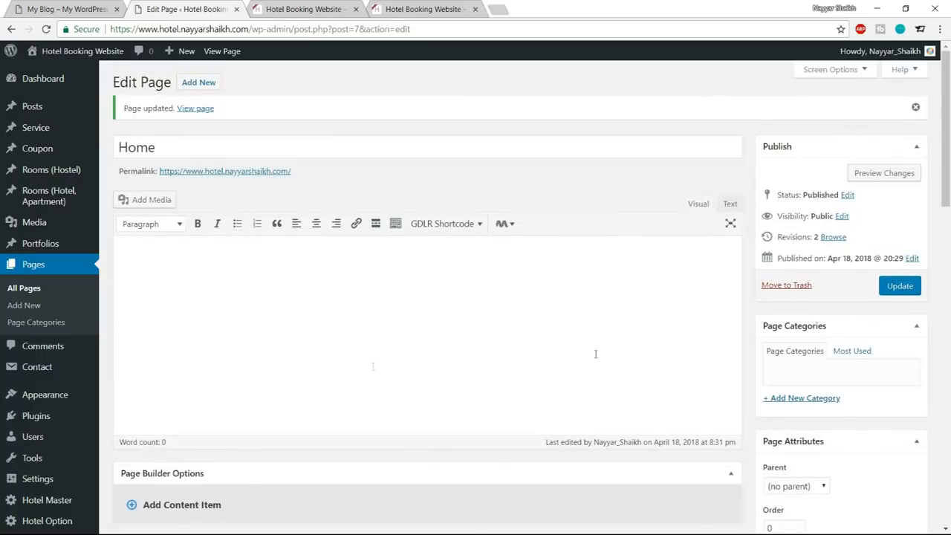
{"action": "left_click", "coordinate": [909, 292]}
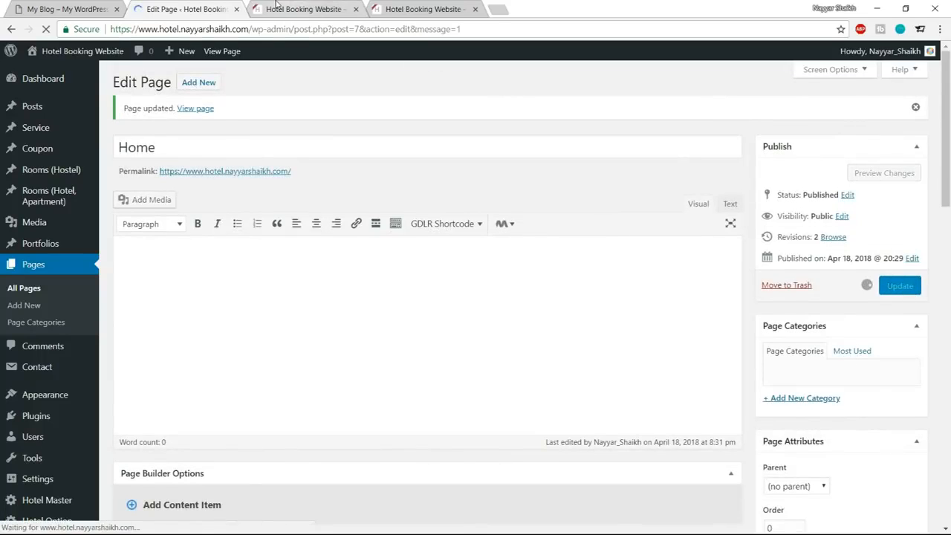
{"action": "left_click", "coordinate": [282, 9]}
{"action": "left_click", "coordinate": [46, 29]}
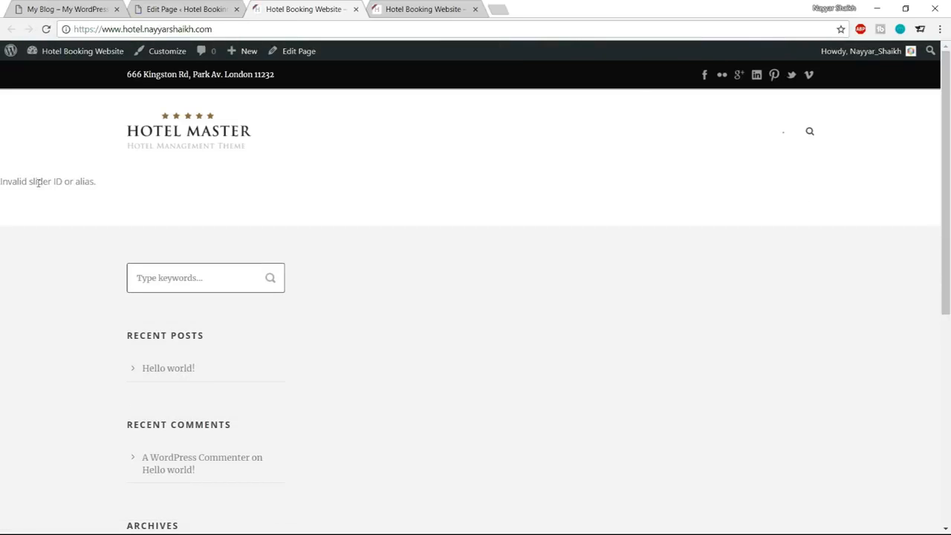
{"action": "left_click_drag", "start_coordinate": [7, 184], "coordinate": [119, 183]}
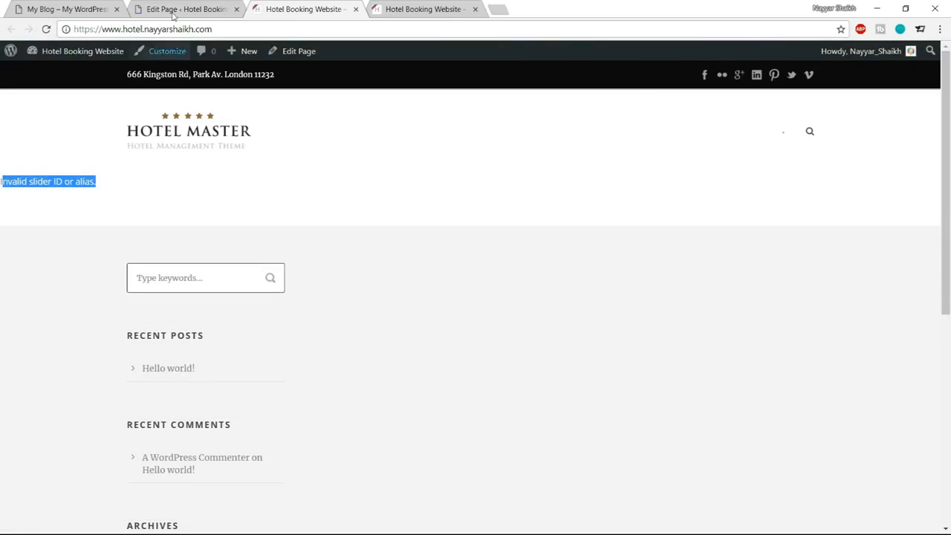
In the Home page editor, set the Master Slider item's slider type to Slider-1 and save the item options.
{"action": "left_click", "coordinate": [175, 14]}
{"action": "scroll", "coordinate": [508, 269], "scroll_direction": "down", "scroll_amount": 10}
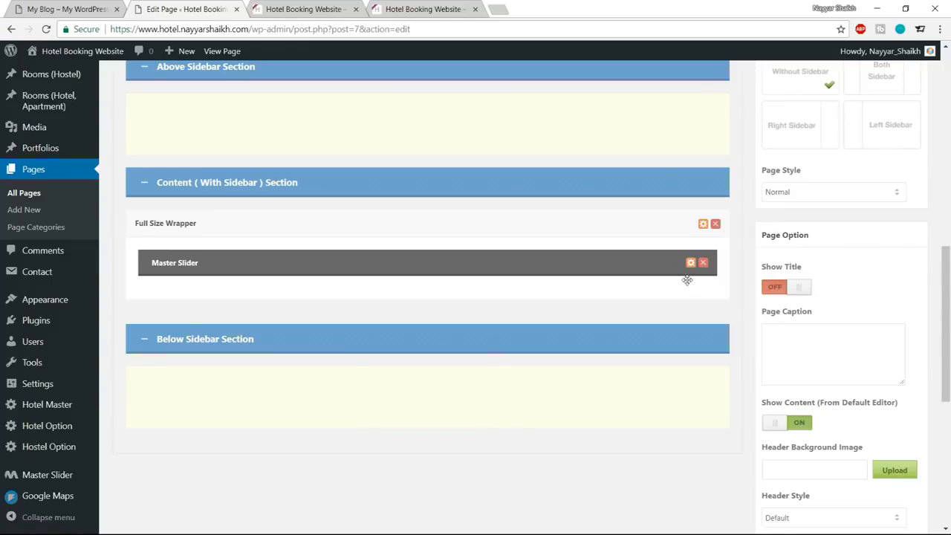
{"action": "left_click", "coordinate": [690, 263]}
{"action": "left_click", "coordinate": [335, 169]}
{"action": "left_click", "coordinate": [311, 183]}
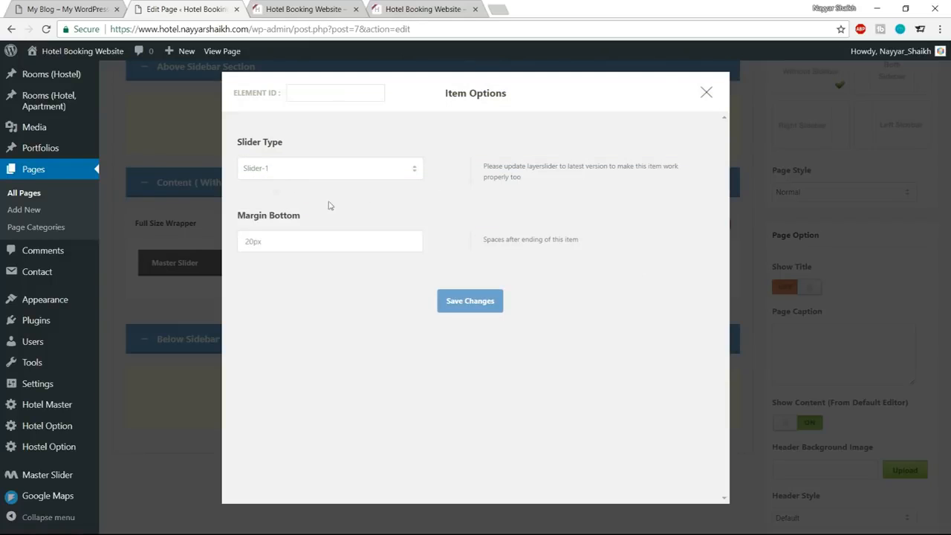
{"action": "left_click", "coordinate": [483, 310]}
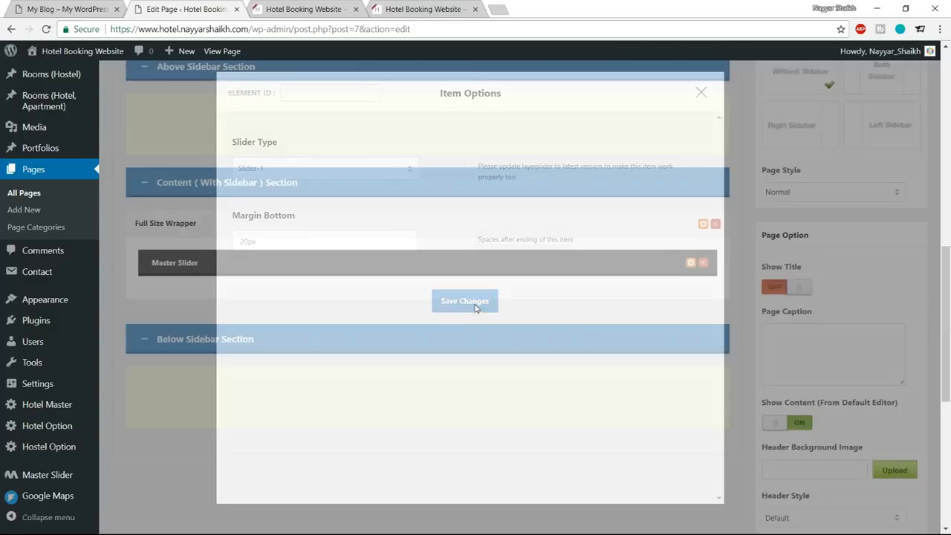
Save the Home page with its slider selection and reload the live homepage to review the full slider.
{"action": "scroll", "coordinate": [511, 378], "scroll_direction": "up", "scroll_amount": 5}
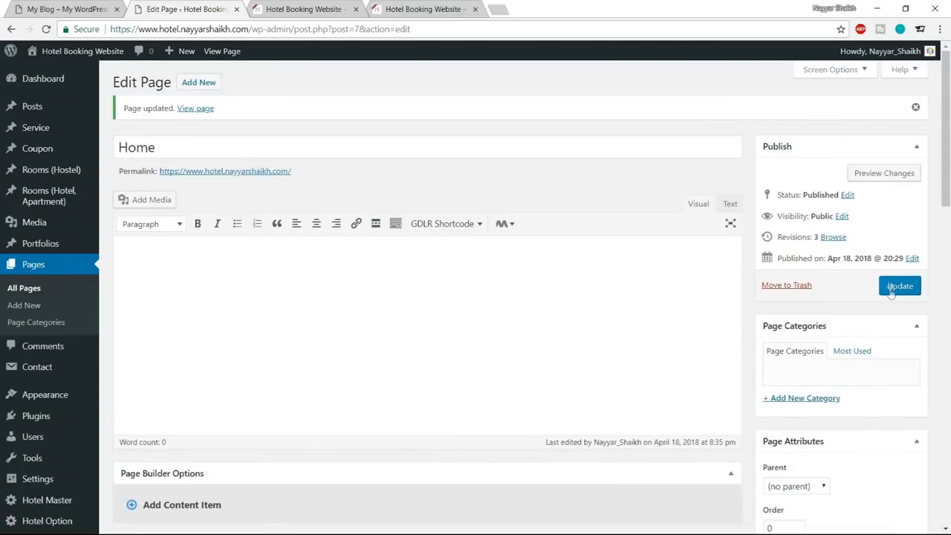
{"action": "left_click", "coordinate": [895, 286]}
{"action": "left_click", "coordinate": [301, 9]}
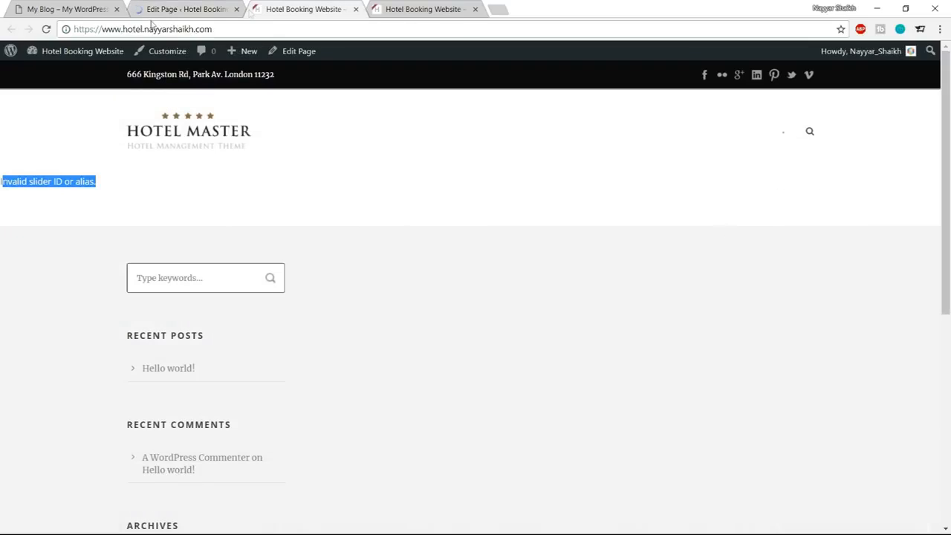
{"action": "left_click", "coordinate": [46, 29]}
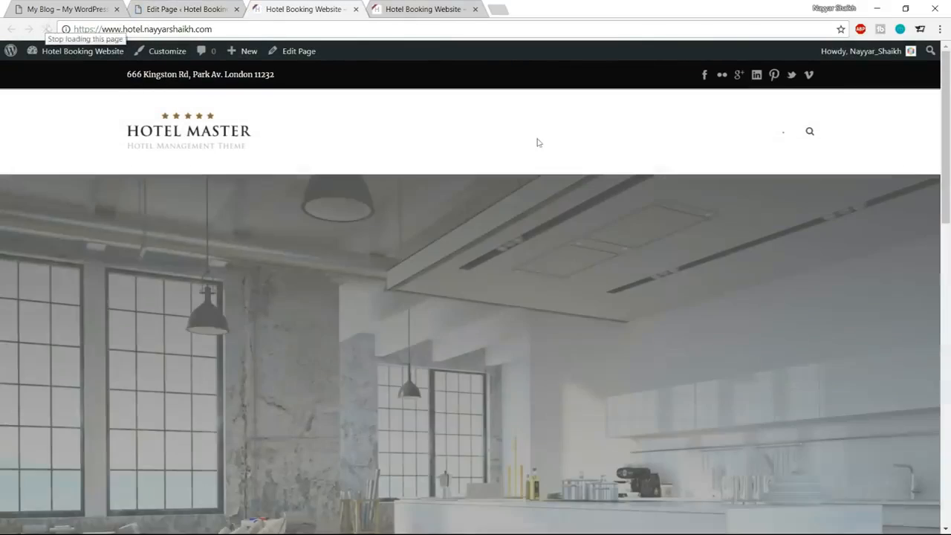
{"action": "scroll", "coordinate": [609, 322], "scroll_direction": "down", "scroll_amount": 1}
{"action": "scroll", "coordinate": [610, 323], "scroll_direction": "down", "scroll_amount": 1}
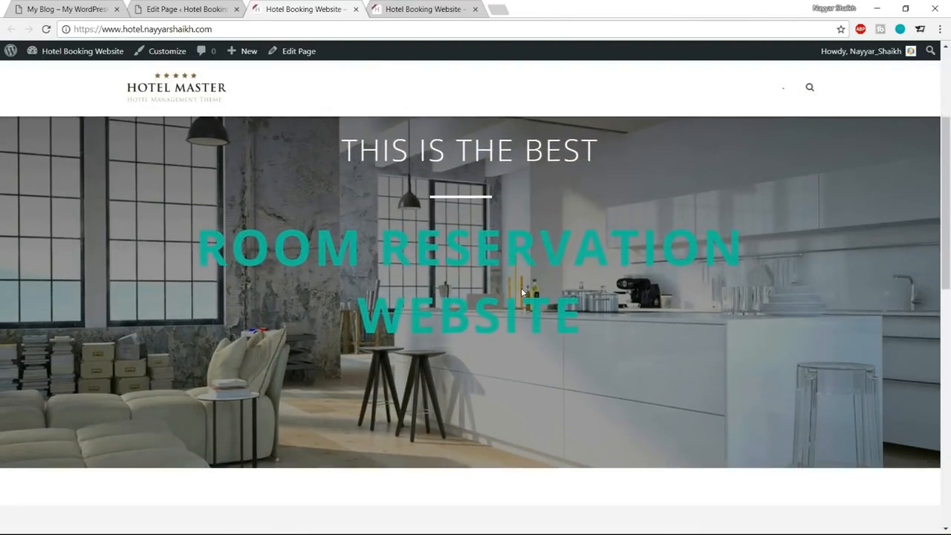
{"action": "scroll", "coordinate": [521, 290], "scroll_direction": "up", "scroll_amount": 3}
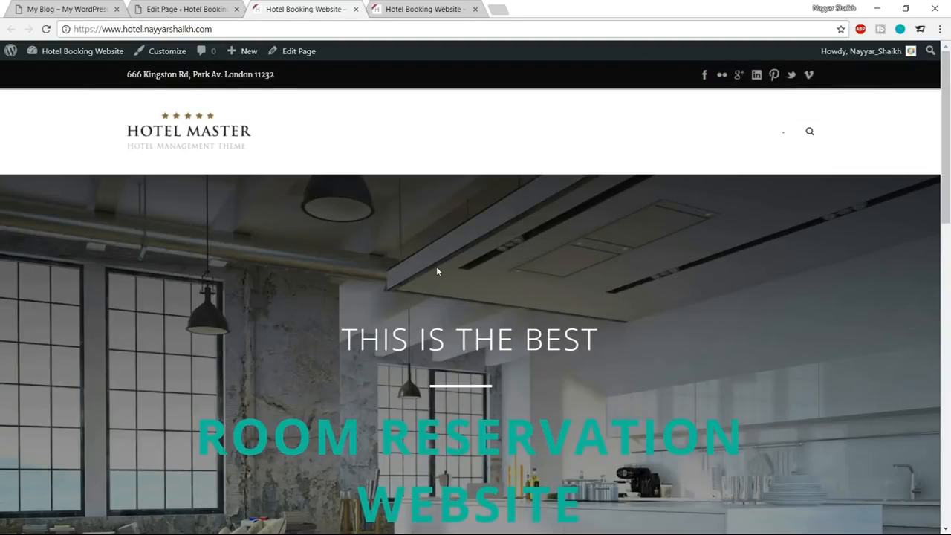
Compare the demo site's header and slider with those on the new homepage.
{"action": "left_click", "coordinate": [83, 6]}
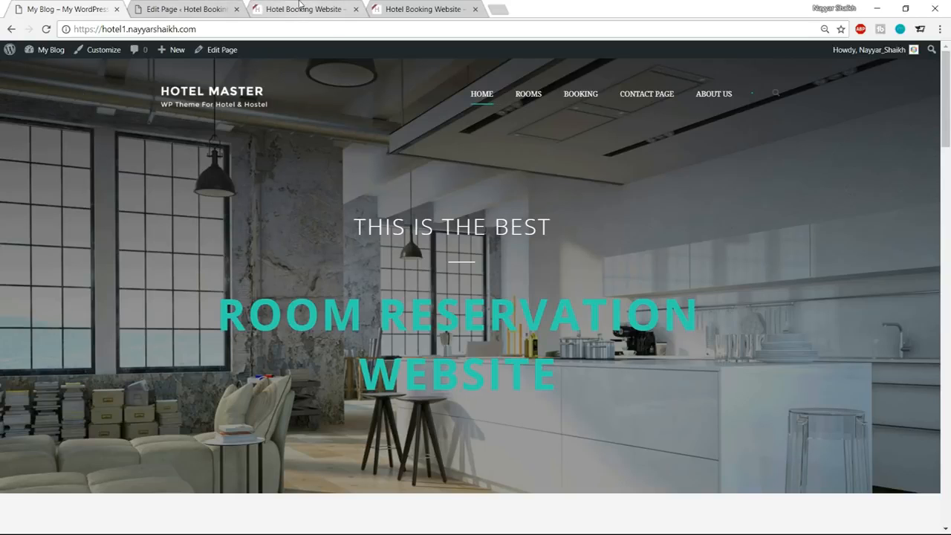
{"action": "left_click", "coordinate": [290, 9]}
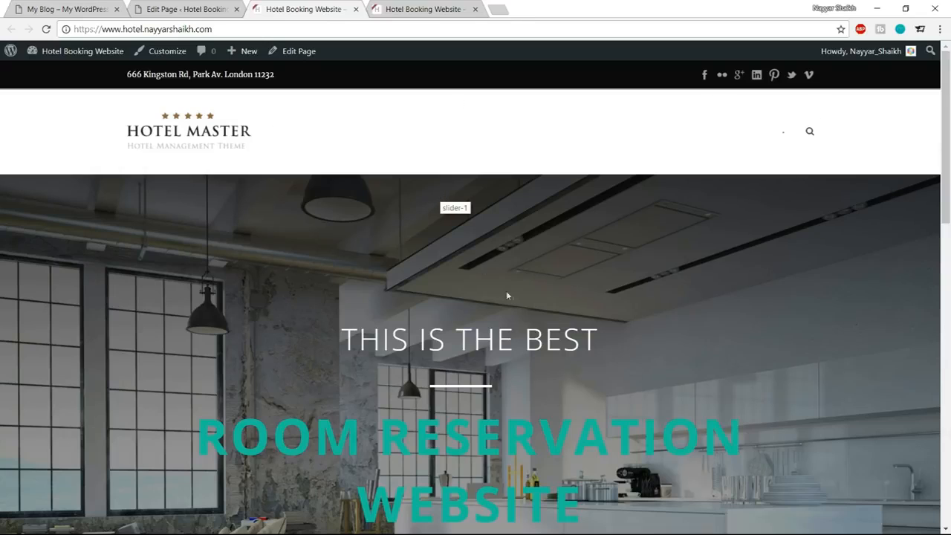
{"action": "left_click", "coordinate": [67, 9]}
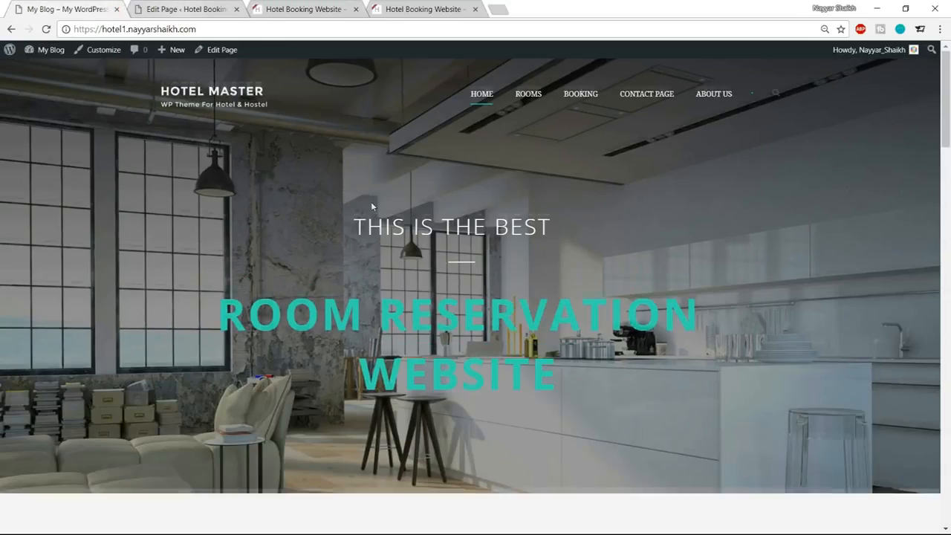
{"action": "scroll", "coordinate": [403, 280], "scroll_direction": "down", "scroll_amount": 3}
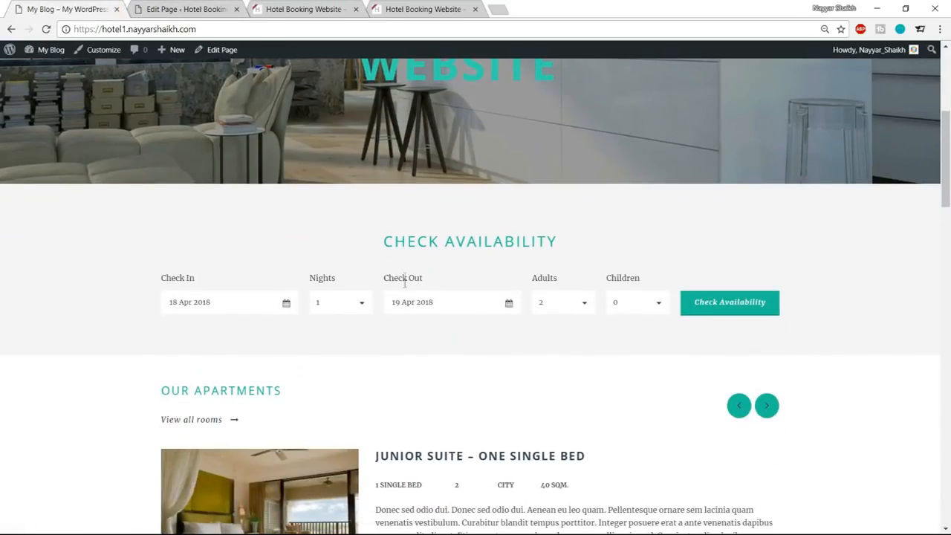
{"action": "scroll", "coordinate": [403, 288], "scroll_direction": "up", "scroll_amount": 5}
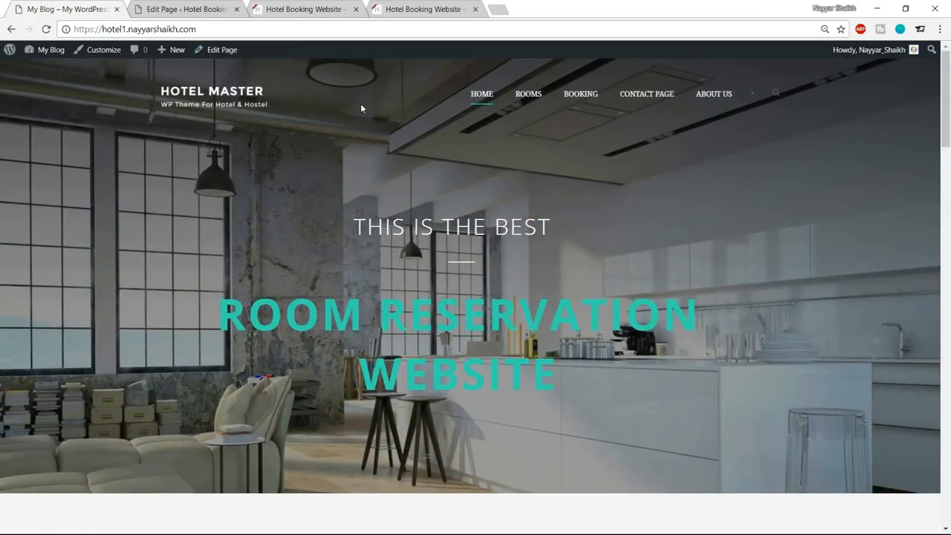
Examine the demo site's Check Availability form, its check-in calendar and the Our Apartments section below it.
{"action": "scroll", "coordinate": [385, 195], "scroll_direction": "down", "scroll_amount": 4}
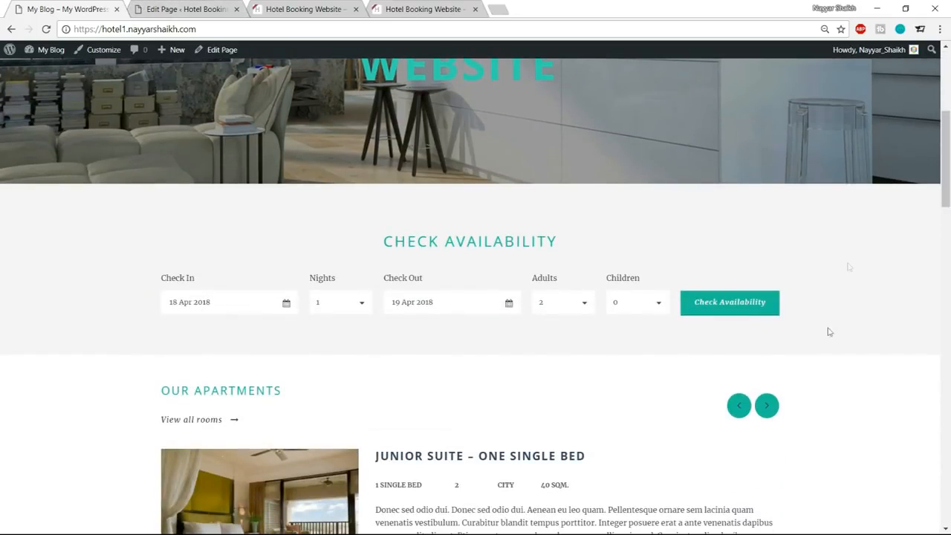
{"action": "left_click", "coordinate": [249, 309]}
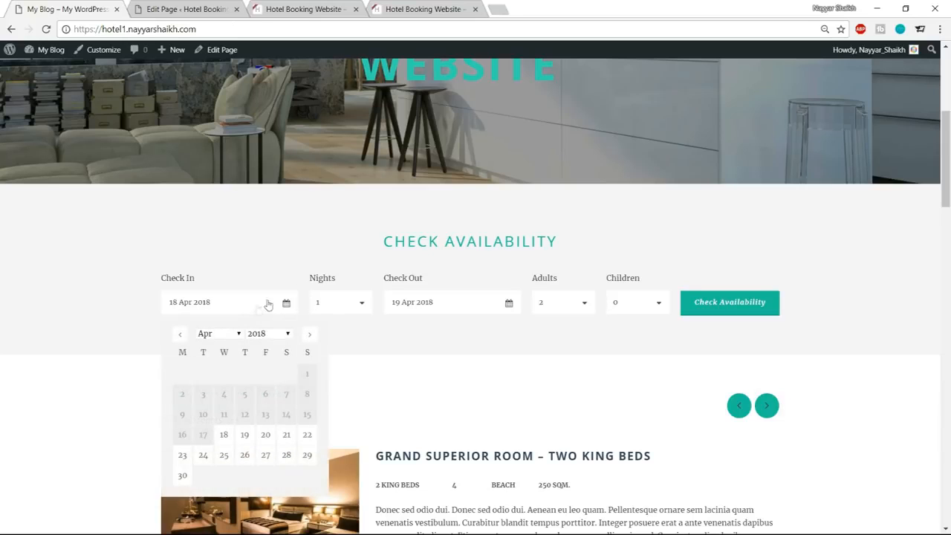
{"action": "left_click", "coordinate": [306, 271]}
{"action": "left_click", "coordinate": [189, 9]}
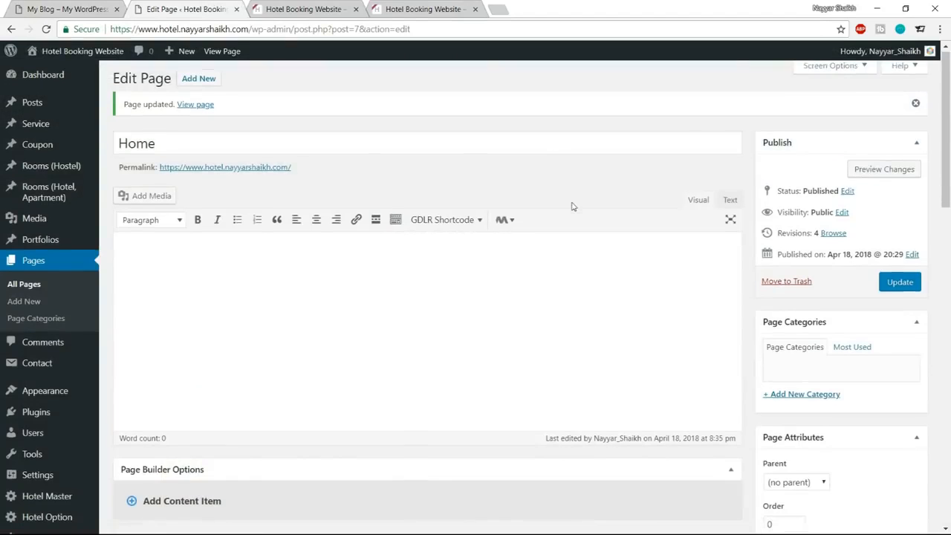
{"action": "scroll", "coordinate": [572, 206], "scroll_direction": "down", "scroll_amount": 5}
{"action": "left_click", "coordinate": [100, 6]}
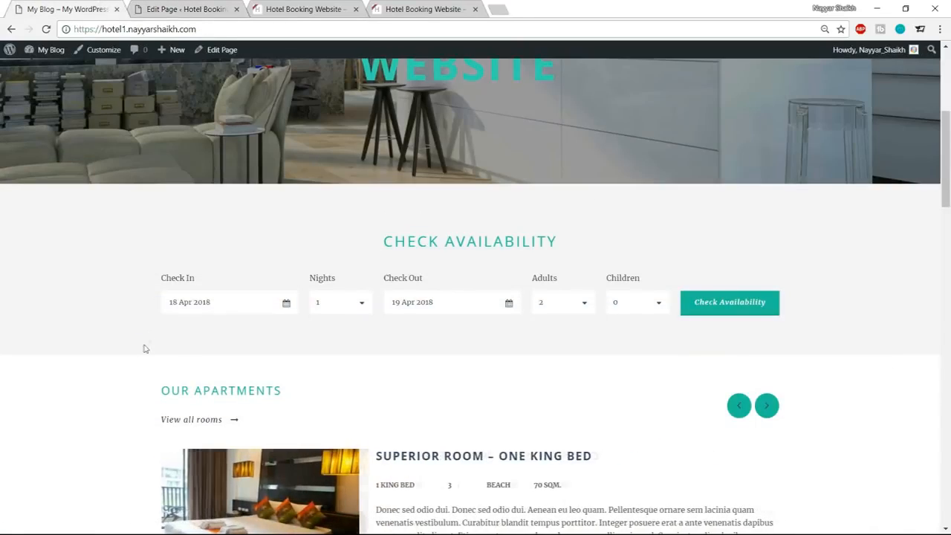
{"action": "scroll", "coordinate": [119, 335], "scroll_direction": "down", "scroll_amount": 1}
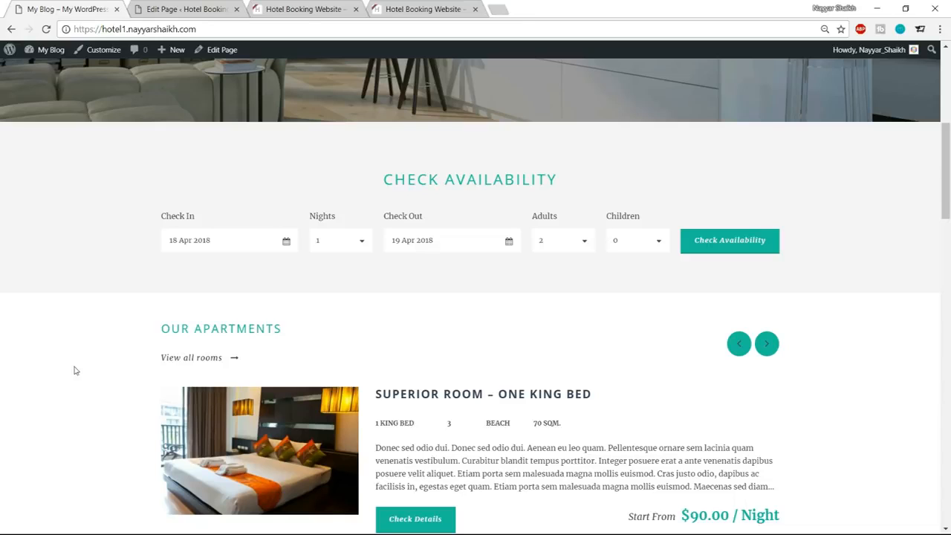
{"action": "left_click_drag", "start_coordinate": [144, 331], "coordinate": [312, 335]}
{"action": "left_click", "coordinate": [87, 333]}
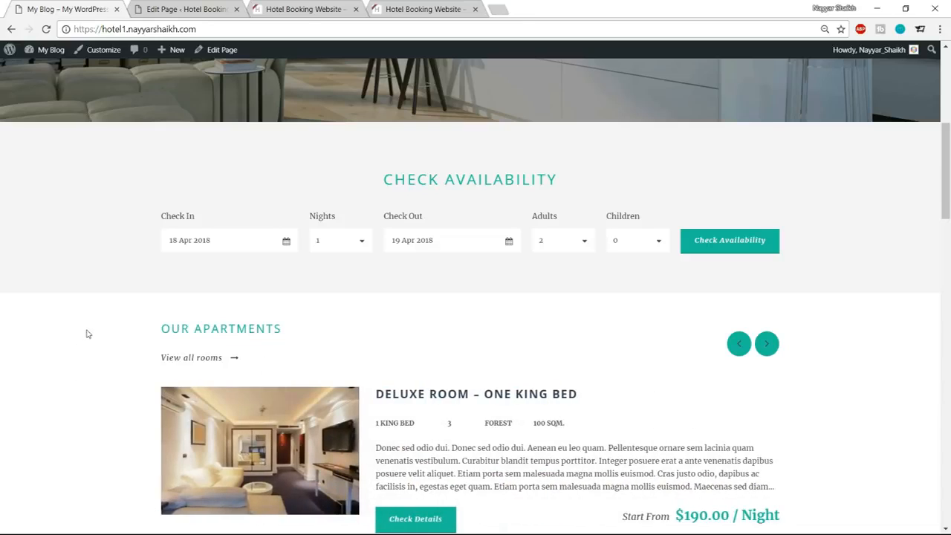
Check the demo site's Check Availability section and add a Color Wrapper to the Home page's content section in the page builder.
{"action": "scroll", "coordinate": [290, 207], "scroll_direction": "up", "scroll_amount": 1}
{"action": "left_click_drag", "start_coordinate": [319, 244], "coordinate": [527, 245]}
{"action": "left_click", "coordinate": [338, 227]}
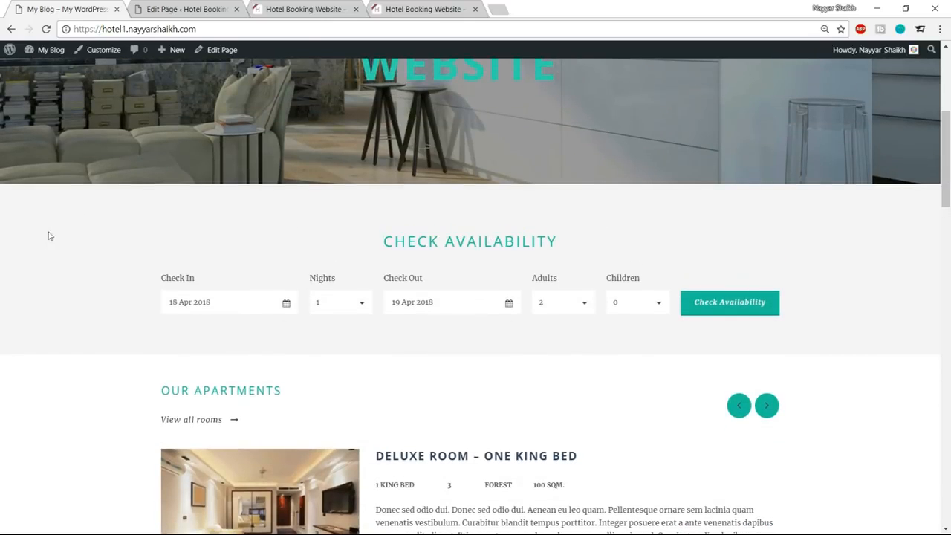
{"action": "left_click", "coordinate": [157, 10]}
{"action": "scroll", "coordinate": [282, 175], "scroll_direction": "down", "scroll_amount": 1}
{"action": "left_click", "coordinate": [192, 152]}
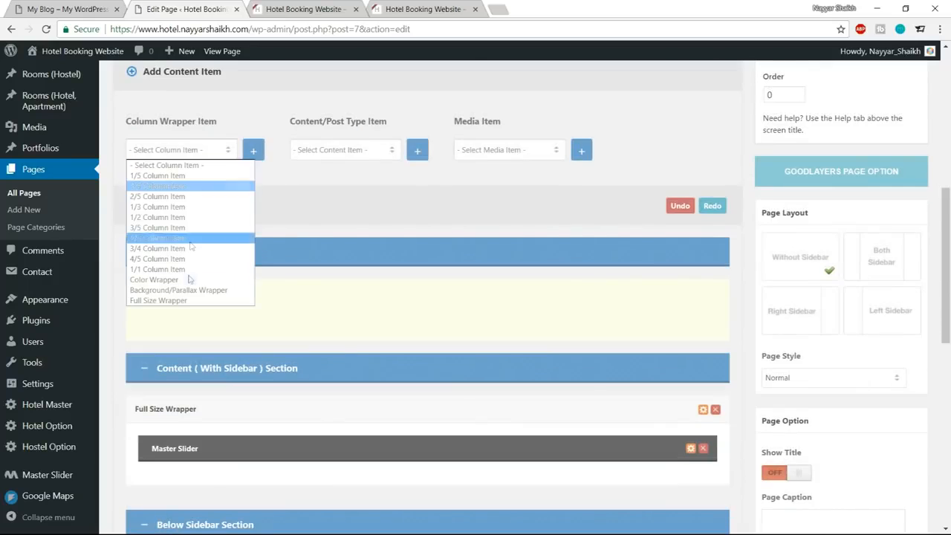
{"action": "left_click", "coordinate": [177, 280]}
{"action": "left_click", "coordinate": [253, 152]}
{"action": "scroll", "coordinate": [311, 216], "scroll_direction": "down", "scroll_amount": 4}
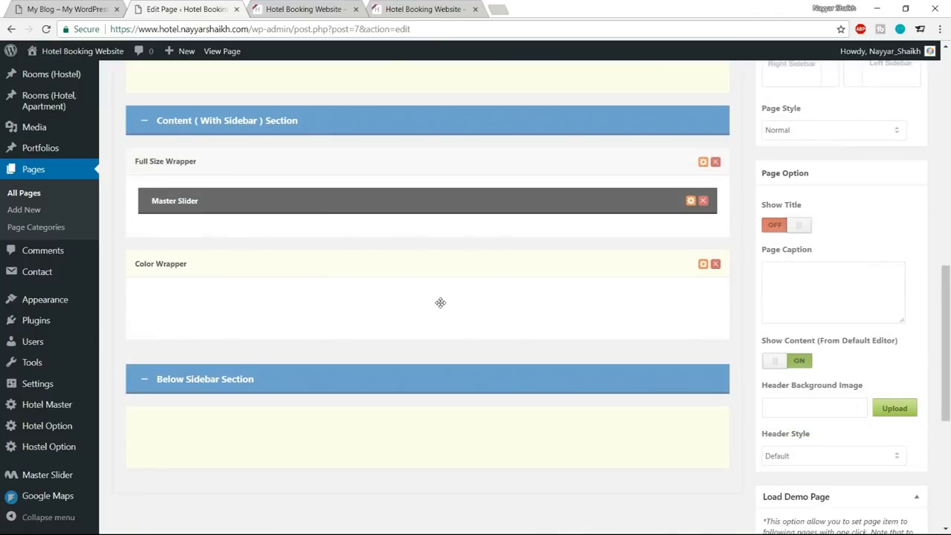
Add a Hotel & Apartment Room Availability content item to the Home page and place it inside the Color Wrapper.
{"action": "scroll", "coordinate": [439, 301], "scroll_direction": "up", "scroll_amount": 4}
{"action": "left_click", "coordinate": [45, 8]}
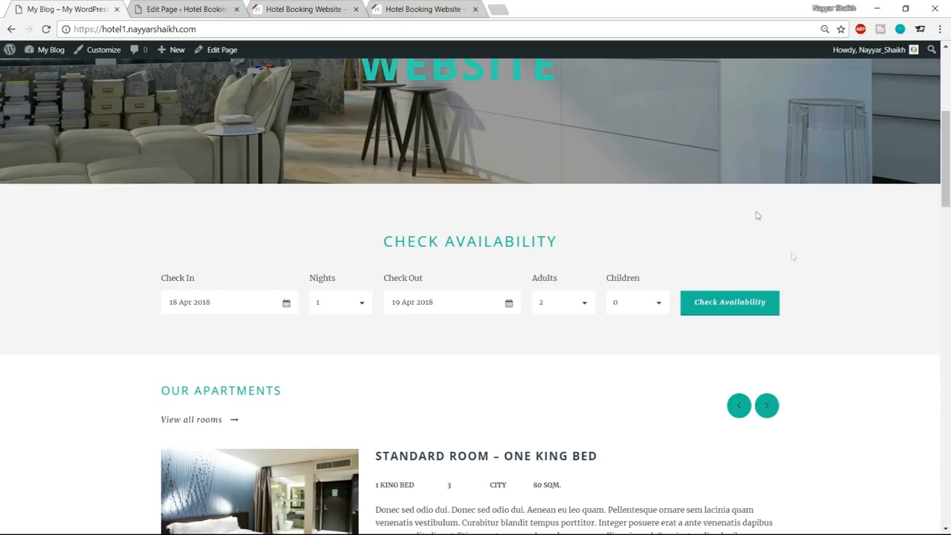
{"action": "left_click", "coordinate": [221, 8]}
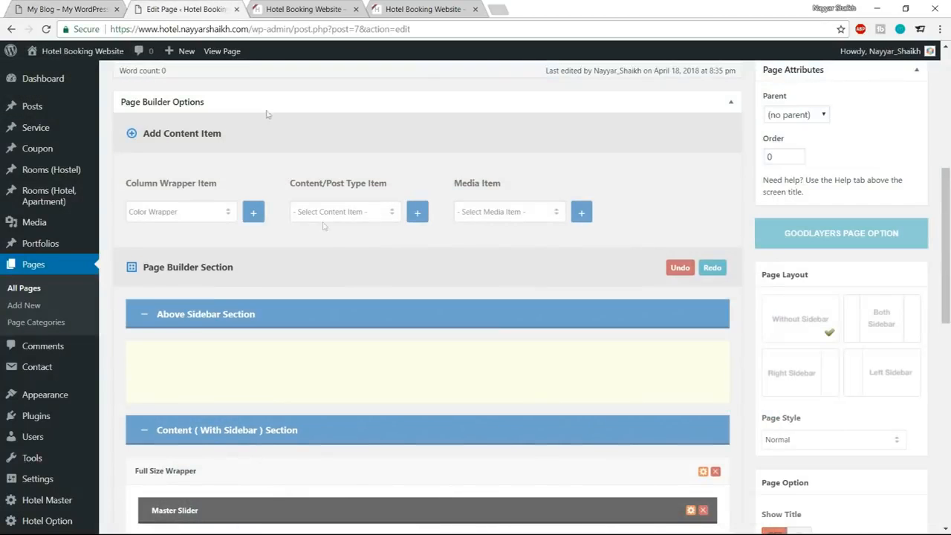
{"action": "left_click_drag", "start_coordinate": [344, 184], "coordinate": [397, 175]}
{"action": "left_click", "coordinate": [402, 175]}
{"action": "left_click", "coordinate": [354, 217]}
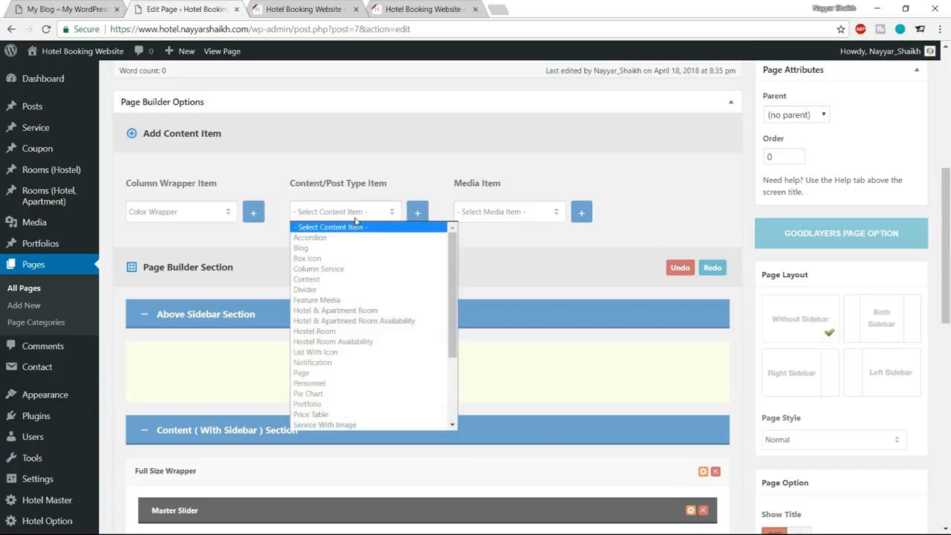
{"action": "left_click", "coordinate": [368, 321]}
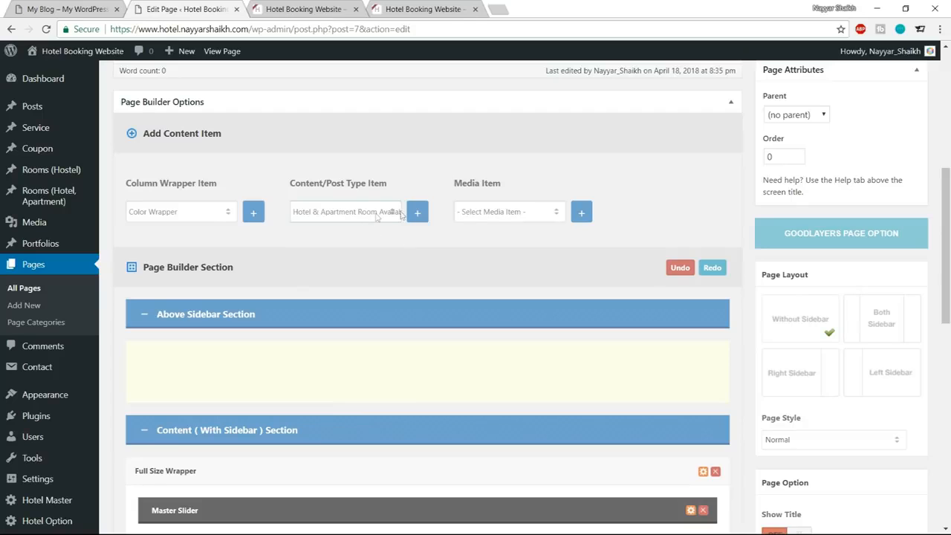
{"action": "left_click", "coordinate": [417, 220]}
{"action": "scroll", "coordinate": [501, 290], "scroll_direction": "down", "scroll_amount": 5}
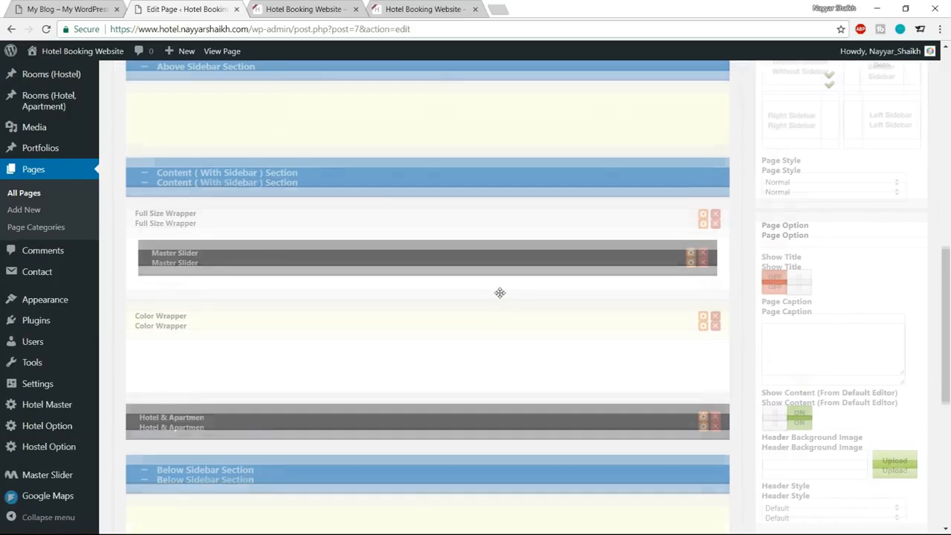
{"action": "left_click_drag", "start_coordinate": [272, 240], "coordinate": [279, 184]}
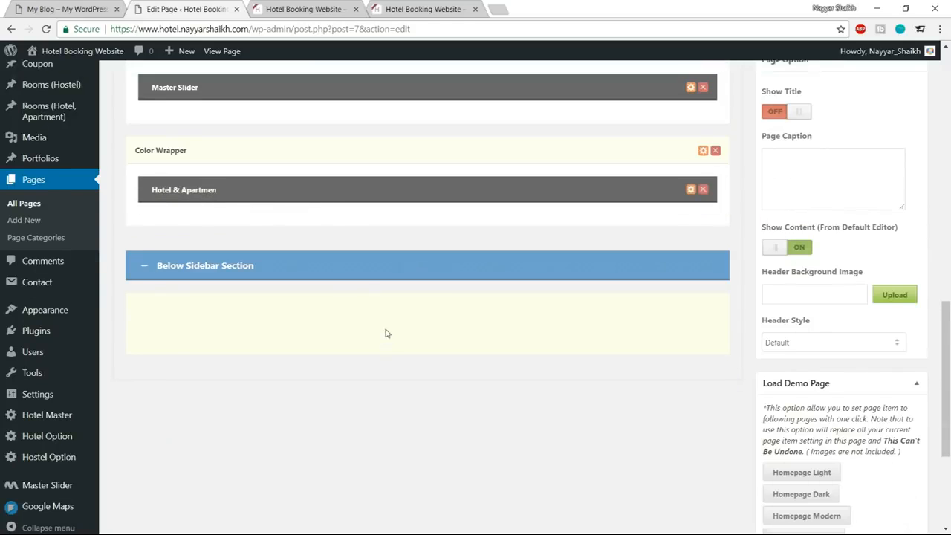
Save the Home page and reload the live homepage to review the new availability form below the slider.
{"action": "scroll", "coordinate": [384, 331], "scroll_direction": "up", "scroll_amount": 4}
{"action": "scroll", "coordinate": [609, 334], "scroll_direction": "down", "scroll_amount": 2}
{"action": "scroll", "coordinate": [736, 359], "scroll_direction": "up", "scroll_amount": 10}
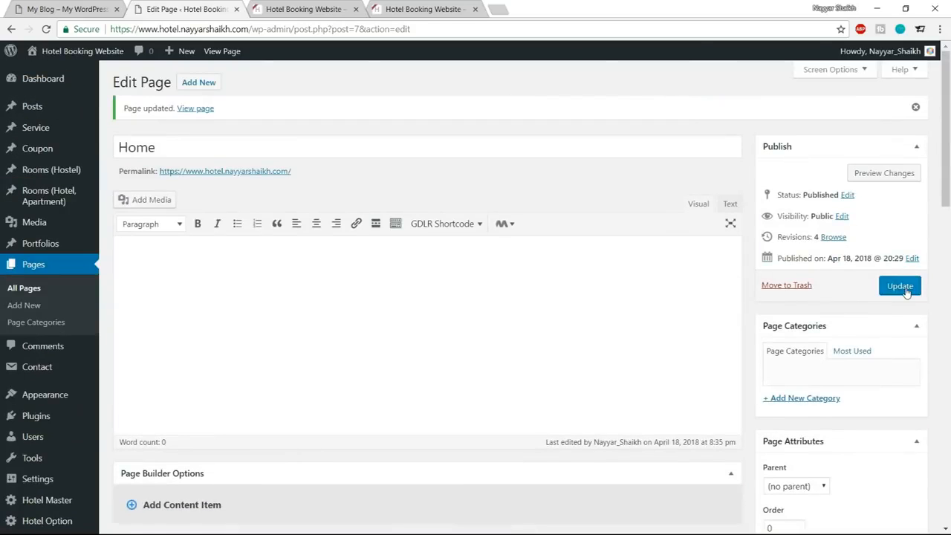
{"action": "left_click", "coordinate": [899, 286]}
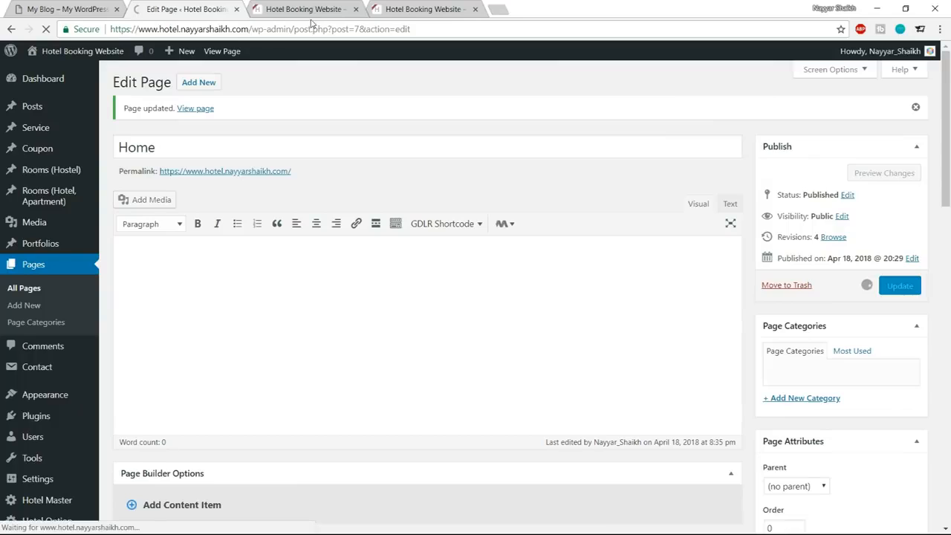
{"action": "left_click", "coordinate": [301, 9]}
{"action": "left_click", "coordinate": [46, 30]}
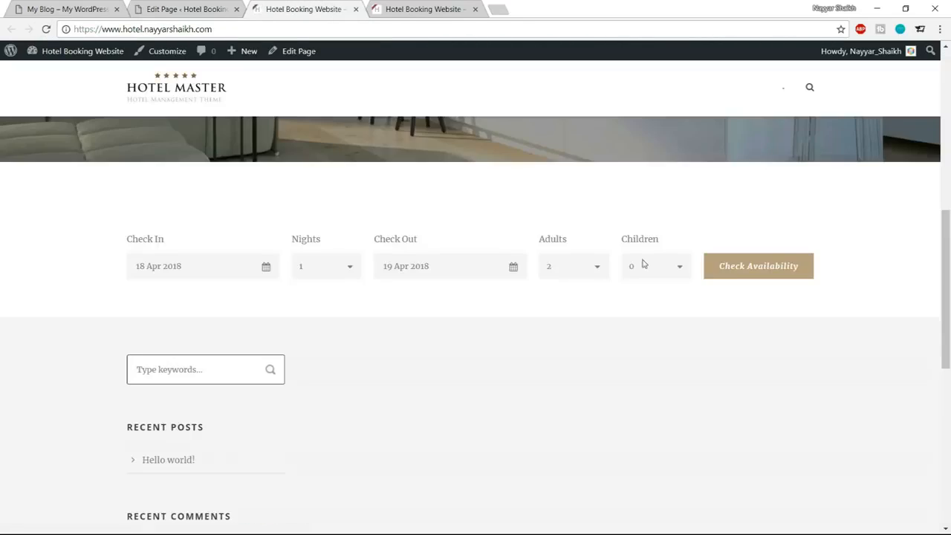
{"action": "scroll", "coordinate": [645, 264], "scroll_direction": "down", "scroll_amount": 3}
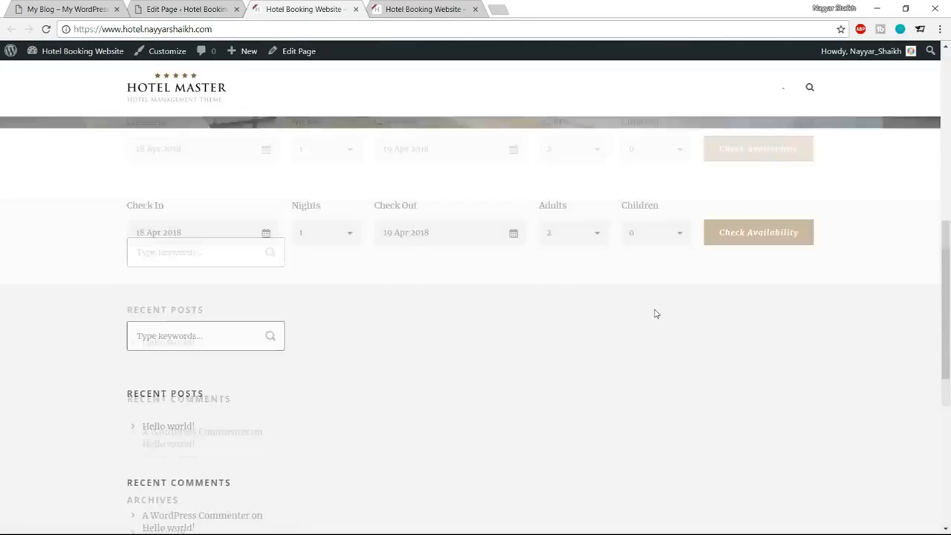
{"action": "scroll", "coordinate": [655, 312], "scroll_direction": "up", "scroll_amount": 6}
{"action": "scroll", "coordinate": [655, 312], "scroll_direction": "down", "scroll_amount": 2}
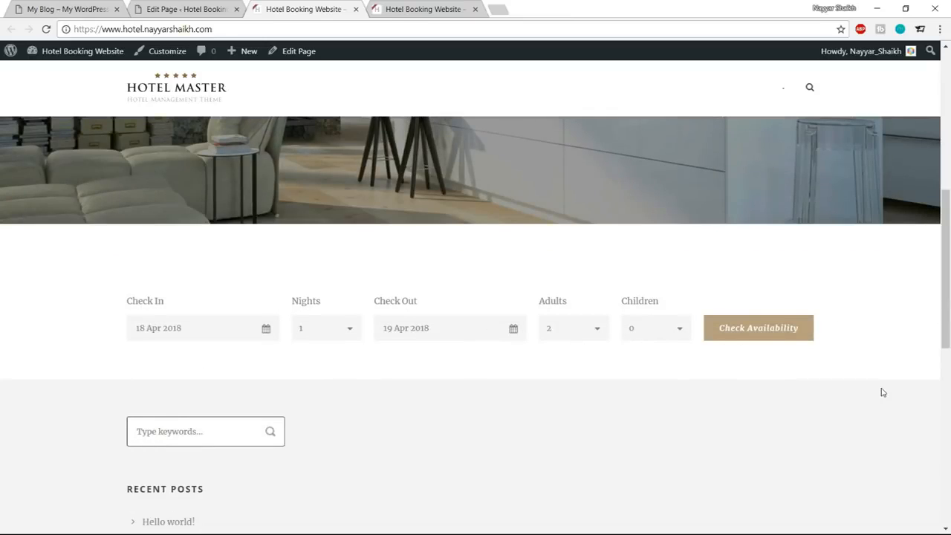
Compare the heading and background of the demo site's Check Availability section with the form on the new homepage.
{"action": "left_click", "coordinate": [87, 7]}
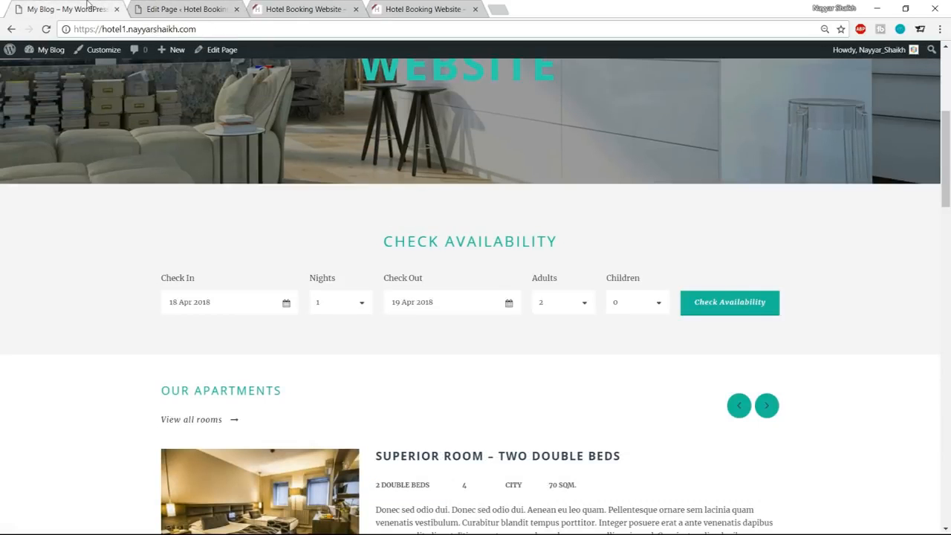
{"action": "left_click_drag", "start_coordinate": [376, 245], "coordinate": [522, 241]}
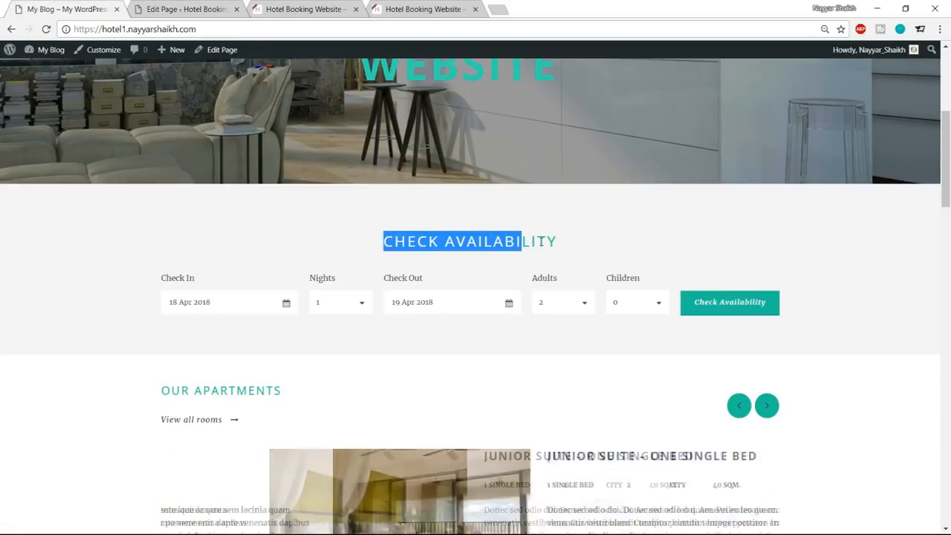
{"action": "left_click", "coordinate": [213, 244]}
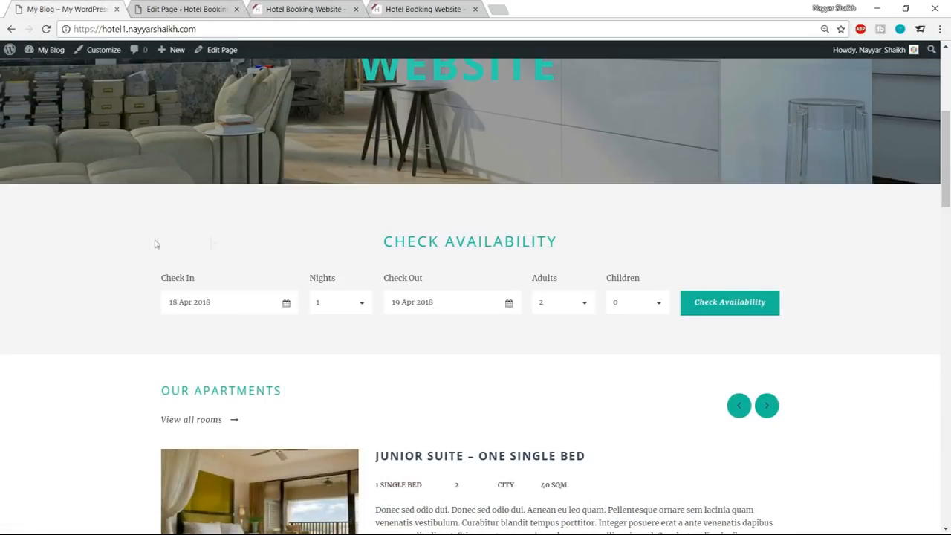
{"action": "left_click", "coordinate": [158, 8]}
{"action": "left_click", "coordinate": [265, 8]}
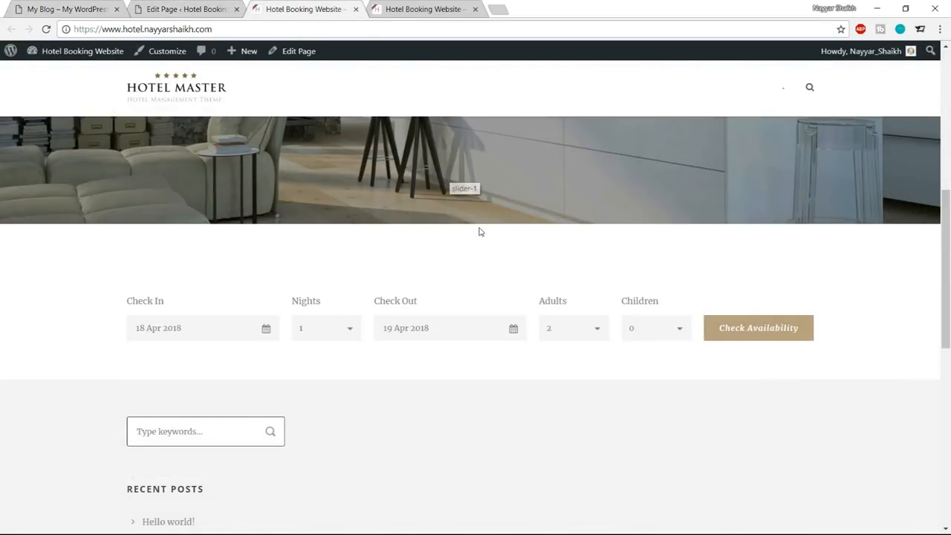
{"action": "left_click", "coordinate": [167, 6]}
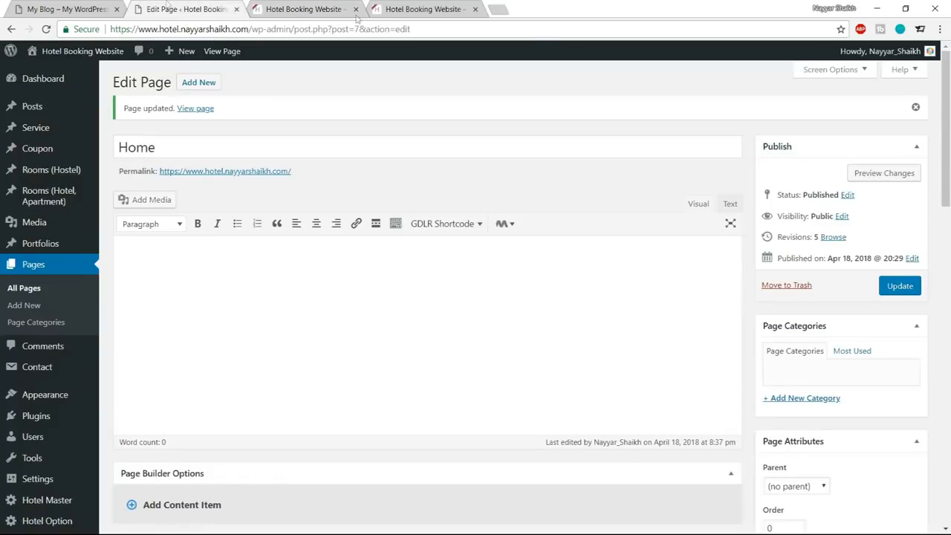
Copy the demo site's Check Availability heading and set the room availability item's title type to Center Align.
{"action": "scroll", "coordinate": [626, 251], "scroll_direction": "down", "scroll_amount": 9}
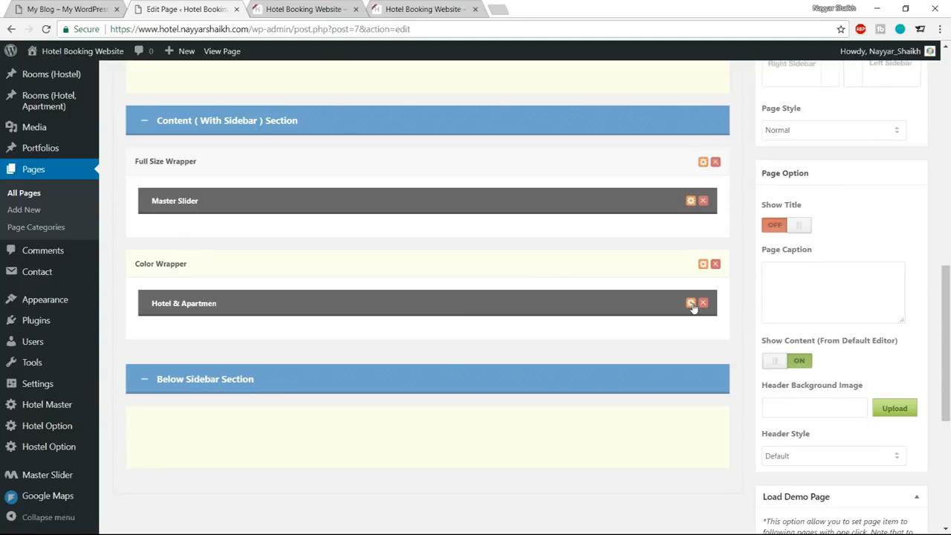
{"action": "left_click", "coordinate": [691, 303]}
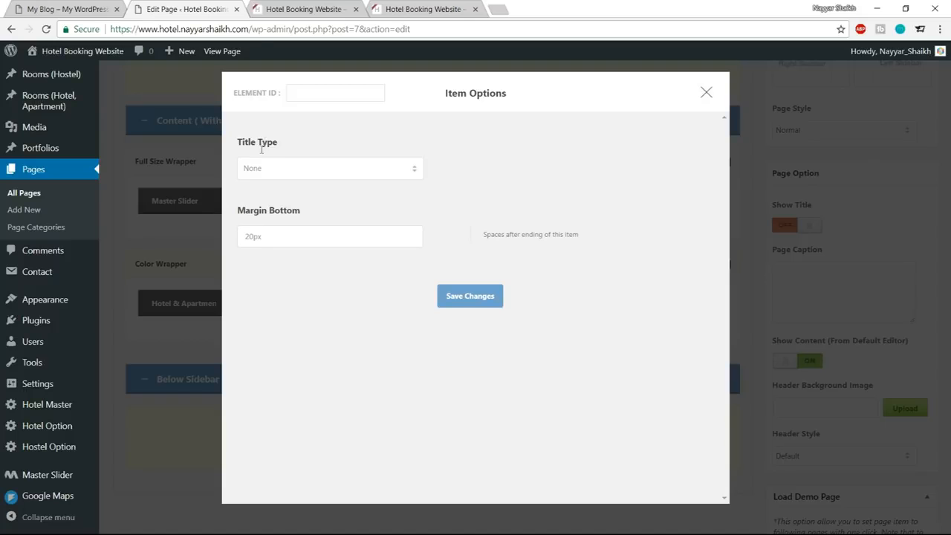
{"action": "left_click", "coordinate": [283, 173]}
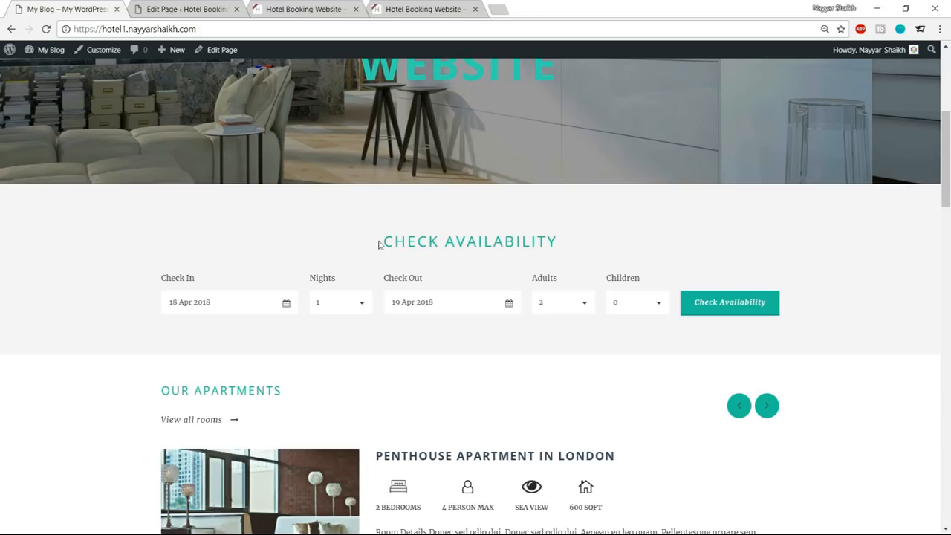
{"action": "left_click_drag", "start_coordinate": [378, 244], "coordinate": [565, 244]}
{"action": "key", "text": "ctrl+c"}
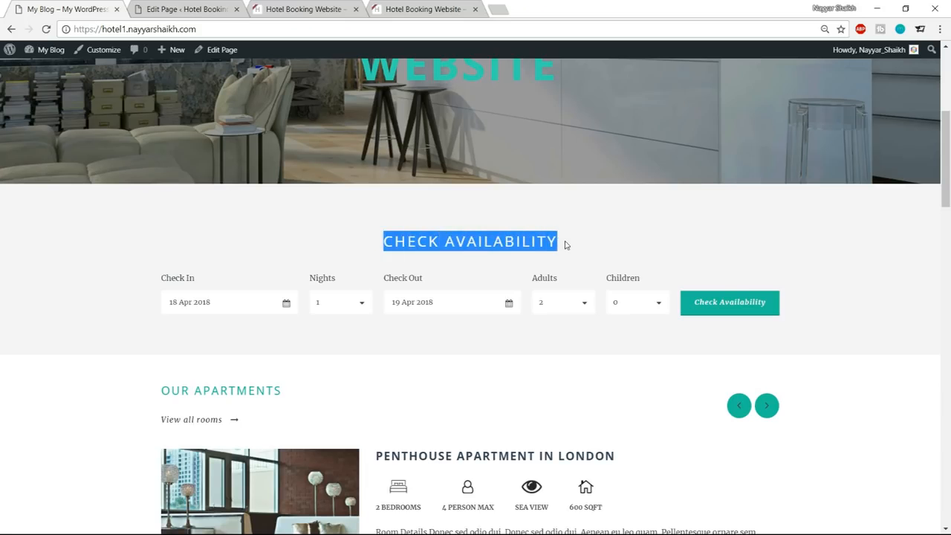
{"action": "left_click", "coordinate": [138, 15]}
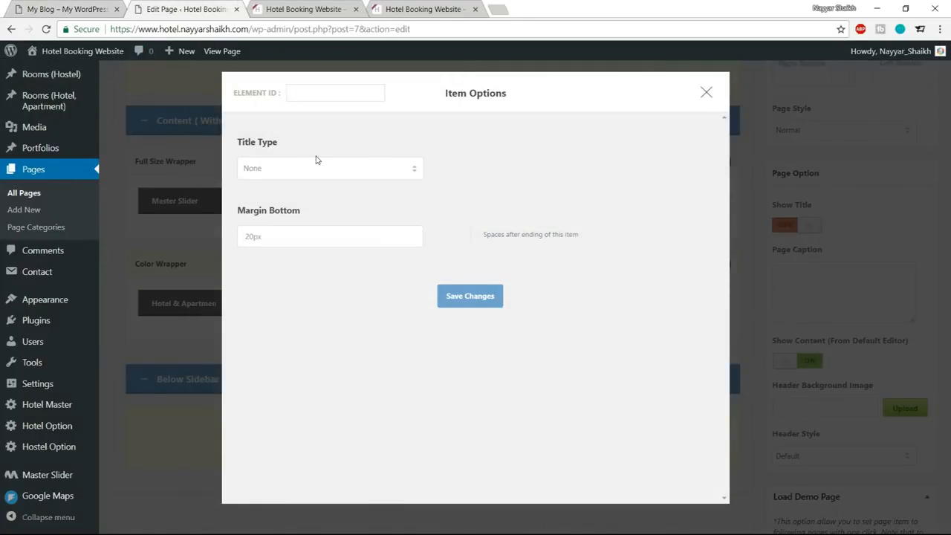
{"action": "left_click", "coordinate": [315, 178]}
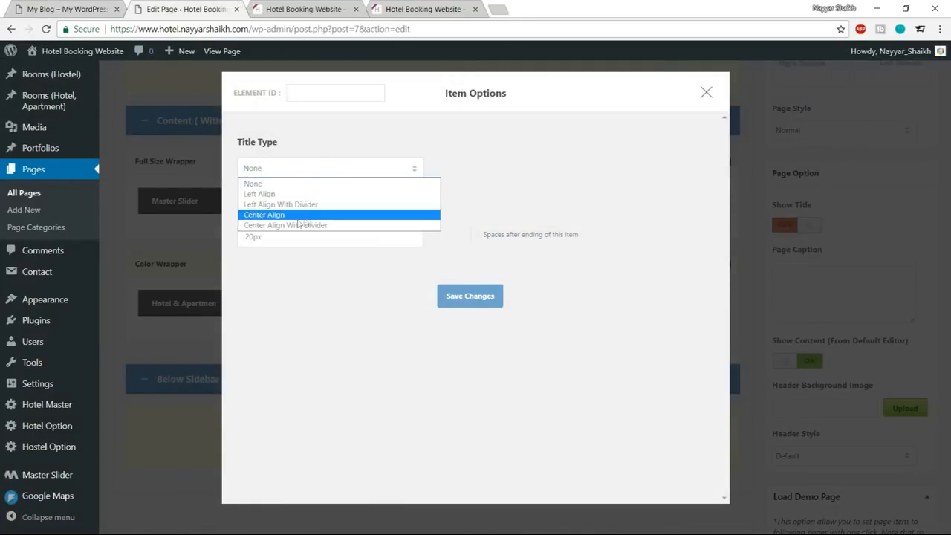
{"action": "left_click", "coordinate": [295, 216]}
Set the room availability item's title to CHECK AVAILABILITY and save the item options.
{"action": "left_click", "coordinate": [304, 234]}
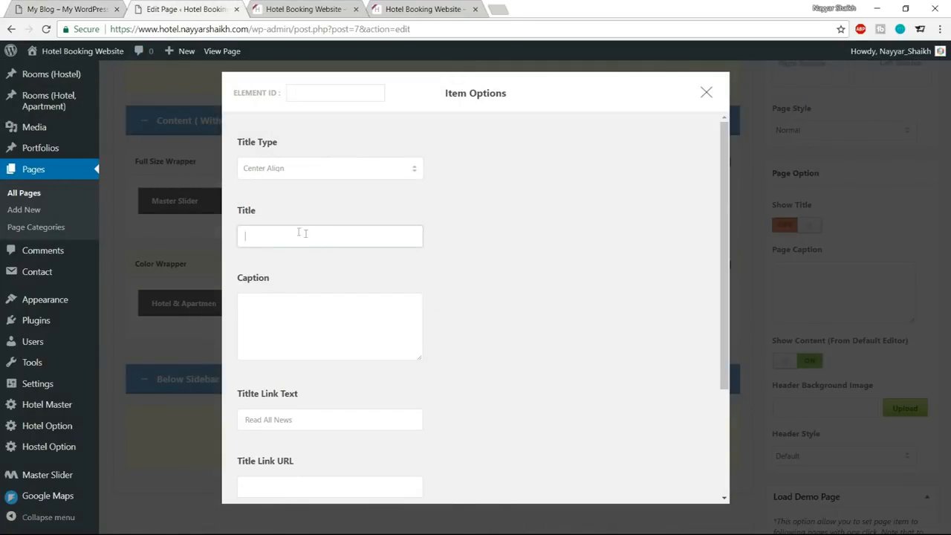
{"action": "key", "text": "ctrl+v"}
{"action": "left_click_drag", "start_coordinate": [339, 237], "coordinate": [246, 236]}
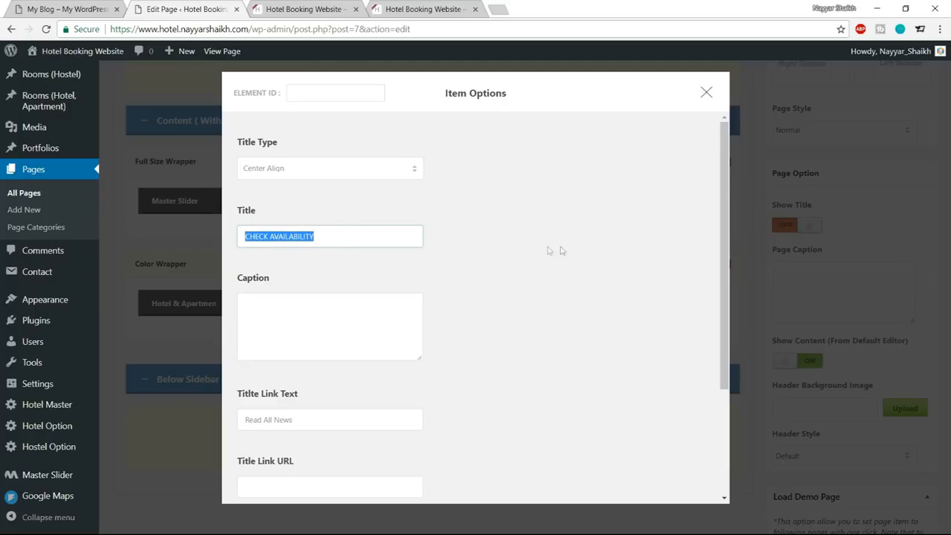
{"action": "scroll", "coordinate": [562, 250], "scroll_direction": "down", "scroll_amount": 3}
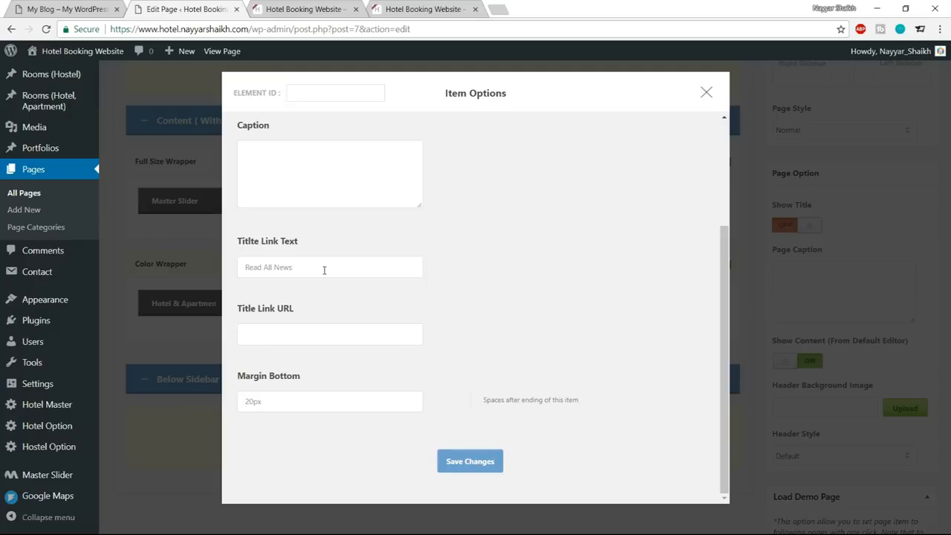
{"action": "left_click", "coordinate": [477, 462]}
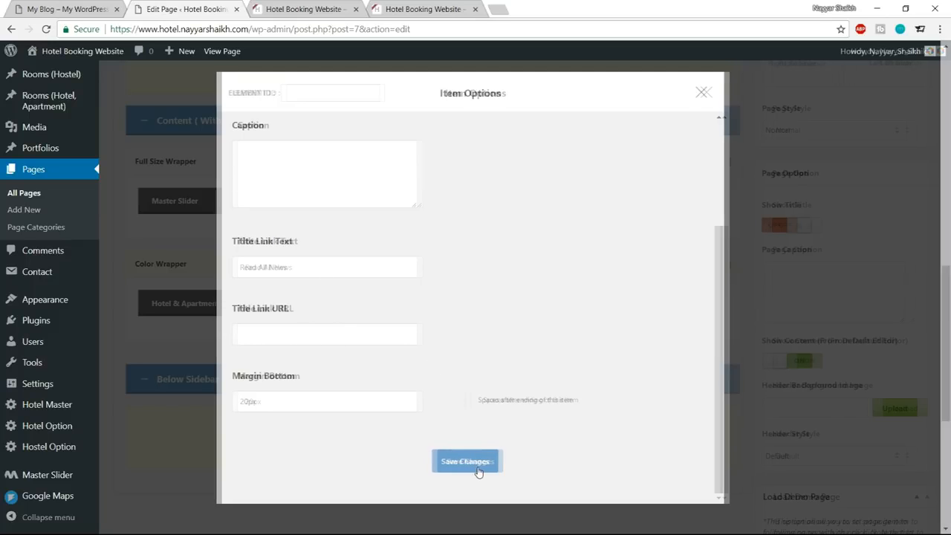
Examine the background of the demo site's Check Availability section before returning to the Home page editor.
{"action": "left_click", "coordinate": [52, 6]}
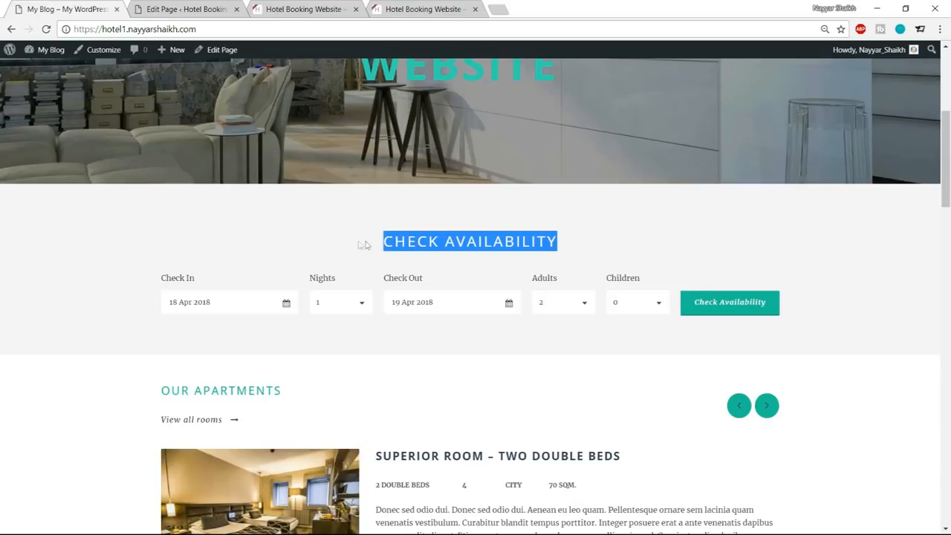
{"action": "key", "text": "ctrl+Tab"}
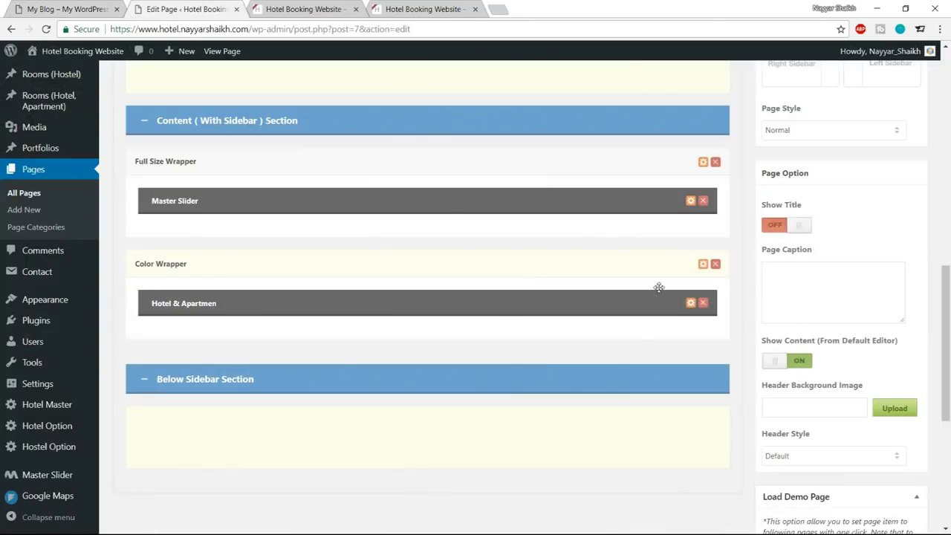
{"action": "left_click", "coordinate": [95, 9]}
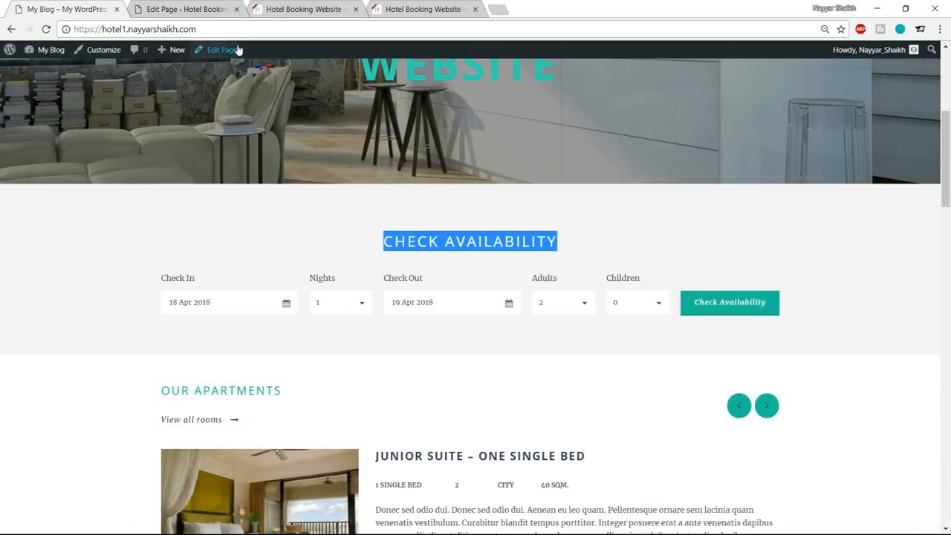
{"action": "left_click", "coordinate": [117, 228]}
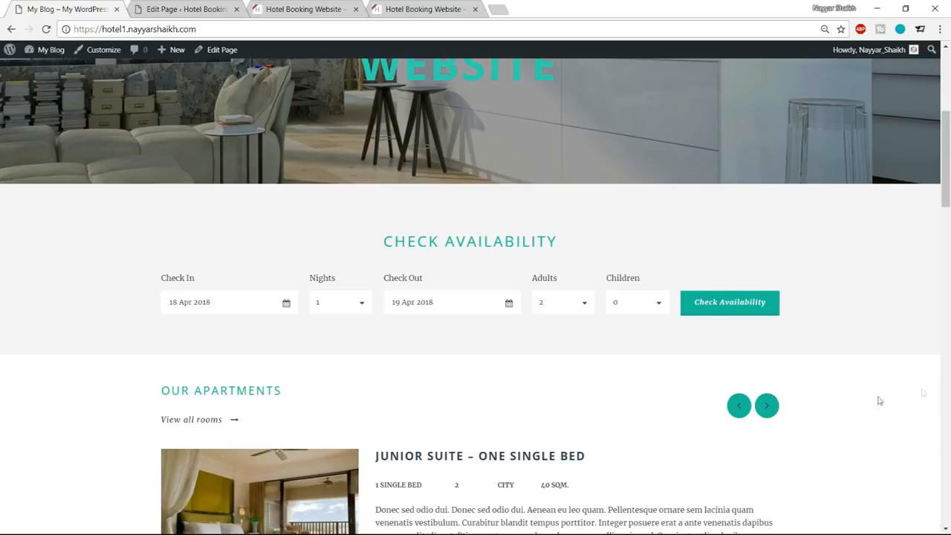
{"action": "left_click", "coordinate": [217, 7]}
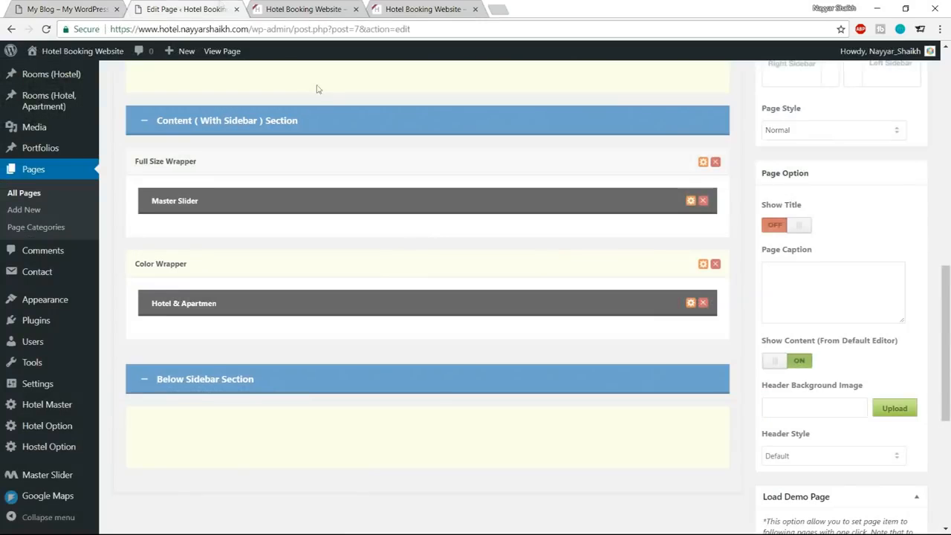
Open the Color Wrapper's item options, keep the background type as Color and bring up the background color picker.
{"action": "left_click", "coordinate": [702, 265]}
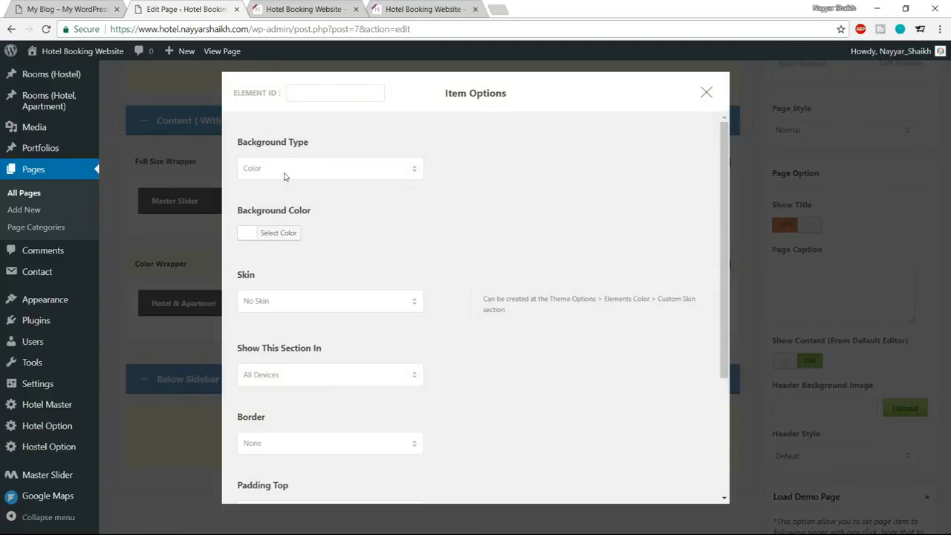
{"action": "left_click", "coordinate": [285, 177]}
{"action": "left_click", "coordinate": [284, 182]}
{"action": "left_click", "coordinate": [285, 236]}
Try a dark red background color for the Color Wrapper.
{"action": "left_click_drag", "start_coordinate": [336, 232], "coordinate": [315, 233]}
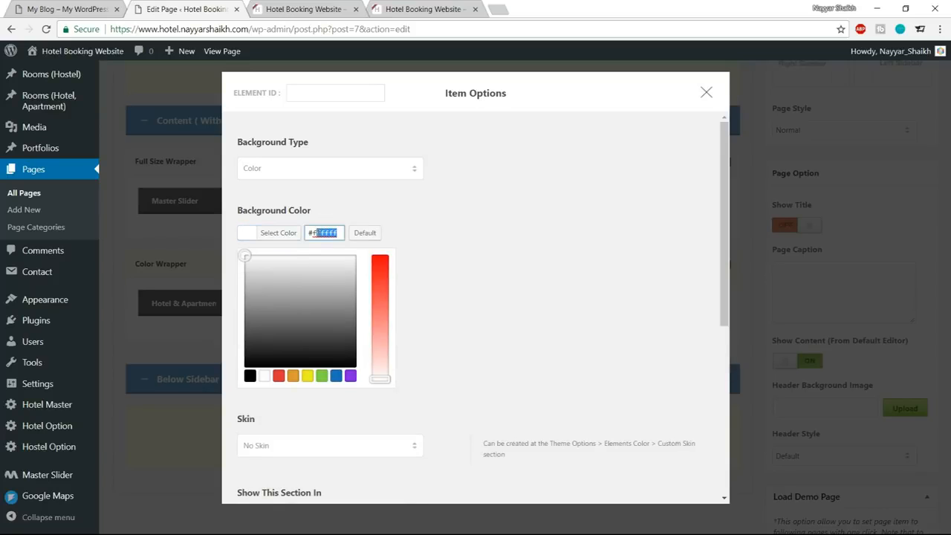
{"action": "mouse_move", "coordinate": [245, 255]}
{"action": "left_mouse_down"}
{"action": "mouse_move", "coordinate": [260, 312]}
{"action": "mouse_move", "coordinate": [277, 269]}
{"action": "mouse_move", "coordinate": [246, 276]}
{"action": "mouse_move", "coordinate": [283, 327]}
{"action": "mouse_move", "coordinate": [256, 345]}
{"action": "mouse_move", "coordinate": [242, 294]}
{"action": "left_mouse_up"}
{"action": "left_click", "coordinate": [277, 377]}
{"action": "mouse_move", "coordinate": [326, 342]}
{"action": "left_mouse_down"}
{"action": "mouse_move", "coordinate": [256, 285]}
{"action": "mouse_move", "coordinate": [245, 303]}
{"action": "left_mouse_up"}
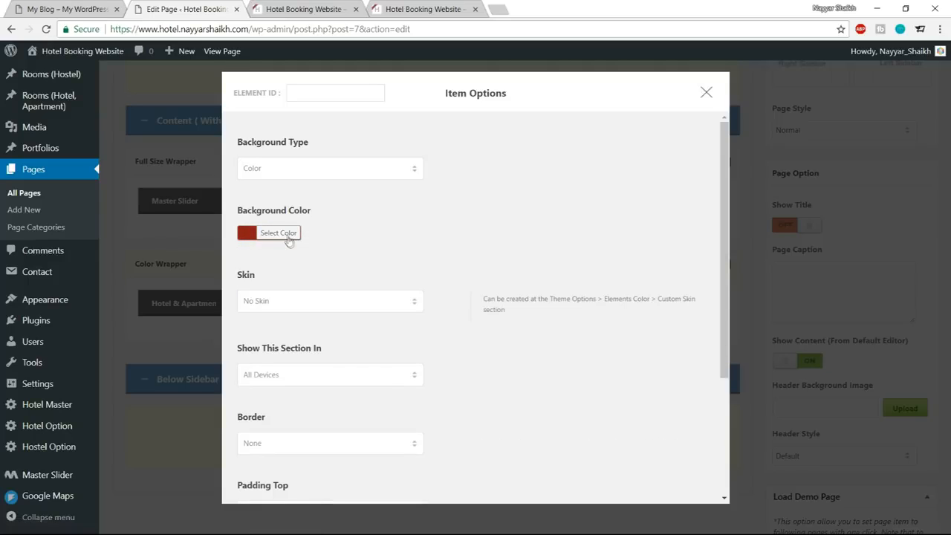
Set the Color Wrapper's background color to #f5f5f5 and save the item options.
{"action": "left_click", "coordinate": [288, 233]}
{"action": "left_click_drag", "start_coordinate": [313, 230], "coordinate": [404, 237]}
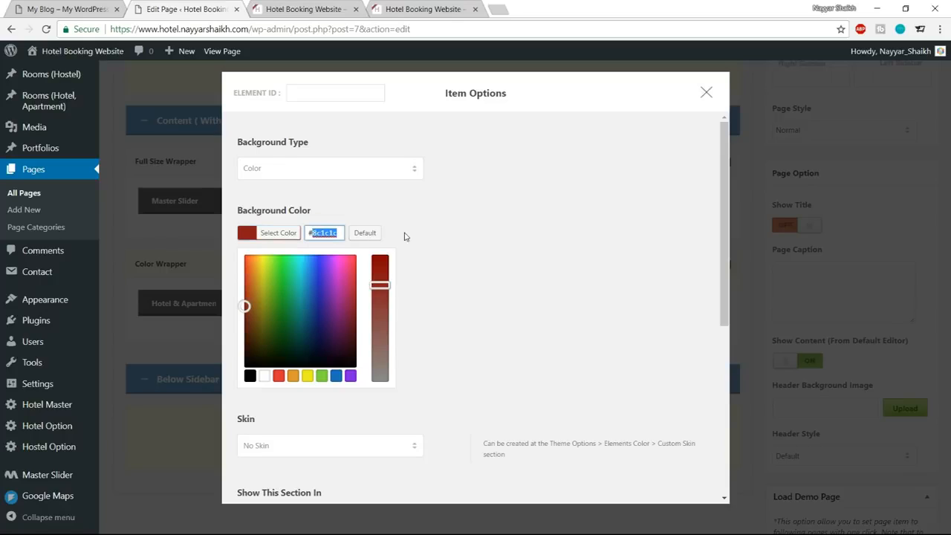
{"action": "type", "text": "f5f5f5"}
{"action": "left_click", "coordinate": [277, 235]}
{"action": "left_click", "coordinate": [276, 236]}
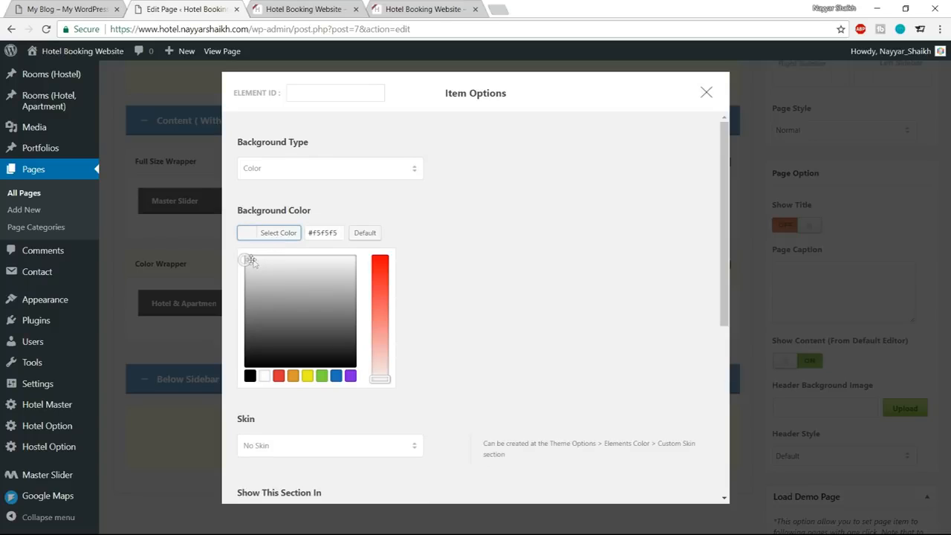
{"action": "left_click", "coordinate": [284, 242]}
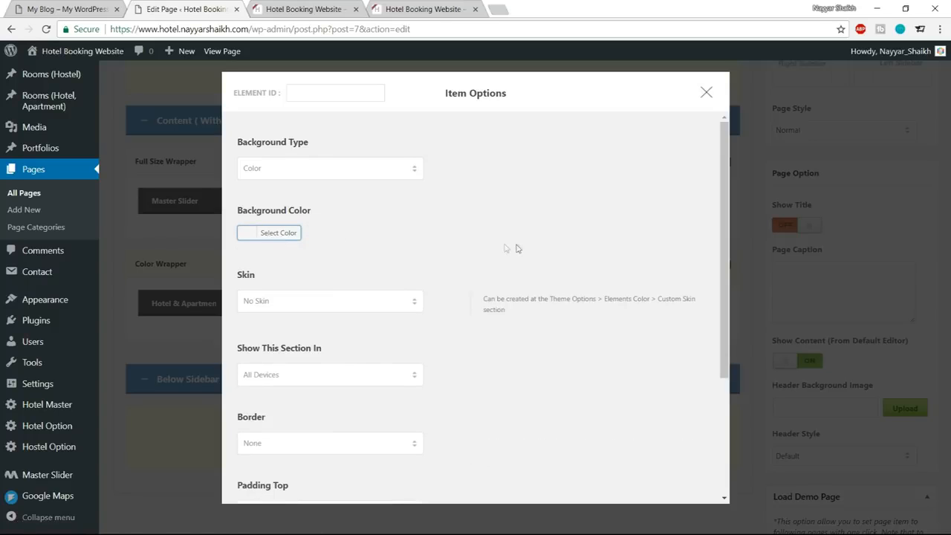
{"action": "scroll", "coordinate": [446, 246], "scroll_direction": "down", "scroll_amount": 3}
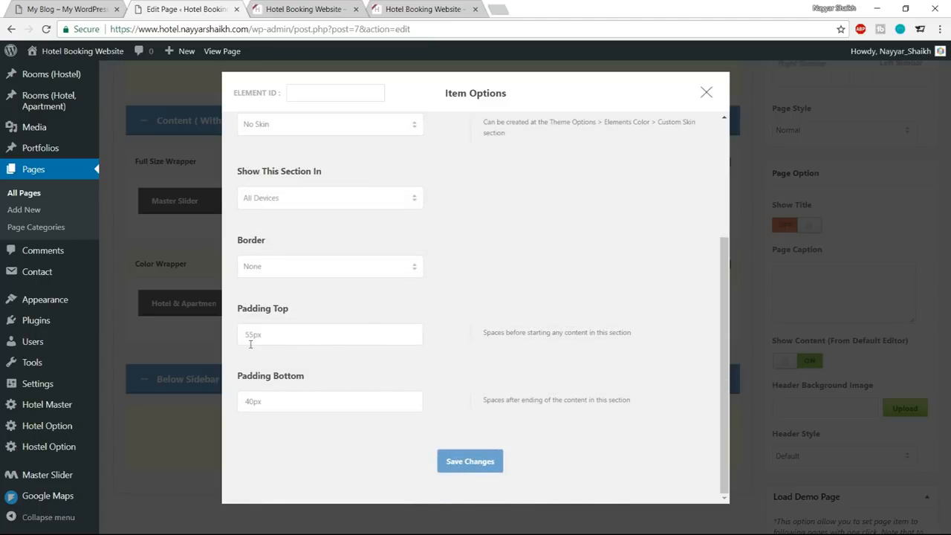
{"action": "left_click", "coordinate": [471, 462]}
Update the Home page and reload the live homepage to apply the wrapper's new background.
{"action": "scroll", "coordinate": [860, 371], "scroll_direction": "up", "scroll_amount": 5}
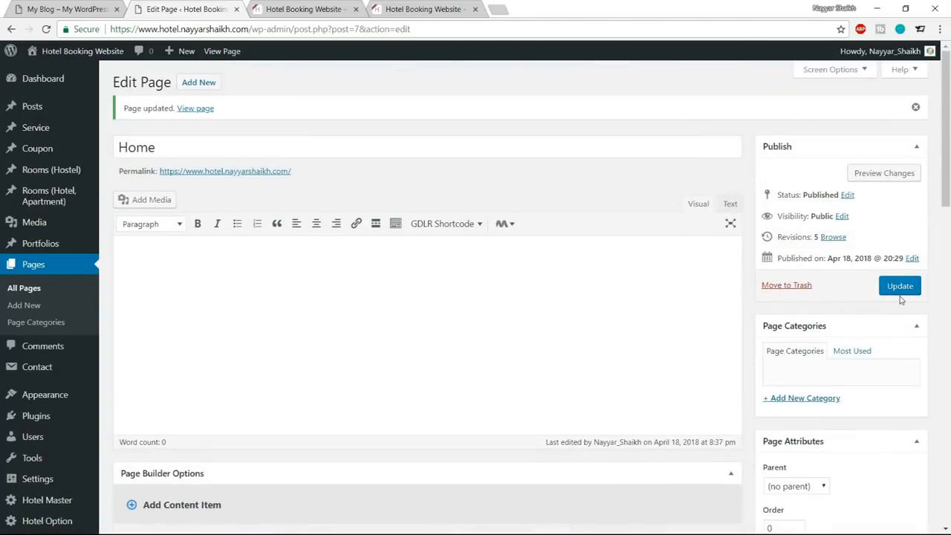
{"action": "left_click", "coordinate": [899, 285]}
{"action": "left_click", "coordinate": [311, 7]}
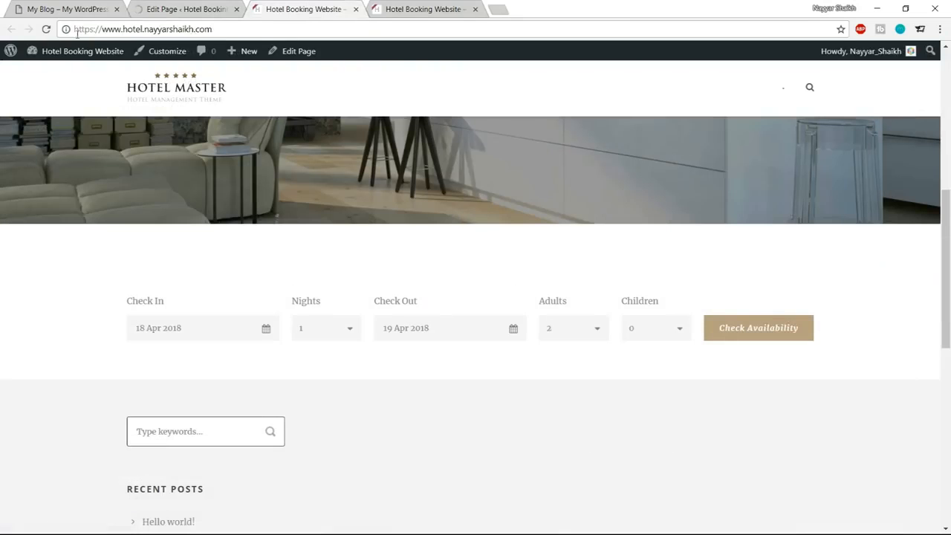
{"action": "left_click", "coordinate": [46, 30]}
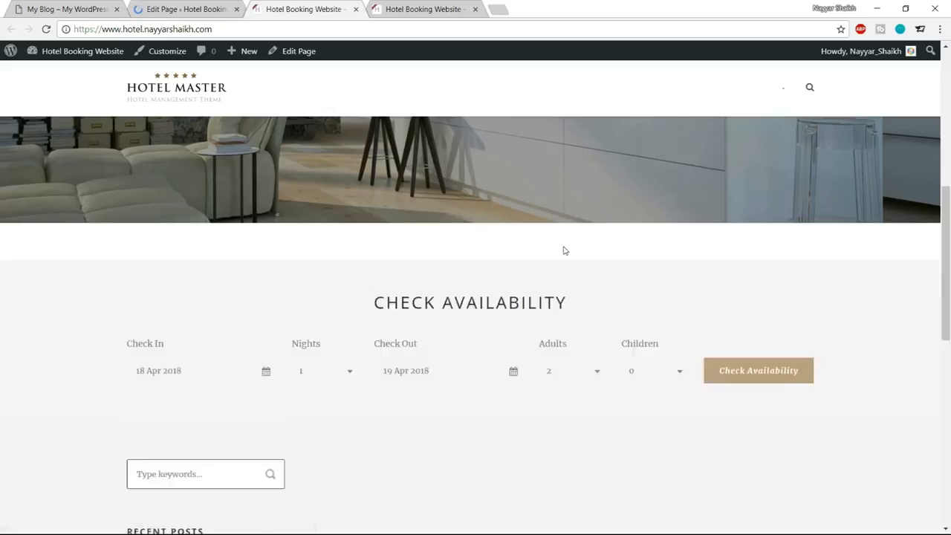
Examine the Check Availability heading, form and background below the slider on the new homepage.
{"action": "scroll", "coordinate": [557, 260], "scroll_direction": "down", "scroll_amount": 2}
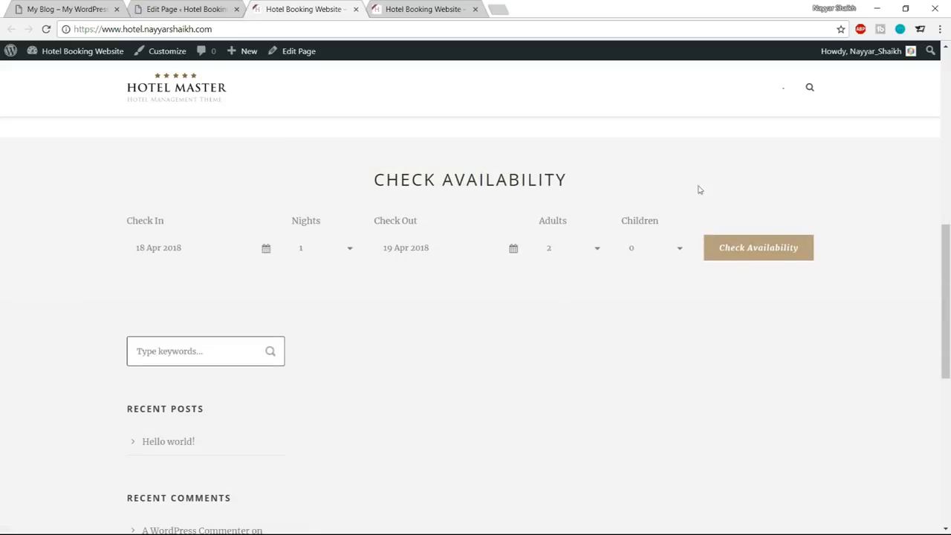
{"action": "scroll", "coordinate": [354, 256], "scroll_direction": "up", "scroll_amount": 1}
{"action": "left_click_drag", "start_coordinate": [397, 237], "coordinate": [575, 238]}
{"action": "left_click", "coordinate": [575, 237]}
{"action": "scroll", "coordinate": [490, 248], "scroll_direction": "up", "scroll_amount": 3}
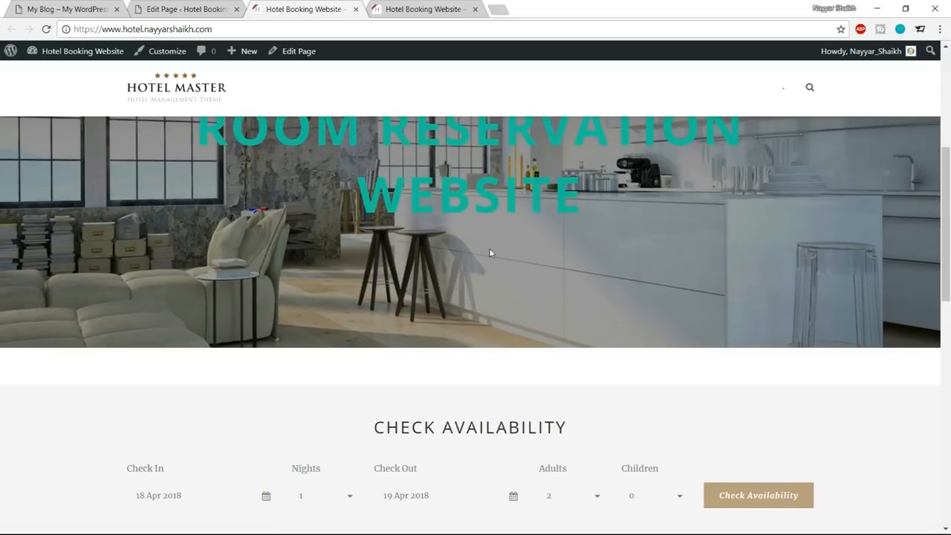
{"action": "scroll", "coordinate": [551, 255], "scroll_direction": "down", "scroll_amount": 2}
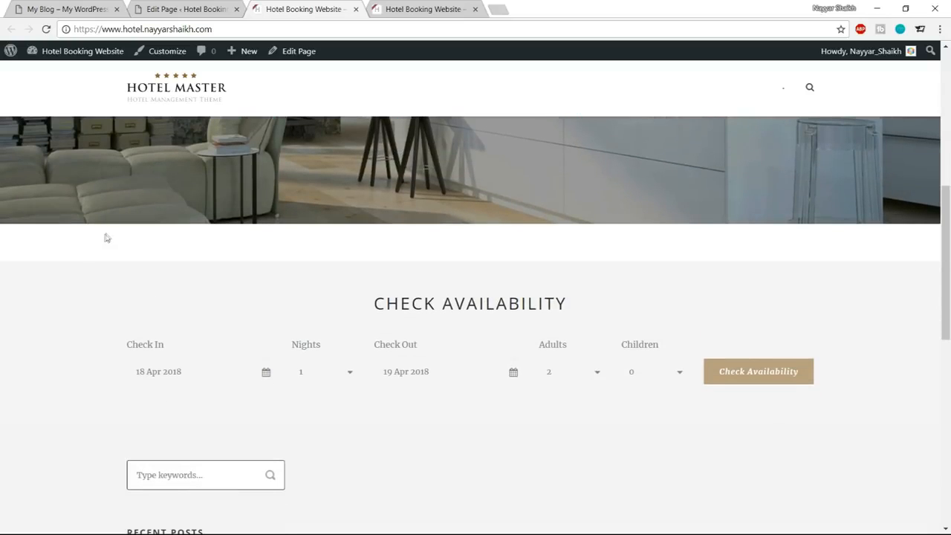
{"action": "scroll", "coordinate": [320, 367], "scroll_direction": "up", "scroll_amount": 2}
{"action": "scroll", "coordinate": [318, 376], "scroll_direction": "down", "scroll_amount": 2}
{"action": "left_click_drag", "start_coordinate": [361, 313], "coordinate": [573, 310]}
{"action": "left_click", "coordinate": [574, 305]}
{"action": "left_click_drag", "start_coordinate": [370, 303], "coordinate": [705, 403]}
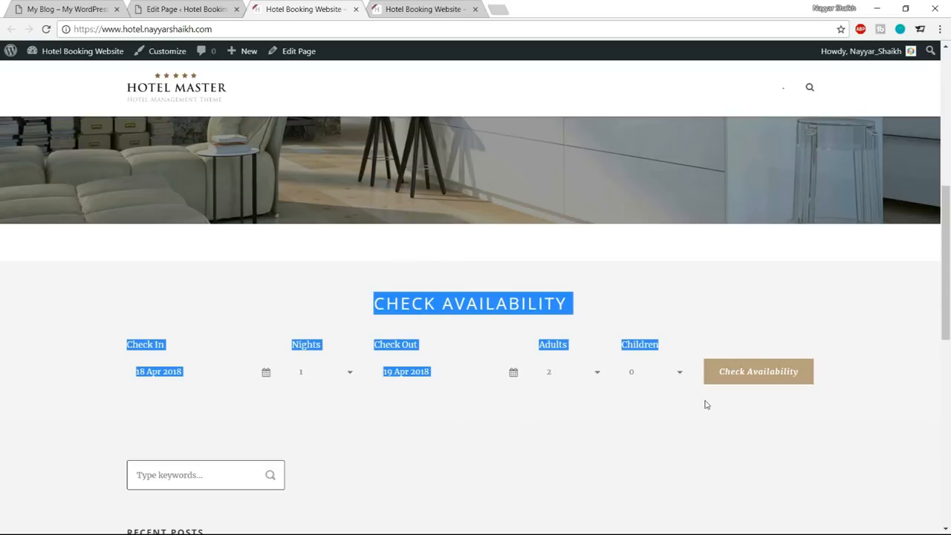
Compare the spacing between the slider and the Check Availability section on the demo site and the new homepage.
{"action": "left_click", "coordinate": [104, 8]}
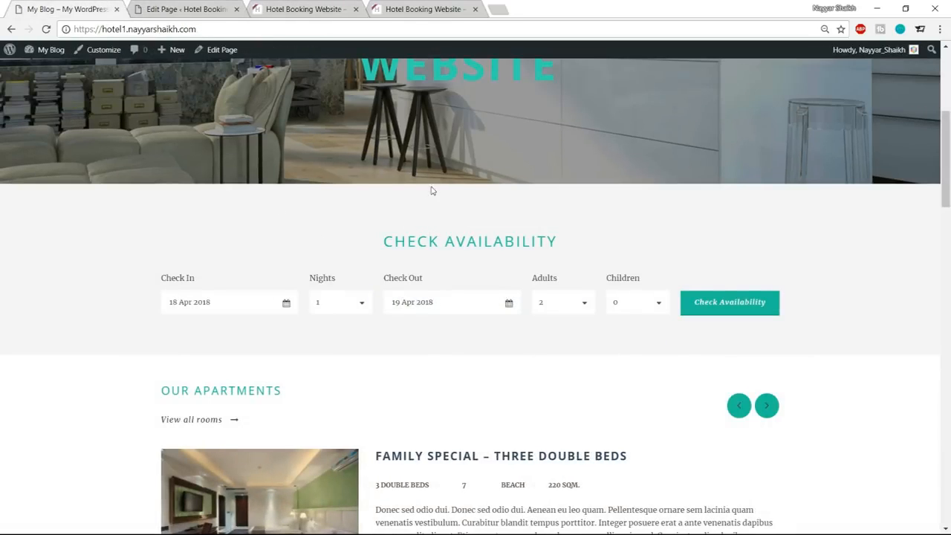
{"action": "left_click", "coordinate": [202, 9]}
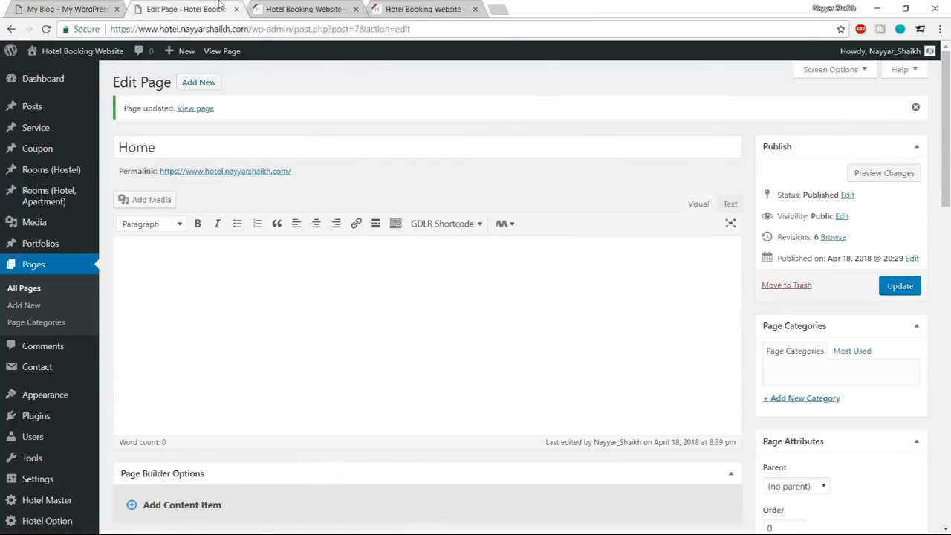
{"action": "scroll", "coordinate": [379, 136], "scroll_direction": "down", "scroll_amount": 9}
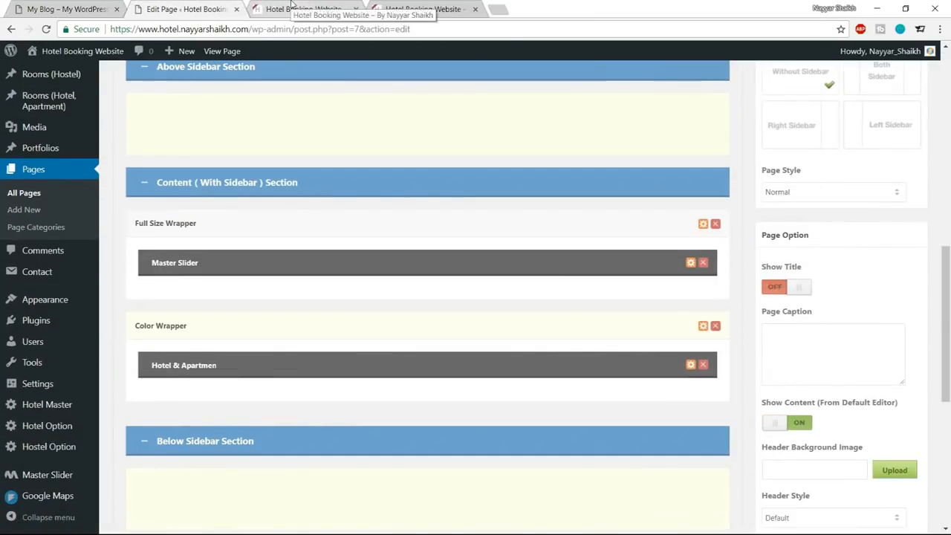
{"action": "left_click", "coordinate": [293, 7]}
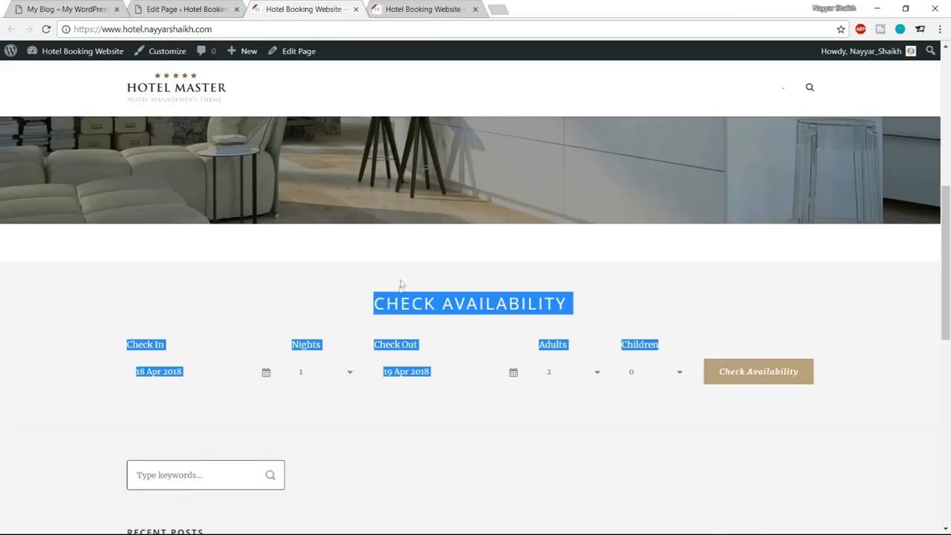
{"action": "left_click", "coordinate": [400, 251]}
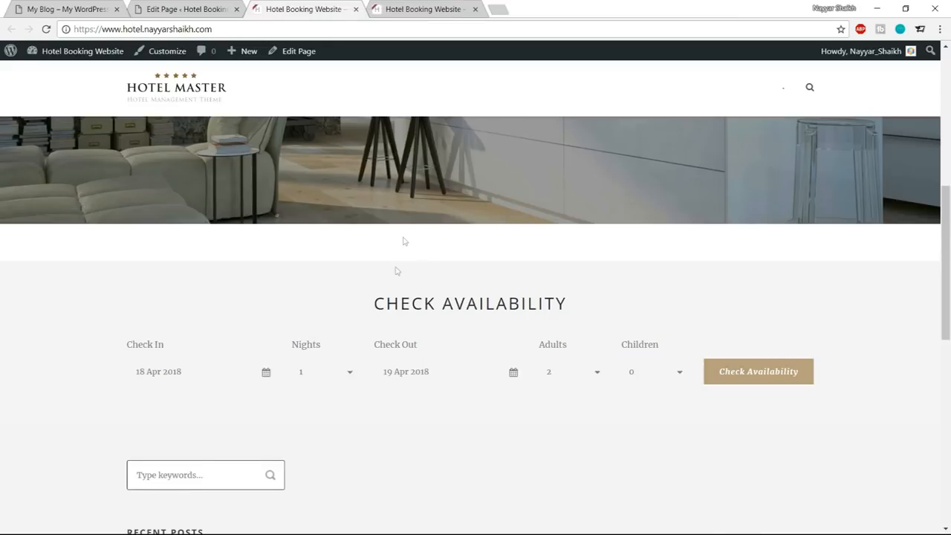
Set the Master Slider item's bottom margin to 0 in the Home page builder and save the item options.
{"action": "left_click", "coordinate": [223, 7]}
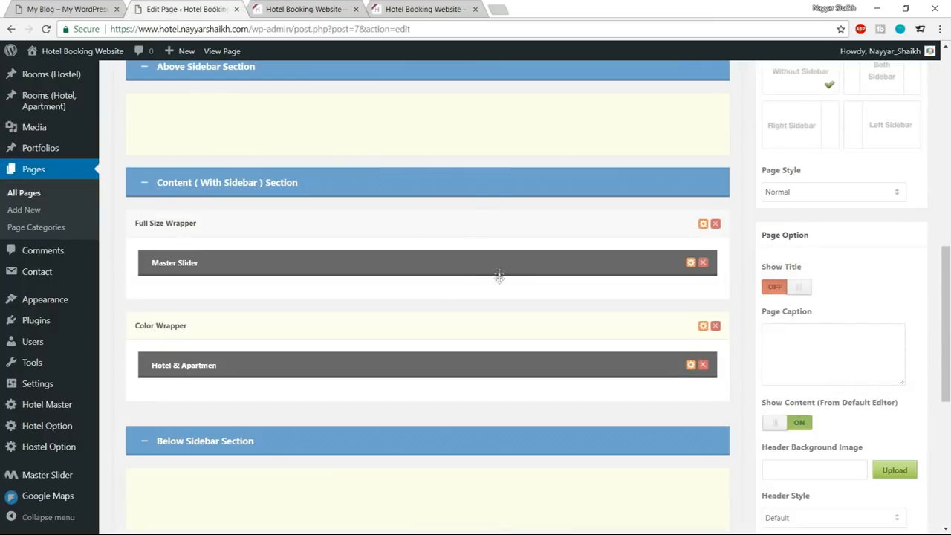
{"action": "left_click", "coordinate": [690, 262]}
{"action": "left_click_drag", "start_coordinate": [286, 243], "coordinate": [210, 247]}
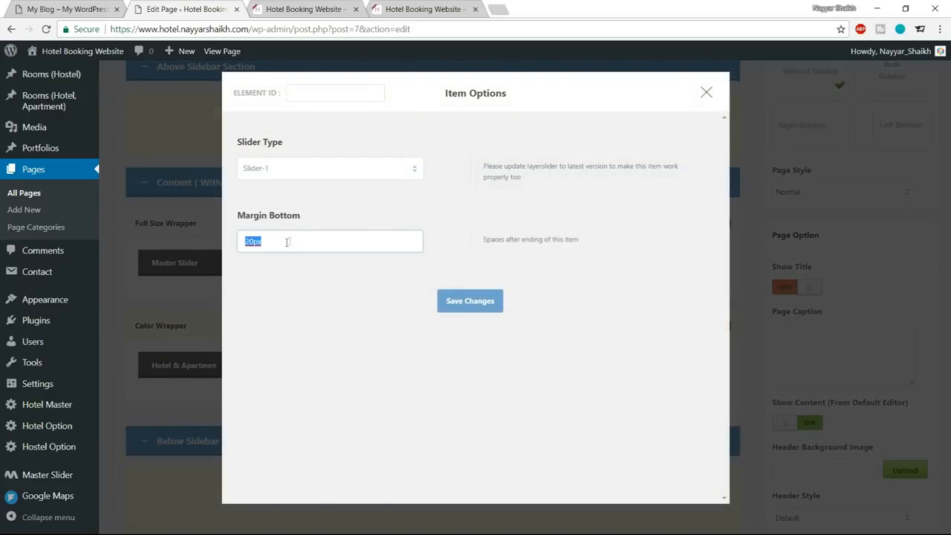
{"action": "type", "text": "0"}
{"action": "left_click", "coordinate": [477, 311]}
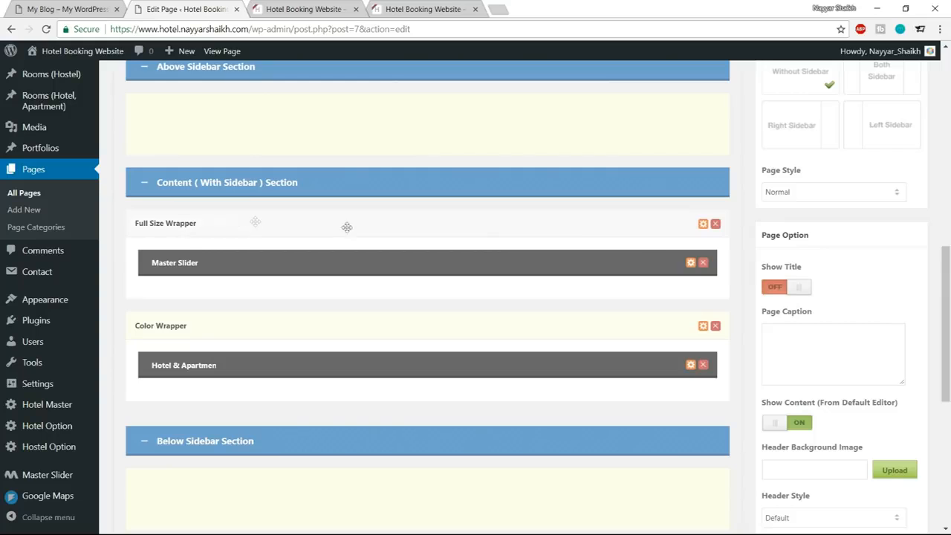
Set the Full Size Wrapper's bottom padding to 0px and save the item options.
{"action": "left_click", "coordinate": [703, 226]}
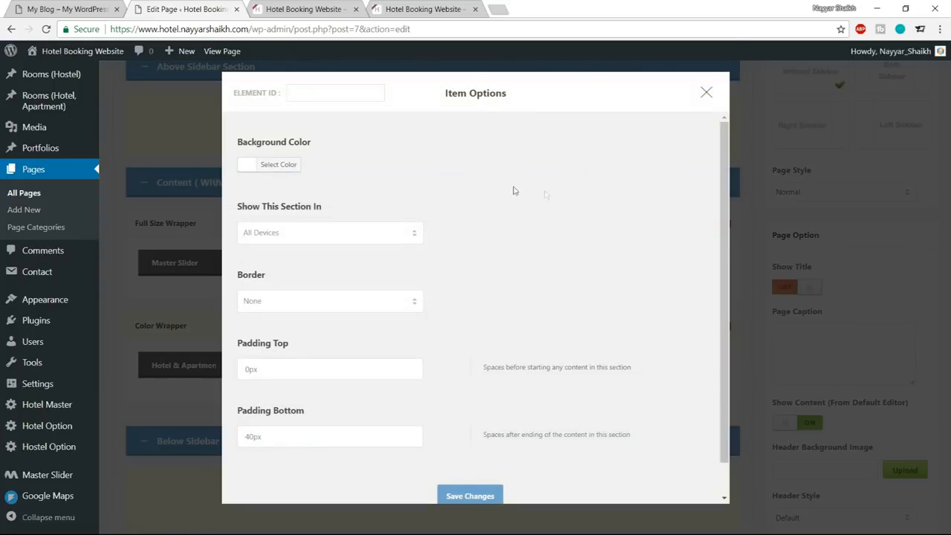
{"action": "scroll", "coordinate": [520, 284], "scroll_direction": "down", "scroll_amount": 1}
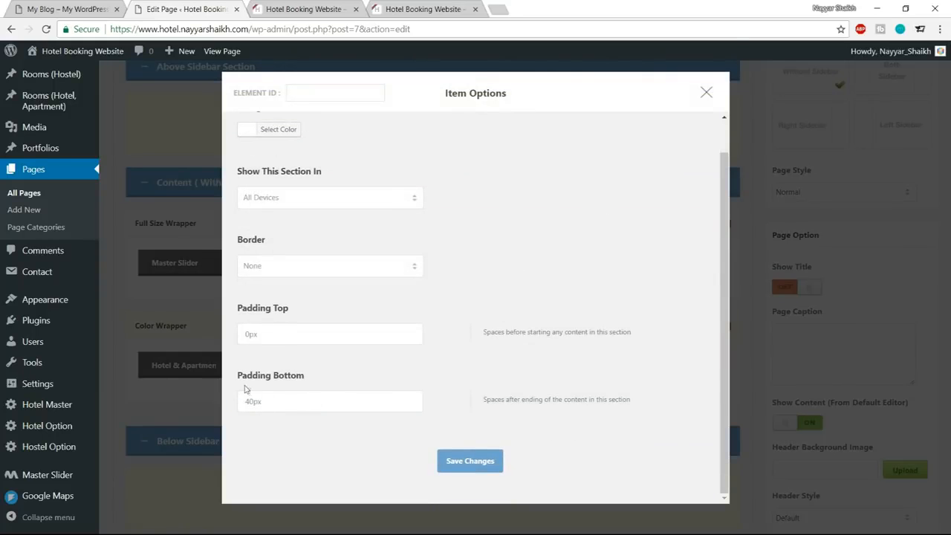
{"action": "left_click", "coordinate": [250, 401]}
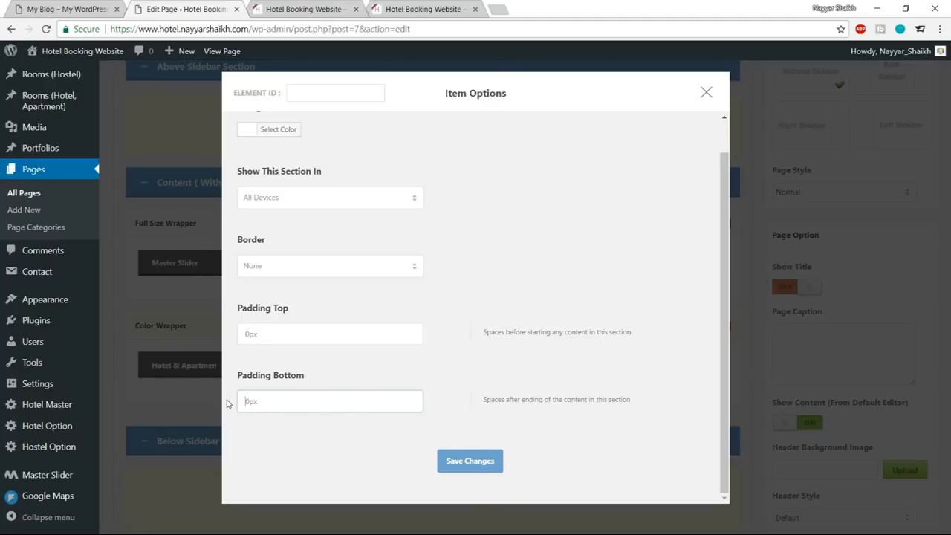
{"action": "left_click", "coordinate": [455, 469]}
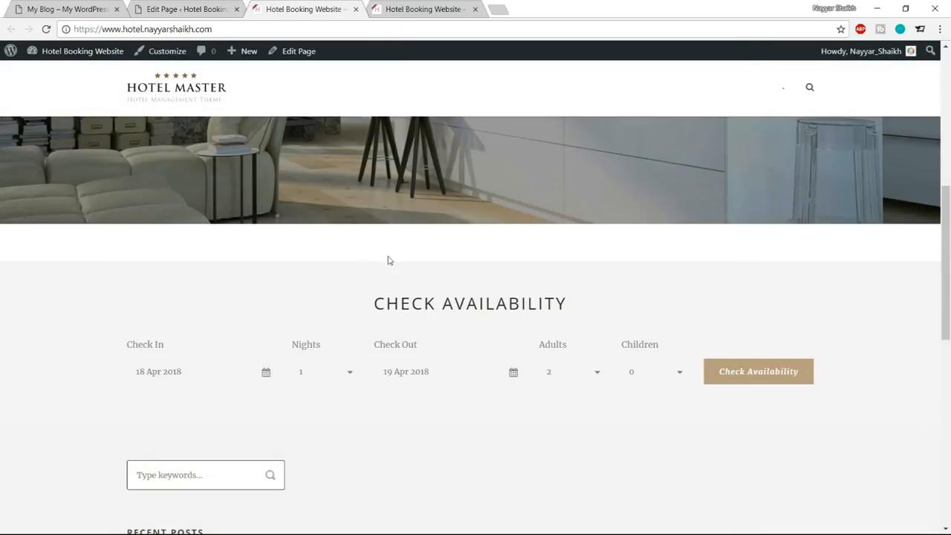
Update the Home page and reload the live homepage to review the spacing between the slider and the availability section.
{"action": "left_click", "coordinate": [211, 8]}
{"action": "scroll", "coordinate": [915, 316], "scroll_direction": "up", "scroll_amount": 10}
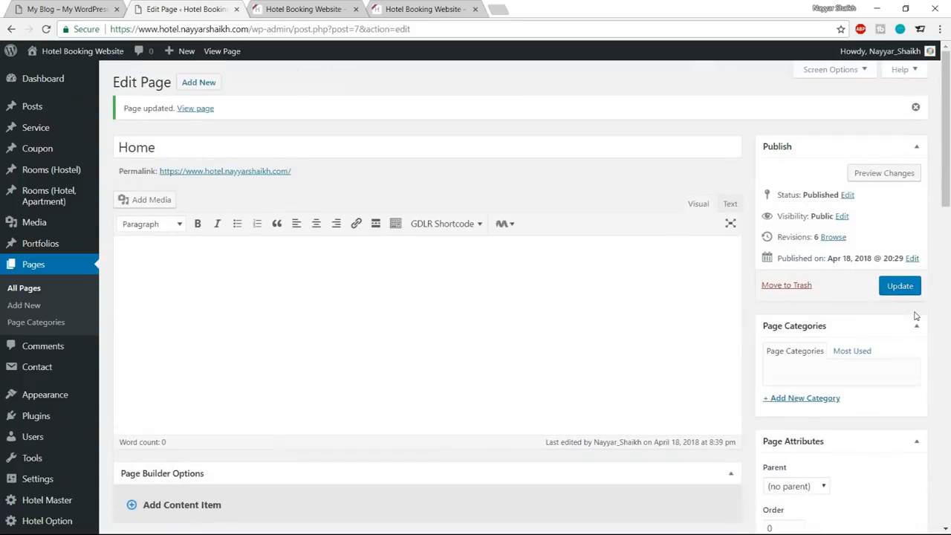
{"action": "left_click", "coordinate": [899, 286]}
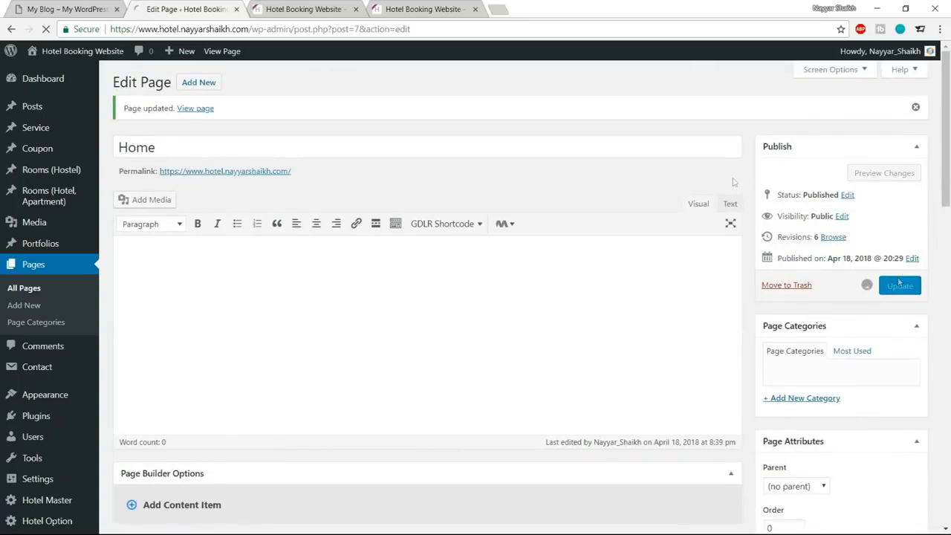
{"action": "left_click", "coordinate": [304, 9]}
{"action": "left_click", "coordinate": [46, 29]}
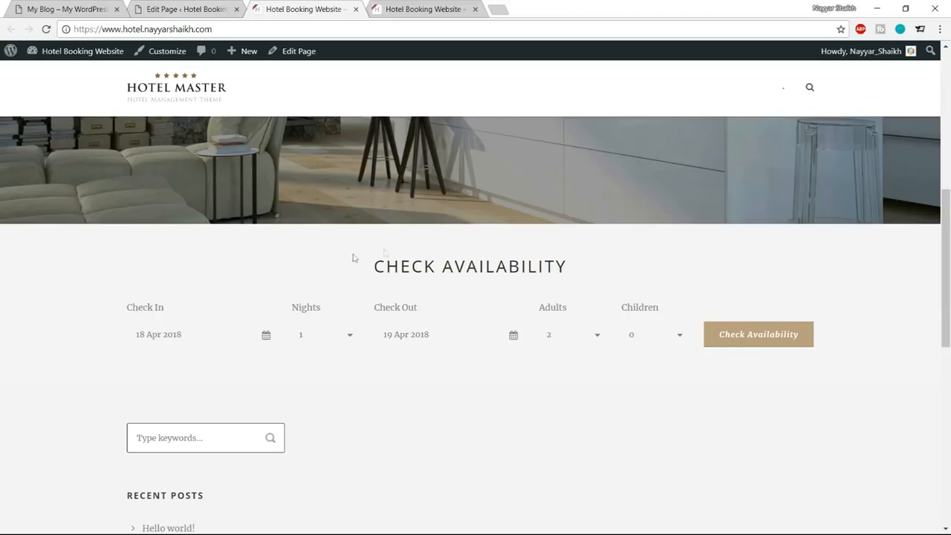
{"action": "left_click_drag", "start_coordinate": [355, 256], "coordinate": [570, 375]}
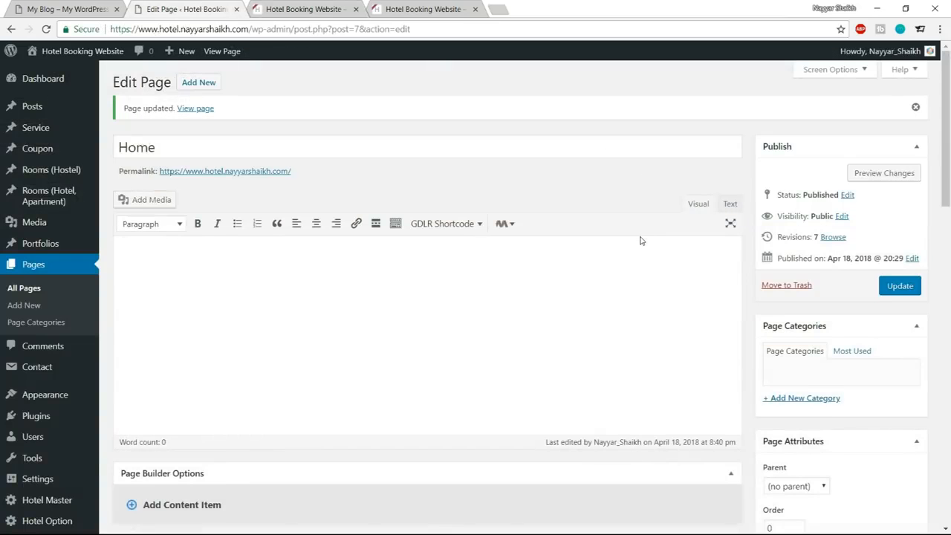
Set the Color Wrapper's top padding to 80px, save its item options and update the Home page.
{"action": "scroll", "coordinate": [639, 240], "scroll_direction": "down", "scroll_amount": 8}
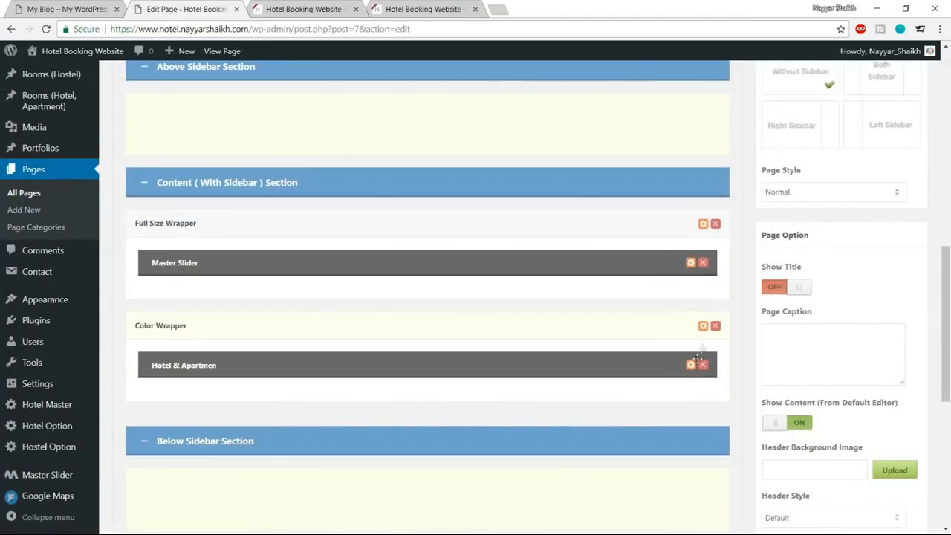
{"action": "left_click", "coordinate": [702, 329]}
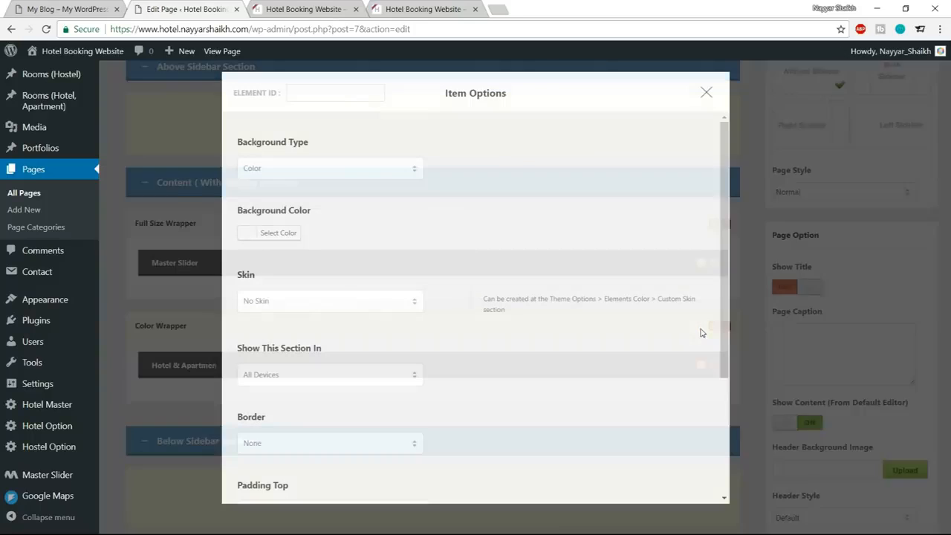
{"action": "scroll", "coordinate": [566, 273], "scroll_direction": "down", "scroll_amount": 3}
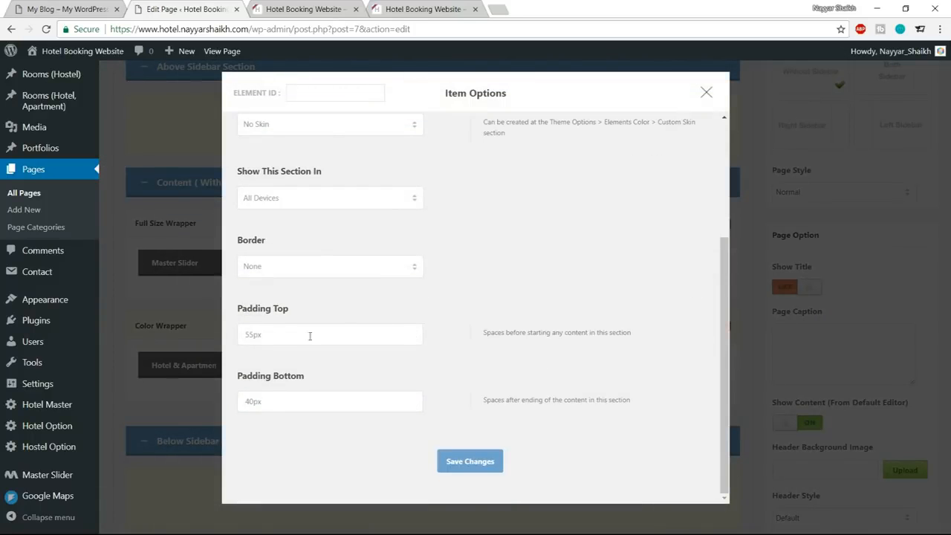
{"action": "left_click_drag", "start_coordinate": [254, 335], "coordinate": [236, 337]}
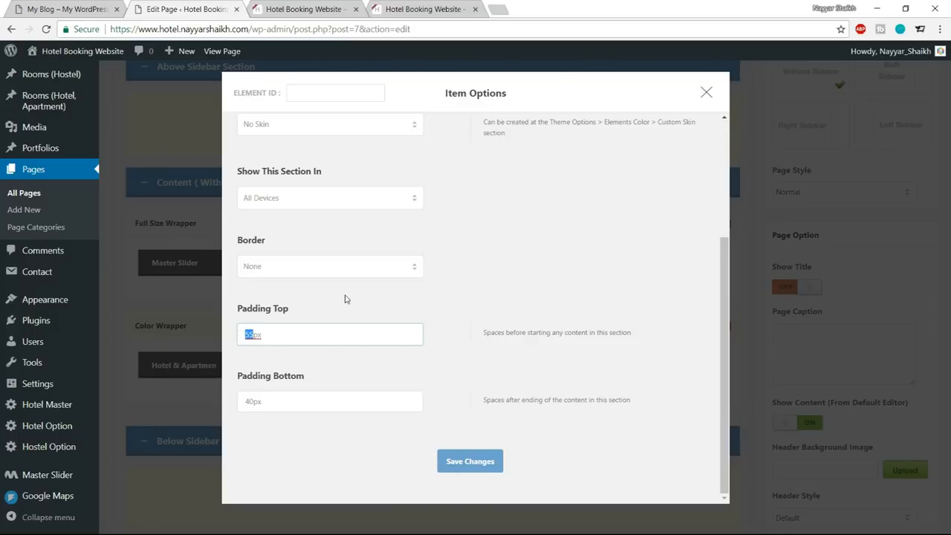
{"action": "type", "text": "80"}
{"action": "left_click", "coordinate": [450, 461]}
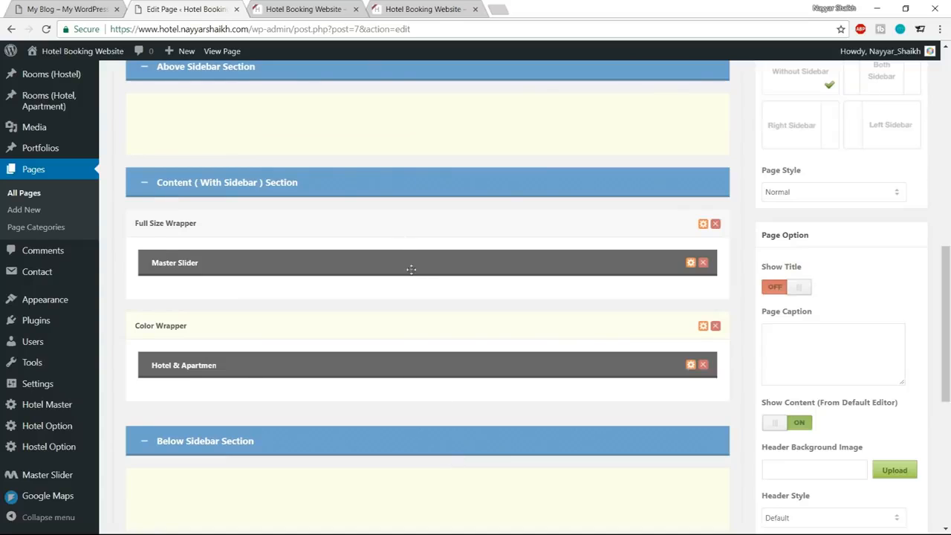
{"action": "scroll", "coordinate": [411, 269], "scroll_direction": "up", "scroll_amount": 10}
{"action": "left_click", "coordinate": [903, 286]}
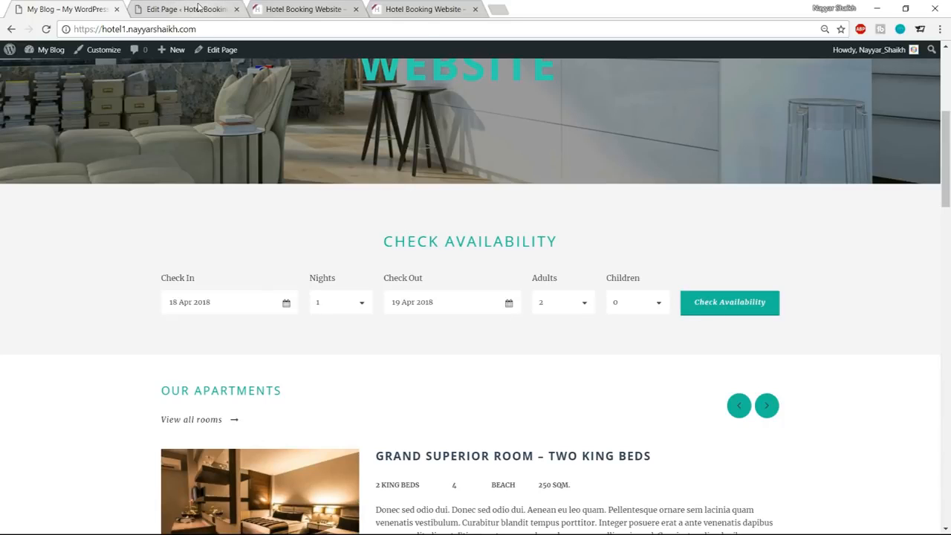
Open the Hotel Master theme options in a separate browser tab and show the custom skin settings under Elements Color.
{"action": "left_click", "coordinate": [197, 8]}
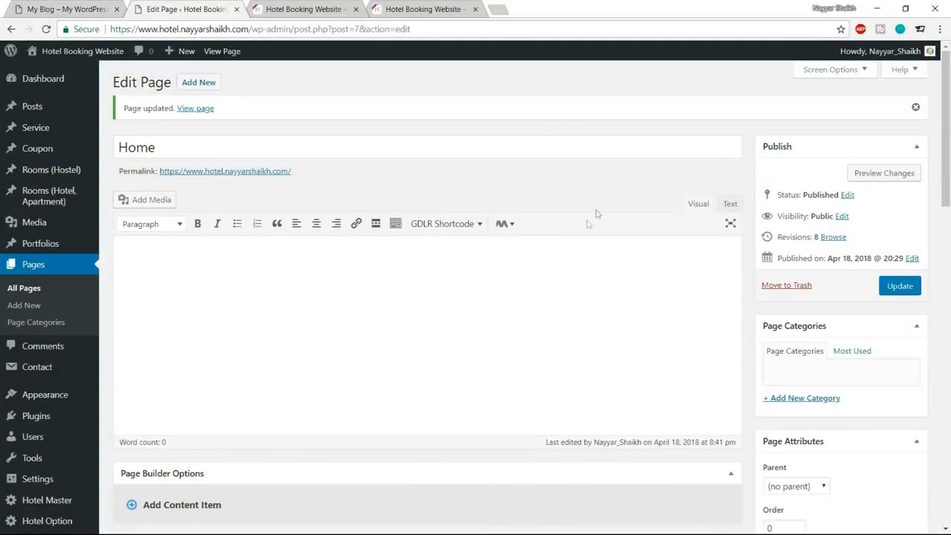
{"action": "scroll", "coordinate": [527, 236], "scroll_direction": "down", "scroll_amount": 1}
{"action": "scroll", "coordinate": [527, 236], "scroll_direction": "down", "scroll_amount": 2}
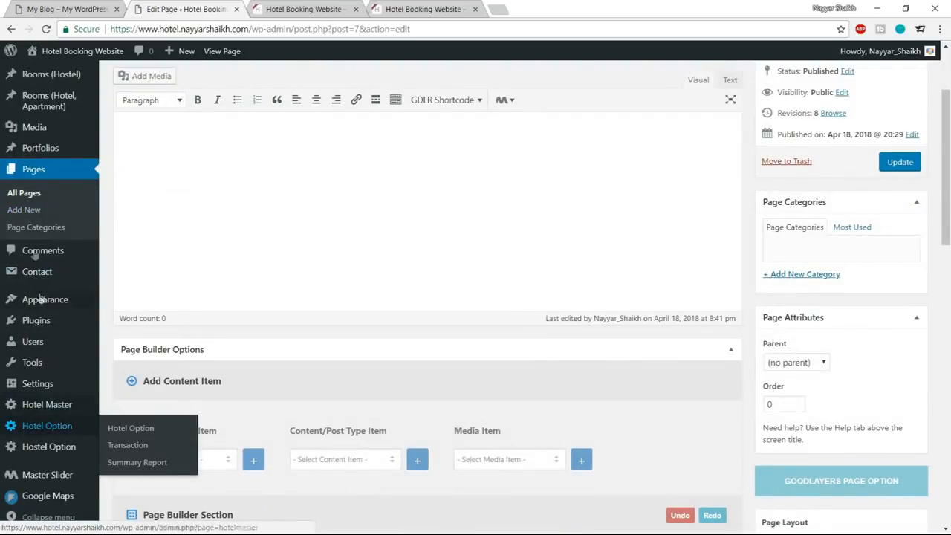
{"action": "middle_click", "coordinate": [57, 407]}
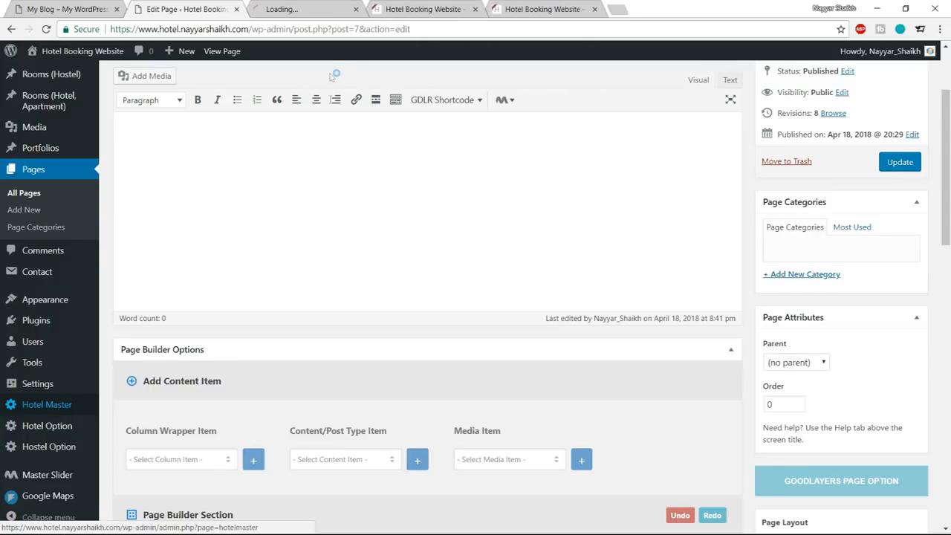
{"action": "left_click", "coordinate": [302, 9]}
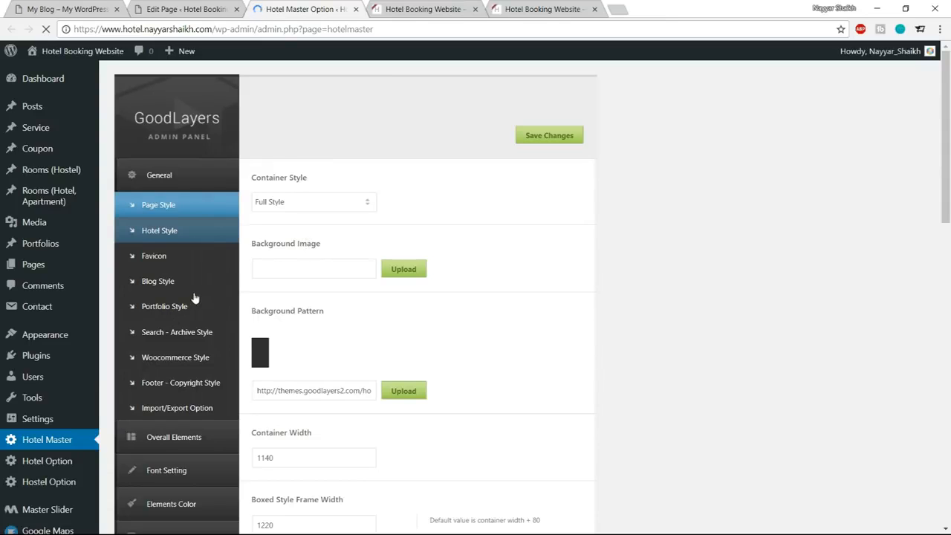
{"action": "scroll", "coordinate": [193, 297], "scroll_direction": "down", "scroll_amount": 1}
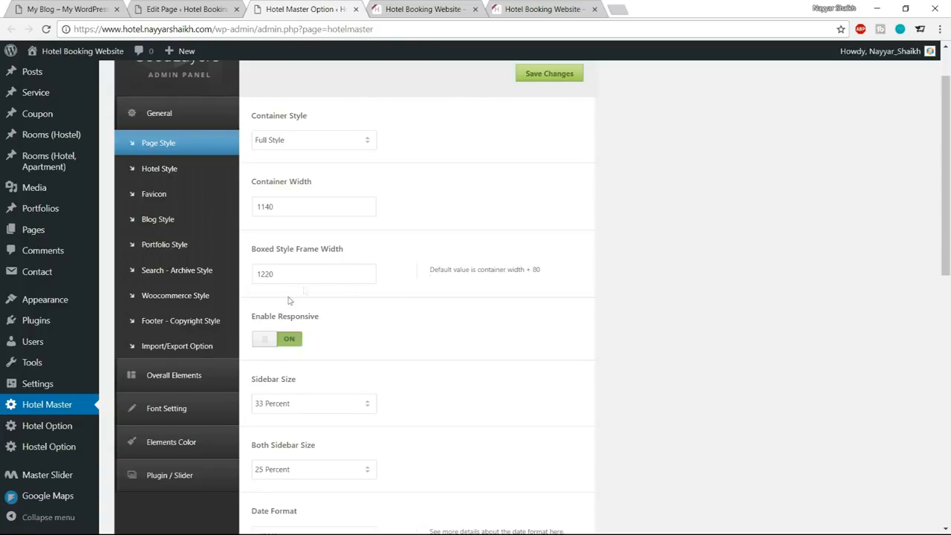
{"action": "left_click", "coordinate": [178, 443]}
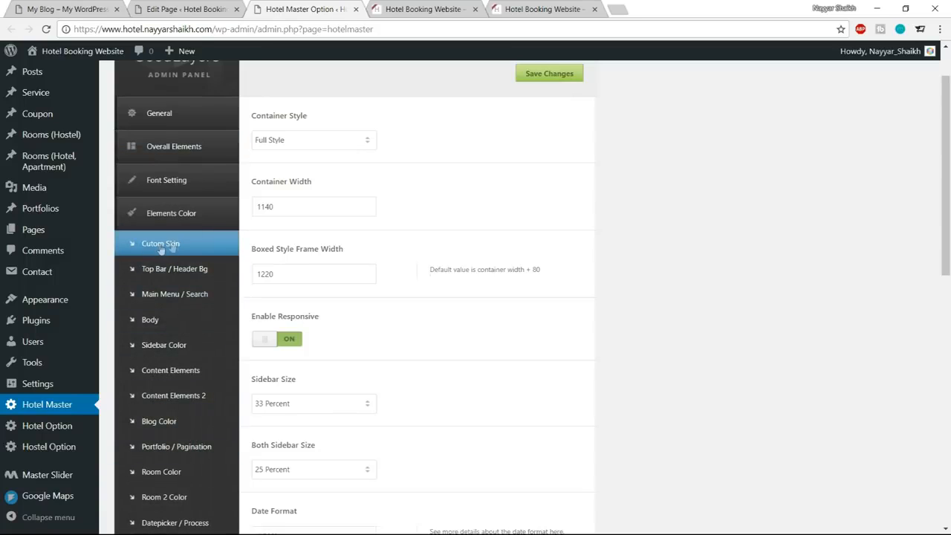
{"action": "left_click", "coordinate": [181, 251]}
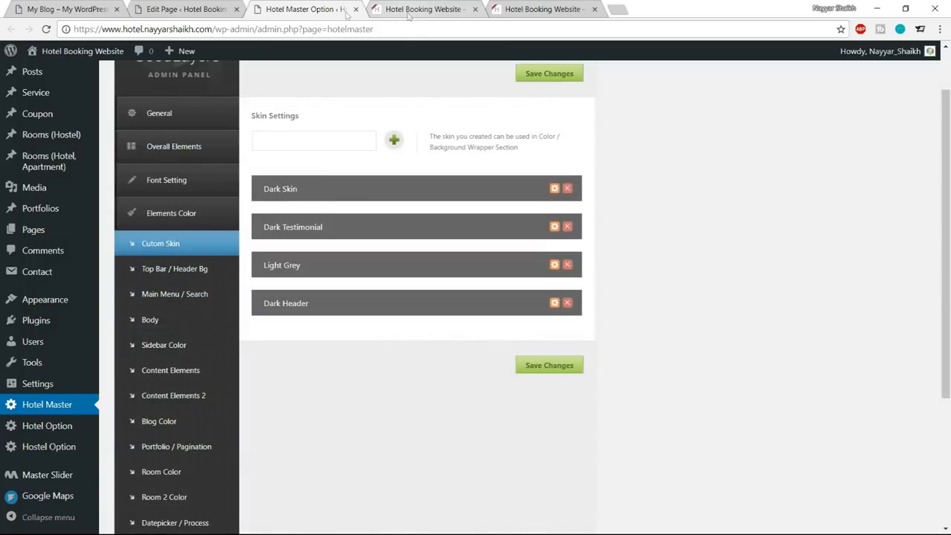
Compare the skin choices in the Color Wrapper's item options with the theme's list of custom skins.
{"action": "left_click", "coordinate": [189, 7]}
{"action": "left_click", "coordinate": [332, 7]}
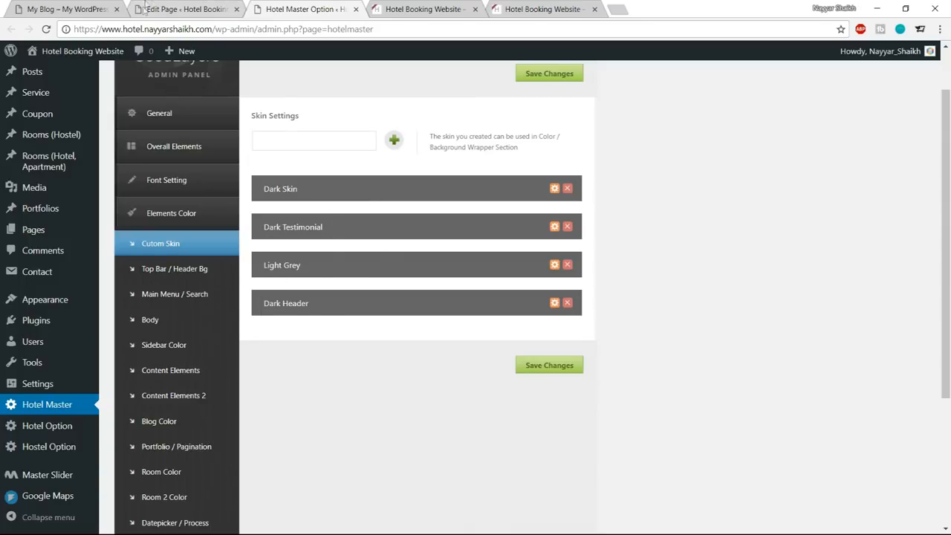
{"action": "left_click", "coordinate": [182, 9]}
{"action": "scroll", "coordinate": [539, 268], "scroll_direction": "down", "scroll_amount": 2}
{"action": "scroll", "coordinate": [544, 286], "scroll_direction": "down", "scroll_amount": 4}
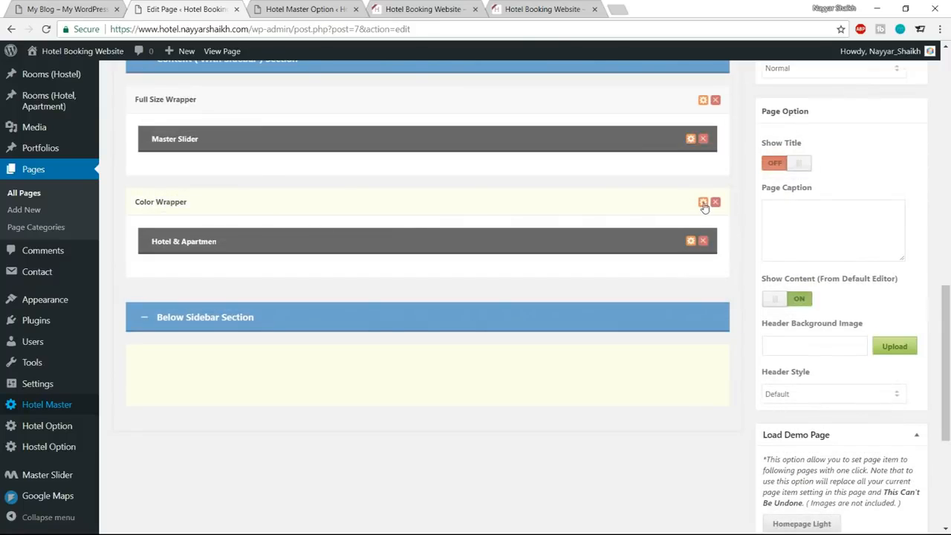
{"action": "left_click", "coordinate": [702, 203]}
{"action": "left_click", "coordinate": [357, 301]}
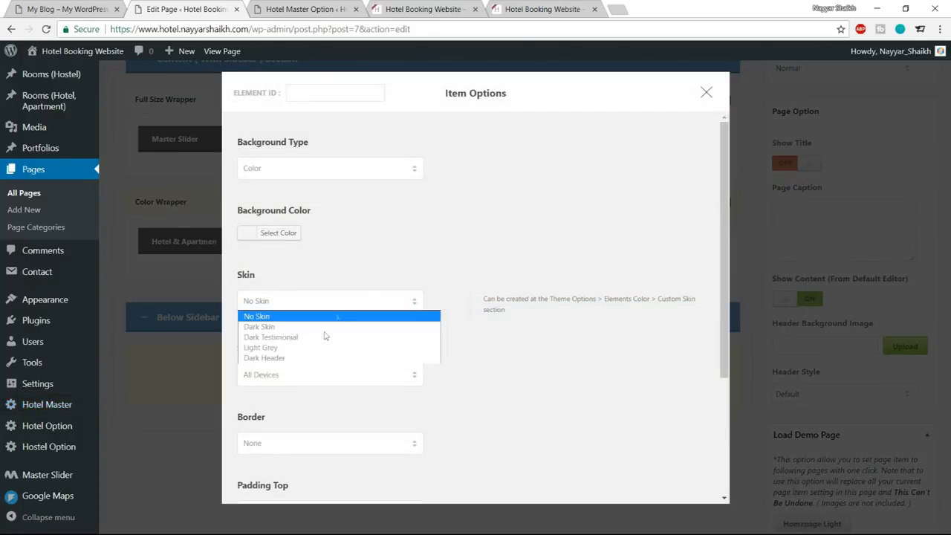
{"action": "left_click", "coordinate": [394, 253]}
{"action": "left_click", "coordinate": [705, 92]}
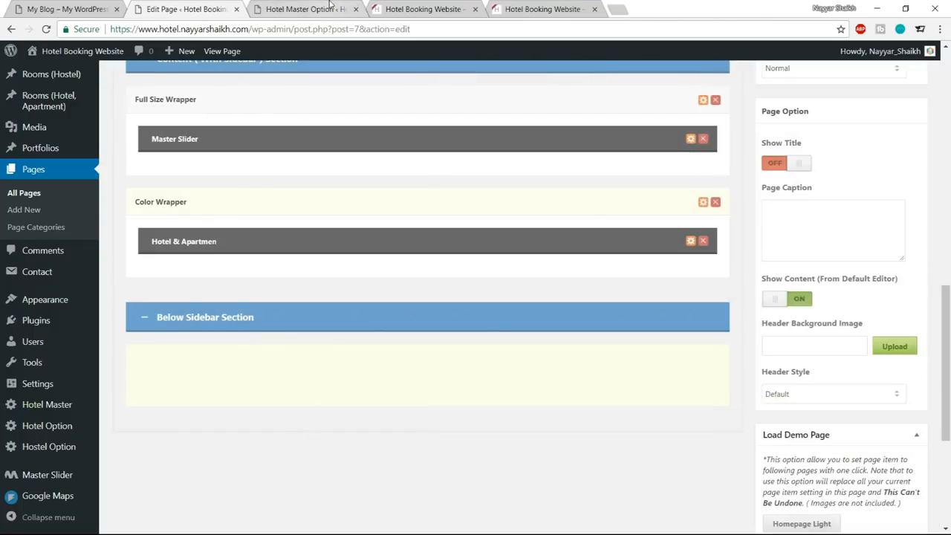
{"action": "left_click", "coordinate": [331, 5]}
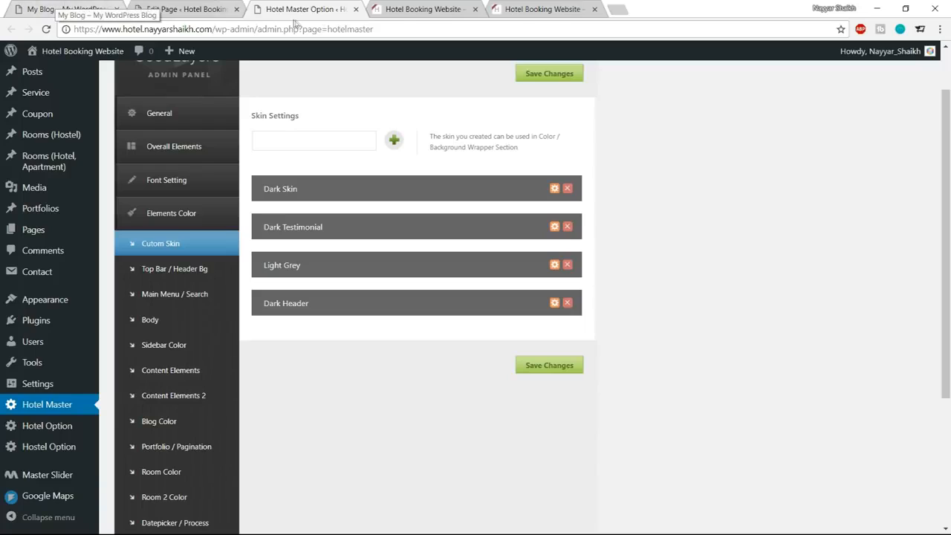
Add a custom skin named Reservation Bar and show its color settings.
{"action": "left_click", "coordinate": [312, 144]}
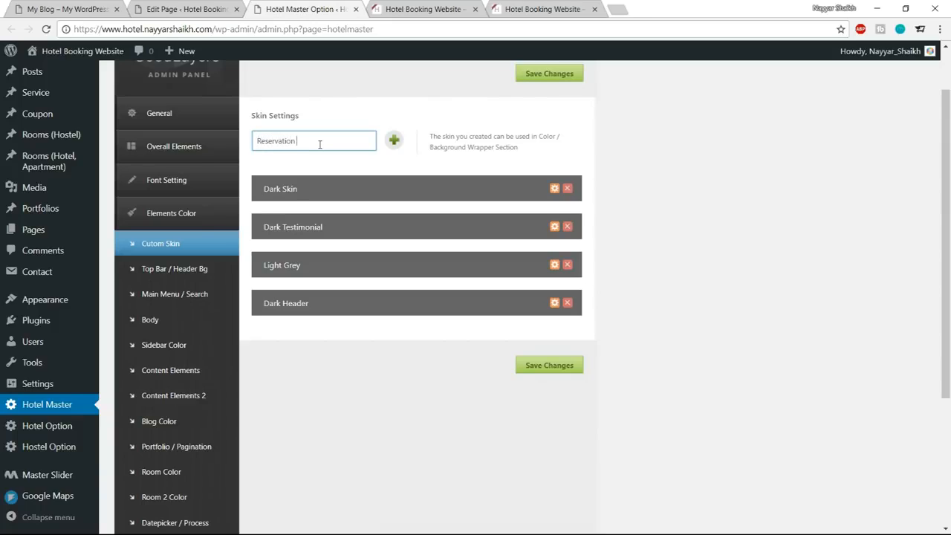
{"action": "left_click", "coordinate": [394, 140]}
{"action": "scroll", "coordinate": [562, 292], "scroll_direction": "down", "scroll_amount": 3}
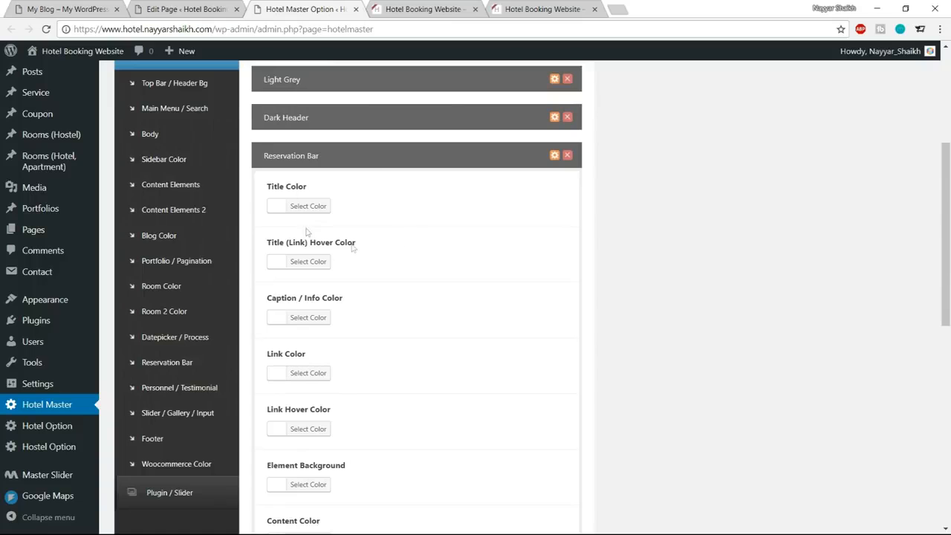
Check the Color Wrapper's skin choices on the Home page for the Reservation Bar skin.
{"action": "left_click", "coordinate": [186, 9]}
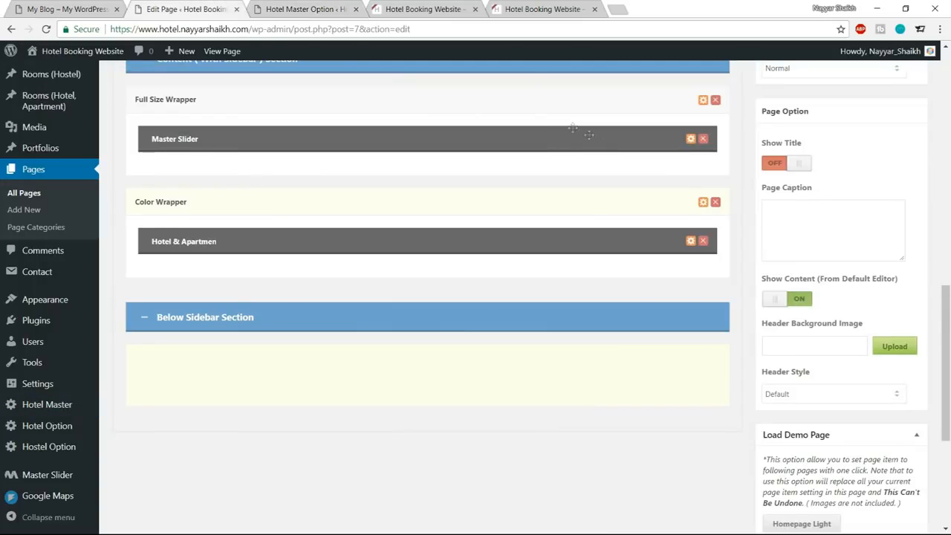
{"action": "scroll", "coordinate": [534, 208], "scroll_direction": "up", "scroll_amount": 10}
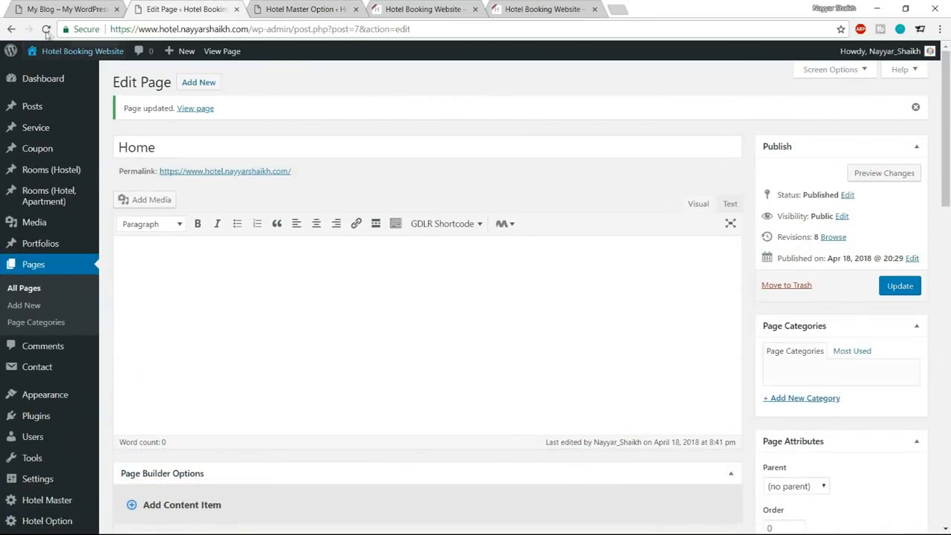
{"action": "scroll", "coordinate": [570, 182], "scroll_direction": "down", "scroll_amount": 5}
{"action": "scroll", "coordinate": [570, 182], "scroll_direction": "down", "scroll_amount": 5}
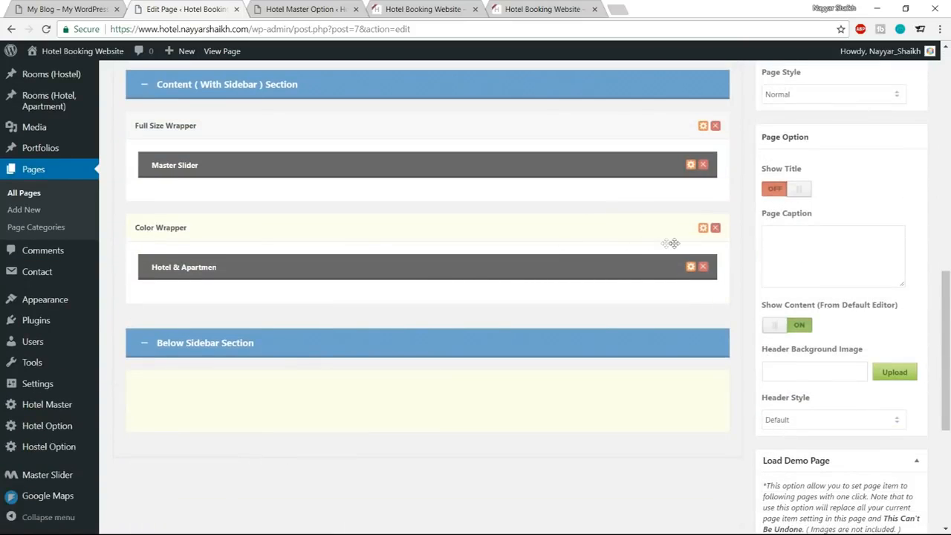
{"action": "left_click", "coordinate": [703, 228]}
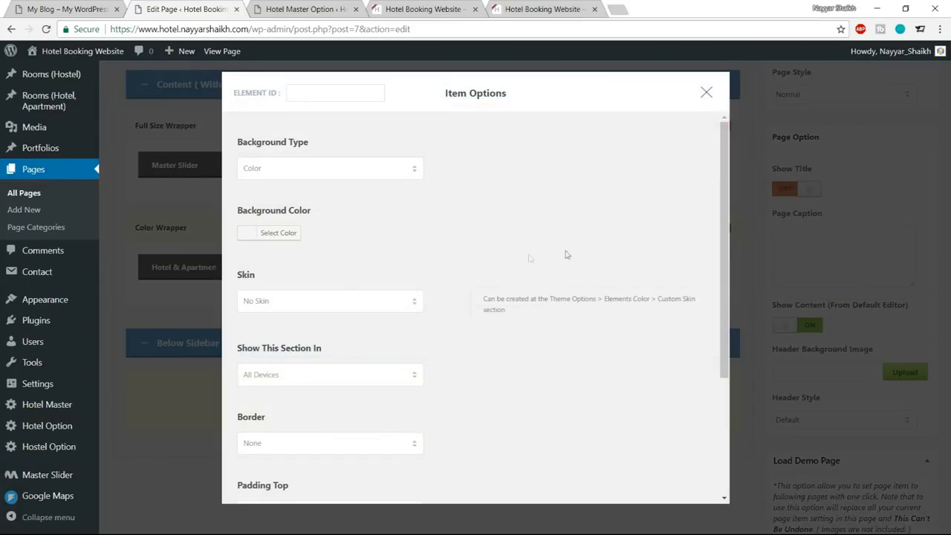
{"action": "left_click", "coordinate": [305, 309]}
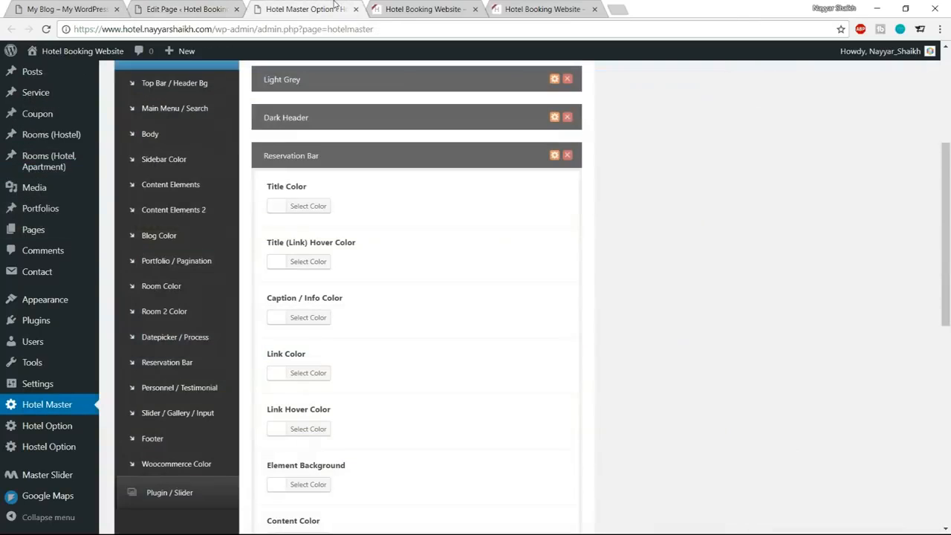
Save the Hotel Master theme options with the new Reservation Bar skin.
{"action": "scroll", "coordinate": [537, 305], "scroll_direction": "down", "scroll_amount": 3}
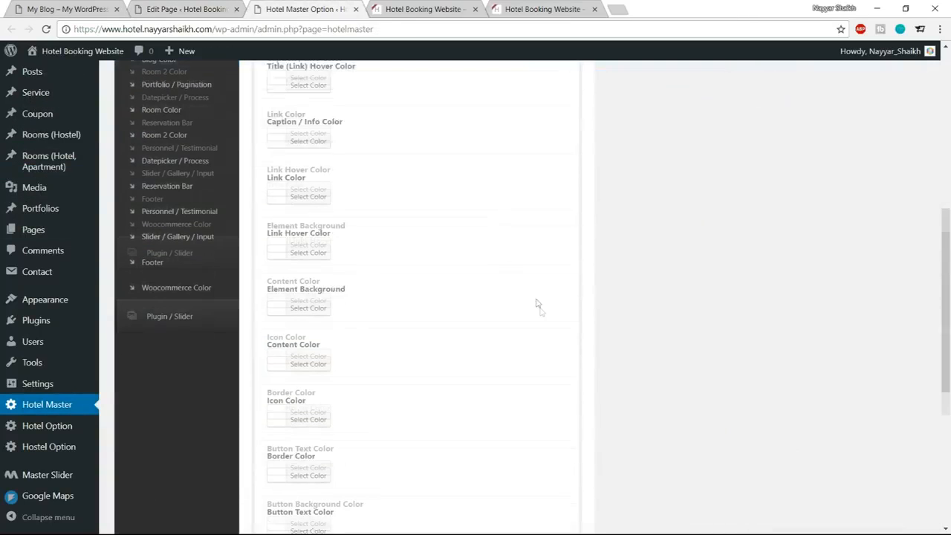
{"action": "scroll", "coordinate": [539, 309], "scroll_direction": "down", "scroll_amount": 4}
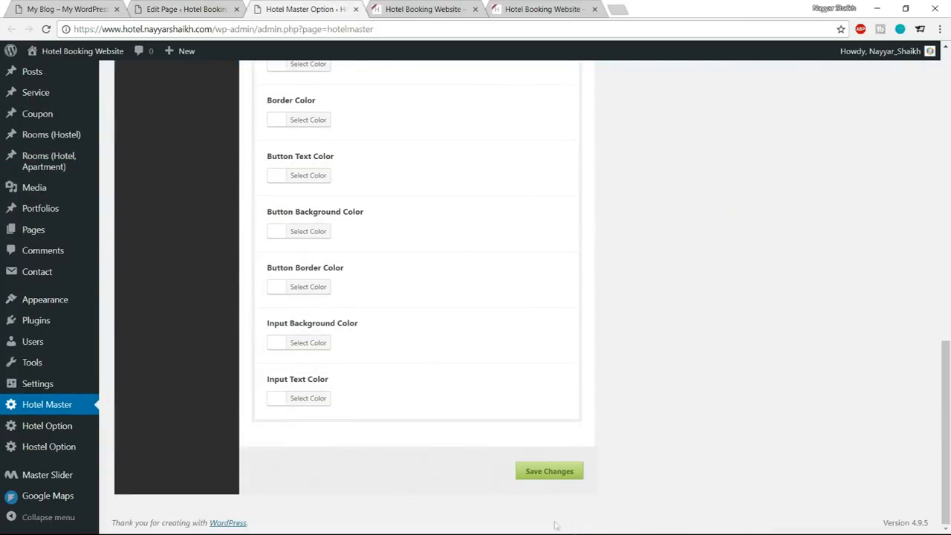
{"action": "left_click", "coordinate": [550, 475]}
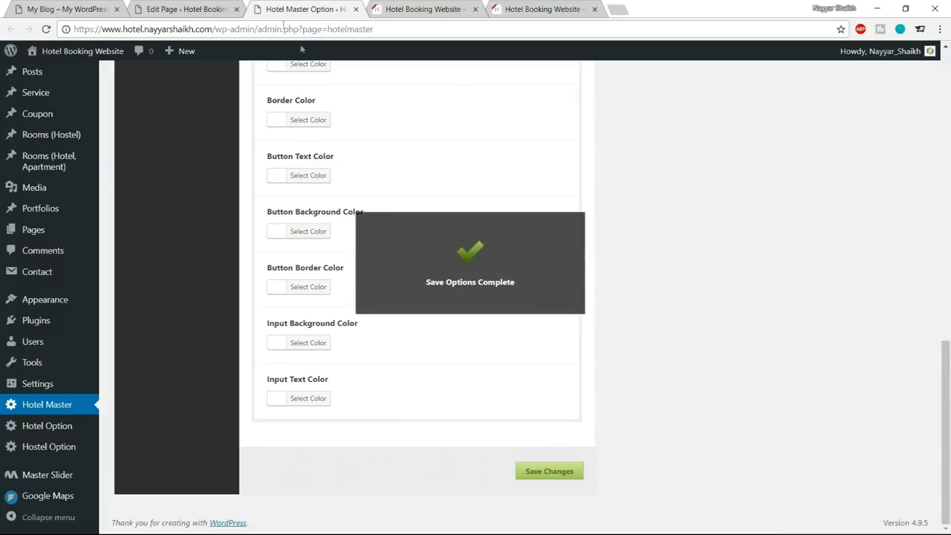
Reload the Home page editor, assign the Reservation Bar skin to the Color Wrapper, save its options and update the page.
{"action": "left_click", "coordinate": [185, 9]}
{"action": "left_click", "coordinate": [48, 30]}
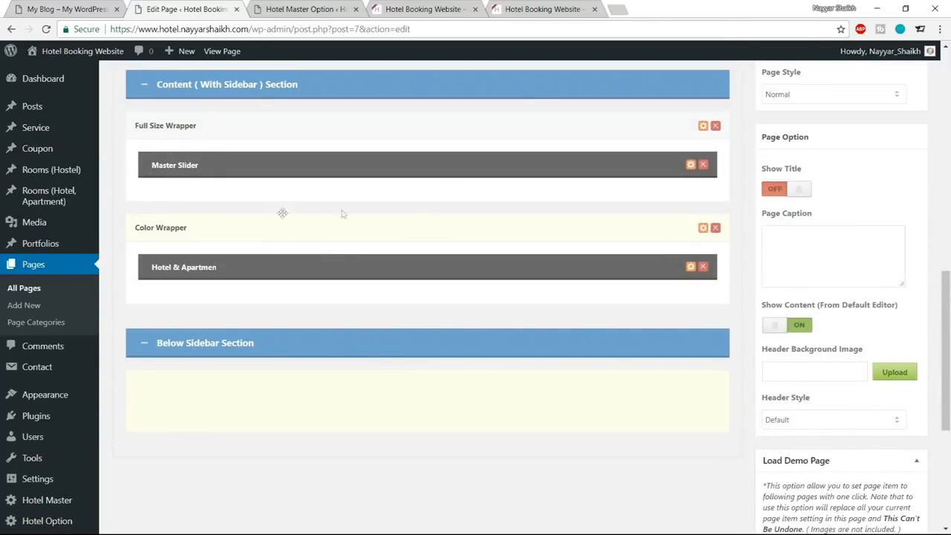
{"action": "left_click", "coordinate": [704, 229]}
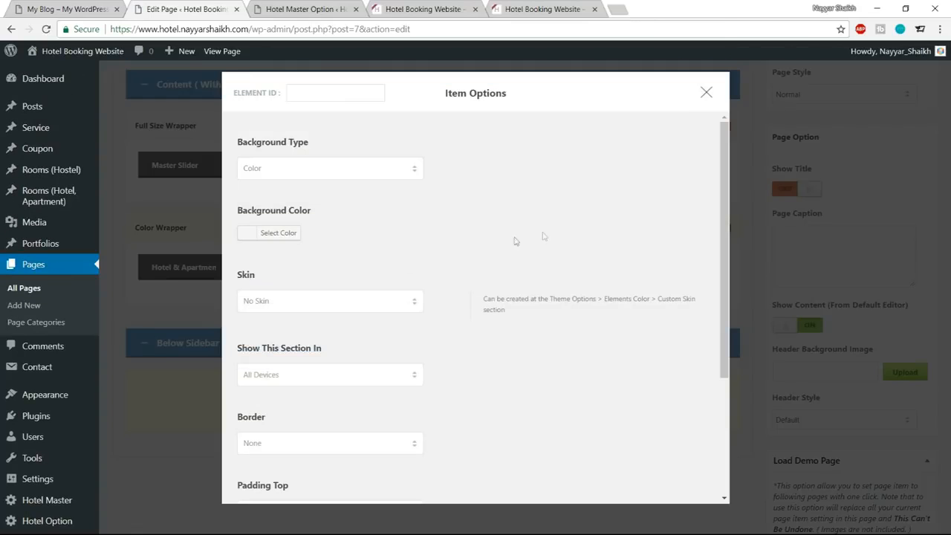
{"action": "left_click", "coordinate": [349, 300]}
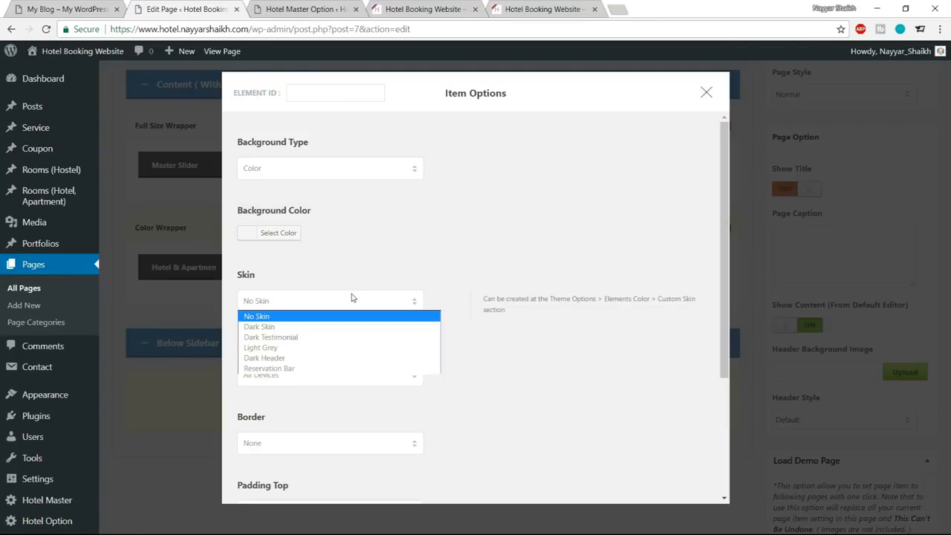
{"action": "left_click", "coordinate": [294, 368]}
{"action": "scroll", "coordinate": [341, 317], "scroll_direction": "down", "scroll_amount": 3}
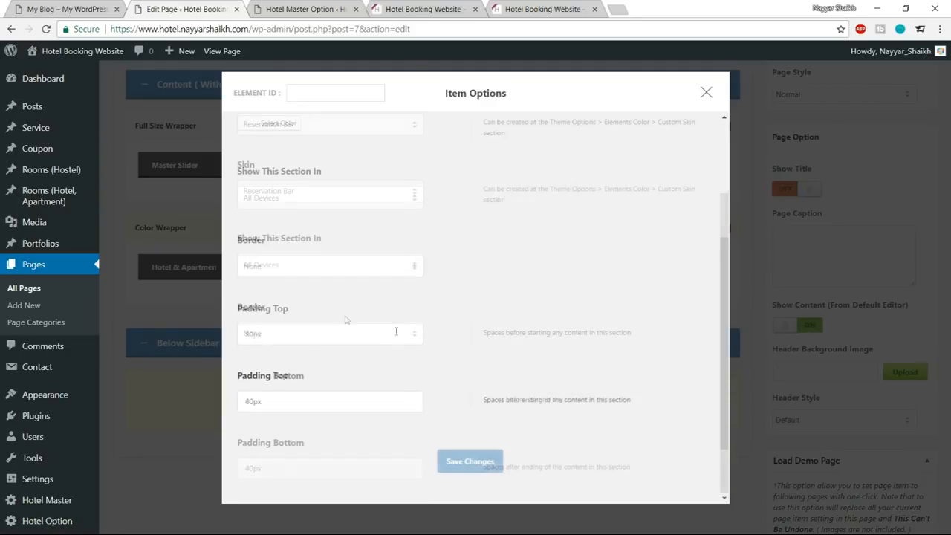
{"action": "left_click", "coordinate": [470, 471]}
{"action": "scroll", "coordinate": [470, 471], "scroll_direction": "up", "scroll_amount": 10}
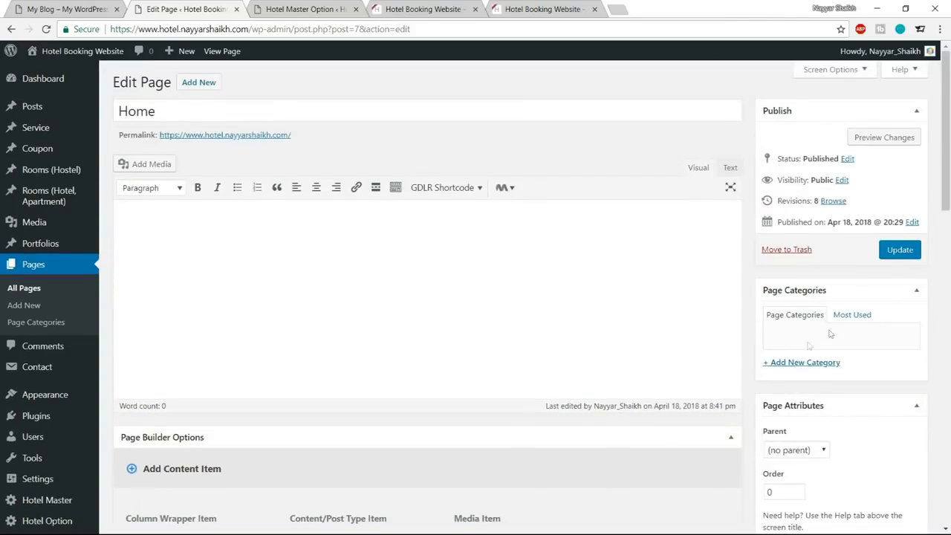
{"action": "left_click", "coordinate": [886, 256]}
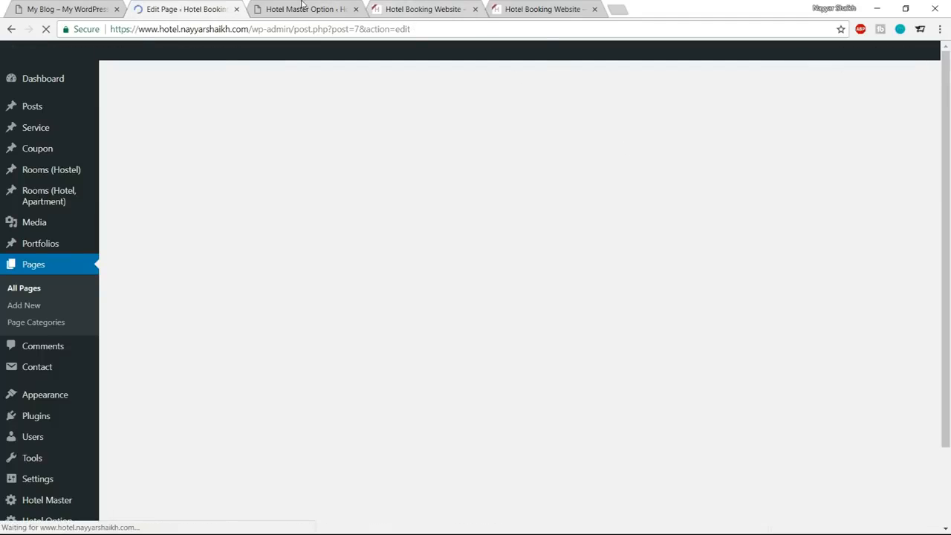
Set the Reservation Bar skin's Title Color to #1abc9c in the Hotel Master options, checking the Check Availability heading on the homepage.
{"action": "left_click", "coordinate": [305, 9]}
{"action": "scroll", "coordinate": [393, 310], "scroll_direction": "up", "scroll_amount": 8}
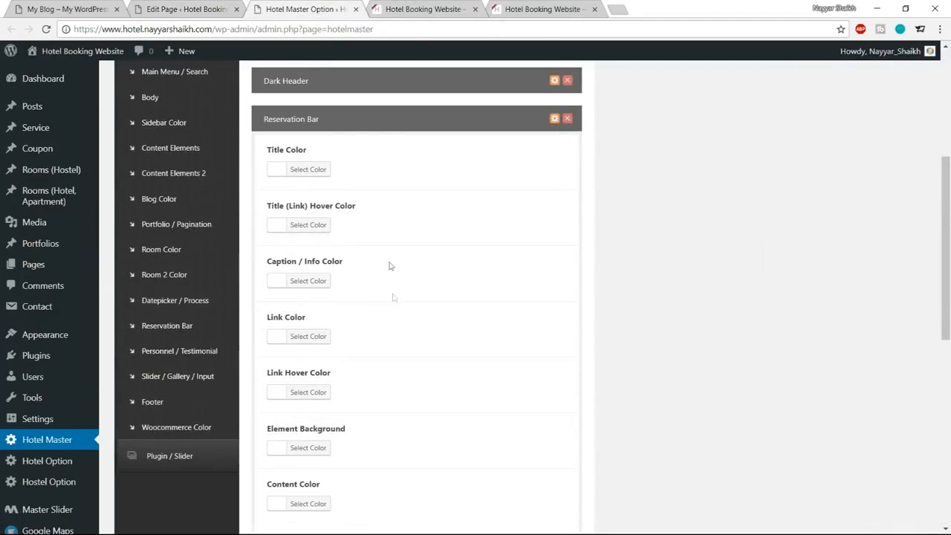
{"action": "left_click", "coordinate": [429, 11]}
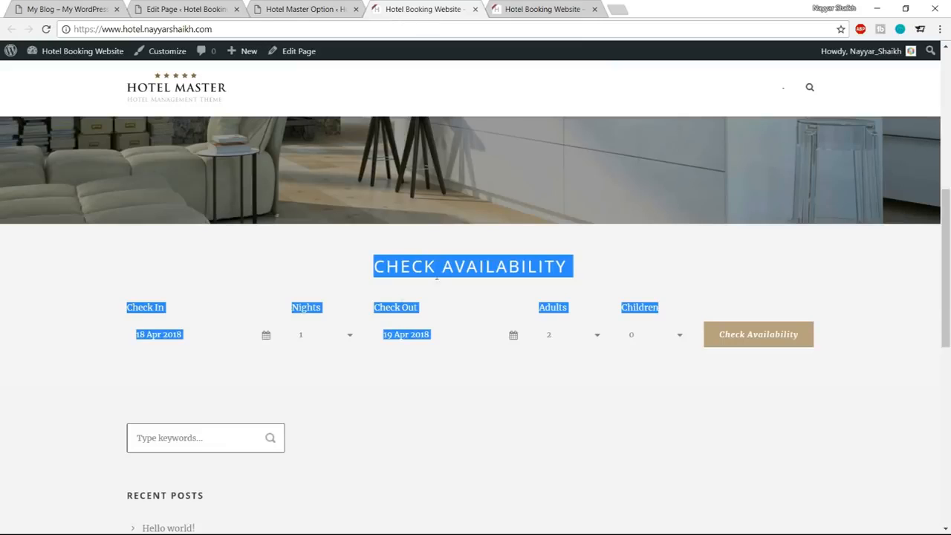
{"action": "left_click", "coordinate": [401, 301]}
{"action": "left_click_drag", "start_coordinate": [374, 268], "coordinate": [567, 267]}
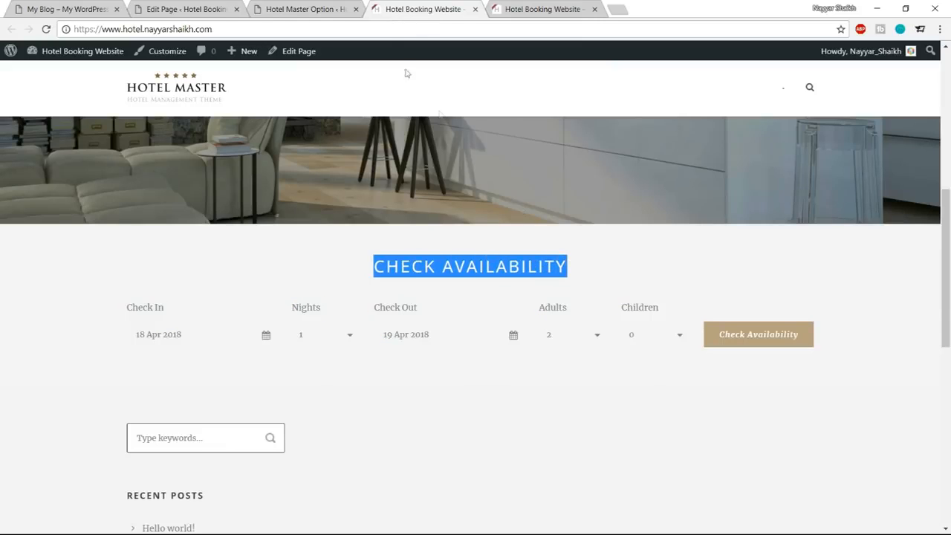
{"action": "left_click", "coordinate": [310, 9]}
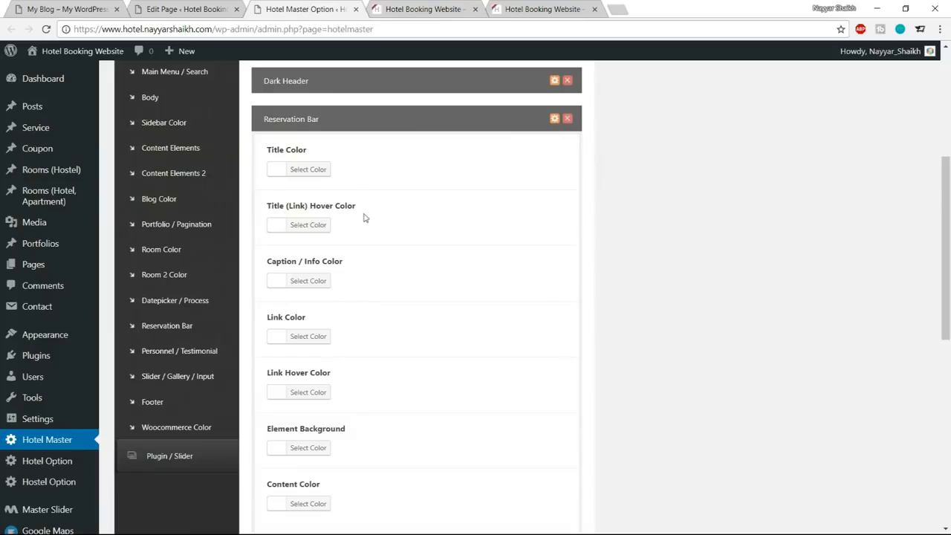
{"action": "left_click", "coordinate": [325, 170]}
{"action": "left_click_drag", "start_coordinate": [371, 169], "coordinate": [338, 169]}
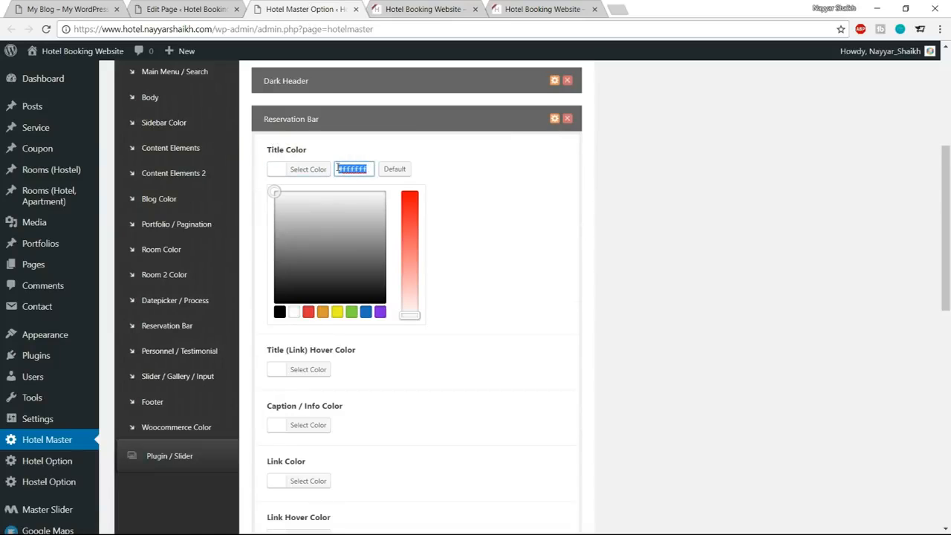
{"action": "type", "text": "1abc9c"}
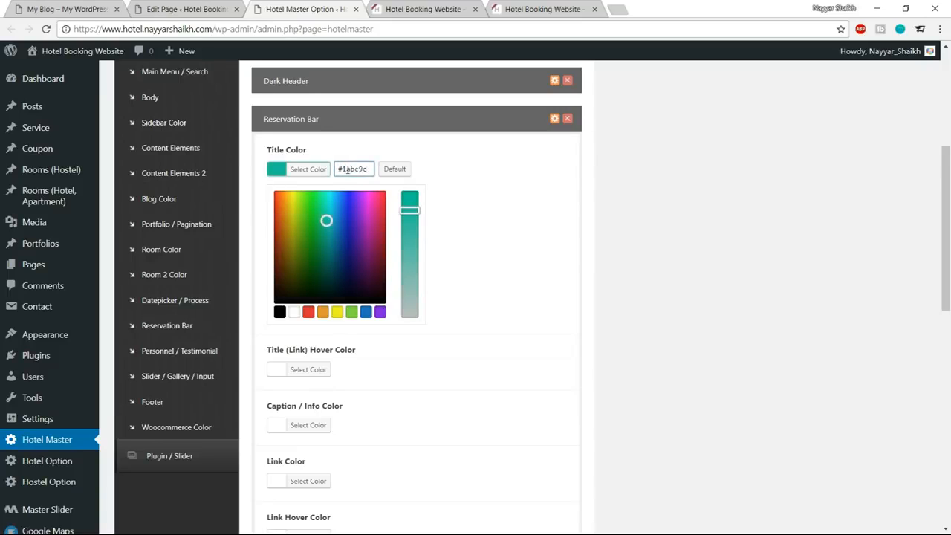
{"action": "left_click", "coordinate": [308, 169]}
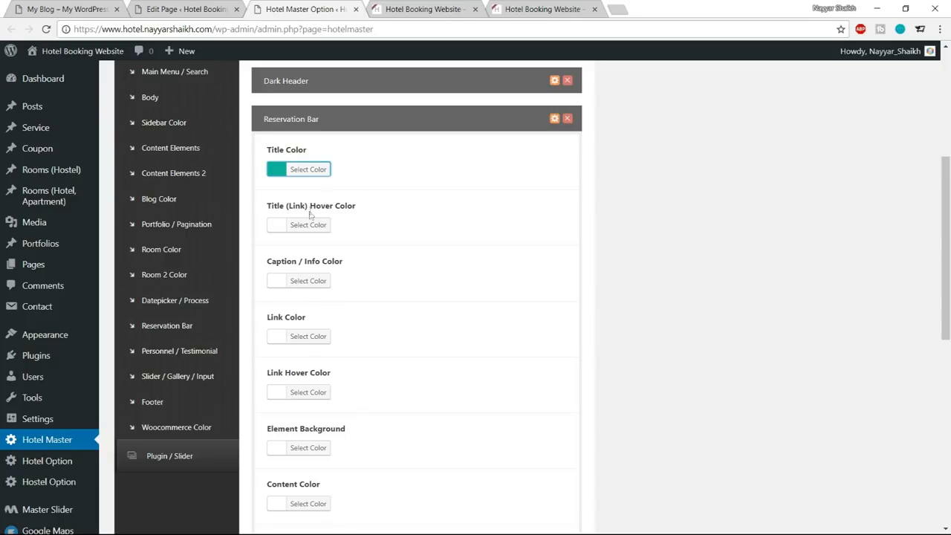
Save the Hotel Master theme options and reload the homepage to check the Check Availability title color.
{"action": "scroll", "coordinate": [478, 308], "scroll_direction": "down", "scroll_amount": 7}
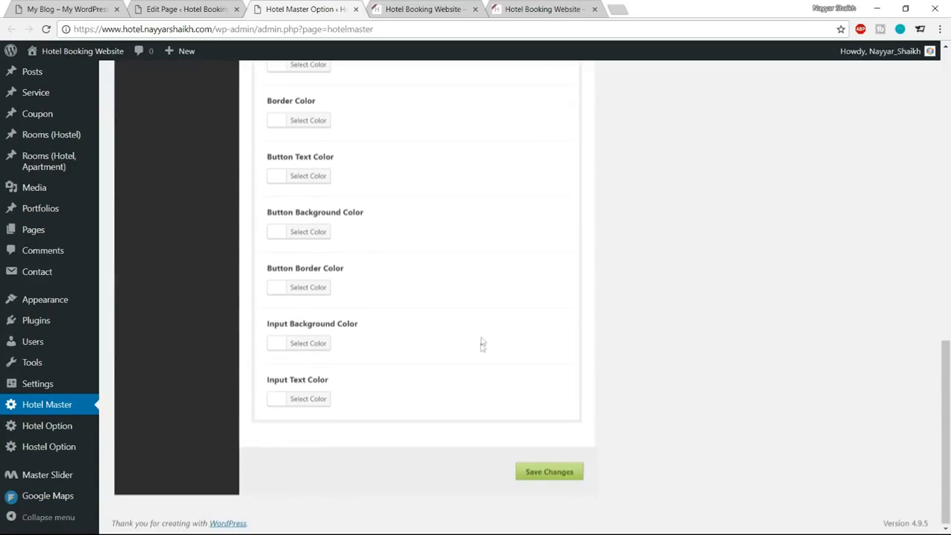
{"action": "left_click", "coordinate": [553, 470]}
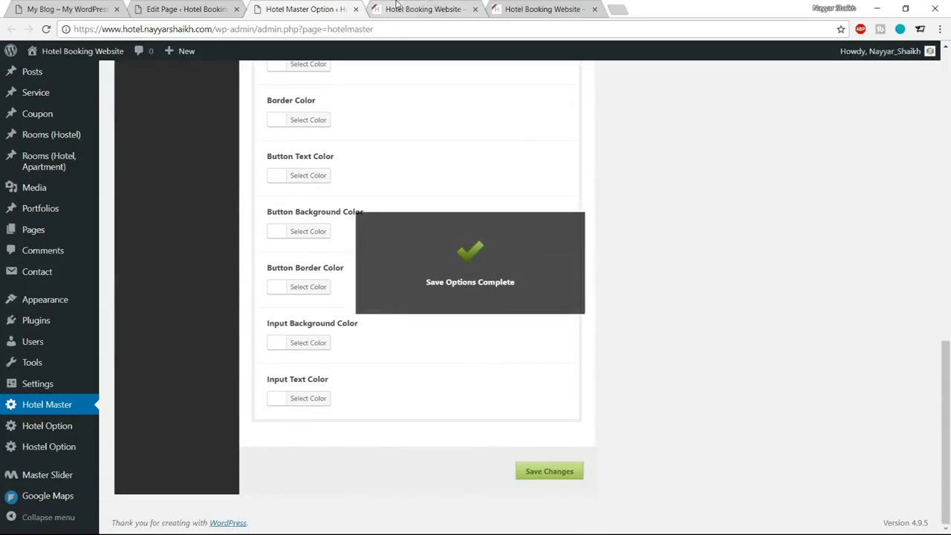
{"action": "left_click", "coordinate": [420, 9]}
{"action": "left_click", "coordinate": [578, 289]}
{"action": "left_click", "coordinate": [46, 29]}
{"action": "left_click_drag", "start_coordinate": [368, 286], "coordinate": [548, 282]}
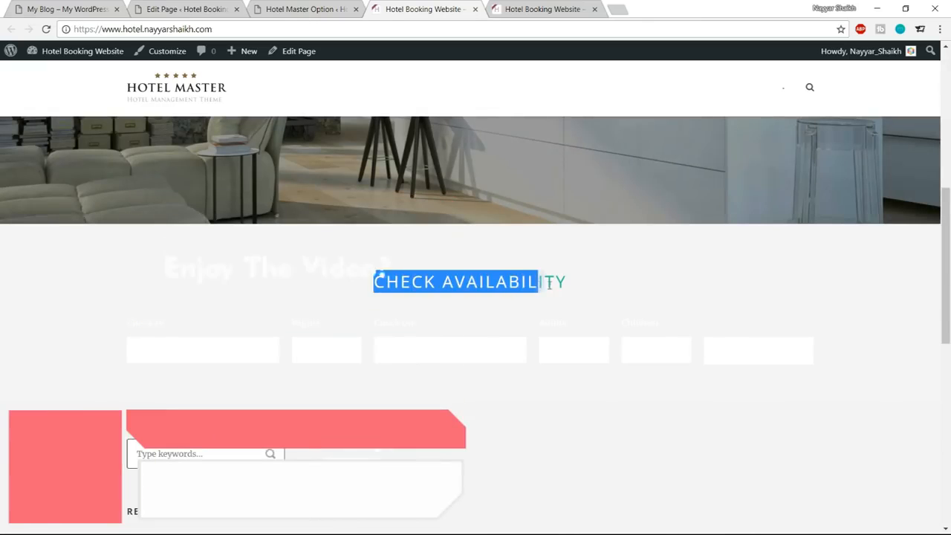
{"action": "left_click", "coordinate": [555, 286]}
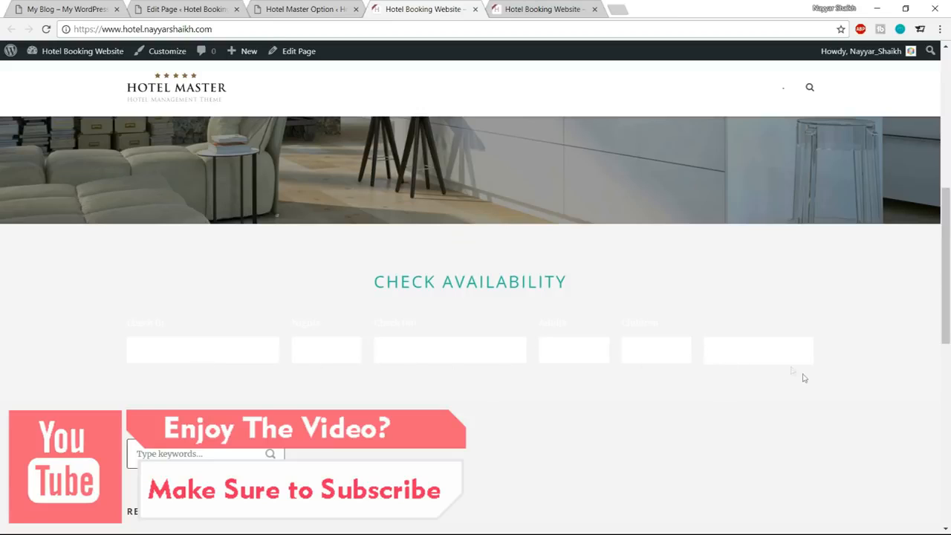
Compare with the demo site's button and set the Reservation Bar skin's Button Background Color to #1abc9c.
{"action": "left_click", "coordinate": [299, 9]}
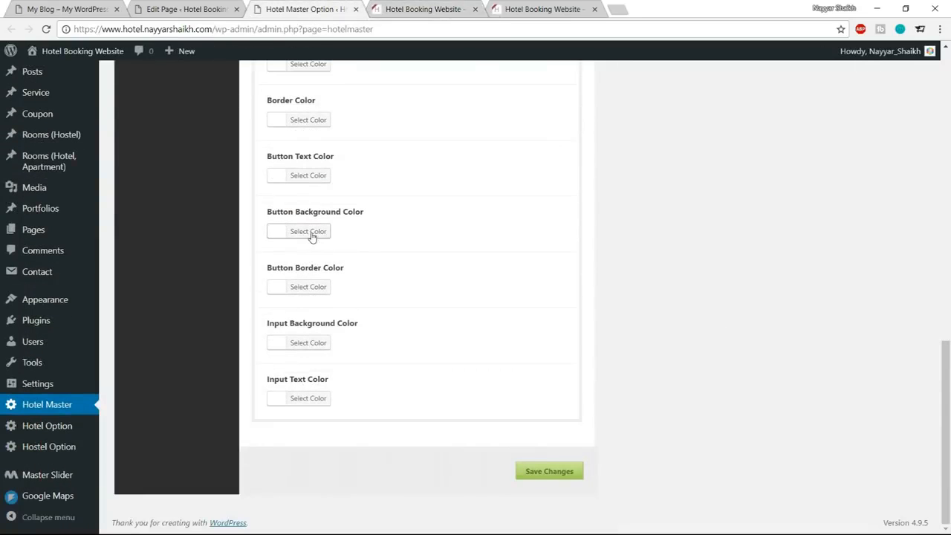
{"action": "left_click", "coordinate": [83, 10]}
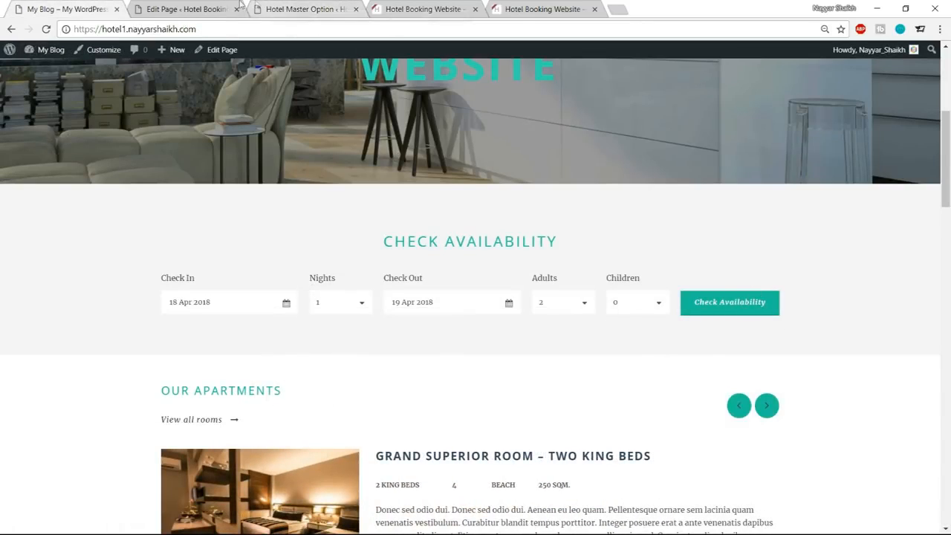
{"action": "left_click", "coordinate": [296, 9]}
{"action": "left_click", "coordinate": [329, 235]}
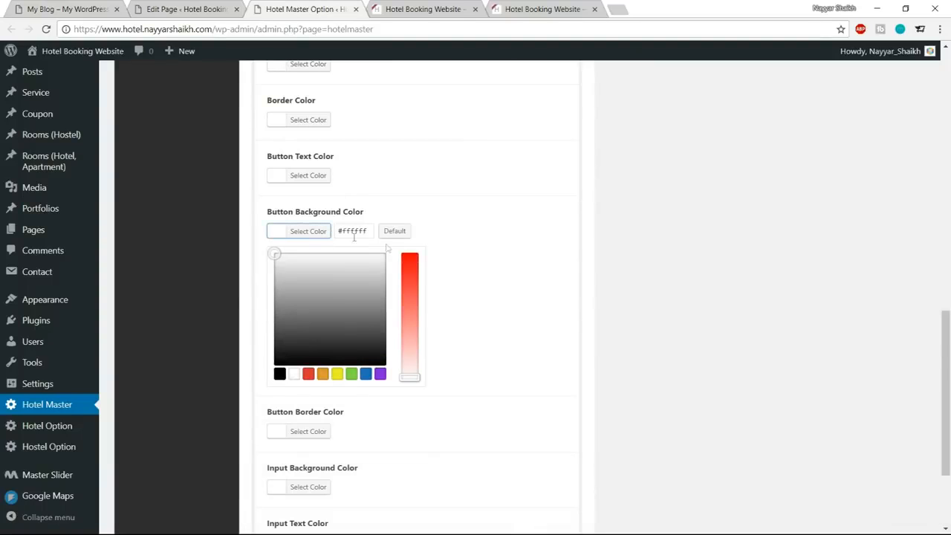
{"action": "left_click_drag", "start_coordinate": [367, 231], "coordinate": [339, 230]}
{"action": "type", "text": "1abc9"}
{"action": "type", "text": "c8c"}
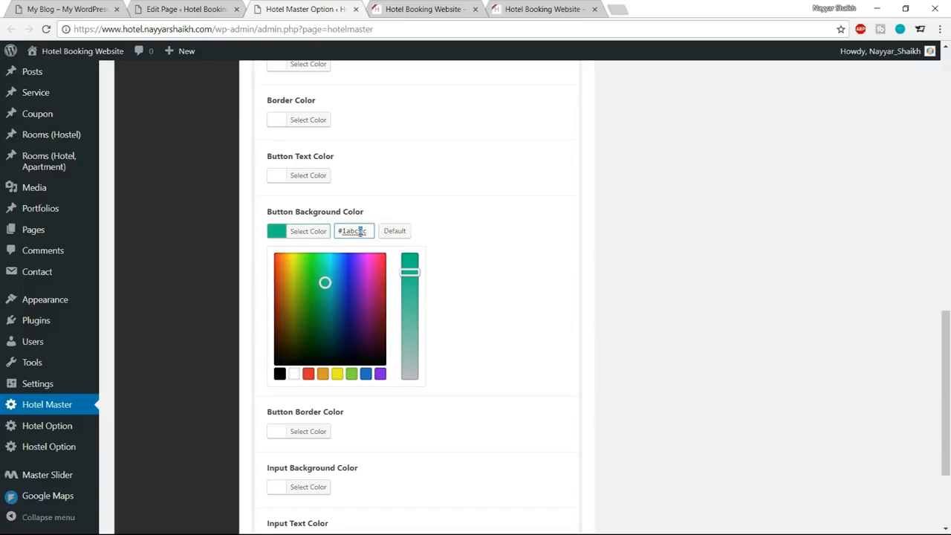
{"action": "triple_click", "coordinate": [360, 232]}
{"action": "left_click", "coordinate": [309, 243]}
Set the Reservation Bar skin's Button Border Color to a darker shade of #1abc9c.
{"action": "left_click", "coordinate": [304, 289]}
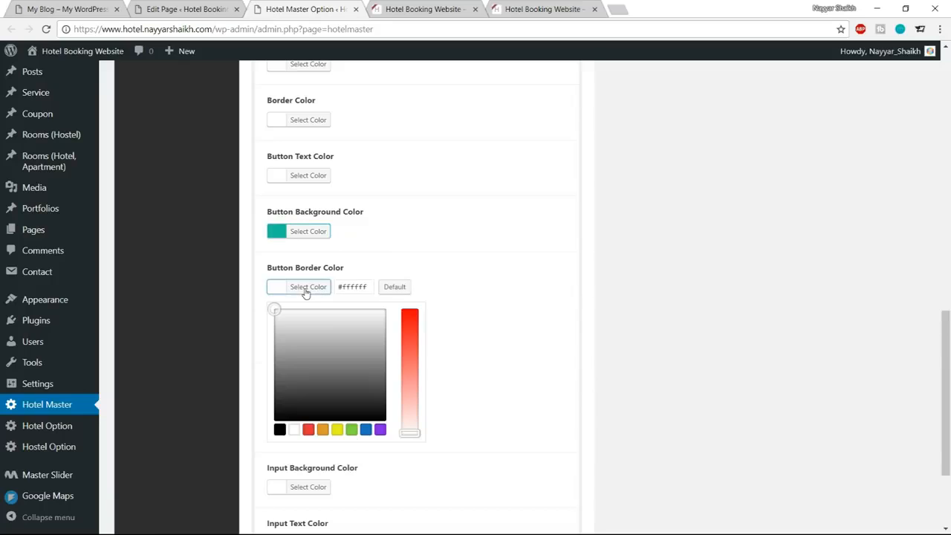
{"action": "triple_click", "coordinate": [364, 287]}
{"action": "type", "text": "#1abc9c"}
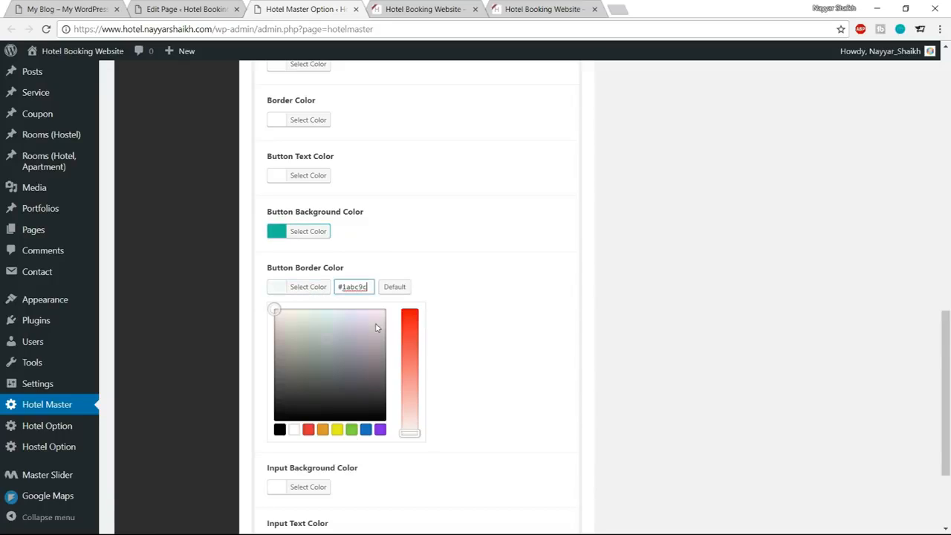
{"action": "left_click_drag", "start_coordinate": [326, 341], "coordinate": [327, 359]}
{"action": "left_click", "coordinate": [297, 289]}
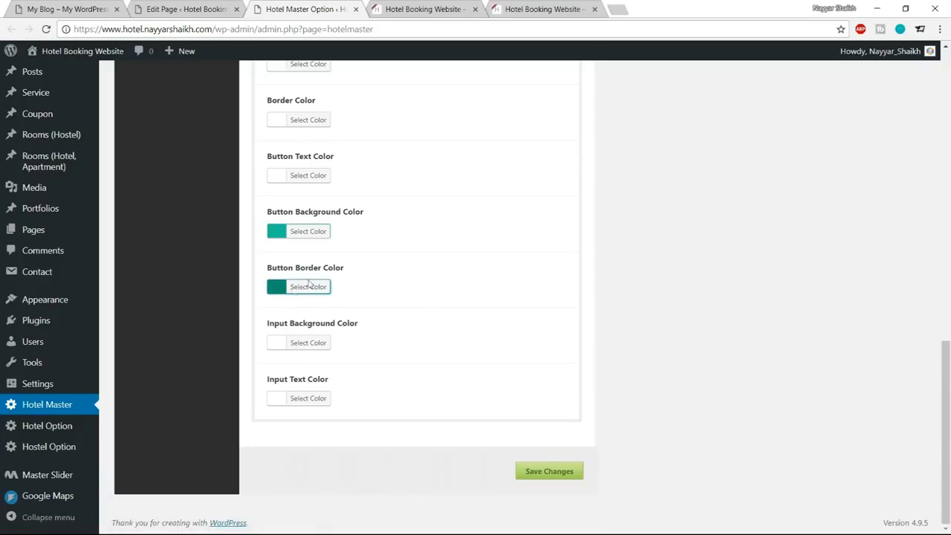
Save the theme options and reload the homepage to check the Check Availability button's background and border colors.
{"action": "left_click", "coordinate": [553, 479]}
{"action": "left_click", "coordinate": [414, 9]}
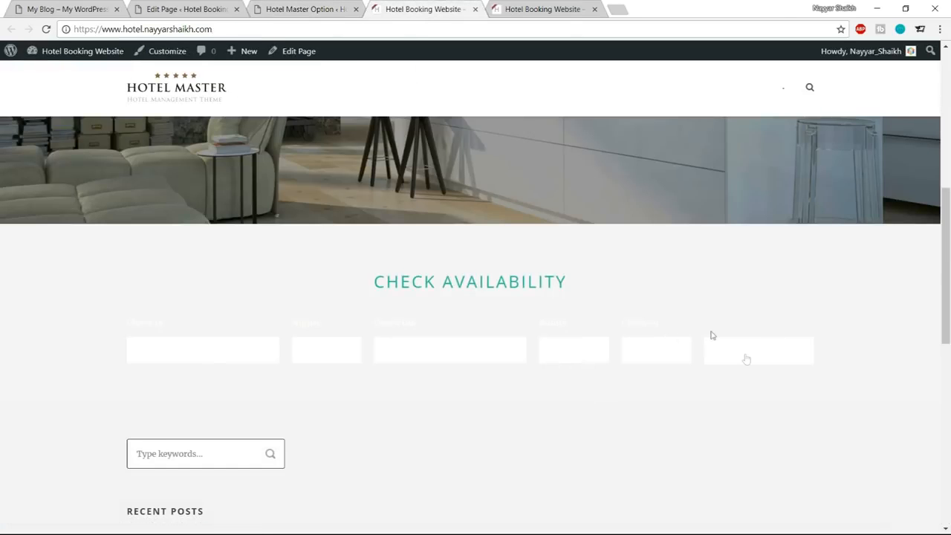
{"action": "left_click", "coordinate": [46, 29]}
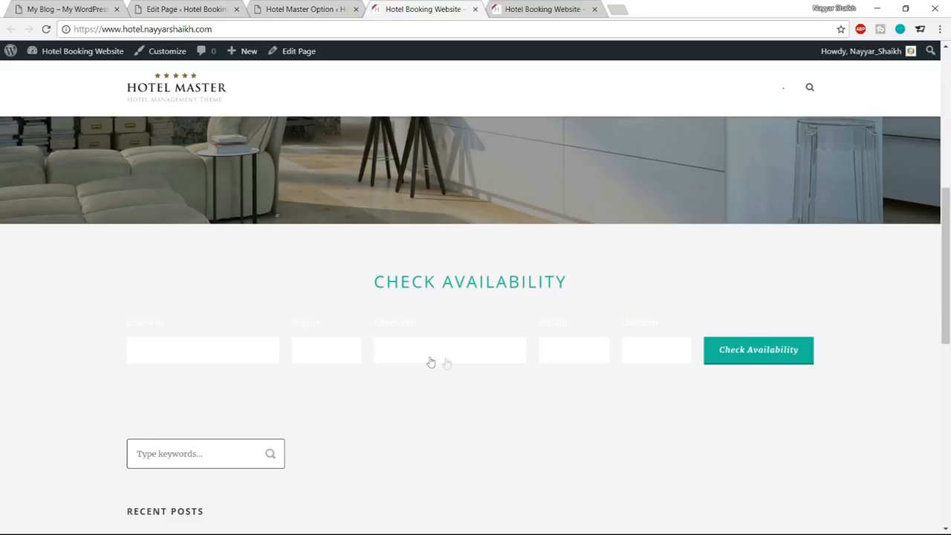
Compare with the demo's Check Availability form and set the Reservation Bar skin's Input Text Color to dark gray #3d3d3d.
{"action": "left_click", "coordinate": [78, 8]}
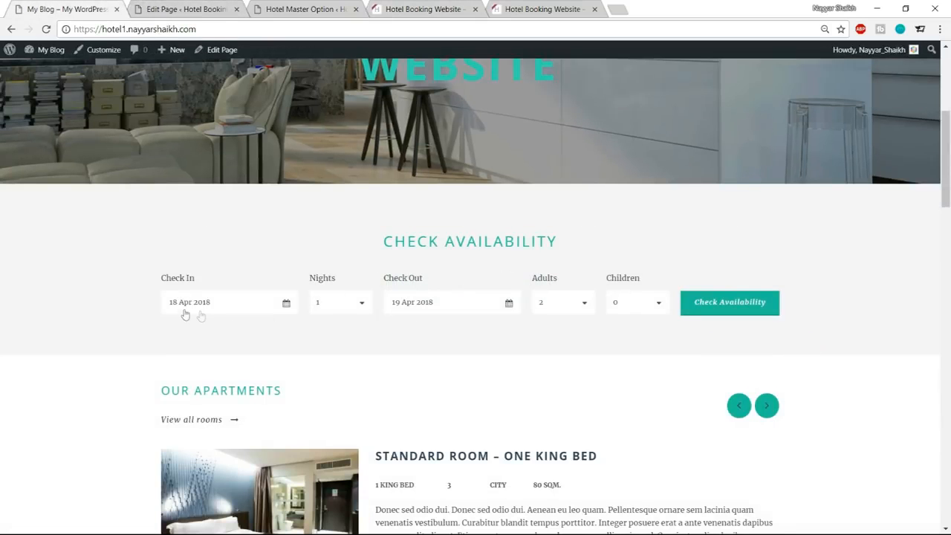
{"action": "left_click_drag", "start_coordinate": [386, 278], "coordinate": [424, 277]}
{"action": "left_click", "coordinate": [420, 277]}
{"action": "left_click", "coordinate": [305, 9]}
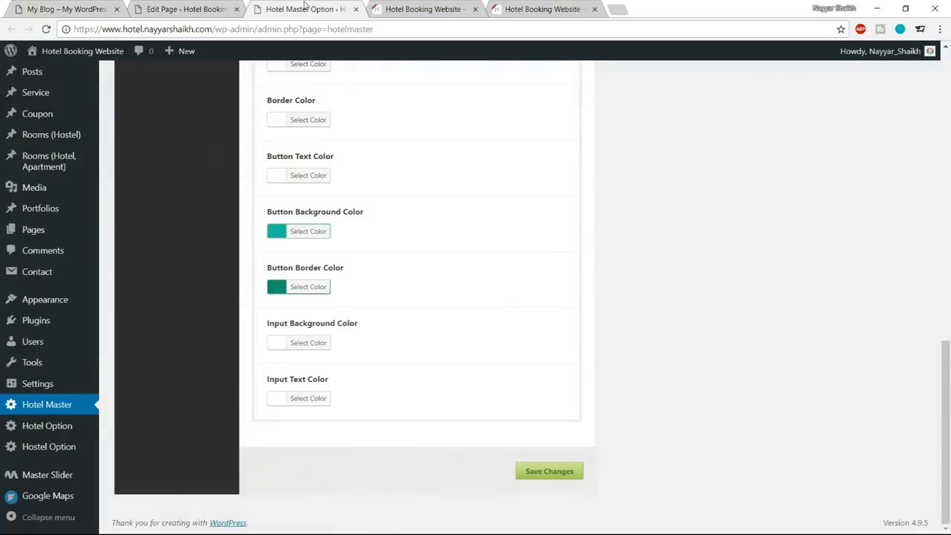
{"action": "left_click", "coordinate": [301, 401]}
{"action": "scroll", "coordinate": [297, 408], "scroll_direction": "down", "scroll_amount": 2}
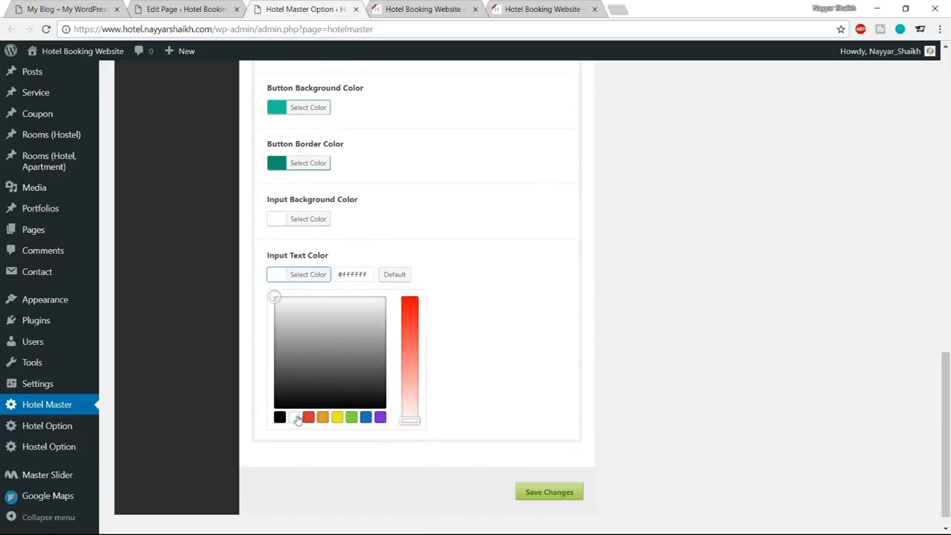
{"action": "left_click", "coordinate": [279, 418]}
{"action": "mouse_move", "coordinate": [272, 409]}
{"action": "left_mouse_down"}
{"action": "mouse_move", "coordinate": [269, 374]}
{"action": "mouse_move", "coordinate": [265, 381]}
{"action": "left_mouse_up"}
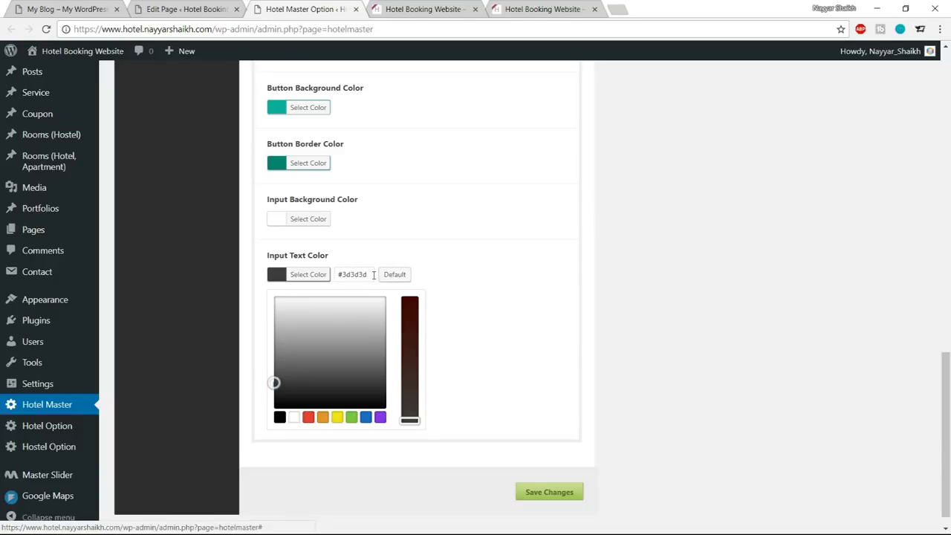
{"action": "left_click_drag", "start_coordinate": [375, 277], "coordinate": [314, 274]}
{"action": "left_click", "coordinate": [315, 274]}
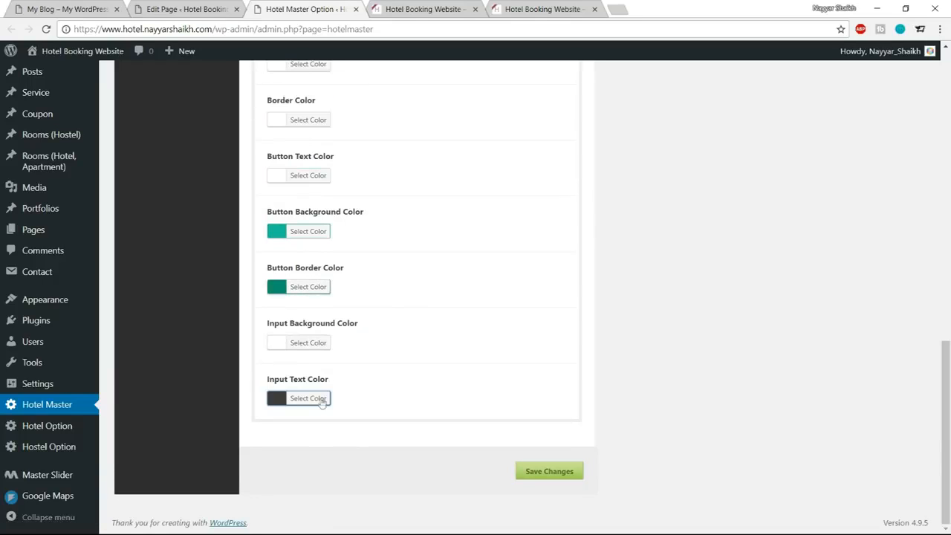
Save the theme options and reload the homepage to check the booking form's input text color.
{"action": "left_click", "coordinate": [535, 471]}
{"action": "left_click", "coordinate": [419, 9]}
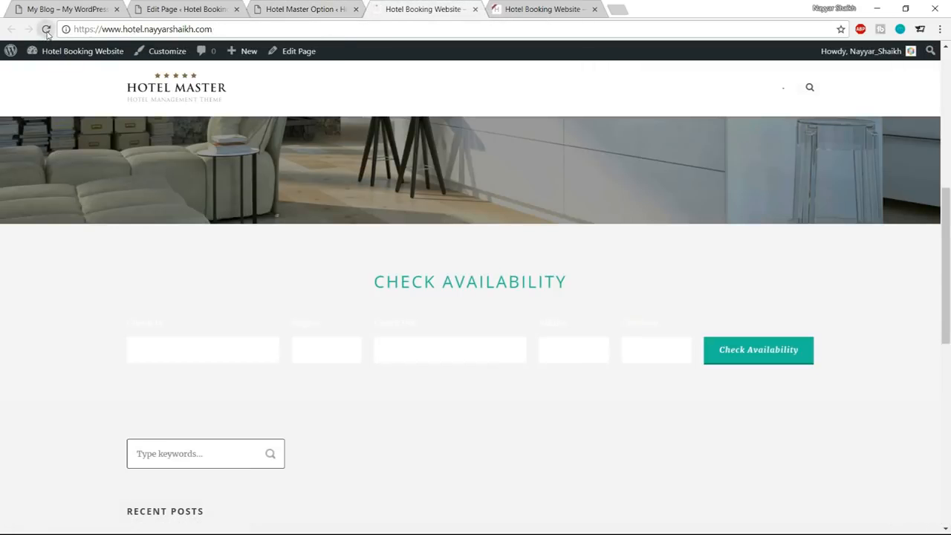
{"action": "left_click", "coordinate": [46, 29]}
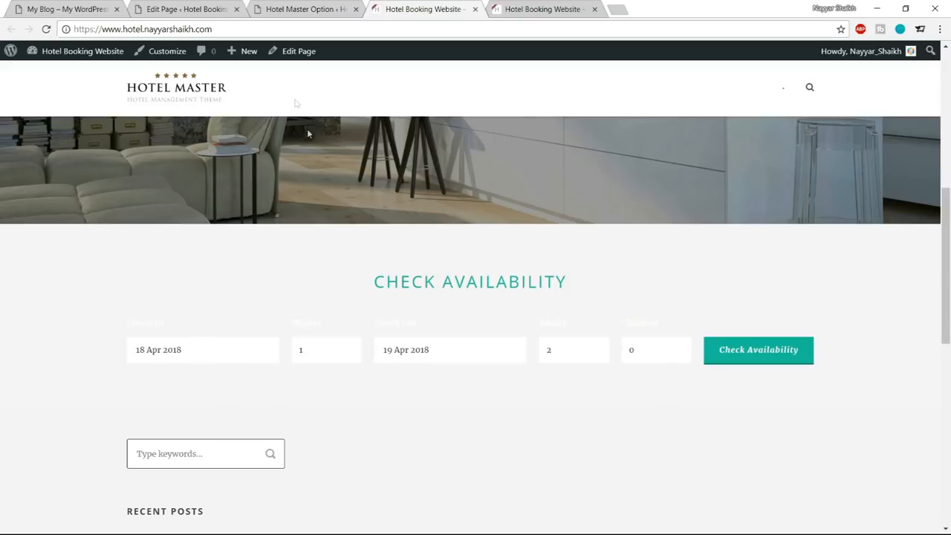
Compare the booking form with the demo and set the Reservation Bar skin's Icon Color to #3d3d3d.
{"action": "left_click", "coordinate": [309, 5]}
{"action": "scroll", "coordinate": [471, 355], "scroll_direction": "up", "scroll_amount": 2}
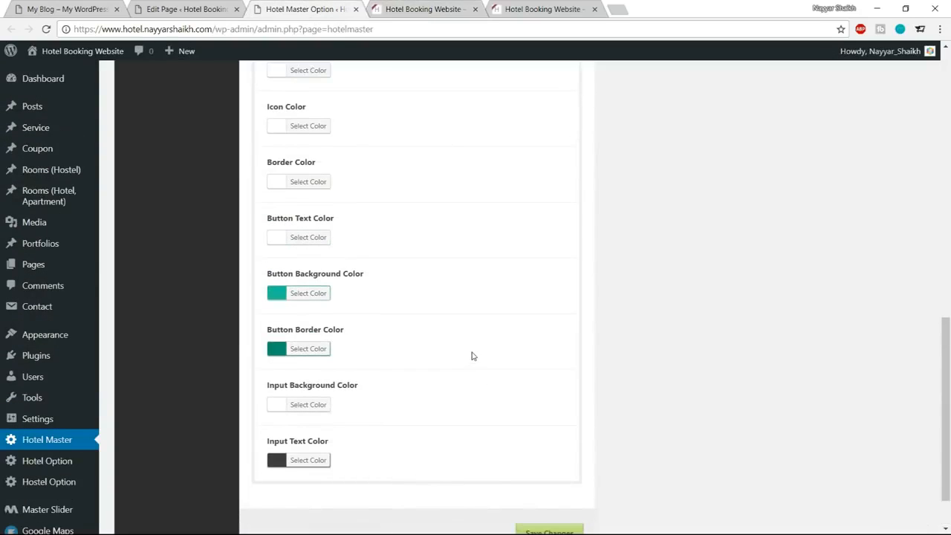
{"action": "scroll", "coordinate": [474, 357], "scroll_direction": "up", "scroll_amount": 2}
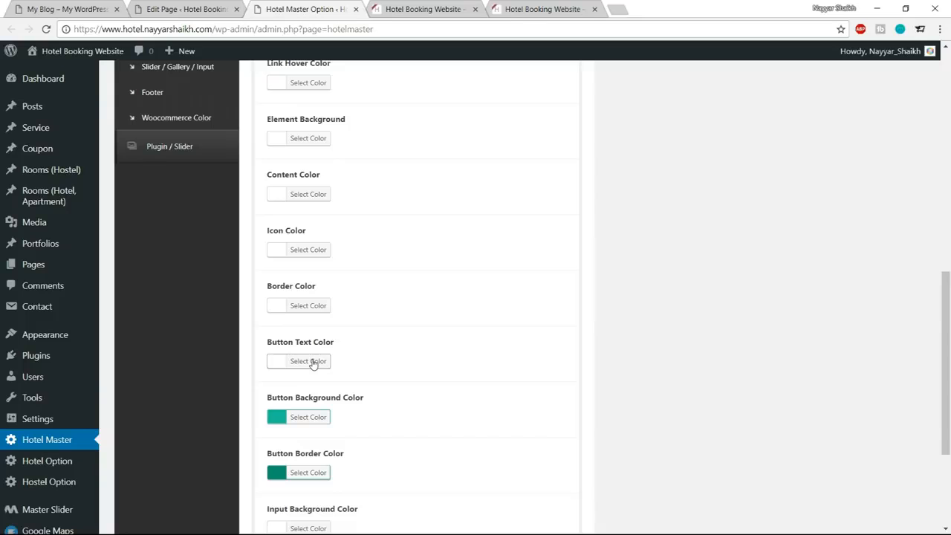
{"action": "left_click", "coordinate": [446, 9]}
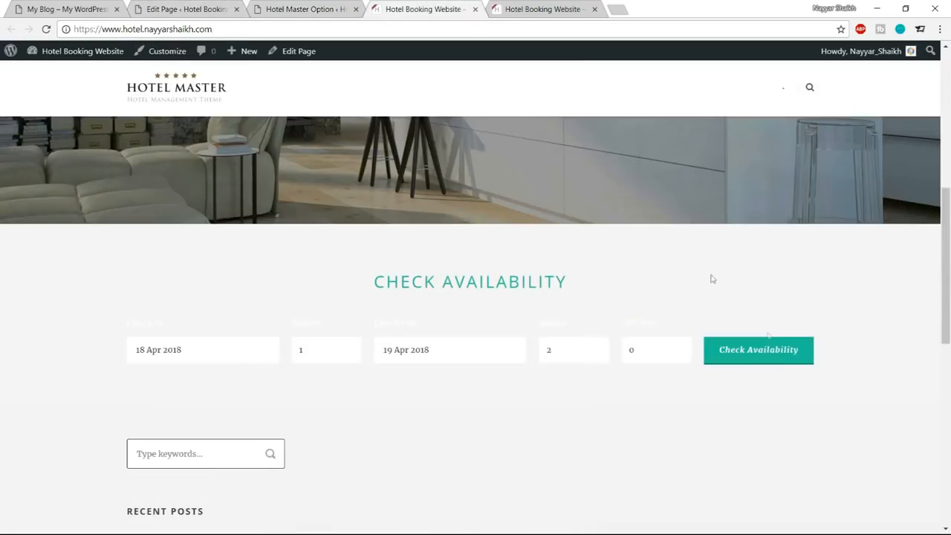
{"action": "key", "text": "ctrl+shift+Tab"}
{"action": "scroll", "coordinate": [516, 361], "scroll_direction": "up", "scroll_amount": 1}
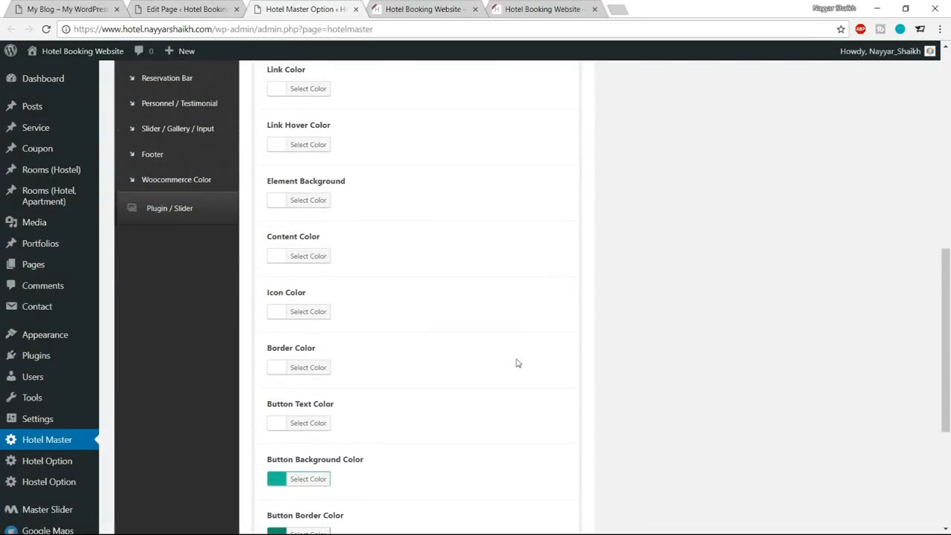
{"action": "key", "text": "ctrl+1"}
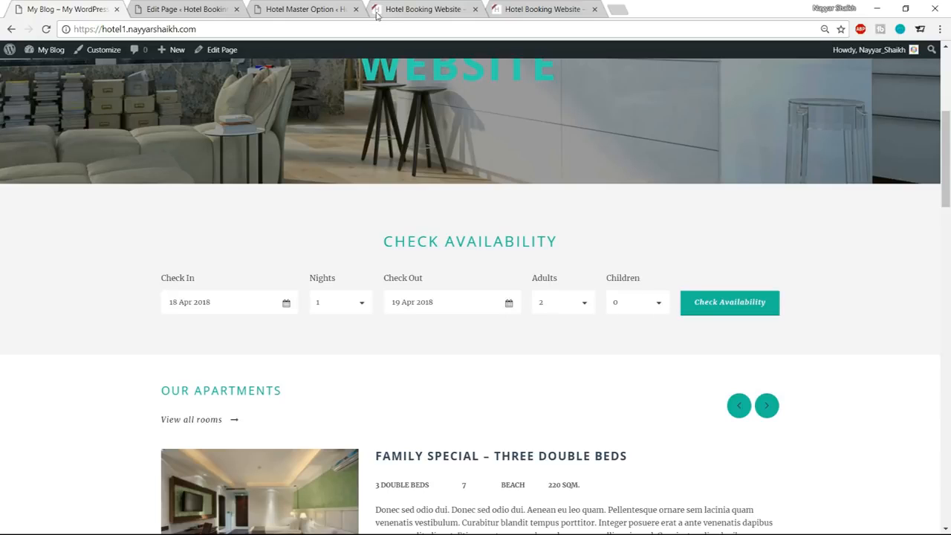
{"action": "left_click", "coordinate": [319, 6]}
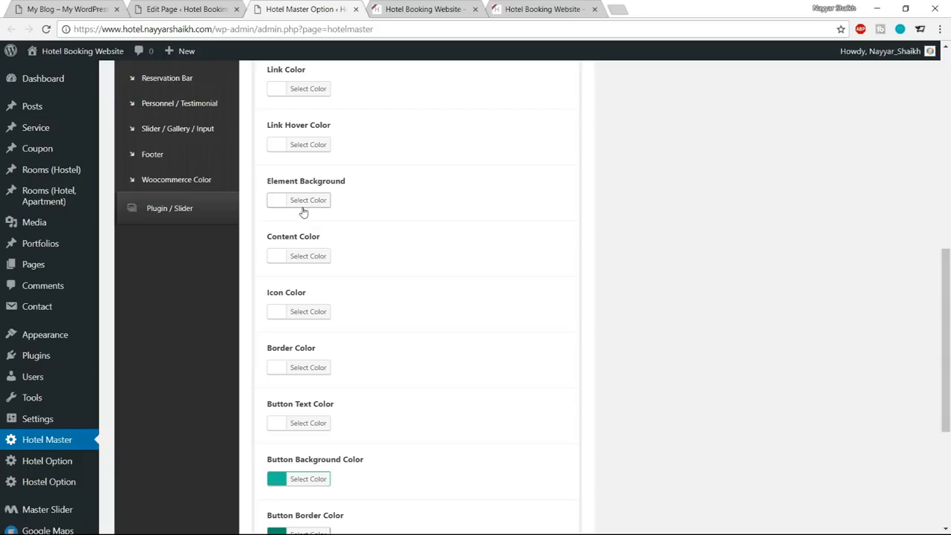
{"action": "left_click", "coordinate": [330, 311]}
{"action": "double_click", "coordinate": [354, 311]}
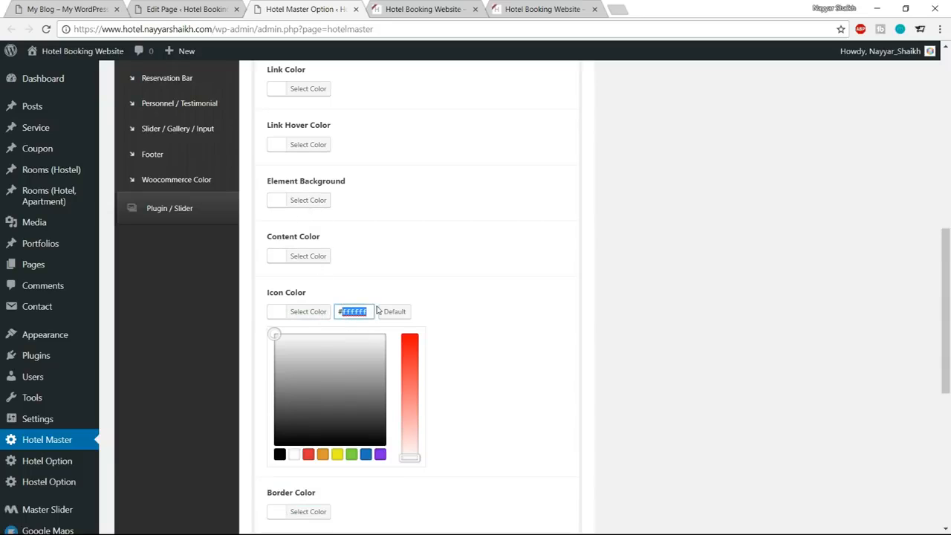
{"action": "type", "text": "3d3d3d"}
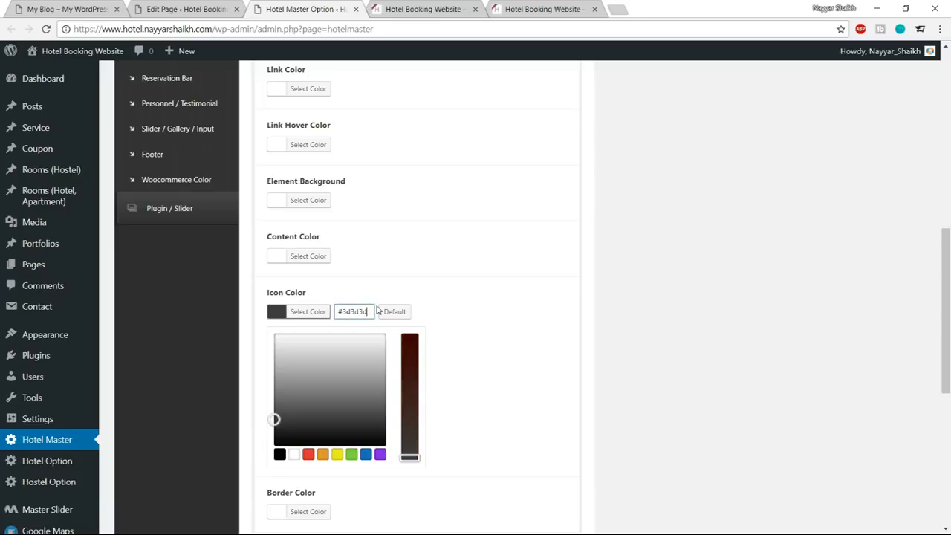
Set the Reservation Bar skin's Content Color to dark gray #3d3d3d.
{"action": "left_click", "coordinate": [299, 313]}
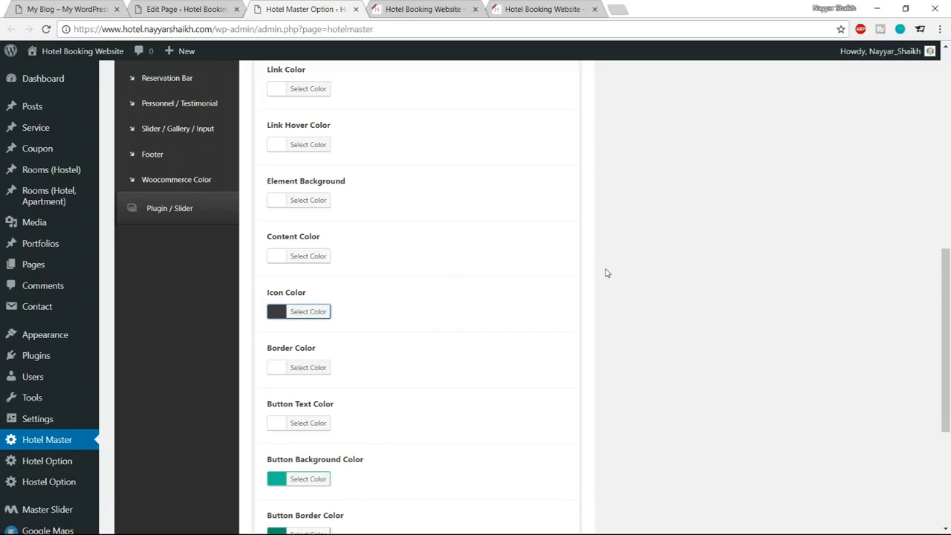
{"action": "scroll", "coordinate": [605, 273], "scroll_direction": "up", "scroll_amount": 1}
{"action": "scroll", "coordinate": [603, 275], "scroll_direction": "up", "scroll_amount": 1}
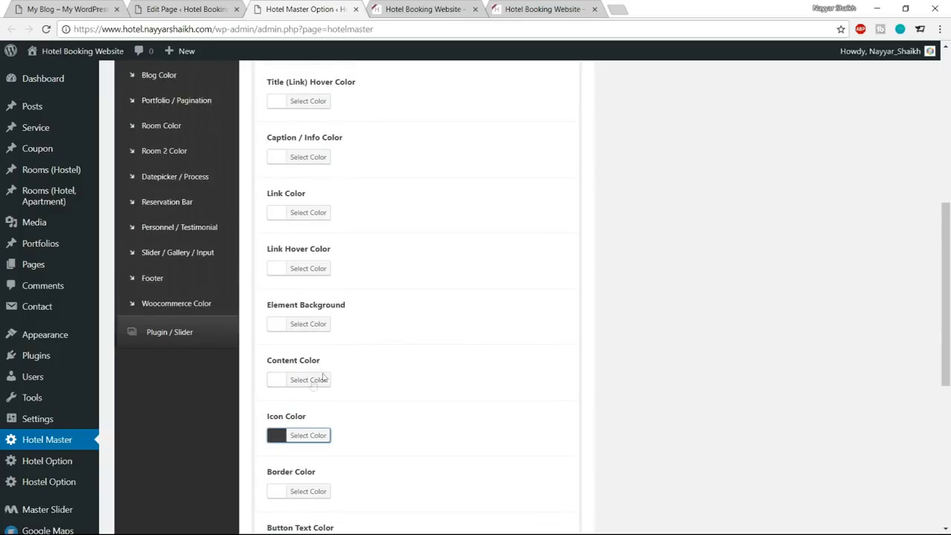
{"action": "left_click", "coordinate": [319, 382]}
{"action": "scroll", "coordinate": [321, 386], "scroll_direction": "down", "scroll_amount": 2}
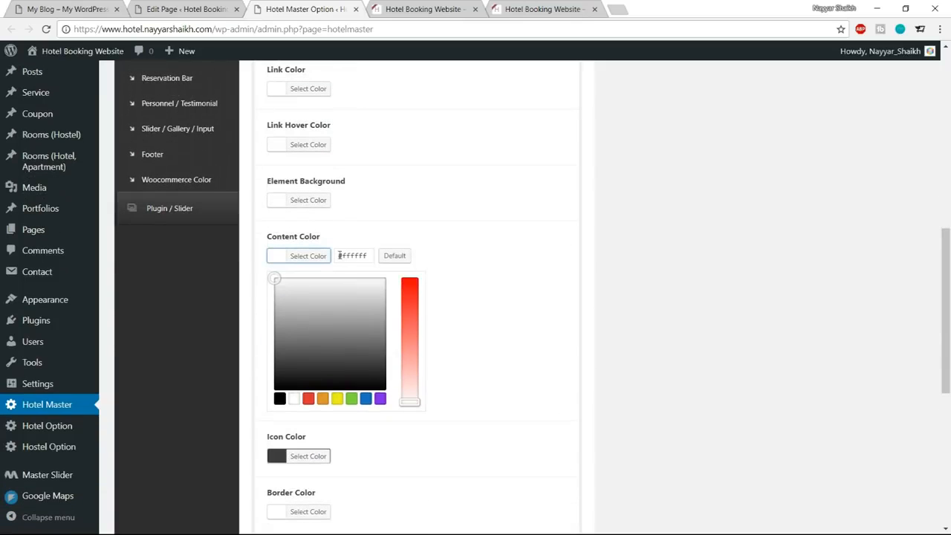
{"action": "left_click_drag", "start_coordinate": [339, 255], "coordinate": [367, 252]}
{"action": "type", "text": "#3d3d3d"}
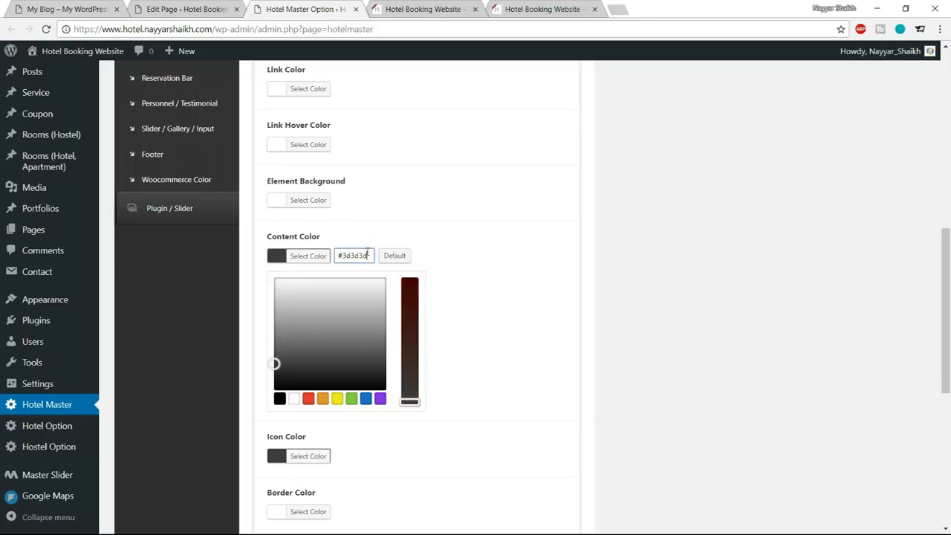
{"action": "left_click", "coordinate": [318, 255]}
Save the theme options and reload the homepage to check the booking form's label and icon colors.
{"action": "scroll", "coordinate": [371, 312], "scroll_direction": "down", "scroll_amount": 3}
{"action": "left_click", "coordinate": [548, 469]}
{"action": "left_click", "coordinate": [424, 9]}
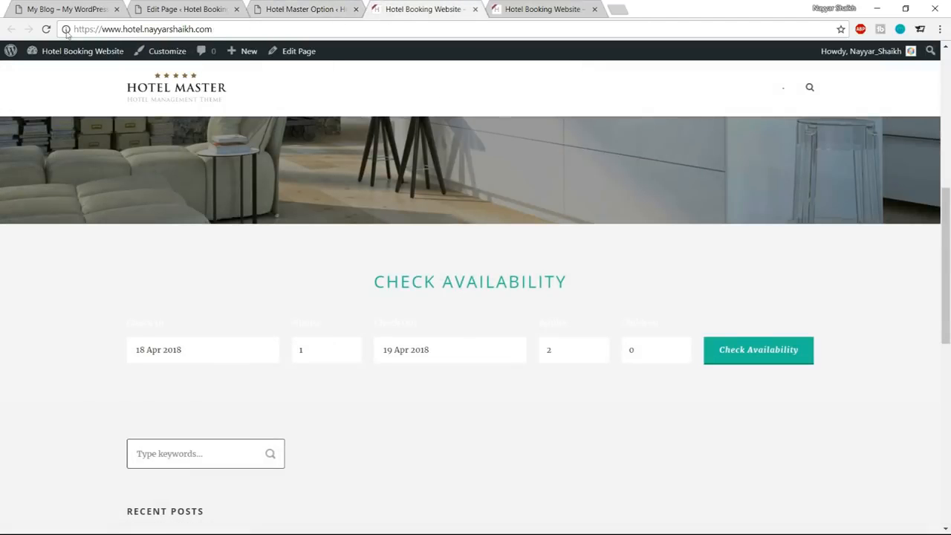
{"action": "left_click", "coordinate": [46, 29]}
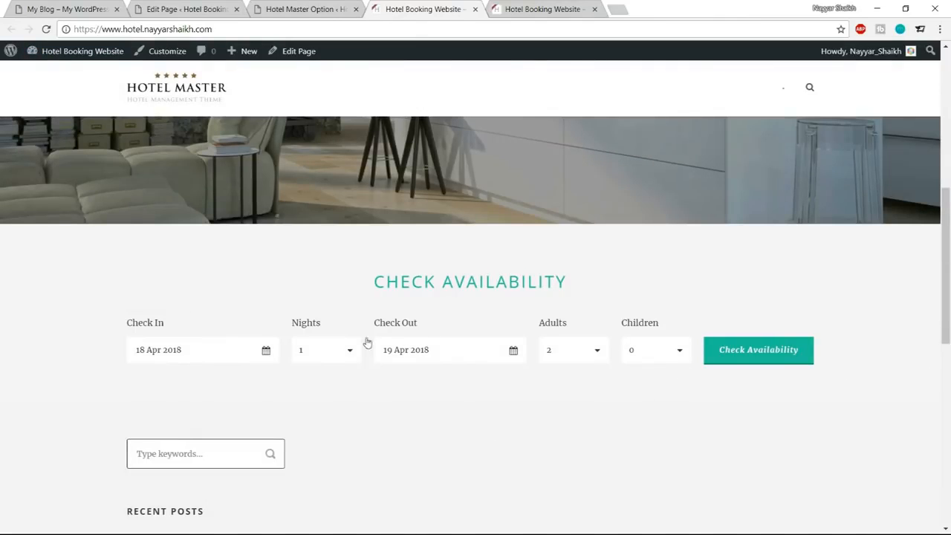
{"action": "left_click_drag", "start_coordinate": [124, 319], "coordinate": [165, 324]}
{"action": "left_click", "coordinate": [168, 365]}
Collapse the Reservation Bar skin's settings in the theme options and view the demo's Check Availability section for comparison.
{"action": "left_click", "coordinate": [269, 8]}
{"action": "scroll", "coordinate": [448, 312], "scroll_direction": "up", "scroll_amount": 4}
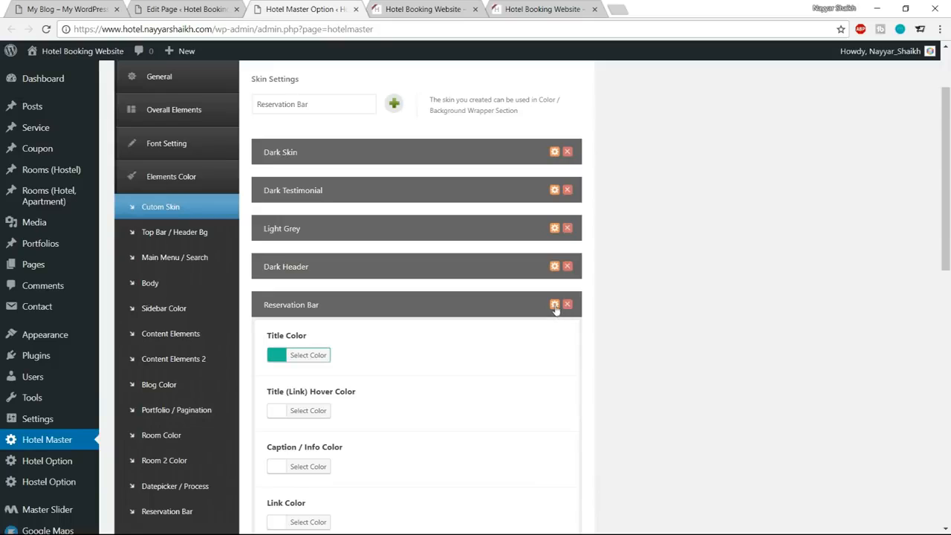
{"action": "left_click", "coordinate": [555, 306]}
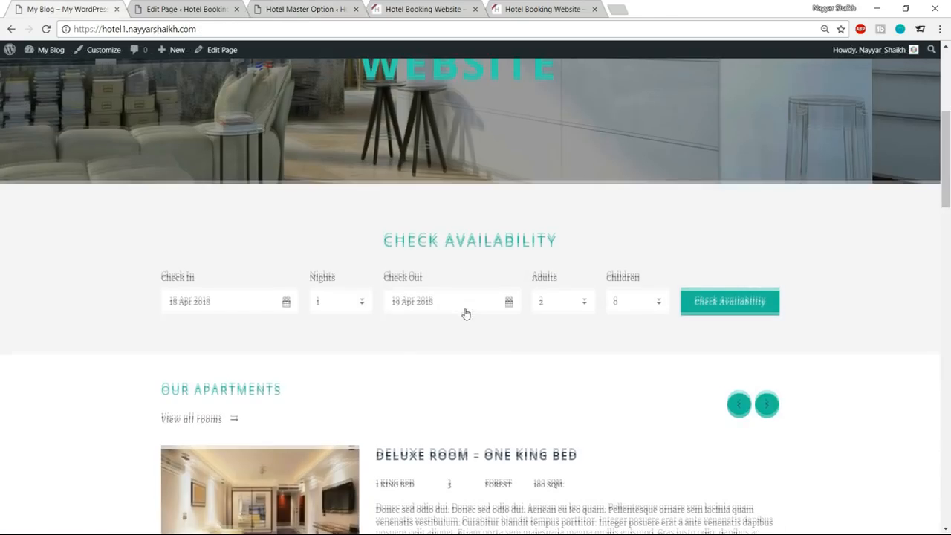
{"action": "scroll", "coordinate": [464, 313], "scroll_direction": "down", "scroll_amount": 2}
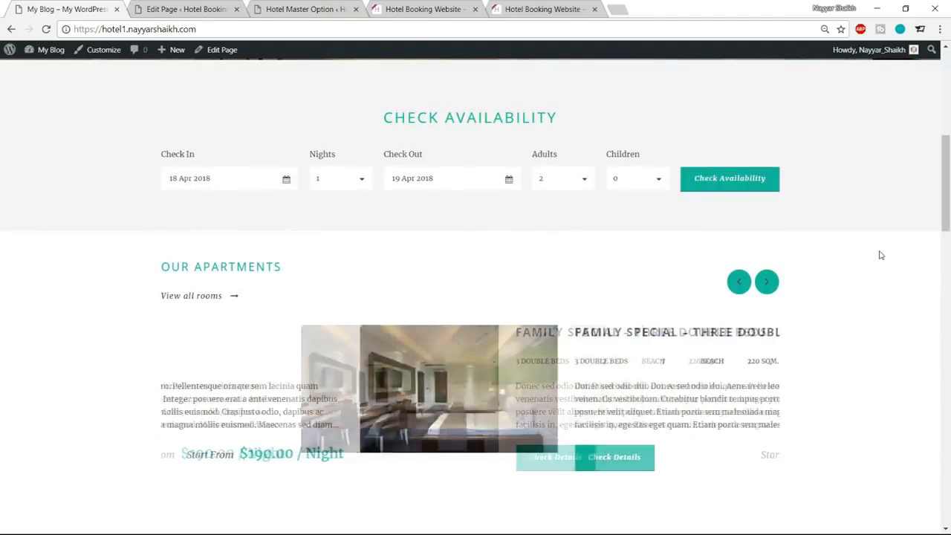
Return to the homepage and try the booking form's Check In calendar and Children list without changing their values.
{"action": "left_click", "coordinate": [284, 6]}
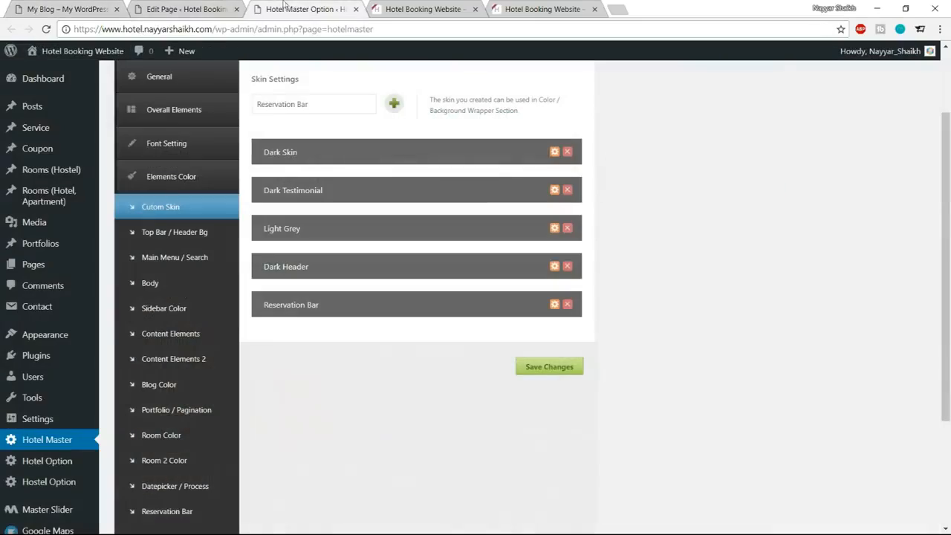
{"action": "left_click", "coordinate": [186, 9]}
{"action": "left_click", "coordinate": [424, 8]}
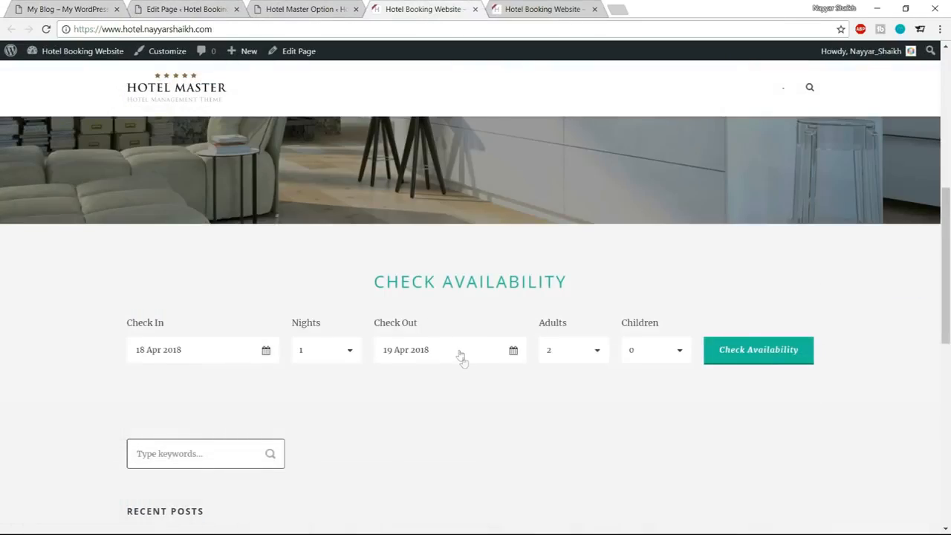
{"action": "scroll", "coordinate": [488, 408], "scroll_direction": "up", "scroll_amount": 6}
{"action": "scroll", "coordinate": [488, 409], "scroll_direction": "down", "scroll_amount": 4}
{"action": "scroll", "coordinate": [488, 409], "scroll_direction": "down", "scroll_amount": 2}
{"action": "left_click", "coordinate": [194, 362]}
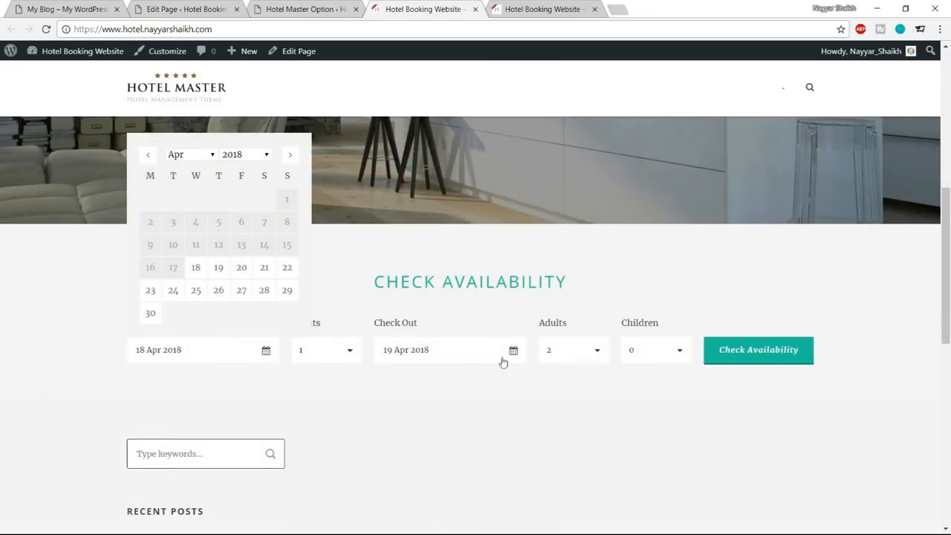
{"action": "left_click", "coordinate": [651, 331]}
{"action": "left_click", "coordinate": [667, 364]}
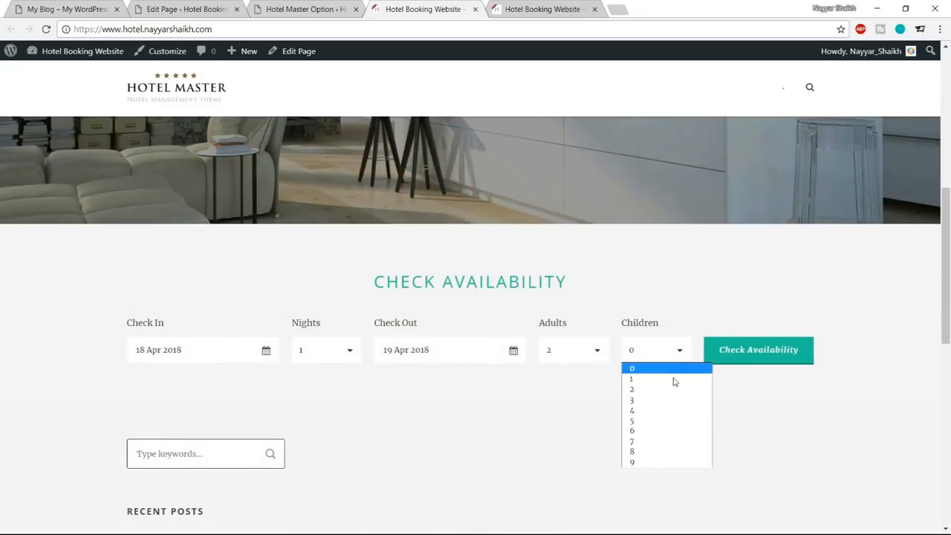
{"action": "left_click", "coordinate": [456, 304]}
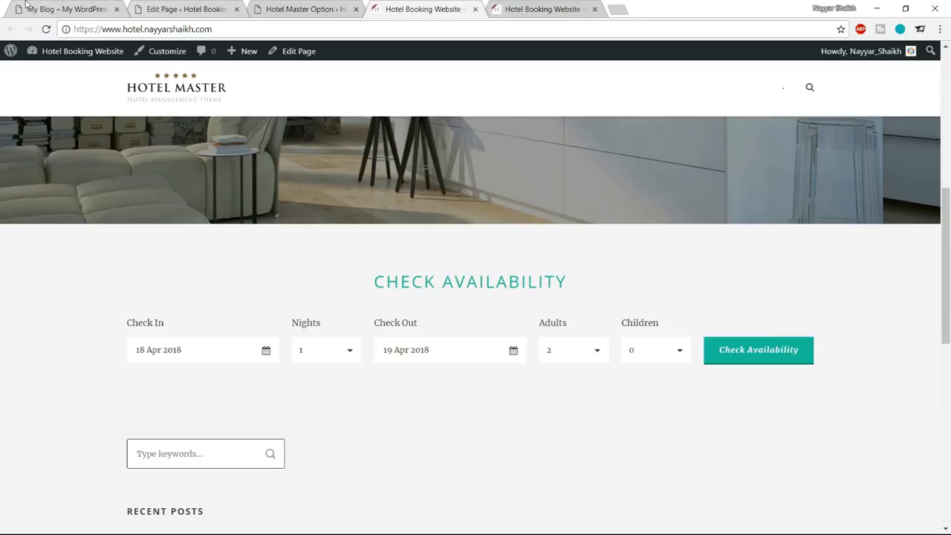
Browse through the apartments in the demo homepage's Our Apartments slider.
{"action": "left_click", "coordinate": [83, 9]}
{"action": "scroll", "coordinate": [681, 206], "scroll_direction": "down", "scroll_amount": 2}
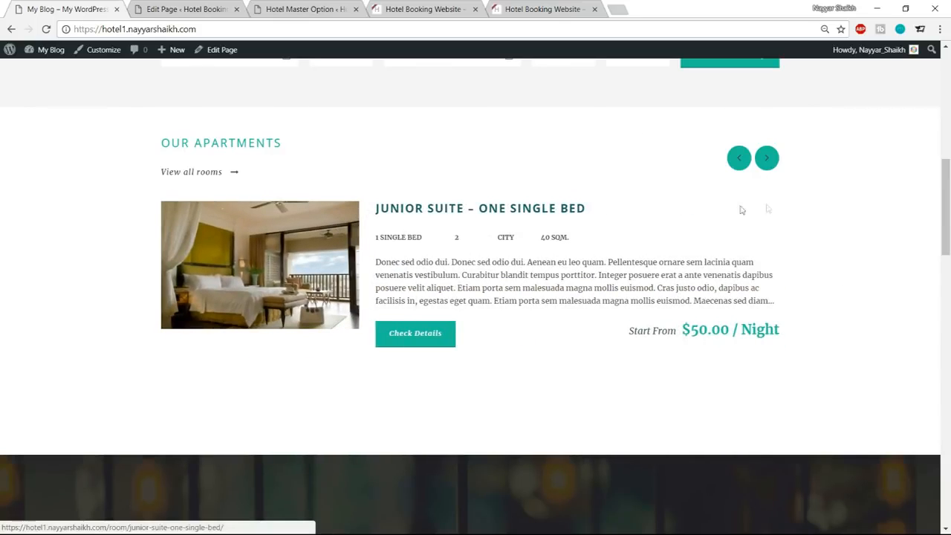
{"action": "left_click", "coordinate": [771, 160]}
{"action": "left_click", "coordinate": [771, 160]}
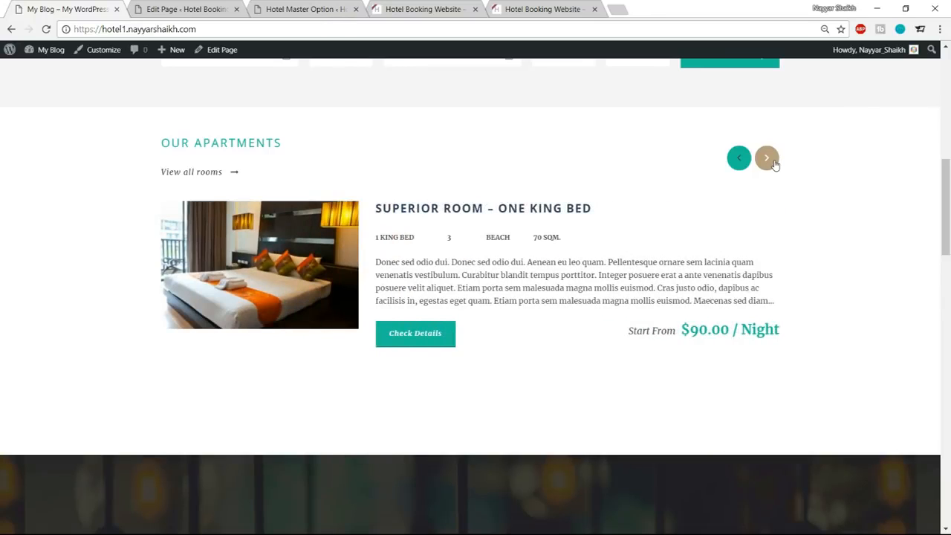
{"action": "left_click", "coordinate": [766, 158]}
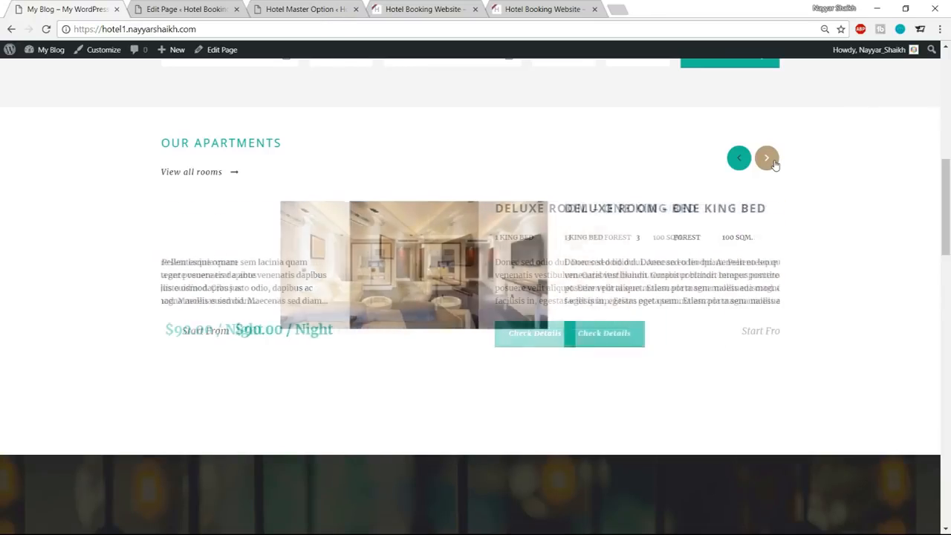
{"action": "left_click", "coordinate": [767, 158]}
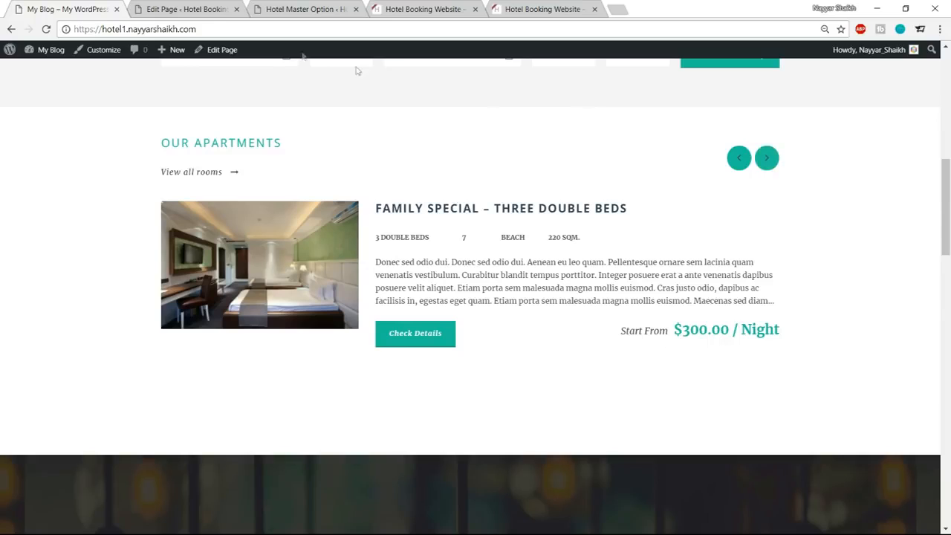
Start adding a new room under Rooms (Hotel, Apartment) in the hotel website's WordPress admin.
{"action": "left_click", "coordinate": [215, 8]}
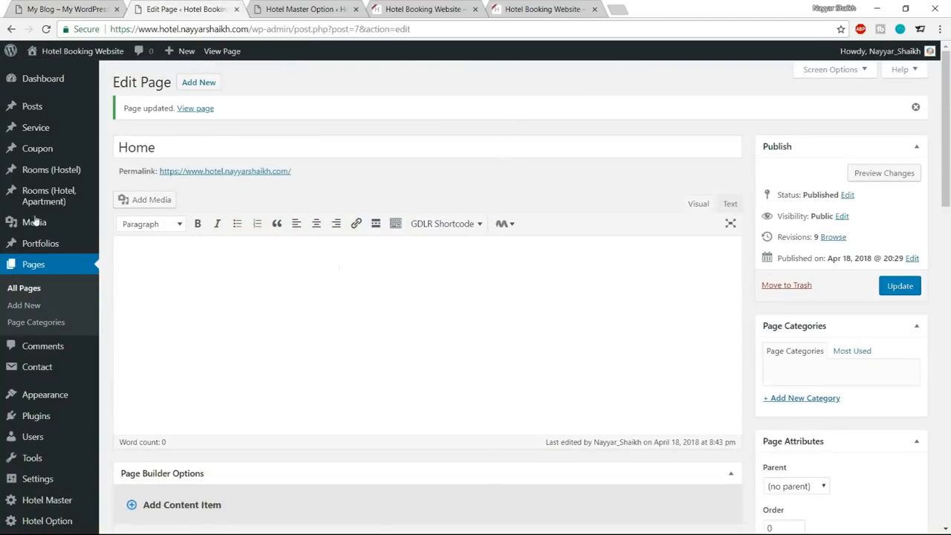
{"action": "mouse_move", "coordinate": [44, 209]}
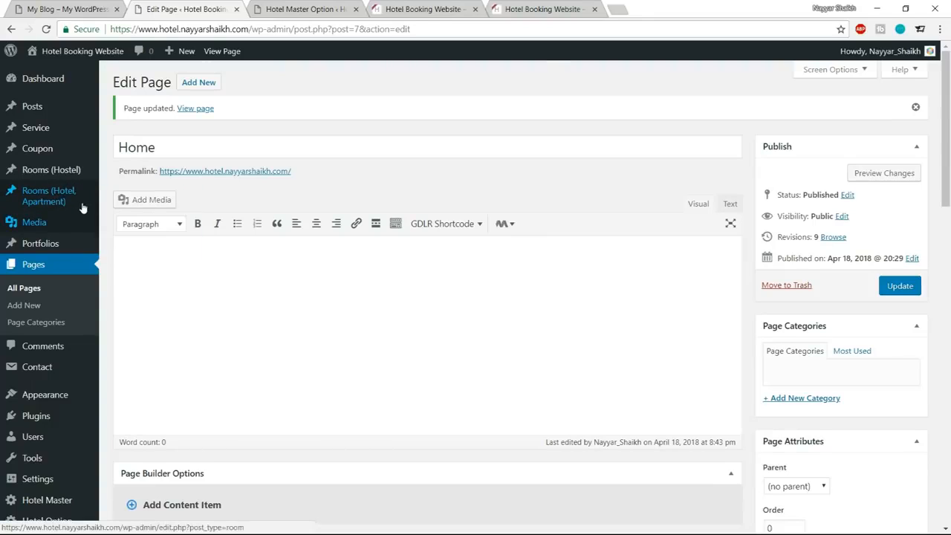
{"action": "left_click", "coordinate": [65, 199]}
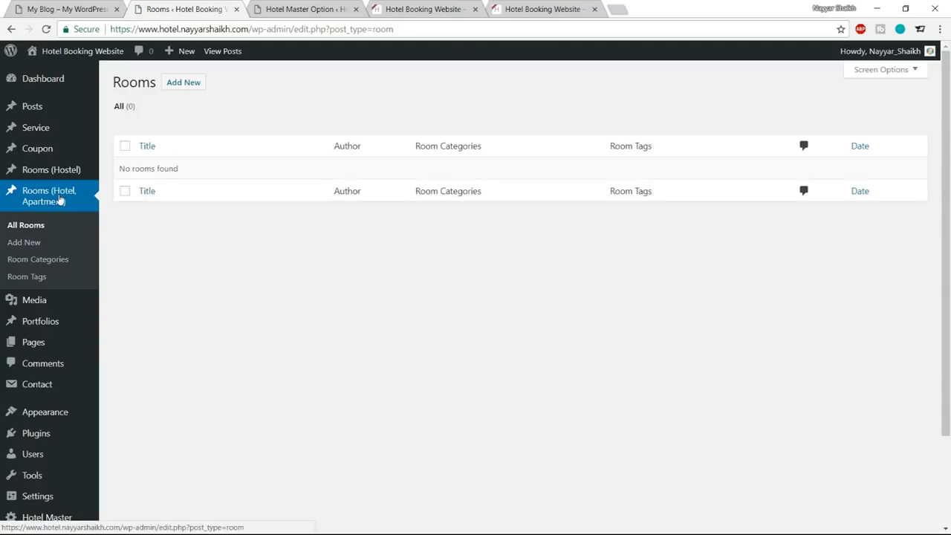
{"action": "left_click_drag", "start_coordinate": [120, 169], "coordinate": [191, 169]}
{"action": "left_click", "coordinate": [191, 169]}
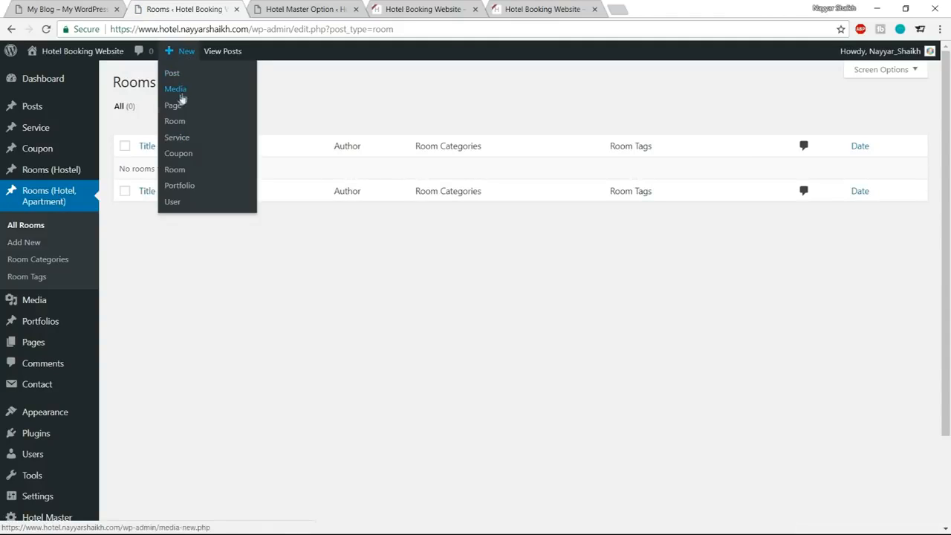
{"action": "left_click", "coordinate": [176, 88]}
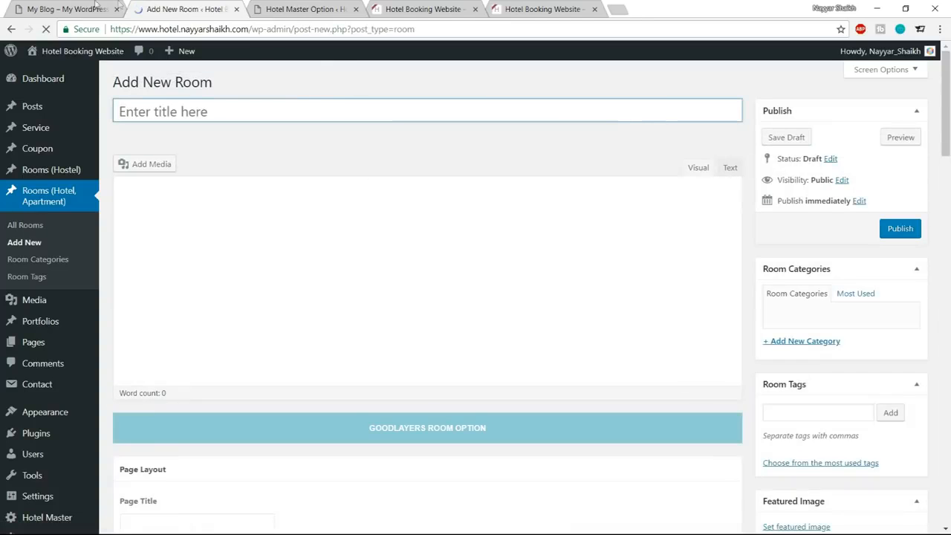
Open the demo's Penthouse Apartment in London room and examine its details, amenities, prices, photos, location and reservation form.
{"action": "left_click", "coordinate": [91, 6]}
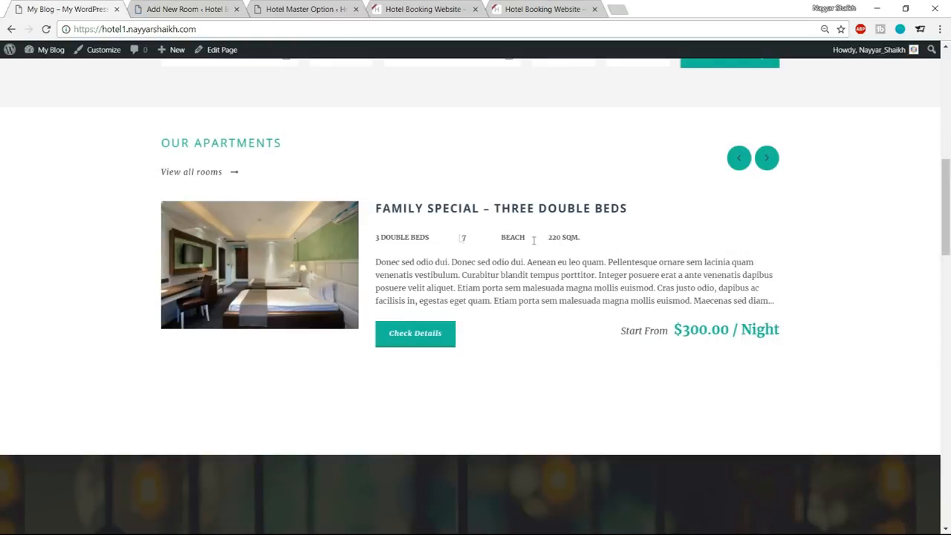
{"action": "left_click", "coordinate": [766, 158]}
{"action": "left_click", "coordinate": [765, 157]}
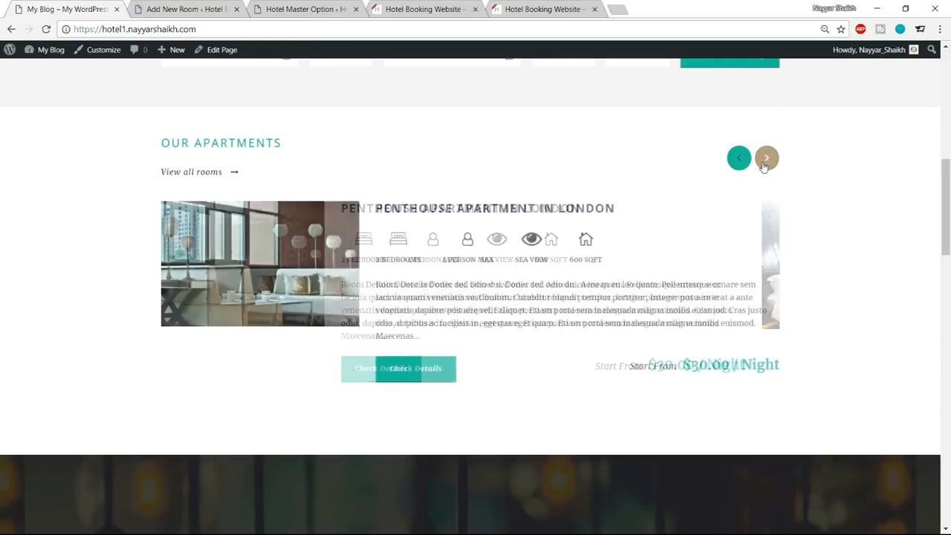
{"action": "left_click", "coordinate": [449, 215]}
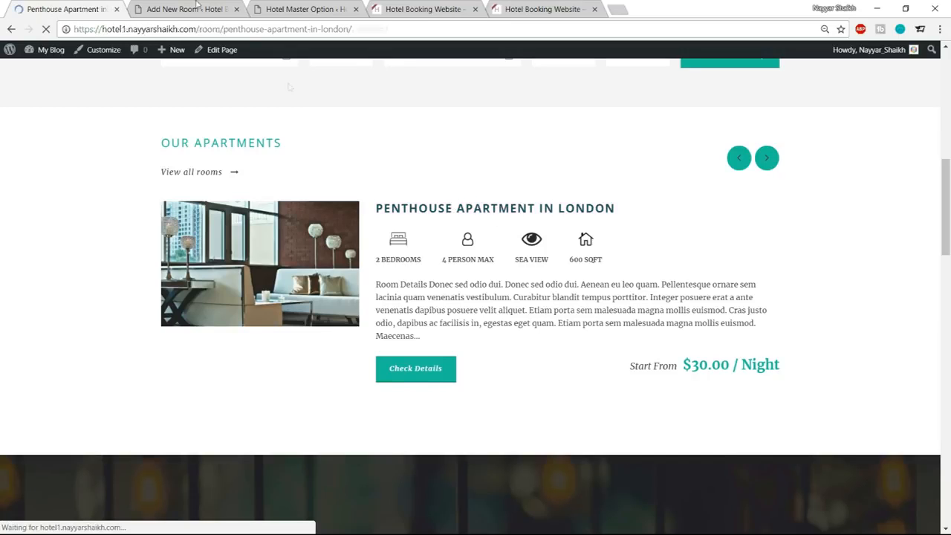
{"action": "scroll", "coordinate": [420, 349], "scroll_direction": "down", "scroll_amount": 3}
{"action": "scroll", "coordinate": [419, 366], "scroll_direction": "down", "scroll_amount": 10}
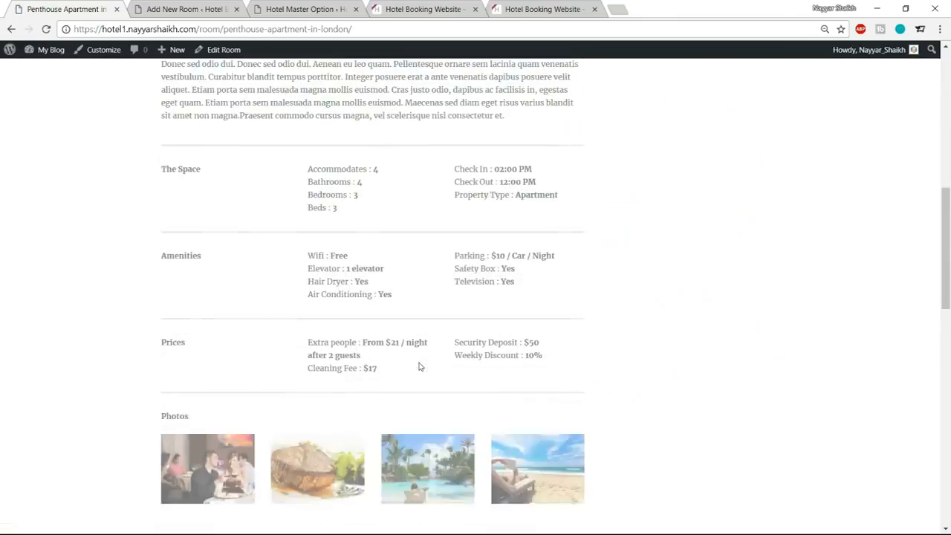
{"action": "scroll", "coordinate": [335, 366], "scroll_direction": "down", "scroll_amount": 4}
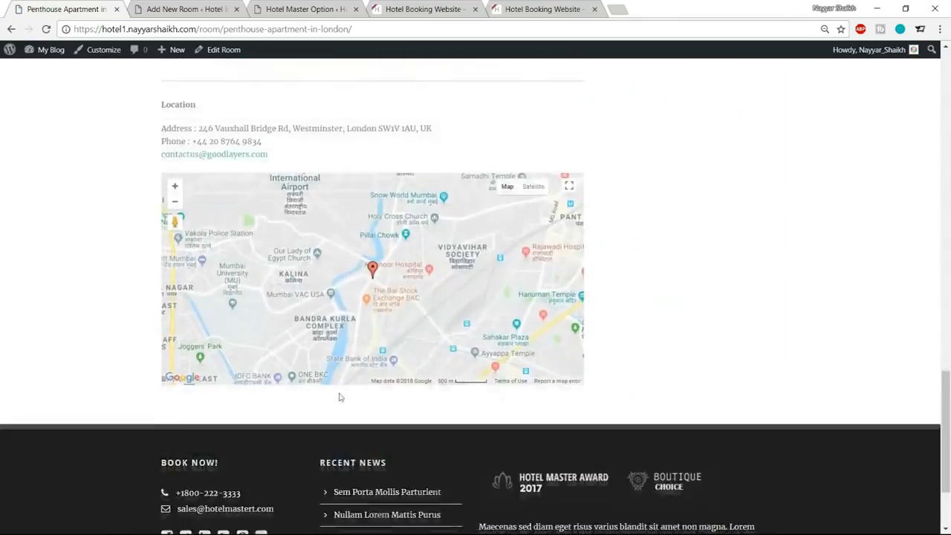
{"action": "scroll", "coordinate": [339, 394], "scroll_direction": "up", "scroll_amount": 9}
{"action": "scroll", "coordinate": [394, 337], "scroll_direction": "up", "scroll_amount": 5}
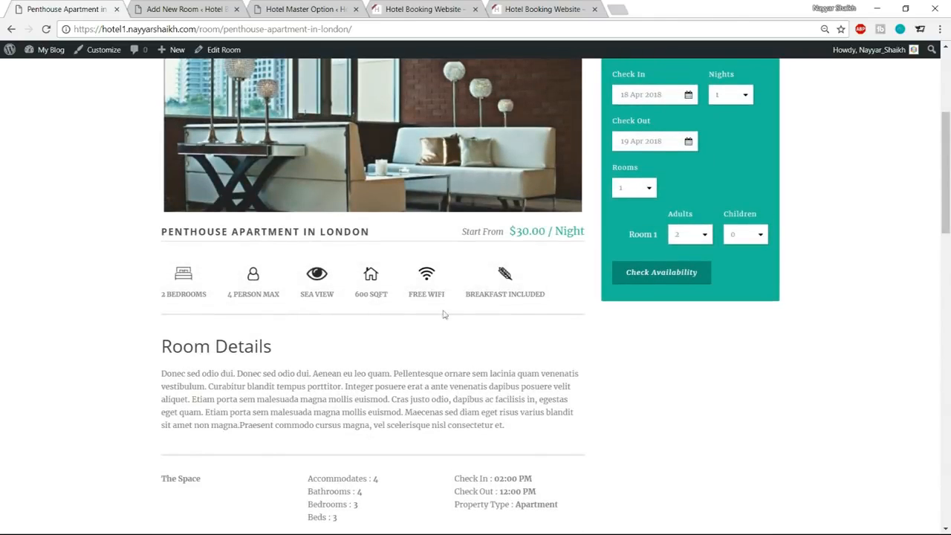
Copy the room name from the demo page and enter PENTHOUSE APARTMENT IN LONDON as the new room's title.
{"action": "left_click", "coordinate": [186, 8]}
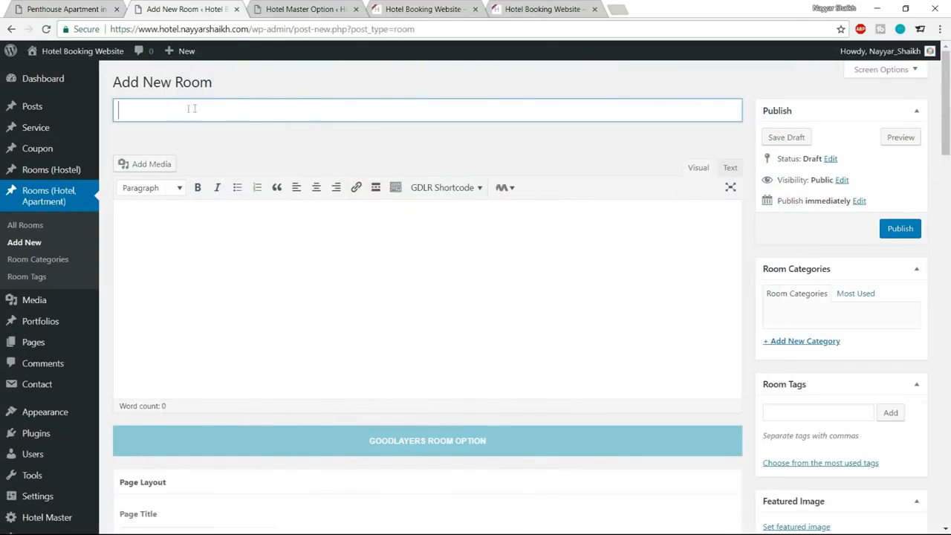
{"action": "left_click", "coordinate": [64, 9]}
{"action": "scroll", "coordinate": [250, 249], "scroll_direction": "up", "scroll_amount": 3}
{"action": "scroll", "coordinate": [250, 248], "scroll_direction": "up", "scroll_amount": 1}
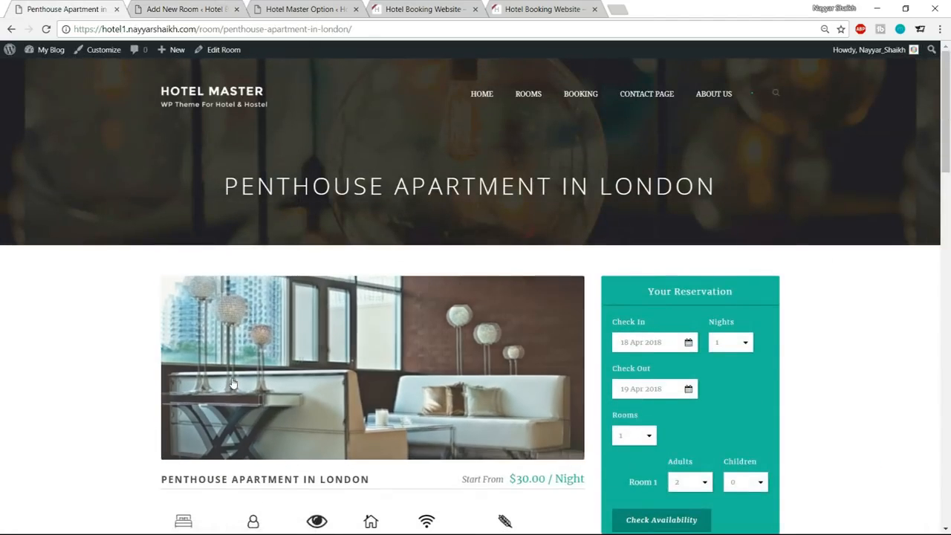
{"action": "scroll", "coordinate": [161, 292], "scroll_direction": "down", "scroll_amount": 3}
{"action": "left_click_drag", "start_coordinate": [161, 293], "coordinate": [373, 295]}
{"action": "key", "text": "ctrl+c"}
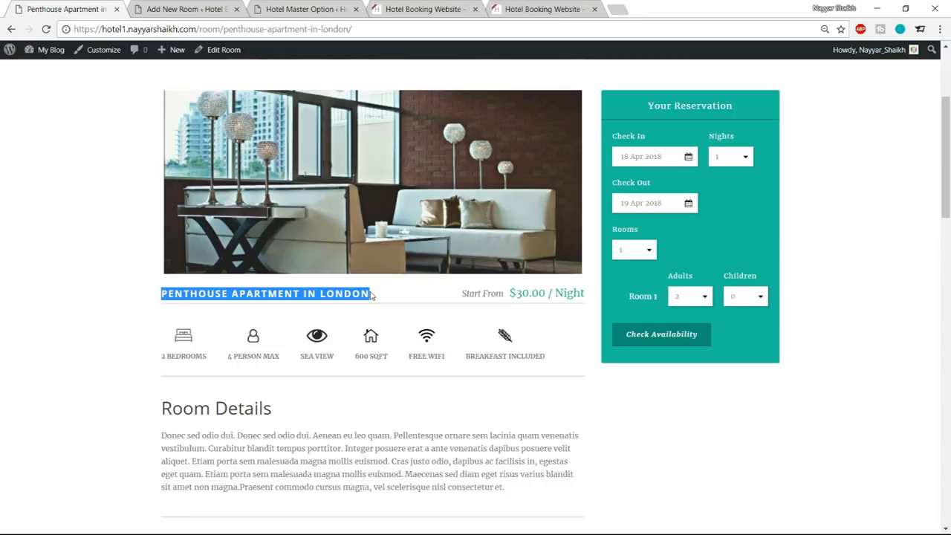
{"action": "left_click", "coordinate": [185, 9]}
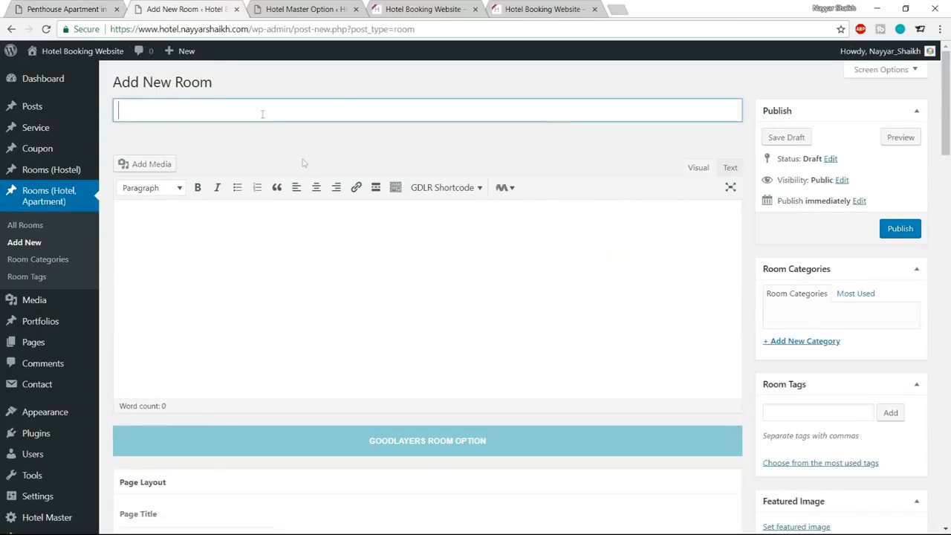
{"action": "key", "text": "ctrl+v"}
{"action": "left_click", "coordinate": [332, 267]}
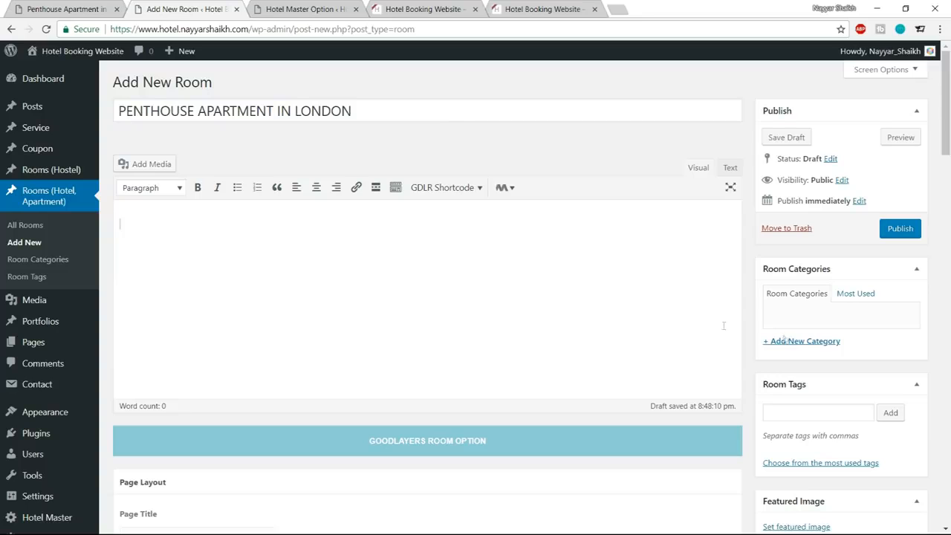
Create a new room category named Rooms and assign it to the penthouse room.
{"action": "scroll", "coordinate": [487, 316], "scroll_direction": "down", "scroll_amount": 4}
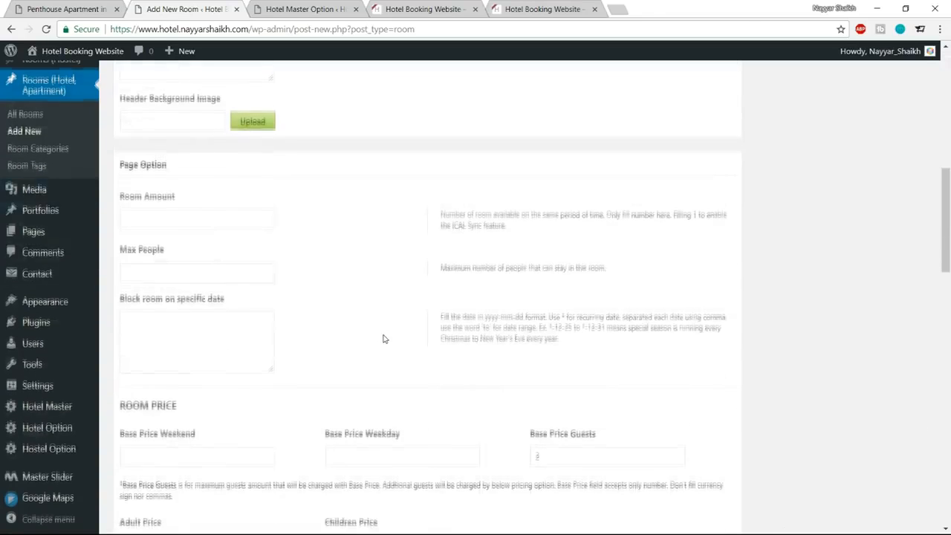
{"action": "scroll", "coordinate": [382, 339], "scroll_direction": "up", "scroll_amount": 8}
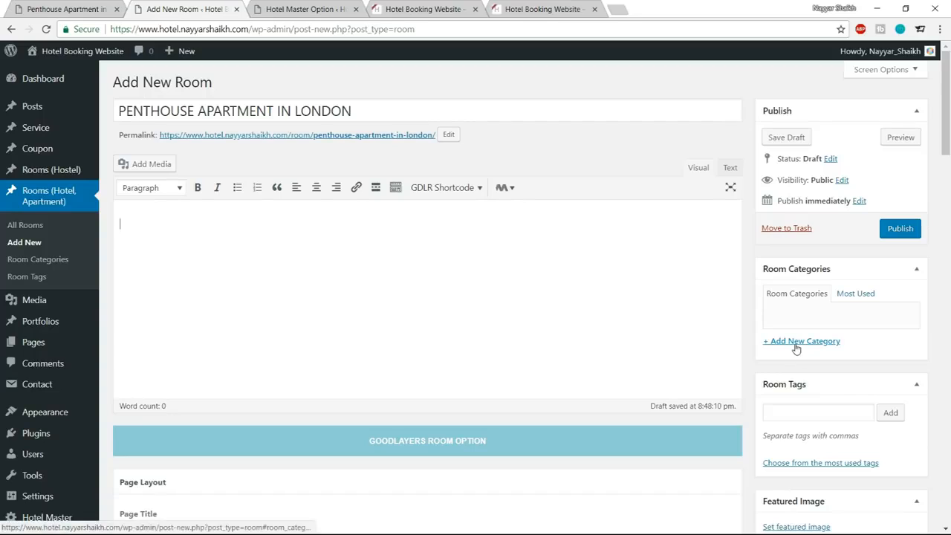
{"action": "left_click", "coordinate": [796, 343]}
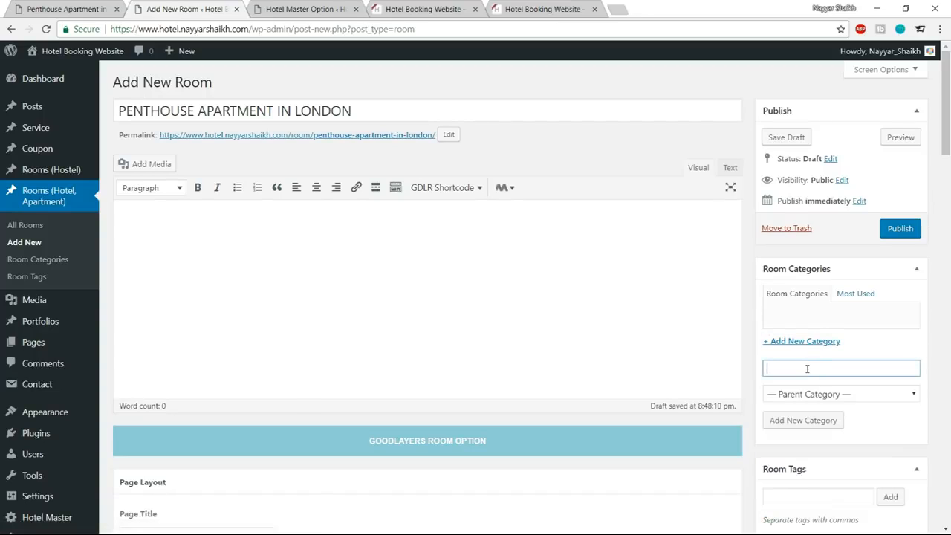
{"action": "type", "text": "Romms"}
{"action": "key", "text": "BackSpace"}
{"action": "key", "text": "BackSpace"}
{"action": "type", "text": "oms"}
{"action": "left_click", "coordinate": [777, 420]}
Upload pexels-photo-140982-980x380 from the Hotel Media folder and set it as the room's featured image.
{"action": "scroll", "coordinate": [918, 349], "scroll_direction": "down", "scroll_amount": 3}
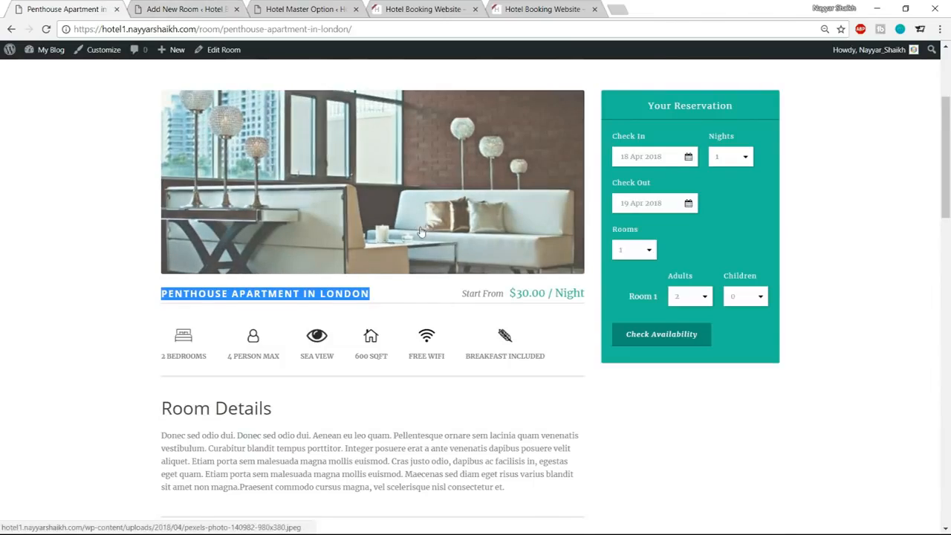
{"action": "scroll", "coordinate": [420, 232], "scroll_direction": "up", "scroll_amount": 1}
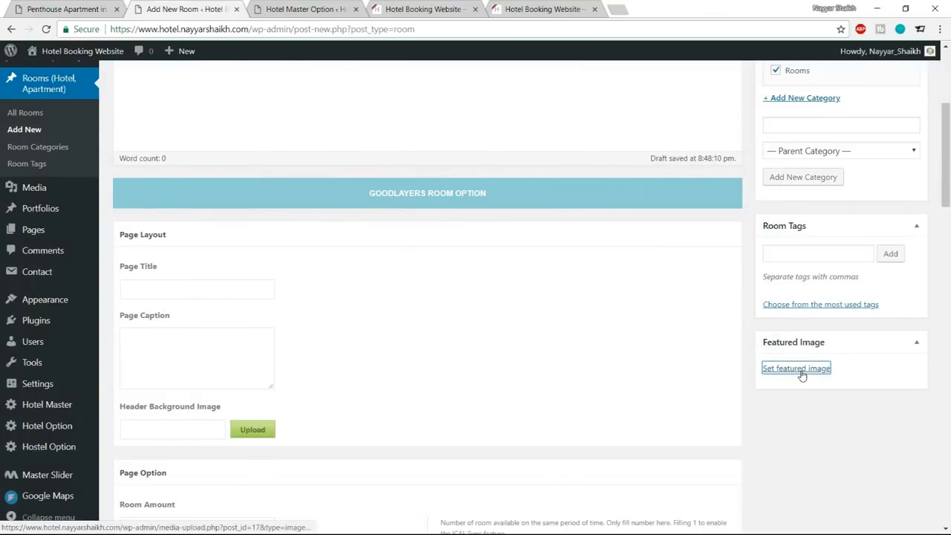
{"action": "left_click", "coordinate": [796, 369]}
{"action": "left_click", "coordinate": [478, 290]}
{"action": "scroll", "coordinate": [339, 149], "scroll_direction": "down", "scroll_amount": 3}
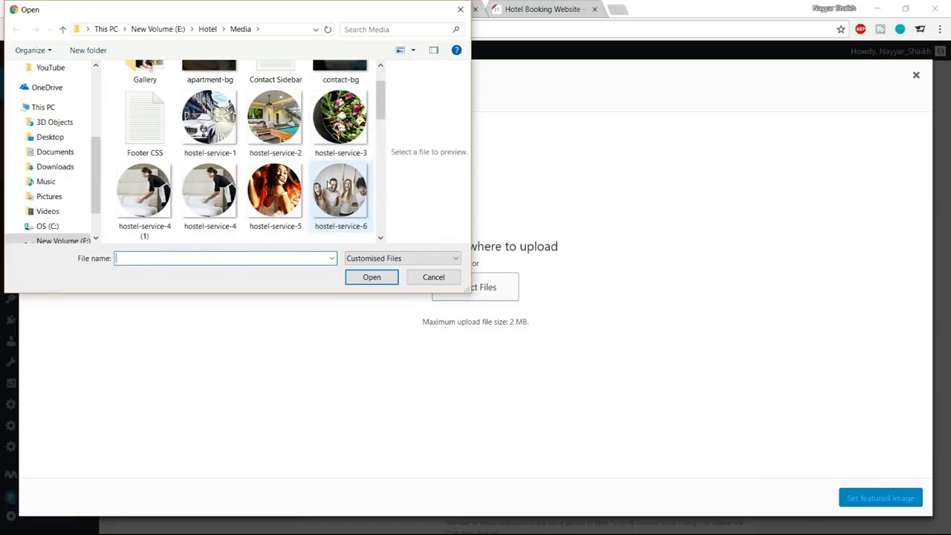
{"action": "scroll", "coordinate": [260, 206], "scroll_direction": "down", "scroll_amount": 3}
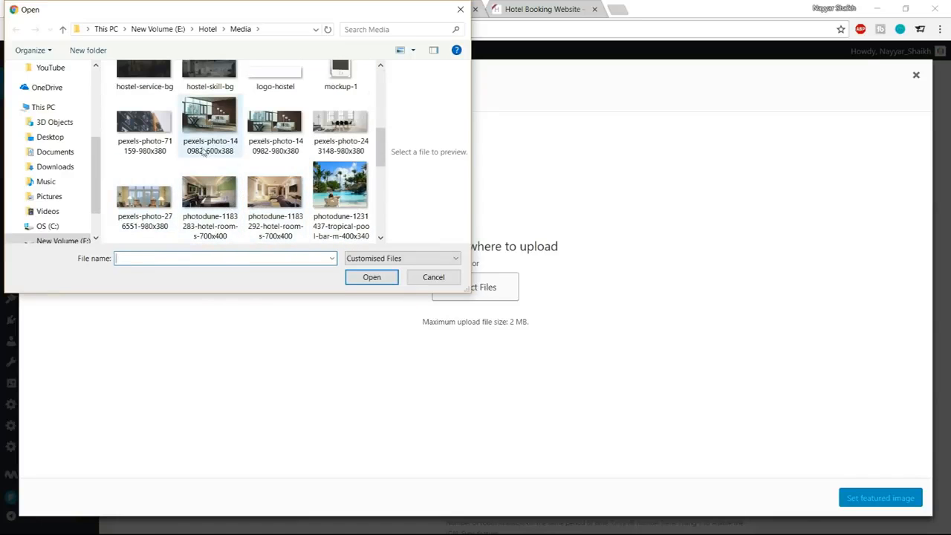
{"action": "left_click", "coordinate": [219, 130]}
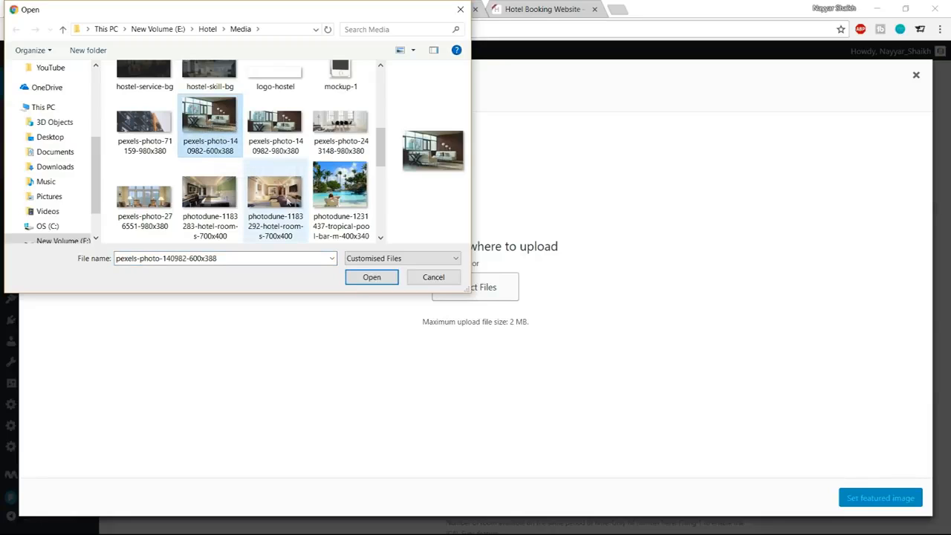
{"action": "left_click", "coordinate": [283, 125]}
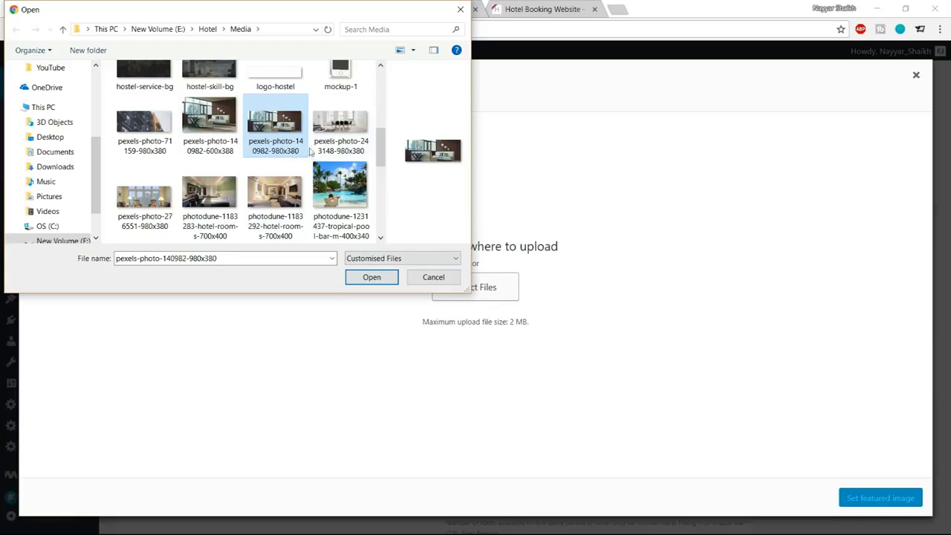
{"action": "left_click", "coordinate": [371, 276]}
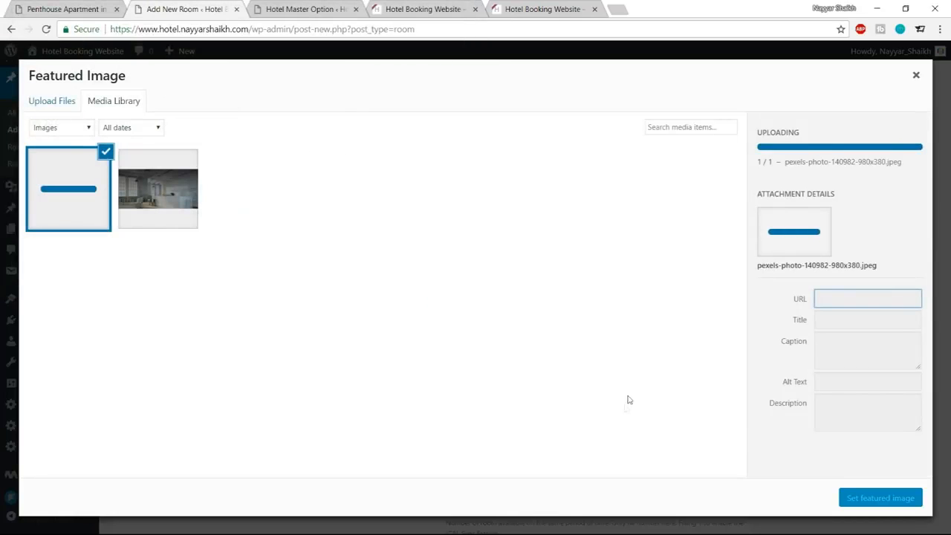
{"action": "left_click", "coordinate": [915, 504]}
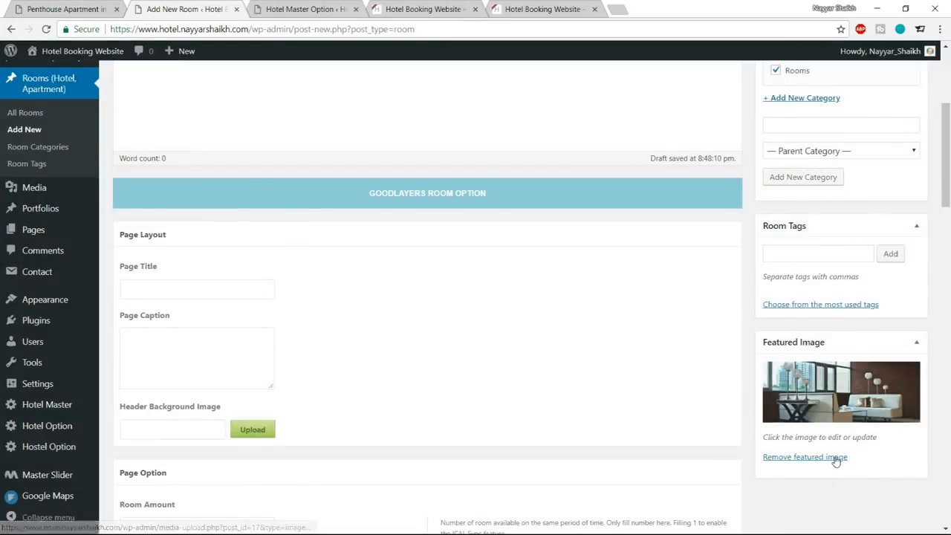
Publish the penthouse room and open its permalink in a new browser tab to view the page.
{"action": "scroll", "coordinate": [838, 456], "scroll_direction": "up", "scroll_amount": 3}
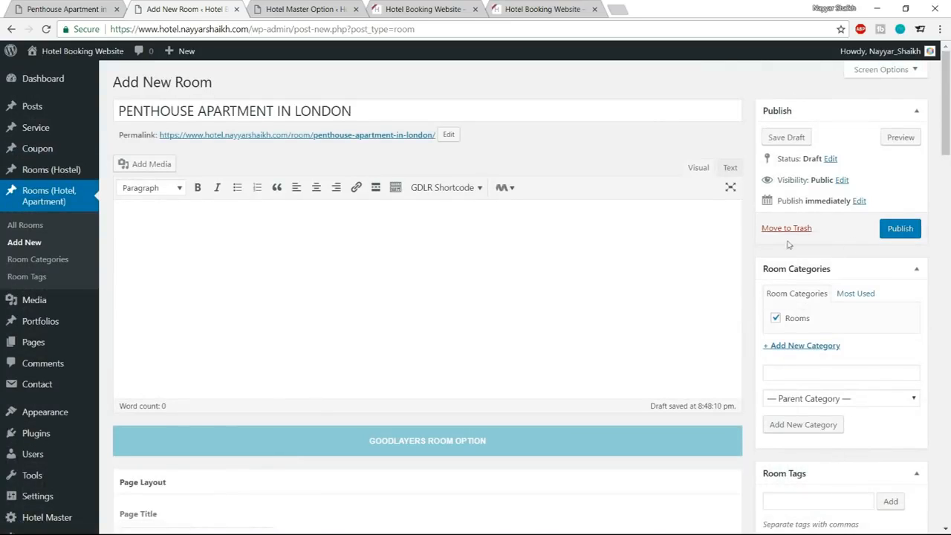
{"action": "left_click", "coordinate": [895, 231]}
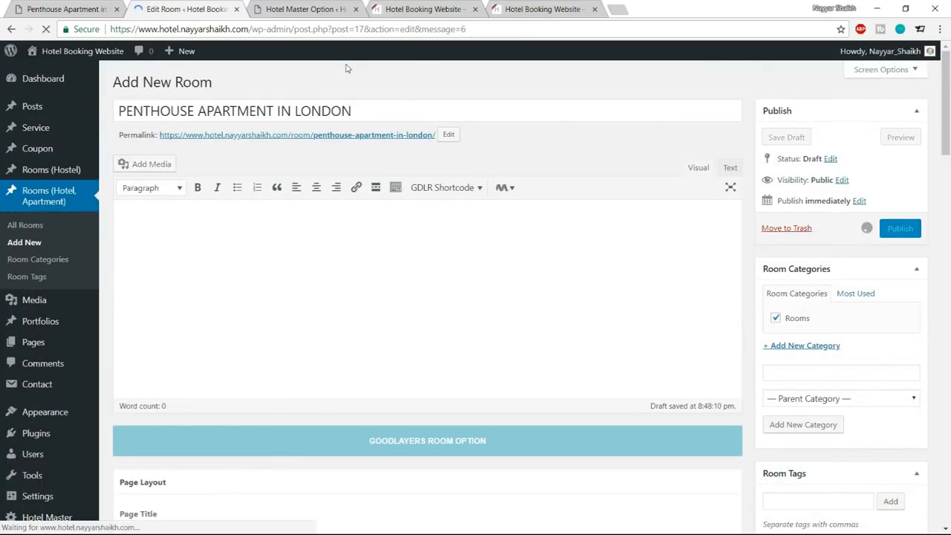
{"action": "right_click", "coordinate": [301, 178]}
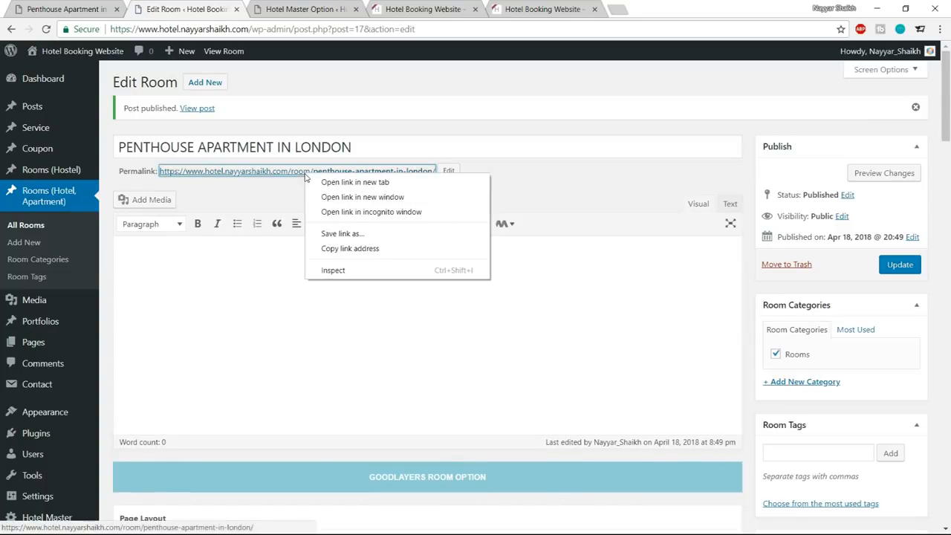
{"action": "left_click", "coordinate": [330, 183]}
{"action": "left_click", "coordinate": [293, 8]}
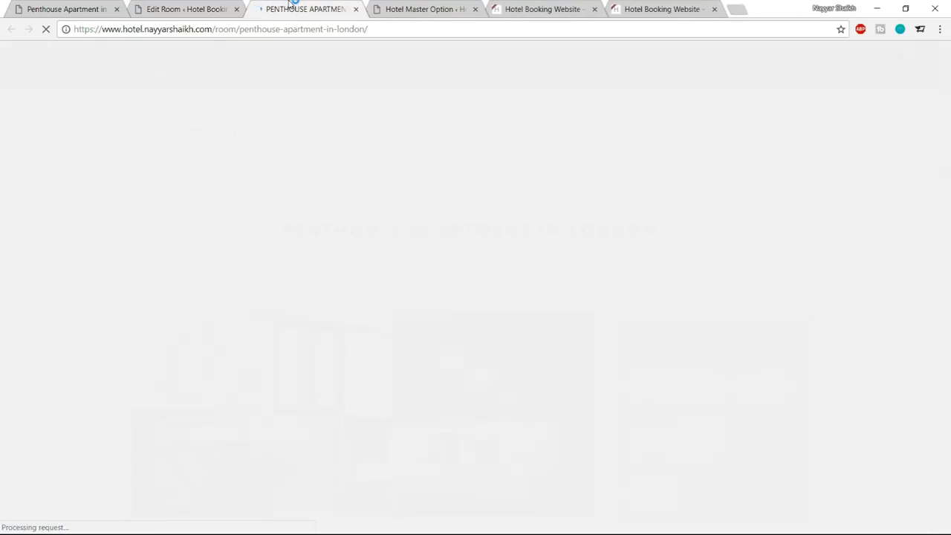
Review the featured image and room title on the published penthouse page and return to the room editor.
{"action": "scroll", "coordinate": [874, 282], "scroll_direction": "down", "scroll_amount": 2}
{"action": "scroll", "coordinate": [874, 283], "scroll_direction": "up", "scroll_amount": 2}
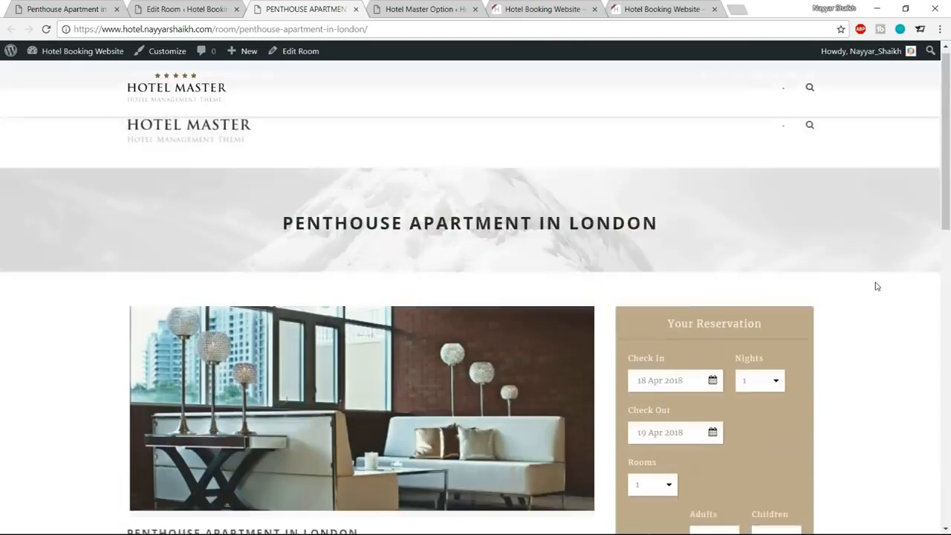
{"action": "scroll", "coordinate": [875, 282], "scroll_direction": "down", "scroll_amount": 3}
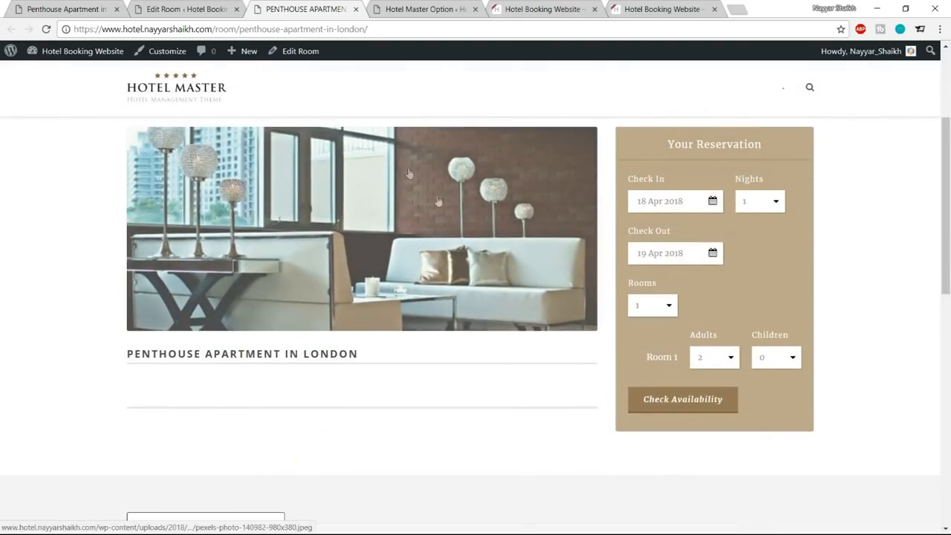
{"action": "left_click_drag", "start_coordinate": [364, 354], "coordinate": [121, 350]}
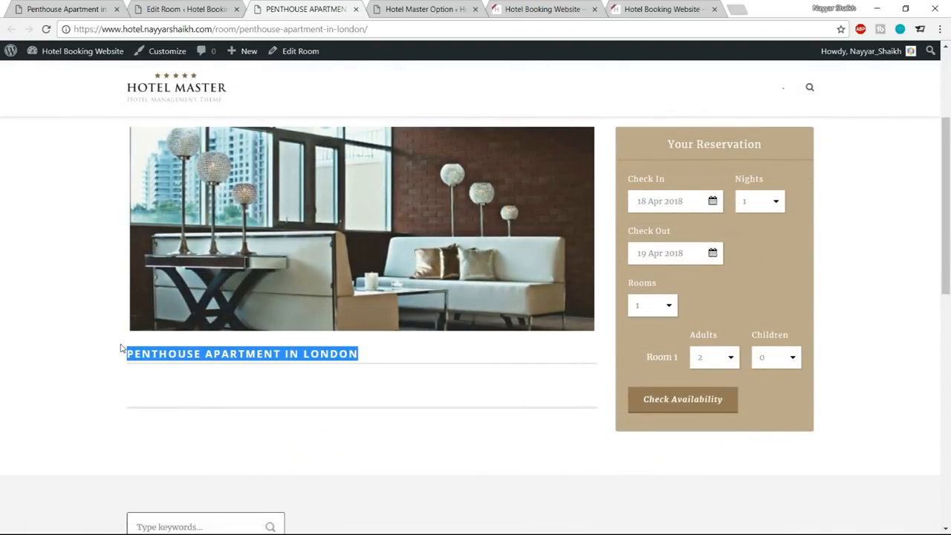
{"action": "left_click", "coordinate": [202, 374]}
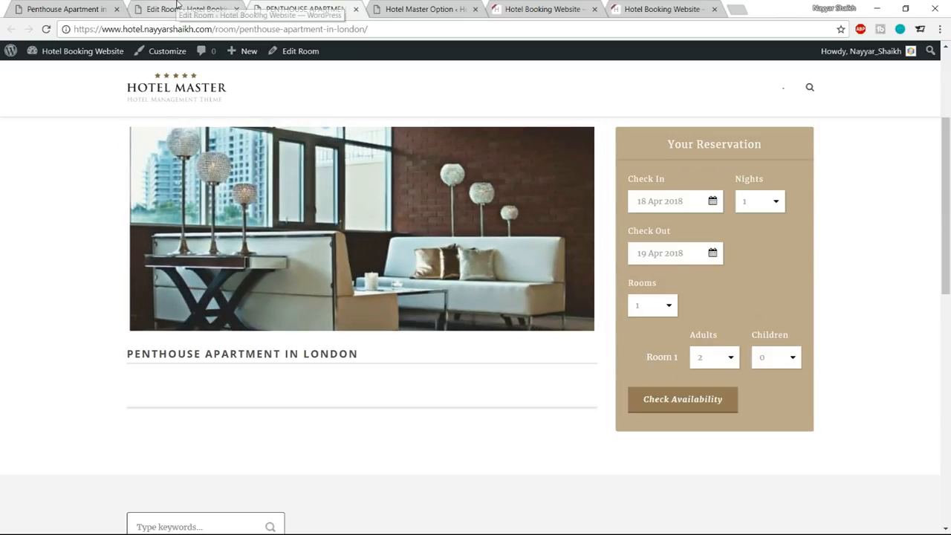
{"action": "left_click", "coordinate": [177, 6]}
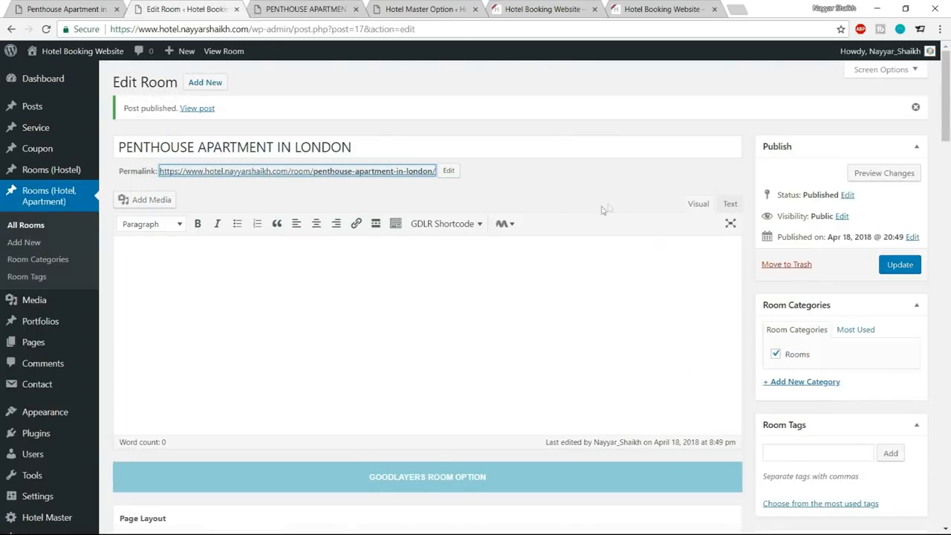
Check the starting price per night on the demo penthouse page and return to the room editor.
{"action": "left_click", "coordinate": [67, 9]}
{"action": "scroll", "coordinate": [475, 312], "scroll_direction": "down", "scroll_amount": 3}
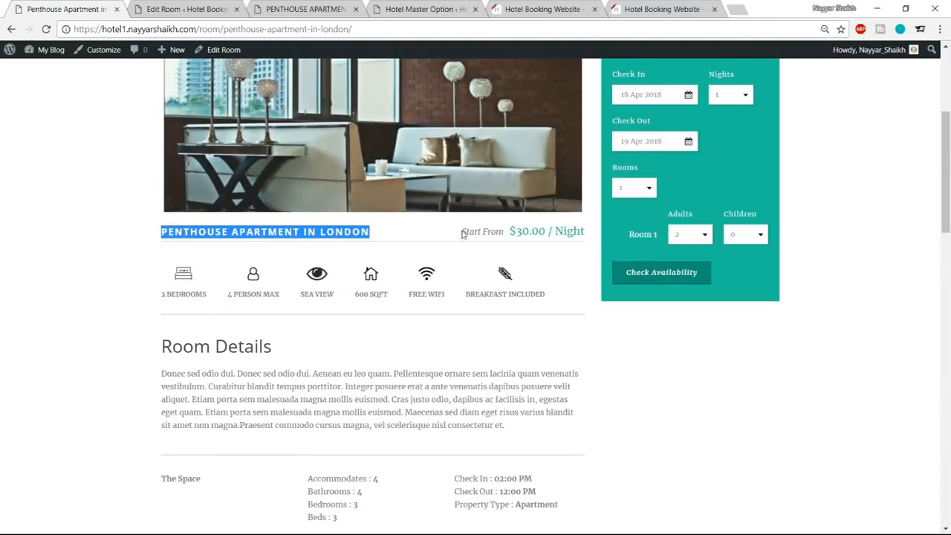
{"action": "left_click", "coordinate": [509, 232]}
{"action": "left_click_drag", "start_coordinate": [511, 231], "coordinate": [584, 232]}
{"action": "left_click", "coordinate": [518, 231]}
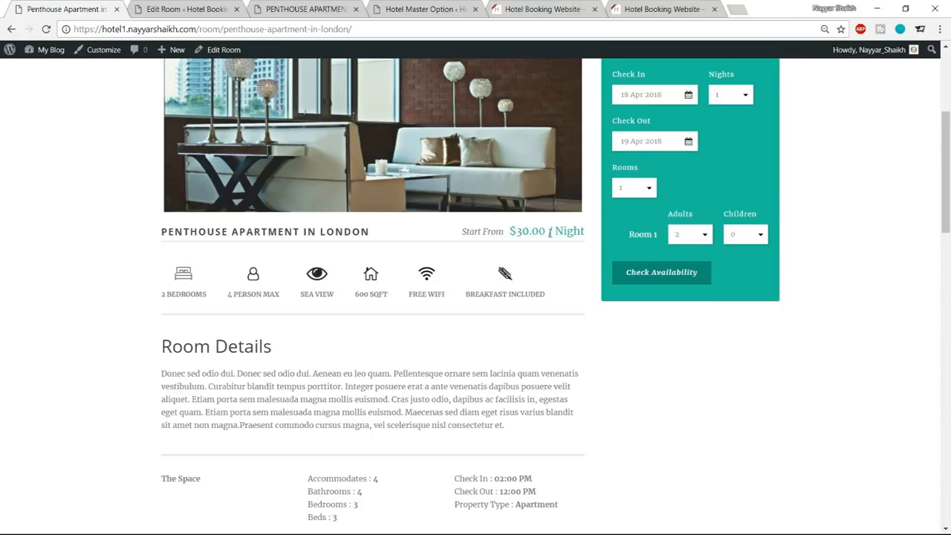
{"action": "left_click", "coordinate": [216, 5]}
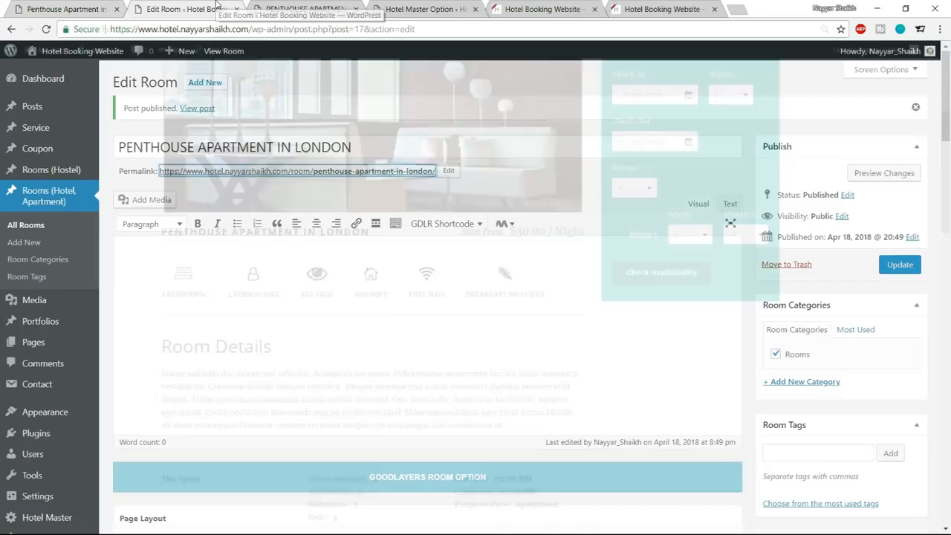
Set the penthouse room's Room Amount to 2 in the page options.
{"action": "scroll", "coordinate": [583, 301], "scroll_direction": "down", "scroll_amount": 5}
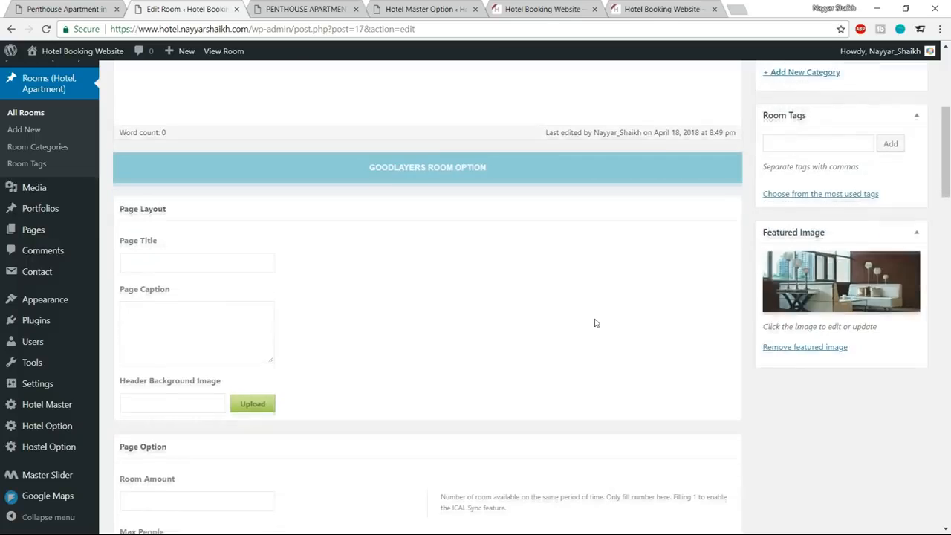
{"action": "scroll", "coordinate": [594, 319], "scroll_direction": "down", "scroll_amount": 5}
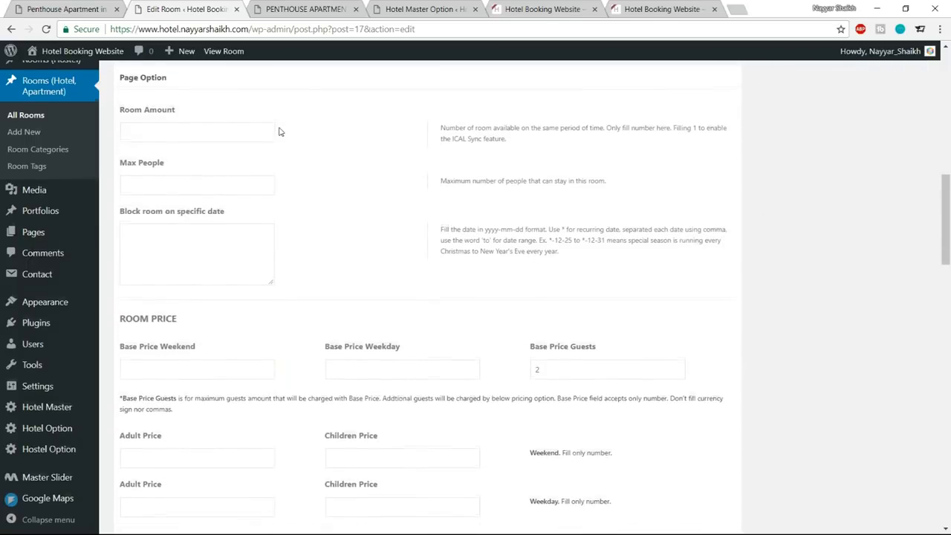
{"action": "scroll", "coordinate": [279, 132], "scroll_direction": "up", "scroll_amount": 1}
{"action": "left_click", "coordinate": [155, 187]}
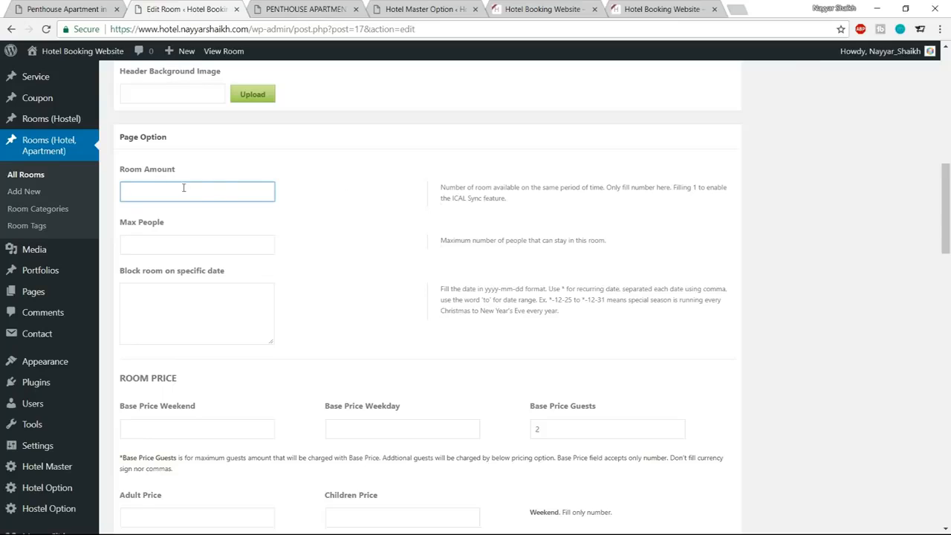
{"action": "type", "text": "1"}
{"action": "left_click", "coordinate": [345, 161]}
{"action": "scroll", "coordinate": [361, 240], "scroll_direction": "up", "scroll_amount": 10}
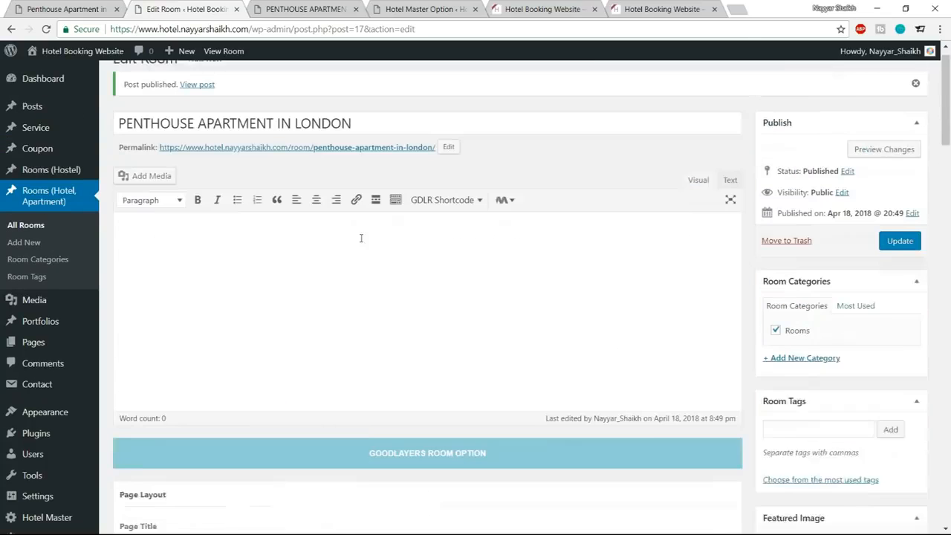
Set the Max People for the penthouse room to 4.
{"action": "scroll", "coordinate": [501, 274], "scroll_direction": "down", "scroll_amount": 3}
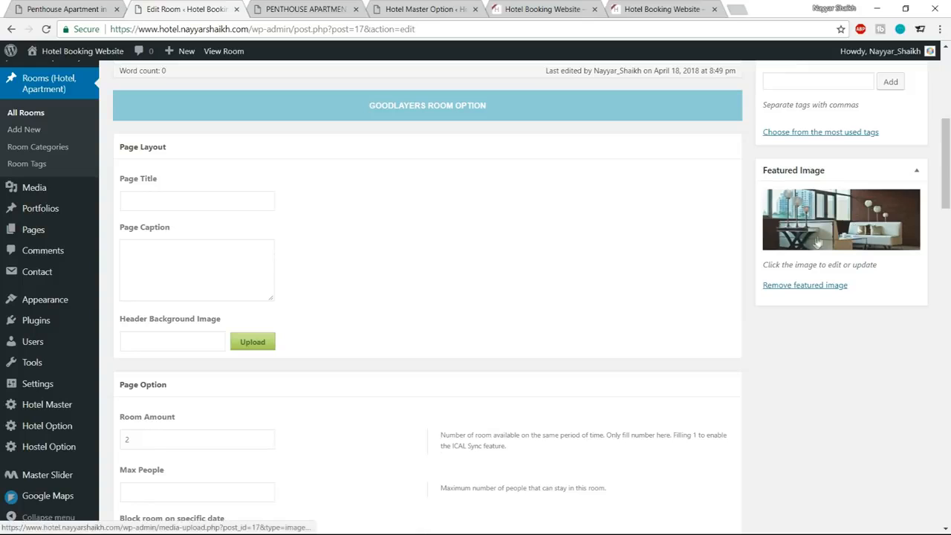
{"action": "scroll", "coordinate": [275, 242], "scroll_direction": "down", "scroll_amount": 3}
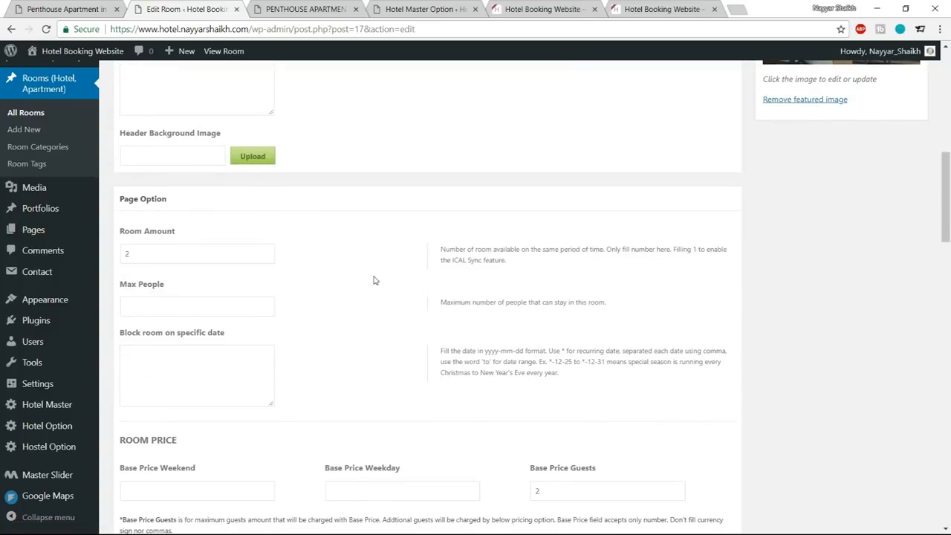
{"action": "scroll", "coordinate": [375, 280], "scroll_direction": "down", "scroll_amount": 1}
{"action": "left_click", "coordinate": [158, 241]}
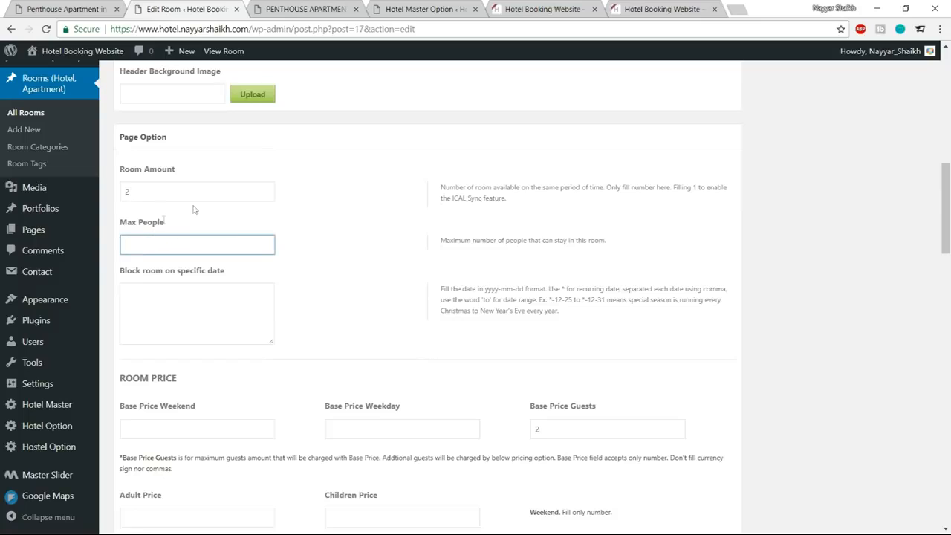
{"action": "type", "text": "4"}
{"action": "left_click", "coordinate": [344, 226]}
{"action": "left_click", "coordinate": [156, 193]}
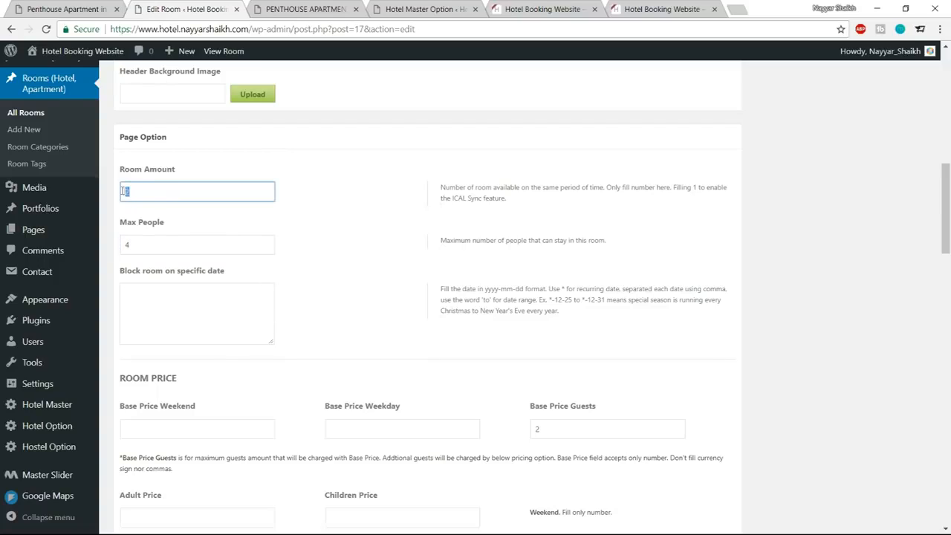
{"action": "key", "text": "Tab"}
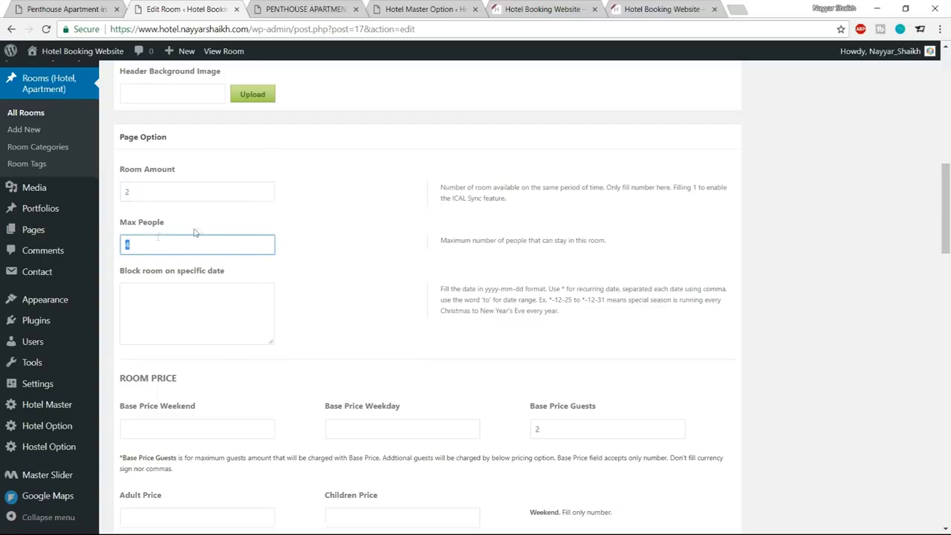
{"action": "left_click", "coordinate": [314, 251]}
Examine the room's date-blocking field and compare the published page with the demo page's starting price.
{"action": "left_click", "coordinate": [226, 311]}
{"action": "left_click_drag", "start_coordinate": [119, 272], "coordinate": [254, 274]}
{"action": "left_click", "coordinate": [257, 274]}
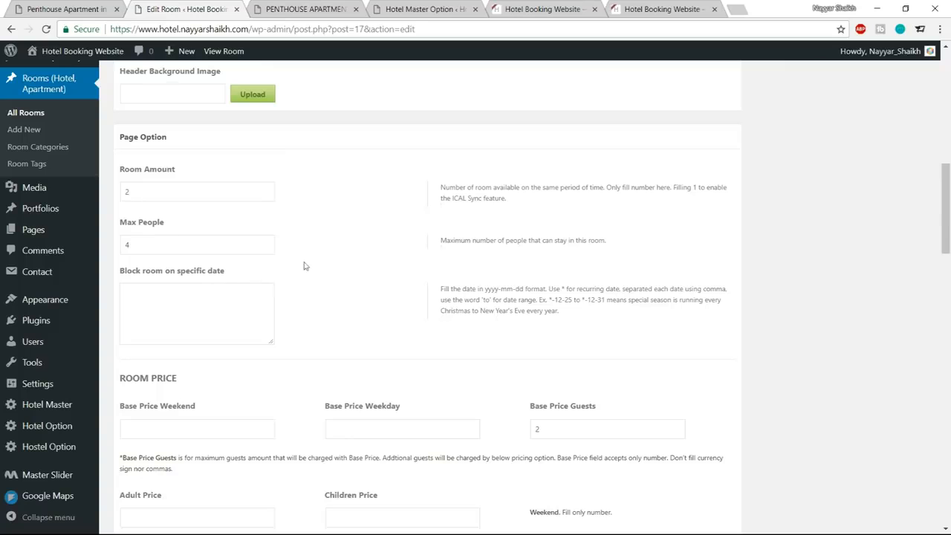
{"action": "scroll", "coordinate": [341, 301], "scroll_direction": "down", "scroll_amount": 1}
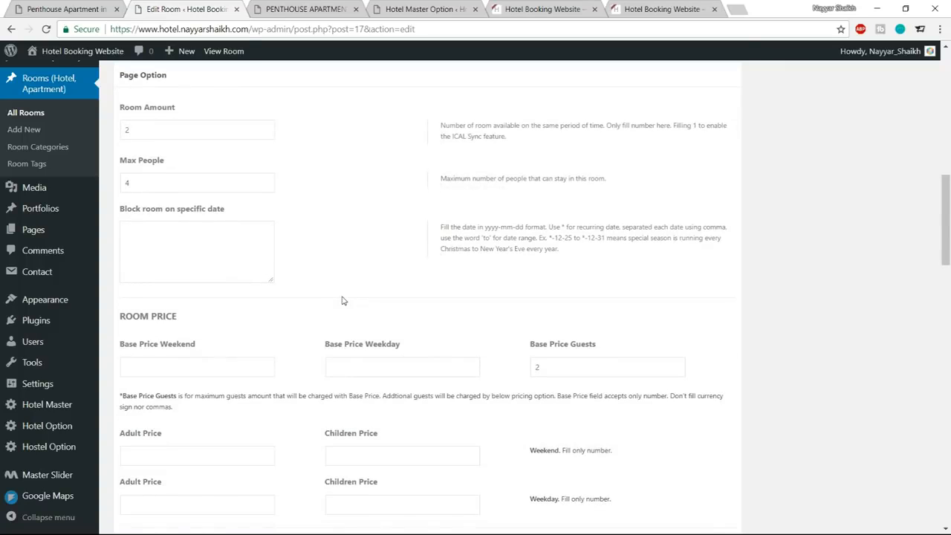
{"action": "left_click", "coordinate": [304, 9]}
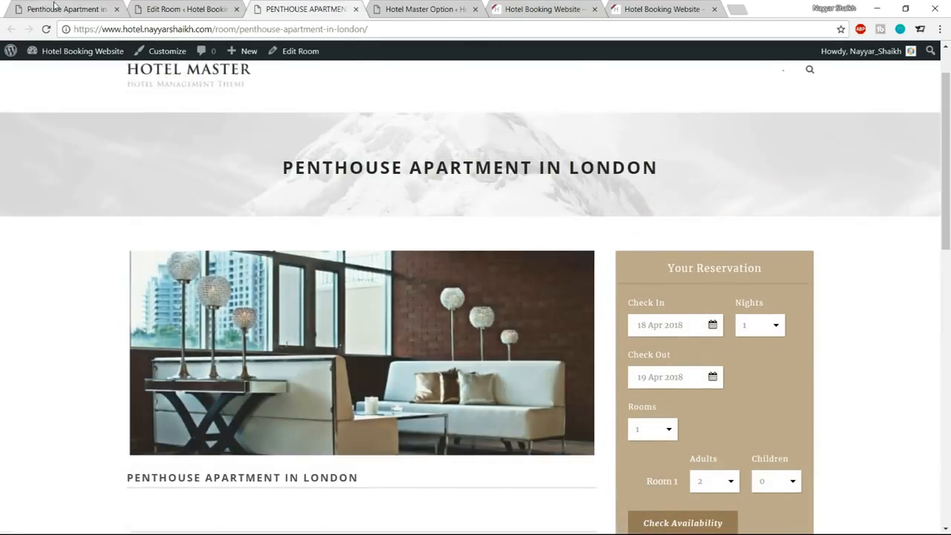
{"action": "left_click", "coordinate": [53, 6]}
{"action": "left_click_drag", "start_coordinate": [462, 231], "coordinate": [568, 233]}
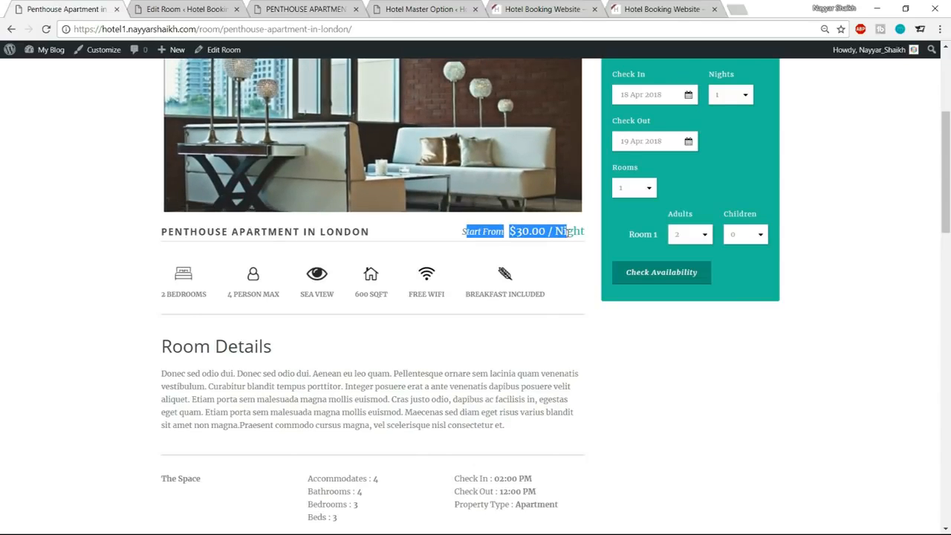
{"action": "left_click", "coordinate": [578, 271]}
{"action": "scroll", "coordinate": [579, 323], "scroll_direction": "up", "scroll_amount": 1}
In the room editor, block the penthouse for the date range 2018-12-25 to 2019-1-1.
{"action": "left_click", "coordinate": [180, 8]}
{"action": "left_click", "coordinate": [269, 256]}
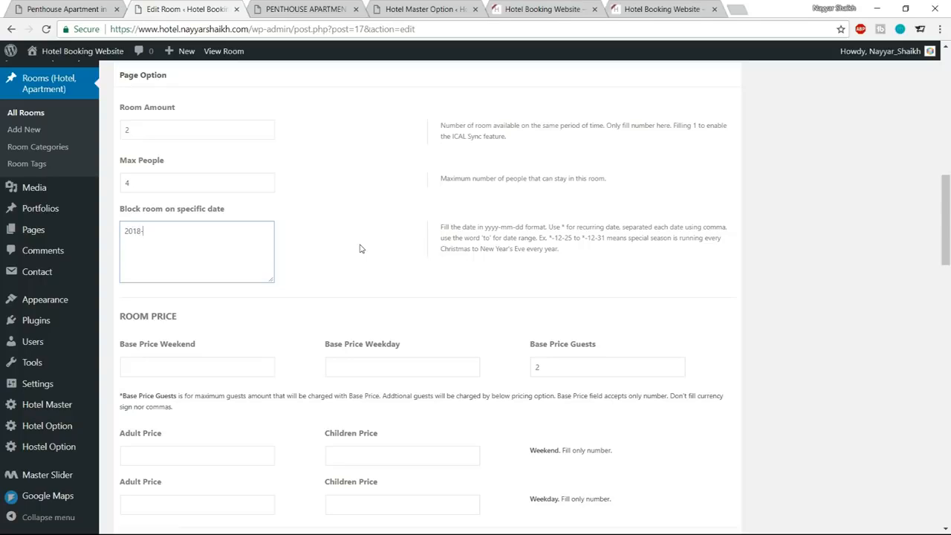
{"action": "type", "text": "12-25"}
{"action": "left_click_drag", "start_coordinate": [177, 230], "coordinate": [122, 231]}
{"action": "left_click", "coordinate": [127, 237]}
{"action": "type", "text": "2018"}
{"action": "type", "text": "-1"}
{"action": "key", "text": "BackSpace"}
{"action": "key", "text": "BackSpace"}
{"action": "key", "text": "BackSpace"}
{"action": "type", "text": "9"}
Replace both years in the blocked date range with * so it reads *-12-25 to *-1-1.
{"action": "left_click_drag", "start_coordinate": [141, 231], "coordinate": [110, 233]}
{"action": "type", "text": "*"}
{"action": "left_click_drag", "start_coordinate": [177, 232], "coordinate": [160, 231]}
{"action": "type", "text": "*"}
Set the room's Base Price Weekend to 50 and Base Price Weekday to 30.
{"action": "scroll", "coordinate": [372, 247], "scroll_direction": "down", "scroll_amount": 2}
{"action": "left_click", "coordinate": [204, 243]}
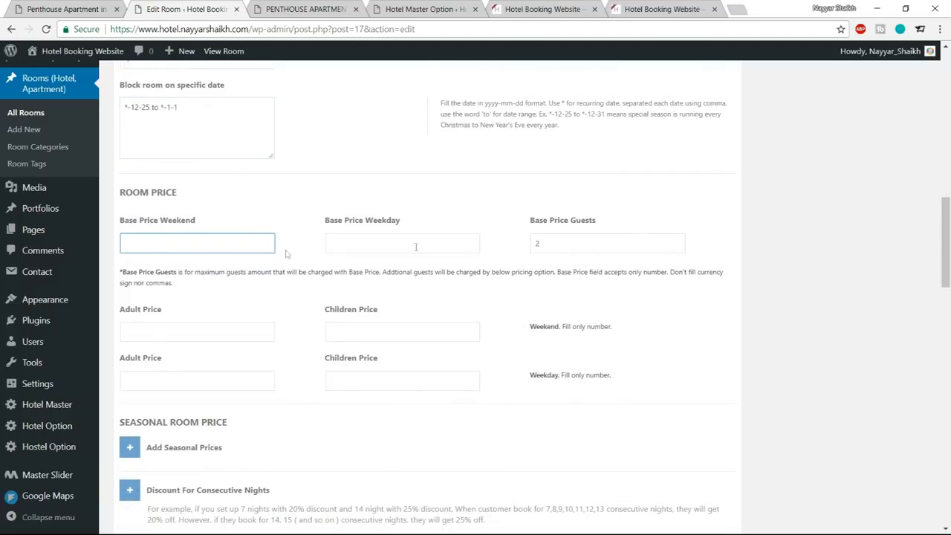
{"action": "left_click_drag", "start_coordinate": [122, 217], "coordinate": [187, 238]}
{"action": "left_click", "coordinate": [187, 239]}
{"action": "type", "text": "50"}
{"action": "left_click", "coordinate": [362, 245]}
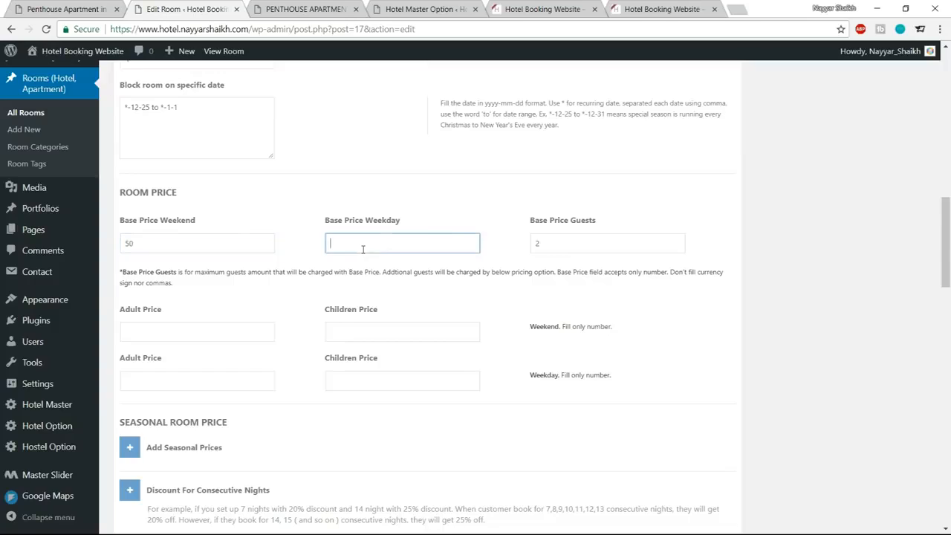
{"action": "type", "text": "30"}
{"action": "left_click", "coordinate": [450, 224]}
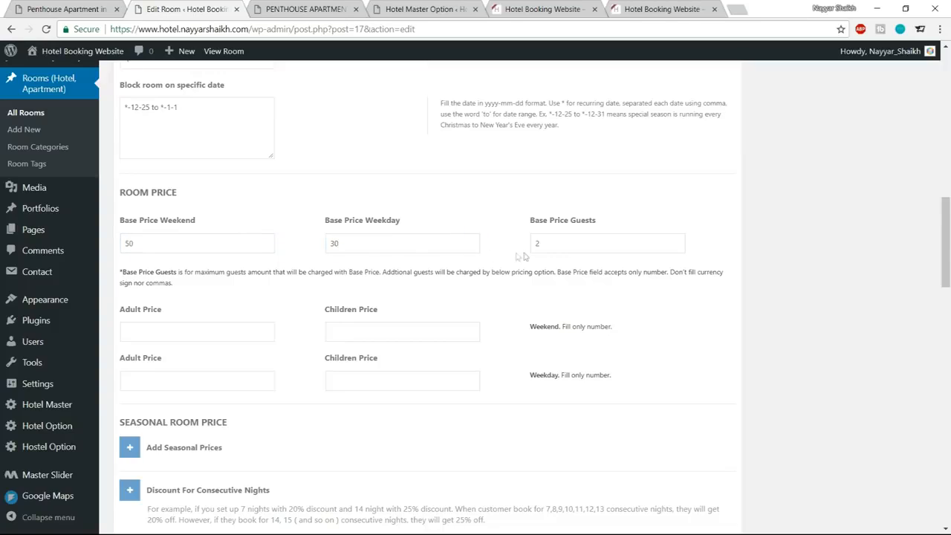
Compare the Base Price Guests value with the room's Max People setting.
{"action": "left_click_drag", "start_coordinate": [571, 242], "coordinate": [516, 251]}
{"action": "left_click", "coordinate": [646, 218]}
{"action": "left_click_drag", "start_coordinate": [184, 251], "coordinate": [109, 256]}
{"action": "left_click_drag", "start_coordinate": [582, 241], "coordinate": [511, 244]}
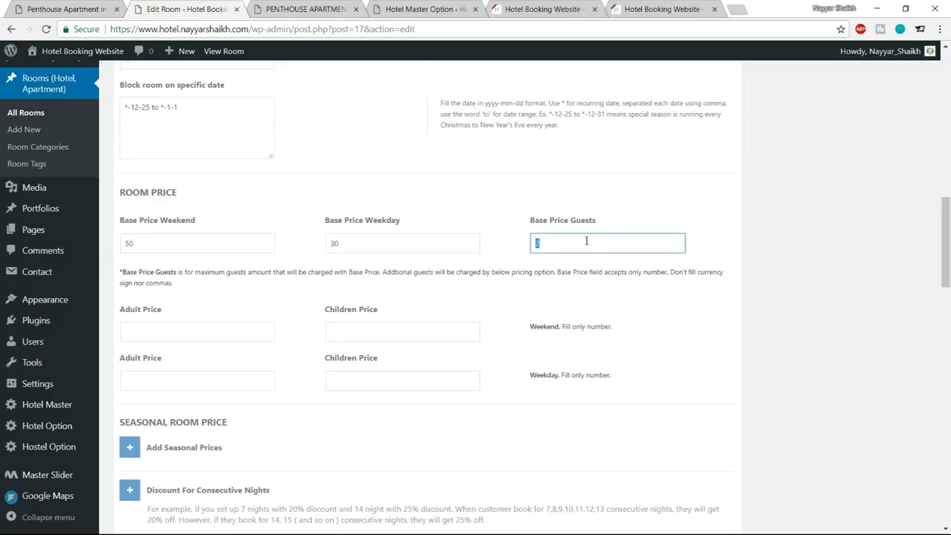
{"action": "scroll", "coordinate": [586, 241], "scroll_direction": "up", "scroll_amount": 4}
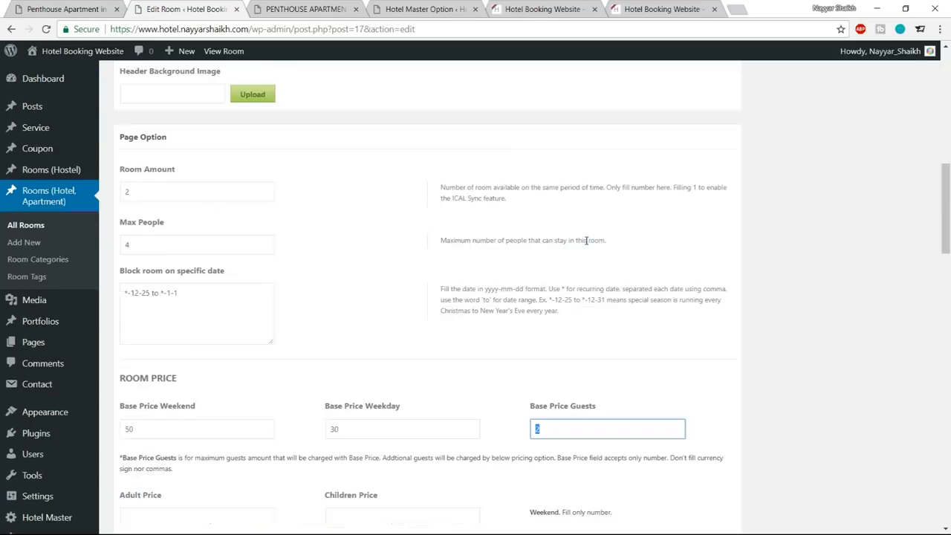
{"action": "left_click_drag", "start_coordinate": [178, 369], "coordinate": [99, 361]}
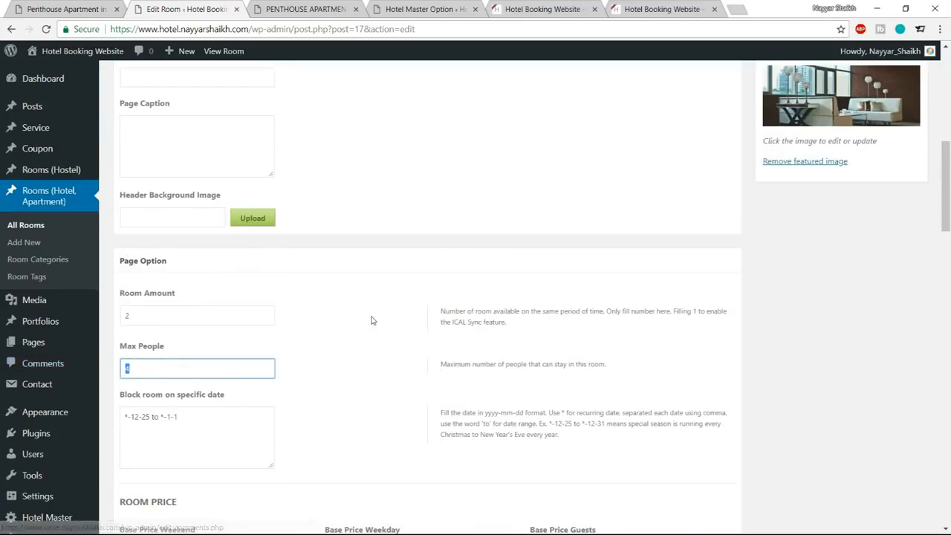
{"action": "scroll", "coordinate": [371, 319], "scroll_direction": "down", "scroll_amount": 3}
{"action": "left_click", "coordinate": [366, 263]}
{"action": "scroll", "coordinate": [554, 240], "scroll_direction": "down", "scroll_amount": 1}
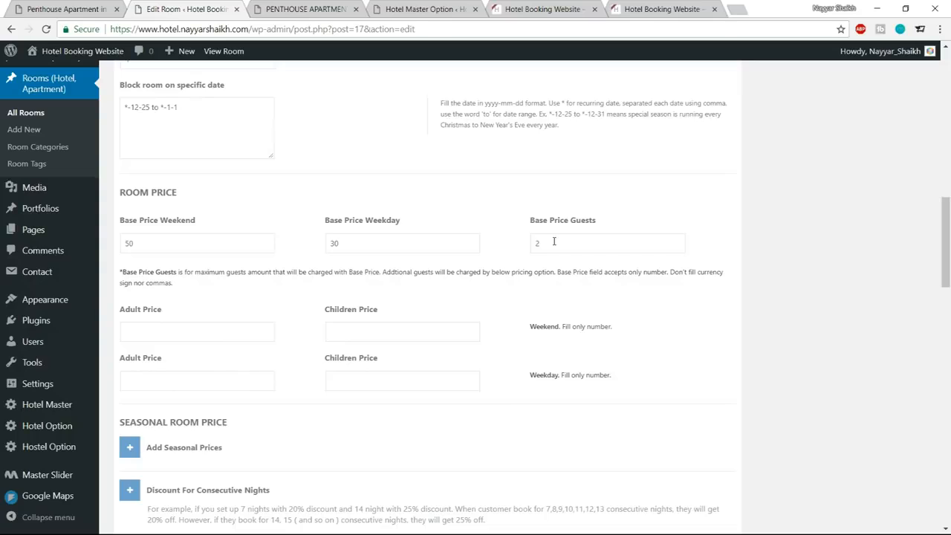
{"action": "scroll", "coordinate": [554, 240], "scroll_direction": "up", "scroll_amount": 2}
{"action": "scroll", "coordinate": [568, 252], "scroll_direction": "down", "scroll_amount": 2}
{"action": "left_click_drag", "start_coordinate": [572, 250], "coordinate": [523, 252]}
Review the weekend and weekday base prices together with the number of guests they cover.
{"action": "left_click", "coordinate": [205, 245]}
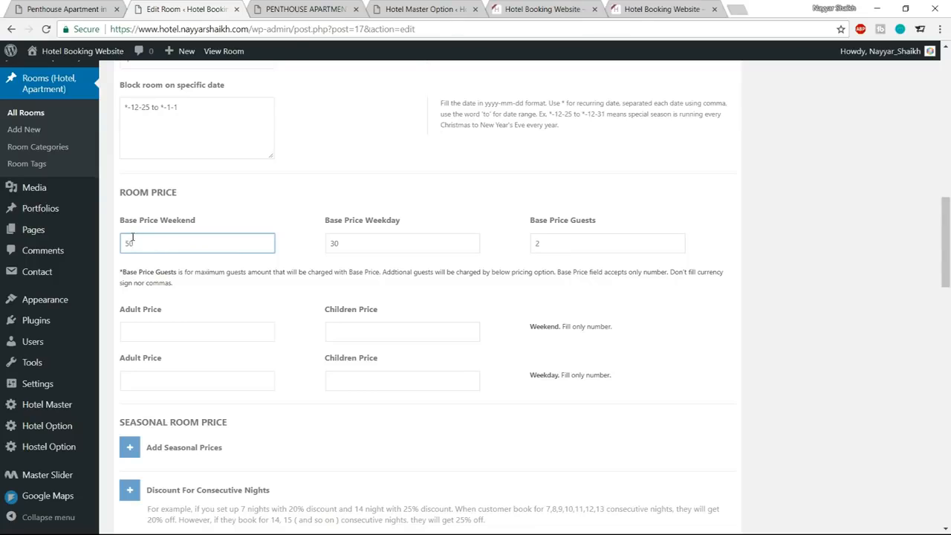
{"action": "double_click", "coordinate": [371, 238]}
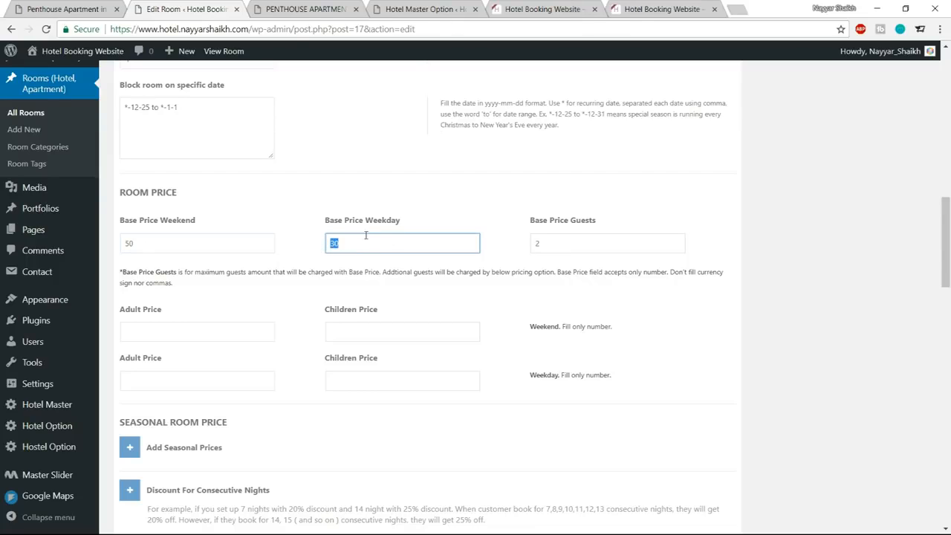
{"action": "double_click", "coordinate": [569, 248]}
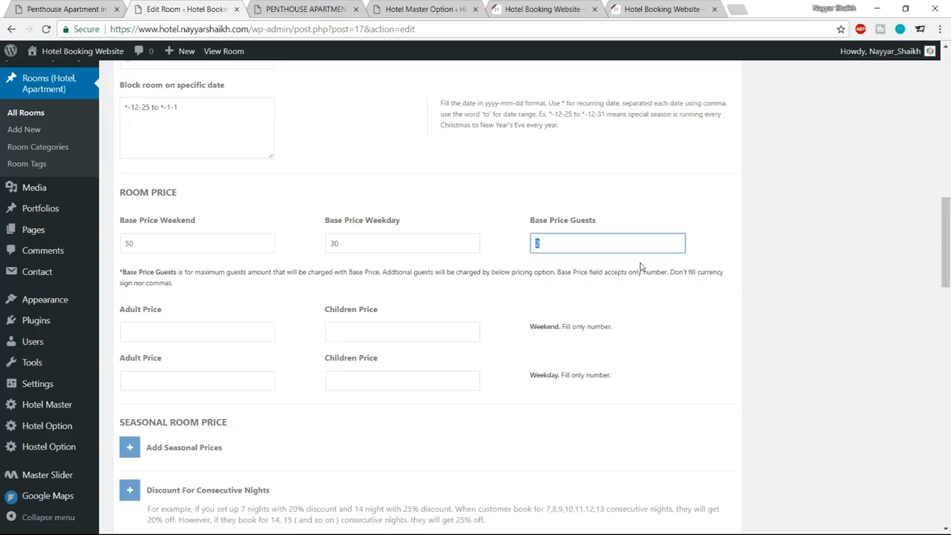
{"action": "left_click", "coordinate": [662, 283]}
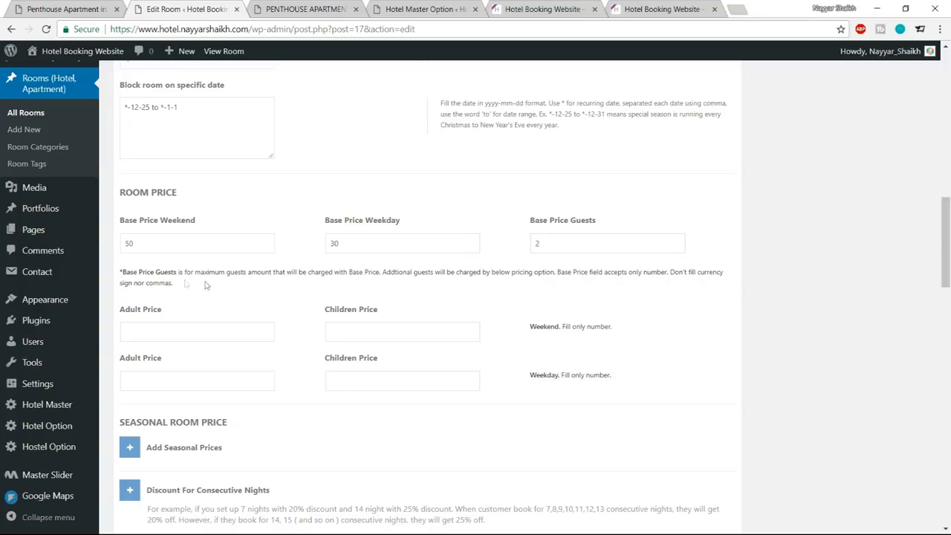
{"action": "double_click", "coordinate": [569, 242]}
{"action": "left_click", "coordinate": [522, 266]}
Set the weekend Adult Price to 40 and Children Price to 30 for additional guests.
{"action": "left_click", "coordinate": [197, 333]}
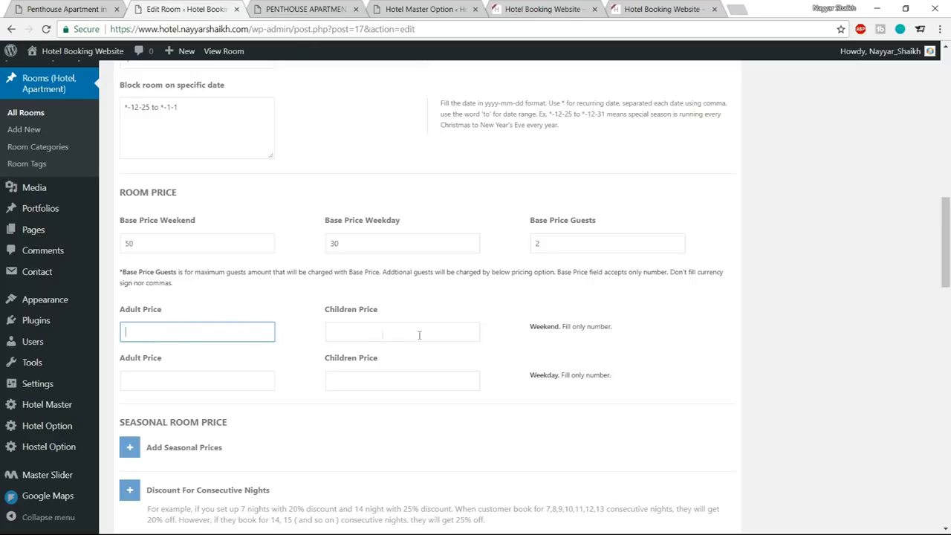
{"action": "left_click_drag", "start_coordinate": [522, 330], "coordinate": [583, 327]}
{"action": "left_click", "coordinate": [209, 327]}
{"action": "type", "text": "40"}
{"action": "left_click", "coordinate": [417, 335]}
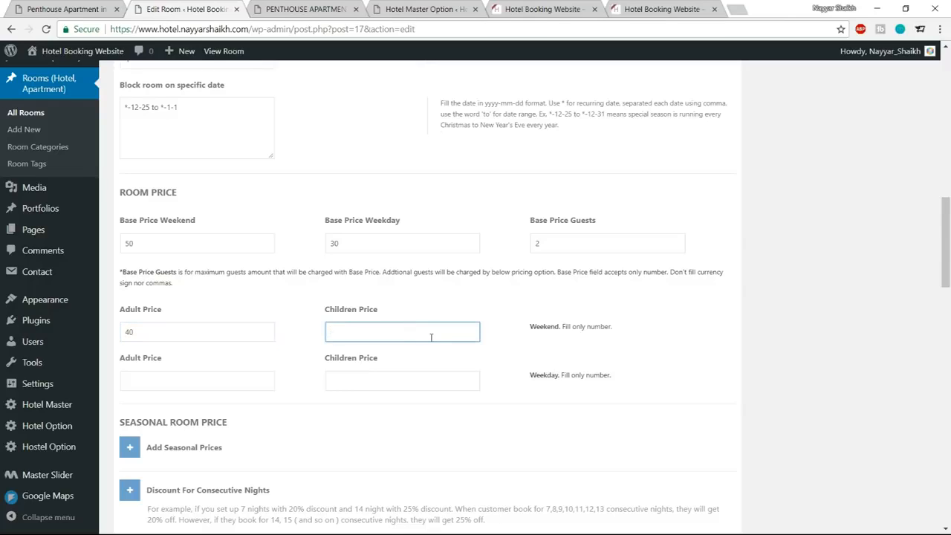
{"action": "type", "text": "30"}
{"action": "double_click", "coordinate": [123, 244]}
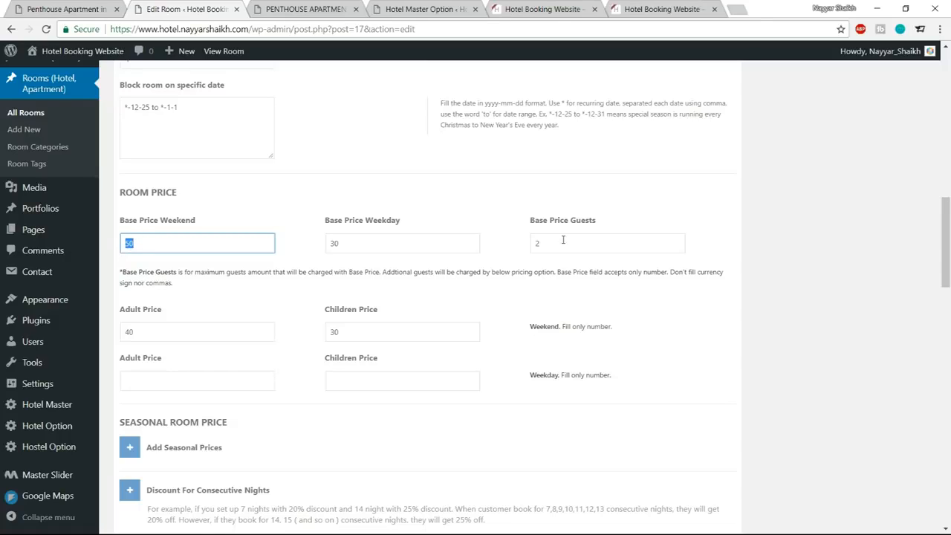
{"action": "double_click", "coordinate": [124, 332]}
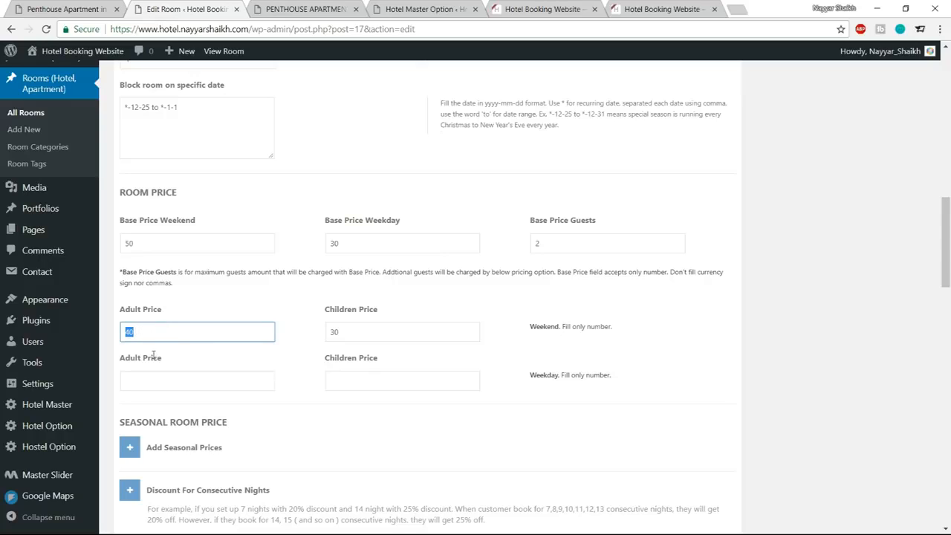
Set the weekday Adult Price to 30 and Children Price to 20 for additional guests.
{"action": "left_click", "coordinate": [160, 381]}
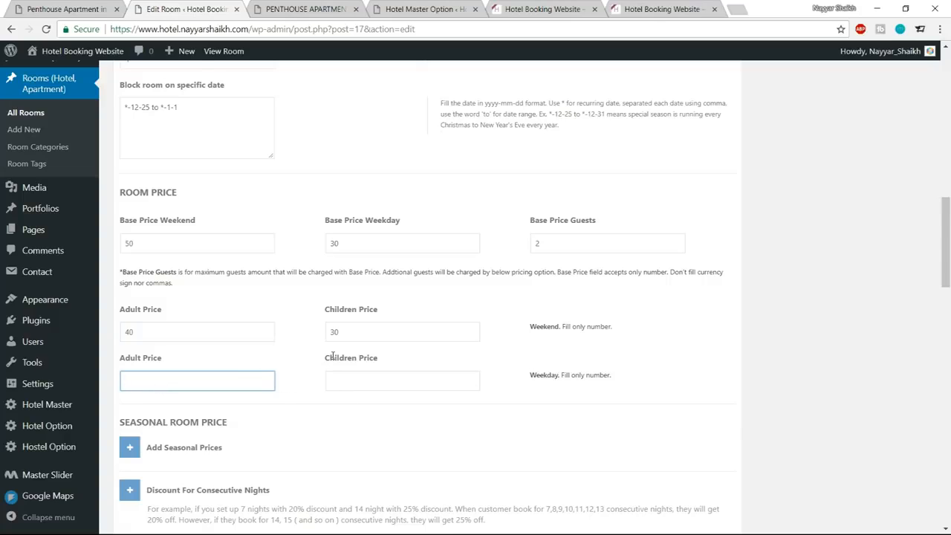
{"action": "type", "text": "40"}
{"action": "left_click", "coordinate": [388, 382]}
{"action": "type", "text": "20"}
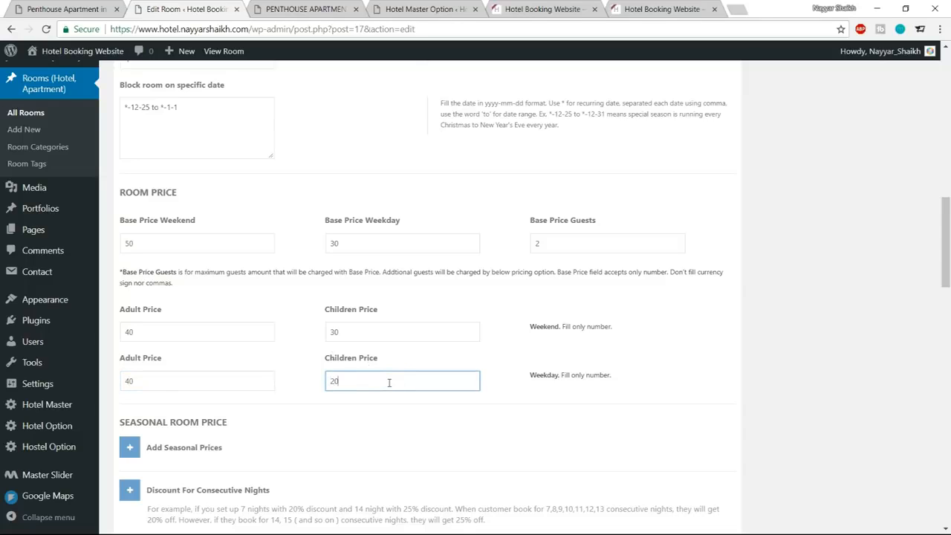
{"action": "key", "text": "shift+Tab"}
{"action": "type", "text": "30"}
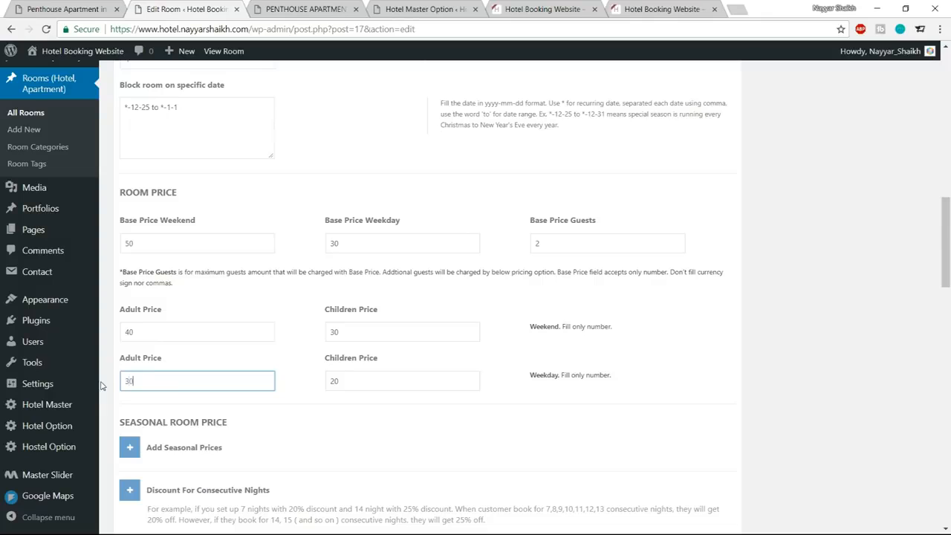
{"action": "left_click", "coordinate": [665, 364]}
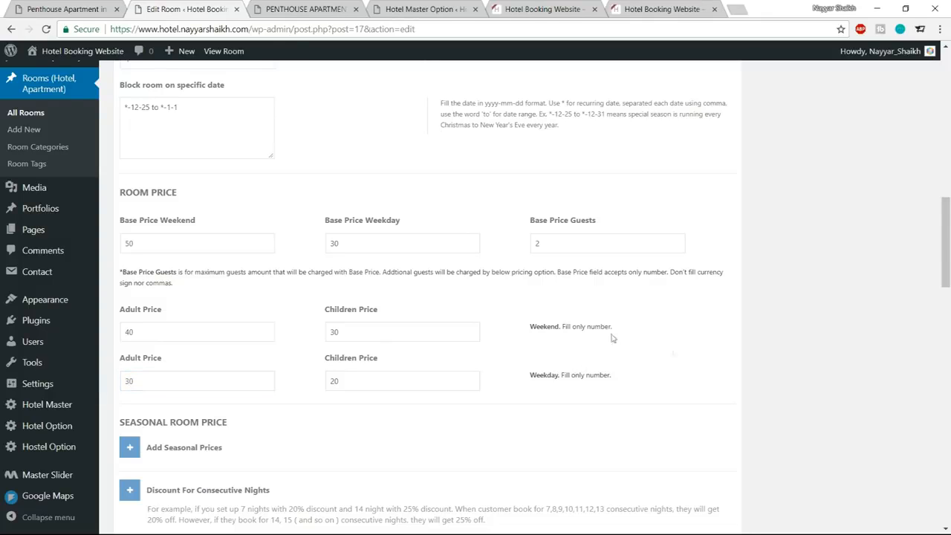
{"action": "scroll", "coordinate": [728, 355], "scroll_direction": "up", "scroll_amount": 1}
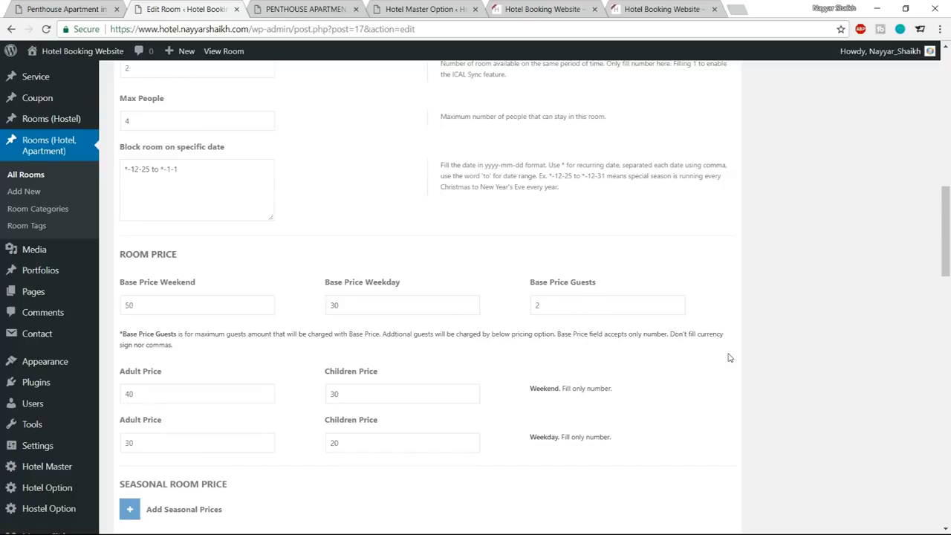
Add a seasonal price entry and copy the blocked date range *-12-25 to *-1-1 into its Period.
{"action": "scroll", "coordinate": [572, 322], "scroll_direction": "down", "scroll_amount": 3}
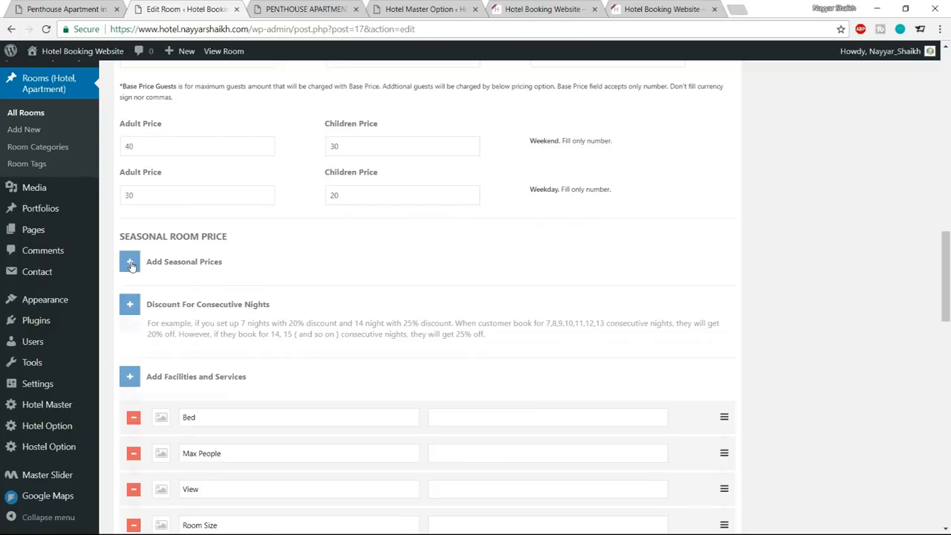
{"action": "left_click", "coordinate": [130, 265]}
{"action": "left_click", "coordinate": [373, 320]}
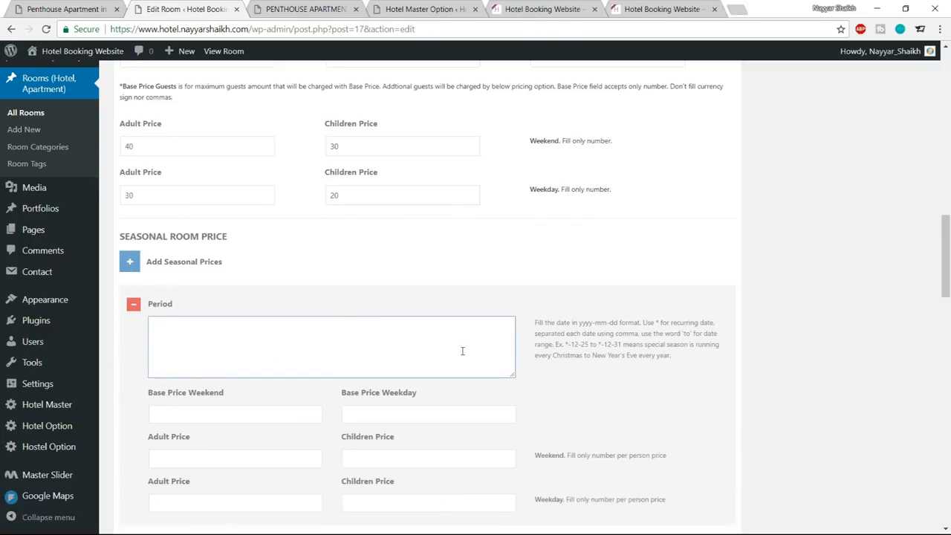
{"action": "scroll", "coordinate": [462, 351], "scroll_direction": "up", "scroll_amount": 4}
{"action": "left_click_drag", "start_coordinate": [206, 188], "coordinate": [113, 168]}
{"action": "key", "text": "ctrl+c"}
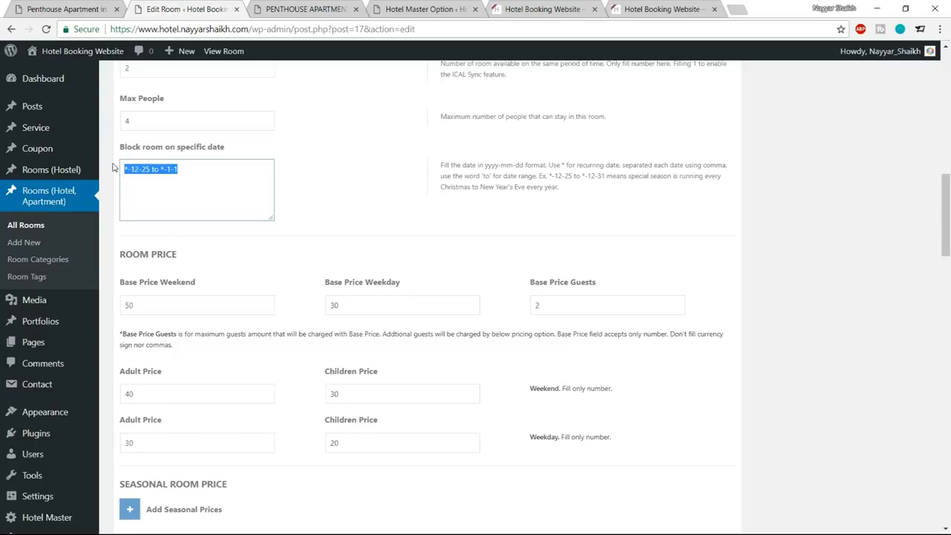
{"action": "scroll", "coordinate": [405, 219], "scroll_direction": "down", "scroll_amount": 5}
{"action": "left_click", "coordinate": [314, 276]}
{"action": "key", "text": "ctrl+v"}
Set the seasonal period's weekend and weekday base, adult and children prices all to 100.
{"action": "left_click", "coordinate": [250, 354]}
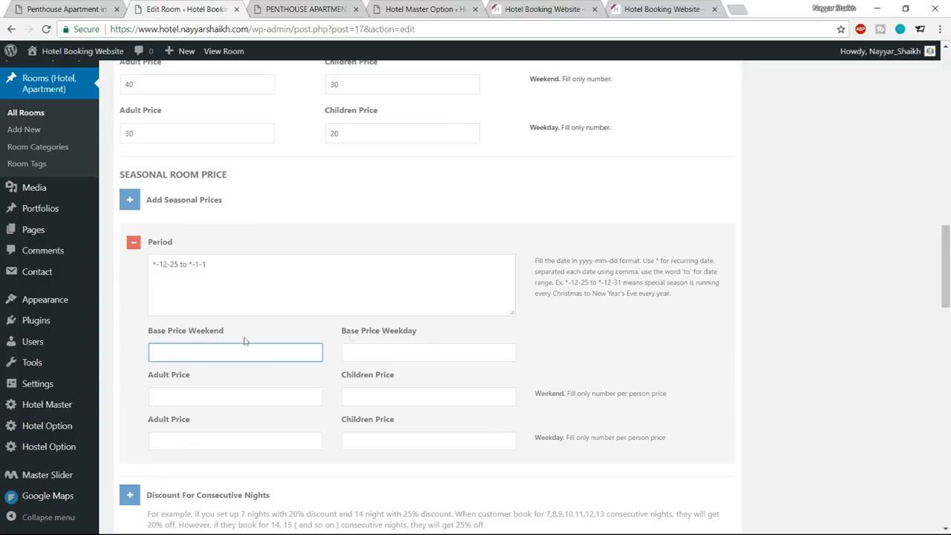
{"action": "type", "text": "100"}
{"action": "key", "text": "Tab"}
{"action": "type", "text": "100"}
{"action": "key", "text": "Tab"}
{"action": "type", "text": "100"}
{"action": "key", "text": "Tab"}
{"action": "type", "text": "100"}
{"action": "key", "text": "Tab"}
{"action": "type", "text": "100"}
{"action": "key", "text": "Tab"}
{"action": "type", "text": "100"}
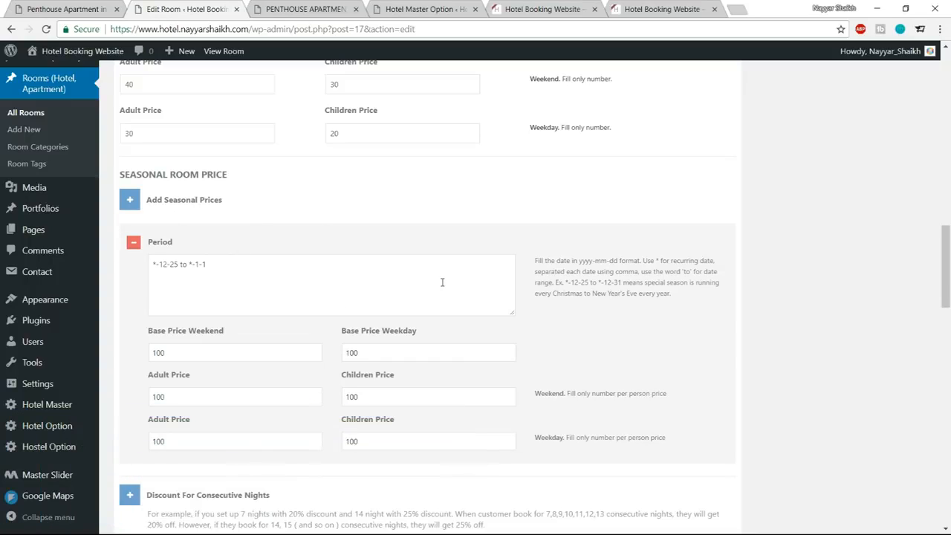
{"action": "left_click_drag", "start_coordinate": [232, 264], "coordinate": [153, 262]}
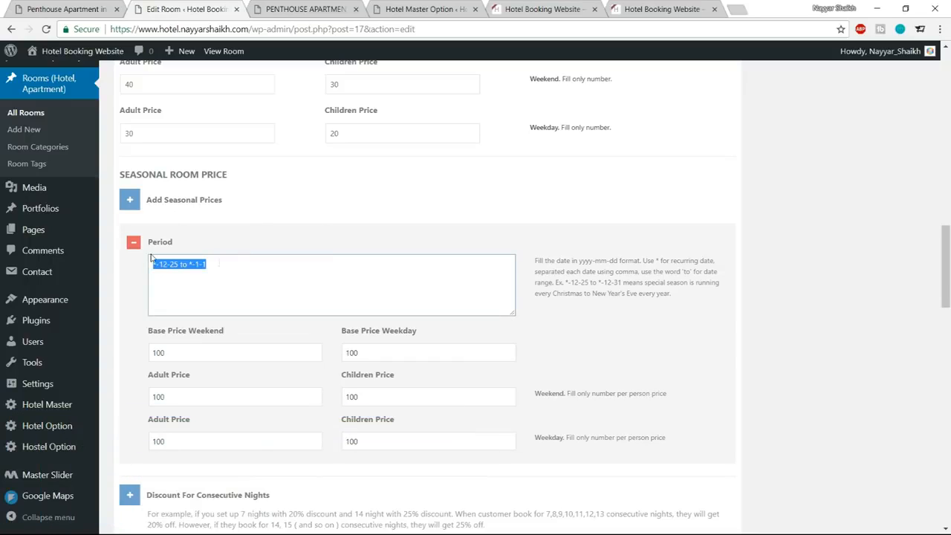
Add another seasonal price entry and delete it again.
{"action": "left_click", "coordinate": [135, 199]}
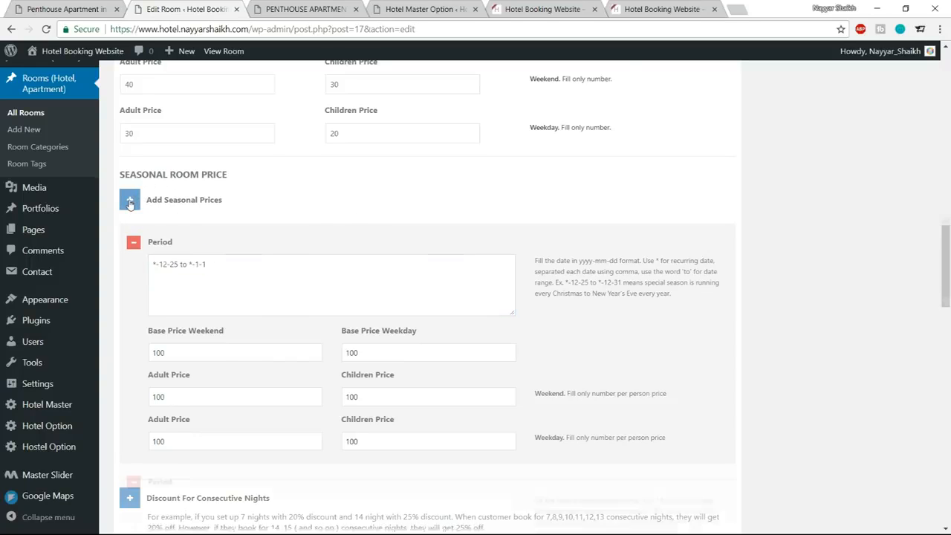
{"action": "scroll", "coordinate": [223, 334], "scroll_direction": "down", "scroll_amount": 3}
{"action": "scroll", "coordinate": [159, 340], "scroll_direction": "down", "scroll_amount": 2}
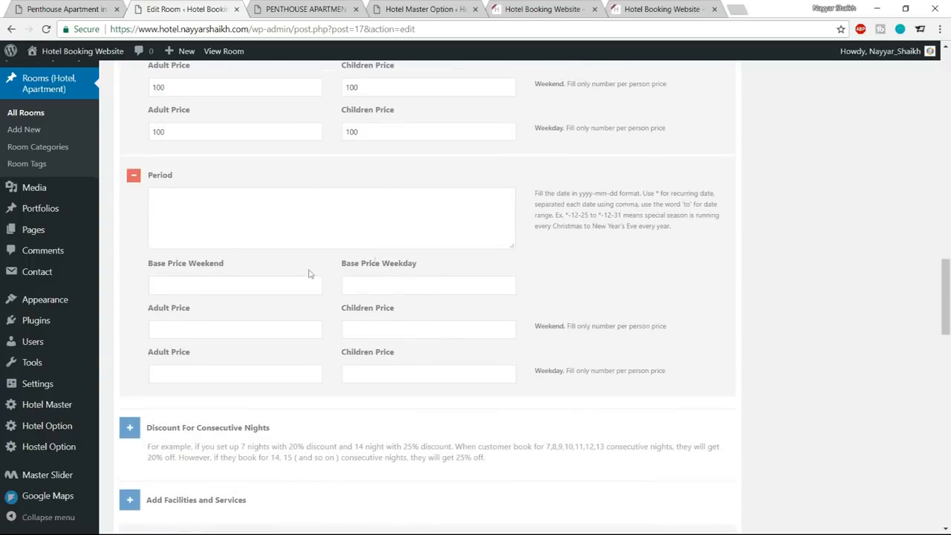
{"action": "left_click", "coordinate": [134, 178]}
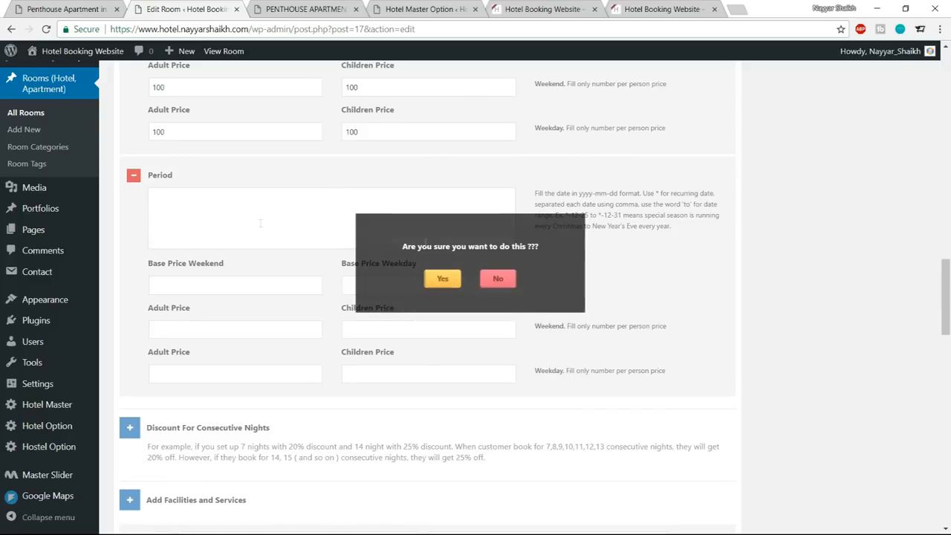
{"action": "left_click", "coordinate": [446, 282]}
{"action": "scroll", "coordinate": [297, 297], "scroll_direction": "up", "scroll_amount": 2}
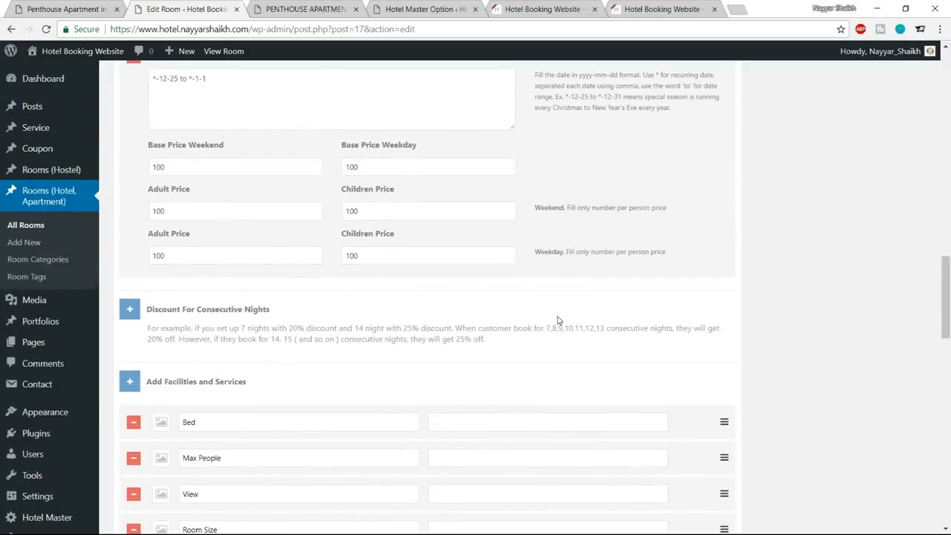
Add two consecutive-night discounts: 10% for nights 4,5,6 and 20% for nights 7,8,10.
{"action": "scroll", "coordinate": [162, 248], "scroll_direction": "down", "scroll_amount": 1}
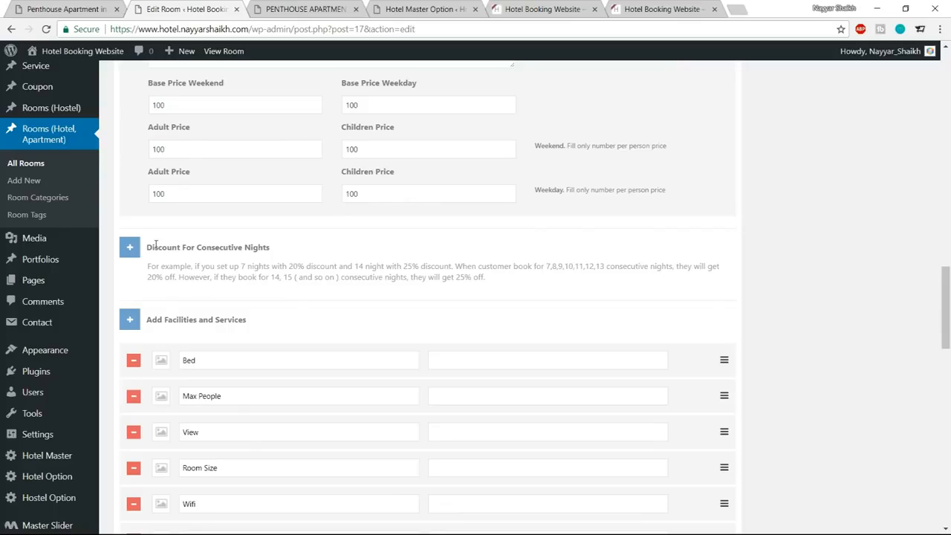
{"action": "left_click_drag", "start_coordinate": [148, 243], "coordinate": [286, 240]}
{"action": "left_click", "coordinate": [286, 241]}
{"action": "left_click", "coordinate": [130, 250]}
{"action": "scroll", "coordinate": [220, 239], "scroll_direction": "down", "scroll_amount": 2}
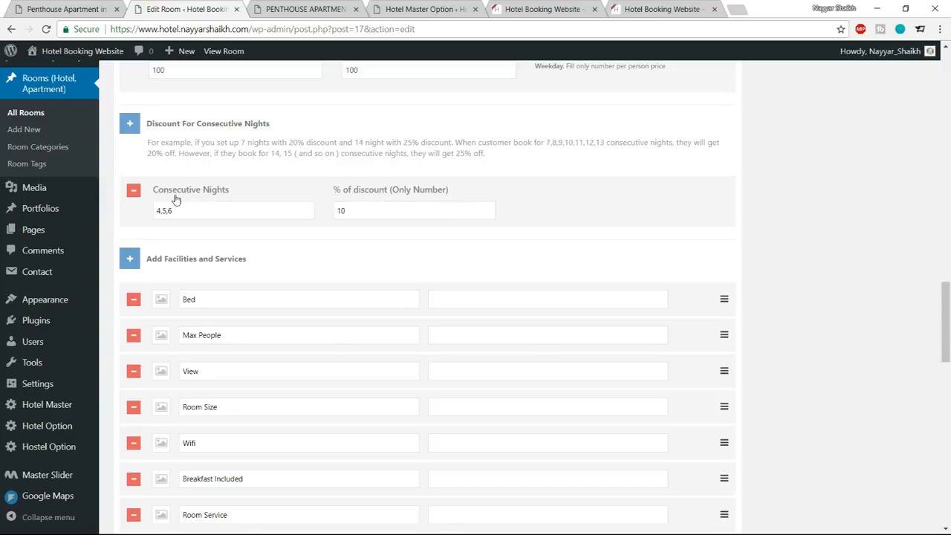
{"action": "left_click", "coordinate": [130, 124]}
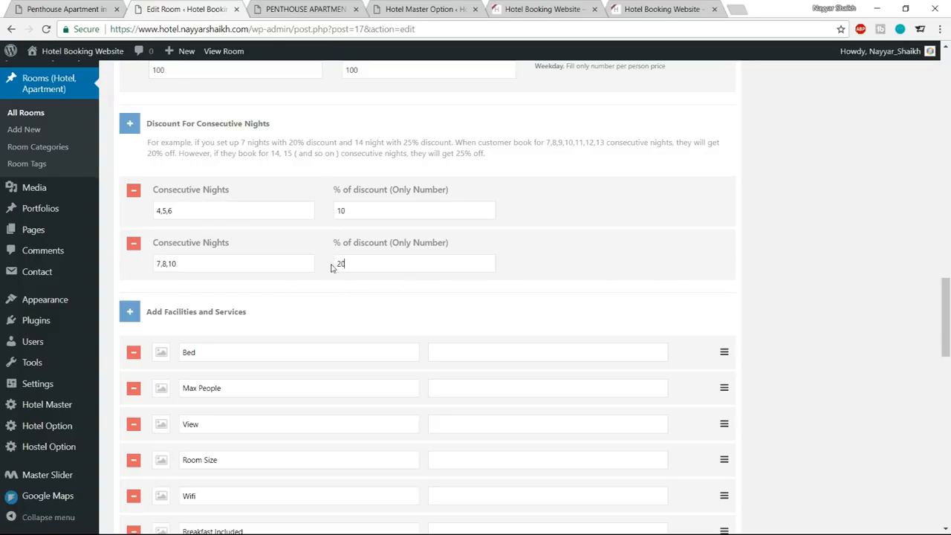
Compare the room editor's facilities and services list with the facility icons and labels on the demo Penthouse Apartment page.
{"action": "scroll", "coordinate": [783, 242], "scroll_direction": "down", "scroll_amount": 1}
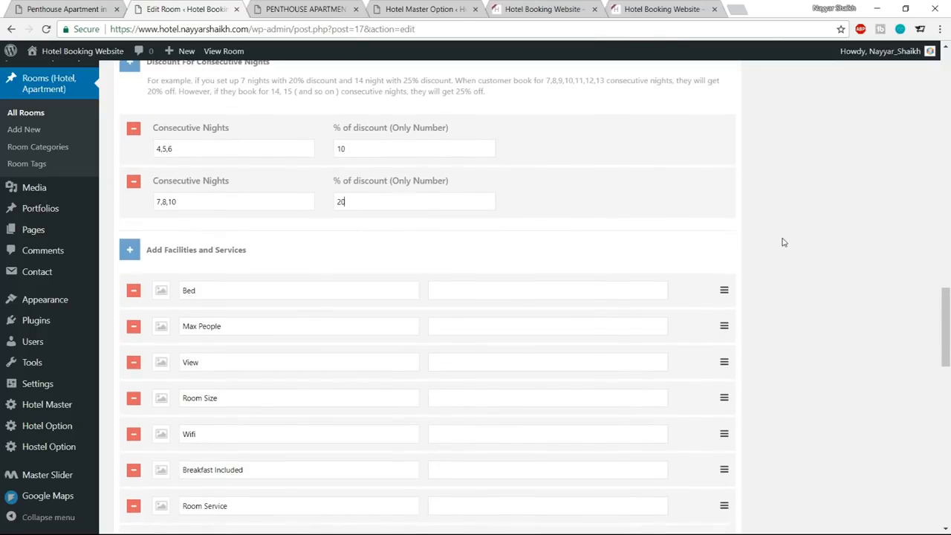
{"action": "scroll", "coordinate": [266, 314], "scroll_direction": "down", "scroll_amount": 2}
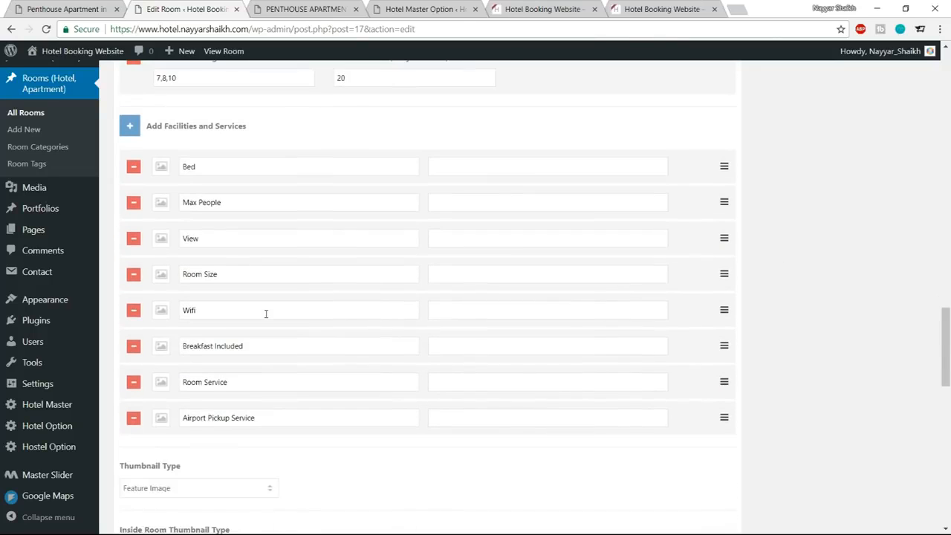
{"action": "scroll", "coordinate": [199, 186], "scroll_direction": "up", "scroll_amount": 1}
{"action": "left_click", "coordinate": [312, 9]}
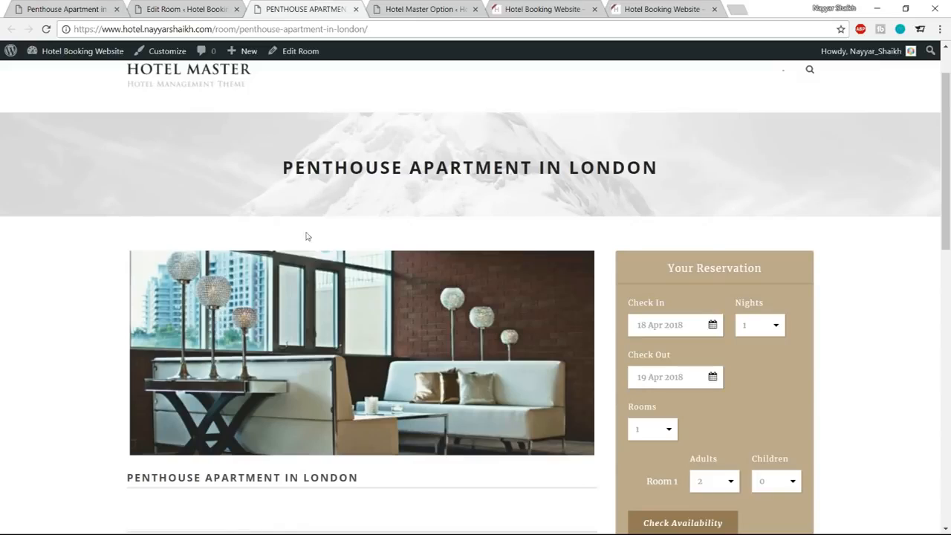
{"action": "scroll", "coordinate": [319, 309], "scroll_direction": "down", "scroll_amount": 2}
{"action": "scroll", "coordinate": [318, 307], "scroll_direction": "up", "scroll_amount": 1}
{"action": "left_click", "coordinate": [54, 8]}
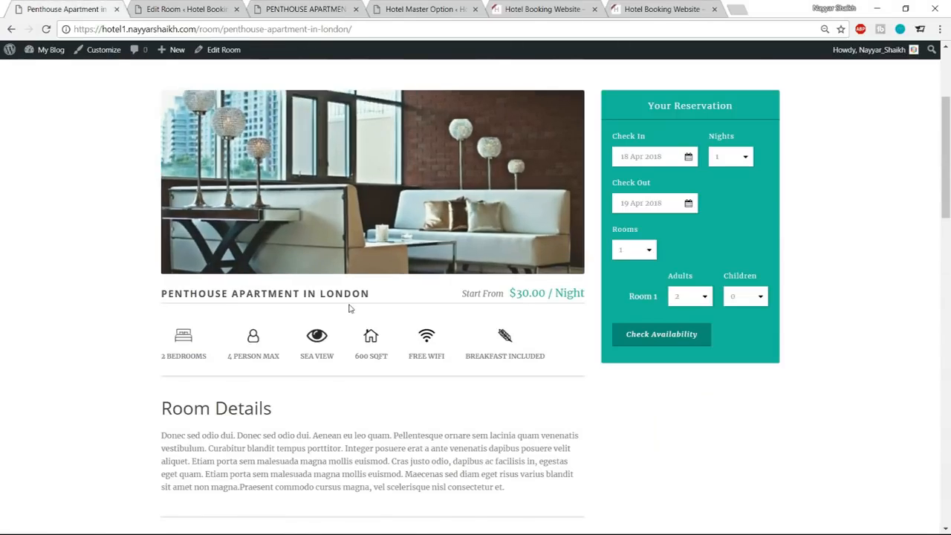
{"action": "scroll", "coordinate": [297, 301], "scroll_direction": "down", "scroll_amount": 1}
{"action": "left_click_drag", "start_coordinate": [308, 294], "coordinate": [349, 295]}
{"action": "left_click", "coordinate": [350, 296]}
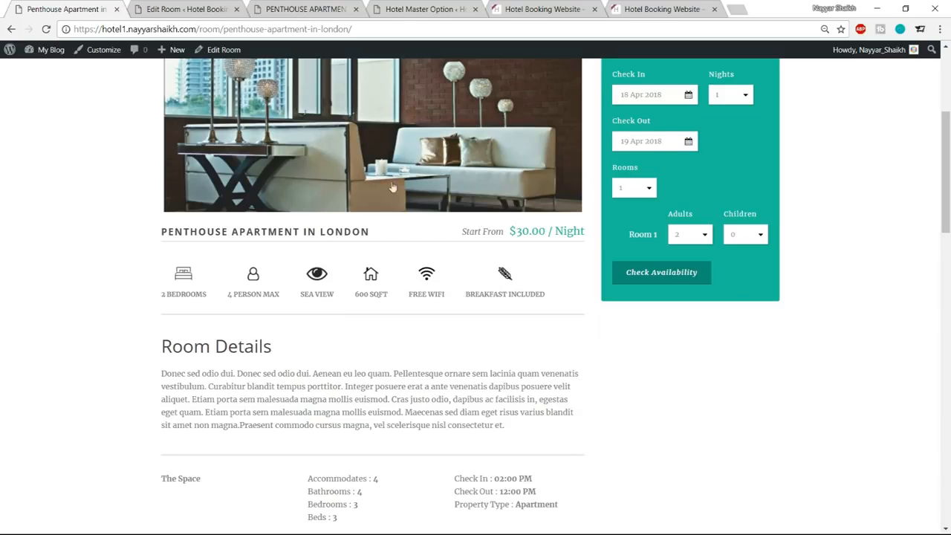
{"action": "left_click", "coordinate": [216, 9]}
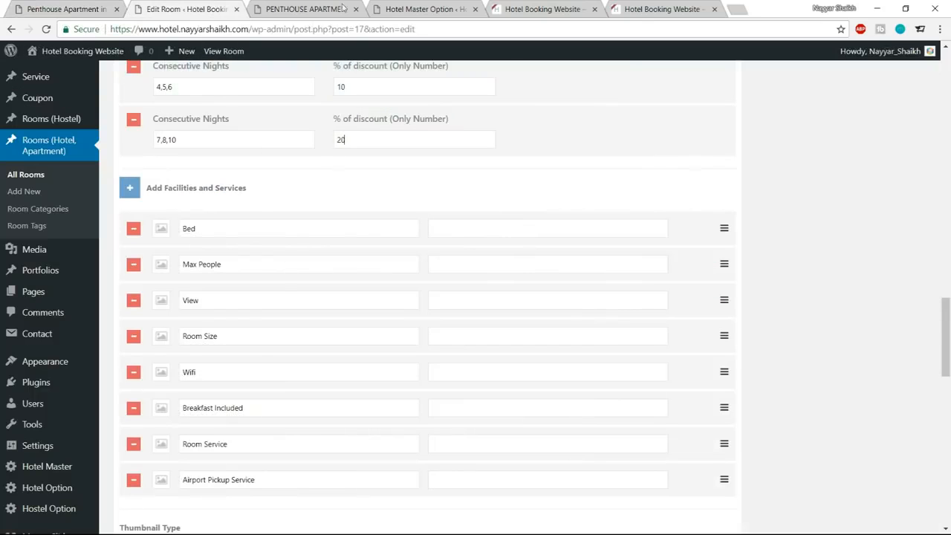
{"action": "left_click", "coordinate": [74, 8]}
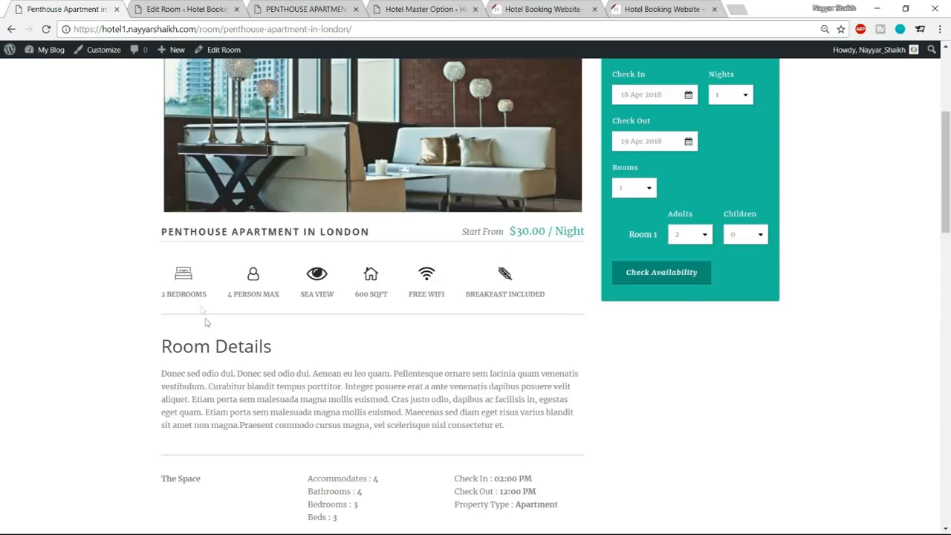
{"action": "mouse_move", "coordinate": [162, 293]}
{"action": "left_mouse_down"}
{"action": "mouse_move", "coordinate": [208, 299]}
{"action": "mouse_move", "coordinate": [164, 304]}
{"action": "mouse_move", "coordinate": [163, 296]}
{"action": "left_mouse_up"}
{"action": "left_click", "coordinate": [206, 296]}
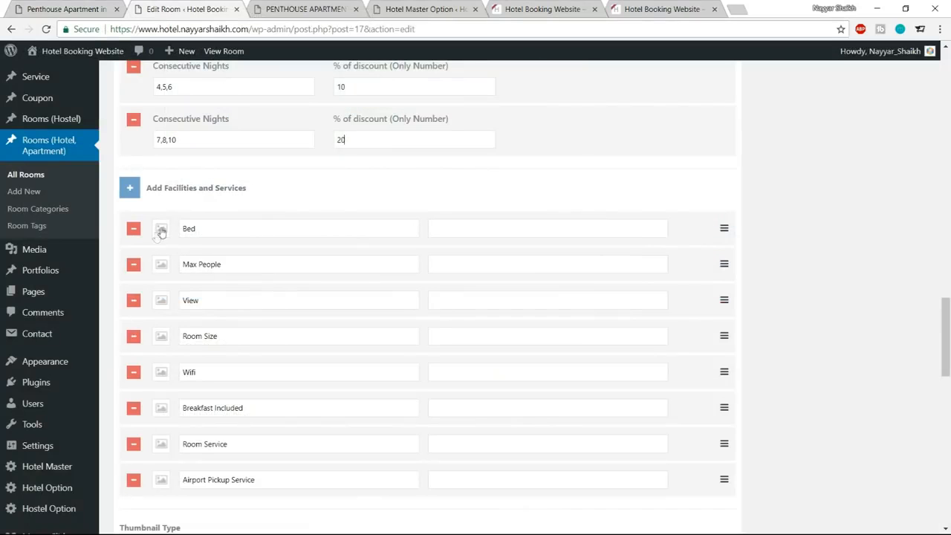
Give the Bed facility the bed icon and text 2 BEDROOMS, and Max People the person icon and text 4 People.
{"action": "left_click", "coordinate": [162, 231]}
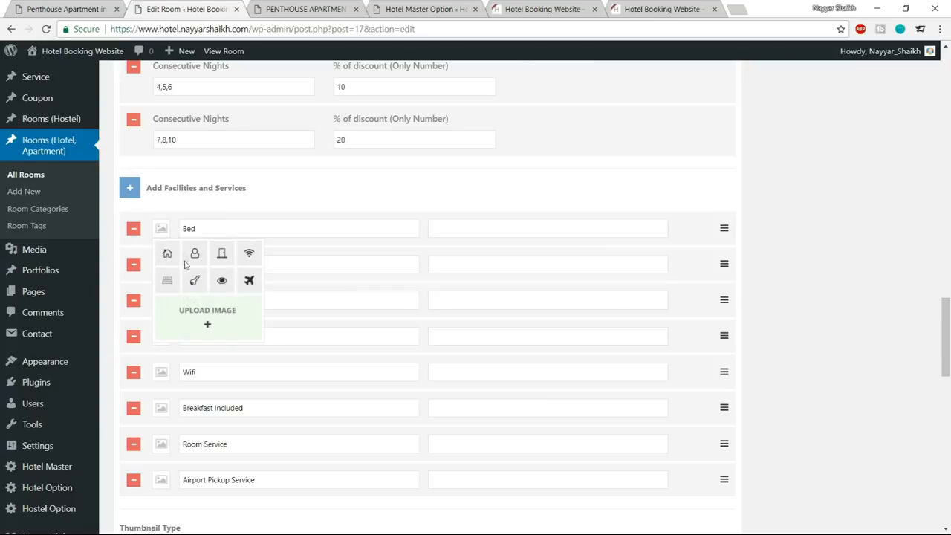
{"action": "left_click", "coordinate": [167, 280]}
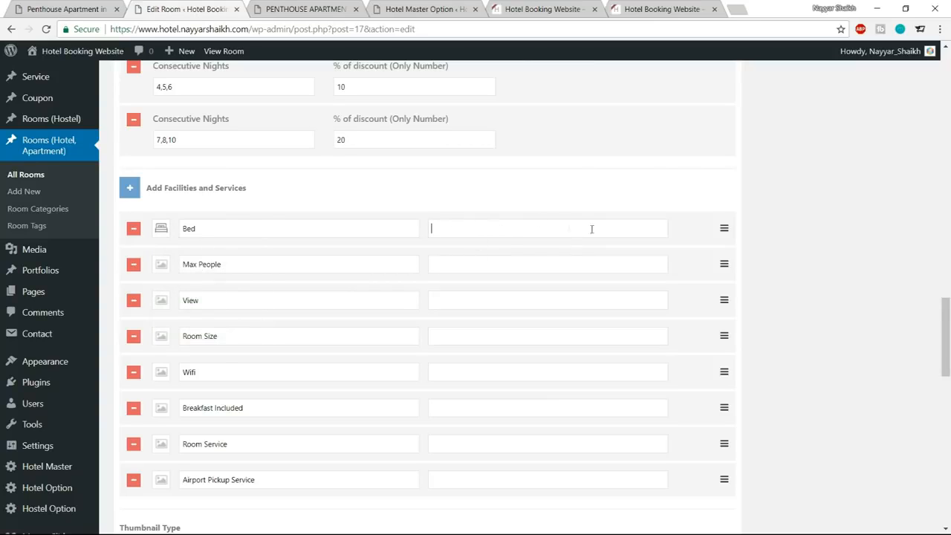
{"action": "type", "text": "2 BEDROOMS"}
{"action": "key", "text": "Tab"}
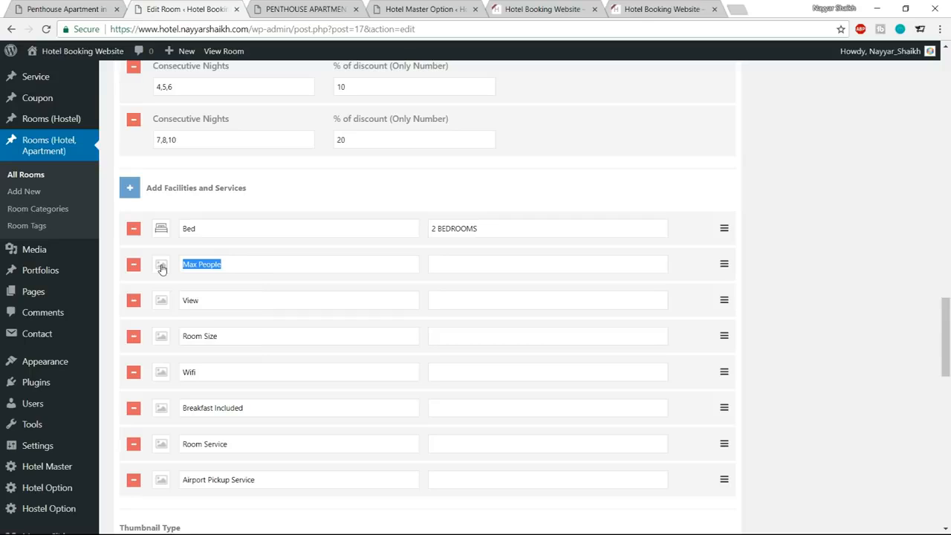
{"action": "left_click", "coordinate": [162, 267]}
{"action": "left_click", "coordinate": [194, 289]}
Give the View facility the eye icon and text City View, and Room Size the house icon and text 300 Sq.ft.
{"action": "left_click", "coordinate": [161, 306]}
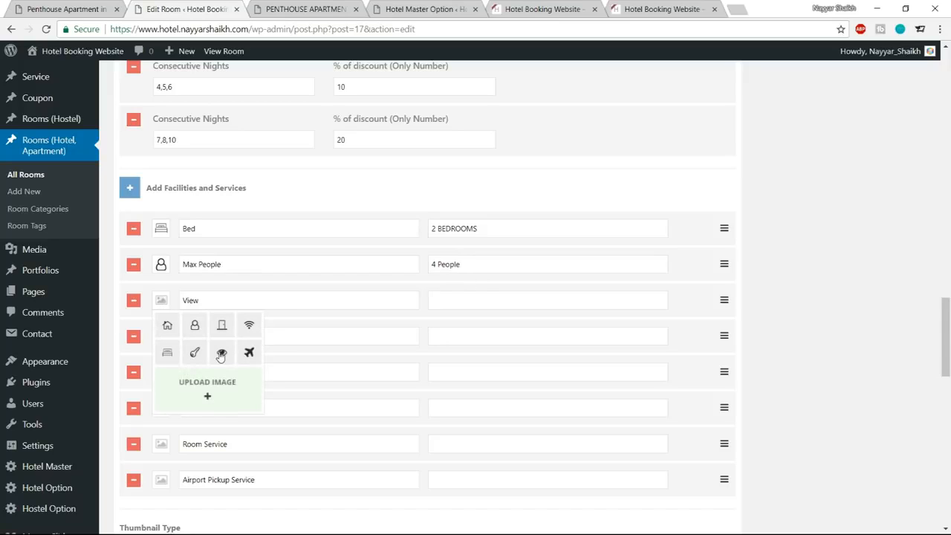
{"action": "left_click", "coordinate": [221, 352]}
{"action": "left_click", "coordinate": [464, 294]}
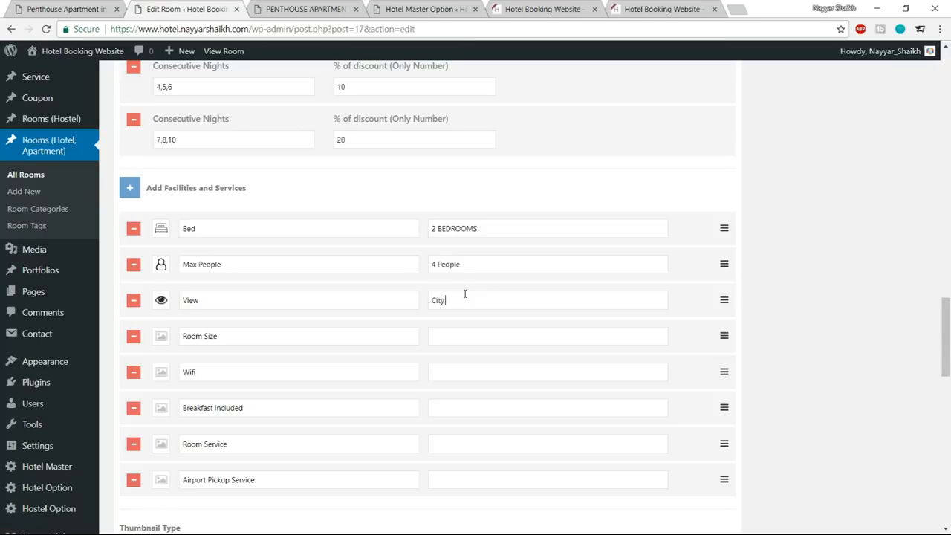
{"action": "left_click", "coordinate": [162, 338]}
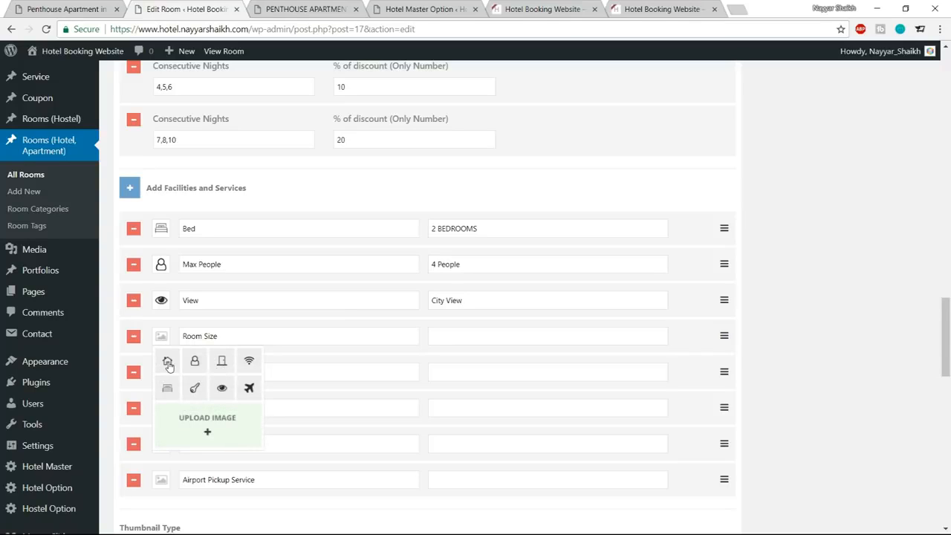
{"action": "left_click", "coordinate": [168, 364]}
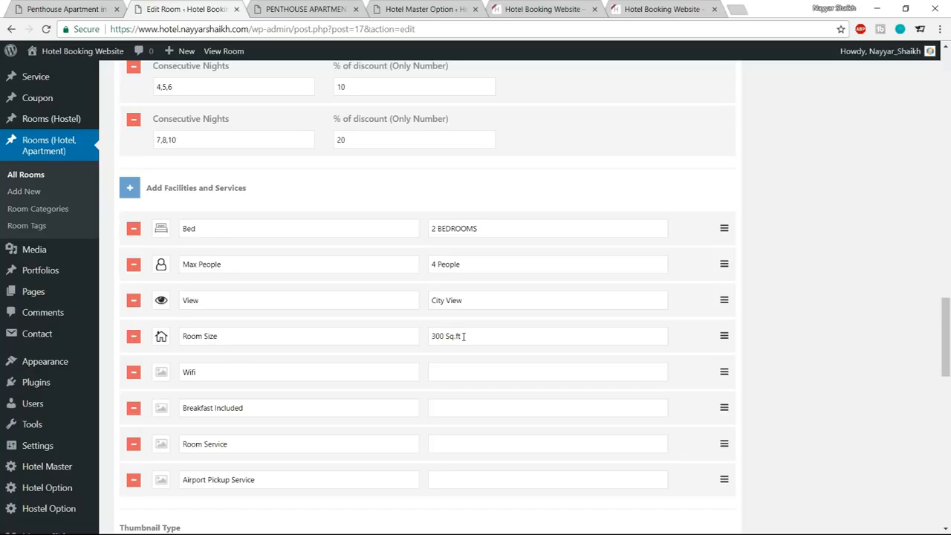
Give the Wifi facility the wifi icon and the text Free Wifi.
{"action": "left_click", "coordinate": [161, 371]}
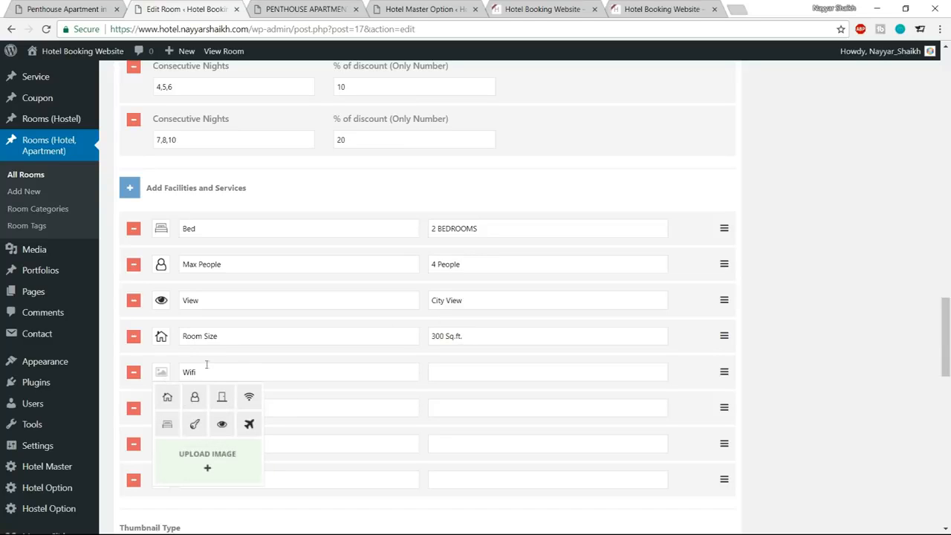
{"action": "scroll", "coordinate": [333, 402], "scroll_direction": "down", "scroll_amount": 1}
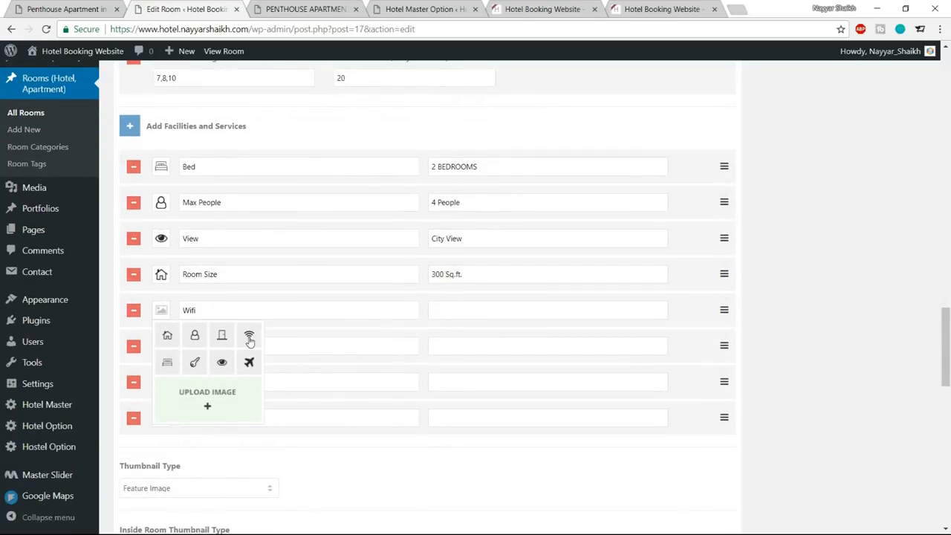
{"action": "left_click", "coordinate": [250, 337]}
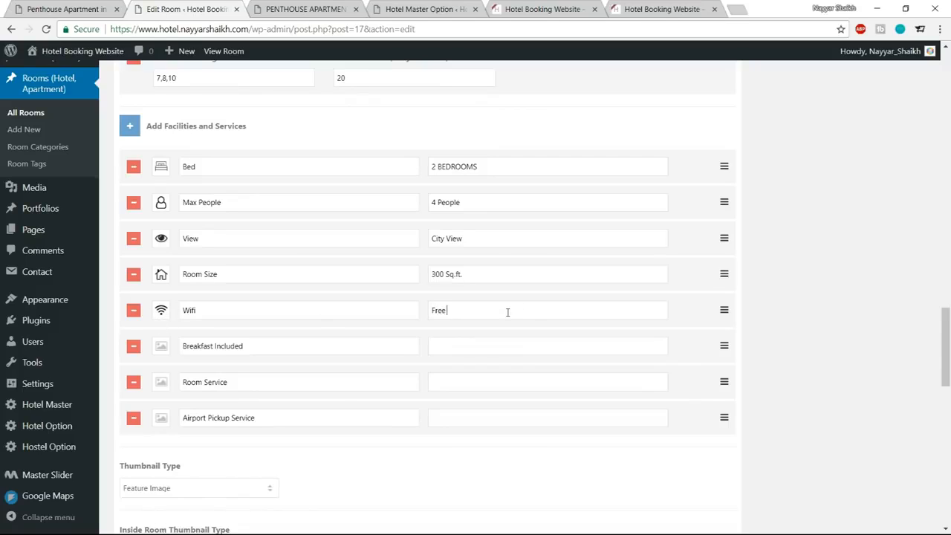
Check the icon choices for Breakfast Included, then open logomakr.com separately and dismiss its intro video and guided tour.
{"action": "left_click", "coordinate": [164, 350]}
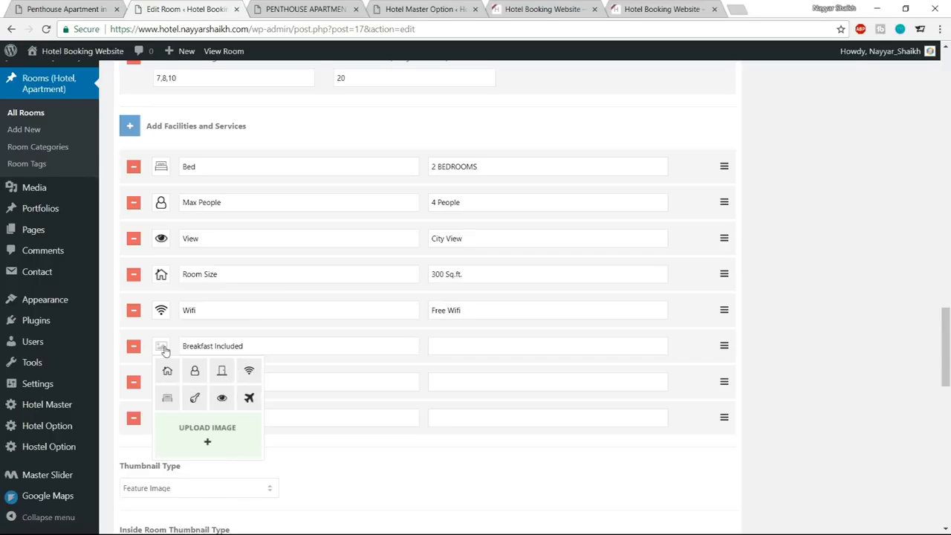
{"action": "left_click", "coordinate": [735, 6]}
{"action": "type", "text": "logomakr.com"}
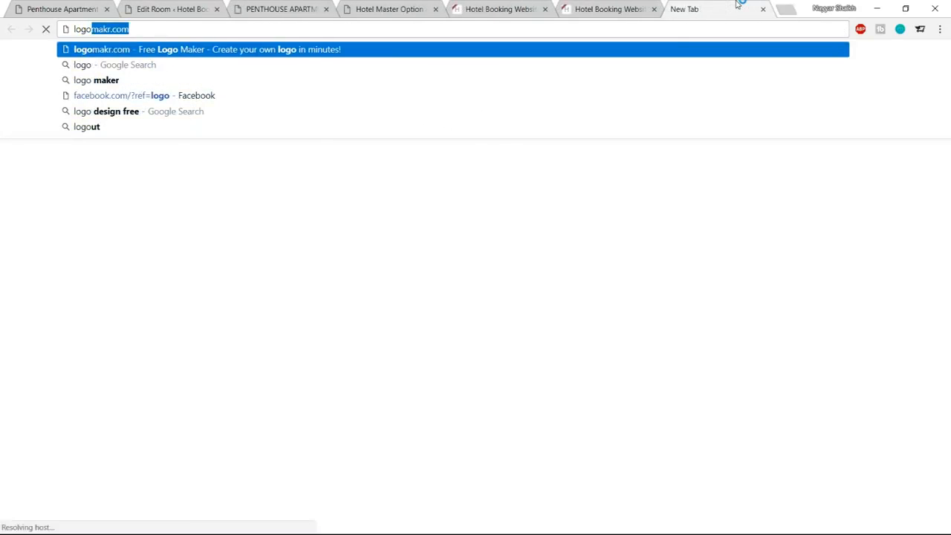
{"action": "key", "text": "Return"}
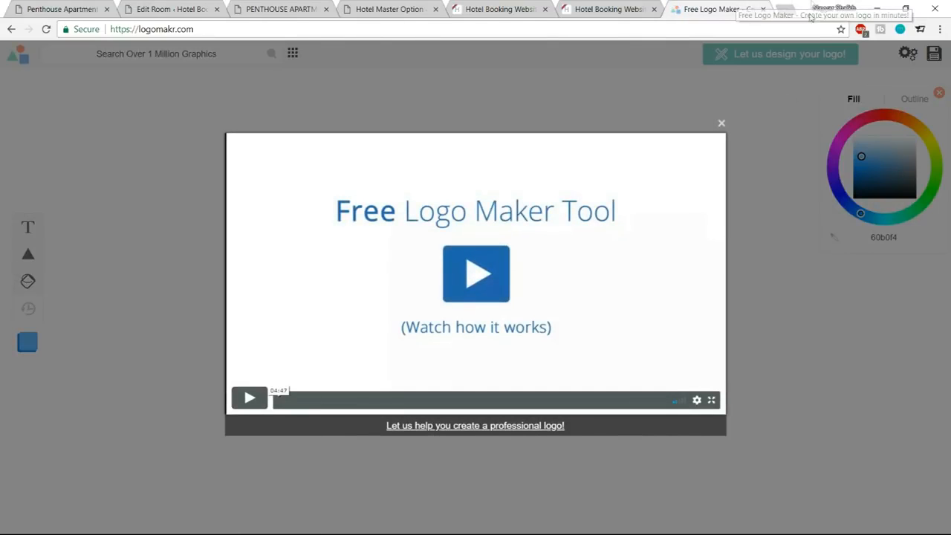
{"action": "left_click", "coordinate": [721, 123]}
{"action": "left_click", "coordinate": [342, 146]}
{"action": "left_click", "coordinate": [255, 265]}
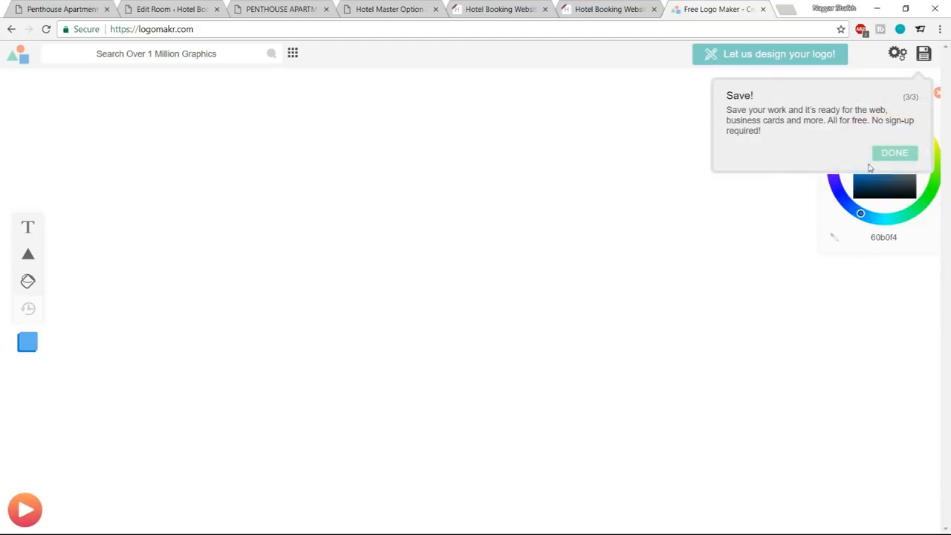
{"action": "left_click", "coordinate": [884, 154]}
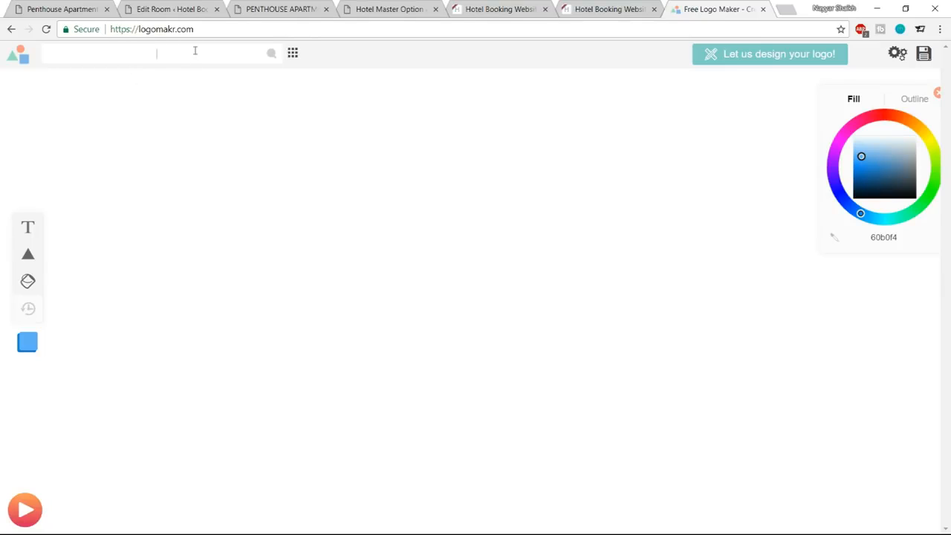
Search the logo maker's graphics for breakfast and try to place the bold wheat ear graphic on the canvas.
{"action": "left_click", "coordinate": [150, 59]}
{"action": "type", "text": "breakfast"}
{"action": "key", "text": "Return"}
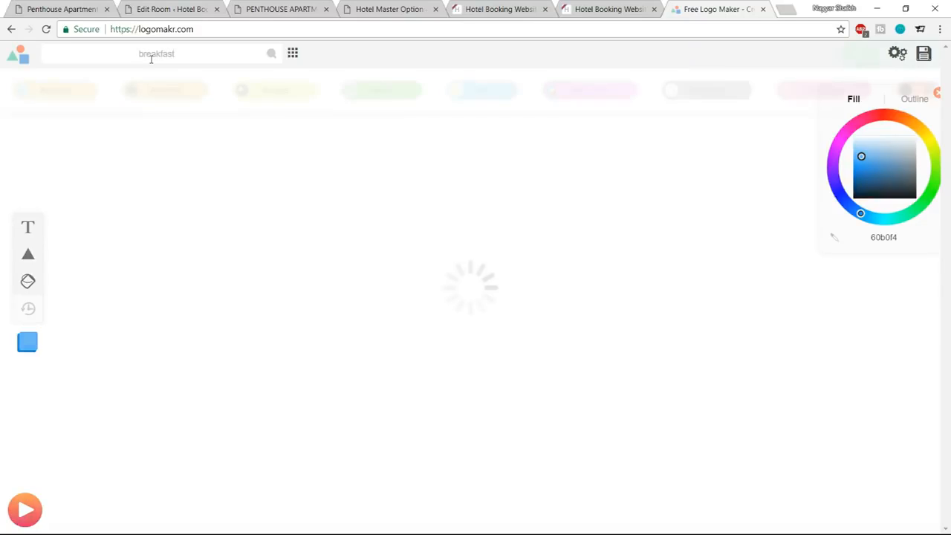
{"action": "scroll", "coordinate": [817, 289], "scroll_direction": "down", "scroll_amount": 9}
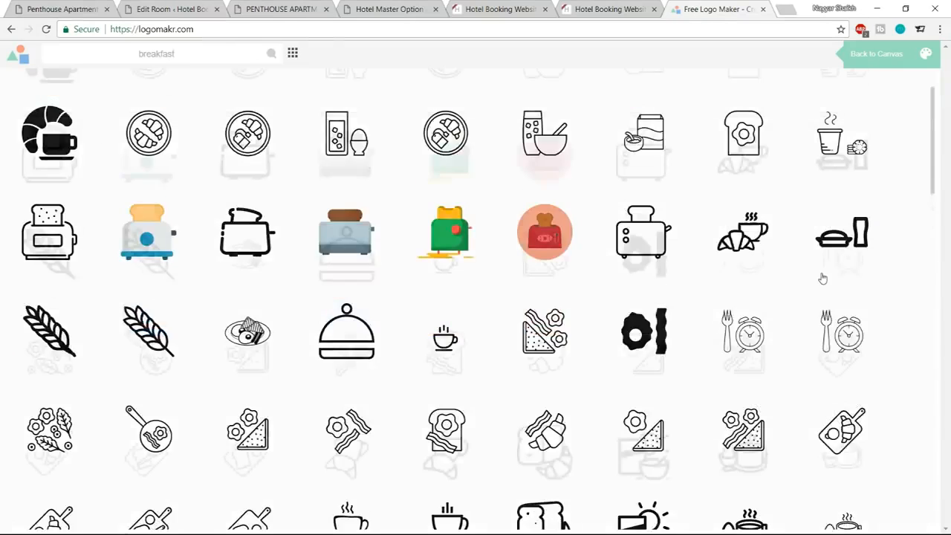
{"action": "scroll", "coordinate": [815, 302], "scroll_direction": "down", "scroll_amount": 2}
{"action": "scroll", "coordinate": [787, 315], "scroll_direction": "up", "scroll_amount": 6}
{"action": "scroll", "coordinate": [786, 308], "scroll_direction": "up", "scroll_amount": 3}
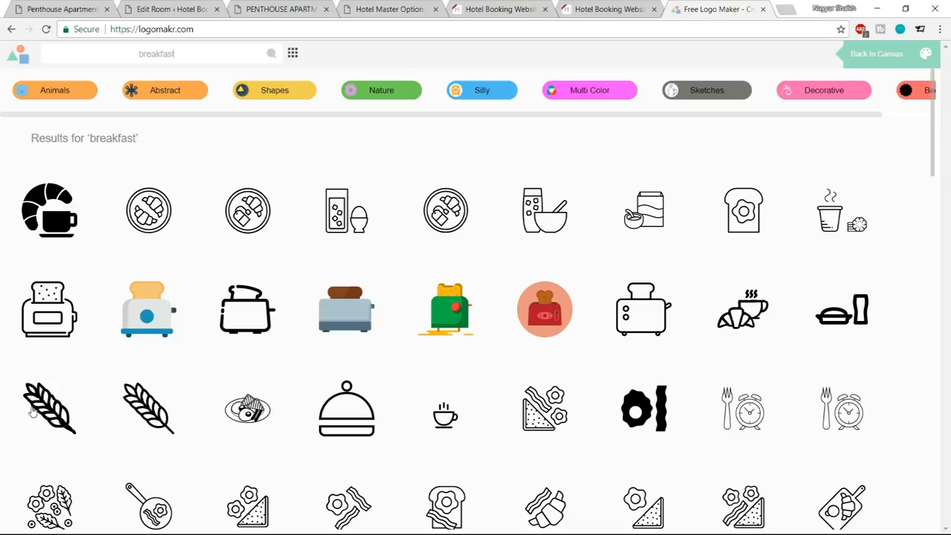
{"action": "left_click", "coordinate": [58, 409]}
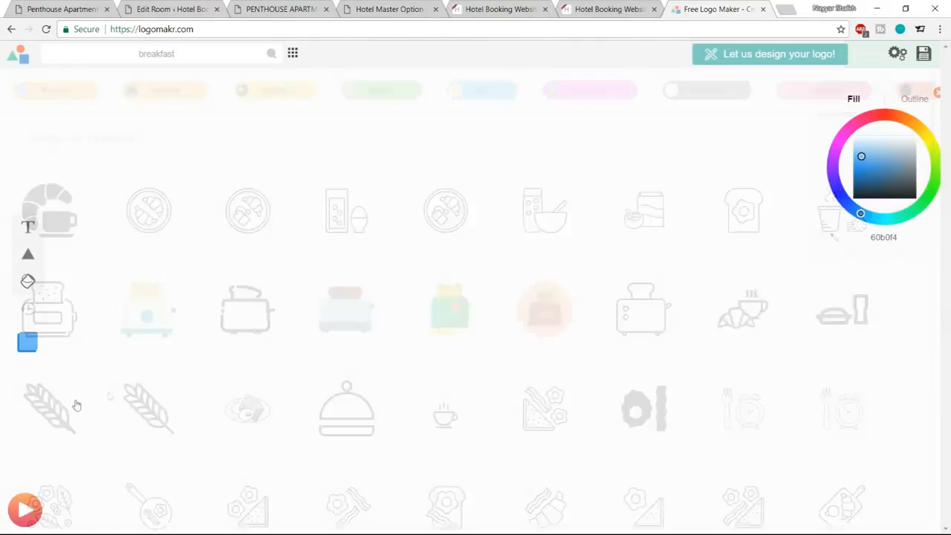
{"action": "left_click_drag", "start_coordinate": [555, 232], "coordinate": [312, 227]}
{"action": "left_click_drag", "start_coordinate": [283, 188], "coordinate": [555, 359]}
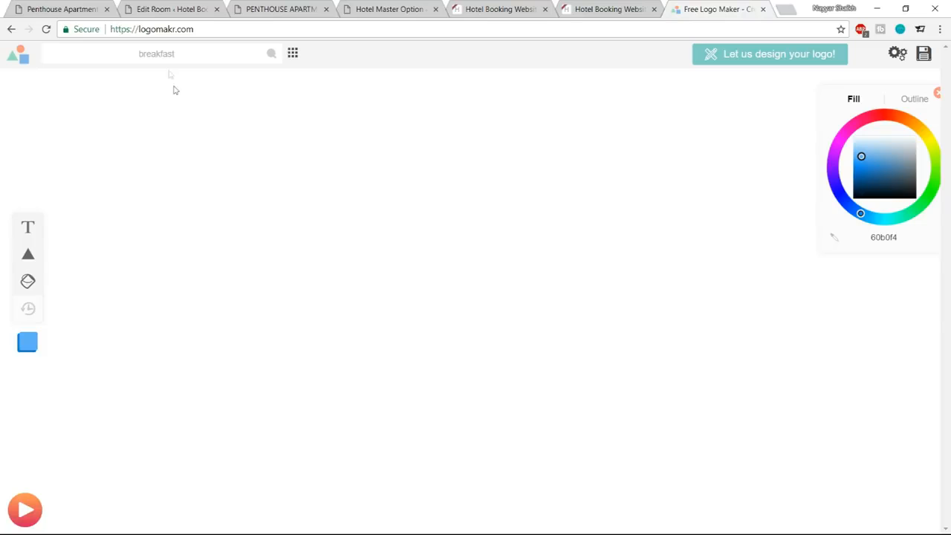
Reopen the breakfast graphics, try to place the croissant and coffee cup graphic on the canvas, and try to save the logo.
{"action": "left_click", "coordinate": [270, 60]}
{"action": "left_click", "coordinate": [46, 221]}
{"action": "left_click_drag", "start_coordinate": [239, 154], "coordinate": [645, 433]}
{"action": "left_click_drag", "start_coordinate": [683, 388], "coordinate": [290, 139]}
{"action": "left_click_drag", "start_coordinate": [355, 202], "coordinate": [664, 473]}
{"action": "left_click", "coordinate": [924, 56]}
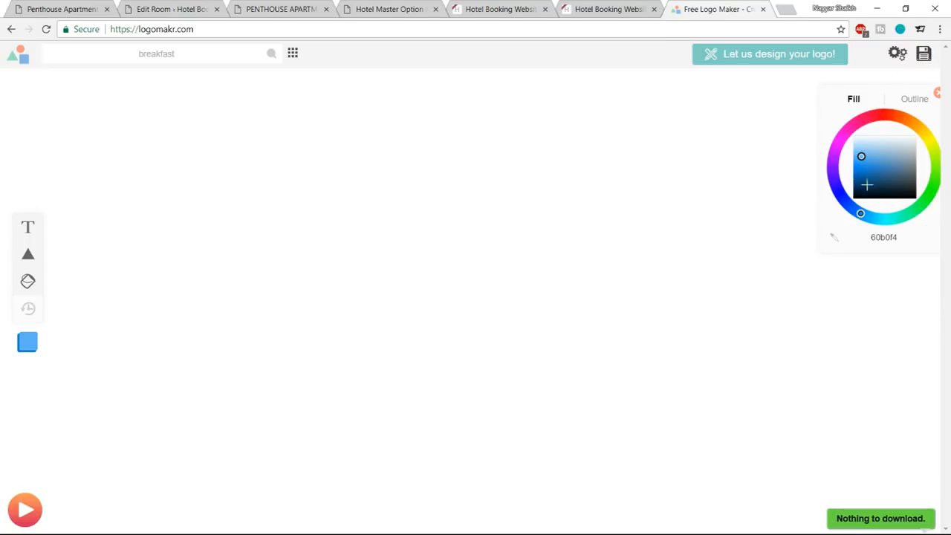
Try to place the green toaster graphic from the breakfast results on the canvas.
{"action": "left_click", "coordinate": [272, 53]}
{"action": "left_click", "coordinate": [462, 321]}
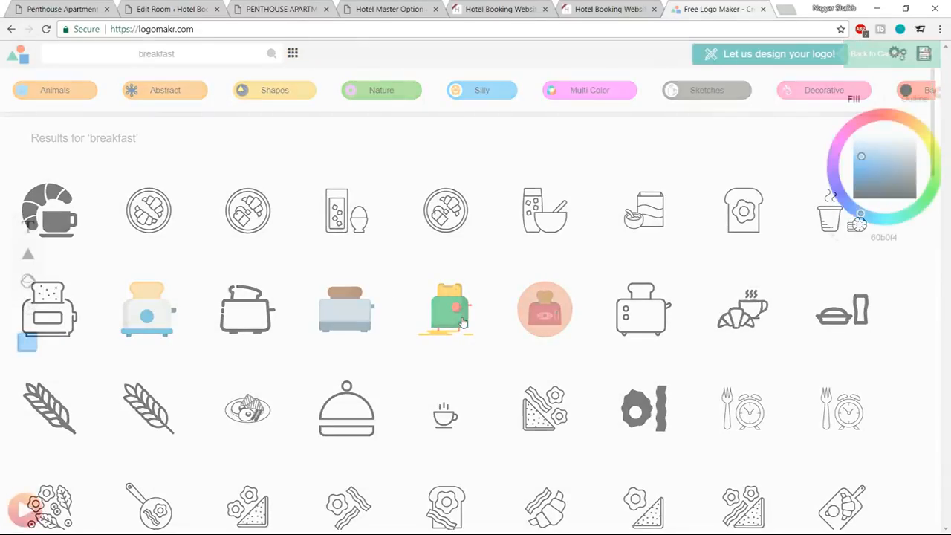
{"action": "left_click_drag", "start_coordinate": [272, 208], "coordinate": [618, 456]}
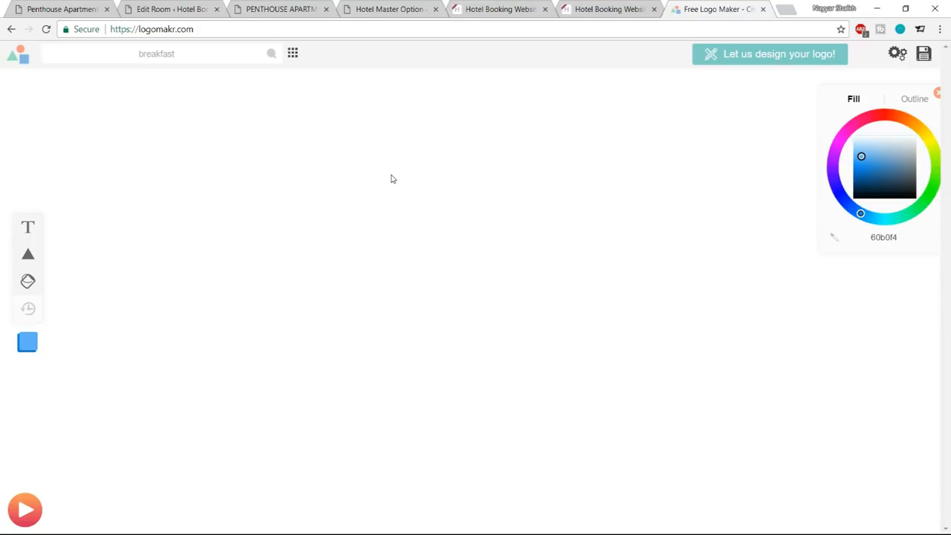
Skim through the logo maker's Overview tutorial video, then close the video and the site.
{"action": "left_click", "coordinate": [27, 510]}
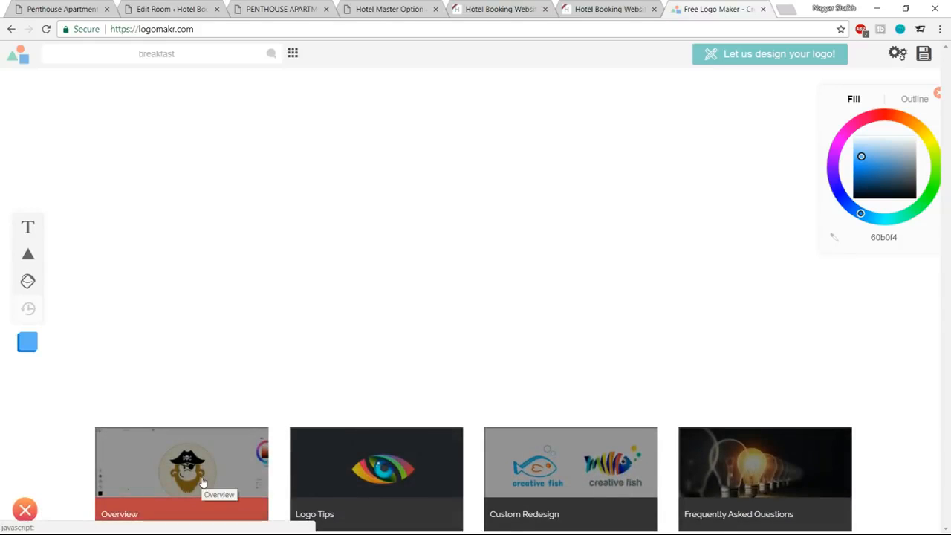
{"action": "left_click", "coordinate": [197, 485]}
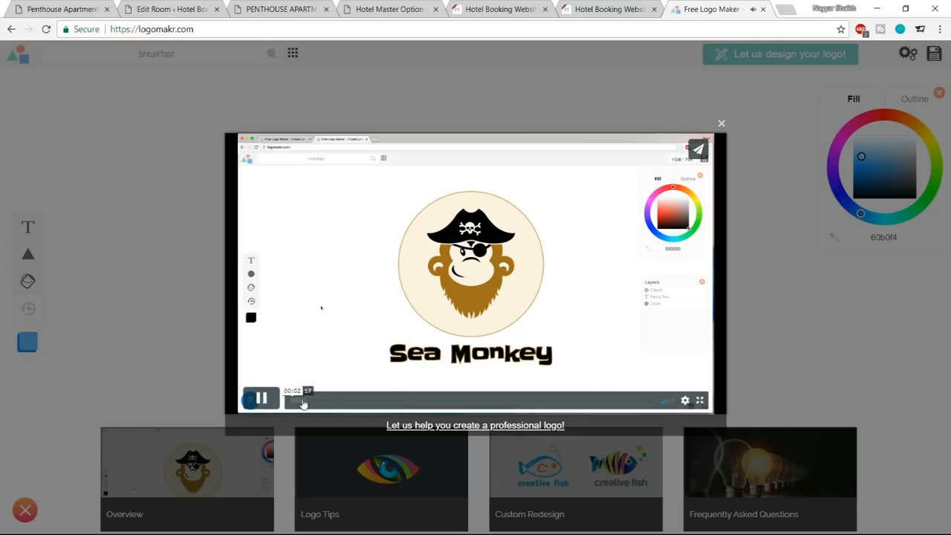
{"action": "left_click", "coordinate": [306, 401]}
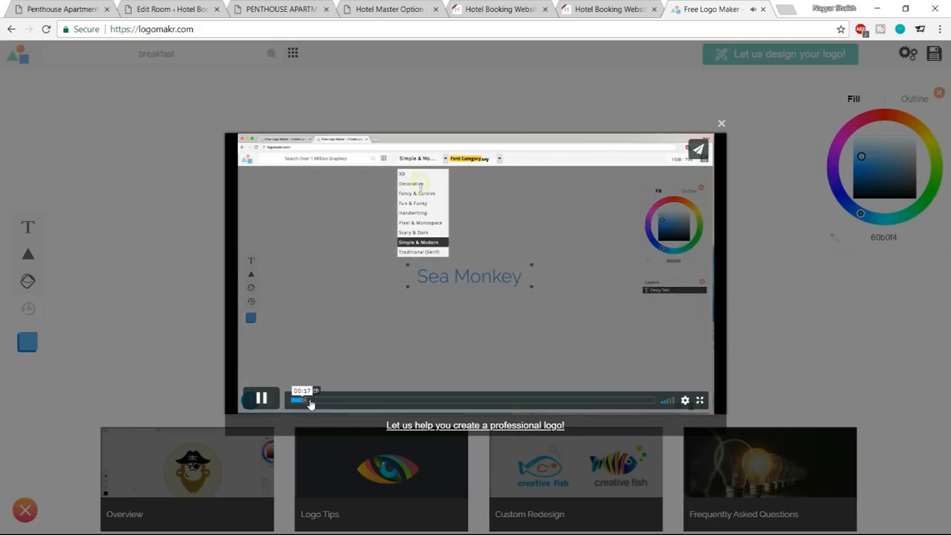
{"action": "left_click_drag", "start_coordinate": [336, 395], "coordinate": [513, 401]}
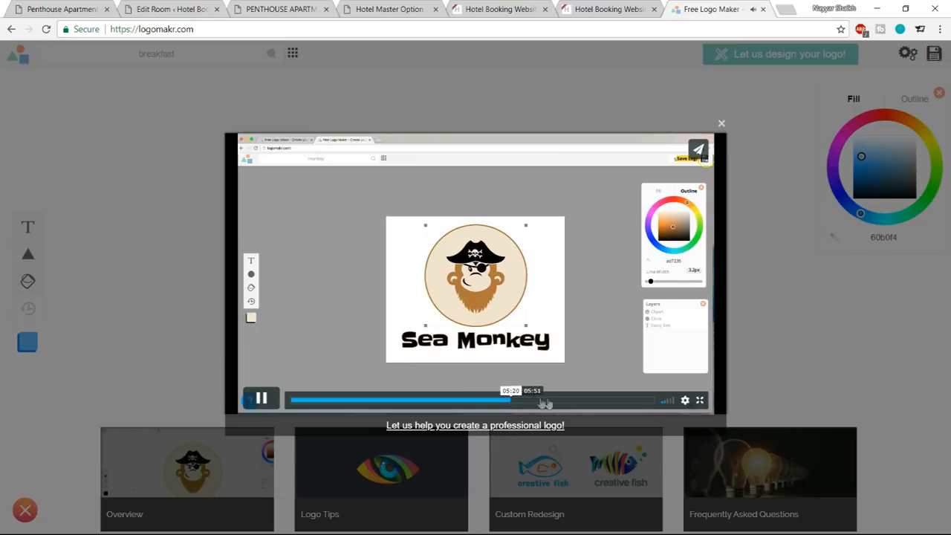
{"action": "left_click", "coordinate": [721, 124]}
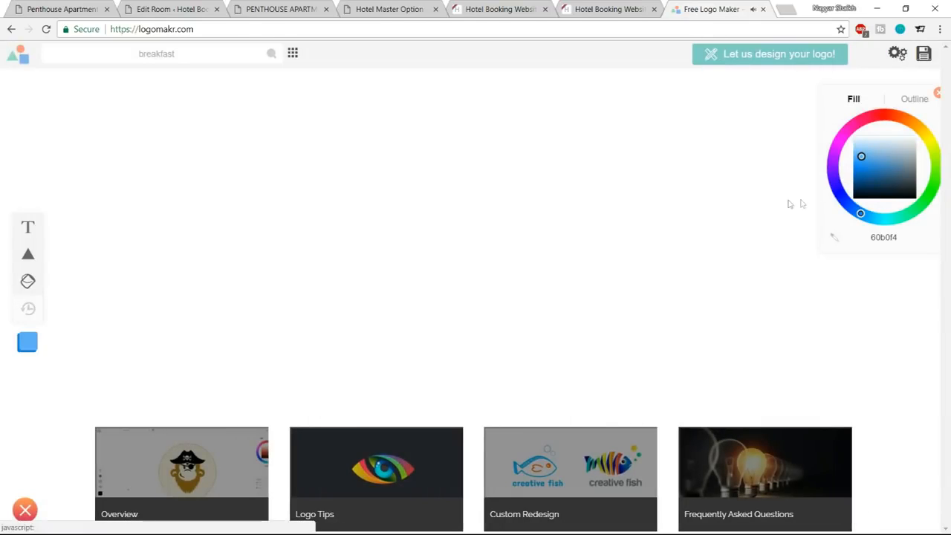
{"action": "left_click", "coordinate": [762, 10]}
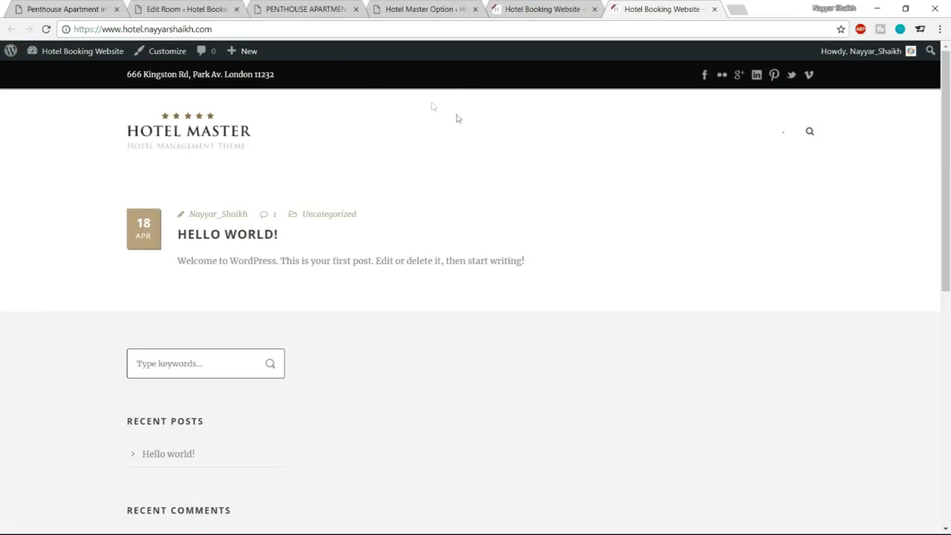
Return to the room editor and delete the Breakfast Included facility.
{"action": "left_click", "coordinate": [412, 8]}
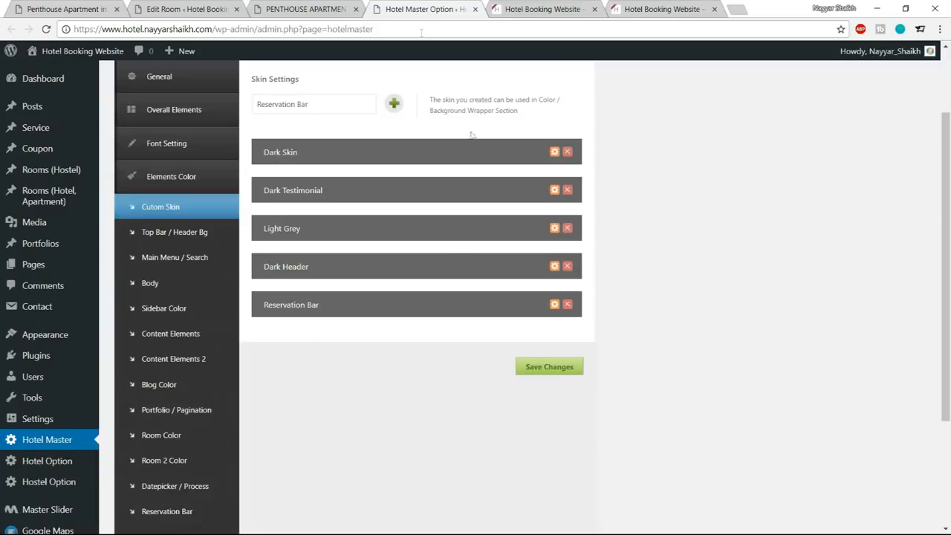
{"action": "left_click", "coordinate": [202, 6]}
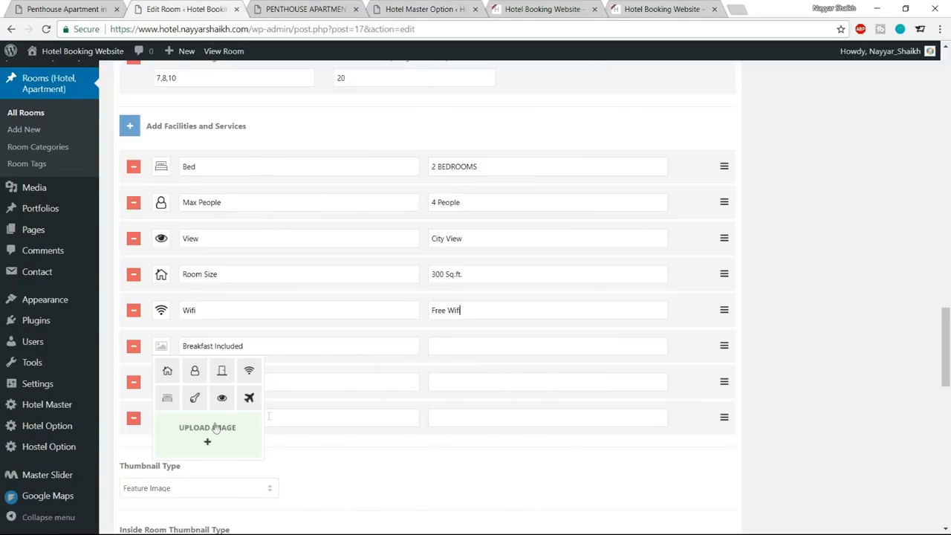
{"action": "left_click", "coordinate": [66, 8]}
{"action": "left_click", "coordinate": [161, 352]}
{"action": "left_click", "coordinate": [160, 350]}
{"action": "left_click", "coordinate": [499, 347]}
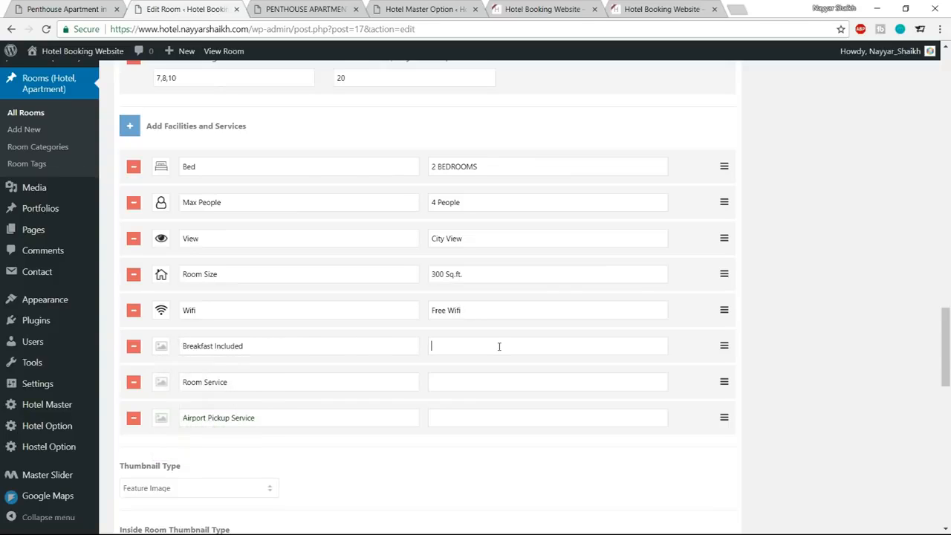
{"action": "left_click", "coordinate": [133, 348]}
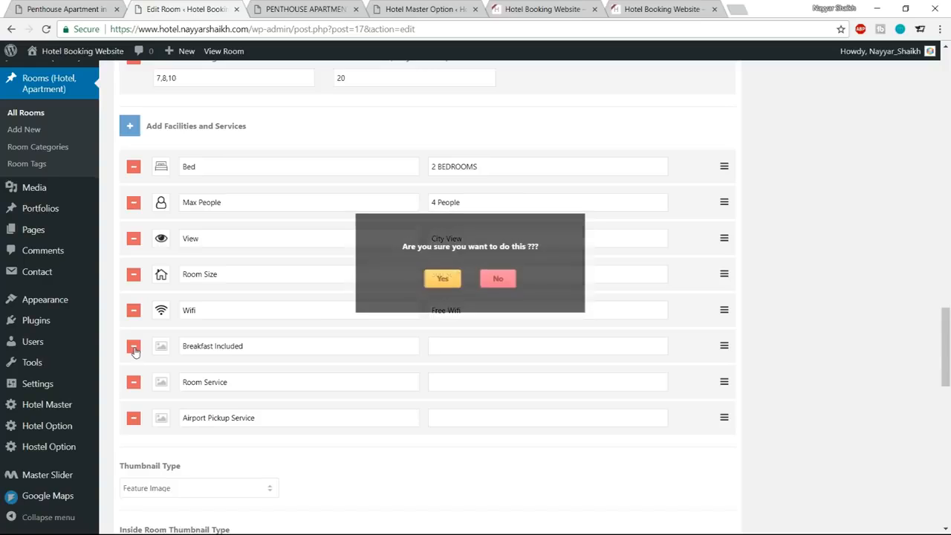
{"action": "left_click", "coordinate": [442, 283]}
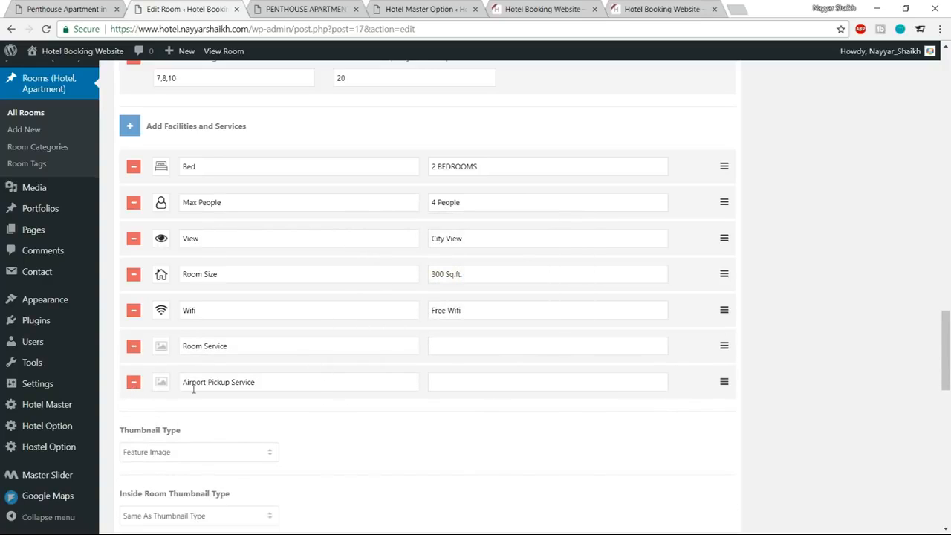
Give the Airport Pickup Service facility the airplane icon and copy its title into its text as Airport Pickup Service.
{"action": "left_click", "coordinate": [161, 382]}
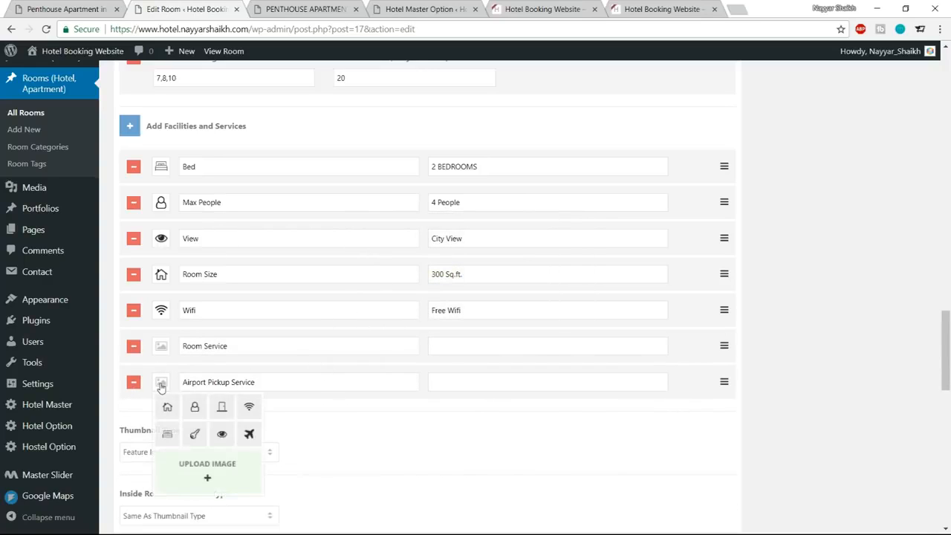
{"action": "left_click", "coordinate": [249, 434]}
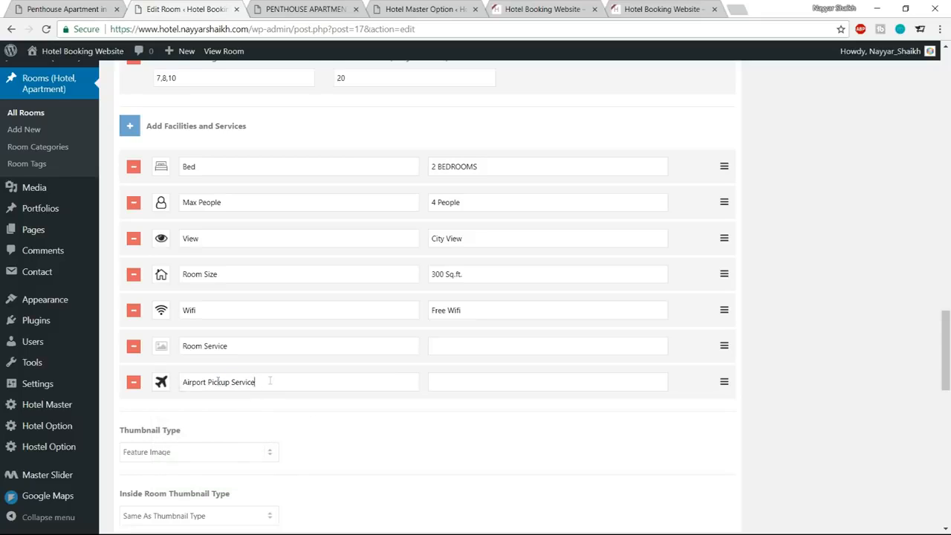
{"action": "left_click_drag", "start_coordinate": [269, 380], "coordinate": [181, 384]}
{"action": "key", "text": "ctrl+c"}
{"action": "left_click", "coordinate": [508, 380]}
{"action": "key", "text": "ctrl+v"}
Delete the Room Service facility from the Penthouse Apartment in London and update the room.
{"action": "left_click", "coordinate": [133, 347]}
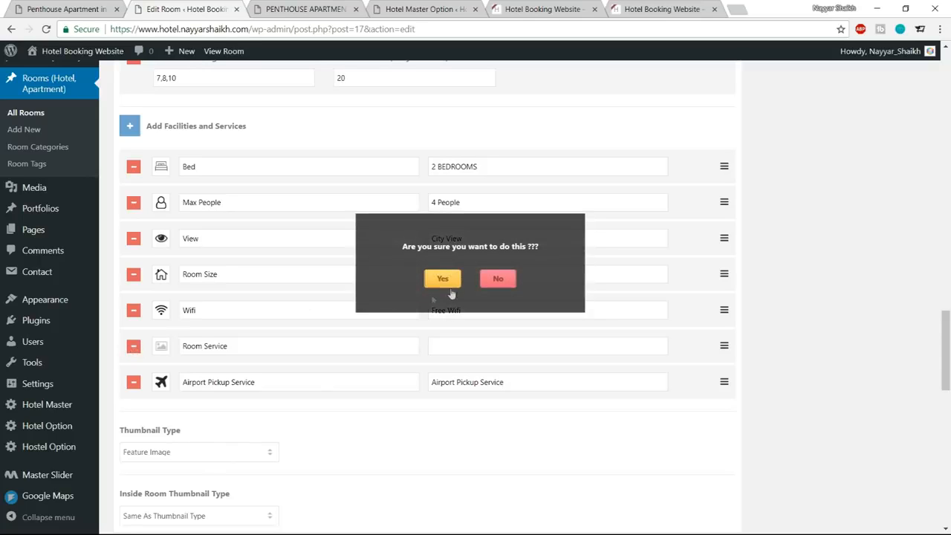
{"action": "left_click", "coordinate": [443, 279]}
{"action": "scroll", "coordinate": [743, 408], "scroll_direction": "down", "scroll_amount": 3}
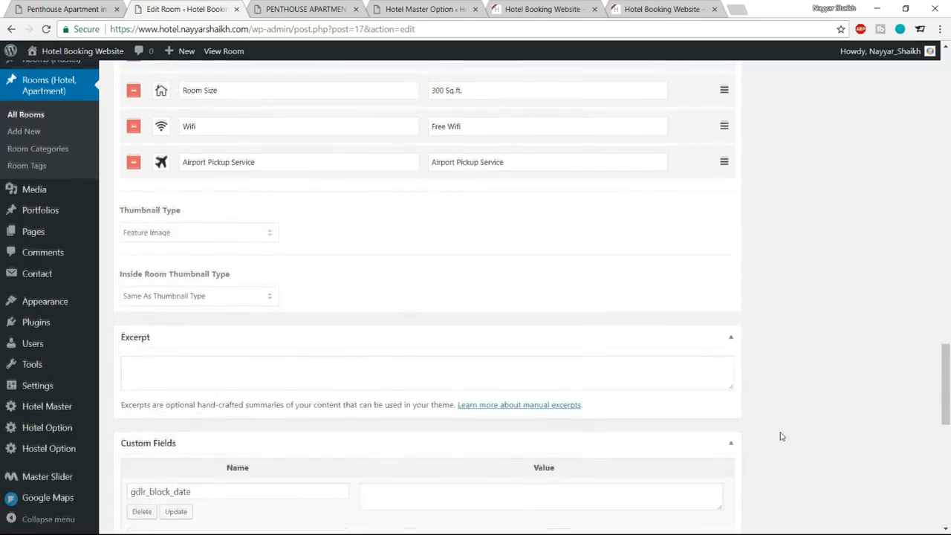
{"action": "scroll", "coordinate": [780, 437], "scroll_direction": "up", "scroll_amount": 6}
{"action": "scroll", "coordinate": [781, 439], "scroll_direction": "up", "scroll_amount": 10}
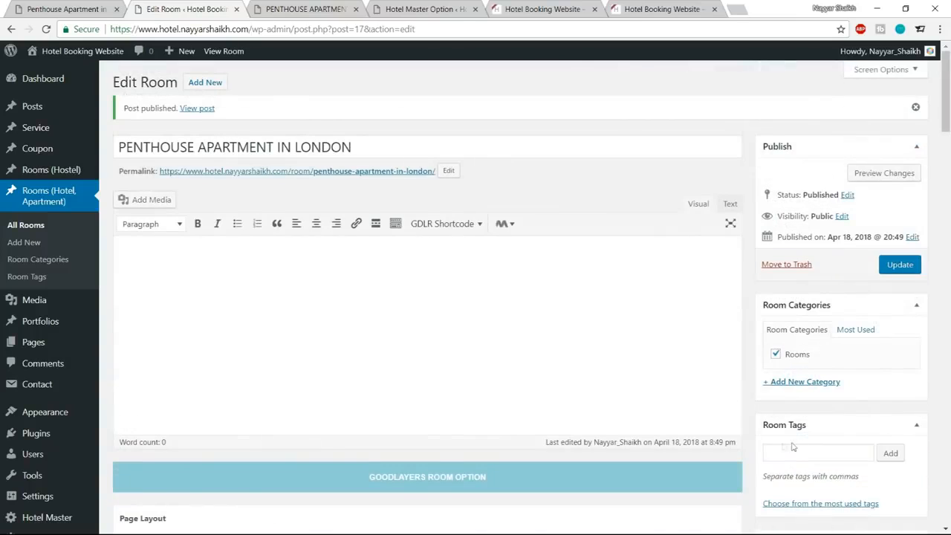
{"action": "left_click", "coordinate": [899, 265]}
Reload the live room page and review its title, starting price, facility icons and reservation form.
{"action": "left_click", "coordinate": [303, 9]}
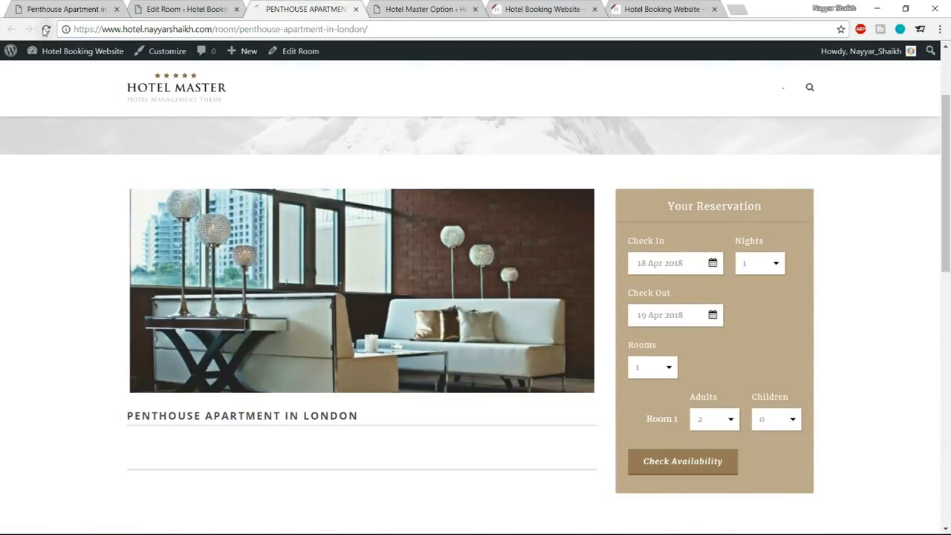
{"action": "left_click", "coordinate": [45, 29]}
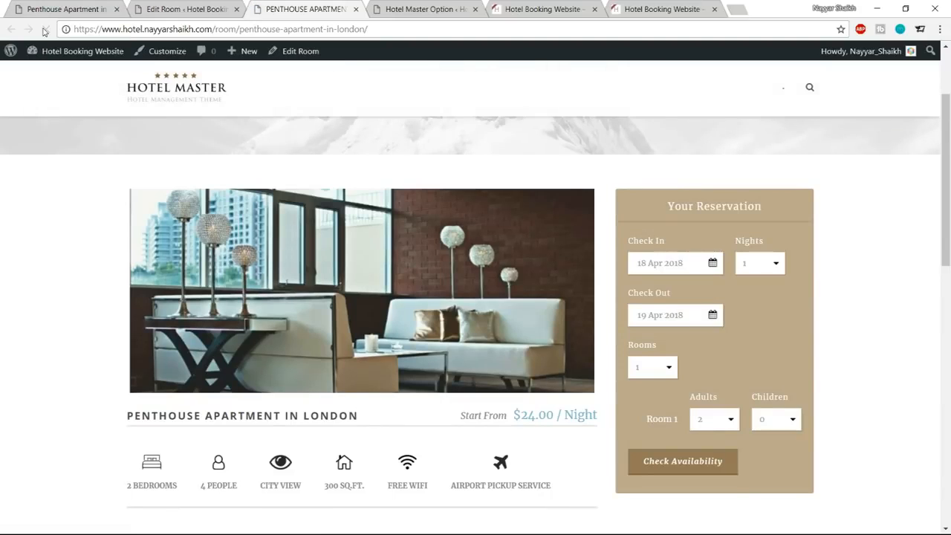
{"action": "scroll", "coordinate": [651, 250], "scroll_direction": "down", "scroll_amount": 6}
{"action": "scroll", "coordinate": [631, 282], "scroll_direction": "up", "scroll_amount": 6}
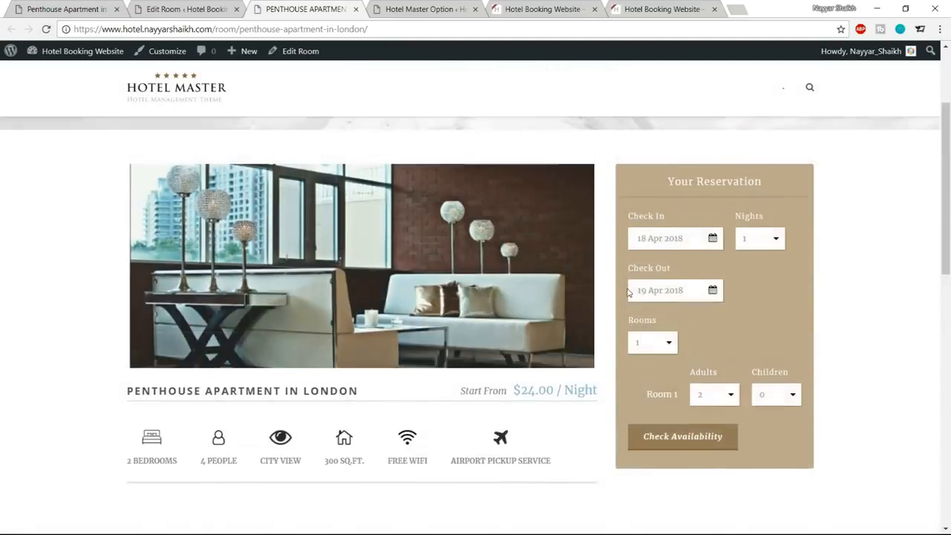
{"action": "scroll", "coordinate": [628, 293], "scroll_direction": "up", "scroll_amount": 3}
{"action": "scroll", "coordinate": [594, 334], "scroll_direction": "down", "scroll_amount": 3}
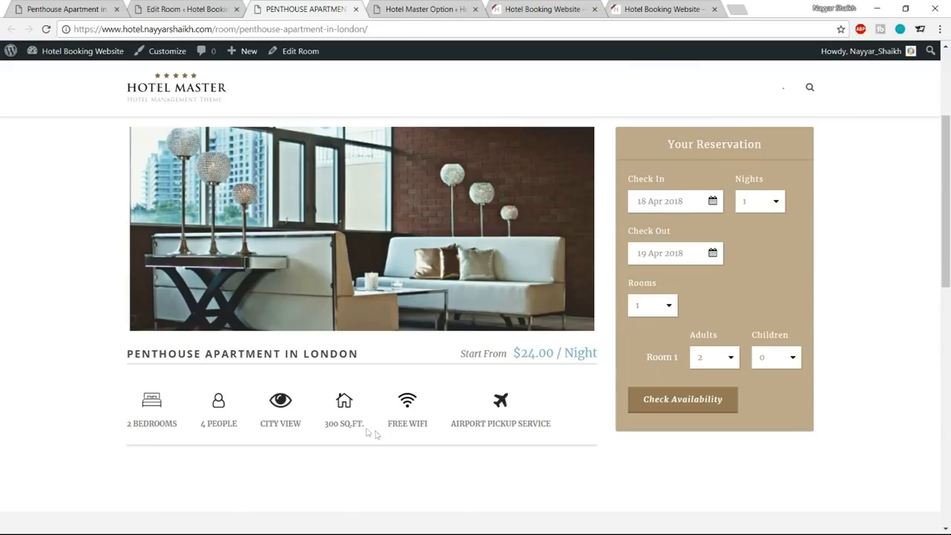
{"action": "left_click_drag", "start_coordinate": [459, 357], "coordinate": [599, 356]}
{"action": "left_click", "coordinate": [440, 358]}
{"action": "left_click_drag", "start_coordinate": [245, 356], "coordinate": [372, 355]}
{"action": "left_click", "coordinate": [372, 355]}
{"action": "scroll", "coordinate": [144, 392], "scroll_direction": "down", "scroll_amount": 1}
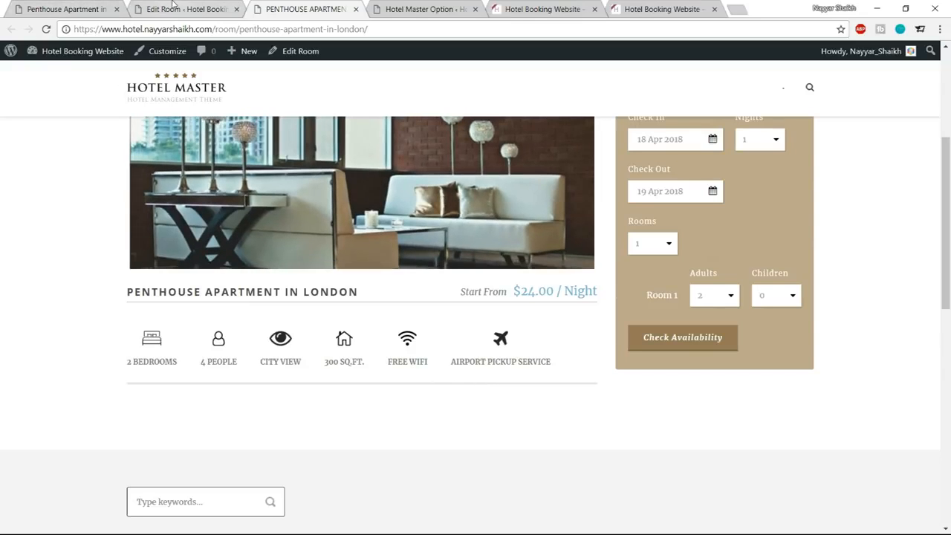
Copy the Room Details heading and its paragraph from the demo room page into the room's content editor.
{"action": "left_click", "coordinate": [178, 5]}
{"action": "scroll", "coordinate": [637, 299], "scroll_direction": "down", "scroll_amount": 10}
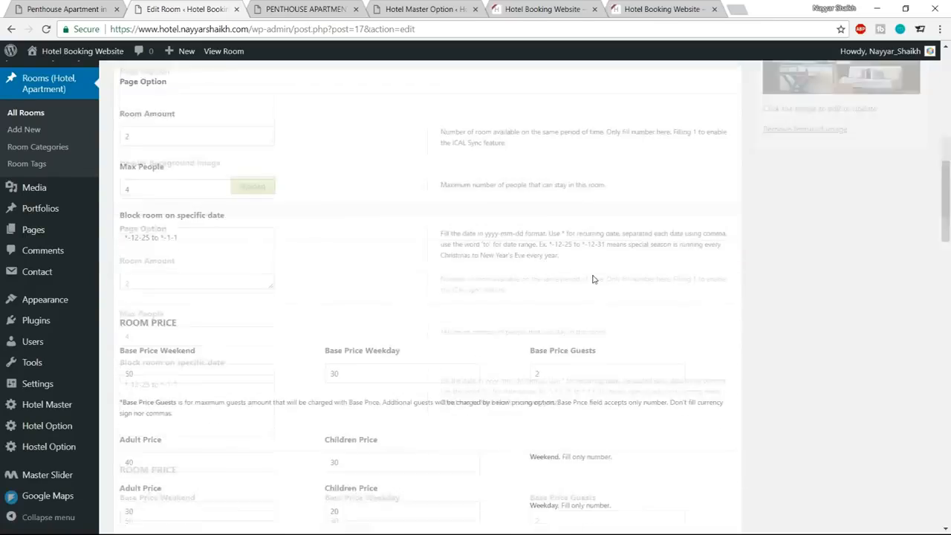
{"action": "scroll", "coordinate": [636, 299], "scroll_direction": "down", "scroll_amount": 15}
{"action": "scroll", "coordinate": [660, 335], "scroll_direction": "up", "scroll_amount": 10}
{"action": "scroll", "coordinate": [661, 342], "scroll_direction": "up", "scroll_amount": 15}
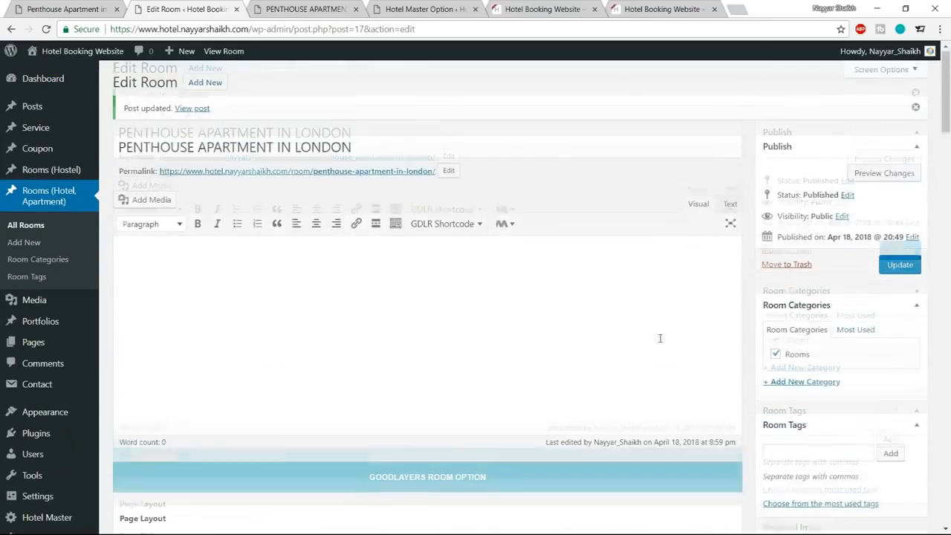
{"action": "left_click", "coordinate": [39, 8]}
{"action": "scroll", "coordinate": [426, 250], "scroll_direction": "down", "scroll_amount": 3}
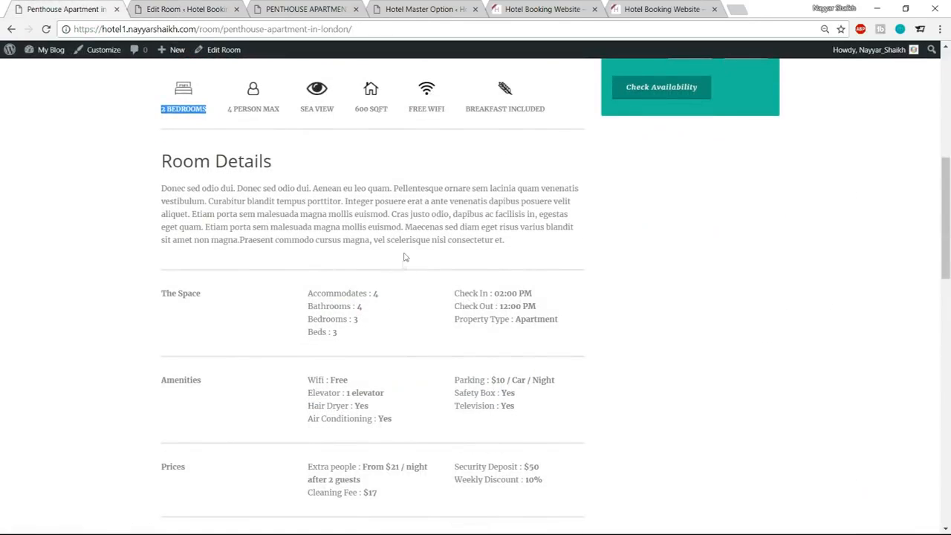
{"action": "left_click_drag", "start_coordinate": [160, 165], "coordinate": [526, 243]}
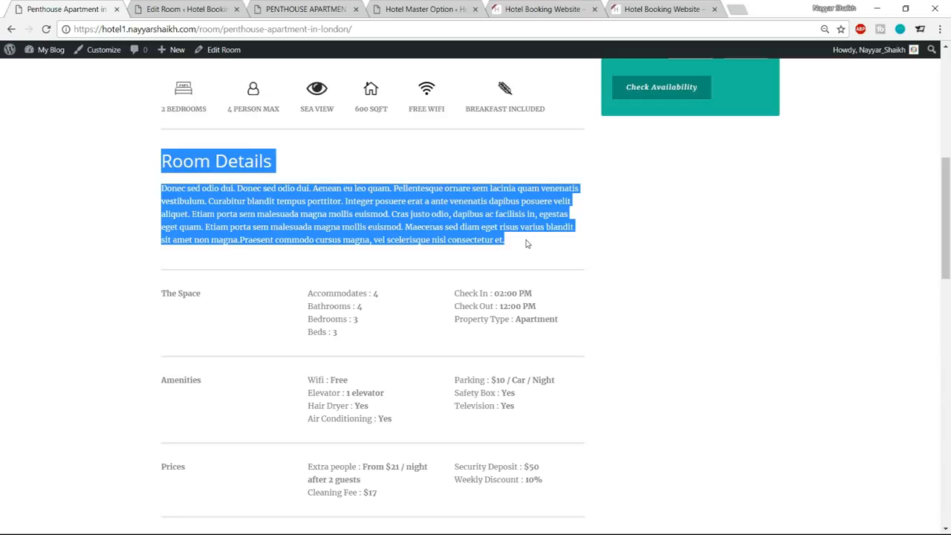
{"action": "left_click", "coordinate": [190, 9]}
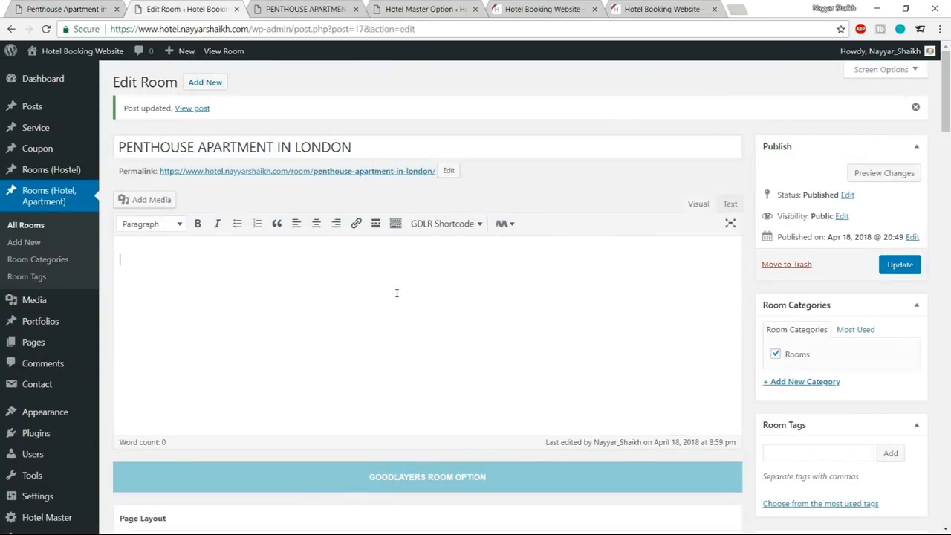
{"action": "key", "text": "ctrl+v"}
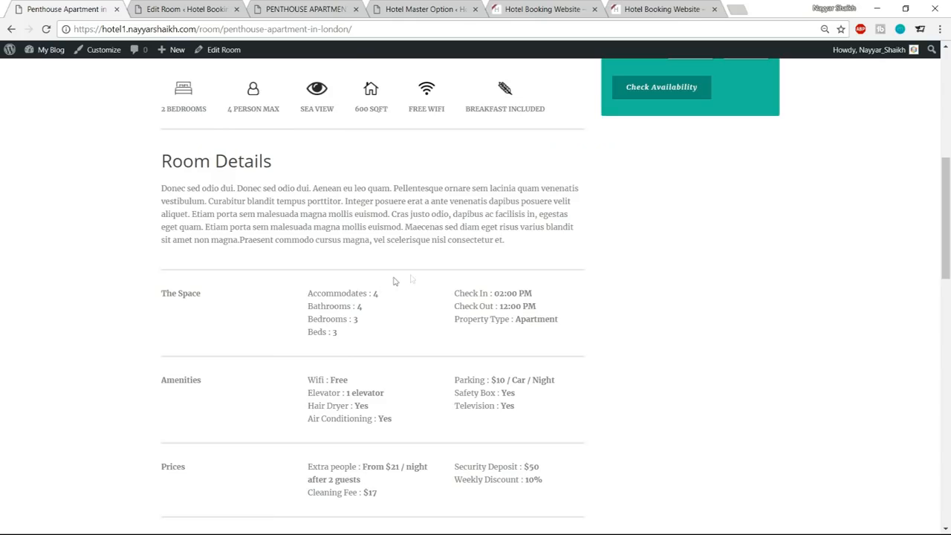
Compare with the demo's section separators and insert a GDLR Divider shortcode below the Room Details paragraph.
{"action": "left_click", "coordinate": [66, 8]}
{"action": "scroll", "coordinate": [294, 279], "scroll_direction": "down", "scroll_amount": 1}
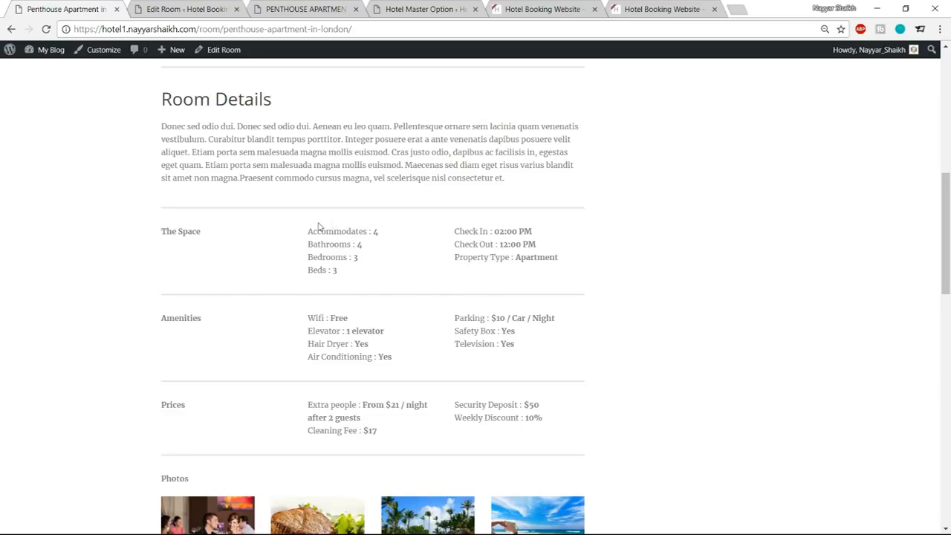
{"action": "left_click", "coordinate": [170, 8]}
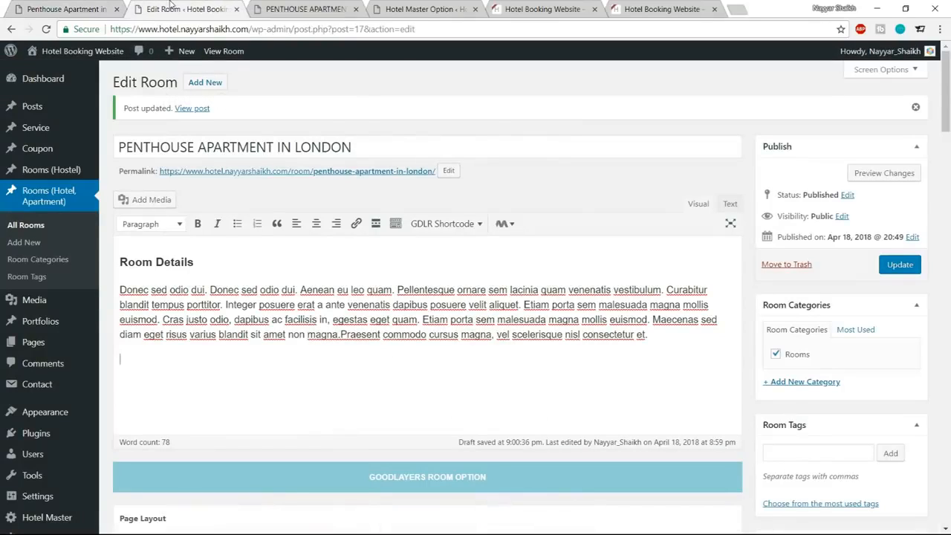
{"action": "left_click", "coordinate": [17, 7]}
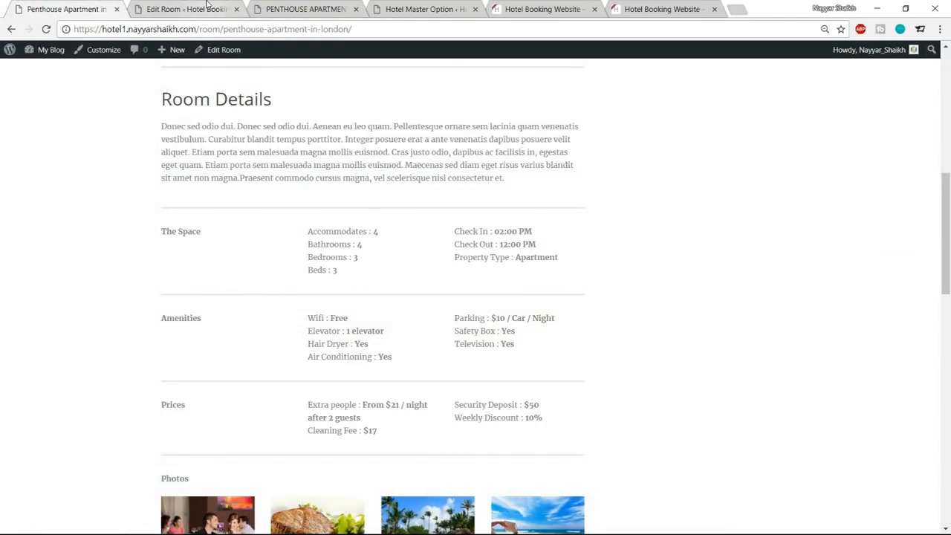
{"action": "left_click", "coordinate": [208, 7]}
{"action": "scroll", "coordinate": [525, 253], "scroll_direction": "down", "scroll_amount": 1}
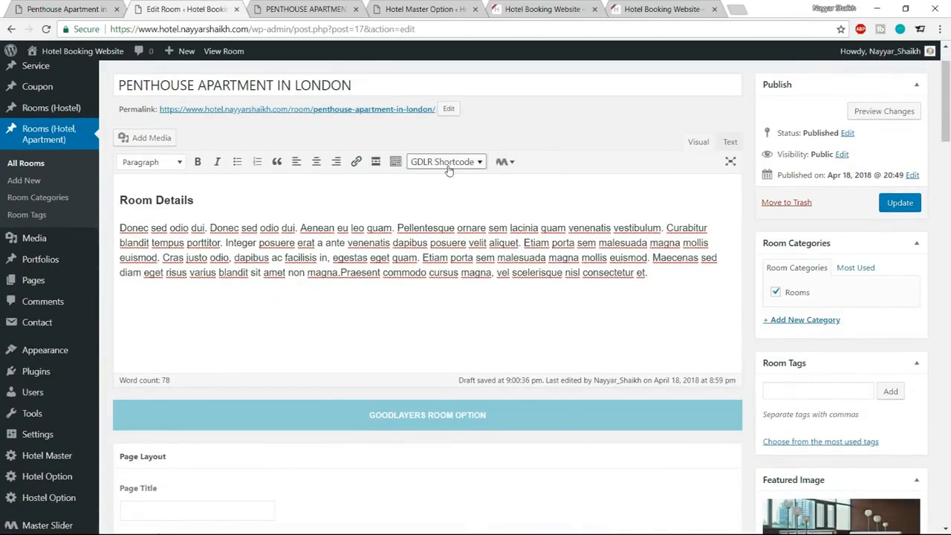
{"action": "left_click", "coordinate": [448, 163]}
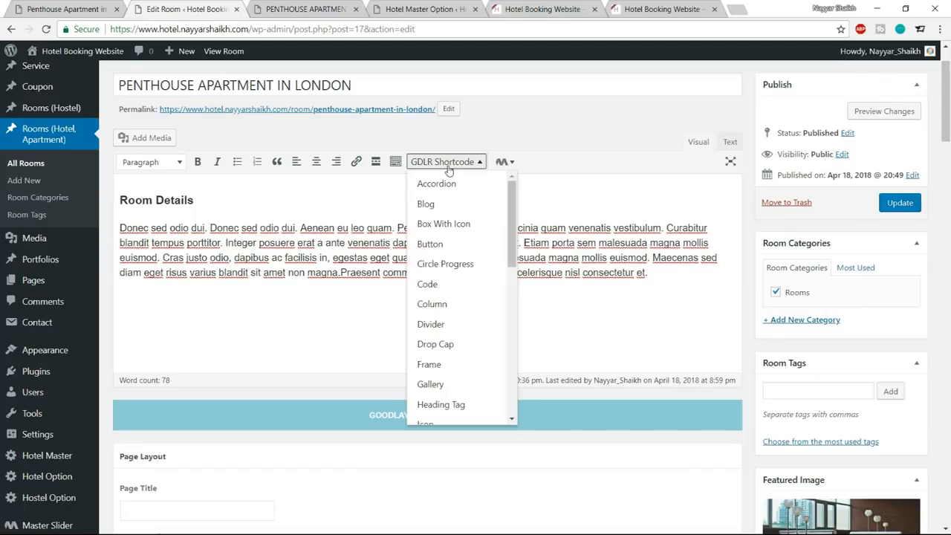
{"action": "scroll", "coordinate": [438, 312], "scroll_direction": "down", "scroll_amount": 1}
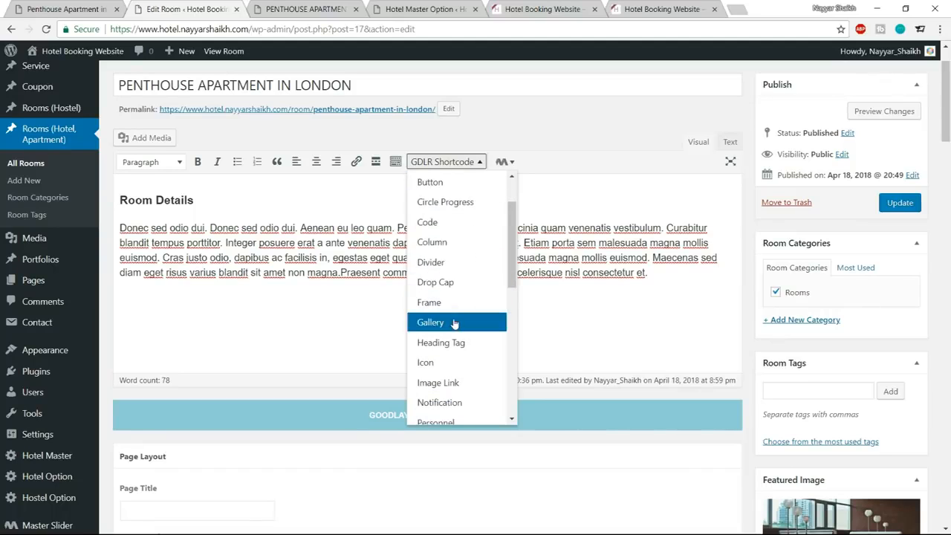
{"action": "left_click", "coordinate": [456, 265]}
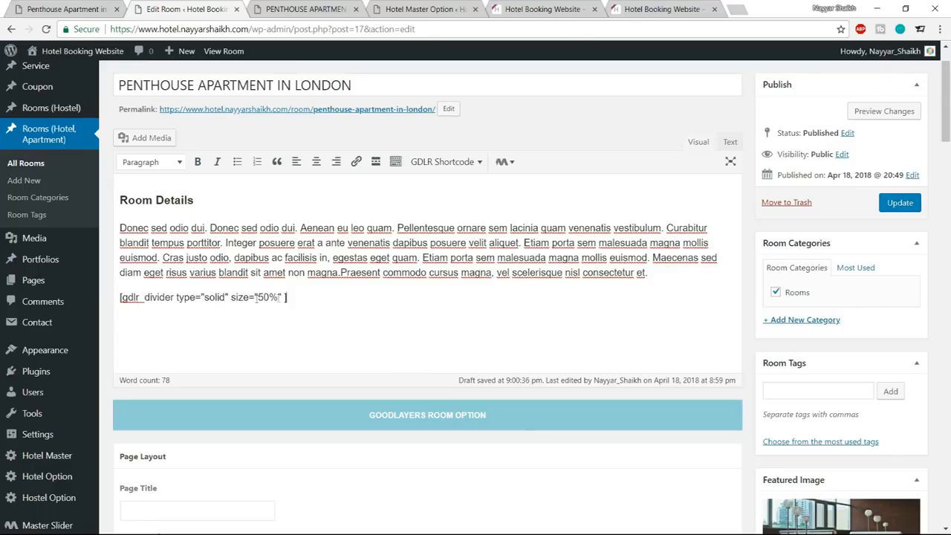
Update the room, reload its live page and compare the divider with the one in the demo.
{"action": "left_click", "coordinate": [899, 202]}
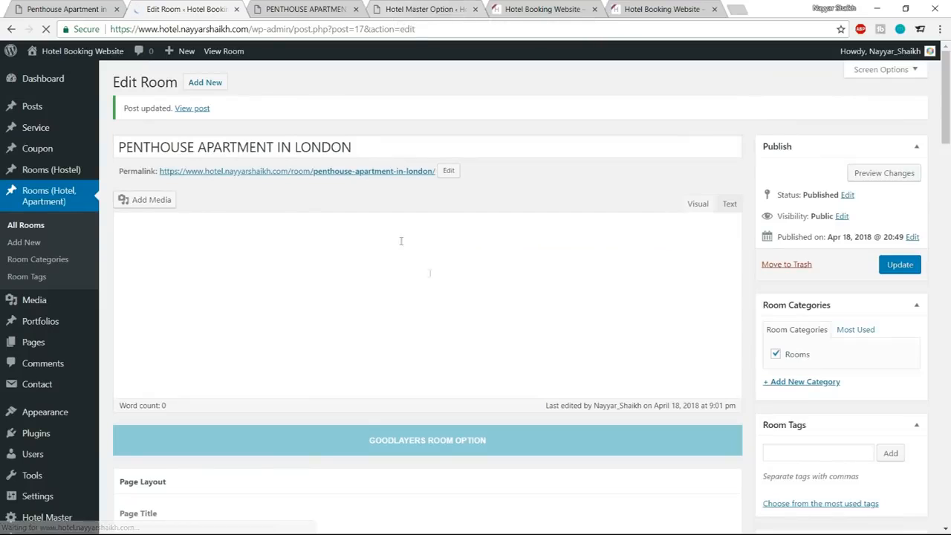
{"action": "left_click", "coordinate": [305, 8]}
{"action": "left_click", "coordinate": [46, 29]}
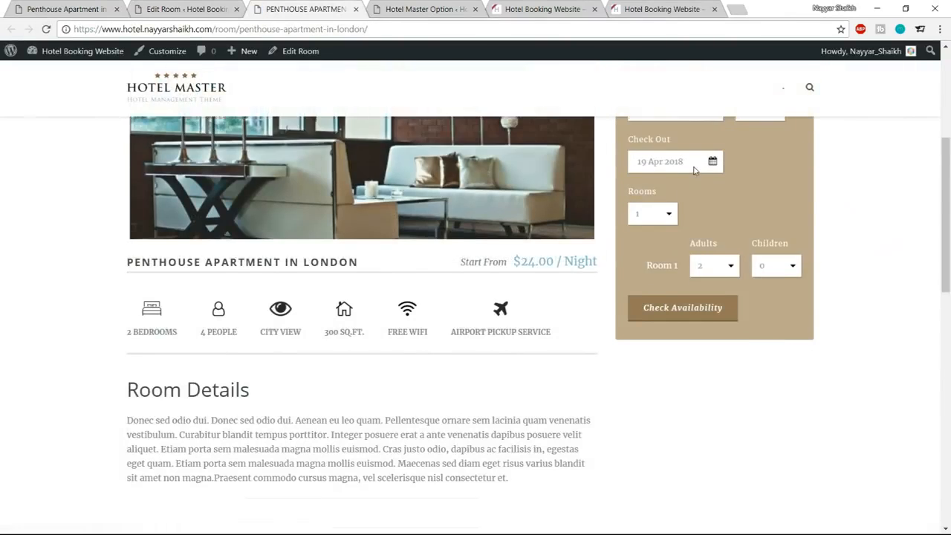
{"action": "scroll", "coordinate": [520, 260], "scroll_direction": "down", "scroll_amount": 3}
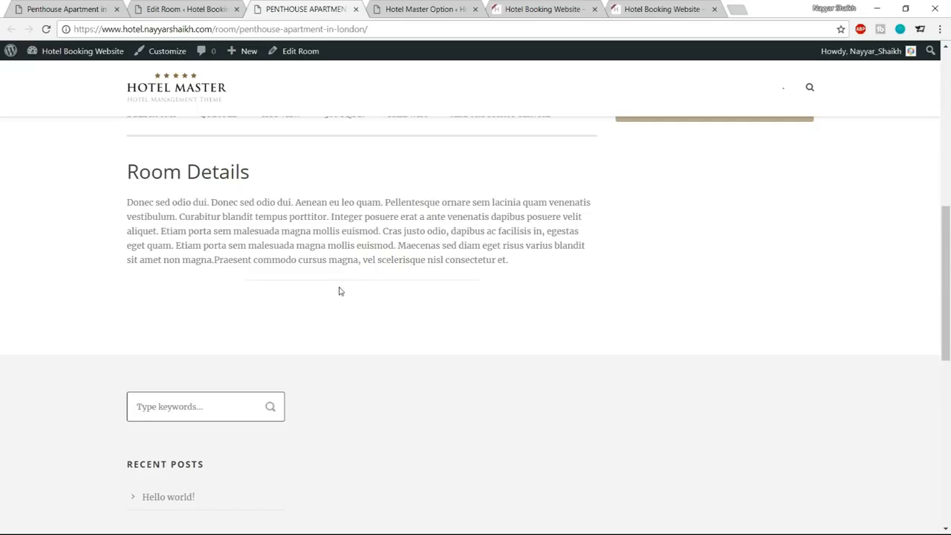
{"action": "left_click", "coordinate": [75, 6]}
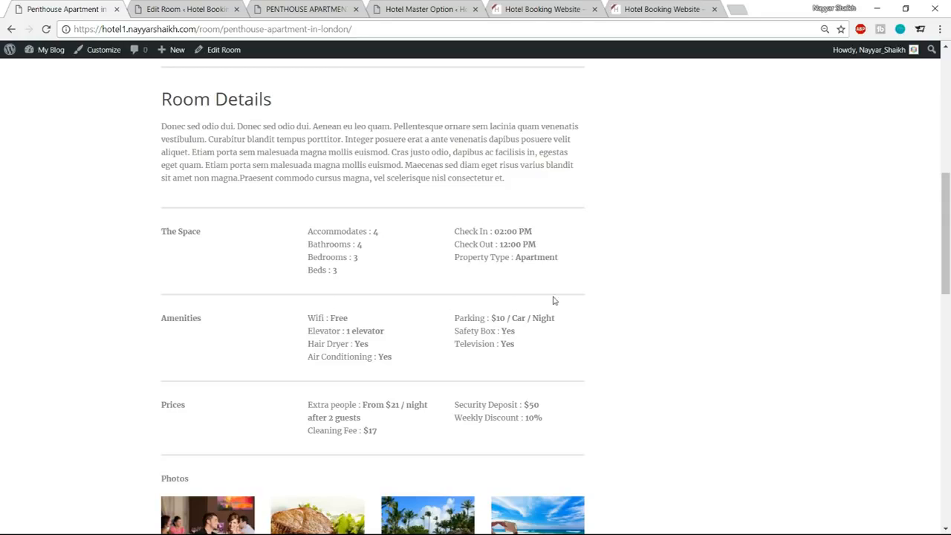
Set the divider shortcode's size to 100% and its type to thick, then update the room and reload its live page.
{"action": "left_click", "coordinate": [190, 9]}
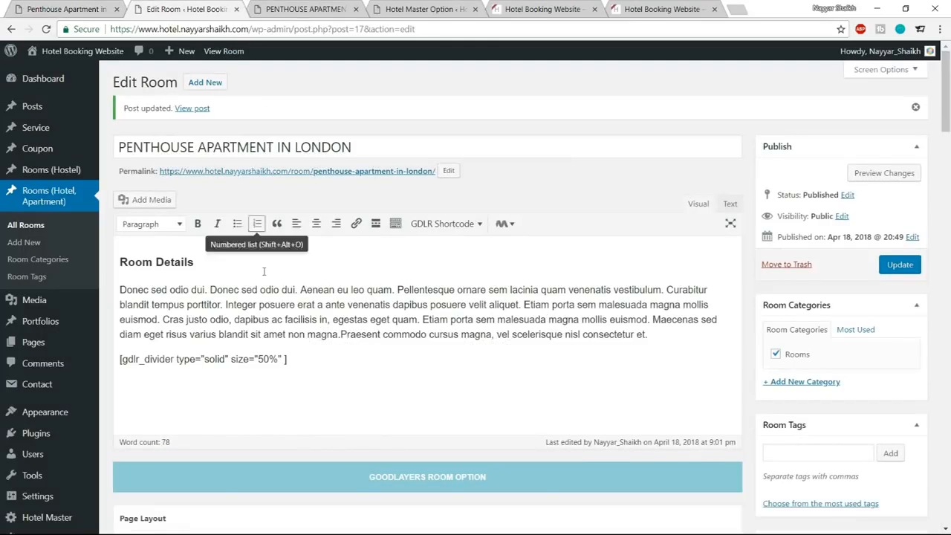
{"action": "scroll", "coordinate": [254, 312], "scroll_direction": "down", "scroll_amount": 2}
{"action": "double_click", "coordinate": [260, 297]}
{"action": "type", "text": "100"}
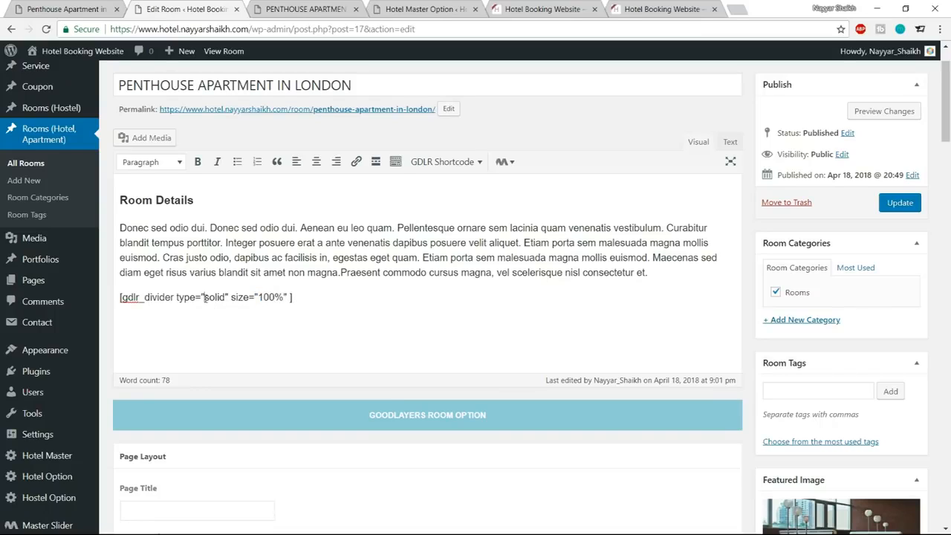
{"action": "left_click_drag", "start_coordinate": [207, 297], "coordinate": [227, 297]}
{"action": "type", "text": "thick"}
{"action": "left_click", "coordinate": [890, 208]}
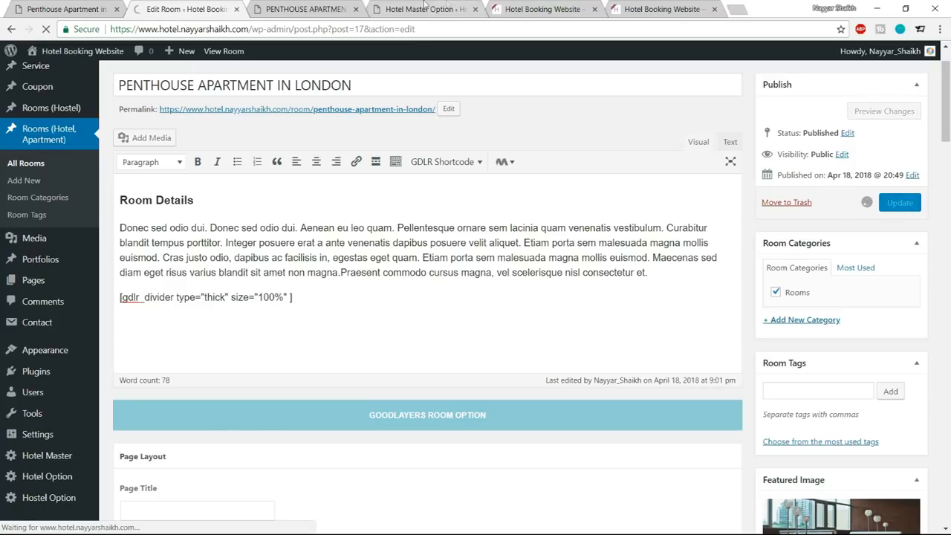
{"action": "left_click", "coordinate": [306, 9]}
{"action": "key", "text": "F5"}
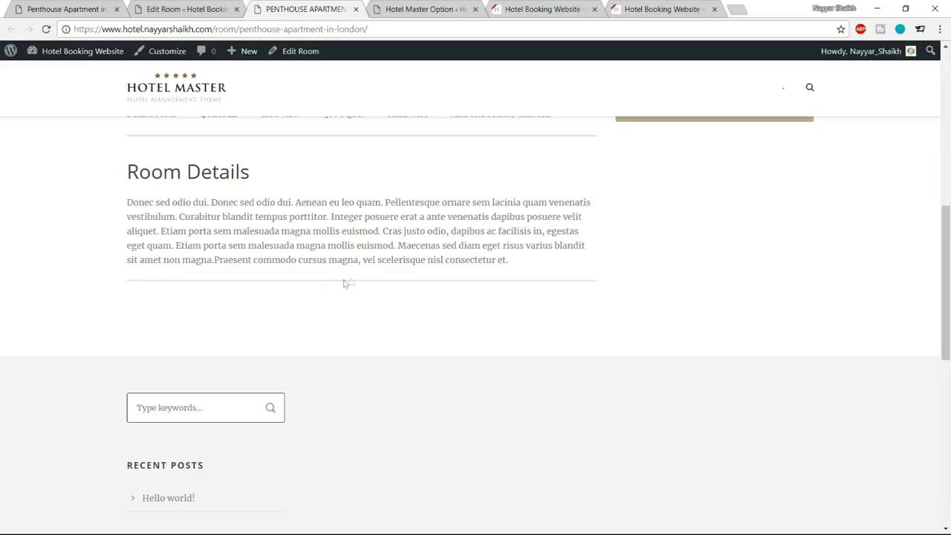
Examine the column layout of The Space section on the demo room page and return to the room editor.
{"action": "left_click", "coordinate": [199, 7]}
{"action": "left_click", "coordinate": [37, 5]}
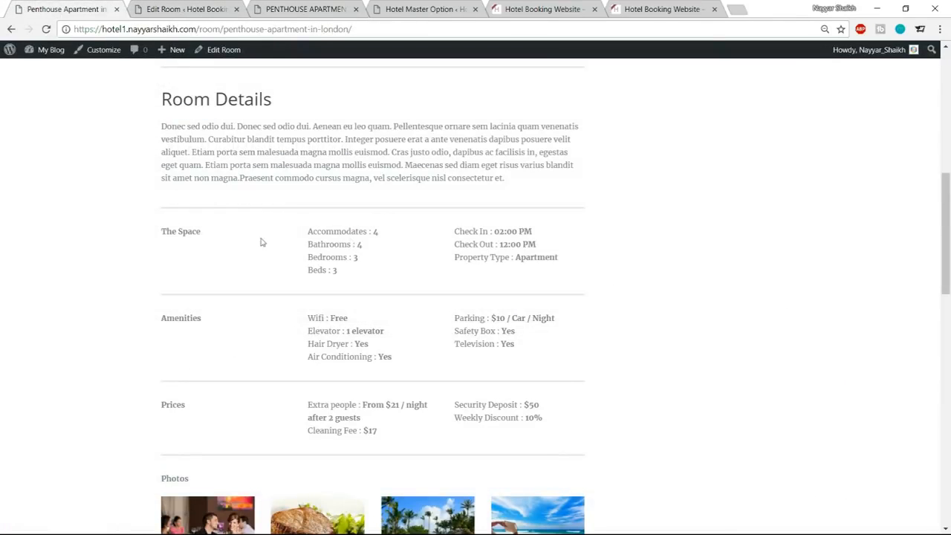
{"action": "left_click_drag", "start_coordinate": [155, 231], "coordinate": [466, 260]}
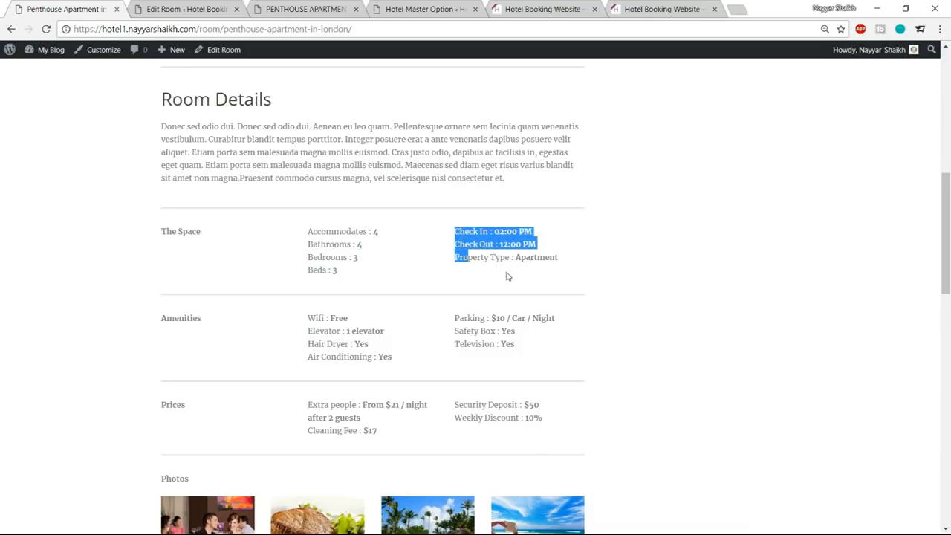
{"action": "left_click", "coordinate": [357, 259]}
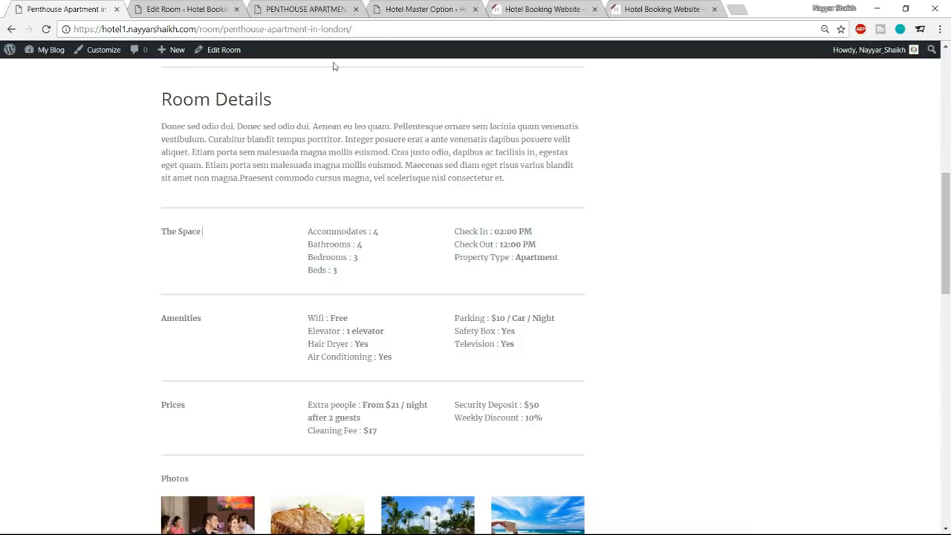
{"action": "left_click", "coordinate": [189, 9]}
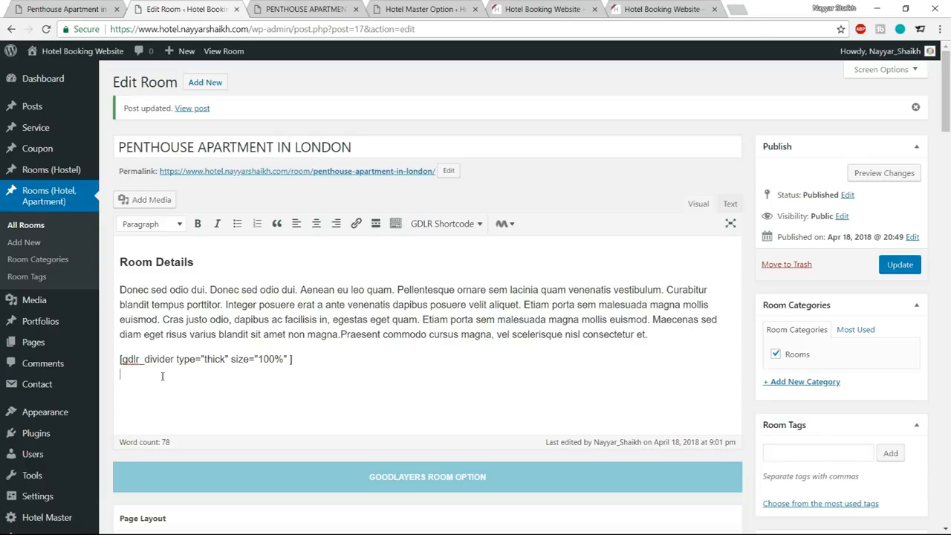
{"action": "left_click", "coordinate": [71, 9]}
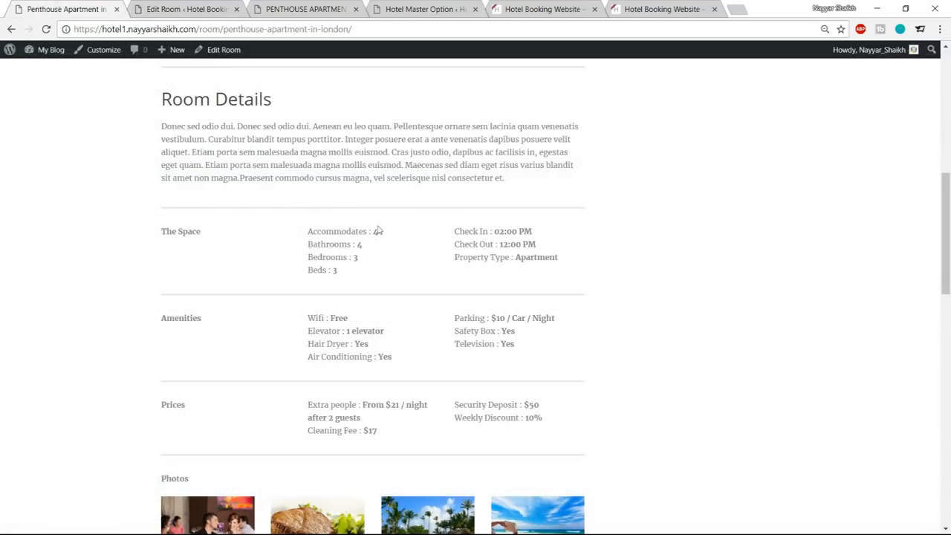
{"action": "left_click", "coordinate": [175, 9]}
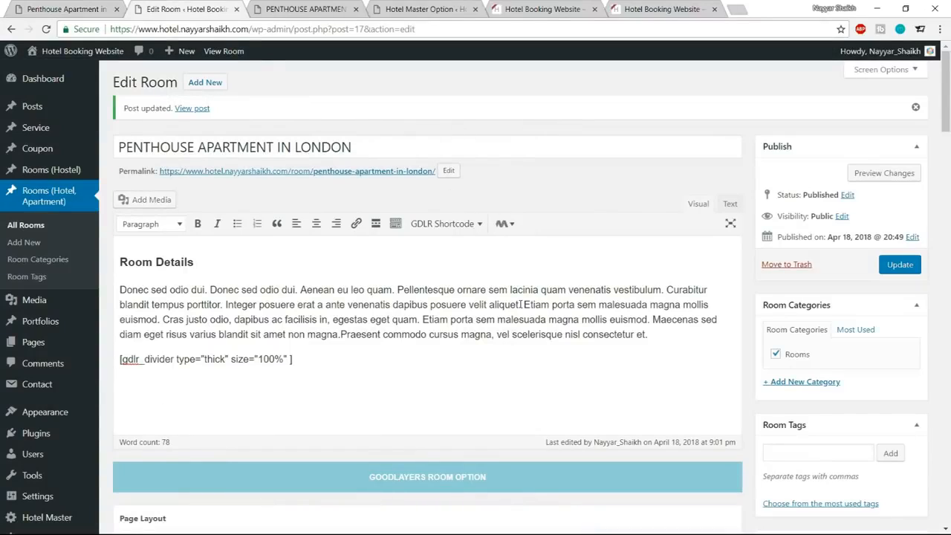
Insert a GDLR Column shortcode with 1/3 and 2/3 columns below the divider in the room description.
{"action": "left_click", "coordinate": [443, 225]}
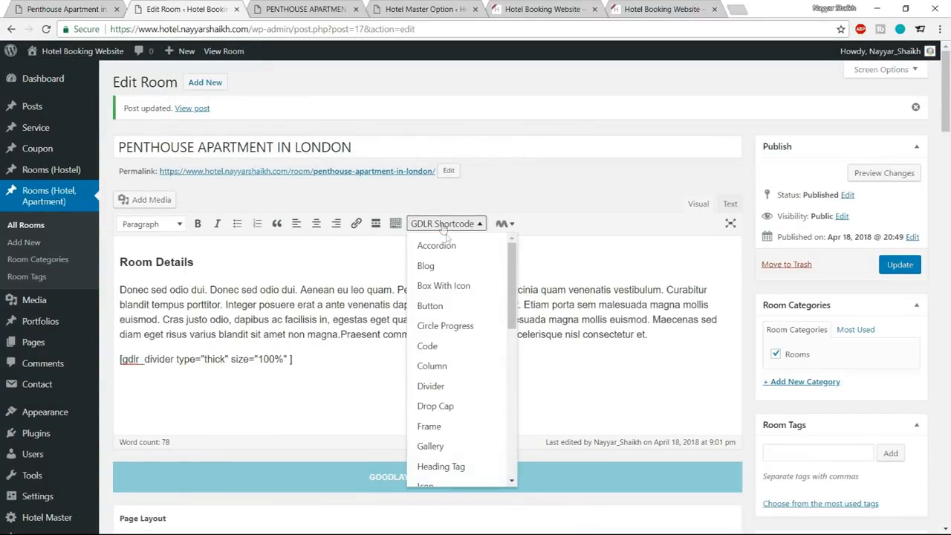
{"action": "left_click", "coordinate": [460, 371]}
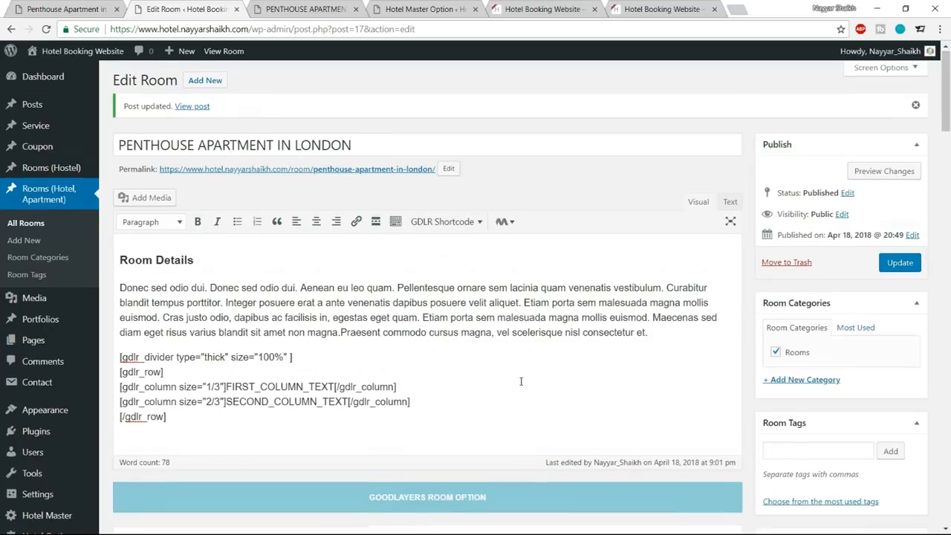
{"action": "scroll", "coordinate": [274, 357], "scroll_direction": "down", "scroll_amount": 1}
{"action": "left_click_drag", "start_coordinate": [187, 357], "coordinate": [114, 312]}
{"action": "left_click", "coordinate": [163, 326]}
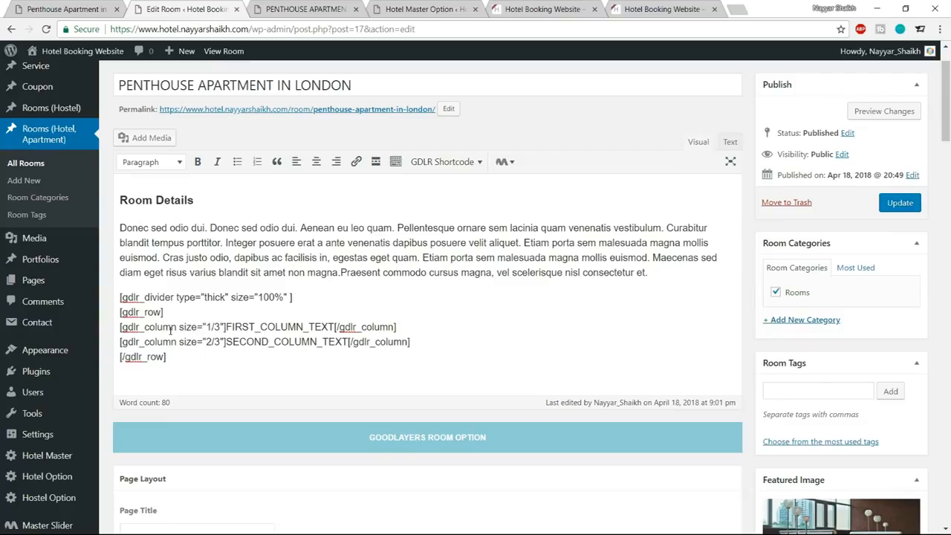
{"action": "left_click_drag", "start_coordinate": [226, 326], "coordinate": [313, 327]}
{"action": "left_click_drag", "start_coordinate": [226, 342], "coordinate": [347, 342]}
Check the demo's section heading and replace the first column's placeholder text with "The Space".
{"action": "left_click", "coordinate": [89, 9]}
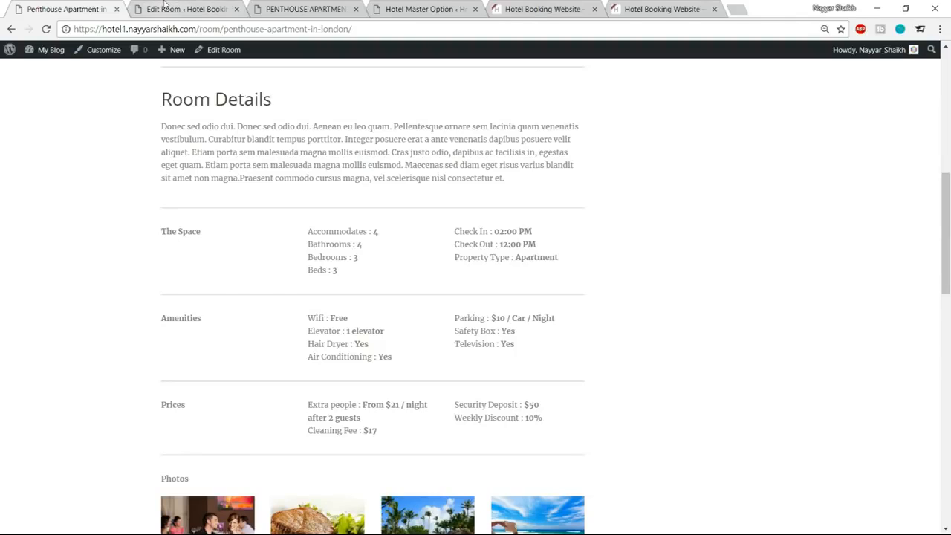
{"action": "left_click", "coordinate": [186, 9]}
{"action": "left_click_drag", "start_coordinate": [227, 327], "coordinate": [335, 328]}
{"action": "type", "text": "The Spav"}
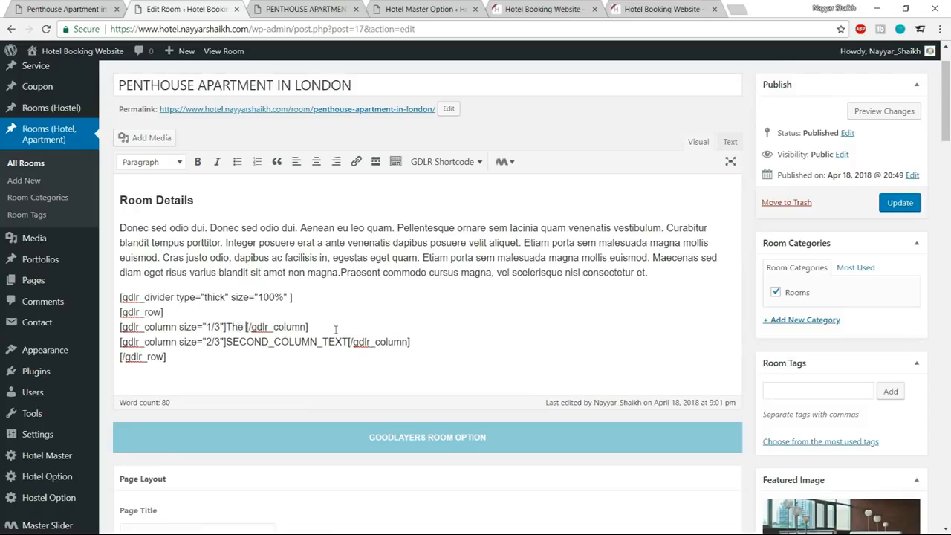
{"action": "type", "text": "e"}
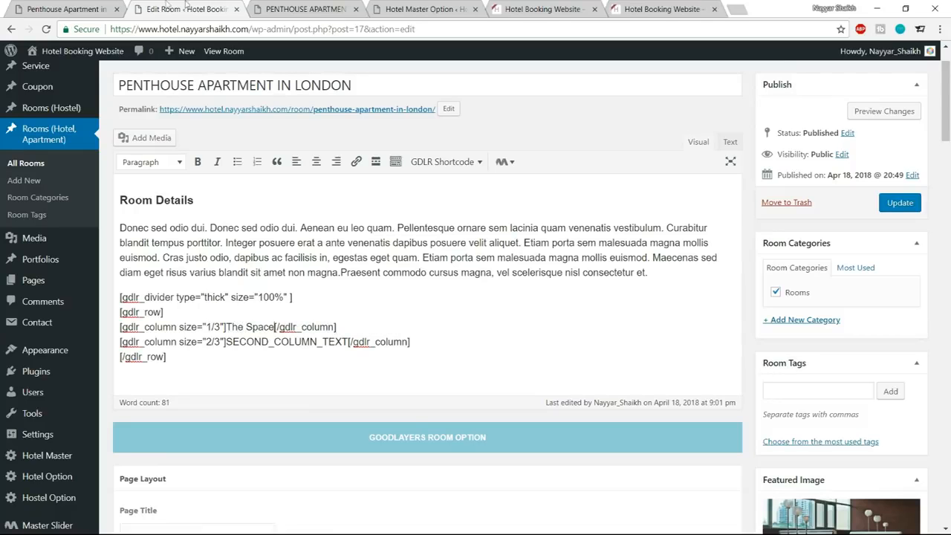
Compare with the demo's heading style and make "The Space" bold in the first column.
{"action": "left_click", "coordinate": [101, 9]}
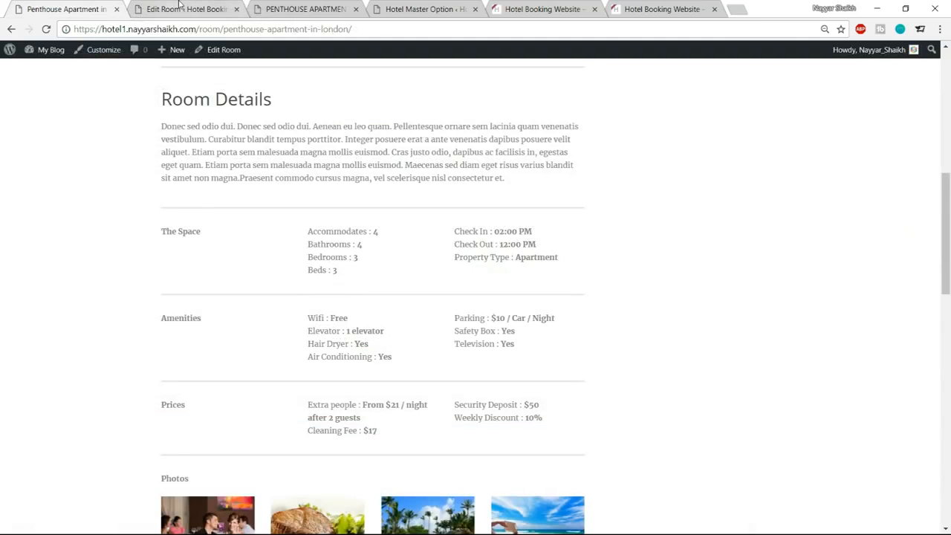
{"action": "left_click", "coordinate": [182, 8]}
{"action": "left_click_drag", "start_coordinate": [225, 326], "coordinate": [272, 327]}
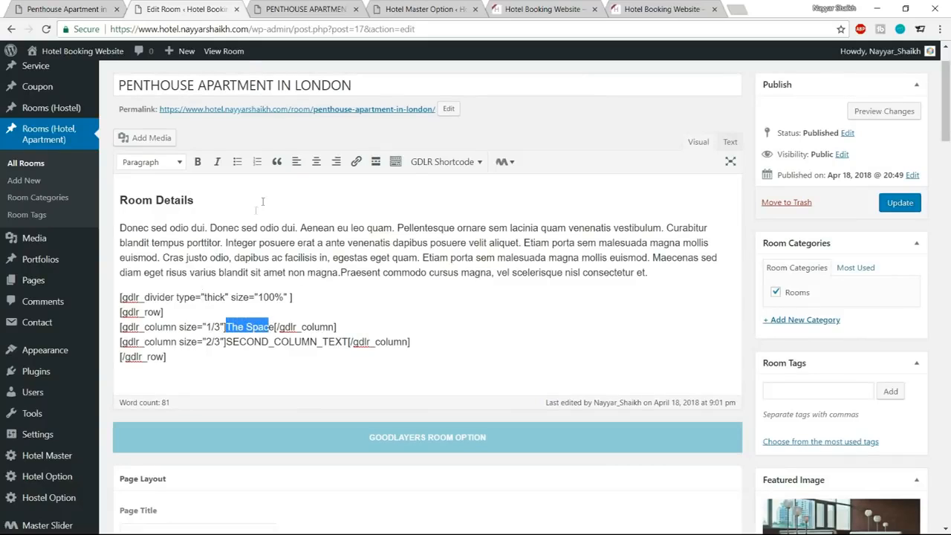
{"action": "left_click_drag", "start_coordinate": [274, 327], "coordinate": [225, 327]}
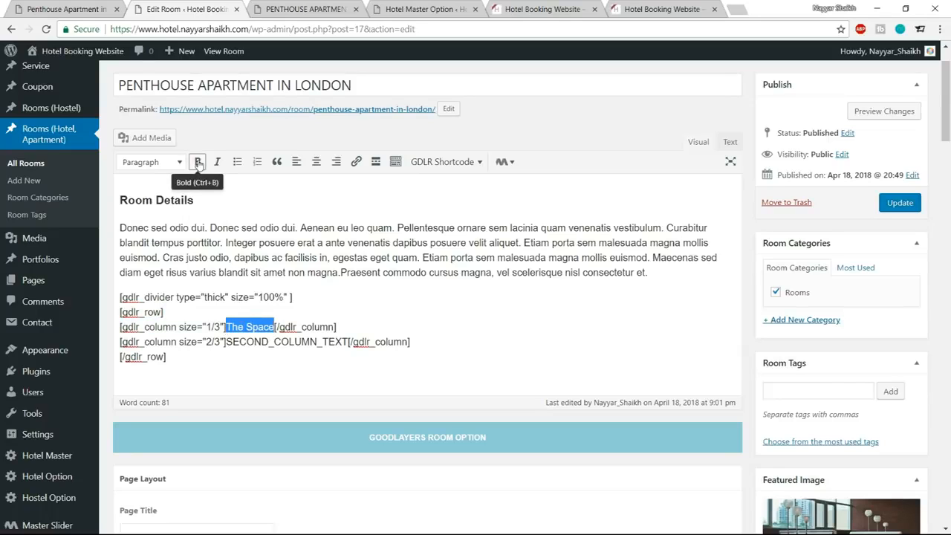
{"action": "left_click", "coordinate": [197, 161]}
{"action": "left_click", "coordinate": [296, 307]}
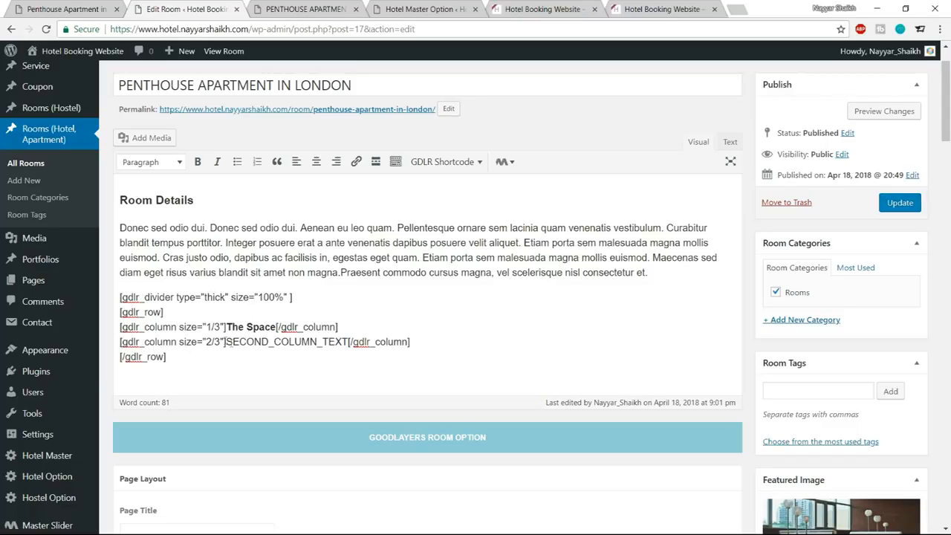
Replace the second column's placeholder text with "Accommodates : 4" copied from the demo room page.
{"action": "left_click_drag", "start_coordinate": [225, 342], "coordinate": [346, 345]}
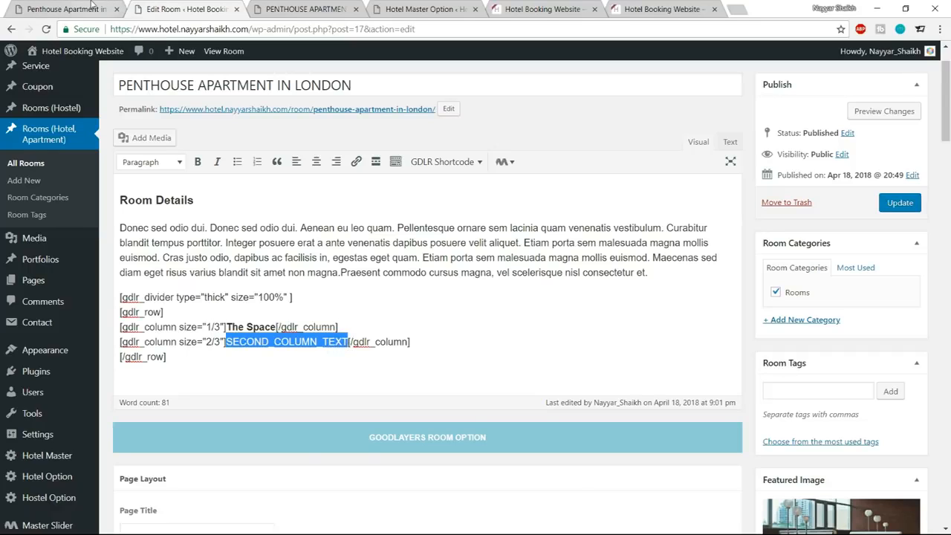
{"action": "key", "text": "ctrl+shift+Tab"}
{"action": "left_click_drag", "start_coordinate": [307, 234], "coordinate": [382, 238]}
{"action": "key", "text": "ctrl+c"}
{"action": "key", "text": "ctrl+Tab"}
{"action": "key", "text": "ctrl+v"}
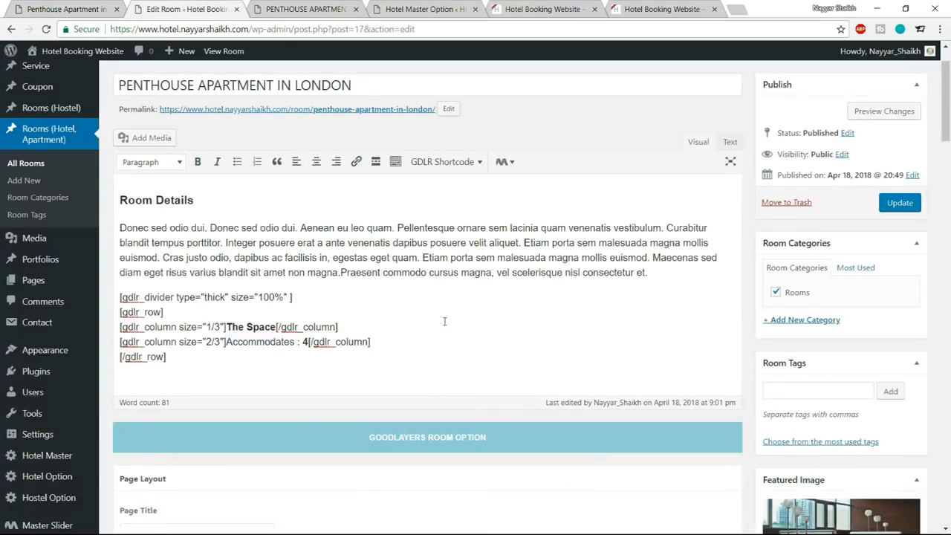
Add the demo's "Bathrooms : 4" as a new line directly below the Accommodates line, without a paragraph gap.
{"action": "key", "text": "Return"}
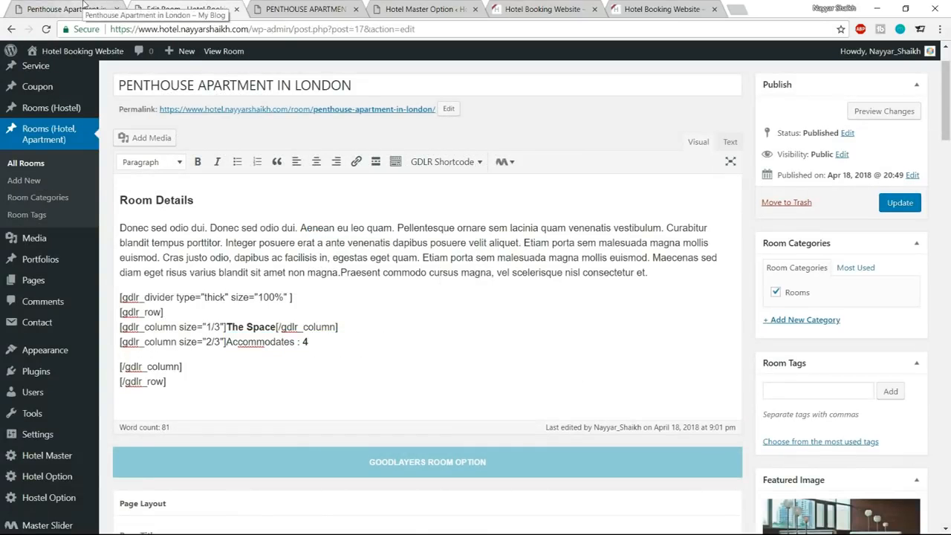
{"action": "key", "text": "BackSpace"}
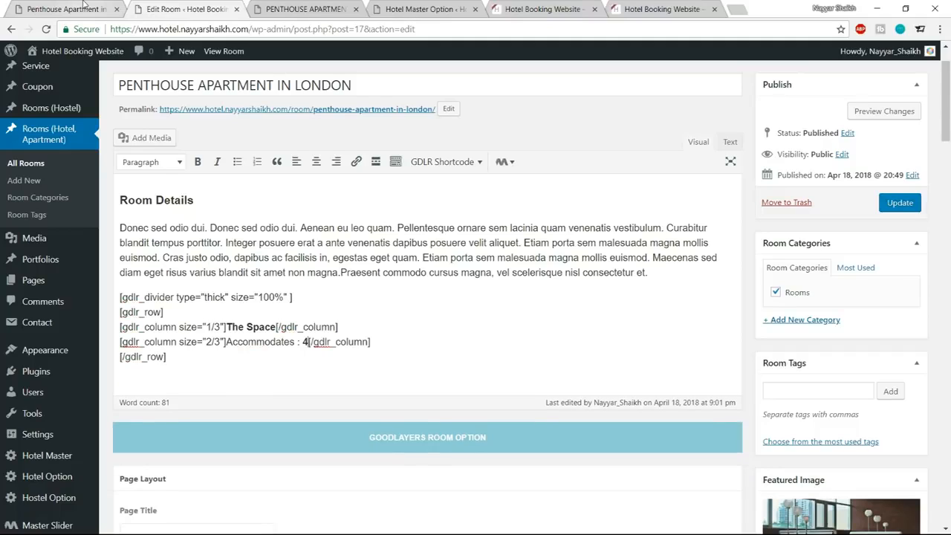
{"action": "key", "text": "Return"}
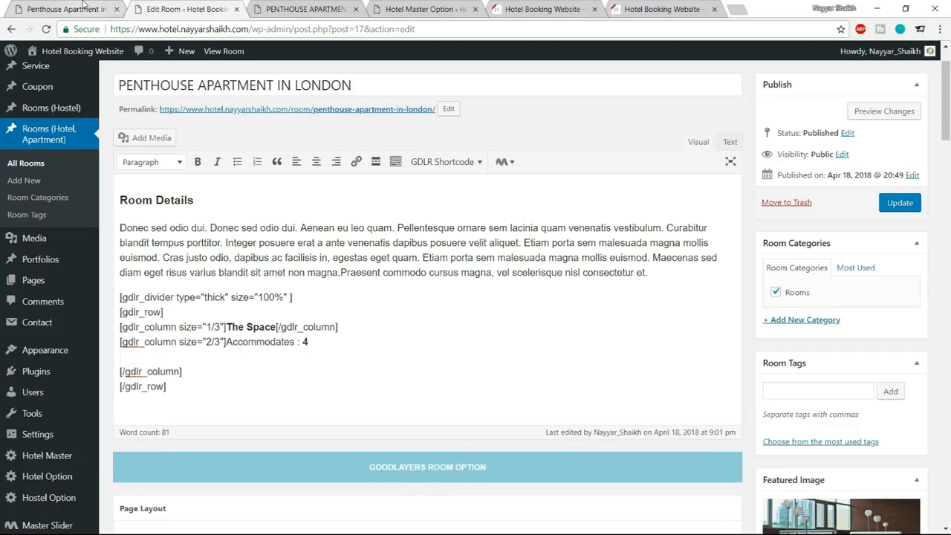
{"action": "left_click", "coordinate": [42, 7]}
{"action": "left_click_drag", "start_coordinate": [308, 250], "coordinate": [376, 250]}
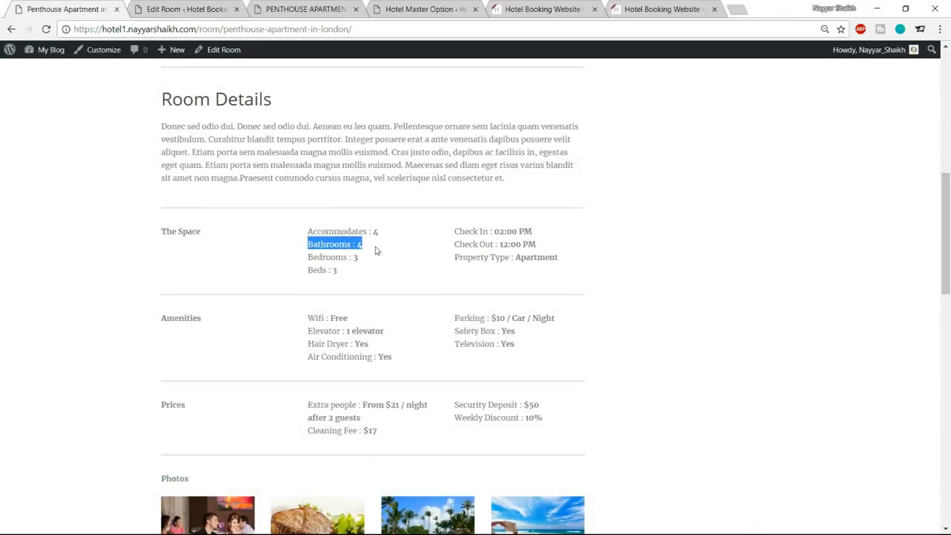
{"action": "left_click", "coordinate": [195, 10]}
{"action": "key", "text": "ctrl+v"}
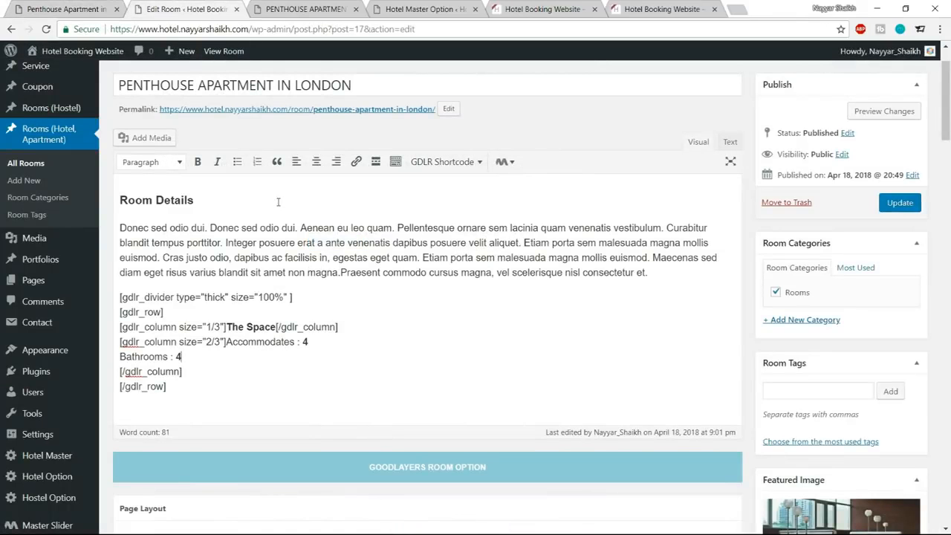
Add the demo's "Bedrooms : 3" and "Beds : 3" as separate lines below the Bathrooms line.
{"action": "key", "text": "Return"}
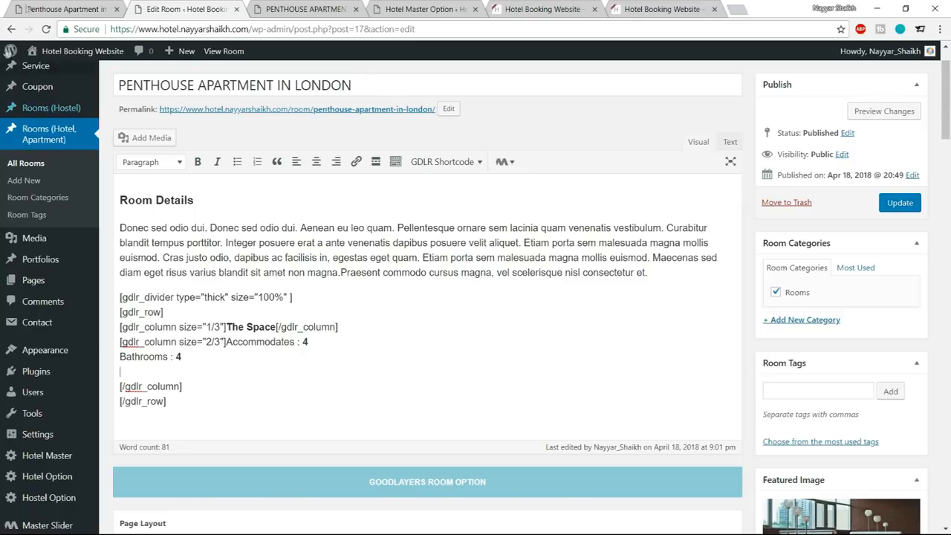
{"action": "left_click", "coordinate": [65, 10]}
{"action": "left_click_drag", "start_coordinate": [309, 257], "coordinate": [372, 265]}
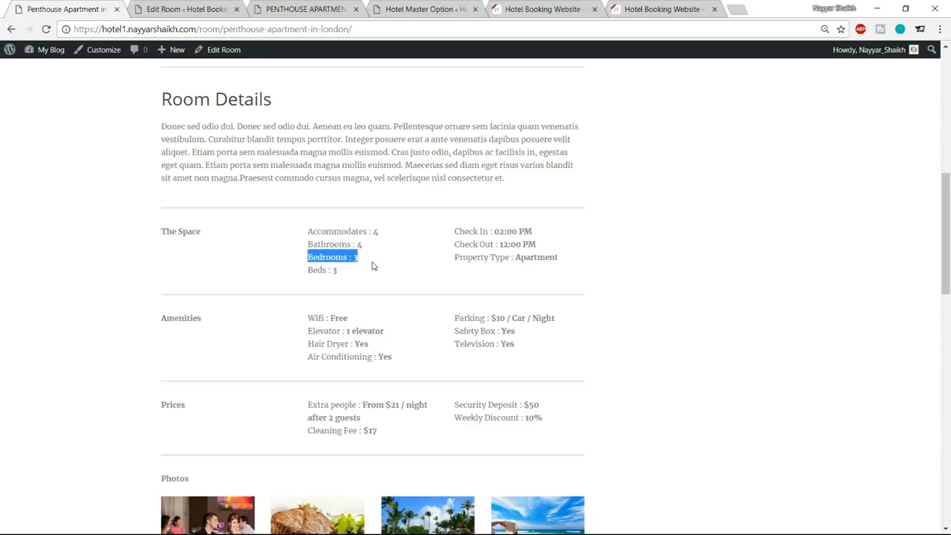
{"action": "left_click", "coordinate": [194, 7]}
{"action": "key", "text": "ctrl+v"}
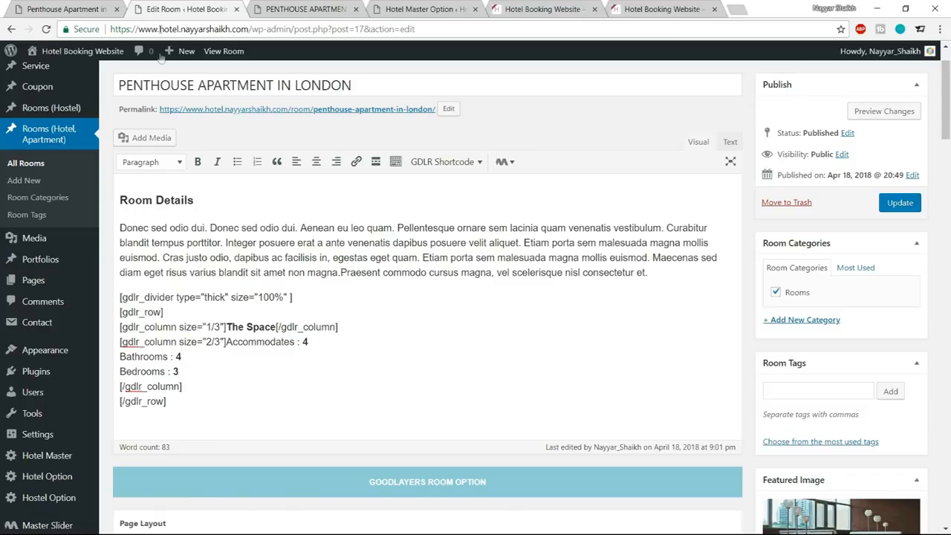
{"action": "left_click", "coordinate": [65, 9]}
{"action": "left_click_drag", "start_coordinate": [312, 272], "coordinate": [354, 274]}
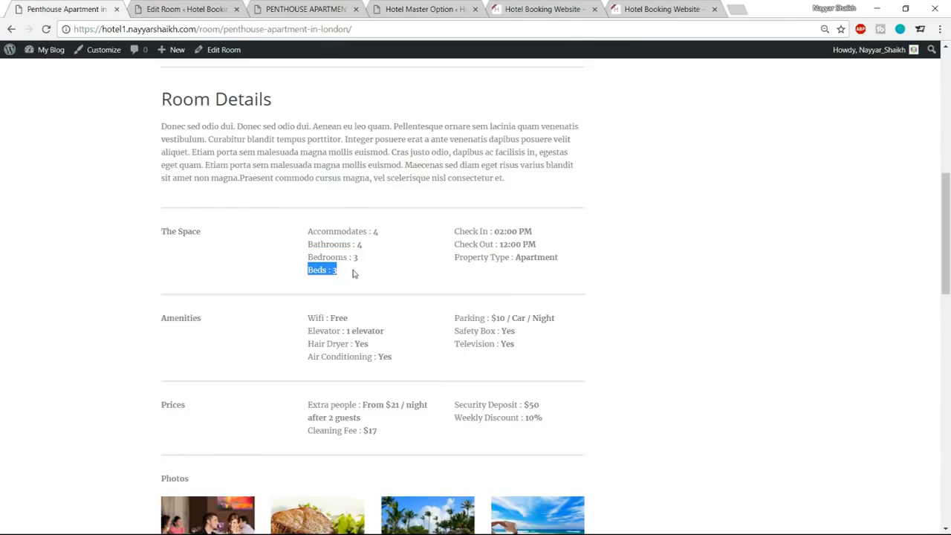
{"action": "left_click", "coordinate": [169, 8]}
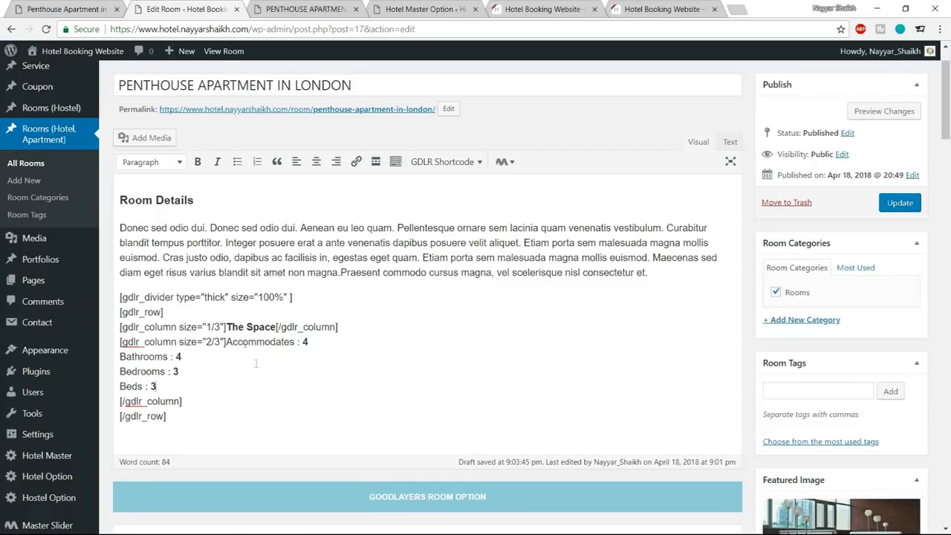
Update the room, reload its live page and check The Space heading and its column of details.
{"action": "left_click", "coordinate": [899, 203]}
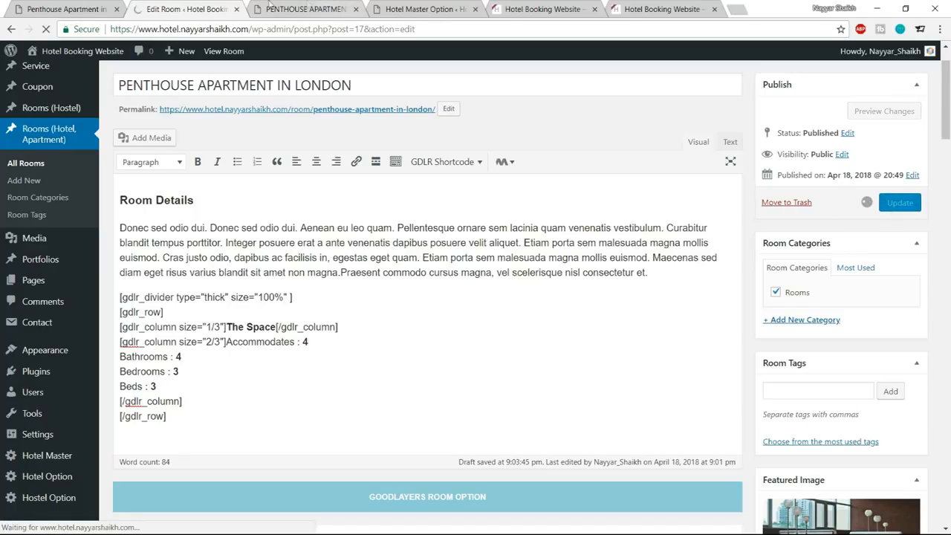
{"action": "left_click", "coordinate": [305, 9]}
{"action": "left_click", "coordinate": [46, 30]}
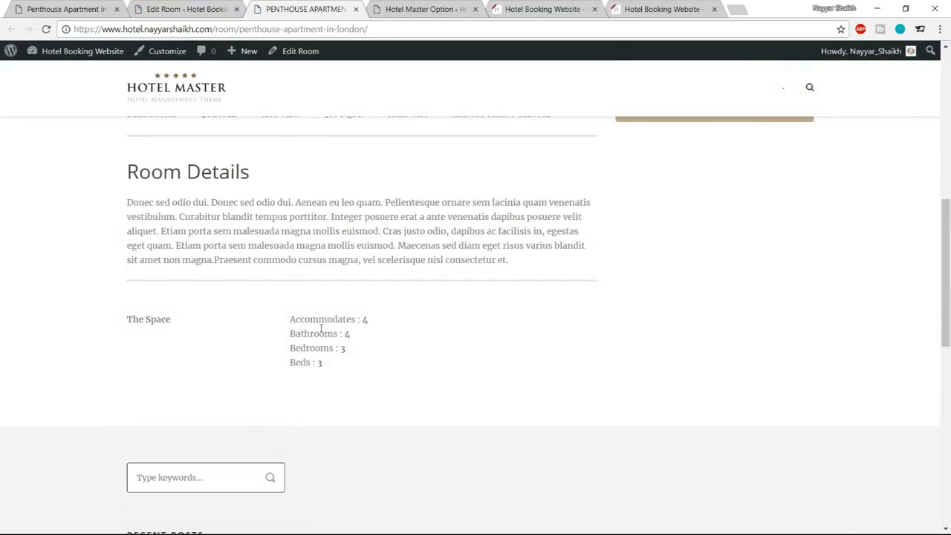
{"action": "left_click_drag", "start_coordinate": [127, 320], "coordinate": [189, 321]}
{"action": "left_click", "coordinate": [189, 321]}
{"action": "left_click_drag", "start_coordinate": [278, 319], "coordinate": [393, 381]}
{"action": "left_click", "coordinate": [394, 380]}
Return to the room editor and set the second column's size to 1/3.
{"action": "left_click", "coordinate": [190, 8]}
{"action": "scroll", "coordinate": [354, 294], "scroll_direction": "down", "scroll_amount": 2}
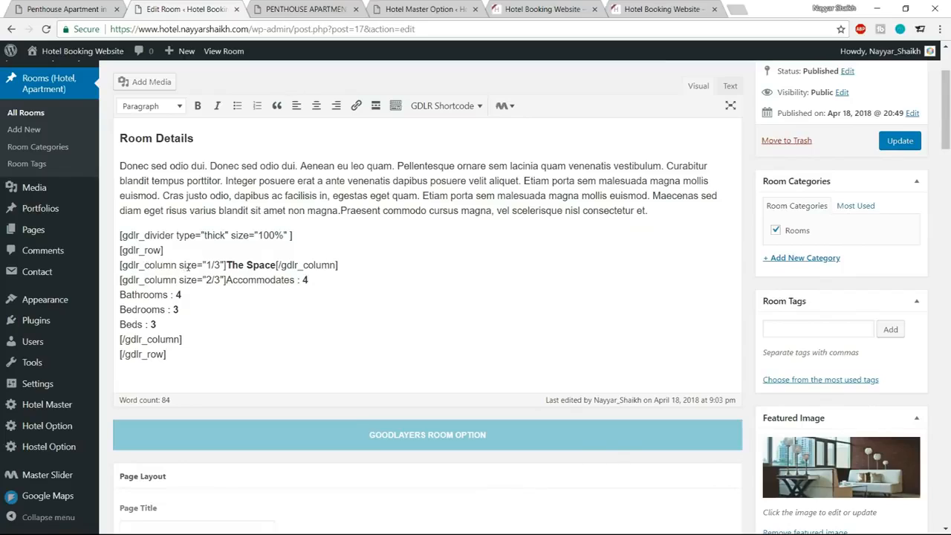
{"action": "left_click_drag", "start_coordinate": [179, 265], "coordinate": [221, 265]}
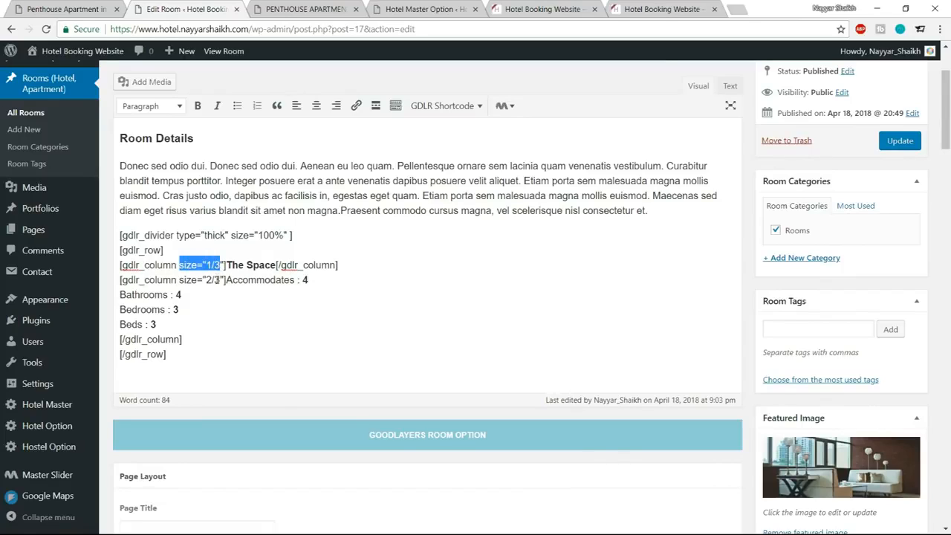
{"action": "left_click_drag", "start_coordinate": [179, 279], "coordinate": [221, 280]}
{"action": "left_click", "coordinate": [221, 289]}
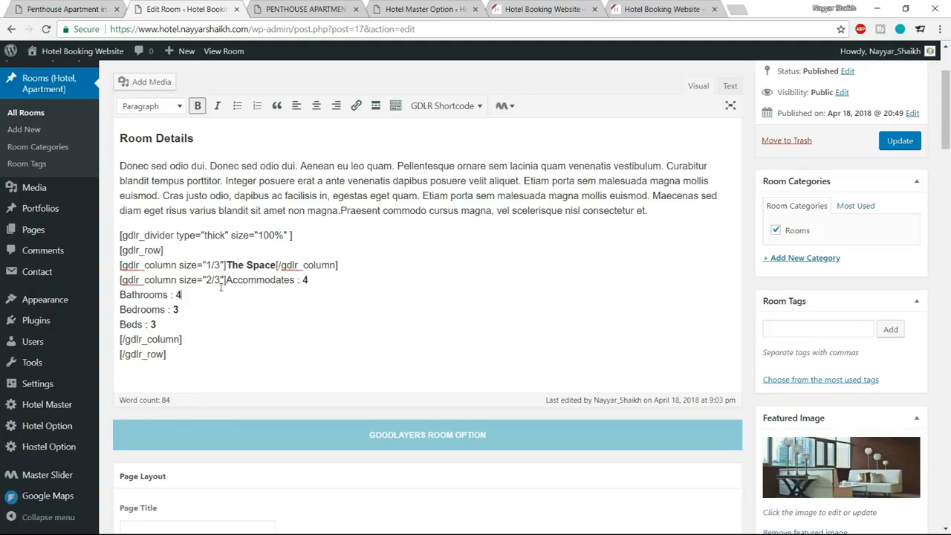
{"action": "double_click", "coordinate": [209, 279]}
{"action": "type", "text": "1"}
Duplicate The Space column shortcode on a new line after the second column's closing tag, inside the row.
{"action": "left_click_drag", "start_coordinate": [339, 266], "coordinate": [119, 265]}
{"action": "key", "text": "ctrl+c"}
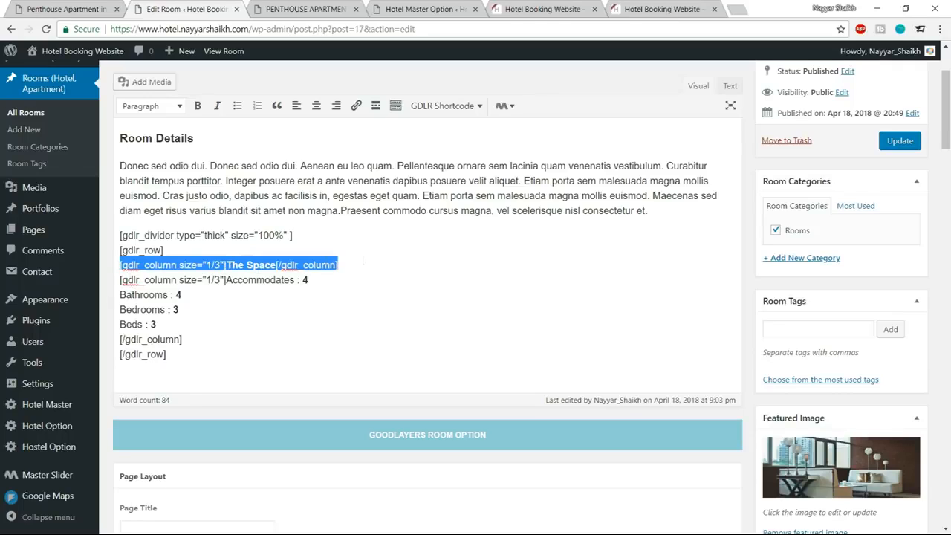
{"action": "left_click", "coordinate": [181, 328]}
{"action": "left_click", "coordinate": [206, 335]}
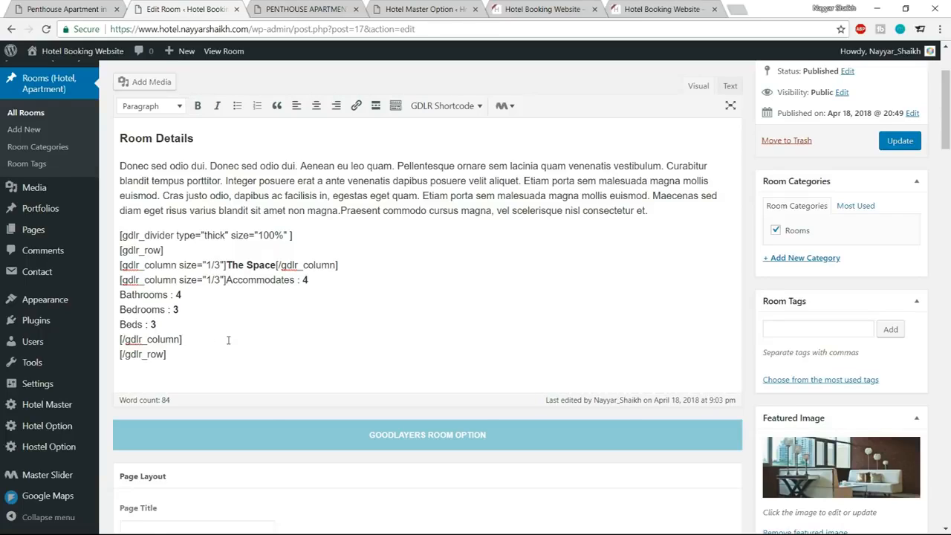
{"action": "key", "text": "Return"}
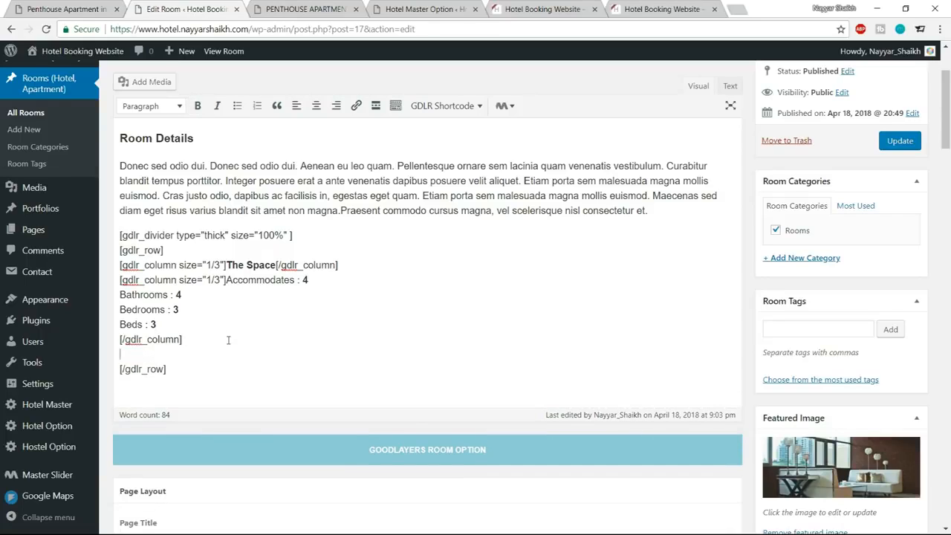
{"action": "key", "text": "ctrl+v"}
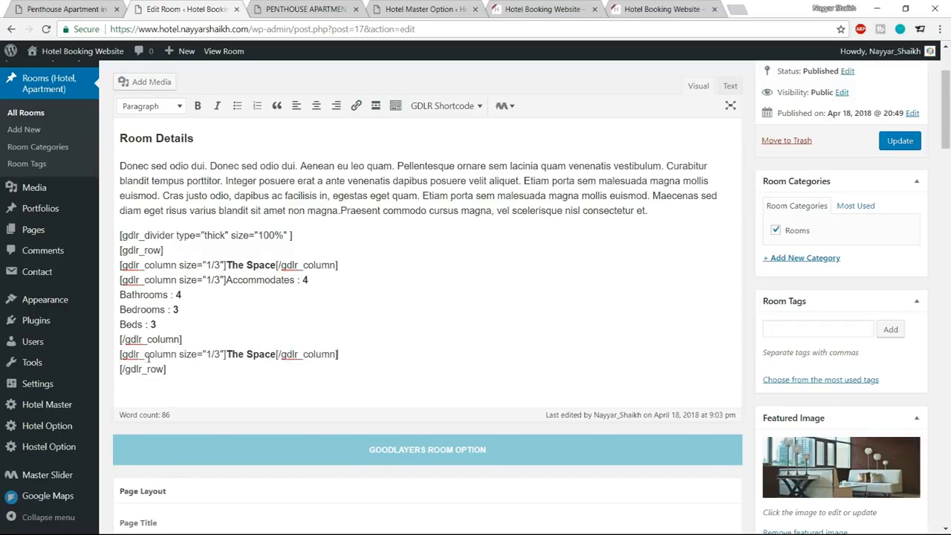
{"action": "left_click_drag", "start_coordinate": [120, 354], "coordinate": [356, 355]}
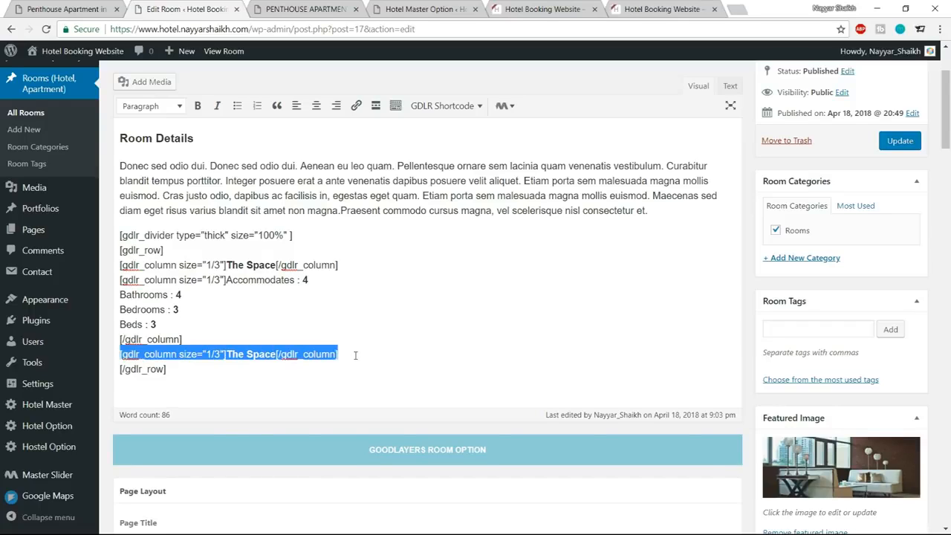
{"action": "left_click", "coordinate": [211, 354]}
{"action": "double_click", "coordinate": [208, 354]}
Replace the duplicated column's "The Space" text with the demo's "Check In : 02:00 PM".
{"action": "left_click", "coordinate": [97, 9]}
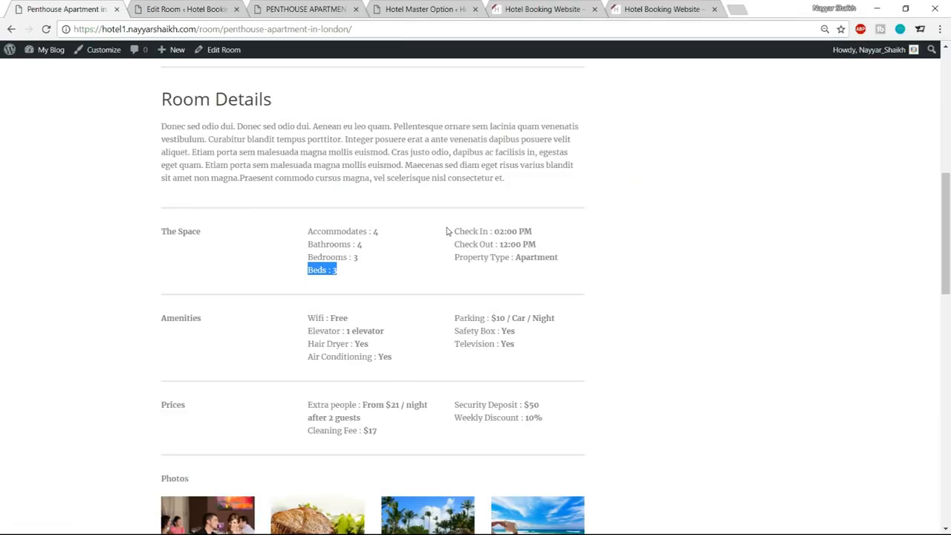
{"action": "left_click_drag", "start_coordinate": [452, 231], "coordinate": [543, 235]}
{"action": "key", "text": "ctrl+c"}
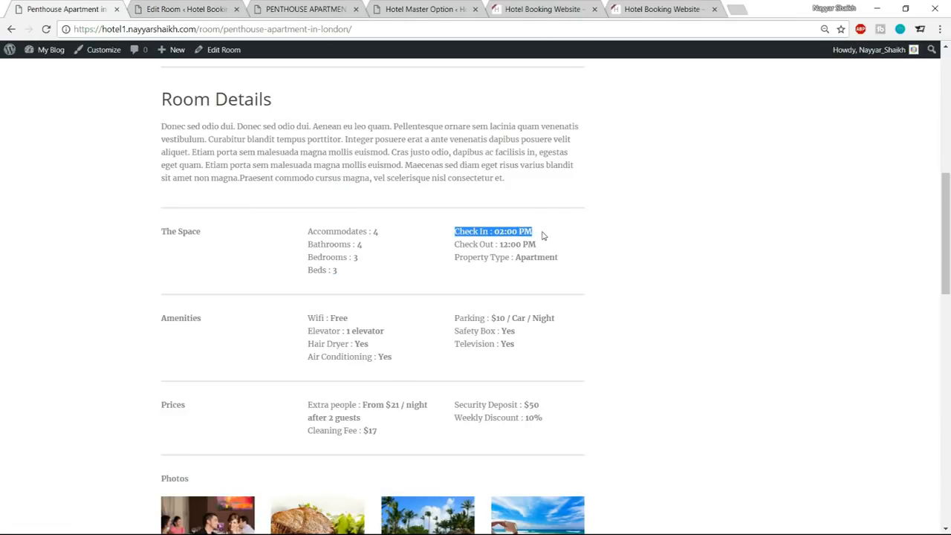
{"action": "left_click", "coordinate": [201, 7]}
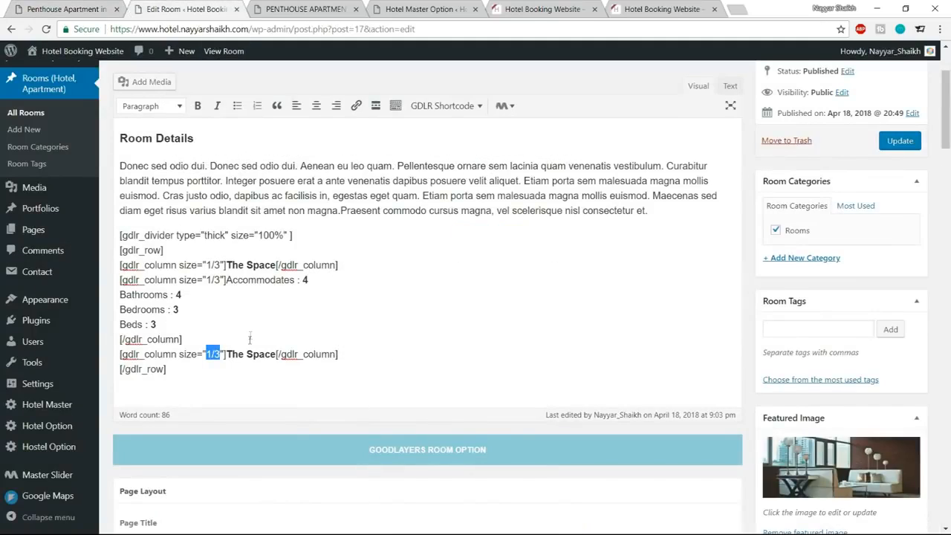
{"action": "left_click_drag", "start_coordinate": [226, 354], "coordinate": [276, 354]}
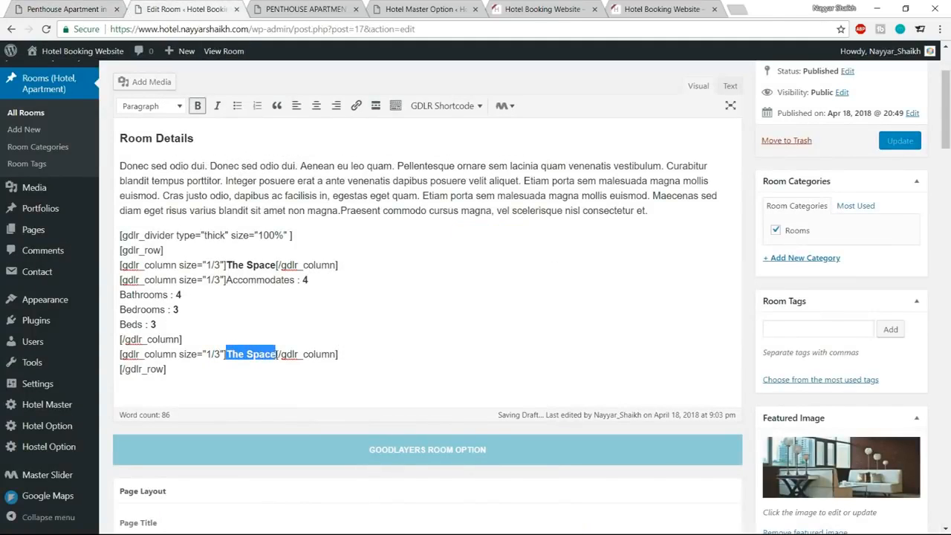
{"action": "key", "text": "ctrl+v"}
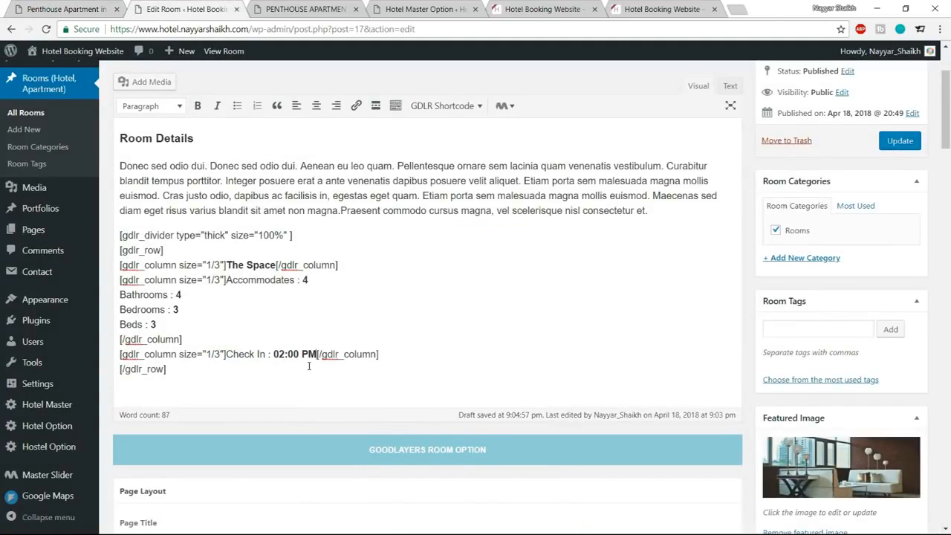
Add the demo's "Check Out : 12:00 PM" and "Property Type : Apartment" as separate lines below the Check In line, inside the third column.
{"action": "key", "text": "Return"}
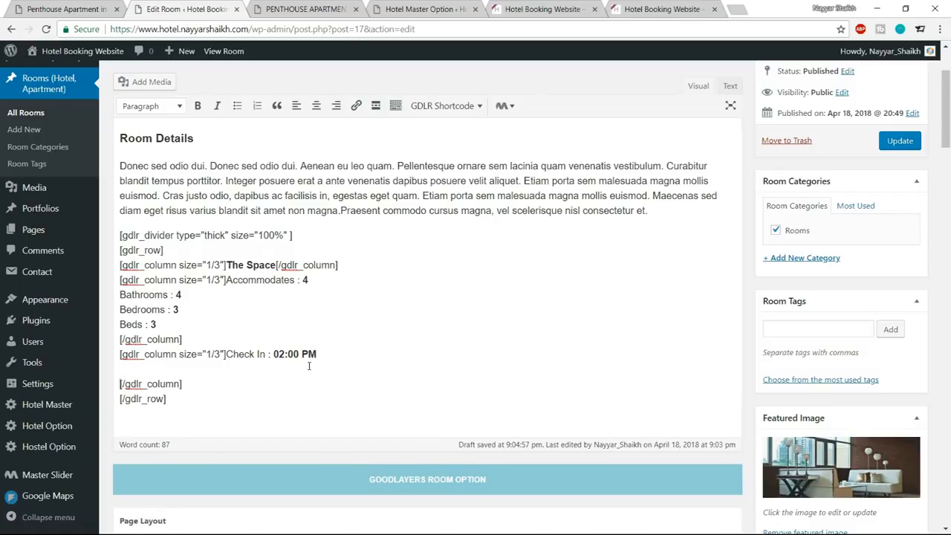
{"action": "left_click", "coordinate": [45, 8]}
{"action": "left_click_drag", "start_coordinate": [455, 245], "coordinate": [552, 246]}
{"action": "key", "text": "ctrl+c"}
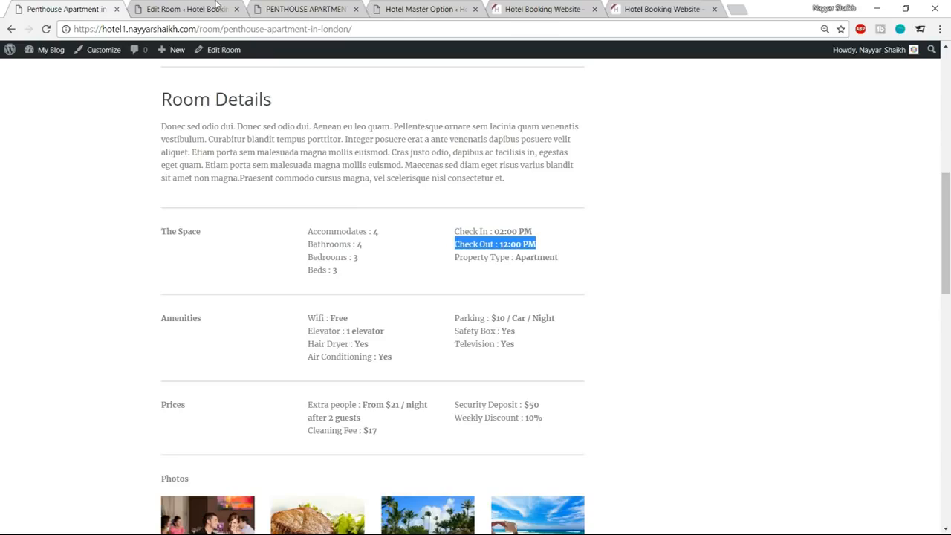
{"action": "left_click", "coordinate": [215, 9]}
{"action": "key", "text": "ctrl+v"}
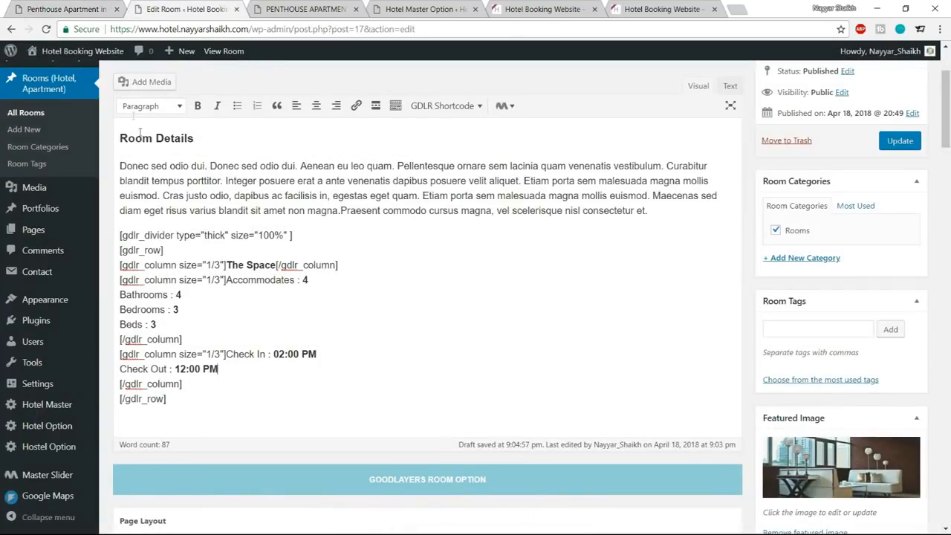
{"action": "left_click", "coordinate": [96, 9]}
{"action": "left_click_drag", "start_coordinate": [455, 257], "coordinate": [578, 263]}
{"action": "key", "text": "ctrl+c"}
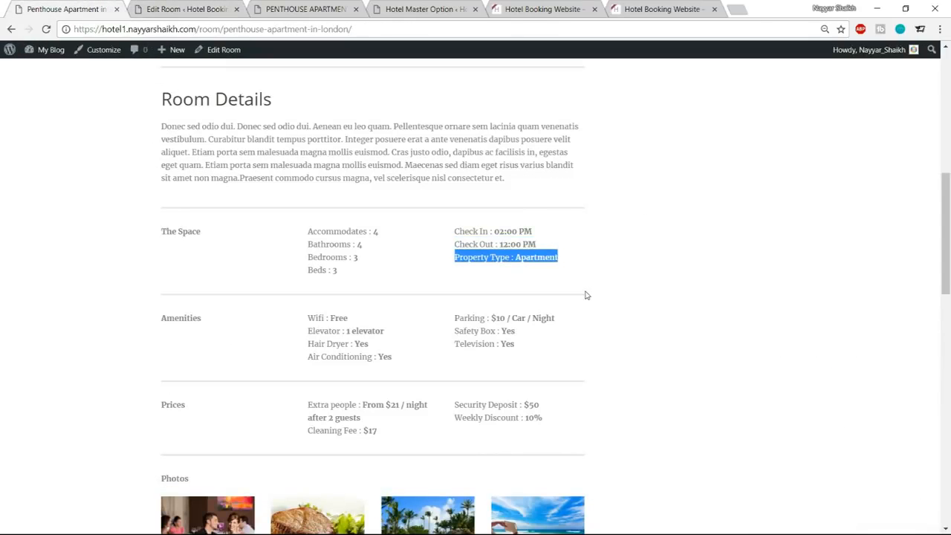
{"action": "left_click", "coordinate": [184, 8]}
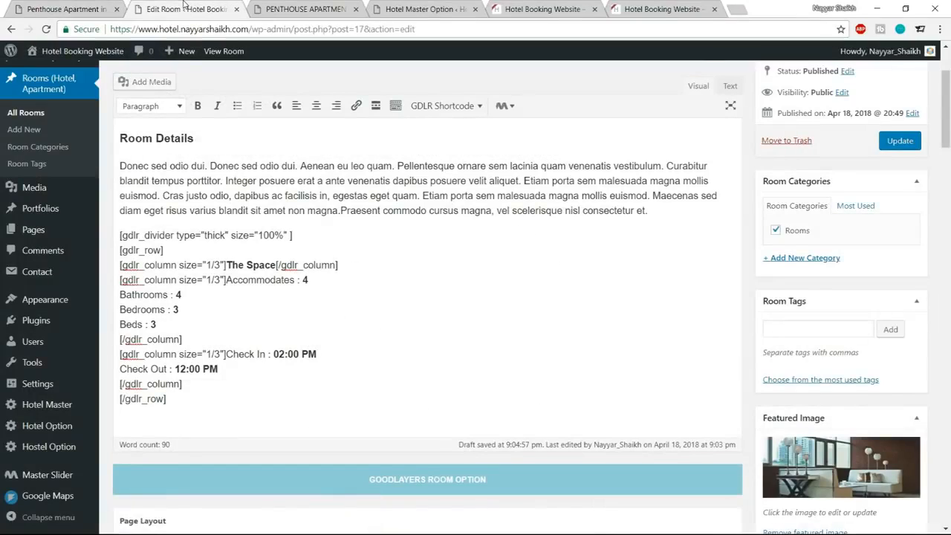
{"action": "key", "text": "Return"}
{"action": "key", "text": "ctrl+v"}
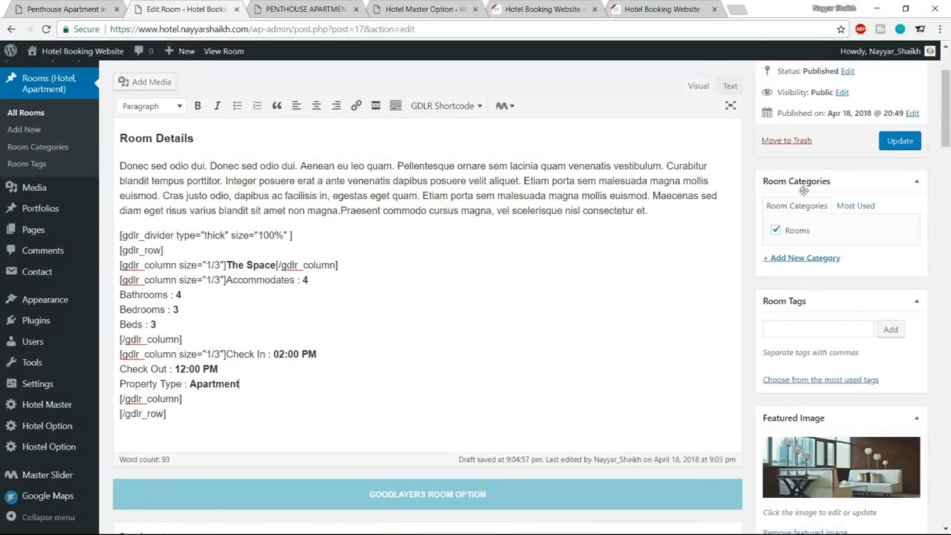
Update the room, reload its live page and compare it with The Space and Amenities sections of the demo.
{"action": "left_click", "coordinate": [900, 140]}
{"action": "left_click", "coordinate": [305, 9]}
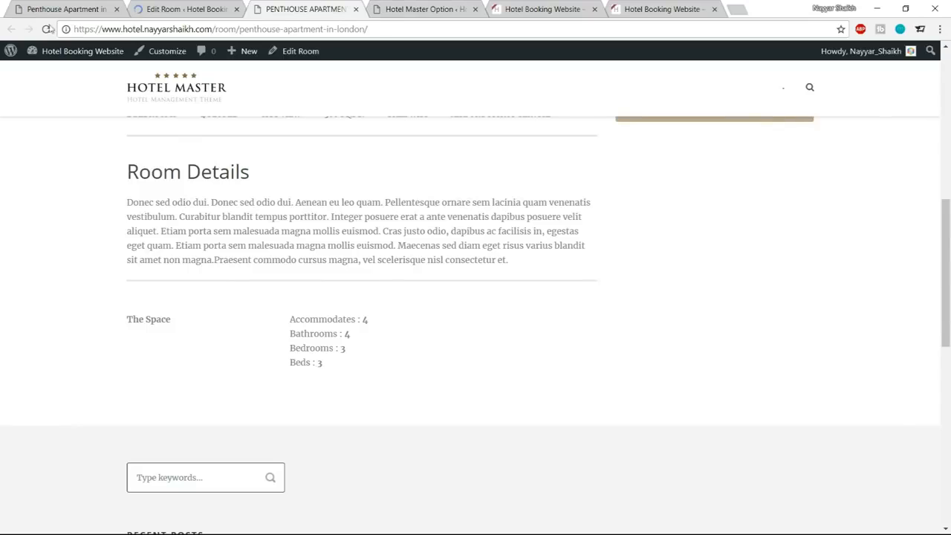
{"action": "left_click", "coordinate": [46, 29]}
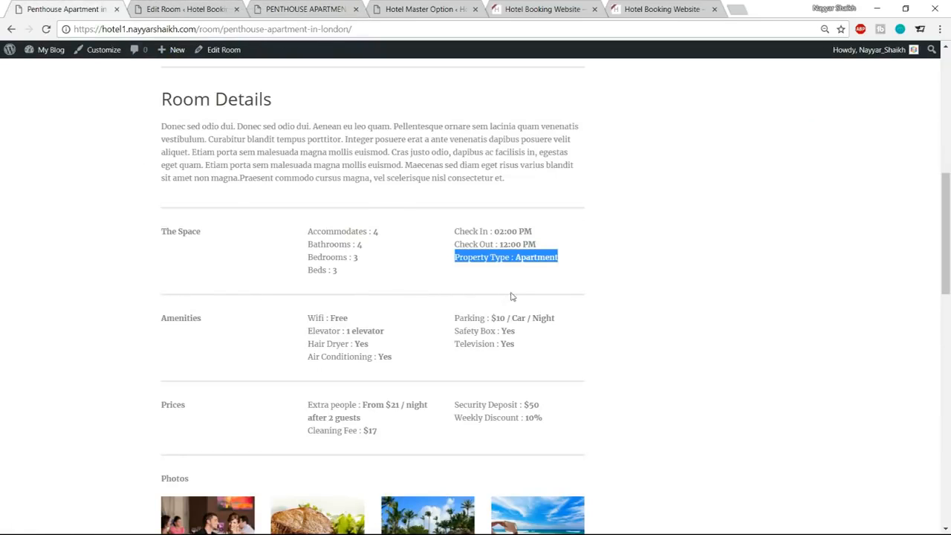
{"action": "left_click_drag", "start_coordinate": [162, 317], "coordinate": [528, 354]}
{"action": "left_click", "coordinate": [528, 354]}
{"action": "left_click_drag", "start_coordinate": [202, 231], "coordinate": [476, 274]}
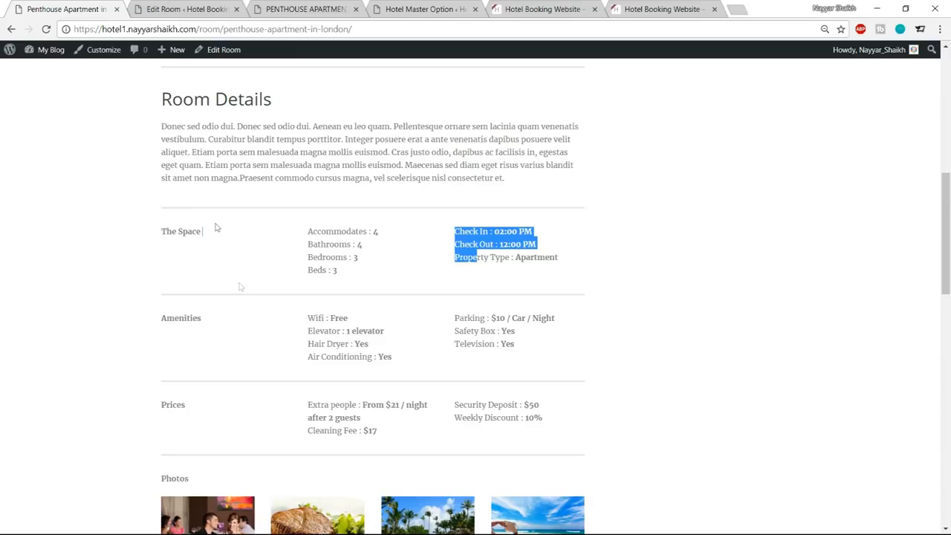
Copy the thick 100% divider shortcode from above The Space row onto a new line below the closing row tag.
{"action": "left_click", "coordinate": [185, 9]}
{"action": "scroll", "coordinate": [327, 282], "scroll_direction": "down", "scroll_amount": 2}
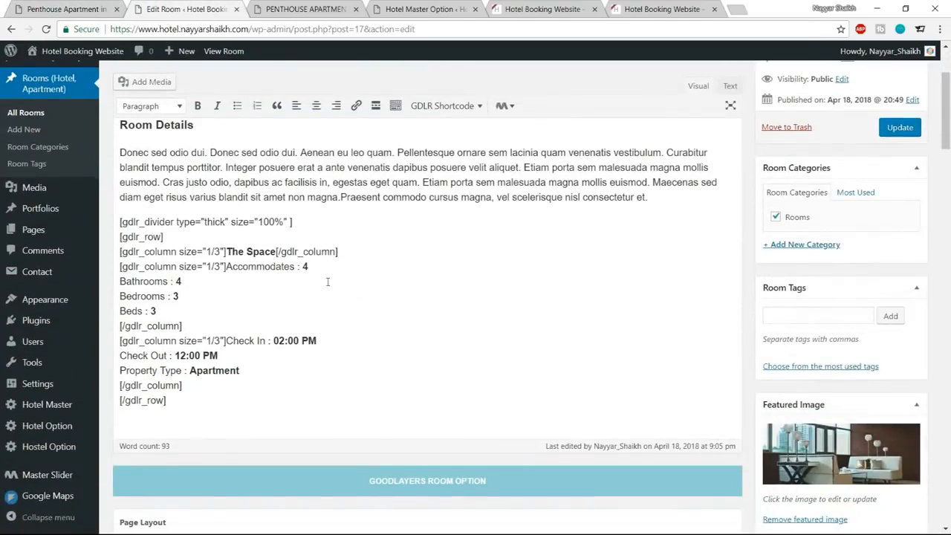
{"action": "left_click_drag", "start_coordinate": [293, 222], "coordinate": [119, 221]}
{"action": "key", "text": "ctrl+c"}
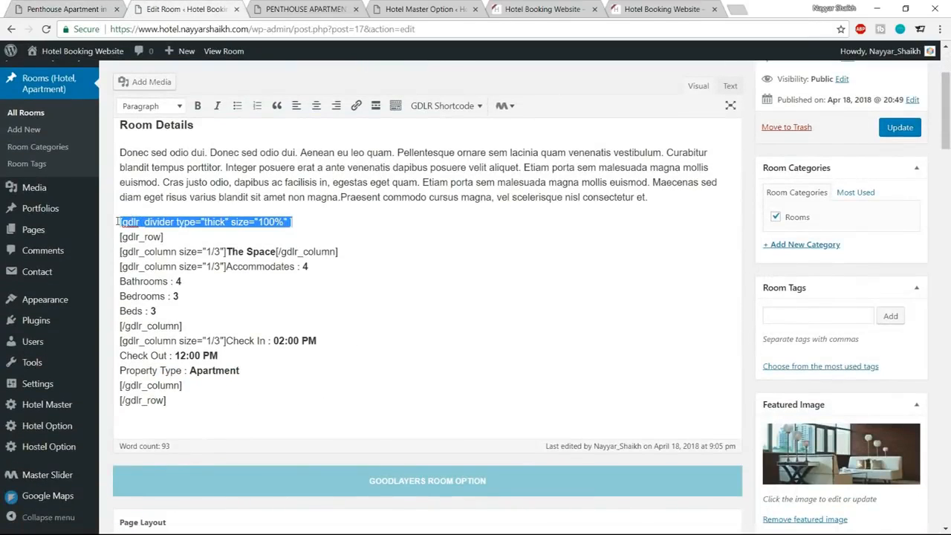
{"action": "left_click", "coordinate": [185, 405]}
{"action": "key", "text": "Return"}
{"action": "key", "text": "ctrl+v"}
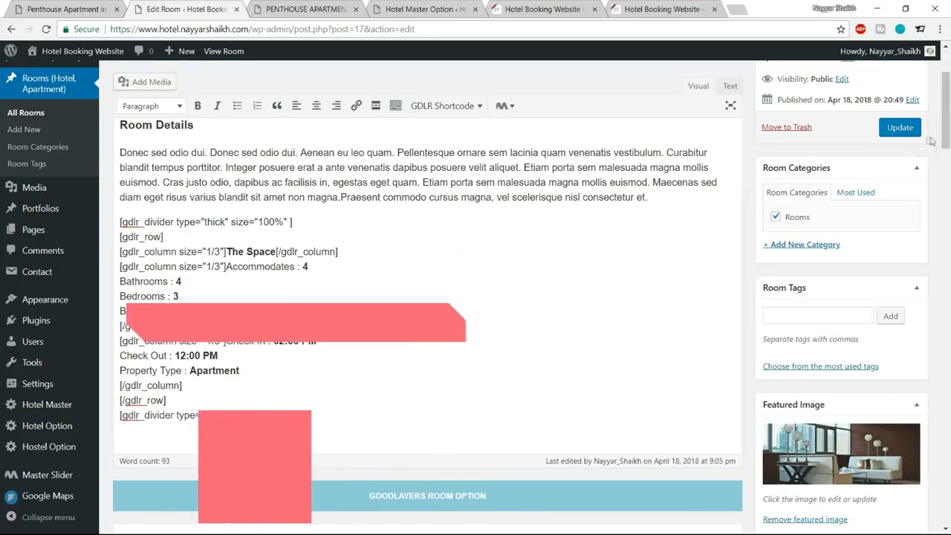
Save the room changes and reload the live page to check the divider below The Space section.
{"action": "left_click", "coordinate": [896, 130]}
{"action": "left_click", "coordinate": [305, 9]}
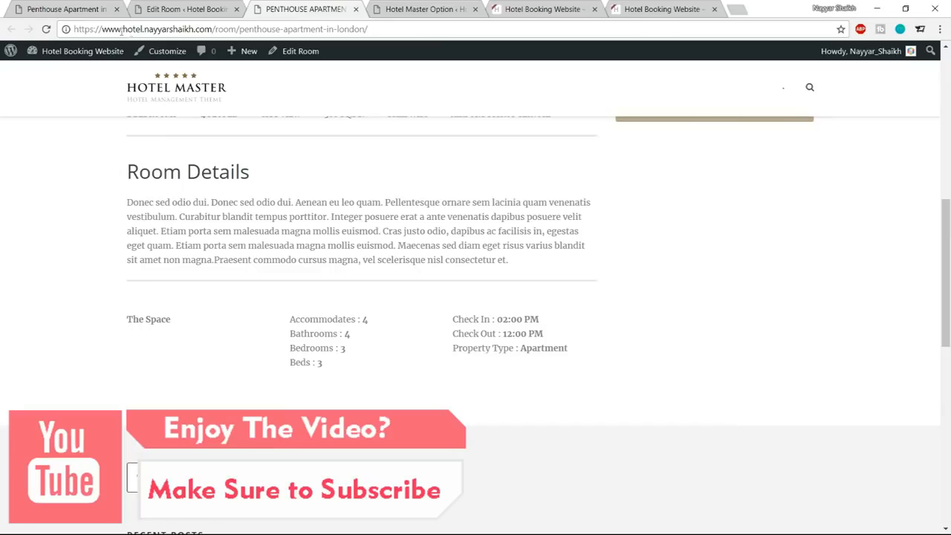
{"action": "left_click", "coordinate": [46, 30]}
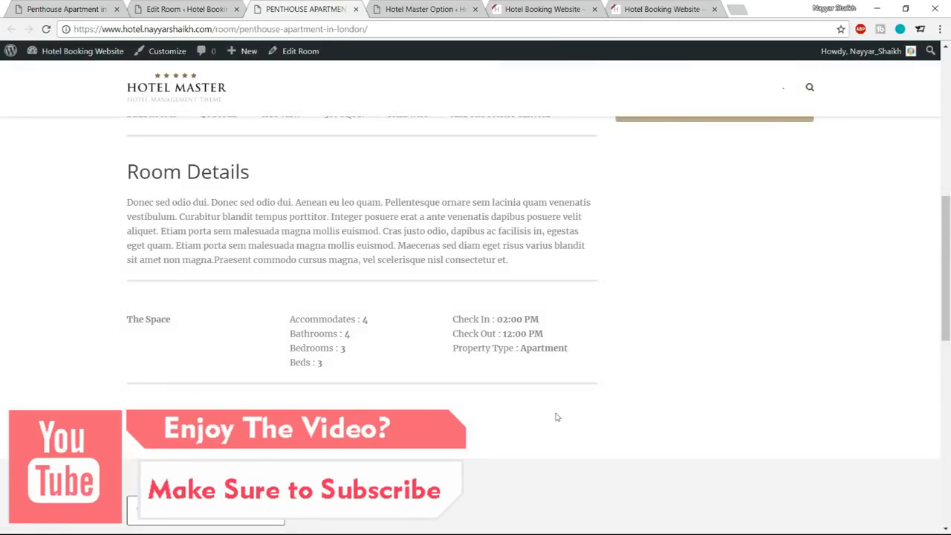
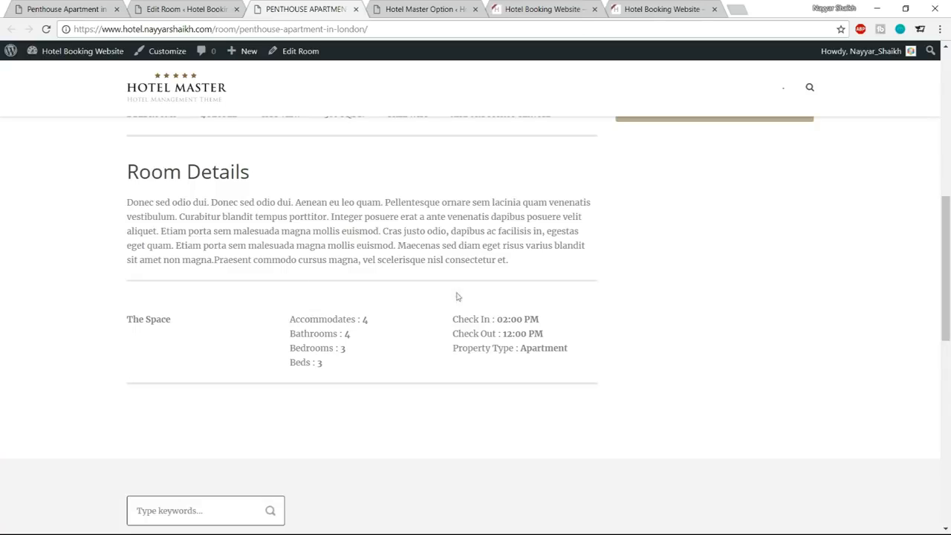
Insert a Space shortcode on a new line below the first thick divider in the room's description.
{"action": "left_click", "coordinate": [208, 6]}
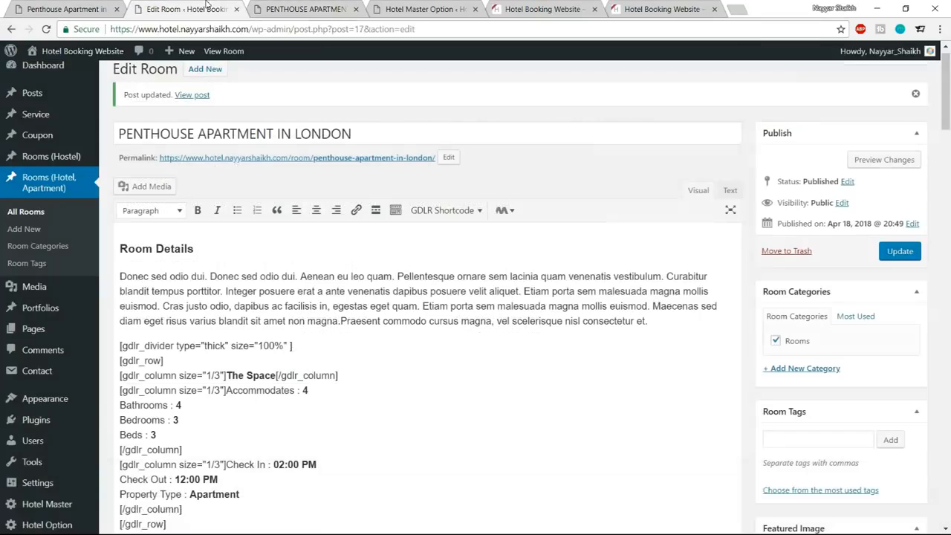
{"action": "scroll", "coordinate": [382, 269], "scroll_direction": "down", "scroll_amount": 1}
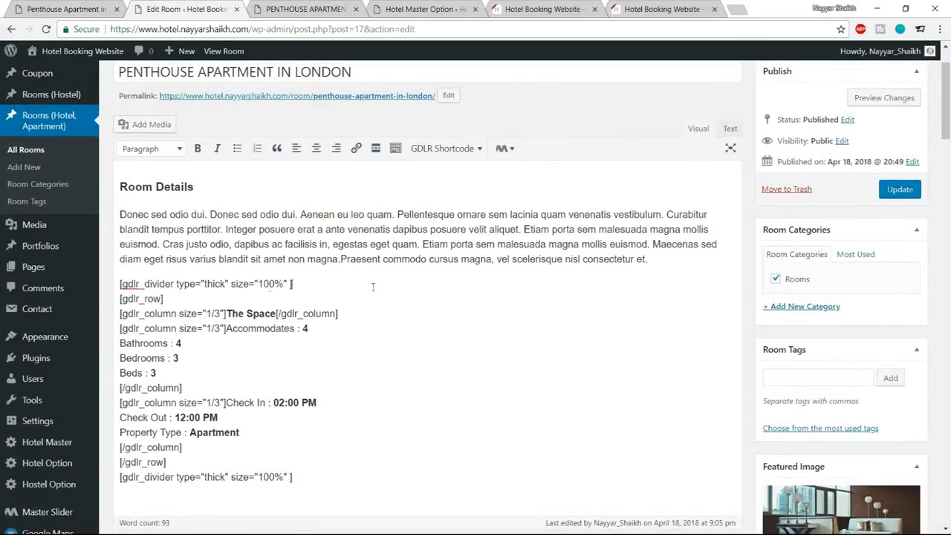
{"action": "left_click_drag", "start_coordinate": [120, 284], "coordinate": [309, 283]}
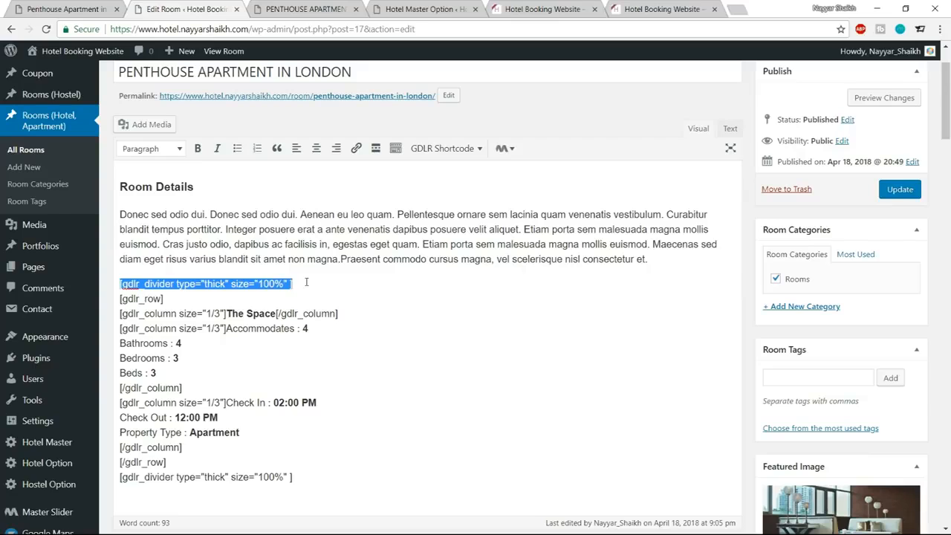
{"action": "left_click", "coordinate": [305, 282]}
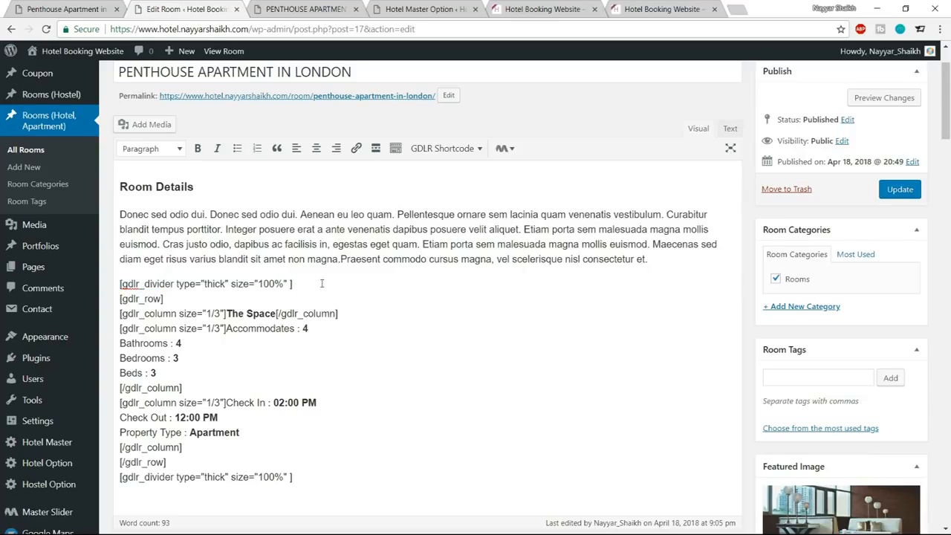
{"action": "key", "text": "Return"}
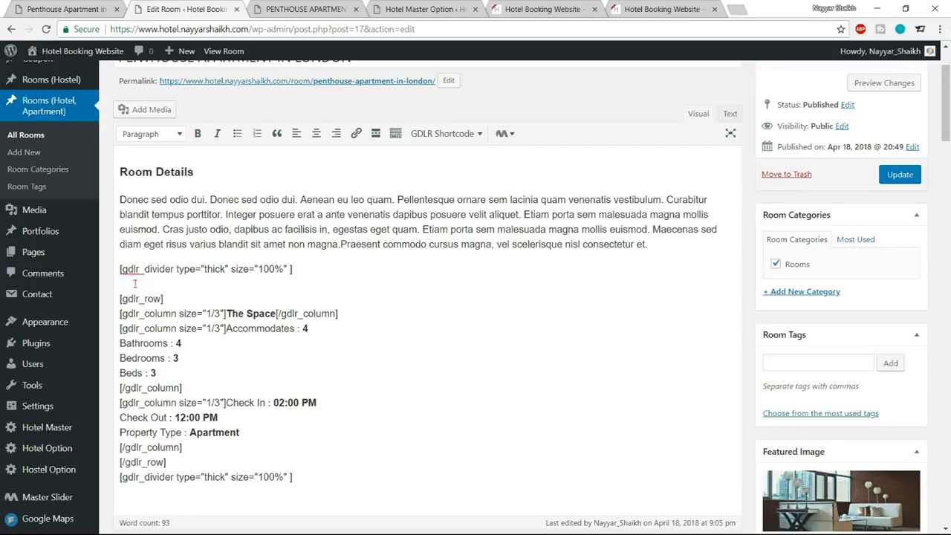
{"action": "scroll", "coordinate": [357, 315], "scroll_direction": "up", "scroll_amount": 1}
{"action": "left_click", "coordinate": [446, 196]}
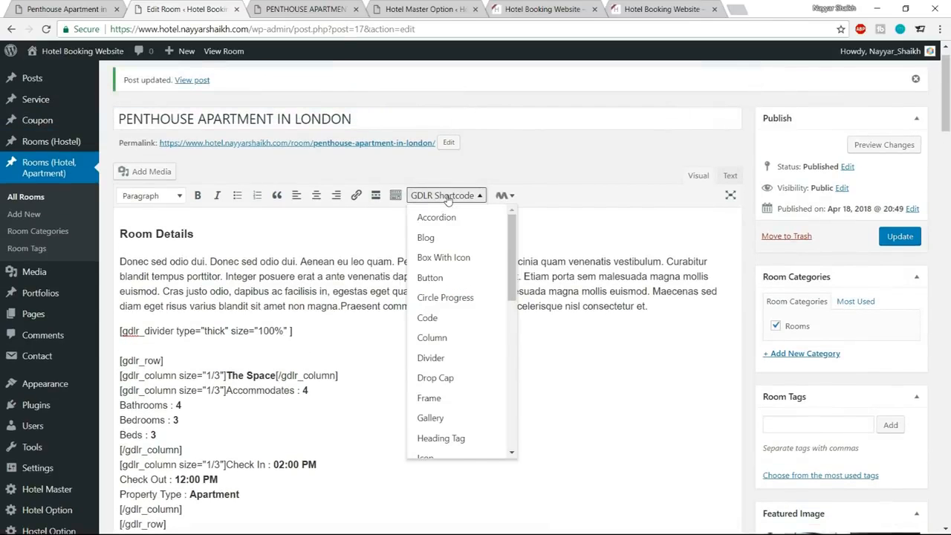
{"action": "scroll", "coordinate": [446, 319], "scroll_direction": "down", "scroll_amount": 5}
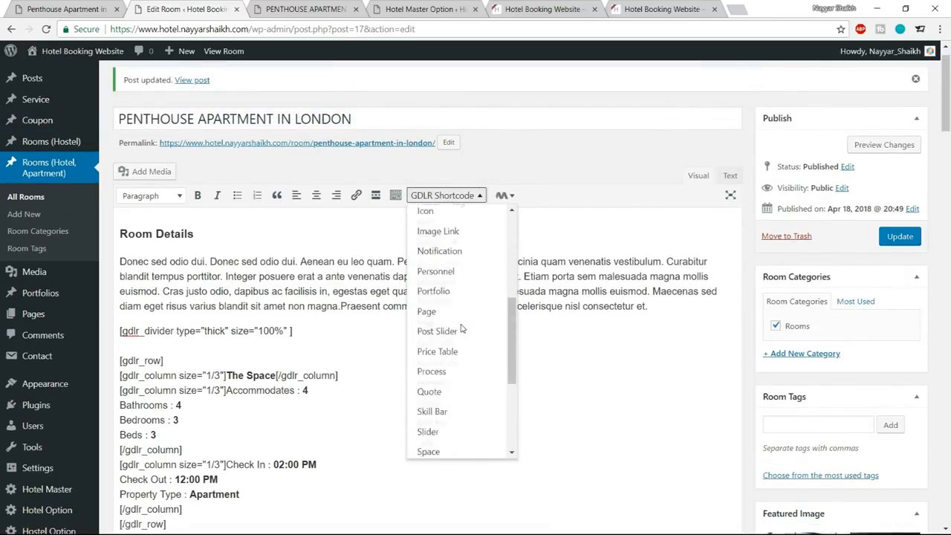
{"action": "left_click", "coordinate": [451, 390]}
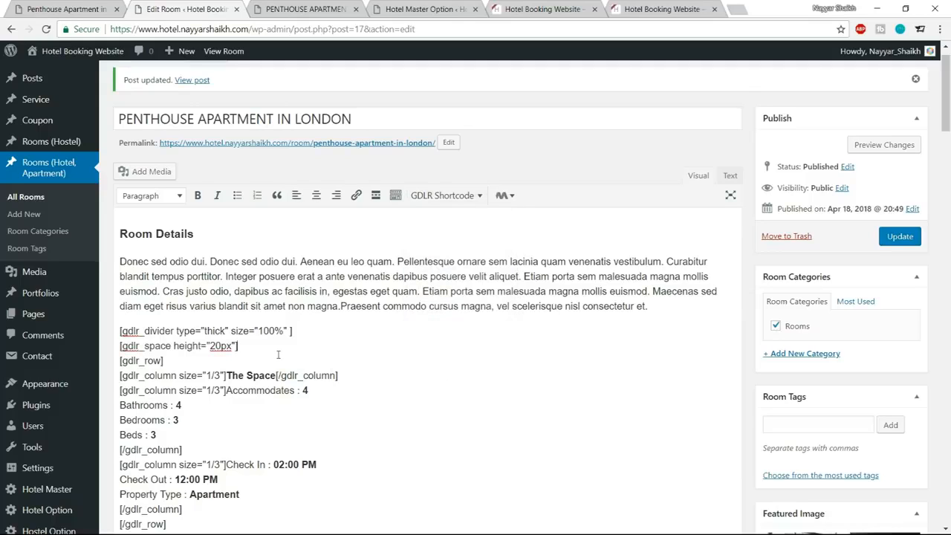
Set the space shortcode's height to -20px and update the room.
{"action": "left_click_drag", "start_coordinate": [248, 345], "coordinate": [108, 343]}
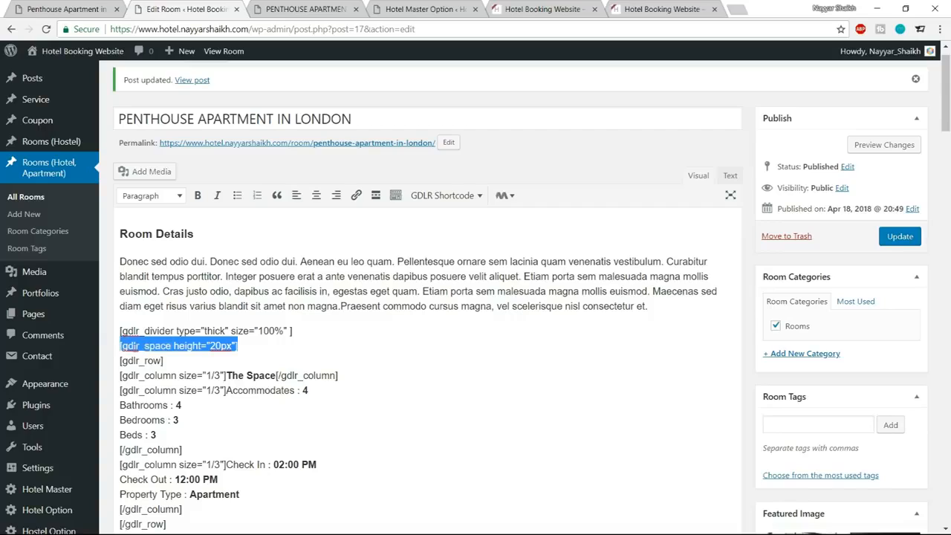
{"action": "left_click", "coordinate": [210, 345]}
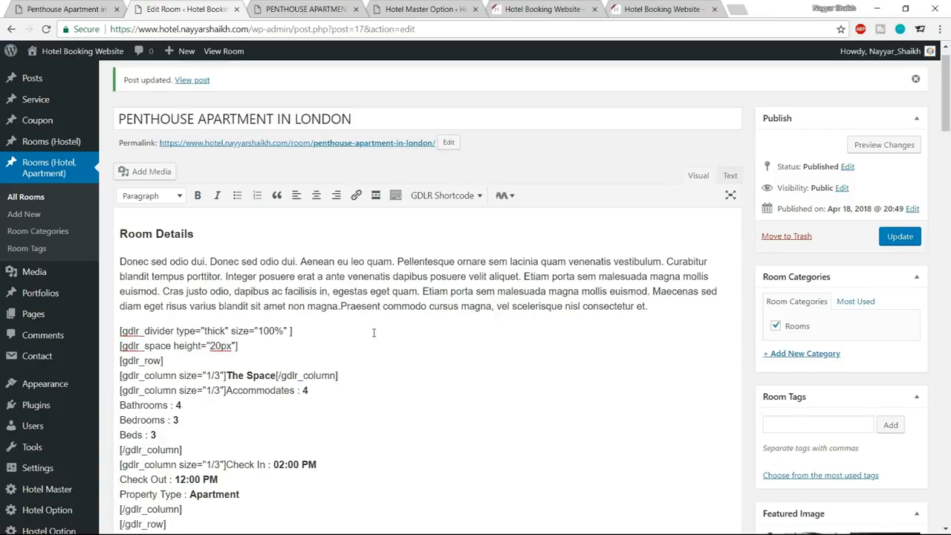
{"action": "type", "text": "-"}
{"action": "left_click", "coordinate": [893, 238]}
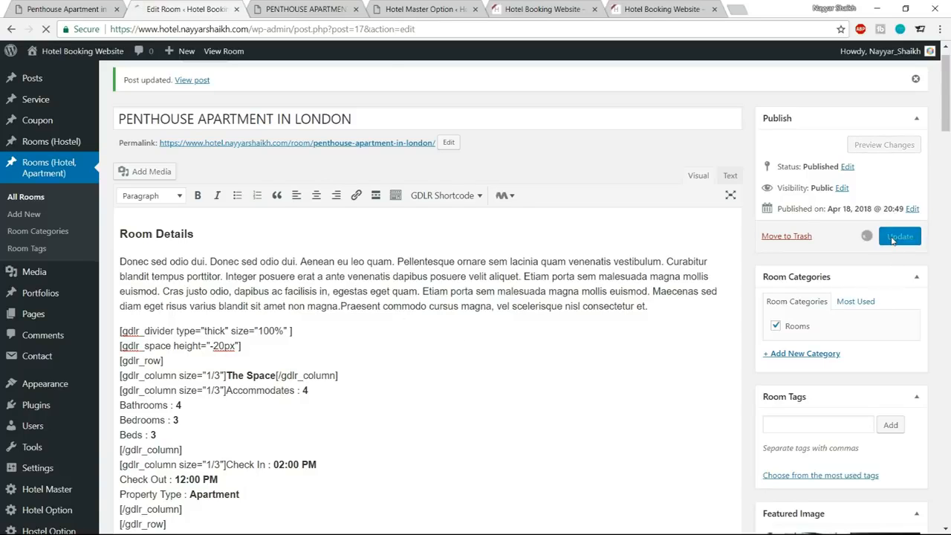
Reload the live penthouse room page and compare its Room Details layout with the reference apartment page.
{"action": "left_click", "coordinate": [305, 9]}
{"action": "left_click", "coordinate": [46, 29]}
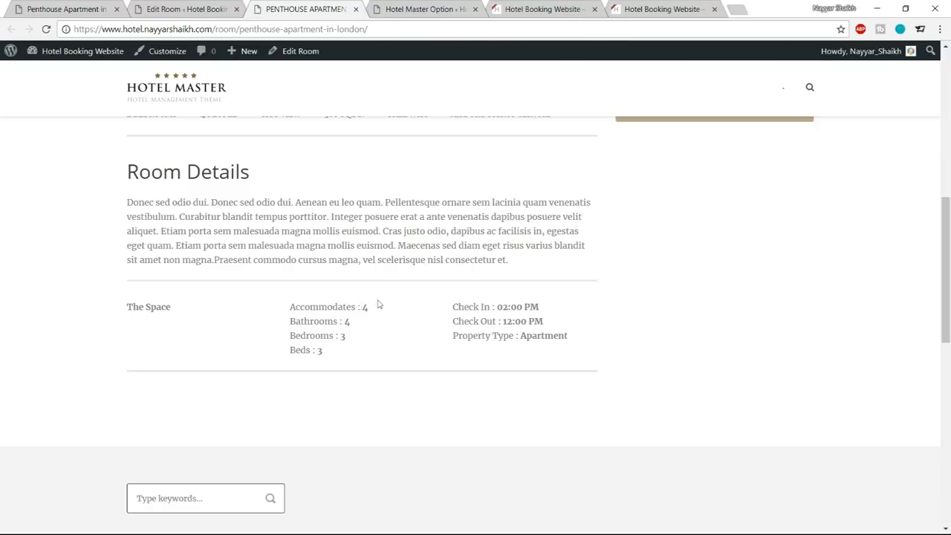
{"action": "left_click", "coordinate": [186, 9]}
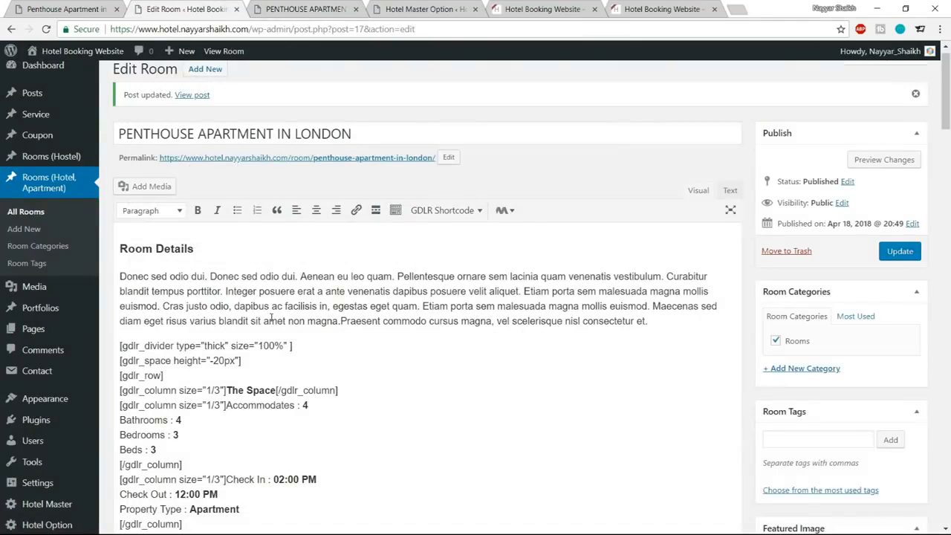
{"action": "scroll", "coordinate": [236, 347], "scroll_direction": "down", "scroll_amount": 3}
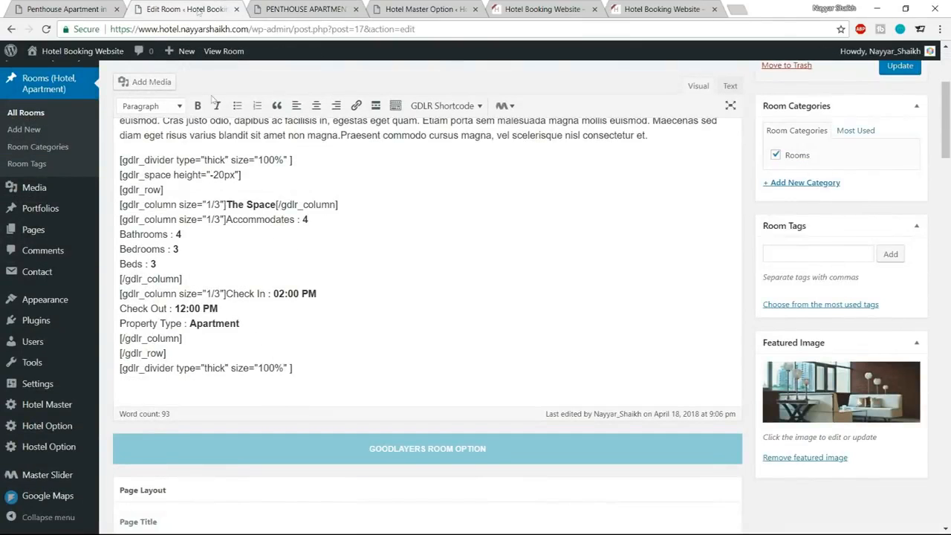
{"action": "left_click", "coordinate": [291, 6]}
{"action": "left_click", "coordinate": [66, 8]}
{"action": "scroll", "coordinate": [251, 347], "scroll_direction": "down", "scroll_amount": 3}
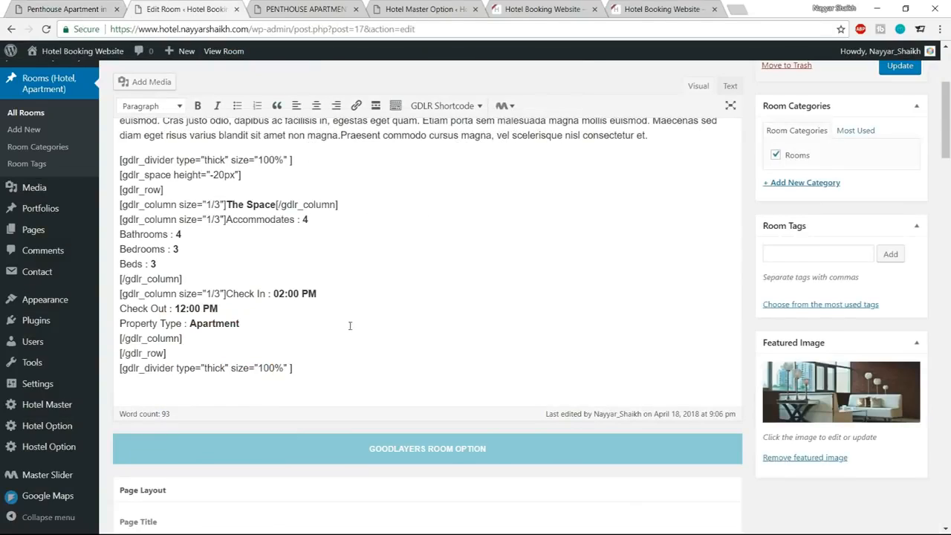
Add a bold line reading "Photos" below the closing thick divider in the room's description.
{"action": "scroll", "coordinate": [331, 338], "scroll_direction": "down", "scroll_amount": 1}
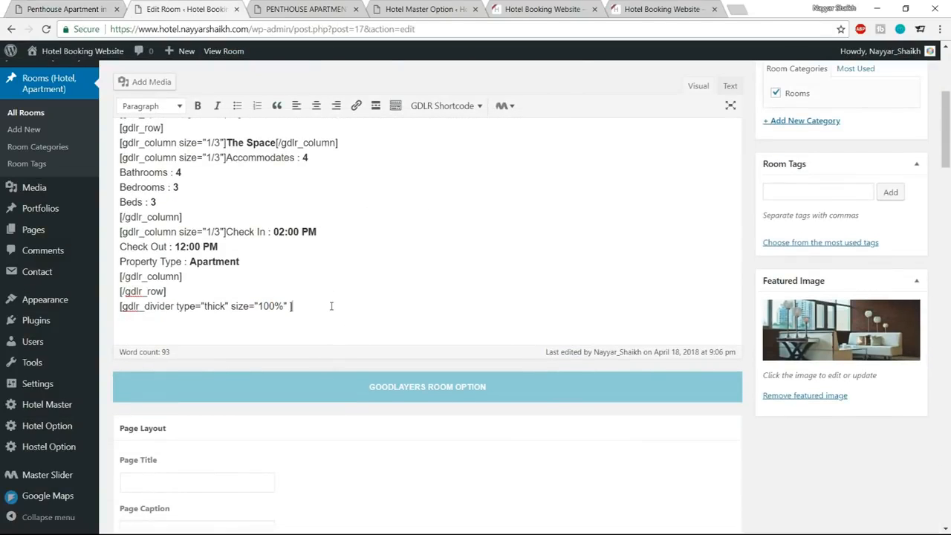
{"action": "key", "text": "Return"}
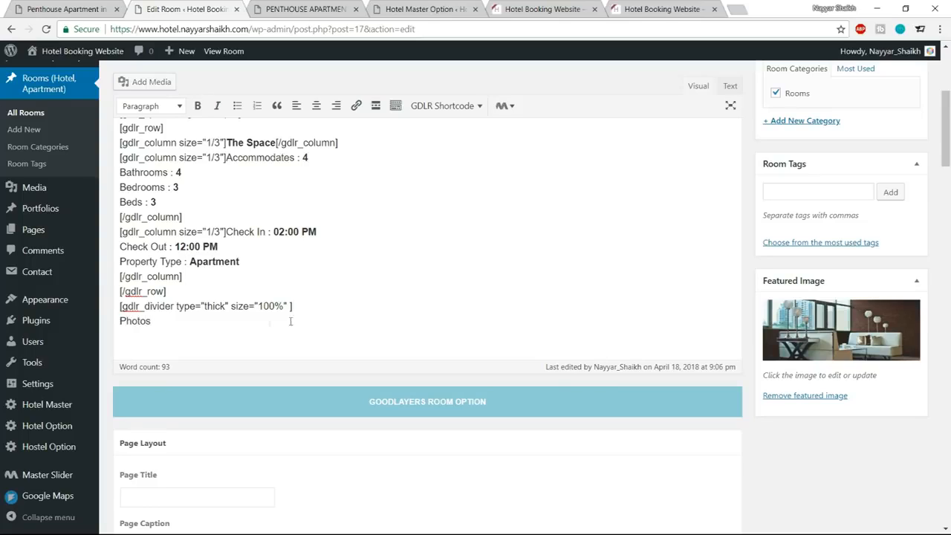
{"action": "left_click_drag", "start_coordinate": [185, 320], "coordinate": [112, 318]}
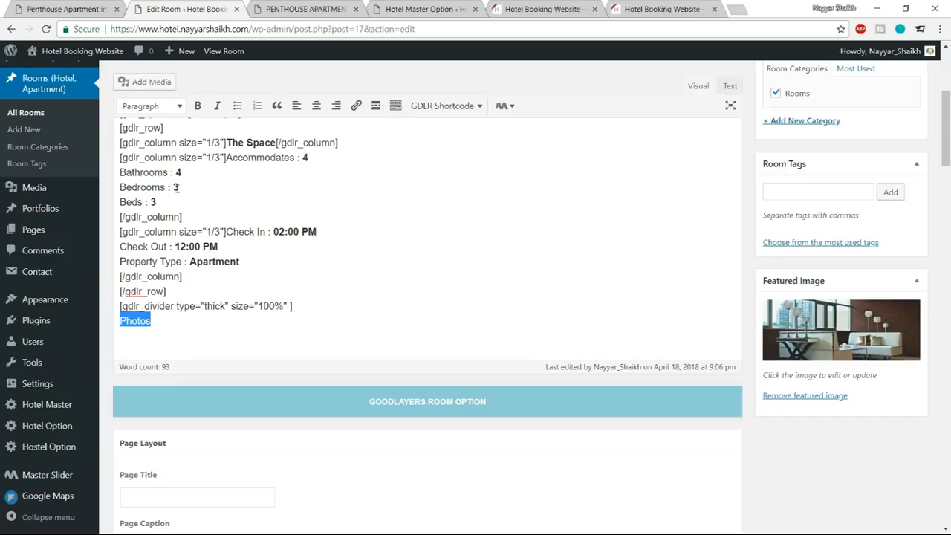
{"action": "left_click", "coordinate": [198, 106]}
{"action": "left_click", "coordinate": [188, 327]}
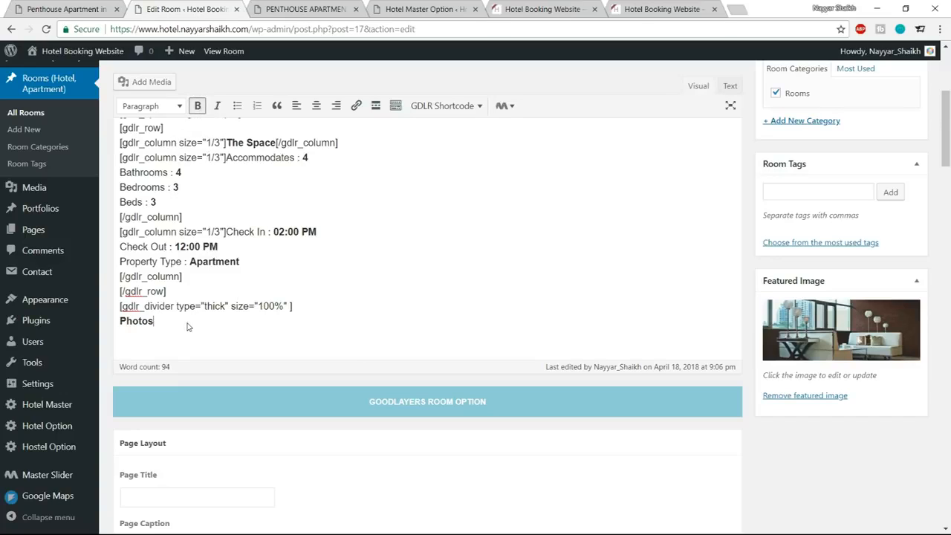
Check the reference apartment page and insert a Gallery shortcode on a new line under Photos.
{"action": "key", "text": "Return"}
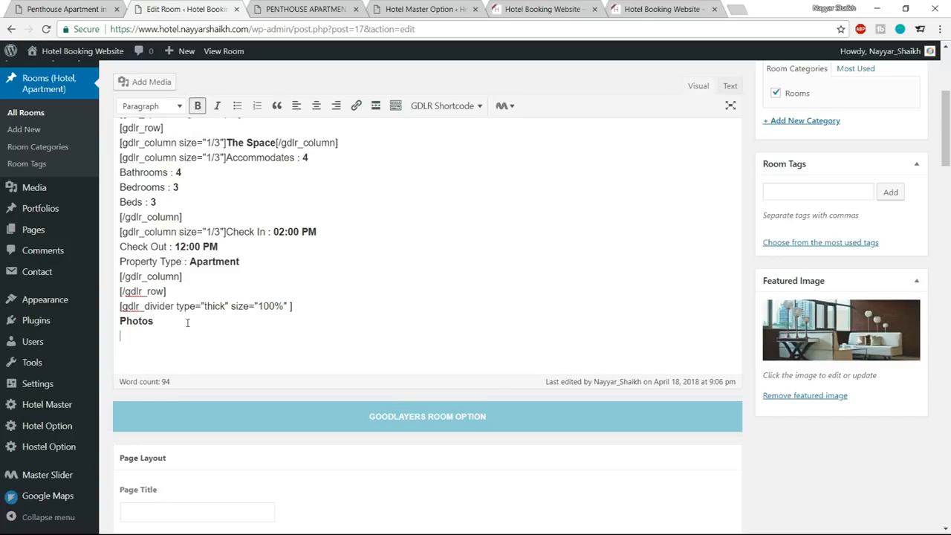
{"action": "scroll", "coordinate": [281, 342], "scroll_direction": "up", "scroll_amount": 1}
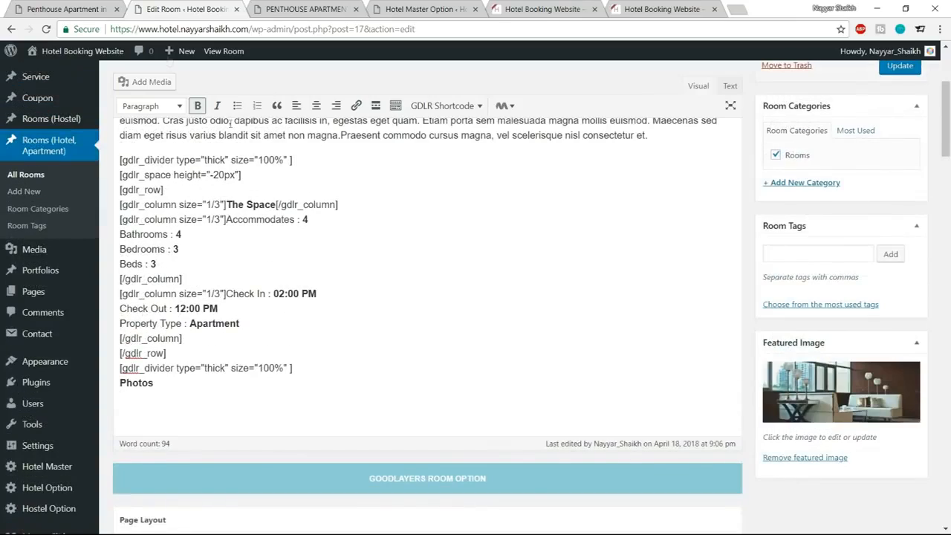
{"action": "left_click", "coordinate": [89, 6]}
{"action": "left_click", "coordinate": [176, 7]}
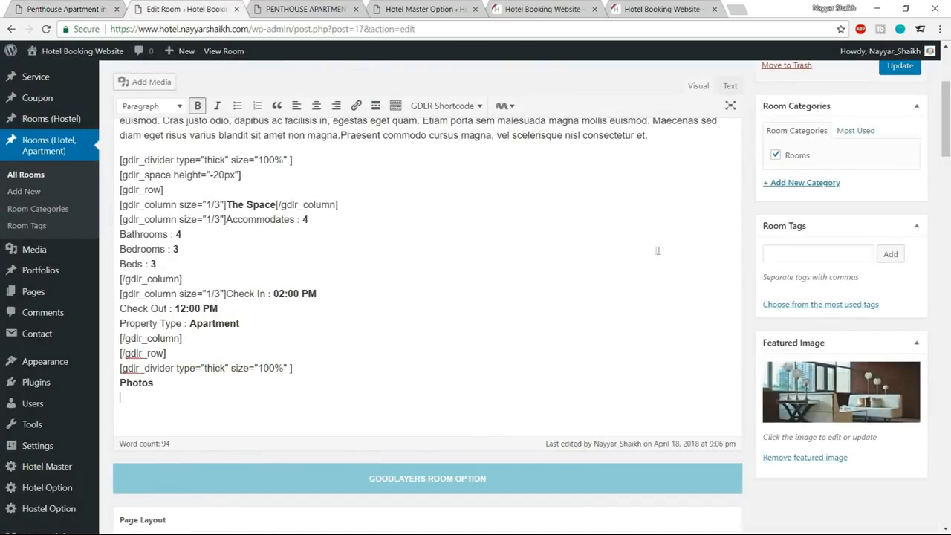
{"action": "left_click", "coordinate": [463, 106]}
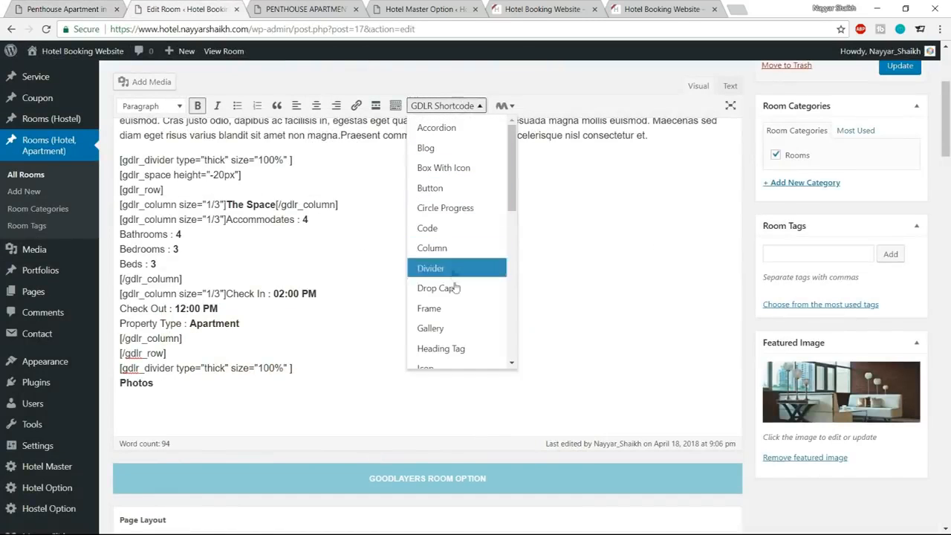
{"action": "left_click", "coordinate": [457, 328]}
{"action": "scroll", "coordinate": [484, 383], "scroll_direction": "down", "scroll_amount": 1}
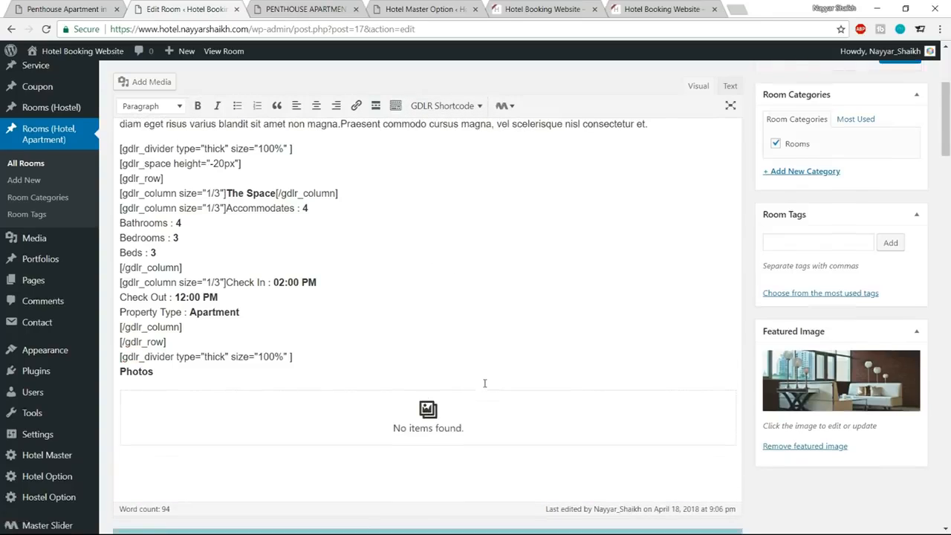
Edit the empty gallery and browse to the Gallery folder inside Media for files to upload.
{"action": "left_click", "coordinate": [456, 361]}
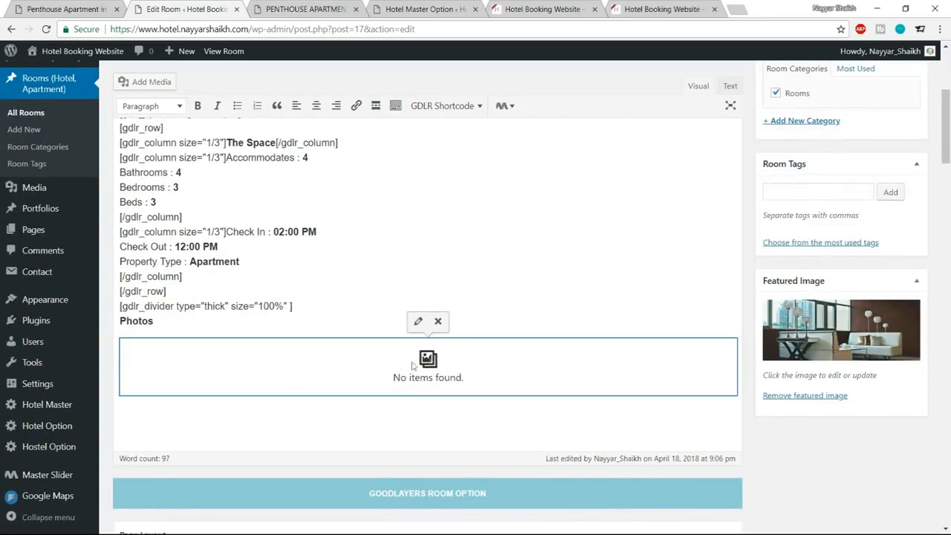
{"action": "left_click", "coordinate": [416, 324]}
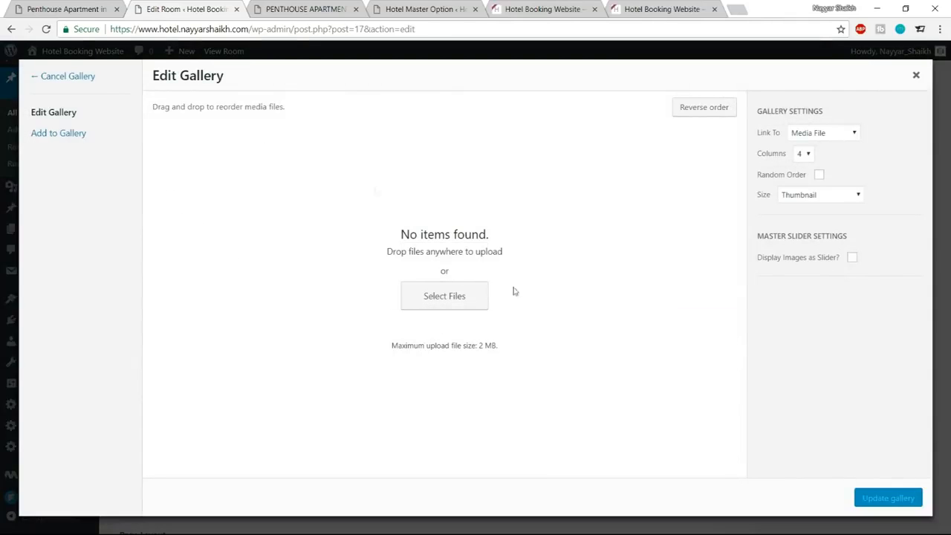
{"action": "left_click", "coordinate": [456, 306]}
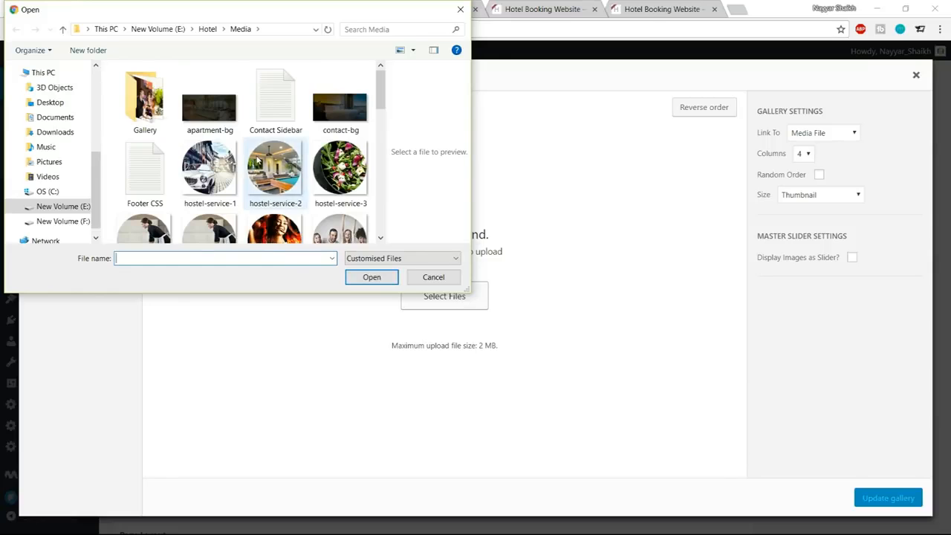
{"action": "scroll", "coordinate": [256, 160], "scroll_direction": "down", "scroll_amount": 5}
{"action": "scroll", "coordinate": [256, 160], "scroll_direction": "up", "scroll_amount": 6}
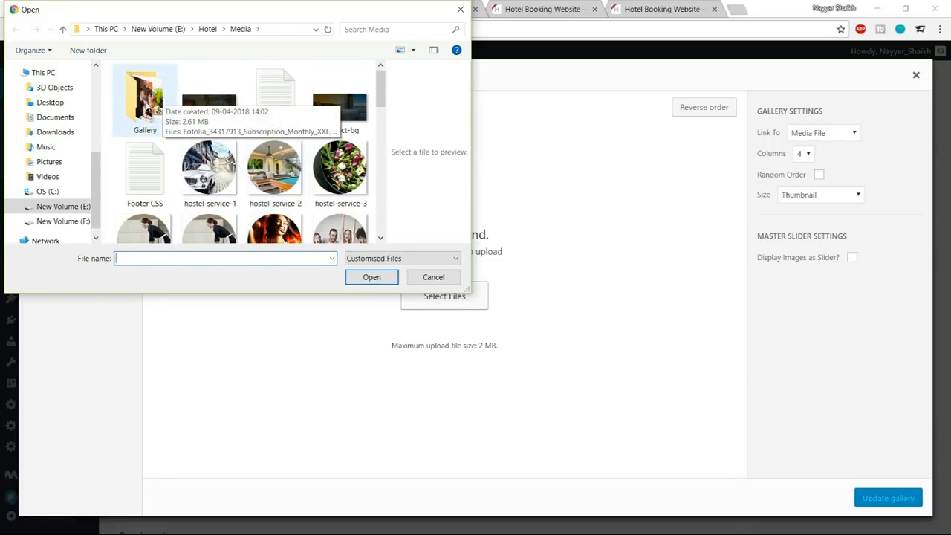
{"action": "double_click", "coordinate": [146, 109]}
Upload all images from the Gallery folder except Fotolia_34317913_Subscription_Monthly_XXL.
{"action": "key", "text": "ctrl+a"}
{"action": "scroll", "coordinate": [251, 180], "scroll_direction": "down", "scroll_amount": 1}
{"action": "scroll", "coordinate": [257, 196], "scroll_direction": "up", "scroll_amount": 1}
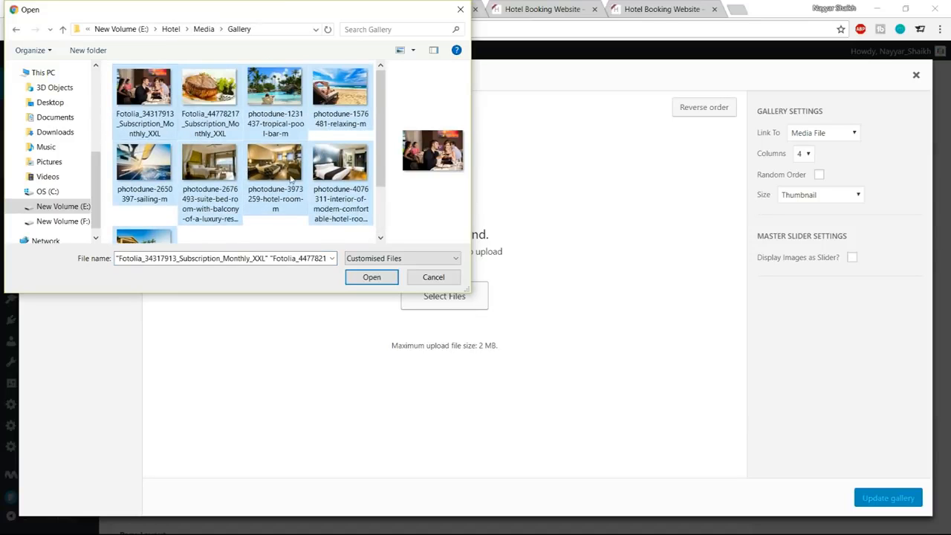
{"action": "scroll", "coordinate": [287, 183], "scroll_direction": "down", "scroll_amount": 1}
{"action": "scroll", "coordinate": [223, 203], "scroll_direction": "up", "scroll_amount": 1}
{"action": "scroll", "coordinate": [225, 197], "scroll_direction": "down", "scroll_amount": 1}
{"action": "scroll", "coordinate": [226, 199], "scroll_direction": "up", "scroll_amount": 1}
{"action": "left_click", "coordinate": [148, 94], "text": "ctrl"}
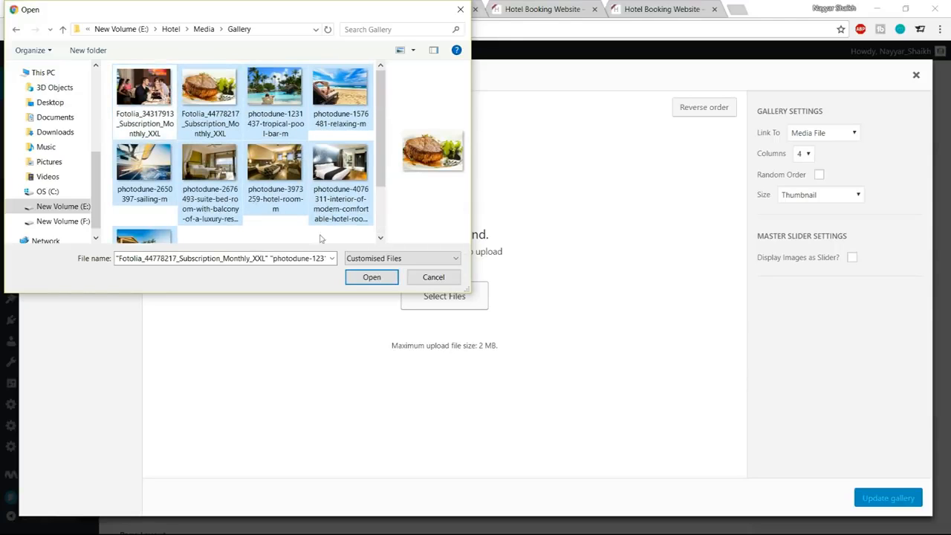
{"action": "left_click", "coordinate": [371, 277]}
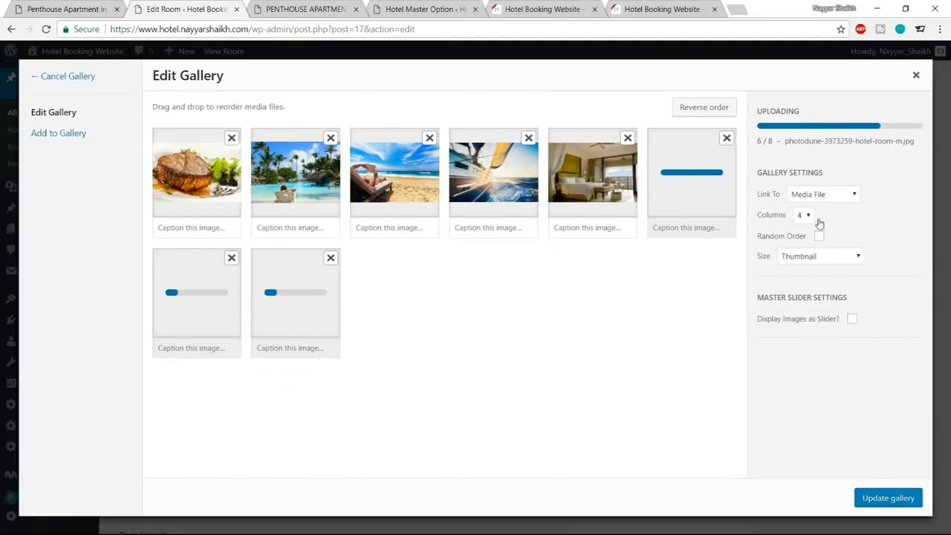
Keep the gallery at 4 columns, Thumbnail size and without random order, and update the gallery.
{"action": "left_click", "coordinate": [810, 226]}
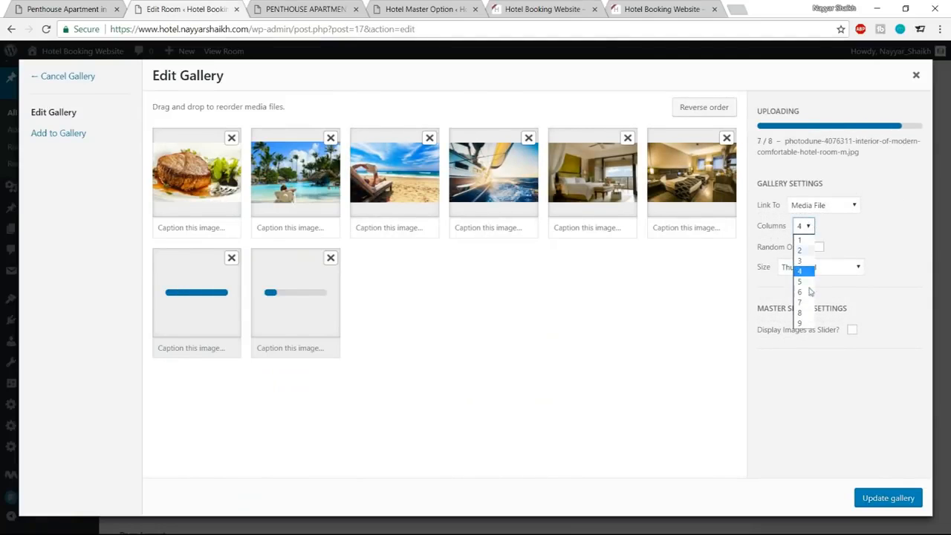
{"action": "left_click", "coordinate": [859, 230]}
{"action": "left_click", "coordinate": [865, 162]}
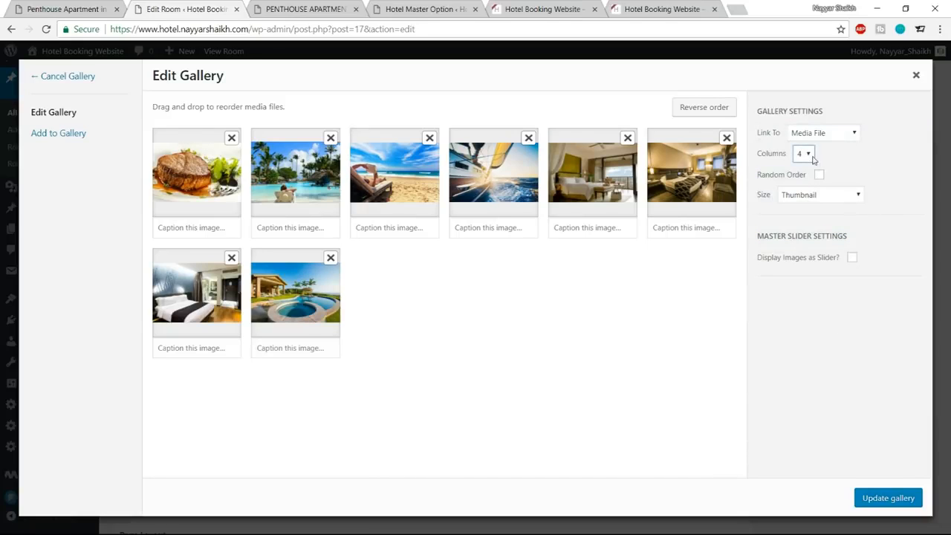
{"action": "left_click", "coordinate": [820, 196]}
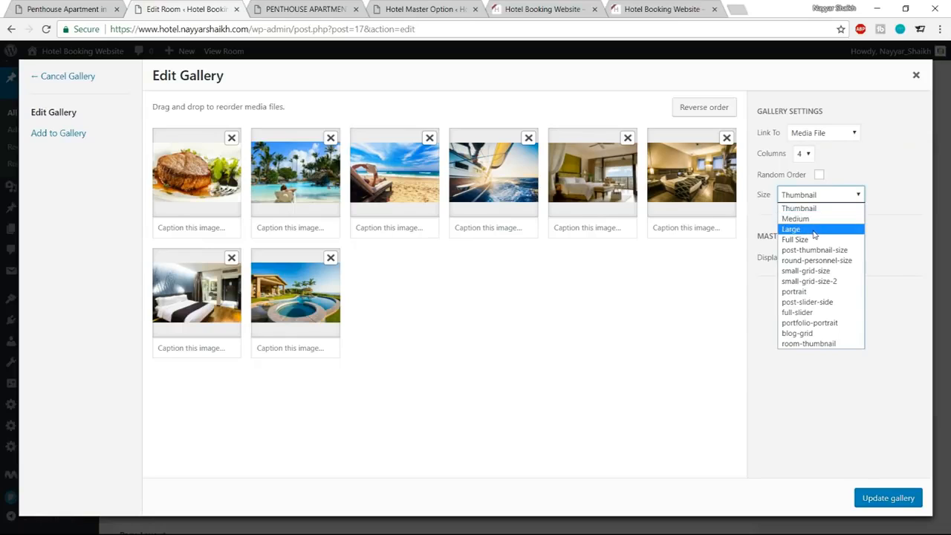
{"action": "left_click", "coordinate": [893, 181]}
{"action": "left_click", "coordinate": [819, 175]}
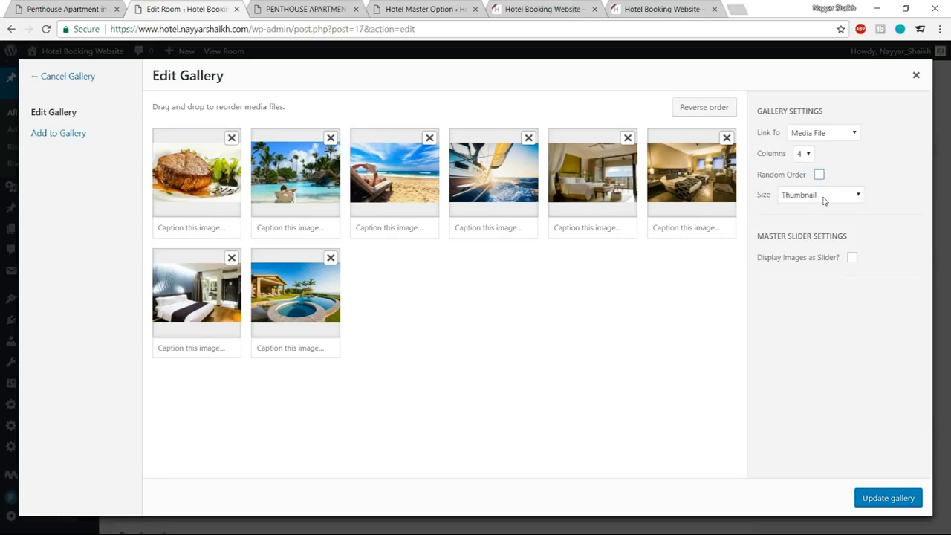
{"action": "left_click", "coordinate": [886, 499]}
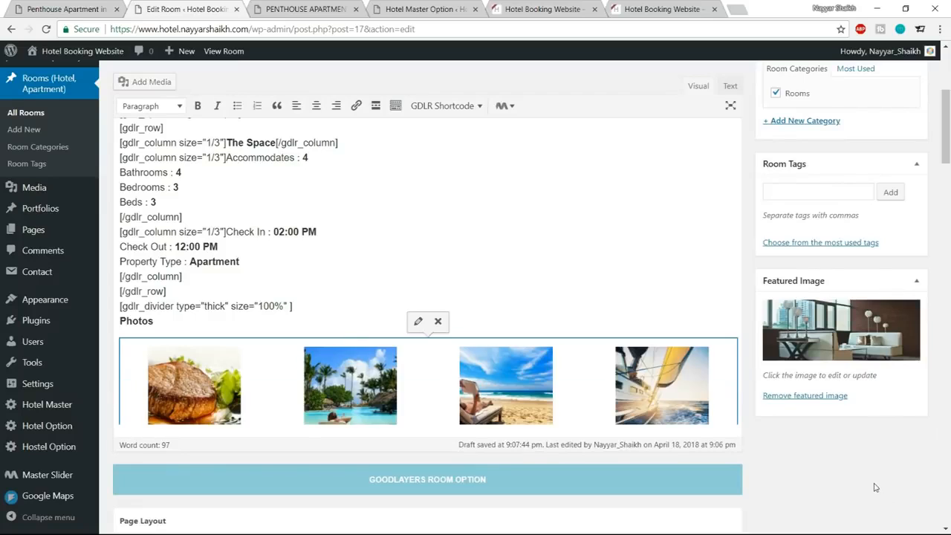
Update the room and reload its live page to check the photo gallery under Photos.
{"action": "scroll", "coordinate": [646, 368], "scroll_direction": "down", "scroll_amount": 3}
{"action": "scroll", "coordinate": [520, 297], "scroll_direction": "up", "scroll_amount": 2}
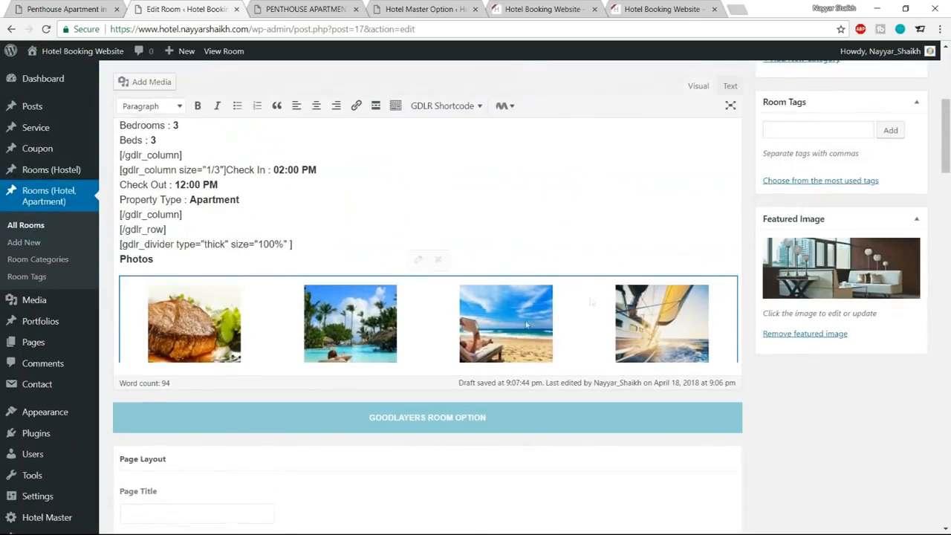
{"action": "scroll", "coordinate": [565, 312], "scroll_direction": "up", "scroll_amount": 5}
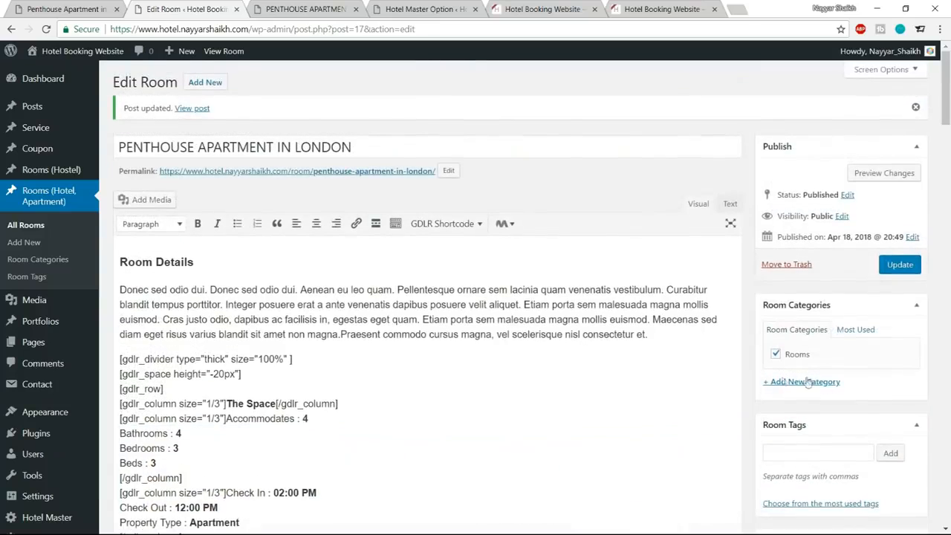
{"action": "left_click", "coordinate": [900, 266]}
{"action": "left_click", "coordinate": [305, 9]}
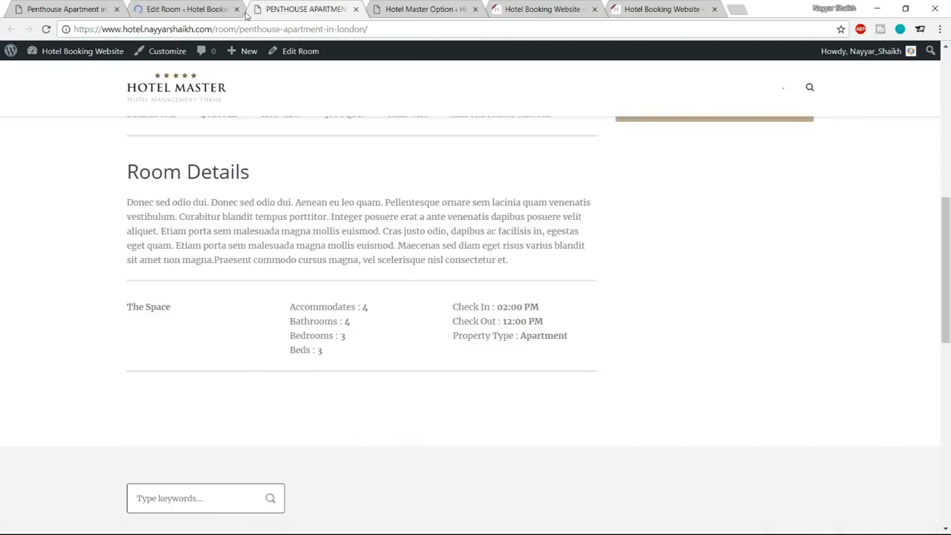
{"action": "left_click", "coordinate": [46, 30]}
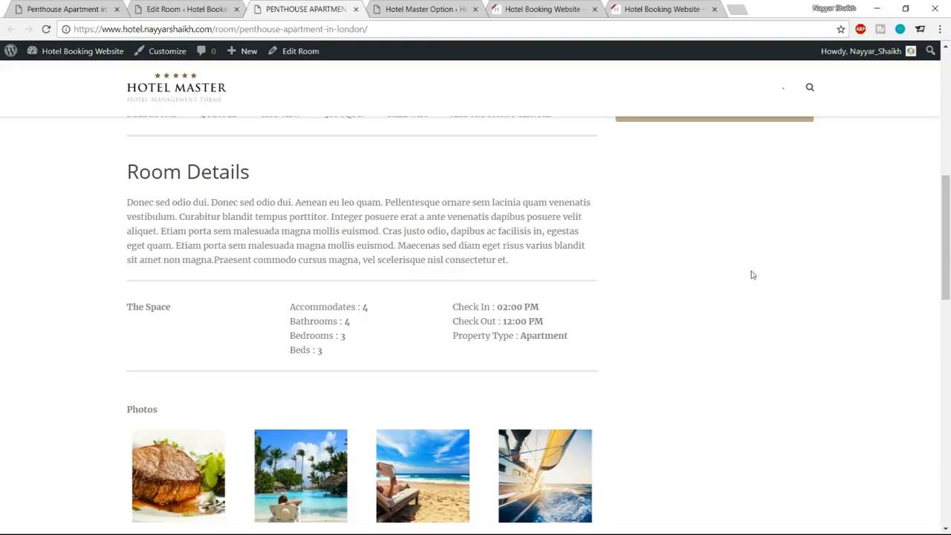
{"action": "scroll", "coordinate": [320, 326], "scroll_direction": "down", "scroll_amount": 3}
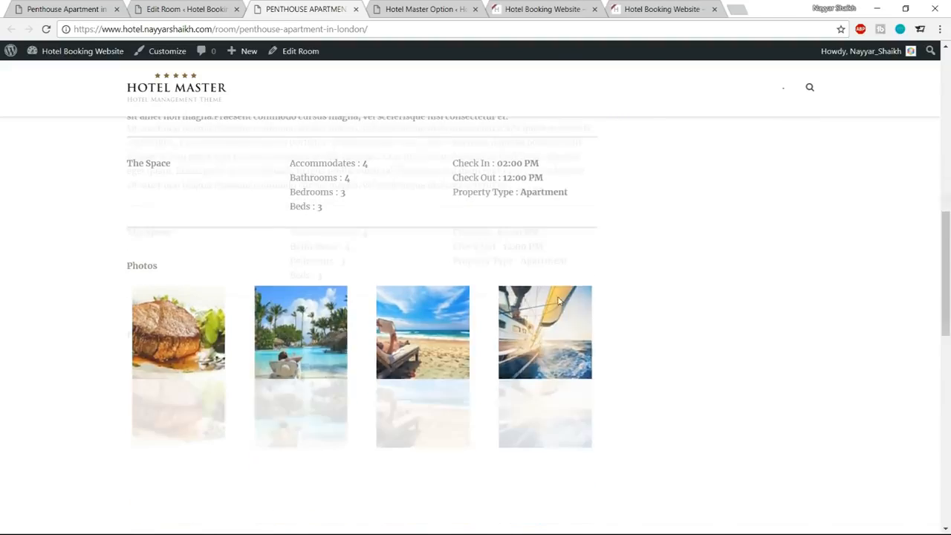
{"action": "scroll", "coordinate": [639, 286], "scroll_direction": "down", "scroll_amount": 1}
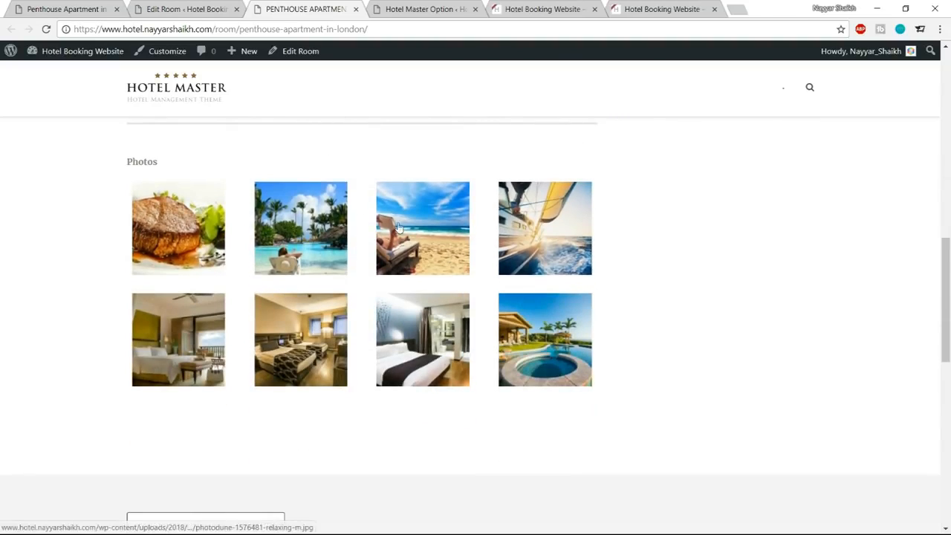
Check the reference page below its gallery and copy the thick divider and -20px space shortcodes to below the photo gallery.
{"action": "key", "text": "ctrl+1"}
{"action": "scroll", "coordinate": [322, 232], "scroll_direction": "down", "scroll_amount": 3}
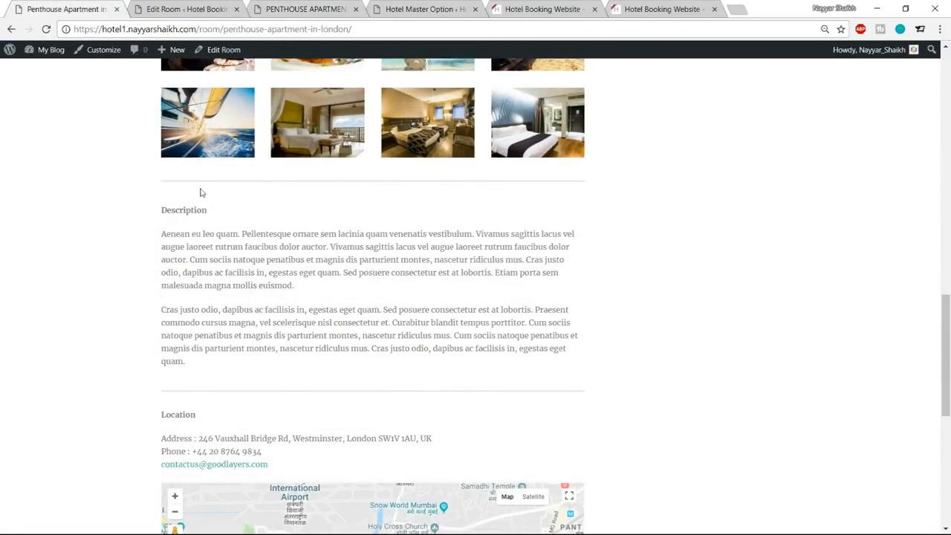
{"action": "left_click", "coordinate": [306, 9]}
{"action": "scroll", "coordinate": [371, 208], "scroll_direction": "up", "scroll_amount": 1}
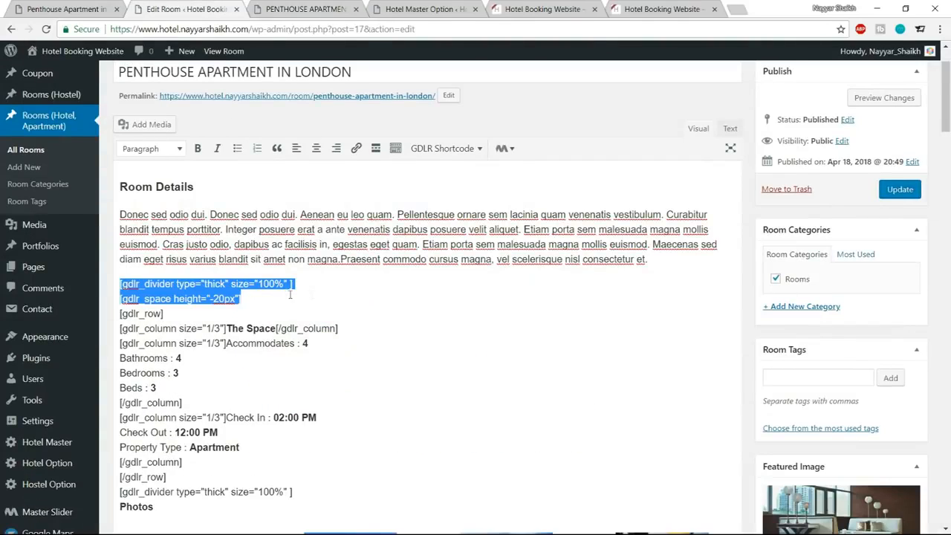
{"action": "scroll", "coordinate": [345, 301], "scroll_direction": "down", "scroll_amount": 7}
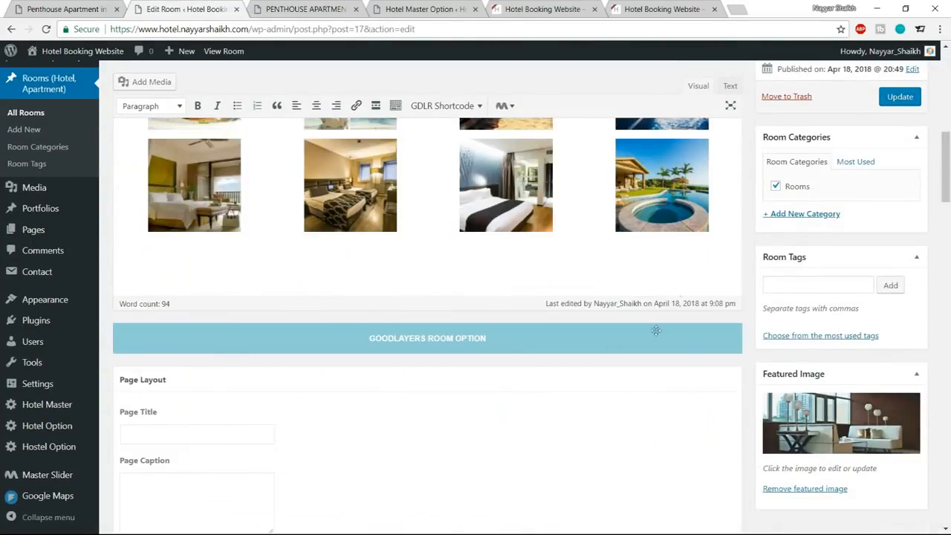
{"action": "left_click", "coordinate": [738, 207]}
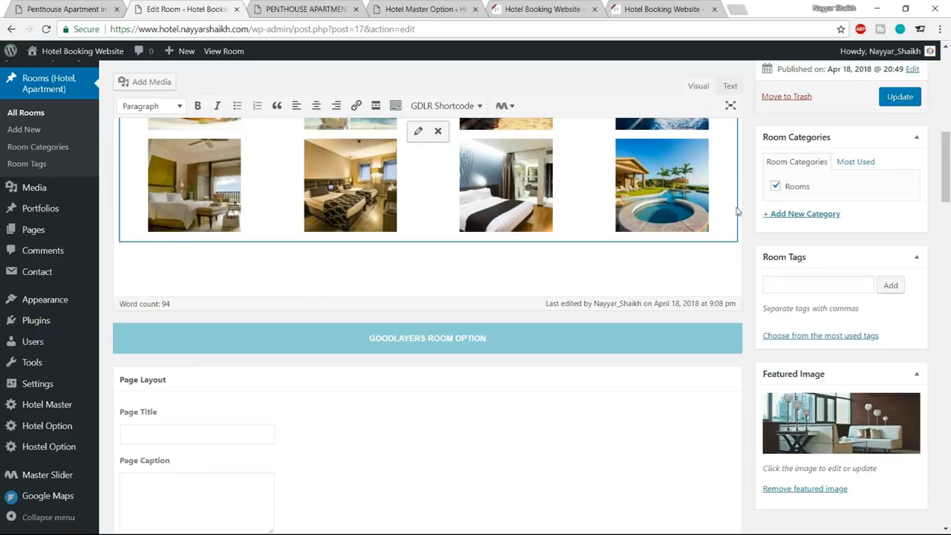
{"action": "scroll", "coordinate": [735, 215], "scroll_direction": "up", "scroll_amount": 2}
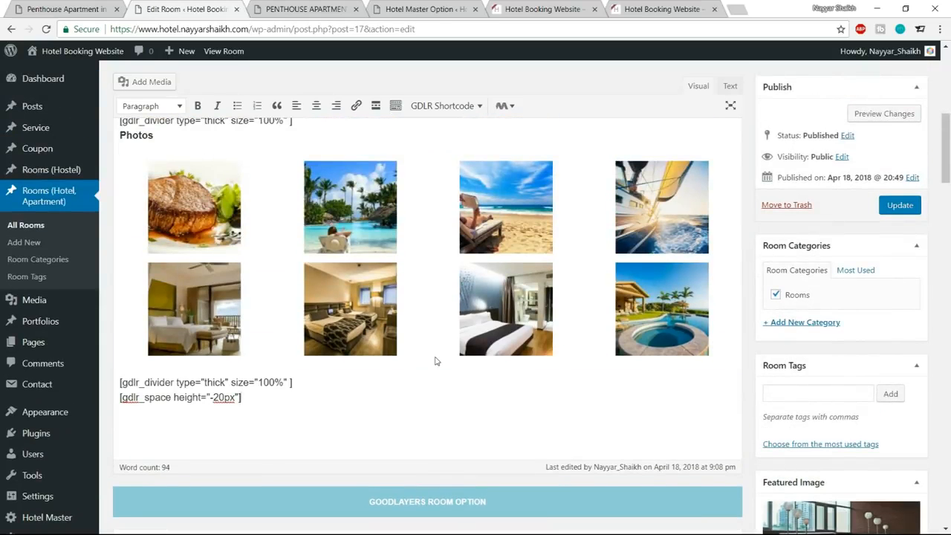
Copy the Description heading and both paragraphs from the reference page to below the -20px space shortcode, without blank lines between.
{"action": "left_click", "coordinate": [77, 7]}
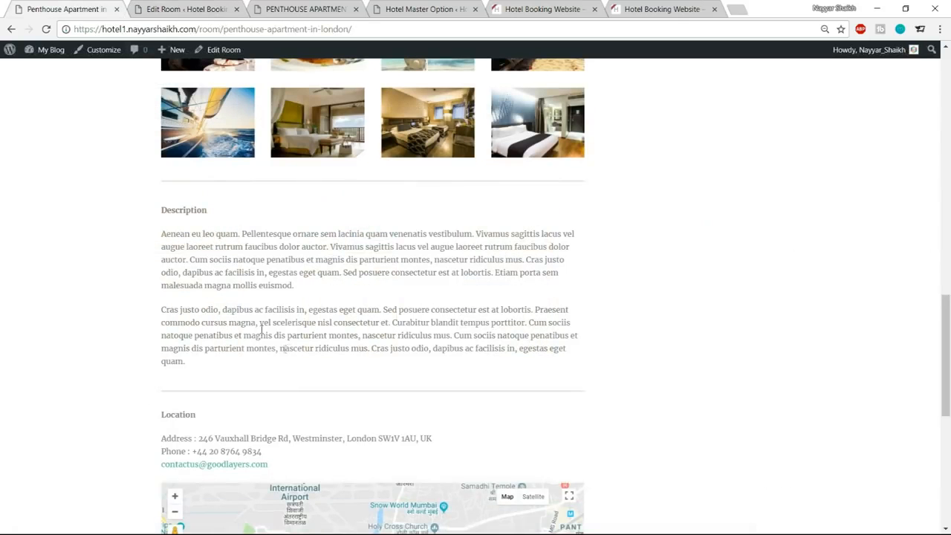
{"action": "left_click_drag", "start_coordinate": [159, 212], "coordinate": [250, 370]}
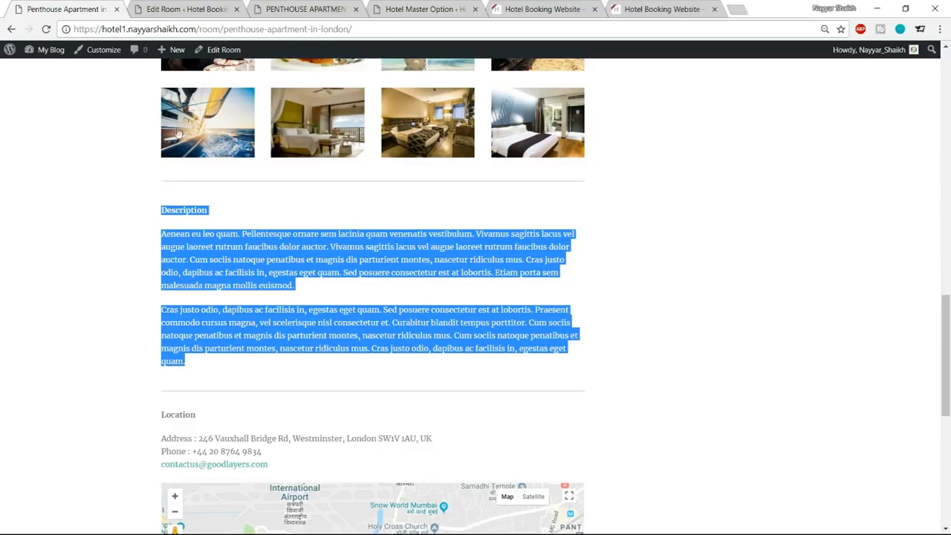
{"action": "left_click", "coordinate": [177, 6]}
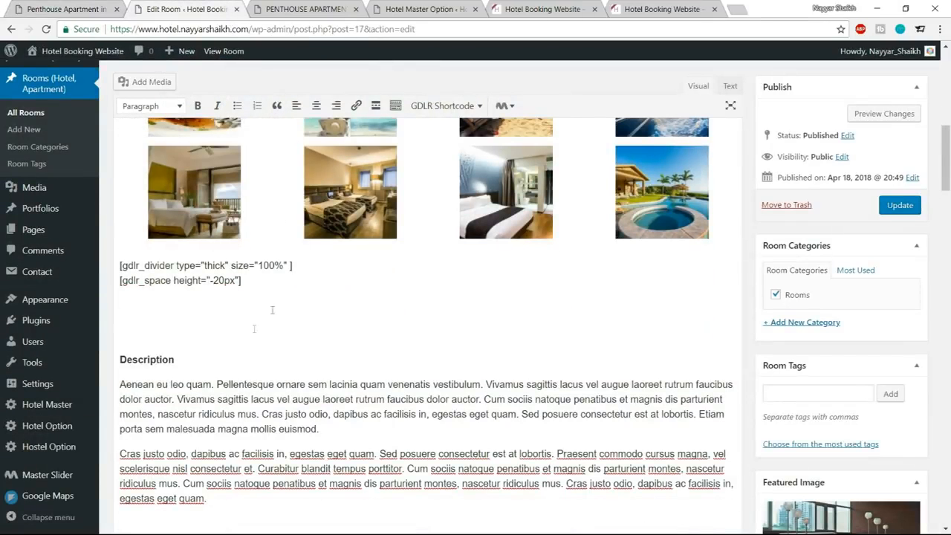
{"action": "left_click", "coordinate": [155, 330]}
{"action": "key", "text": "BackSpace"}
{"action": "key", "text": "BackSpace"}
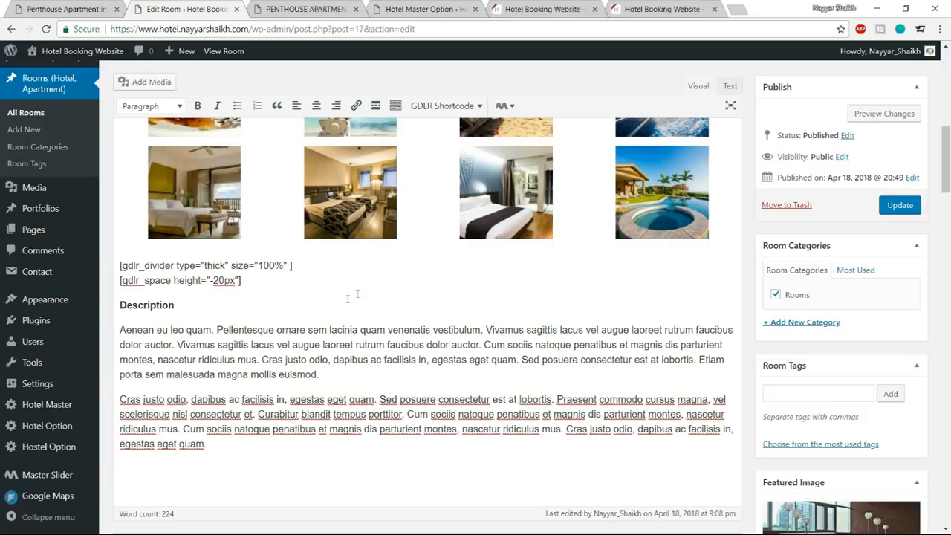
{"action": "key", "text": "BackSpace"}
Copy the thick divider and -20px space shortcodes to a new line below the Description text.
{"action": "left_click_drag", "start_coordinate": [245, 283], "coordinate": [118, 264]}
{"action": "key", "text": "ctrl+c"}
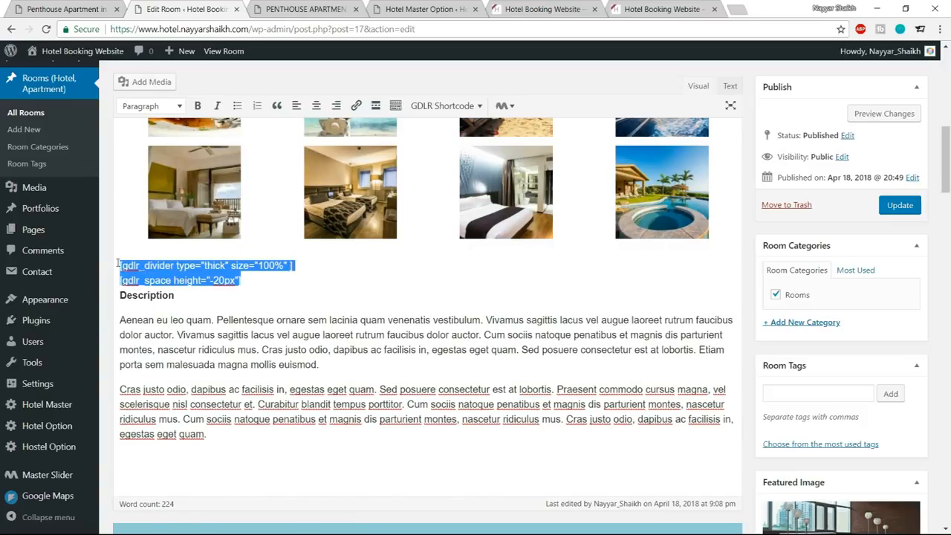
{"action": "left_click", "coordinate": [242, 440]}
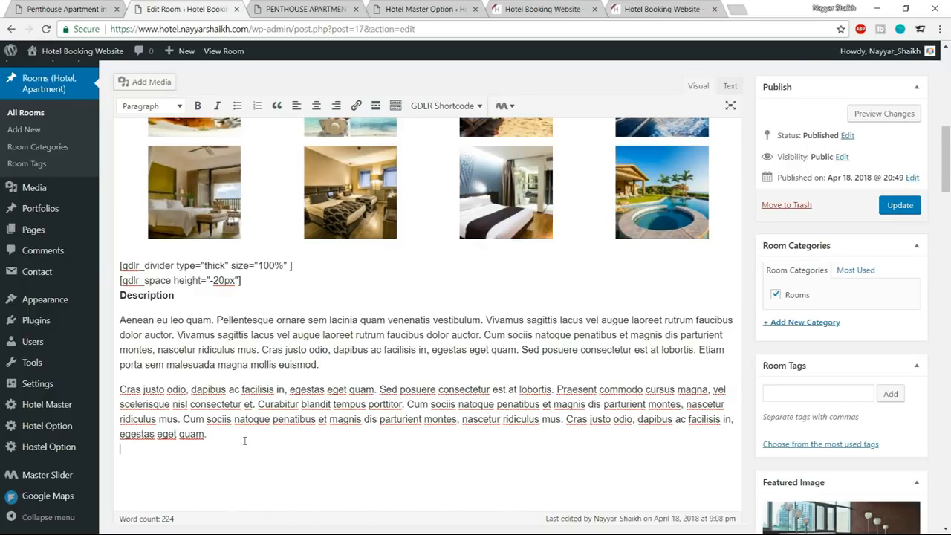
{"action": "key", "text": "ctrl+v"}
{"action": "left_click", "coordinate": [120, 486]}
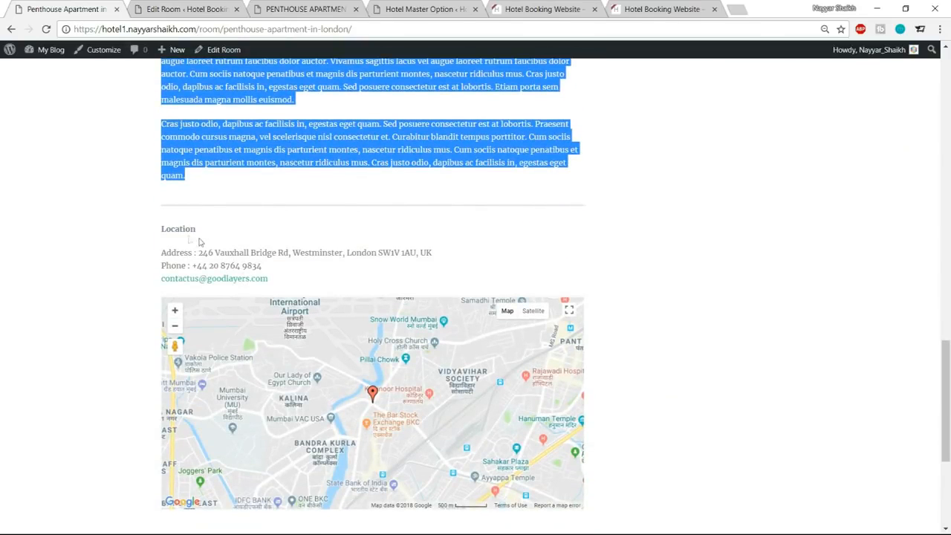
Copy the Location heading and contact details from the reference page below the last space shortcode and remove the blank lines around the heading.
{"action": "left_click_drag", "start_coordinate": [153, 231], "coordinate": [275, 280]}
{"action": "key", "text": "ctrl+c"}
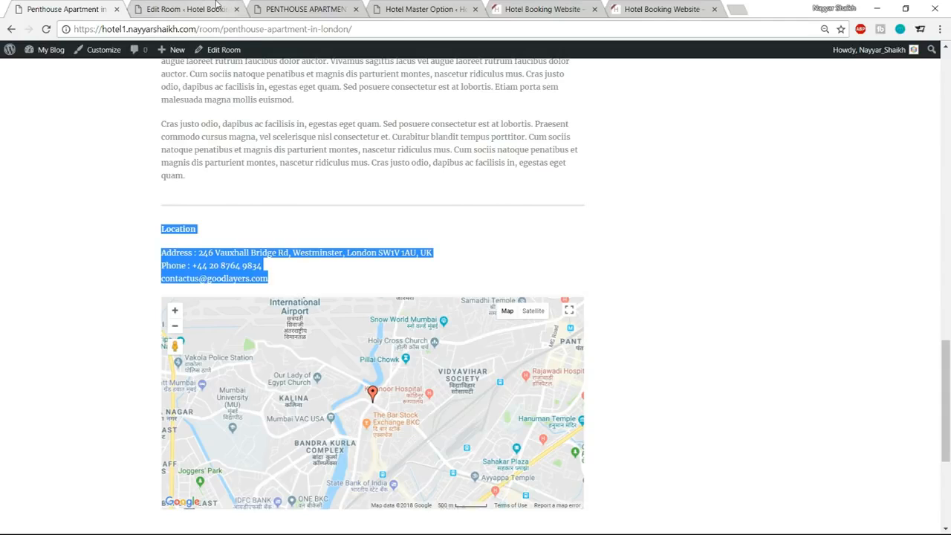
{"action": "left_click", "coordinate": [216, 6]}
{"action": "left_click", "coordinate": [329, 483]}
{"action": "key", "text": "ctrl+v"}
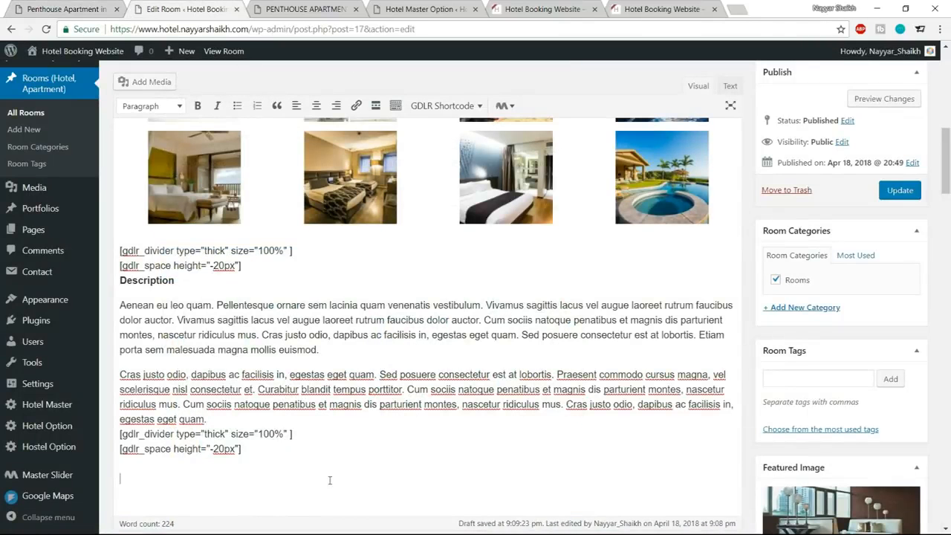
{"action": "scroll", "coordinate": [322, 444], "scroll_direction": "down", "scroll_amount": 3}
{"action": "left_click", "coordinate": [115, 325]}
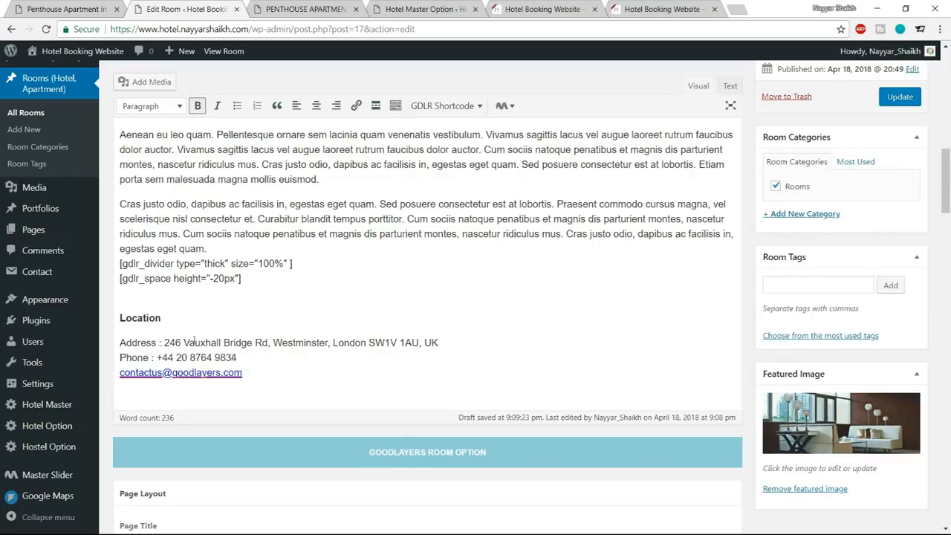
{"action": "key", "text": "BackSpace"}
{"action": "key", "text": "Return"}
{"action": "key", "text": "BackSpace"}
{"action": "key", "text": "Return"}
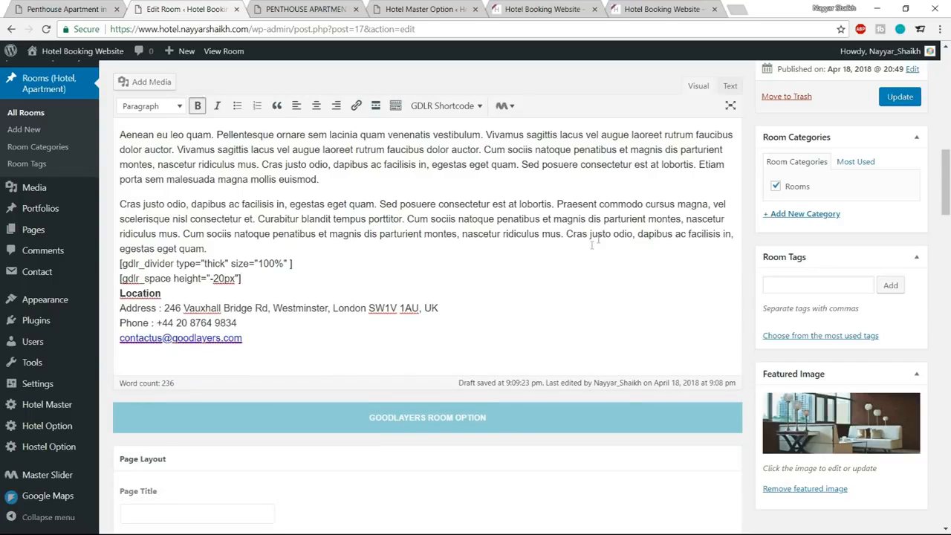
Update the room and reload its live page to check the Description and Location sections.
{"action": "left_click", "coordinate": [897, 99]}
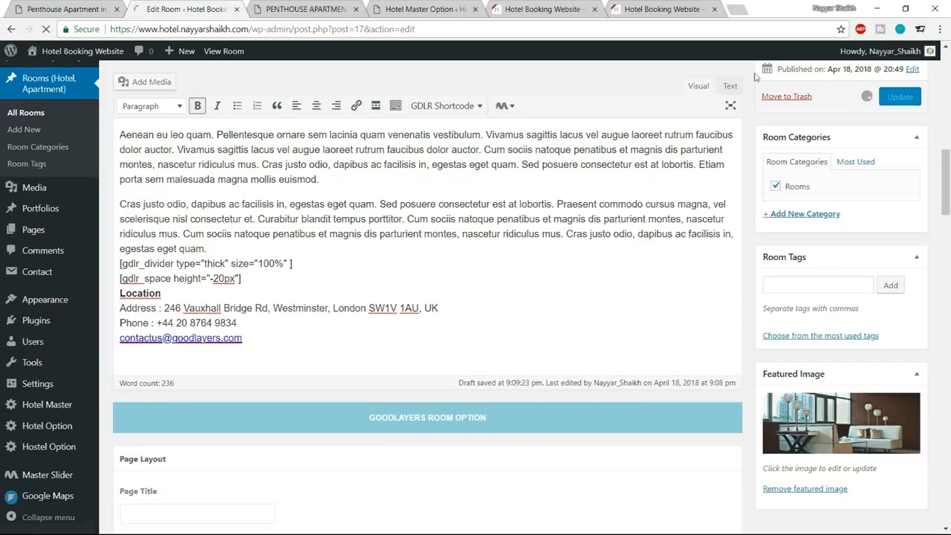
{"action": "left_click", "coordinate": [304, 9]}
{"action": "left_click", "coordinate": [47, 29]}
{"action": "scroll", "coordinate": [623, 215], "scroll_direction": "down", "scroll_amount": 3}
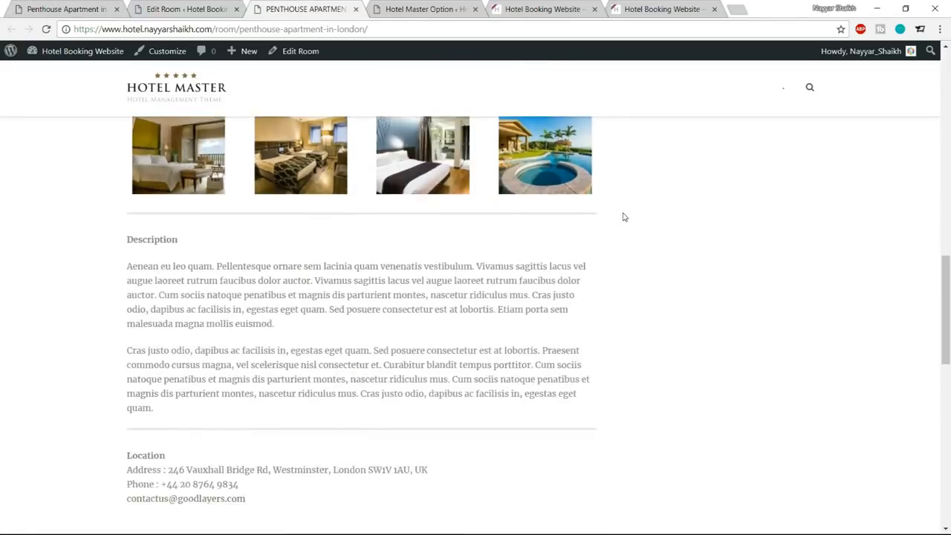
{"action": "scroll", "coordinate": [622, 217], "scroll_direction": "down", "scroll_amount": 2}
{"action": "scroll", "coordinate": [262, 258], "scroll_direction": "up", "scroll_amount": 1}
{"action": "left_click_drag", "start_coordinate": [128, 124], "coordinate": [189, 218]}
{"action": "left_click", "coordinate": [207, 246]}
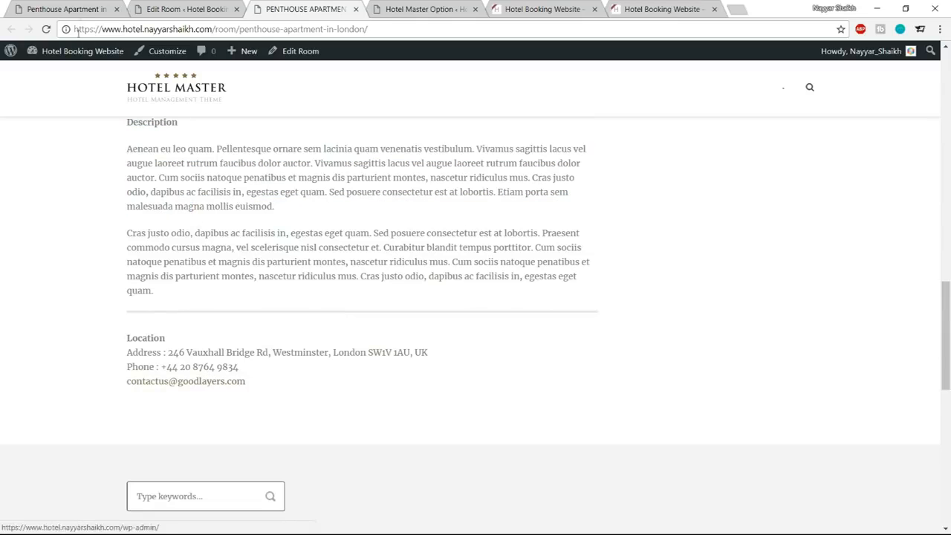
Check the location map on the reference page and open console.developers.google.com in a new tab.
{"action": "left_click", "coordinate": [80, 9]}
{"action": "scroll", "coordinate": [793, 328], "scroll_direction": "down", "scroll_amount": 3}
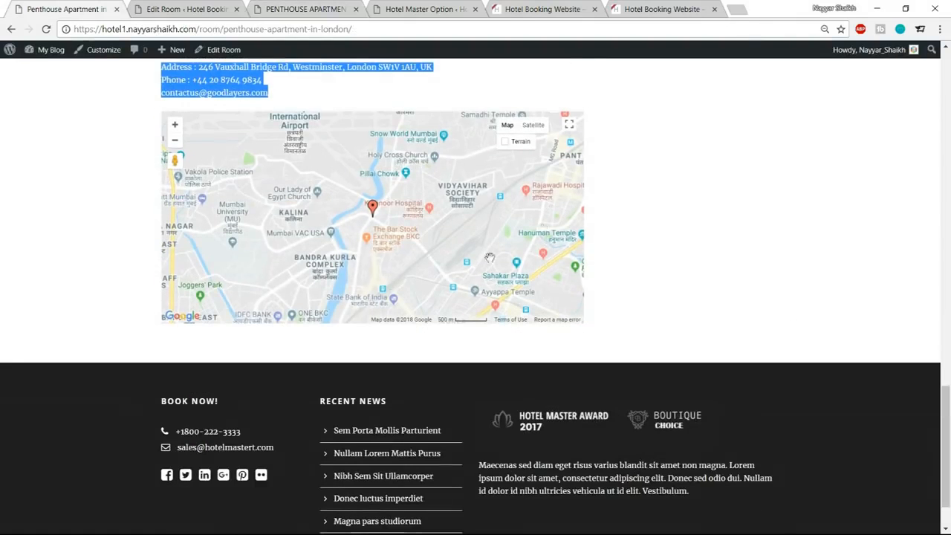
{"action": "scroll", "coordinate": [785, 307], "scroll_direction": "up", "scroll_amount": 1}
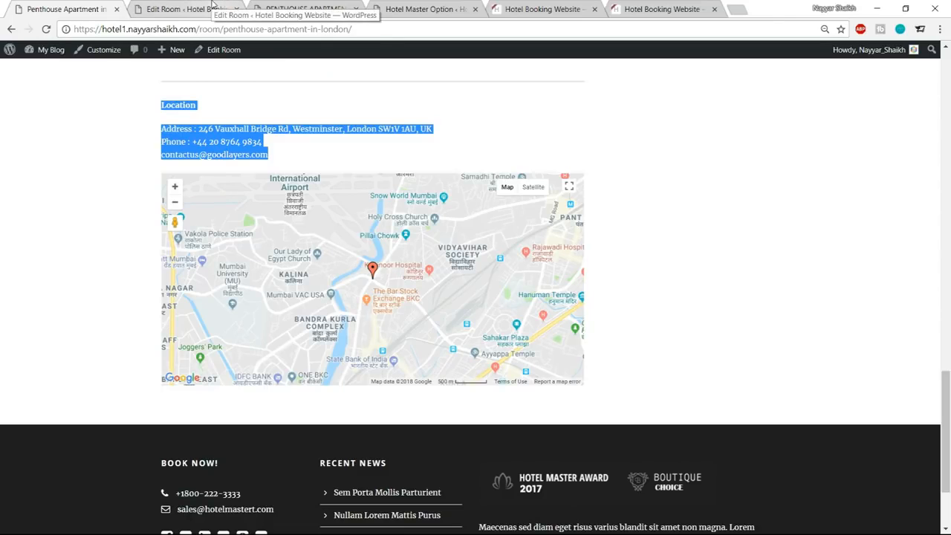
{"action": "left_click", "coordinate": [213, 9]}
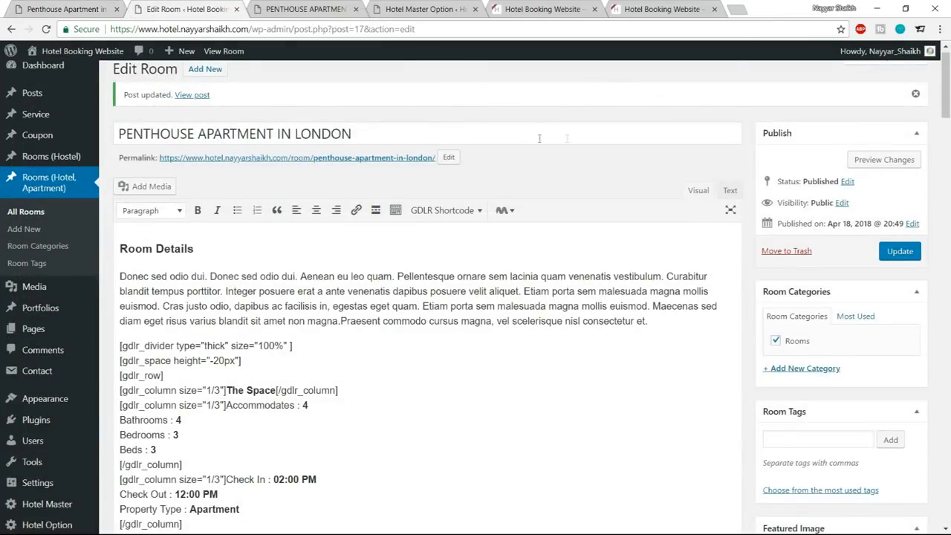
{"action": "left_click", "coordinate": [736, 10]}
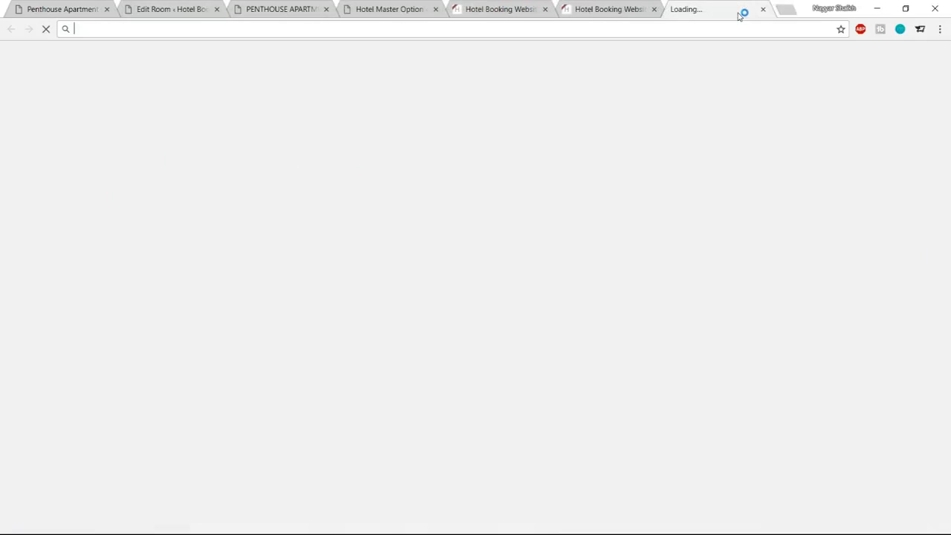
{"action": "type", "text": "console.developers.google.com"}
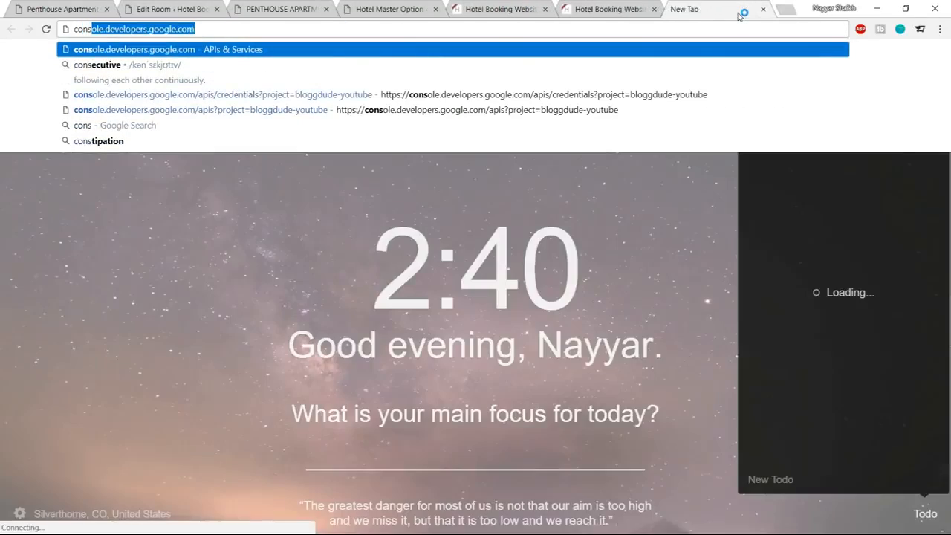
{"action": "key", "text": "Return"}
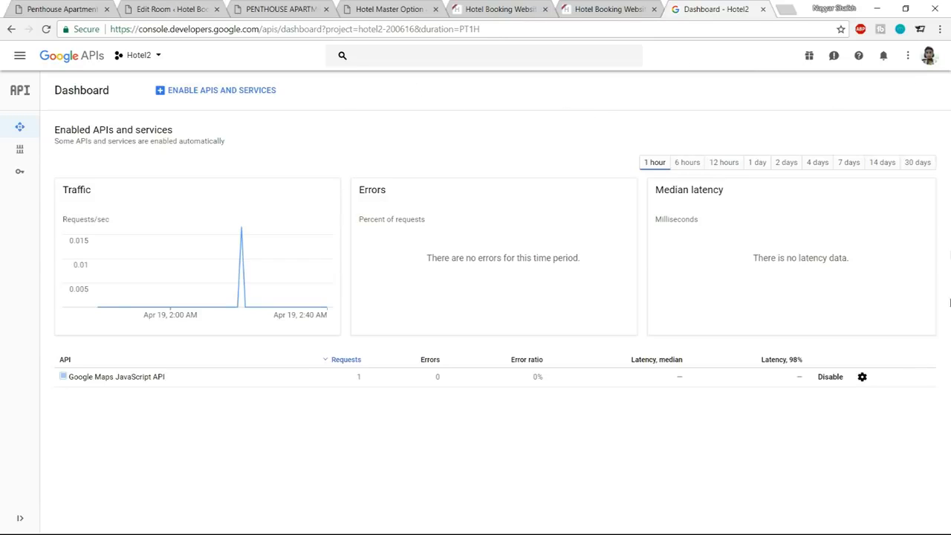
Create a new Google APIs project named hotelProject.
{"action": "left_click", "coordinate": [156, 60]}
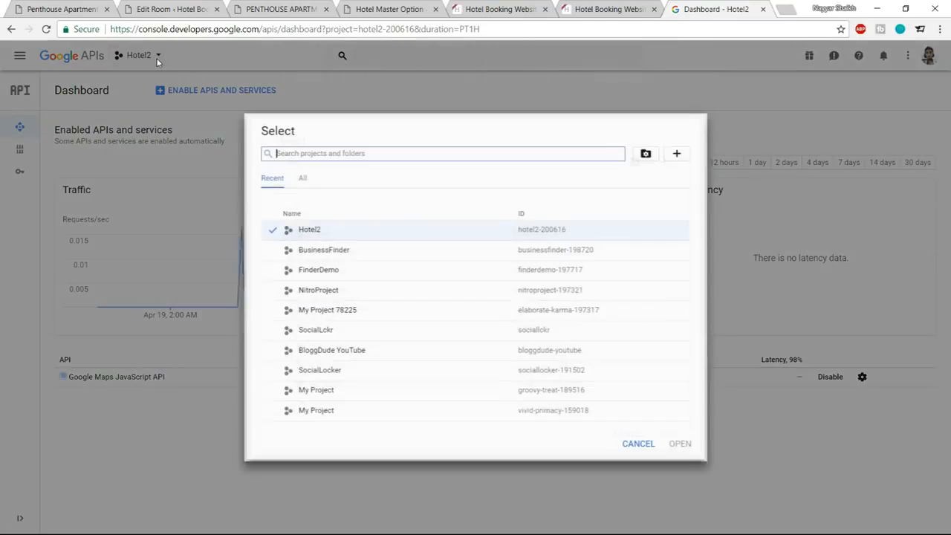
{"action": "left_click", "coordinate": [681, 153]}
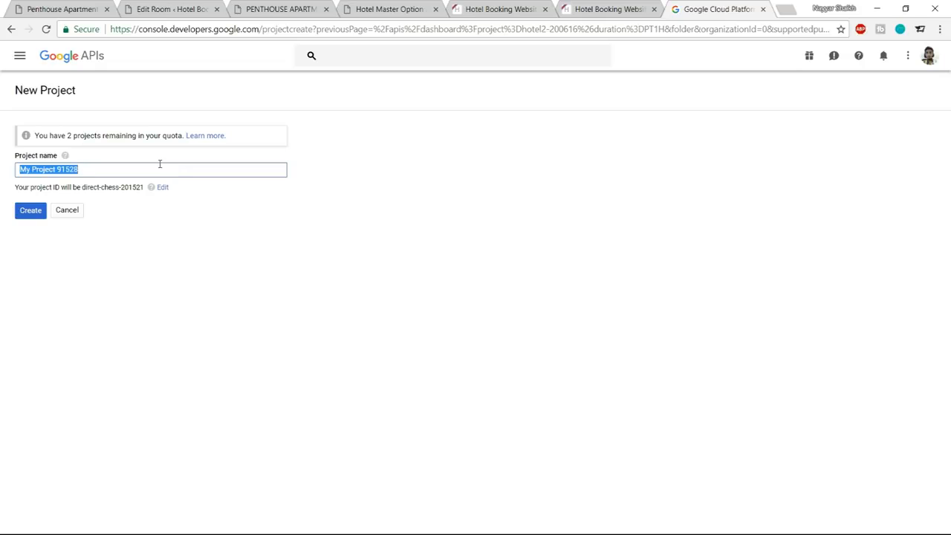
{"action": "type", "text": "hotelPro"}
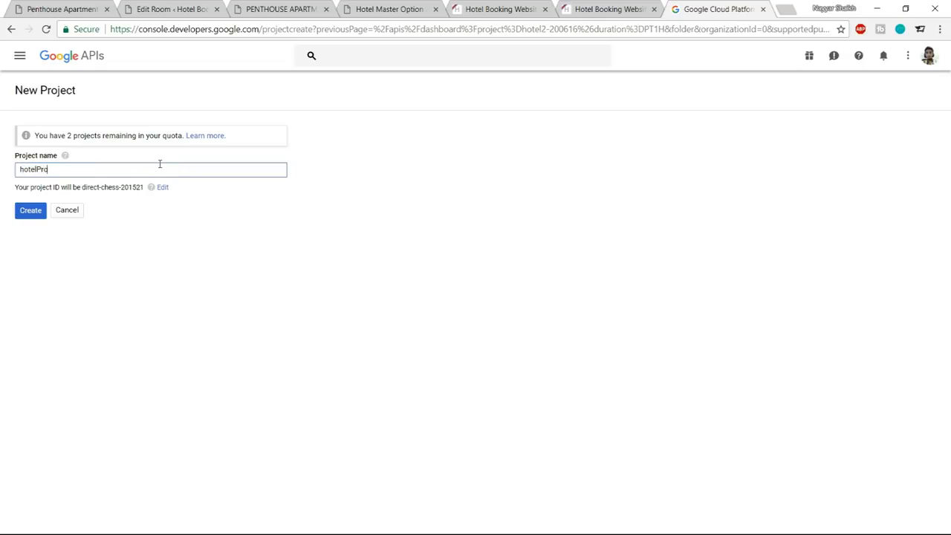
{"action": "type", "text": "ject"}
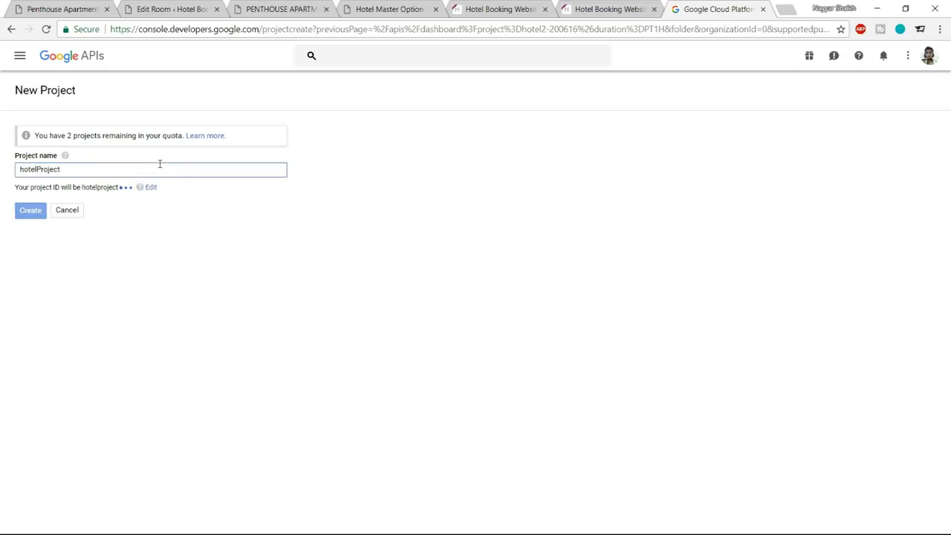
{"action": "left_click", "coordinate": [32, 213]}
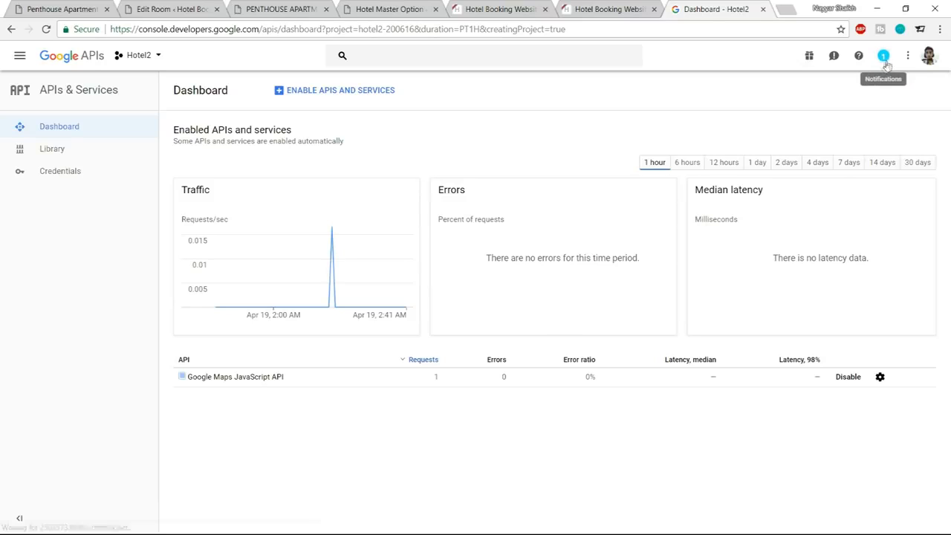
Check the project creation notifications and switch from Hotel2 to the hotelProject project.
{"action": "left_click", "coordinate": [884, 60]}
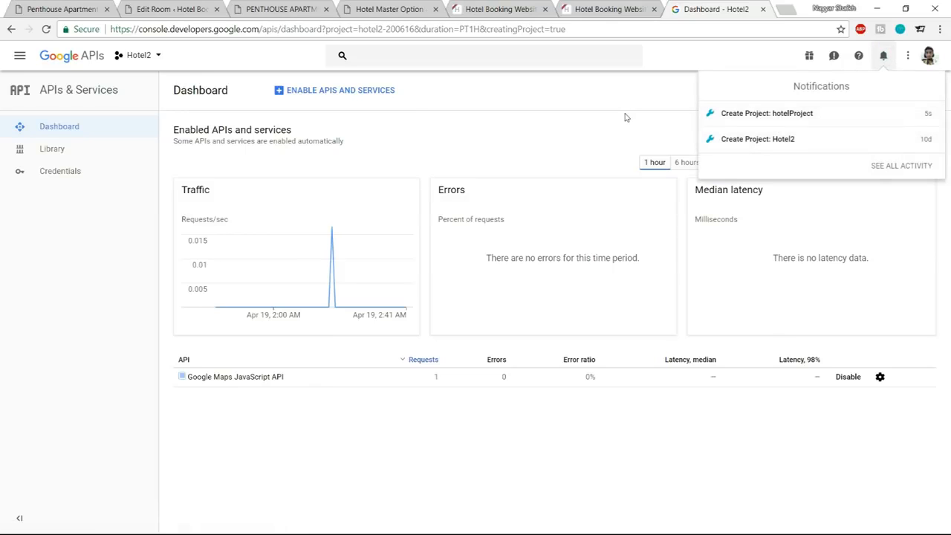
{"action": "left_click", "coordinate": [669, 108]}
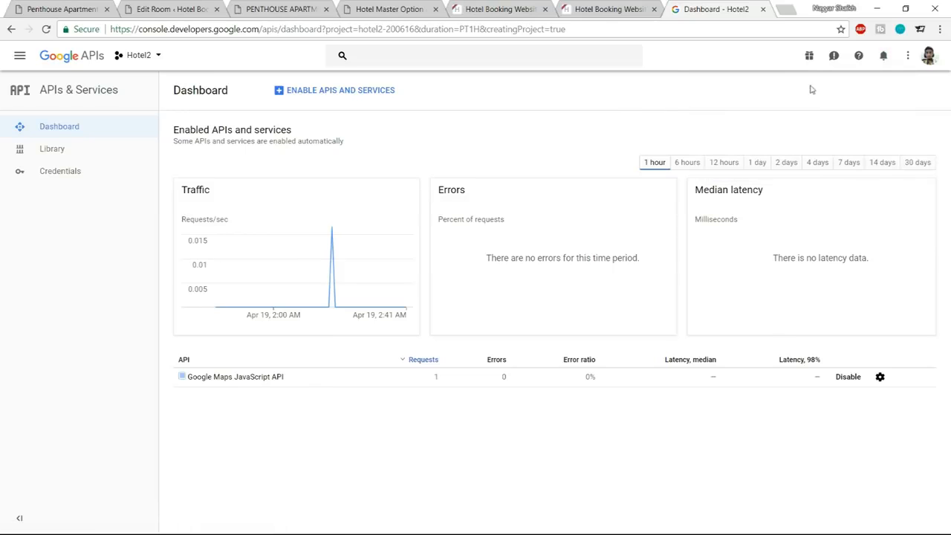
{"action": "left_click", "coordinate": [142, 61]}
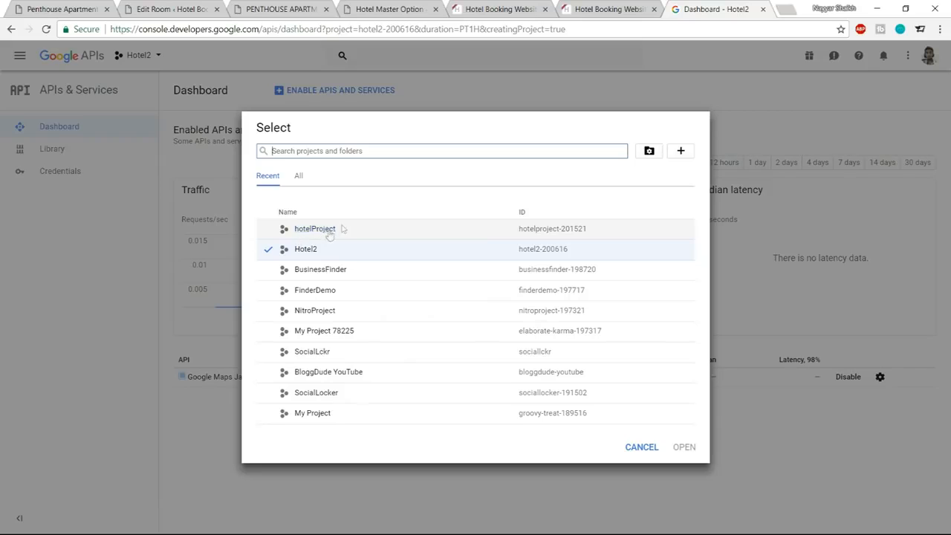
{"action": "left_click", "coordinate": [270, 236]}
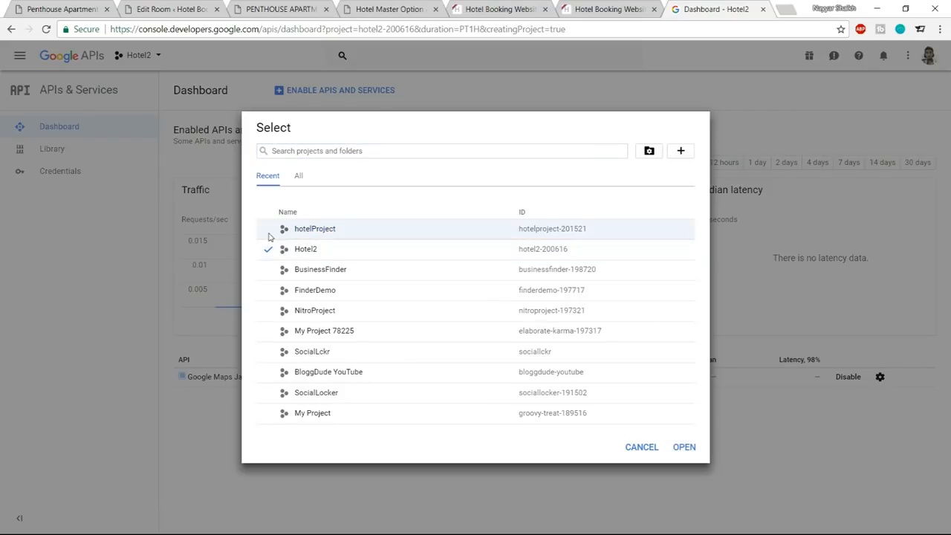
{"action": "double_click", "coordinate": [301, 233]}
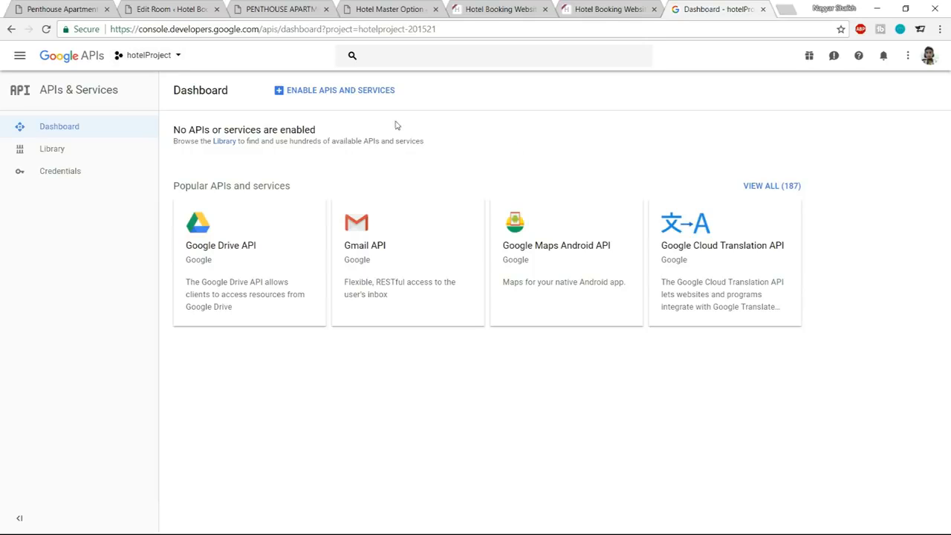
Enable the Google Maps JavaScript API from the API Library for hotelProject.
{"action": "left_click", "coordinate": [332, 95]}
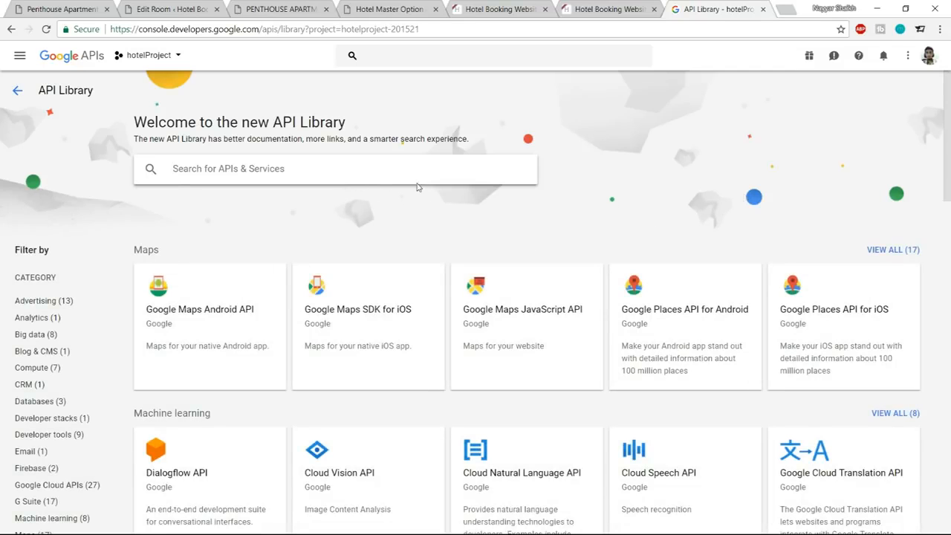
{"action": "left_click", "coordinate": [539, 310]}
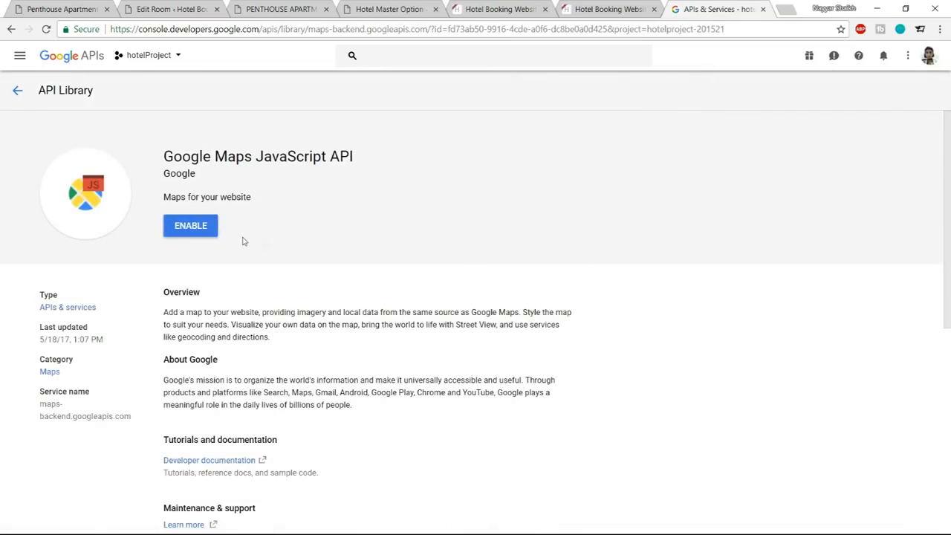
{"action": "left_click", "coordinate": [195, 233]}
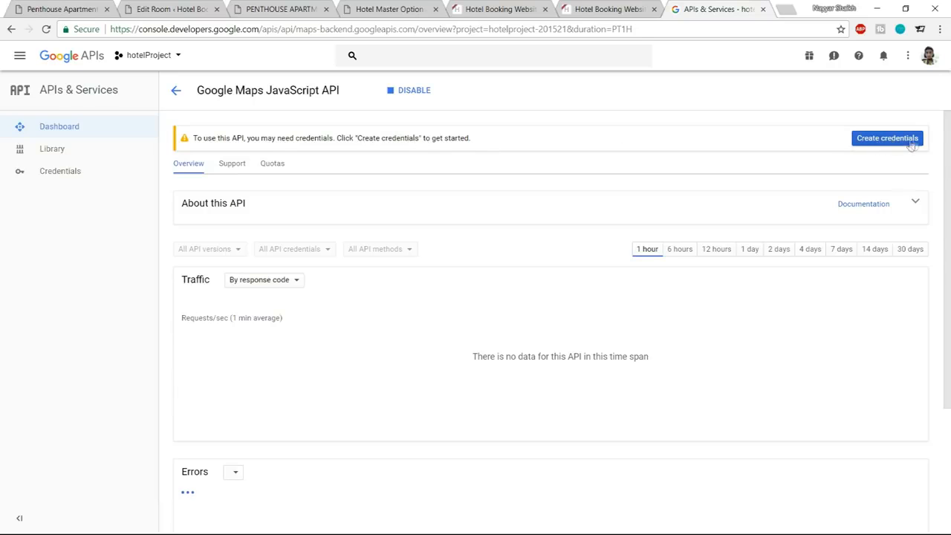
Create API key credentials for the Google Maps JavaScript API and finish the credentials wizard.
{"action": "left_click", "coordinate": [869, 141]}
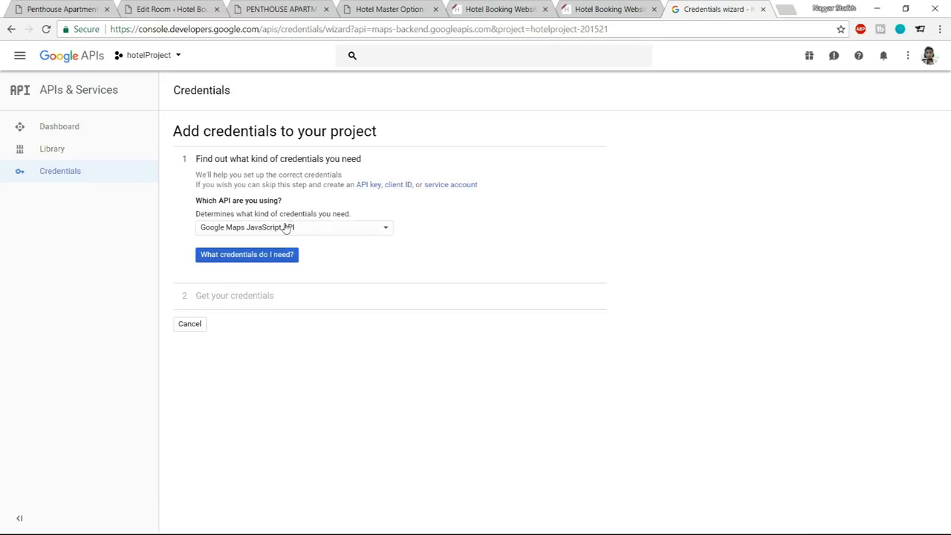
{"action": "left_click", "coordinate": [291, 234]}
{"action": "left_click", "coordinate": [290, 231]}
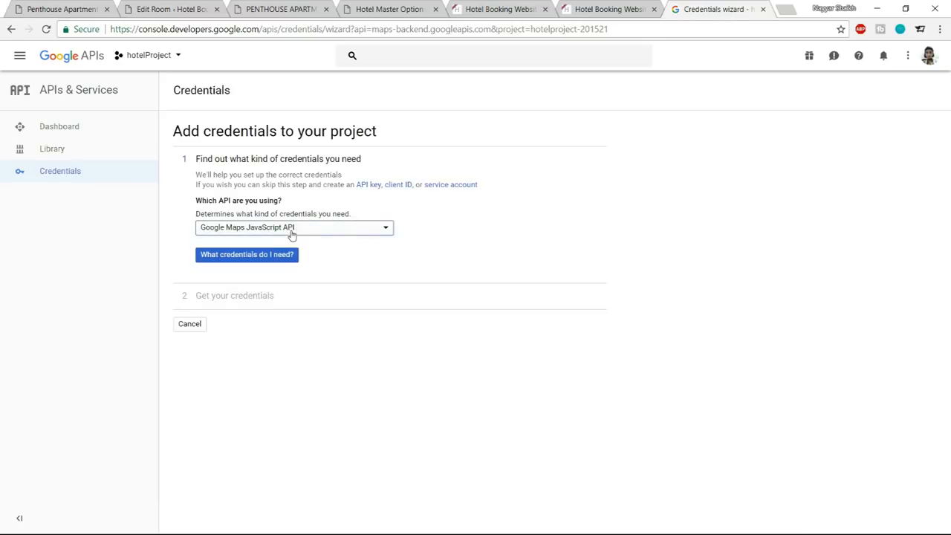
{"action": "left_click", "coordinate": [259, 260]}
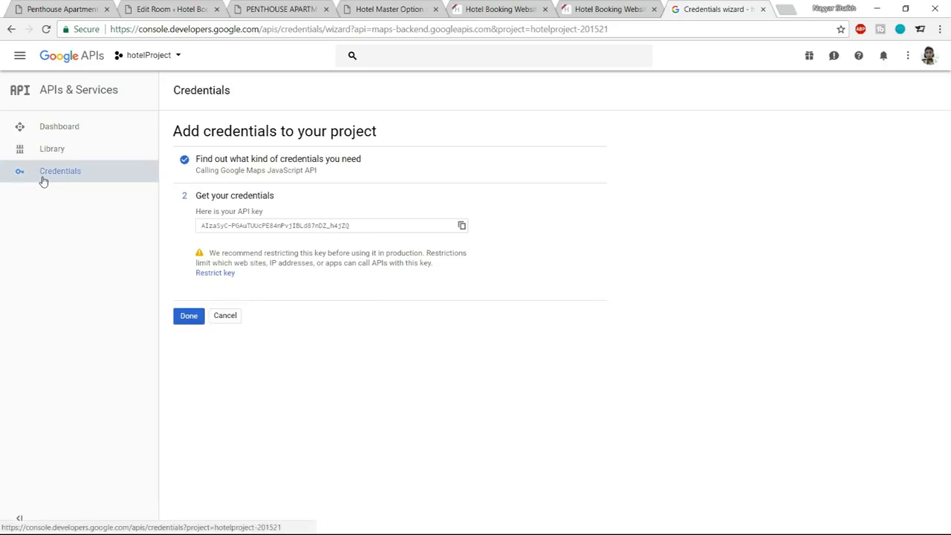
{"action": "left_click", "coordinate": [190, 317]}
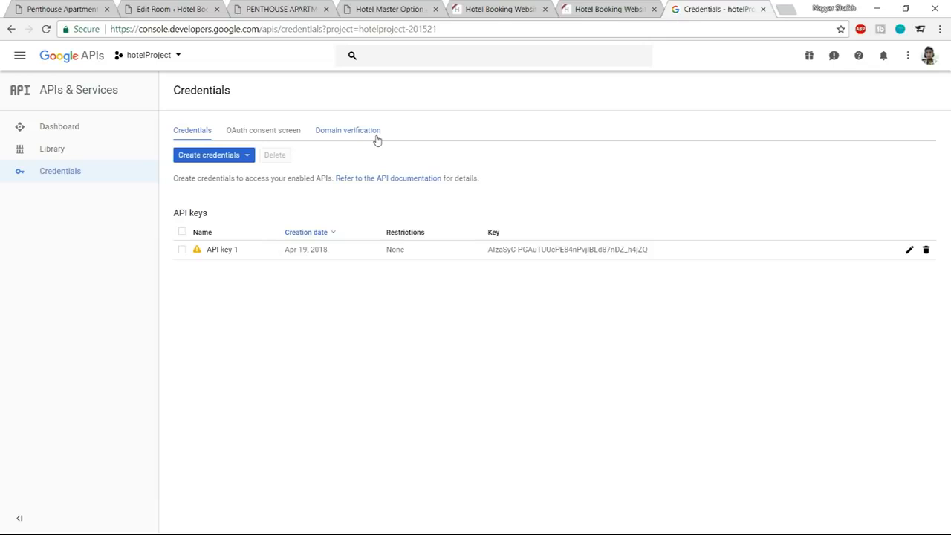
Add the hotel site's base URL, copied from the live room page's address, as an allowed domain under domain verification.
{"action": "left_click", "coordinate": [333, 134]}
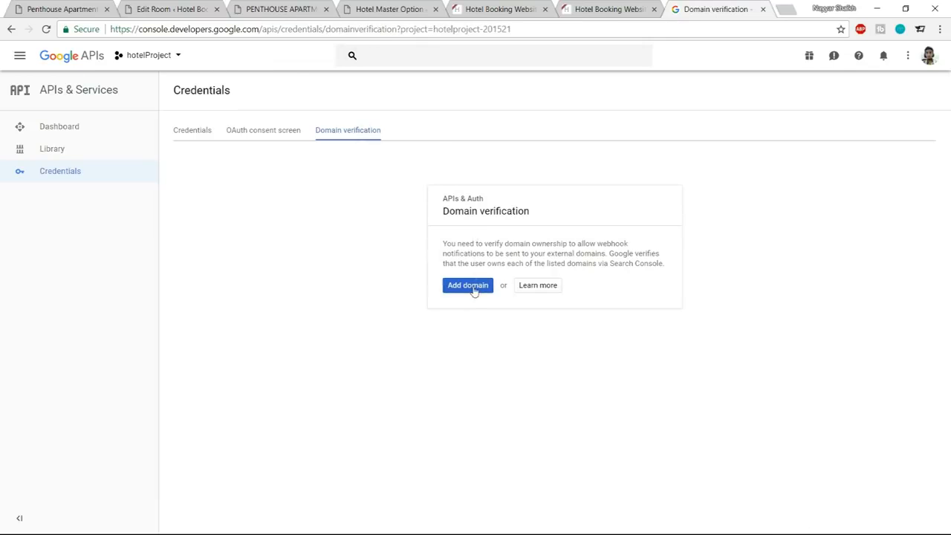
{"action": "left_click", "coordinate": [471, 291]}
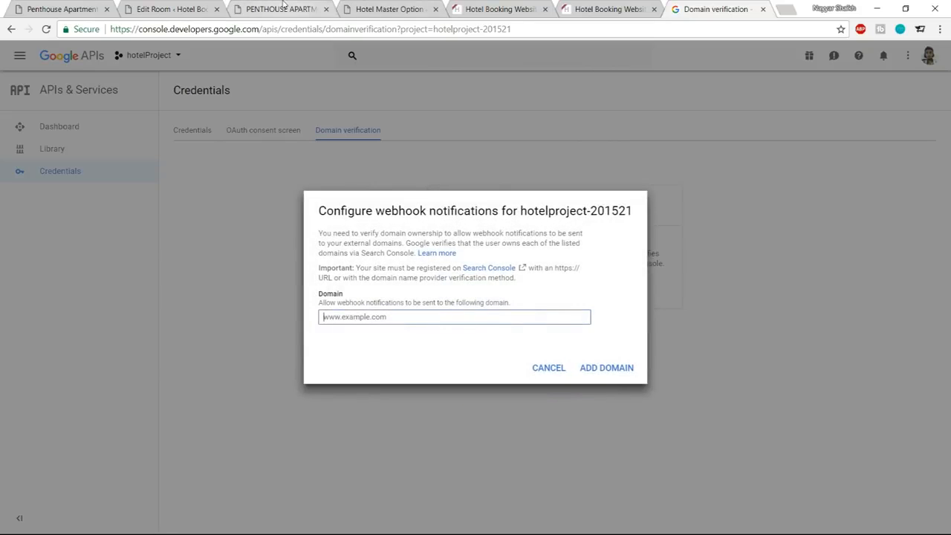
{"action": "left_click", "coordinate": [280, 9]}
{"action": "left_click_drag", "start_coordinate": [213, 29], "coordinate": [72, 17]}
{"action": "key", "text": "ctrl+c"}
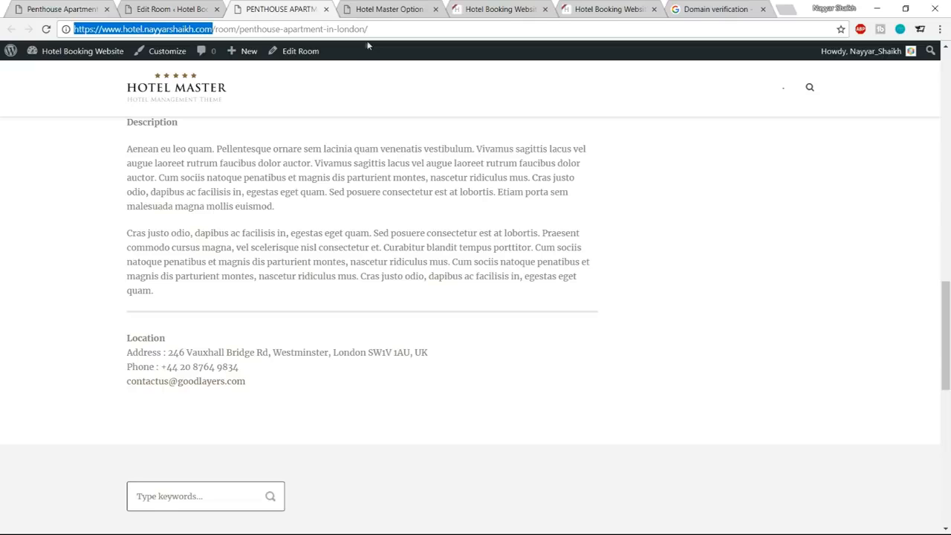
{"action": "left_click", "coordinate": [713, 9]}
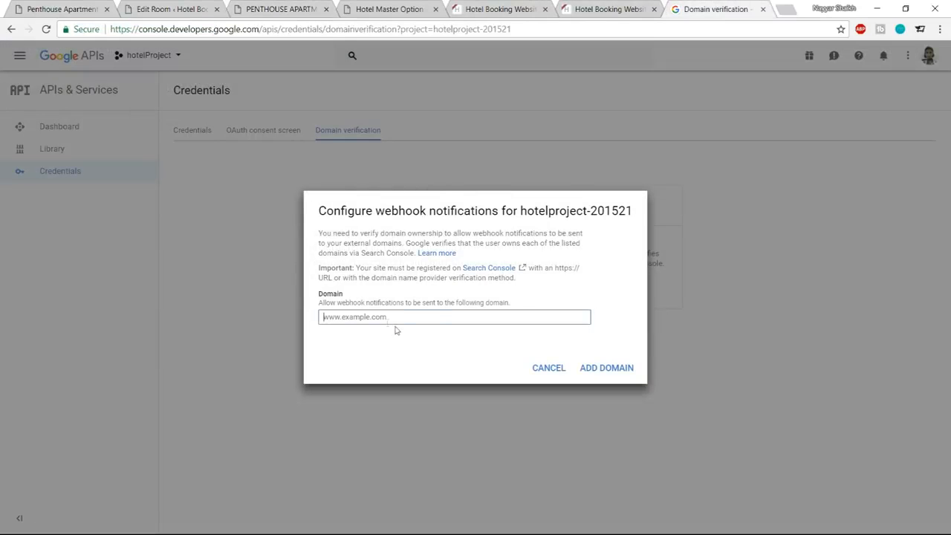
{"action": "key", "text": "ctrl+v"}
{"action": "left_click", "coordinate": [614, 368]}
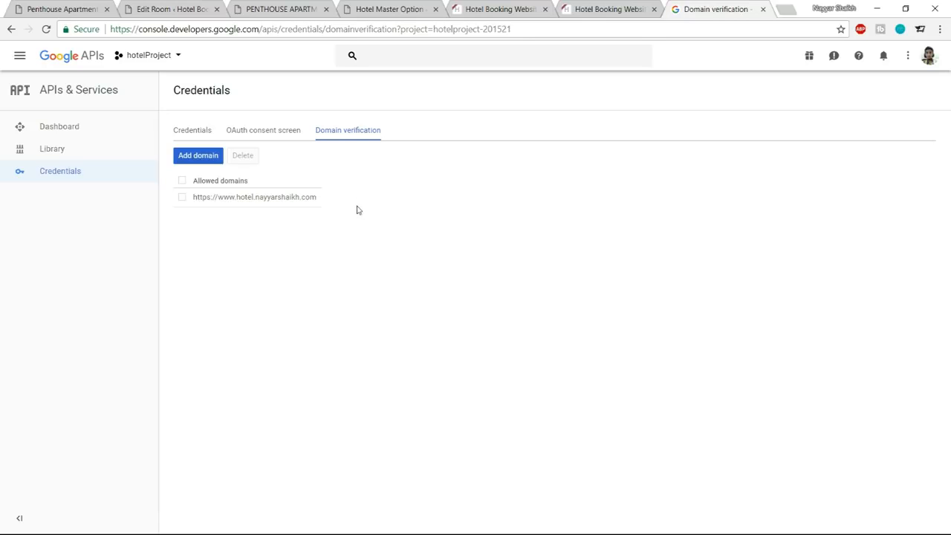
Try to add the same domain with the subdomain changed to hotel3, copy that URL, and proceed to ownership verification.
{"action": "left_click", "coordinate": [210, 159]}
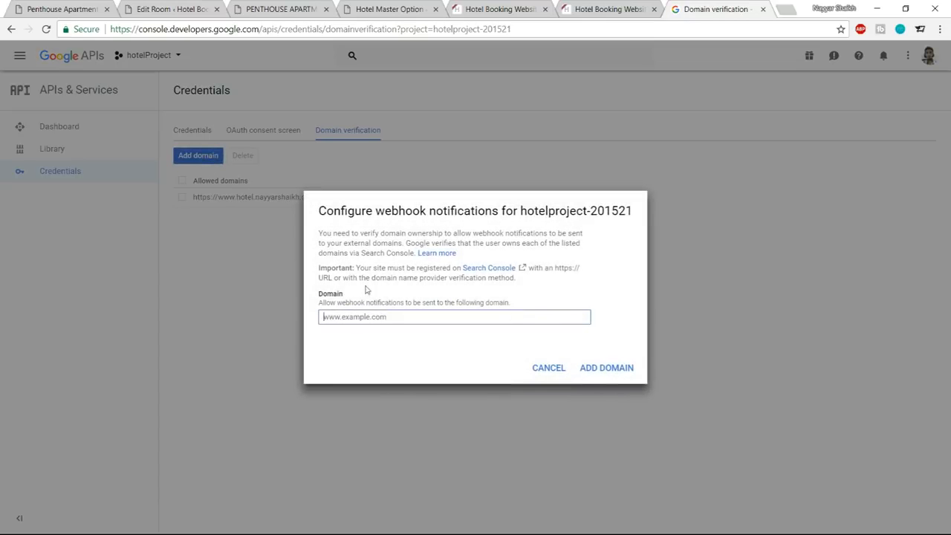
{"action": "left_click", "coordinate": [368, 317]}
{"action": "key", "text": "ctrl+v"}
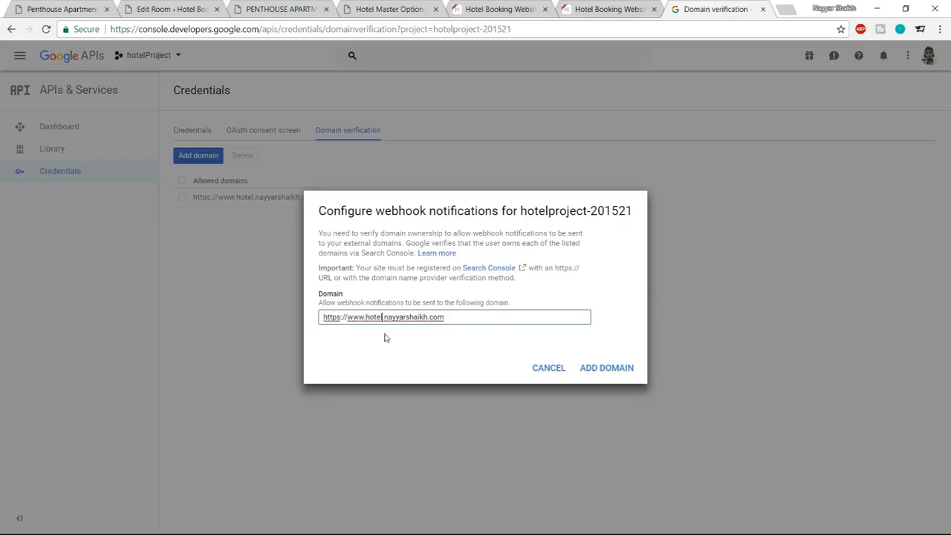
{"action": "left_click", "coordinate": [385, 337]}
{"action": "type", "text": "3"}
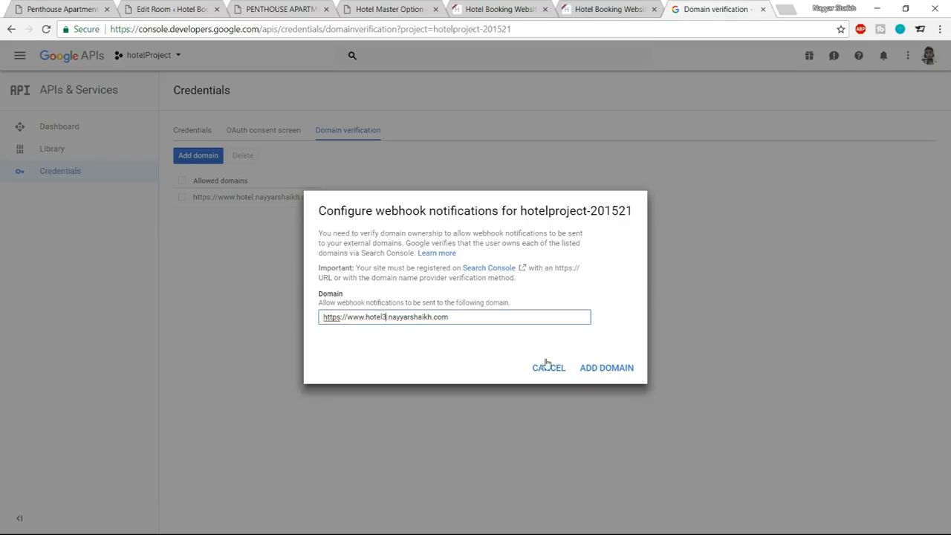
{"action": "left_click_drag", "start_coordinate": [449, 319], "coordinate": [321, 320]}
{"action": "key", "text": "ctrl+c"}
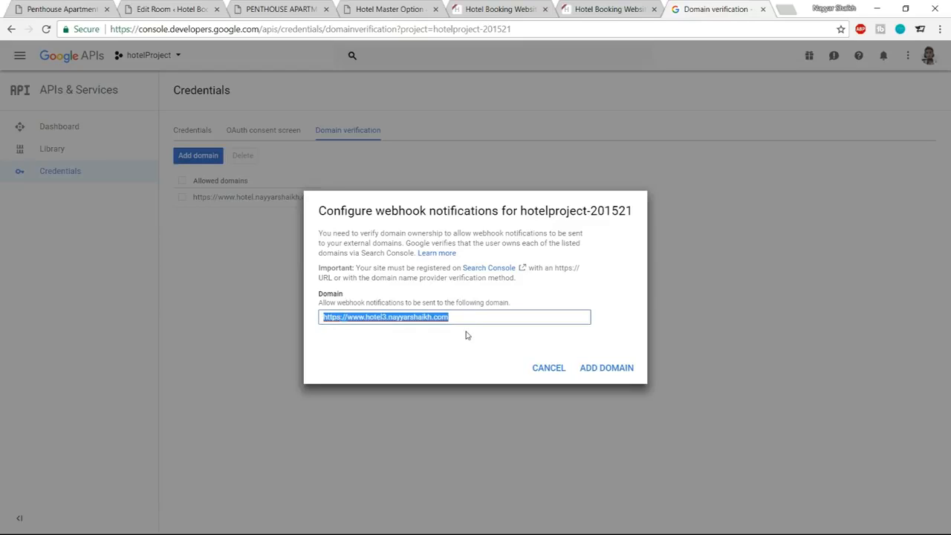
{"action": "left_click", "coordinate": [614, 369]}
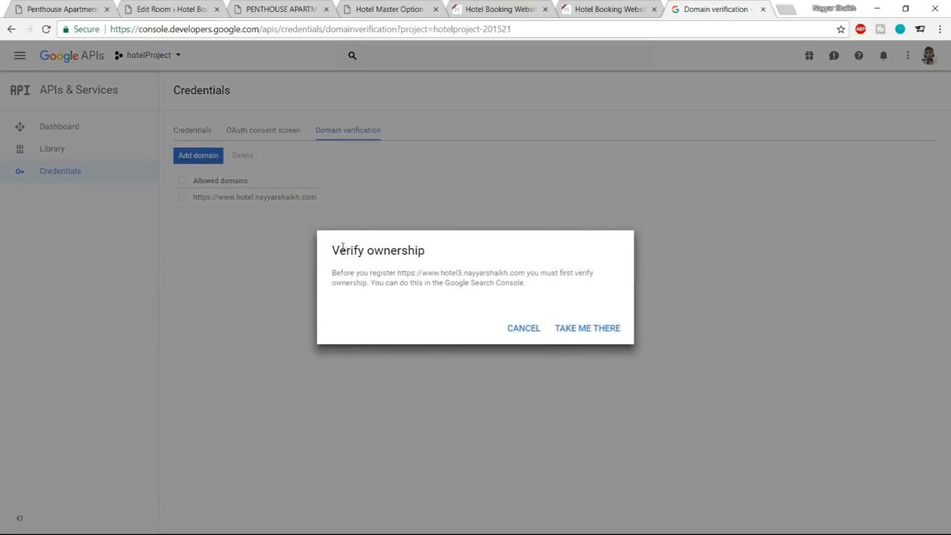
{"action": "left_click_drag", "start_coordinate": [338, 247], "coordinate": [422, 249]}
{"action": "left_click", "coordinate": [422, 249]}
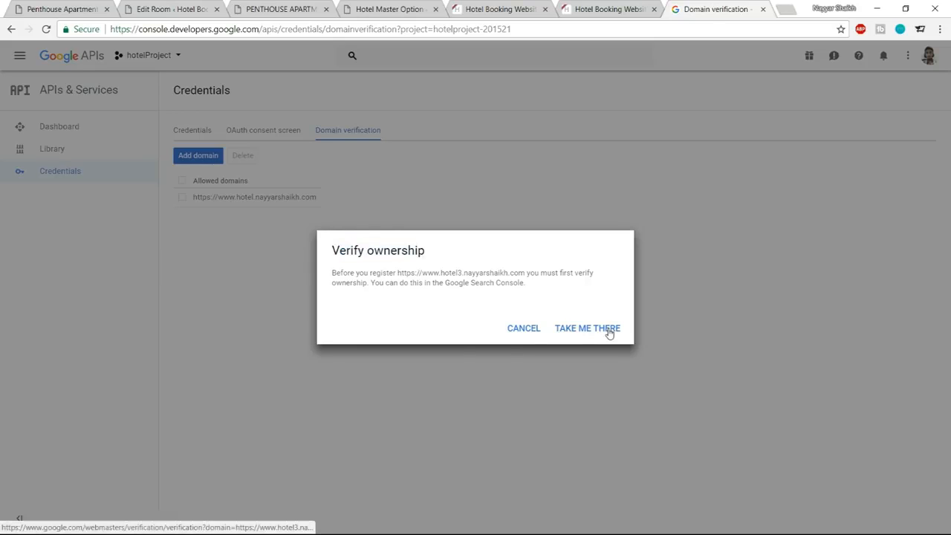
{"action": "left_click", "coordinate": [583, 331]}
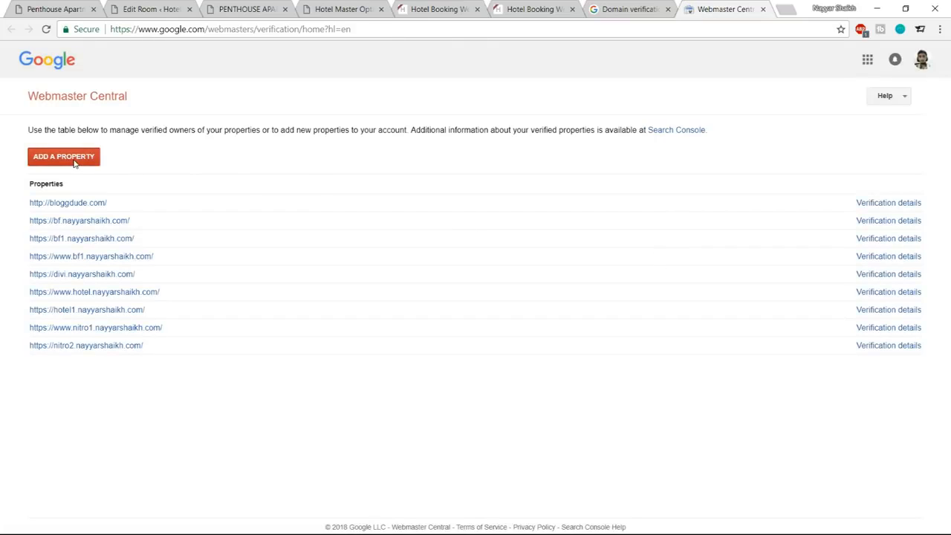
Add the copied hotel3 URL as a property in Webmaster Central and download its HTML verification file.
{"action": "left_click", "coordinate": [74, 159]}
{"action": "key", "text": "ctrl+v"}
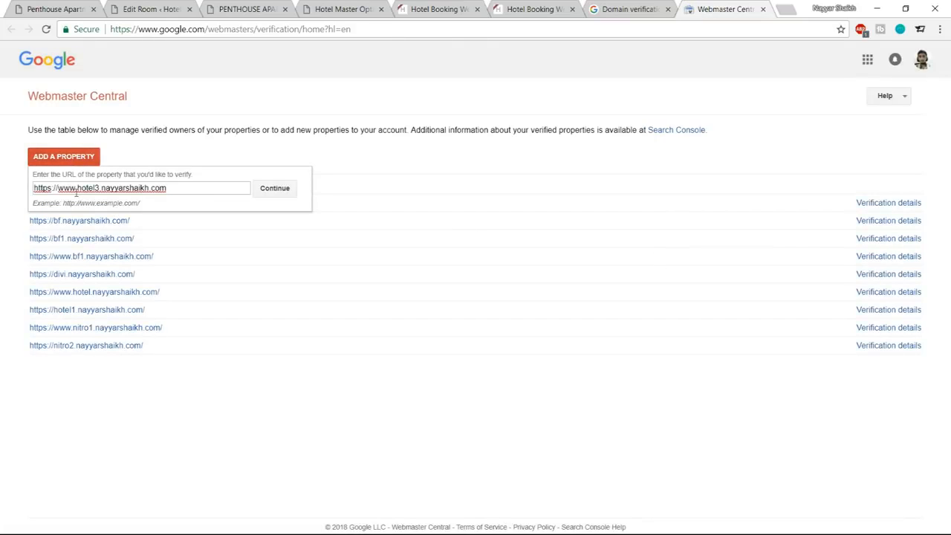
{"action": "left_click", "coordinate": [278, 195]}
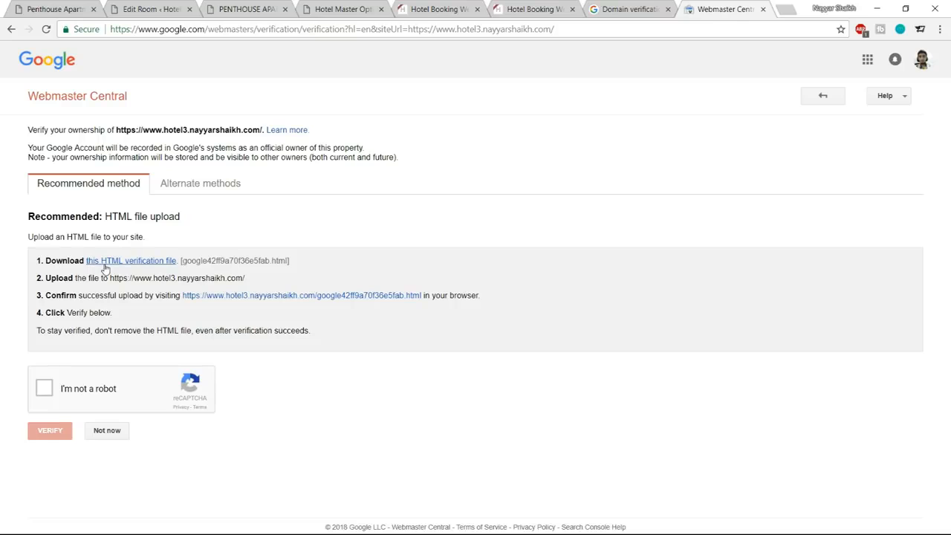
{"action": "left_click", "coordinate": [134, 263]}
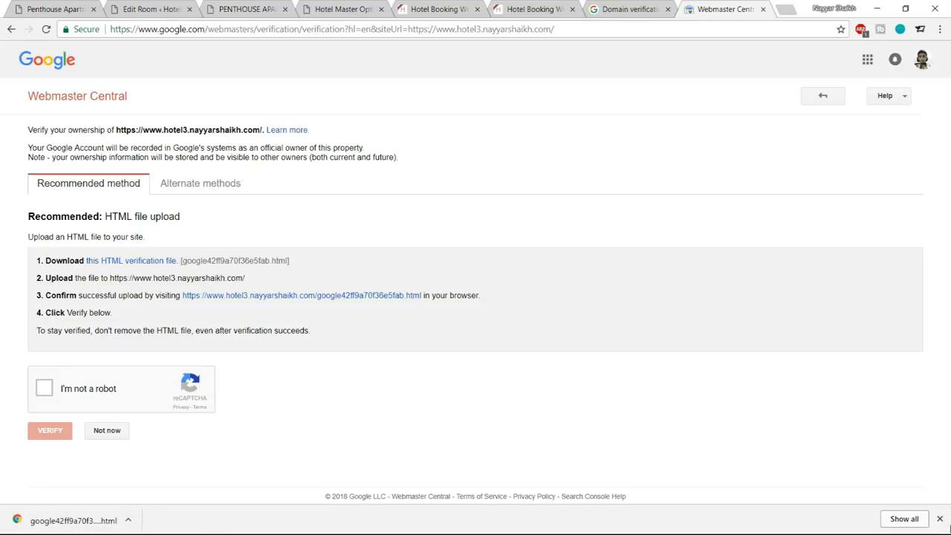
{"action": "left_click", "coordinate": [941, 520]}
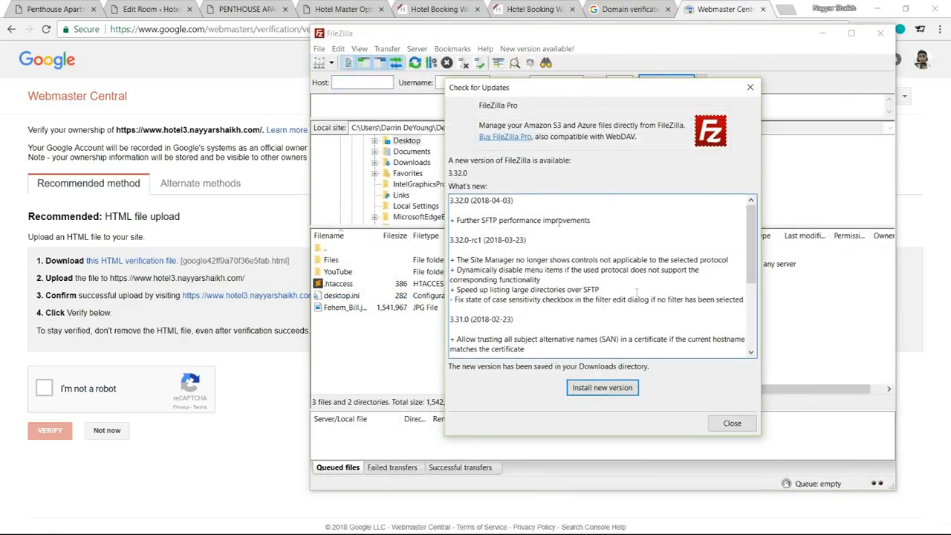
Upload Google's HTML verification file from the local Files folder to the hotel site's remote folder, overwriting the existing copy, and confirm the reCAPTCHA in Webmaster Central.
{"action": "left_click", "coordinate": [733, 425]}
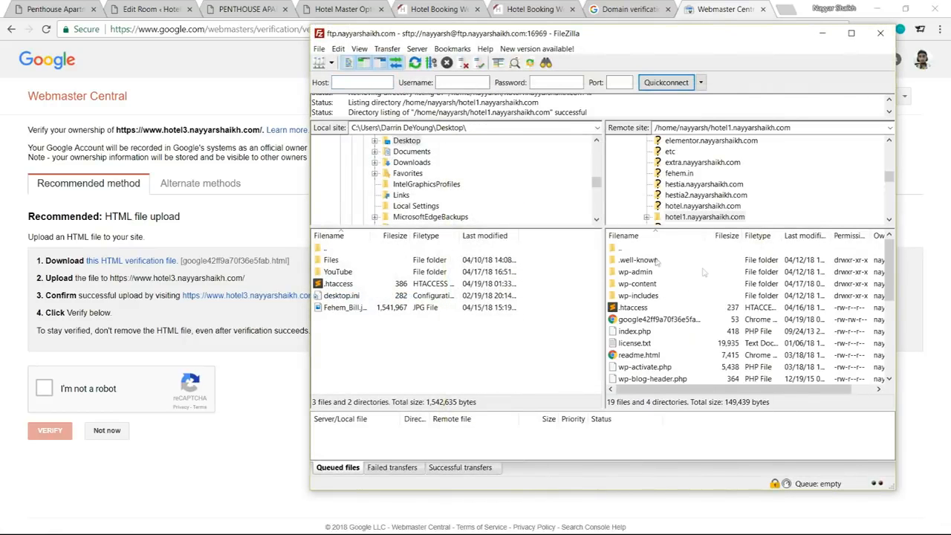
{"action": "left_click", "coordinate": [694, 206]}
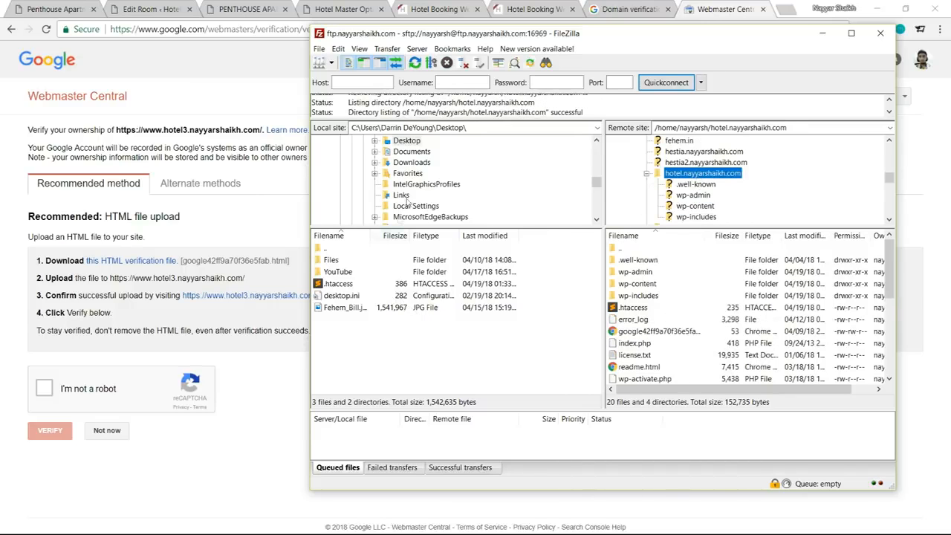
{"action": "double_click", "coordinate": [334, 261]}
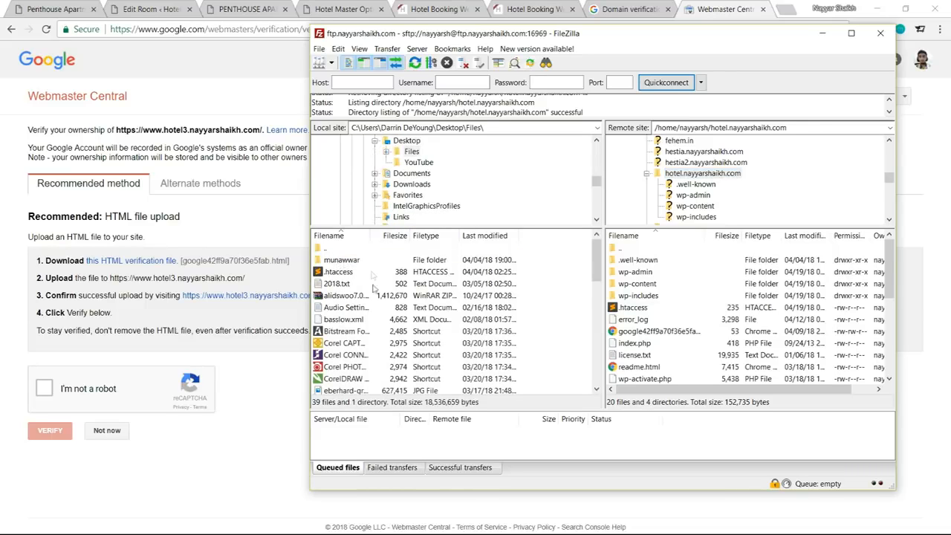
{"action": "scroll", "coordinate": [371, 320], "scroll_direction": "down", "scroll_amount": 2}
{"action": "scroll", "coordinate": [398, 321], "scroll_direction": "down", "scroll_amount": 2}
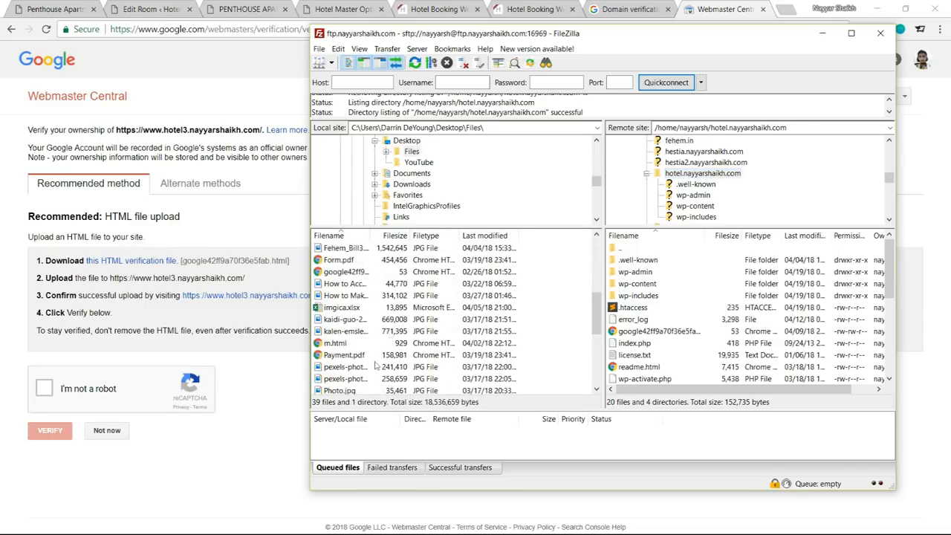
{"action": "left_click", "coordinate": [343, 274]}
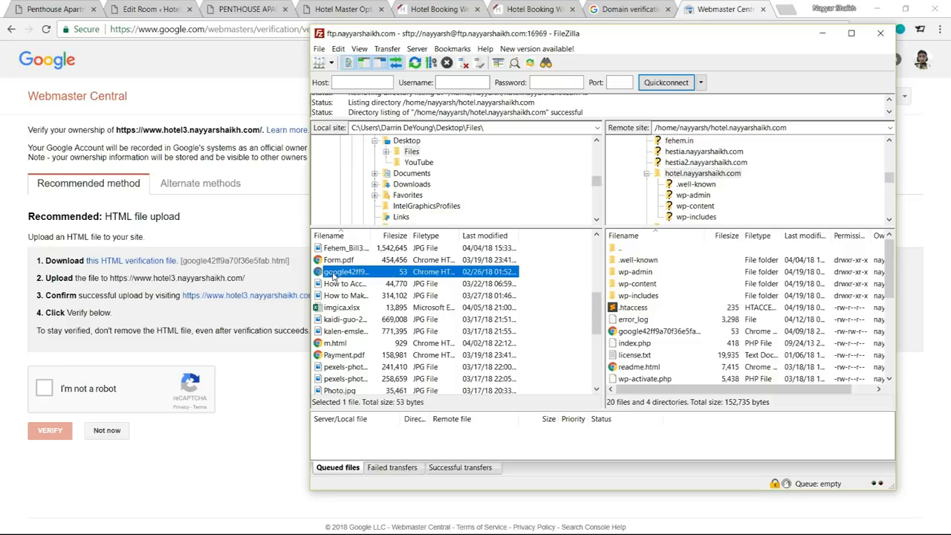
{"action": "left_click_drag", "start_coordinate": [386, 263], "coordinate": [688, 341]}
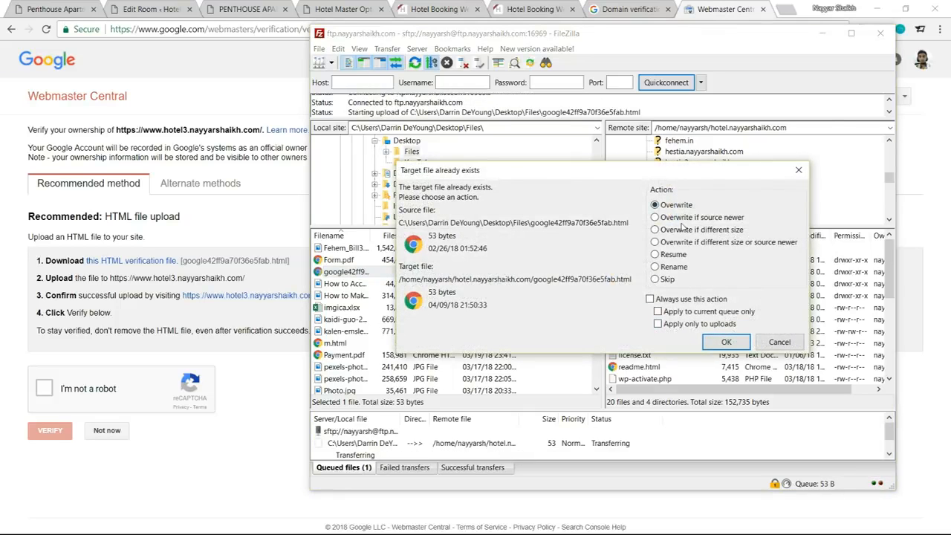
{"action": "left_click", "coordinate": [725, 342]}
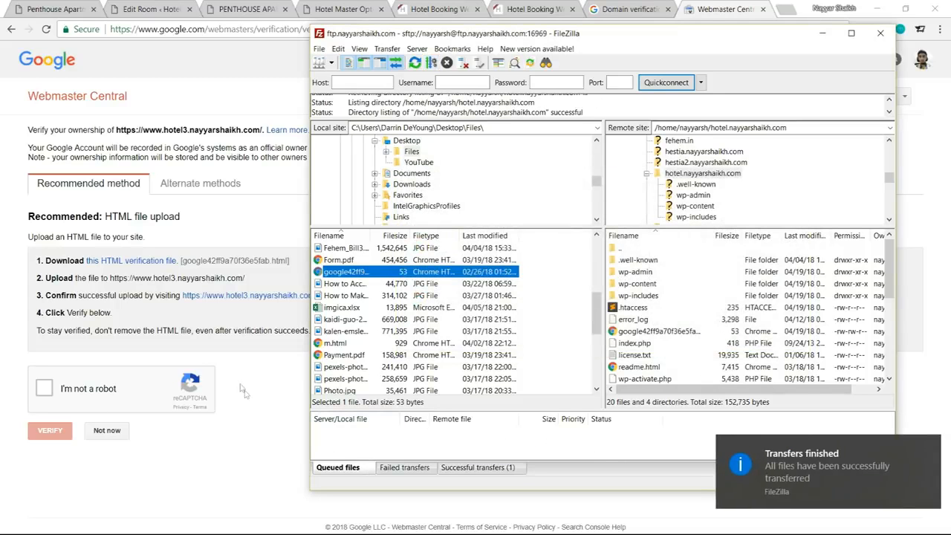
{"action": "left_click", "coordinate": [147, 344]}
{"action": "left_click", "coordinate": [44, 393]}
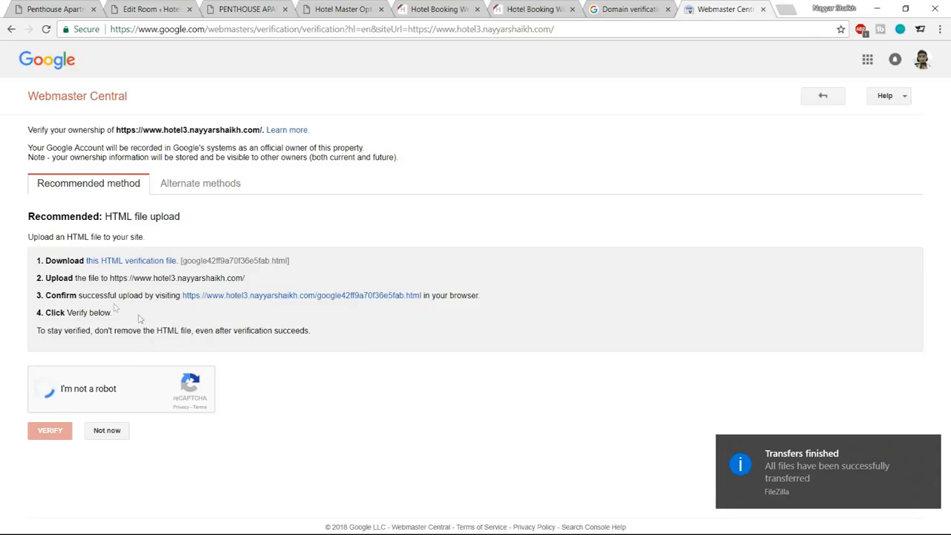
{"action": "left_click_drag", "start_coordinate": [116, 129], "coordinate": [254, 130]}
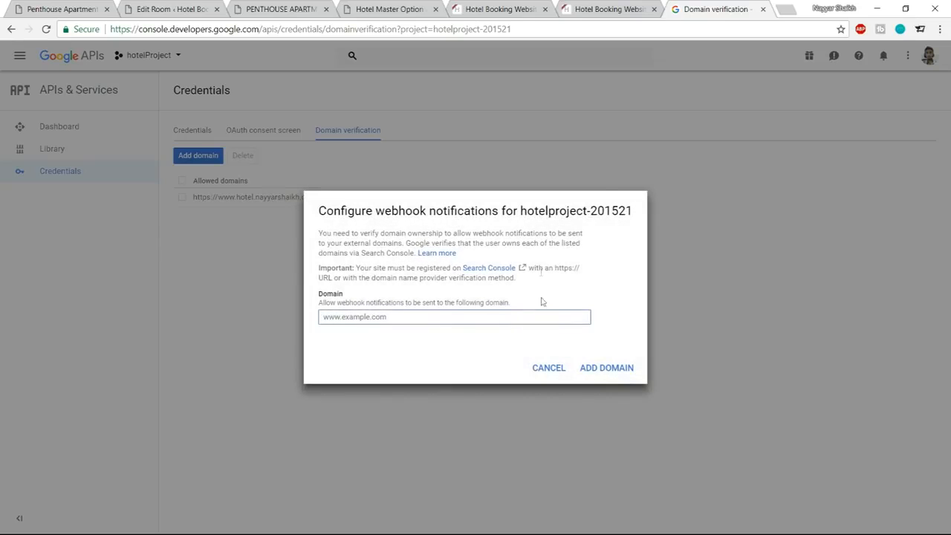
{"action": "type", "text": "https://www.hotel3.nayyarshaikh.com"}
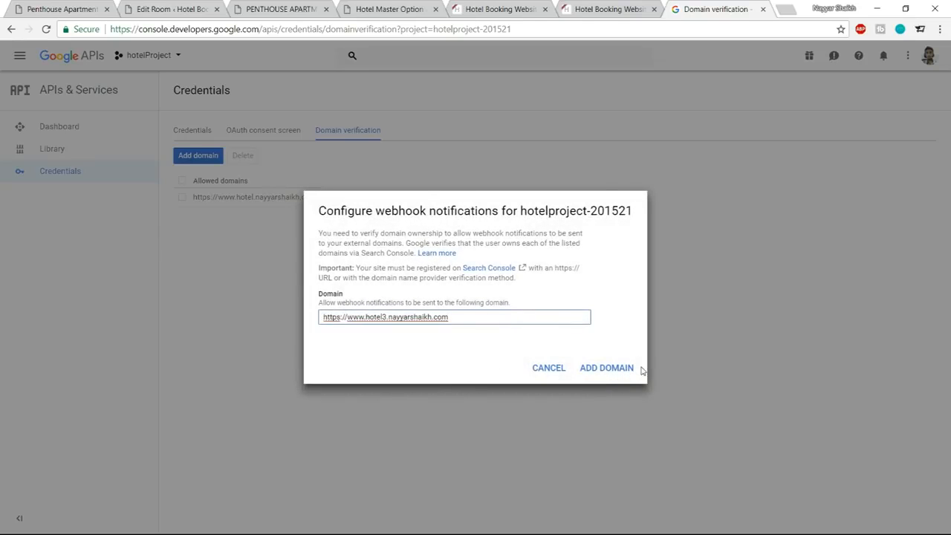
{"action": "left_click", "coordinate": [549, 369]}
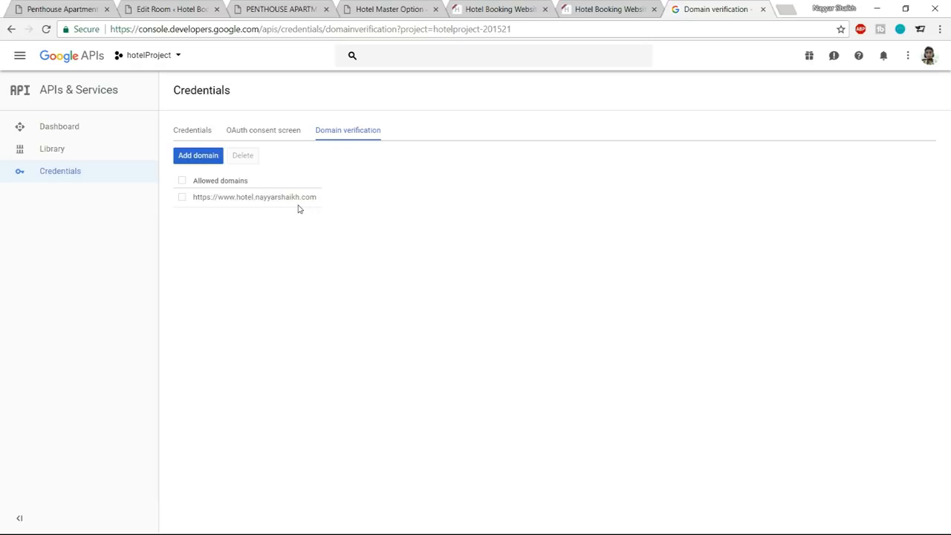
Copy the API key from the project's credentials, paste it as the WP Google Map Plugin's Google Maps API key, and save the settings.
{"action": "left_click", "coordinate": [202, 132]}
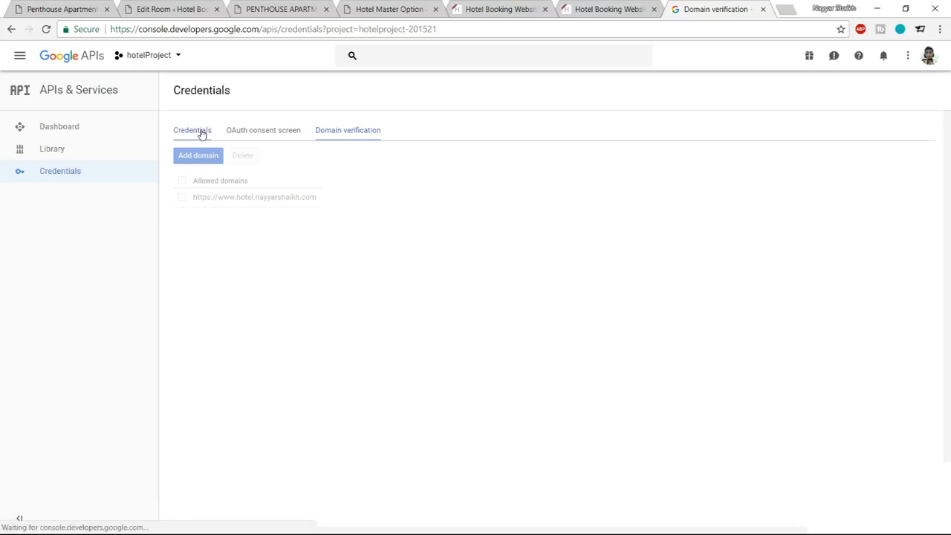
{"action": "left_click_drag", "start_coordinate": [649, 250], "coordinate": [488, 250]}
{"action": "left_click", "coordinate": [171, 9]}
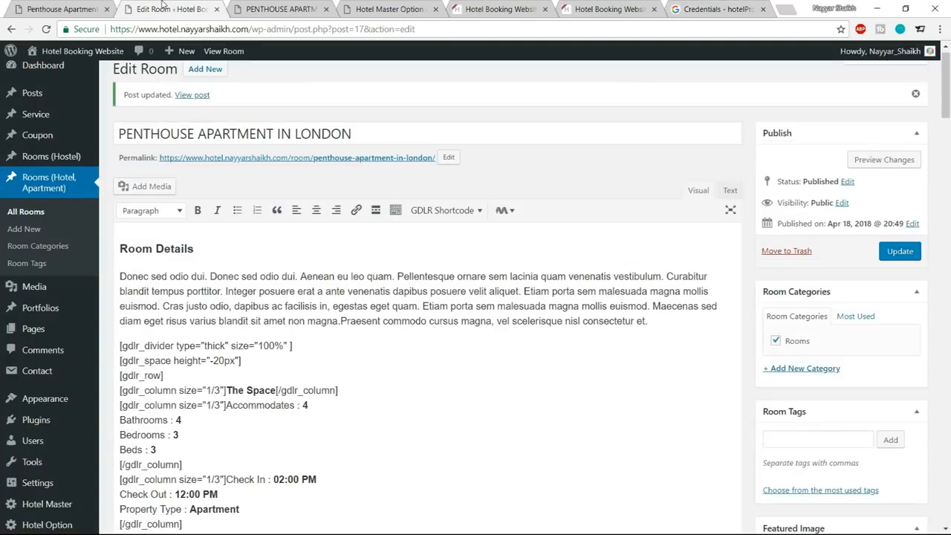
{"action": "scroll", "coordinate": [55, 331], "scroll_direction": "down", "scroll_amount": 3}
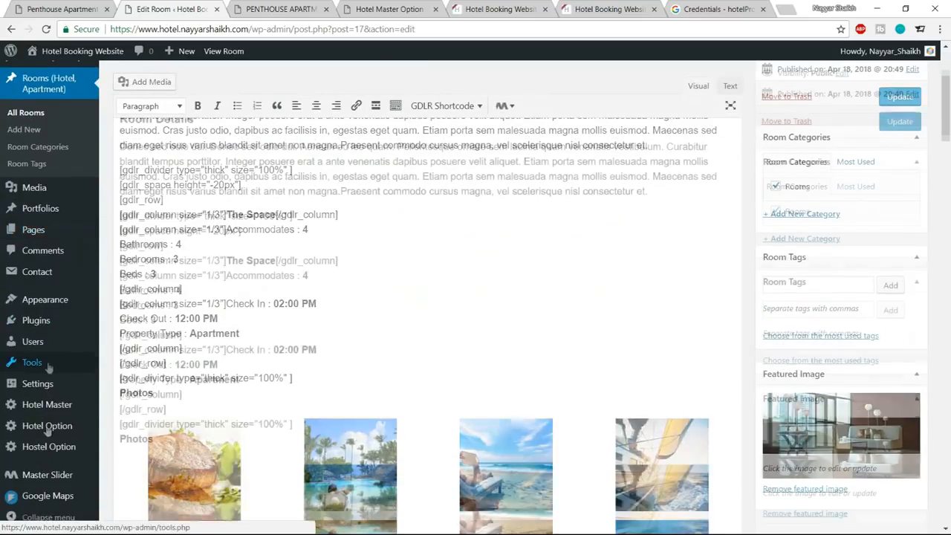
{"action": "mouse_move", "coordinate": [47, 493]}
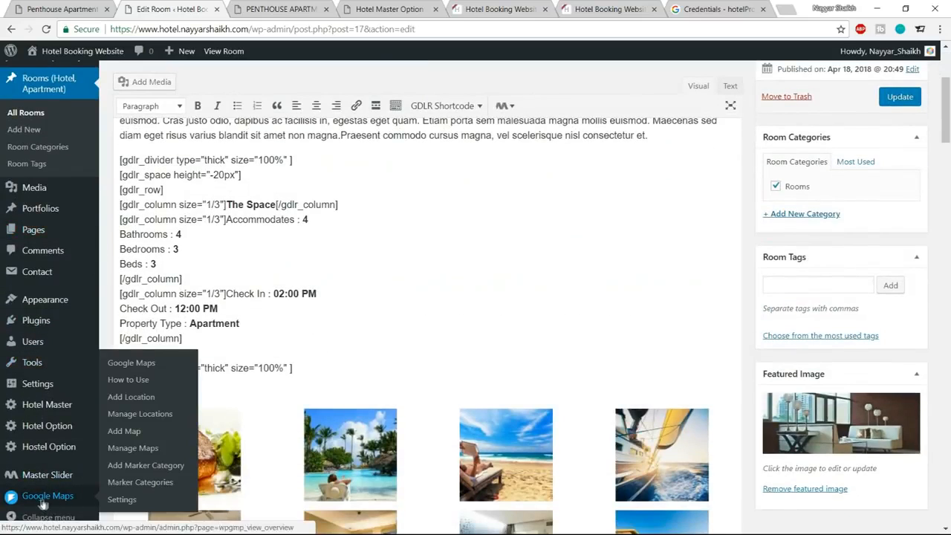
{"action": "left_click", "coordinate": [122, 501]}
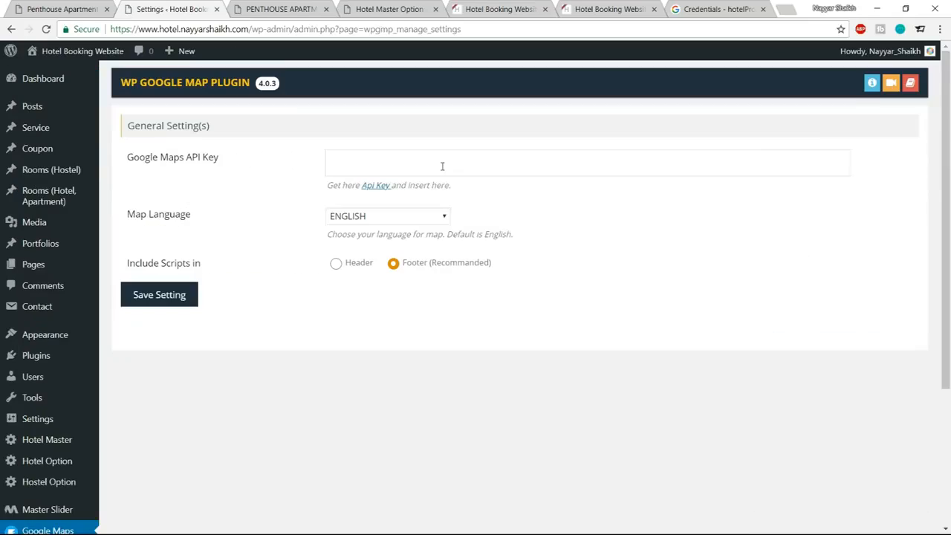
{"action": "left_click", "coordinate": [441, 164]}
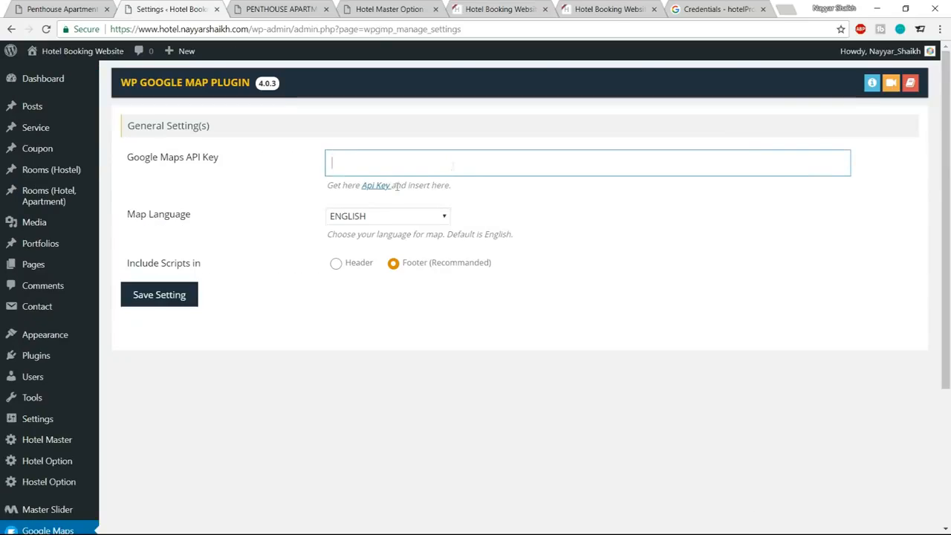
{"action": "key", "text": "ctrl+v"}
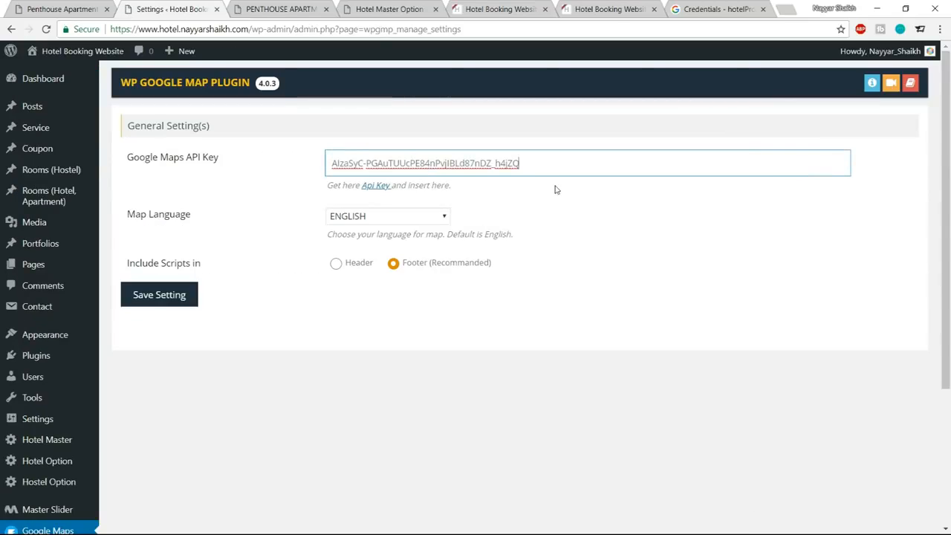
{"action": "left_click", "coordinate": [159, 294]}
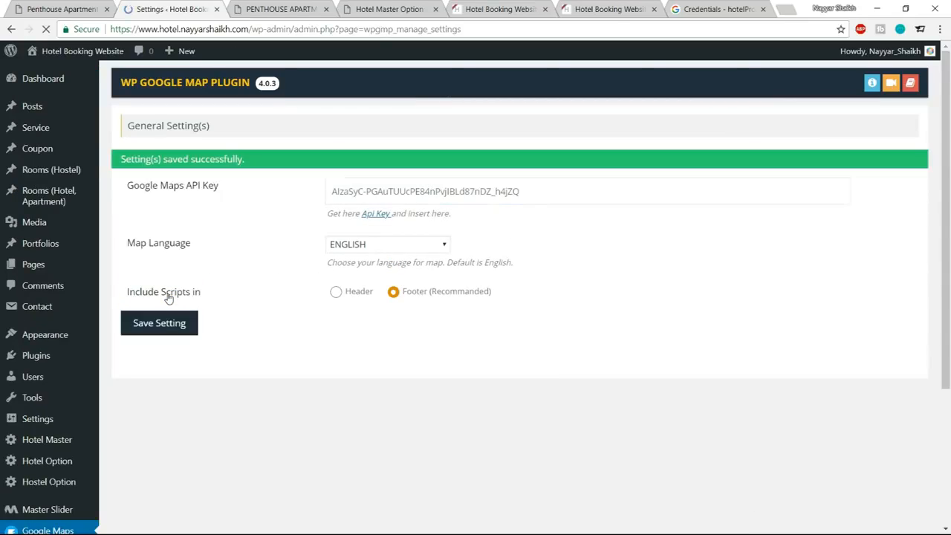
Start a new map location titled BloggDude Inc., following the marker label on the reference room page's map.
{"action": "scroll", "coordinate": [752, 301], "scroll_direction": "down", "scroll_amount": 3}
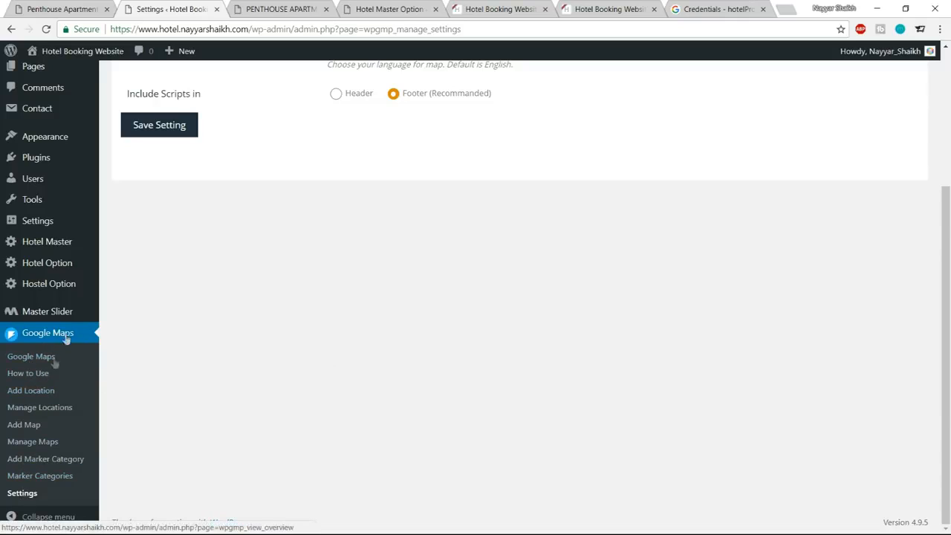
{"action": "left_click", "coordinate": [21, 393]}
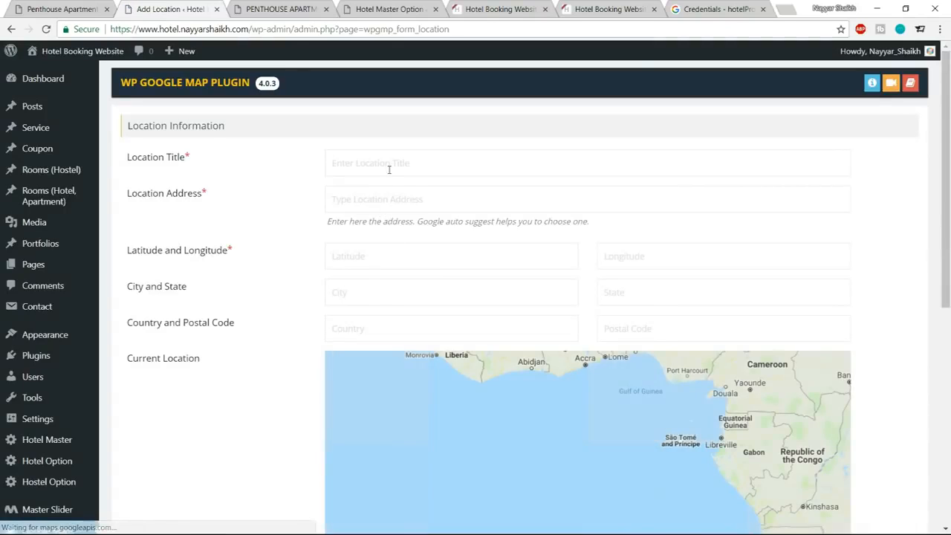
{"action": "left_click", "coordinate": [389, 169]}
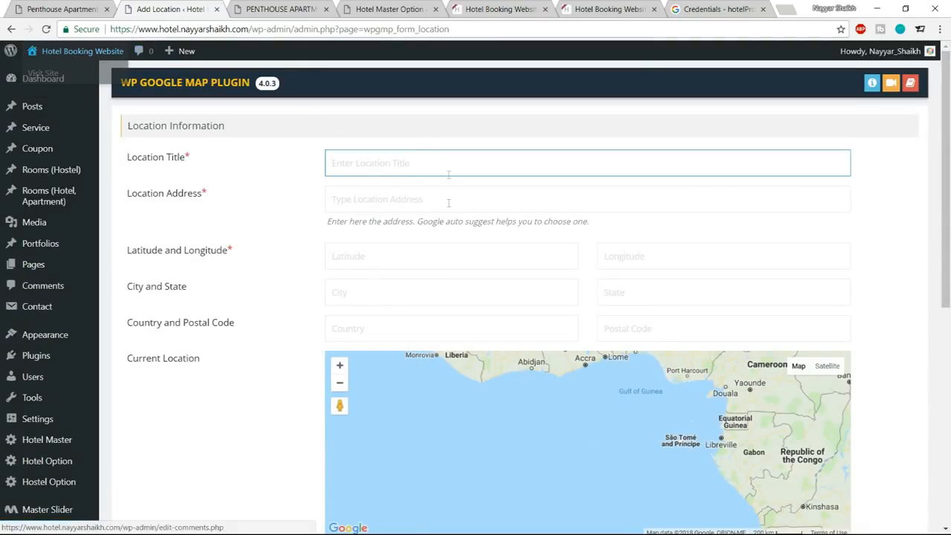
{"action": "key", "text": "ctrl+shift+Tab"}
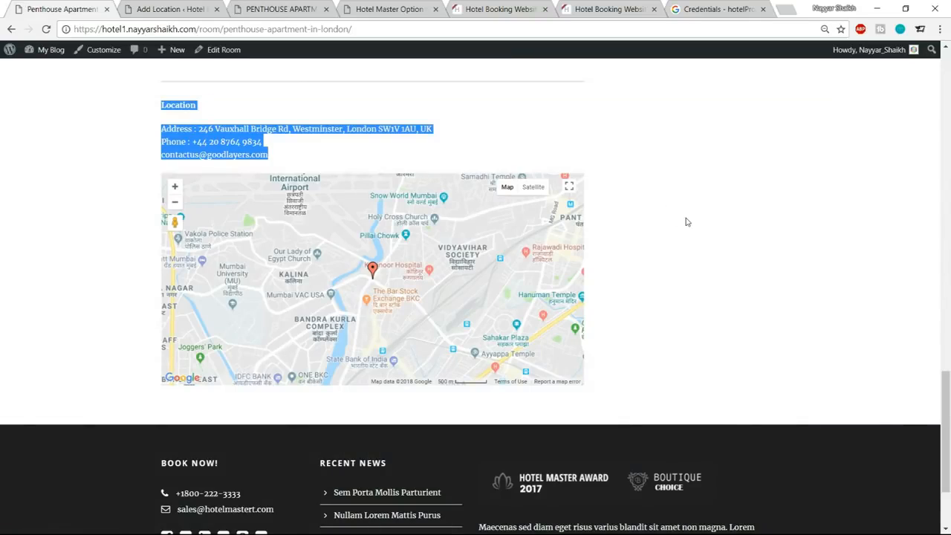
{"action": "left_click", "coordinate": [372, 268]}
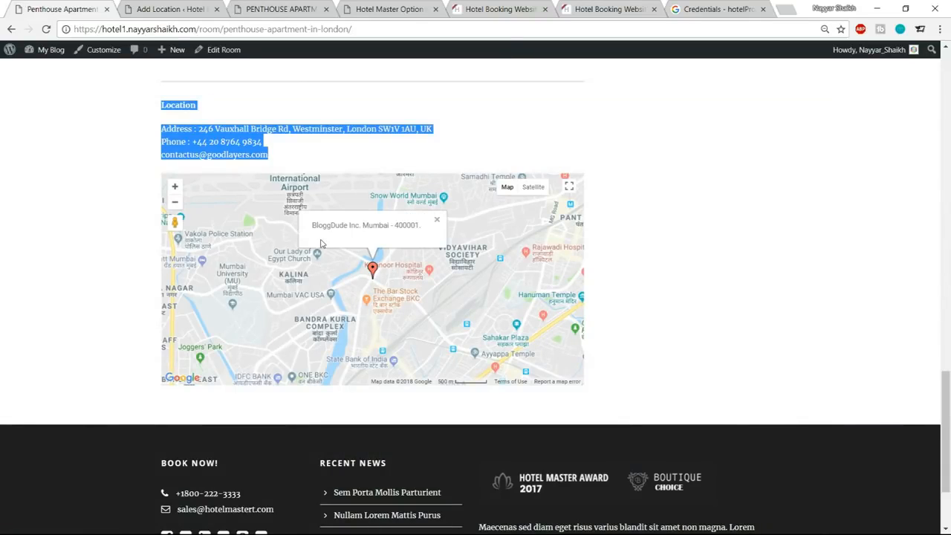
{"action": "left_click_drag", "start_coordinate": [313, 230], "coordinate": [354, 232]}
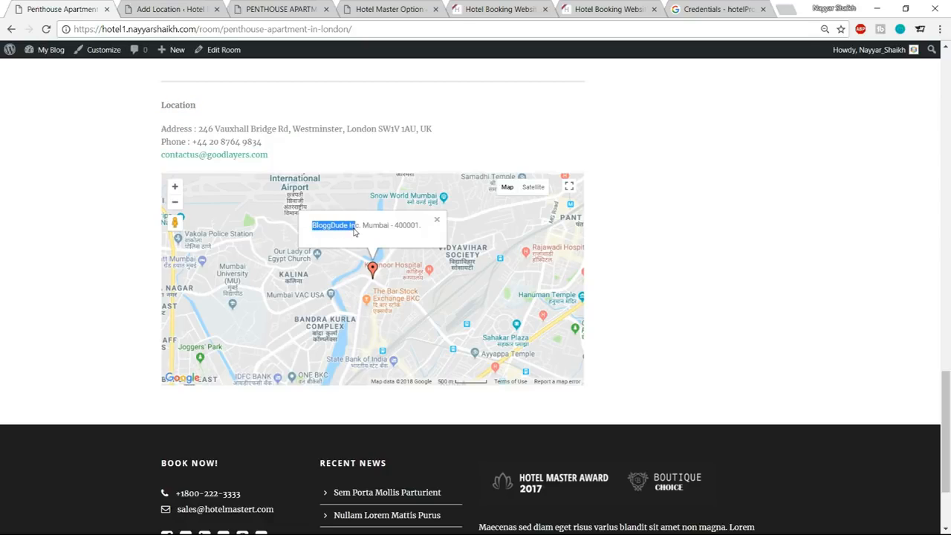
{"action": "left_click", "coordinate": [437, 224]}
{"action": "left_click", "coordinate": [177, 6]}
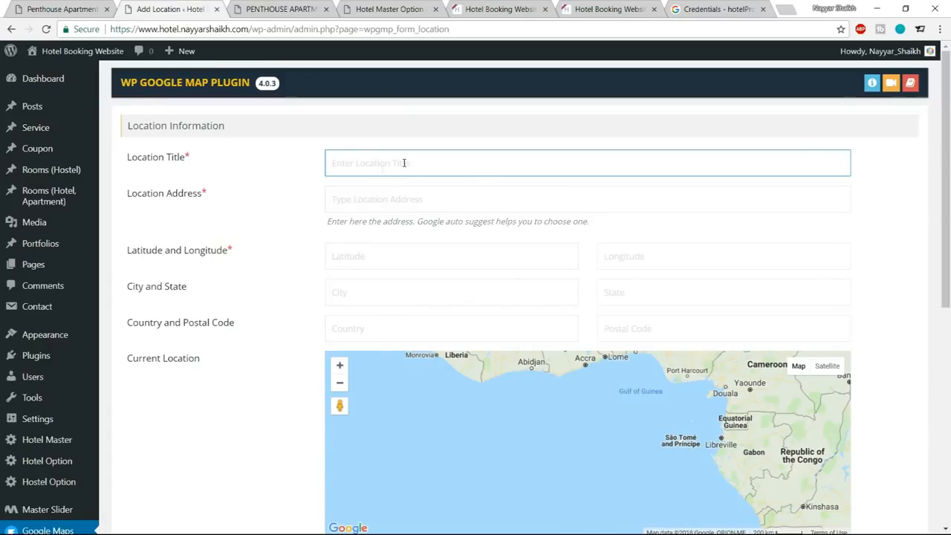
{"action": "type", "text": "BloggDude Inc."}
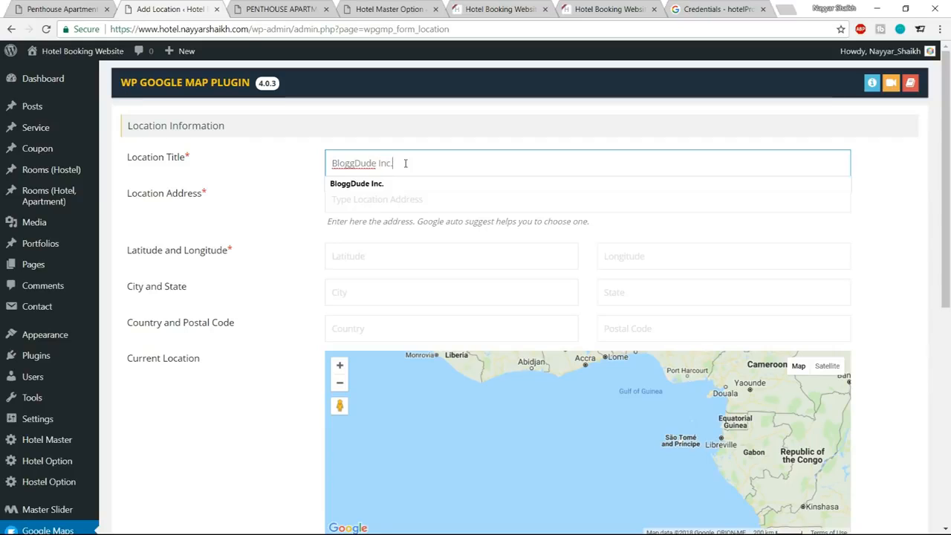
{"action": "left_click", "coordinate": [403, 182]}
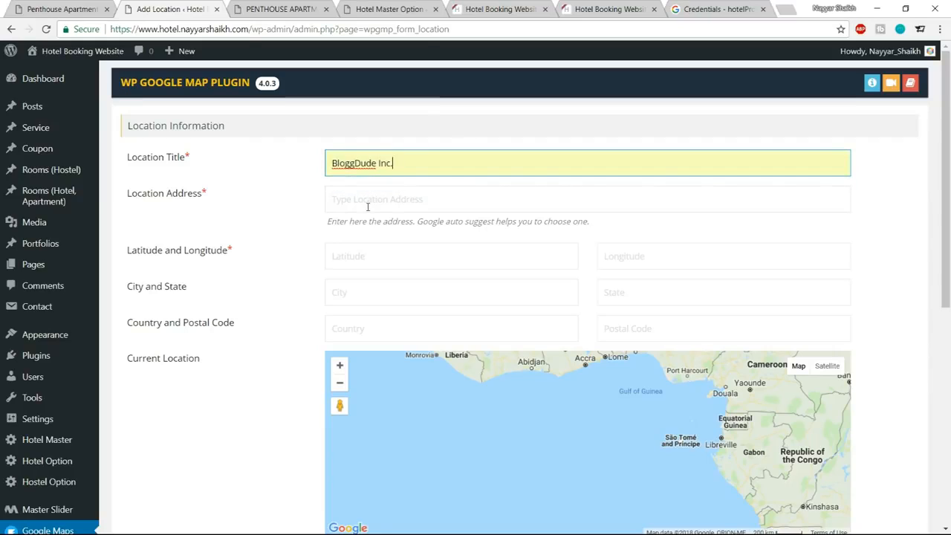
Set the new location's address to Mumbai.
{"action": "left_click", "coordinate": [347, 199]}
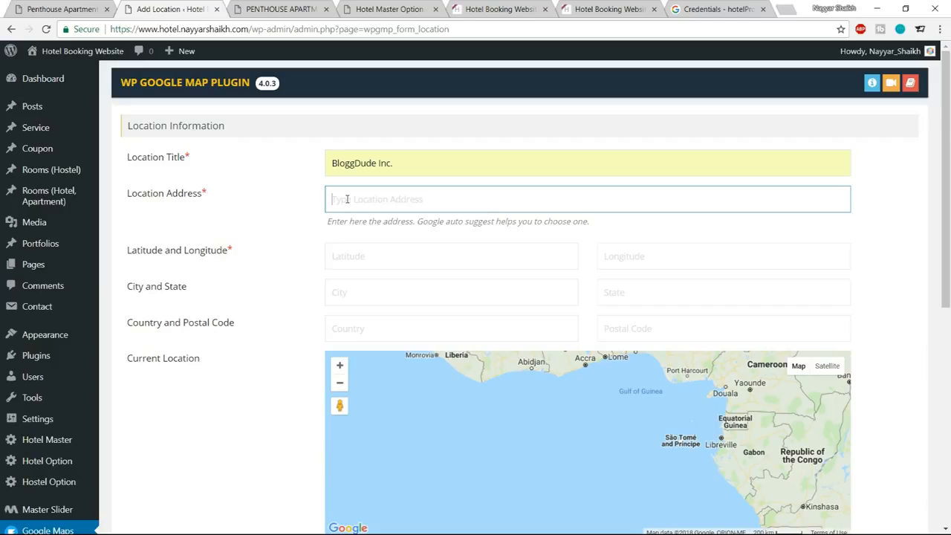
{"action": "type", "text": "Mumbai"}
{"action": "left_click", "coordinate": [368, 220]}
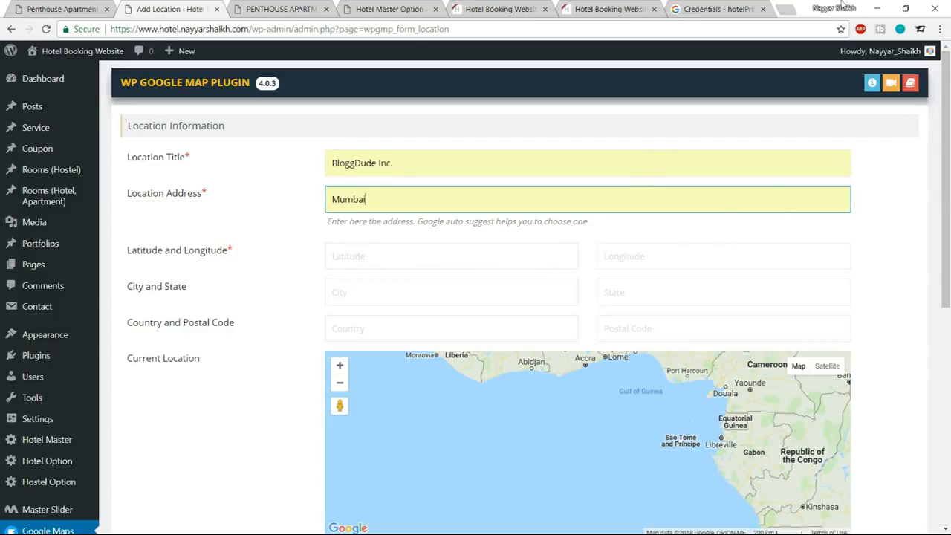
Open latlong.net in place of the API credentials page and look up the coordinates of mumbai.
{"action": "left_click", "coordinate": [709, 9]}
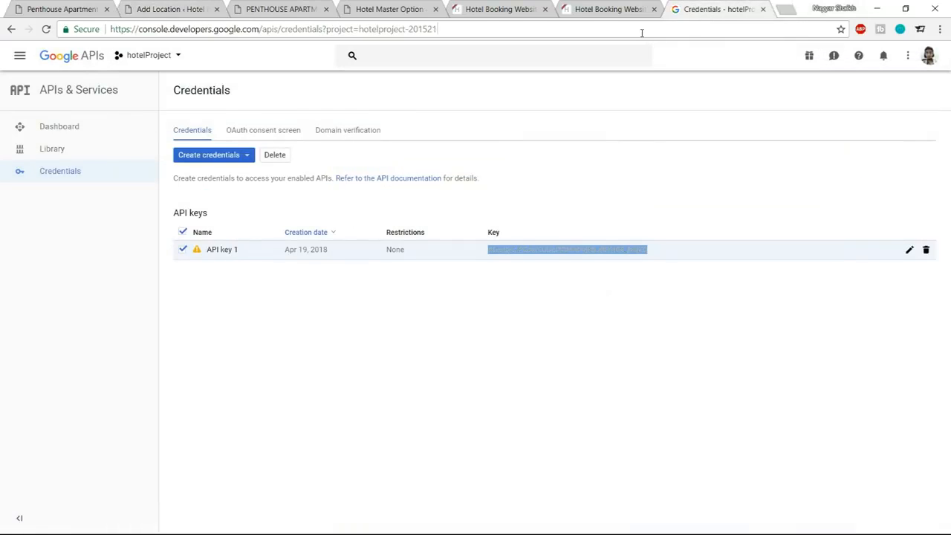
{"action": "left_click", "coordinate": [641, 32]}
{"action": "type", "text": "latlong.net"}
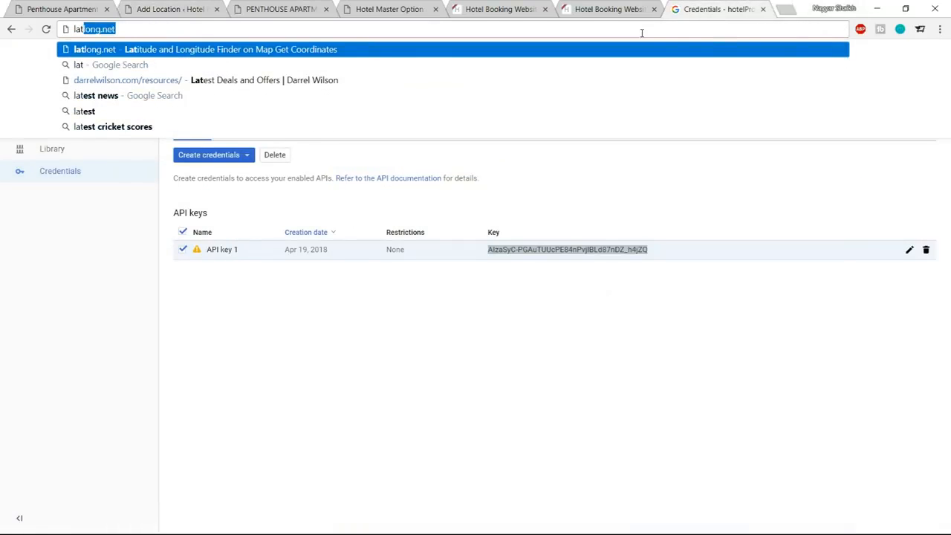
{"action": "key", "text": "Return"}
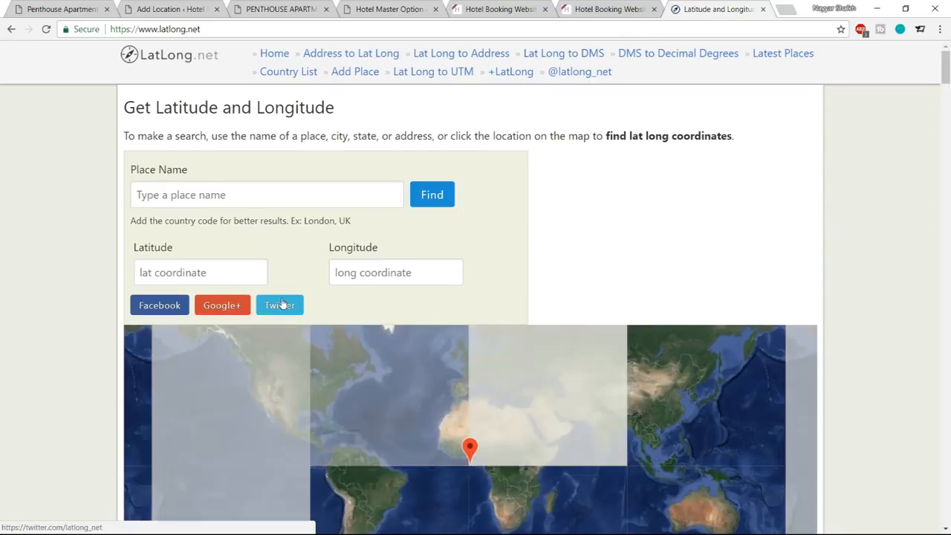
{"action": "left_click", "coordinate": [254, 202]}
{"action": "type", "text": "mumbai"}
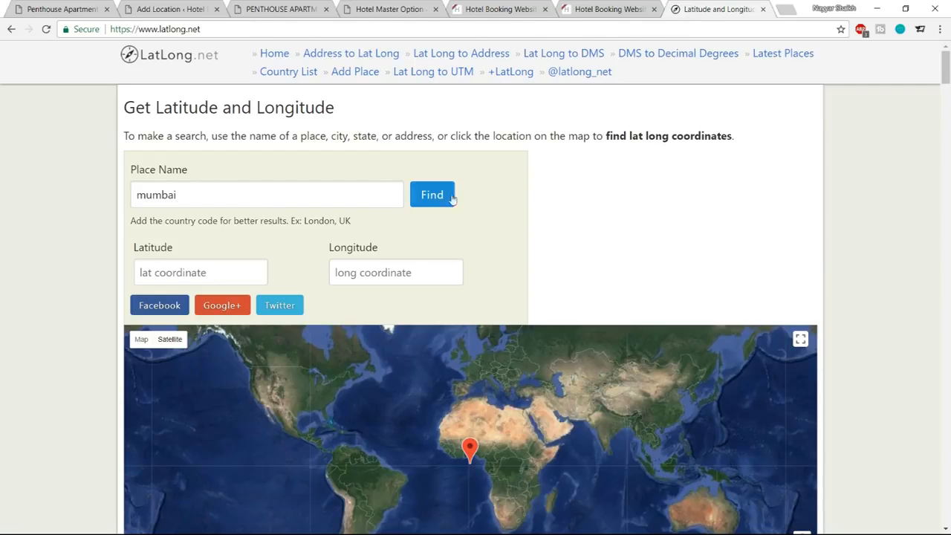
{"action": "left_click", "coordinate": [450, 197]}
Copy Mumbai's latitude 19.075984 and longitude 72.877656 from latlong.net into the new location's coordinates, and close the lookup page.
{"action": "left_click_drag", "start_coordinate": [210, 281], "coordinate": [137, 276]}
{"action": "key", "text": "ctrl+c"}
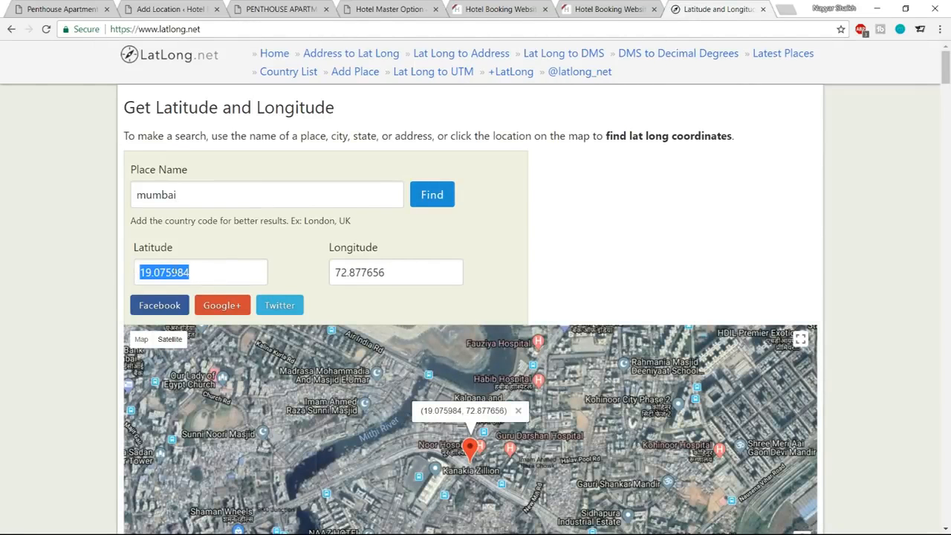
{"action": "left_click", "coordinate": [169, 9]}
{"action": "left_click", "coordinate": [367, 257]}
{"action": "key", "text": "ctrl+v"}
{"action": "left_click", "coordinate": [714, 9]}
{"action": "left_click_drag", "start_coordinate": [405, 277], "coordinate": [313, 279]}
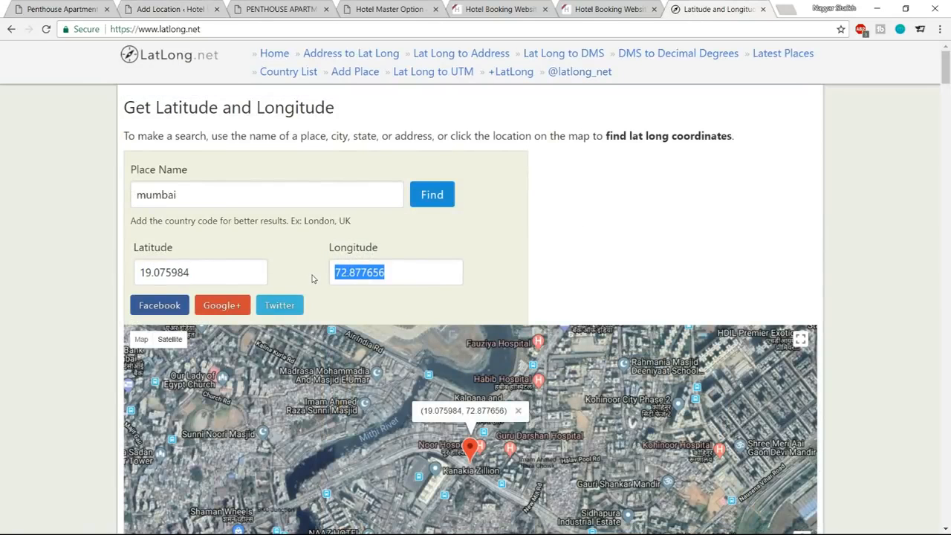
{"action": "left_click", "coordinate": [202, 9]}
{"action": "left_click", "coordinate": [639, 254]}
{"action": "type", "text": "72.877656"}
{"action": "left_click", "coordinate": [838, 236]}
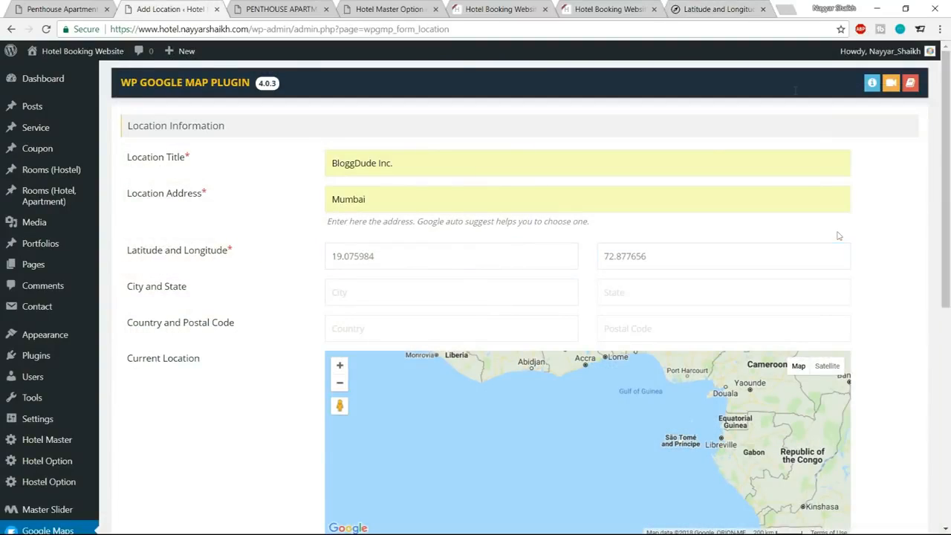
{"action": "left_click", "coordinate": [762, 9]}
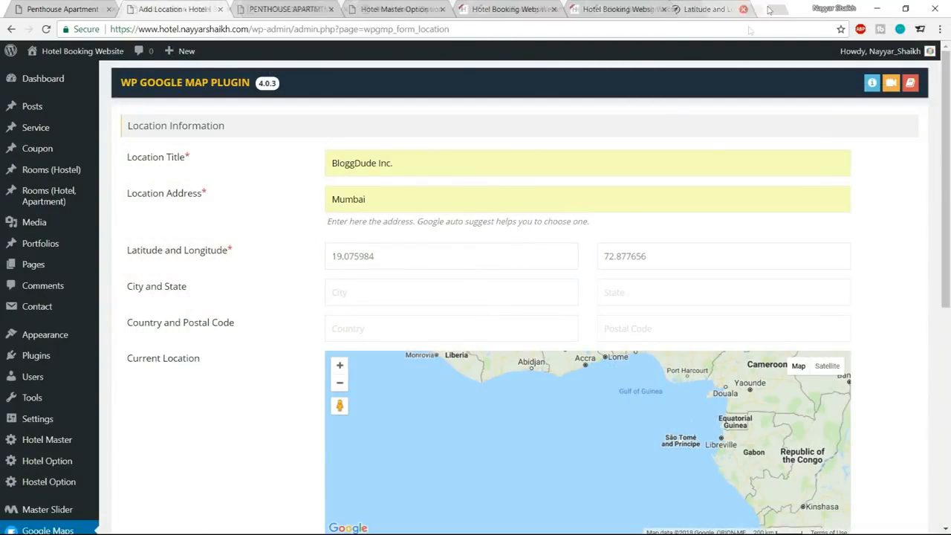
Set the location's city to Mumbai, state to Maharashtra and country to India, and fill in the suggested postal code.
{"action": "left_click", "coordinate": [465, 294]}
{"action": "left_click", "coordinate": [437, 311]}
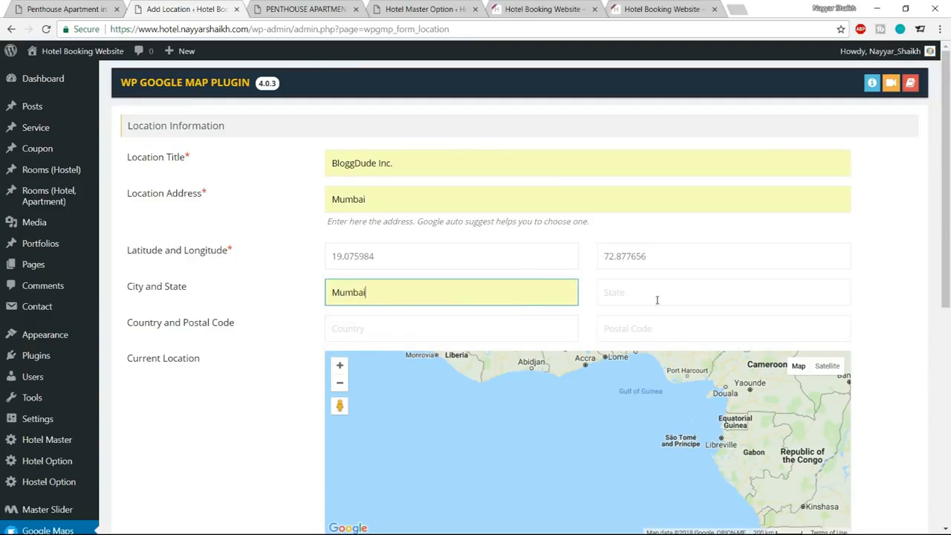
{"action": "left_click", "coordinate": [656, 299]}
{"action": "left_click", "coordinate": [639, 313]}
{"action": "left_click", "coordinate": [462, 329]}
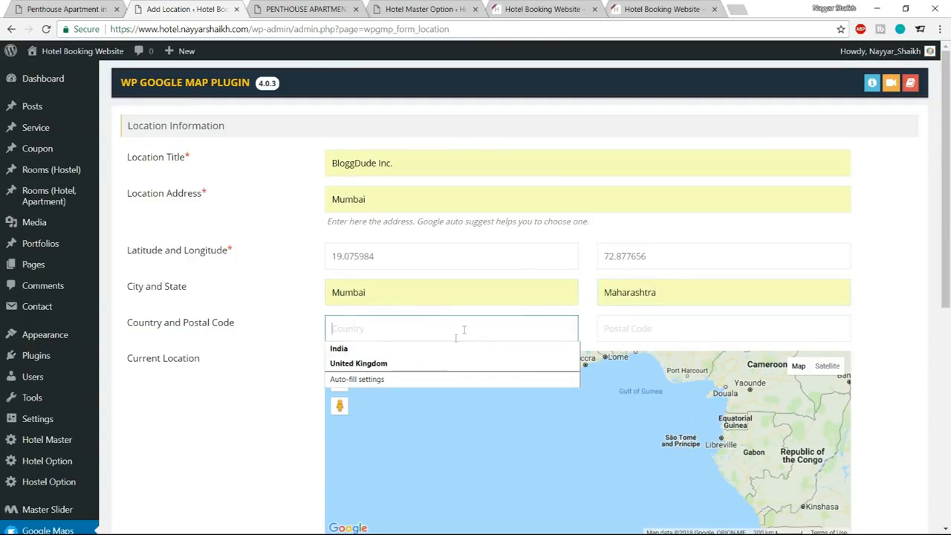
{"action": "left_click", "coordinate": [444, 349]}
{"action": "left_click", "coordinate": [690, 336]}
{"action": "left_click", "coordinate": [682, 352]}
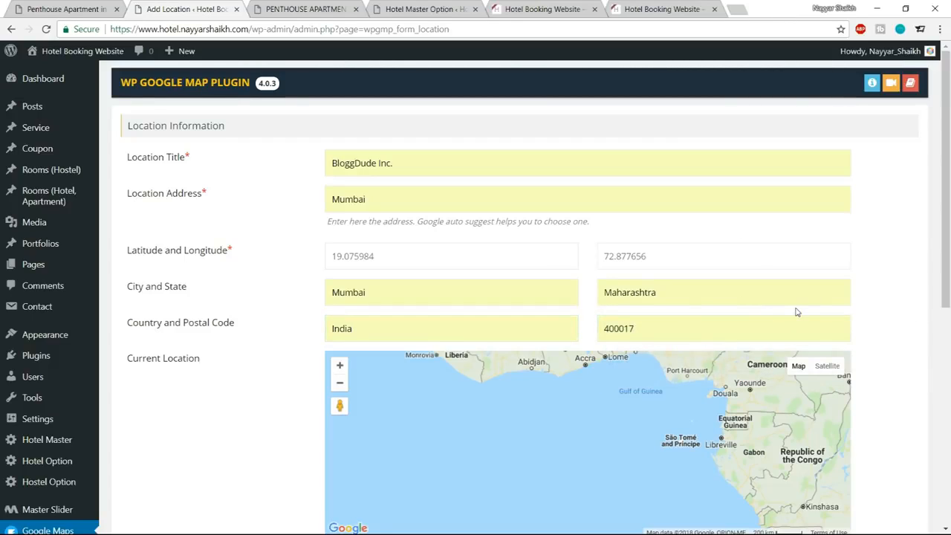
Write "Hotel Master, Mumbai." as the infowindow message, using the reference page's marker as a guide, and save the location.
{"action": "scroll", "coordinate": [846, 319], "scroll_direction": "down", "scroll_amount": 3}
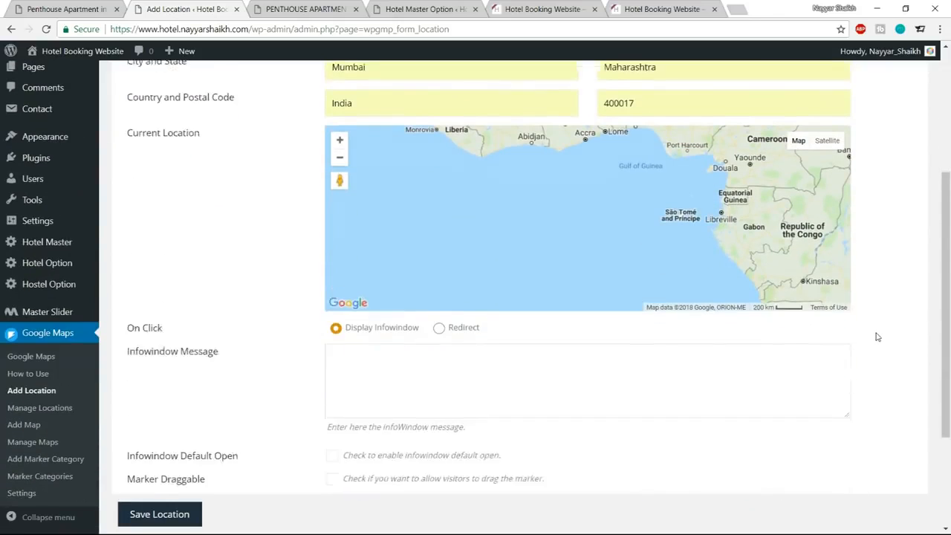
{"action": "scroll", "coordinate": [873, 278], "scroll_direction": "down", "scroll_amount": 2}
{"action": "left_click", "coordinate": [437, 250]}
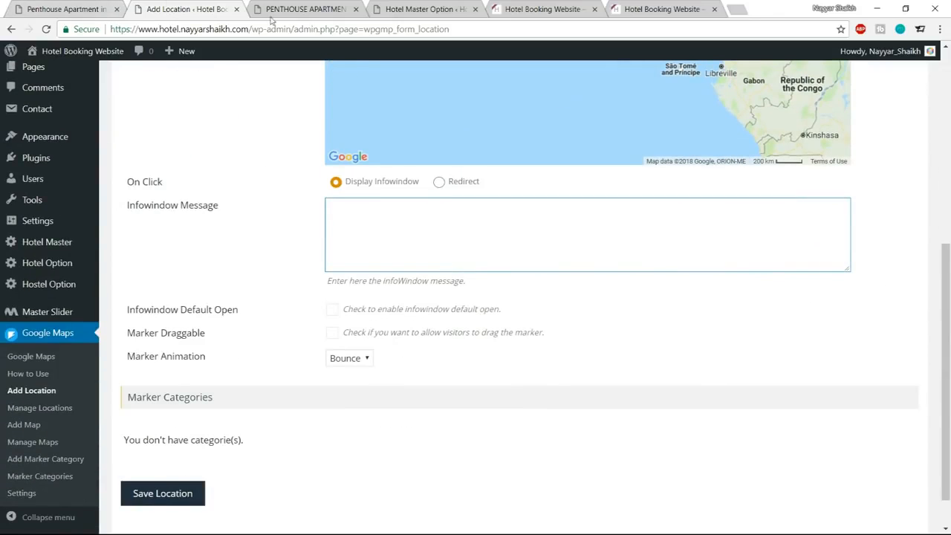
{"action": "left_click", "coordinate": [71, 9]}
{"action": "left_click", "coordinate": [373, 269]}
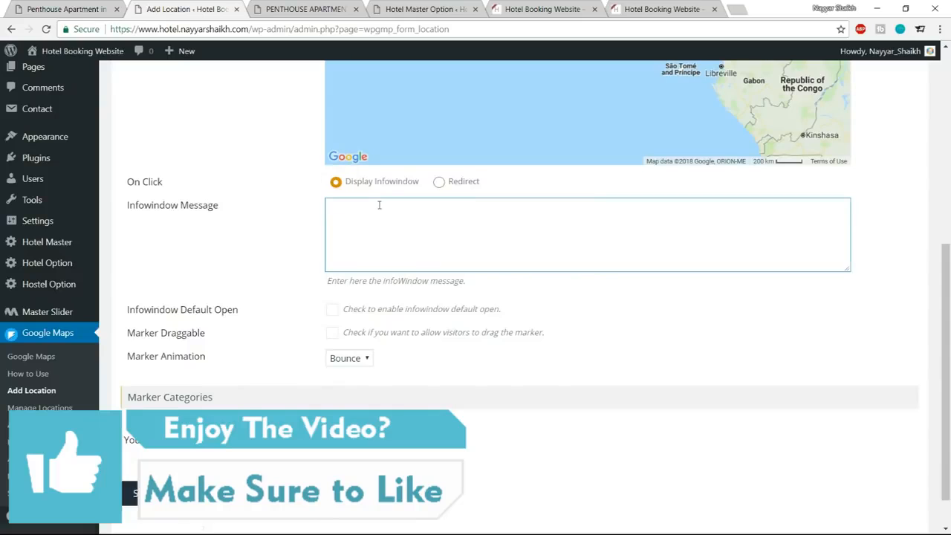
{"action": "left_click", "coordinate": [100, 9]}
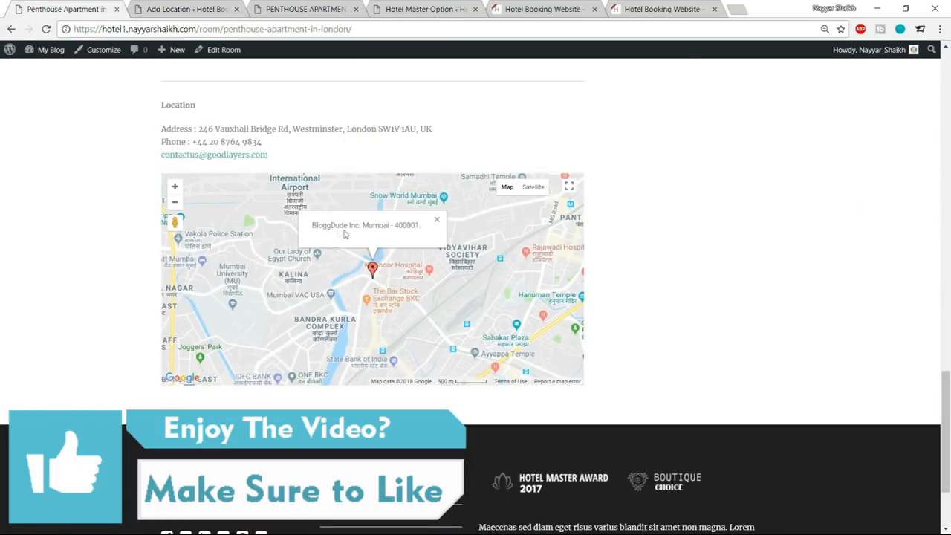
{"action": "left_click", "coordinate": [149, 9]}
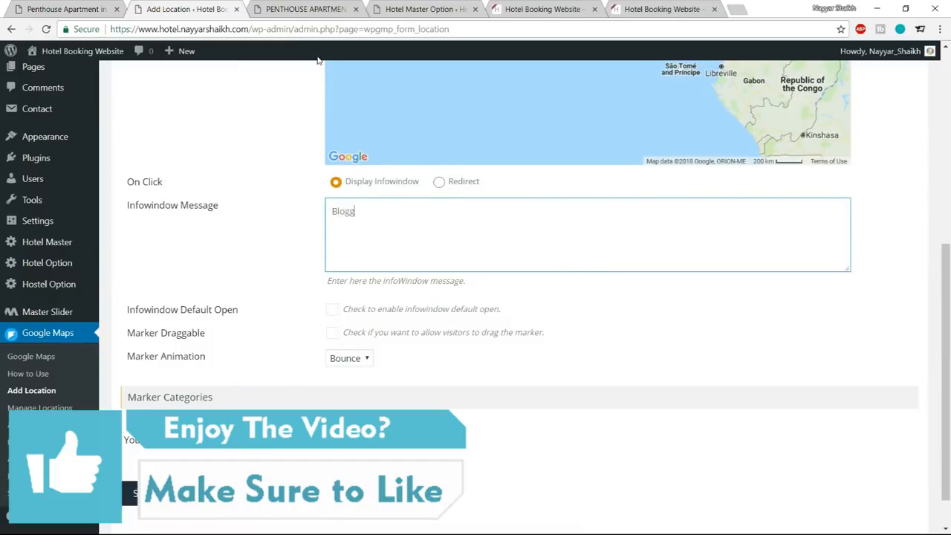
{"action": "key", "text": "ctrl+a"}
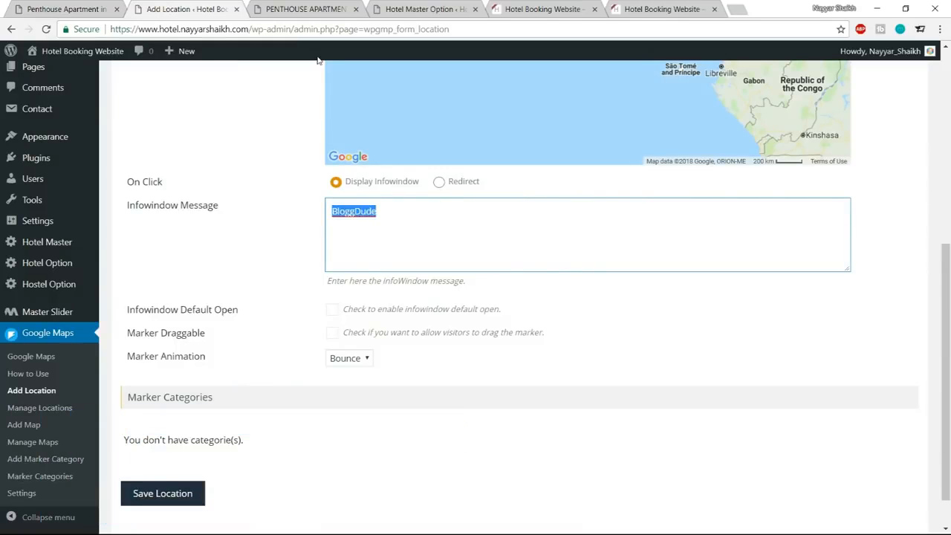
{"action": "type", "text": "Hotel Master, Mumbai."}
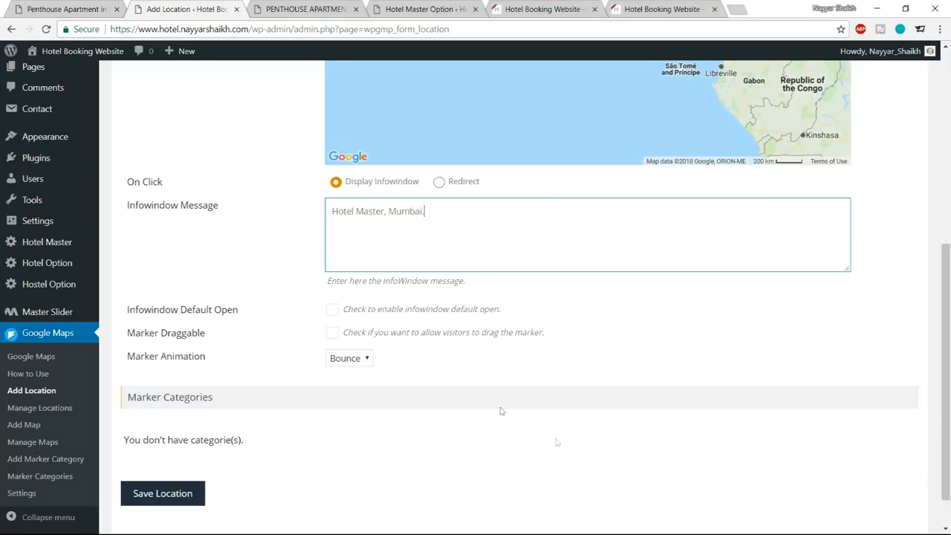
{"action": "scroll", "coordinate": [354, 433], "scroll_direction": "down", "scroll_amount": 1}
{"action": "left_click", "coordinate": [194, 478]}
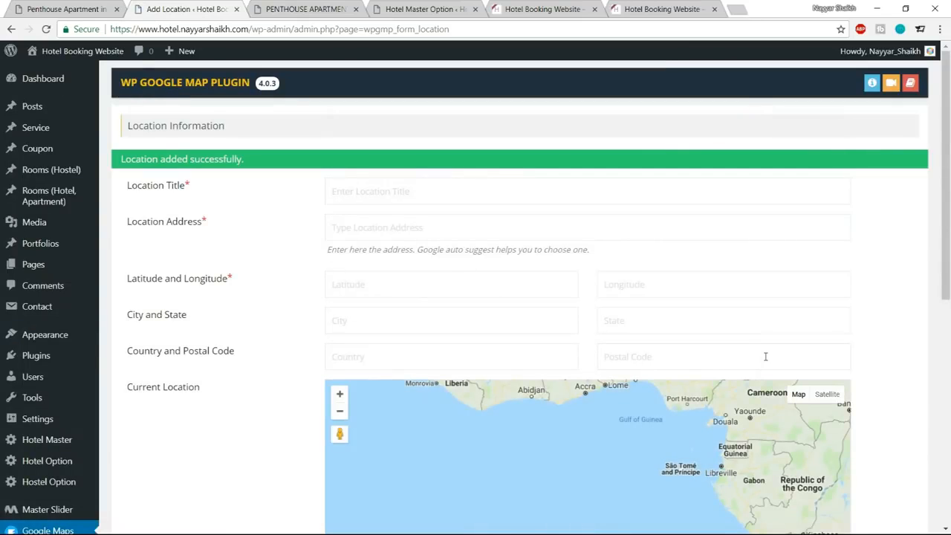
Start a new map in the Google Maps plugin and title it BloggDude Inc.
{"action": "scroll", "coordinate": [887, 353], "scroll_direction": "down", "scroll_amount": 3}
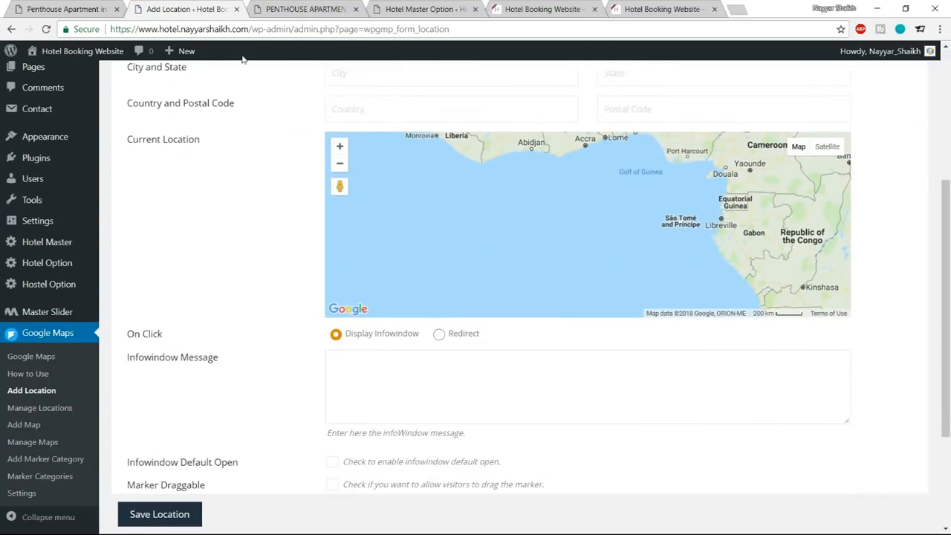
{"action": "left_click", "coordinate": [84, 9]}
{"action": "left_click", "coordinate": [185, 9]}
{"action": "scroll", "coordinate": [800, 301], "scroll_direction": "down", "scroll_amount": 2}
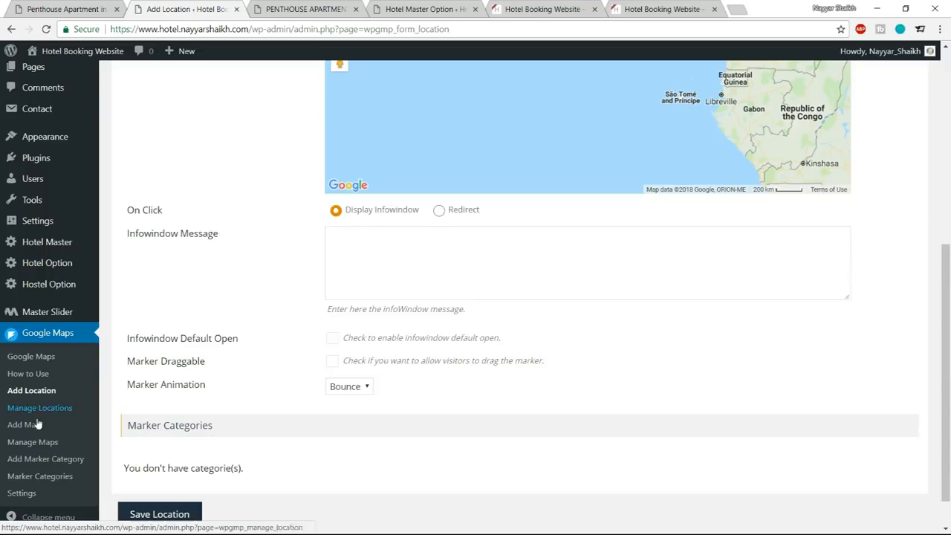
{"action": "left_click", "coordinate": [26, 428]}
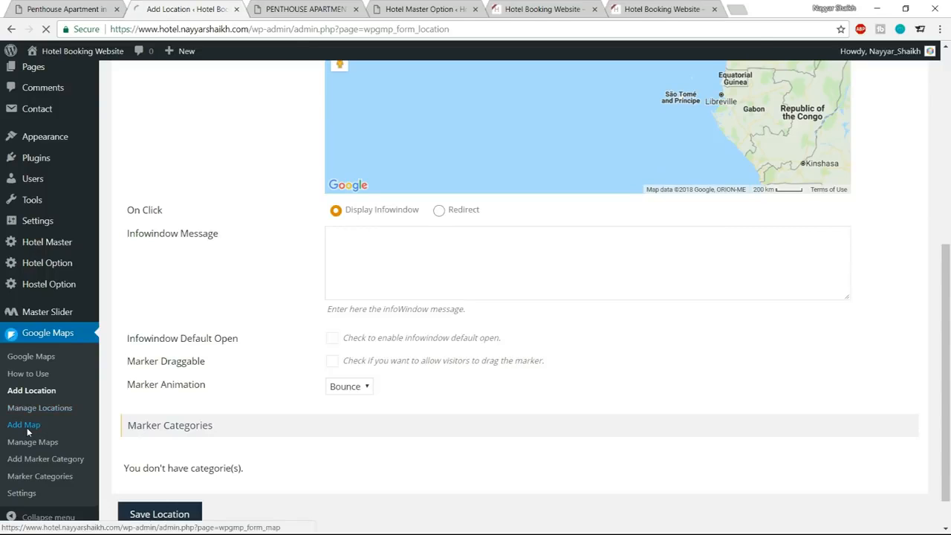
{"action": "left_click", "coordinate": [397, 159]}
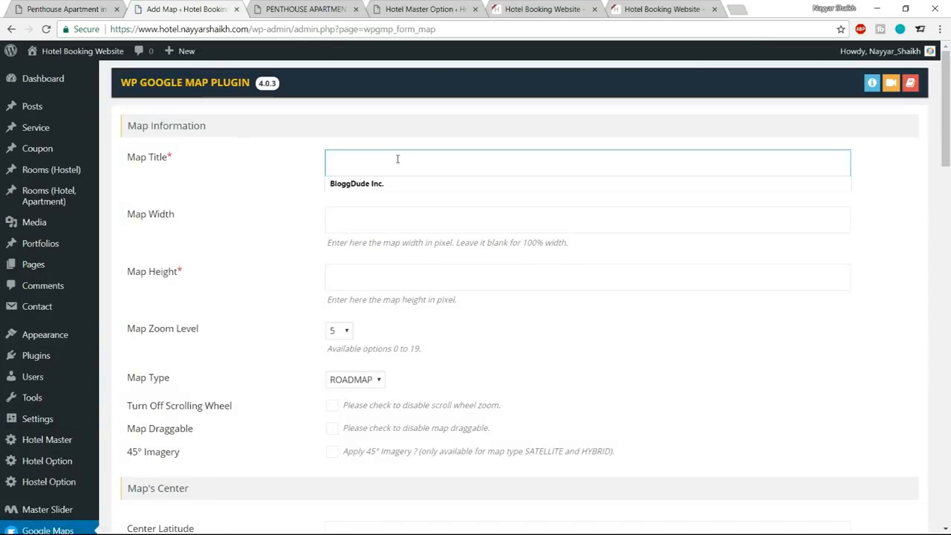
{"action": "left_click", "coordinate": [391, 183]}
Leave the map width blank, set its height to 380 pixels and choose zoom level 14.
{"action": "left_click", "coordinate": [378, 223]}
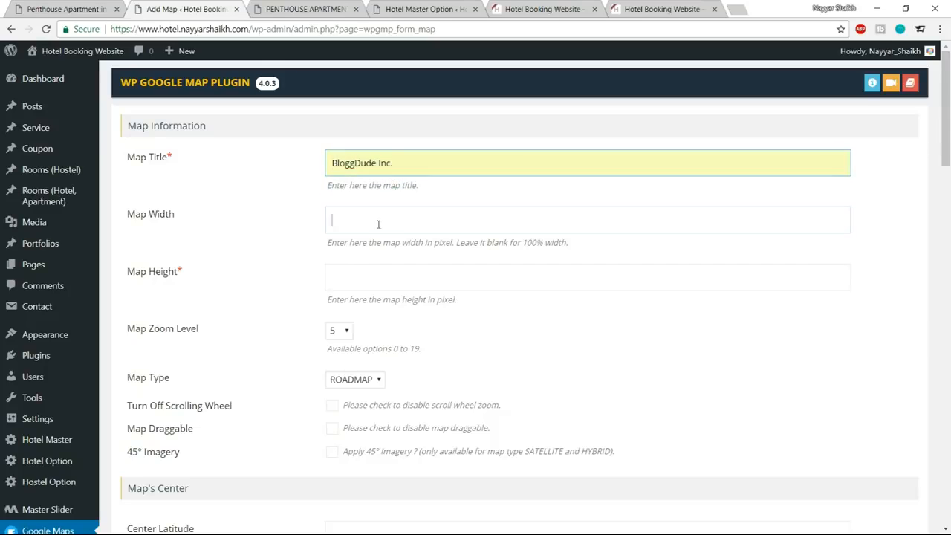
{"action": "left_click", "coordinate": [453, 276]}
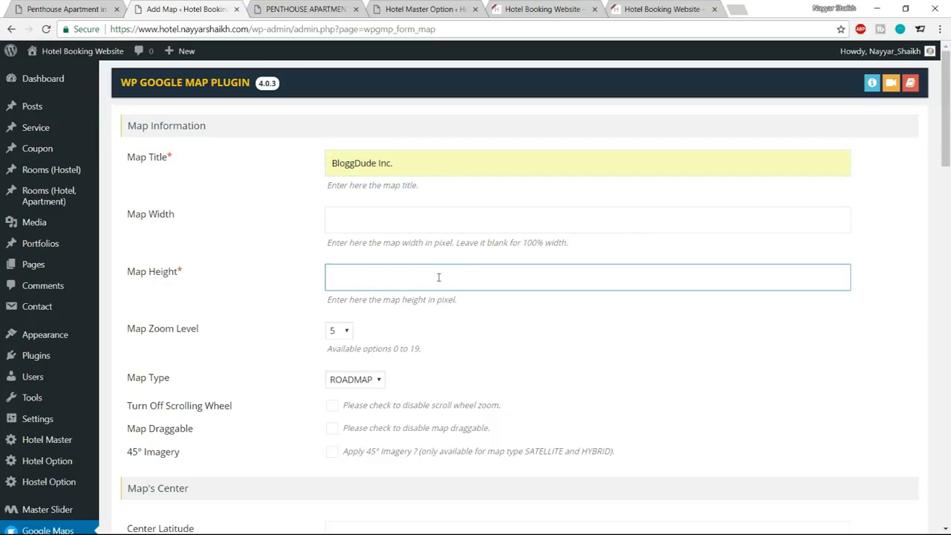
{"action": "type", "text": "380"}
{"action": "left_click", "coordinate": [512, 339]}
{"action": "scroll", "coordinate": [547, 339], "scroll_direction": "down", "scroll_amount": 1}
{"action": "left_click", "coordinate": [347, 268]}
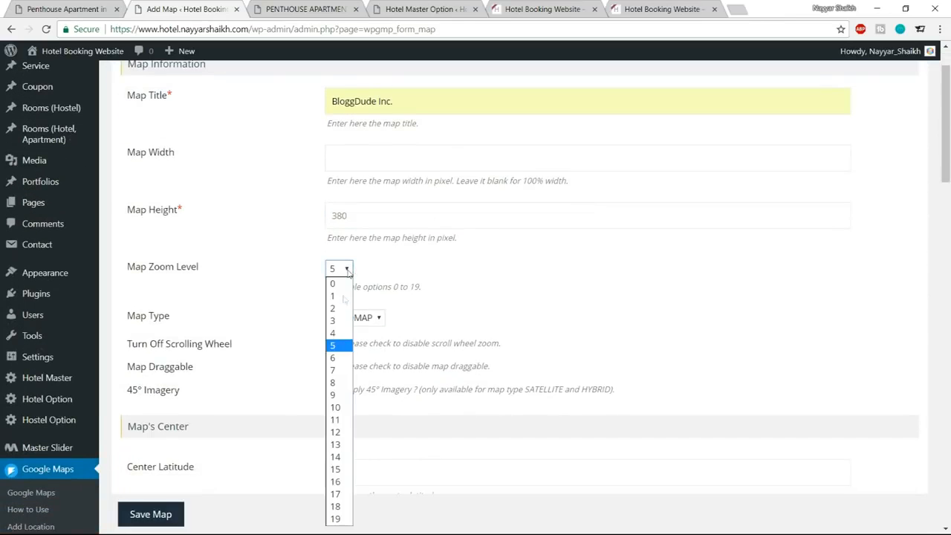
{"action": "left_click", "coordinate": [336, 456]}
Assign the BloggDude Inc. location to the map and save the map.
{"action": "scroll", "coordinate": [630, 276], "scroll_direction": "down", "scroll_amount": 2}
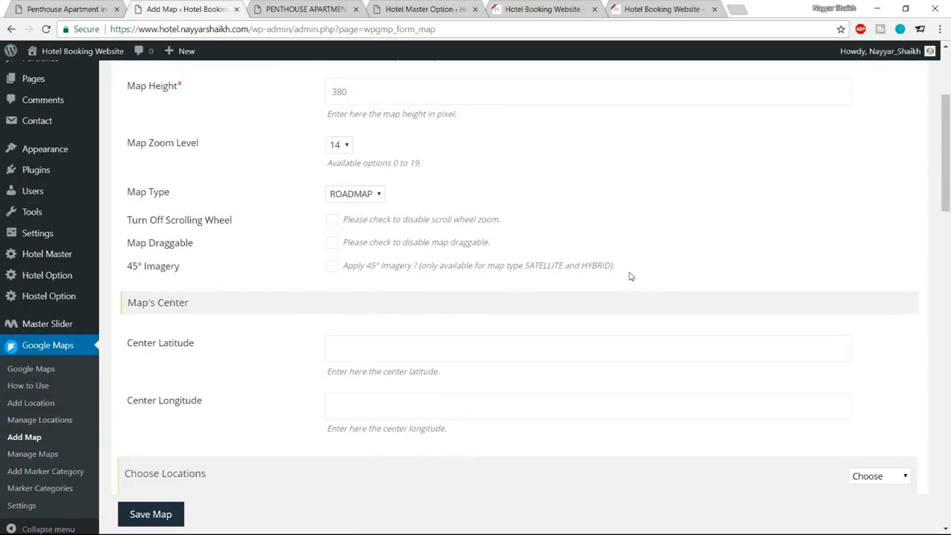
{"action": "scroll", "coordinate": [681, 265], "scroll_direction": "down", "scroll_amount": 8}
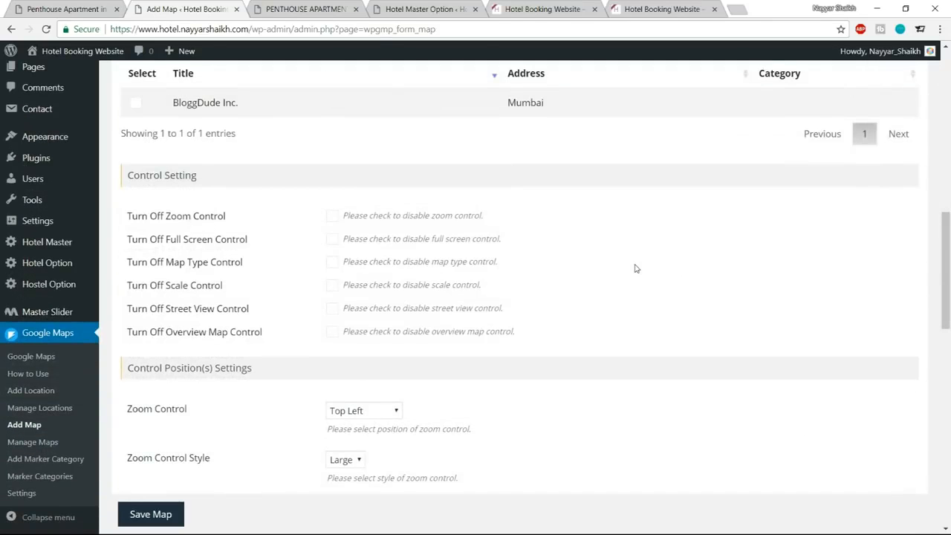
{"action": "scroll", "coordinate": [633, 267], "scroll_direction": "up", "scroll_amount": 2}
{"action": "scroll", "coordinate": [636, 268], "scroll_direction": "up", "scroll_amount": 1}
{"action": "left_click", "coordinate": [137, 290]}
{"action": "left_click_drag", "start_coordinate": [183, 292], "coordinate": [261, 291]}
{"action": "left_click", "coordinate": [261, 292]}
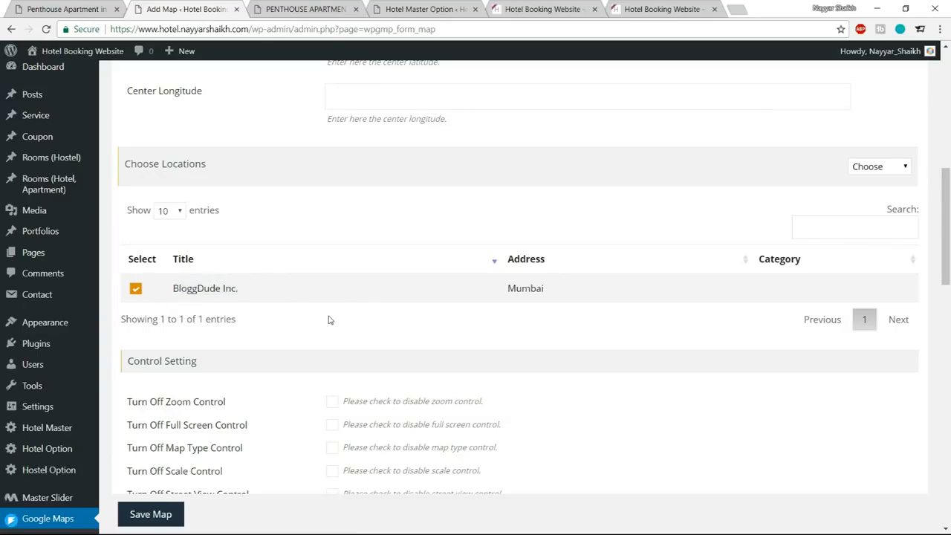
{"action": "scroll", "coordinate": [144, 294], "scroll_direction": "down", "scroll_amount": 15}
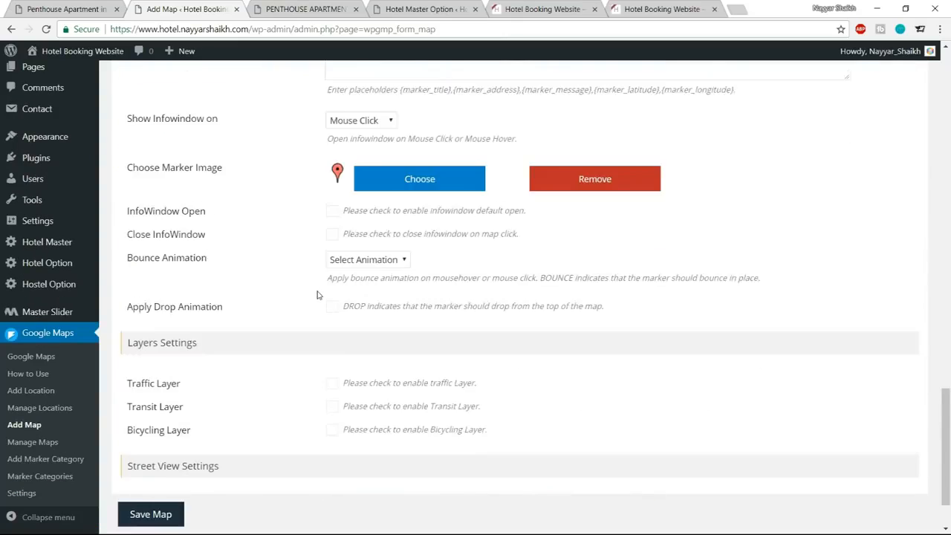
{"action": "left_click", "coordinate": [151, 473]}
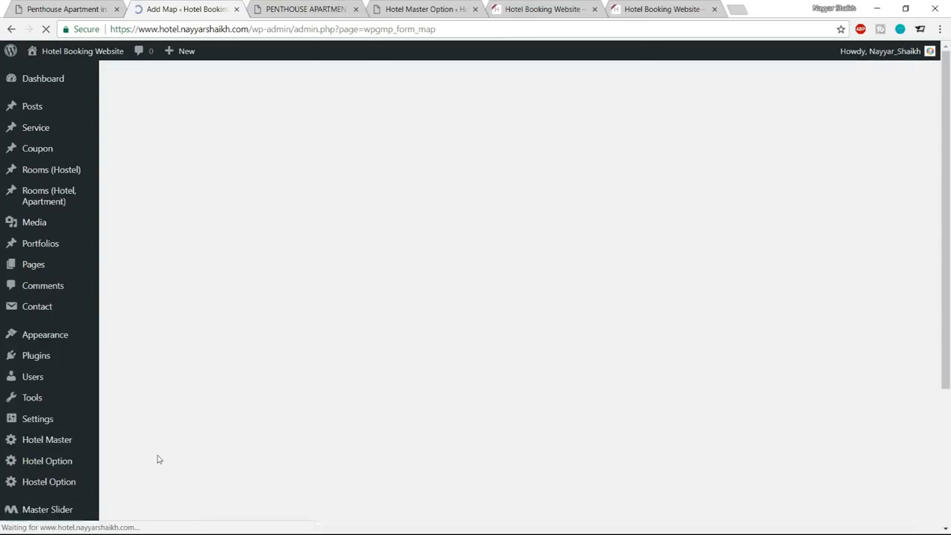
Open the list of saved maps and copy the BloggDude Inc. map's shortcode [put_wpgm id=1].
{"action": "scroll", "coordinate": [624, 314], "scroll_direction": "down", "scroll_amount": 8}
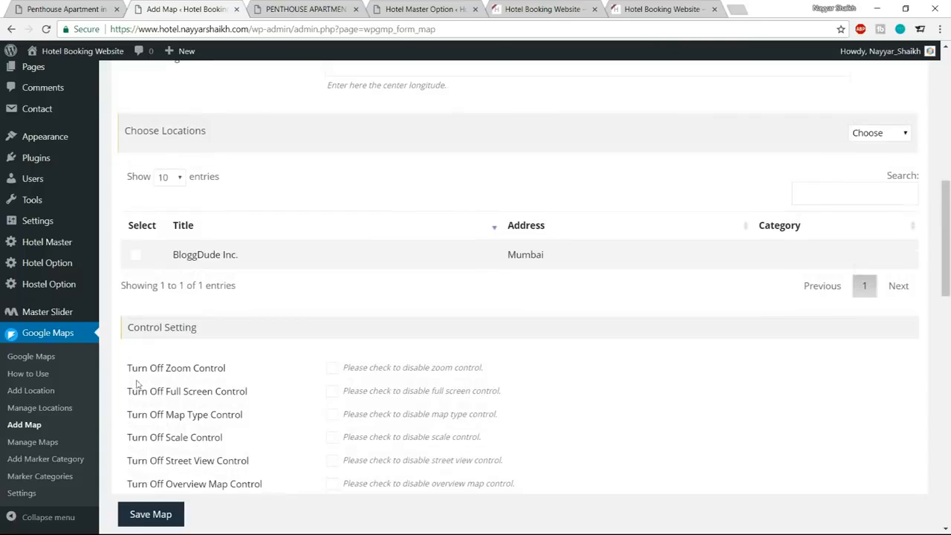
{"action": "left_click", "coordinate": [34, 446]}
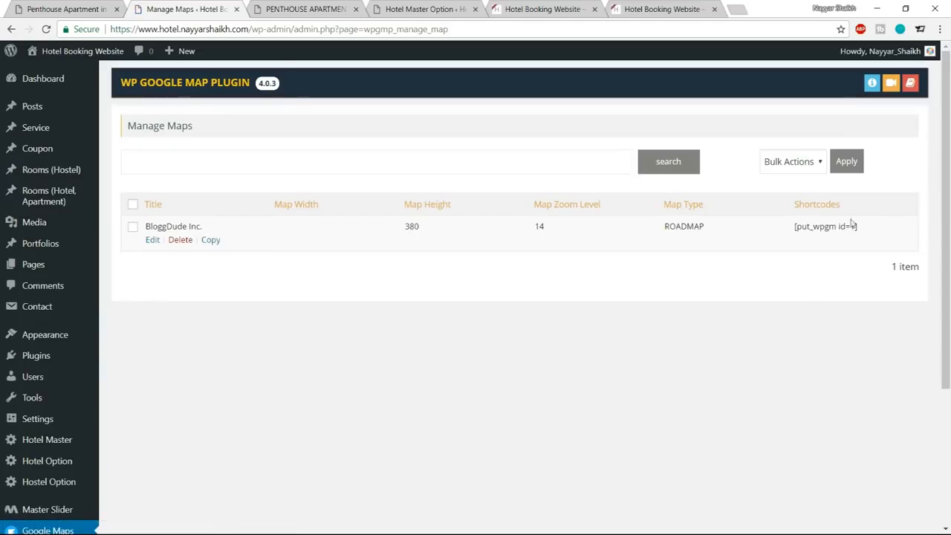
{"action": "left_click_drag", "start_coordinate": [809, 229], "coordinate": [863, 231]}
{"action": "key", "text": "ctrl+c"}
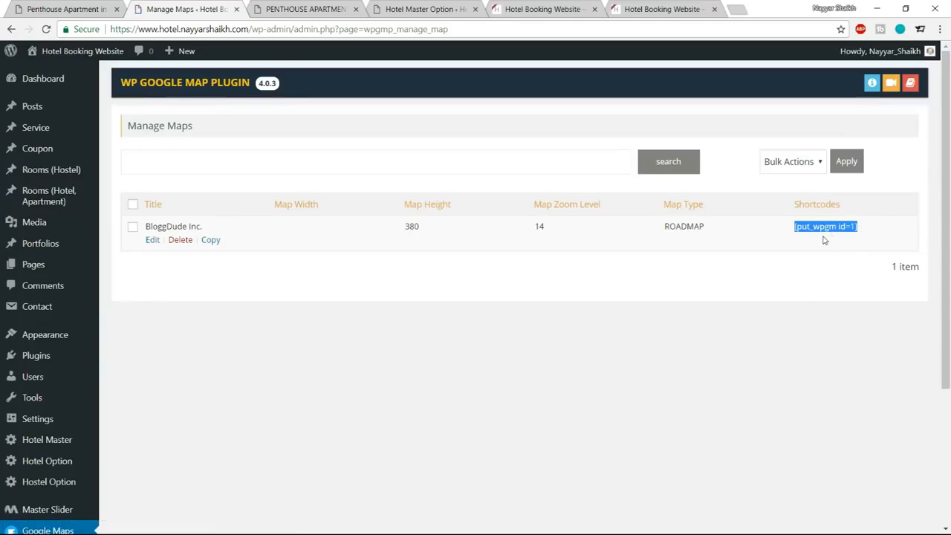
Open the London penthouse apartment room for editing in a new browser tab and go to the Location section of its content.
{"action": "left_click", "coordinate": [325, 6]}
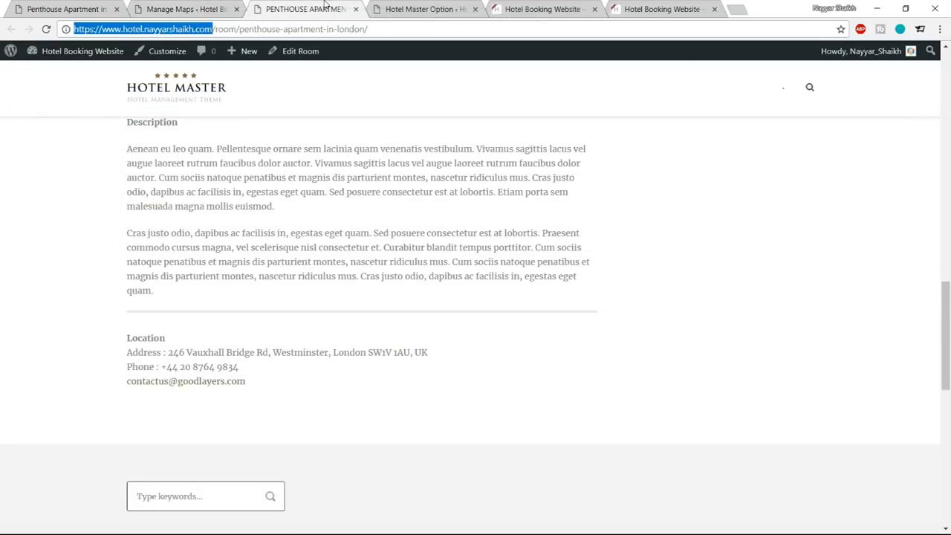
{"action": "scroll", "coordinate": [349, 168], "scroll_direction": "up", "scroll_amount": 12}
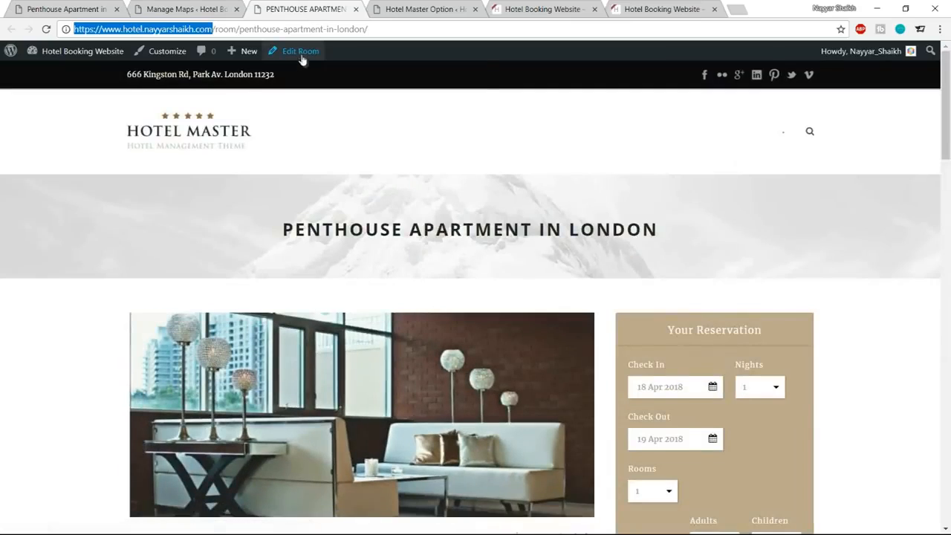
{"action": "right_click", "coordinate": [301, 54]}
{"action": "left_click", "coordinate": [327, 64]}
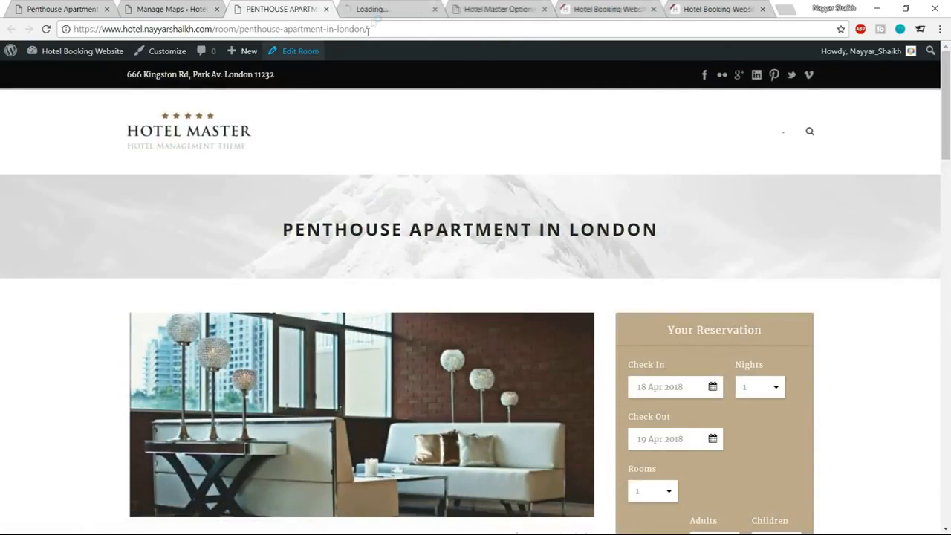
{"action": "left_click_drag", "start_coordinate": [377, 6], "coordinate": [291, 9]}
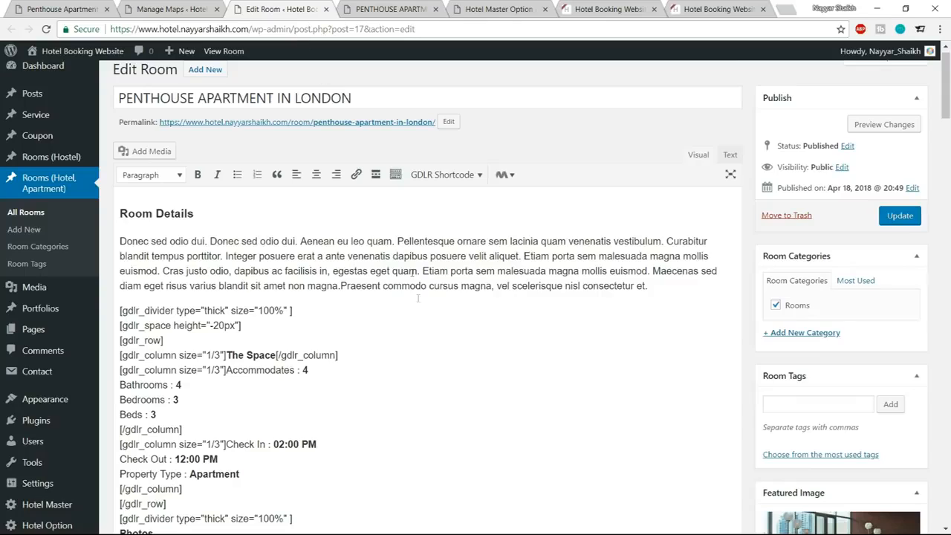
{"action": "scroll", "coordinate": [420, 304], "scroll_direction": "down", "scroll_amount": 15}
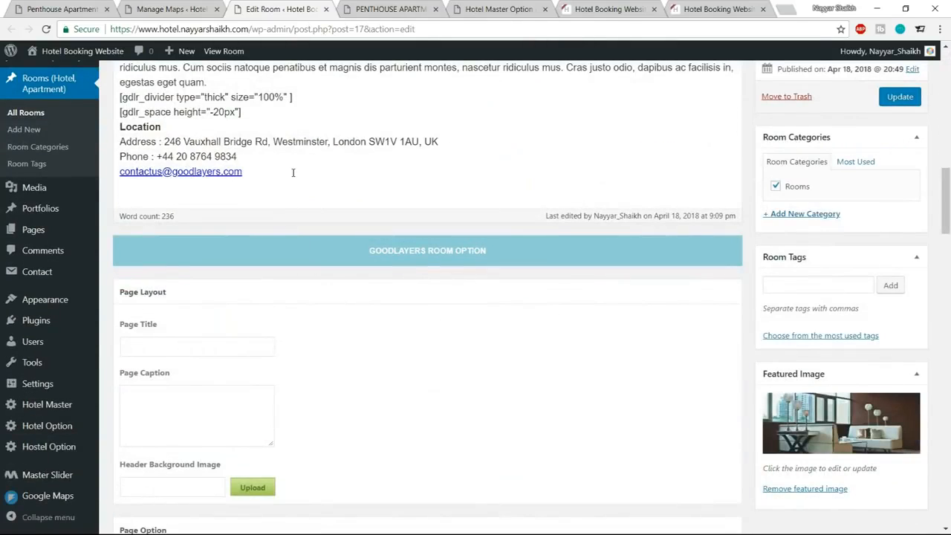
Insert the map shortcode [put_wpgm id=1] on a new line below the Location contact e-mail and update the room.
{"action": "triple_click", "coordinate": [293, 173]}
{"action": "key", "text": "End"}
{"action": "key", "text": "Return"}
{"action": "key", "text": "ctrl+v"}
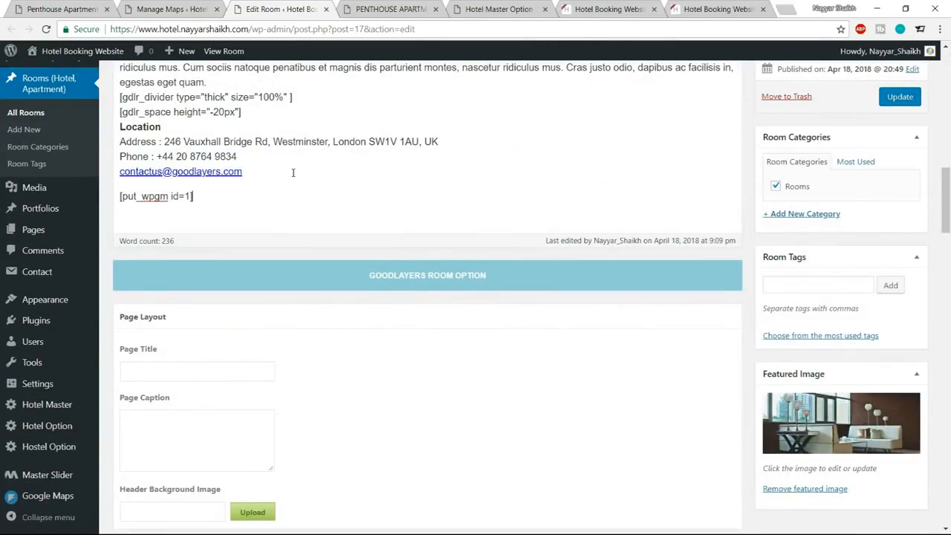
{"action": "left_click", "coordinate": [914, 100]}
Reload the live penthouse apartment page and examine the embedded map and its marker's info window below the Location details.
{"action": "left_click", "coordinate": [394, 9]}
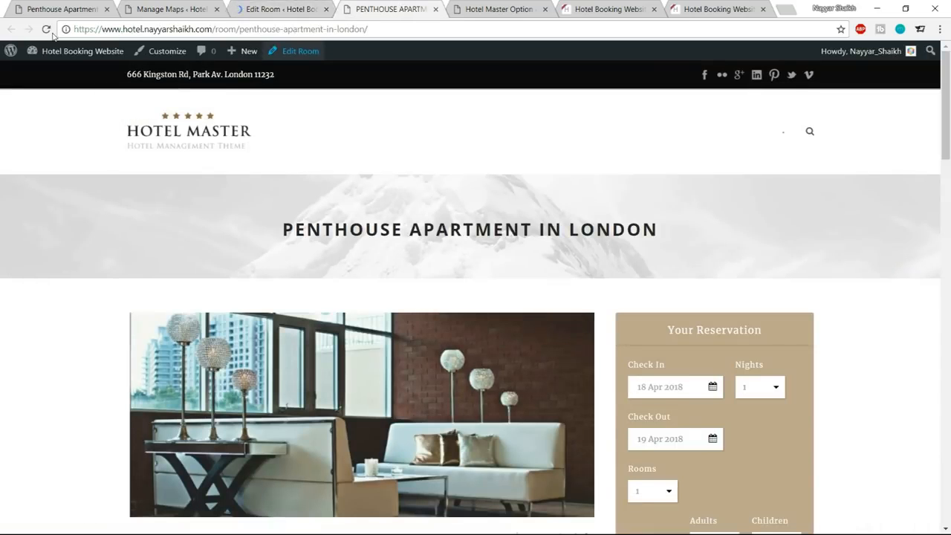
{"action": "left_click", "coordinate": [46, 28]}
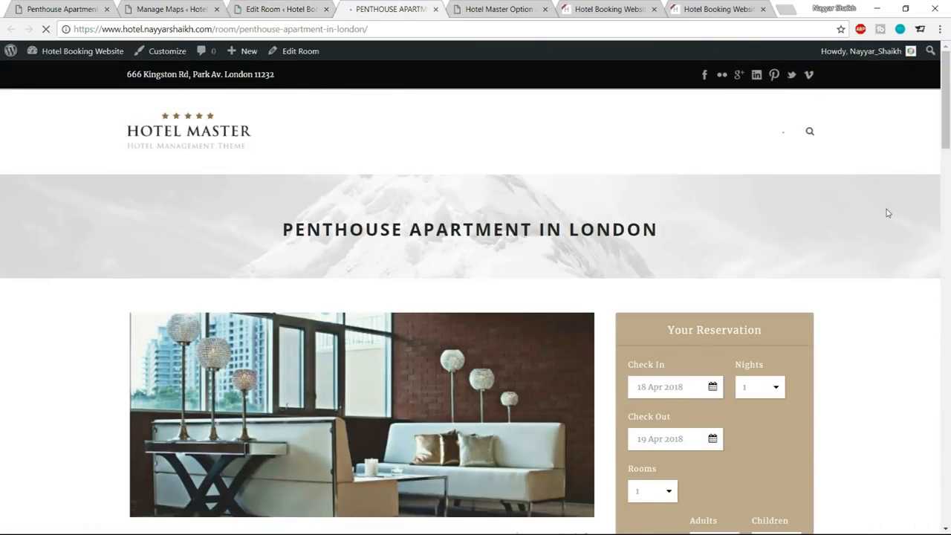
{"action": "scroll", "coordinate": [886, 213], "scroll_direction": "down", "scroll_amount": 15}
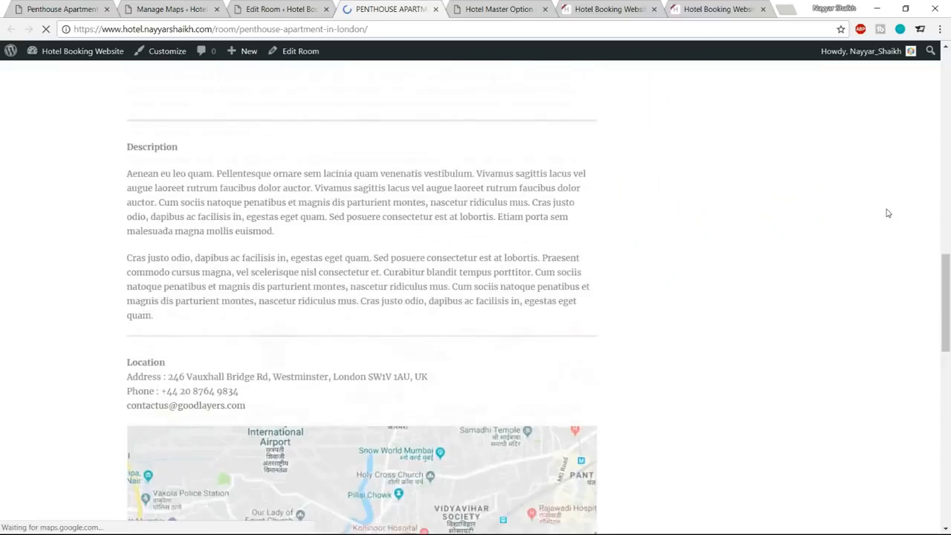
{"action": "scroll", "coordinate": [886, 213], "scroll_direction": "down", "scroll_amount": 4}
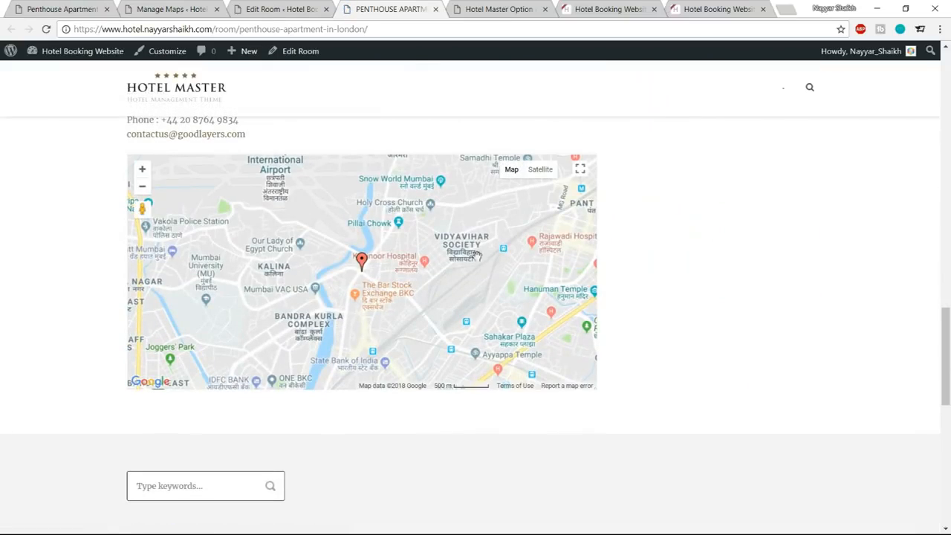
{"action": "left_click", "coordinate": [361, 261]}
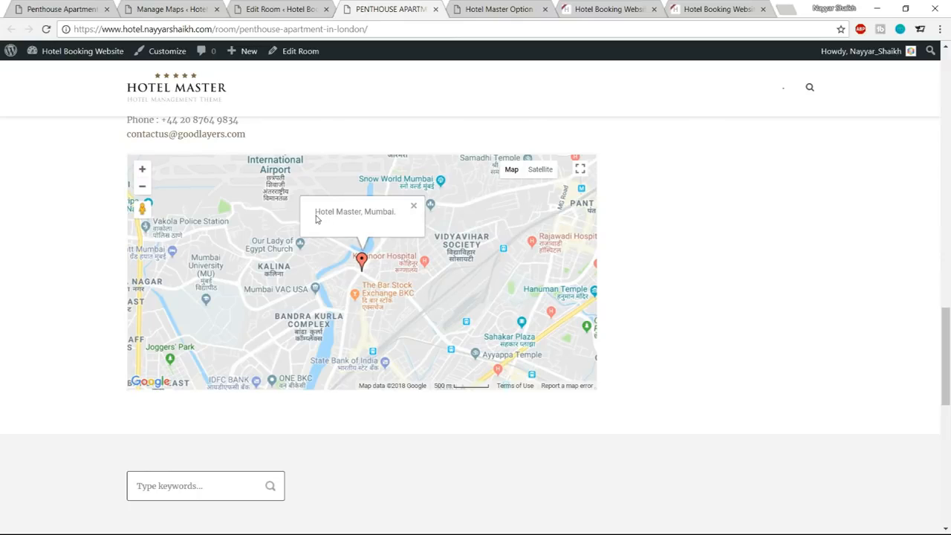
{"action": "left_click", "coordinate": [414, 208]}
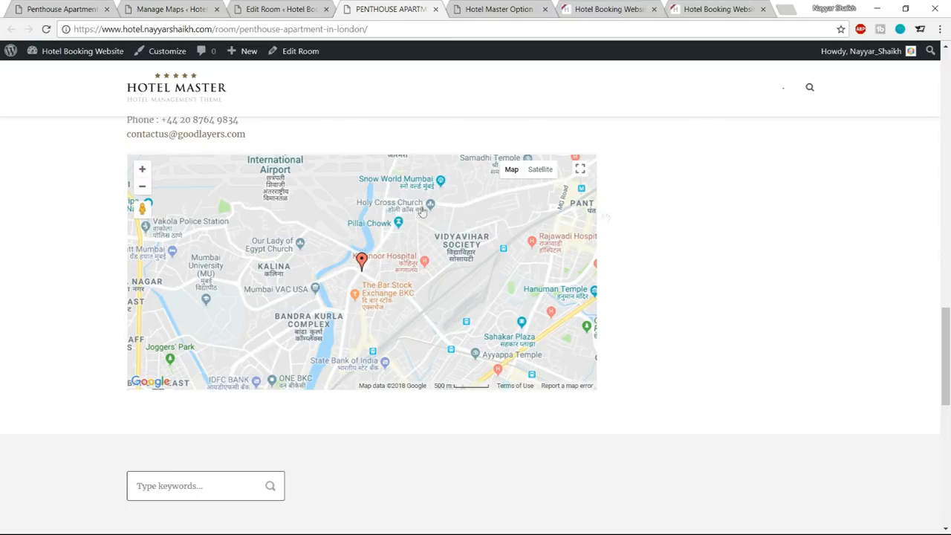
{"action": "scroll", "coordinate": [751, 253], "scroll_direction": "up", "scroll_amount": 10}
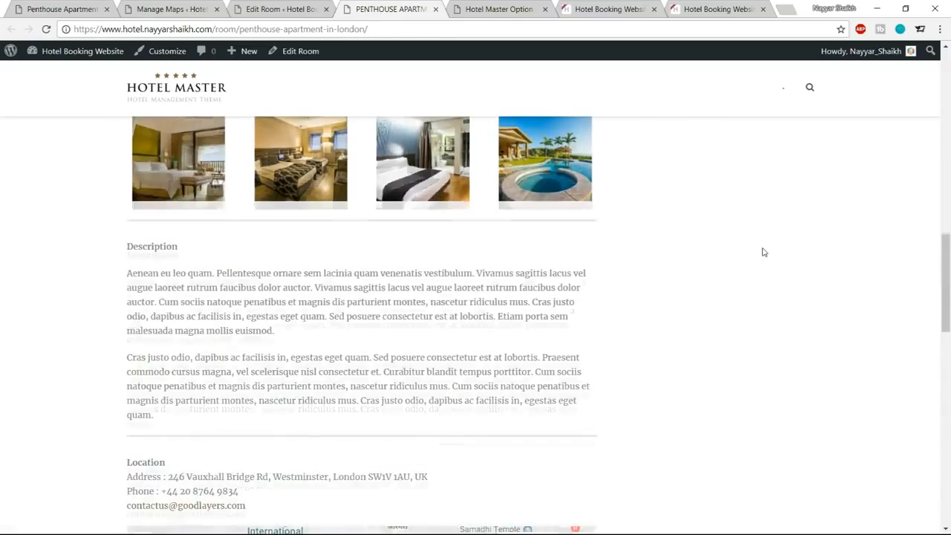
{"action": "scroll", "coordinate": [763, 253], "scroll_direction": "up", "scroll_amount": 10}
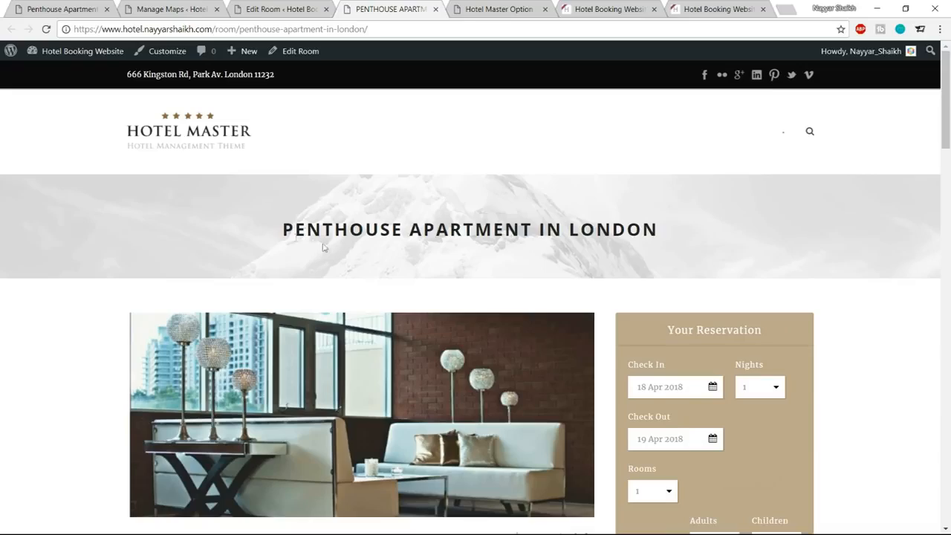
Open the media library for the room's header background image and select slider-1.jpg.
{"action": "left_click", "coordinate": [288, 6]}
{"action": "scroll", "coordinate": [534, 256], "scroll_direction": "down", "scroll_amount": 15}
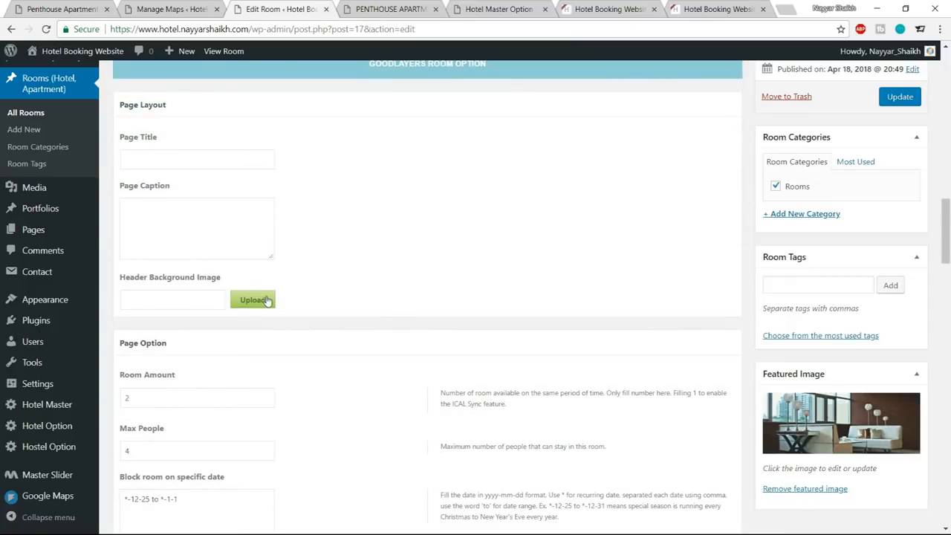
{"action": "left_click", "coordinate": [267, 301]}
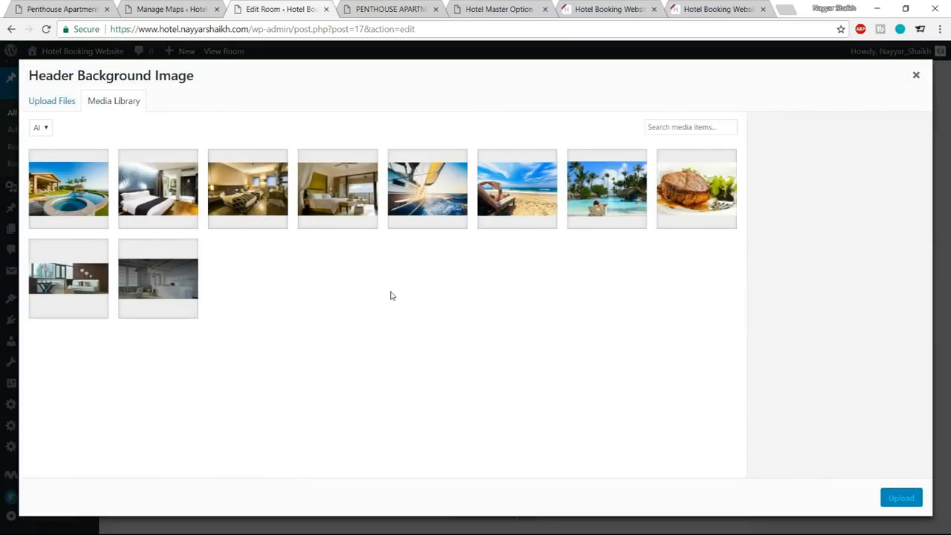
{"action": "left_click", "coordinate": [170, 286]}
Compare the live room page's header with the header of the reference penthouse page, and return to the image selection.
{"action": "left_click", "coordinate": [391, 9]}
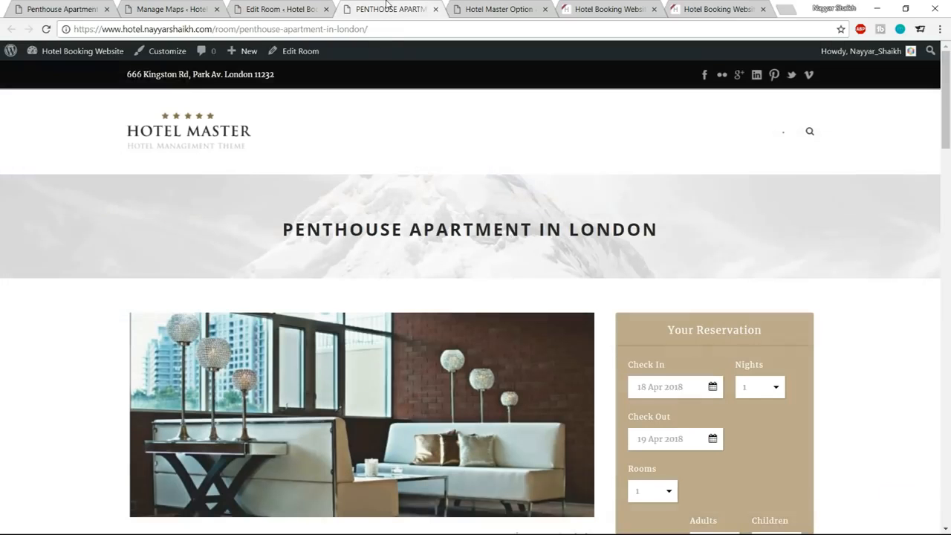
{"action": "left_click", "coordinate": [26, 9]}
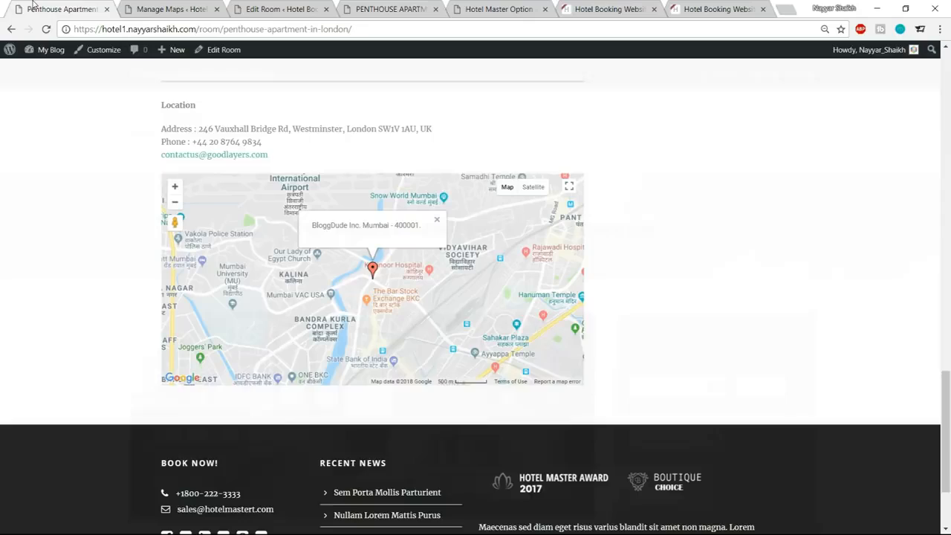
{"action": "scroll", "coordinate": [439, 345], "scroll_direction": "up", "scroll_amount": 10}
{"action": "scroll", "coordinate": [439, 349], "scroll_direction": "up", "scroll_amount": 4}
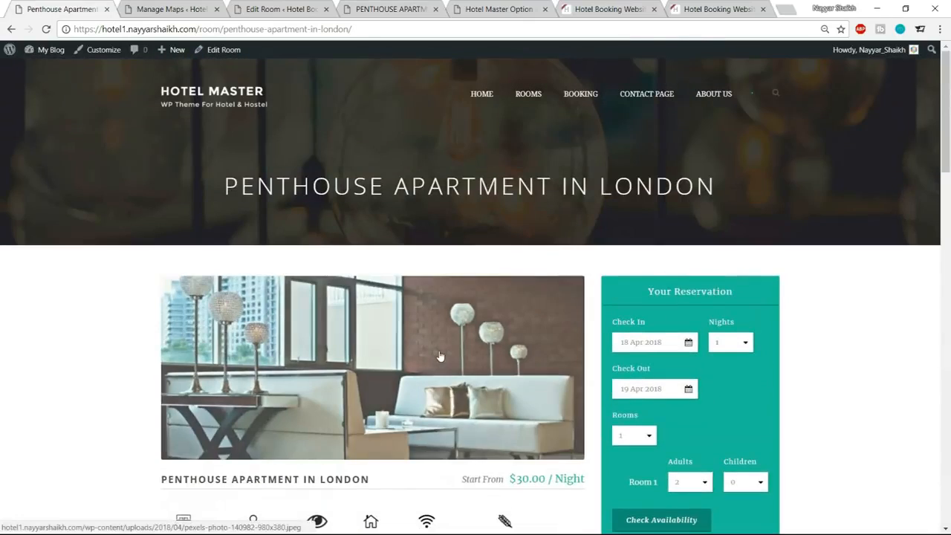
{"action": "left_click", "coordinate": [280, 8]}
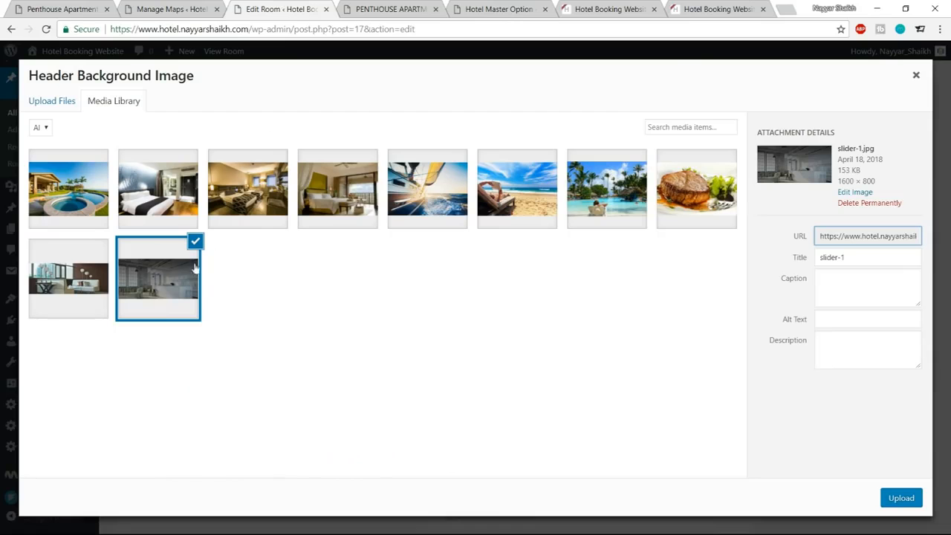
Upload apartment-bg from the Hotel Media folder, use it as the room's header background image and update the room.
{"action": "left_click", "coordinate": [57, 101]}
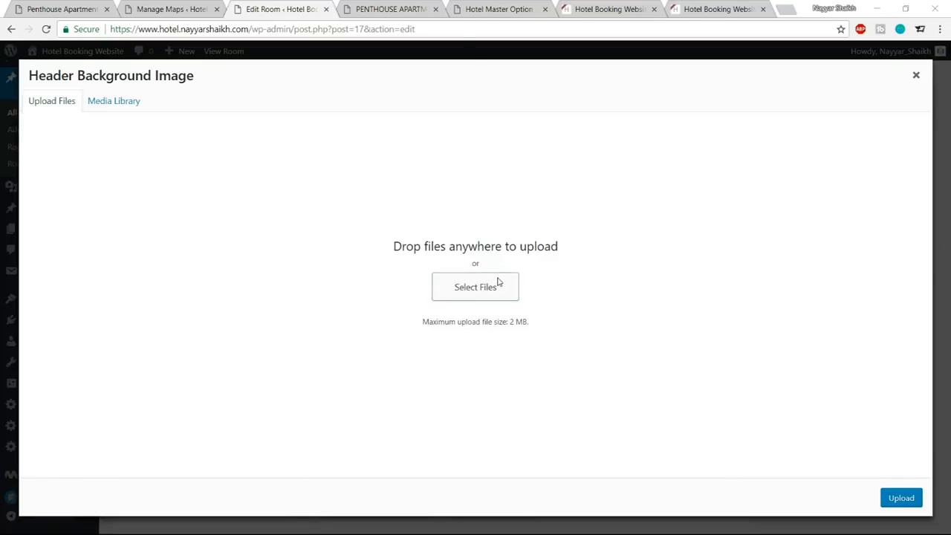
{"action": "left_click", "coordinate": [476, 287]}
{"action": "scroll", "coordinate": [346, 198], "scroll_direction": "down", "scroll_amount": 1}
{"action": "scroll", "coordinate": [338, 213], "scroll_direction": "up", "scroll_amount": 1}
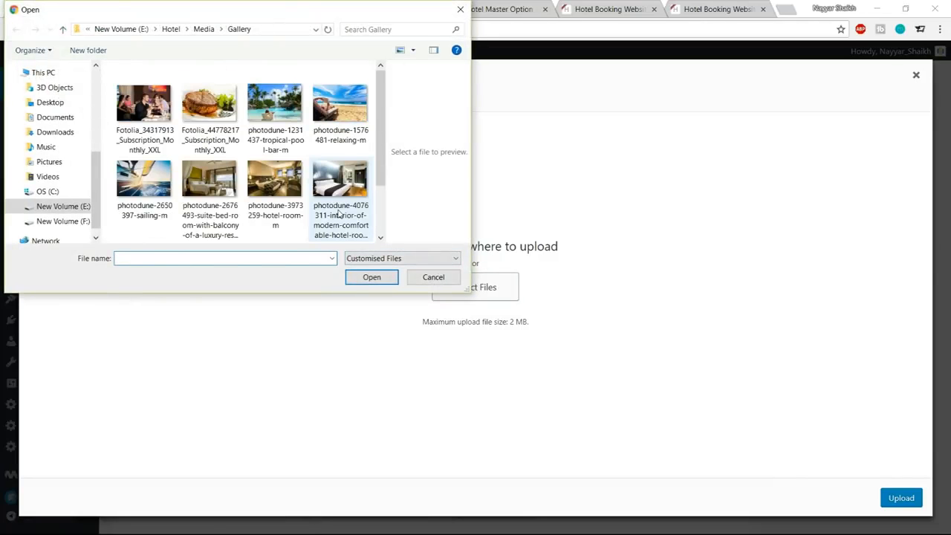
{"action": "left_click", "coordinate": [204, 29]}
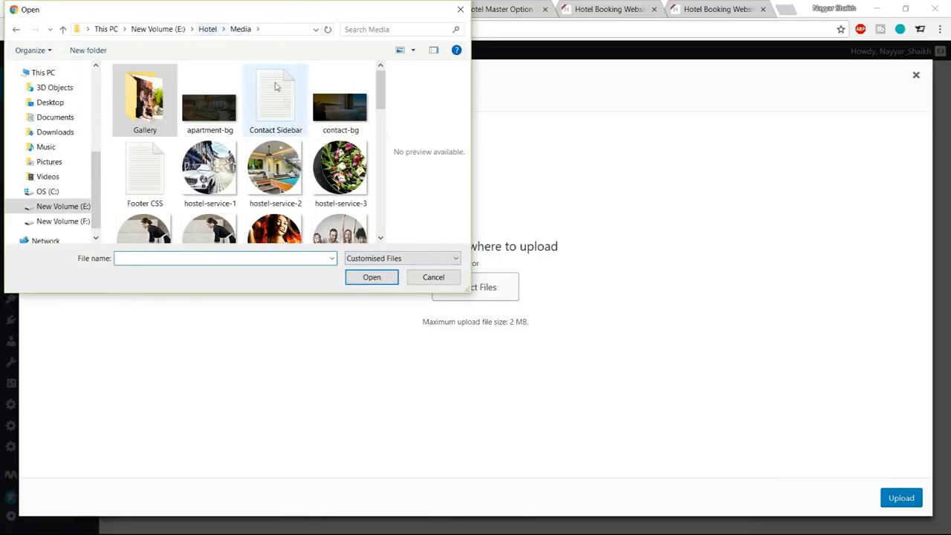
{"action": "scroll", "coordinate": [332, 149], "scroll_direction": "down", "scroll_amount": 6}
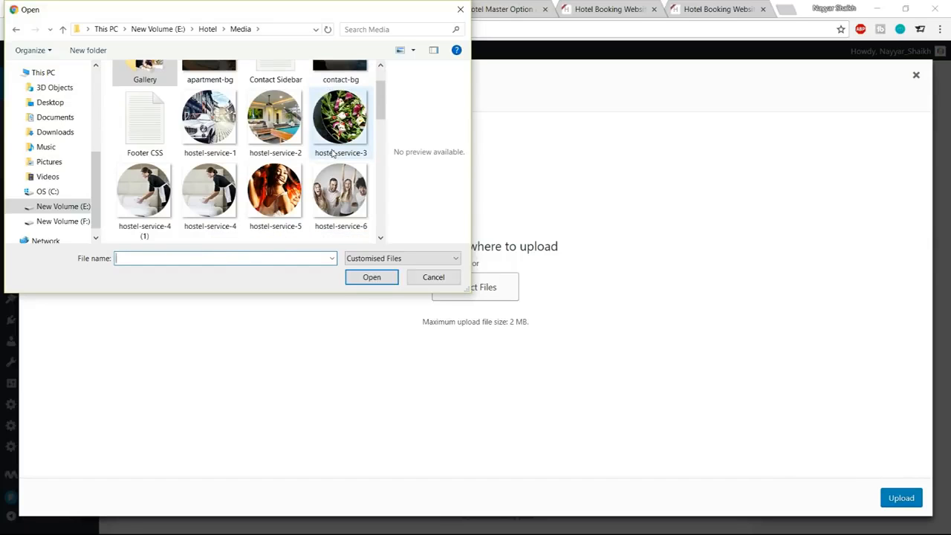
{"action": "scroll", "coordinate": [325, 187], "scroll_direction": "up", "scroll_amount": 3}
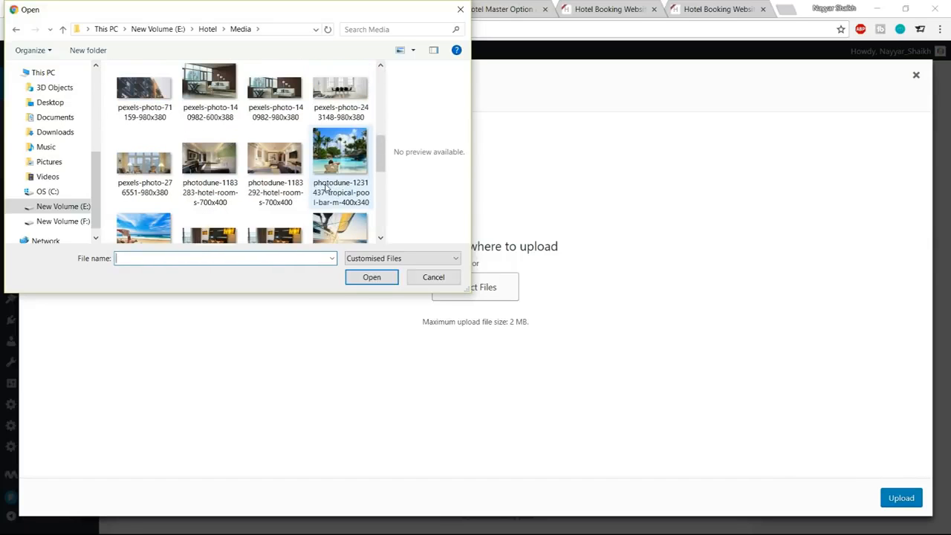
{"action": "scroll", "coordinate": [325, 187], "scroll_direction": "up", "scroll_amount": 2}
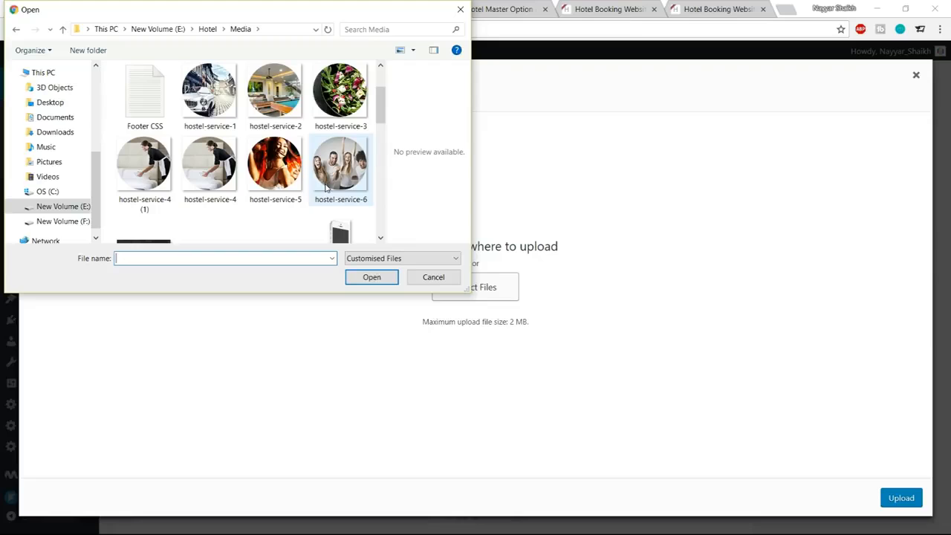
{"action": "scroll", "coordinate": [324, 187], "scroll_direction": "up", "scroll_amount": 1}
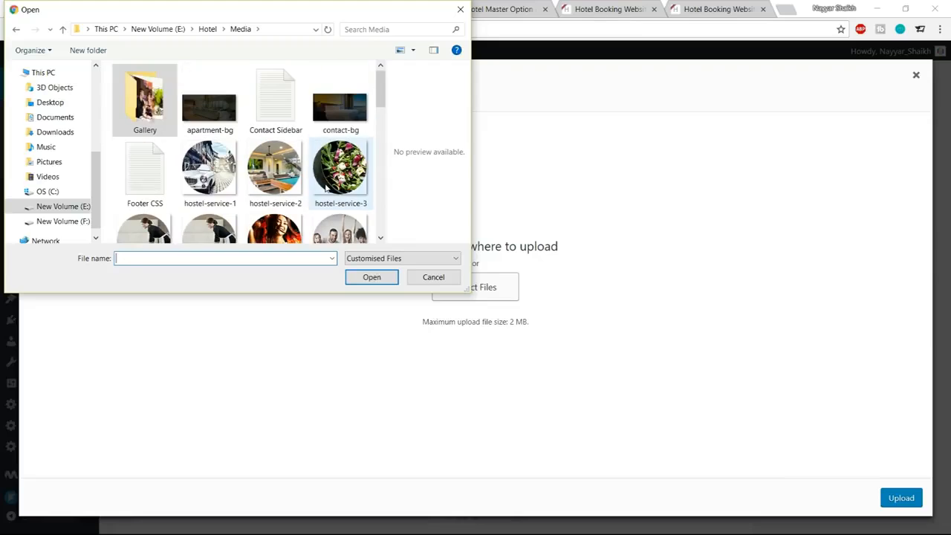
{"action": "left_click", "coordinate": [223, 117]}
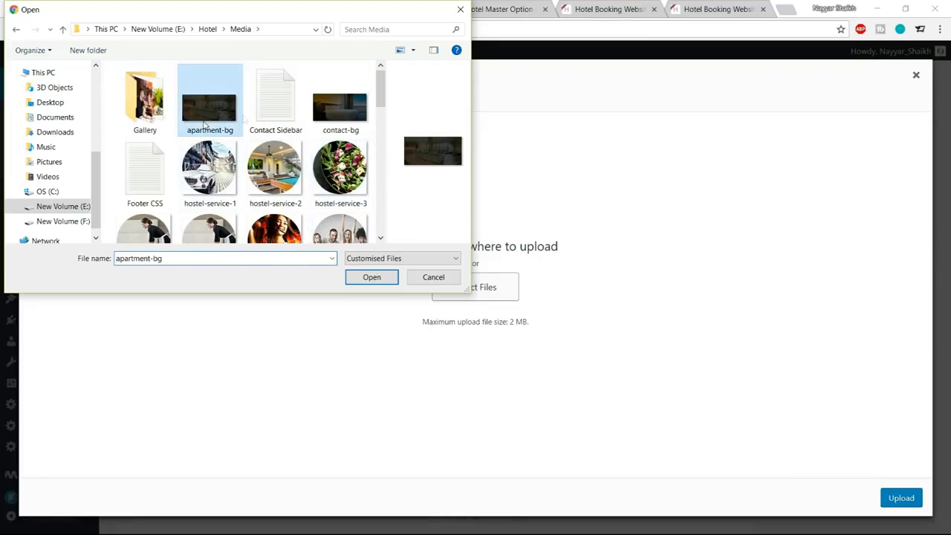
{"action": "left_click", "coordinate": [371, 277]}
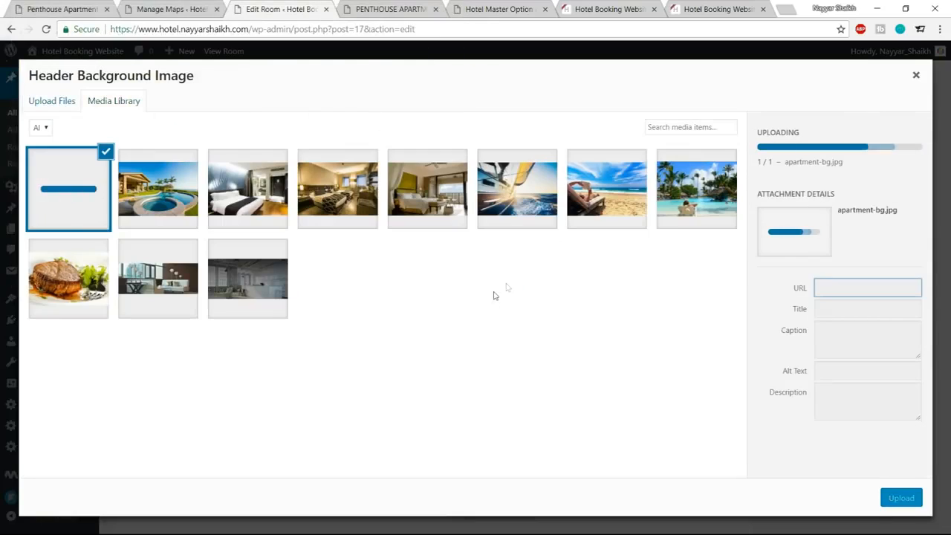
{"action": "left_click", "coordinate": [908, 499]}
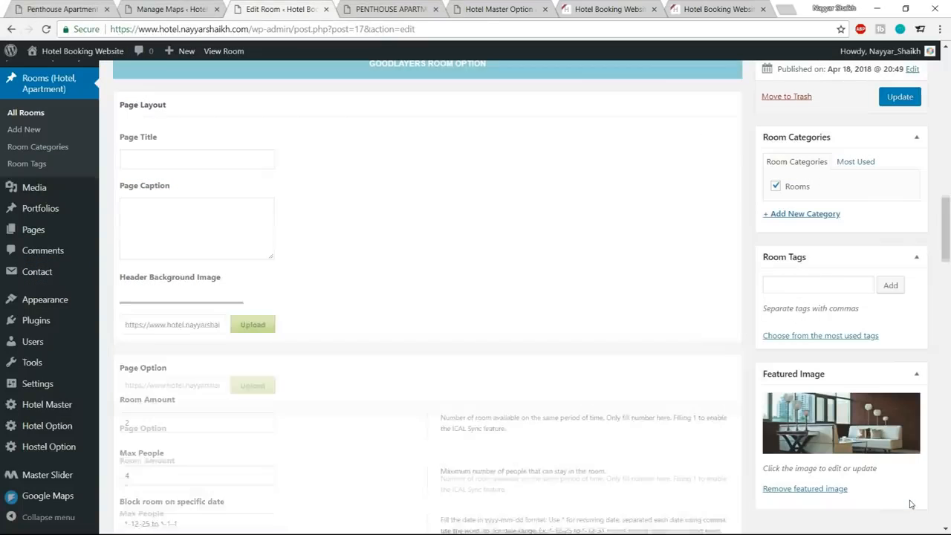
{"action": "left_click", "coordinate": [897, 98]}
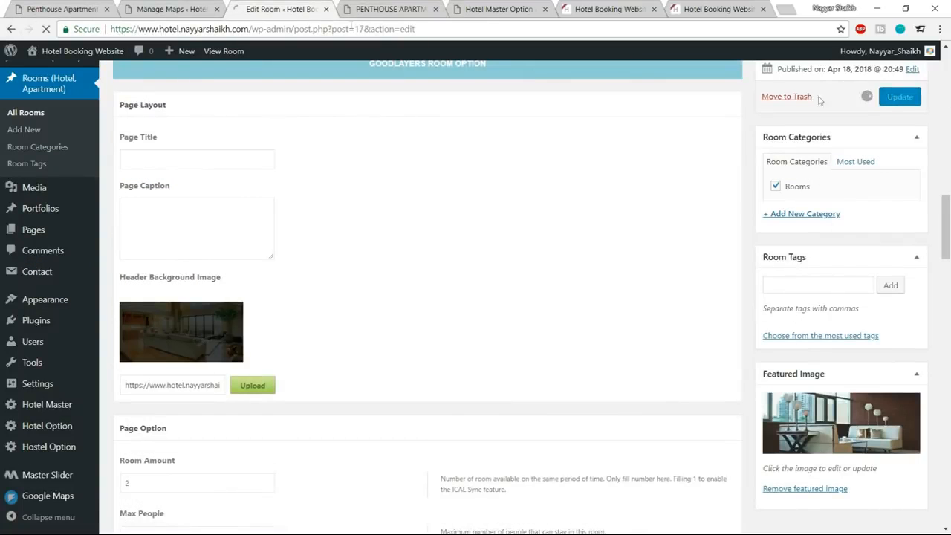
Reload the live room page and examine the title's legibility over the header image.
{"action": "key", "text": "ctrl+Tab"}
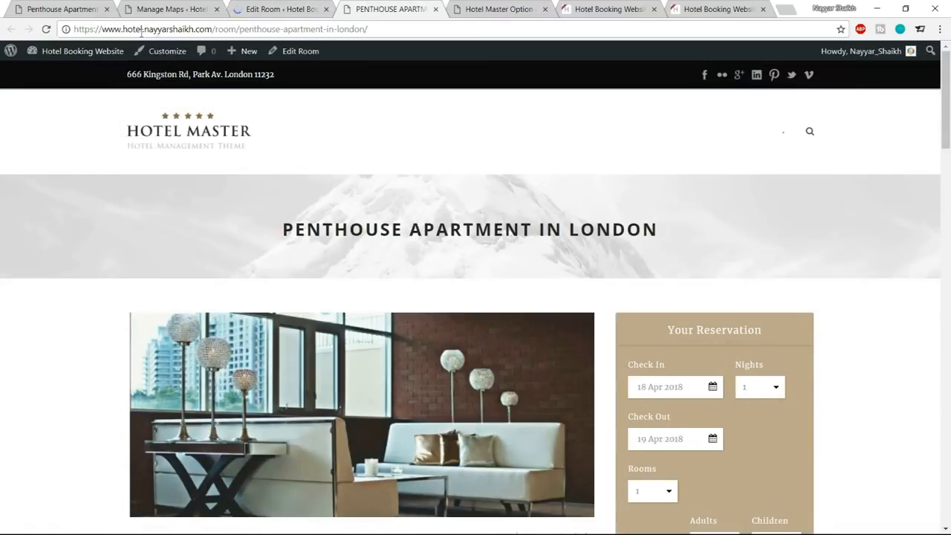
{"action": "left_click", "coordinate": [45, 29]}
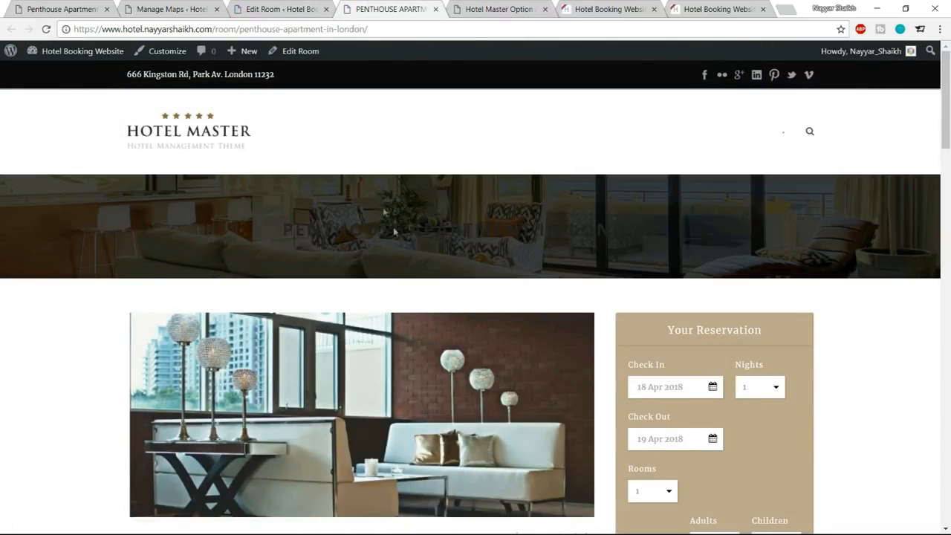
{"action": "left_click_drag", "start_coordinate": [275, 232], "coordinate": [659, 232]}
Open the Hotel Master theme options in the maps tab and go to the Body settings of Elements Color.
{"action": "left_click", "coordinate": [171, 9]}
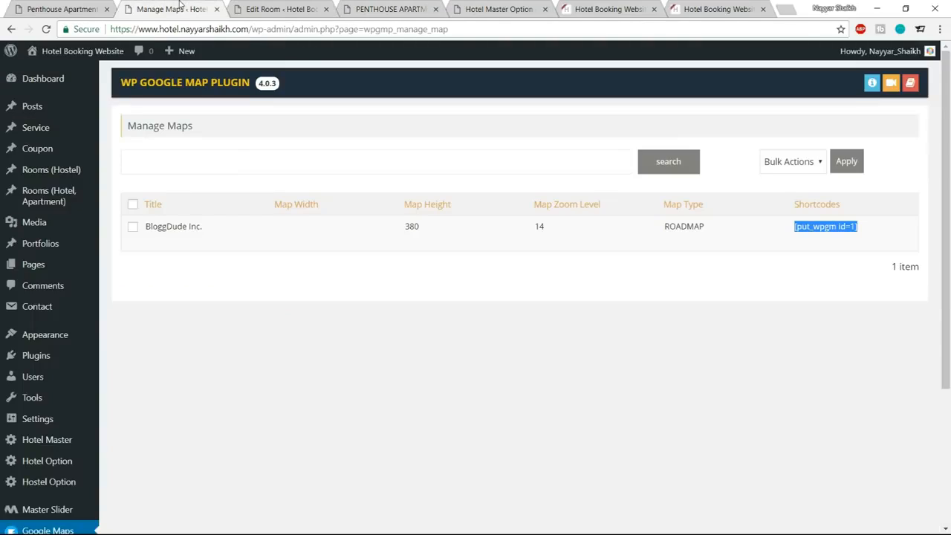
{"action": "scroll", "coordinate": [65, 413], "scroll_direction": "down", "scroll_amount": 2}
{"action": "left_click", "coordinate": [49, 320]}
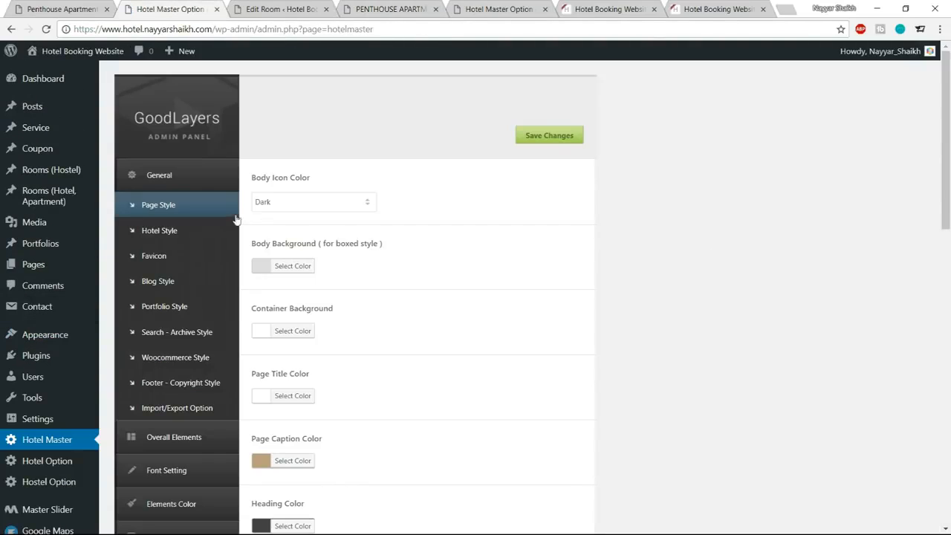
{"action": "scroll", "coordinate": [195, 360], "scroll_direction": "down", "scroll_amount": 2}
{"action": "left_click", "coordinate": [192, 365]}
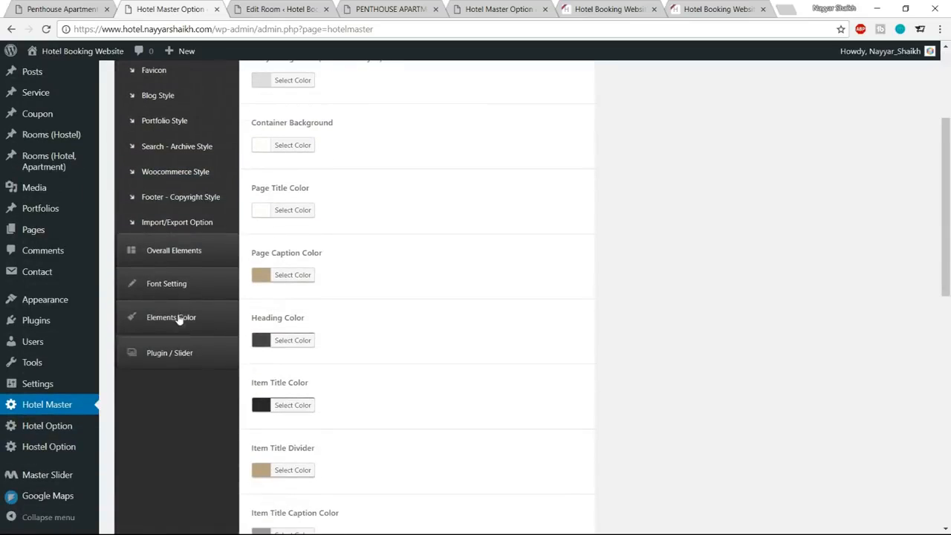
{"action": "left_click", "coordinate": [185, 204]}
Set the Heading Color in the Body color settings to white (#ffffff) and save the theme options.
{"action": "scroll", "coordinate": [626, 278], "scroll_direction": "up", "scroll_amount": 3}
{"action": "scroll", "coordinate": [635, 286], "scroll_direction": "down", "scroll_amount": 5}
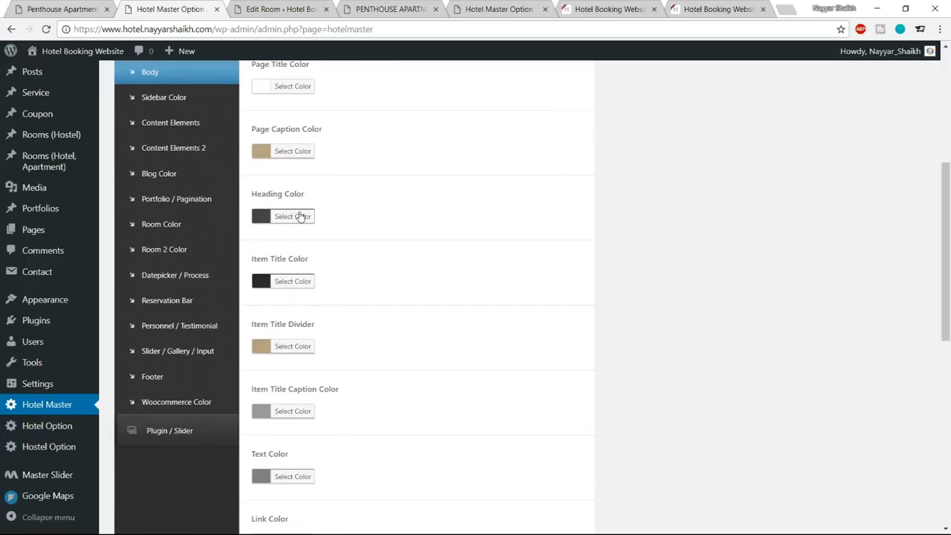
{"action": "left_click", "coordinate": [301, 216]}
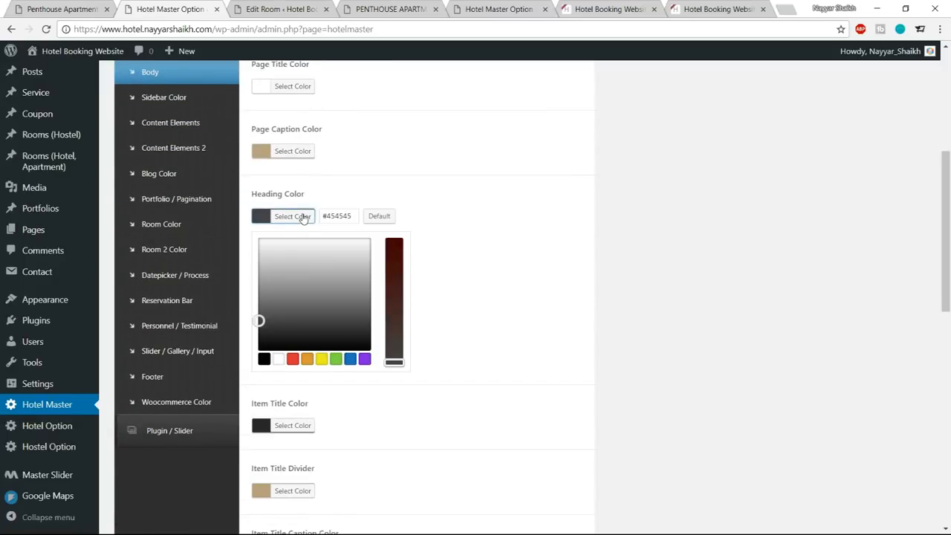
{"action": "left_click", "coordinate": [283, 359]}
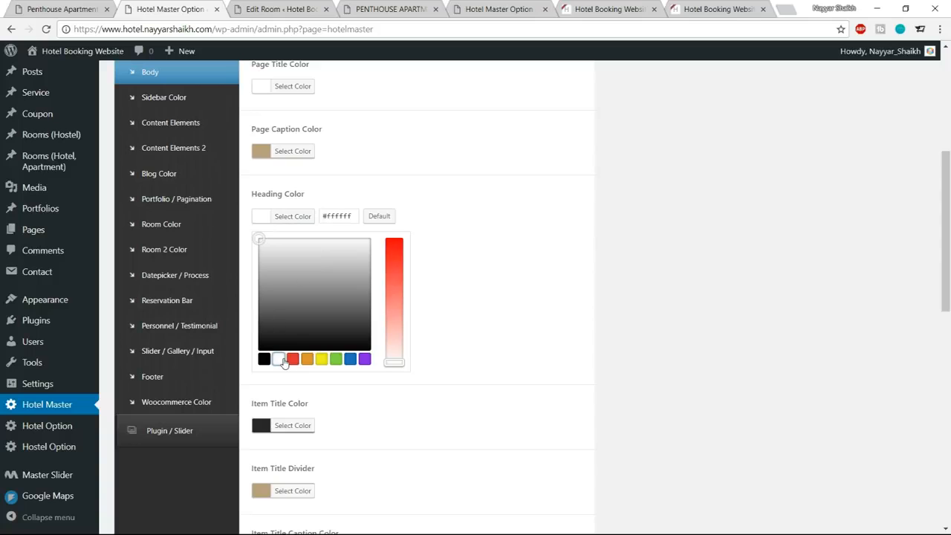
{"action": "left_click", "coordinate": [296, 217]}
{"action": "scroll", "coordinate": [569, 315], "scroll_direction": "down", "scroll_amount": 5}
{"action": "scroll", "coordinate": [561, 375], "scroll_direction": "down", "scroll_amount": 3}
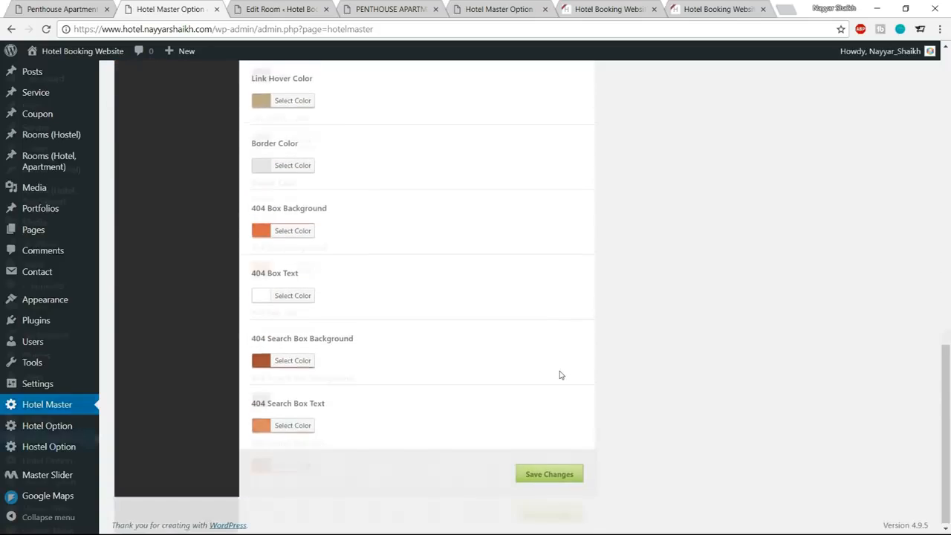
{"action": "scroll", "coordinate": [559, 373], "scroll_direction": "up", "scroll_amount": 9}
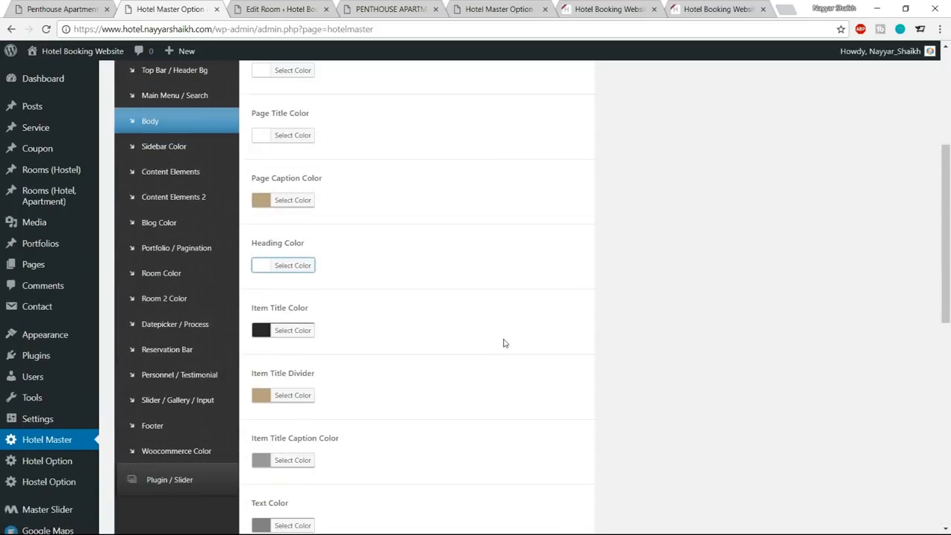
{"action": "scroll", "coordinate": [504, 344], "scroll_direction": "down", "scroll_amount": 8}
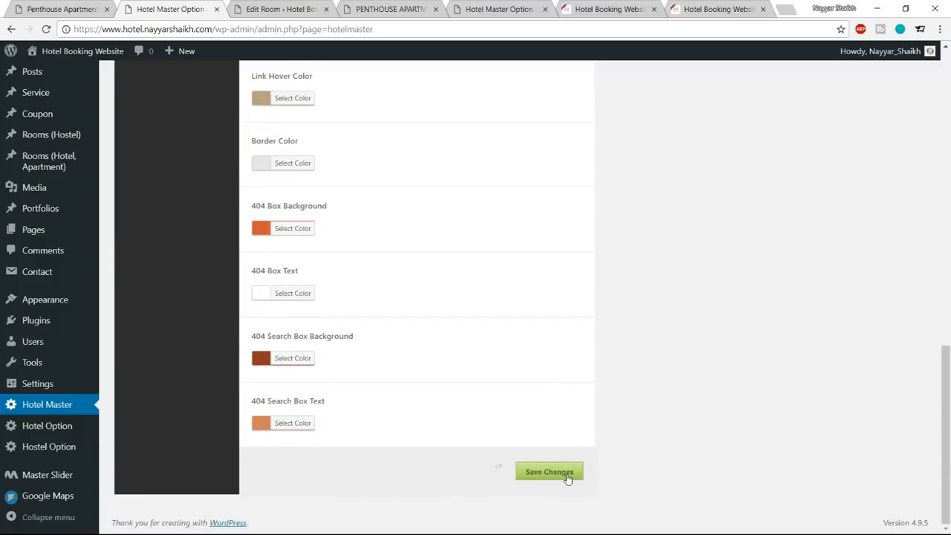
Reload the live penthouse room page and examine the header title's legibility and the page content beneath it.
{"action": "left_click", "coordinate": [406, 11]}
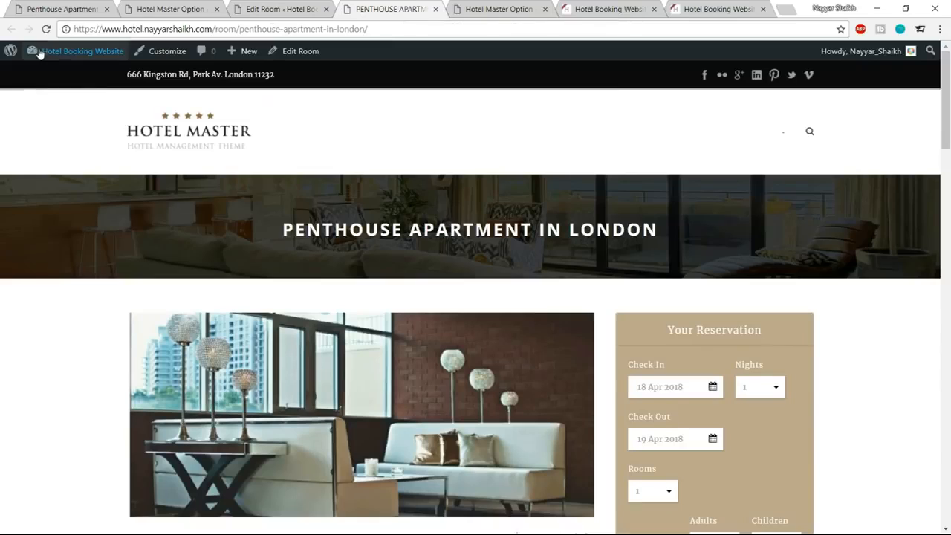
{"action": "left_click", "coordinate": [44, 29]}
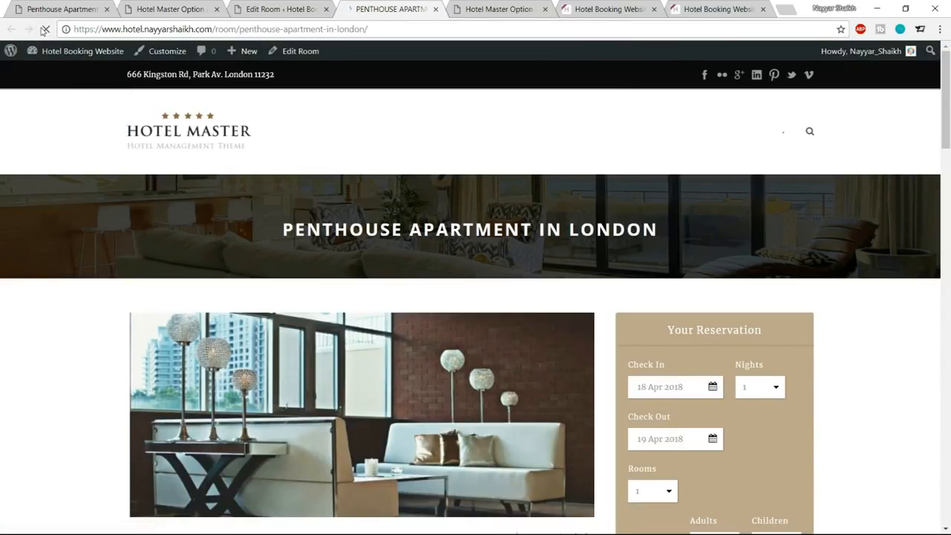
{"action": "left_click_drag", "start_coordinate": [269, 235], "coordinate": [692, 233]}
{"action": "left_click", "coordinate": [700, 235]}
{"action": "scroll", "coordinate": [948, 345], "scroll_direction": "down", "scroll_amount": 2}
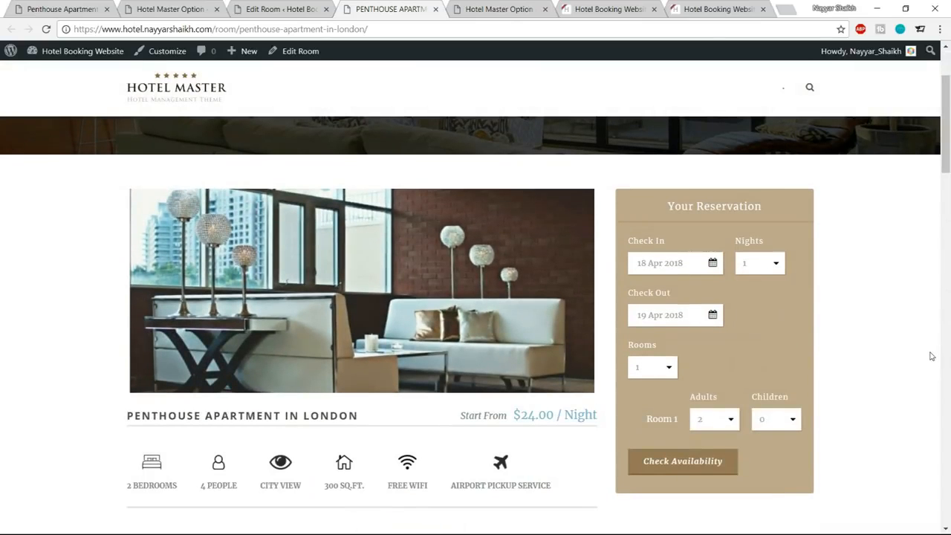
{"action": "scroll", "coordinate": [931, 357], "scroll_direction": "up", "scroll_amount": 2}
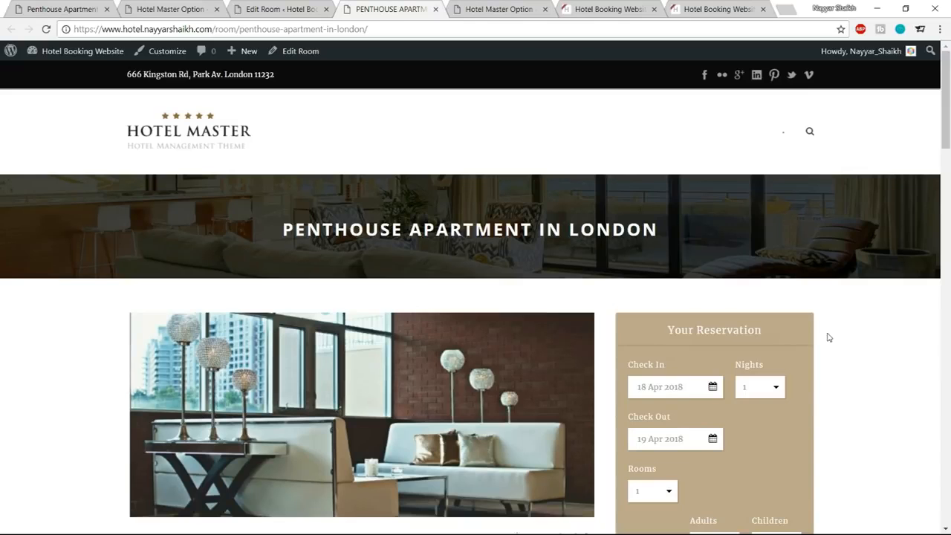
{"action": "scroll", "coordinate": [829, 340], "scroll_direction": "down", "scroll_amount": 2}
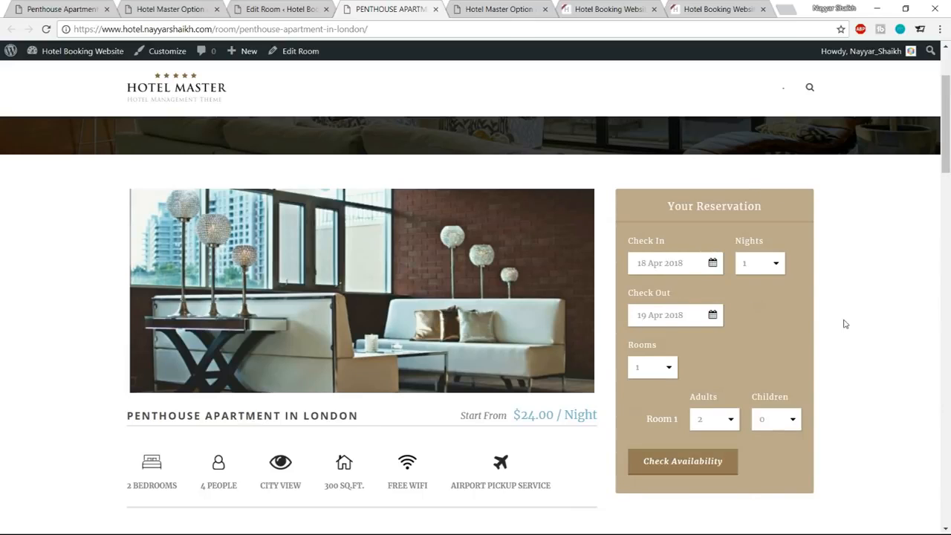
Close the room editor, the live room page and both Hotel Master theme options tabs.
{"action": "left_click", "coordinate": [290, 9]}
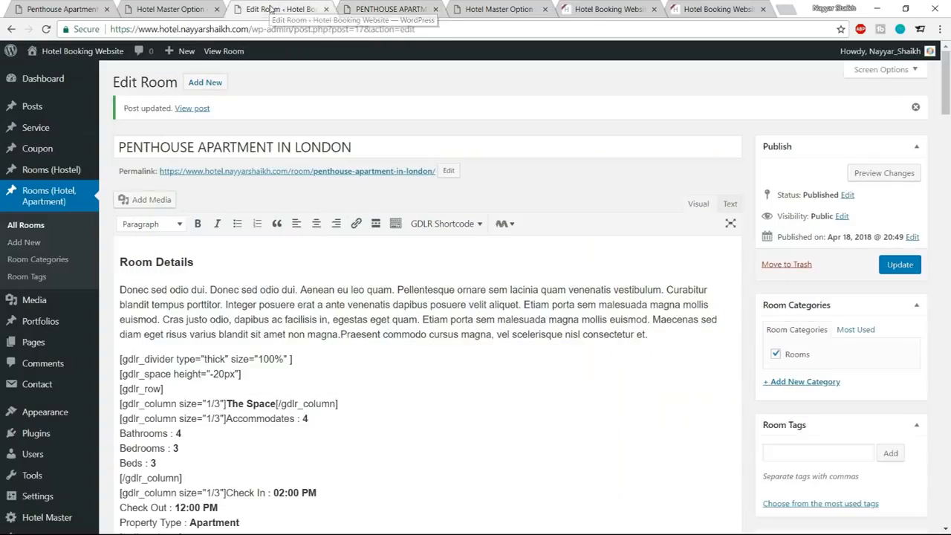
{"action": "left_click", "coordinate": [326, 9]}
{"action": "left_click", "coordinate": [326, 9]}
{"action": "left_click", "coordinate": [184, 10]}
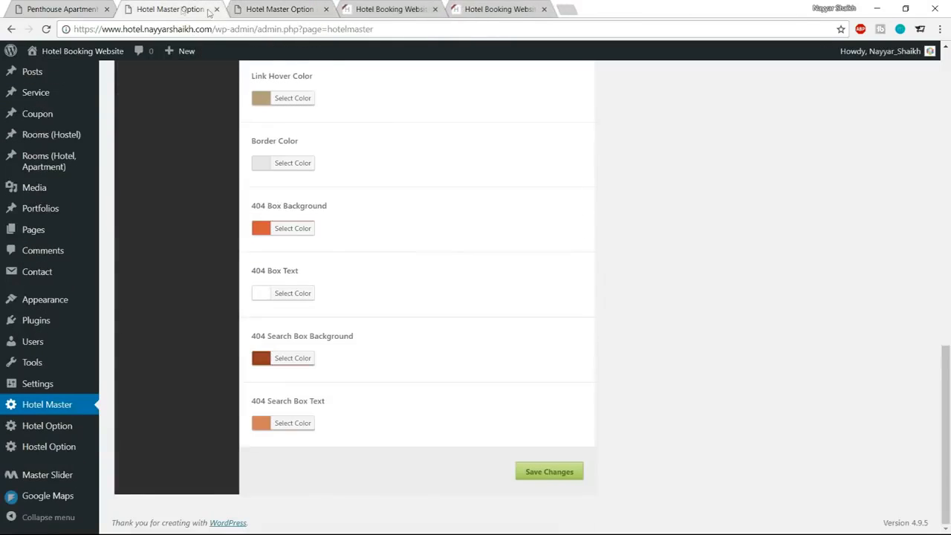
{"action": "left_click", "coordinate": [216, 9]}
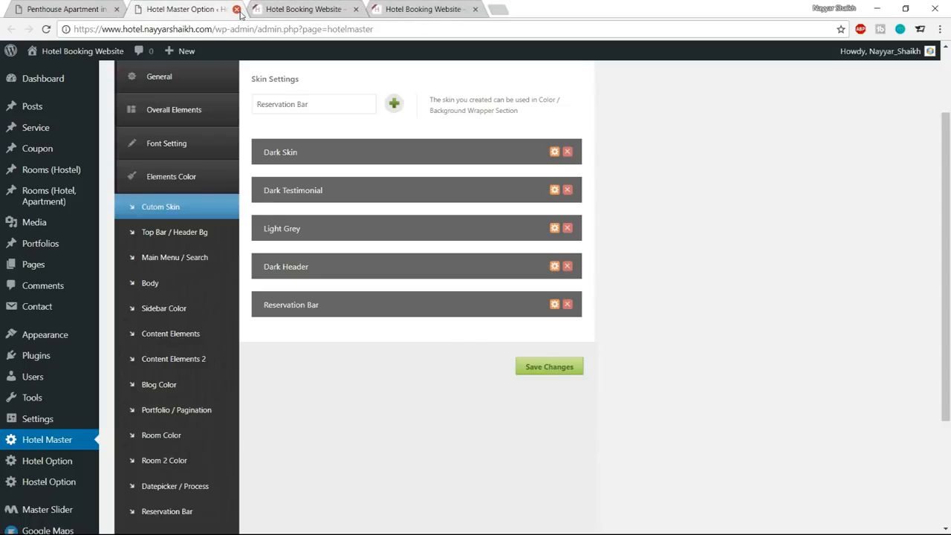
{"action": "left_click", "coordinate": [236, 9]}
Open the hotel home page's editor in a new tab and place that tab beside the reference site.
{"action": "scroll", "coordinate": [408, 184], "scroll_direction": "up", "scroll_amount": 5}
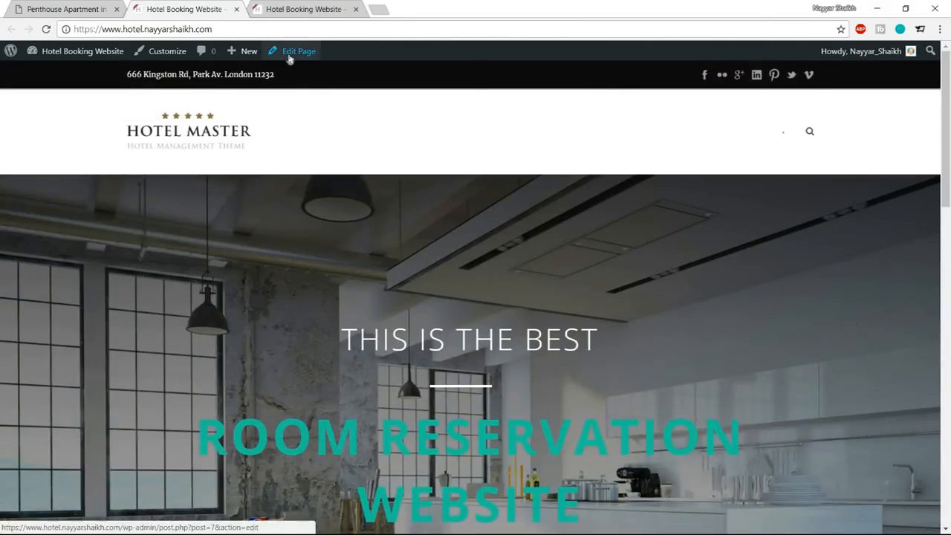
{"action": "right_click", "coordinate": [290, 51]}
{"action": "left_click", "coordinate": [319, 62]}
{"action": "left_click_drag", "start_coordinate": [296, 10], "coordinate": [218, 8]}
Open the reference site's home page and compare its Our Apartments section with the page builder content of the hotel home page.
{"action": "left_click", "coordinate": [70, 9]}
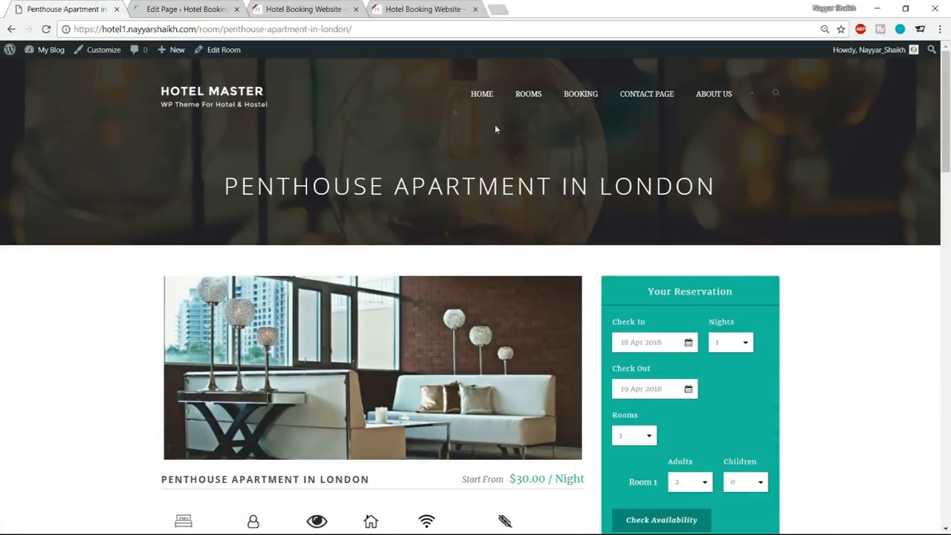
{"action": "left_click", "coordinate": [231, 95]}
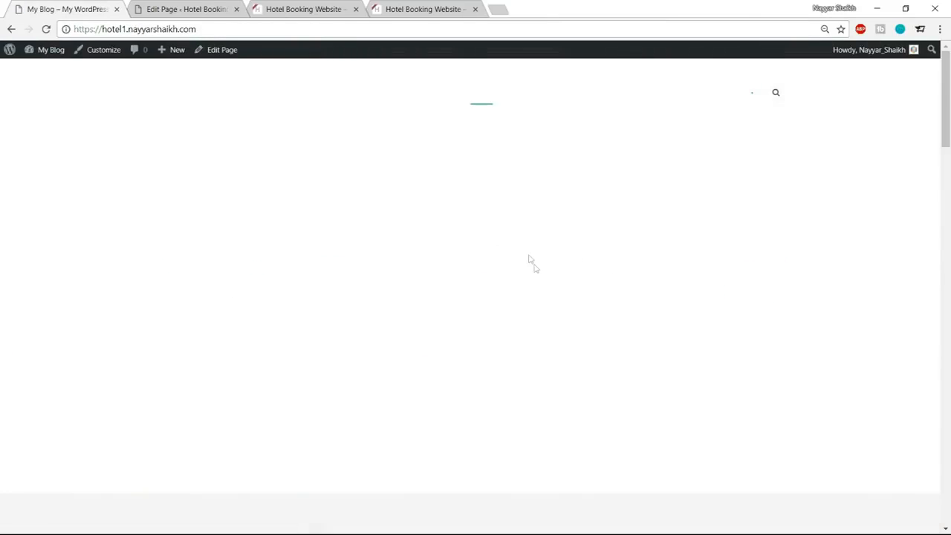
{"action": "scroll", "coordinate": [536, 267], "scroll_direction": "down", "scroll_amount": 6}
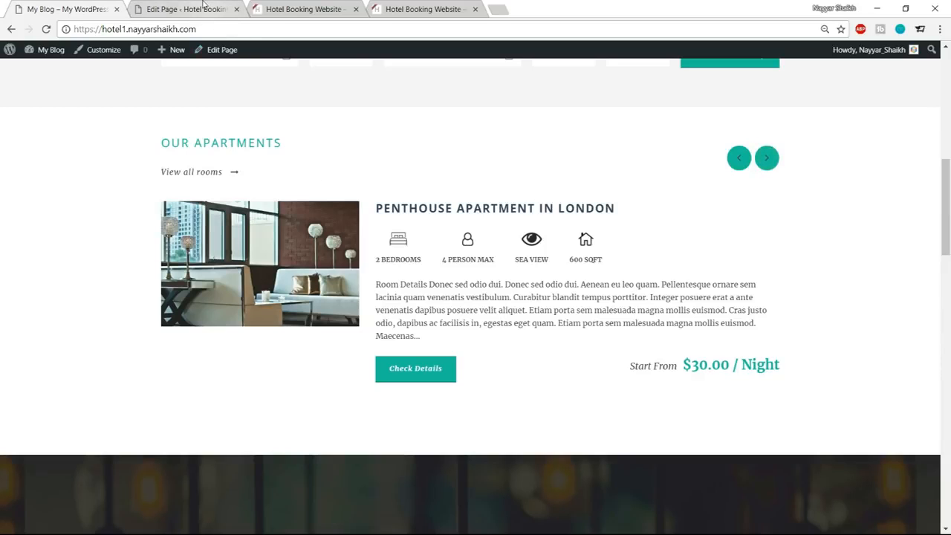
{"action": "left_click", "coordinate": [202, 6]}
{"action": "scroll", "coordinate": [503, 245], "scroll_direction": "down", "scroll_amount": 8}
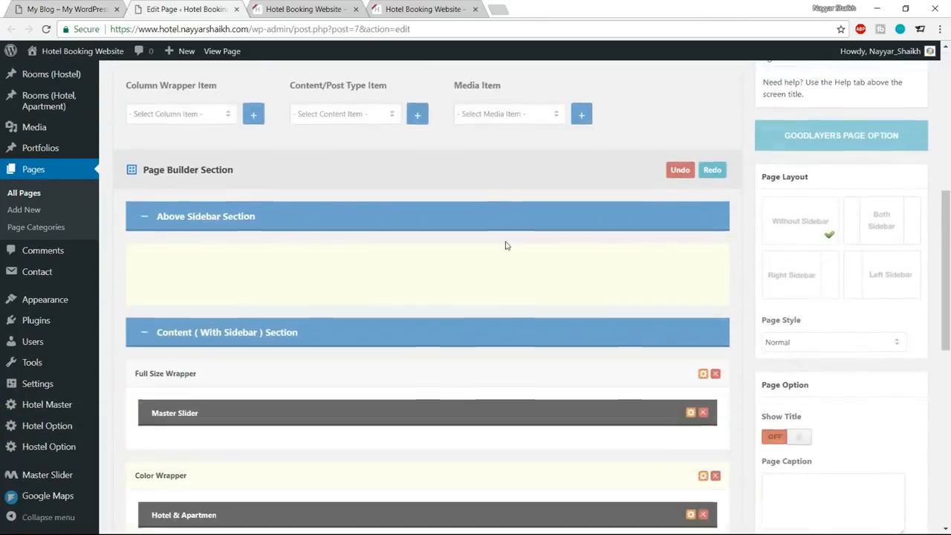
{"action": "scroll", "coordinate": [334, 264], "scroll_direction": "up", "scroll_amount": 4}
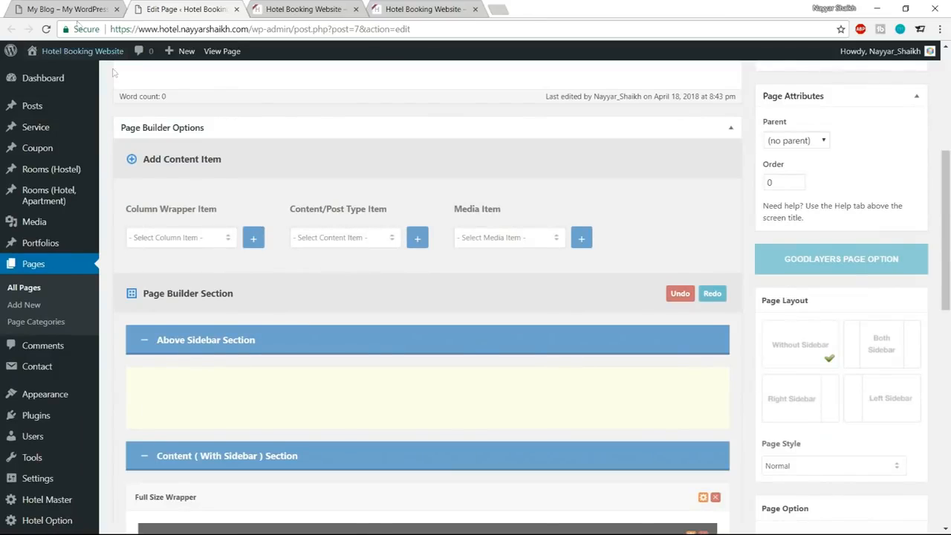
{"action": "left_click", "coordinate": [64, 8]}
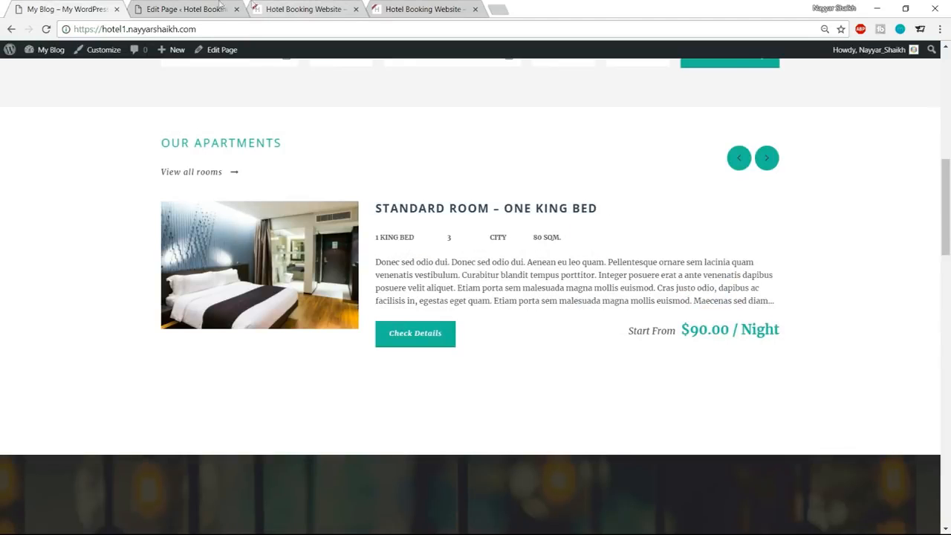
Add a Color Wrapper to the home page in the page builder.
{"action": "left_click", "coordinate": [201, 8]}
{"action": "left_click", "coordinate": [165, 239]}
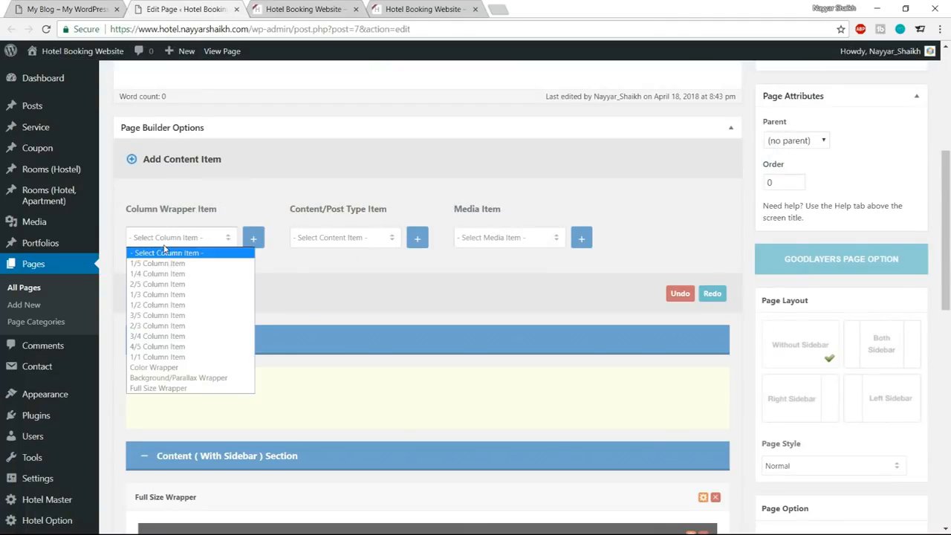
{"action": "left_click", "coordinate": [177, 366]}
{"action": "left_click", "coordinate": [253, 246]}
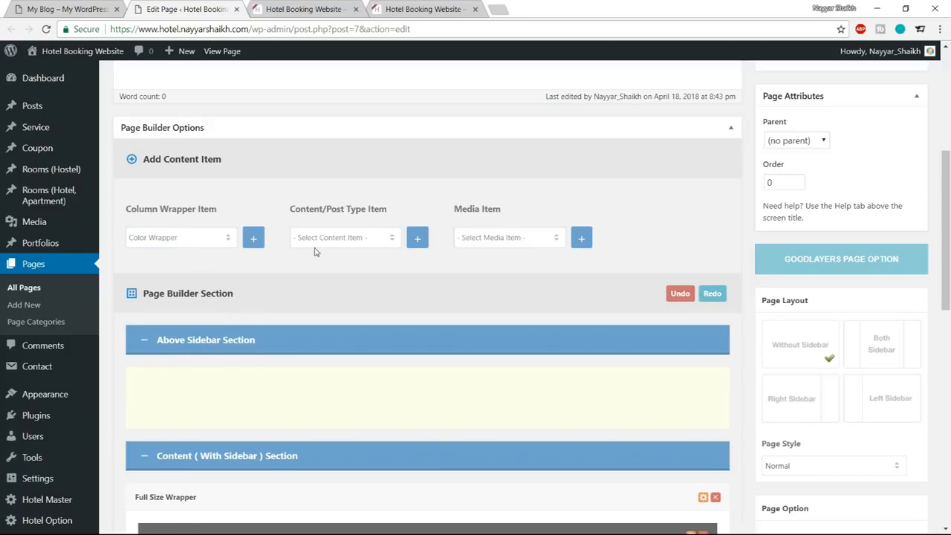
Open the choice of content and post type items for the home page's page builder.
{"action": "scroll", "coordinate": [251, 335], "scroll_direction": "up", "scroll_amount": 6}
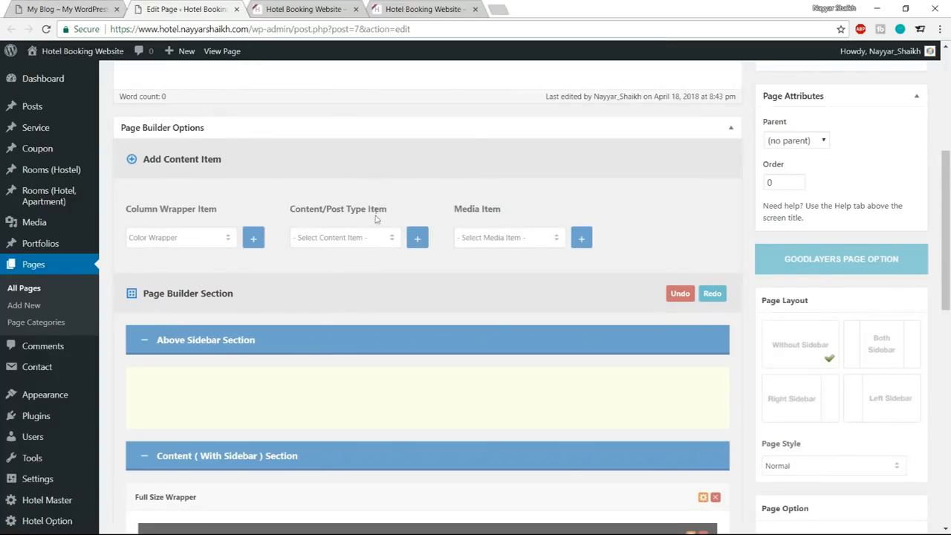
{"action": "scroll", "coordinate": [346, 245], "scroll_direction": "down", "scroll_amount": 2}
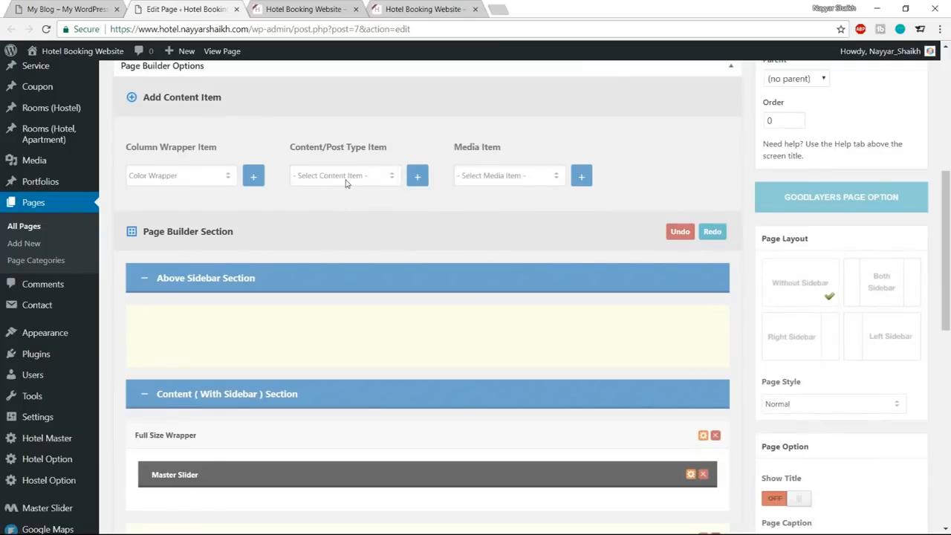
{"action": "left_click", "coordinate": [346, 177]}
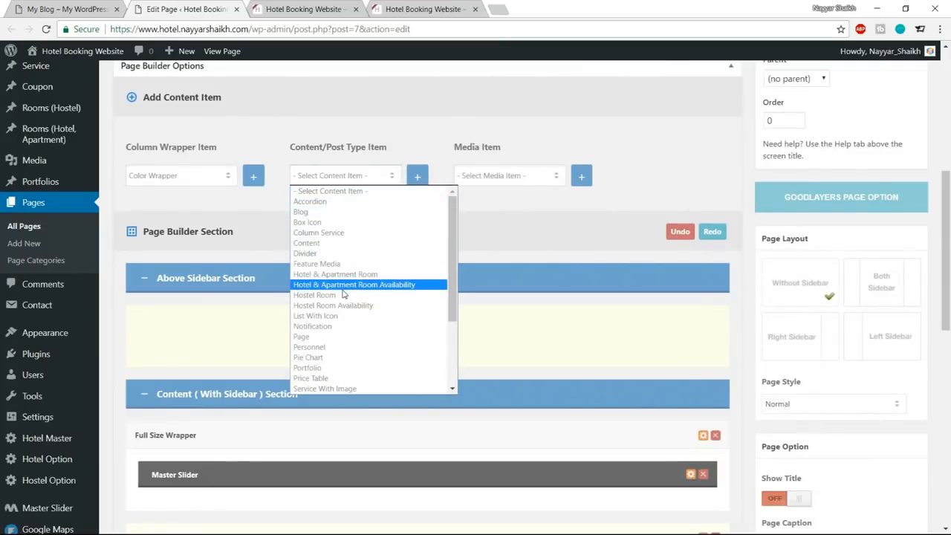
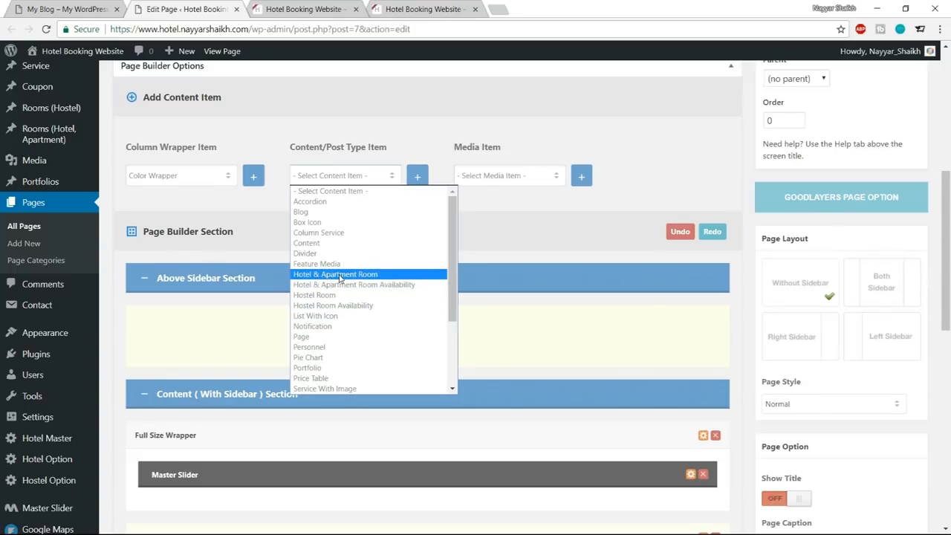
Add a Hotel & Apartment Room item, place it inside the new Color Wrapper and open the item's options.
{"action": "left_click", "coordinate": [340, 276]}
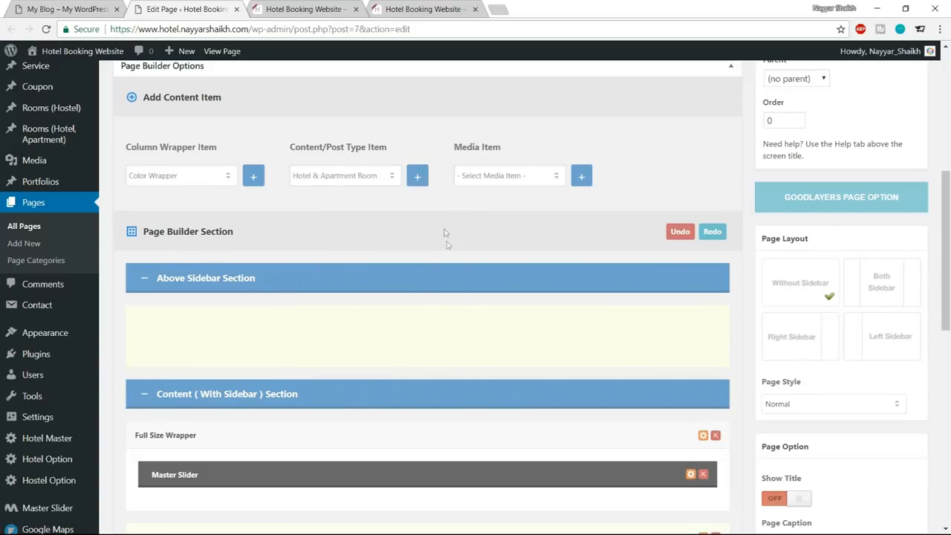
{"action": "scroll", "coordinate": [445, 243], "scroll_direction": "down", "scroll_amount": 7}
{"action": "left_click_drag", "start_coordinate": [315, 303], "coordinate": [315, 240]}
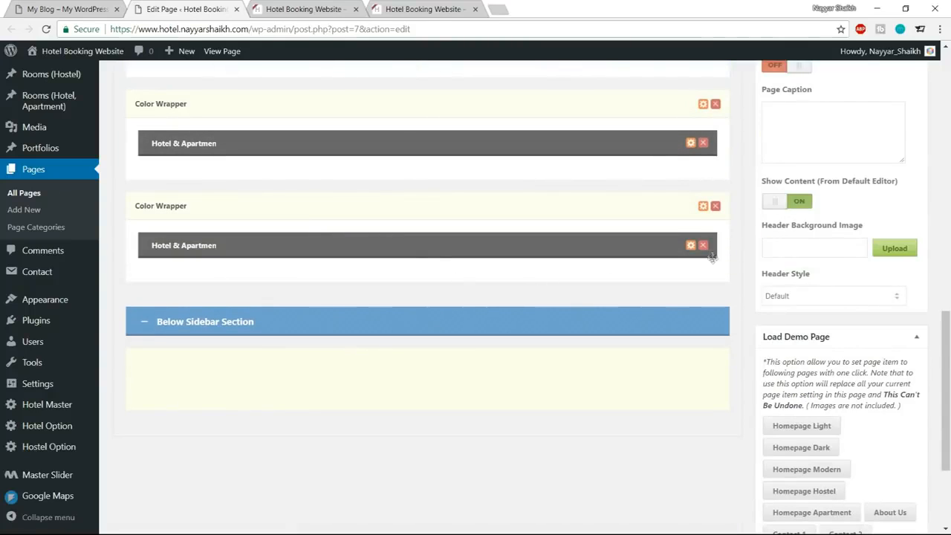
{"action": "left_click", "coordinate": [691, 246]}
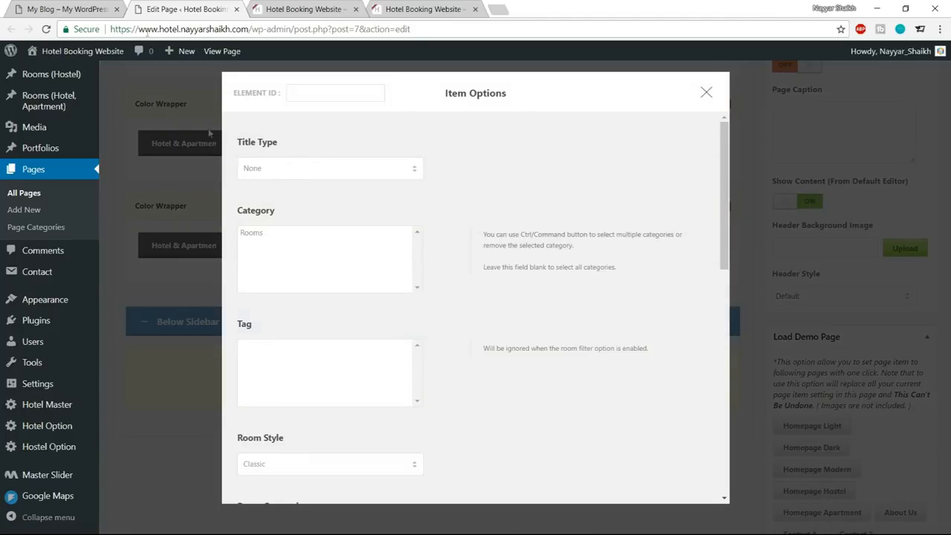
Set the room item's title type to Left Align and its title to the reference site's heading "OUR APARTMENTS".
{"action": "key", "text": "ctrl+shift+Tab"}
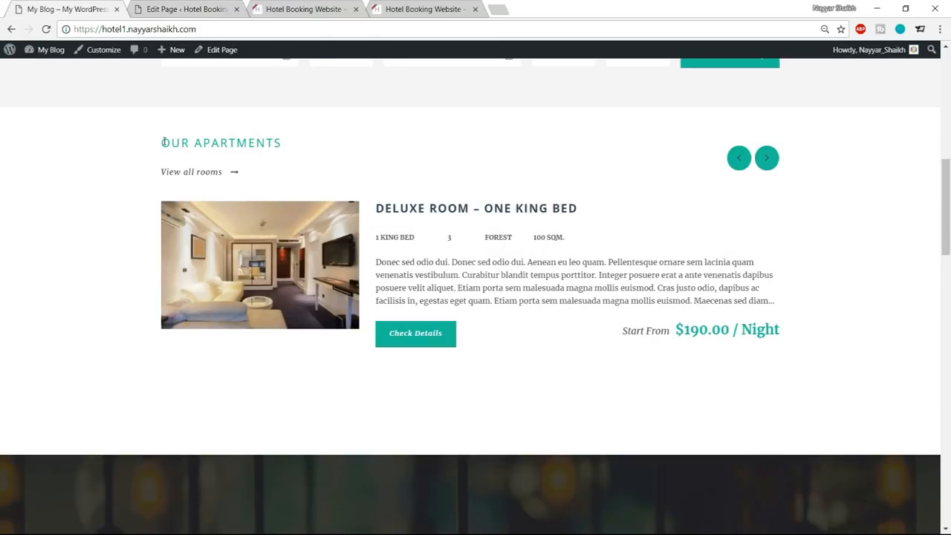
{"action": "left_click_drag", "start_coordinate": [164, 141], "coordinate": [292, 143]}
{"action": "key", "text": "ctrl+c"}
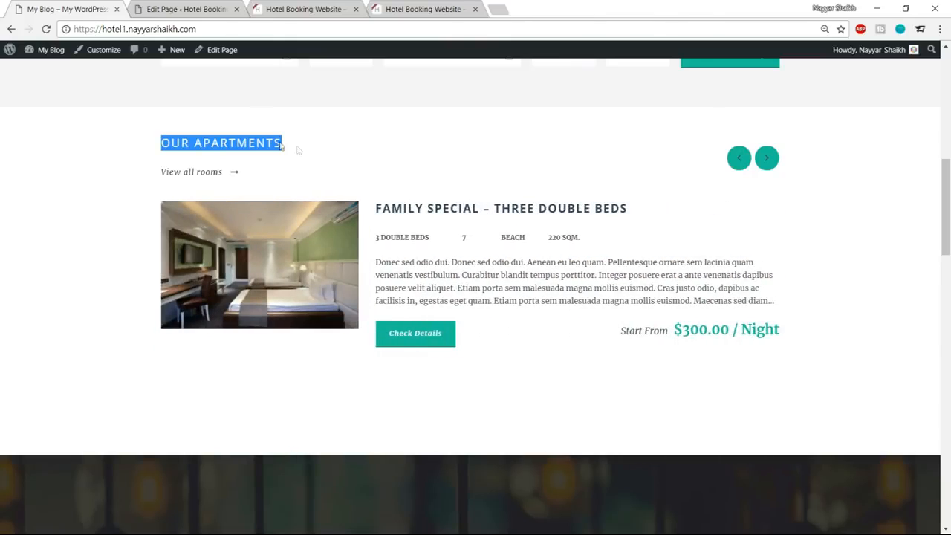
{"action": "left_click", "coordinate": [218, 5]}
{"action": "left_click", "coordinate": [365, 171]}
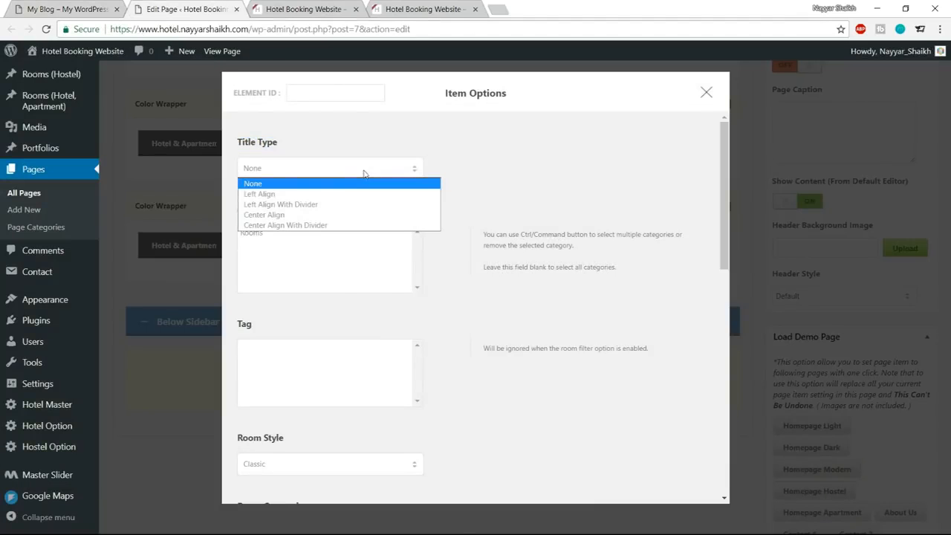
{"action": "left_click", "coordinate": [332, 193]}
{"action": "left_click", "coordinate": [297, 235]}
{"action": "key", "text": "ctrl+v"}
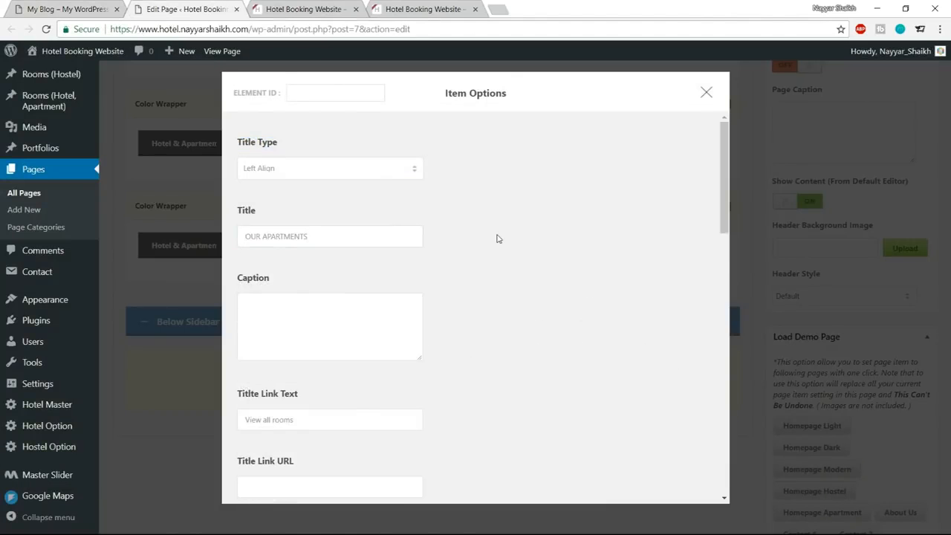
Compare the room item's title link text with the link under the reference site's Our Apartments heading.
{"action": "scroll", "coordinate": [535, 275], "scroll_direction": "down", "scroll_amount": 3}
{"action": "scroll", "coordinate": [557, 289], "scroll_direction": "down", "scroll_amount": 1}
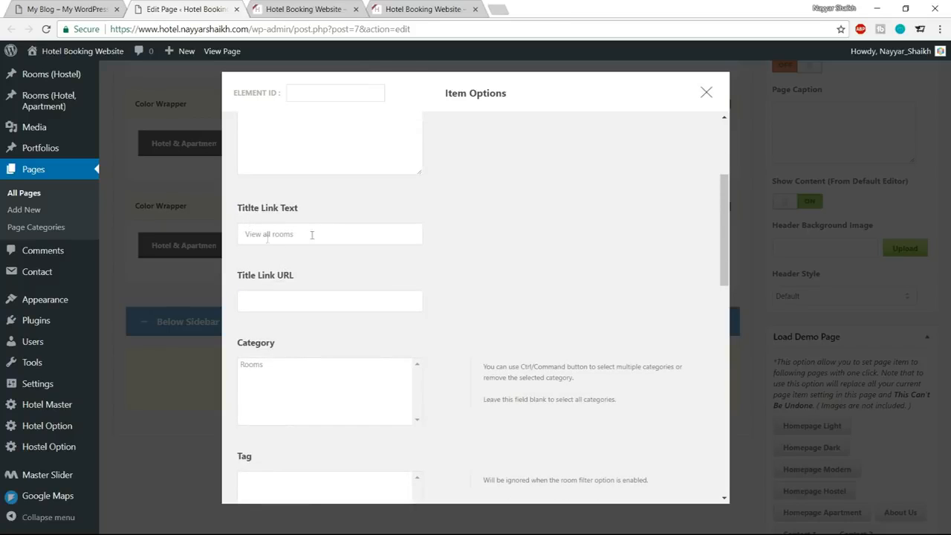
{"action": "left_click_drag", "start_coordinate": [336, 236], "coordinate": [243, 234]}
{"action": "left_click", "coordinate": [54, 6]}
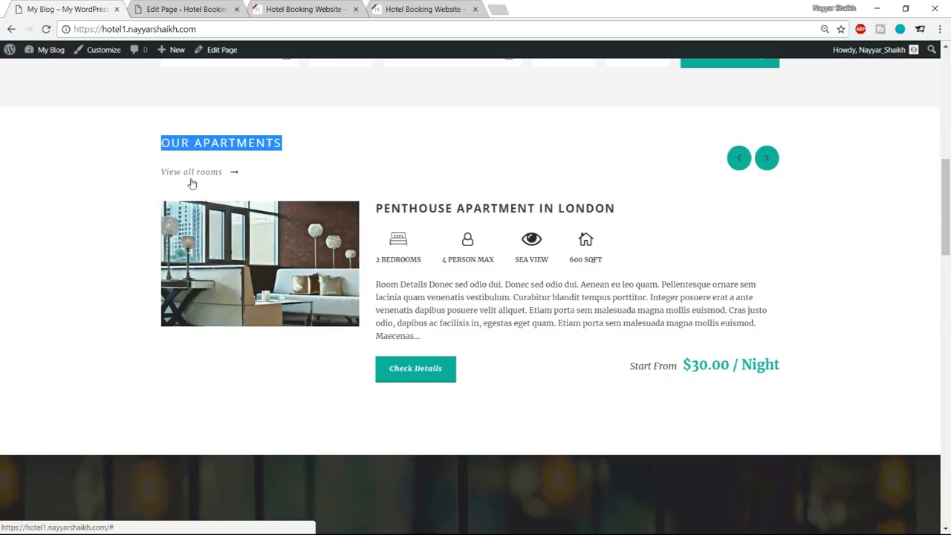
{"action": "left_click", "coordinate": [184, 9]}
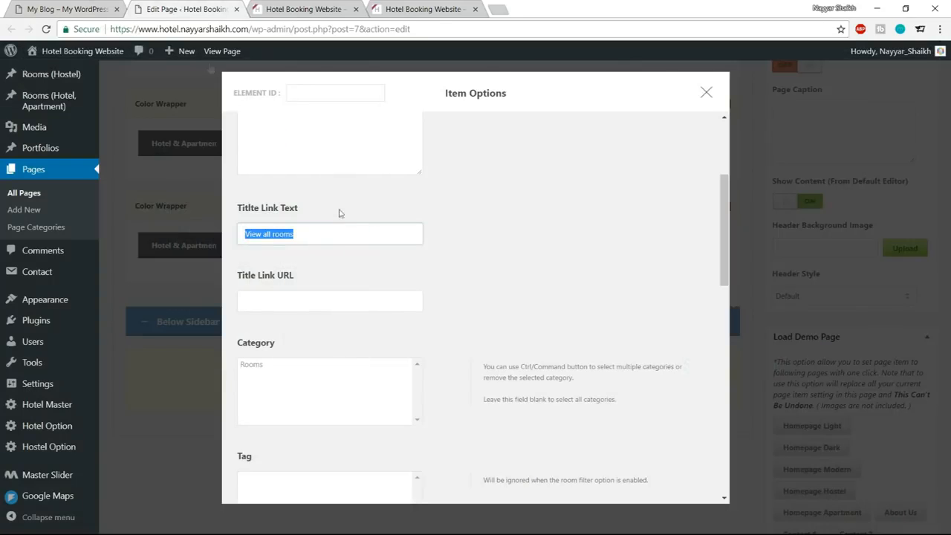
{"action": "left_click", "coordinate": [334, 241]}
Paste the reference site's address as the room item's title link URL.
{"action": "left_click", "coordinate": [327, 303]}
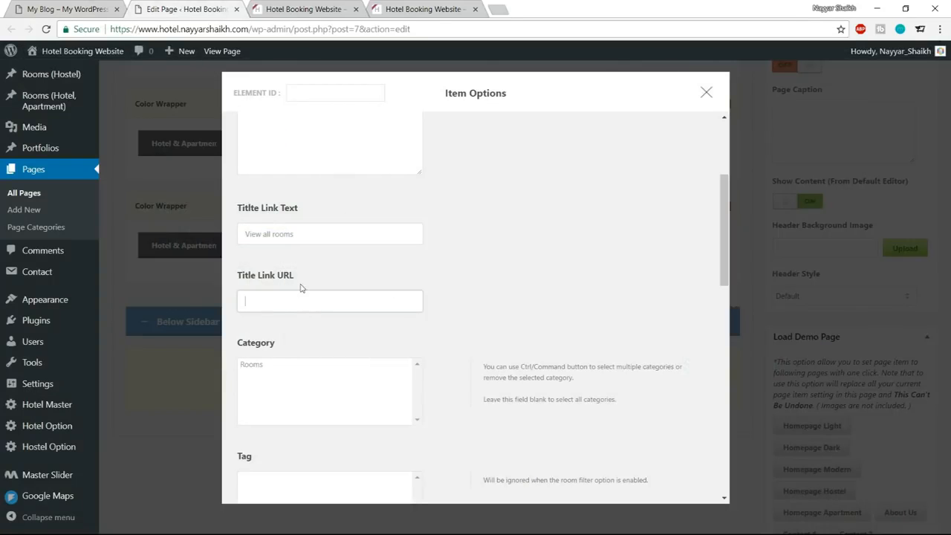
{"action": "left_click", "coordinate": [74, 8]}
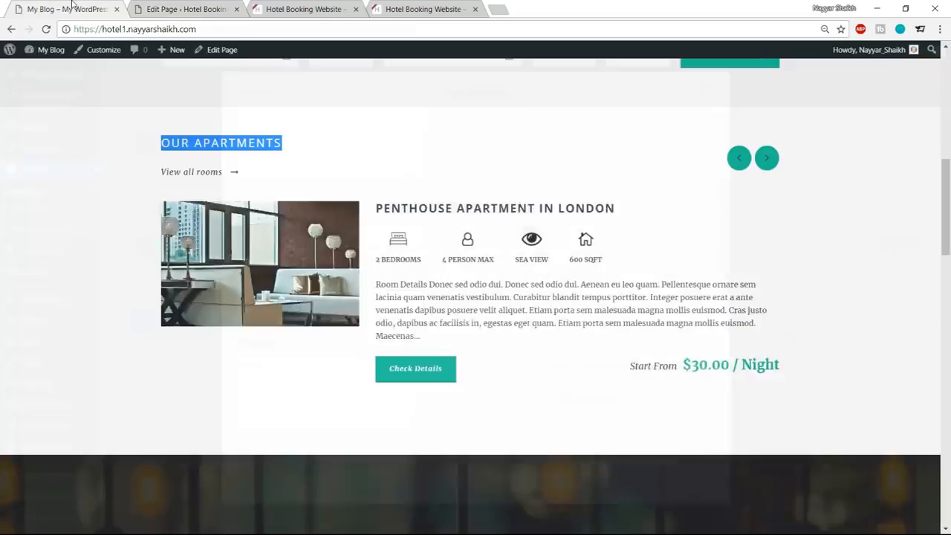
{"action": "left_click_drag", "start_coordinate": [219, 26], "coordinate": [47, 41]}
{"action": "key", "text": "ctrl+c"}
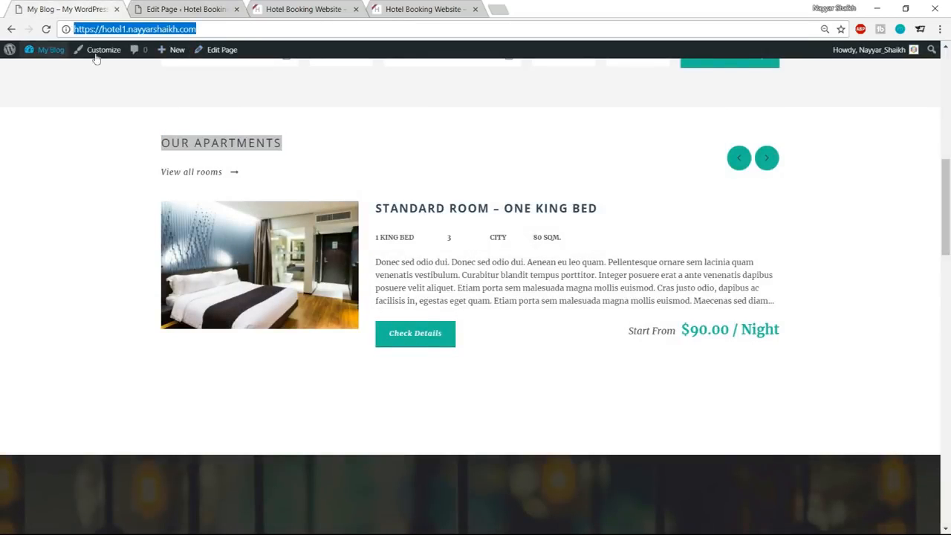
{"action": "left_click", "coordinate": [195, 7]}
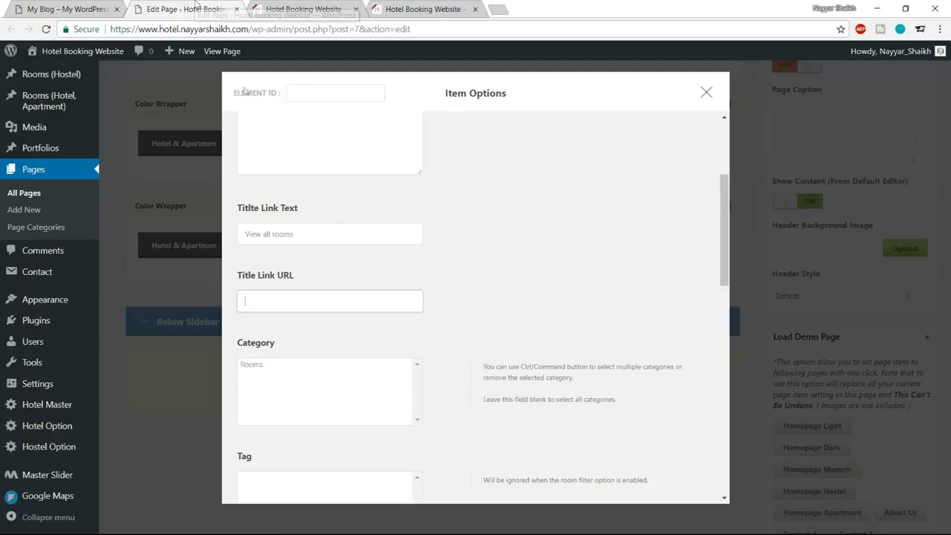
{"action": "key", "text": "ctrl+v"}
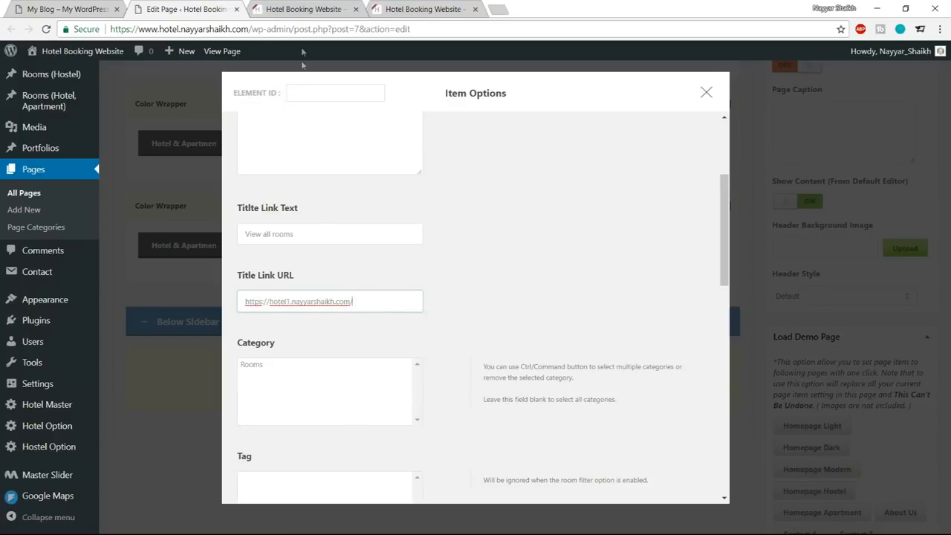
Replace the title link URL with the hotel site's own home address followed by /room.
{"action": "left_click", "coordinate": [304, 9]}
{"action": "left_click", "coordinate": [253, 28]}
{"action": "key", "text": "ctrl+c"}
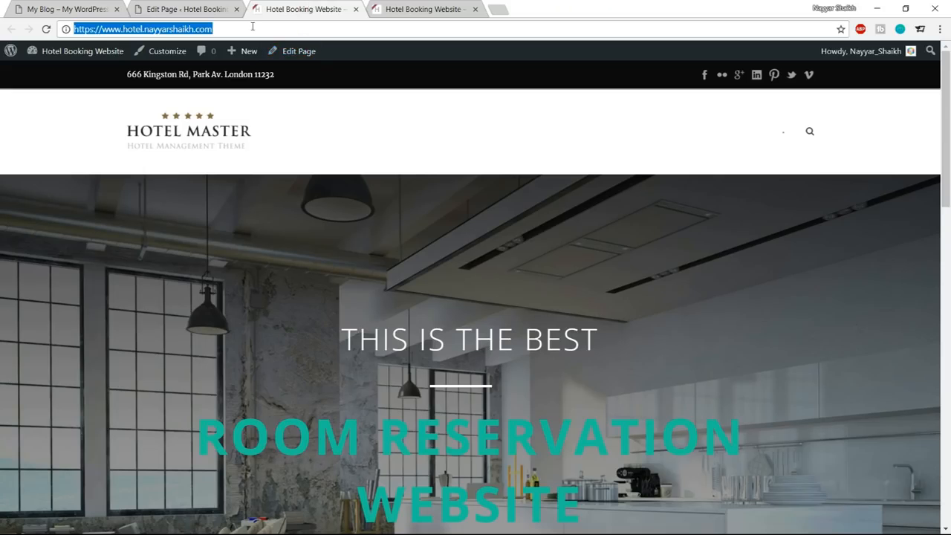
{"action": "left_click", "coordinate": [223, 9]}
{"action": "triple_click", "coordinate": [334, 301]}
{"action": "key", "text": "ctrl+v"}
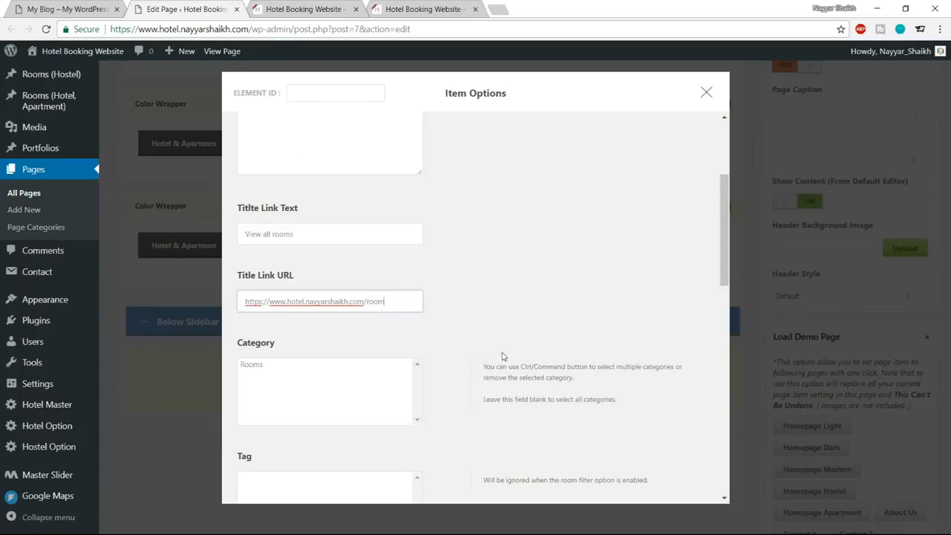
Turn on Room Carousel for the room item and set its room style to New Medium Thumbnail.
{"action": "scroll", "coordinate": [546, 312], "scroll_direction": "down", "scroll_amount": 5}
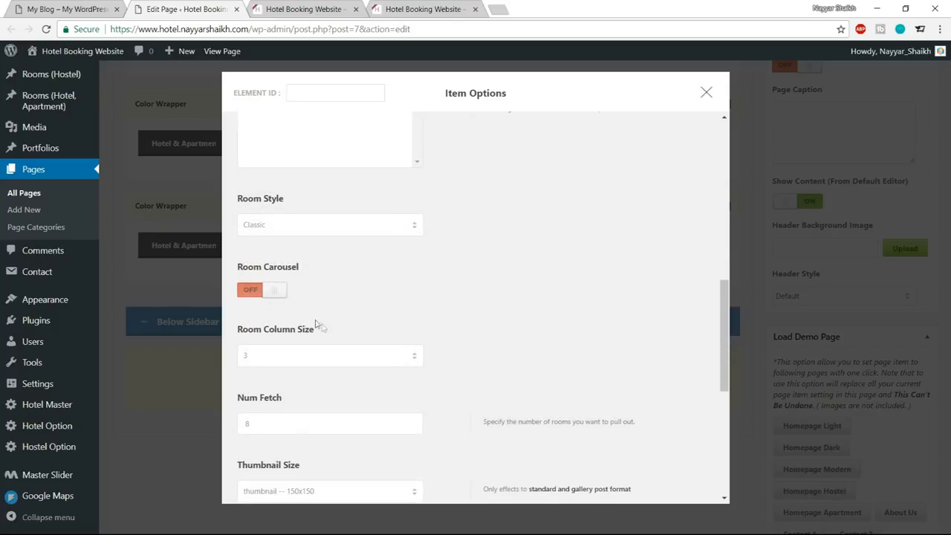
{"action": "left_click", "coordinate": [251, 290]}
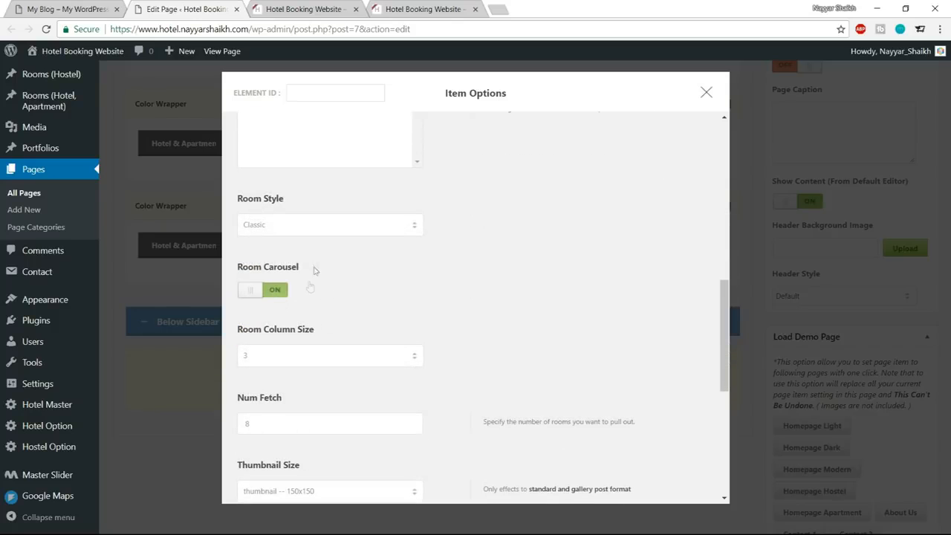
{"action": "left_click", "coordinate": [313, 230]}
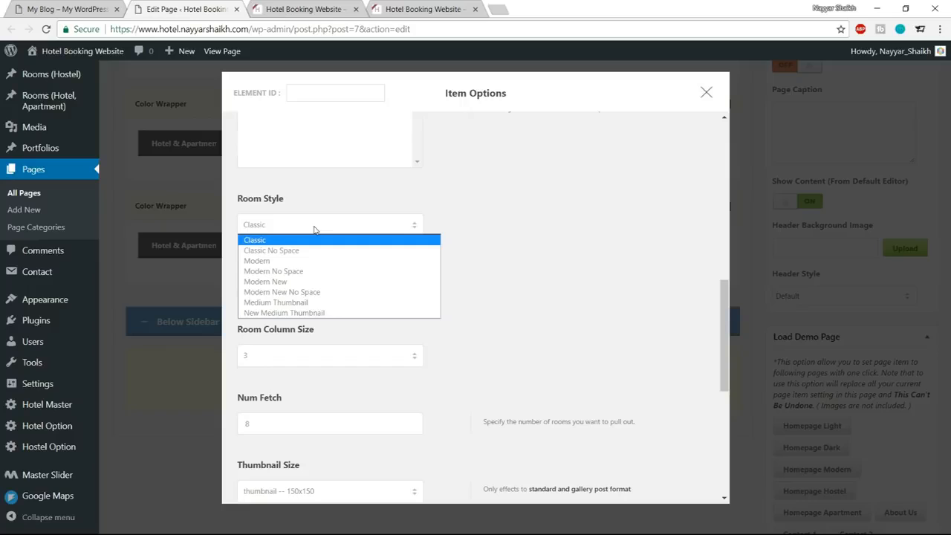
{"action": "left_click", "coordinate": [302, 313]}
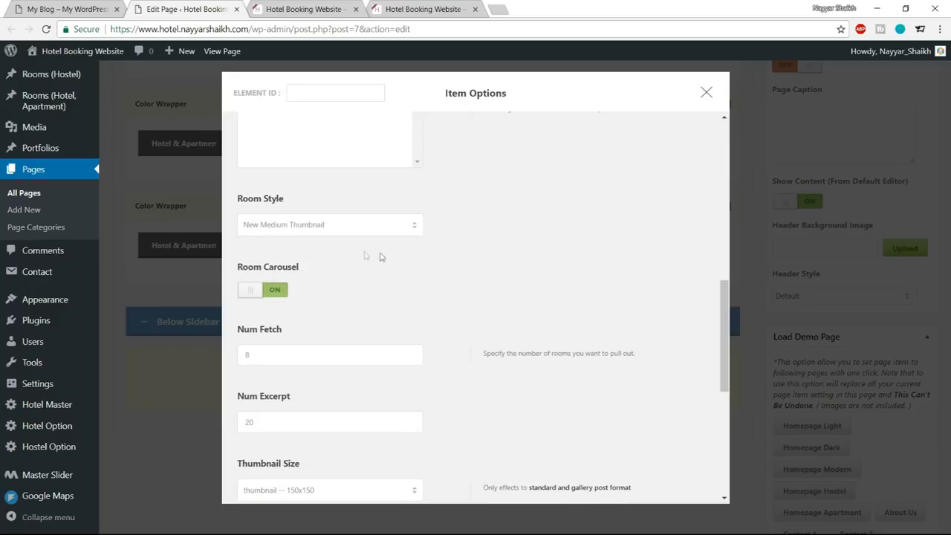
Review the Num Fetch and Num Excerpt settings against the room description text on the reference site.
{"action": "scroll", "coordinate": [583, 311], "scroll_direction": "down", "scroll_amount": 1}
{"action": "left_click", "coordinate": [277, 297]}
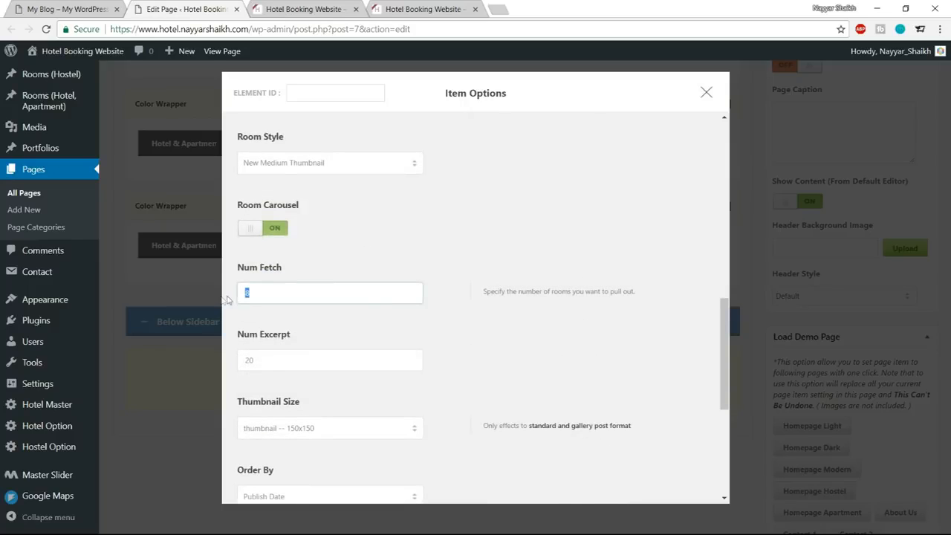
{"action": "scroll", "coordinate": [436, 307], "scroll_direction": "down", "scroll_amount": 1}
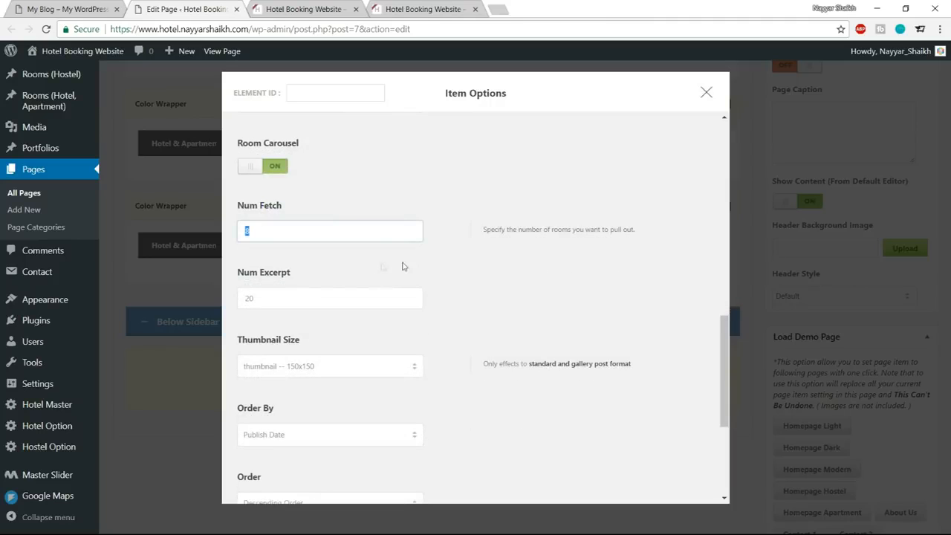
{"action": "key", "text": "Tab"}
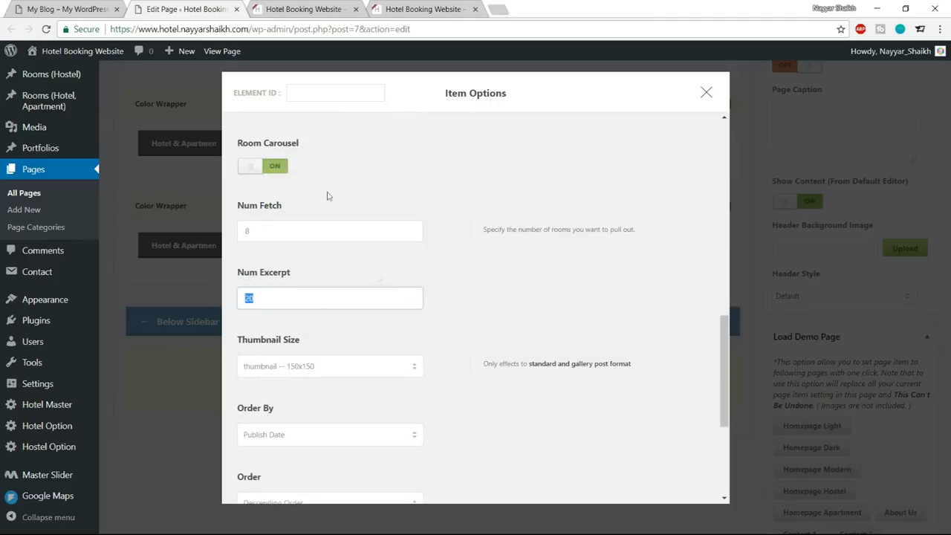
{"action": "left_click", "coordinate": [111, 6]}
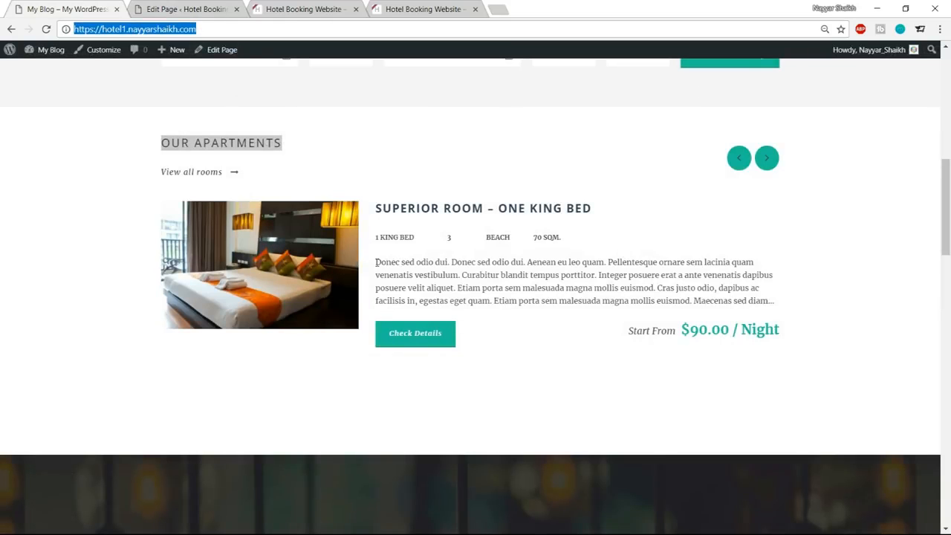
{"action": "left_click_drag", "start_coordinate": [376, 262], "coordinate": [667, 301]}
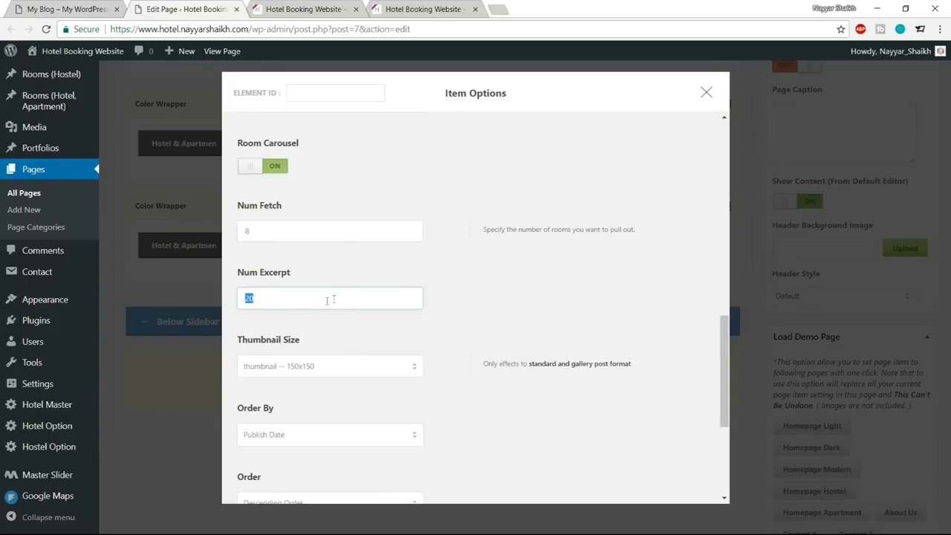
Set the room item's thumbnail size to room-thumbnail -- 600x388 and save the item options.
{"action": "scroll", "coordinate": [497, 341], "scroll_direction": "down", "scroll_amount": 1}
{"action": "left_click", "coordinate": [337, 313]}
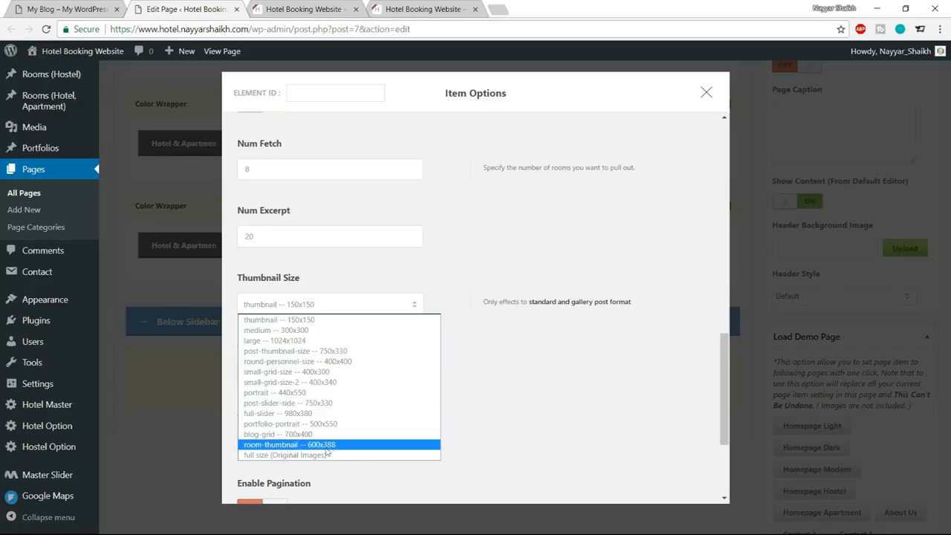
{"action": "left_click", "coordinate": [277, 444]}
{"action": "scroll", "coordinate": [575, 389], "scroll_direction": "down", "scroll_amount": 3}
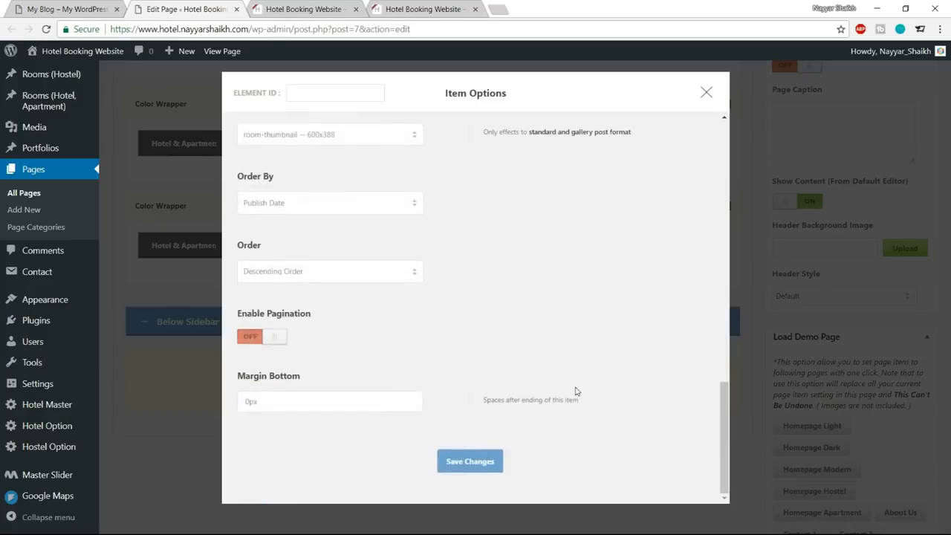
{"action": "left_click", "coordinate": [470, 461]}
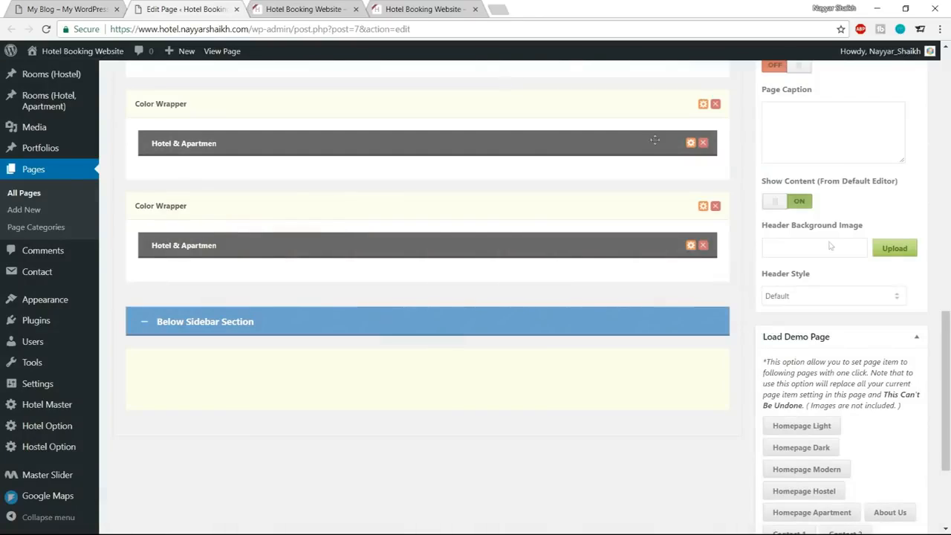
Update the home page and reload the hotel site's live home page.
{"action": "scroll", "coordinate": [830, 245], "scroll_direction": "up", "scroll_amount": 20}
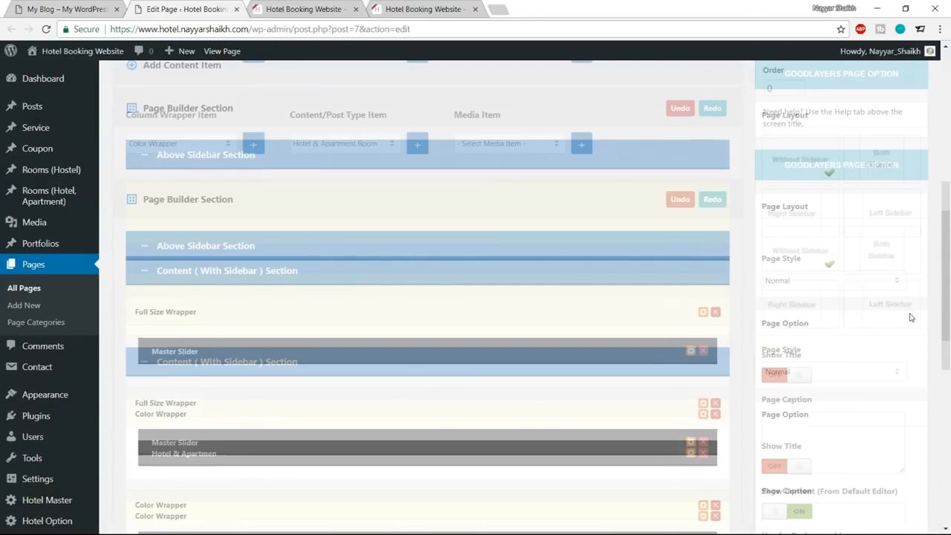
{"action": "left_click", "coordinate": [900, 250]}
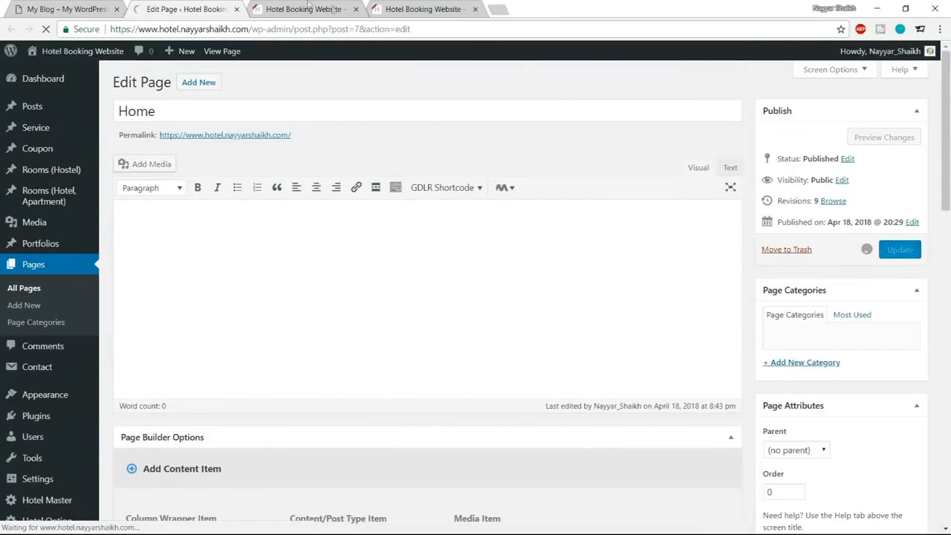
{"action": "left_click", "coordinate": [315, 10]}
{"action": "key", "text": "Return"}
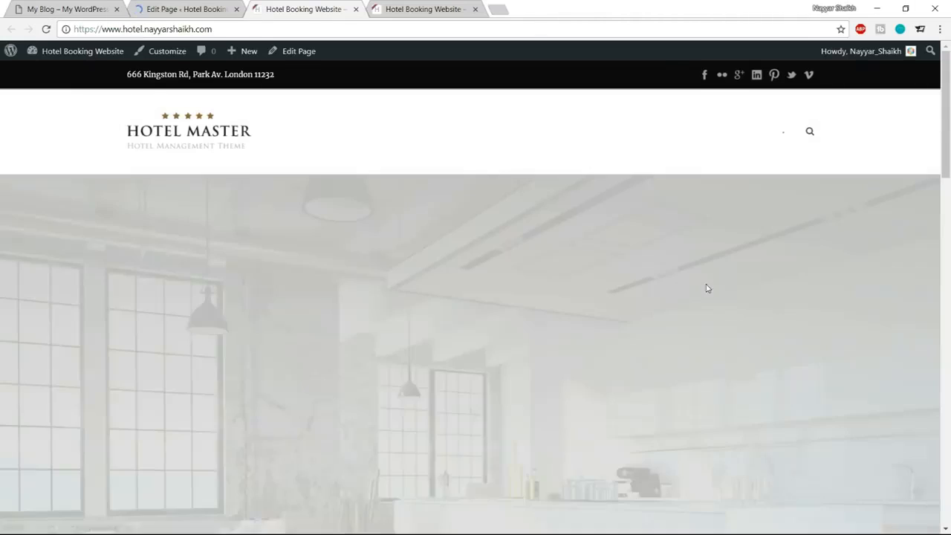
Compare the live home page's Our Apartments section with the one on the reference site.
{"action": "scroll", "coordinate": [706, 286], "scroll_direction": "down", "scroll_amount": 8}
{"action": "scroll", "coordinate": [707, 289], "scroll_direction": "down", "scroll_amount": 1}
{"action": "scroll", "coordinate": [707, 289], "scroll_direction": "up", "scroll_amount": 1}
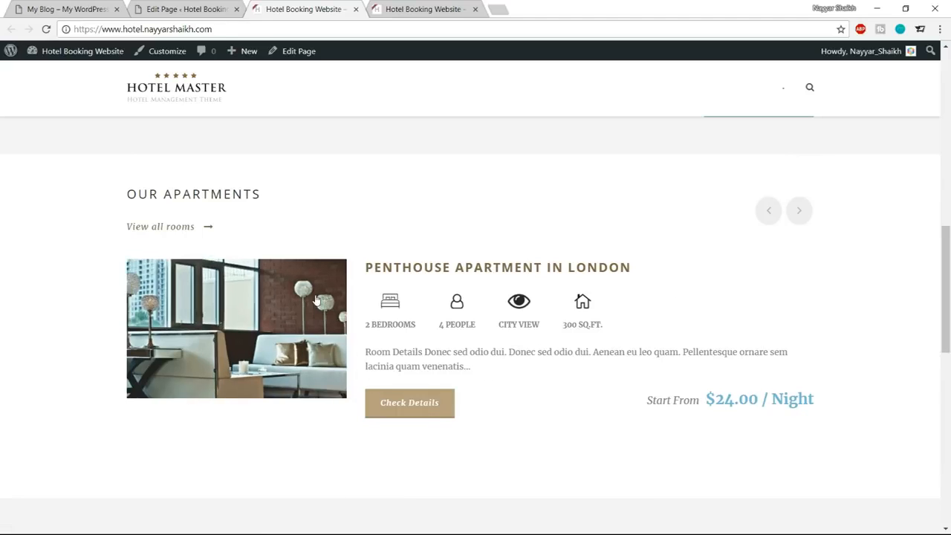
{"action": "left_click", "coordinate": [74, 5]}
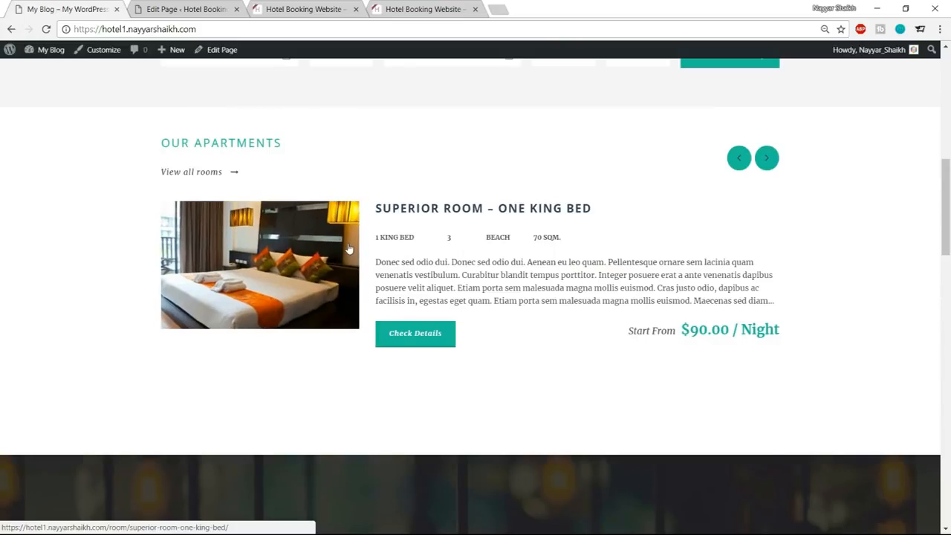
Return to the home page's editor and open the Hotel Master options in a new tab.
{"action": "left_click", "coordinate": [186, 9]}
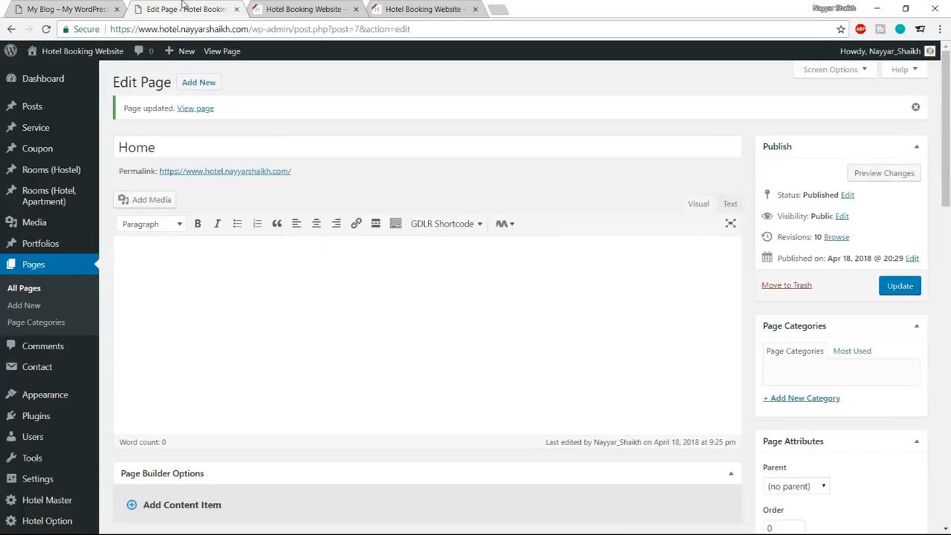
{"action": "scroll", "coordinate": [41, 450], "scroll_direction": "down", "scroll_amount": 1}
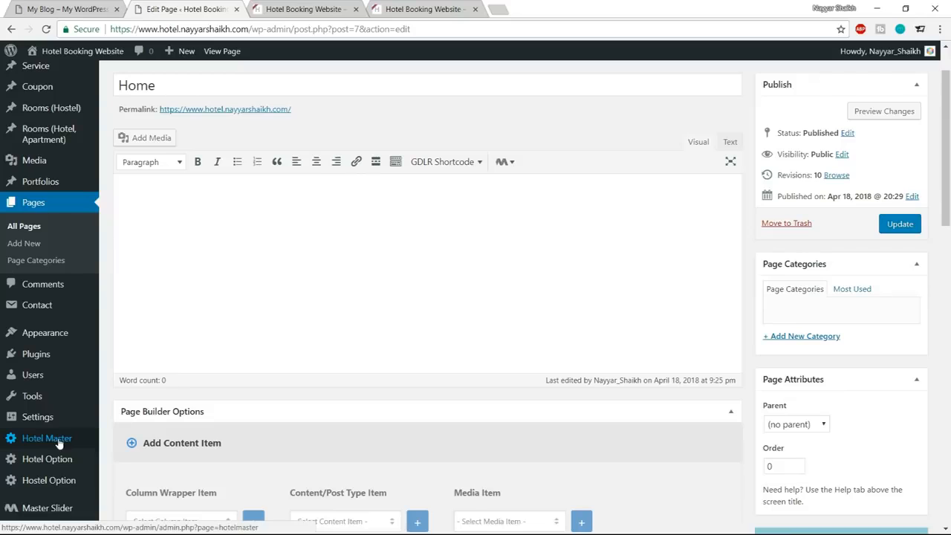
{"action": "middle_click", "coordinate": [59, 440]}
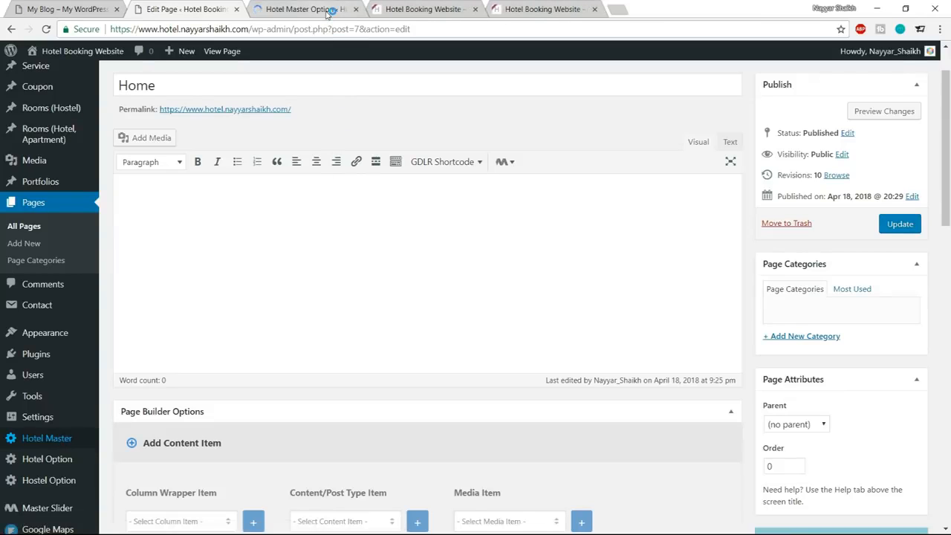
Open the Room Color settings under Elements Color in the Hotel Master options.
{"action": "left_click", "coordinate": [327, 11]}
{"action": "scroll", "coordinate": [185, 410], "scroll_direction": "down", "scroll_amount": 2}
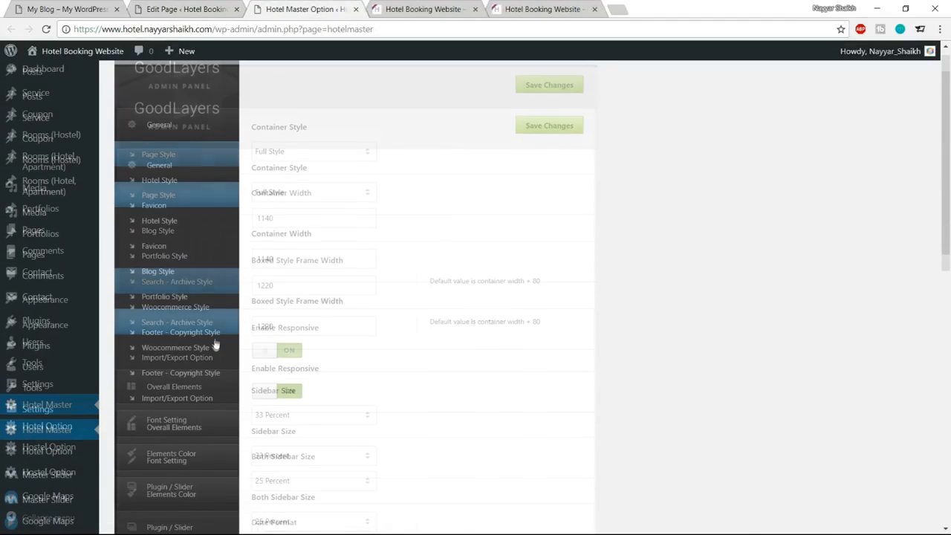
{"action": "left_click", "coordinate": [183, 384]}
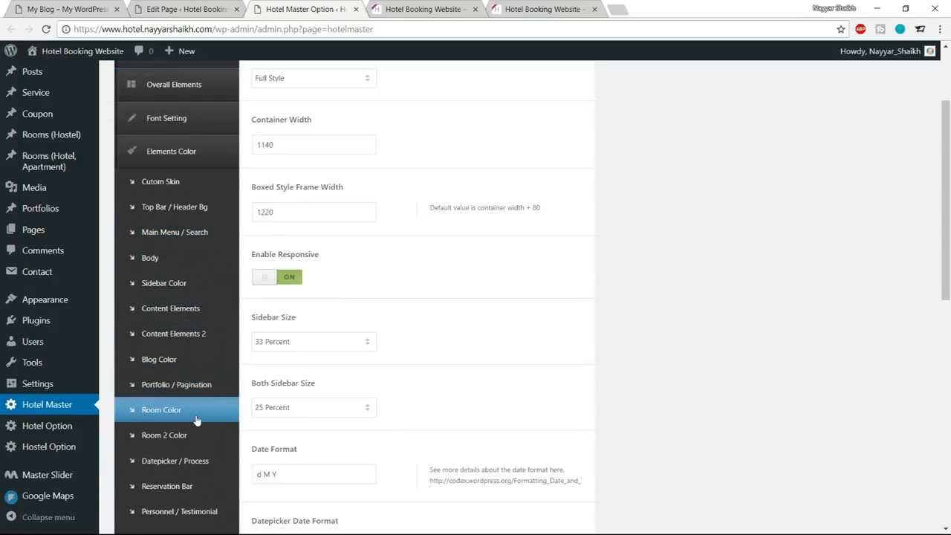
{"action": "left_click", "coordinate": [167, 413]}
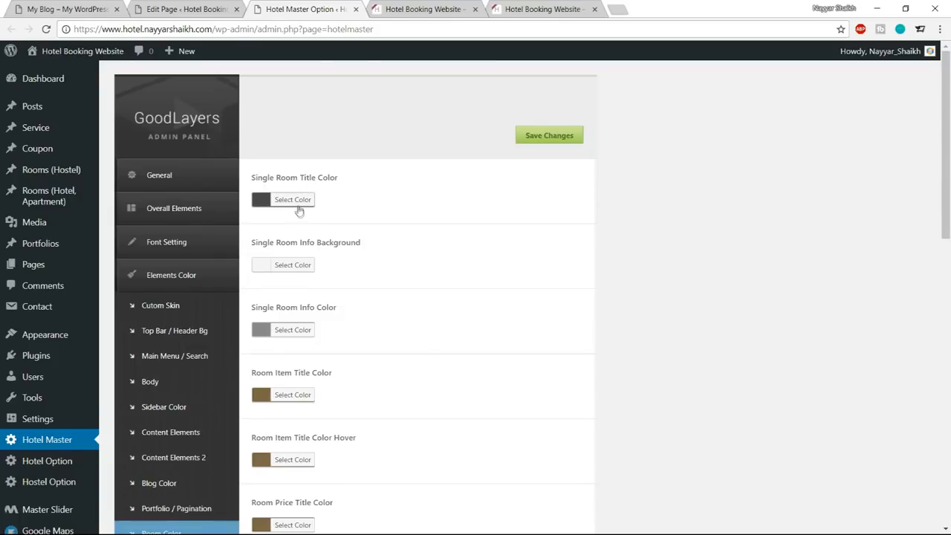
Check the reference site's Our Apartments section and set the Single Room Title Color to #1abc9c.
{"action": "left_click", "coordinate": [200, 9]}
{"action": "left_click", "coordinate": [74, 8]}
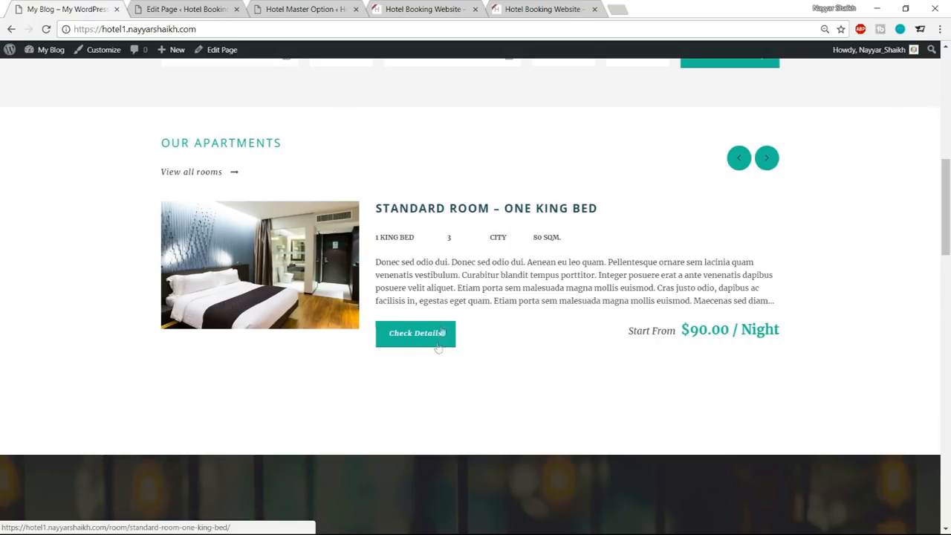
{"action": "left_click", "coordinate": [297, 9]}
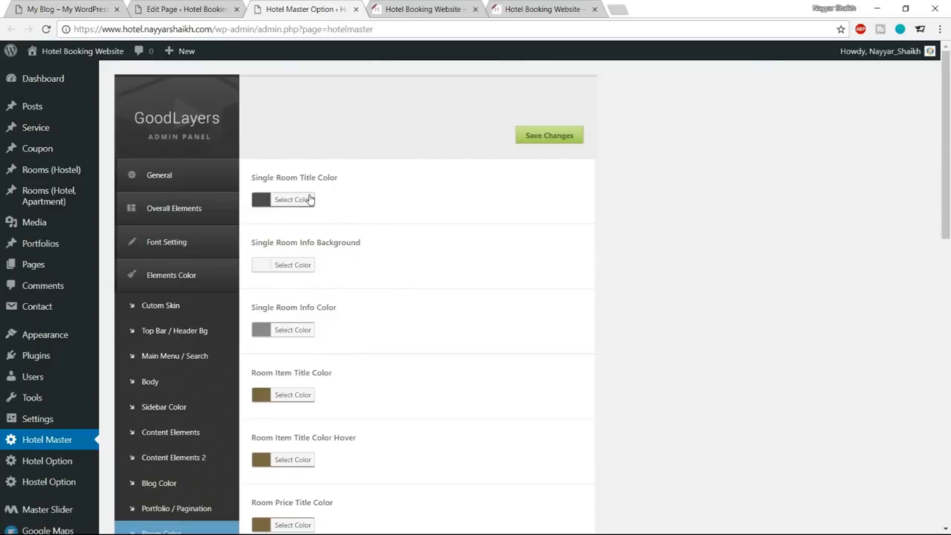
{"action": "left_click", "coordinate": [310, 200]}
{"action": "double_click", "coordinate": [328, 199]}
{"action": "type", "text": "1abc9c"}
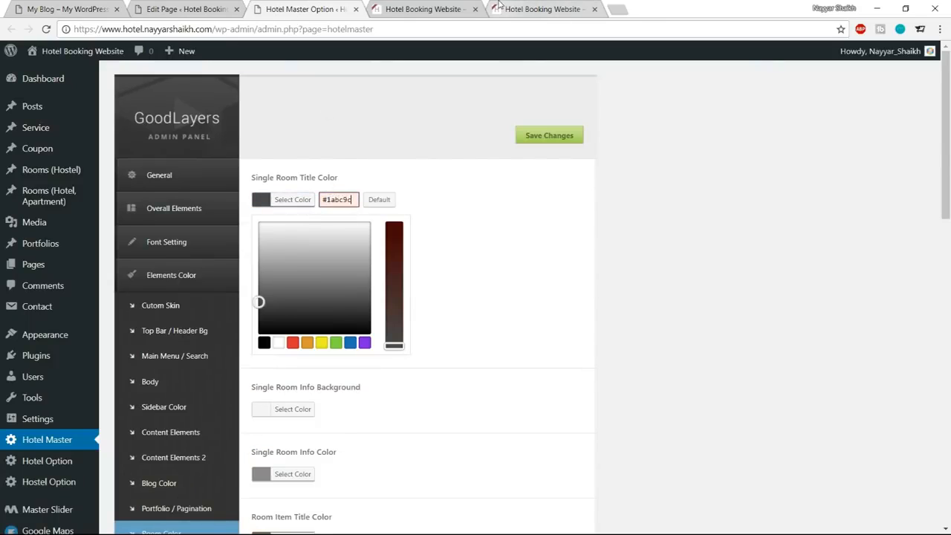
{"action": "key", "text": "ctrl+a"}
{"action": "key", "text": "ctrl+c"}
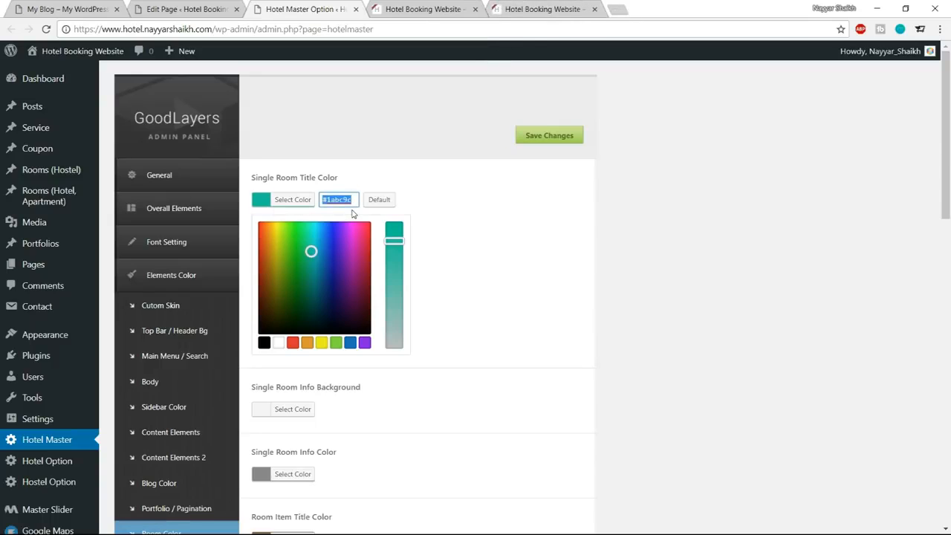
{"action": "left_click", "coordinate": [300, 209]}
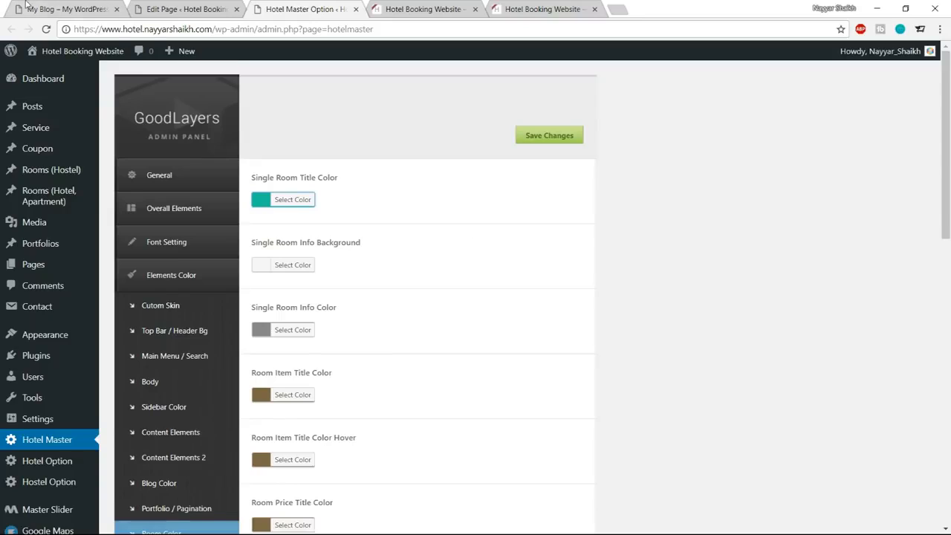
Compare the room title with the reference site and set the Room Item Title Color to #1abc9c.
{"action": "scroll", "coordinate": [642, 286], "scroll_direction": "down", "scroll_amount": 2}
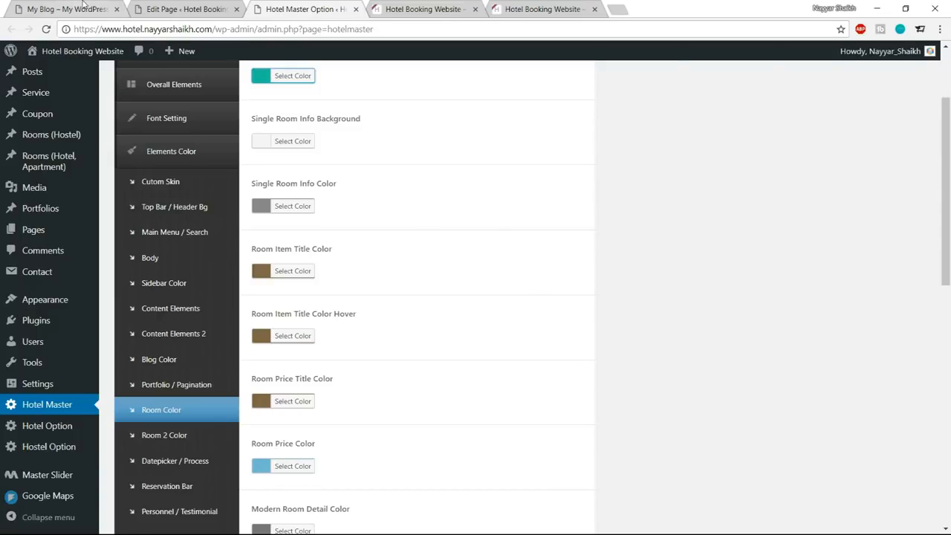
{"action": "left_click", "coordinate": [83, 7]}
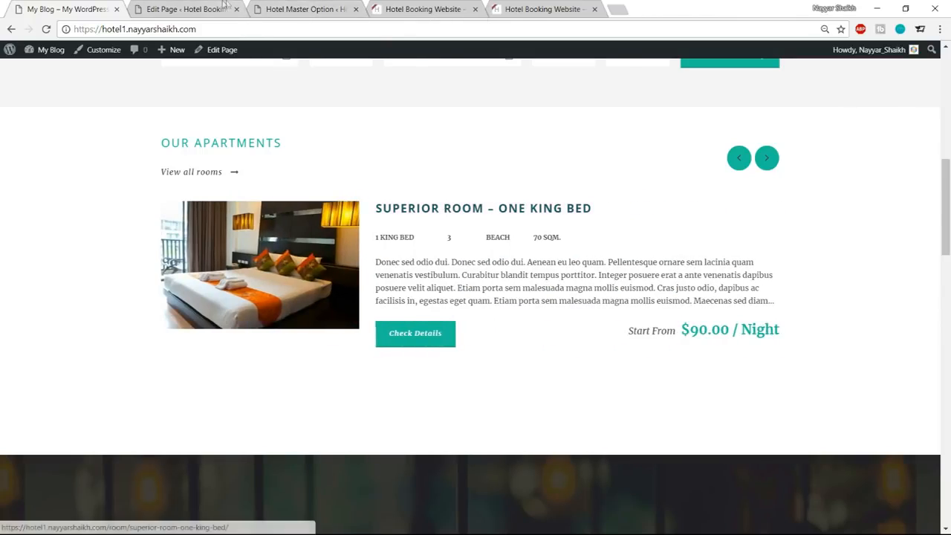
{"action": "left_click", "coordinate": [202, 6]}
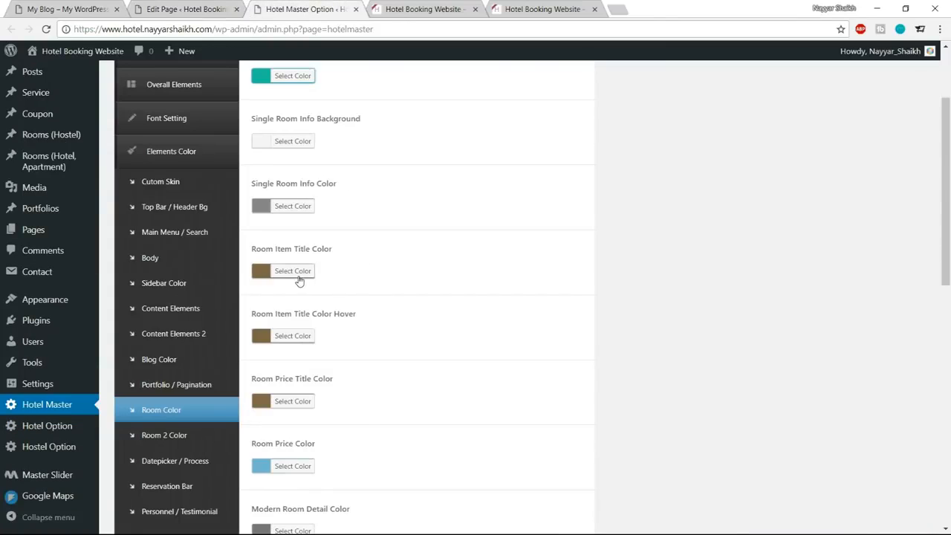
{"action": "left_click", "coordinate": [293, 271]}
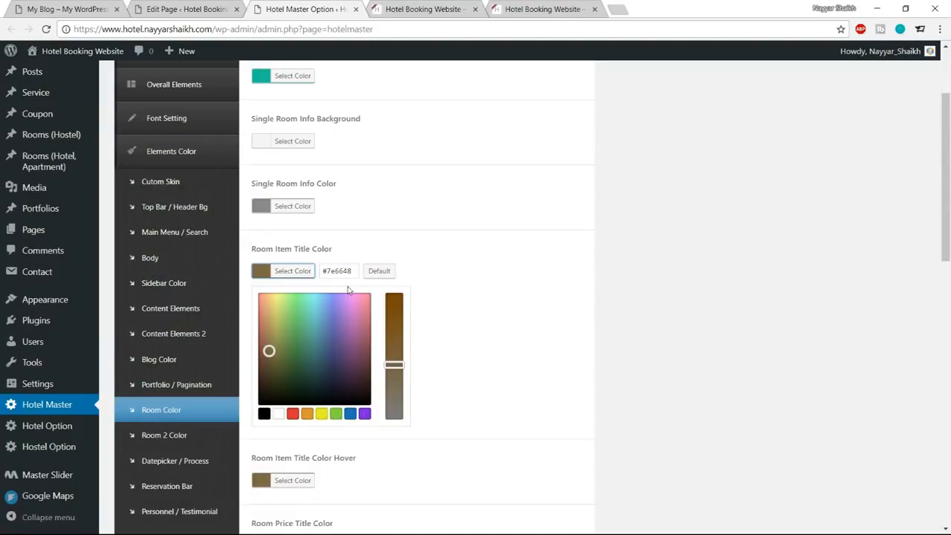
{"action": "double_click", "coordinate": [347, 271]}
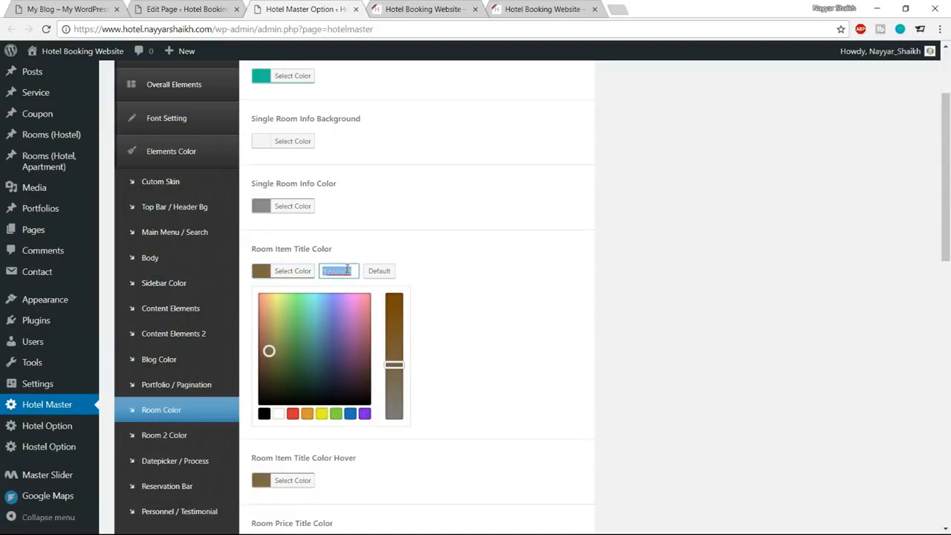
{"action": "left_click", "coordinate": [291, 272]}
Set the Room Item Title Color Hover to the darker green #097a58.
{"action": "left_click", "coordinate": [301, 336]}
{"action": "double_click", "coordinate": [340, 335]}
{"action": "key", "text": "ctrl+v"}
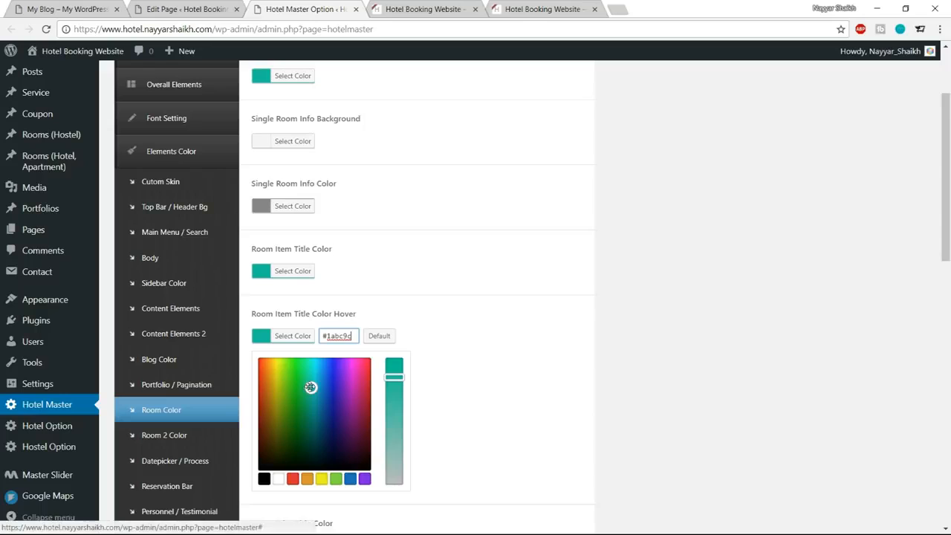
{"action": "left_click_drag", "start_coordinate": [311, 387], "coordinate": [309, 417]}
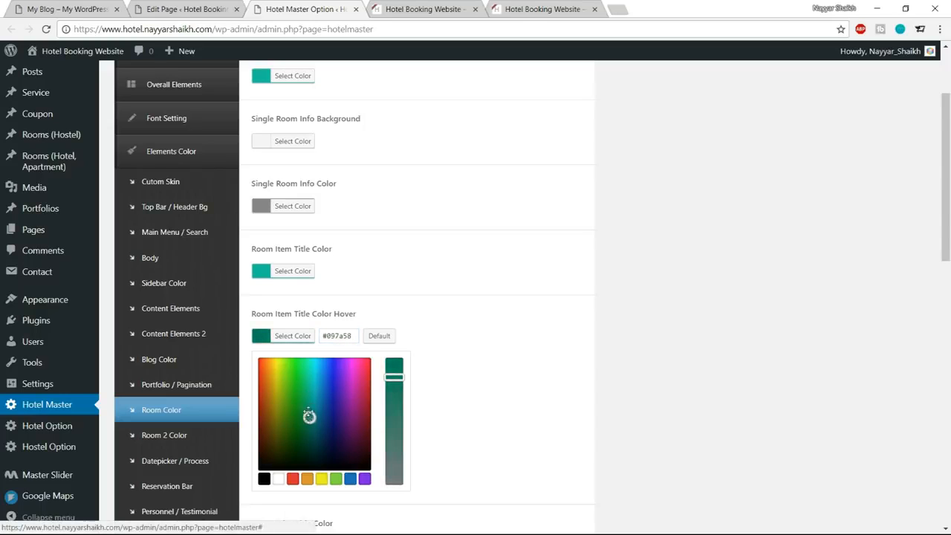
{"action": "left_click", "coordinate": [301, 335]}
Set the Room Price Color to #1abc9c and save the theme options.
{"action": "scroll", "coordinate": [544, 338], "scroll_direction": "down", "scroll_amount": 3}
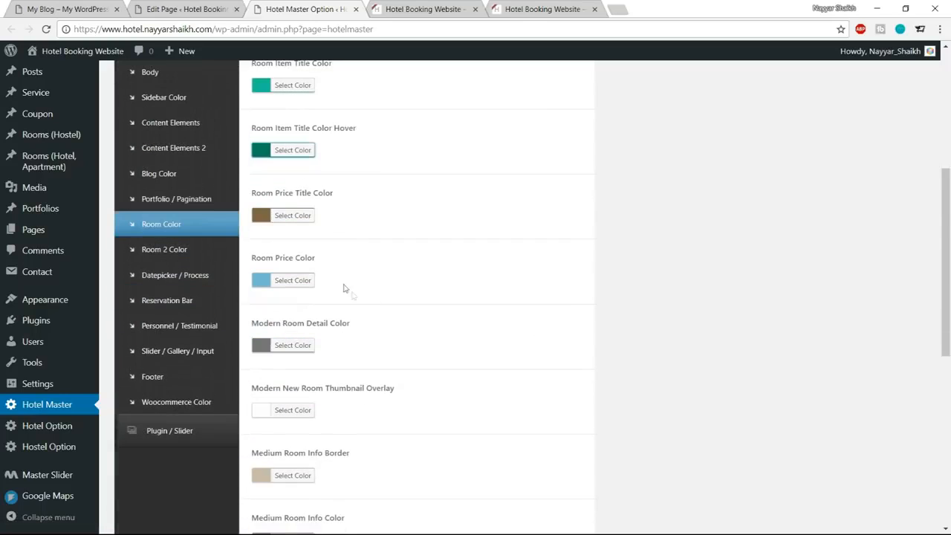
{"action": "left_click", "coordinate": [300, 280]}
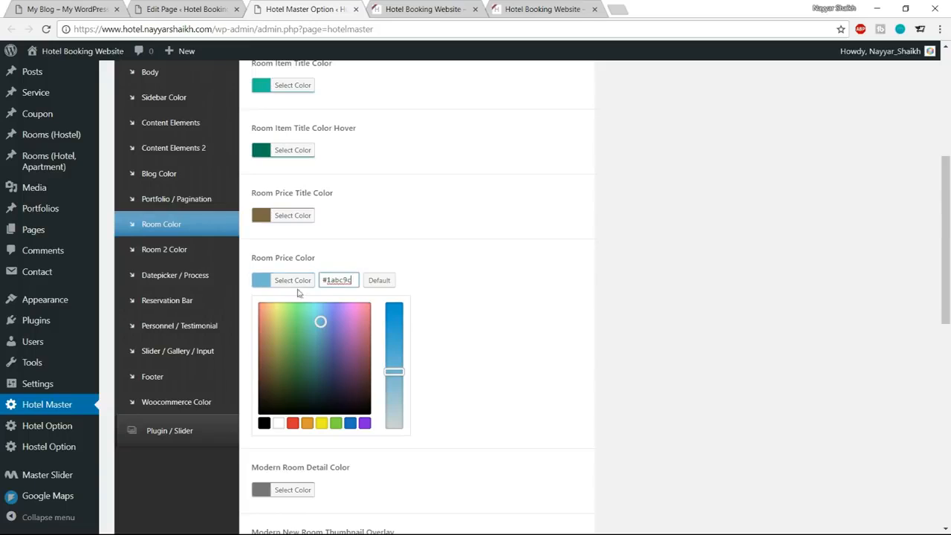
{"action": "left_click", "coordinate": [300, 294]}
{"action": "scroll", "coordinate": [554, 346], "scroll_direction": "down", "scroll_amount": 3}
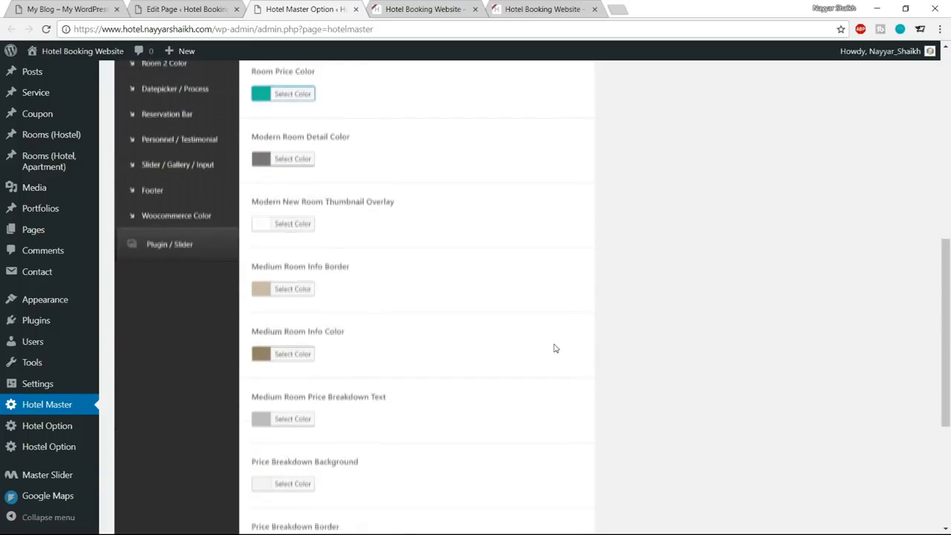
{"action": "scroll", "coordinate": [554, 348], "scroll_direction": "down", "scroll_amount": 3}
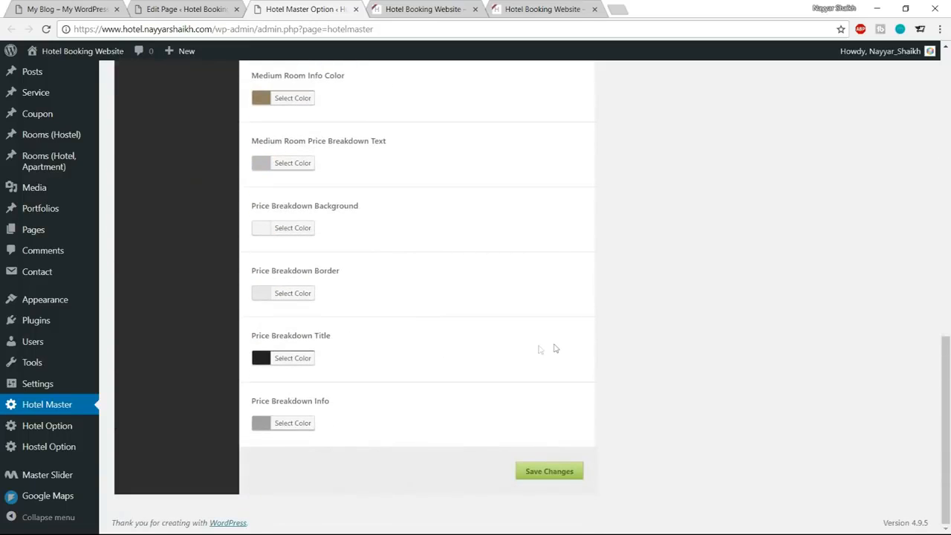
{"action": "scroll", "coordinate": [406, 396], "scroll_direction": "up", "scroll_amount": 4}
{"action": "scroll", "coordinate": [406, 397], "scroll_direction": "down", "scroll_amount": 4}
{"action": "scroll", "coordinate": [576, 476], "scroll_direction": "up", "scroll_amount": 7}
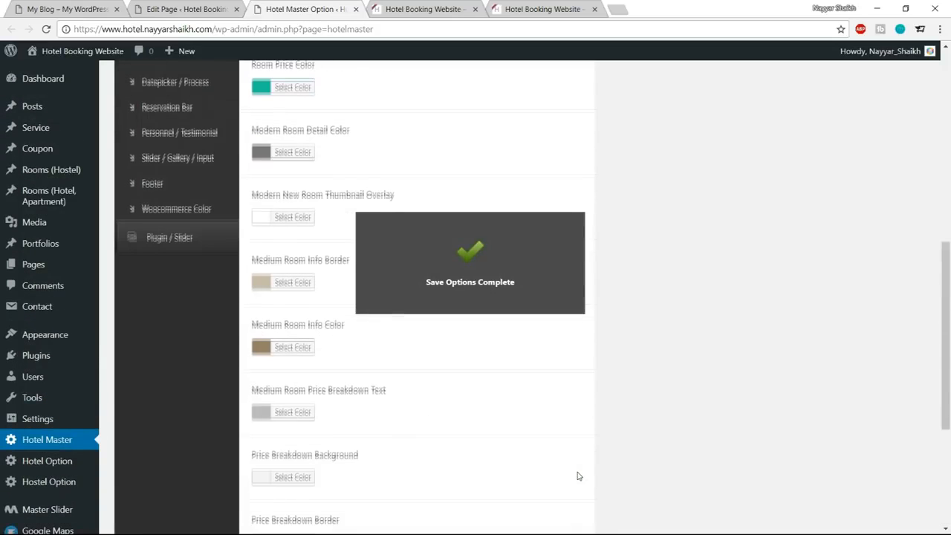
{"action": "scroll", "coordinate": [577, 474], "scroll_direction": "up", "scroll_amount": 3}
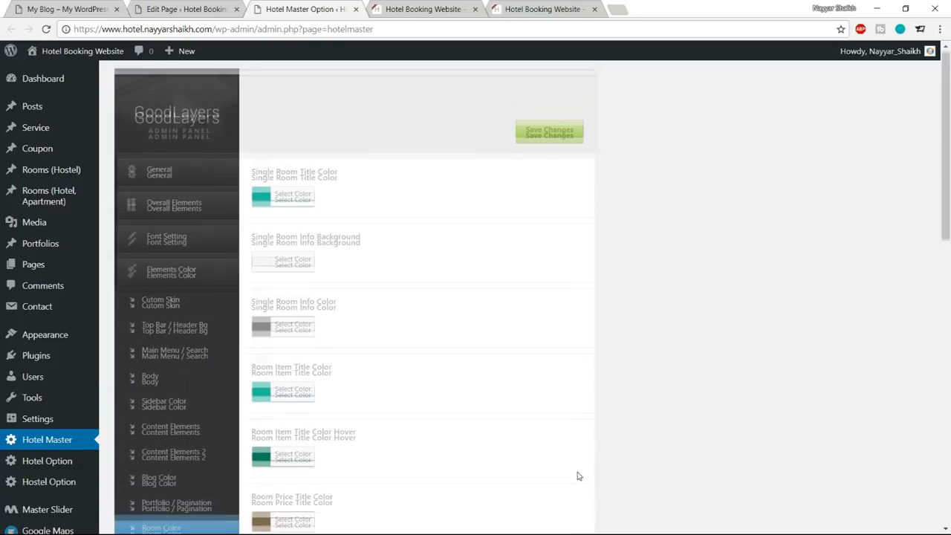
{"action": "scroll", "coordinate": [621, 293], "scroll_direction": "down", "scroll_amount": 10}
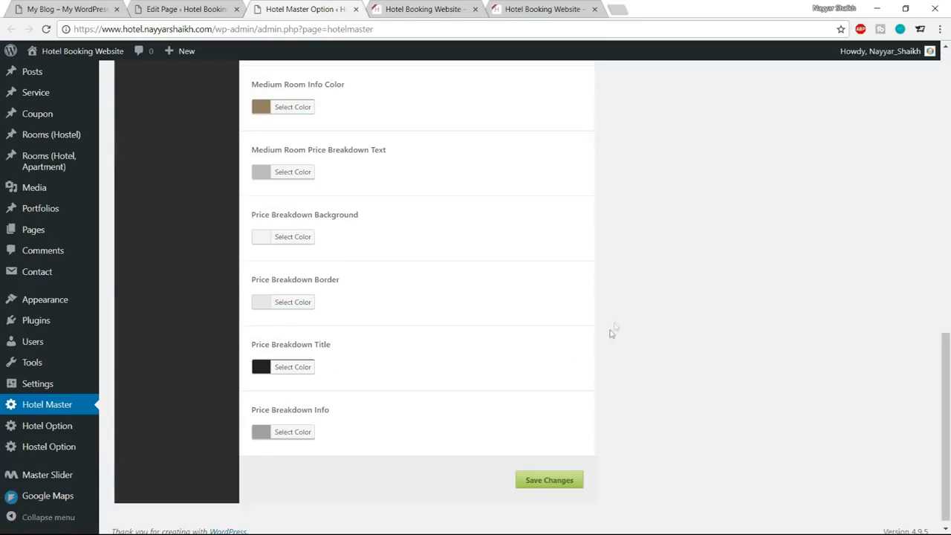
{"action": "left_click", "coordinate": [552, 480]}
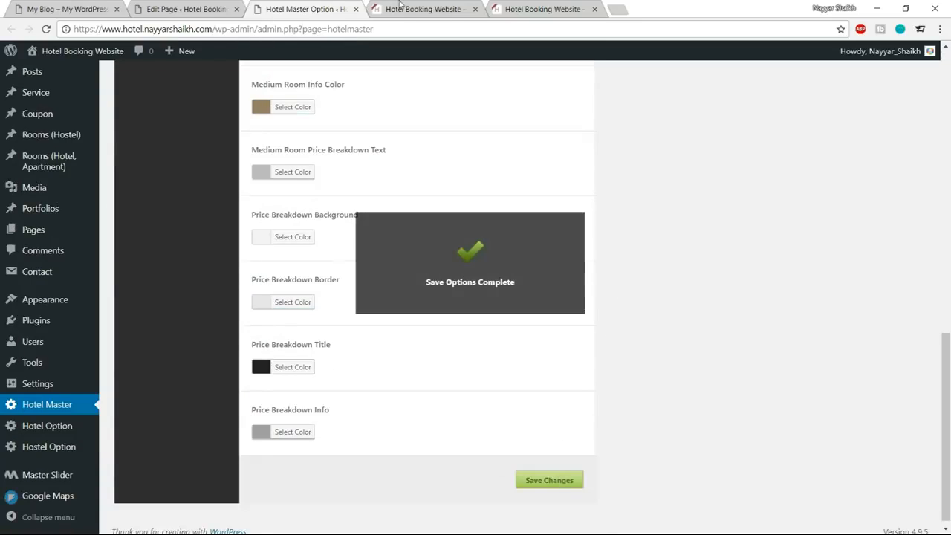
Reload the live home page and check the room title and price colors in the Our Apartments section.
{"action": "left_click", "coordinate": [424, 9]}
{"action": "left_click", "coordinate": [46, 29]}
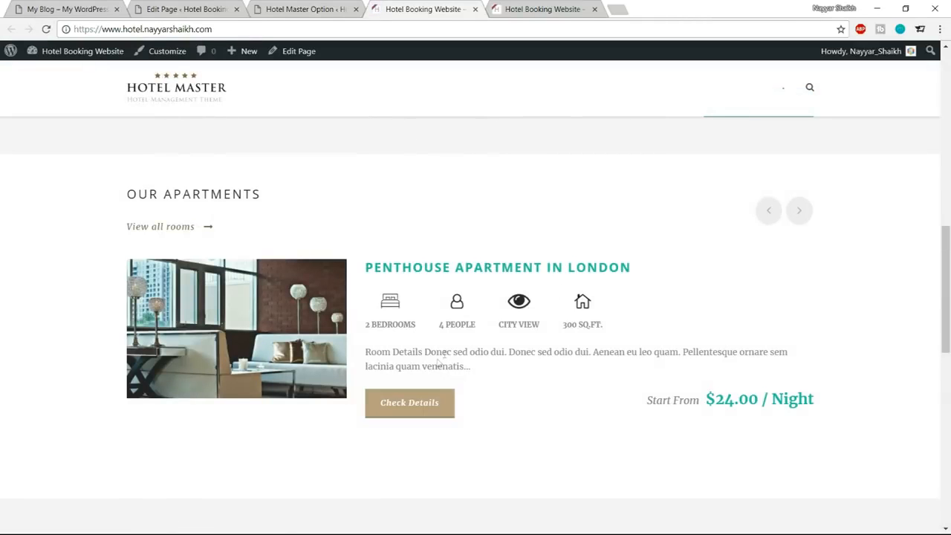
{"action": "left_click_drag", "start_coordinate": [706, 399], "coordinate": [817, 402]}
{"action": "left_click_drag", "start_coordinate": [632, 267], "coordinate": [365, 268]}
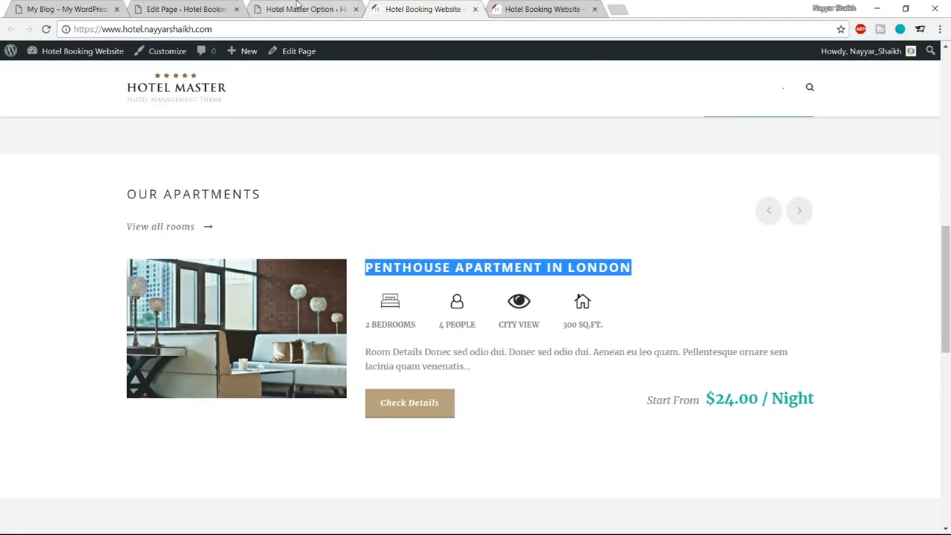
Return to the Hotel Master options and open the Content Elements color settings.
{"action": "left_click", "coordinate": [297, 6]}
{"action": "scroll", "coordinate": [588, 408], "scroll_direction": "up", "scroll_amount": 8}
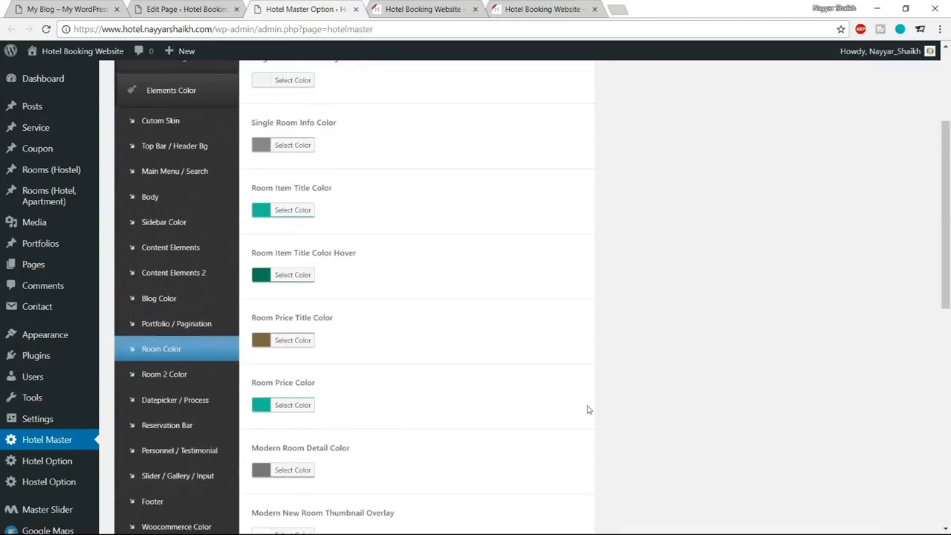
{"action": "scroll", "coordinate": [588, 409], "scroll_direction": "up", "scroll_amount": 2}
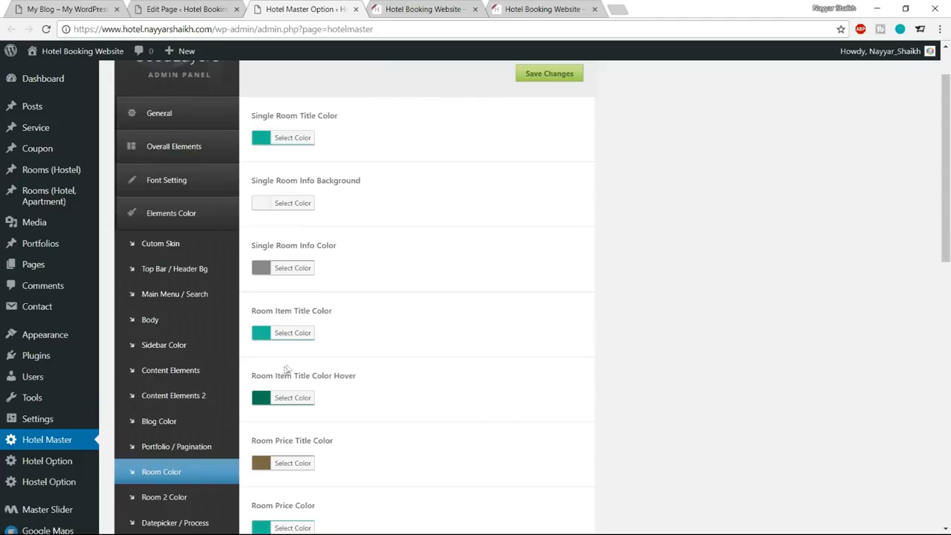
{"action": "left_click", "coordinate": [195, 370]}
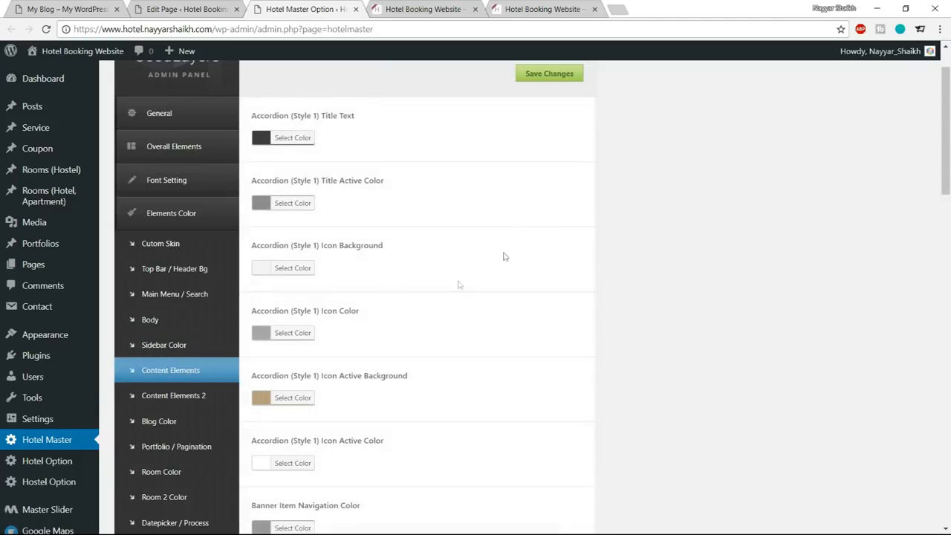
Set the Button Background Color to #1abc9c.
{"action": "scroll", "coordinate": [705, 289], "scroll_direction": "down", "scroll_amount": 5}
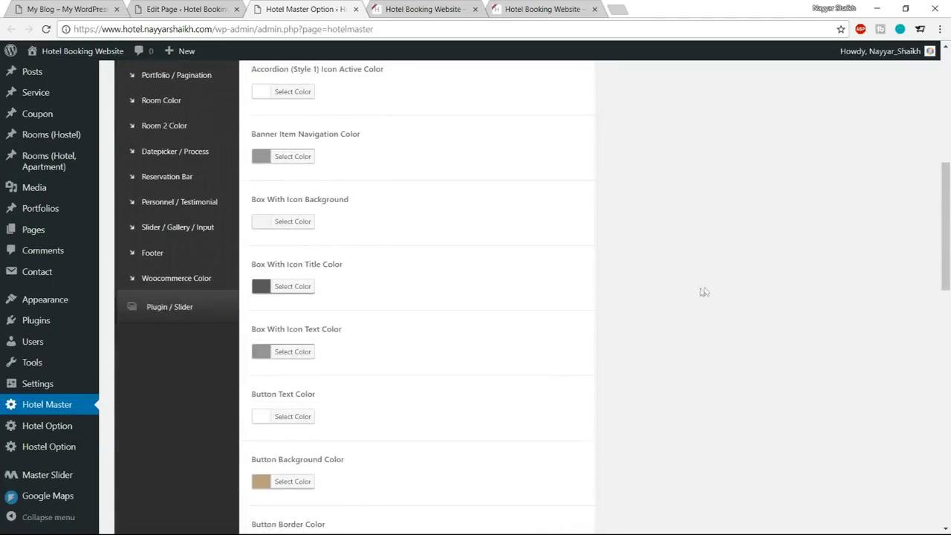
{"action": "scroll", "coordinate": [603, 294], "scroll_direction": "down", "scroll_amount": 3}
{"action": "left_click", "coordinate": [288, 359]}
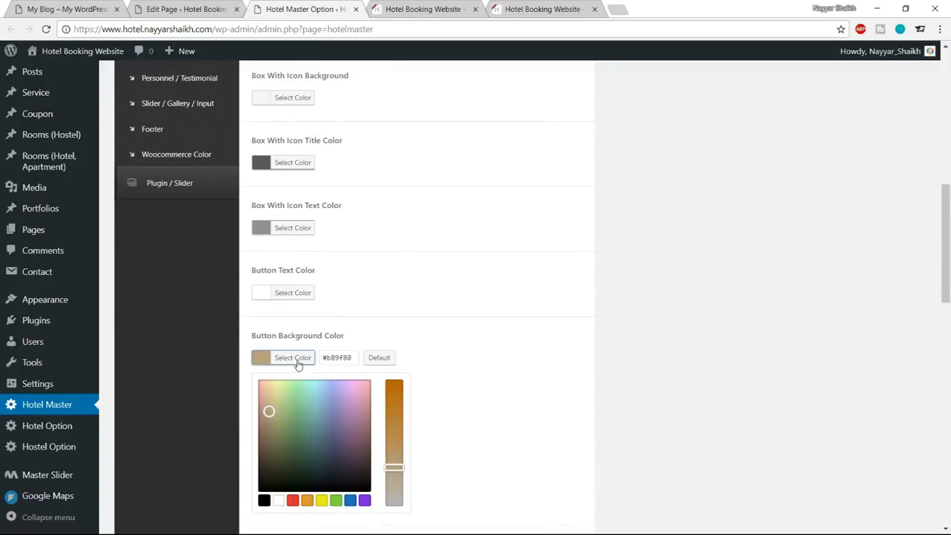
{"action": "scroll", "coordinate": [364, 350], "scroll_direction": "down", "scroll_amount": 1}
{"action": "left_click_drag", "start_coordinate": [350, 297], "coordinate": [303, 297]}
{"action": "key", "text": "ctrl+v"}
{"action": "left_click", "coordinate": [300, 296]}
Set the Button Border Color to the darker green #11916a and save the theme options.
{"action": "left_click", "coordinate": [303, 361]}
{"action": "mouse_move", "coordinate": [350, 360]}
{"action": "left_mouse_down"}
{"action": "mouse_move", "coordinate": [320, 361]}
{"action": "mouse_move", "coordinate": [310, 347]}
{"action": "mouse_move", "coordinate": [309, 369]}
{"action": "left_mouse_up"}
{"action": "type", "text": "#1abc9c"}
{"action": "scroll", "coordinate": [319, 367], "scroll_direction": "down", "scroll_amount": 1}
{"action": "left_click", "coordinate": [301, 298]}
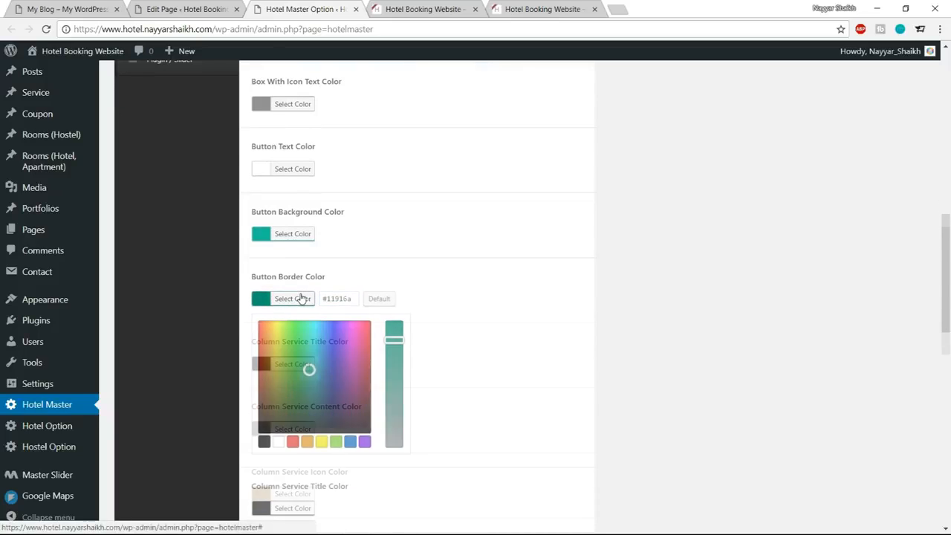
{"action": "scroll", "coordinate": [401, 325], "scroll_direction": "down", "scroll_amount": 1}
{"action": "scroll", "coordinate": [401, 324], "scroll_direction": "up", "scroll_amount": 3}
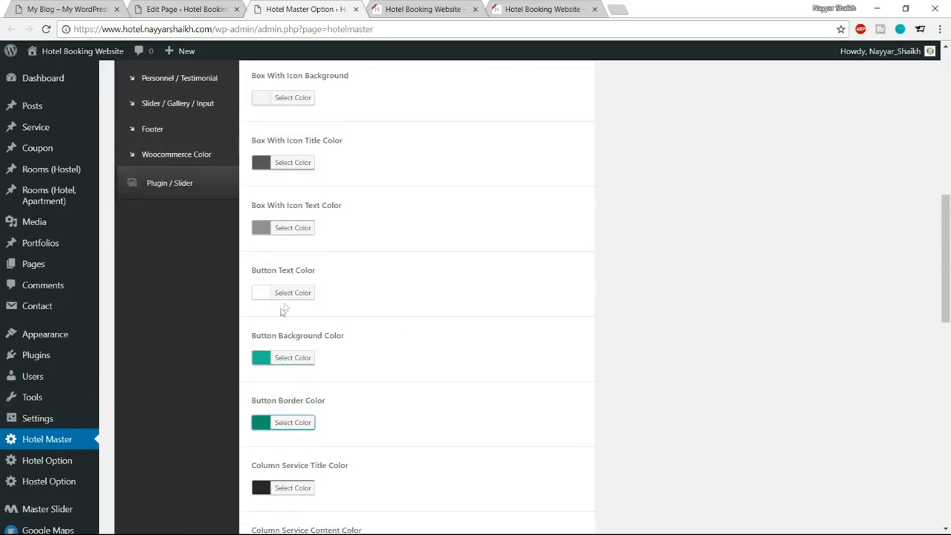
{"action": "scroll", "coordinate": [376, 328], "scroll_direction": "down", "scroll_amount": 10}
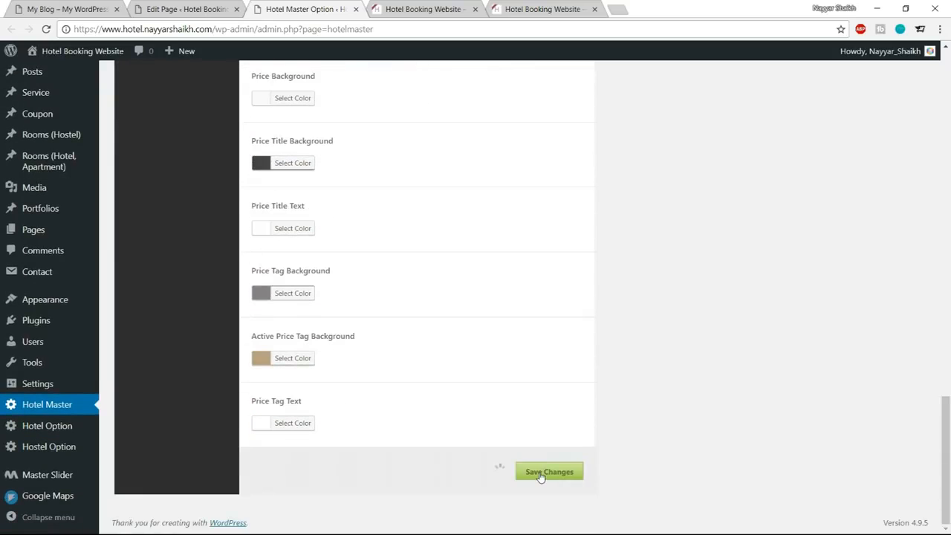
Reload the live home page, check the Our Apartments button and heading colors, and return to the Hotel Master options.
{"action": "left_click", "coordinate": [392, 6]}
{"action": "left_click", "coordinate": [46, 29]}
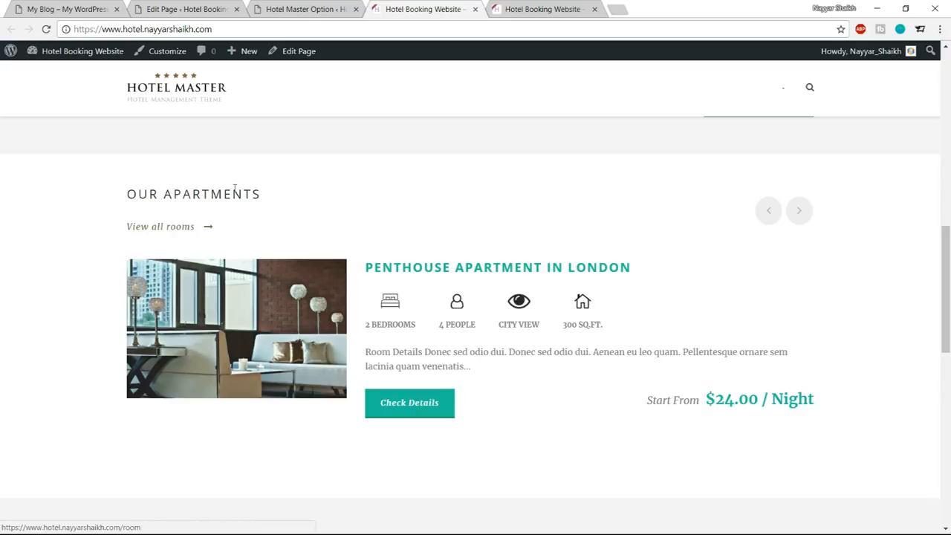
{"action": "left_click_drag", "start_coordinate": [129, 193], "coordinate": [254, 194]}
{"action": "left_click", "coordinate": [333, 217]}
{"action": "left_click", "coordinate": [312, 9]}
{"action": "scroll", "coordinate": [482, 261], "scroll_direction": "up", "scroll_amount": 15}
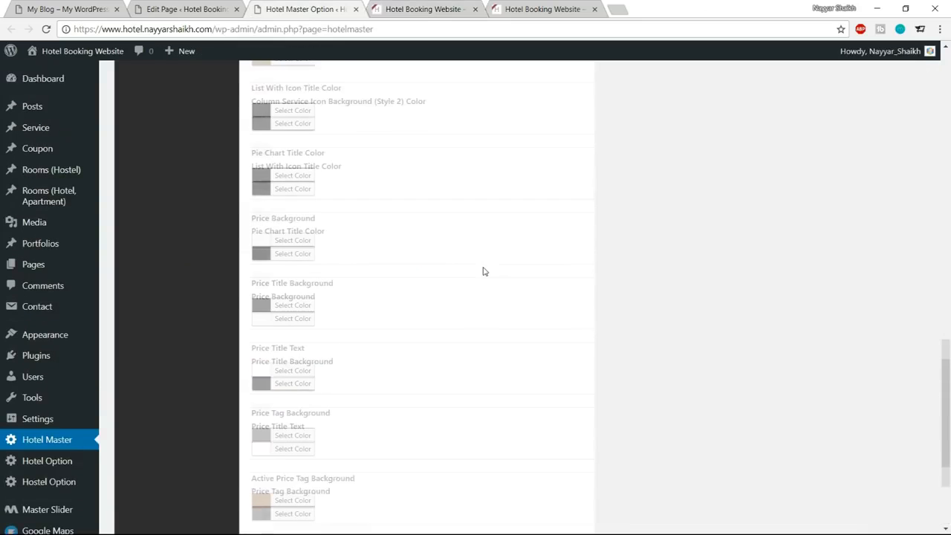
Review the Body color settings under Elements Color in the Hotel Master options.
{"action": "scroll", "coordinate": [485, 282], "scroll_direction": "up", "scroll_amount": 6}
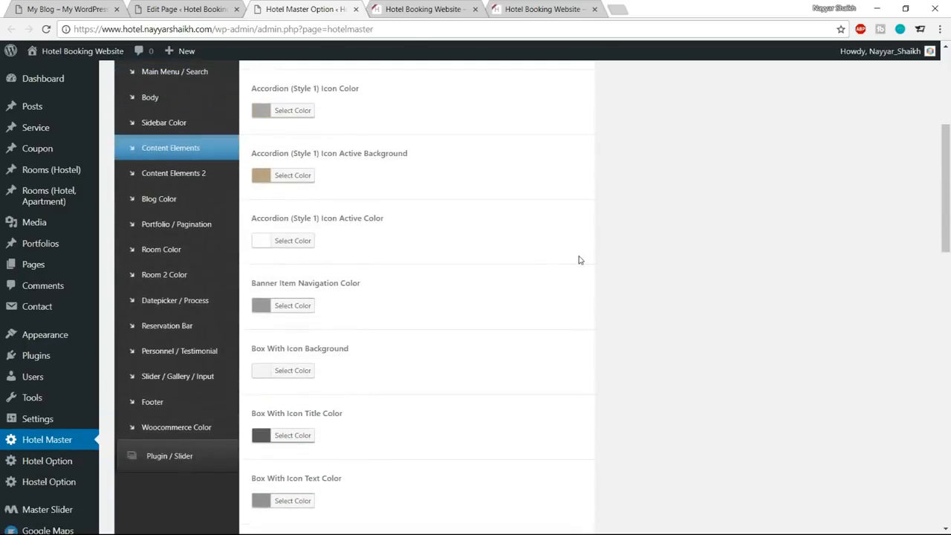
{"action": "scroll", "coordinate": [186, 247], "scroll_direction": "up", "scroll_amount": 1}
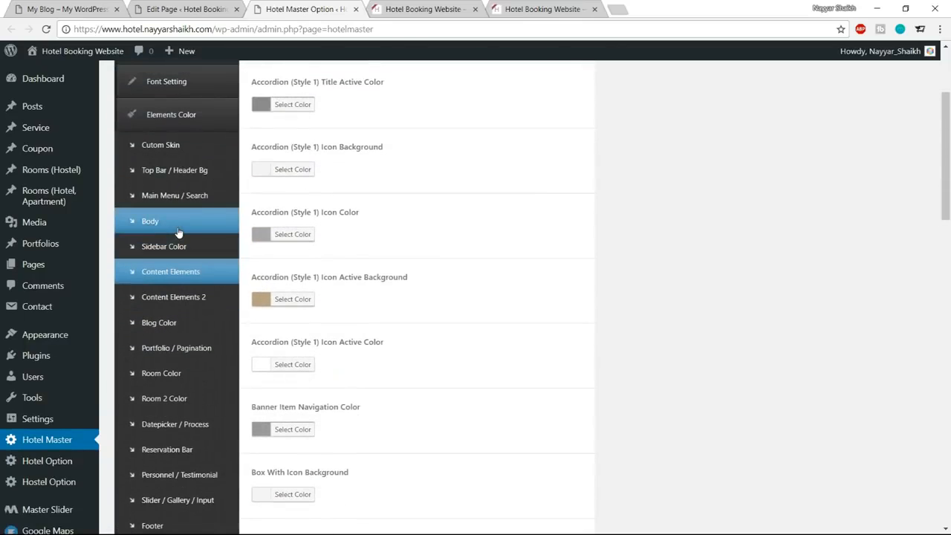
{"action": "left_click", "coordinate": [178, 176]}
{"action": "scroll", "coordinate": [614, 302], "scroll_direction": "up", "scroll_amount": 2}
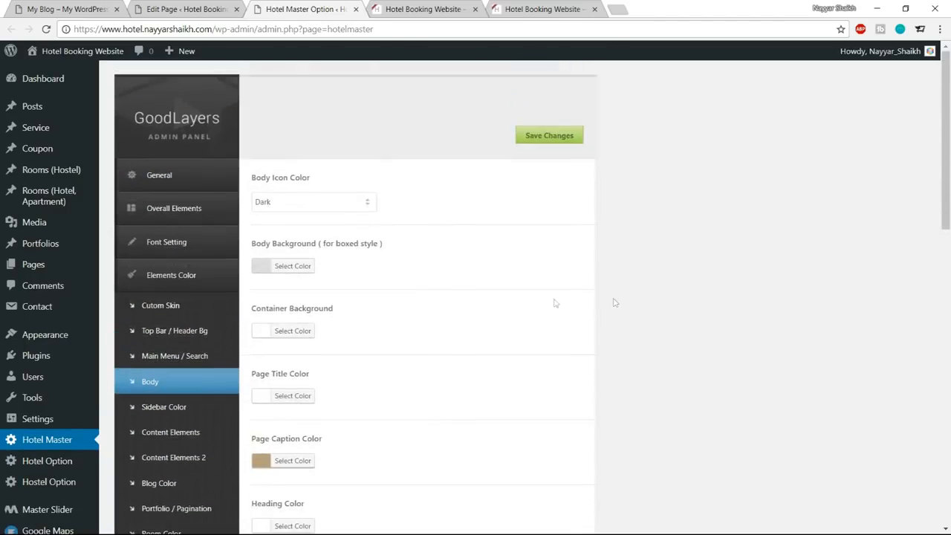
{"action": "scroll", "coordinate": [565, 299], "scroll_direction": "down", "scroll_amount": 1}
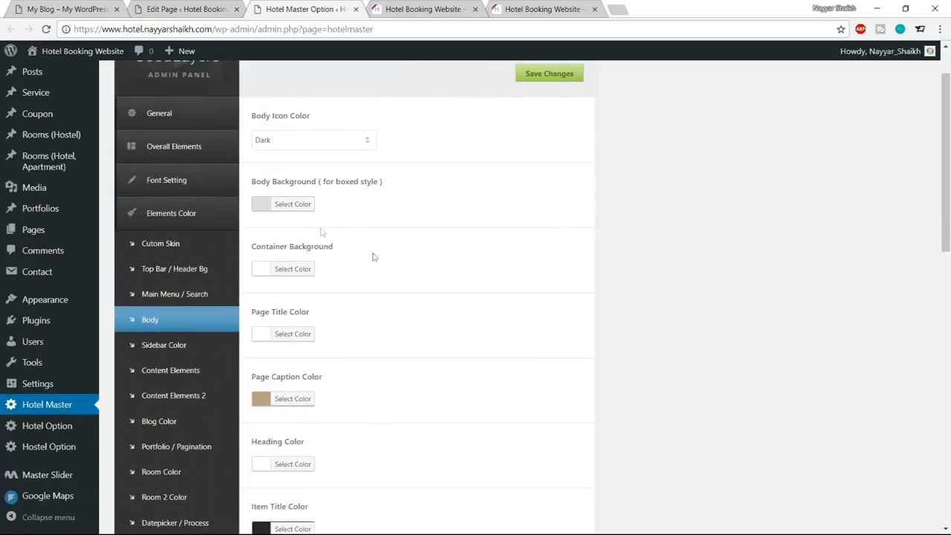
{"action": "scroll", "coordinate": [490, 287], "scroll_direction": "down", "scroll_amount": 2}
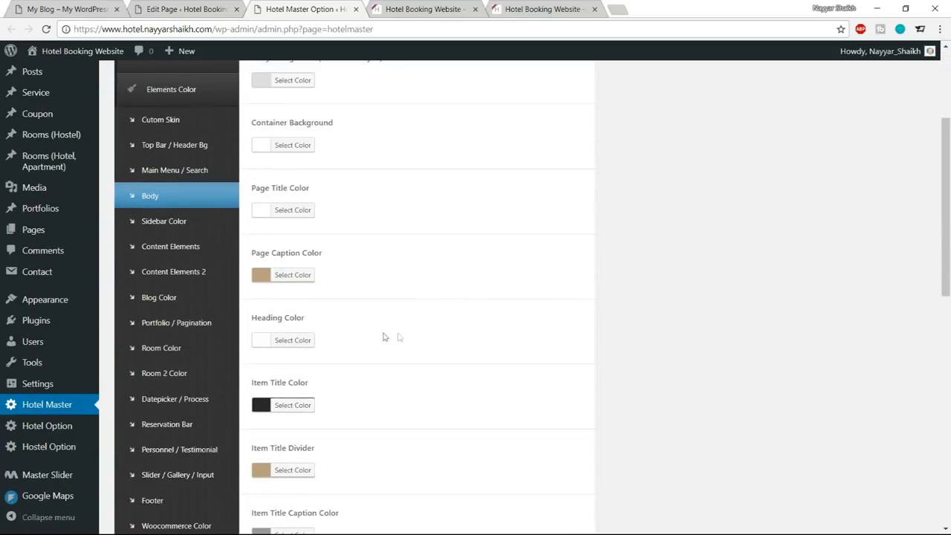
{"action": "scroll", "coordinate": [613, 305], "scroll_direction": "down", "scroll_amount": 2}
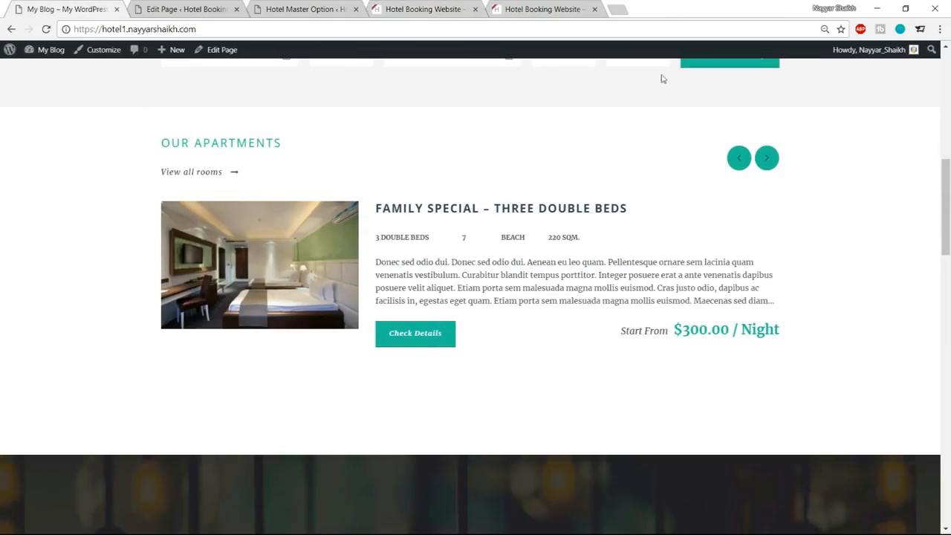
Compare the live home page with the reference site and examine the reference's six-item services section below the apartments.
{"action": "scroll", "coordinate": [785, 252], "scroll_direction": "down", "scroll_amount": 3}
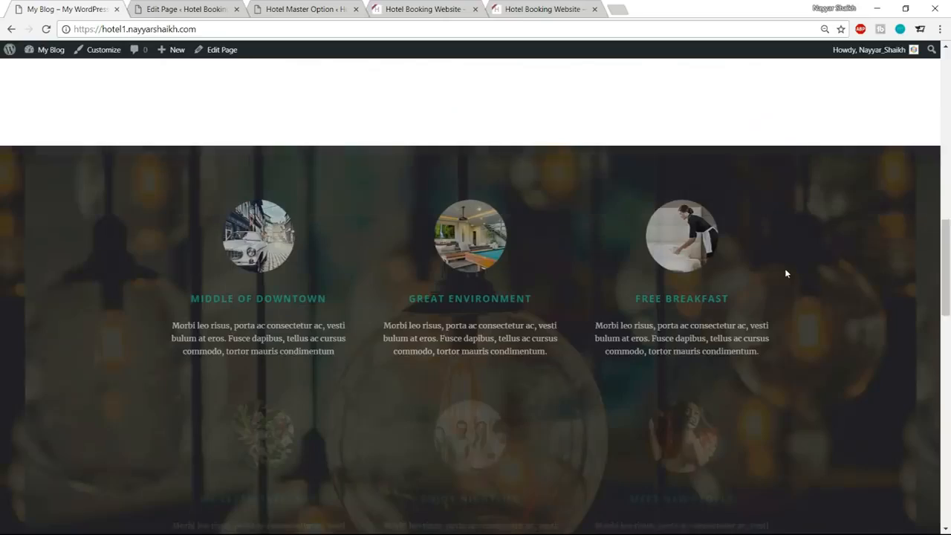
{"action": "scroll", "coordinate": [785, 269], "scroll_direction": "down", "scroll_amount": 1}
{"action": "scroll", "coordinate": [586, 334], "scroll_direction": "up", "scroll_amount": 10}
{"action": "scroll", "coordinate": [587, 335], "scroll_direction": "down", "scroll_amount": 10}
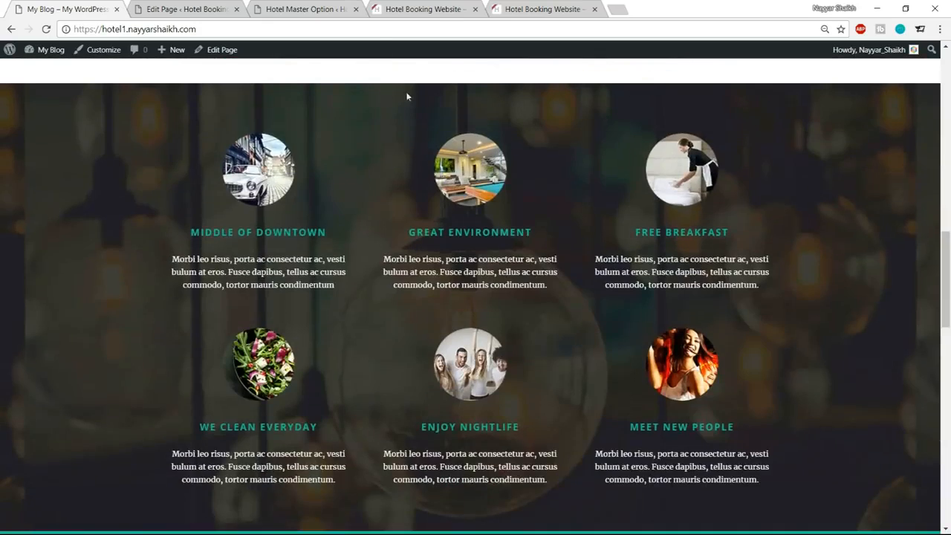
Close the Hotel Master options and return to the Home page's builder sections in the page editor.
{"action": "left_click", "coordinate": [331, 11]}
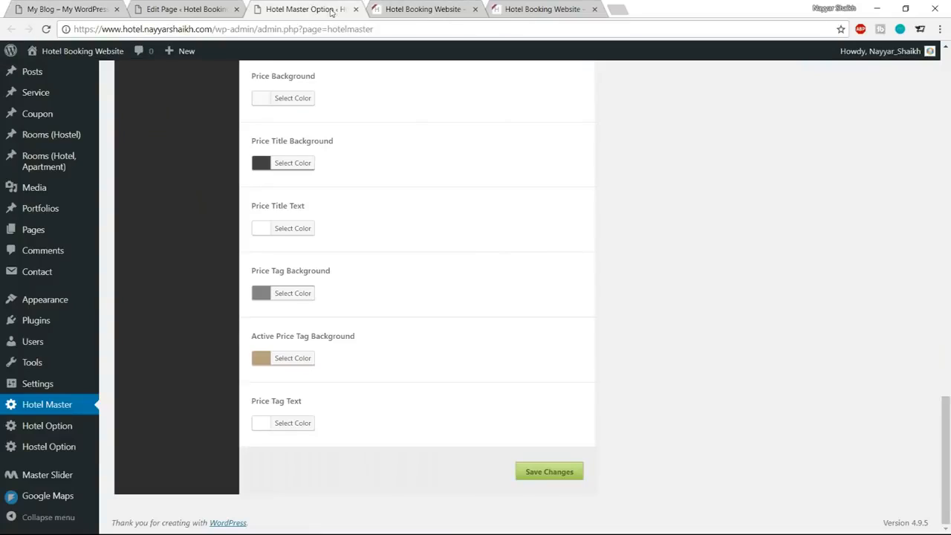
{"action": "left_click", "coordinate": [356, 9]}
{"action": "left_click", "coordinate": [203, 7]}
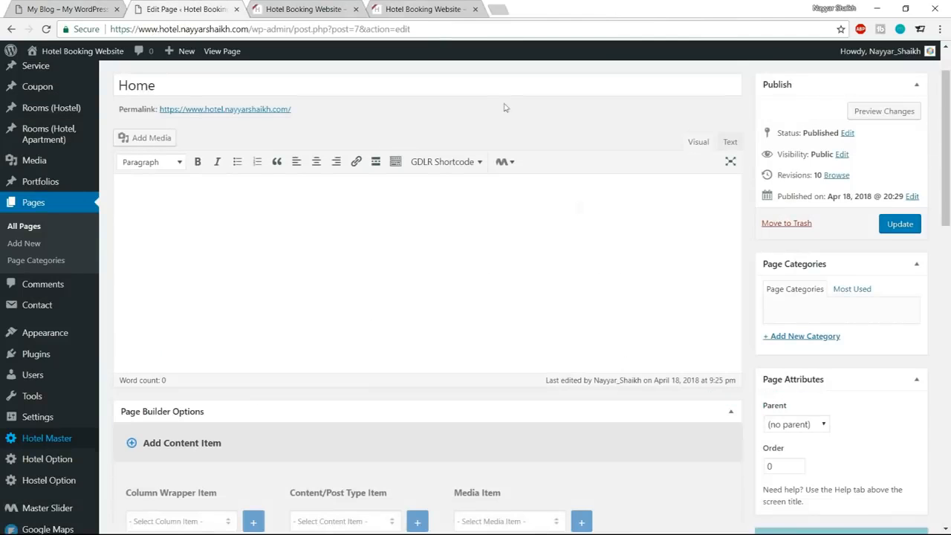
{"action": "scroll", "coordinate": [596, 253], "scroll_direction": "down", "scroll_amount": 8}
{"action": "scroll", "coordinate": [600, 278], "scroll_direction": "down", "scroll_amount": 3}
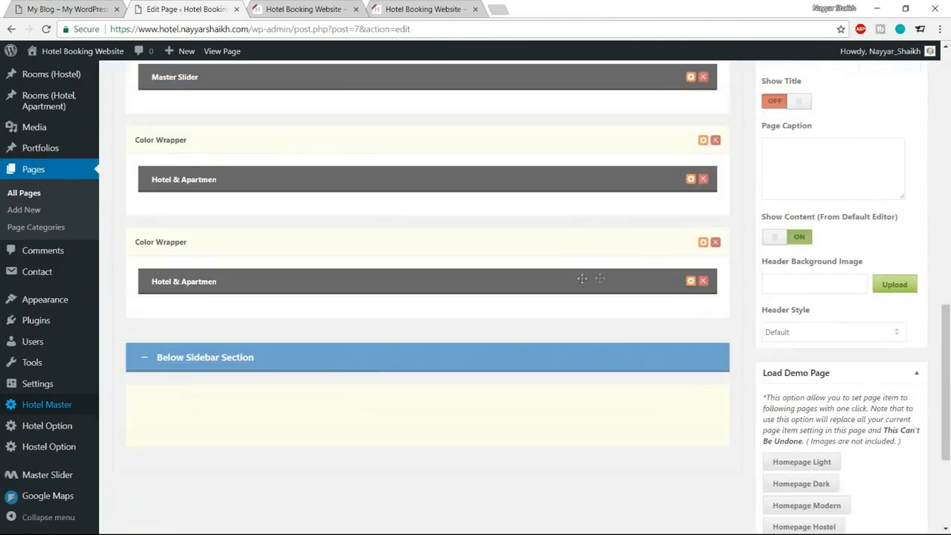
Check the reference services section and add a Background/Parallax Wrapper to the Home page's content section.
{"action": "left_click", "coordinate": [58, 4]}
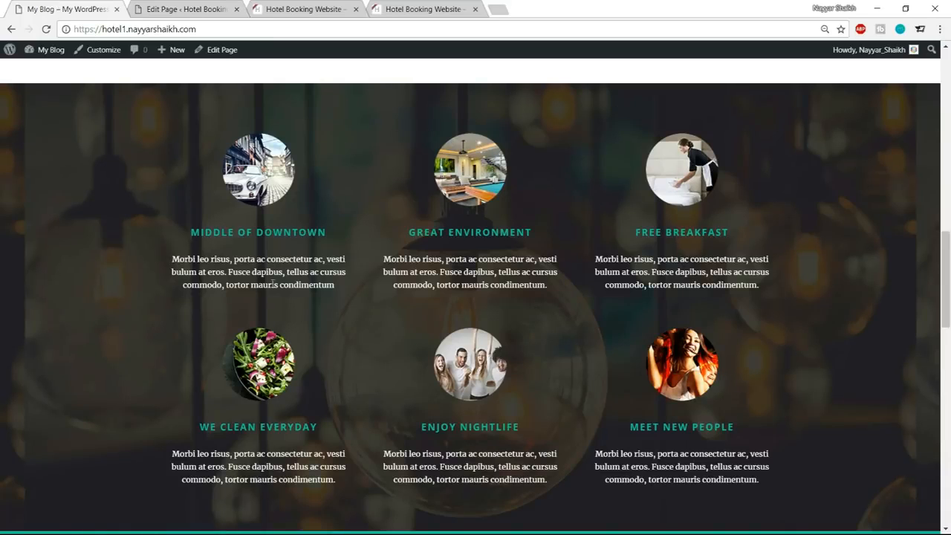
{"action": "left_click", "coordinate": [200, 7]}
{"action": "scroll", "coordinate": [335, 312], "scroll_direction": "up", "scroll_amount": 5}
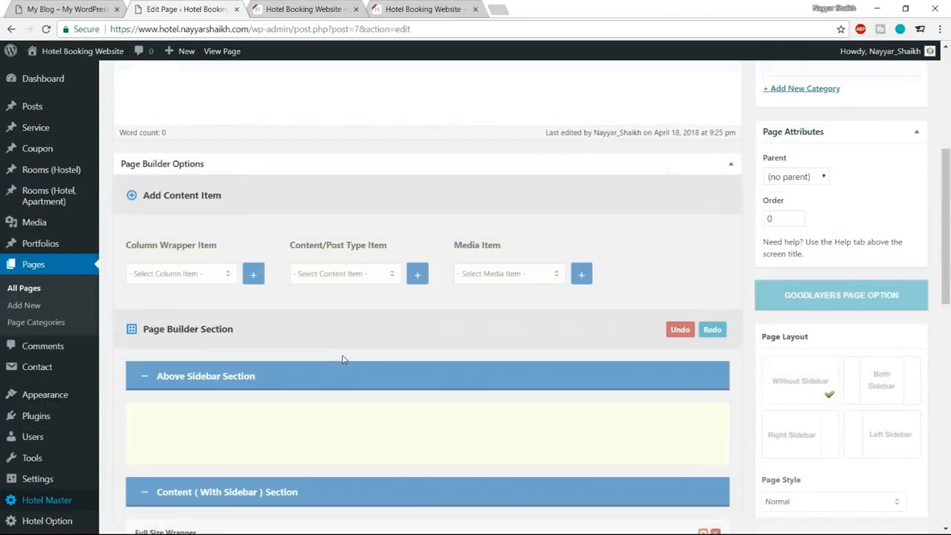
{"action": "left_click", "coordinate": [190, 273]}
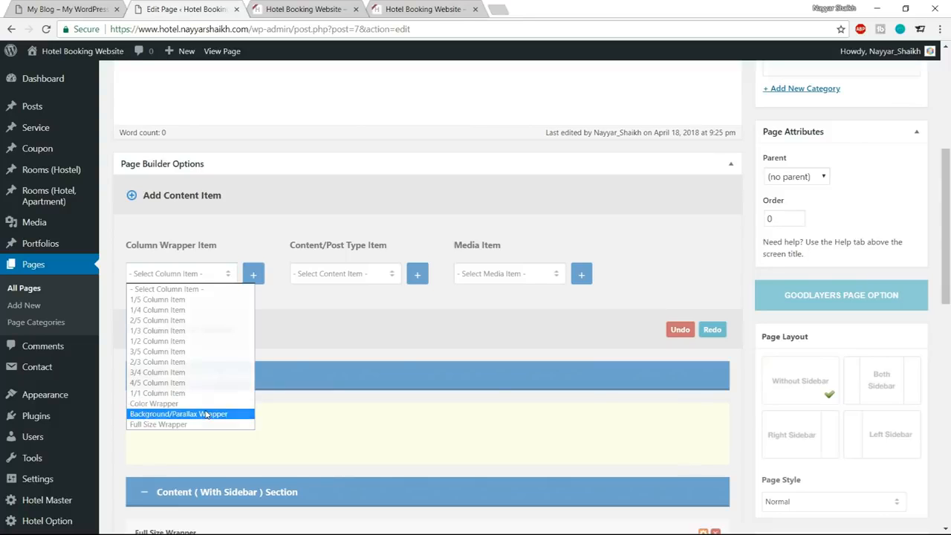
{"action": "left_click", "coordinate": [186, 414]}
{"action": "left_click", "coordinate": [254, 279]}
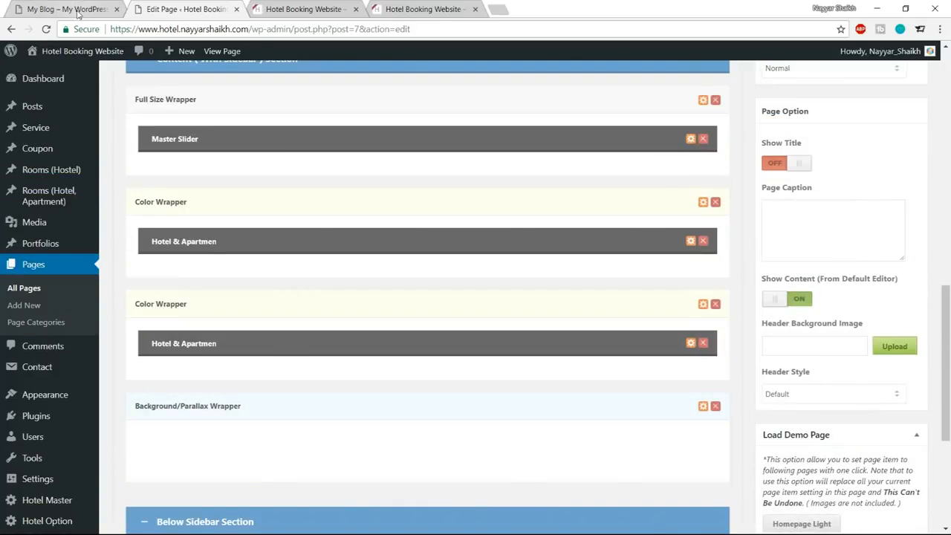
Add three 1/3 Column Items and place them side by side inside the Background/Parallax Wrapper.
{"action": "left_click", "coordinate": [78, 10]}
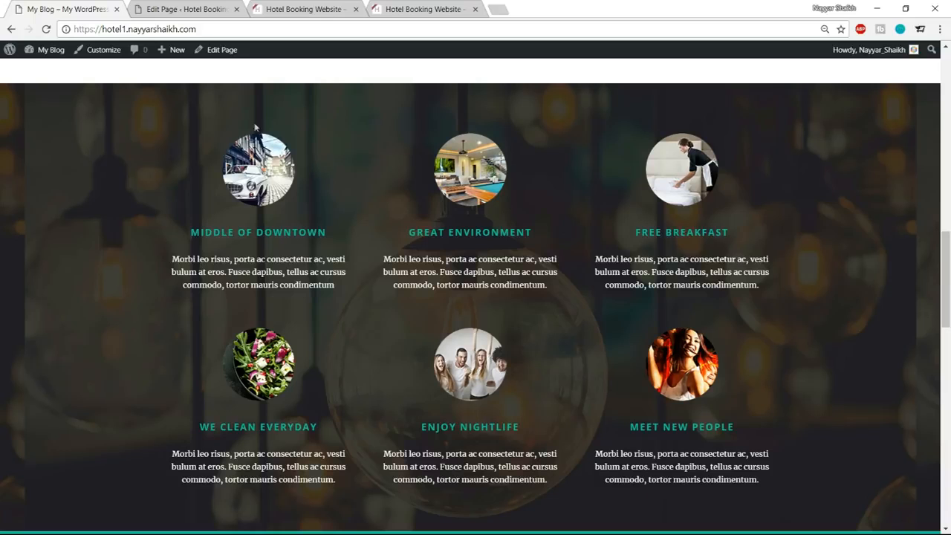
{"action": "left_click", "coordinate": [182, 9]}
{"action": "scroll", "coordinate": [329, 314], "scroll_direction": "up", "scroll_amount": 5}
{"action": "scroll", "coordinate": [329, 315], "scroll_direction": "up", "scroll_amount": 2}
{"action": "left_click", "coordinate": [179, 275]}
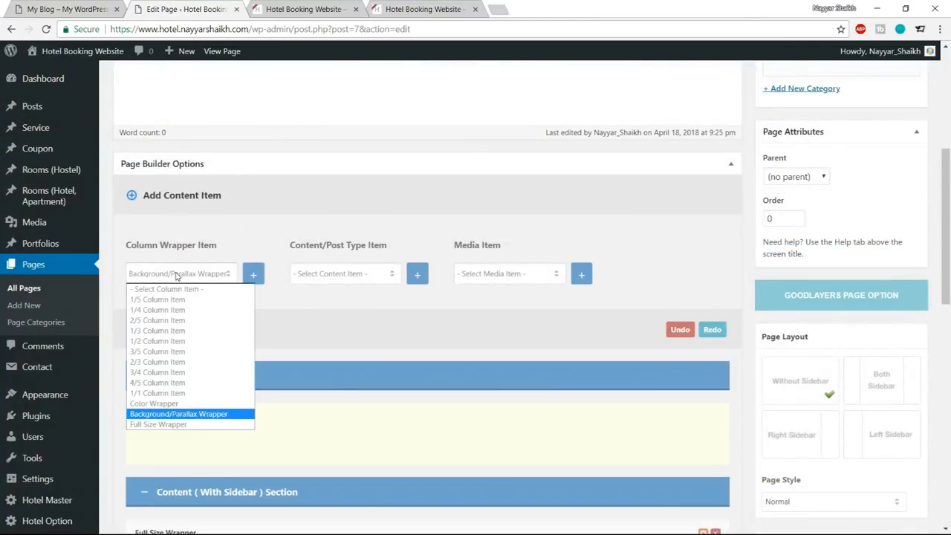
{"action": "left_click", "coordinate": [182, 330]}
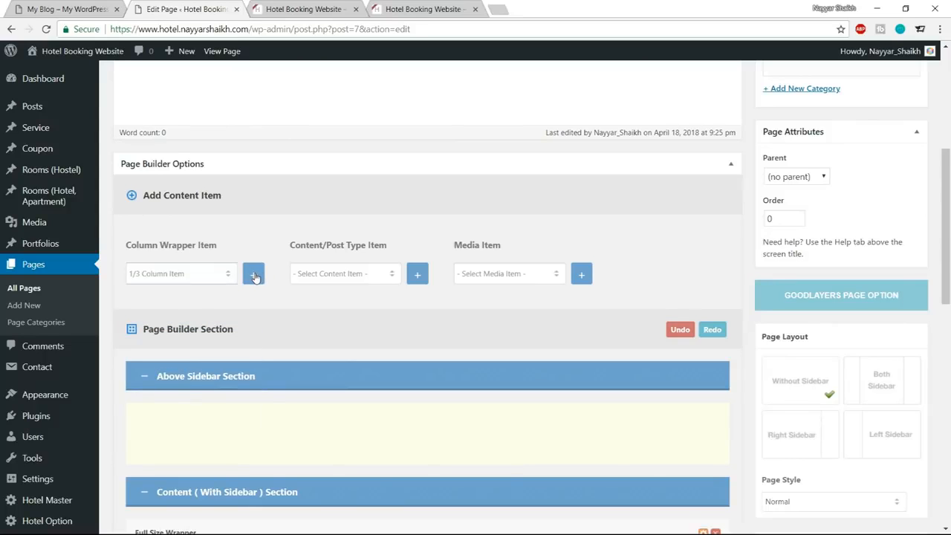
{"action": "left_click", "coordinate": [266, 288]}
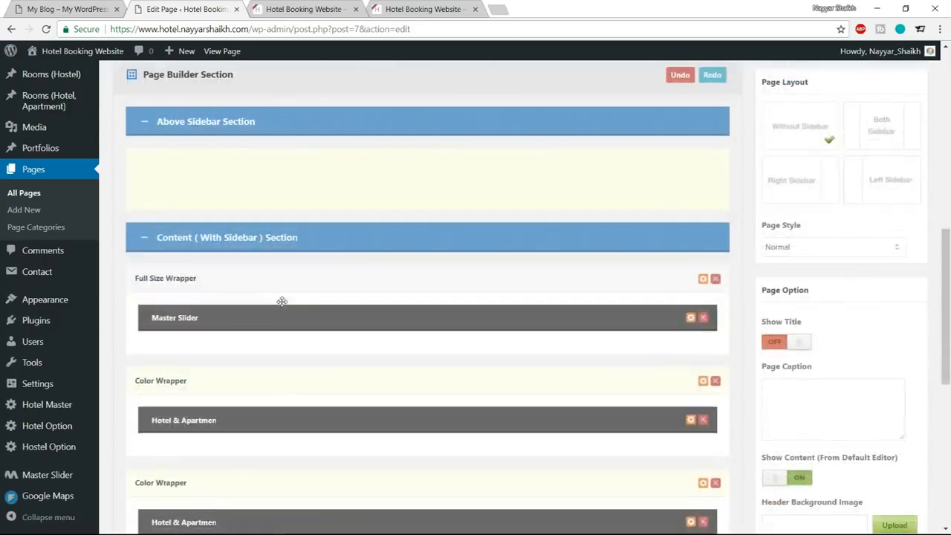
{"action": "left_click_drag", "start_coordinate": [158, 265], "coordinate": [156, 223]}
{"action": "left_click_drag", "start_coordinate": [145, 313], "coordinate": [220, 195]}
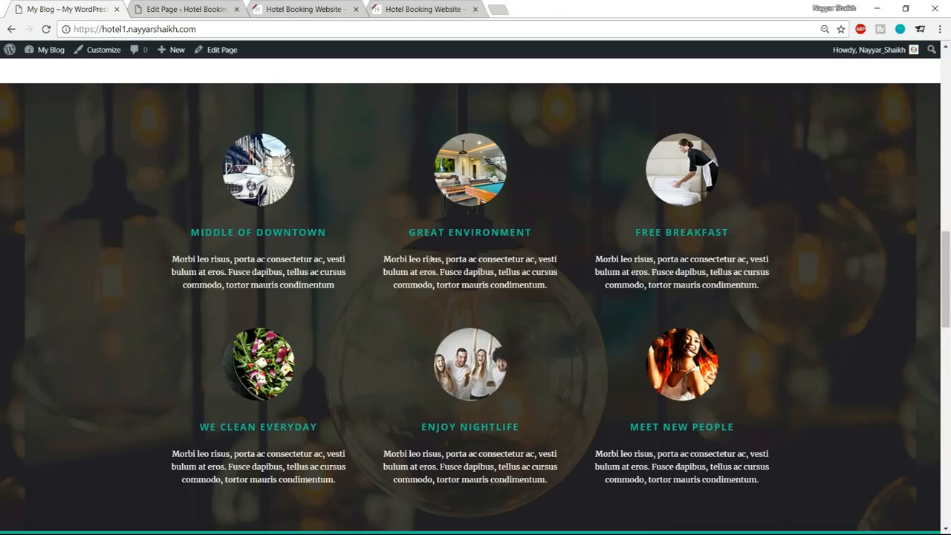
Add three Column Service items and place one in each 1/3 column of the Background/Parallax Wrapper.
{"action": "left_click", "coordinate": [191, 8]}
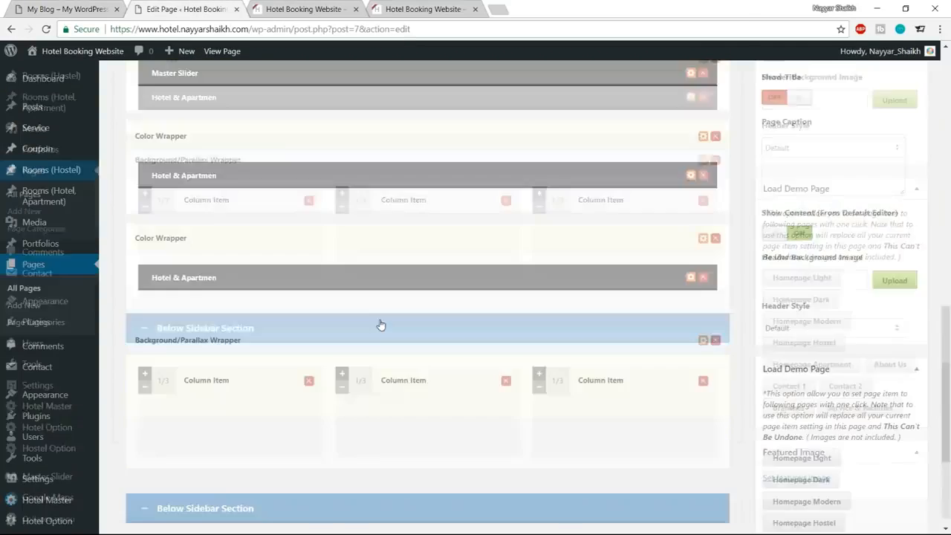
{"action": "scroll", "coordinate": [377, 325], "scroll_direction": "up", "scroll_amount": 10}
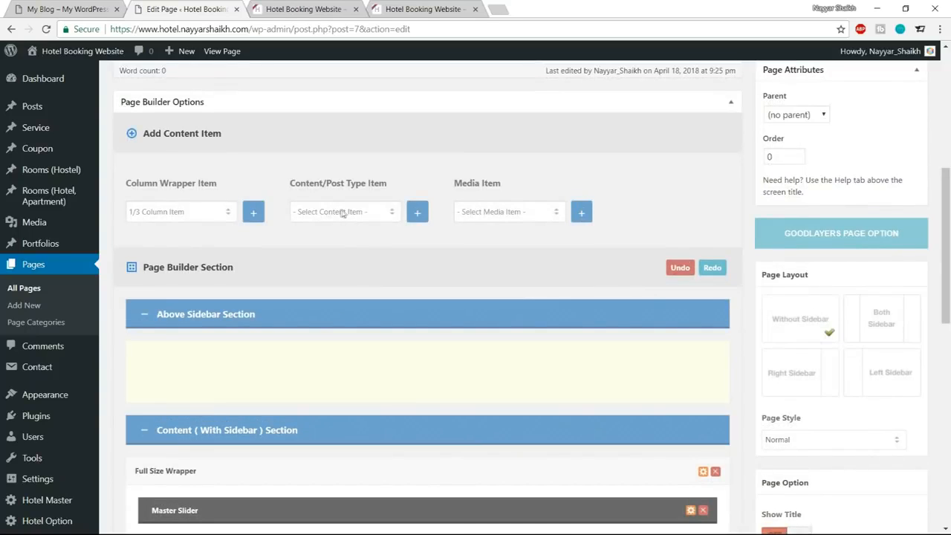
{"action": "left_click", "coordinate": [343, 215]}
{"action": "left_click", "coordinate": [341, 272]}
{"action": "scroll", "coordinate": [473, 323], "scroll_direction": "down", "scroll_amount": 10}
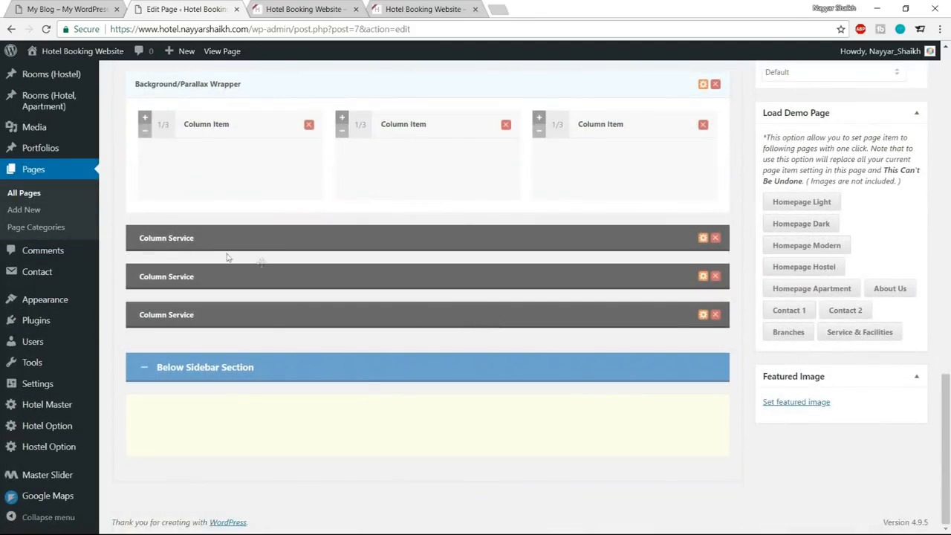
{"action": "left_click_drag", "start_coordinate": [236, 235], "coordinate": [236, 221]}
{"action": "left_click_drag", "start_coordinate": [245, 286], "coordinate": [369, 210]}
{"action": "left_click_drag", "start_coordinate": [376, 278], "coordinate": [537, 255]}
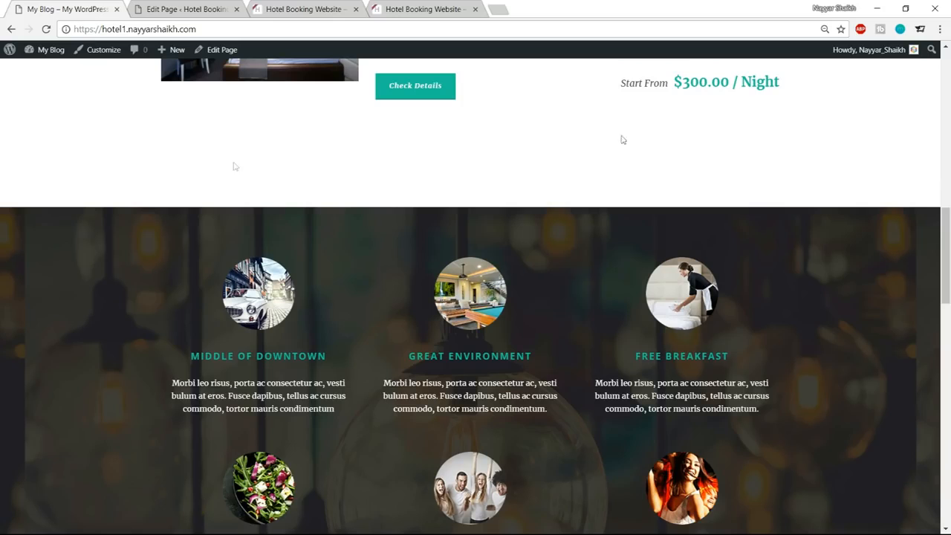
{"action": "scroll", "coordinate": [882, 356], "scroll_direction": "down", "scroll_amount": 3}
{"action": "left_click", "coordinate": [182, 9]}
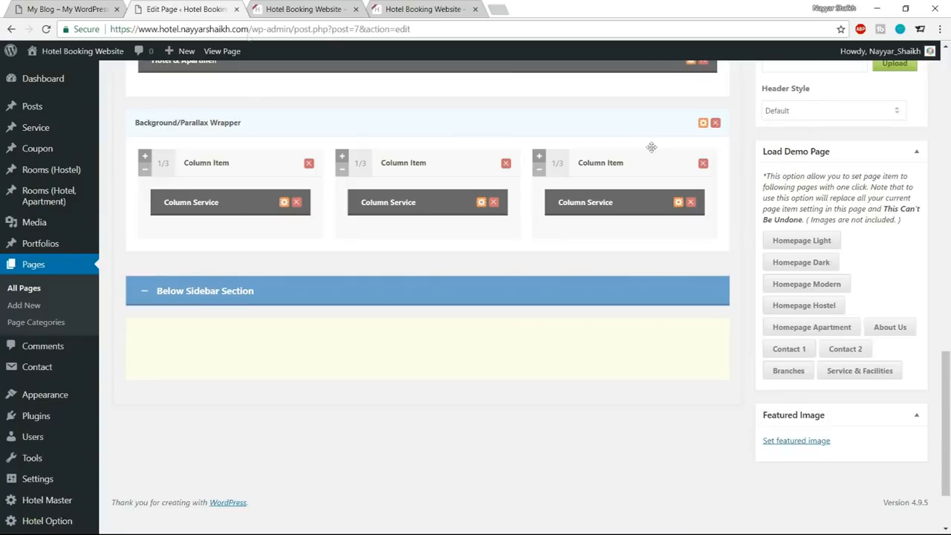
Upload service-bg from the Media folder and set it as the Background/Parallax Wrapper's background image.
{"action": "left_click", "coordinate": [702, 123]}
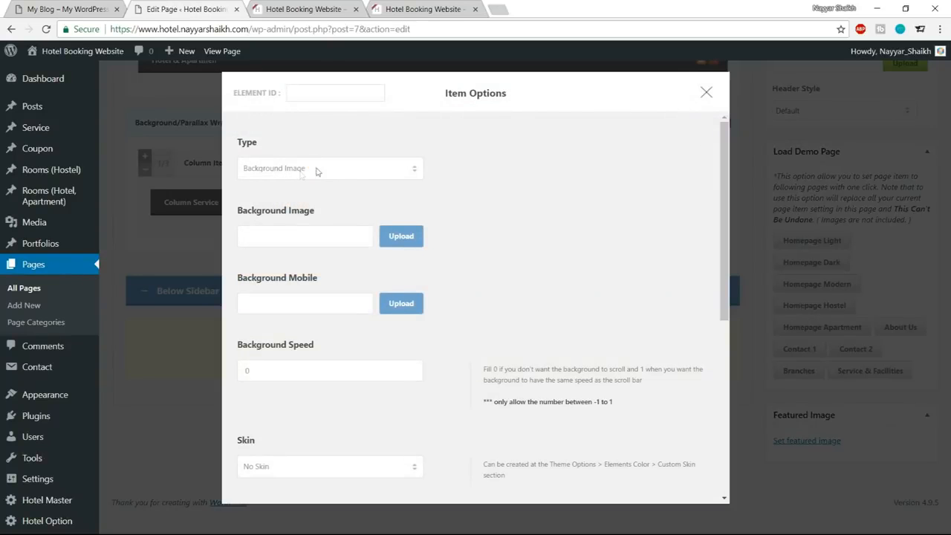
{"action": "left_click", "coordinate": [402, 241]}
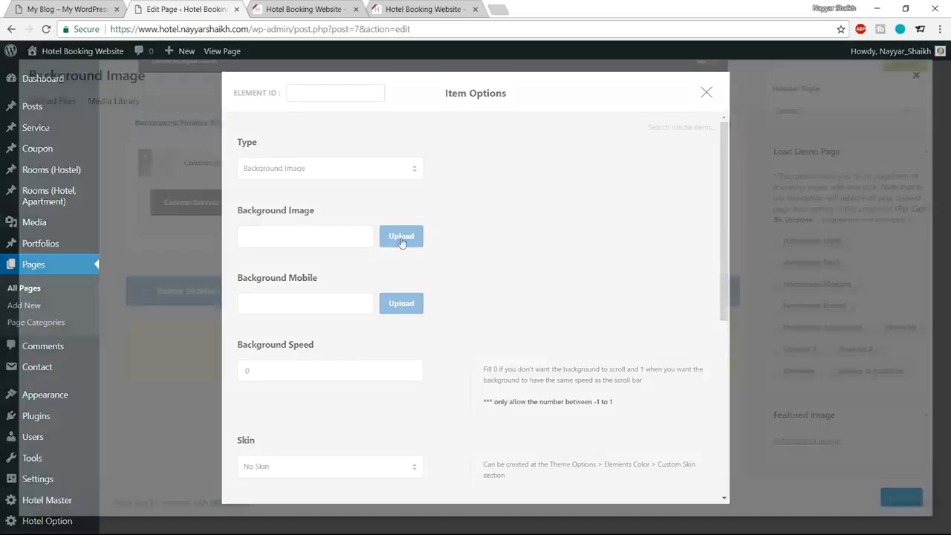
{"action": "left_click", "coordinate": [59, 110]}
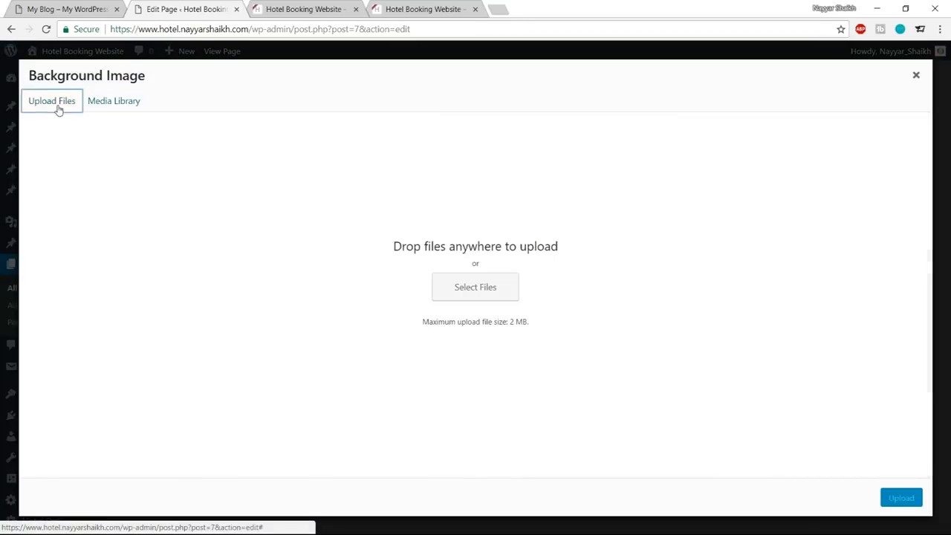
{"action": "left_click", "coordinate": [473, 288]}
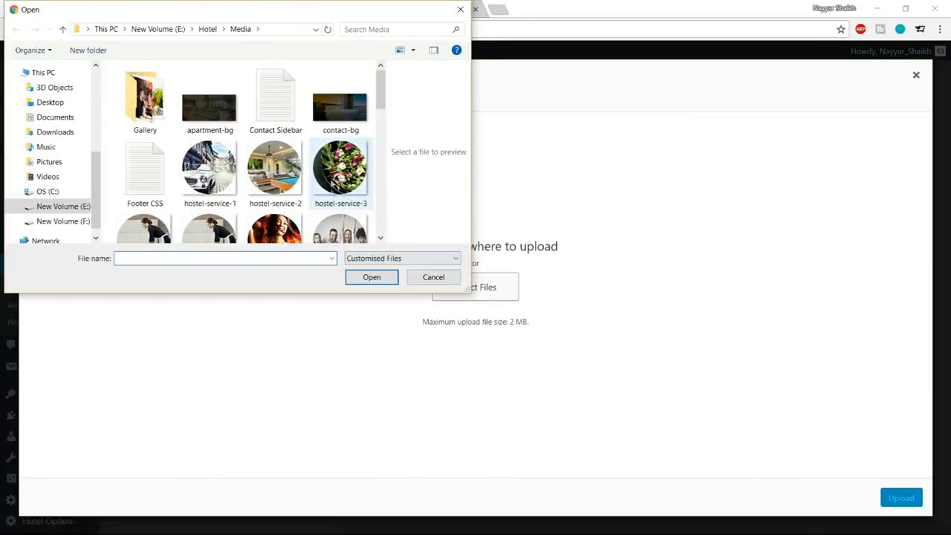
{"action": "scroll", "coordinate": [327, 195], "scroll_direction": "down", "scroll_amount": 1}
{"action": "scroll", "coordinate": [333, 204], "scroll_direction": "down", "scroll_amount": 2}
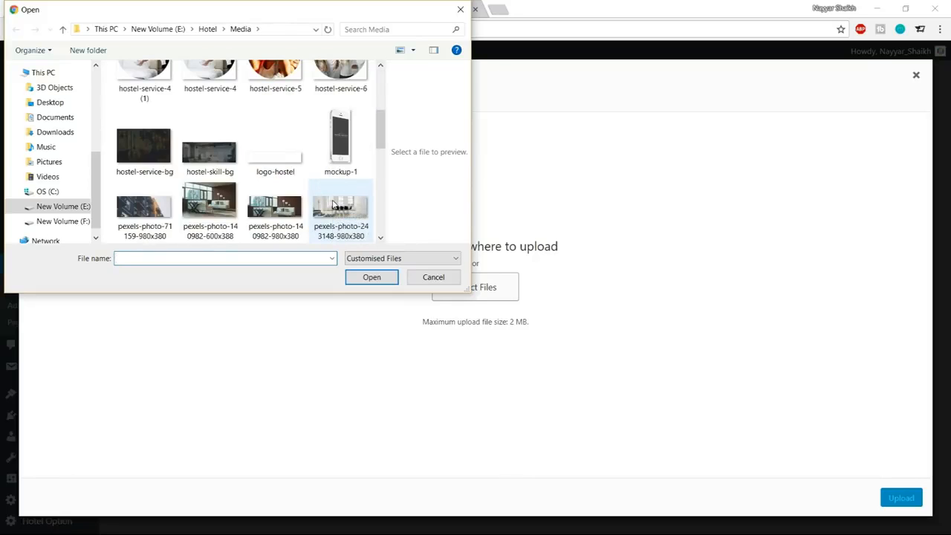
{"action": "scroll", "coordinate": [333, 205], "scroll_direction": "down", "scroll_amount": 5}
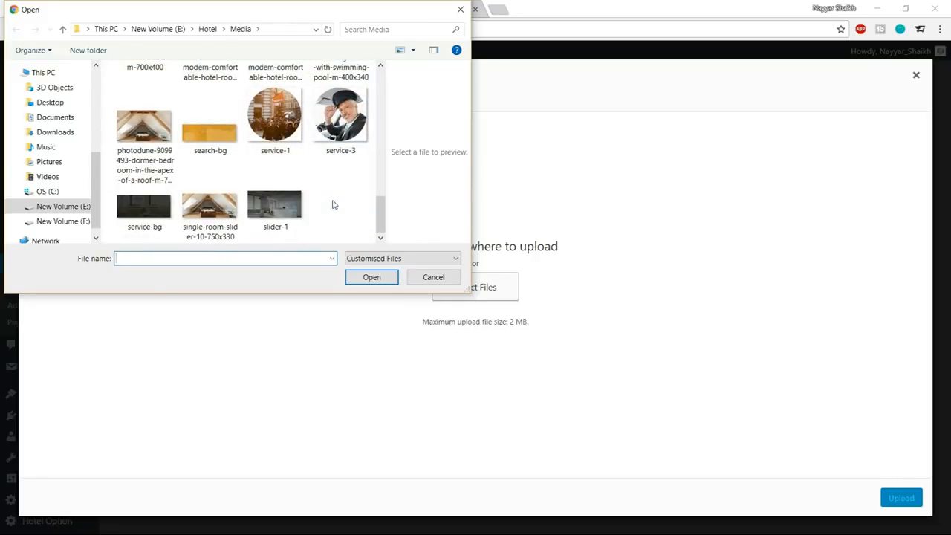
{"action": "left_click", "coordinate": [145, 223]}
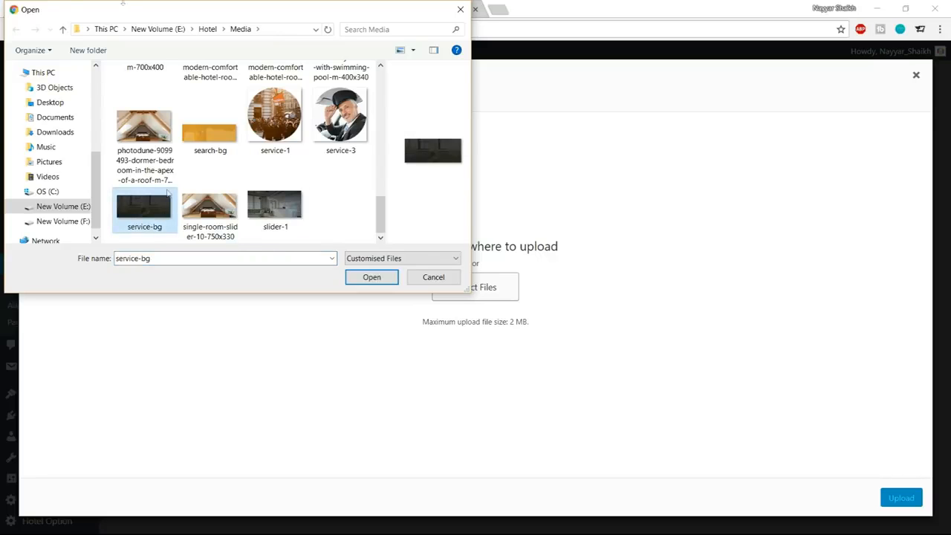
{"action": "scroll", "coordinate": [268, 189], "scroll_direction": "up", "scroll_amount": 4}
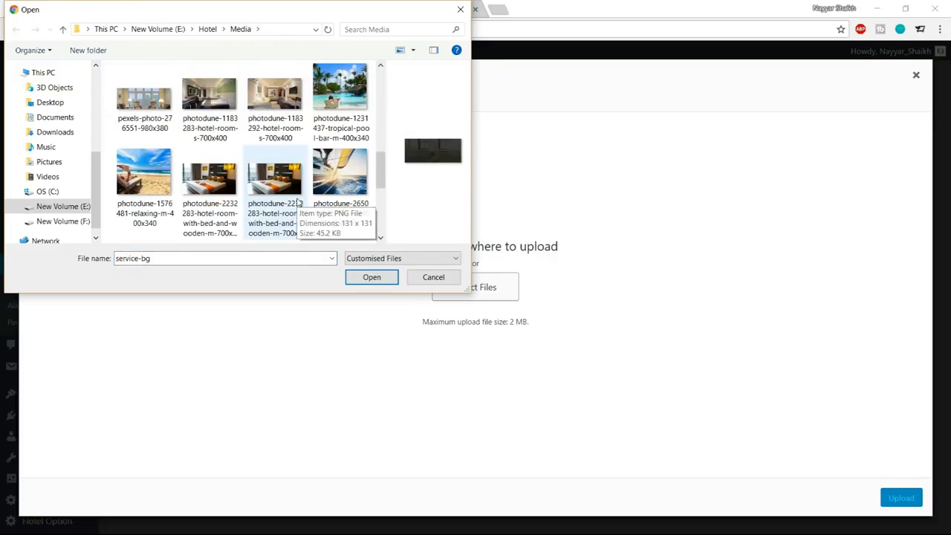
{"action": "scroll", "coordinate": [275, 204], "scroll_direction": "down", "scroll_amount": 4}
{"action": "left_click", "coordinate": [373, 280]}
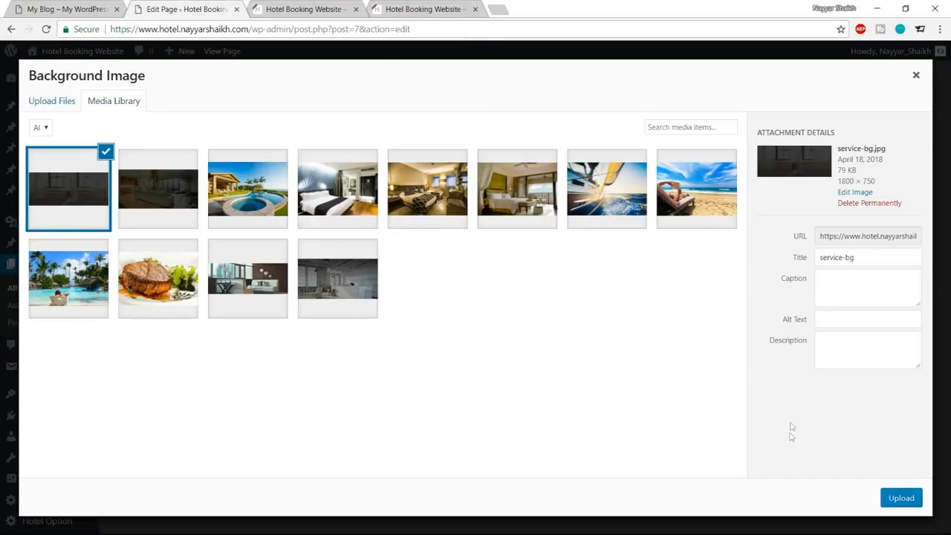
{"action": "left_click", "coordinate": [901, 498]}
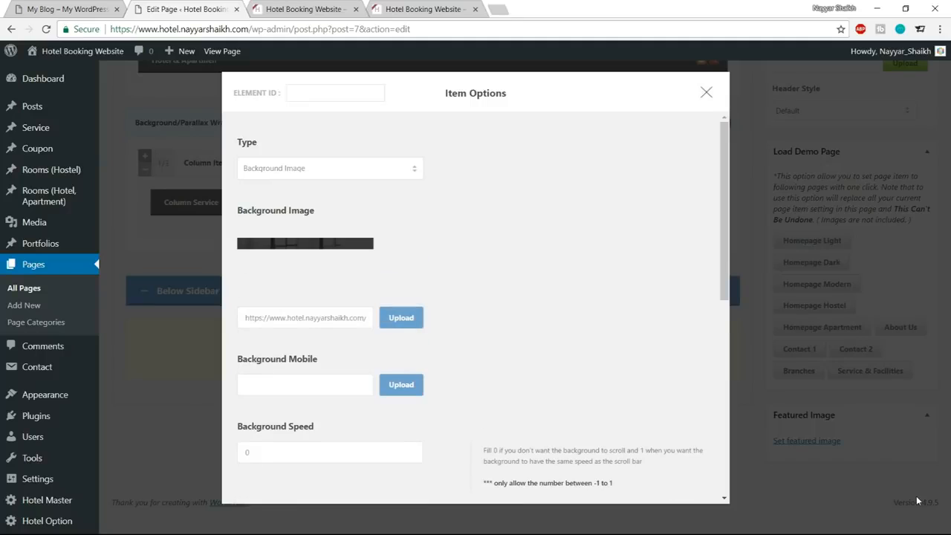
Upload hostel-service-bg from the Media folder and set it as the Background/Parallax Wrapper's background image.
{"action": "left_click", "coordinate": [399, 320]}
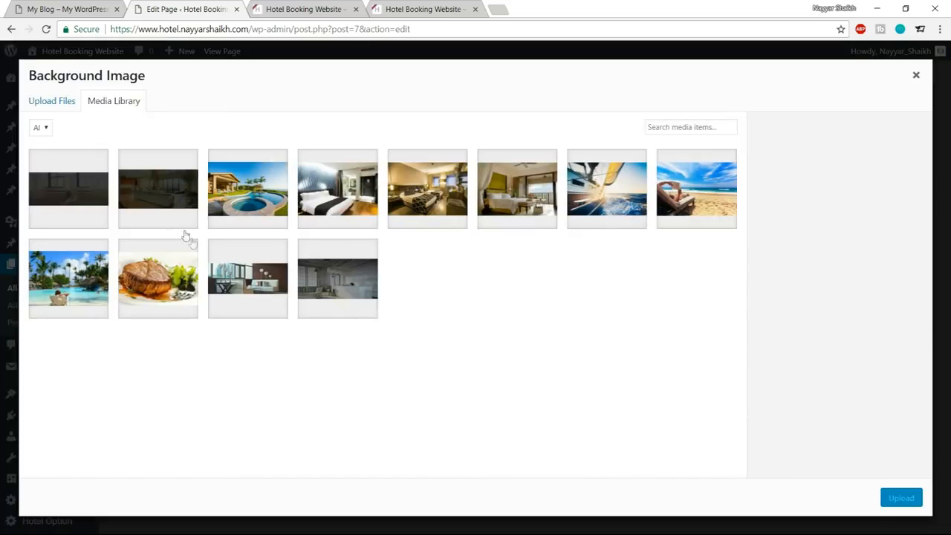
{"action": "left_click", "coordinate": [63, 101]}
{"action": "left_click", "coordinate": [453, 300]}
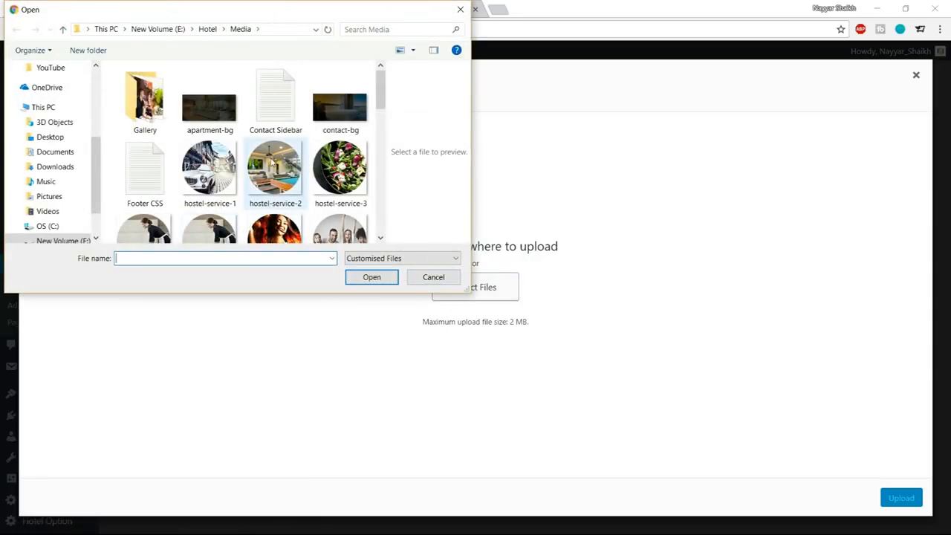
{"action": "scroll", "coordinate": [223, 139], "scroll_direction": "down", "scroll_amount": 3}
{"action": "left_click", "coordinate": [144, 128]}
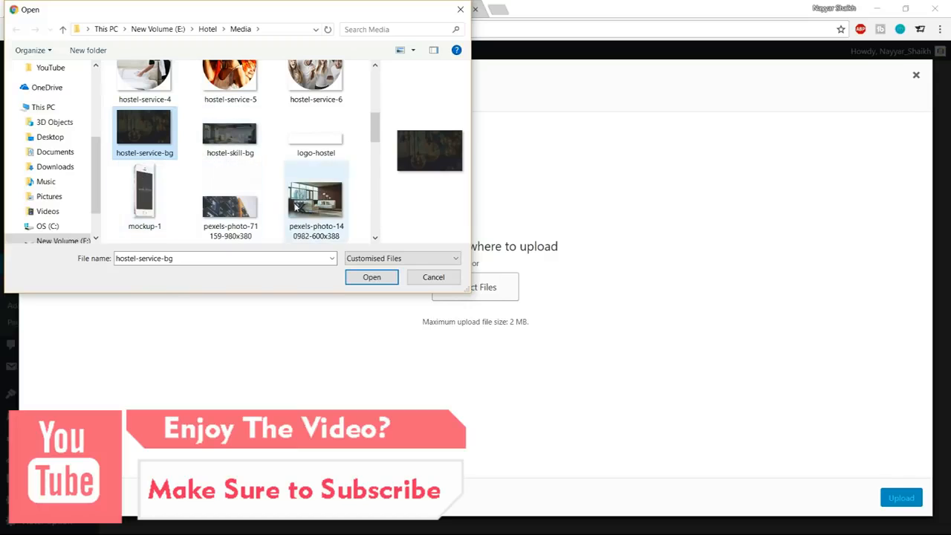
{"action": "left_click", "coordinate": [372, 276]}
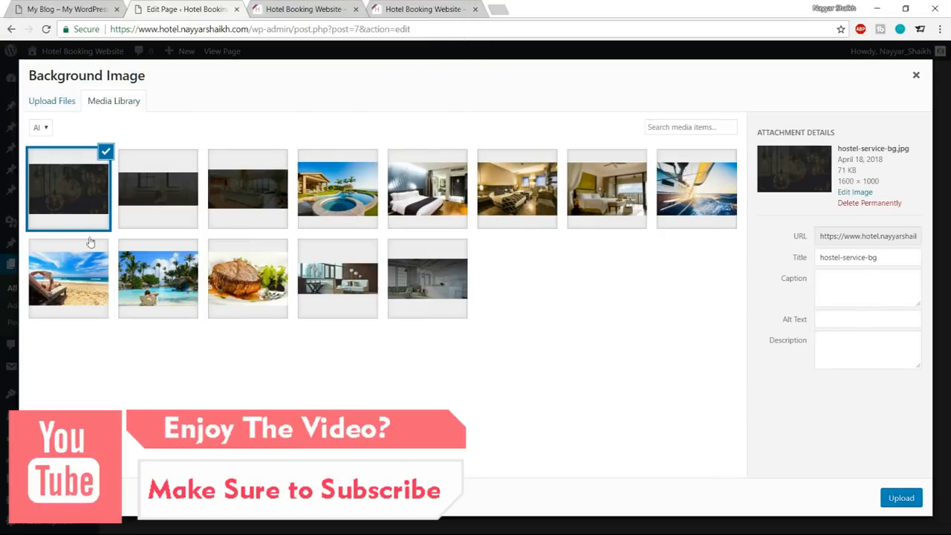
{"action": "left_click", "coordinate": [901, 497]}
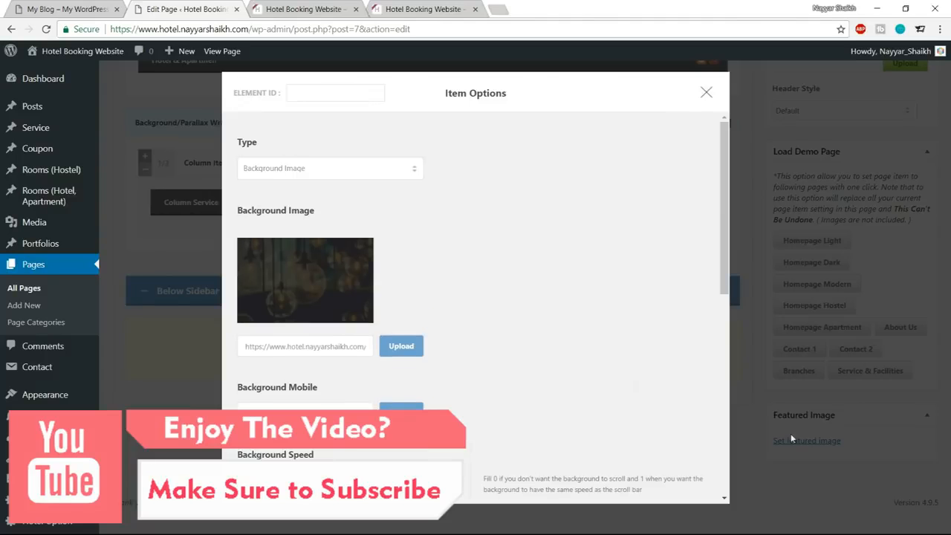
Set the Background/Parallax Wrapper's top padding to 95px and save its options.
{"action": "scroll", "coordinate": [598, 378], "scroll_direction": "down", "scroll_amount": 1}
{"action": "scroll", "coordinate": [595, 377], "scroll_direction": "down", "scroll_amount": 4}
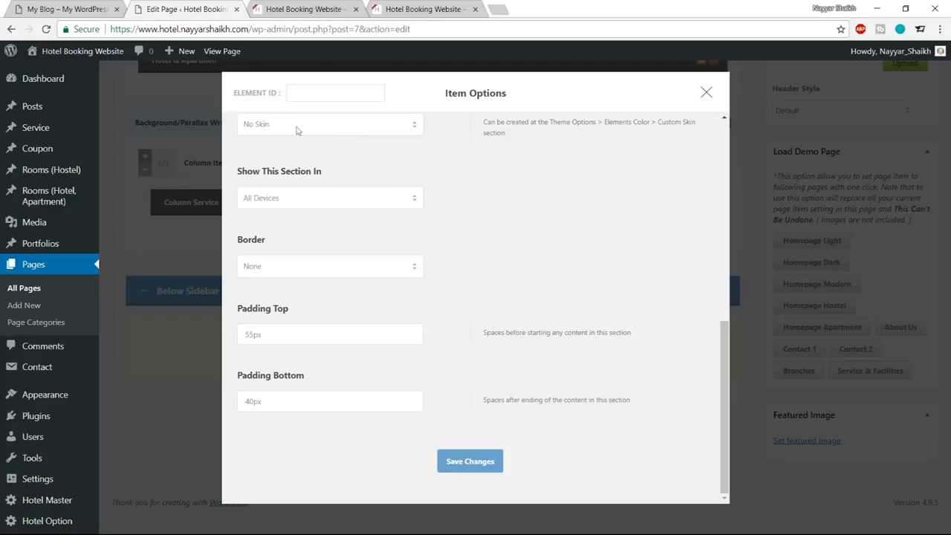
{"action": "left_click_drag", "start_coordinate": [252, 338], "coordinate": [237, 333]}
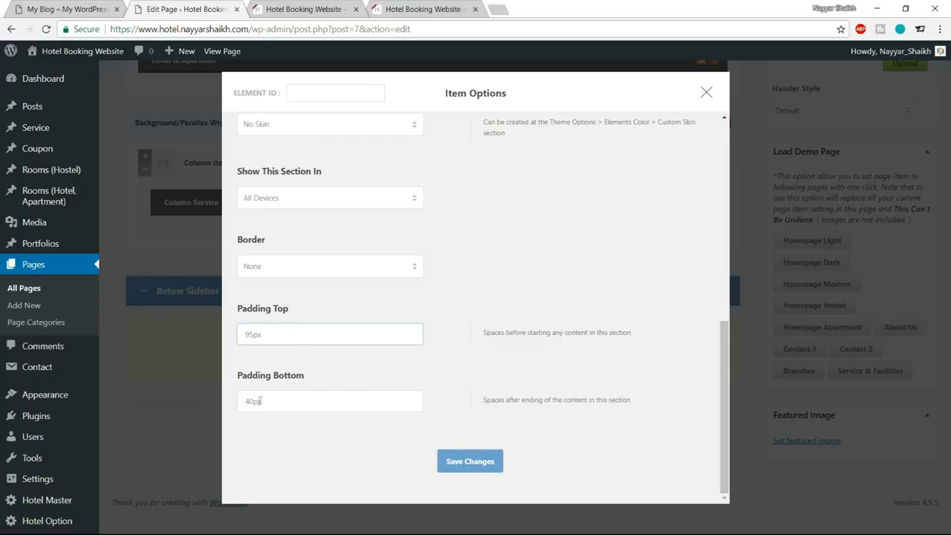
{"action": "left_click", "coordinate": [476, 460]}
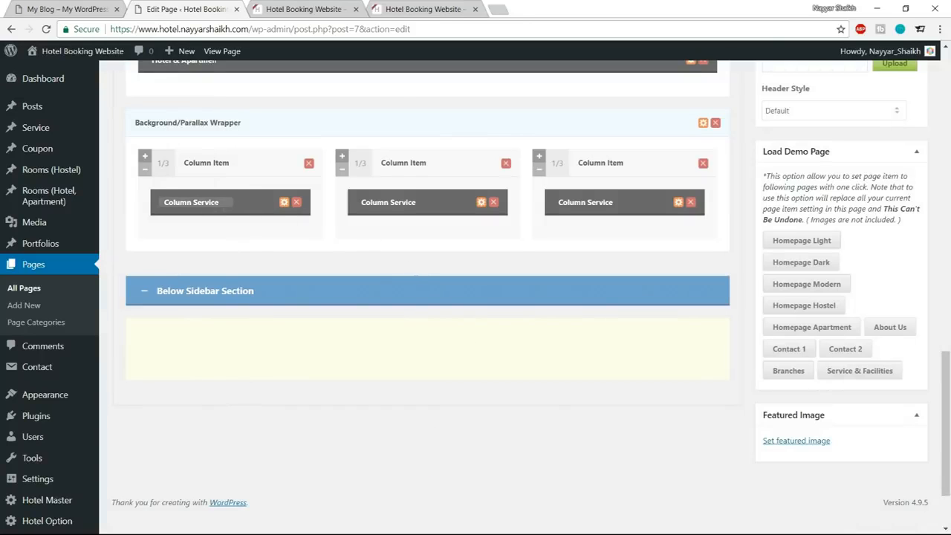
Set the first Column Service's media type to Image and check the reference services section.
{"action": "left_click", "coordinate": [284, 203]}
{"action": "left_click", "coordinate": [299, 172]}
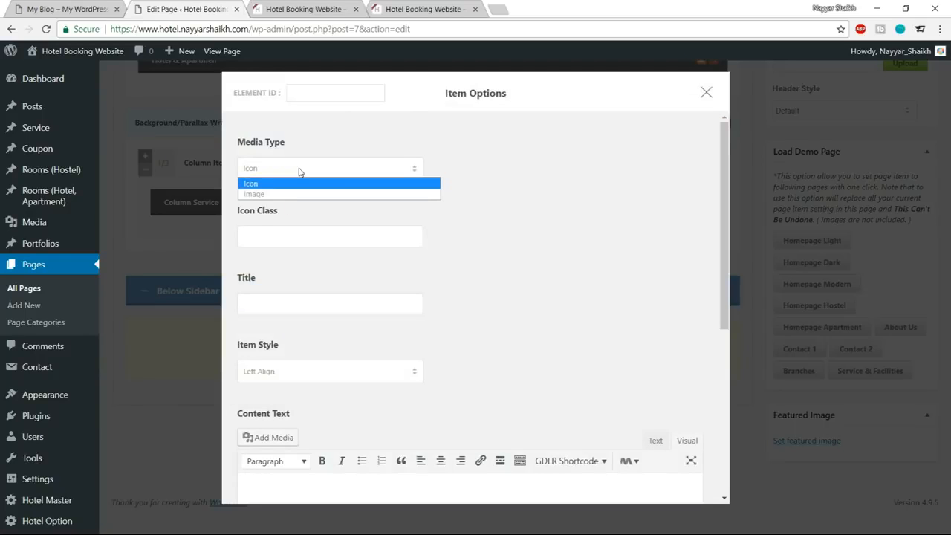
{"action": "left_click", "coordinate": [297, 192]}
{"action": "left_click", "coordinate": [67, 9]}
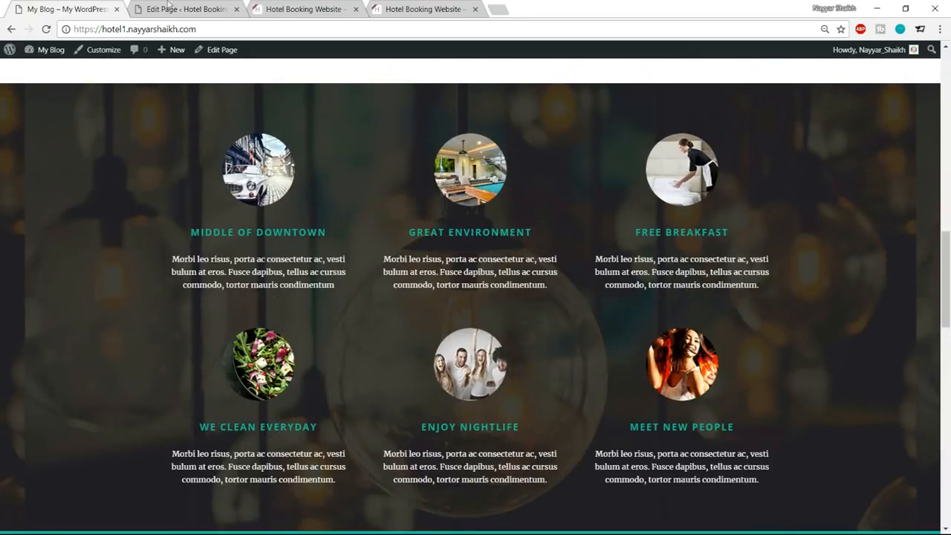
{"action": "left_click", "coordinate": [152, 7]}
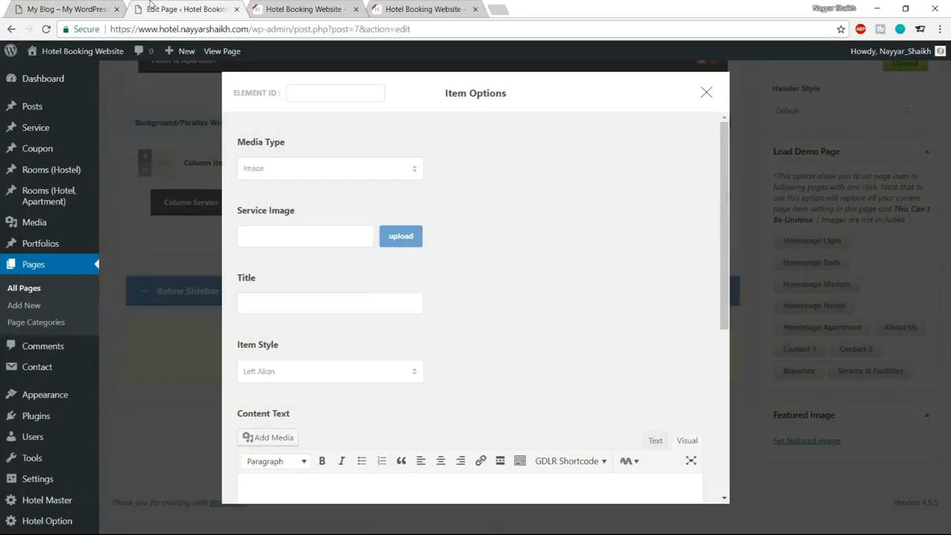
Upload hostel-service-1, hostel-service-2 and hostel-service-3, and set hostel-service-1 as the first Column Service's image.
{"action": "left_click", "coordinate": [383, 240]}
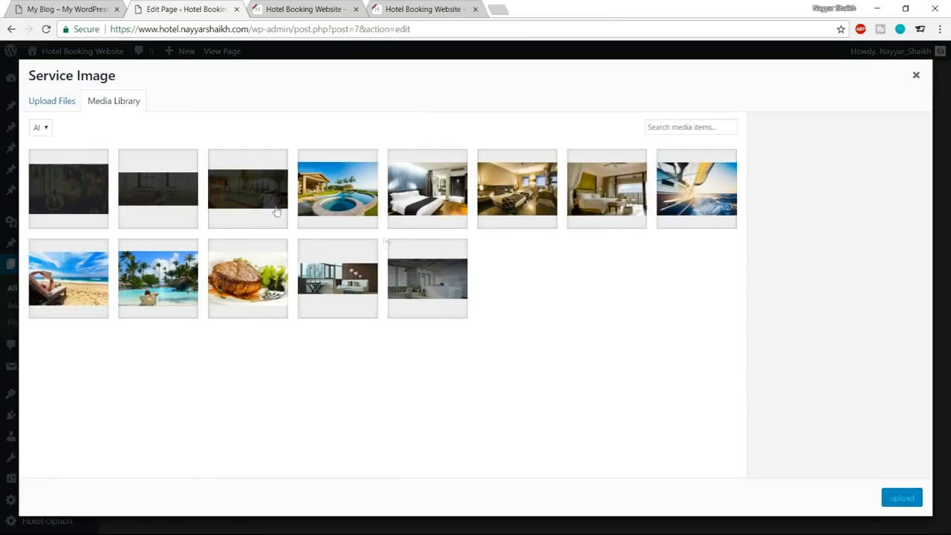
{"action": "left_click", "coordinate": [64, 104]}
{"action": "left_click", "coordinate": [493, 303]}
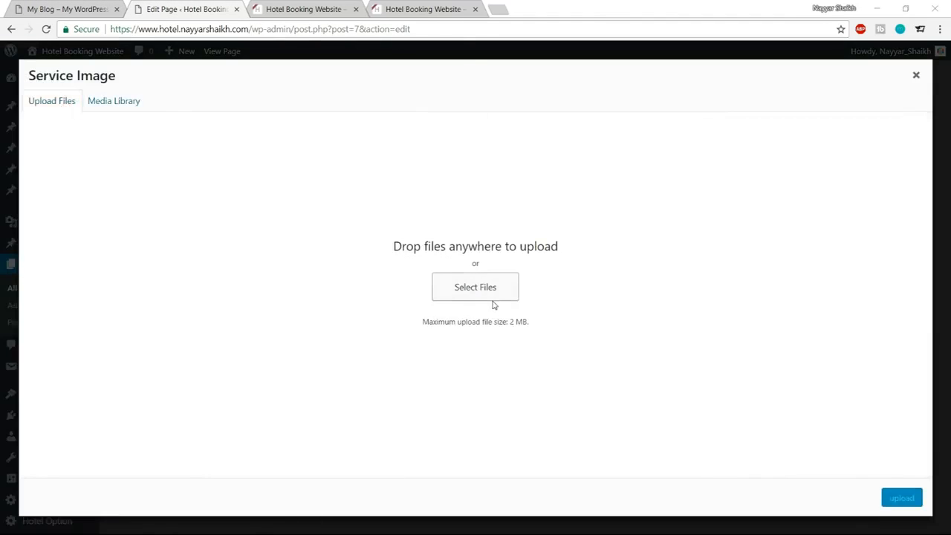
{"action": "left_click", "coordinate": [316, 169]}
{"action": "scroll", "coordinate": [152, 191], "scroll_direction": "down", "scroll_amount": 1}
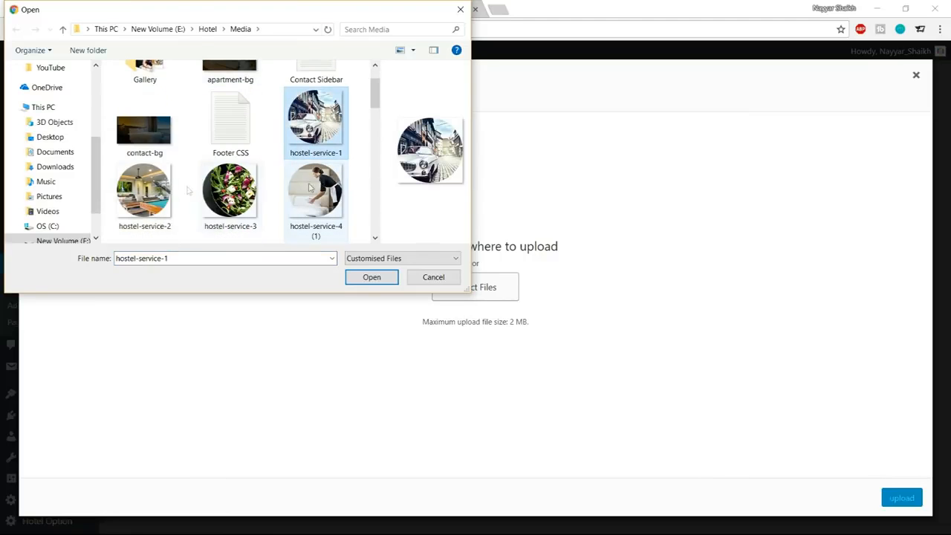
{"action": "left_click", "coordinate": [156, 190], "text": "ctrl"}
{"action": "left_click", "coordinate": [230, 190], "text": "ctrl"}
{"action": "left_click", "coordinate": [372, 277]}
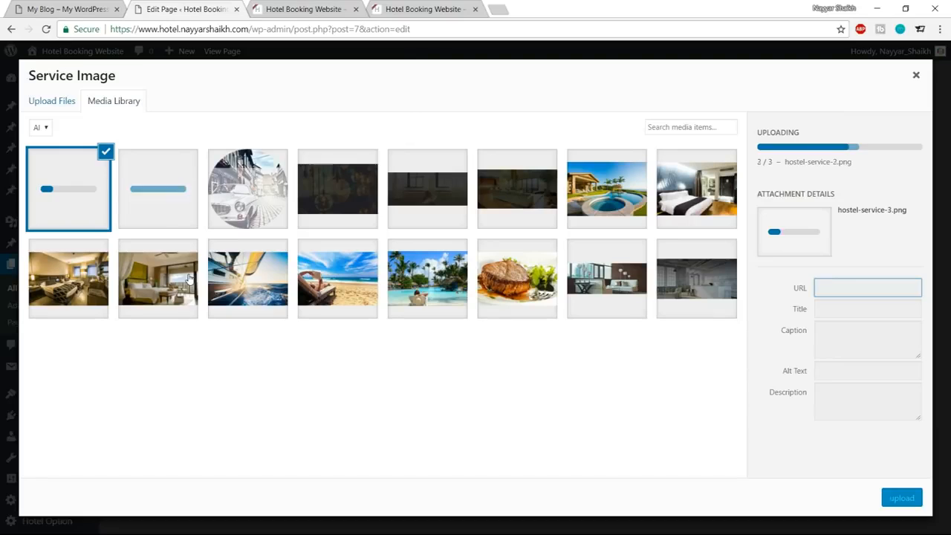
{"action": "left_click", "coordinate": [237, 210]}
{"action": "left_click", "coordinate": [890, 500]}
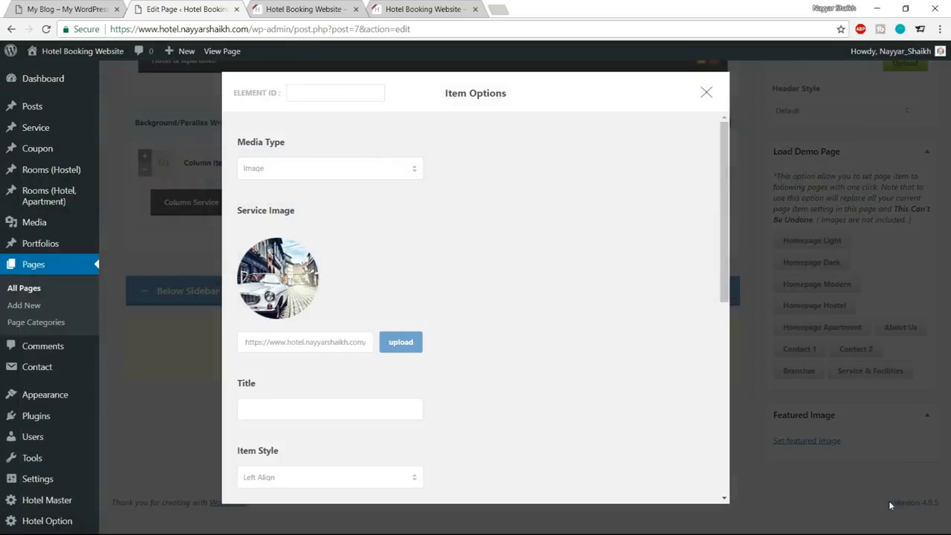
Copy the title "MIDDLE OF DOWNTOWN" from the reference site into the first Column Service's title.
{"action": "scroll", "coordinate": [558, 292], "scroll_direction": "down", "scroll_amount": 1}
{"action": "left_click", "coordinate": [331, 342]}
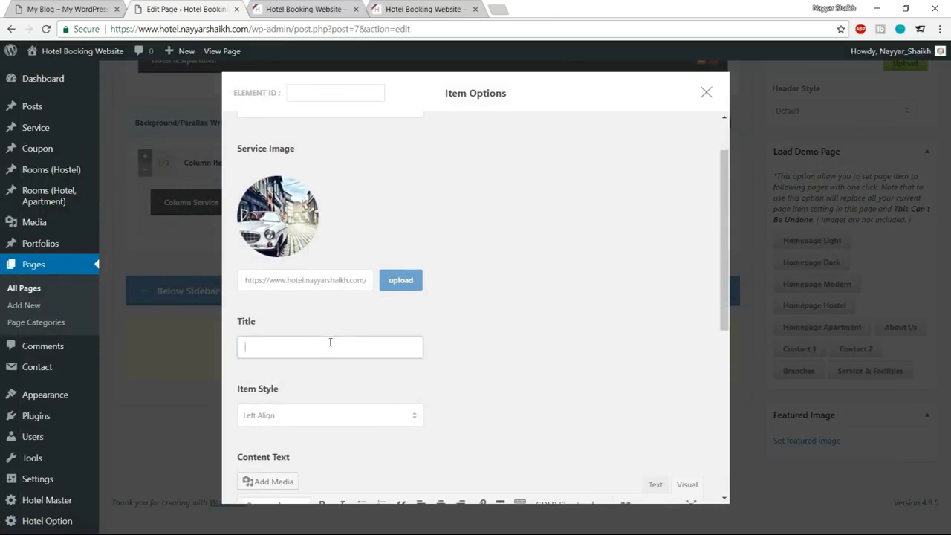
{"action": "left_click", "coordinate": [50, 10]}
{"action": "left_click_drag", "start_coordinate": [191, 233], "coordinate": [337, 233]}
{"action": "key", "text": "ctrl+c"}
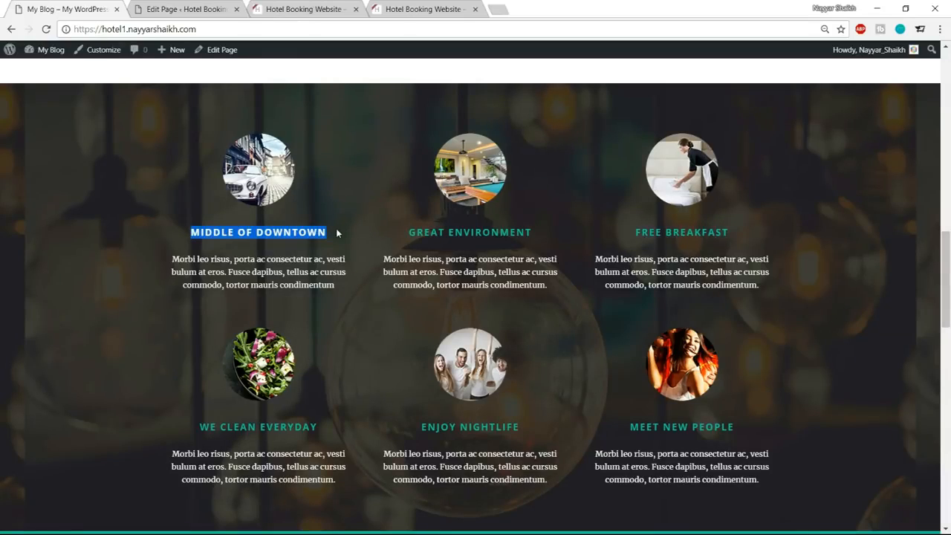
{"action": "left_click", "coordinate": [170, 4]}
{"action": "left_click", "coordinate": [306, 343]}
{"action": "key", "text": "ctrl+v"}
Set the first Column Service's item style to Center Align (Round Thumbnail/Plain Icon).
{"action": "scroll", "coordinate": [526, 329], "scroll_direction": "down", "scroll_amount": 1}
{"action": "scroll", "coordinate": [327, 301], "scroll_direction": "down", "scroll_amount": 1}
{"action": "left_click", "coordinate": [327, 297]}
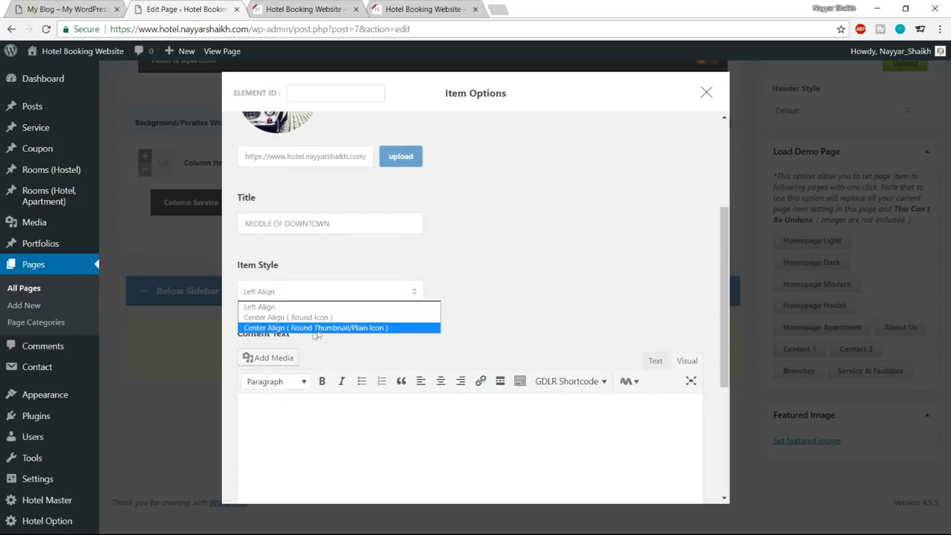
{"action": "left_click", "coordinate": [346, 331]}
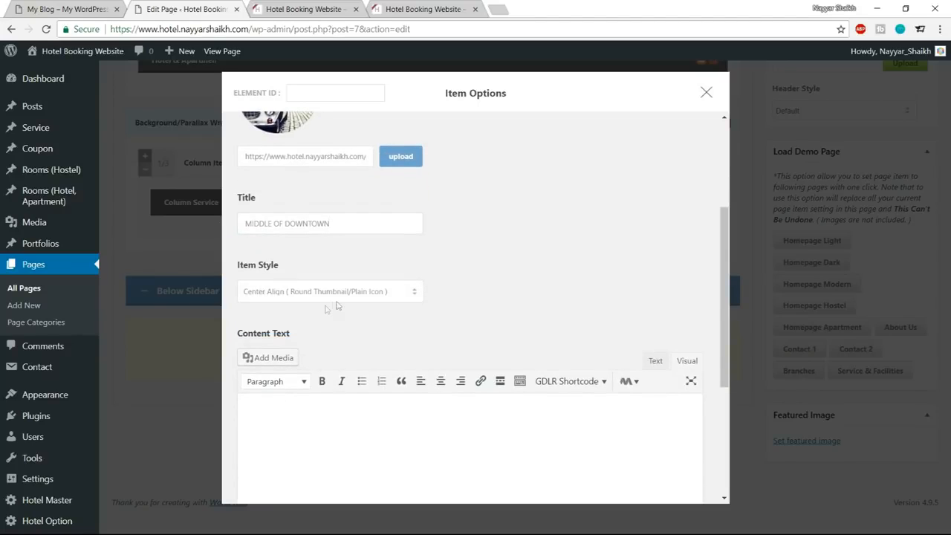
Copy the Middle of Downtown paragraph from the reference site into the first Column Service's content as plain text.
{"action": "scroll", "coordinate": [467, 314], "scroll_direction": "down", "scroll_amount": 2}
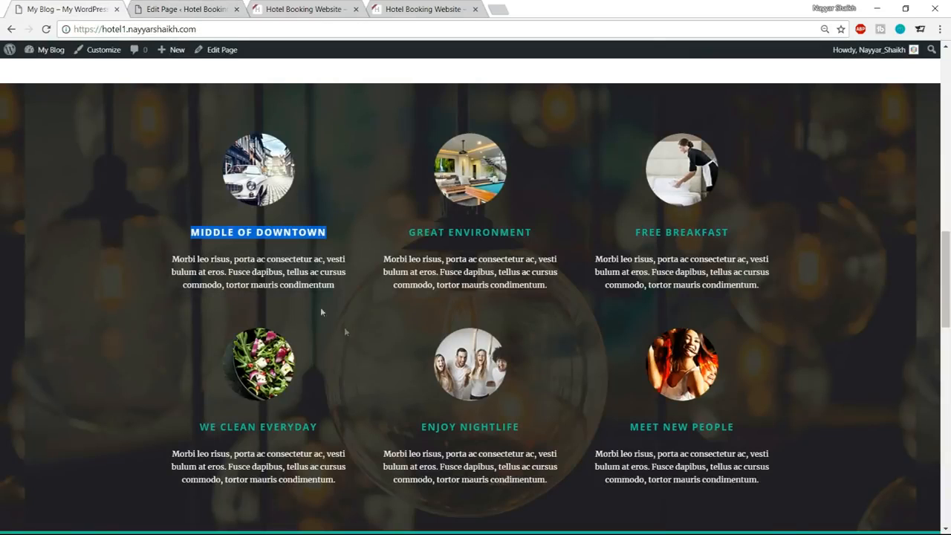
{"action": "left_click_drag", "start_coordinate": [175, 258], "coordinate": [332, 284]}
{"action": "key", "text": "ctrl+c"}
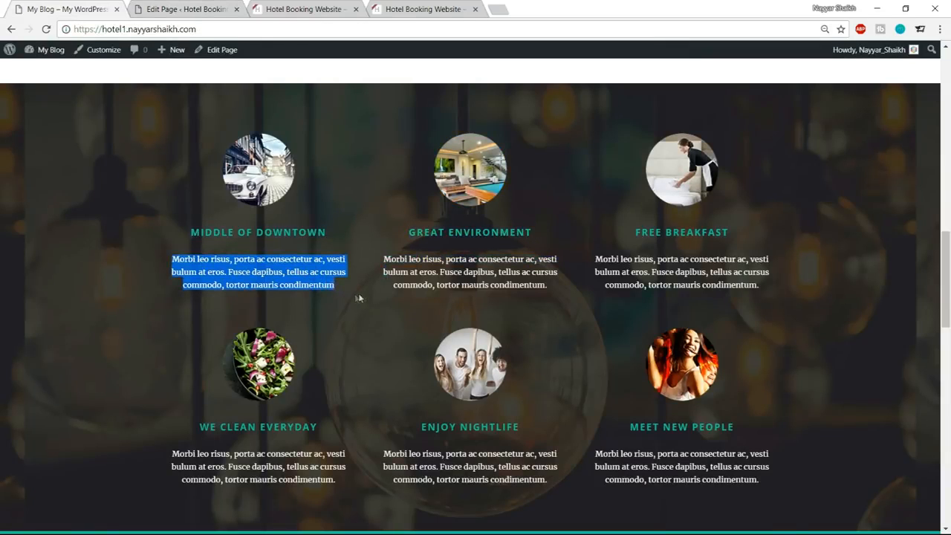
{"action": "left_click", "coordinate": [210, 10]}
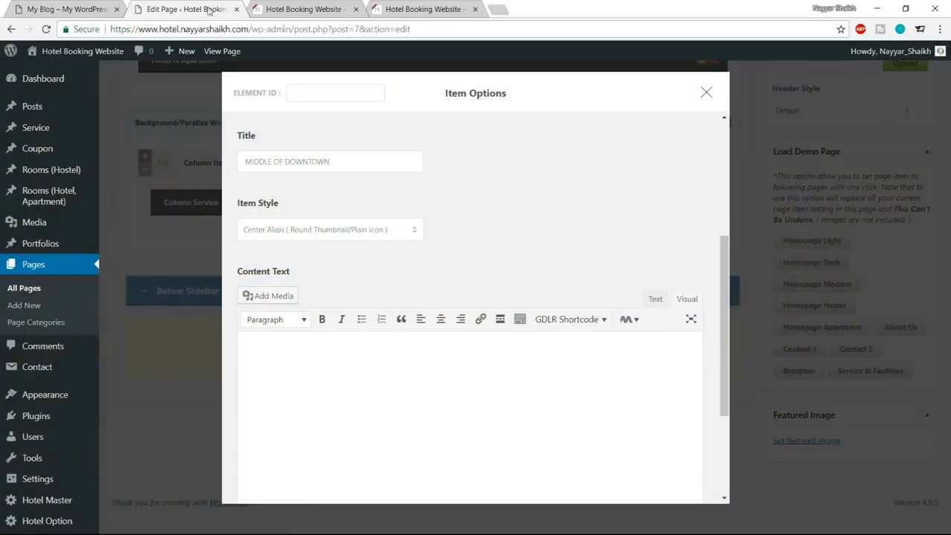
{"action": "left_click", "coordinate": [655, 299]}
{"action": "key", "text": "ctrl+v"}
Set the first Column Service's bottom margin to 0px, save its options and update the Home page.
{"action": "scroll", "coordinate": [527, 342], "scroll_direction": "down", "scroll_amount": 3}
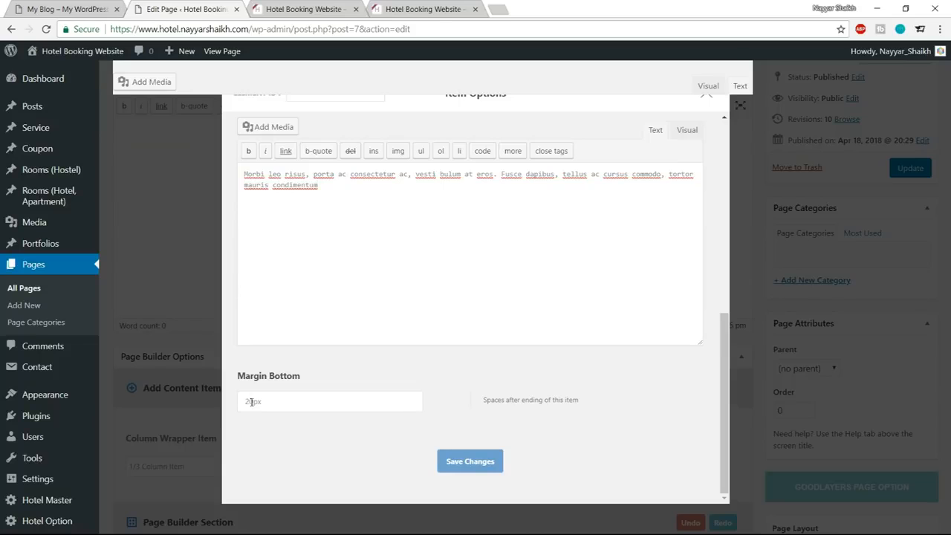
{"action": "left_click_drag", "start_coordinate": [254, 401], "coordinate": [228, 401]}
{"action": "type", "text": "0"}
{"action": "left_click", "coordinate": [462, 460]}
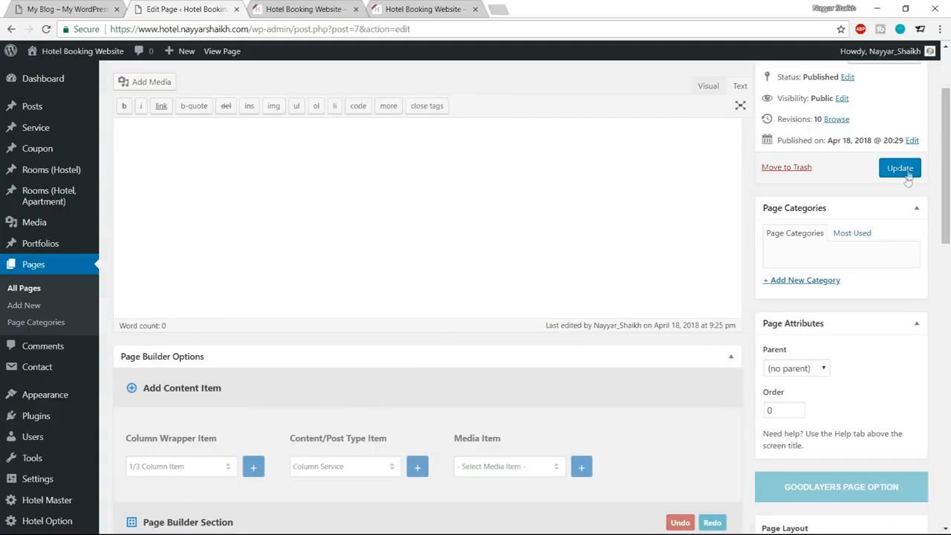
{"action": "left_click", "coordinate": [904, 173]}
Reload the hotel website's home page and check how the new services section looks.
{"action": "left_click", "coordinate": [318, 9]}
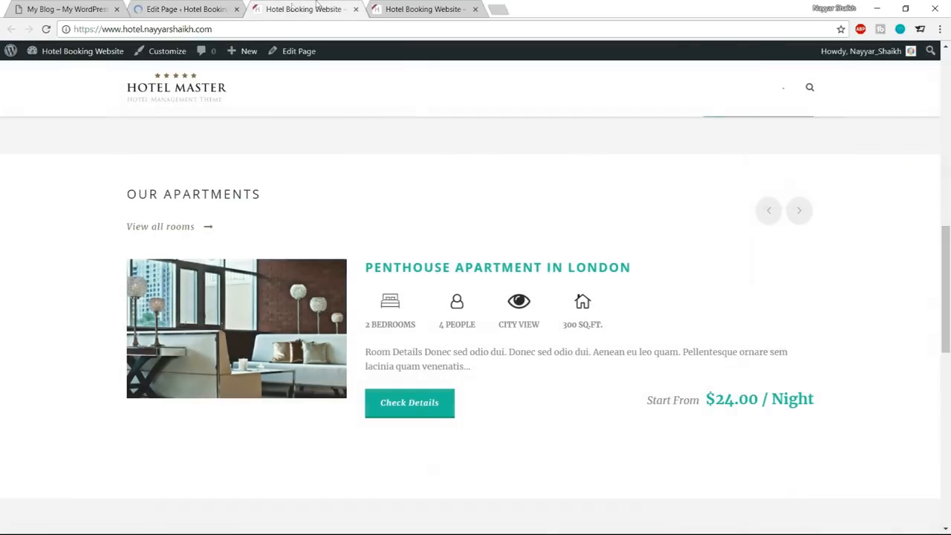
{"action": "left_click", "coordinate": [46, 29]}
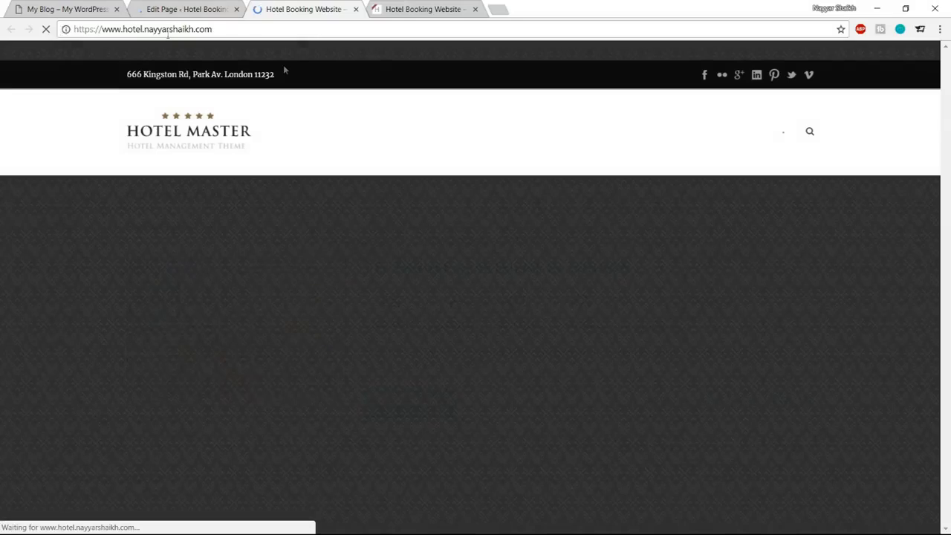
{"action": "scroll", "coordinate": [556, 245], "scroll_direction": "down", "scroll_amount": 5}
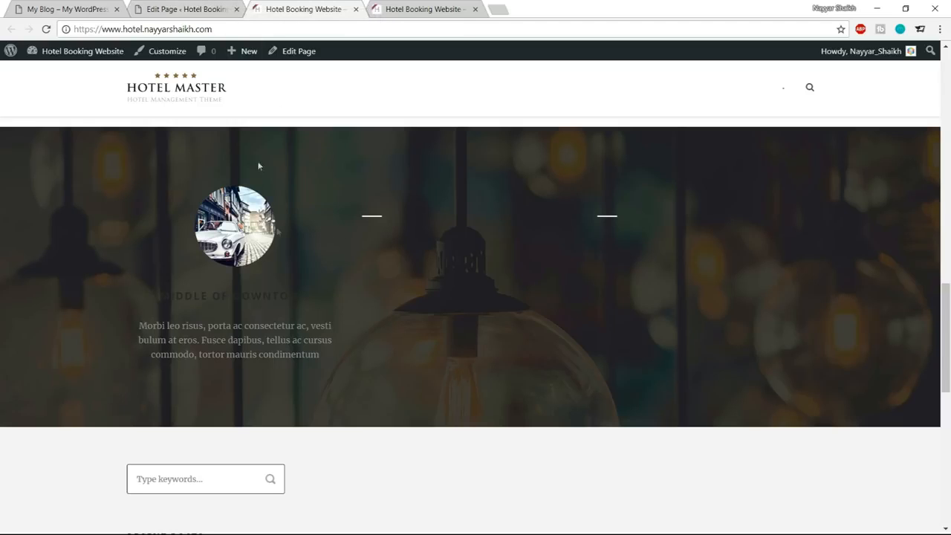
Open the Hotel Master theme options in a new tab and add a custom skin named "Services" under Elements Color.
{"action": "left_click", "coordinate": [193, 8]}
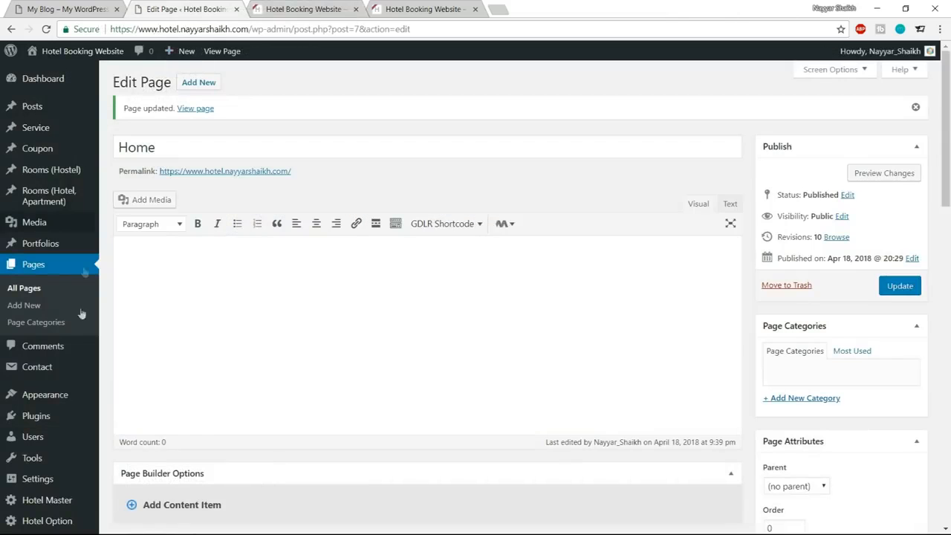
{"action": "middle_click", "coordinate": [33, 501]}
{"action": "left_click", "coordinate": [303, 9]}
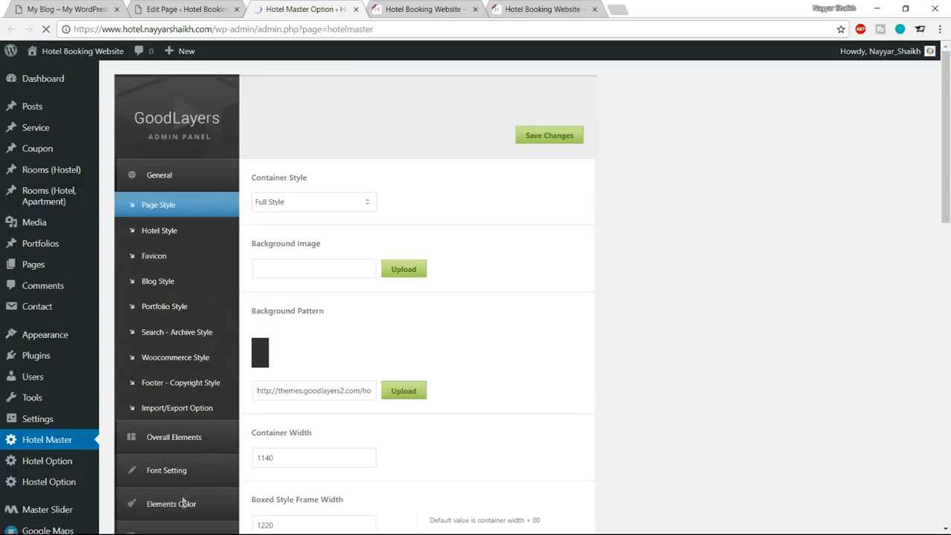
{"action": "scroll", "coordinate": [182, 497], "scroll_direction": "down", "scroll_amount": 1}
{"action": "left_click", "coordinate": [180, 446]}
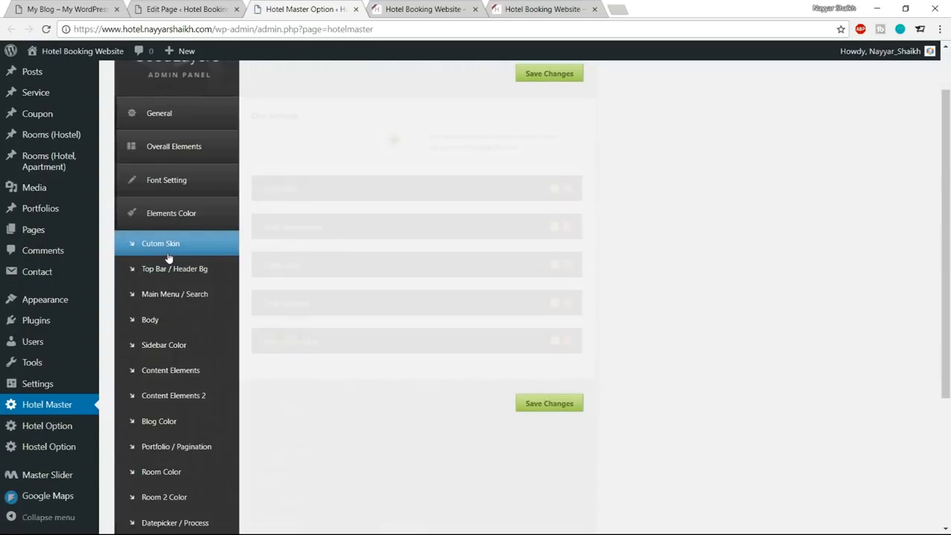
{"action": "left_click", "coordinate": [333, 201]}
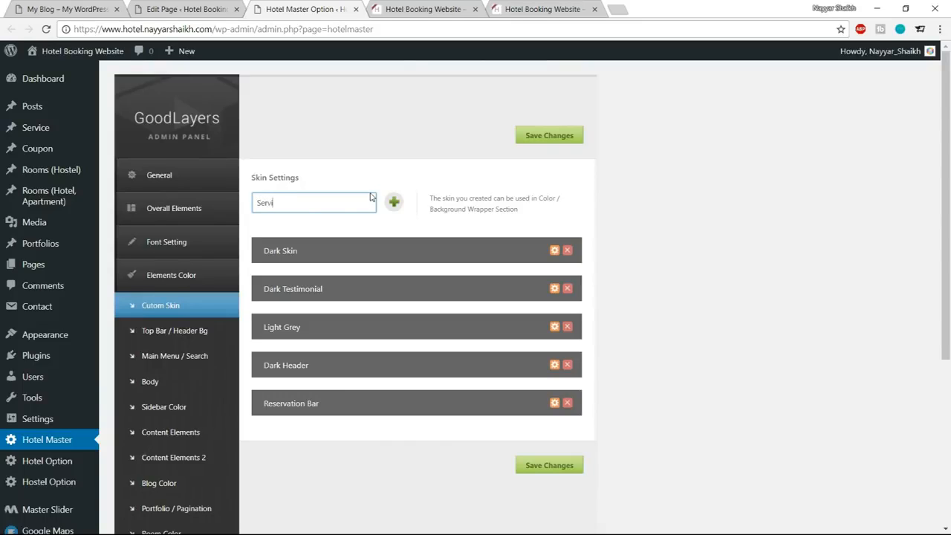
{"action": "left_click", "coordinate": [393, 202]}
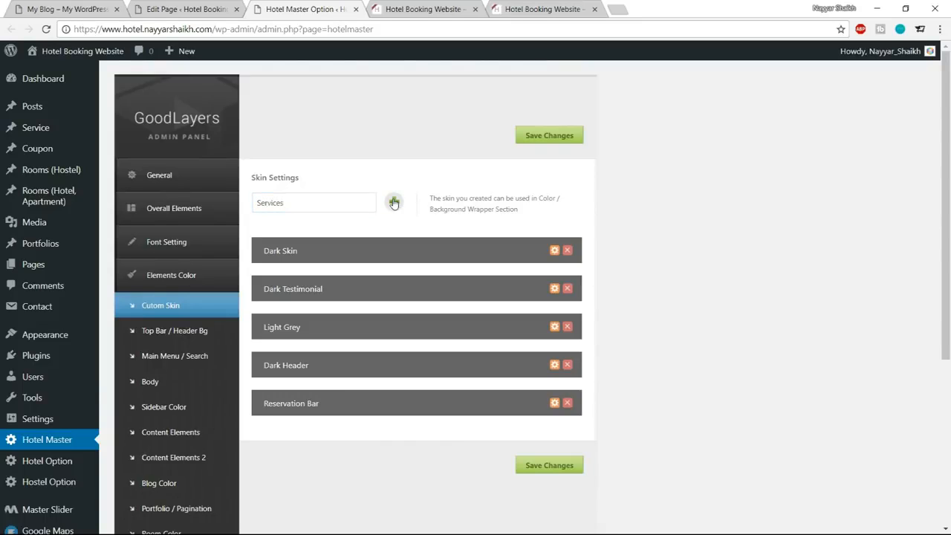
Set the Services skin's title color to #1abc9c.
{"action": "scroll", "coordinate": [521, 304], "scroll_direction": "down", "scroll_amount": 3}
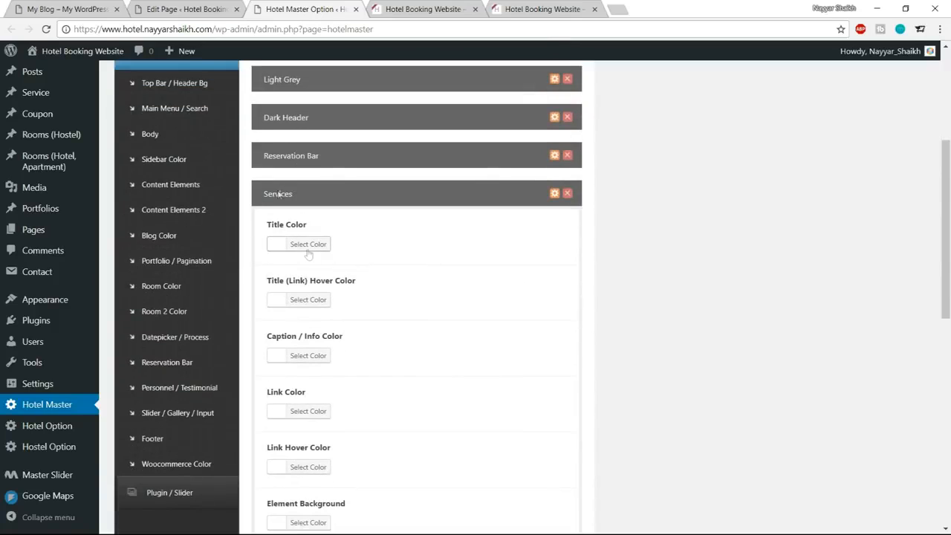
{"action": "left_click", "coordinate": [464, 7]}
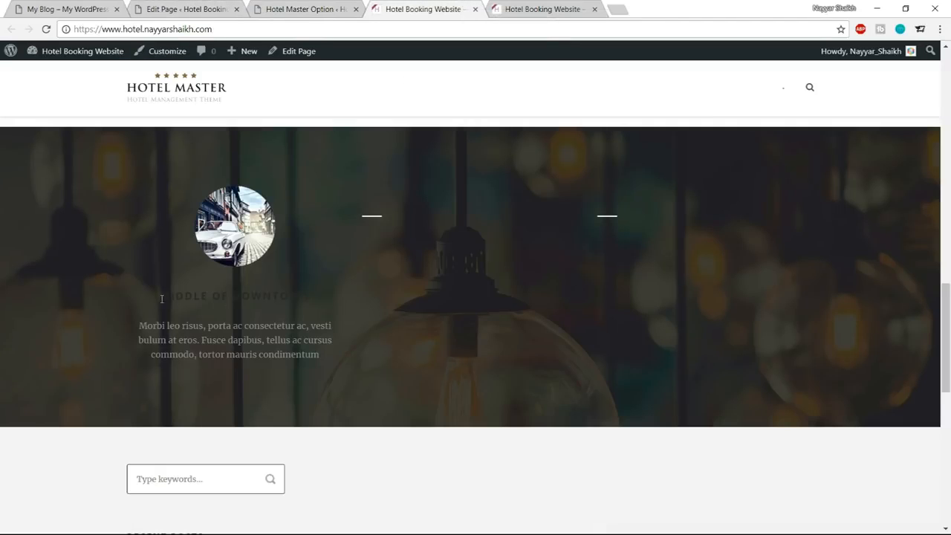
{"action": "left_click", "coordinate": [297, 9]}
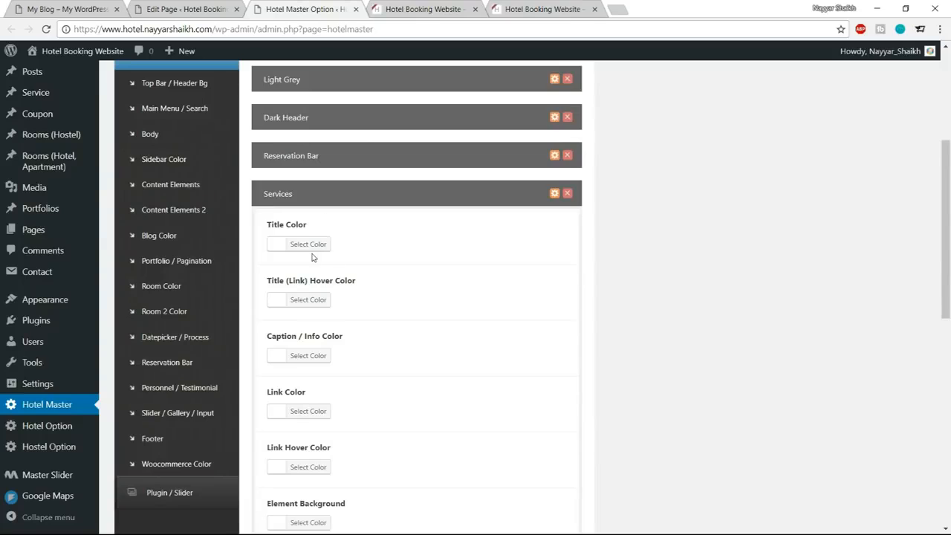
{"action": "left_click", "coordinate": [315, 245]}
{"action": "double_click", "coordinate": [357, 242]}
{"action": "type", "text": "dimentum"}
{"action": "double_click", "coordinate": [348, 246]}
{"action": "type", "text": "#11"}
{"action": "type", "text": "bc9c"}
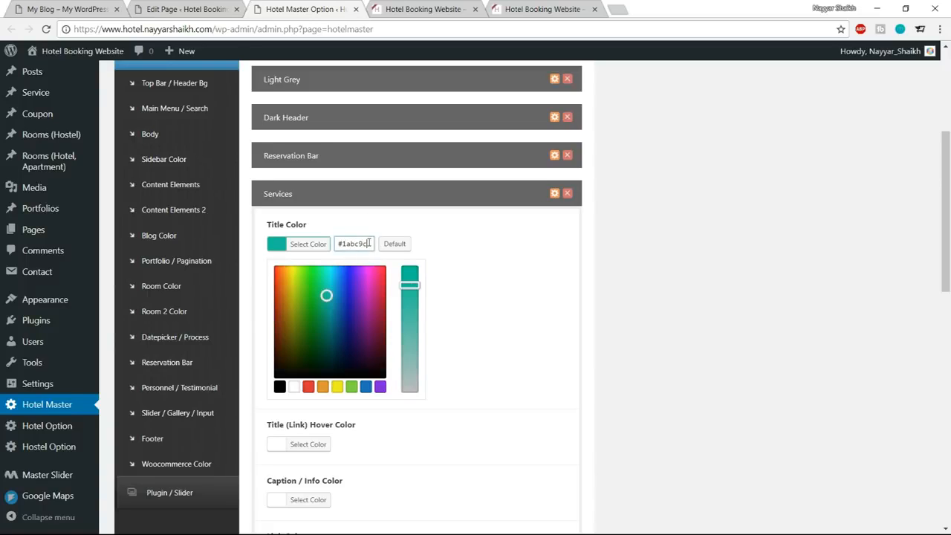
{"action": "left_click", "coordinate": [309, 245]}
Set the Services skin's content color to #ffffff and save the theme options.
{"action": "scroll", "coordinate": [560, 299], "scroll_direction": "down", "scroll_amount": 3}
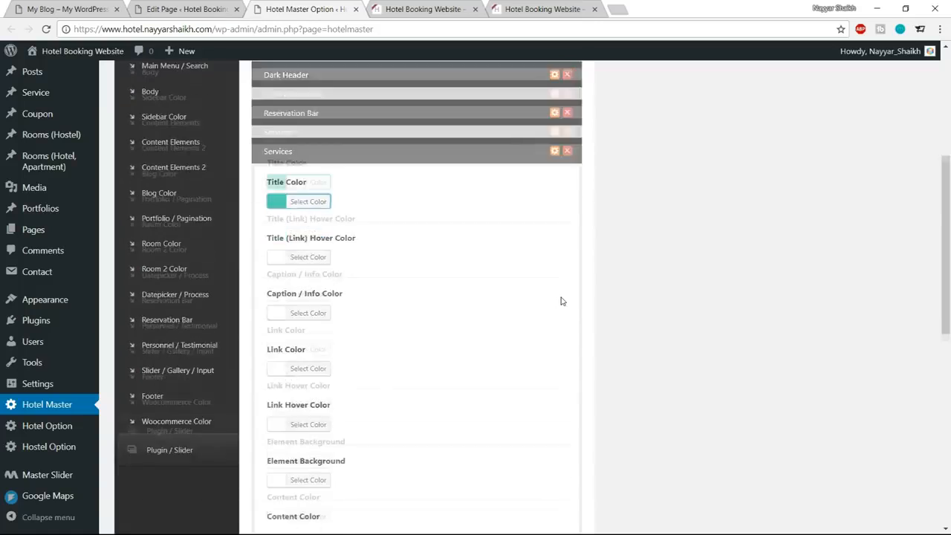
{"action": "left_click", "coordinate": [307, 331]}
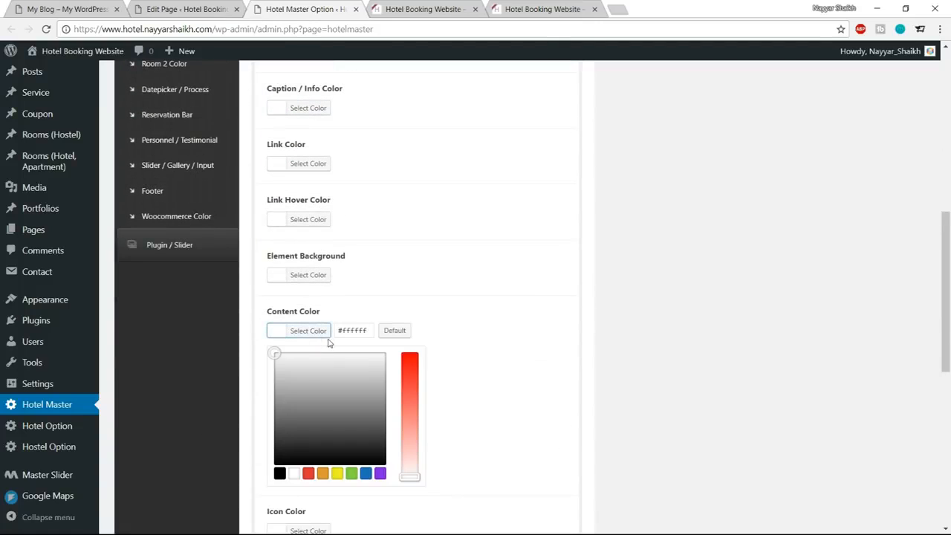
{"action": "left_click", "coordinate": [334, 339]}
{"action": "scroll", "coordinate": [502, 388], "scroll_direction": "down", "scroll_amount": 5}
{"action": "left_click", "coordinate": [551, 473]}
Reload the Home page editor, set the Background/Parallax Wrapper's skin to Services and save its options.
{"action": "left_click", "coordinate": [417, 8]}
{"action": "left_click", "coordinate": [317, 8]}
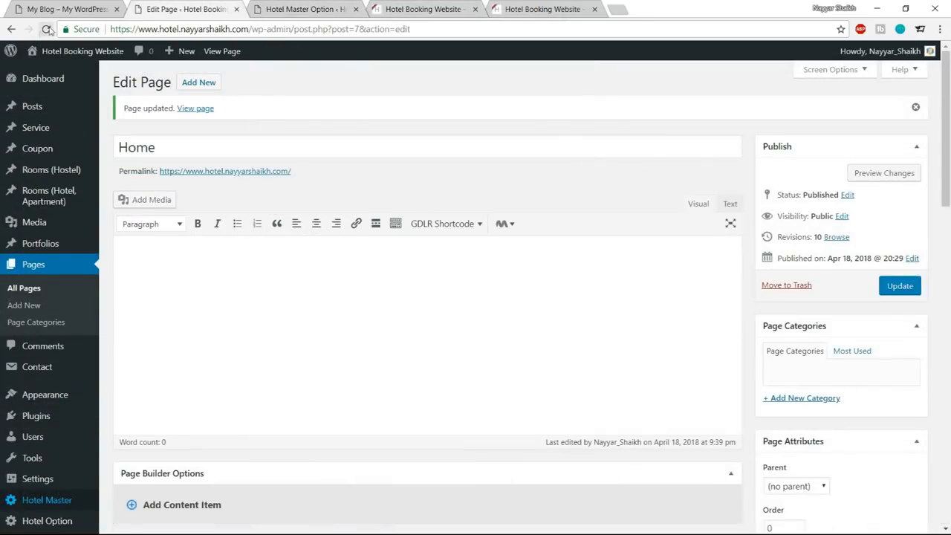
{"action": "left_click", "coordinate": [47, 29]}
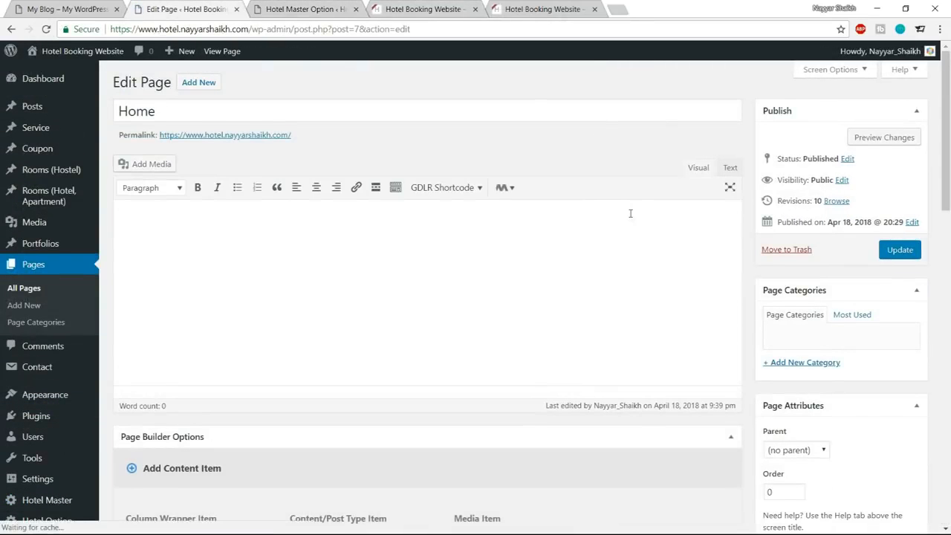
{"action": "scroll", "coordinate": [630, 213], "scroll_direction": "down", "scroll_amount": 12}
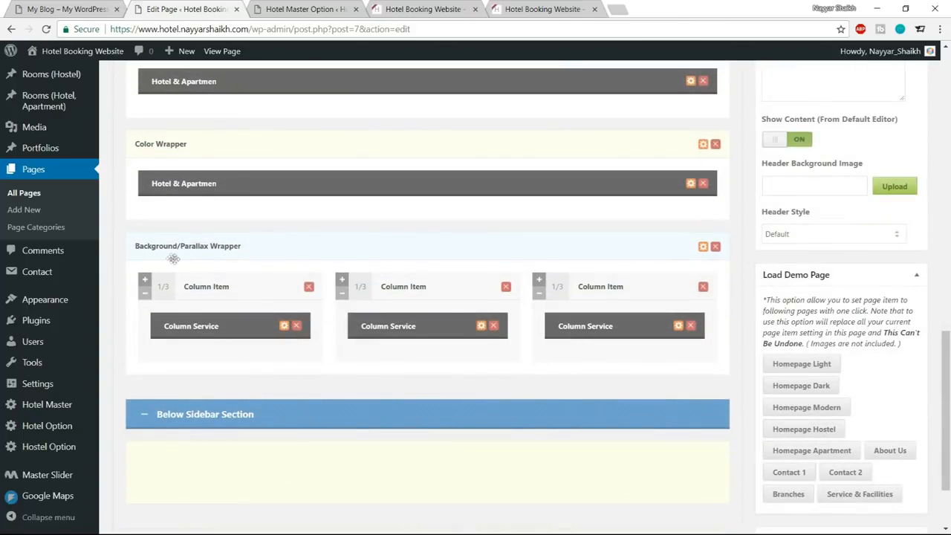
{"action": "left_click", "coordinate": [703, 247]}
{"action": "scroll", "coordinate": [492, 238], "scroll_direction": "down", "scroll_amount": 4}
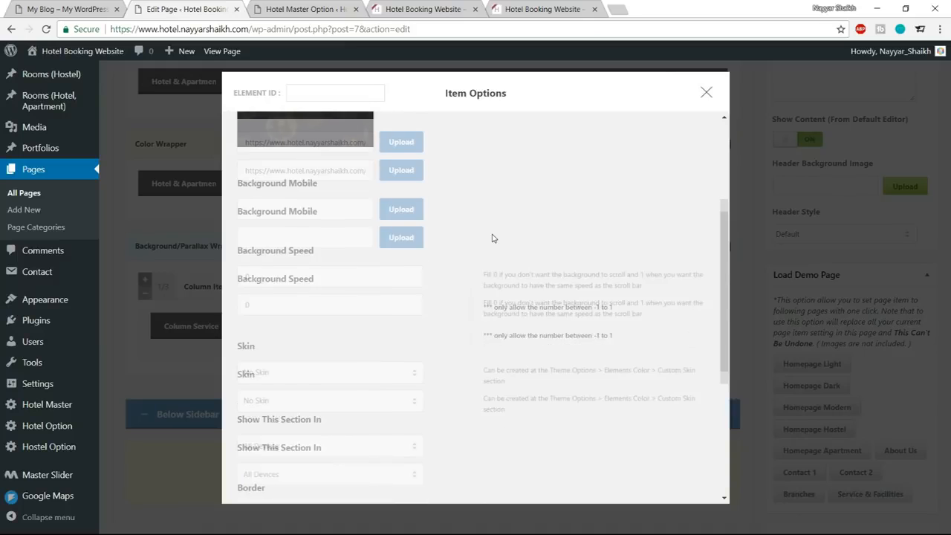
{"action": "left_click", "coordinate": [321, 273]}
{"action": "left_click", "coordinate": [349, 334]}
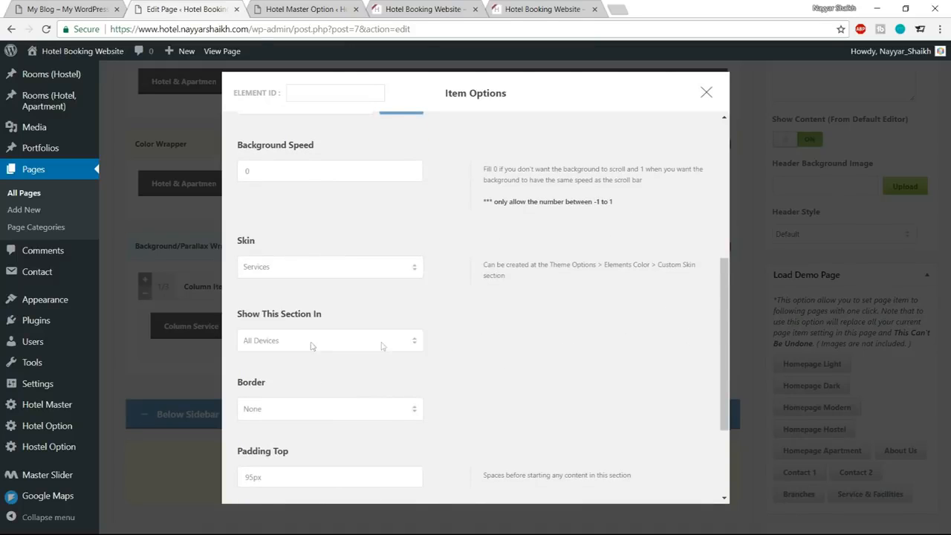
{"action": "scroll", "coordinate": [401, 345], "scroll_direction": "down", "scroll_amount": 2}
{"action": "left_click", "coordinate": [458, 461]}
Update the Home page and reload the hotel website to check the service's title and paragraph colors.
{"action": "scroll", "coordinate": [527, 440], "scroll_direction": "up", "scroll_amount": 10}
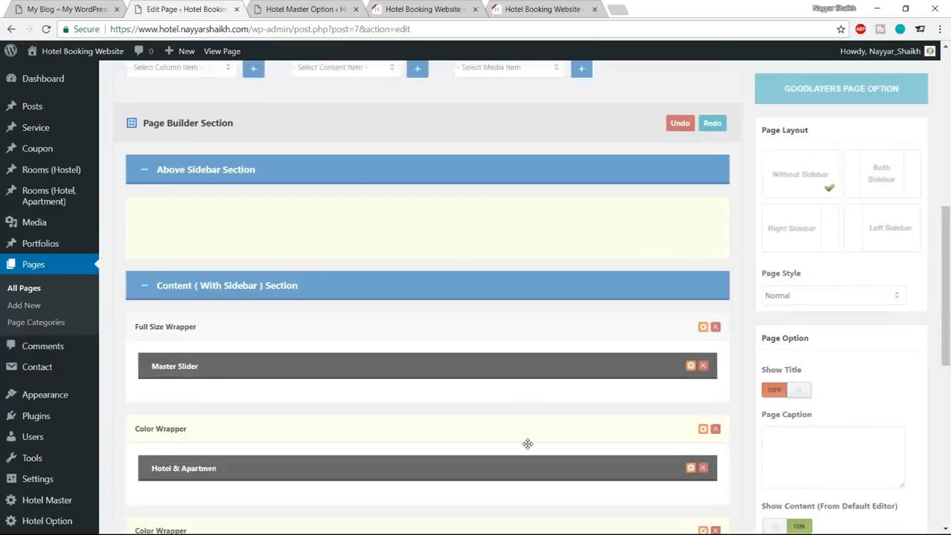
{"action": "left_click", "coordinate": [899, 197]}
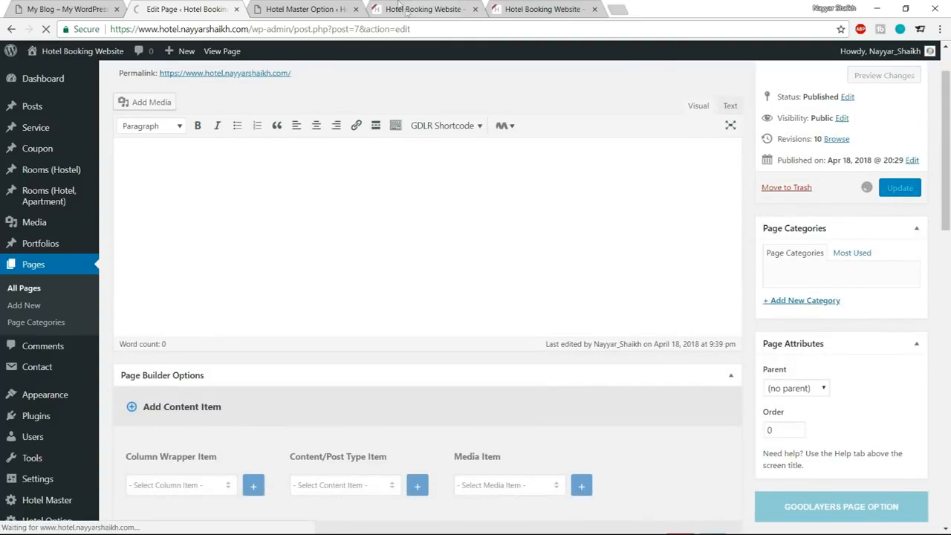
{"action": "left_click", "coordinate": [412, 9]}
{"action": "left_click", "coordinate": [45, 30]}
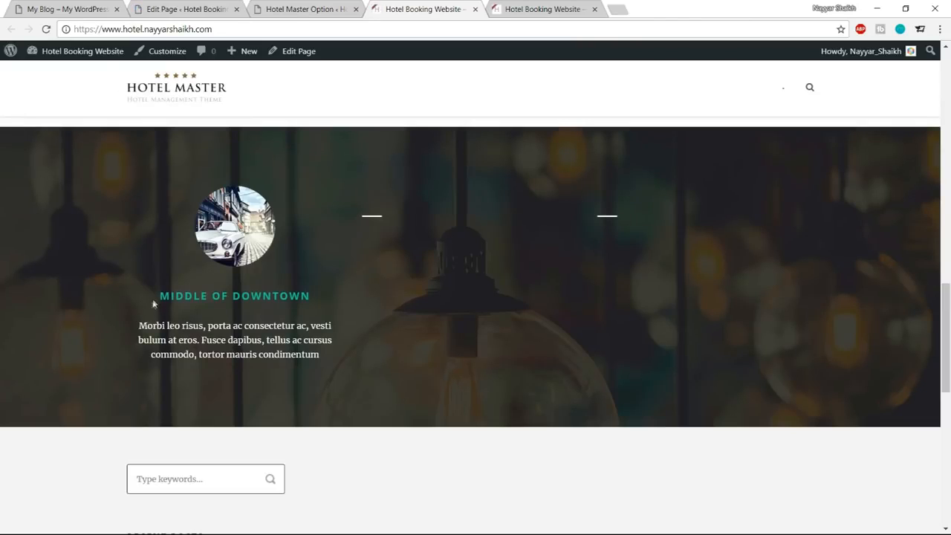
{"action": "left_click_drag", "start_coordinate": [157, 297], "coordinate": [356, 357]}
{"action": "left_click", "coordinate": [355, 359]}
Examine the testimonial section below the services on the reference site and compare it with the available column wrapper items.
{"action": "left_click", "coordinate": [116, 9]}
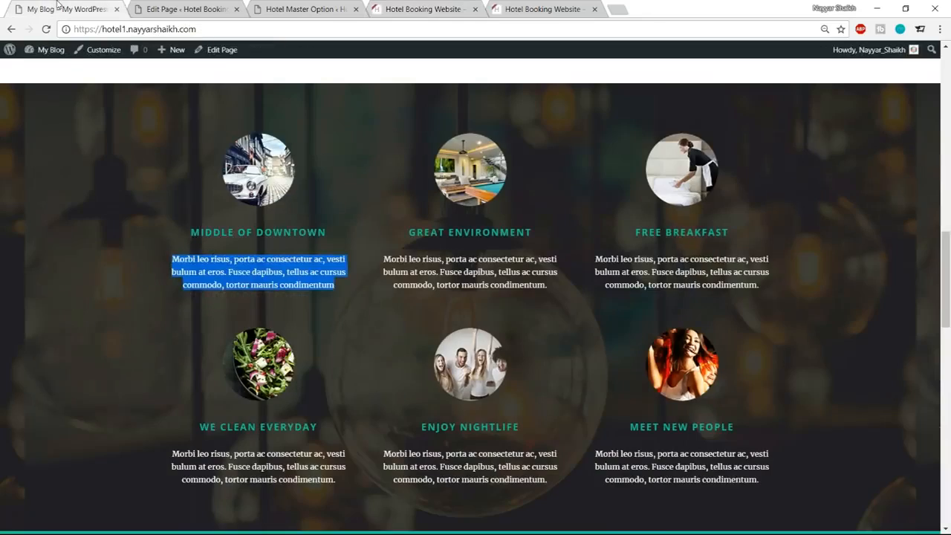
{"action": "scroll", "coordinate": [476, 297], "scroll_direction": "down", "scroll_amount": 5}
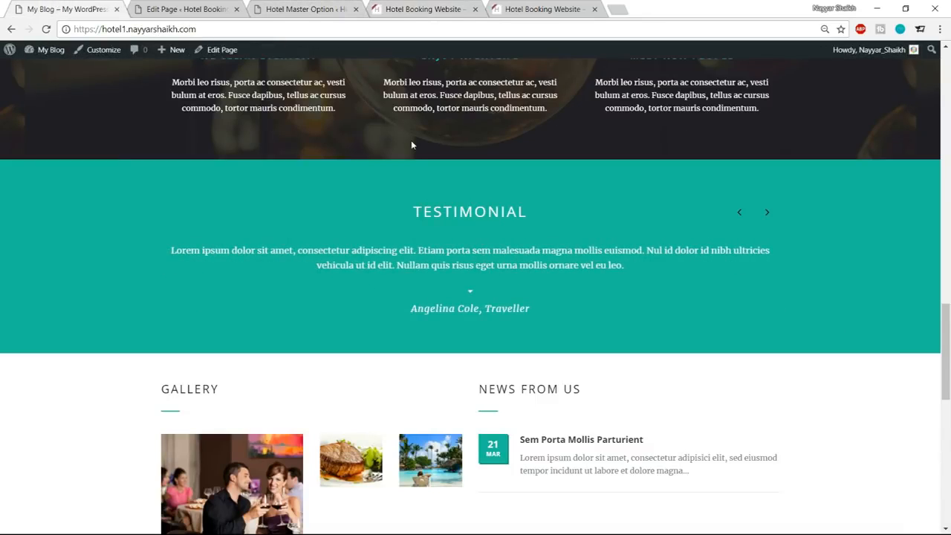
{"action": "left_click", "coordinate": [302, 8]}
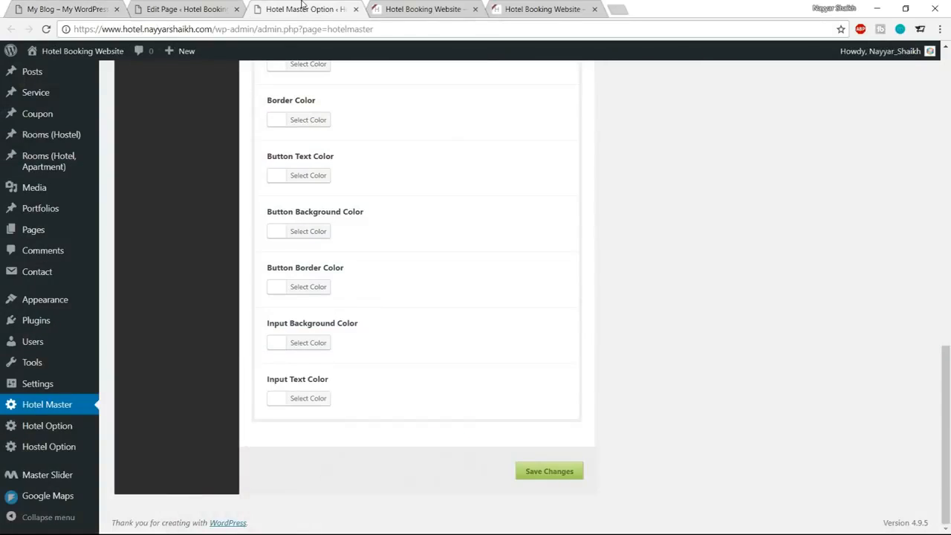
{"action": "left_click", "coordinate": [179, 6]}
{"action": "scroll", "coordinate": [389, 240], "scroll_direction": "down", "scroll_amount": 6}
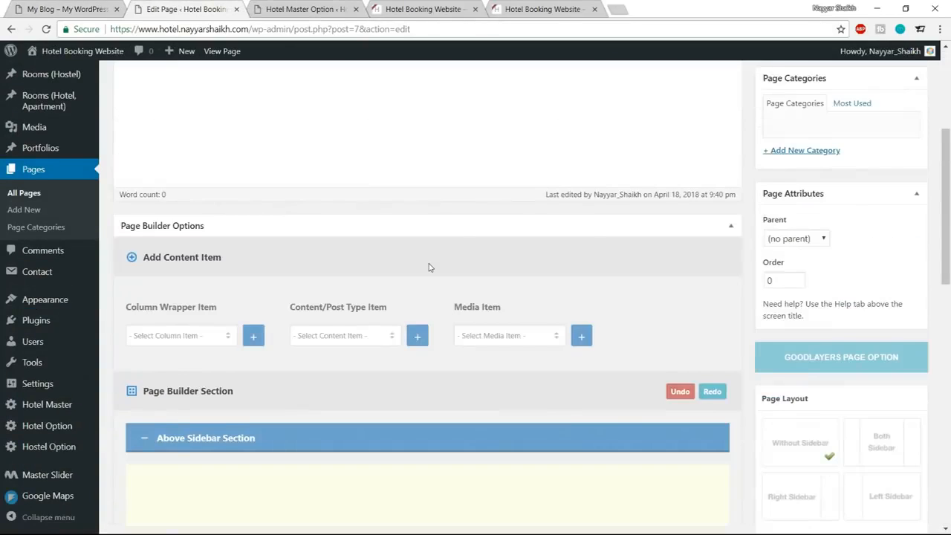
{"action": "left_click", "coordinate": [179, 149]}
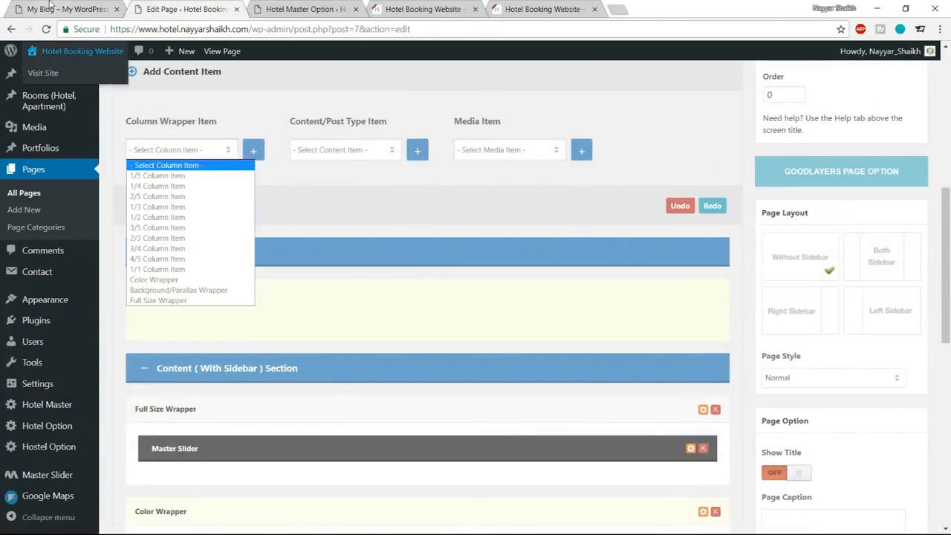
{"action": "left_click", "coordinate": [63, 9]}
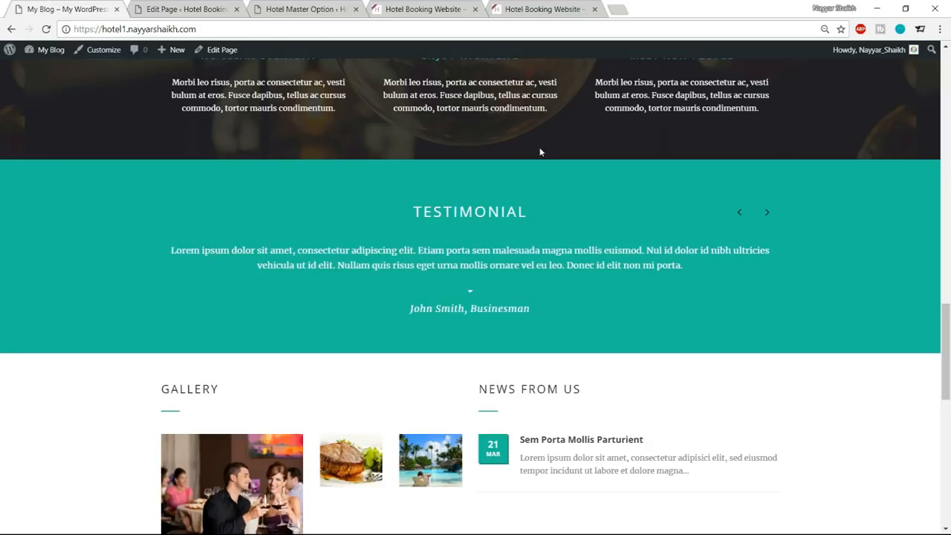
Add a Color Wrapper to the Home page's page builder content section.
{"action": "left_click", "coordinate": [186, 9]}
{"action": "left_click", "coordinate": [184, 149]}
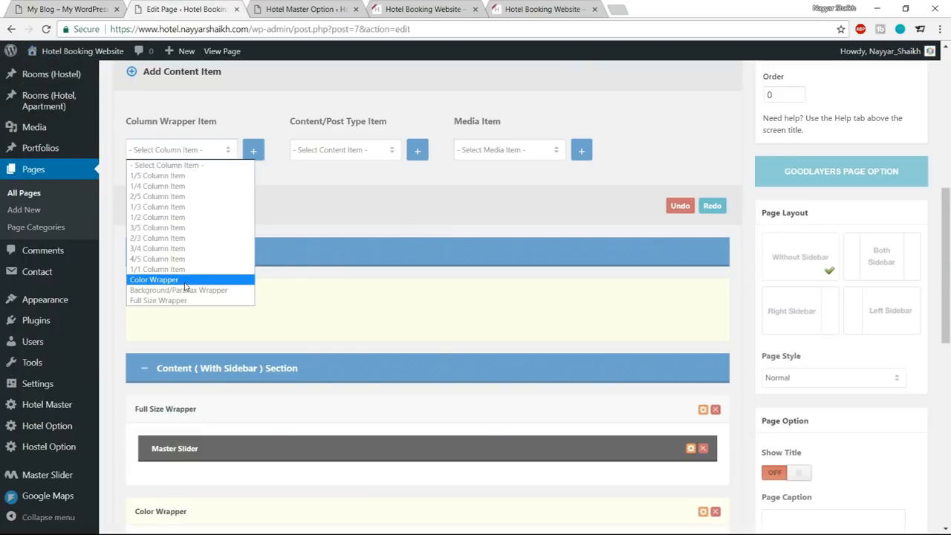
{"action": "left_click", "coordinate": [160, 279]}
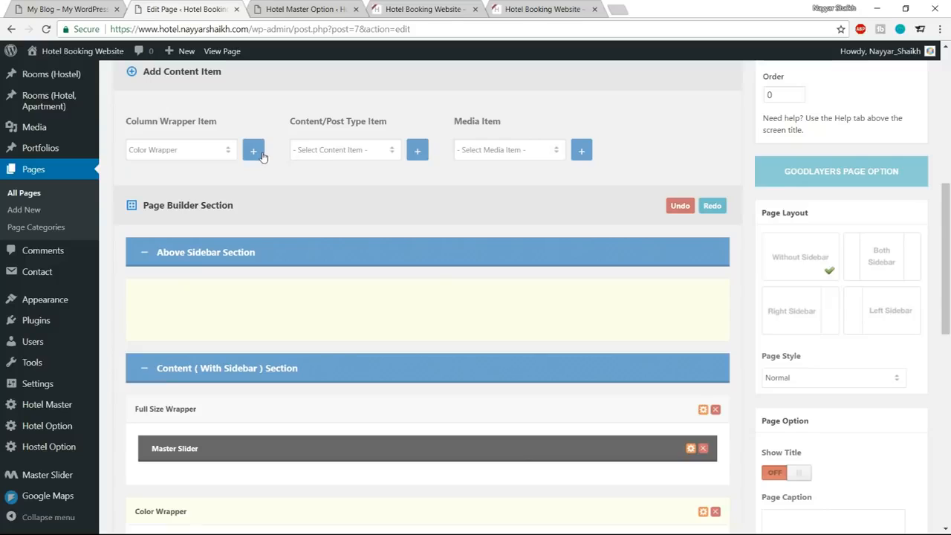
Add a Testimonial content item and place it inside the empty Color Wrapper below the services section.
{"action": "left_click", "coordinate": [314, 150]}
{"action": "scroll", "coordinate": [349, 312], "scroll_direction": "down", "scroll_amount": 3}
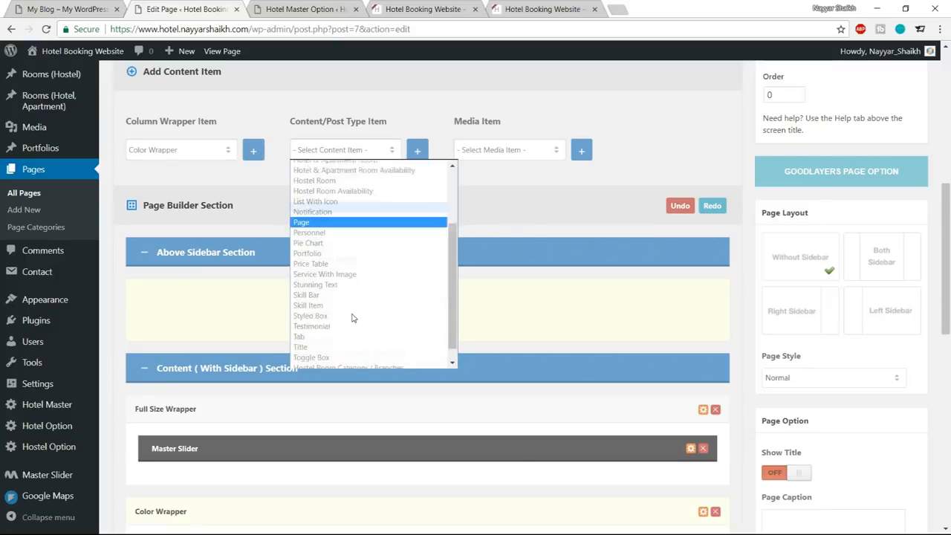
{"action": "left_click", "coordinate": [322, 312]}
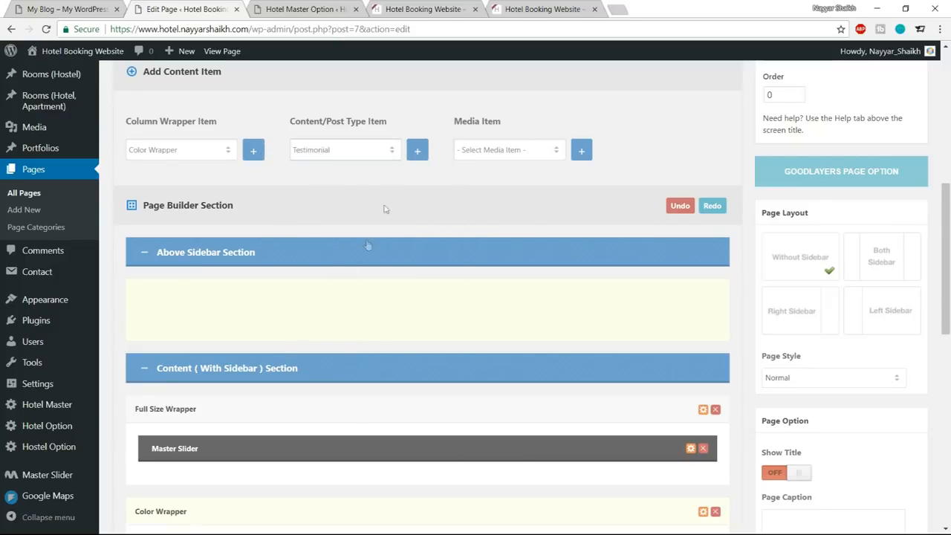
{"action": "left_click", "coordinate": [417, 151]}
{"action": "scroll", "coordinate": [468, 245], "scroll_direction": "down", "scroll_amount": 3}
{"action": "scroll", "coordinate": [487, 281], "scroll_direction": "down", "scroll_amount": 5}
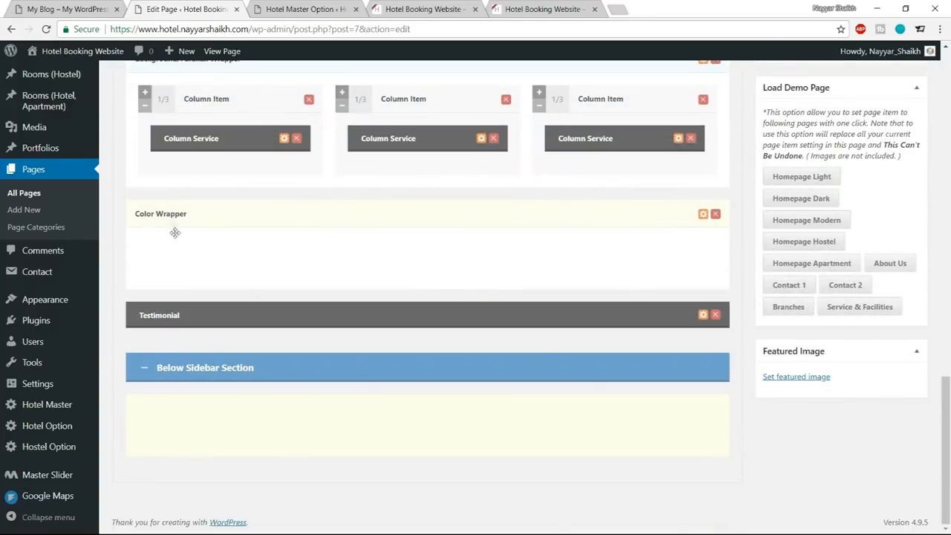
{"action": "left_click_drag", "start_coordinate": [282, 320], "coordinate": [352, 293]}
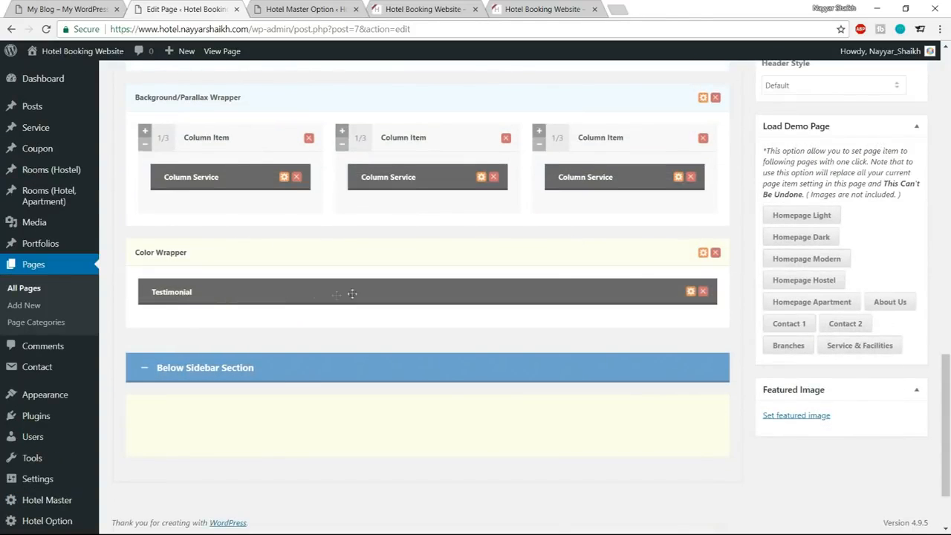
Set the background color of the testimonial's Color Wrapper to #1abc9c.
{"action": "left_click", "coordinate": [703, 253]}
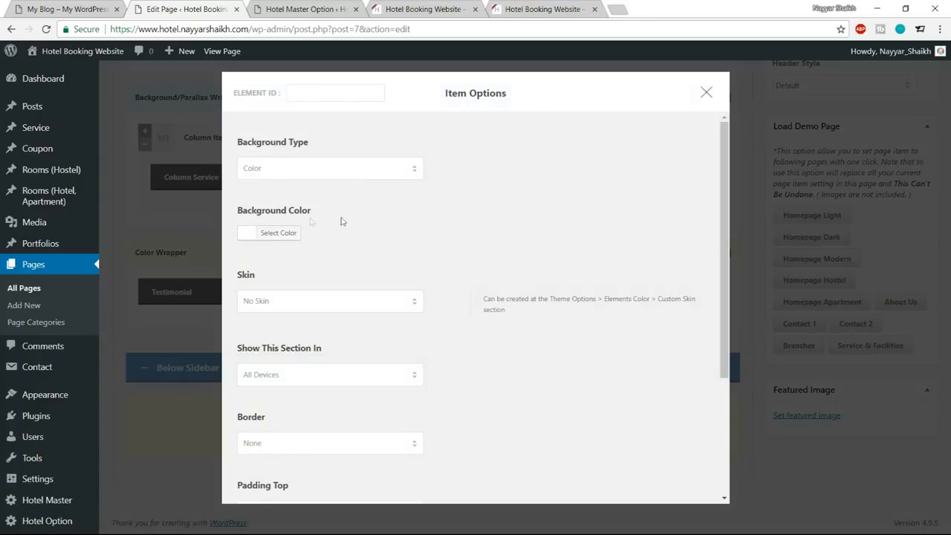
{"action": "left_click", "coordinate": [287, 232]}
{"action": "left_click_drag", "start_coordinate": [340, 230], "coordinate": [301, 233]}
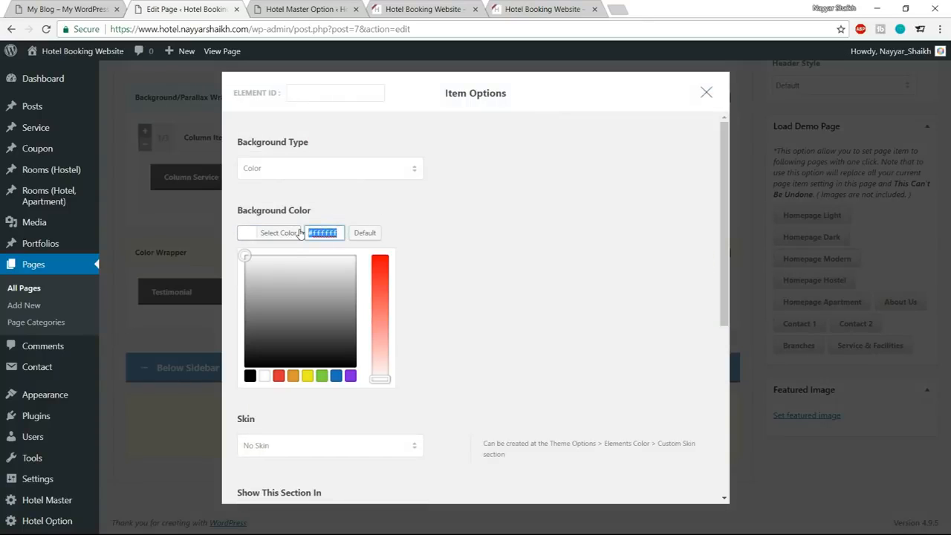
{"action": "type", "text": "#1abc9c"}
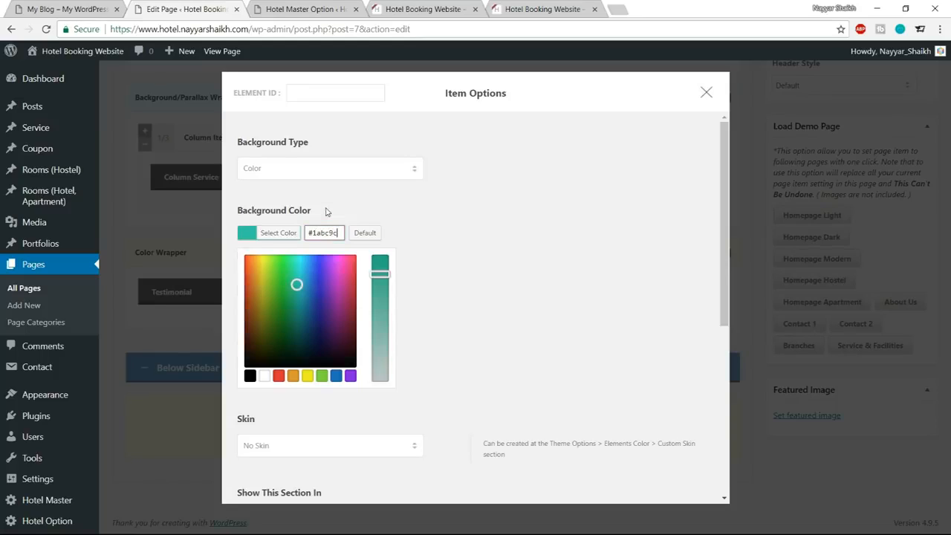
{"action": "left_click", "coordinate": [287, 236]}
Set the Color Wrapper's top padding to 80px and save its options.
{"action": "scroll", "coordinate": [549, 347], "scroll_direction": "down", "scroll_amount": 3}
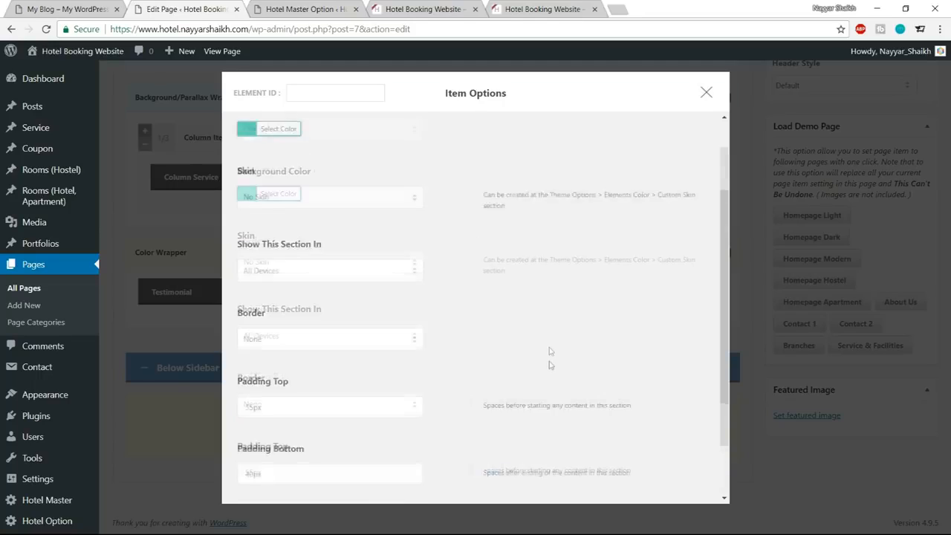
{"action": "left_click_drag", "start_coordinate": [253, 334], "coordinate": [235, 339]}
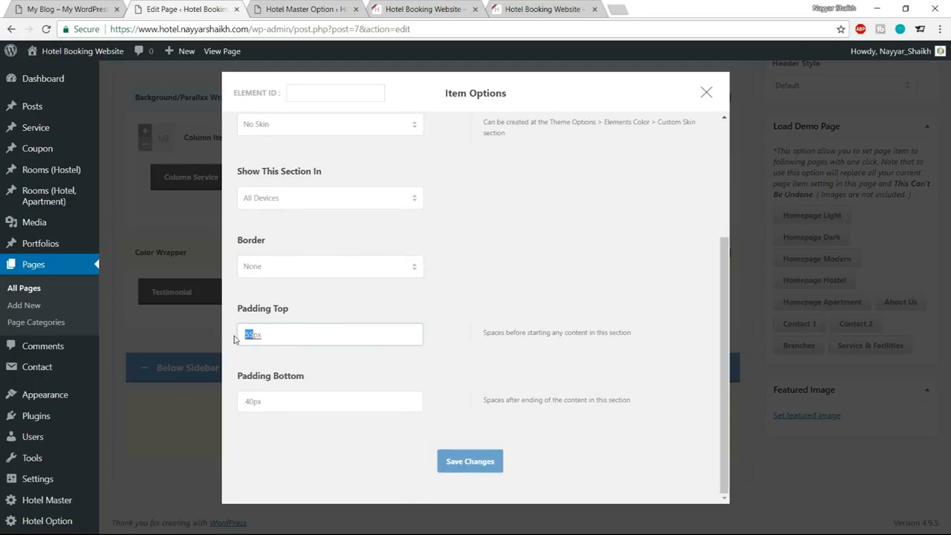
{"action": "type", "text": "80"}
{"action": "left_click", "coordinate": [460, 463]}
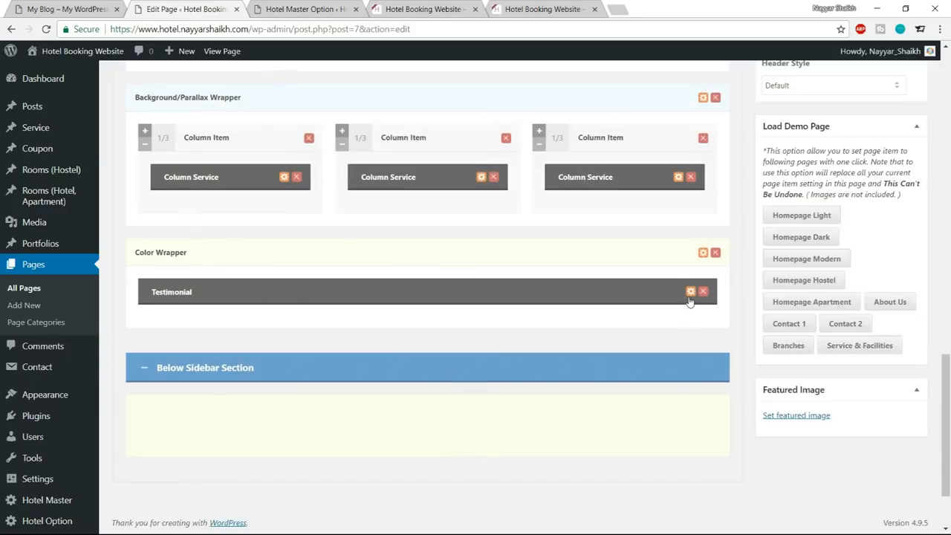
Open the Testimonial item's options and add a new testimonial entry.
{"action": "left_click", "coordinate": [690, 292]}
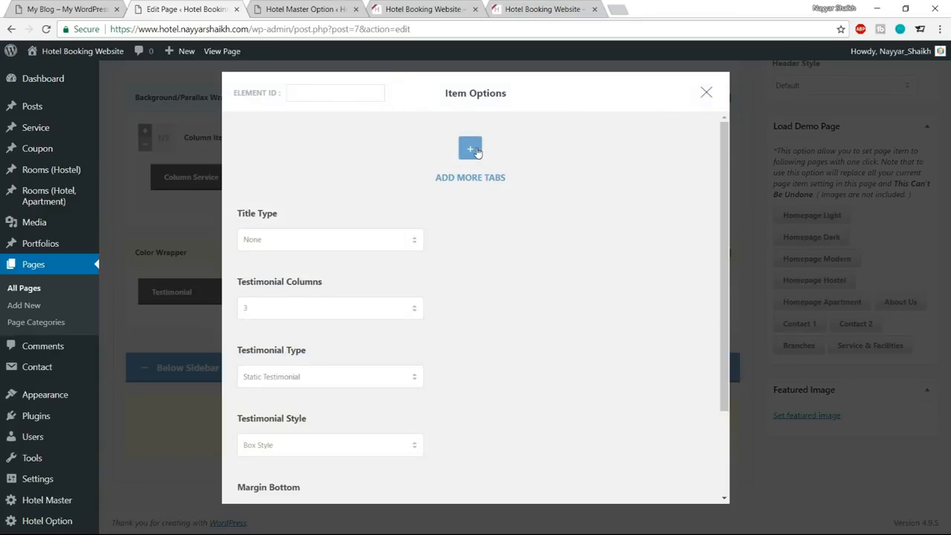
{"action": "left_click", "coordinate": [470, 149]}
{"action": "left_click", "coordinate": [330, 274]}
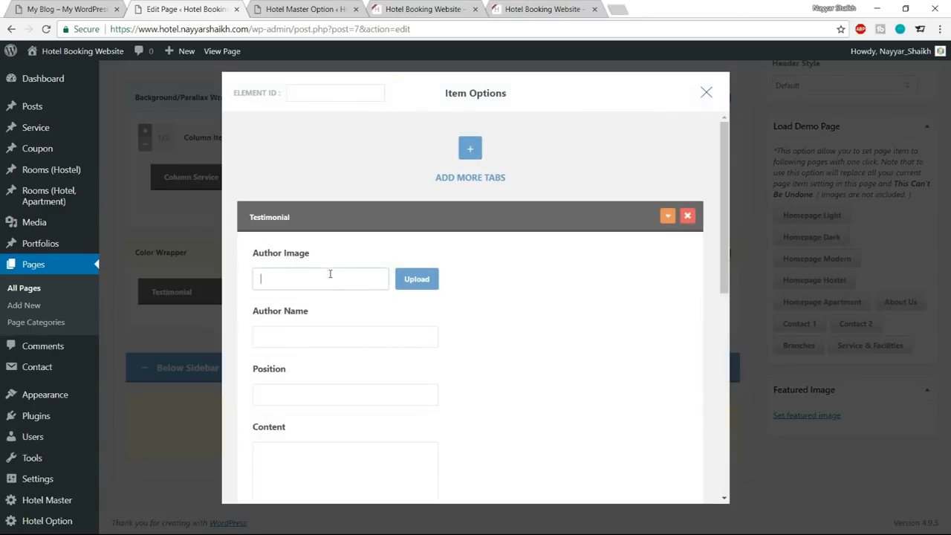
Copy the testimonial author's name from the reference site into the new entry's Author Name, leaving the Author Image empty.
{"action": "left_click", "coordinate": [73, 7]}
{"action": "left_click_drag", "start_coordinate": [409, 306], "coordinate": [479, 309]}
{"action": "key", "text": "ctrl+c"}
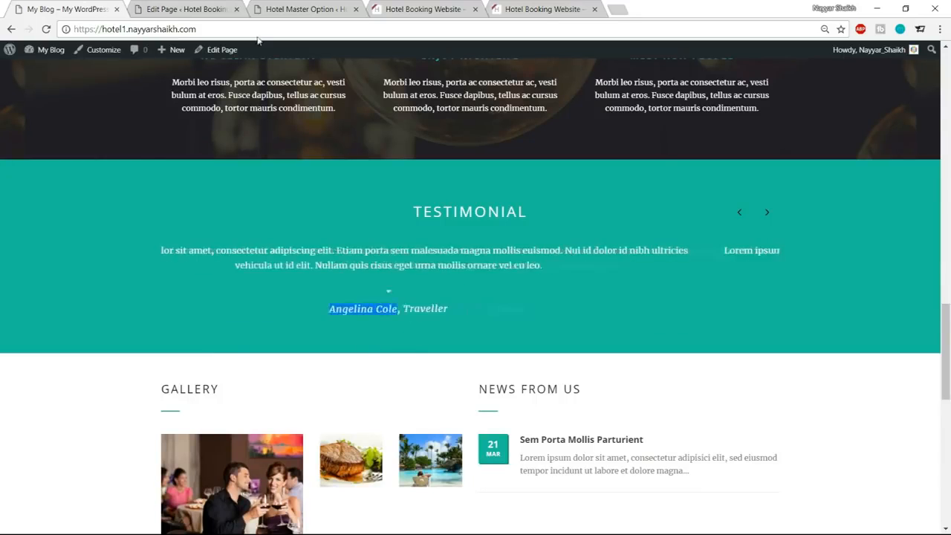
{"action": "key", "text": "ctrl+Tab"}
{"action": "key", "text": "ctrl+v"}
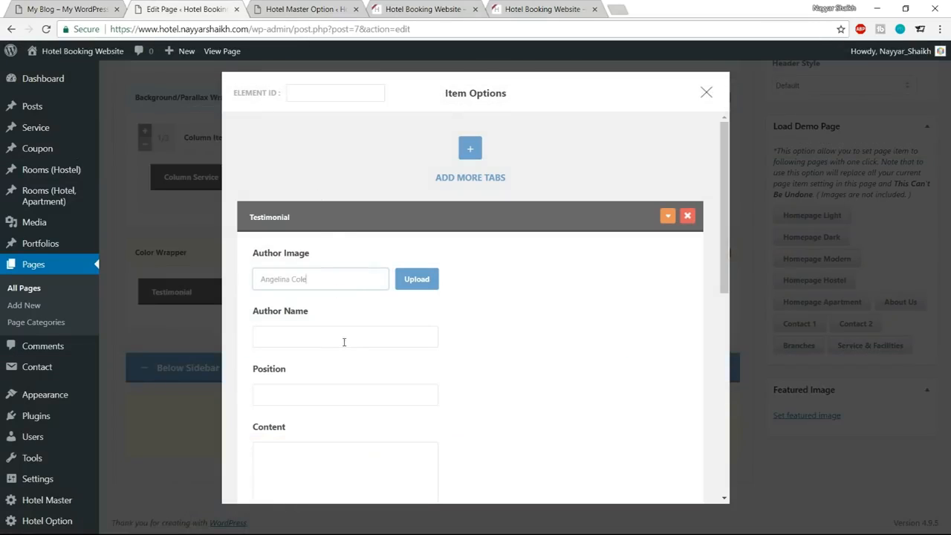
{"action": "left_click", "coordinate": [307, 332]}
{"action": "triple_click", "coordinate": [321, 304]}
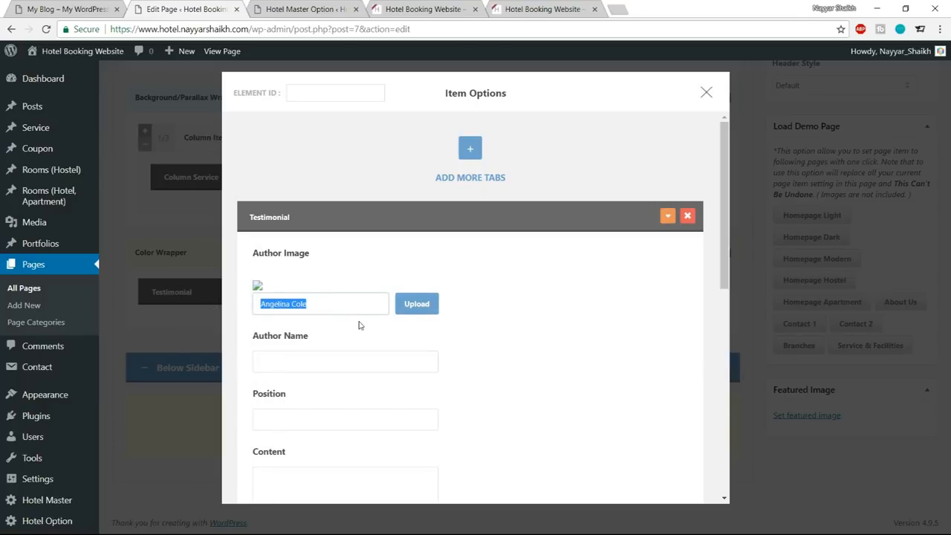
{"action": "key", "text": "BackSpace"}
{"action": "scroll", "coordinate": [456, 335], "scroll_direction": "down", "scroll_amount": 1}
{"action": "left_click", "coordinate": [325, 306]}
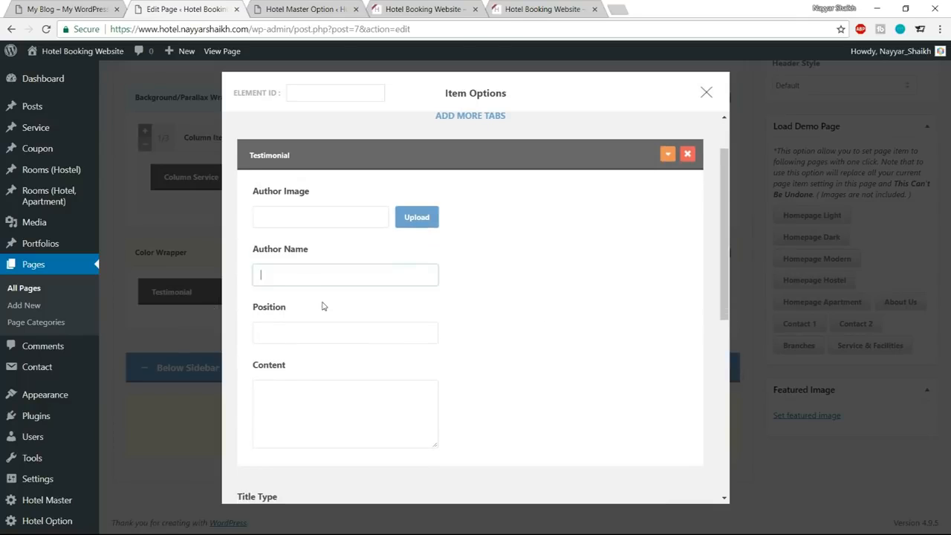
{"action": "key", "text": "ctrl+v"}
Copy the position "Traveller" from the reference testimonial into the entry's Position.
{"action": "left_click", "coordinate": [305, 329]}
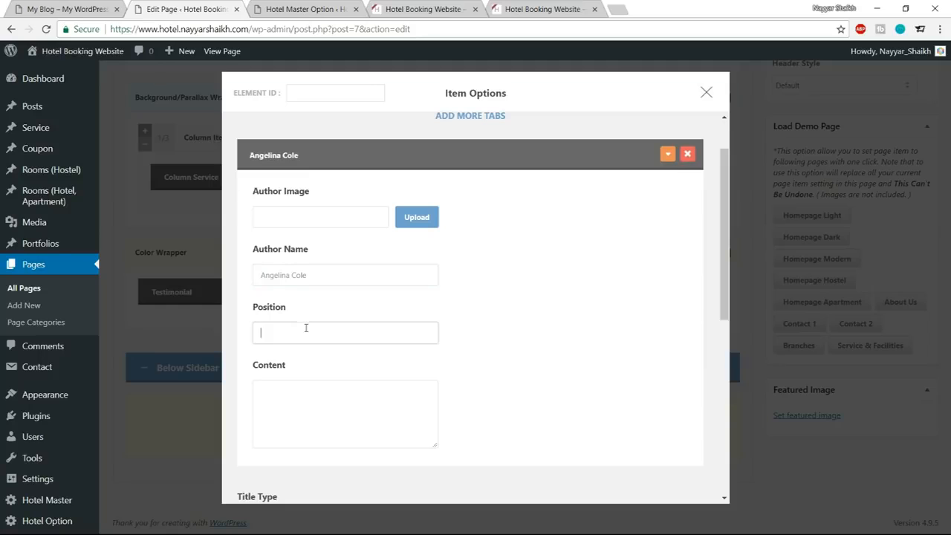
{"action": "left_click", "coordinate": [109, 13]}
{"action": "left_click_drag", "start_coordinate": [535, 312], "coordinate": [490, 309]}
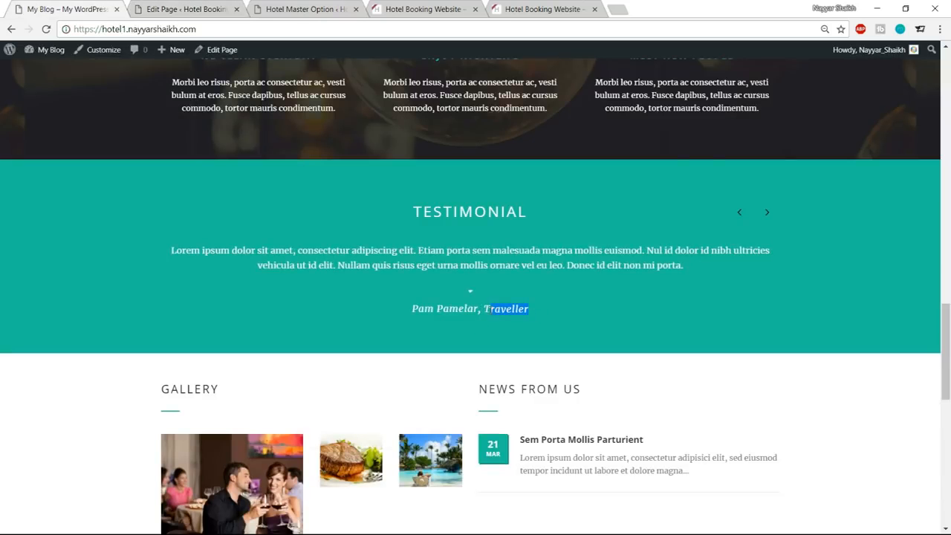
{"action": "key", "text": "ctrl+c"}
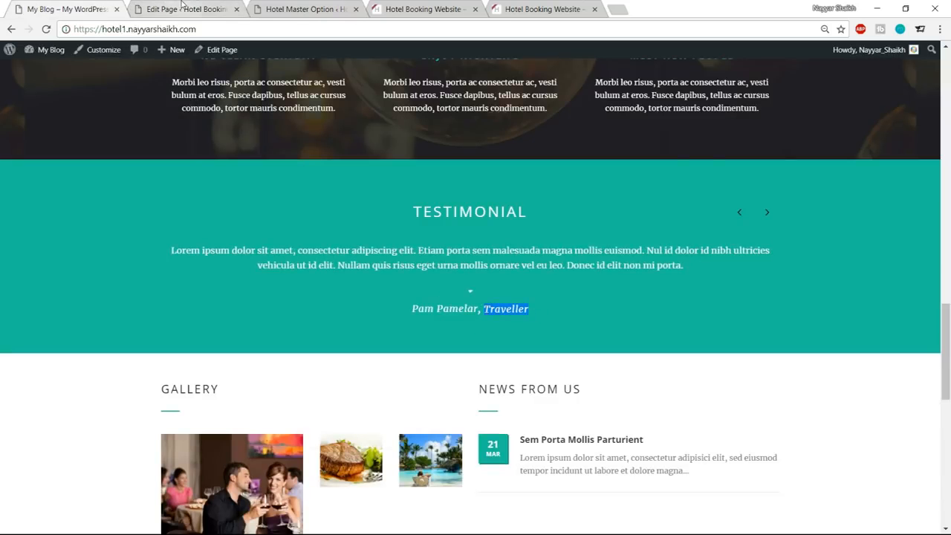
{"action": "left_click", "coordinate": [182, 9]}
{"action": "key", "text": "ctrl+v"}
Copy the Lorem ipsum quote from the reference testimonial into the entry's Content and remove the extra trailing line.
{"action": "scroll", "coordinate": [371, 322], "scroll_direction": "down", "scroll_amount": 2}
{"action": "left_click", "coordinate": [100, 6]}
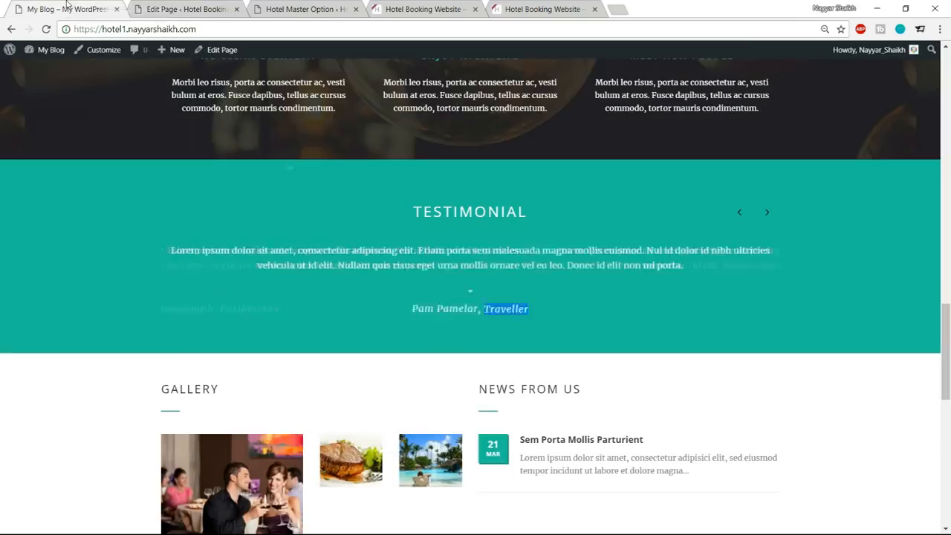
{"action": "triple_click", "coordinate": [455, 263]}
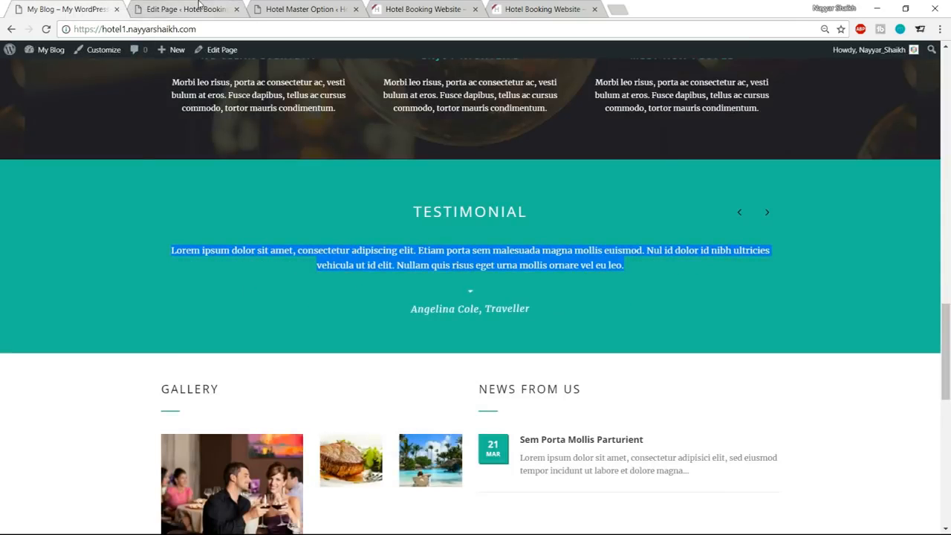
{"action": "left_click", "coordinate": [198, 5]}
{"action": "left_click", "coordinate": [363, 317]}
{"action": "key", "text": "ctrl+v"}
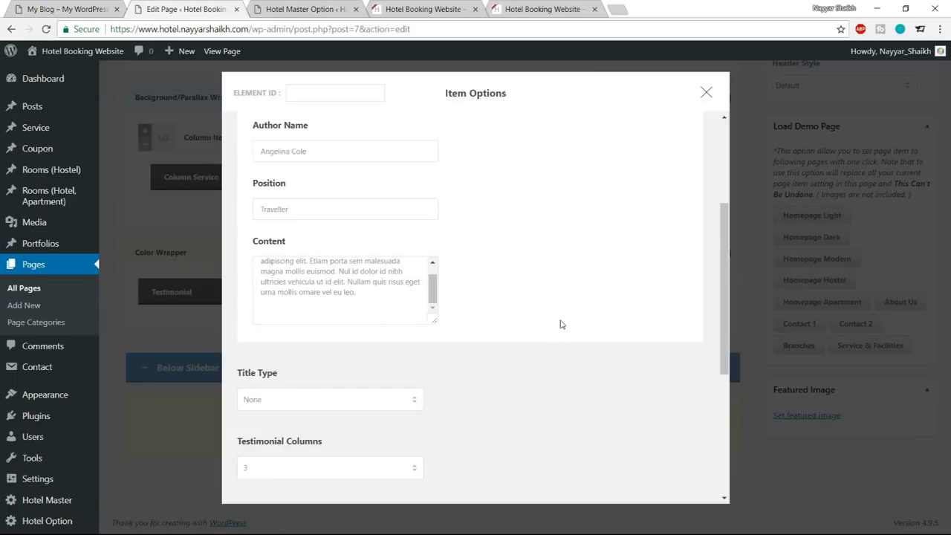
{"action": "key", "text": "BackSpace"}
Set the Testimonial item's Title Type to Center Align and its title to "TESTIMONIAL", copied from the reference site.
{"action": "scroll", "coordinate": [562, 324], "scroll_direction": "down", "scroll_amount": 2}
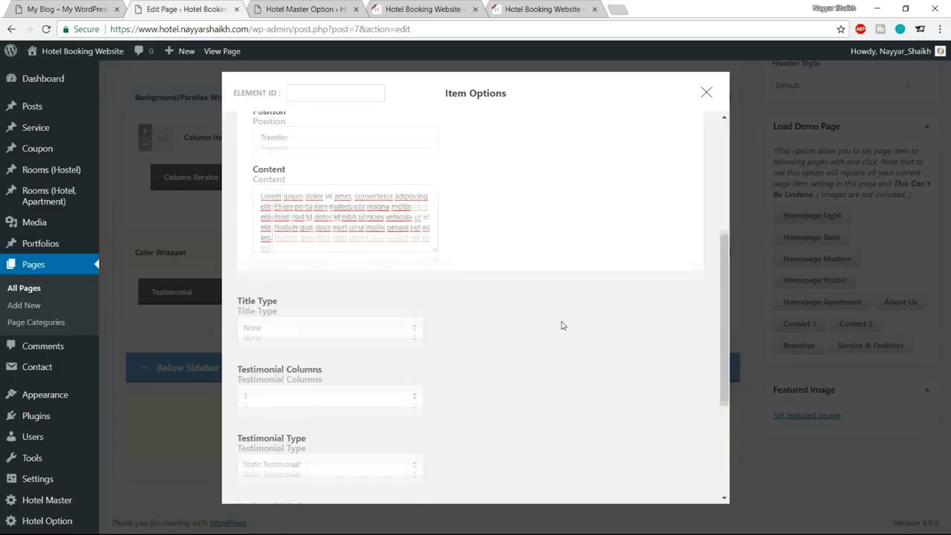
{"action": "left_click", "coordinate": [373, 276]}
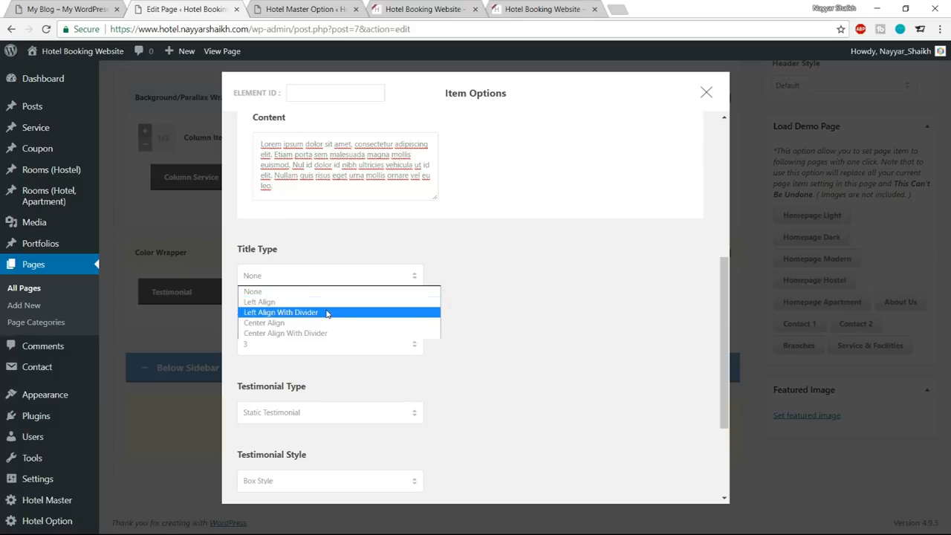
{"action": "left_click", "coordinate": [327, 322]}
{"action": "left_click", "coordinate": [65, 8]}
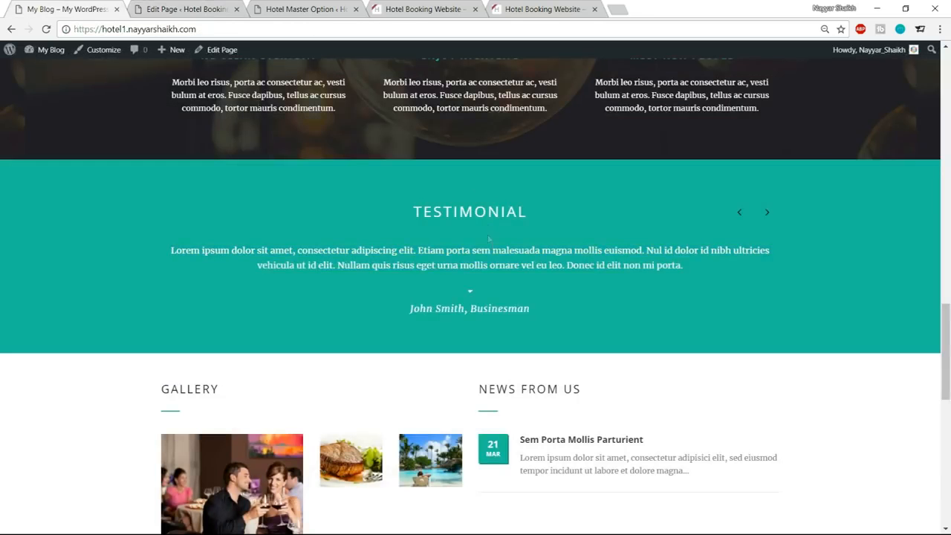
{"action": "left_click_drag", "start_coordinate": [417, 211], "coordinate": [532, 212]}
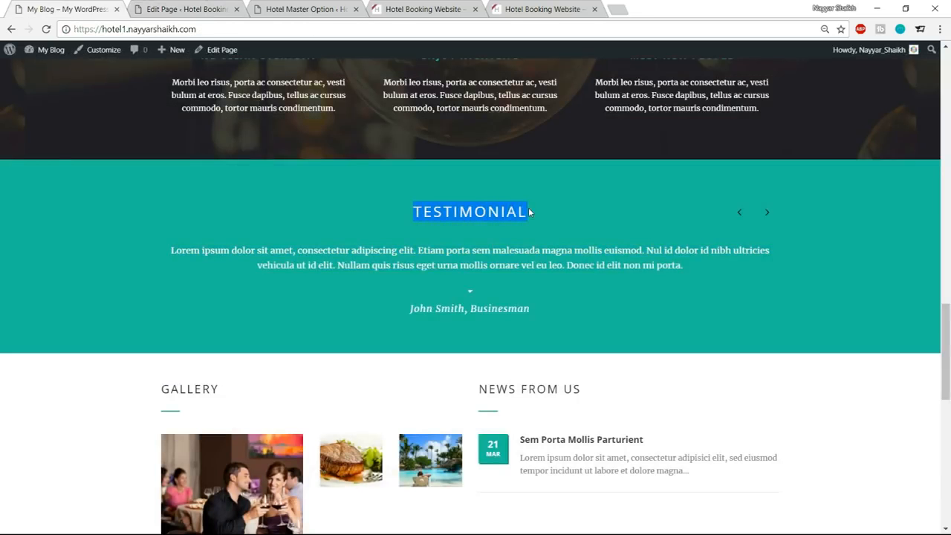
{"action": "left_click", "coordinate": [212, 8]}
{"action": "left_click", "coordinate": [312, 340]}
{"action": "key", "text": "ctrl+v"}
Set Testimonial Columns to 1 and Testimonial Type to Carousel Testimonial.
{"action": "scroll", "coordinate": [559, 342], "scroll_direction": "down", "scroll_amount": 5}
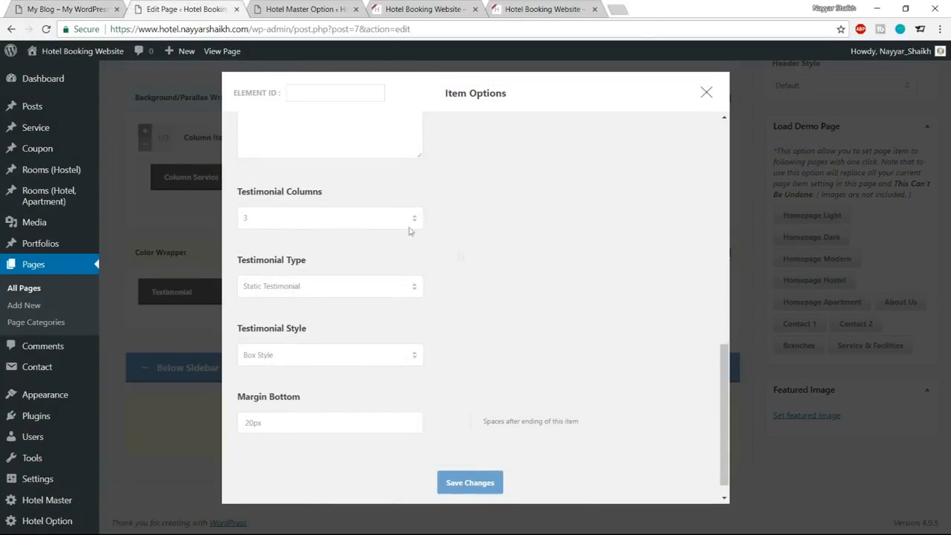
{"action": "left_click", "coordinate": [337, 224]}
{"action": "left_click", "coordinate": [312, 232]}
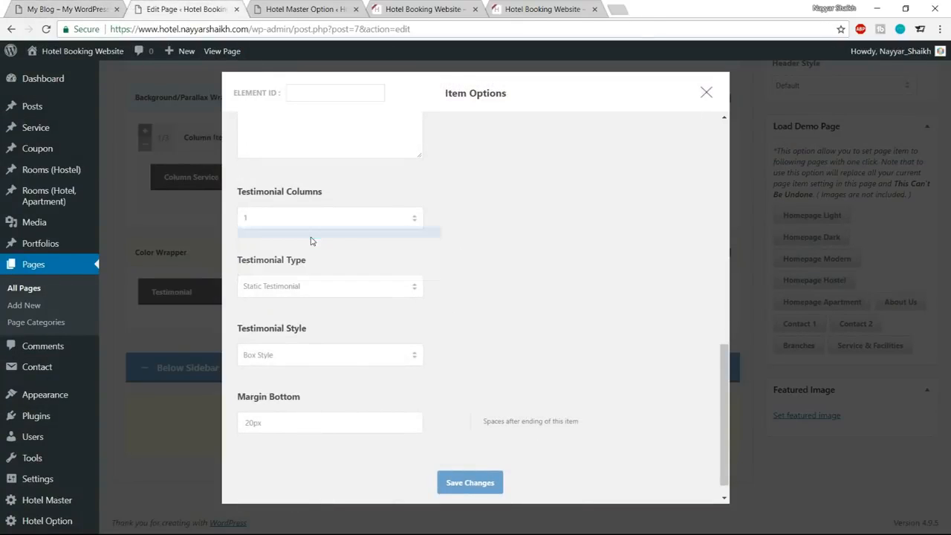
{"action": "left_click", "coordinate": [328, 286]}
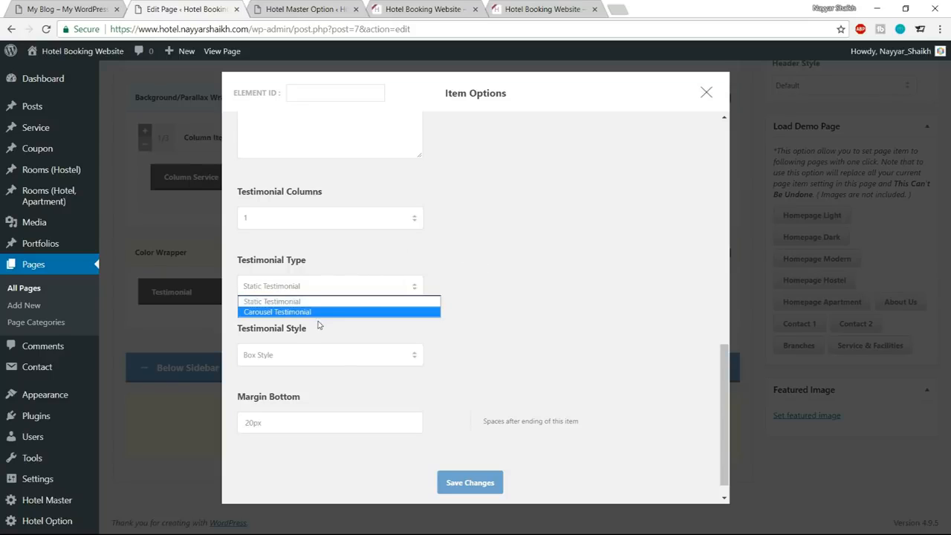
{"action": "left_click", "coordinate": [309, 312]}
Set the Testimonial Style to Large Plain Style and the bottom margin to 60px, and save the item options.
{"action": "left_click", "coordinate": [67, 9]}
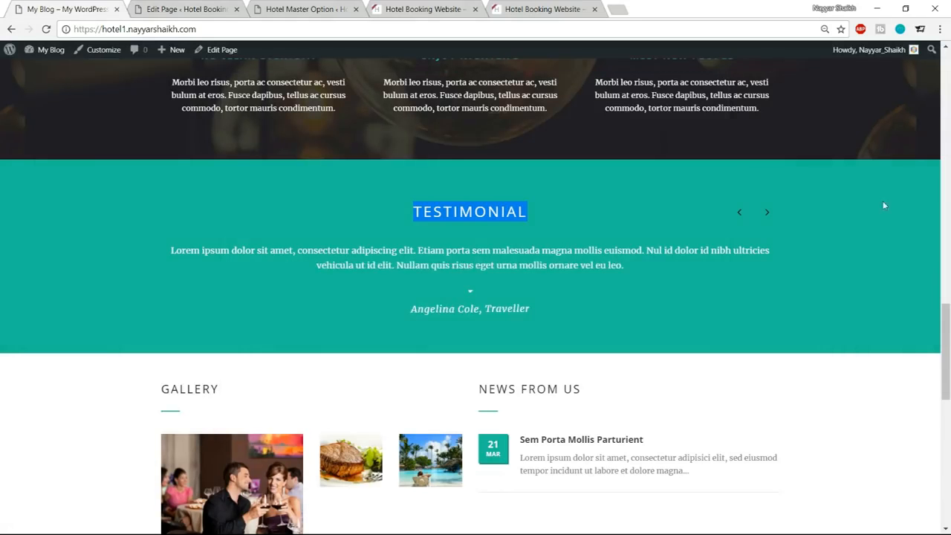
{"action": "left_click", "coordinate": [767, 211]}
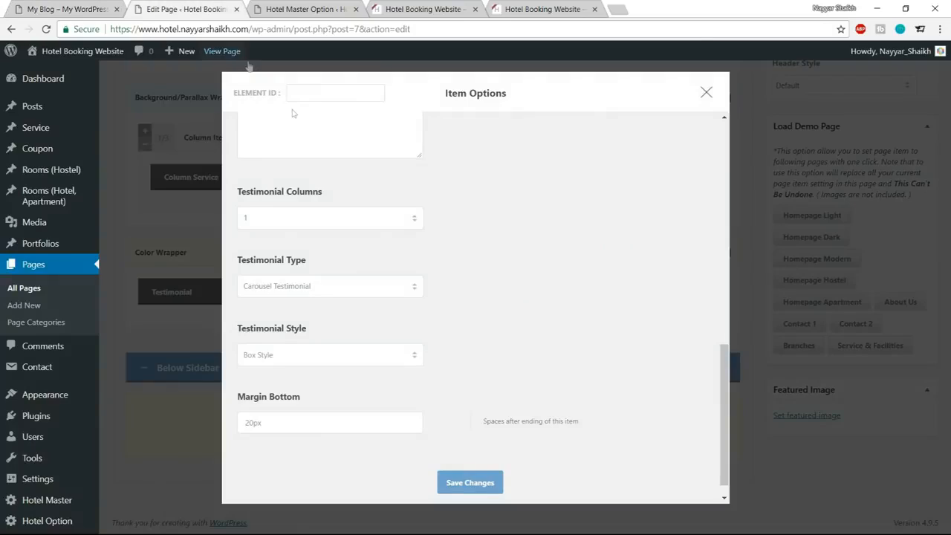
{"action": "left_click", "coordinate": [185, 9]}
{"action": "scroll", "coordinate": [551, 281], "scroll_direction": "down", "scroll_amount": 1}
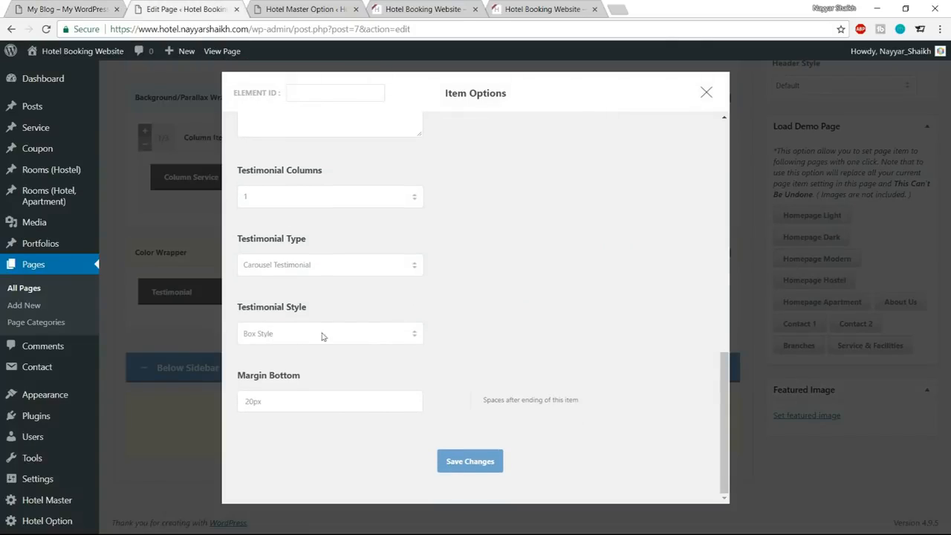
{"action": "left_click", "coordinate": [316, 337]}
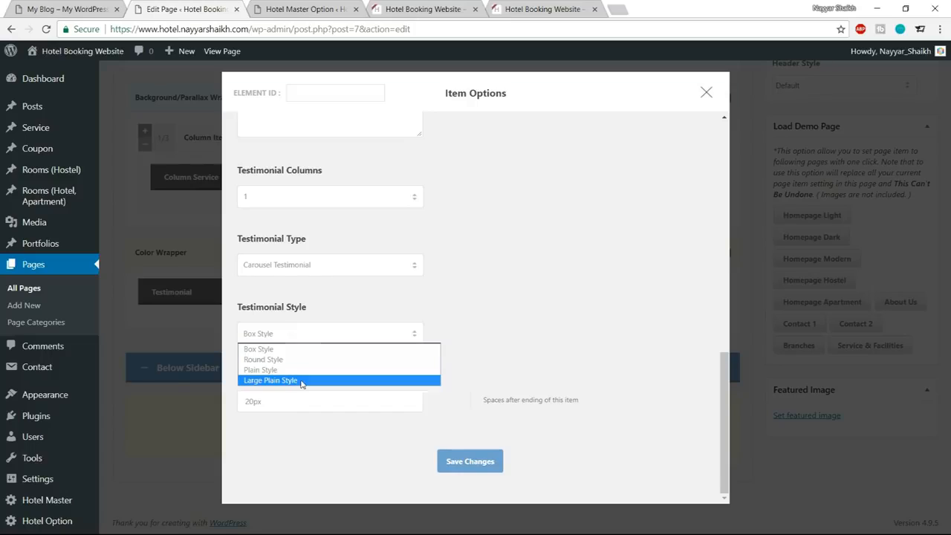
{"action": "left_click", "coordinate": [303, 381]}
{"action": "left_click_drag", "start_coordinate": [256, 402], "coordinate": [218, 402]}
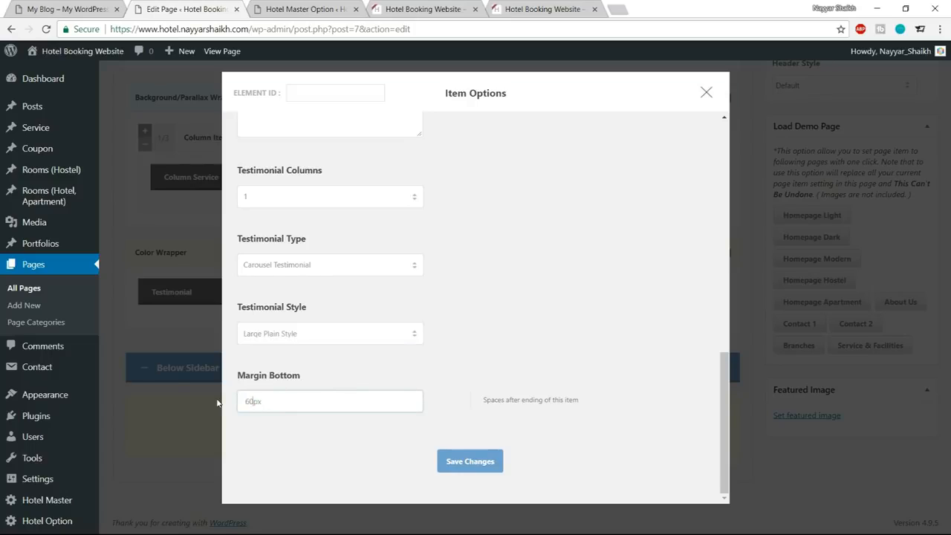
{"action": "left_click", "coordinate": [462, 465]}
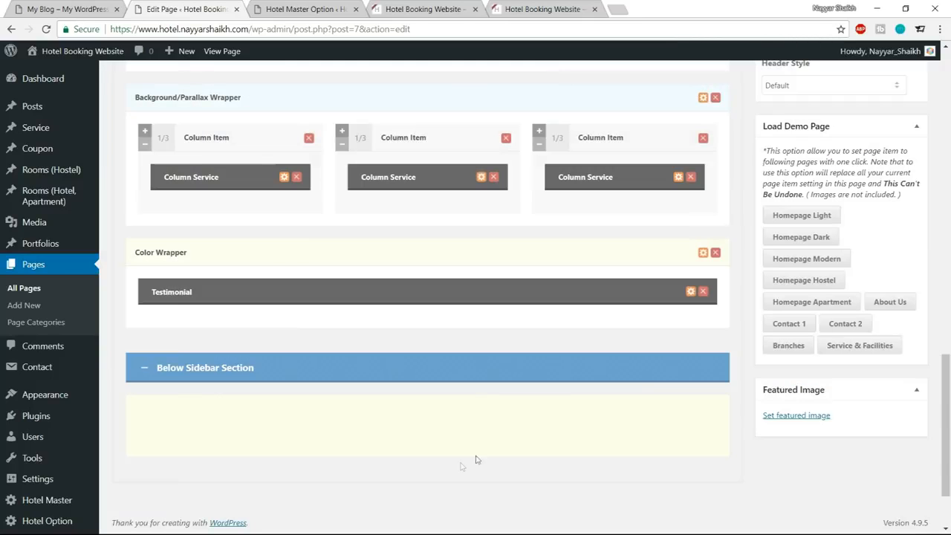
Check the saved Testimonial item options and update the Home page.
{"action": "left_click", "coordinate": [691, 291]}
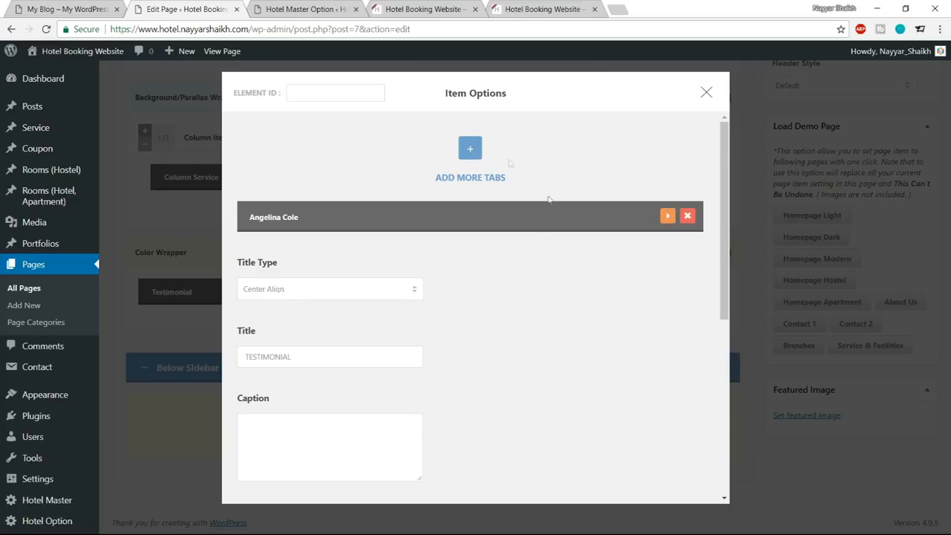
{"action": "left_click", "coordinate": [705, 94]}
{"action": "scroll", "coordinate": [817, 297], "scroll_direction": "up", "scroll_amount": 15}
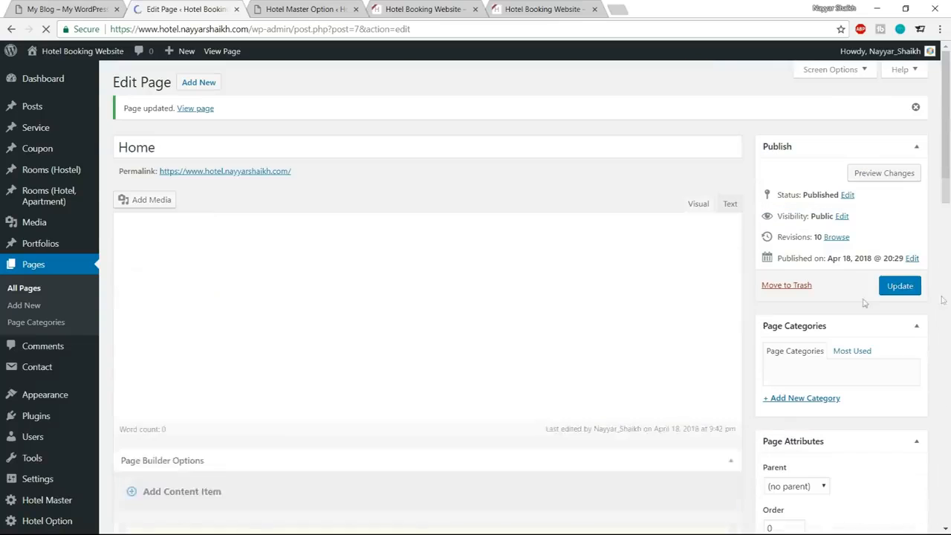
Reload the live home page and examine the text colors in its testimonial section.
{"action": "left_click", "coordinate": [309, 9]}
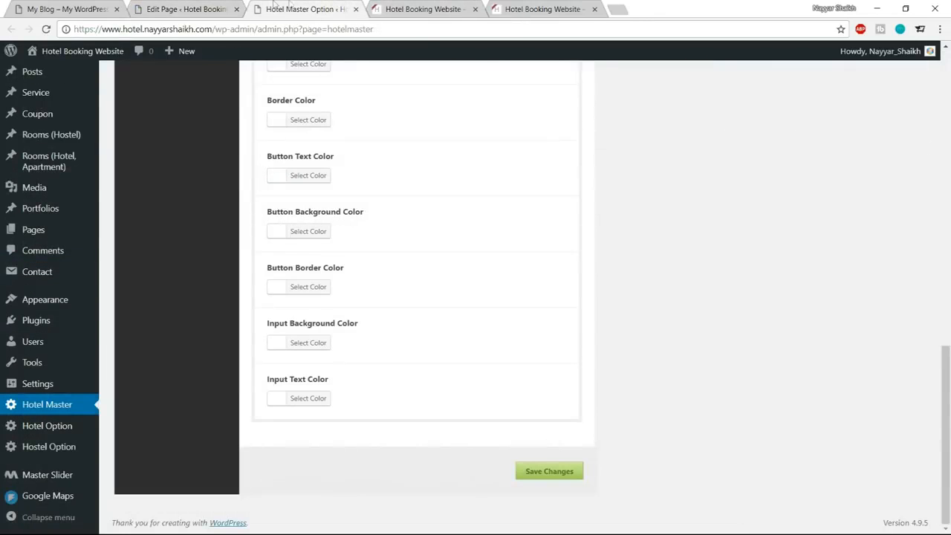
{"action": "left_click", "coordinate": [406, 7]}
{"action": "left_click", "coordinate": [46, 29]}
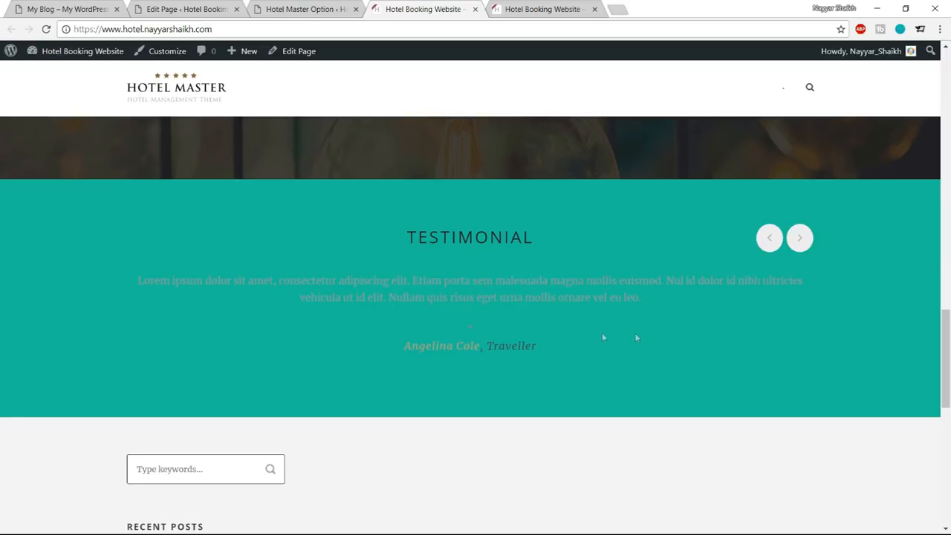
{"action": "left_click_drag", "start_coordinate": [387, 225], "coordinate": [595, 360]}
{"action": "left_click", "coordinate": [552, 269]}
Add a custom skin named "Testimonial" in the Hotel Master theme settings.
{"action": "left_click", "coordinate": [301, 8]}
{"action": "scroll", "coordinate": [617, 408], "scroll_direction": "up", "scroll_amount": 10}
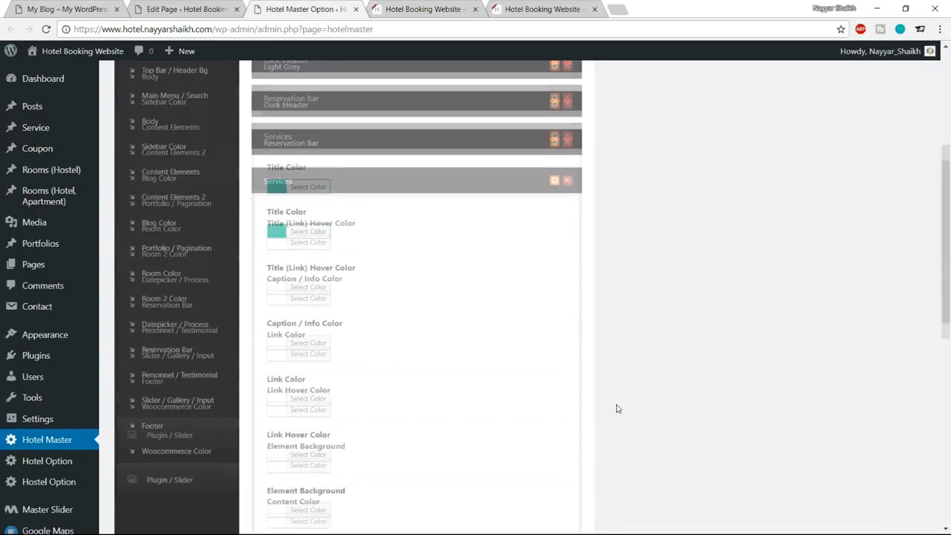
{"action": "double_click", "coordinate": [318, 211]}
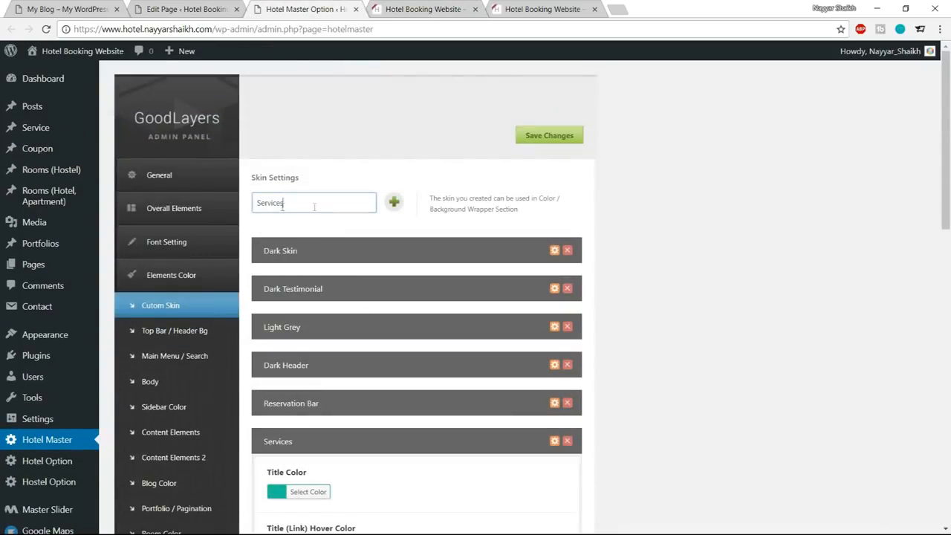
{"action": "type", "text": "Te"}
{"action": "left_click", "coordinate": [396, 203]}
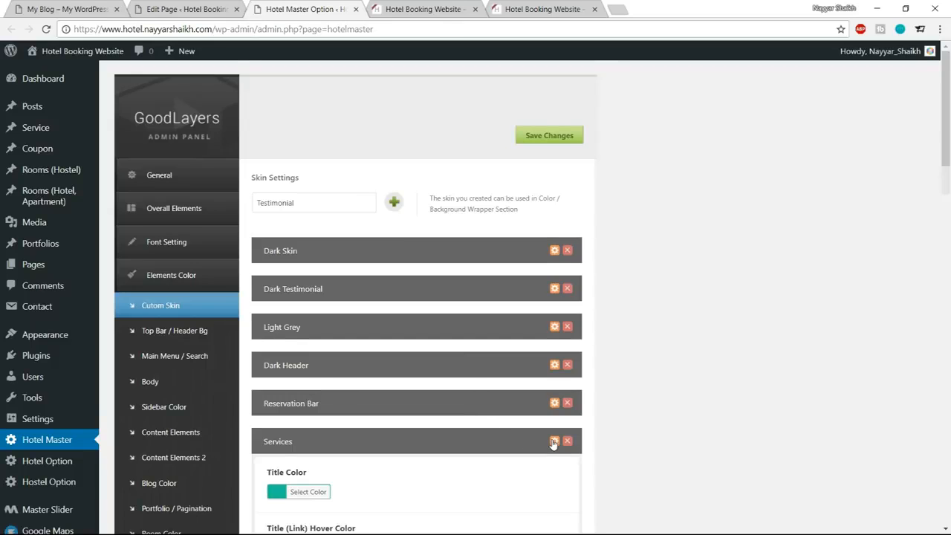
Collapse the Services skin, go through the new Testimonial skin's color settings and save the theme options.
{"action": "left_click", "coordinate": [554, 442]}
{"action": "scroll", "coordinate": [549, 431], "scroll_direction": "down", "scroll_amount": 4}
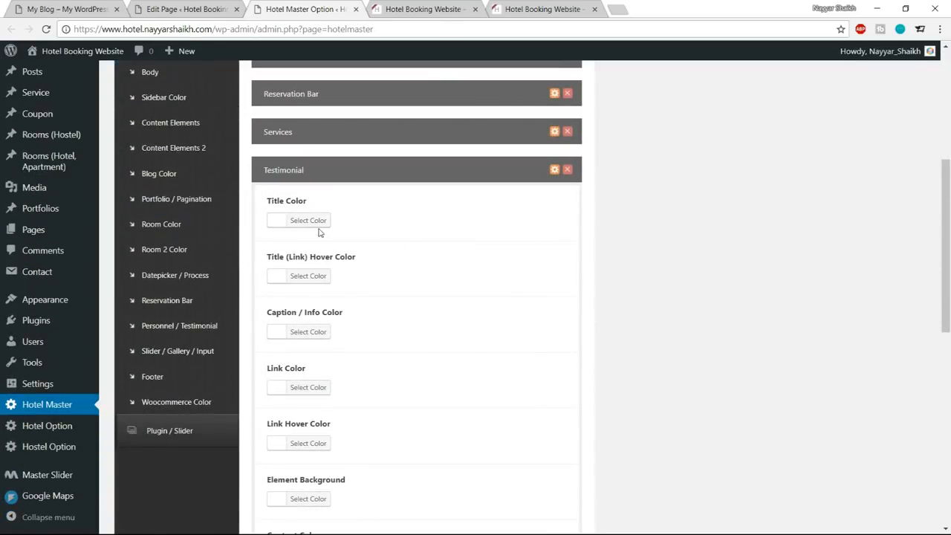
{"action": "scroll", "coordinate": [551, 373], "scroll_direction": "down", "scroll_amount": 5}
{"action": "scroll", "coordinate": [565, 423], "scroll_direction": "down", "scroll_amount": 3}
{"action": "left_click", "coordinate": [569, 476]}
Reload the Home page editor and assign the Testimonial skin to the Color Wrapper around the Testimonial item, saving its options.
{"action": "left_click", "coordinate": [435, 4]}
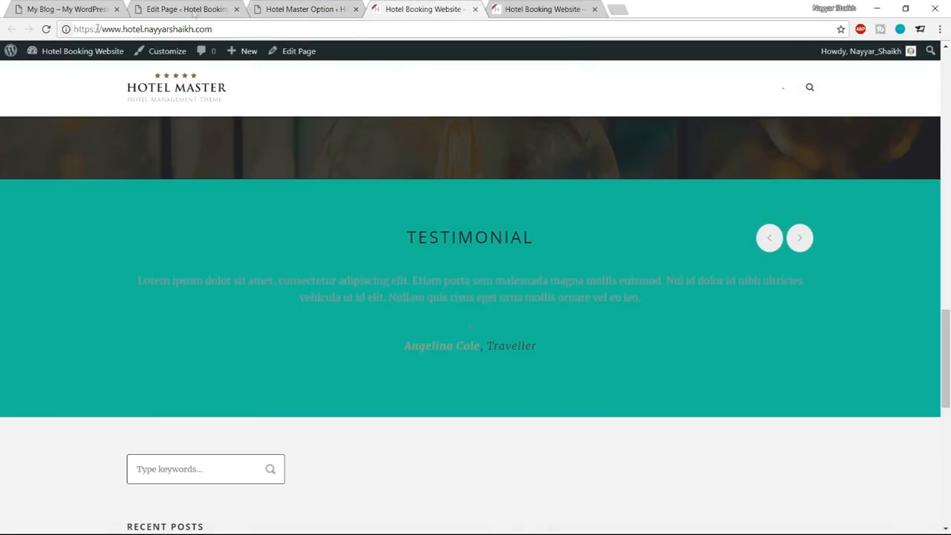
{"action": "left_click", "coordinate": [187, 9]}
{"action": "left_click", "coordinate": [46, 29]}
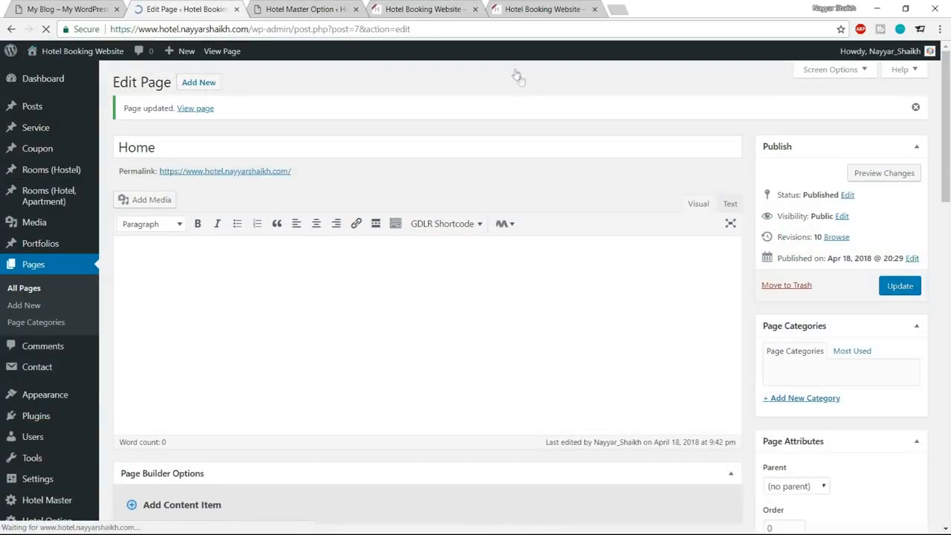
{"action": "scroll", "coordinate": [519, 261], "scroll_direction": "down", "scroll_amount": 20}
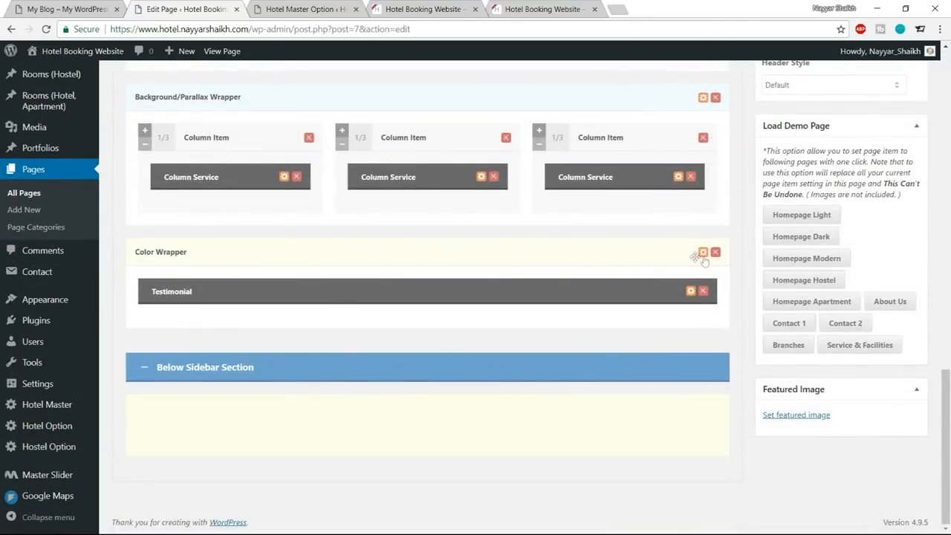
{"action": "left_click", "coordinate": [703, 254]}
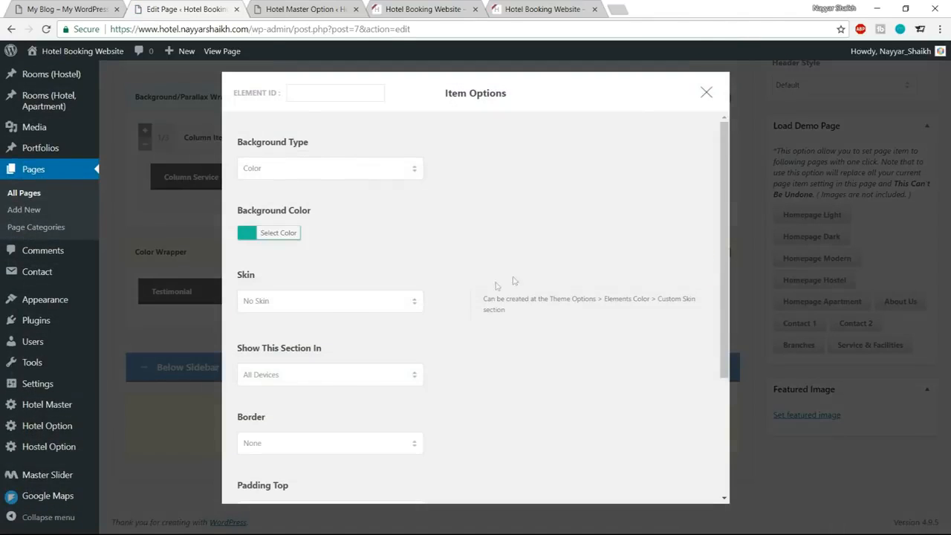
{"action": "left_click", "coordinate": [316, 299]}
{"action": "left_click", "coordinate": [275, 389]}
{"action": "scroll", "coordinate": [450, 335], "scroll_direction": "down", "scroll_amount": 3}
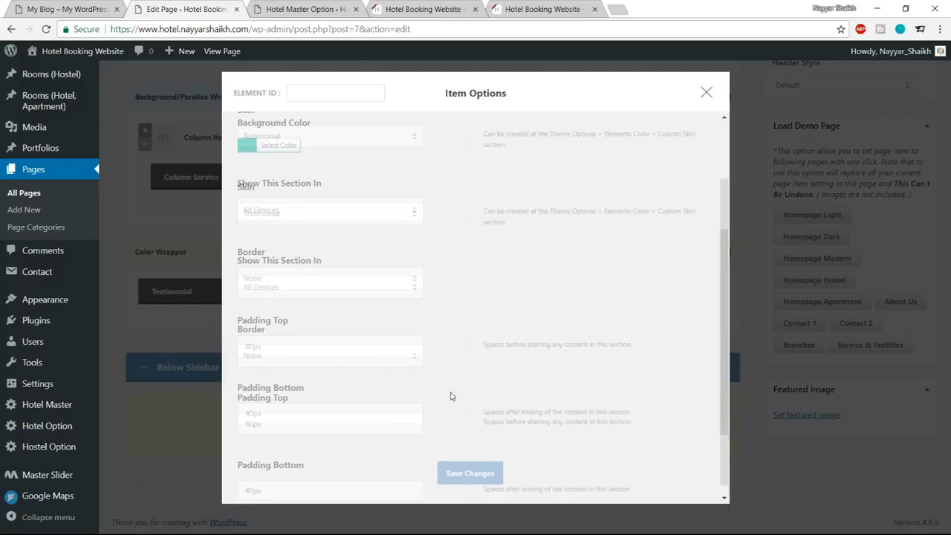
{"action": "left_click", "coordinate": [450, 459]}
Update the Home page and reload the live site to check its testimonial section.
{"action": "scroll", "coordinate": [451, 445], "scroll_direction": "up", "scroll_amount": 15}
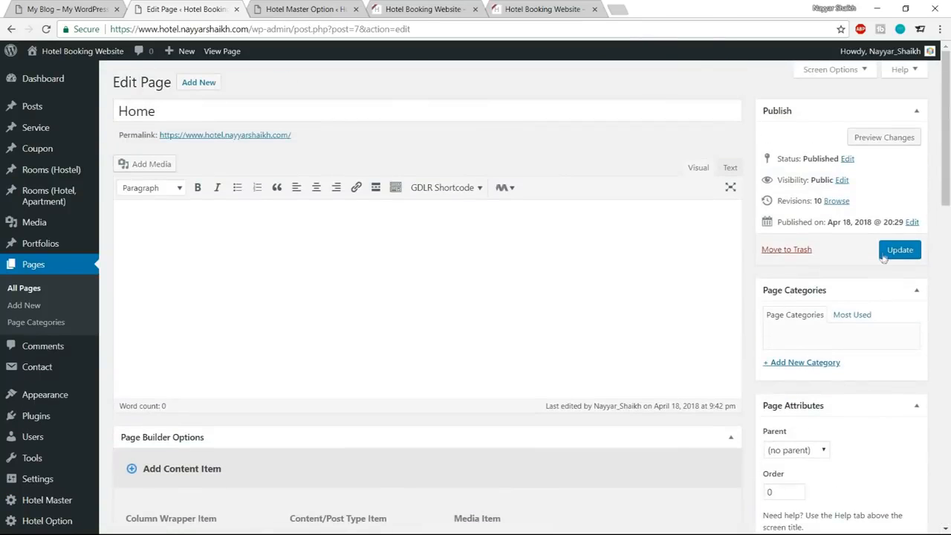
{"action": "left_click", "coordinate": [883, 255]}
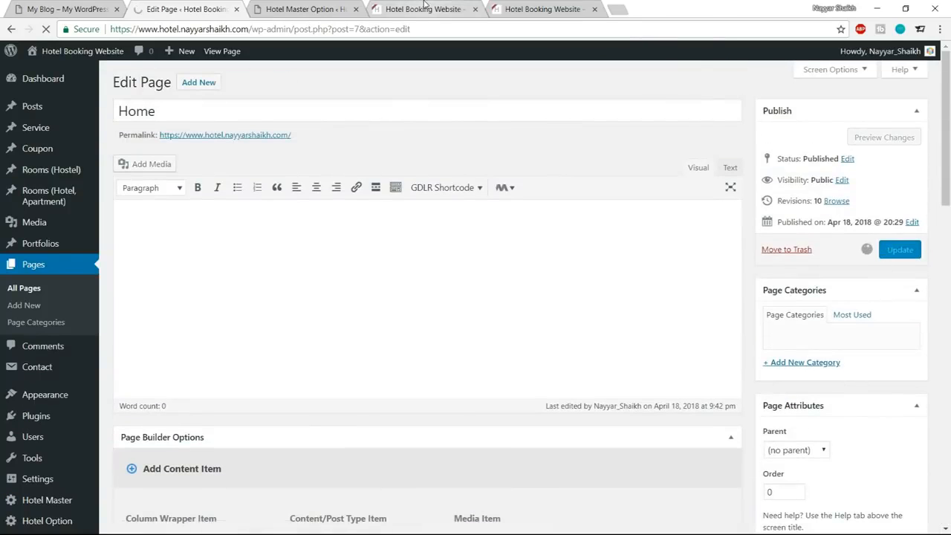
{"action": "left_click", "coordinate": [424, 9]}
{"action": "left_click", "coordinate": [45, 29]}
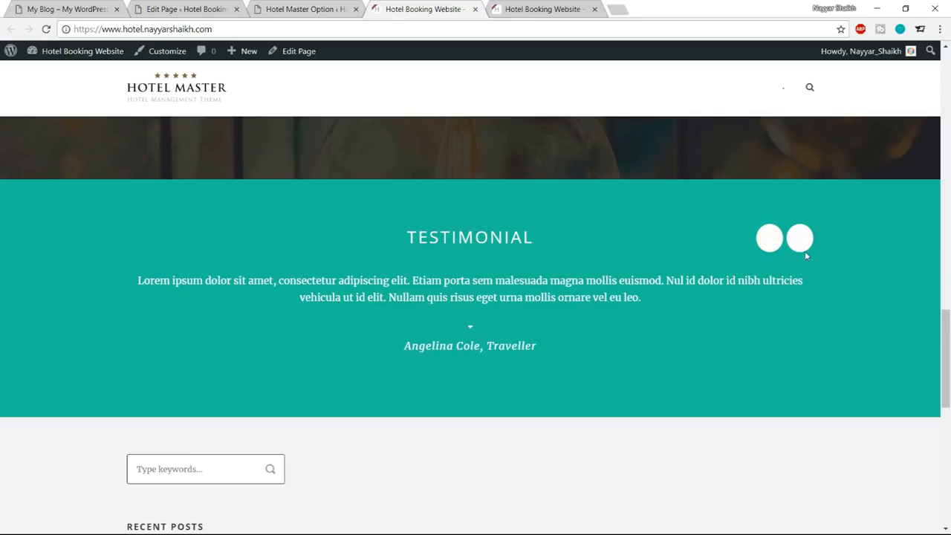
Set the Element Background color of the Testimonial skin to #1abc9c in the Hotel Master theme settings.
{"action": "left_click", "coordinate": [319, 8]}
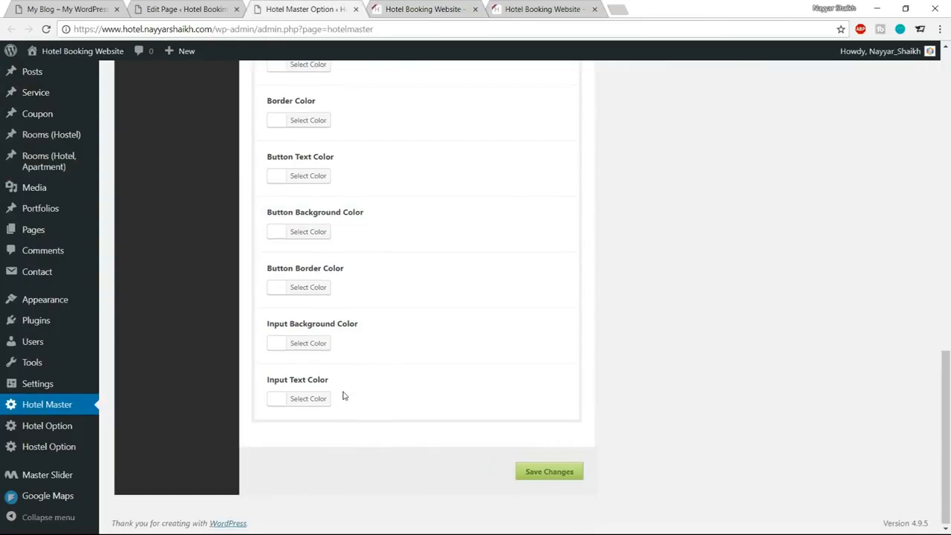
{"action": "scroll", "coordinate": [344, 396], "scroll_direction": "up", "scroll_amount": 1}
{"action": "scroll", "coordinate": [352, 300], "scroll_direction": "up", "scroll_amount": 1}
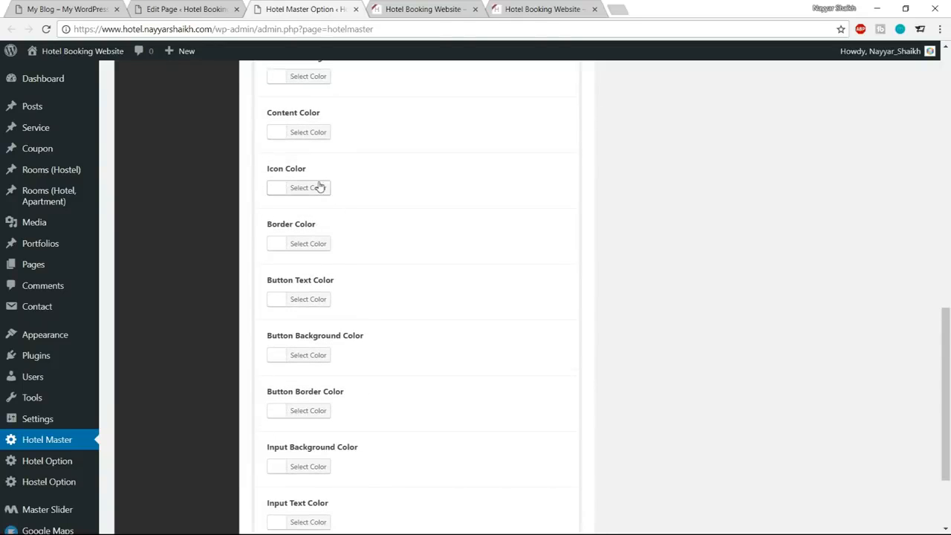
{"action": "scroll", "coordinate": [418, 219], "scroll_direction": "up", "scroll_amount": 1}
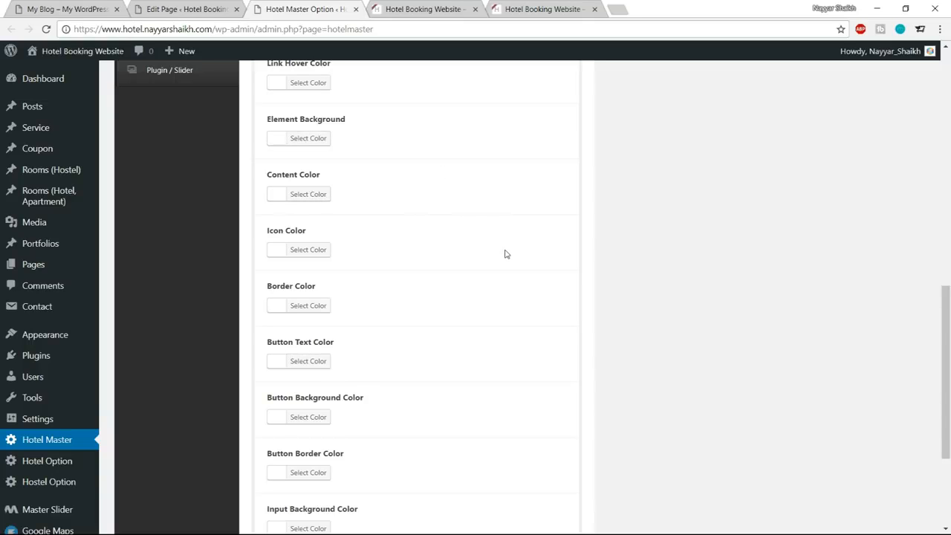
{"action": "scroll", "coordinate": [504, 253], "scroll_direction": "up", "scroll_amount": 2}
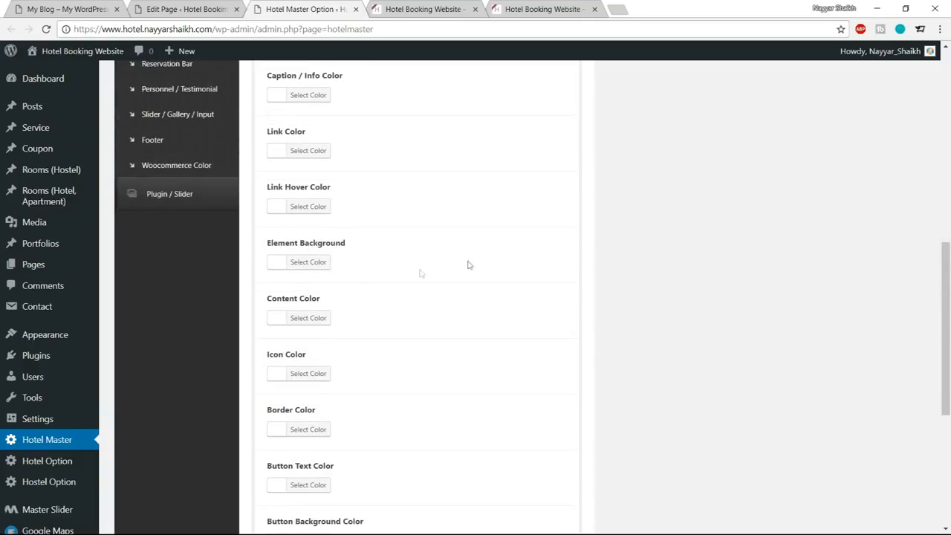
{"action": "left_click", "coordinate": [320, 263]}
{"action": "left_click", "coordinate": [362, 261]}
{"action": "key", "text": "ctrl+a"}
{"action": "type", "text": "TIMONIAL"}
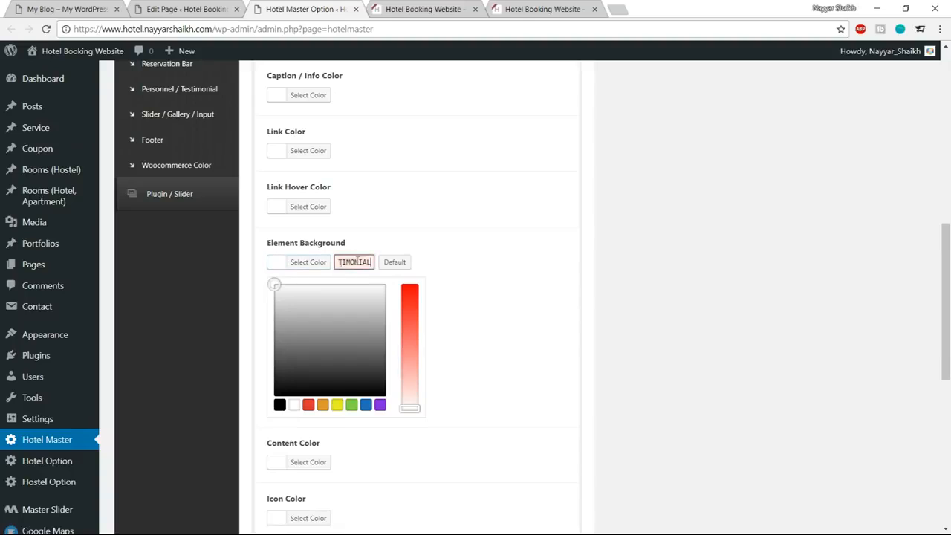
{"action": "left_click_drag", "start_coordinate": [338, 264], "coordinate": [373, 263]}
{"action": "type", "text": "#1abc9c"}
{"action": "left_click_drag", "start_coordinate": [368, 263], "coordinate": [337, 263]}
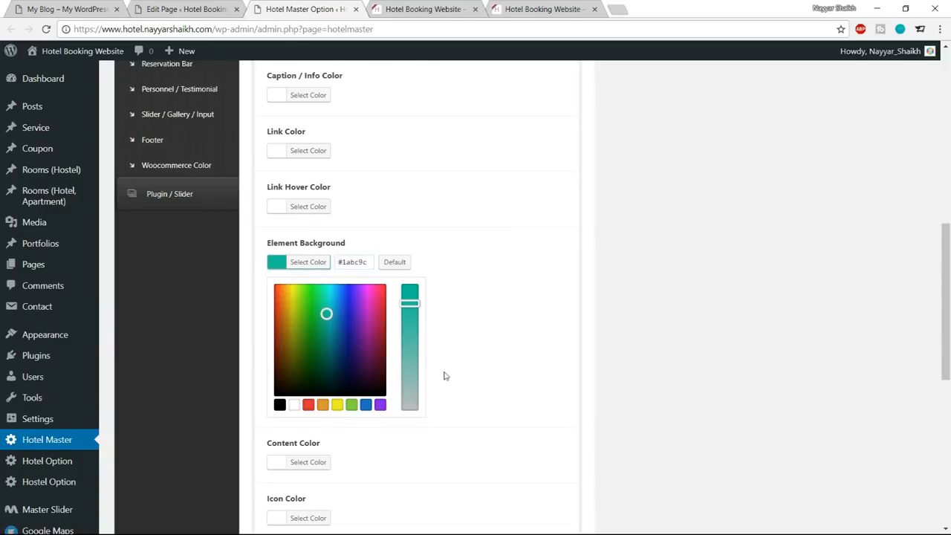
Save the theme options and reload the live home page to check the testimonial carousel arrows.
{"action": "scroll", "coordinate": [445, 377], "scroll_direction": "down", "scroll_amount": 6}
{"action": "left_click", "coordinate": [490, 416]}
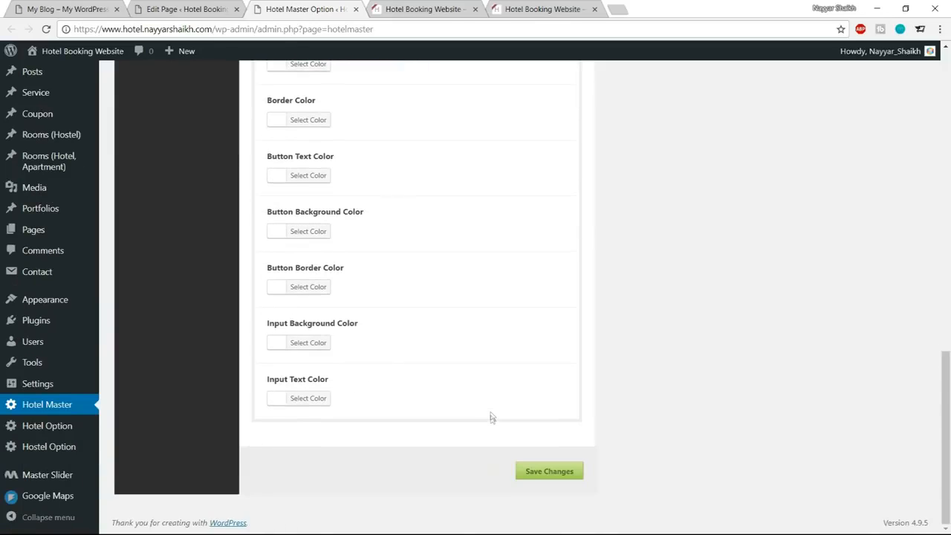
{"action": "scroll", "coordinate": [491, 418], "scroll_direction": "up", "scroll_amount": 8}
{"action": "scroll", "coordinate": [439, 395], "scroll_direction": "down", "scroll_amount": 8}
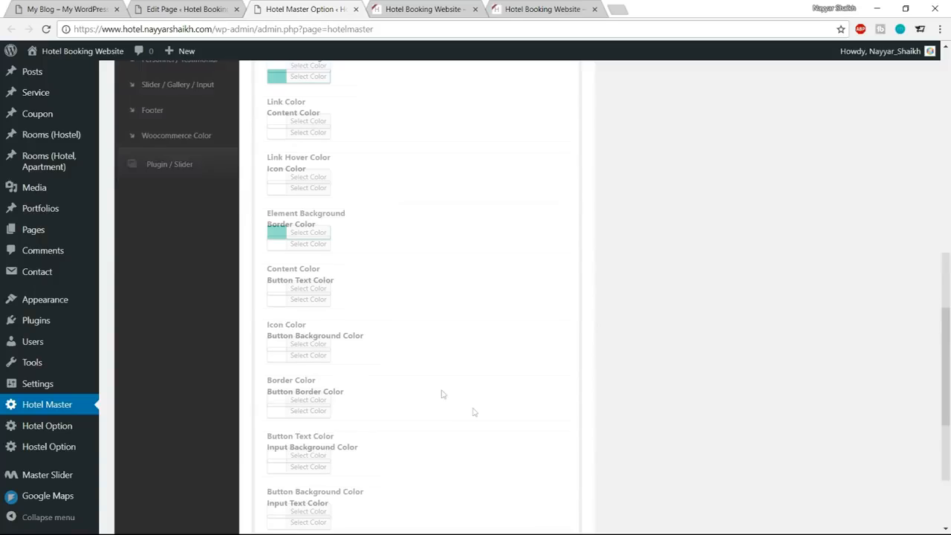
{"action": "left_click", "coordinate": [529, 470]}
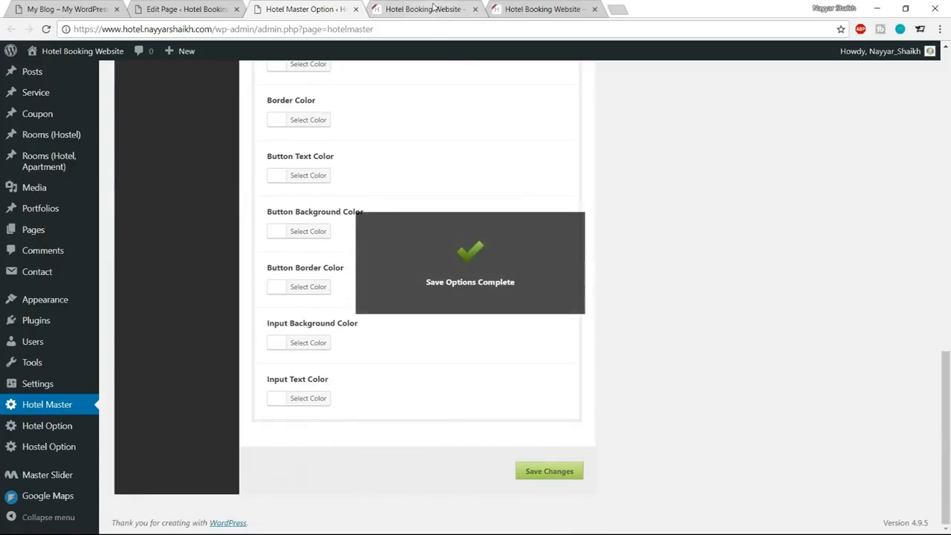
{"action": "left_click", "coordinate": [422, 9]}
{"action": "left_click", "coordinate": [47, 29]}
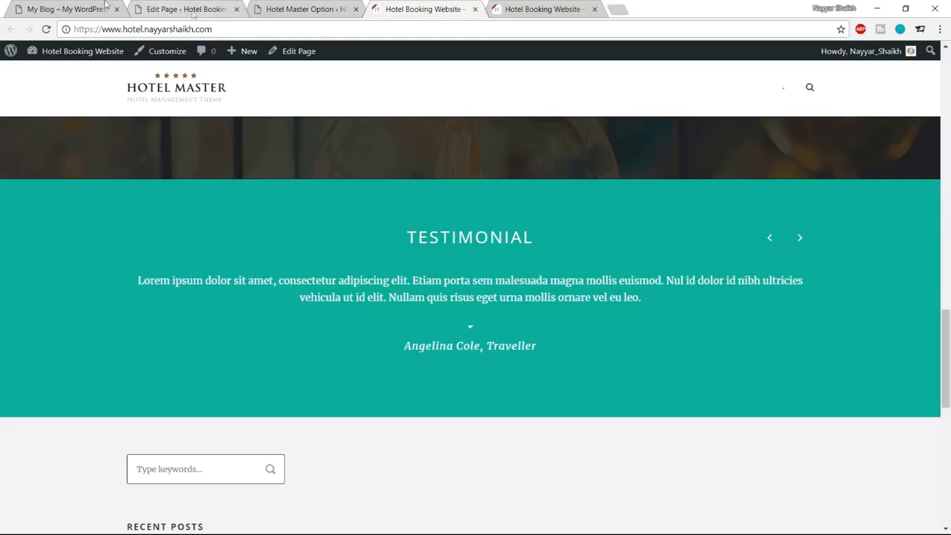
Examine the Gallery and News From Us sections below the testimonial on the reference site.
{"action": "left_click", "coordinate": [71, 6]}
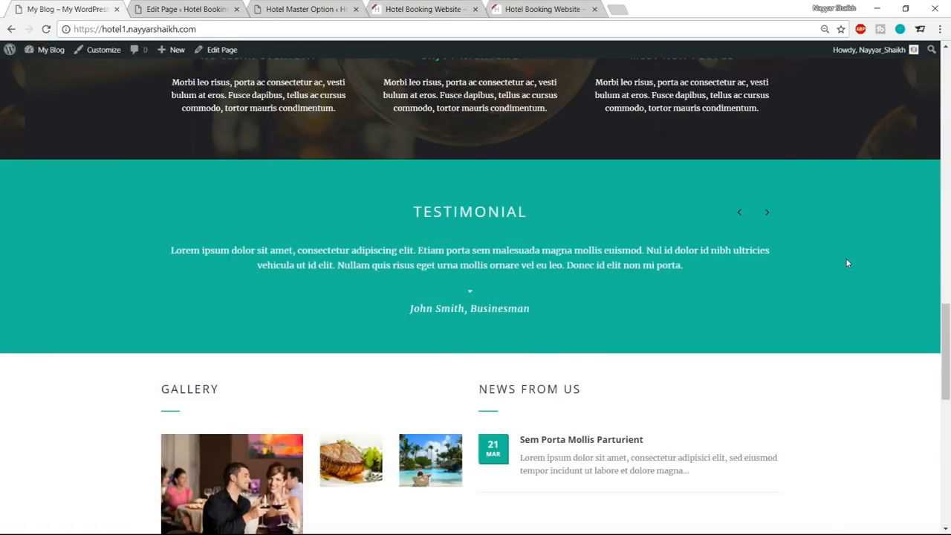
{"action": "scroll", "coordinate": [846, 267], "scroll_direction": "down", "scroll_amount": 2}
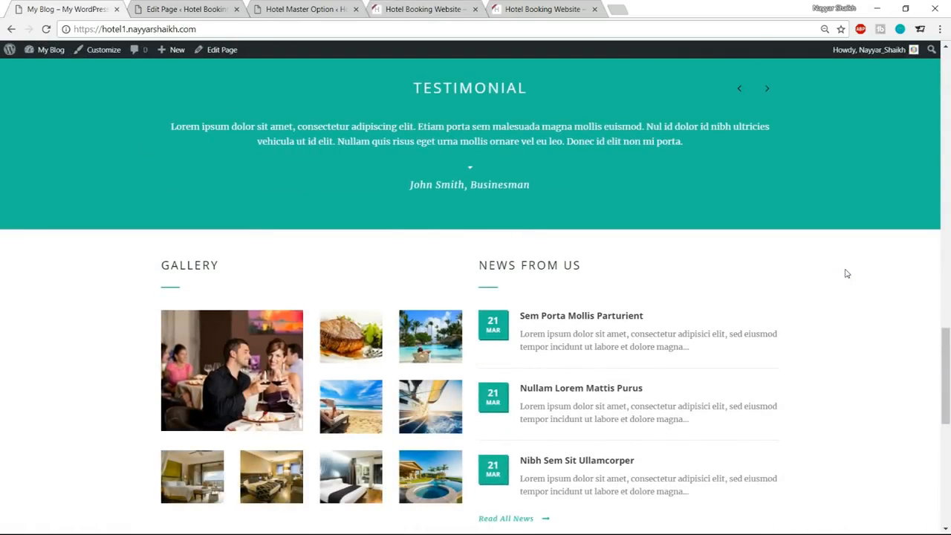
{"action": "scroll", "coordinate": [847, 273], "scroll_direction": "down", "scroll_amount": 2}
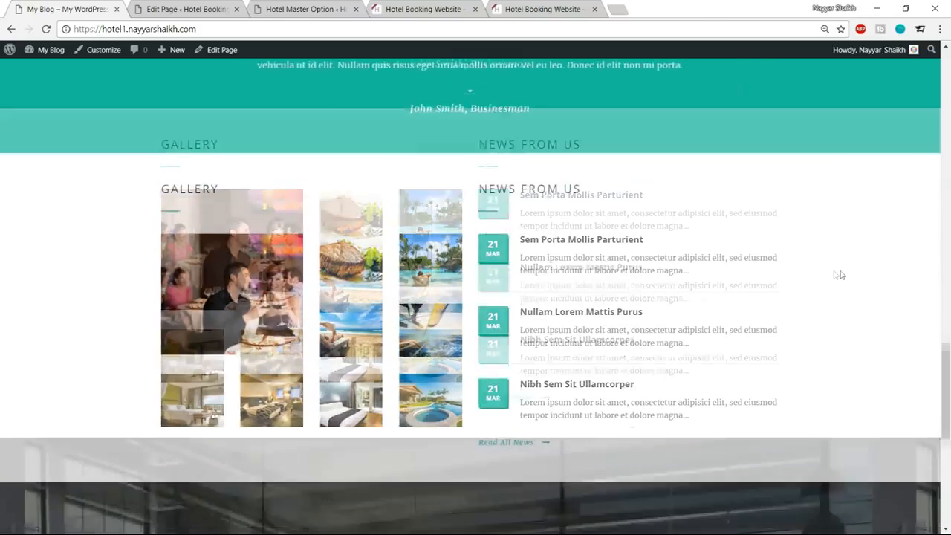
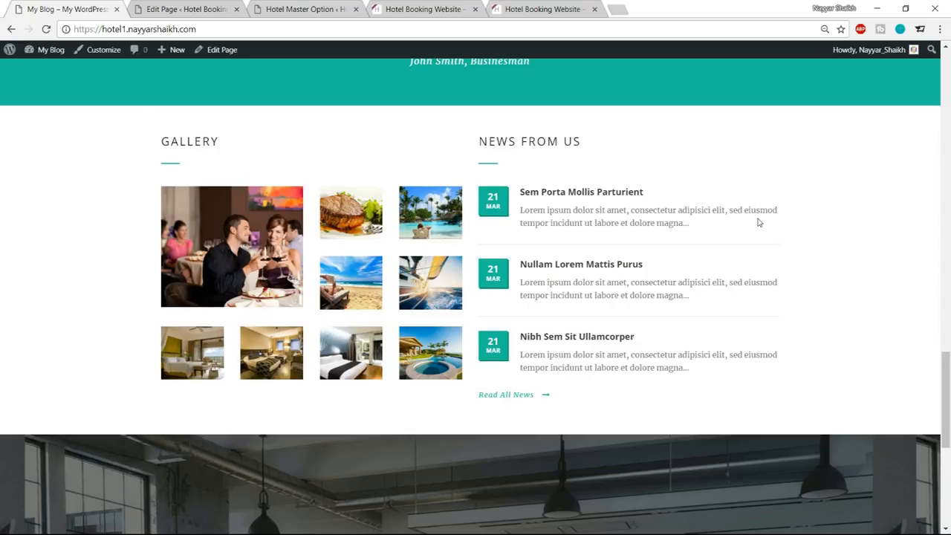
Open a blank new post form on the hotel booking site, separate from the Home page editor.
{"action": "left_click", "coordinate": [186, 9]}
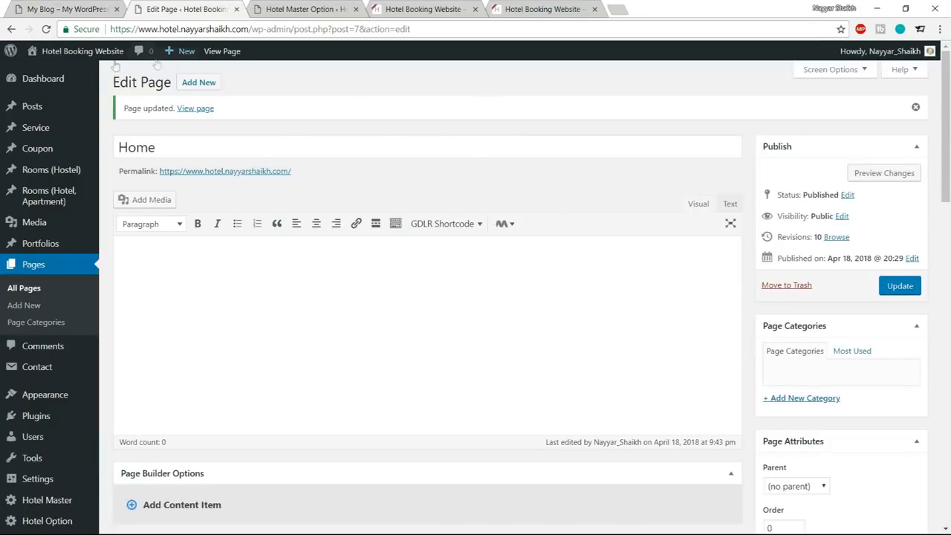
{"action": "mouse_move", "coordinate": [25, 112]}
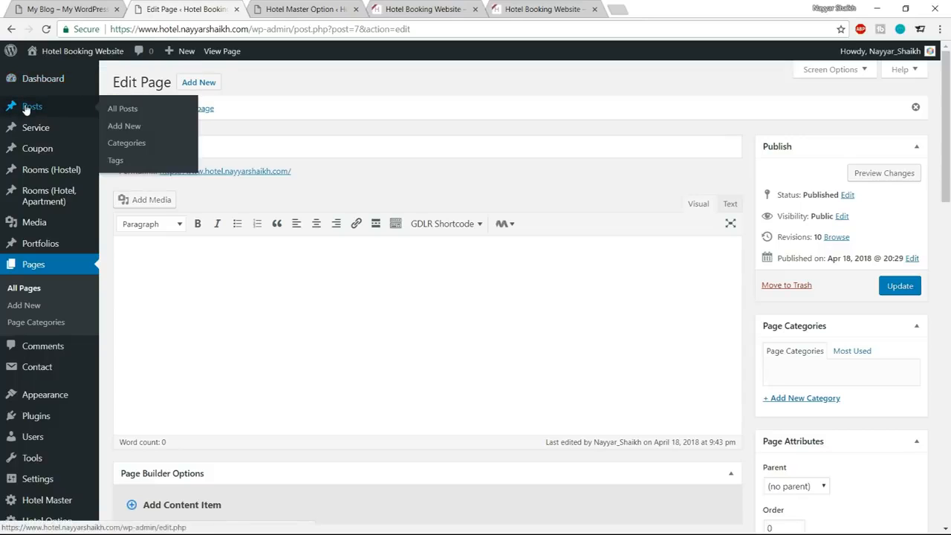
{"action": "left_click", "coordinate": [132, 125]}
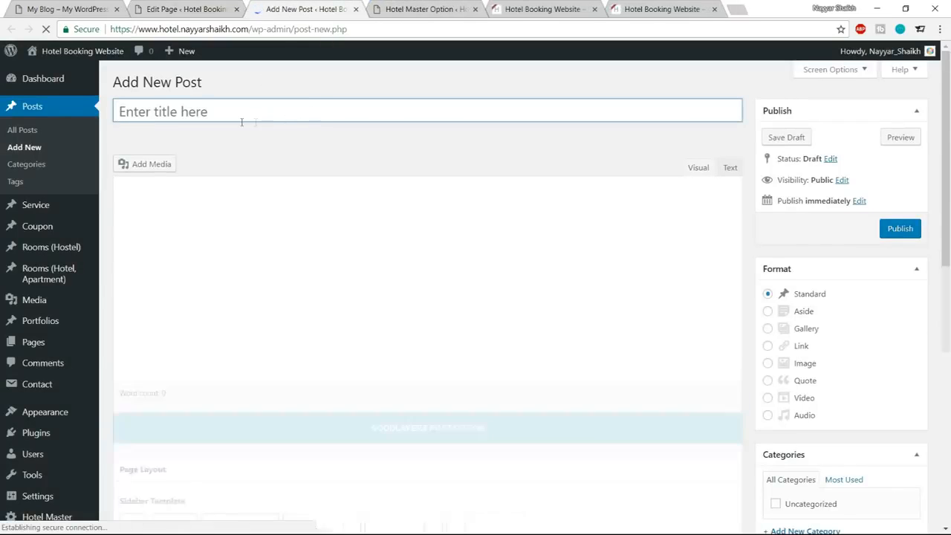
Open the first news post on the reference site and copy its title, Sem Porta Mollis Parturient.
{"action": "left_click", "coordinate": [100, 5]}
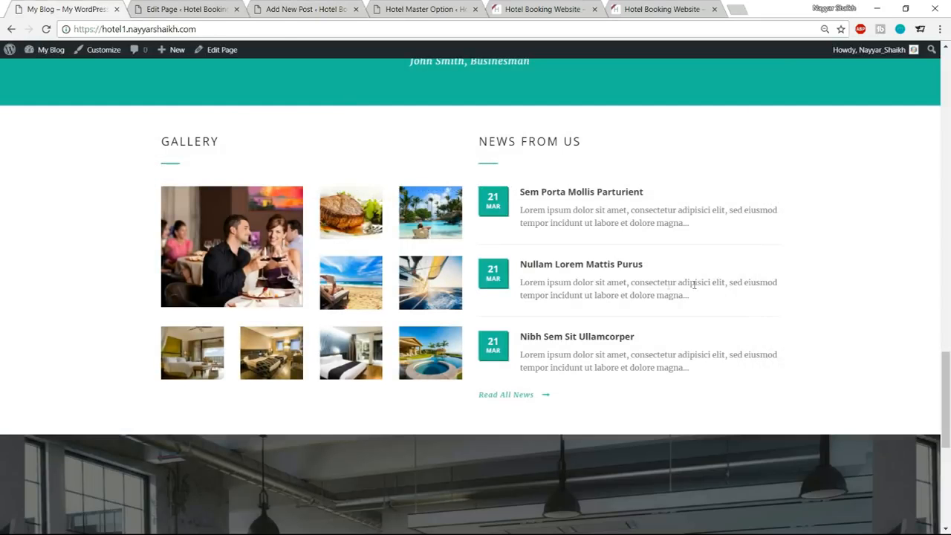
{"action": "left_click", "coordinate": [576, 197]}
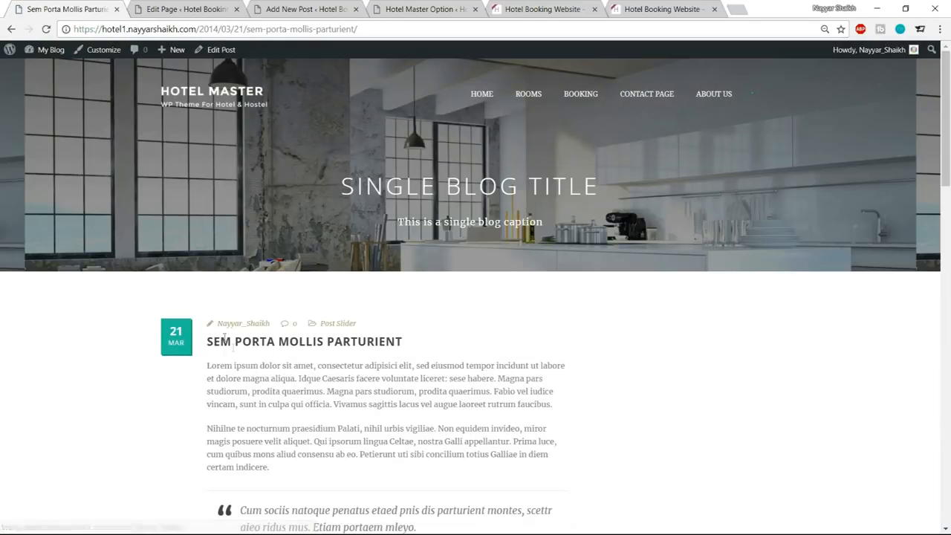
{"action": "left_click_drag", "start_coordinate": [208, 342], "coordinate": [482, 342]}
{"action": "key", "text": "ctrl+c"}
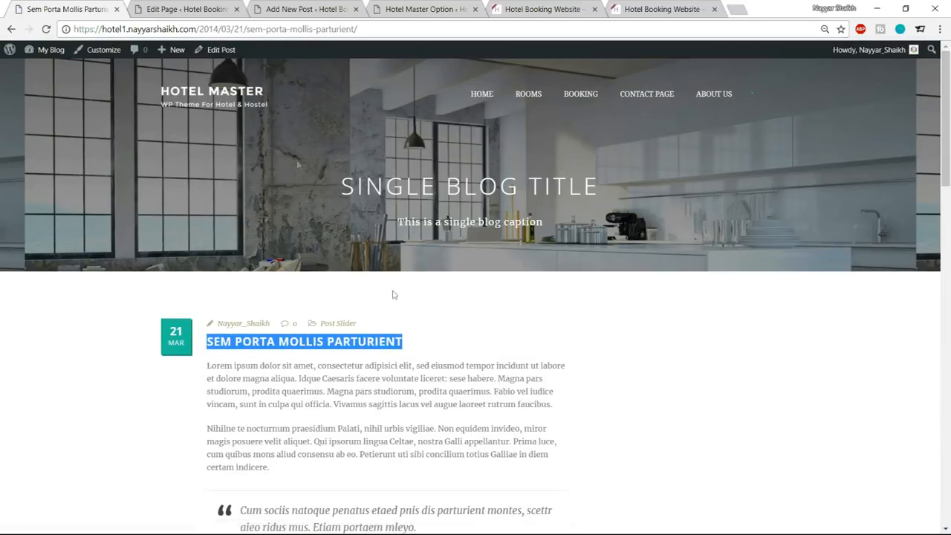
{"action": "left_click", "coordinate": [223, 11]}
{"action": "left_click", "coordinate": [279, 147]}
{"action": "key", "text": "ctrl+v"}
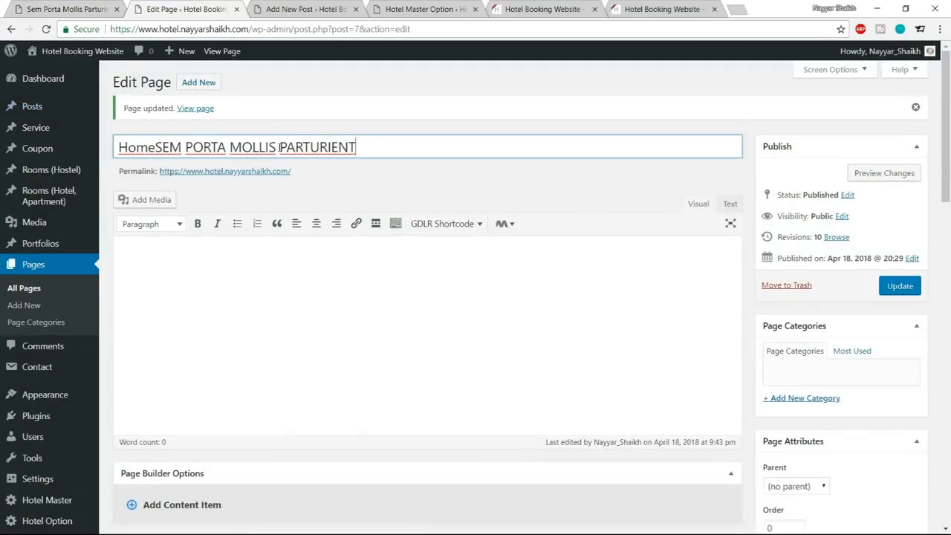
{"action": "key", "text": "ctrl+a"}
{"action": "key", "text": "ctrl+x"}
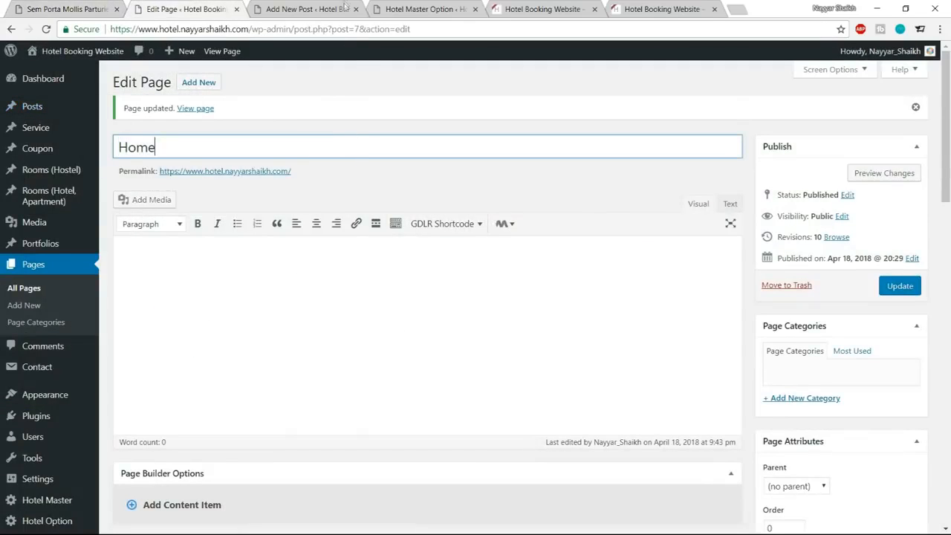
Title the new post SEM PORTA MOLLIS PARTURIENT and place the cursor in its body.
{"action": "left_click", "coordinate": [346, 8]}
{"action": "key", "text": "ctrl+v"}
{"action": "left_click", "coordinate": [335, 258]}
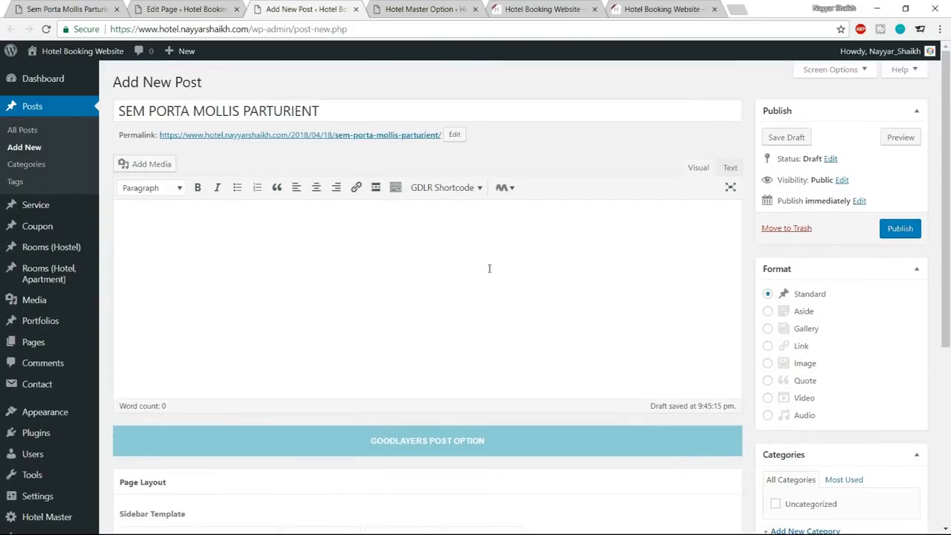
{"action": "type", "text": "aksaknjasn"}
{"action": "key", "text": "ctrl+a"}
{"action": "key", "text": "BackSpace"}
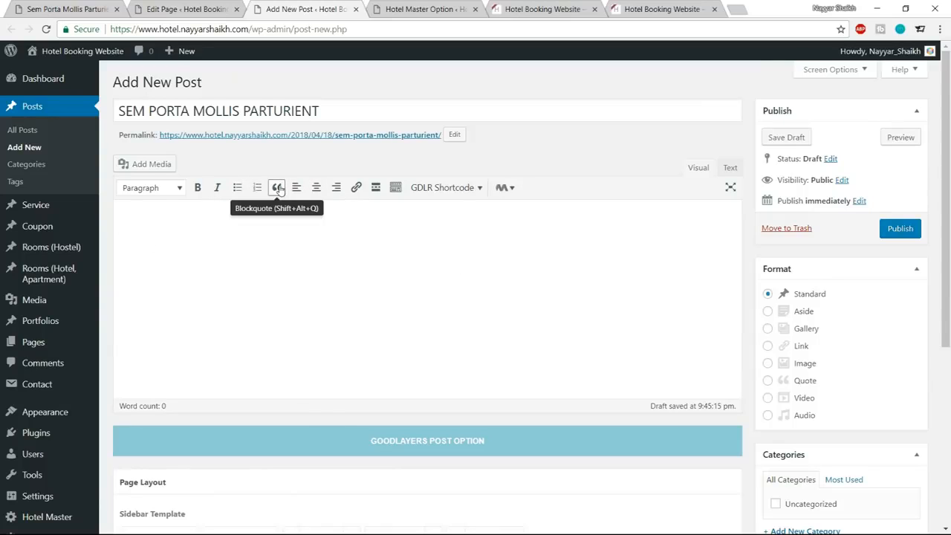
Check how the quoted passage is styled in the reference site's Sem Porta Mollis Parturient post.
{"action": "key", "text": "ctrl+shift+Tab"}
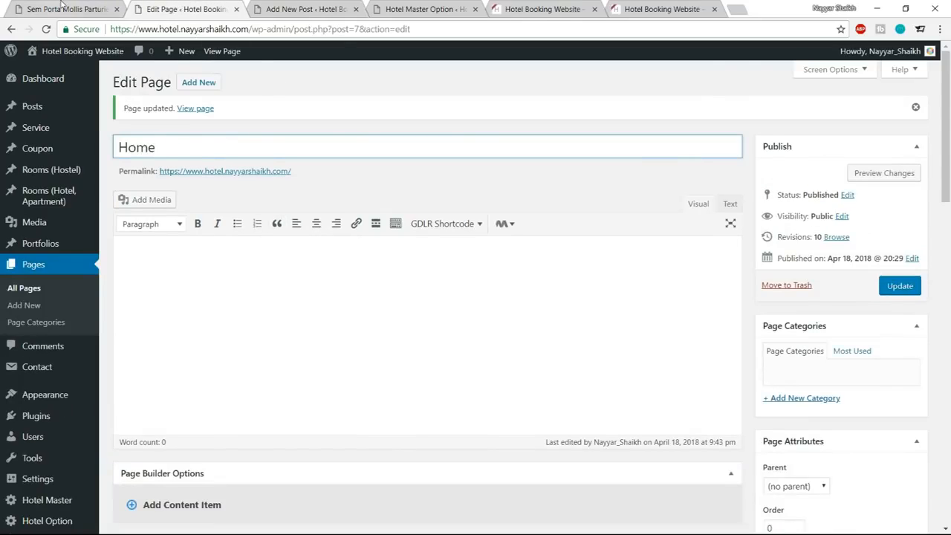
{"action": "left_click", "coordinate": [429, 6]}
{"action": "left_click", "coordinate": [57, 5]}
{"action": "scroll", "coordinate": [277, 371], "scroll_direction": "down", "scroll_amount": 1}
{"action": "left_click_drag", "start_coordinate": [239, 452], "coordinate": [345, 465]}
{"action": "left_click", "coordinate": [345, 466]}
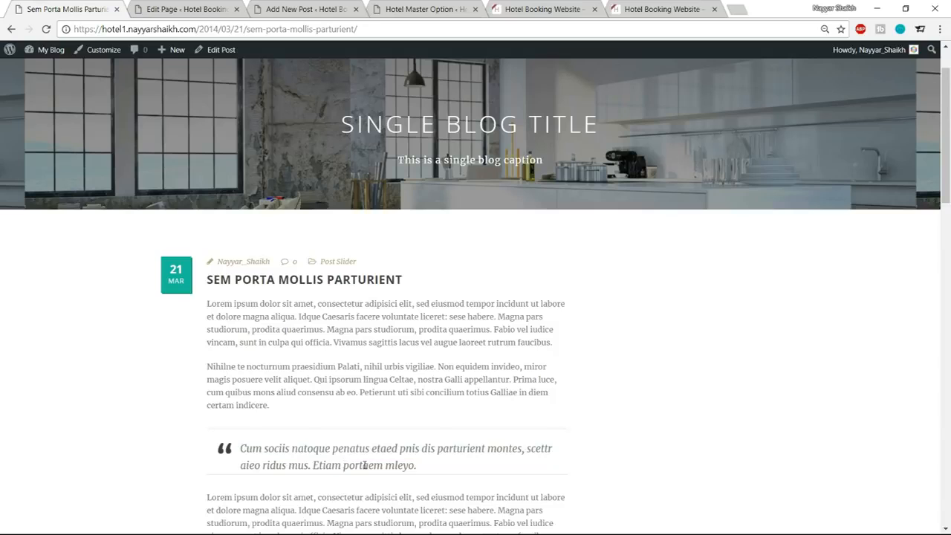
Try blockquote formatting on the sample text "ascf;Ima" in the new post's body, and delete that text.
{"action": "left_click", "coordinate": [284, 6]}
{"action": "type", "text": "ascf;Ima"}
{"action": "left_click_drag", "start_coordinate": [239, 228], "coordinate": [44, 226]}
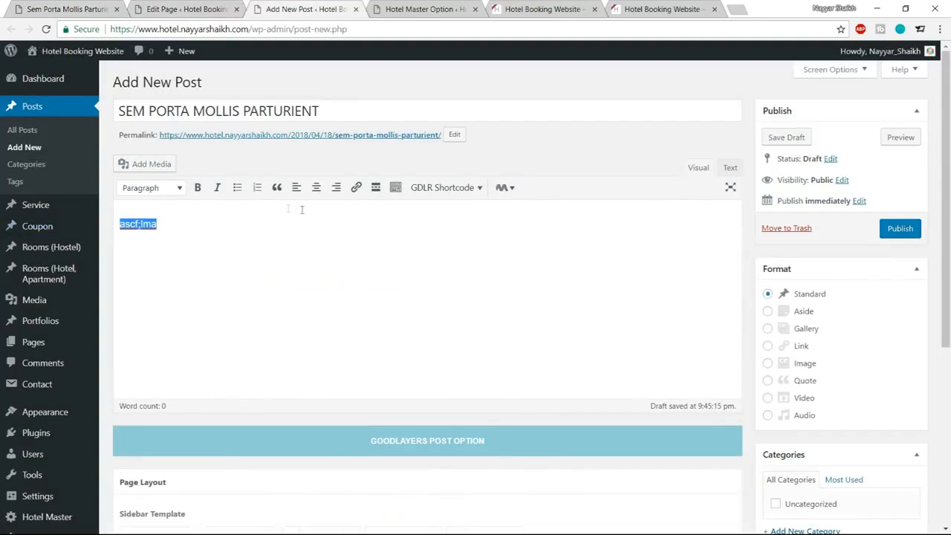
{"action": "left_click", "coordinate": [276, 187]}
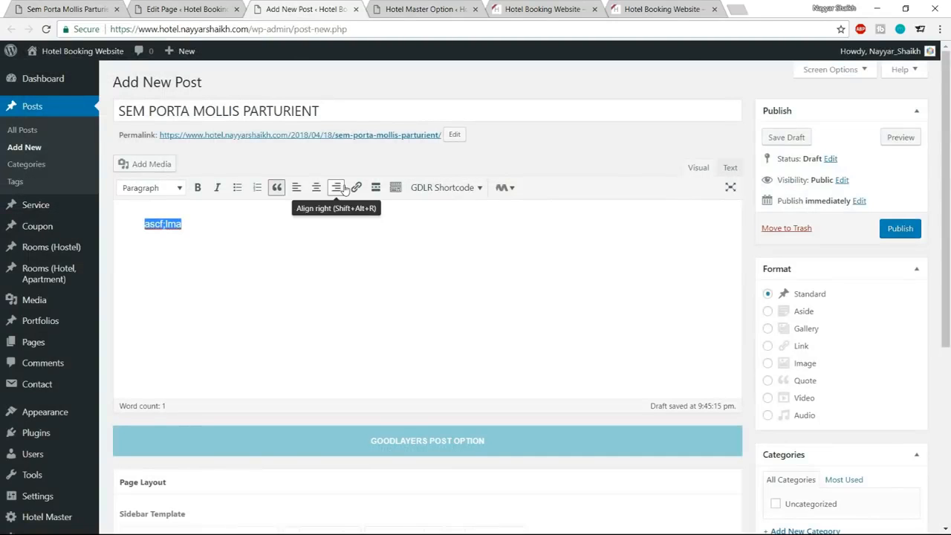
{"action": "key", "text": "BackSpace"}
Look through the available GDLR shortcodes for the post body without inserting one.
{"action": "left_click", "coordinate": [442, 188]}
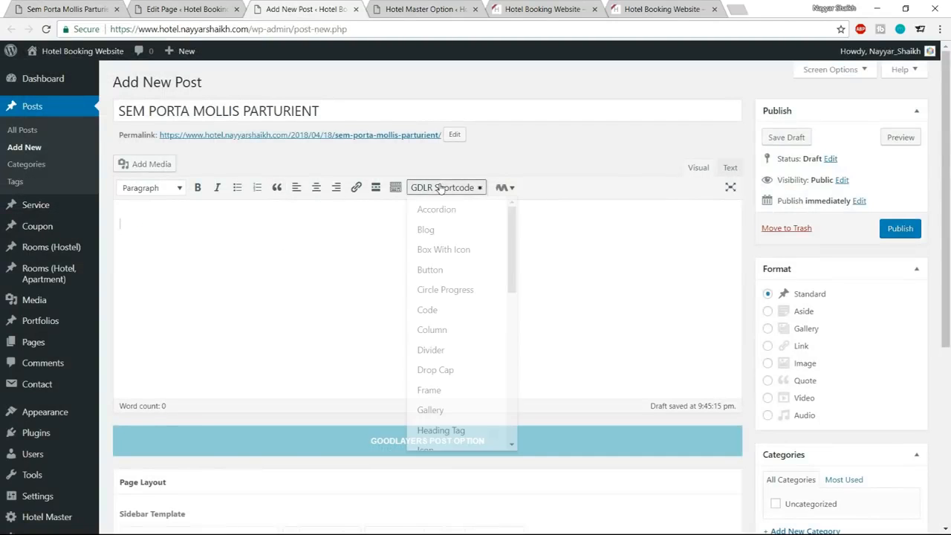
{"action": "scroll", "coordinate": [475, 373], "scroll_direction": "down", "scroll_amount": 1}
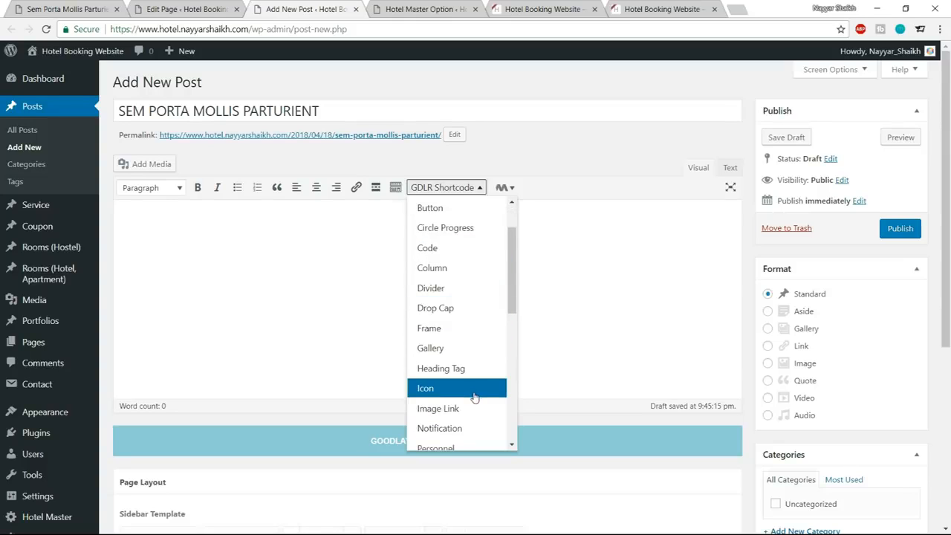
{"action": "scroll", "coordinate": [469, 388], "scroll_direction": "down", "scroll_amount": 1}
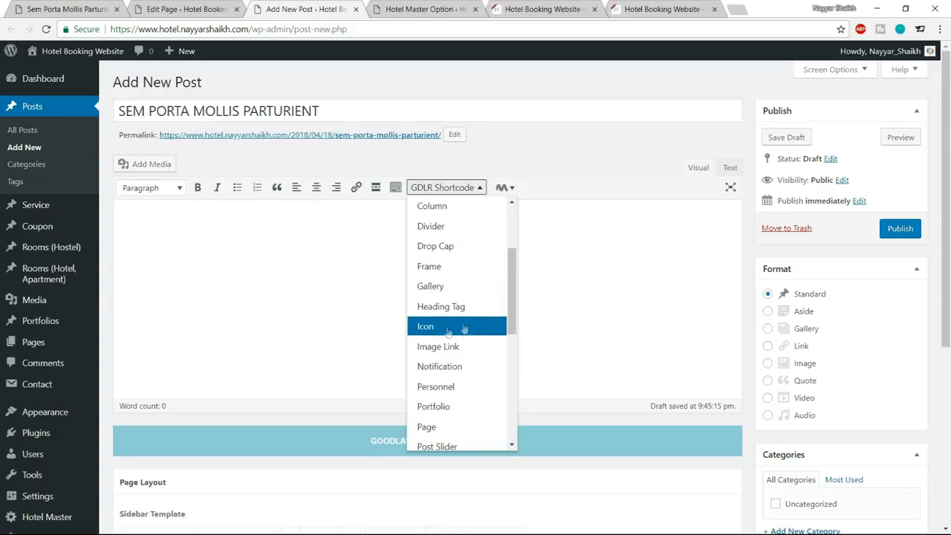
{"action": "scroll", "coordinate": [461, 378], "scroll_direction": "down", "scroll_amount": 1}
{"action": "scroll", "coordinate": [459, 409], "scroll_direction": "down", "scroll_amount": 2}
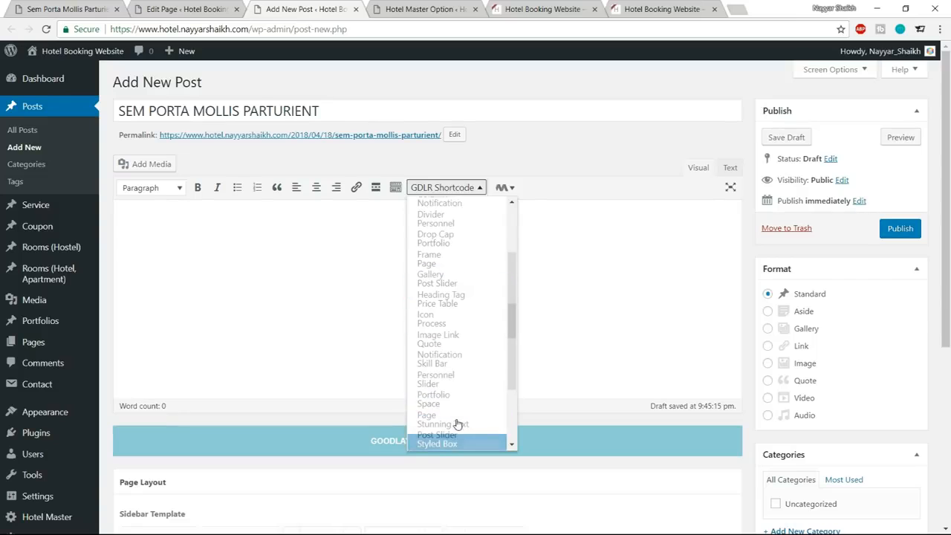
{"action": "scroll", "coordinate": [459, 423], "scroll_direction": "up", "scroll_amount": 5}
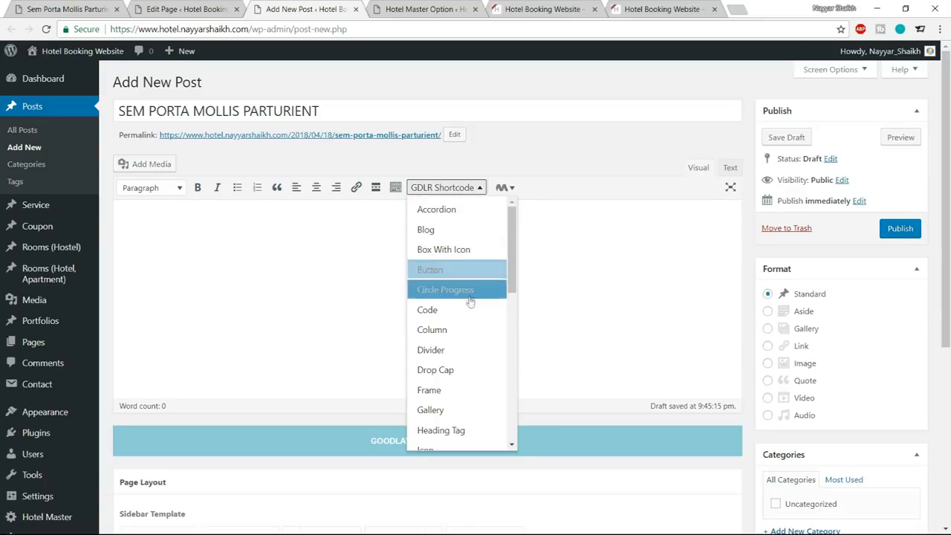
{"action": "left_click", "coordinate": [279, 282]}
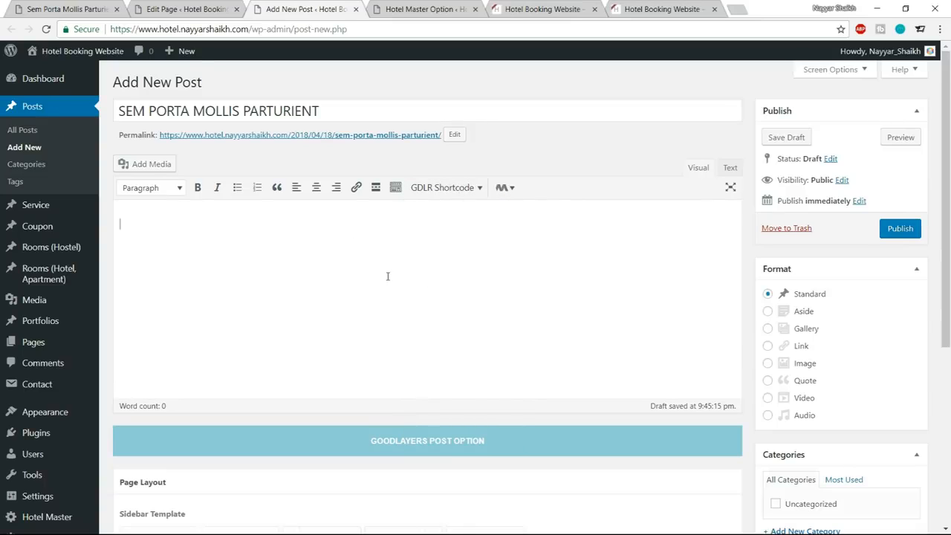
Copy the first two body paragraphs of the reference post into the new post's body.
{"action": "scroll", "coordinate": [384, 332], "scroll_direction": "down", "scroll_amount": 3}
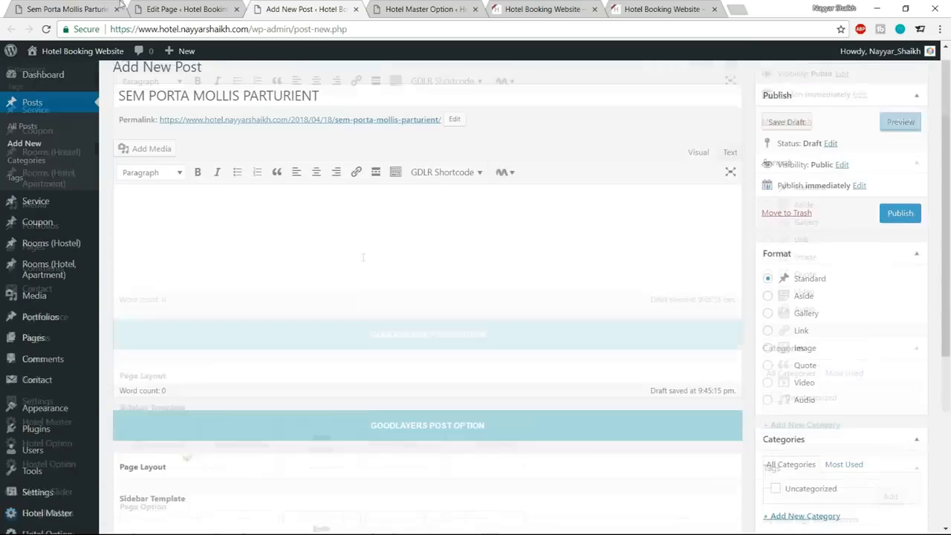
{"action": "left_click", "coordinate": [47, 7]}
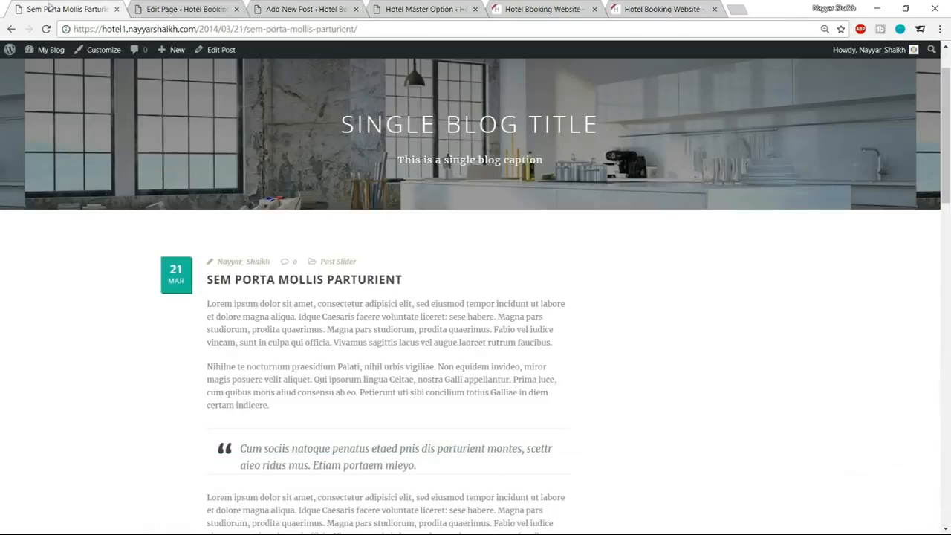
{"action": "left_click_drag", "start_coordinate": [205, 304], "coordinate": [380, 407]}
{"action": "key", "text": "ctrl+c"}
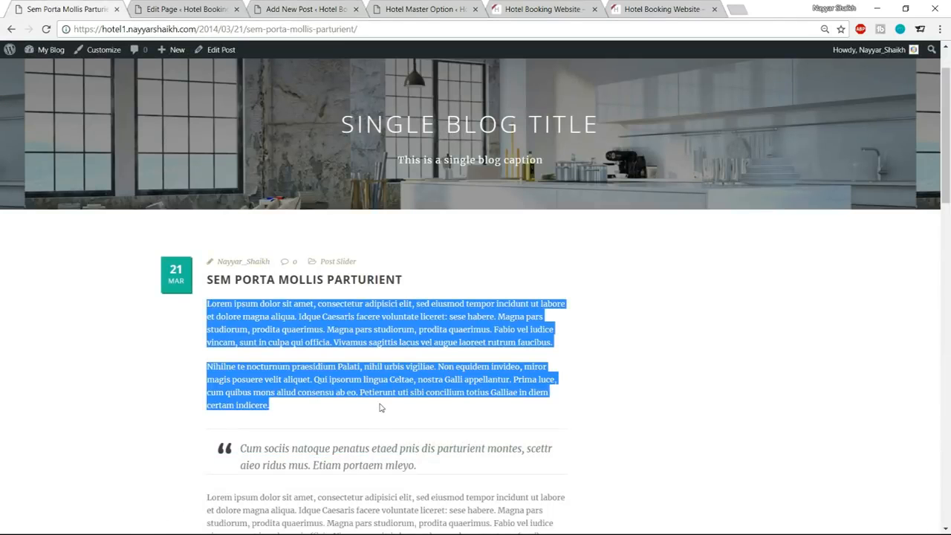
{"action": "left_click", "coordinate": [302, 8]}
{"action": "key", "text": "ctrl+v"}
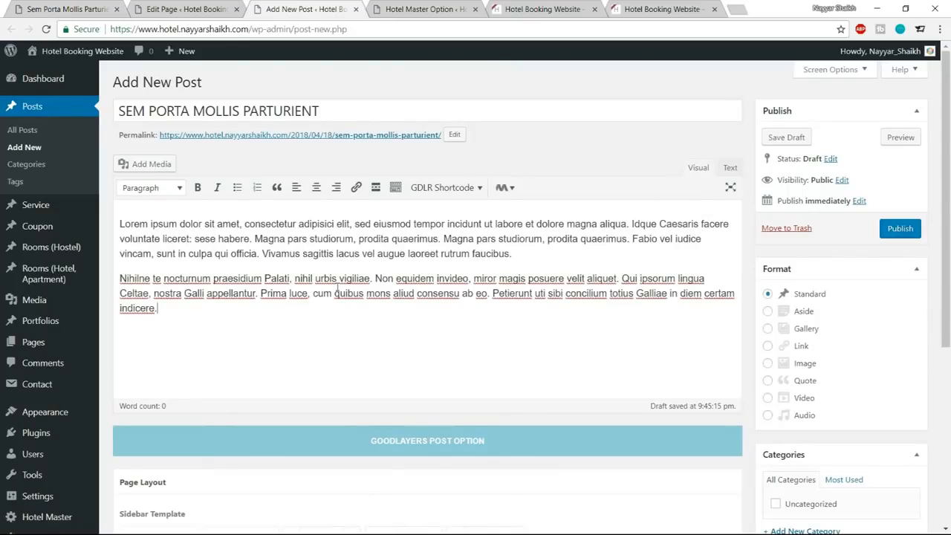
Add a new post category named Technology and assign it to the post.
{"action": "scroll", "coordinate": [813, 327], "scroll_direction": "down", "scroll_amount": 3}
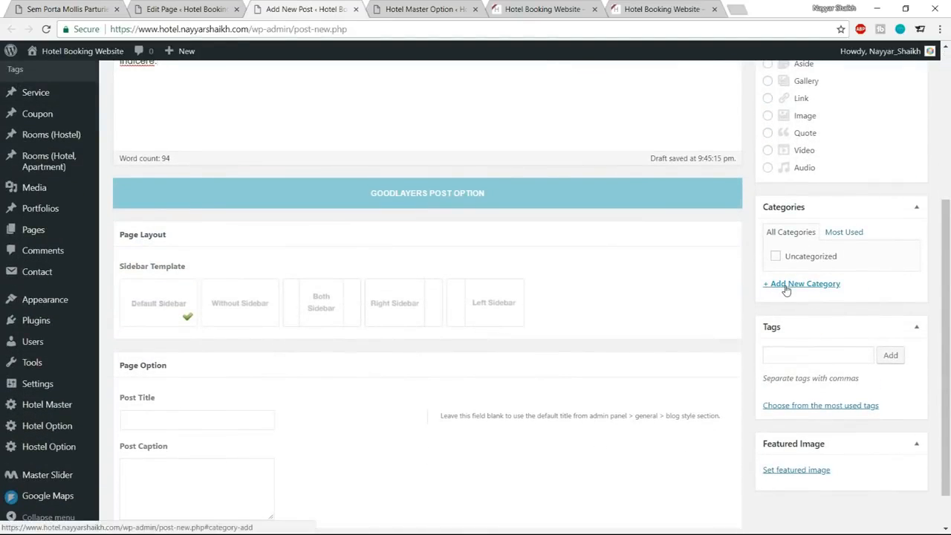
{"action": "left_click", "coordinate": [786, 286]}
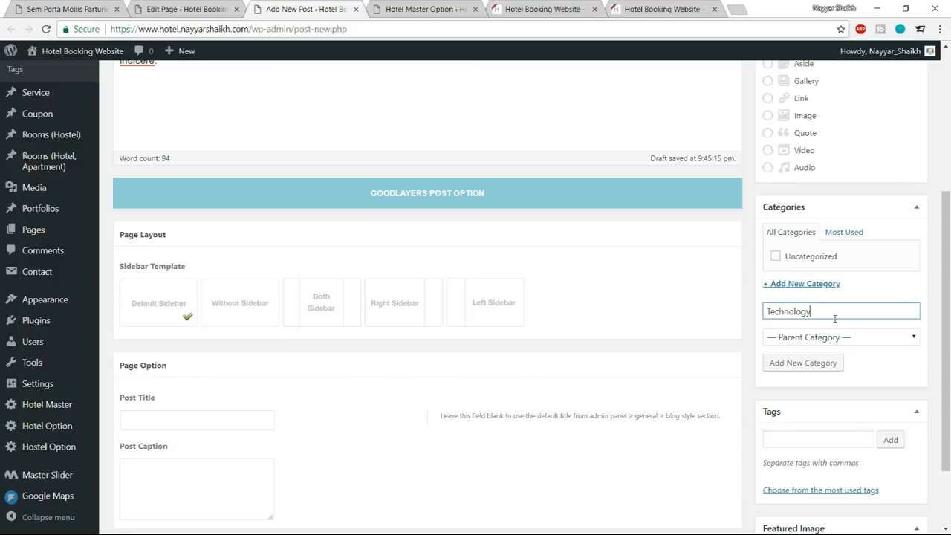
{"action": "type", "text": "Technology"}
{"action": "left_click", "coordinate": [830, 369]}
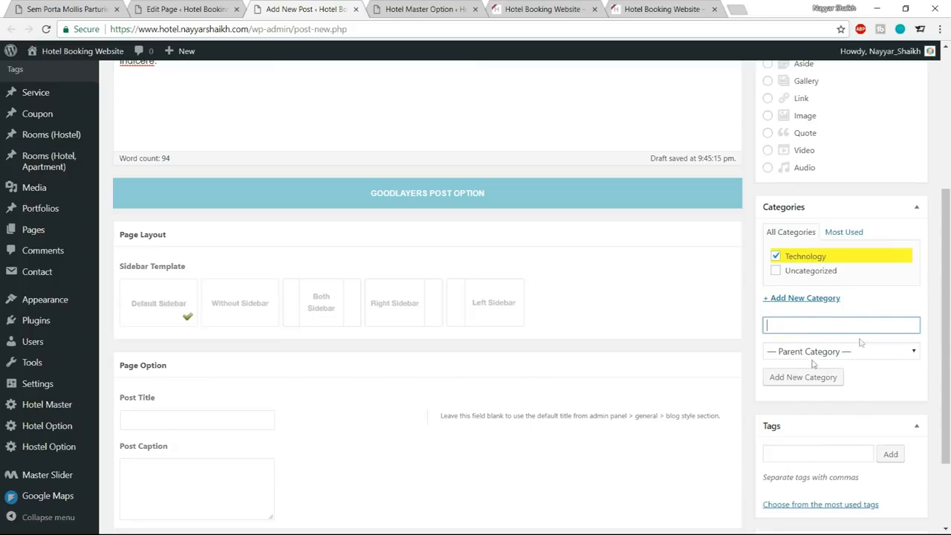
Set the suite bedroom with balcony photo from the media library as the featured image and publish the post.
{"action": "scroll", "coordinate": [936, 354], "scroll_direction": "down", "scroll_amount": 2}
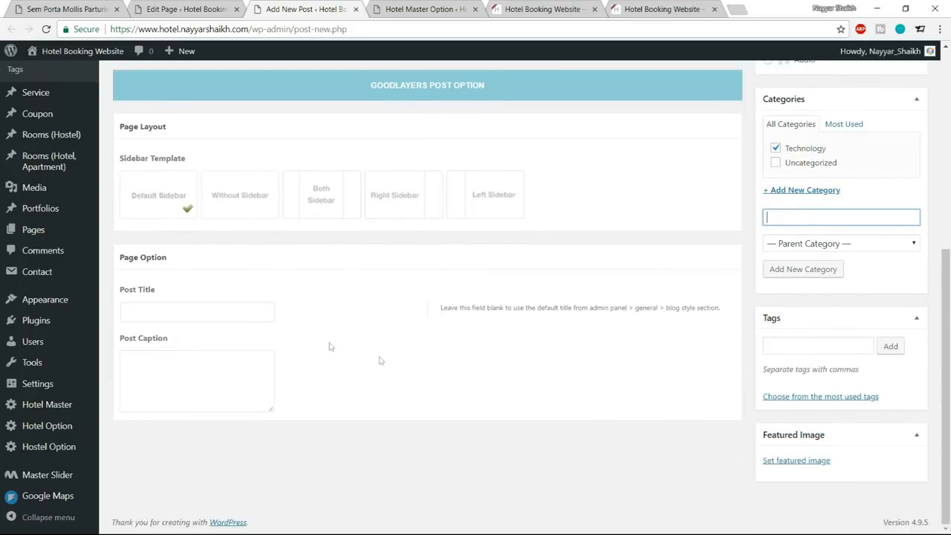
{"action": "left_click", "coordinate": [796, 460]}
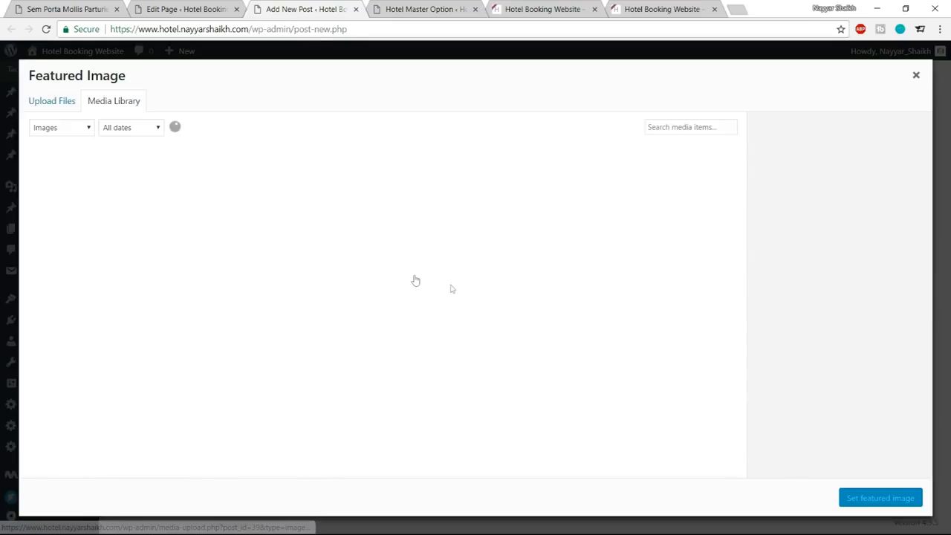
{"action": "left_click", "coordinate": [169, 290]}
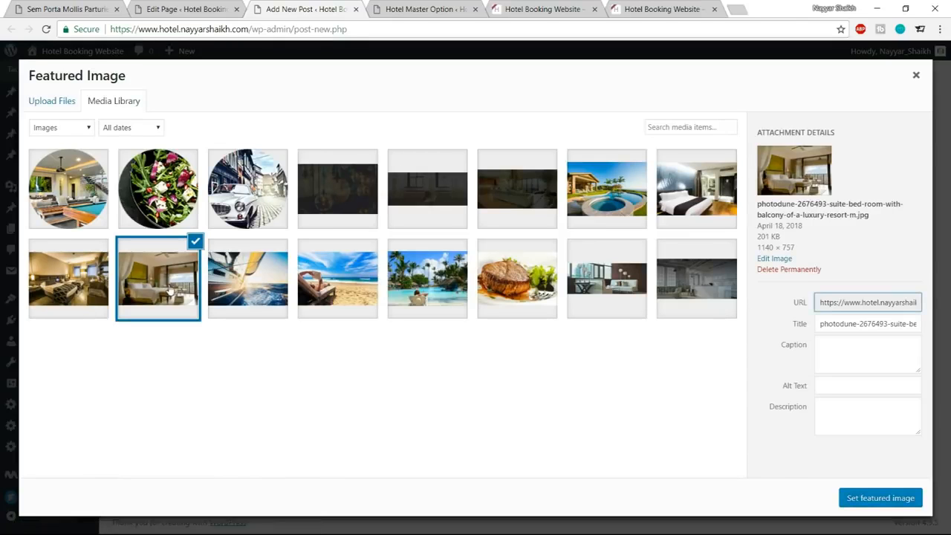
{"action": "left_click", "coordinate": [908, 502]}
{"action": "scroll", "coordinate": [888, 323], "scroll_direction": "up", "scroll_amount": 6}
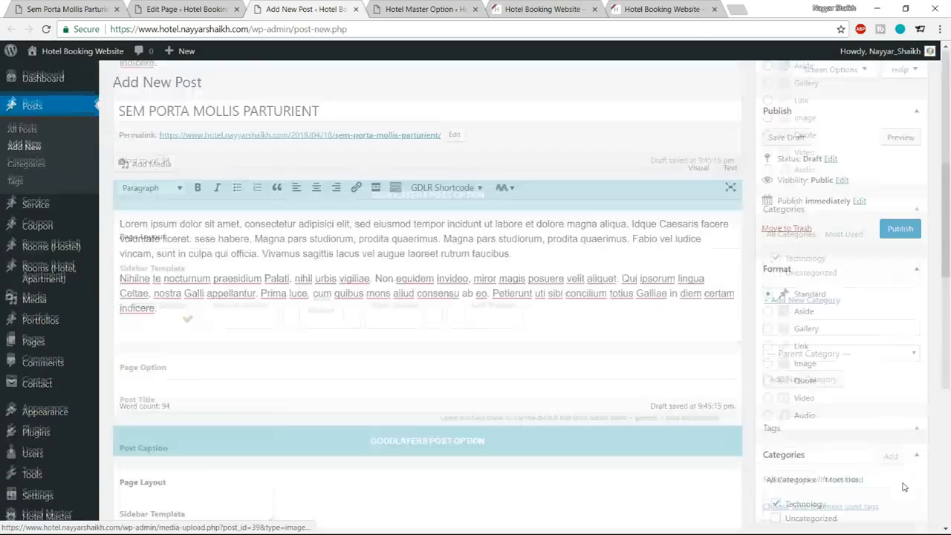
{"action": "left_click", "coordinate": [895, 229]}
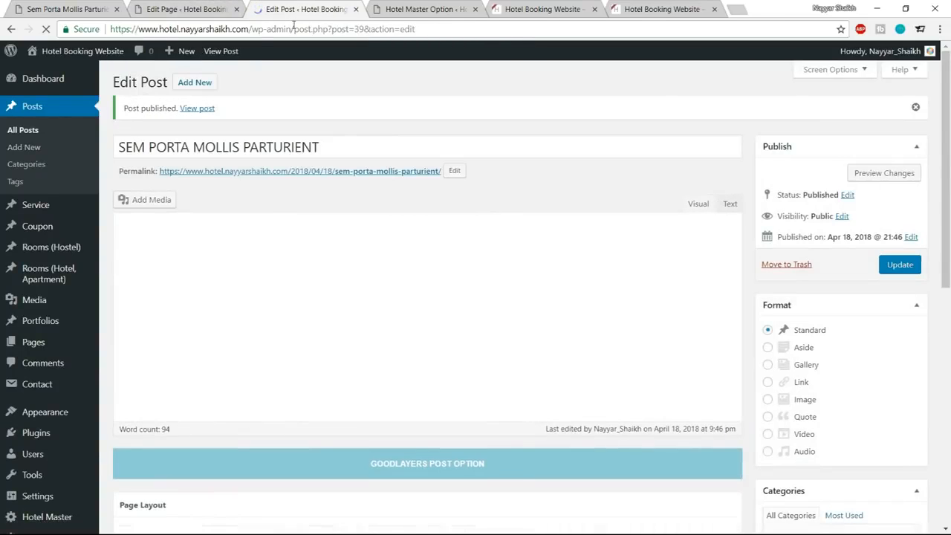
Close the published post and review the Gallery and News From Us sections on the reference home page against the Home page editor.
{"action": "left_click", "coordinate": [356, 9]}
{"action": "left_click", "coordinate": [187, 9]}
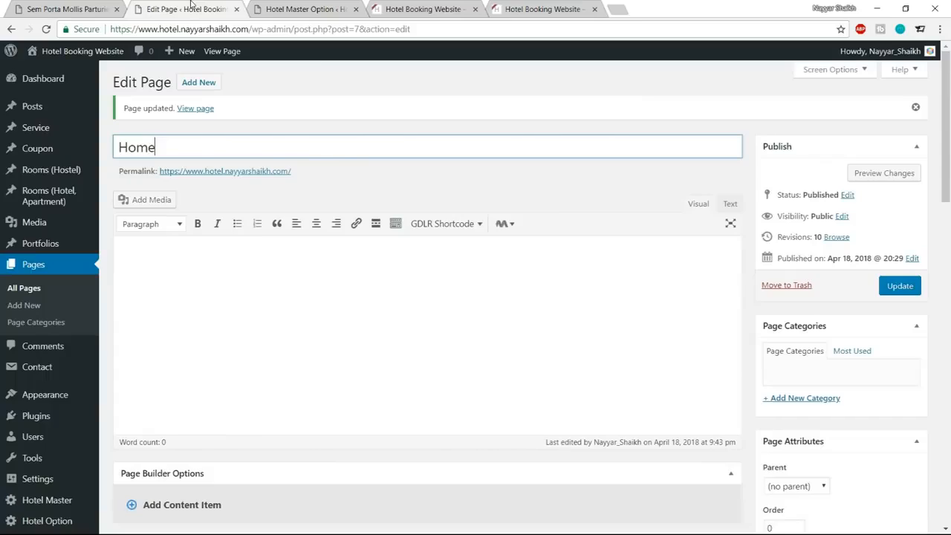
{"action": "scroll", "coordinate": [398, 269], "scroll_direction": "down", "scroll_amount": 3}
{"action": "left_click", "coordinate": [26, 7]}
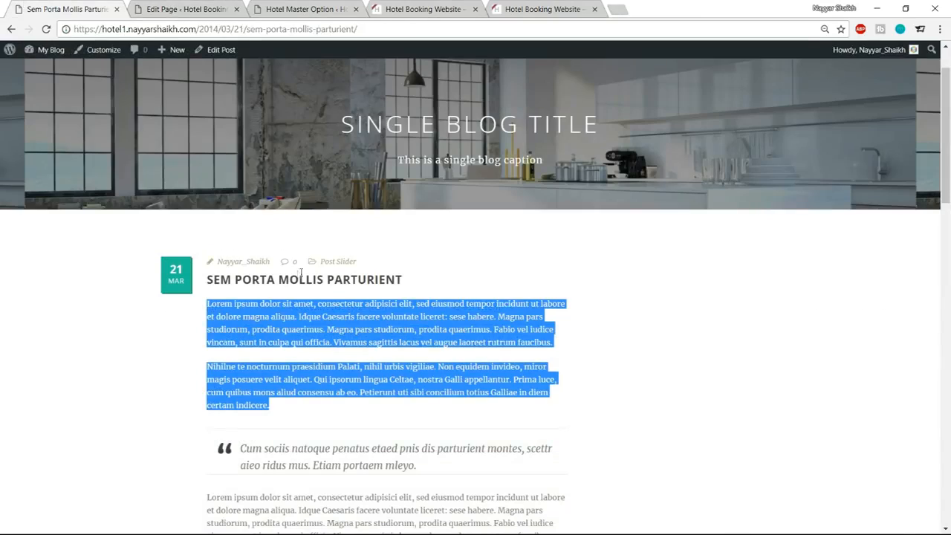
{"action": "left_click", "coordinate": [12, 28]}
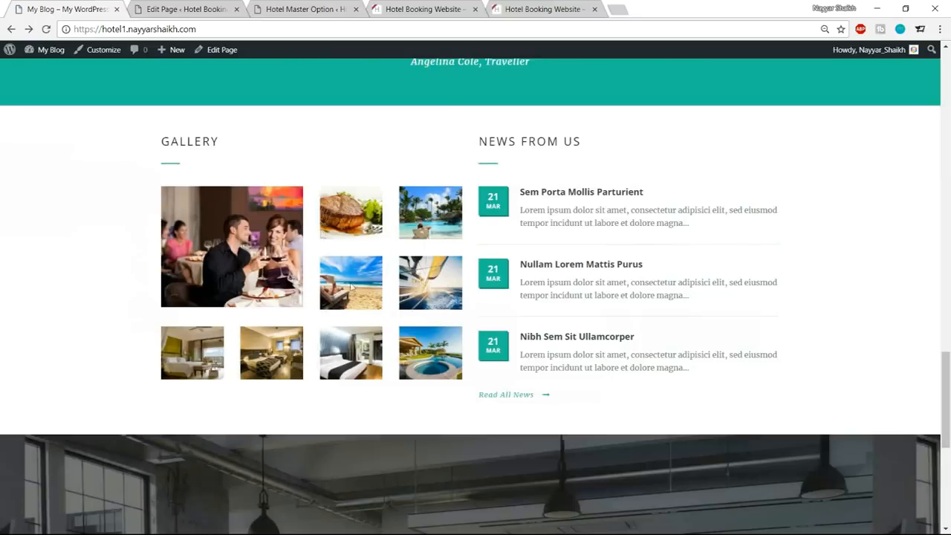
{"action": "left_click", "coordinate": [195, 9]}
{"action": "scroll", "coordinate": [590, 301], "scroll_direction": "down", "scroll_amount": 2}
{"action": "left_click", "coordinate": [212, 214]}
Add a Color Wrapper to the Home page's page builder.
{"action": "left_click", "coordinate": [224, 7]}
{"action": "left_click", "coordinate": [212, 211]}
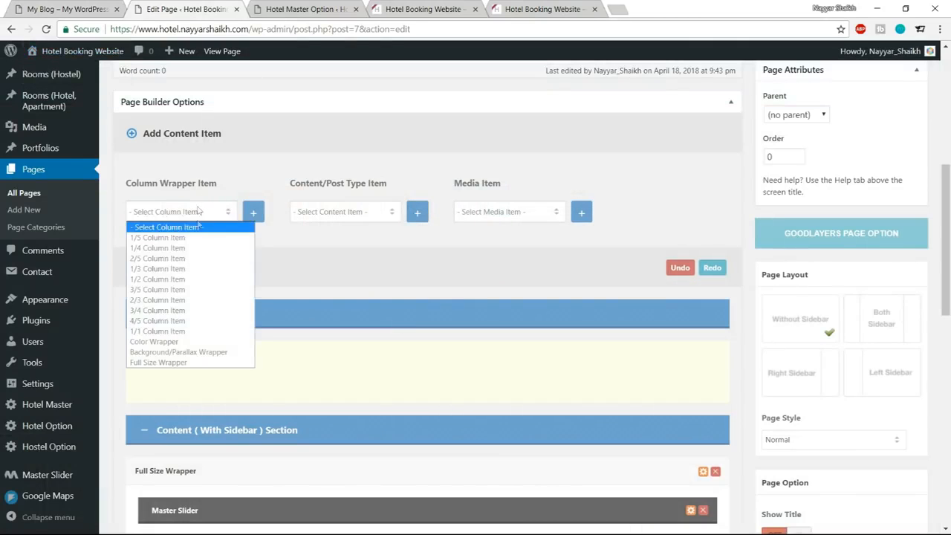
{"action": "left_click", "coordinate": [216, 344]}
{"action": "left_click", "coordinate": [253, 214]}
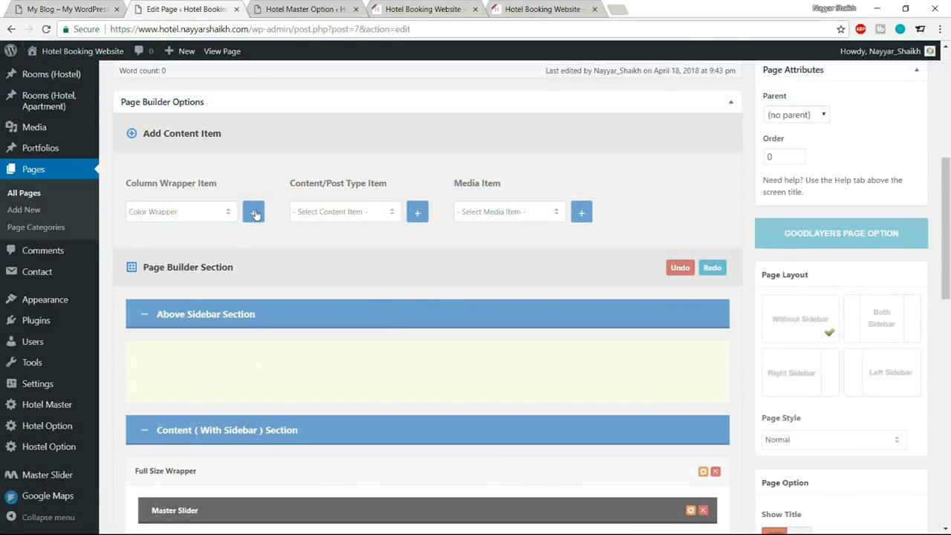
Check the reference's side-by-side Gallery and News layout and add two 1/2 Column Items to the Home page builder.
{"action": "left_click", "coordinate": [81, 6]}
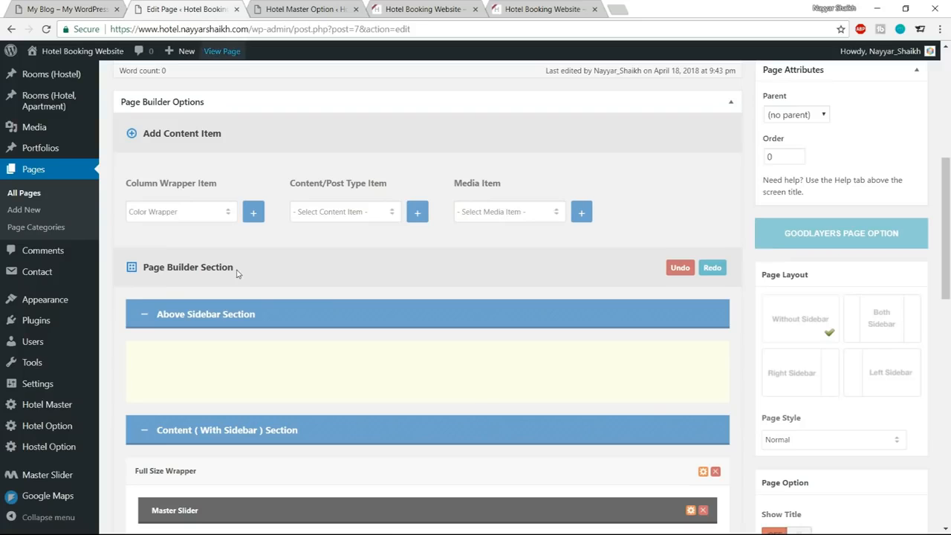
{"action": "left_click", "coordinate": [185, 9]}
{"action": "left_click", "coordinate": [188, 213]}
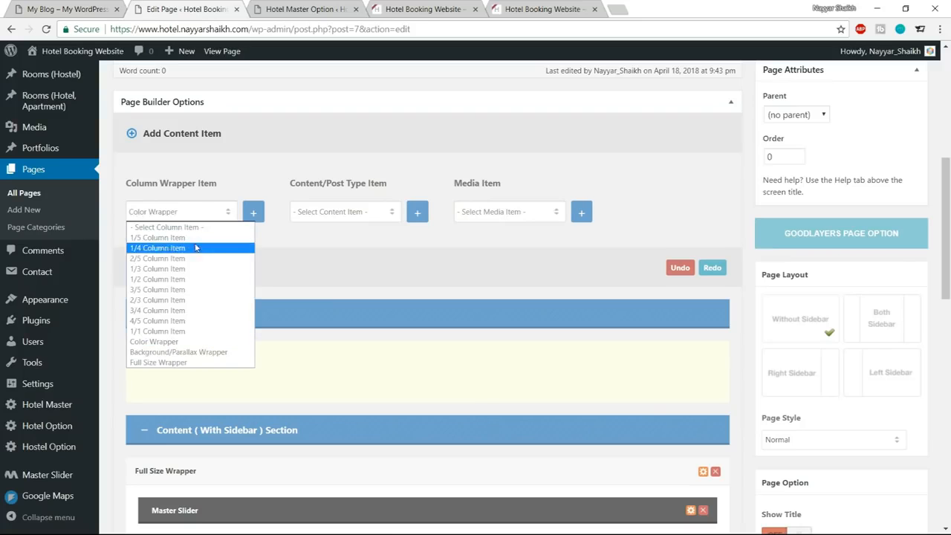
{"action": "left_click", "coordinate": [186, 284]}
{"action": "left_click", "coordinate": [258, 217]}
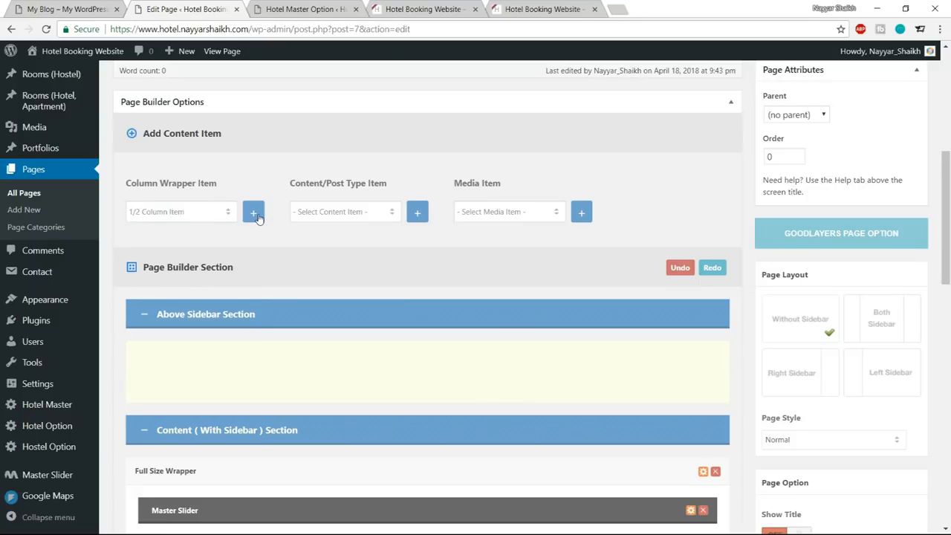
Move the two half-width columns into the empty Color Wrapper below the Testimonial section.
{"action": "scroll", "coordinate": [401, 297], "scroll_direction": "down", "scroll_amount": 15}
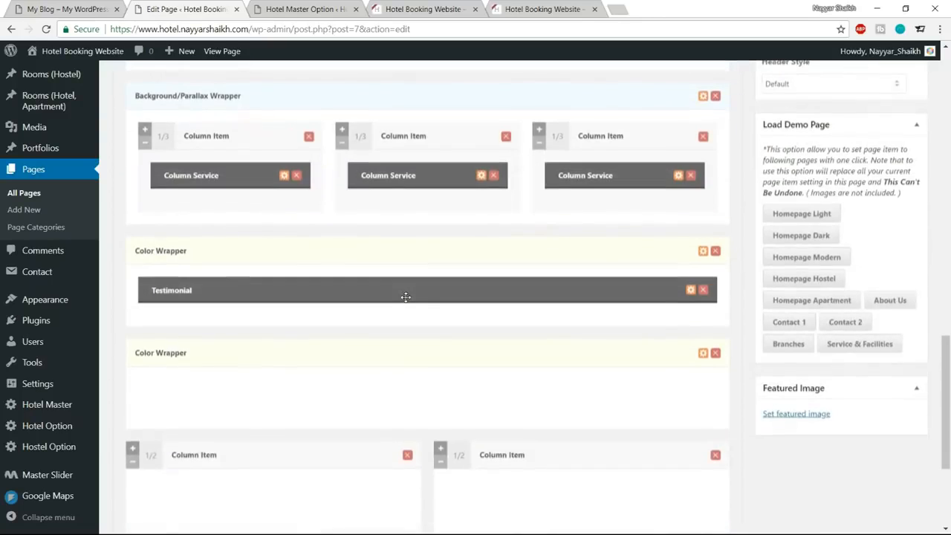
{"action": "scroll", "coordinate": [408, 310], "scroll_direction": "down", "scroll_amount": 1}
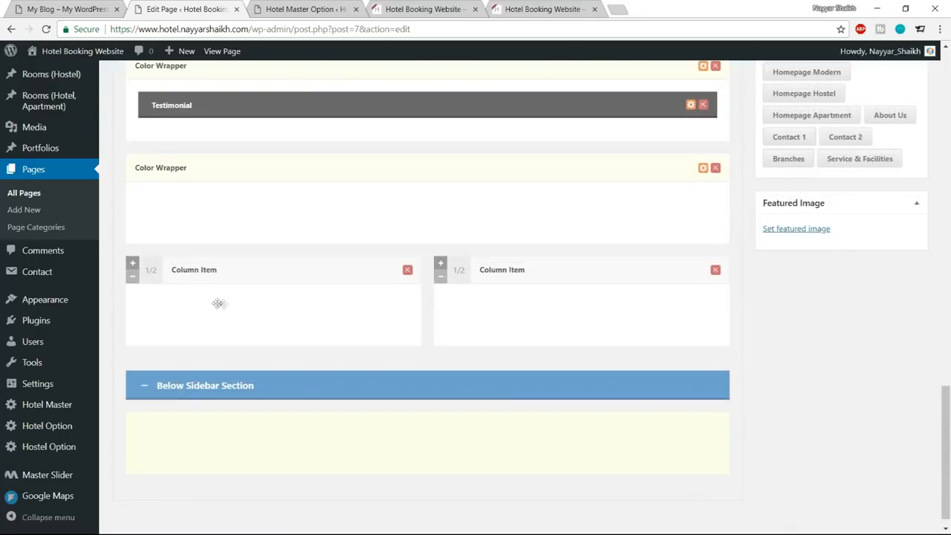
{"action": "left_click_drag", "start_coordinate": [157, 276], "coordinate": [152, 229]}
Add a Gallery media item and place it in the first half-width column of the new Color Wrapper.
{"action": "left_click", "coordinate": [31, 5]}
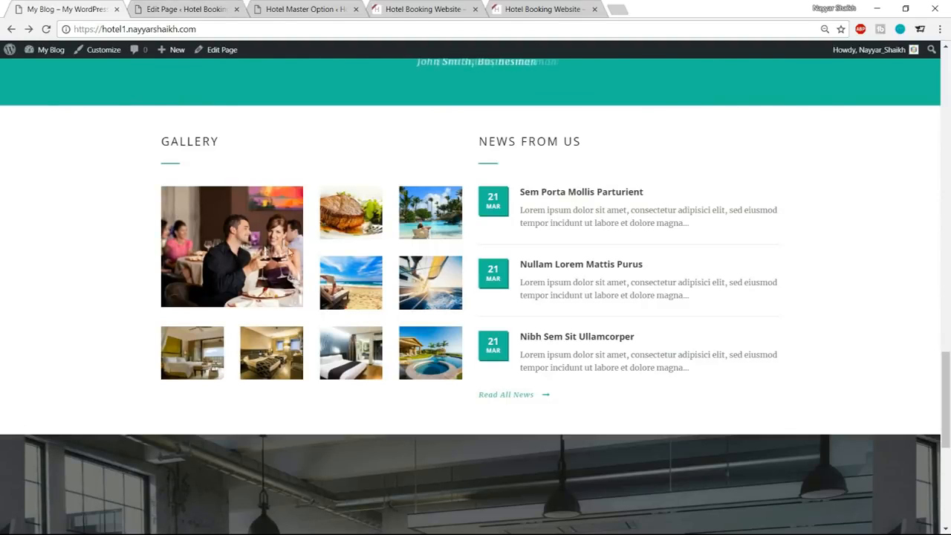
{"action": "left_click", "coordinate": [181, 8]}
{"action": "scroll", "coordinate": [369, 253], "scroll_direction": "up", "scroll_amount": 15}
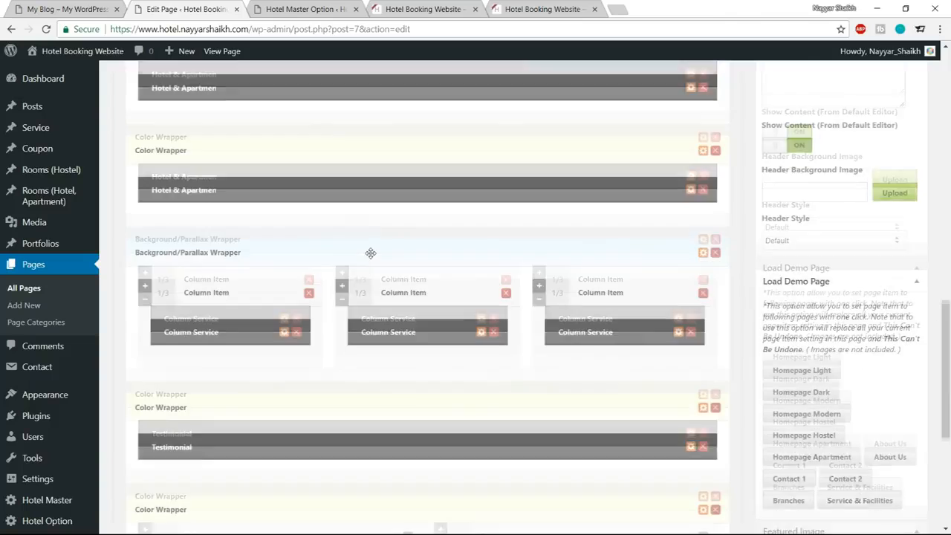
{"action": "scroll", "coordinate": [444, 277], "scroll_direction": "up", "scroll_amount": 2}
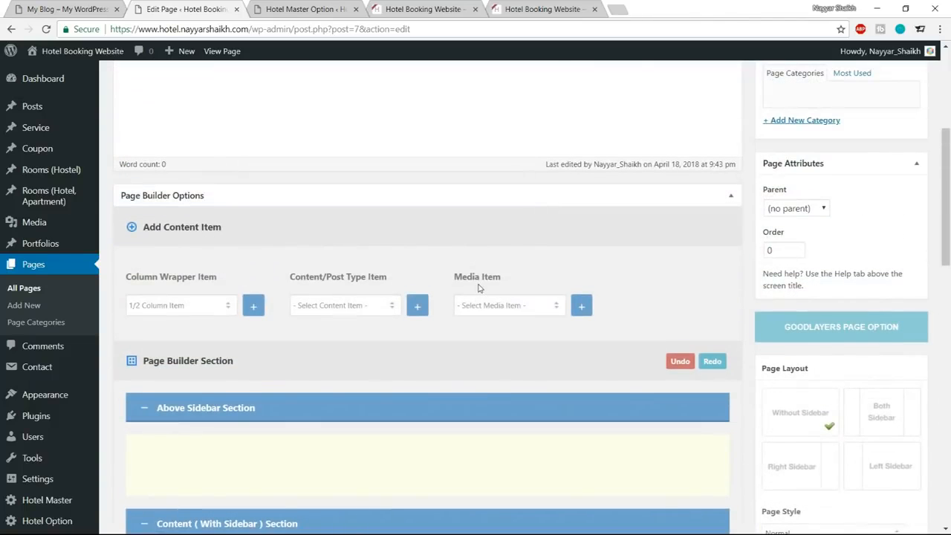
{"action": "left_click", "coordinate": [513, 309]}
{"action": "left_click", "coordinate": [507, 341]}
{"action": "left_click", "coordinate": [582, 306]}
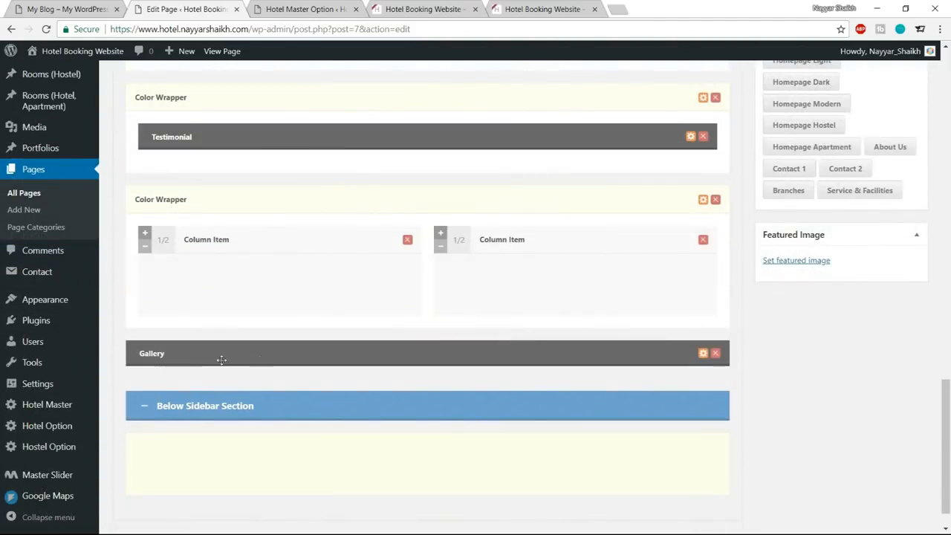
{"action": "left_click_drag", "start_coordinate": [221, 360], "coordinate": [214, 289]}
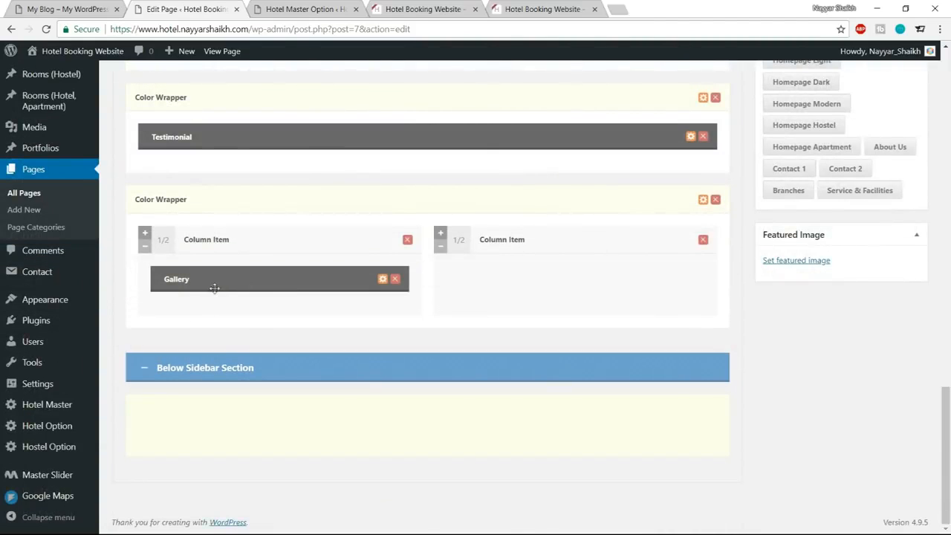
Set the Gallery item's title type to Left Align With Divider and its title to GALLERY, copied from the reference page.
{"action": "left_click", "coordinate": [383, 279]}
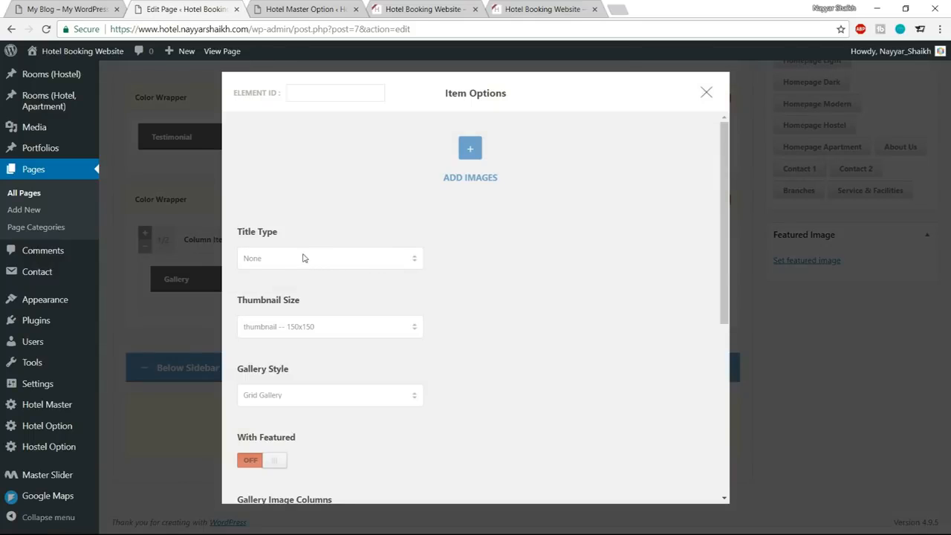
{"action": "left_click", "coordinate": [26, 8]}
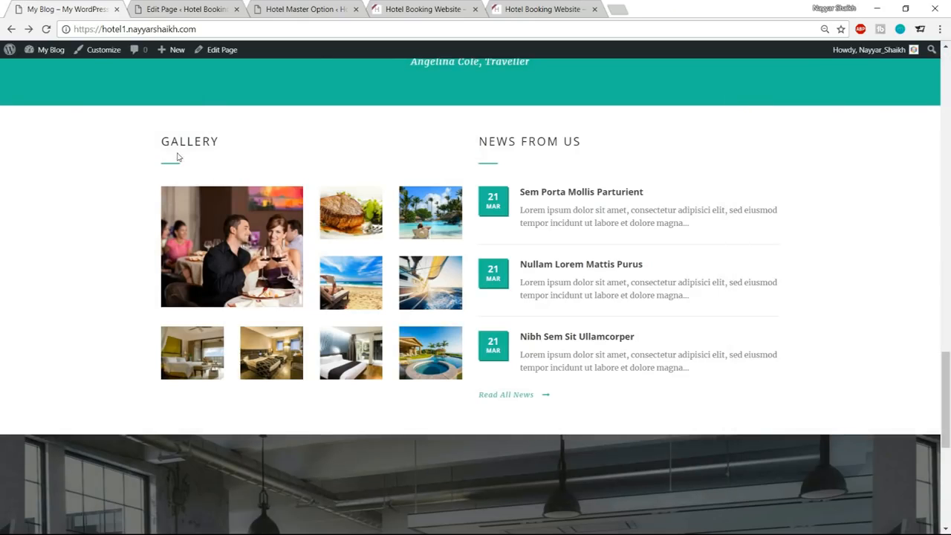
{"action": "left_click_drag", "start_coordinate": [159, 145], "coordinate": [218, 143]}
{"action": "key", "text": "ctrl+c"}
{"action": "left_click", "coordinate": [189, 165]}
{"action": "left_click", "coordinate": [186, 9]}
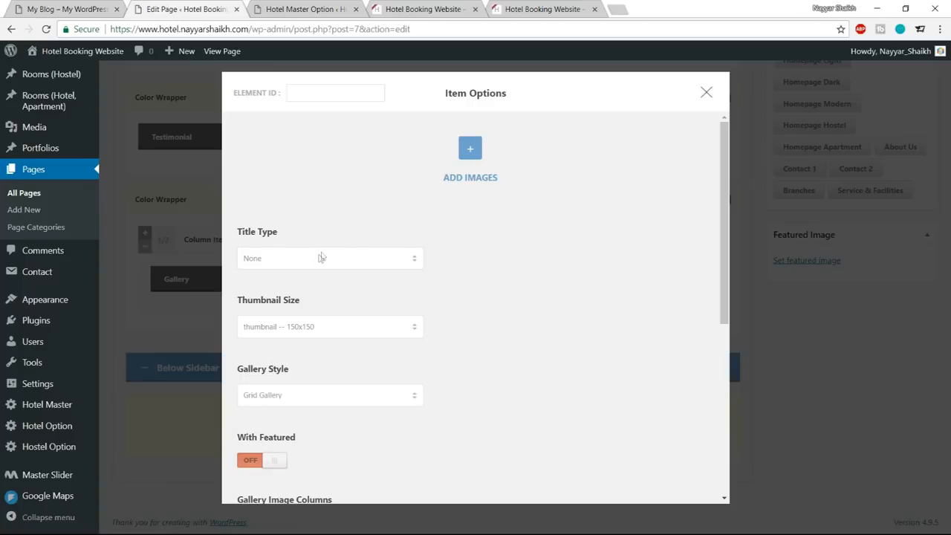
{"action": "left_click", "coordinate": [321, 257]}
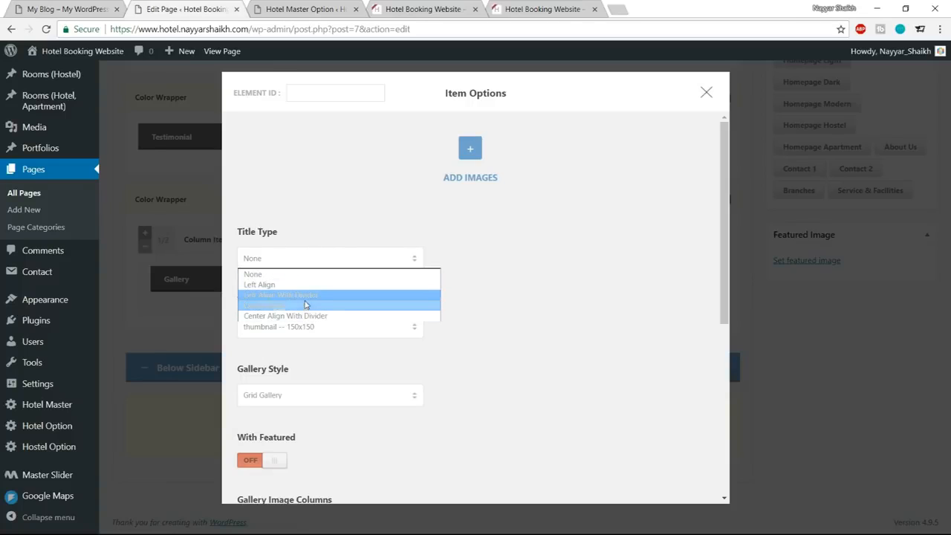
{"action": "left_click", "coordinate": [297, 295]}
{"action": "left_click", "coordinate": [304, 326]}
{"action": "key", "text": "ctrl+v"}
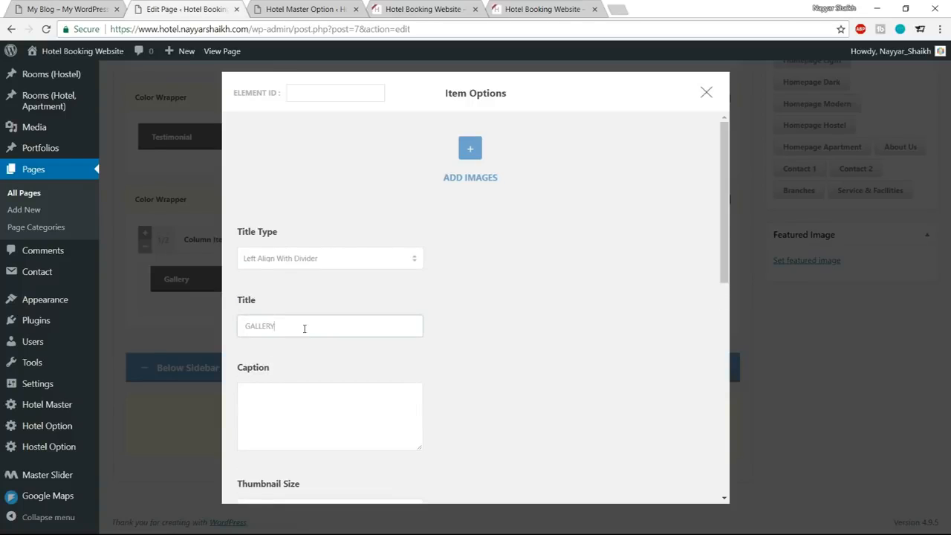
Set the Gallery item's thumbnail size to small-grid-size-2 -- 400x340.
{"action": "scroll", "coordinate": [562, 296], "scroll_direction": "down", "scroll_amount": 2}
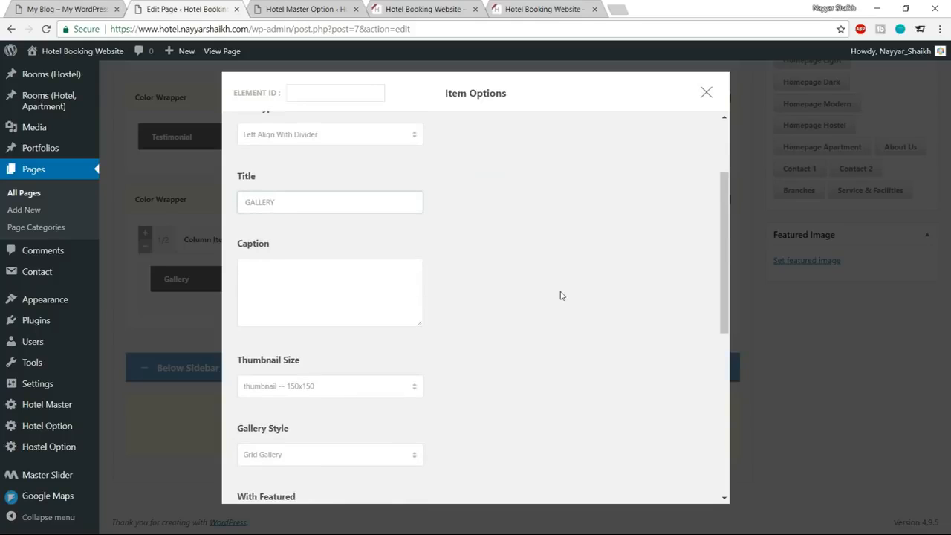
{"action": "scroll", "coordinate": [562, 296], "scroll_direction": "down", "scroll_amount": 2}
{"action": "left_click", "coordinate": [302, 264]}
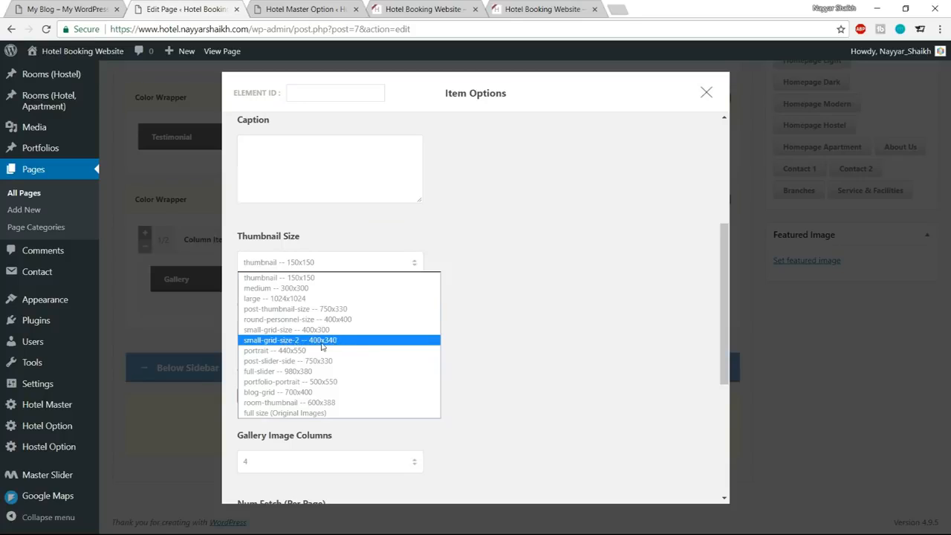
{"action": "left_click", "coordinate": [322, 340]}
{"action": "scroll", "coordinate": [500, 313], "scroll_direction": "down", "scroll_amount": 1}
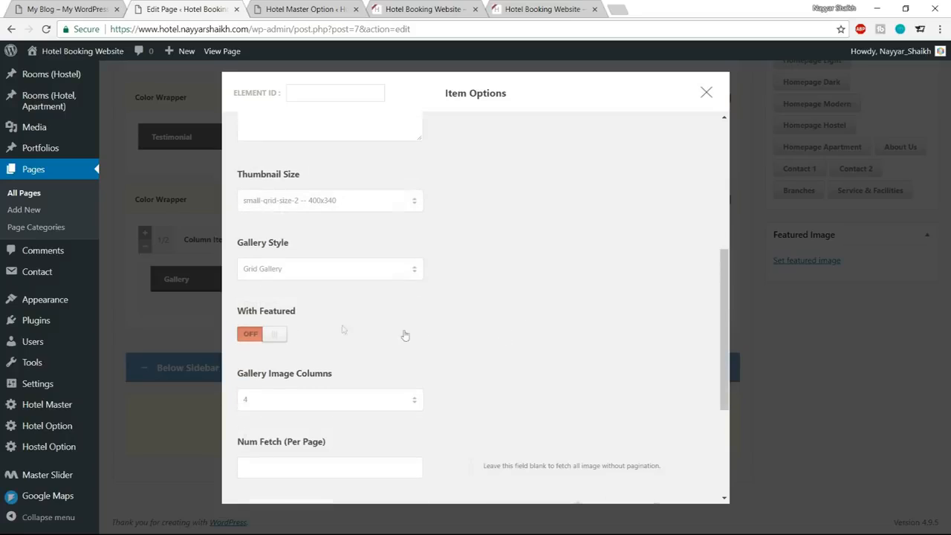
Keep the Grid Gallery style with 4 image columns, turn on With Featured, and save the Gallery item's options.
{"action": "left_click", "coordinate": [297, 269]}
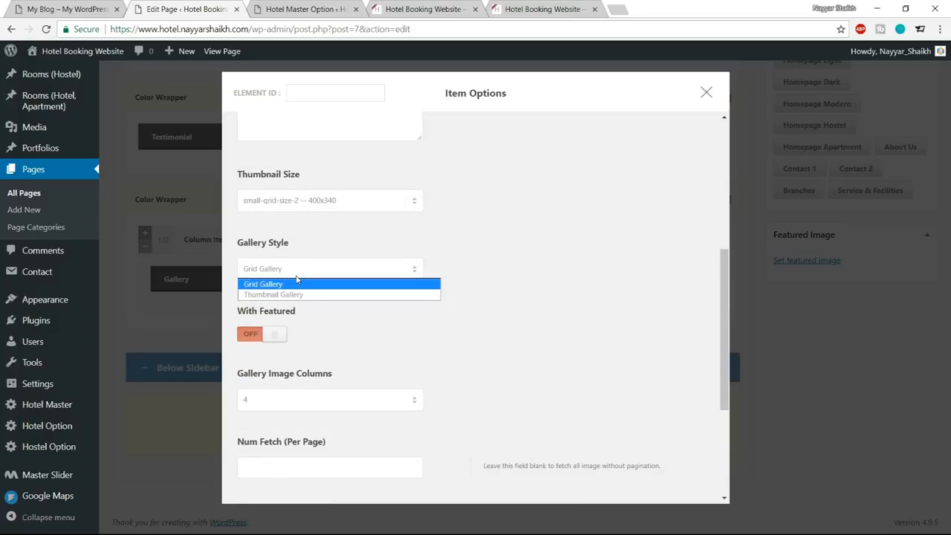
{"action": "left_click", "coordinate": [293, 285]}
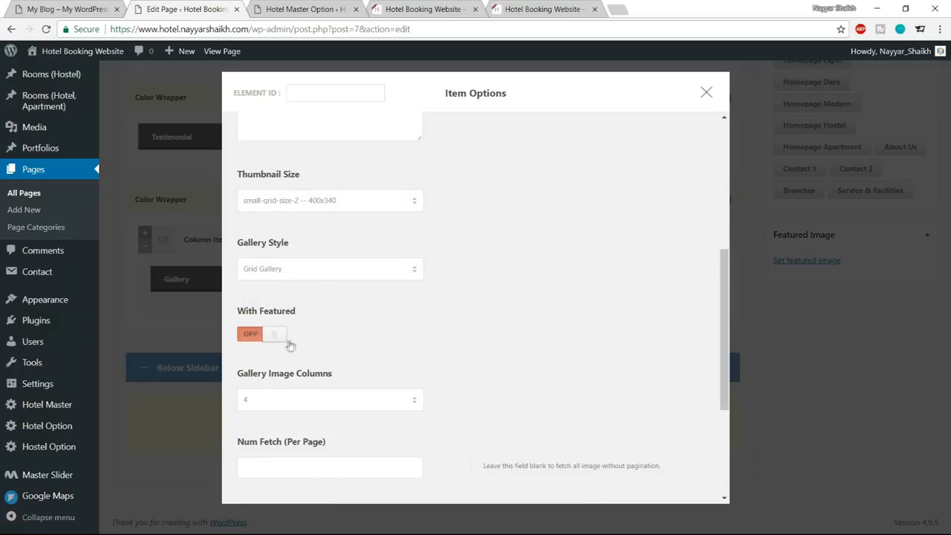
{"action": "left_click", "coordinate": [261, 338]}
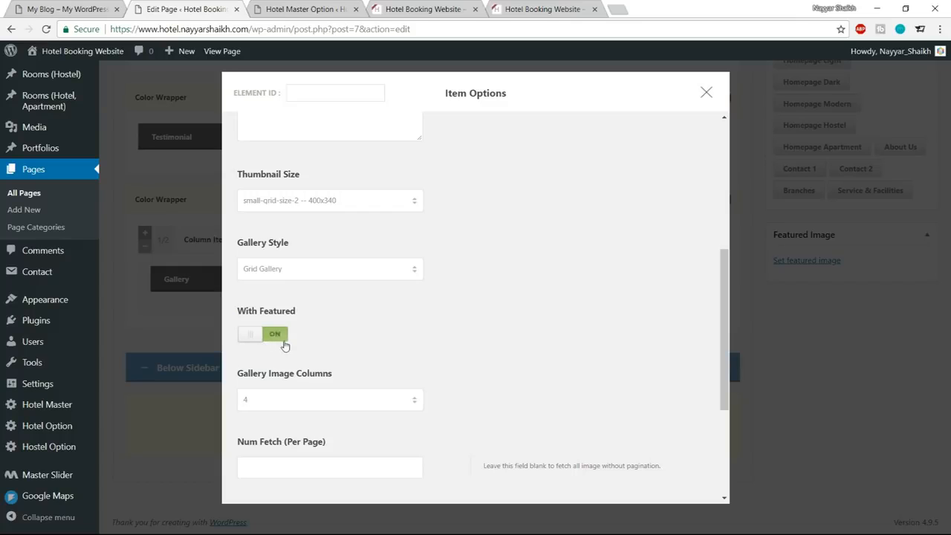
{"action": "left_click", "coordinate": [98, 10]}
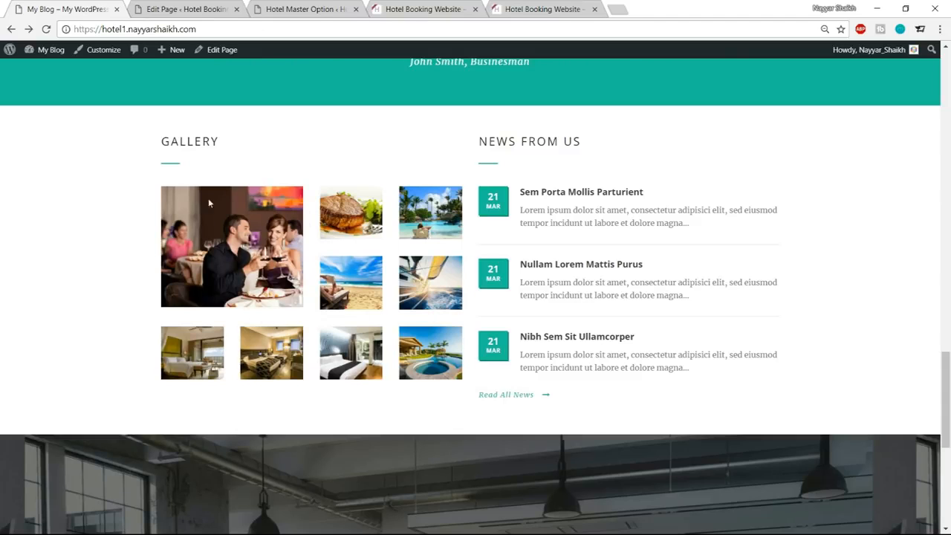
{"action": "left_click", "coordinate": [168, 7]}
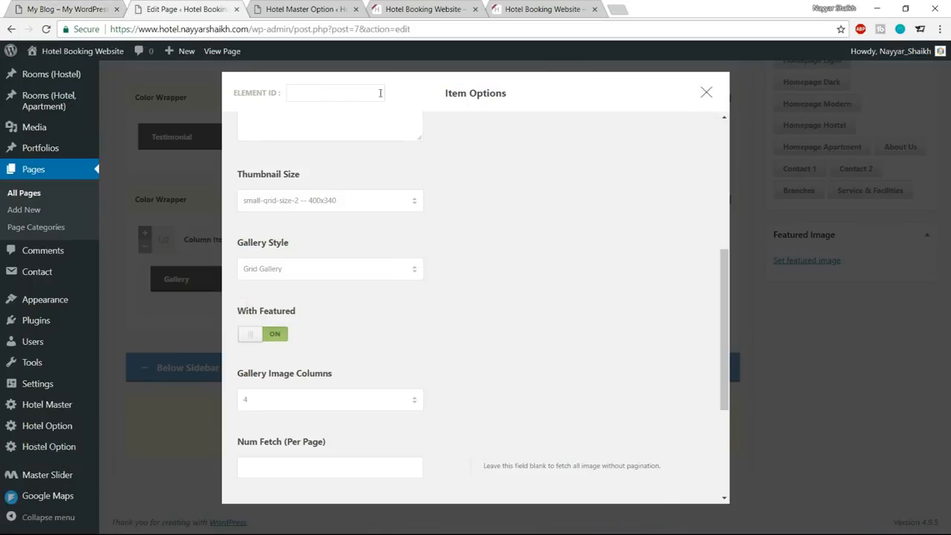
{"action": "scroll", "coordinate": [529, 284], "scroll_direction": "down", "scroll_amount": 5}
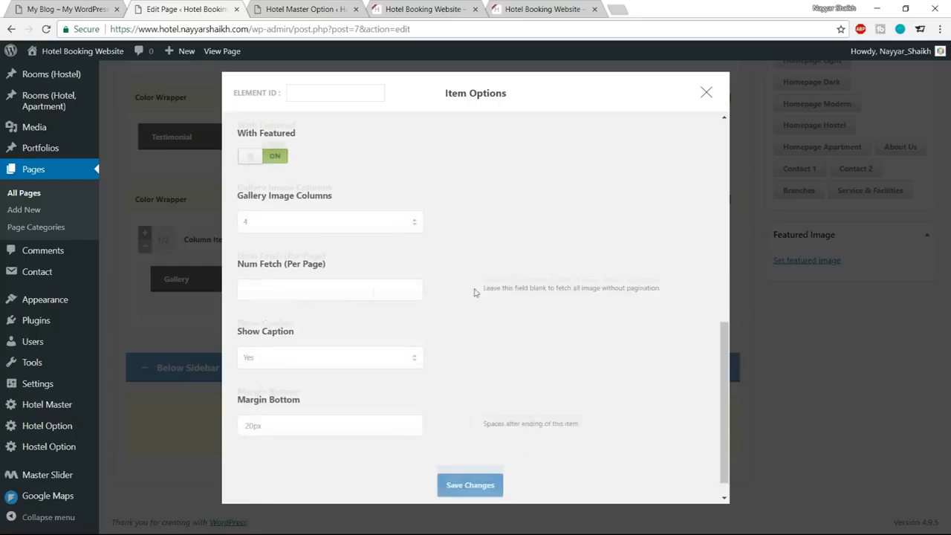
{"action": "scroll", "coordinate": [459, 301], "scroll_direction": "down", "scroll_amount": 1}
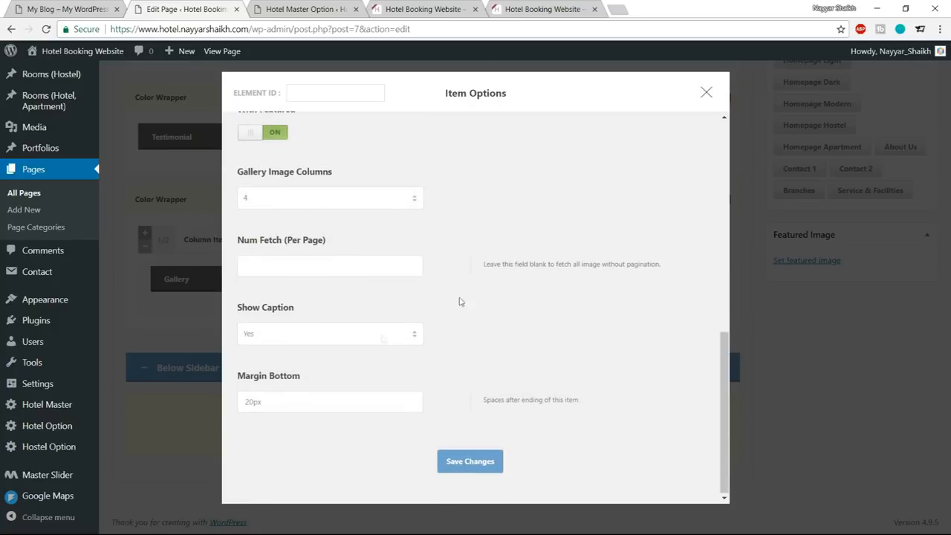
{"action": "left_click", "coordinate": [476, 462]}
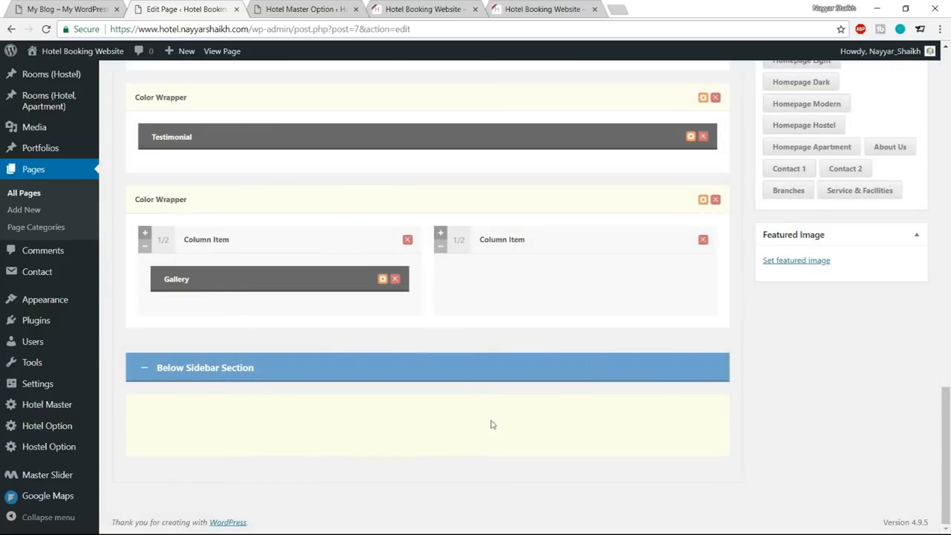
Update the Home page and reload the live site to check the Gallery section.
{"action": "scroll", "coordinate": [921, 252], "scroll_direction": "up", "scroll_amount": 10}
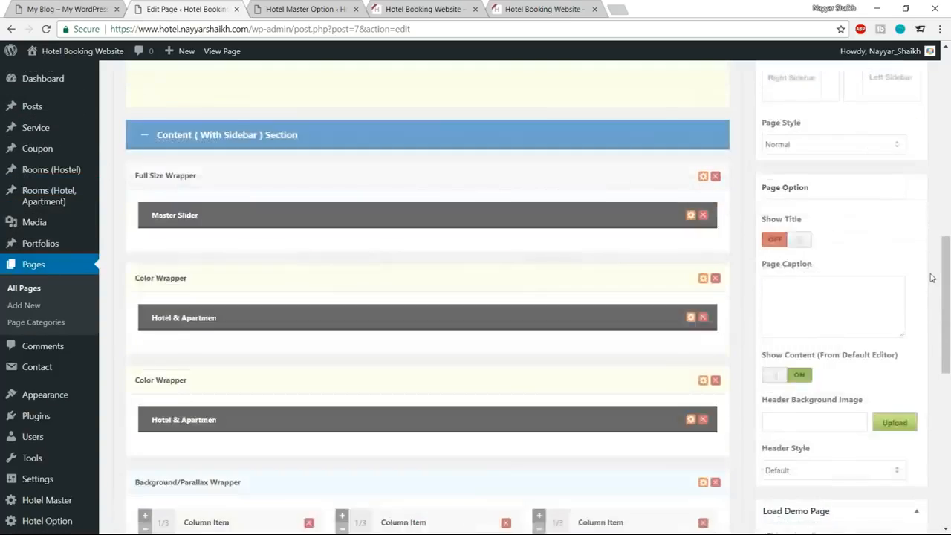
{"action": "scroll", "coordinate": [912, 277], "scroll_direction": "up", "scroll_amount": 5}
{"action": "left_click", "coordinate": [900, 255]}
{"action": "left_click", "coordinate": [303, 7]}
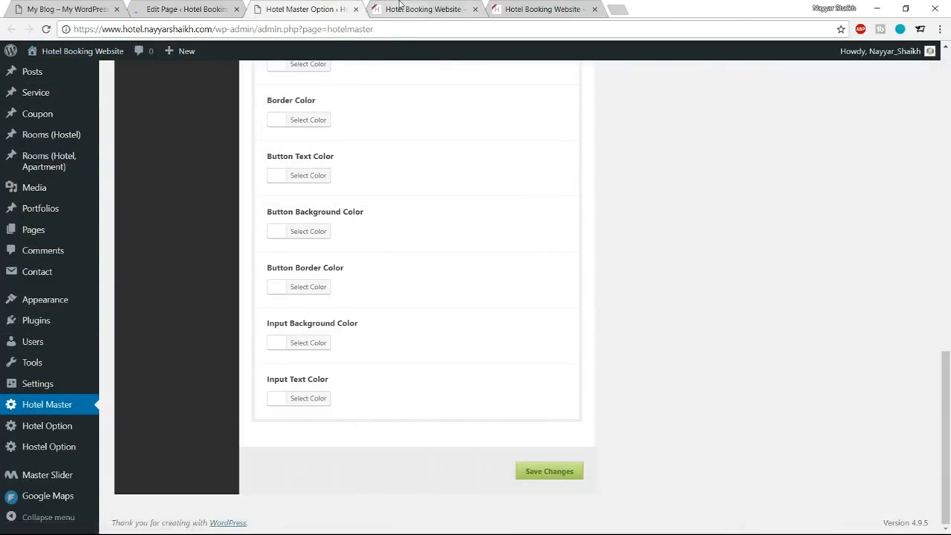
{"action": "left_click", "coordinate": [420, 9]}
{"action": "left_click", "coordinate": [46, 29]}
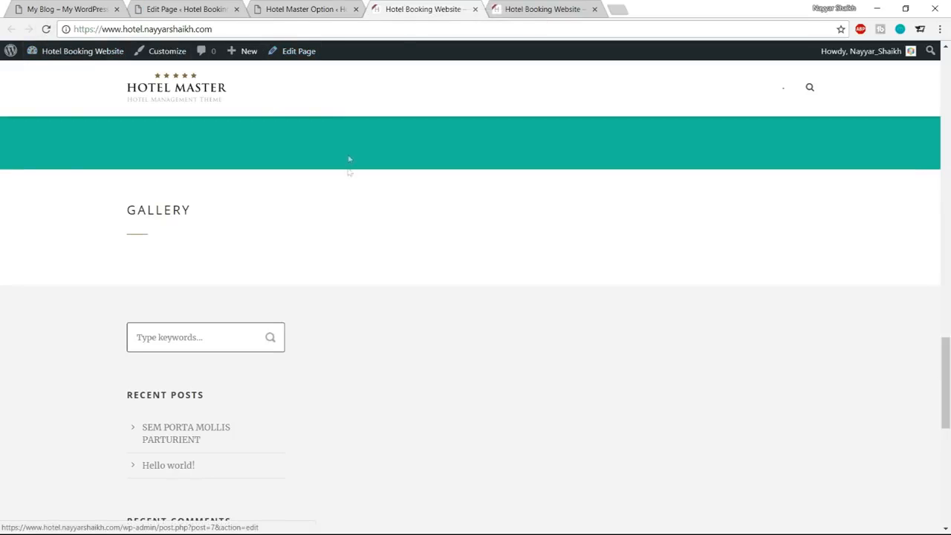
{"action": "left_click", "coordinate": [297, 9]}
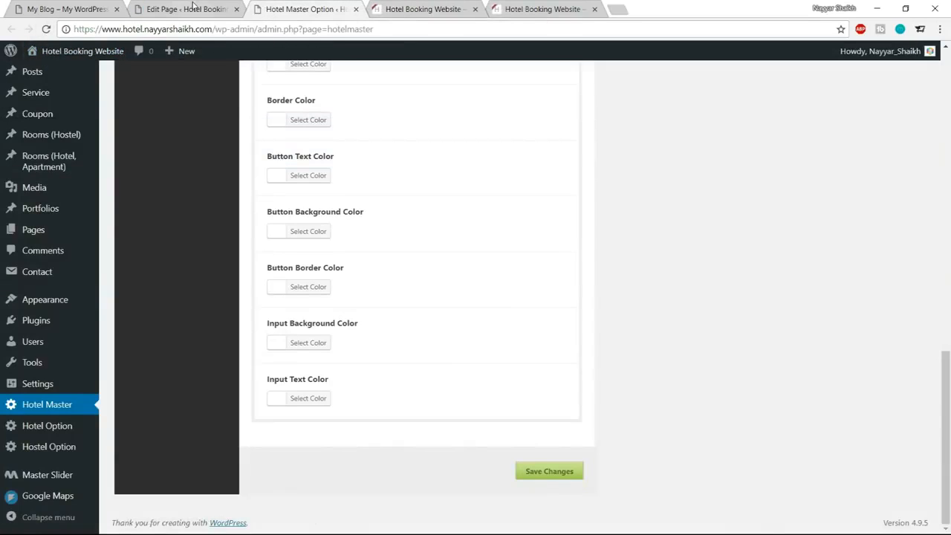
Upload all images from the Hotel\Media\Gallery folder to the media library and add them to the Home page's Gallery item.
{"action": "left_click", "coordinate": [195, 7]}
{"action": "scroll", "coordinate": [407, 276], "scroll_direction": "down", "scroll_amount": 3}
{"action": "scroll", "coordinate": [439, 341], "scroll_direction": "down", "scroll_amount": 15}
{"action": "left_click", "coordinate": [381, 281]}
{"action": "left_click", "coordinate": [468, 158]}
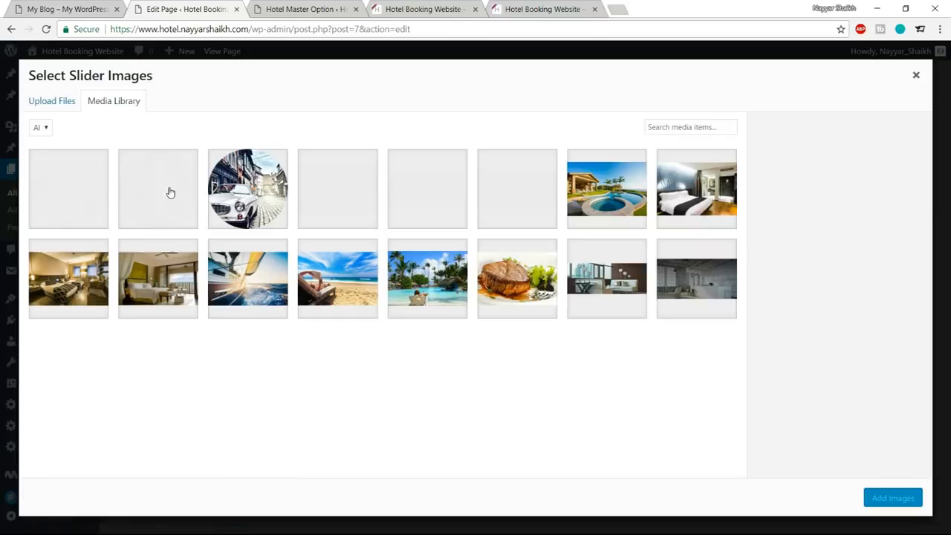
{"action": "left_click", "coordinate": [60, 108]}
{"action": "left_click", "coordinate": [484, 286]}
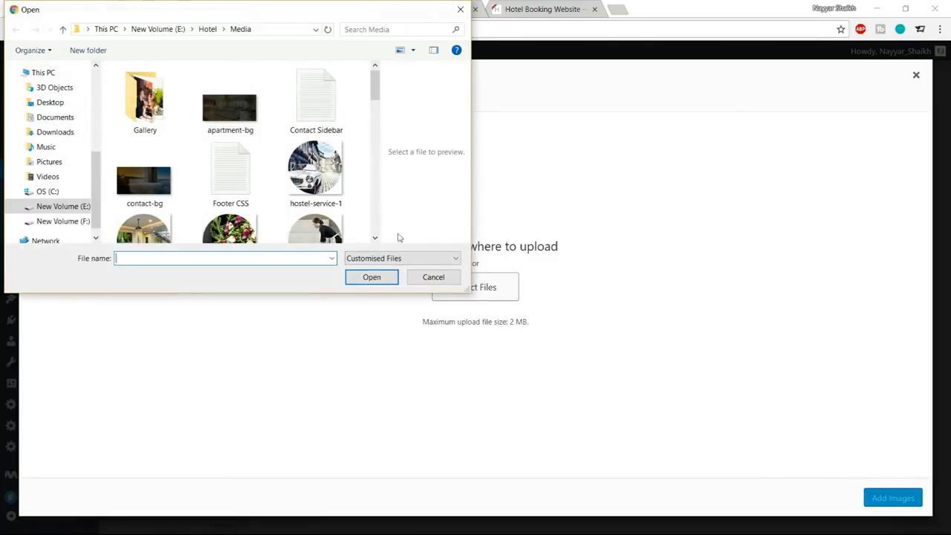
{"action": "double_click", "coordinate": [162, 102]}
{"action": "key", "text": "ctrl+a"}
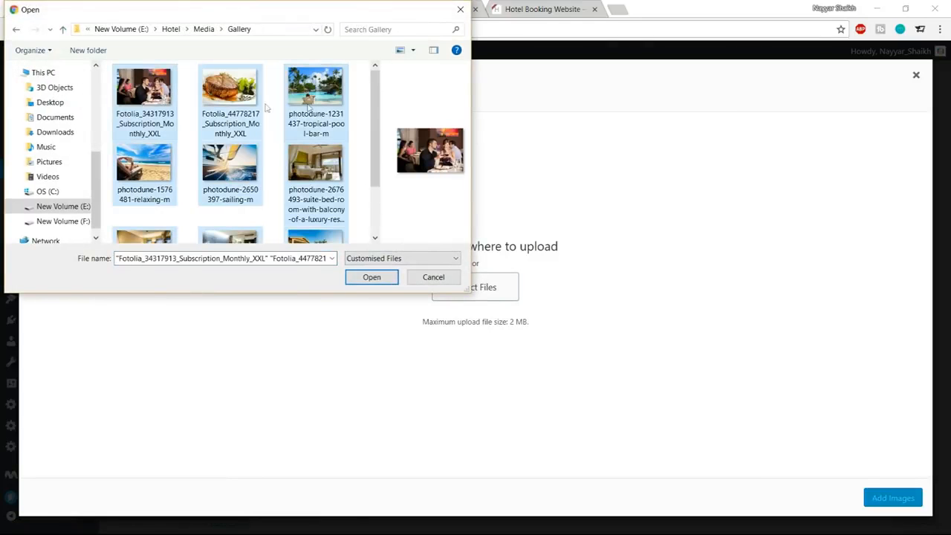
{"action": "left_click", "coordinate": [372, 277]}
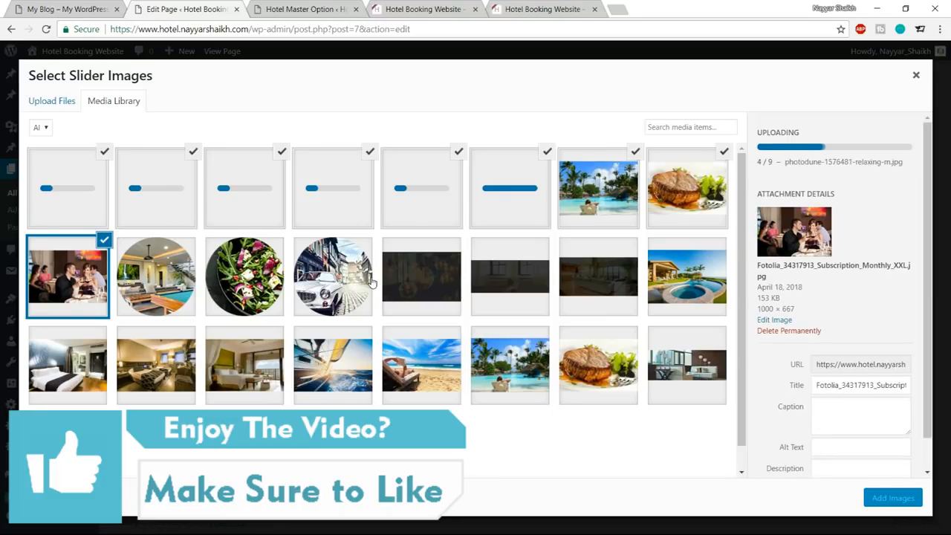
{"action": "left_click", "coordinate": [891, 497]}
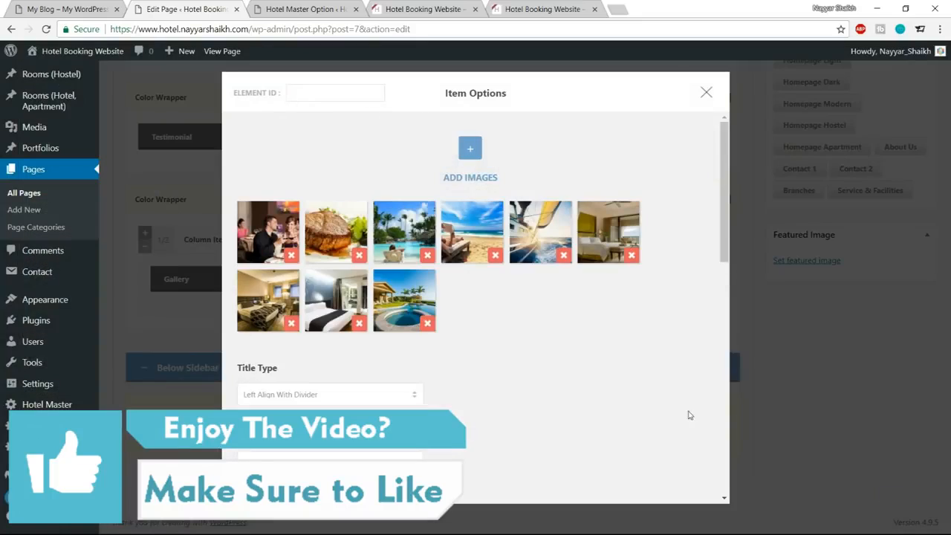
Save the Gallery item's options, update the Home page, and reload the live site to compare the gallery with the reference page.
{"action": "scroll", "coordinate": [665, 410], "scroll_direction": "down", "scroll_amount": 10}
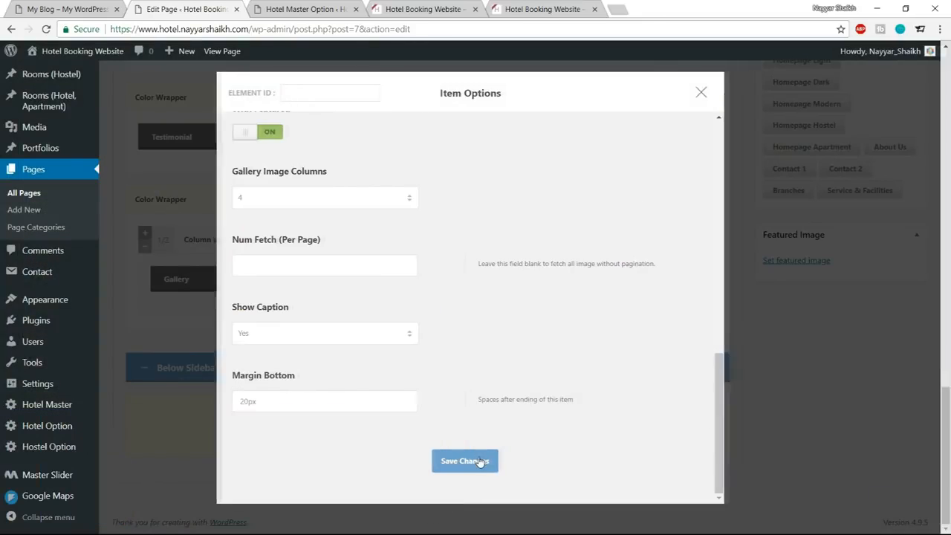
{"action": "left_click", "coordinate": [484, 459]}
{"action": "scroll", "coordinate": [659, 431], "scroll_direction": "up", "scroll_amount": 10}
{"action": "scroll", "coordinate": [661, 432], "scroll_direction": "up", "scroll_amount": 10}
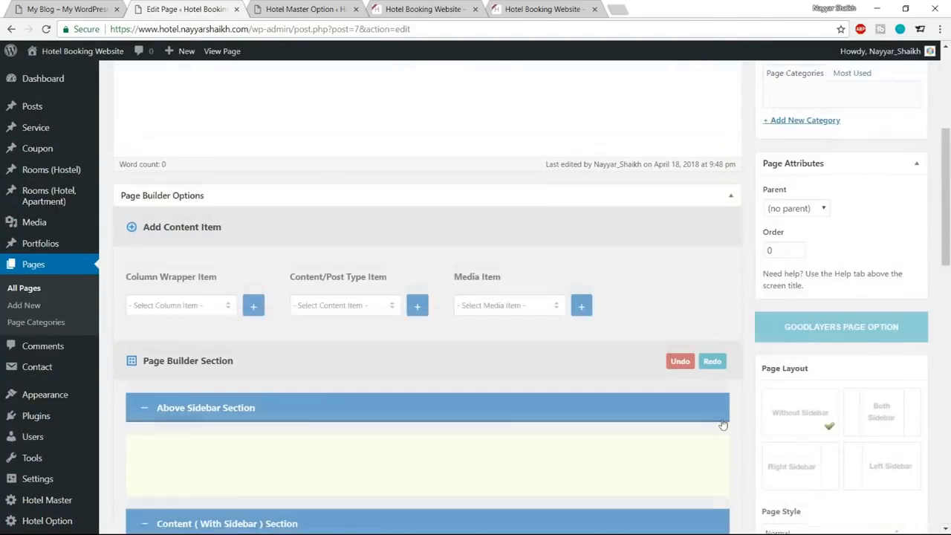
{"action": "left_click", "coordinate": [898, 288]}
{"action": "left_click", "coordinate": [312, 9]}
{"action": "left_click", "coordinate": [416, 9]}
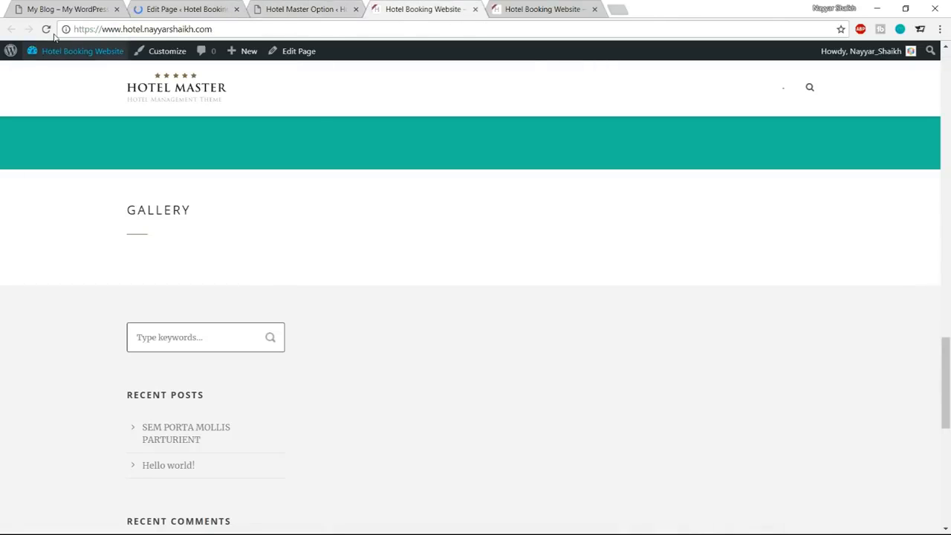
{"action": "left_click", "coordinate": [46, 29]}
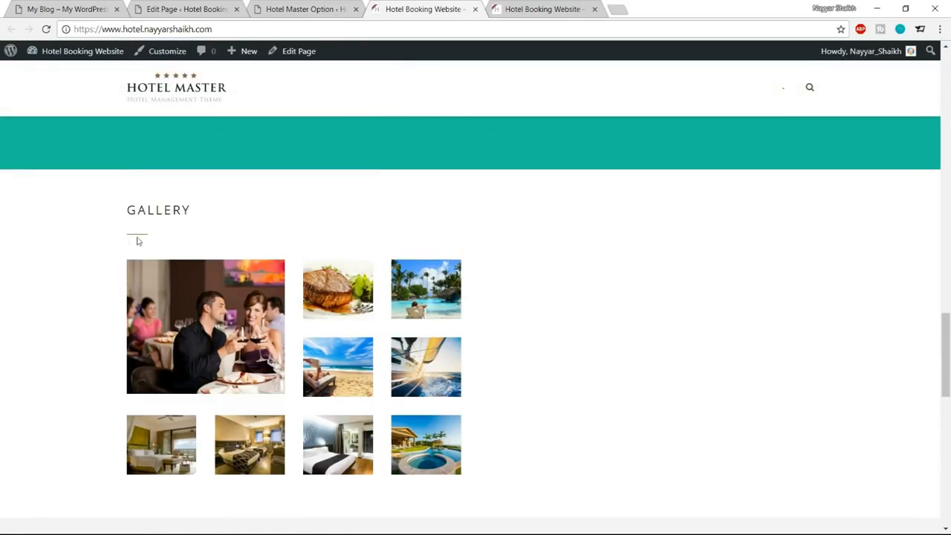
{"action": "left_click", "coordinate": [70, 9]}
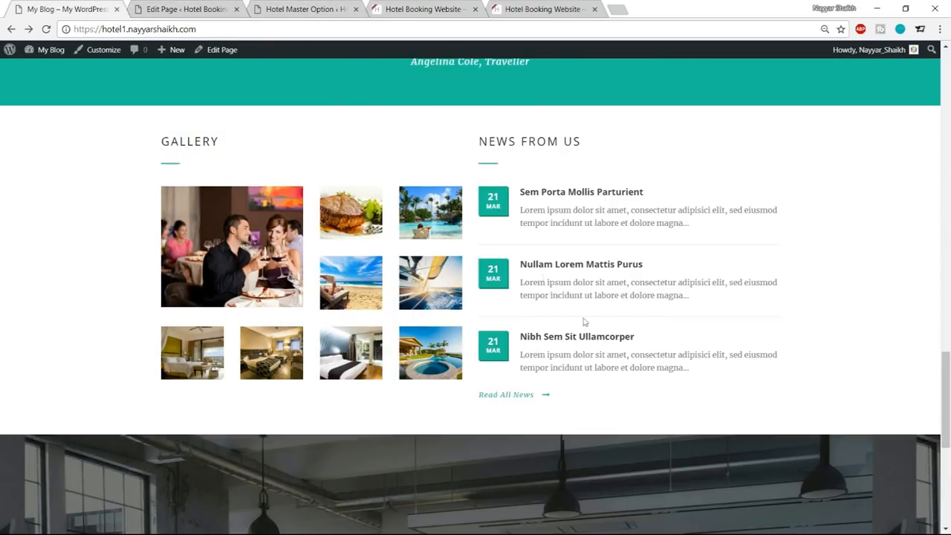
Add a Blog content item to the Home page and move it into the empty 1/2 column beside the Gallery item.
{"action": "left_click", "coordinate": [242, 8]}
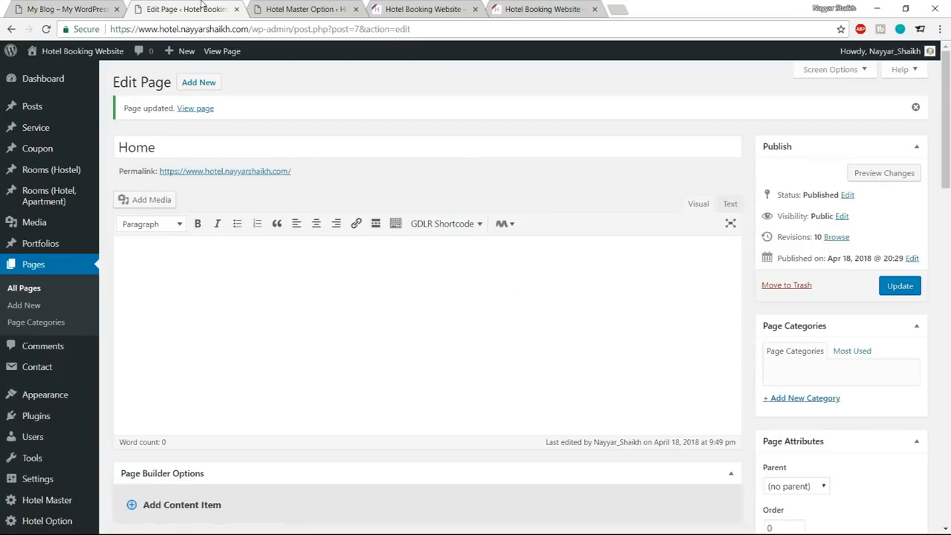
{"action": "scroll", "coordinate": [488, 312], "scroll_direction": "down", "scroll_amount": 5}
{"action": "scroll", "coordinate": [488, 310], "scroll_direction": "down", "scroll_amount": 8}
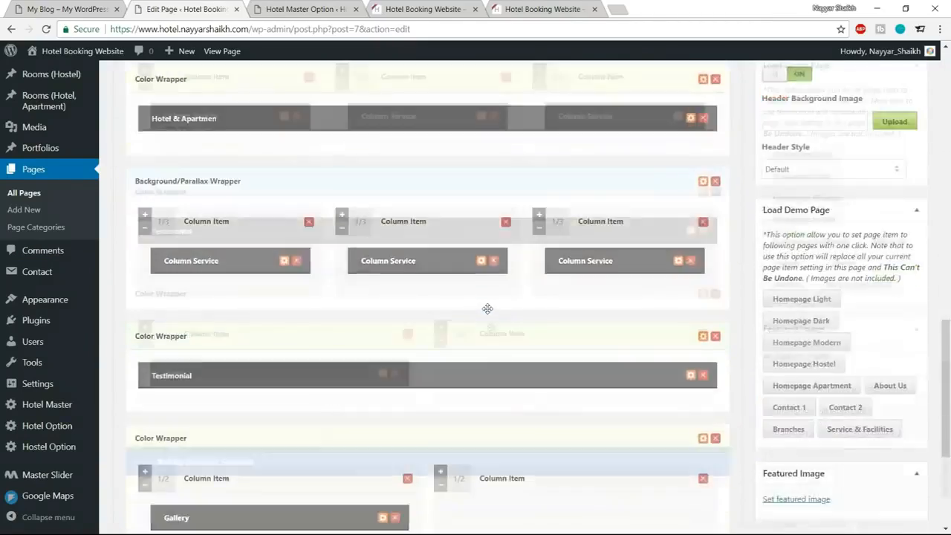
{"action": "scroll", "coordinate": [493, 339], "scroll_direction": "up", "scroll_amount": 7}
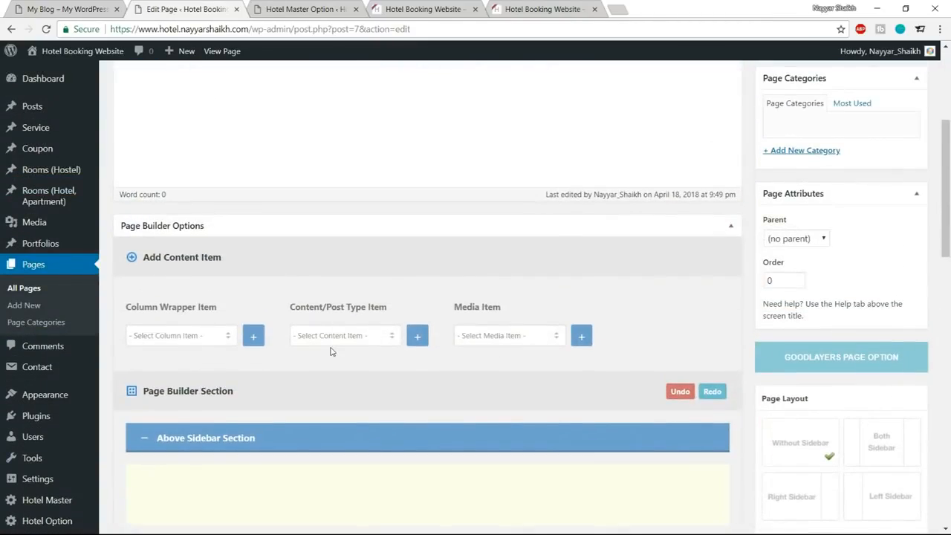
{"action": "left_click", "coordinate": [342, 335]}
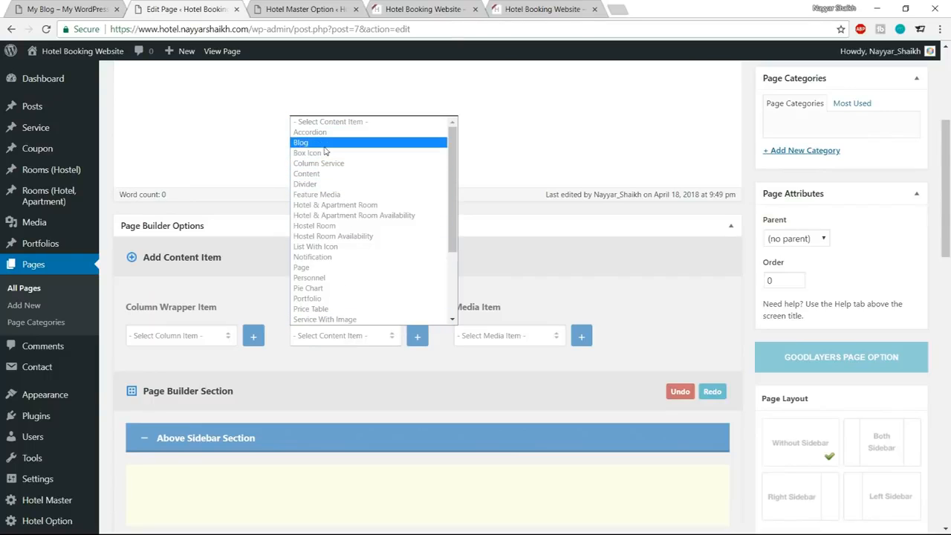
{"action": "left_click", "coordinate": [324, 145]}
{"action": "left_click", "coordinate": [417, 337]}
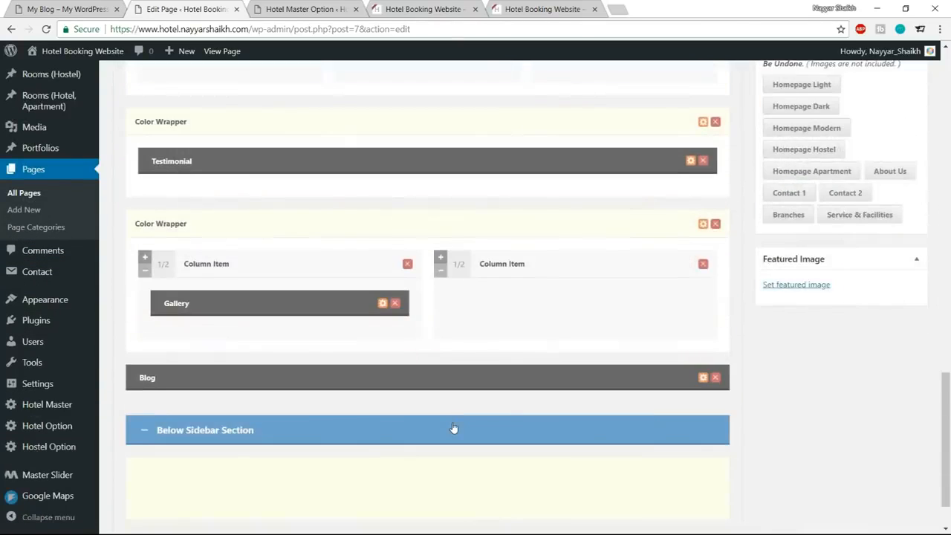
{"action": "scroll", "coordinate": [453, 429], "scroll_direction": "down", "scroll_amount": 1}
{"action": "left_click_drag", "start_coordinate": [220, 312], "coordinate": [550, 287]}
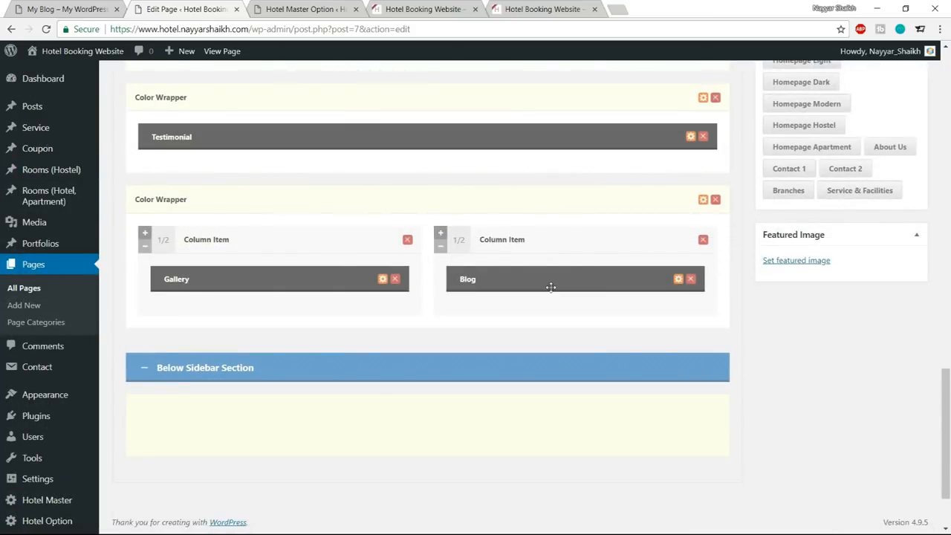
Set the Blog item's title type to Left Align With Divider and its title to NEWS FROM US, copied from the reference page.
{"action": "left_click", "coordinate": [678, 280]}
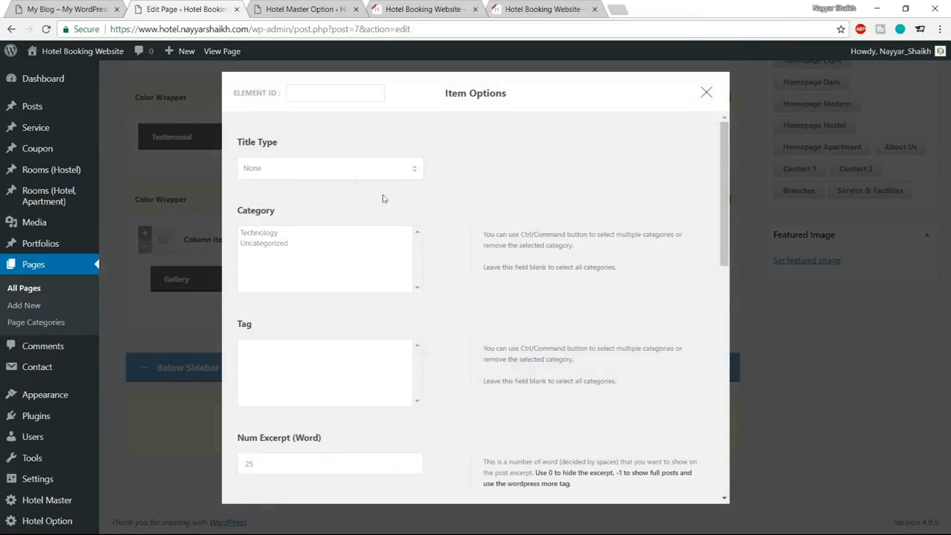
{"action": "left_click", "coordinate": [352, 170]}
{"action": "left_click", "coordinate": [330, 194]}
{"action": "left_click", "coordinate": [329, 170]}
{"action": "left_click", "coordinate": [320, 204]}
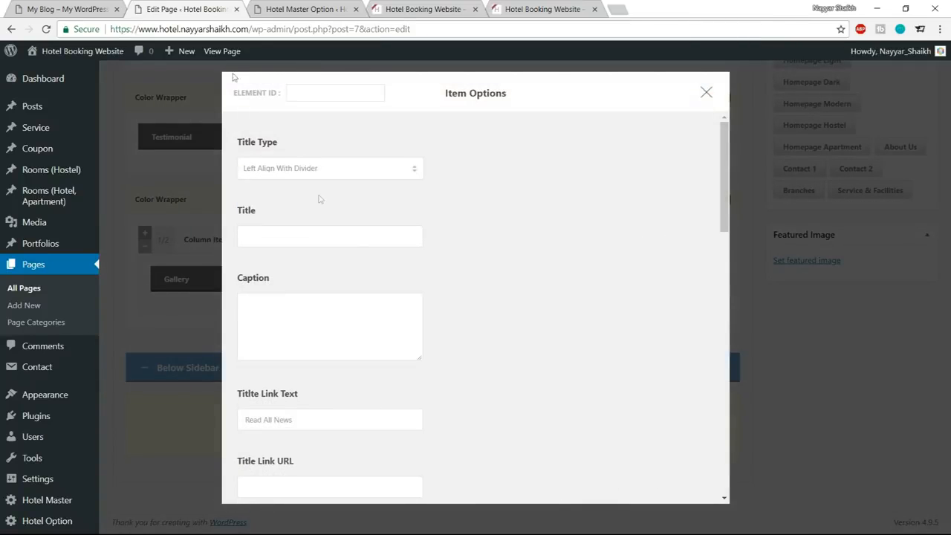
{"action": "left_click", "coordinate": [41, 5]}
{"action": "left_click_drag", "start_coordinate": [480, 139], "coordinate": [603, 142]}
{"action": "key", "text": "ctrl+c"}
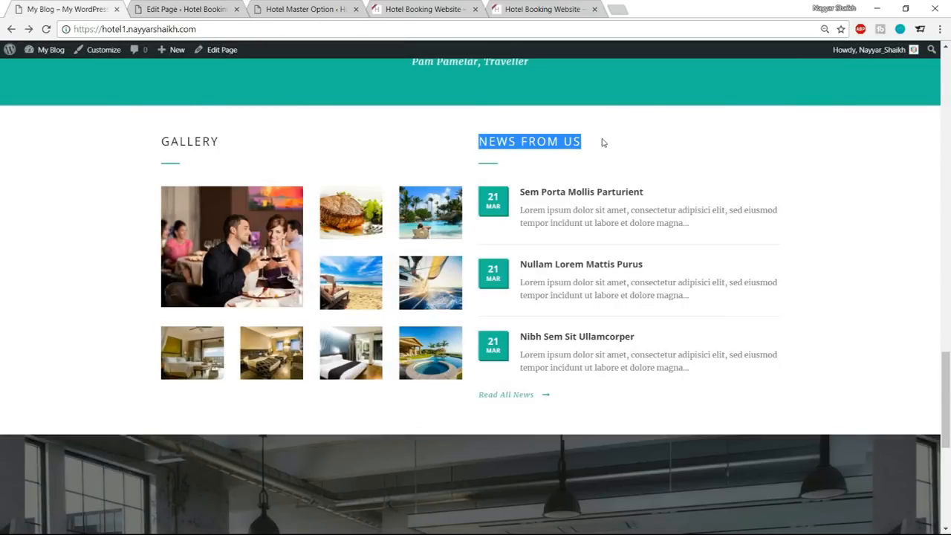
{"action": "left_click", "coordinate": [185, 9]}
{"action": "left_click", "coordinate": [308, 238]}
{"action": "key", "text": "ctrl+v"}
Set the Blog item's excerpt length to 17 words and the number of fetched posts to 3.
{"action": "scroll", "coordinate": [630, 251], "scroll_direction": "down", "scroll_amount": 3}
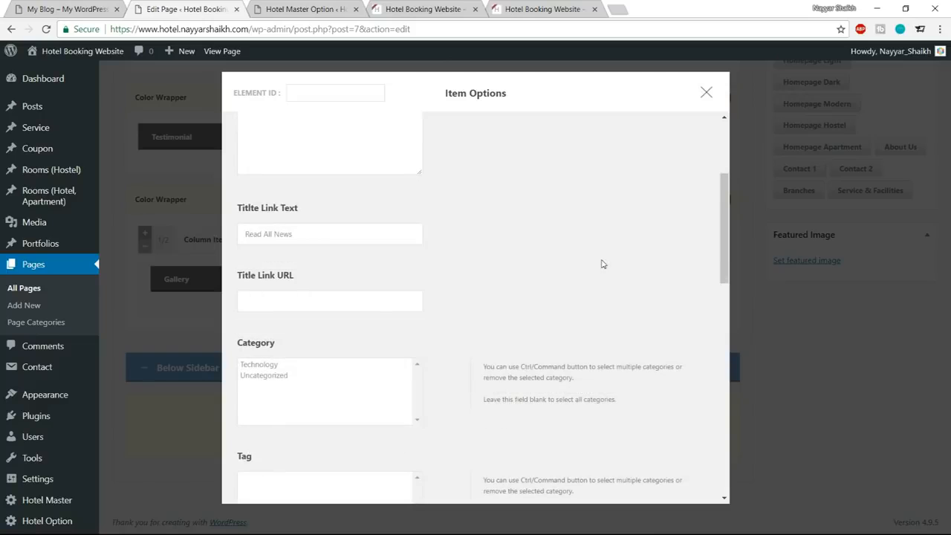
{"action": "scroll", "coordinate": [281, 274], "scroll_direction": "down", "scroll_amount": 1}
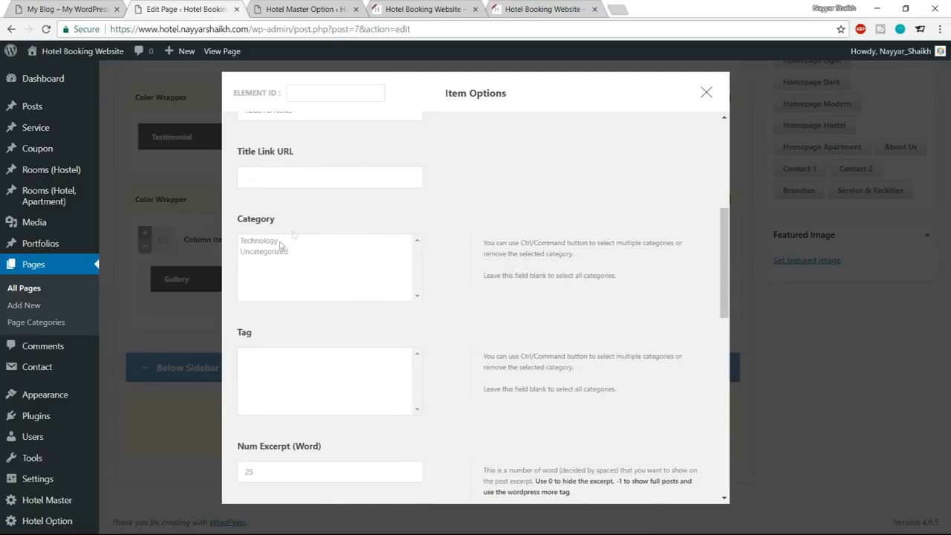
{"action": "scroll", "coordinate": [435, 252], "scroll_direction": "down", "scroll_amount": 4}
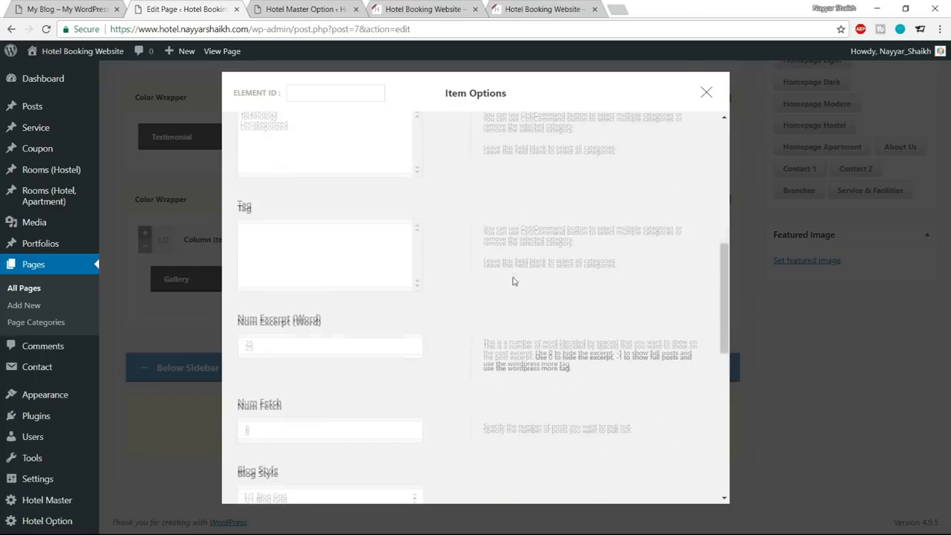
{"action": "left_click_drag", "start_coordinate": [263, 229], "coordinate": [236, 228]}
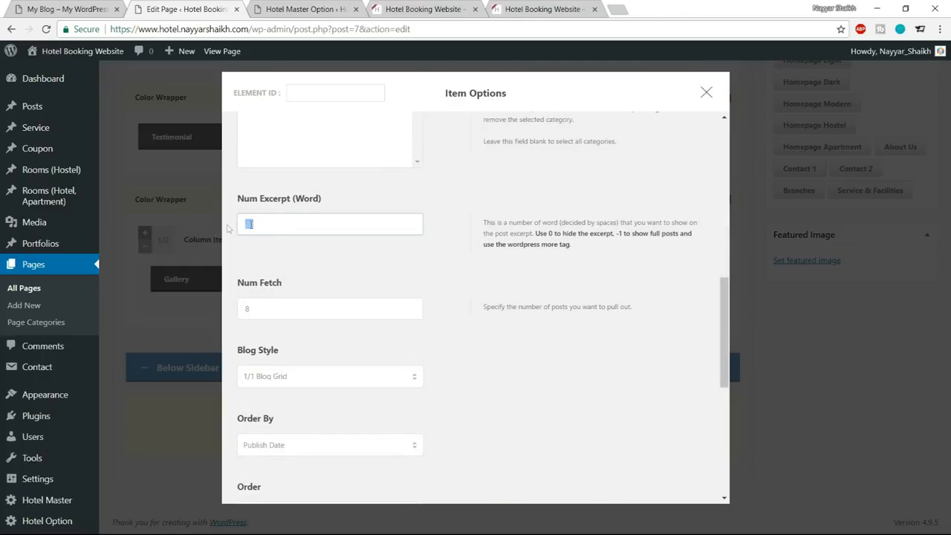
{"action": "left_click", "coordinate": [504, 293]}
{"action": "left_click_drag", "start_coordinate": [319, 312], "coordinate": [236, 311]}
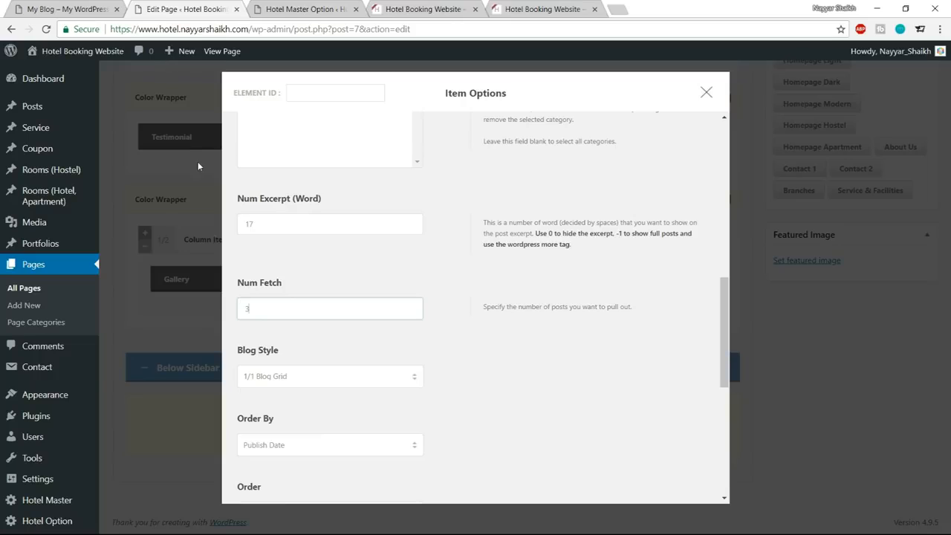
Keep Read All News as the Blog item's title link text and set its link URL to the new site's address plus the blog path.
{"action": "left_click", "coordinate": [50, 9]}
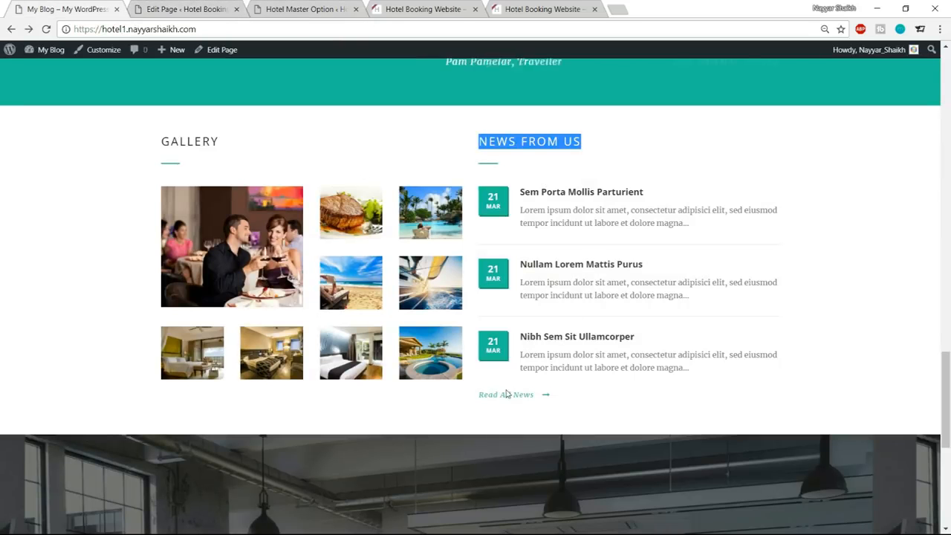
{"action": "left_click", "coordinate": [212, 9]}
{"action": "scroll", "coordinate": [360, 246], "scroll_direction": "up", "scroll_amount": 5}
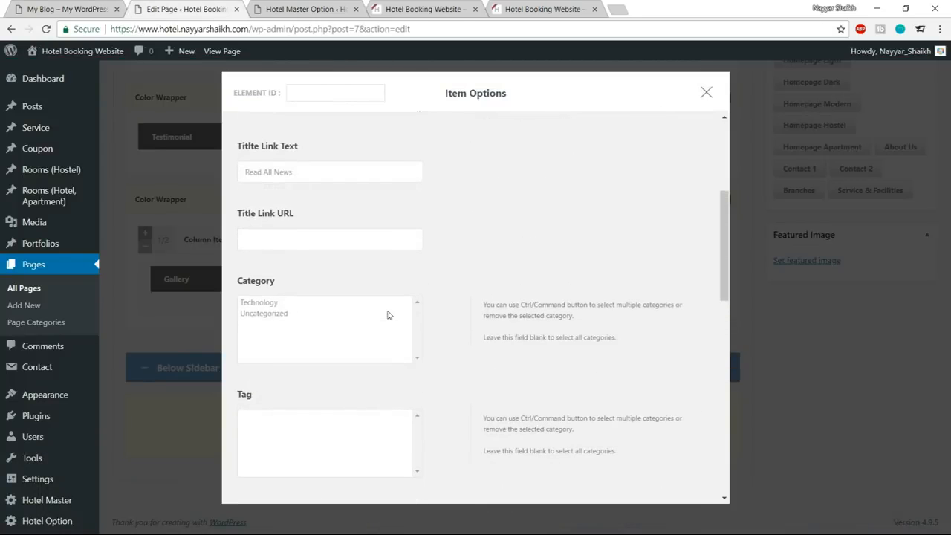
{"action": "left_click_drag", "start_coordinate": [303, 238], "coordinate": [219, 238]}
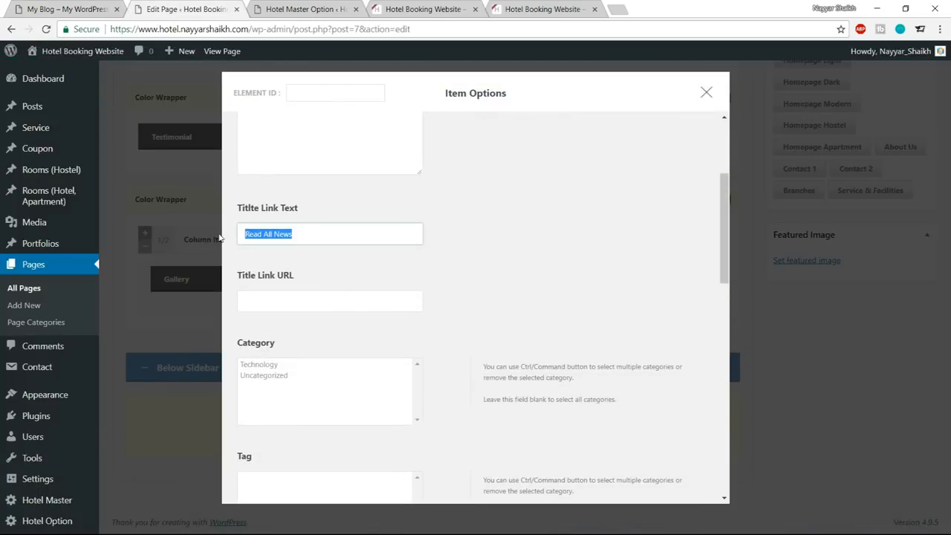
{"action": "left_click", "coordinate": [296, 303]}
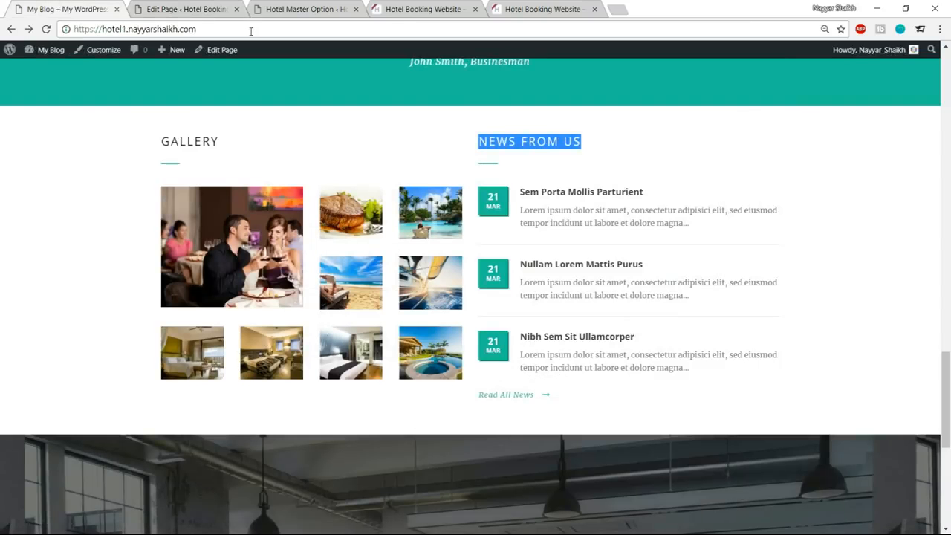
{"action": "left_click", "coordinate": [149, 29]}
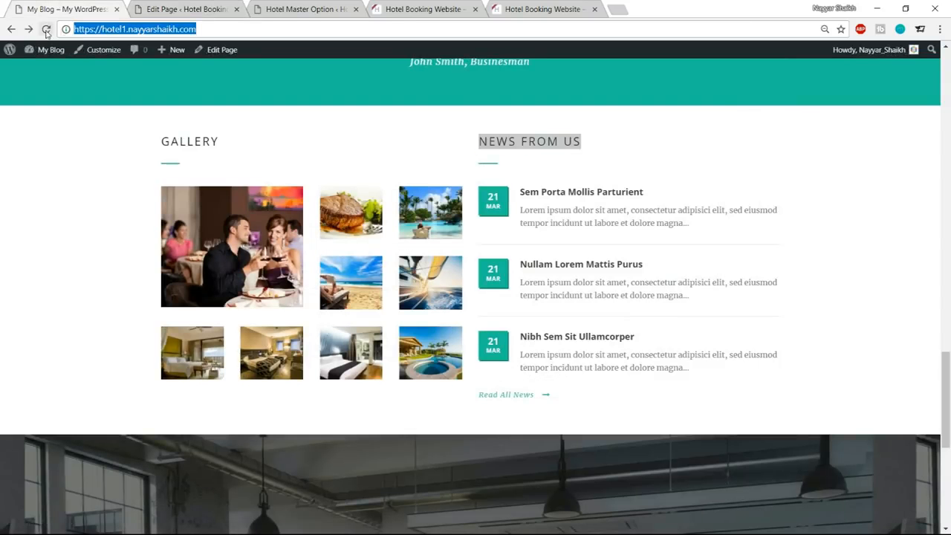
{"action": "left_click", "coordinate": [288, 7]}
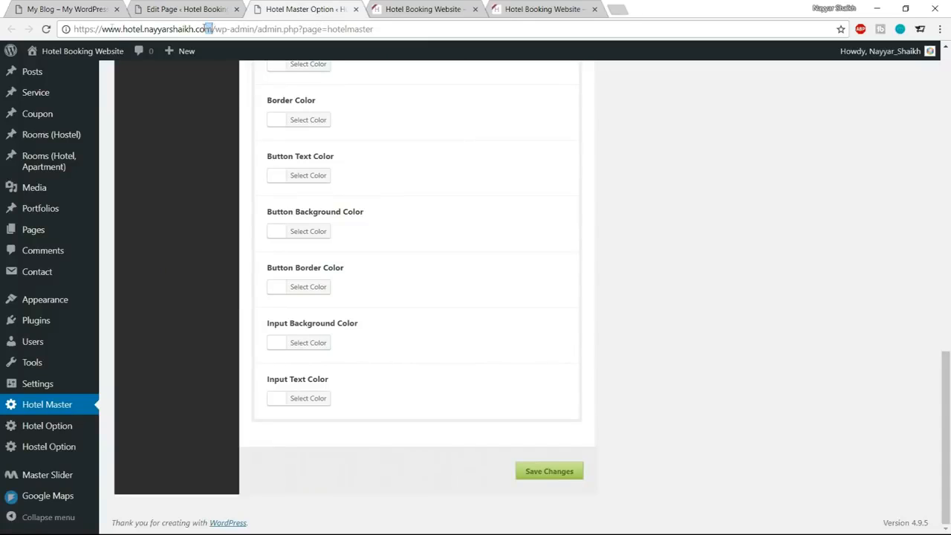
{"action": "left_click", "coordinate": [205, 28]}
{"action": "left_click", "coordinate": [186, 9]}
{"action": "left_click", "coordinate": [355, 298]}
{"action": "type", "text": "https://www.hotel.nayyarshaikh.com"}
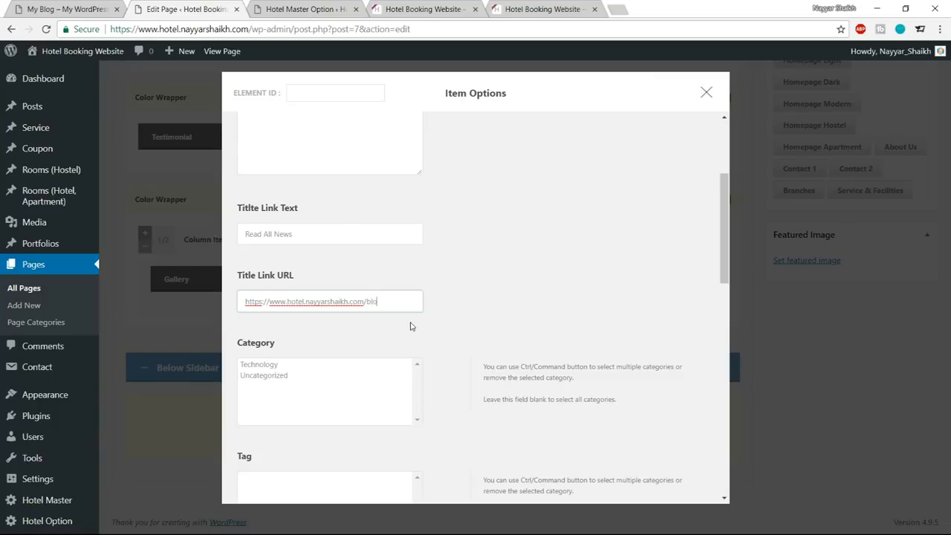
{"action": "left_click", "coordinate": [475, 326]}
Set the Blog item's style to Blog Widget, keeping pagination and sticky posts off.
{"action": "scroll", "coordinate": [475, 327], "scroll_direction": "down", "scroll_amount": 7}
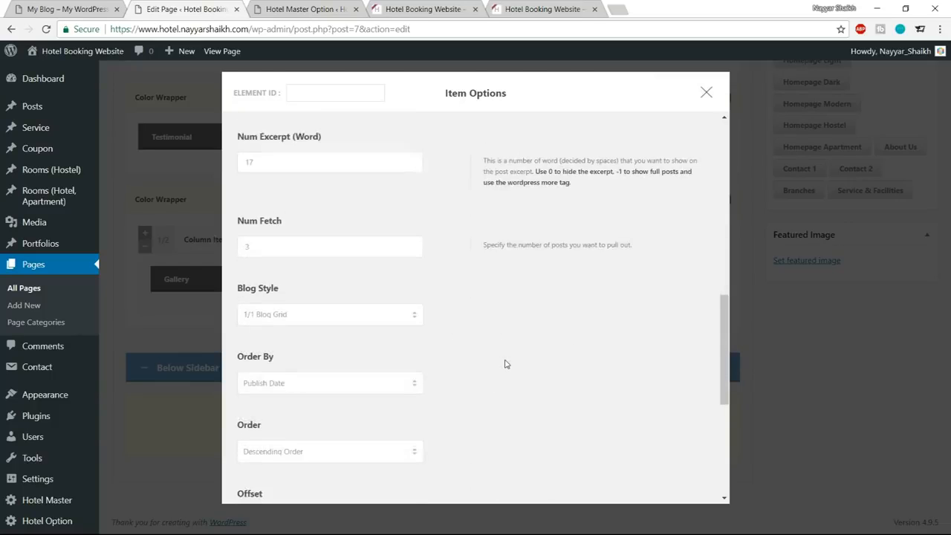
{"action": "left_click", "coordinate": [356, 196]}
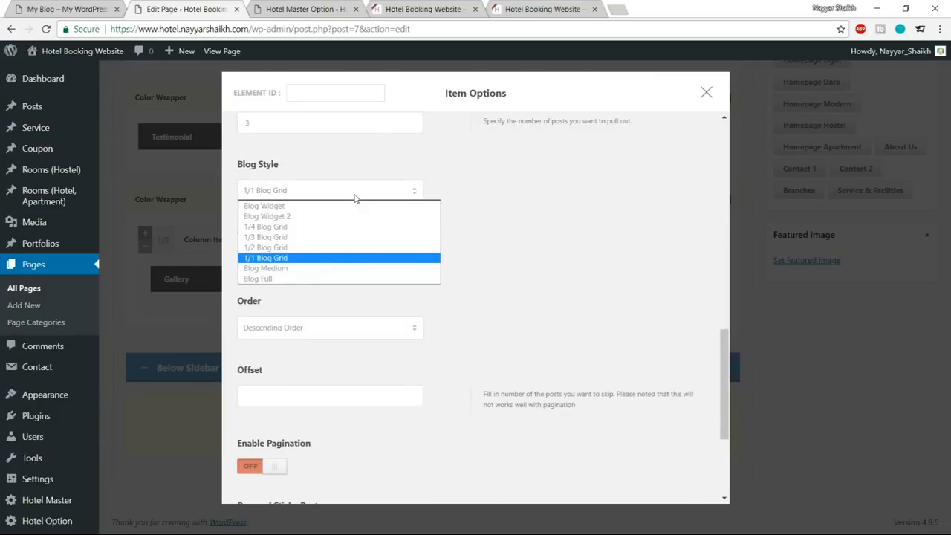
{"action": "left_click", "coordinate": [267, 206]}
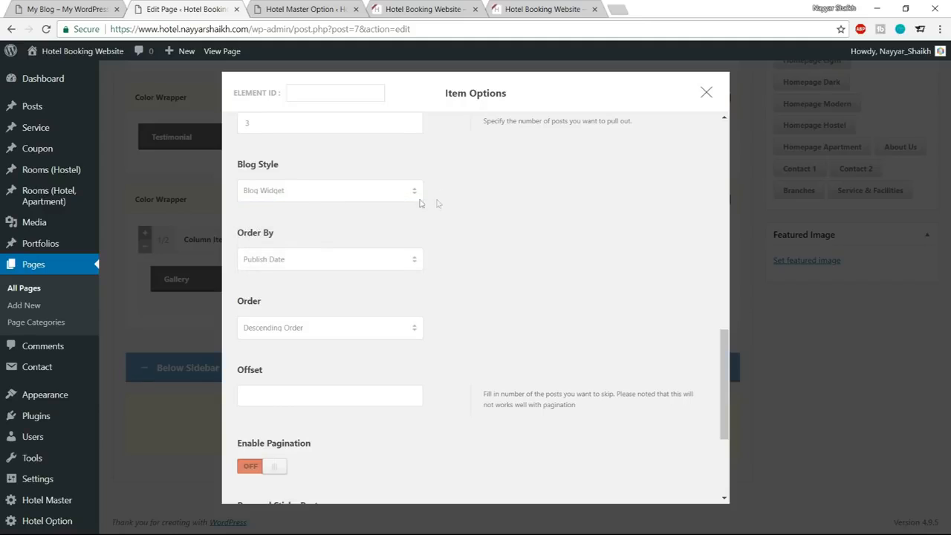
{"action": "scroll", "coordinate": [613, 298], "scroll_direction": "down", "scroll_amount": 3}
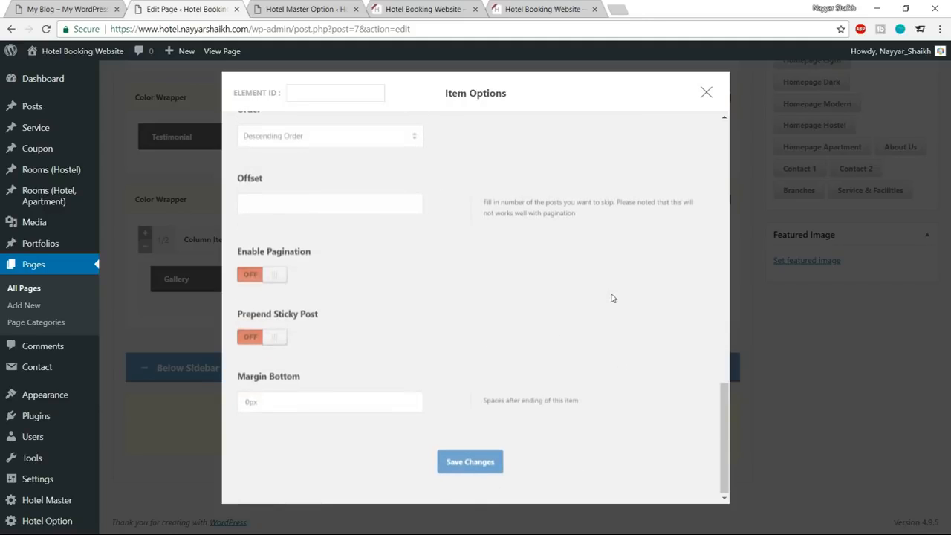
Save the Blog item's options, update the Home page, and reload the site's home page.
{"action": "left_click", "coordinate": [479, 462]}
{"action": "scroll", "coordinate": [475, 464], "scroll_direction": "up", "scroll_amount": 10}
{"action": "scroll", "coordinate": [479, 476], "scroll_direction": "up", "scroll_amount": 5}
{"action": "left_click", "coordinate": [899, 194]}
{"action": "left_click", "coordinate": [420, 9]}
{"action": "left_click", "coordinate": [46, 29]}
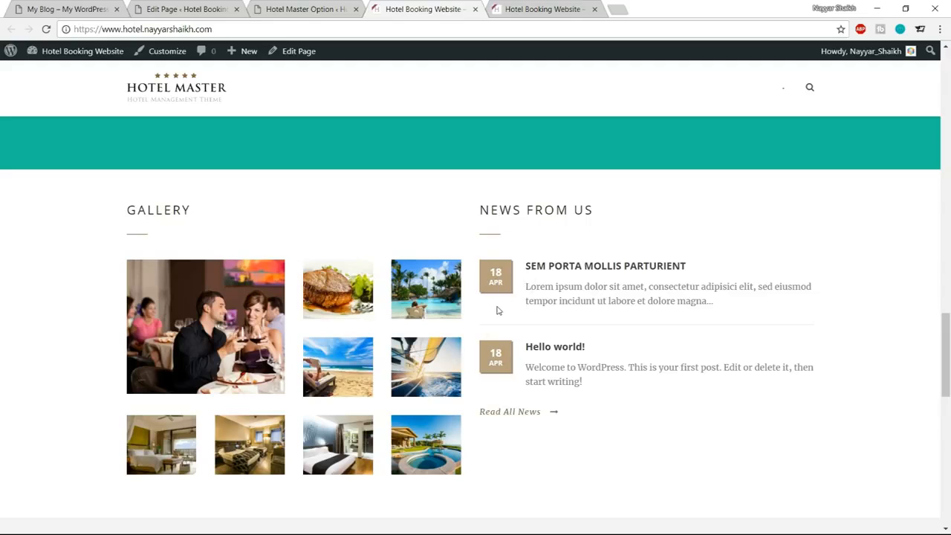
Open the Blog Color settings in the Hotel Master theme options and check the News From Us date boxes on the home page.
{"action": "left_click", "coordinate": [305, 9]}
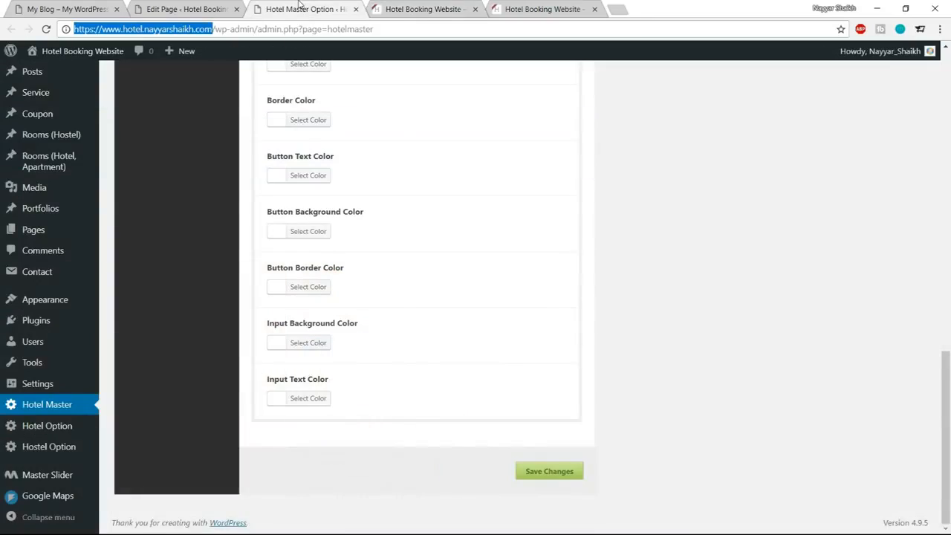
{"action": "scroll", "coordinate": [529, 349], "scroll_direction": "up", "scroll_amount": 15}
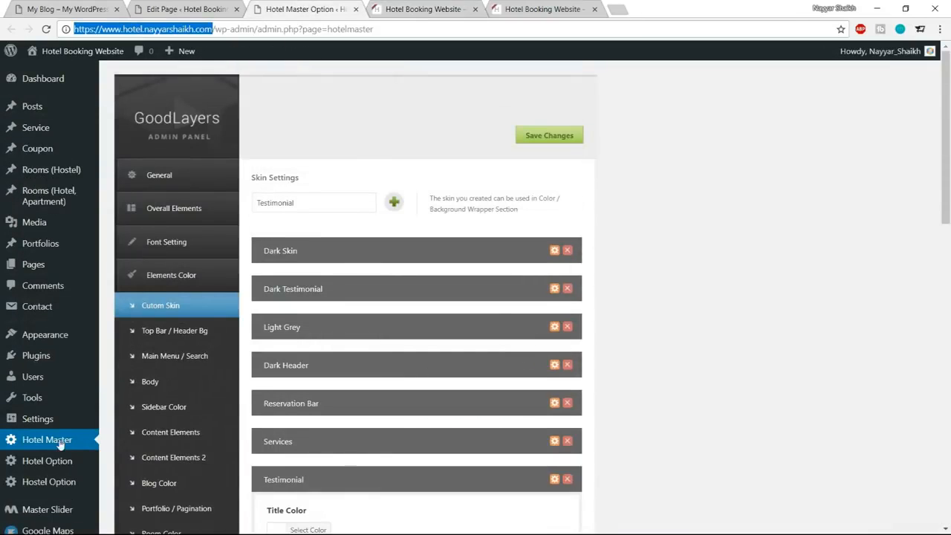
{"action": "scroll", "coordinate": [681, 280], "scroll_direction": "down", "scroll_amount": 3}
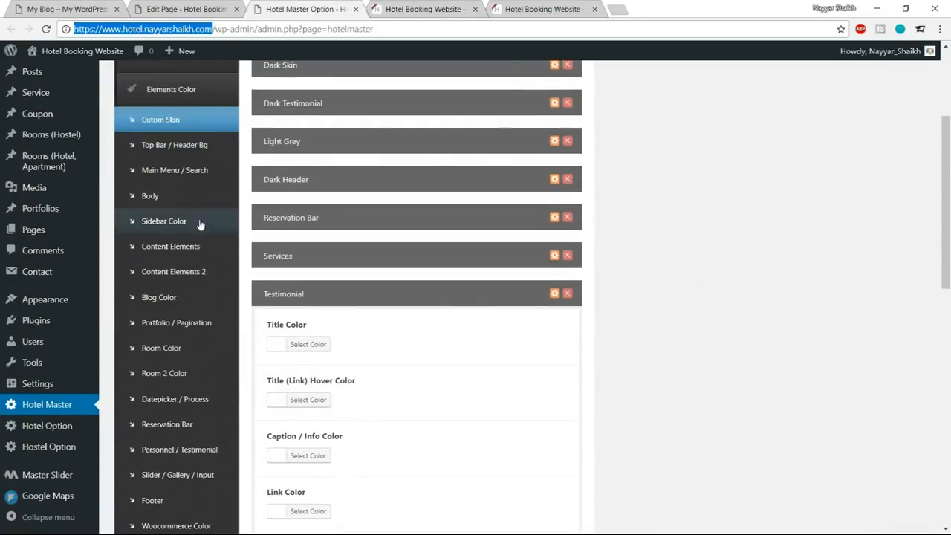
{"action": "left_click", "coordinate": [162, 304]}
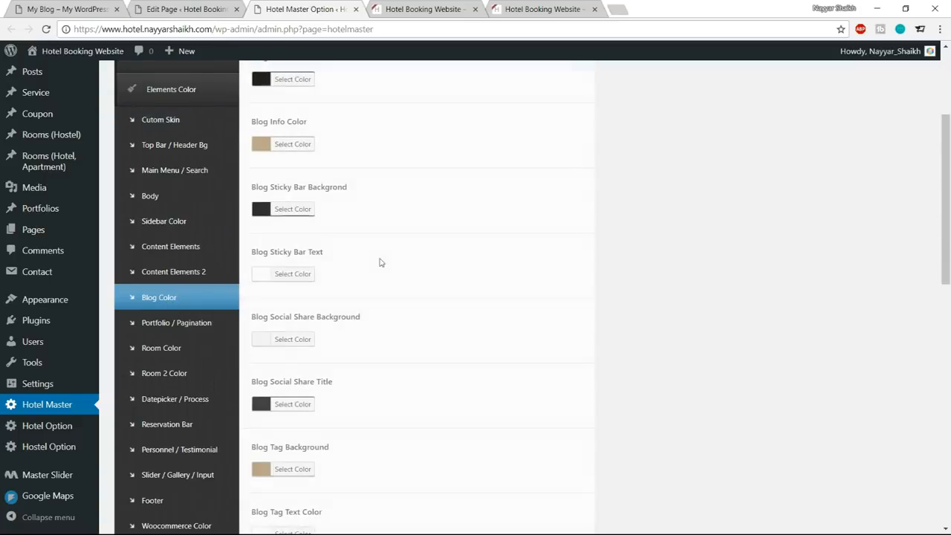
{"action": "scroll", "coordinate": [378, 261], "scroll_direction": "up", "scroll_amount": 3}
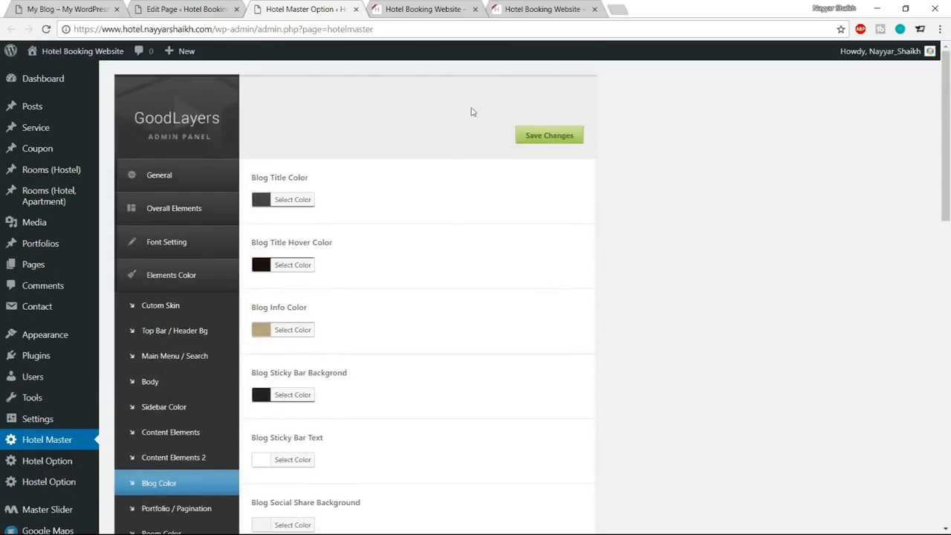
{"action": "left_click", "coordinate": [458, 5]}
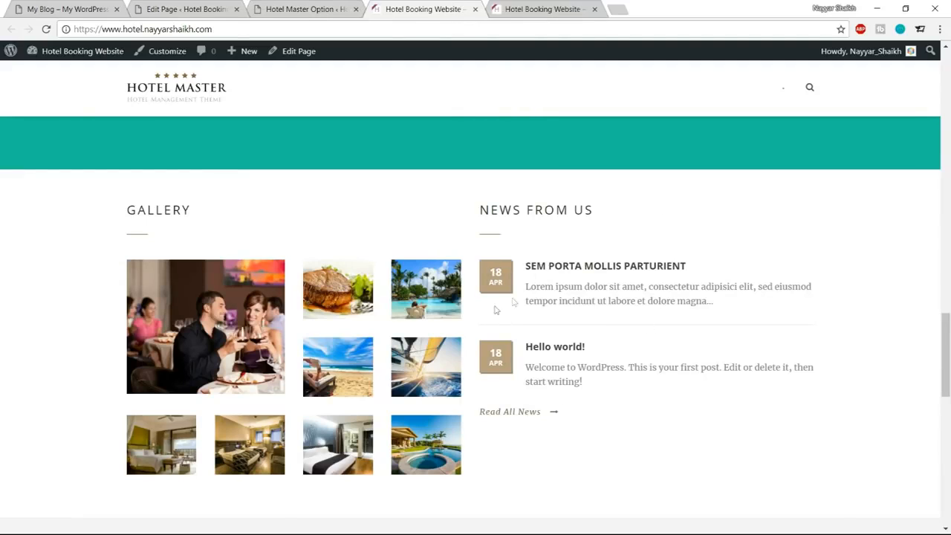
Set the Blog Date Background color to #1abc9c in the theme's Blog Color settings.
{"action": "left_click", "coordinate": [303, 9]}
{"action": "scroll", "coordinate": [632, 230], "scroll_direction": "down", "scroll_amount": 5}
{"action": "scroll", "coordinate": [632, 229], "scroll_direction": "down", "scroll_amount": 3}
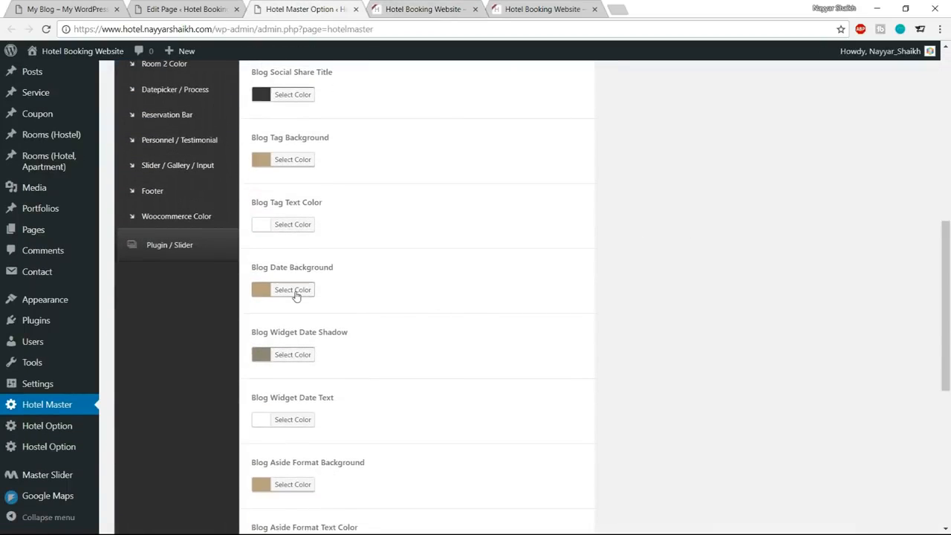
{"action": "left_click", "coordinate": [295, 291]}
{"action": "left_click", "coordinate": [350, 289]}
{"action": "key", "text": "ctrl+a"}
{"action": "key", "text": "ctrl+v"}
{"action": "key", "text": "ctrl+a"}
{"action": "type", "text": "#1abc9"}
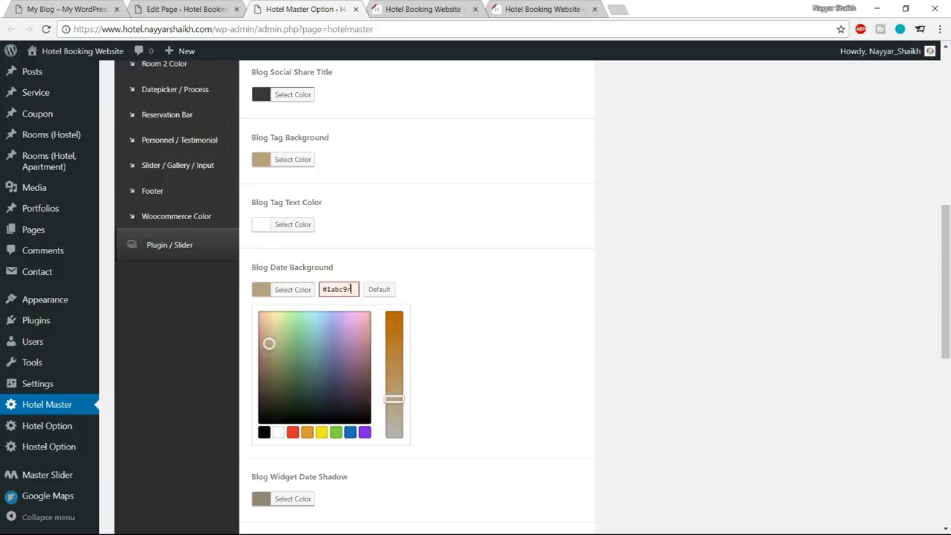
{"action": "type", "text": "c"}
{"action": "left_click", "coordinate": [290, 291]}
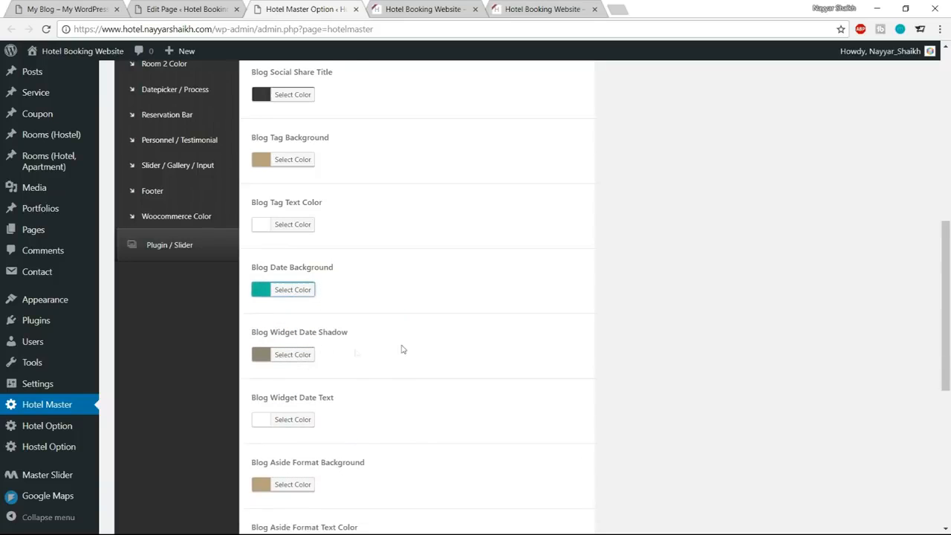
Set the Blog Widget Date Shadow to a darker shade of the #1abc9c teal.
{"action": "scroll", "coordinate": [406, 349], "scroll_direction": "down", "scroll_amount": 1}
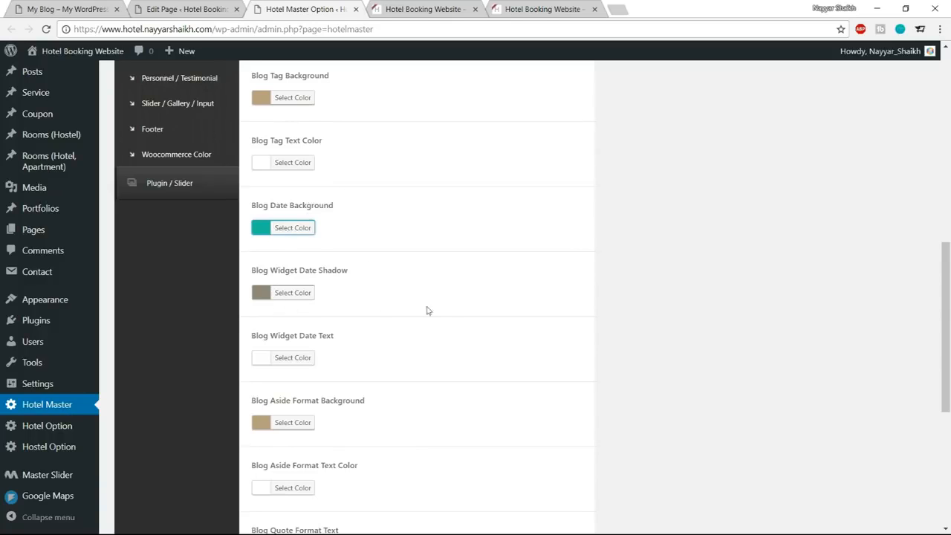
{"action": "scroll", "coordinate": [481, 339], "scroll_direction": "down", "scroll_amount": 1}
{"action": "scroll", "coordinate": [482, 339], "scroll_direction": "up", "scroll_amount": 1}
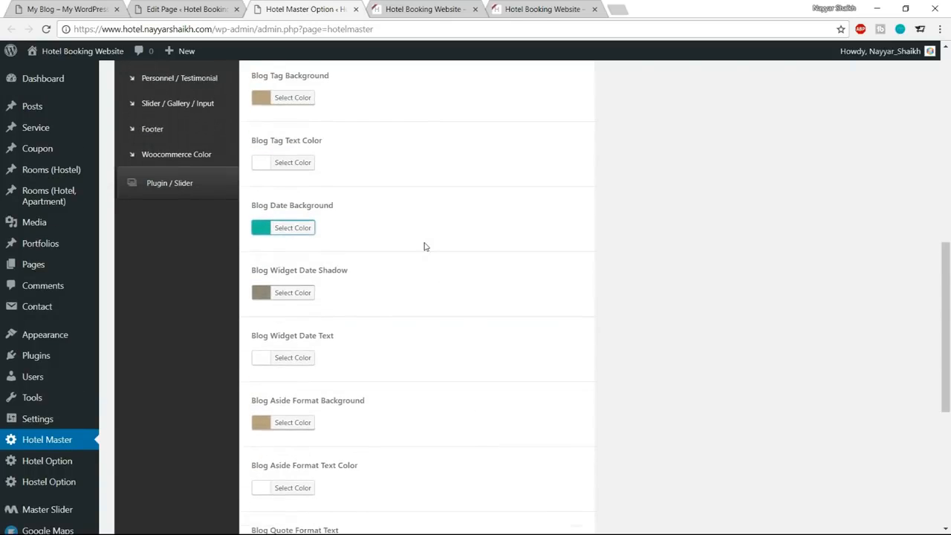
{"action": "left_click", "coordinate": [290, 295]}
{"action": "left_click", "coordinate": [341, 292]}
{"action": "key", "text": "ctrl+a"}
{"action": "type", "text": "#1abc9c"}
{"action": "left_click_drag", "start_coordinate": [311, 345], "coordinate": [312, 371]}
{"action": "left_click", "coordinate": [294, 294]}
Save the blog color changes and reload the home page to check the date boxes.
{"action": "scroll", "coordinate": [426, 340], "scroll_direction": "down", "scroll_amount": 5}
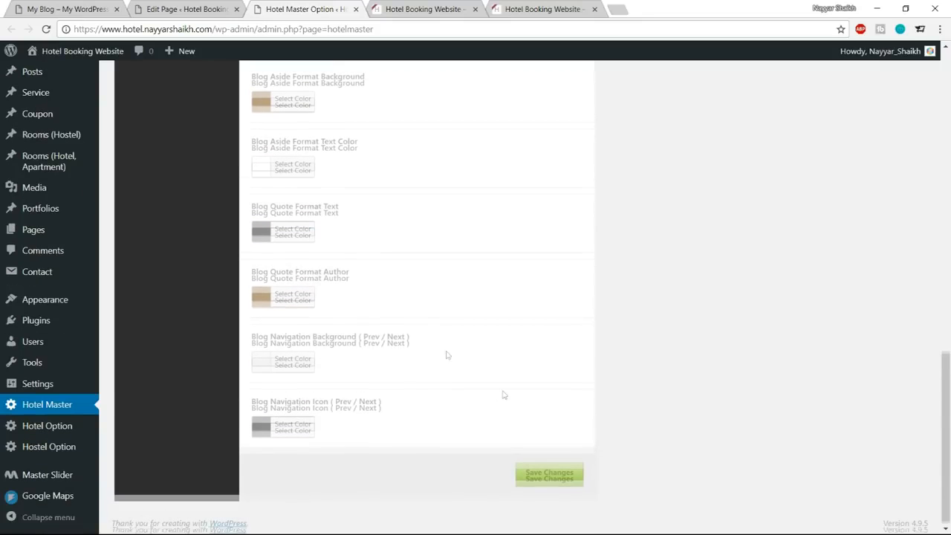
{"action": "left_click", "coordinate": [550, 471]}
{"action": "left_click", "coordinate": [422, 9]}
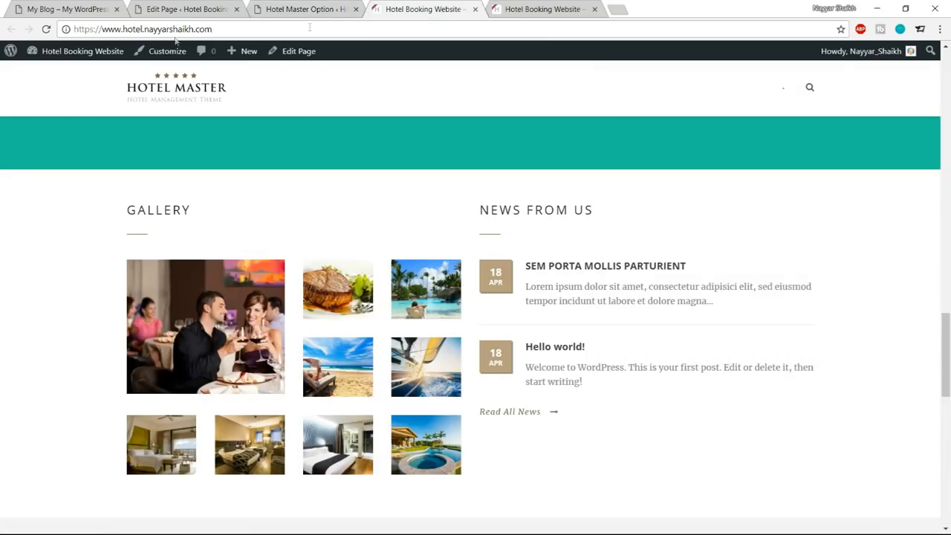
{"action": "left_click", "coordinate": [46, 29]}
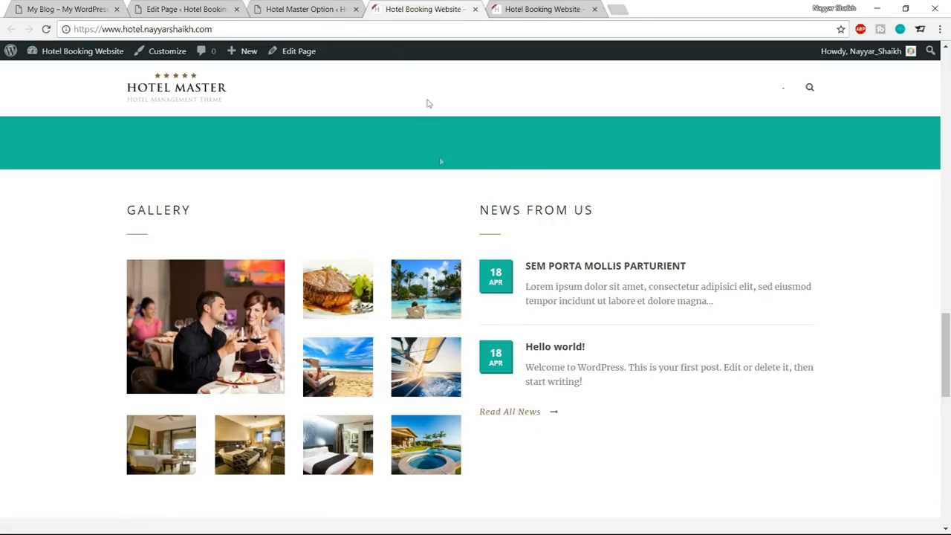
Set the Link Color to #1abc9c in the theme's Body color settings.
{"action": "left_click", "coordinate": [324, 16]}
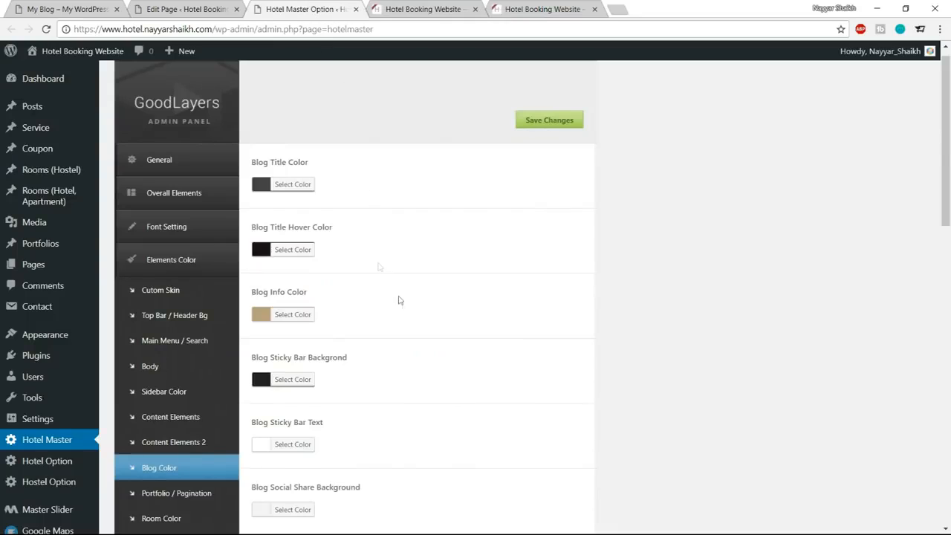
{"action": "scroll", "coordinate": [401, 304], "scroll_direction": "down", "scroll_amount": 2}
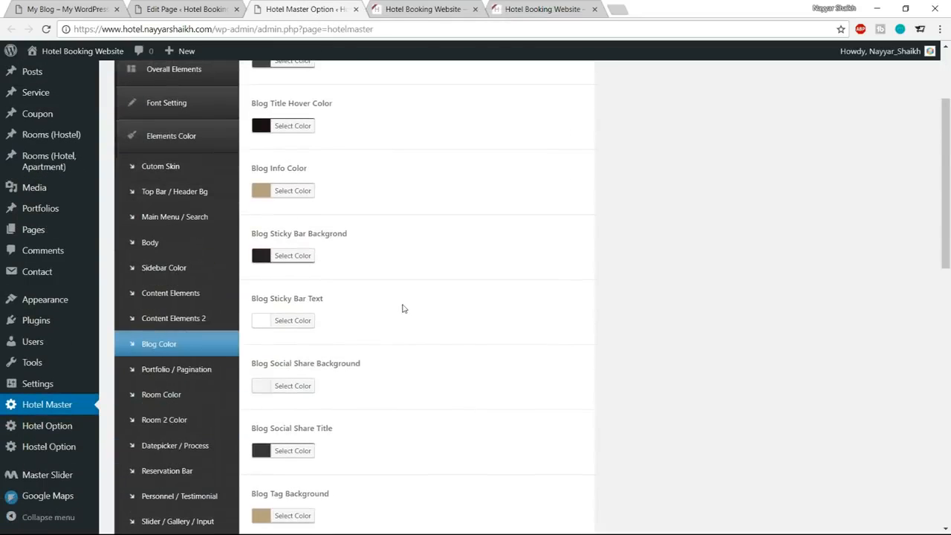
{"action": "left_click", "coordinate": [158, 243]}
{"action": "scroll", "coordinate": [615, 325], "scroll_direction": "down", "scroll_amount": 3}
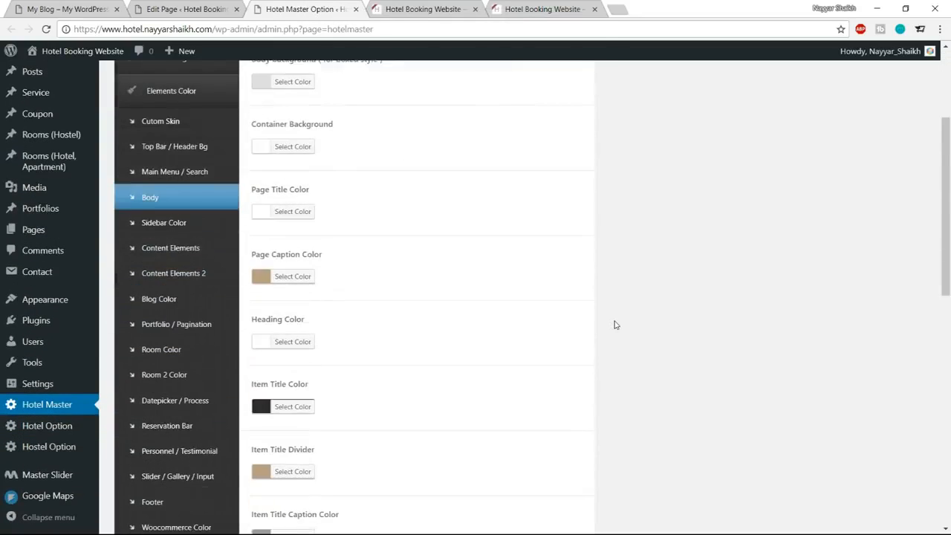
{"action": "scroll", "coordinate": [615, 325], "scroll_direction": "down", "scroll_amount": 3}
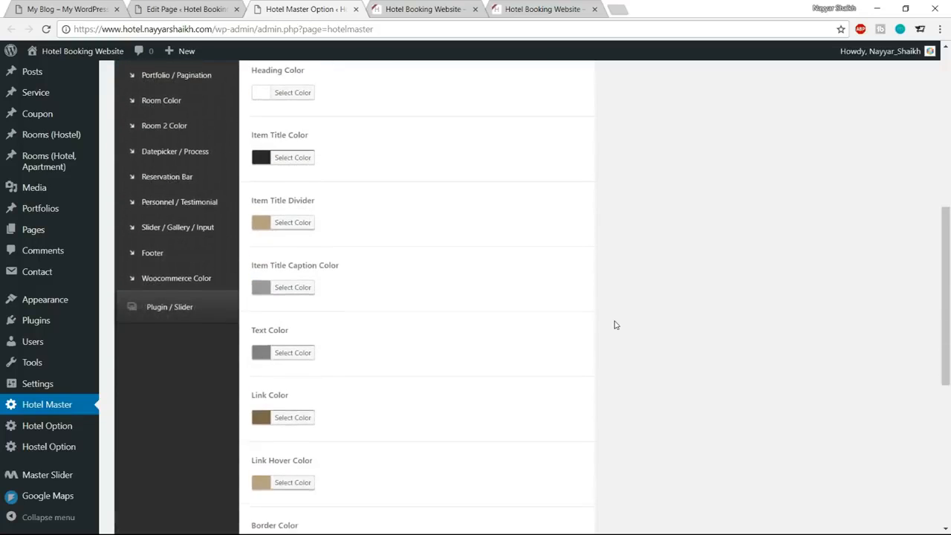
{"action": "scroll", "coordinate": [616, 324], "scroll_direction": "down", "scroll_amount": 3}
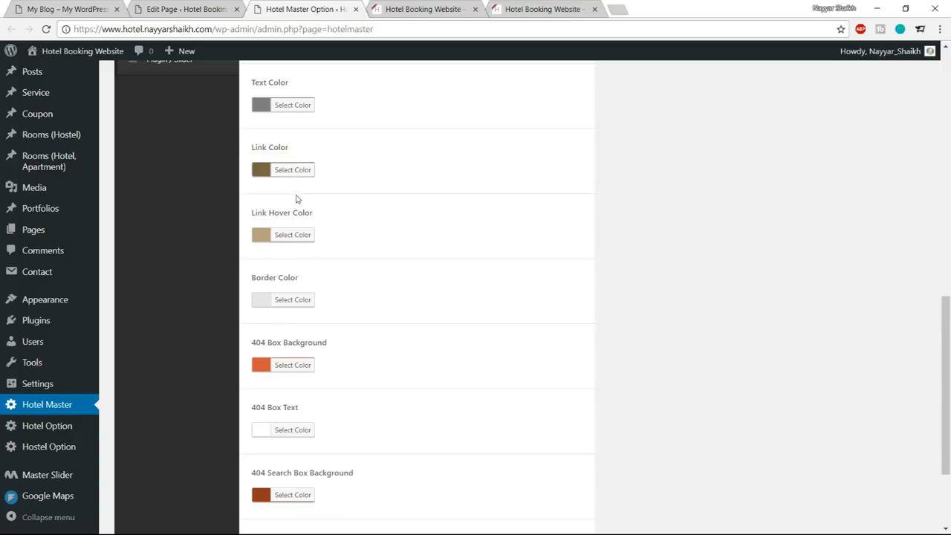
{"action": "left_click", "coordinate": [294, 169]}
{"action": "triple_click", "coordinate": [340, 169]}
{"action": "type", "text": "#1abc9c"}
{"action": "left_click", "coordinate": [294, 169]}
Check the Read All News link on the home page and set the Link Hover Color to a darker shade of #1abc9c.
{"action": "left_click", "coordinate": [376, 7]}
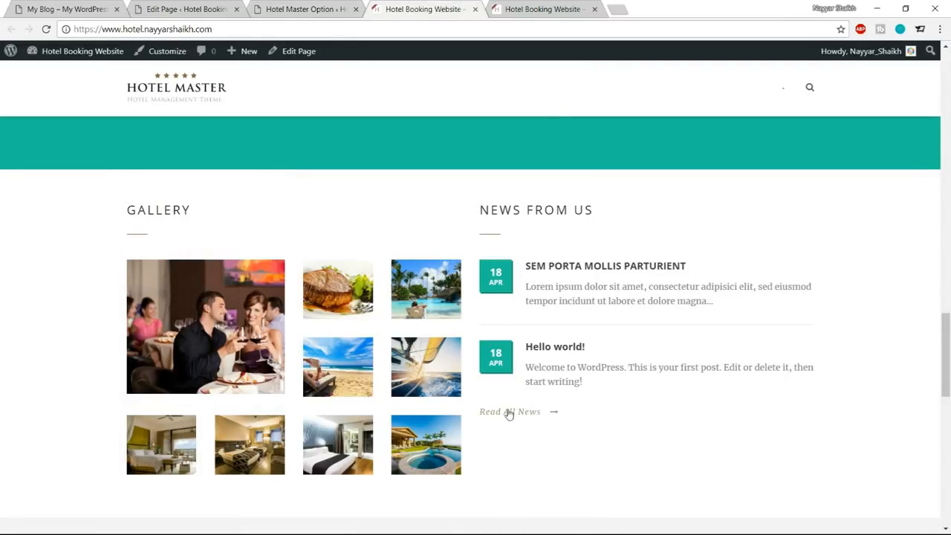
{"action": "left_click", "coordinate": [306, 8]}
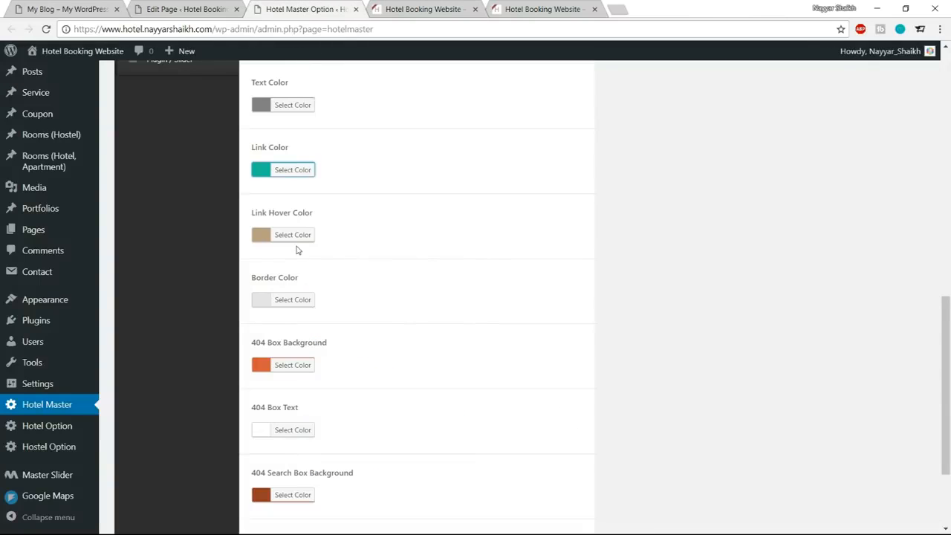
{"action": "left_click", "coordinate": [295, 234]}
{"action": "double_click", "coordinate": [338, 235]}
{"action": "type", "text": "#1abc9c"}
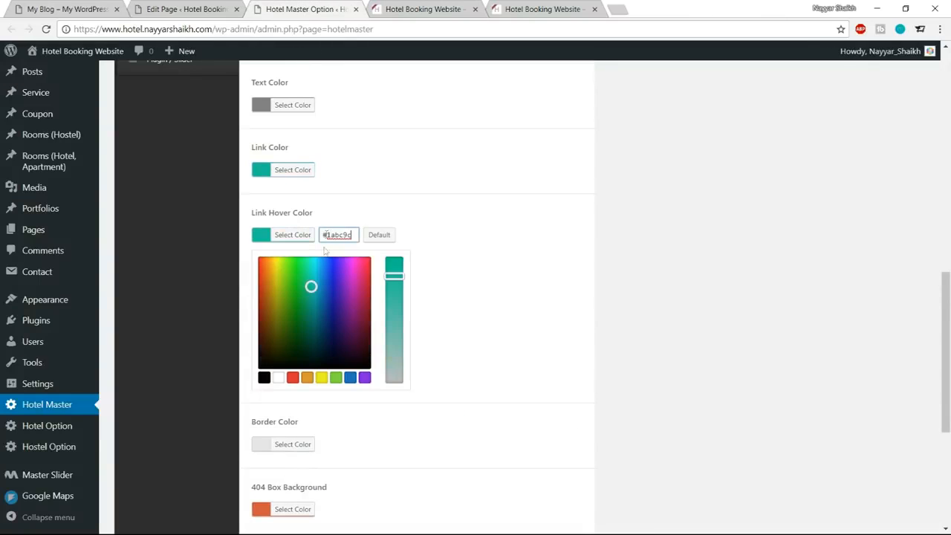
{"action": "left_click_drag", "start_coordinate": [310, 287], "coordinate": [311, 307]}
{"action": "left_click", "coordinate": [289, 236]}
Save the link color changes and reload the home page to check the Read All News link.
{"action": "scroll", "coordinate": [567, 312], "scroll_direction": "down", "scroll_amount": 3}
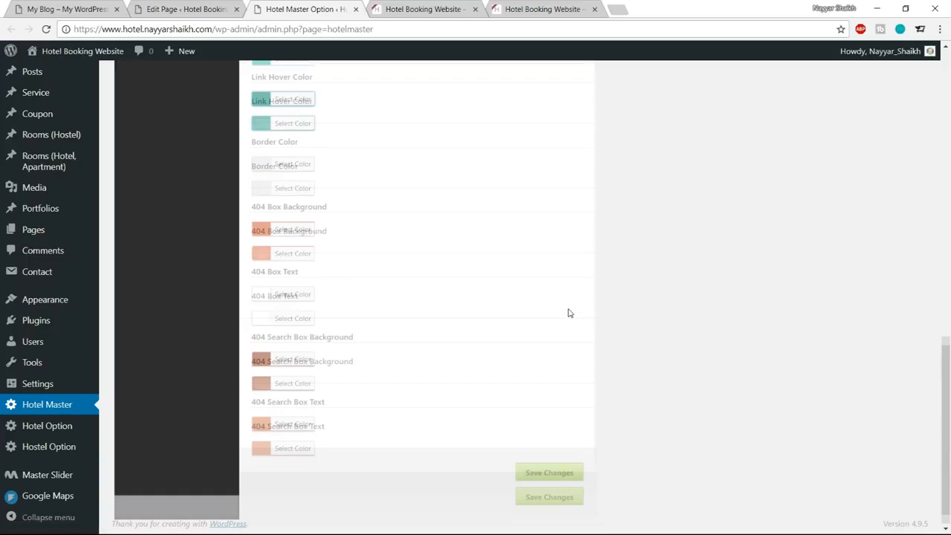
{"action": "left_click", "coordinate": [554, 467]}
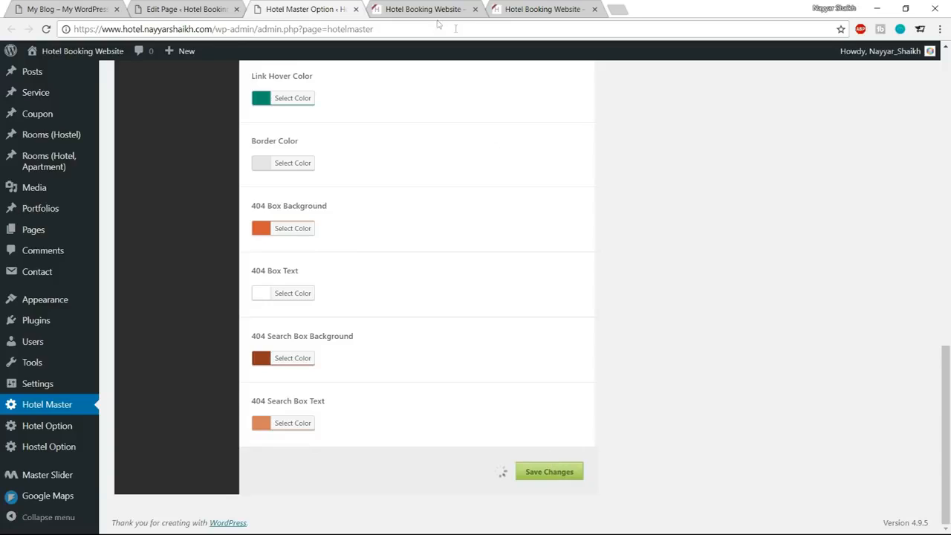
{"action": "left_click", "coordinate": [399, 8]}
{"action": "left_click", "coordinate": [124, 80]}
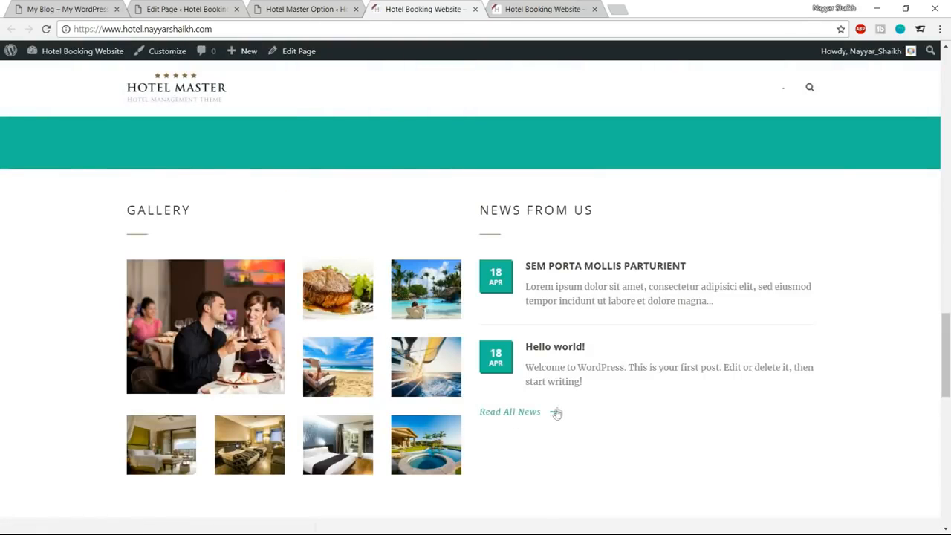
Set the Item Title Divider color to #1abc9c in the theme's Body color settings.
{"action": "left_click", "coordinate": [336, 9]}
{"action": "scroll", "coordinate": [541, 299], "scroll_direction": "up", "scroll_amount": 10}
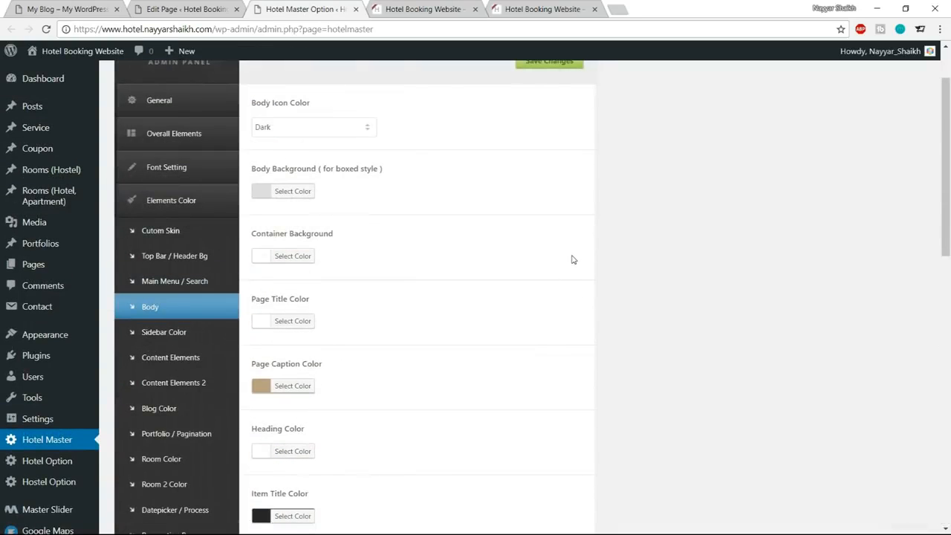
{"action": "scroll", "coordinate": [572, 259], "scroll_direction": "down", "scroll_amount": 1}
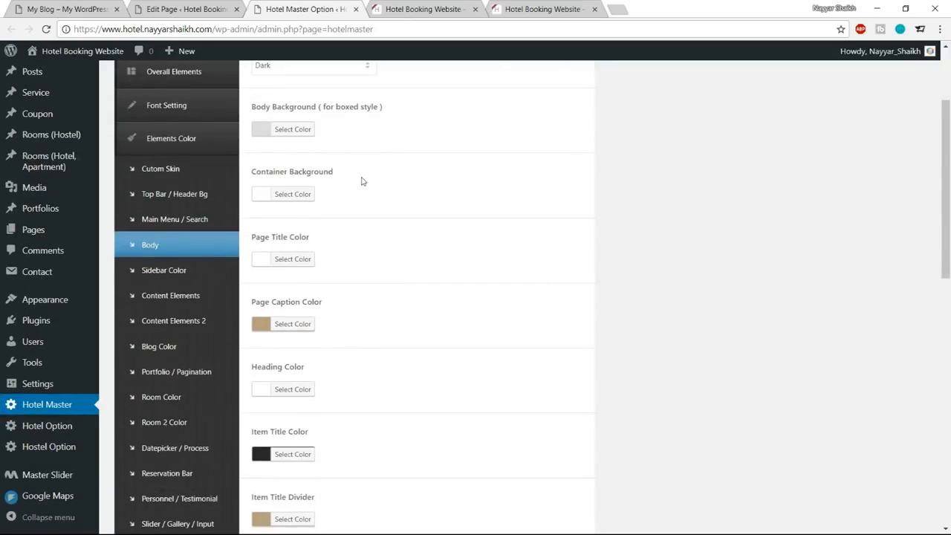
{"action": "scroll", "coordinate": [441, 227], "scroll_direction": "down", "scroll_amount": 3}
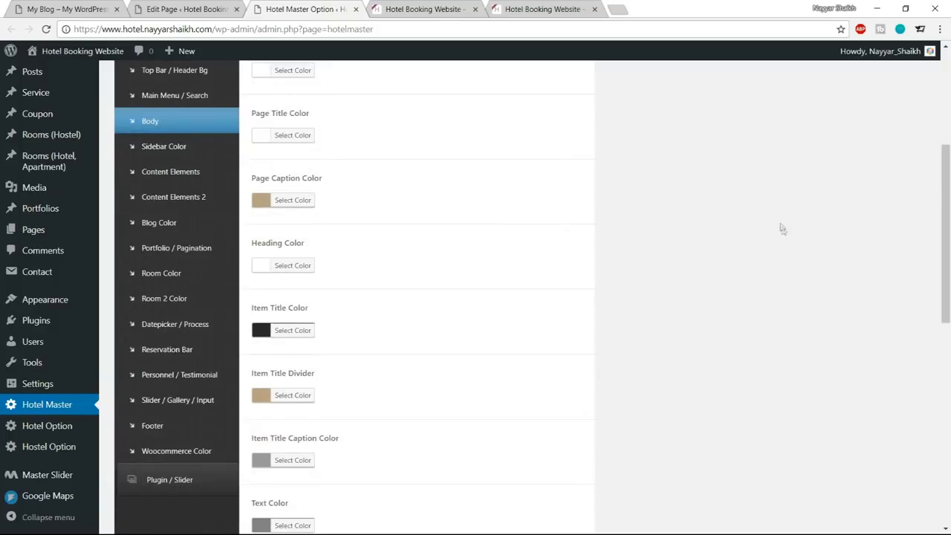
{"action": "scroll", "coordinate": [789, 225], "scroll_direction": "down", "scroll_amount": 1}
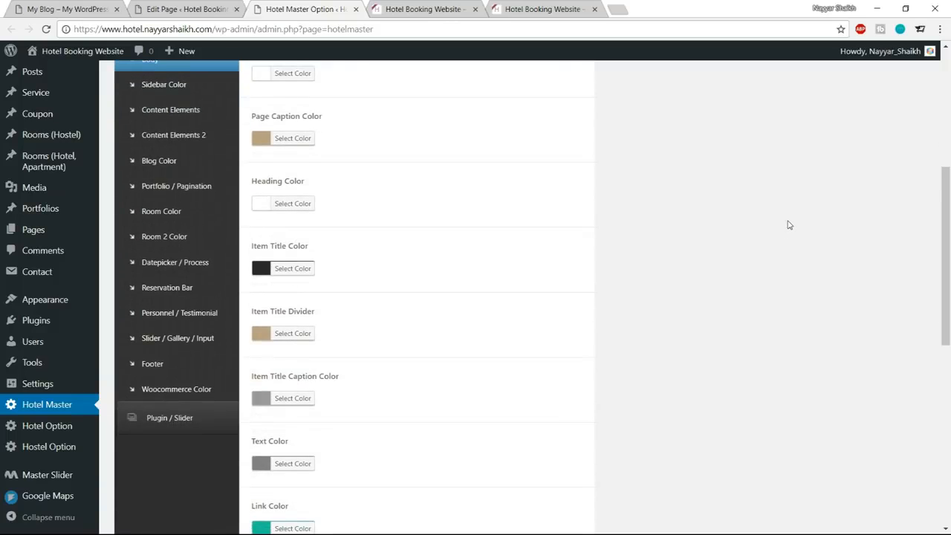
{"action": "left_click", "coordinate": [312, 333]}
{"action": "scroll", "coordinate": [384, 287], "scroll_direction": "down", "scroll_amount": 1}
{"action": "left_click_drag", "start_coordinate": [354, 271], "coordinate": [312, 275]}
{"action": "type", "text": "#1abc9c"}
{"action": "left_click", "coordinate": [296, 273]}
Save the title divider color and reload the home page to check the Gallery and News From Us dividers.
{"action": "scroll", "coordinate": [468, 360], "scroll_direction": "down", "scroll_amount": 5}
{"action": "scroll", "coordinate": [502, 387], "scroll_direction": "down", "scroll_amount": 3}
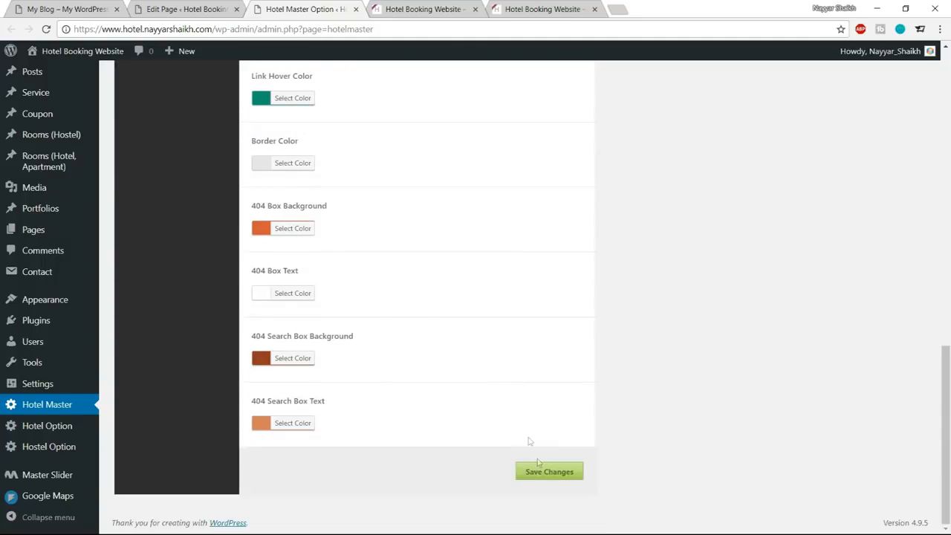
{"action": "left_click", "coordinate": [539, 471]}
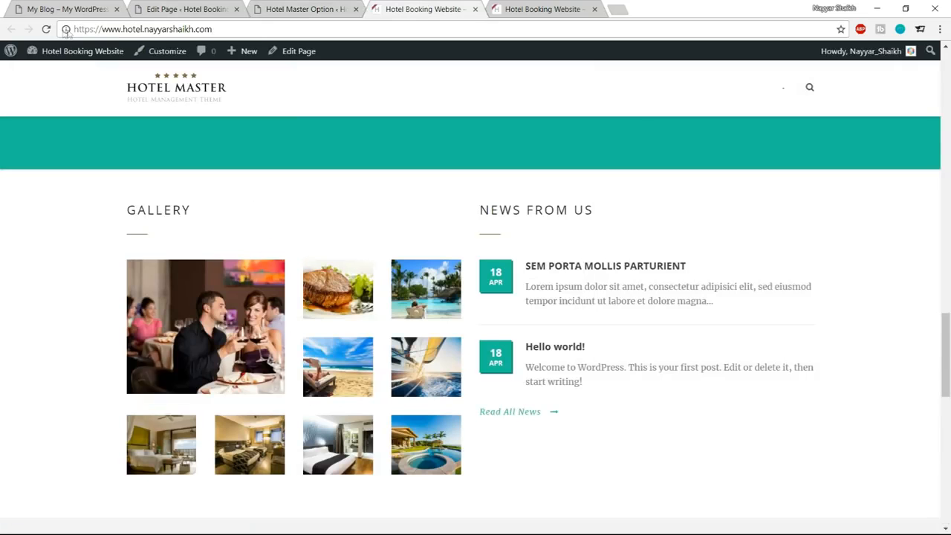
{"action": "left_click", "coordinate": [47, 29]}
Examine the statistics section below the Gallery on the reference page, and return to the Home page editor.
{"action": "scroll", "coordinate": [743, 319], "scroll_direction": "down", "scroll_amount": 1}
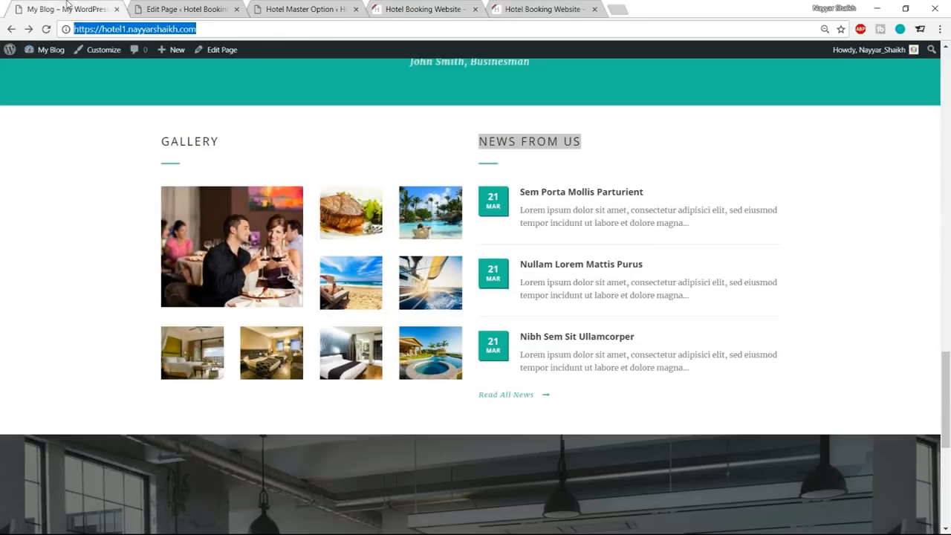
{"action": "scroll", "coordinate": [654, 246], "scroll_direction": "down", "scroll_amount": 5}
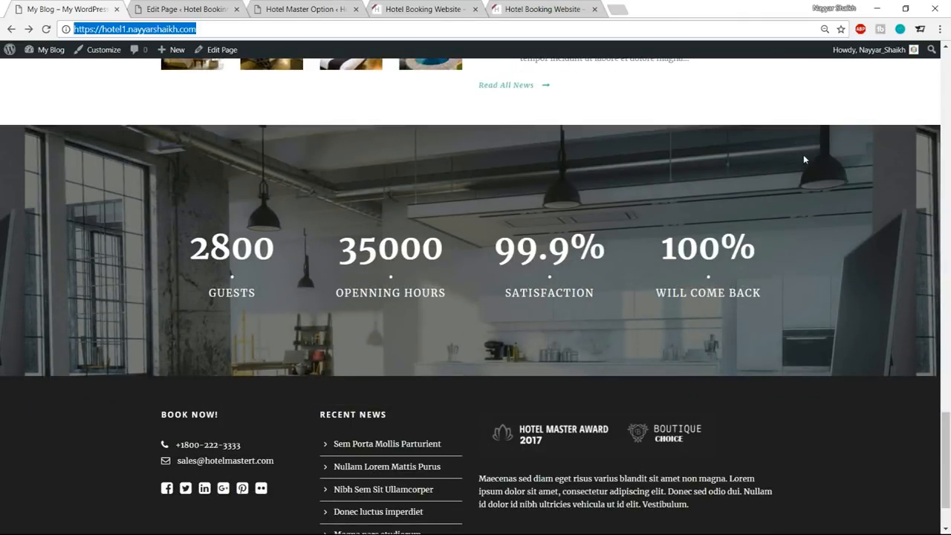
{"action": "left_click", "coordinate": [206, 8]}
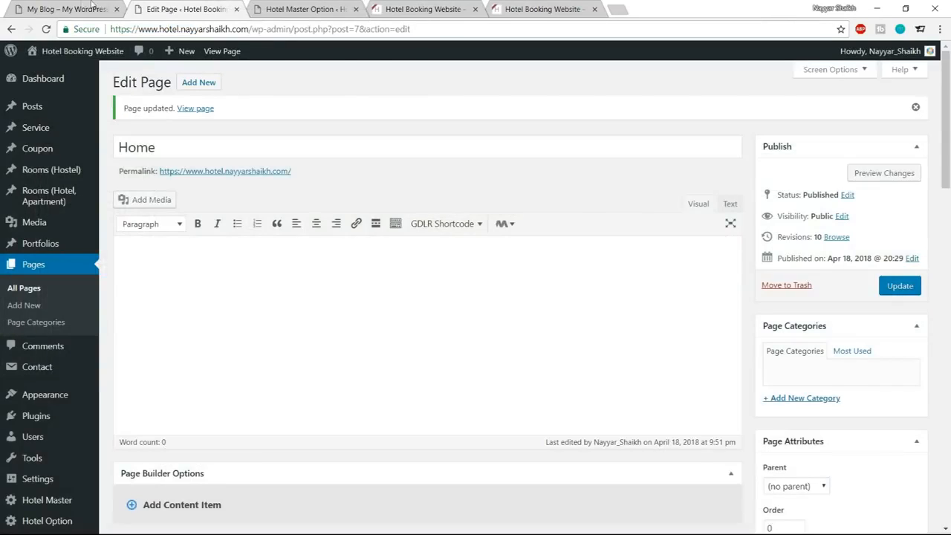
Check the statistics section on the reference page, and add a Background/Parallax Wrapper to the Home page builder.
{"action": "left_click", "coordinate": [91, 6]}
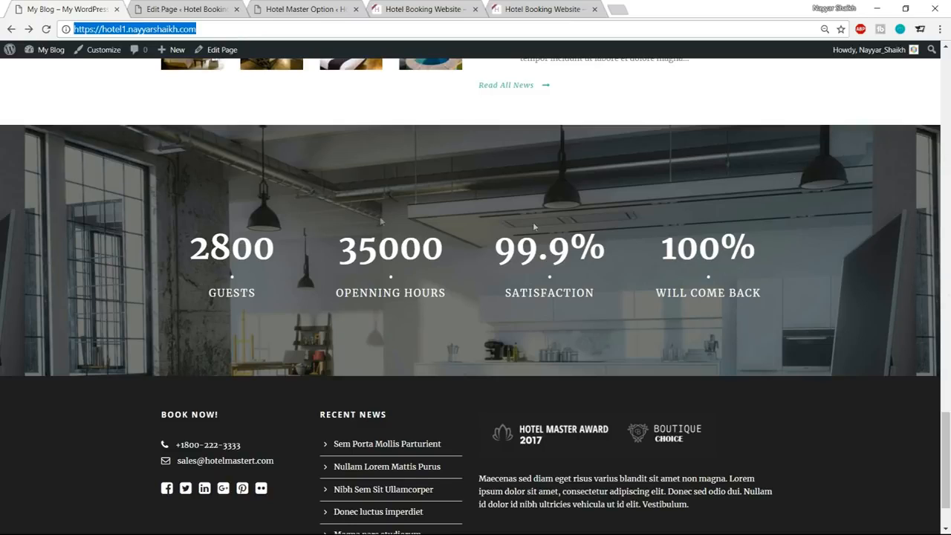
{"action": "left_click", "coordinate": [170, 6]}
{"action": "scroll", "coordinate": [439, 304], "scroll_direction": "down", "scroll_amount": 10}
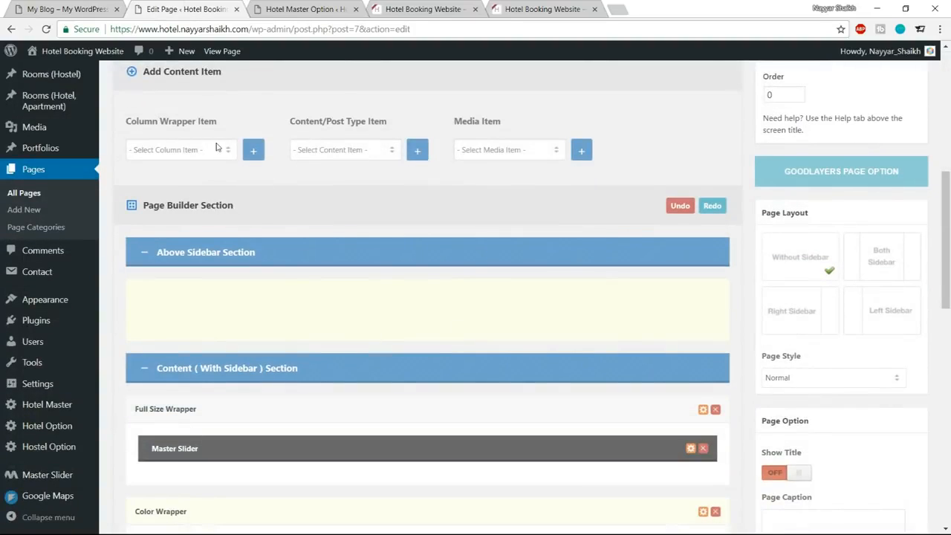
{"action": "left_click", "coordinate": [216, 147]}
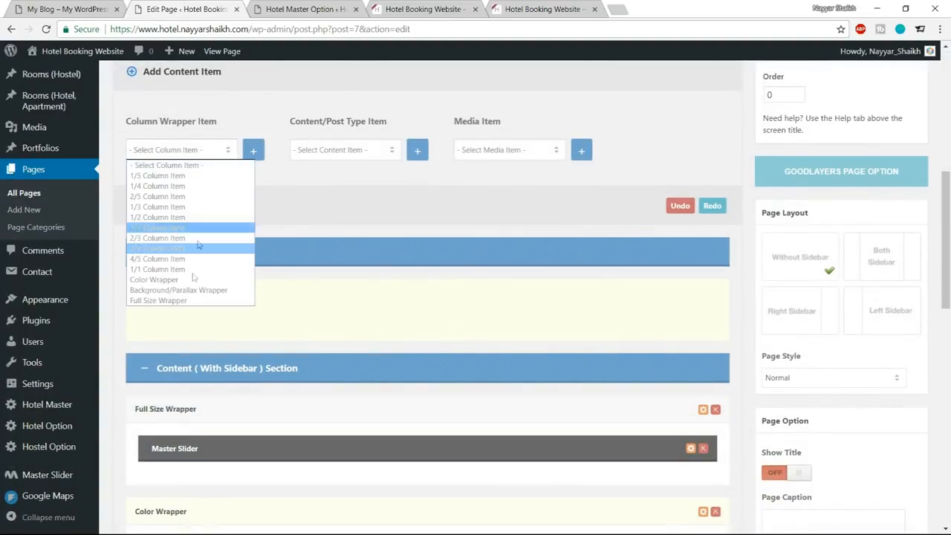
{"action": "left_click", "coordinate": [188, 291]}
{"action": "left_click", "coordinate": [253, 153]}
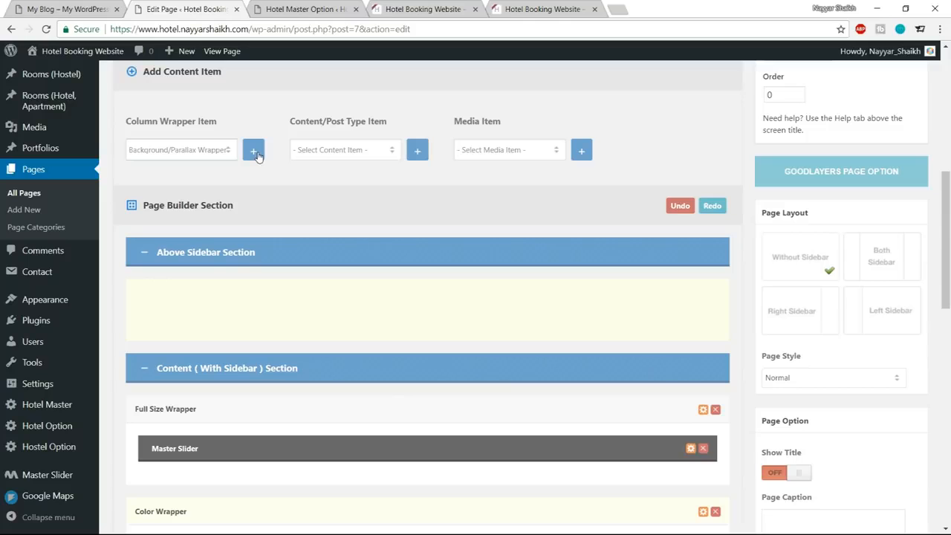
Add four 1/4 Column Items and place them side by side inside the new Background/Parallax Wrapper below the Gallery and Blog.
{"action": "left_click", "coordinate": [102, 6]}
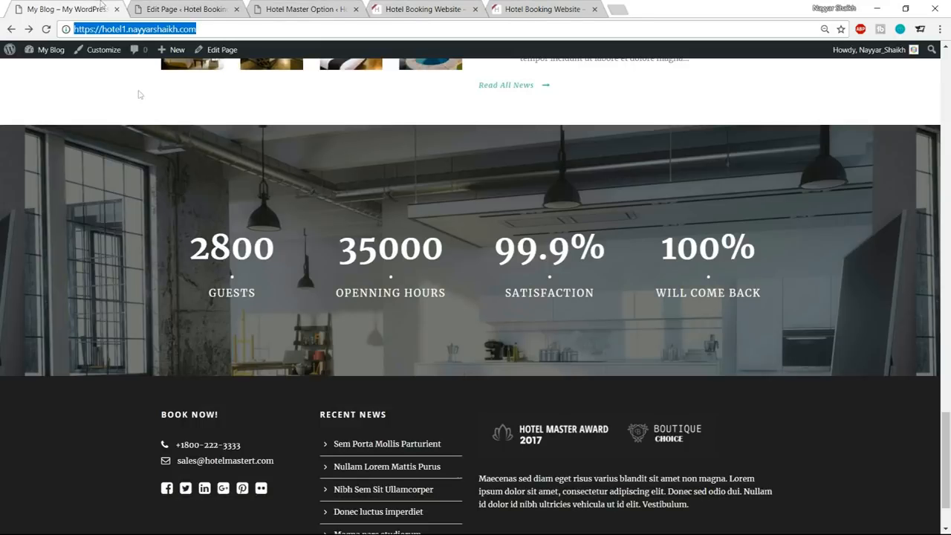
{"action": "left_click", "coordinate": [214, 6]}
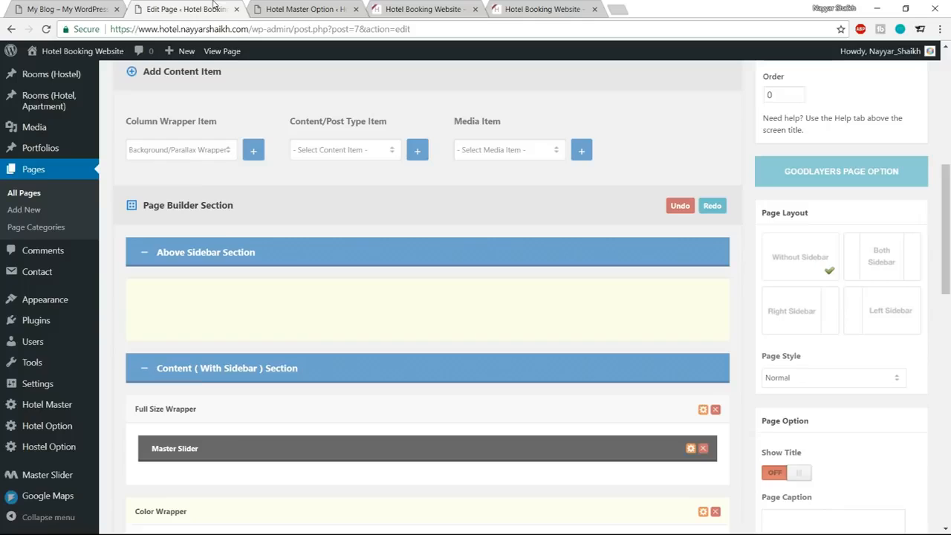
{"action": "left_click", "coordinate": [205, 150]}
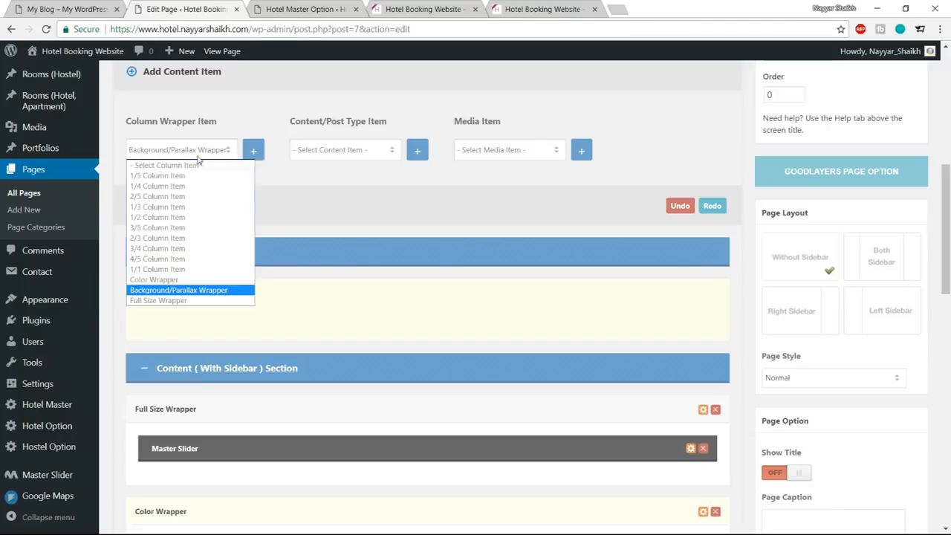
{"action": "left_click", "coordinate": [180, 186]}
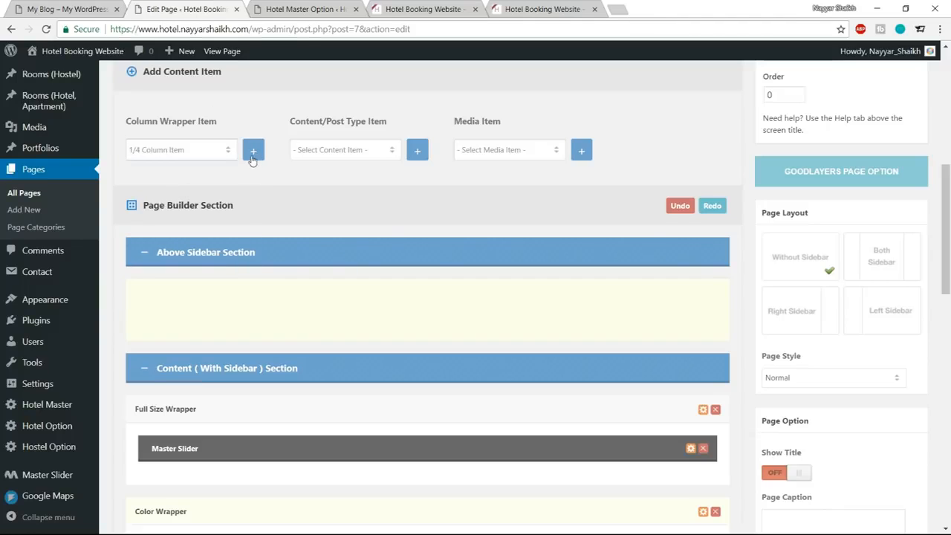
{"action": "left_click", "coordinate": [254, 151]}
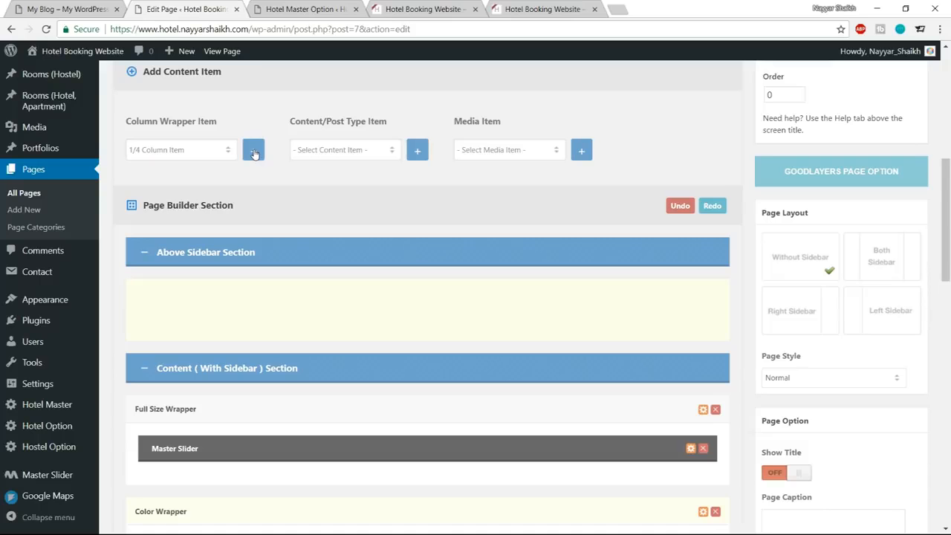
{"action": "scroll", "coordinate": [333, 223], "scroll_direction": "down", "scroll_amount": 10}
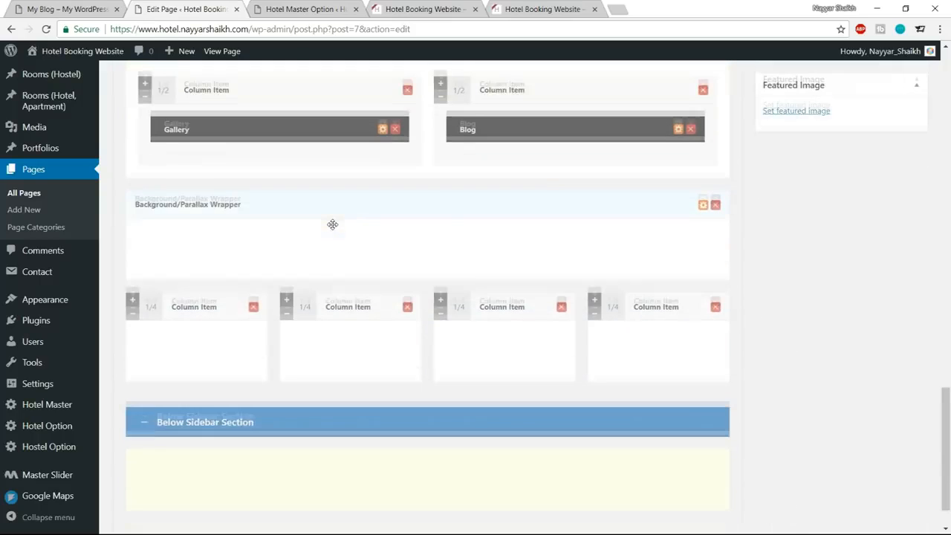
{"action": "left_click_drag", "start_coordinate": [153, 304], "coordinate": [170, 245]}
{"action": "left_click_drag", "start_coordinate": [153, 352], "coordinate": [141, 240]}
Compare with the reference page, and open the file upload for the new Background/Parallax Wrapper's background image.
{"action": "key", "text": "ctrl+1"}
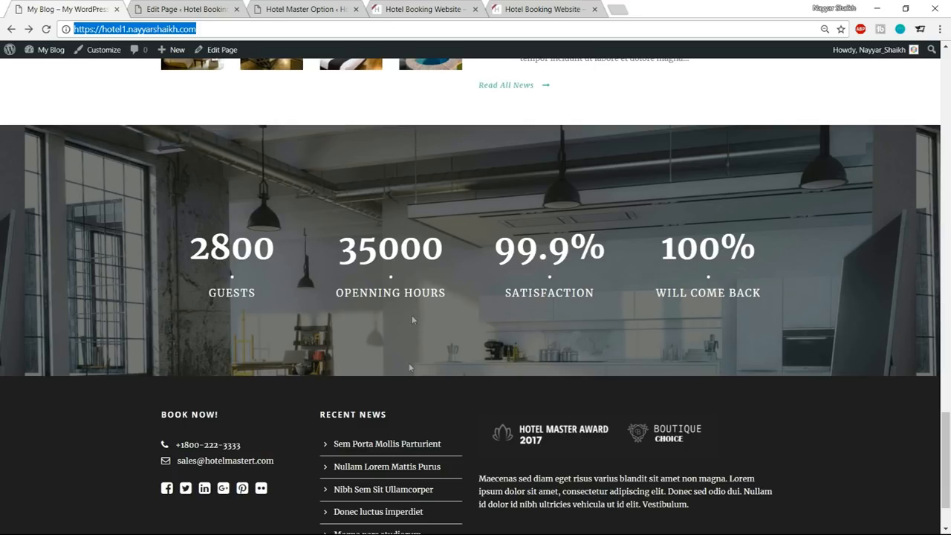
{"action": "left_click", "coordinate": [215, 8]}
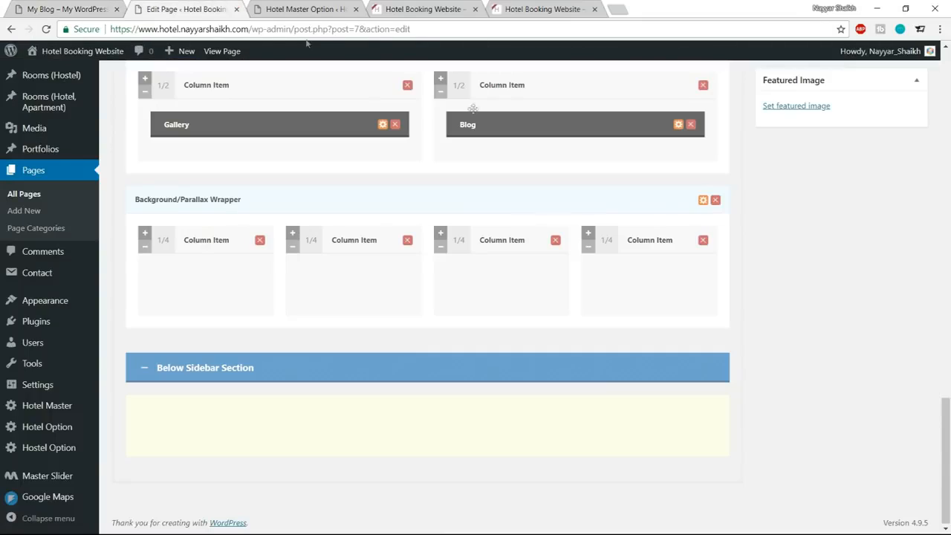
{"action": "left_click", "coordinate": [702, 202]}
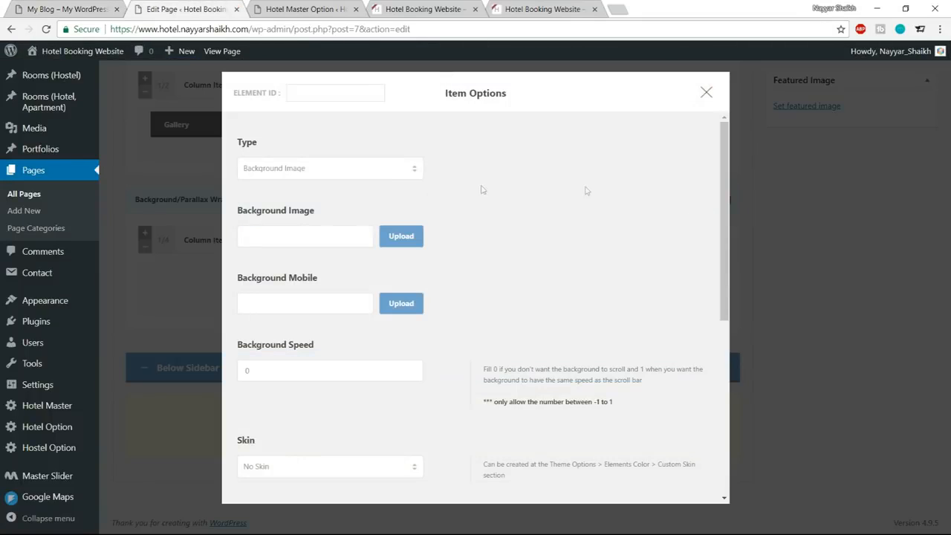
{"action": "left_click", "coordinate": [412, 237]}
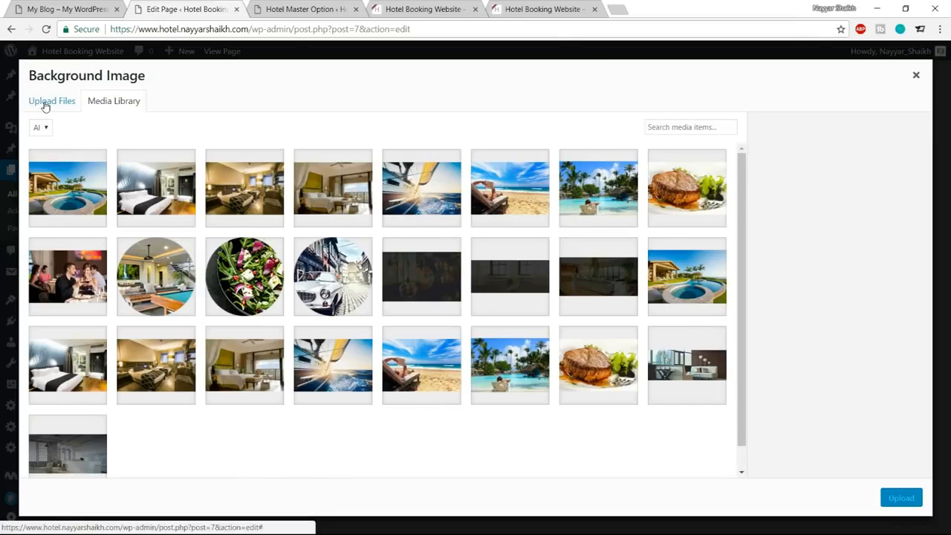
{"action": "left_click", "coordinate": [44, 104]}
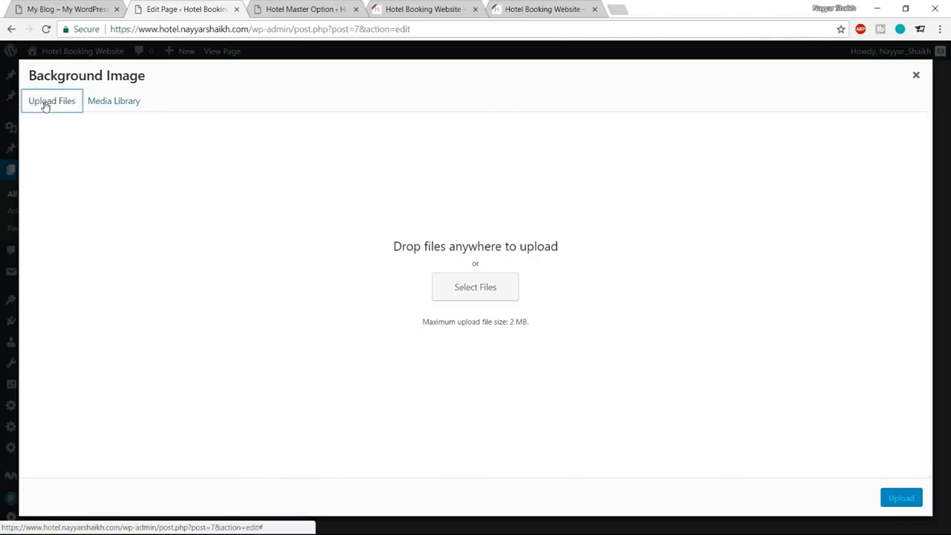
{"action": "left_click", "coordinate": [475, 291]}
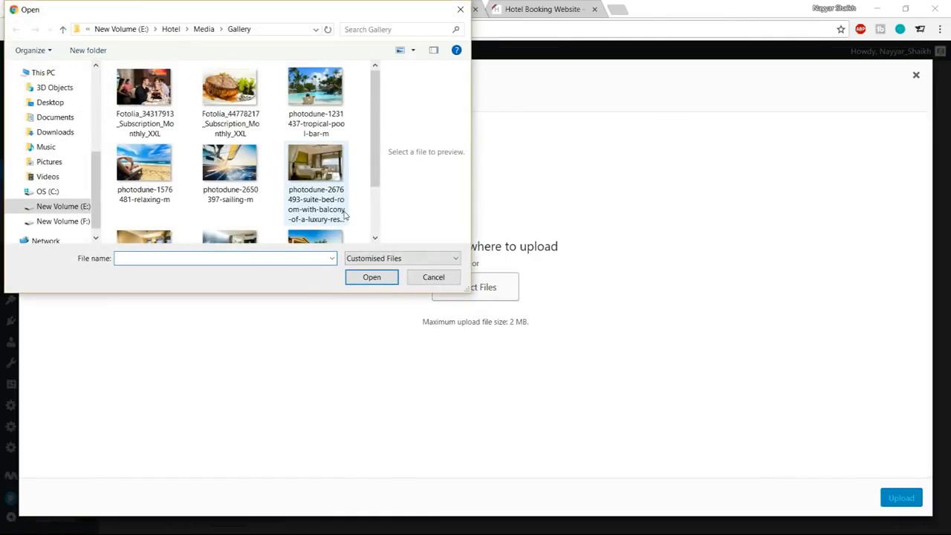
Upload service-bg from the Hotel > Media folder and use it as the wrapper's background image.
{"action": "scroll", "coordinate": [344, 216], "scroll_direction": "down", "scroll_amount": 1}
{"action": "scroll", "coordinate": [323, 215], "scroll_direction": "up", "scroll_amount": 2}
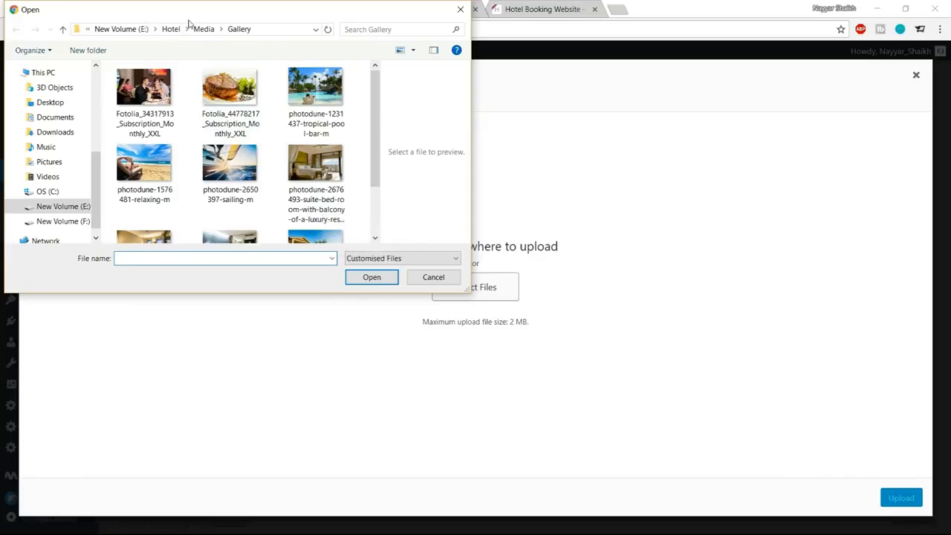
{"action": "left_click", "coordinate": [204, 29]}
{"action": "scroll", "coordinate": [312, 163], "scroll_direction": "down", "scroll_amount": 10}
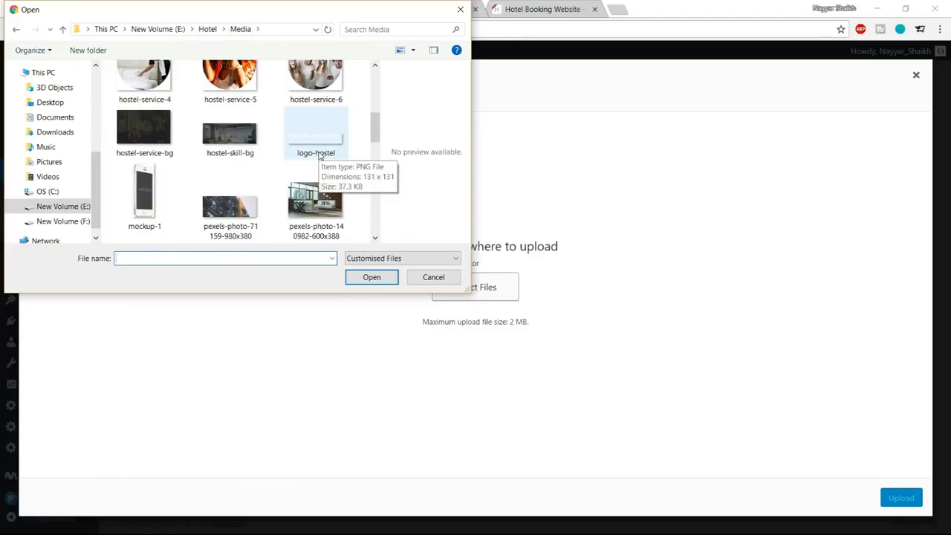
{"action": "scroll", "coordinate": [344, 182], "scroll_direction": "down", "scroll_amount": 5}
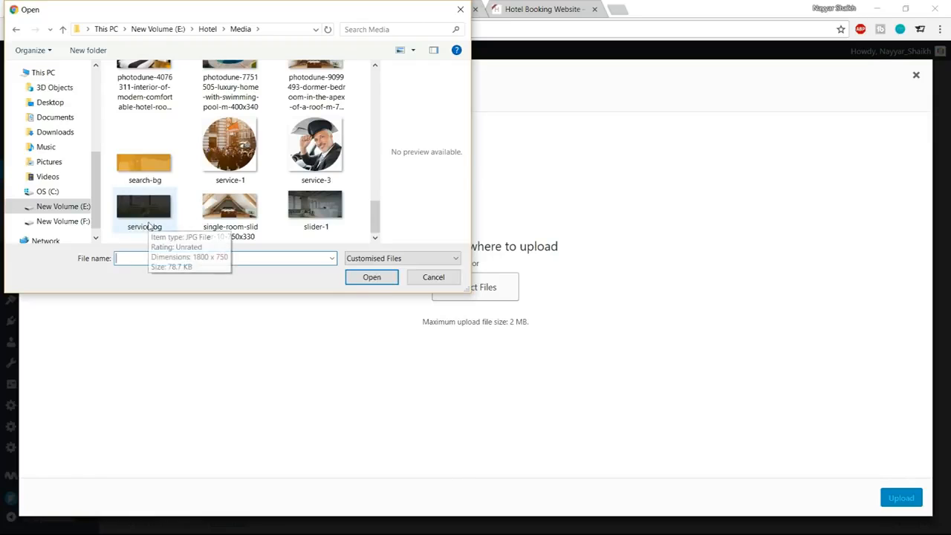
{"action": "left_click", "coordinate": [148, 223]}
{"action": "left_click", "coordinate": [369, 278]}
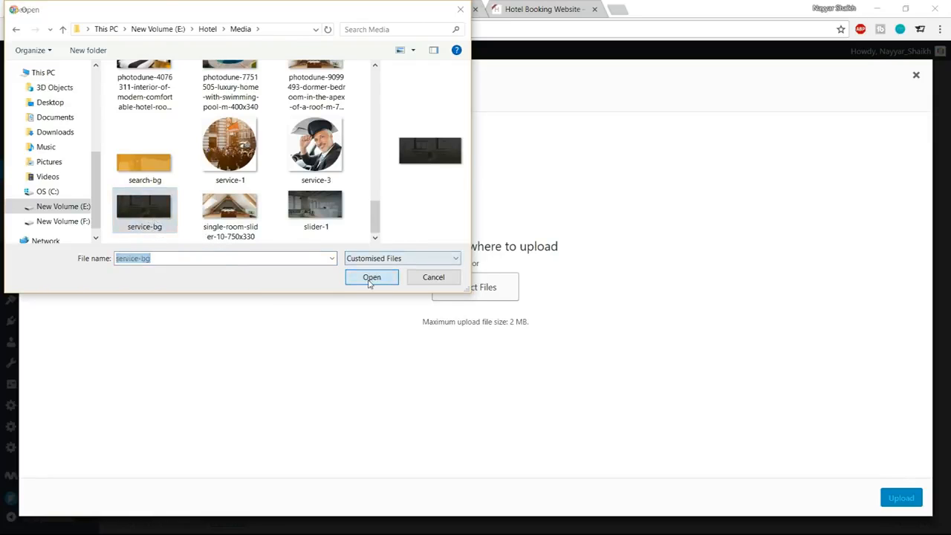
{"action": "left_click", "coordinate": [89, 8]}
{"action": "left_click", "coordinate": [167, 6]}
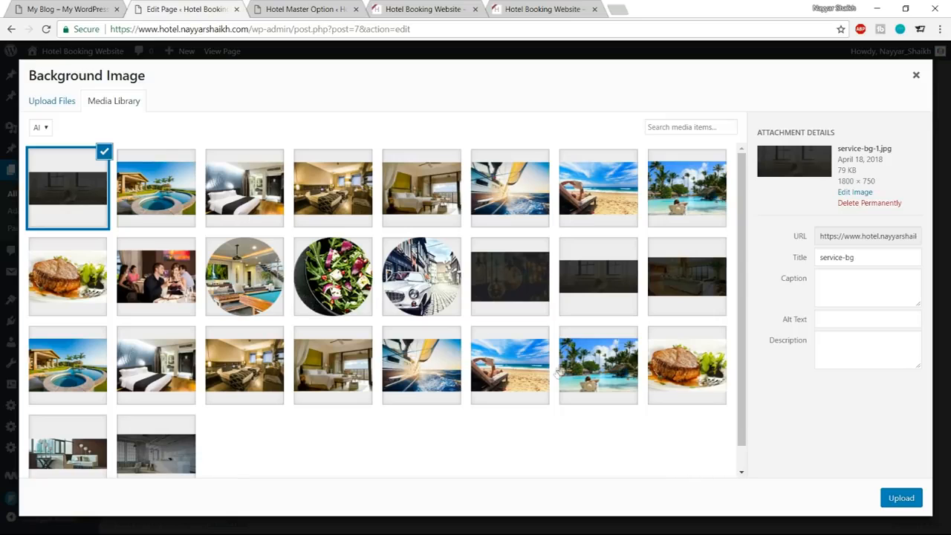
{"action": "left_click", "coordinate": [900, 498]}
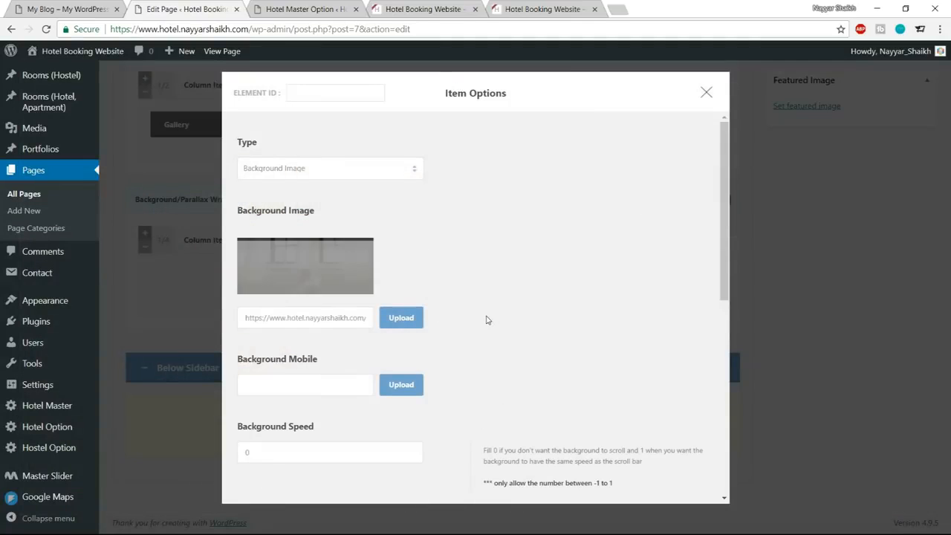
Set the wrapper's top padding to 190px, change its bottom padding, and save the item options.
{"action": "scroll", "coordinate": [487, 320], "scroll_direction": "down", "scroll_amount": 4}
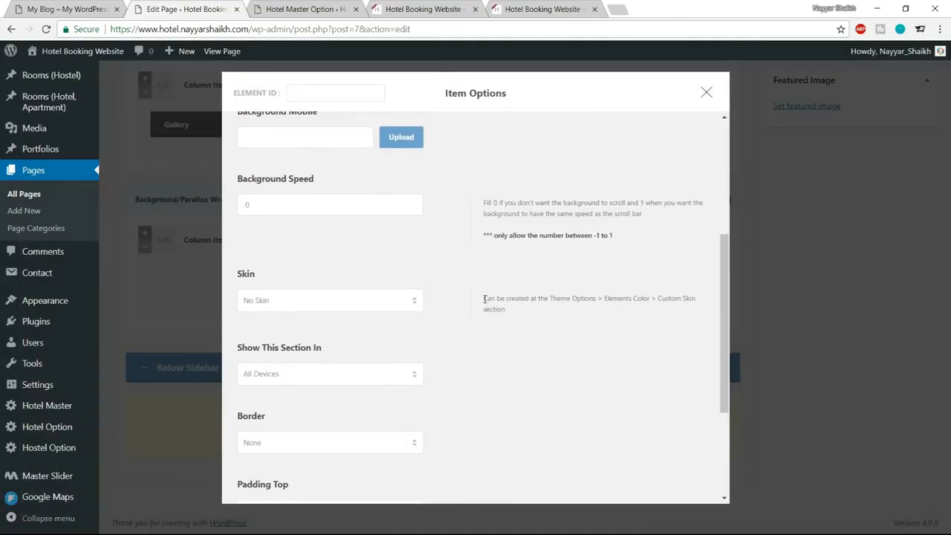
{"action": "scroll", "coordinate": [485, 300], "scroll_direction": "up", "scroll_amount": 1}
{"action": "scroll", "coordinate": [485, 303], "scroll_direction": "down", "scroll_amount": 3}
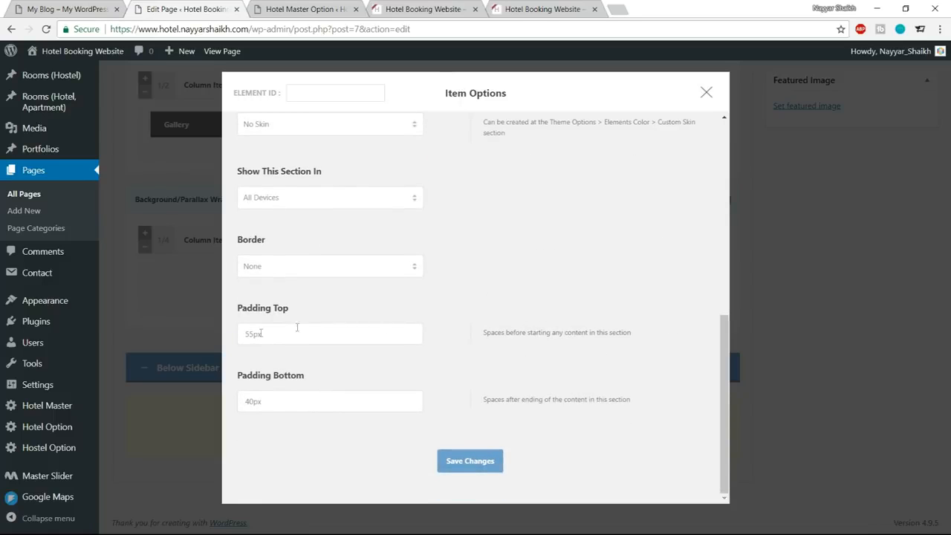
{"action": "left_click_drag", "start_coordinate": [250, 334], "coordinate": [244, 333]}
{"action": "type", "text": "190"}
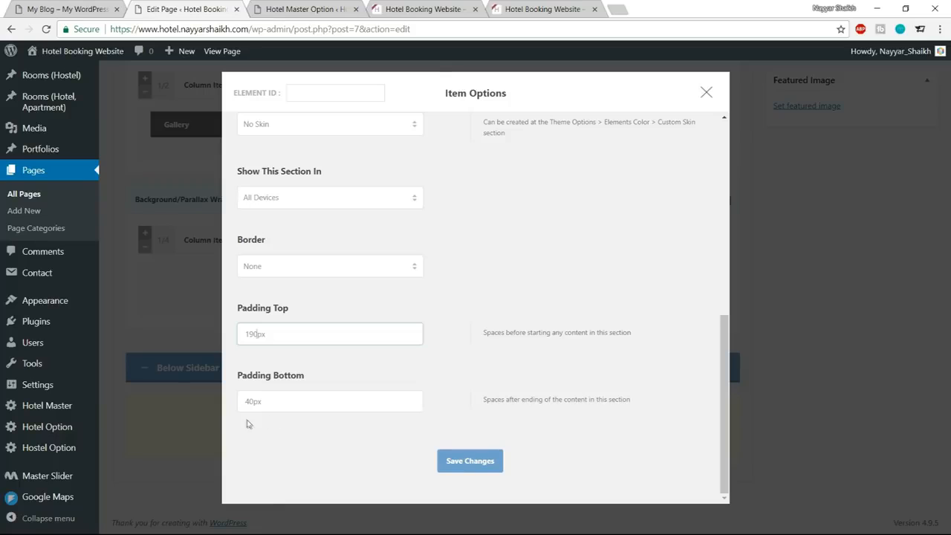
{"action": "left_click_drag", "start_coordinate": [254, 402], "coordinate": [236, 404]}
{"action": "type", "text": "12"}
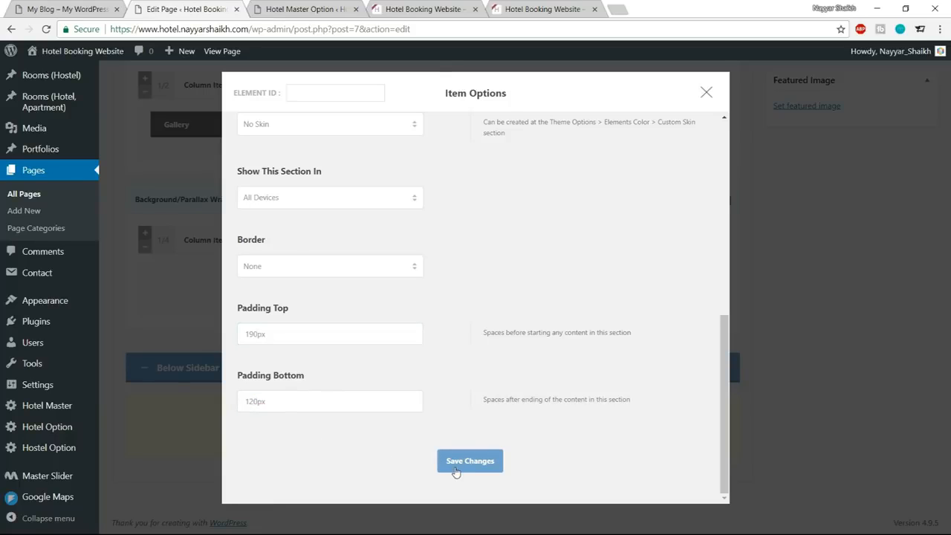
{"action": "left_click", "coordinate": [456, 461]}
Examine the Guests statistic on the reference page, and return to the content item choices in the Home page editor.
{"action": "left_click", "coordinate": [71, 9]}
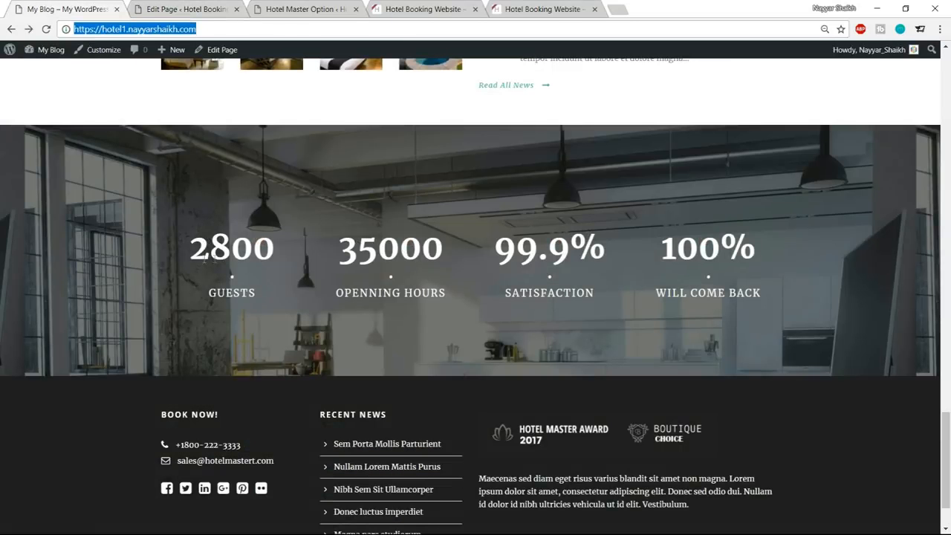
{"action": "left_click_drag", "start_coordinate": [197, 239], "coordinate": [284, 283]}
{"action": "left_click", "coordinate": [280, 284]}
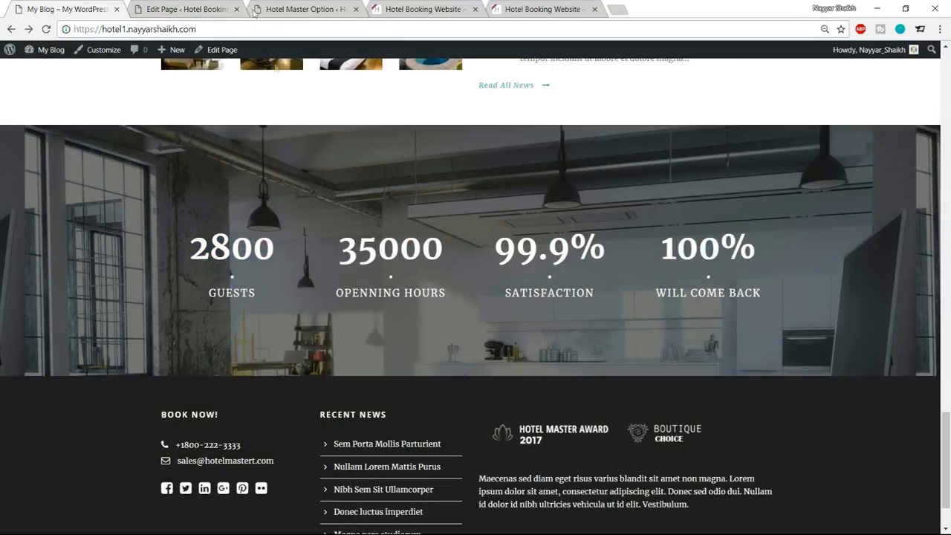
{"action": "left_click", "coordinate": [212, 8]}
{"action": "left_click", "coordinate": [305, 7]}
{"action": "left_click", "coordinate": [230, 9]}
{"action": "scroll", "coordinate": [313, 274], "scroll_direction": "up", "scroll_amount": 15}
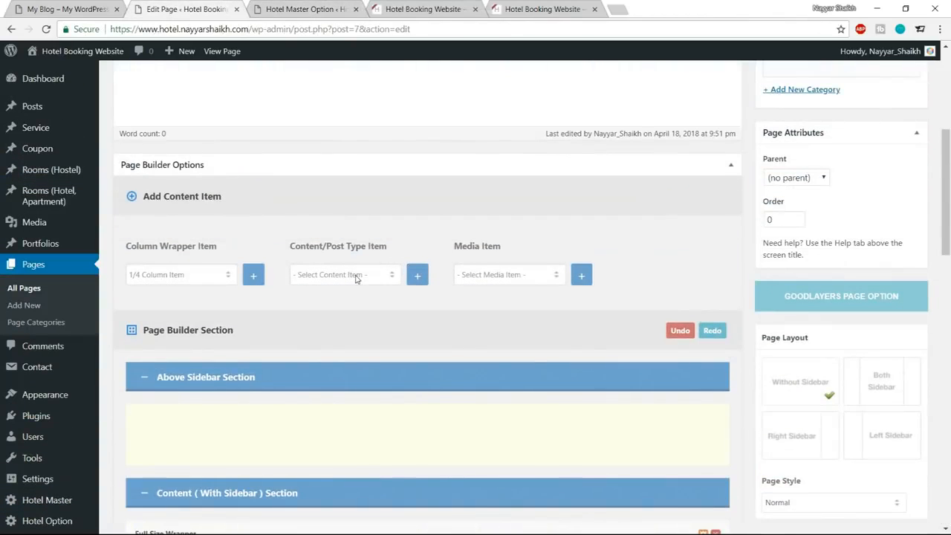
{"action": "left_click", "coordinate": [356, 275]}
{"action": "scroll", "coordinate": [356, 365], "scroll_direction": "down", "scroll_amount": 5}
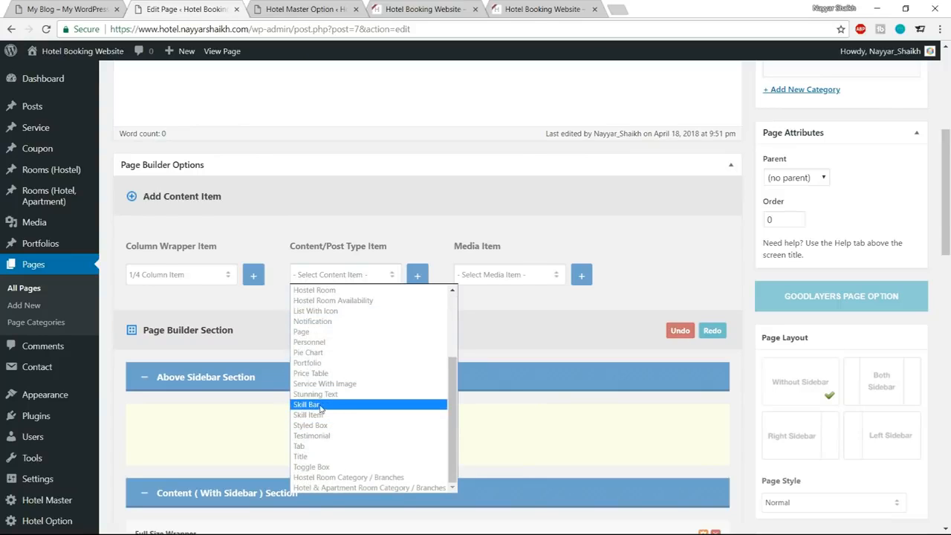
{"action": "left_click", "coordinate": [330, 406]}
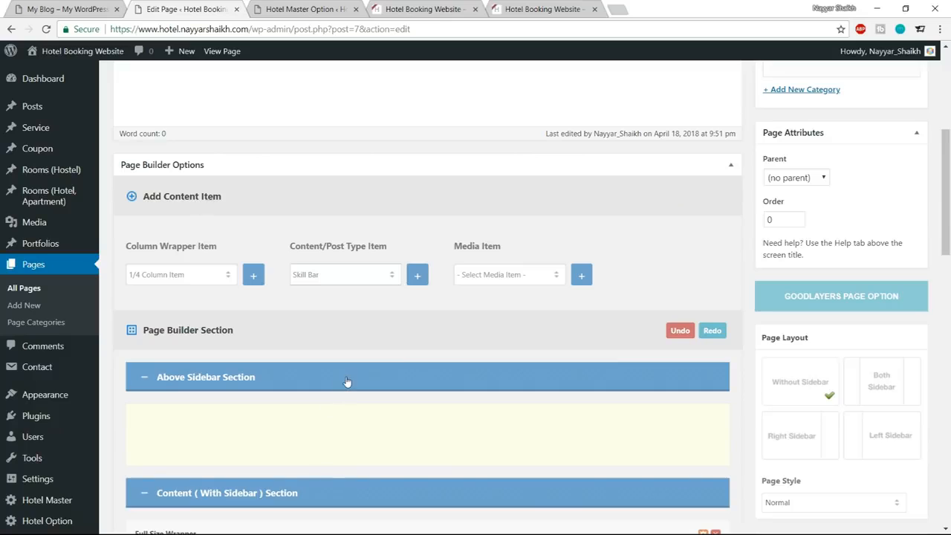
Add a Skill Item to the first 1/4 column of the Background/Parallax Wrapper, and open its options.
{"action": "left_click", "coordinate": [346, 276]}
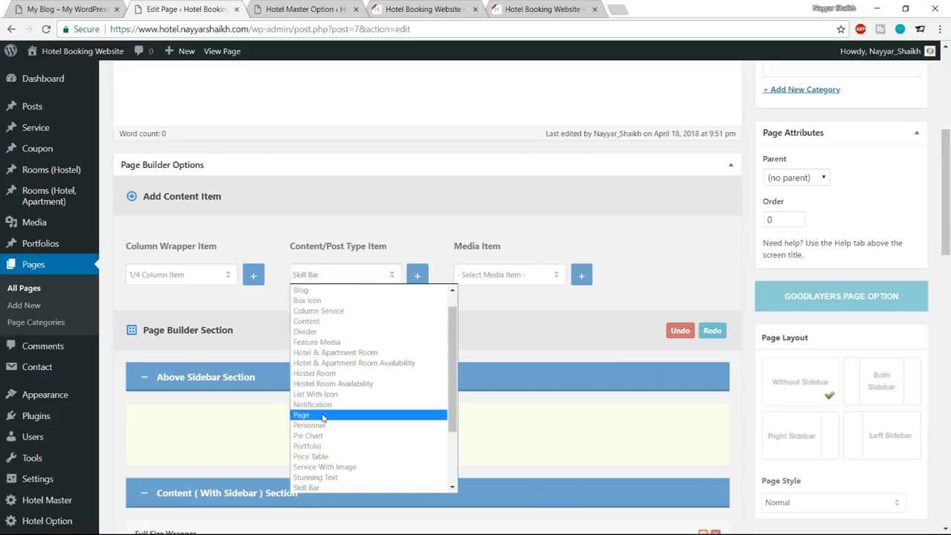
{"action": "scroll", "coordinate": [322, 419], "scroll_direction": "down", "scroll_amount": 3}
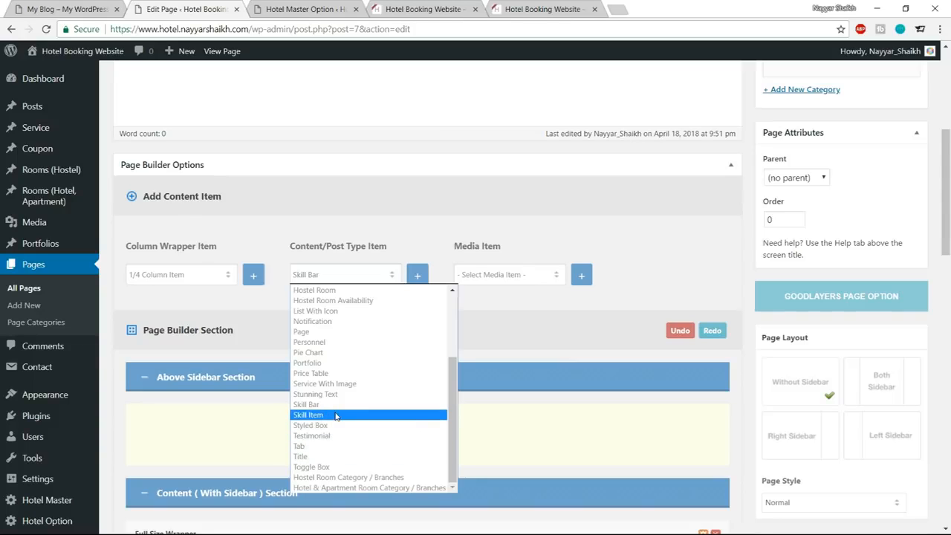
{"action": "left_click", "coordinate": [335, 415]}
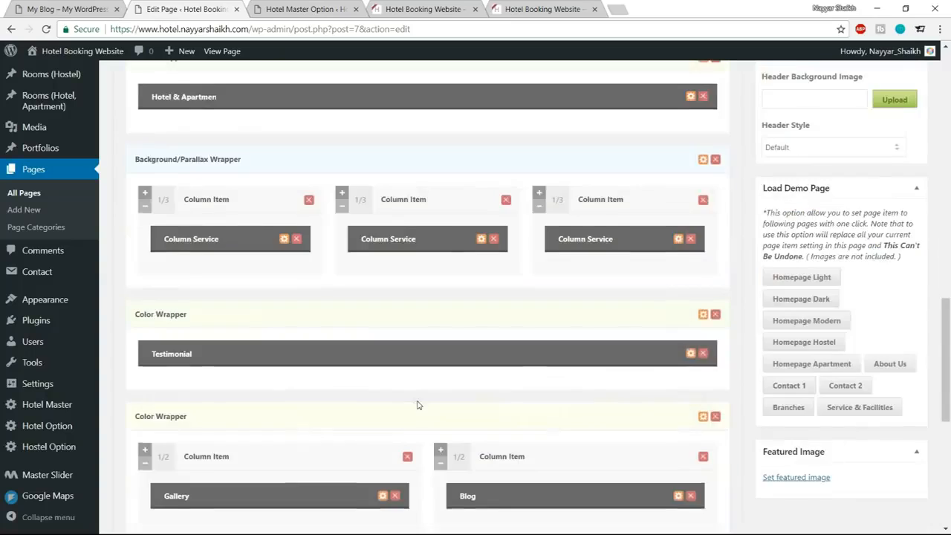
{"action": "scroll", "coordinate": [308, 399], "scroll_direction": "down", "scroll_amount": 4}
{"action": "scroll", "coordinate": [308, 399], "scroll_direction": "up", "scroll_amount": 1}
{"action": "left_click", "coordinate": [190, 416]}
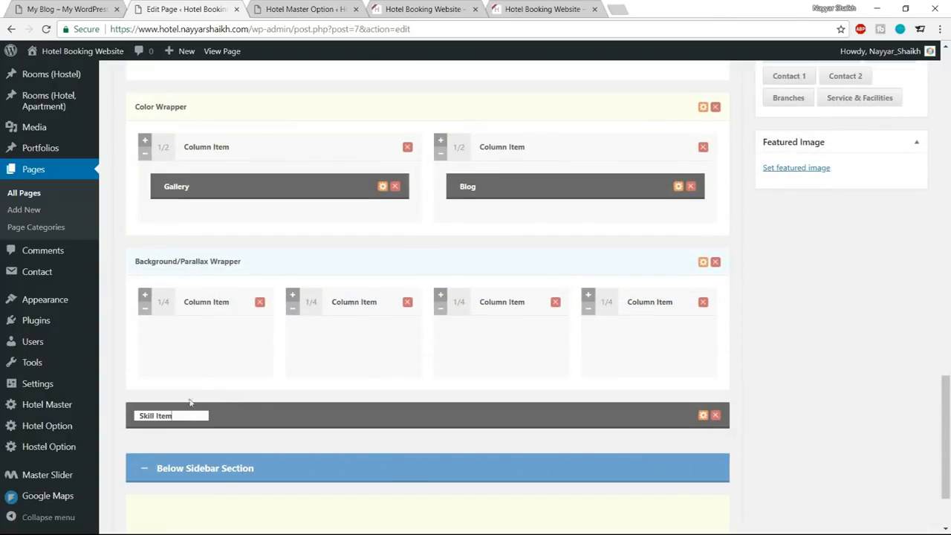
{"action": "left_click_drag", "start_coordinate": [253, 417], "coordinate": [256, 350]}
{"action": "left_click", "coordinate": [235, 341]}
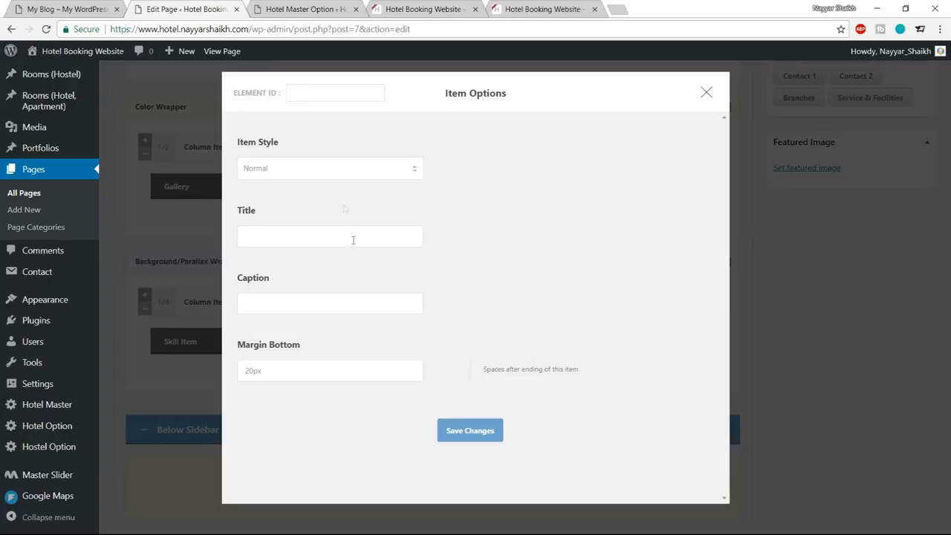
Keep the Skill Item's style as Normal and copy 2800 from the reference page's first statistic into its title.
{"action": "left_click", "coordinate": [337, 174]}
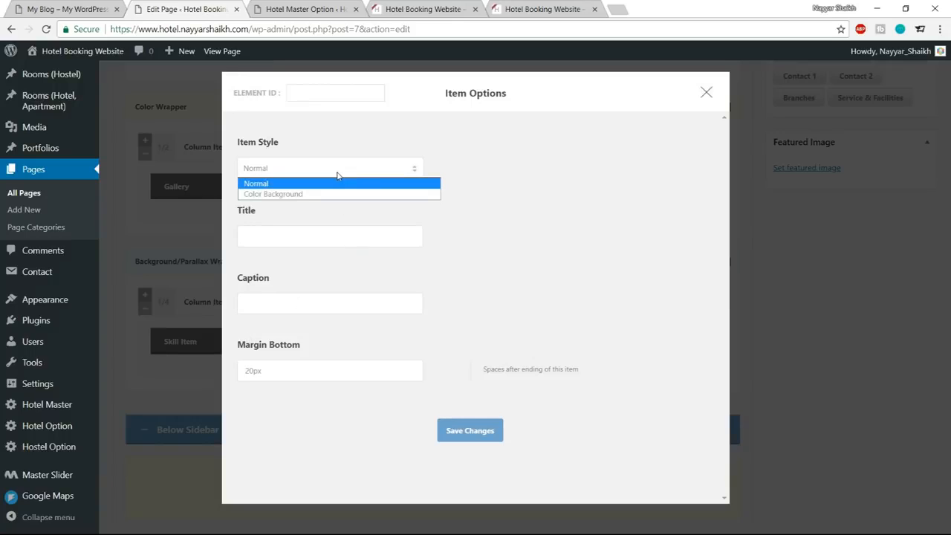
{"action": "left_click", "coordinate": [336, 175]}
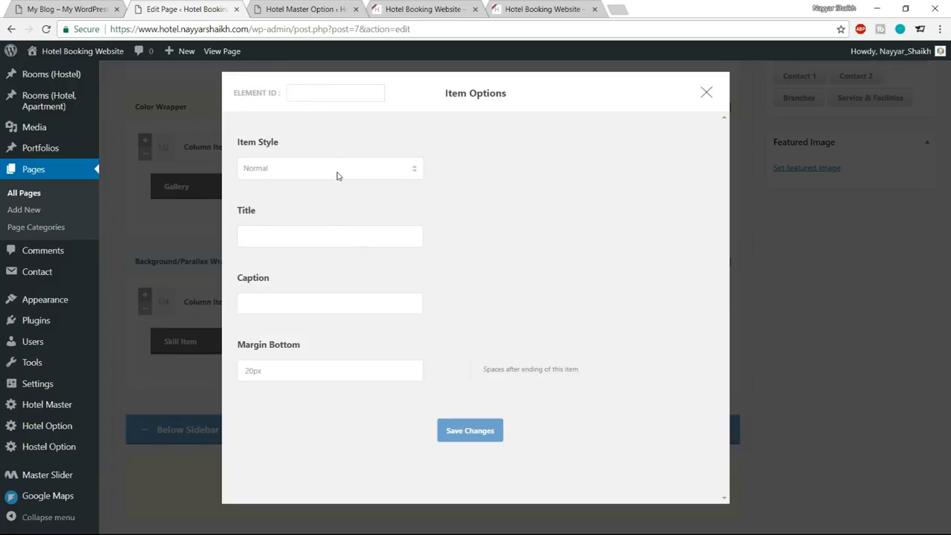
{"action": "left_click", "coordinate": [323, 237]}
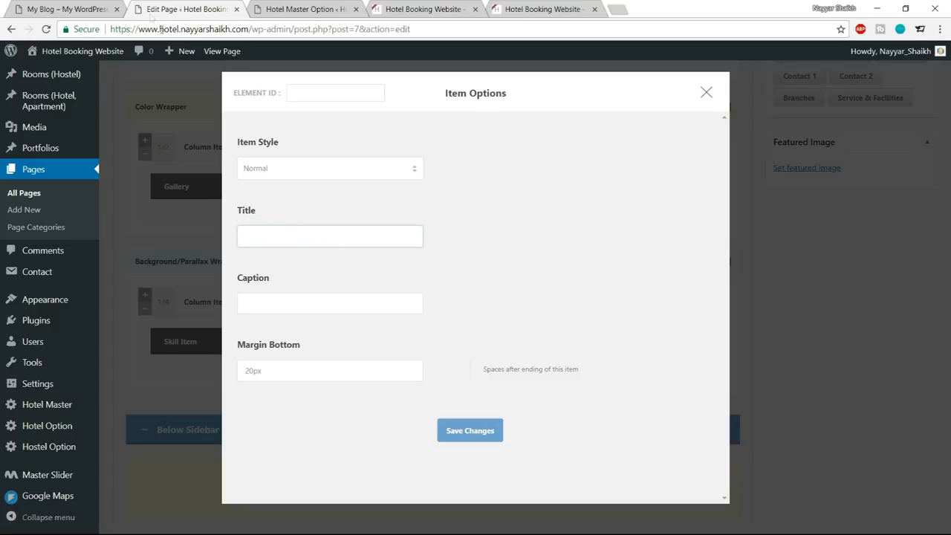
{"action": "left_click", "coordinate": [89, 7]}
{"action": "double_click", "coordinate": [195, 251]}
{"action": "key", "text": "ctrl+c"}
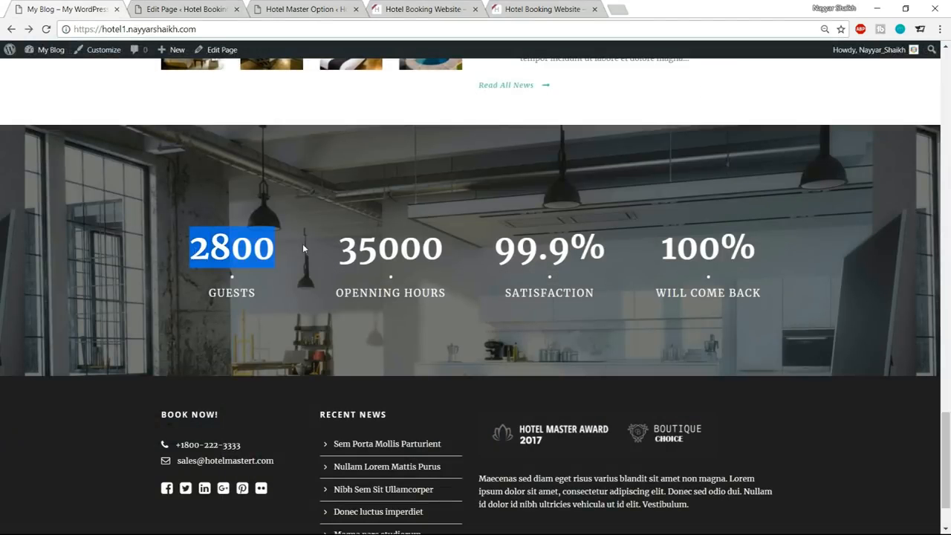
{"action": "left_click", "coordinate": [179, 9]}
{"action": "key", "text": "ctrl+v"}
Copy the GUESTS label from the reference page into the Skill Item's caption and save the item options.
{"action": "left_click", "coordinate": [294, 304]}
{"action": "left_click", "coordinate": [125, 6]}
{"action": "left_click", "coordinate": [179, 9]}
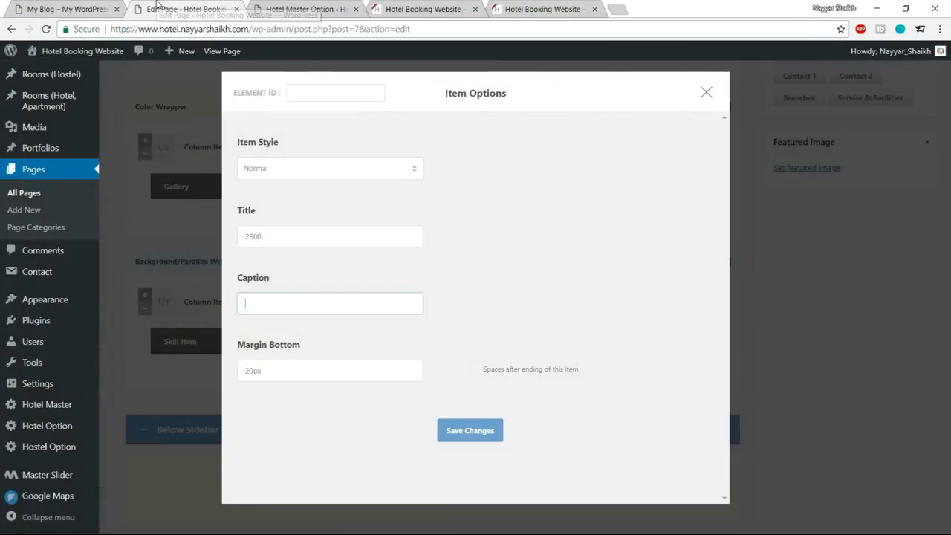
{"action": "left_click", "coordinate": [80, 9]}
{"action": "left_click_drag", "start_coordinate": [291, 292], "coordinate": [199, 291]}
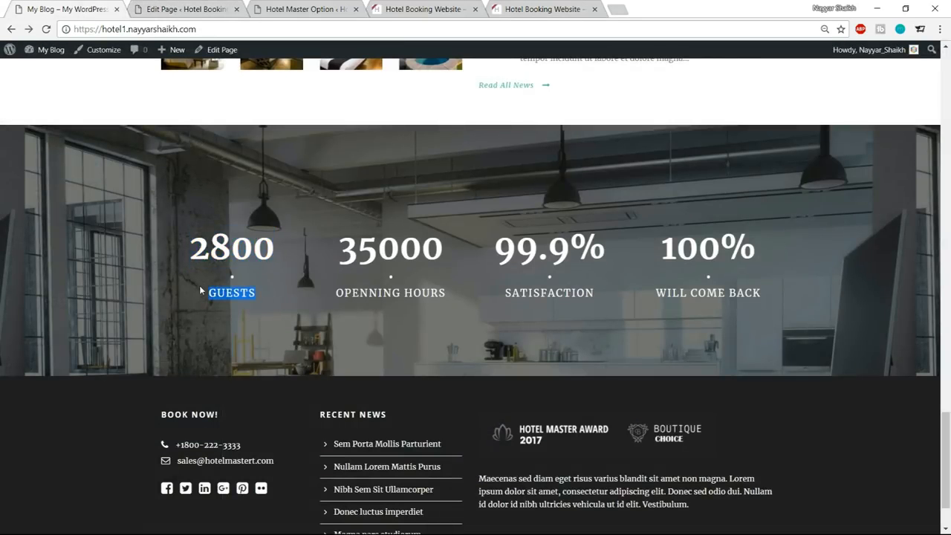
{"action": "key", "text": "ctrl+c"}
{"action": "left_click", "coordinate": [218, 9]}
{"action": "key", "text": "ctrl+v"}
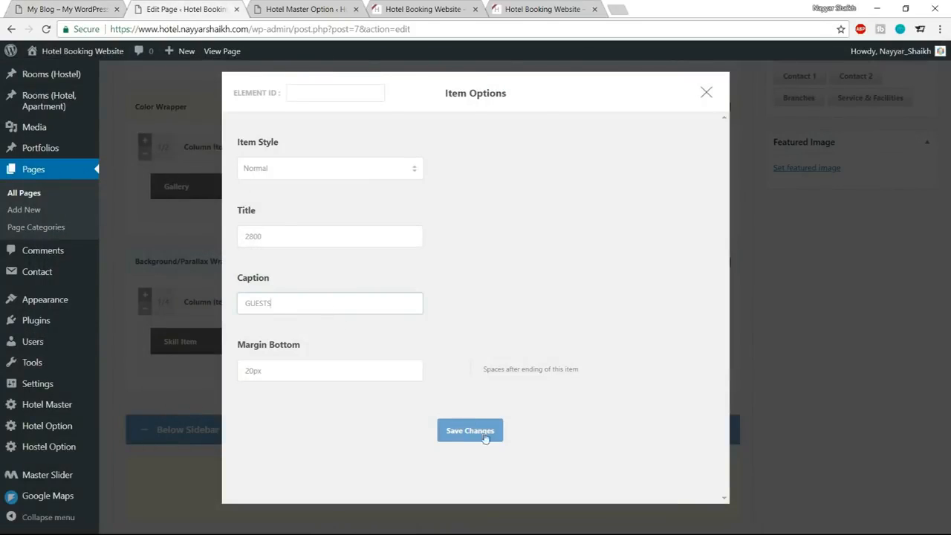
{"action": "left_click", "coordinate": [481, 438]}
Examine the text styling of the statistics and Testimonial sections on the reference page.
{"action": "scroll", "coordinate": [579, 446], "scroll_direction": "up", "scroll_amount": 5}
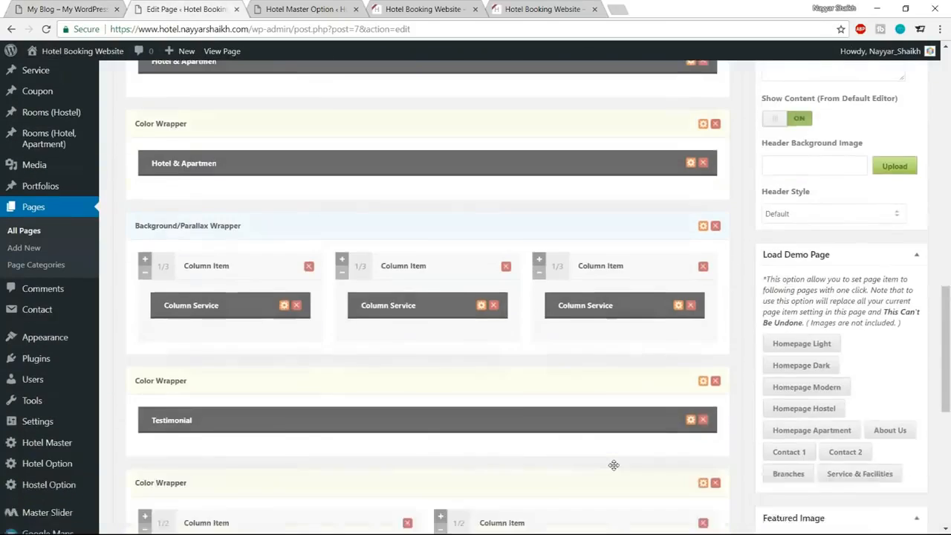
{"action": "scroll", "coordinate": [587, 453], "scroll_direction": "down", "scroll_amount": 5}
{"action": "left_click", "coordinate": [67, 9]}
{"action": "left_click", "coordinate": [204, 256]}
{"action": "scroll", "coordinate": [449, 338], "scroll_direction": "up", "scroll_amount": 8}
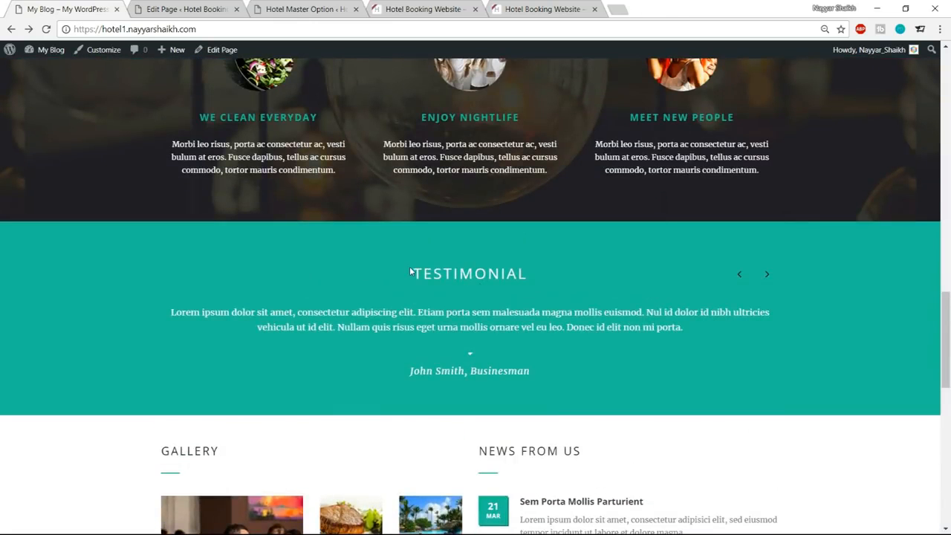
{"action": "left_click_drag", "start_coordinate": [409, 266], "coordinate": [533, 372]}
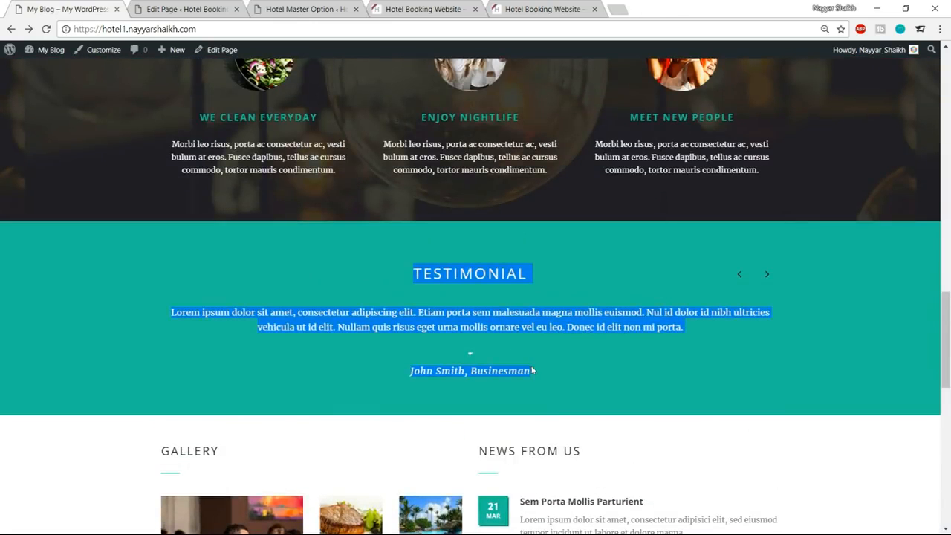
{"action": "left_click", "coordinate": [446, 260]}
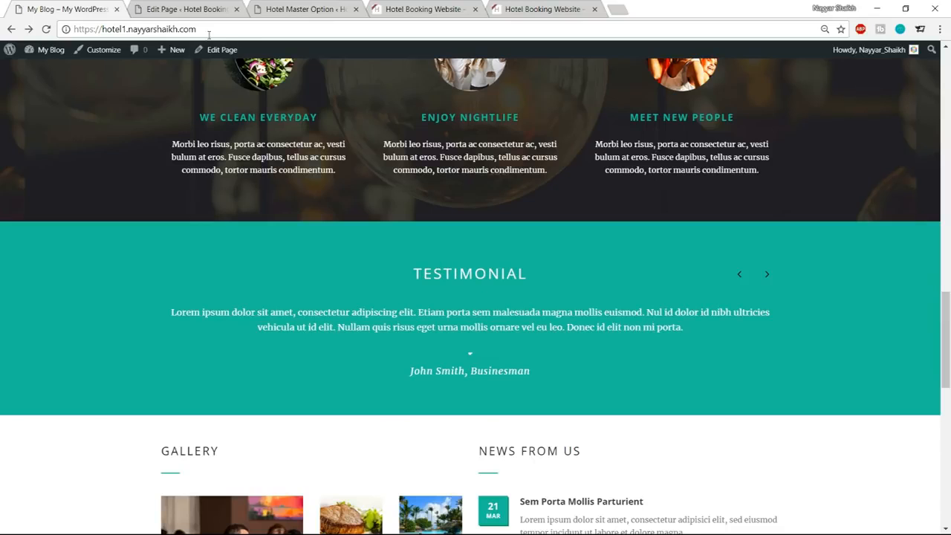
Assign a custom skin to the Background/Parallax Wrapper holding the Skill Item and save its options.
{"action": "left_click", "coordinate": [206, 8]}
{"action": "scroll", "coordinate": [704, 209], "scroll_direction": "down", "scroll_amount": 1}
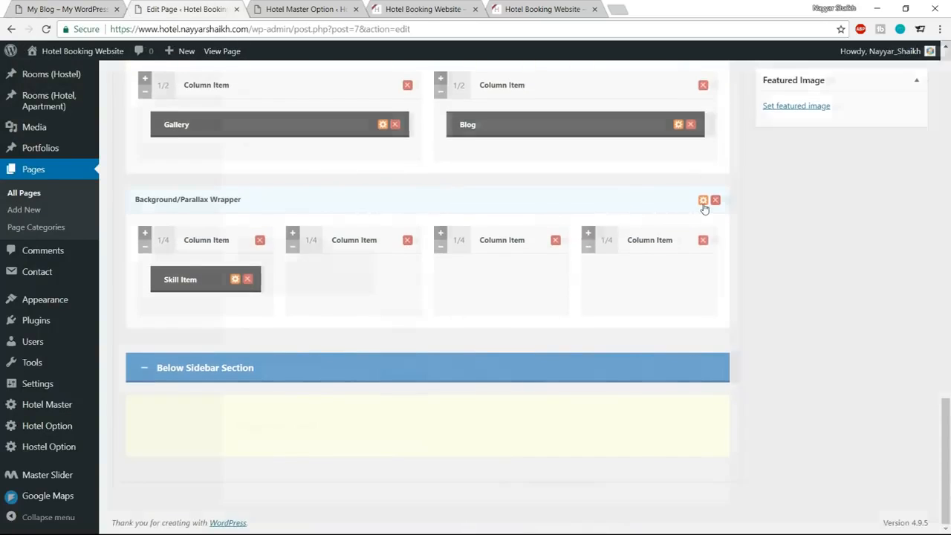
{"action": "left_click", "coordinate": [703, 200]}
{"action": "scroll", "coordinate": [476, 268], "scroll_direction": "down", "scroll_amount": 4}
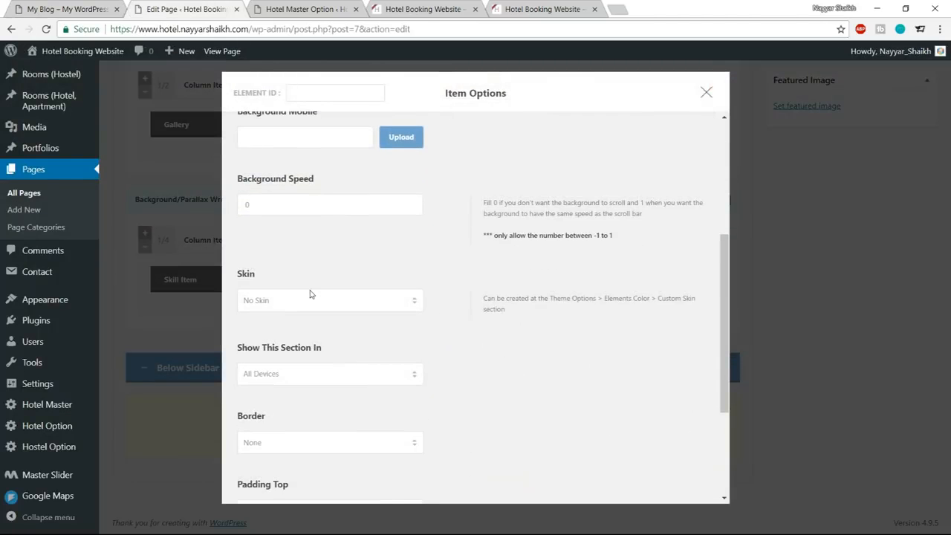
{"action": "left_click", "coordinate": [312, 300]}
{"action": "left_click", "coordinate": [297, 388]}
{"action": "scroll", "coordinate": [482, 376], "scroll_direction": "down", "scroll_amount": 4}
{"action": "left_click", "coordinate": [465, 461]}
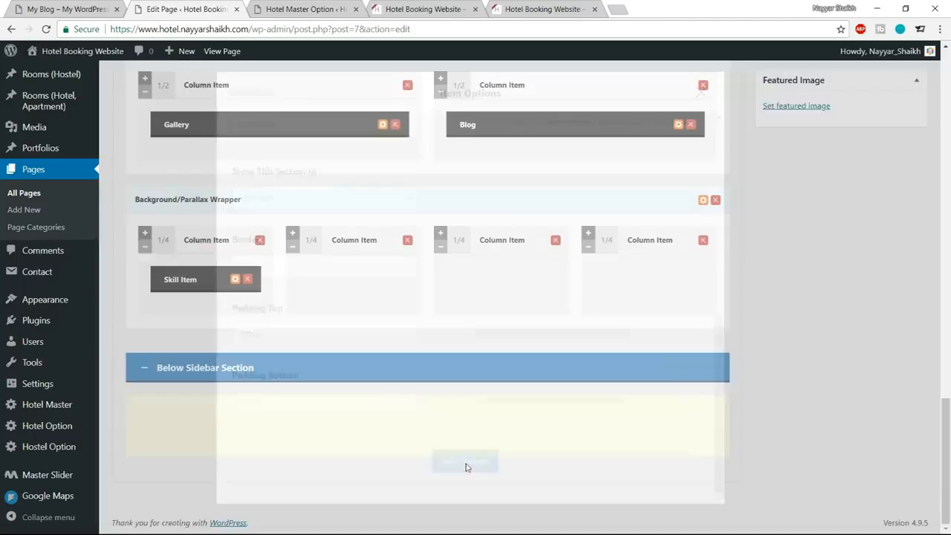
Update the Home page, reload the live site, and check the Guests statistic and the footer area below it.
{"action": "scroll", "coordinate": [537, 431], "scroll_direction": "up", "scroll_amount": 15}
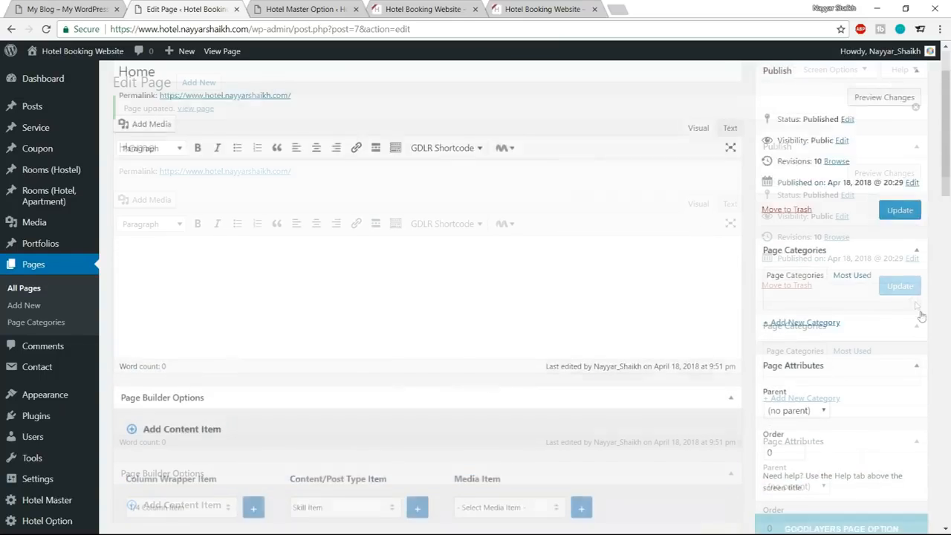
{"action": "scroll", "coordinate": [921, 316], "scroll_direction": "up", "scroll_amount": 2}
{"action": "left_click", "coordinate": [899, 284]}
{"action": "left_click", "coordinate": [421, 8]}
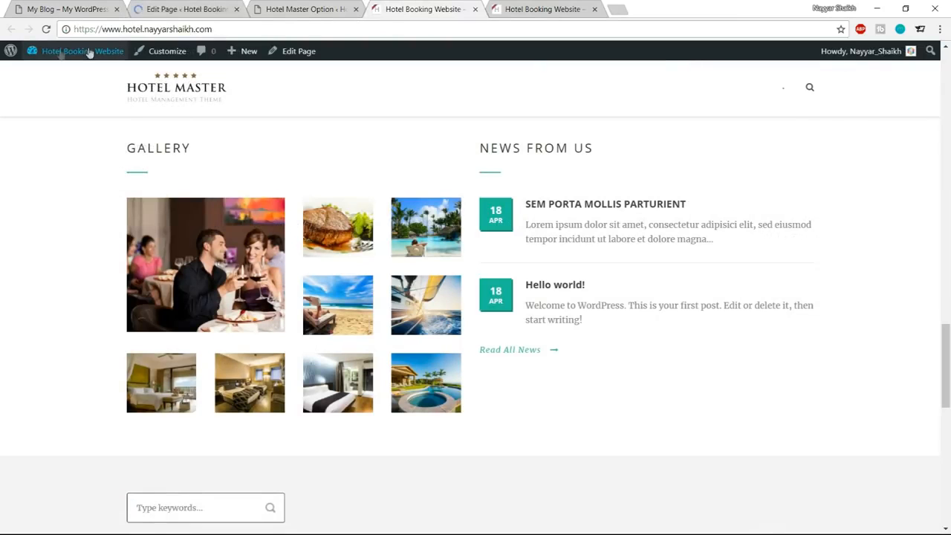
{"action": "left_click", "coordinate": [88, 52]}
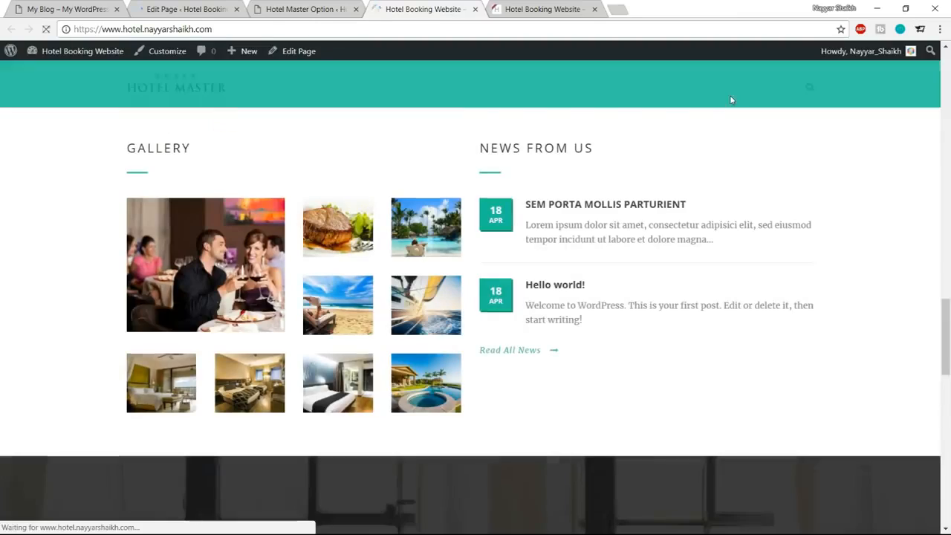
{"action": "scroll", "coordinate": [733, 107], "scroll_direction": "down", "scroll_amount": 5}
{"action": "scroll", "coordinate": [315, 266], "scroll_direction": "up", "scroll_amount": 1}
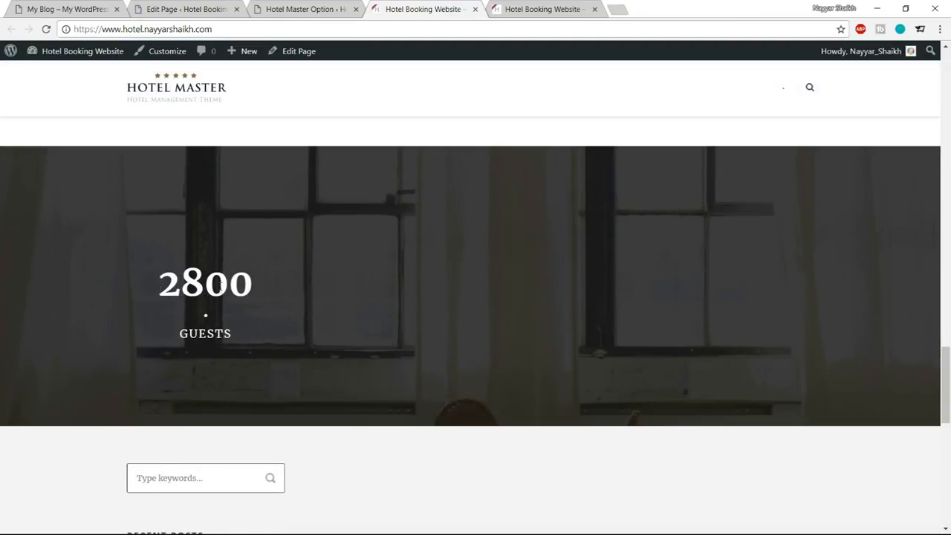
{"action": "left_click_drag", "start_coordinate": [144, 302], "coordinate": [258, 340]}
{"action": "left_click", "coordinate": [259, 340]}
{"action": "scroll", "coordinate": [574, 278], "scroll_direction": "down", "scroll_amount": 4}
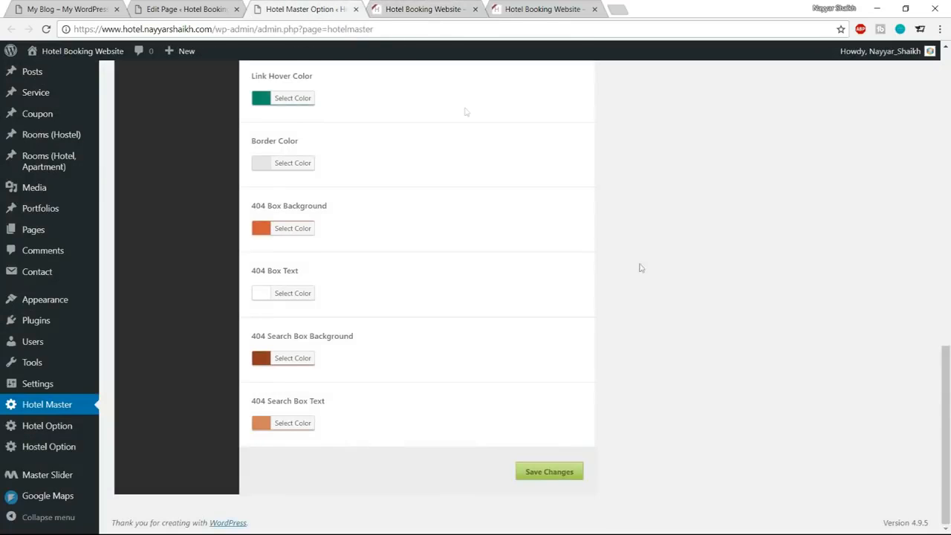
{"action": "scroll", "coordinate": [660, 336], "scroll_direction": "up", "scroll_amount": 4}
In the Hotel Master theme options, open the footer element colors and set the Footer Background to #1e1e1e.
{"action": "scroll", "coordinate": [661, 337], "scroll_direction": "up", "scroll_amount": 3}
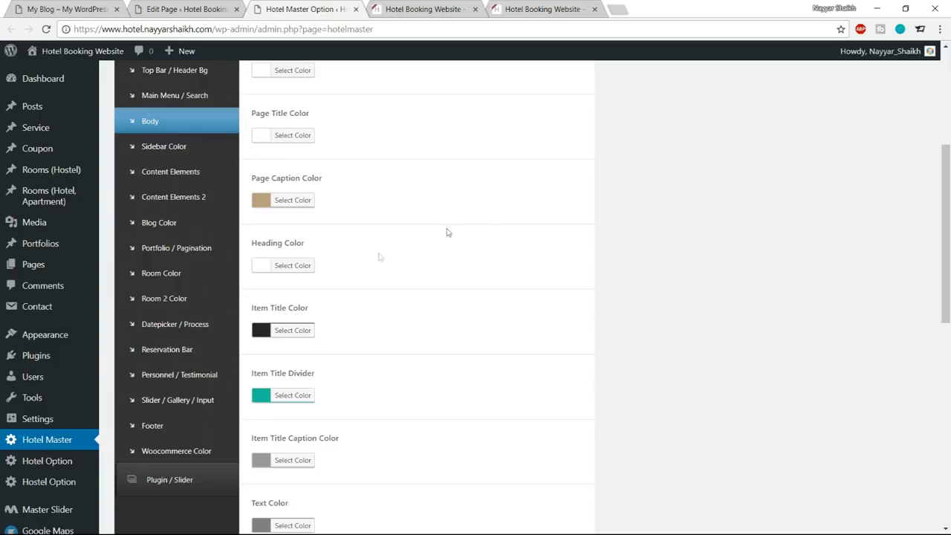
{"action": "left_click", "coordinate": [165, 429]}
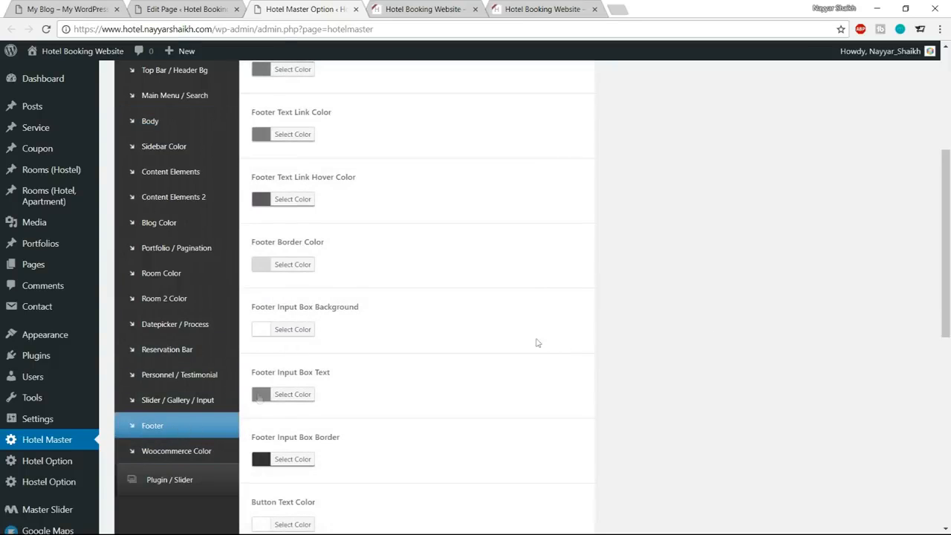
{"action": "scroll", "coordinate": [634, 341], "scroll_direction": "up", "scroll_amount": 2}
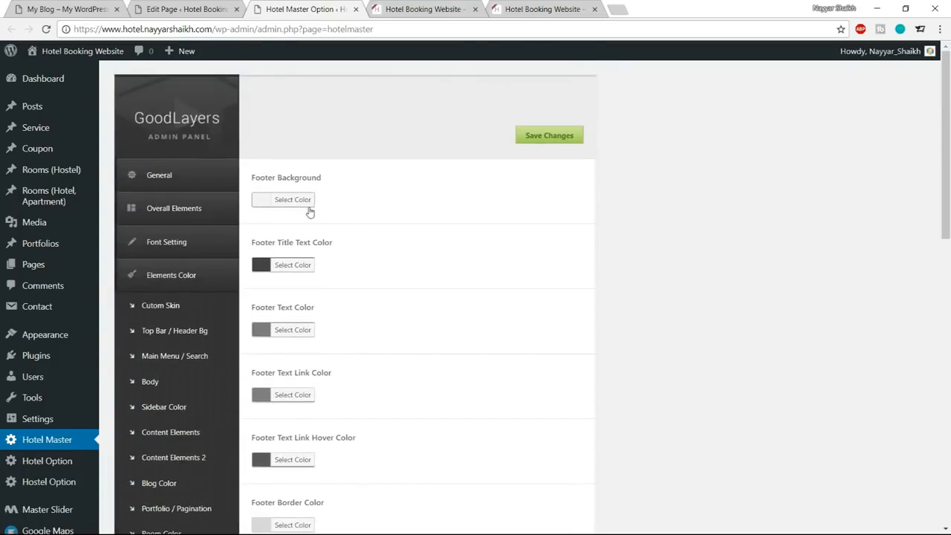
{"action": "left_click", "coordinate": [296, 206]}
{"action": "left_click_drag", "start_coordinate": [357, 196], "coordinate": [335, 194]}
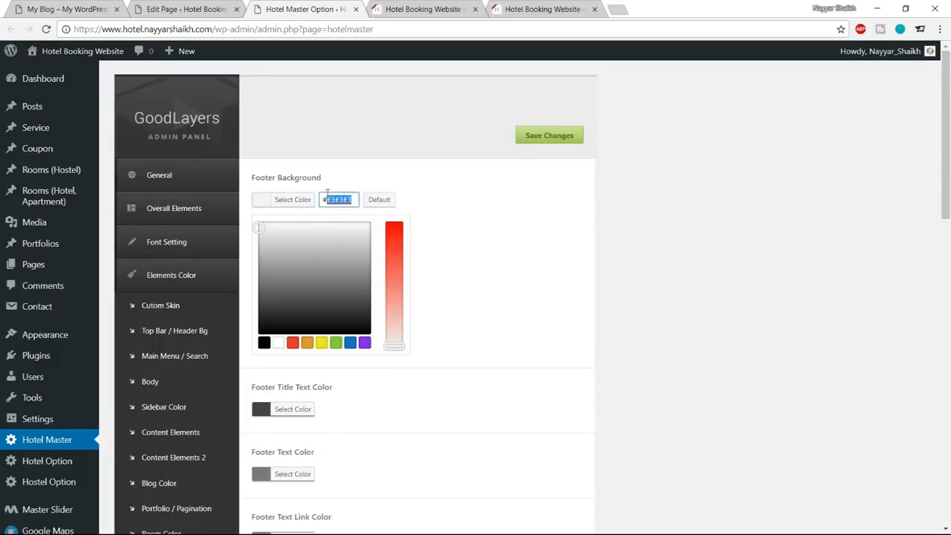
{"action": "type", "text": "1e1e1e"}
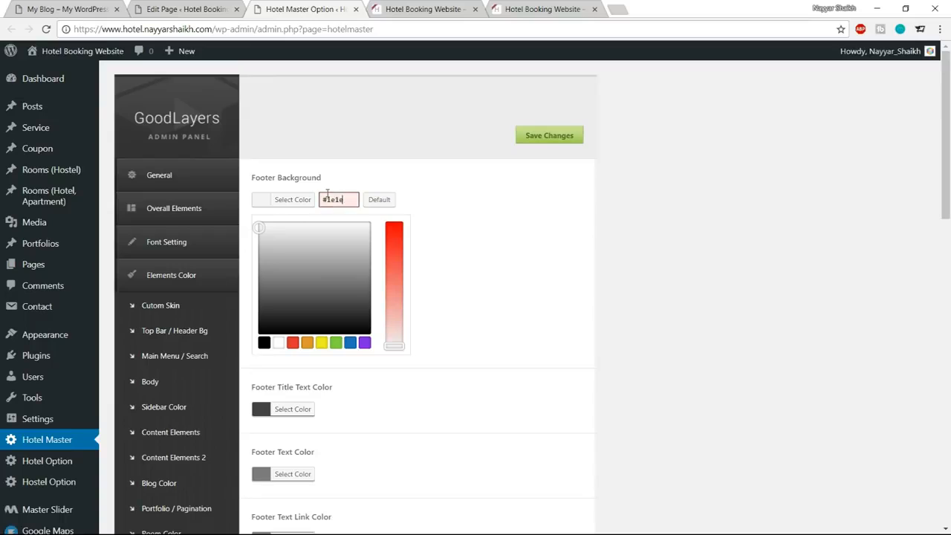
{"action": "left_click", "coordinate": [290, 200]}
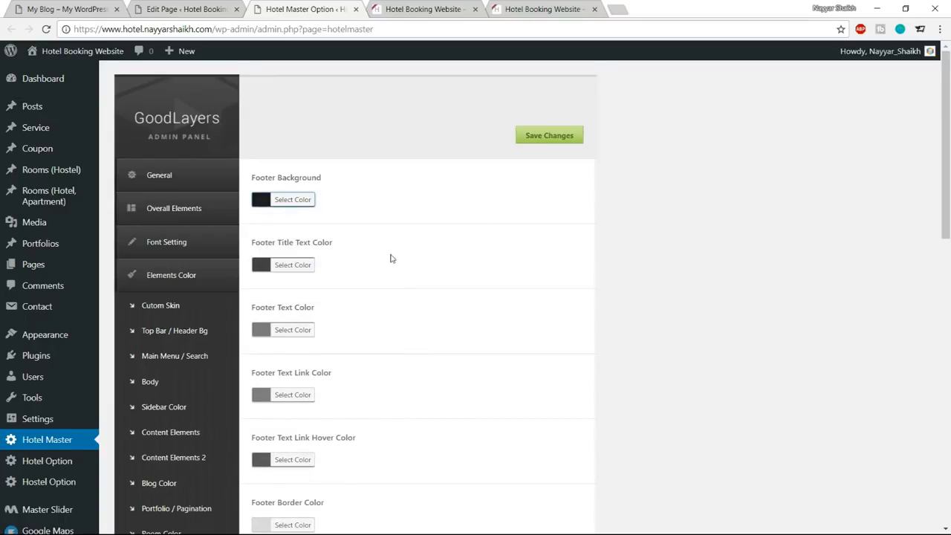
Set the Footer Title Text Color to white.
{"action": "scroll", "coordinate": [392, 257], "scroll_direction": "down", "scroll_amount": 1}
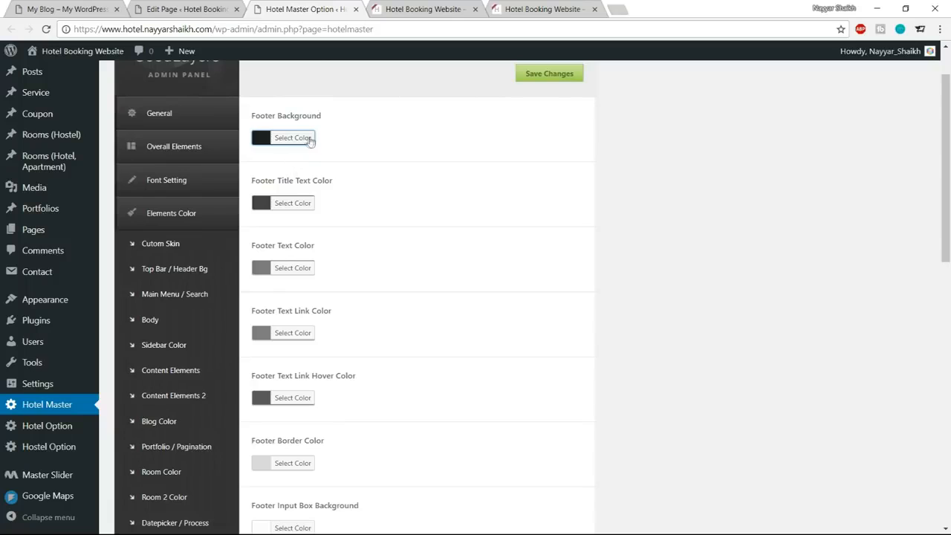
{"action": "scroll", "coordinate": [550, 282], "scroll_direction": "down", "scroll_amount": 8}
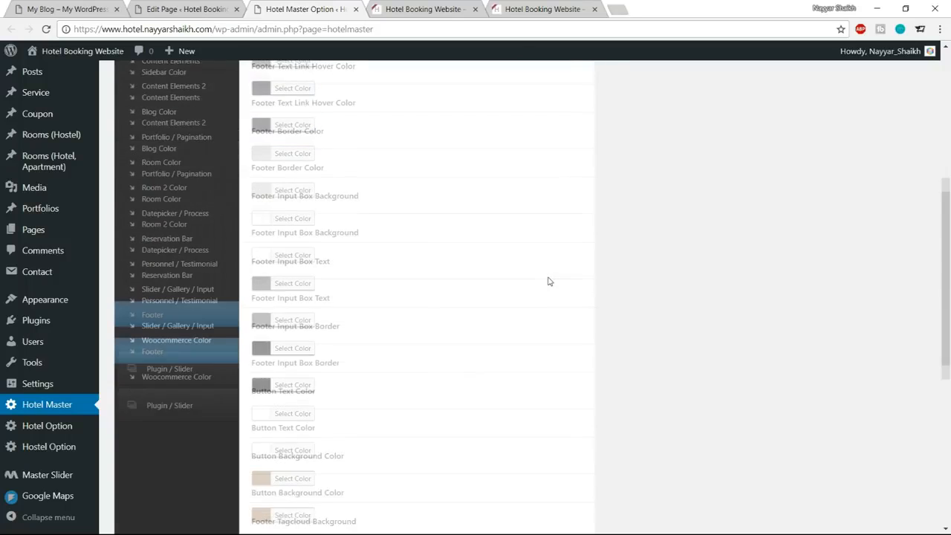
{"action": "scroll", "coordinate": [545, 291], "scroll_direction": "up", "scroll_amount": 10}
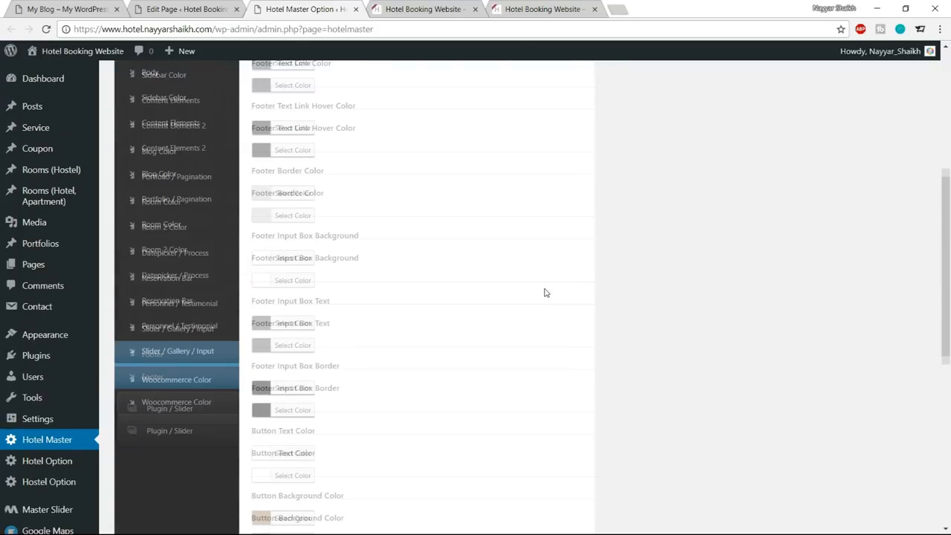
{"action": "left_click", "coordinate": [284, 265]}
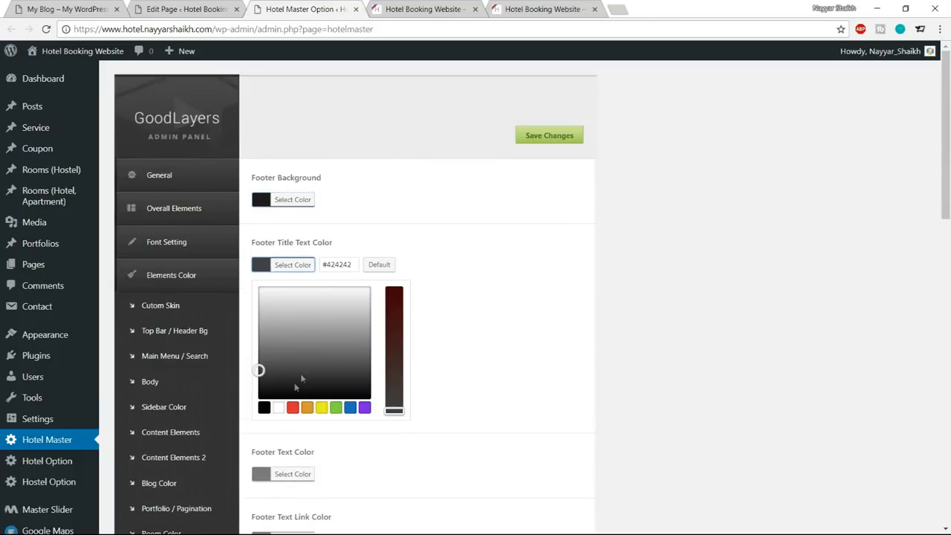
{"action": "left_click", "coordinate": [278, 407]}
{"action": "left_click", "coordinate": [293, 265]}
Set the Footer Text Color and the Footer Text Link Color to white (#ffffff).
{"action": "scroll", "coordinate": [418, 273], "scroll_direction": "down", "scroll_amount": 2}
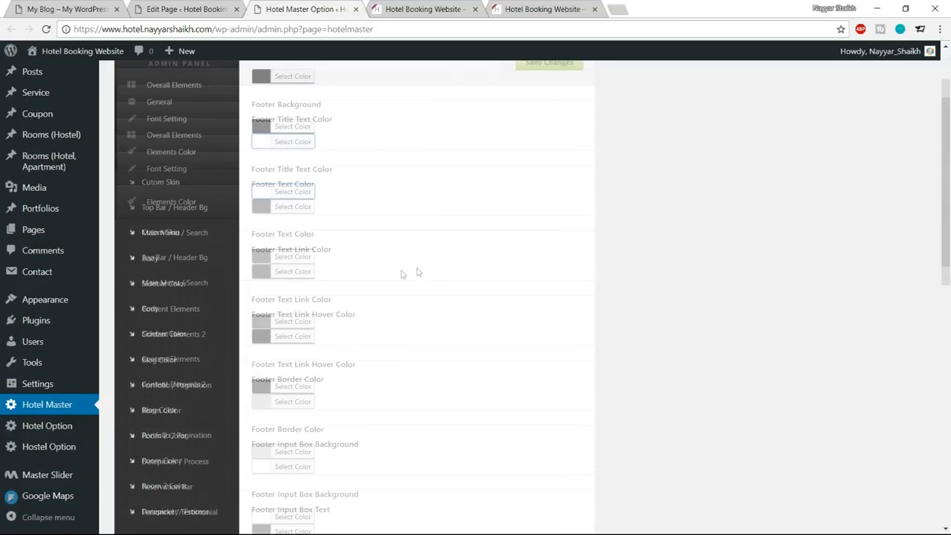
{"action": "left_click", "coordinate": [296, 206]}
{"action": "left_click", "coordinate": [278, 349]}
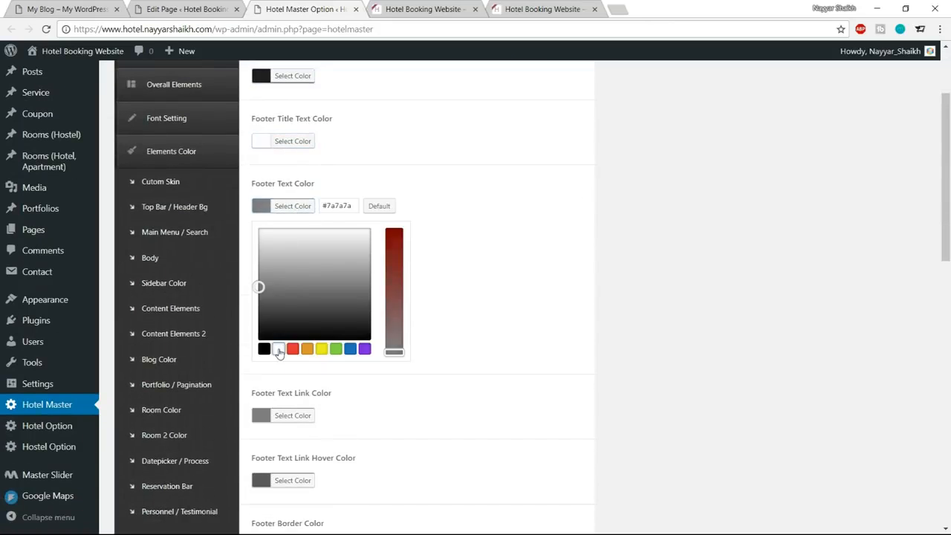
{"action": "left_click", "coordinate": [304, 212]}
{"action": "scroll", "coordinate": [584, 201], "scroll_direction": "down", "scroll_amount": 3}
{"action": "left_click", "coordinate": [293, 147]}
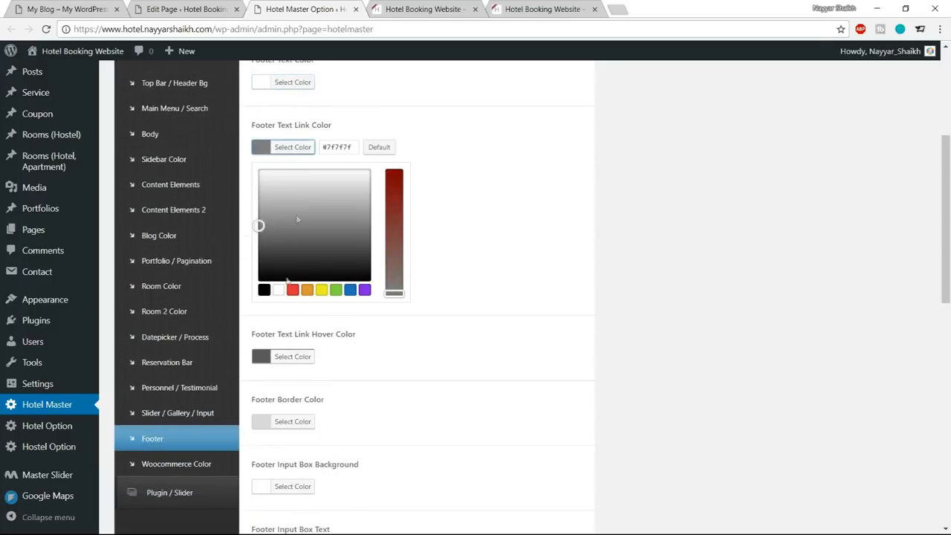
{"action": "left_click", "coordinate": [278, 289]}
{"action": "left_click", "coordinate": [304, 147]}
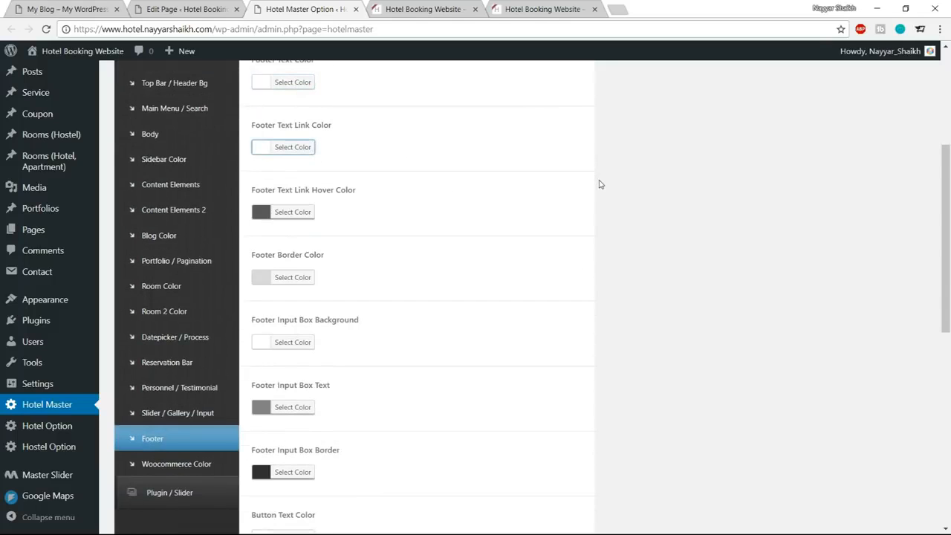
Set the Footer Text Link Hover Color to white (#ffffff).
{"action": "scroll", "coordinate": [600, 183], "scroll_direction": "down", "scroll_amount": 1}
{"action": "left_click", "coordinate": [293, 149]}
{"action": "left_click", "coordinate": [278, 292]}
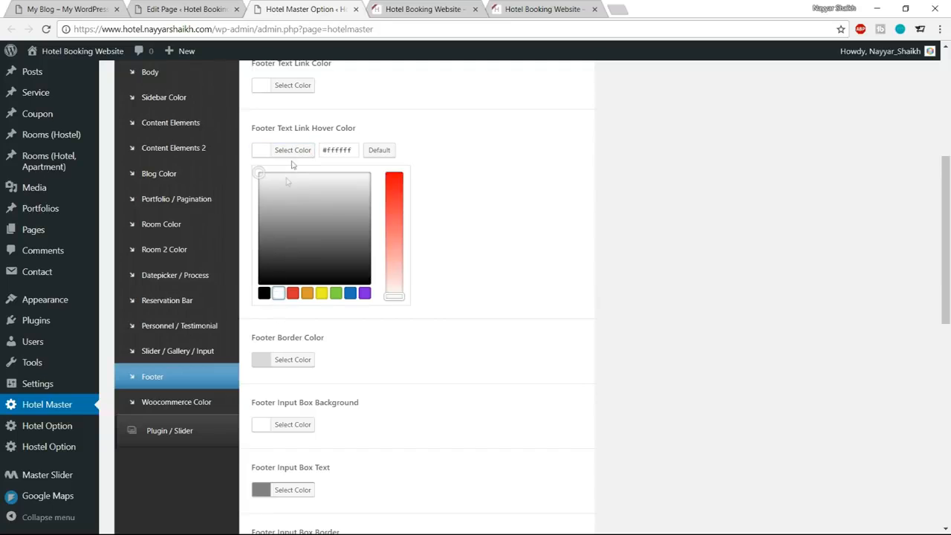
{"action": "left_click", "coordinate": [304, 149]}
{"action": "scroll", "coordinate": [563, 191], "scroll_direction": "down", "scroll_amount": 1}
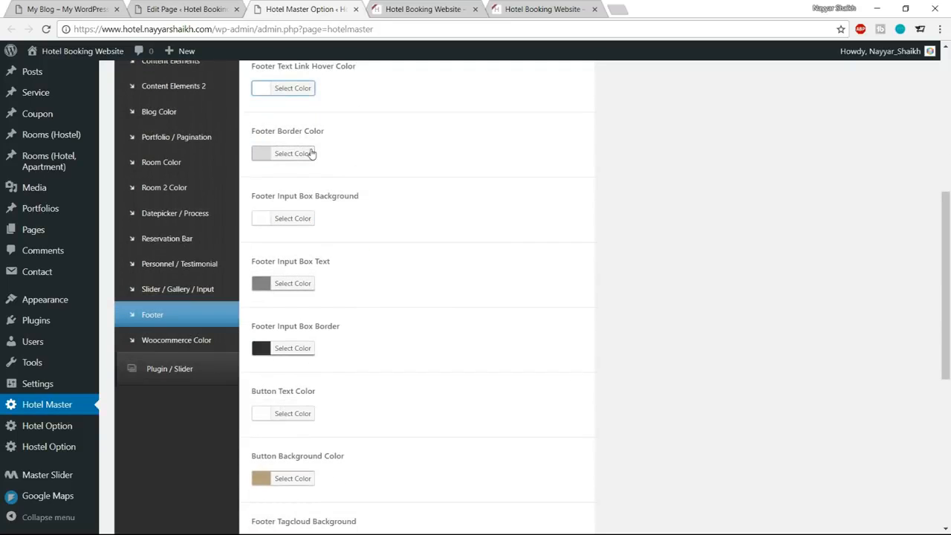
Compare the reference site's footer and copyright bar with the hotel site's to determine which remaining footer color options need changing.
{"action": "left_click", "coordinate": [305, 153]}
{"action": "left_click", "coordinate": [401, 9]}
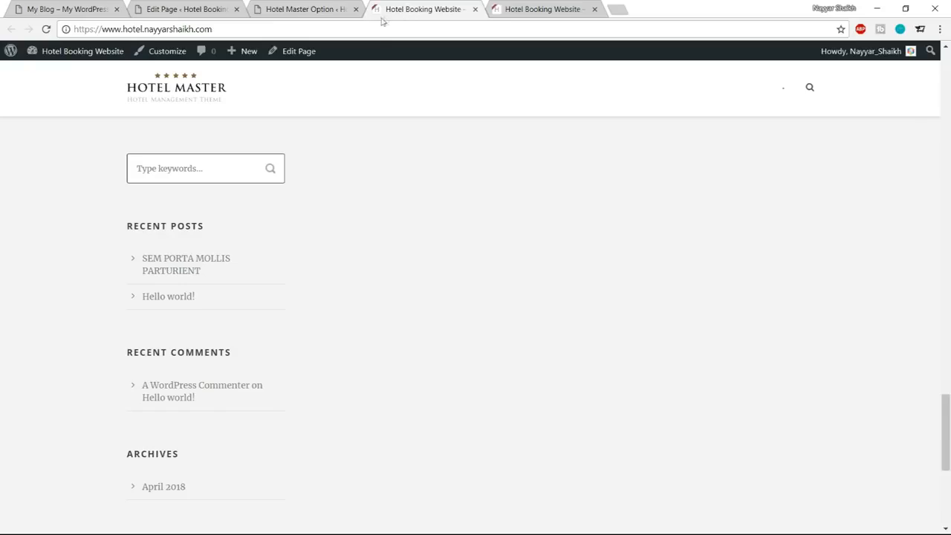
{"action": "left_click", "coordinate": [67, 9]}
{"action": "scroll", "coordinate": [360, 418], "scroll_direction": "down", "scroll_amount": 8}
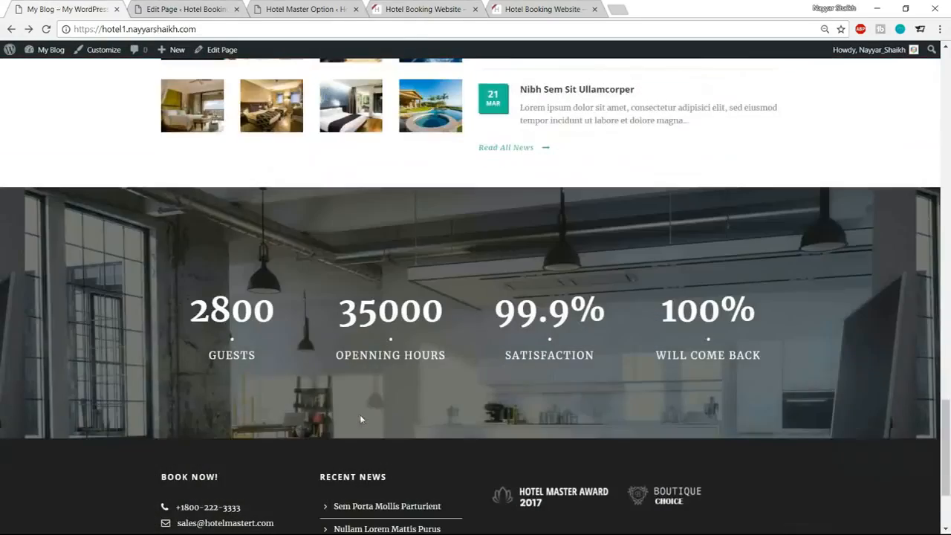
{"action": "scroll", "coordinate": [446, 461], "scroll_direction": "down", "scroll_amount": 2}
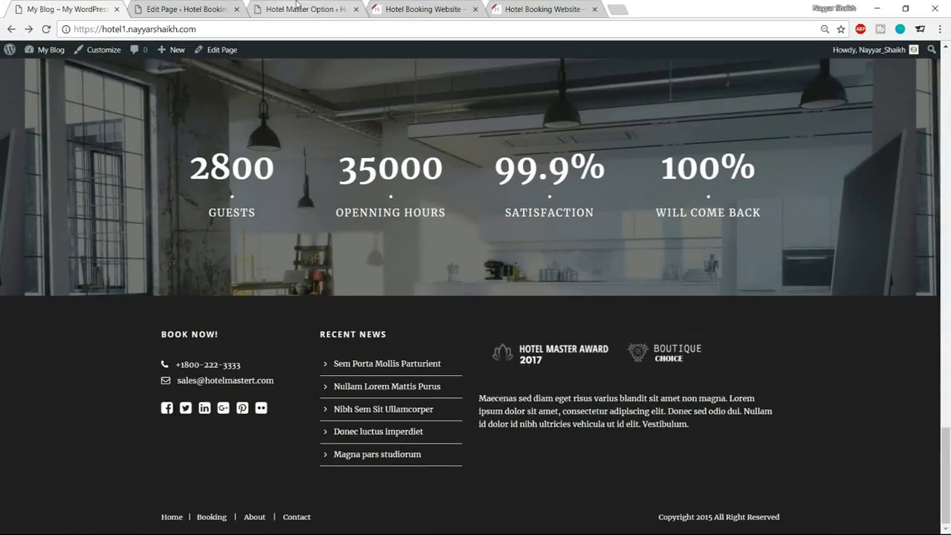
{"action": "left_click", "coordinate": [304, 9]}
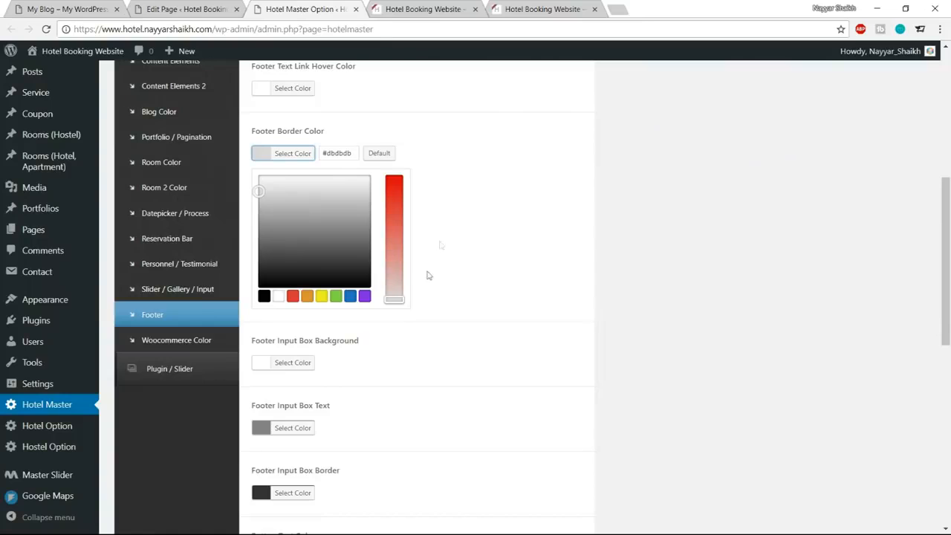
{"action": "left_click", "coordinate": [292, 161]}
{"action": "scroll", "coordinate": [575, 223], "scroll_direction": "down", "scroll_amount": 2}
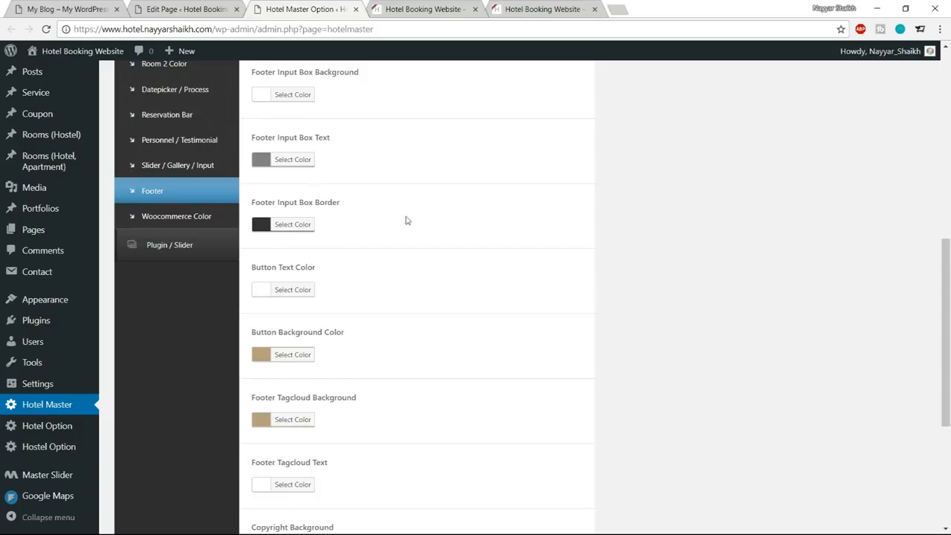
{"action": "scroll", "coordinate": [423, 221], "scroll_direction": "down", "scroll_amount": 4}
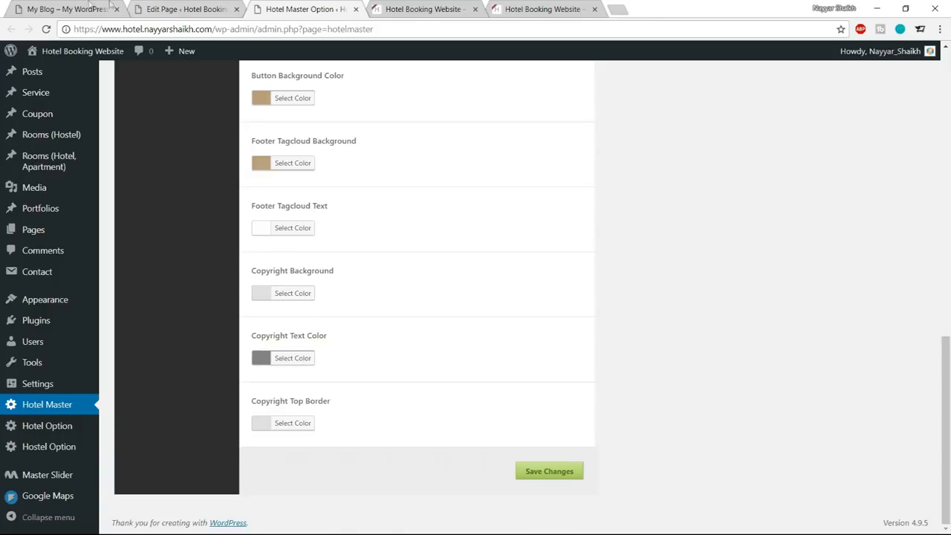
{"action": "left_click", "coordinate": [82, 9]}
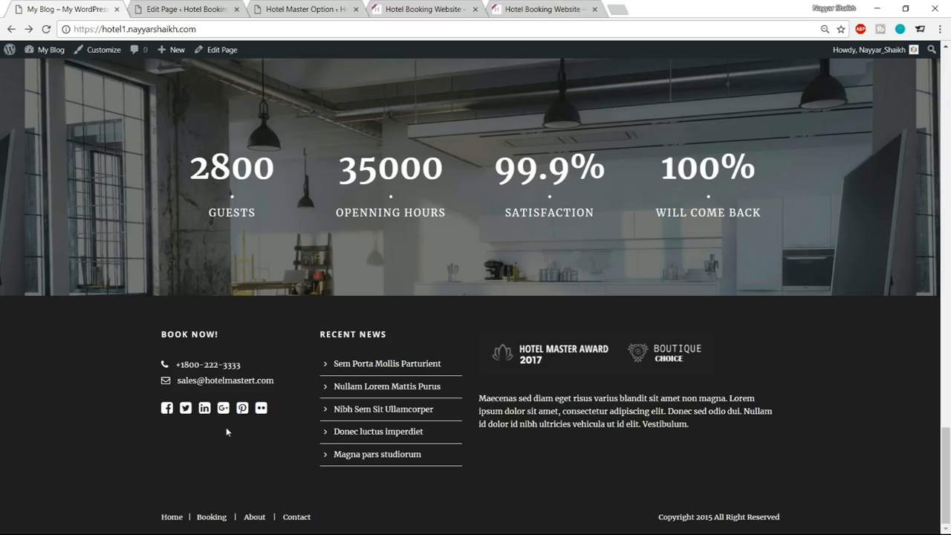
{"action": "left_click", "coordinate": [461, 5]}
{"action": "scroll", "coordinate": [482, 346], "scroll_direction": "down", "scroll_amount": 5}
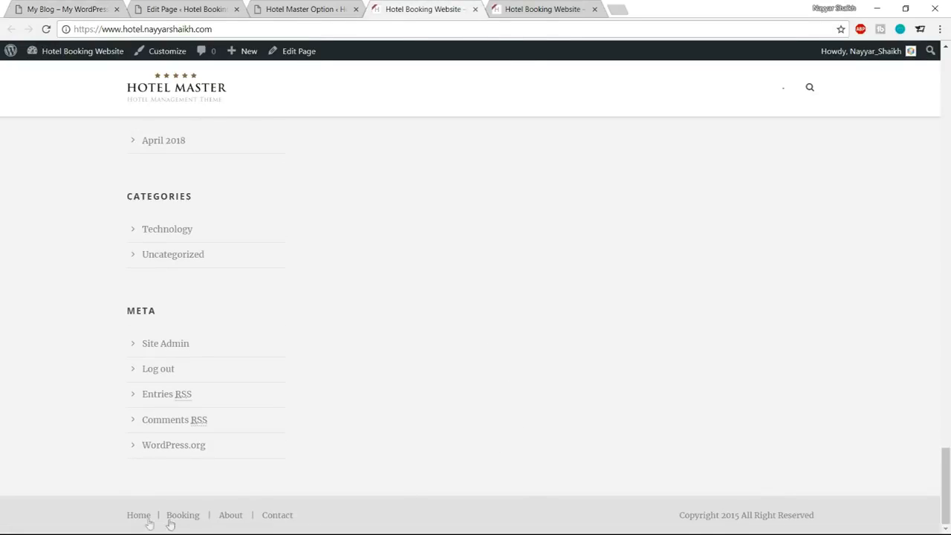
{"action": "left_click_drag", "start_coordinate": [683, 516], "coordinate": [824, 516]}
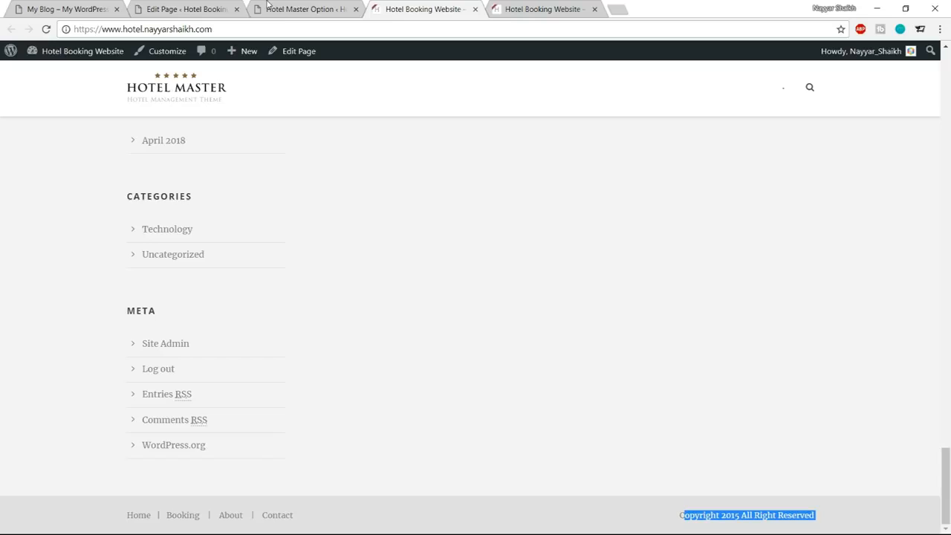
In the Hotel Master footer color options, set the Copyright Background to #1e1e1e.
{"action": "left_click", "coordinate": [217, 9]}
{"action": "left_click", "coordinate": [315, 7]}
{"action": "left_click", "coordinate": [312, 292]}
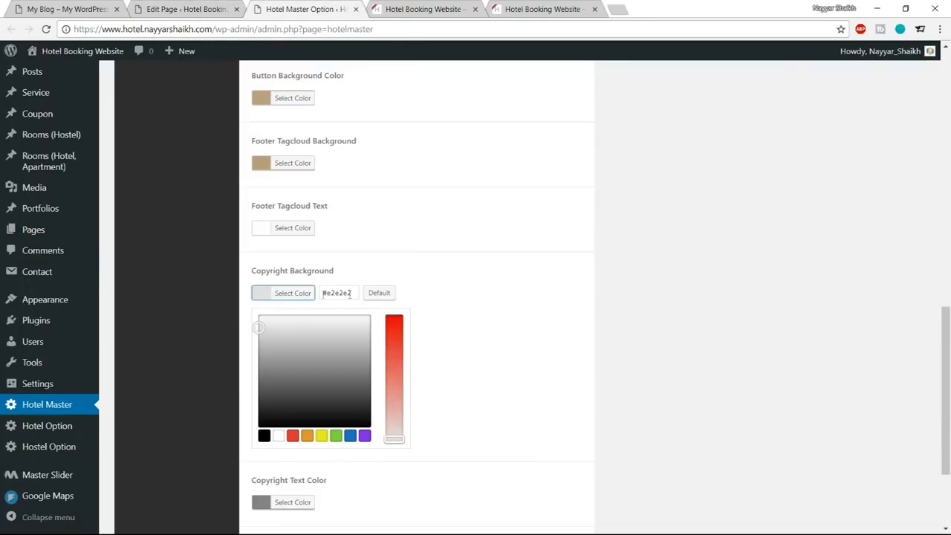
{"action": "left_click_drag", "start_coordinate": [358, 292], "coordinate": [327, 293]}
{"action": "type", "text": "1e1e1e"}
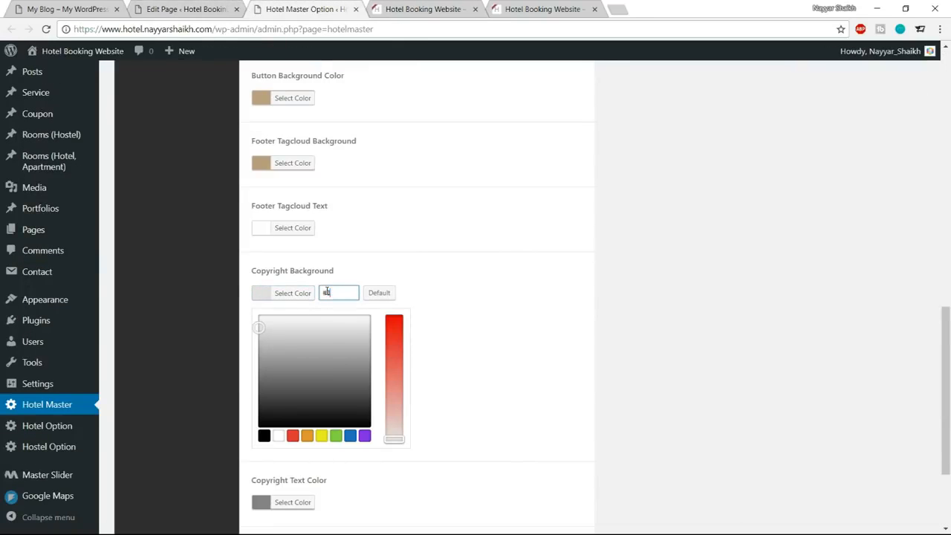
{"action": "left_click", "coordinate": [305, 293]}
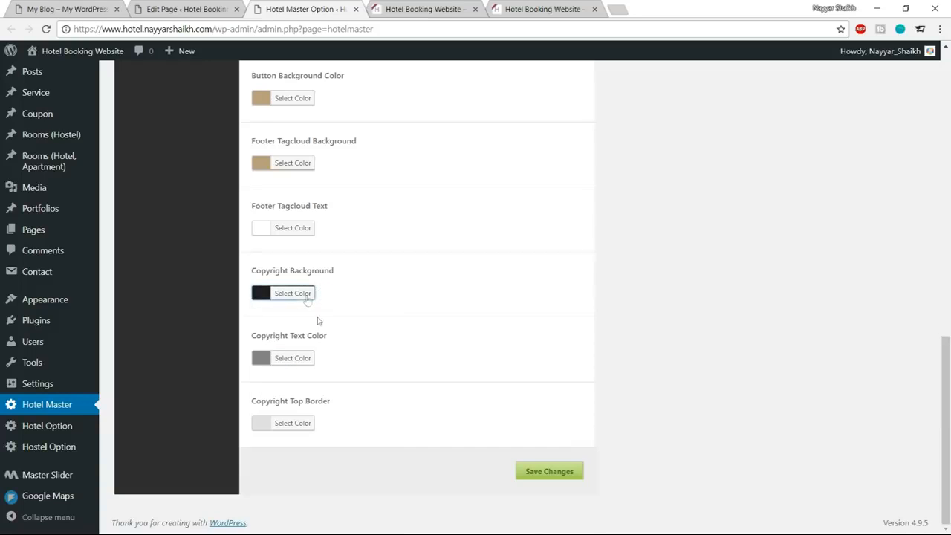
Set the Copyright Text Color to white and save the theme option changes.
{"action": "left_click", "coordinate": [306, 359]}
{"action": "left_click", "coordinate": [279, 502]}
{"action": "left_click", "coordinate": [305, 364]}
{"action": "left_click", "coordinate": [292, 423]}
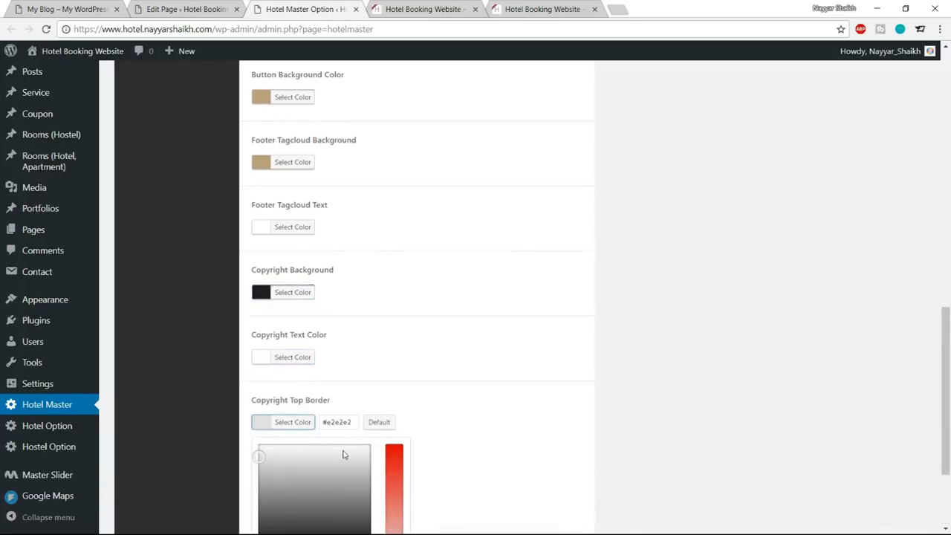
{"action": "scroll", "coordinate": [344, 454], "scroll_direction": "down", "scroll_amount": 3}
{"action": "left_click", "coordinate": [593, 476]}
{"action": "left_click", "coordinate": [550, 471]}
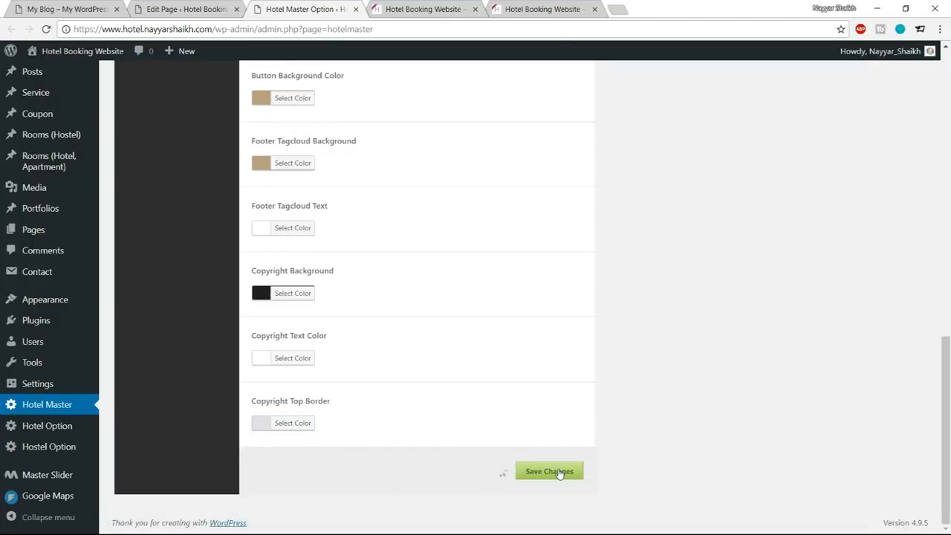
Reload the hotel site's home page and examine the footer's colors and divider lines.
{"action": "left_click", "coordinate": [423, 9]}
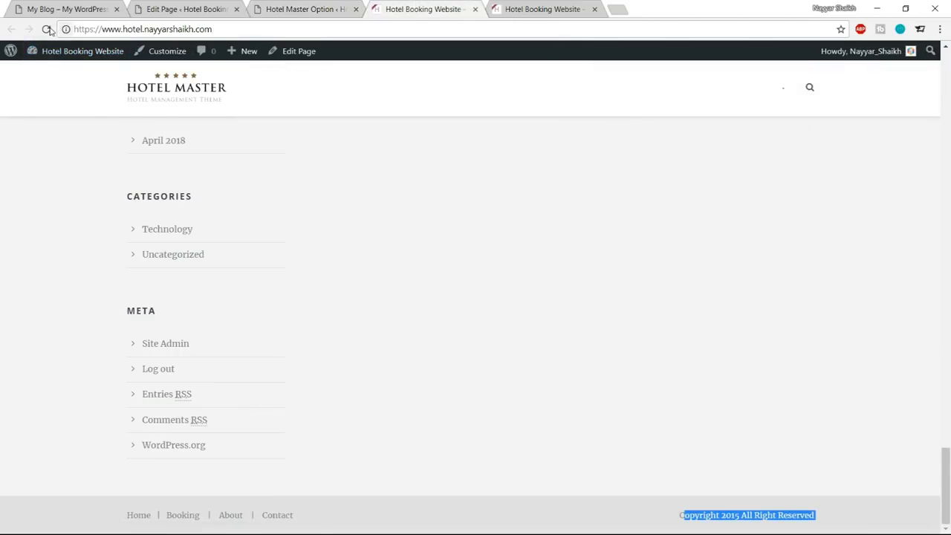
{"action": "left_click", "coordinate": [46, 29]}
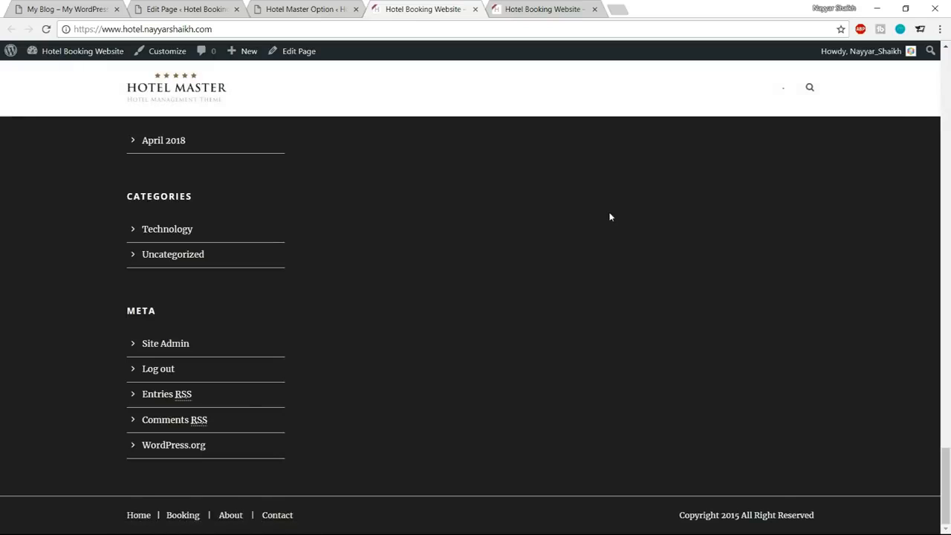
{"action": "scroll", "coordinate": [615, 237], "scroll_direction": "up", "scroll_amount": 2}
{"action": "scroll", "coordinate": [628, 259], "scroll_direction": "down", "scroll_amount": 9}
Set the Footer Border Color to #1e1e1e in the theme options, save the changes, and reload the hotel home page.
{"action": "left_click", "coordinate": [315, 6]}
{"action": "scroll", "coordinate": [450, 237], "scroll_direction": "up", "scroll_amount": 10}
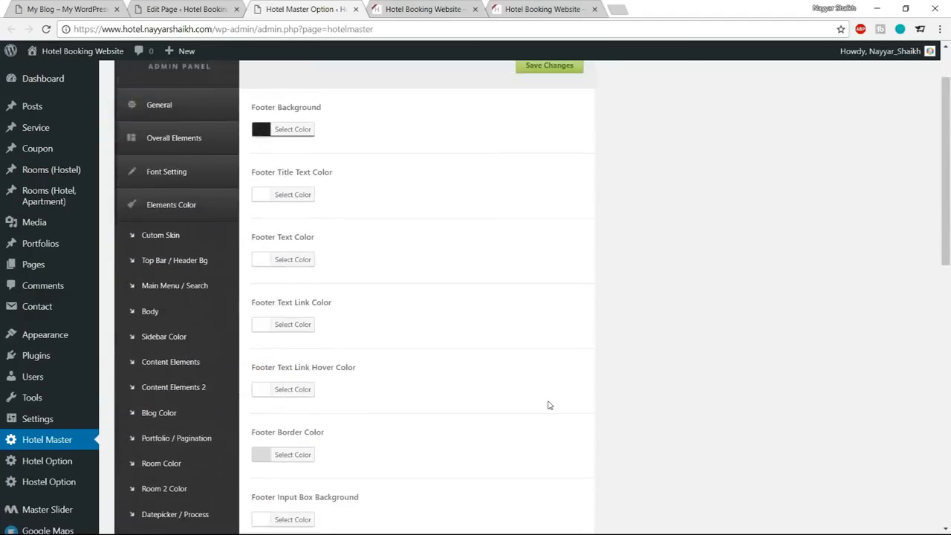
{"action": "scroll", "coordinate": [484, 374], "scroll_direction": "down", "scroll_amount": 3}
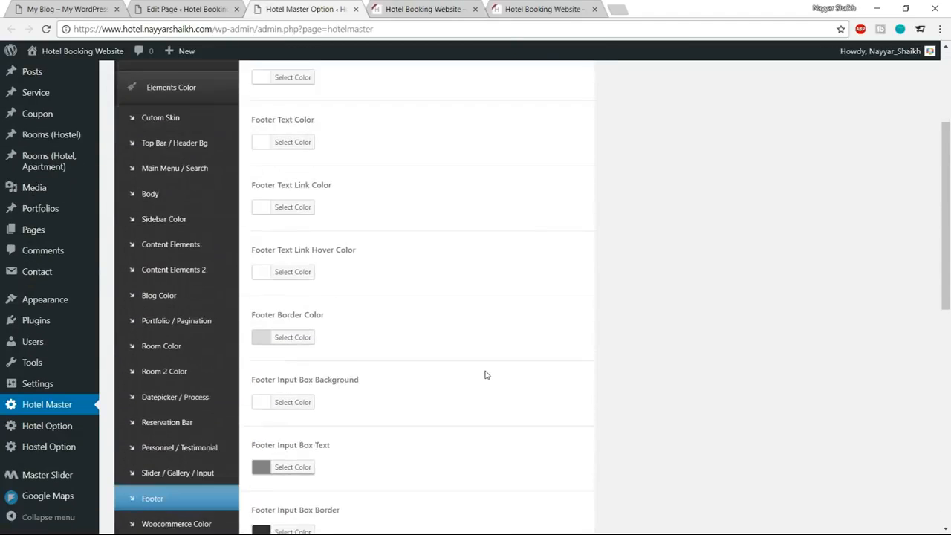
{"action": "left_click", "coordinate": [307, 332]}
{"action": "double_click", "coordinate": [344, 329]}
{"action": "type", "text": "1e1e1e"}
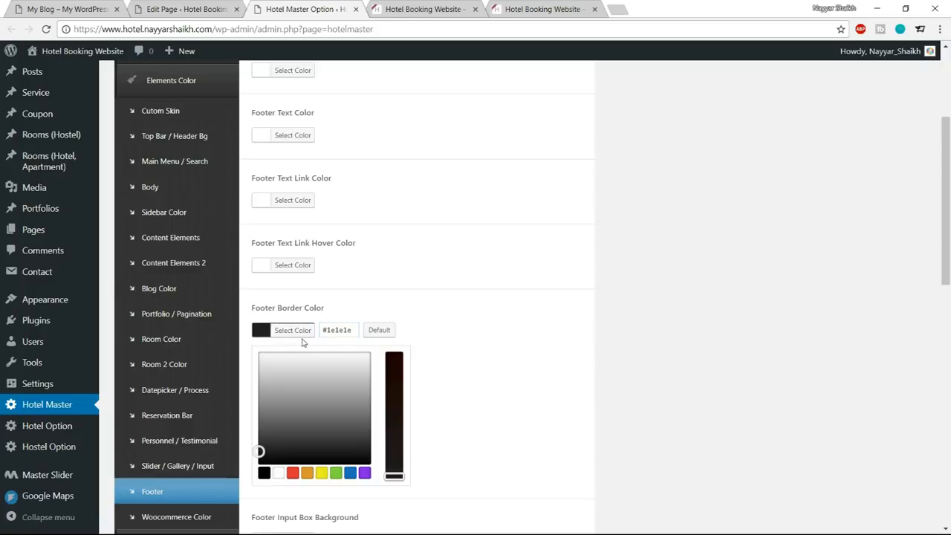
{"action": "left_click", "coordinate": [298, 330]}
{"action": "scroll", "coordinate": [458, 376], "scroll_direction": "down", "scroll_amount": 10}
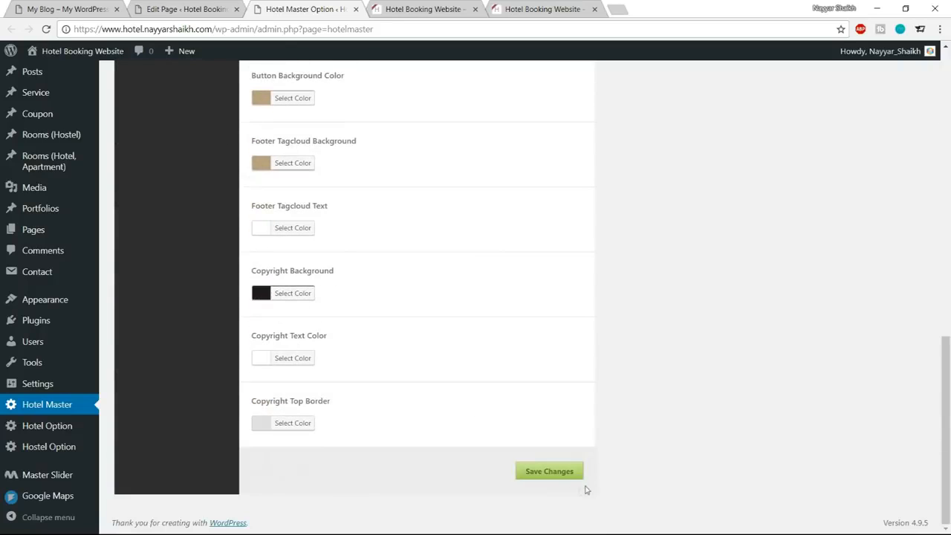
{"action": "left_click", "coordinate": [549, 471]}
{"action": "left_click", "coordinate": [438, 9]}
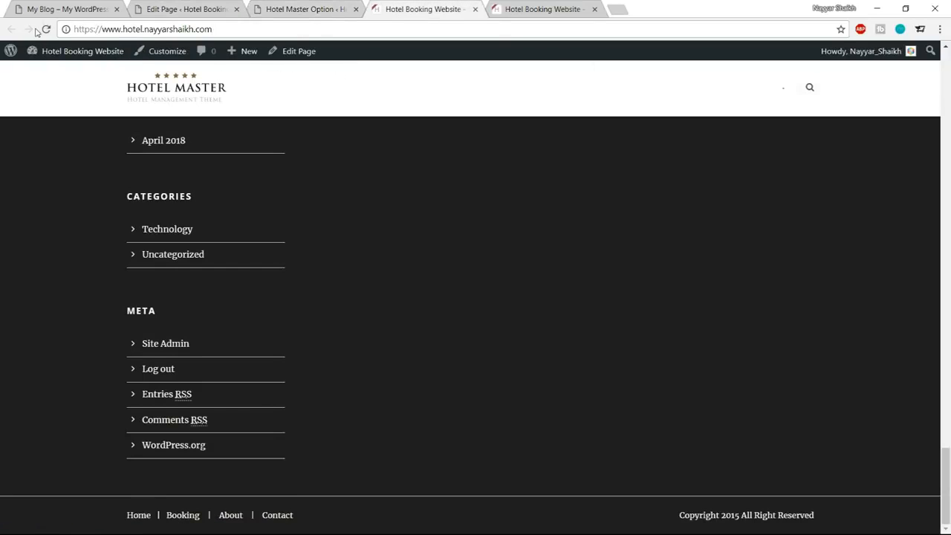
{"action": "left_click", "coordinate": [43, 30]}
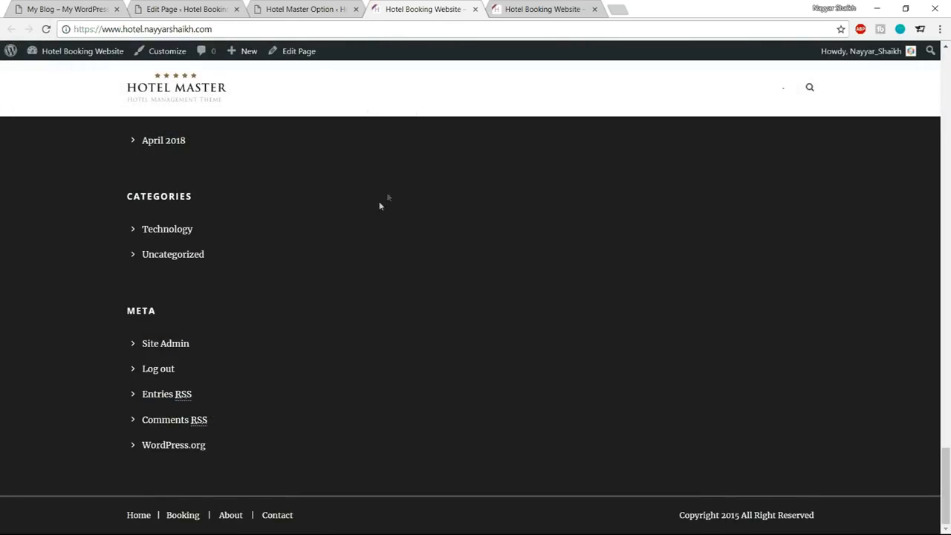
Set the Copyright Top Border color to #1e1e1e in the theme options and save the changes.
{"action": "left_click", "coordinate": [285, 6]}
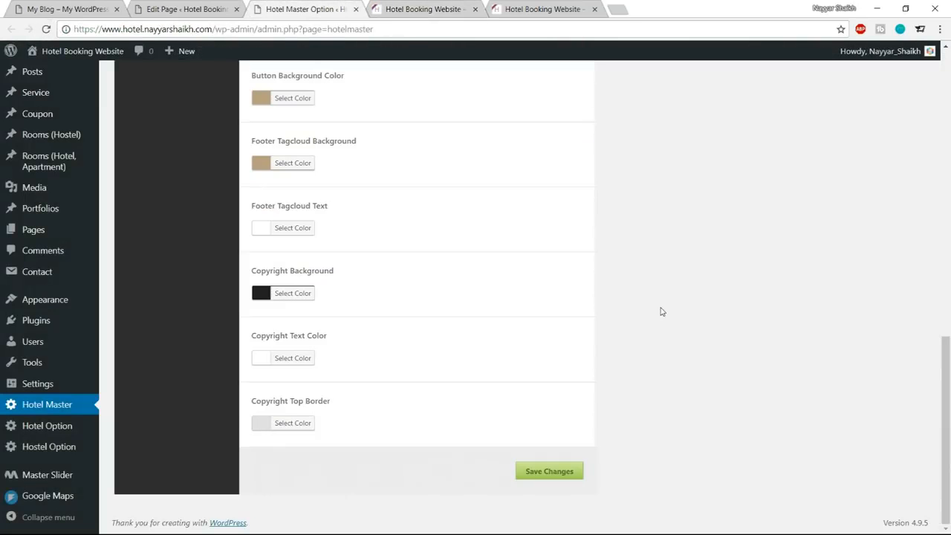
{"action": "left_click", "coordinate": [298, 432]}
{"action": "left_click_drag", "start_coordinate": [357, 420], "coordinate": [325, 419]}
{"action": "type", "text": "1e1e1e"}
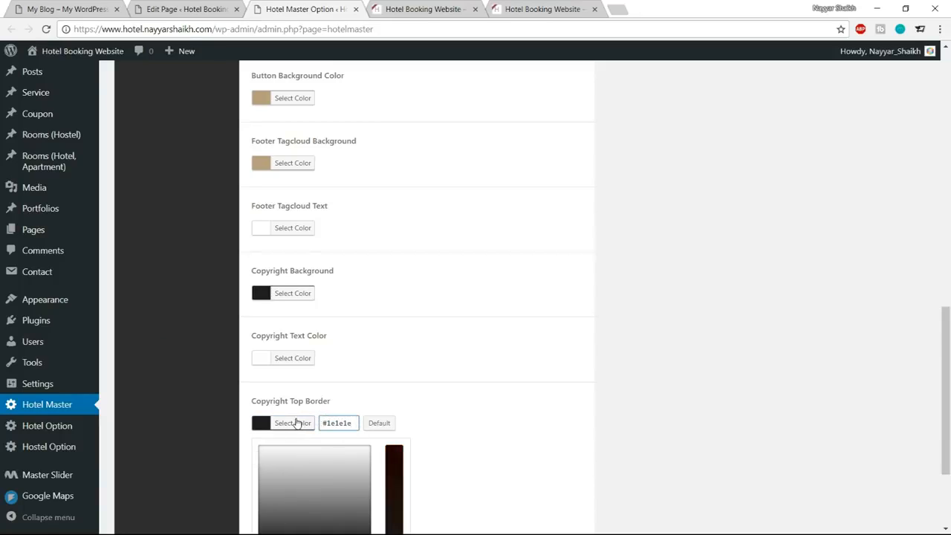
{"action": "left_click", "coordinate": [296, 423]}
{"action": "left_click", "coordinate": [555, 481]}
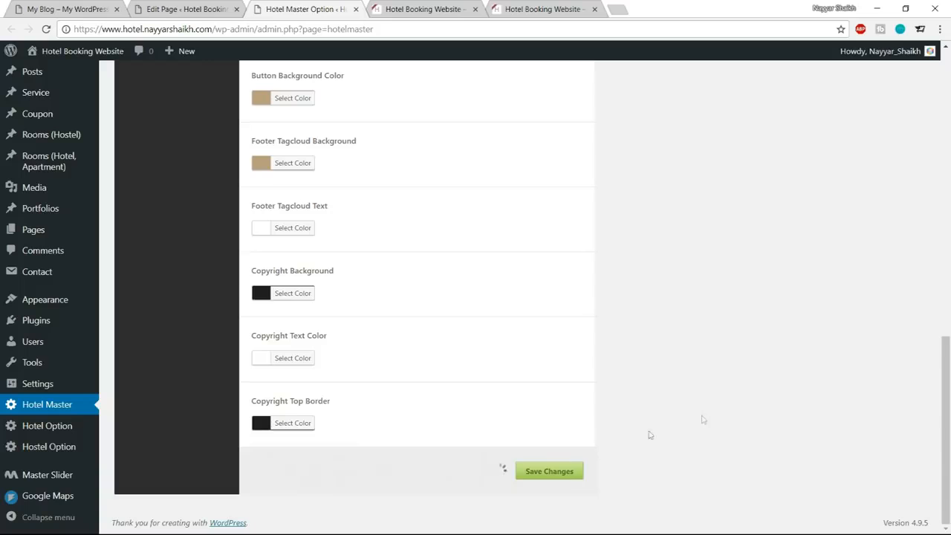
Reload the hotel home page and compare its footer colors and widgets with the reference site's footer.
{"action": "left_click", "coordinate": [445, 6]}
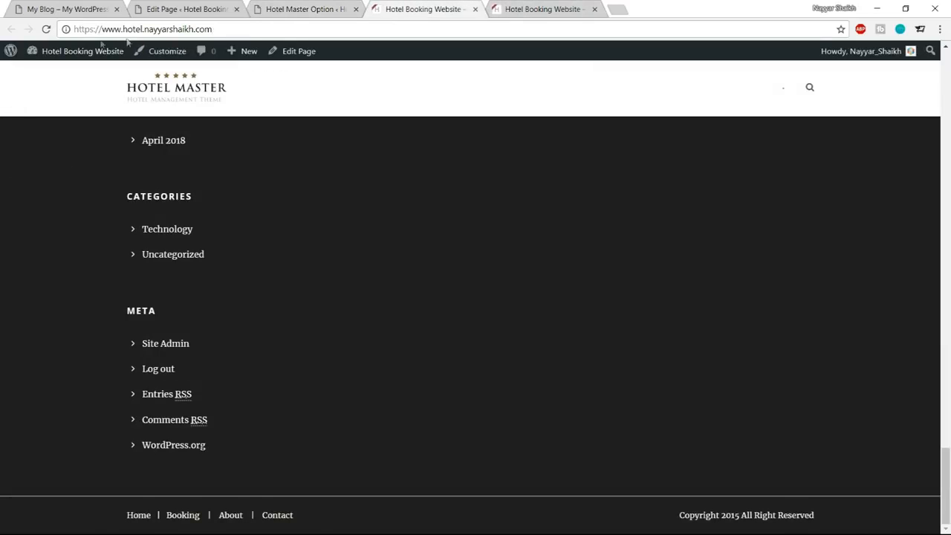
{"action": "left_click", "coordinate": [46, 29]}
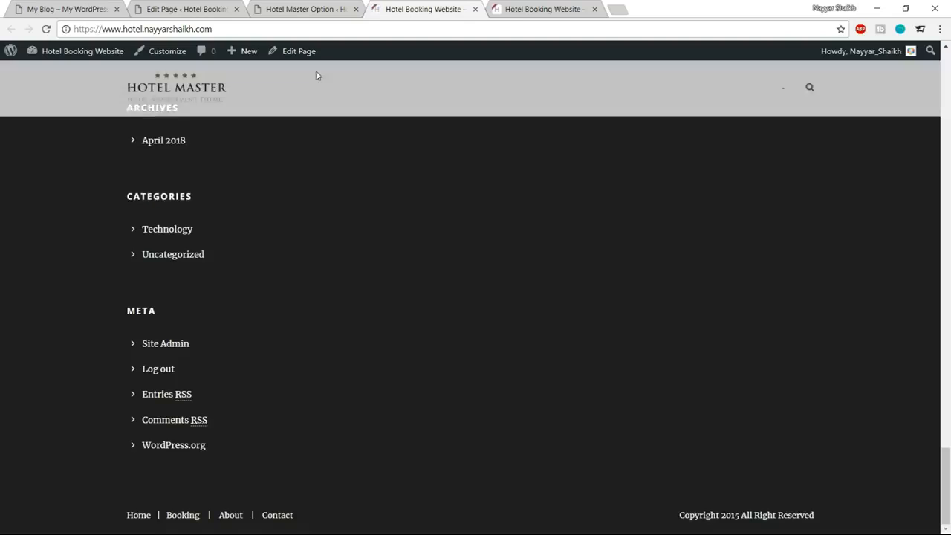
{"action": "scroll", "coordinate": [628, 454], "scroll_direction": "up", "scroll_amount": 7}
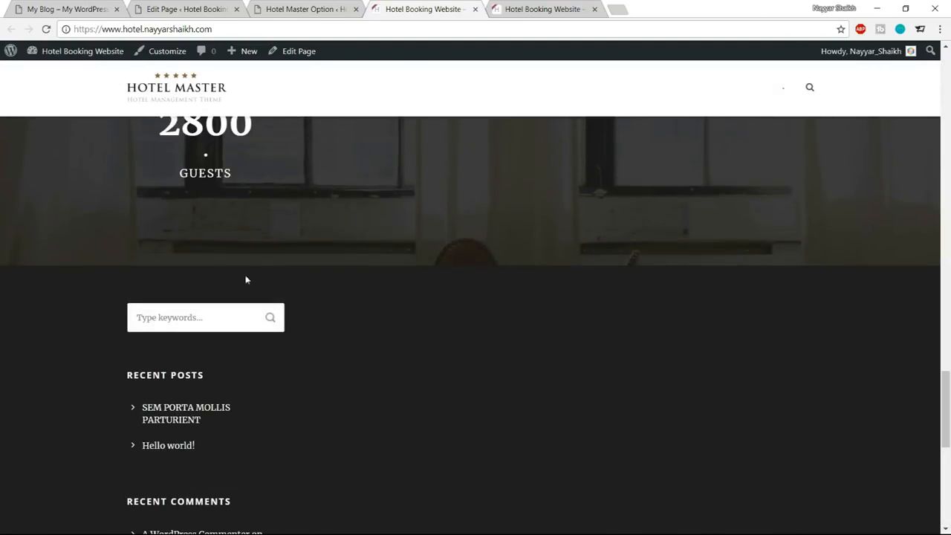
{"action": "key", "text": "ctrl+1"}
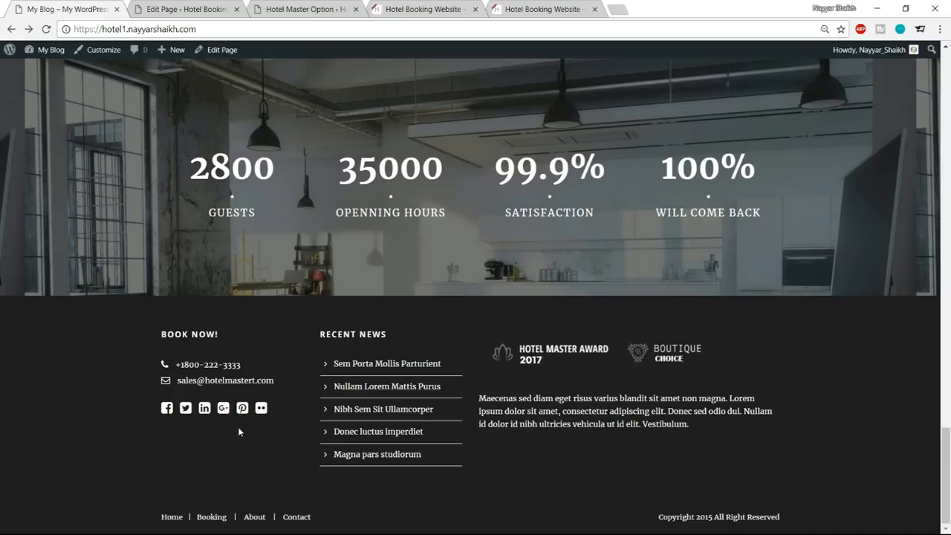
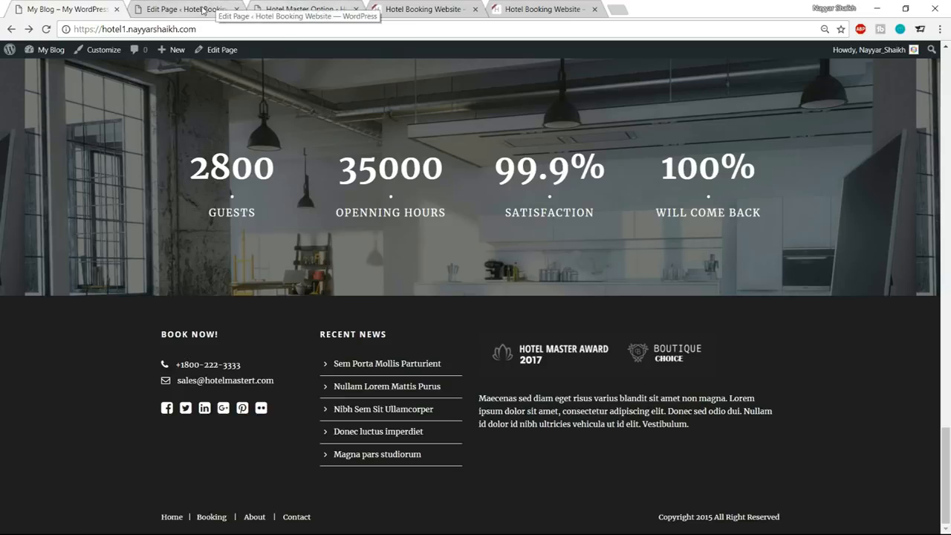
Open the hotel site's widget management page and delete all the default widgets, starting with Search and Recent Posts, from Footer 1.
{"action": "left_click", "coordinate": [202, 9]}
{"action": "mouse_move", "coordinate": [39, 398]}
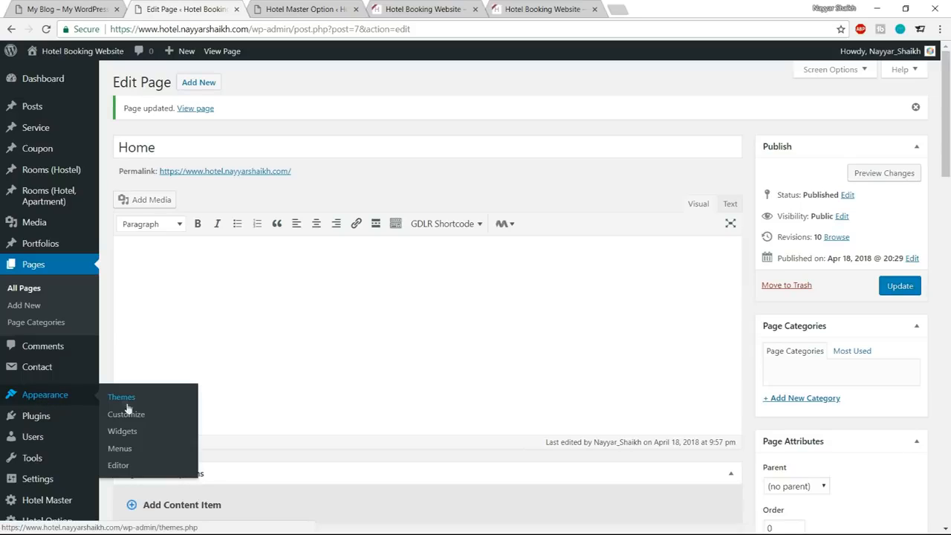
{"action": "left_click", "coordinate": [123, 431]}
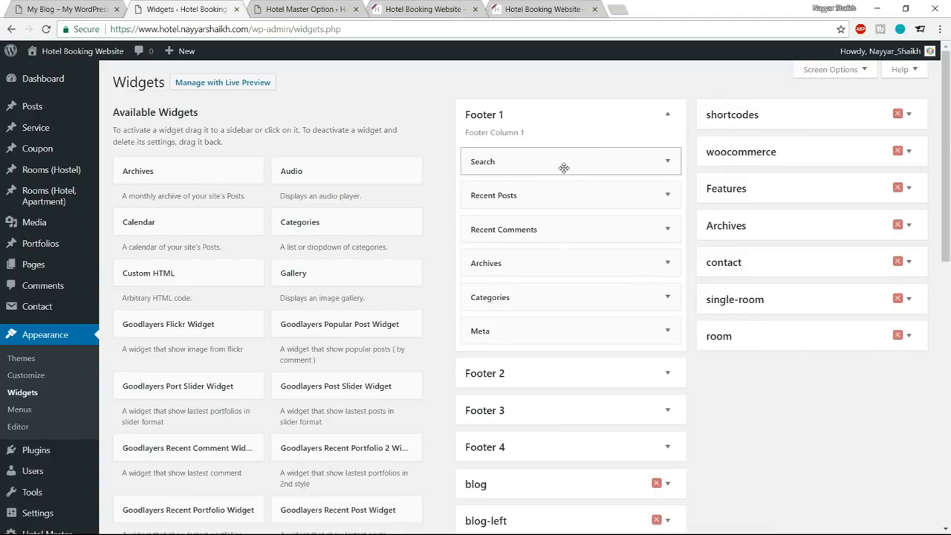
{"action": "left_click", "coordinate": [564, 168]}
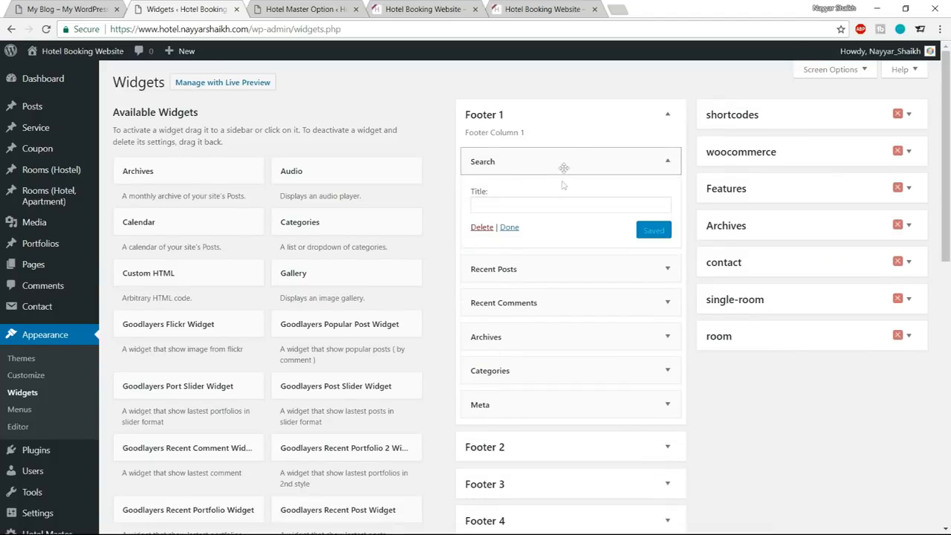
{"action": "left_click", "coordinate": [485, 224]}
{"action": "left_click", "coordinate": [595, 165]}
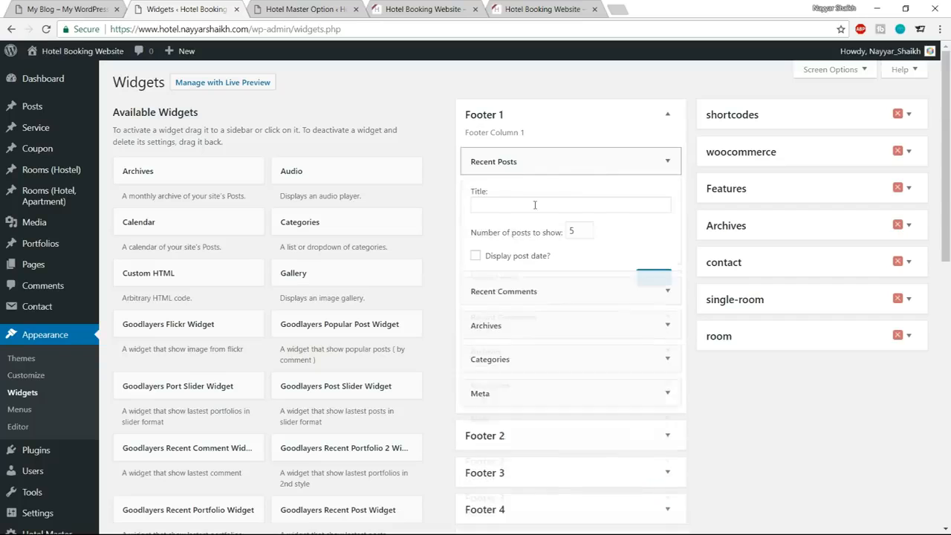
{"action": "left_click", "coordinate": [481, 277]}
{"action": "left_click", "coordinate": [601, 167]}
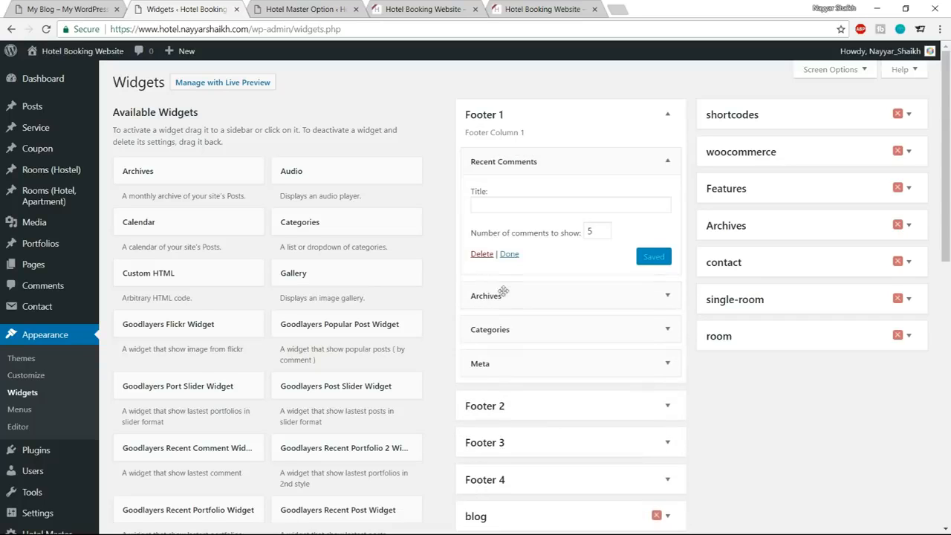
{"action": "left_click", "coordinate": [482, 257]}
{"action": "left_click", "coordinate": [570, 162]}
{"action": "left_click", "coordinate": [491, 229]}
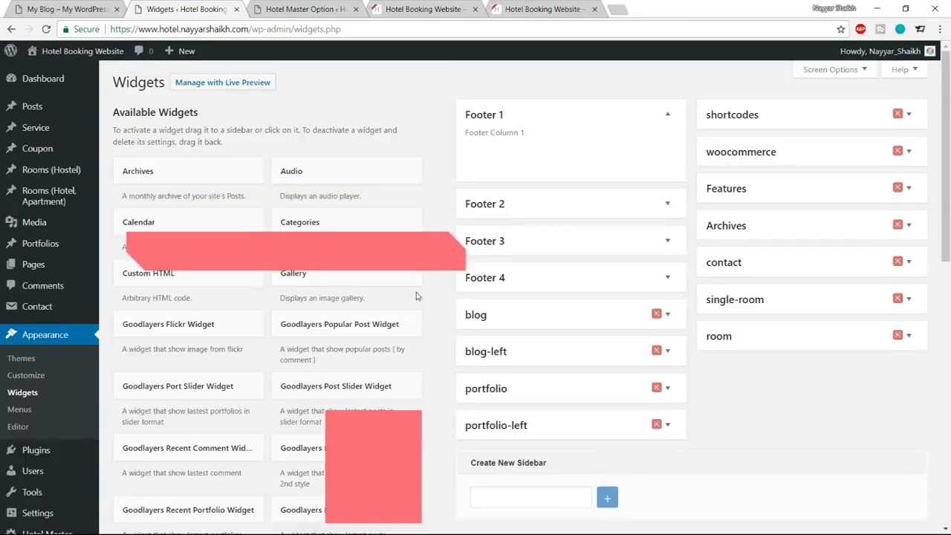
Add a Text widget to the Footer 1 area.
{"action": "scroll", "coordinate": [417, 296], "scroll_direction": "down", "scroll_amount": 5}
{"action": "scroll", "coordinate": [417, 297], "scroll_direction": "down", "scroll_amount": 5}
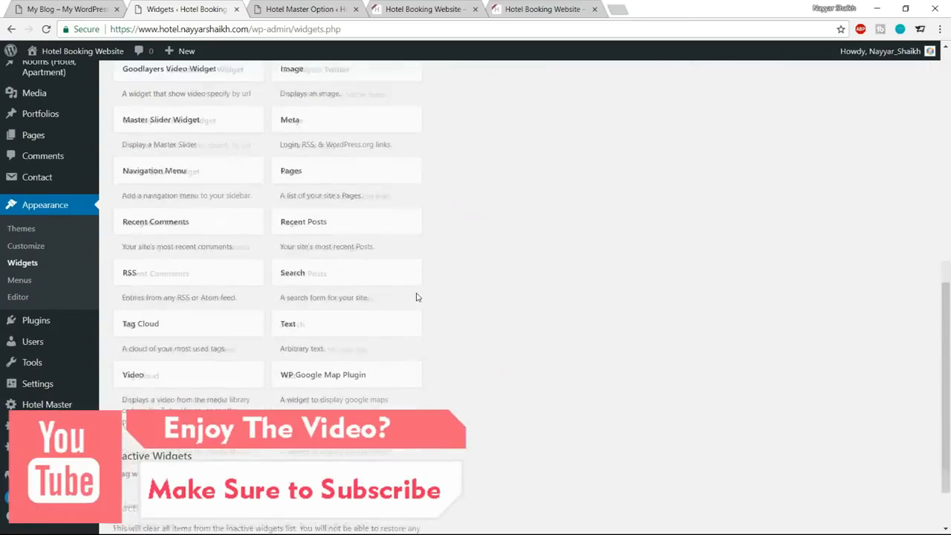
{"action": "left_click", "coordinate": [374, 255]}
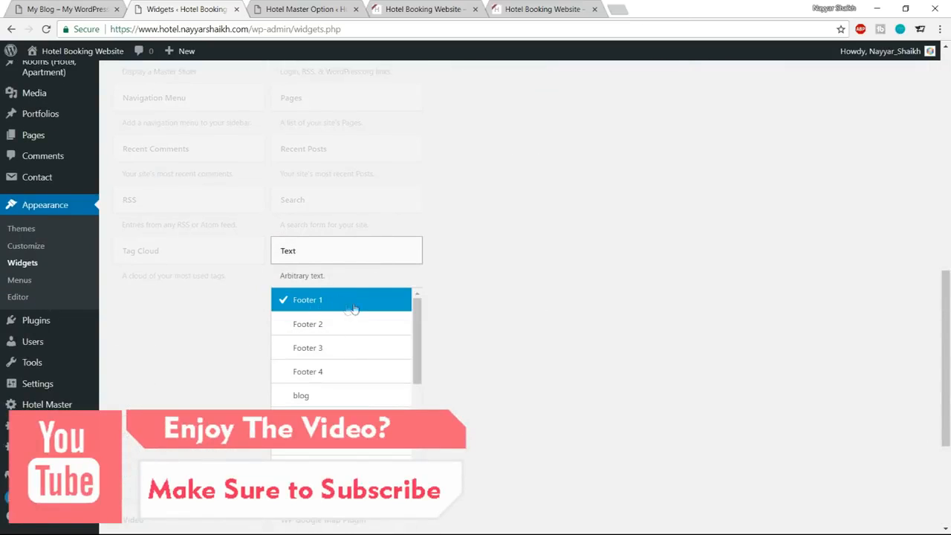
{"action": "left_click", "coordinate": [390, 478]}
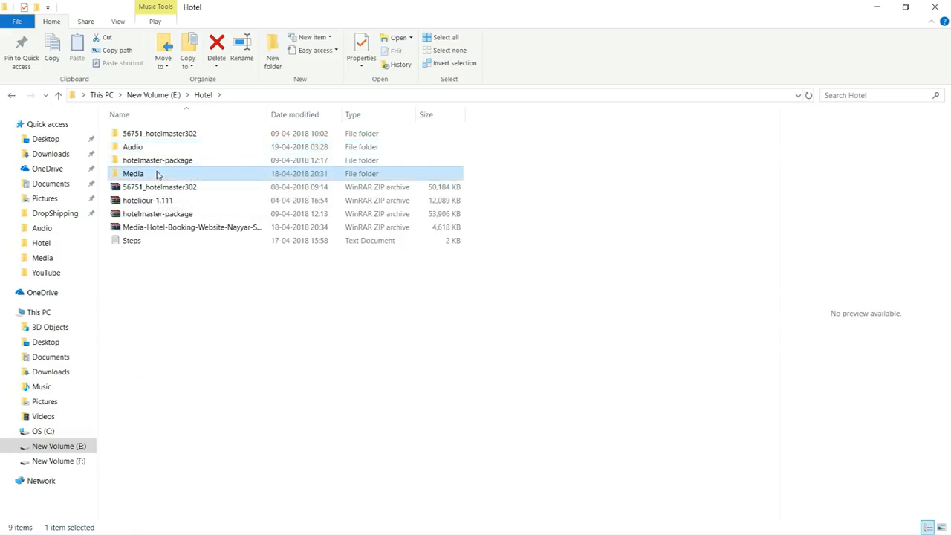
Open the Footer CSS text file in the hotel Media folder and copy all the shortcode lines under the Footer 1 heading.
{"action": "double_click", "coordinate": [159, 172]}
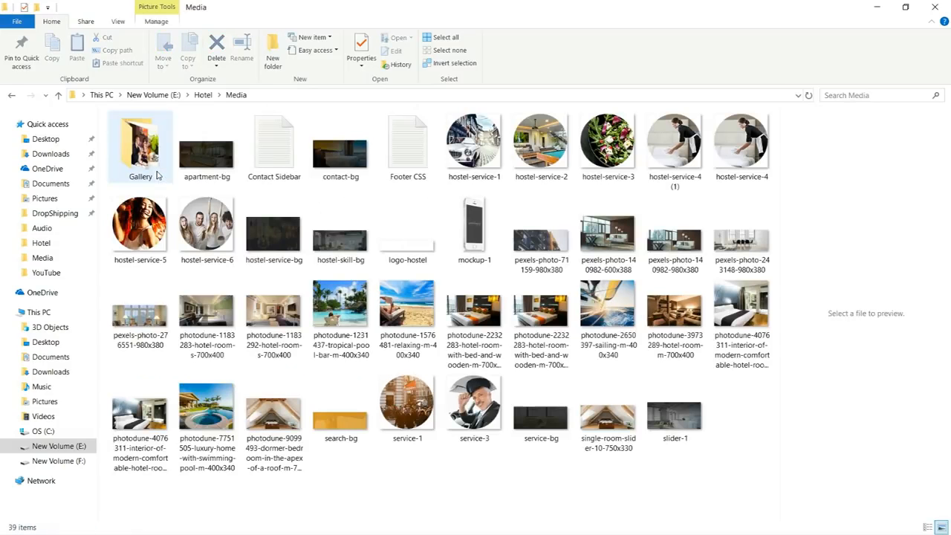
{"action": "left_click", "coordinate": [407, 153]}
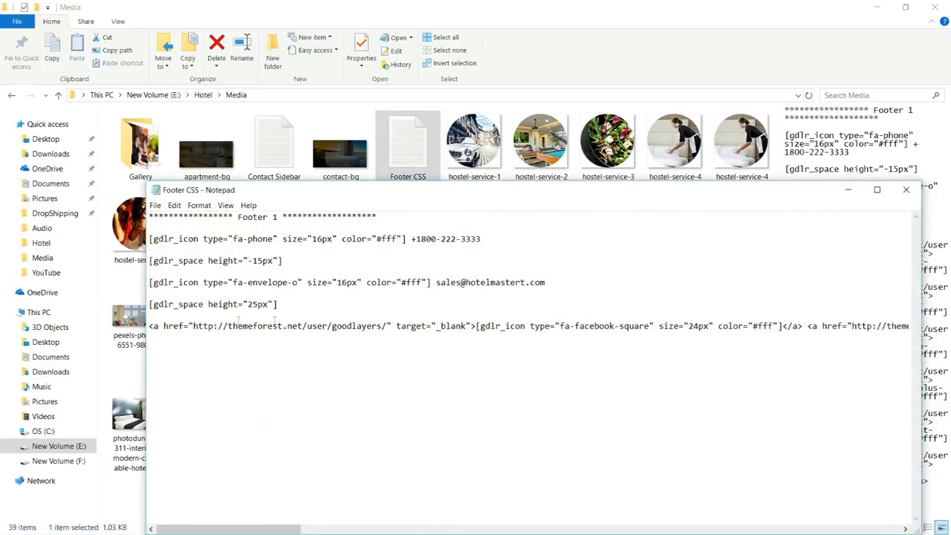
{"action": "left_click_drag", "start_coordinate": [297, 308], "coordinate": [139, 232]}
{"action": "left_click", "coordinate": [606, 298]}
{"action": "left_click", "coordinate": [665, 369], "text": "shift"}
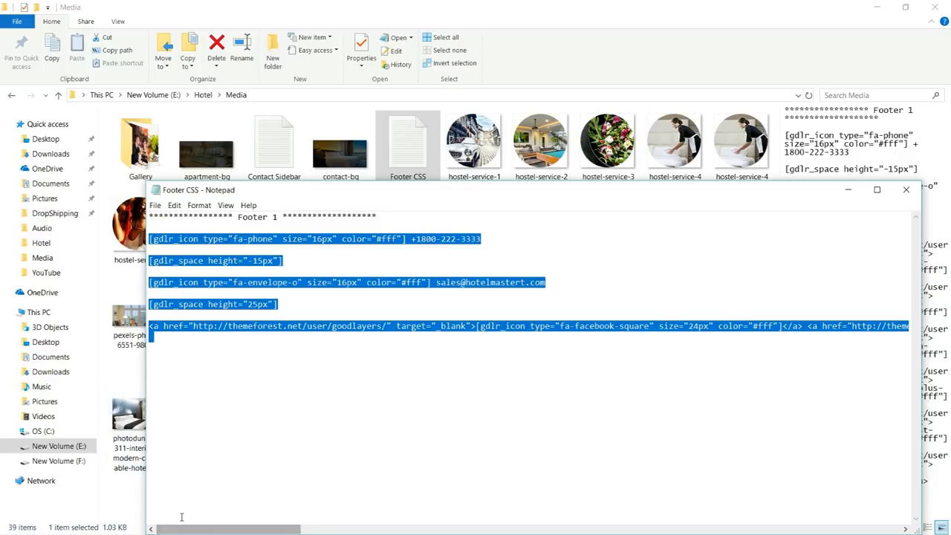
Switch back to Chrome, paste the copied shortcodes into the Footer 1 text widget as code, save it, and return to the visual view.
{"action": "key", "text": "alt+Tab"}
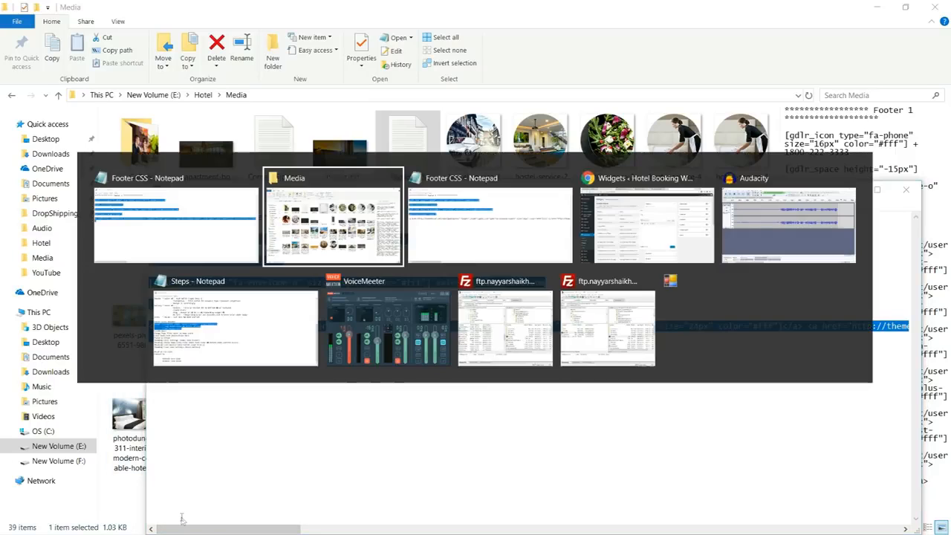
{"action": "left_click", "coordinate": [666, 245]}
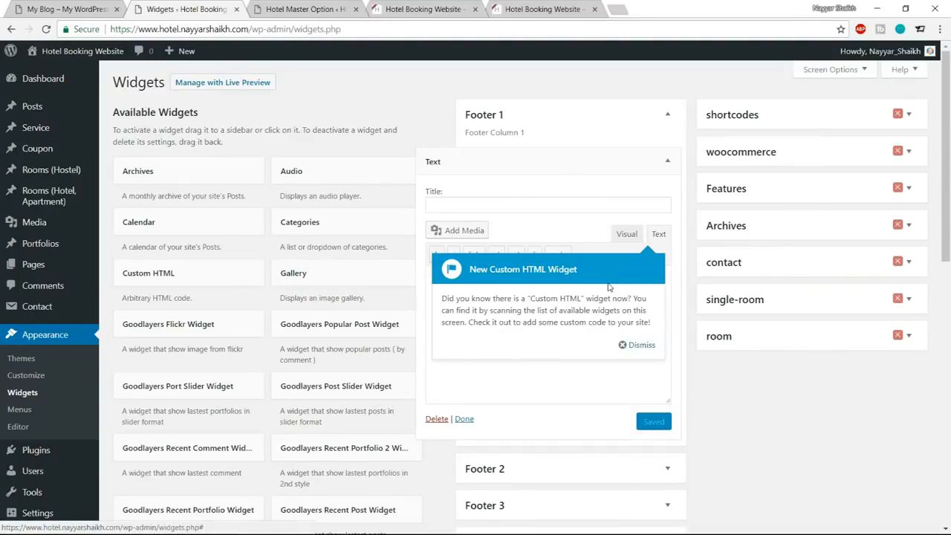
{"action": "left_click", "coordinate": [636, 344]}
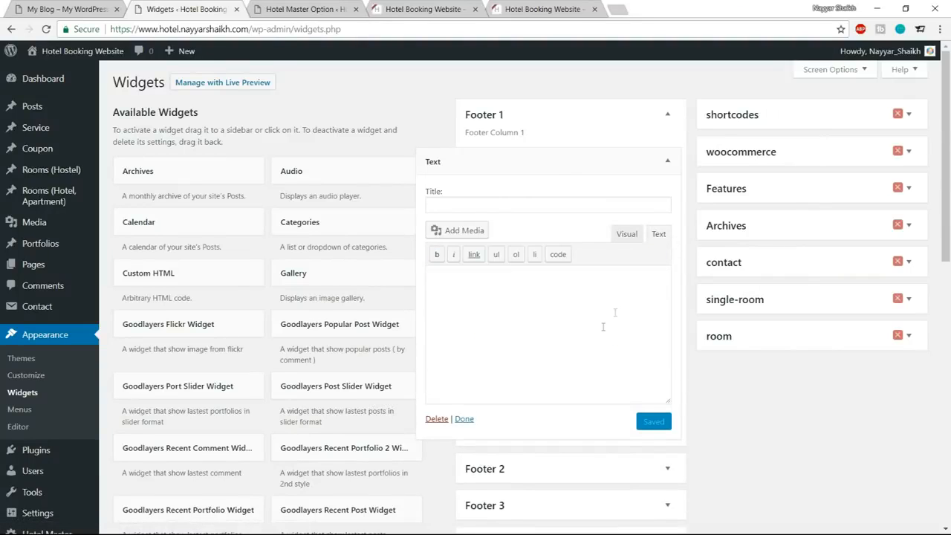
{"action": "key", "text": "ctrl+v"}
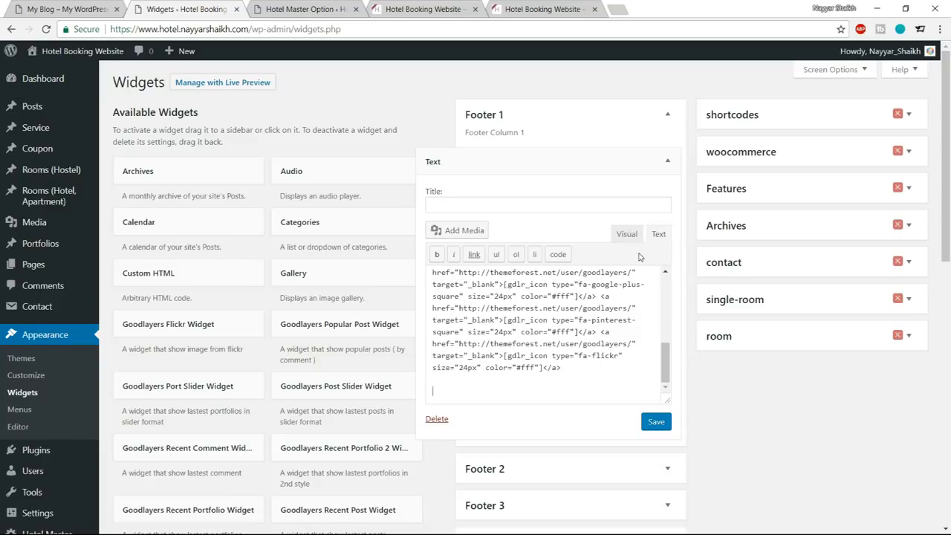
{"action": "left_click", "coordinate": [651, 421]}
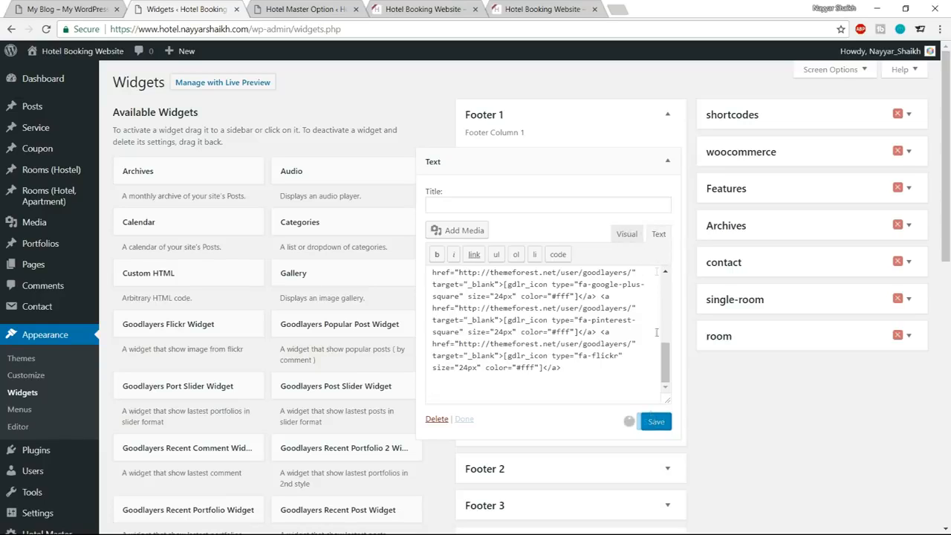
{"action": "left_click", "coordinate": [631, 235]}
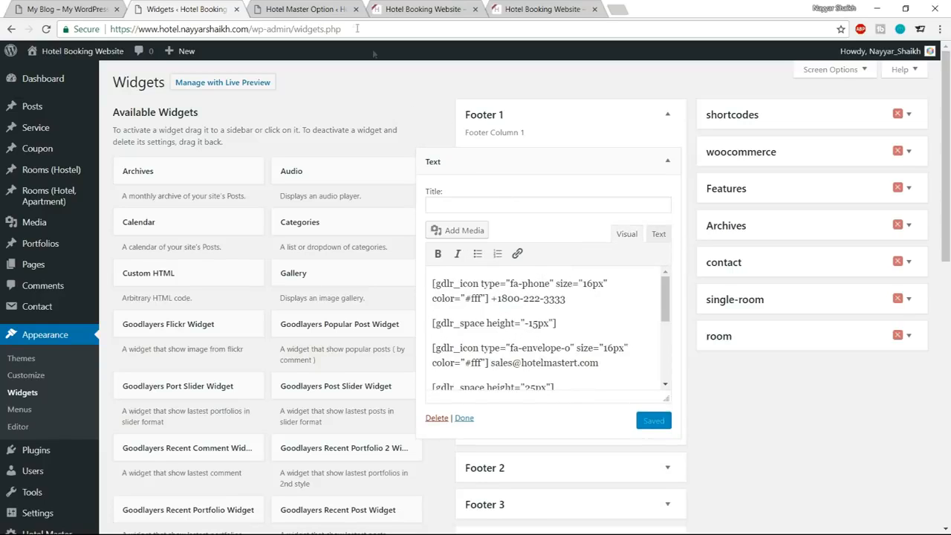
Copy the BOOK NOW! heading from the reference site's footer and use it as the Footer 1 text widget's title.
{"action": "left_click", "coordinate": [77, 6]}
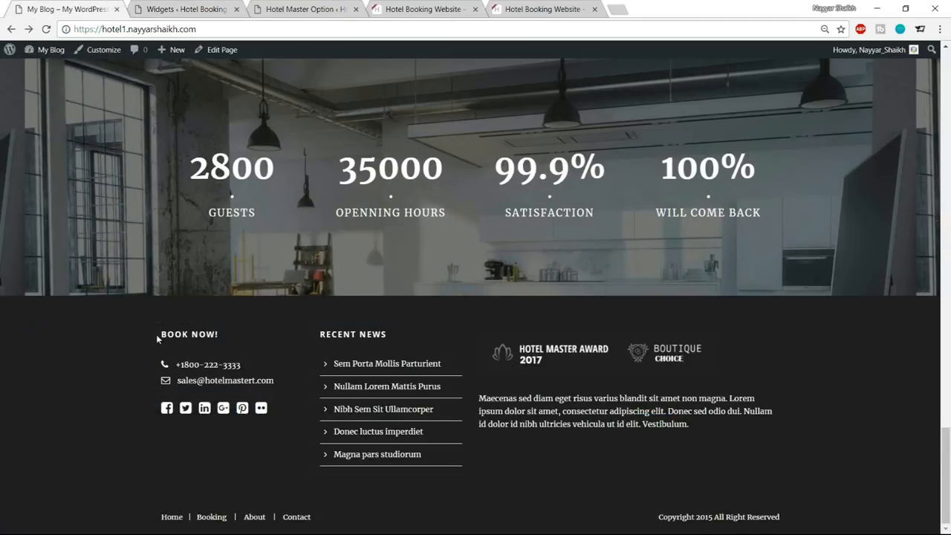
{"action": "left_click_drag", "start_coordinate": [157, 338], "coordinate": [228, 340]}
{"action": "key", "text": "ctrl+c"}
{"action": "left_click", "coordinate": [189, 9]}
{"action": "left_click", "coordinate": [525, 199]}
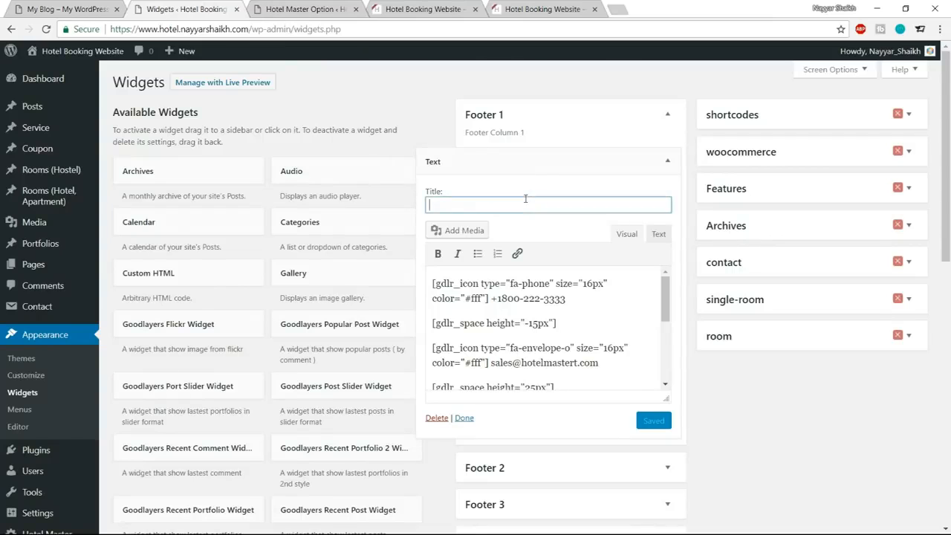
{"action": "key", "text": "ctrl+v"}
Locate the phone number in the reference footer and replace the matching number in the Footer 1 text widget with a different phone number.
{"action": "left_click", "coordinate": [74, 7]}
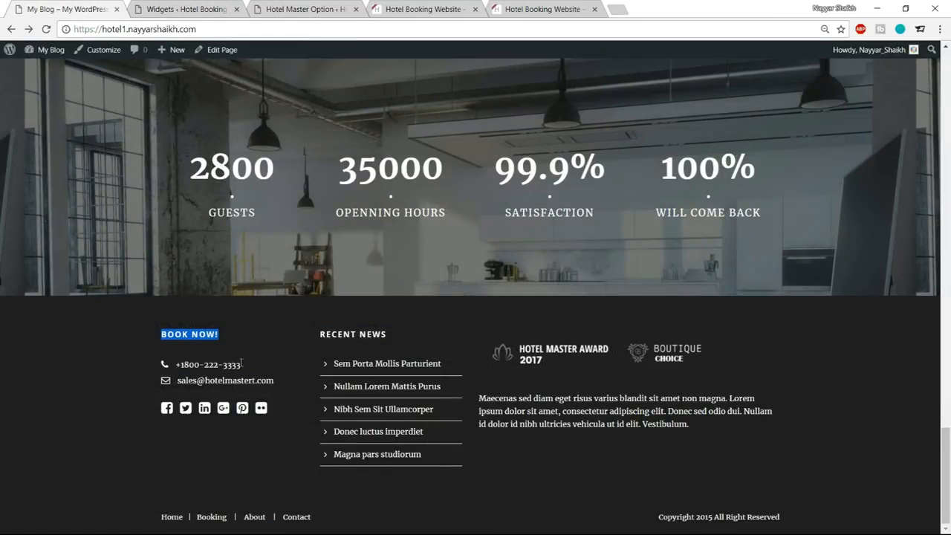
{"action": "left_click_drag", "start_coordinate": [179, 369], "coordinate": [251, 371]}
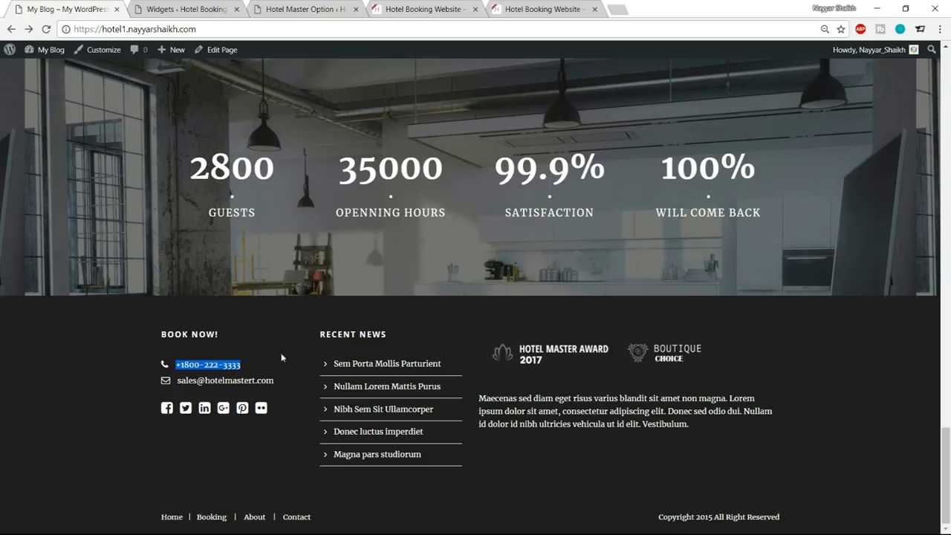
{"action": "left_click", "coordinate": [191, 6]}
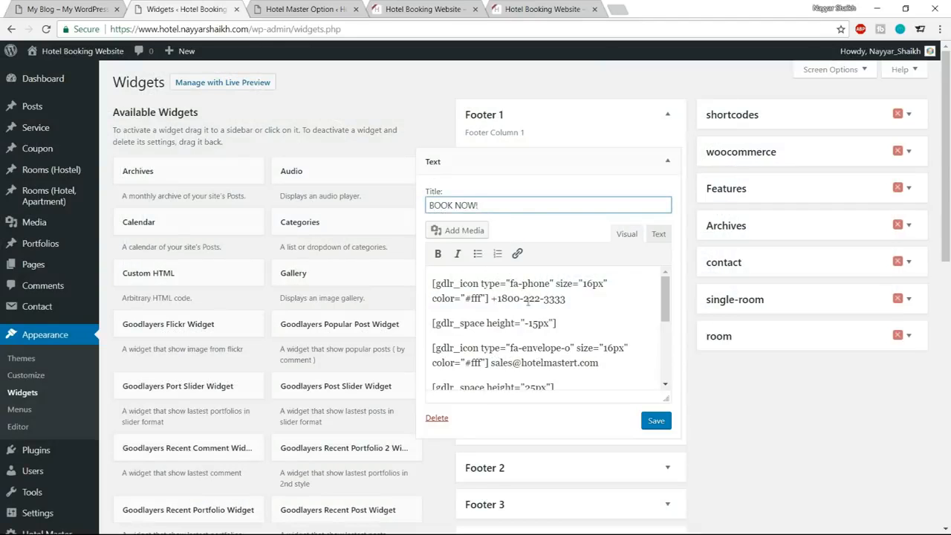
{"action": "left_click_drag", "start_coordinate": [571, 303], "coordinate": [497, 299]}
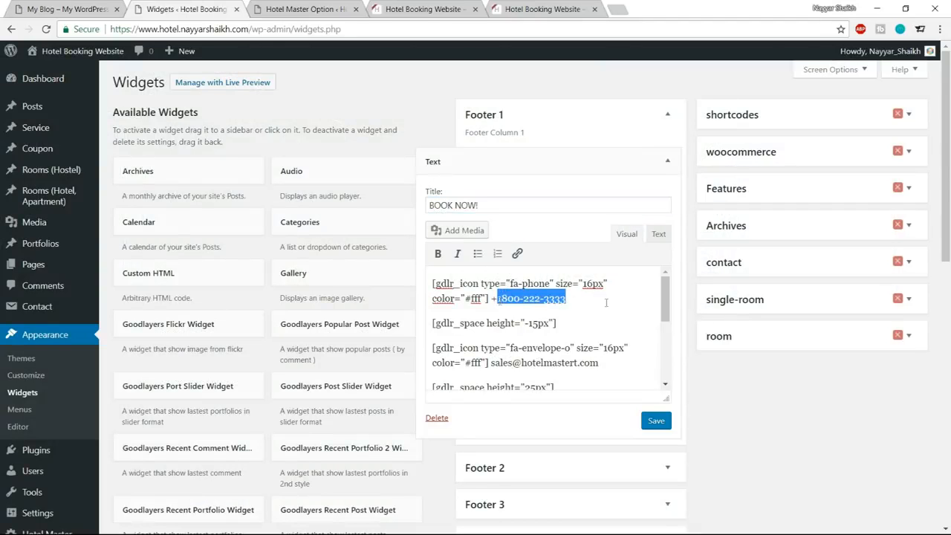
{"action": "type", "text": "0"}
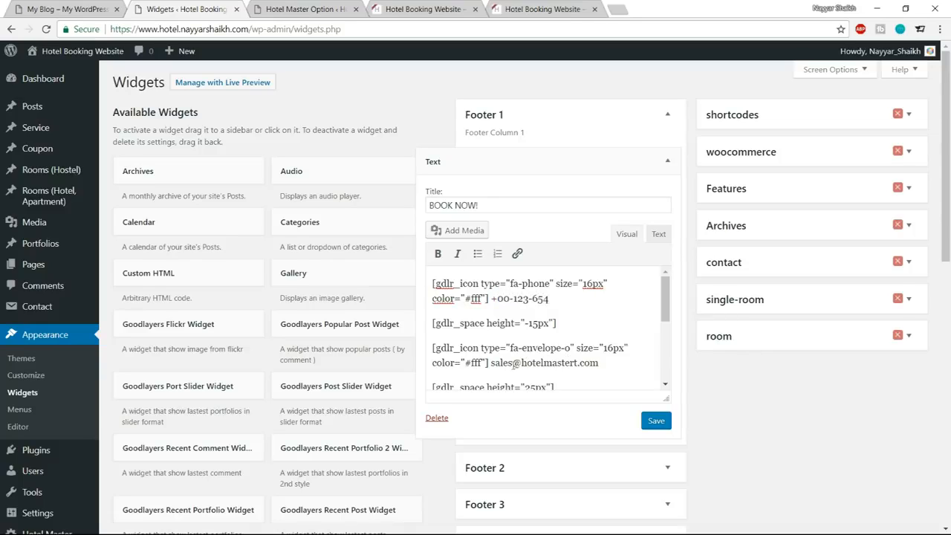
Review the email and social icon lines in the BOOK NOW! widget, then save and collapse it.
{"action": "mouse_move", "coordinate": [495, 364]}
{"action": "left_mouse_down"}
{"action": "mouse_move", "coordinate": [574, 365]}
{"action": "mouse_move", "coordinate": [496, 363]}
{"action": "left_mouse_up"}
{"action": "left_click", "coordinate": [585, 366]}
{"action": "scroll", "coordinate": [554, 348], "scroll_direction": "down", "scroll_amount": 2}
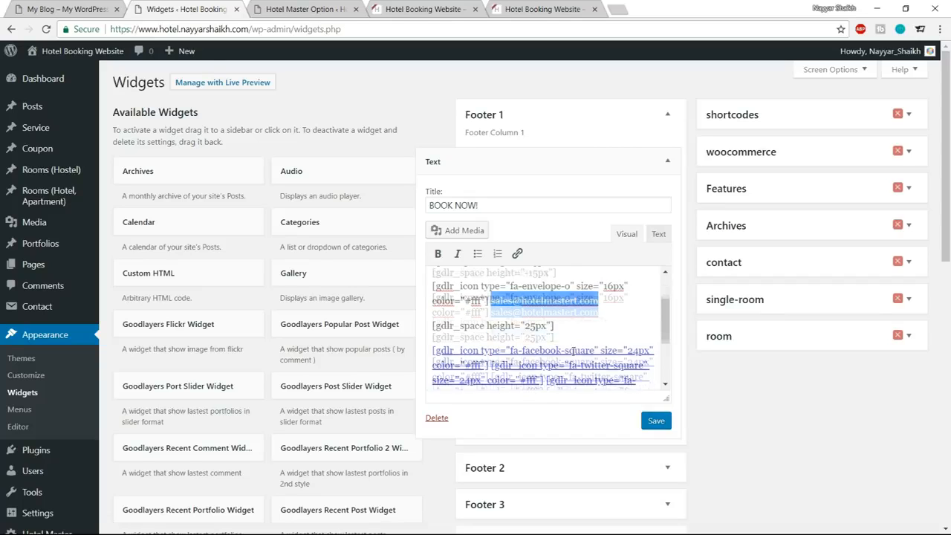
{"action": "left_click", "coordinate": [656, 421]}
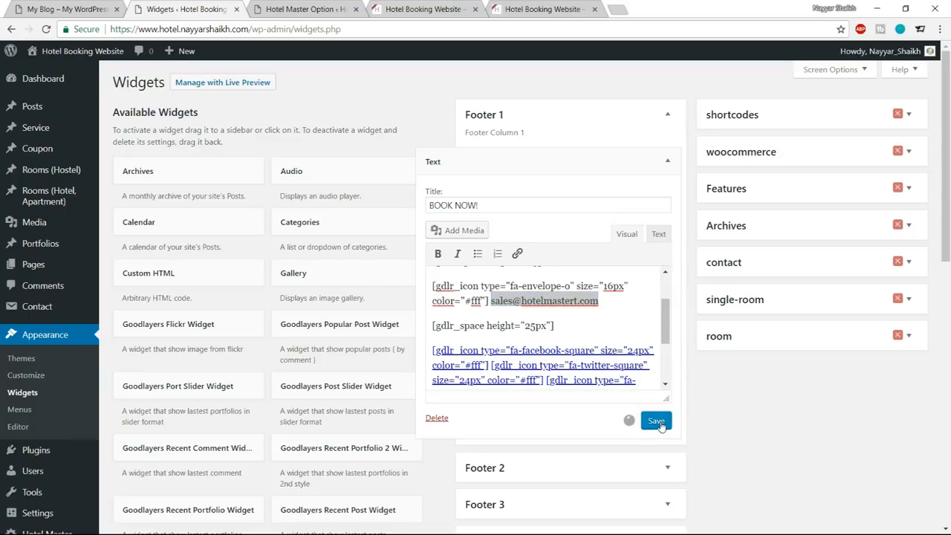
{"action": "left_click", "coordinate": [668, 161]}
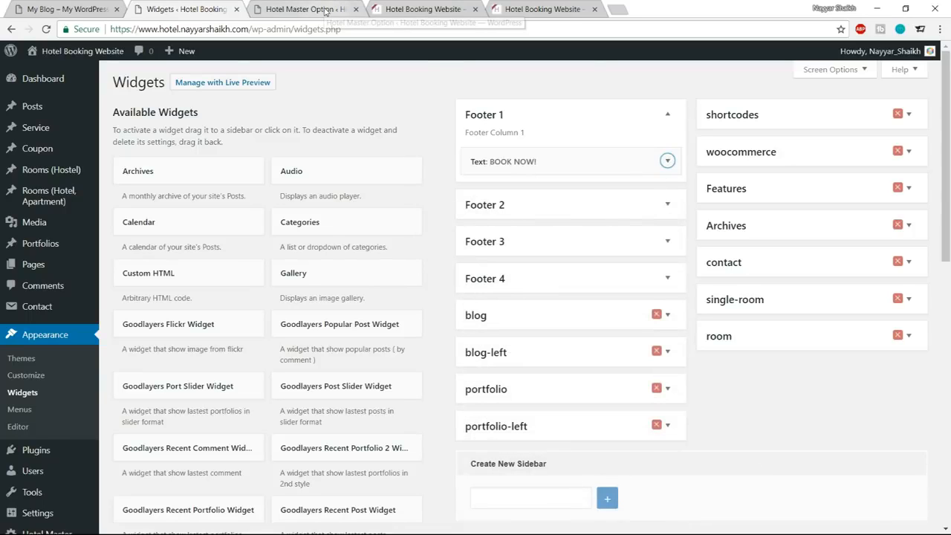
Reload the hotel home page and check the footer's first column.
{"action": "left_click", "coordinate": [300, 9]}
{"action": "left_click", "coordinate": [418, 10]}
{"action": "left_click", "coordinate": [51, 31]}
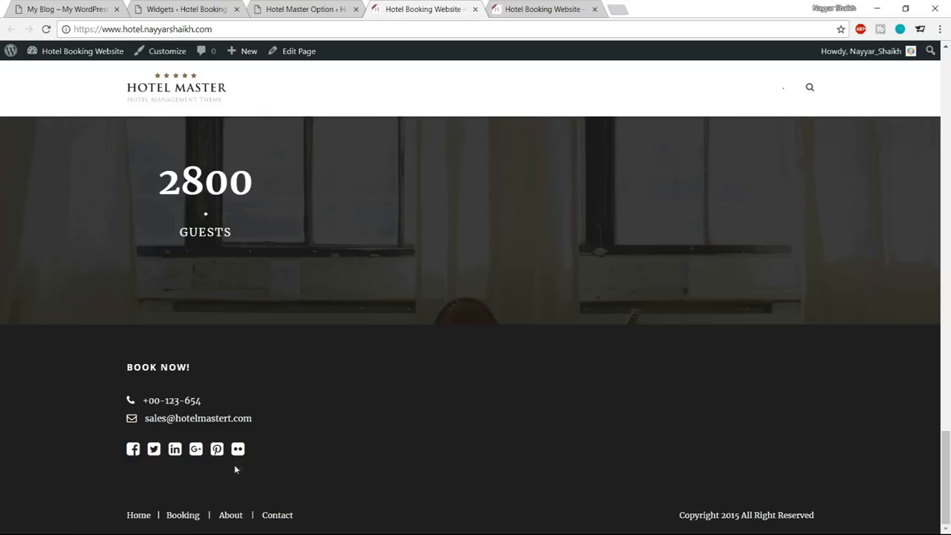
Check the second column of the reference footer and add a Recent Posts widget to Footer 2.
{"action": "left_click", "coordinate": [178, 7]}
{"action": "scroll", "coordinate": [445, 328], "scroll_direction": "down", "scroll_amount": 7}
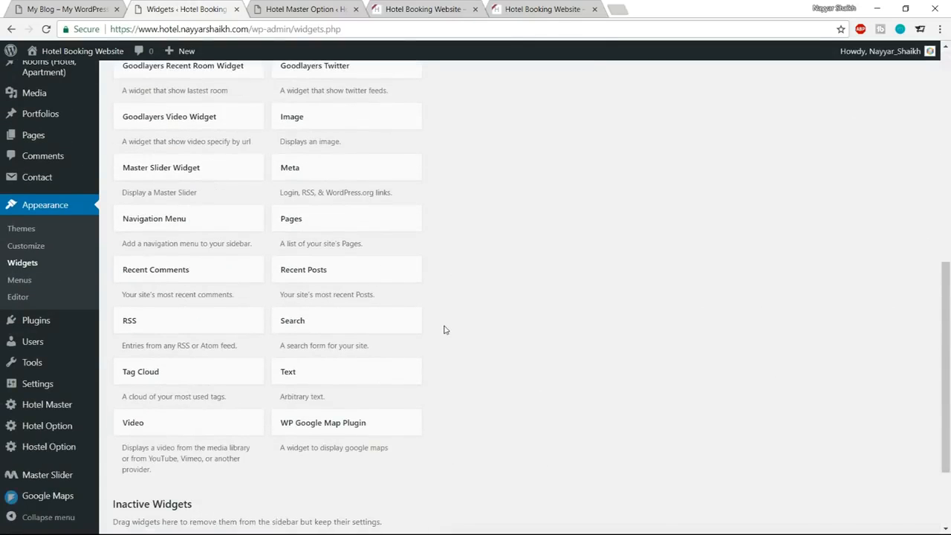
{"action": "left_click", "coordinate": [80, 7]}
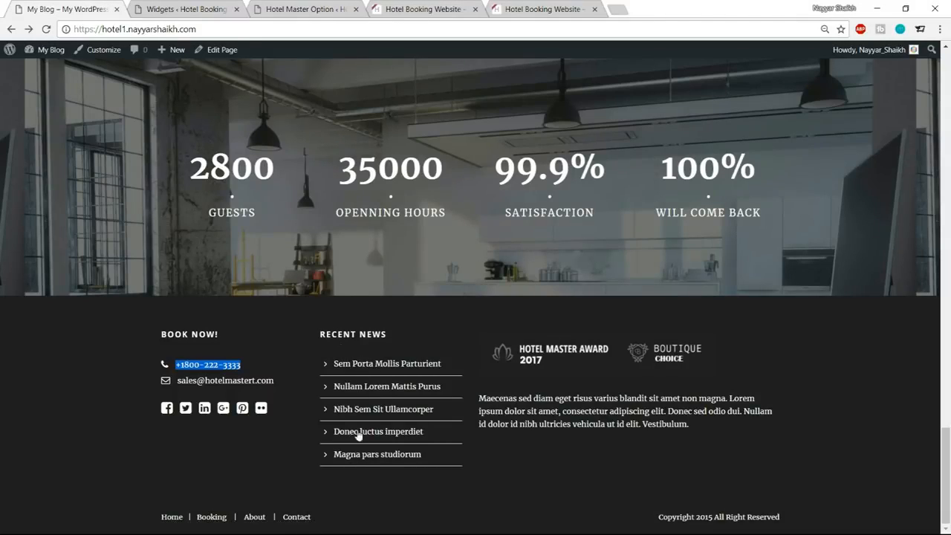
{"action": "left_click", "coordinate": [201, 9]}
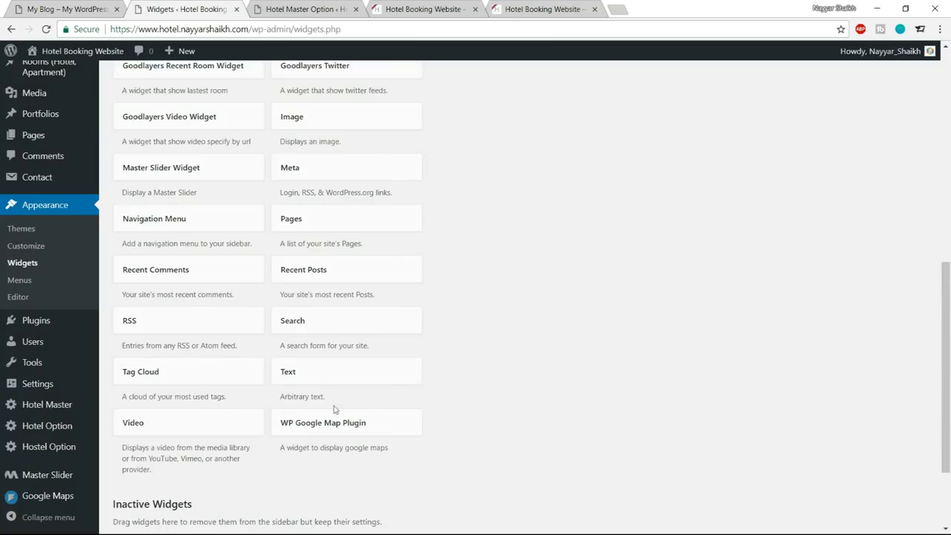
{"action": "left_click", "coordinate": [355, 279]}
{"action": "left_click", "coordinate": [325, 347]}
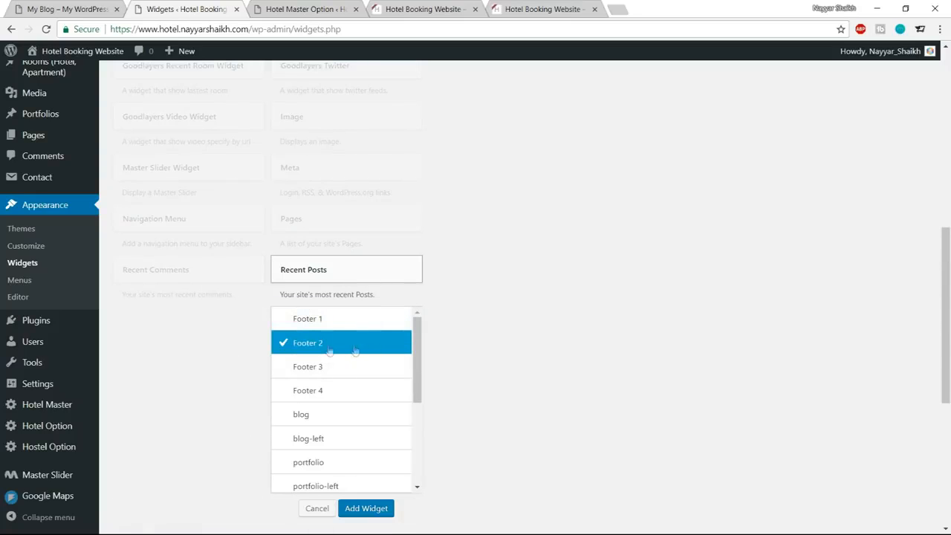
{"action": "left_click", "coordinate": [371, 508]}
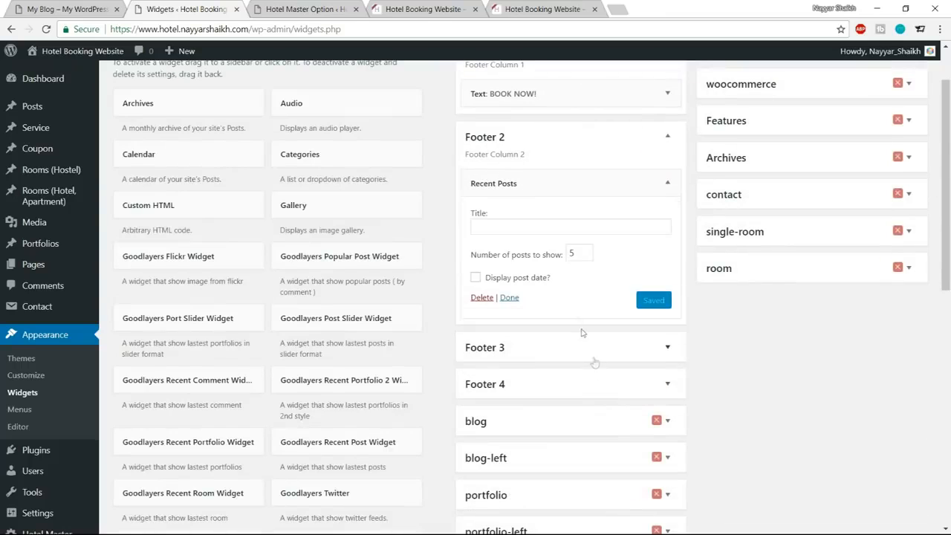
Title the Footer 2 Recent Posts widget RECENT NEWS, copied from the reference footer, then save and collapse it.
{"action": "left_click", "coordinate": [551, 225]}
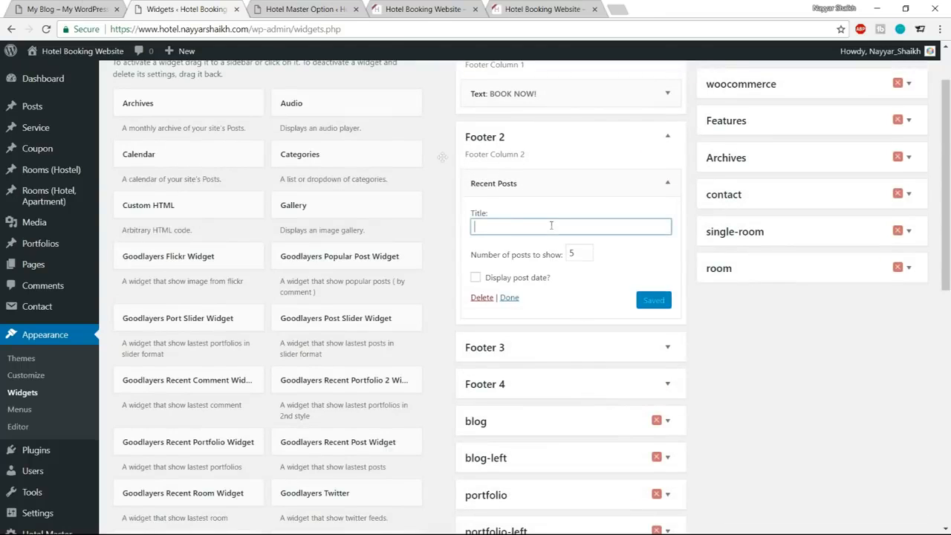
{"action": "left_click", "coordinate": [46, 8]}
{"action": "mouse_move", "coordinate": [391, 333]}
{"action": "left_mouse_down"}
{"action": "mouse_move", "coordinate": [307, 335]}
{"action": "mouse_move", "coordinate": [393, 331]}
{"action": "left_mouse_up"}
{"action": "key", "text": "ctrl+c"}
{"action": "left_click", "coordinate": [322, 333]}
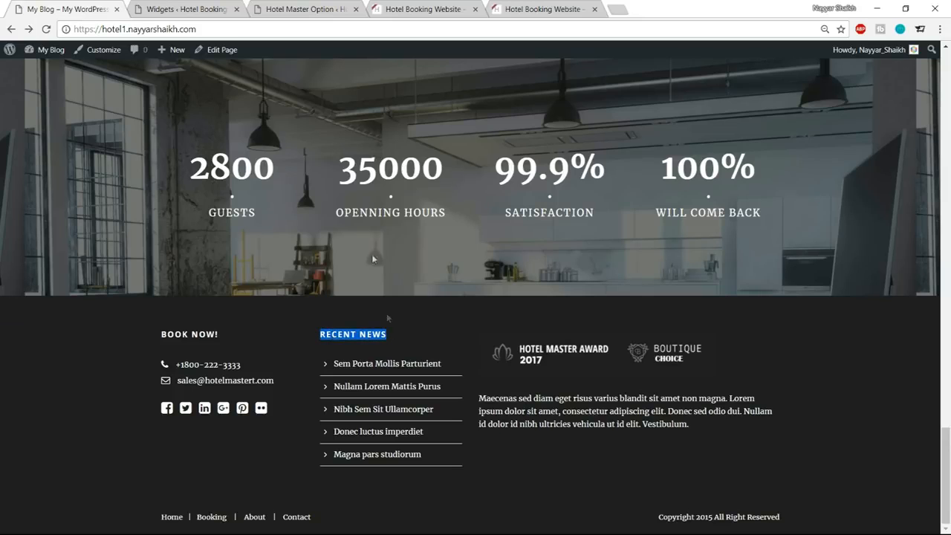
{"action": "left_click", "coordinate": [289, 6]}
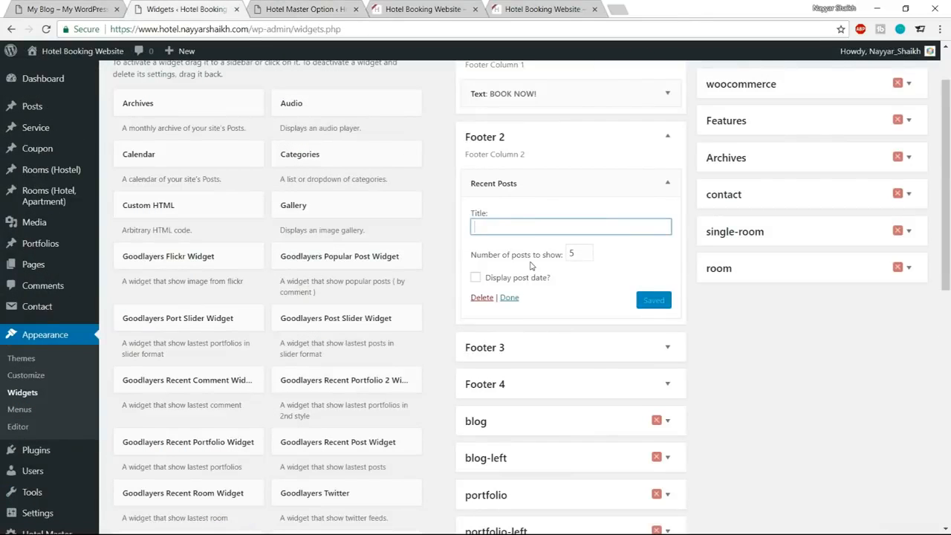
{"action": "key", "text": "ctrl+v"}
{"action": "left_click", "coordinate": [576, 255]}
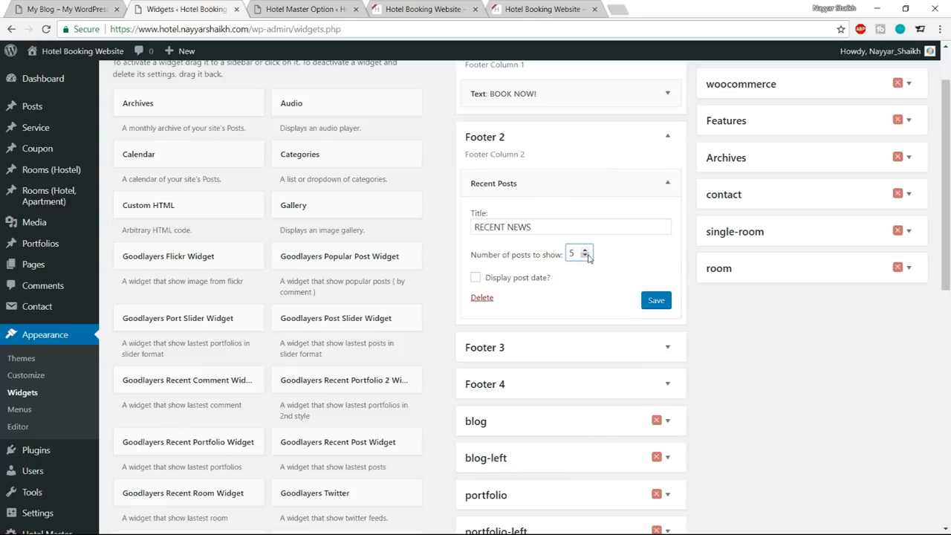
{"action": "left_click", "coordinate": [663, 300]}
{"action": "left_click", "coordinate": [667, 182]}
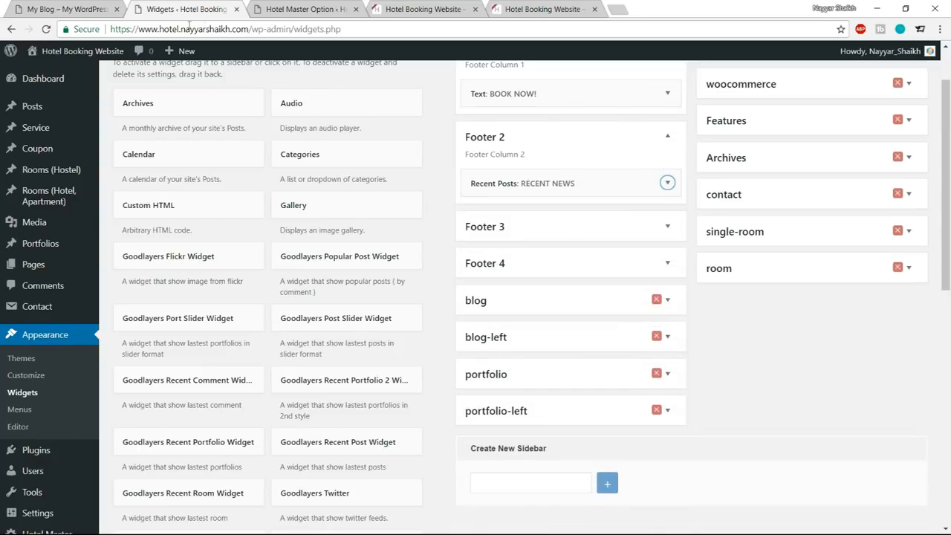
Check the third column of the reference footer and add a Text widget to Footer 3.
{"action": "left_click", "coordinate": [71, 9]}
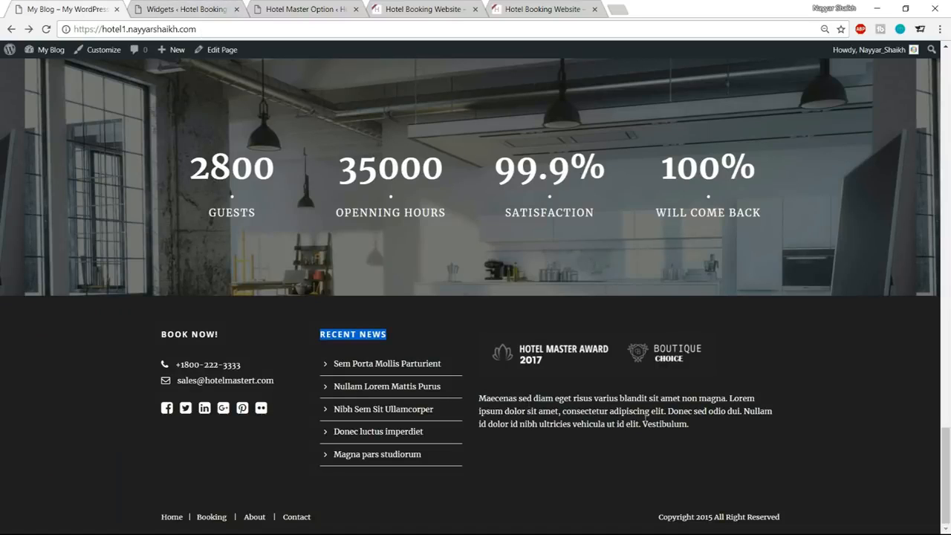
{"action": "left_click", "coordinate": [248, 9]}
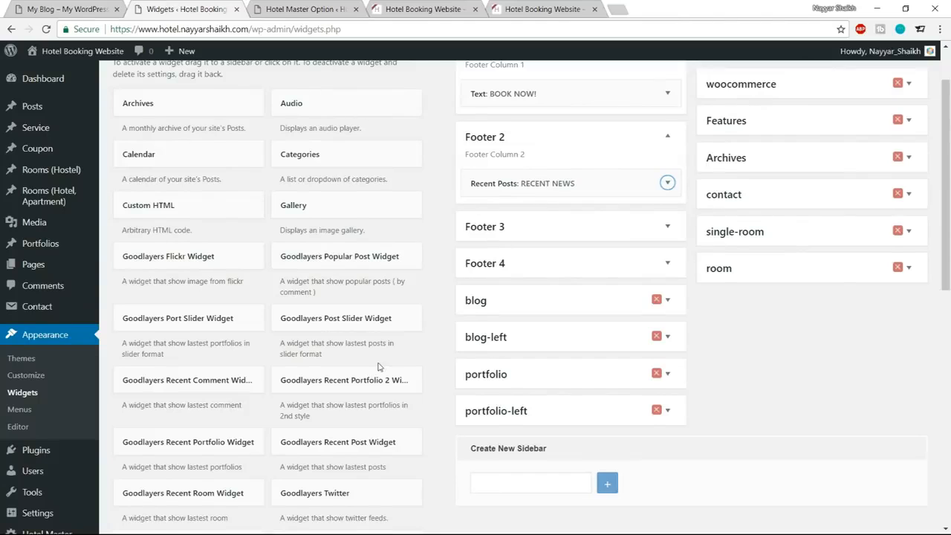
{"action": "scroll", "coordinate": [376, 367], "scroll_direction": "down", "scroll_amount": 3}
{"action": "scroll", "coordinate": [376, 367], "scroll_direction": "down", "scroll_amount": 5}
{"action": "left_click", "coordinate": [347, 304]}
{"action": "scroll", "coordinate": [372, 397], "scroll_direction": "down", "scroll_amount": 1}
{"action": "scroll", "coordinate": [372, 398], "scroll_direction": "down", "scroll_amount": 1}
{"action": "left_click", "coordinate": [329, 348]}
{"action": "scroll", "coordinate": [513, 399], "scroll_direction": "down", "scroll_amount": 1}
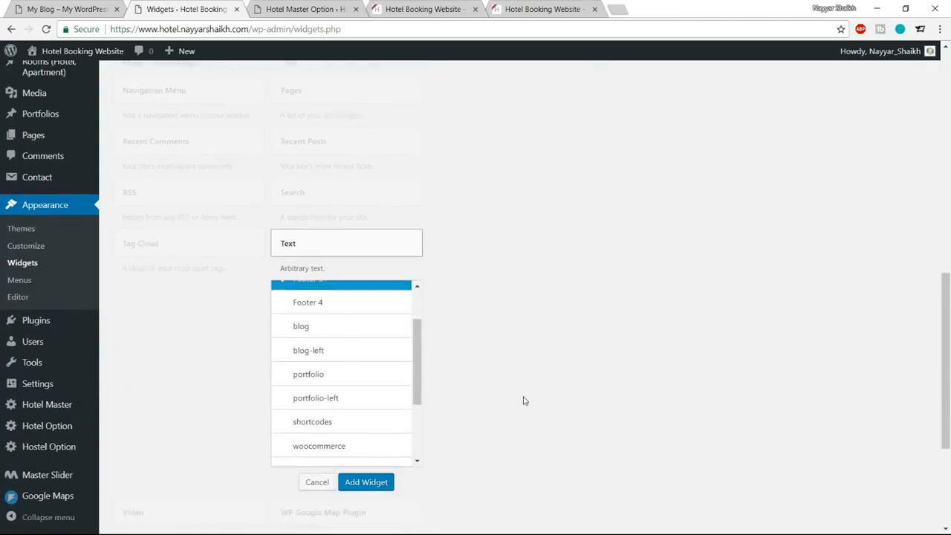
{"action": "left_click", "coordinate": [382, 483]}
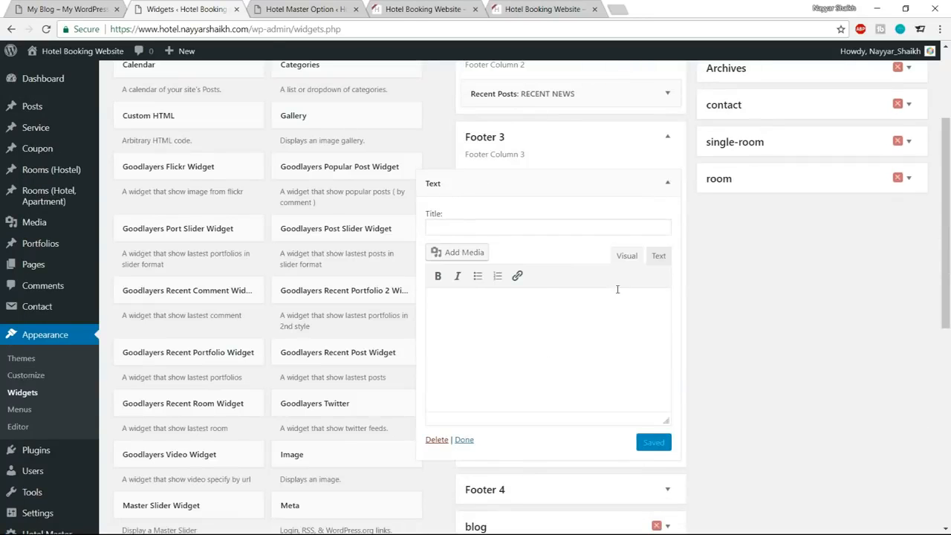
{"action": "left_click", "coordinate": [466, 254]}
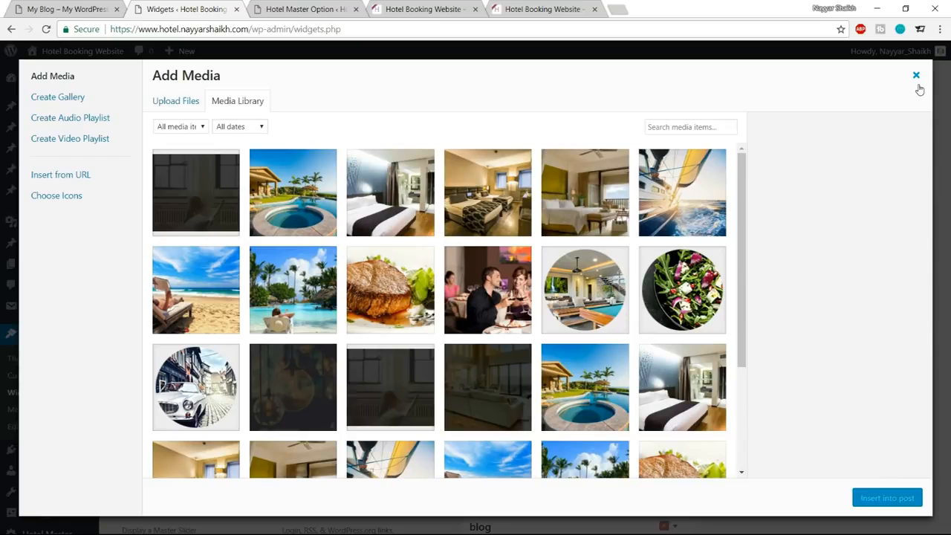
{"action": "left_click", "coordinate": [915, 76]}
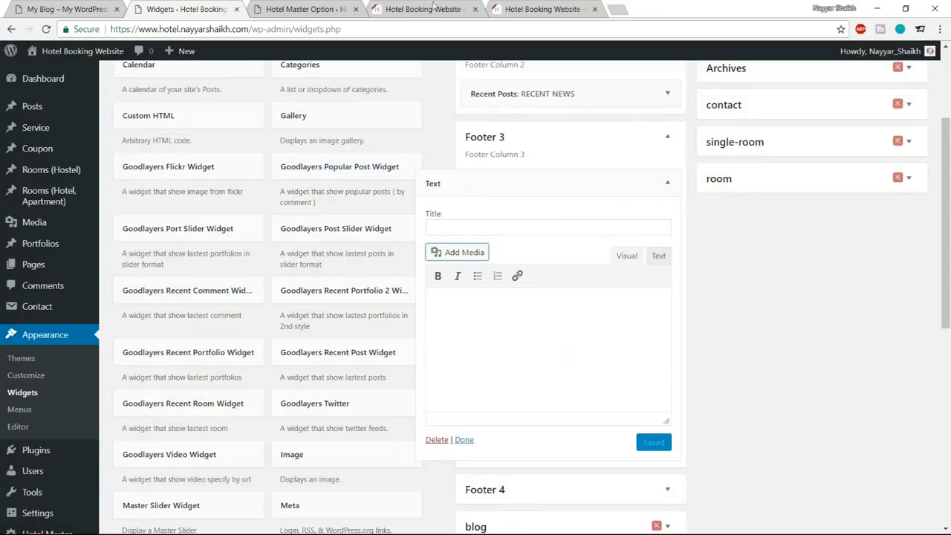
{"action": "left_click", "coordinate": [312, 9]}
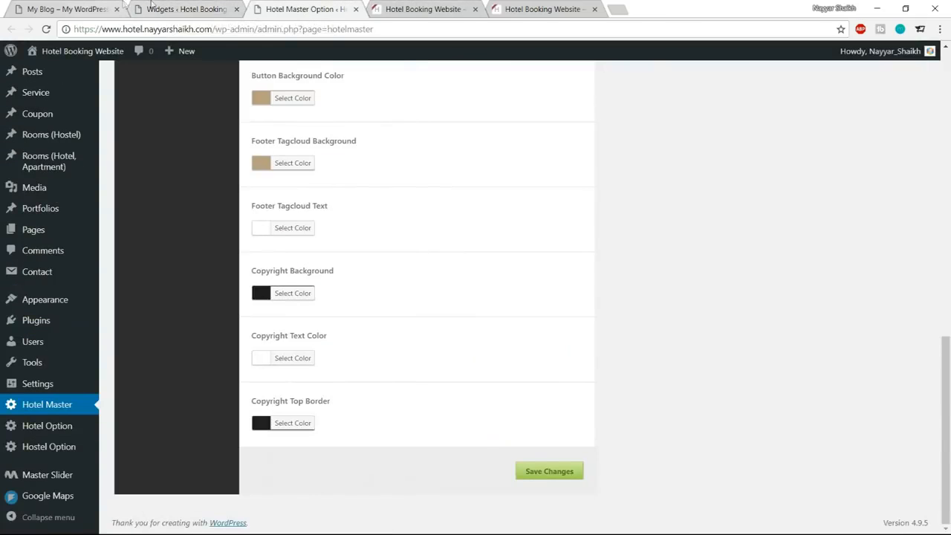
{"action": "left_click", "coordinate": [151, 7]}
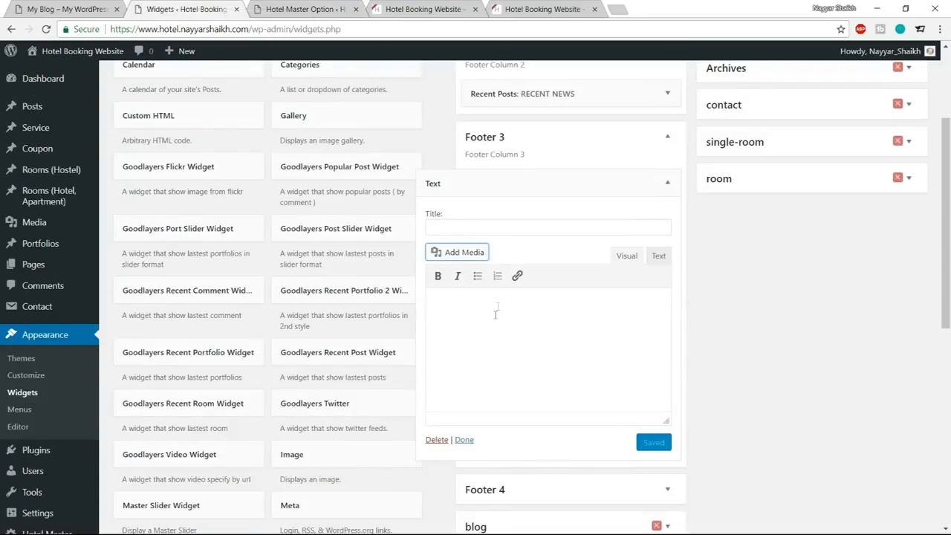
Upload the awards-logo-dark image from the Media folder and insert it into the Footer 3 text widget.
{"action": "left_click", "coordinate": [446, 252]}
{"action": "scroll", "coordinate": [494, 289], "scroll_direction": "down", "scroll_amount": 3}
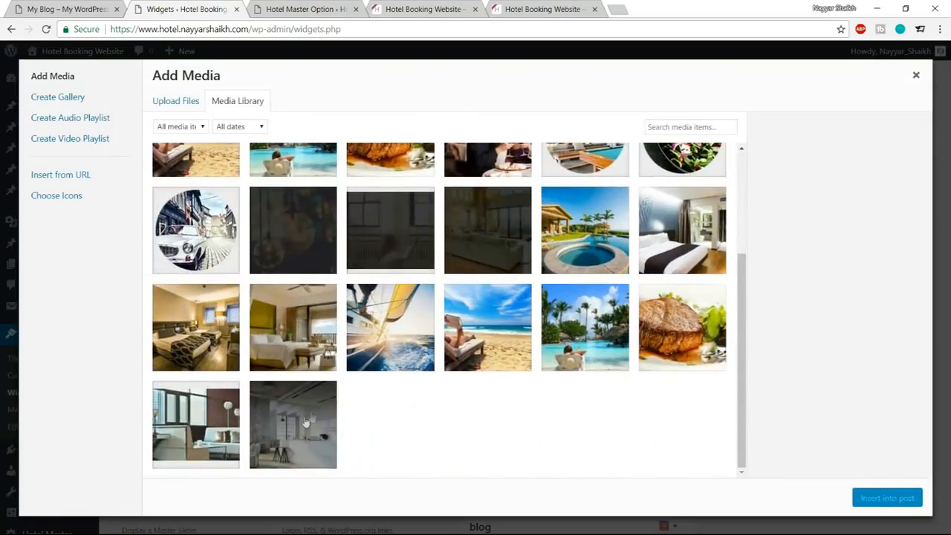
{"action": "scroll", "coordinate": [319, 288], "scroll_direction": "up", "scroll_amount": 3}
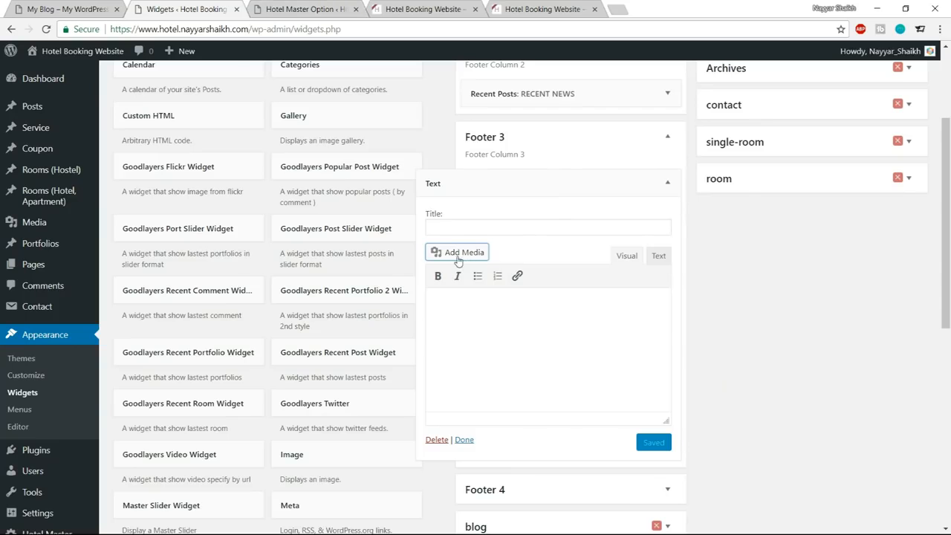
{"action": "left_click", "coordinate": [457, 257]}
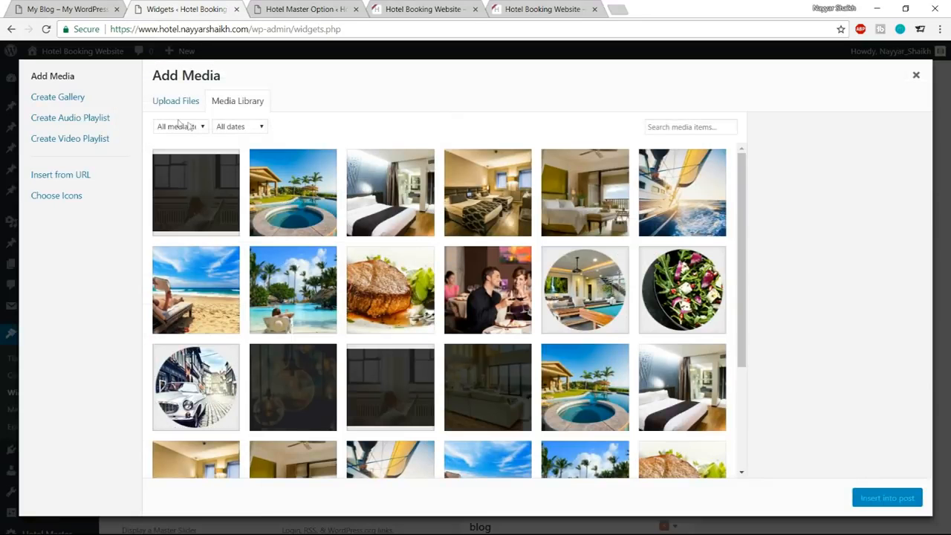
{"action": "left_click", "coordinate": [180, 104]}
{"action": "left_click", "coordinate": [520, 289]}
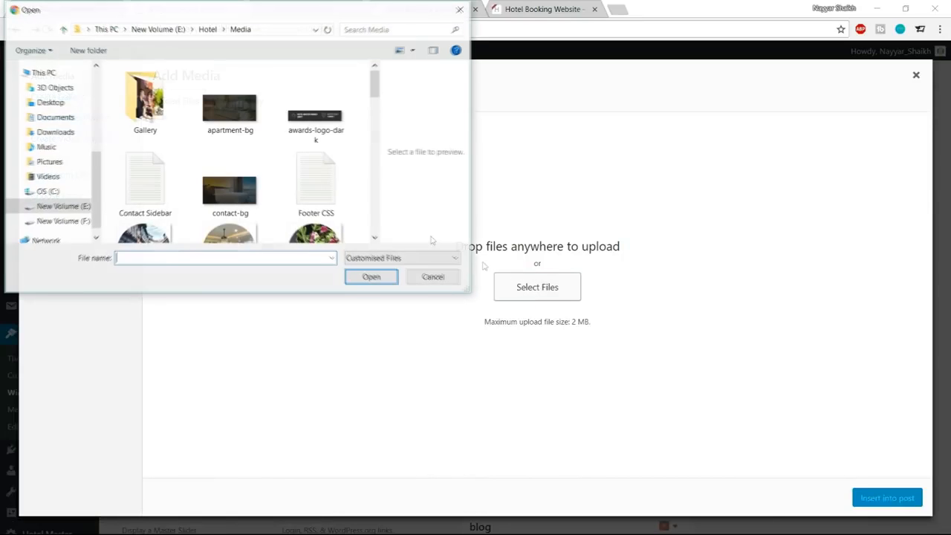
{"action": "scroll", "coordinate": [302, 194], "scroll_direction": "down", "scroll_amount": 5}
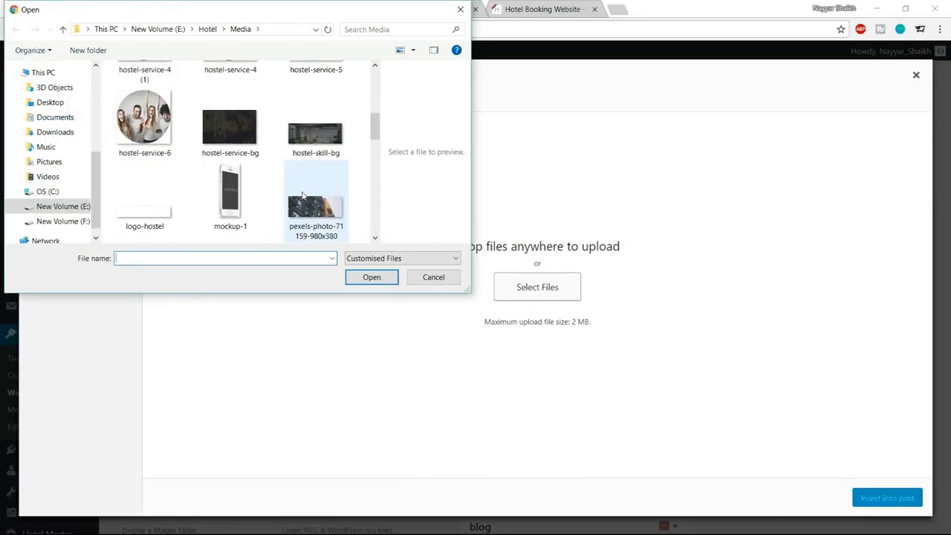
{"action": "scroll", "coordinate": [301, 195], "scroll_direction": "down", "scroll_amount": 3}
{"action": "scroll", "coordinate": [301, 200], "scroll_direction": "up", "scroll_amount": 10}
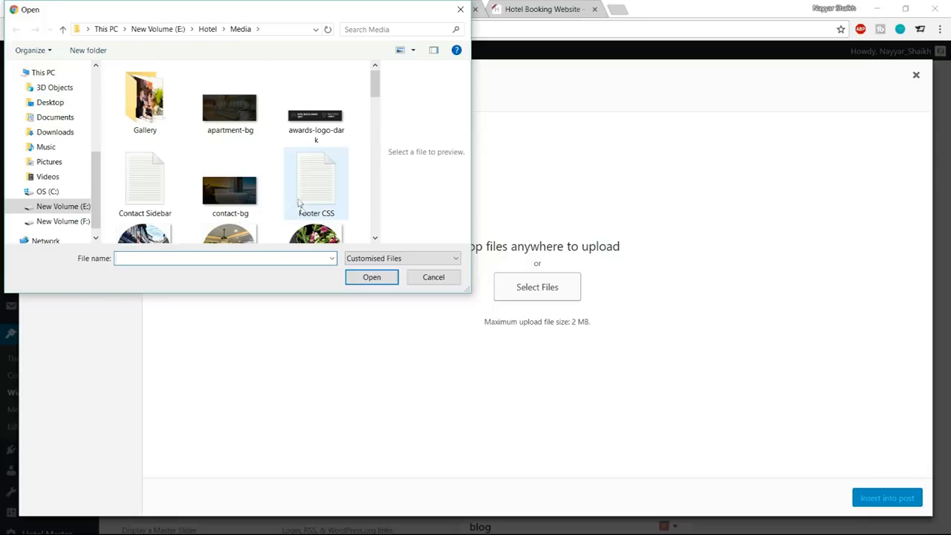
{"action": "left_click", "coordinate": [316, 111]}
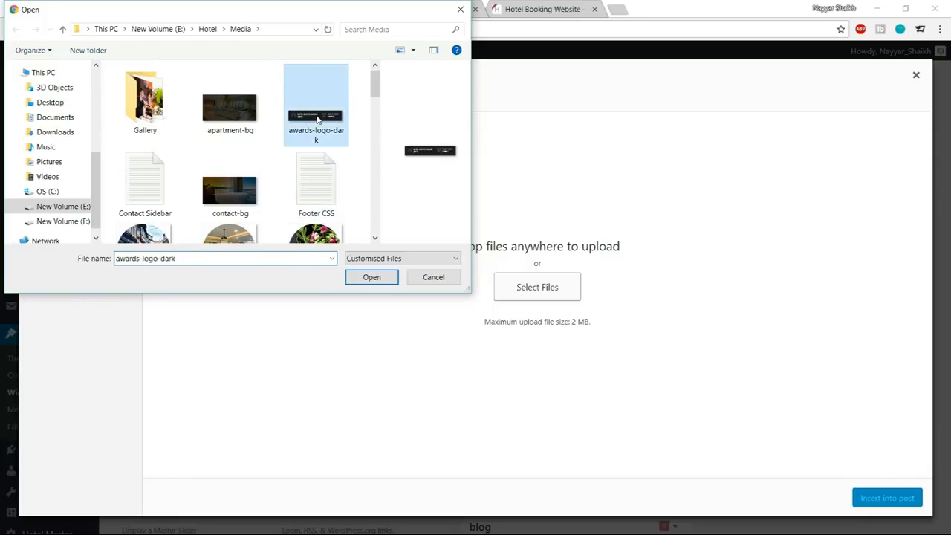
{"action": "left_click", "coordinate": [371, 277]}
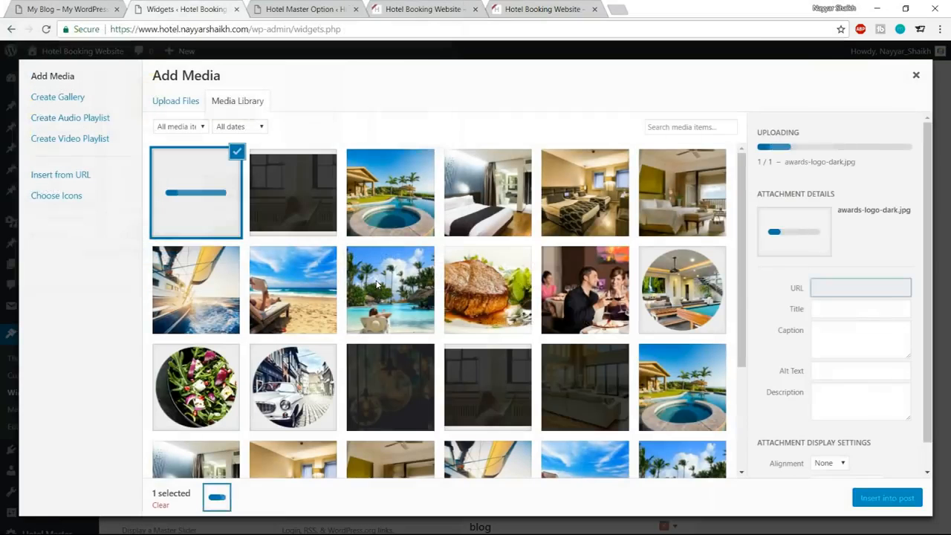
{"action": "left_click", "coordinate": [899, 497]}
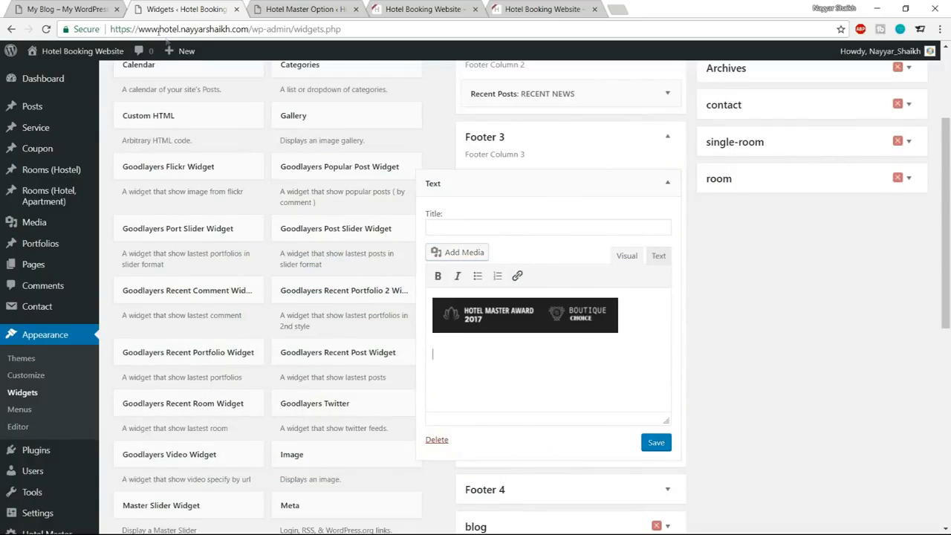
Copy the "Maecenas sed diam" paragraph from the reference footer and paste it below the award logos in the Footer 3 text widget.
{"action": "left_click", "coordinate": [86, 8]}
{"action": "left_click_drag", "start_coordinate": [690, 424], "coordinate": [491, 398]}
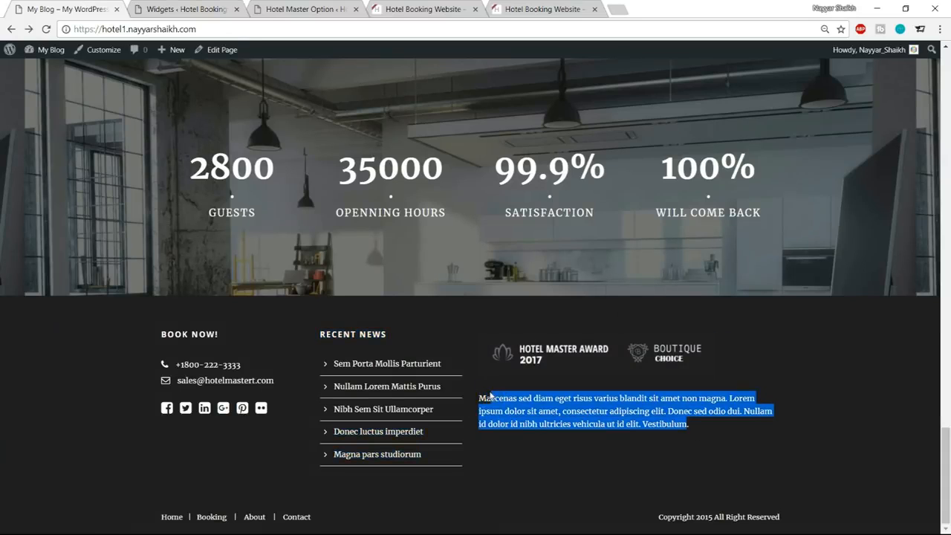
{"action": "left_click", "coordinate": [273, 8]}
{"action": "left_click", "coordinate": [171, 8]}
{"action": "type", "text": "Maecenas sed diam eget risus varius blandit sit amet non magna. Lorem ipsum dolor sit amet, consectetur adipiscing elit. Donec sed odio dui. Nullam id dolor id nibh ultricies vehicula ut id elit. Vestibulum"}
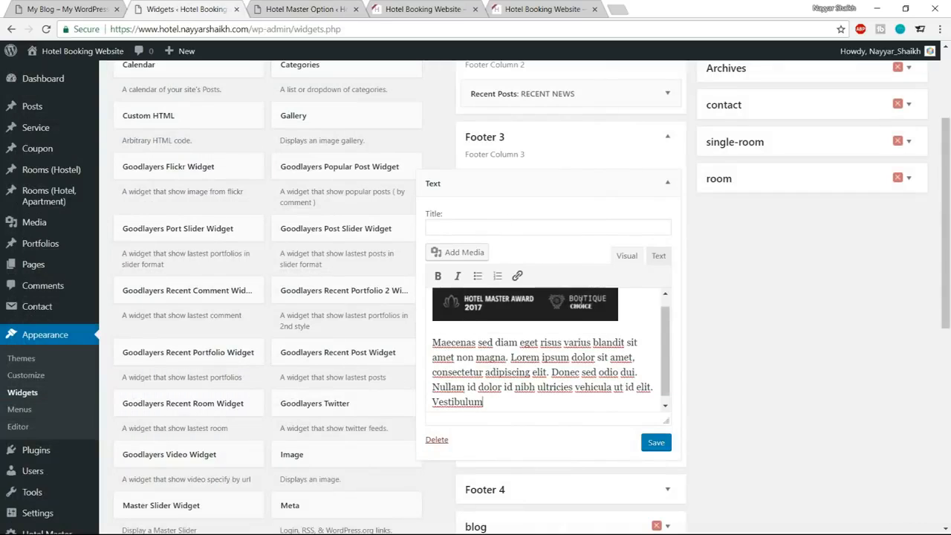
Check the reference footer's third column for a heading, leave the Footer 3 text widget's title blank, and save the widget.
{"action": "left_click", "coordinate": [481, 228]}
{"action": "left_click", "coordinate": [90, 5]}
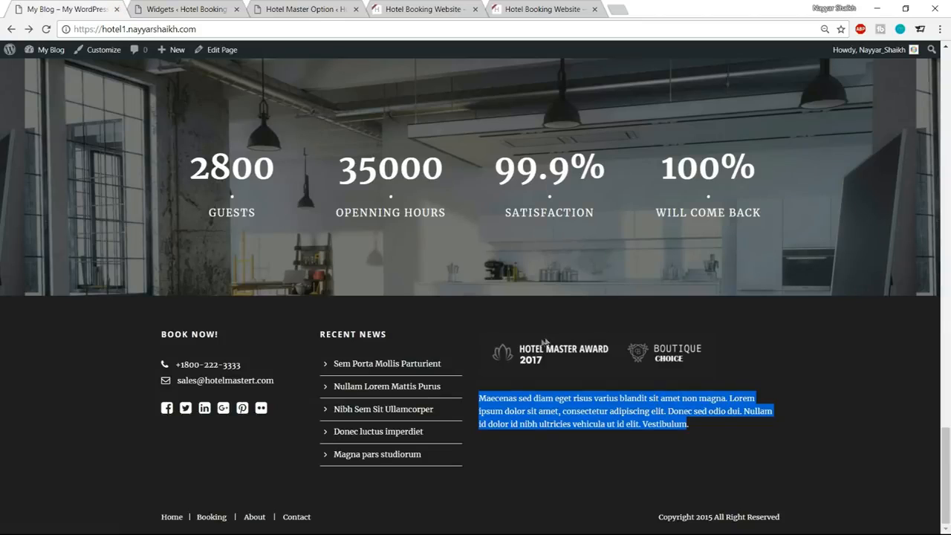
{"action": "left_click", "coordinate": [165, 8]}
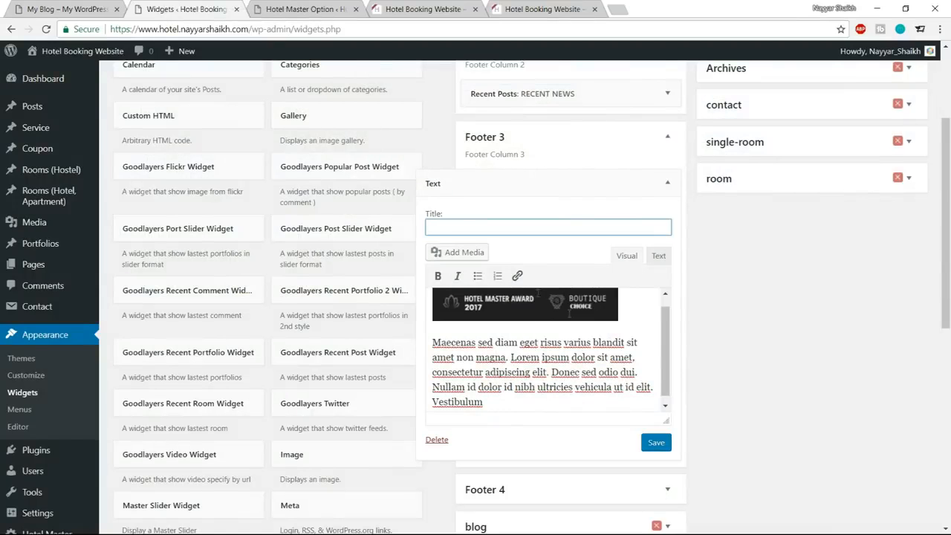
{"action": "left_click", "coordinate": [656, 442]}
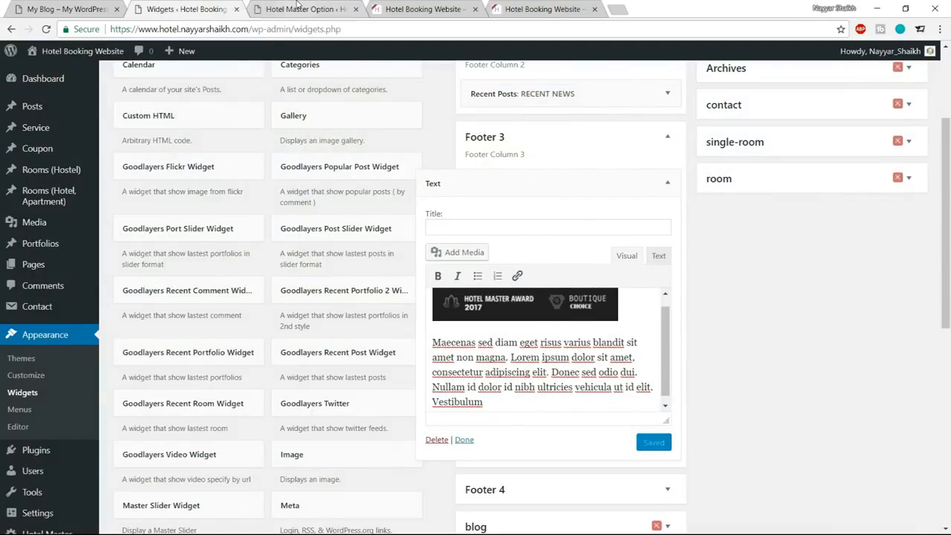
Reload the hotel home page, check all three footer columns, and return to the page header.
{"action": "left_click", "coordinate": [297, 8]}
{"action": "left_click", "coordinate": [427, 8]}
{"action": "left_click", "coordinate": [46, 29]}
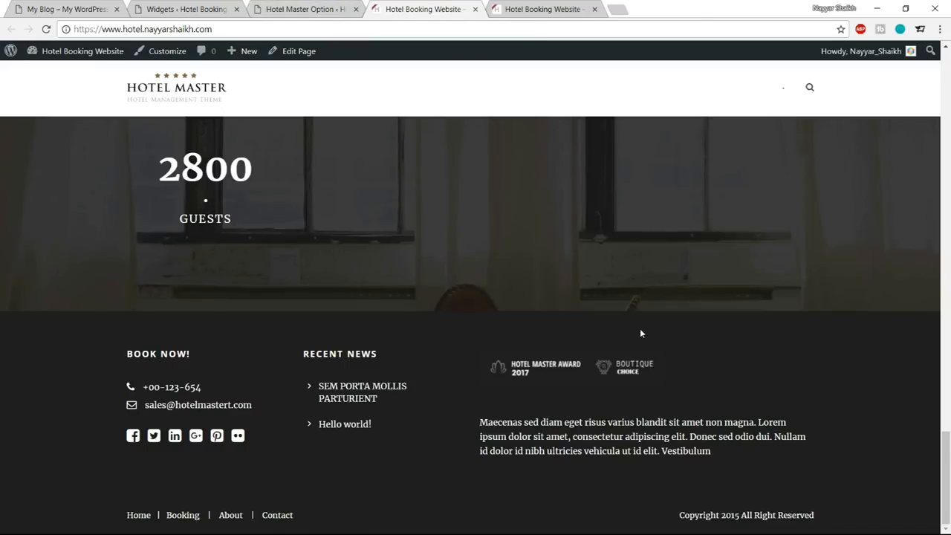
{"action": "scroll", "coordinate": [641, 331], "scroll_direction": "up", "scroll_amount": 10}
{"action": "scroll", "coordinate": [641, 334], "scroll_direction": "up", "scroll_amount": 10}
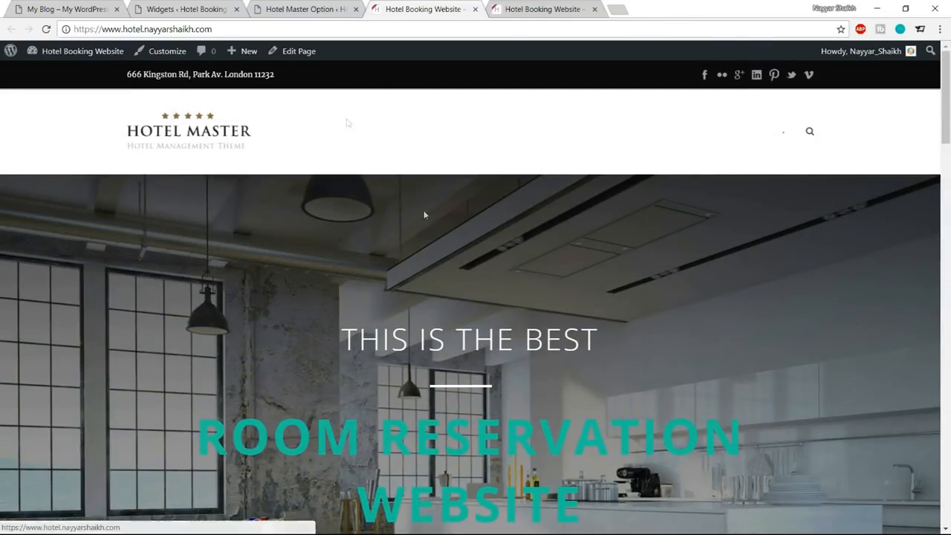
Open the Top Bar settings under Overall Elements in the Hotel Master theme options.
{"action": "left_click", "coordinate": [315, 8]}
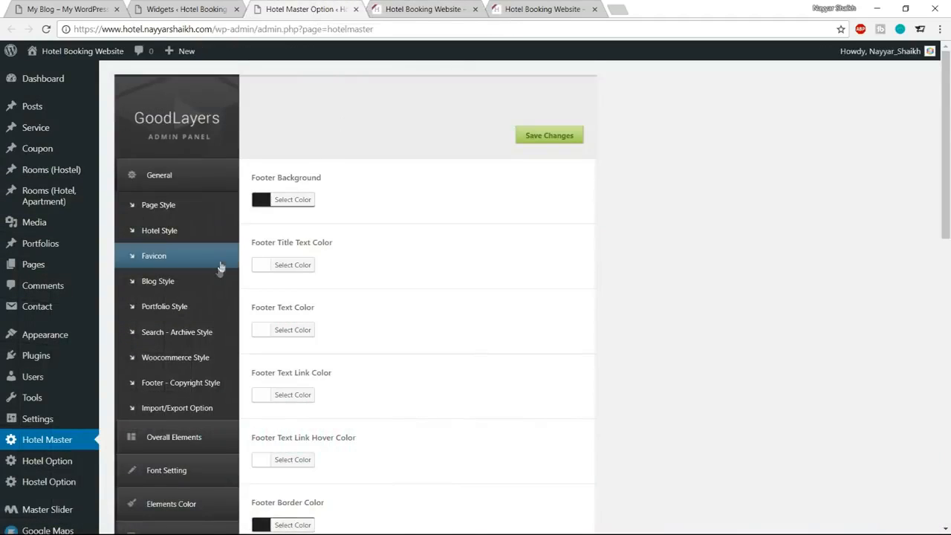
{"action": "scroll", "coordinate": [219, 270], "scroll_direction": "down", "scroll_amount": 2}
{"action": "left_click", "coordinate": [199, 315]}
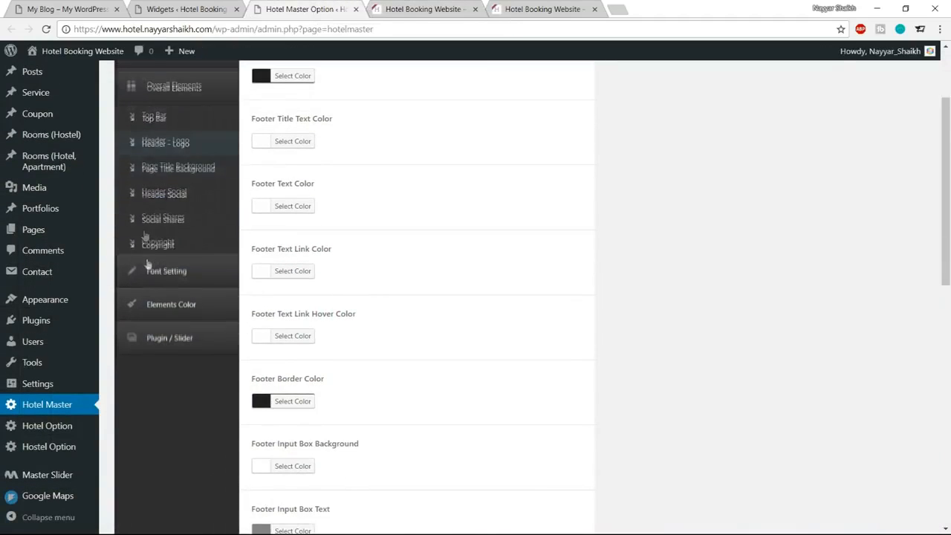
{"action": "left_click", "coordinate": [156, 116]}
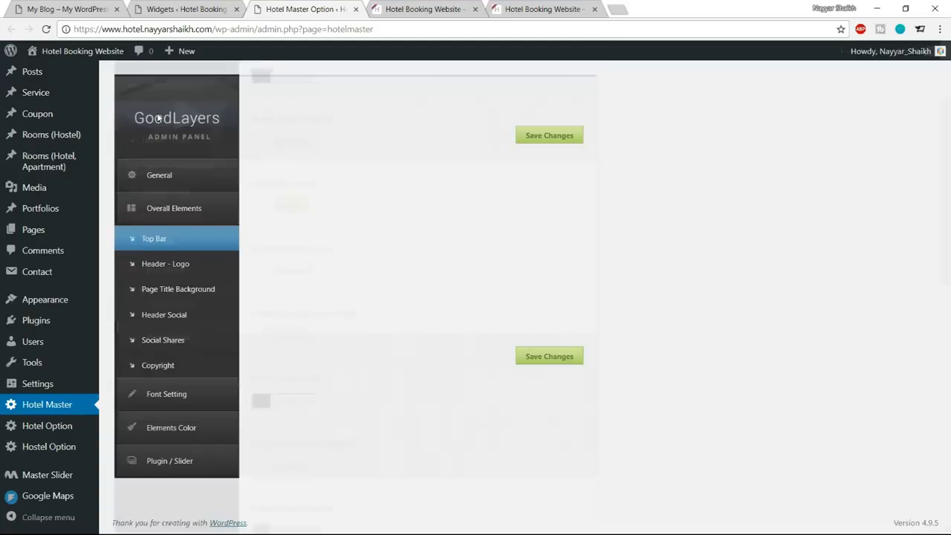
Examine the address text and social icons in the hotel home page's top bar.
{"action": "left_click", "coordinate": [425, 8]}
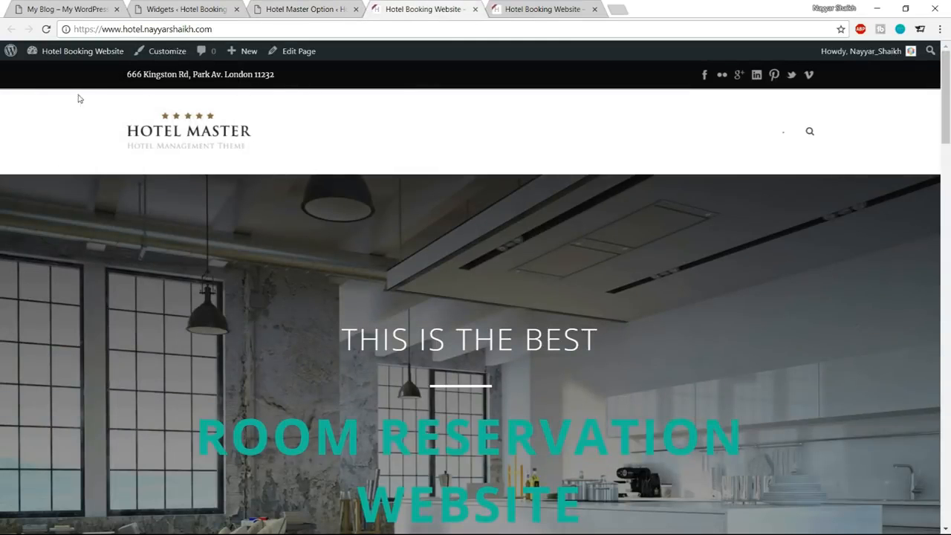
{"action": "left_click_drag", "start_coordinate": [125, 78], "coordinate": [240, 75]}
{"action": "left_click", "coordinate": [165, 74]}
{"action": "left_click_drag", "start_coordinate": [121, 78], "coordinate": [184, 74]}
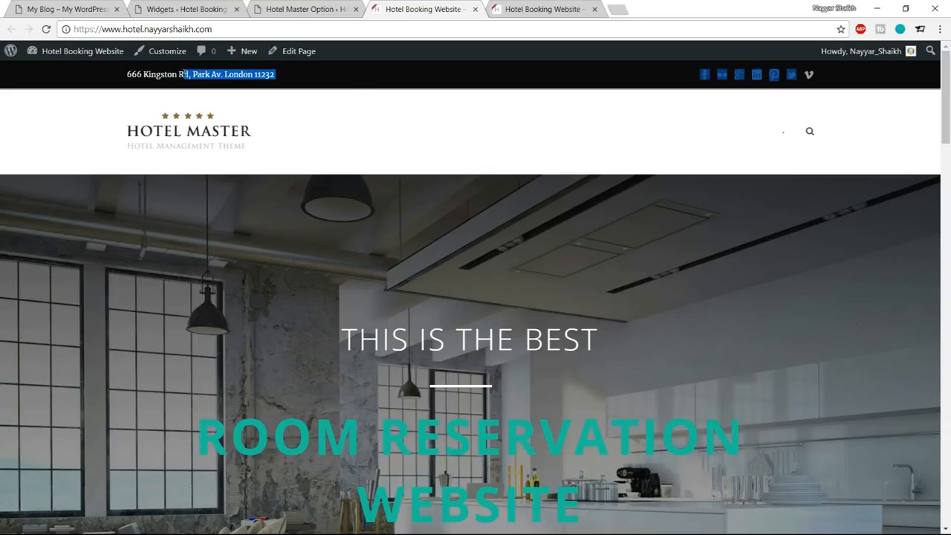
{"action": "left_click", "coordinate": [857, 81]}
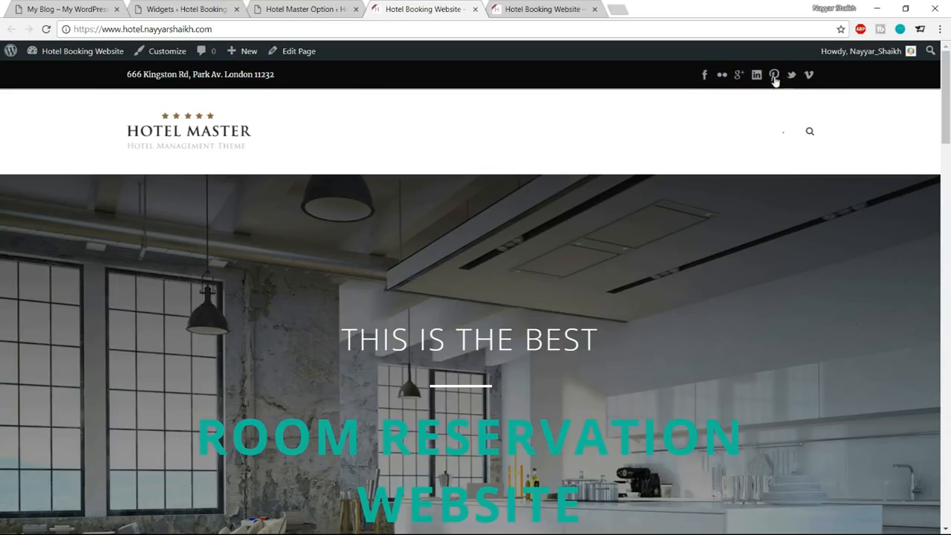
Turn off the hotel site's top bar to match the reference header, save the theme options, and check the reloaded home page.
{"action": "left_click", "coordinate": [53, 7]}
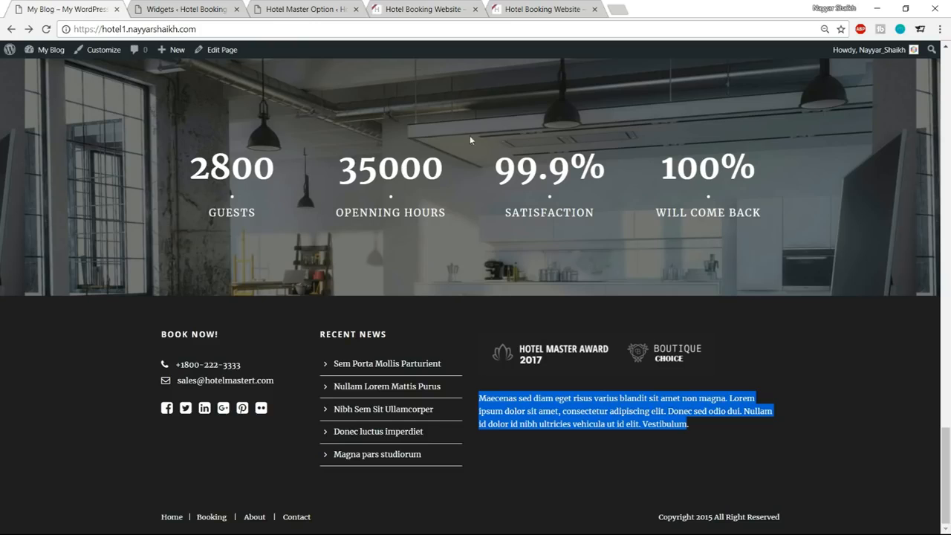
{"action": "scroll", "coordinate": [490, 245], "scroll_direction": "up", "scroll_amount": 20}
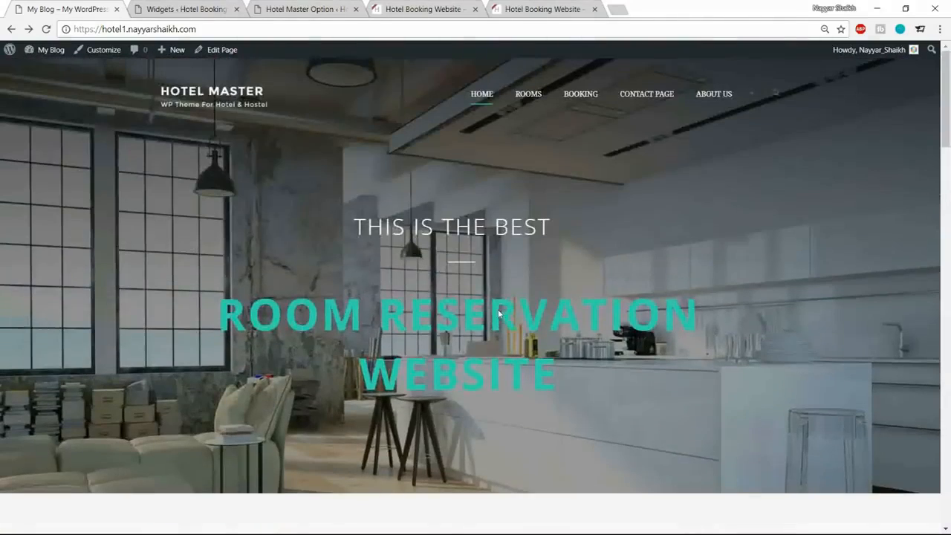
{"action": "left_click", "coordinate": [344, 8]}
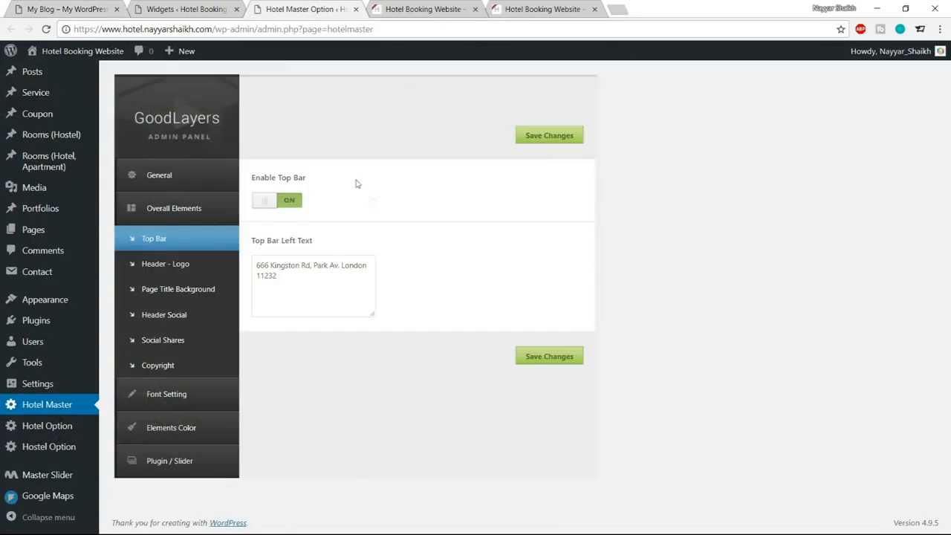
{"action": "left_click", "coordinate": [288, 202]}
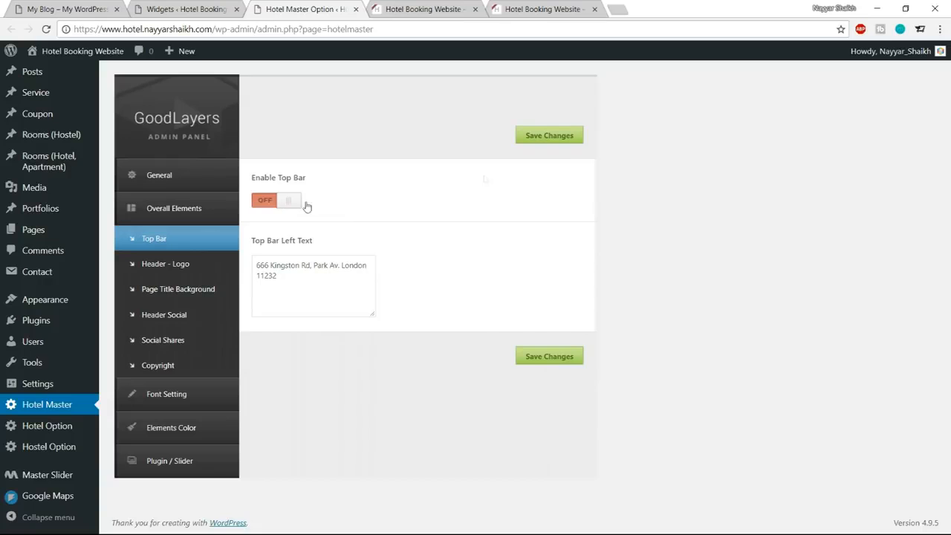
{"action": "left_click", "coordinate": [428, 16]}
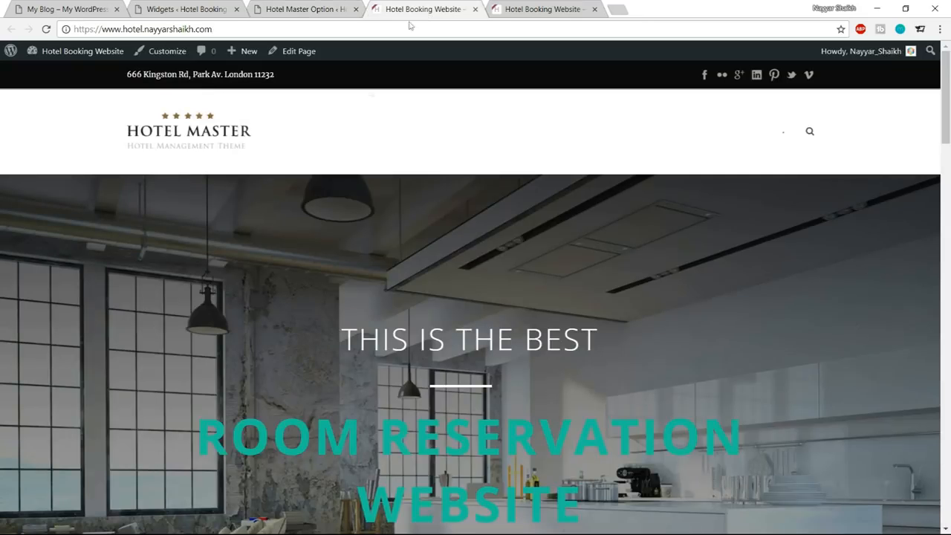
{"action": "left_click", "coordinate": [45, 29]}
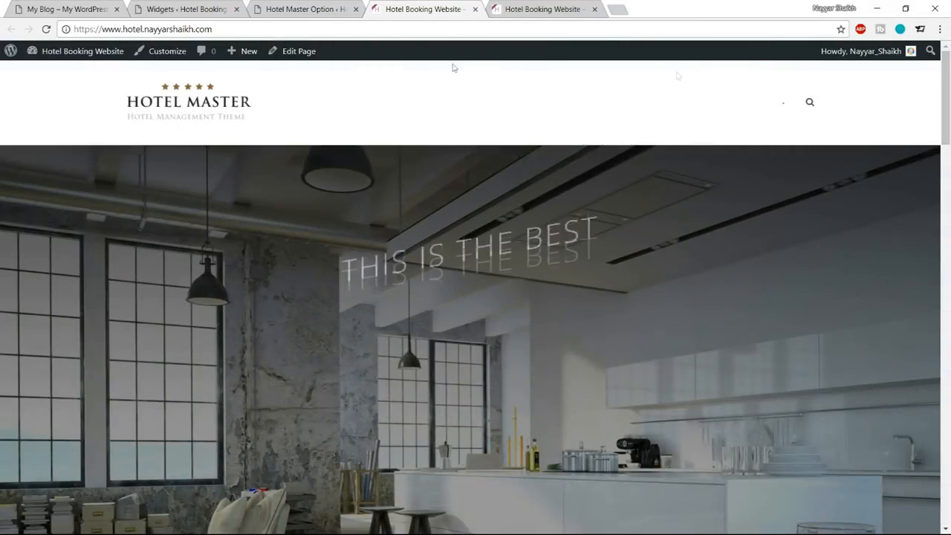
In the Header - Logo options, set the header background style to Transparent and disable the float menu.
{"action": "left_click", "coordinate": [306, 9]}
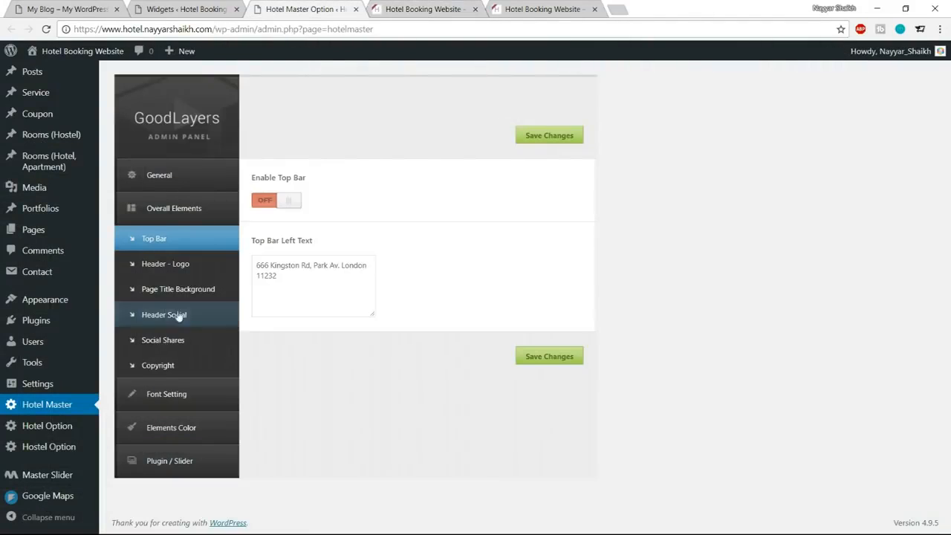
{"action": "left_click", "coordinate": [184, 266]}
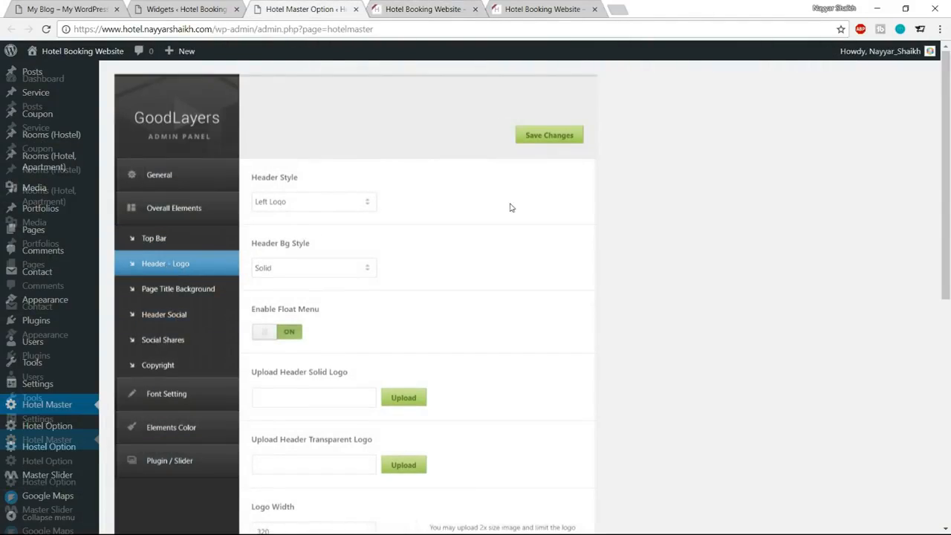
{"action": "scroll", "coordinate": [402, 239], "scroll_direction": "down", "scroll_amount": 1}
{"action": "left_click", "coordinate": [327, 207]}
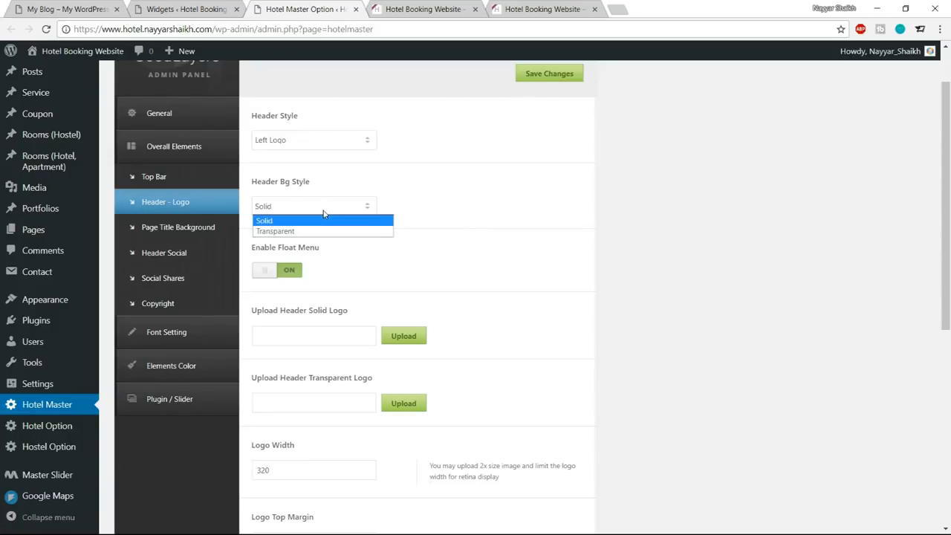
{"action": "left_click", "coordinate": [312, 231]}
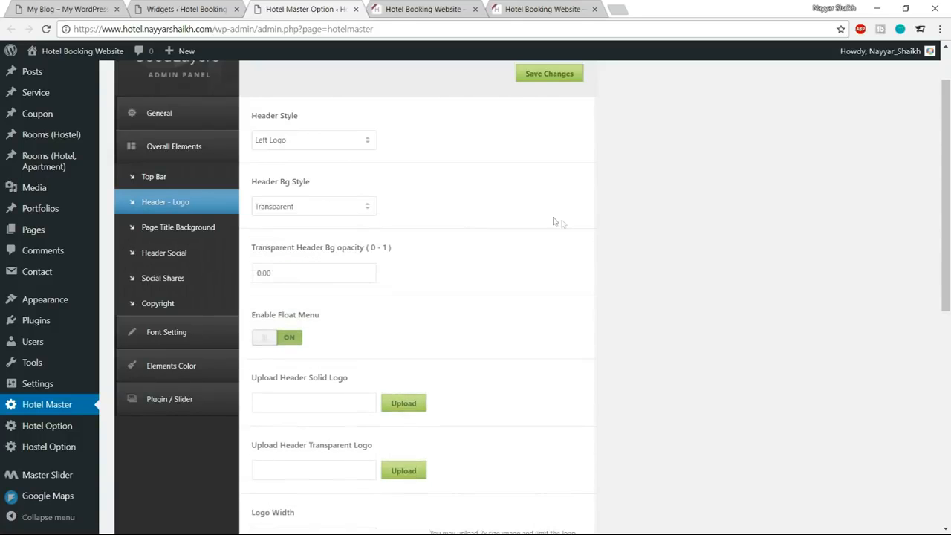
{"action": "scroll", "coordinate": [556, 223], "scroll_direction": "down", "scroll_amount": 2}
{"action": "left_click", "coordinate": [294, 215]}
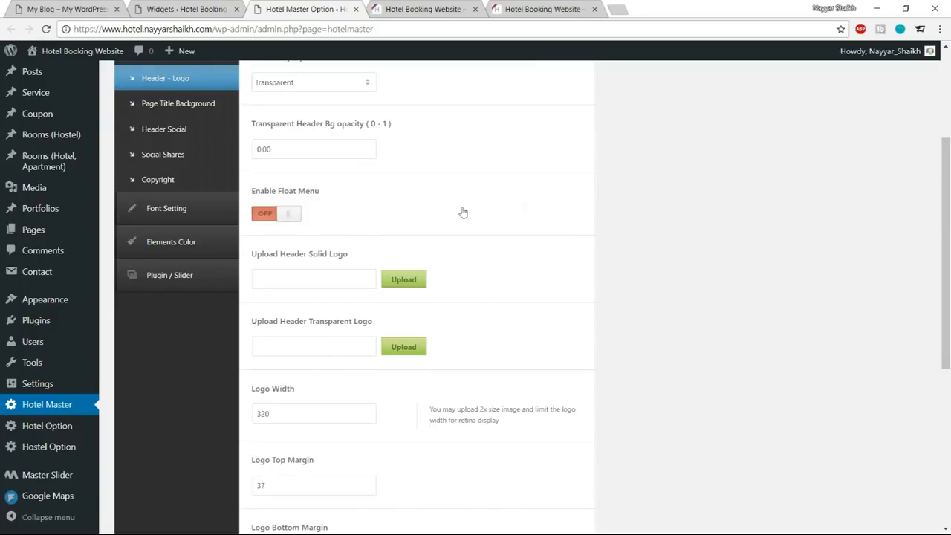
Upload the logo-hostel image from the Media folder and set it as the header transparent logo.
{"action": "scroll", "coordinate": [566, 223], "scroll_direction": "down", "scroll_amount": 1}
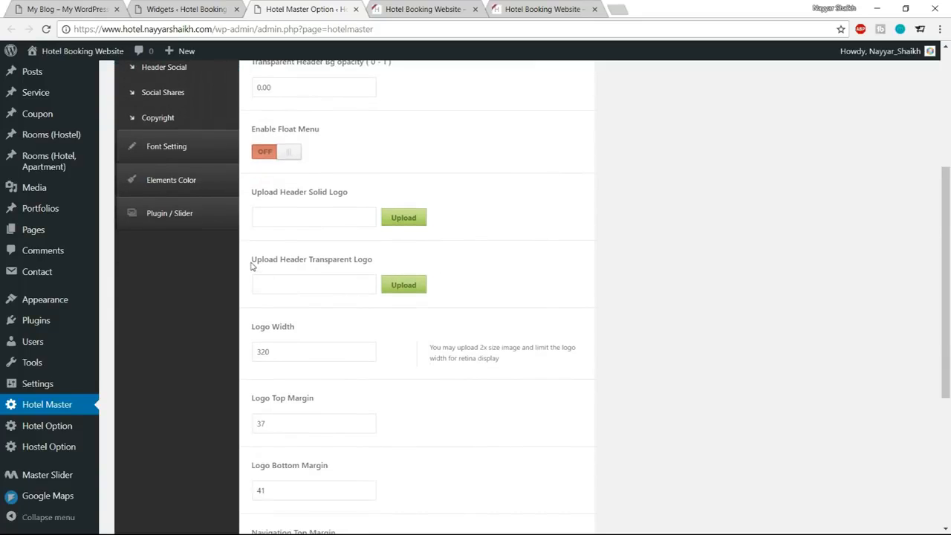
{"action": "left_click_drag", "start_coordinate": [251, 265], "coordinate": [380, 266]}
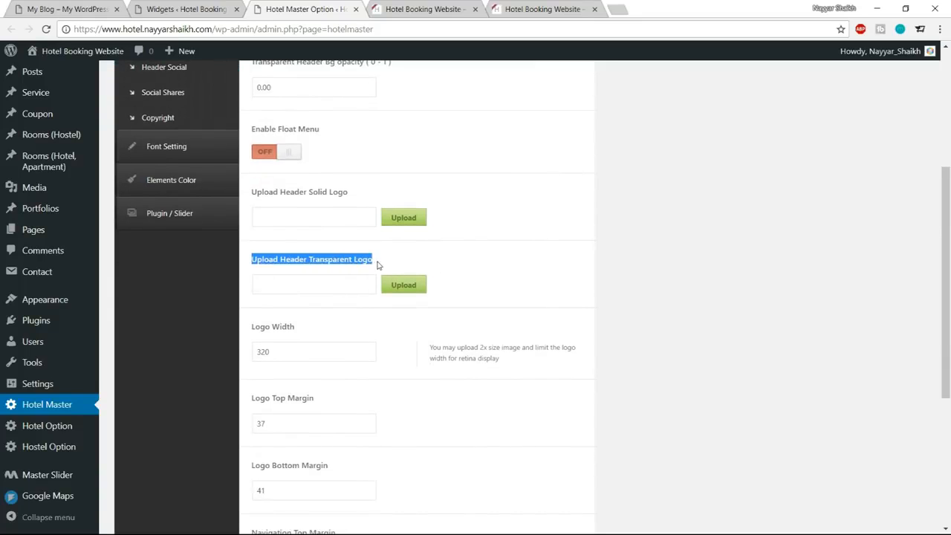
{"action": "left_click", "coordinate": [410, 287]}
{"action": "left_click", "coordinate": [68, 106]}
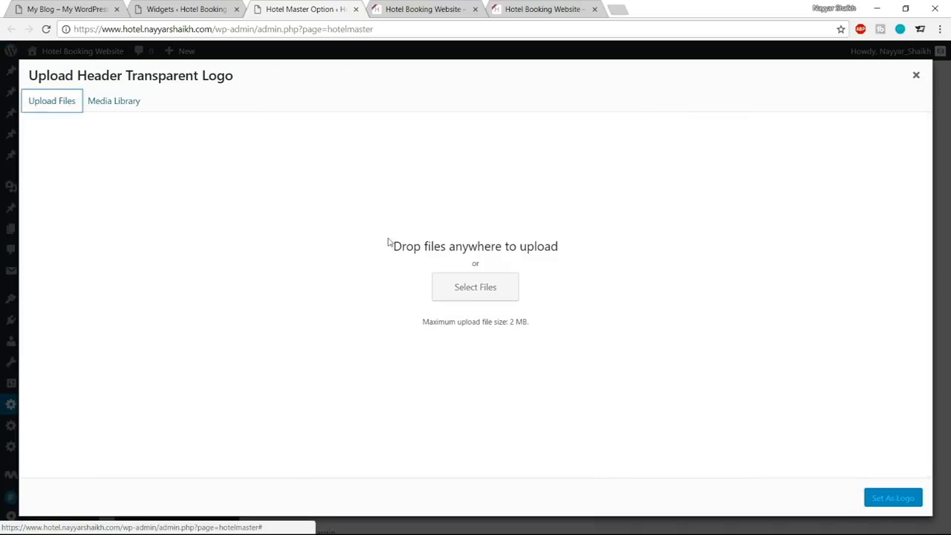
{"action": "left_click", "coordinate": [472, 291]}
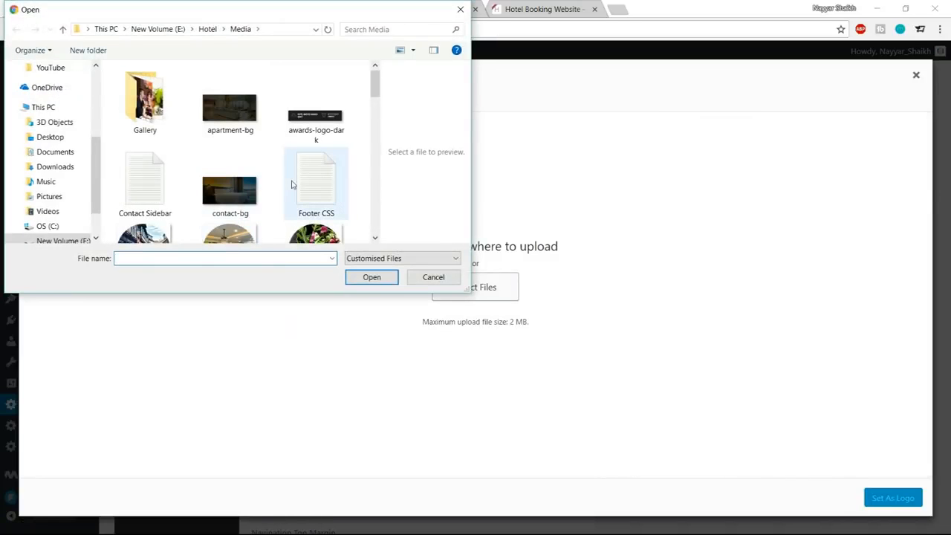
{"action": "scroll", "coordinate": [305, 181], "scroll_direction": "down", "scroll_amount": 5}
{"action": "scroll", "coordinate": [306, 186], "scroll_direction": "down", "scroll_amount": 1}
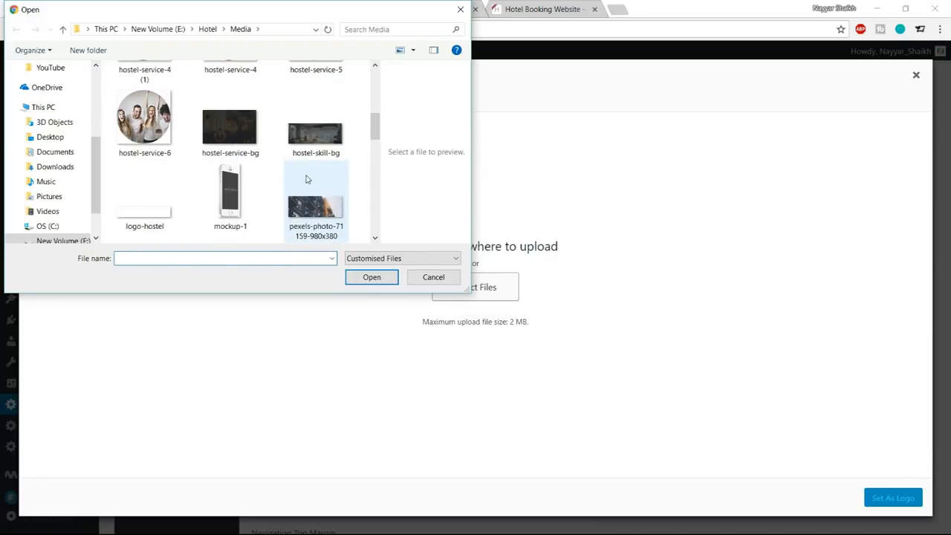
{"action": "left_click", "coordinate": [171, 206]}
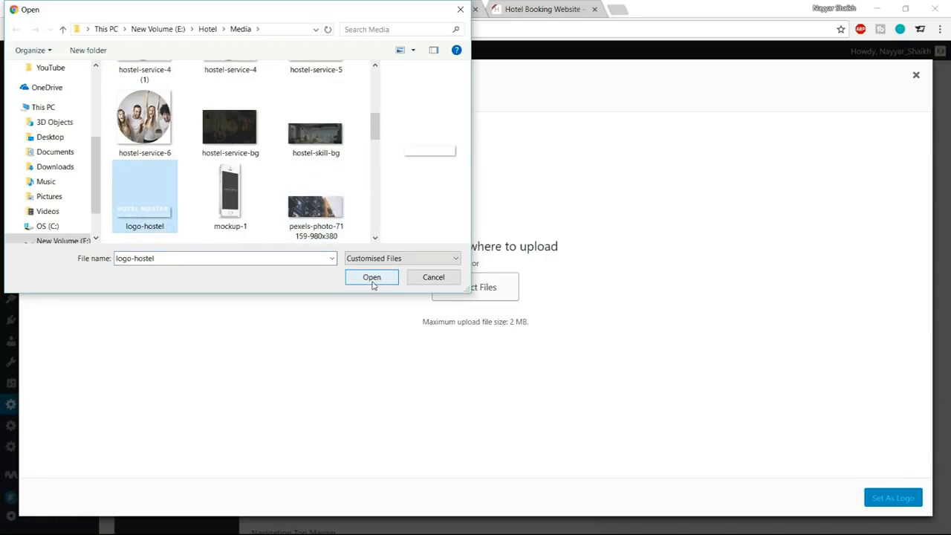
{"action": "left_click", "coordinate": [371, 281]}
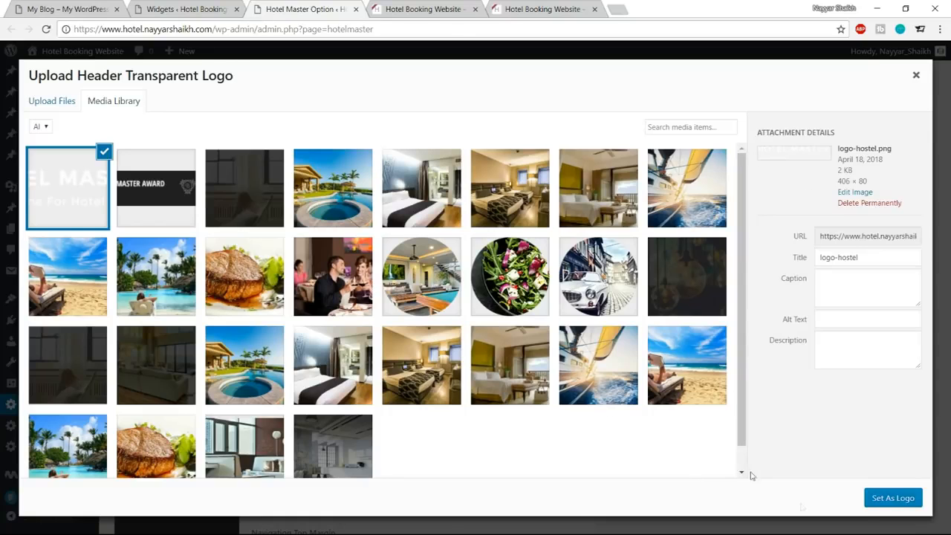
{"action": "left_click", "coordinate": [888, 499]}
Set the logo width to 190, the logo top margin to 50 and the logo bottom margin to 20.
{"action": "scroll", "coordinate": [734, 334], "scroll_direction": "down", "scroll_amount": 2}
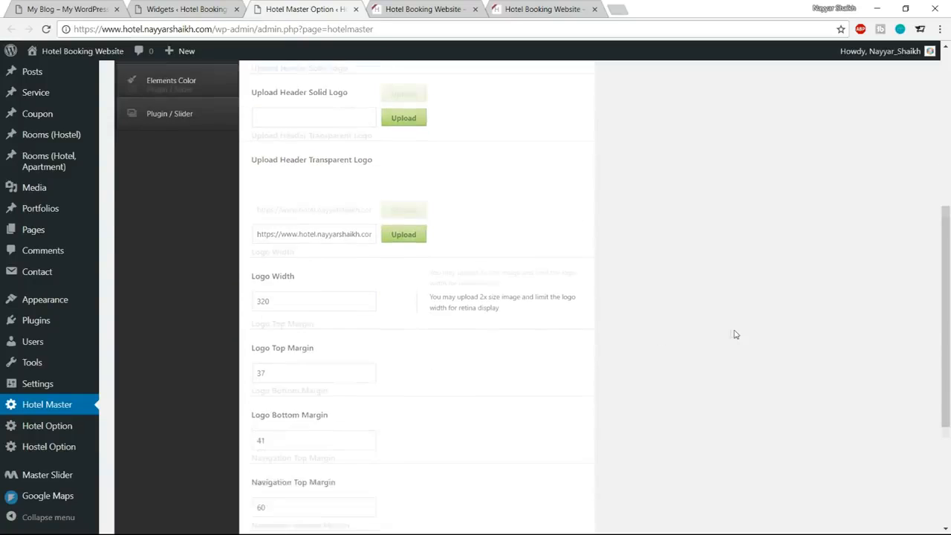
{"action": "left_click", "coordinate": [289, 277]}
{"action": "type", "text": "190"}
{"action": "scroll", "coordinate": [442, 318], "scroll_direction": "down", "scroll_amount": 2}
{"action": "key", "text": "Tab"}
{"action": "key", "text": "Tab"}
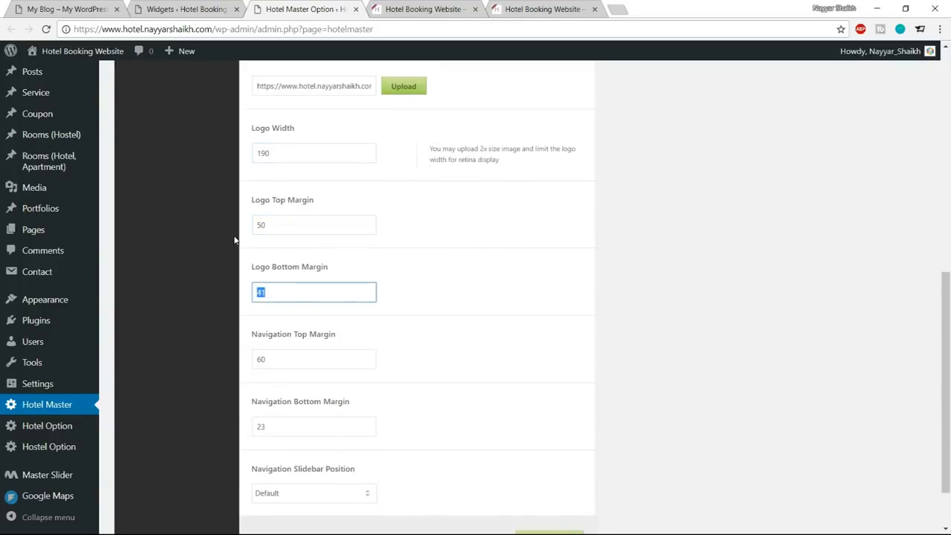
{"action": "scroll", "coordinate": [238, 241], "scroll_direction": "down", "scroll_amount": 1}
Set the navigation top margin to 50 and bottom margin to 20, and save the header options.
{"action": "key", "text": "Tab"}
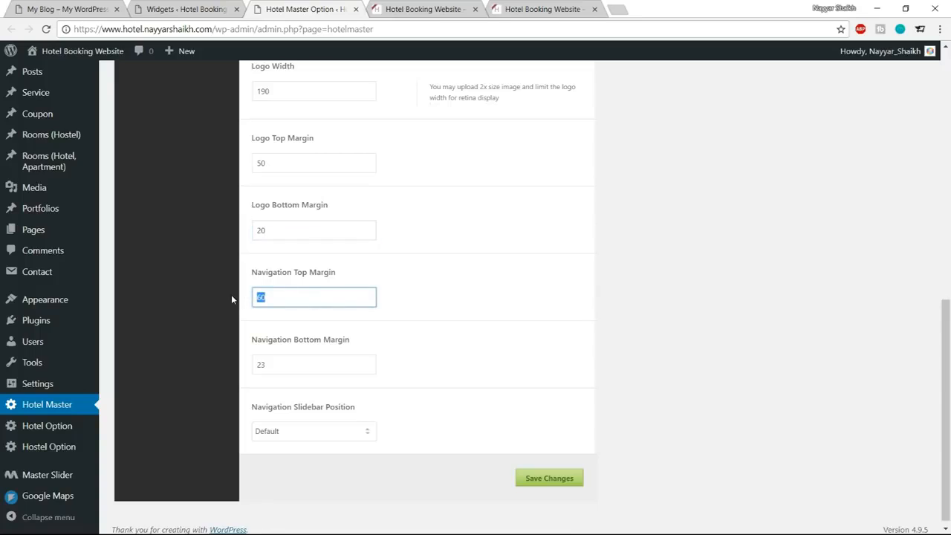
{"action": "type", "text": "50"}
{"action": "key", "text": "Tab"}
{"action": "type", "text": "20"}
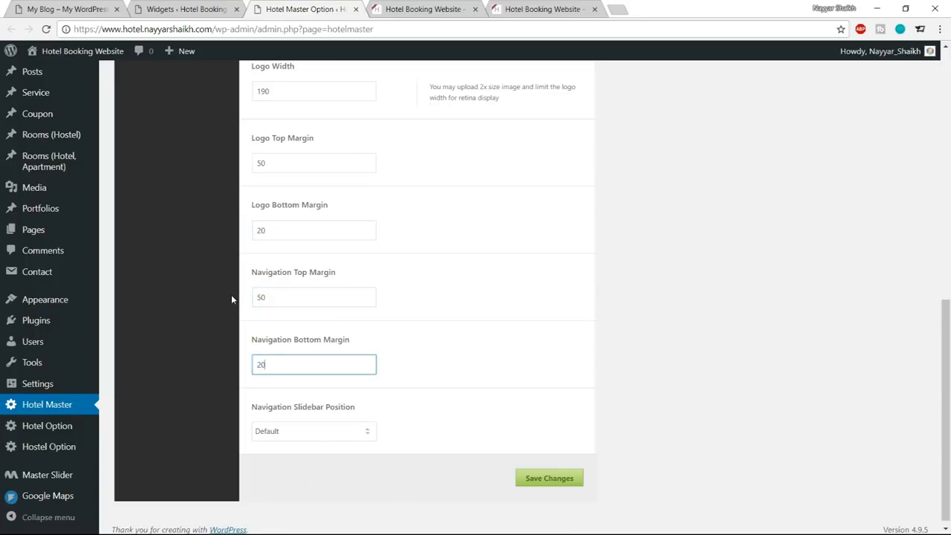
{"action": "left_click_drag", "start_coordinate": [275, 294], "coordinate": [257, 306]}
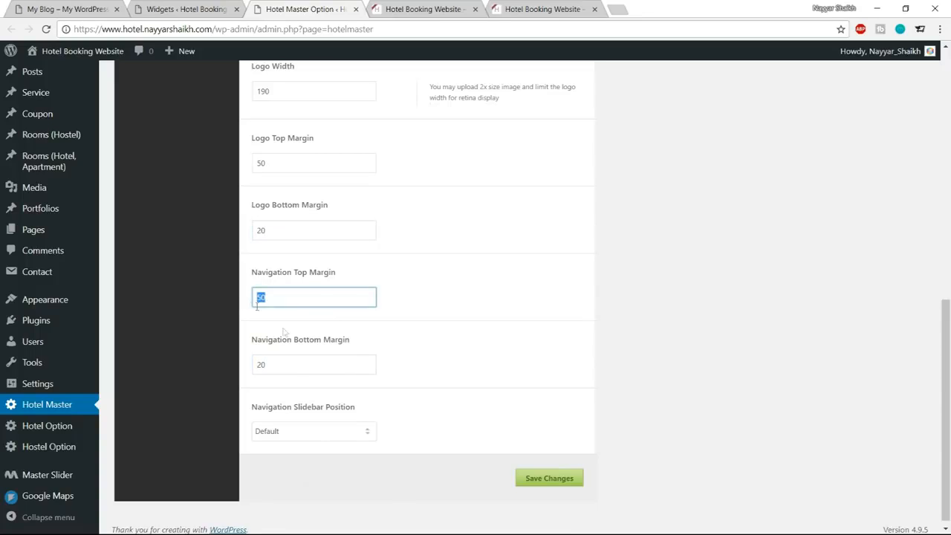
{"action": "left_click", "coordinate": [526, 487]}
Reload the hotel home page and check its header against the new logo and transparency settings.
{"action": "left_click", "coordinate": [400, 10]}
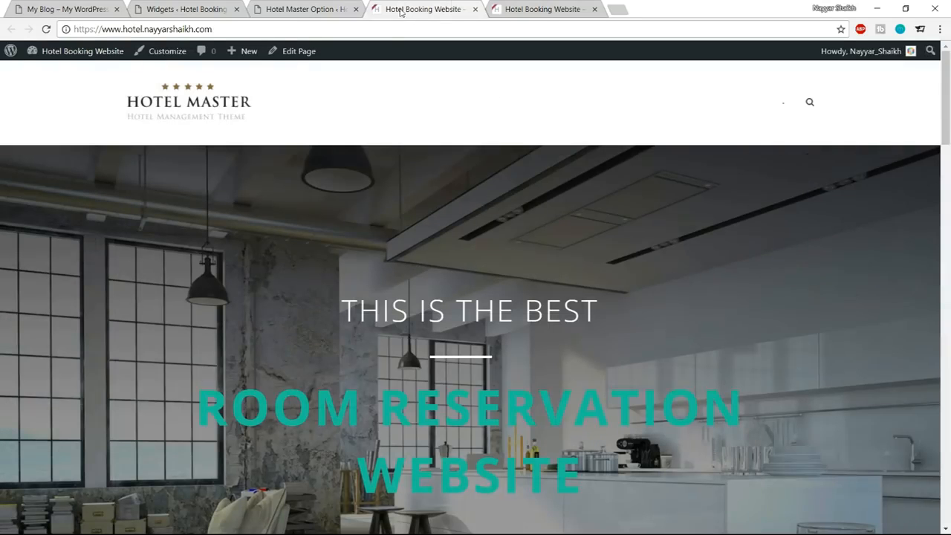
{"action": "left_click", "coordinate": [46, 29]}
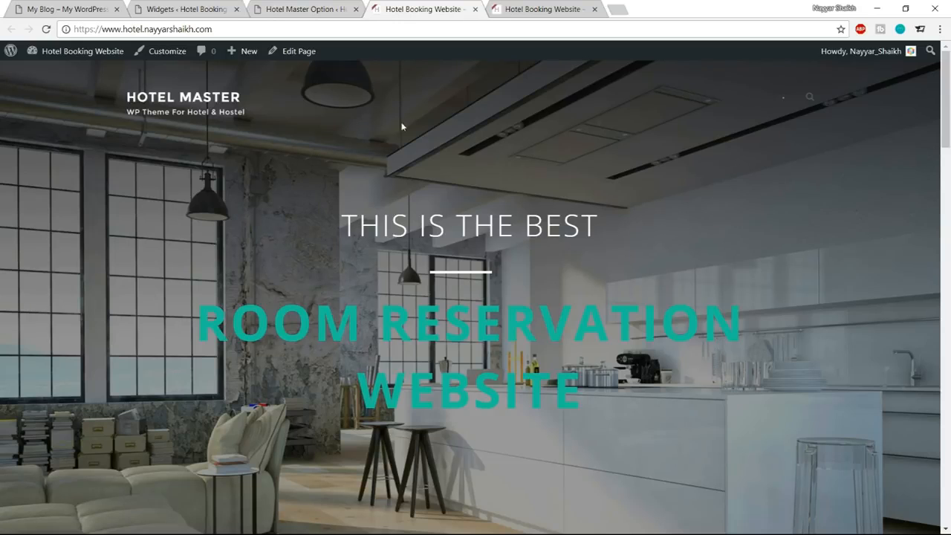
{"action": "scroll", "coordinate": [705, 268], "scroll_direction": "down", "scroll_amount": 3}
{"action": "scroll", "coordinate": [699, 319], "scroll_direction": "up", "scroll_amount": 4}
Open the Penthouse Apartment in London page from the home page's apartments section and view its reservation form.
{"action": "scroll", "coordinate": [646, 231], "scroll_direction": "down", "scroll_amount": 8}
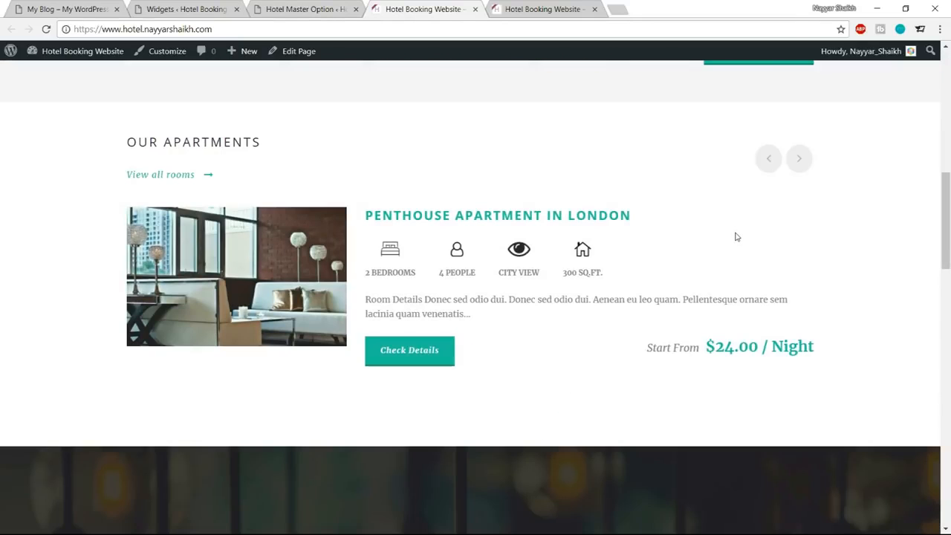
{"action": "left_click", "coordinate": [628, 215]}
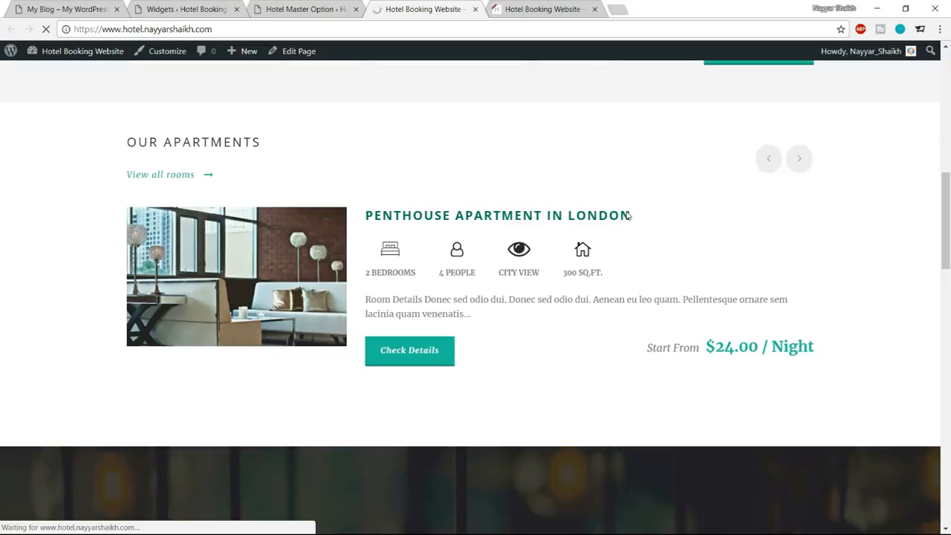
{"action": "scroll", "coordinate": [755, 193], "scroll_direction": "down", "scroll_amount": 3}
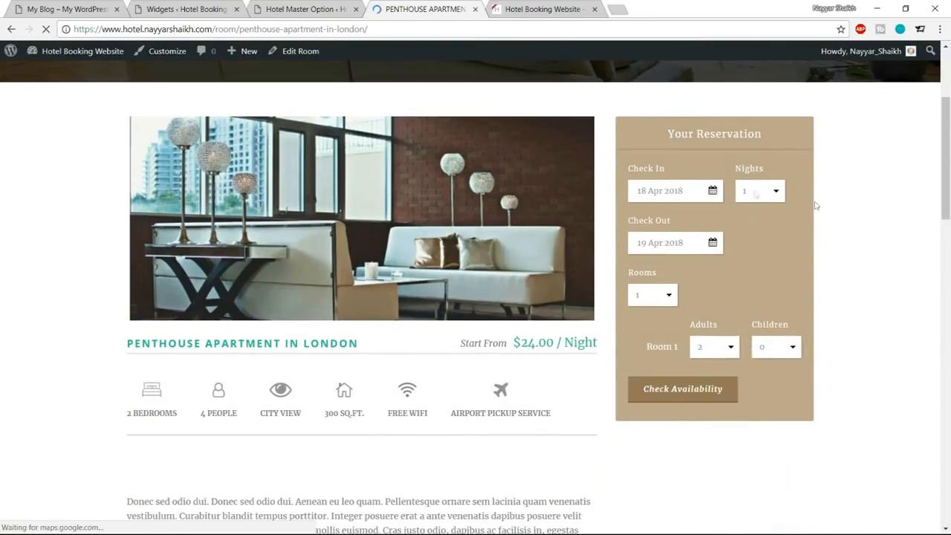
Open the Reservation Bar color settings under Elements Color in the Hotel Master theme options.
{"action": "left_click", "coordinate": [308, 9]}
{"action": "scroll", "coordinate": [647, 253], "scroll_direction": "up", "scroll_amount": 2}
{"action": "scroll", "coordinate": [647, 253], "scroll_direction": "up", "scroll_amount": 5}
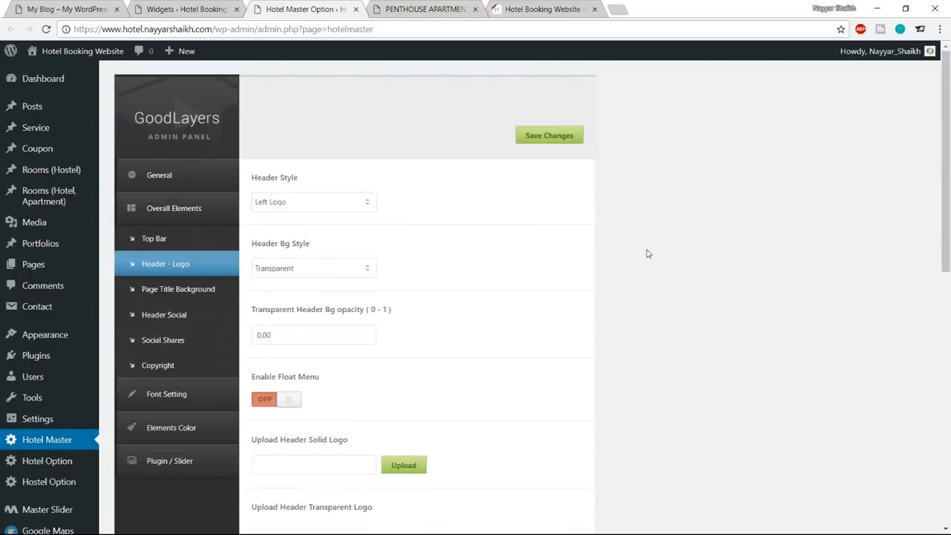
{"action": "left_click", "coordinate": [191, 429]}
{"action": "scroll", "coordinate": [669, 341], "scroll_direction": "down", "scroll_amount": 3}
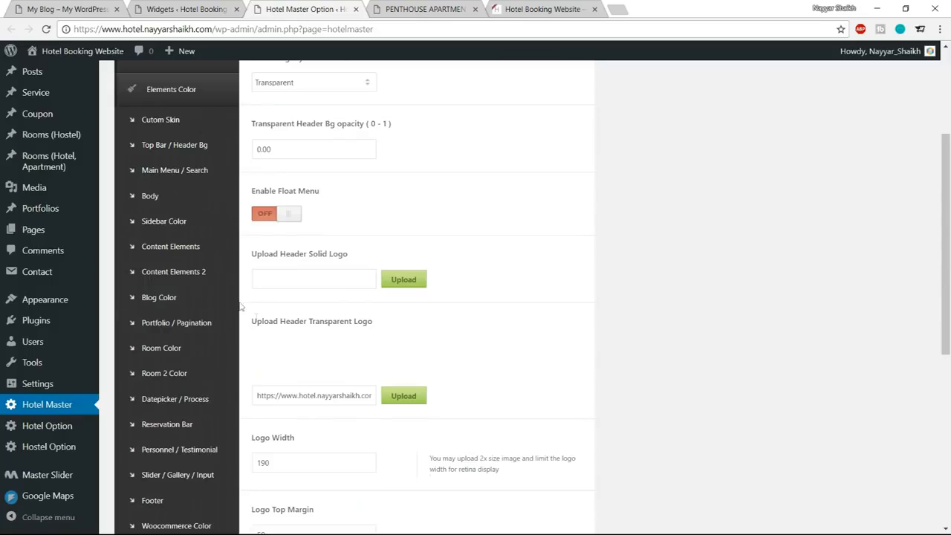
{"action": "left_click", "coordinate": [171, 425]}
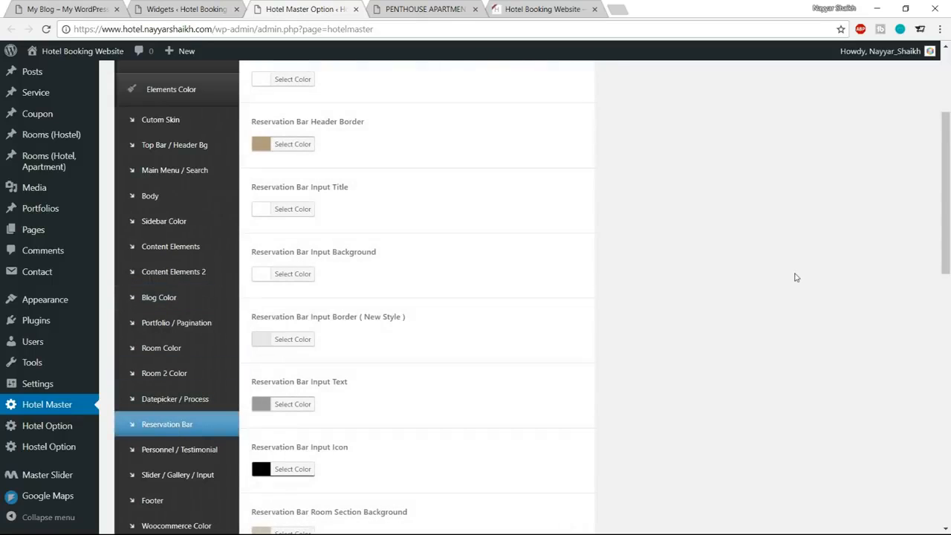
Set the Reservation Bar Background color to #1abc9c.
{"action": "left_click", "coordinate": [306, 199]}
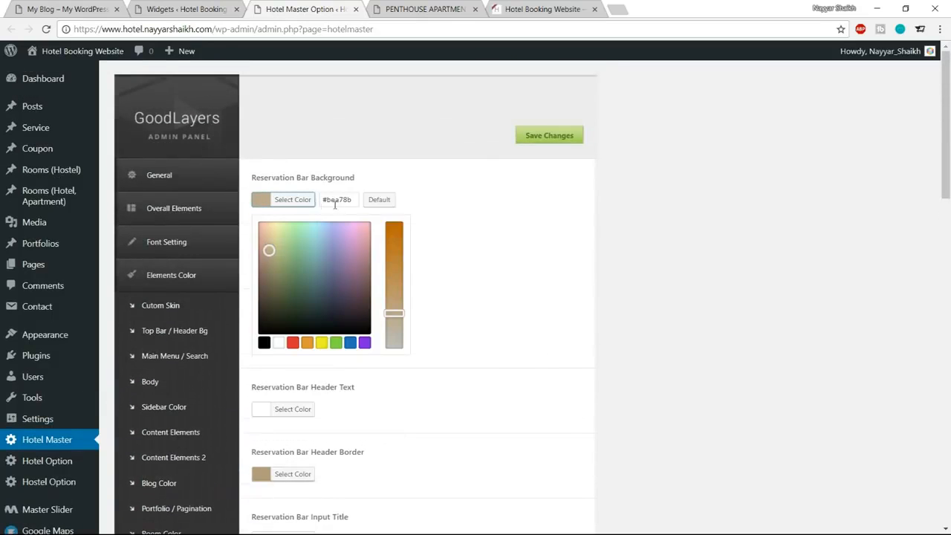
{"action": "triple_click", "coordinate": [338, 199]}
{"action": "type", "text": "#1abc9c"}
{"action": "triple_click", "coordinate": [341, 202]}
{"action": "key", "text": "ctrl+c"}
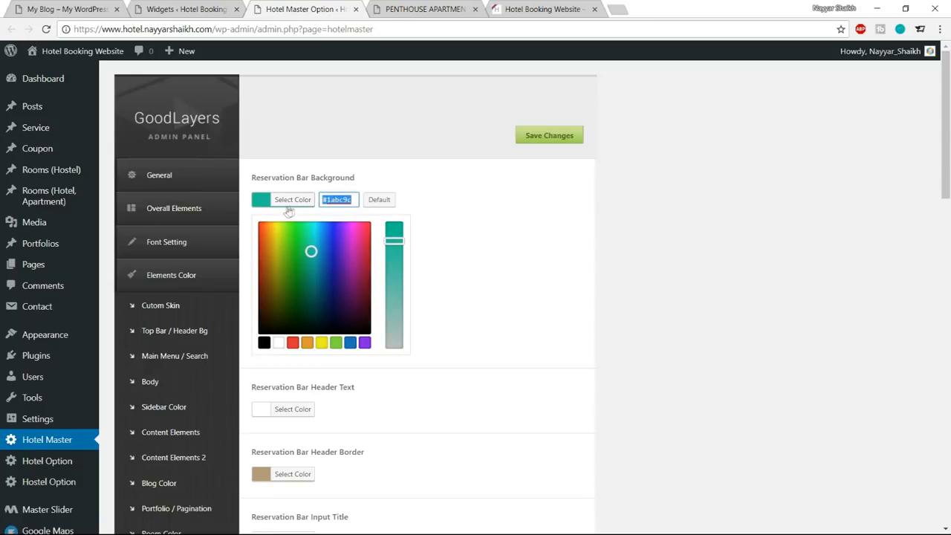
{"action": "left_click", "coordinate": [309, 197]}
Set the Reservation Bar Header Border to a darker shade of #1abc9c after checking the current form on the room page.
{"action": "scroll", "coordinate": [656, 284], "scroll_direction": "down", "scroll_amount": 1}
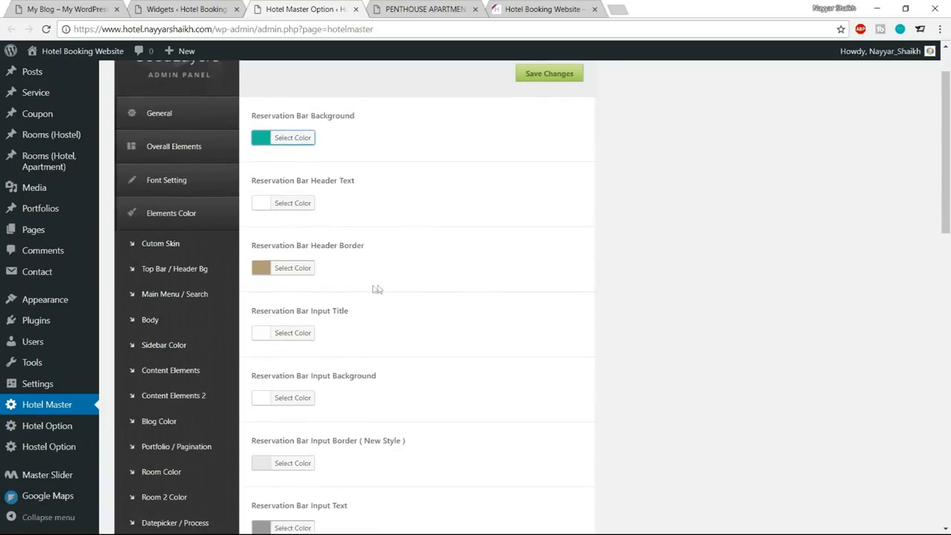
{"action": "left_click", "coordinate": [423, 9]}
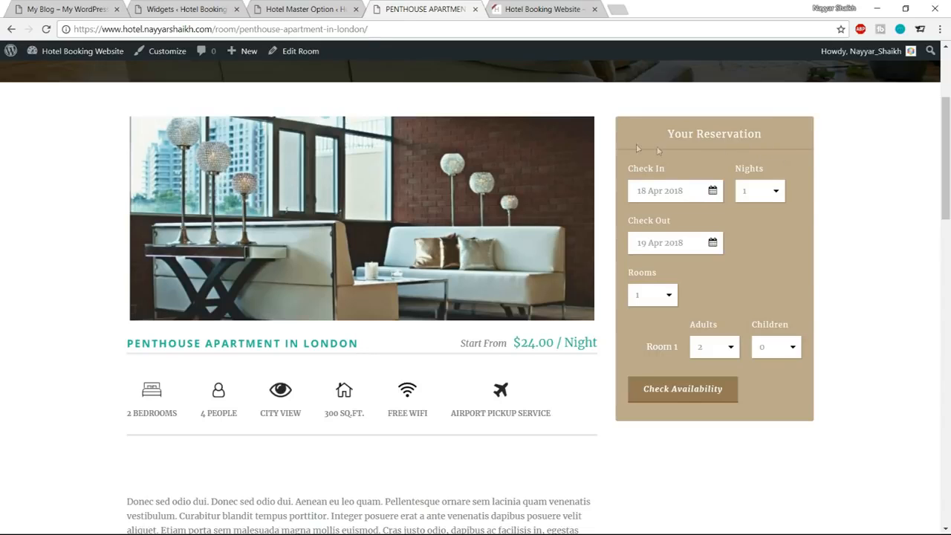
{"action": "left_click", "coordinate": [304, 9]}
{"action": "left_click", "coordinate": [293, 268]}
{"action": "key", "text": "ctrl+a"}
{"action": "key", "text": "ctrl+v"}
{"action": "left_click", "coordinate": [312, 321]}
{"action": "left_click_drag", "start_coordinate": [311, 320], "coordinate": [312, 346]}
{"action": "left_click", "coordinate": [296, 270]}
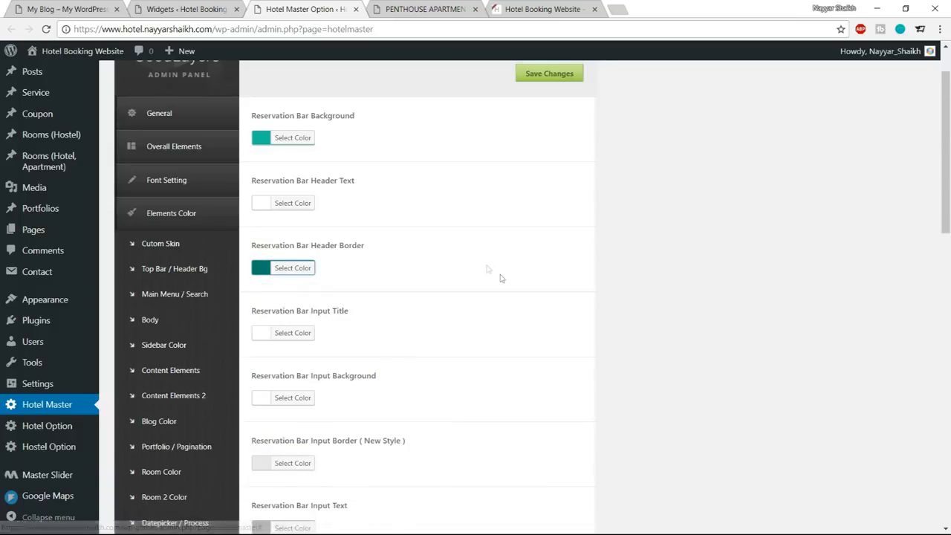
Set the Reservation Bar Button Background to #1abc9c and darken it to a deep teal shade.
{"action": "scroll", "coordinate": [487, 269], "scroll_direction": "down", "scroll_amount": 4}
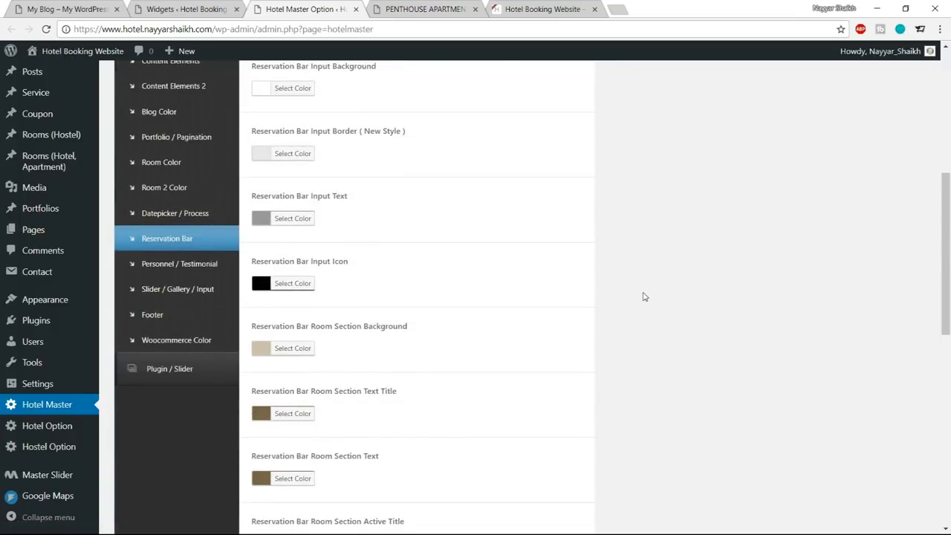
{"action": "scroll", "coordinate": [645, 297], "scroll_direction": "down", "scroll_amount": 5}
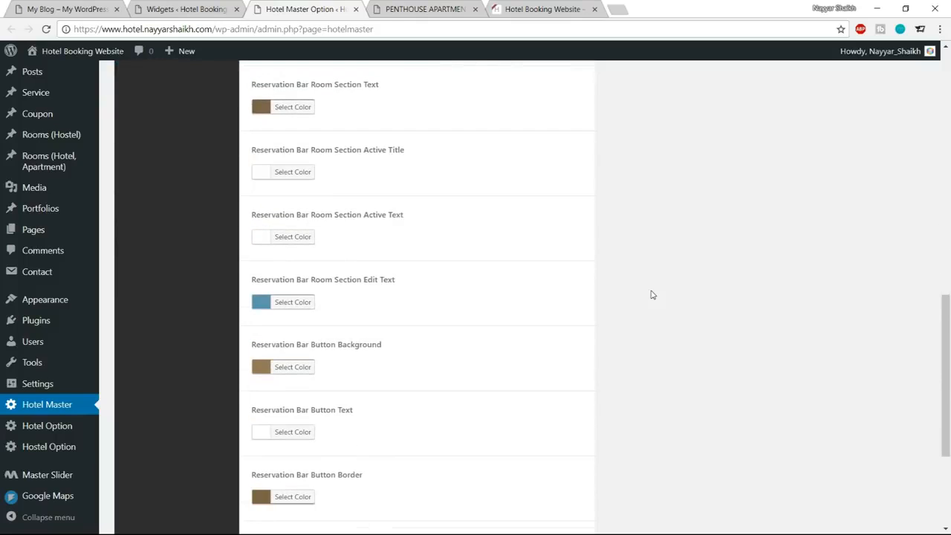
{"action": "scroll", "coordinate": [652, 294], "scroll_direction": "down", "scroll_amount": 2}
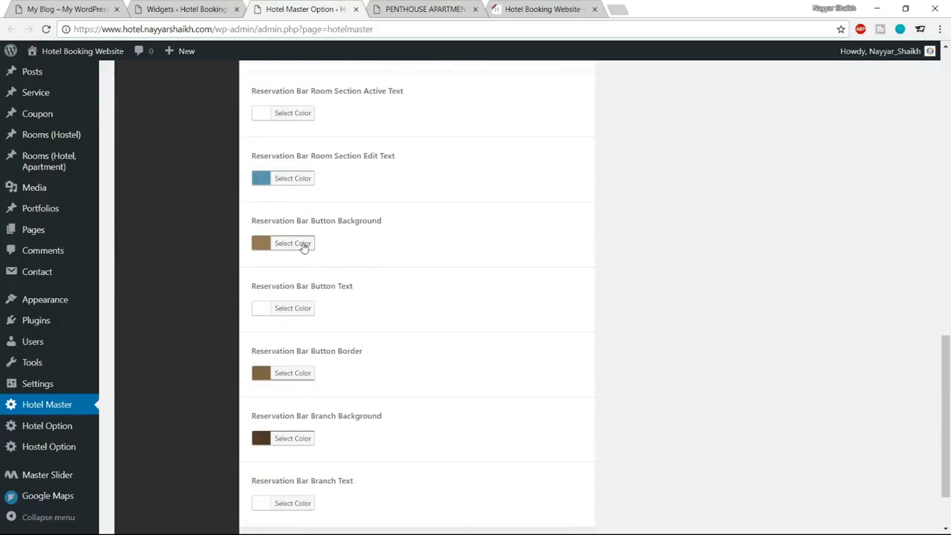
{"action": "left_click", "coordinate": [304, 244]}
{"action": "key", "text": "ctrl+a"}
{"action": "key", "text": "ctrl+v"}
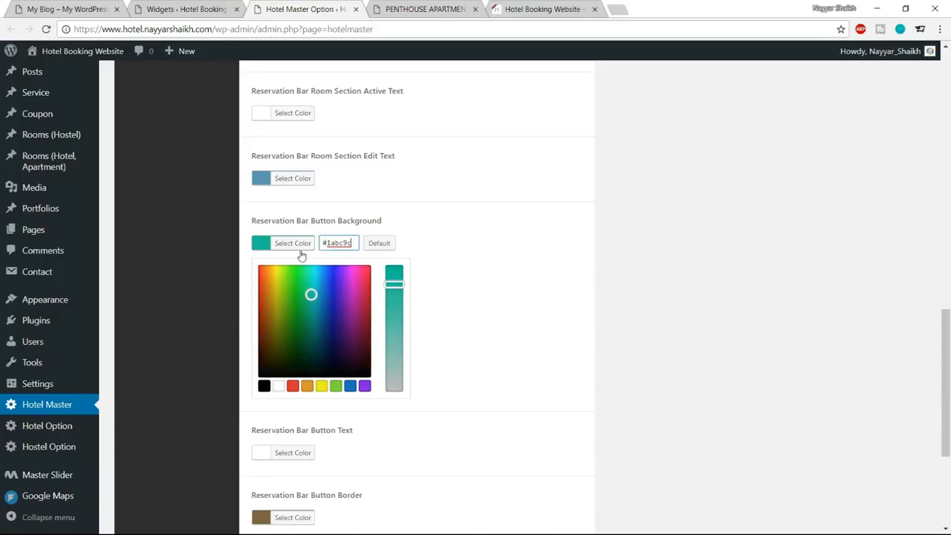
{"action": "left_click", "coordinate": [426, 9]}
{"action": "left_click", "coordinate": [304, 9]}
{"action": "left_click_drag", "start_coordinate": [312, 295], "coordinate": [311, 320]}
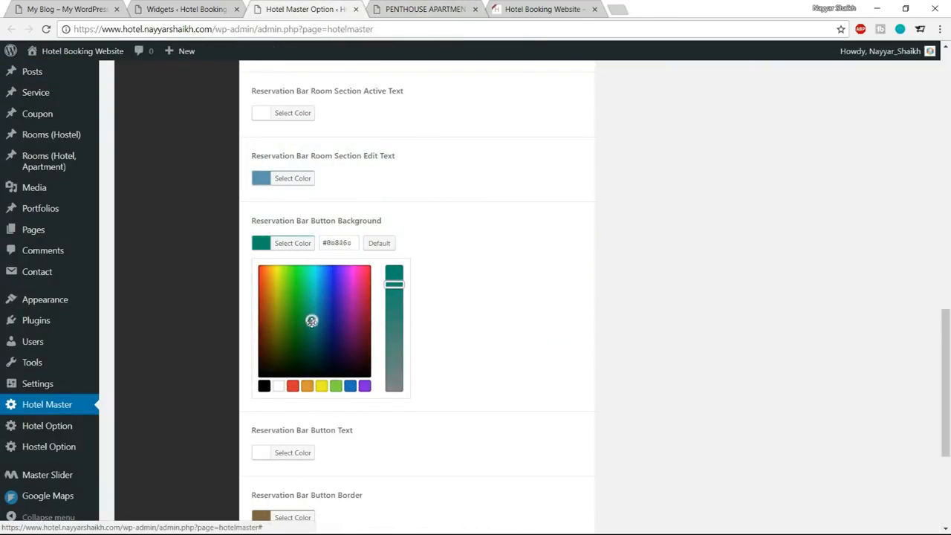
{"action": "left_click", "coordinate": [295, 244]}
Set the Reservation Bar Button Border to #1abc9c and darken it to a deeper teal than the button background.
{"action": "scroll", "coordinate": [474, 301], "scroll_direction": "down", "scroll_amount": 1}
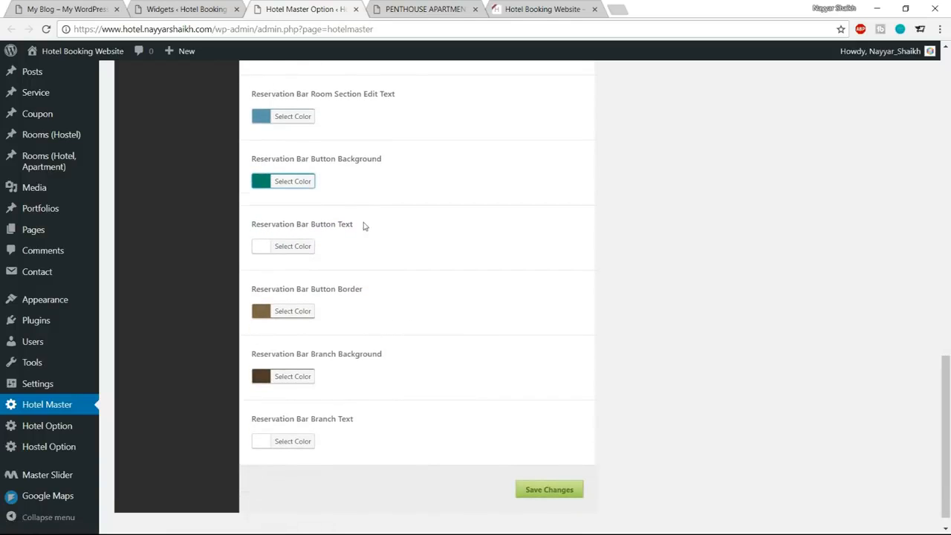
{"action": "left_click", "coordinate": [297, 312]}
{"action": "left_click", "coordinate": [344, 312]}
{"action": "key", "text": "ctrl+a"}
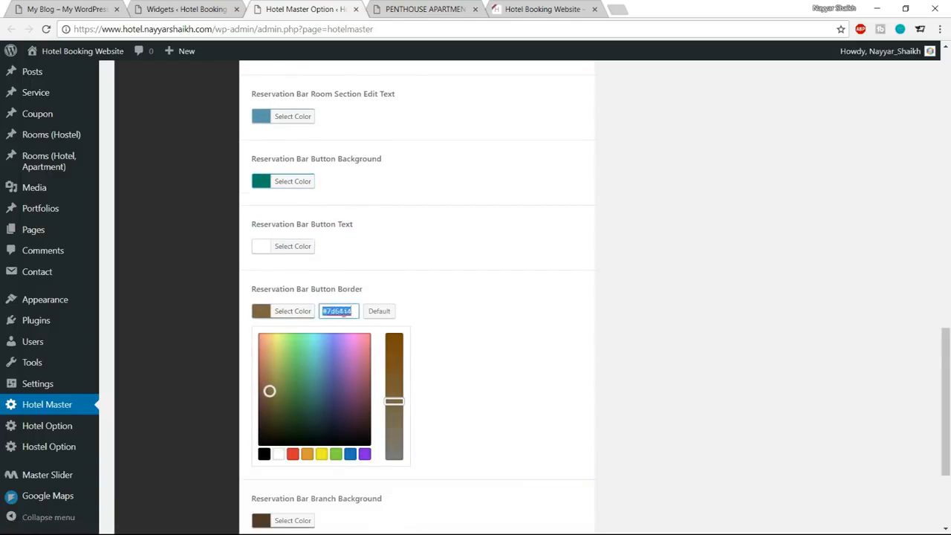
{"action": "key", "text": "ctrl+v"}
{"action": "left_click_drag", "start_coordinate": [311, 363], "coordinate": [311, 397]}
{"action": "left_click", "coordinate": [296, 315]}
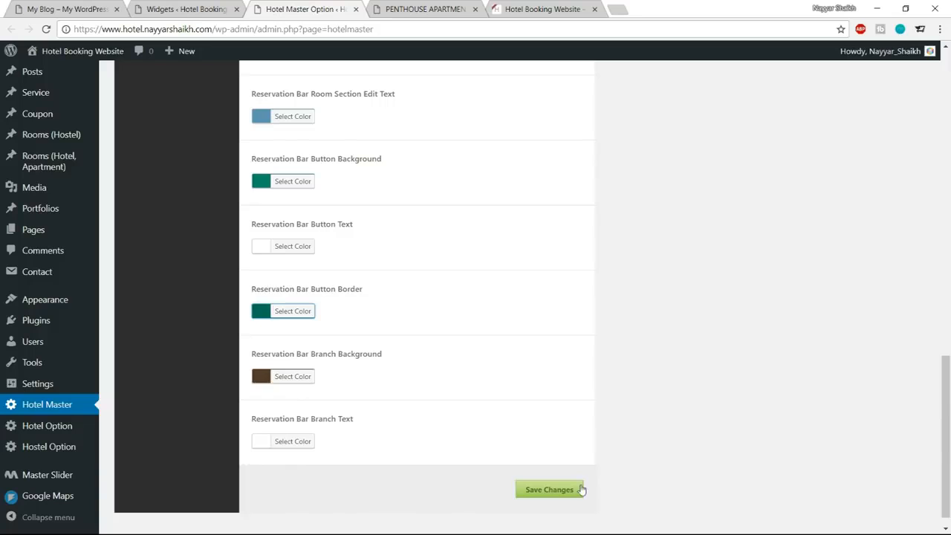
Save the reservation bar colors and reload the Penthouse Apartment in London page to check its reservation form.
{"action": "left_click", "coordinate": [544, 491]}
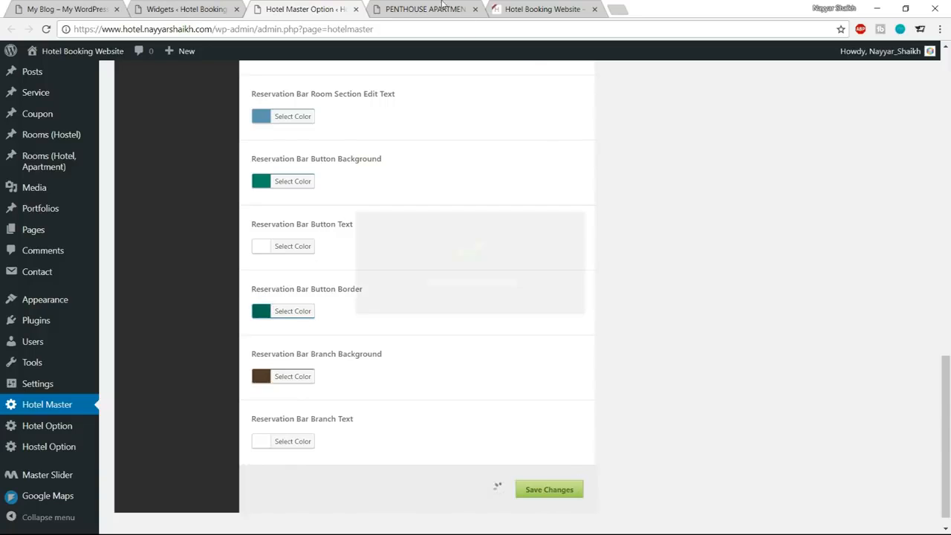
{"action": "left_click", "coordinate": [426, 9]}
{"action": "left_click", "coordinate": [48, 29]}
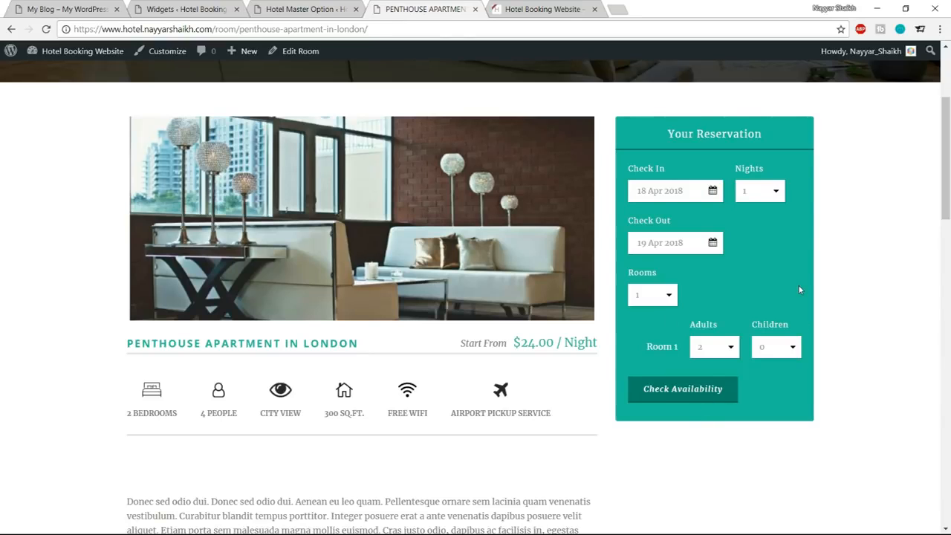
{"action": "scroll", "coordinate": [711, 350], "scroll_direction": "down", "scroll_amount": 10}
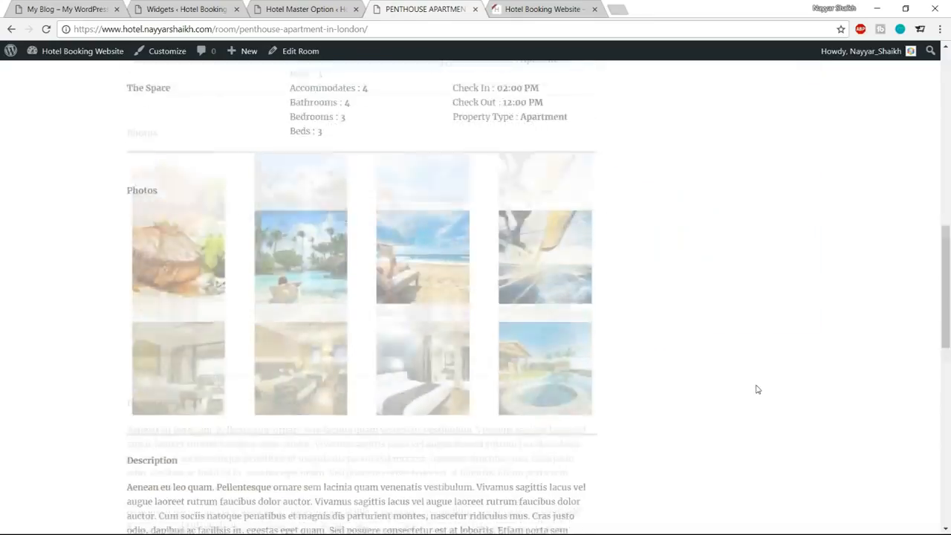
{"action": "scroll", "coordinate": [762, 423], "scroll_direction": "up", "scroll_amount": 1}
{"action": "scroll", "coordinate": [771, 444], "scroll_direction": "up", "scroll_amount": 10}
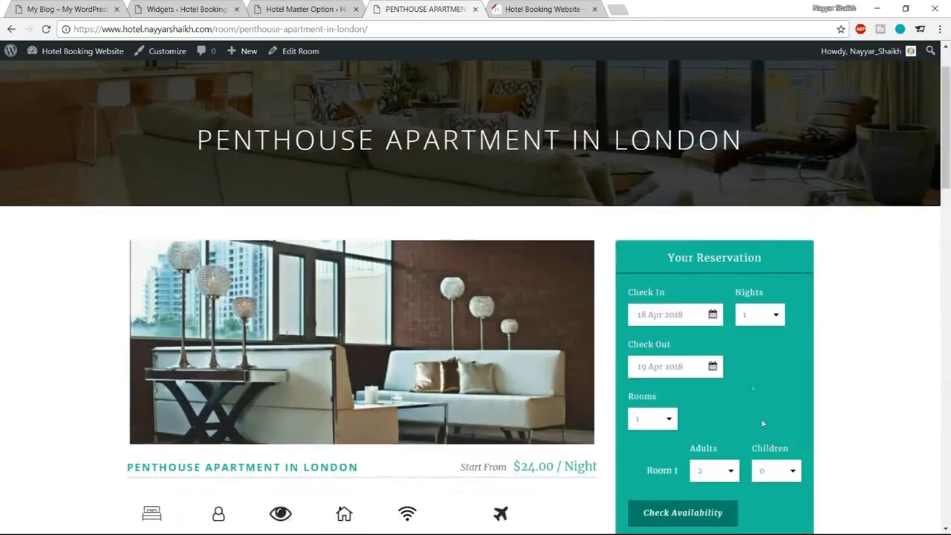
{"action": "scroll", "coordinate": [858, 292], "scroll_direction": "up", "scroll_amount": 1}
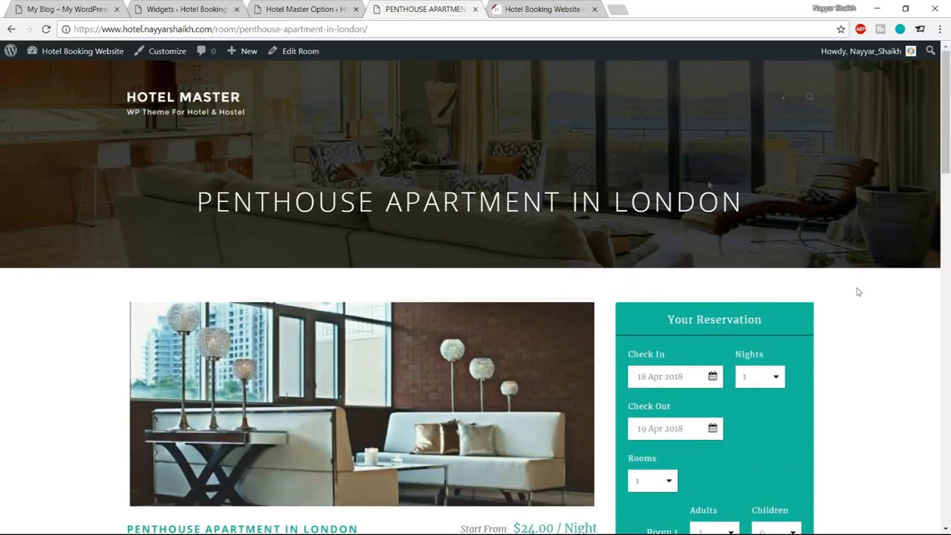
Open the Booking page of the reference site and examine its reservation form, process bar and calendar colors.
{"action": "left_click", "coordinate": [111, 4]}
{"action": "left_click", "coordinate": [590, 103]}
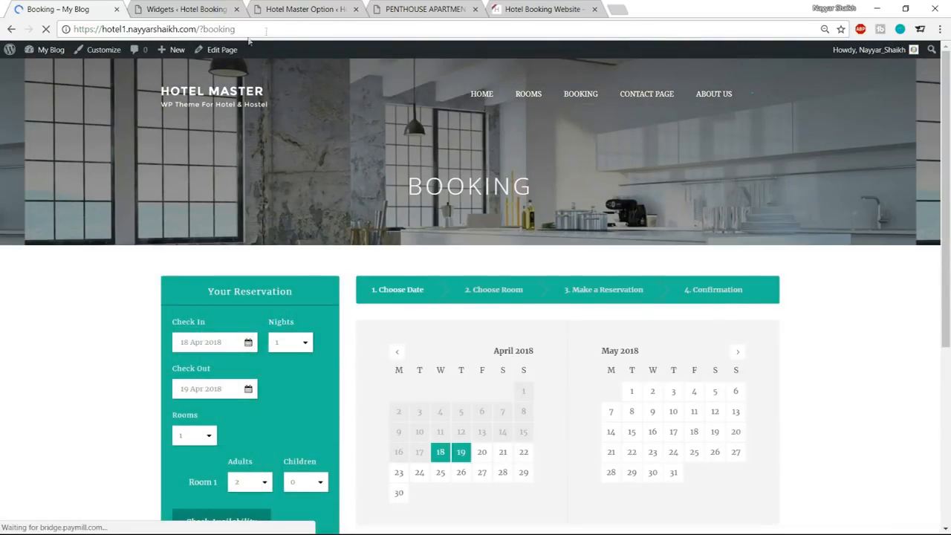
{"action": "scroll", "coordinate": [675, 258], "scroll_direction": "down", "scroll_amount": 3}
{"action": "scroll", "coordinate": [739, 335], "scroll_direction": "up", "scroll_amount": 3}
Load the hotel website's own booking page by replacing the room path in its address with ?booking, and view its calendar.
{"action": "left_click", "coordinate": [441, 5]}
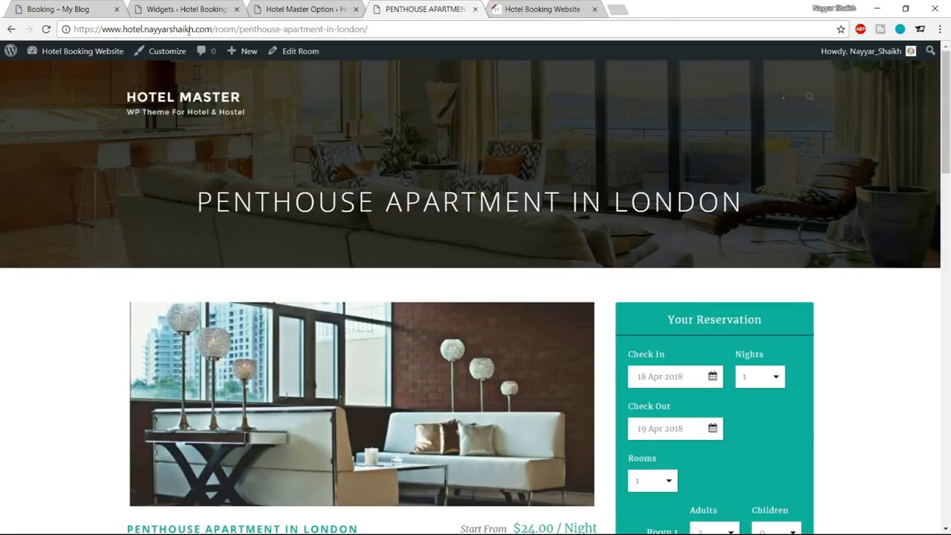
{"action": "left_click_drag", "start_coordinate": [215, 28], "coordinate": [368, 29]}
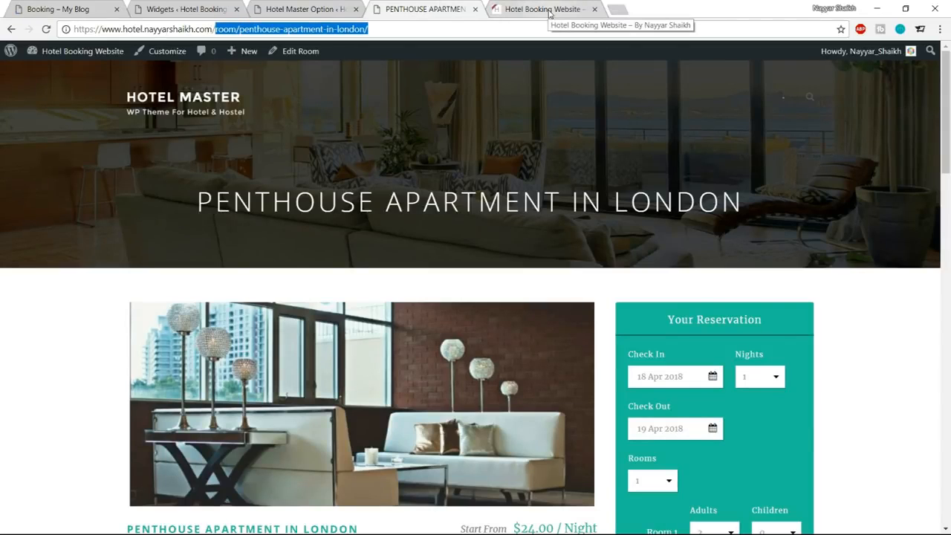
{"action": "type", "text": "?"}
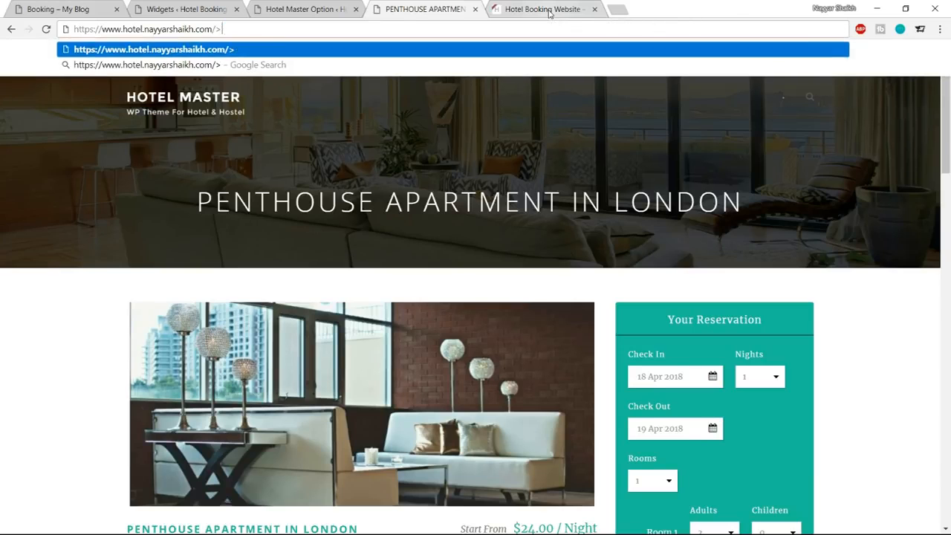
{"action": "key", "text": "BackSpace"}
{"action": "type", "text": "?booking"}
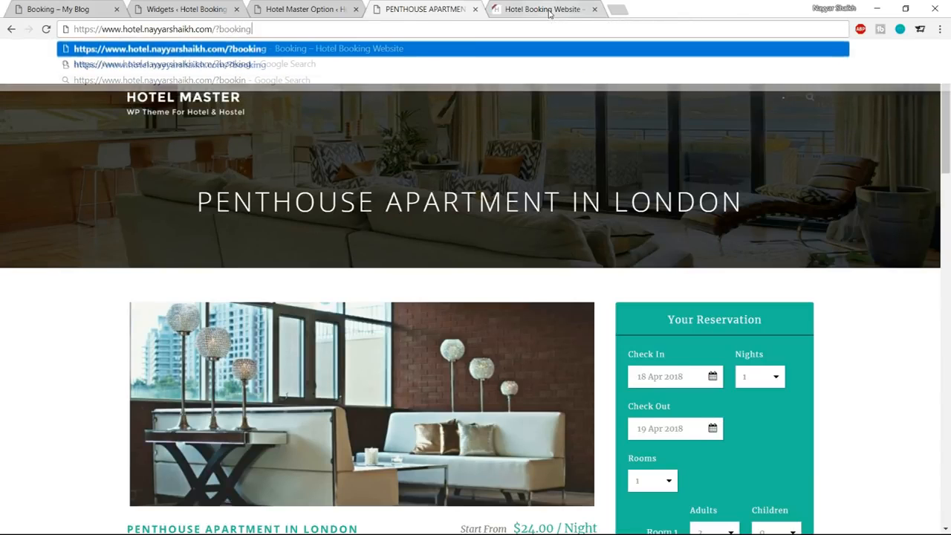
{"action": "key", "text": "Return"}
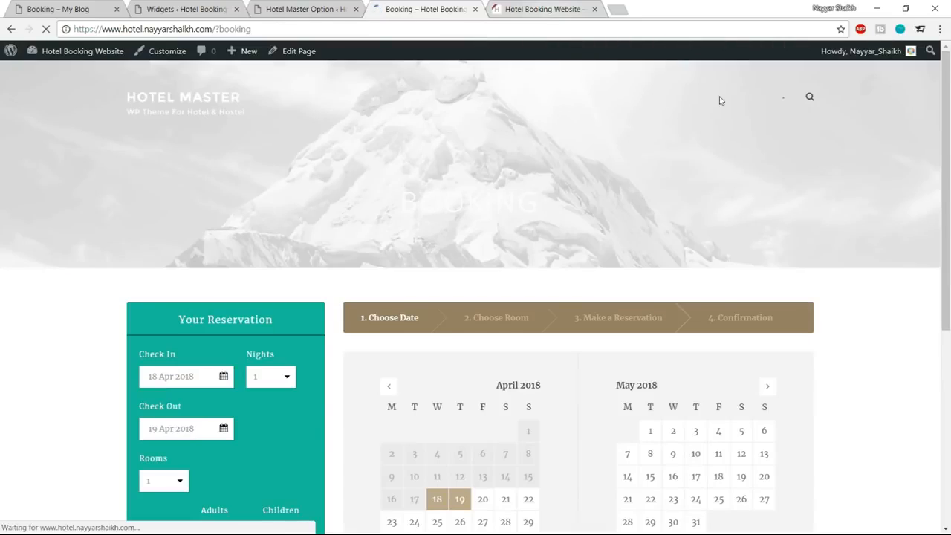
{"action": "scroll", "coordinate": [306, 222], "scroll_direction": "down", "scroll_amount": 2}
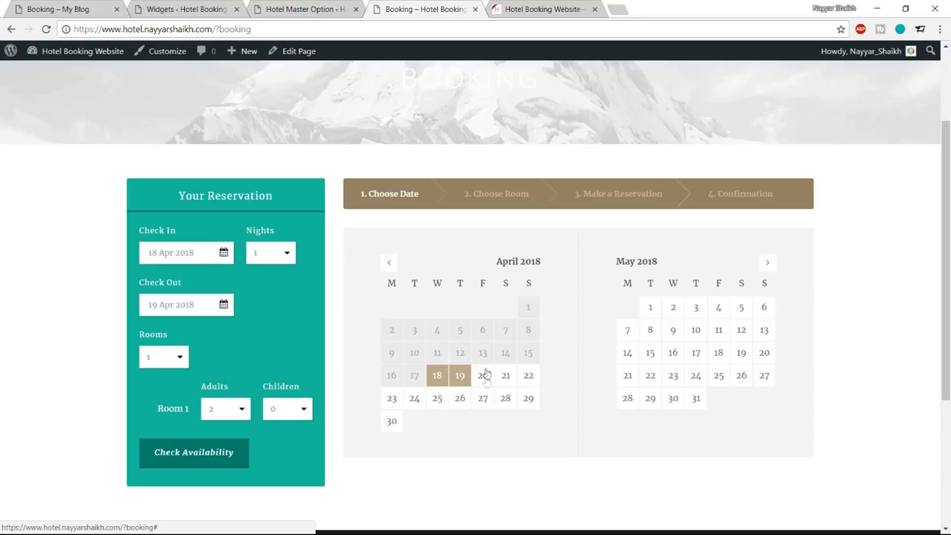
In the Datepicker / Process color settings of the theme options, set the Datepicker Highlight Date Background to #1abc9c.
{"action": "left_click", "coordinate": [320, 7]}
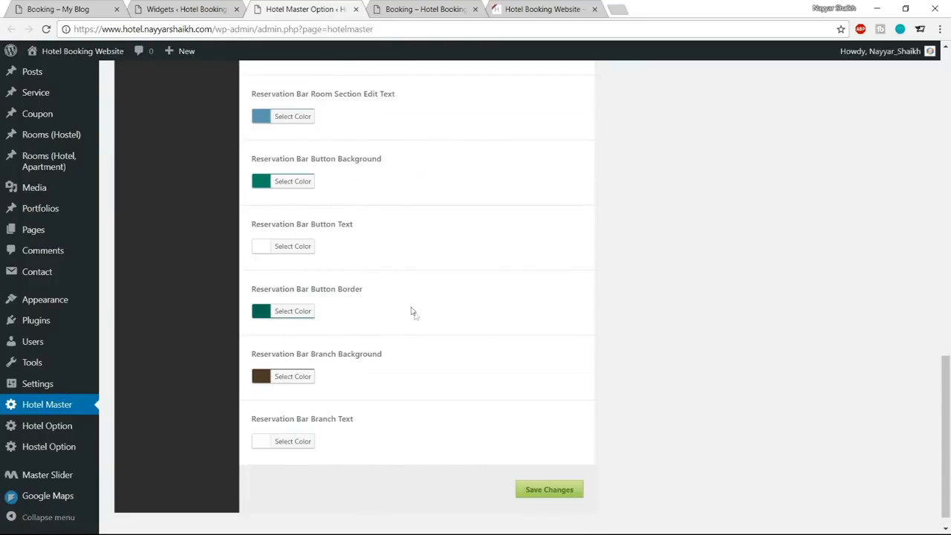
{"action": "scroll", "coordinate": [413, 311], "scroll_direction": "up", "scroll_amount": 12}
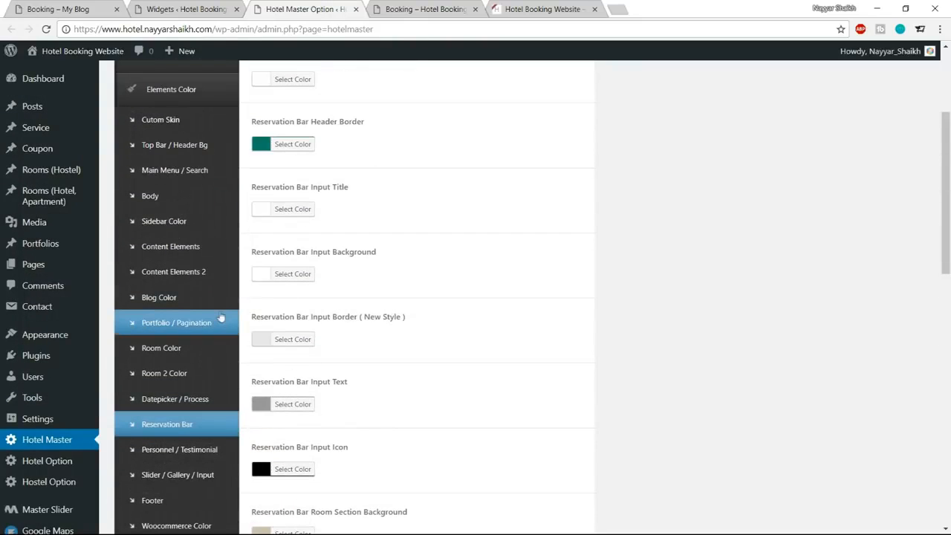
{"action": "left_click", "coordinate": [195, 401]}
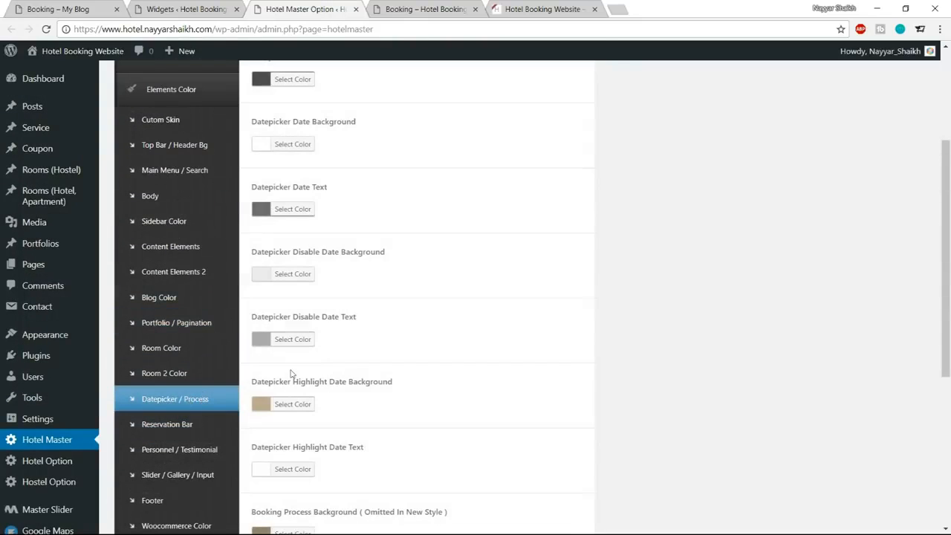
{"action": "scroll", "coordinate": [629, 363], "scroll_direction": "down", "scroll_amount": 2}
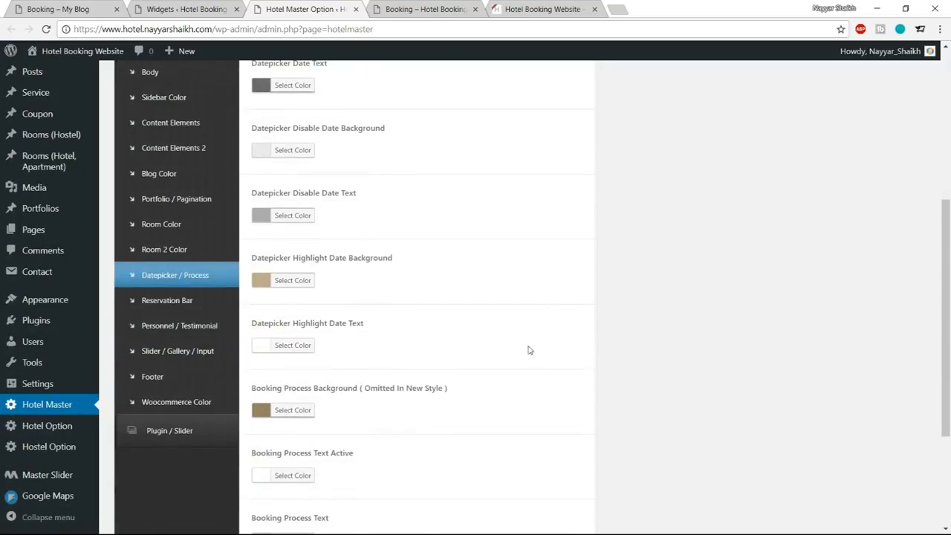
{"action": "left_click", "coordinate": [300, 289]}
{"action": "left_click", "coordinate": [339, 280]}
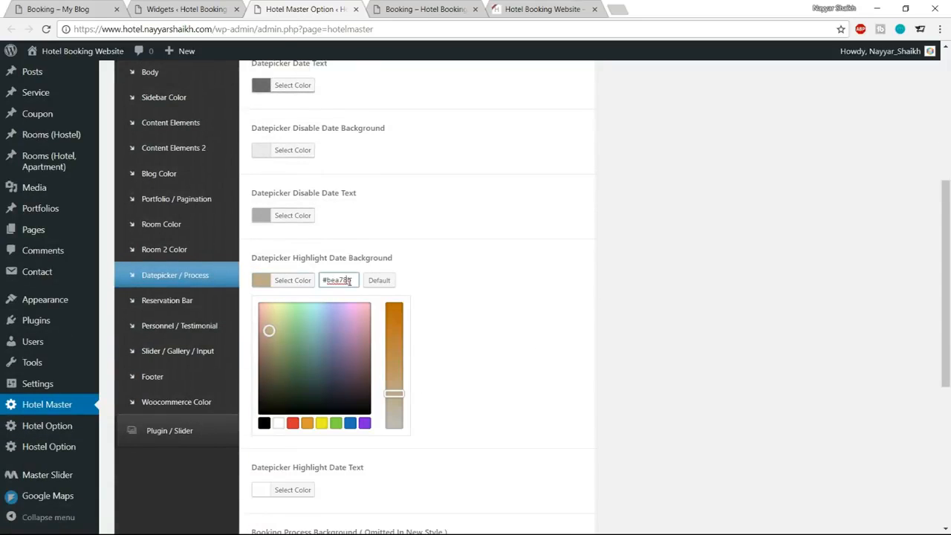
{"action": "type", "text": "#1abc9c"}
{"action": "left_click", "coordinate": [307, 288]}
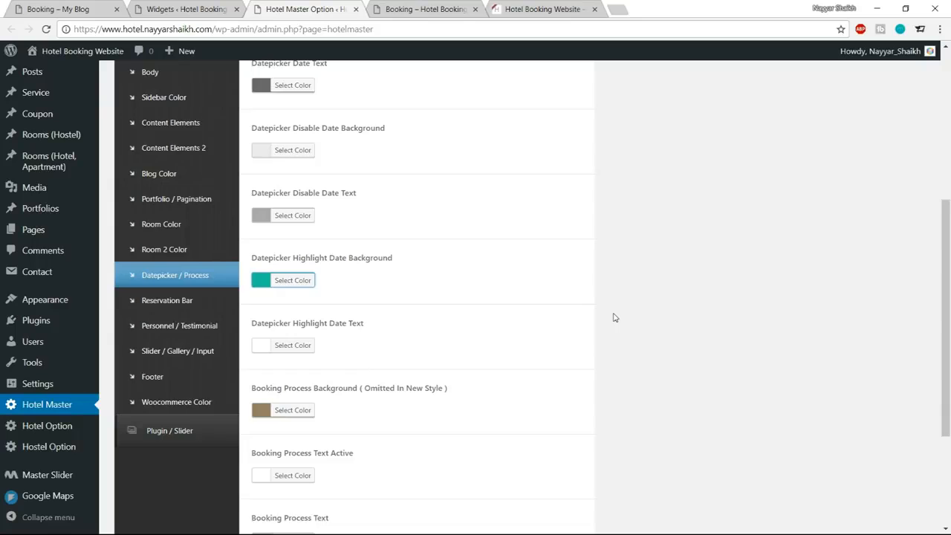
Save the datepicker color and reload the hotel's booking page to check the highlighted dates.
{"action": "scroll", "coordinate": [613, 317], "scroll_direction": "down", "scroll_amount": 3}
{"action": "left_click", "coordinate": [569, 475]}
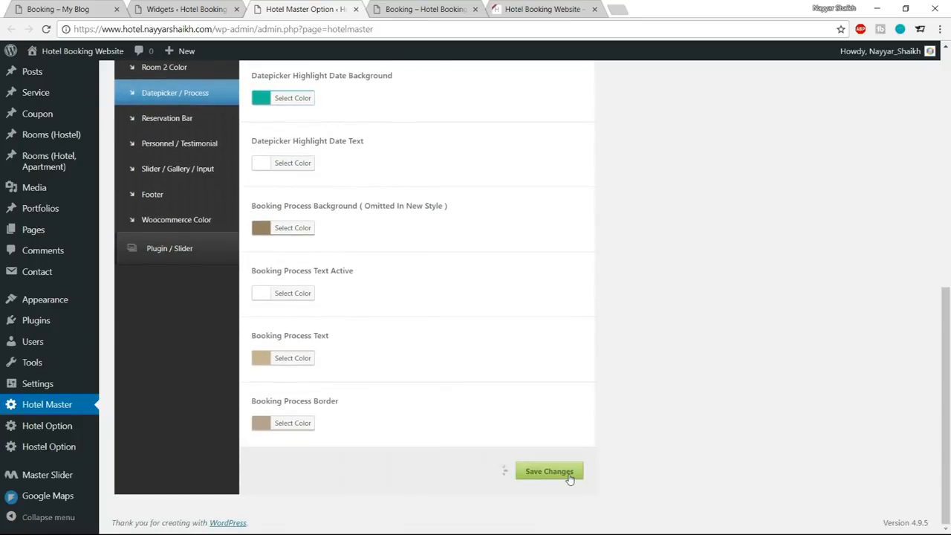
{"action": "left_click", "coordinate": [378, 10]}
{"action": "left_click", "coordinate": [46, 29]}
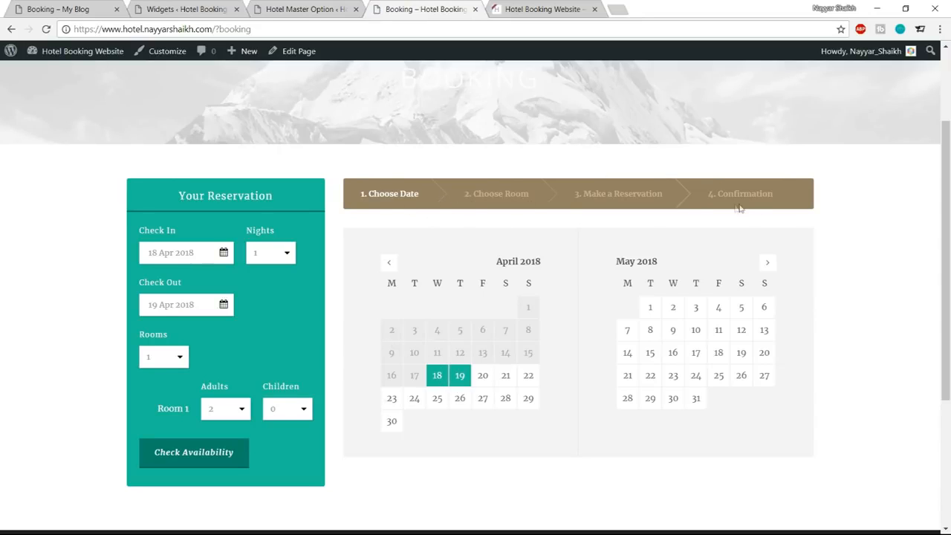
Review the Datepicker / Process color settings down to Booking Process Background and compare them with the reference site's process bar.
{"action": "left_click", "coordinate": [305, 9]}
{"action": "scroll", "coordinate": [297, 327], "scroll_direction": "up", "scroll_amount": 4}
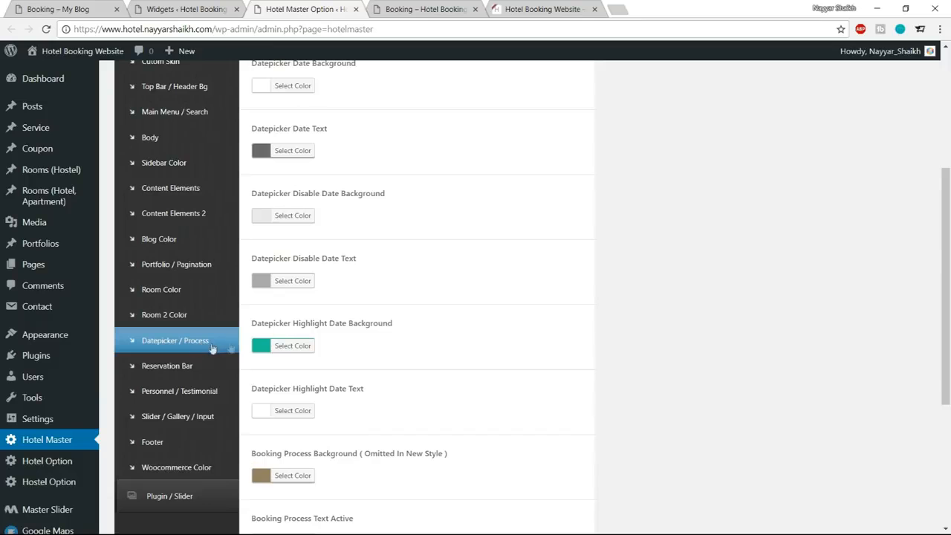
{"action": "scroll", "coordinate": [412, 344], "scroll_direction": "up", "scroll_amount": 3}
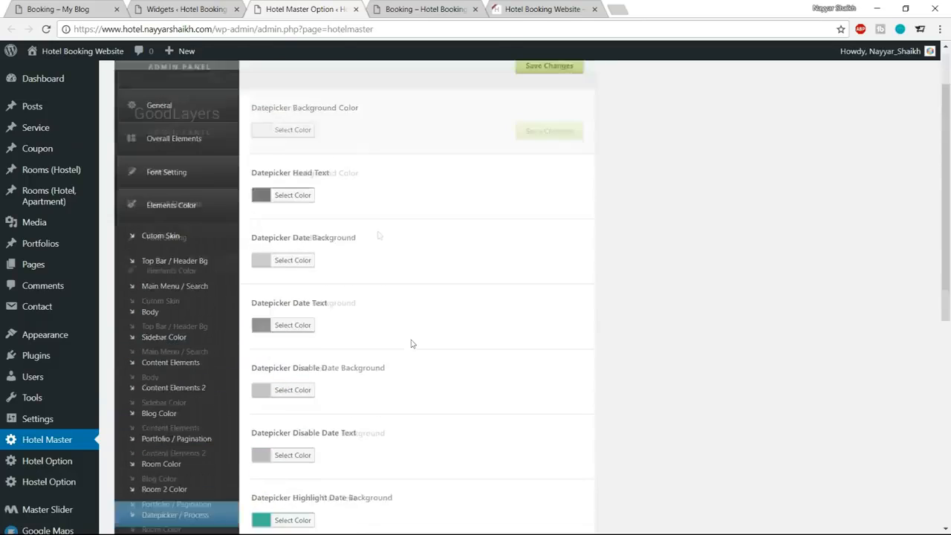
{"action": "scroll", "coordinate": [399, 309], "scroll_direction": "down", "scroll_amount": 2}
{"action": "scroll", "coordinate": [441, 329], "scroll_direction": "up", "scroll_amount": 3}
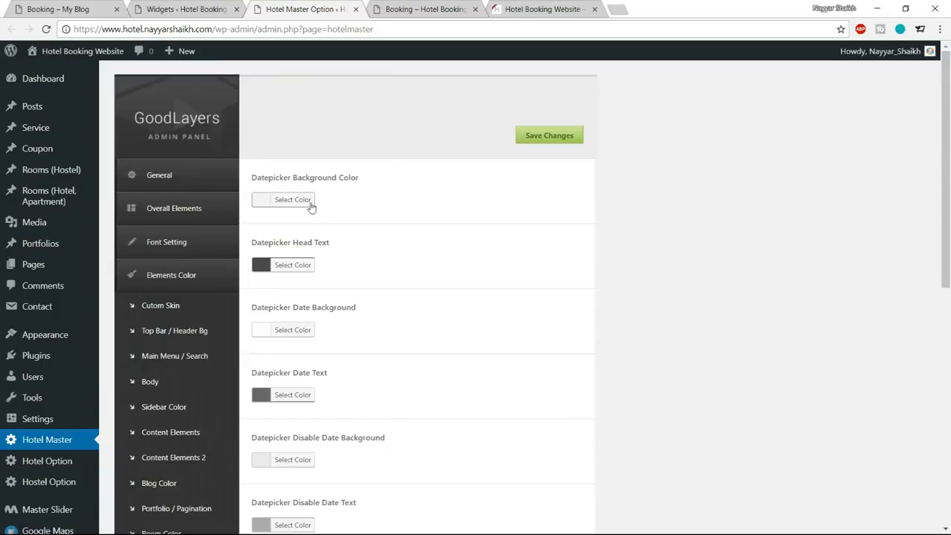
{"action": "scroll", "coordinate": [554, 247], "scroll_direction": "down", "scroll_amount": 1}
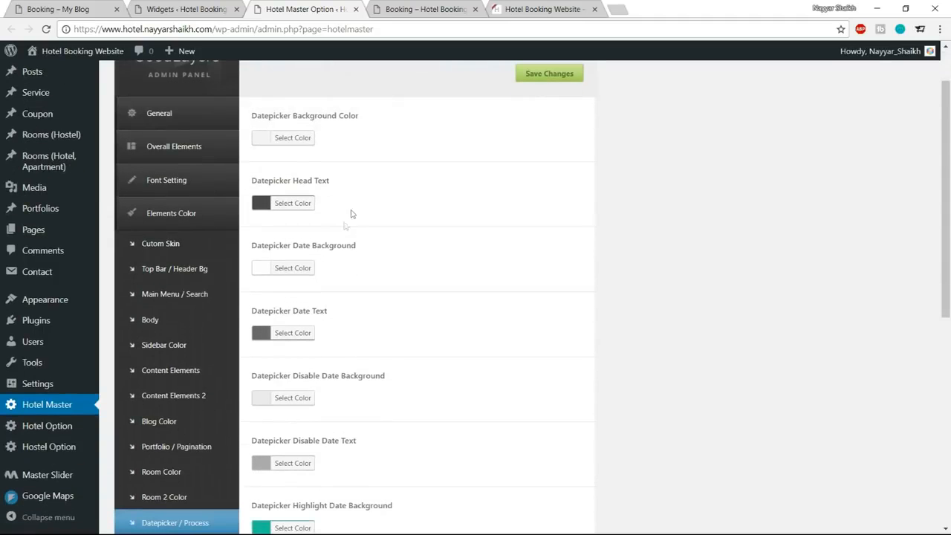
{"action": "scroll", "coordinate": [456, 287], "scroll_direction": "down", "scroll_amount": 2}
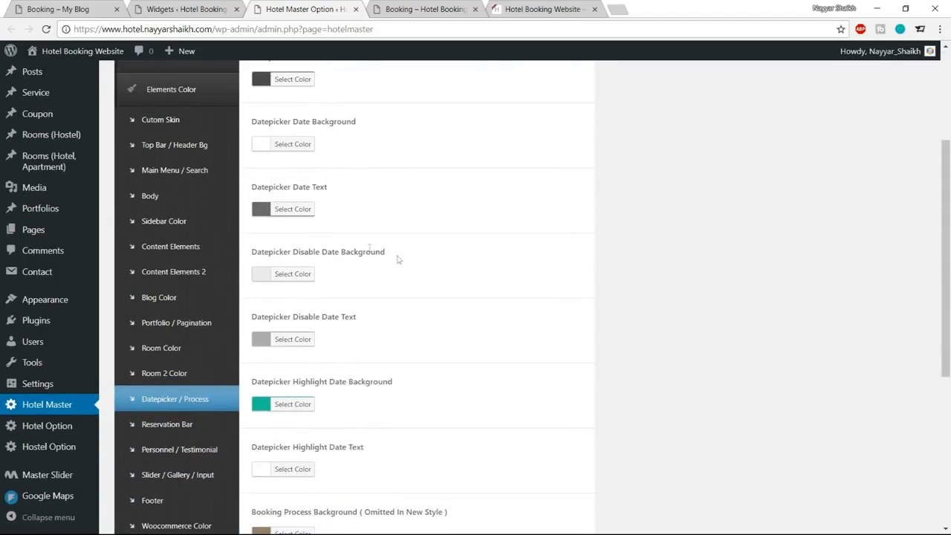
{"action": "scroll", "coordinate": [579, 256], "scroll_direction": "down", "scroll_amount": 3}
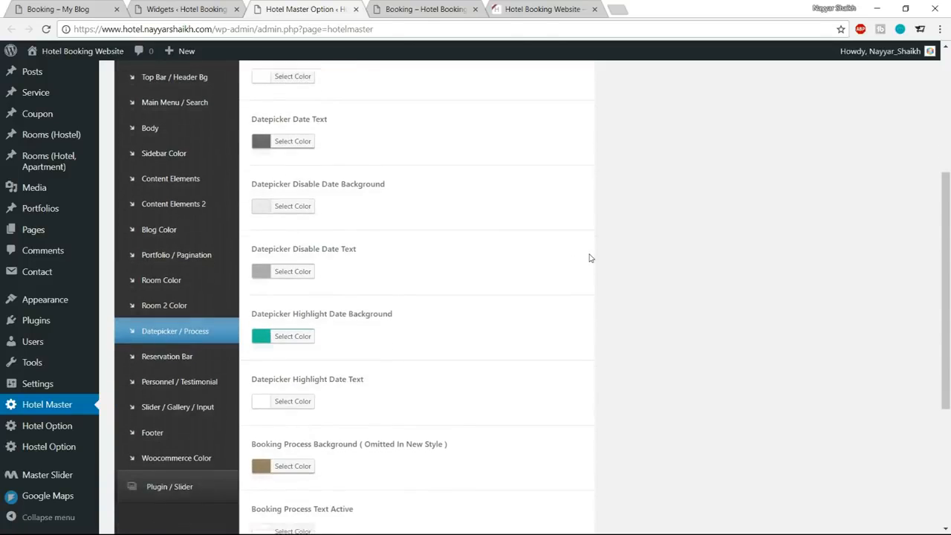
{"action": "scroll", "coordinate": [590, 258], "scroll_direction": "down", "scroll_amount": 1}
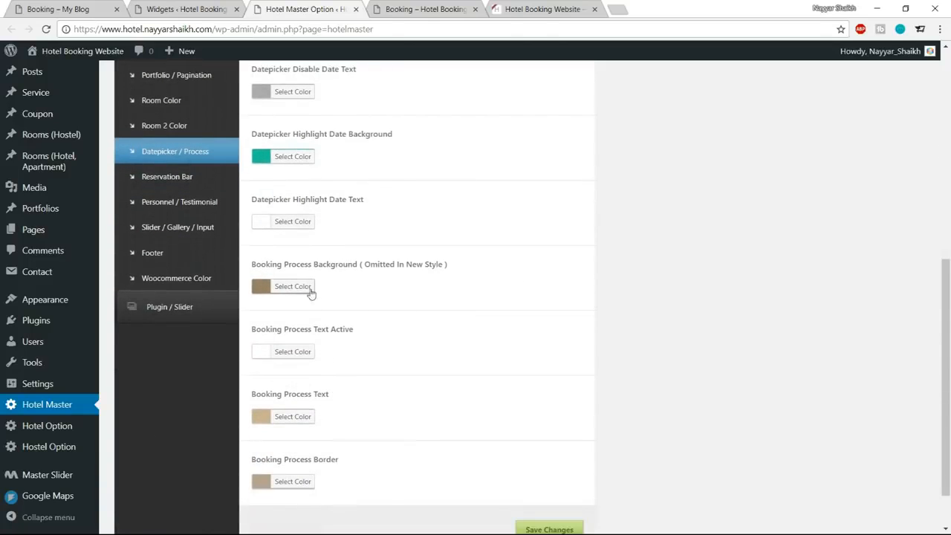
{"action": "left_click_drag", "start_coordinate": [248, 264], "coordinate": [454, 269]}
{"action": "left_click", "coordinate": [425, 279]}
{"action": "left_click", "coordinate": [57, 9]}
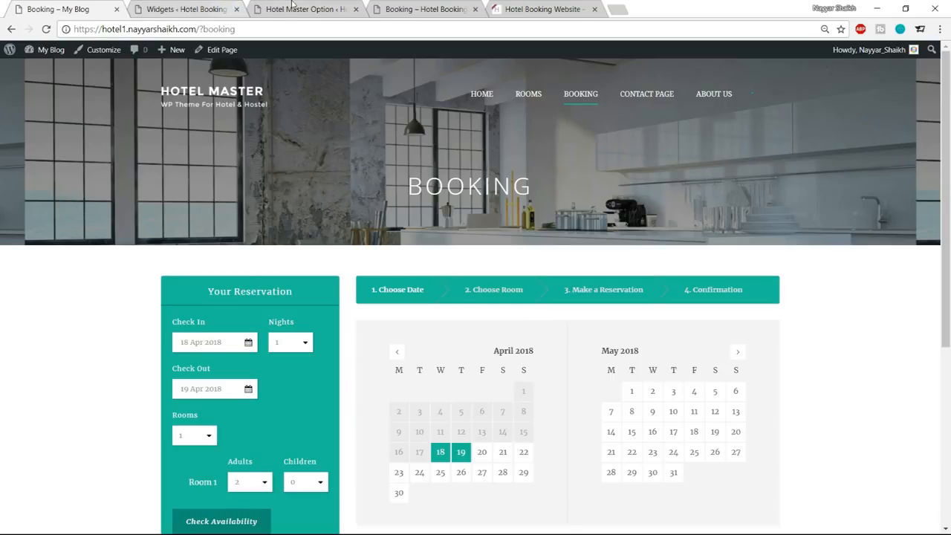
Set the Booking Process Background to the same teal as the Datepicker Highlight Date Background.
{"action": "left_click", "coordinate": [304, 9]}
{"action": "left_click", "coordinate": [306, 292]}
{"action": "left_click_drag", "start_coordinate": [353, 288], "coordinate": [319, 290]}
{"action": "type", "text": "#1abc9c"}
{"action": "left_click", "coordinate": [308, 291]}
{"action": "scroll", "coordinate": [624, 297], "scroll_direction": "down", "scroll_amount": 2}
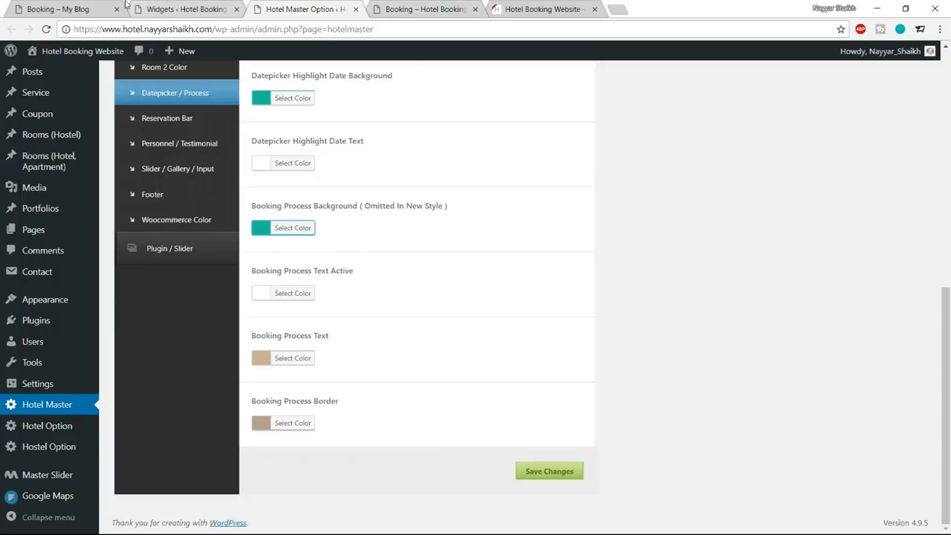
Check the process bar text on the reference booking page and set the Booking Process Text color to #f5f5f5.
{"action": "left_click", "coordinate": [56, 9]}
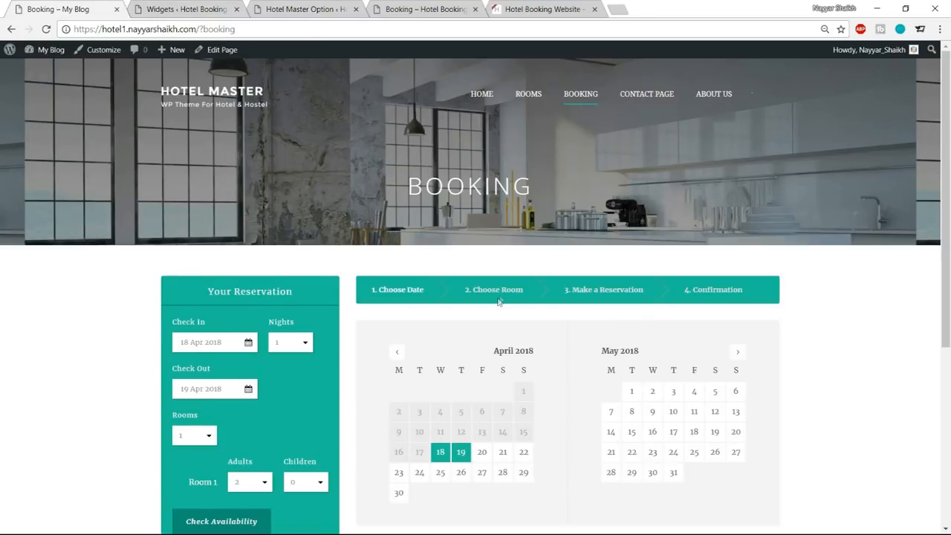
{"action": "scroll", "coordinate": [491, 267], "scroll_direction": "down", "scroll_amount": 1}
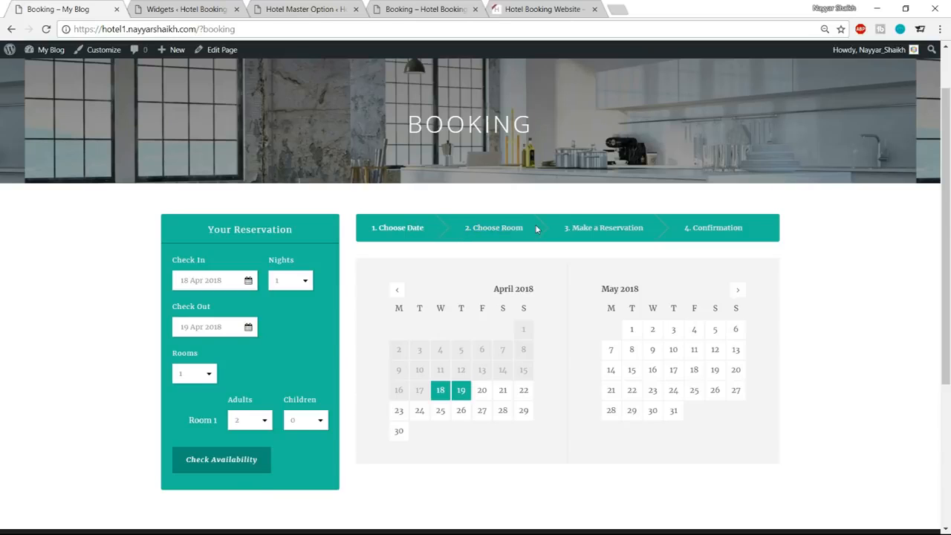
{"action": "left_click", "coordinate": [186, 8]}
{"action": "left_click", "coordinate": [304, 9]}
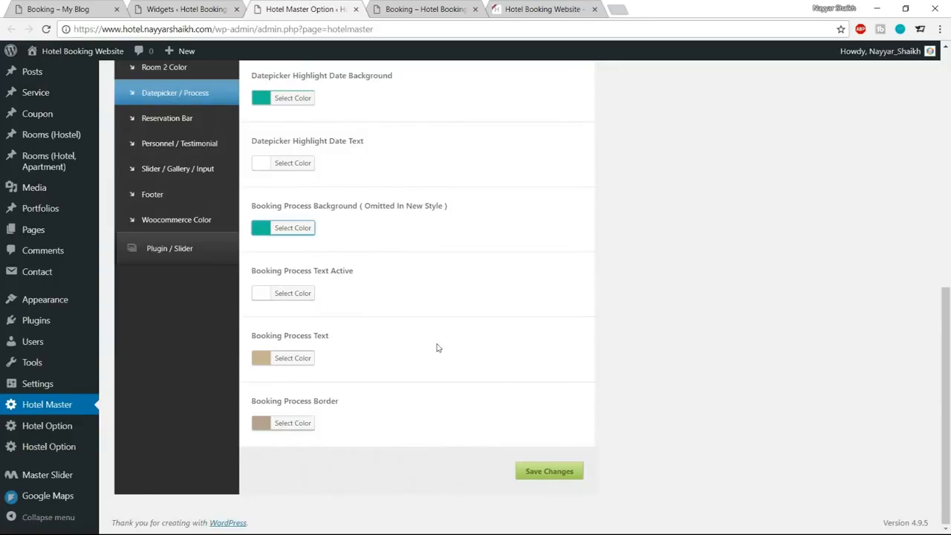
{"action": "left_click", "coordinate": [300, 362]}
{"action": "left_click_drag", "start_coordinate": [356, 363], "coordinate": [329, 359]}
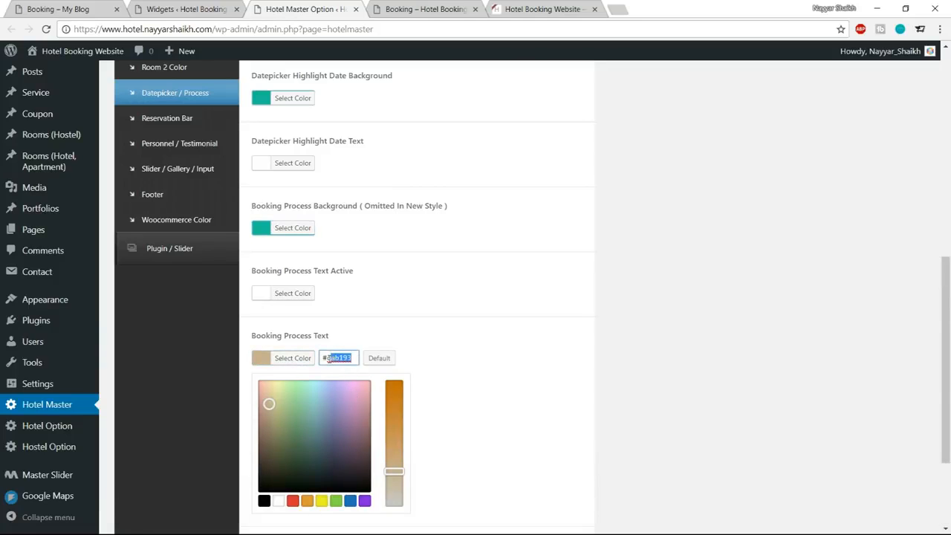
{"action": "type", "text": "f5f5f5"}
{"action": "left_click", "coordinate": [302, 361]}
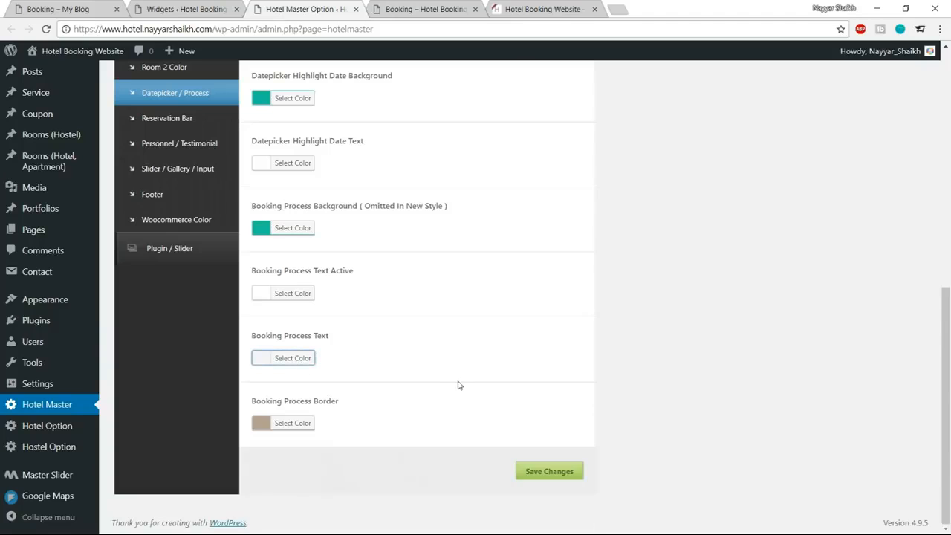
Set the Booking Process Border color to white and save the theme options.
{"action": "scroll", "coordinate": [341, 394], "scroll_direction": "down", "scroll_amount": 1}
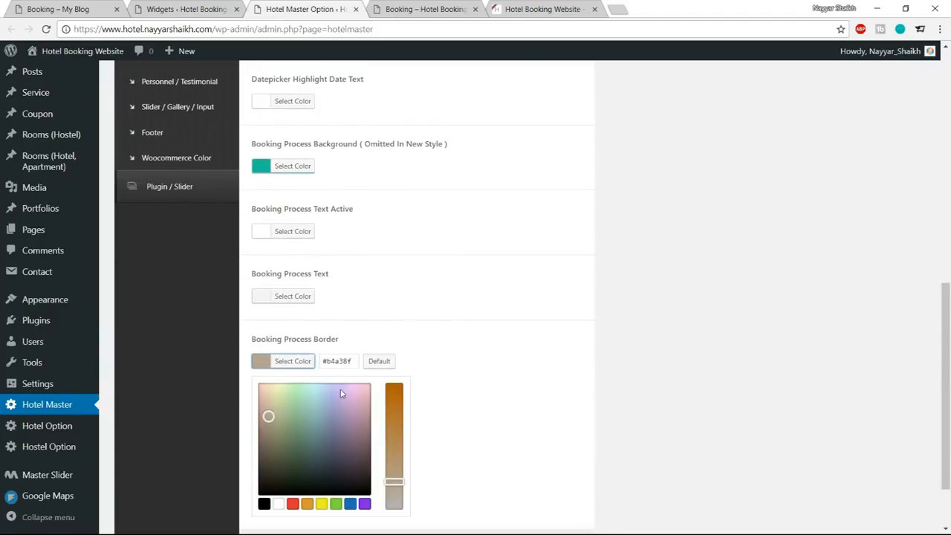
{"action": "left_click", "coordinate": [279, 503]}
{"action": "left_click", "coordinate": [297, 361]}
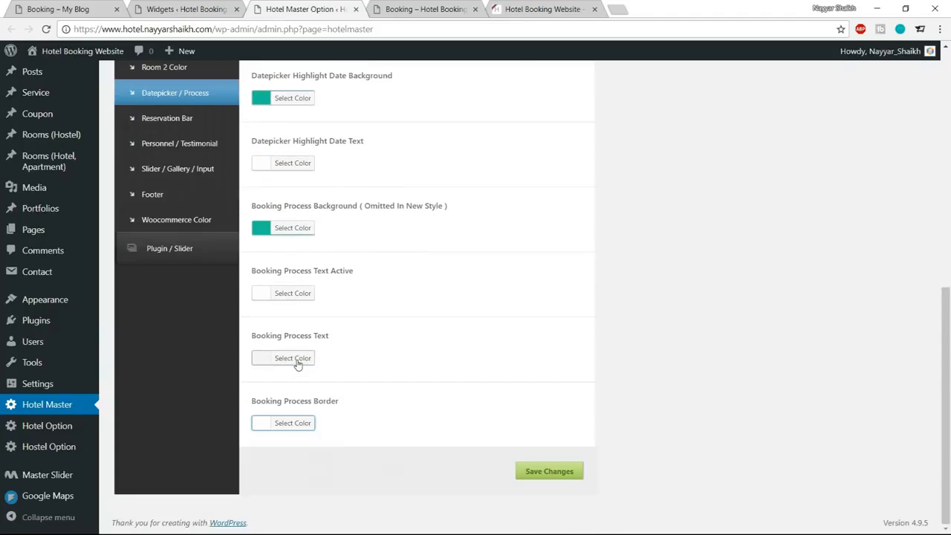
{"action": "left_click", "coordinate": [569, 475]}
Reload the hotel's booking page and check room availability to examine the colors of the process bar and room result.
{"action": "left_click", "coordinate": [424, 9]}
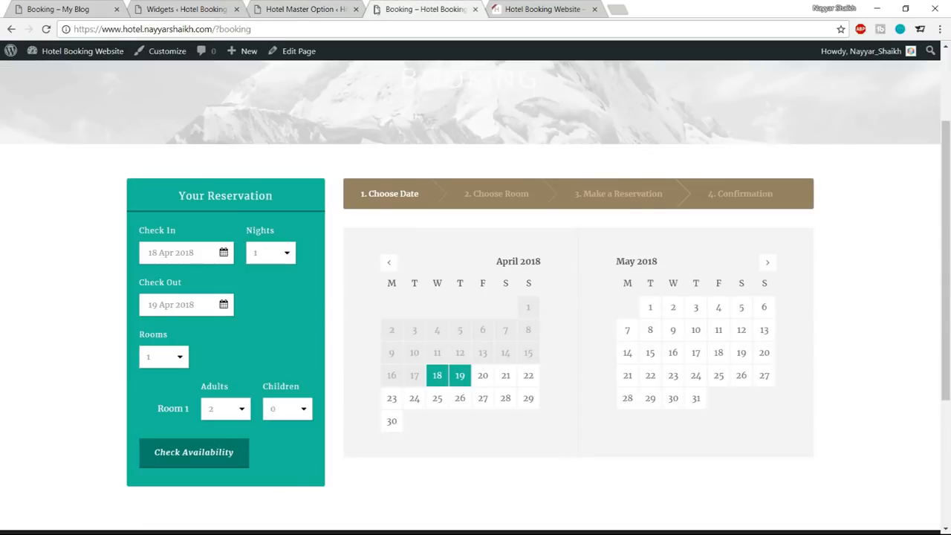
{"action": "left_click", "coordinate": [46, 29]}
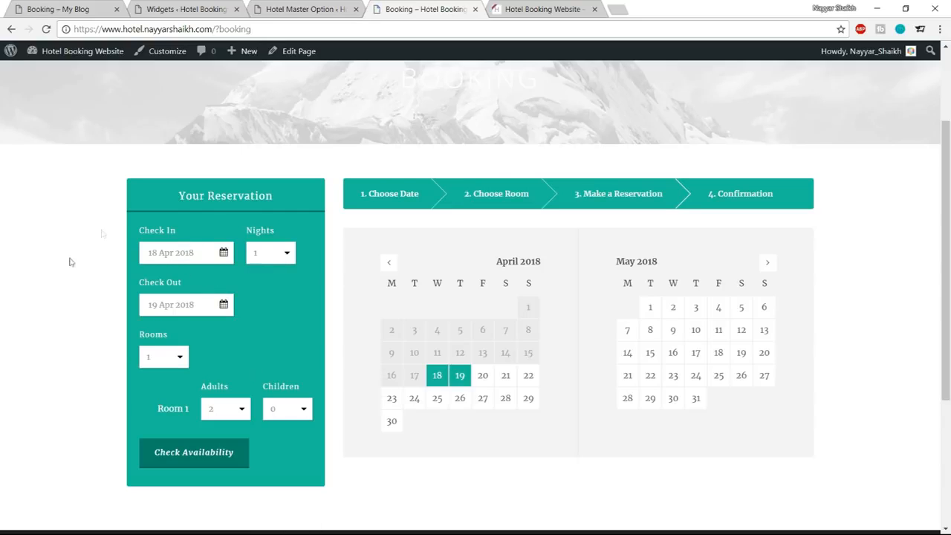
{"action": "left_click", "coordinate": [231, 456]}
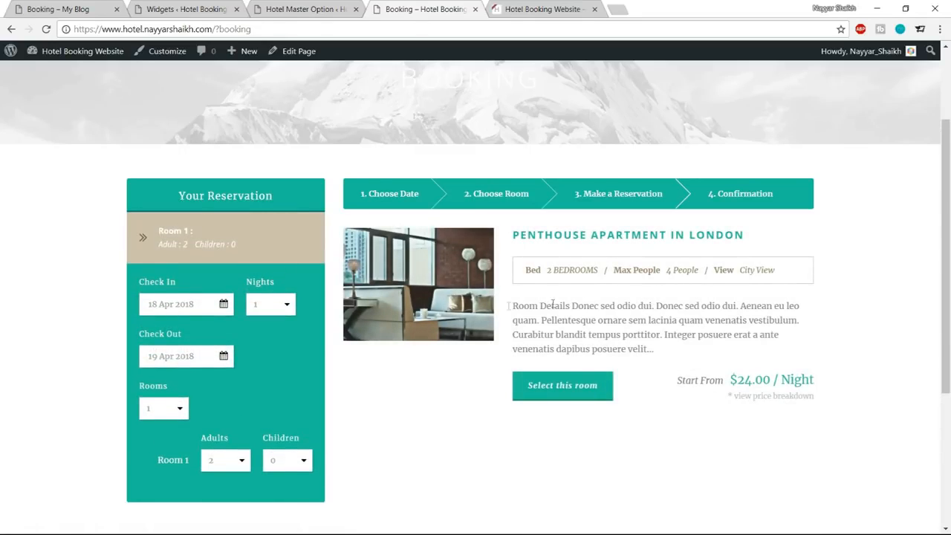
{"action": "left_click_drag", "start_coordinate": [129, 227], "coordinate": [202, 231]}
{"action": "left_click", "coordinate": [203, 226]}
Open the Room Color settings of the theme options and find the Medium Room Info Color option.
{"action": "left_click", "coordinate": [305, 10]}
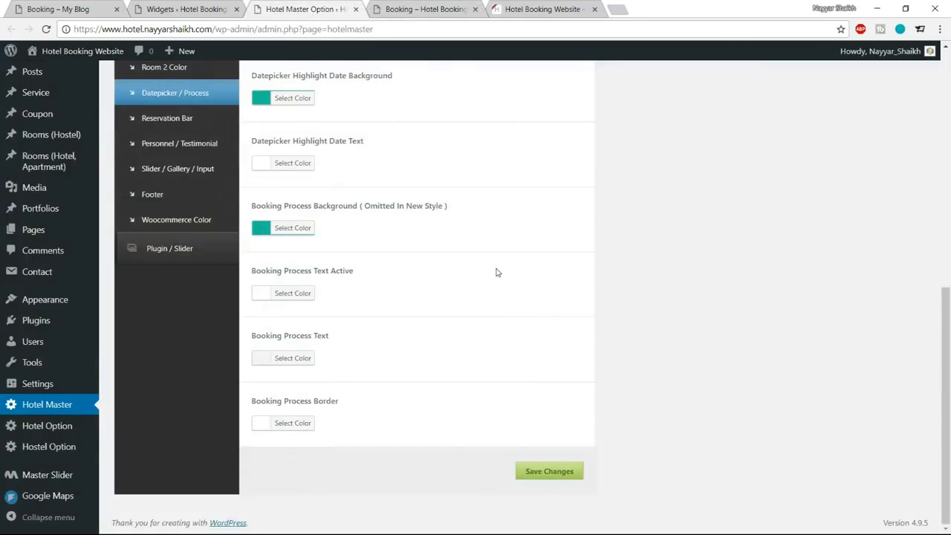
{"action": "scroll", "coordinate": [582, 335], "scroll_direction": "up", "scroll_amount": 10}
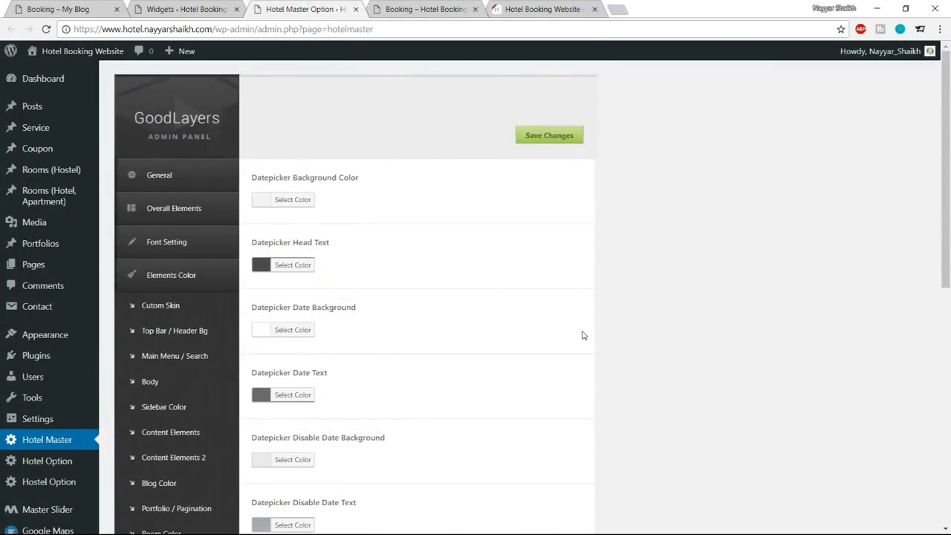
{"action": "scroll", "coordinate": [583, 335], "scroll_direction": "down", "scroll_amount": 7}
{"action": "scroll", "coordinate": [582, 335], "scroll_direction": "up", "scroll_amount": 2}
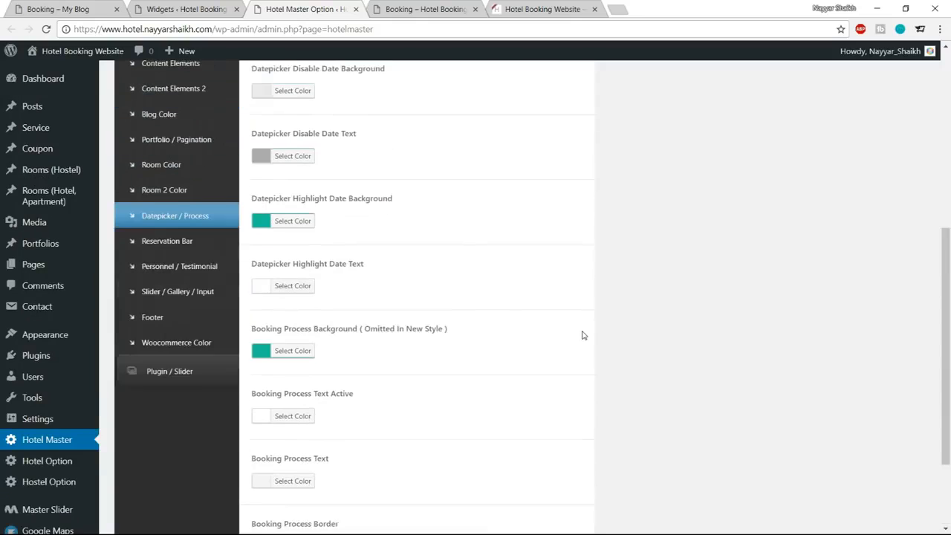
{"action": "left_click", "coordinate": [182, 166]}
{"action": "scroll", "coordinate": [571, 242], "scroll_direction": "up", "scroll_amount": 2}
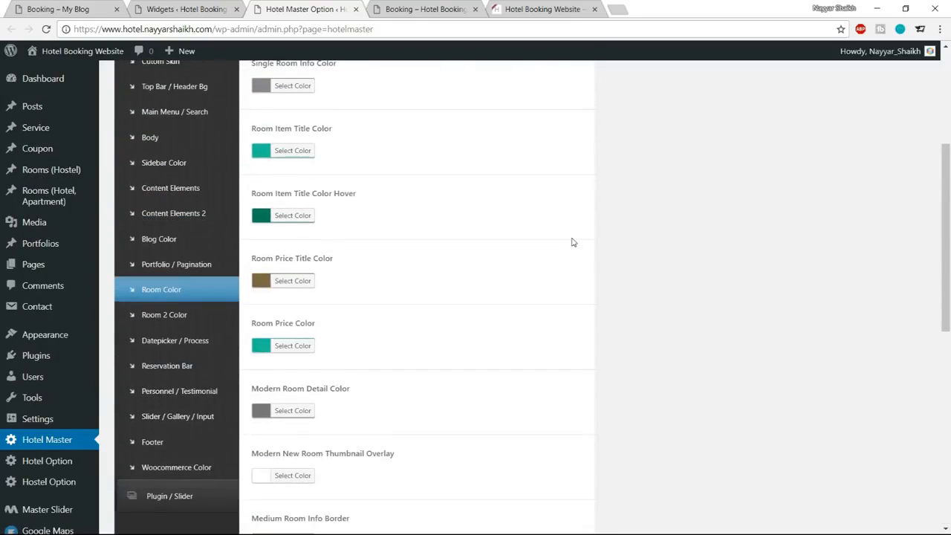
{"action": "scroll", "coordinate": [469, 292], "scroll_direction": "down", "scroll_amount": 3}
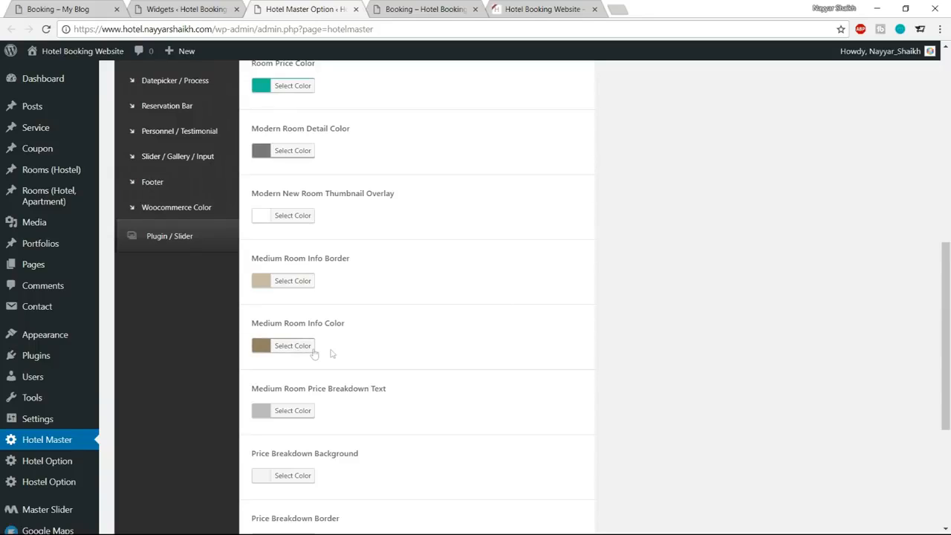
Set the Medium Room Info Color to #1abc9c and save the theme options.
{"action": "left_click", "coordinate": [296, 348]}
{"action": "left_click_drag", "start_coordinate": [357, 344], "coordinate": [319, 350]}
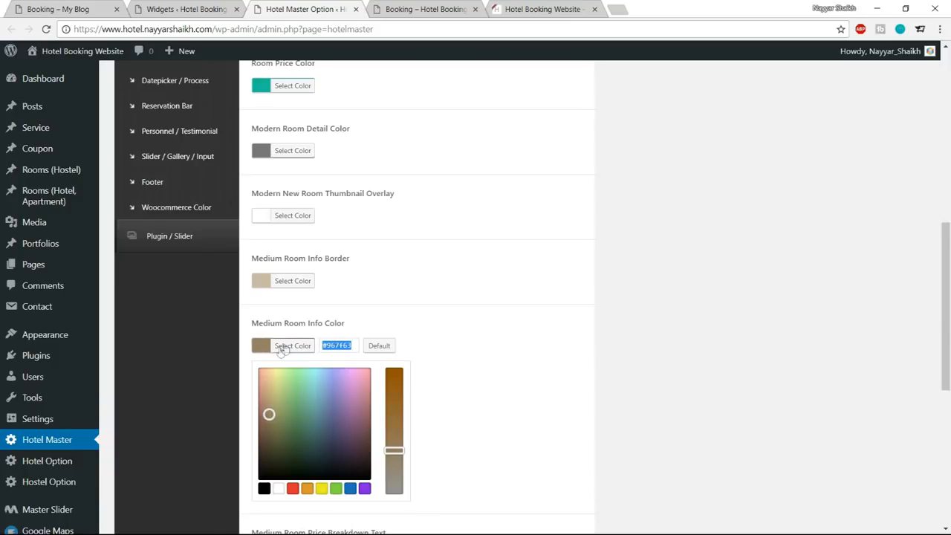
{"action": "left_click", "coordinate": [296, 348]}
{"action": "scroll", "coordinate": [673, 324], "scroll_direction": "up", "scroll_amount": 3}
{"action": "scroll", "coordinate": [672, 324], "scroll_direction": "down", "scroll_amount": 3}
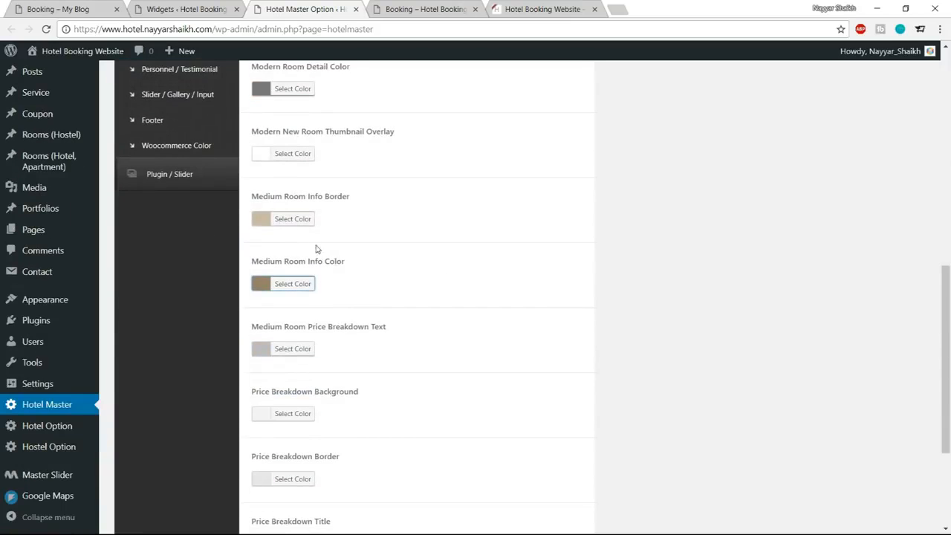
{"action": "left_click", "coordinate": [304, 286]}
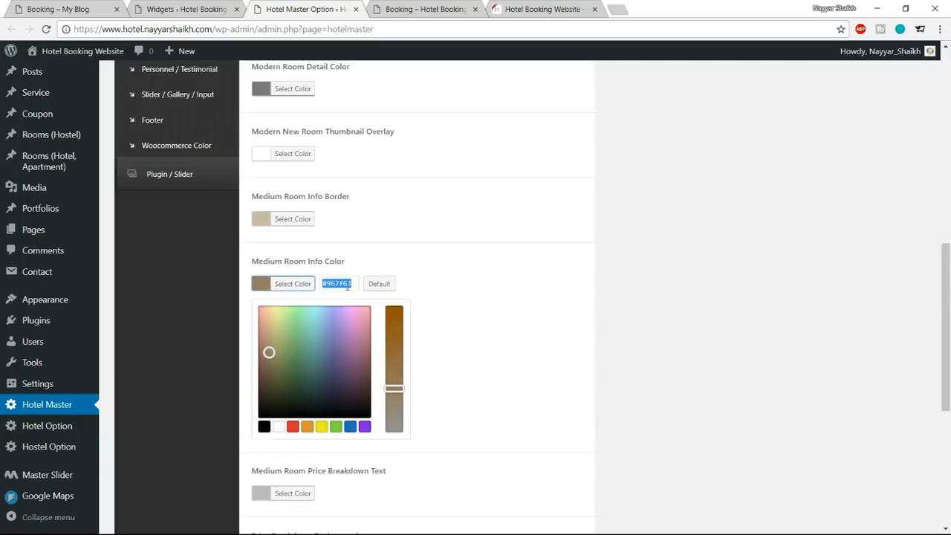
{"action": "key", "text": "ctrl+a"}
{"action": "double_click", "coordinate": [347, 286]}
{"action": "type", "text": "44"}
{"action": "key", "text": "BackSpace"}
{"action": "key", "text": "BackSpace"}
{"action": "type", "text": "1abc9"}
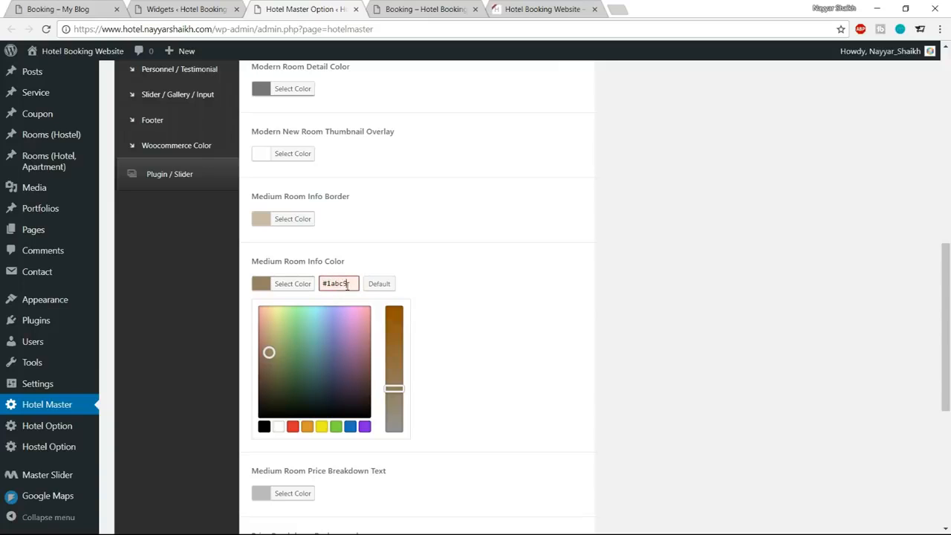
{"action": "type", "text": "c"}
{"action": "key", "text": "ctrl+a"}
{"action": "left_click", "coordinate": [303, 285]}
{"action": "scroll", "coordinate": [537, 348], "scroll_direction": "down", "scroll_amount": 3}
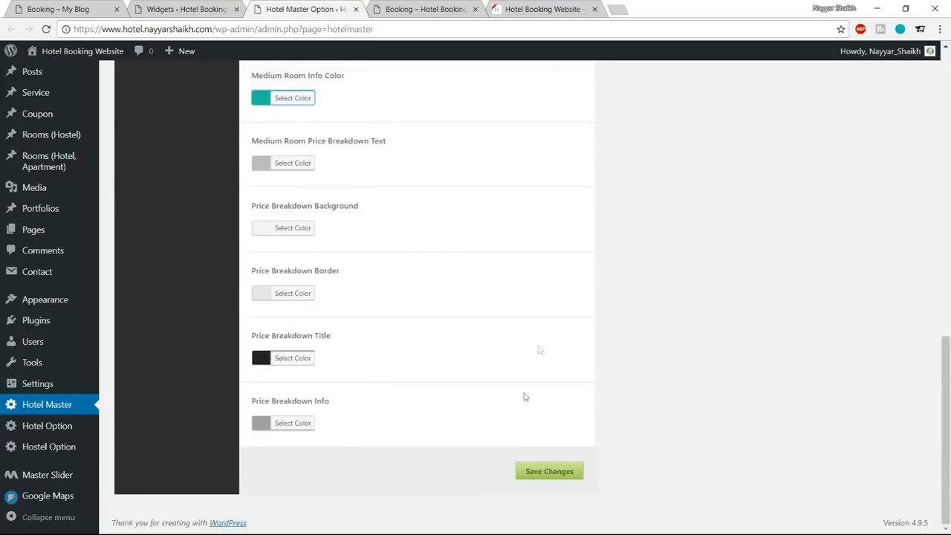
{"action": "left_click", "coordinate": [543, 475]}
Reload the hotel's booking page and check availability again to inspect the color of the room's Bed / Max People / View line.
{"action": "left_click", "coordinate": [434, 8]}
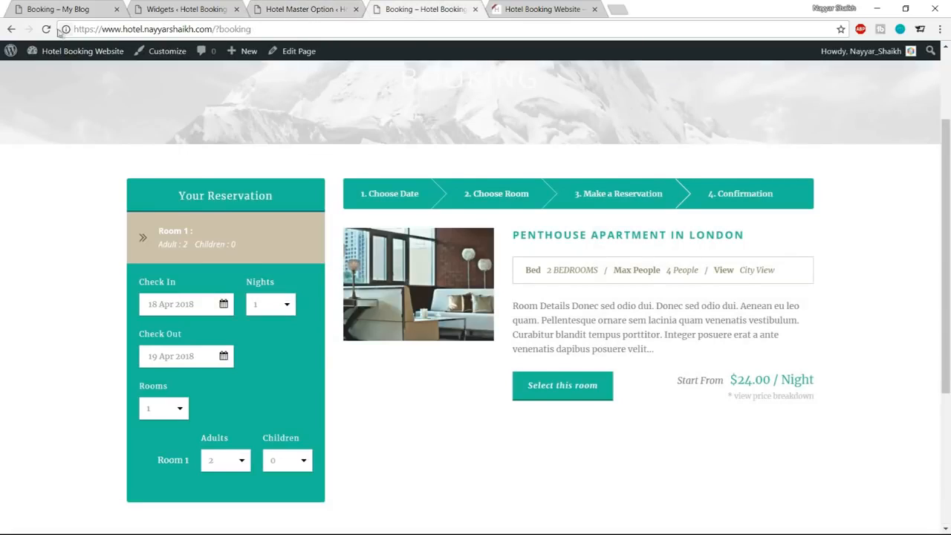
{"action": "left_click", "coordinate": [46, 29]}
{"action": "left_click", "coordinate": [196, 453]}
{"action": "mouse_move", "coordinate": [525, 270]}
{"action": "left_mouse_down"}
{"action": "mouse_move", "coordinate": [781, 271]}
{"action": "mouse_move", "coordinate": [514, 274]}
{"action": "left_mouse_up"}
{"action": "left_click", "coordinate": [789, 273]}
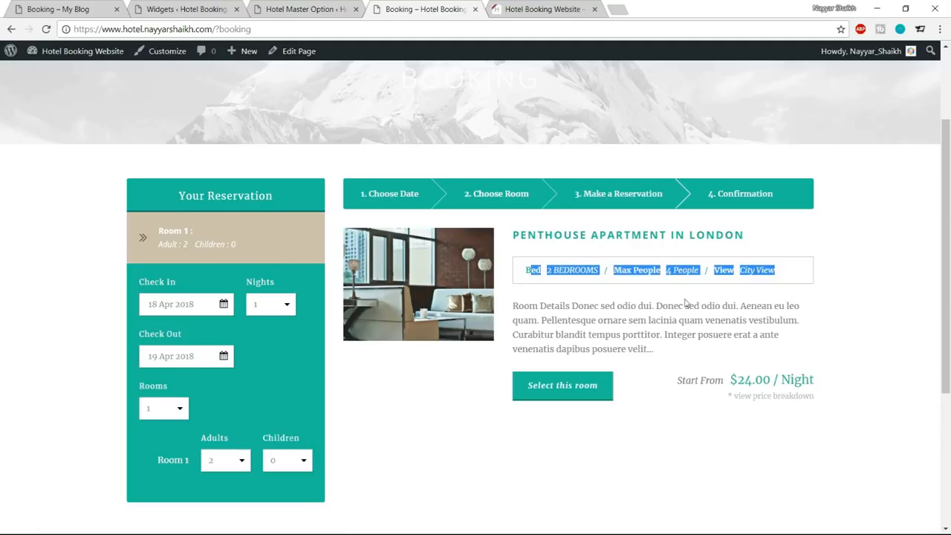
{"action": "left_click", "coordinate": [646, 275]}
{"action": "left_click_drag", "start_coordinate": [785, 274], "coordinate": [525, 274]}
{"action": "left_click", "coordinate": [525, 274]}
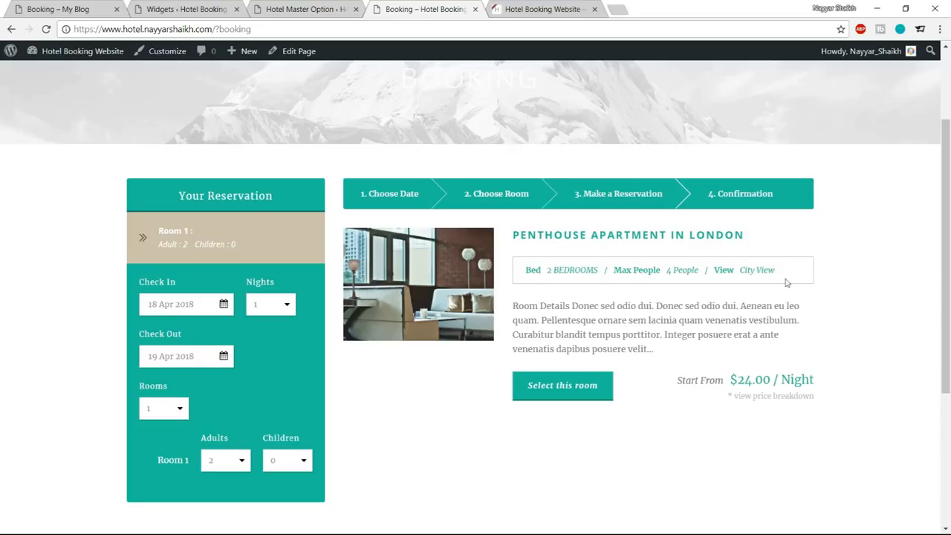
Change the Medium Room Info Border color to black and save the theme options.
{"action": "left_click", "coordinate": [306, 9]}
{"action": "scroll", "coordinate": [472, 271], "scroll_direction": "up", "scroll_amount": 5}
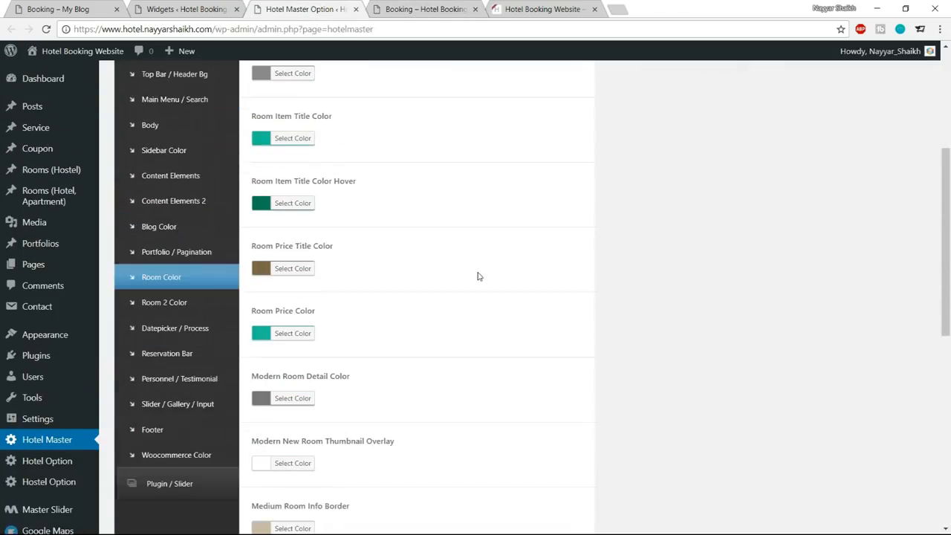
{"action": "scroll", "coordinate": [478, 275], "scroll_direction": "up", "scroll_amount": 3}
{"action": "scroll", "coordinate": [478, 276], "scroll_direction": "down", "scroll_amount": 10}
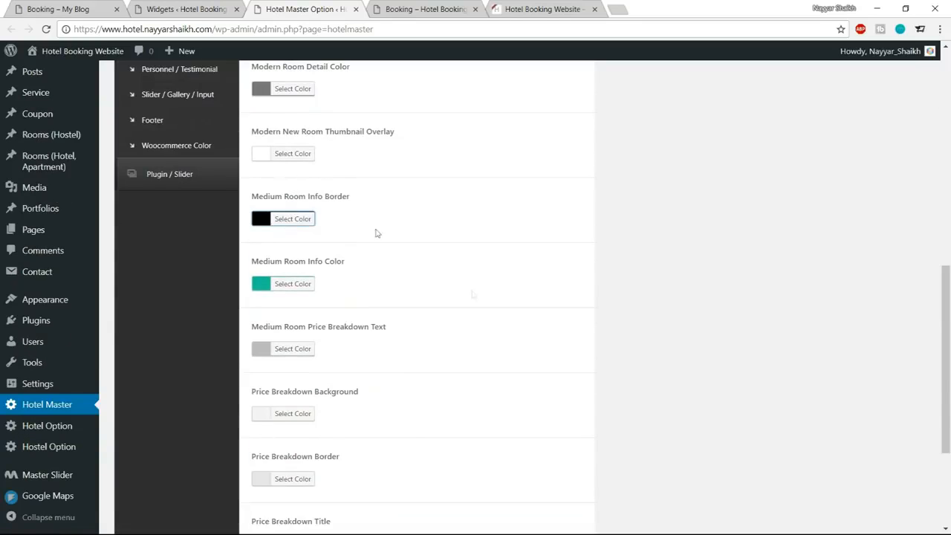
{"action": "scroll", "coordinate": [491, 490], "scroll_direction": "down", "scroll_amount": 3}
{"action": "left_click", "coordinate": [551, 472]}
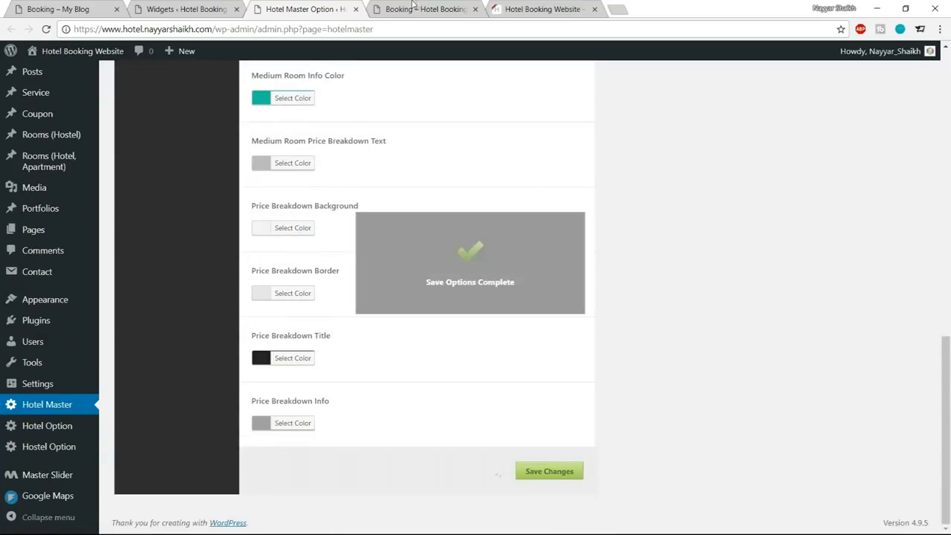
Reload the hotel's booking page and check availability again to inspect the room info border.
{"action": "left_click", "coordinate": [407, 9]}
{"action": "left_click", "coordinate": [46, 29]}
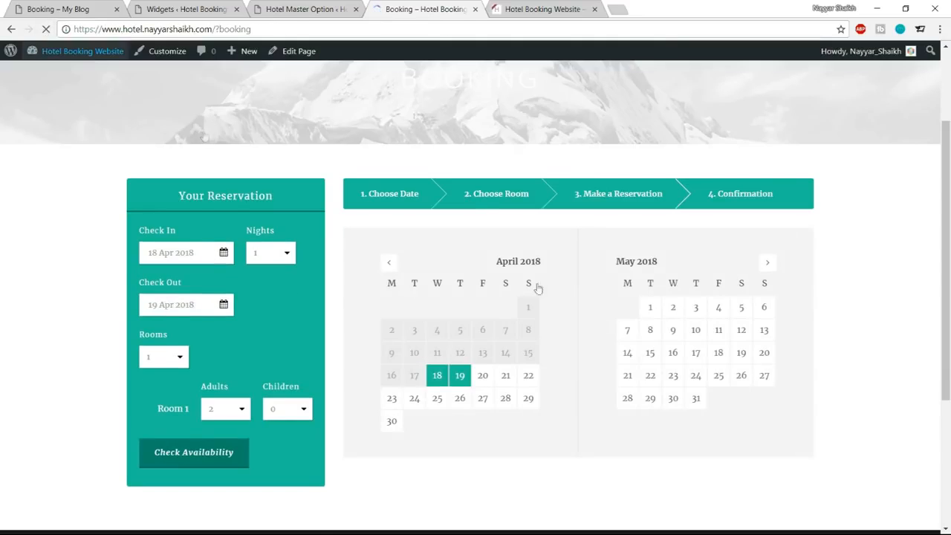
{"action": "left_click", "coordinate": [196, 459]}
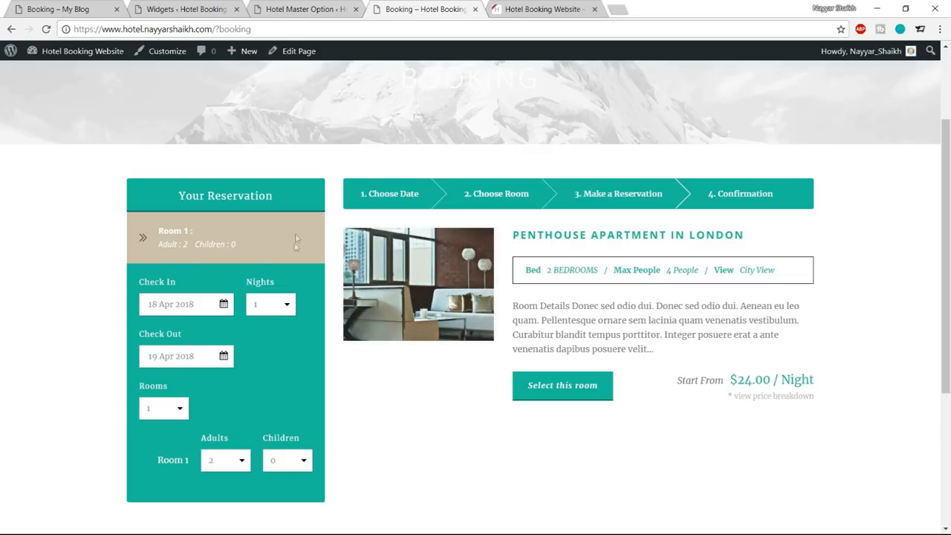
Set the Reservation Bar Room Section Background to #1abc9c in the Reservation Bar theme options and save.
{"action": "left_click", "coordinate": [294, 8]}
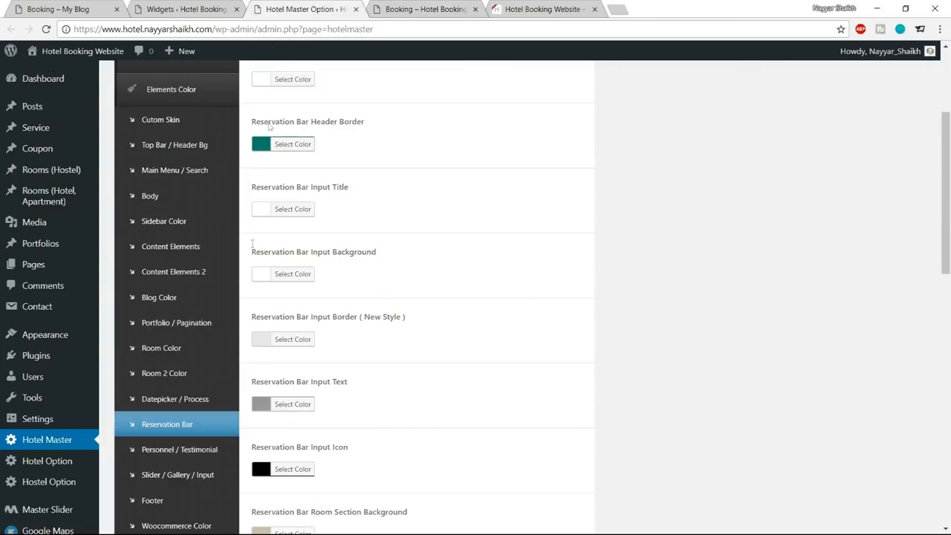
{"action": "left_click", "coordinate": [191, 425]}
{"action": "scroll", "coordinate": [639, 348], "scroll_direction": "down", "scroll_amount": 4}
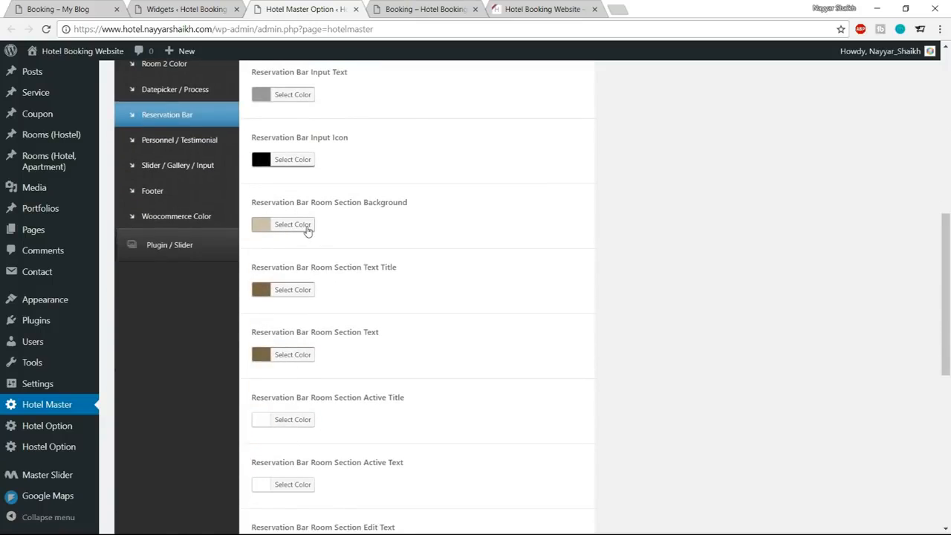
{"action": "left_click", "coordinate": [307, 230]}
{"action": "key", "text": "Tab"}
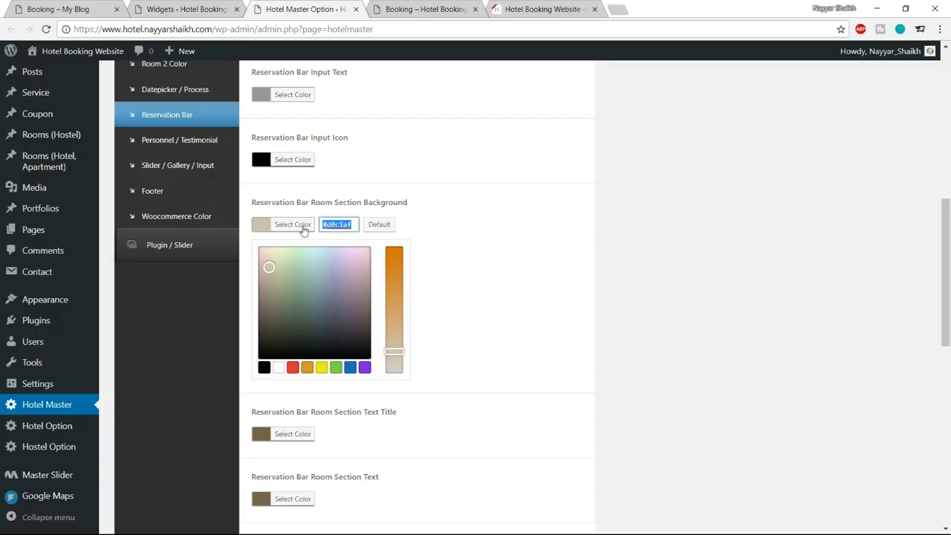
{"action": "key", "text": "ctrl+v"}
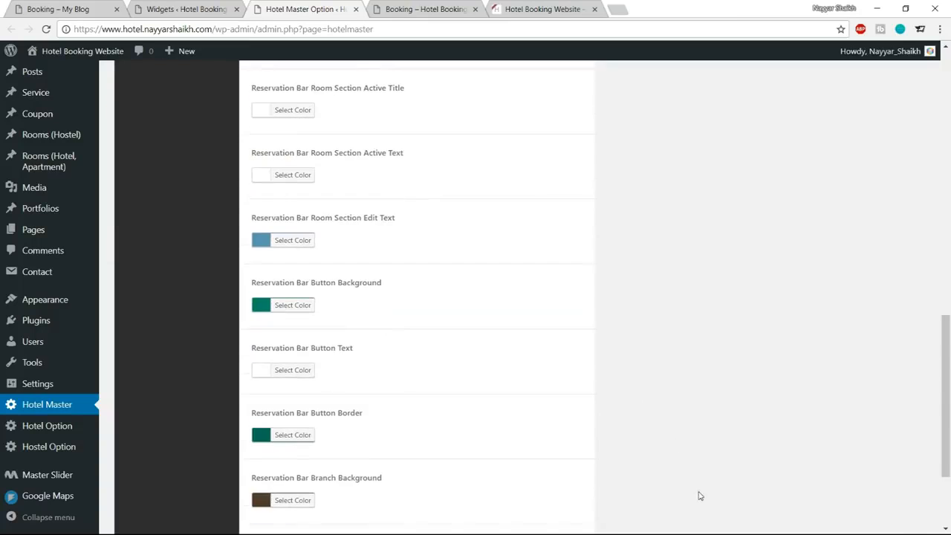
{"action": "scroll", "coordinate": [698, 495], "scroll_direction": "down", "scroll_amount": 3}
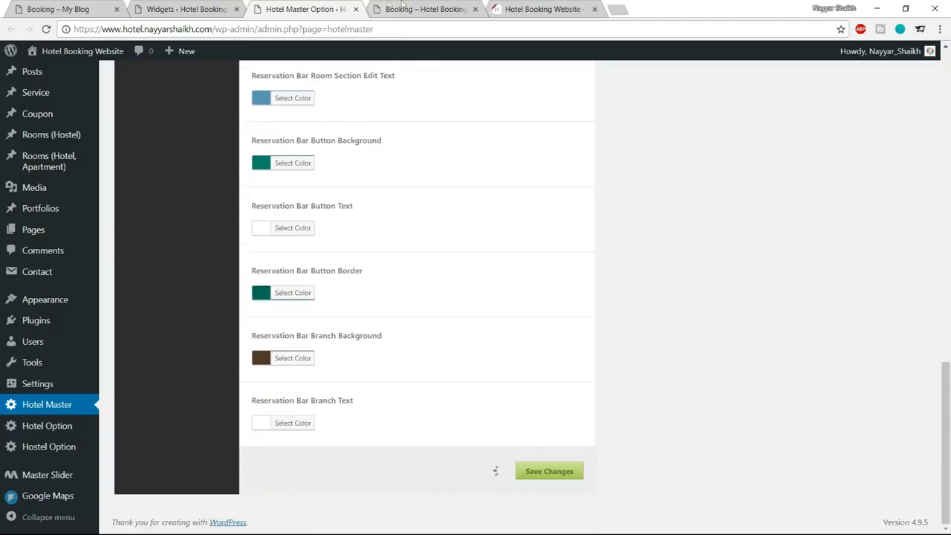
Reload the booking page, check availability and select the Penthouse Apartment in London to inspect the reservation panel's room section.
{"action": "left_click", "coordinate": [420, 9]}
{"action": "left_click", "coordinate": [45, 29]}
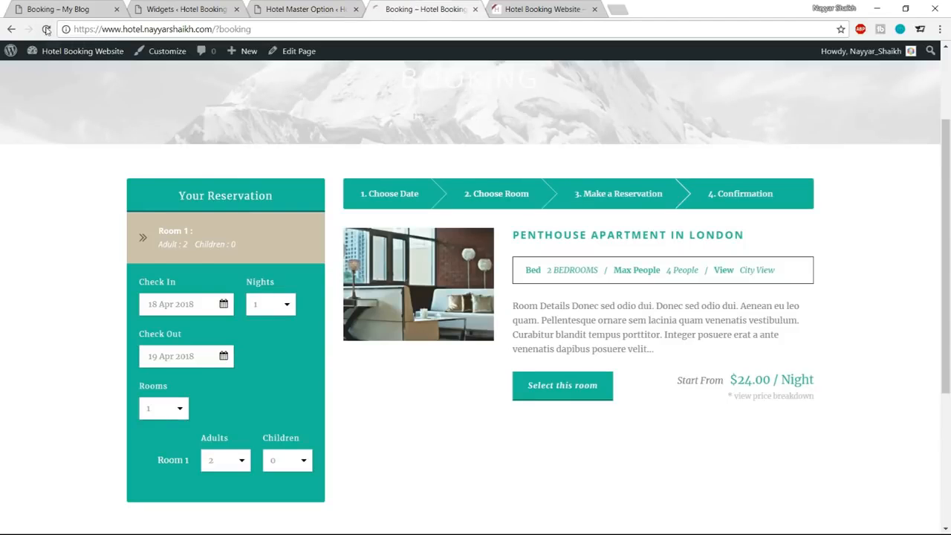
{"action": "left_click", "coordinate": [159, 459]}
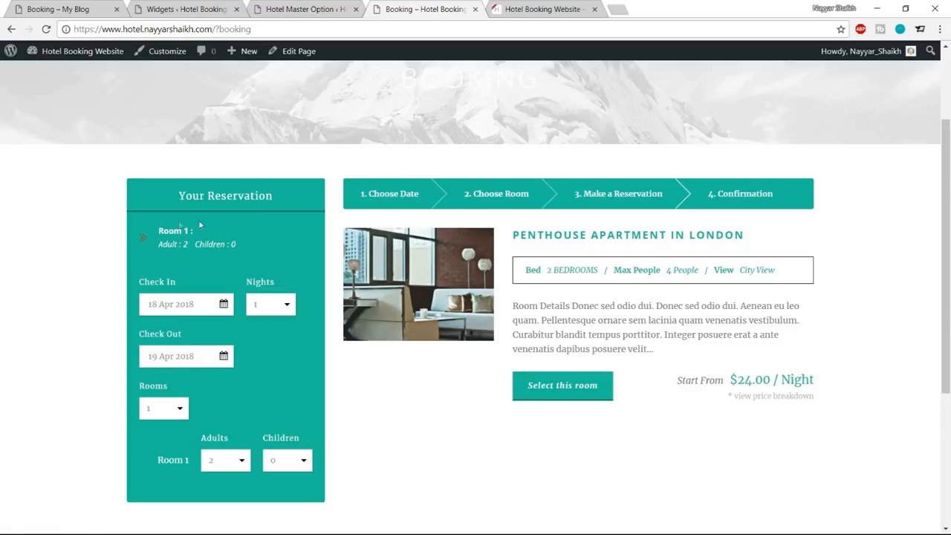
{"action": "scroll", "coordinate": [817, 380], "scroll_direction": "down", "scroll_amount": 1}
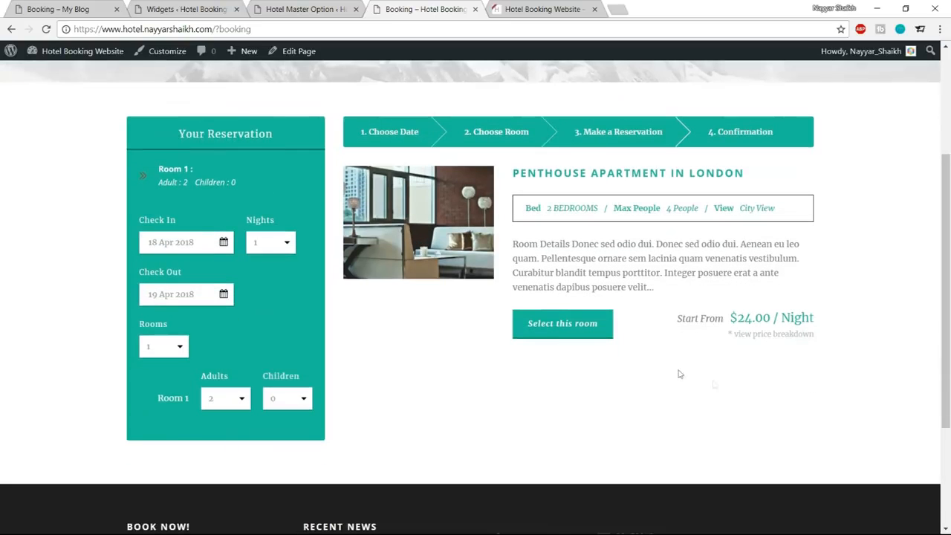
{"action": "left_click", "coordinate": [547, 334]}
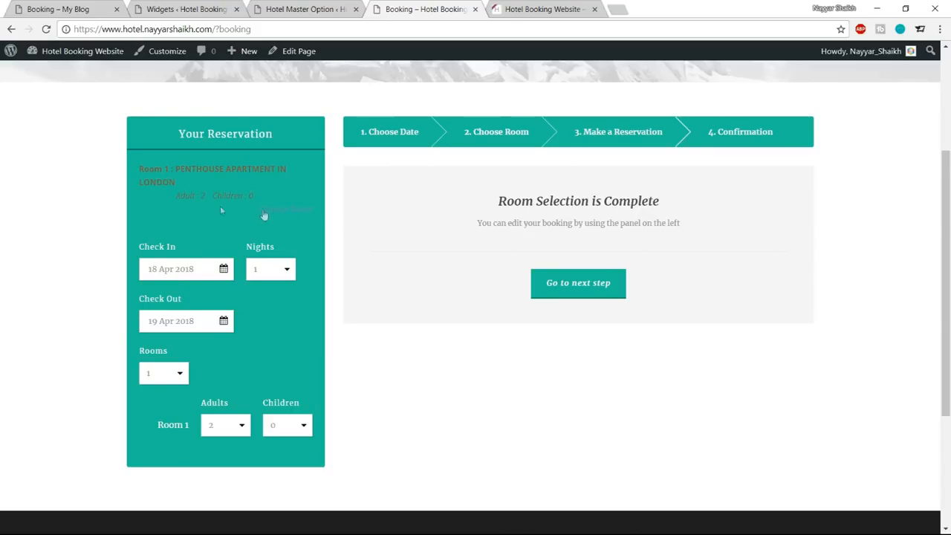
Set the Reservation Bar Room Section Text Title and Room Section Text colors to white (#ffffff) in the theme options.
{"action": "left_click", "coordinate": [287, 9]}
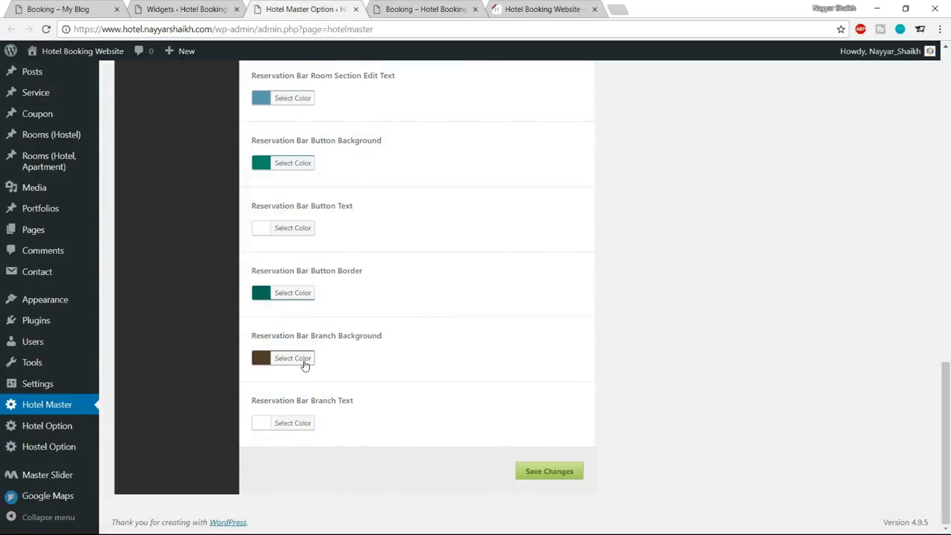
{"action": "scroll", "coordinate": [422, 362], "scroll_direction": "up", "scroll_amount": 5}
{"action": "scroll", "coordinate": [356, 312], "scroll_direction": "up", "scroll_amount": 1}
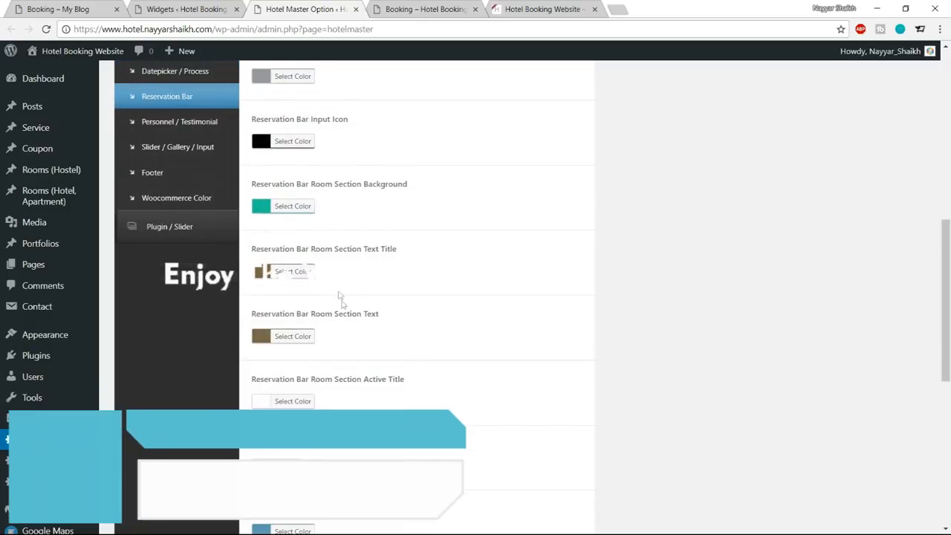
{"action": "left_click", "coordinate": [295, 272]}
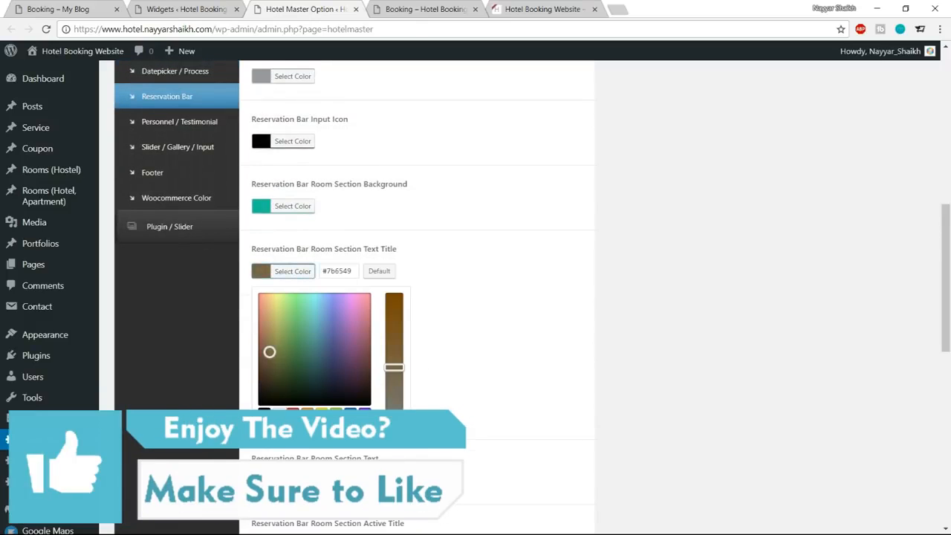
{"action": "left_click", "coordinate": [279, 411]}
{"action": "left_click", "coordinate": [299, 273]}
{"action": "left_click", "coordinate": [297, 337]}
{"action": "left_click", "coordinate": [278, 476]}
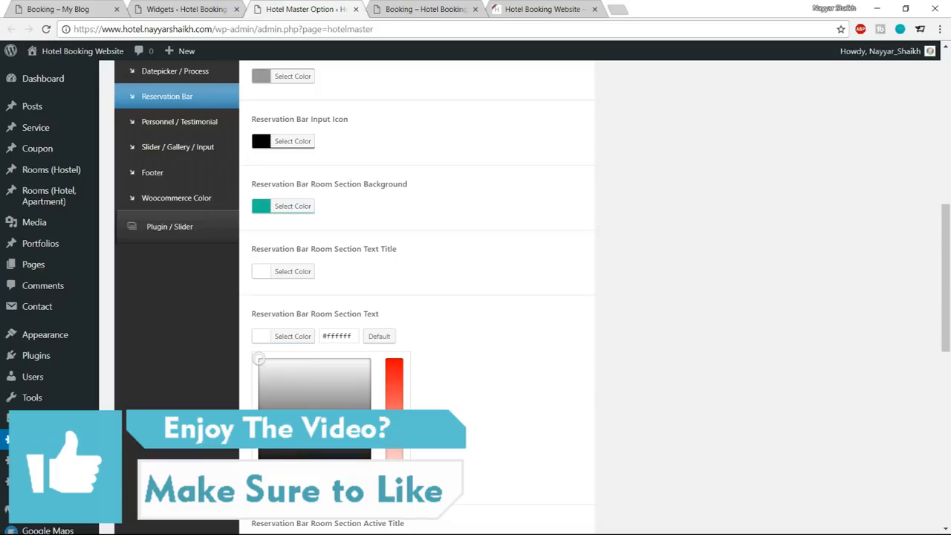
{"action": "left_click", "coordinate": [311, 346]}
Set the Reservation Bar Room Section Edit Text color to white and save the theme options.
{"action": "scroll", "coordinate": [520, 323], "scroll_direction": "down", "scroll_amount": 3}
{"action": "left_click", "coordinate": [453, 6]}
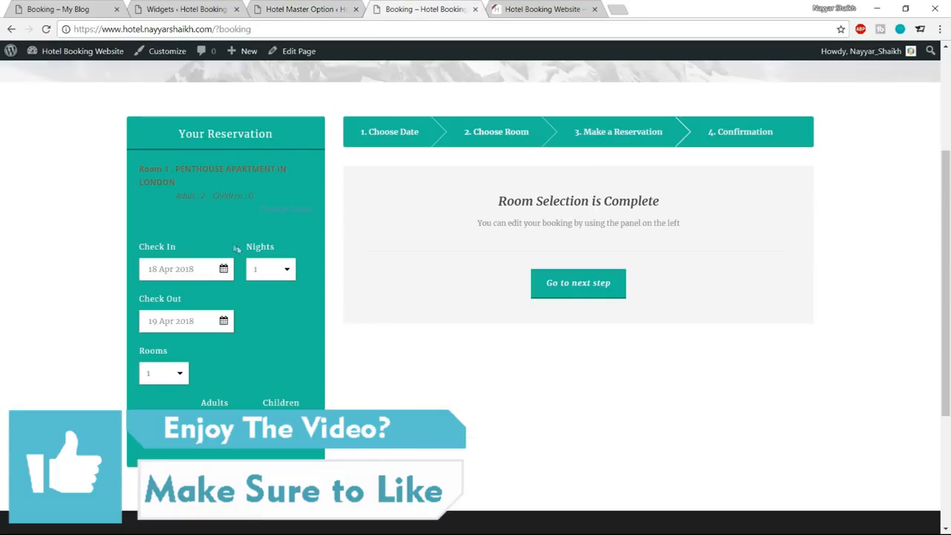
{"action": "left_click", "coordinate": [309, 7]}
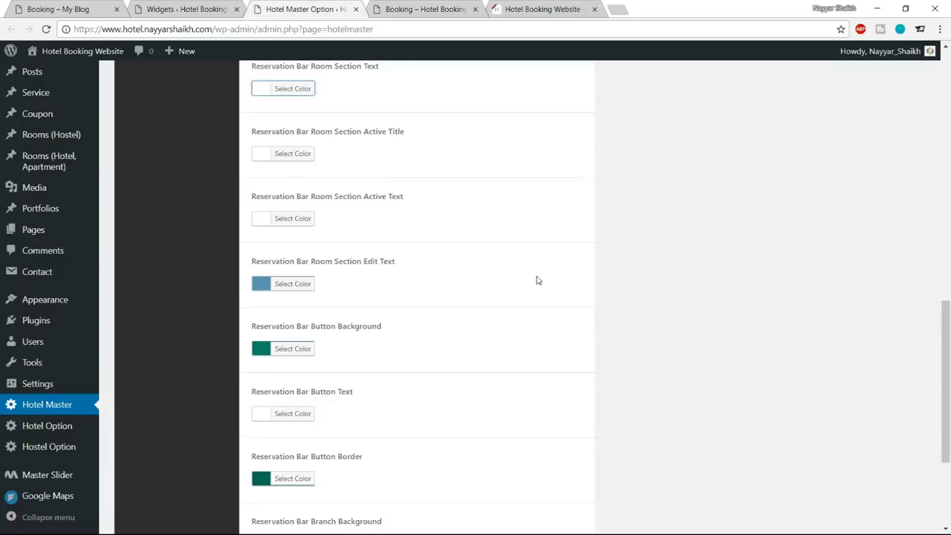
{"action": "scroll", "coordinate": [537, 280], "scroll_direction": "down", "scroll_amount": 2}
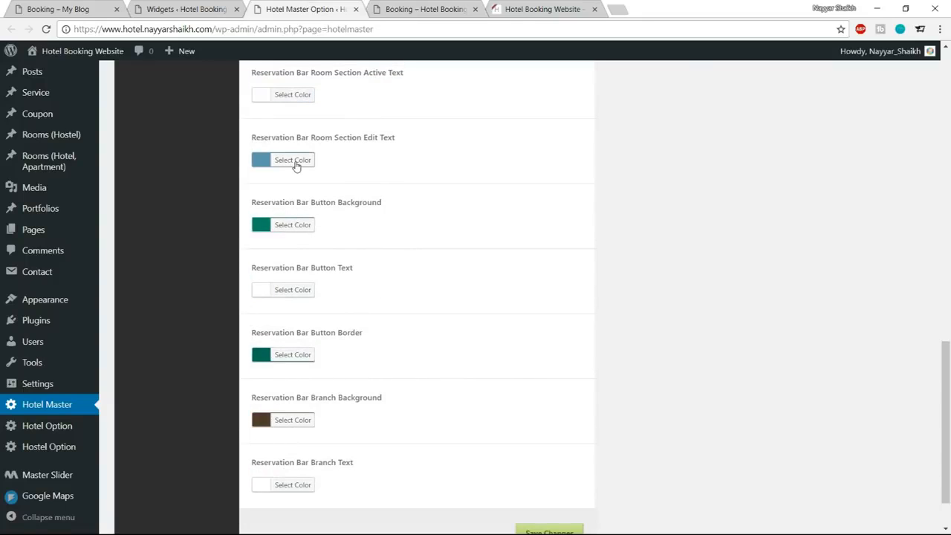
{"action": "left_click", "coordinate": [297, 165]}
{"action": "left_click", "coordinate": [264, 302]}
{"action": "left_click", "coordinate": [278, 302]}
{"action": "left_click", "coordinate": [291, 163]}
{"action": "scroll", "coordinate": [414, 268], "scroll_direction": "down", "scroll_amount": 2}
{"action": "left_click", "coordinate": [550, 471]}
Reload the booking page, check availability and select the Penthouse Apartment again to inspect the text colors in the reservation panel.
{"action": "left_click", "coordinate": [379, 8]}
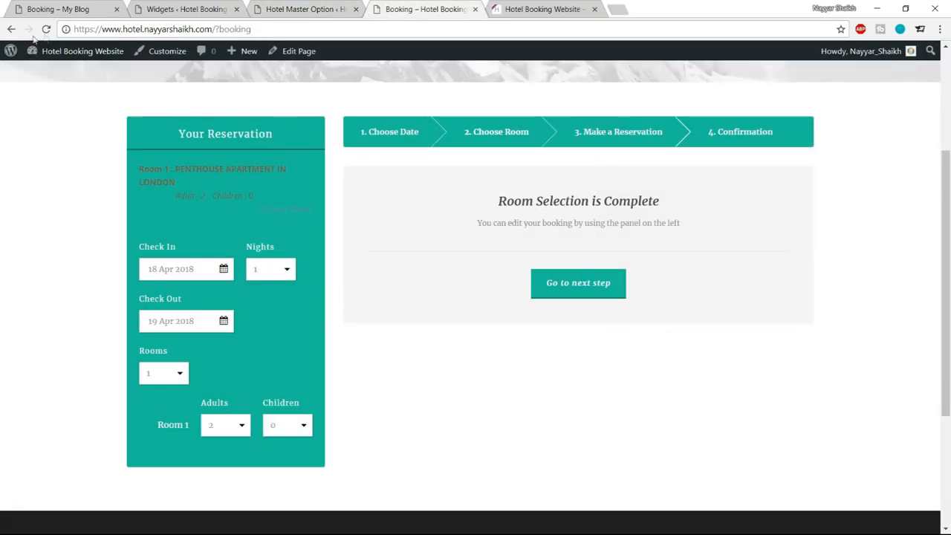
{"action": "left_click", "coordinate": [47, 29]}
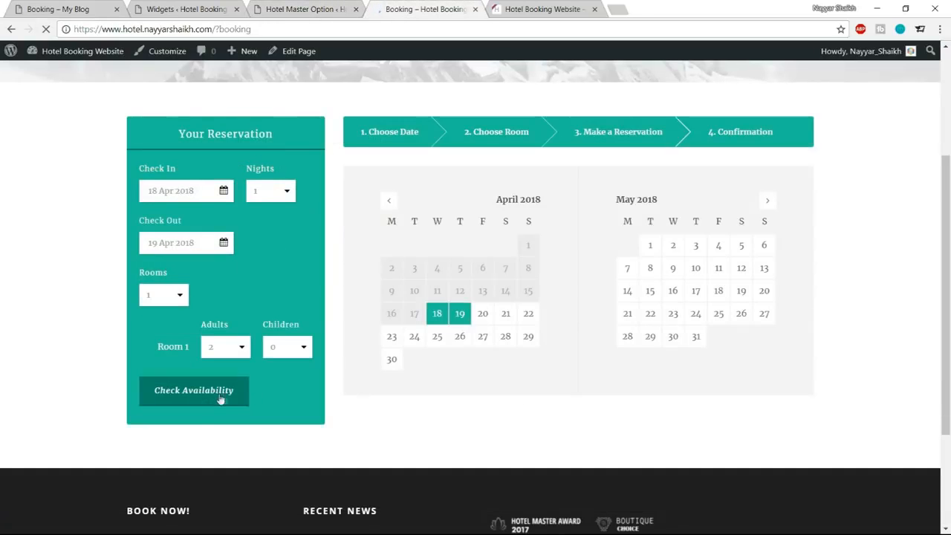
{"action": "left_click", "coordinate": [217, 391]}
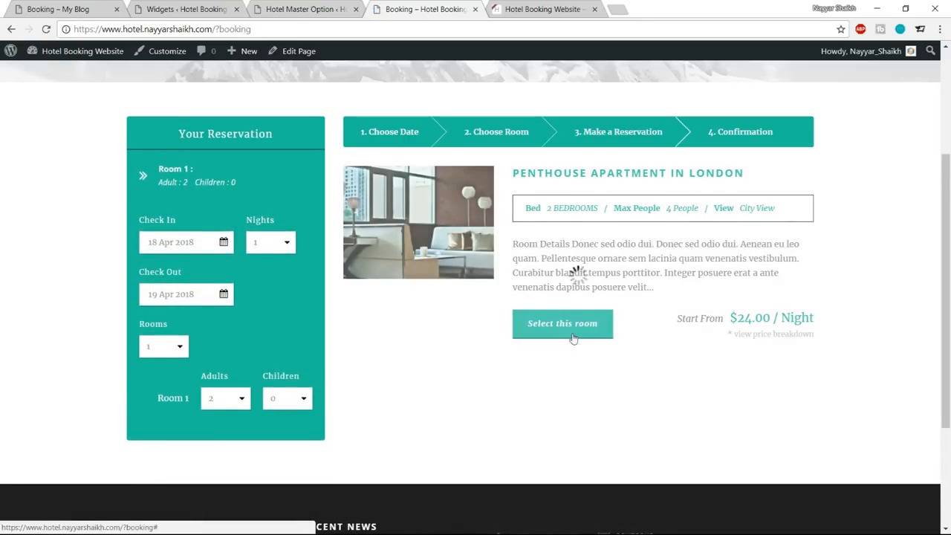
{"action": "left_click", "coordinate": [572, 332]}
{"action": "left_click_drag", "start_coordinate": [138, 172], "coordinate": [253, 196]}
{"action": "left_click", "coordinate": [239, 183]}
Proceed to the Make a Reservation form and examine the colors of its price breakdown panel and buttons.
{"action": "left_click", "coordinate": [576, 285]}
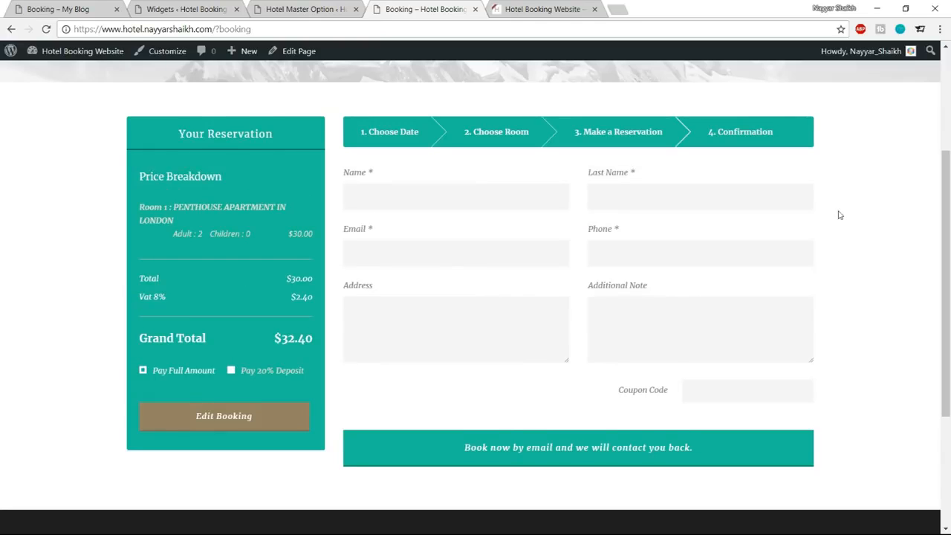
{"action": "scroll", "coordinate": [847, 237], "scroll_direction": "down", "scroll_amount": 3}
{"action": "scroll", "coordinate": [852, 246], "scroll_direction": "up", "scroll_amount": 3}
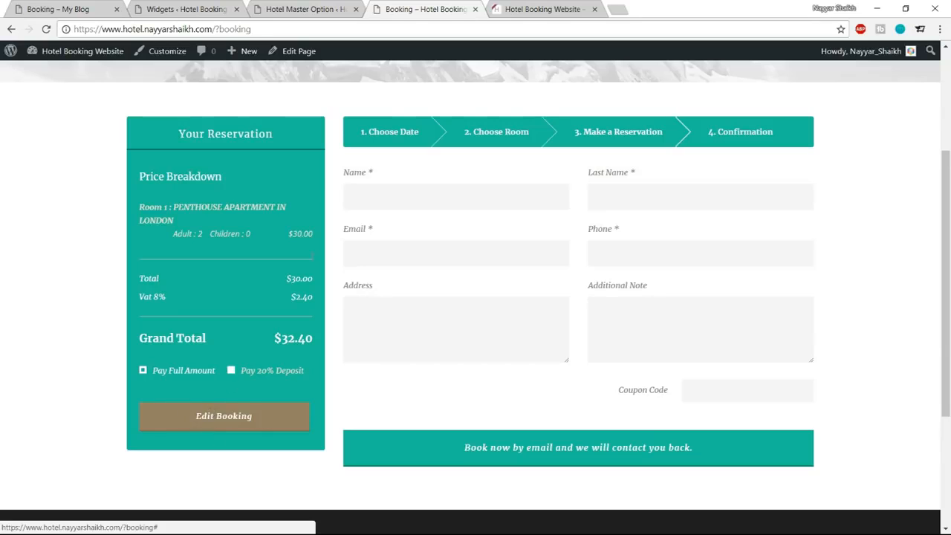
Set the Booking Summary Edit Button Background to dark teal #0e9374 in the Room 2 Color theme options.
{"action": "left_click", "coordinate": [311, 7]}
{"action": "scroll", "coordinate": [673, 302], "scroll_direction": "up", "scroll_amount": 10}
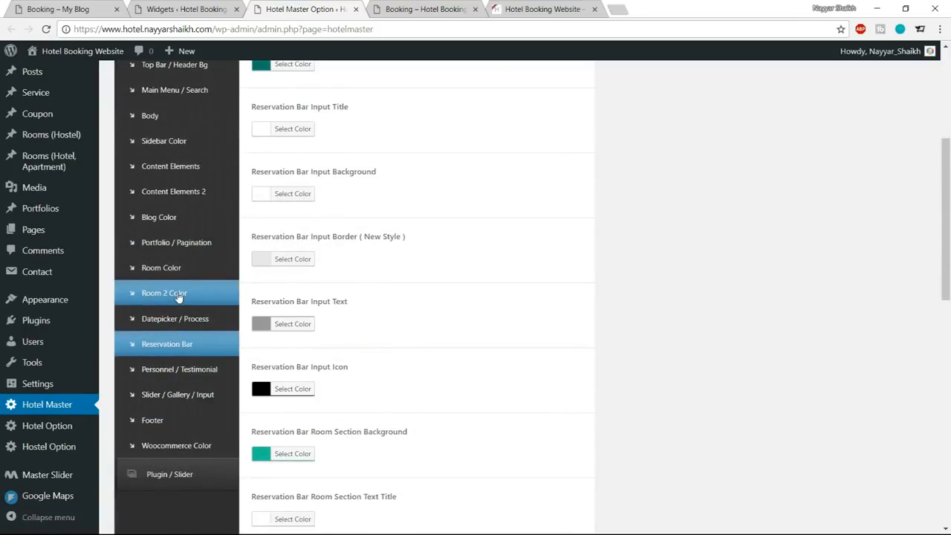
{"action": "left_click", "coordinate": [177, 295]}
{"action": "scroll", "coordinate": [643, 289], "scroll_direction": "down", "scroll_amount": 1}
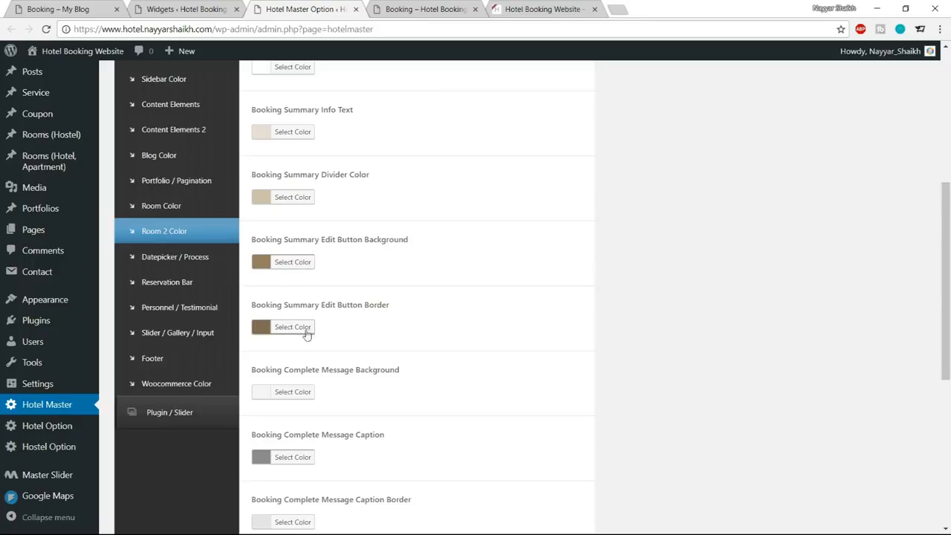
{"action": "left_click", "coordinate": [291, 264]}
{"action": "left_click", "coordinate": [343, 263]}
{"action": "key", "text": "ctrl+a"}
{"action": "type", "text": "#1abc9c"}
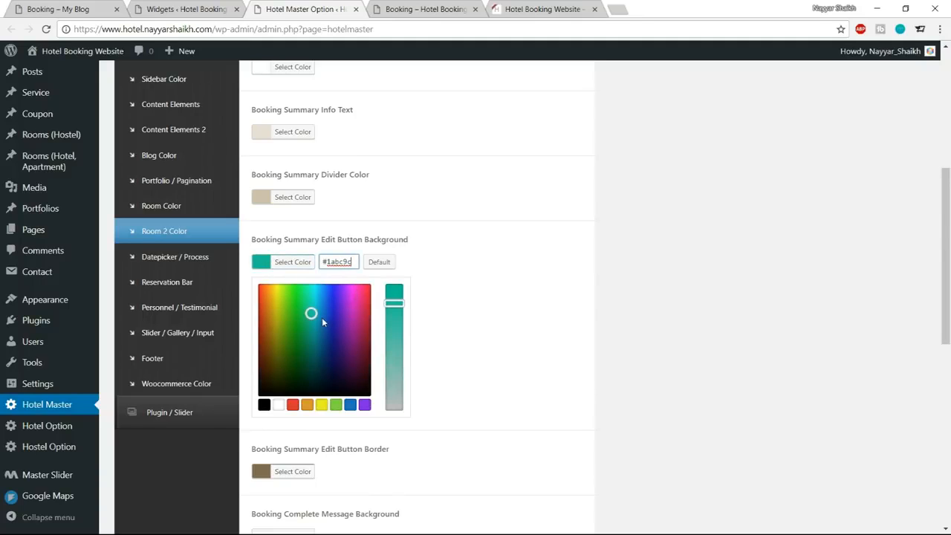
{"action": "left_click_drag", "start_coordinate": [311, 314], "coordinate": [311, 334]}
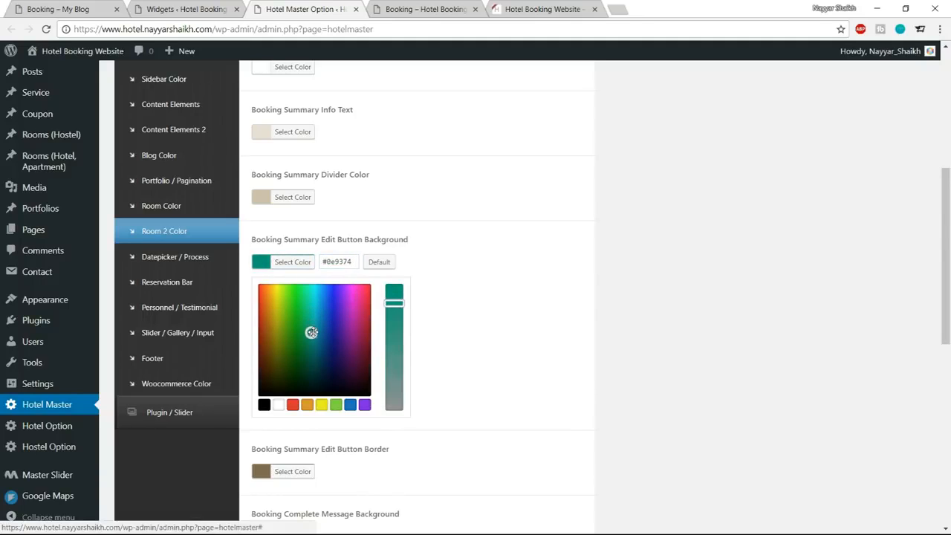
{"action": "left_click", "coordinate": [301, 262]}
Set the Booking Summary Edit Button Border to #046b60 and save the theme options.
{"action": "left_click", "coordinate": [304, 327]}
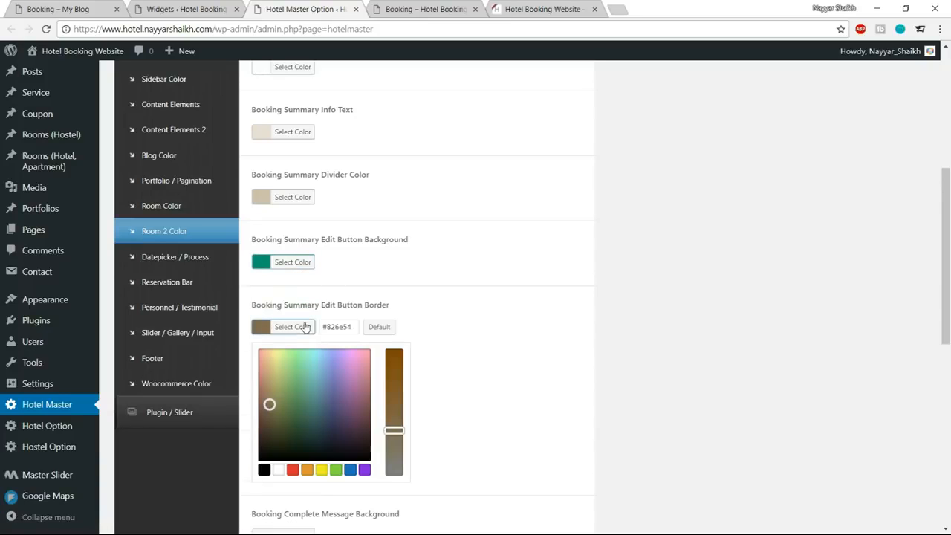
{"action": "key", "text": "Tab"}
{"action": "type", "text": "#1abc9c"}
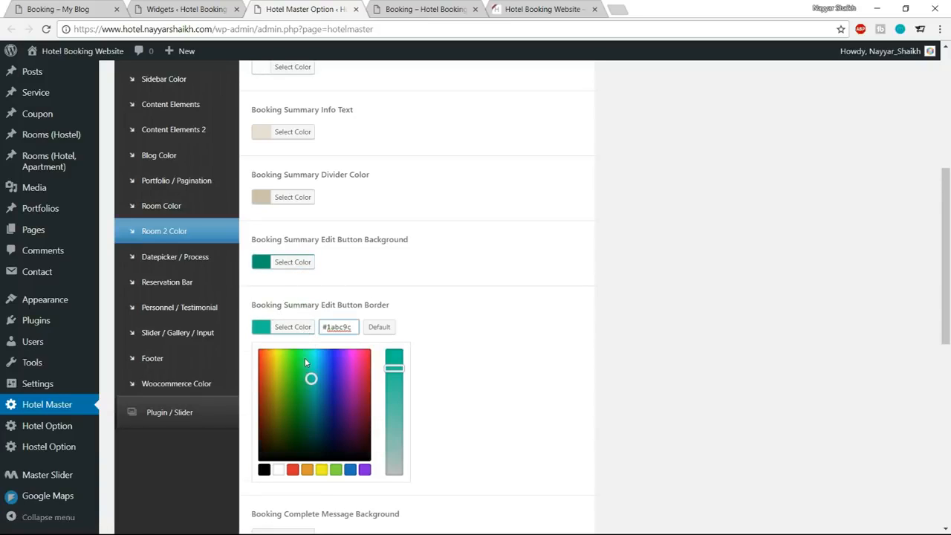
{"action": "left_click_drag", "start_coordinate": [311, 379], "coordinate": [312, 415]}
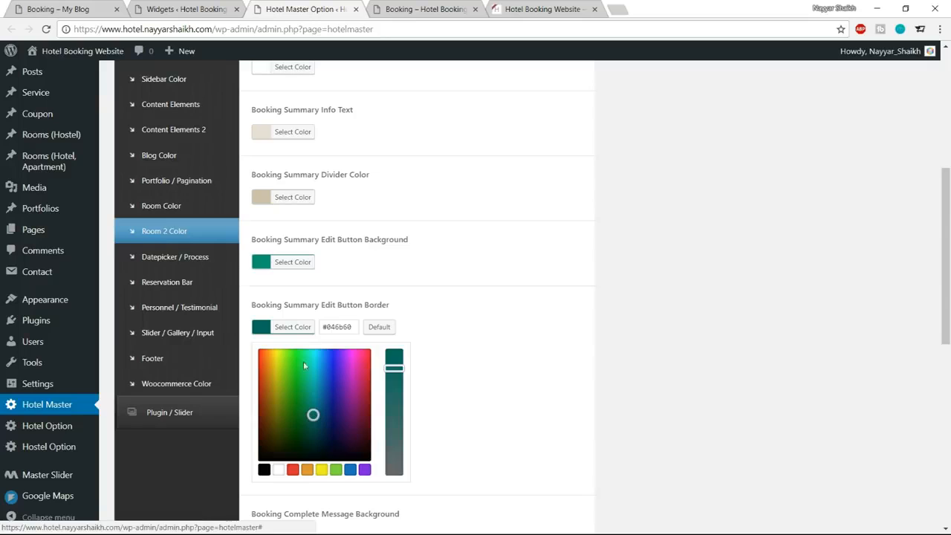
{"action": "left_click", "coordinate": [292, 327]}
{"action": "scroll", "coordinate": [420, 338], "scroll_direction": "down", "scroll_amount": 5}
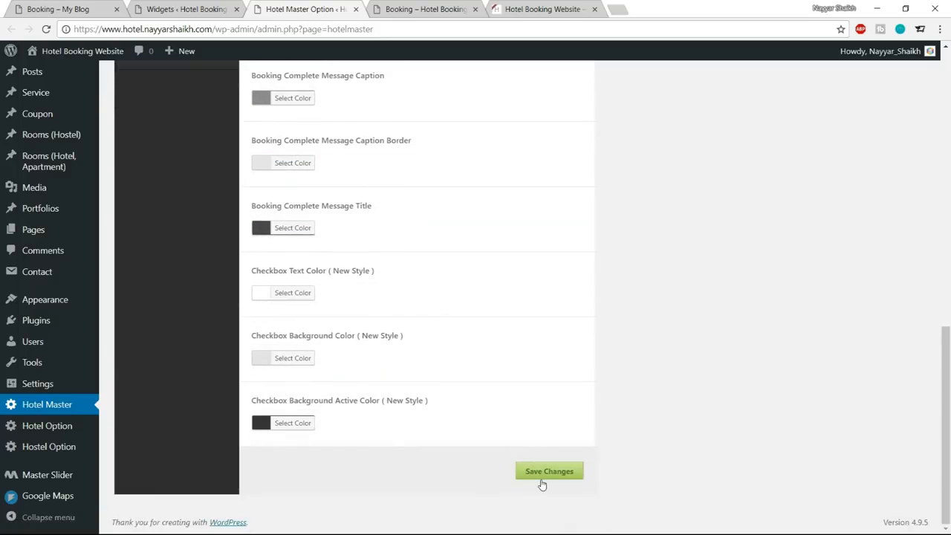
Compare the hotel's reservation form with the reference site's form for the Grand Superior Room – Two King Beds, including its payment options.
{"action": "left_click", "coordinate": [426, 9]}
{"action": "scroll", "coordinate": [469, 195], "scroll_direction": "down", "scroll_amount": 3}
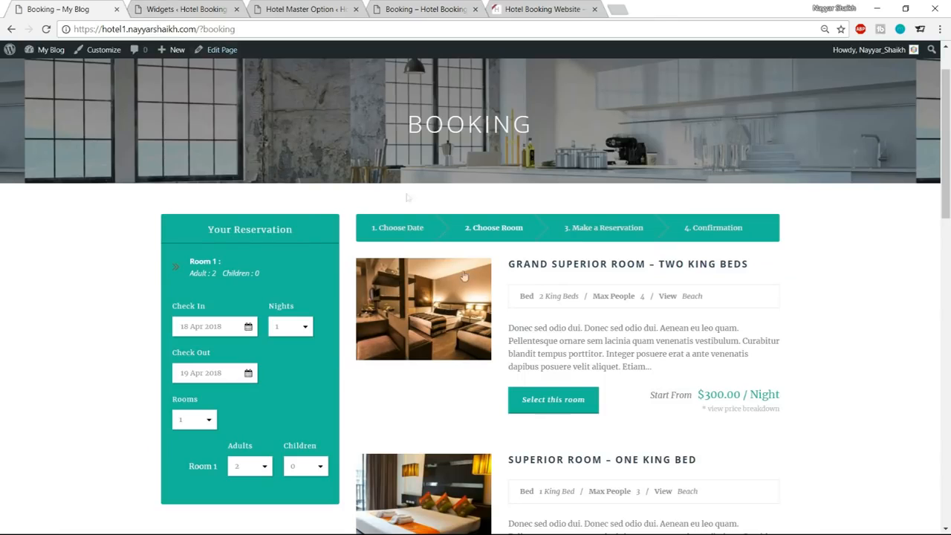
{"action": "scroll", "coordinate": [611, 498], "scroll_direction": "down", "scroll_amount": 2}
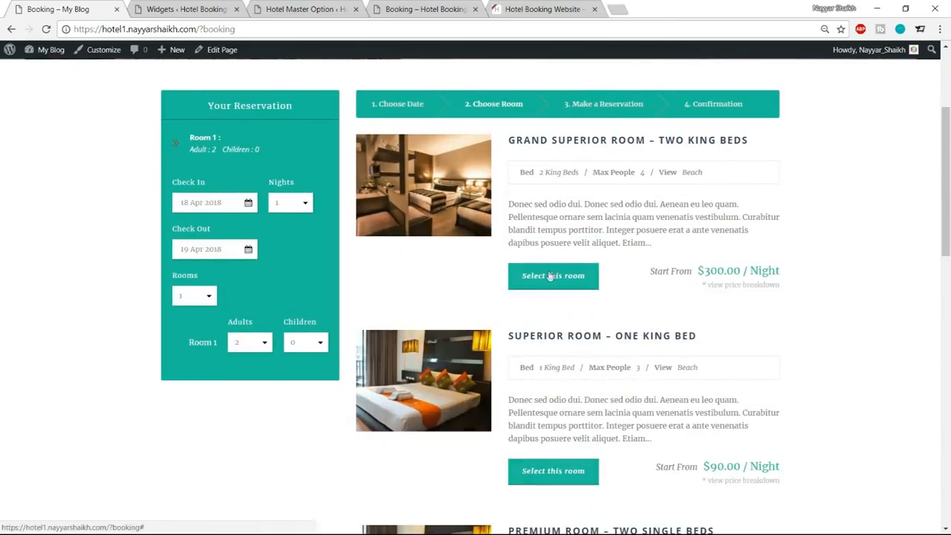
{"action": "left_click", "coordinate": [550, 276]}
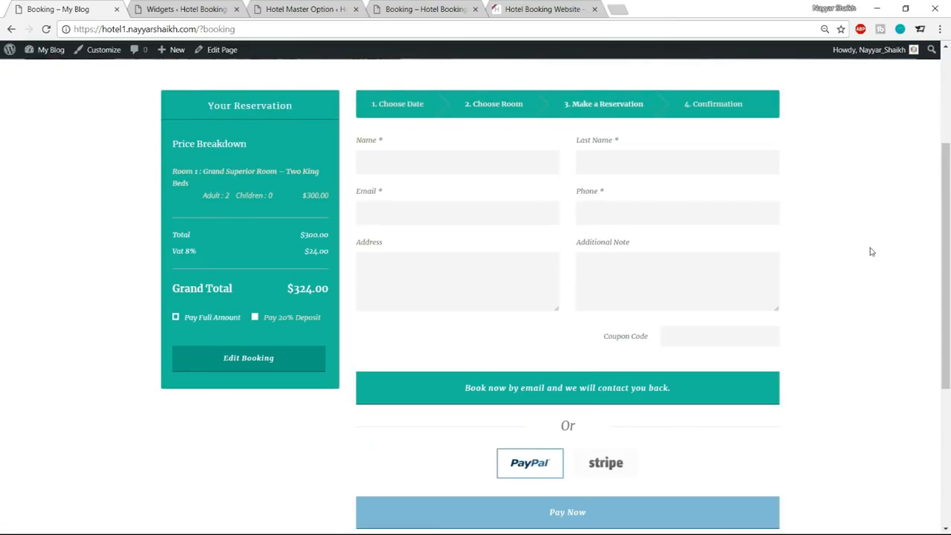
{"action": "scroll", "coordinate": [871, 252], "scroll_direction": "down", "scroll_amount": 1}
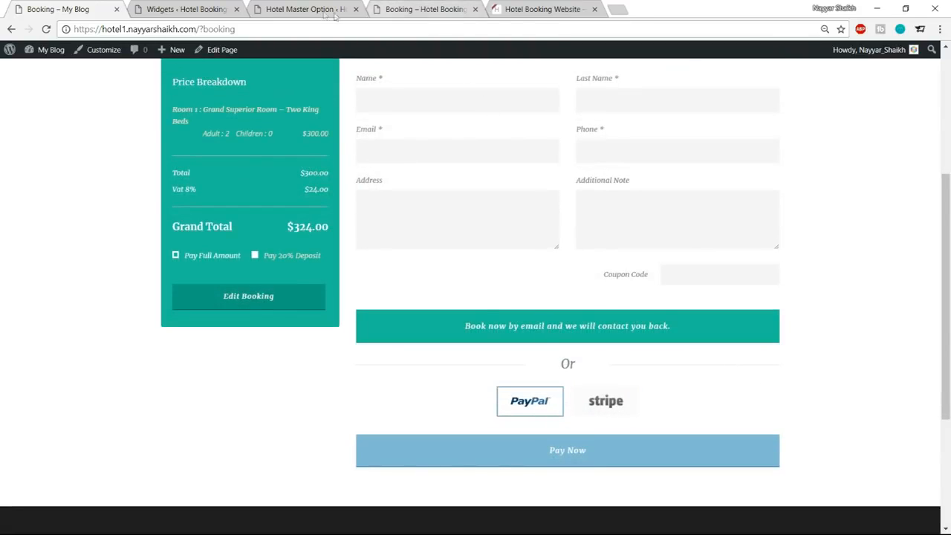
{"action": "left_click", "coordinate": [184, 8]}
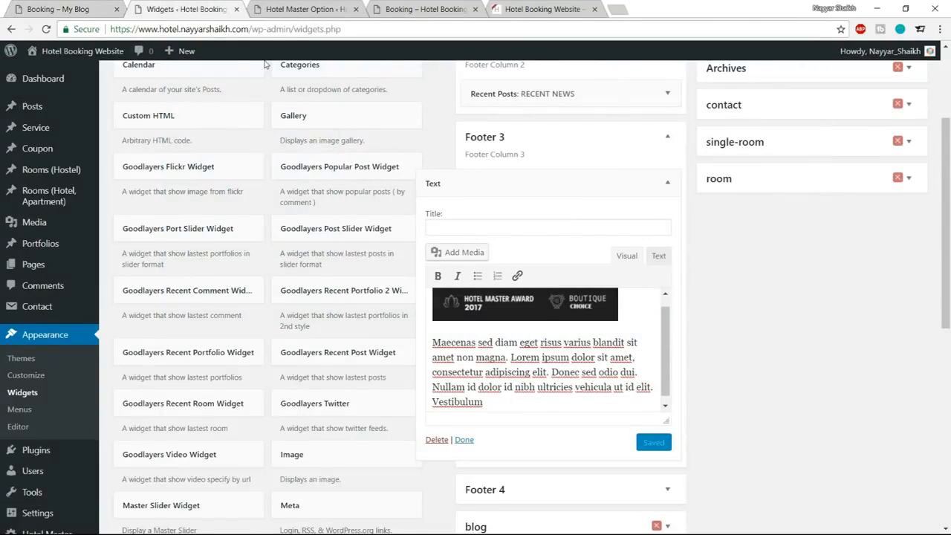
Open the Hotel Option settings and go through the General Option fields down to the room preservation and price settings.
{"action": "scroll", "coordinate": [163, 297], "scroll_direction": "down", "scroll_amount": 2}
{"action": "left_click", "coordinate": [53, 440]}
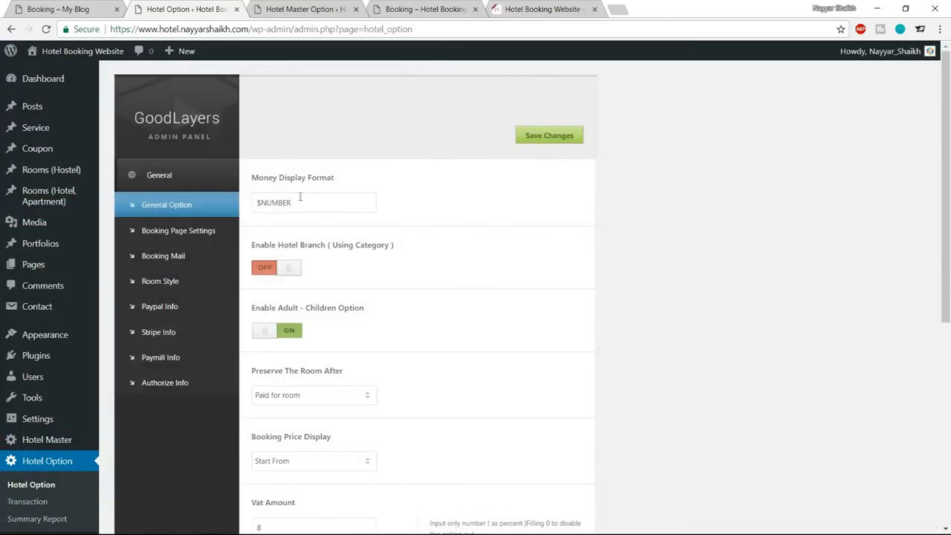
{"action": "scroll", "coordinate": [402, 297], "scroll_direction": "down", "scroll_amount": 2}
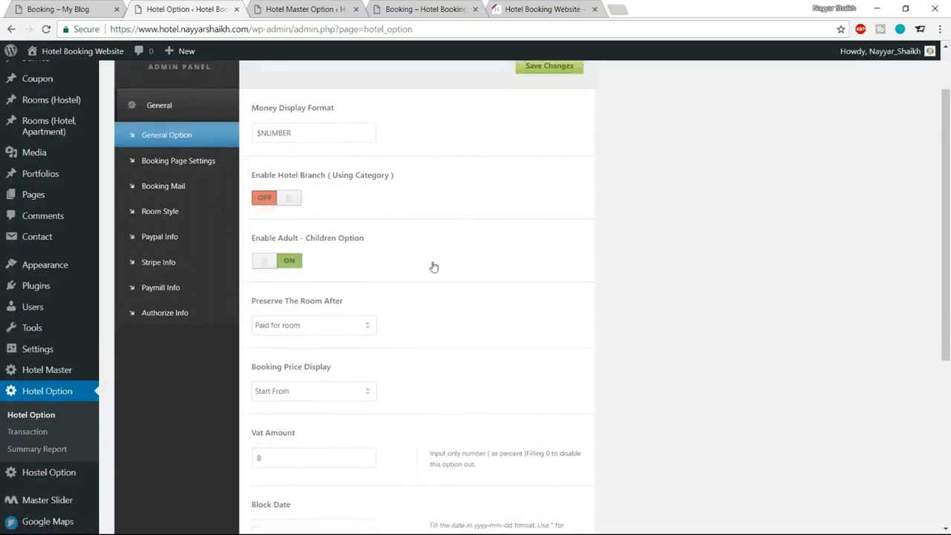
{"action": "scroll", "coordinate": [433, 267], "scroll_direction": "down", "scroll_amount": 2}
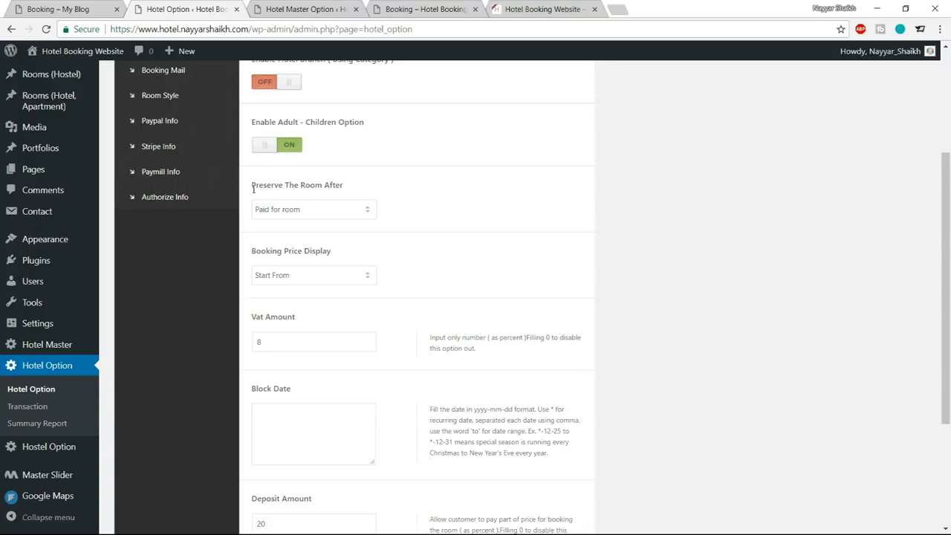
Try Booking for room under Preserve The Room After, checking the booking form before restoring Paid for room.
{"action": "left_click", "coordinate": [300, 212]}
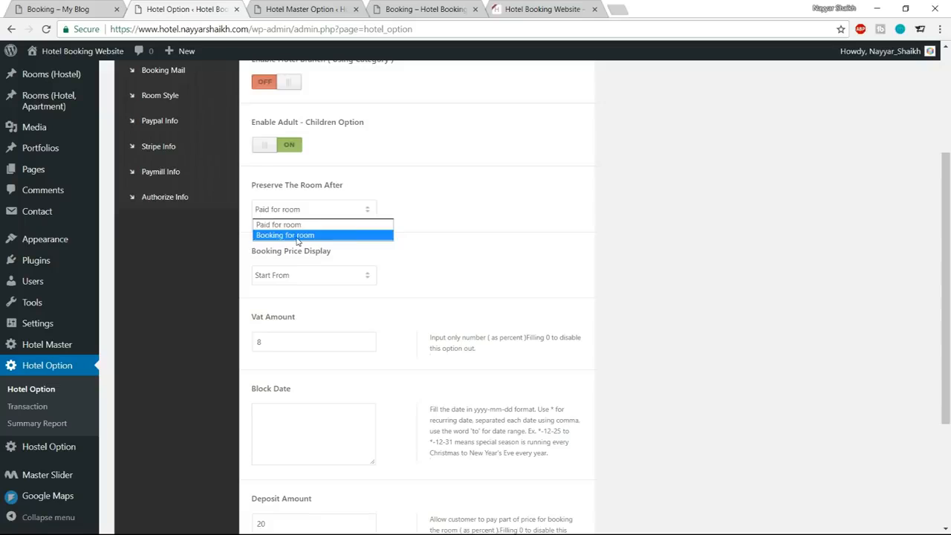
{"action": "left_click", "coordinate": [297, 236]}
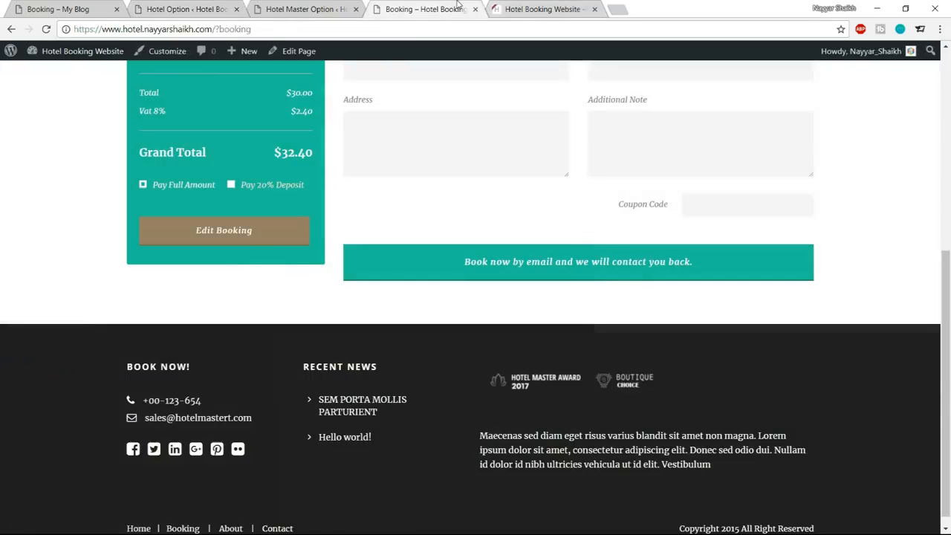
{"action": "left_click", "coordinate": [427, 9]}
{"action": "scroll", "coordinate": [479, 349], "scroll_direction": "up", "scroll_amount": 1}
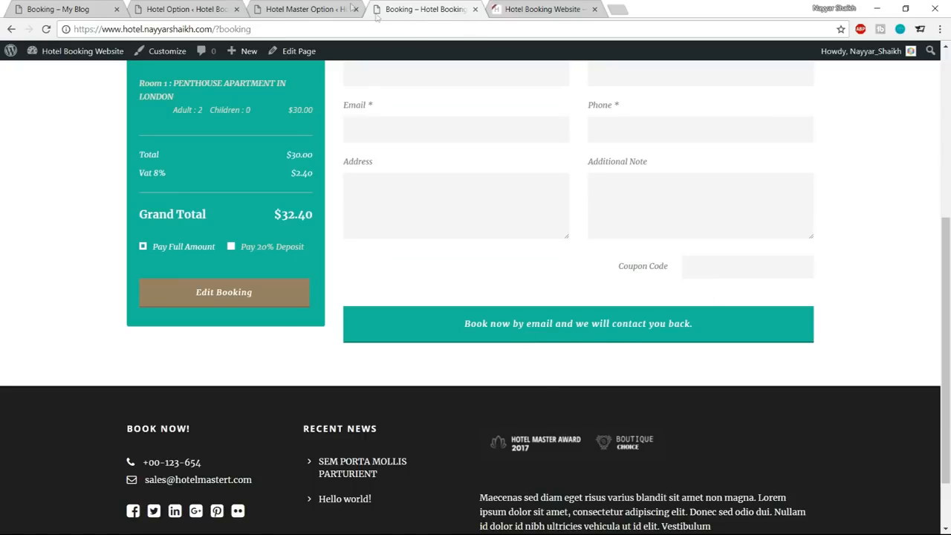
{"action": "left_click", "coordinate": [185, 9]}
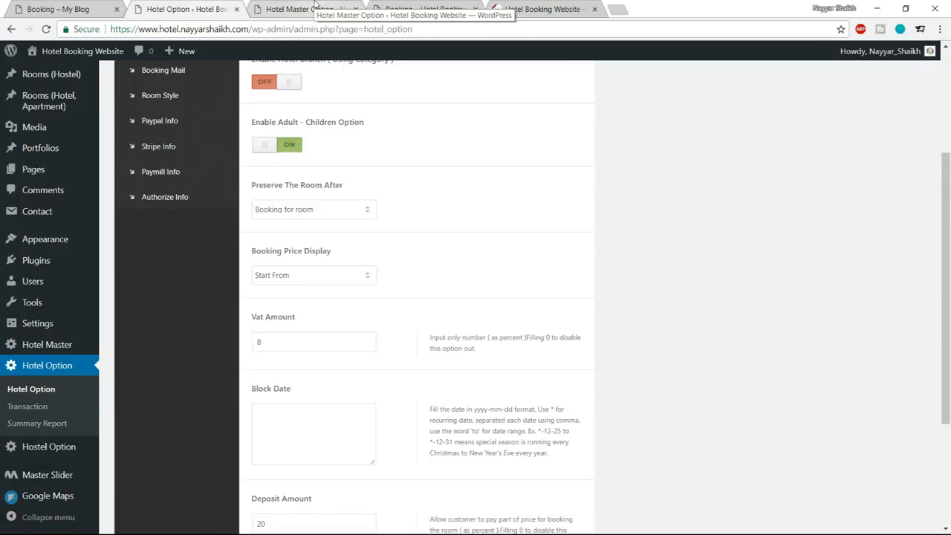
{"action": "left_click", "coordinate": [317, 210]}
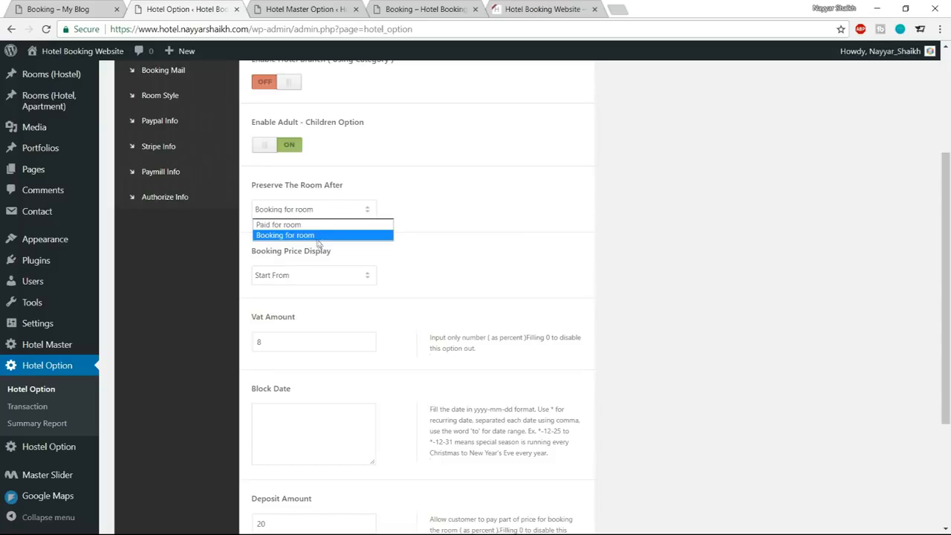
{"action": "left_click", "coordinate": [318, 225]}
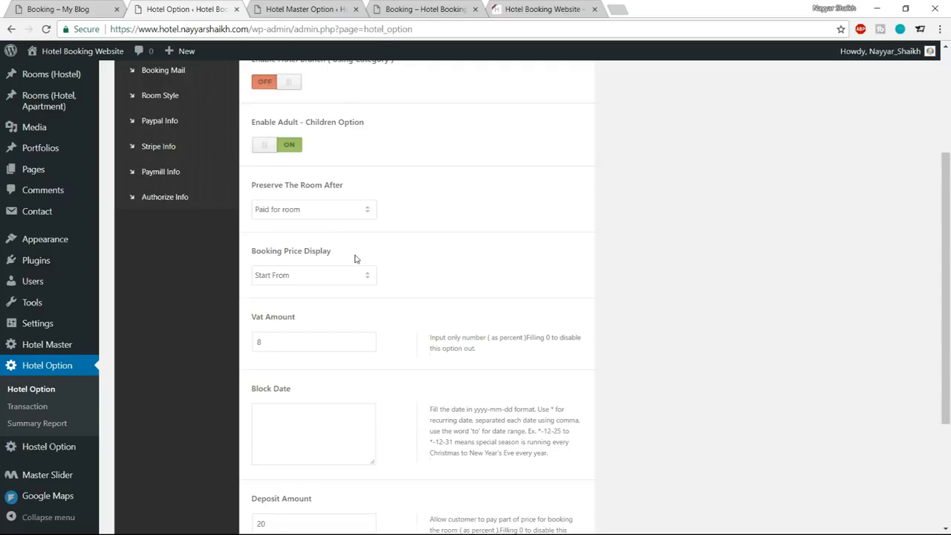
Go through the Vat Amount and Block Date fields and set the Deposit Amount to 0.
{"action": "scroll", "coordinate": [277, 228], "scroll_direction": "down", "scroll_amount": 1}
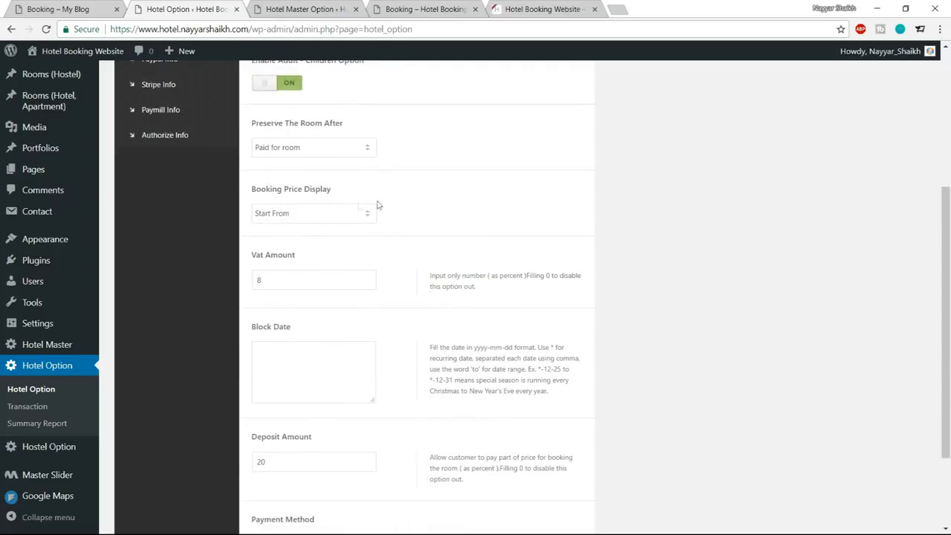
{"action": "scroll", "coordinate": [407, 246], "scroll_direction": "down", "scroll_amount": 2}
{"action": "double_click", "coordinate": [291, 159]}
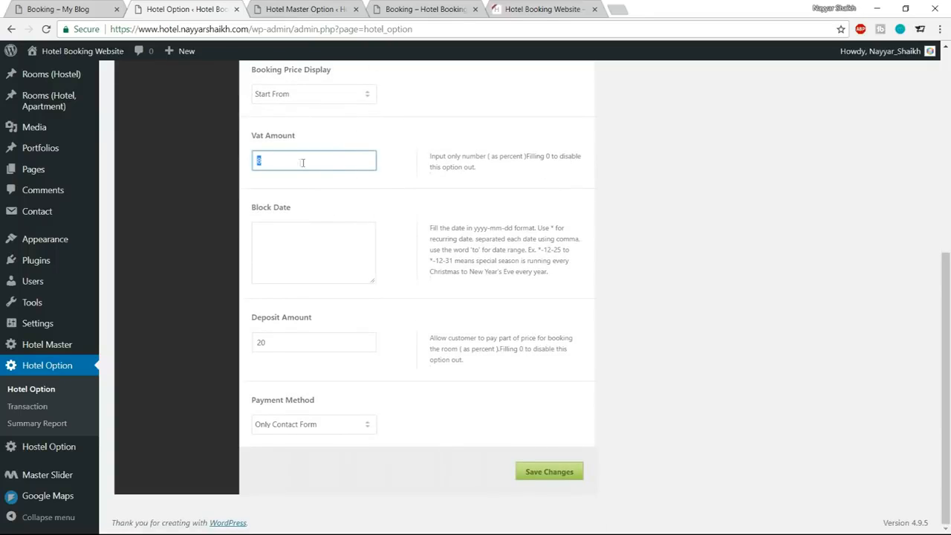
{"action": "left_click", "coordinate": [335, 249]}
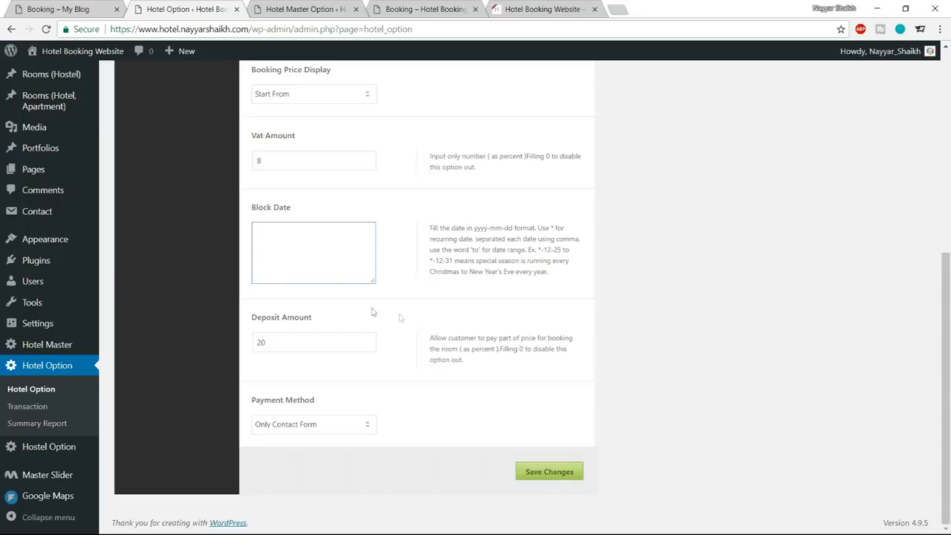
{"action": "left_click_drag", "start_coordinate": [300, 344], "coordinate": [253, 342]}
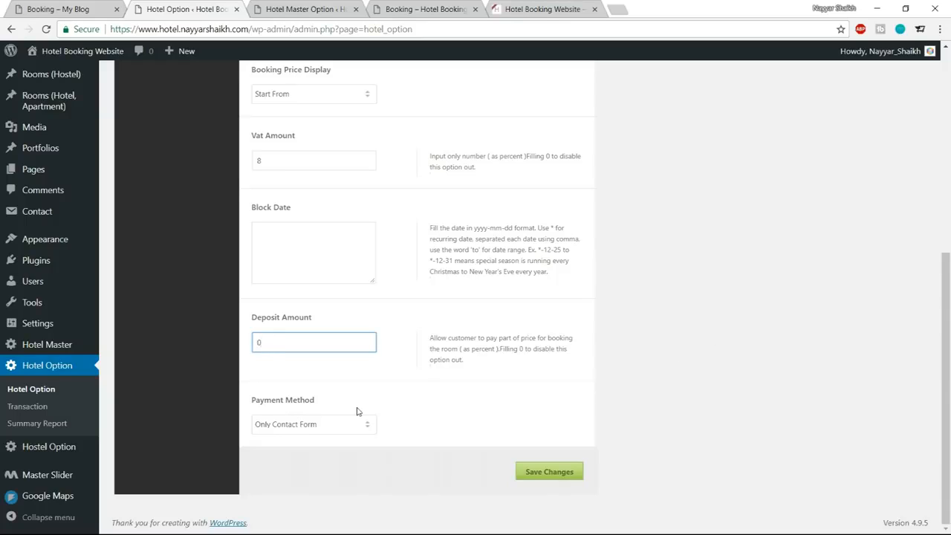
Set the Payment Method to Include Instant Payment with Paypal and Stripe selected, and save the hotel options.
{"action": "left_click", "coordinate": [315, 429]}
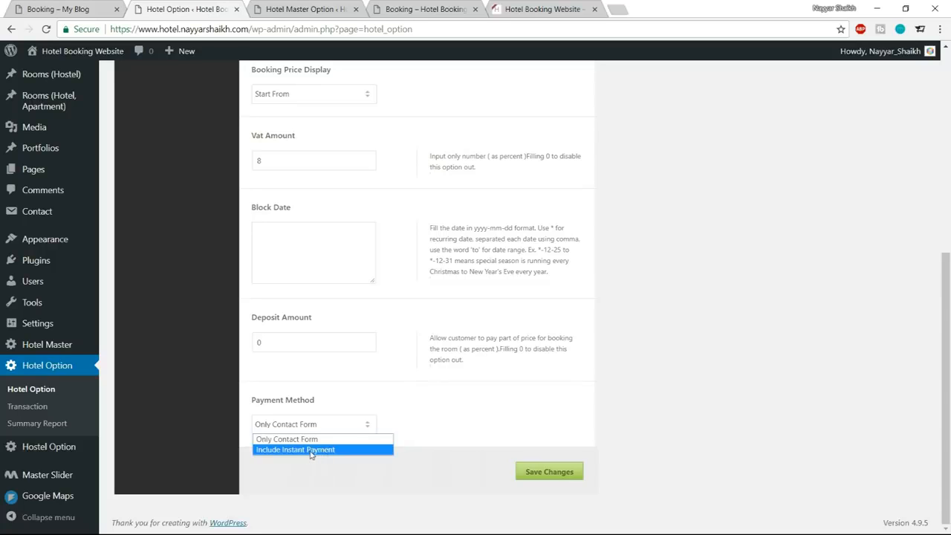
{"action": "left_click", "coordinate": [315, 449]}
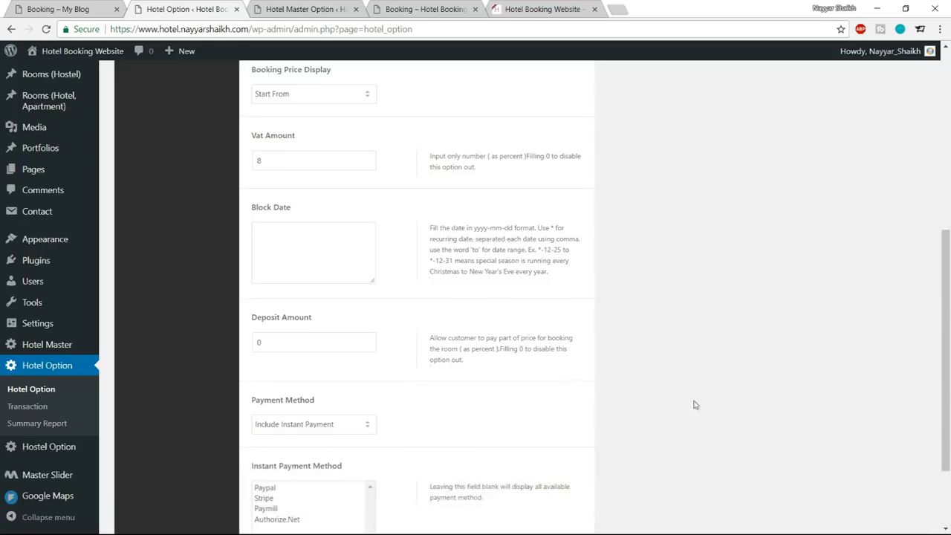
{"action": "scroll", "coordinate": [690, 403], "scroll_direction": "down", "scroll_amount": 2}
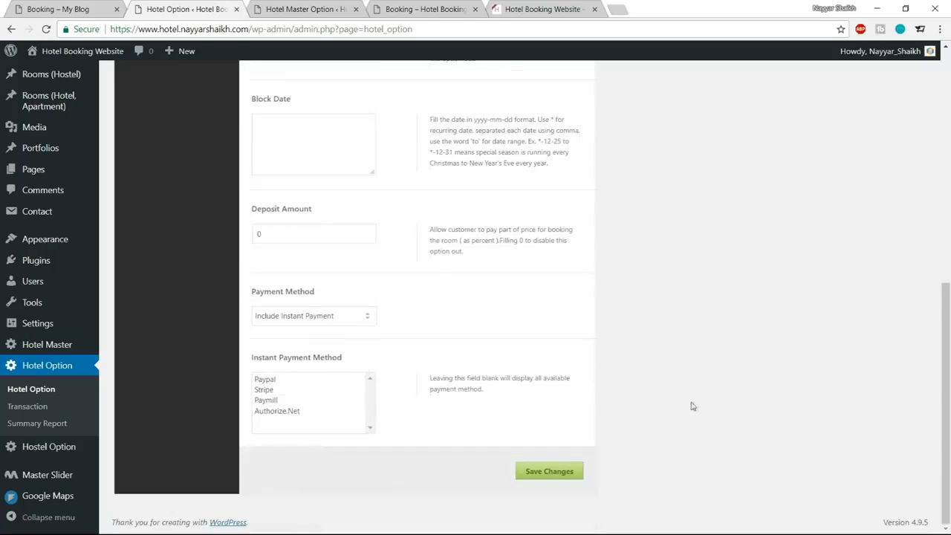
{"action": "left_click", "coordinate": [270, 382]}
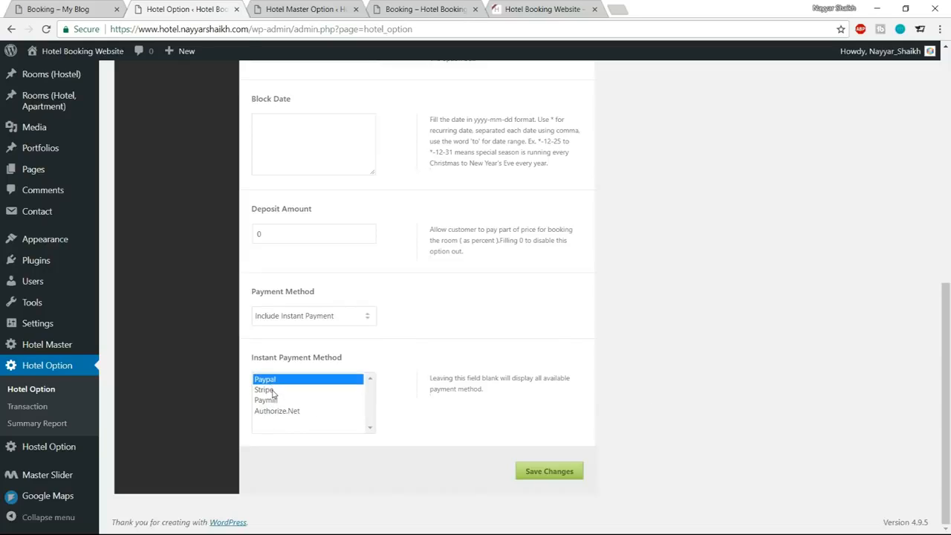
{"action": "left_click", "coordinate": [272, 390], "text": "ctrl"}
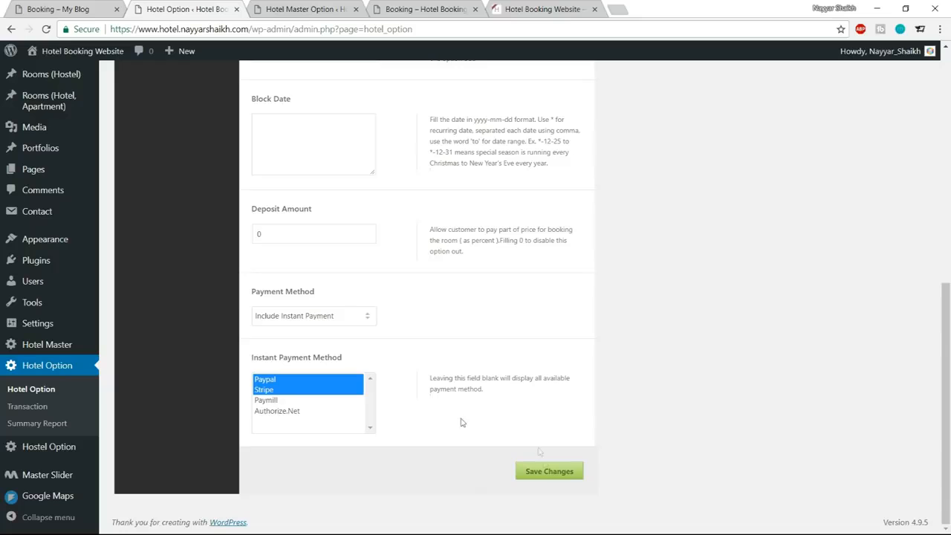
{"action": "left_click", "coordinate": [544, 471]}
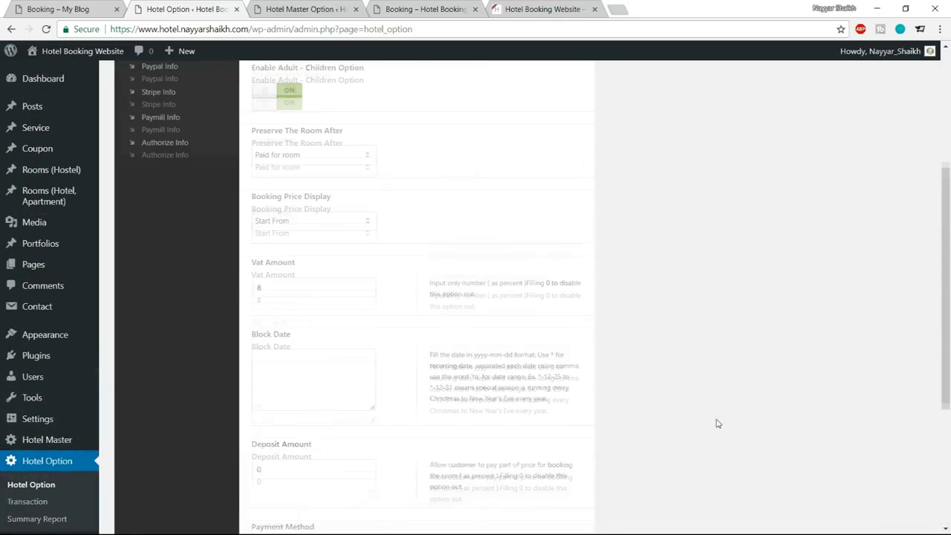
Look through the Booking Page Settings, including the page slug, multi-room selection, check-in time and thumbnail options.
{"action": "scroll", "coordinate": [754, 385], "scroll_direction": "down", "scroll_amount": 10}
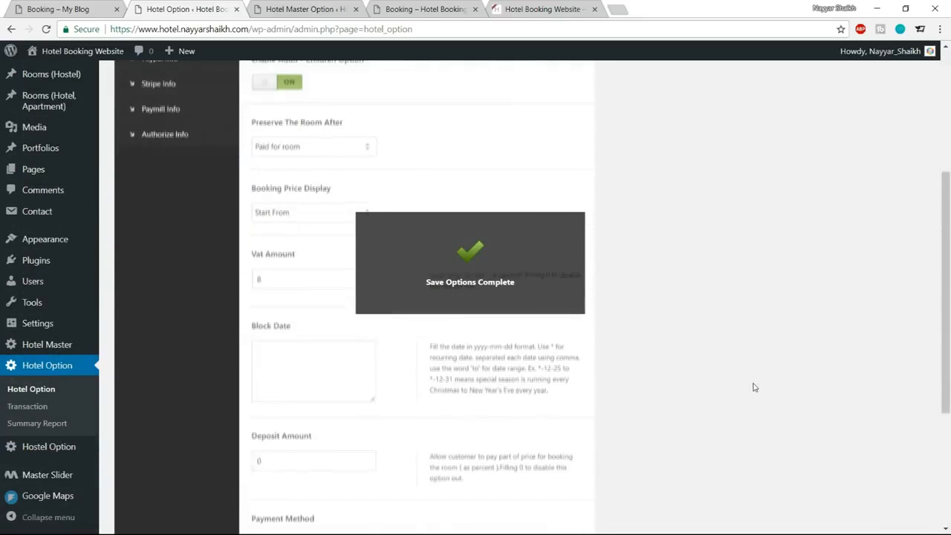
{"action": "scroll", "coordinate": [754, 389], "scroll_direction": "up", "scroll_amount": 10}
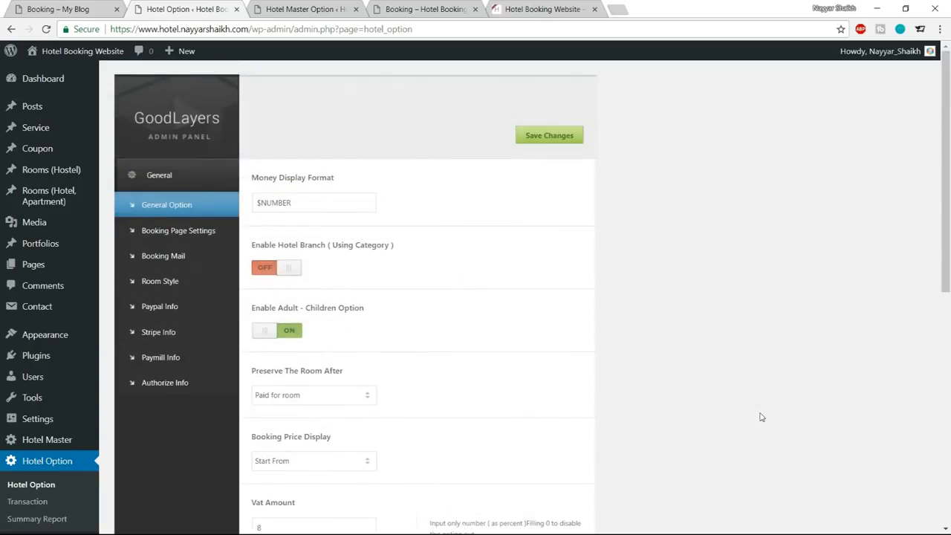
{"action": "left_click", "coordinate": [180, 242]}
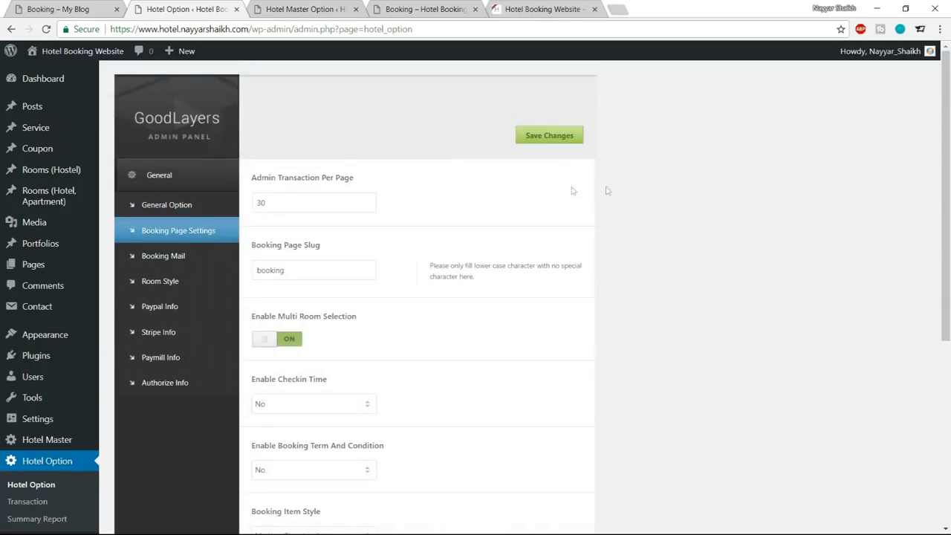
{"action": "scroll", "coordinate": [768, 331], "scroll_direction": "down", "scroll_amount": 2}
{"action": "scroll", "coordinate": [768, 331], "scroll_direction": "down", "scroll_amount": 3}
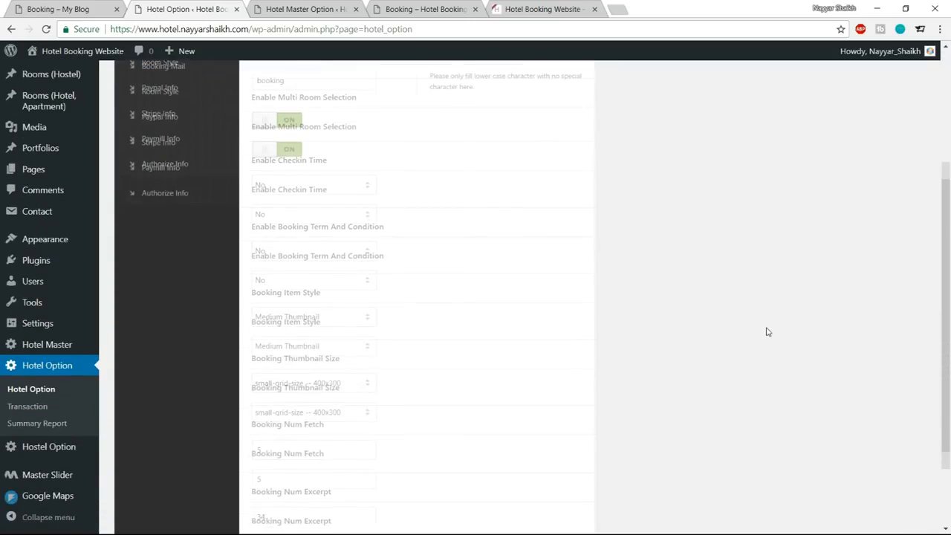
{"action": "scroll", "coordinate": [766, 331], "scroll_direction": "up", "scroll_amount": 5}
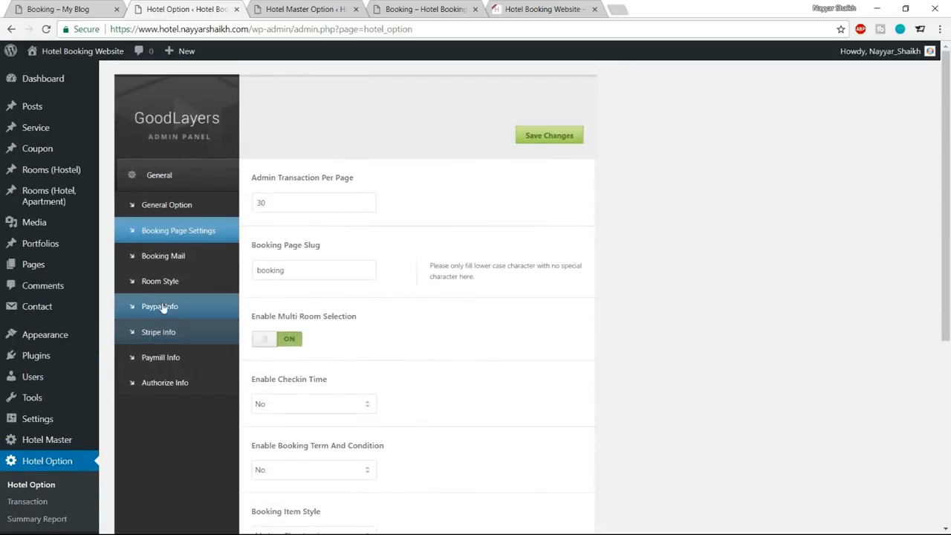
Fill in the Paypal recipient email in the Paypal Info settings and save the changes.
{"action": "left_click", "coordinate": [174, 315]}
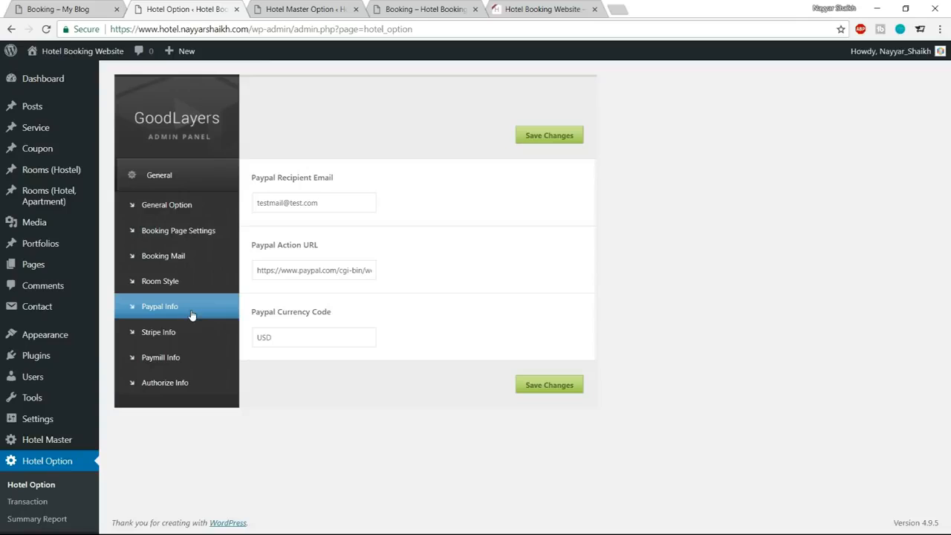
{"action": "left_click_drag", "start_coordinate": [331, 203], "coordinate": [240, 208]}
{"action": "left_click", "coordinate": [314, 220]}
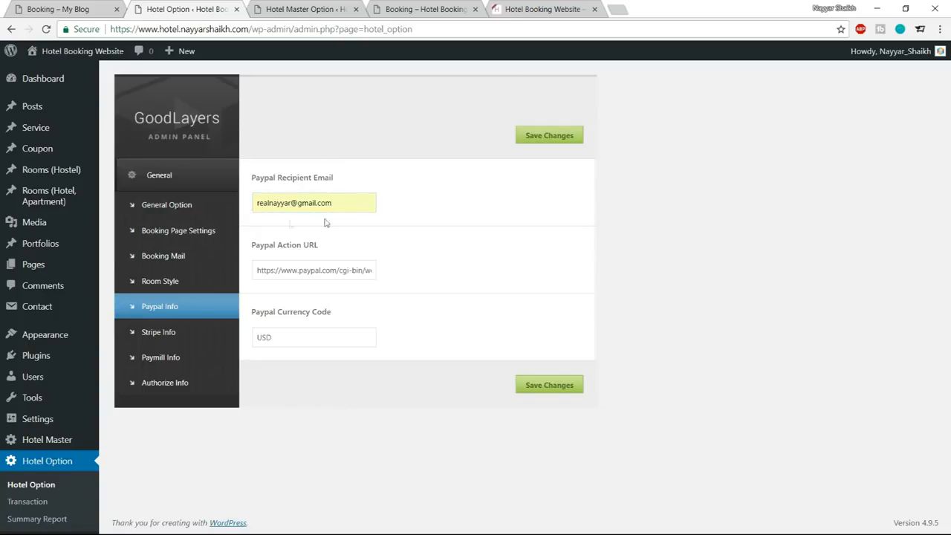
{"action": "left_click_drag", "start_coordinate": [308, 336], "coordinate": [256, 335]}
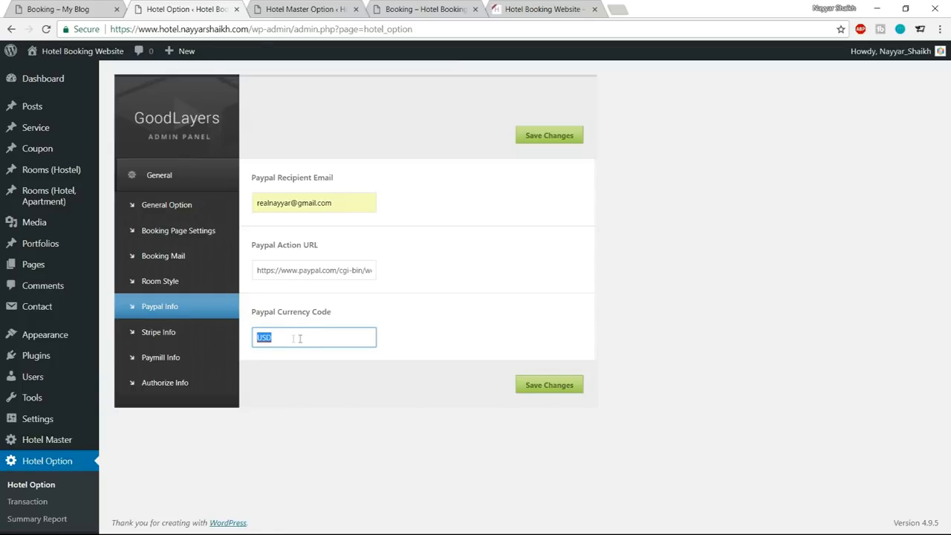
{"action": "left_click", "coordinate": [556, 384]}
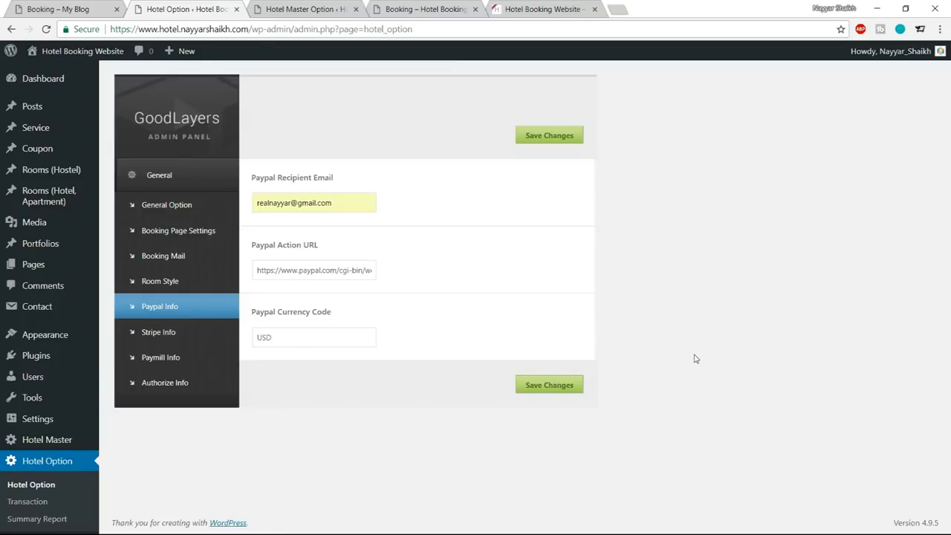
Open the Stripe Info settings and bring up the Stripe dashboard's API keys page in a new browser tab.
{"action": "scroll", "coordinate": [213, 206], "scroll_direction": "down", "scroll_amount": 1}
{"action": "left_click", "coordinate": [172, 310]}
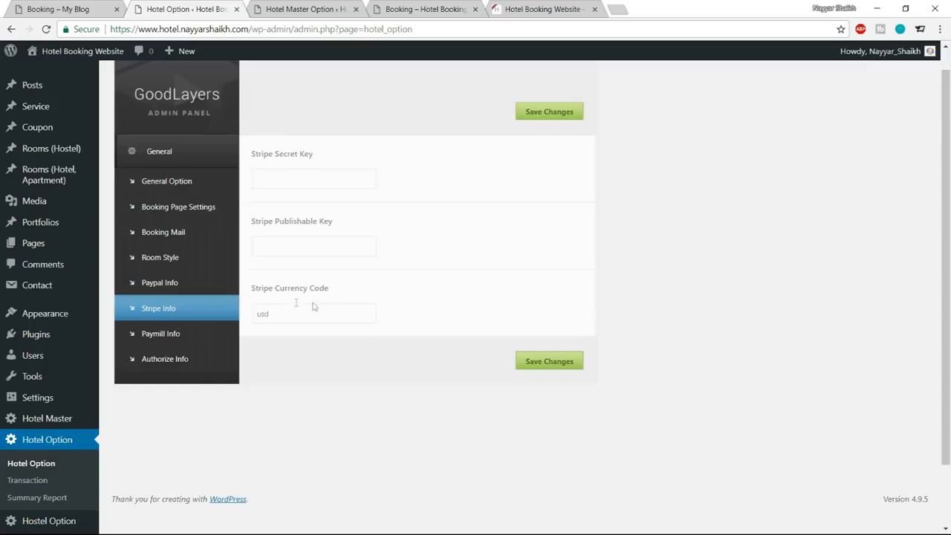
{"action": "left_click", "coordinate": [622, 11]}
{"action": "type", "text": "stri"}
{"action": "key", "text": "Down"}
{"action": "key", "text": "Return"}
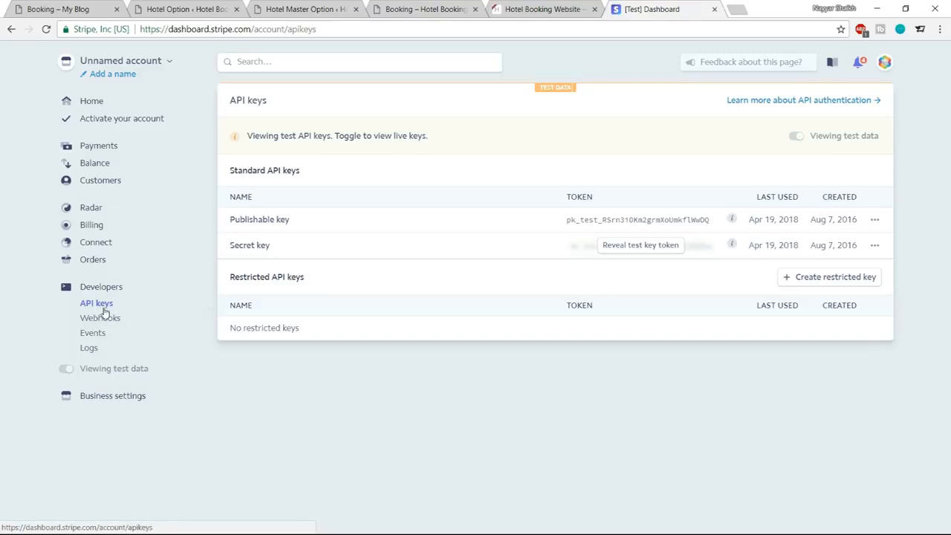
Reveal the secret test key token in the Standard API keys list, authenticating with the account password.
{"action": "left_click_drag", "start_coordinate": [232, 222], "coordinate": [310, 226]}
{"action": "left_click", "coordinate": [278, 255]}
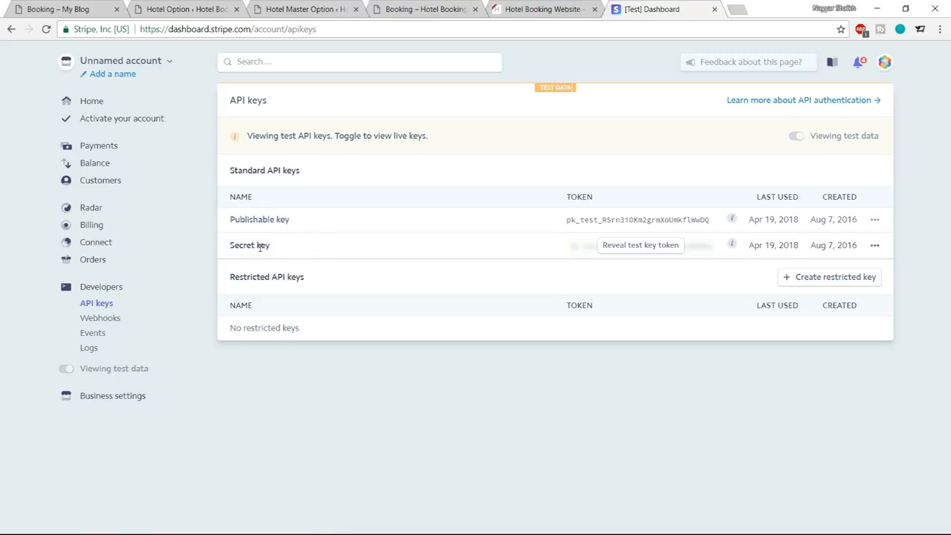
{"action": "left_click", "coordinate": [645, 246]}
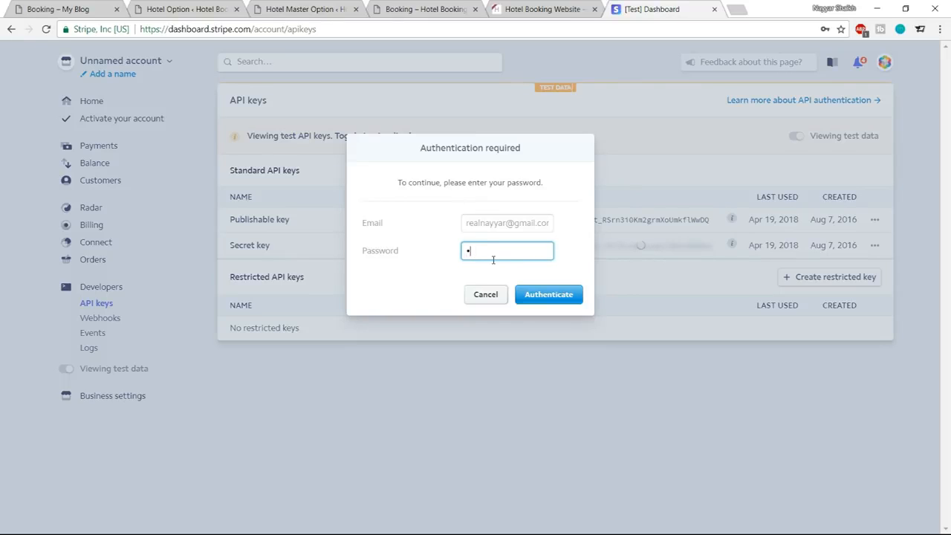
{"action": "type", "text": "****"}
{"action": "key", "text": "Return"}
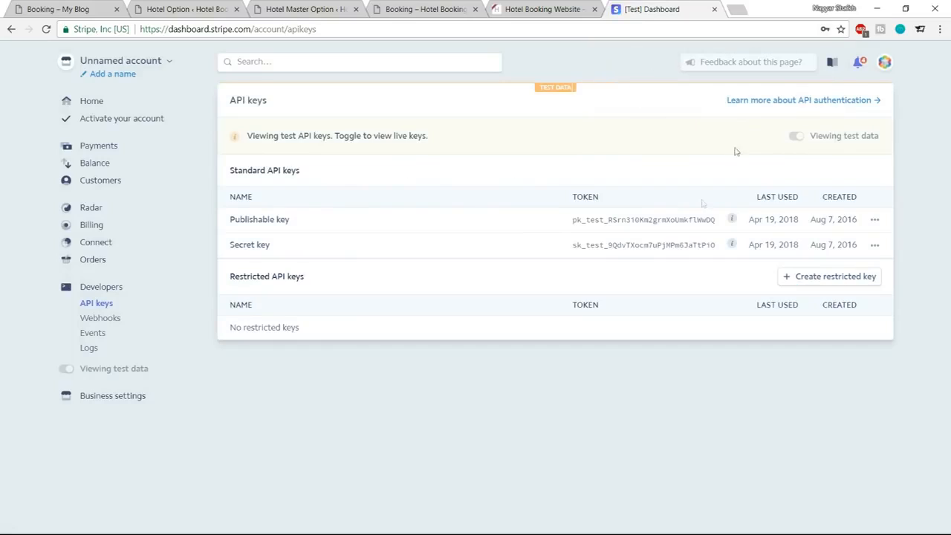
Copy the publishable test key from the Stripe dashboard into the Stripe Publishable Key field of the hotel's Stripe Info settings.
{"action": "left_click_drag", "start_coordinate": [571, 222], "coordinate": [728, 231]}
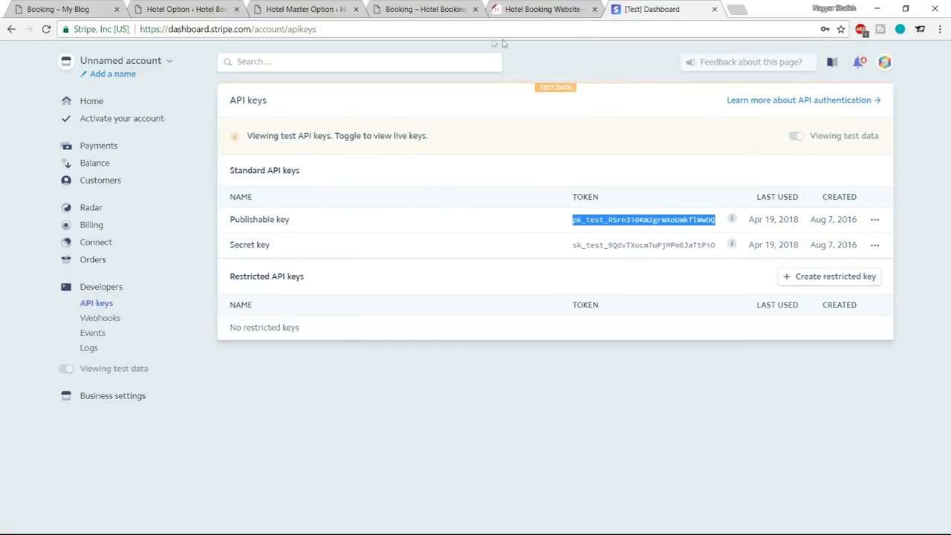
{"action": "left_click", "coordinate": [346, 9]}
{"action": "left_click", "coordinate": [423, 9]}
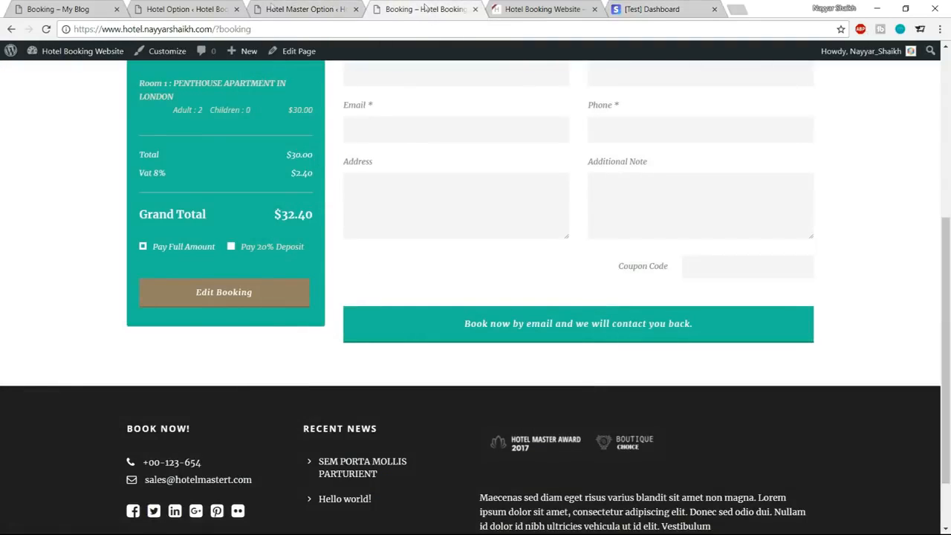
{"action": "left_click", "coordinate": [185, 9]}
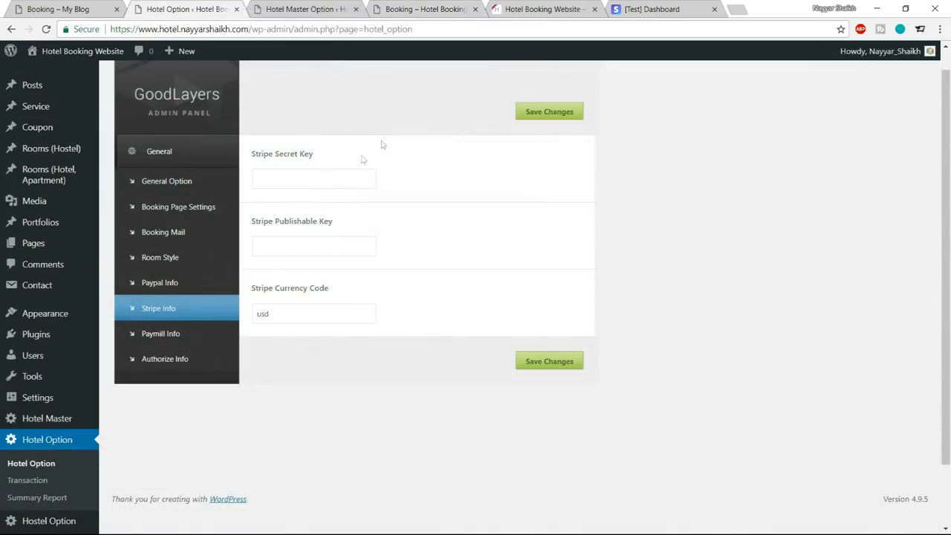
{"action": "left_click", "coordinate": [301, 248]}
{"action": "key", "text": "ctrl+v"}
Copy the secret test key from the Stripe dashboard into the Stripe Secret Key field and save the changes.
{"action": "left_click", "coordinate": [647, 9]}
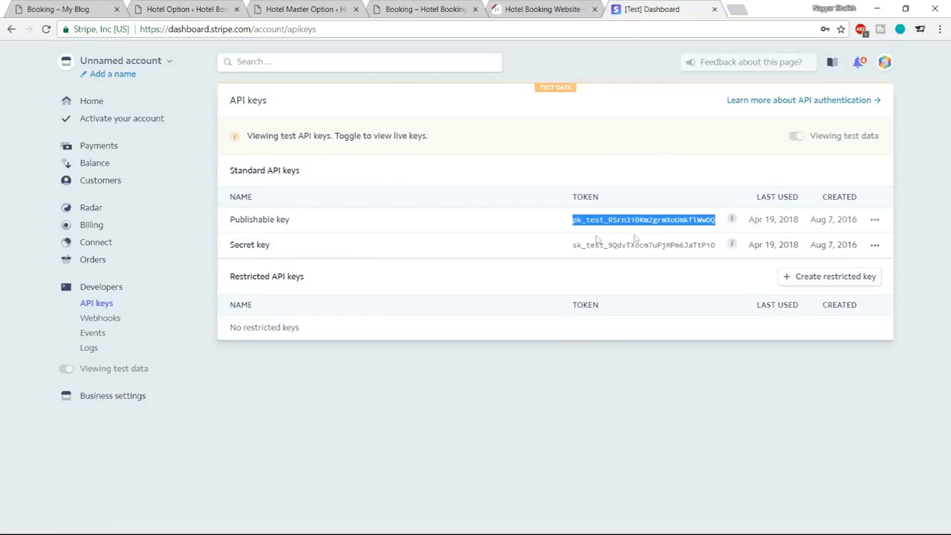
{"action": "left_click_drag", "start_coordinate": [572, 247], "coordinate": [725, 247]}
{"action": "key", "text": "ctrl+c"}
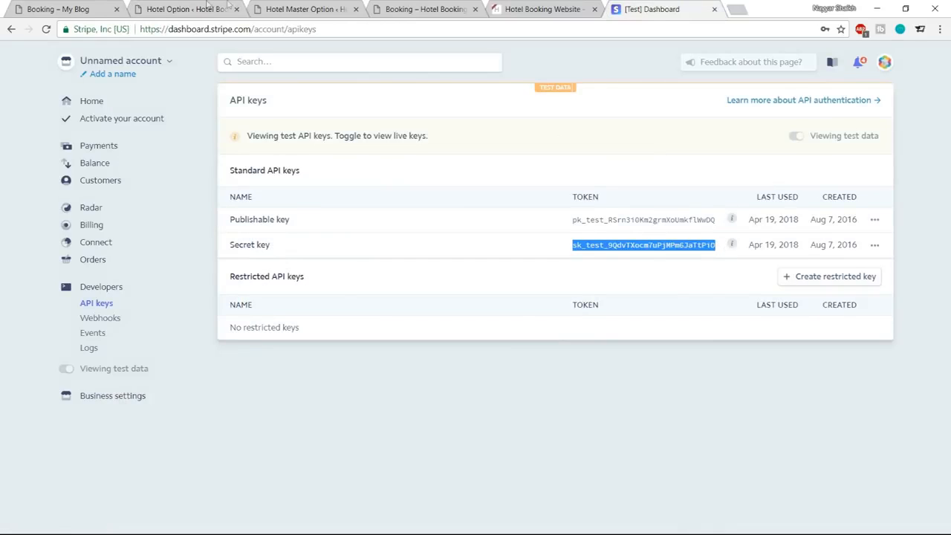
{"action": "left_click", "coordinate": [185, 9]}
{"action": "left_click", "coordinate": [315, 180]}
{"action": "key", "text": "ctrl+v"}
{"action": "left_click", "coordinate": [549, 111]}
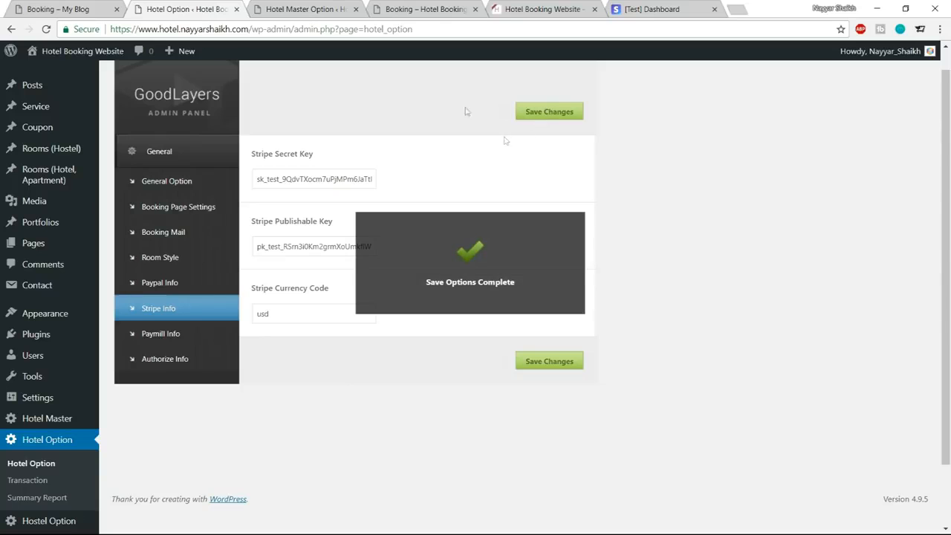
Restart the booking on the reloaded site page with the default dates, selecting Penthouse Apartment in London, and continue to the reservation form.
{"action": "left_click", "coordinate": [299, 6]}
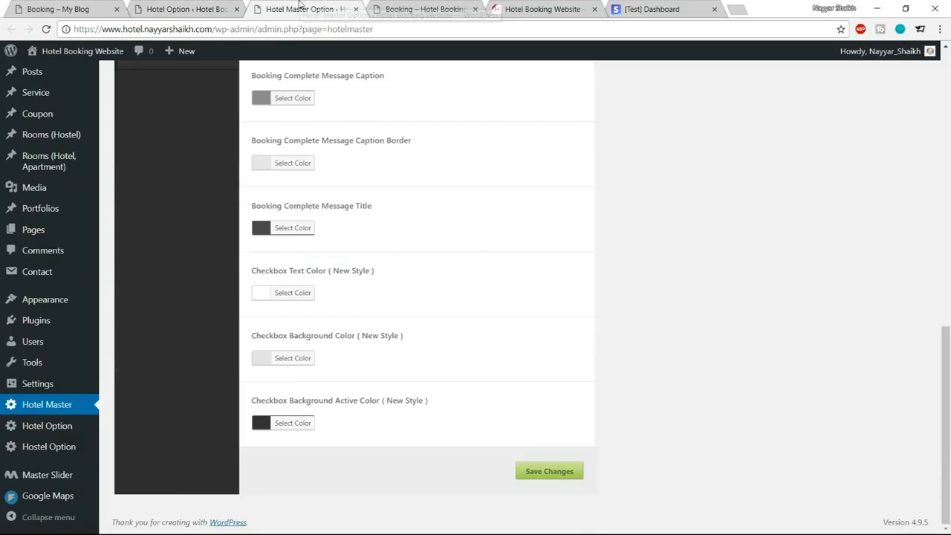
{"action": "left_click", "coordinate": [416, 9]}
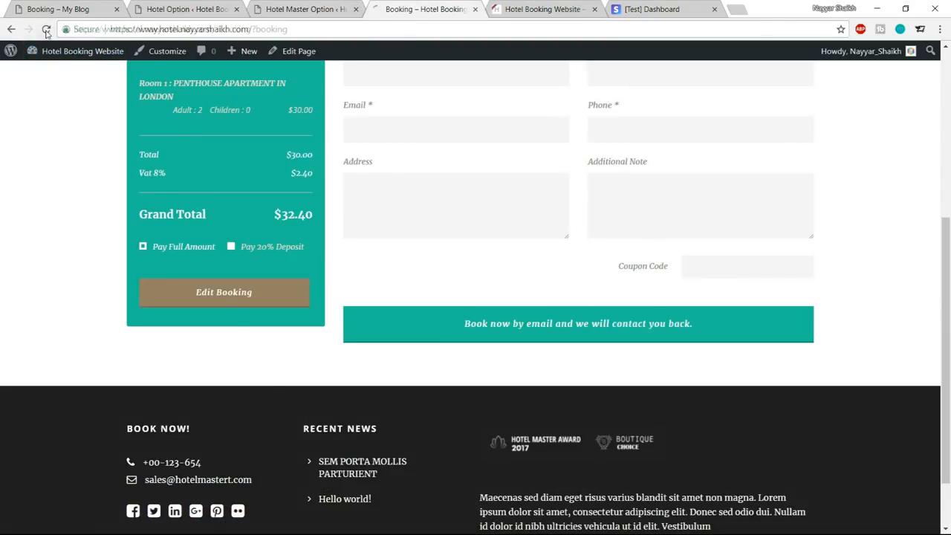
{"action": "left_click", "coordinate": [46, 29]}
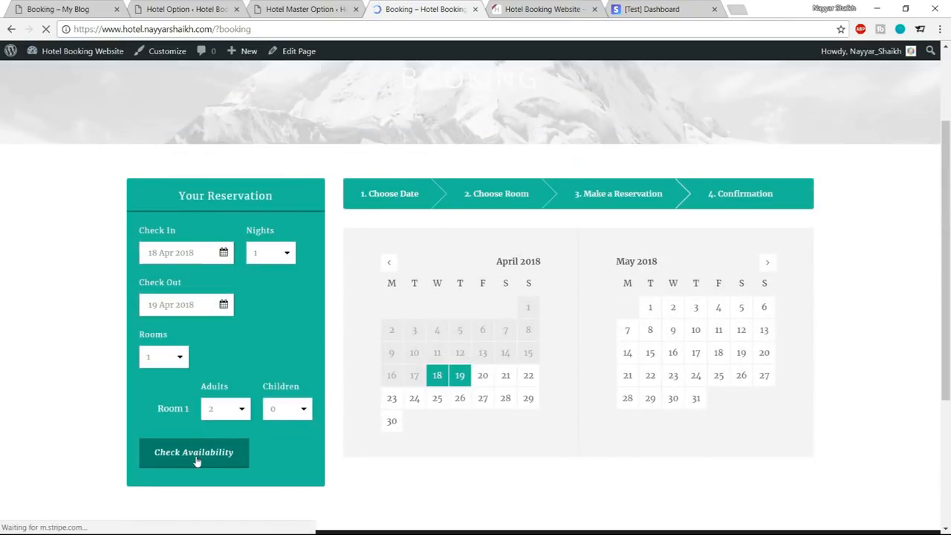
{"action": "left_click", "coordinate": [196, 459]}
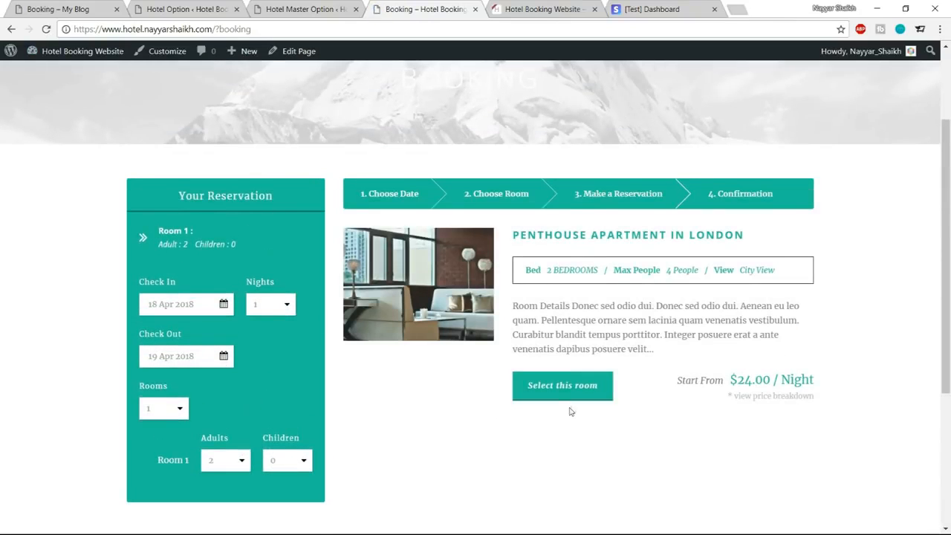
{"action": "left_click", "coordinate": [570, 395]}
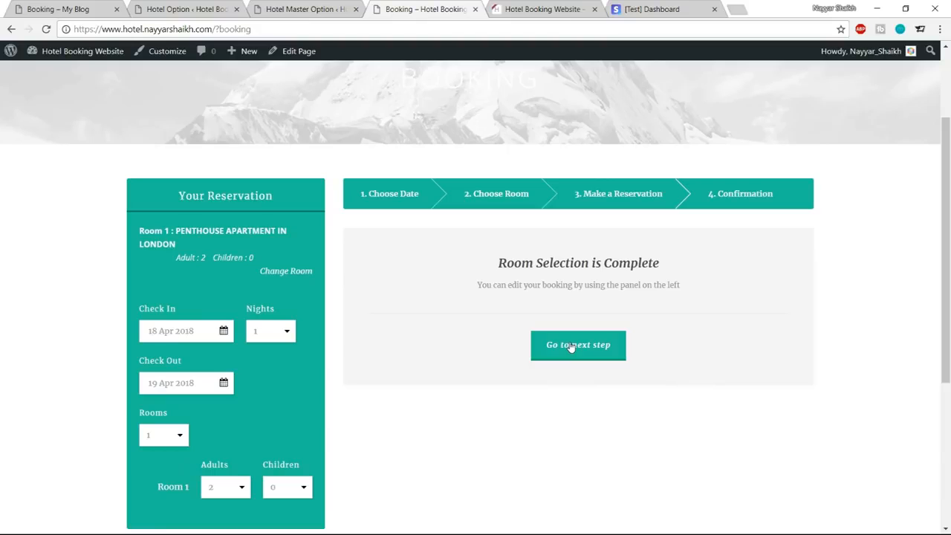
{"action": "left_click", "coordinate": [569, 346]}
Fill in the guest's first name, last name, email, phone number and address in the reservation form.
{"action": "scroll", "coordinate": [487, 259], "scroll_direction": "down", "scroll_amount": 1}
{"action": "left_click", "coordinate": [439, 193]}
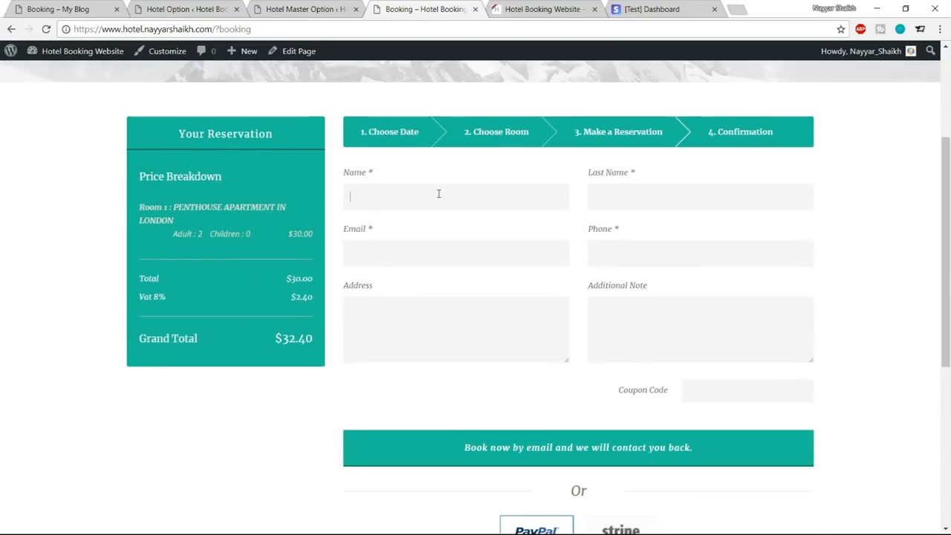
{"action": "type", "text": "Nayyar"}
{"action": "left_click", "coordinate": [483, 216]}
{"action": "left_click", "coordinate": [662, 205]}
{"action": "left_click", "coordinate": [652, 216]}
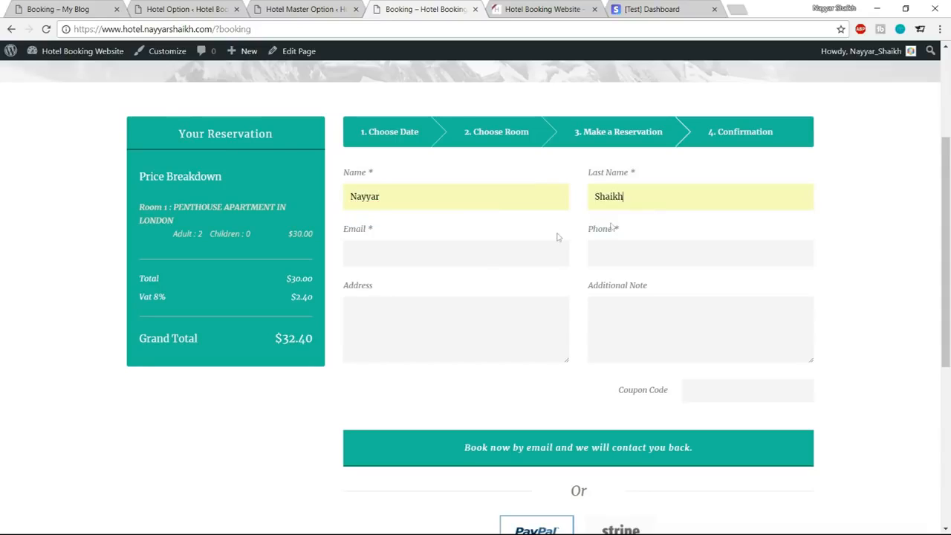
{"action": "left_click", "coordinate": [472, 253]}
{"action": "left_click", "coordinate": [458, 274]}
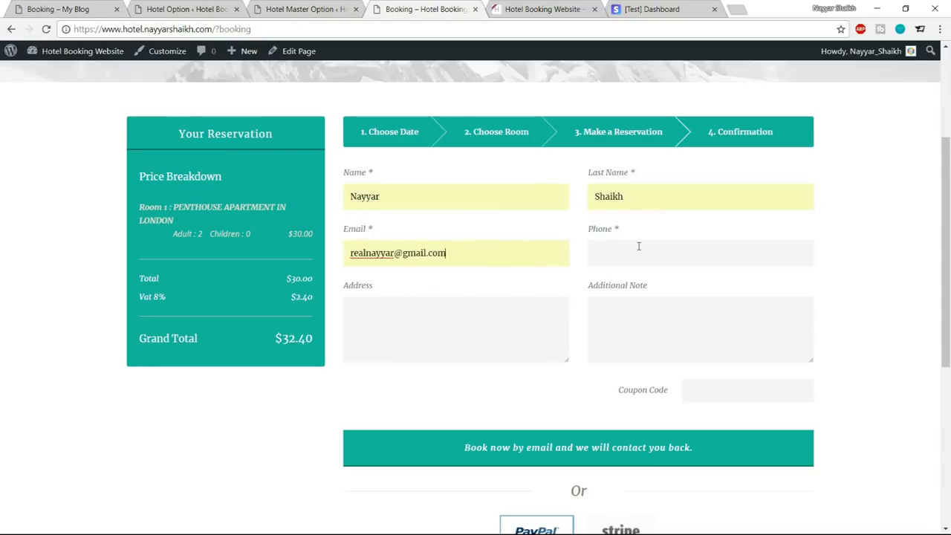
{"action": "left_click", "coordinate": [638, 246]}
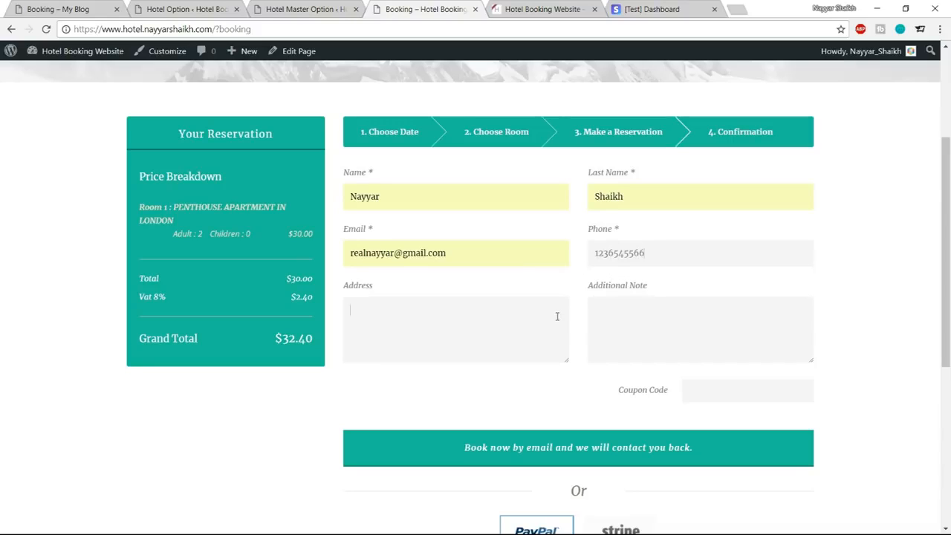
{"action": "left_click", "coordinate": [451, 338]}
{"action": "left_click", "coordinate": [386, 373]}
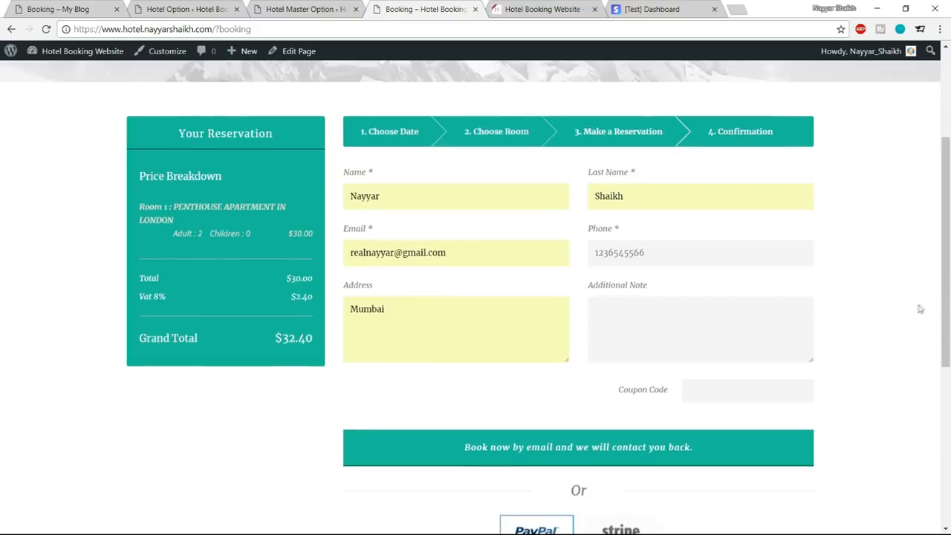
Choose Stripe as the payment method and submit the reservation for immediate payment.
{"action": "scroll", "coordinate": [917, 306], "scroll_direction": "down", "scroll_amount": 3}
{"action": "left_click", "coordinate": [630, 295]}
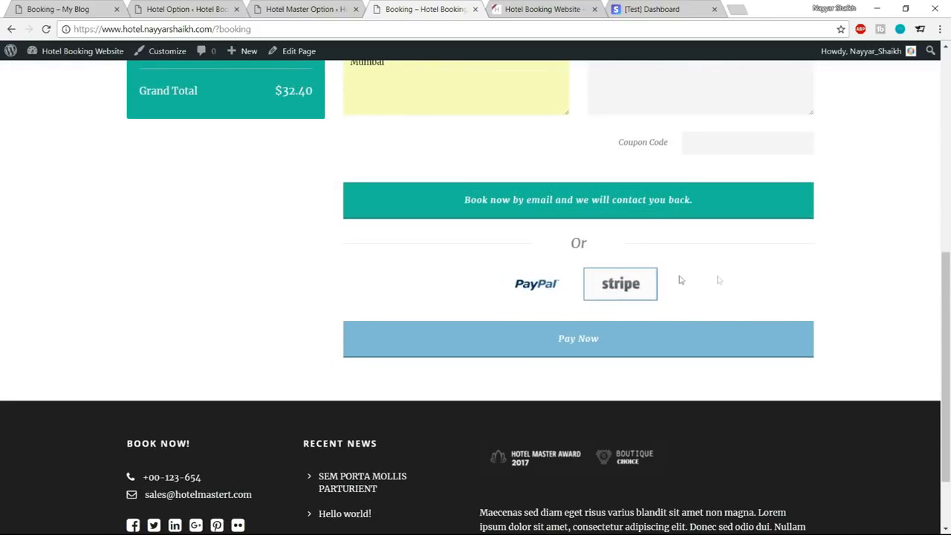
{"action": "left_click", "coordinate": [606, 352]}
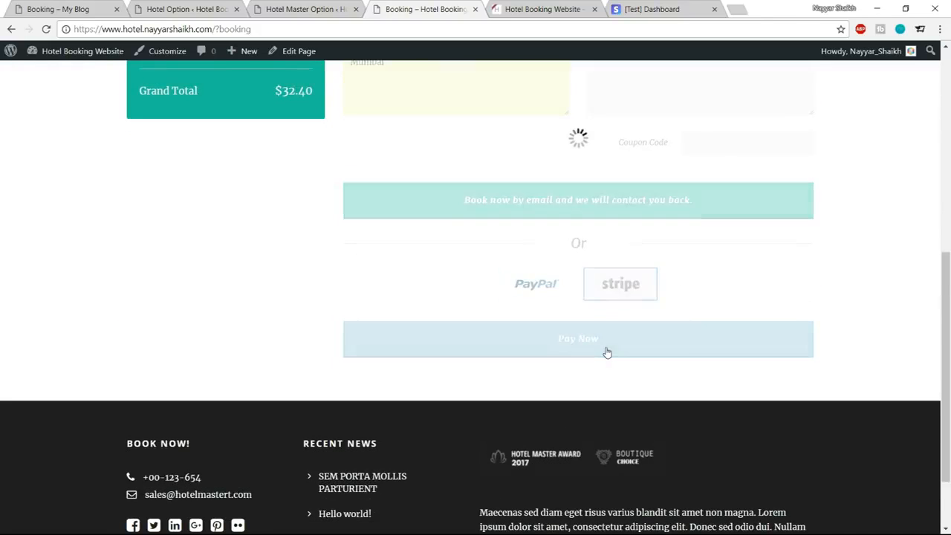
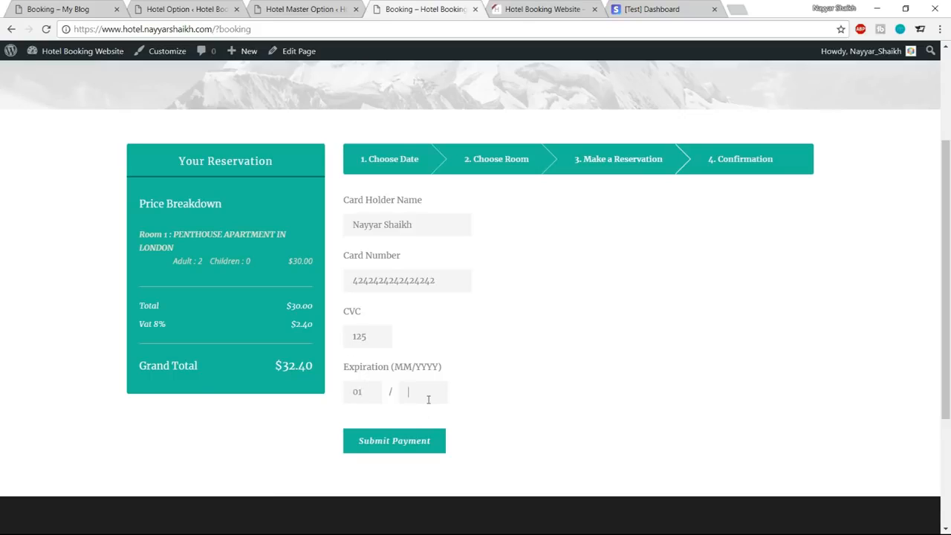
Submit the booking's card payment without saving the card in the browser, and check the contact details in the reservation confirmation.
{"action": "left_click", "coordinate": [407, 446]}
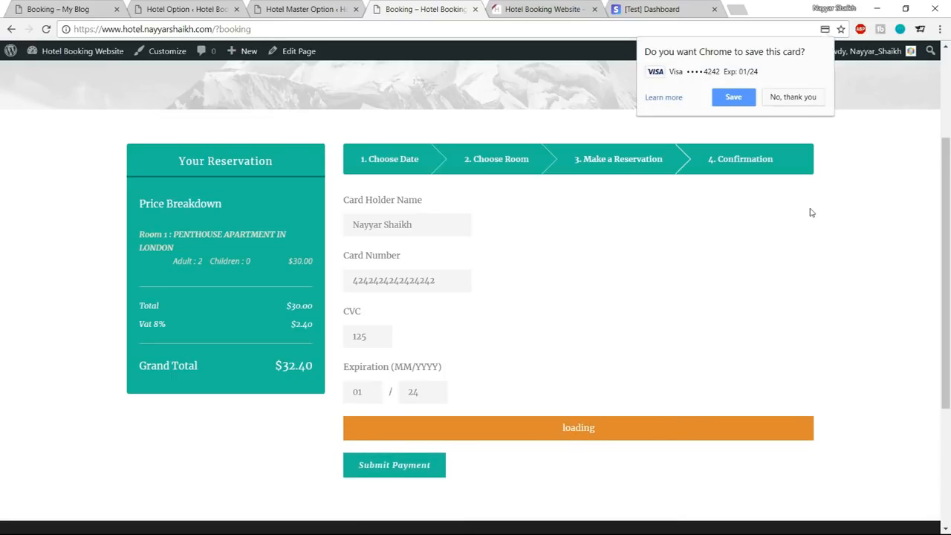
{"action": "left_click", "coordinate": [793, 98]}
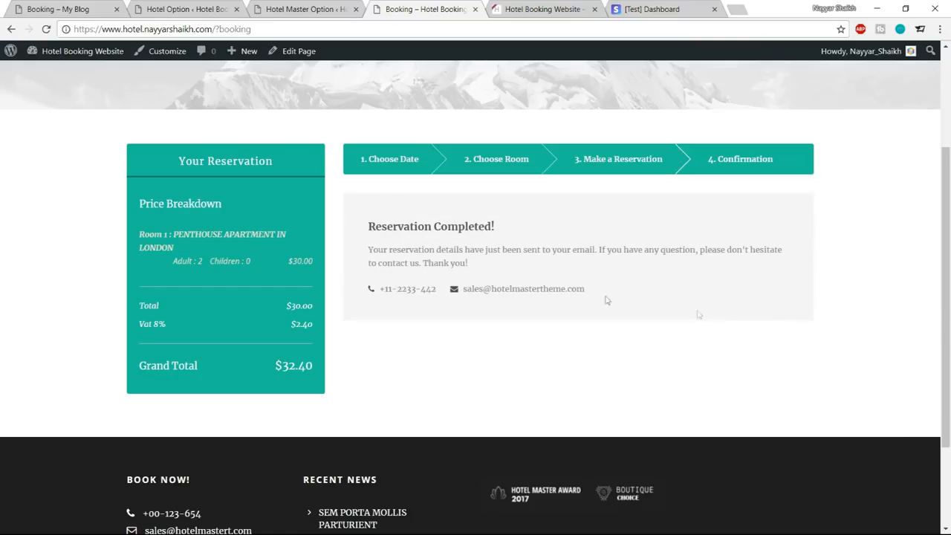
{"action": "left_click_drag", "start_coordinate": [368, 225], "coordinate": [522, 228]}
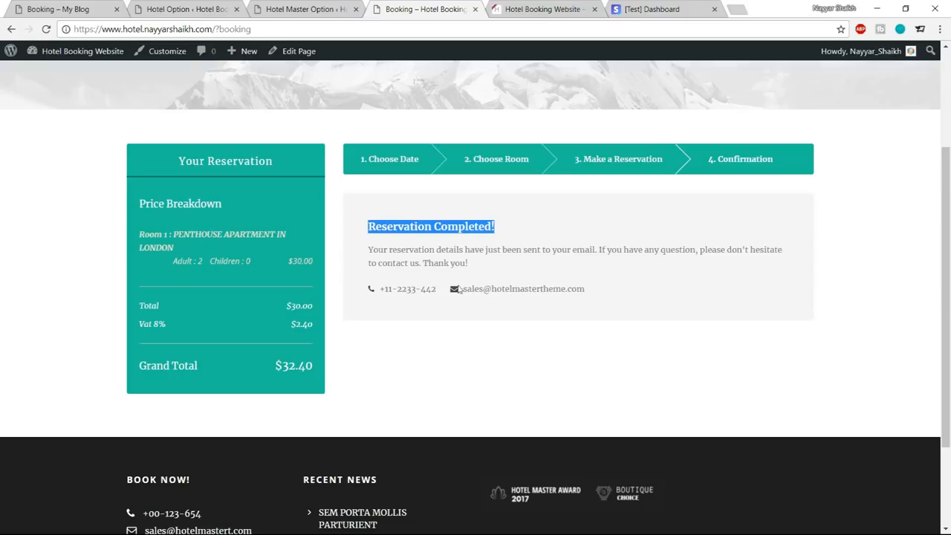
{"action": "left_click_drag", "start_coordinate": [591, 293], "coordinate": [471, 290]}
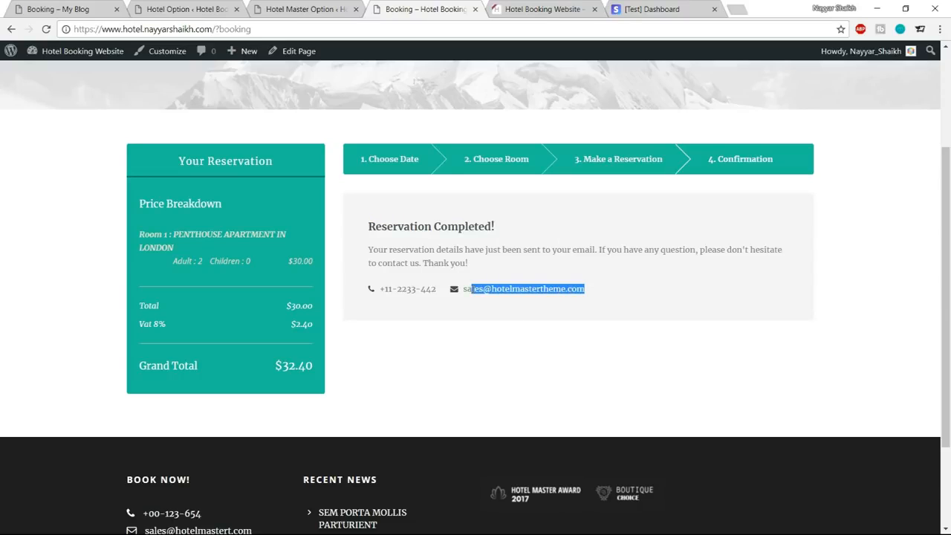
{"action": "left_click_drag", "start_coordinate": [386, 288], "coordinate": [439, 289]}
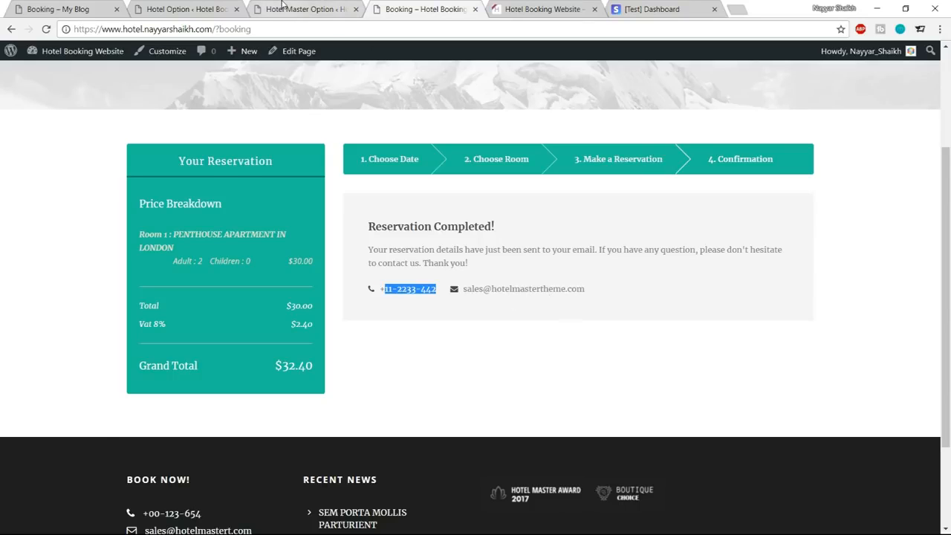
Review the Booking Mail settings in Hotel Option, examining the booking complete contact, recipient email and recipient name fields.
{"action": "left_click", "coordinate": [186, 9]}
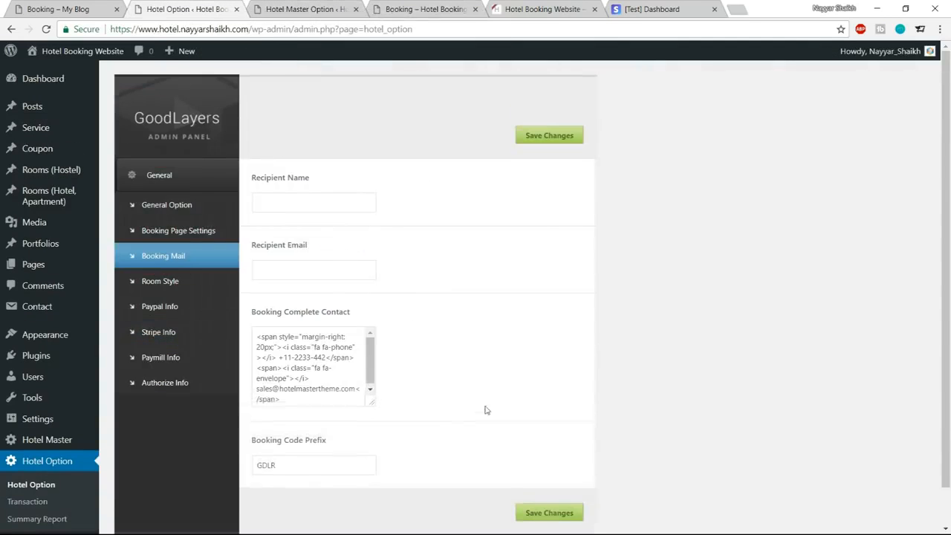
{"action": "left_click_drag", "start_coordinate": [486, 410], "coordinate": [491, 445]}
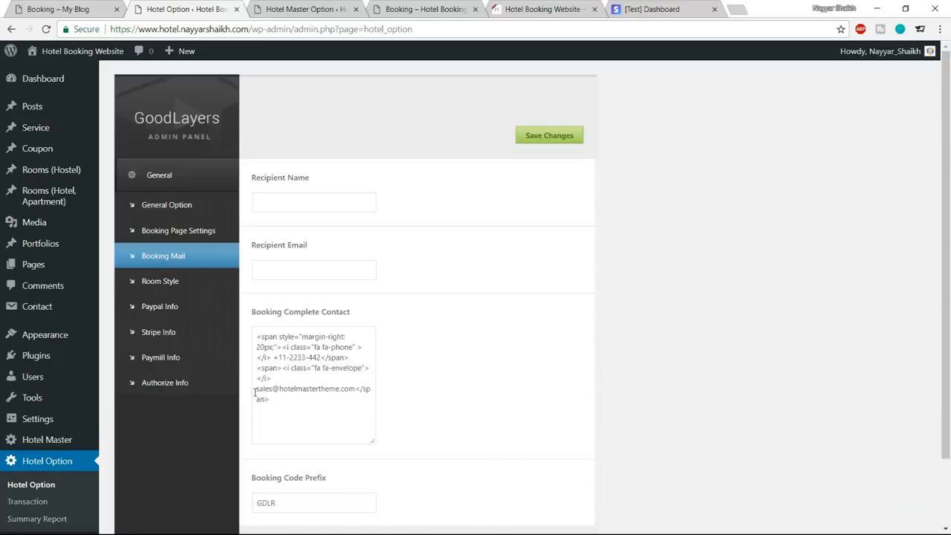
{"action": "left_click_drag", "start_coordinate": [256, 390], "coordinate": [352, 390]}
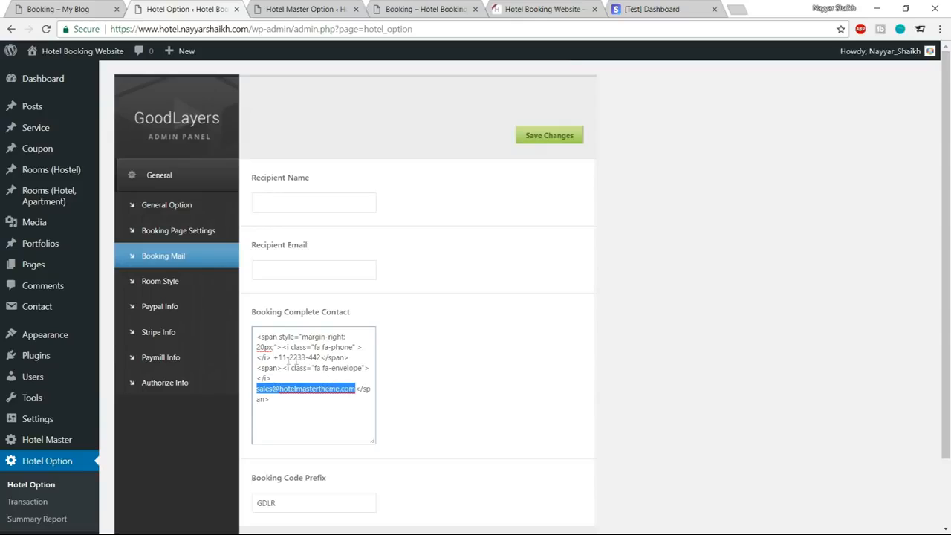
{"action": "left_click_drag", "start_coordinate": [273, 357], "coordinate": [319, 358]}
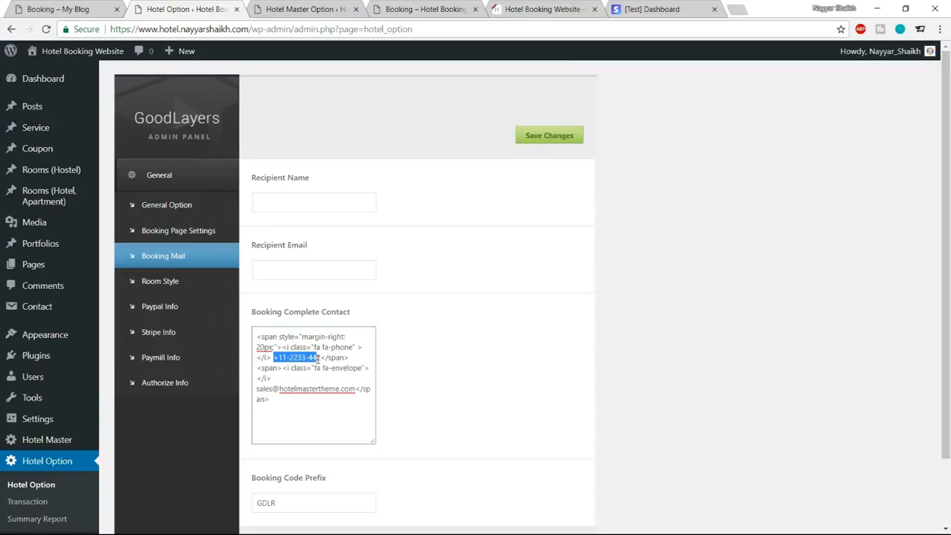
{"action": "left_click_drag", "start_coordinate": [259, 390], "coordinate": [336, 389]}
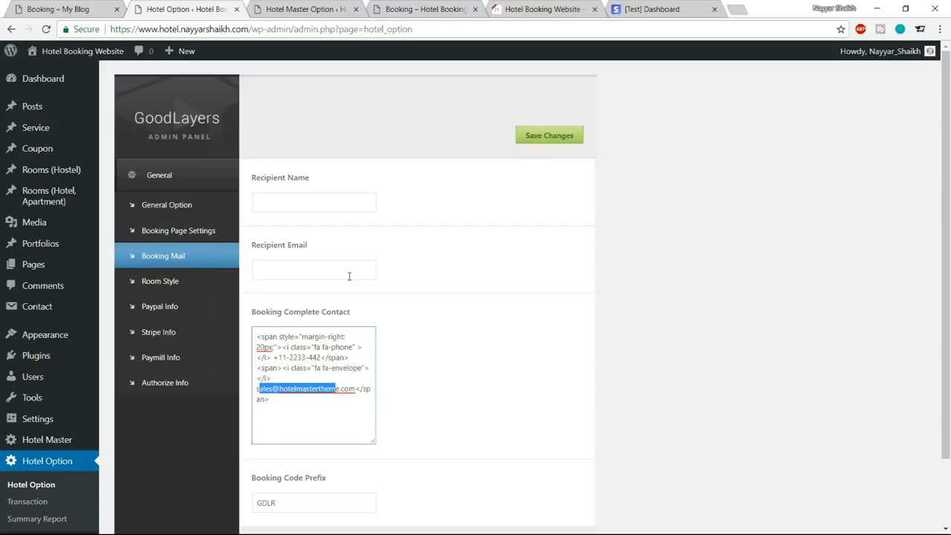
{"action": "left_click", "coordinate": [273, 271]}
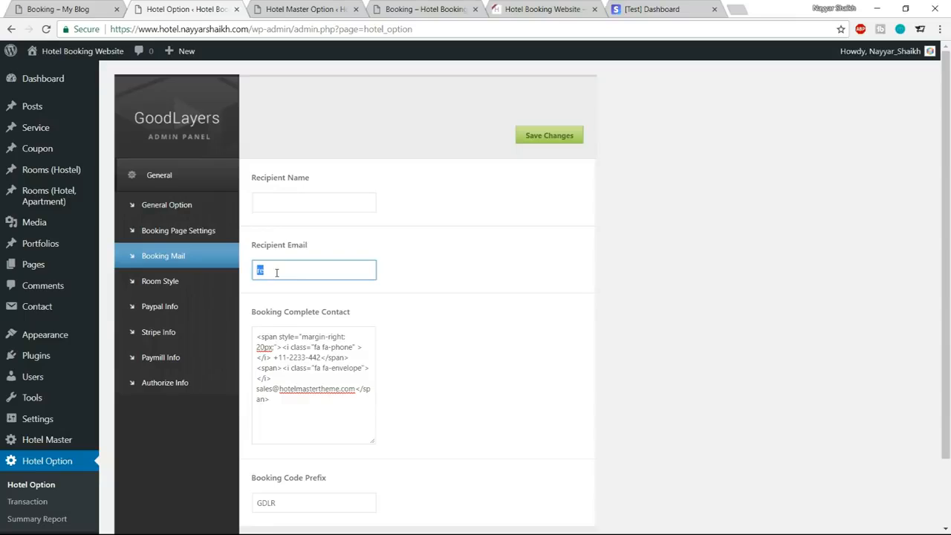
{"action": "left_click", "coordinate": [291, 207]}
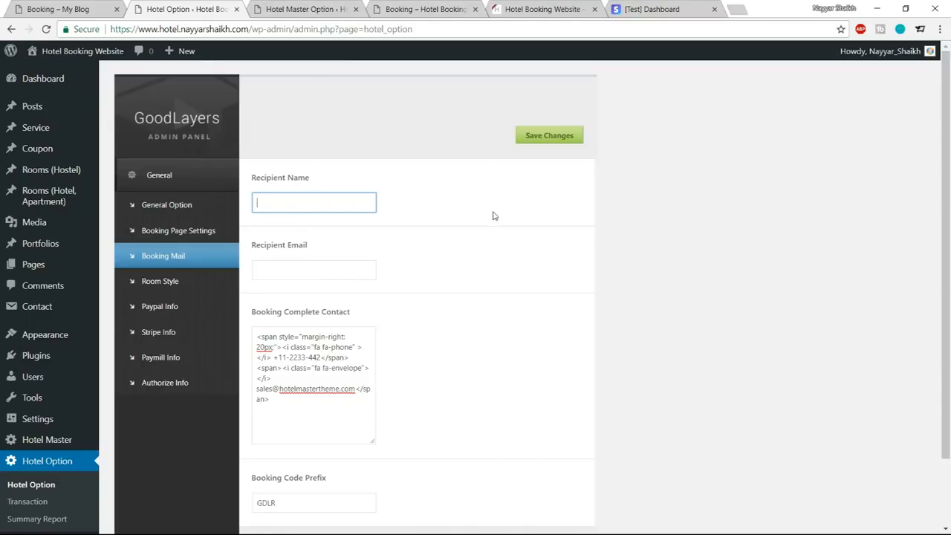
Open the hotel's transaction list and examine the guest name and booking date of the new booking.
{"action": "left_click", "coordinate": [429, 10]}
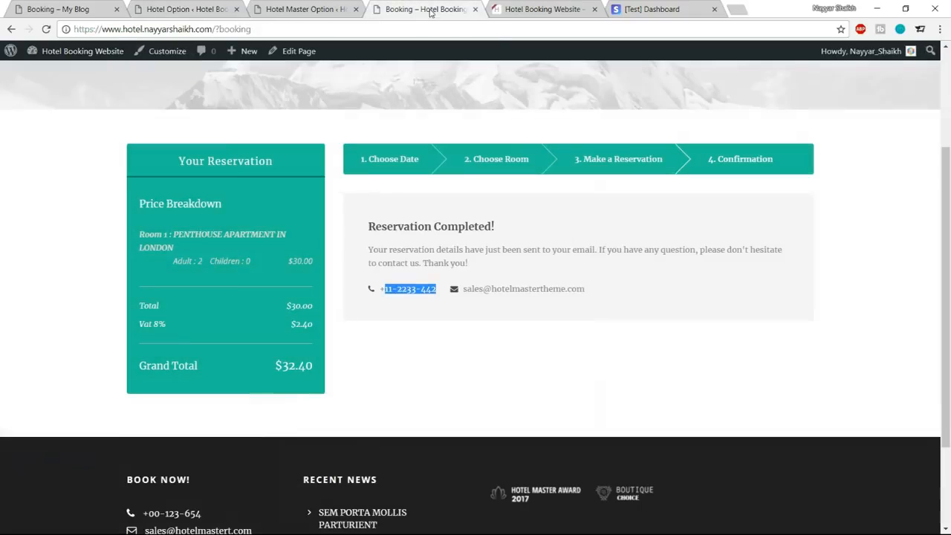
{"action": "left_click", "coordinate": [330, 9]}
{"action": "scroll", "coordinate": [330, 303], "scroll_direction": "up", "scroll_amount": 4}
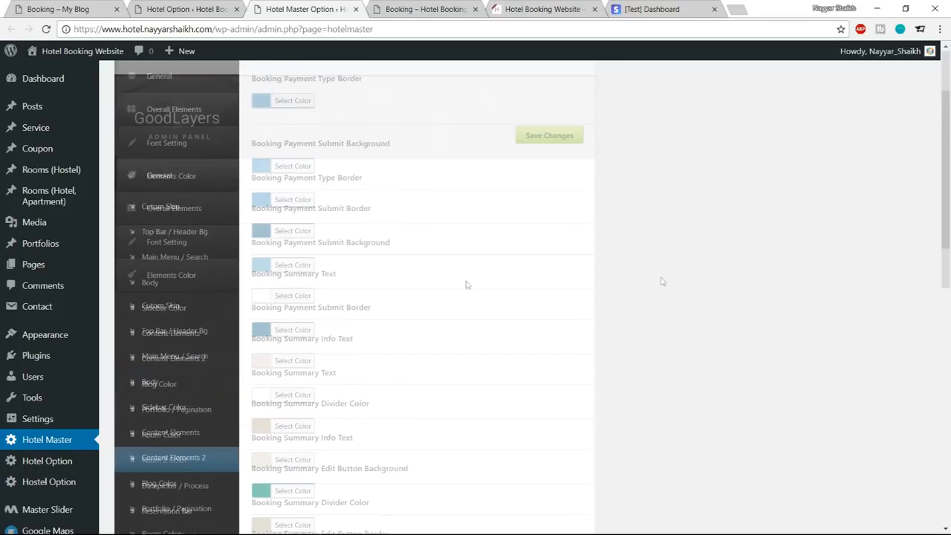
{"action": "scroll", "coordinate": [666, 281], "scroll_direction": "down", "scroll_amount": 3}
{"action": "scroll", "coordinate": [668, 282], "scroll_direction": "down", "scroll_amount": 3}
{"action": "scroll", "coordinate": [667, 280], "scroll_direction": "down", "scroll_amount": 2}
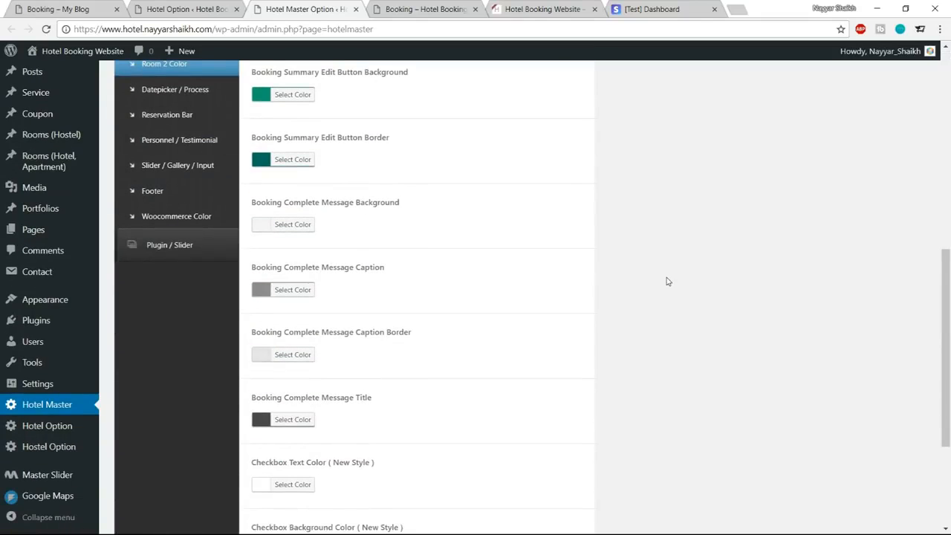
{"action": "mouse_move", "coordinate": [70, 429]}
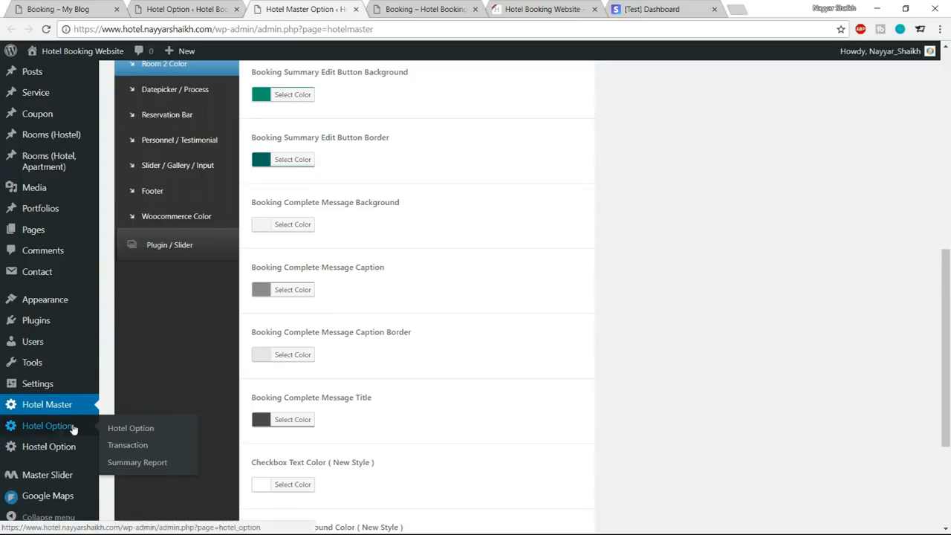
{"action": "left_click", "coordinate": [133, 444]}
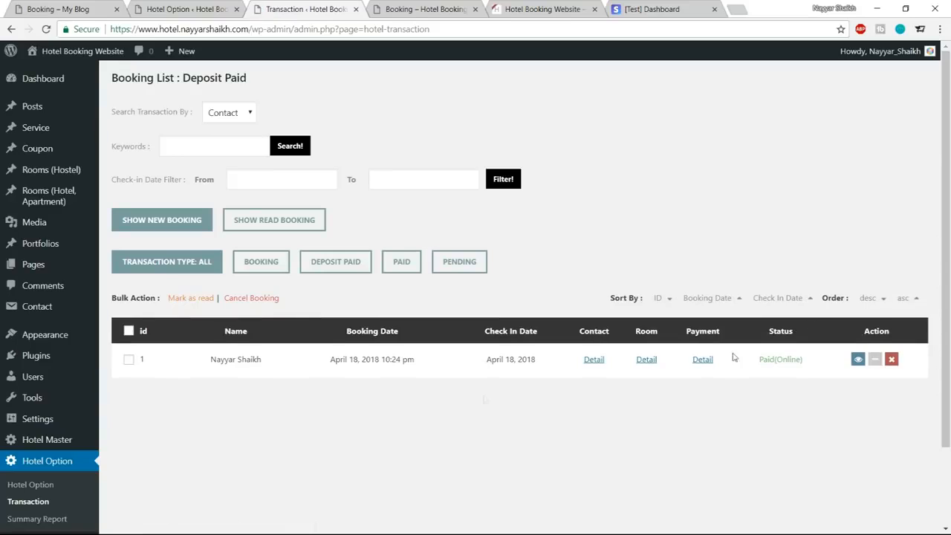
{"action": "left_click_drag", "start_coordinate": [210, 362], "coordinate": [267, 365]}
{"action": "left_click", "coordinate": [282, 367]}
{"action": "left_click_drag", "start_coordinate": [329, 364], "coordinate": [363, 369]}
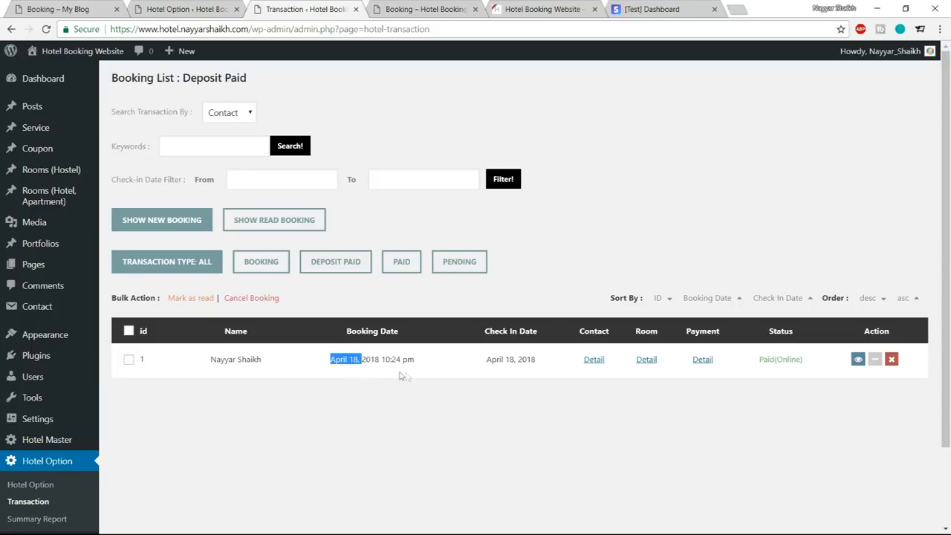
Check the contact details and the room details of the booking in the transaction list.
{"action": "left_click", "coordinate": [592, 361]}
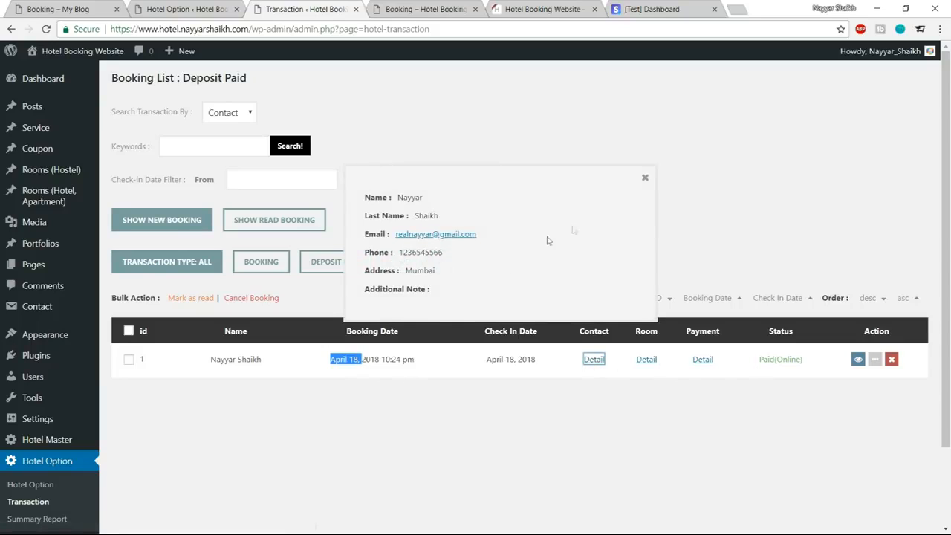
{"action": "left_click", "coordinate": [644, 178]}
{"action": "left_click", "coordinate": [645, 359]}
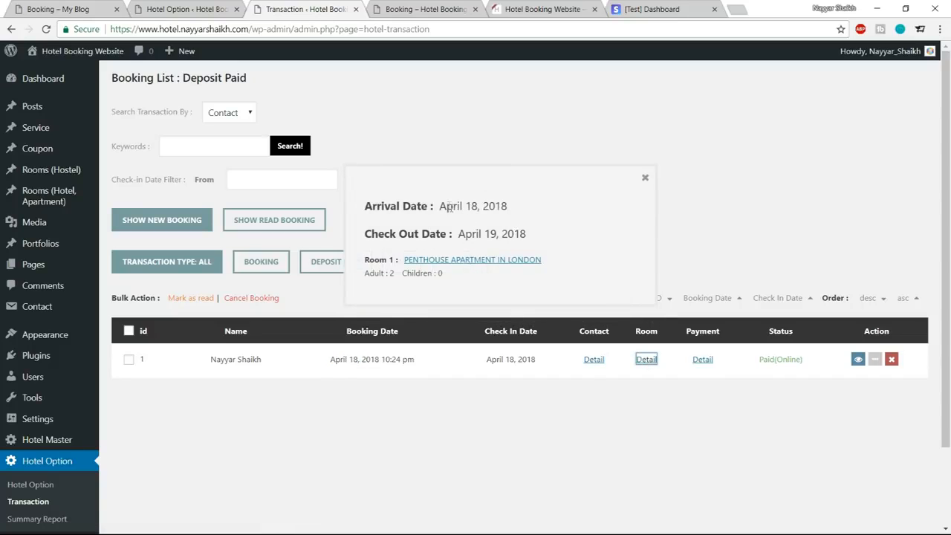
{"action": "left_click_drag", "start_coordinate": [440, 205], "coordinate": [540, 252]}
{"action": "left_click", "coordinate": [557, 252]}
View the booking's payment details, check the pay amount, and close the details.
{"action": "left_click", "coordinate": [703, 359]}
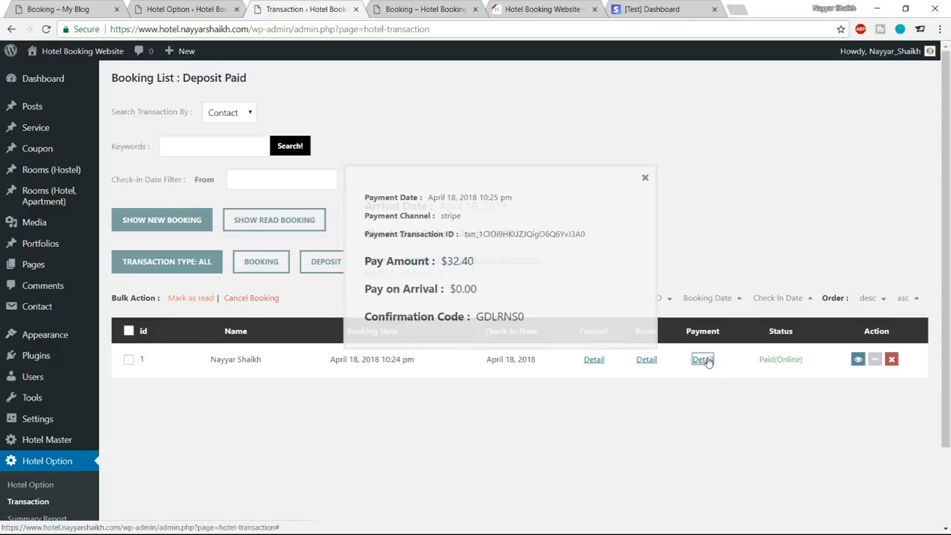
{"action": "left_click_drag", "start_coordinate": [446, 261], "coordinate": [477, 270]}
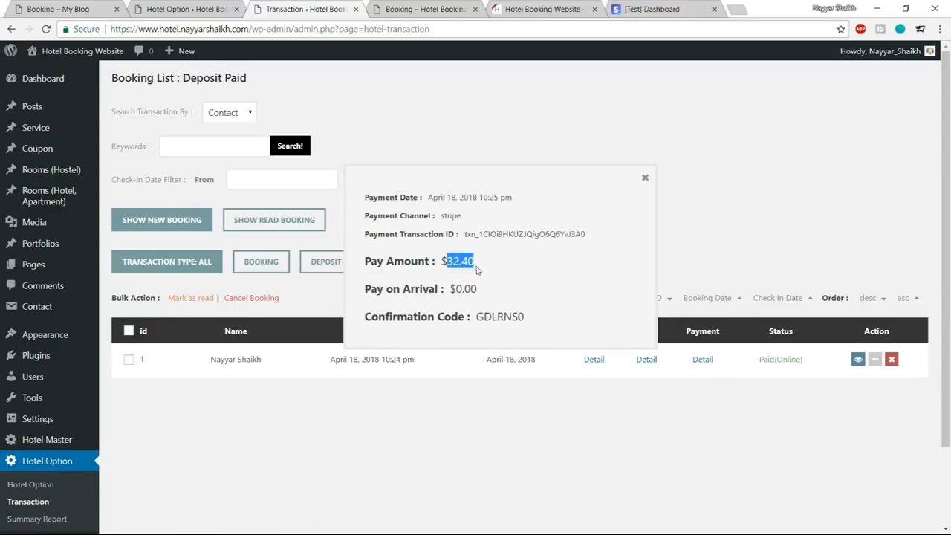
{"action": "left_click", "coordinate": [478, 270]}
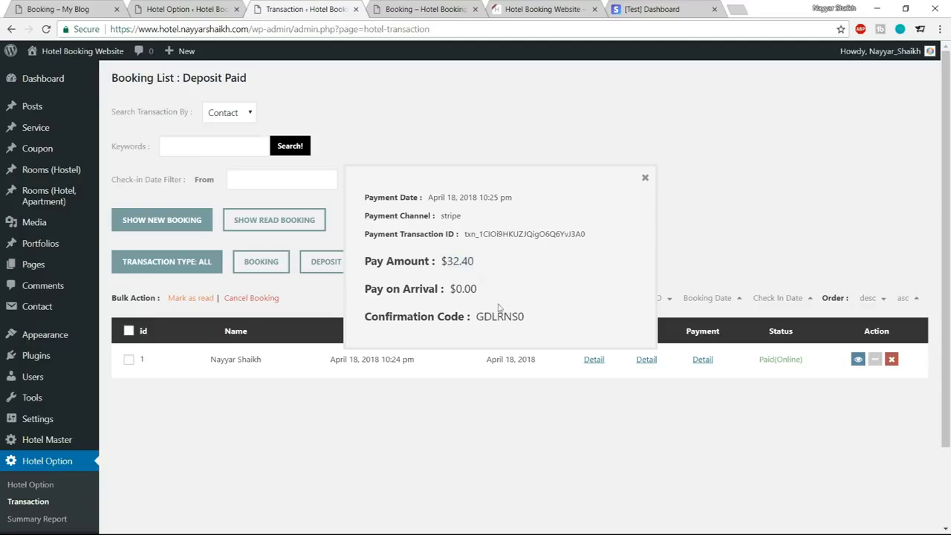
{"action": "left_click", "coordinate": [645, 181]}
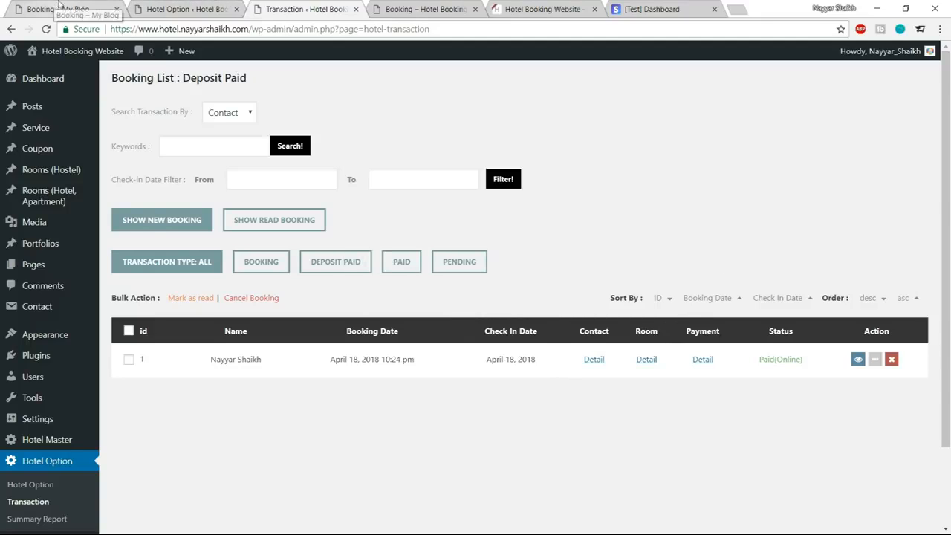
Create a new page titled "Contact Us" in the hotel site's admin and publish it.
{"action": "left_click", "coordinate": [423, 9]}
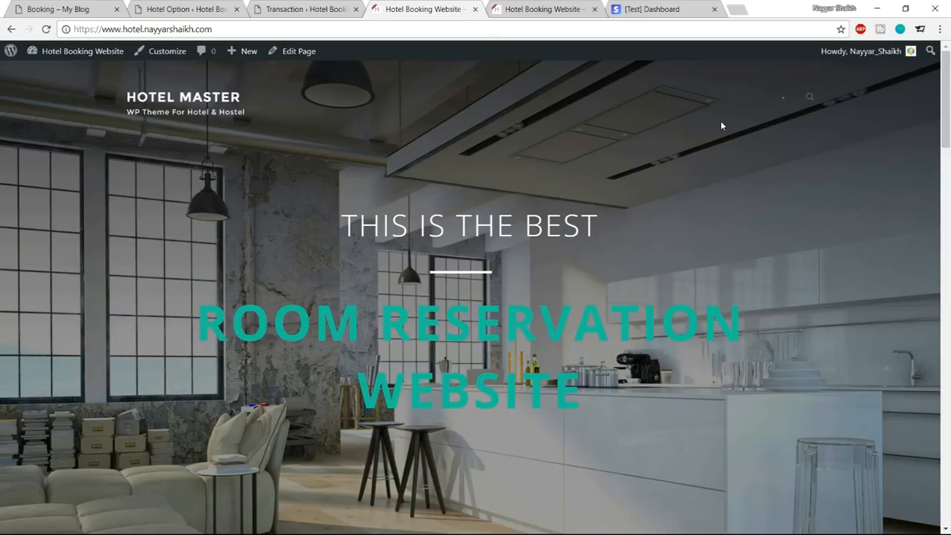
{"action": "left_click", "coordinate": [283, 8]}
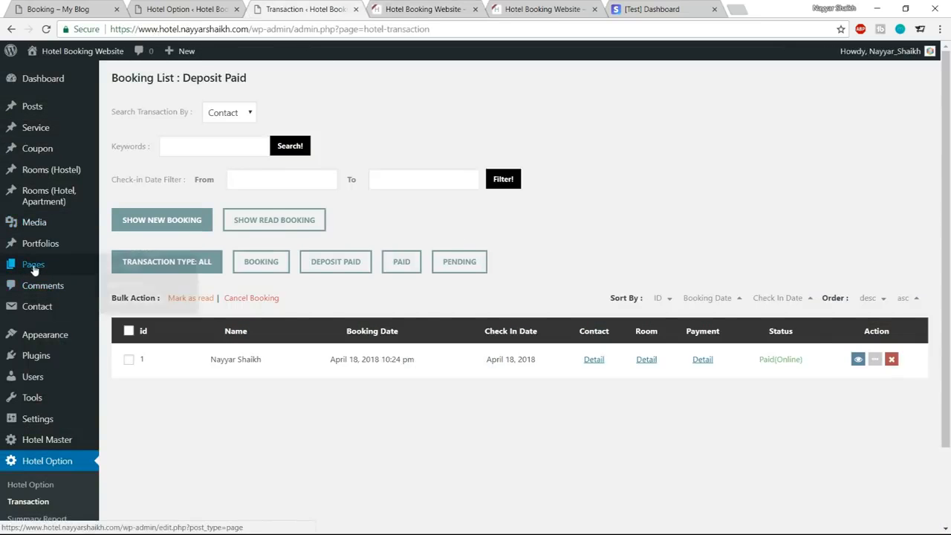
{"action": "mouse_move", "coordinate": [33, 268]}
{"action": "left_click", "coordinate": [126, 285]}
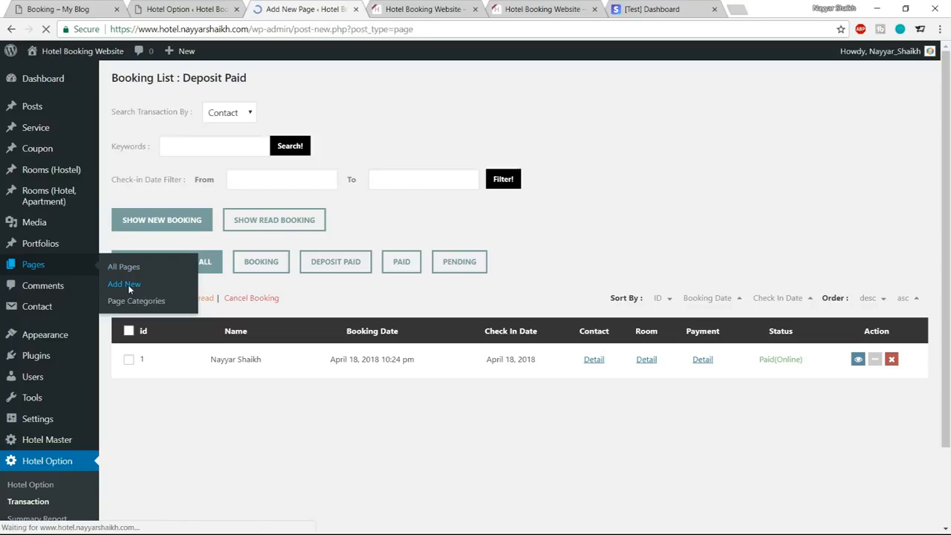
{"action": "type", "text": "Contac"}
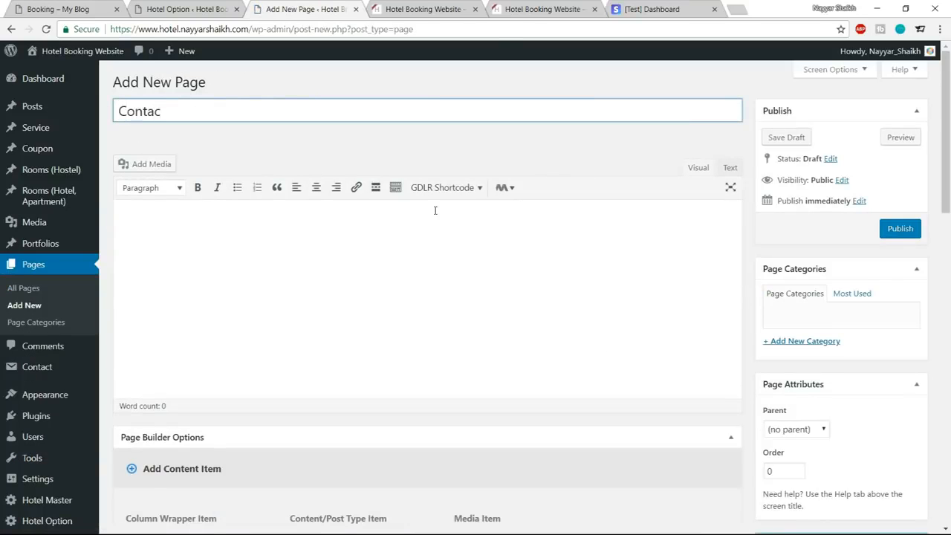
{"action": "type", "text": "t Us"}
{"action": "left_click", "coordinate": [897, 230]}
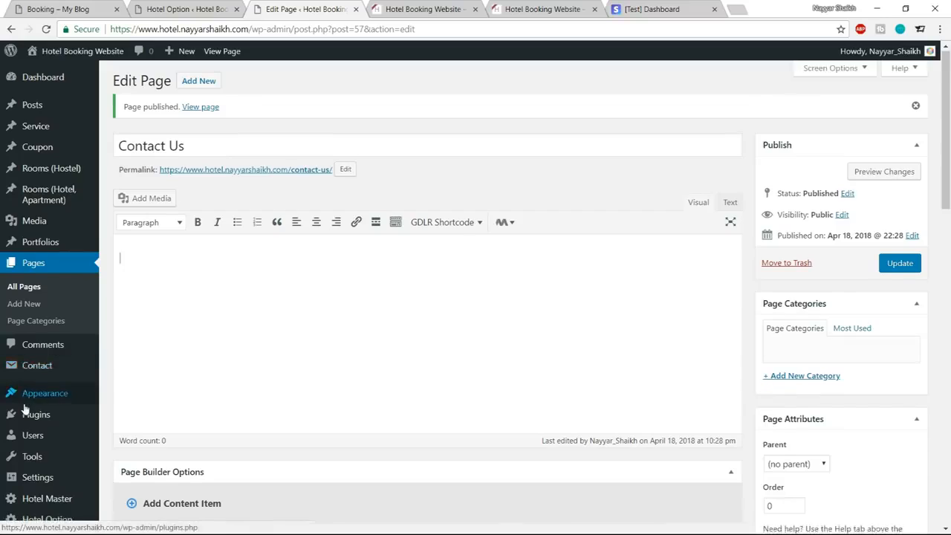
Install the WordPress importer from the site's import tools and run it.
{"action": "scroll", "coordinate": [15, 386], "scroll_direction": "down", "scroll_amount": 2}
{"action": "mouse_move", "coordinate": [26, 366]}
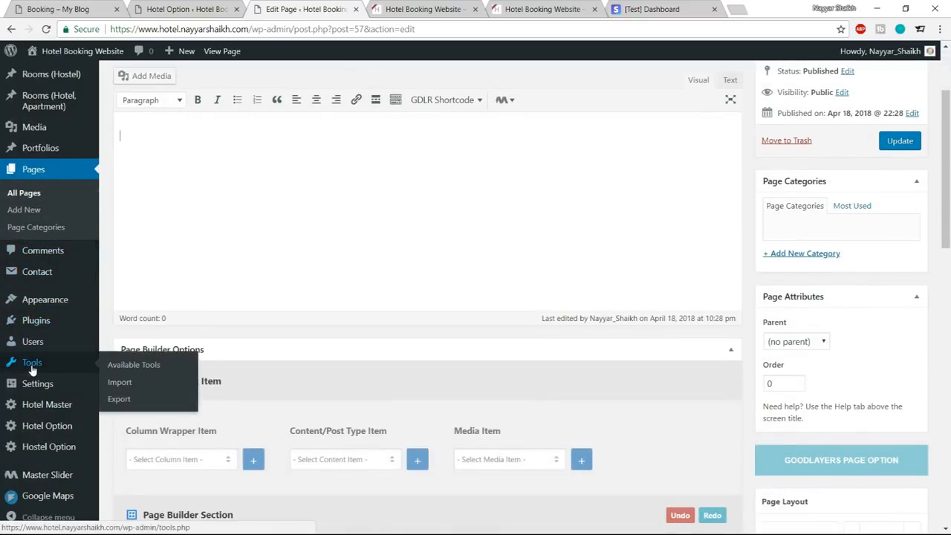
{"action": "left_click", "coordinate": [120, 383]}
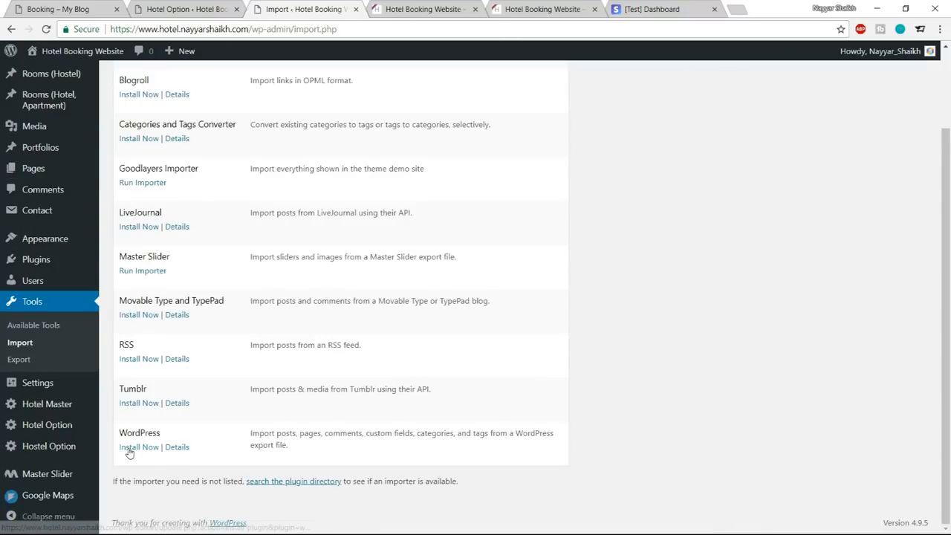
{"action": "left_click", "coordinate": [139, 448]}
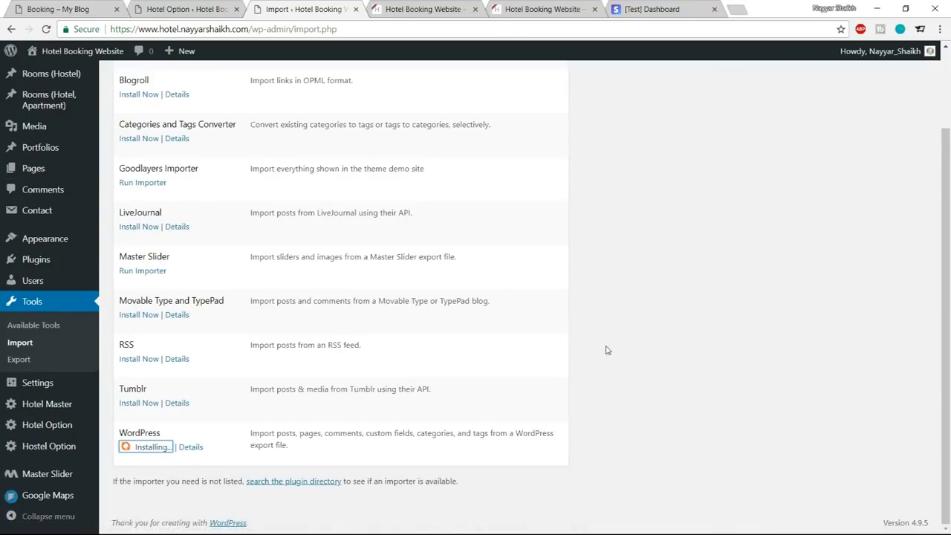
{"action": "left_click", "coordinate": [141, 474]}
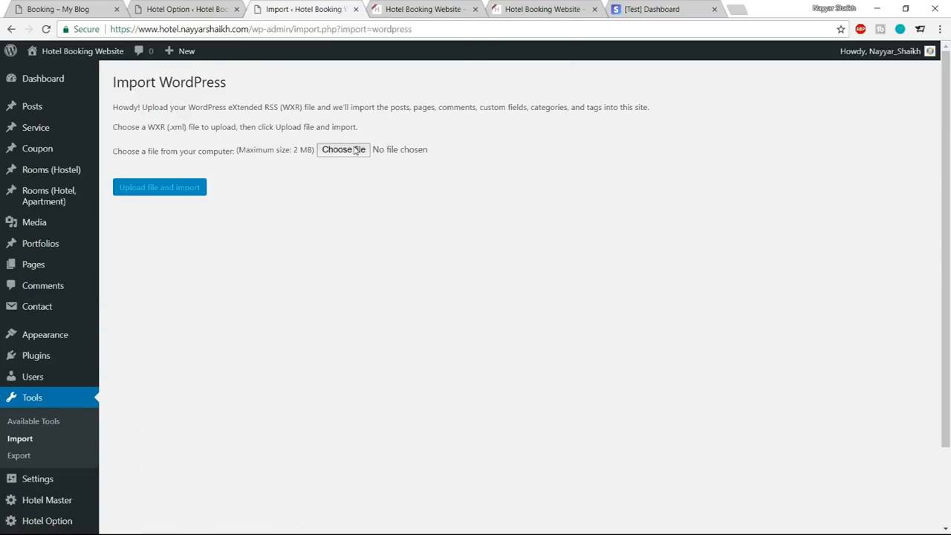
Upload the export file myblog.wordpress.2018-04-18 from the Media folder to the WordPress importer.
{"action": "left_click", "coordinate": [343, 150]}
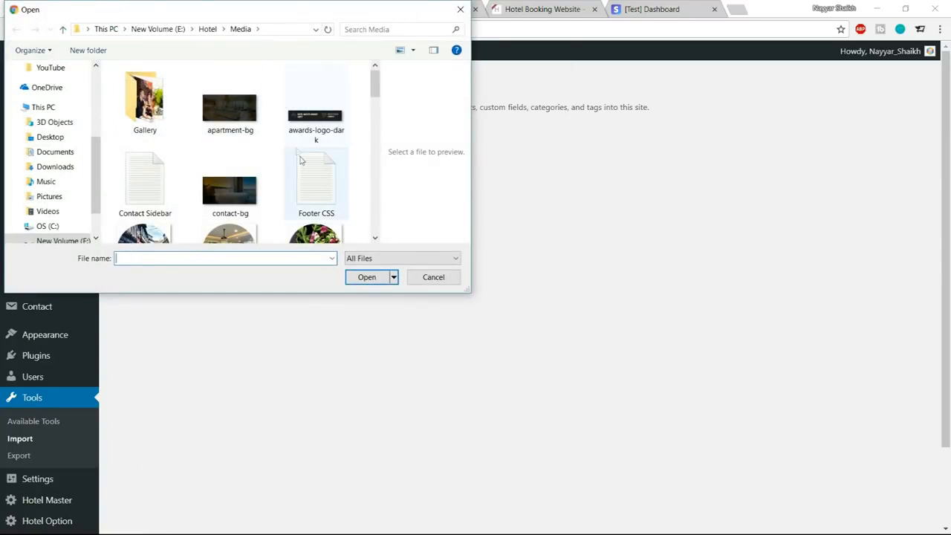
{"action": "scroll", "coordinate": [321, 182], "scroll_direction": "down", "scroll_amount": 3}
{"action": "scroll", "coordinate": [321, 182], "scroll_direction": "down", "scroll_amount": 2}
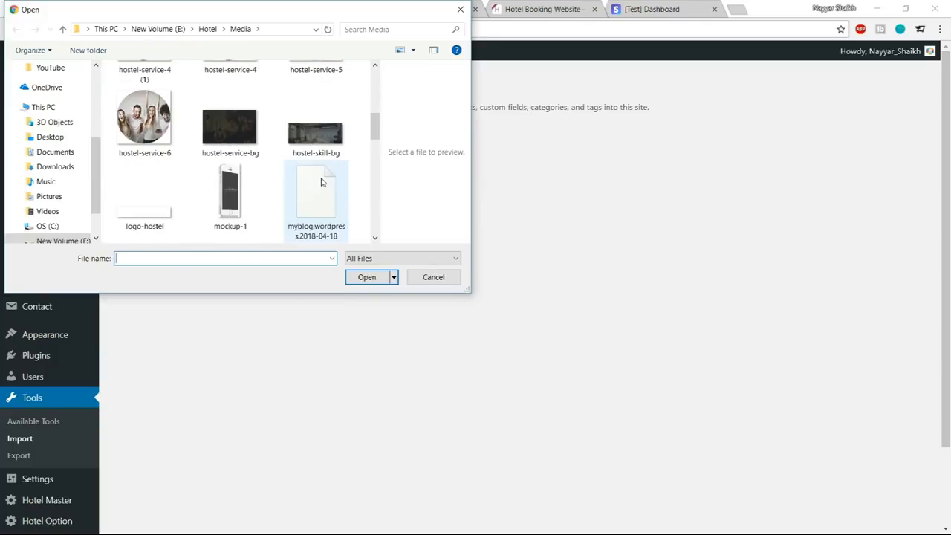
{"action": "left_click", "coordinate": [319, 160]}
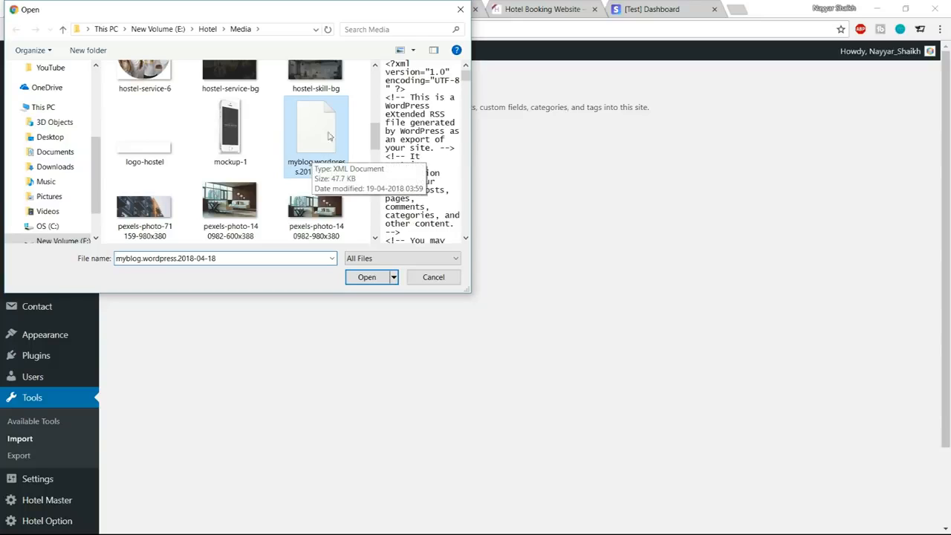
{"action": "left_click", "coordinate": [365, 280]}
{"action": "left_click", "coordinate": [186, 187]}
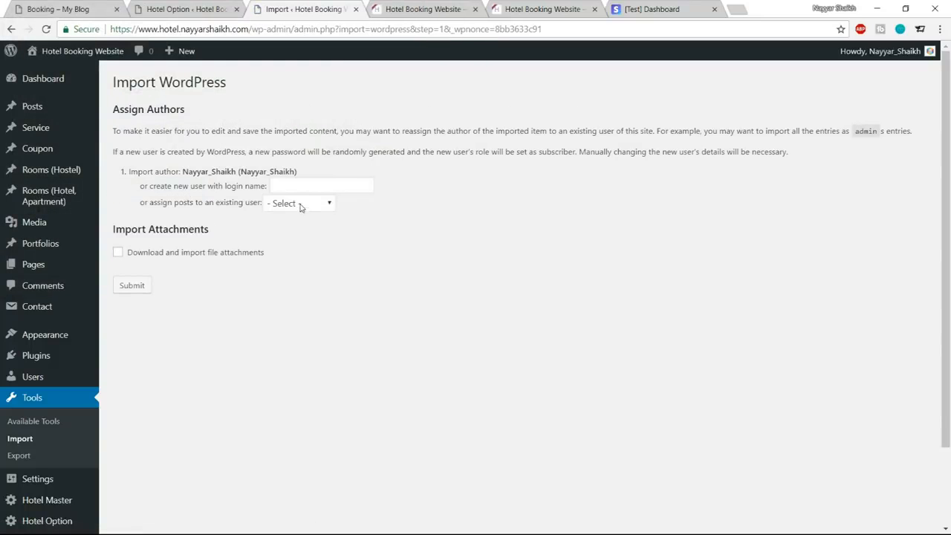
Assign the imported posts to the existing user account and submit the import.
{"action": "left_click", "coordinate": [301, 204]}
{"action": "left_click", "coordinate": [304, 233]}
{"action": "left_click", "coordinate": [140, 288]}
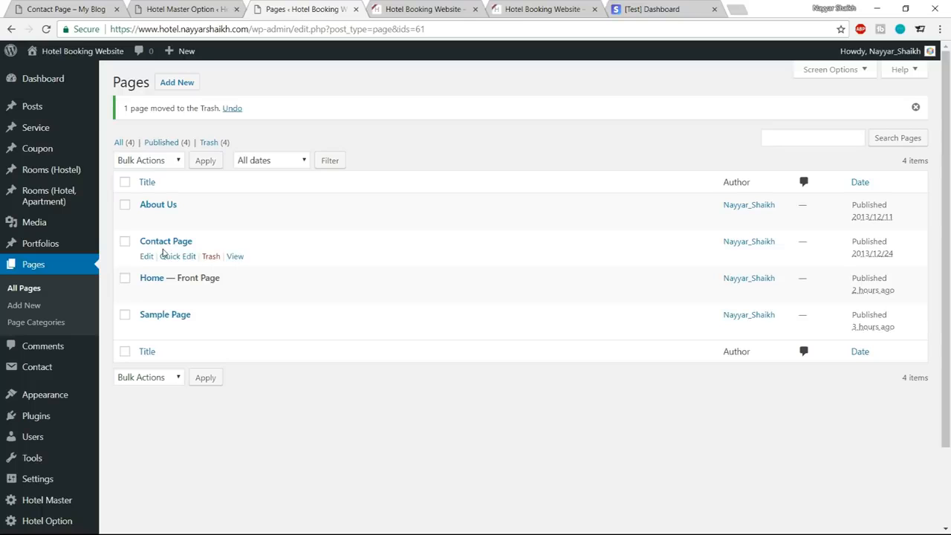
View the imported Contact Page in a new tab and examine its header, map and contact form.
{"action": "right_click", "coordinate": [237, 257]}
{"action": "left_click", "coordinate": [282, 265]}
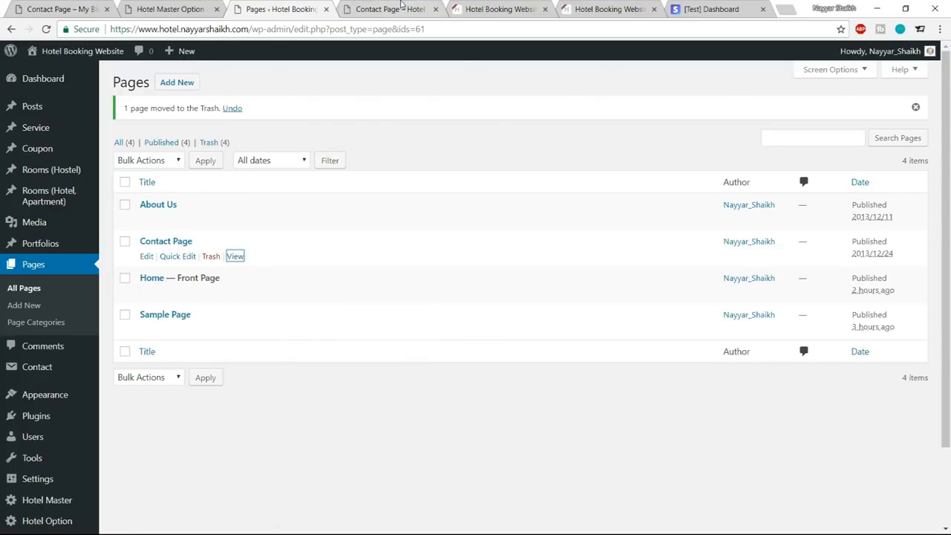
{"action": "left_click", "coordinate": [379, 9]}
{"action": "mouse_move", "coordinate": [946, 210]}
{"action": "left_mouse_down"}
{"action": "mouse_move", "coordinate": [950, 333]}
{"action": "mouse_move", "coordinate": [948, 211]}
{"action": "left_mouse_up"}
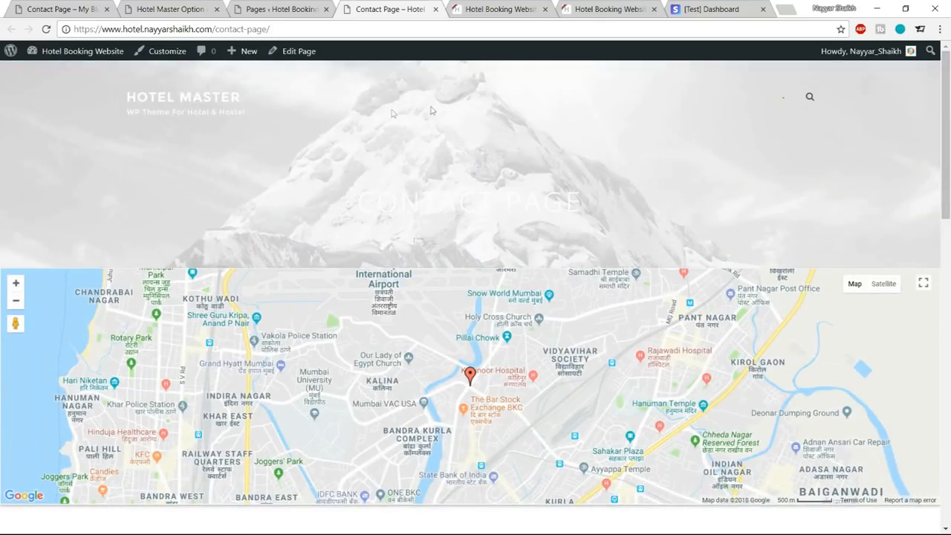
{"action": "left_click", "coordinate": [274, 9]}
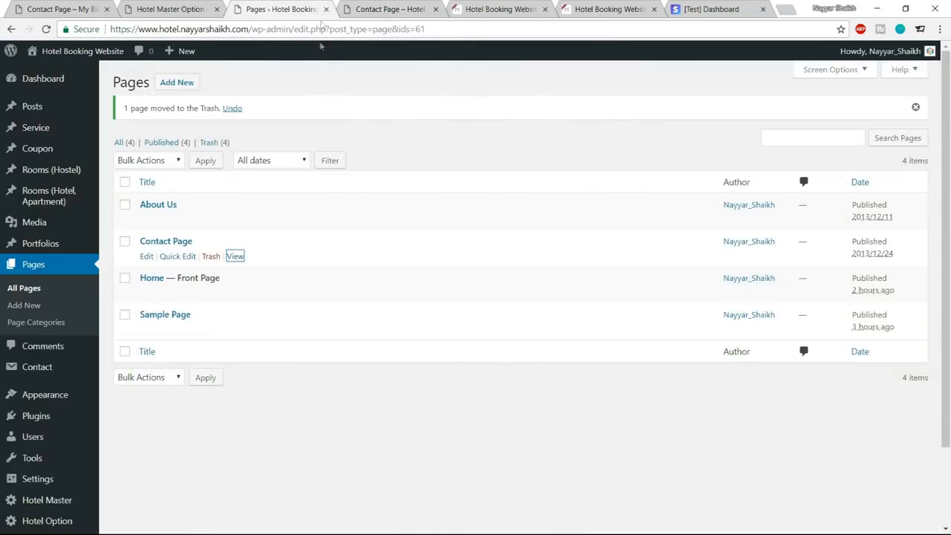
{"action": "left_click", "coordinate": [361, 9]}
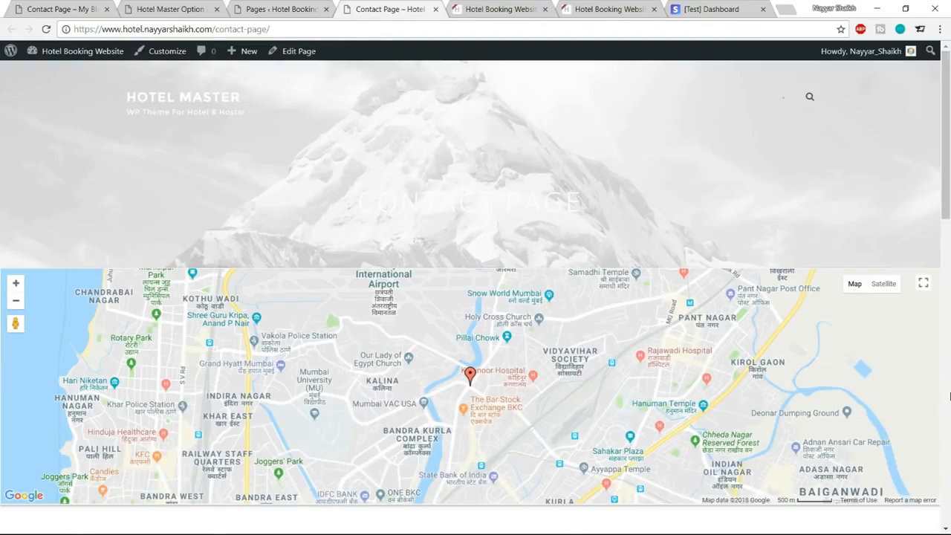
{"action": "scroll", "coordinate": [792, 369], "scroll_direction": "down", "scroll_amount": 3}
{"action": "scroll", "coordinate": [563, 176], "scroll_direction": "up", "scroll_amount": 2}
{"action": "scroll", "coordinate": [562, 176], "scroll_direction": "down", "scroll_amount": 4}
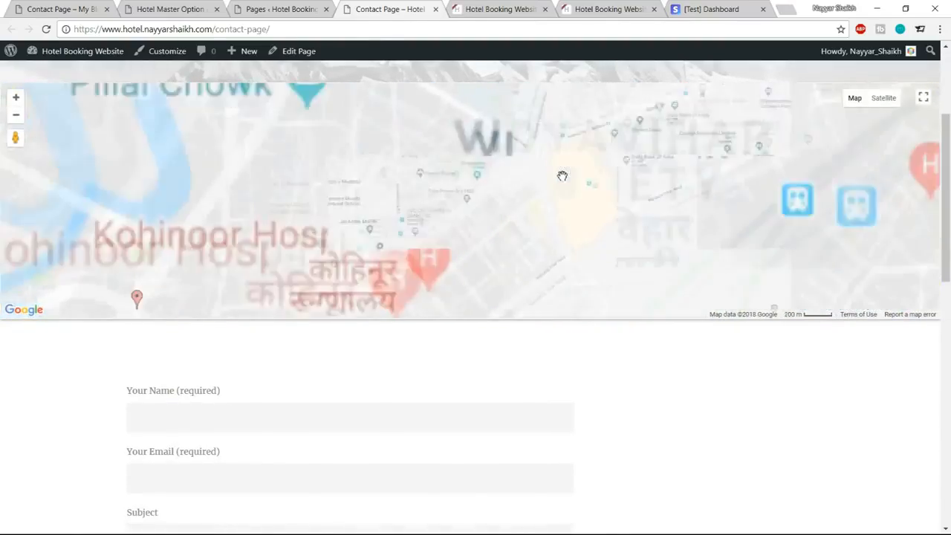
{"action": "scroll", "coordinate": [562, 176], "scroll_direction": "up", "scroll_amount": 1}
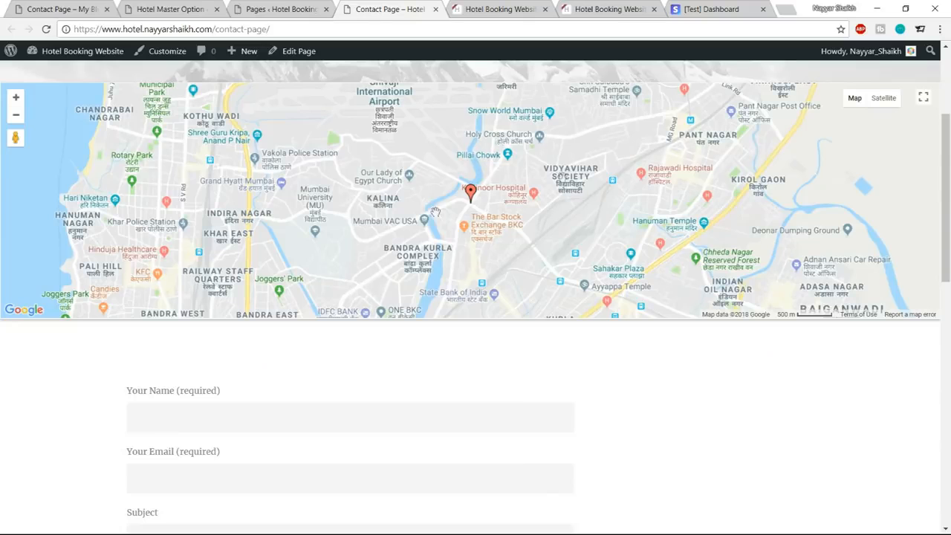
{"action": "scroll", "coordinate": [950, 426], "scroll_direction": "up", "scroll_amount": 1}
{"action": "scroll", "coordinate": [949, 426], "scroll_direction": "up", "scroll_amount": 2}
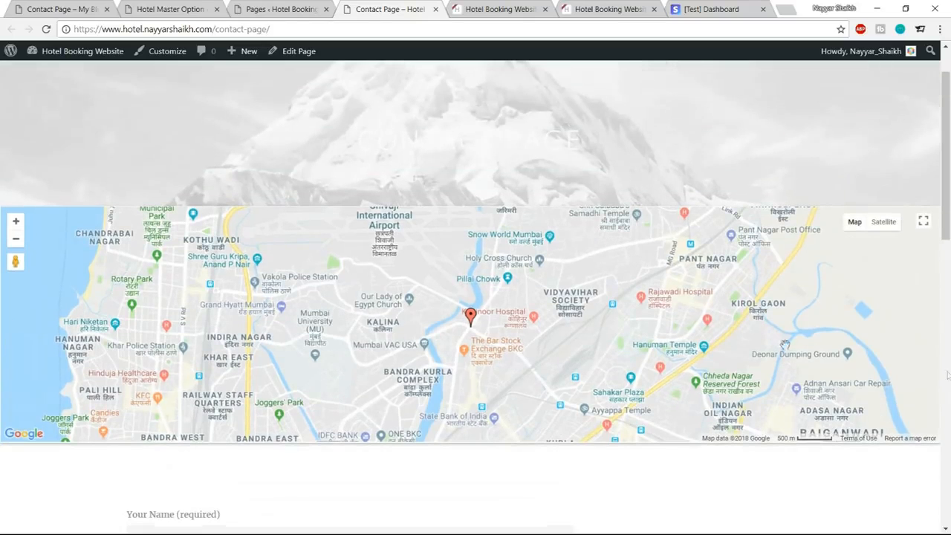
{"action": "scroll", "coordinate": [855, 124], "scroll_direction": "up", "scroll_amount": 1}
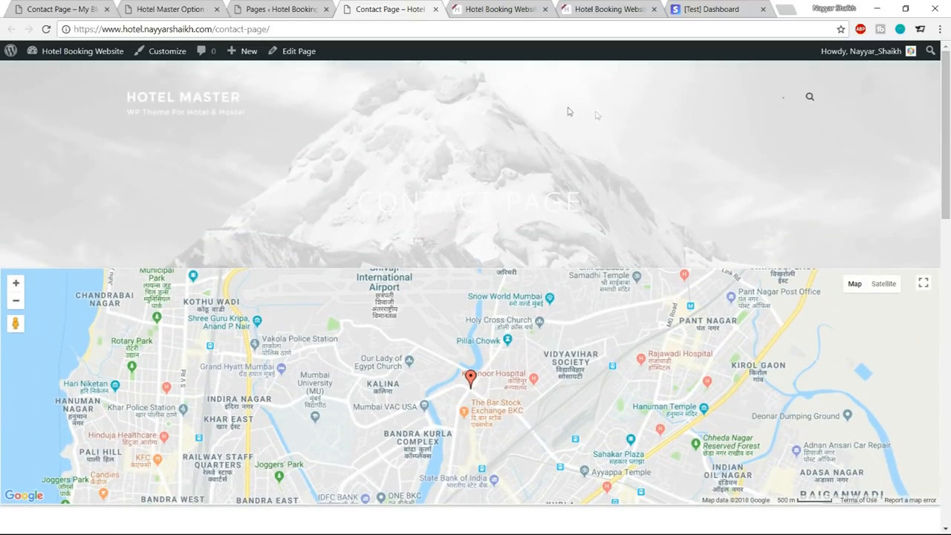
Open the Contact Page for editing in a separate tab placed before the live page, and look over the live contact form.
{"action": "middle_click", "coordinate": [299, 52]}
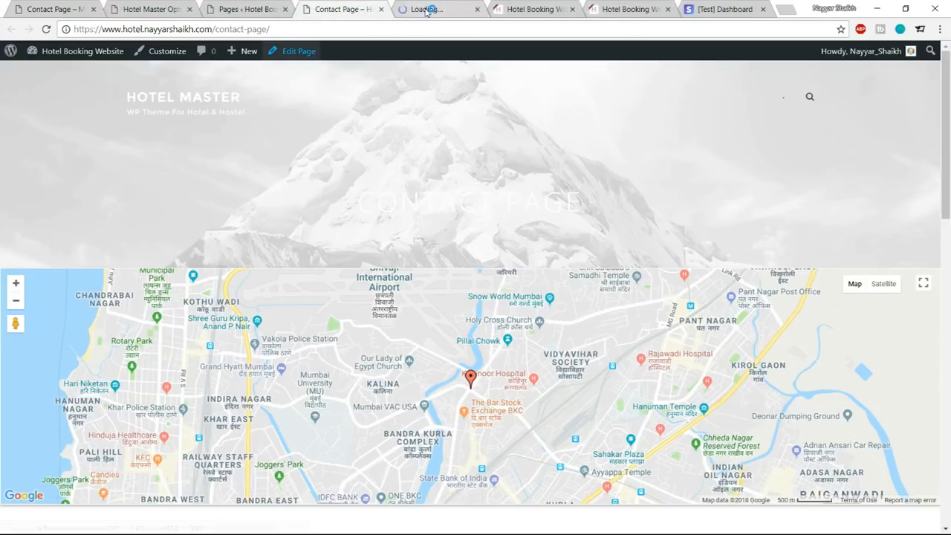
{"action": "left_click_drag", "start_coordinate": [427, 10], "coordinate": [347, 9]}
{"action": "left_click", "coordinate": [439, 9]}
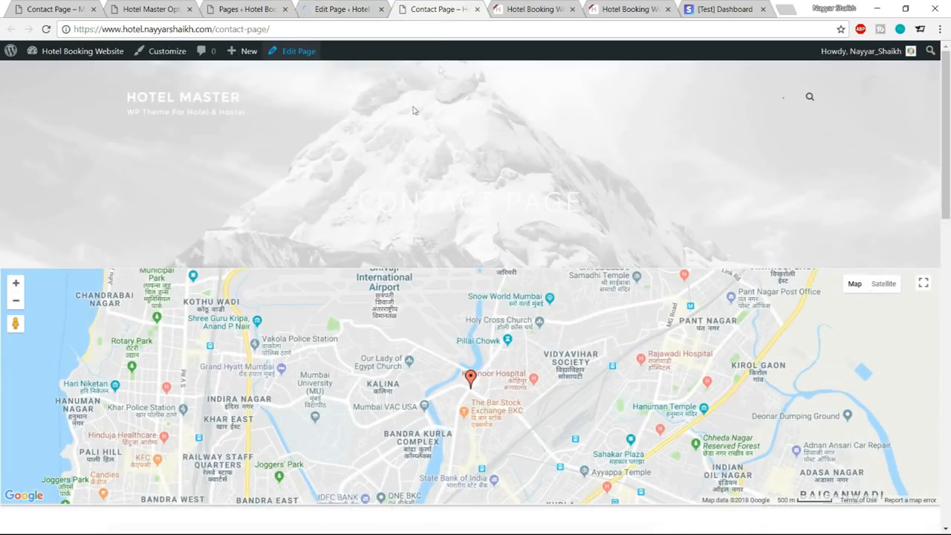
{"action": "scroll", "coordinate": [438, 69], "scroll_direction": "down", "scroll_amount": 2}
{"action": "left_click", "coordinate": [365, 6]}
{"action": "left_click", "coordinate": [454, 6]}
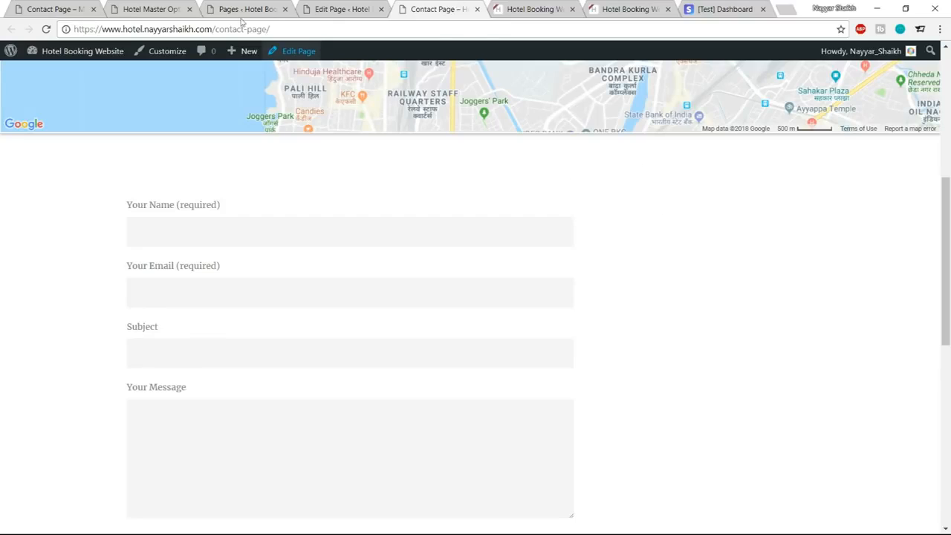
Examine the sidebar beside the contact form on the My Blog reference site, especially the Before Contacting Us section.
{"action": "left_click", "coordinate": [61, 8]}
{"action": "scroll", "coordinate": [842, 305], "scroll_direction": "up", "scroll_amount": 6}
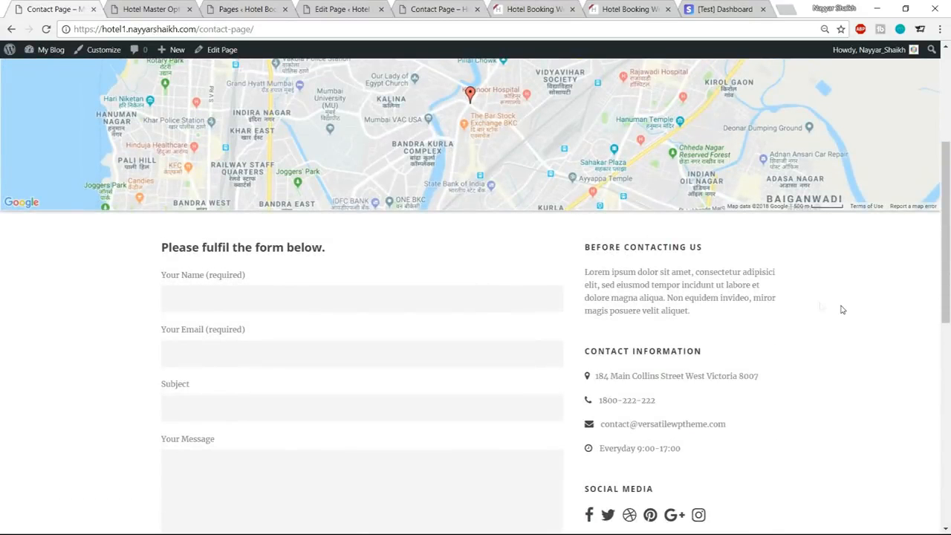
{"action": "left_click_drag", "start_coordinate": [587, 242], "coordinate": [706, 339]}
{"action": "left_click", "coordinate": [709, 340]}
{"action": "scroll", "coordinate": [637, 269], "scroll_direction": "down", "scroll_amount": 2}
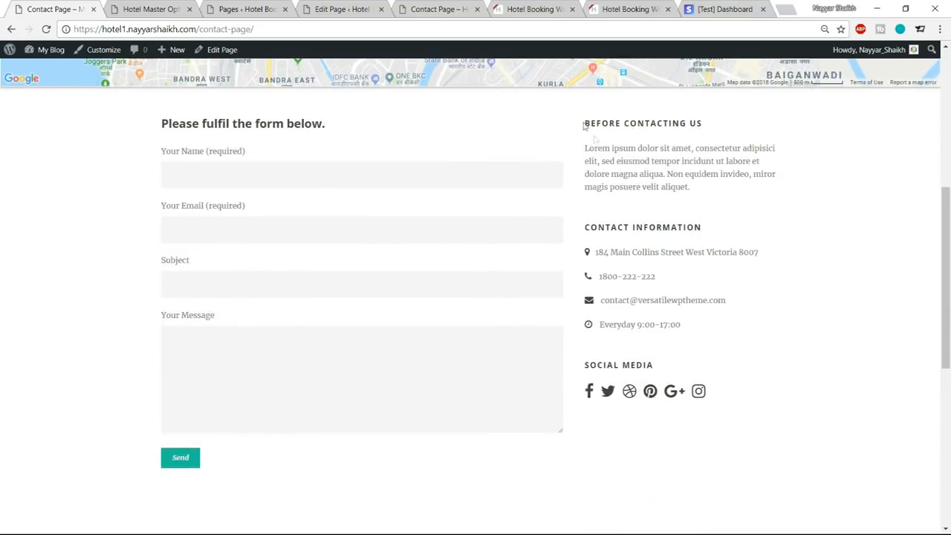
{"action": "left_click_drag", "start_coordinate": [592, 148], "coordinate": [663, 187]}
{"action": "left_click", "coordinate": [676, 220]}
Compare the hotel site's live contact form area with the right sidebar selection in the Contact Page's layout settings.
{"action": "left_click", "coordinate": [364, 6]}
{"action": "left_click", "coordinate": [446, 8]}
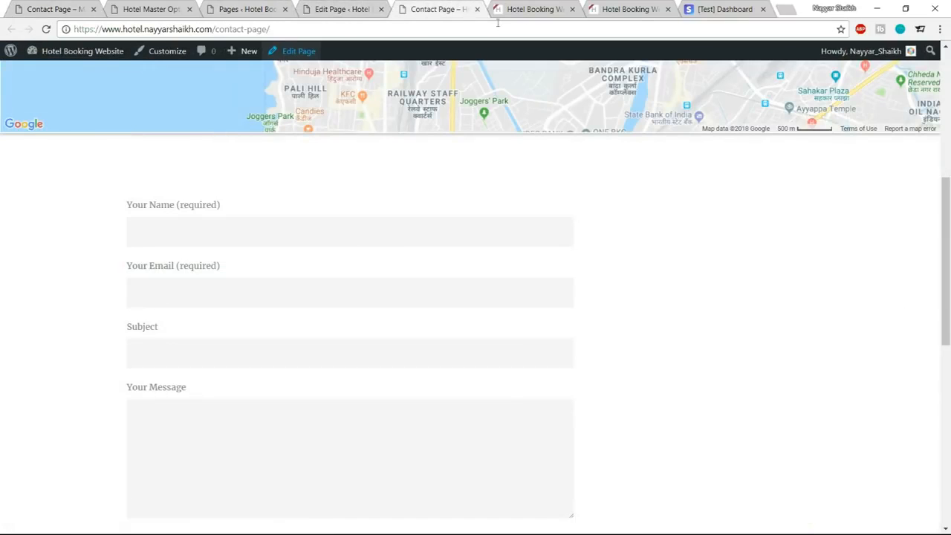
{"action": "scroll", "coordinate": [691, 297], "scroll_direction": "down", "scroll_amount": 3}
{"action": "left_click", "coordinate": [338, 9]}
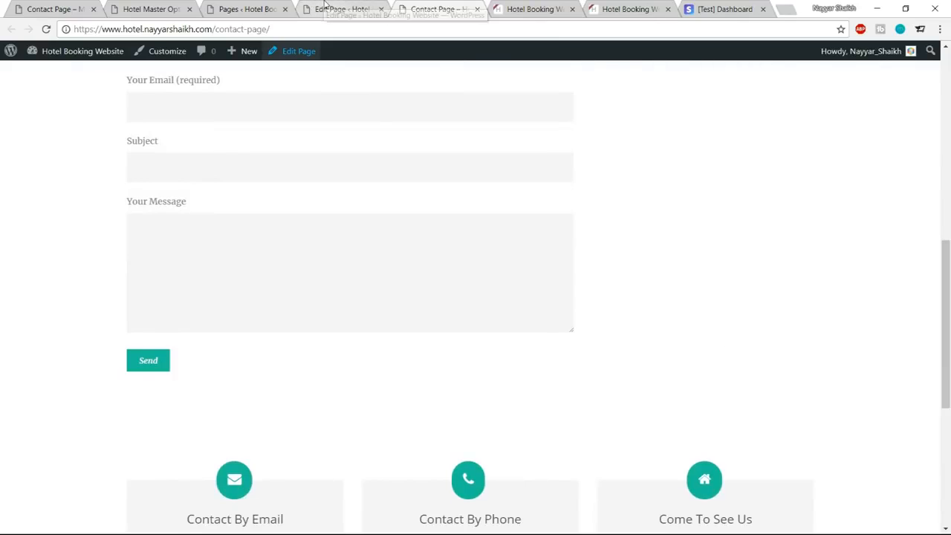
{"action": "scroll", "coordinate": [371, 239], "scroll_direction": "up", "scroll_amount": 3}
{"action": "scroll", "coordinate": [855, 210], "scroll_direction": "down", "scroll_amount": 5}
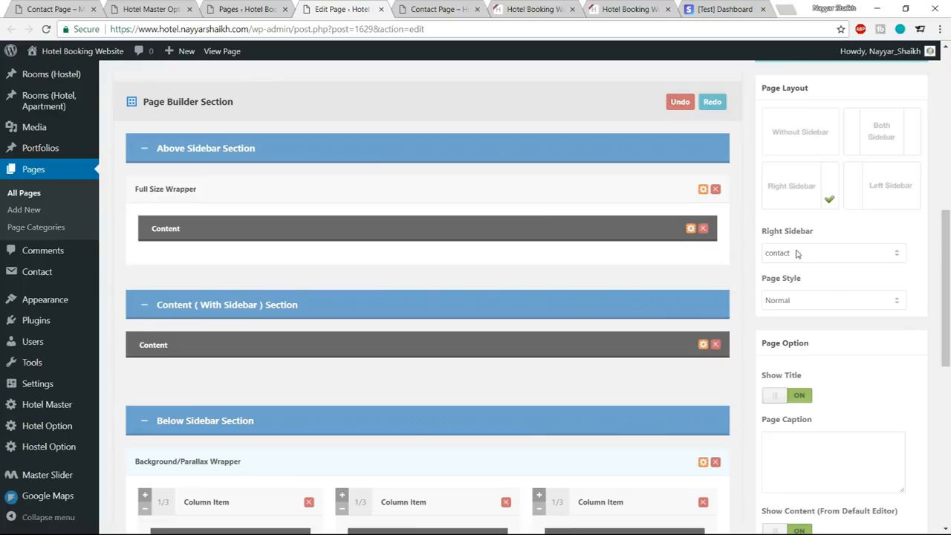
{"action": "left_click_drag", "start_coordinate": [763, 235], "coordinate": [825, 236]}
{"action": "left_click", "coordinate": [820, 256]}
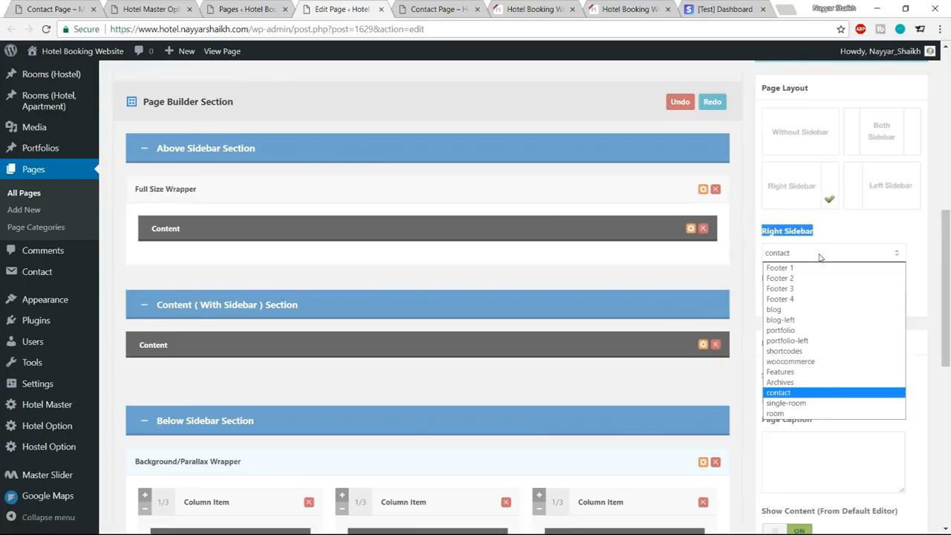
{"action": "left_click", "coordinate": [820, 257]}
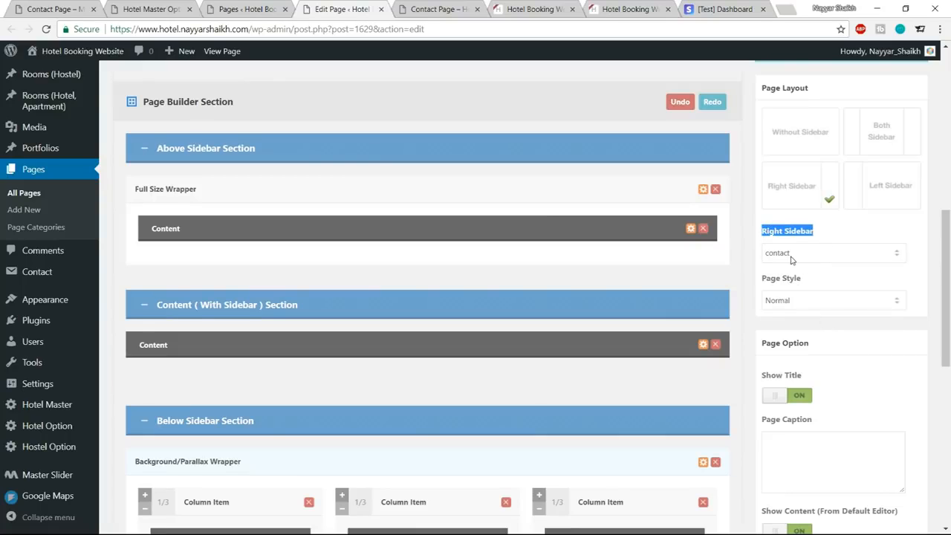
{"action": "left_click", "coordinate": [840, 232]}
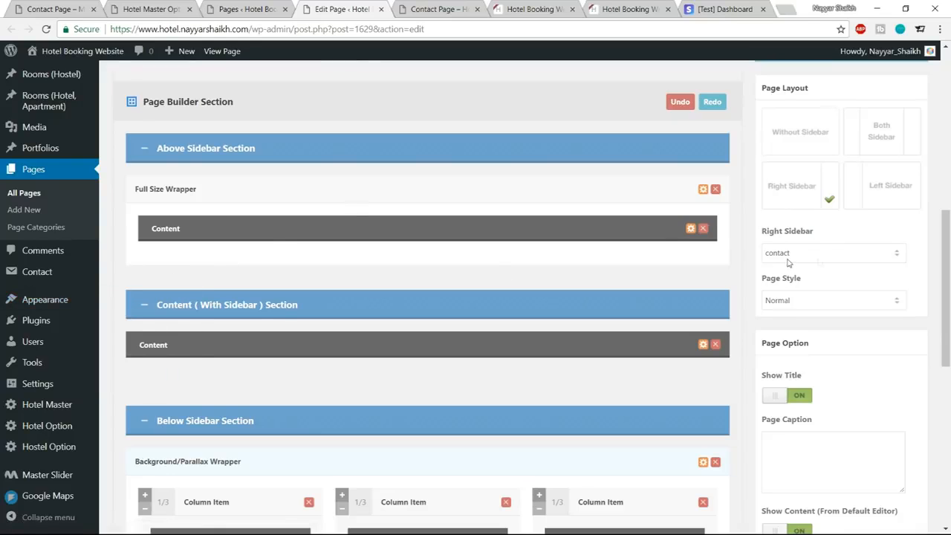
Add a Text widget to the contact widget area of the hotel site.
{"action": "mouse_move", "coordinate": [26, 299]}
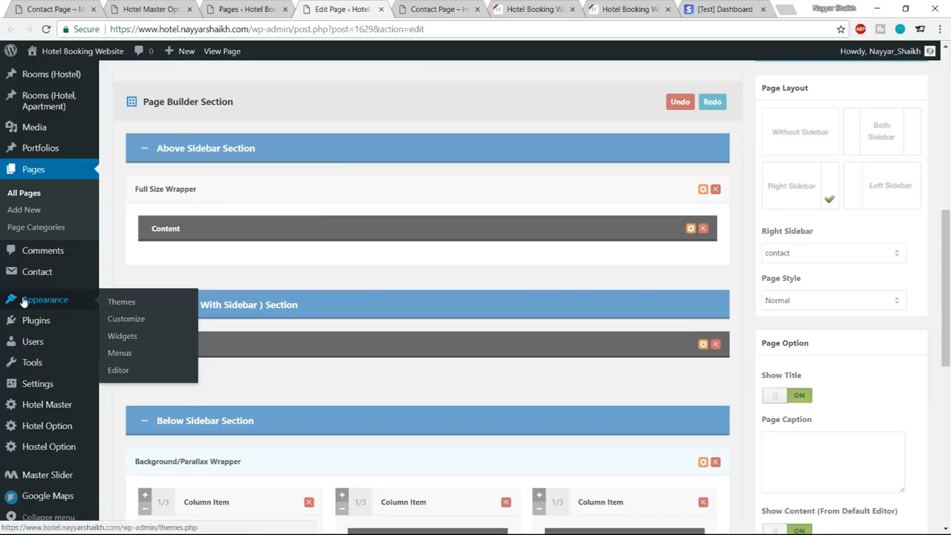
{"action": "left_click", "coordinate": [137, 335]}
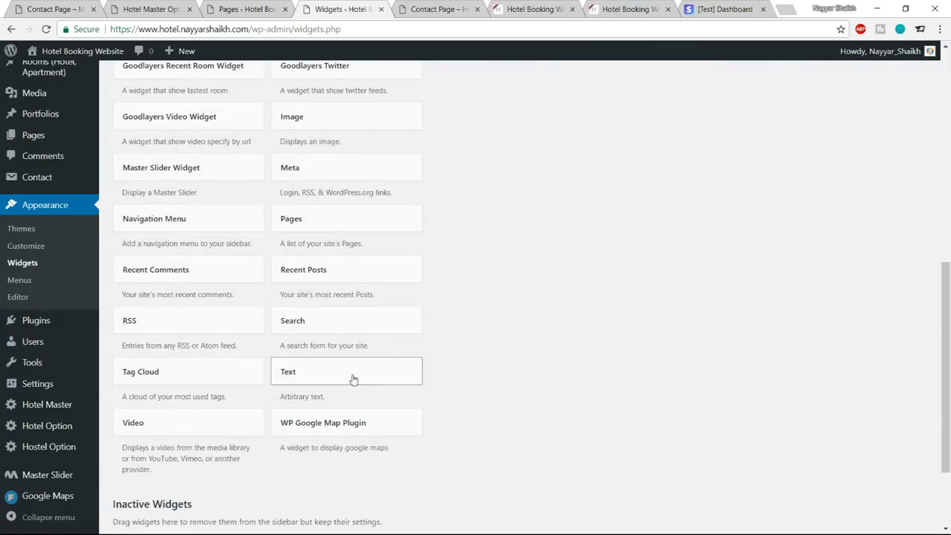
{"action": "left_click", "coordinate": [352, 379]}
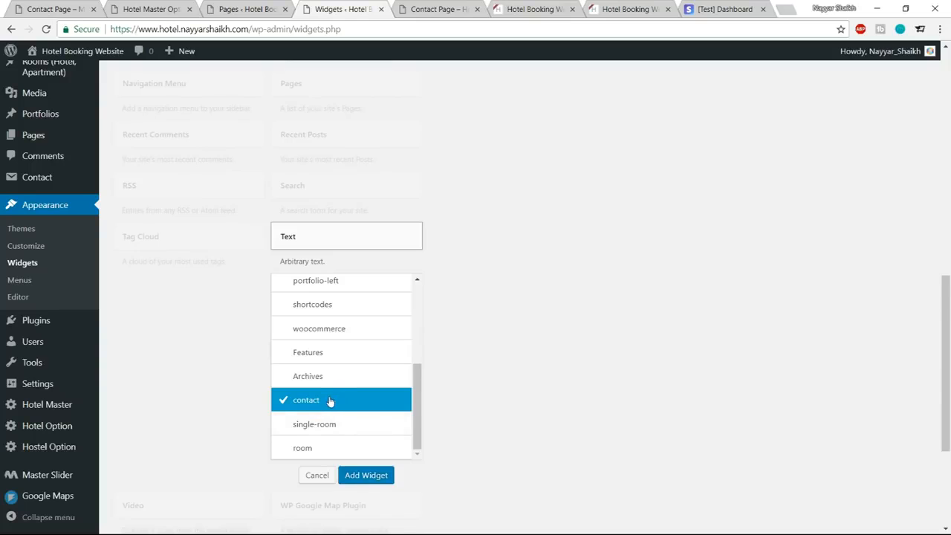
{"action": "left_click", "coordinate": [384, 478]}
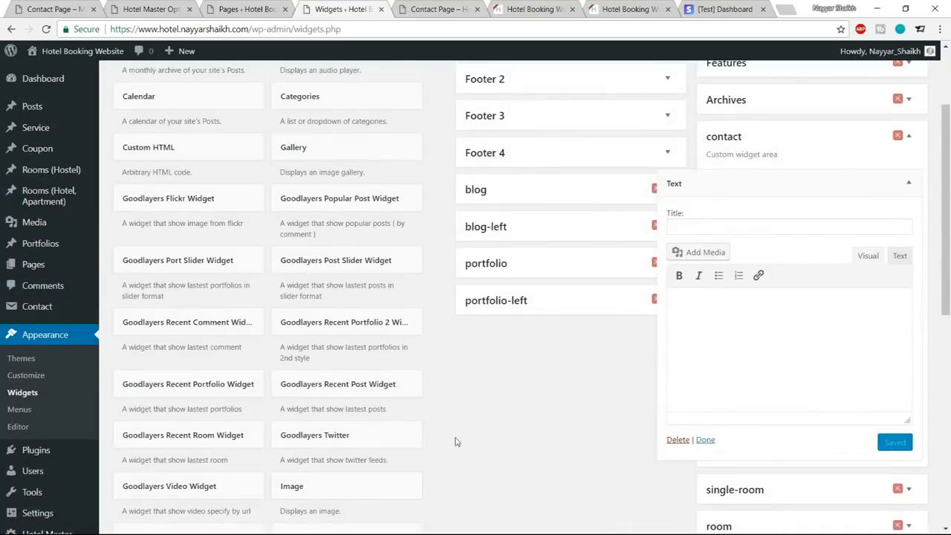
Copy the lorem ipsum paragraph under Before Contacting Us on the reference site into the Text widget's content in Text mode.
{"action": "left_click", "coordinate": [63, 9]}
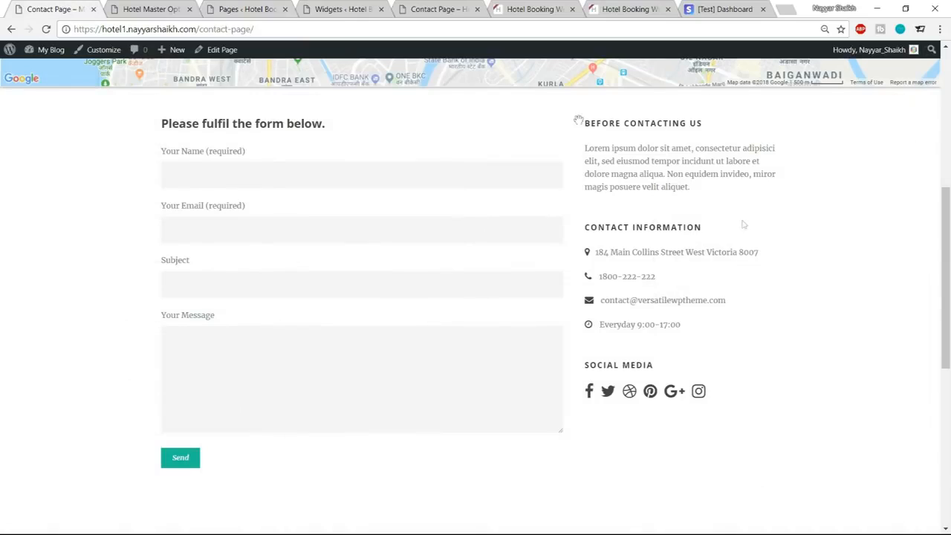
{"action": "left_click_drag", "start_coordinate": [695, 189], "coordinate": [578, 130]}
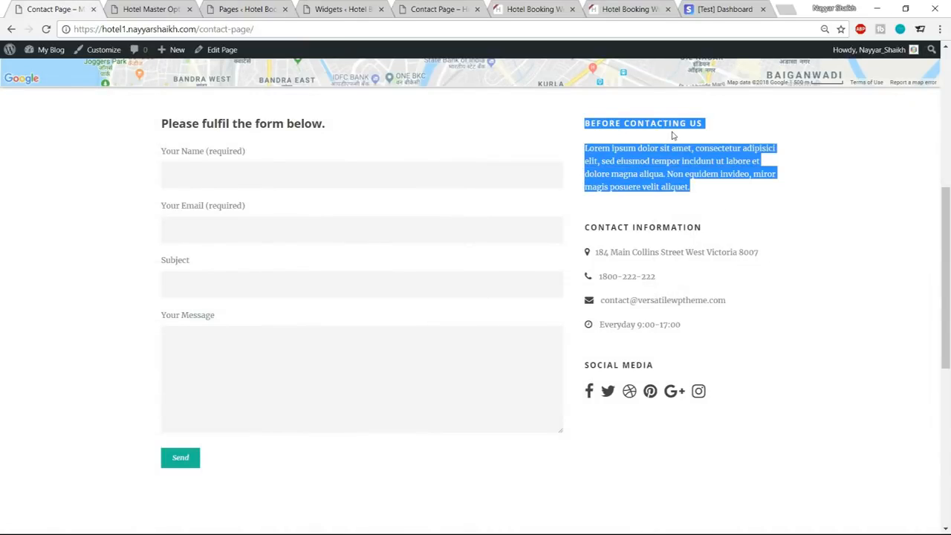
{"action": "left_click", "coordinate": [715, 191]}
{"action": "left_click_drag", "start_coordinate": [715, 191], "coordinate": [585, 148]}
{"action": "left_click", "coordinate": [586, 147]}
{"action": "triple_click", "coordinate": [586, 147]}
{"action": "key", "text": "ctrl+c"}
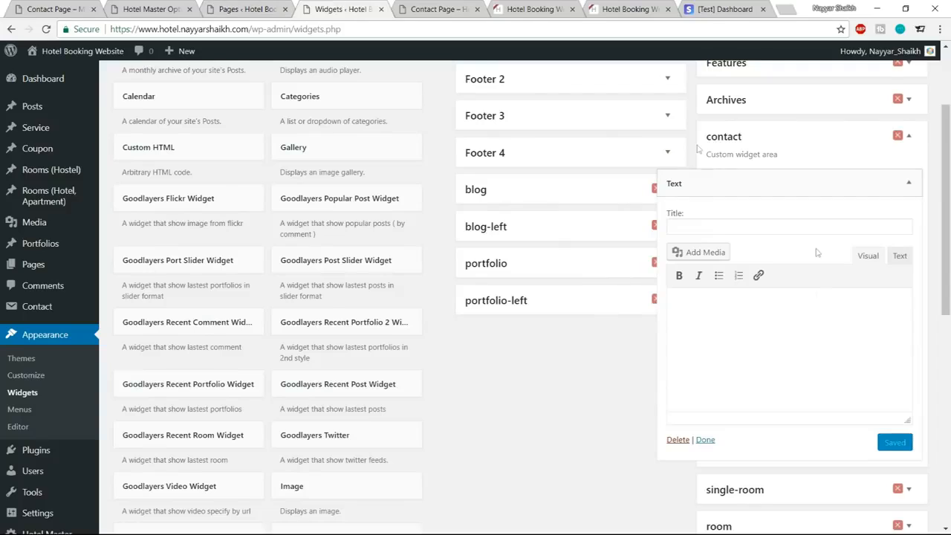
{"action": "left_click", "coordinate": [897, 255]}
{"action": "left_click", "coordinate": [823, 329]}
{"action": "key", "text": "ctrl+v"}
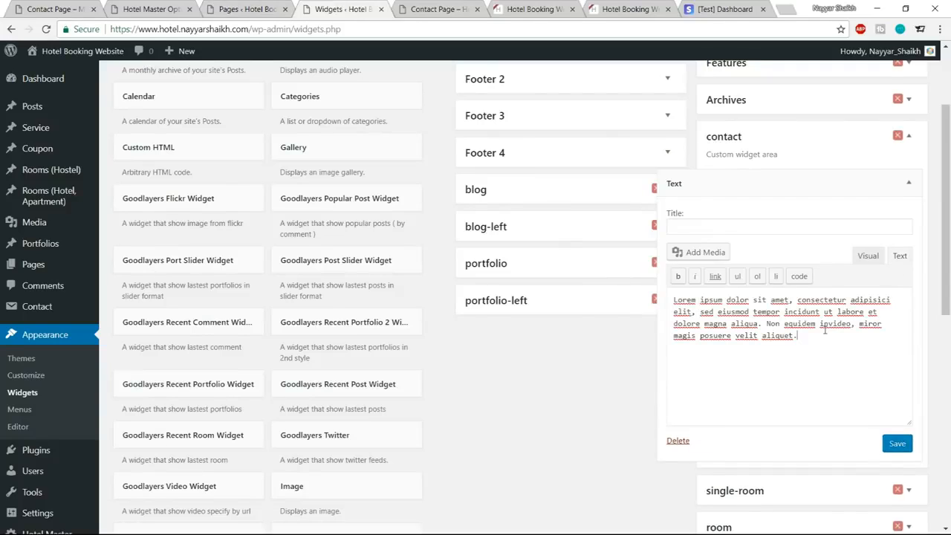
Title the Text widget BEFORE CONTACTING US using the reference site's heading, then save and collapse it.
{"action": "left_click", "coordinate": [737, 227]}
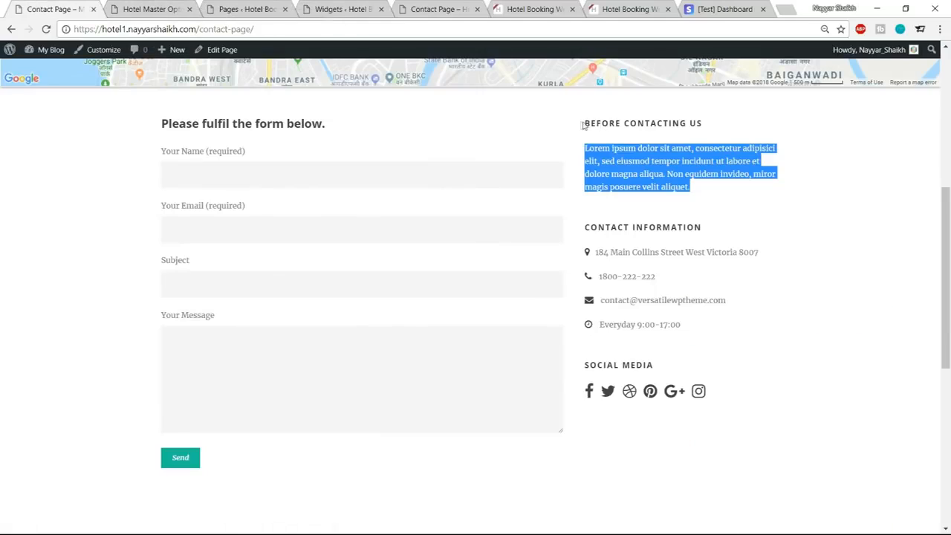
{"action": "left_click_drag", "start_coordinate": [583, 126], "coordinate": [709, 128]}
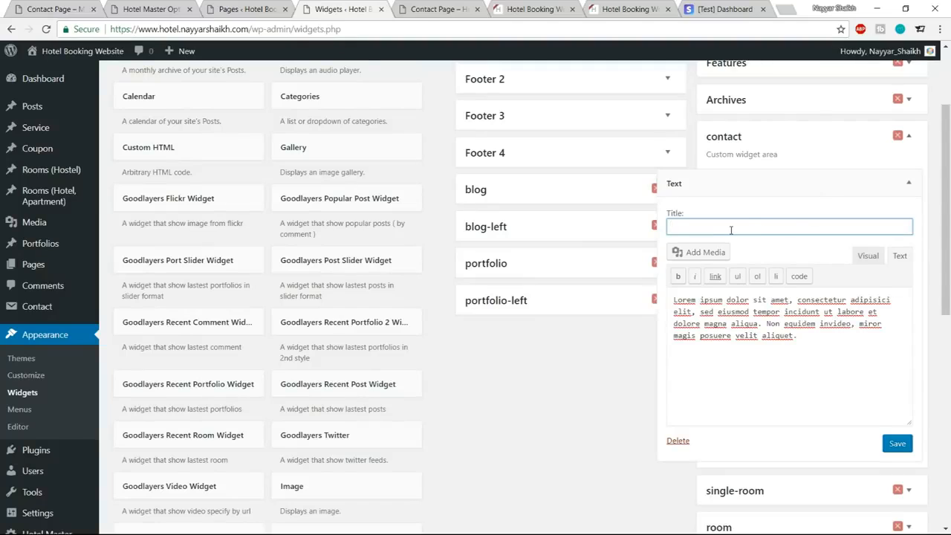
{"action": "type", "text": "BEFORE CONTACTING US"}
{"action": "left_click", "coordinate": [896, 446]}
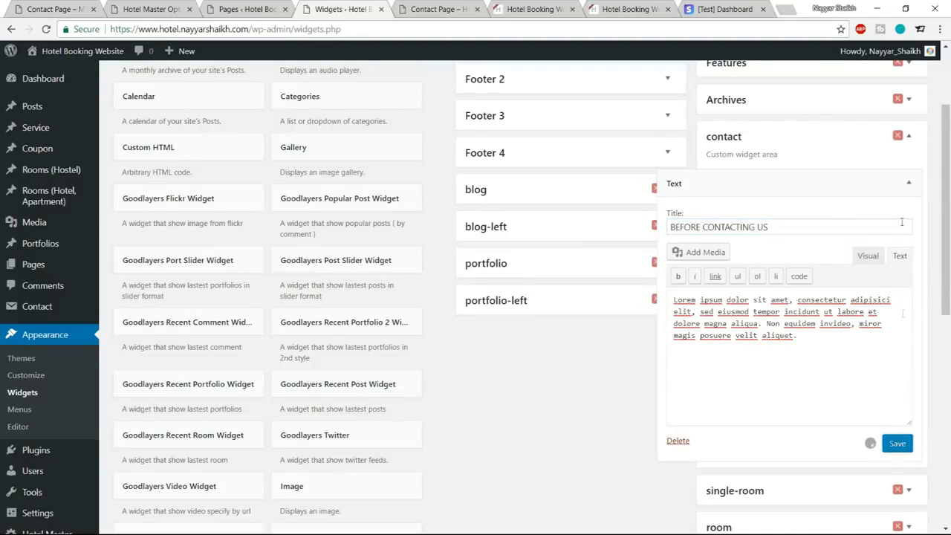
{"action": "left_click", "coordinate": [917, 183]}
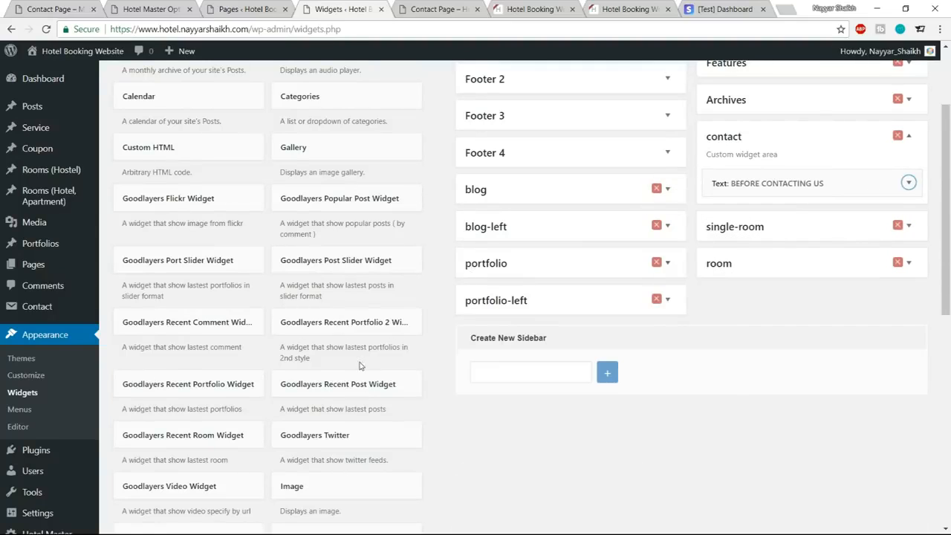
Add a second Text widget to the contact widget area, below Before Contacting Us.
{"action": "scroll", "coordinate": [364, 356], "scroll_direction": "down", "scroll_amount": 6}
{"action": "scroll", "coordinate": [368, 379], "scroll_direction": "down", "scroll_amount": 1}
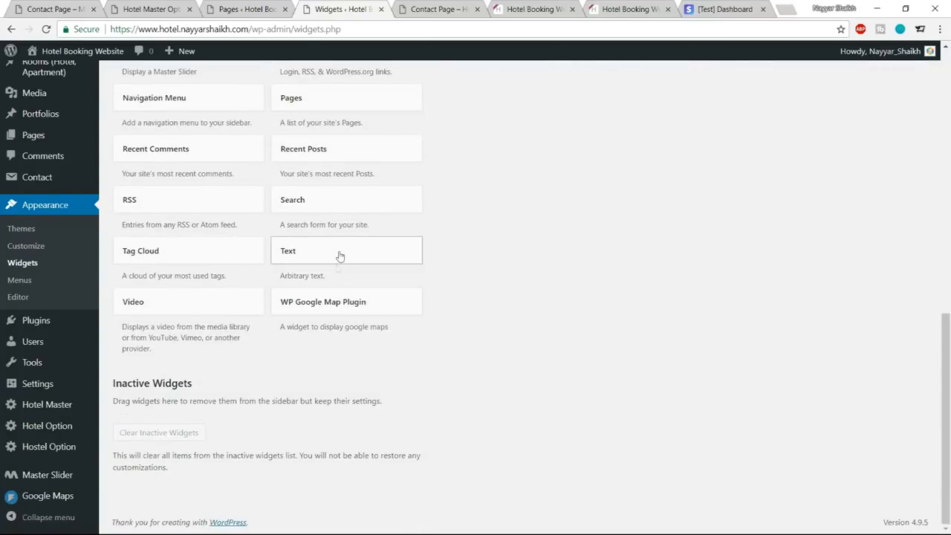
{"action": "left_click", "coordinate": [337, 257]}
{"action": "scroll", "coordinate": [327, 402], "scroll_direction": "down", "scroll_amount": 5}
{"action": "left_click", "coordinate": [324, 421]}
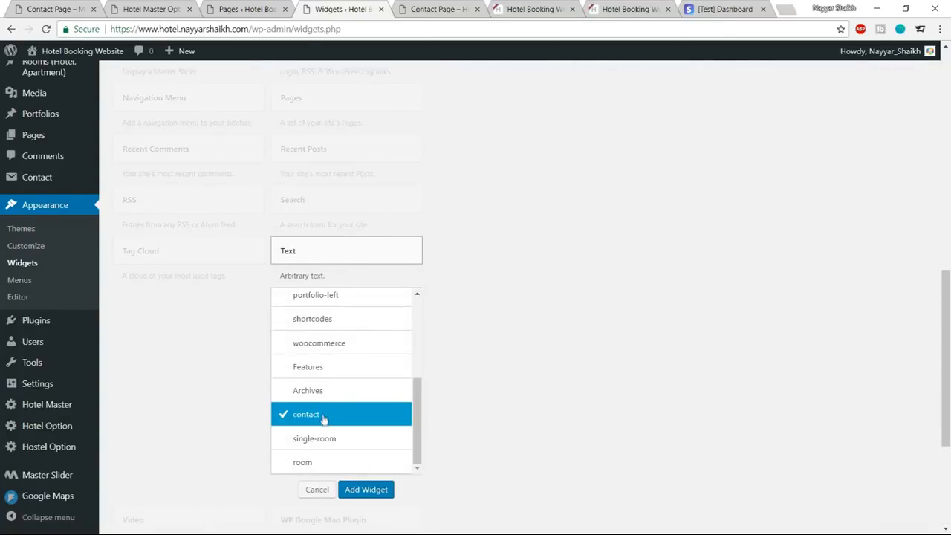
{"action": "left_click", "coordinate": [384, 490]}
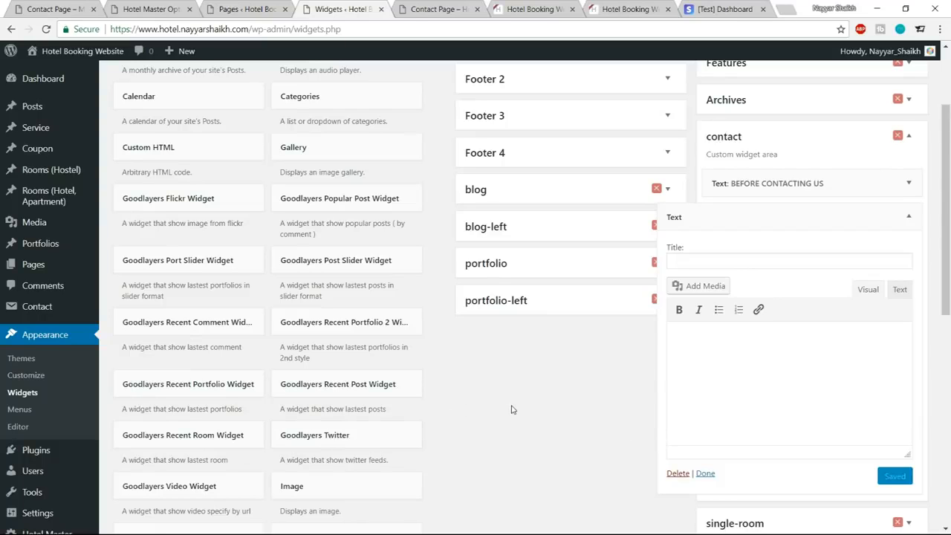
Copy the four Sidebar 2 icon shortcode lines from the Contact Sidebar text file in the Media folder into the new Text widget's content.
{"action": "left_click", "coordinate": [9, 529]}
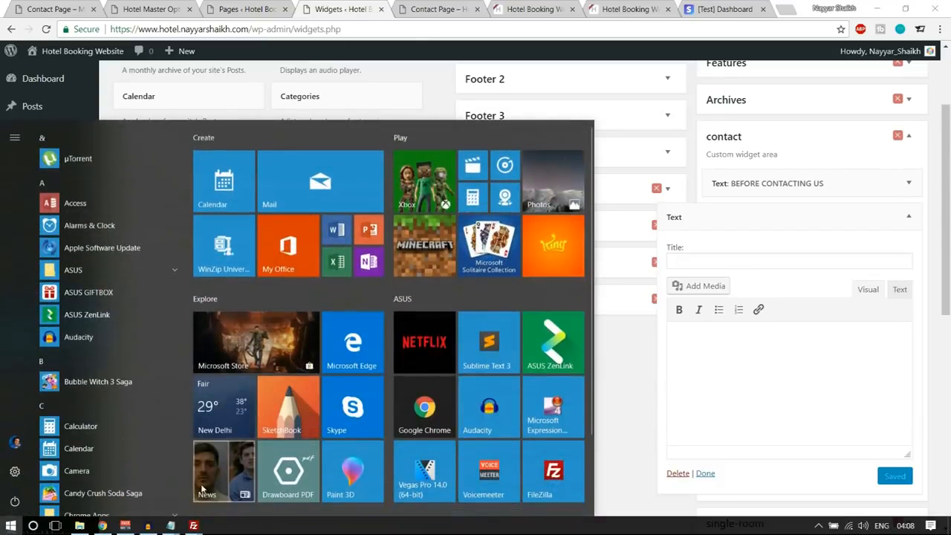
{"action": "left_click", "coordinate": [80, 530]}
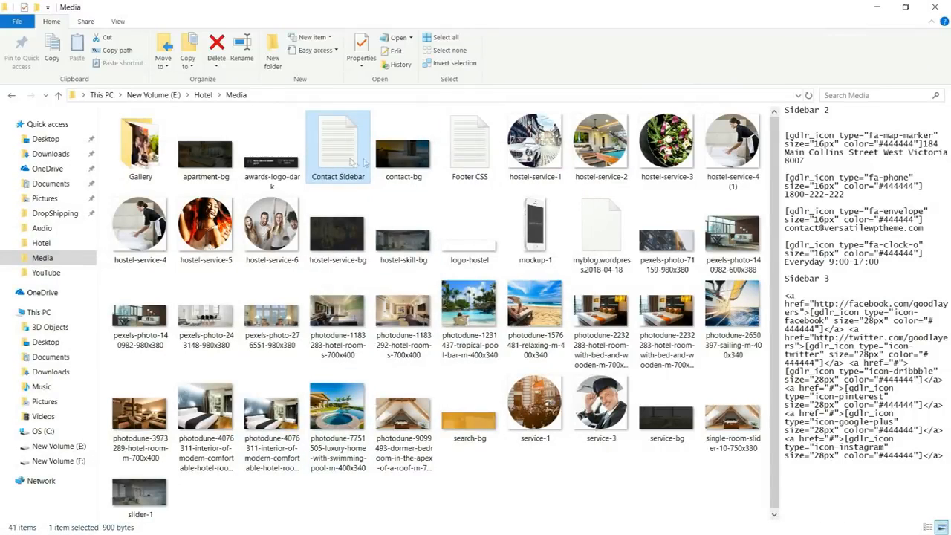
{"action": "double_click", "coordinate": [349, 161]}
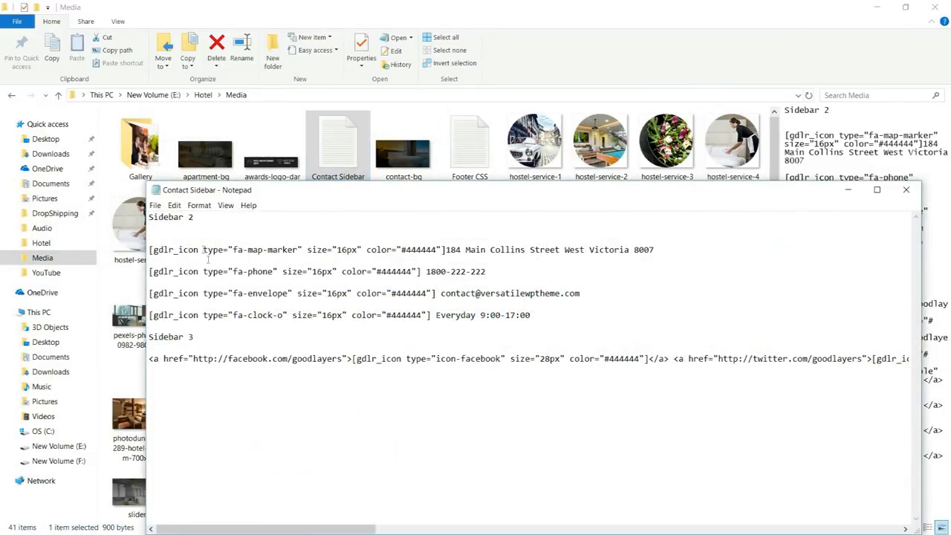
{"action": "left_click_drag", "start_coordinate": [195, 217], "coordinate": [156, 216]}
{"action": "mouse_move", "coordinate": [553, 315]}
{"action": "left_mouse_down"}
{"action": "mouse_move", "coordinate": [239, 272]}
{"action": "mouse_move", "coordinate": [158, 237]}
{"action": "left_mouse_up"}
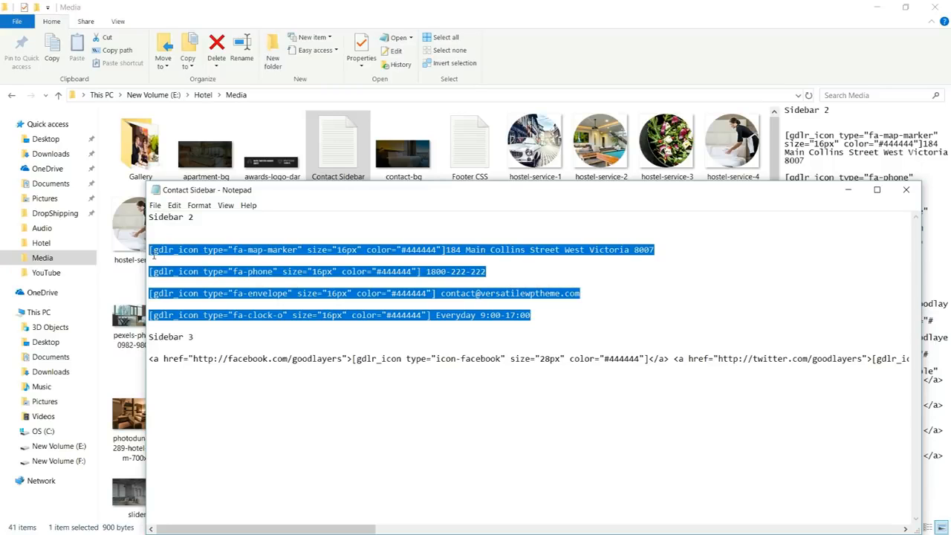
{"action": "key", "text": "super"}
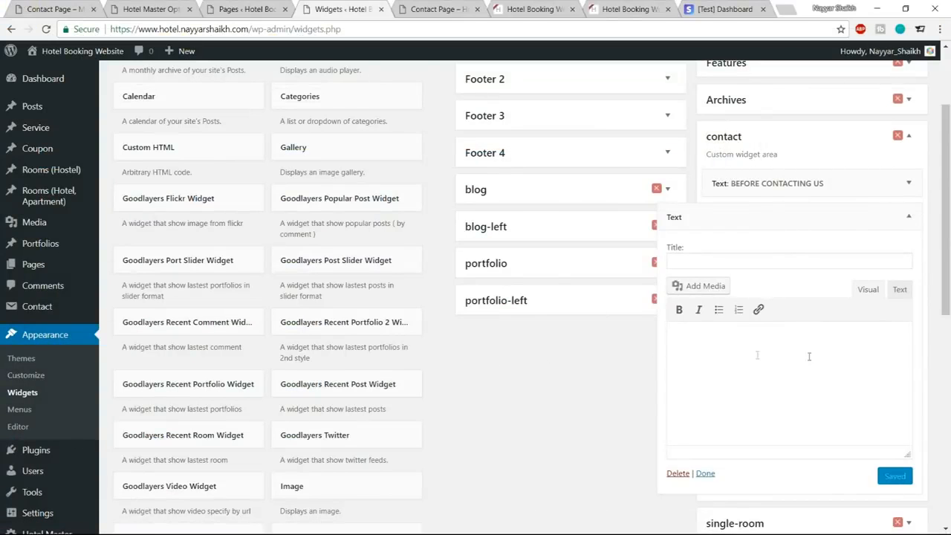
{"action": "key", "text": "ctrl+v"}
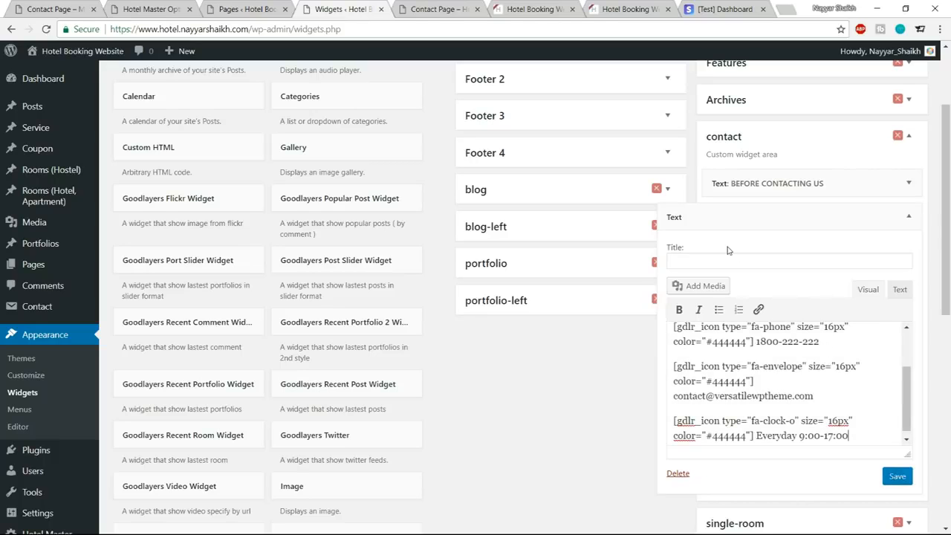
Copy the CONTACT INFORMATION heading from the reference contact page into the second Text widget's title.
{"action": "left_click", "coordinate": [74, 8]}
{"action": "left_click_drag", "start_coordinate": [584, 227], "coordinate": [777, 226]}
{"action": "key", "text": "ctrl+c"}
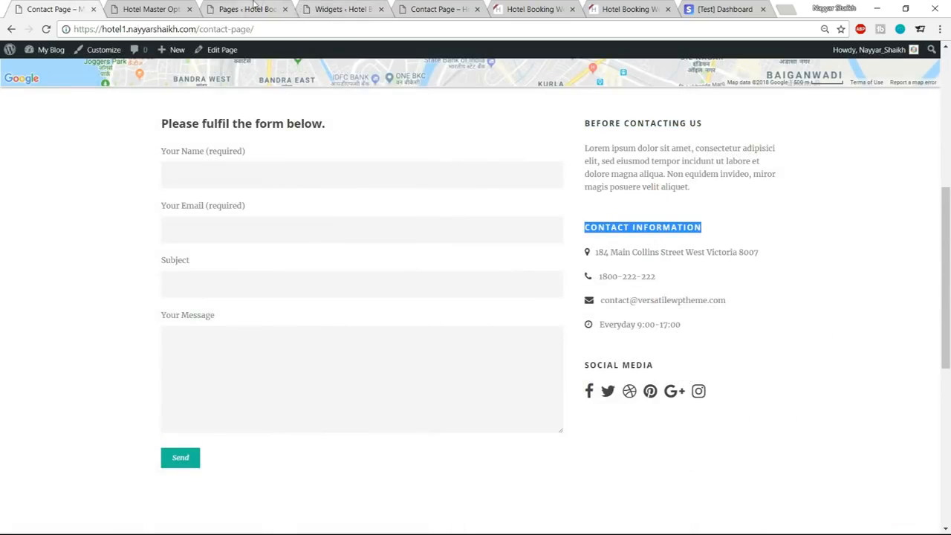
{"action": "left_click", "coordinate": [342, 9]}
{"action": "left_click", "coordinate": [728, 261]}
{"action": "key", "text": "ctrl+v"}
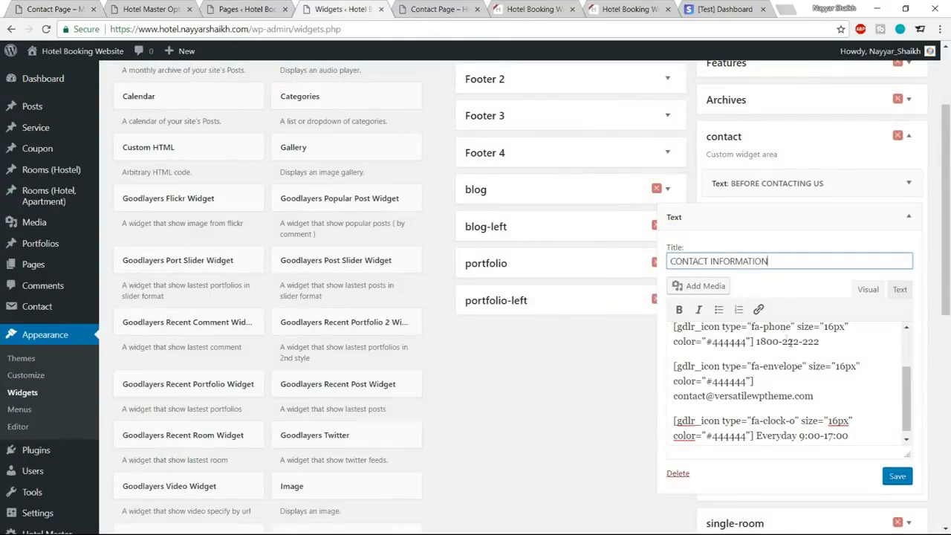
Review the phone and email lines in the Contact Information widget, then save and collapse it.
{"action": "scroll", "coordinate": [836, 383], "scroll_direction": "up", "scroll_amount": 2}
{"action": "scroll", "coordinate": [836, 384], "scroll_direction": "down", "scroll_amount": 2}
{"action": "left_click_drag", "start_coordinate": [820, 341], "coordinate": [754, 341]}
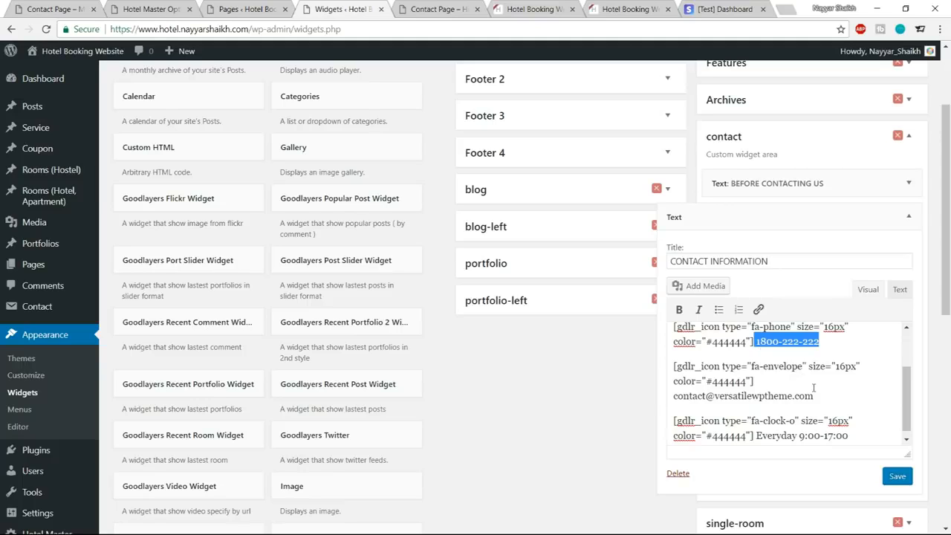
{"action": "left_click_drag", "start_coordinate": [820, 396], "coordinate": [661, 401]}
{"action": "scroll", "coordinate": [833, 420], "scroll_direction": "down", "scroll_amount": 1}
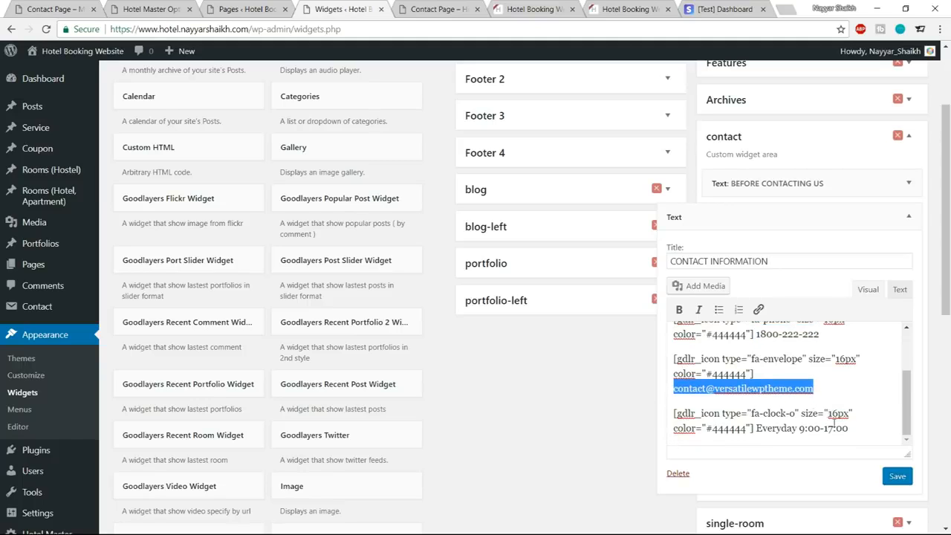
{"action": "left_click", "coordinate": [898, 476]}
{"action": "left_click", "coordinate": [907, 216]}
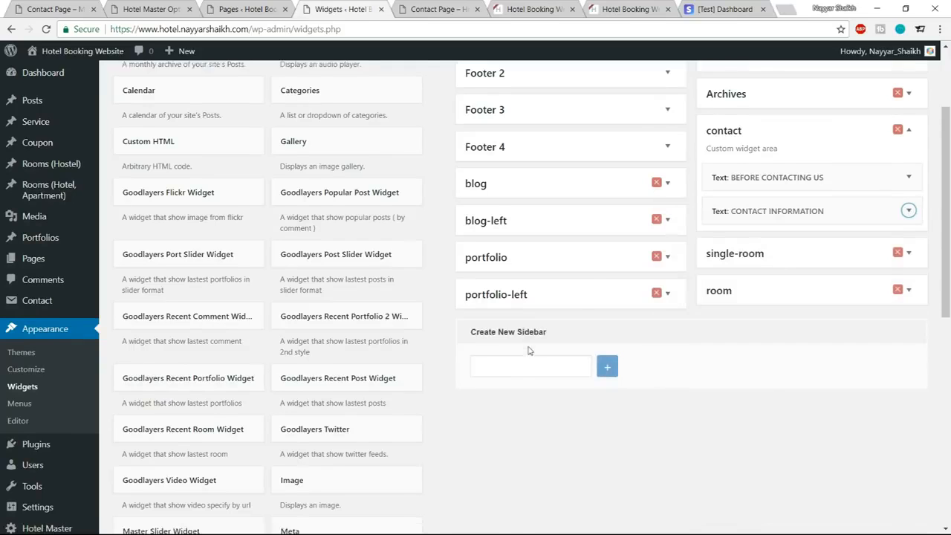
Add a third Text widget to the contact widget area, below Contact Information.
{"action": "scroll", "coordinate": [529, 350], "scroll_direction": "down", "scroll_amount": 5}
{"action": "left_click", "coordinate": [342, 375]}
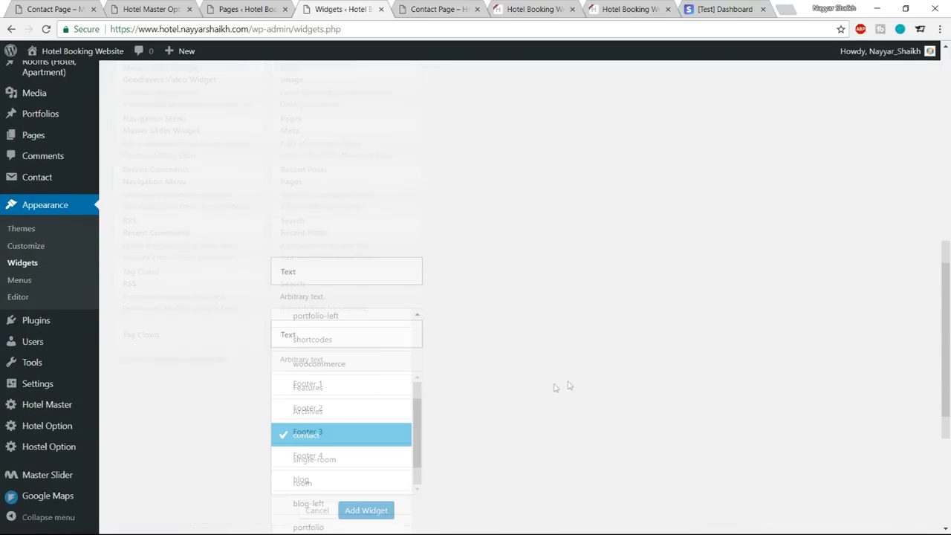
{"action": "left_click", "coordinate": [365, 422]}
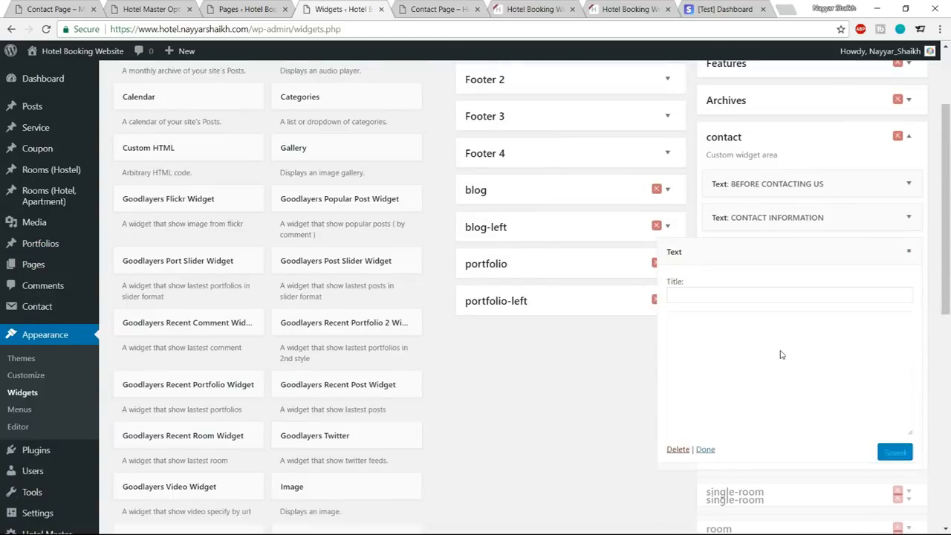
Copy the SOCIAL MEDIA heading from the reference contact page into the third Text widget's title.
{"action": "left_click", "coordinate": [56, 4]}
{"action": "left_click_drag", "start_coordinate": [658, 366], "coordinate": [586, 365]}
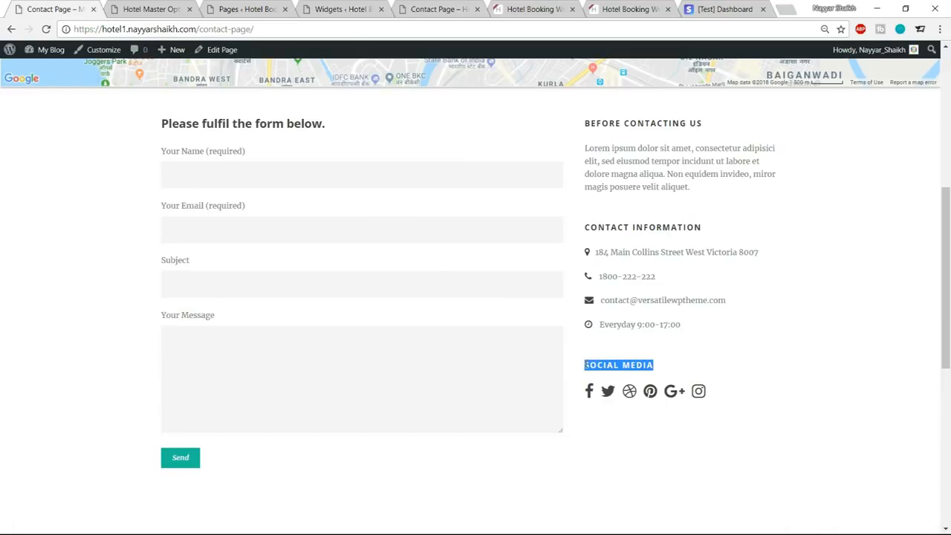
{"action": "left_click", "coordinate": [178, 6]}
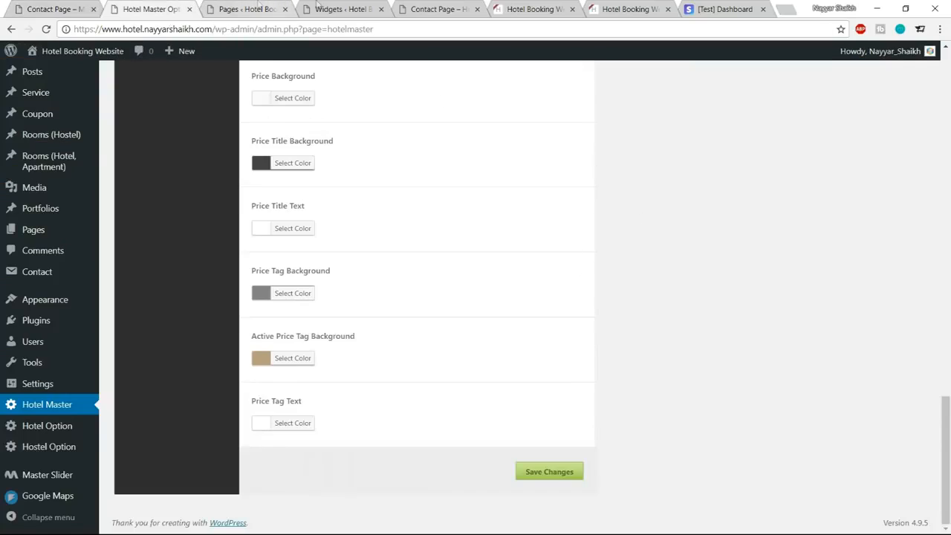
{"action": "left_click", "coordinate": [323, 4]}
{"action": "left_click", "coordinate": [691, 295]}
{"action": "type", "text": "SOCIAL MEDIA"}
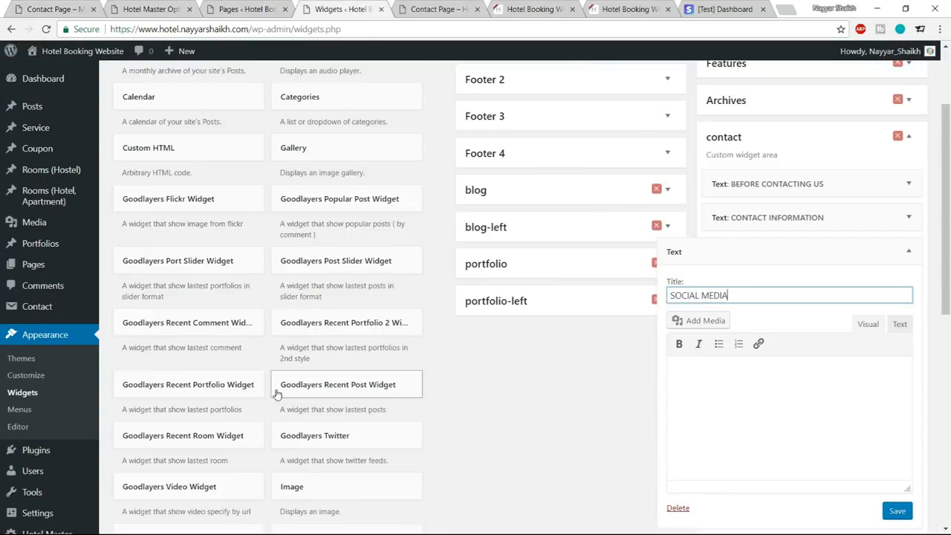
Copy the Sidebar 3 social icon link code from the Contact Sidebar text file into the Social Media widget in Text mode and save it.
{"action": "key", "text": "alt+Tab"}
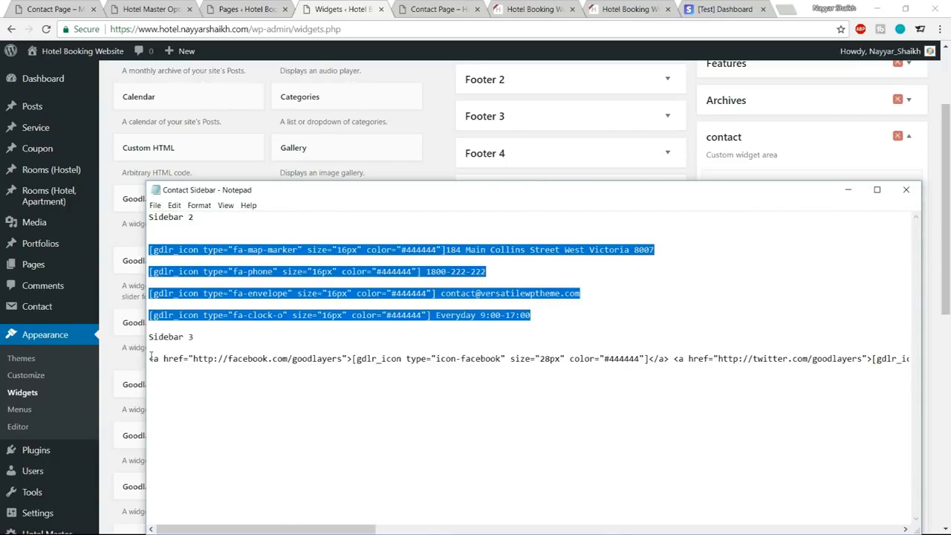
{"action": "left_click_drag", "start_coordinate": [151, 358], "coordinate": [303, 358]}
{"action": "left_click_drag", "start_coordinate": [151, 358], "coordinate": [926, 366]}
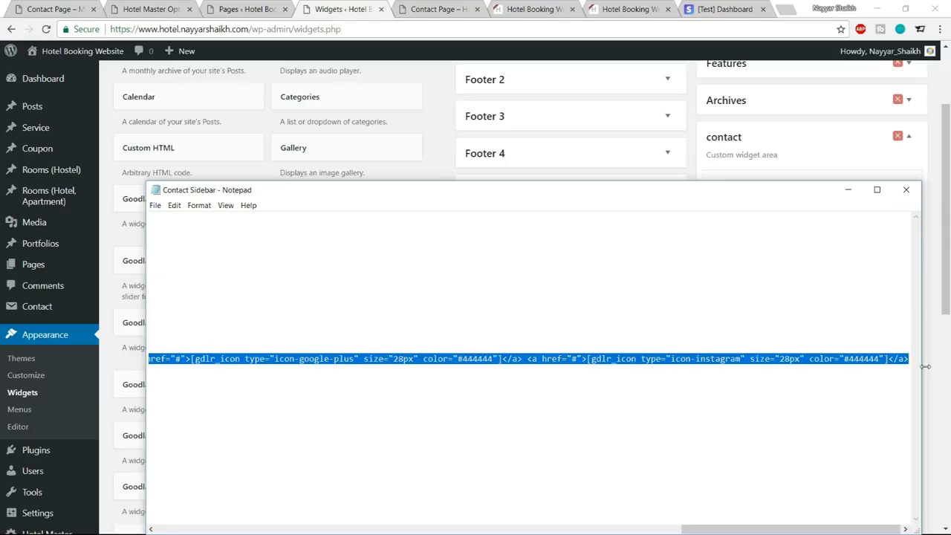
{"action": "key", "text": "alt+Tab"}
{"action": "left_click", "coordinate": [899, 325]}
{"action": "key", "text": "ctrl+v"}
{"action": "left_click", "coordinate": [897, 511]}
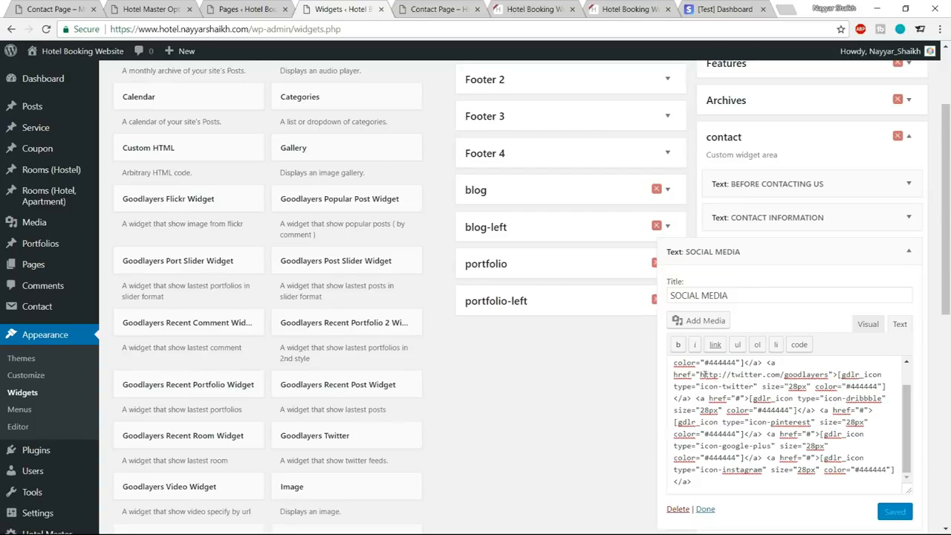
Review the Twitter link address in the Social Media widget's code and collapse the widget.
{"action": "left_click_drag", "start_coordinate": [673, 374], "coordinate": [681, 374]}
{"action": "left_click", "coordinate": [699, 374]}
{"action": "left_click_drag", "start_coordinate": [699, 375], "coordinate": [830, 375]}
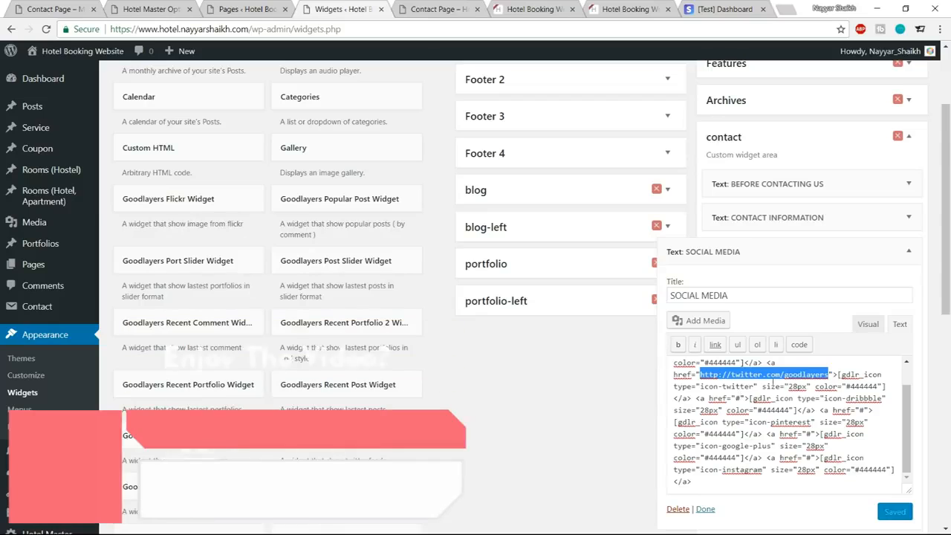
{"action": "left_click", "coordinate": [870, 456]}
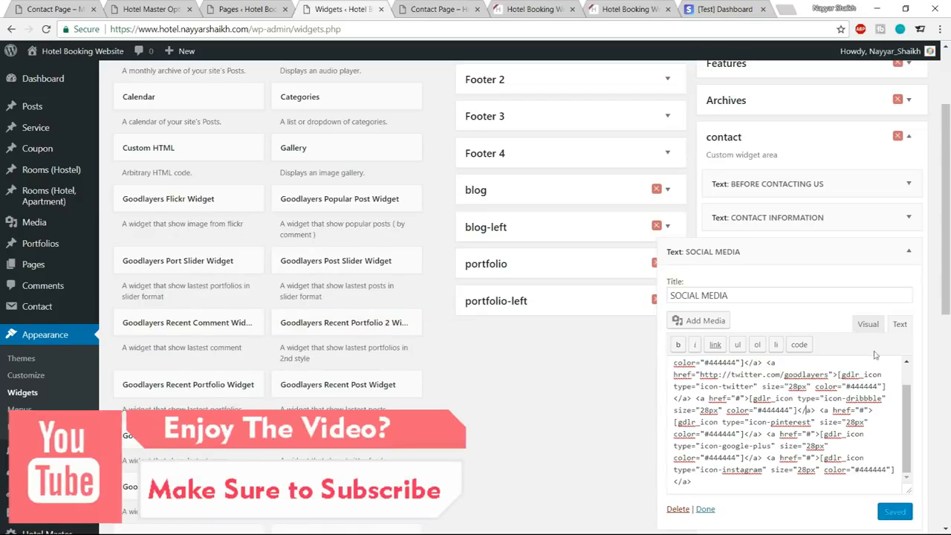
{"action": "left_click", "coordinate": [918, 254]}
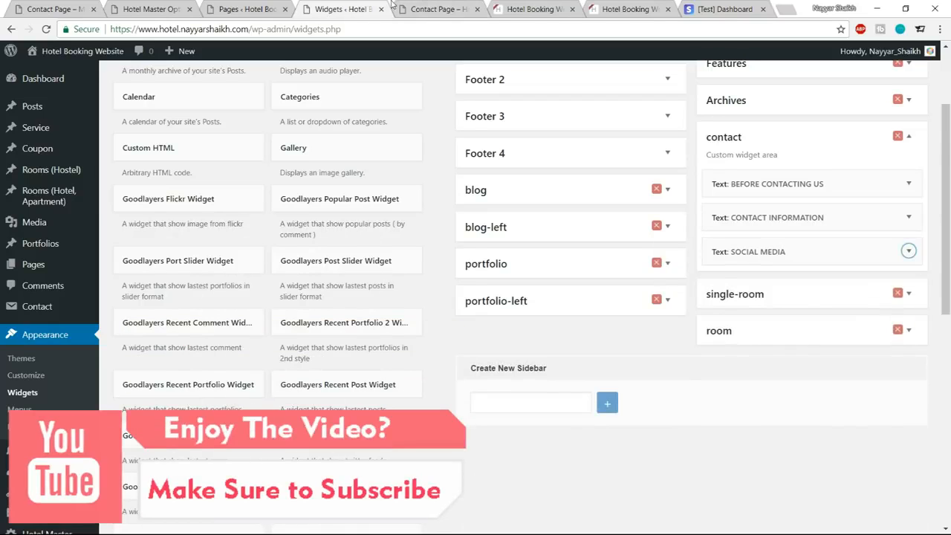
Reload the hotel site's contact page and check the sidebar widgets and the three contact boxes below the form.
{"action": "left_click", "coordinate": [431, 9]}
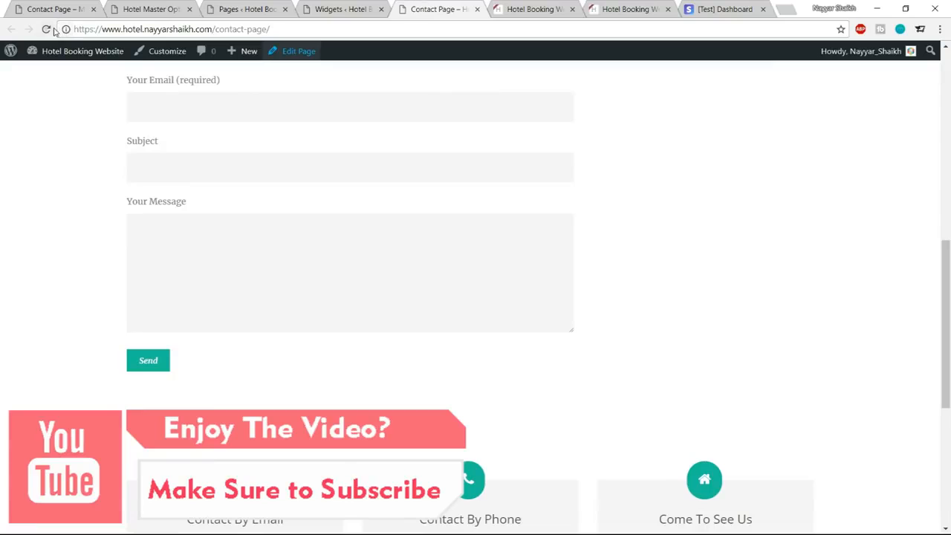
{"action": "left_click", "coordinate": [47, 30]}
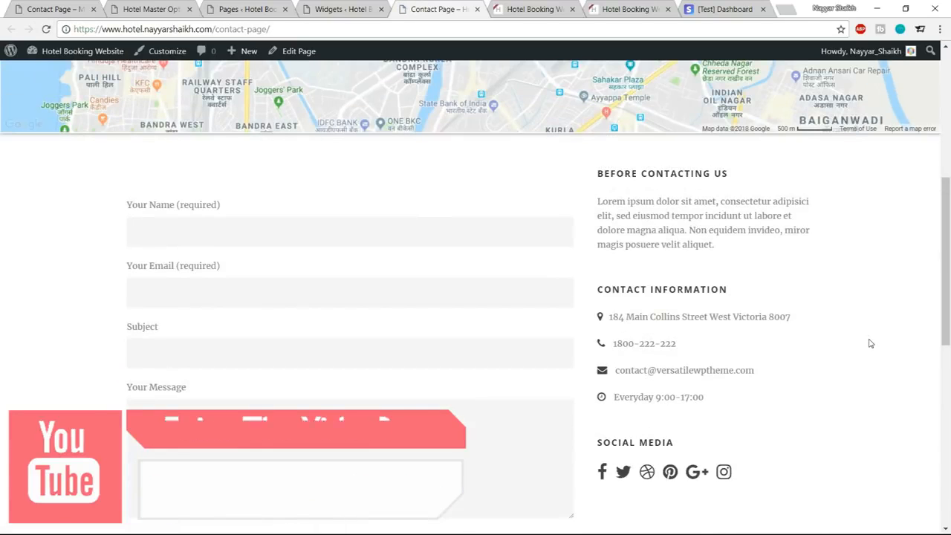
{"action": "scroll", "coordinate": [406, 342], "scroll_direction": "down", "scroll_amount": 6}
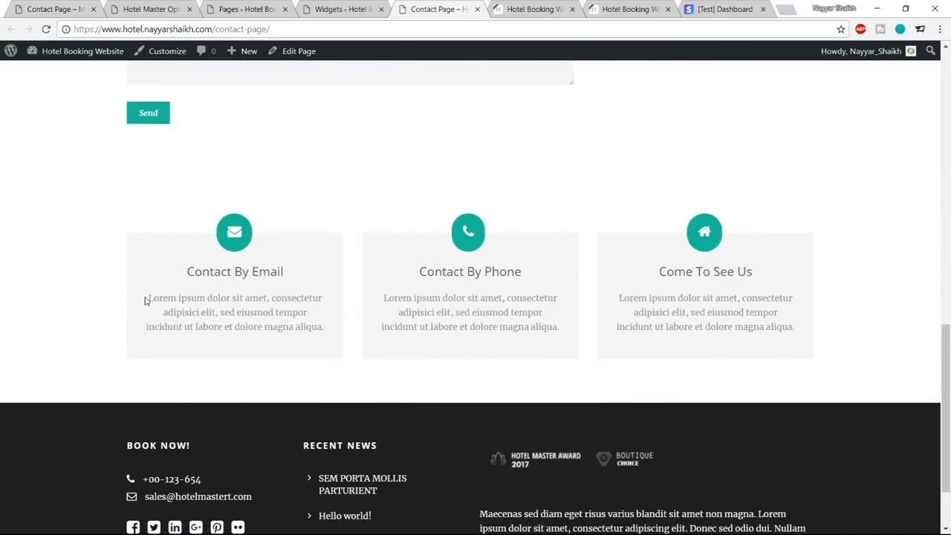
{"action": "left_click_drag", "start_coordinate": [145, 300], "coordinate": [325, 340]}
{"action": "left_click", "coordinate": [239, 286]}
Close the Widgets page and open the hotel site's Contact Page for editing in a separate tab placed before the live page.
{"action": "left_click", "coordinate": [340, 9]}
{"action": "left_click", "coordinate": [381, 9]}
{"action": "left_click", "coordinate": [270, 13]}
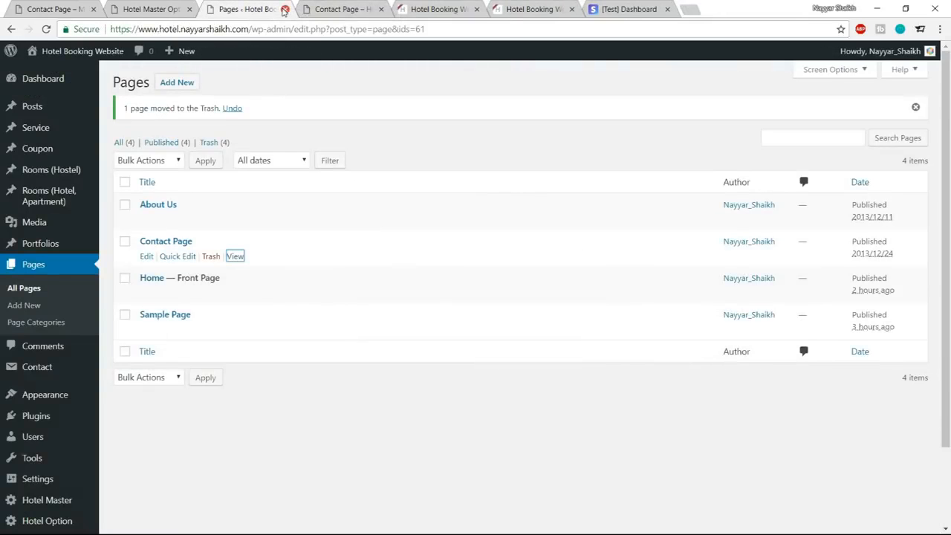
{"action": "left_click", "coordinate": [340, 9]}
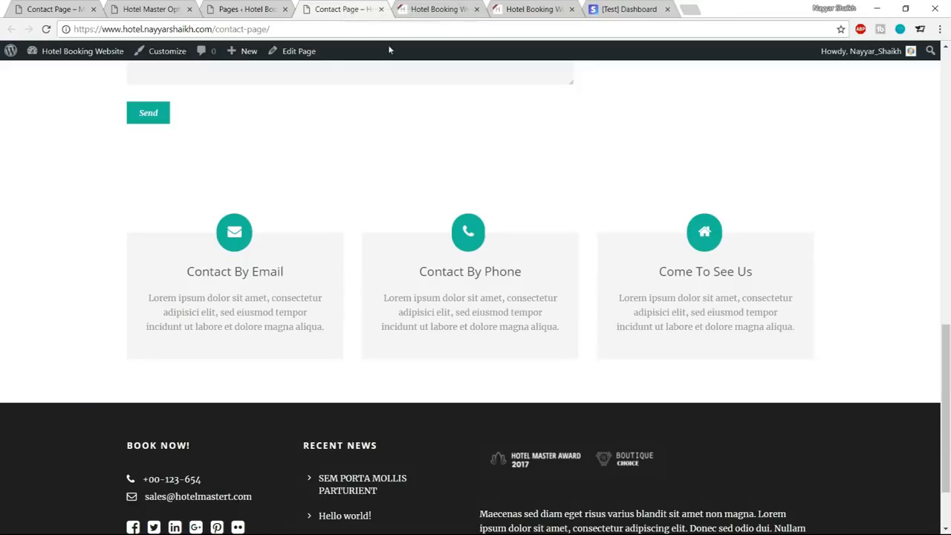
{"action": "right_click", "coordinate": [294, 51]}
{"action": "left_click", "coordinate": [327, 64]}
{"action": "left_click_drag", "start_coordinate": [462, 9], "coordinate": [366, 9]}
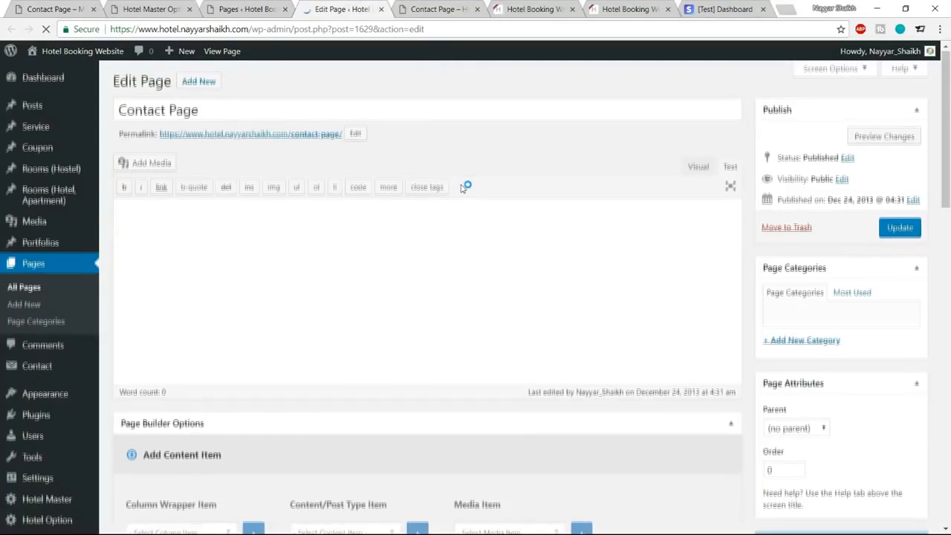
Open the options of the first Box Icon below the sidebar, select its content text, and compare it with the live Contact By Email box.
{"action": "scroll", "coordinate": [462, 188], "scroll_direction": "down", "scroll_amount": 10}
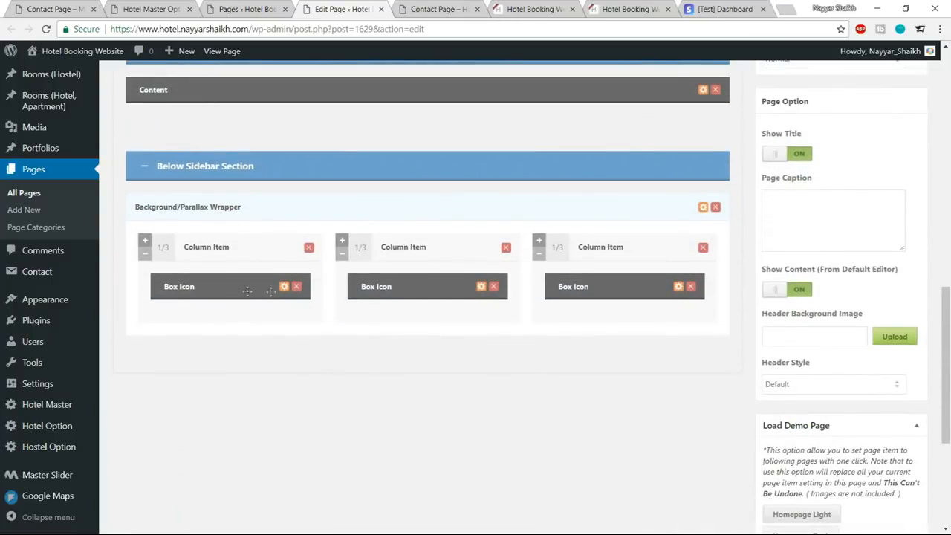
{"action": "left_click", "coordinate": [283, 287]}
{"action": "scroll", "coordinate": [463, 309], "scroll_direction": "down", "scroll_amount": 3}
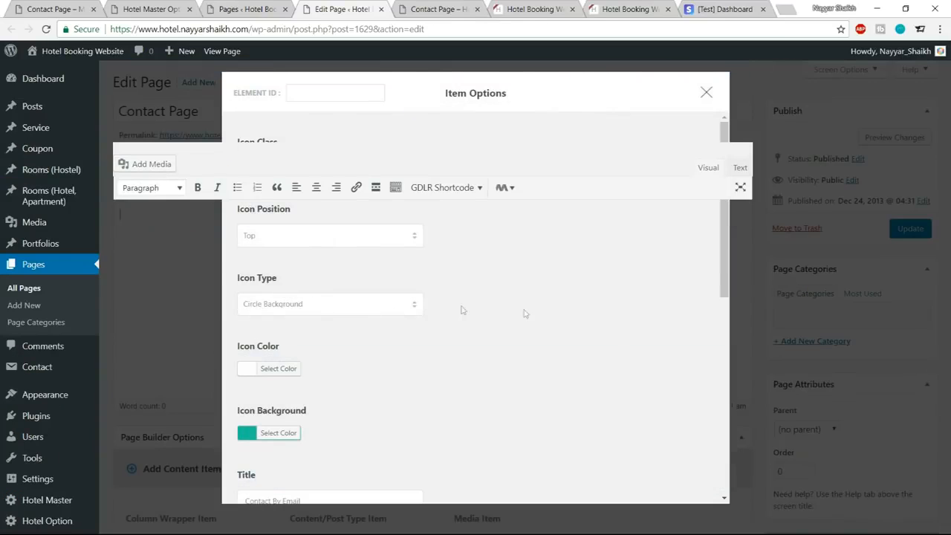
{"action": "scroll", "coordinate": [544, 315], "scroll_direction": "down", "scroll_amount": 2}
{"action": "left_click", "coordinate": [424, 346]}
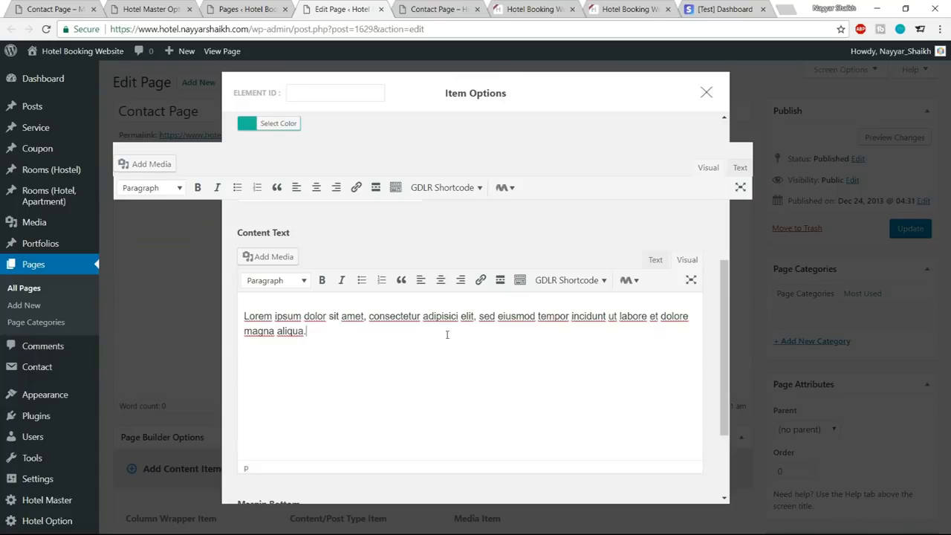
{"action": "left_click_drag", "start_coordinate": [375, 331], "coordinate": [234, 320]}
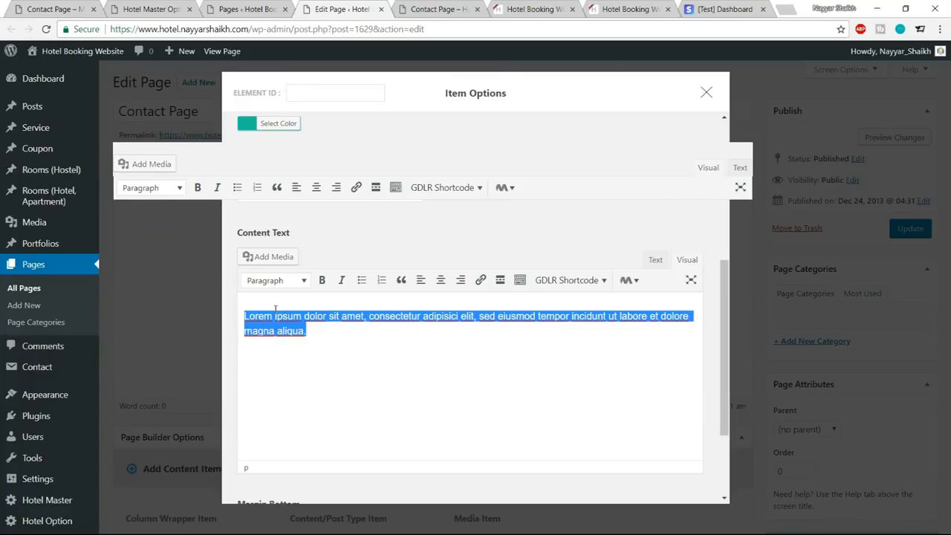
{"action": "left_click", "coordinate": [459, 6]}
{"action": "scroll", "coordinate": [282, 338], "scroll_direction": "up", "scroll_amount": 4}
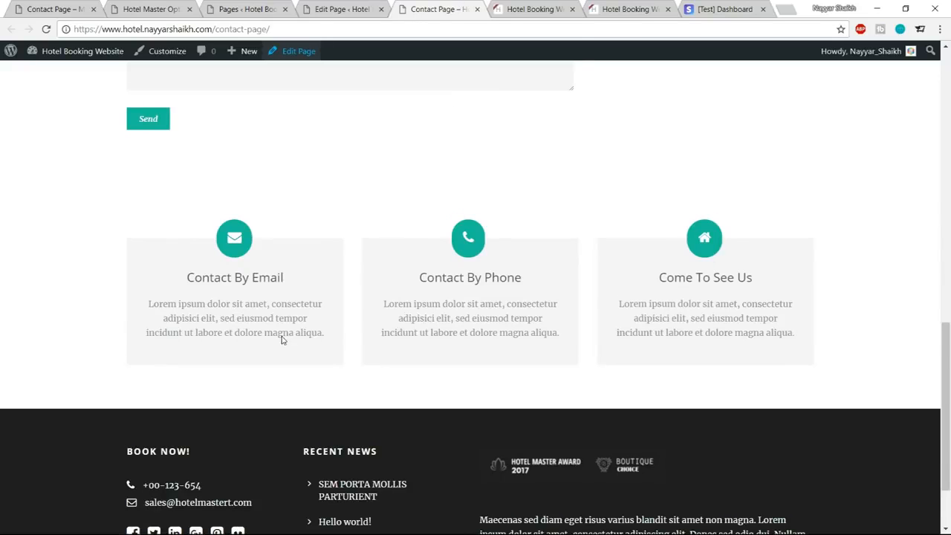
{"action": "left_click", "coordinate": [334, 6]}
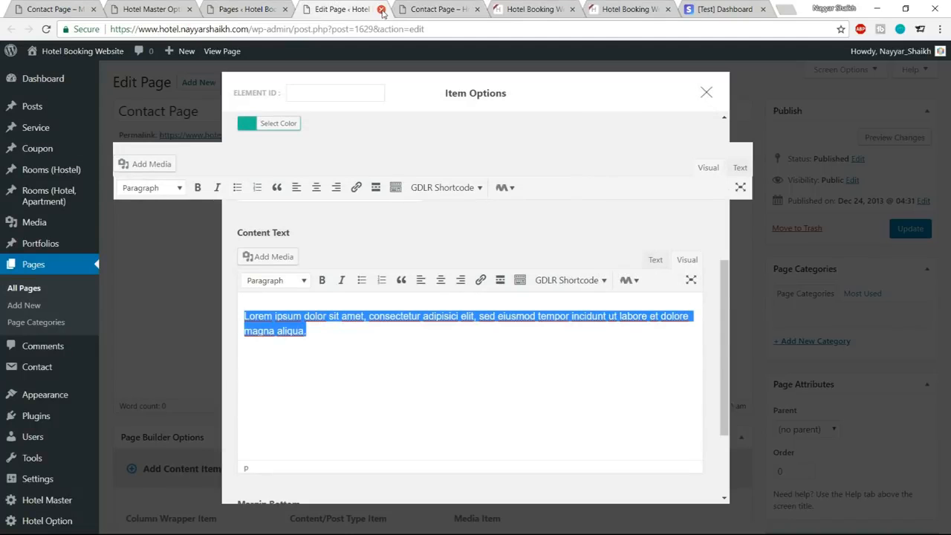
Close the Contact Page editor and the live contact page, and return to the hotel site's Pages list.
{"action": "left_click", "coordinate": [381, 9]}
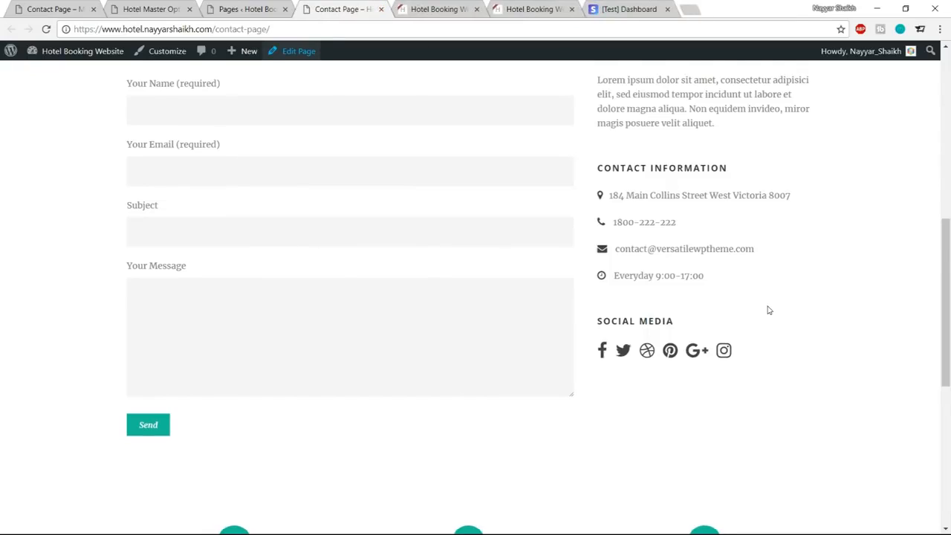
{"action": "scroll", "coordinate": [773, 315], "scroll_direction": "up", "scroll_amount": 6}
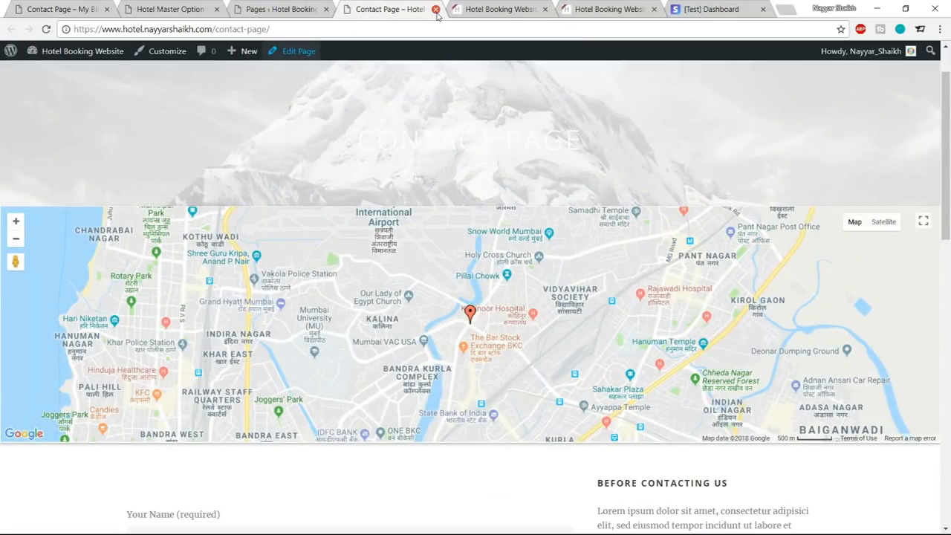
{"action": "left_click", "coordinate": [436, 10]}
{"action": "left_click", "coordinate": [278, 9]}
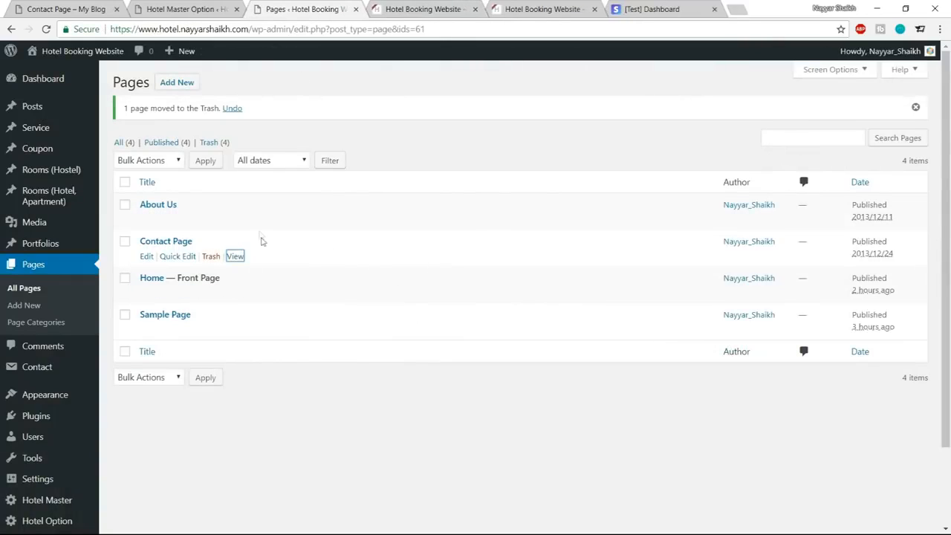
Open the live view of the About Us page in a separate tab from the Pages list.
{"action": "right_click", "coordinate": [145, 223]}
{"action": "left_click", "coordinate": [376, 186]}
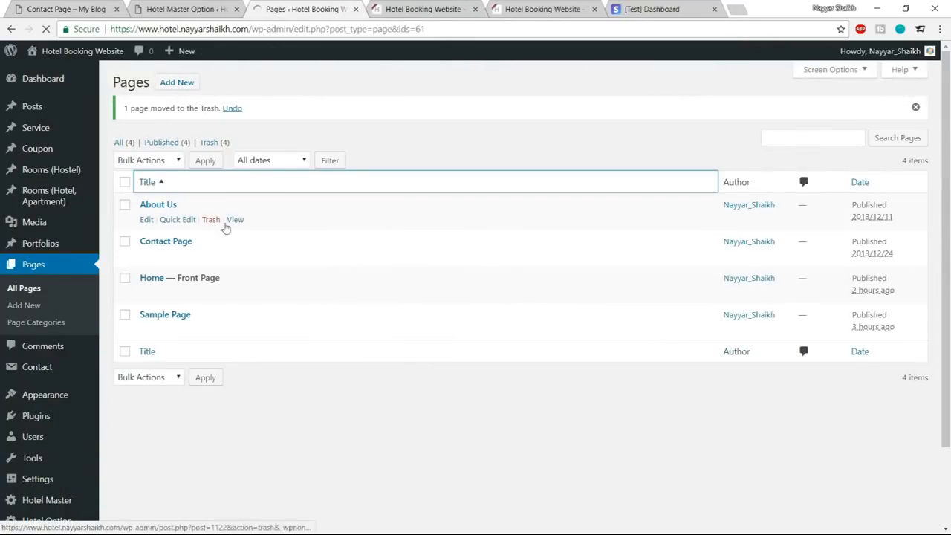
{"action": "right_click", "coordinate": [235, 220]}
{"action": "left_click", "coordinate": [253, 225]}
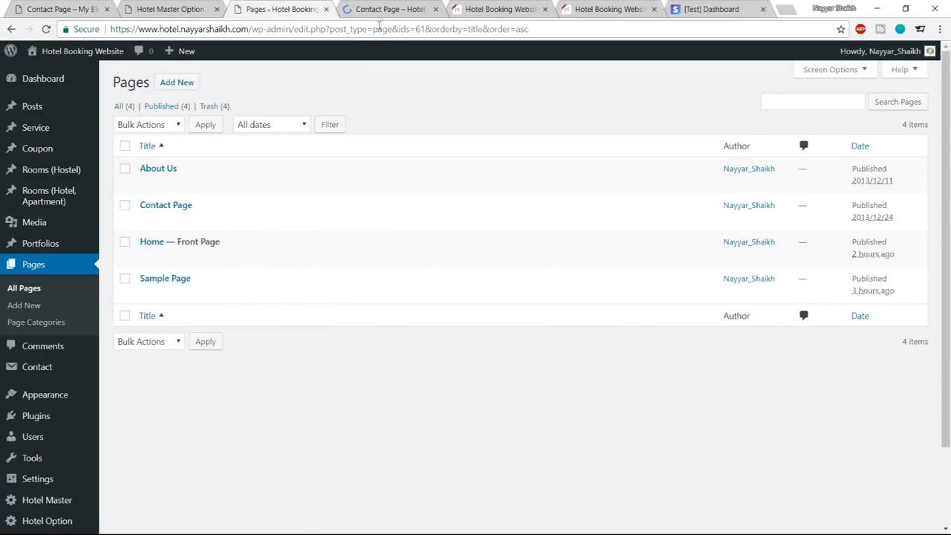
{"action": "left_click", "coordinate": [387, 10]}
Review the hotel site's About Us page and compare its header with the About Us page on the reference site.
{"action": "scroll", "coordinate": [877, 318], "scroll_direction": "down", "scroll_amount": 2}
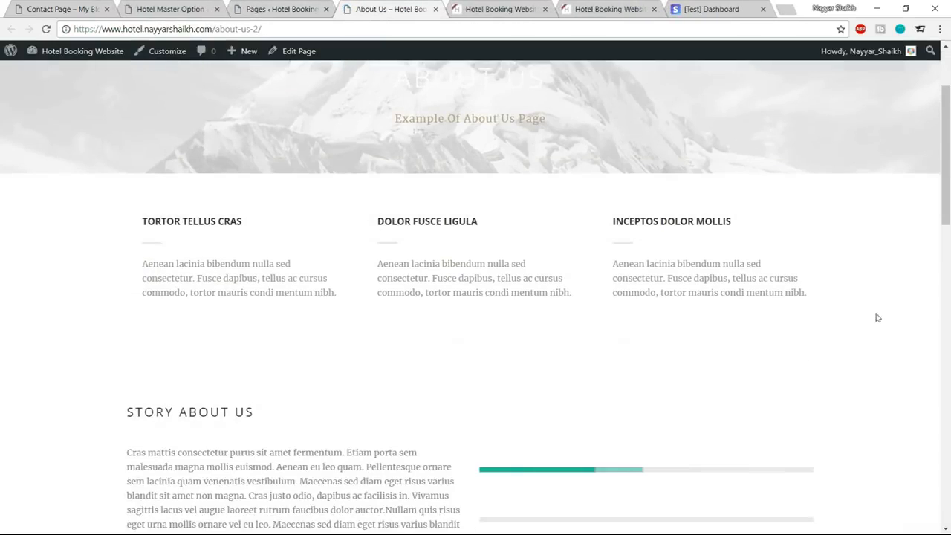
{"action": "scroll", "coordinate": [877, 318], "scroll_direction": "down", "scroll_amount": 4}
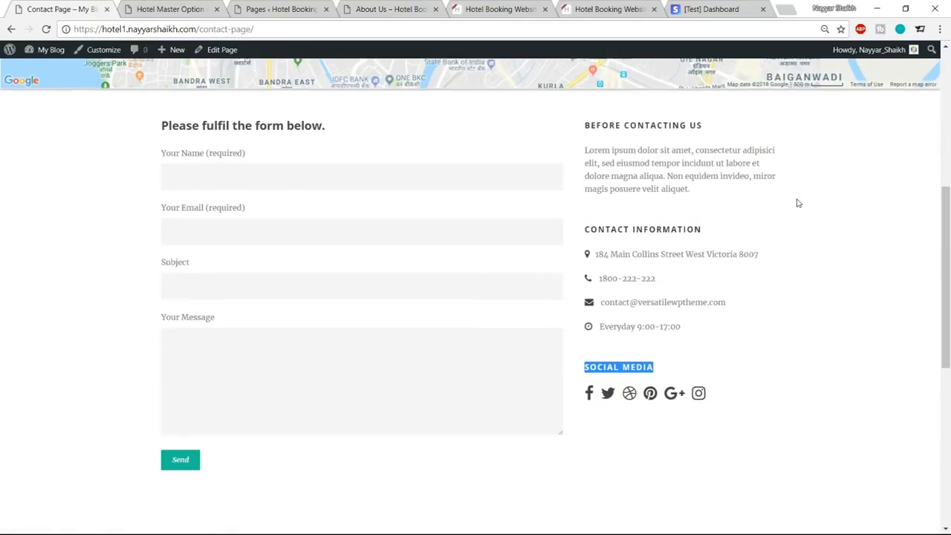
{"action": "scroll", "coordinate": [817, 212], "scroll_direction": "up", "scroll_amount": 4}
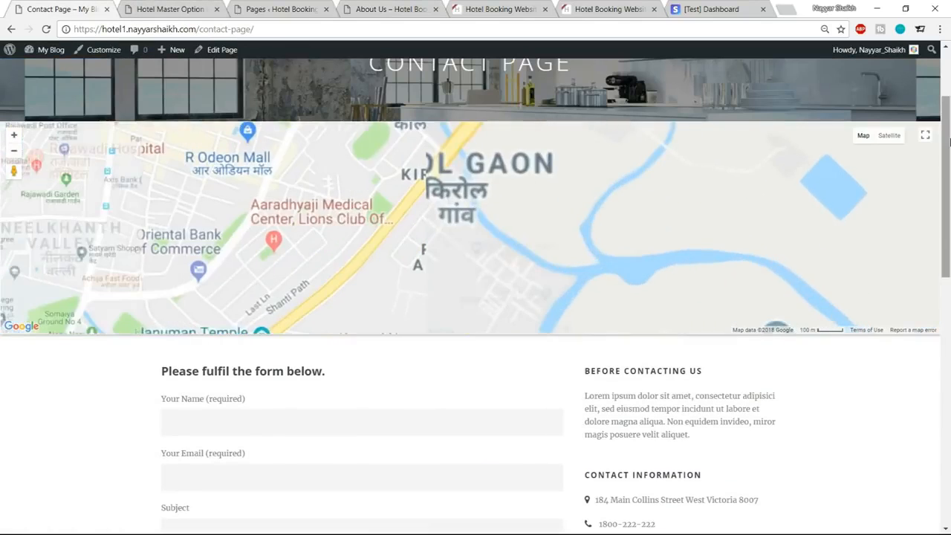
{"action": "scroll", "coordinate": [949, 141], "scroll_direction": "up", "scroll_amount": 2}
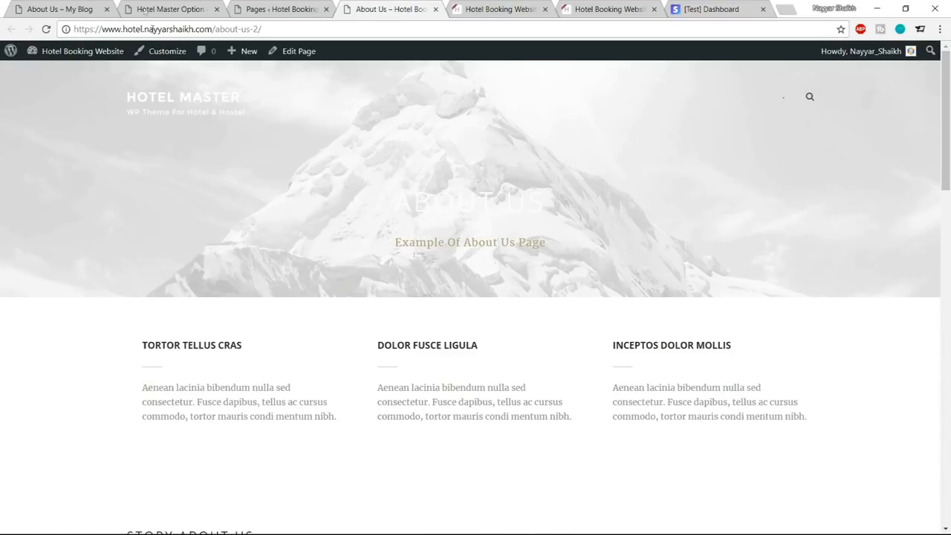
{"action": "left_click", "coordinate": [94, 7]}
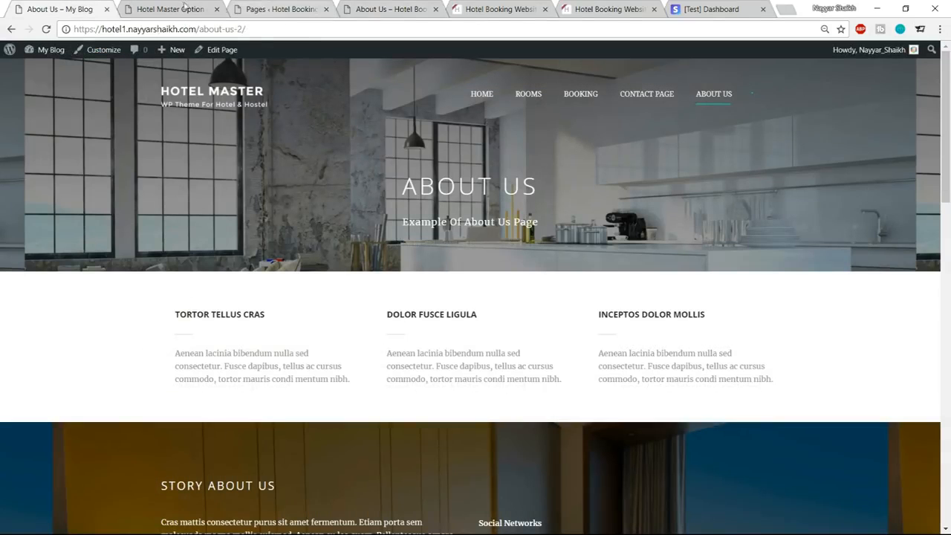
Look through the general Page Style settings in the Hotel Master theme options.
{"action": "left_click", "coordinate": [184, 7]}
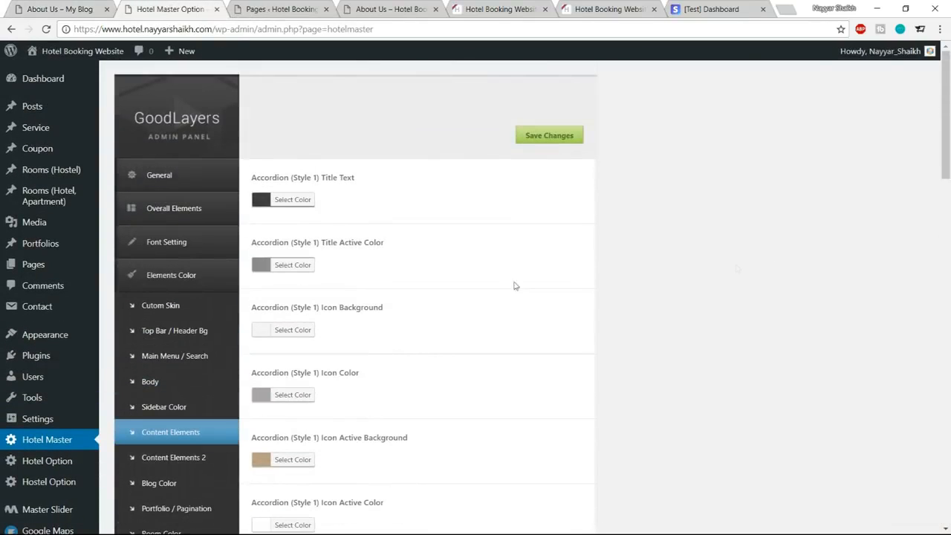
{"action": "left_click", "coordinate": [172, 175]}
{"action": "left_click", "coordinate": [168, 231]}
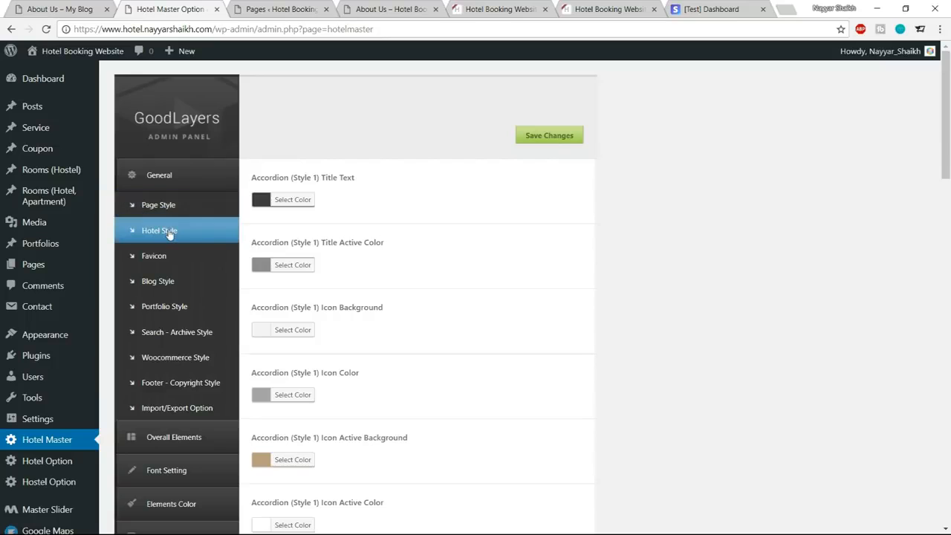
{"action": "left_click", "coordinate": [162, 210]}
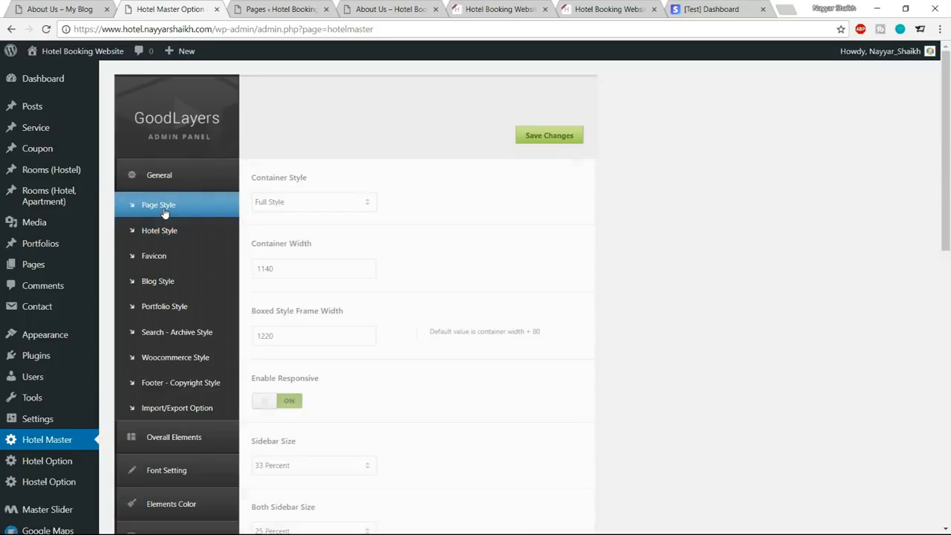
{"action": "scroll", "coordinate": [168, 280], "scroll_direction": "down", "scroll_amount": 7}
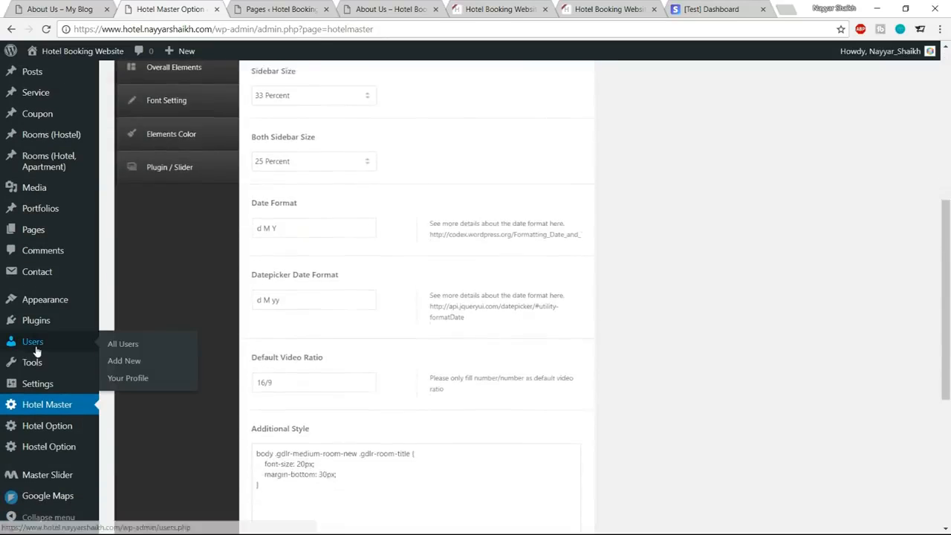
Set the theme's Default Page Title Background to slider-1.jpg from the media library and save the changes.
{"action": "mouse_move", "coordinate": [52, 435]}
{"action": "left_click", "coordinate": [52, 434]}
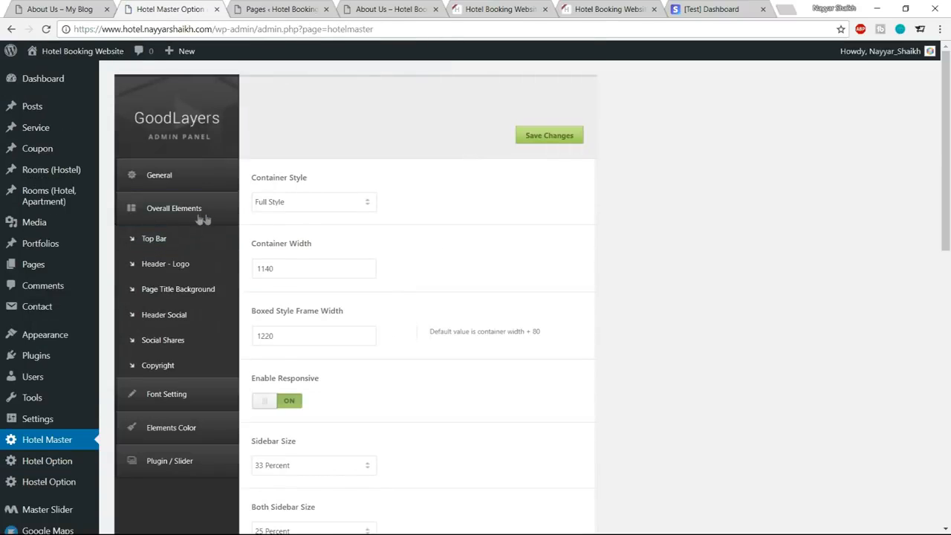
{"action": "left_click", "coordinate": [206, 293]}
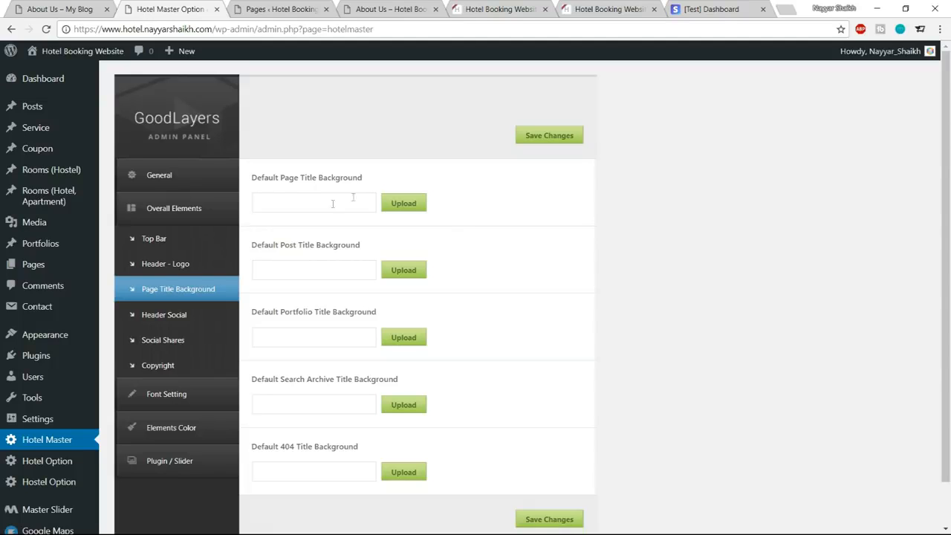
{"action": "left_click", "coordinate": [403, 203]}
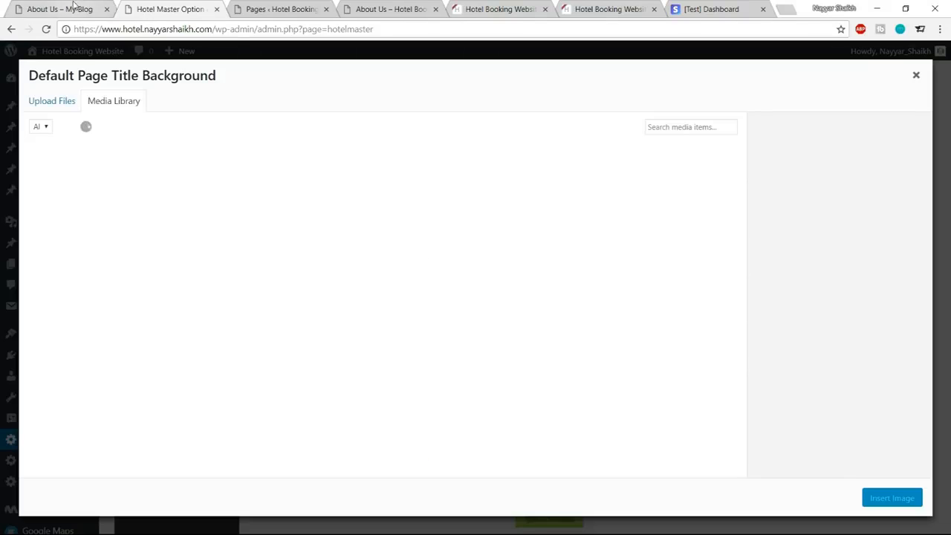
{"action": "left_click", "coordinate": [72, 4]}
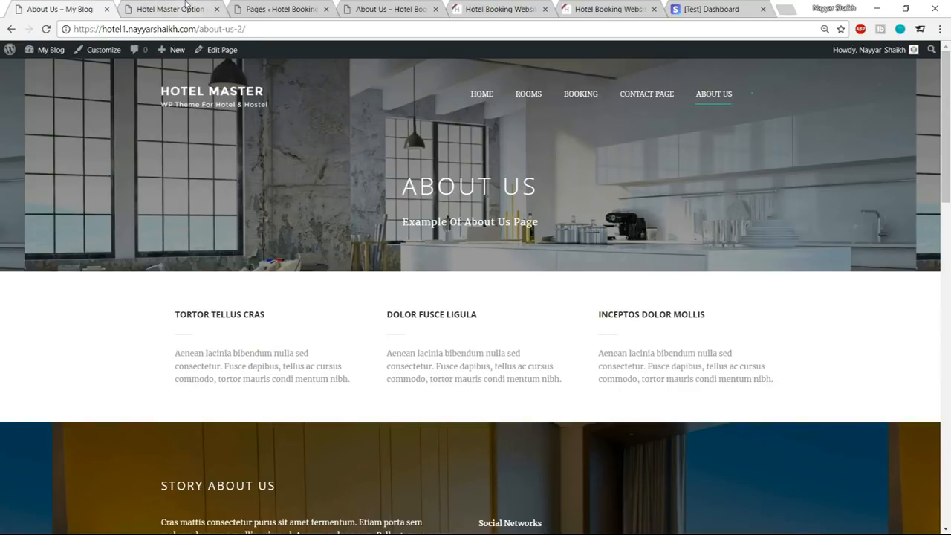
{"action": "left_click", "coordinate": [146, 8]}
{"action": "scroll", "coordinate": [347, 344], "scroll_direction": "down", "scroll_amount": 1}
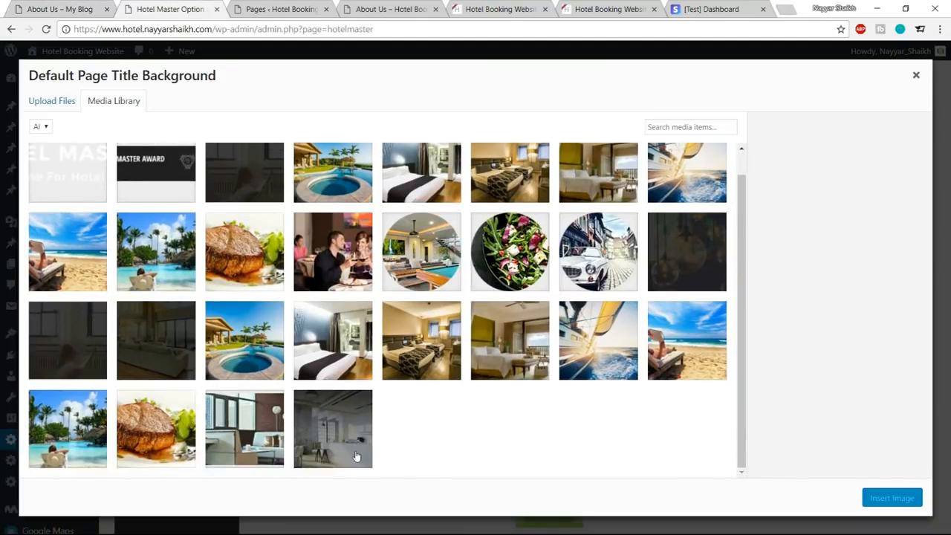
{"action": "left_click", "coordinate": [357, 456]}
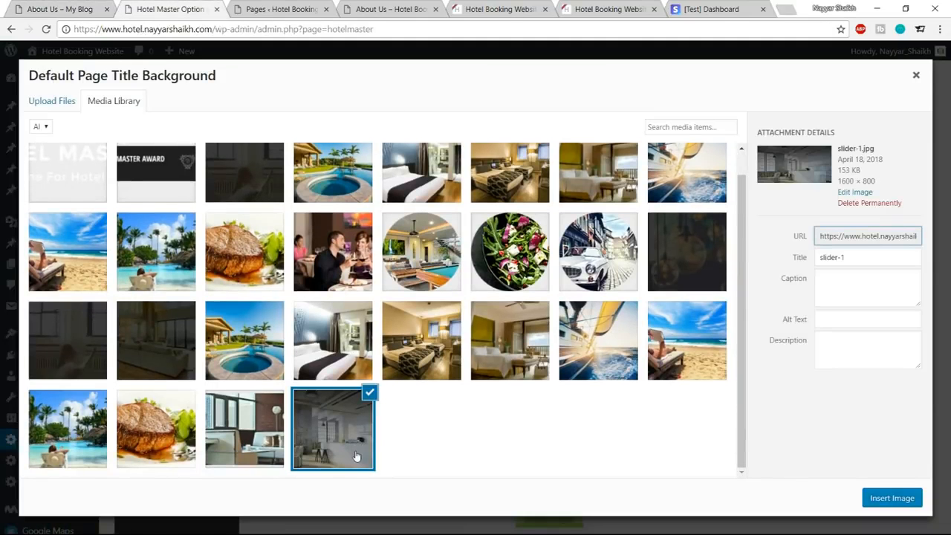
{"action": "left_click", "coordinate": [894, 501]}
{"action": "left_click", "coordinate": [550, 136]}
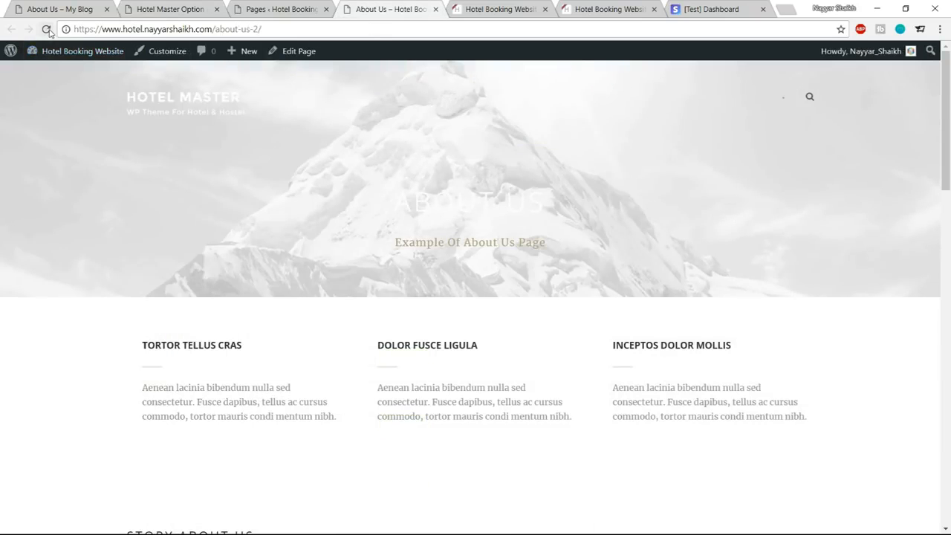
Reload the hotel site's About Us page to check the header, and review the reference page down to Story About Us.
{"action": "left_click", "coordinate": [46, 29]}
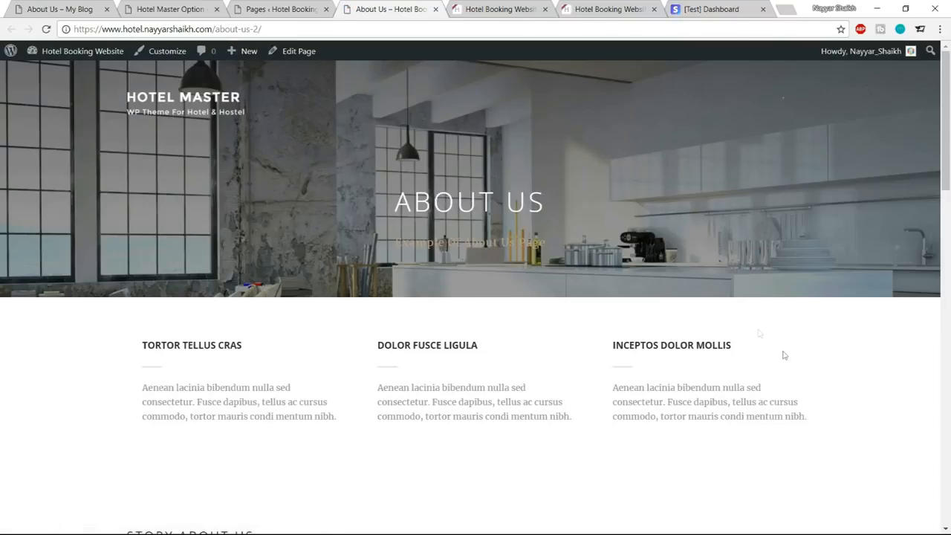
{"action": "left_click", "coordinate": [57, 6]}
{"action": "scroll", "coordinate": [705, 219], "scroll_direction": "down", "scroll_amount": 5}
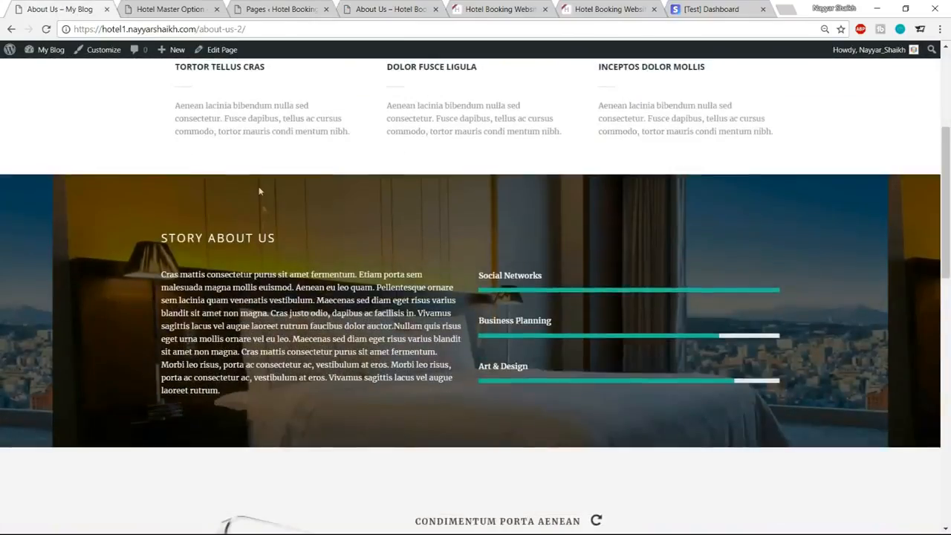
{"action": "scroll", "coordinate": [165, 245], "scroll_direction": "up", "scroll_amount": 2}
{"action": "left_click_drag", "start_coordinate": [299, 240], "coordinate": [391, 246]}
{"action": "left_click", "coordinate": [375, 248]}
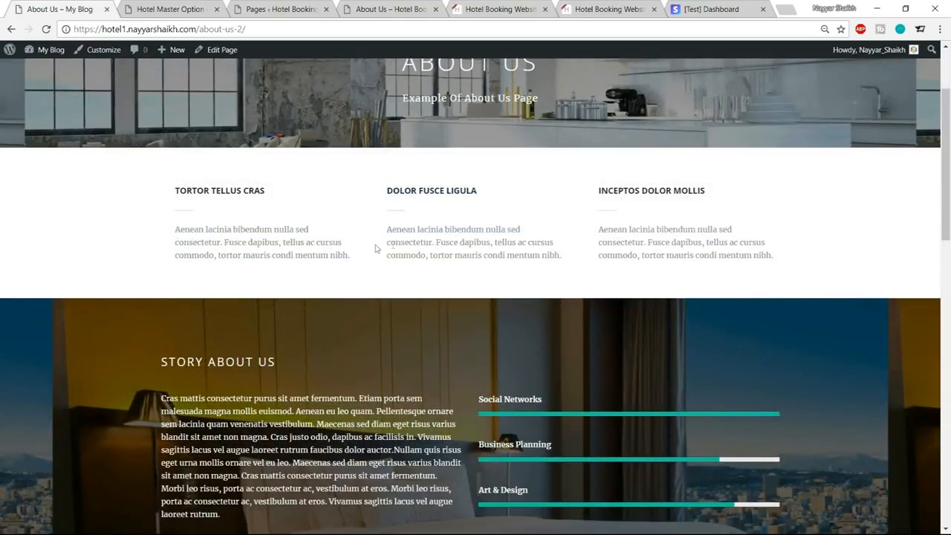
{"action": "scroll", "coordinate": [652, 229], "scroll_direction": "down", "scroll_amount": 2}
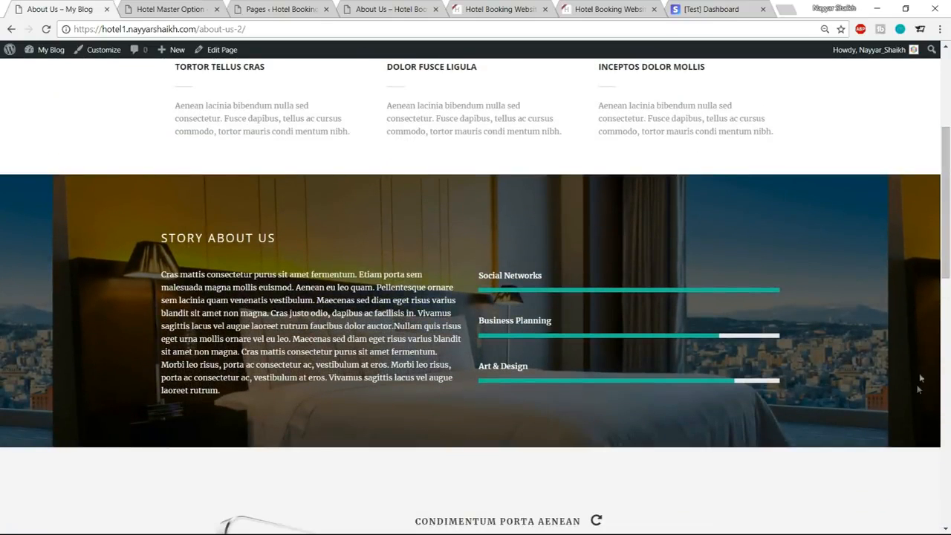
Compare the hotel site's Story About Us and Condimentum Porta Aenean sections with the reference page, and return to the Pages list.
{"action": "left_click", "coordinate": [411, 8]}
{"action": "scroll", "coordinate": [418, 187], "scroll_direction": "down", "scroll_amount": 5}
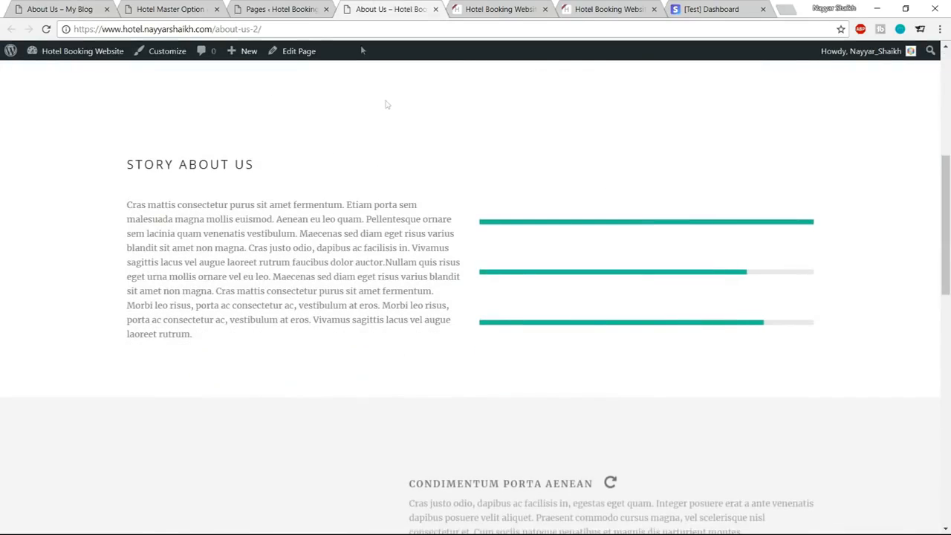
{"action": "scroll", "coordinate": [557, 251], "scroll_direction": "up", "scroll_amount": 3}
{"action": "scroll", "coordinate": [196, 303], "scroll_direction": "down", "scroll_amount": 2}
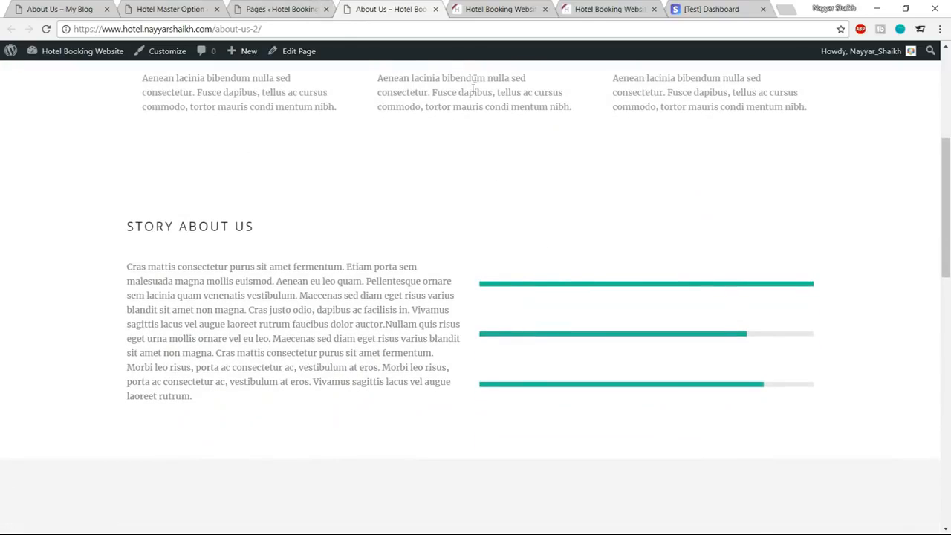
{"action": "scroll", "coordinate": [452, 214], "scroll_direction": "down", "scroll_amount": 4}
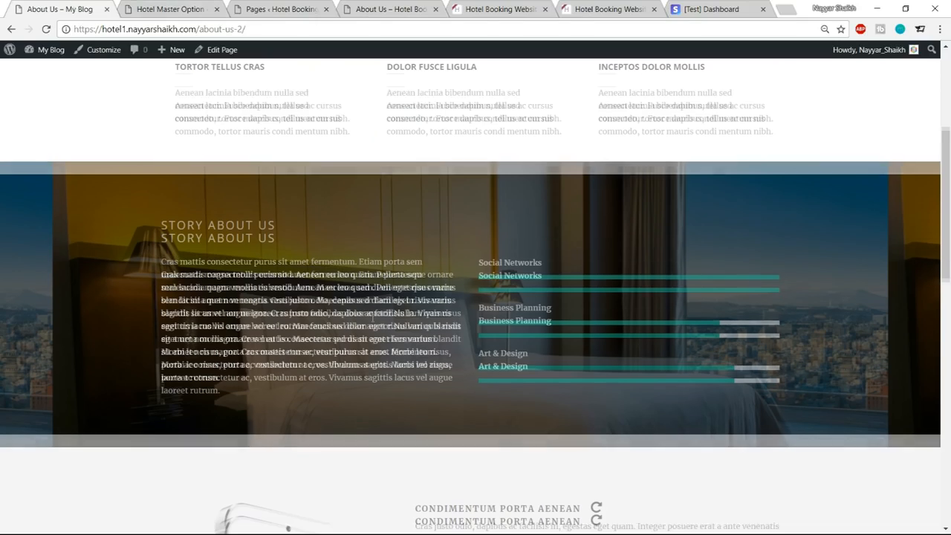
{"action": "scroll", "coordinate": [372, 315], "scroll_direction": "down", "scroll_amount": 5}
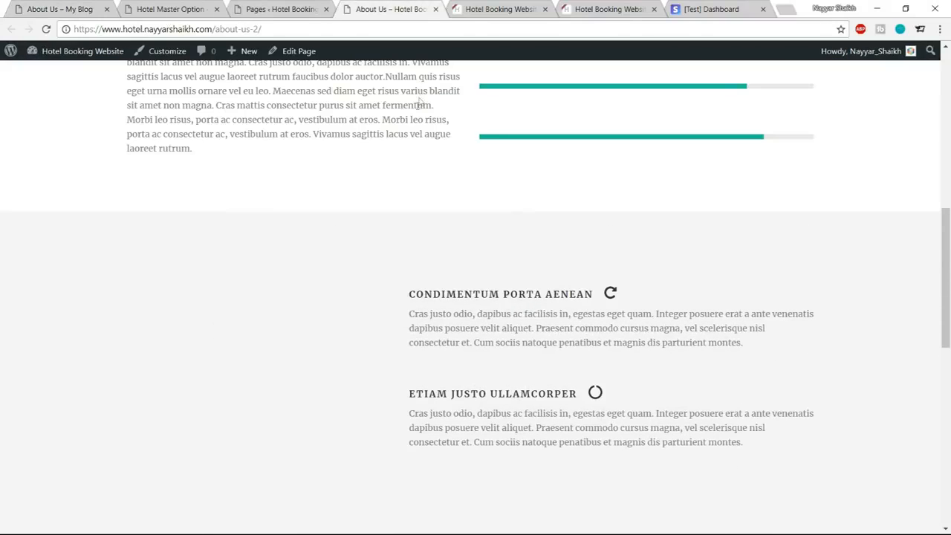
{"action": "left_click", "coordinate": [293, 7]}
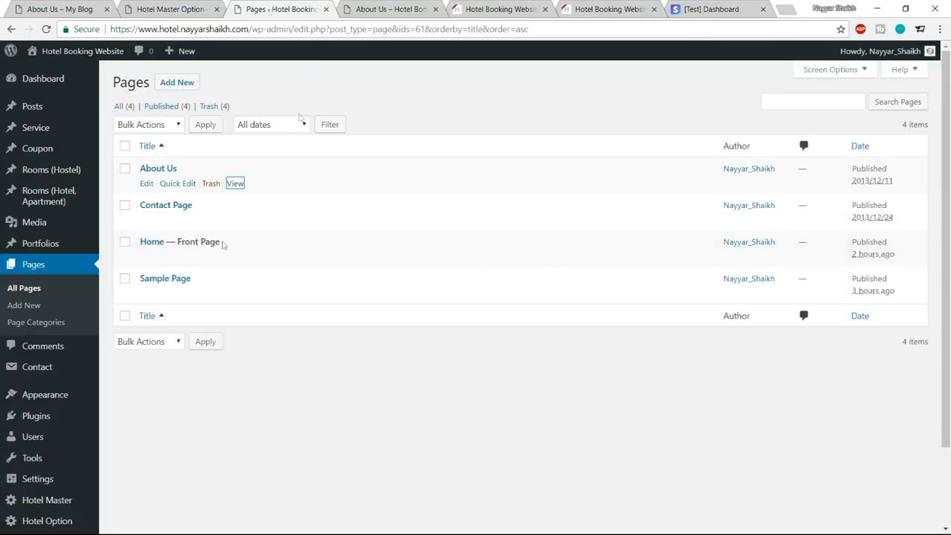
Open the About Us page for editing and bring up the options of the Image / Frame item in its Color Wrapper.
{"action": "left_click", "coordinate": [147, 184]}
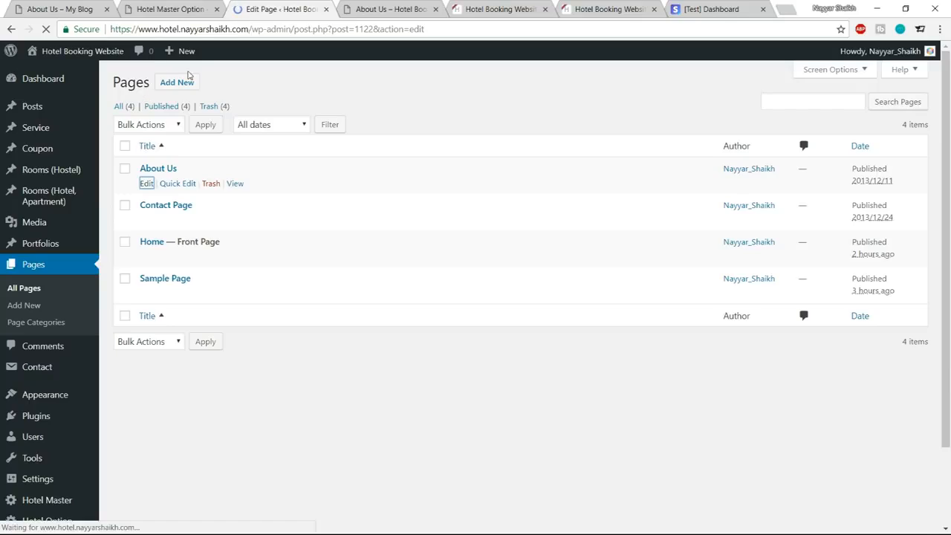
{"action": "scroll", "coordinate": [479, 194], "scroll_direction": "down", "scroll_amount": 13}
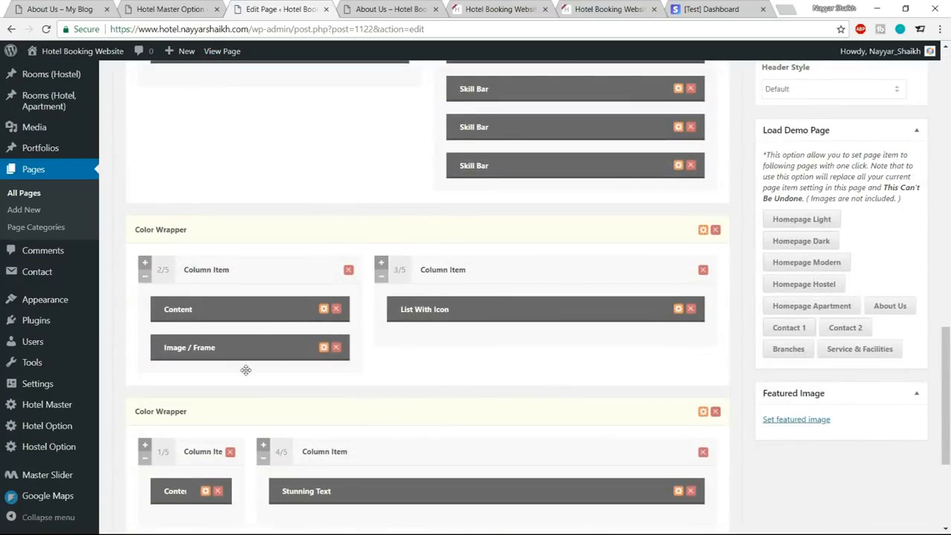
{"action": "scroll", "coordinate": [282, 343], "scroll_direction": "down", "scroll_amount": 1}
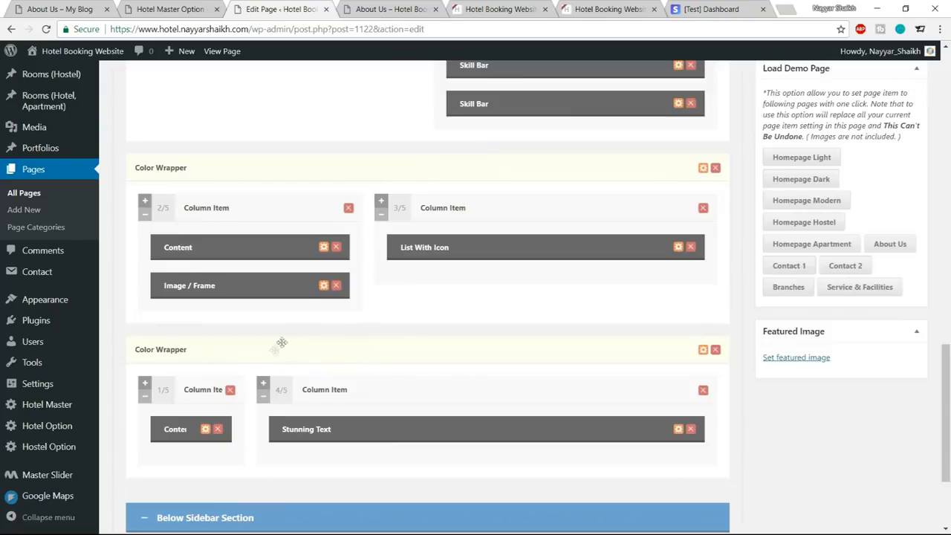
{"action": "left_click", "coordinate": [323, 287]}
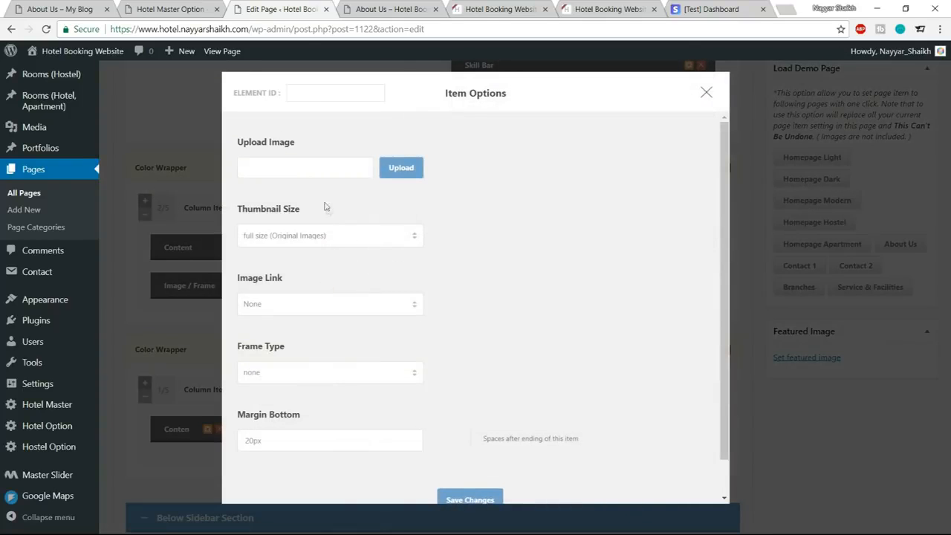
Upload mockup-1.png from the Hotel Media folder as the Image / Frame item's picture and save the item options.
{"action": "left_click", "coordinate": [401, 168]}
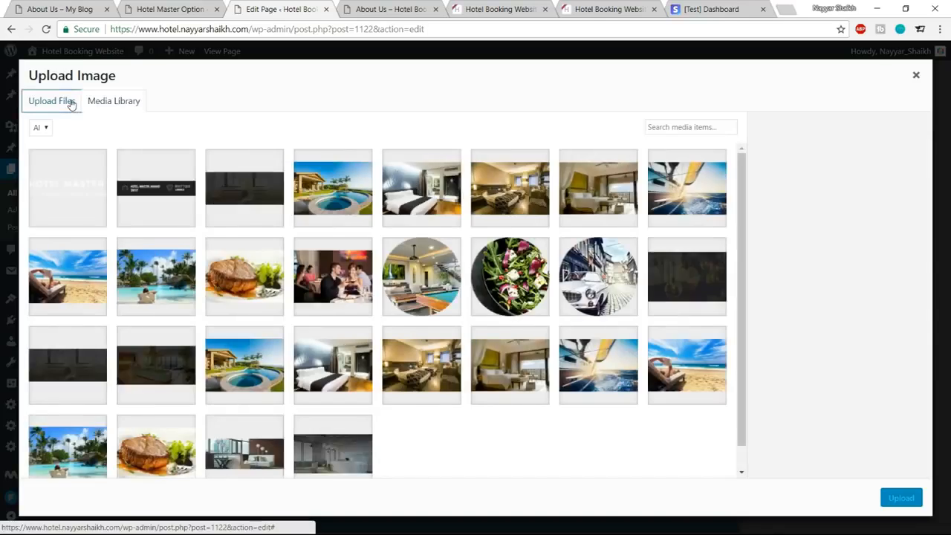
{"action": "left_click", "coordinate": [52, 101]}
{"action": "left_click", "coordinate": [476, 283]}
{"action": "scroll", "coordinate": [255, 168], "scroll_direction": "down", "scroll_amount": 6}
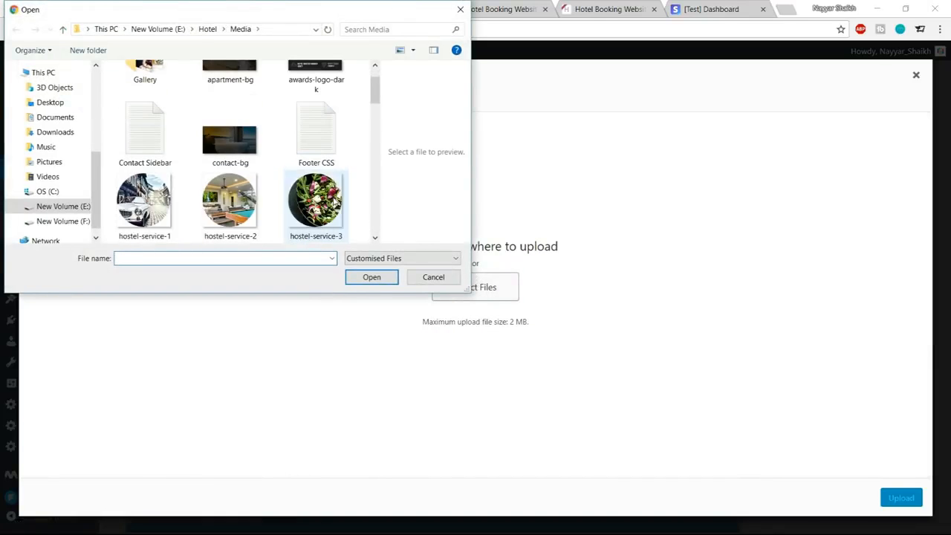
{"action": "left_click", "coordinate": [245, 162]}
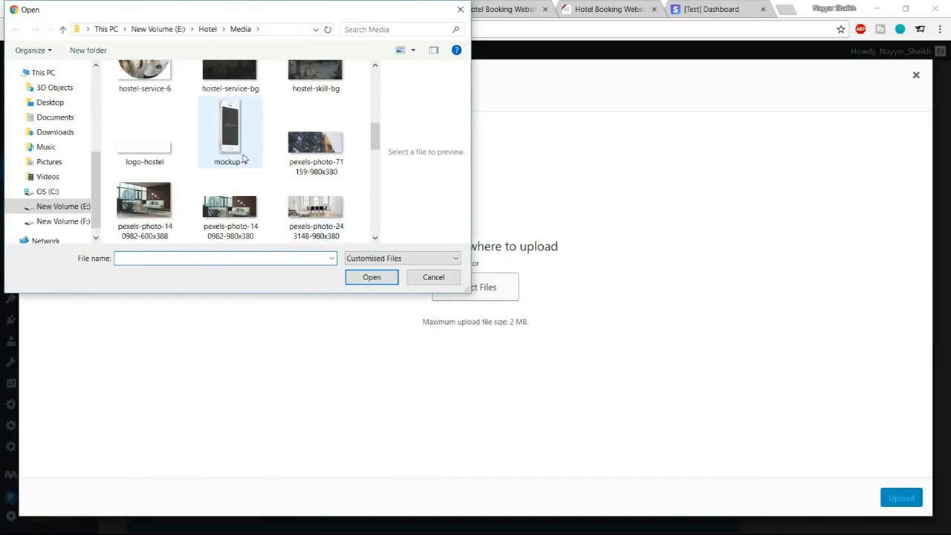
{"action": "left_click", "coordinate": [358, 279]}
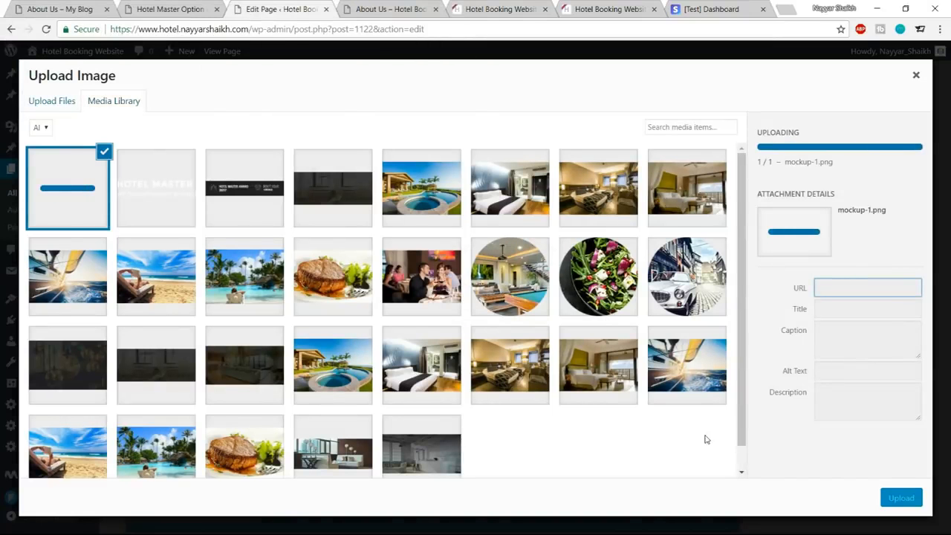
{"action": "left_click", "coordinate": [894, 492]}
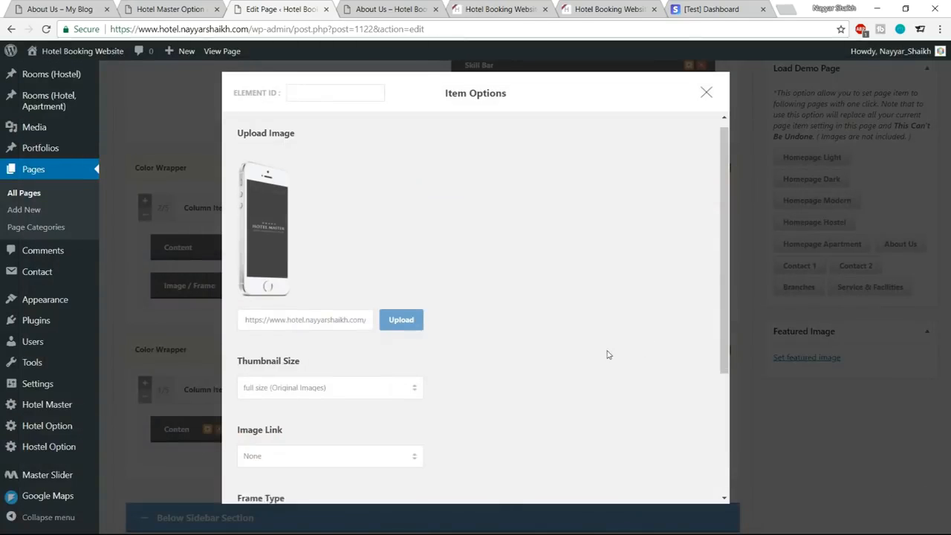
{"action": "scroll", "coordinate": [537, 378], "scroll_direction": "down", "scroll_amount": 5}
{"action": "left_click", "coordinate": [468, 520]}
Compare the text colours of the Commodo Tellus Sit Sem section on the hotel site's About Us page with the reference page.
{"action": "left_click", "coordinate": [418, 5]}
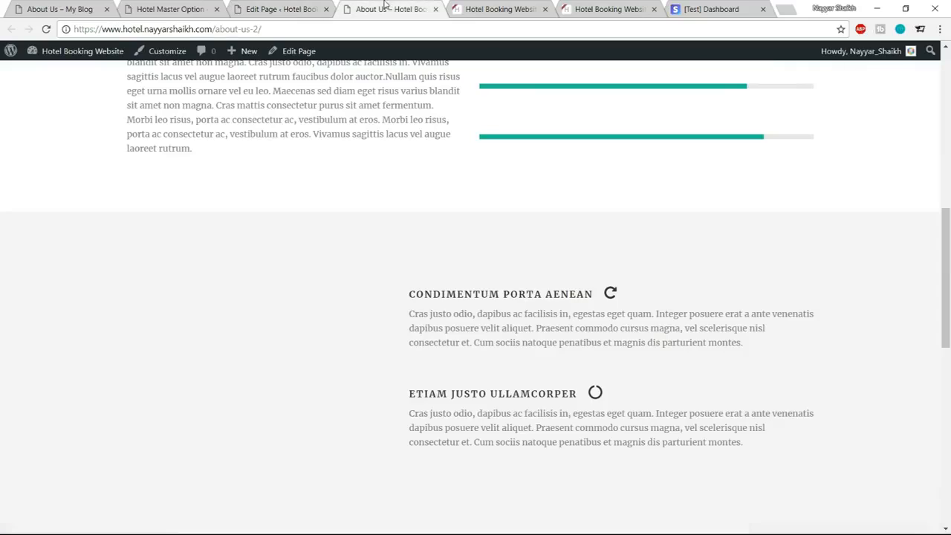
{"action": "scroll", "coordinate": [490, 244], "scroll_direction": "down", "scroll_amount": 5}
{"action": "scroll", "coordinate": [495, 245], "scroll_direction": "down", "scroll_amount": 3}
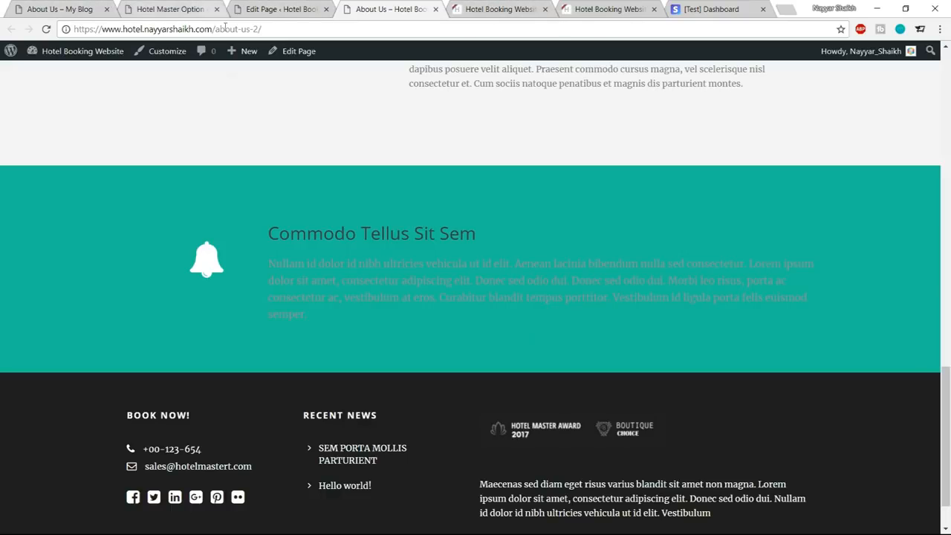
{"action": "left_click_drag", "start_coordinate": [269, 236], "coordinate": [350, 308]}
{"action": "left_click", "coordinate": [350, 307]}
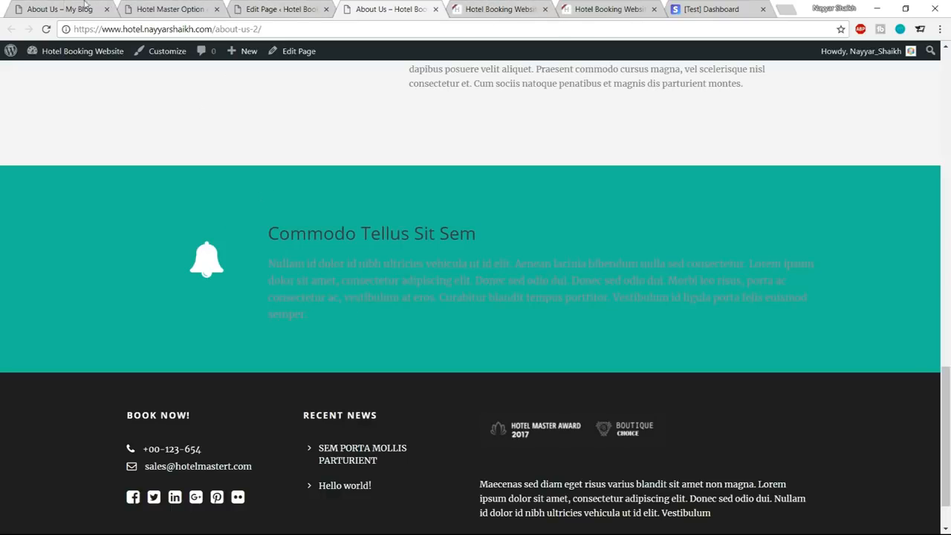
{"action": "left_click", "coordinate": [63, 9]}
{"action": "scroll", "coordinate": [469, 353], "scroll_direction": "down", "scroll_amount": 5}
{"action": "scroll", "coordinate": [468, 352], "scroll_direction": "down", "scroll_amount": 3}
{"action": "left_click_drag", "start_coordinate": [378, 245], "coordinate": [318, 183]}
{"action": "left_click", "coordinate": [372, 184]}
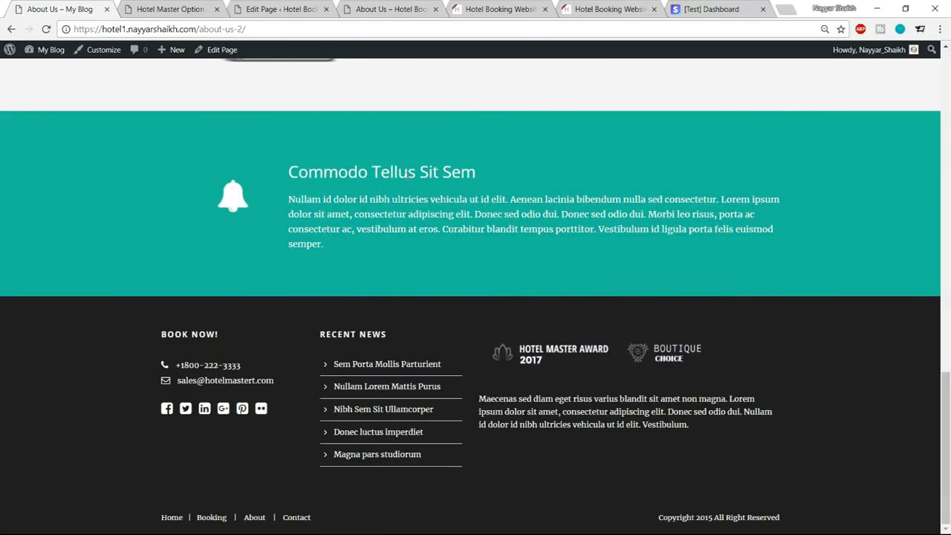
Set the skin of the About Us page's last Color Wrapper, holding the Stunning Text item, to Testimonial and save the item options.
{"action": "left_click", "coordinate": [281, 9]}
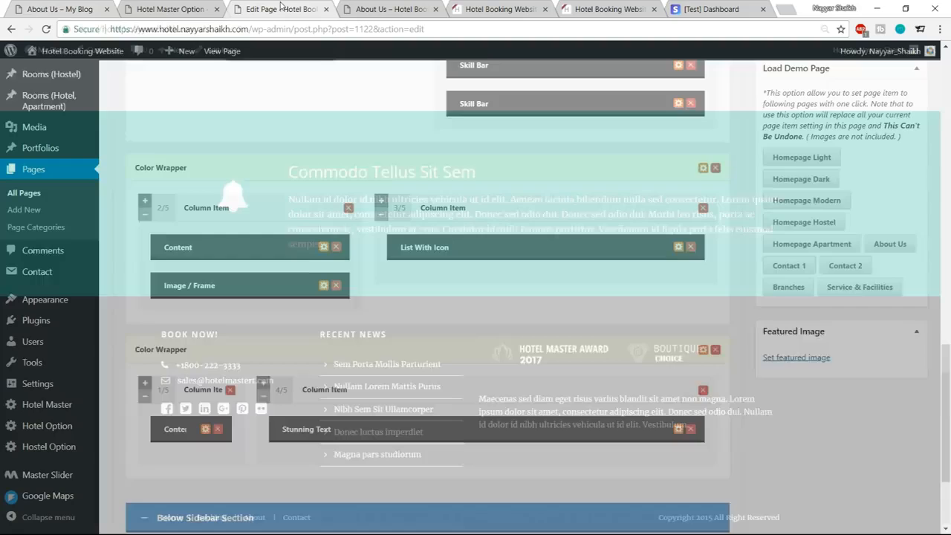
{"action": "scroll", "coordinate": [575, 235], "scroll_direction": "down", "scroll_amount": 2}
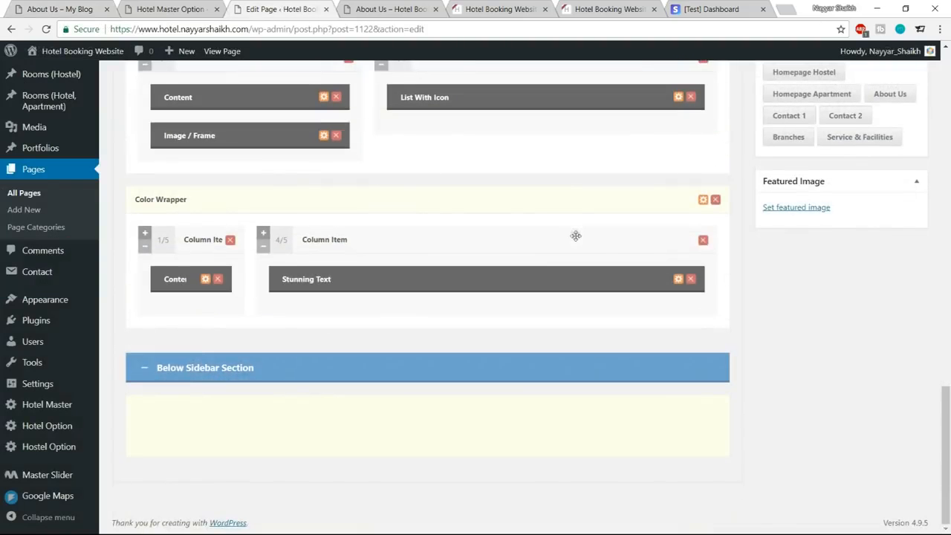
{"action": "left_click", "coordinate": [703, 200]}
{"action": "scroll", "coordinate": [385, 203], "scroll_direction": "down", "scroll_amount": 3}
{"action": "left_click", "coordinate": [323, 177]}
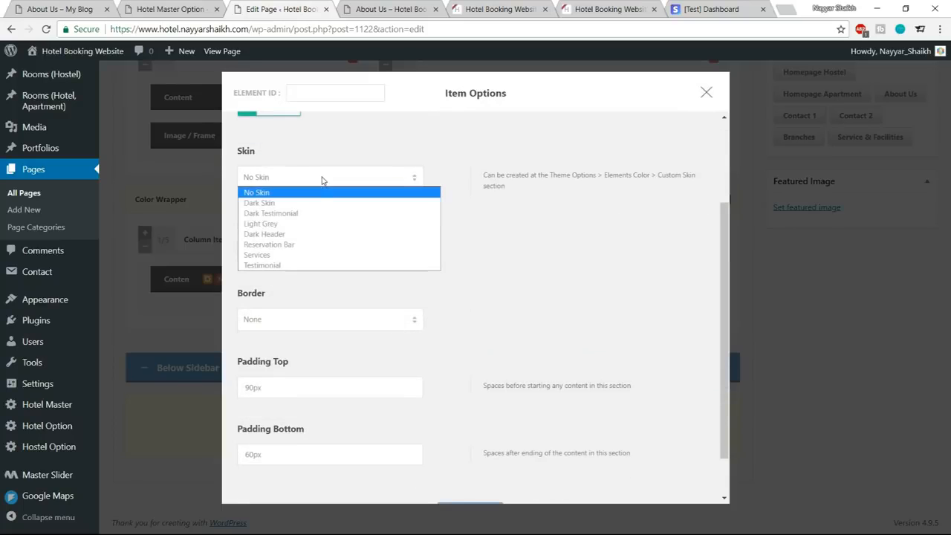
{"action": "left_click", "coordinate": [305, 266]}
{"action": "scroll", "coordinate": [567, 312], "scroll_direction": "down", "scroll_amount": 2}
{"action": "left_click", "coordinate": [475, 469]}
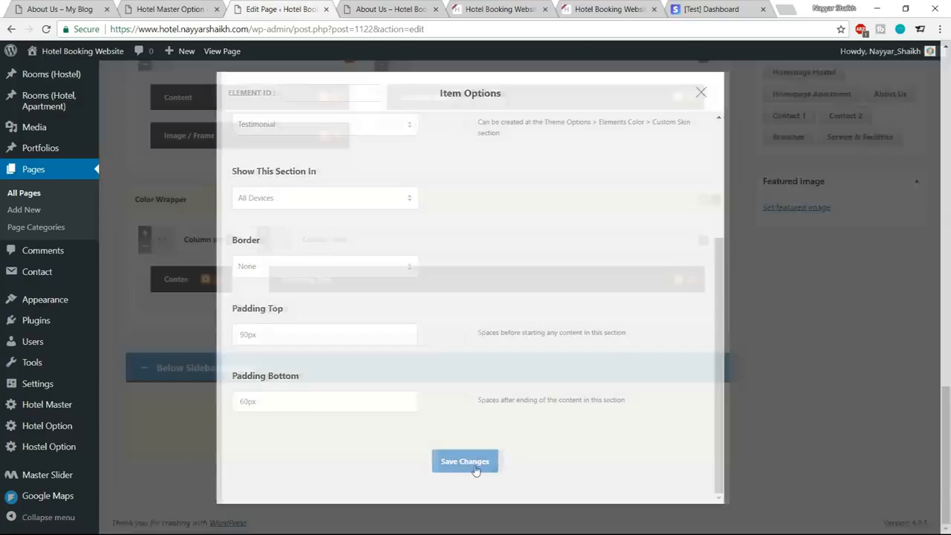
Update the About Us page and reload its live version to check the changed sections.
{"action": "scroll", "coordinate": [563, 450], "scroll_direction": "up", "scroll_amount": 10}
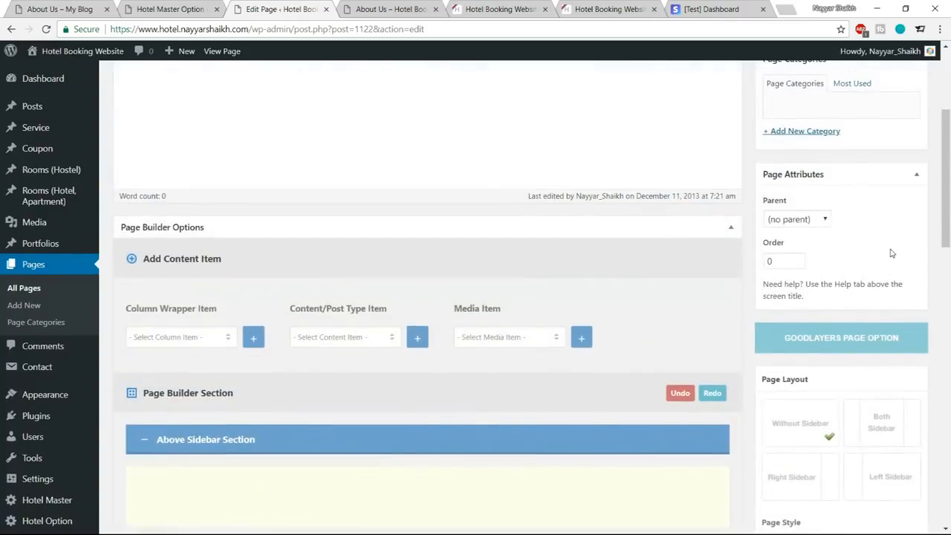
{"action": "scroll", "coordinate": [892, 253], "scroll_direction": "up", "scroll_amount": 3}
{"action": "left_click", "coordinate": [899, 229]}
{"action": "left_click", "coordinate": [388, 9]}
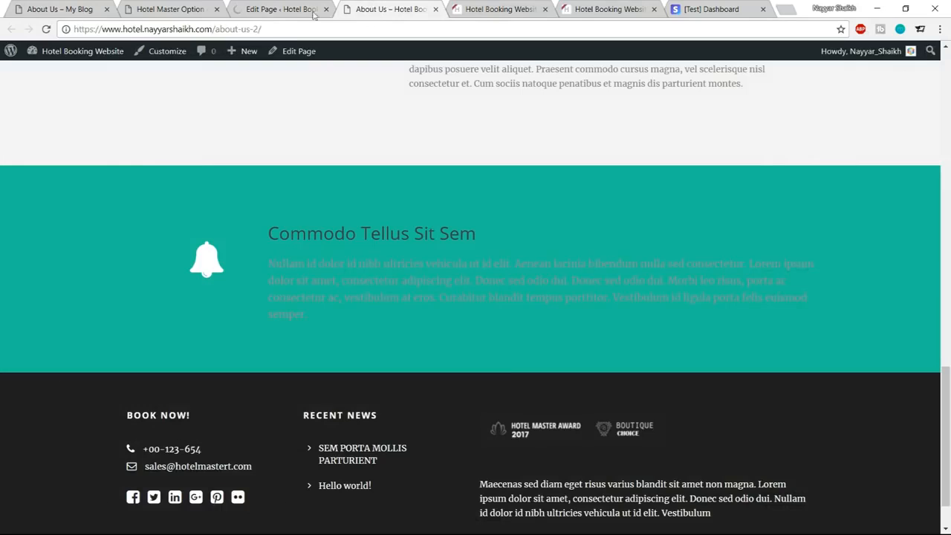
{"action": "left_click", "coordinate": [46, 29]}
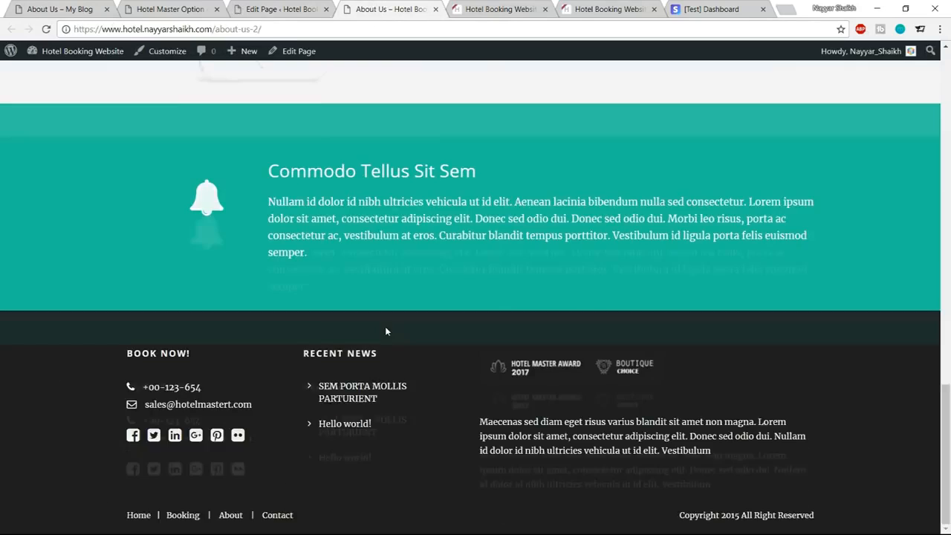
{"action": "scroll", "coordinate": [385, 326], "scroll_direction": "up", "scroll_amount": 5}
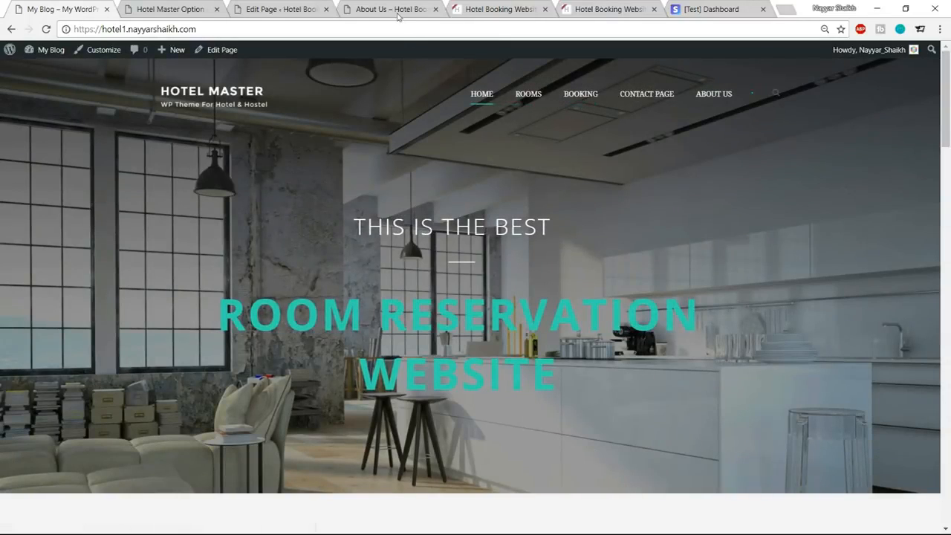
Go from the live About Us page to the hotel site's home page by removing the page path from the address.
{"action": "left_click", "coordinate": [393, 9]}
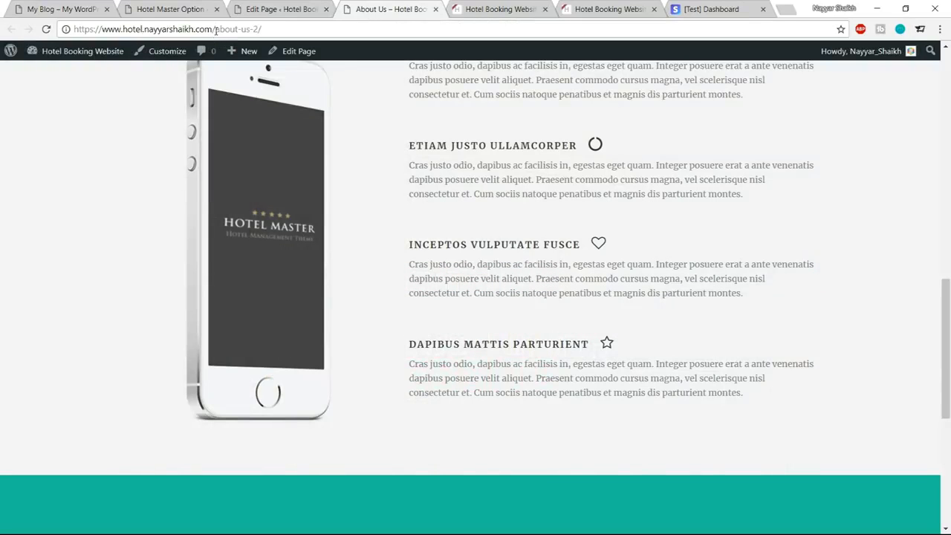
{"action": "left_click_drag", "start_coordinate": [216, 29], "coordinate": [458, 16]}
{"action": "key", "text": "BackSpace"}
{"action": "key", "text": "Return"}
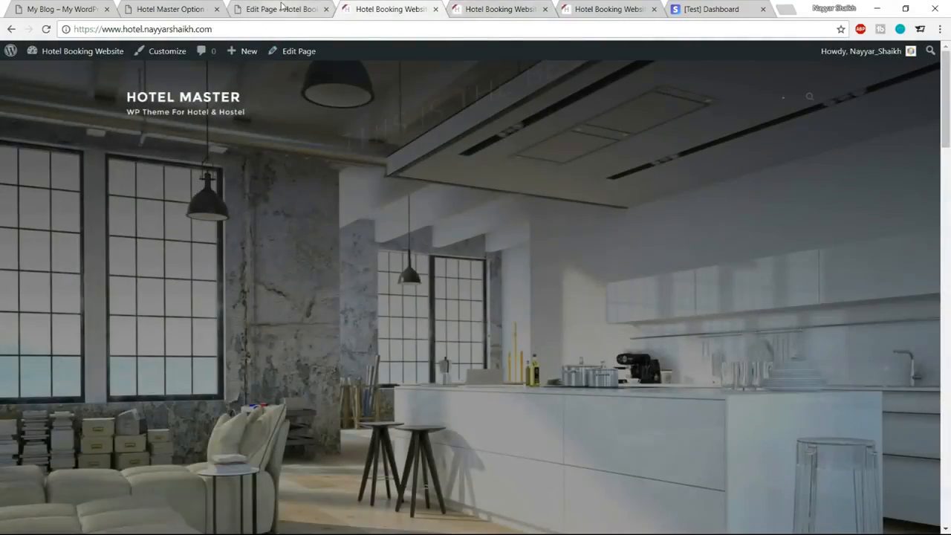
Create a navigation menu named Menu 1 in the site's menu settings and assign it to the Main Navigation Menu location.
{"action": "left_click", "coordinate": [283, 8]}
{"action": "scroll", "coordinate": [71, 267], "scroll_direction": "down", "scroll_amount": 3}
{"action": "mouse_move", "coordinate": [54, 307]}
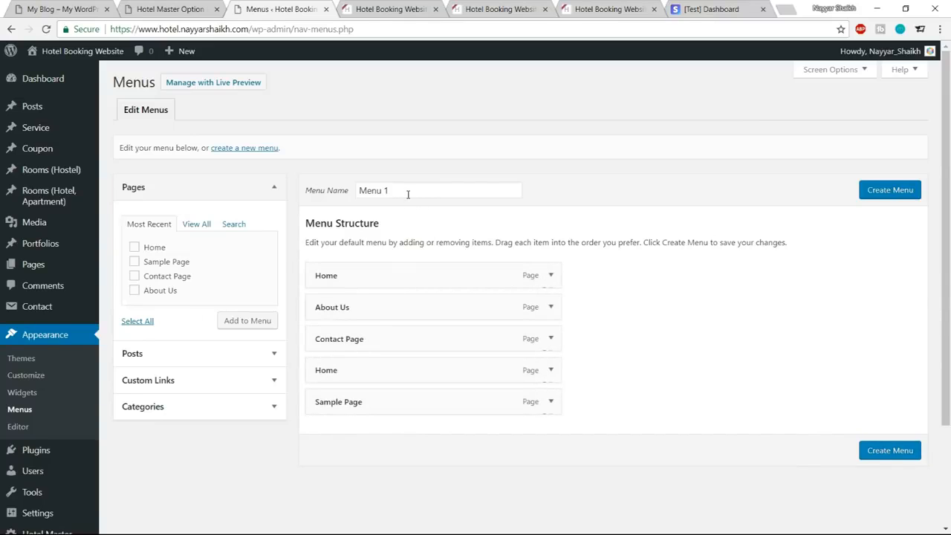
{"action": "left_click_drag", "start_coordinate": [410, 193], "coordinate": [331, 197]}
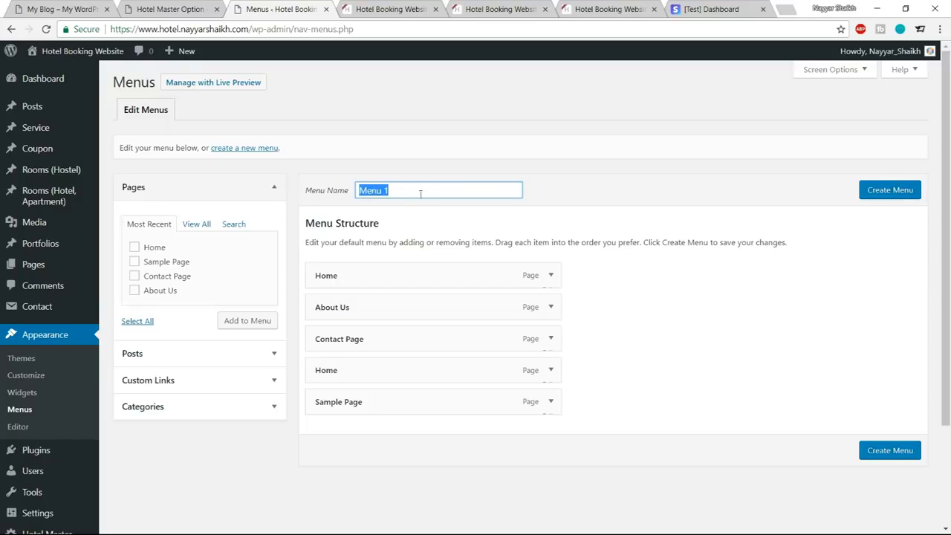
{"action": "left_click", "coordinate": [892, 196]}
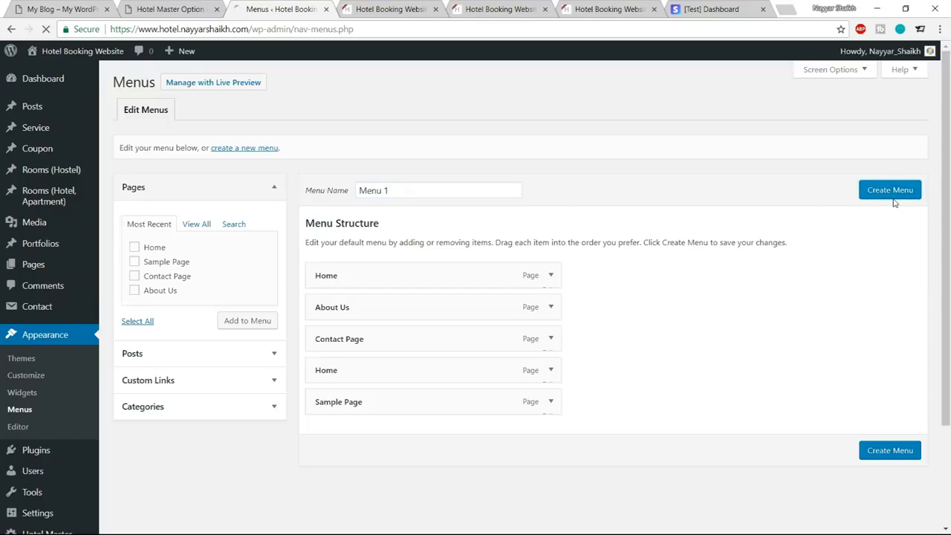
{"action": "scroll", "coordinate": [780, 256], "scroll_direction": "down", "scroll_amount": 3}
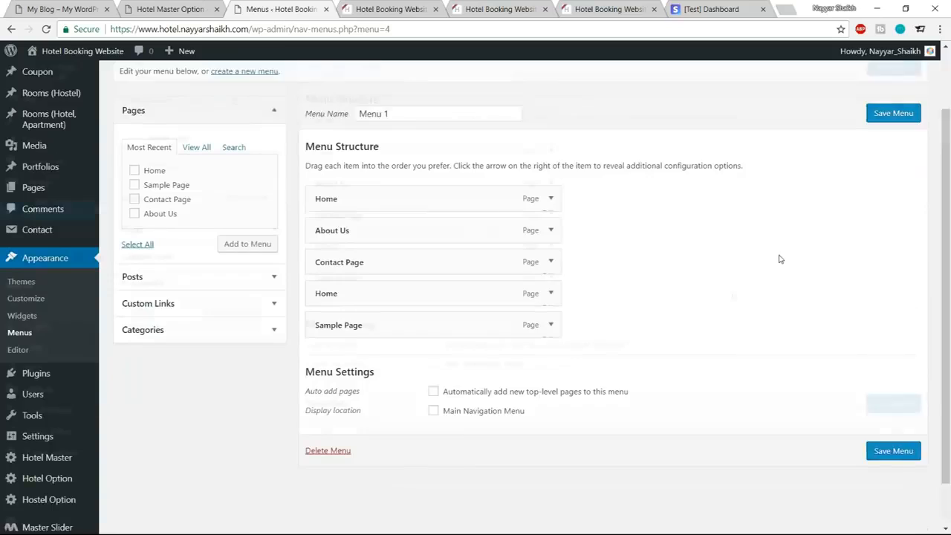
{"action": "left_click", "coordinate": [452, 370]}
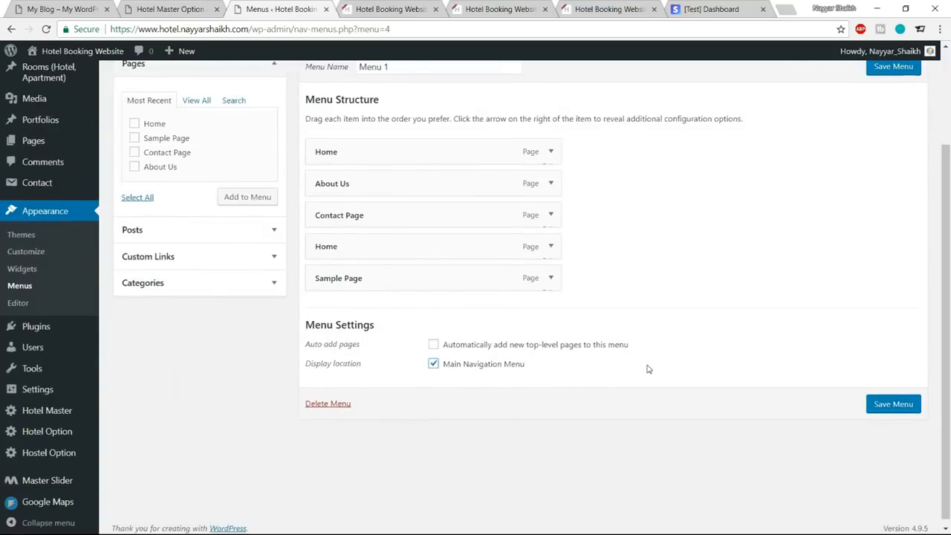
Check the reference site's navigation and remove the Sample Page and duplicate Home items from Menu 1.
{"action": "scroll", "coordinate": [647, 367], "scroll_direction": "up", "scroll_amount": 1}
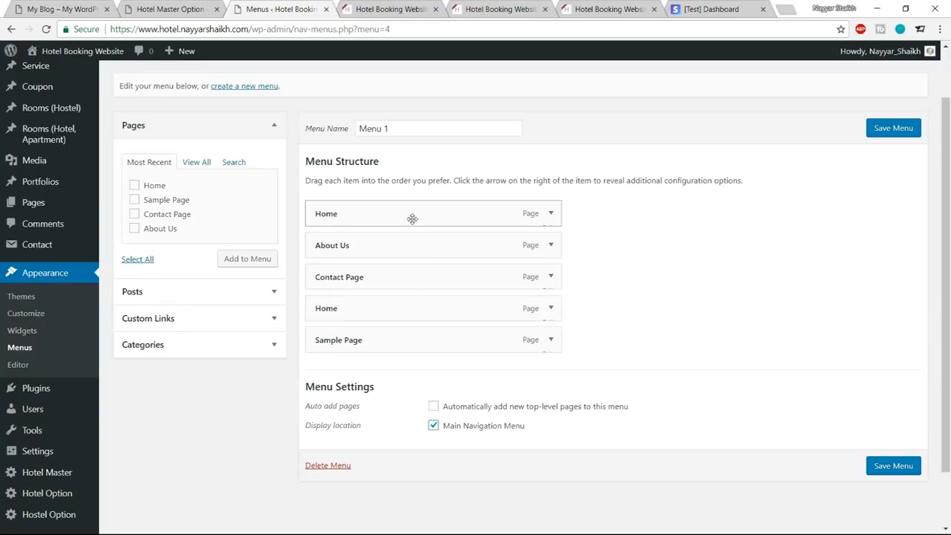
{"action": "left_click", "coordinate": [55, 9]}
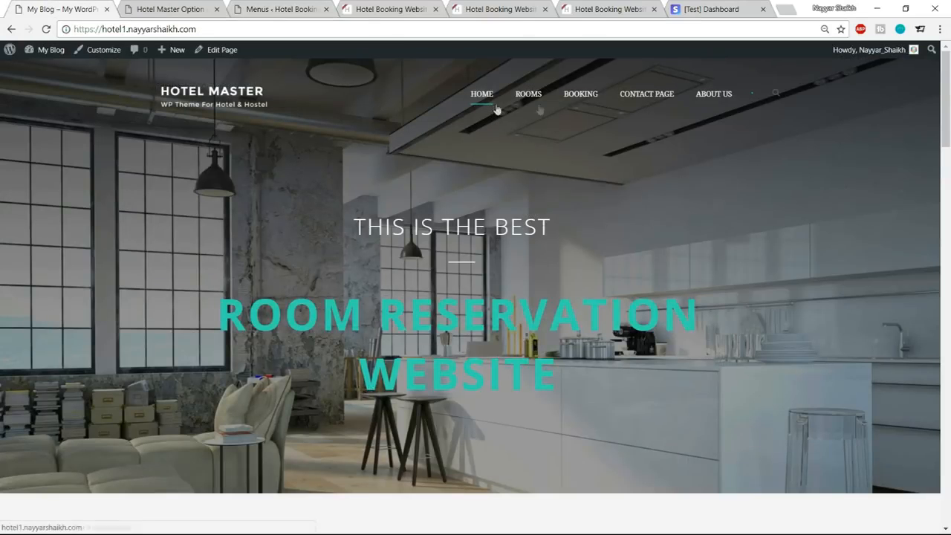
{"action": "left_click", "coordinate": [279, 9]}
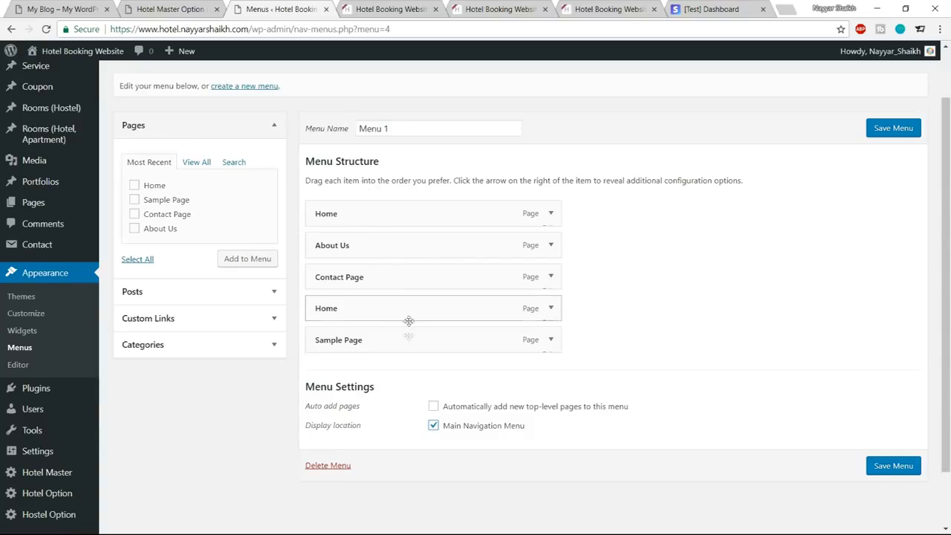
{"action": "left_click", "coordinate": [551, 339]}
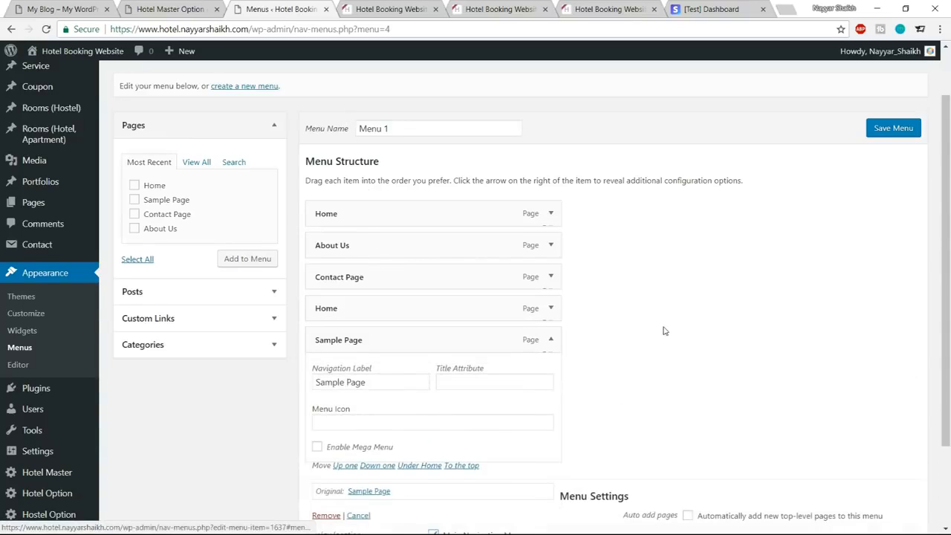
{"action": "scroll", "coordinate": [663, 330], "scroll_direction": "down", "scroll_amount": 3}
{"action": "left_click", "coordinate": [327, 406]}
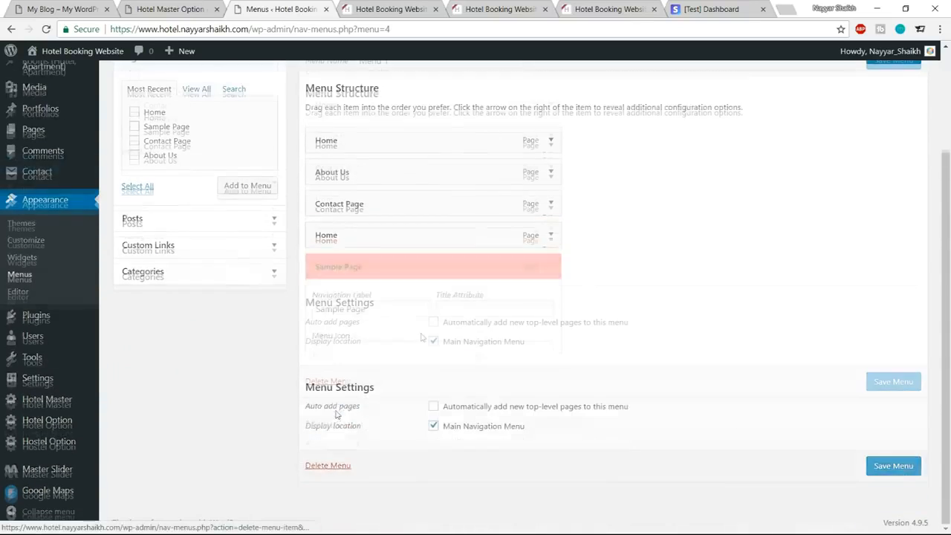
{"action": "left_click", "coordinate": [550, 236]}
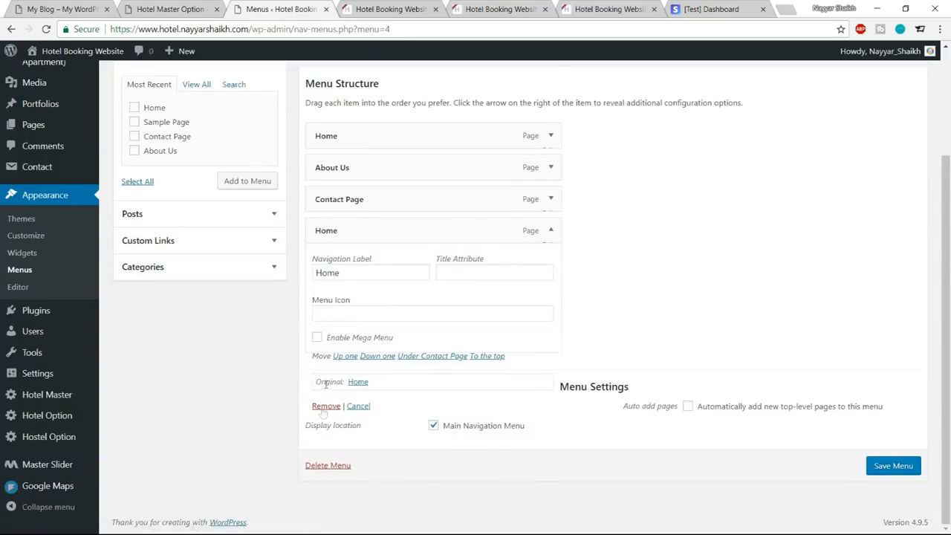
{"action": "left_click", "coordinate": [326, 405]}
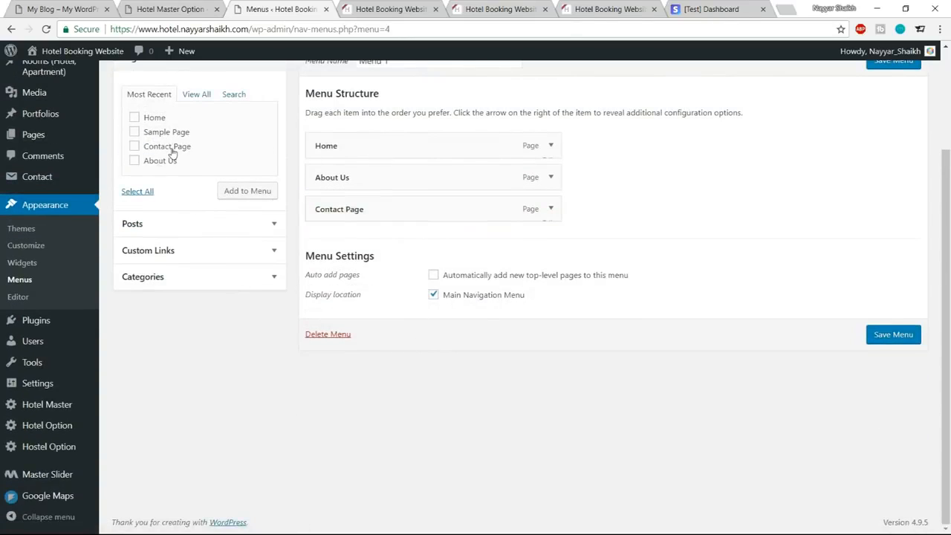
Open the reference site's Rooms page and examine its room listing and page address.
{"action": "left_click", "coordinate": [63, 8]}
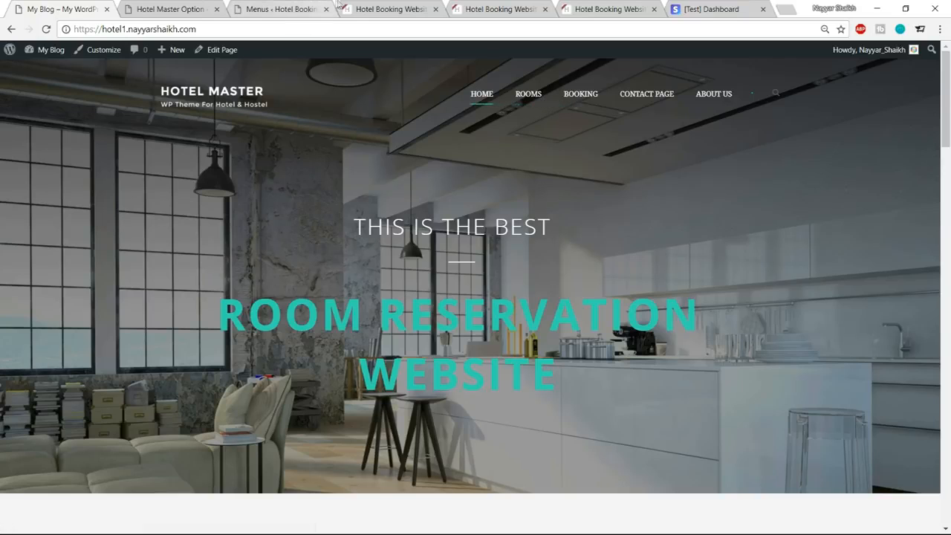
{"action": "left_click", "coordinate": [528, 98]}
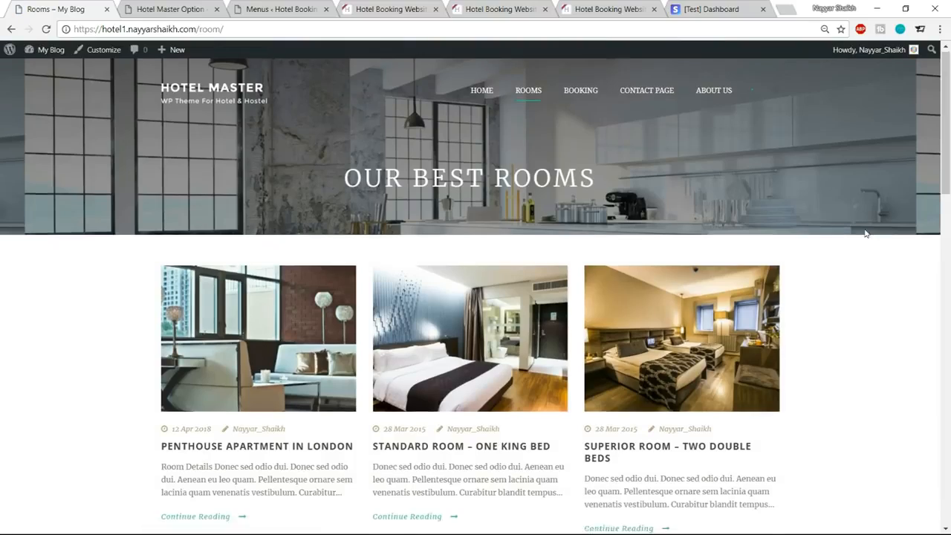
{"action": "scroll", "coordinate": [520, 278], "scroll_direction": "down", "scroll_amount": 3}
{"action": "scroll", "coordinate": [535, 312], "scroll_direction": "down", "scroll_amount": 5}
{"action": "scroll", "coordinate": [543, 372], "scroll_direction": "up", "scroll_amount": 9}
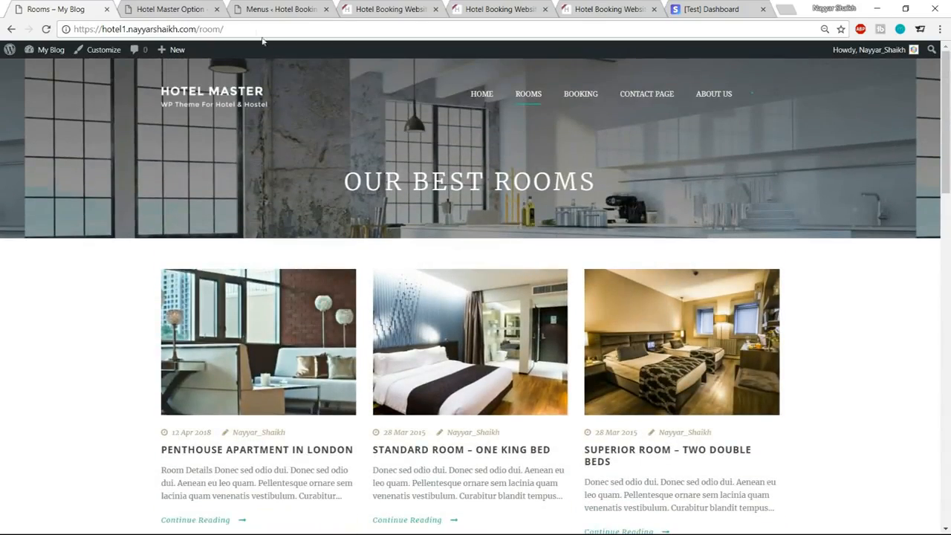
{"action": "left_click_drag", "start_coordinate": [74, 28], "coordinate": [196, 29]}
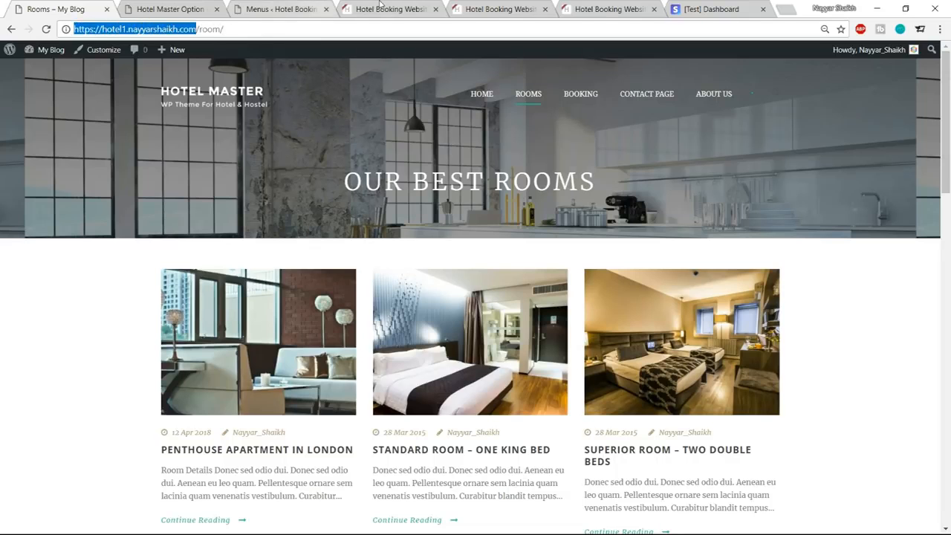
Add a custom link named Rooms to Menu 1, using the hotel site's address followed by /room, and place it directly below Home.
{"action": "left_click", "coordinate": [368, 9]}
{"action": "left_click", "coordinate": [245, 32]}
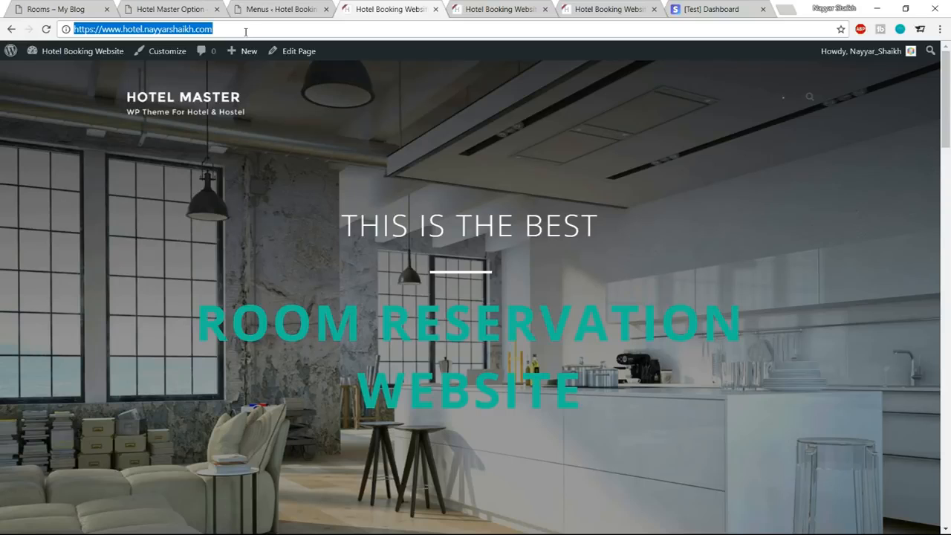
{"action": "left_click", "coordinate": [295, 5]}
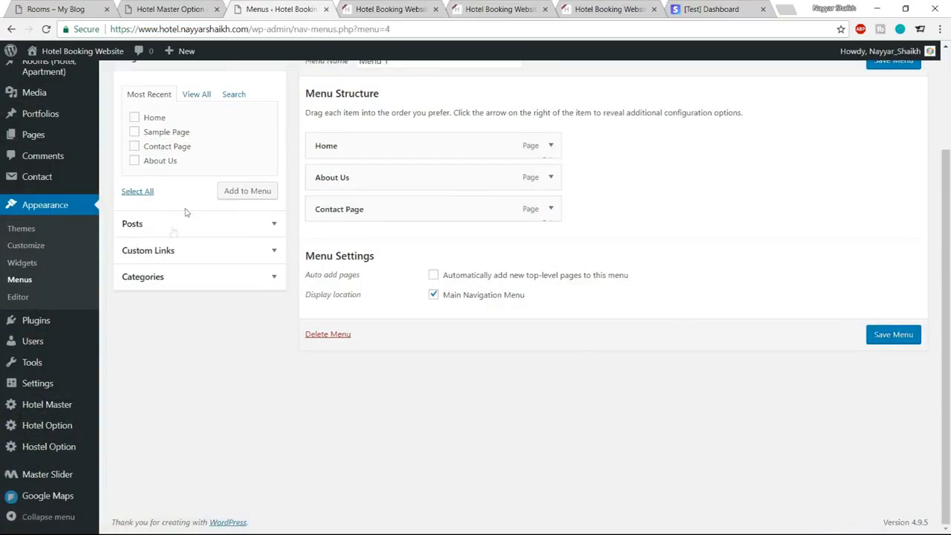
{"action": "left_click", "coordinate": [182, 255]}
{"action": "triple_click", "coordinate": [216, 153]}
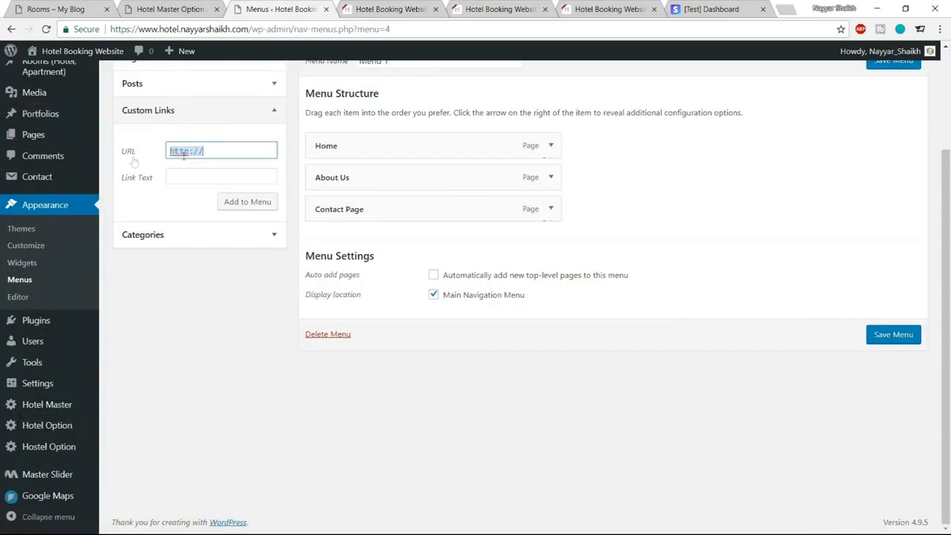
{"action": "key", "text": "ctrl+v"}
{"action": "type", "text": "rooms"}
{"action": "left_click", "coordinate": [182, 177]}
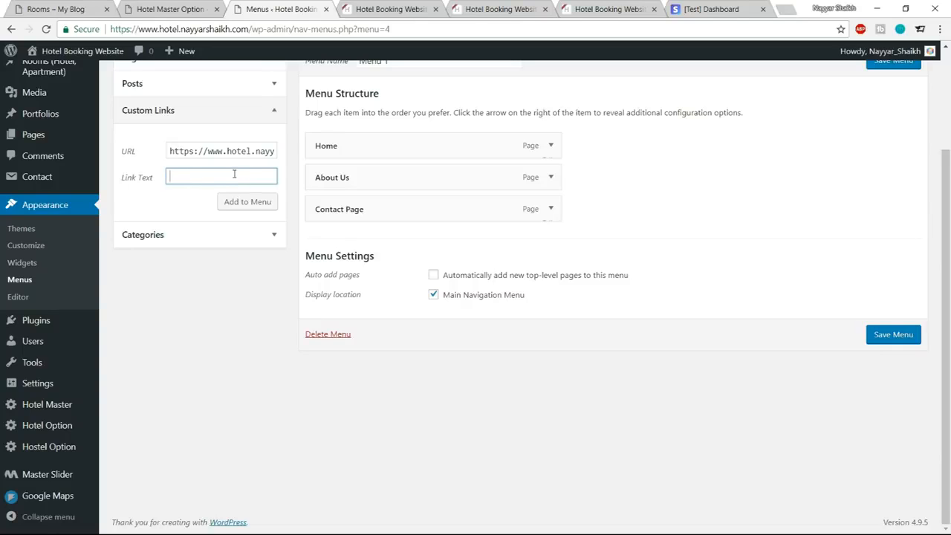
{"action": "left_click", "coordinate": [245, 202]}
{"action": "left_click_drag", "start_coordinate": [352, 251], "coordinate": [346, 186]}
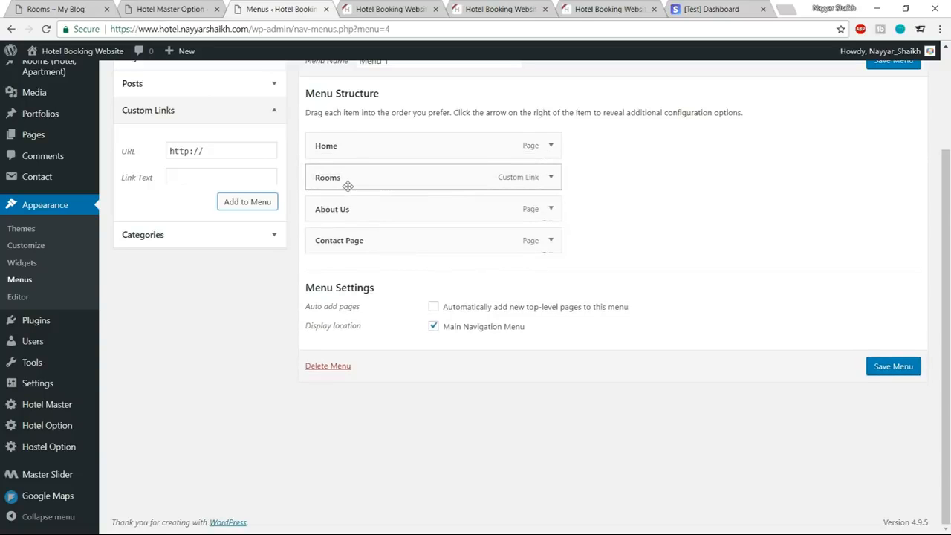
Open the reference site's Booking page to check which address it uses.
{"action": "left_click", "coordinate": [74, 10]}
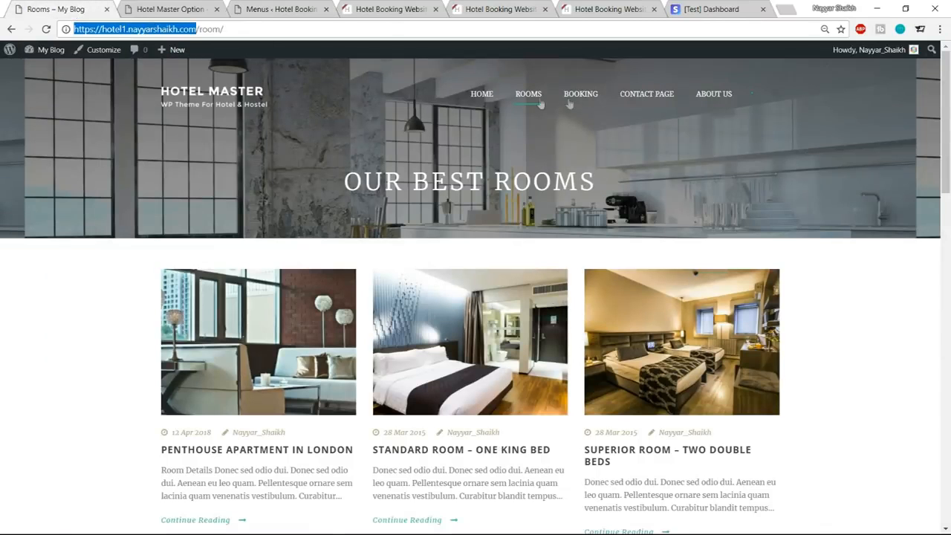
{"action": "key", "text": "F5"}
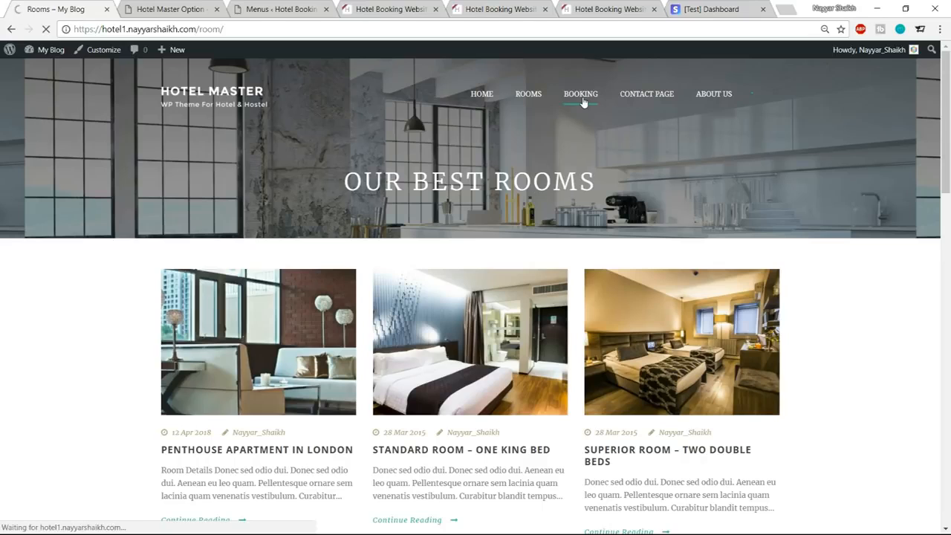
{"action": "left_click", "coordinate": [581, 97]}
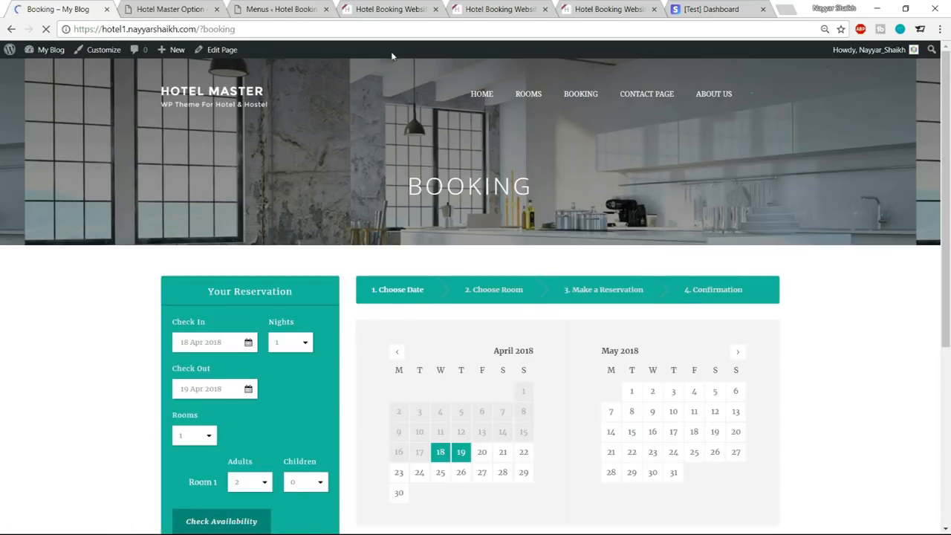
Add a custom link named Bookings to Menu 1, using the hotel site's address followed by /?booking, and place it below Rooms.
{"action": "left_click", "coordinate": [281, 9]}
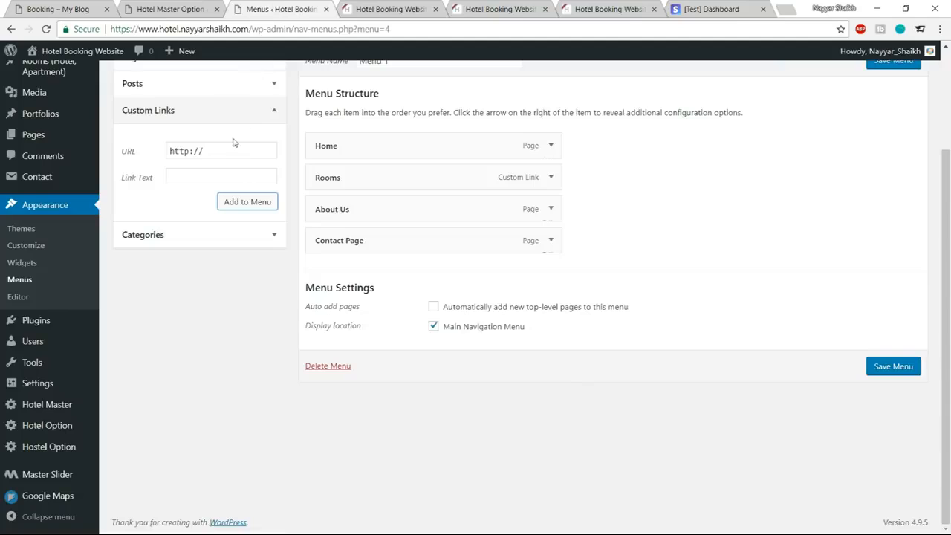
{"action": "triple_click", "coordinate": [224, 159]}
{"action": "key", "text": "ctrl+v"}
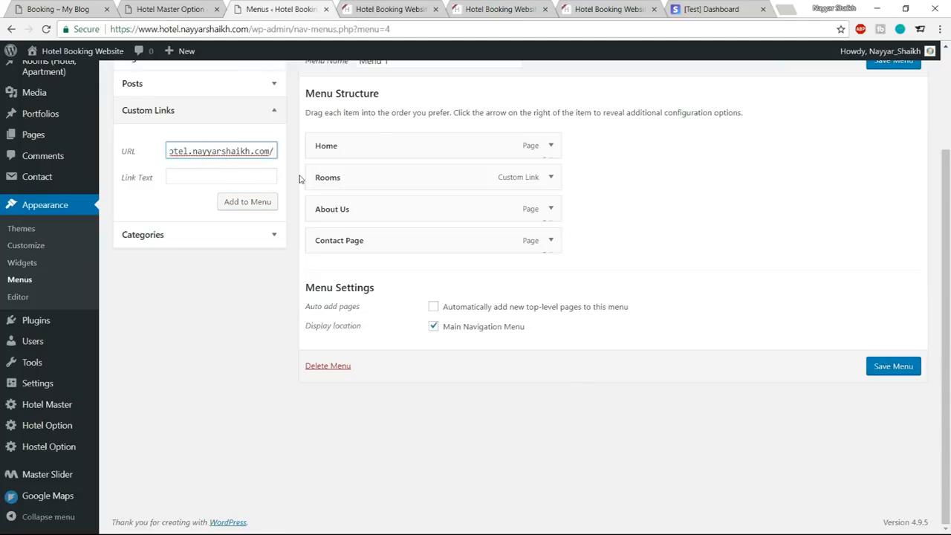
{"action": "type", "text": "?booking"}
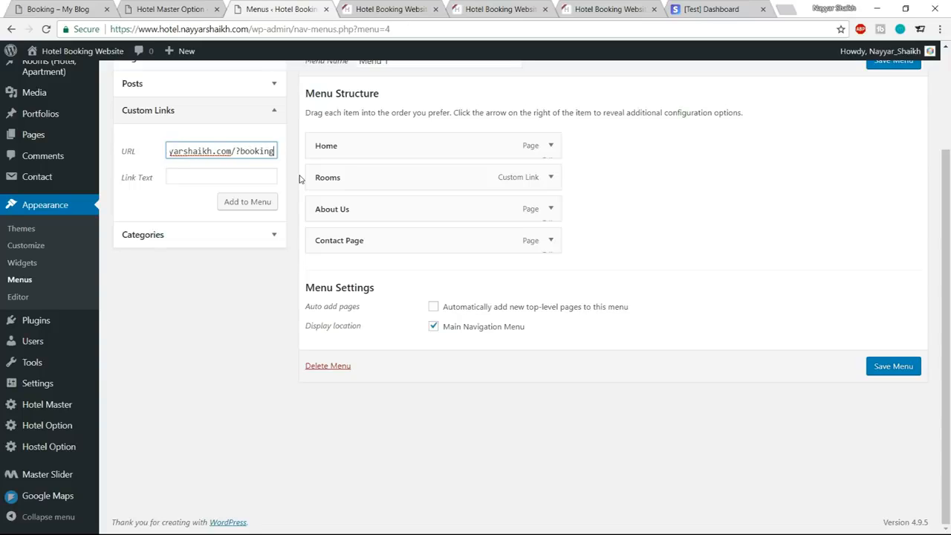
{"action": "left_click", "coordinate": [216, 179]}
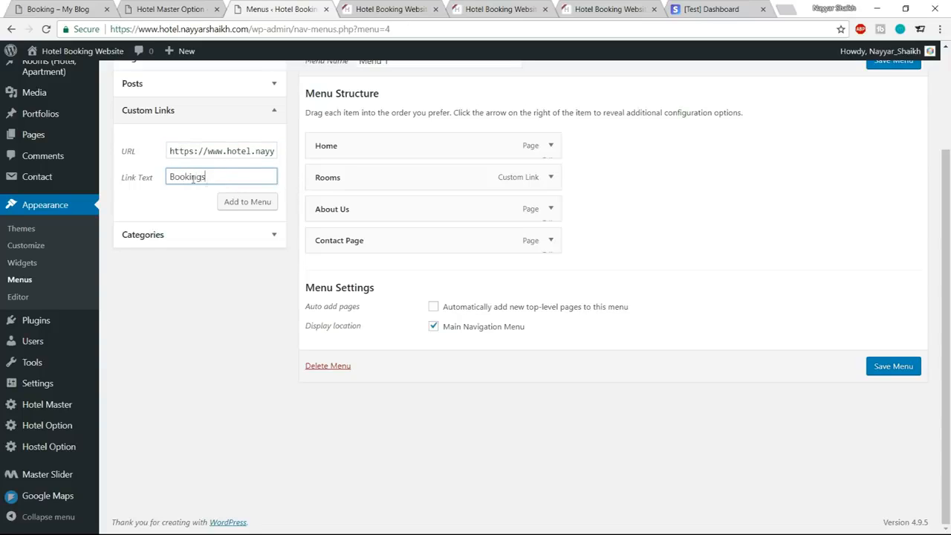
{"action": "left_click", "coordinate": [246, 202]}
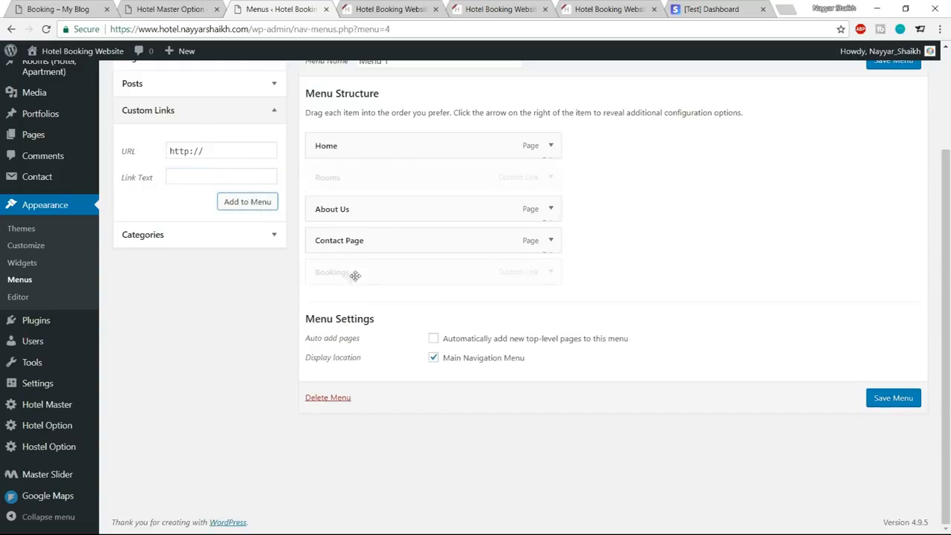
{"action": "left_click_drag", "start_coordinate": [353, 271], "coordinate": [352, 212]}
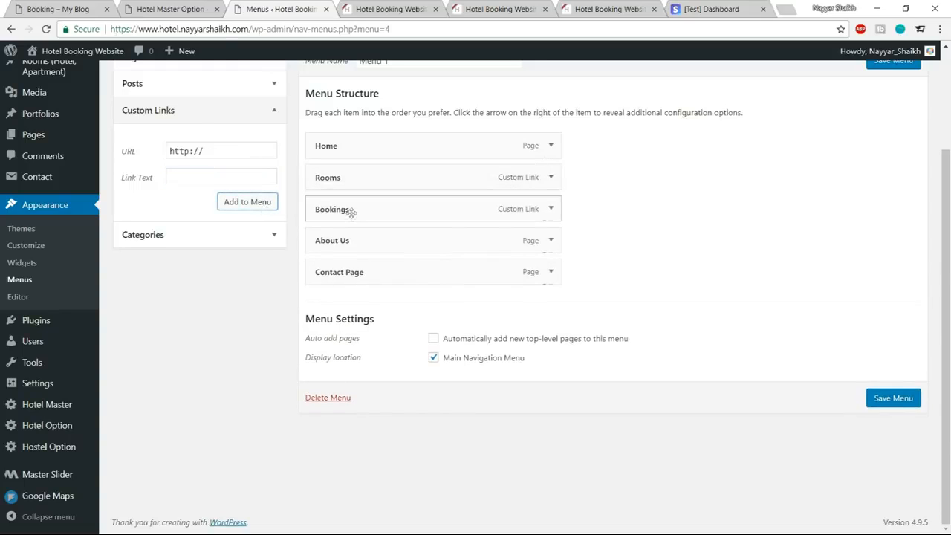
Save Menu 1 and reload the hotel site's home page to show the updated navigation.
{"action": "left_click", "coordinate": [80, 6]}
{"action": "left_click", "coordinate": [183, 7]}
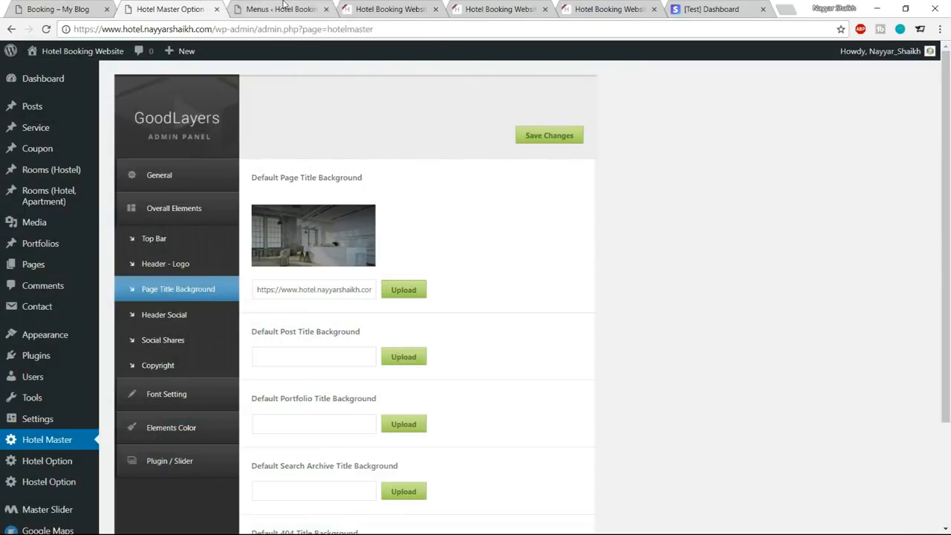
{"action": "left_click", "coordinate": [283, 7]}
{"action": "left_click", "coordinate": [892, 398]}
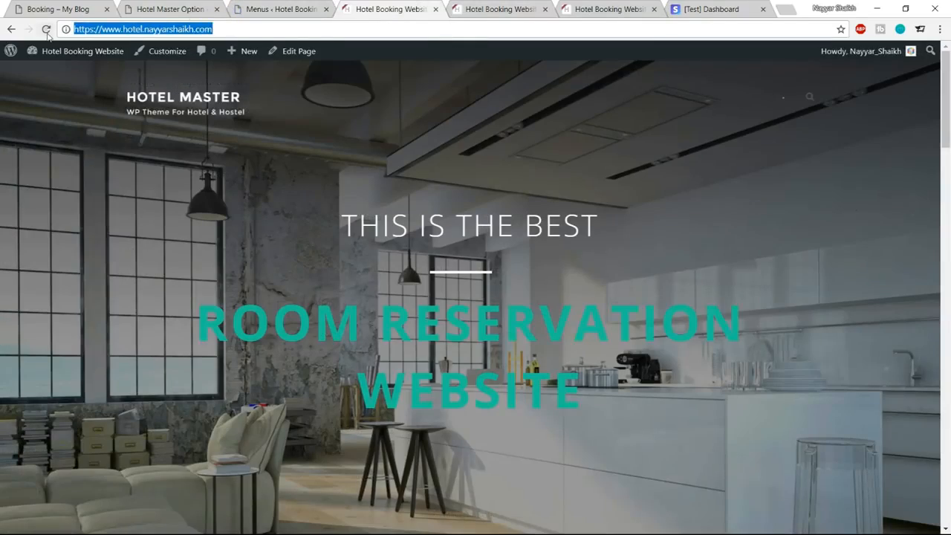
{"action": "left_click", "coordinate": [46, 30]}
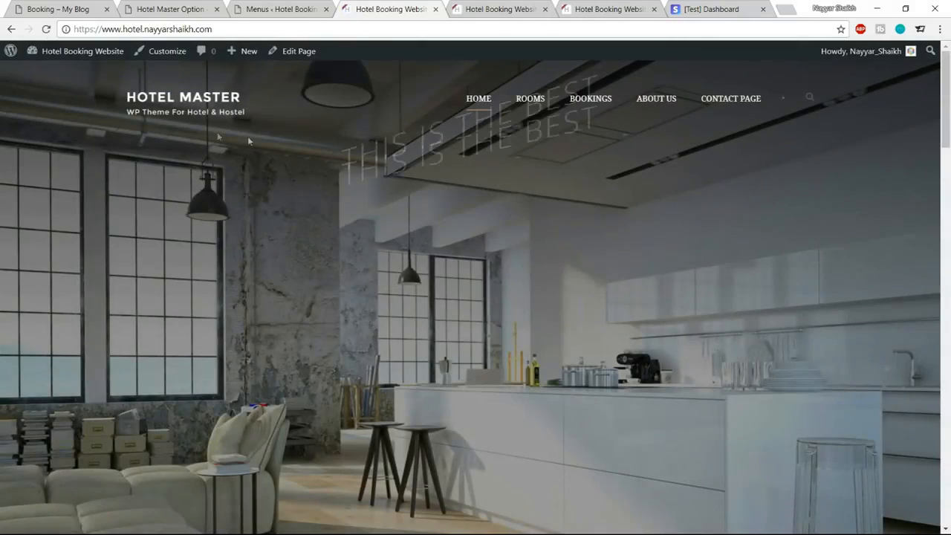
Test the Rooms and Bookings links in the live site's navigation and look through both pages.
{"action": "left_click", "coordinate": [526, 111]}
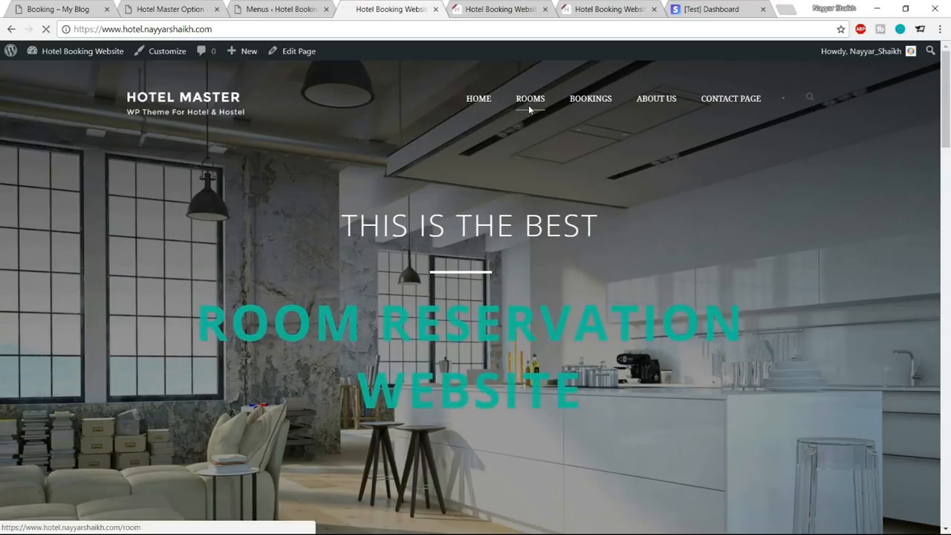
{"action": "scroll", "coordinate": [346, 413], "scroll_direction": "down", "scroll_amount": 3}
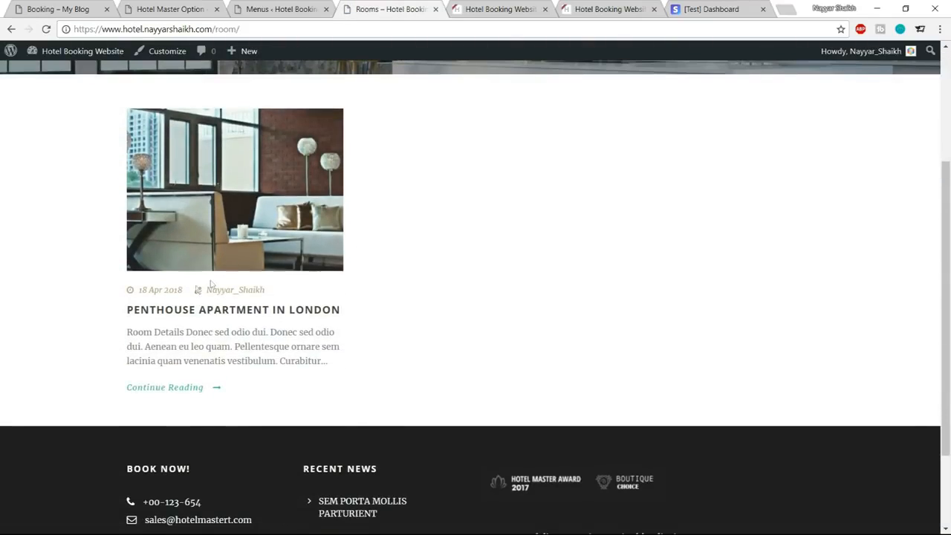
{"action": "scroll", "coordinate": [361, 361], "scroll_direction": "up", "scroll_amount": 3}
{"action": "left_click", "coordinate": [589, 100]}
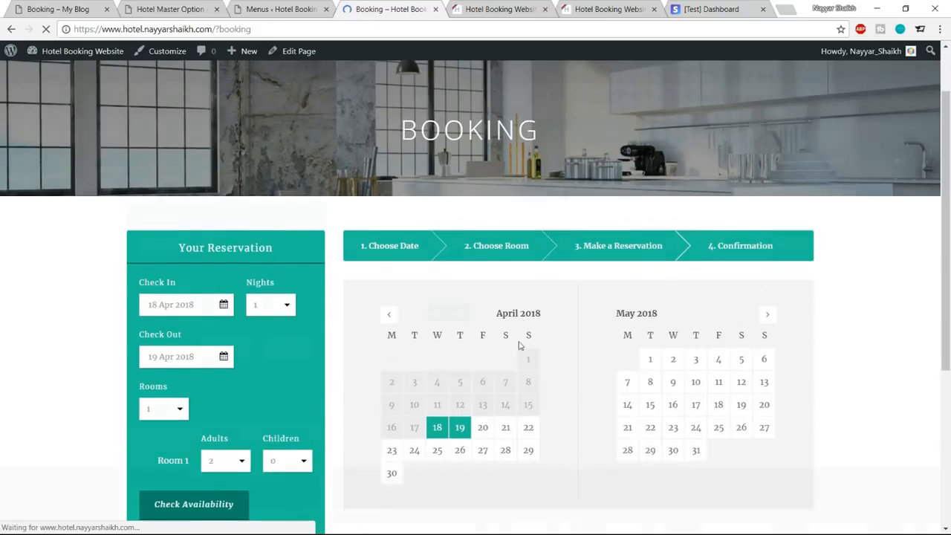
{"action": "scroll", "coordinate": [527, 305], "scroll_direction": "down", "scroll_amount": 5}
{"action": "scroll", "coordinate": [817, 246], "scroll_direction": "up", "scroll_amount": 5}
{"action": "scroll", "coordinate": [866, 240], "scroll_direction": "down", "scroll_amount": 5}
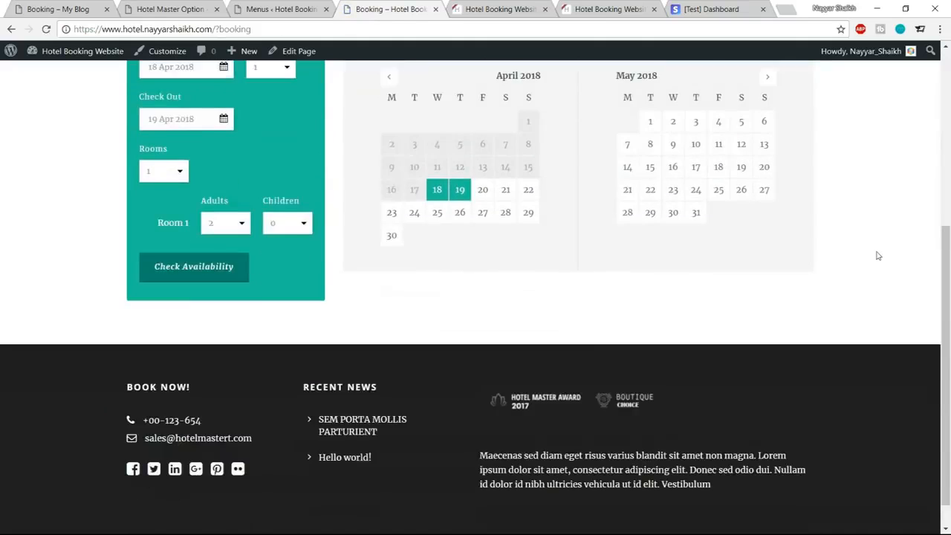
{"action": "scroll", "coordinate": [866, 299], "scroll_direction": "up", "scroll_amount": 5}
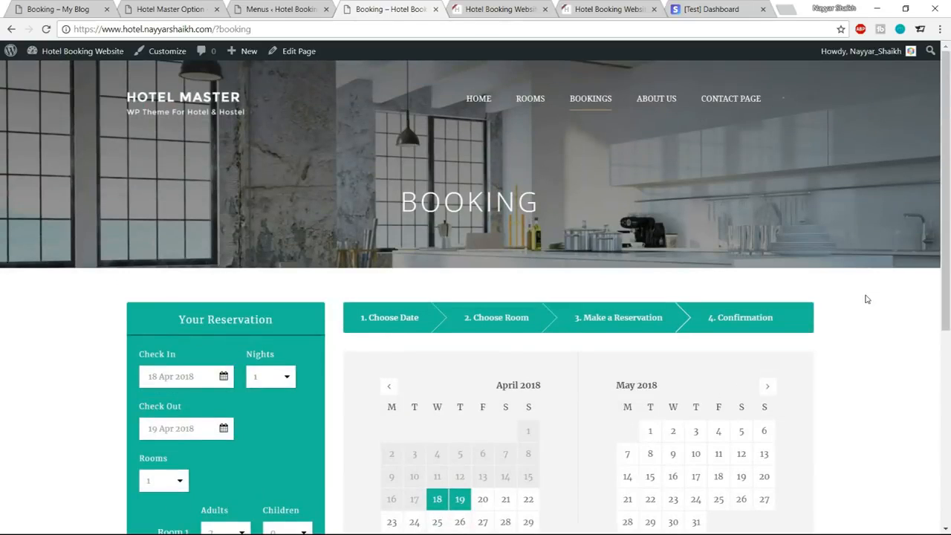